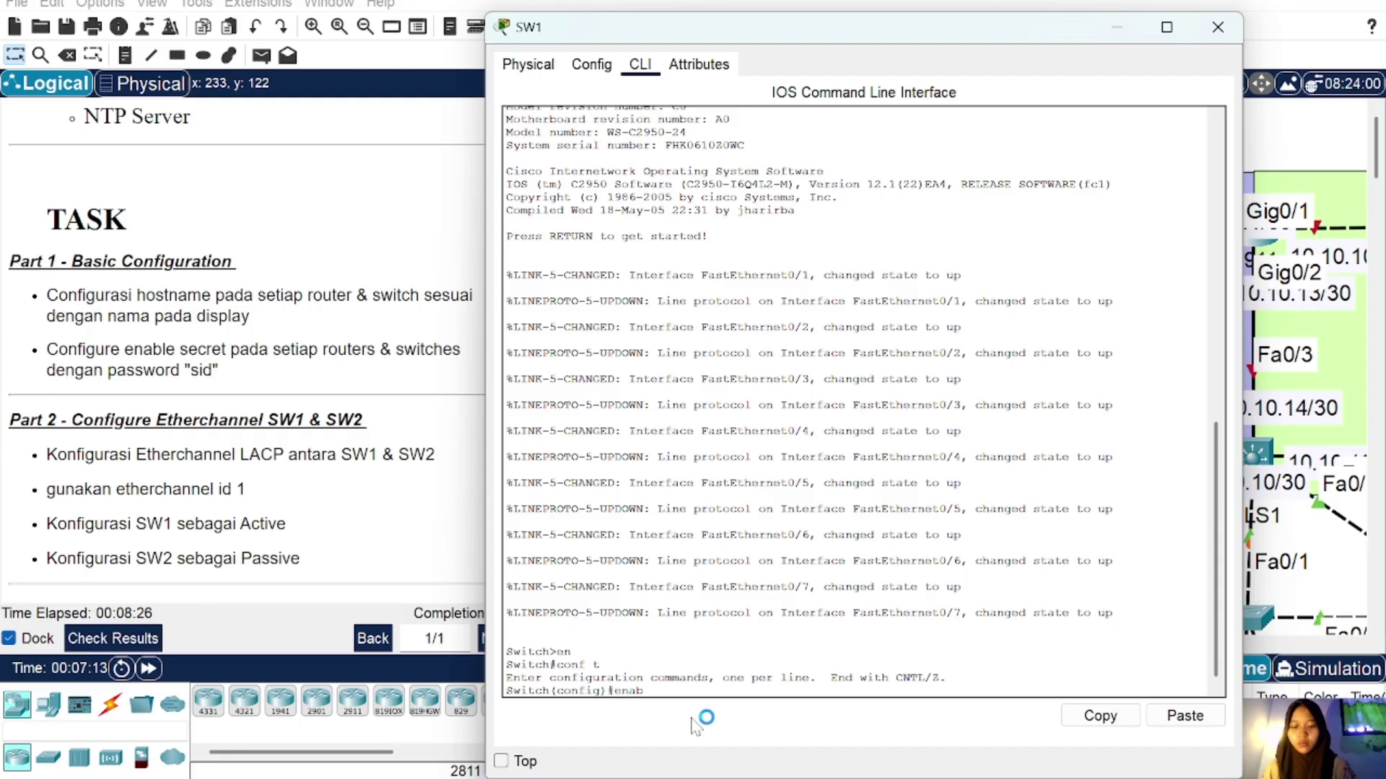
# Step: Finish SW1's enable secret, then set hostnames and enable secrets on SW2 and RTR-4
pyautogui.write('le secret sid')
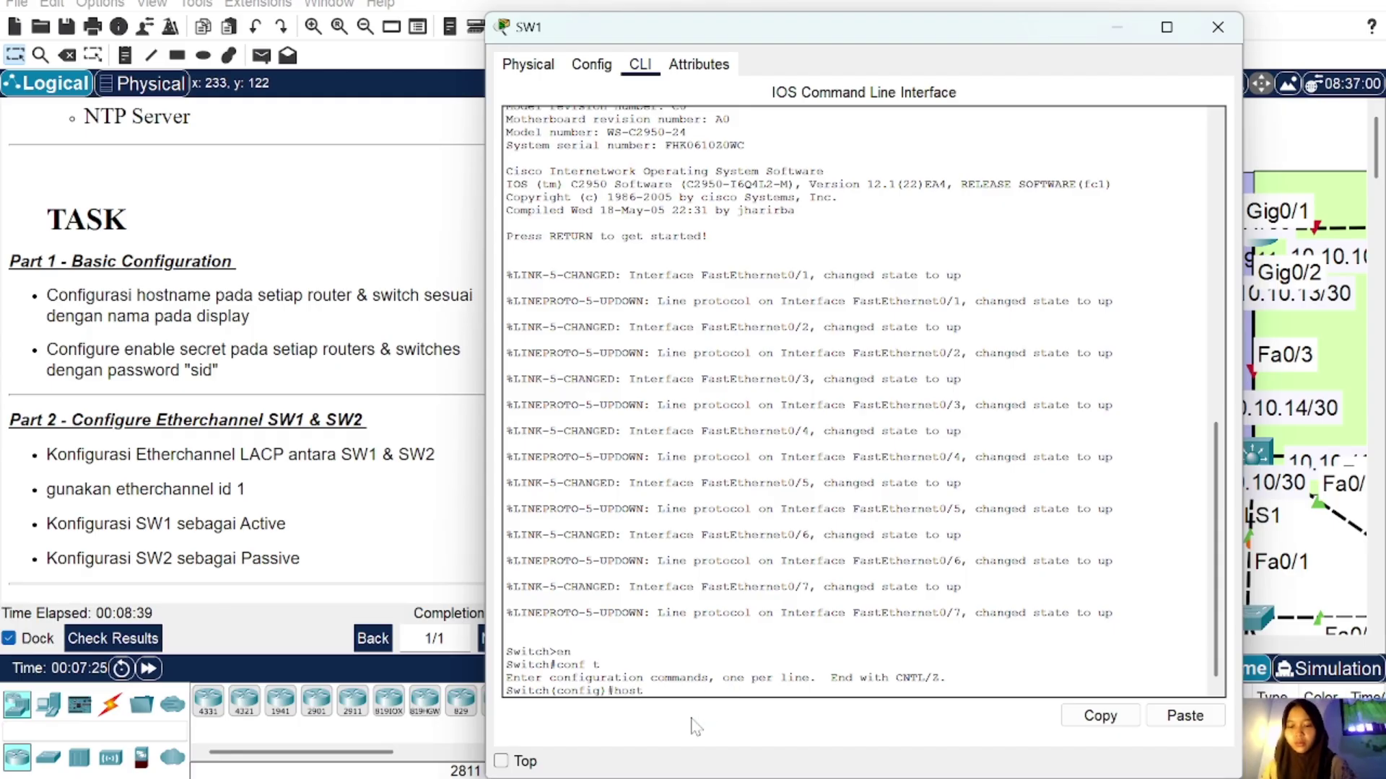
pyautogui.press('Return')
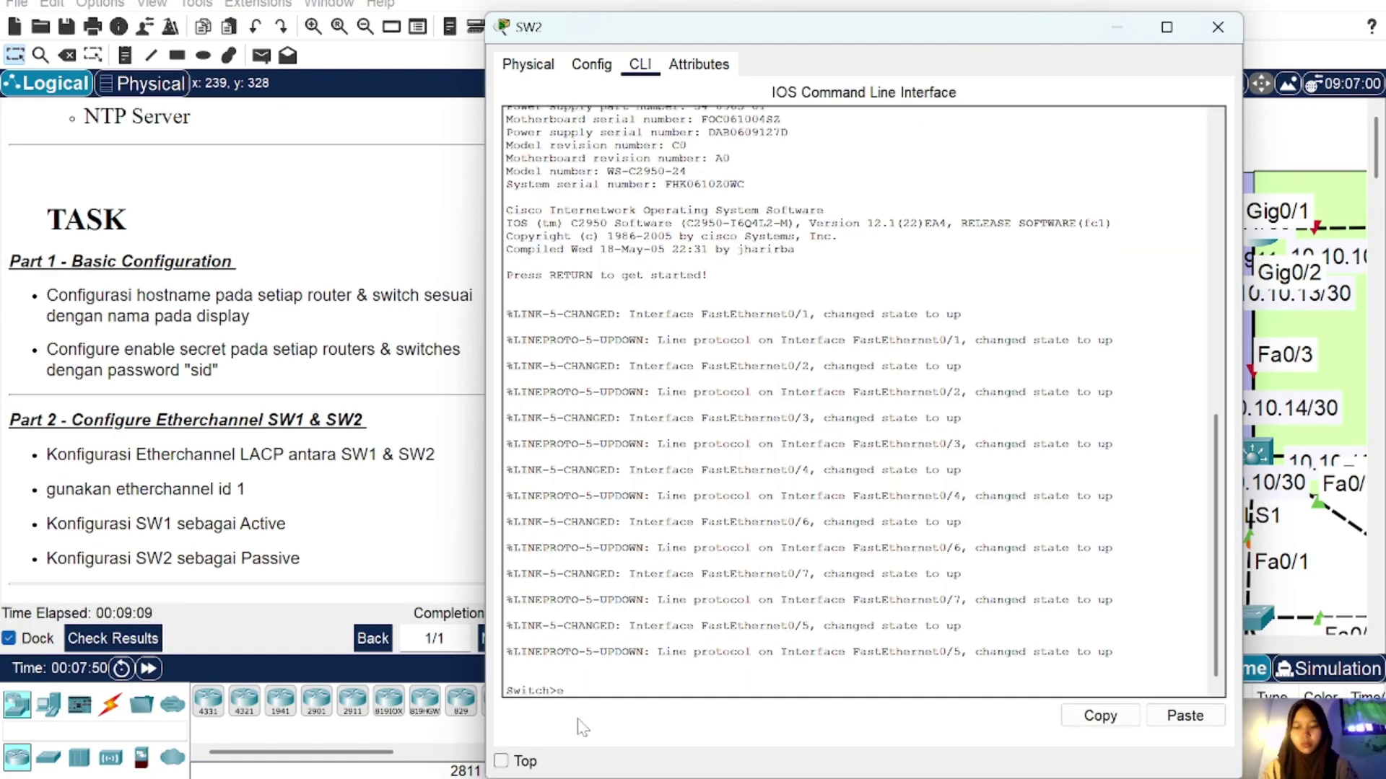
pyautogui.write('host SW2')
pyautogui.press('Return')
pyautogui.write('ecret sid')
pyautogui.press('Return')
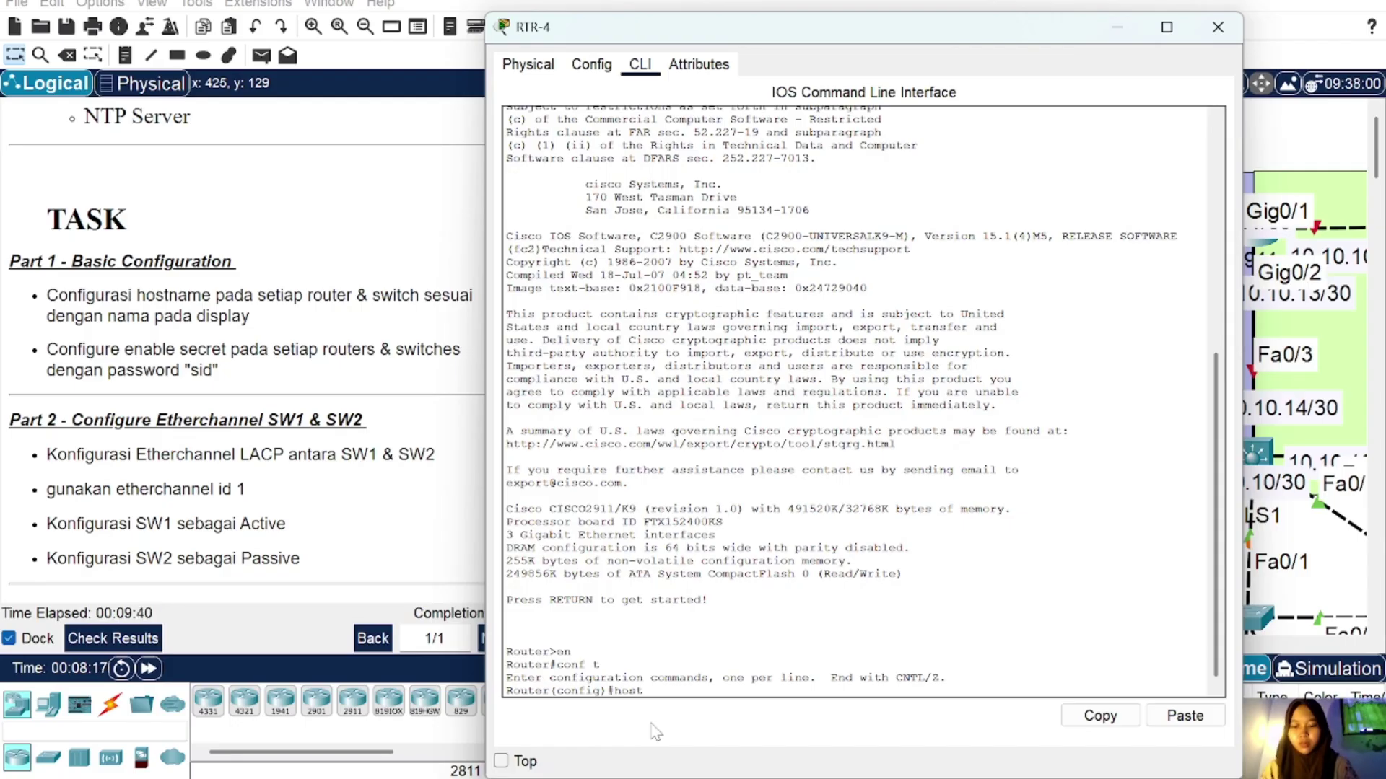
pyautogui.write('RTR-4')
pyautogui.press('Return')
pyautogui.write('enable secret sid')
pyautogui.press('Return')
pyautogui.click(988, 472)
# Step: On RTR-5's CLI, set hostname RTR-5 and the required enable secret
pyautogui.click(641, 65)
pyautogui.press('Return')
pyautogui.write('en')
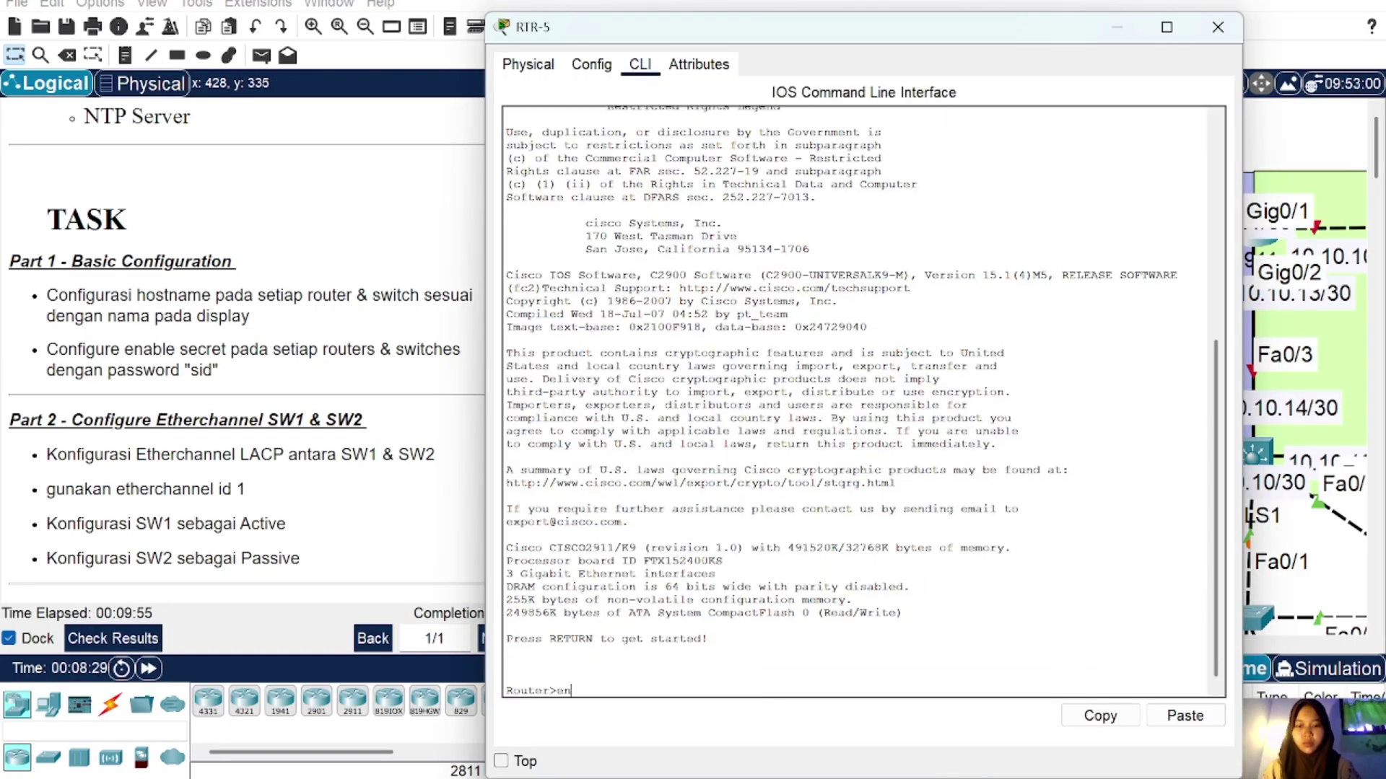
pyautogui.press('Return')
pyautogui.write('conf t')
pyautogui.press('Return')
pyautogui.write('host RTR-5')
pyautogui.press('Return')
pyautogui.write('enable secret sid')
# Step: Enter global configuration on SW3 and set its hostname to SW3
pyautogui.press('Return')
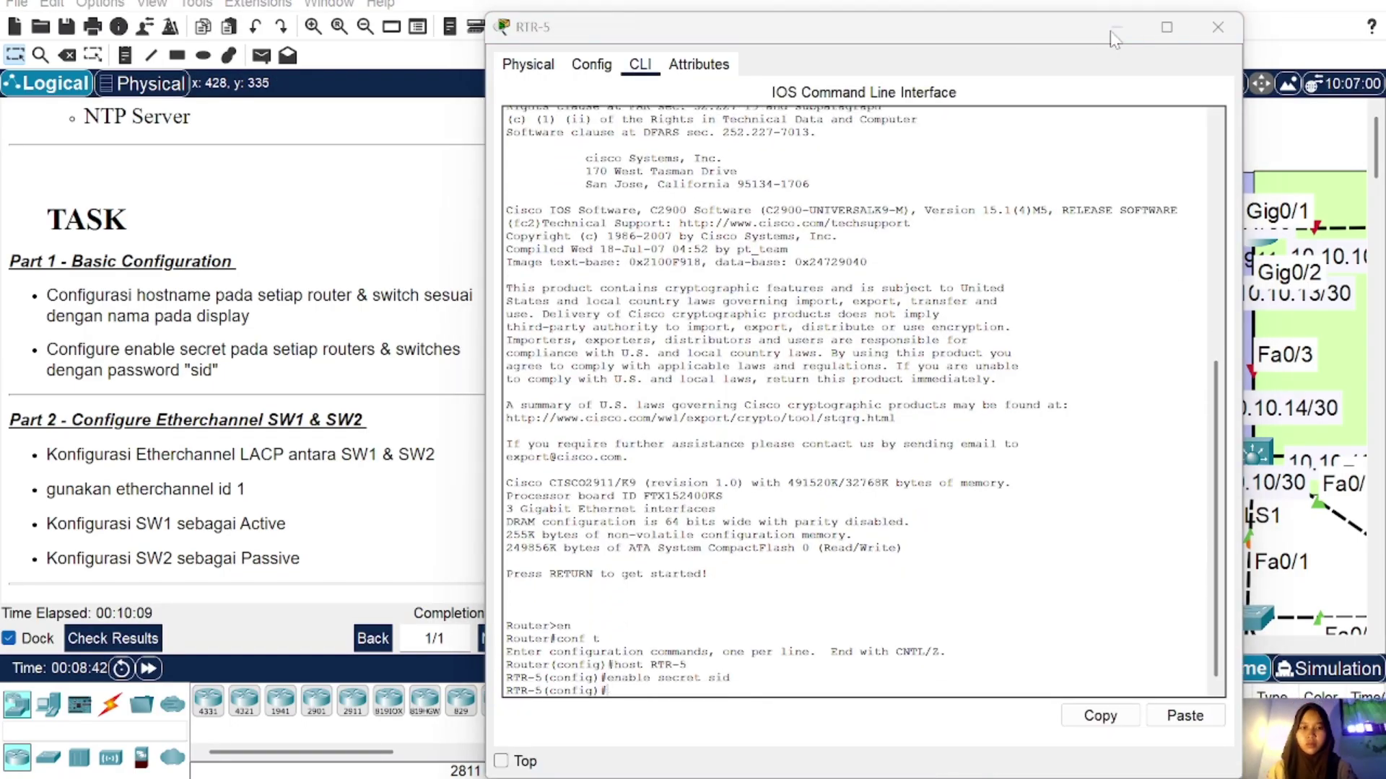
pyautogui.click(1115, 29)
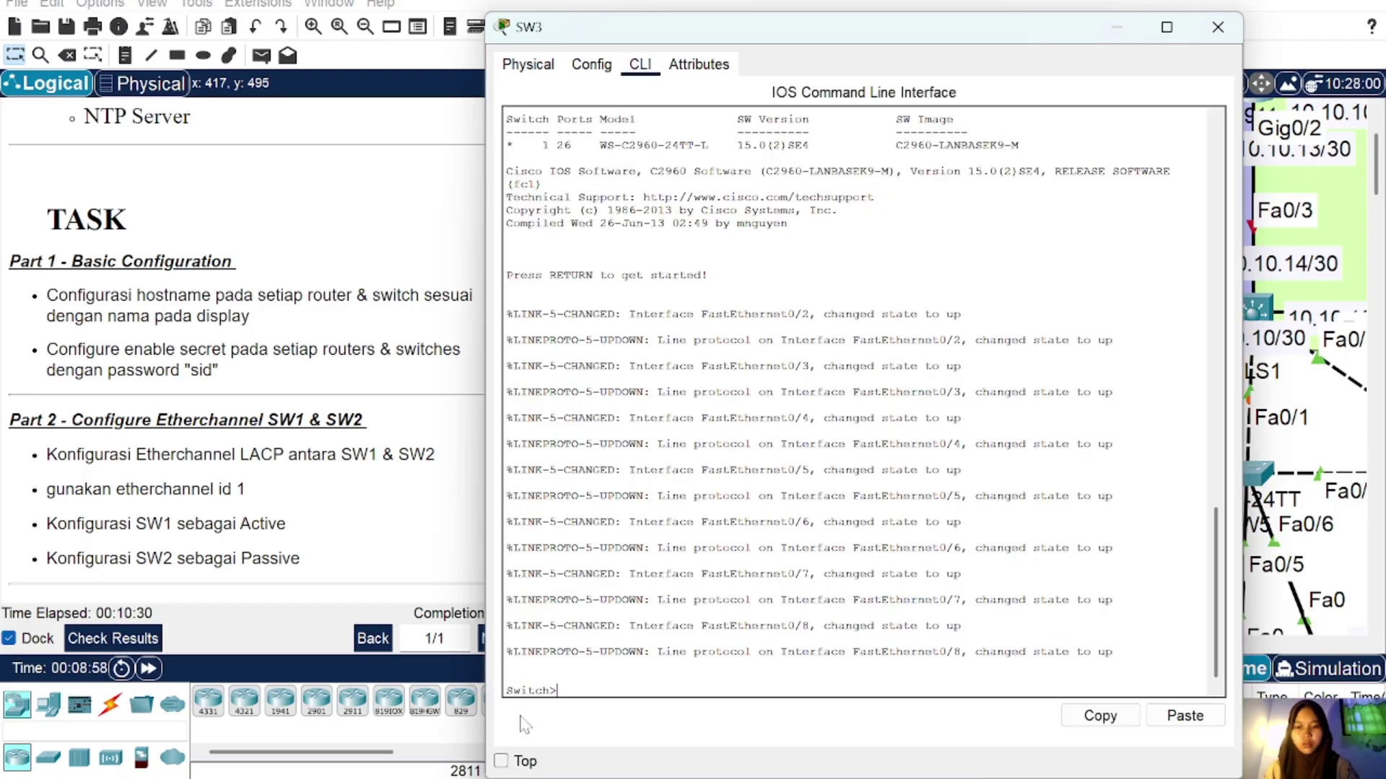
pyautogui.write('conf t')
pyautogui.press('Return')
pyautogui.write('host SW3')
pyautogui.press('Return')
pyautogui.write('e')
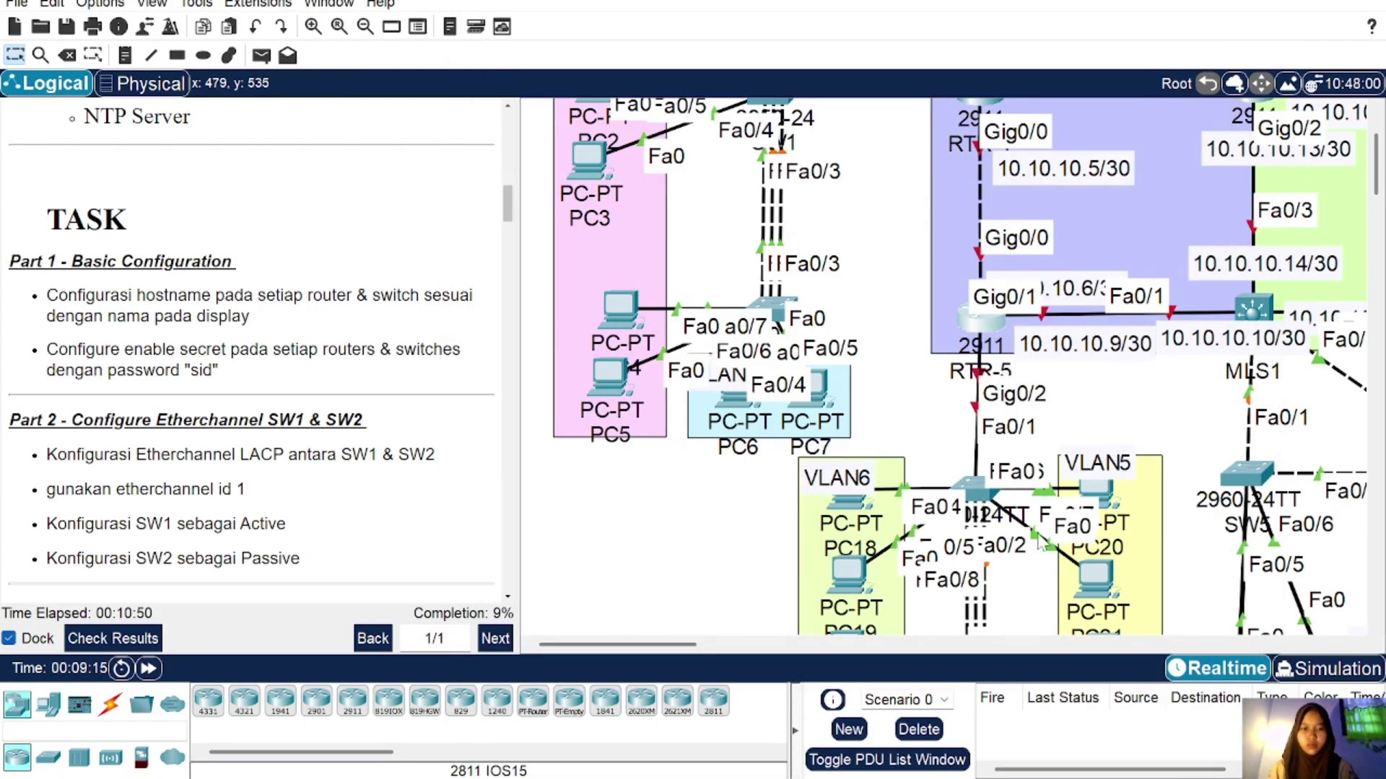
# Step: On SW4, set hostname SW4 and the required enable secret
pyautogui.scroll(-3, 1044, 534)
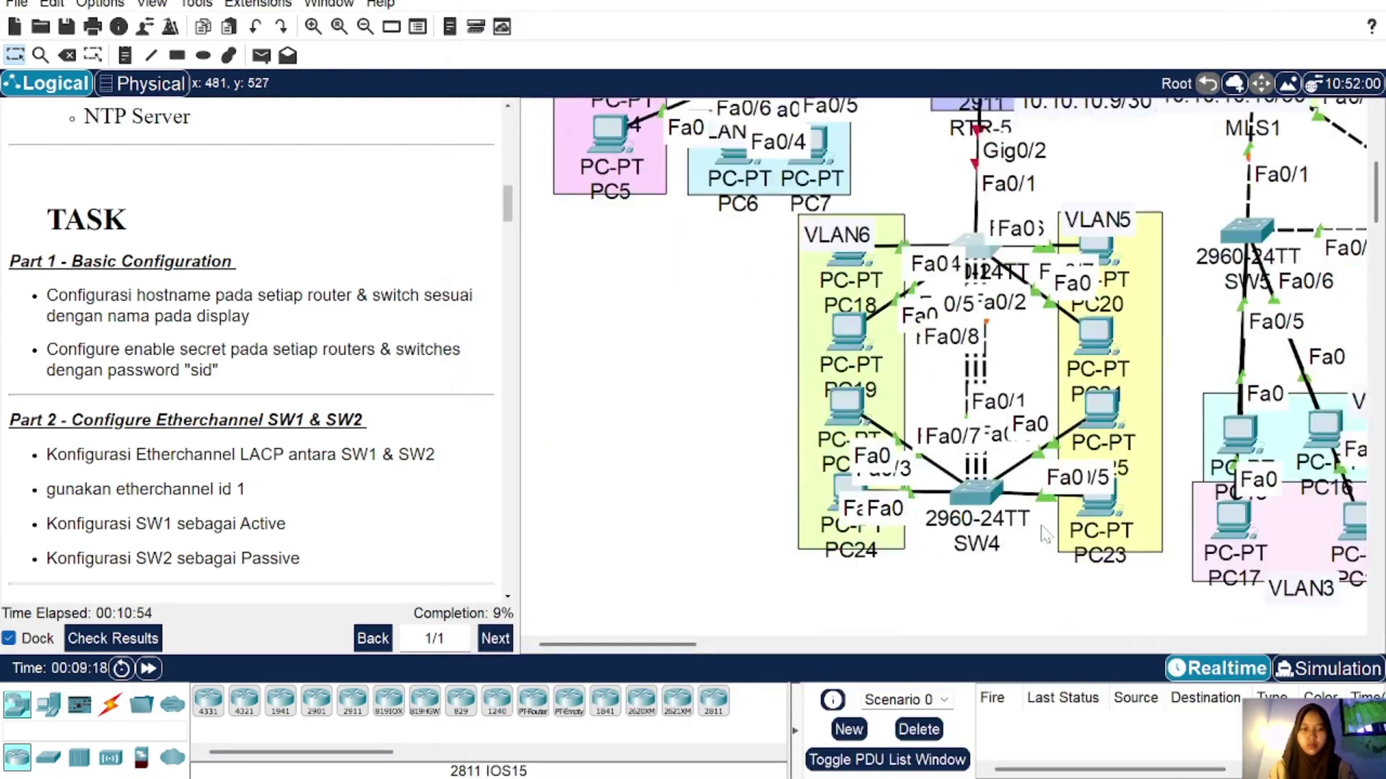
pyautogui.click(976, 493)
pyautogui.click(639, 64)
pyautogui.write('en')
pyautogui.press('Return')
pyautogui.write('conf t')
pyautogui.press('Return')
pyautogui.write('host SW4')
pyautogui.press('Return')
pyautogui.write('en secret s')
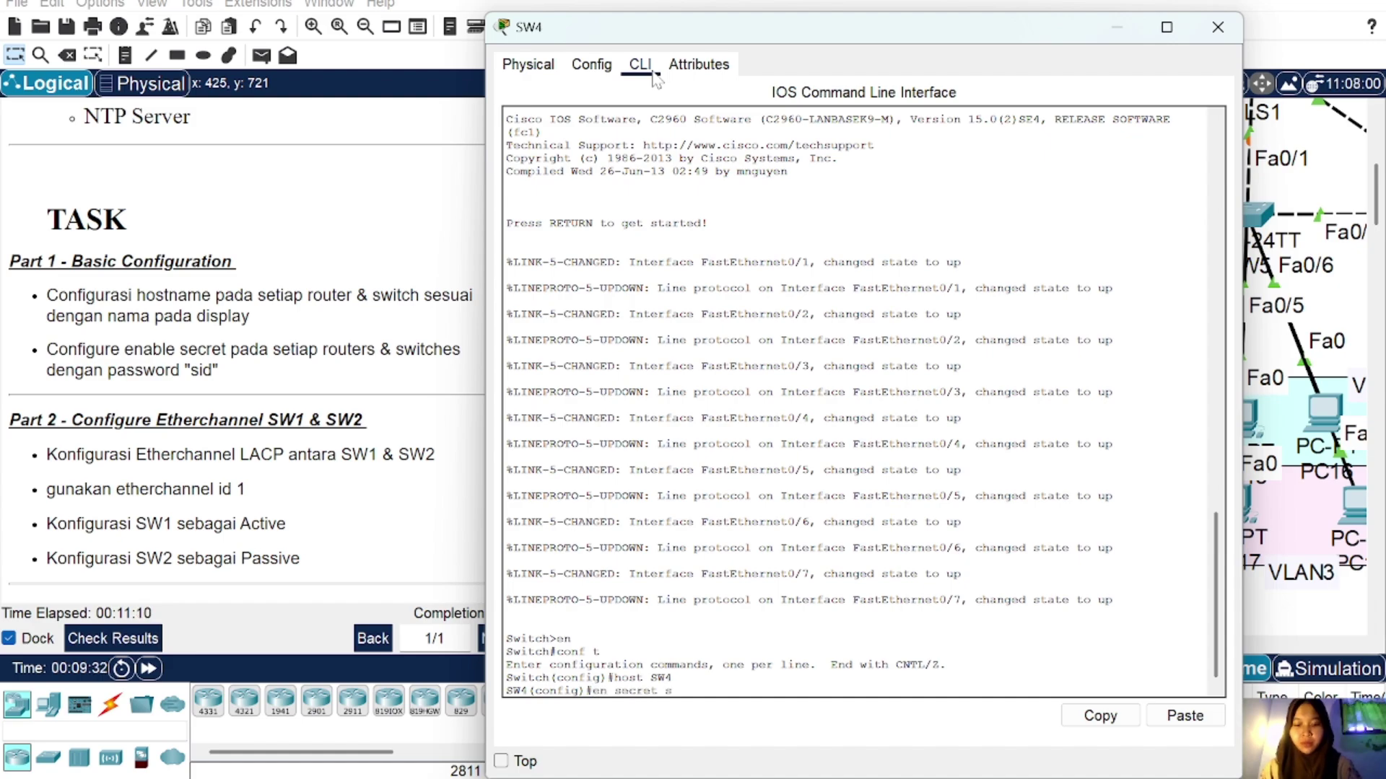
pyautogui.write('id')
pyautogui.press('Return')
pyautogui.write('enable secret sid')
# Step: On RTR-1, enter configuration mode and set hostname RTR-1
pyautogui.press('Return')
pyautogui.click(1218, 27)
pyautogui.scroll(5, 1073, 349)
pyautogui.click(915, 230)
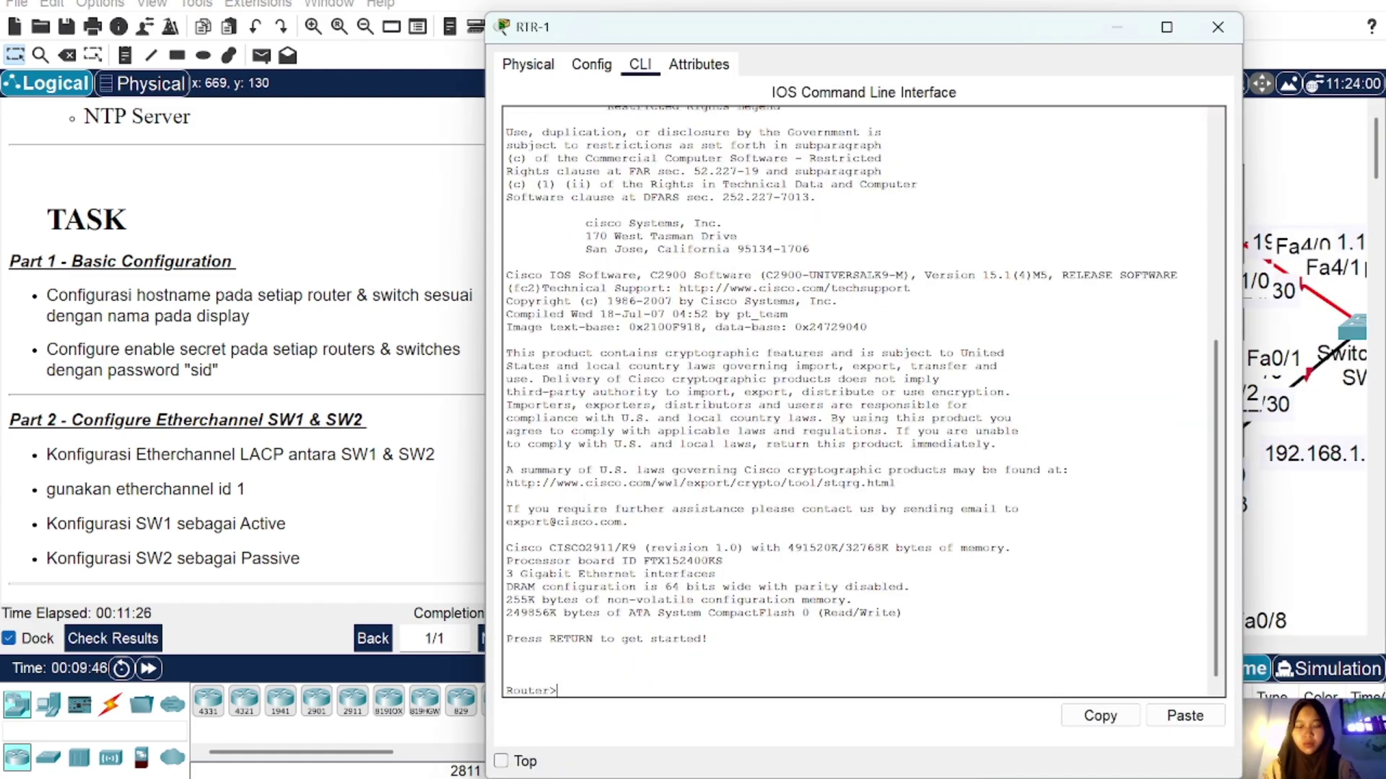
pyautogui.write('en')
pyautogui.press('Return')
pyautogui.write('conf t')
pyautogui.press('Return')
pyautogui.write('host RTR-1')
# Step: On SW5, set hostname SW5 and enter the enable secret
pyautogui.press('Return')
pyautogui.click(1217, 27)
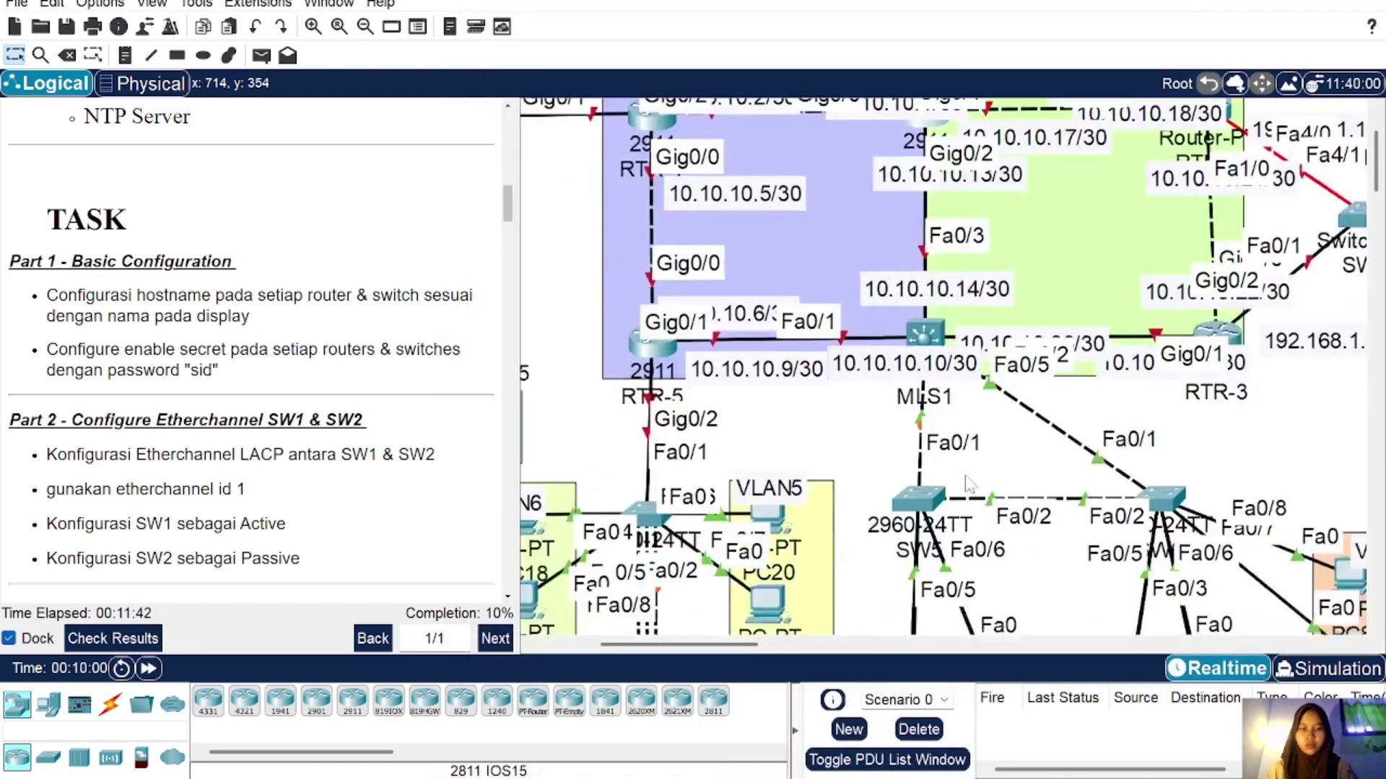
pyautogui.click(918, 498)
pyautogui.write('en')
pyautogui.press('Return')
pyautogui.write('conf t')
pyautogui.press('Return')
pyautogui.write('host SW5')
pyautogui.press('Return')
pyautogui.write('enable secret sid')
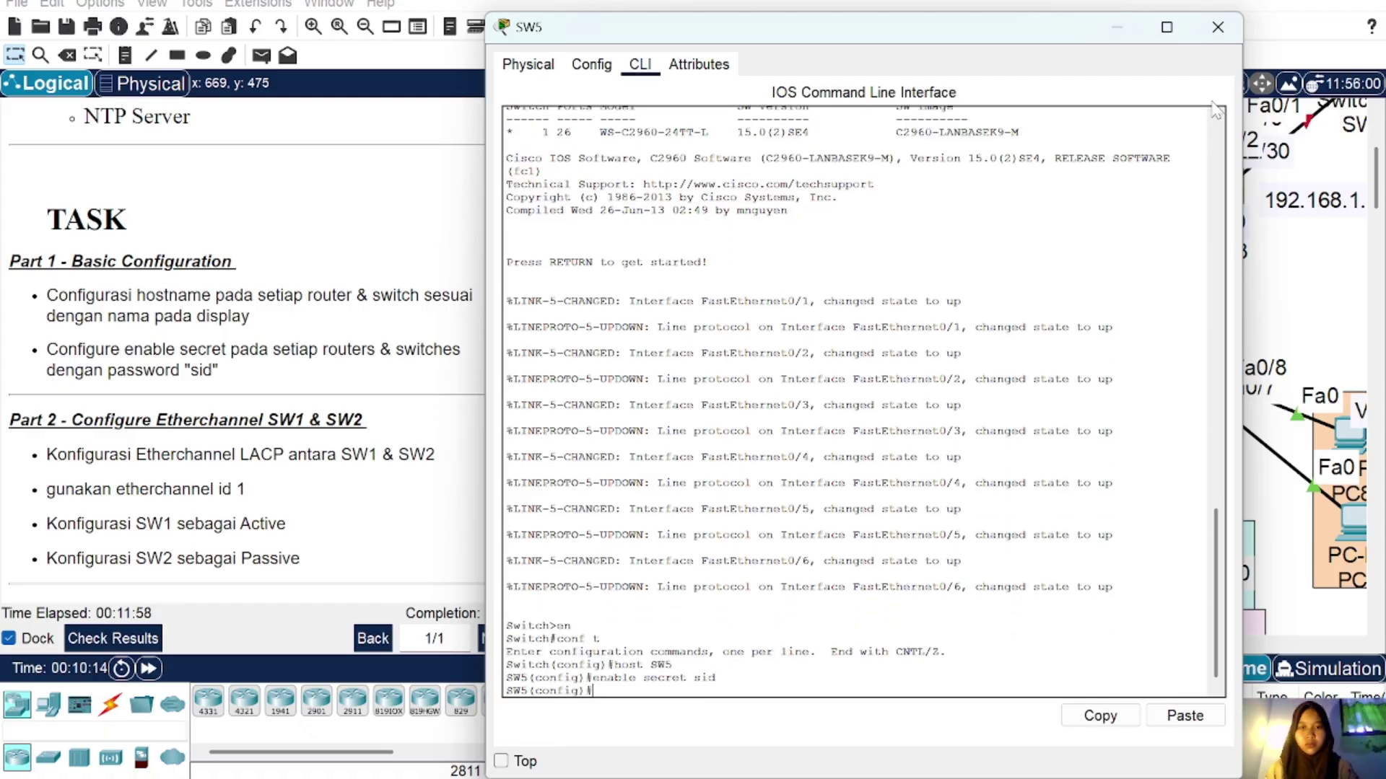
pyautogui.click(1217, 27)
# Step: On RTR-2, set hostname RTR-2 in global configuration mode
pyautogui.scroll(5, 939, 361)
pyautogui.click(1256, 238)
pyautogui.write('c')
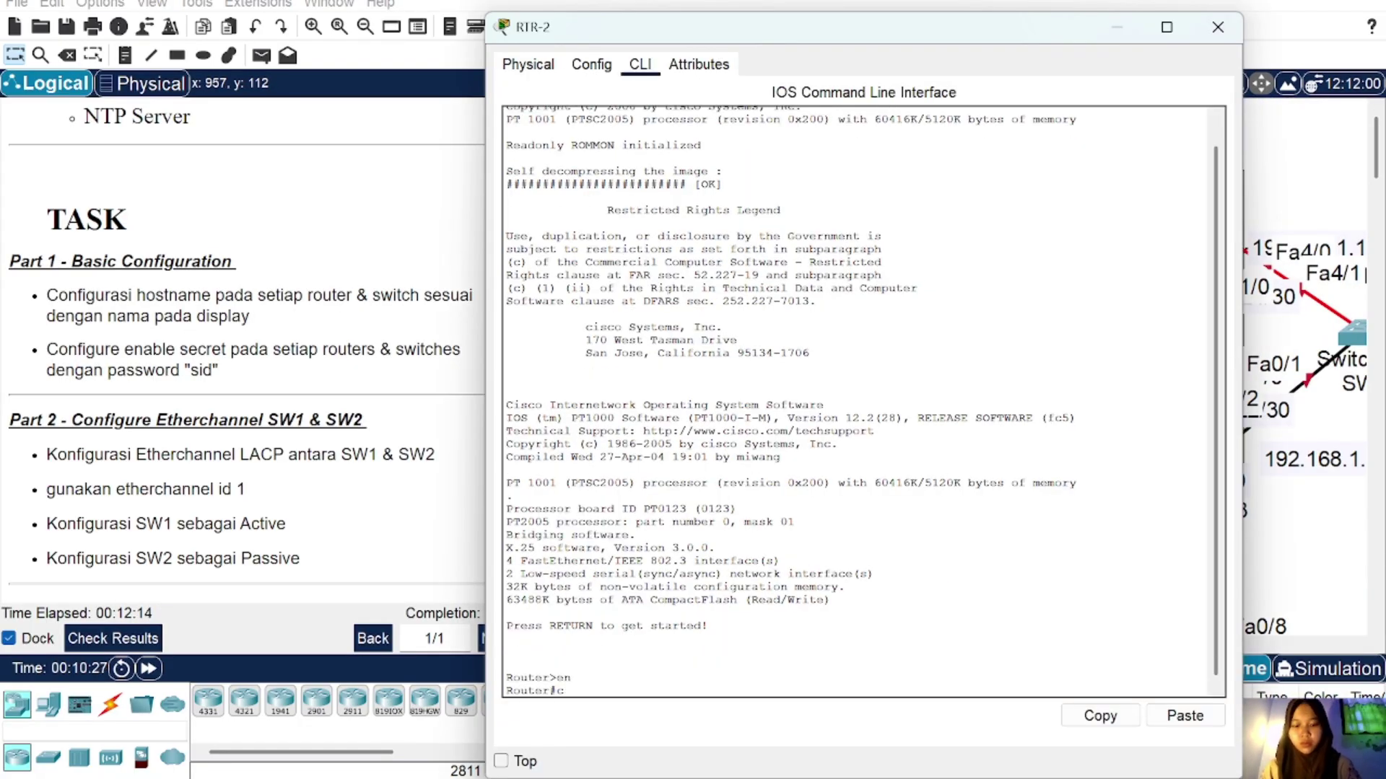
pyautogui.write('onf t')
pyautogui.press('Return')
pyautogui.write('host RTR-2')
pyautogui.press('Return')
pyautogui.click(1218, 27)
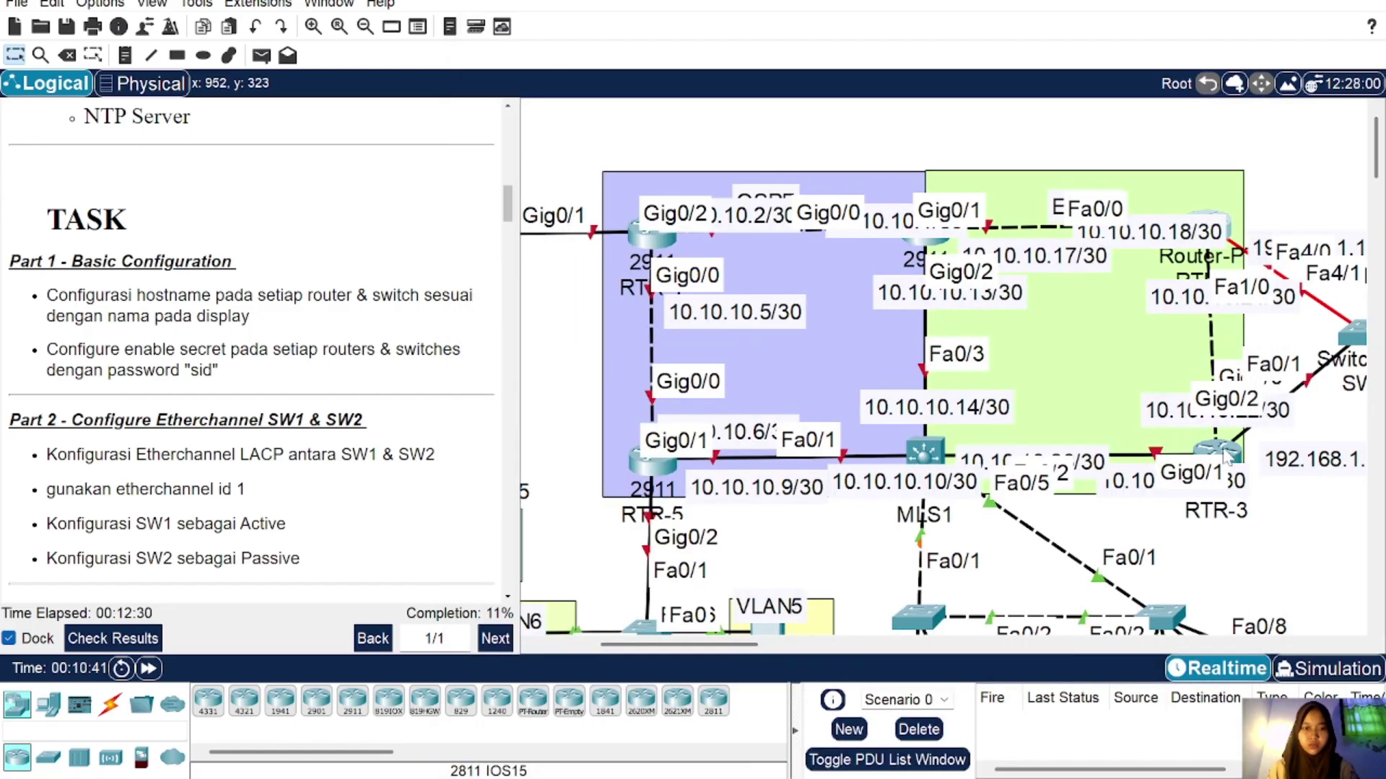
# Step: On RTR-3, enter privileged mode and set hostname RTR-3
pyautogui.click(1225, 456)
pyautogui.write('en')
pyautogui.press('Return')
# Step: On SW6, set hostname SW6 and enter the enable secret
pyautogui.write('conf t')
pyautogui.press('Return')
pyautogui.write('host RTR-3')
pyautogui.click(1218, 27)
pyautogui.scroll(-3, 1191, 454)
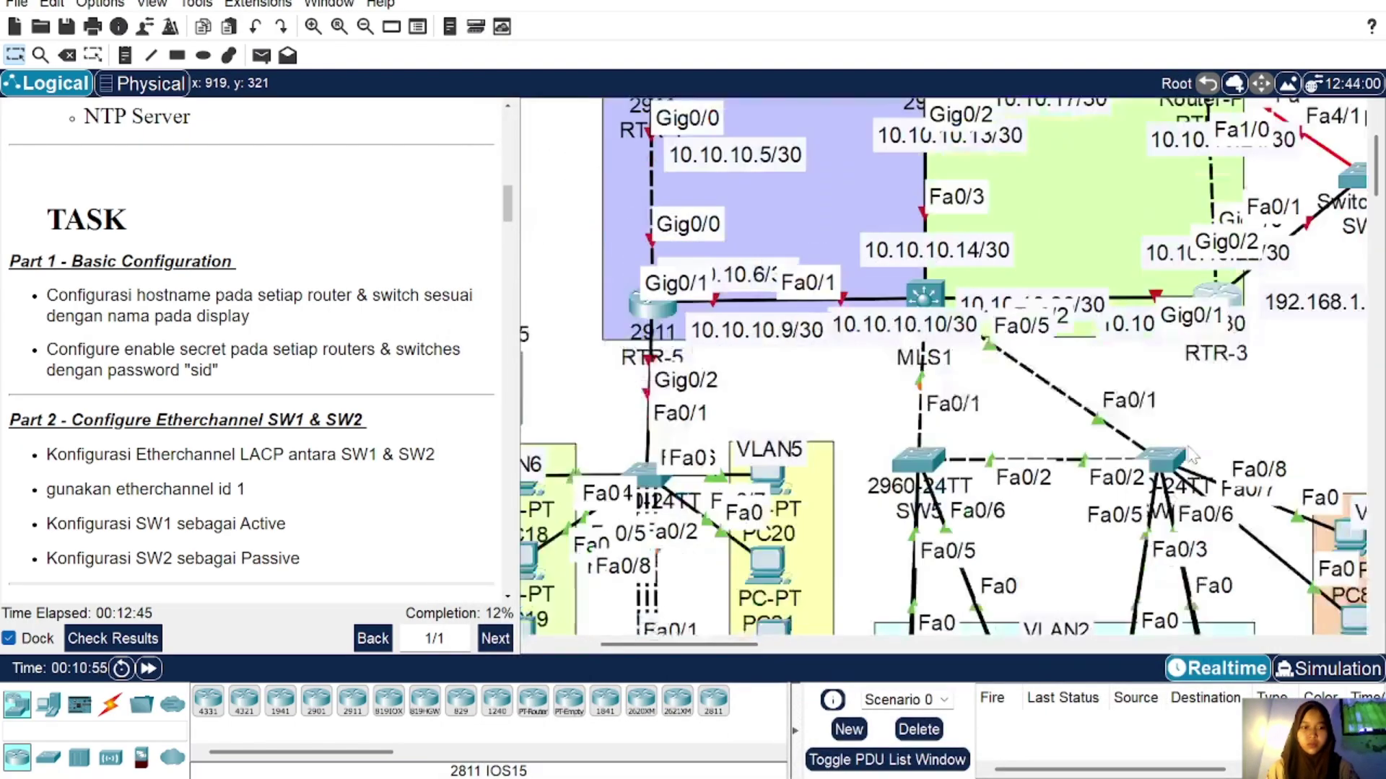
pyautogui.click(1189, 455)
pyautogui.write('en')
pyautogui.press('Return')
pyautogui.write('conf t')
pyautogui.press('Return')
pyautogui.write('host SW6')
pyautogui.press('Return')
pyautogui.write('enable secret si')
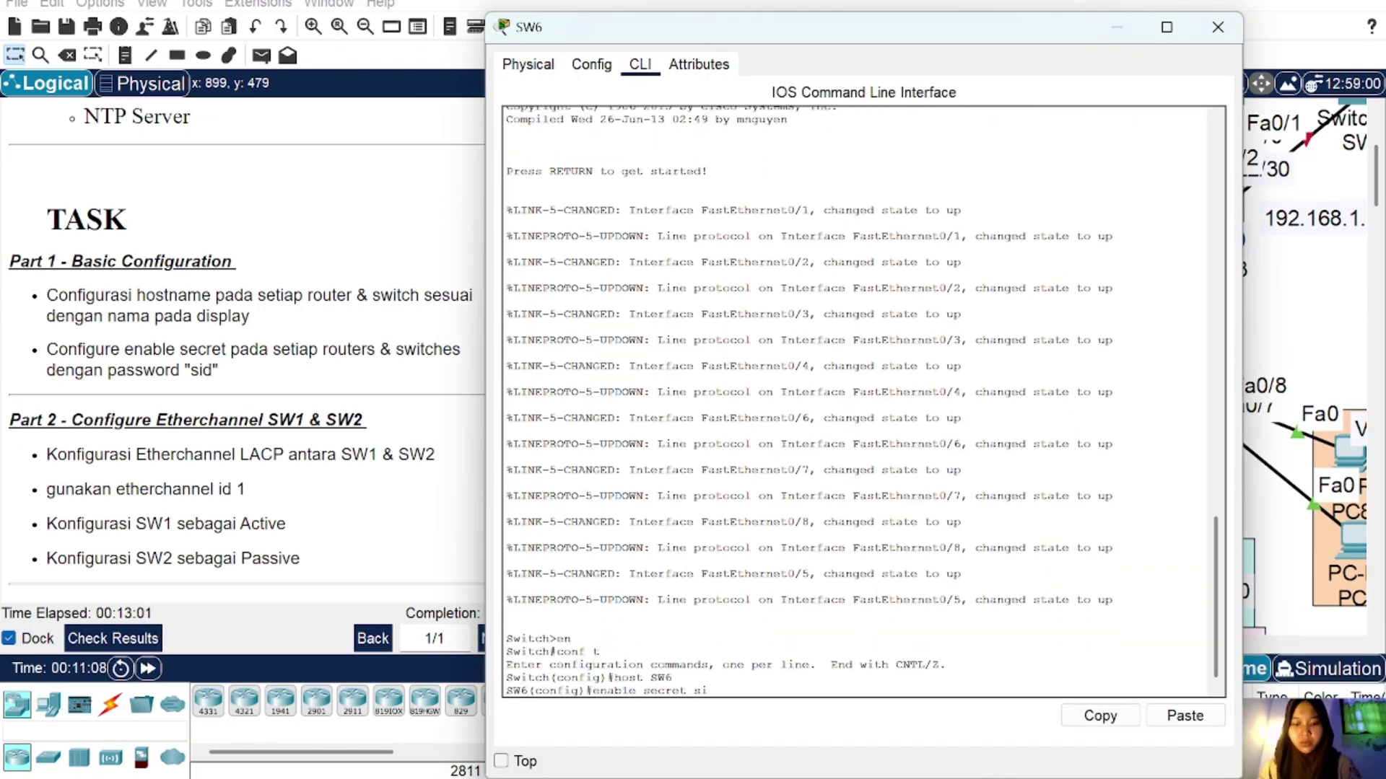
pyautogui.click(1218, 28)
# Step: On SW7, enter global configuration mode and set hostname SW7
pyautogui.scroll(3, 1159, 419)
pyautogui.hscroll(3, 1159, 419)
pyautogui.click(1025, 316)
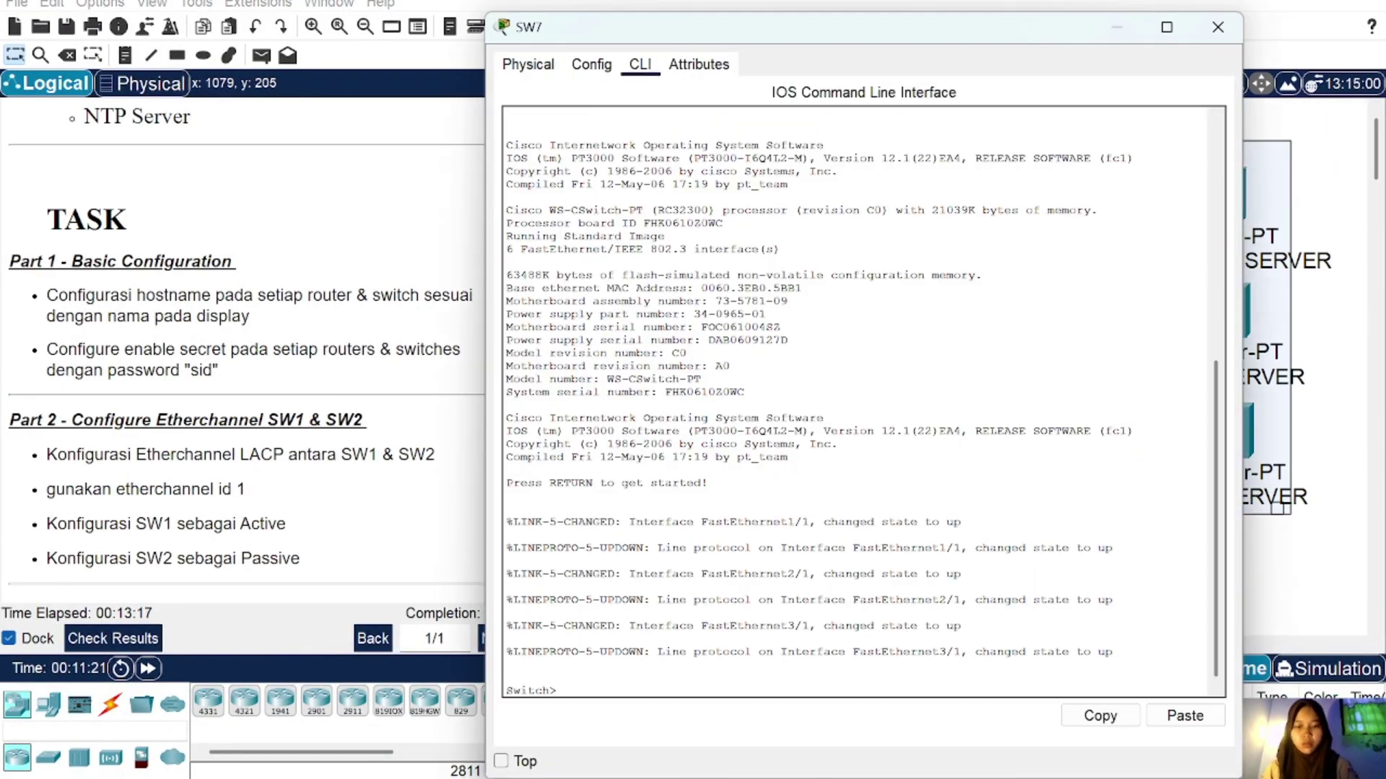
pyautogui.write('en')
pyautogui.press('Return')
pyautogui.write('conf t')
pyautogui.press('Return')
pyautogui.write('host SW7')
# Step: On multilayer switch MLS1, set hostname MLS1 and the required enable secret
pyautogui.press('Return')
pyautogui.click(1218, 27)
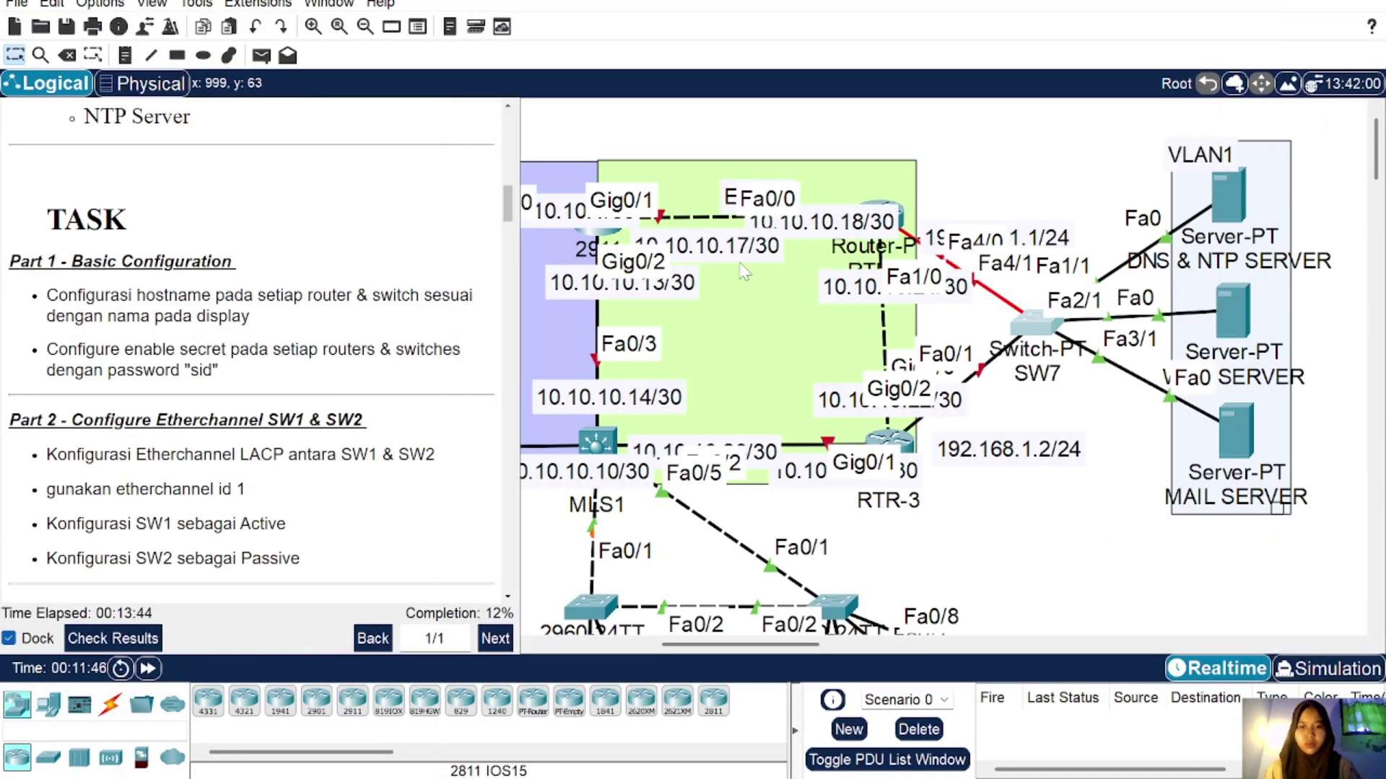
pyautogui.click(605, 433)
pyautogui.click(639, 65)
pyautogui.write('en')
pyautogui.press('Return')
pyautogui.write('conf t')
pyautogui.press('Return')
pyautogui.write('ho')
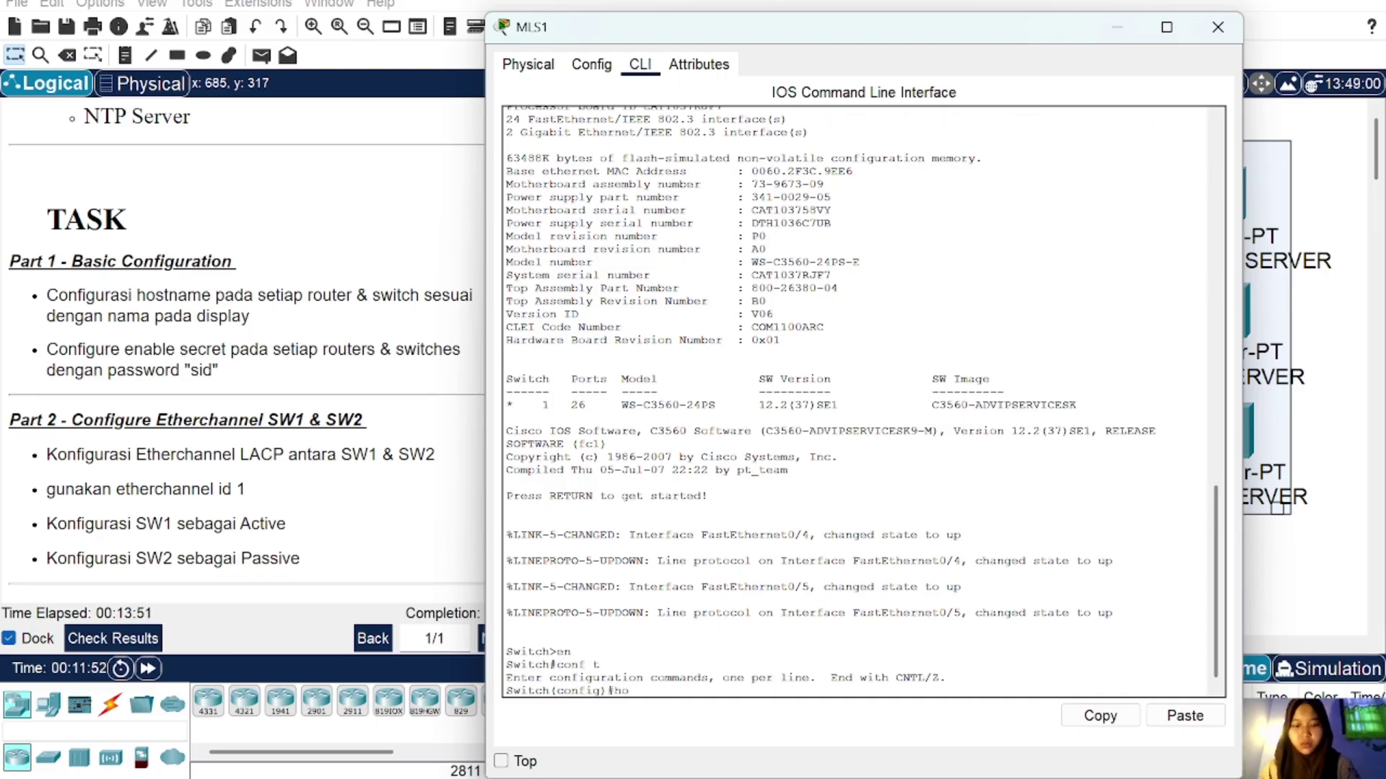
pyautogui.write('st MLS1')
pyautogui.press('Return')
pyautogui.write('enable secret sid')
pyautogui.press('Return')
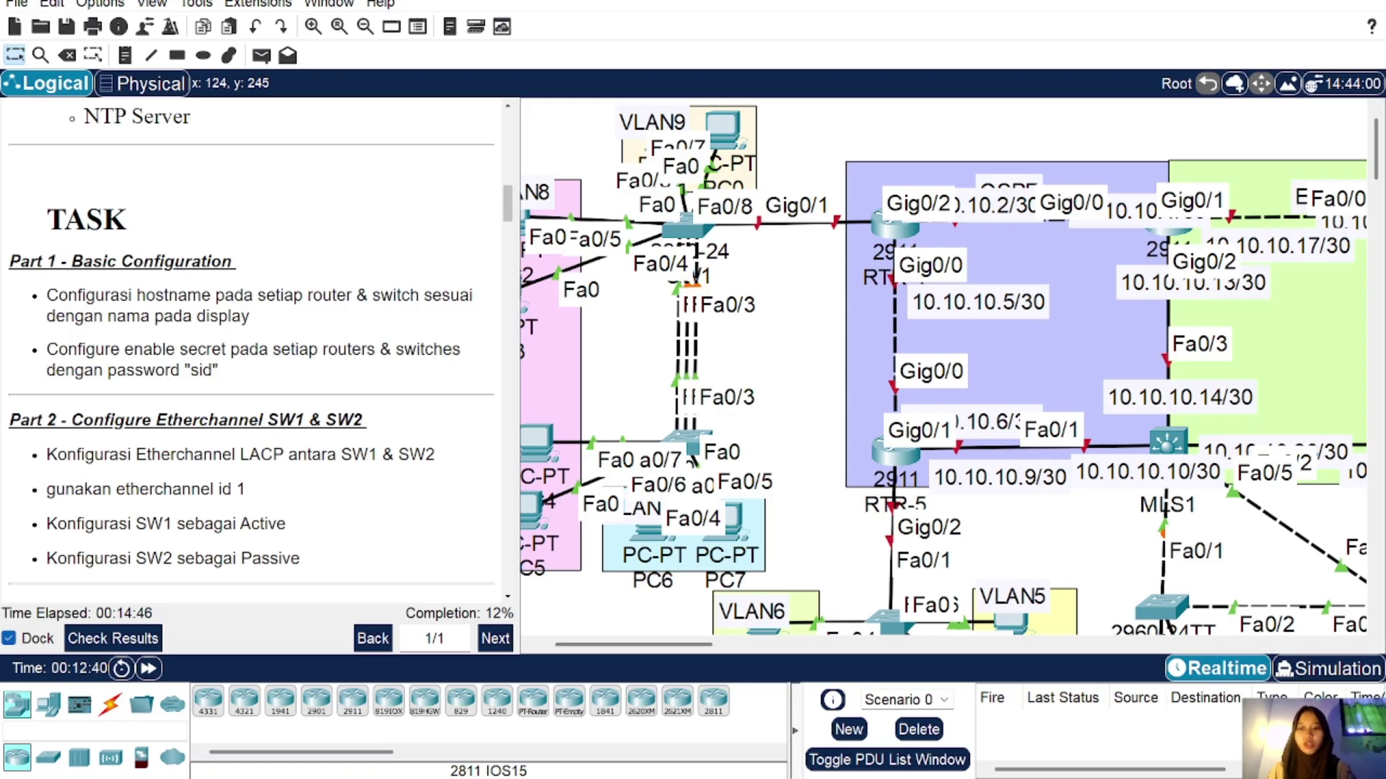
# Step: Scroll the instructions to Part 3, pan the topology, and open SW1's command line
pyautogui.scroll(-3, 252, 354)
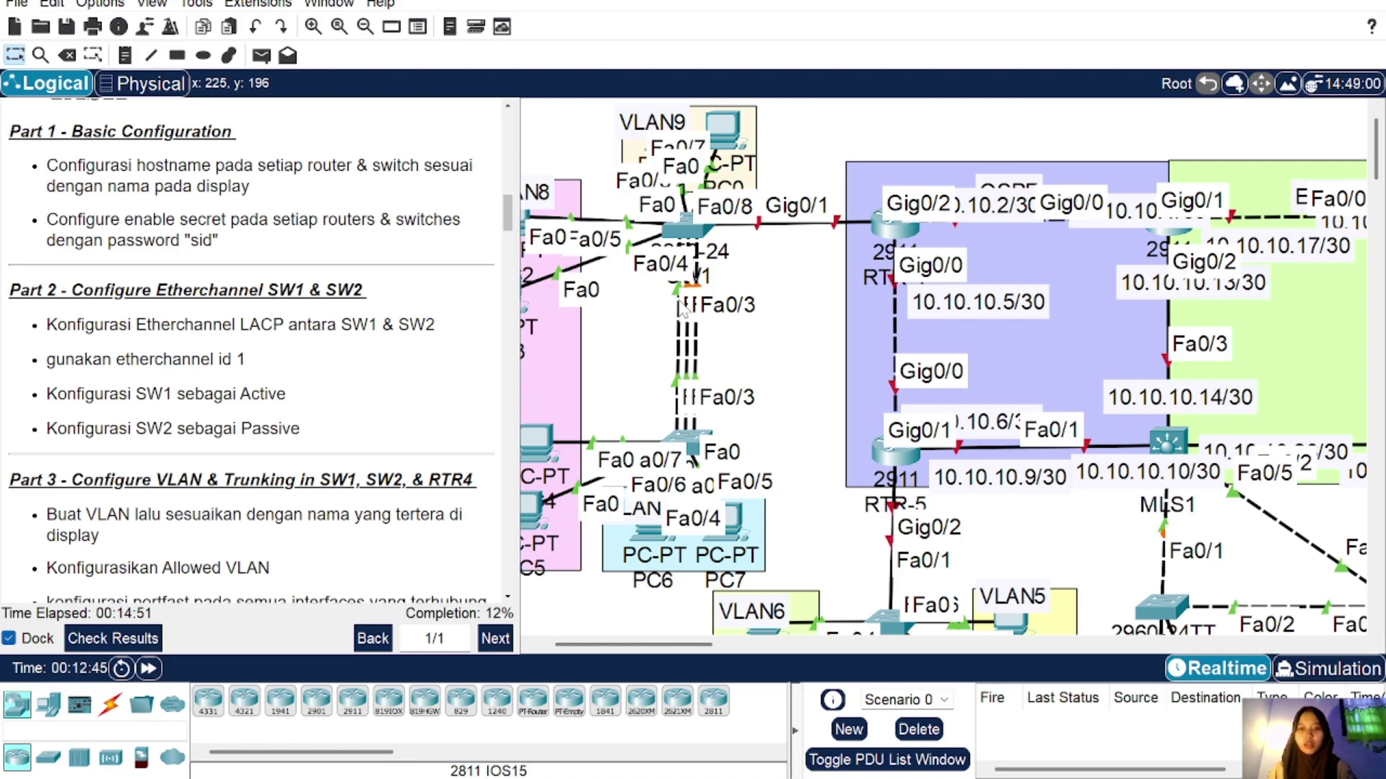
pyautogui.hscroll(-3, 683, 312)
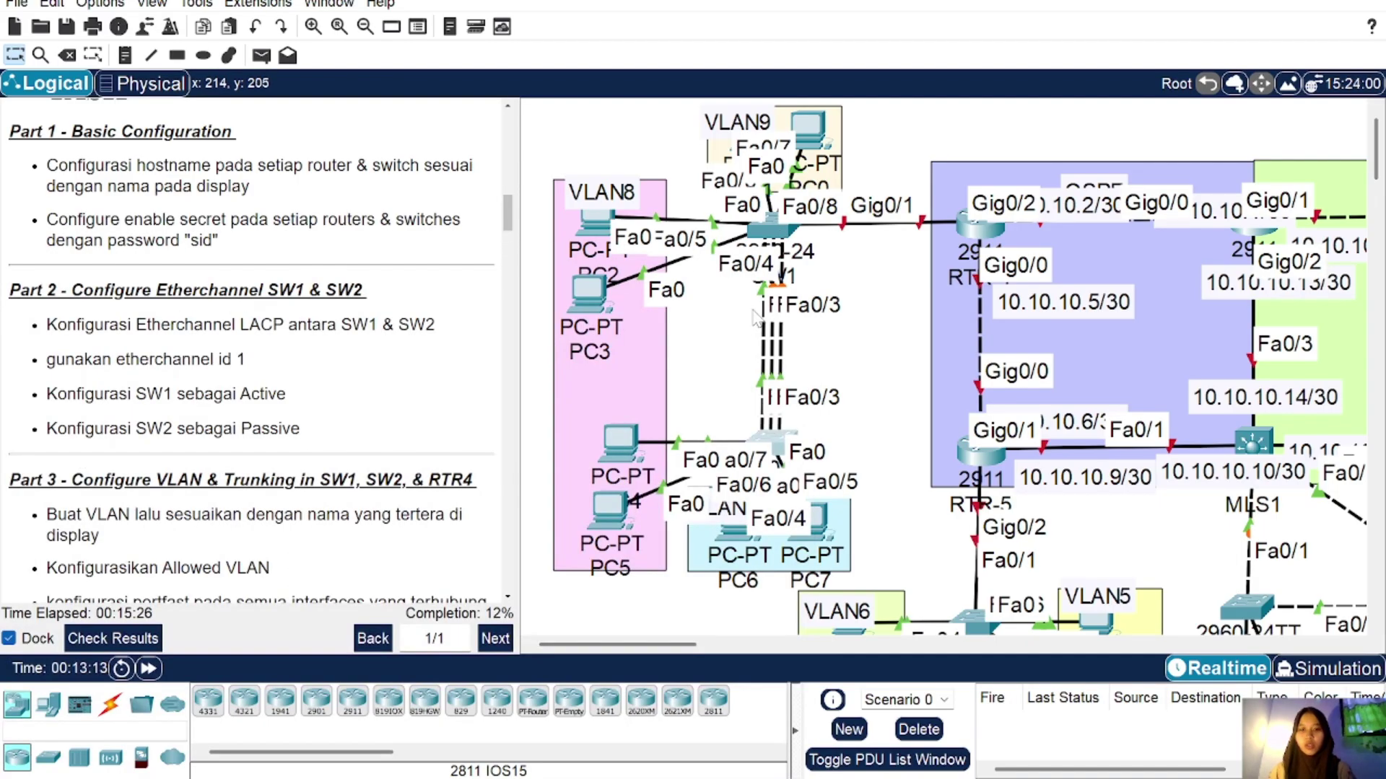
pyautogui.click(773, 229)
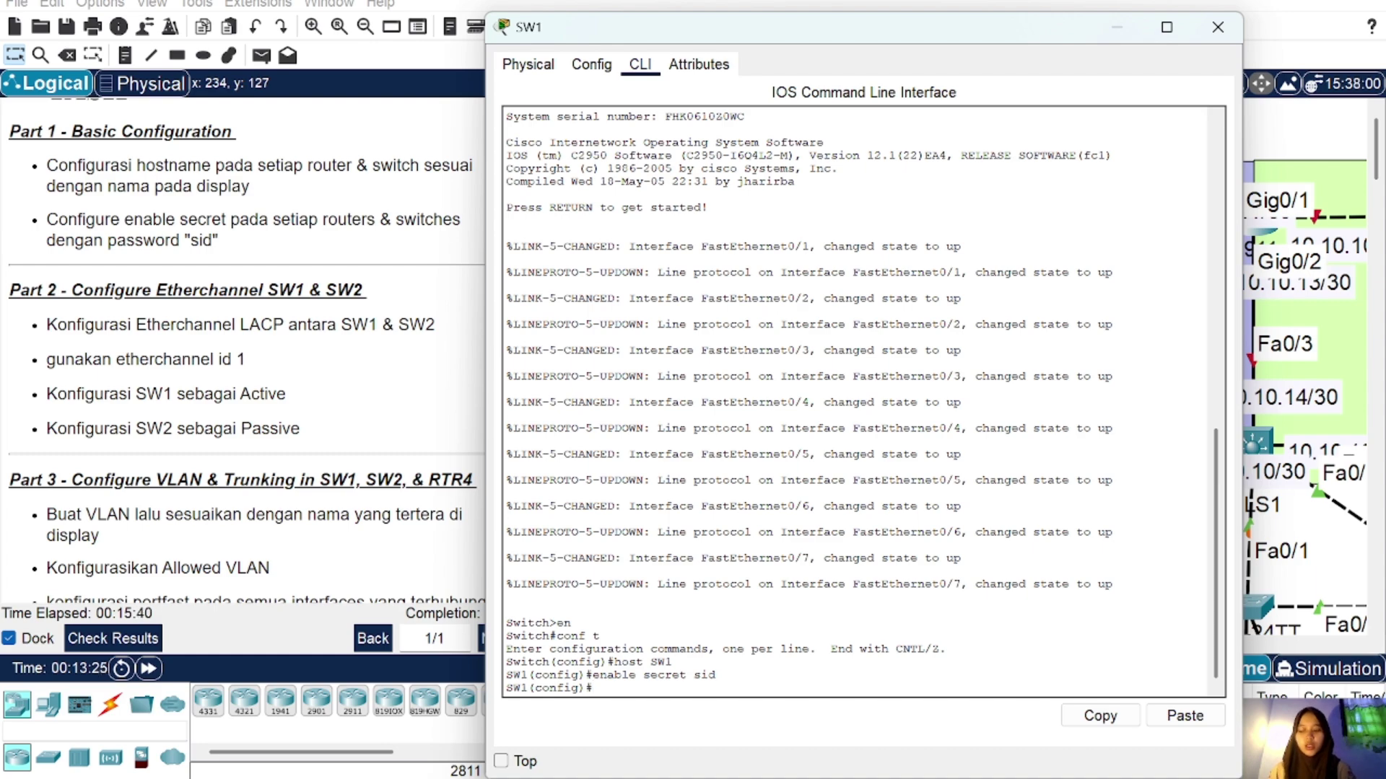
# Step: List SW1's CDP neighbours with do sh cdp neigh, correcting the mistyped command
pyautogui.write('do s')
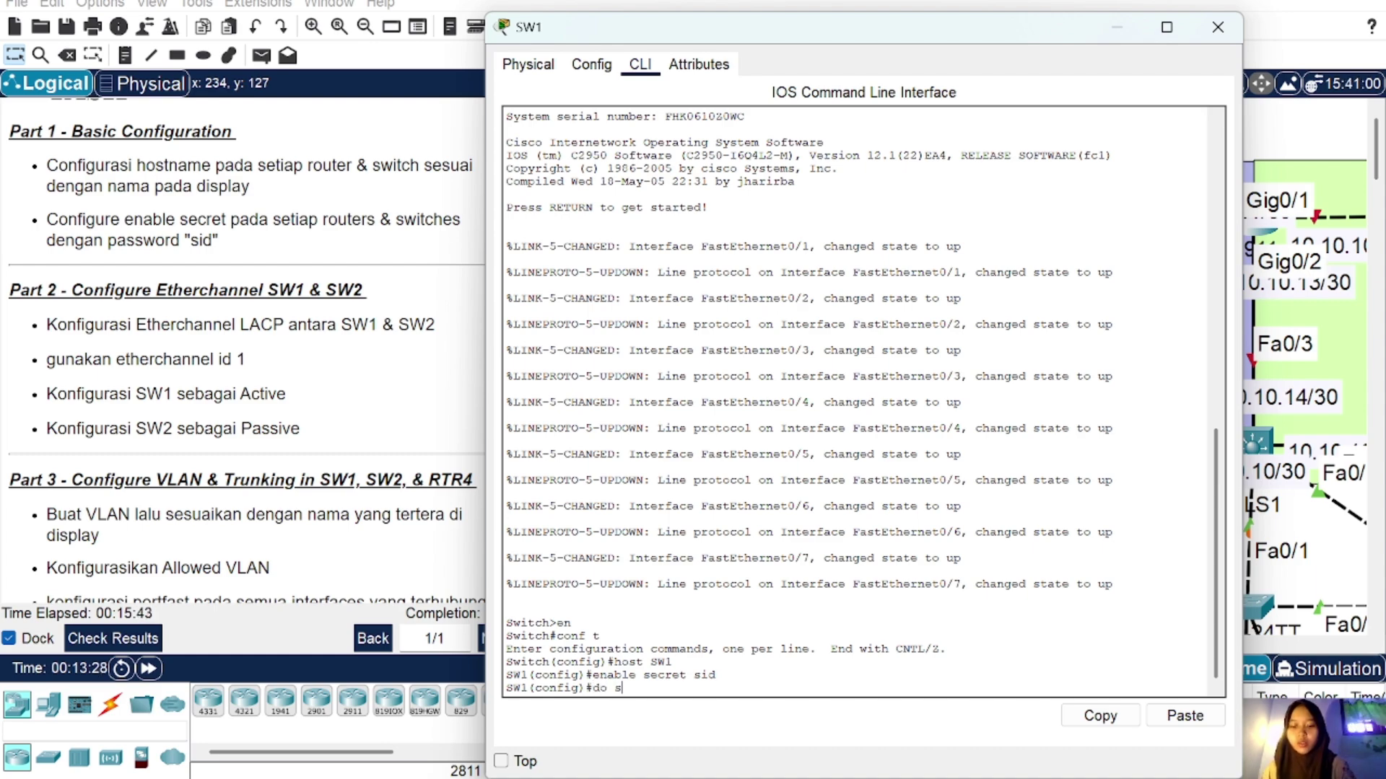
pyautogui.write('h cdp')
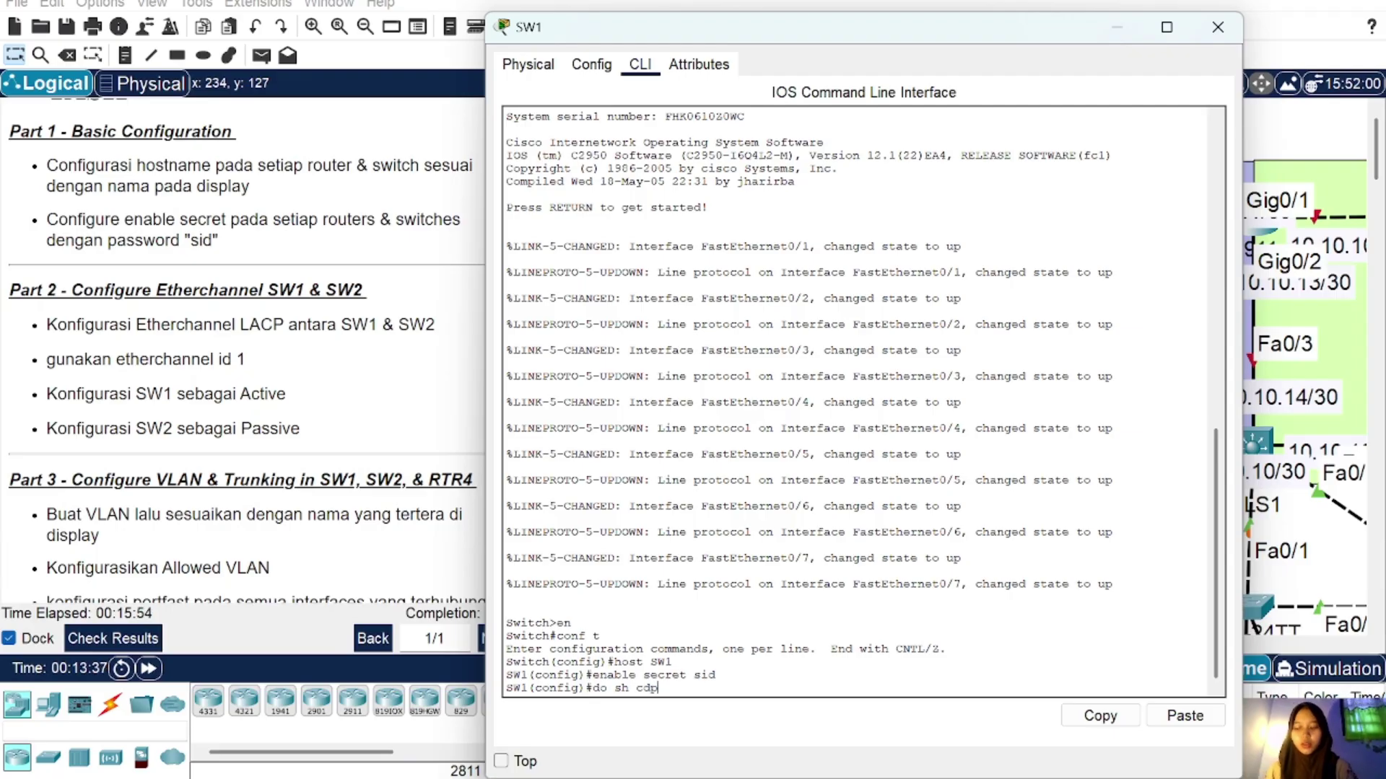
pyautogui.write('neigh')
pyautogui.press('Return')
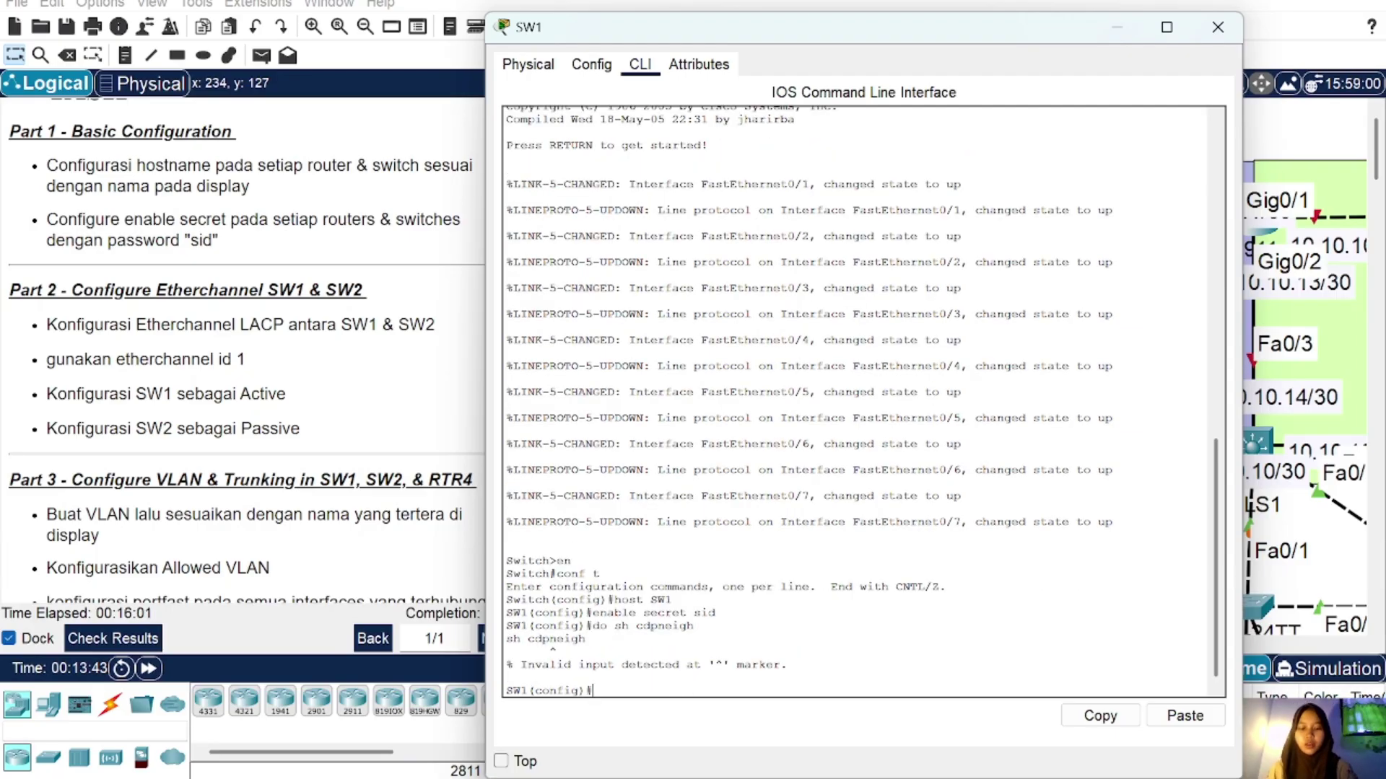
pyautogui.press('Up')
pyautogui.press('Left')
pyautogui.press('Left')
pyautogui.press('Left')
pyautogui.press('Left')
pyautogui.press('Left')
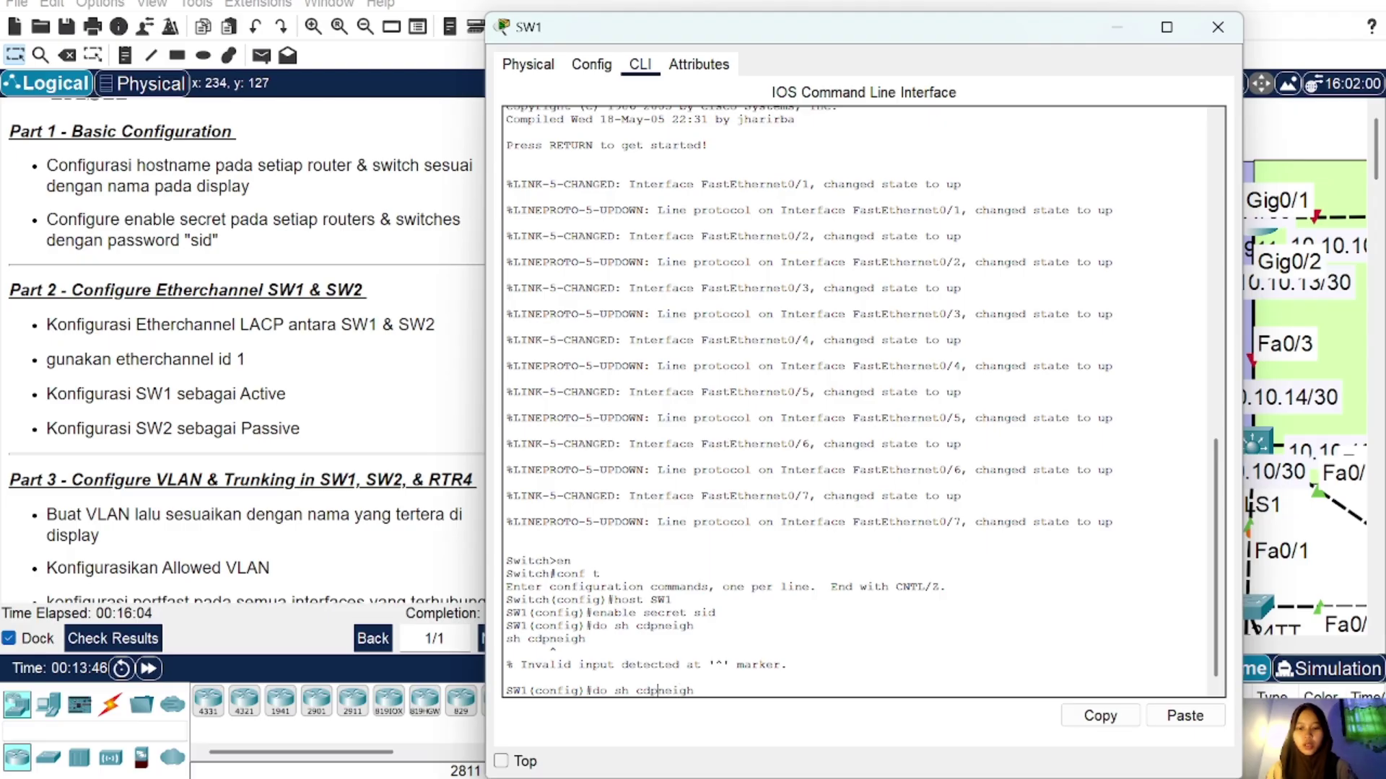
pyautogui.press('Return')
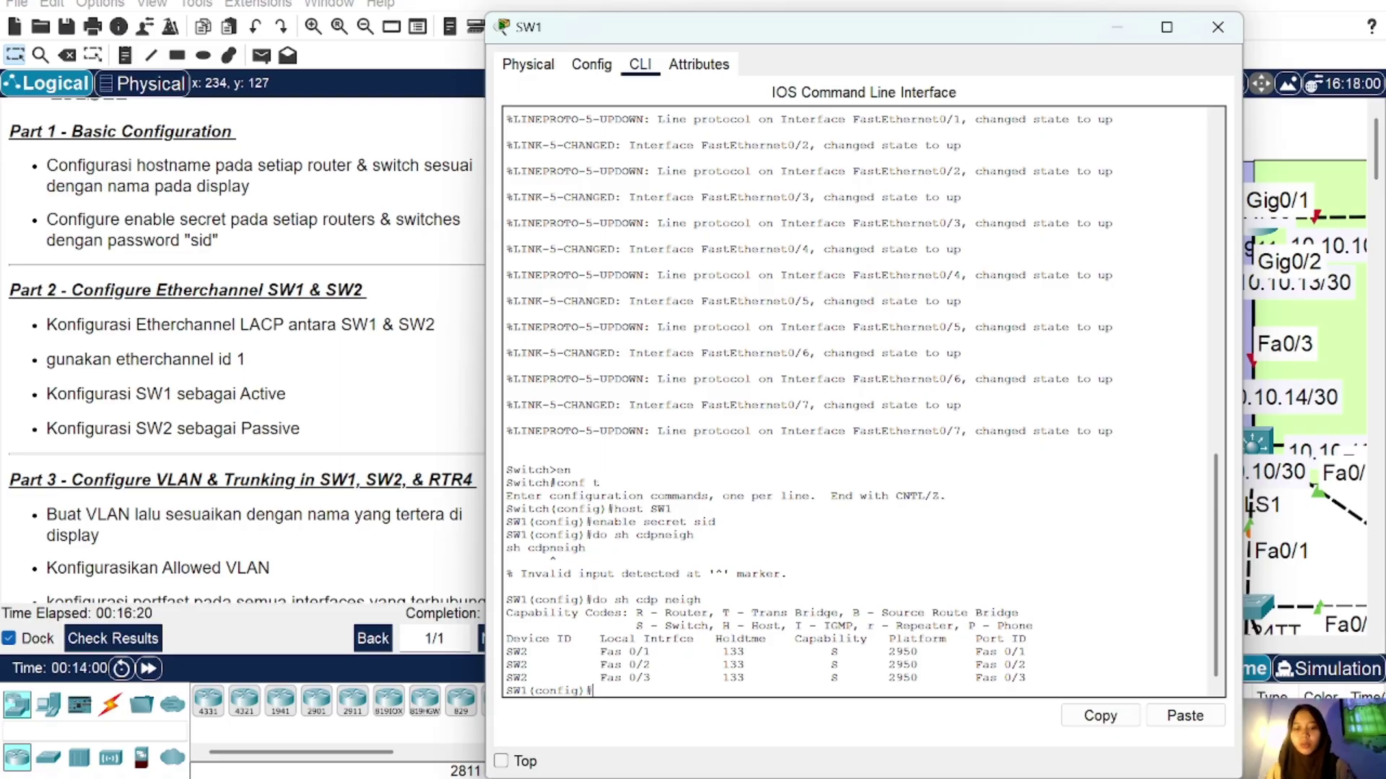
# Step: Put SW1 ports Fa0/1-3 into channel-group 1 mode active with channel-protocol lacp
pyautogui.write('int ra f')
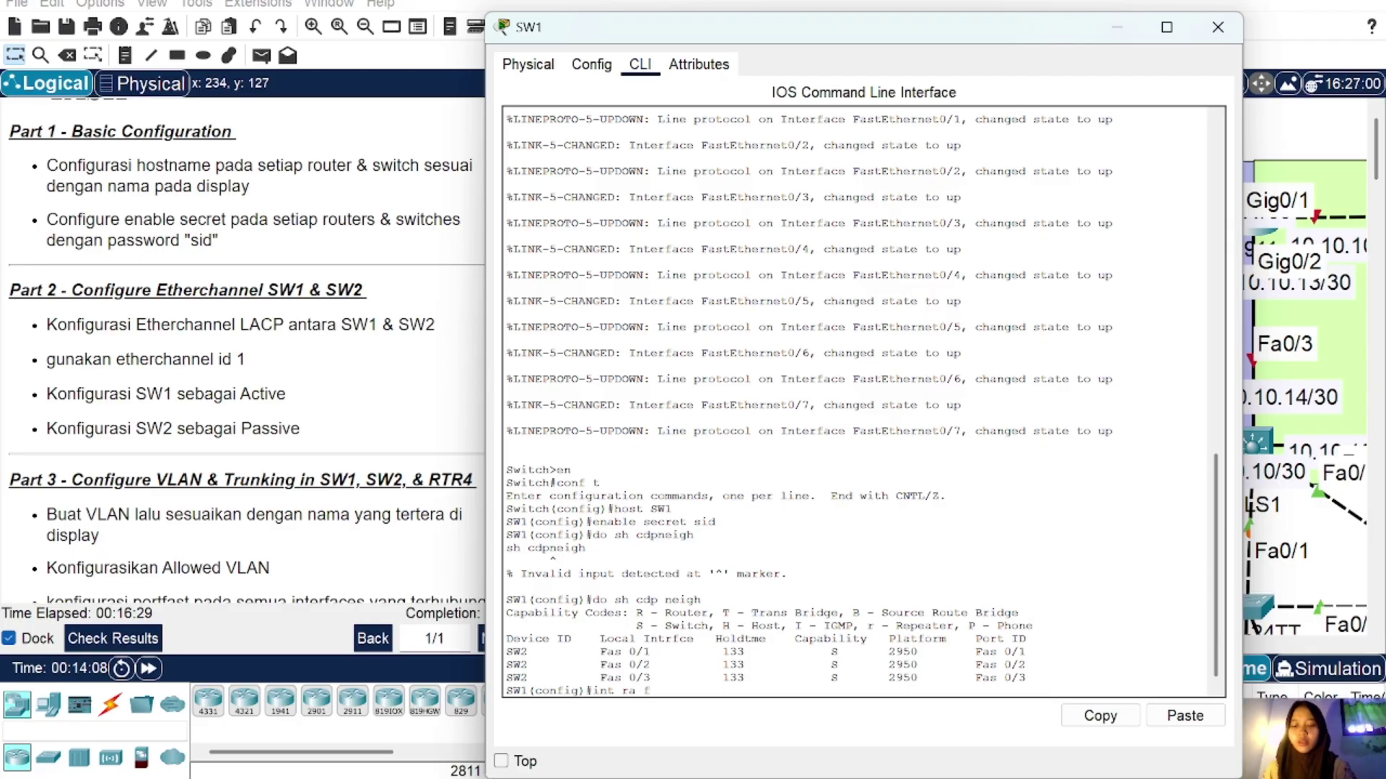
pyautogui.write('a0/1')
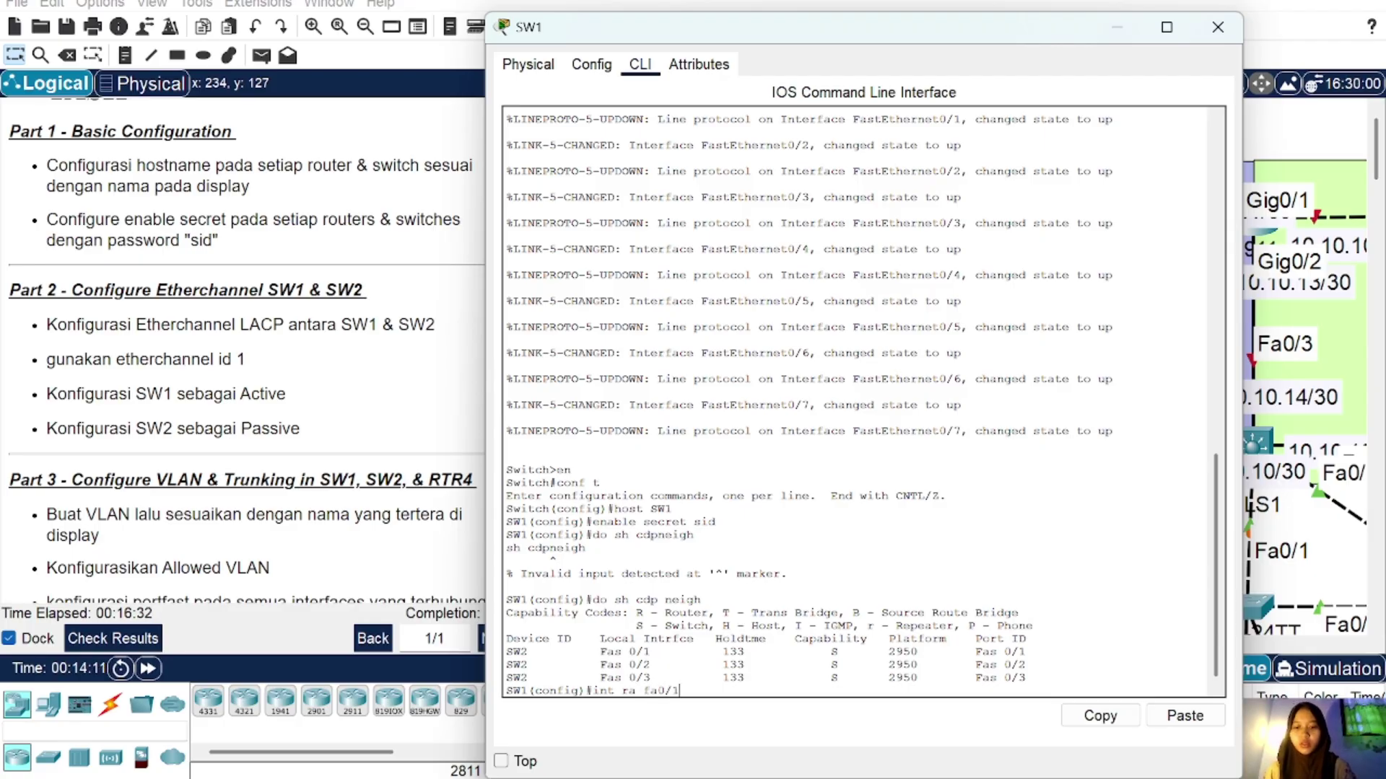
pyautogui.write('-3')
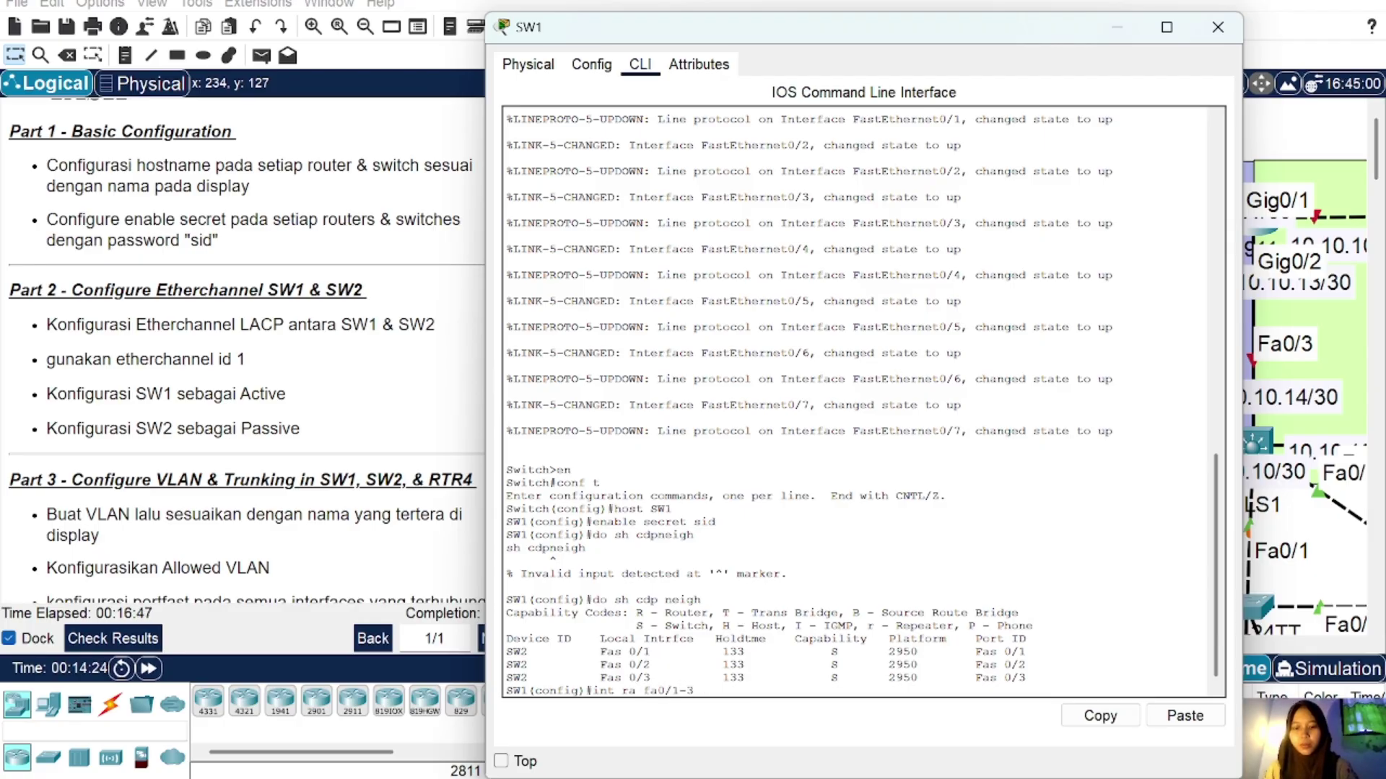
pyautogui.press('Return')
pyautogui.write('channe')
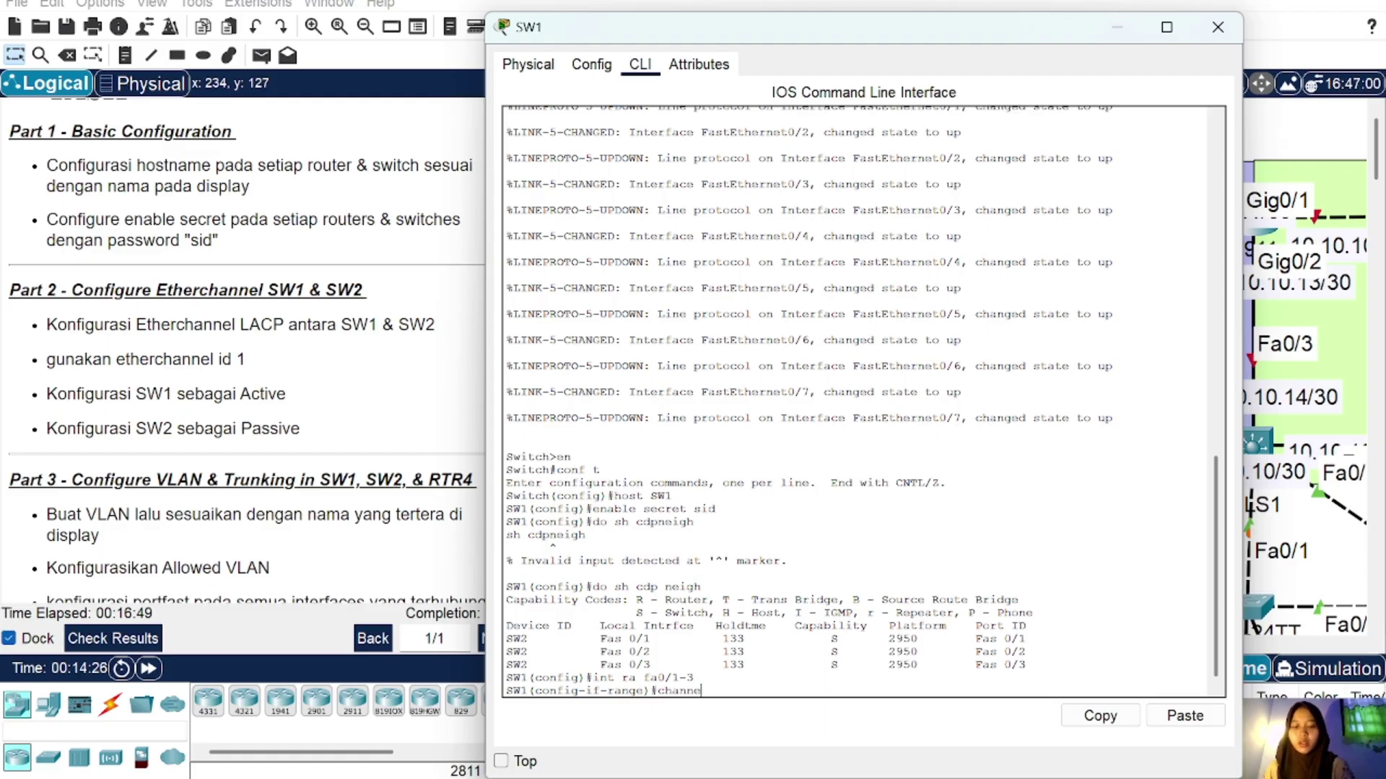
pyautogui.write('l-group')
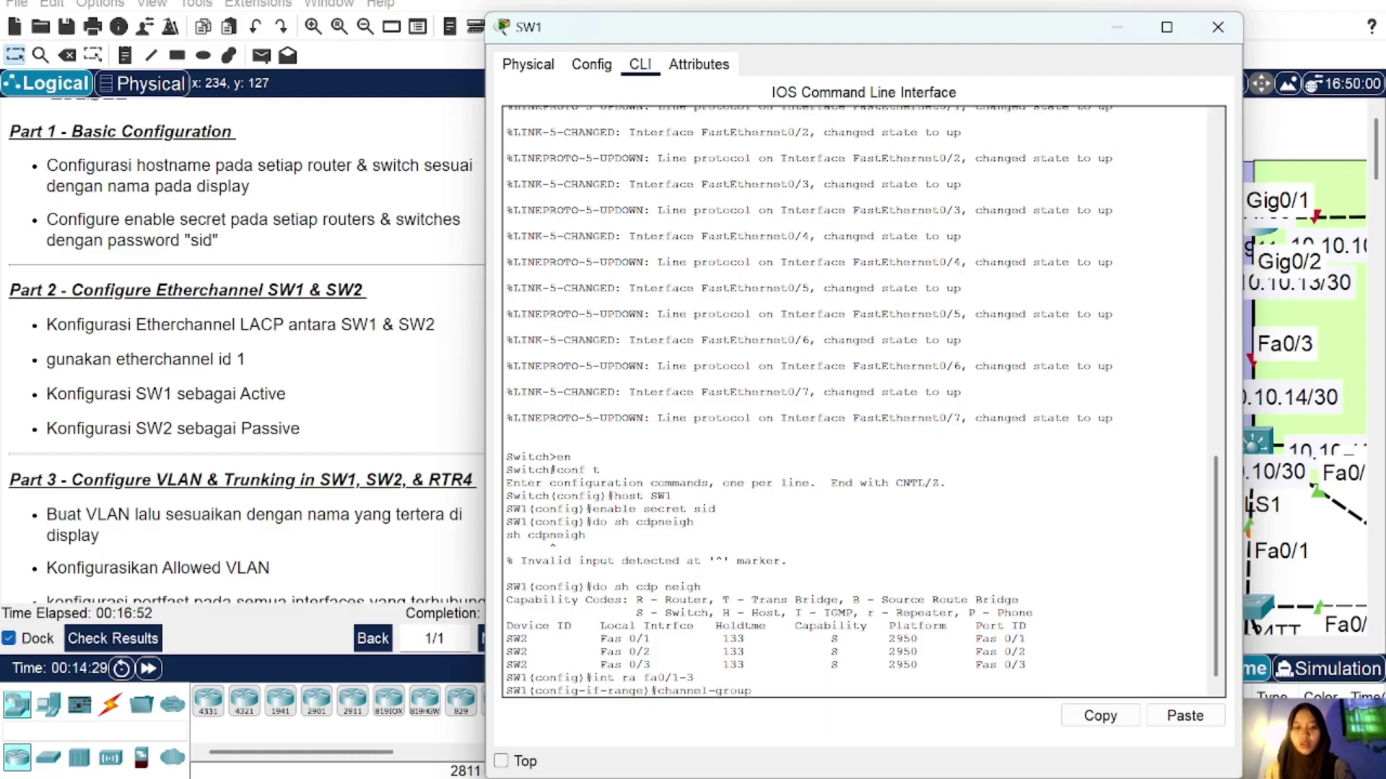
pyautogui.write(' 1 ')
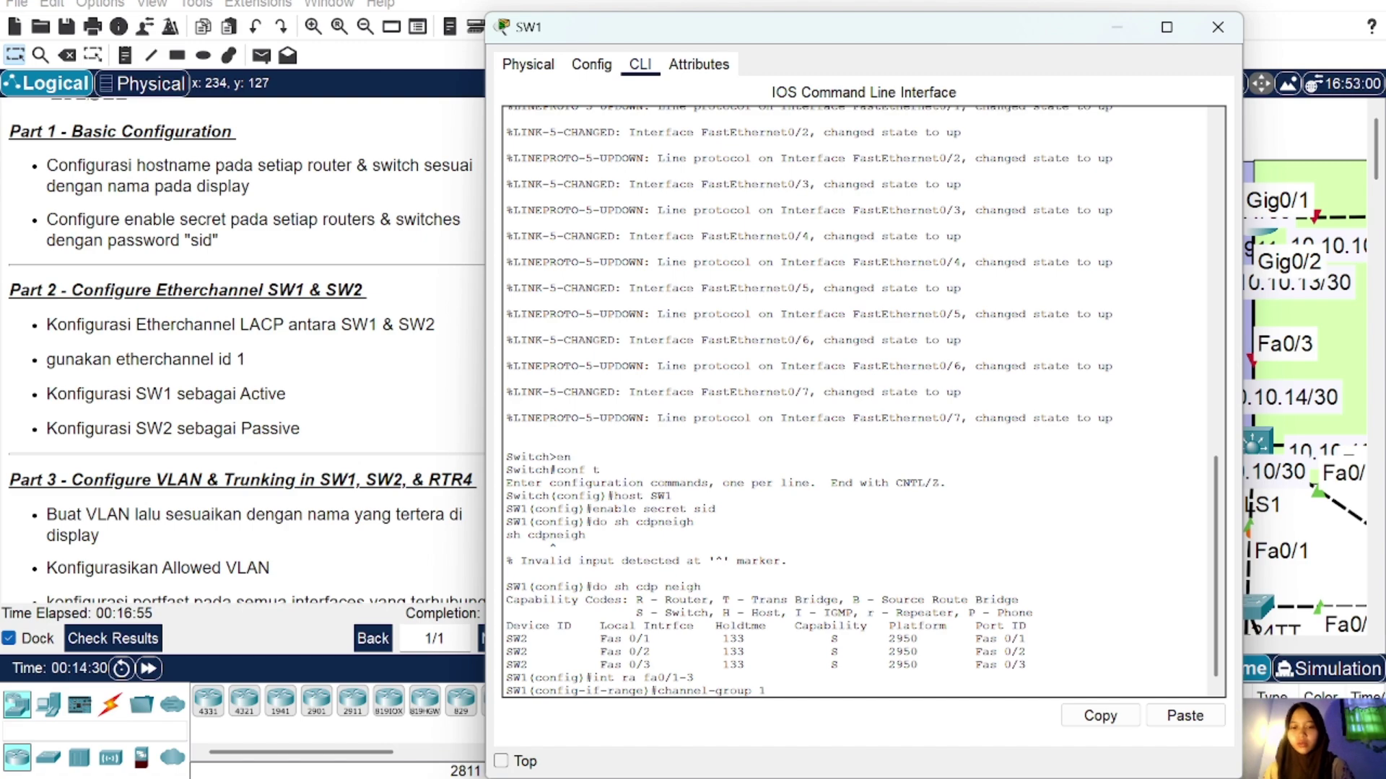
pyautogui.write('m')
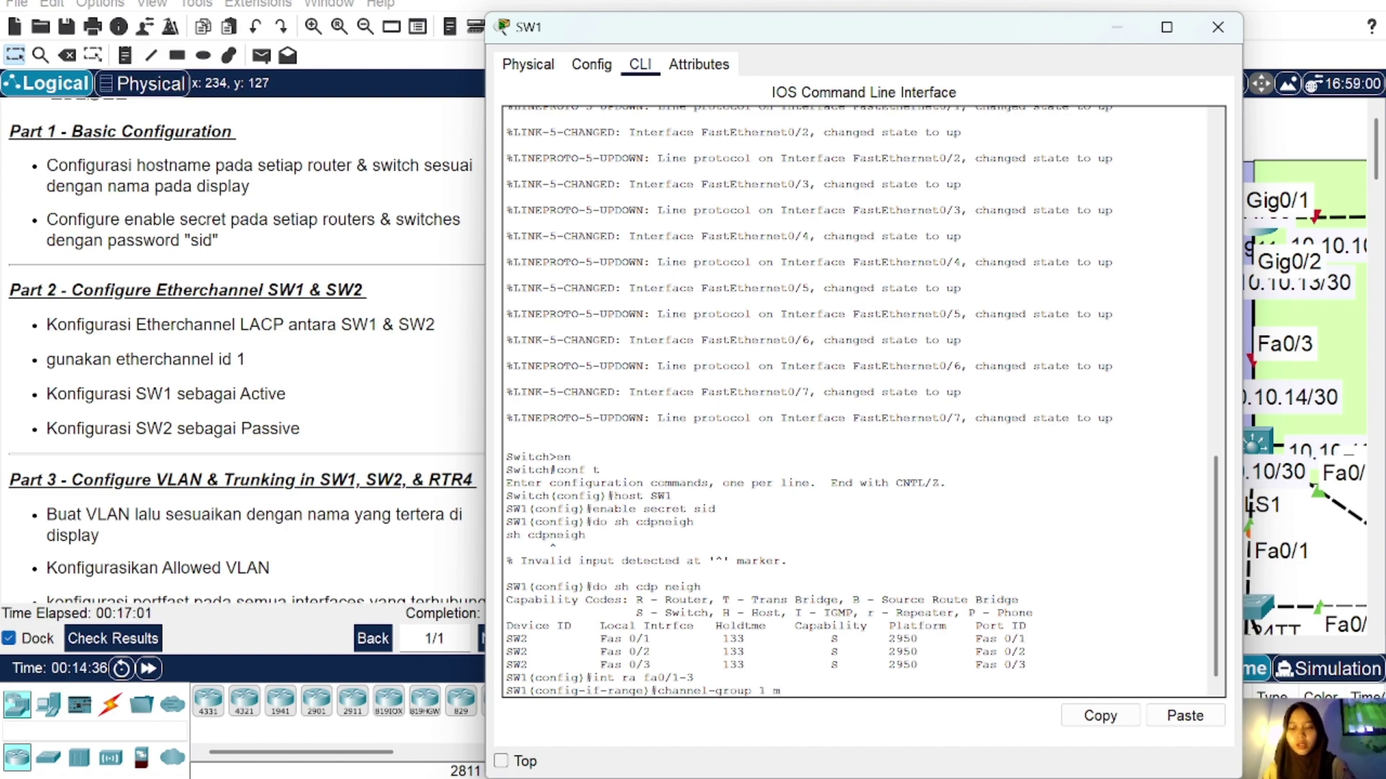
pyautogui.write(' active')
pyautogui.press('Return')
pyautogui.write('channel-g')
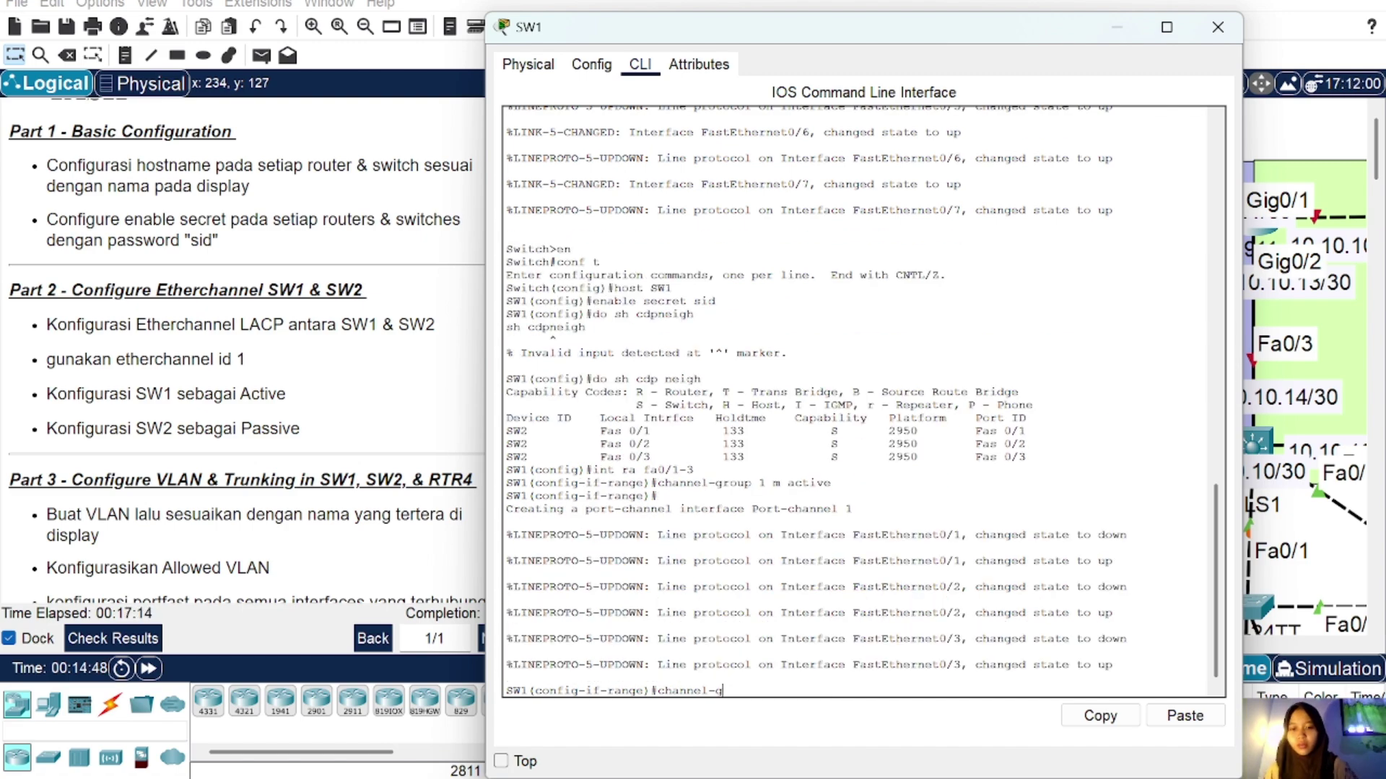
pyautogui.press('BackSpace')
pyautogui.write('p')
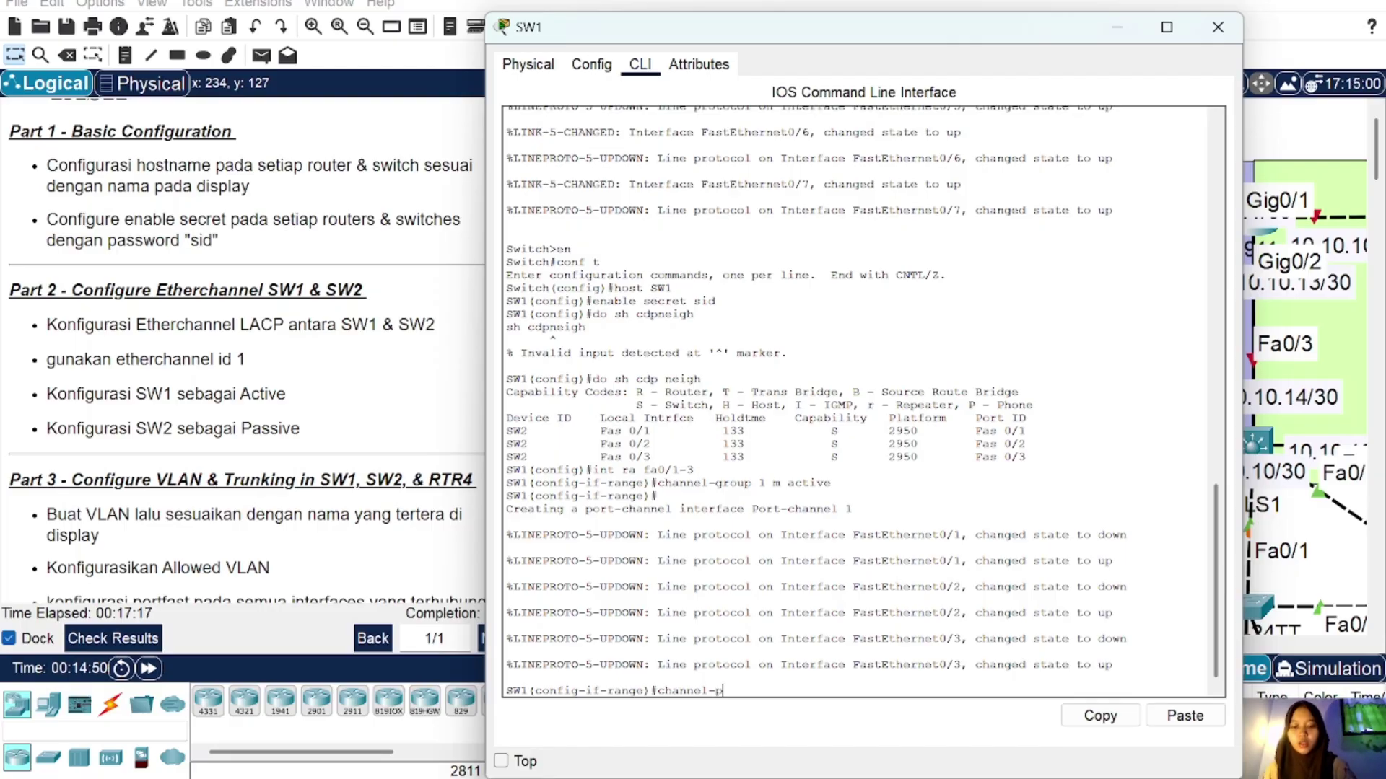
pyautogui.write('rotocol ')
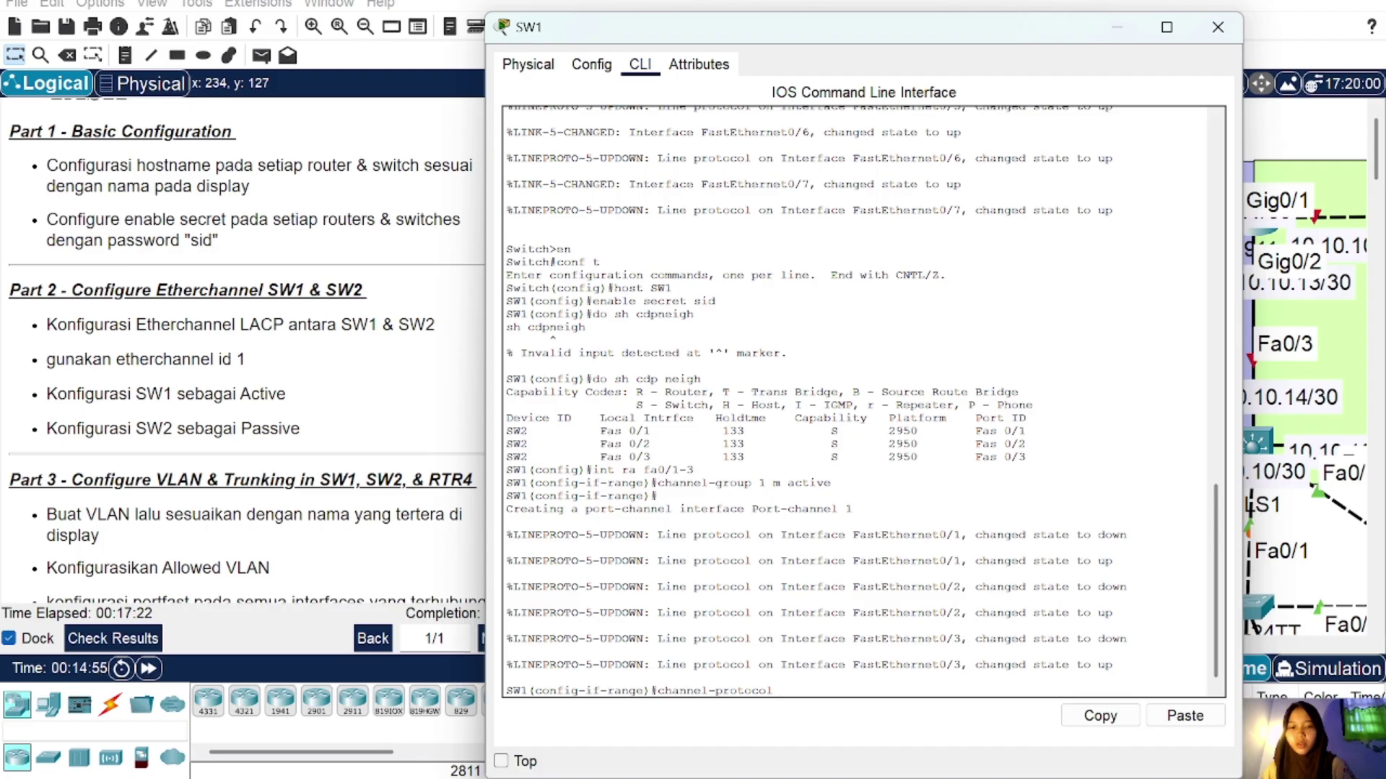
pyautogui.write('lac')
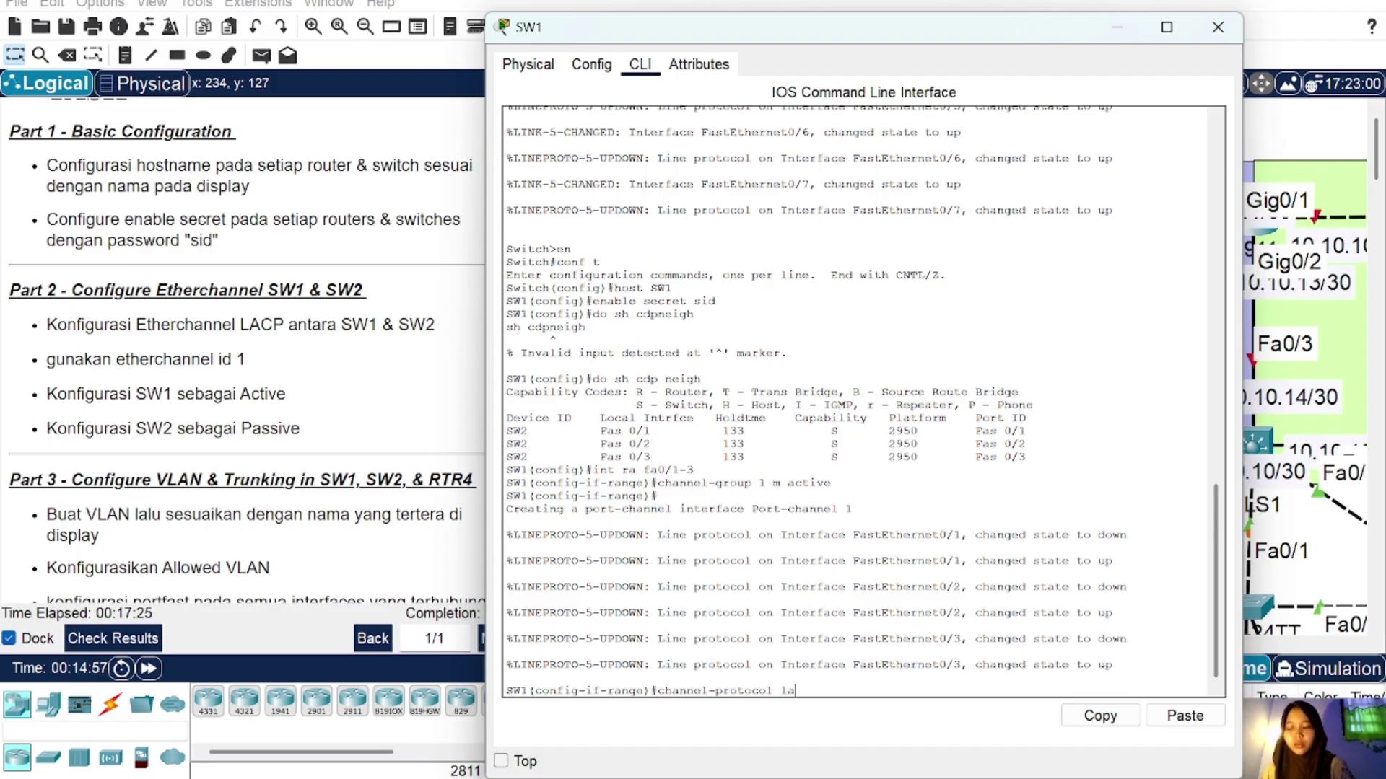
pyautogui.press('BackSpace')
pyautogui.press('BackSpace')
pyautogui.press('BackSpace')
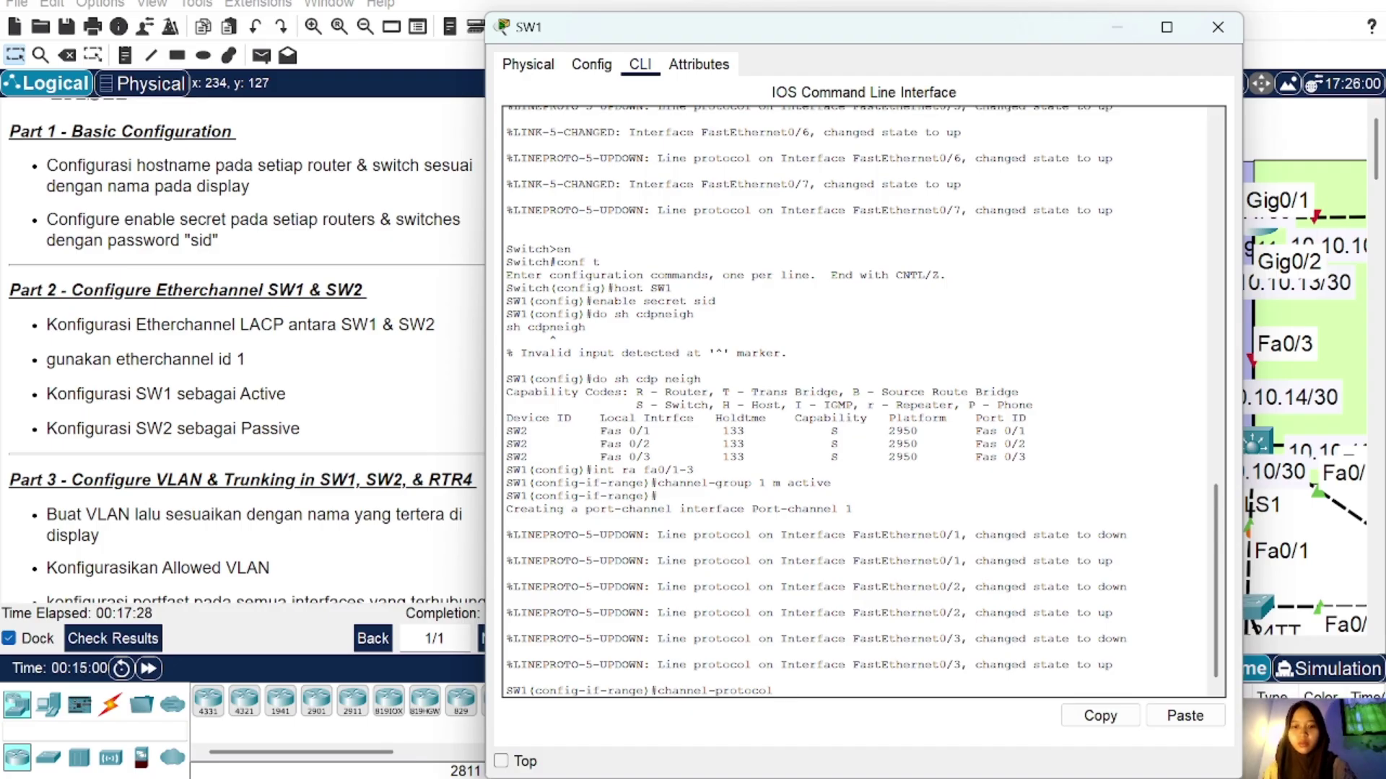
pyautogui.write('lacp')
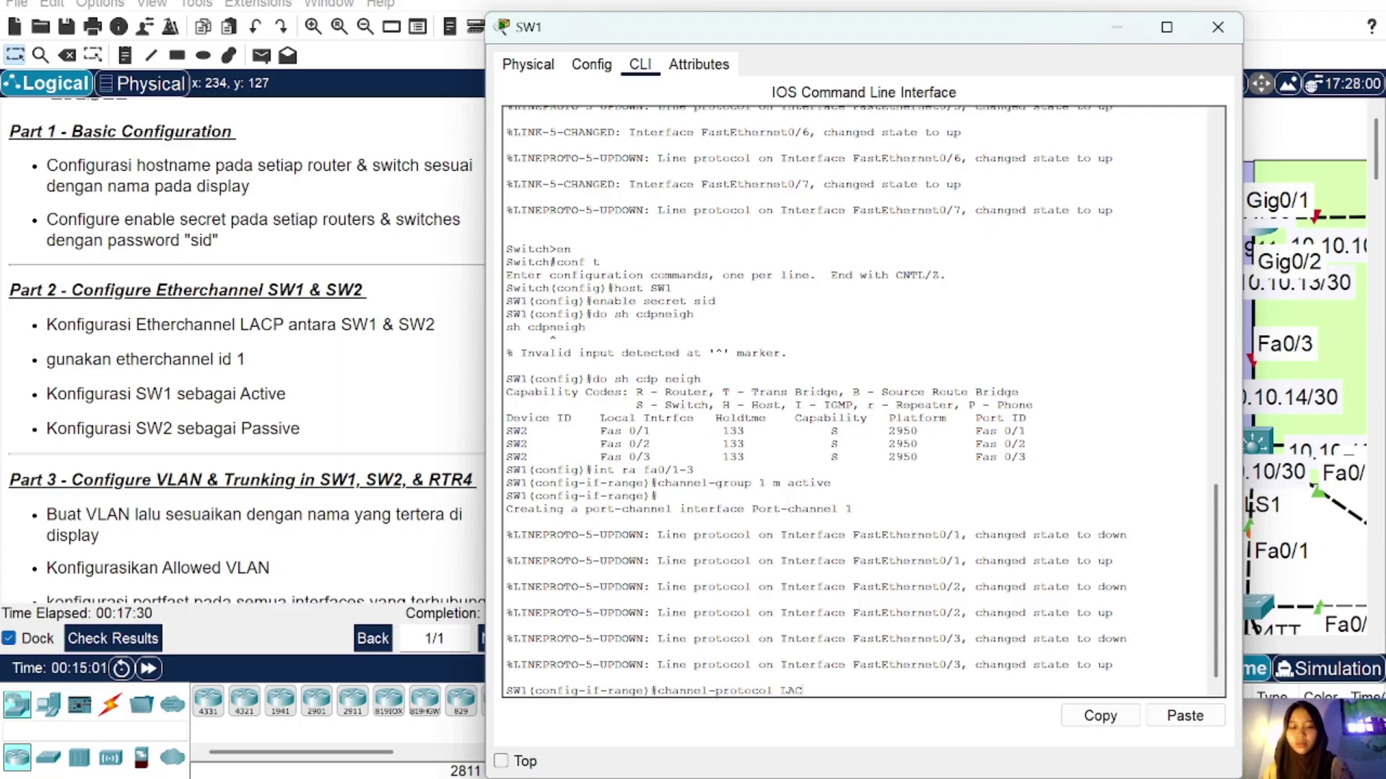
pyautogui.press('Return')
# Step: Check SW1's EtherChannel summary with do sh ether sum and close SW1
pyautogui.write('do sh')
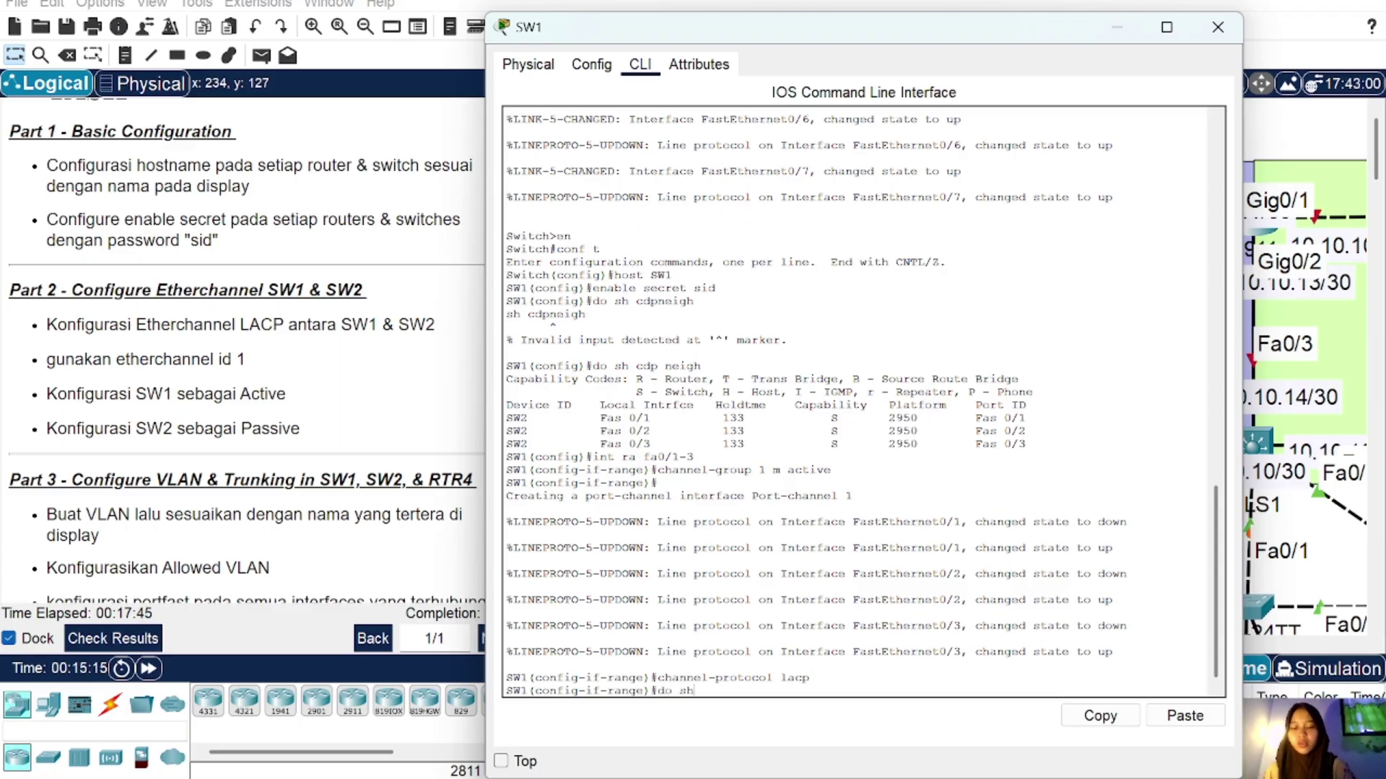
pyautogui.write(' ether')
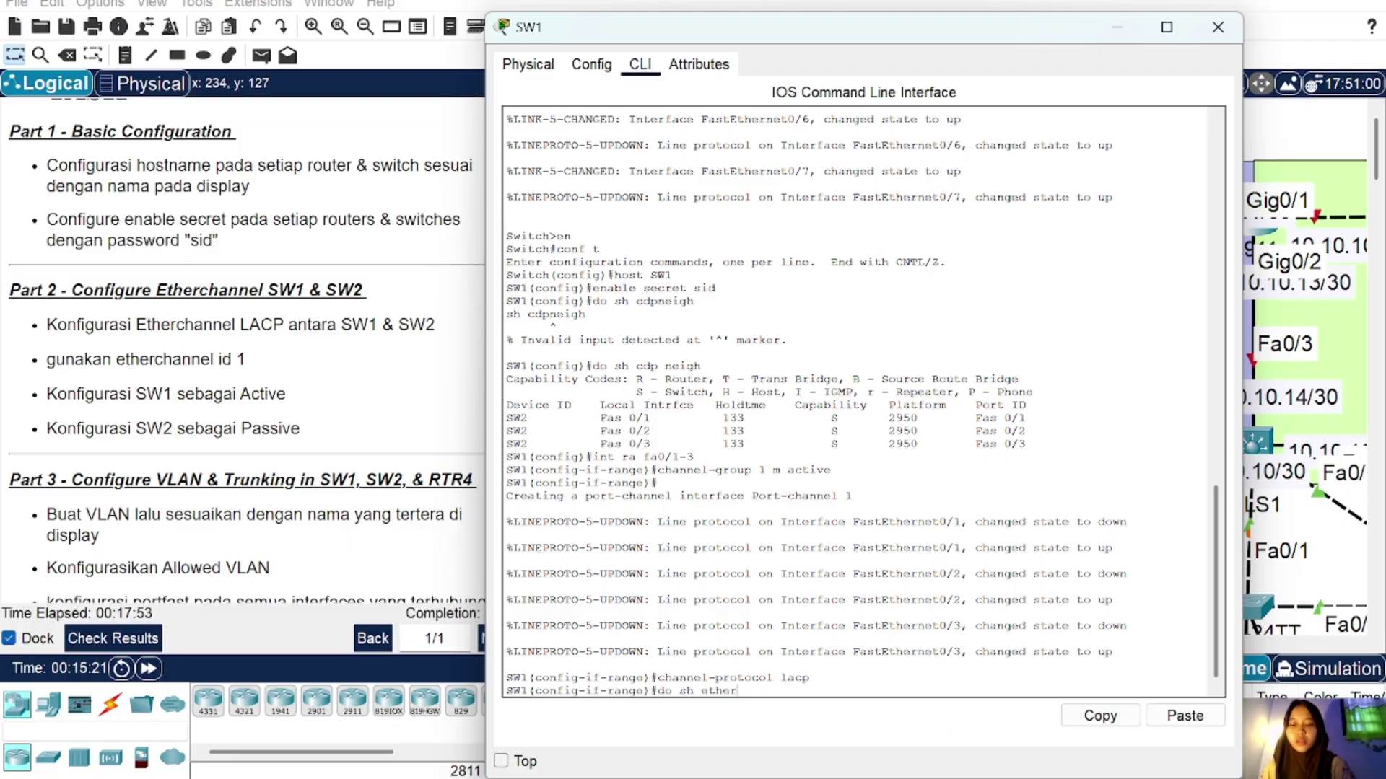
pyautogui.write(' sum')
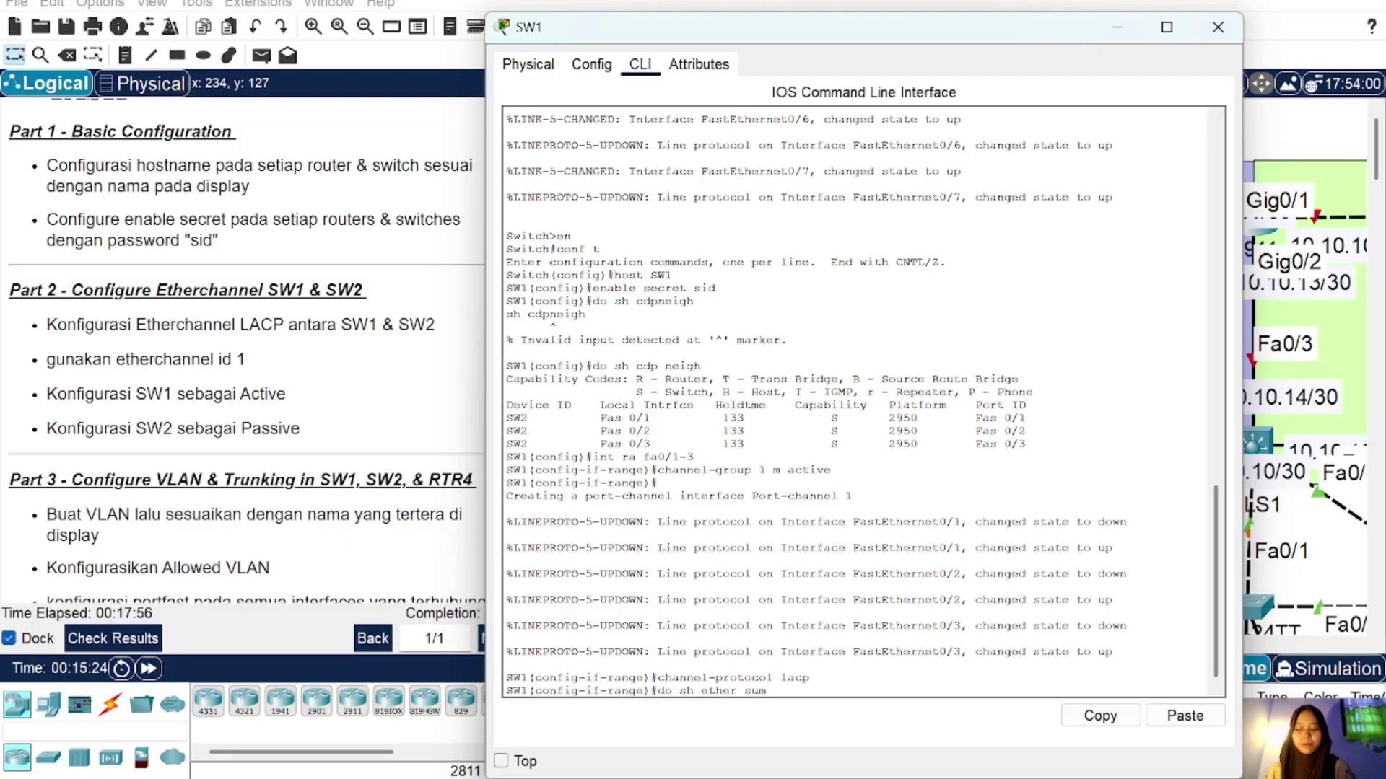
pyautogui.press('Return')
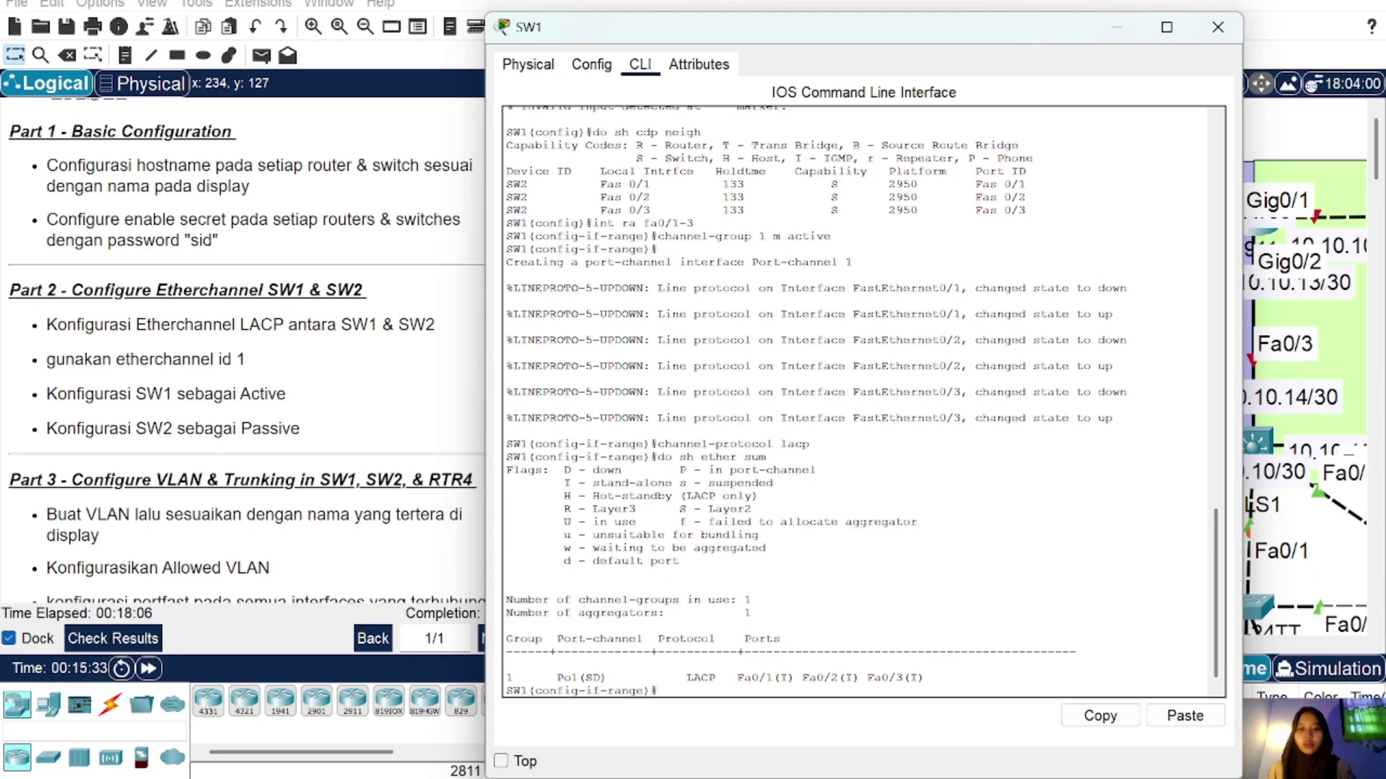
pyautogui.click(1217, 26)
# Step: On SW2, run do sh cdp neigh showing SW1 on Fa0/1, Fa0/2 and Fa0/3
pyautogui.click(773, 440)
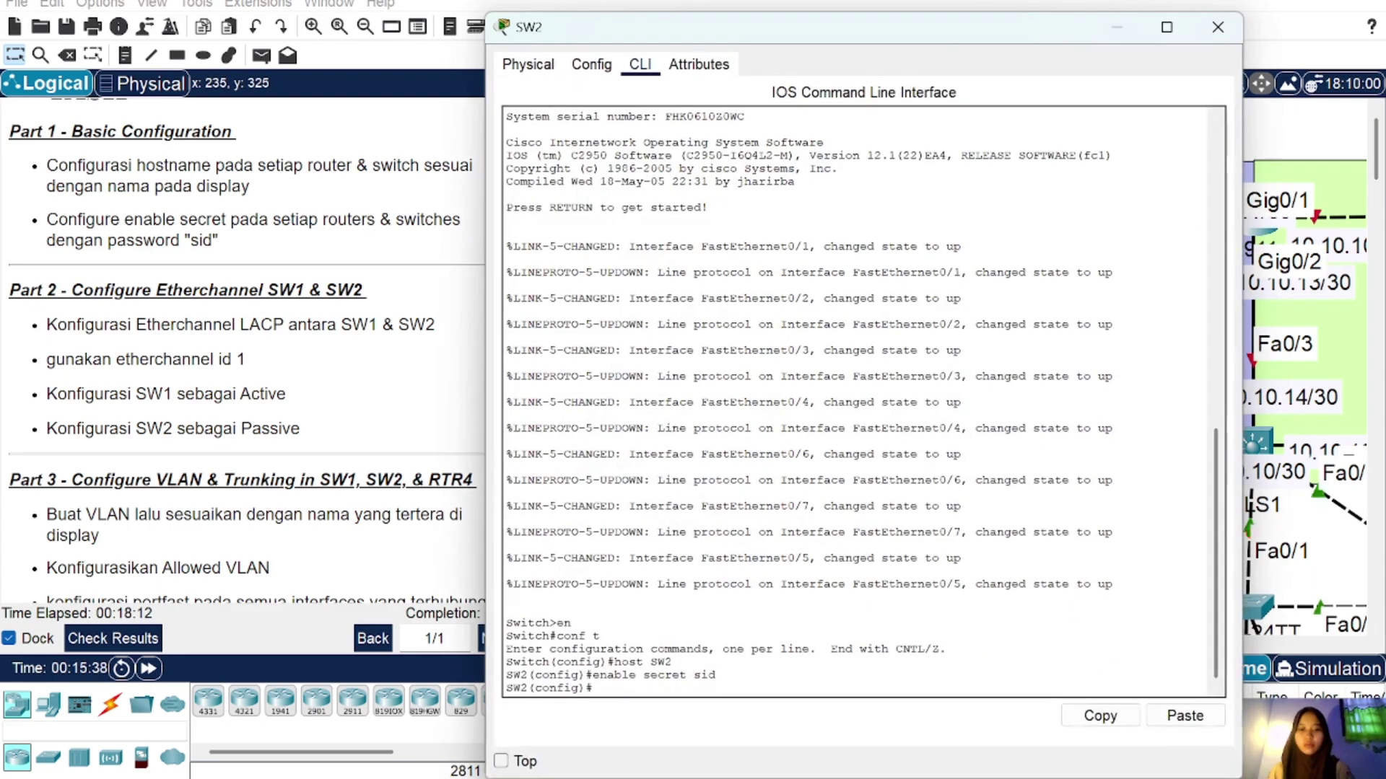
pyautogui.write('do sh')
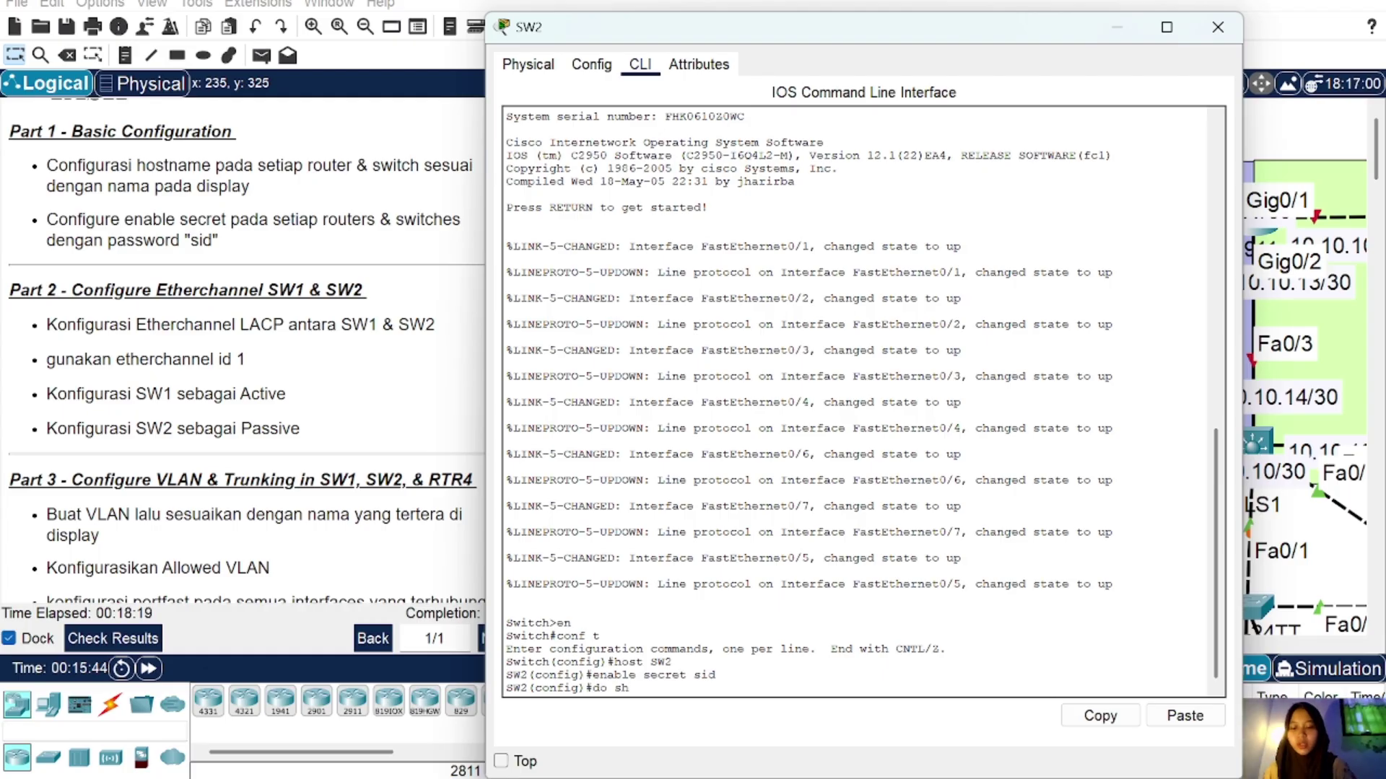
pyautogui.write(' cdp neig')
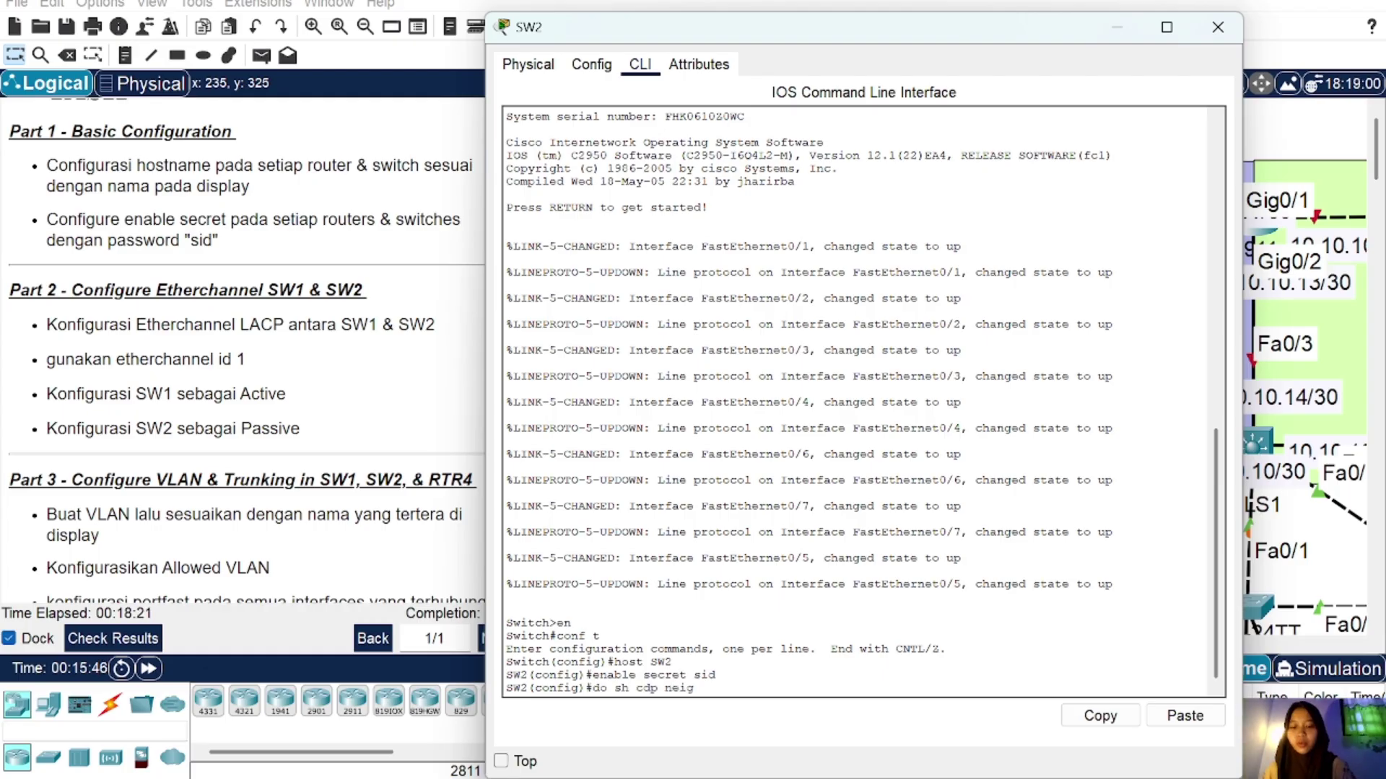
pyautogui.write('h')
pyautogui.press('Return')
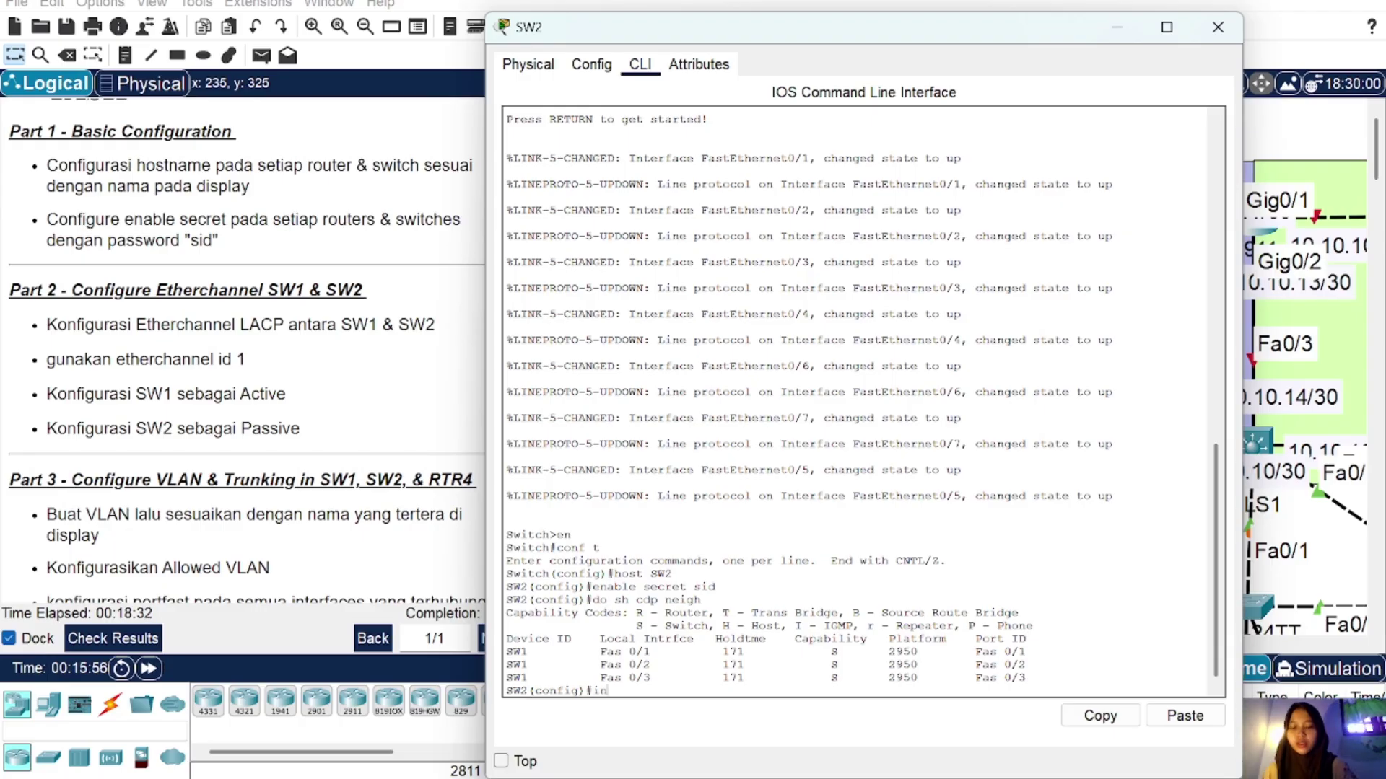
pyautogui.write('t ra fa0/')
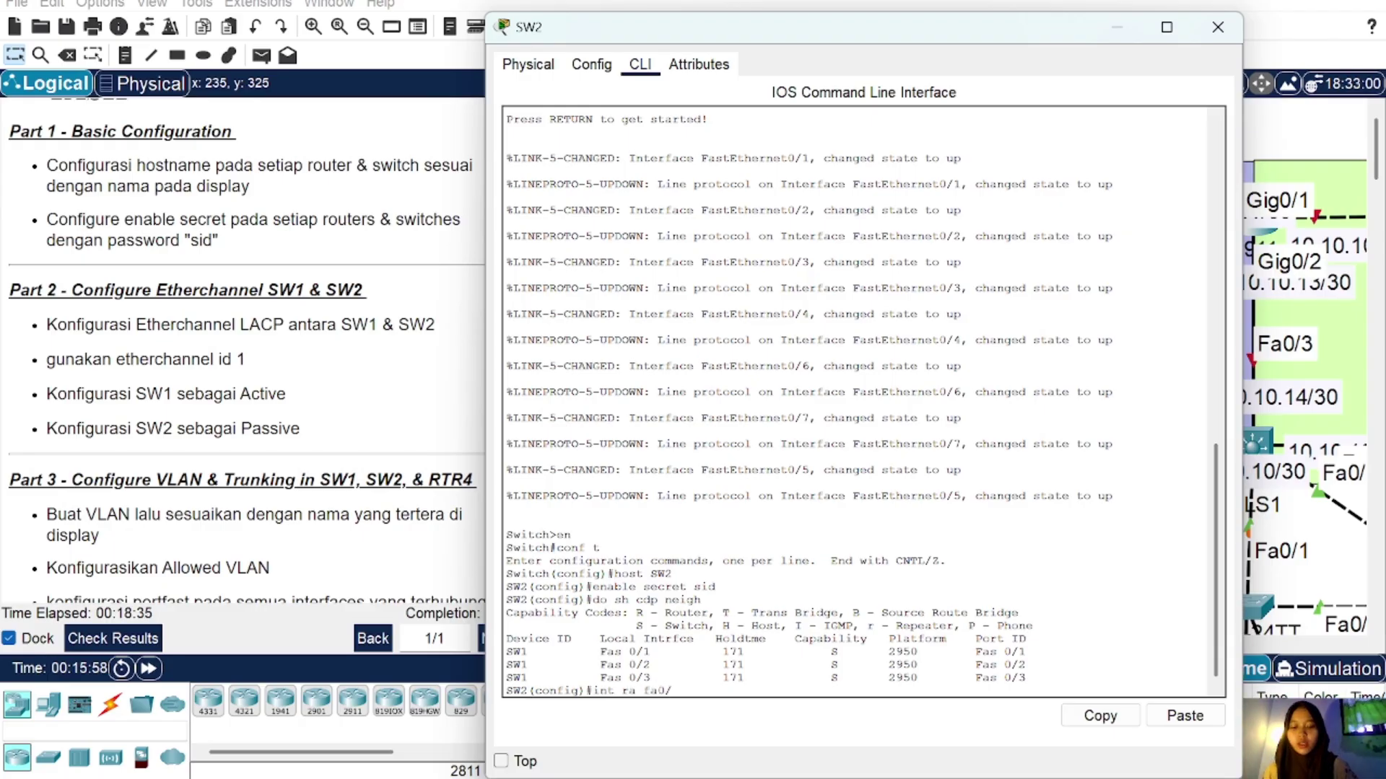
pyautogui.write('1-3')
# Step: Set SW2 Fa0/1-3 to channel-group 1 mode passive with LACP, and verify Port-channel1 is up
pyautogui.press('Return')
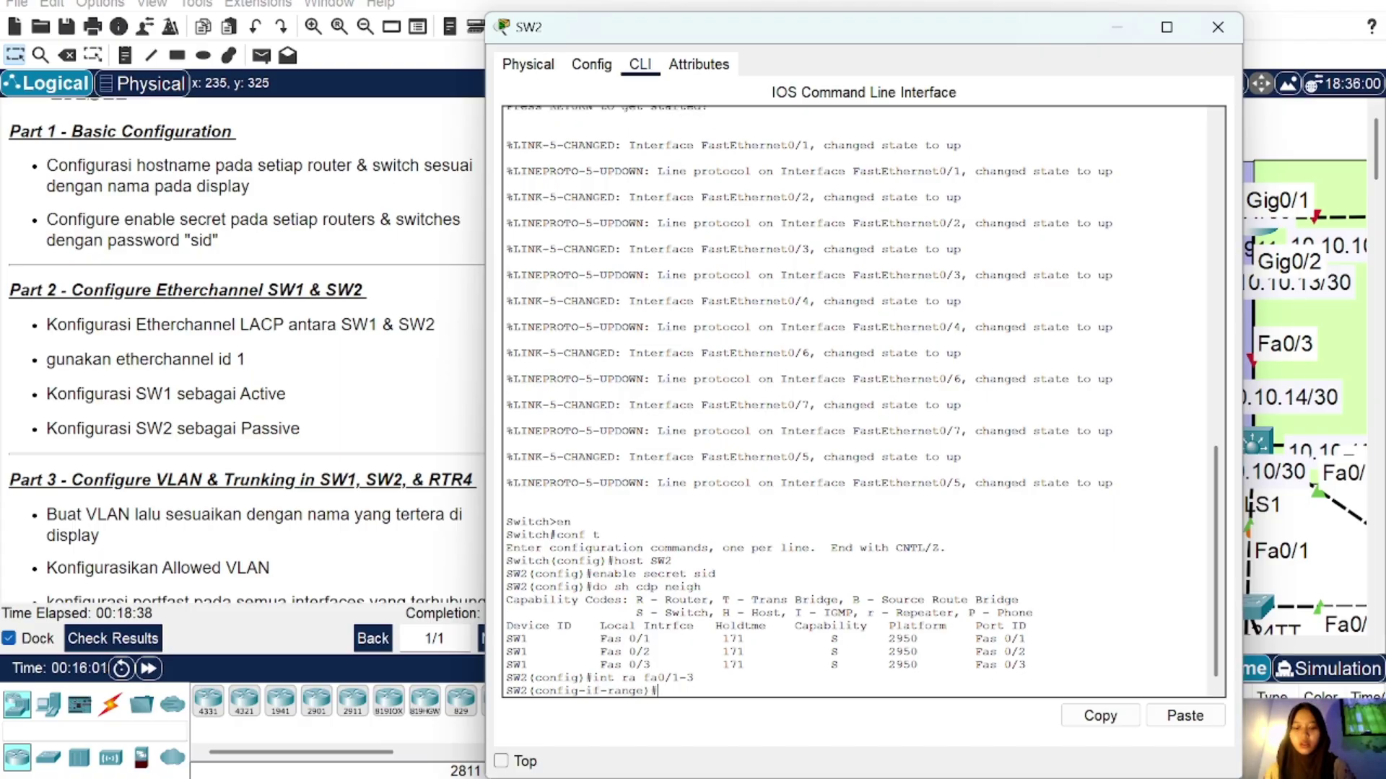
pyautogui.write('channel-gr')
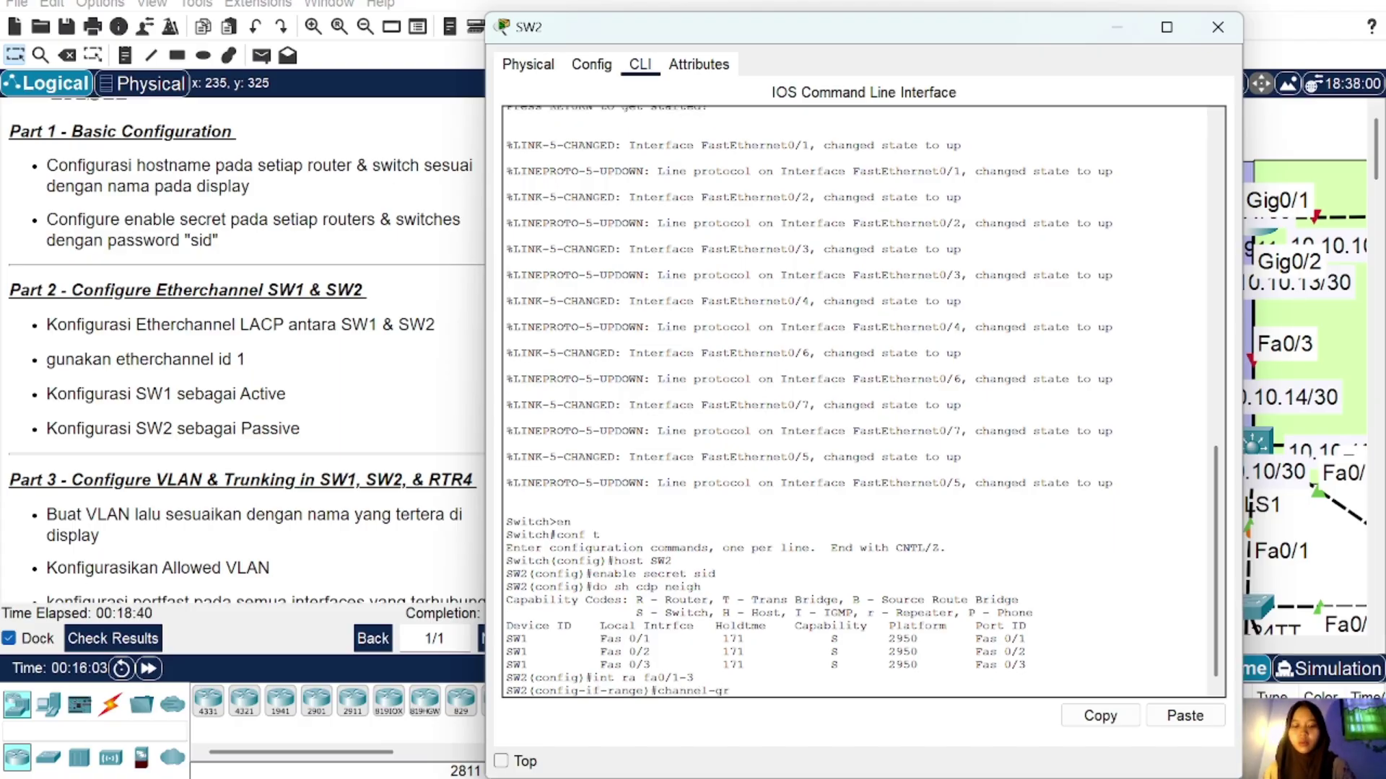
pyautogui.write('oup')
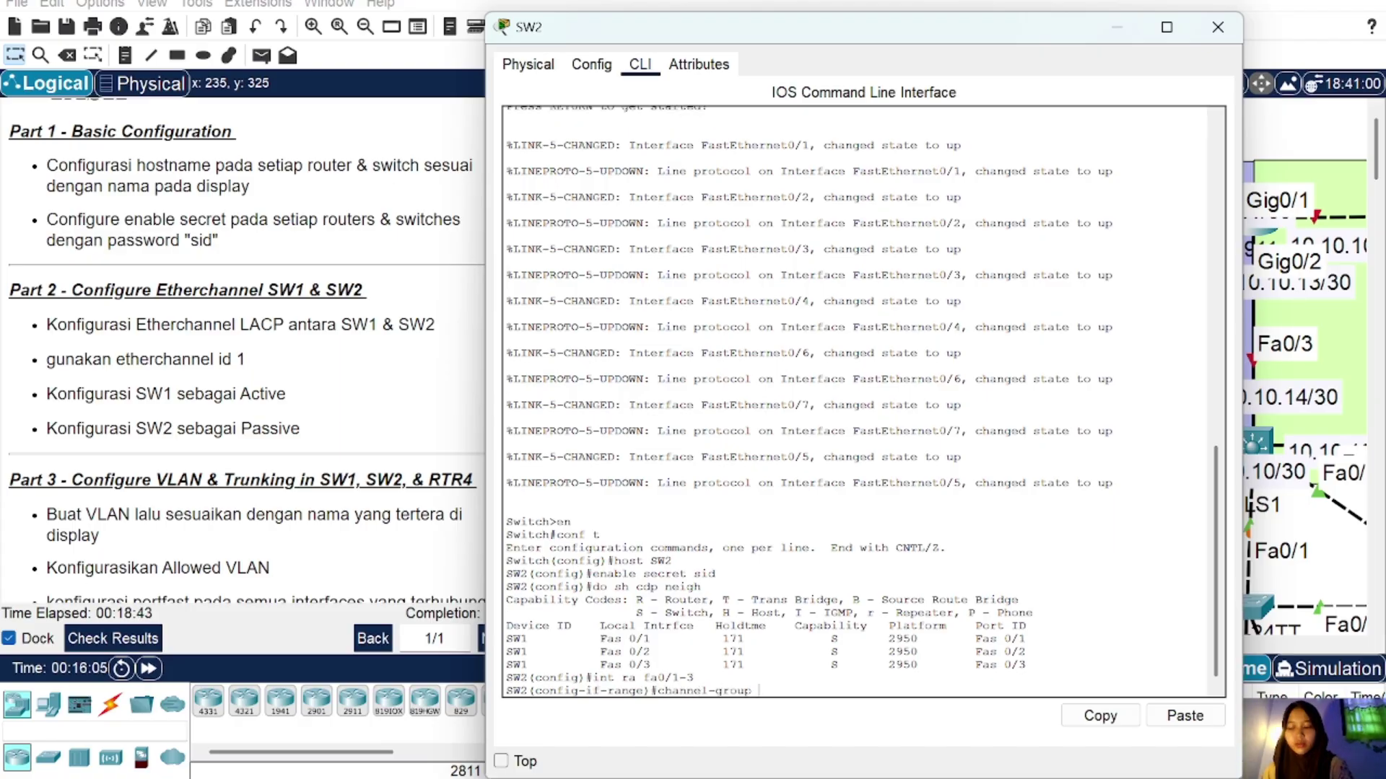
pyautogui.write(' 1 m ')
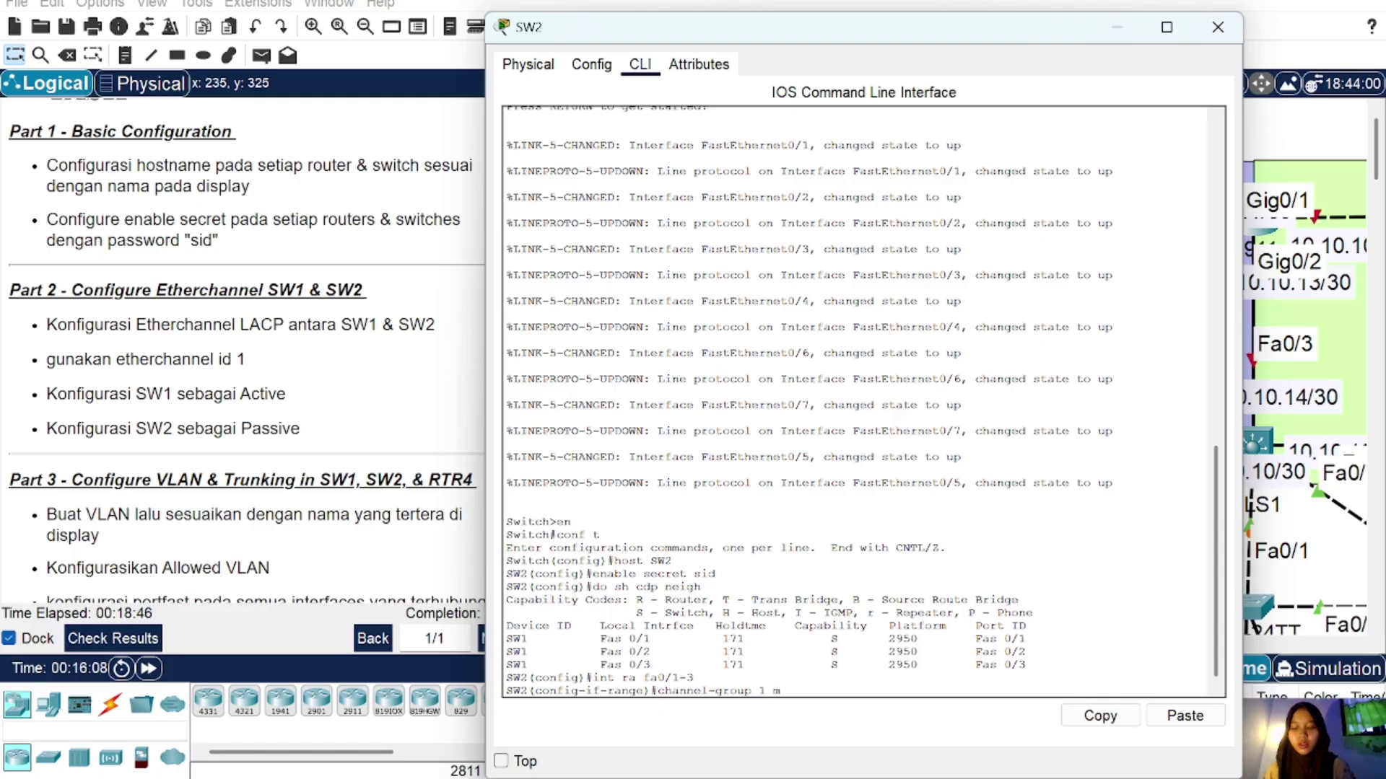
pyautogui.write('pass')
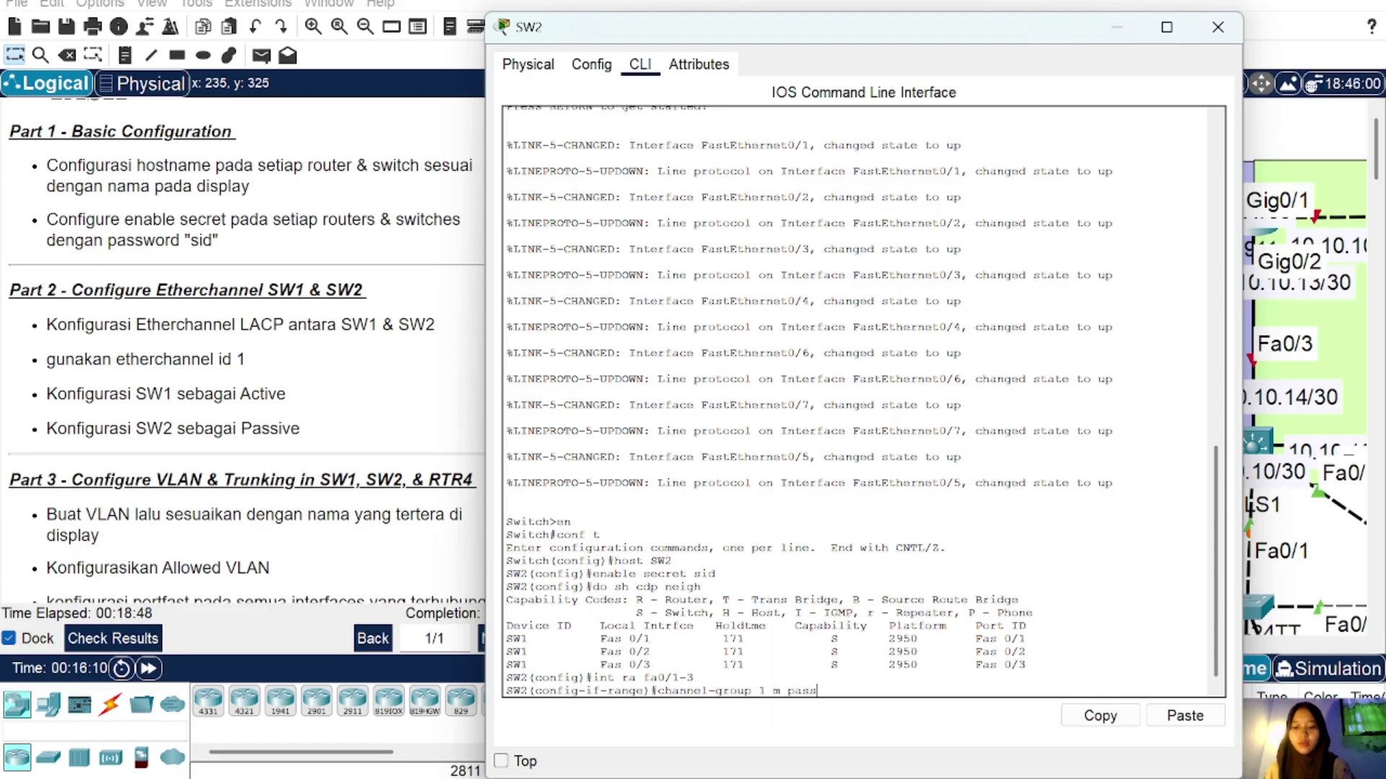
pyautogui.write('ive')
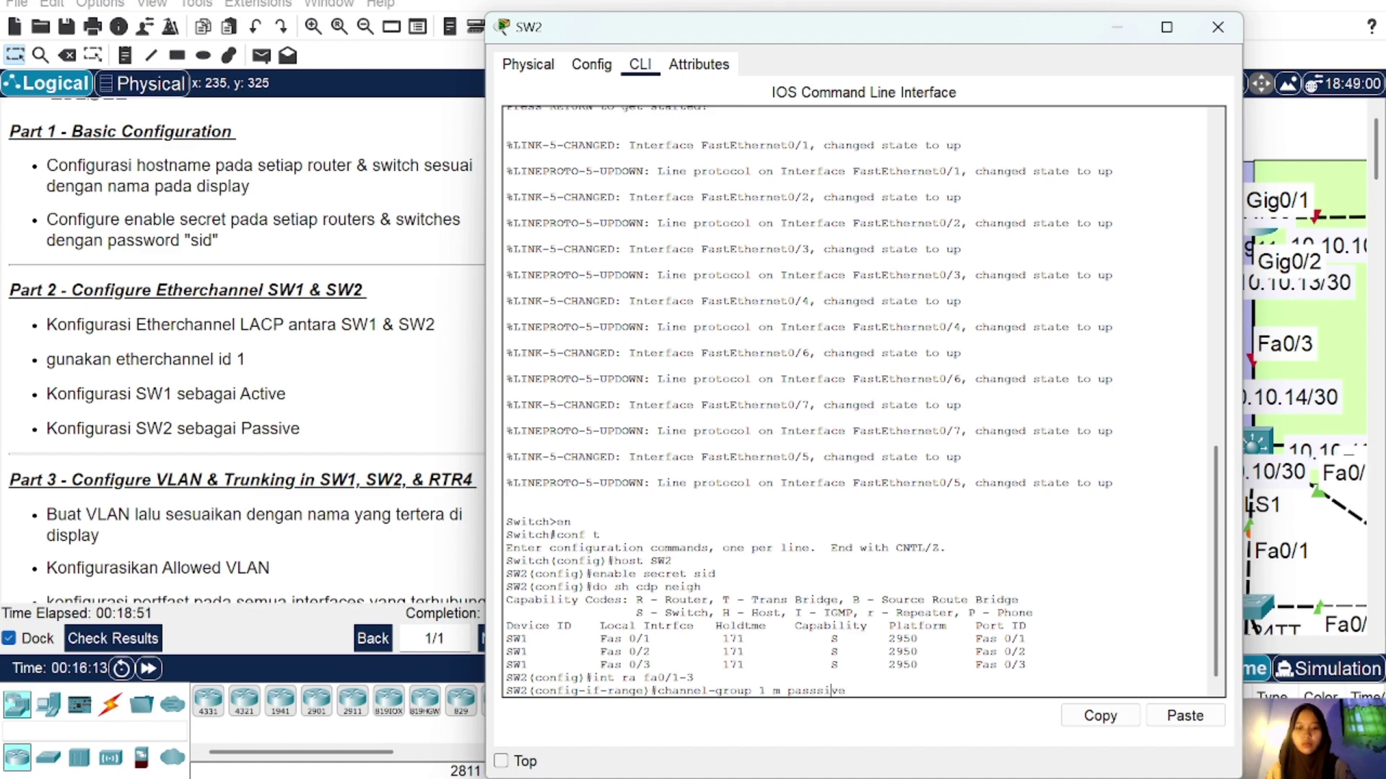
pyautogui.press('Return')
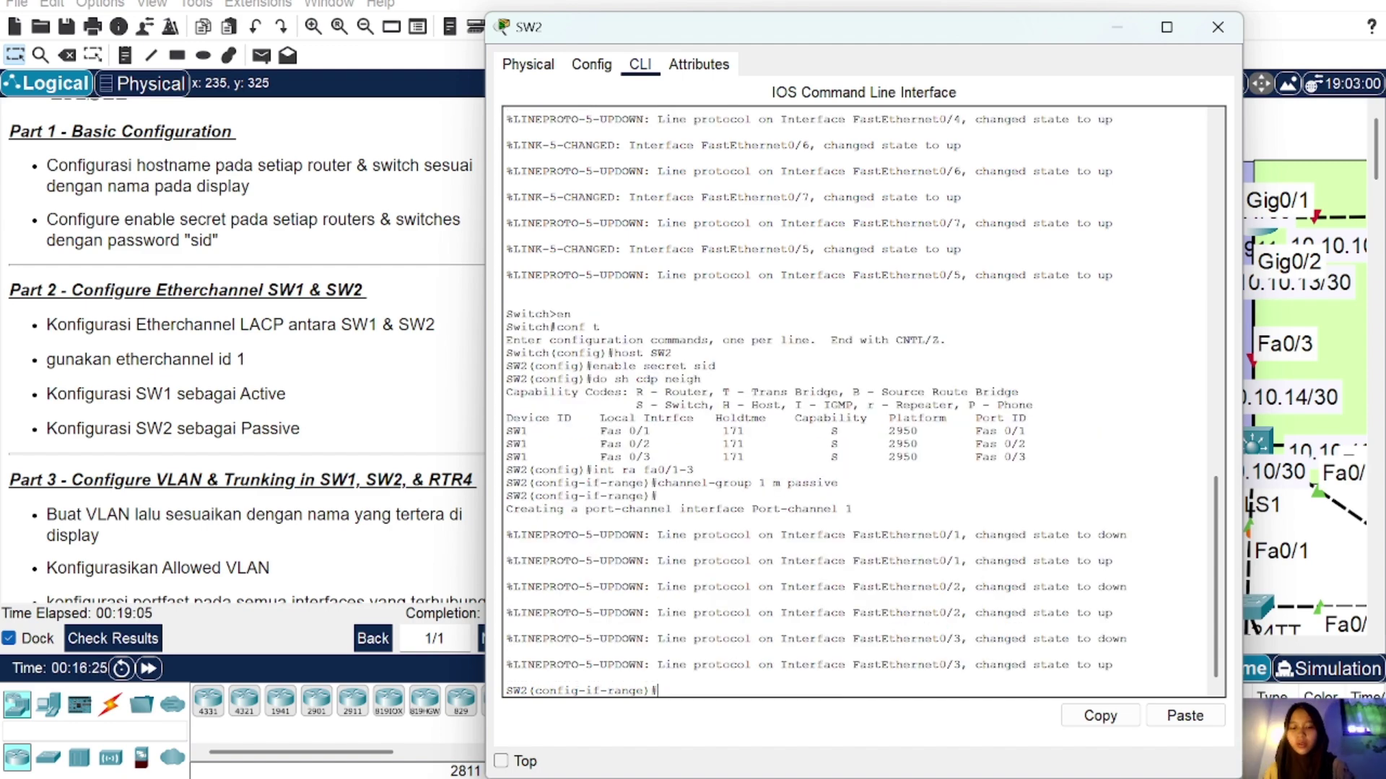
pyautogui.write('channel')
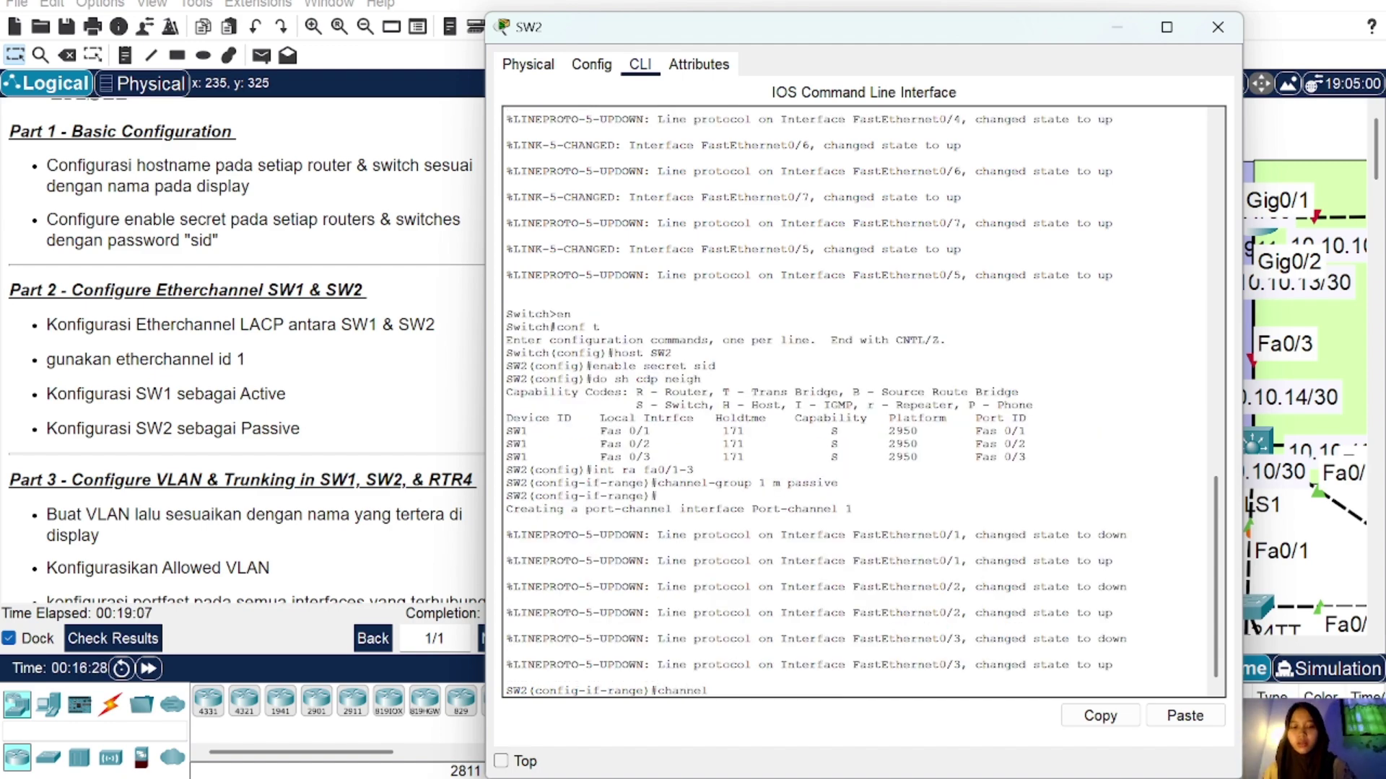
pyautogui.write('-protoco')
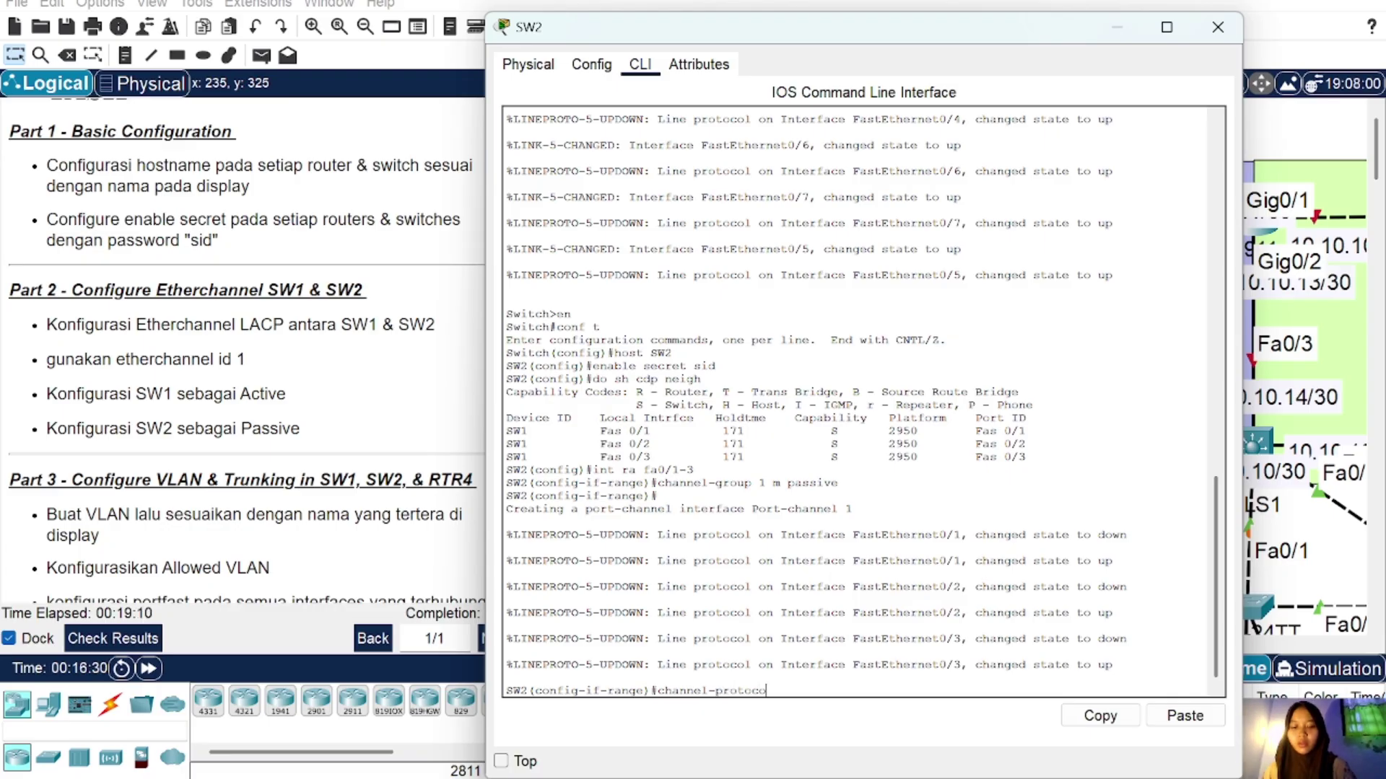
pyautogui.write('l lacp')
pyautogui.press('Return')
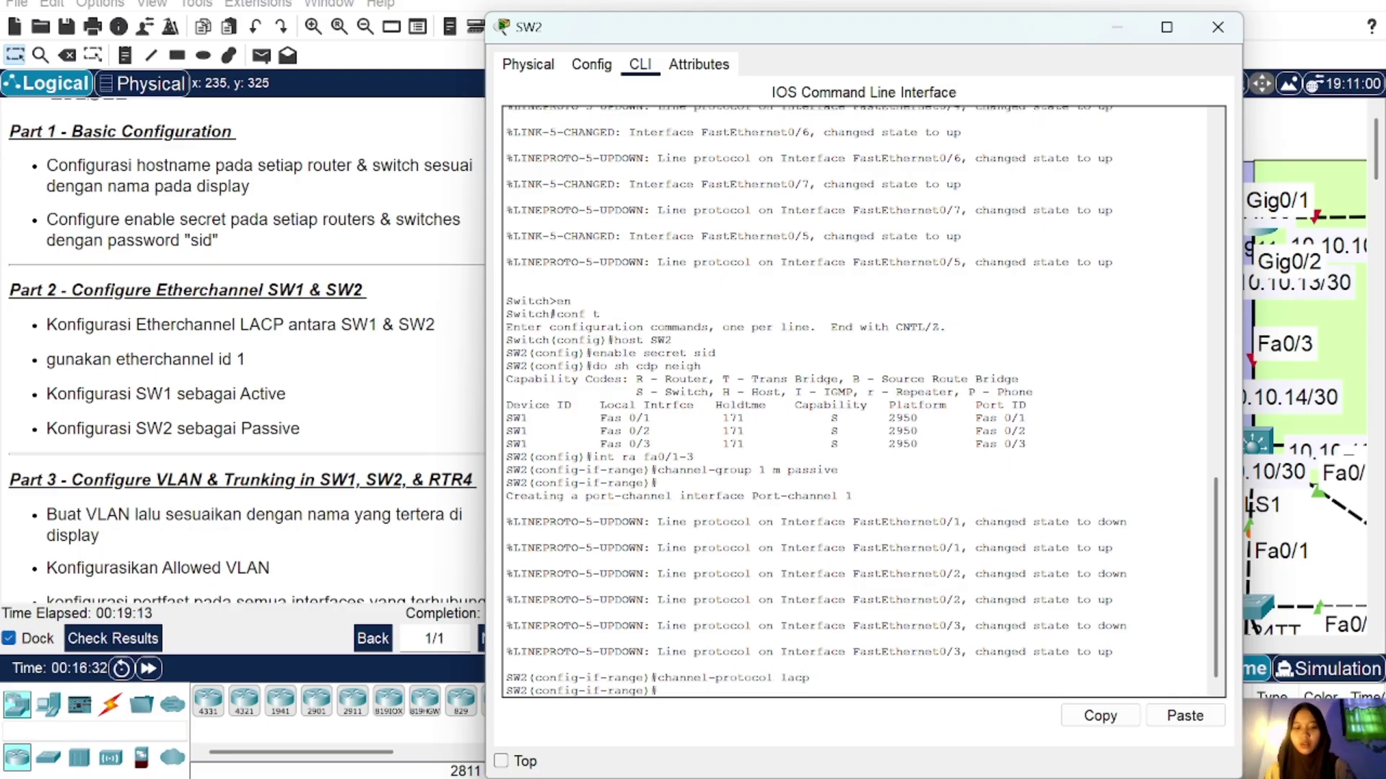
pyautogui.write('do sh')
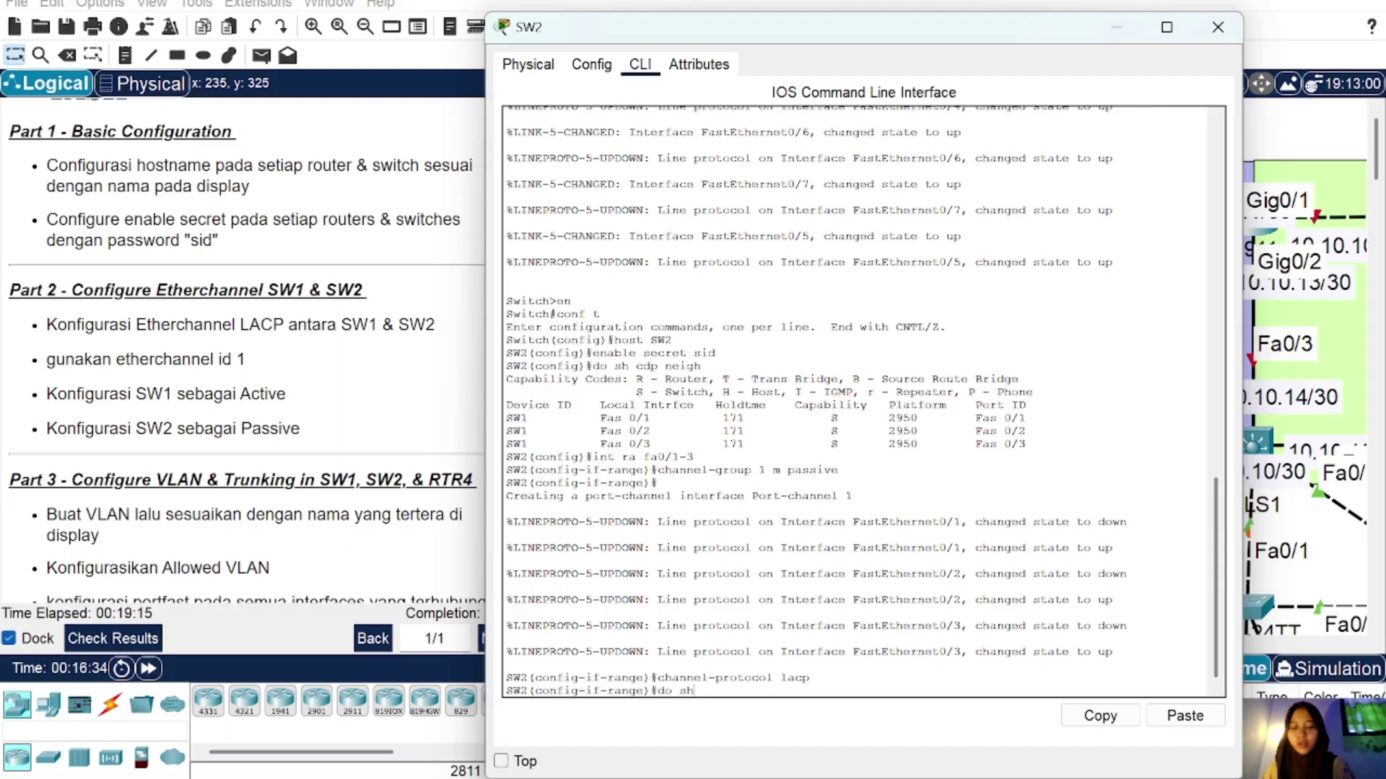
pyautogui.write(' ether sum')
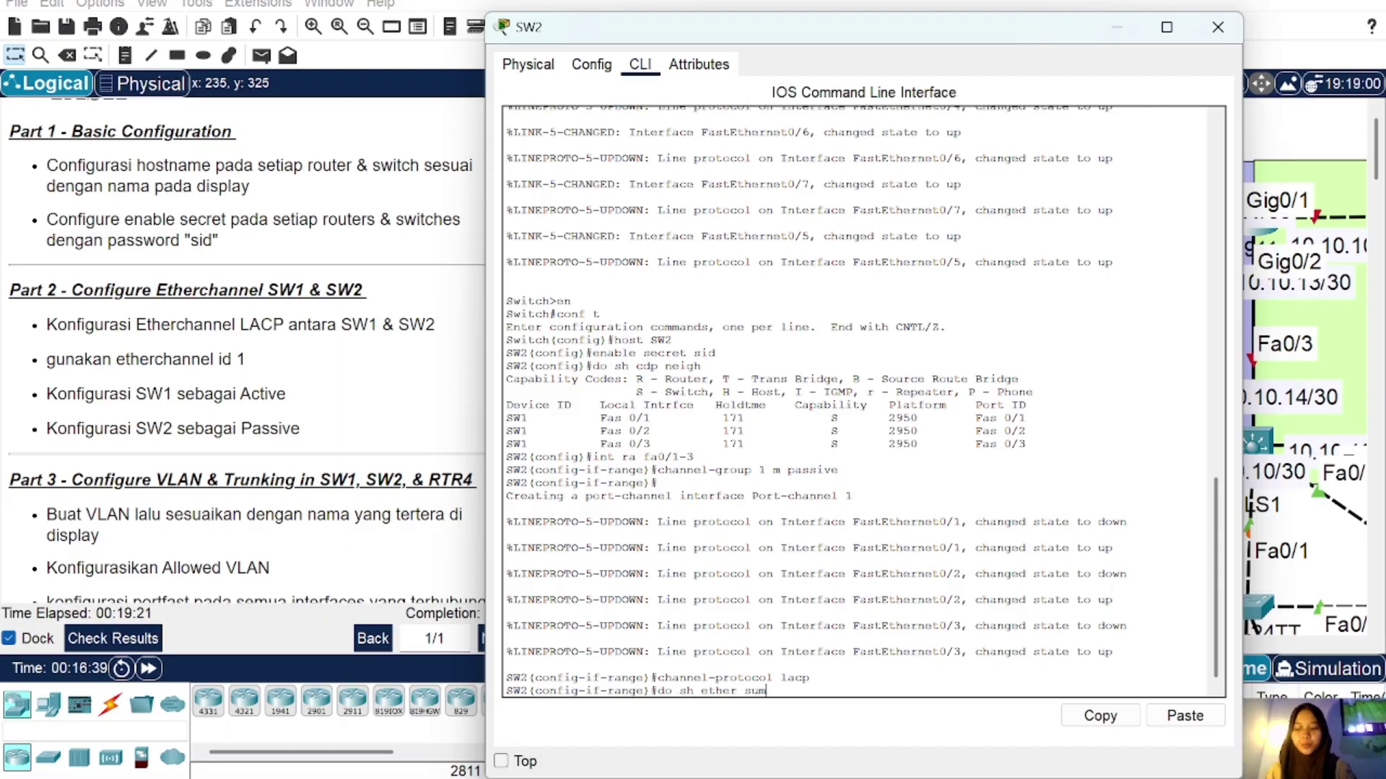
pyautogui.press('Return')
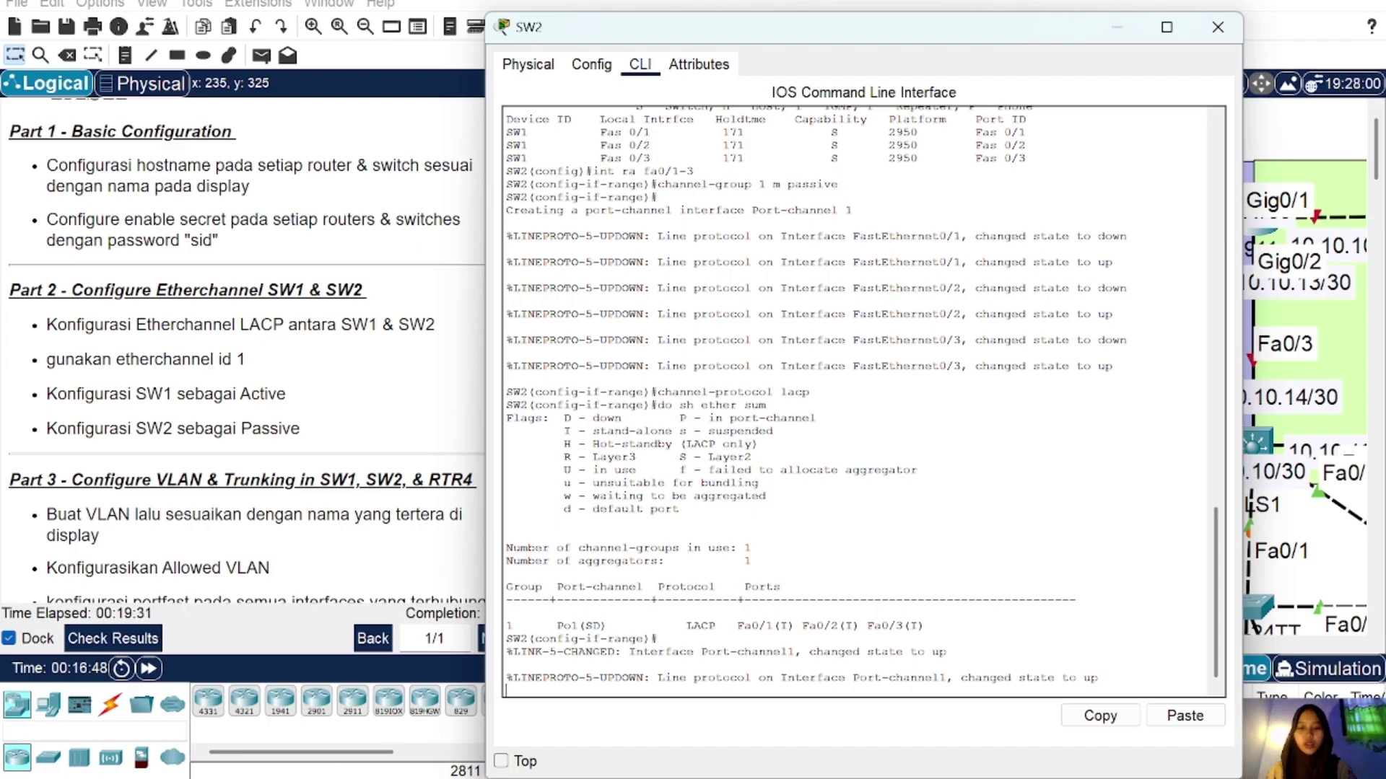
# Step: Close SW2 and fast-forward time so the SW1–SW2 EtherChannel links turn green
pyautogui.click(1218, 27)
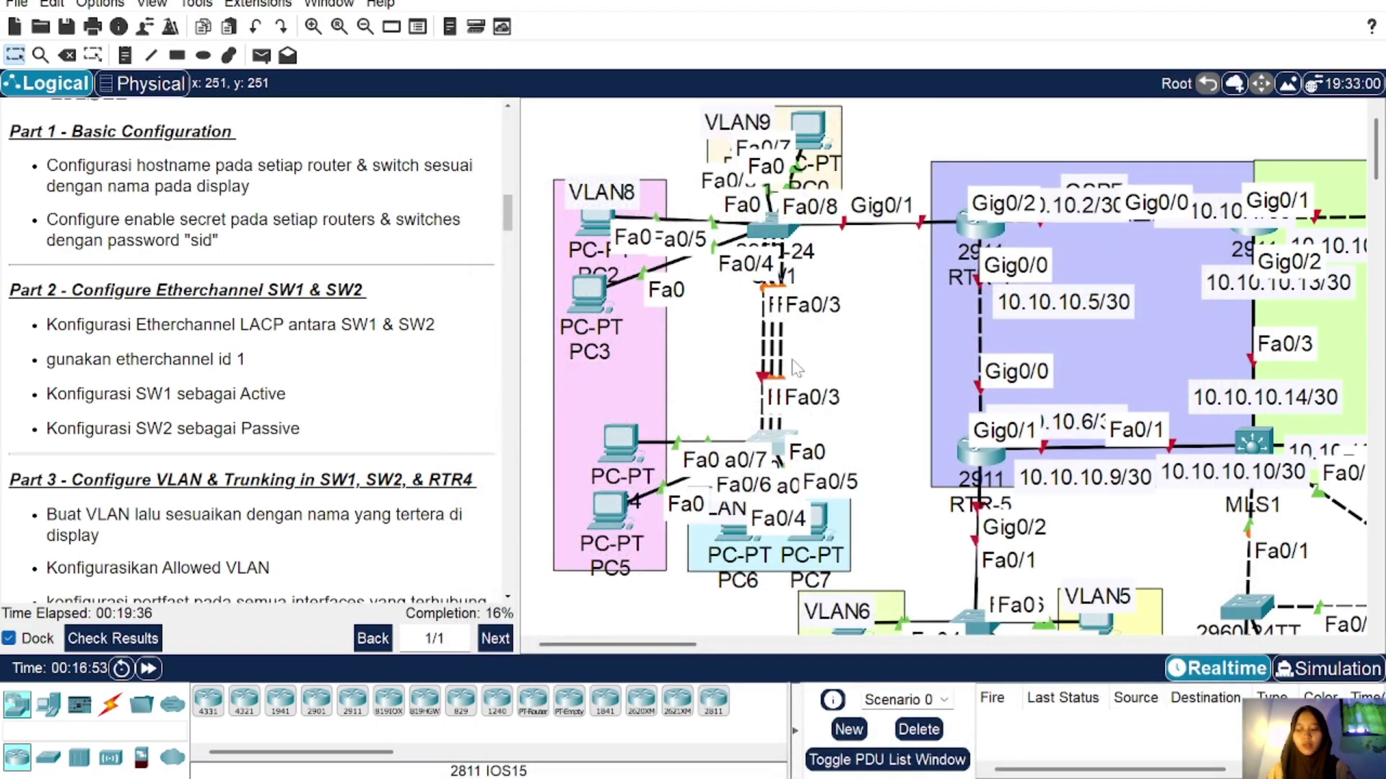
pyautogui.click(148, 670)
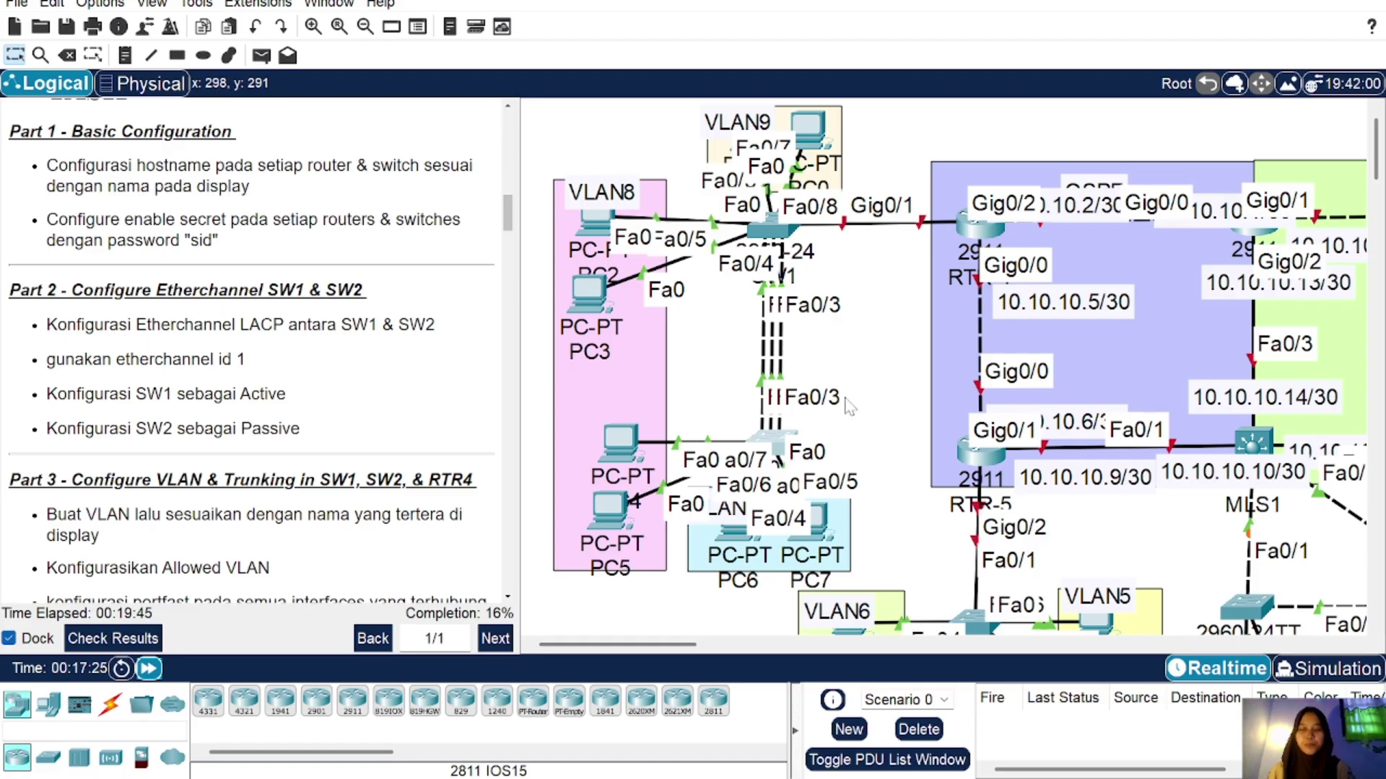
pyautogui.scroll(-4, 252, 361)
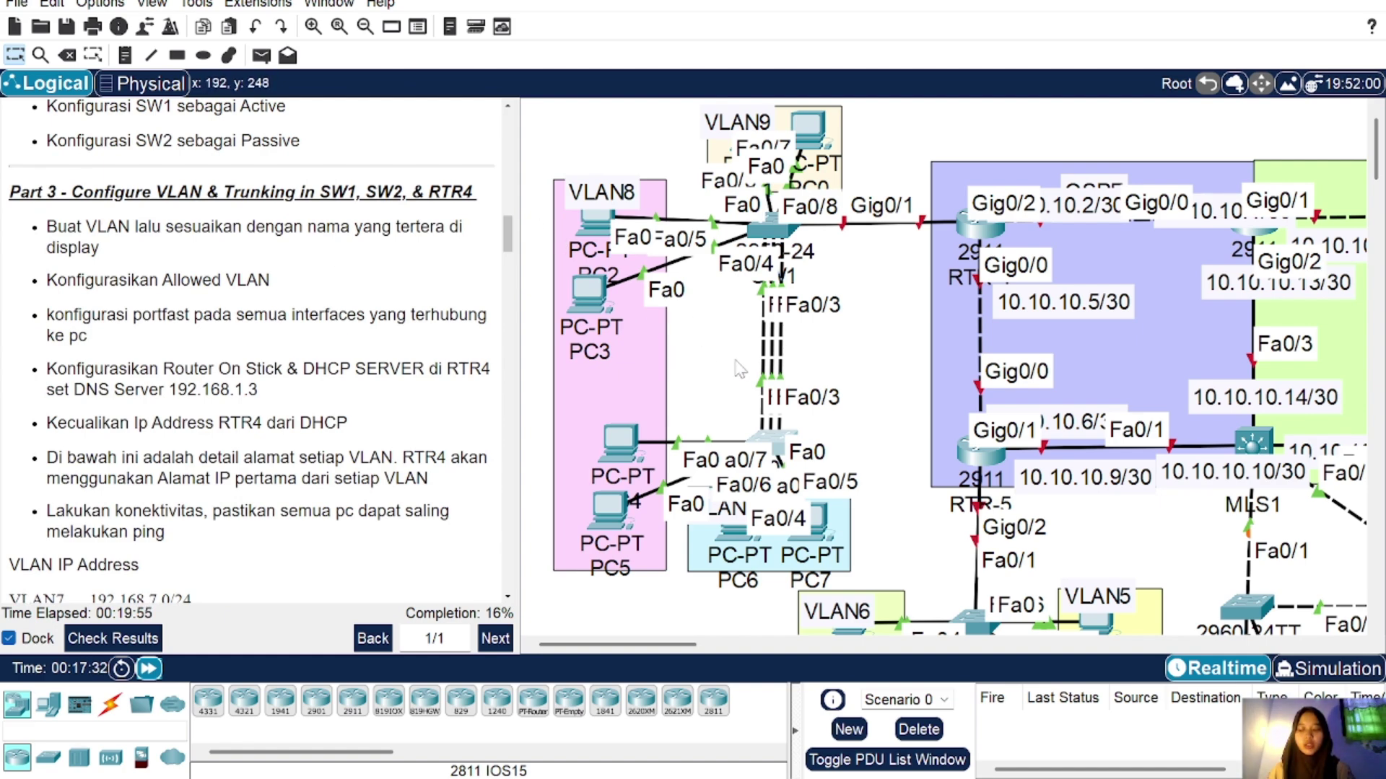
pyautogui.scroll(-3, 679, 456)
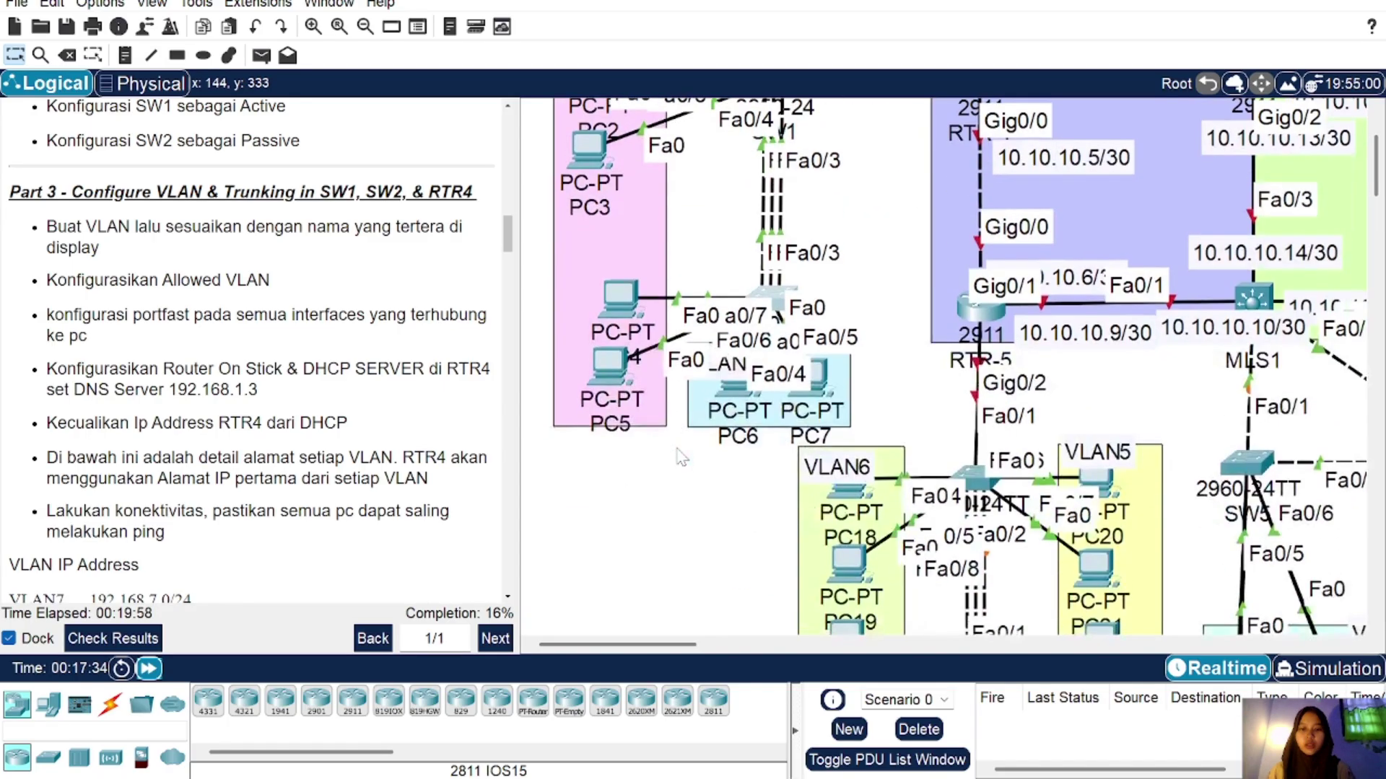
pyautogui.scroll(3, 561, 296)
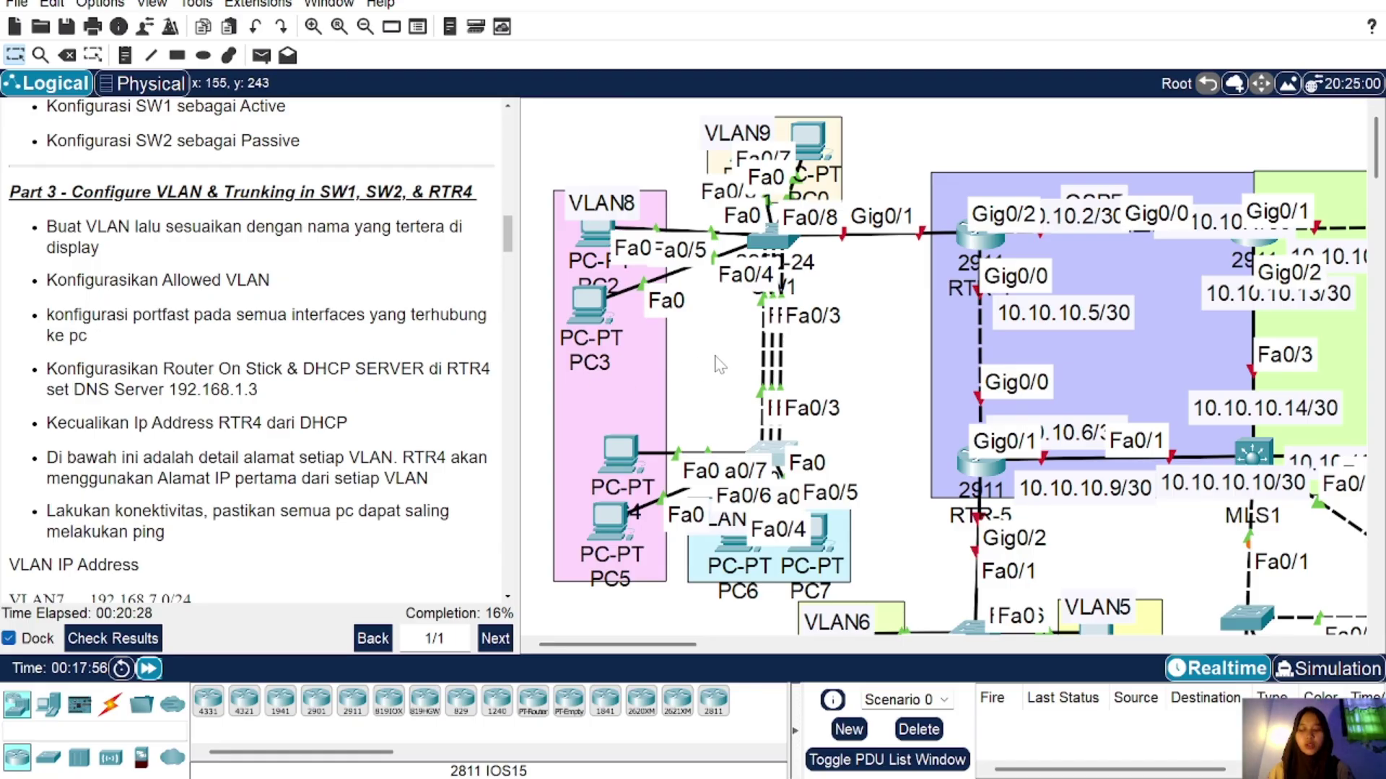
pyautogui.moveTo(783, 249)
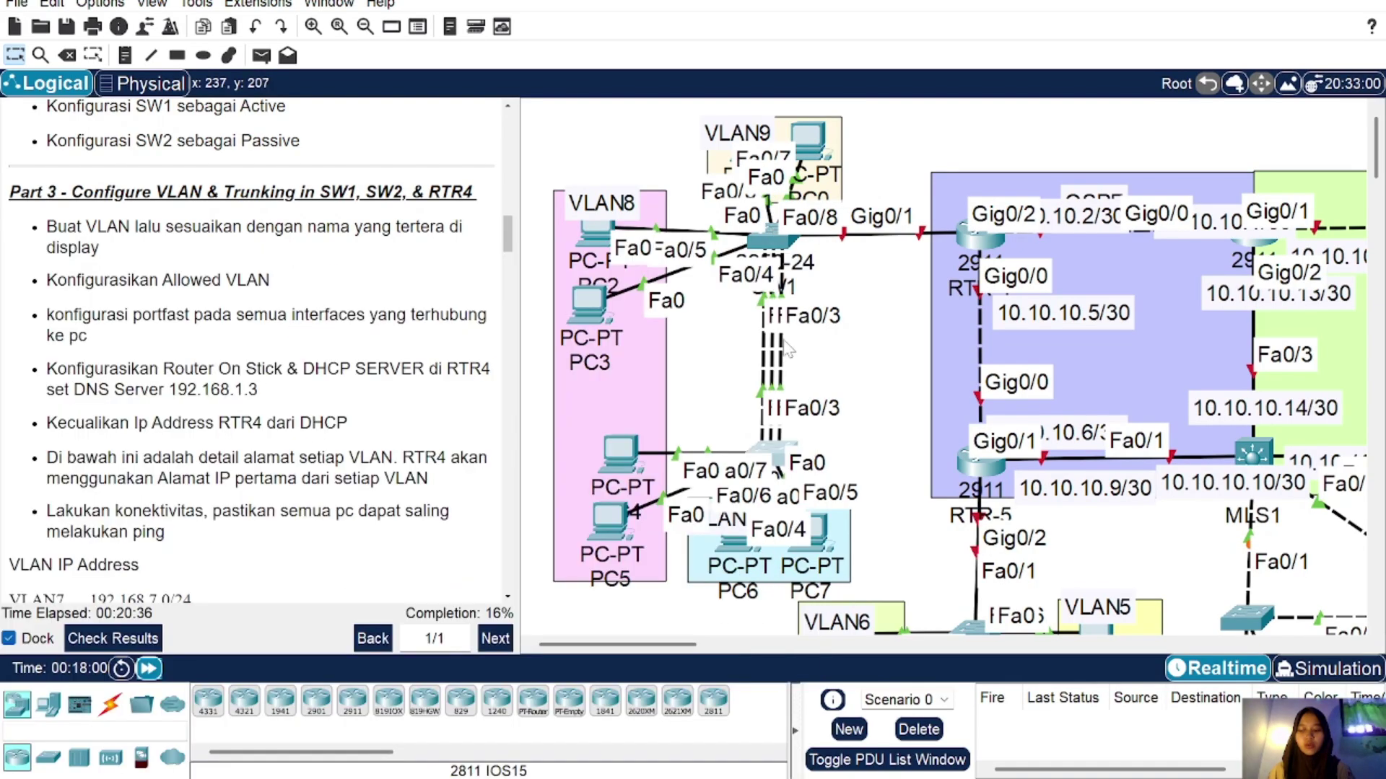
pyautogui.scroll(-4, 794, 397)
pyautogui.scroll(4, 795, 399)
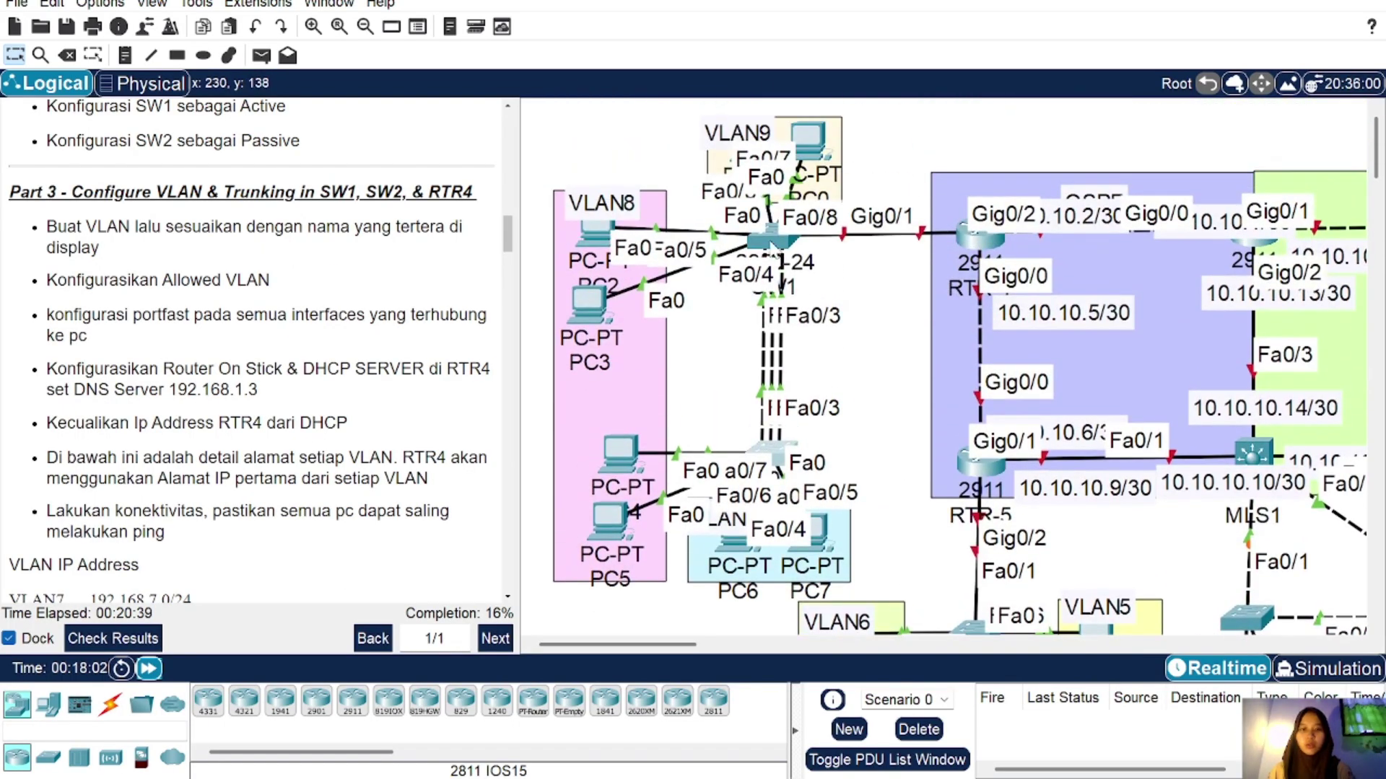
# Step: On SW1, return to global configuration and create VLAN 7 named VLAN7
pyautogui.click(771, 238)
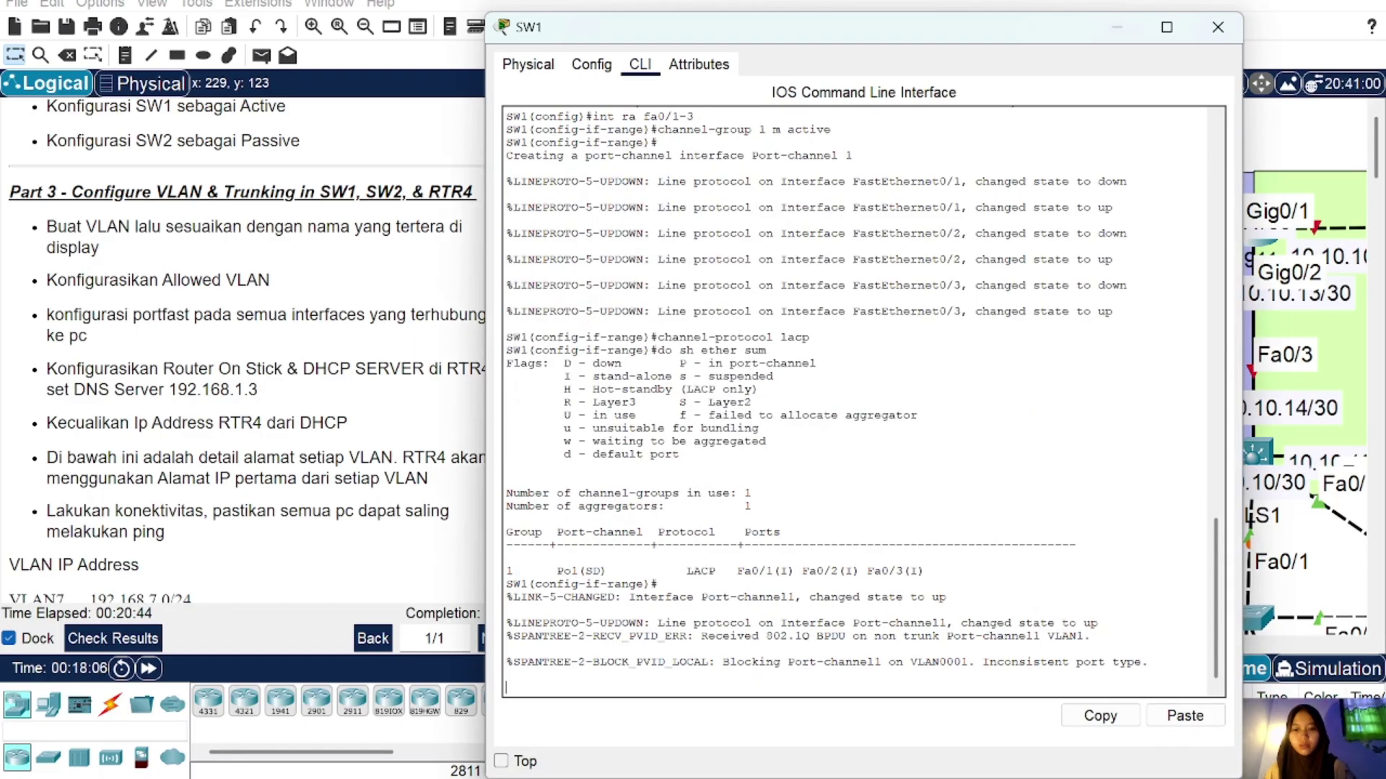
pyautogui.press('Return')
pyautogui.write('ex')
pyautogui.press('Return')
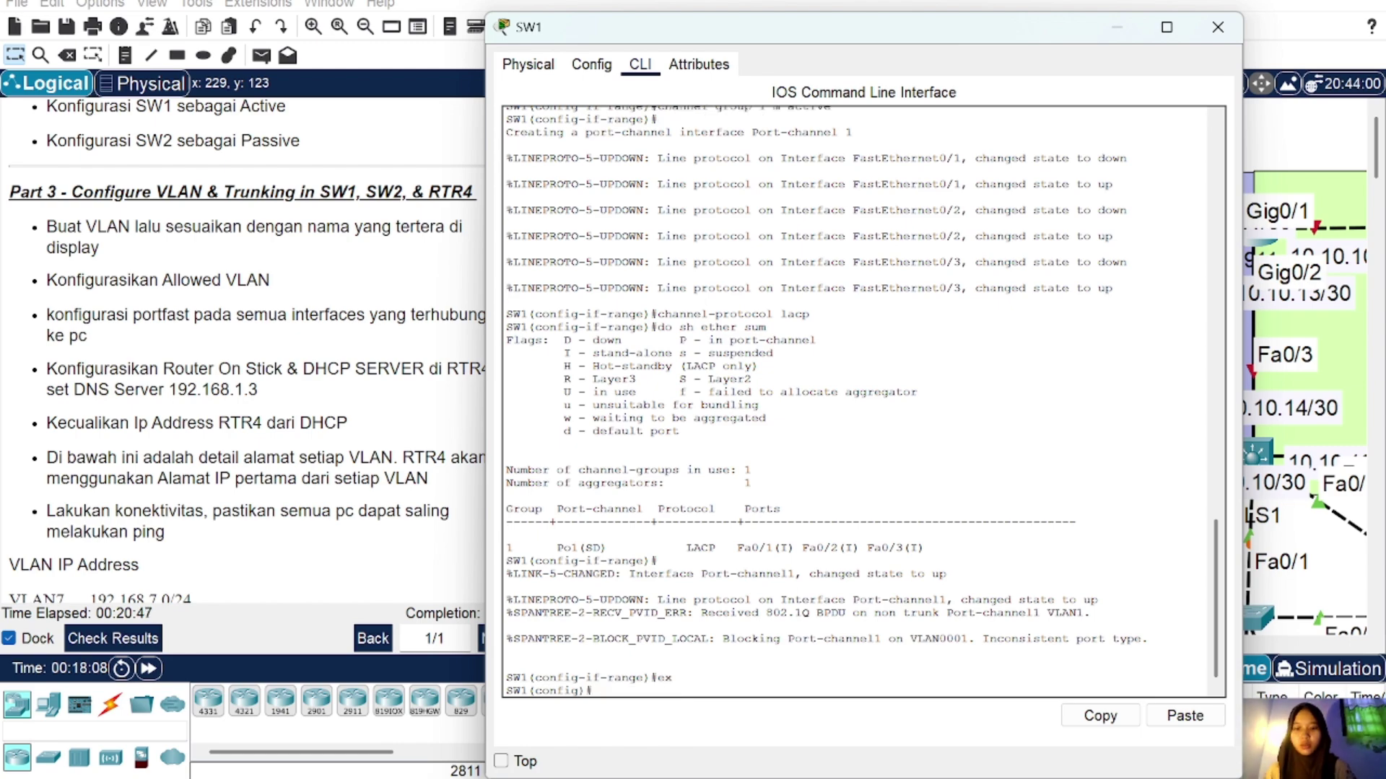
pyautogui.write('vlan 7')
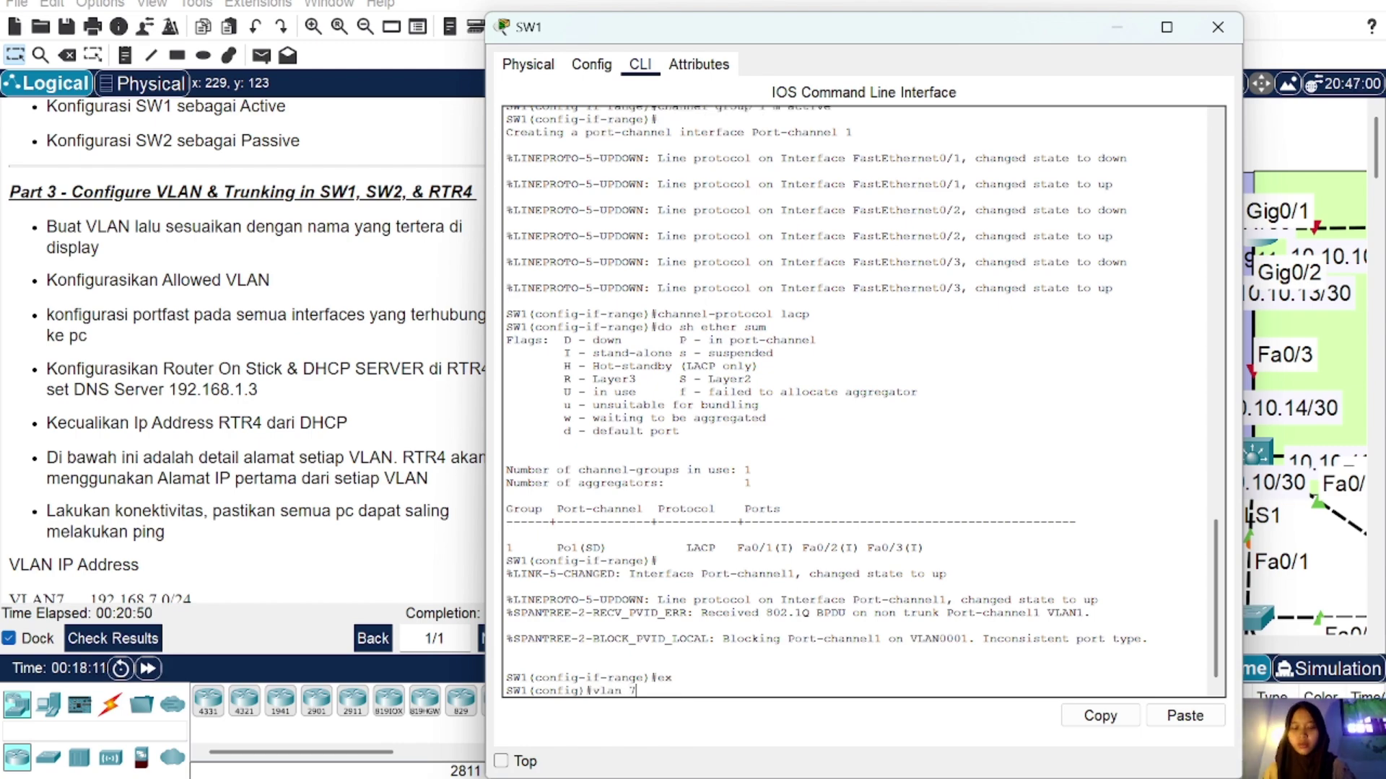
pyautogui.press('Return')
pyautogui.write('name')
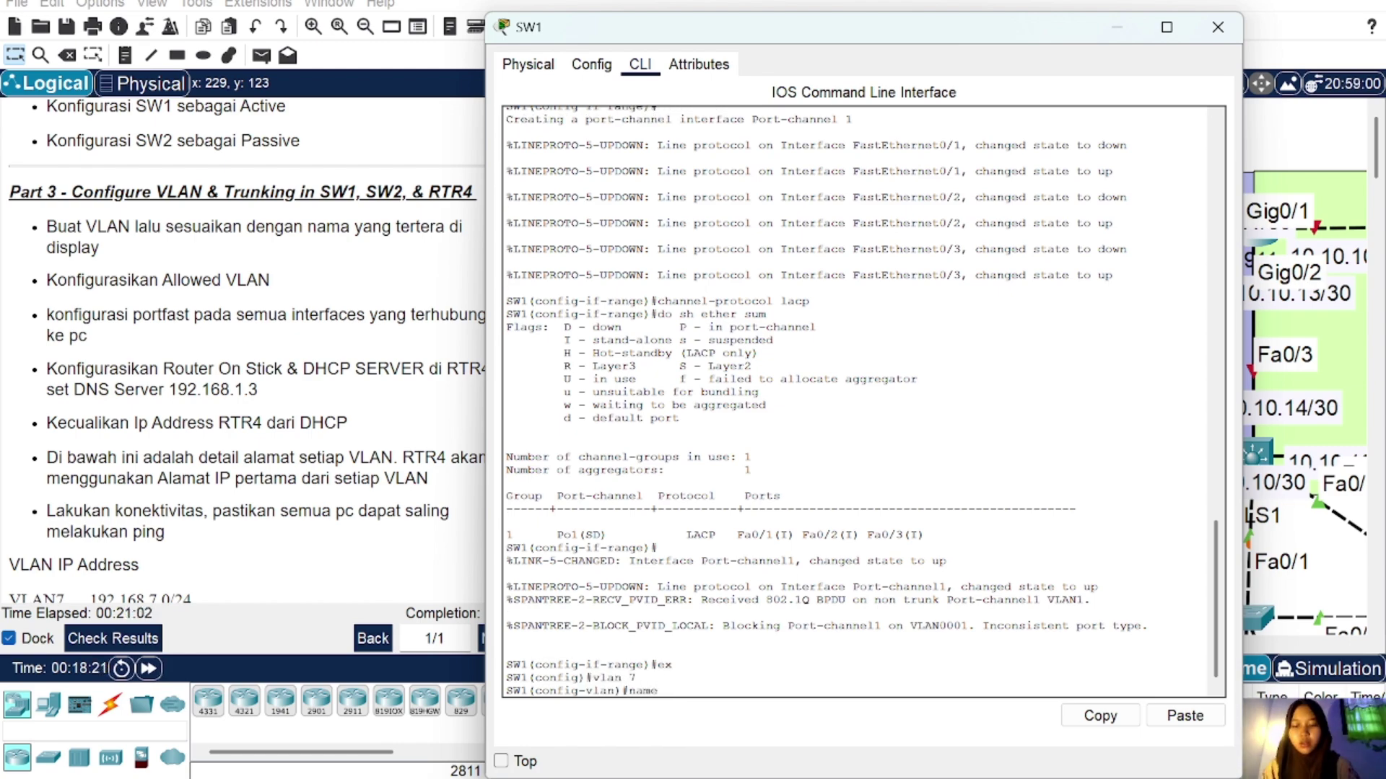
pyautogui.write(' VLAN7')
pyautogui.press('Return')
# Step: Create VLAN 8 on SW1 and name it VLAN8
pyautogui.write('vlan 8')
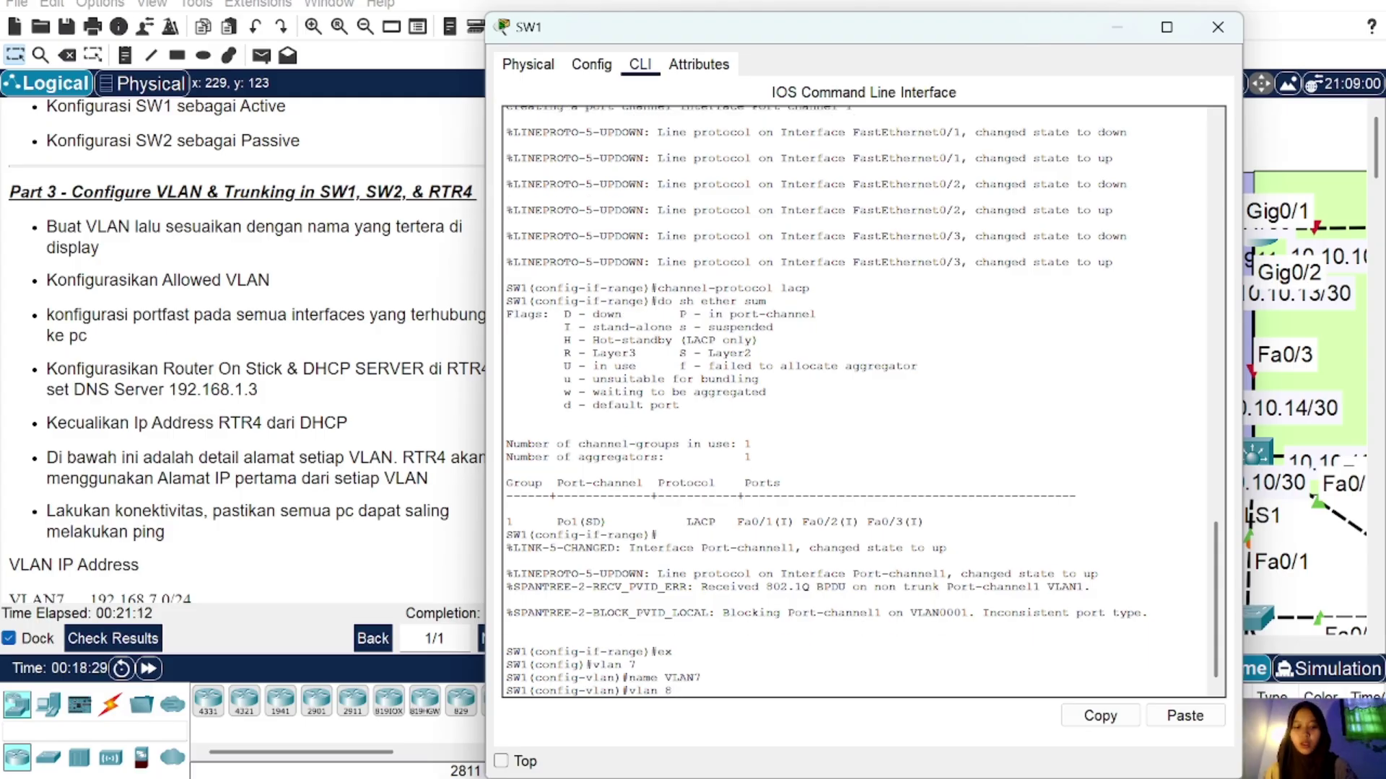
pyautogui.press('Return')
pyautogui.write('vlan 8')
pyautogui.press('Up')
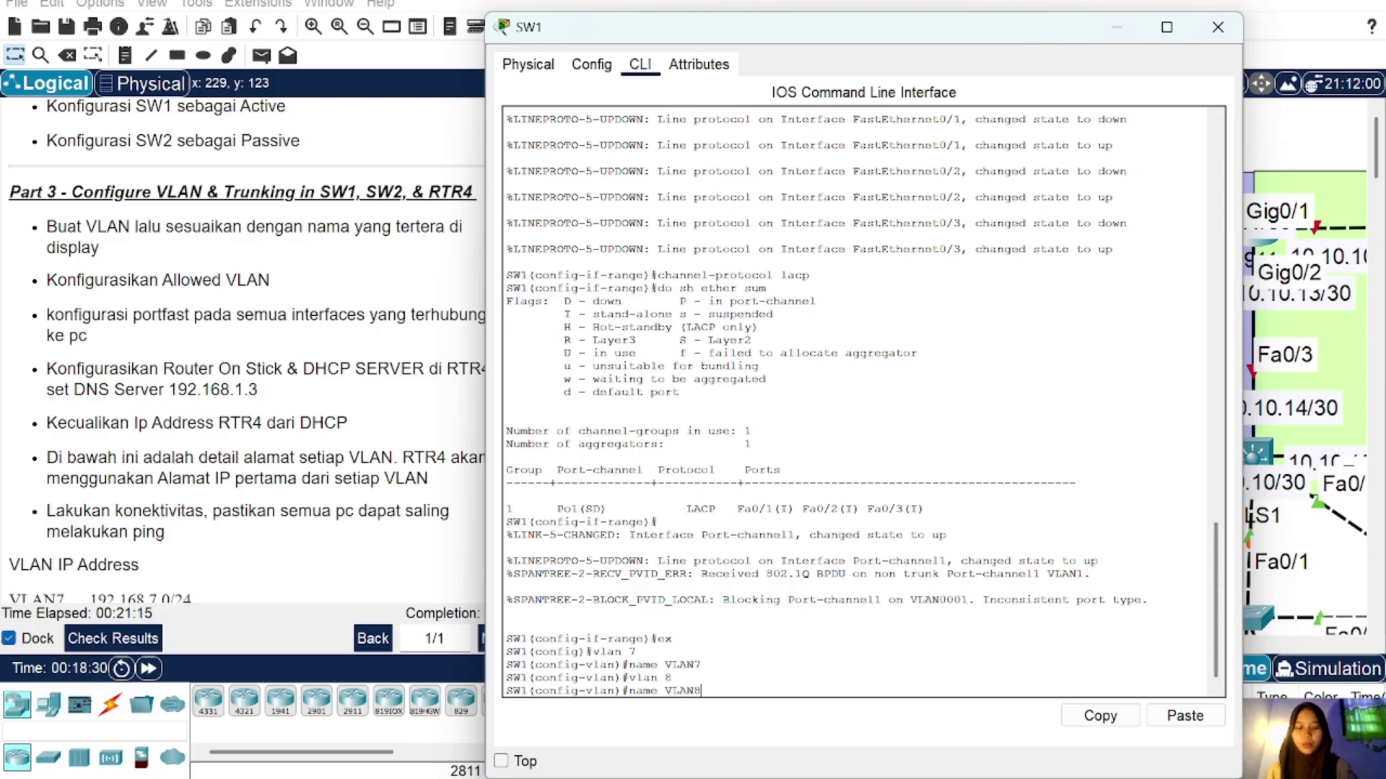
pyautogui.write('8')
pyautogui.press('Return')
# Step: Create VLAN 9 named VLAN9 on SW1, then close and reopen SW1's console
pyautogui.press('Up')
pyautogui.press('Up')
pyautogui.press('BackSpace')
pyautogui.write('9')
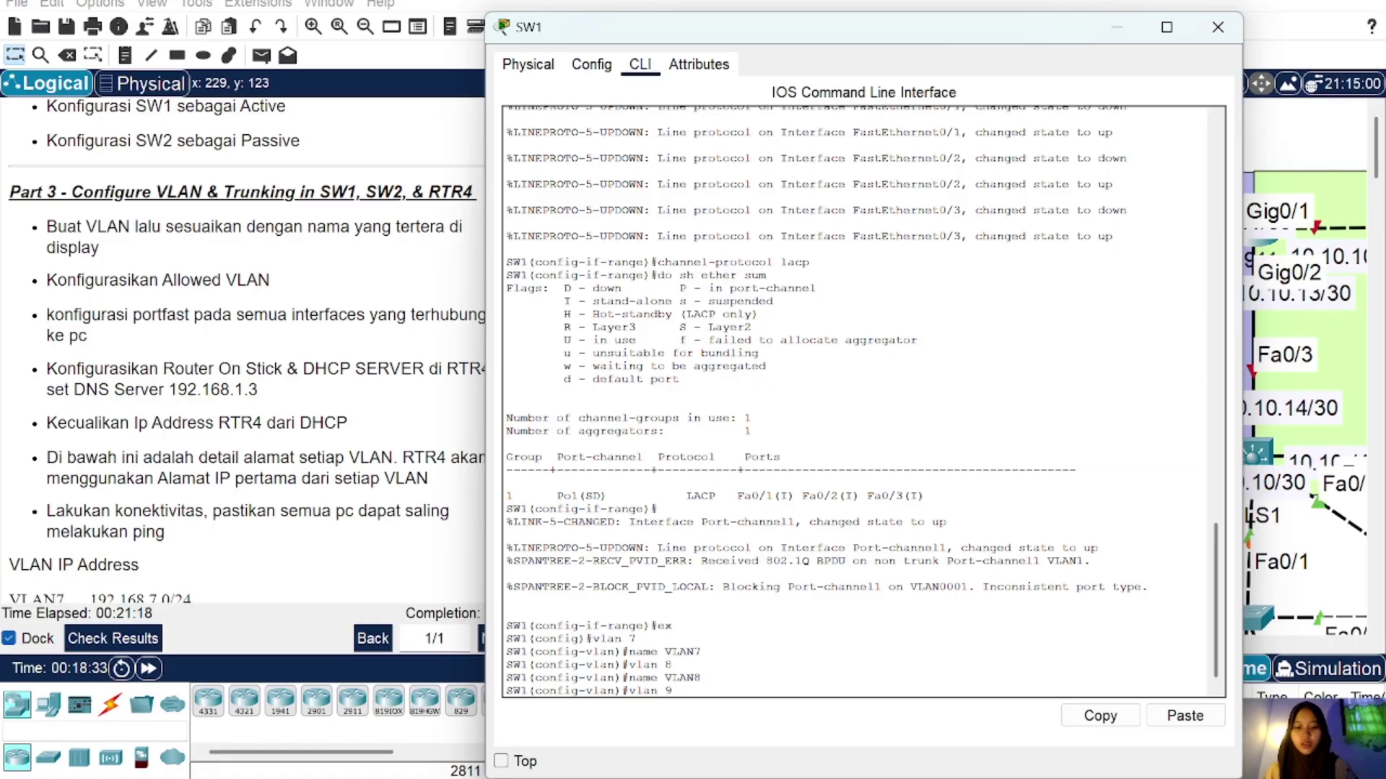
pyautogui.press('Return')
pyautogui.press('Up')
pyautogui.press('Up')
pyautogui.press('BackSpace')
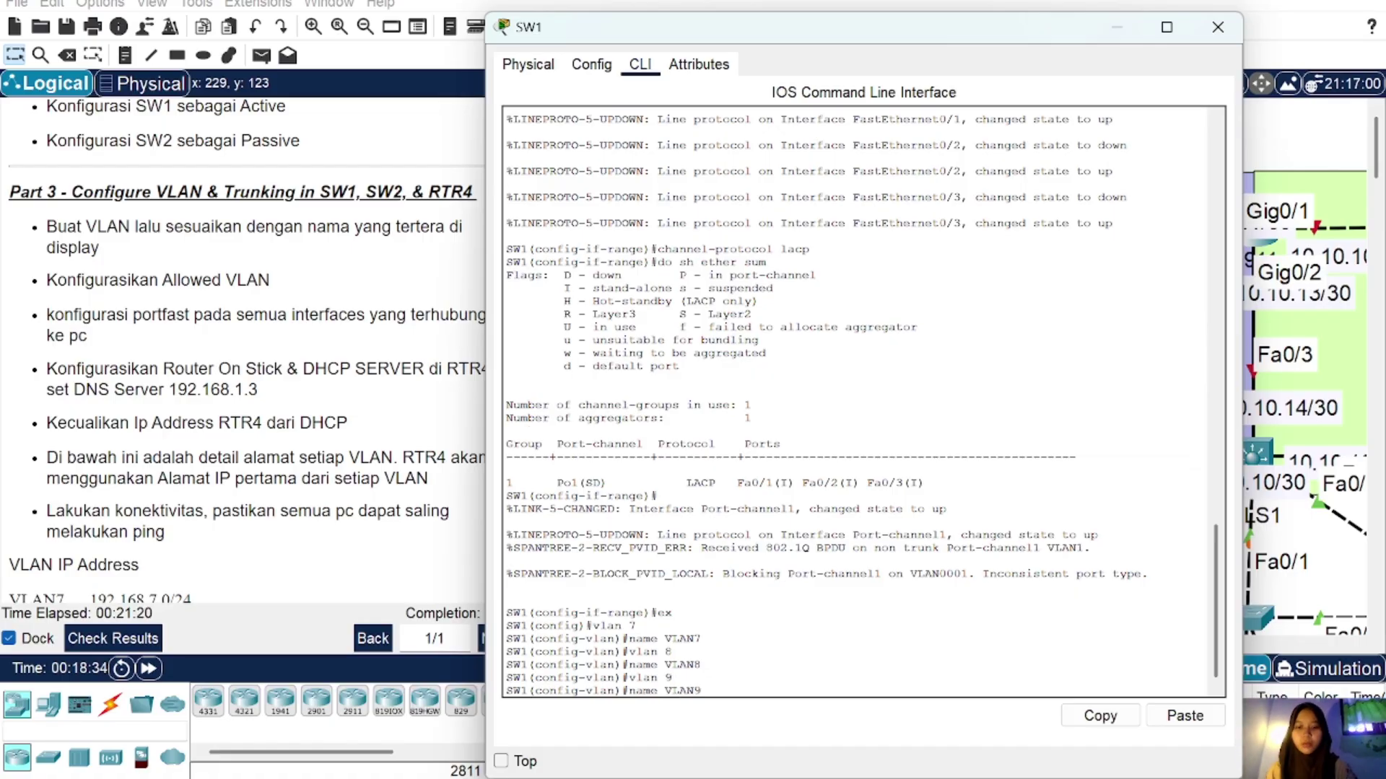
pyautogui.write('9')
pyautogui.press('Return')
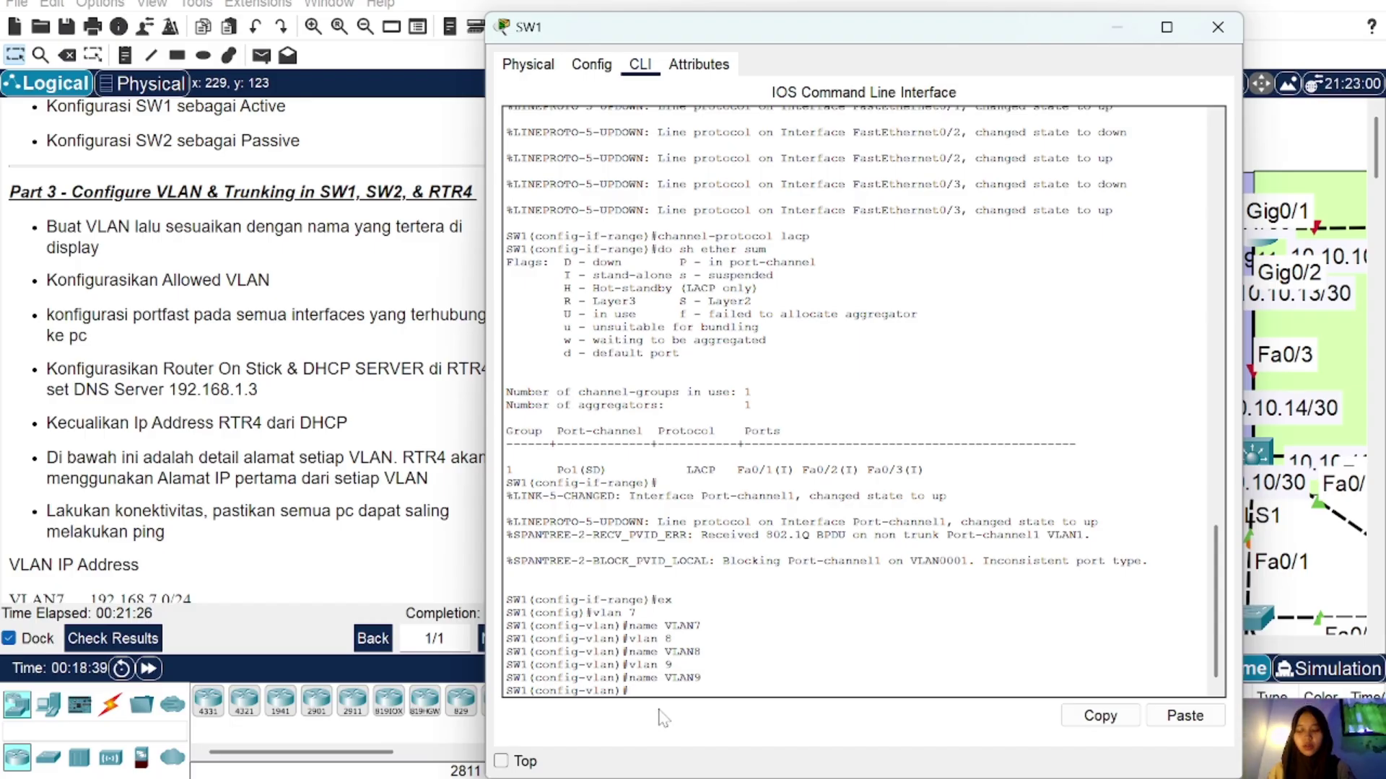
pyautogui.click(1217, 26)
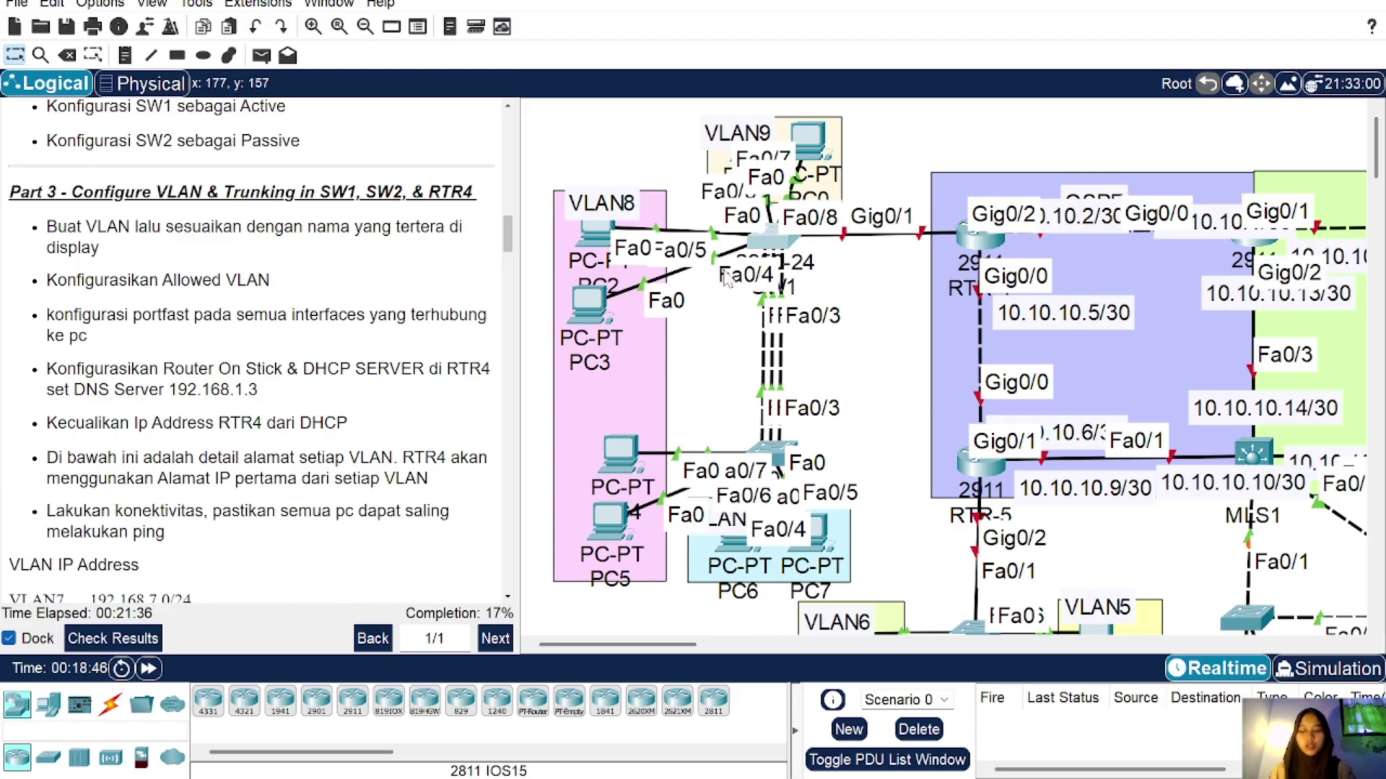
pyautogui.click(773, 234)
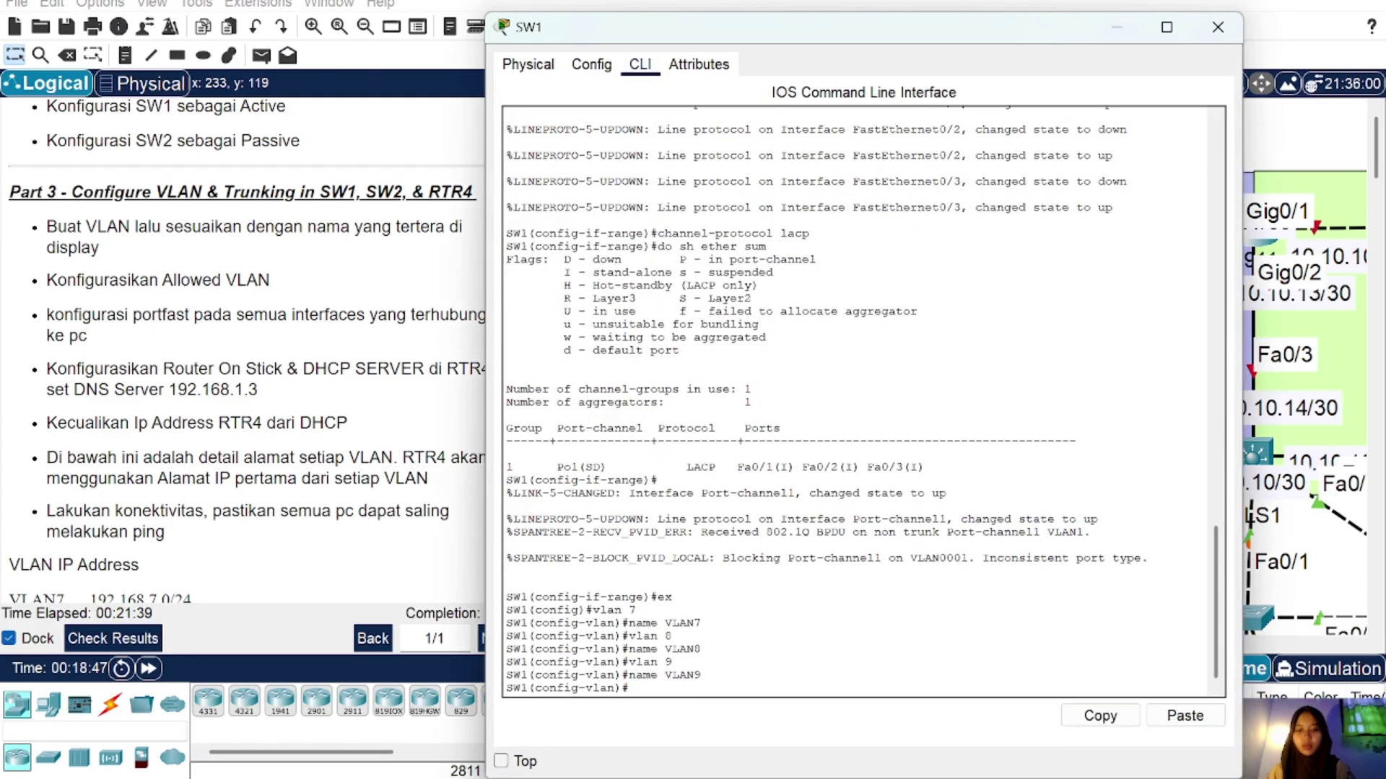
# Step: Configure SW1's Fa0/4–5 range as access ports in VLAN 8 with spanning-tree PortFast
pyautogui.press('Return')
pyautogui.write('int')
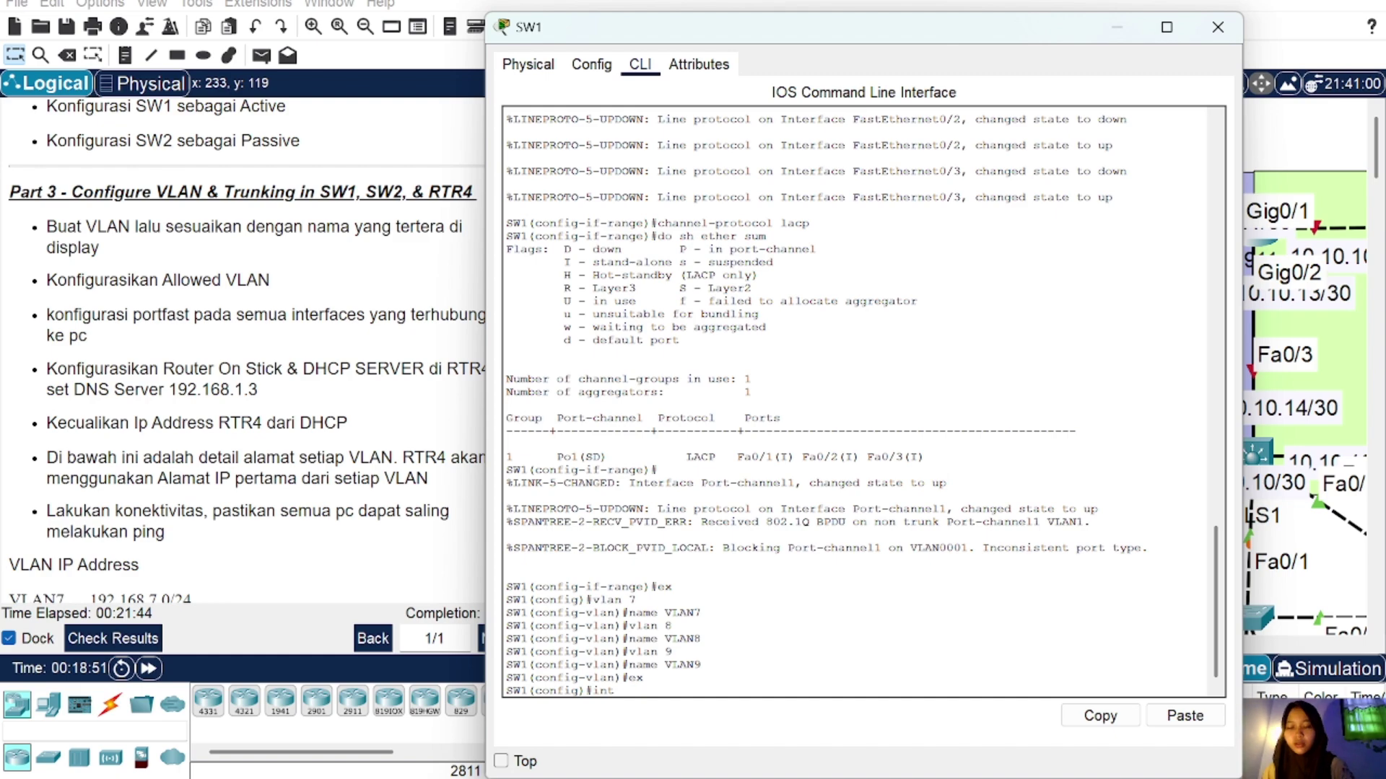
pyautogui.write(' ra fa')
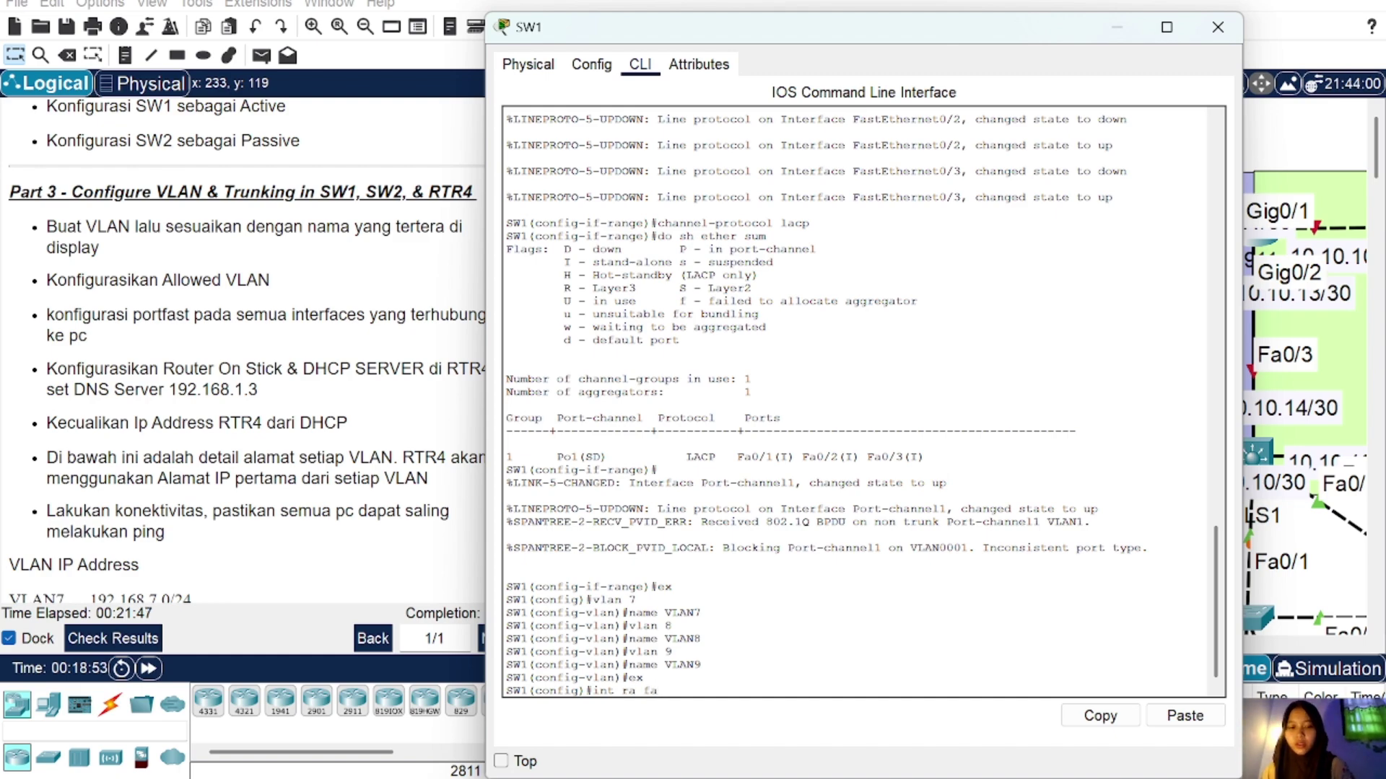
pyautogui.write('0/4-5')
pyautogui.press('Return')
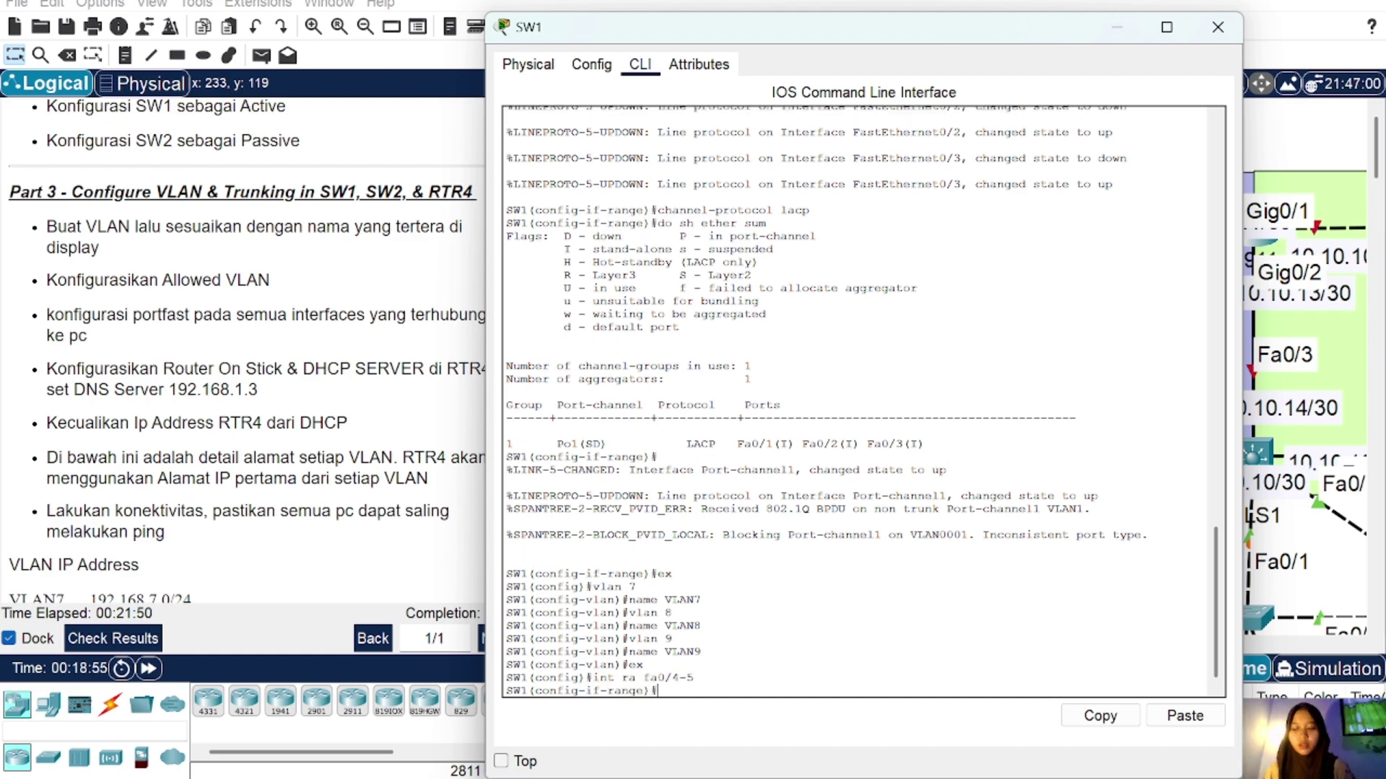
pyautogui.write('sw m a')
pyautogui.press('Return')
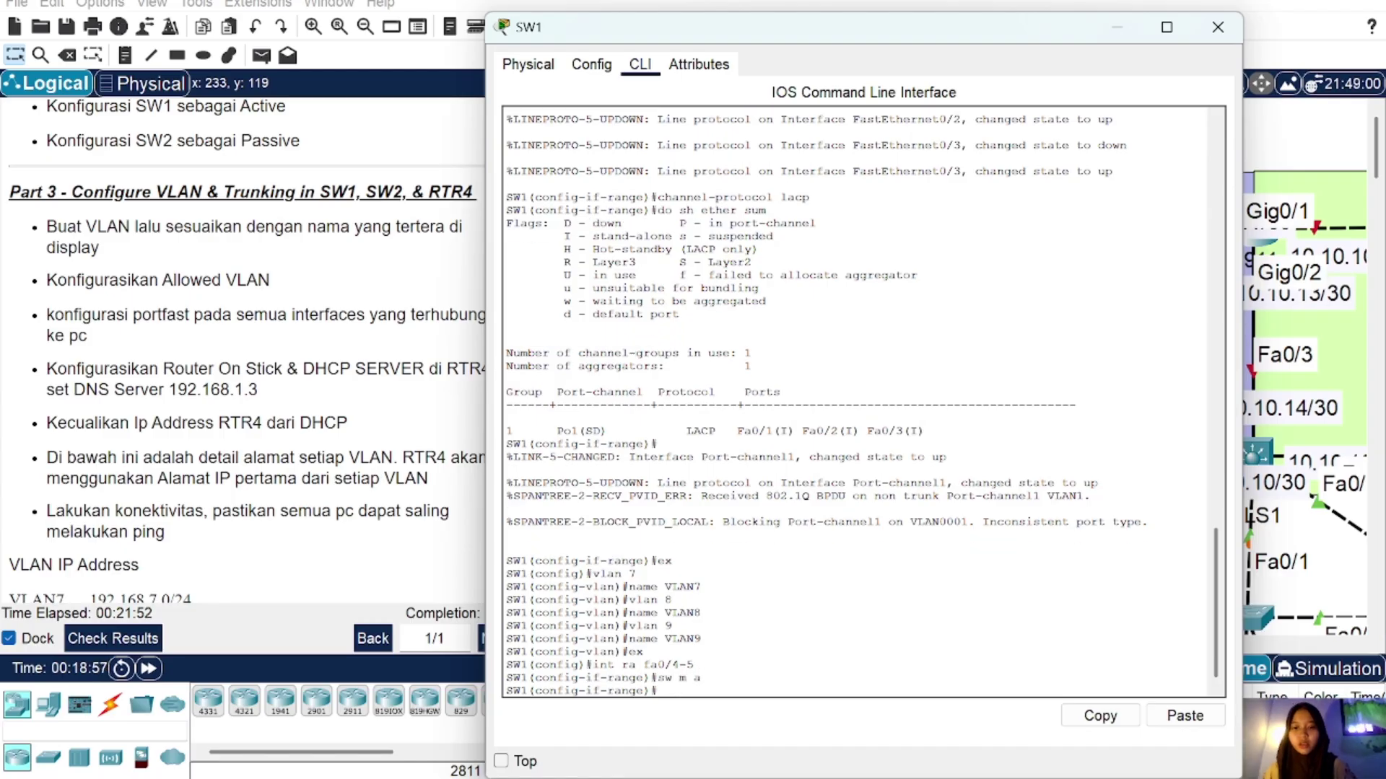
pyautogui.write('sw a vl 8')
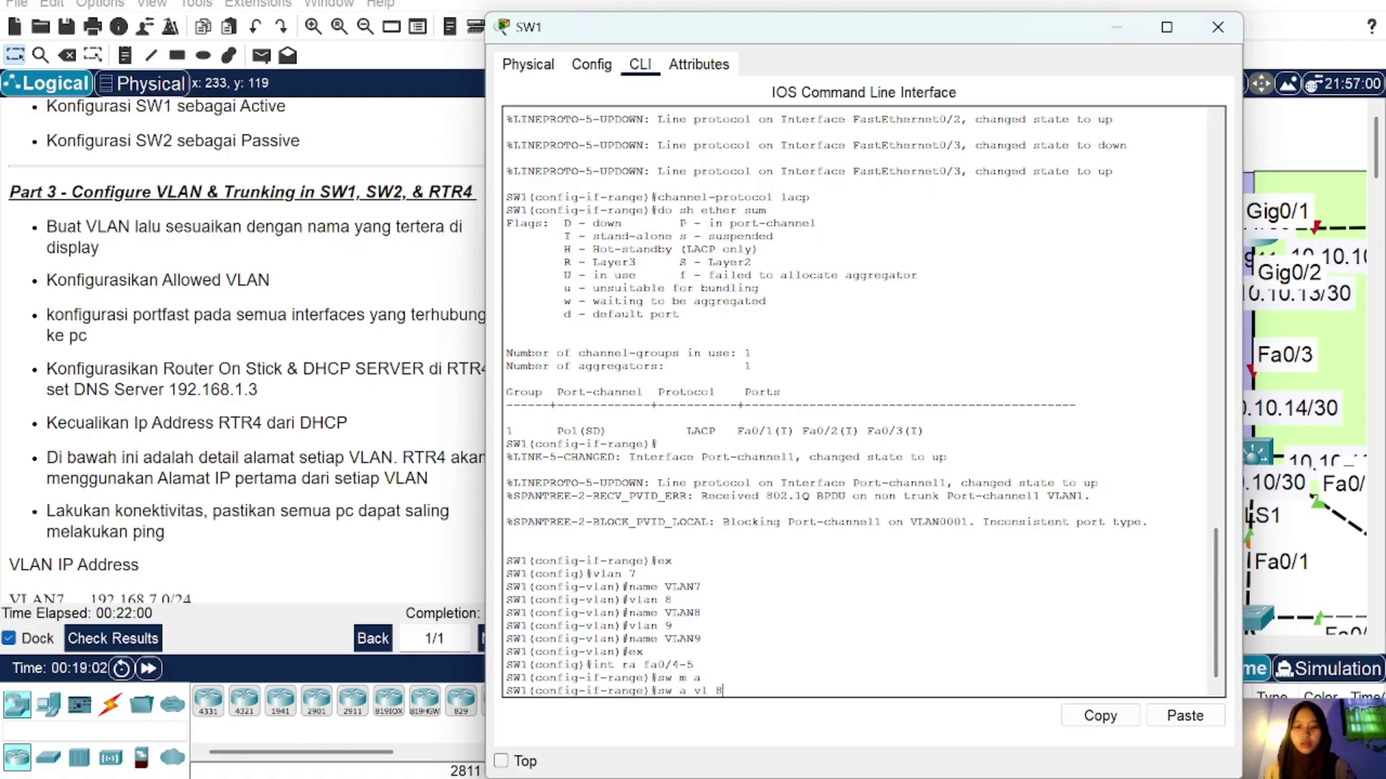
pyautogui.press('Return')
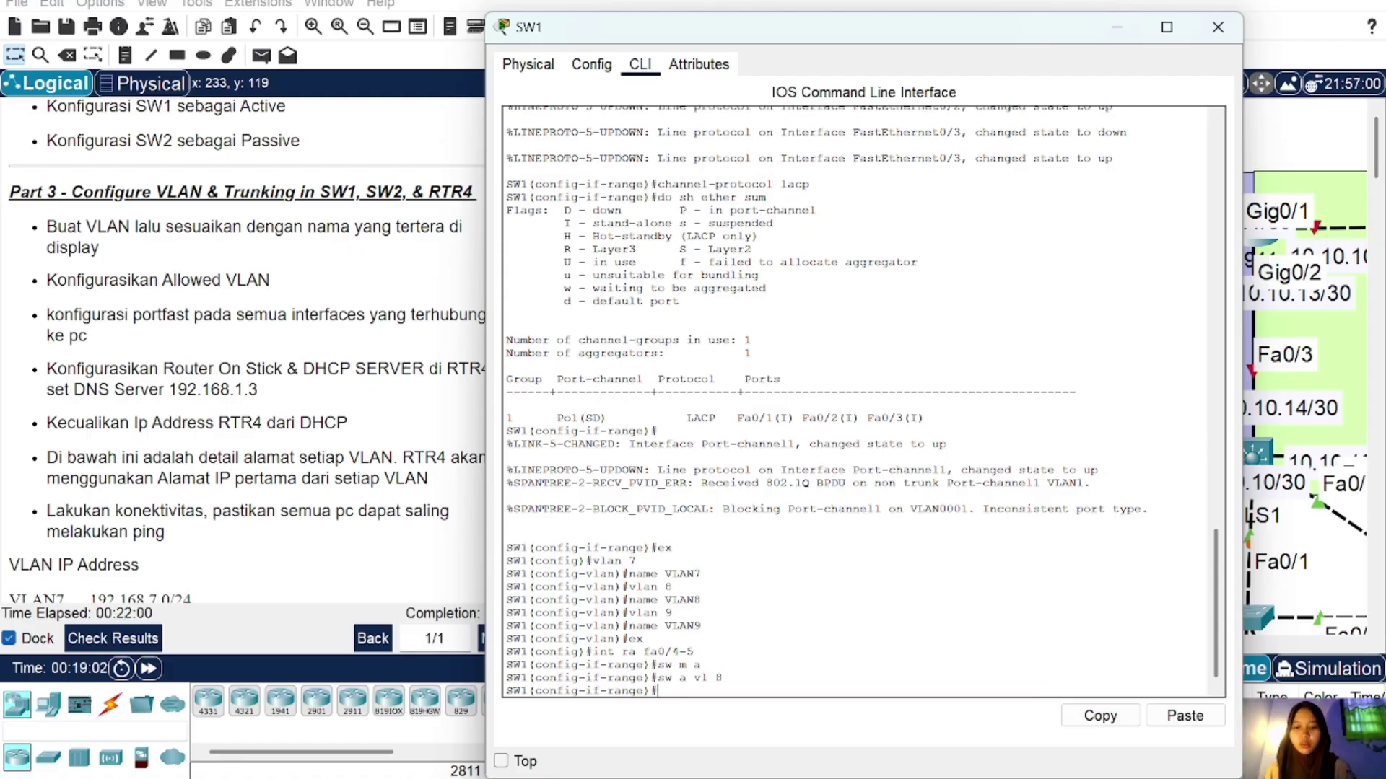
pyautogui.write('spa p')
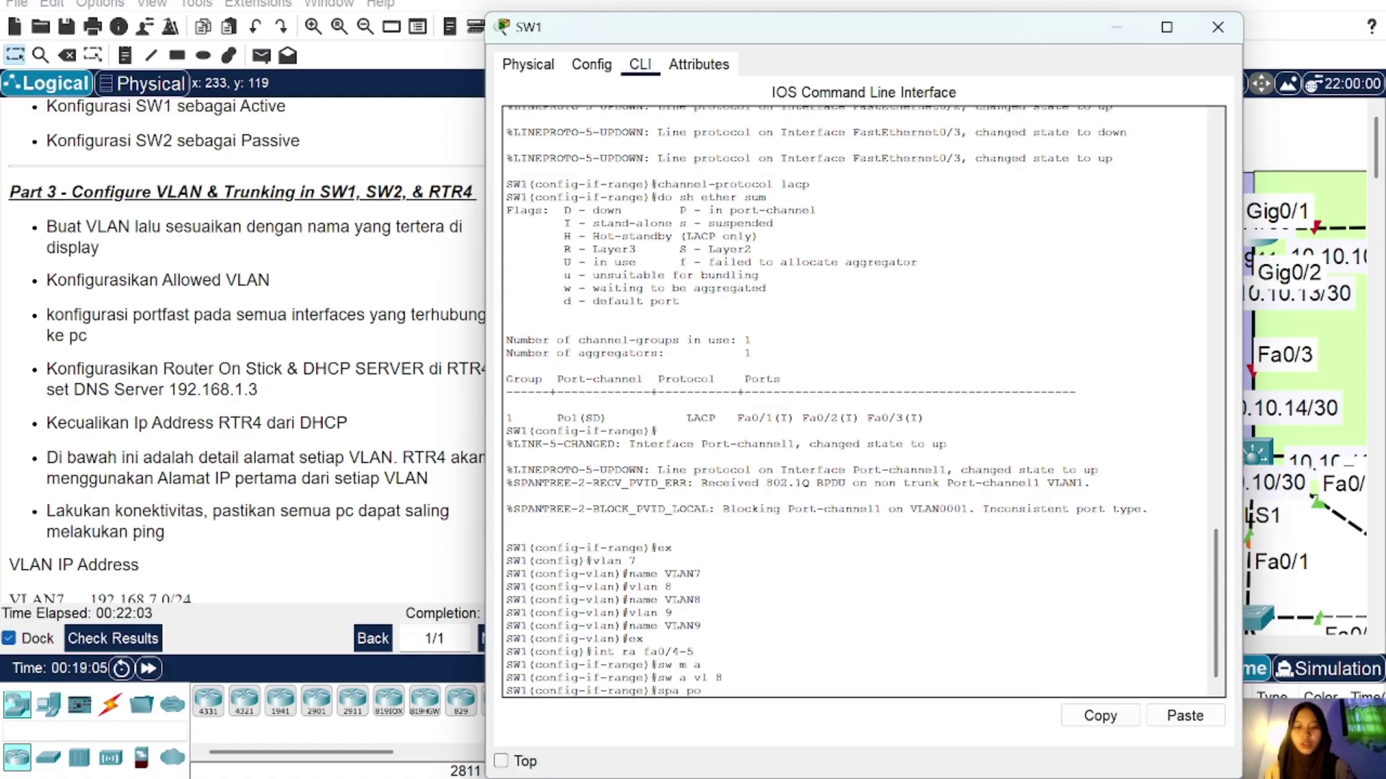
pyautogui.write('o')
pyautogui.press('Return')
pyautogui.write('ex')
pyautogui.press('Return')
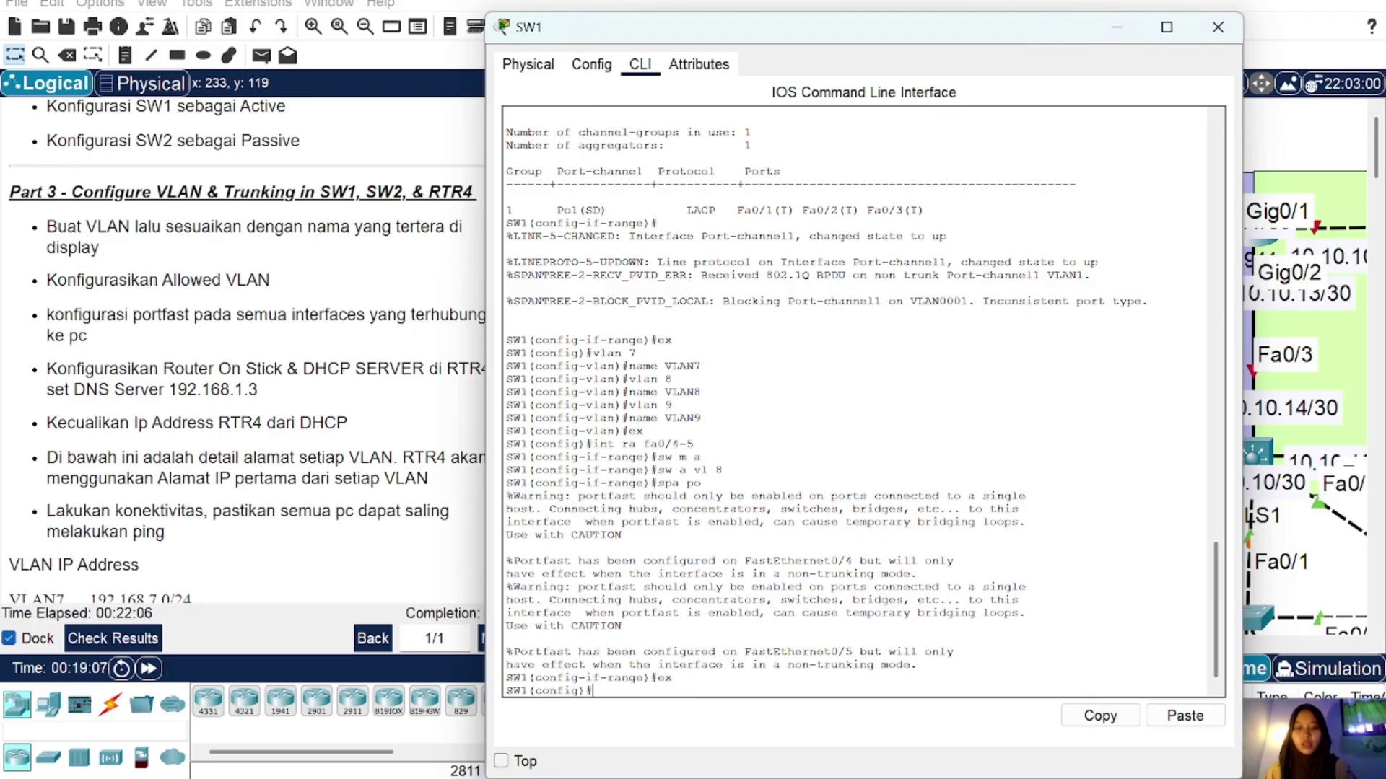
# Step: Close and reopen SW1's console and begin selecting ports Fa0/6–7
pyautogui.click(1217, 26)
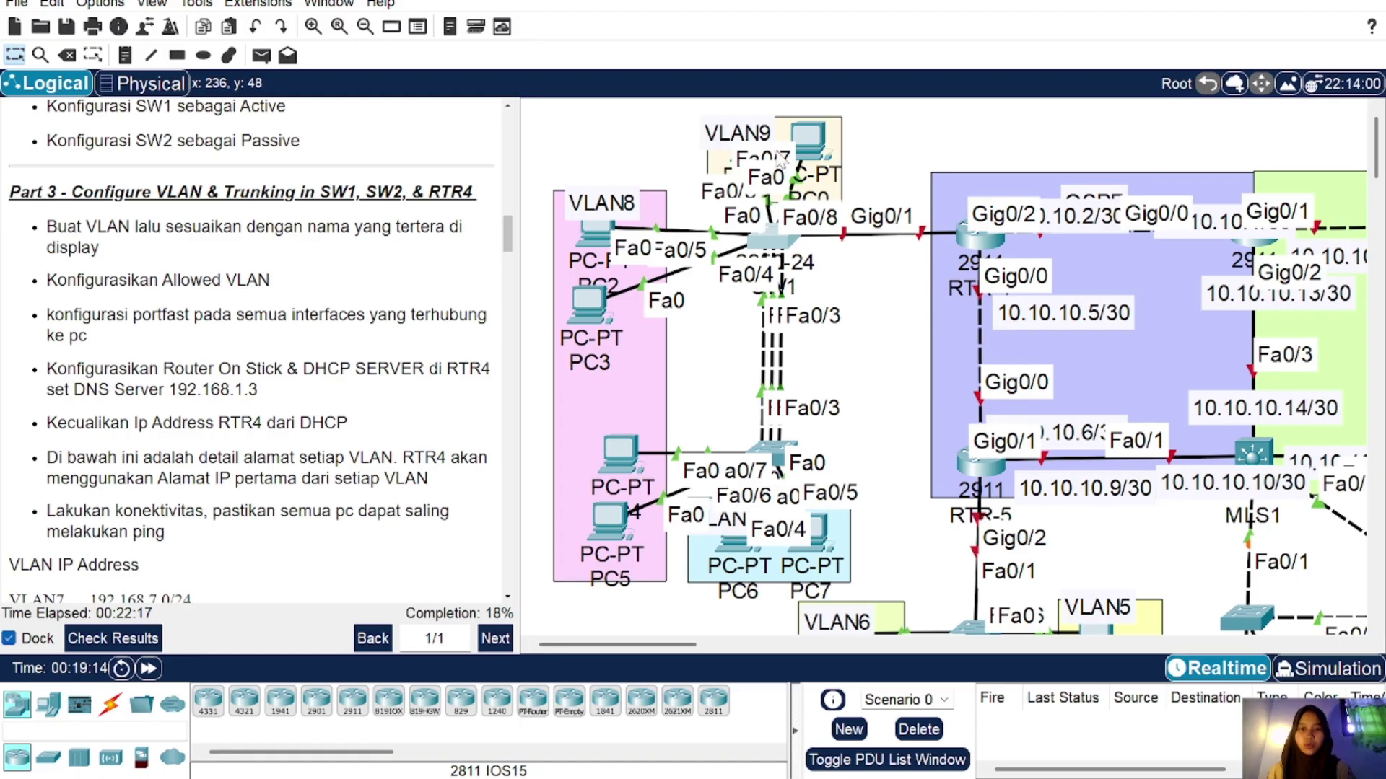
pyautogui.click(778, 240)
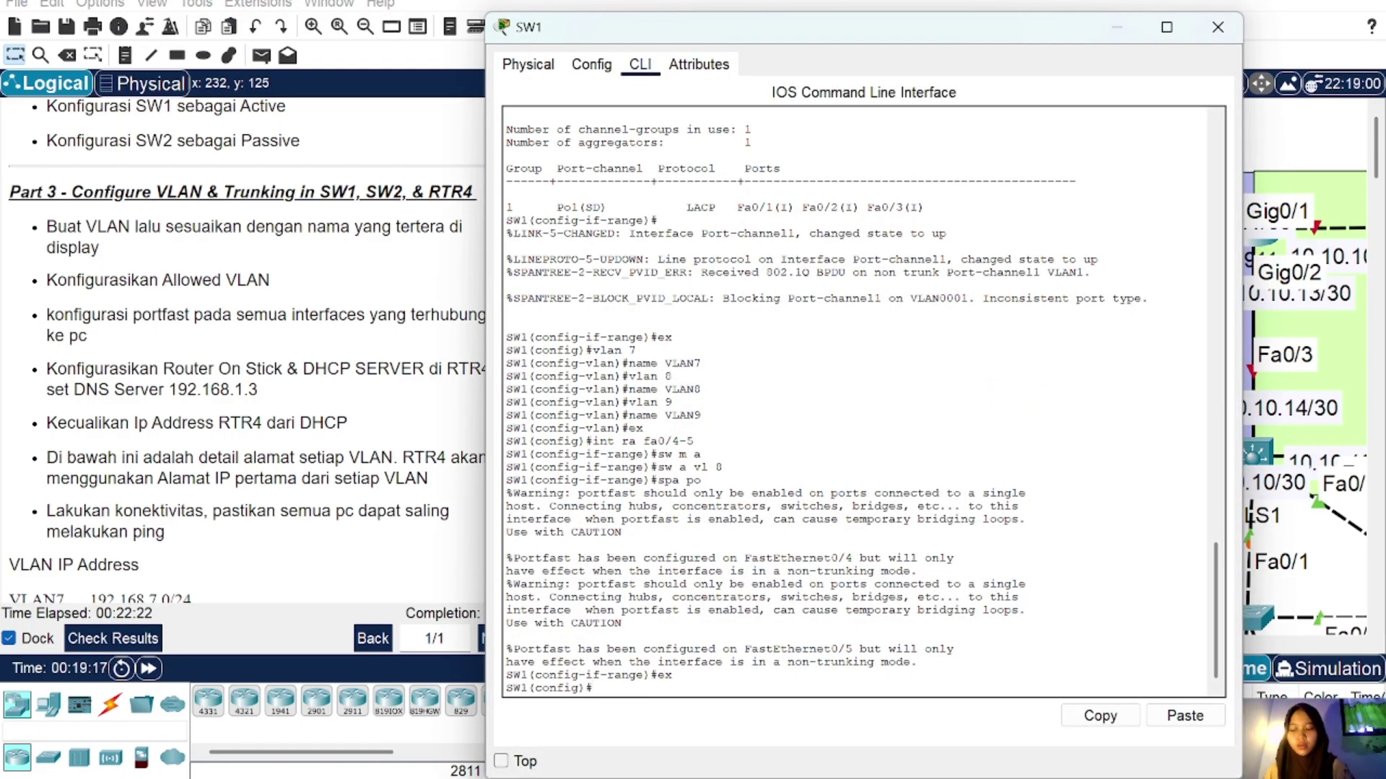
pyautogui.write('int fa 0/')
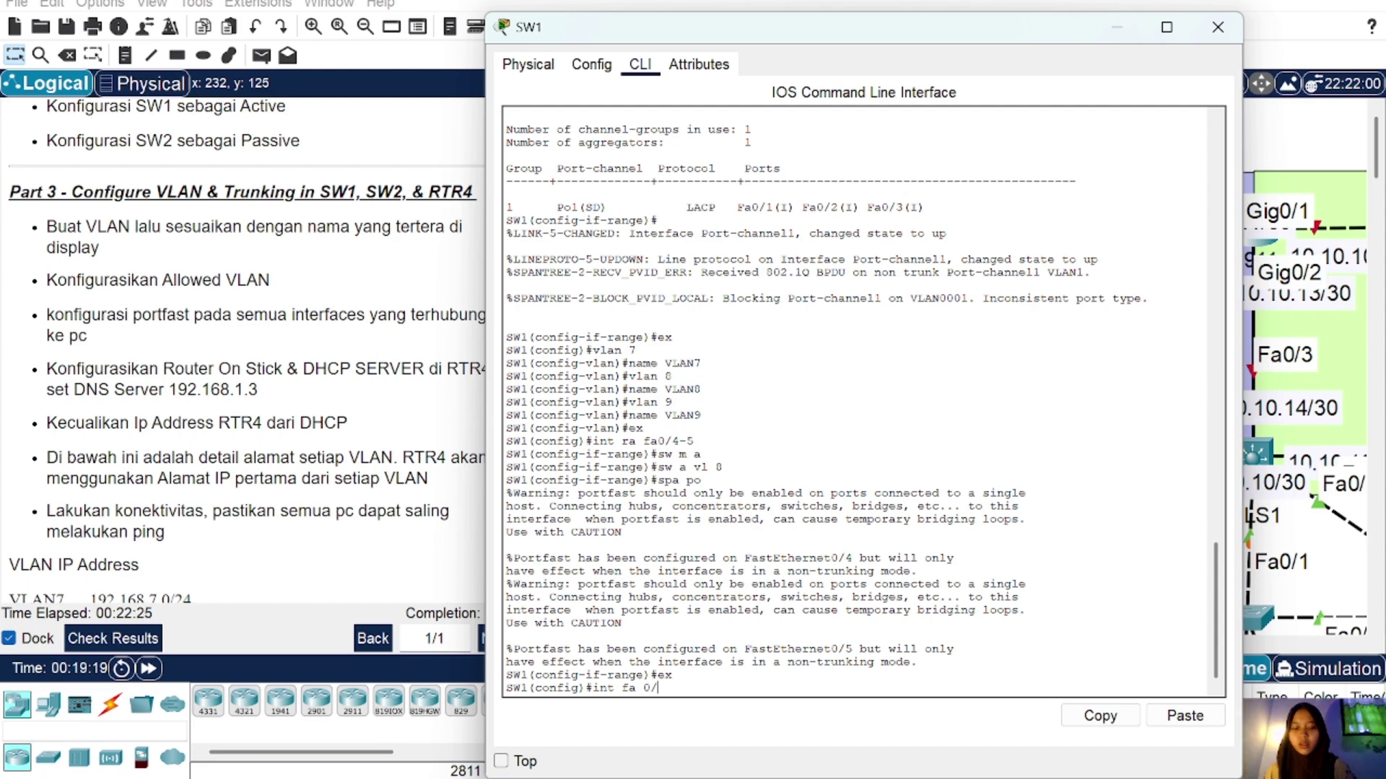
pyautogui.write('6')
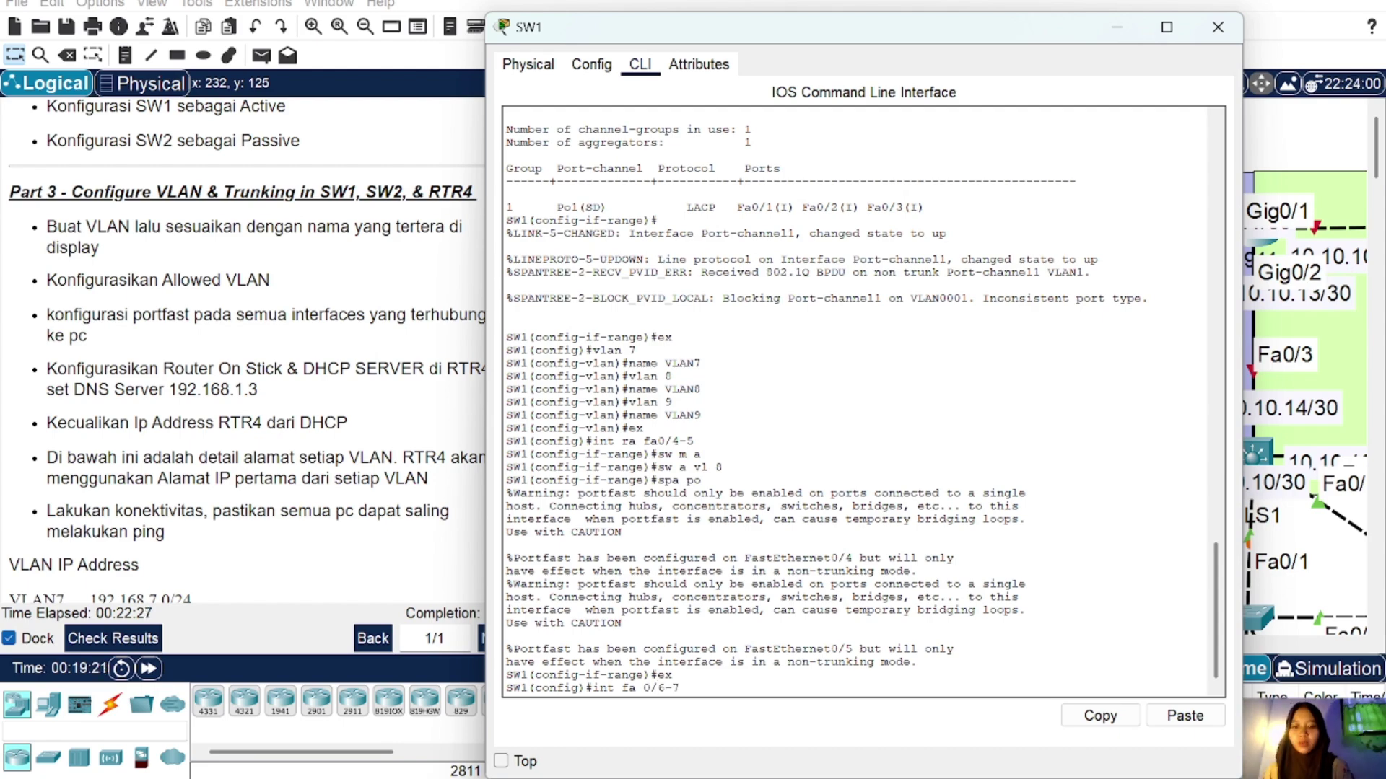
pyautogui.write('-7')
# Step: Correct the rejected interface command to select SW1's Fa0/6–7 as a range
pyautogui.press('Return')
pyautogui.press('Up')
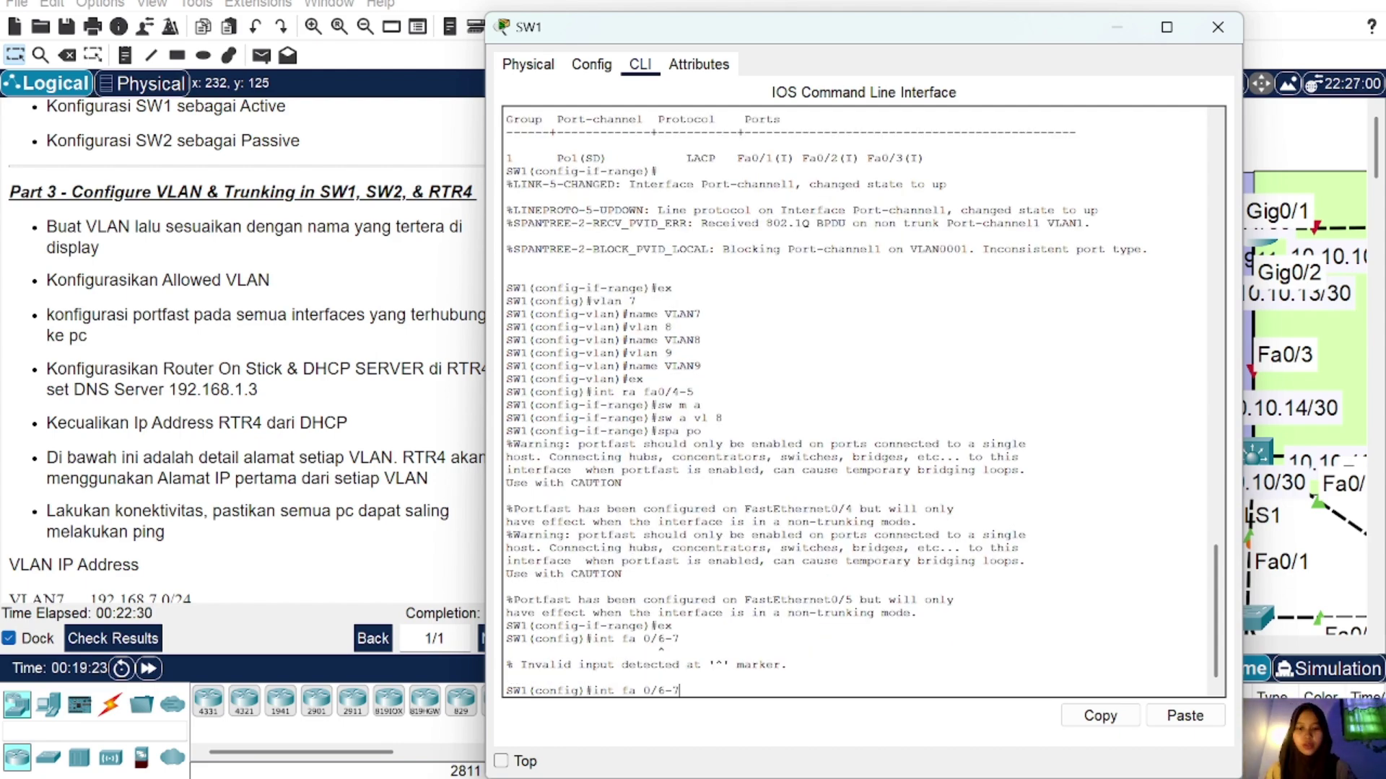
pyautogui.press('Left')
pyautogui.press('Left')
pyautogui.press('Left')
pyautogui.press('Left')
pyautogui.press('Left')
pyautogui.press('BackSpace')
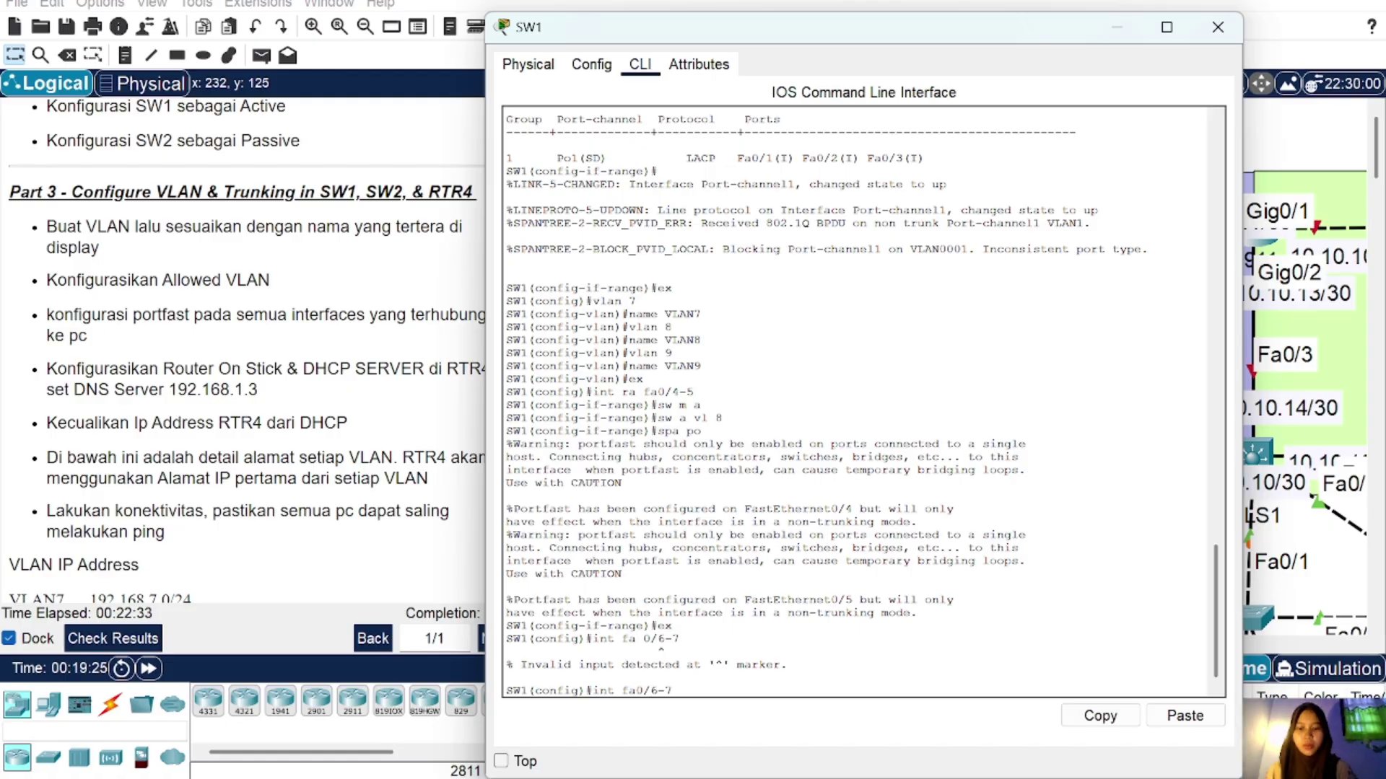
pyautogui.press('Return')
pyautogui.press('Up')
pyautogui.press('Left')
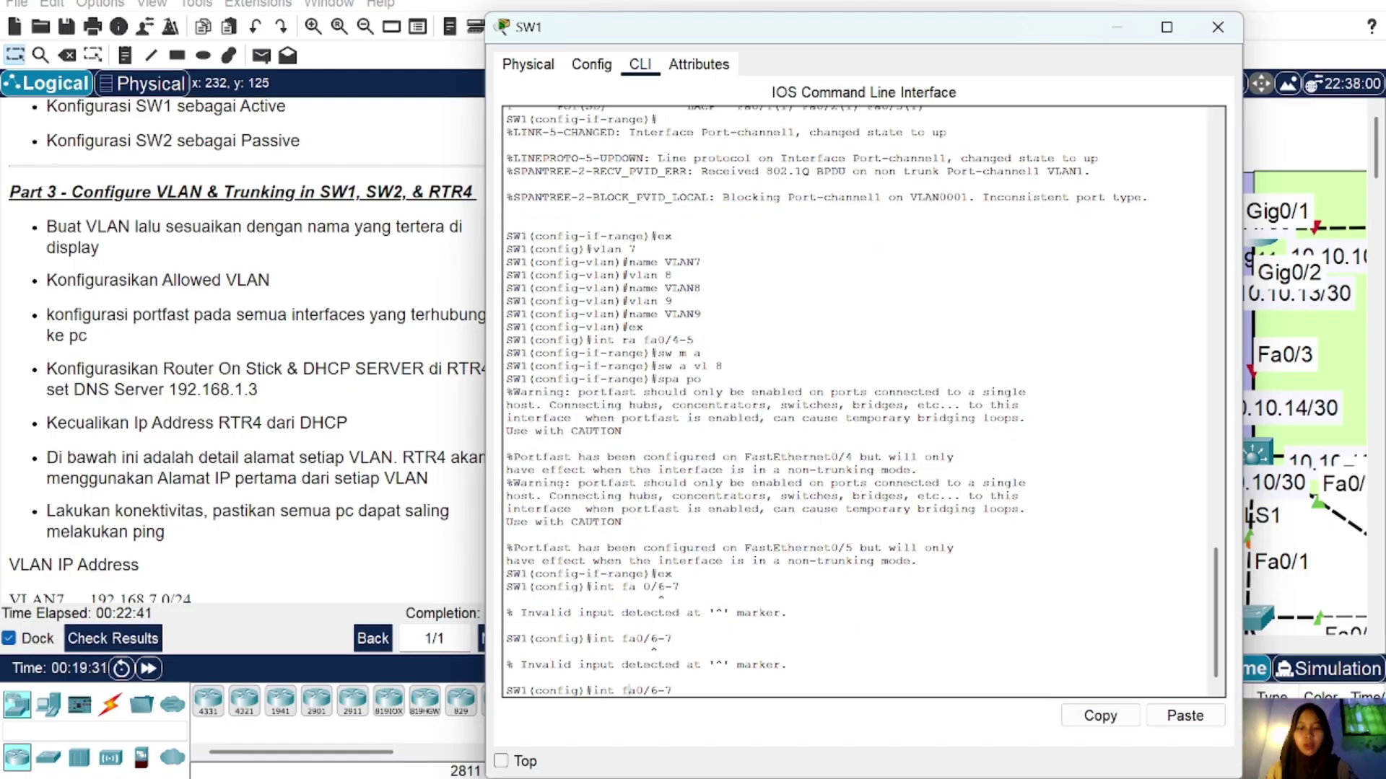
pyautogui.press('Left')
pyautogui.press('Left')
pyautogui.press('Left')
pyautogui.press('Left')
pyautogui.press('Left')
pyautogui.press('Left')
pyautogui.write('ra')
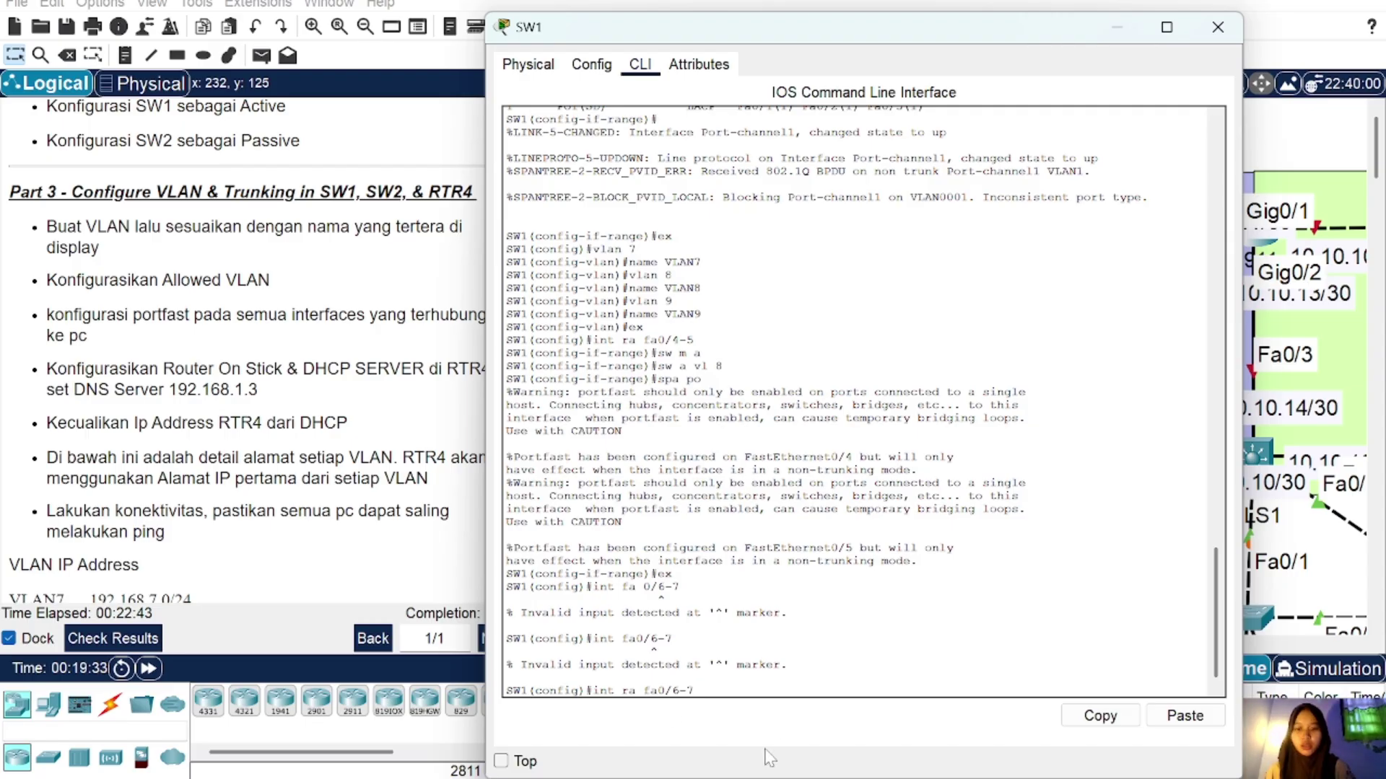
pyautogui.press('Return')
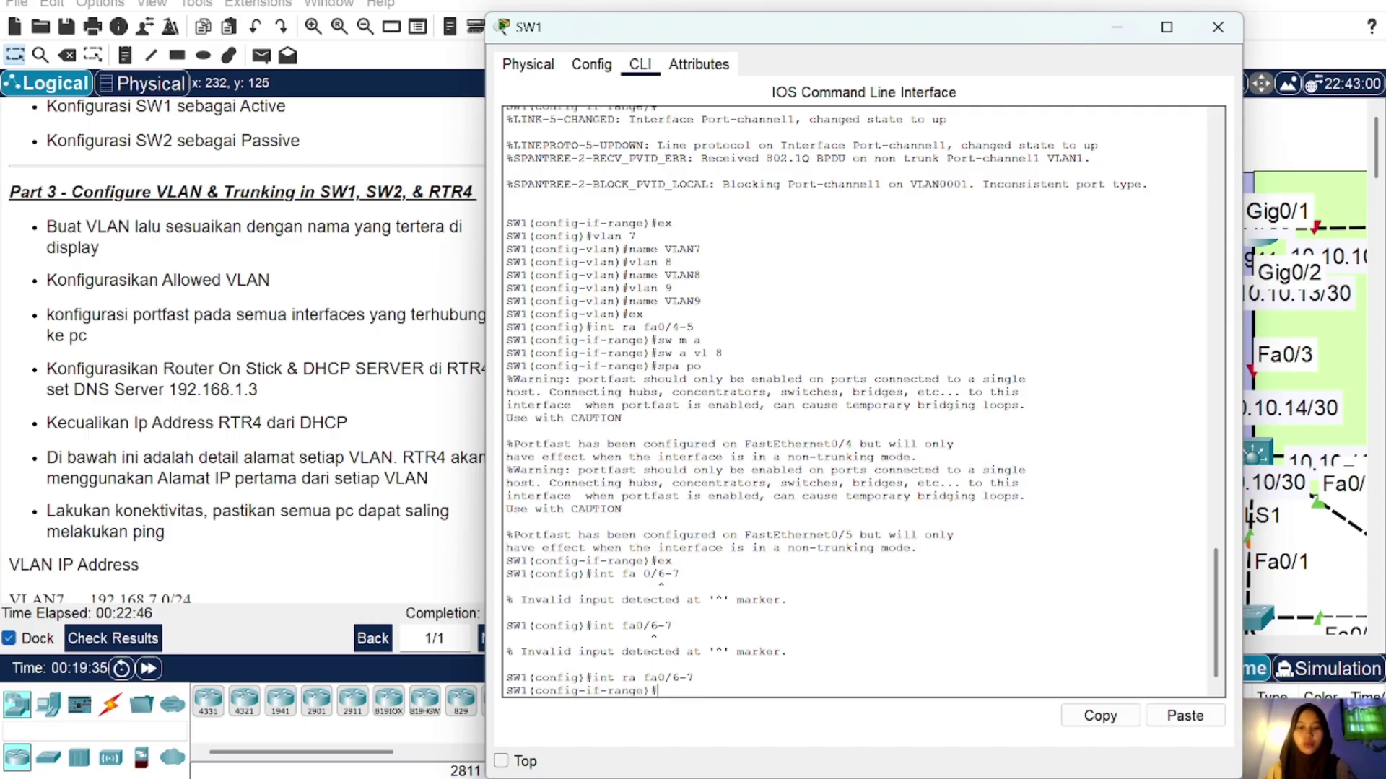
# Step: Set Fa0/6–7 to access mode in VLAN 9 with PortFast, then close SW1's window
pyautogui.write('sw m a')
pyautogui.press('Return')
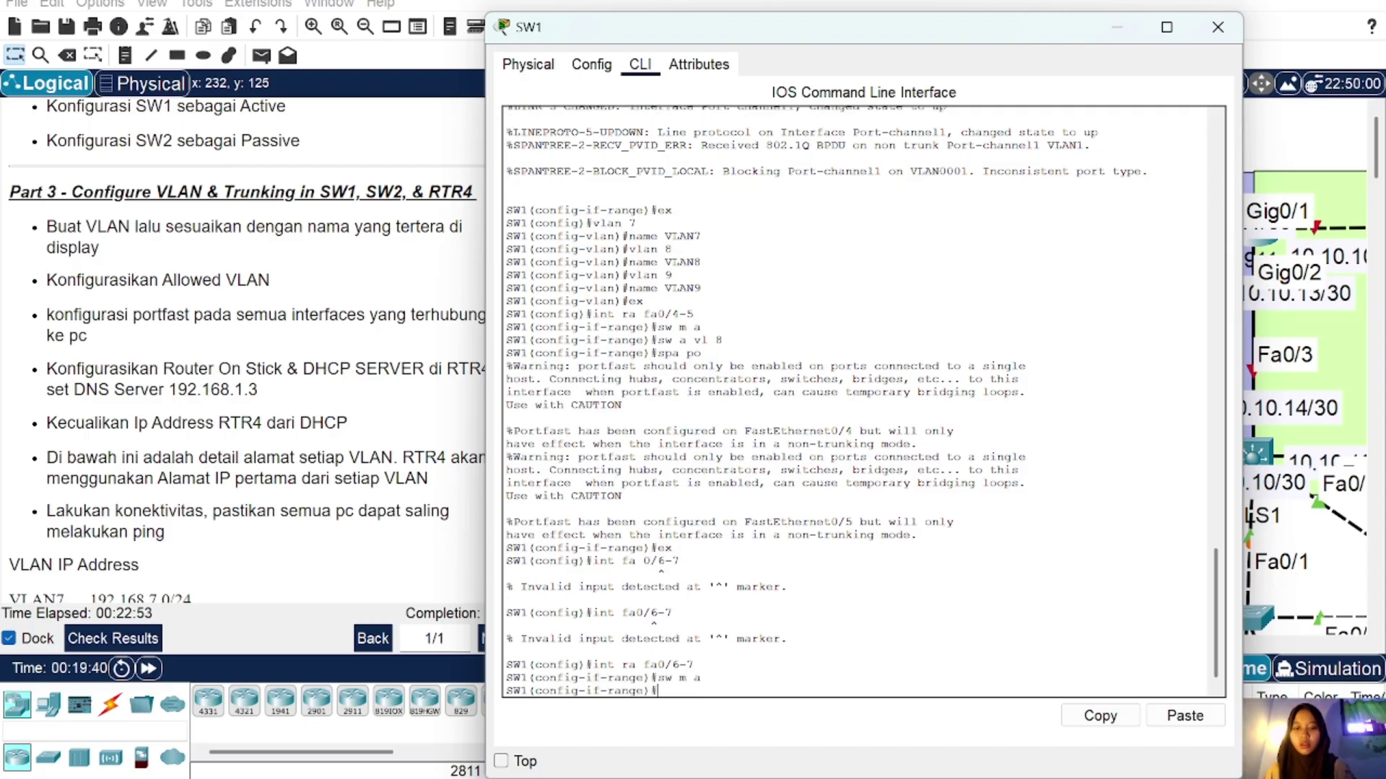
pyautogui.write('sw ')
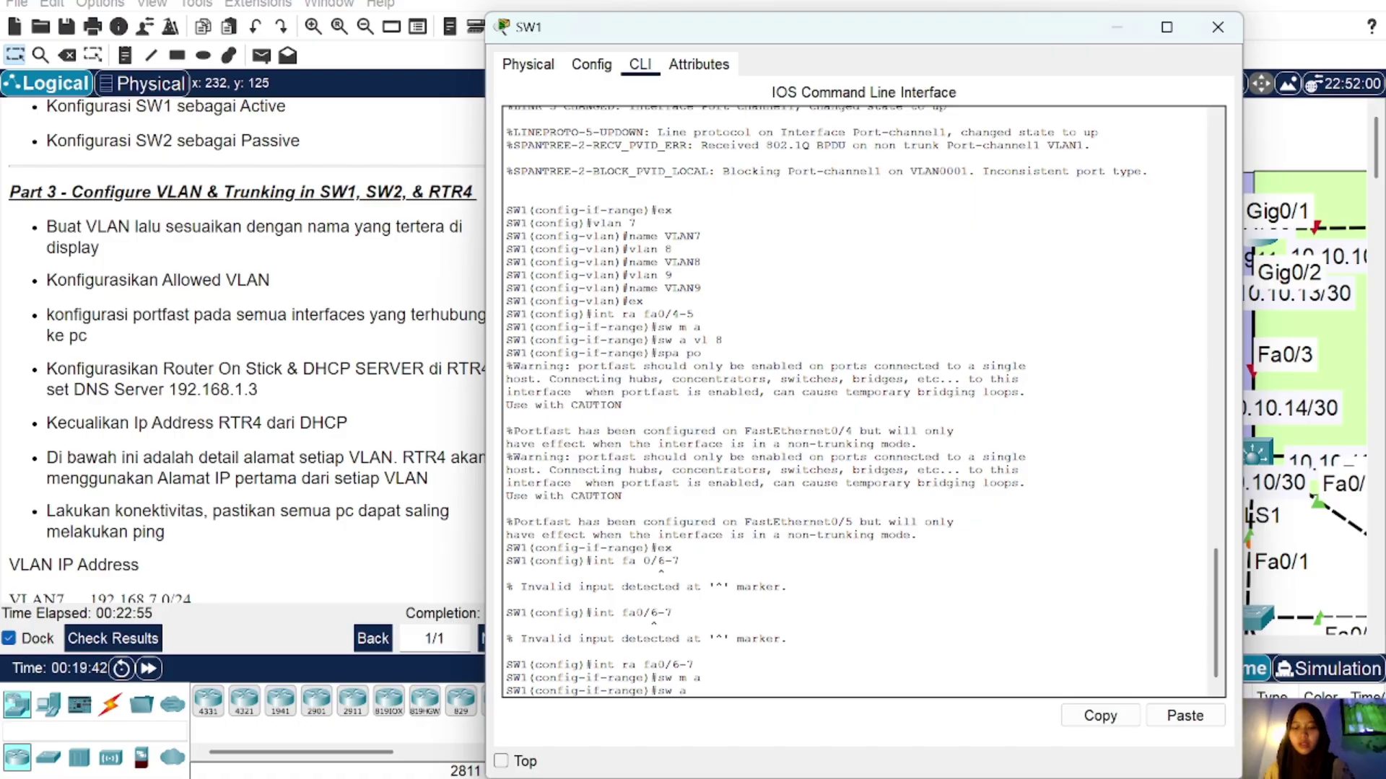
pyautogui.write('a vl 9')
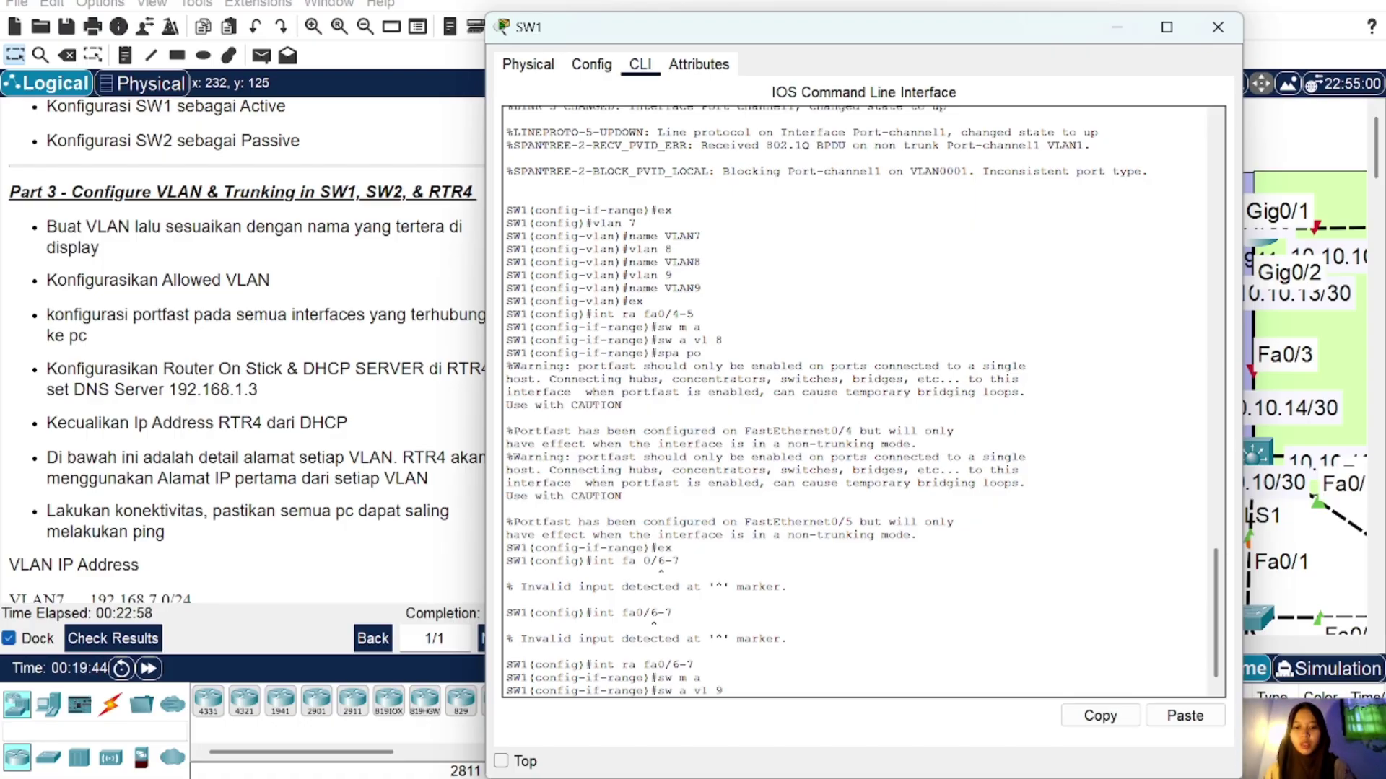
pyautogui.press('Return')
pyautogui.write('spa po')
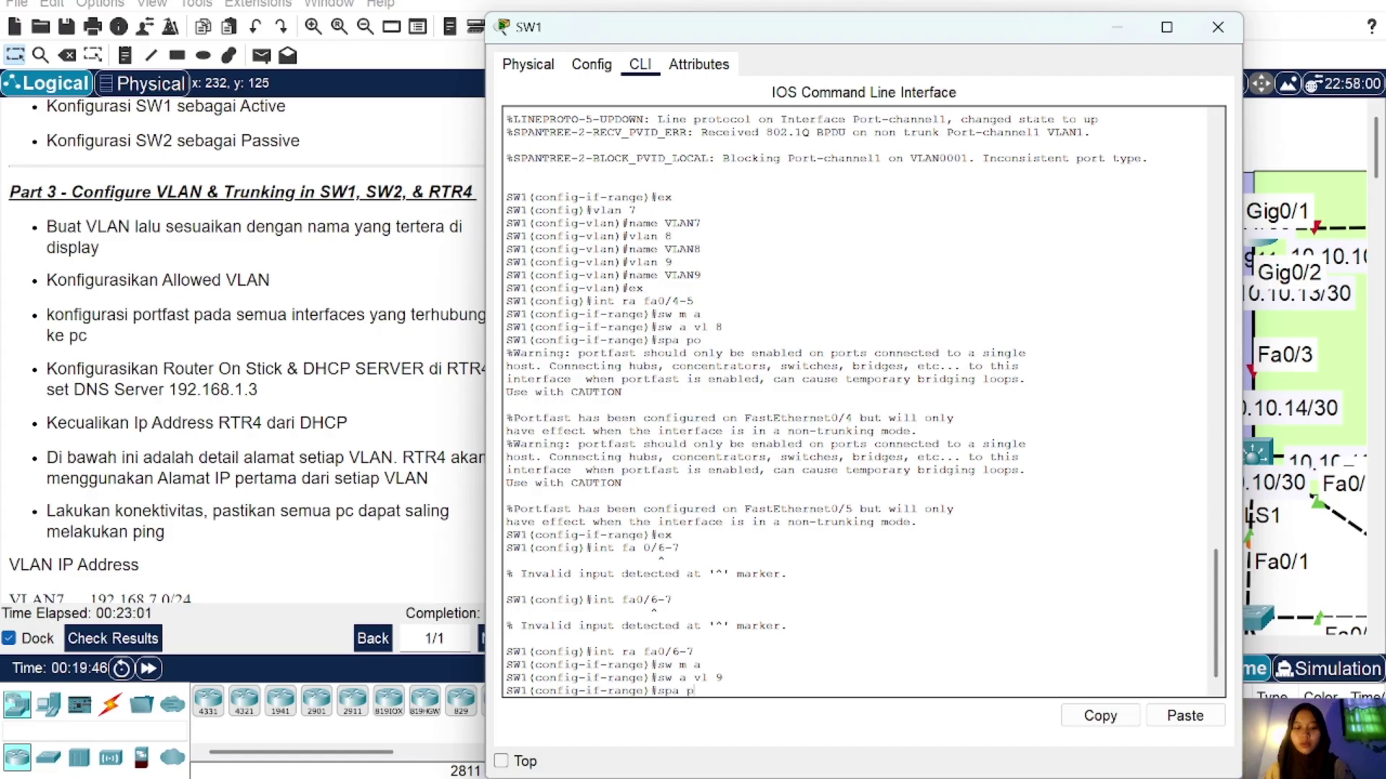
pyautogui.press('Return')
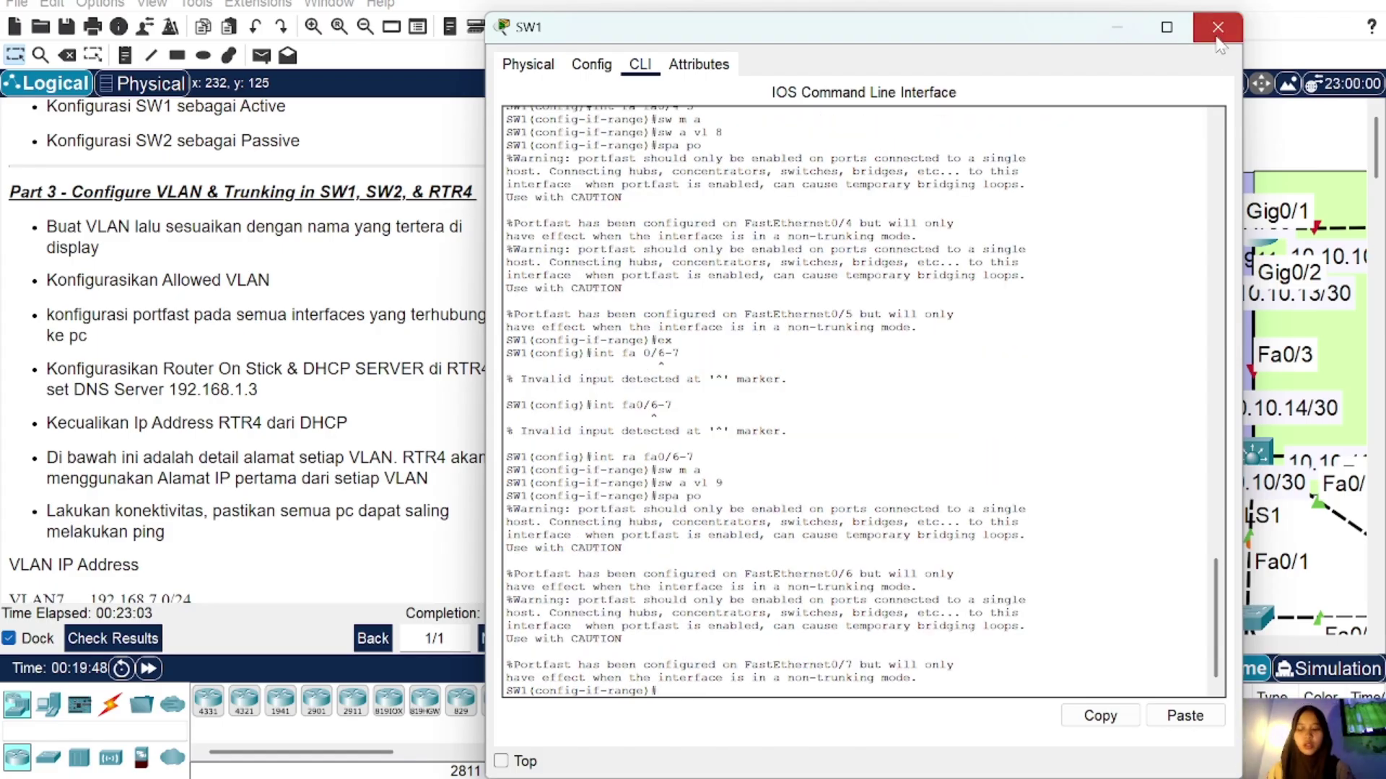
pyautogui.click(1217, 27)
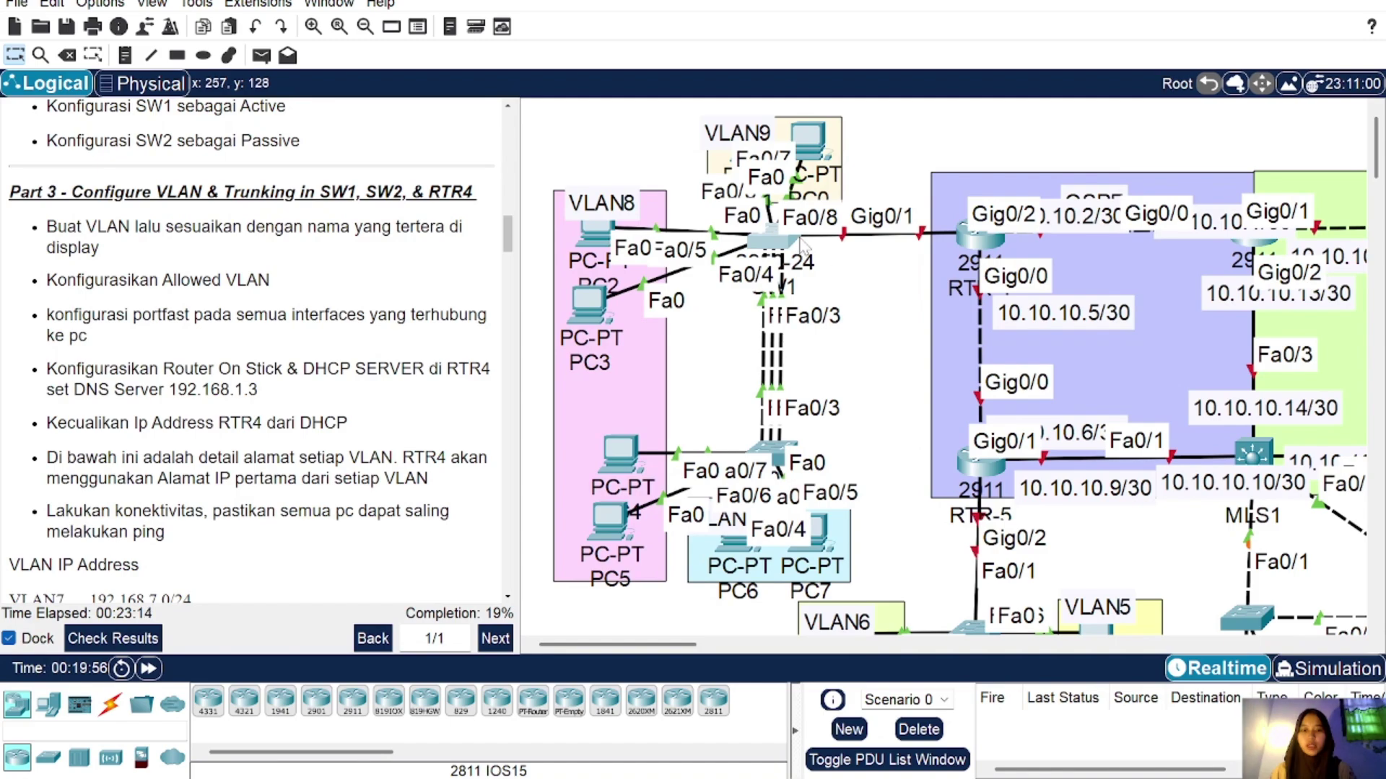
# Step: Make SW1's Fa0/8 a trunk allowing VLANs 7-9
pyautogui.click(773, 234)
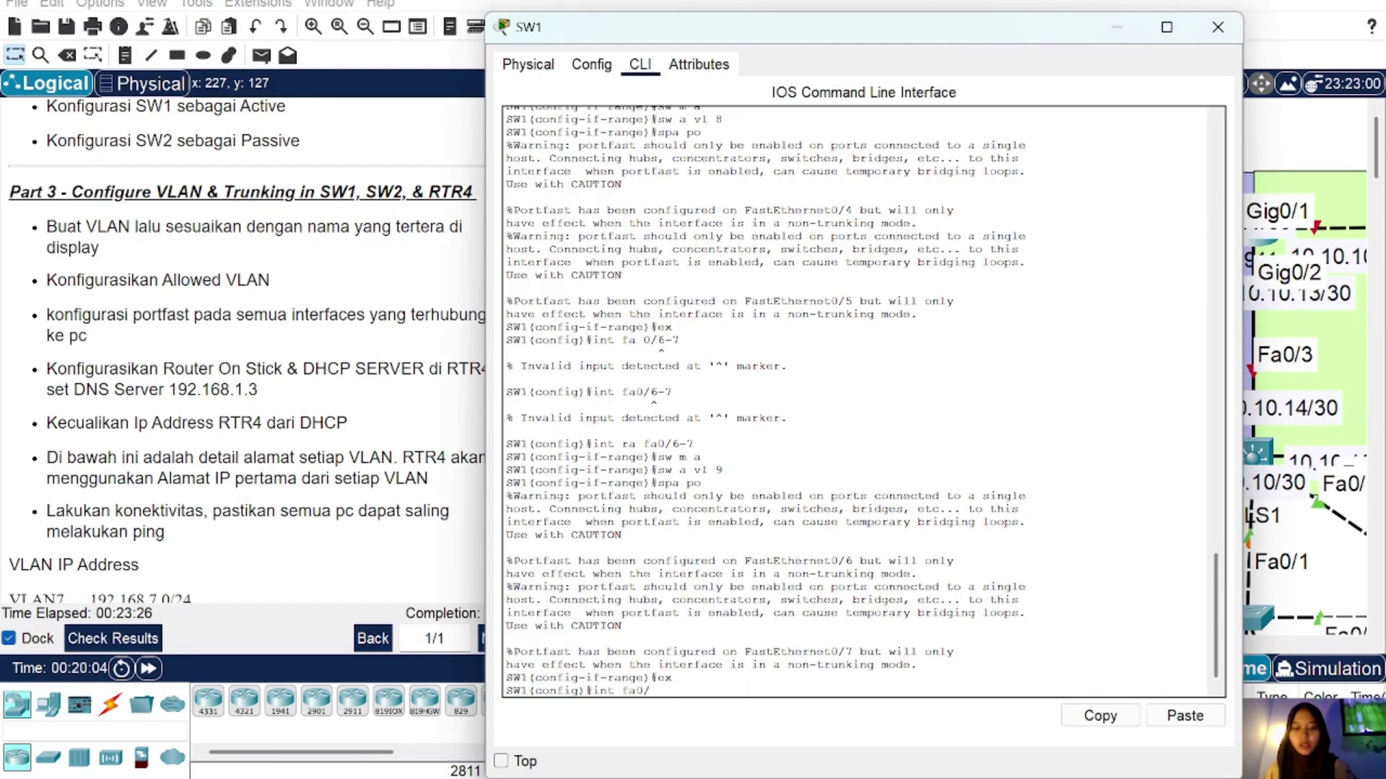
pyautogui.press('Return')
pyautogui.write('sw m')
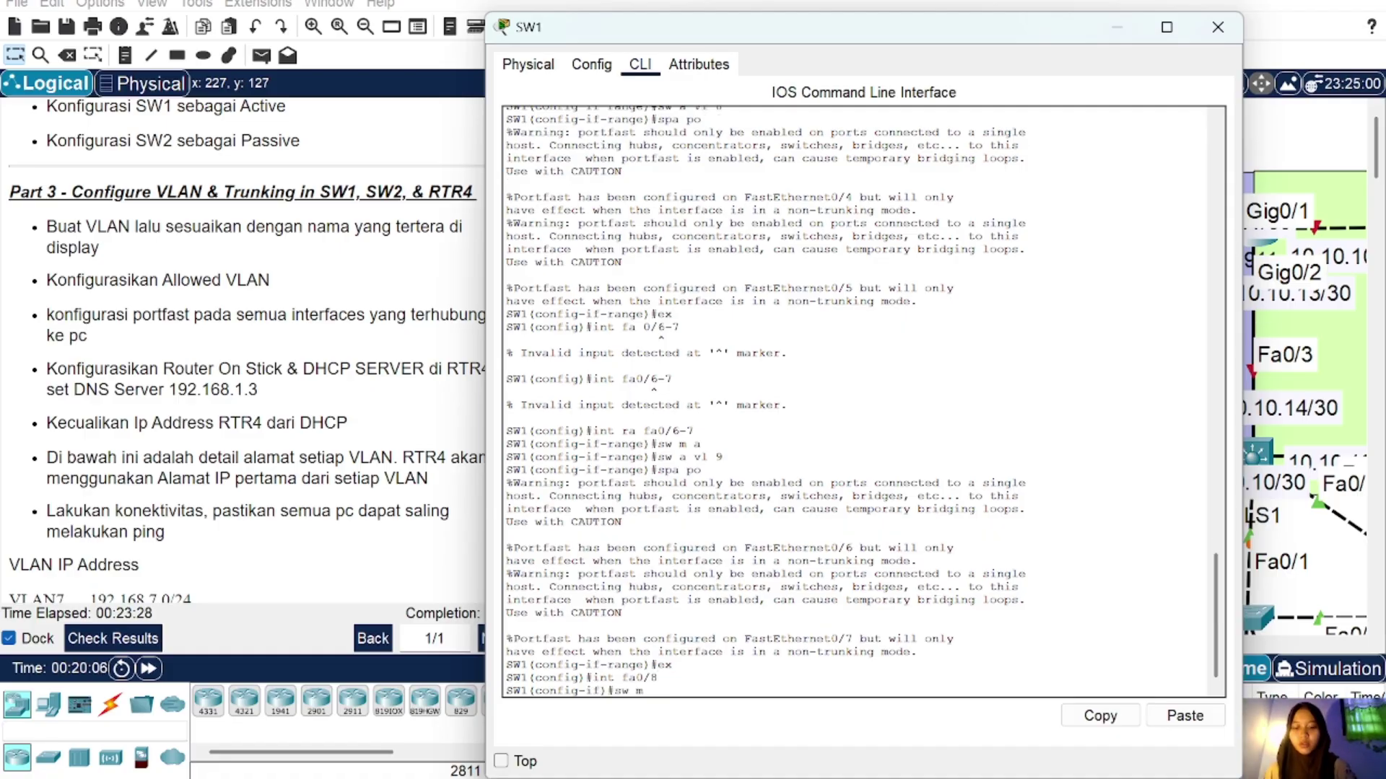
pyautogui.write(' tr')
pyautogui.press('Return')
pyautogui.write('sw tr')
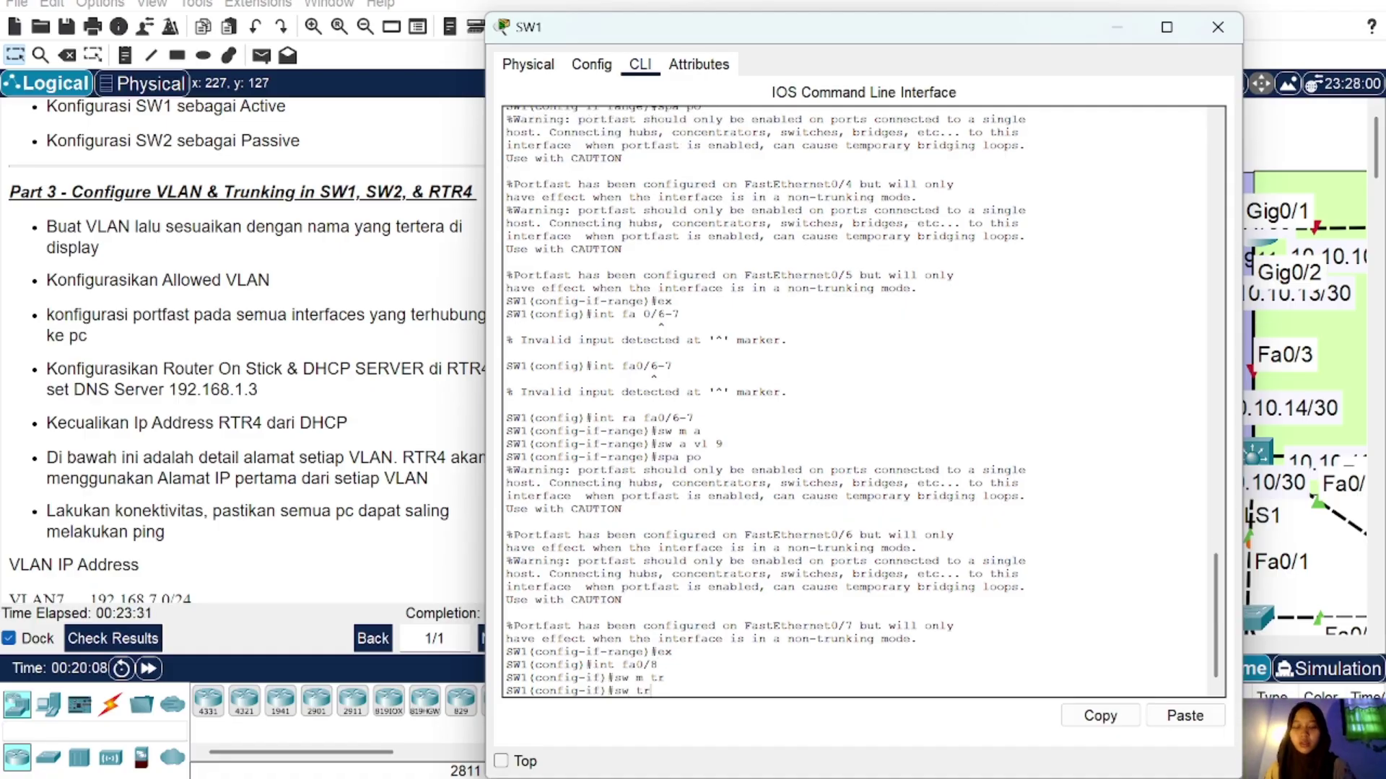
pyautogui.write(' all vl 7-9')
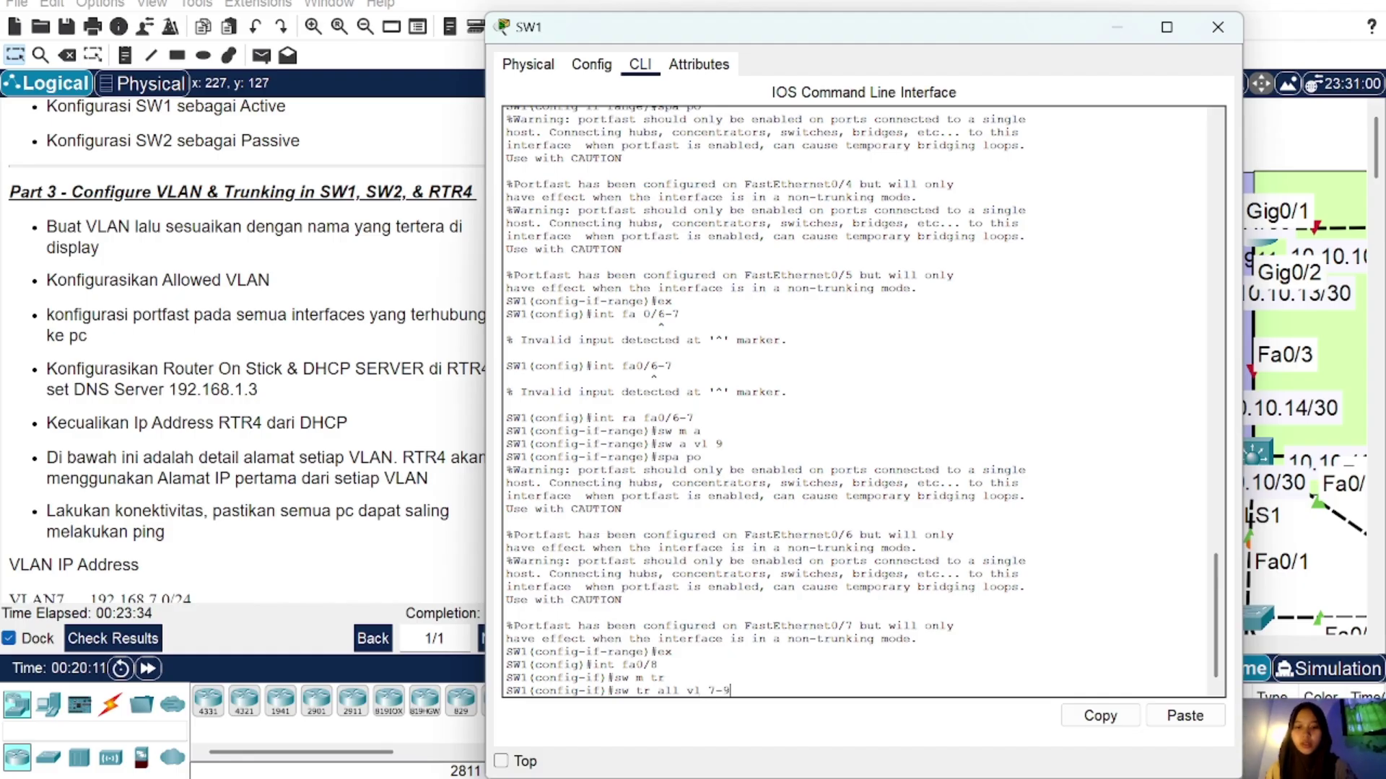
pyautogui.press('Return')
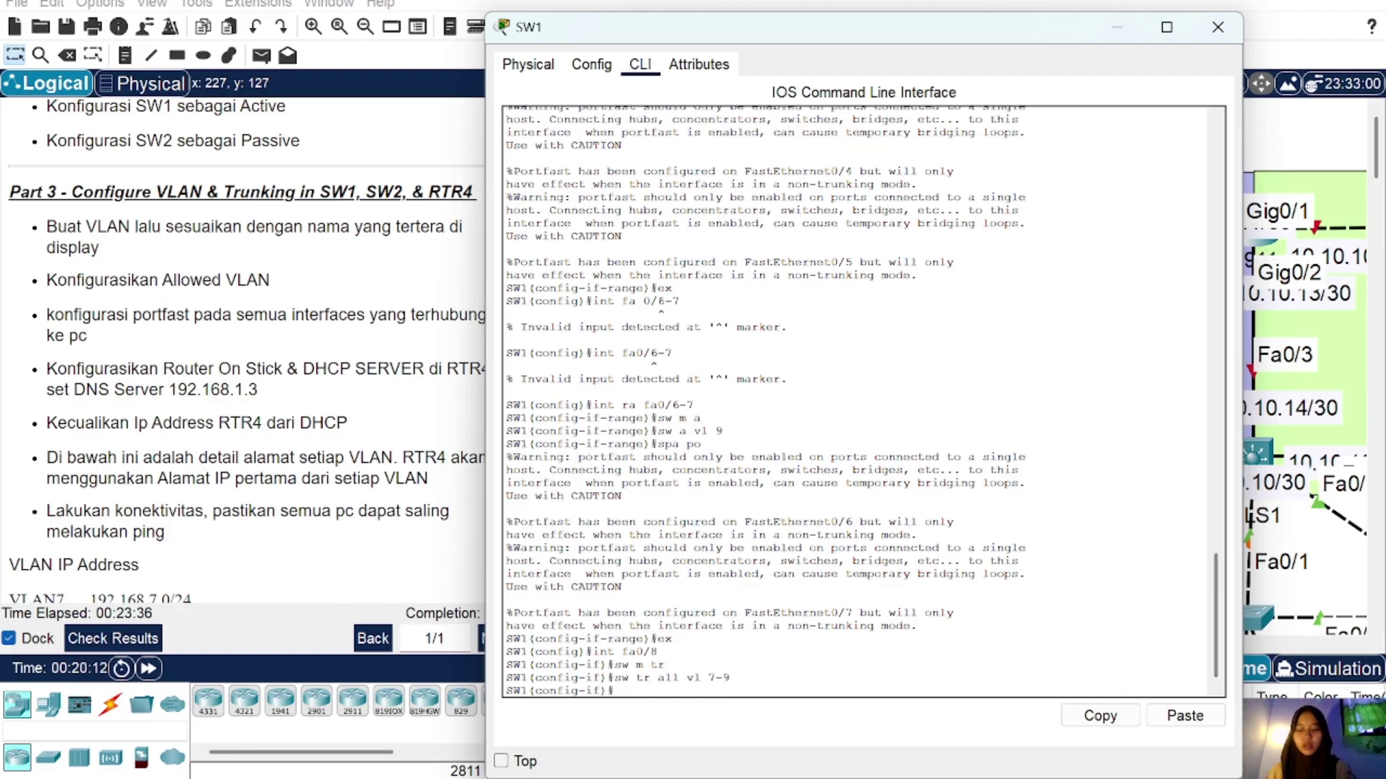
pyautogui.write('ex')
pyautogui.press('Return')
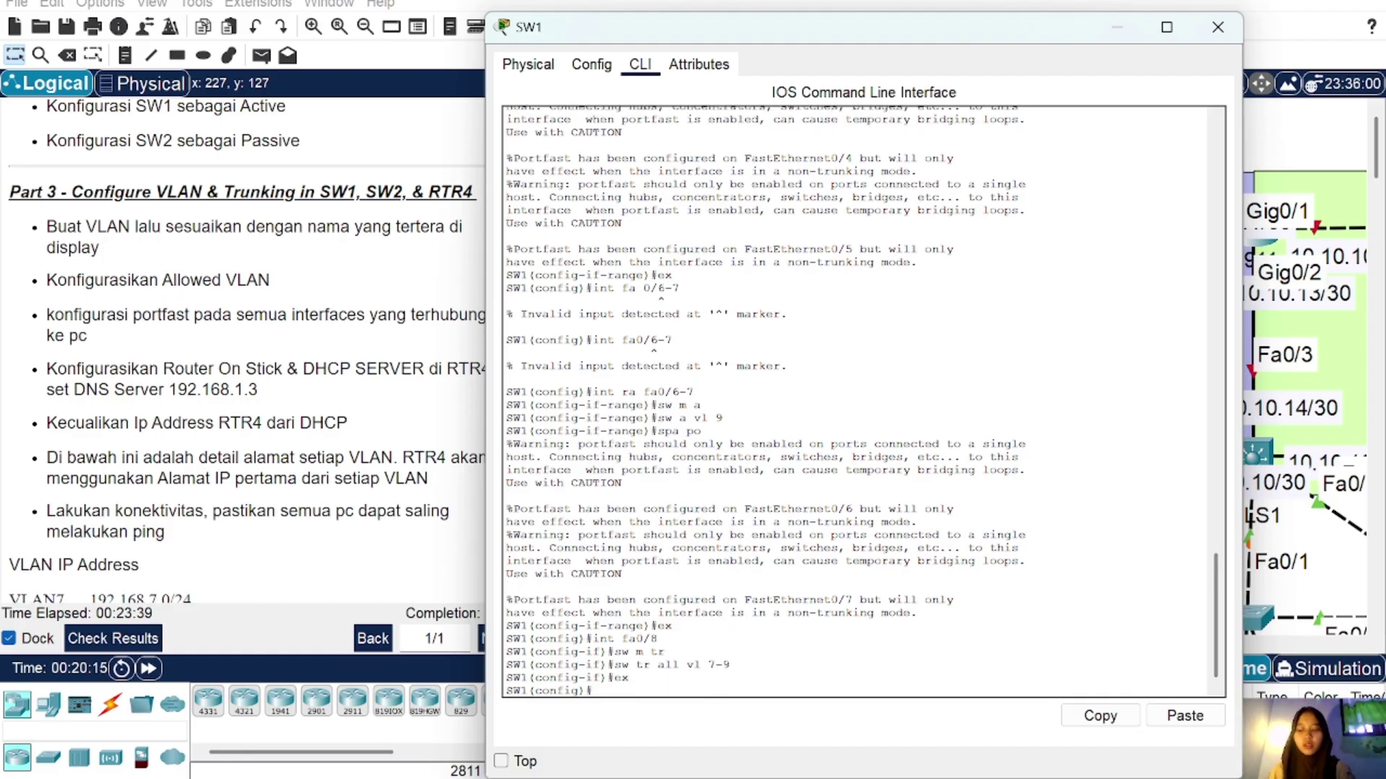
# Step: Make Port-channel 1 a trunk allowing VLANs 7-9, then close SW1's window
pyautogui.scroll(20, 859, 401)
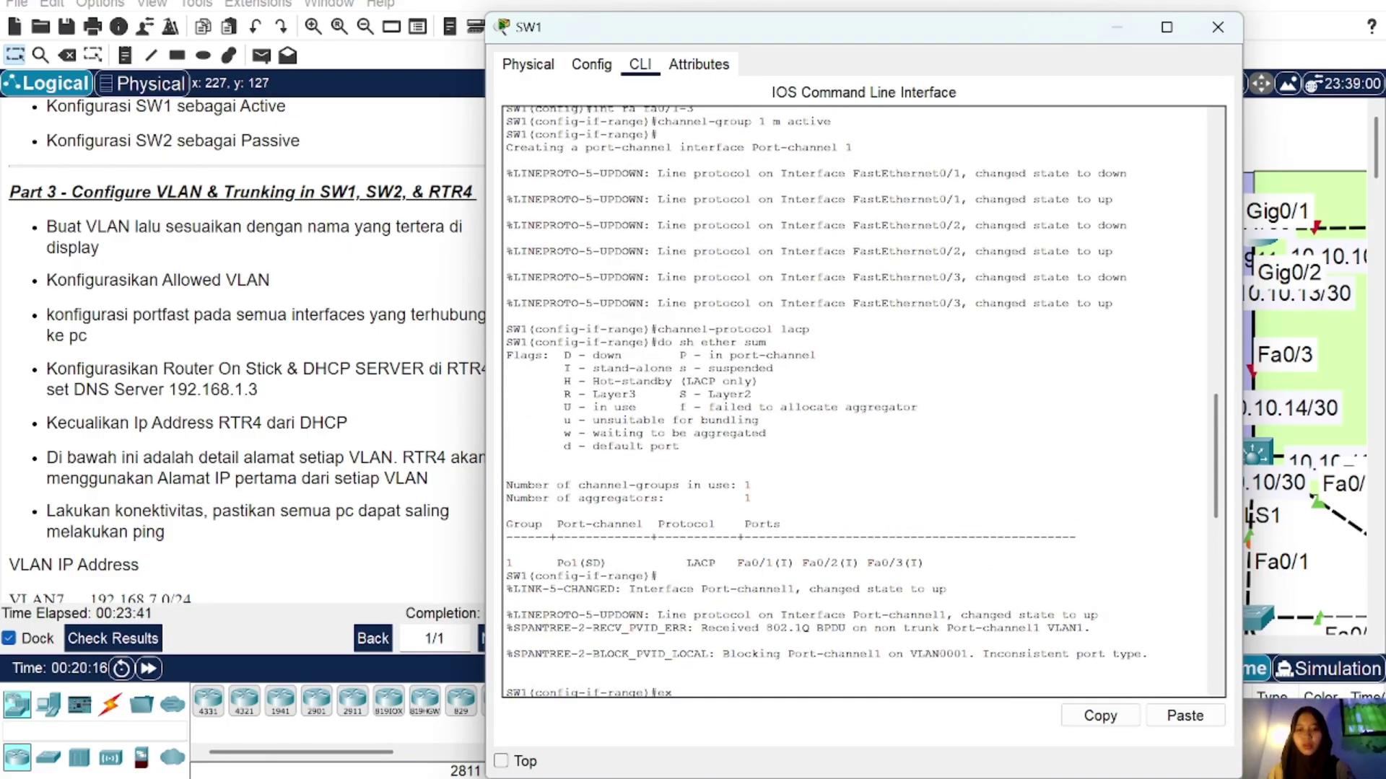
pyautogui.scroll(-20, 859, 400)
pyautogui.write('int fa0/8')
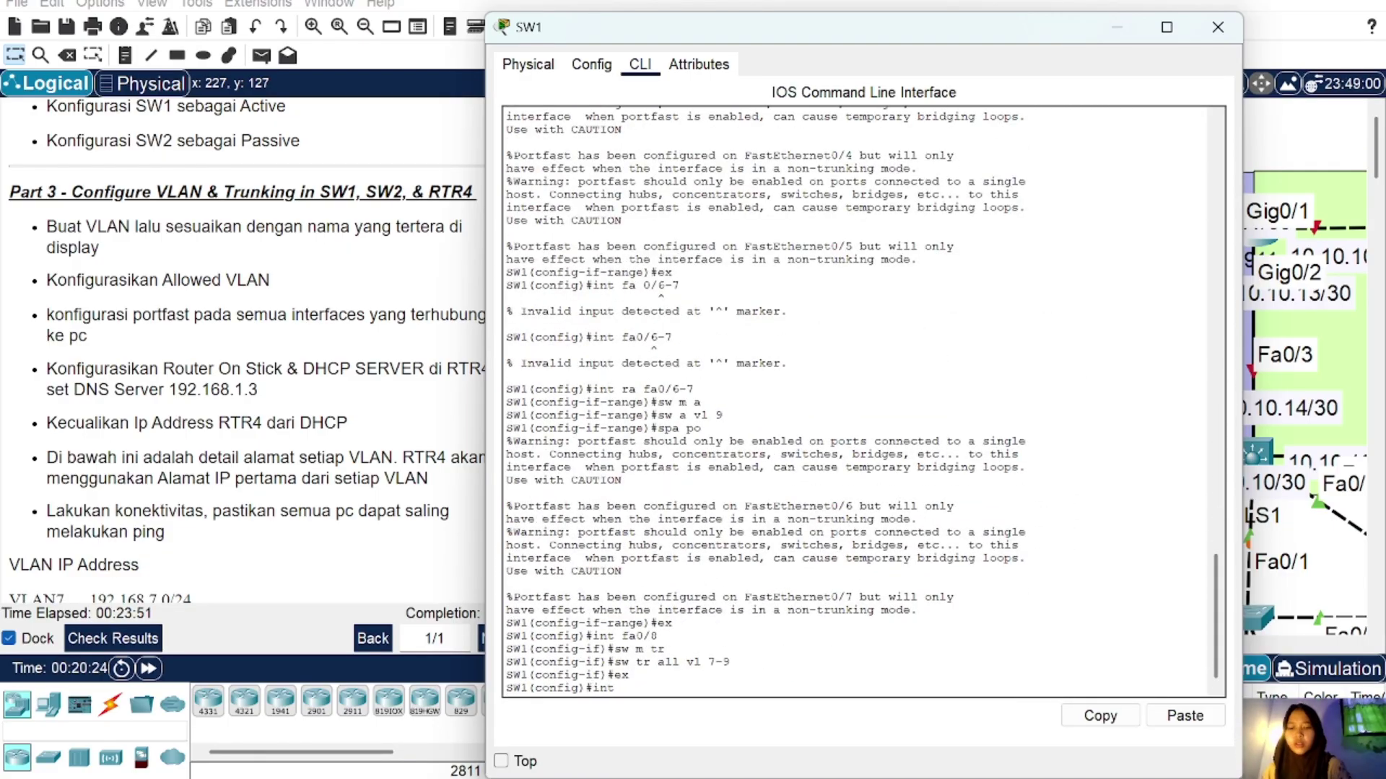
pyautogui.write('ol')
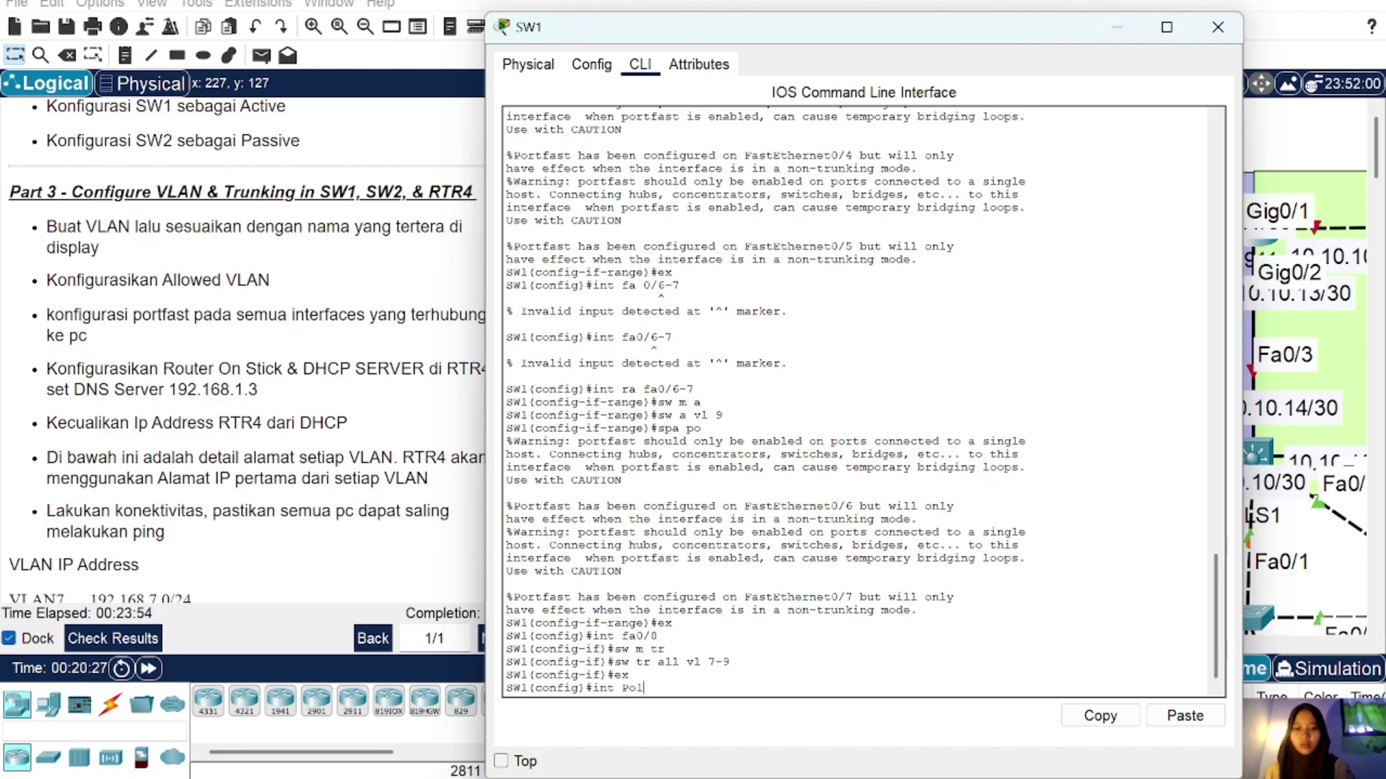
pyautogui.press('Return')
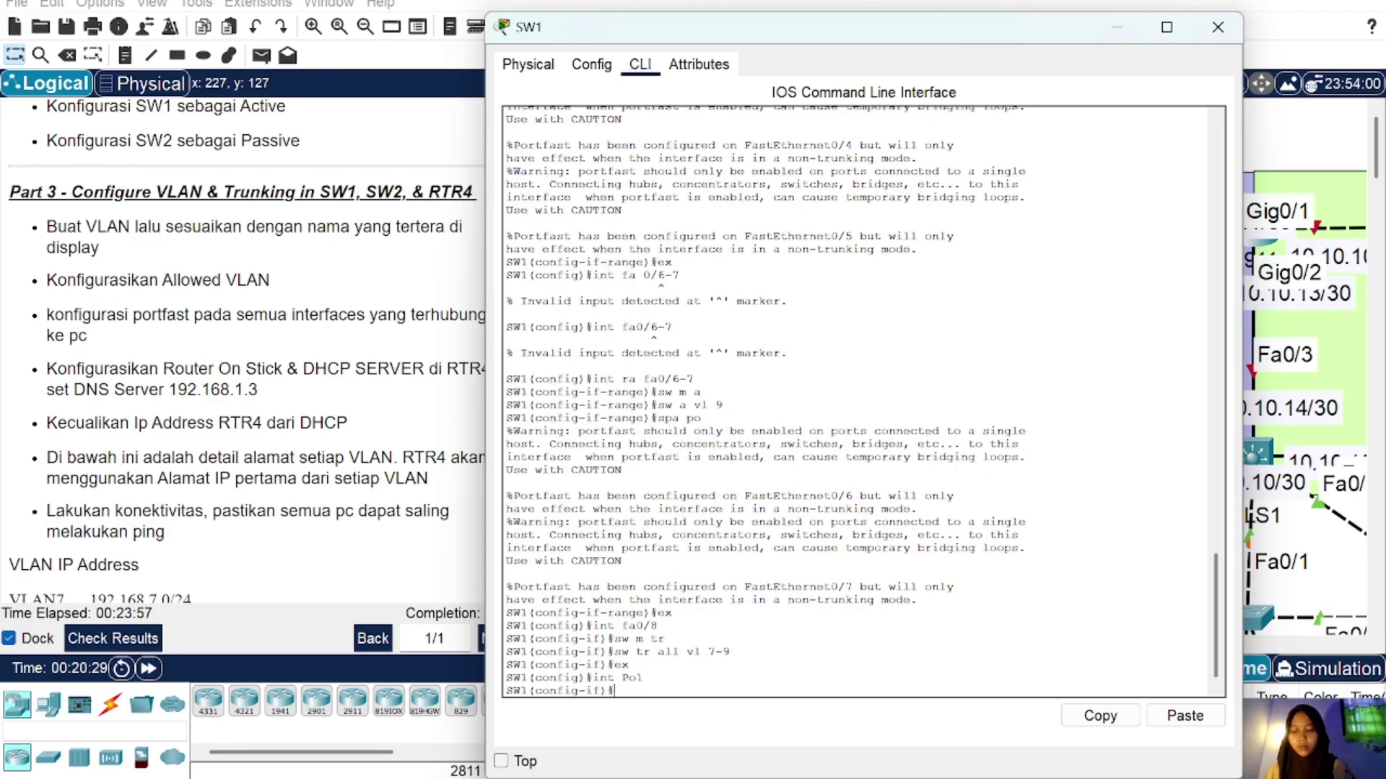
pyautogui.write('sw m')
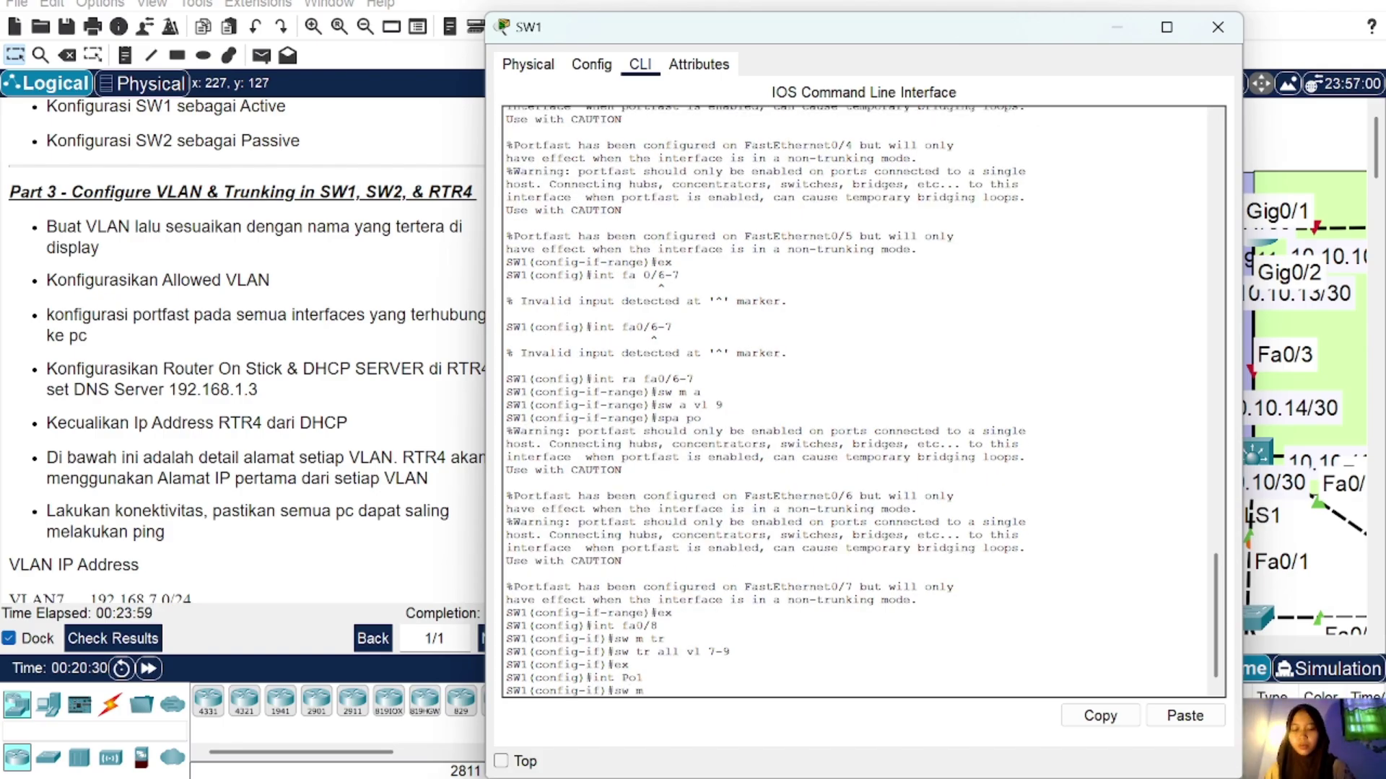
pyautogui.write(' tr')
pyautogui.press('Return')
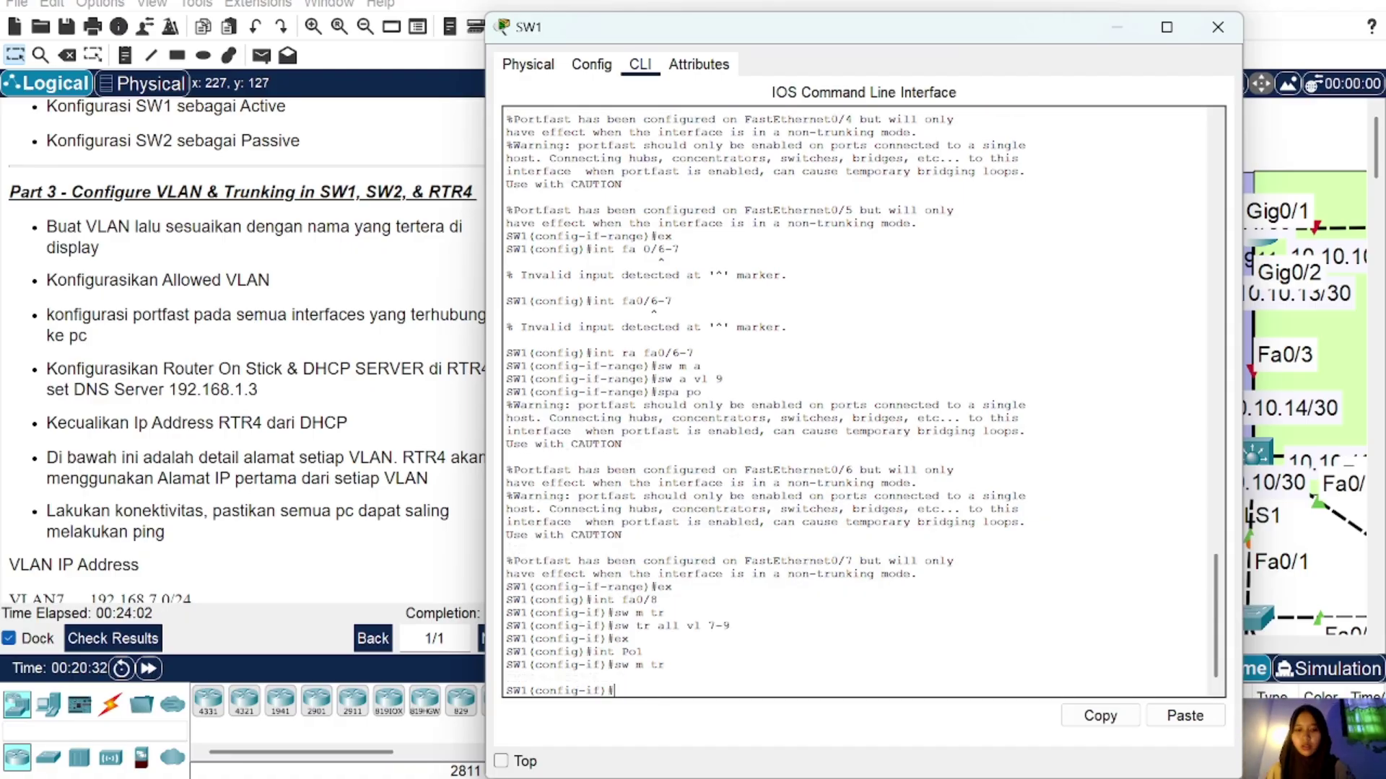
pyautogui.write('sw tr')
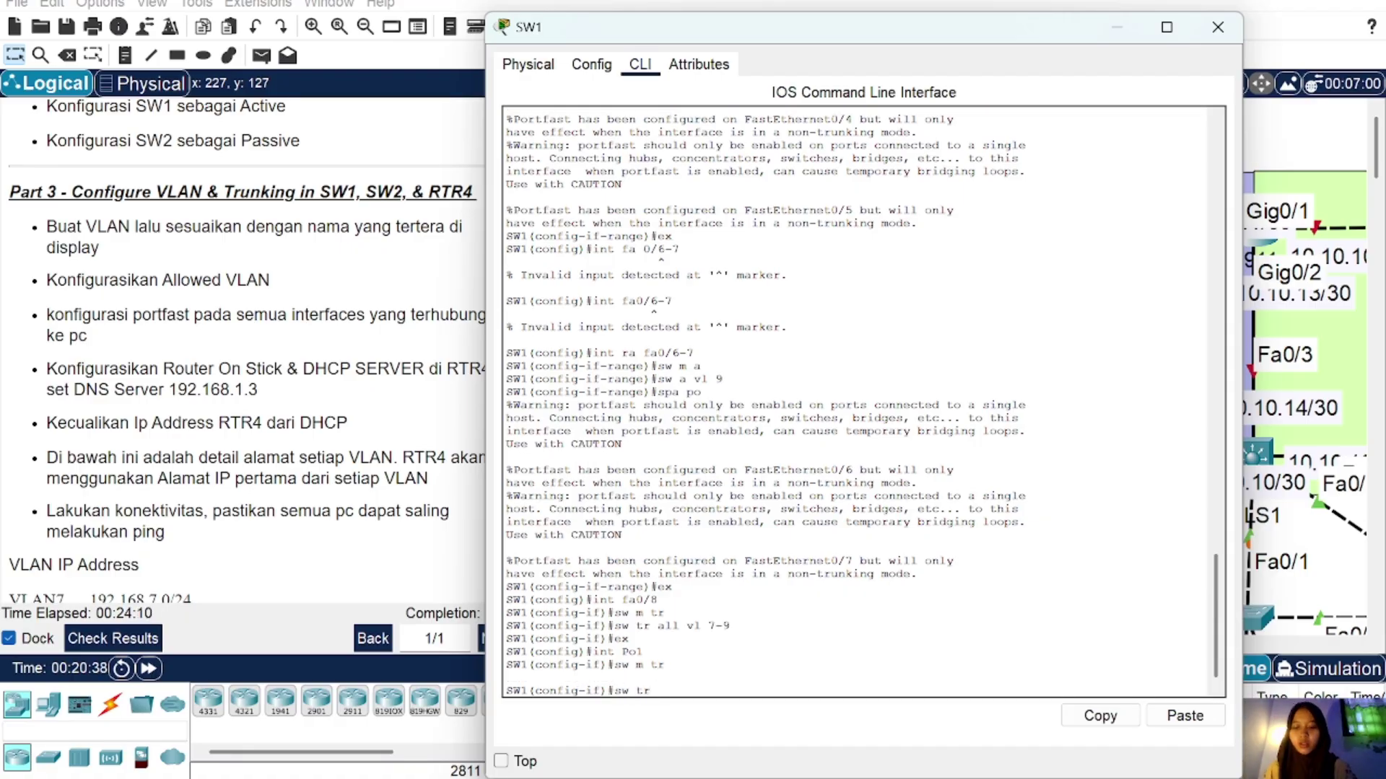
pyautogui.write(' all vl')
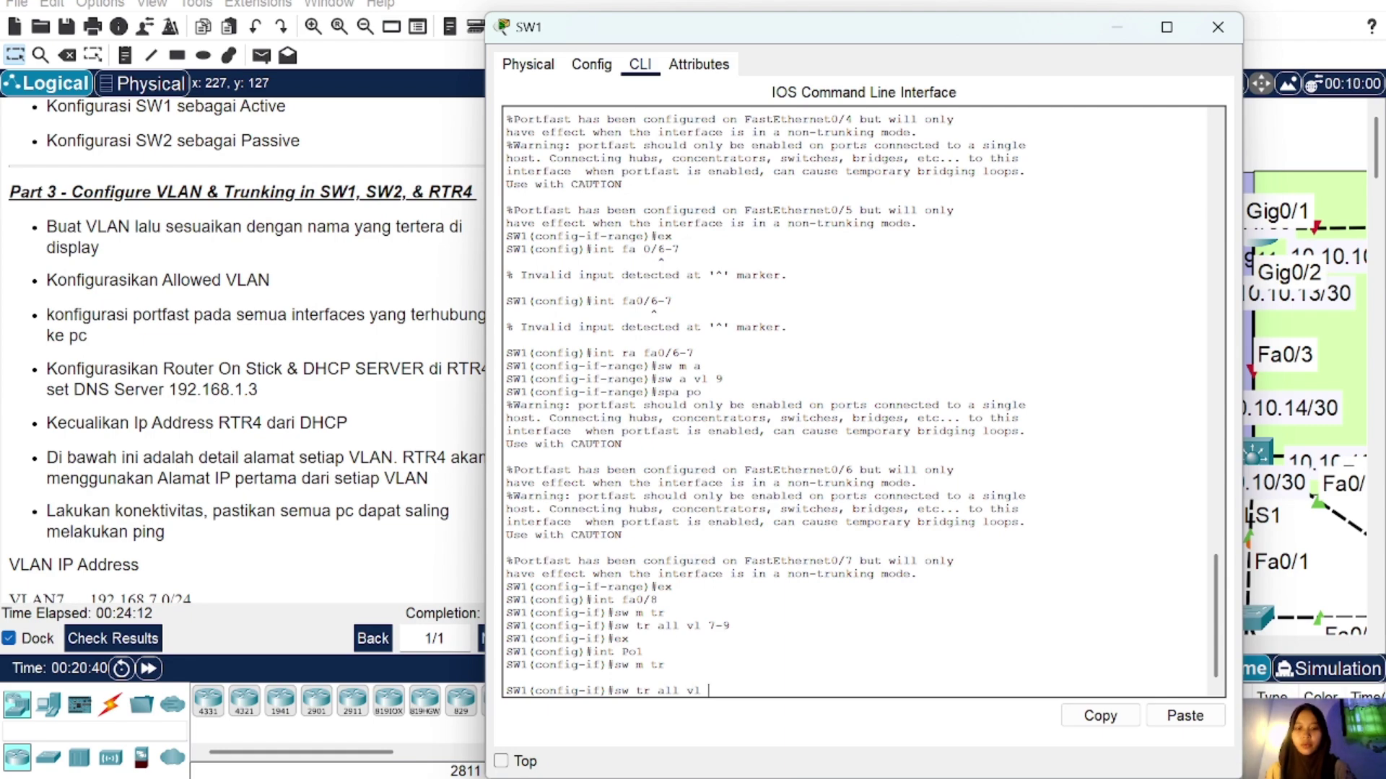
pyautogui.write(' 7-9')
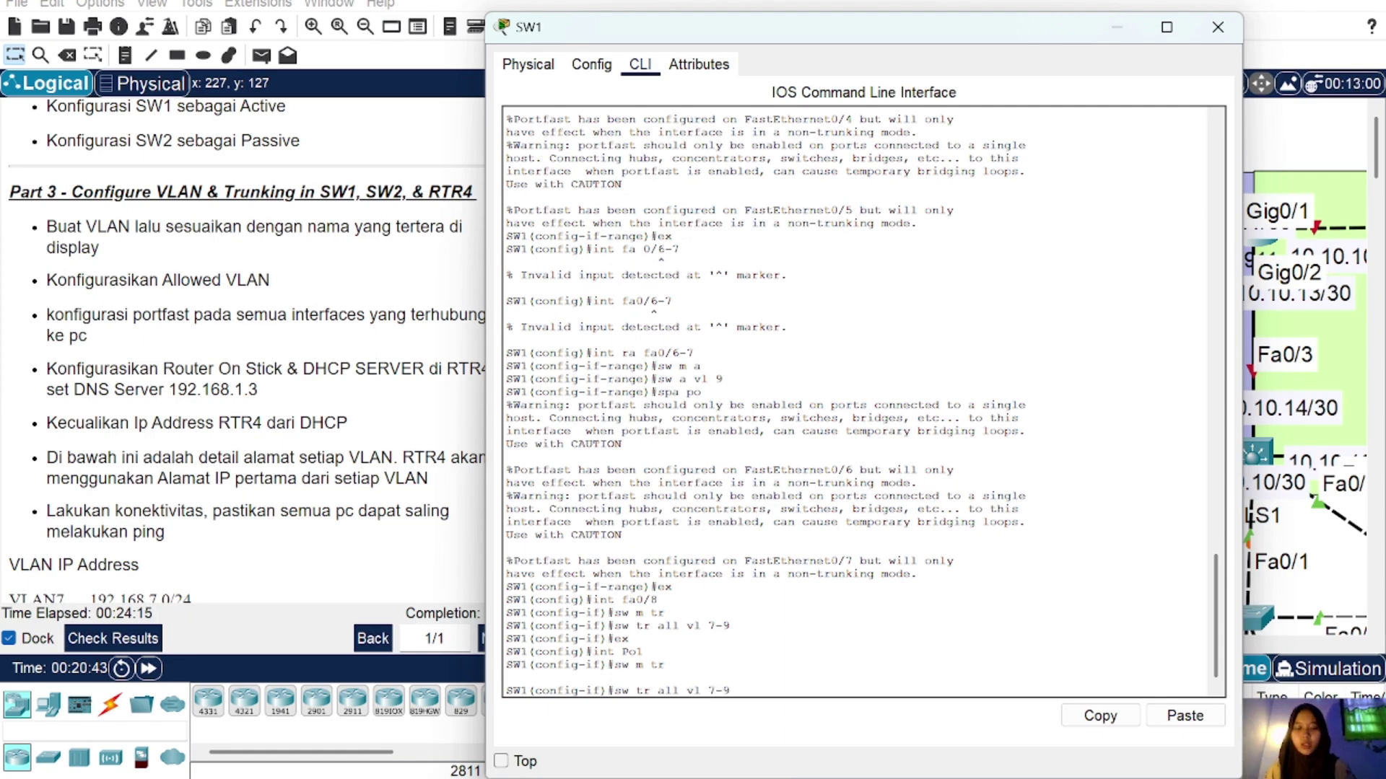
pyautogui.press('Return')
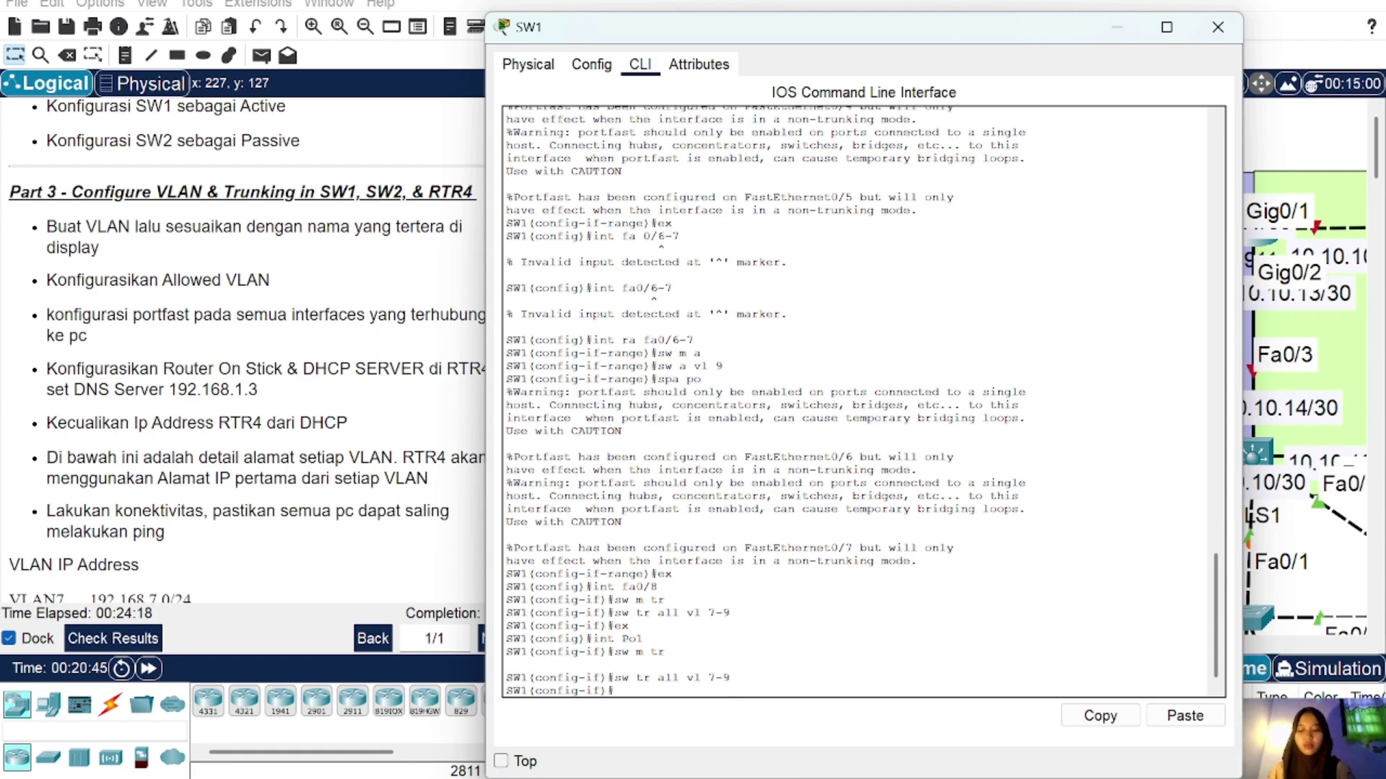
pyautogui.click(1218, 28)
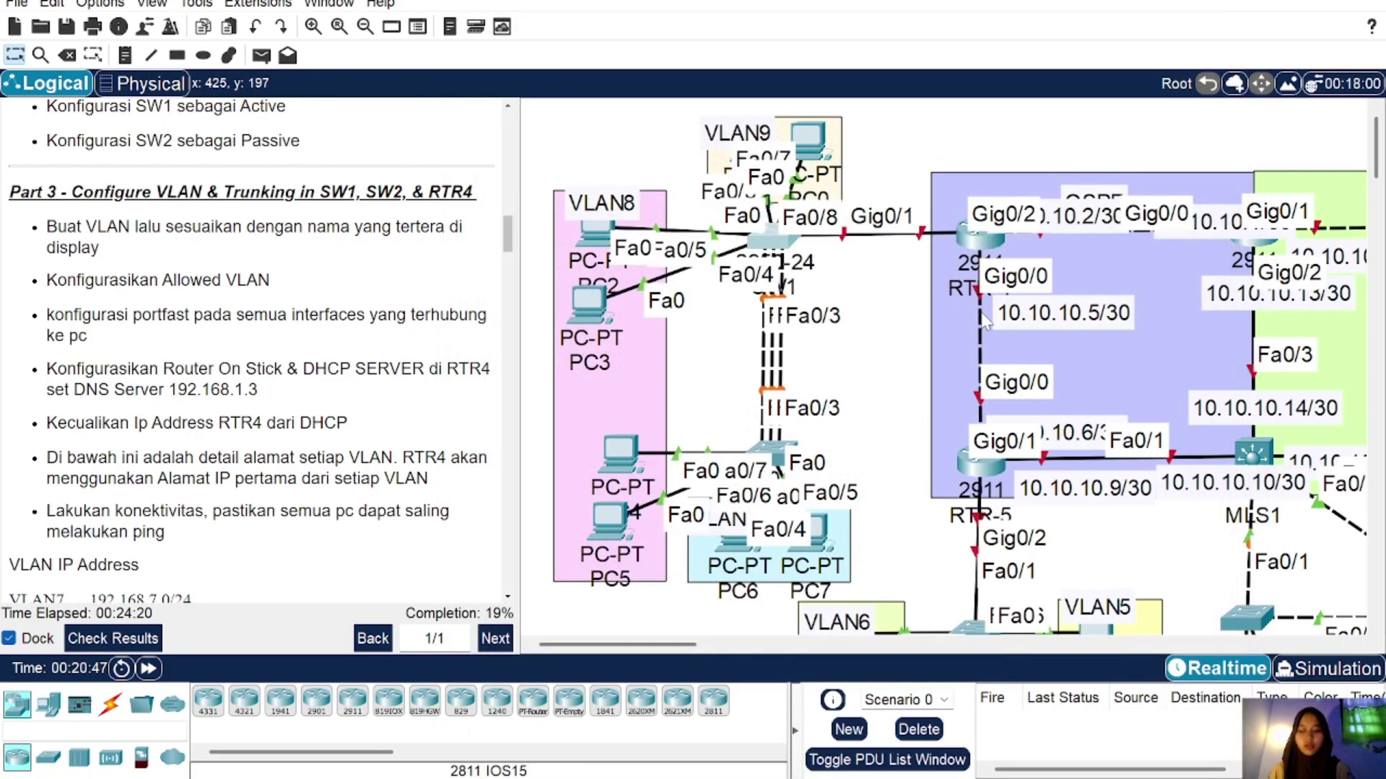
# Step: On SW2's console, return to global configuration and create VLAN 7 named VLAN7
pyautogui.click(785, 462)
pyautogui.press('Return')
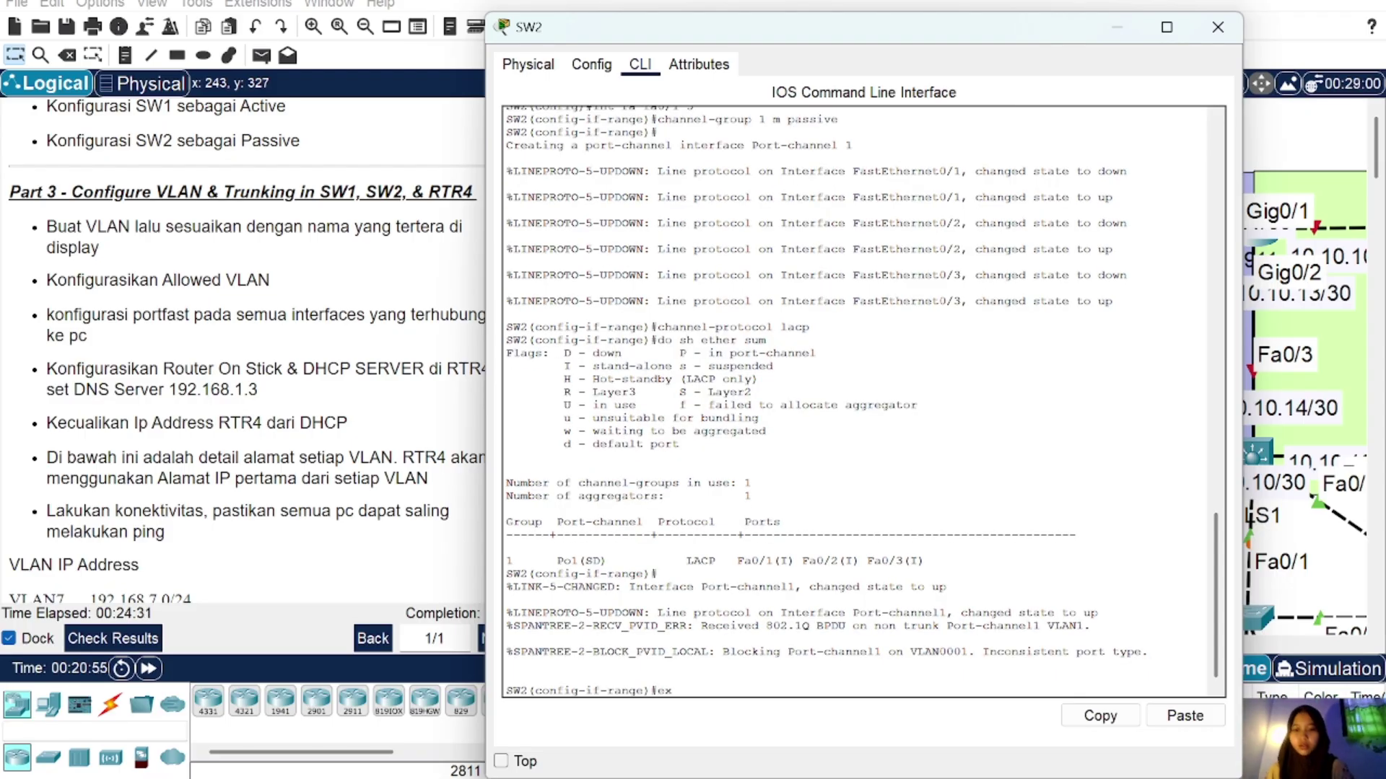
pyautogui.write('ex')
pyautogui.press('Return')
pyautogui.write('vlan')
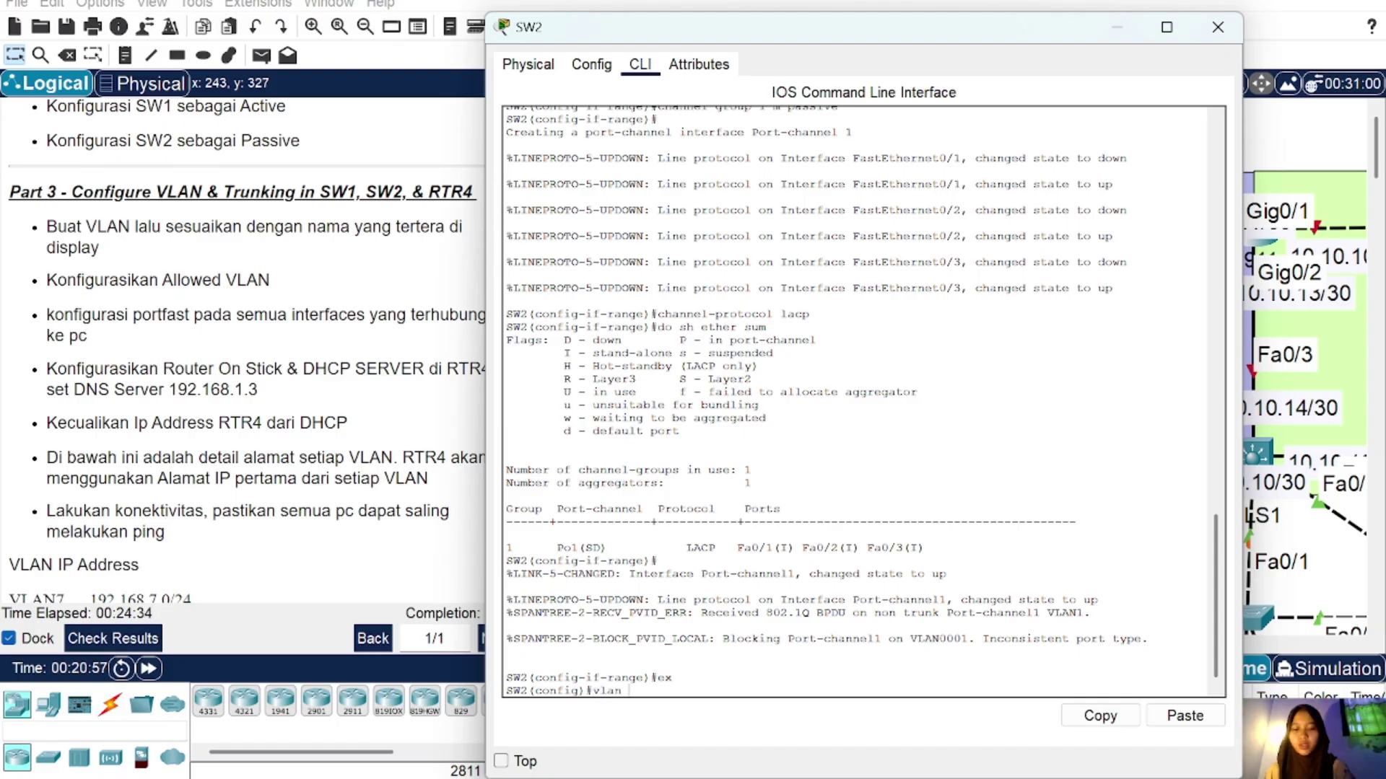
pyautogui.write(' 7')
pyautogui.press('Return')
pyautogui.write('name')
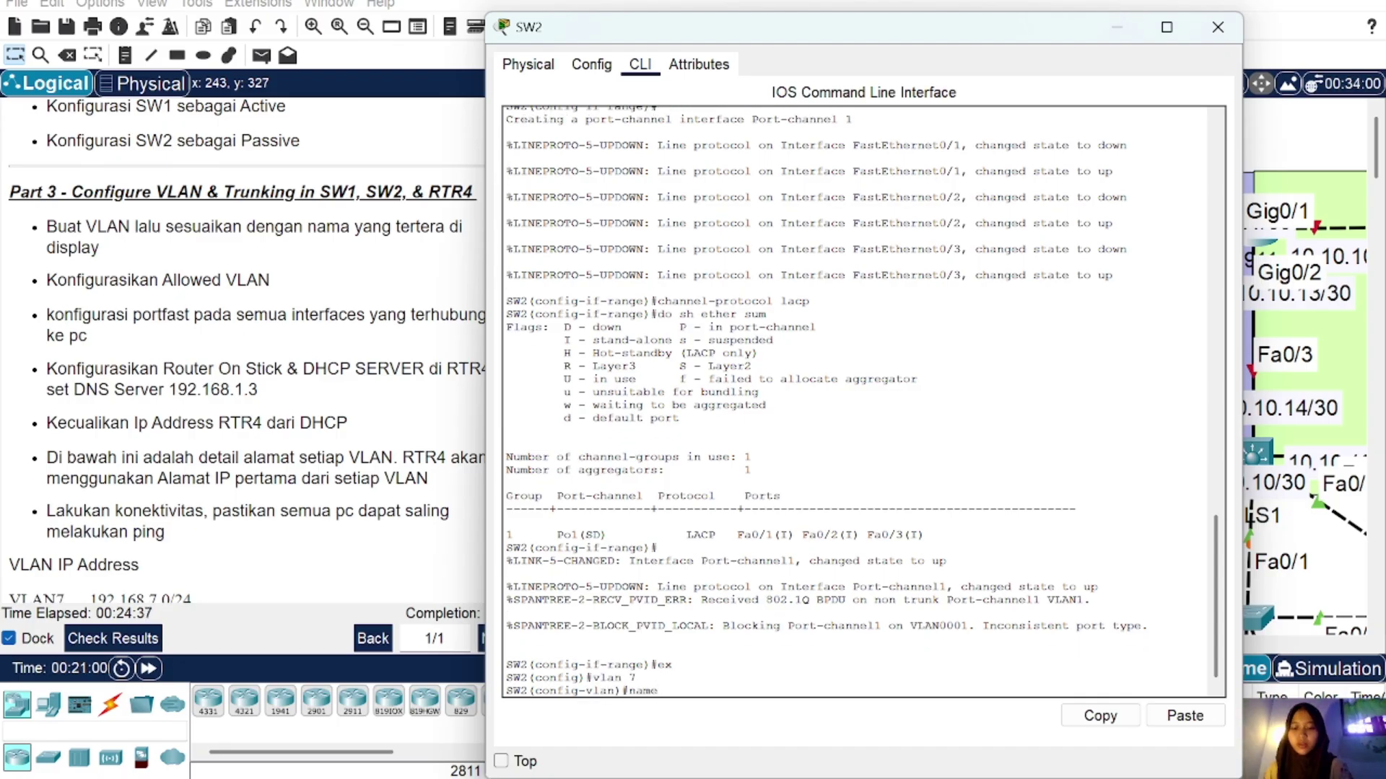
pyautogui.write(' VLAN7')
pyautogui.press('Return')
# Step: Create VLAN 8 named VLAN8 on SW2 and leave VLAN configuration mode
pyautogui.press('Up')
pyautogui.press('Up')
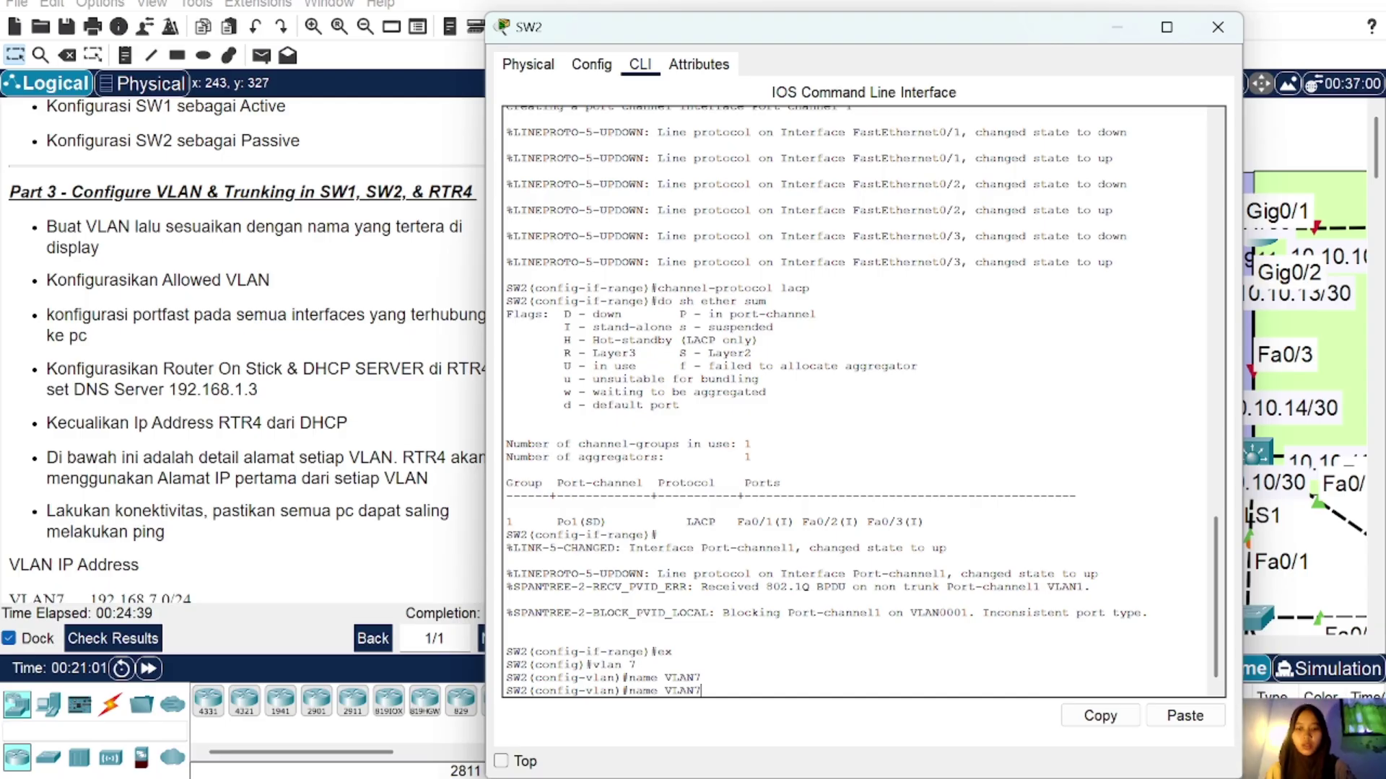
pyautogui.press('BackSpace')
pyautogui.write('8')
pyautogui.press('Return')
pyautogui.press('Up')
pyautogui.press('Up')
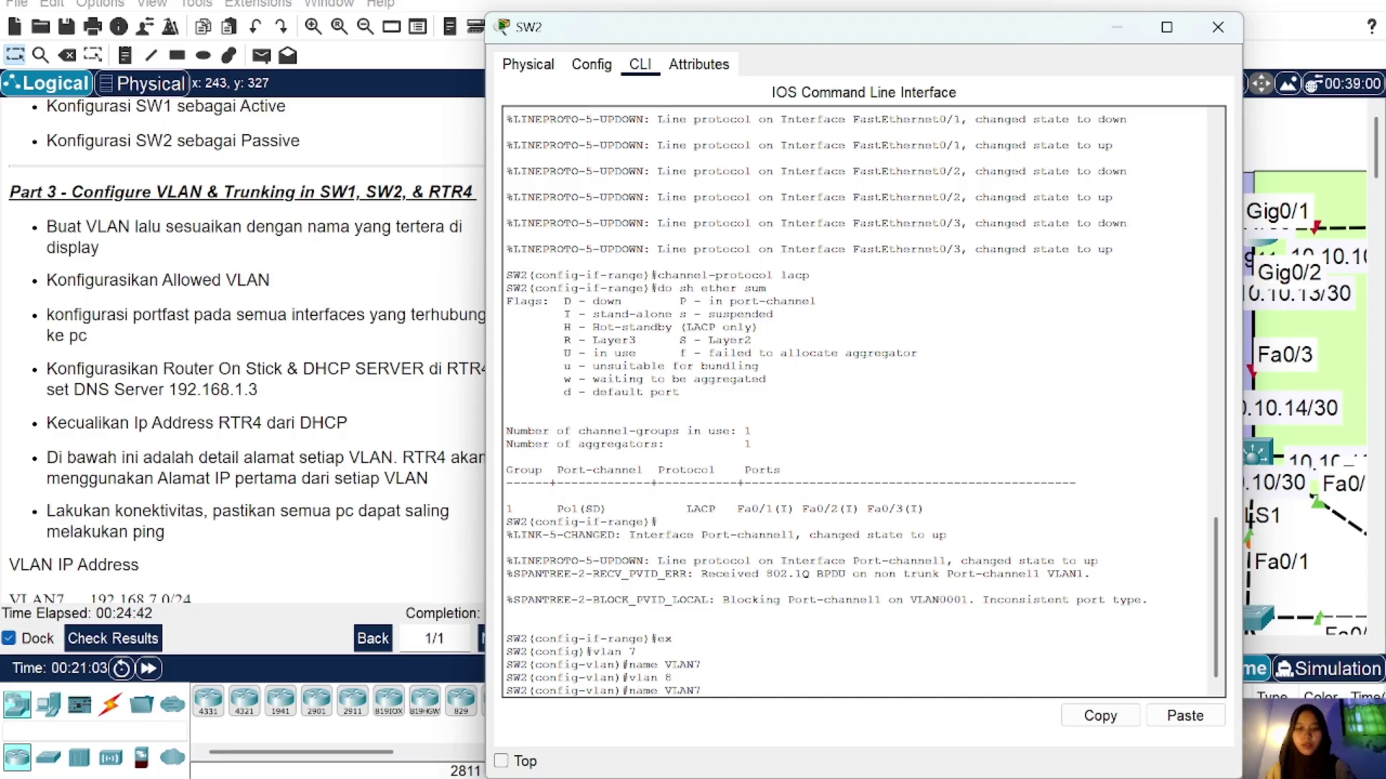
pyautogui.write('8')
pyautogui.press('Return')
pyautogui.write('ex')
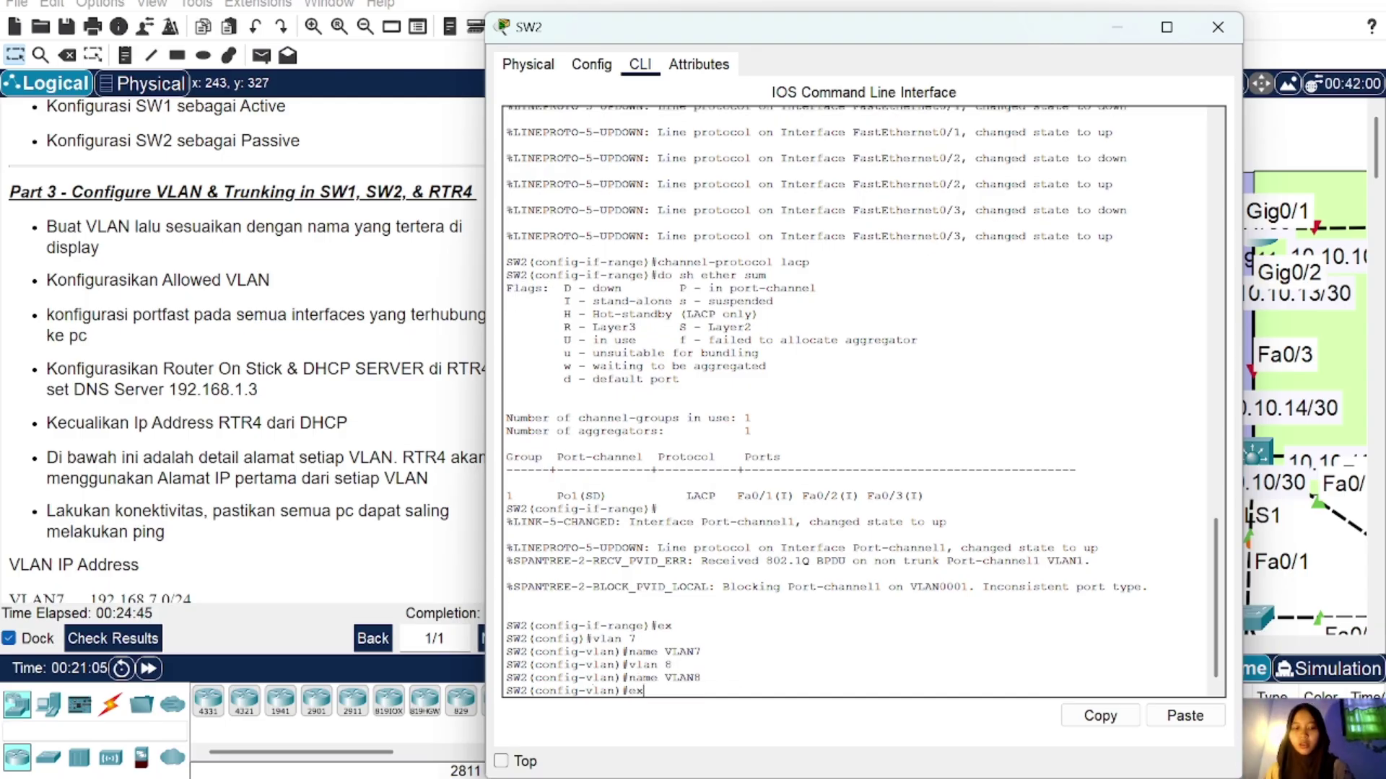
pyautogui.press('Return')
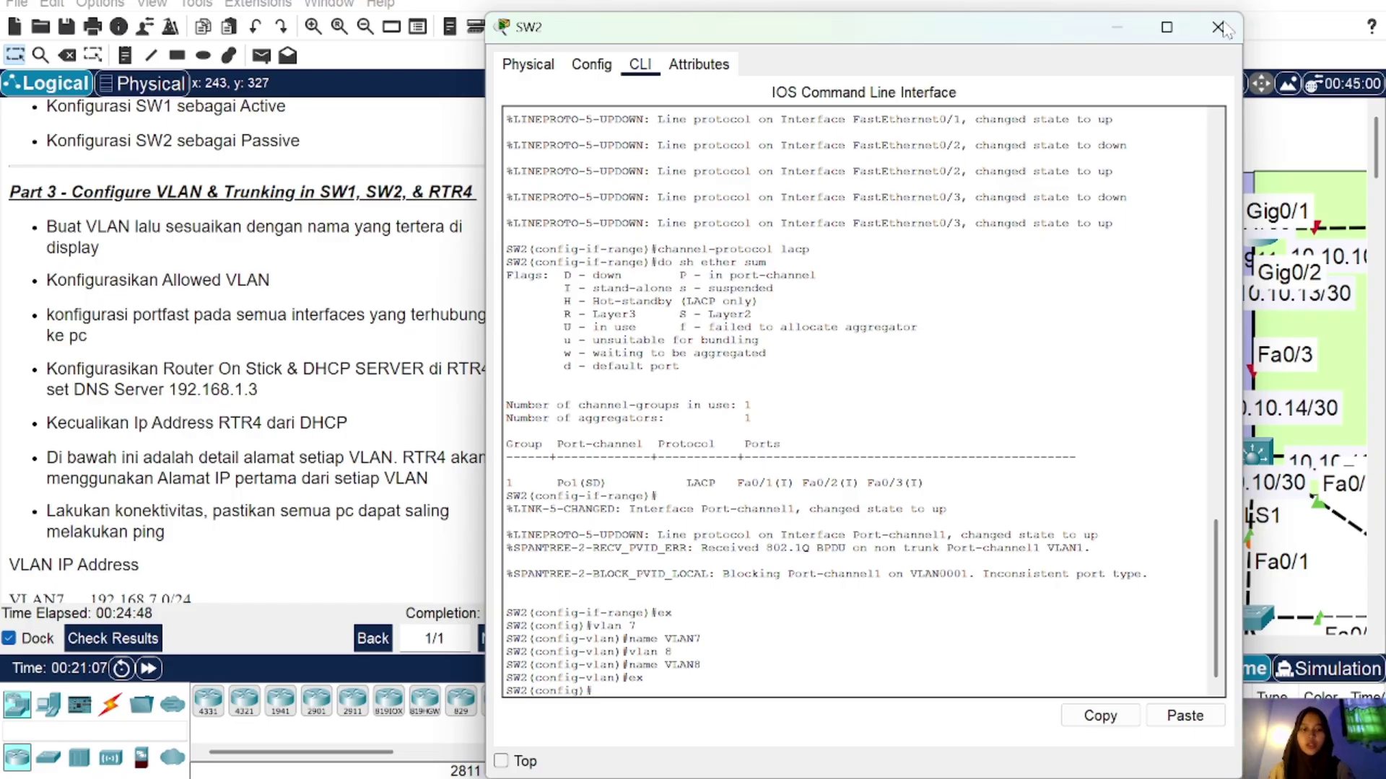
# Step: Close SW2's window and shift PC4 slightly up-left and PC6 slightly right on the canvas
pyautogui.click(1219, 27)
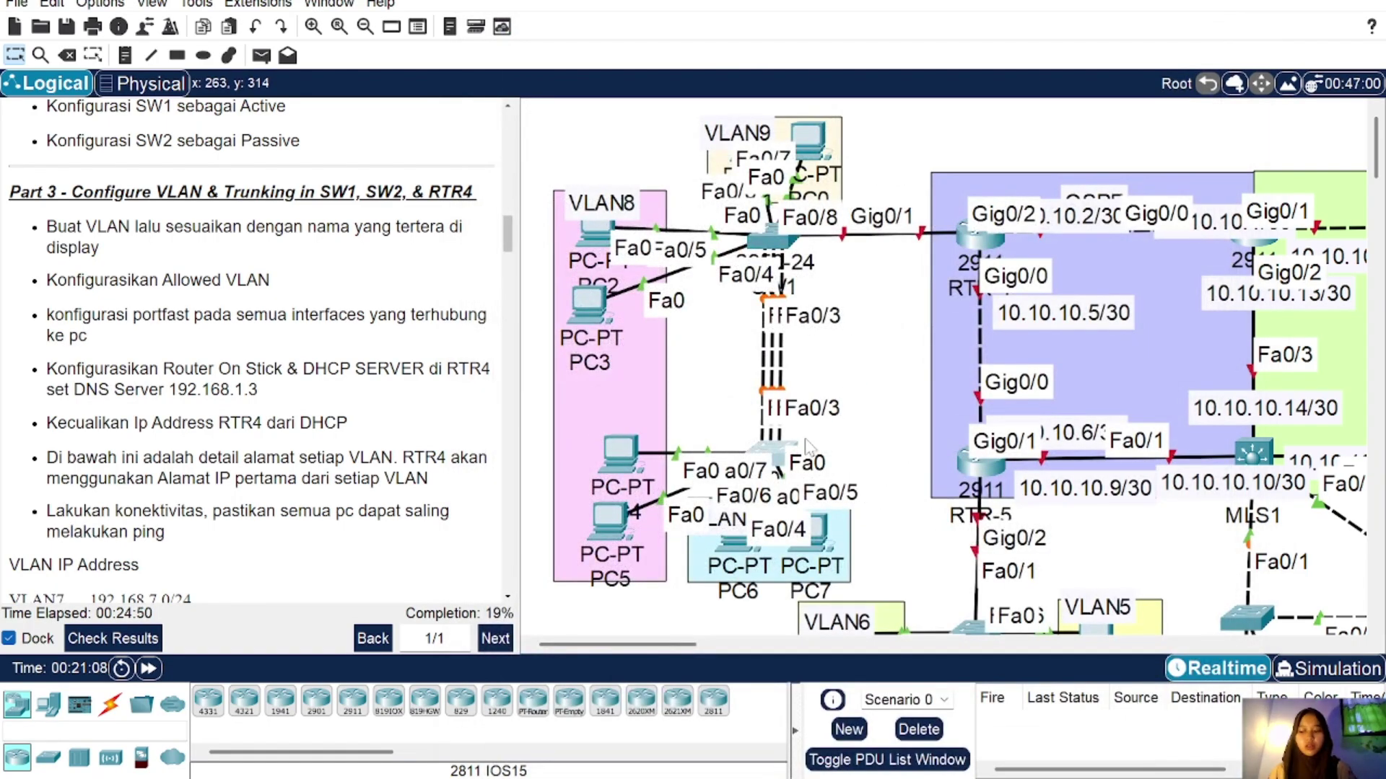
pyautogui.moveTo(636, 468); pyautogui.dragTo(620, 449)
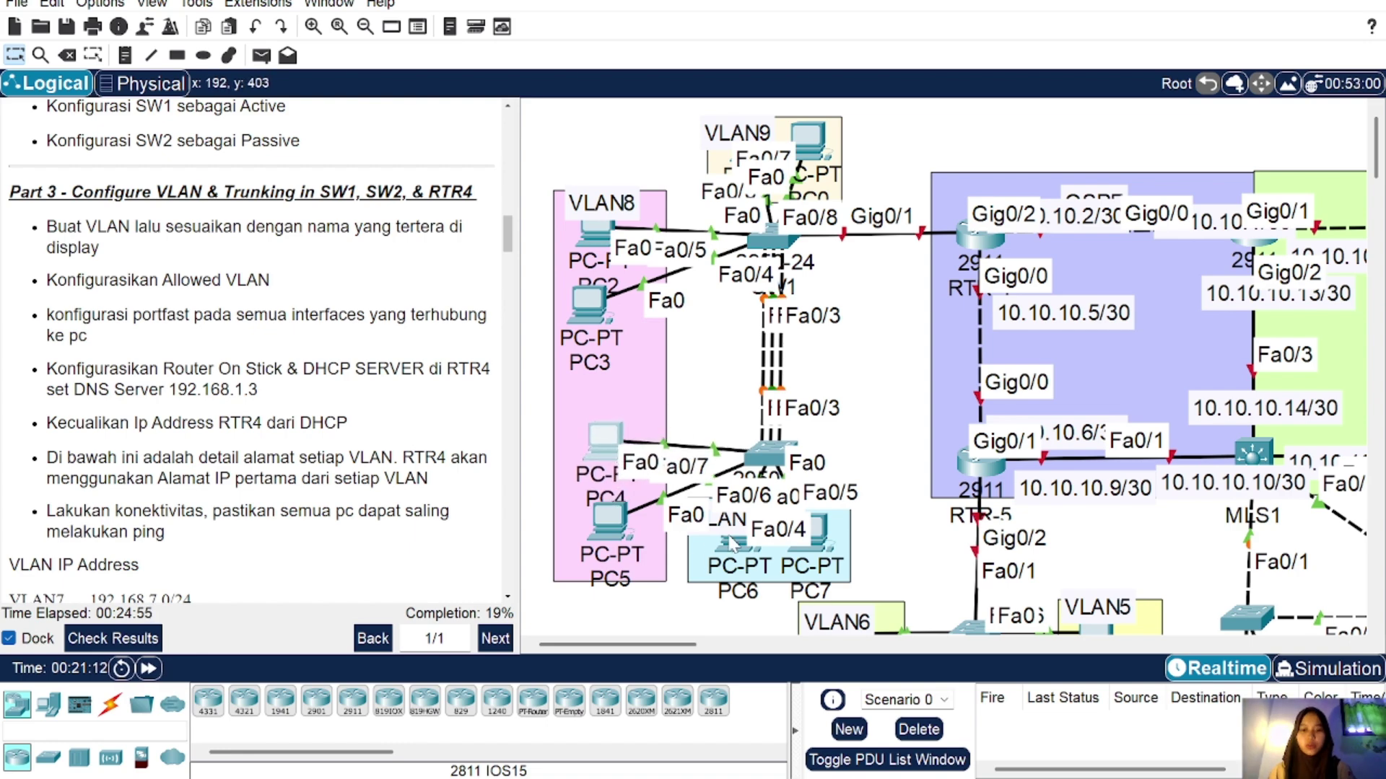
pyautogui.moveTo(732, 543); pyautogui.dragTo(763, 554)
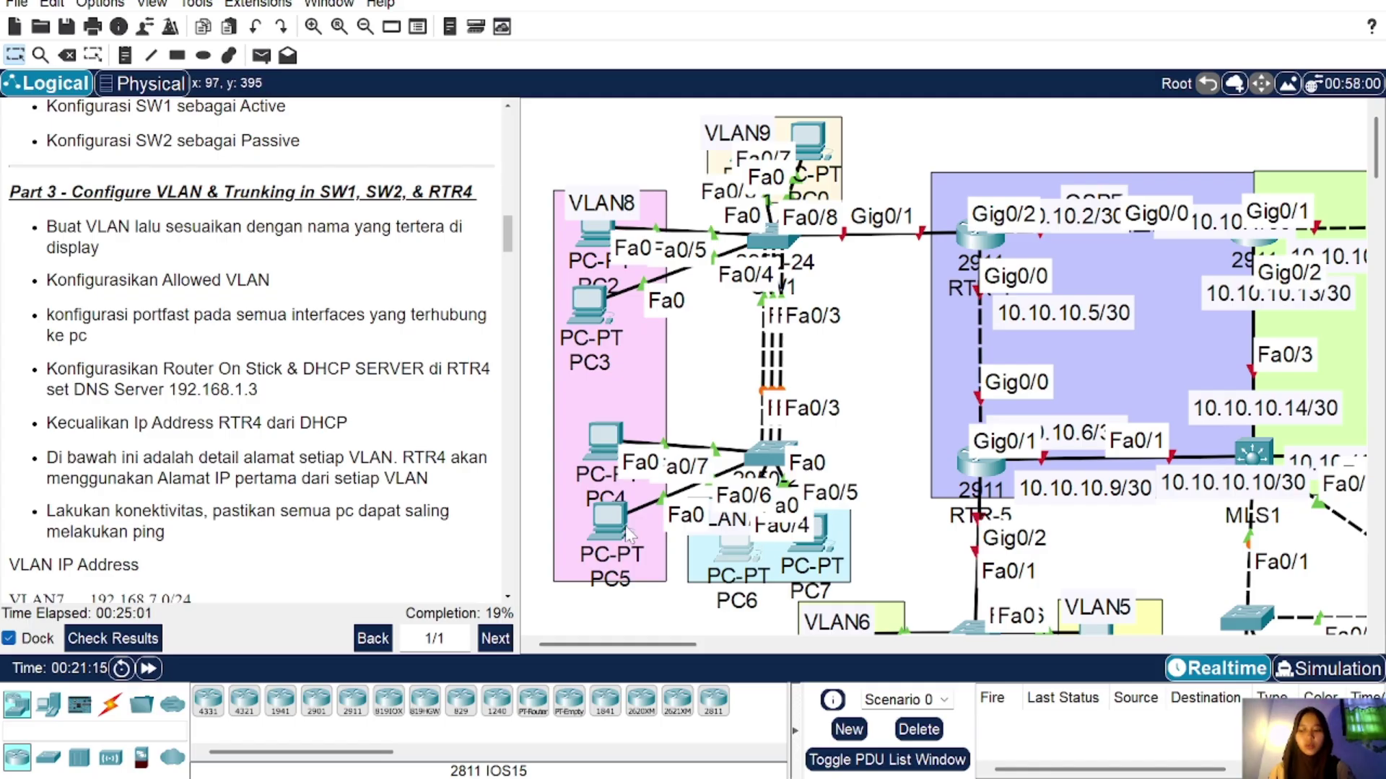
# Step: Configure SW2's Fa0/4–5 as access ports in VLAN 7 with PortFast
pyautogui.click(764, 451)
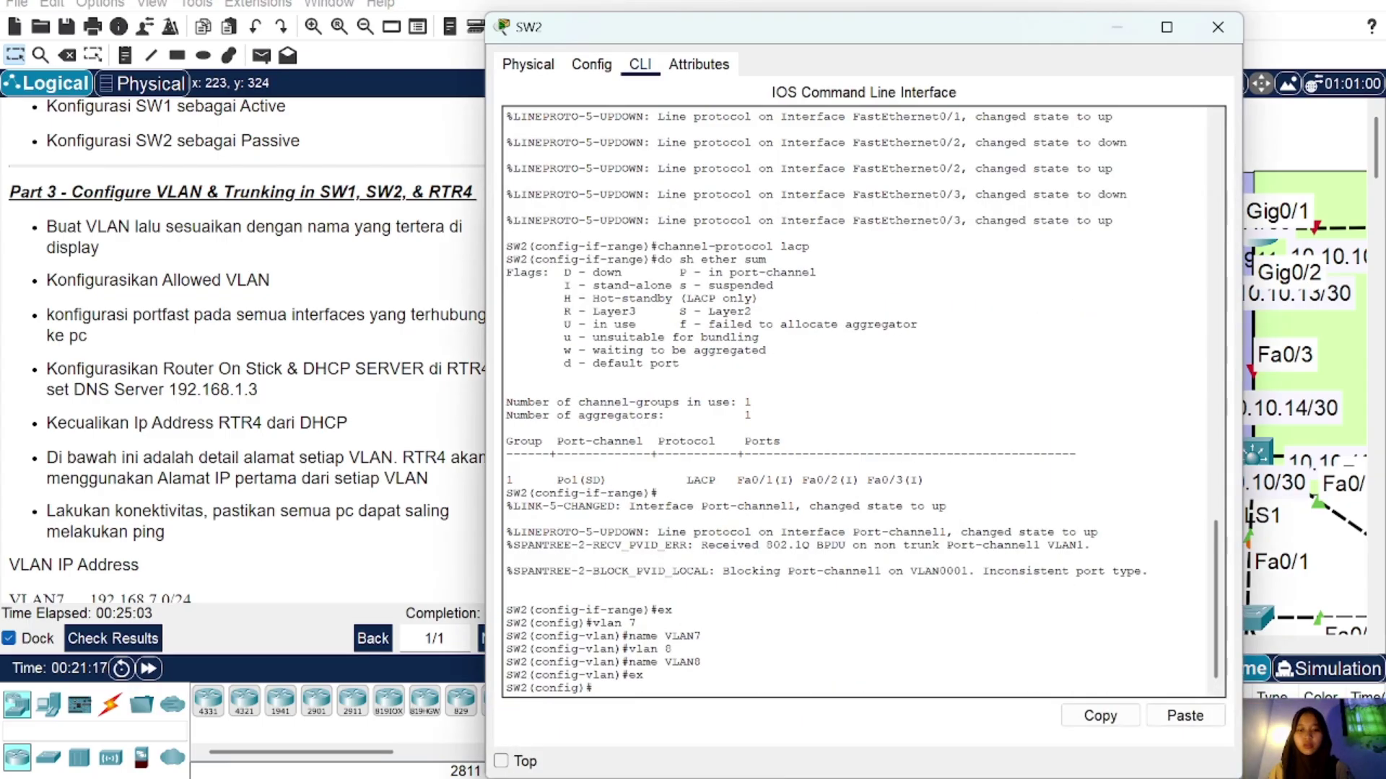
pyautogui.write('int')
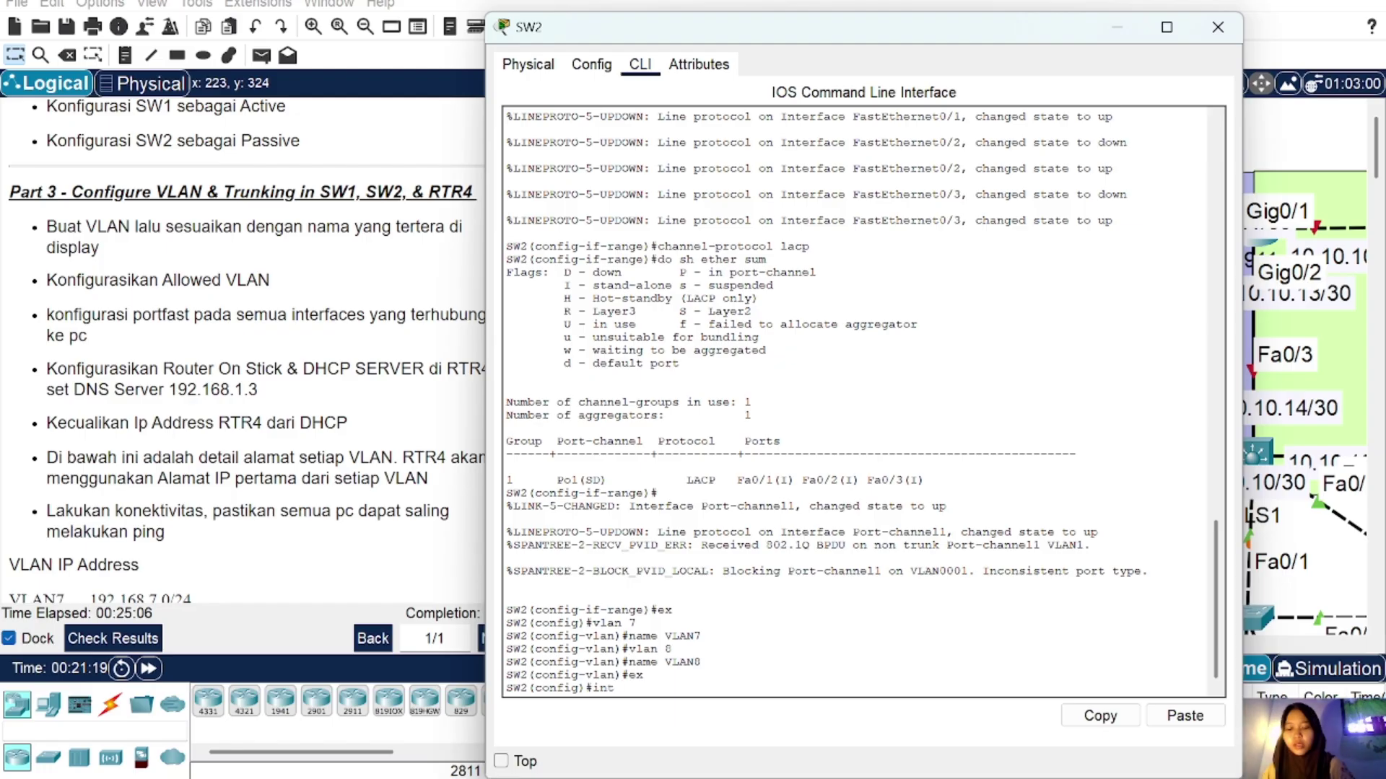
pyautogui.write(' ra')
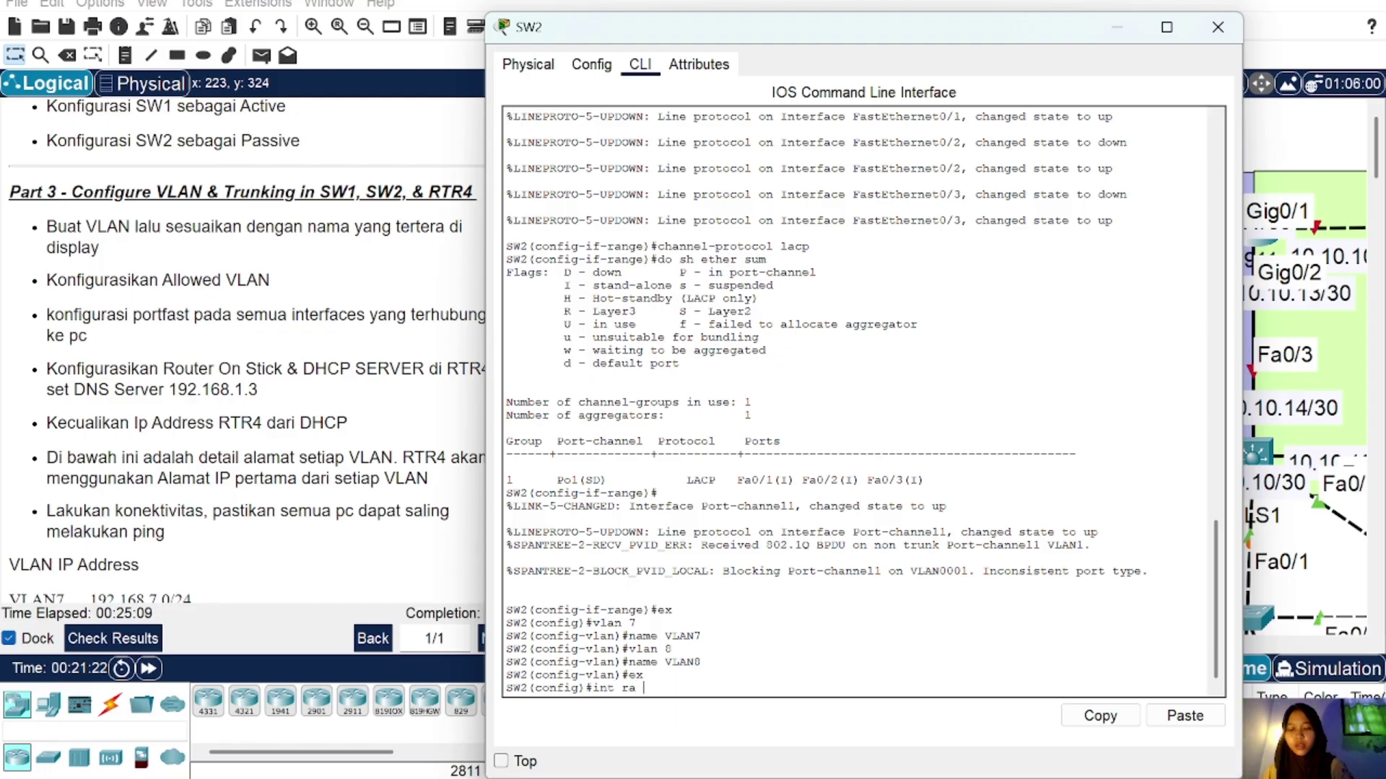
pyautogui.write(' fa0/4-')
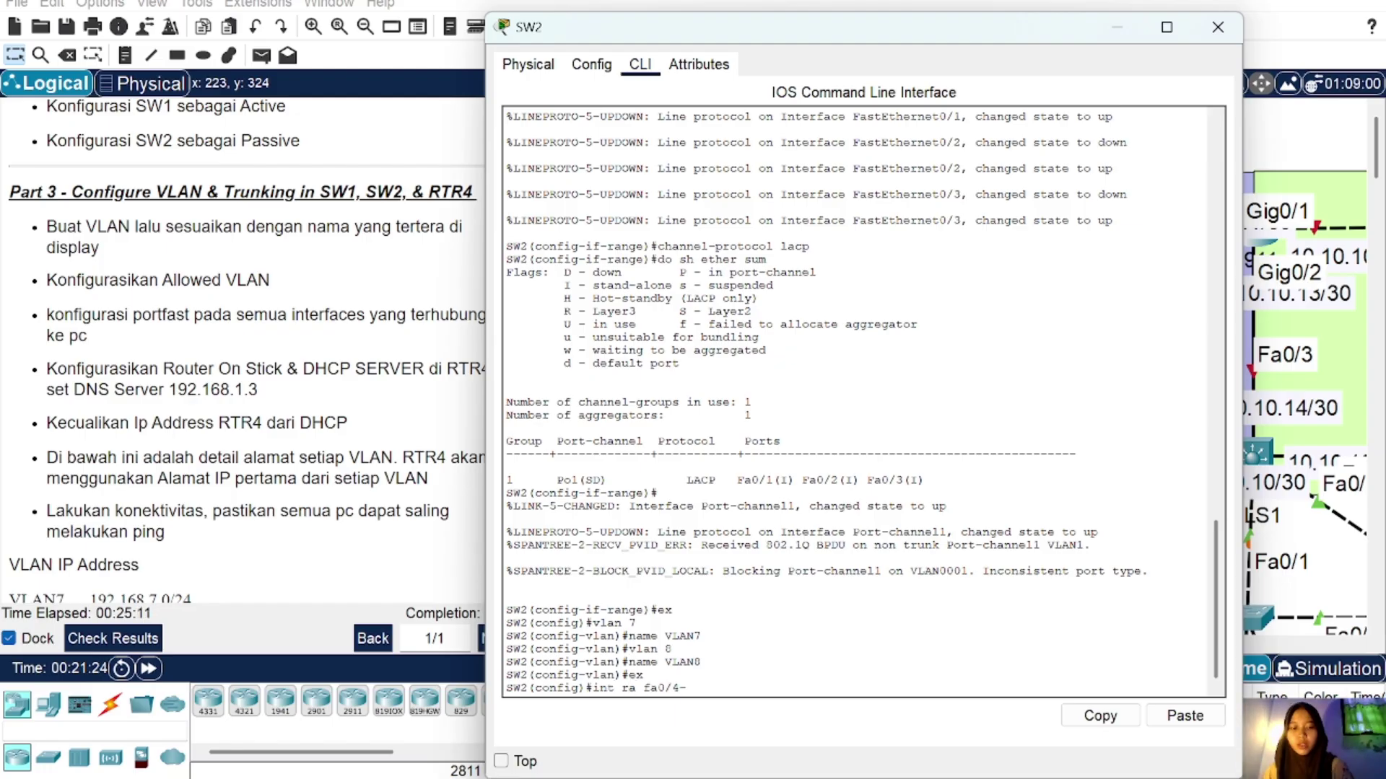
pyautogui.write('5')
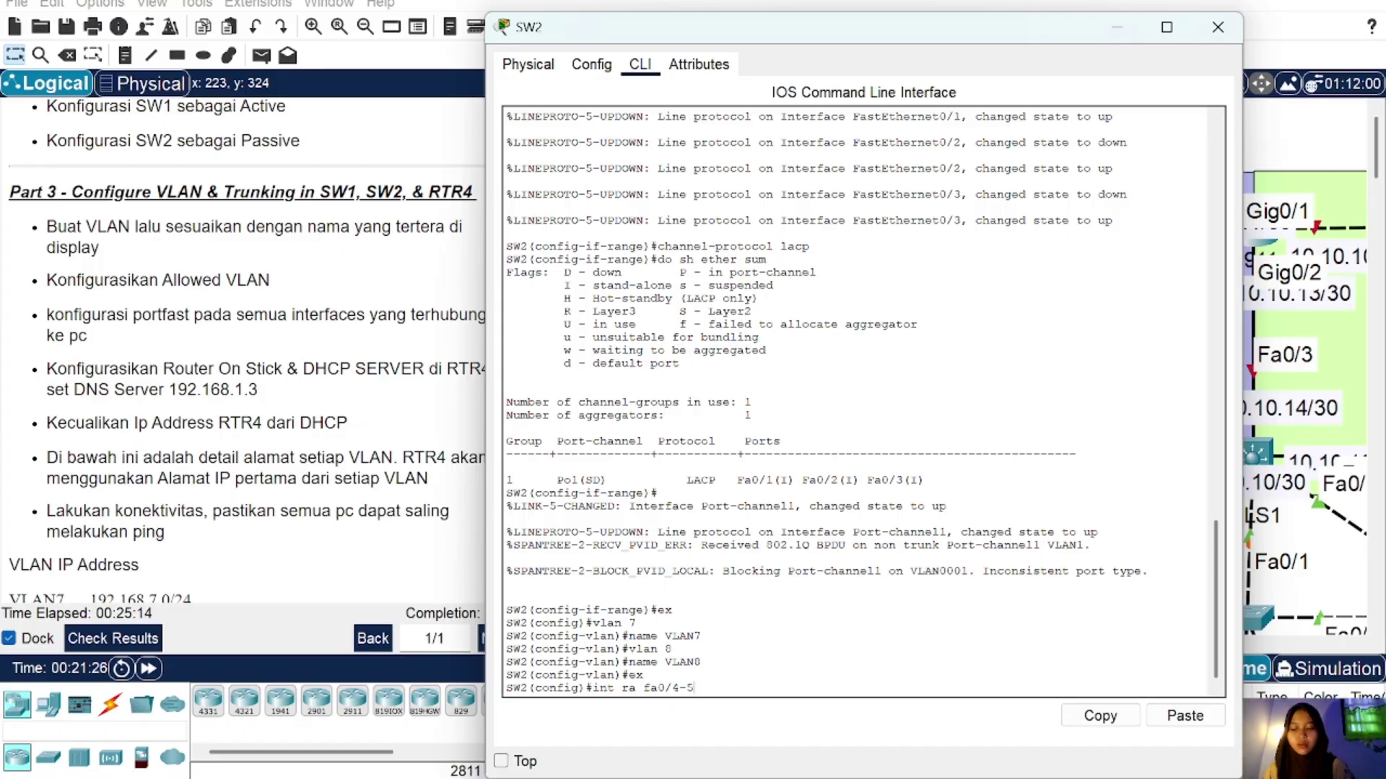
pyautogui.press('Return')
pyautogui.write('sw m a')
pyautogui.press('Return')
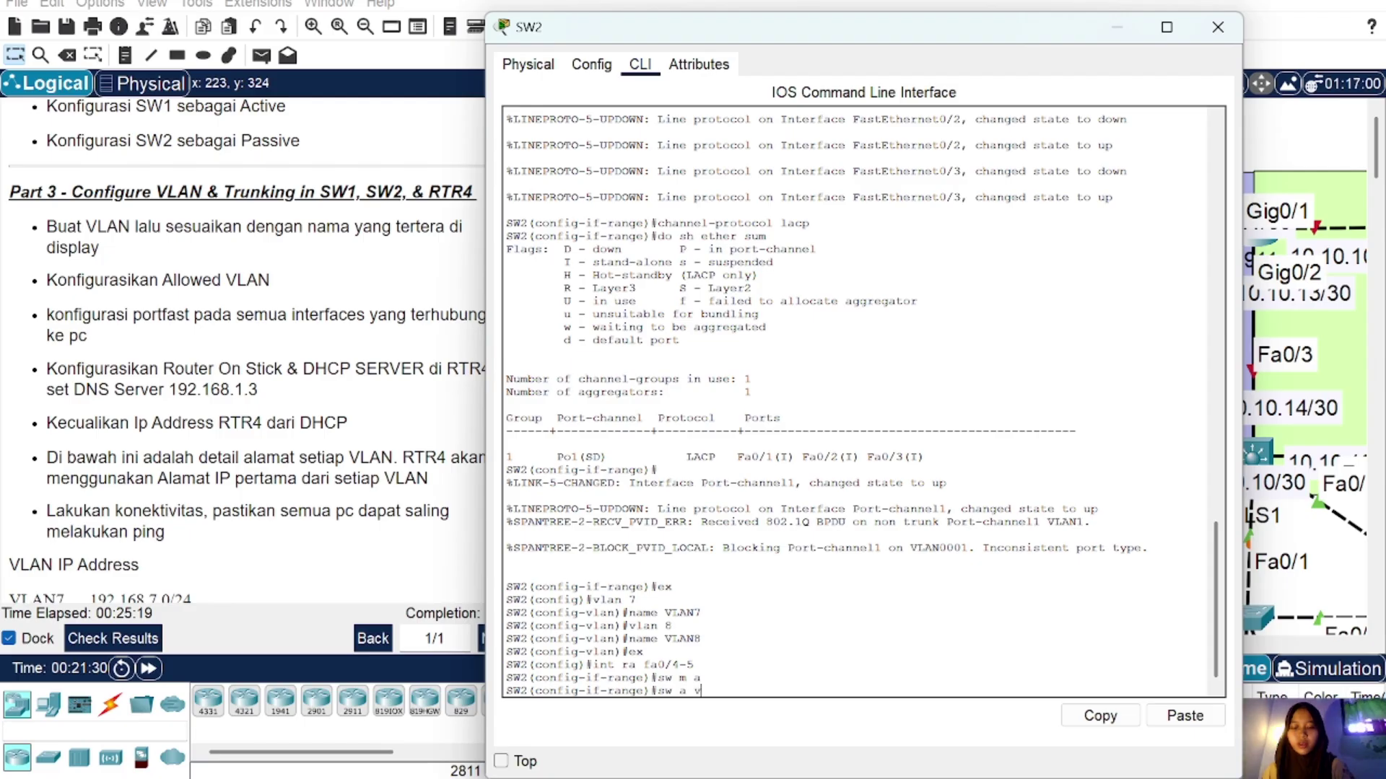
pyautogui.write('l 7')
pyautogui.press('Return')
pyautogui.write('sp')
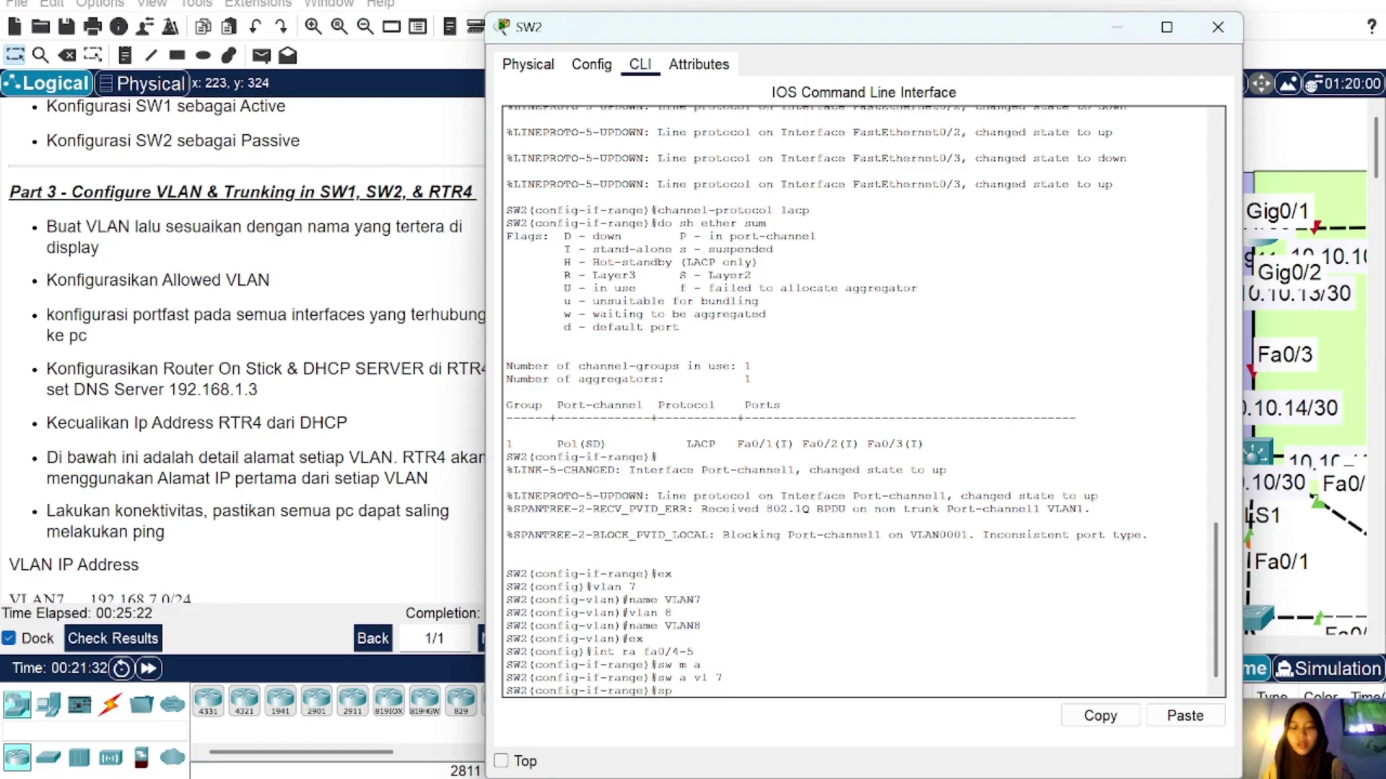
pyautogui.write('a po')
pyautogui.press('Return')
pyautogui.write('ex')
pyautogui.press('Return')
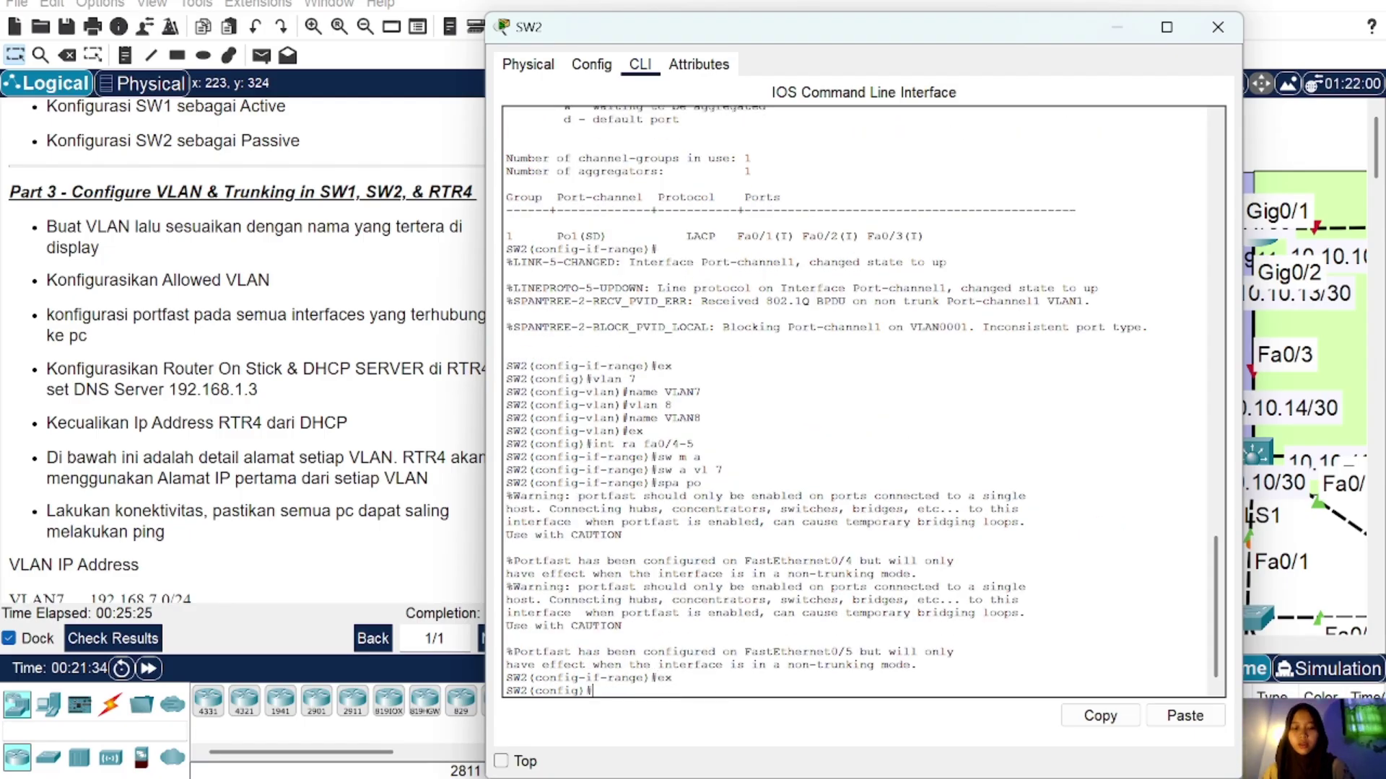
# Step: Configure SW2's Fa0/6–7 as access ports in VLAN 8 with PortFast
pyautogui.write('int r')
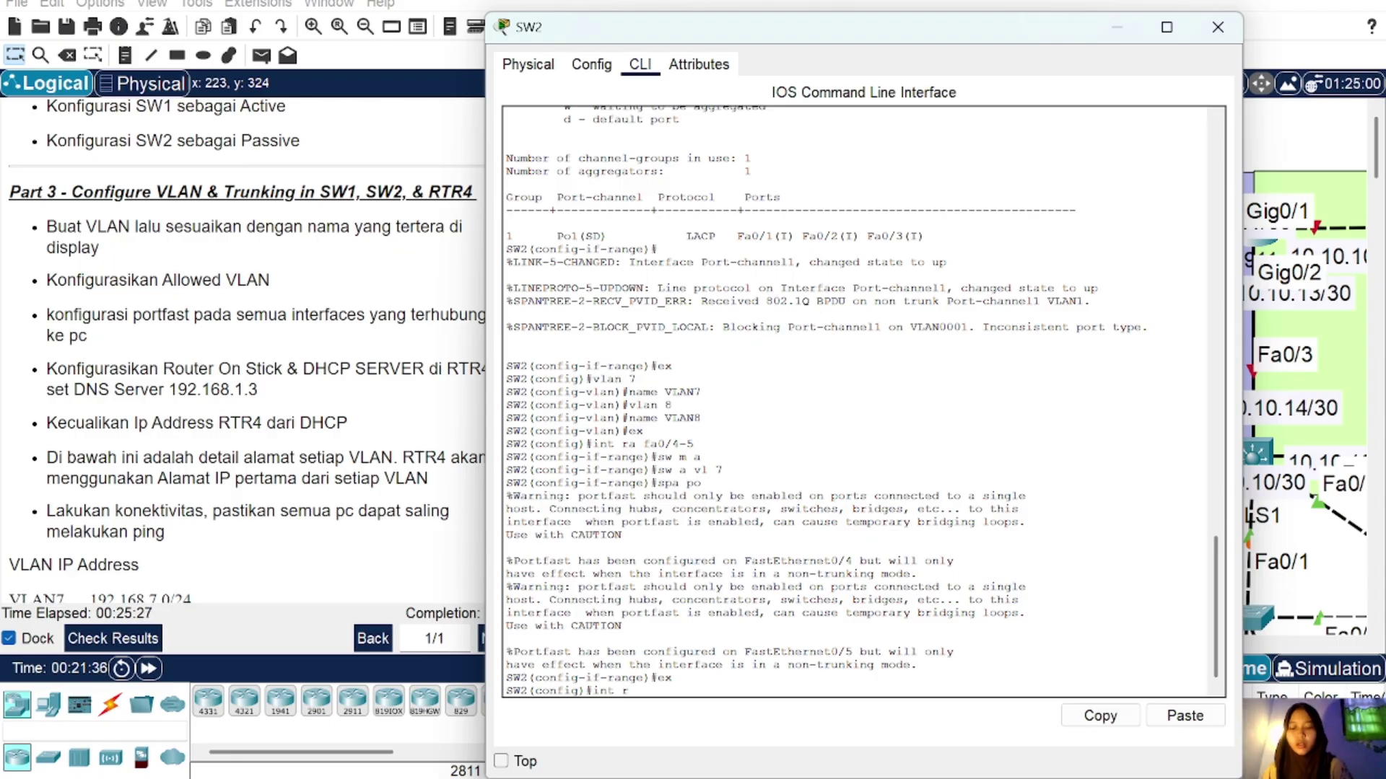
pyautogui.write('a fa0/6-7')
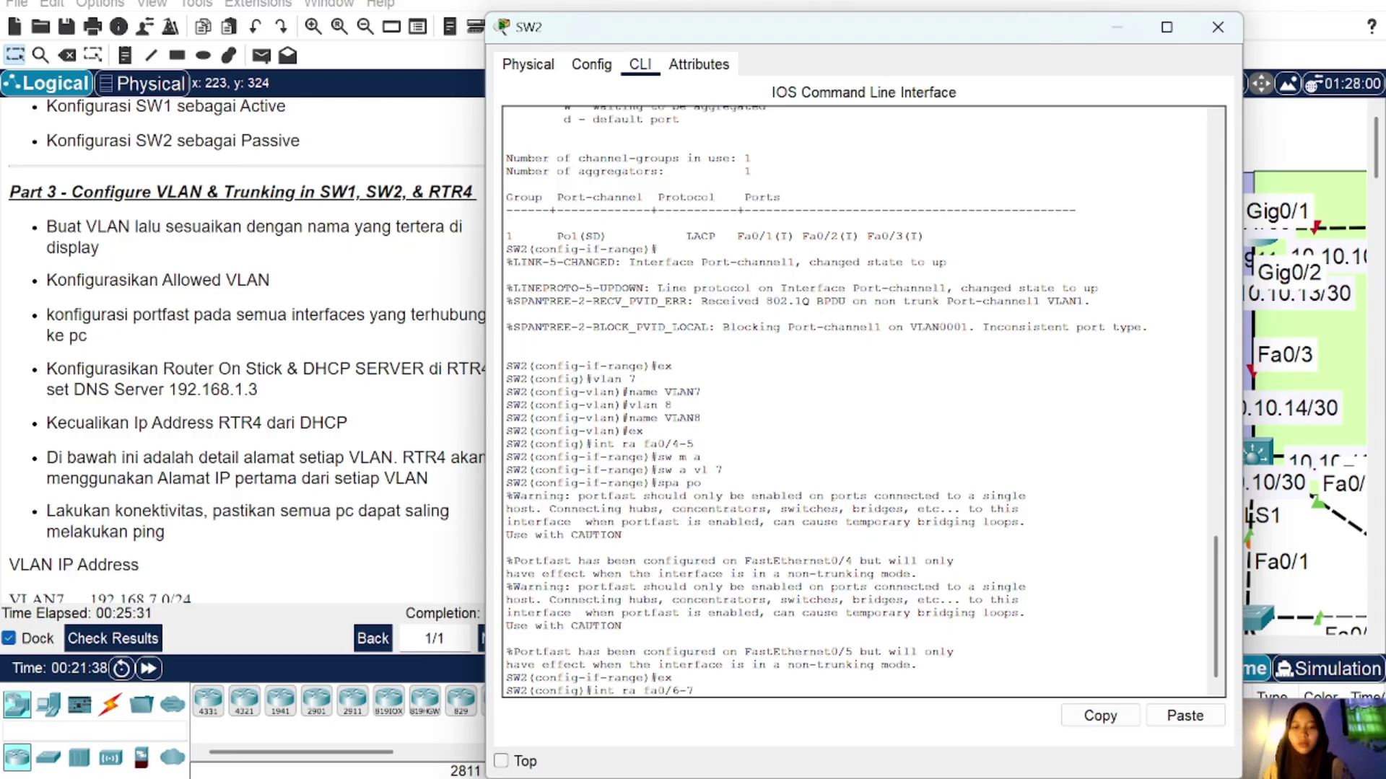
pyautogui.press('Return')
pyautogui.write('sw m a')
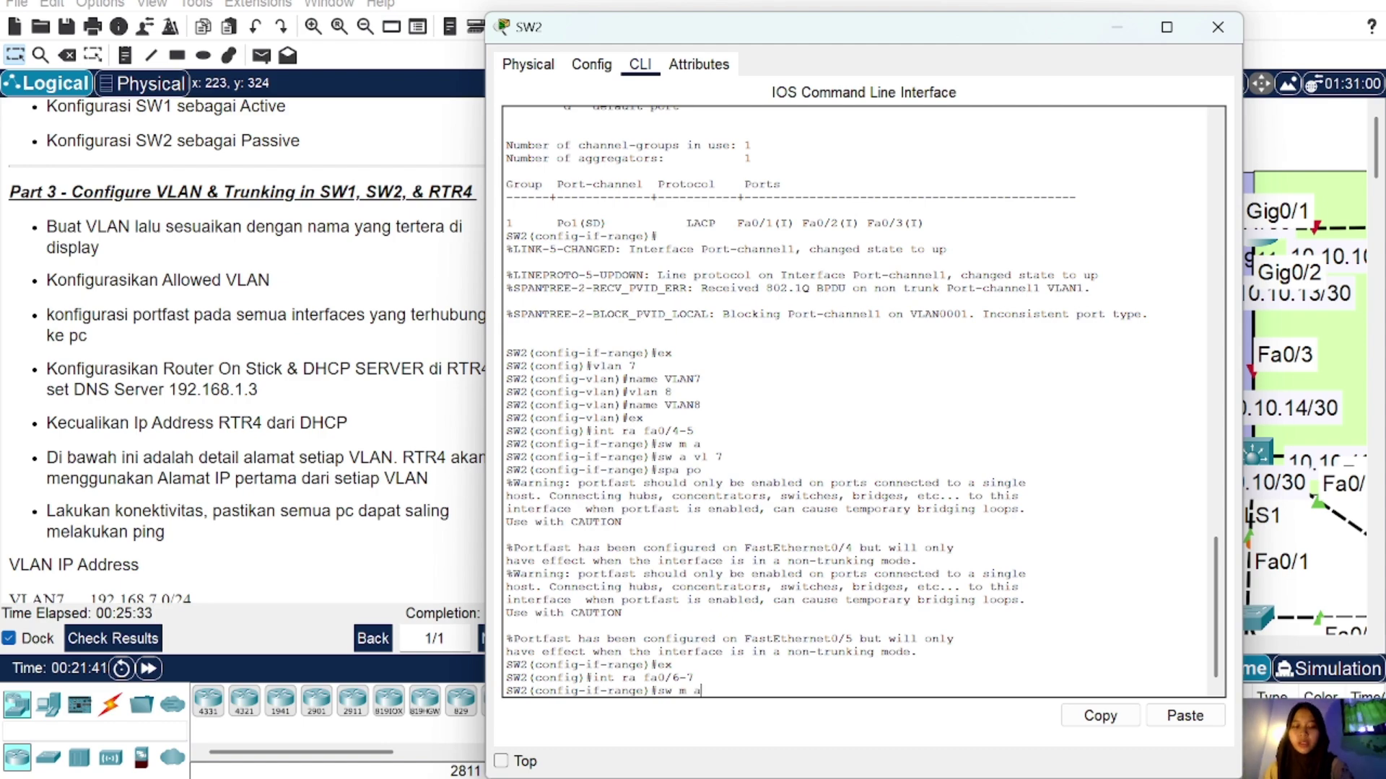
pyautogui.press('Return')
pyautogui.write('s')
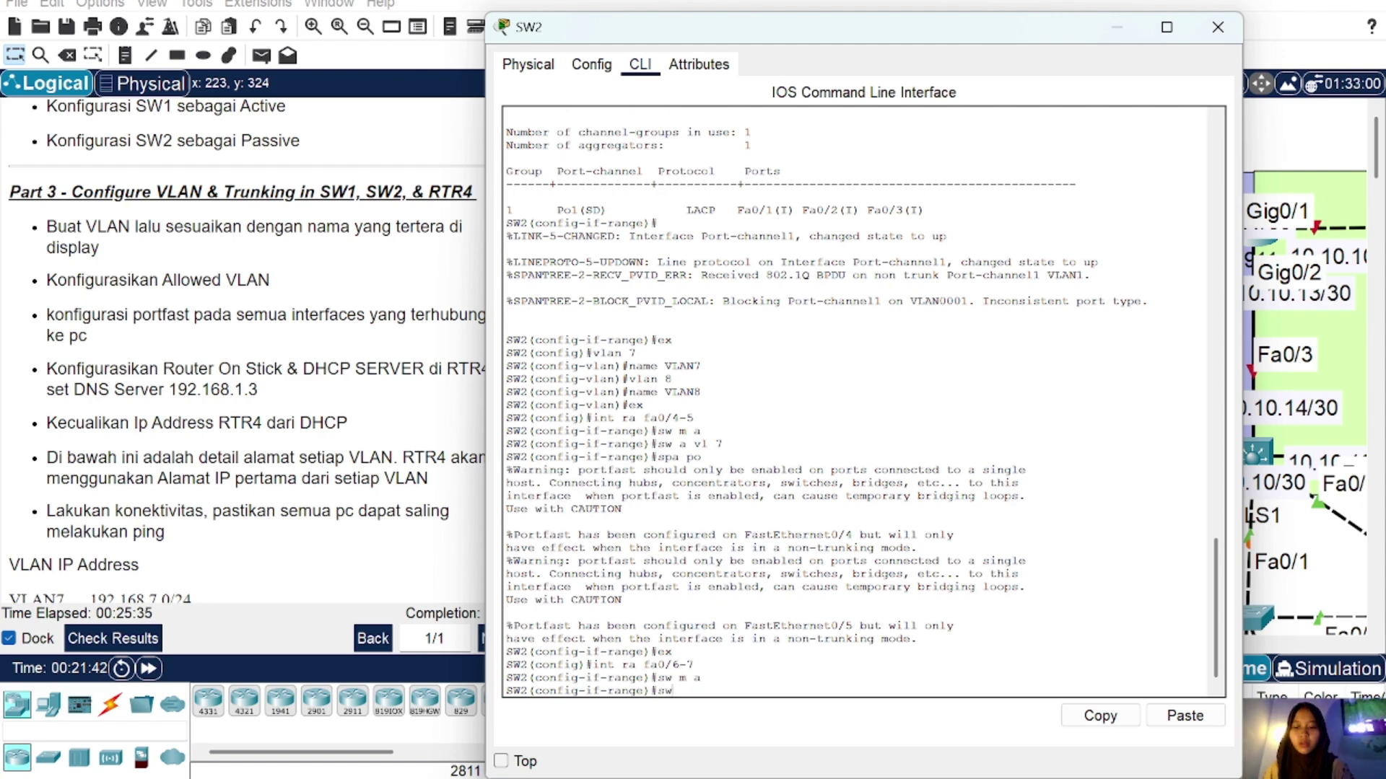
pyautogui.write('w a vl')
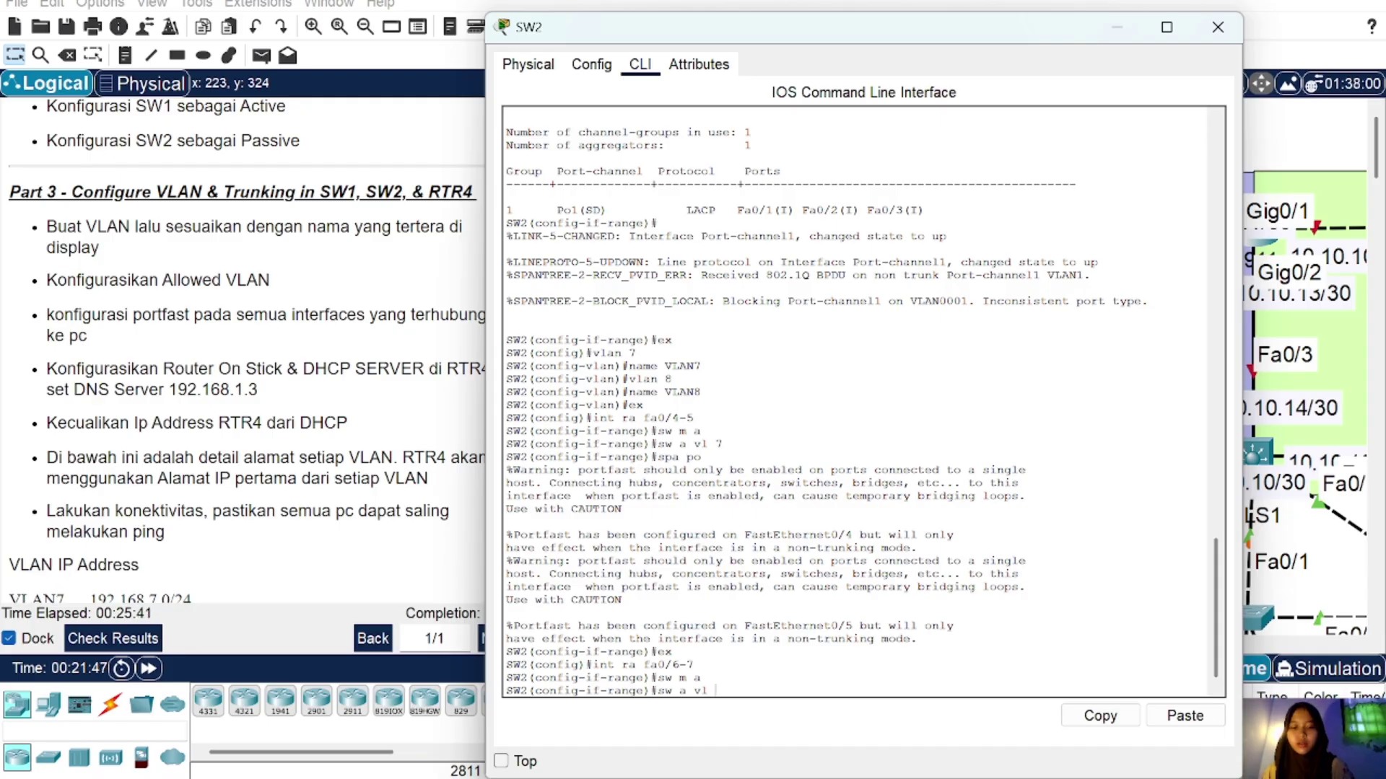
pyautogui.write(' 8')
pyautogui.press('Return')
pyautogui.write('sp')
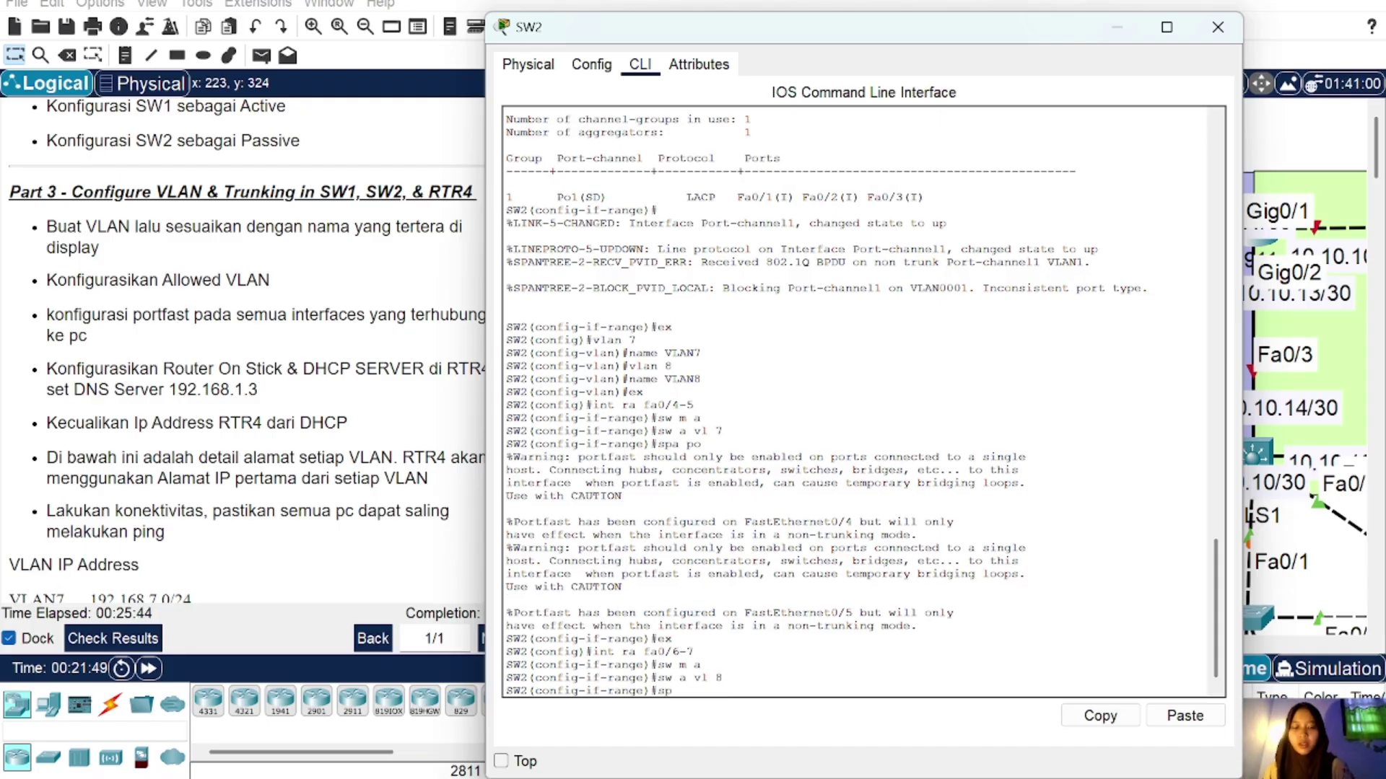
pyautogui.write('a po')
pyautogui.press('Return')
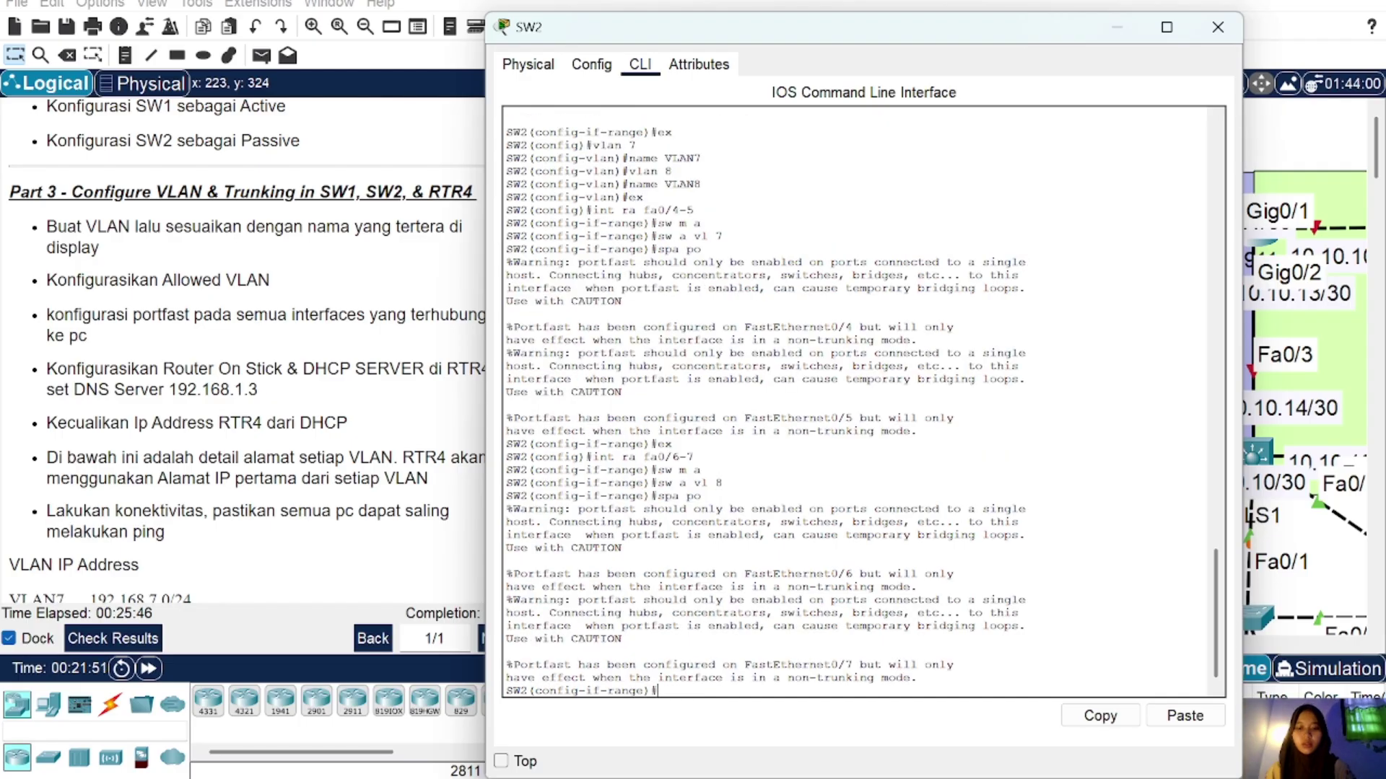
pyautogui.write('ex')
pyautogui.press('Return')
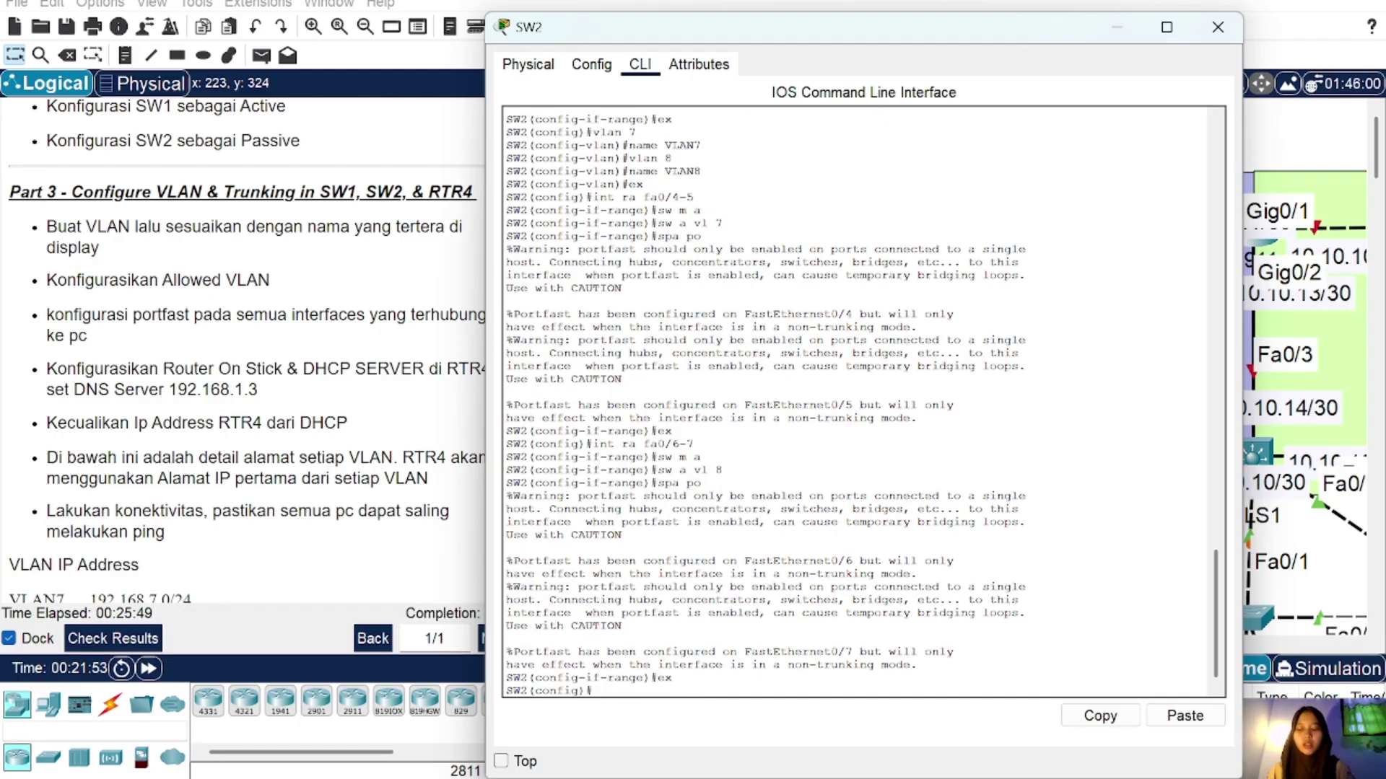
pyautogui.scroll(12, 859, 400)
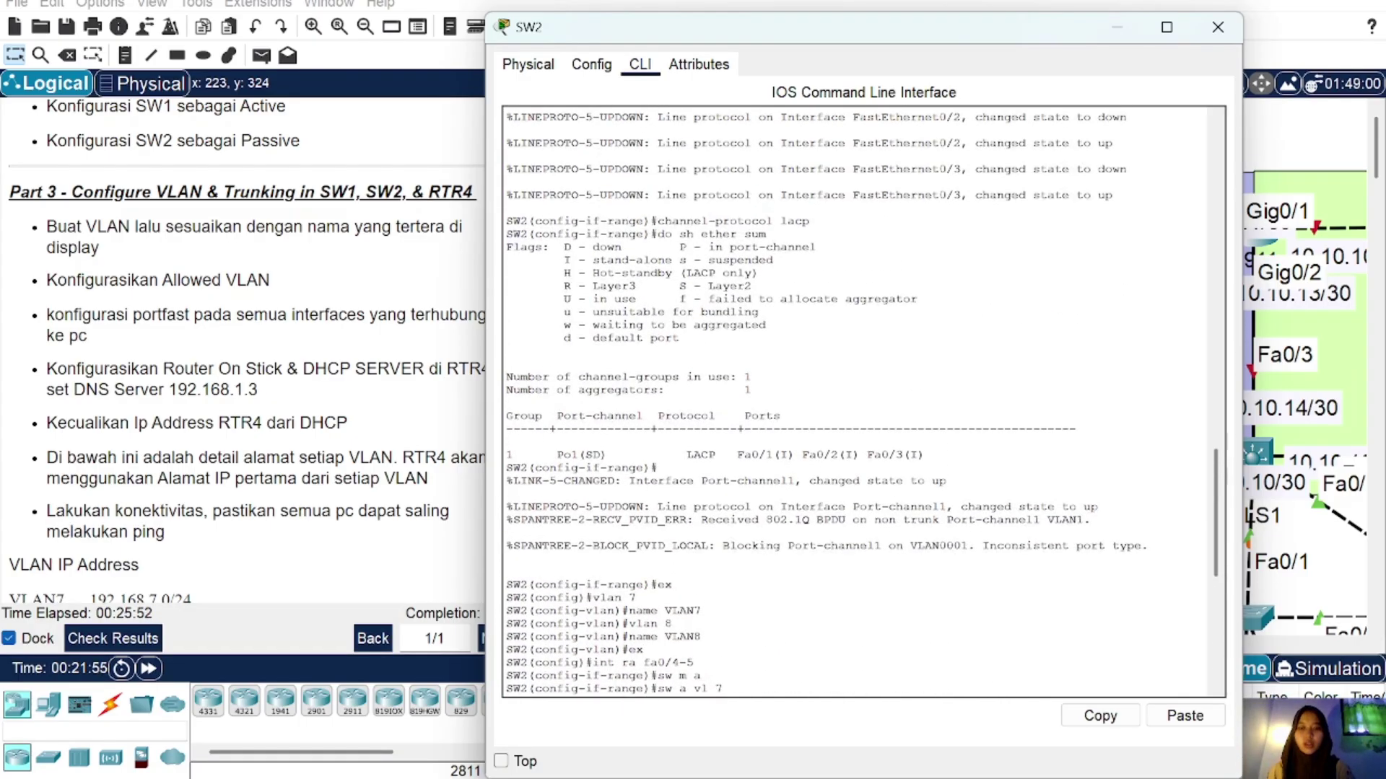
pyautogui.scroll(-12, 859, 401)
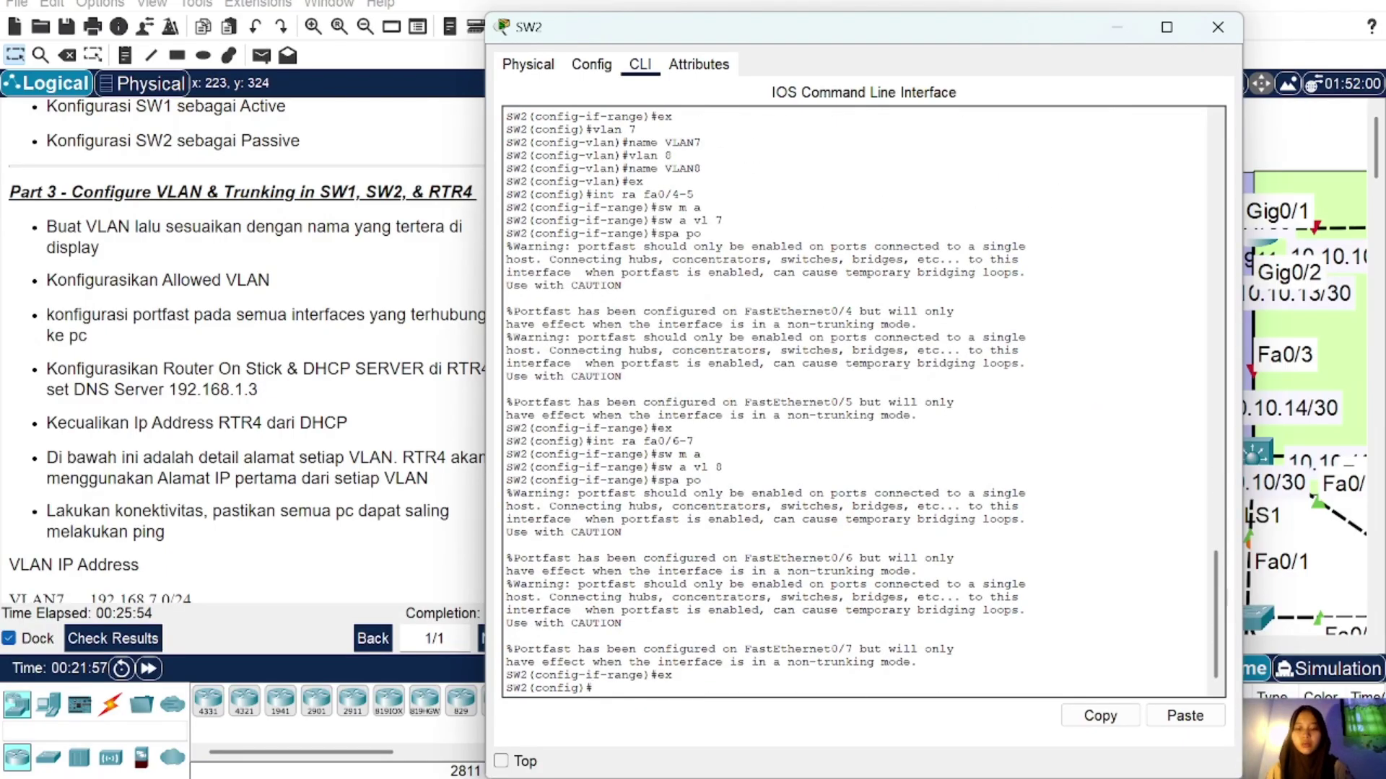
# Step: Set SW2's interface Po1 to trunk mode with allowed VLANs 7-8
pyautogui.write('int P')
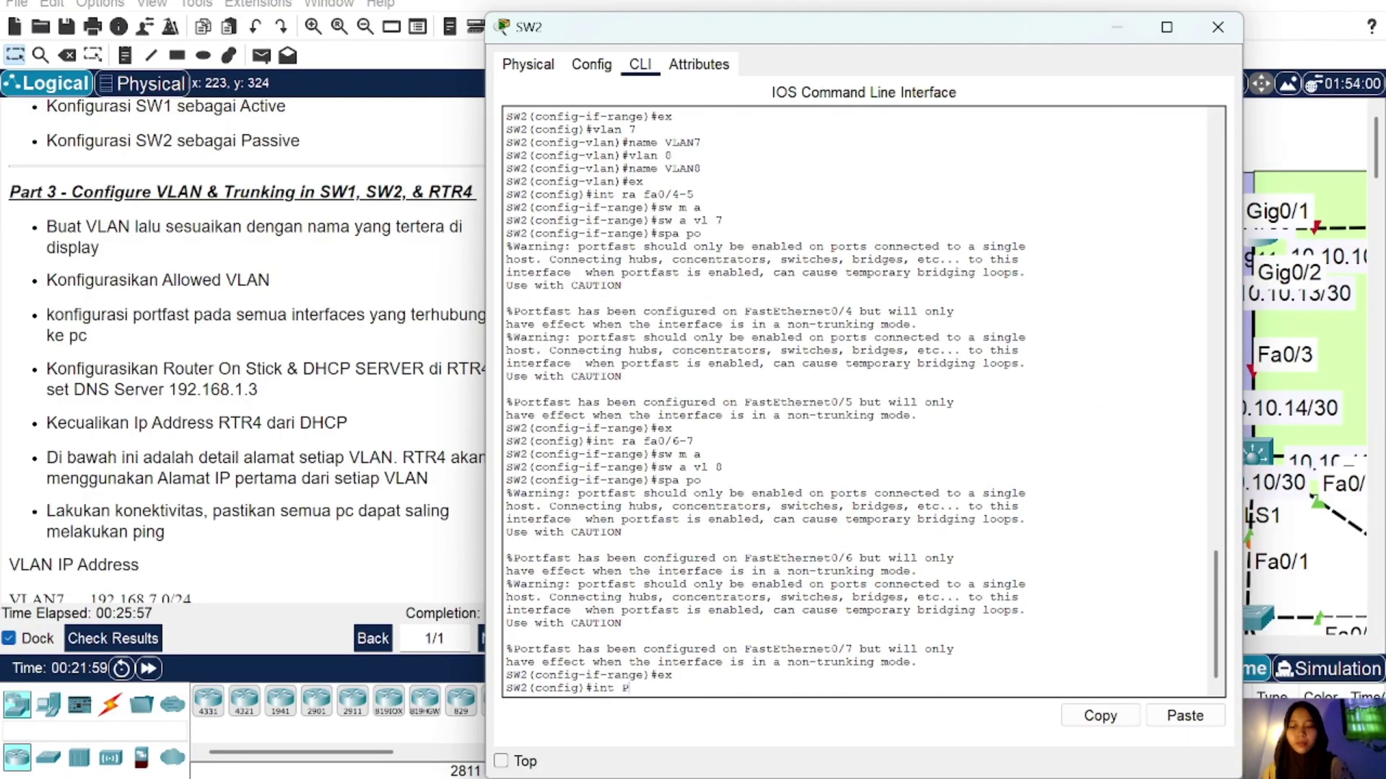
pyautogui.write('o1')
pyautogui.press('Return')
pyautogui.write('sw')
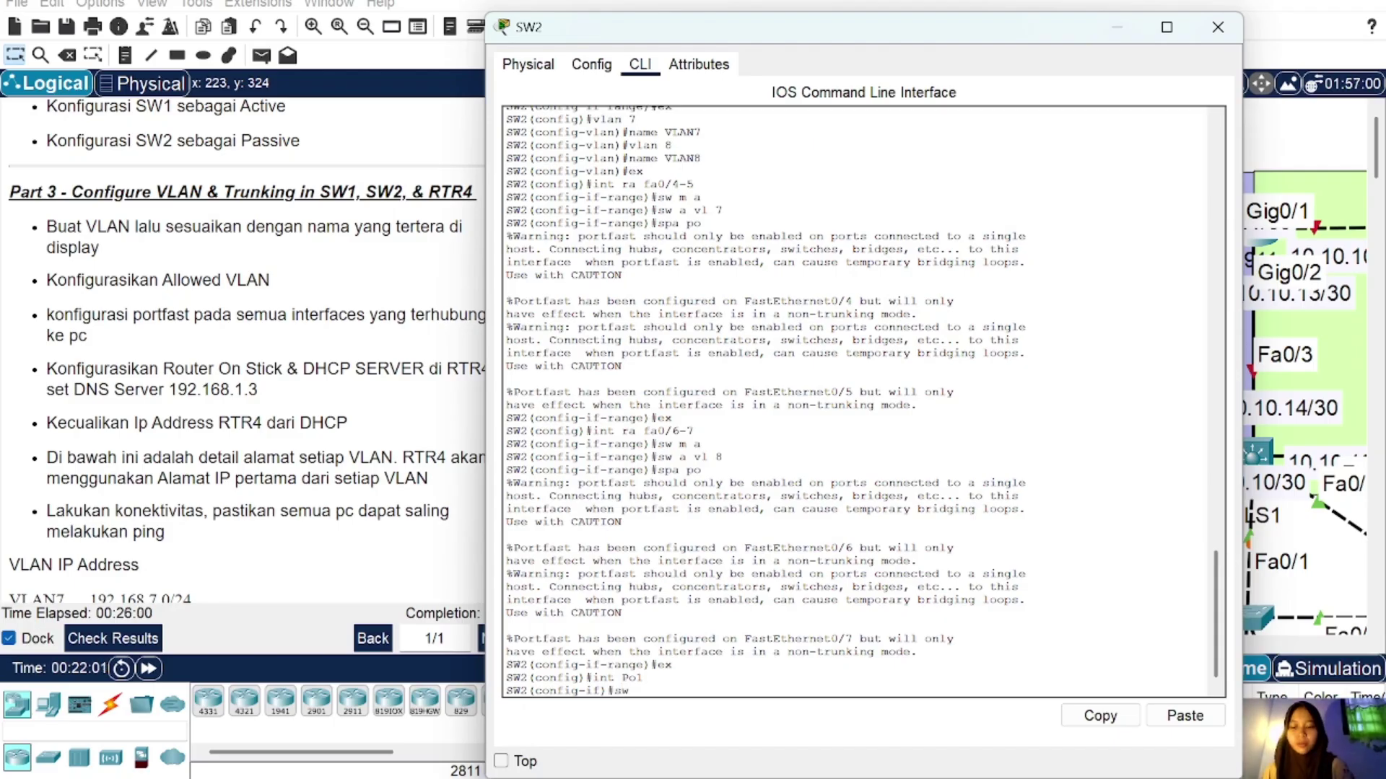
pyautogui.write(' m t')
pyautogui.press('Return')
pyautogui.write('sw')
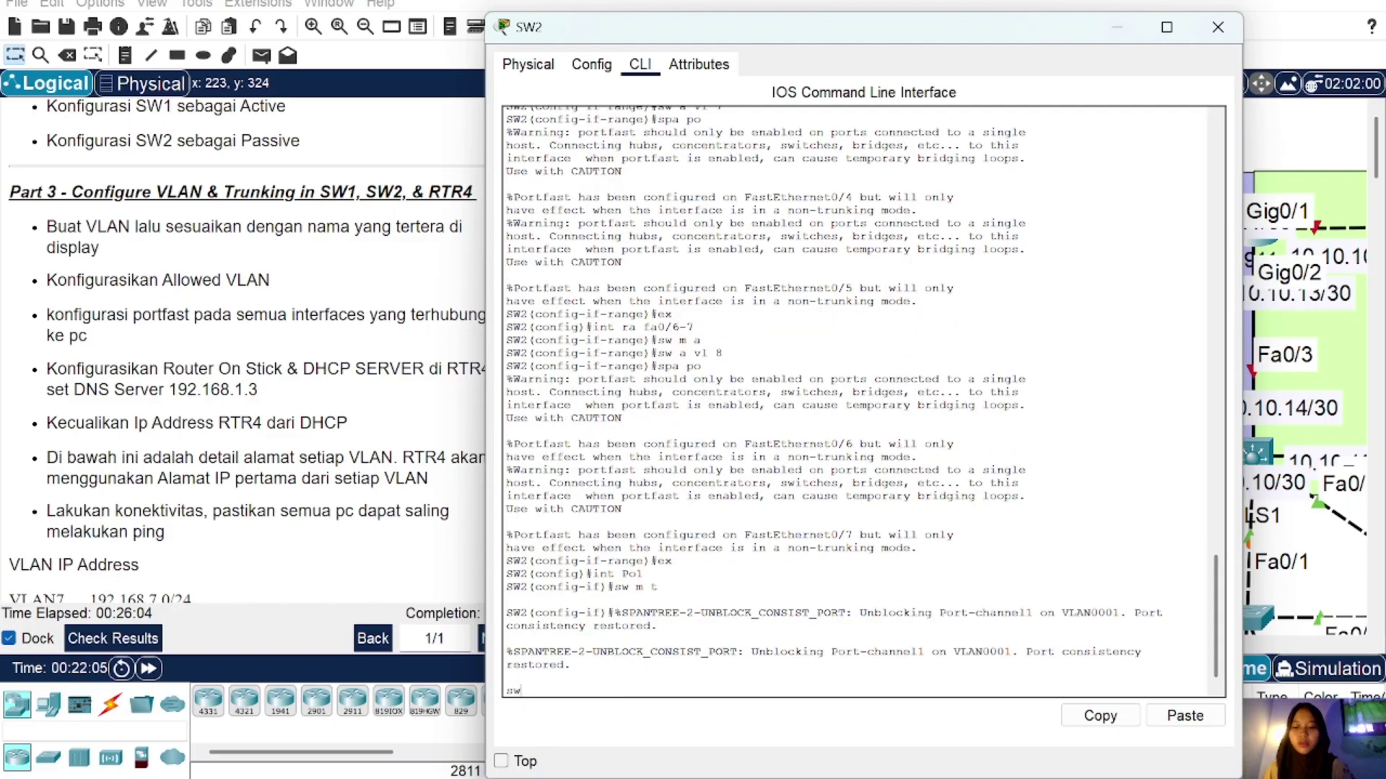
pyautogui.write(' all v')
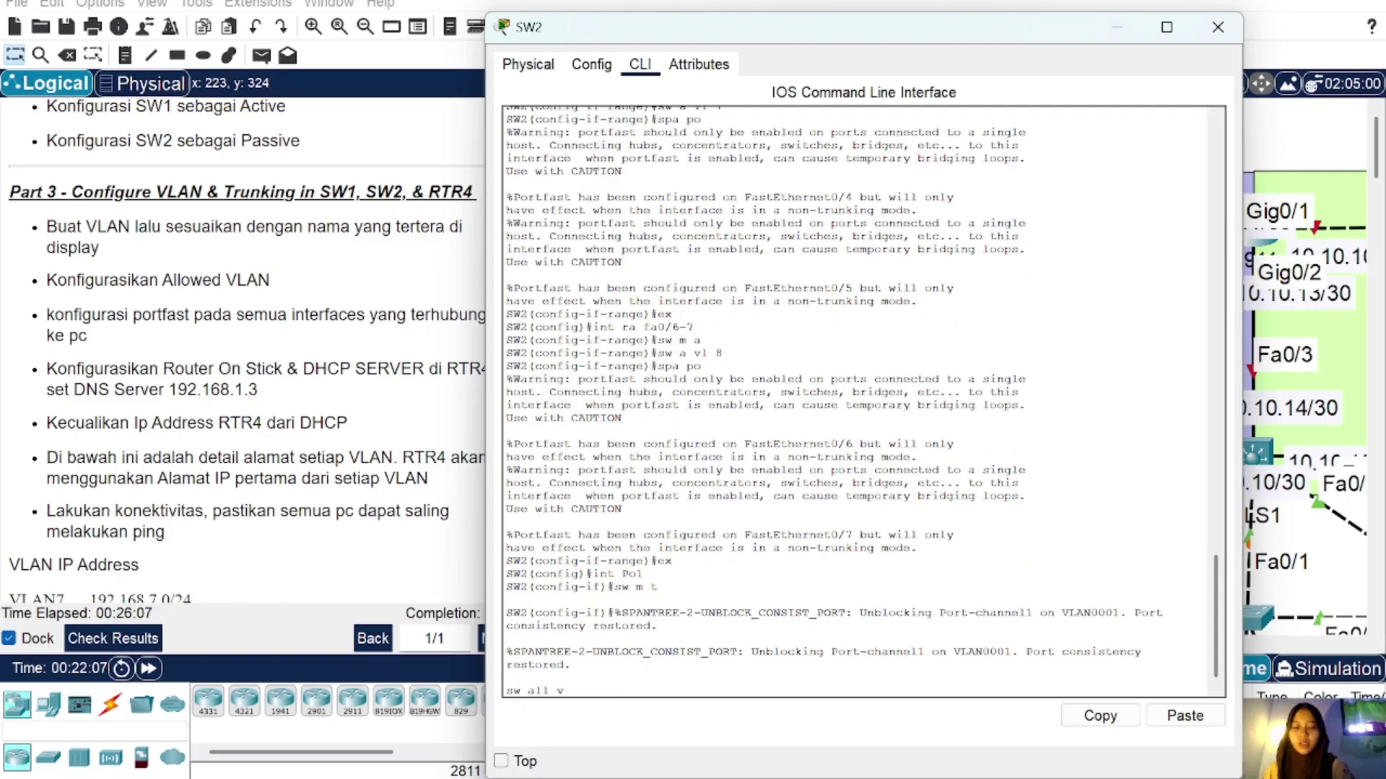
pyautogui.write('l 7-8')
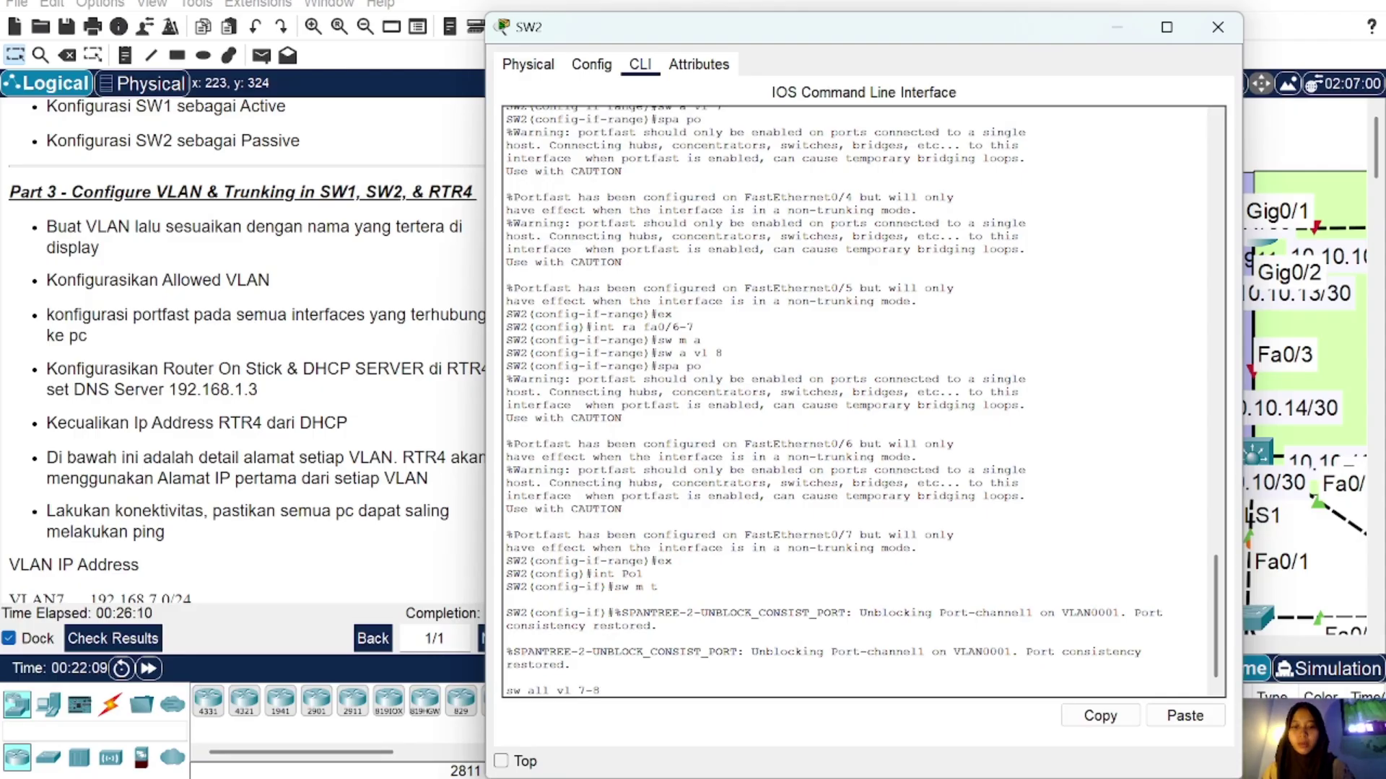
pyautogui.press('BackSpace')
pyautogui.press('BackSpace')
pyautogui.press('BackSpace')
pyautogui.press('BackSpace')
pyautogui.press('BackSpace')
pyautogui.press('BackSpace')
pyautogui.press('BackSpace')
pyautogui.press('BackSpace')
pyautogui.press('BackSpace')
pyautogui.press('BackSpace')
pyautogui.press('BackSpace')
pyautogui.press('BackSpace')
pyautogui.press('BackSpace')
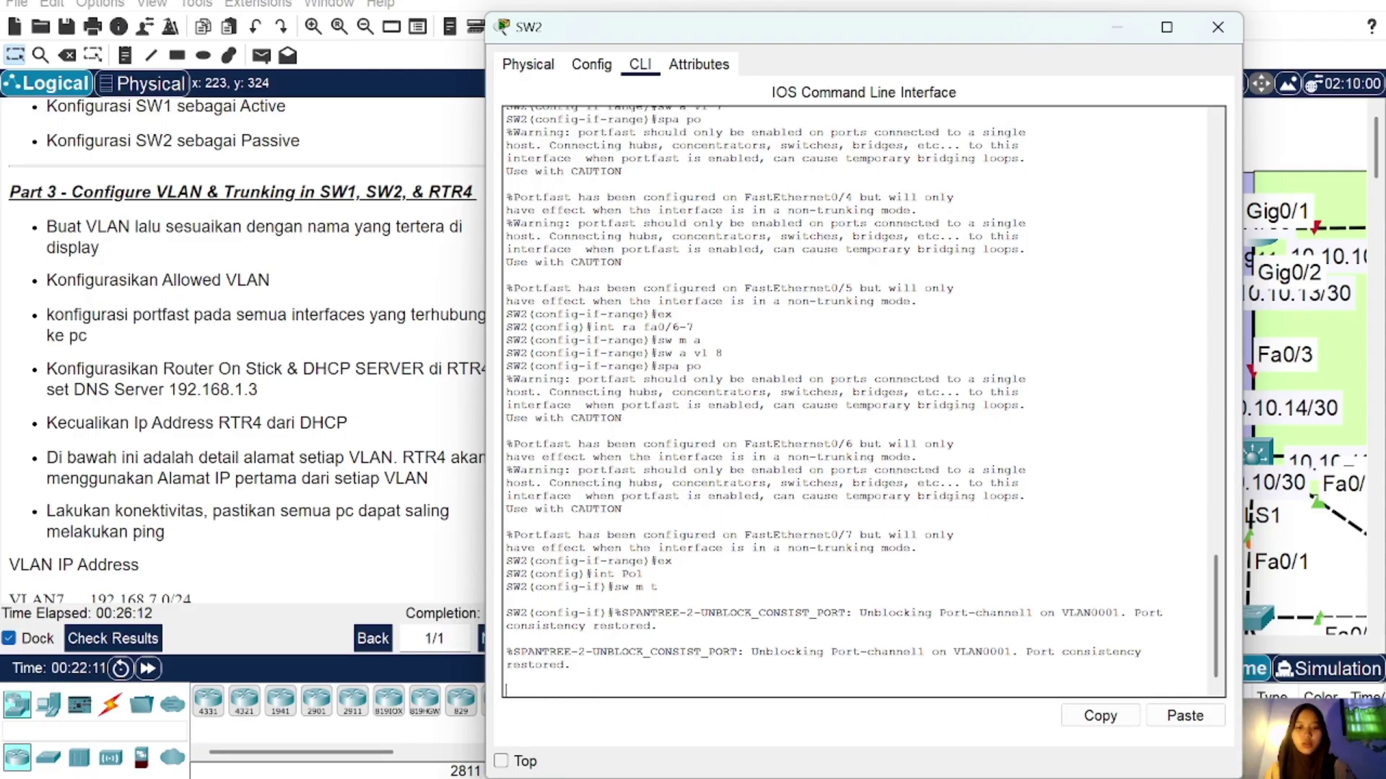
pyautogui.press('Return')
pyautogui.write('sw m tr')
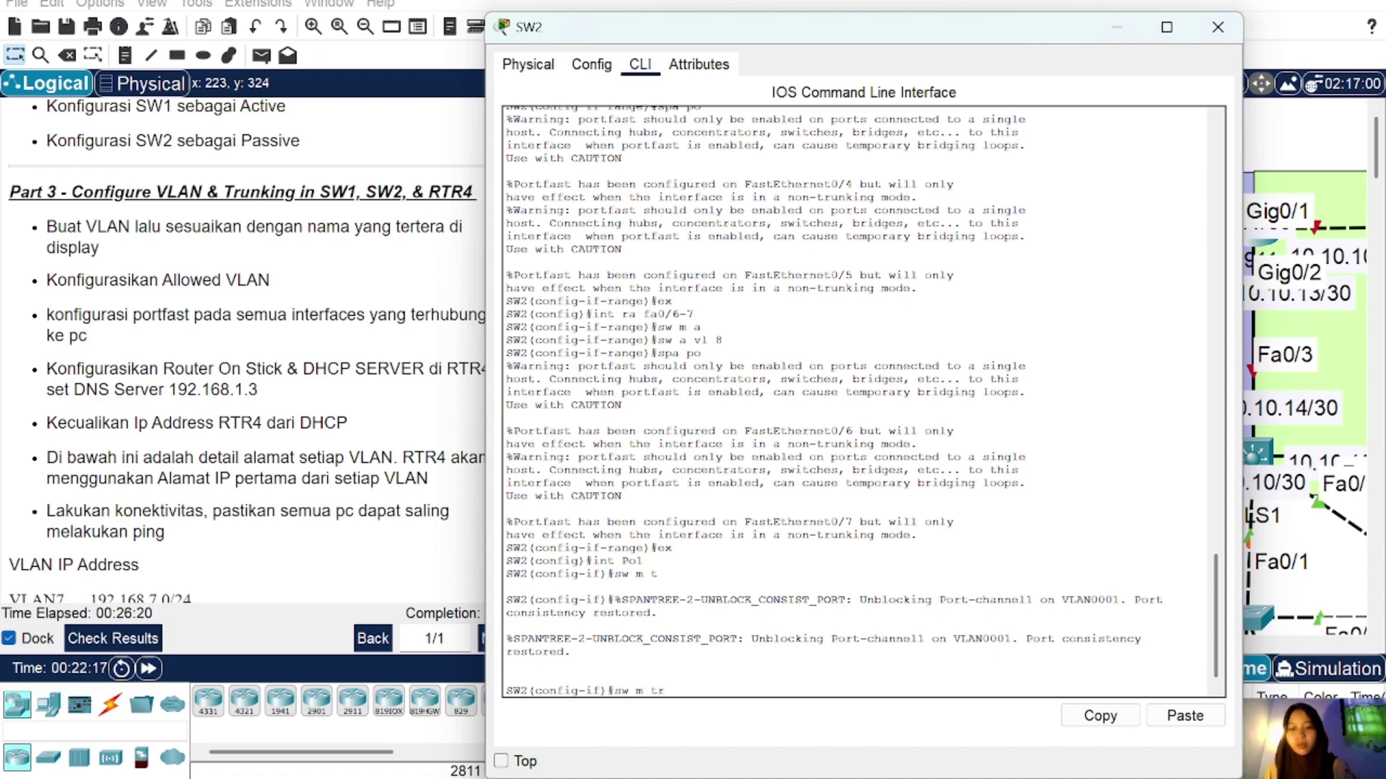
pyautogui.press('BackSpace')
pyautogui.press('BackSpace')
pyautogui.press('BackSpace')
pyautogui.press('BackSpace')
pyautogui.write('t ')
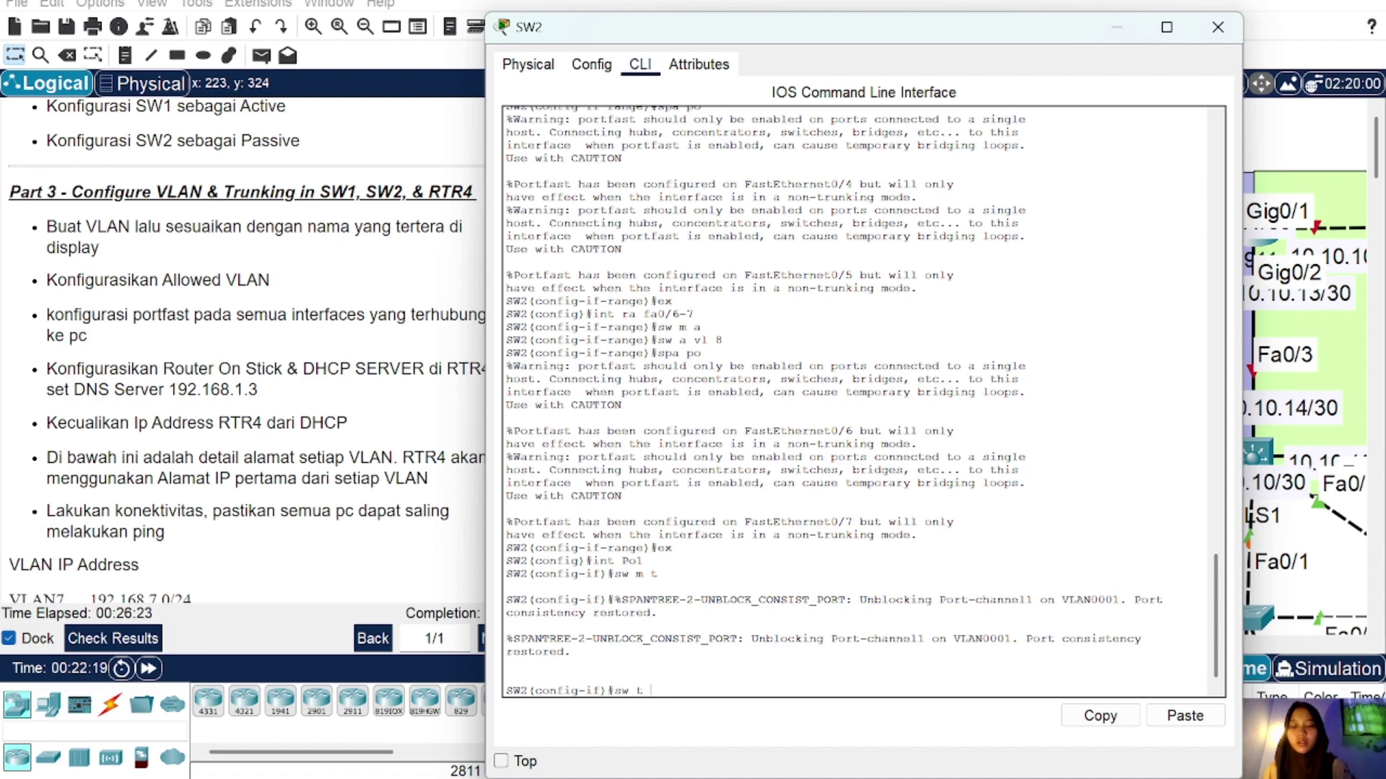
pyautogui.write('all v')
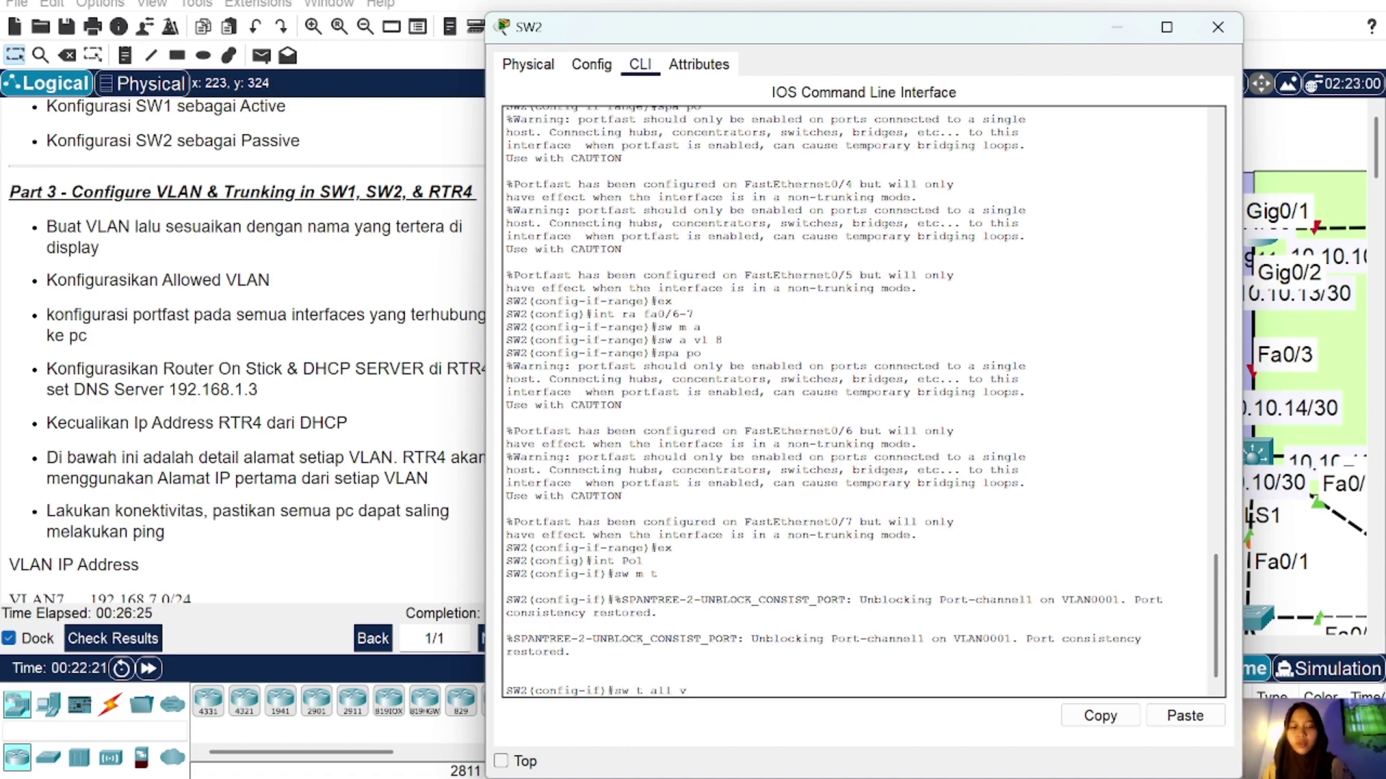
pyautogui.write('l 7-8')
pyautogui.press('Return')
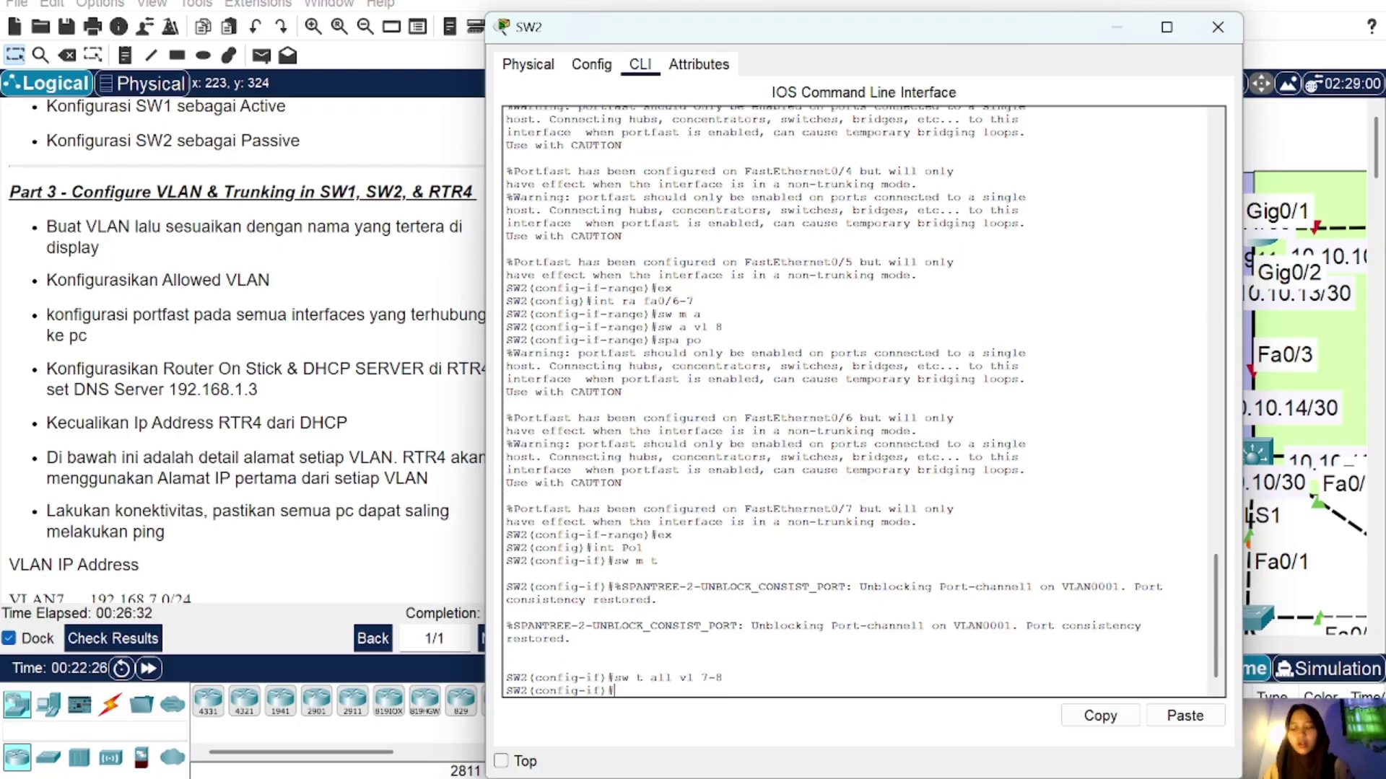
# Step: Close SW2's window and bring up router RTR-4's command line
pyautogui.click(1218, 26)
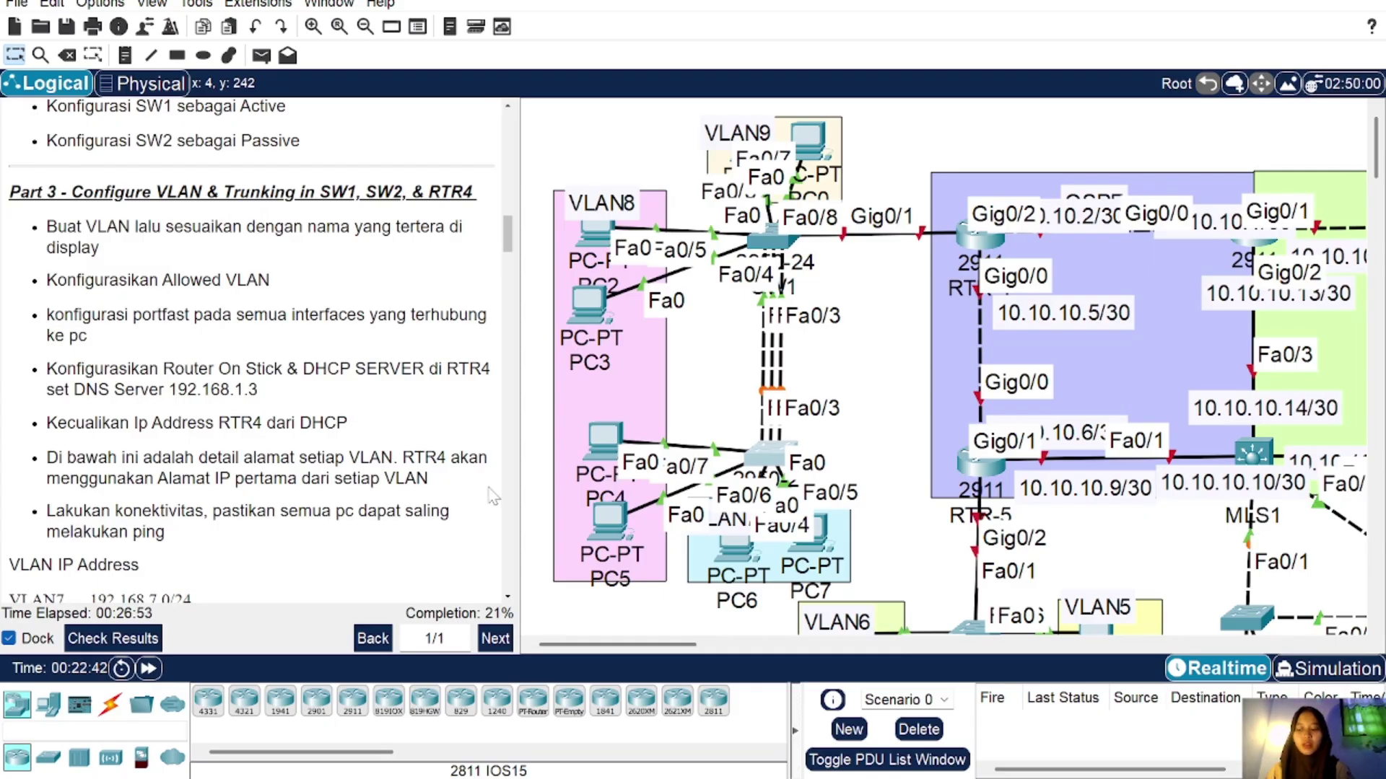
pyautogui.click(990, 248)
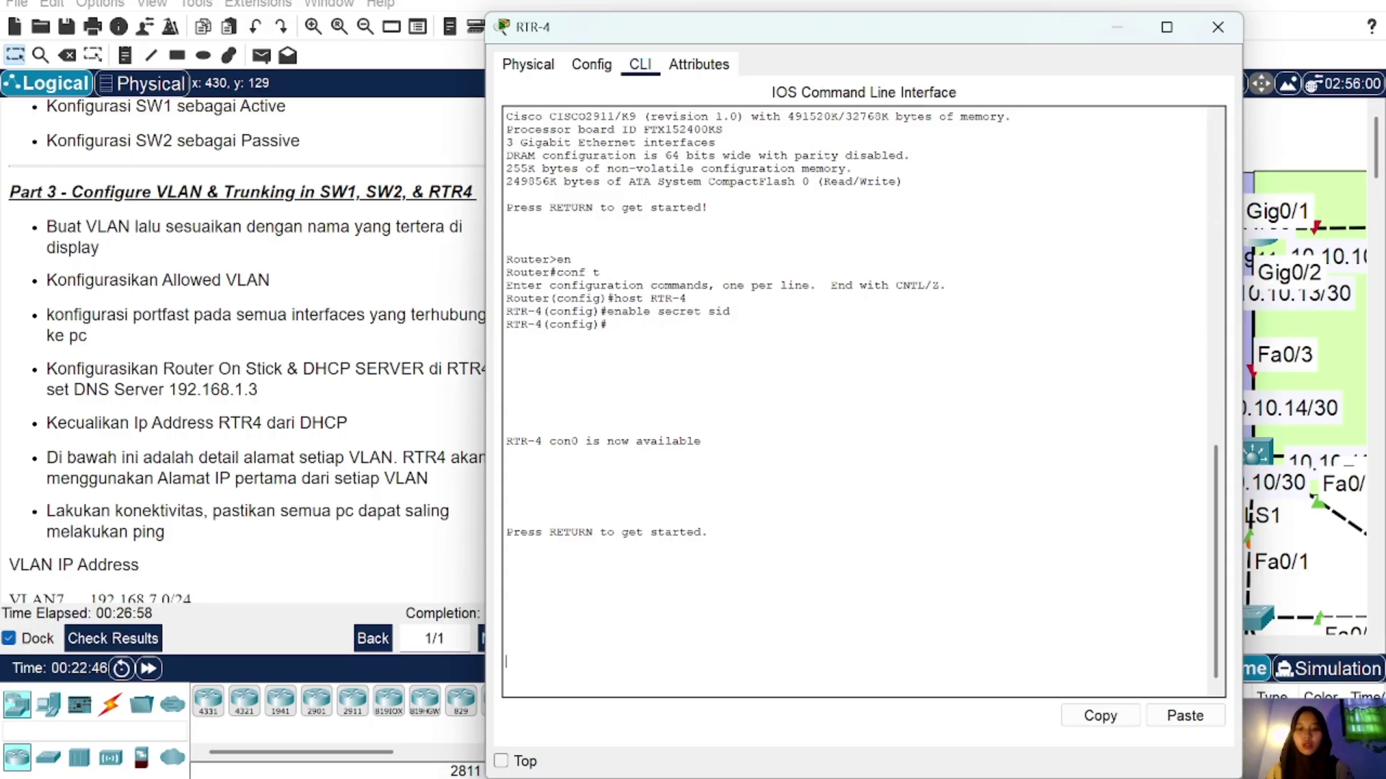
pyautogui.click(1216, 32)
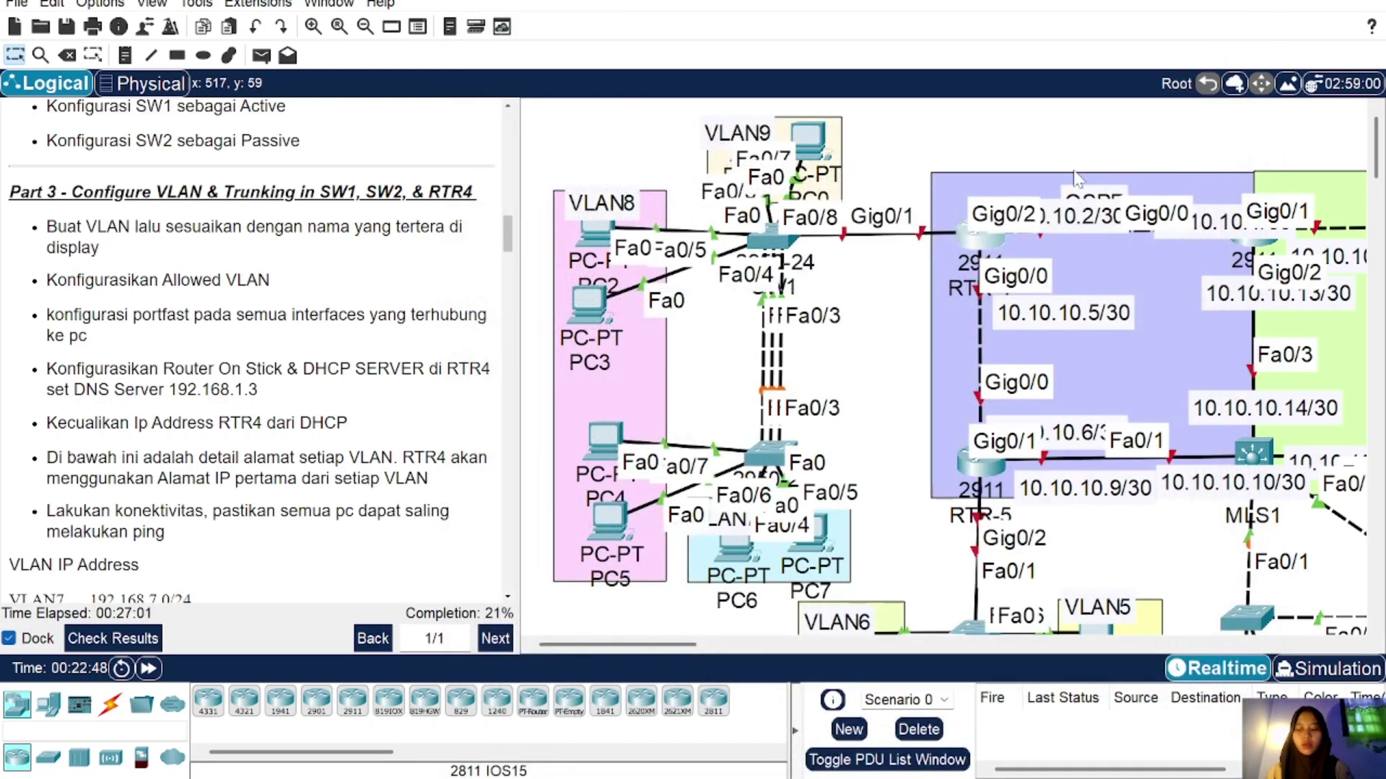
pyautogui.click(966, 242)
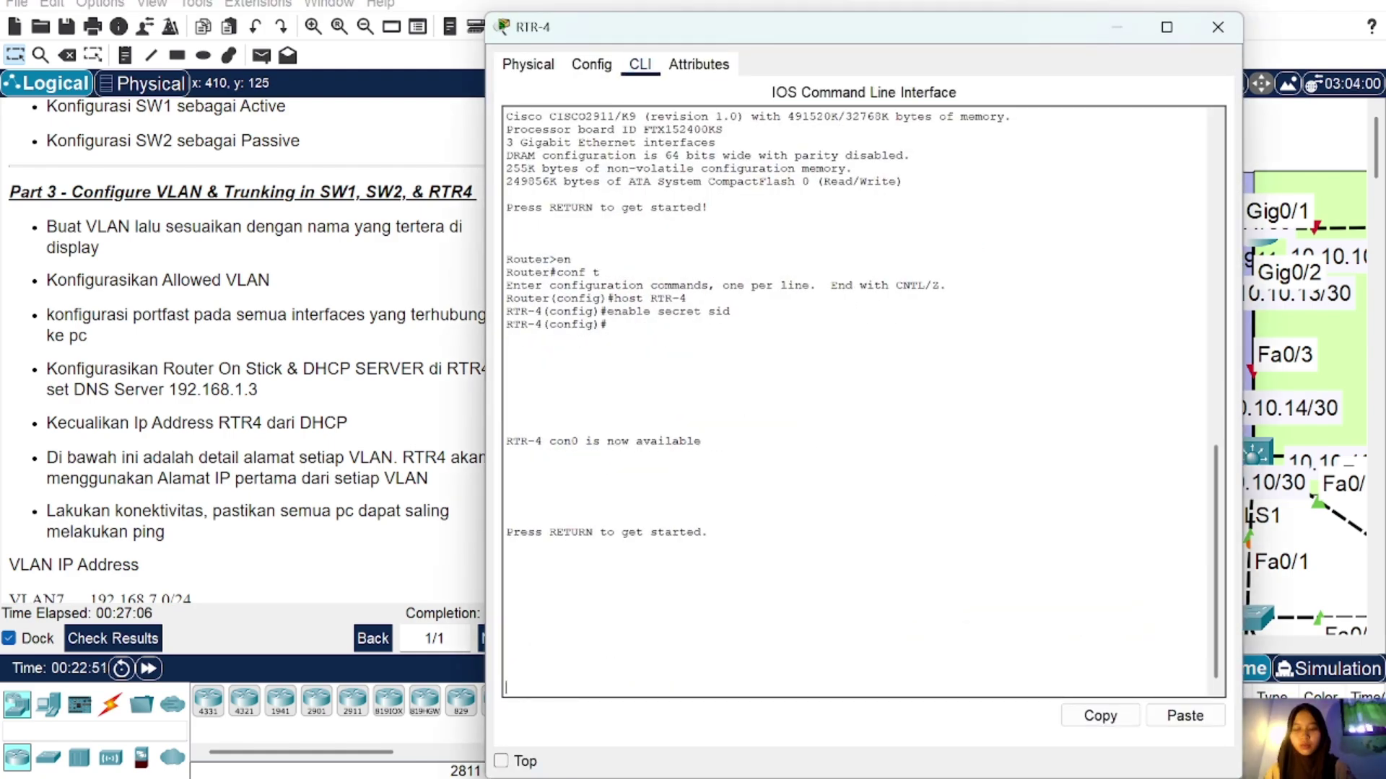
# Step: On RTR-4, enter privileged mode with the enable password, then global configuration mode
pyautogui.press('Return')
pyautogui.write('en')
pyautogui.press('Return')
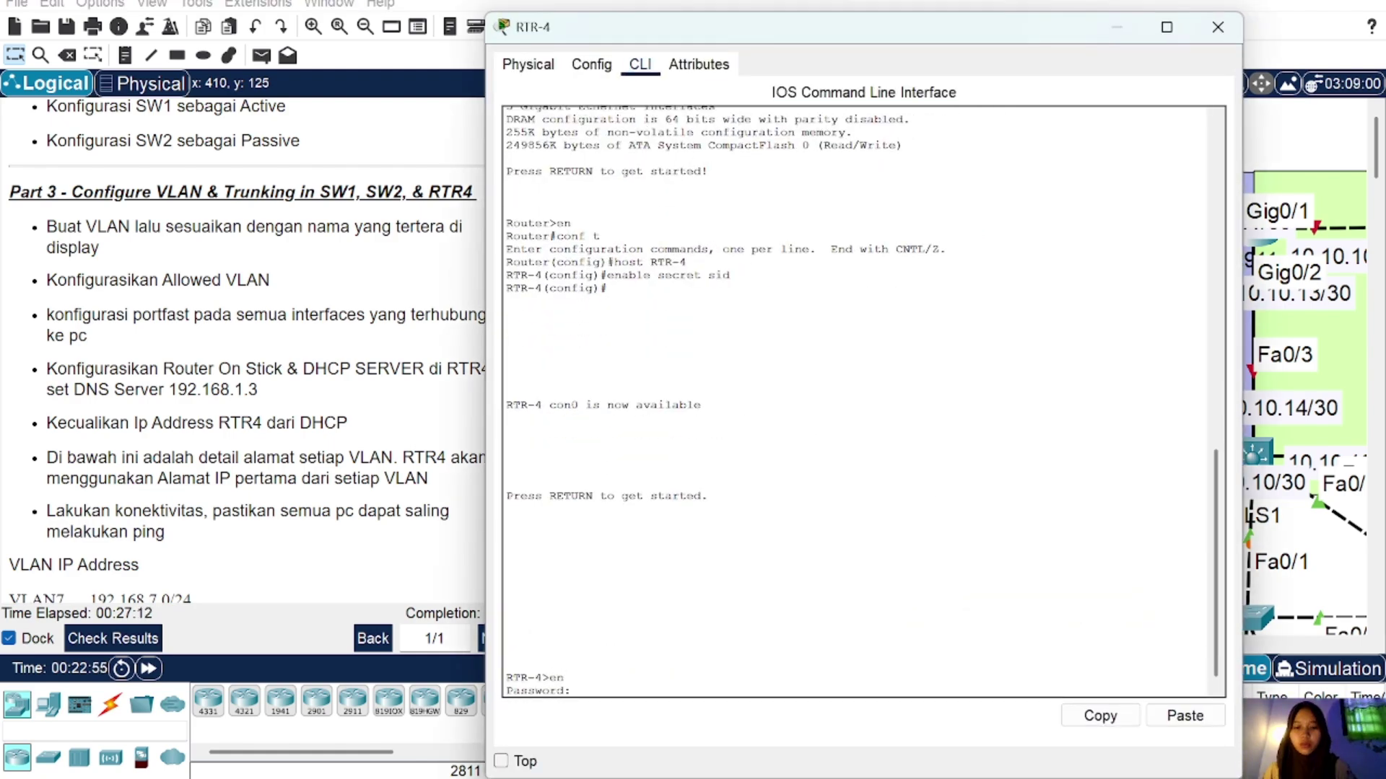
pyautogui.write('sid')
pyautogui.press('Return')
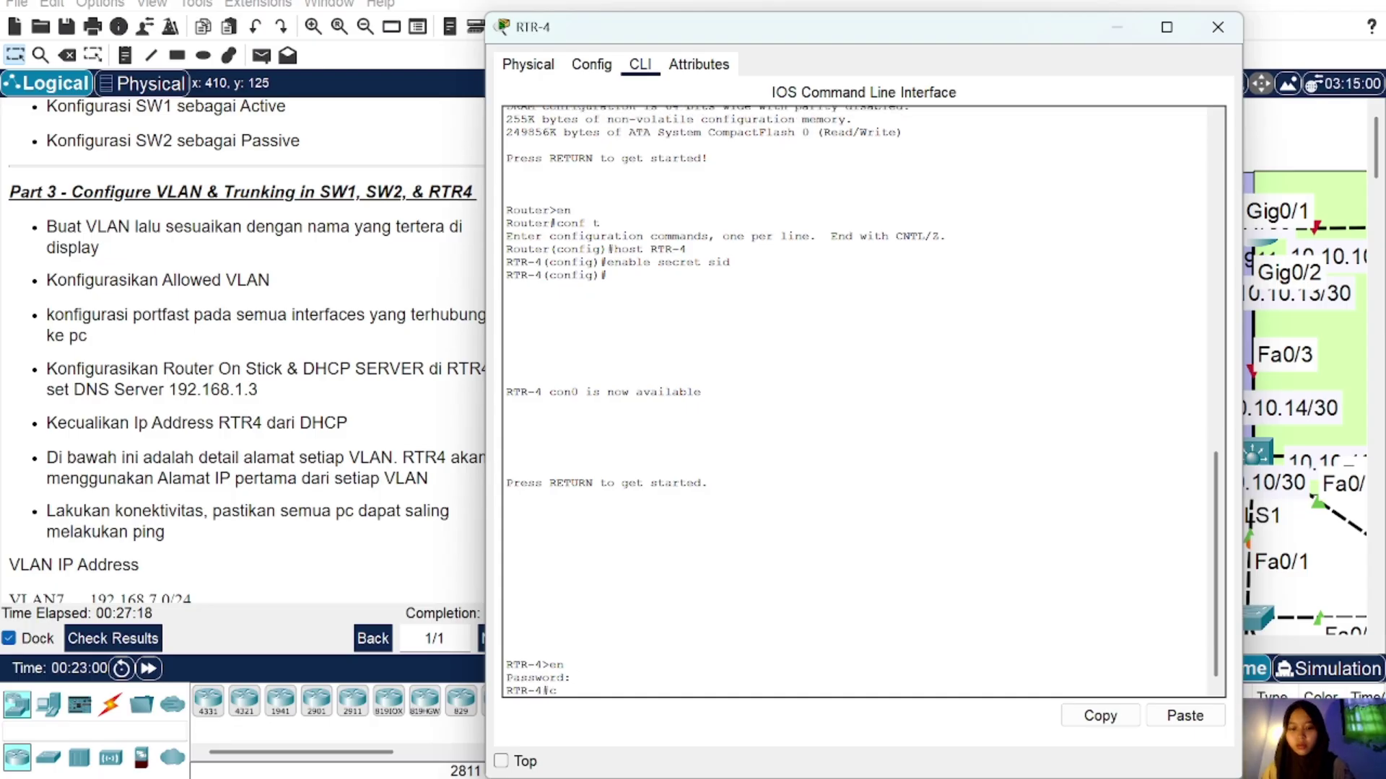
pyautogui.write('conf t')
pyautogui.press('Return')
# Step: Bring up GigabitEthernet0/1 with no shutdown and exit the interface
pyautogui.write('in')
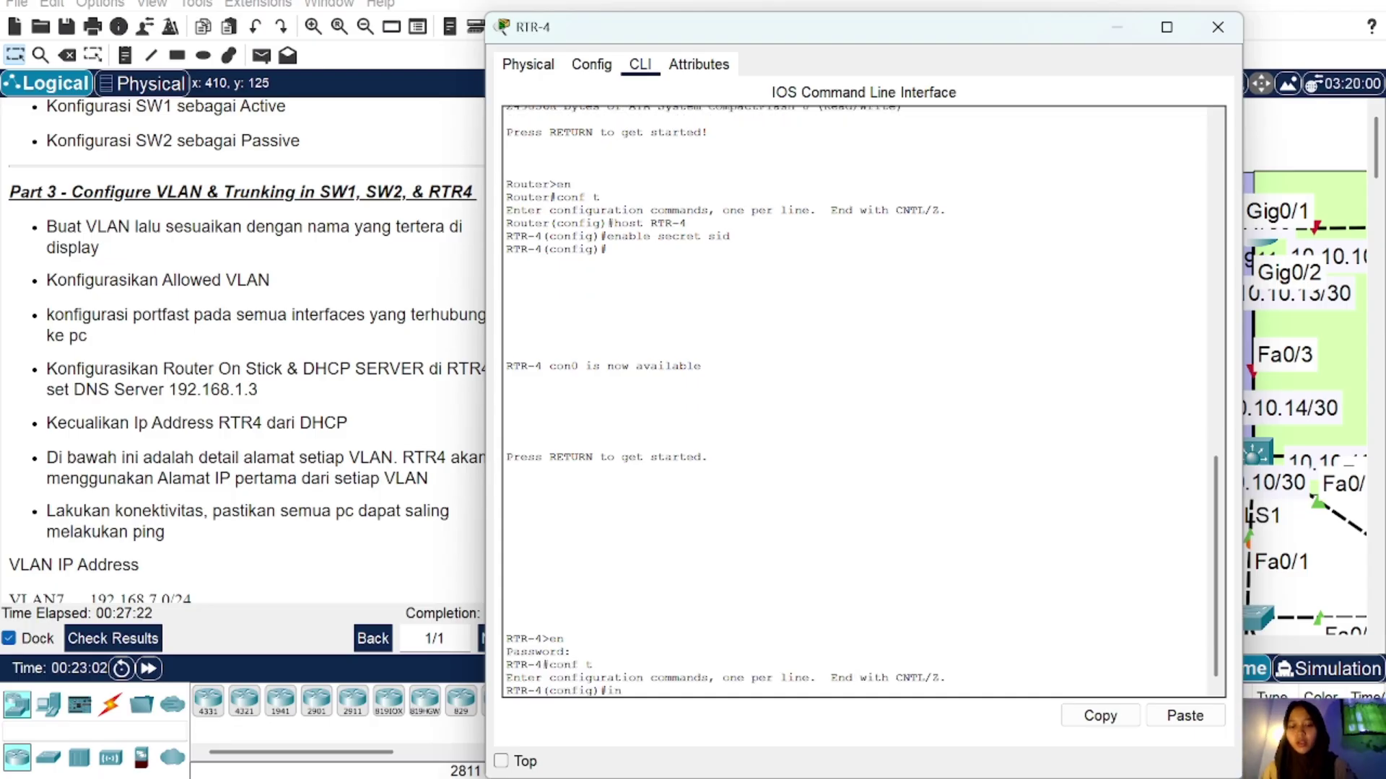
pyautogui.write('t gig0')
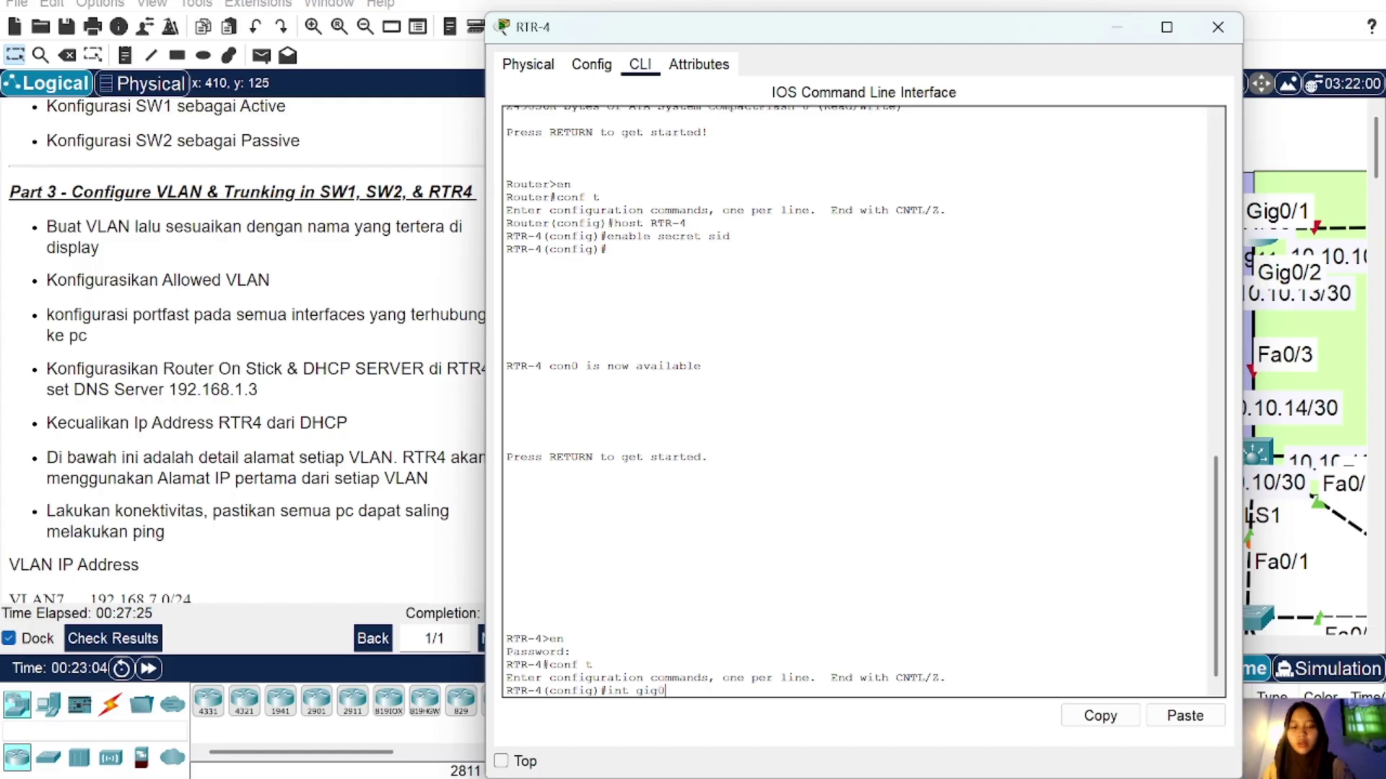
pyautogui.write('/1')
pyautogui.press('Return')
pyautogui.write('nfig-if)#n')
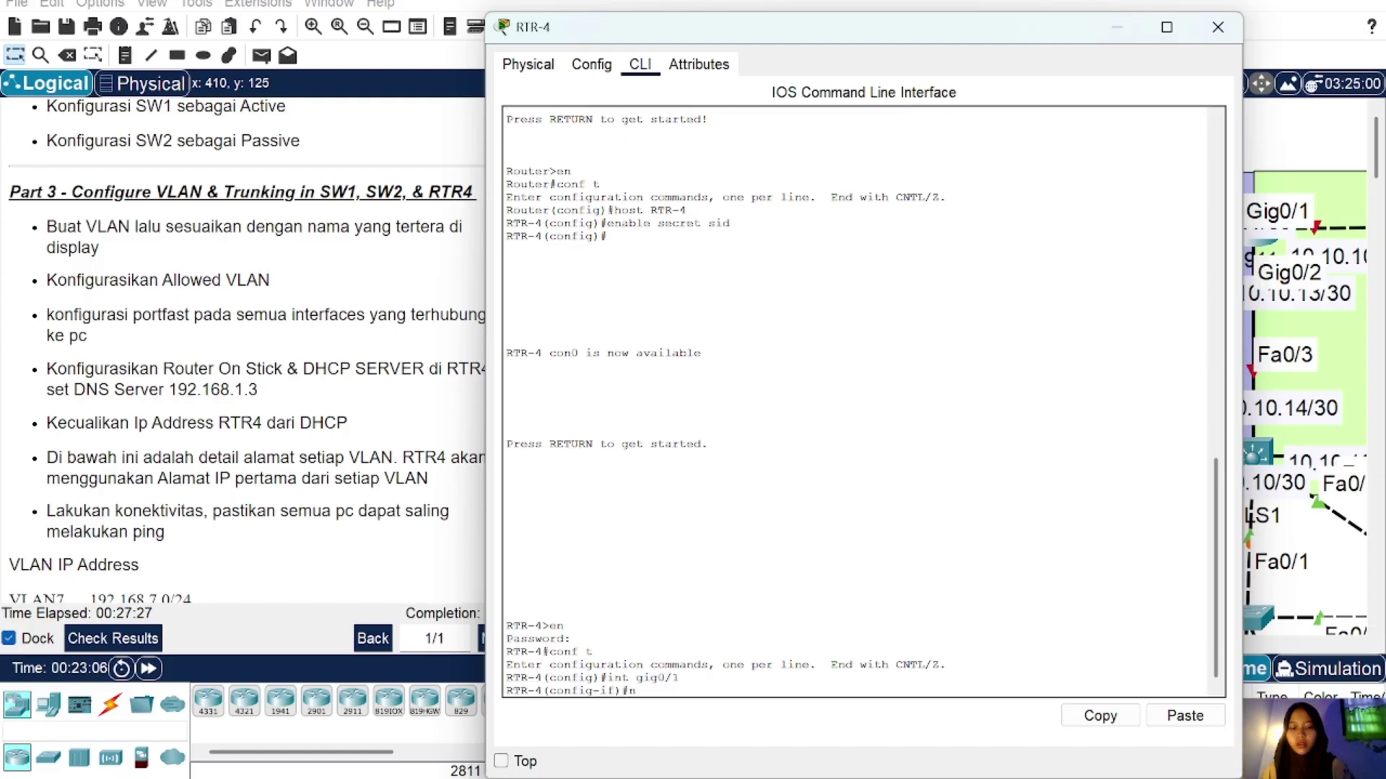
pyautogui.write('o sh')
pyautogui.press('Return')
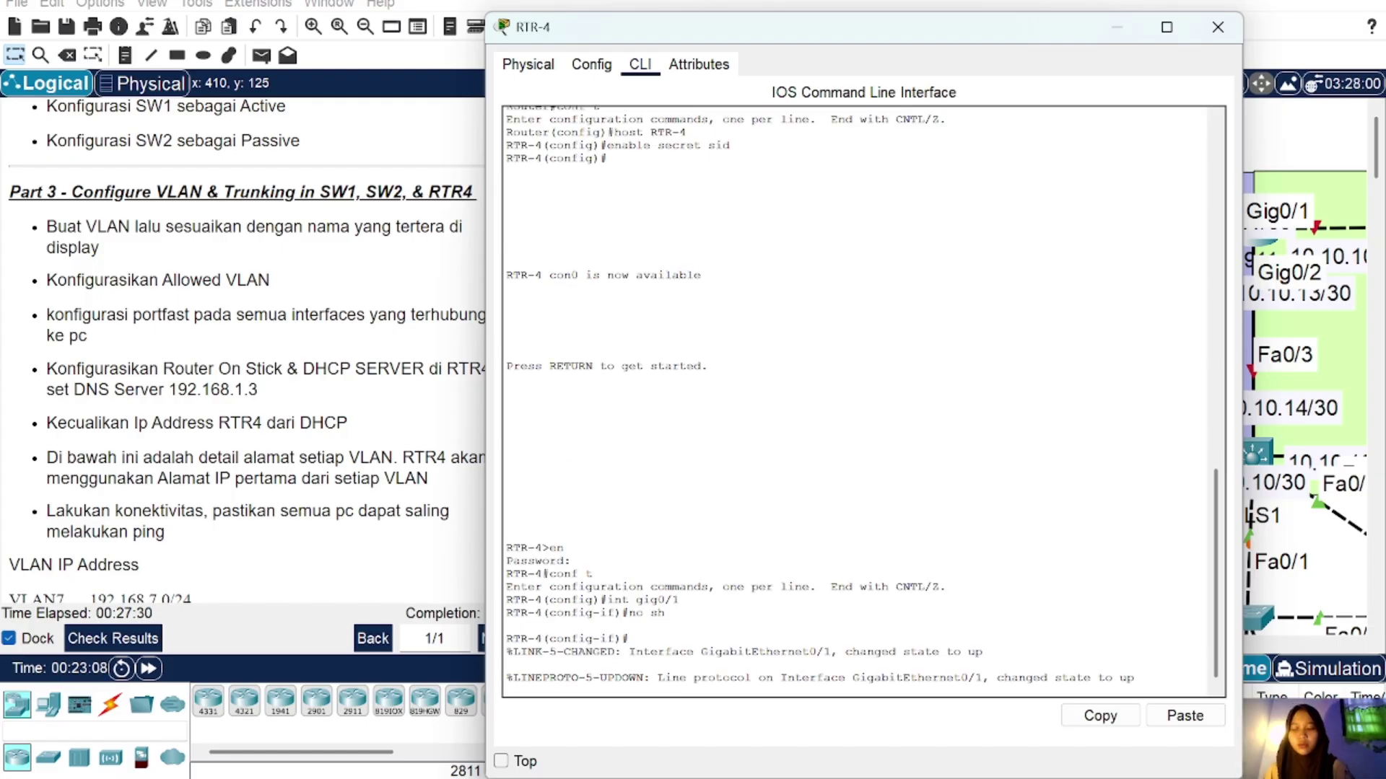
pyautogui.write('ex')
pyautogui.press('Return')
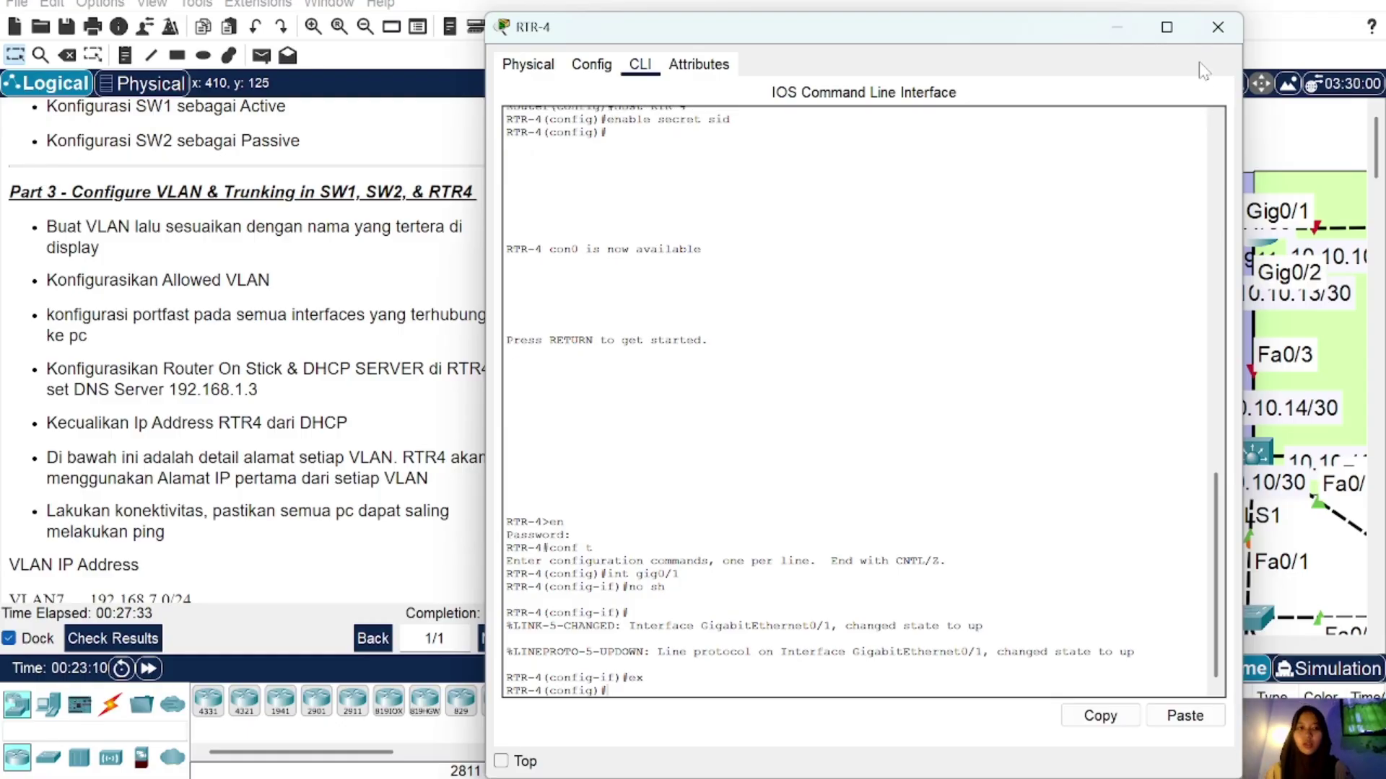
# Step: Reopen RTR-4's command line and enter the int gig0/1.7 sub-interface command
pyautogui.click(1217, 27)
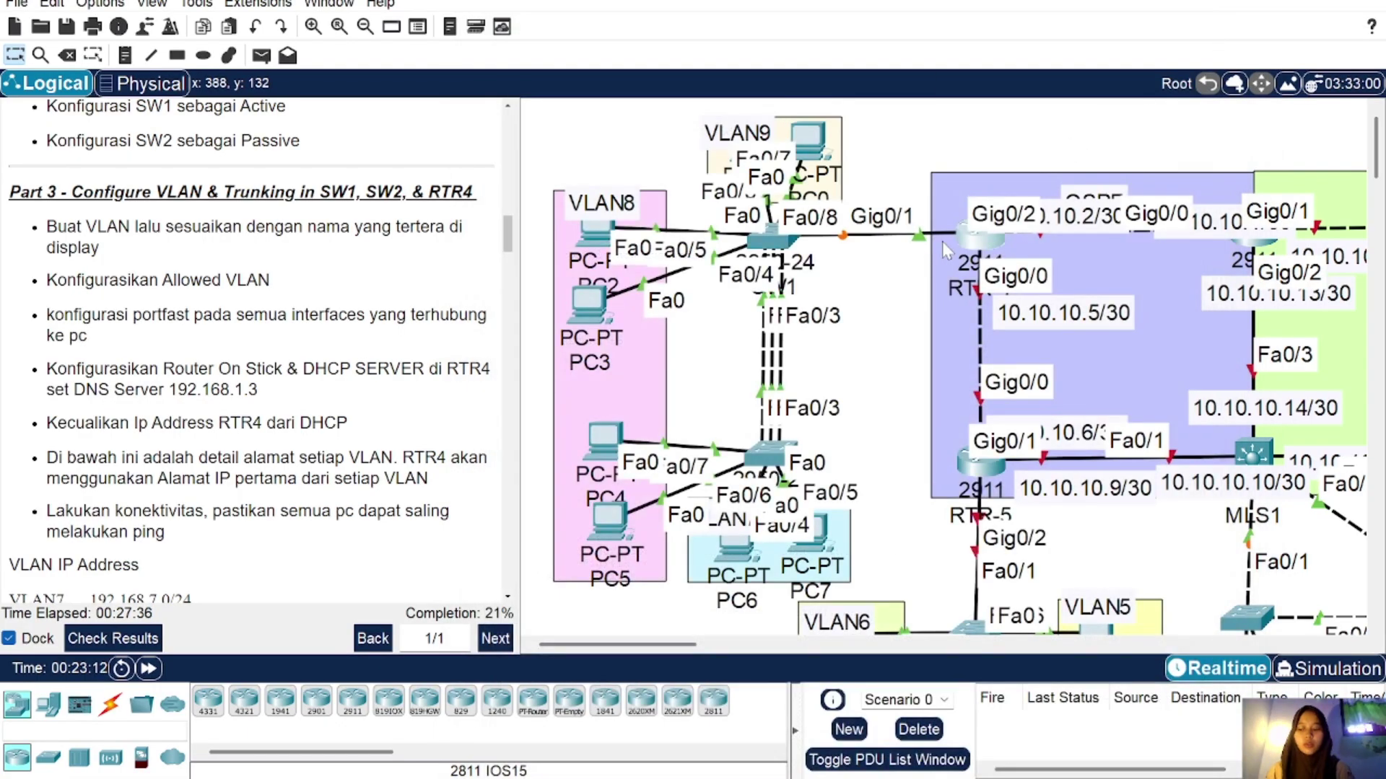
pyautogui.click(988, 240)
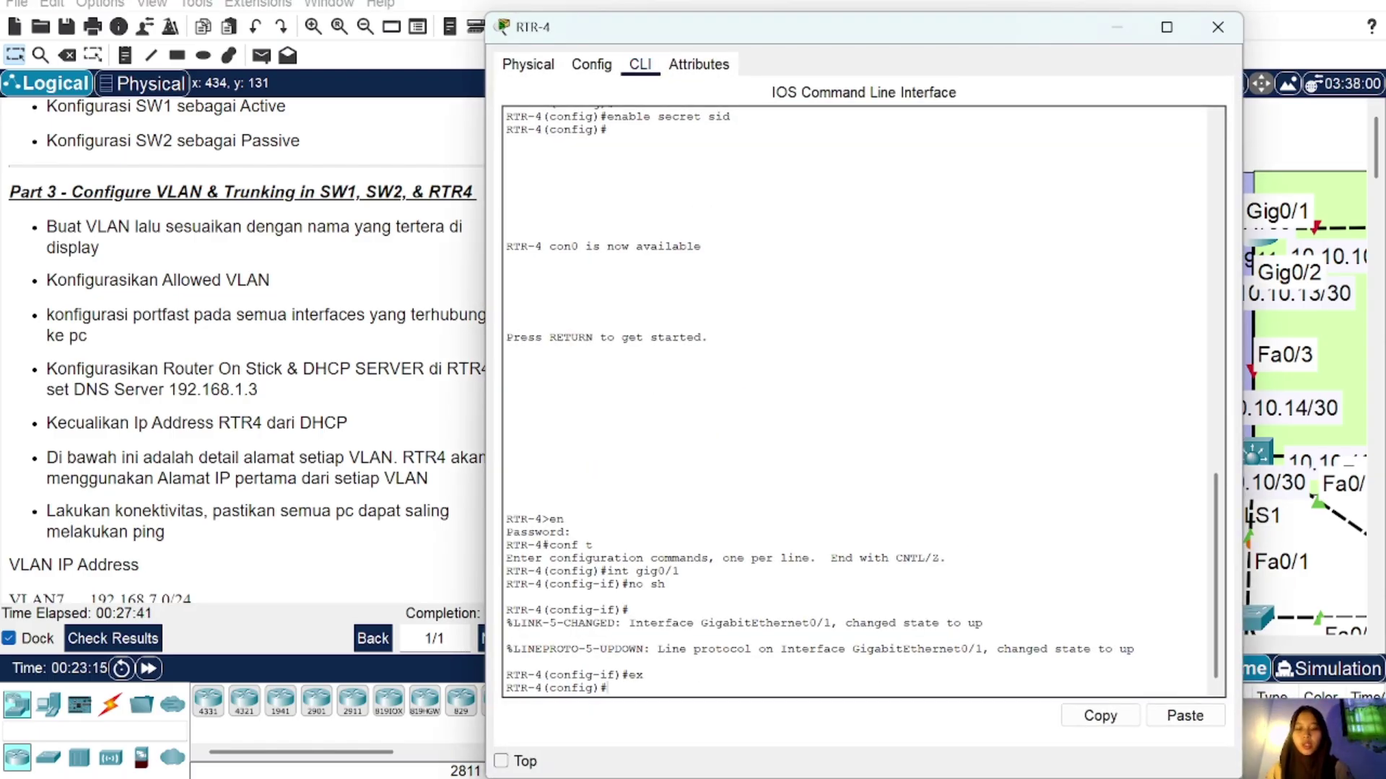
pyautogui.write('int gig0/1')
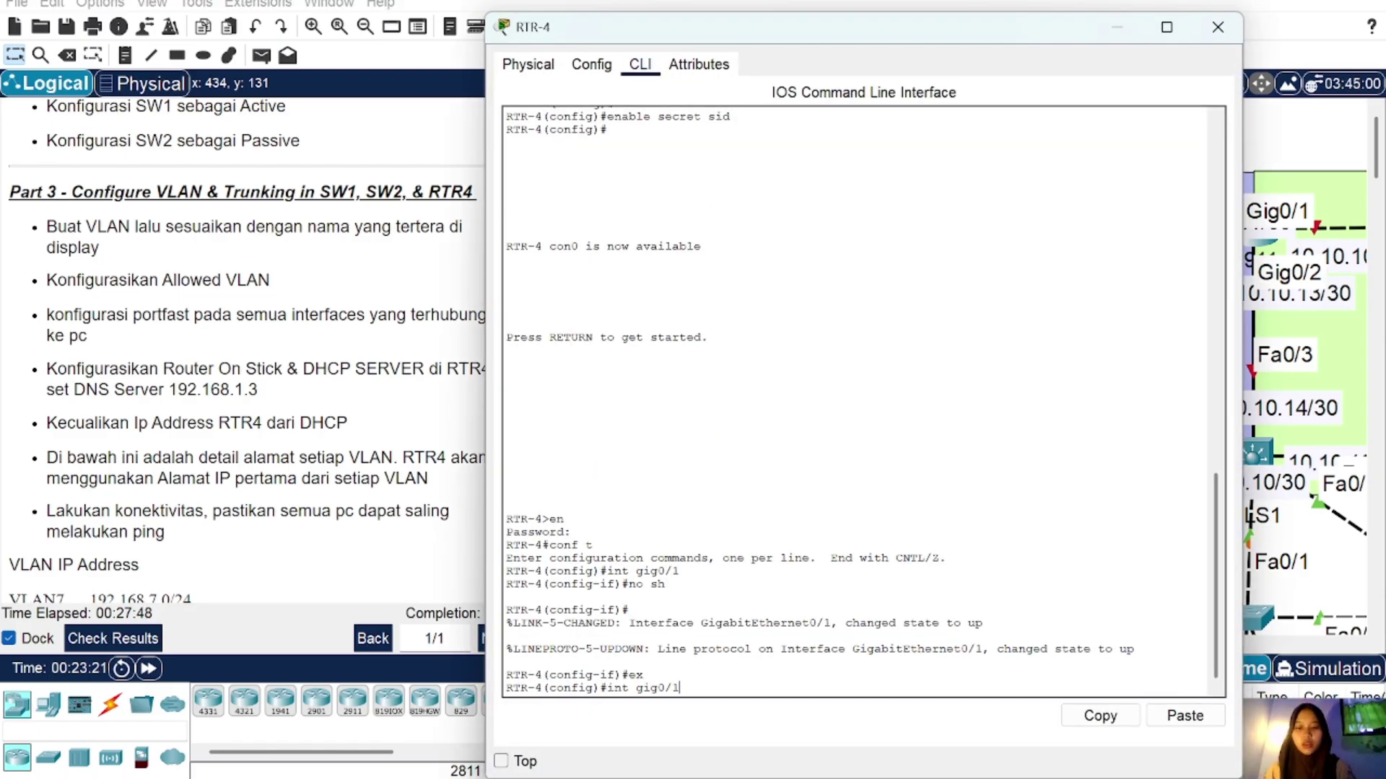
pyautogui.write('.')
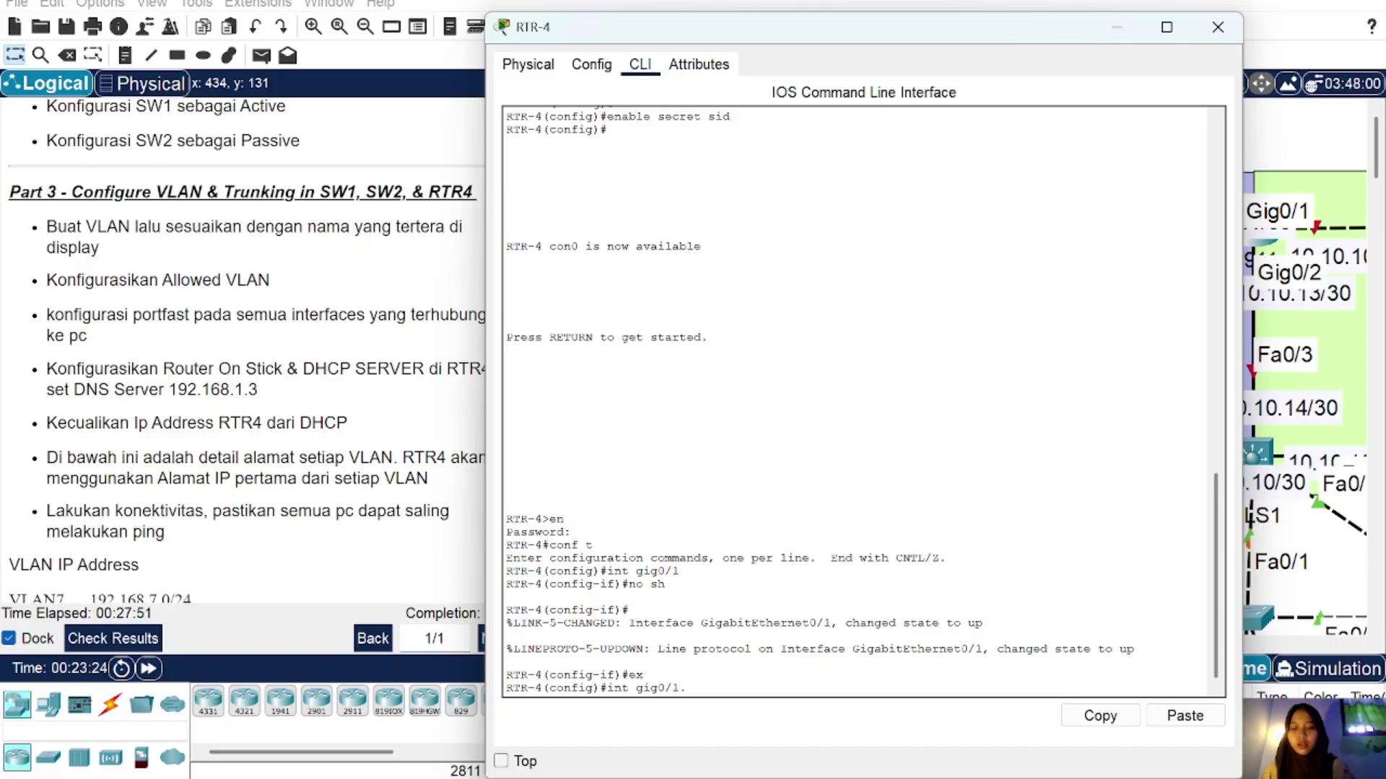
pyautogui.write('7')
# Step: Configure sub-interface Gig0/1.7 with dot1q VLAN 7 and address 192.168.7.1 255.255.255.0
pyautogui.press('Return')
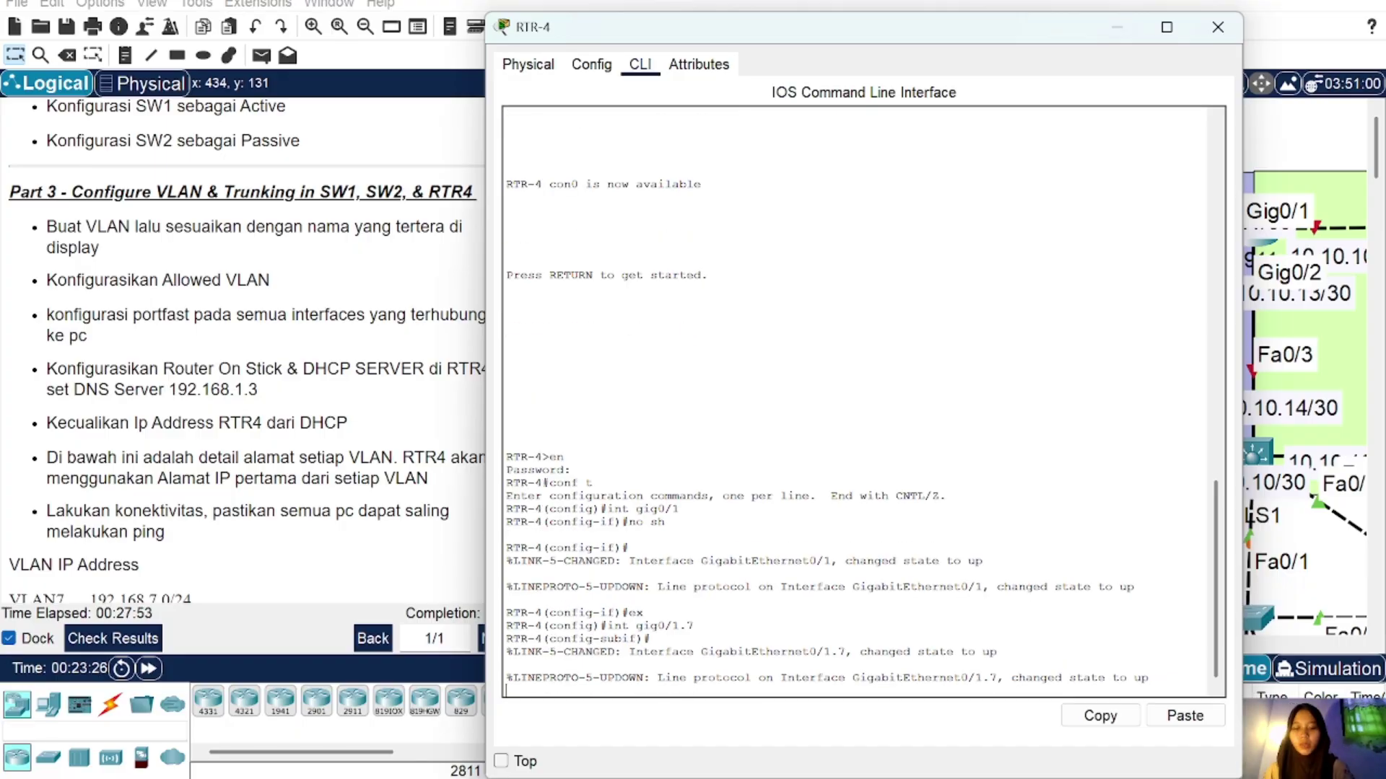
pyautogui.write('ex')
pyautogui.press('BackSpace')
pyautogui.press('BackSpace')
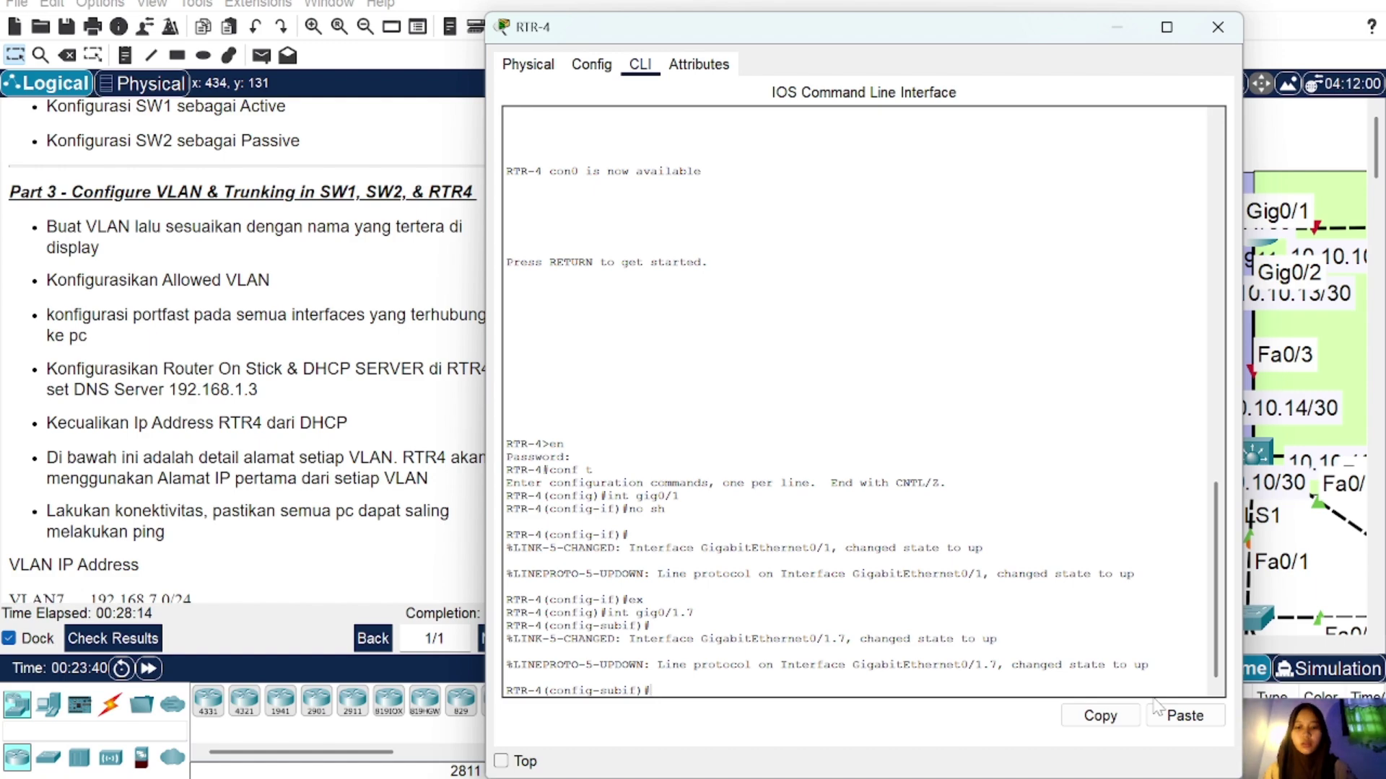
pyautogui.click(1183, 716)
pyautogui.write('7')
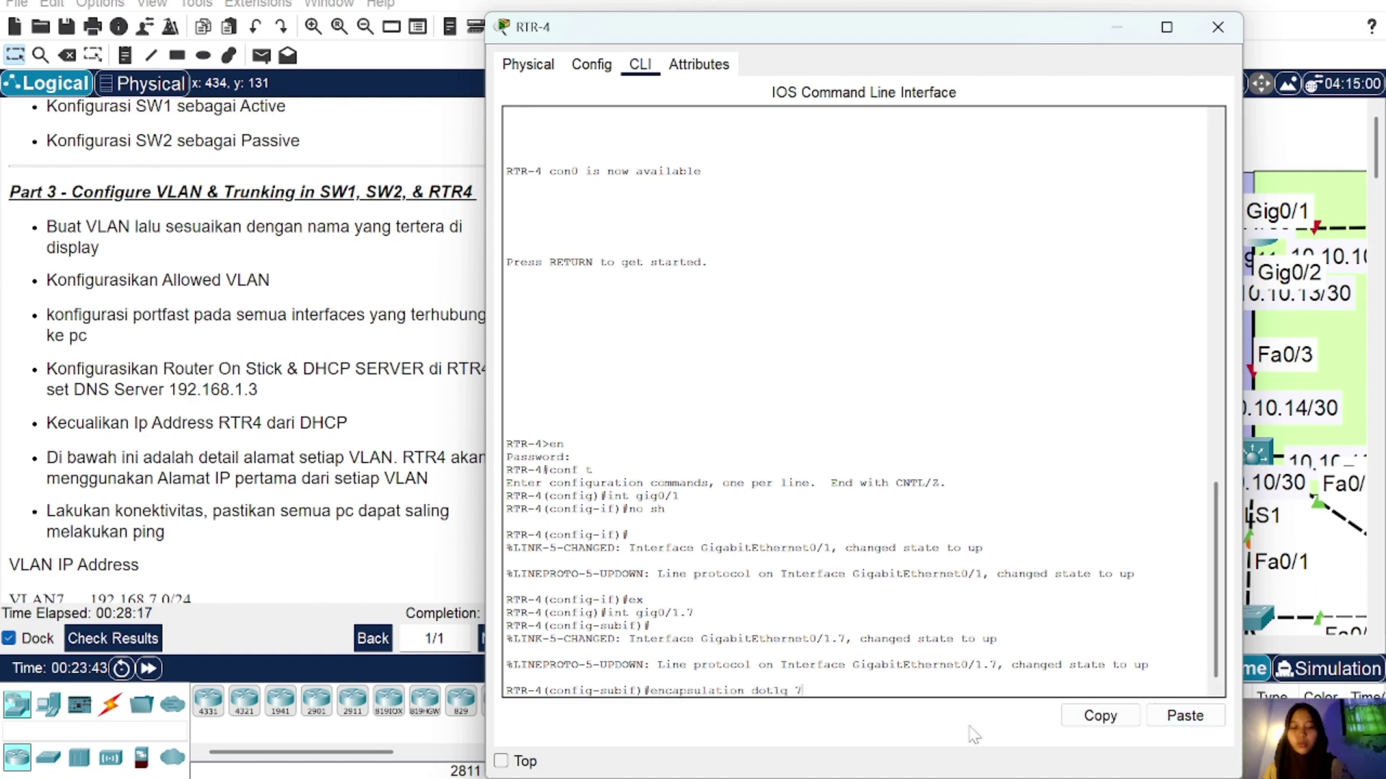
pyautogui.press('Return')
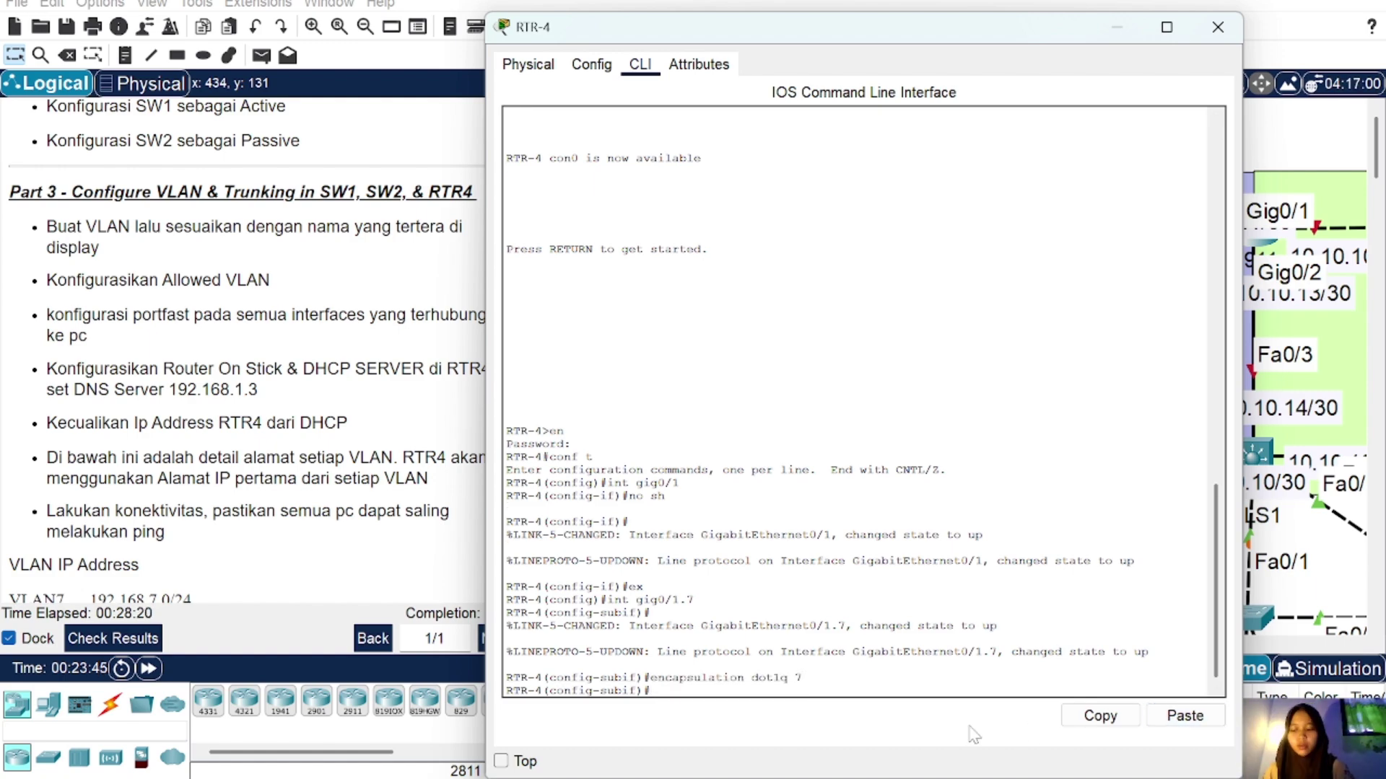
pyautogui.write('ip add')
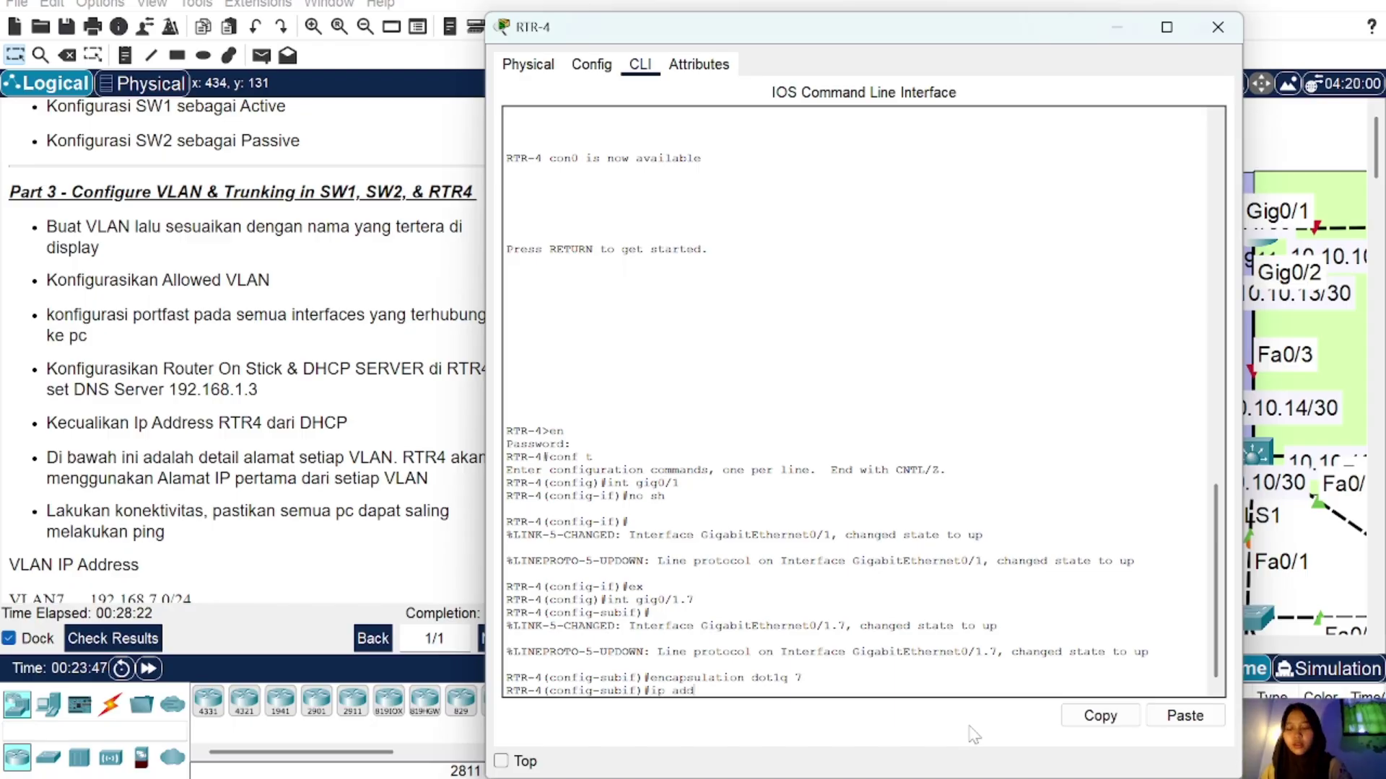
pyautogui.write(' 192.16')
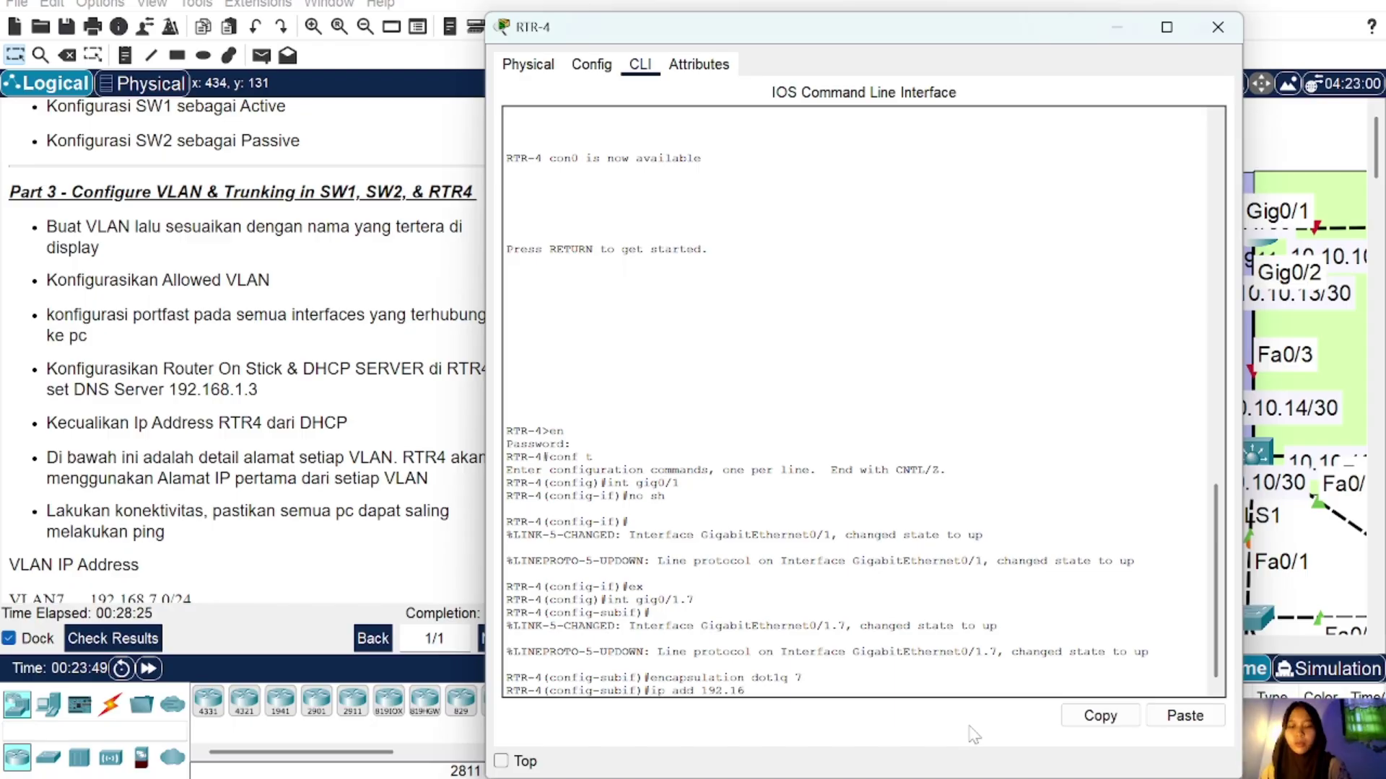
pyautogui.write('8.7.')
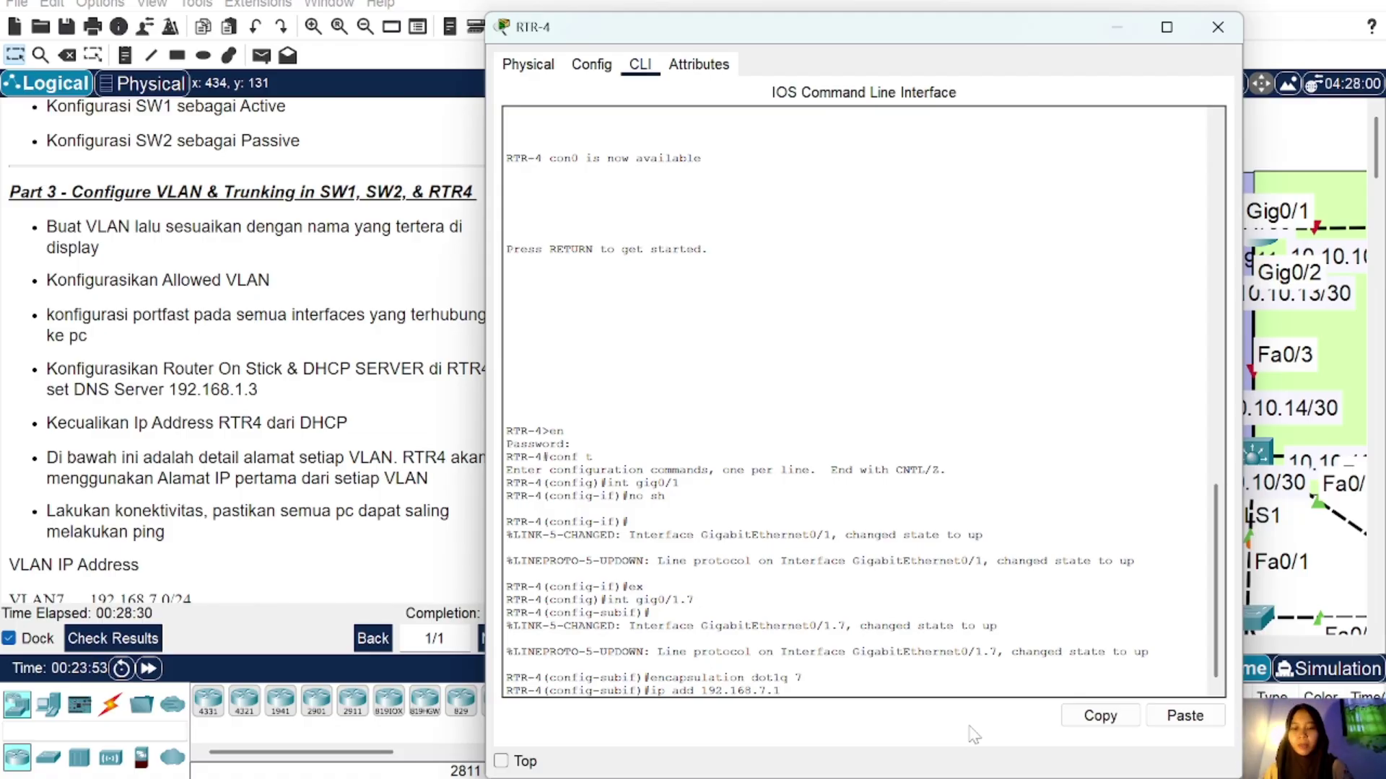
pyautogui.write('1 255.25')
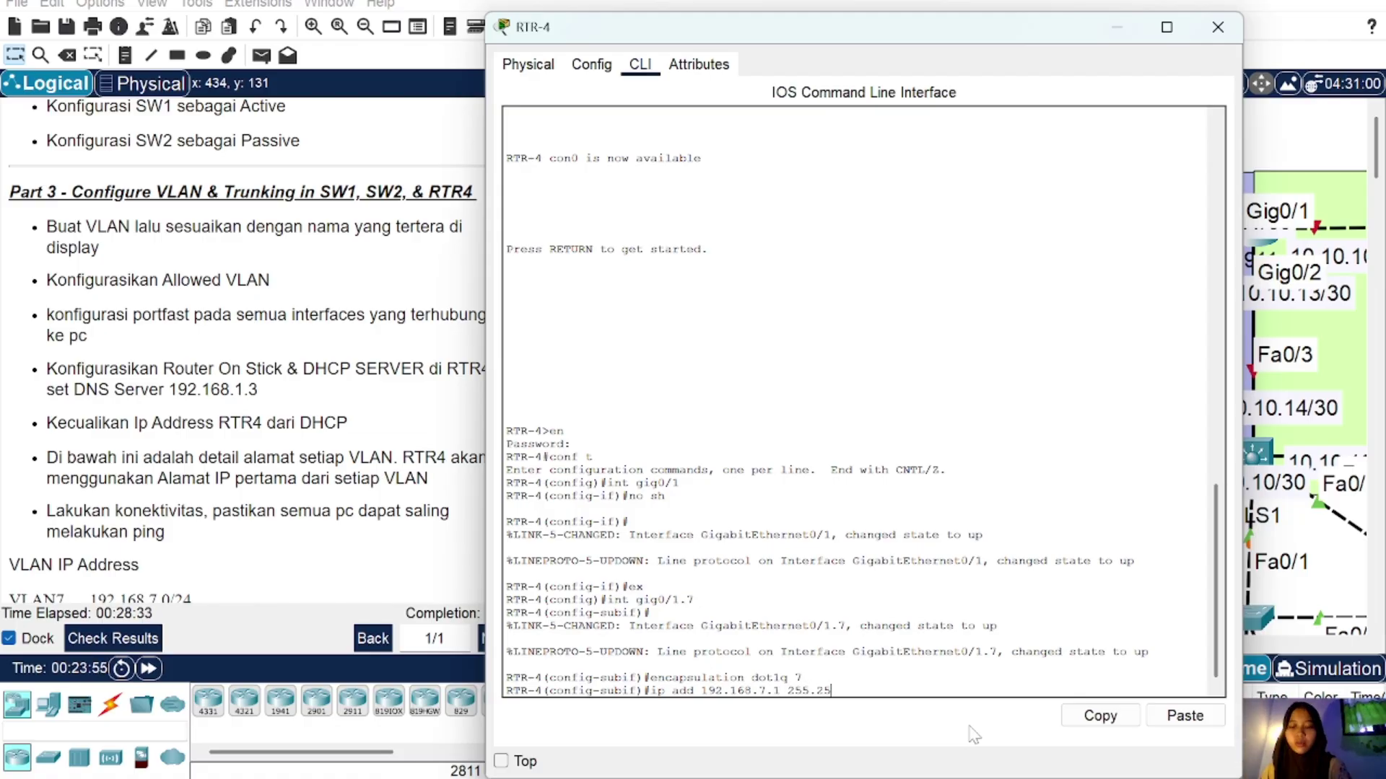
pyautogui.write('5.255.')
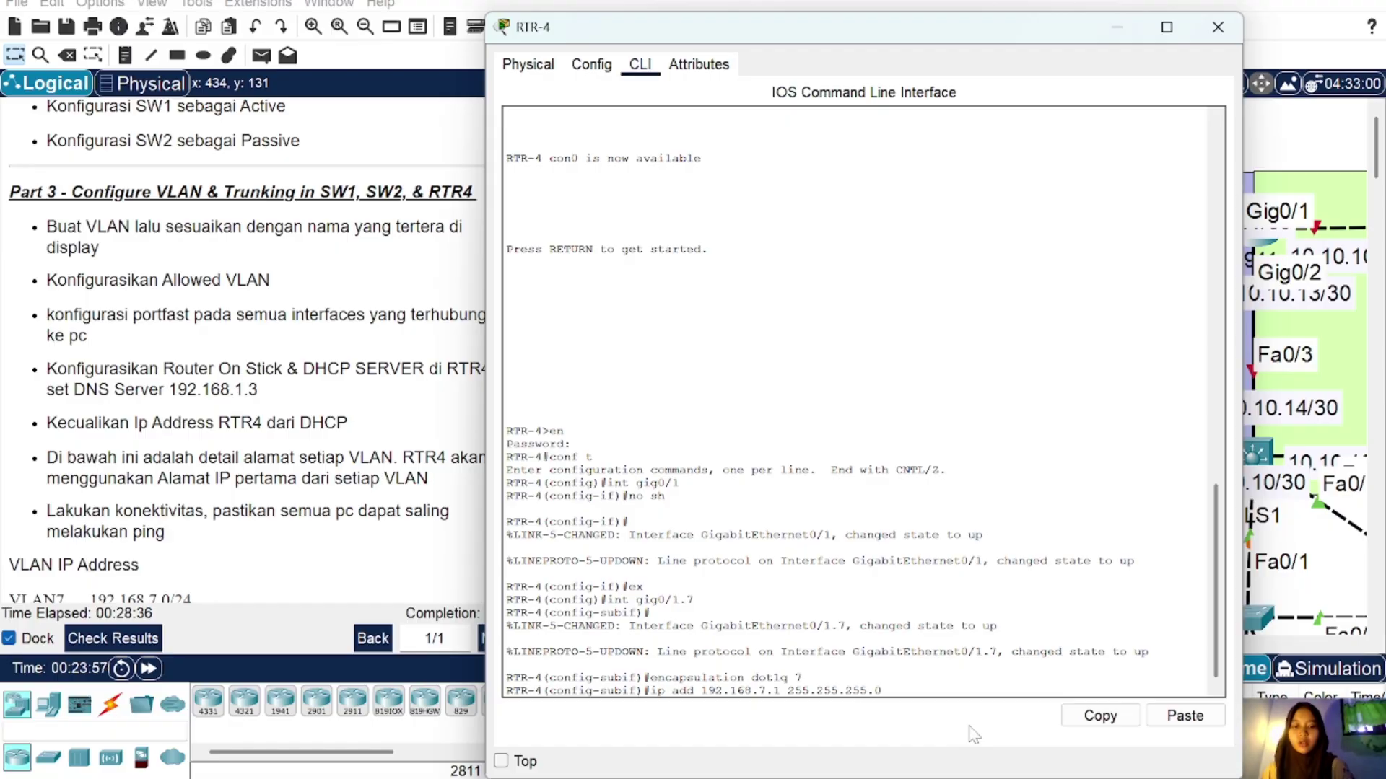
pyautogui.write('0')
pyautogui.press('Return')
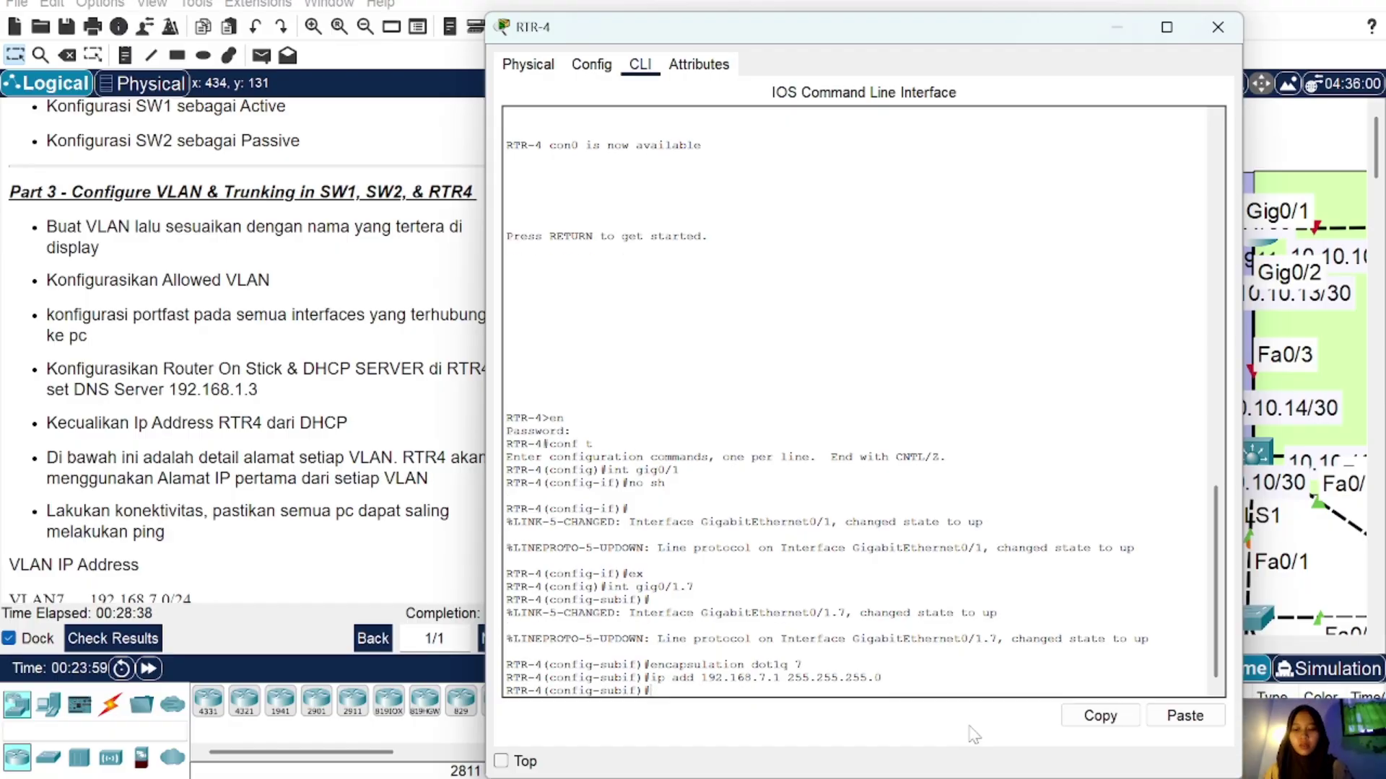
pyautogui.write('ex')
pyautogui.press('Return')
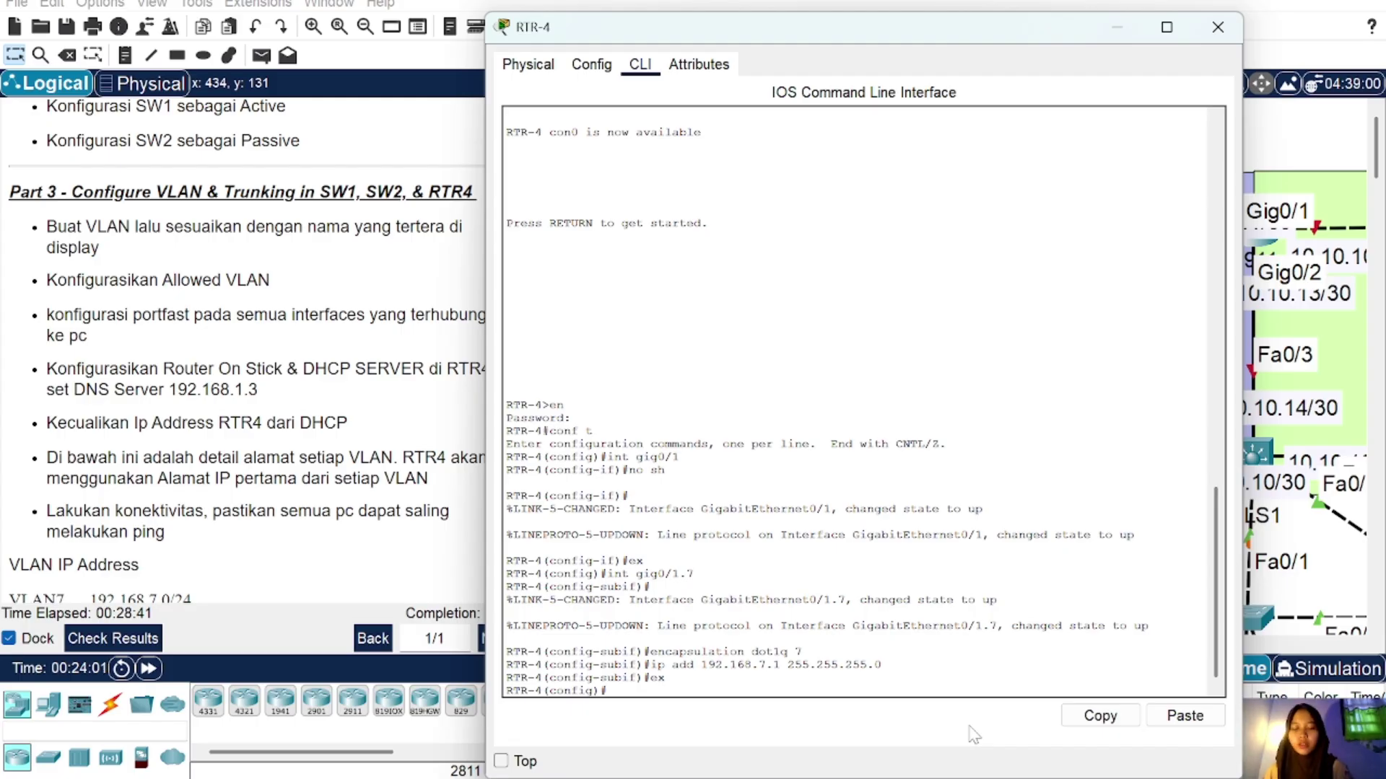
# Step: Create sub-interface Gig0/1.8 with dot1q VLAN 8 and address 192.168.8.1/24
pyautogui.write('int gig0/1.8')
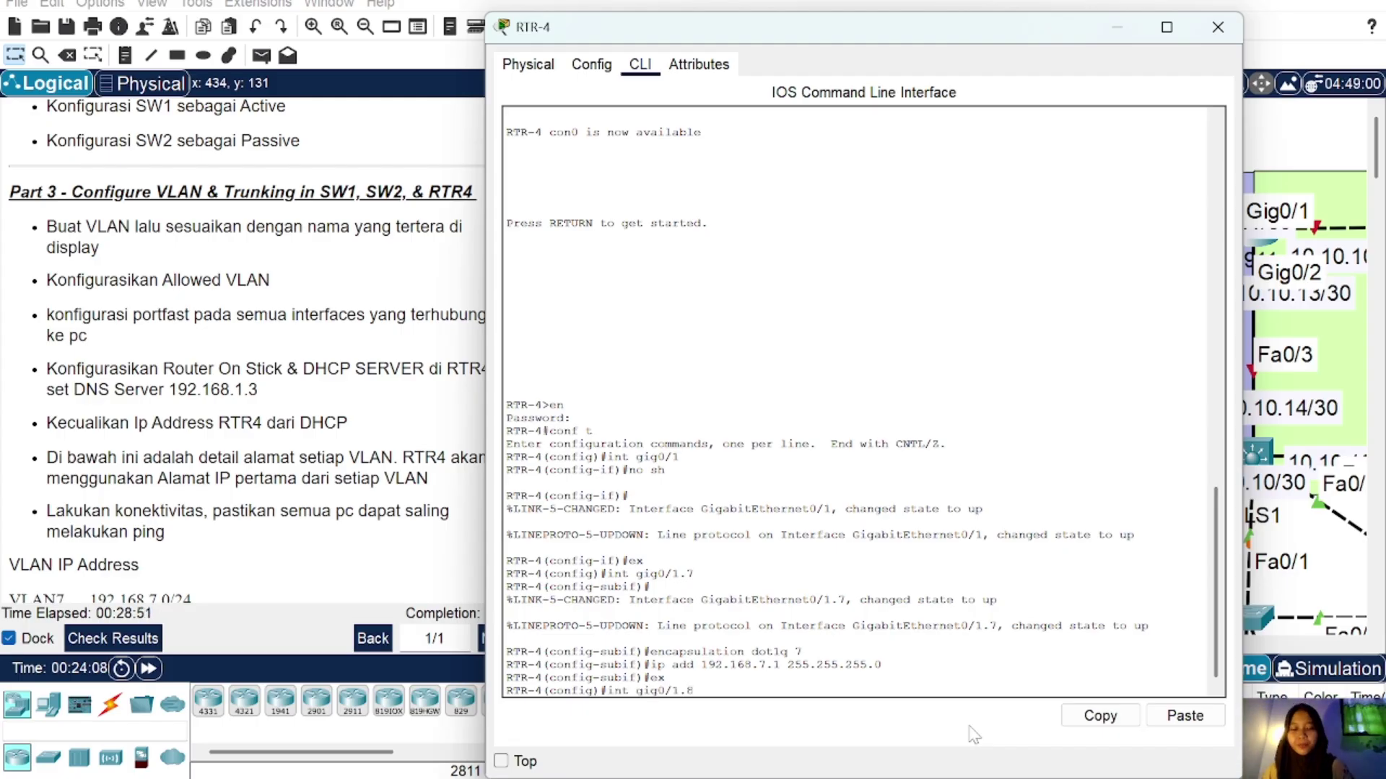
pyautogui.press('Return')
pyautogui.press('Up')
pyautogui.press('Up')
pyautogui.press('Up')
pyautogui.press('Up')
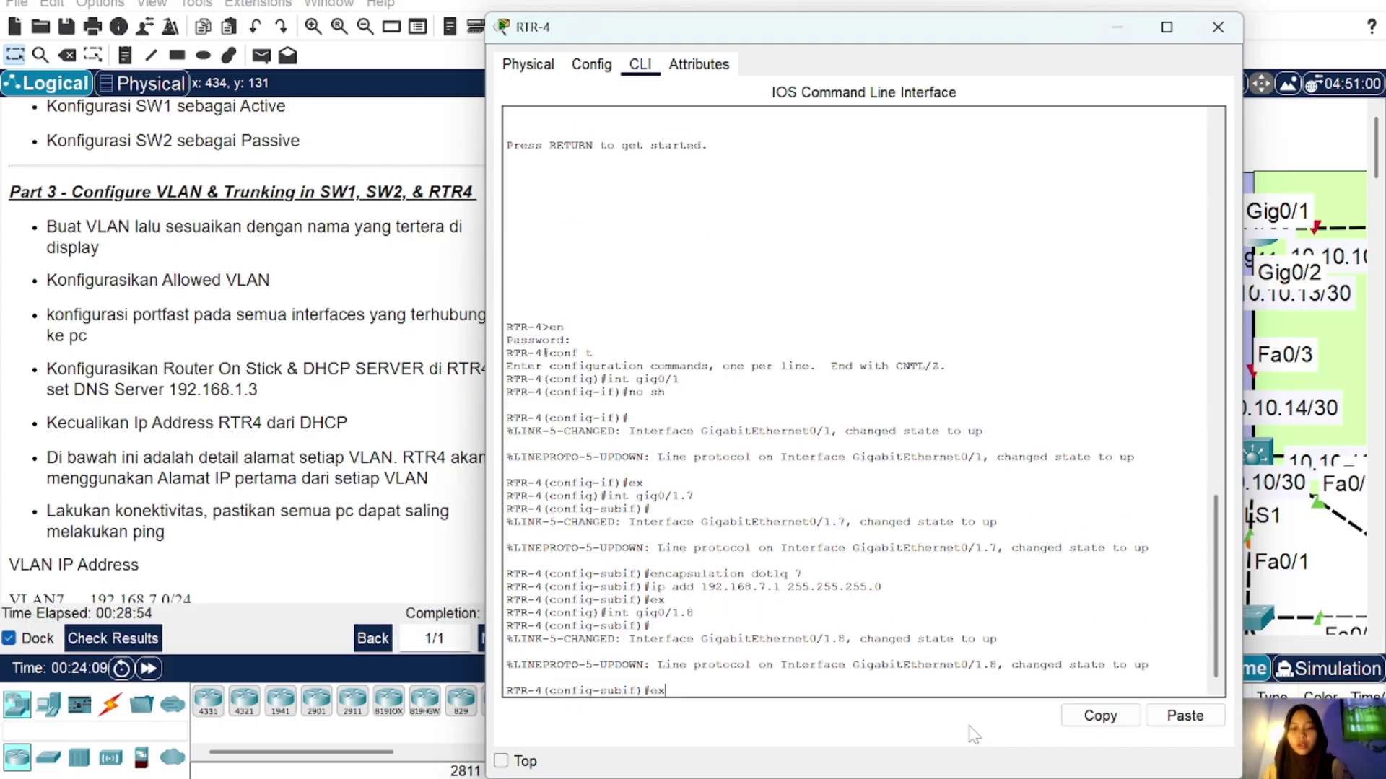
pyautogui.press('BackSpace')
pyautogui.write('8')
pyautogui.press('Return')
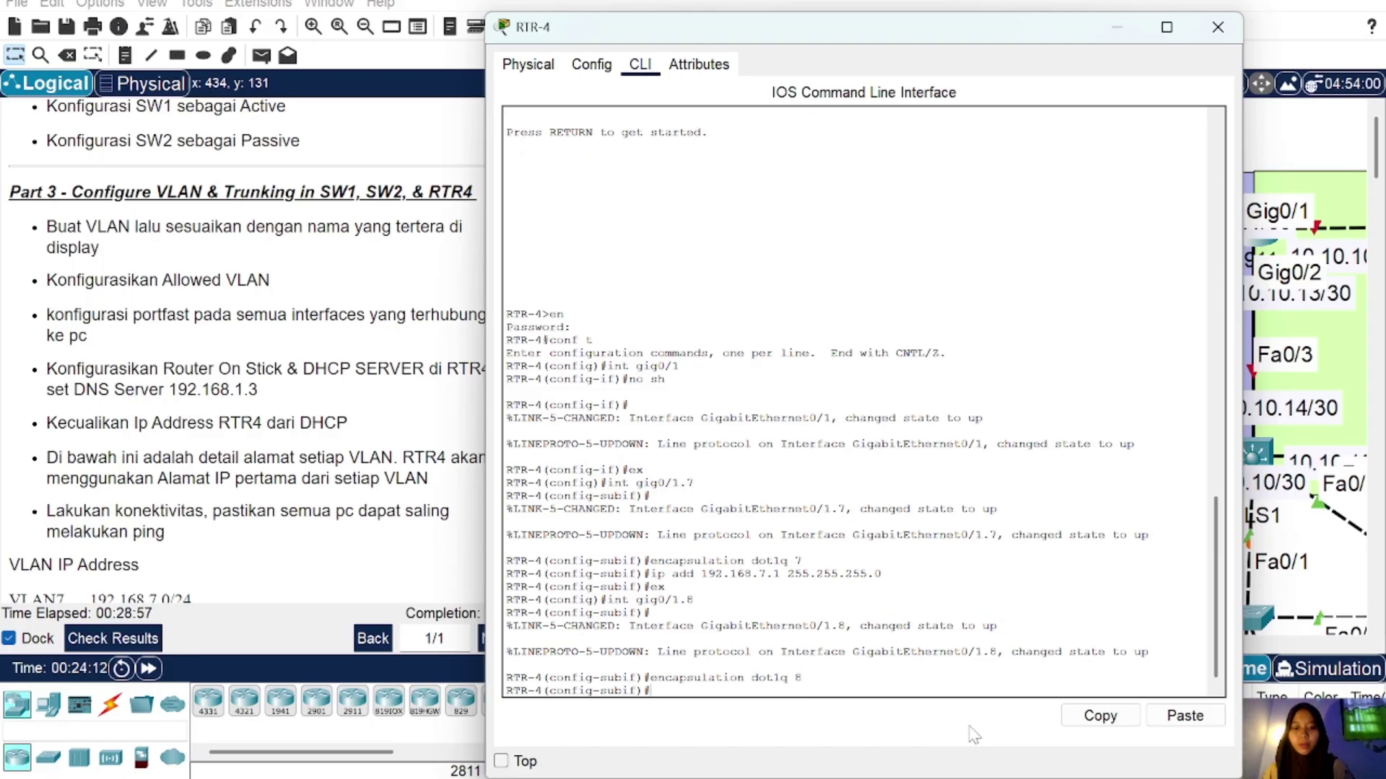
pyautogui.press('Up')
pyautogui.press('Up')
pyautogui.press('Up')
pyautogui.press('Up')
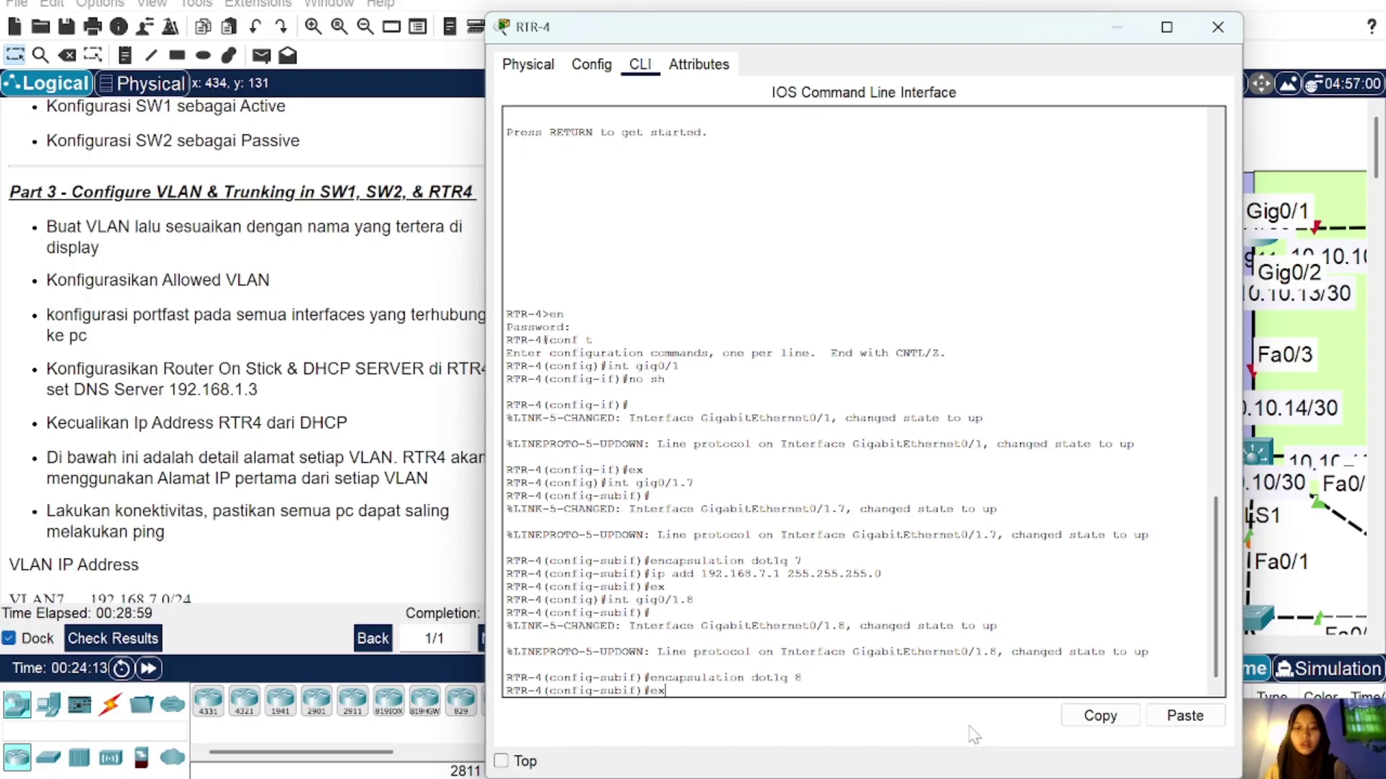
pyautogui.press('Left')
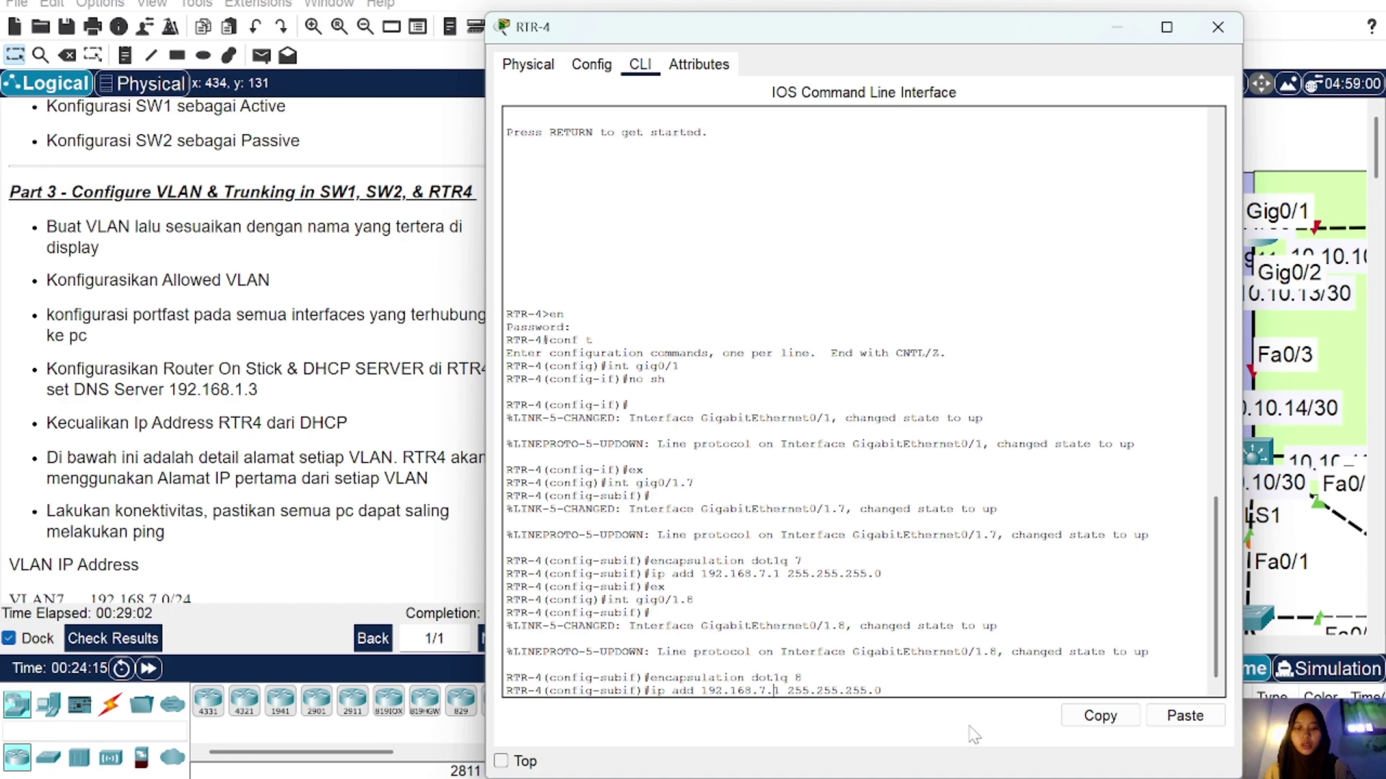
pyautogui.press('Left')
pyautogui.press('BackSpace')
pyautogui.write('8')
pyautogui.press('Return')
pyautogui.write('ex')
pyautogui.press('Return')
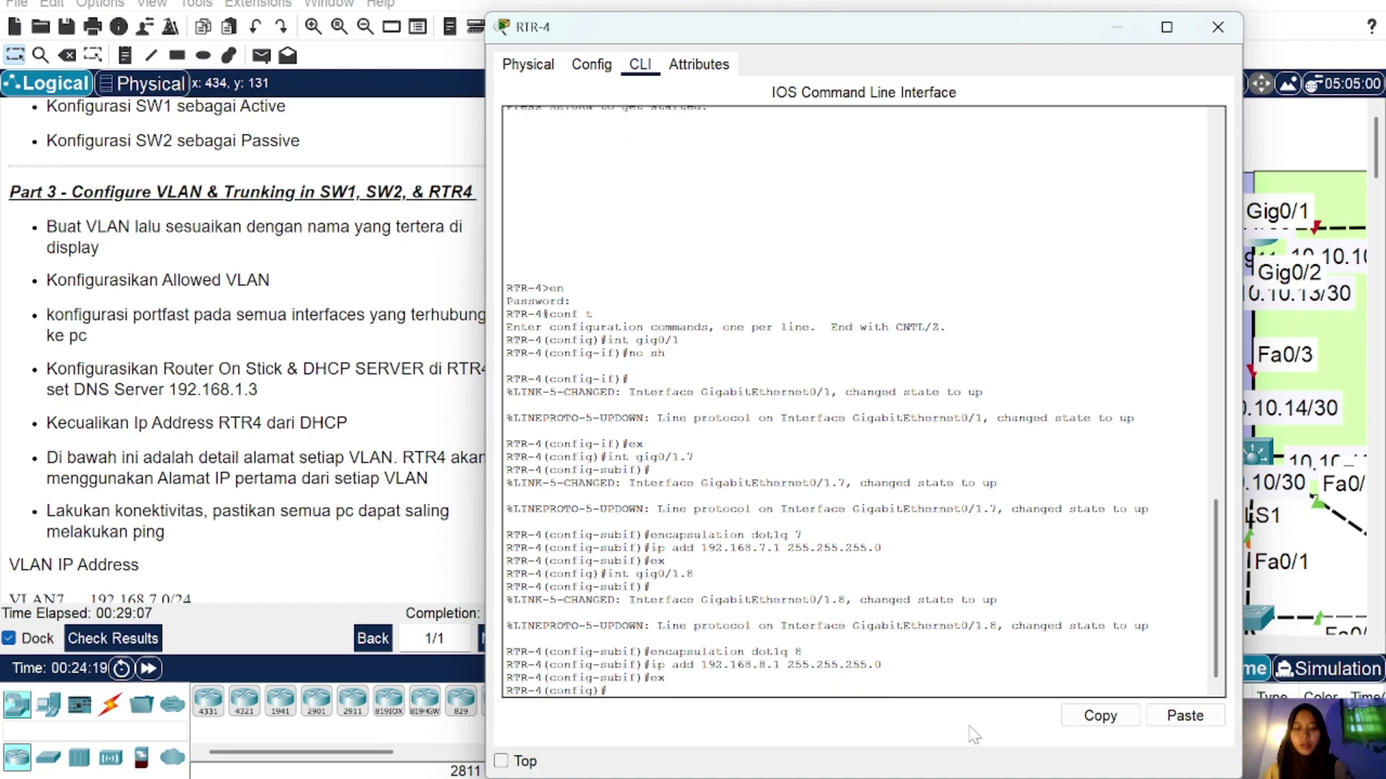
# Step: Create sub-interface Gig0/1.9 with dot1q VLAN 9 and address 192.168.9.1/24
pyautogui.press('Up')
pyautogui.press('Up')
pyautogui.press('Up')
pyautogui.press('Up')
pyautogui.press('BackSpace')
pyautogui.write('9')
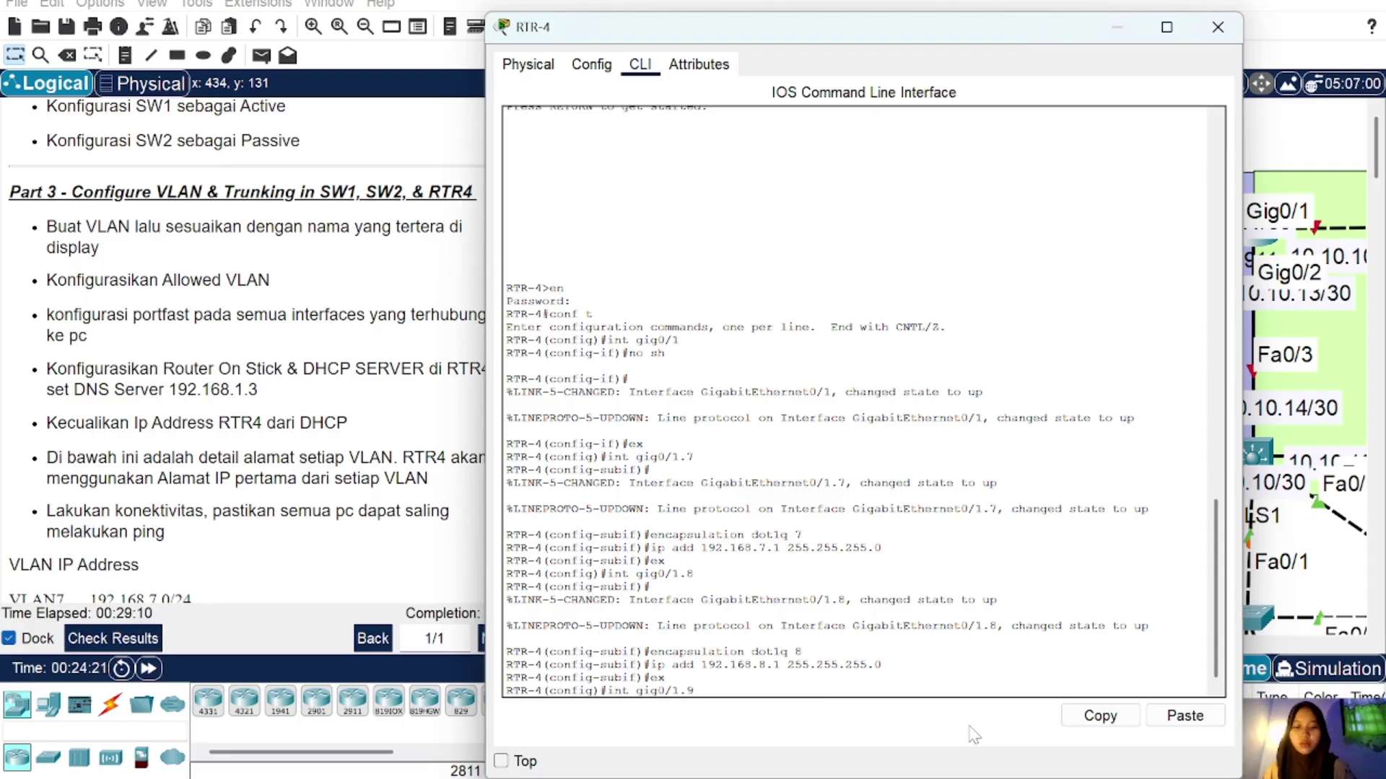
pyautogui.press('Return')
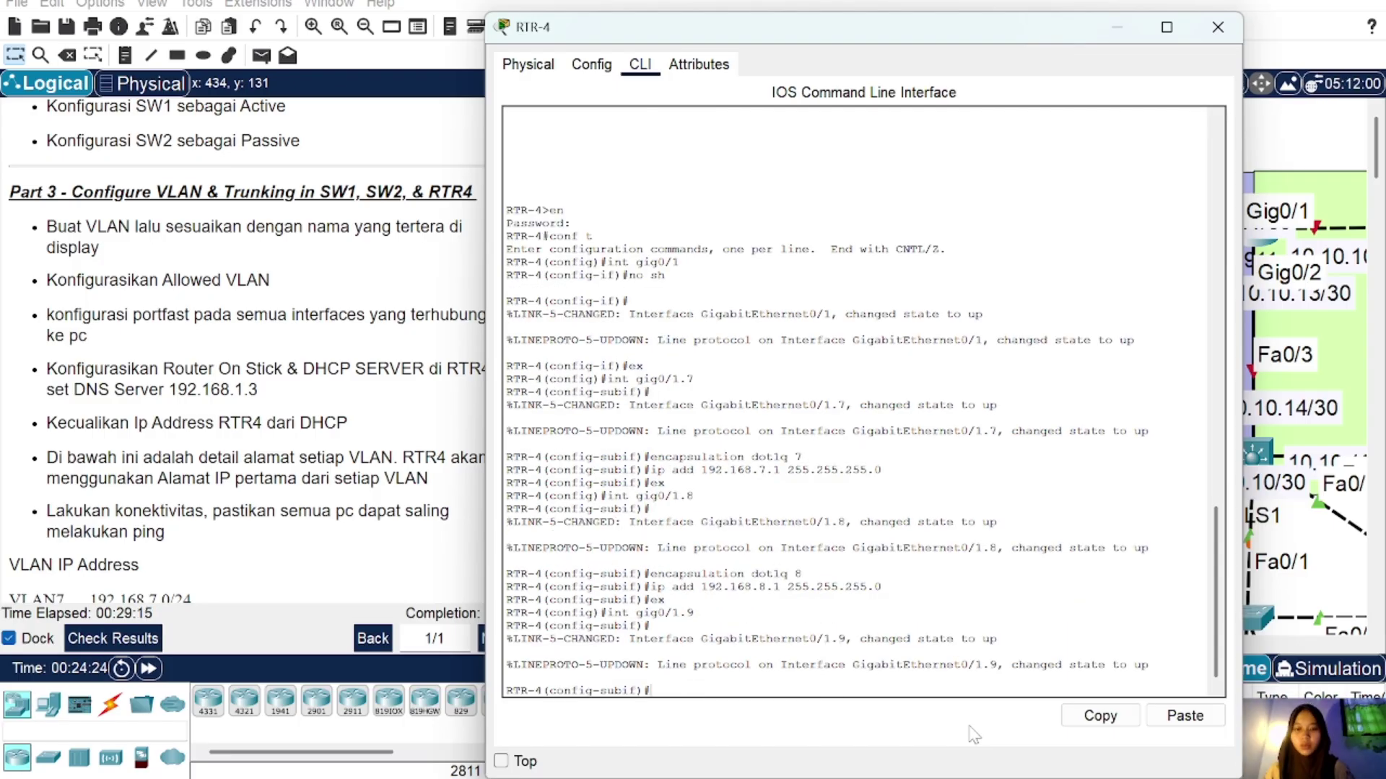
pyautogui.press('Up')
pyautogui.press('Up')
pyautogui.press('Up')
pyautogui.press('Up')
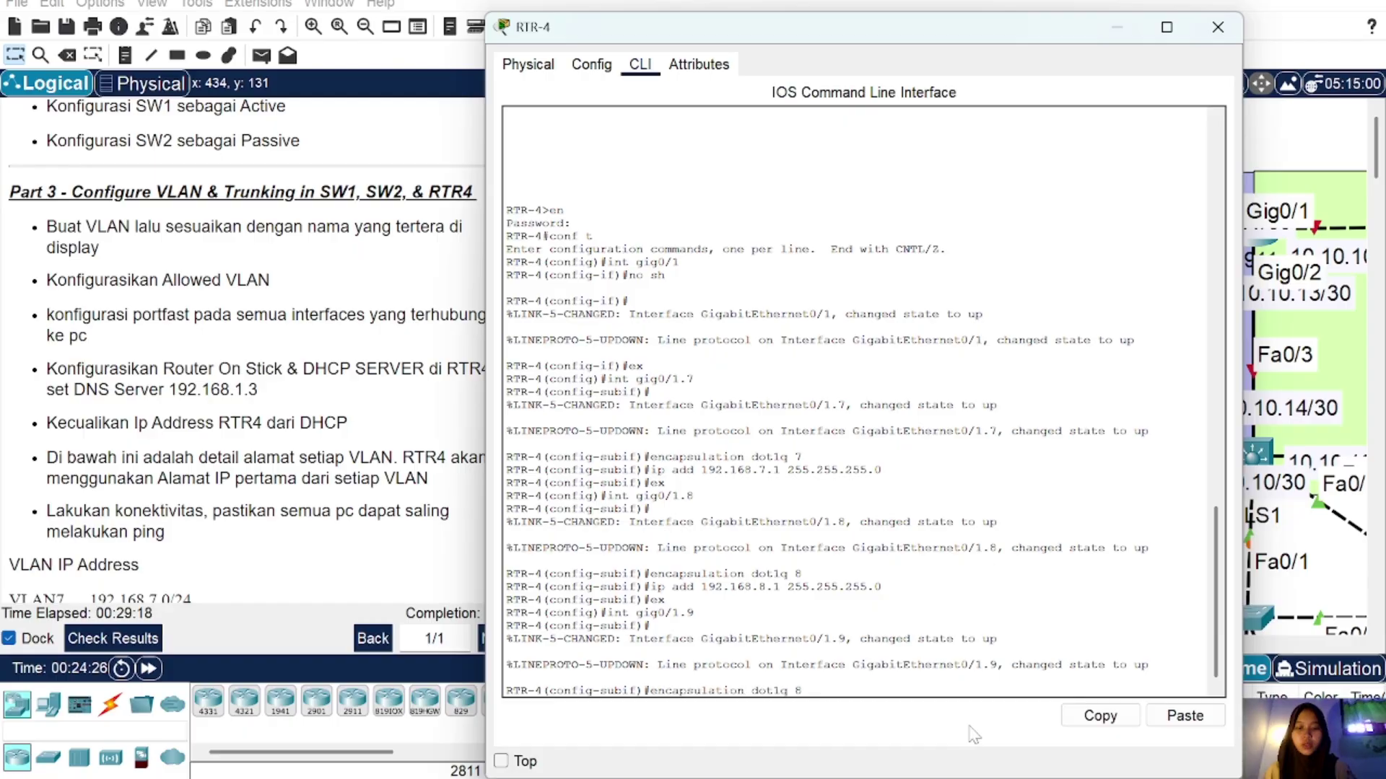
pyautogui.press('BackSpace')
pyautogui.write('9')
pyautogui.press('Return')
pyautogui.press('Up')
pyautogui.press('Up')
pyautogui.press('Up')
pyautogui.press('Up')
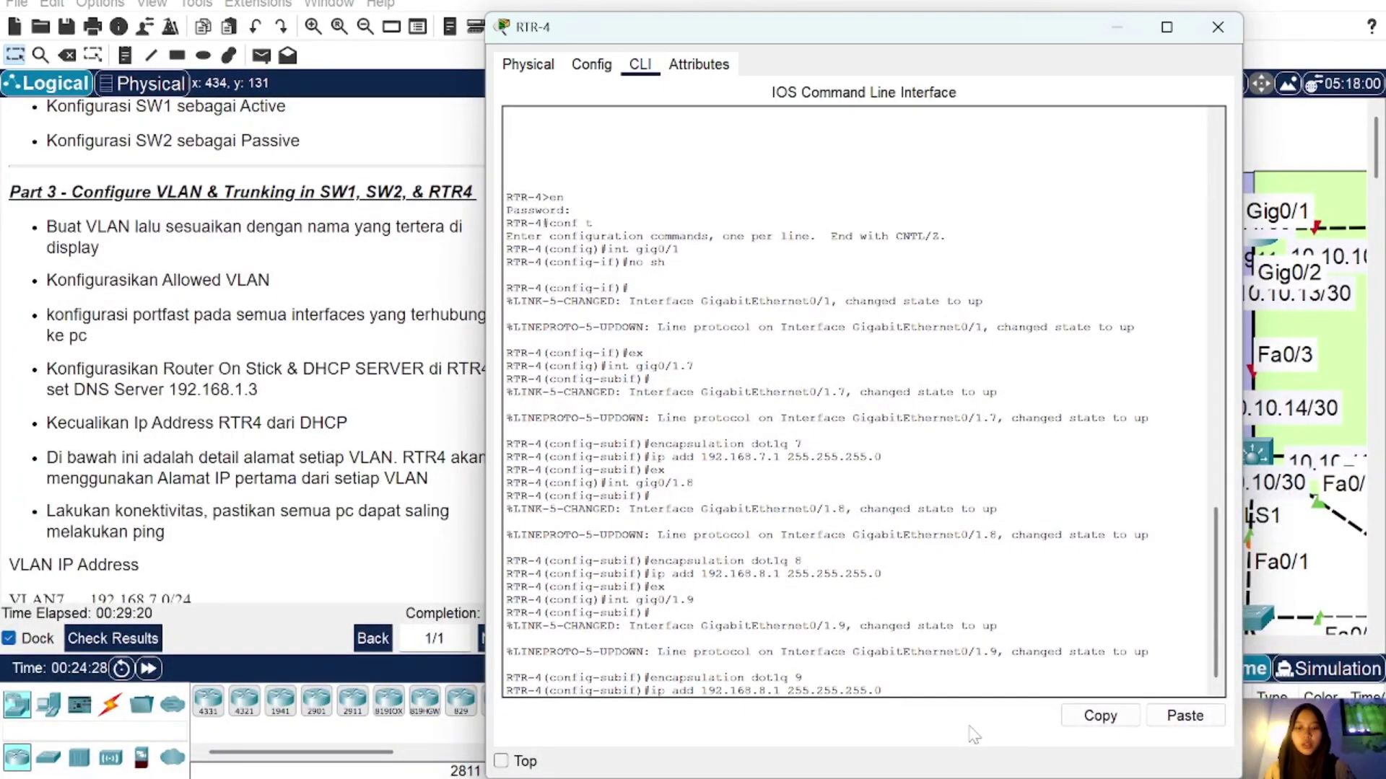
pyautogui.press('Left')
pyautogui.press('Left')
pyautogui.press('Left')
pyautogui.press('Left')
pyautogui.press('Left')
pyautogui.press('Left')
pyautogui.press('Left')
pyautogui.press('Left')
pyautogui.press('Left')
pyautogui.press('Left')
pyautogui.press('Left')
pyautogui.press('Left')
pyautogui.press('Left')
pyautogui.press('Left')
pyautogui.press('Left')
pyautogui.press('Left')
pyautogui.press('BackSpace')
pyautogui.write('9')
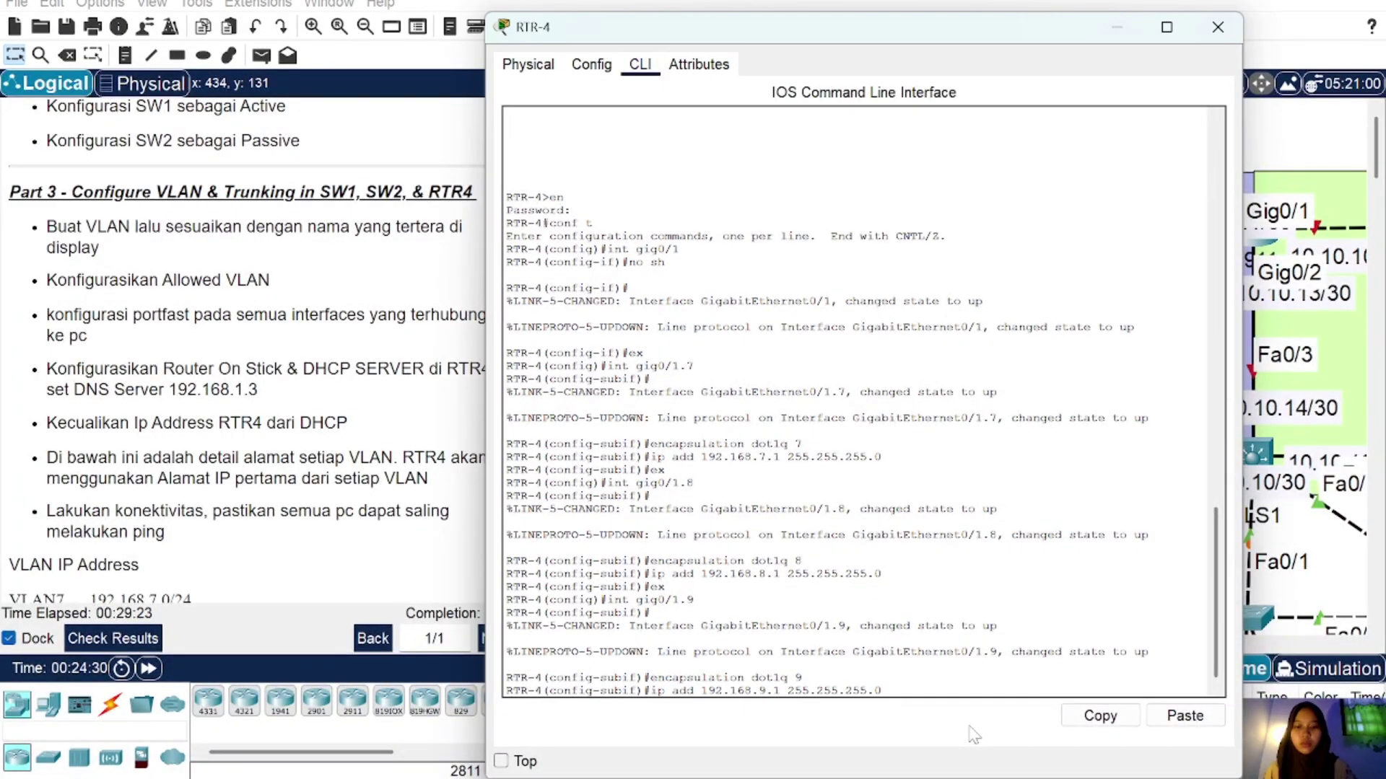
pyautogui.press('Return')
pyautogui.press('Up')
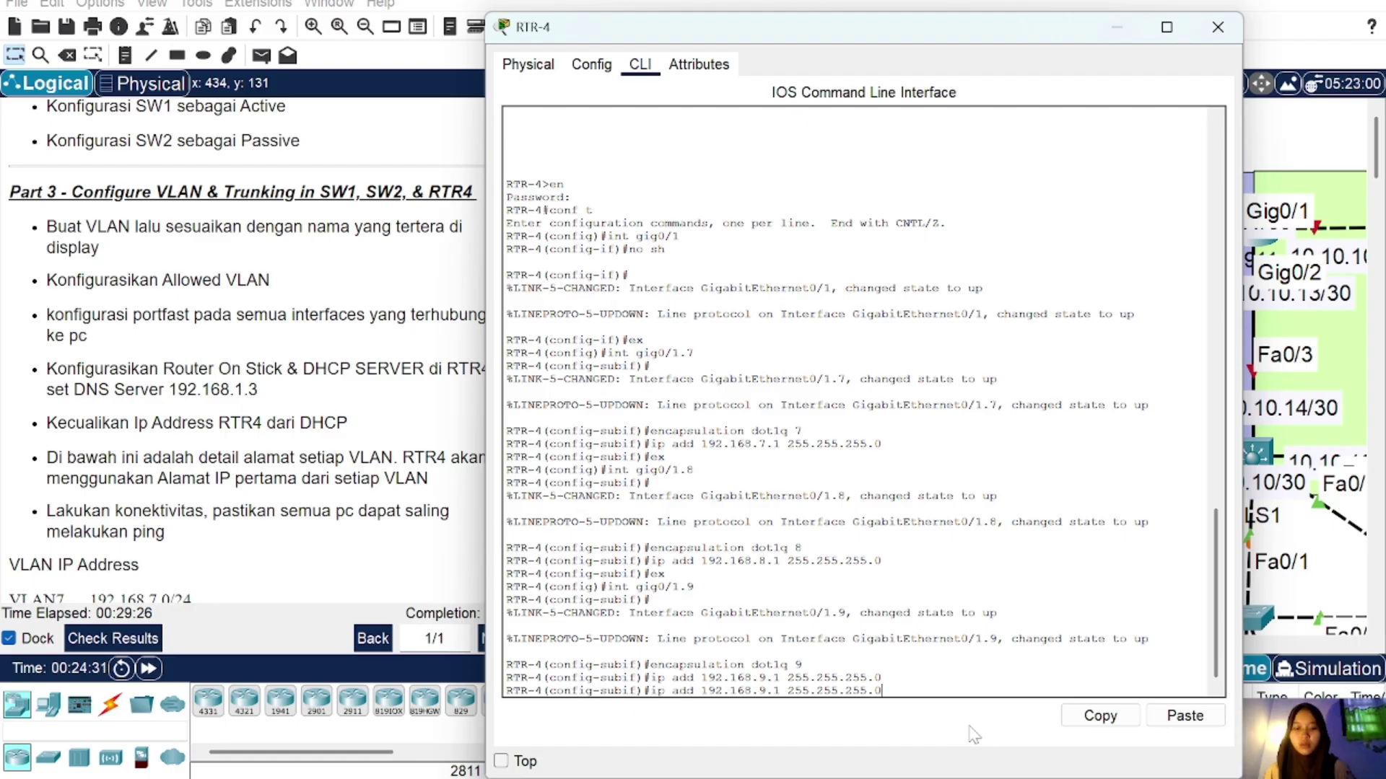
pyautogui.press('Up')
pyautogui.press('Up')
pyautogui.press('Up')
pyautogui.press('Return')
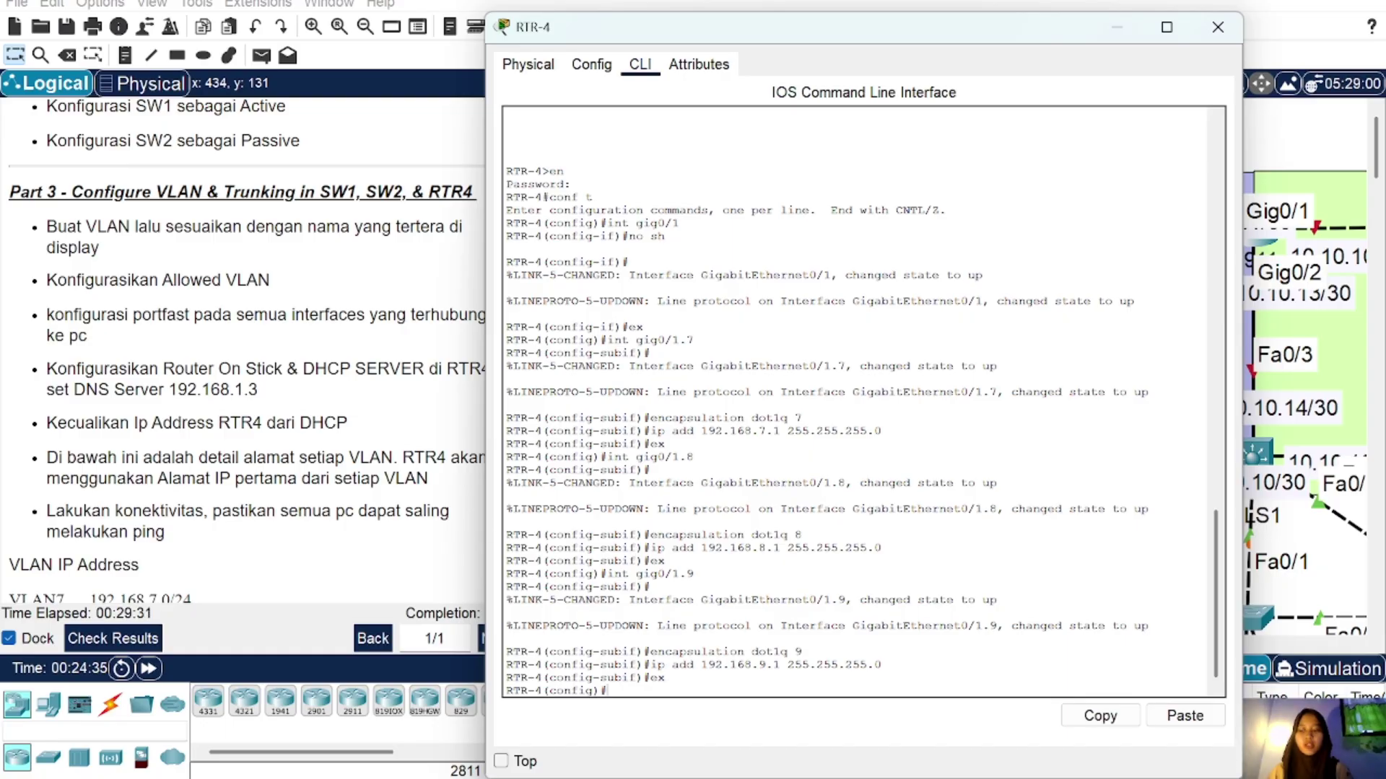
# Step: Create DHCP pool VLAN7: network 192.168.7.0/24, default-router 192.168.7.1, DNS 192.168.1.3
pyautogui.write('ip')
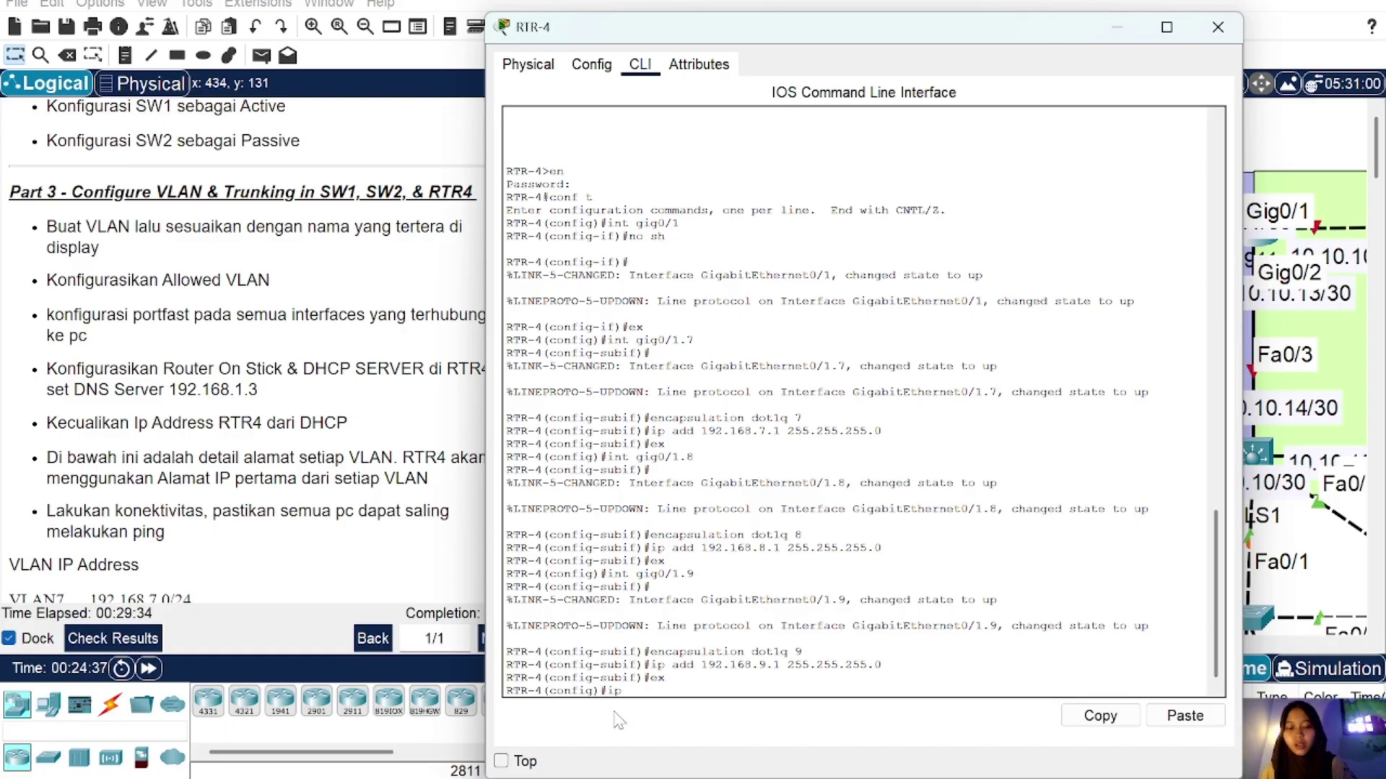
pyautogui.write(' dhcp pool')
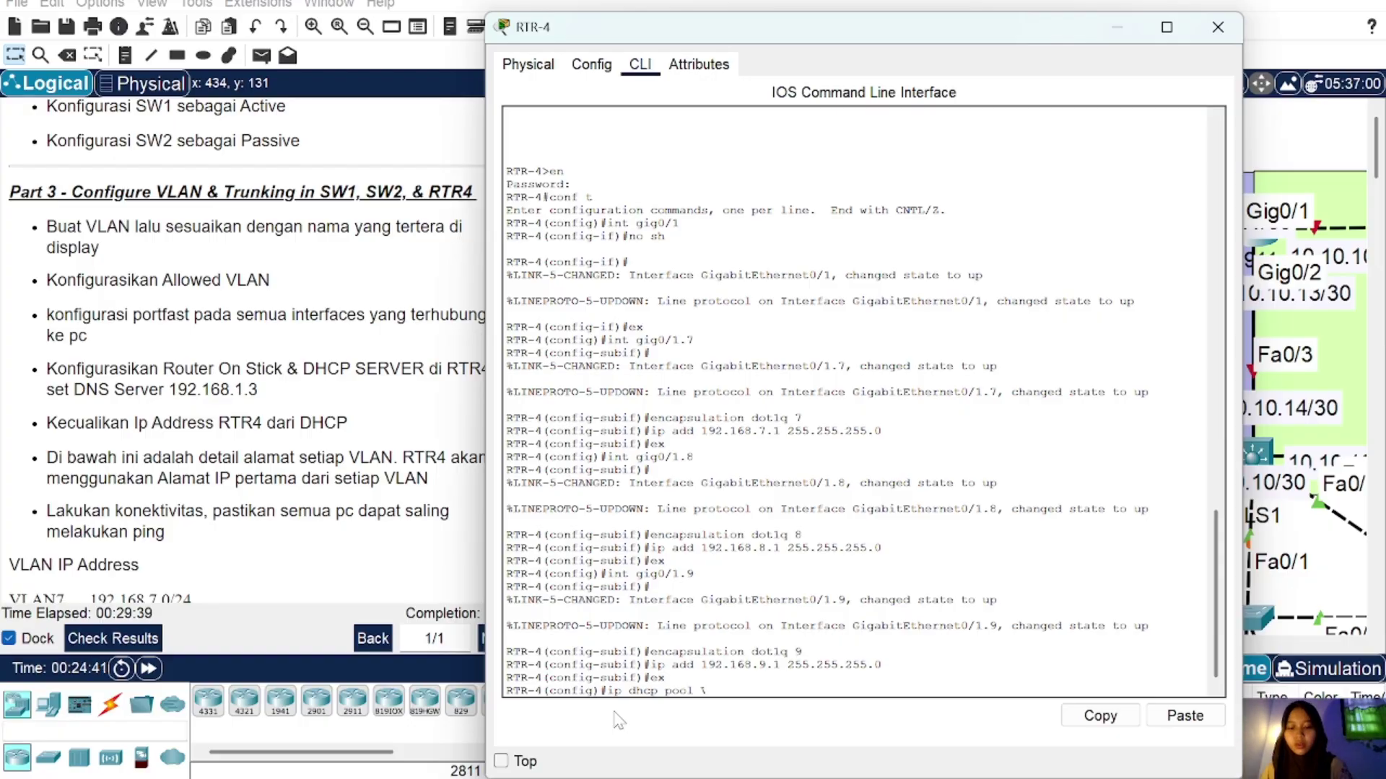
pyautogui.write(' VLAN7')
pyautogui.press('Return')
pyautogui.write('net')
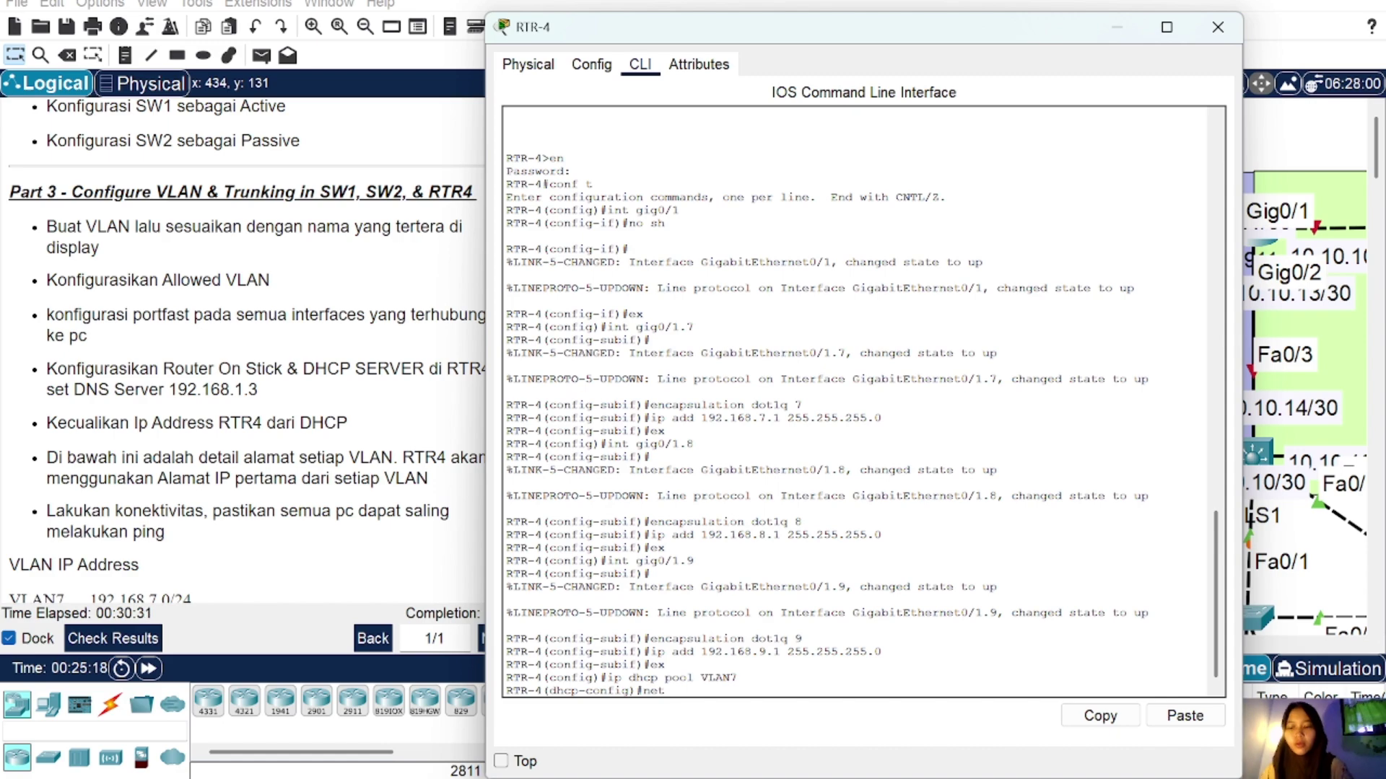
pyautogui.write(' 192.168')
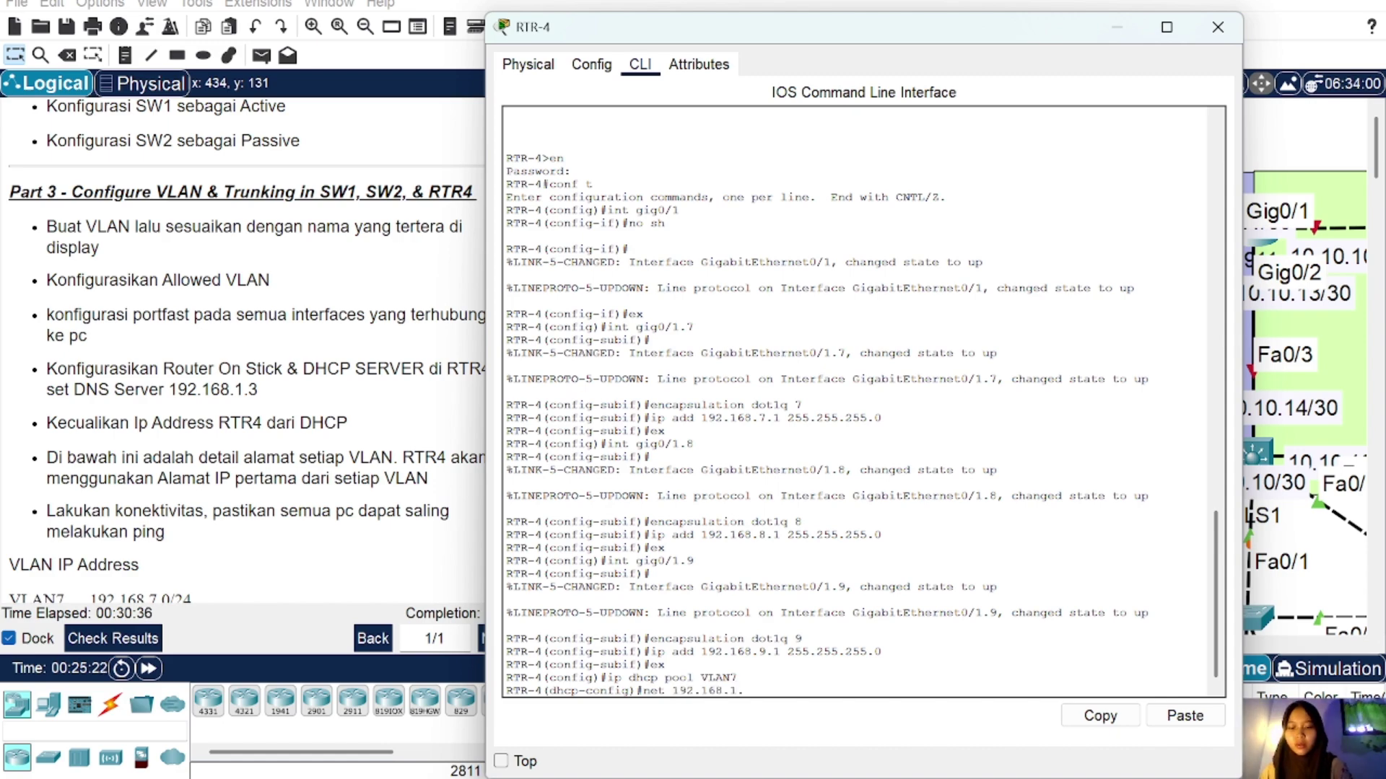
pyautogui.write('.')
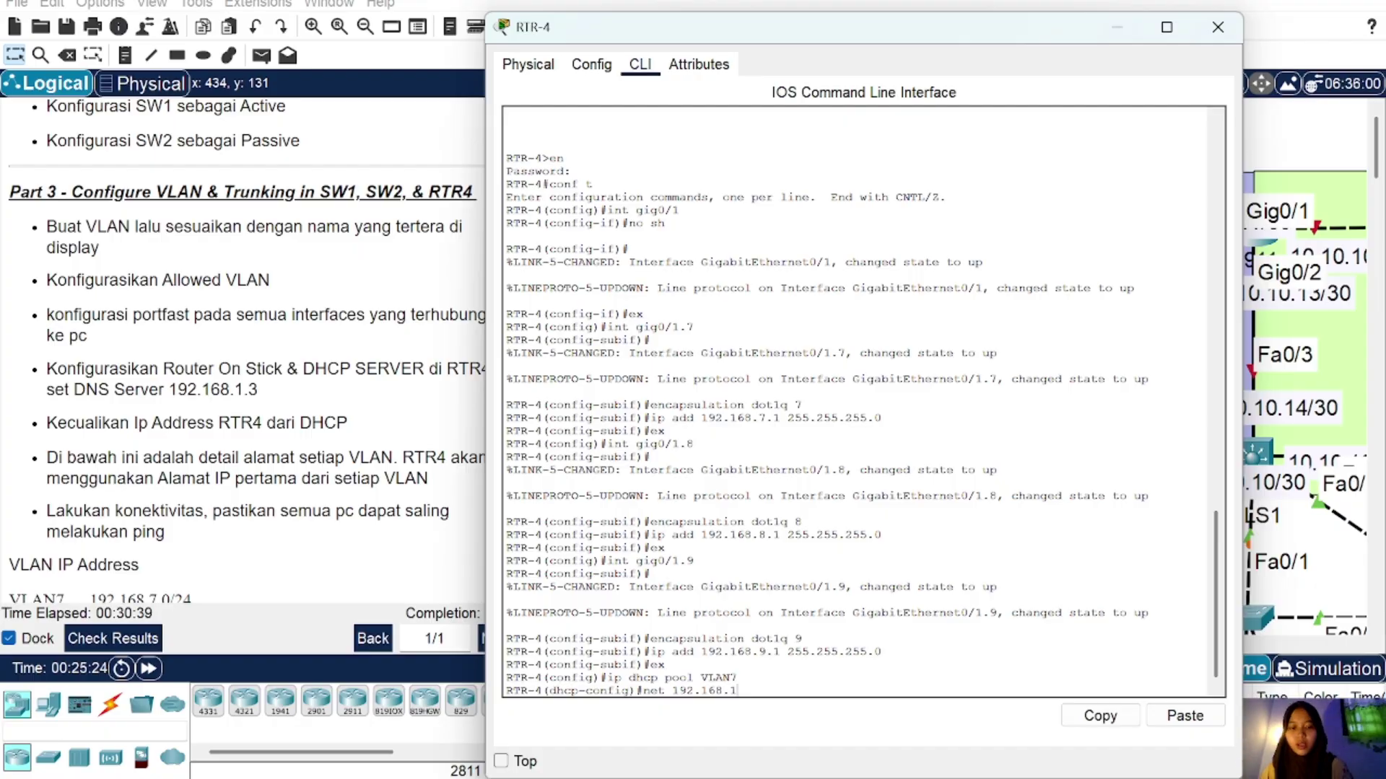
pyautogui.write('7.0')
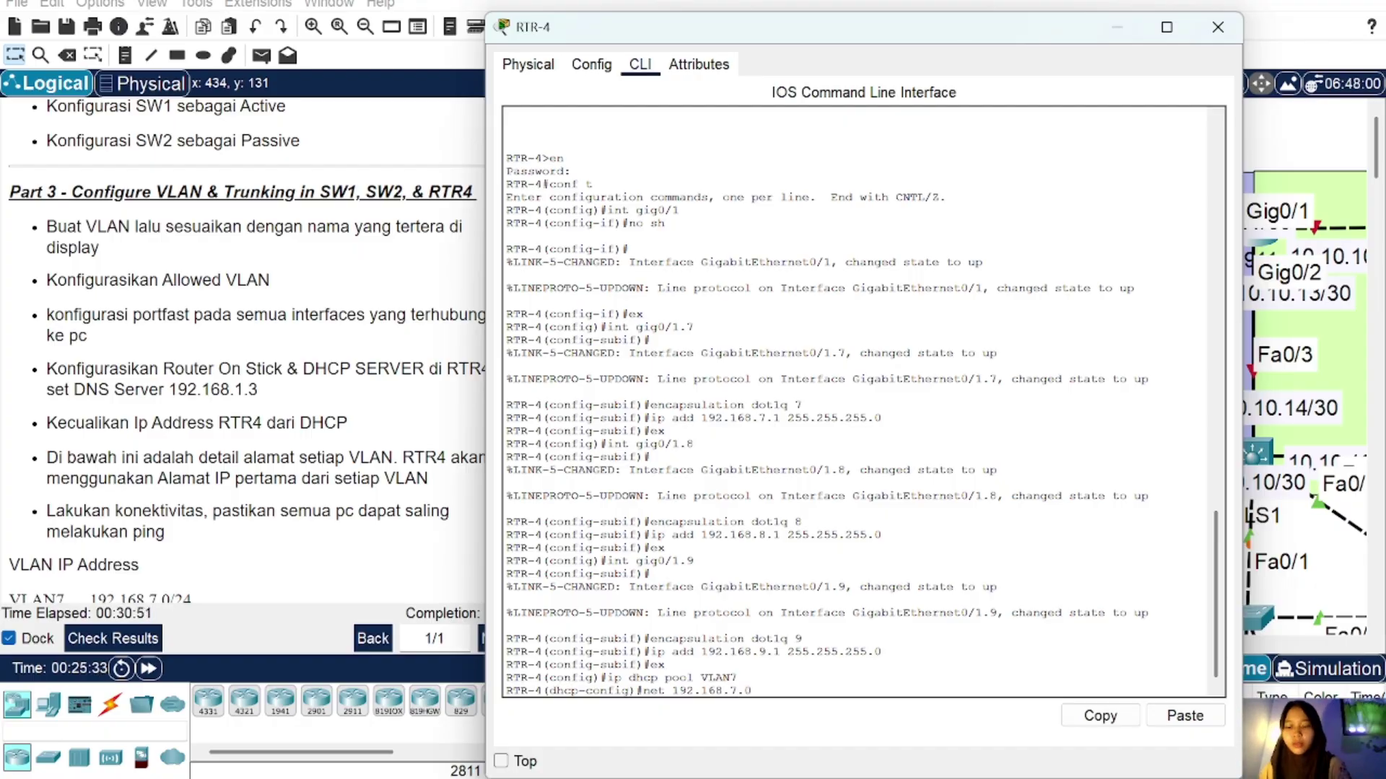
pyautogui.write('255.2')
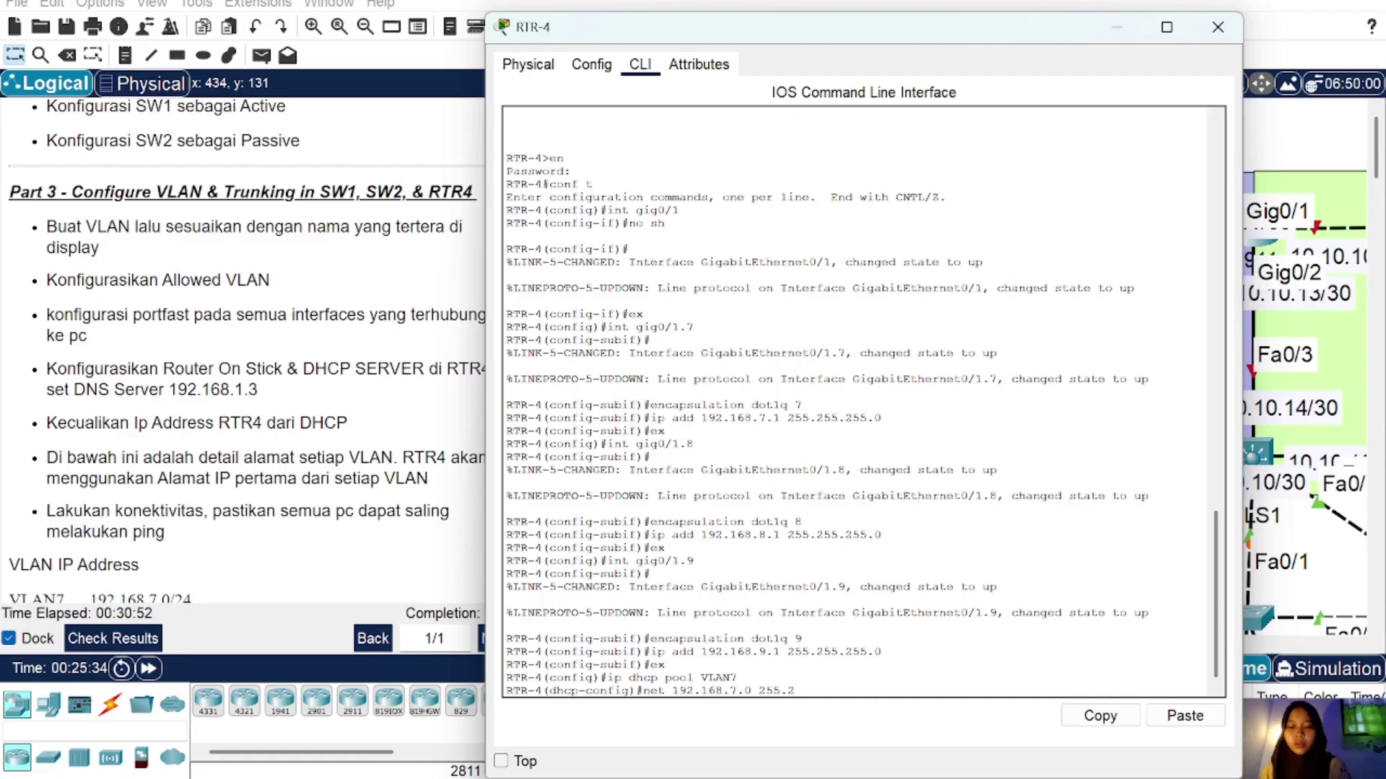
pyautogui.write('55.255.0')
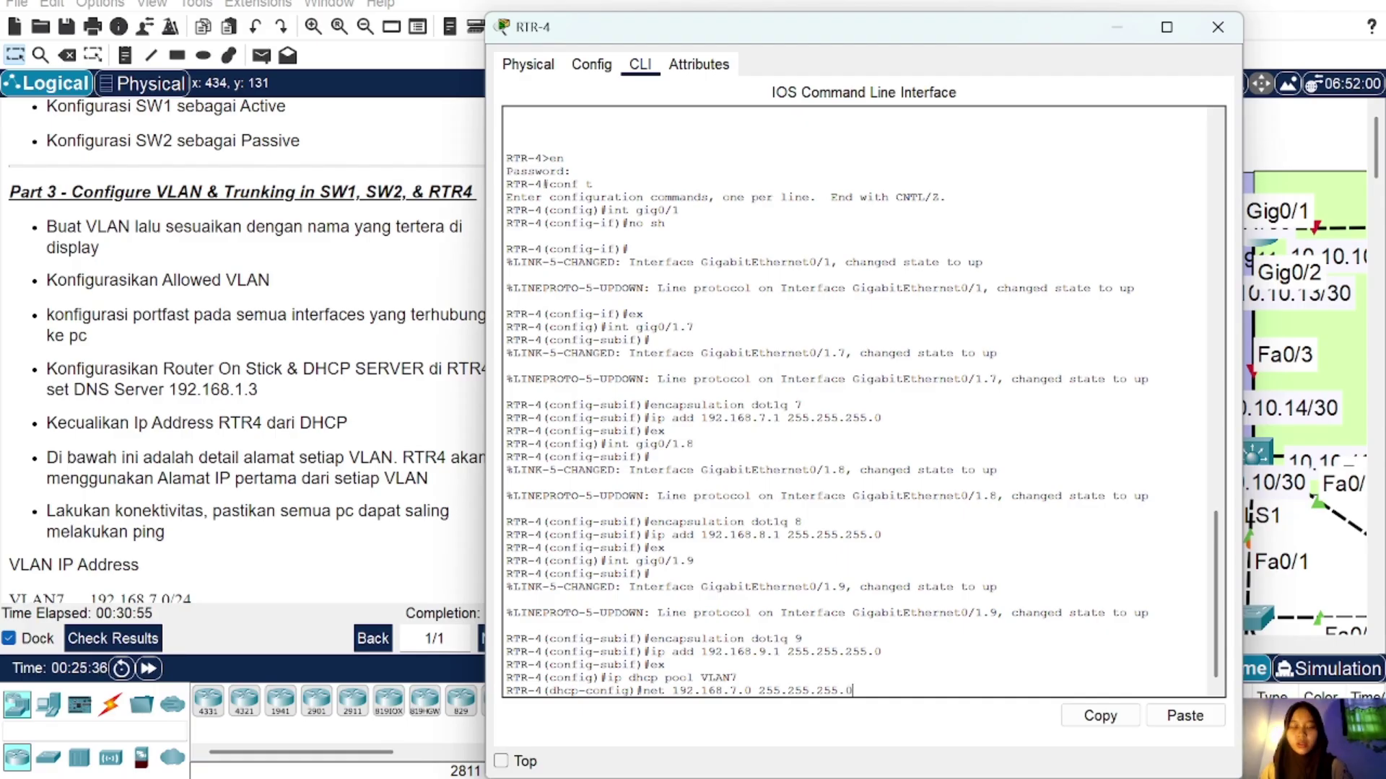
pyautogui.press('Return')
pyautogui.write('de 1')
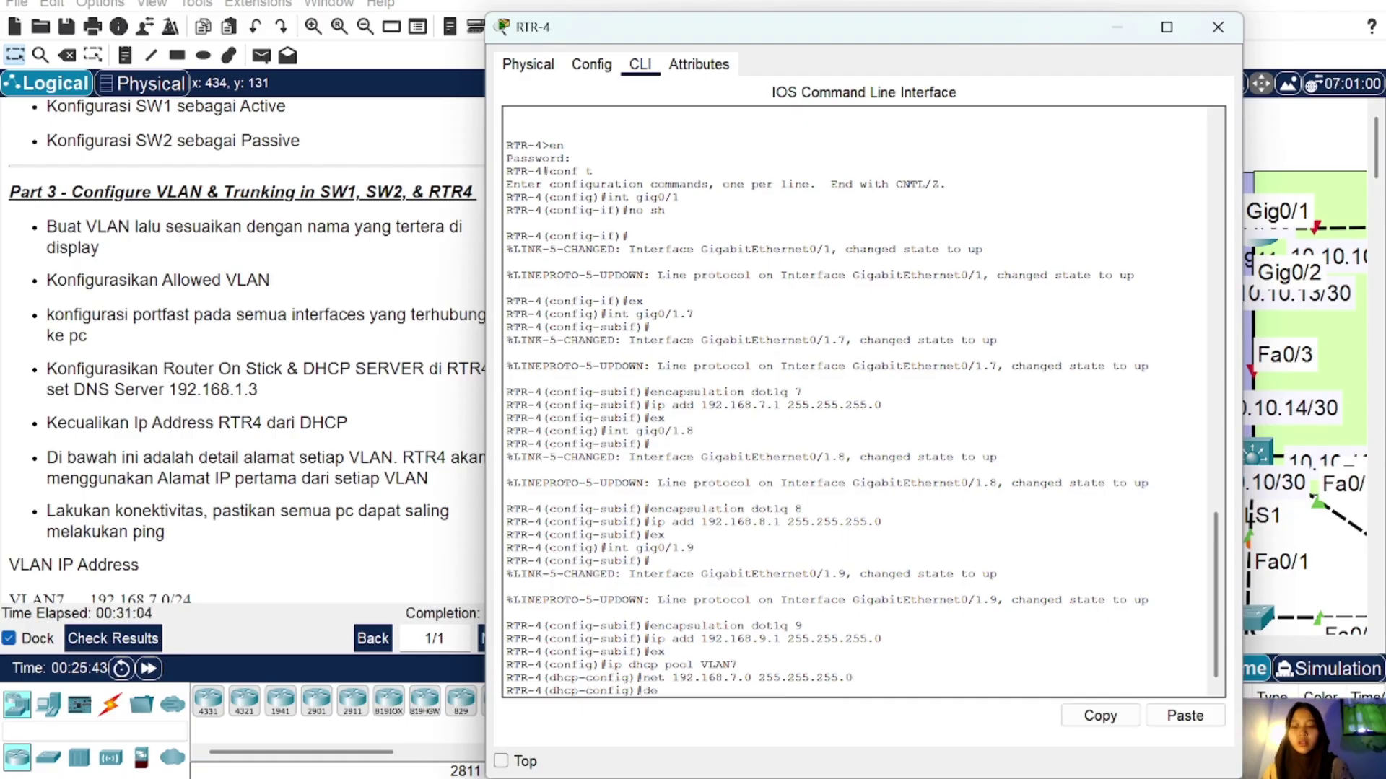
pyautogui.write('92.168')
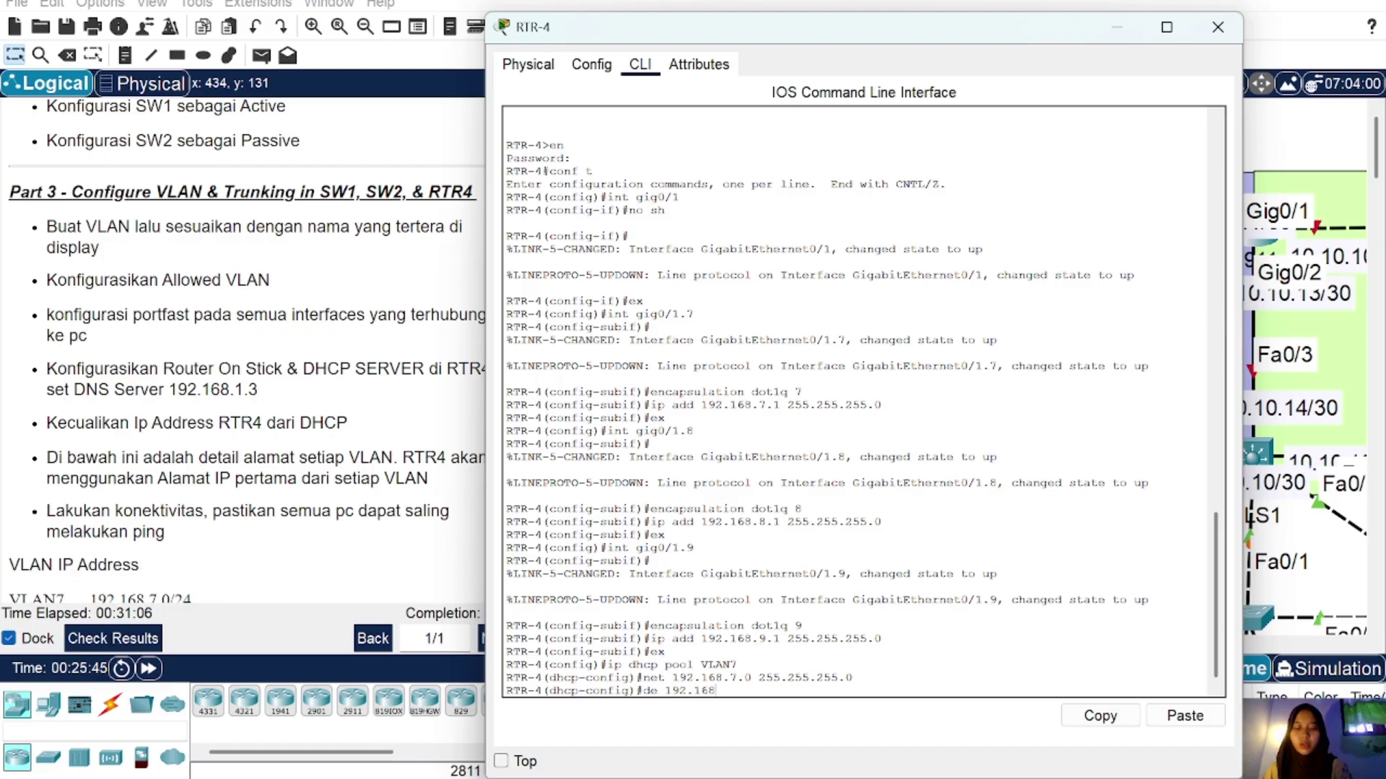
pyautogui.write('.7.1')
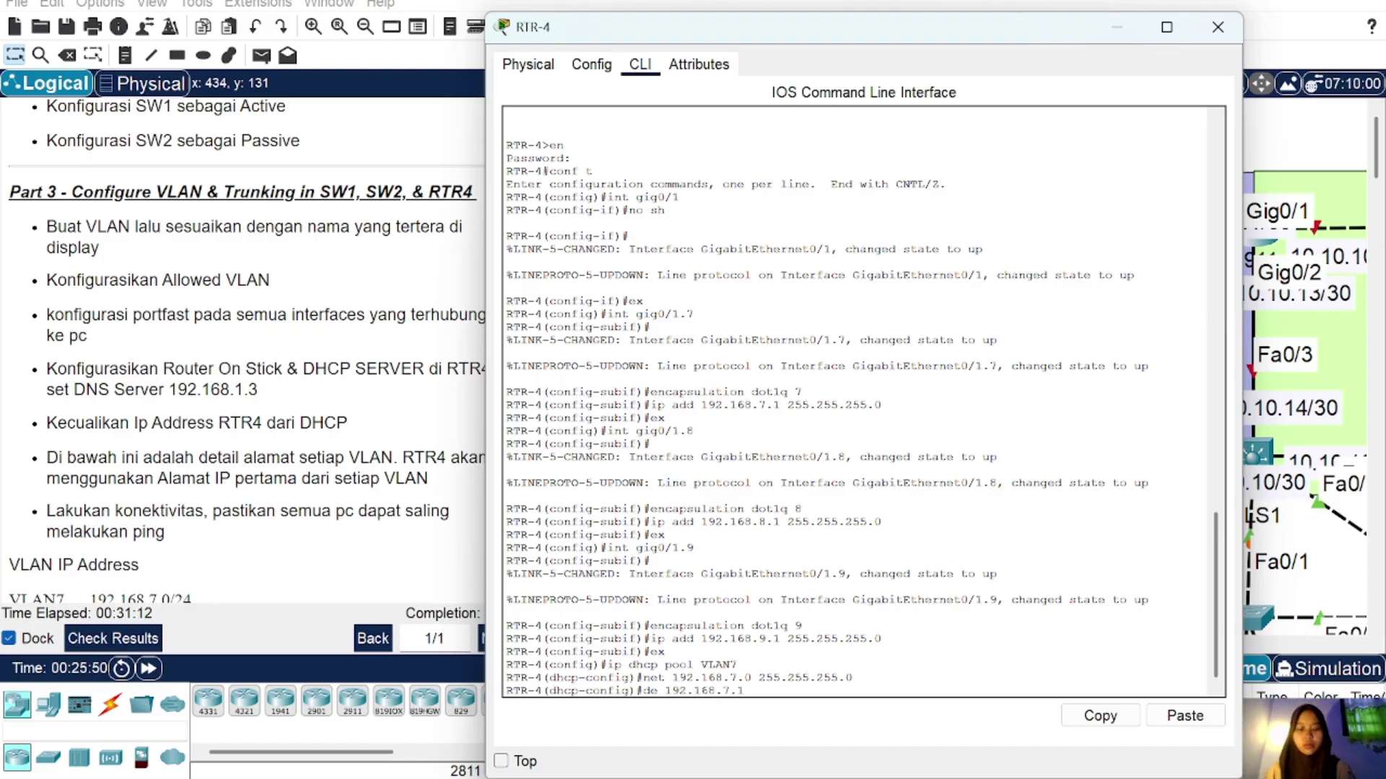
pyautogui.press('Return')
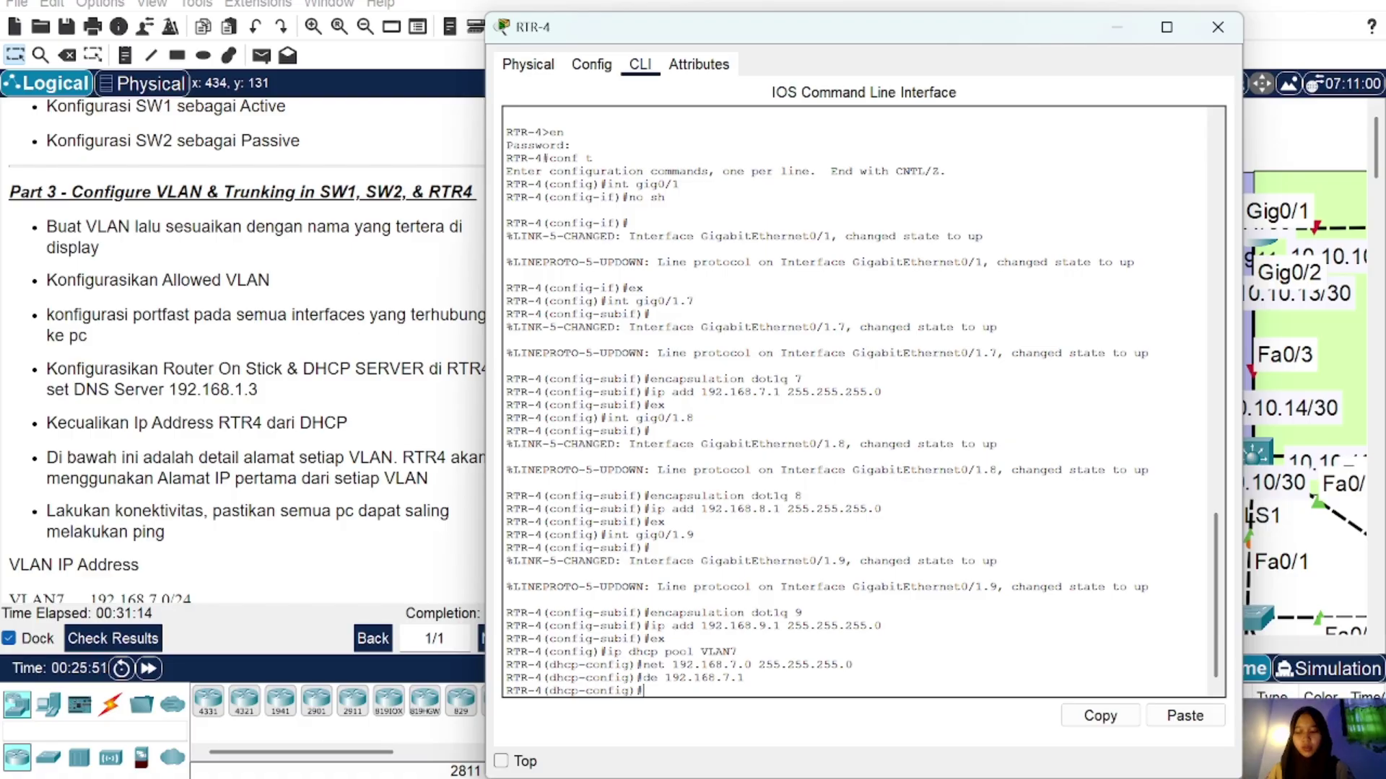
pyautogui.write('dn 19')
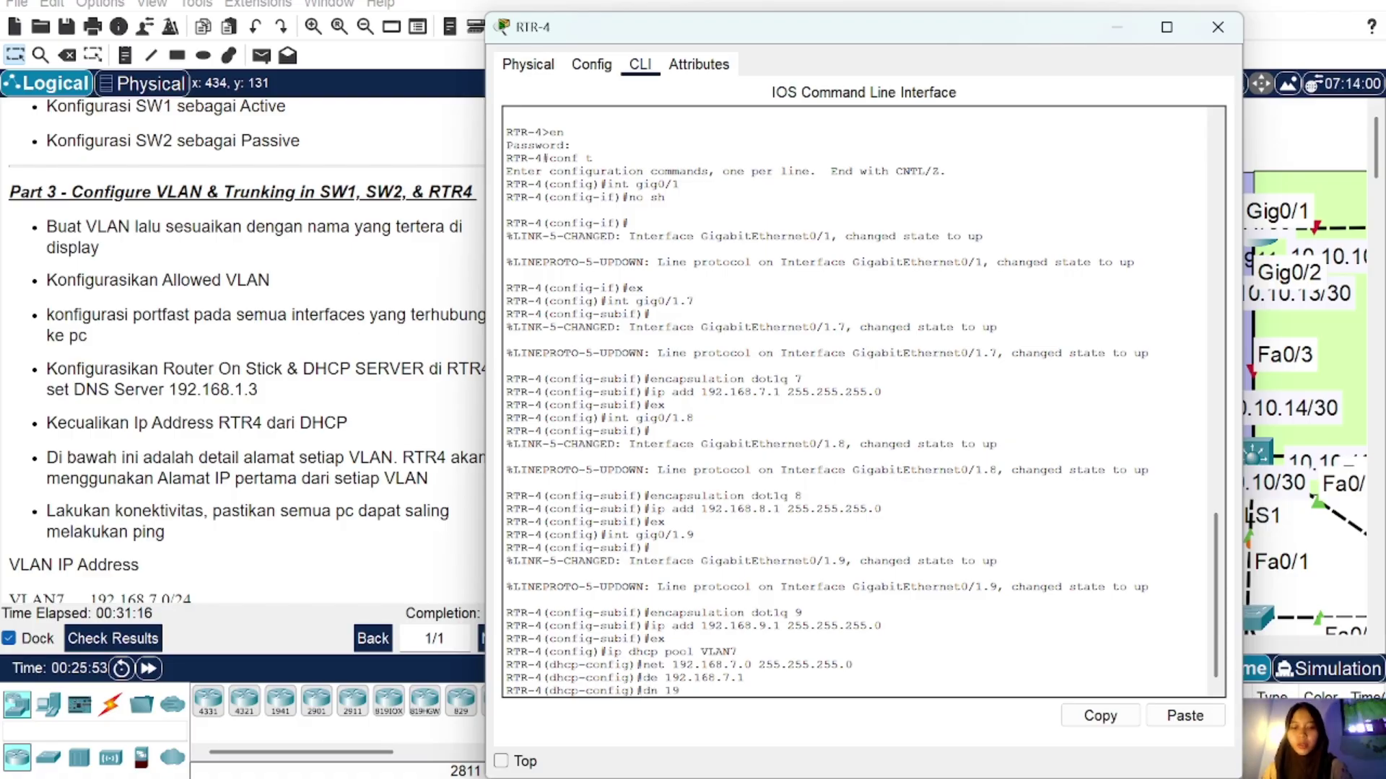
pyautogui.write('2.168.1.3')
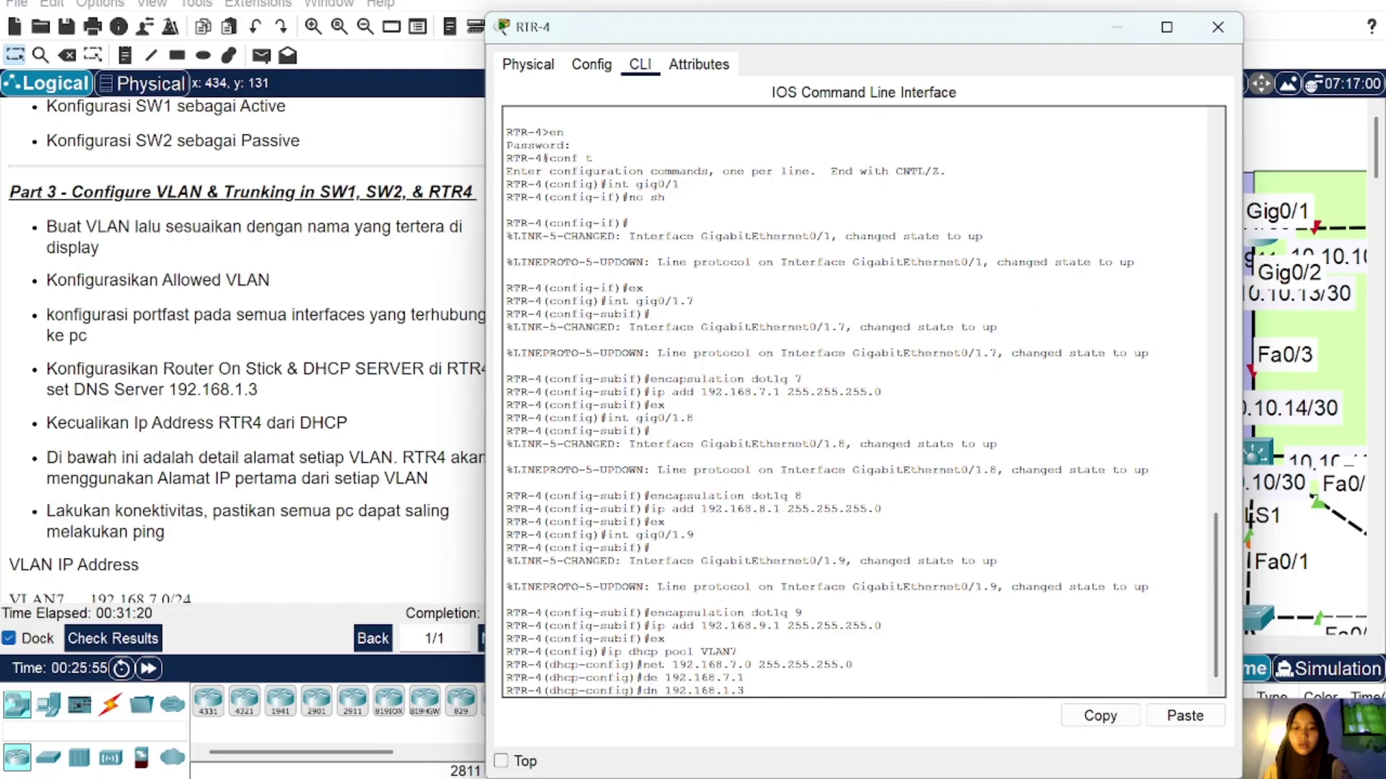
pyautogui.press('Return')
pyautogui.write('ex')
pyautogui.press('Return')
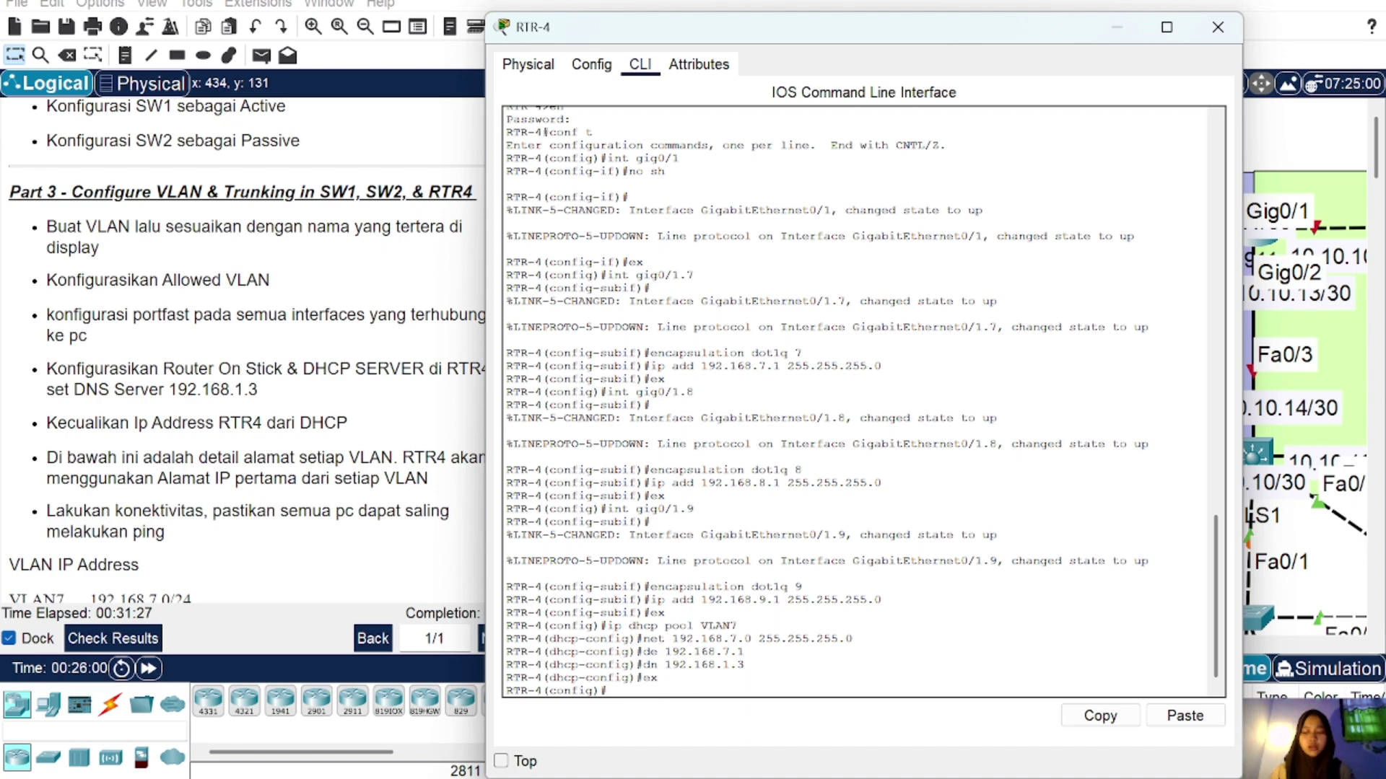
# Step: Create DHCP pool VLAN8: network 192.168.8.0/24, default-router 192.168.8.1, DNS 192.168.1.3
pyautogui.write('ip dhcp pool VLAN8')
pyautogui.press('Return')
pyautogui.write('net 192.168.7.0 255.255.255.0')
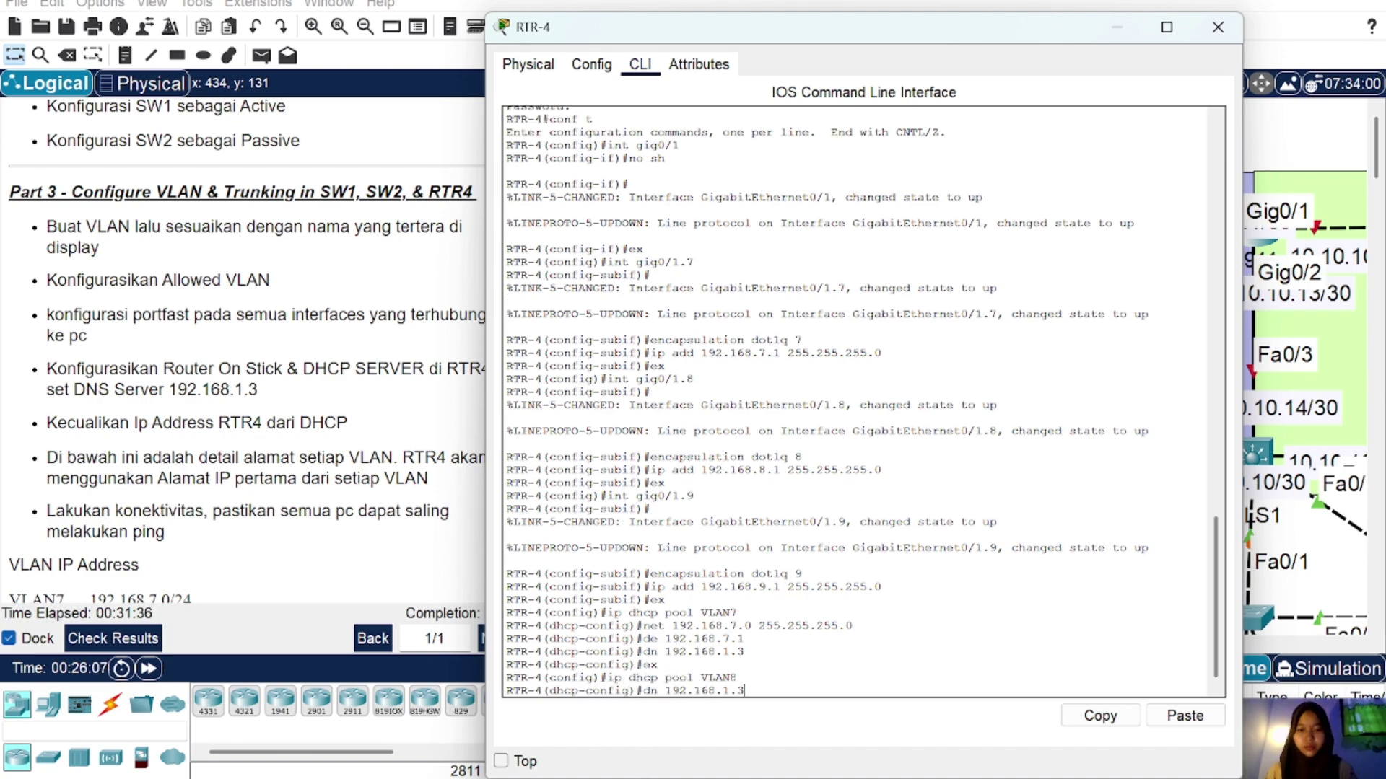
pyautogui.press('BackSpace')
pyautogui.write('8')
pyautogui.press('Return')
pyautogui.press('Up')
pyautogui.press('Up')
pyautogui.press('Up')
pyautogui.press('Up')
pyautogui.press('Up')
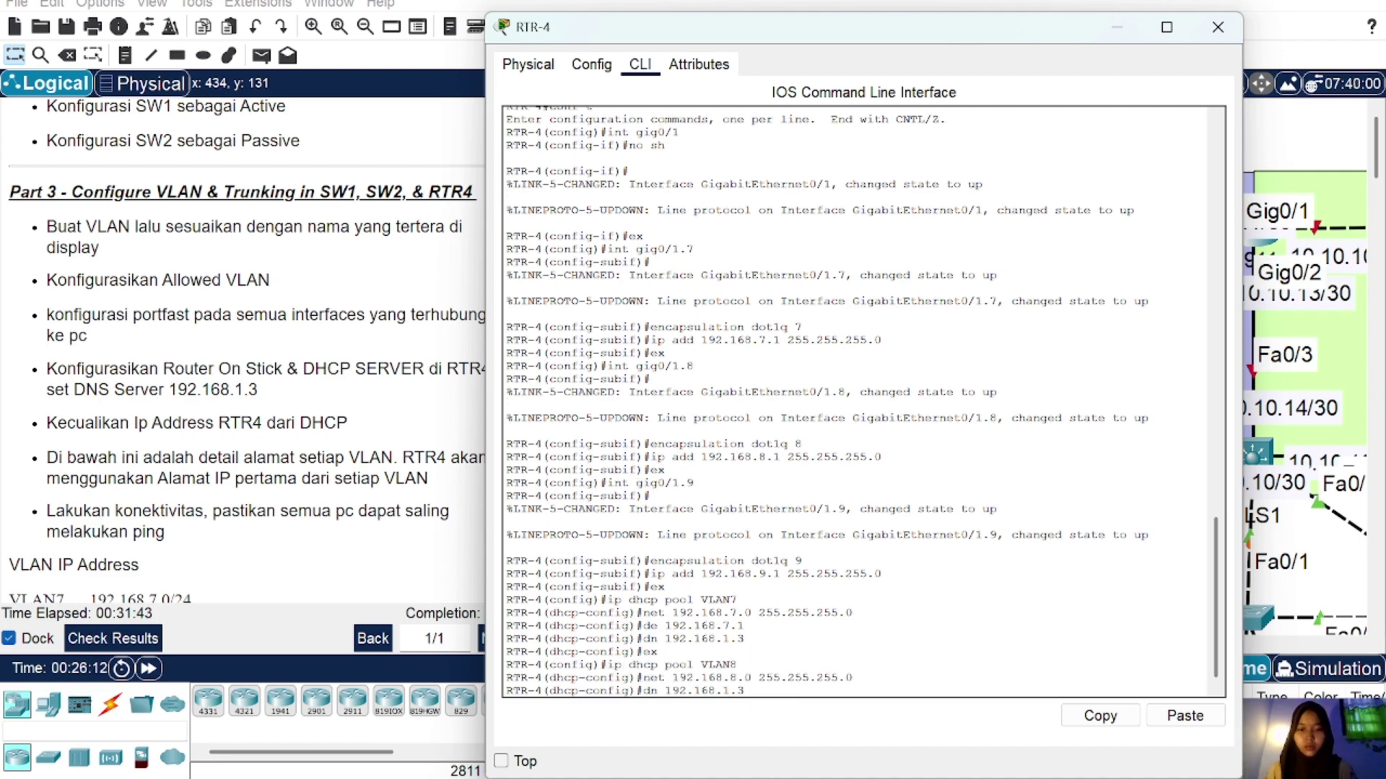
pyautogui.press('Left')
pyautogui.press('Left')
pyautogui.press('BackSpace')
pyautogui.write('8')
pyautogui.press('Return')
pyautogui.press('Up')
pyautogui.press('Up')
pyautogui.press('Up')
# Step: Create DHCP pool VLAN9: network 192.168.9.0/24, default-router 192.168.9.1, DNS 192.168.1.3
pyautogui.press('Up')
pyautogui.press('Up')
pyautogui.press('Return')
pyautogui.write('ex')
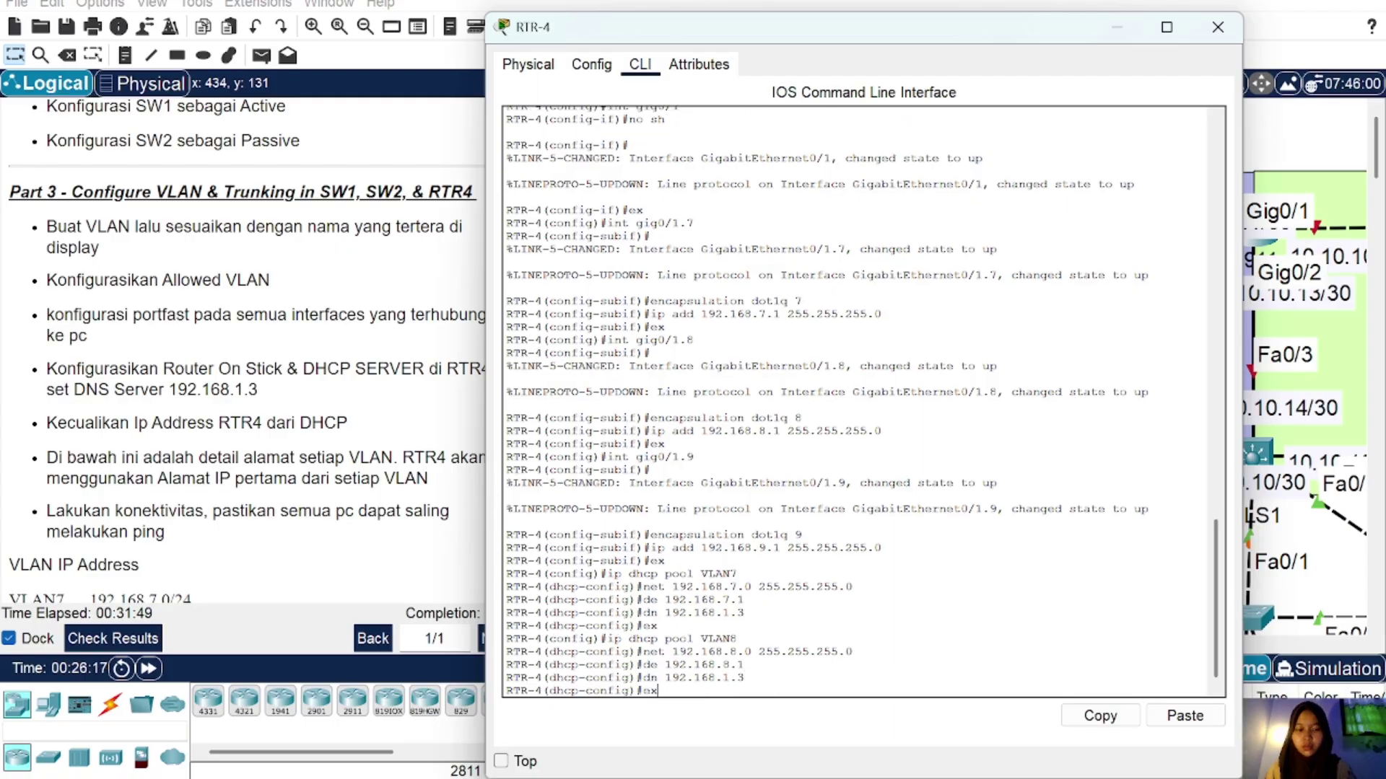
pyautogui.press('Return')
pyautogui.press('Up')
pyautogui.press('Up')
pyautogui.press('Up')
pyautogui.press('Up')
pyautogui.press('BackSpace')
pyautogui.write('9')
pyautogui.press('Return')
pyautogui.press('Up')
pyautogui.press('Up')
pyautogui.press('Up')
pyautogui.press('Up')
pyautogui.press('Up')
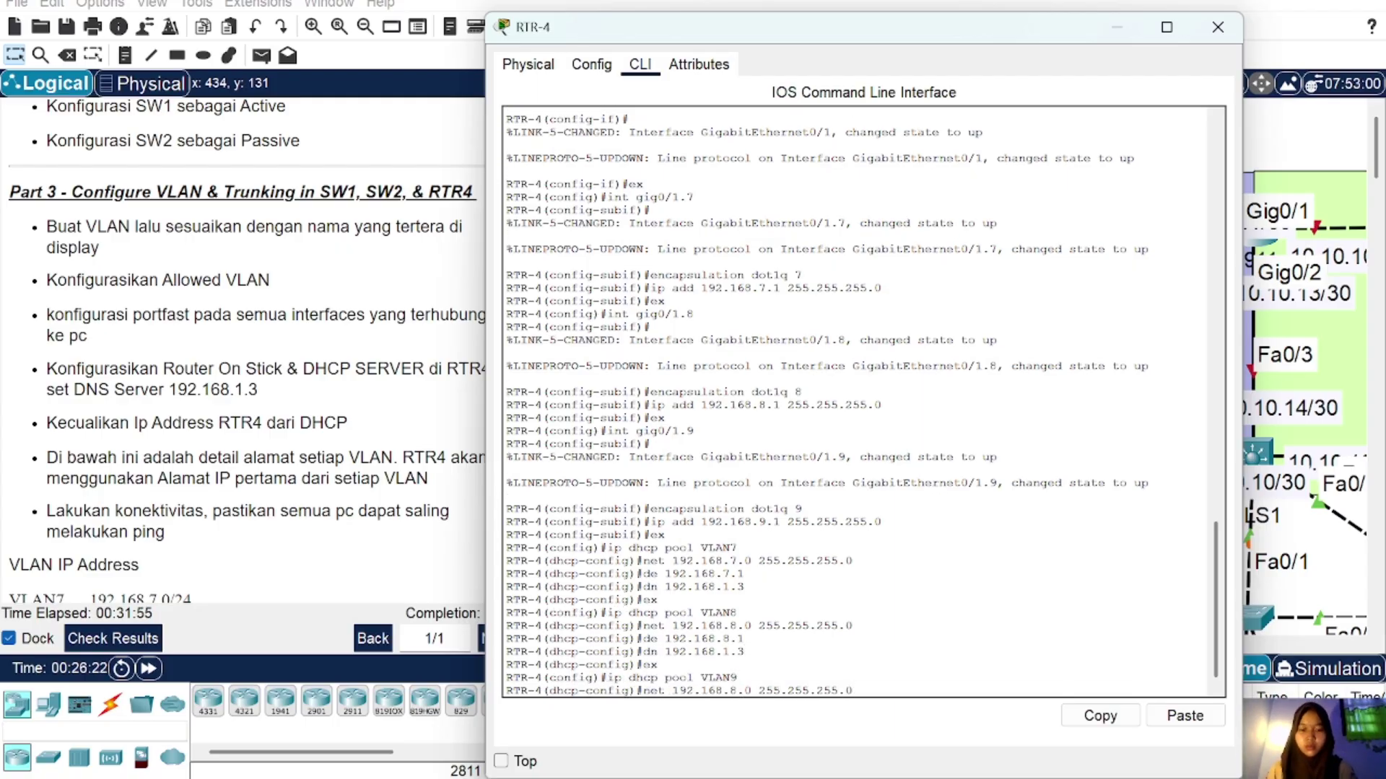
pyautogui.press('BackSpace')
pyautogui.write('9')
pyautogui.press('Up')
pyautogui.press('BackSpace')
pyautogui.press('BackSpace')
pyautogui.press('BackSpace')
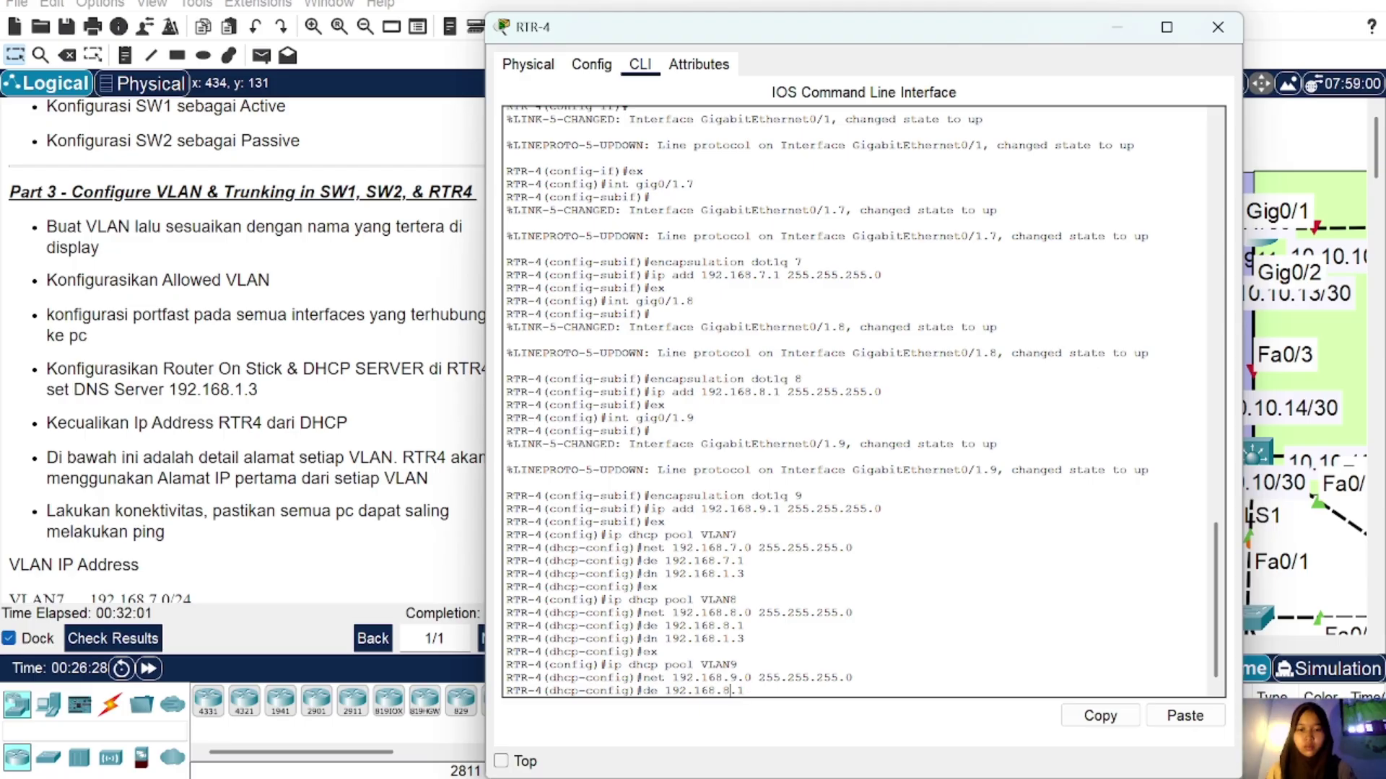
pyautogui.write('9.1')
pyautogui.press('Return')
pyautogui.press('Up')
pyautogui.press('Up')
pyautogui.press('Up')
pyautogui.press('Up')
pyautogui.press('Down')
pyautogui.press('Down')
pyautogui.press('Down')
pyautogui.press('Up')
pyautogui.press('Up')
pyautogui.press('Up')
pyautogui.press('Up')
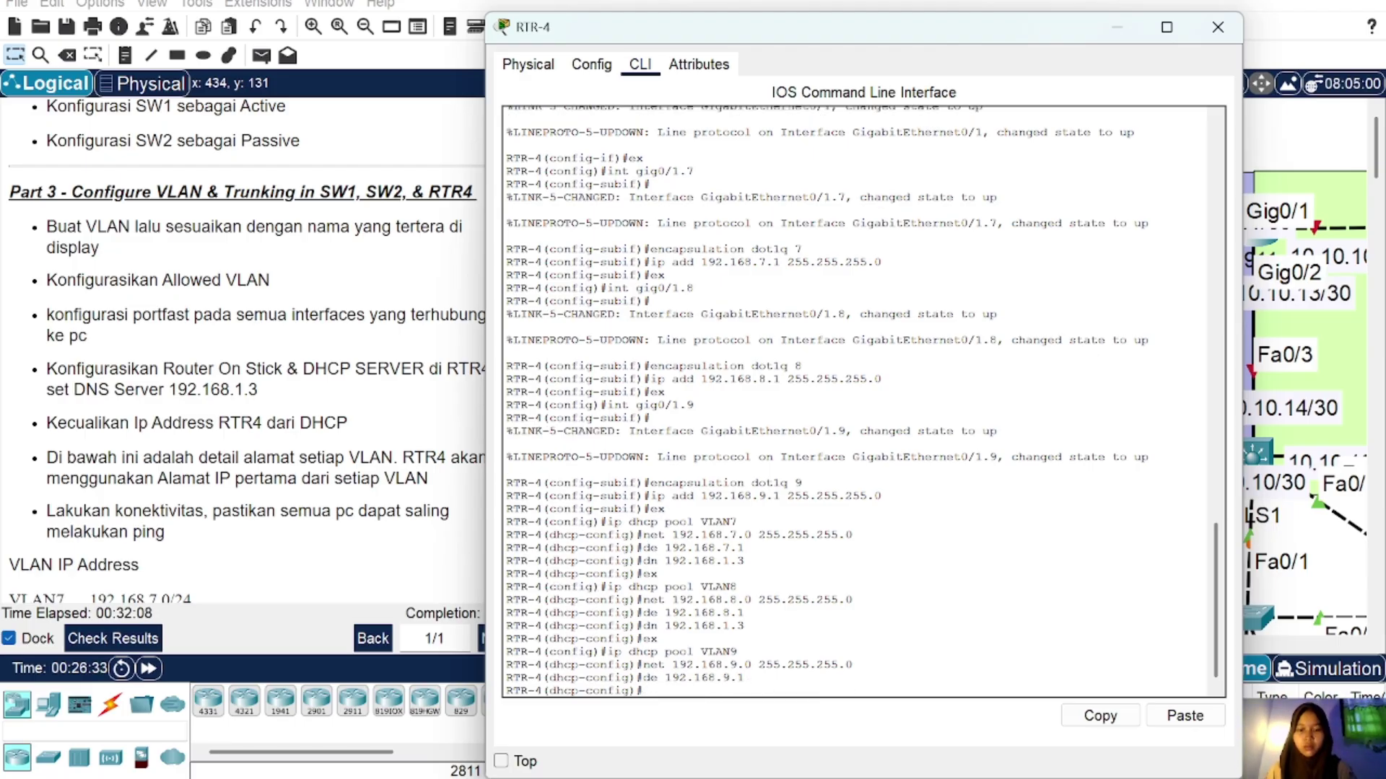
pyautogui.press('Return')
pyautogui.write('ex')
pyautogui.press('Return')
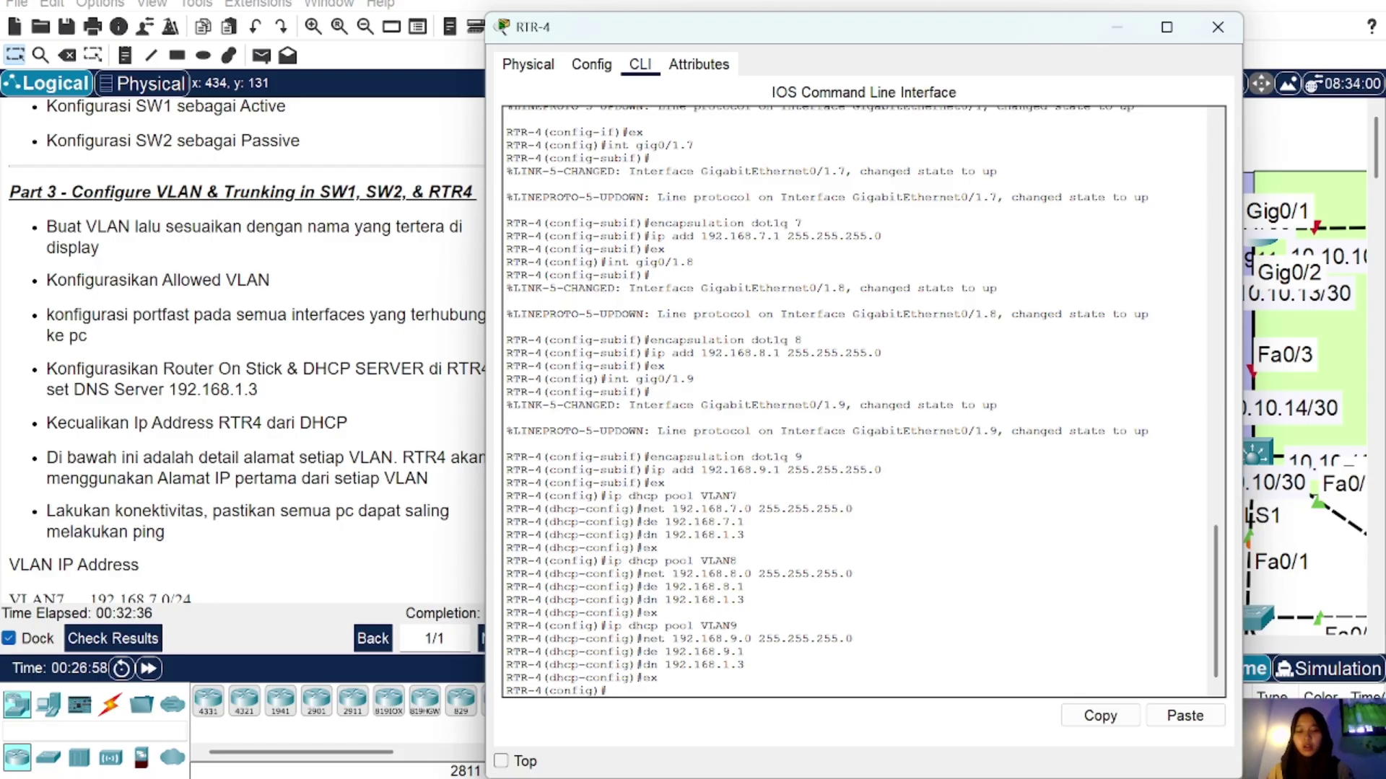
# Step: Add ip dhcp excluded-address entries for 192.168.7.1, 192.168.8.1 and 192.168.9.1
pyautogui.write('ip dh')
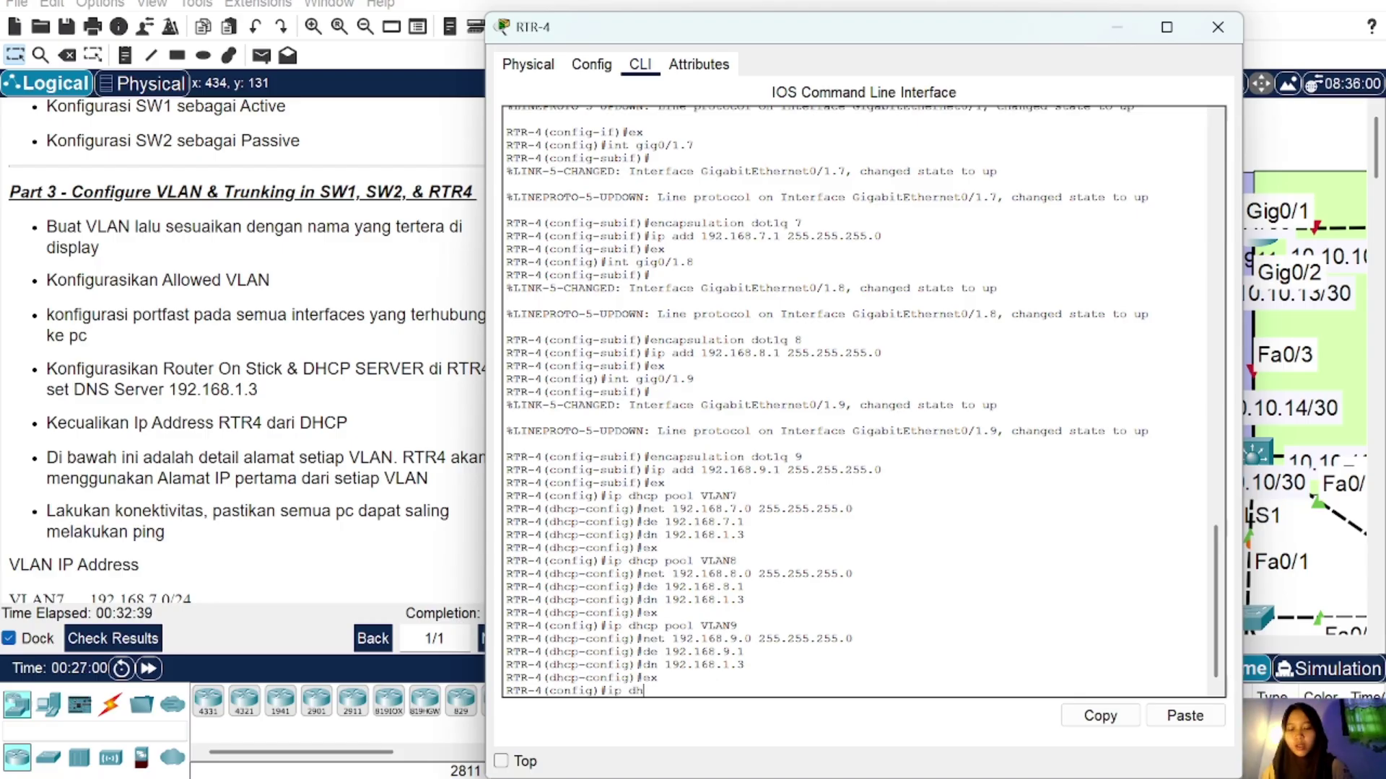
pyautogui.write('cp exc')
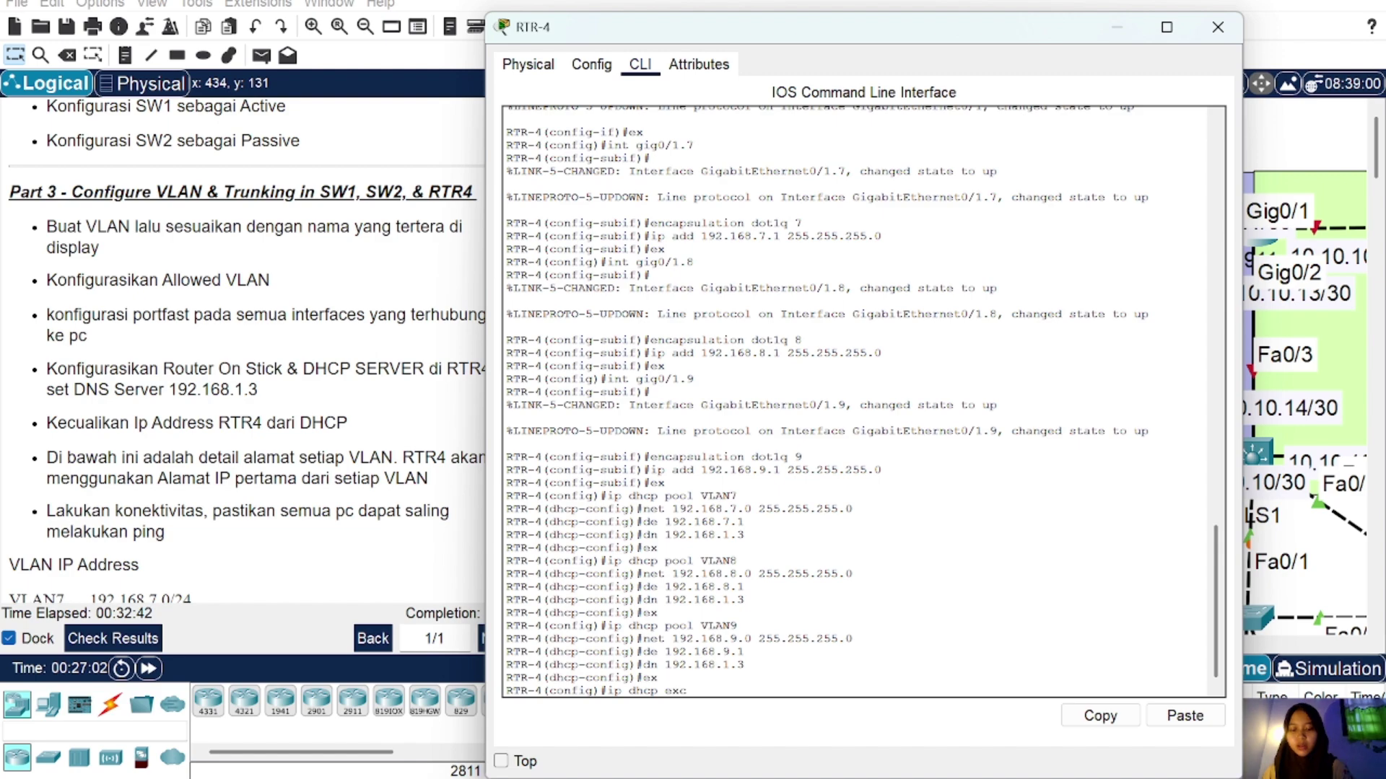
pyautogui.write('luded')
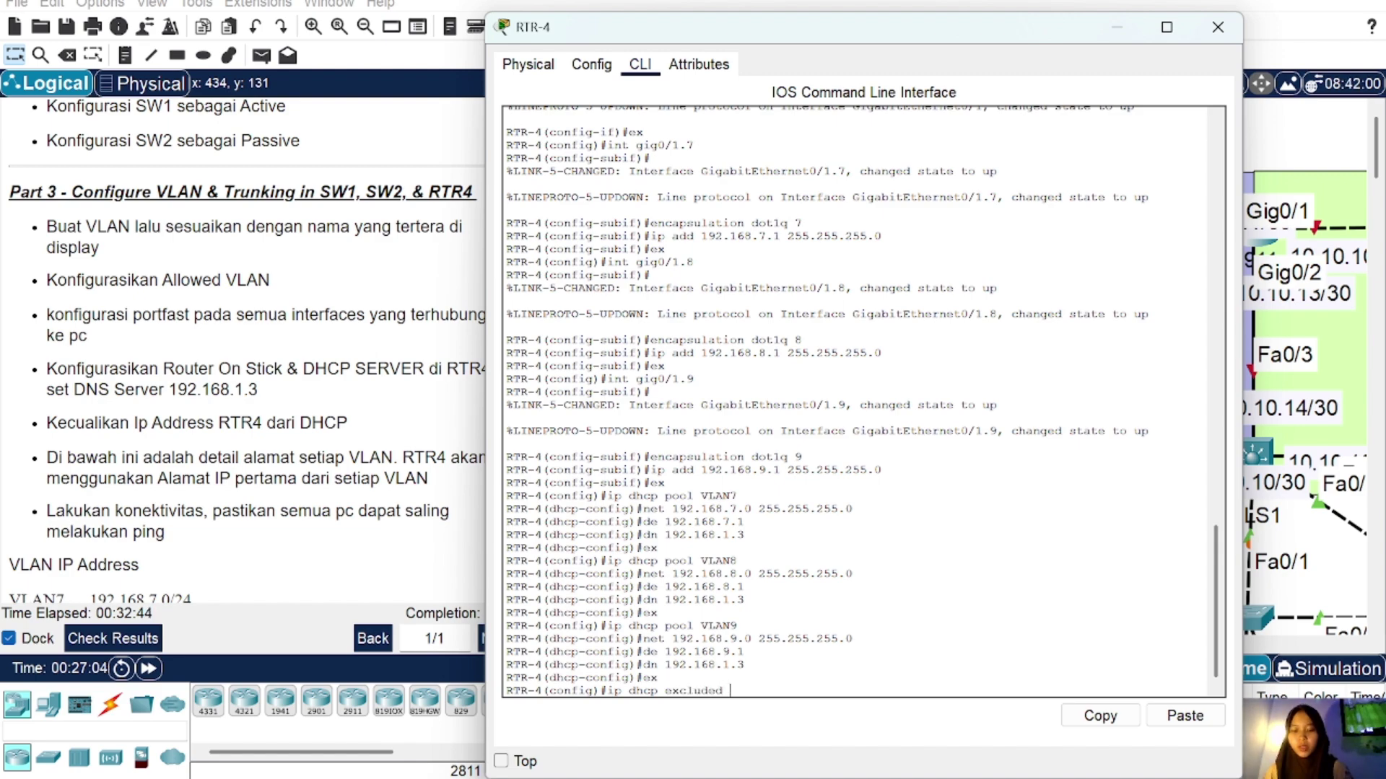
pyautogui.write(' 192.')
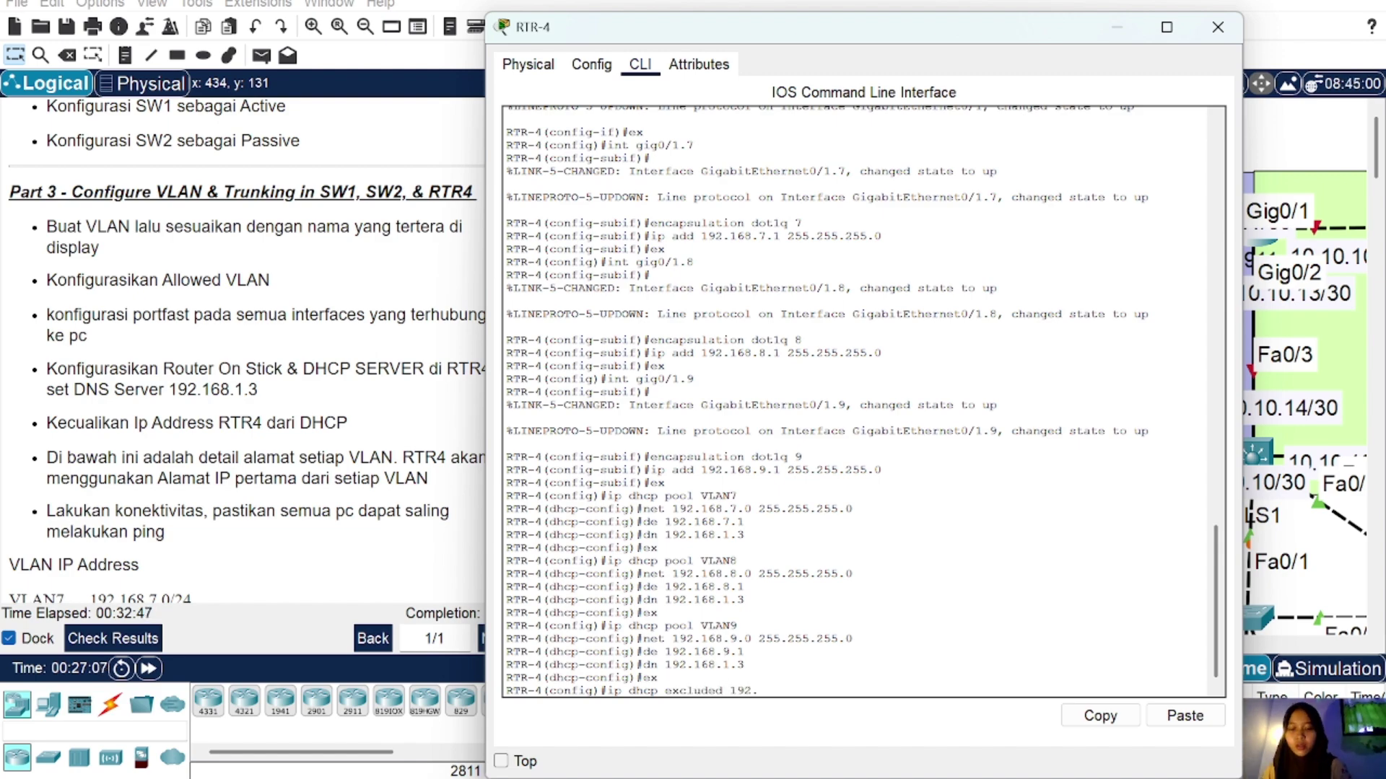
pyautogui.write('168.7.1')
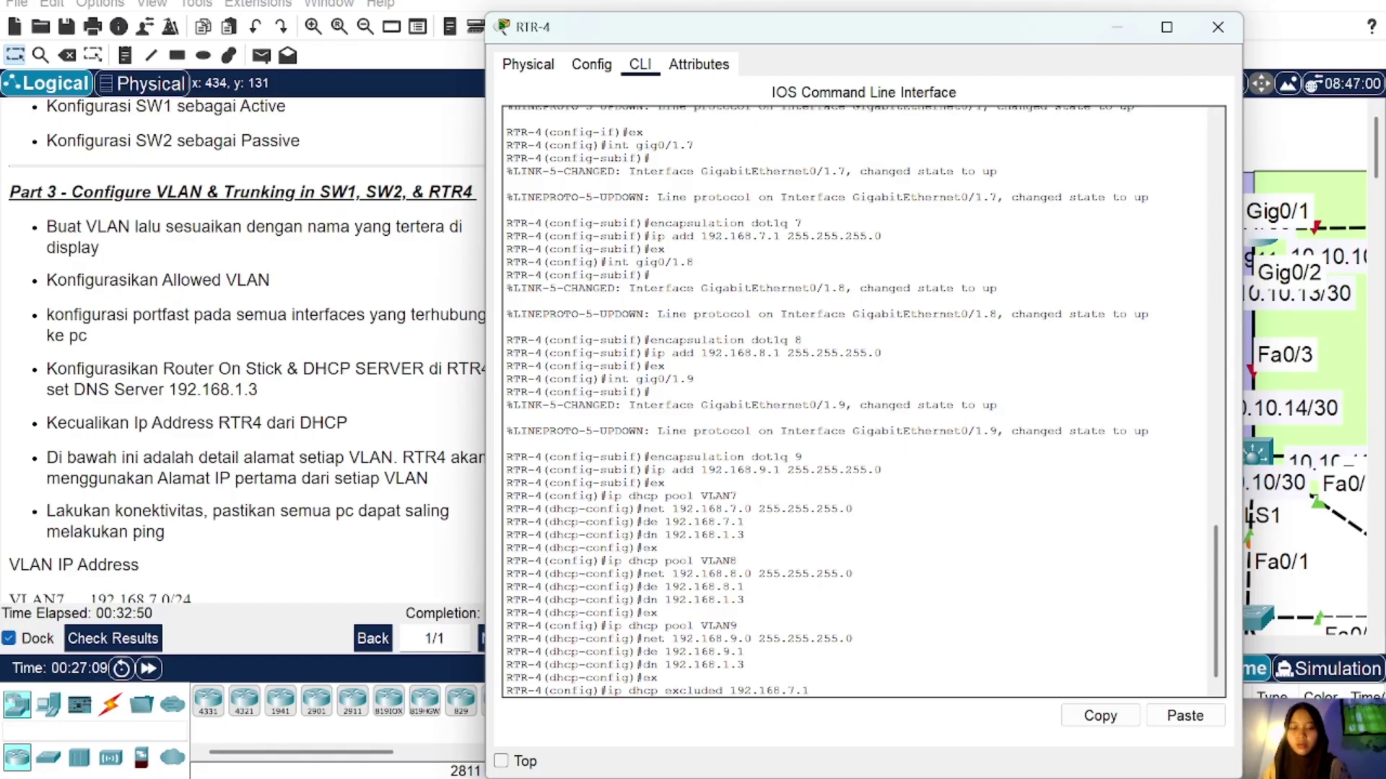
pyautogui.press('Return')
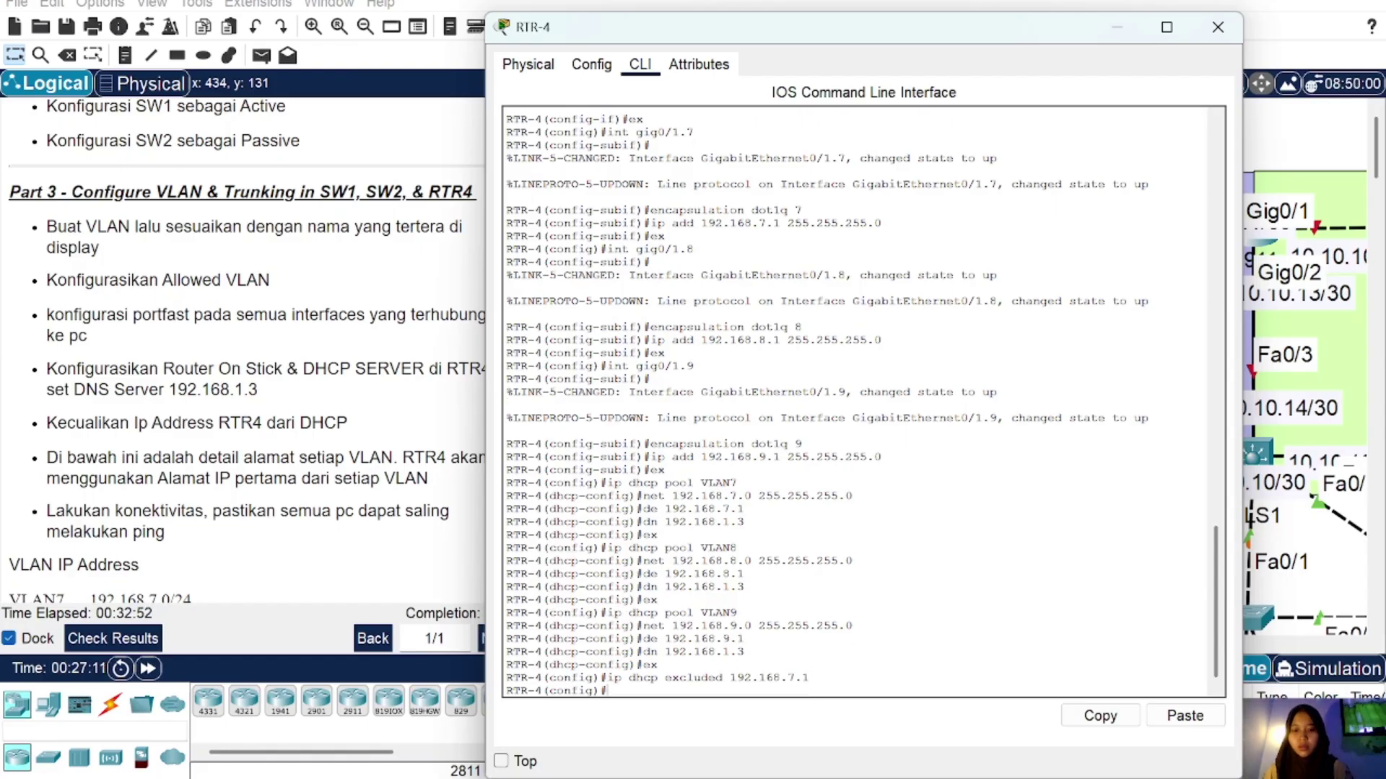
pyautogui.press('Up')
pyautogui.press('BackSpace')
pyautogui.press('BackSpace')
pyautogui.press('BackSpace')
pyautogui.write('8.1')
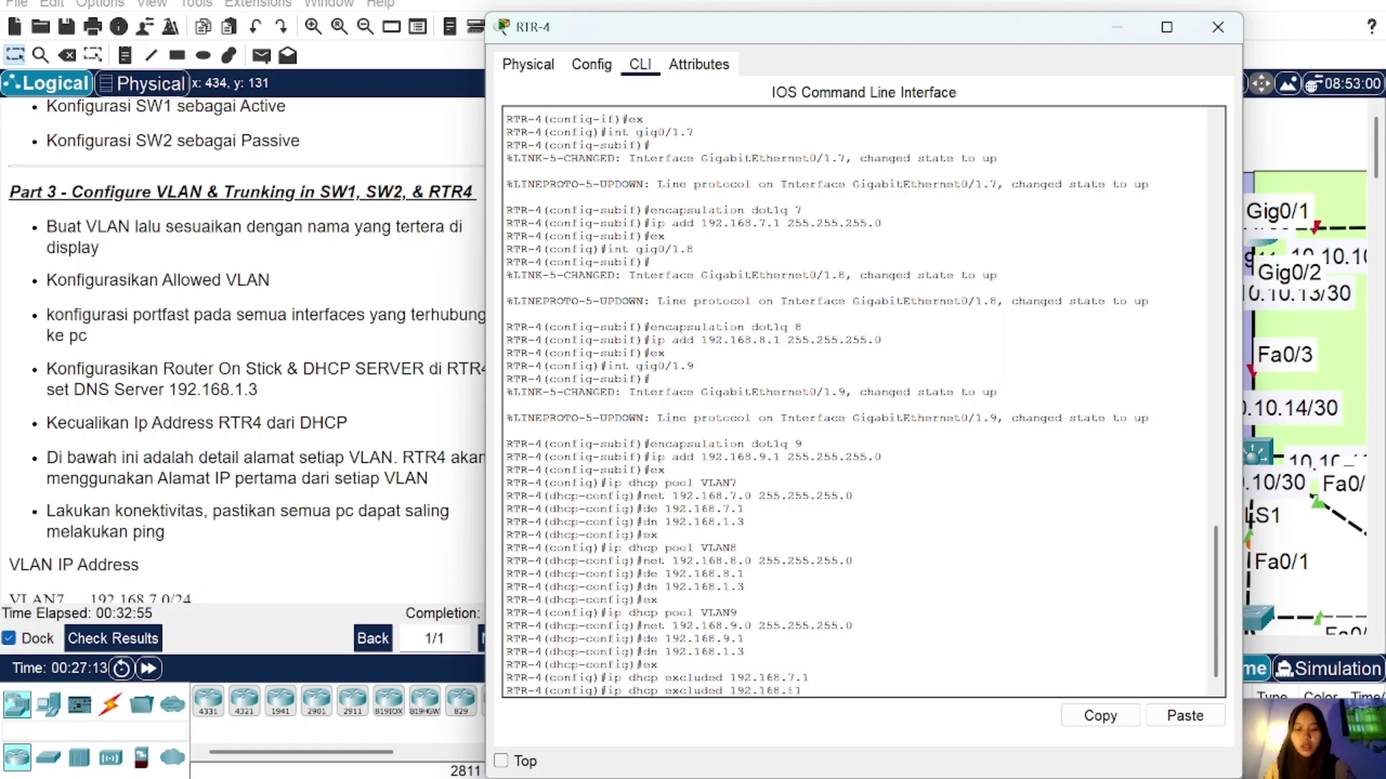
pyautogui.press('Return')
pyautogui.press('Up')
pyautogui.press('BackSpace')
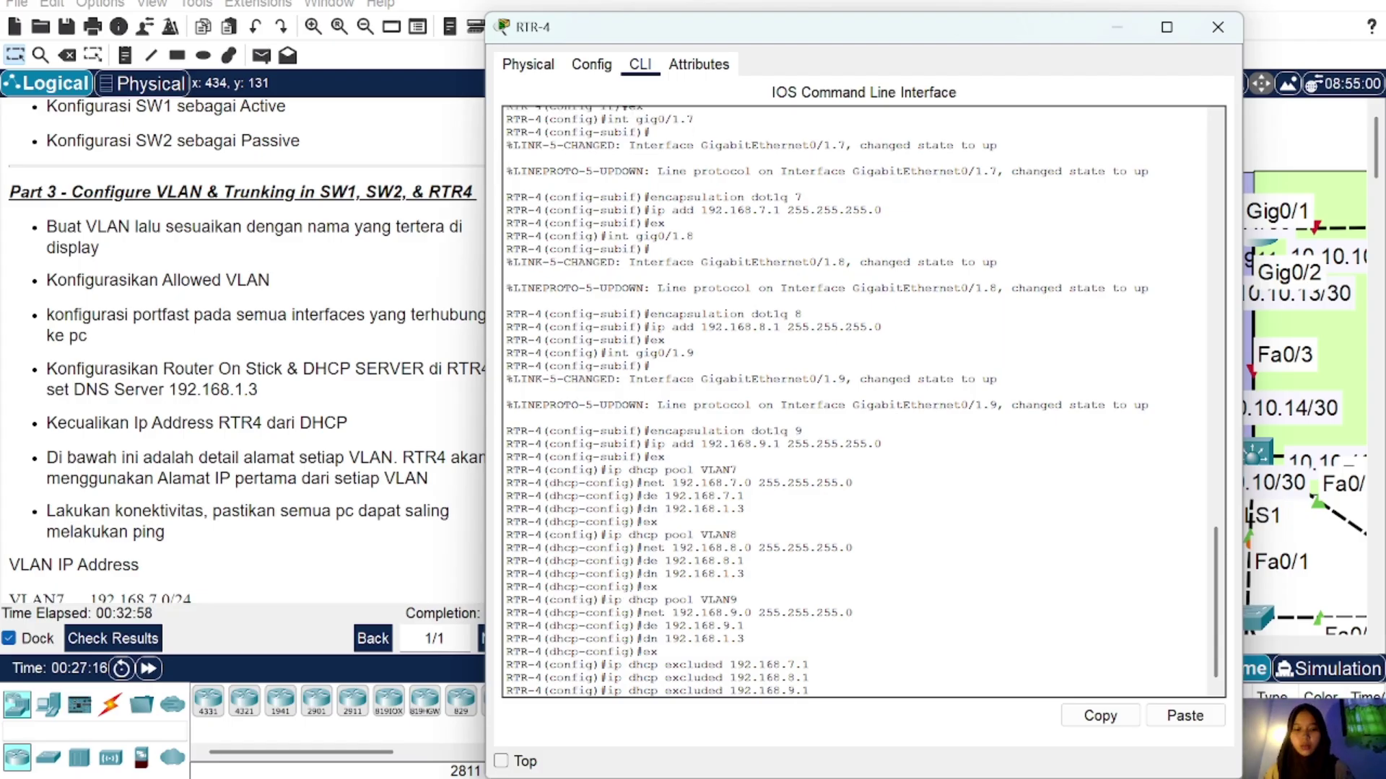
pyautogui.press('Return')
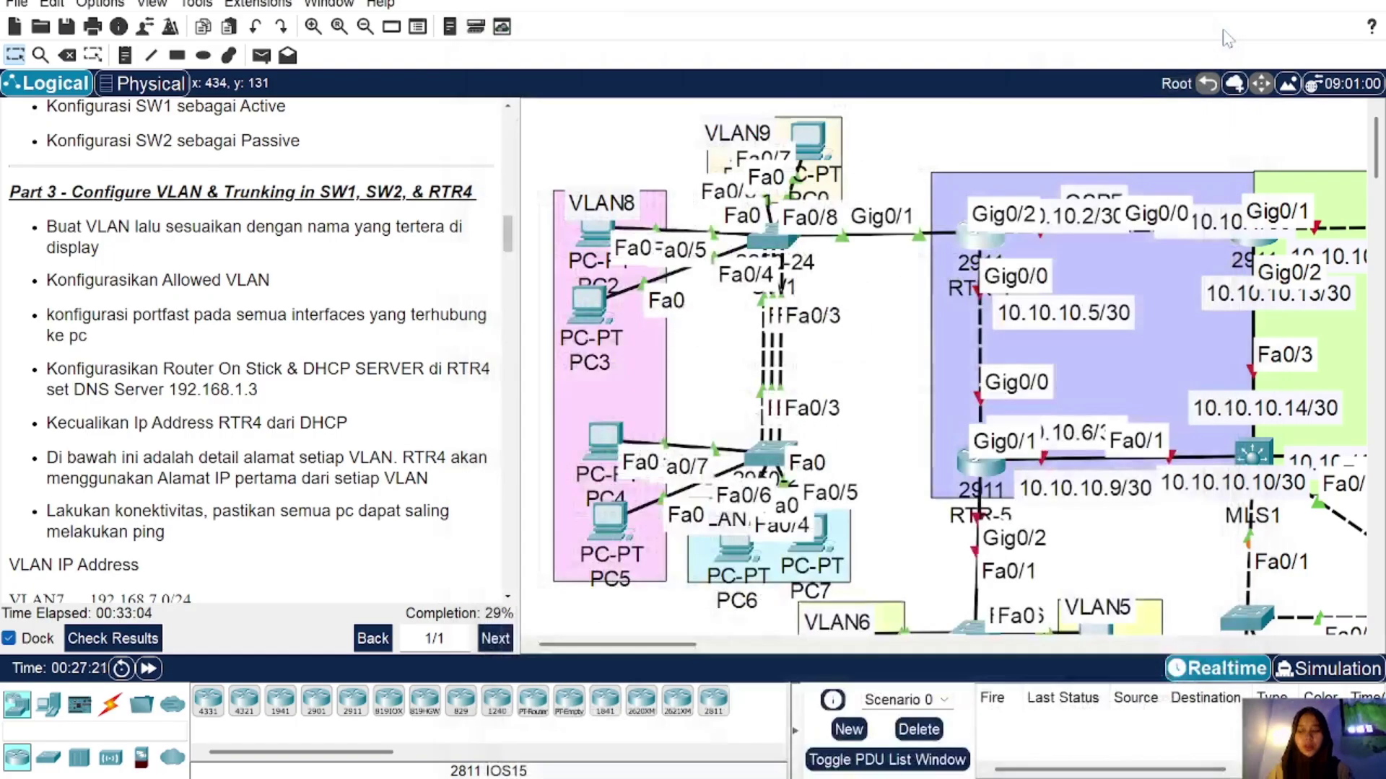
# Step: Close RTR-4 and switch PC1 and PC2 to DHCP in IP Configuration
pyautogui.click(1217, 26)
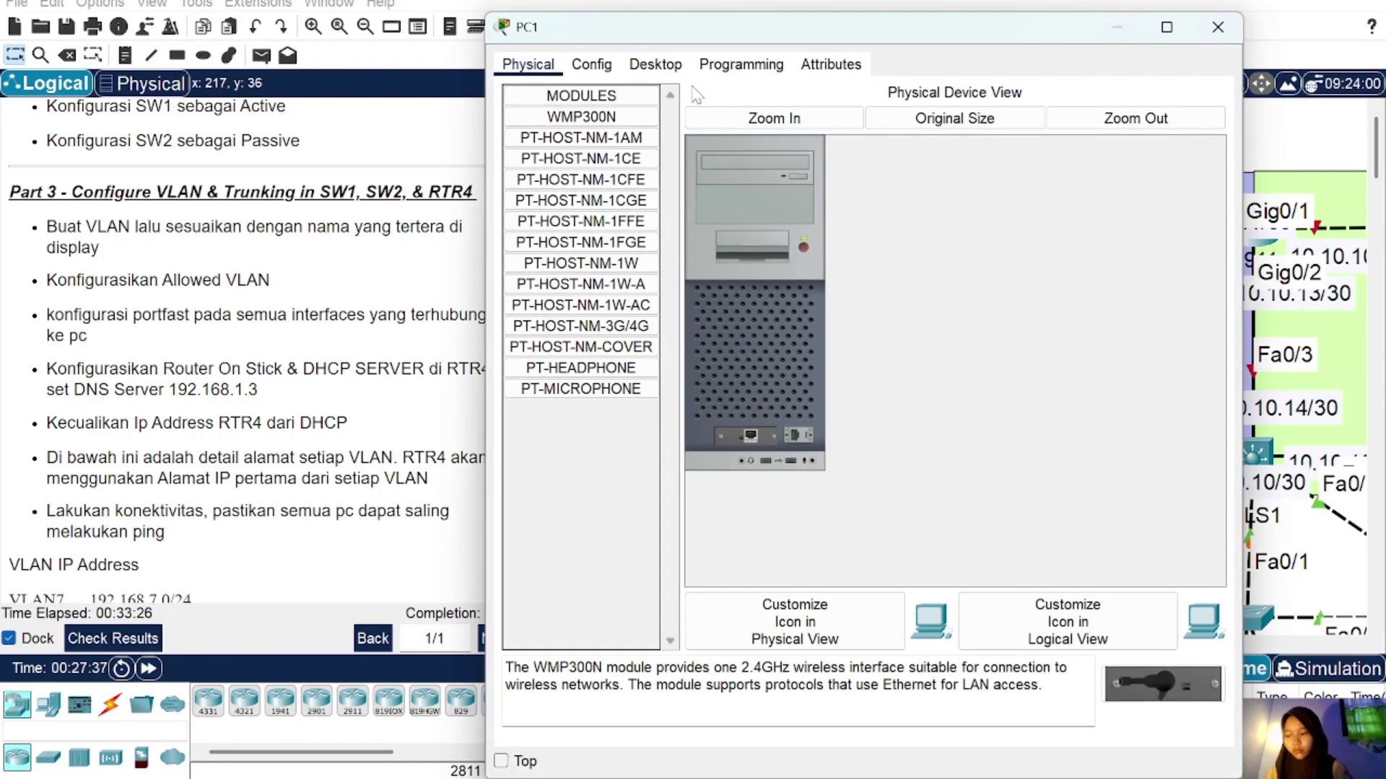
pyautogui.click(656, 64)
pyautogui.click(563, 127)
pyautogui.click(518, 163)
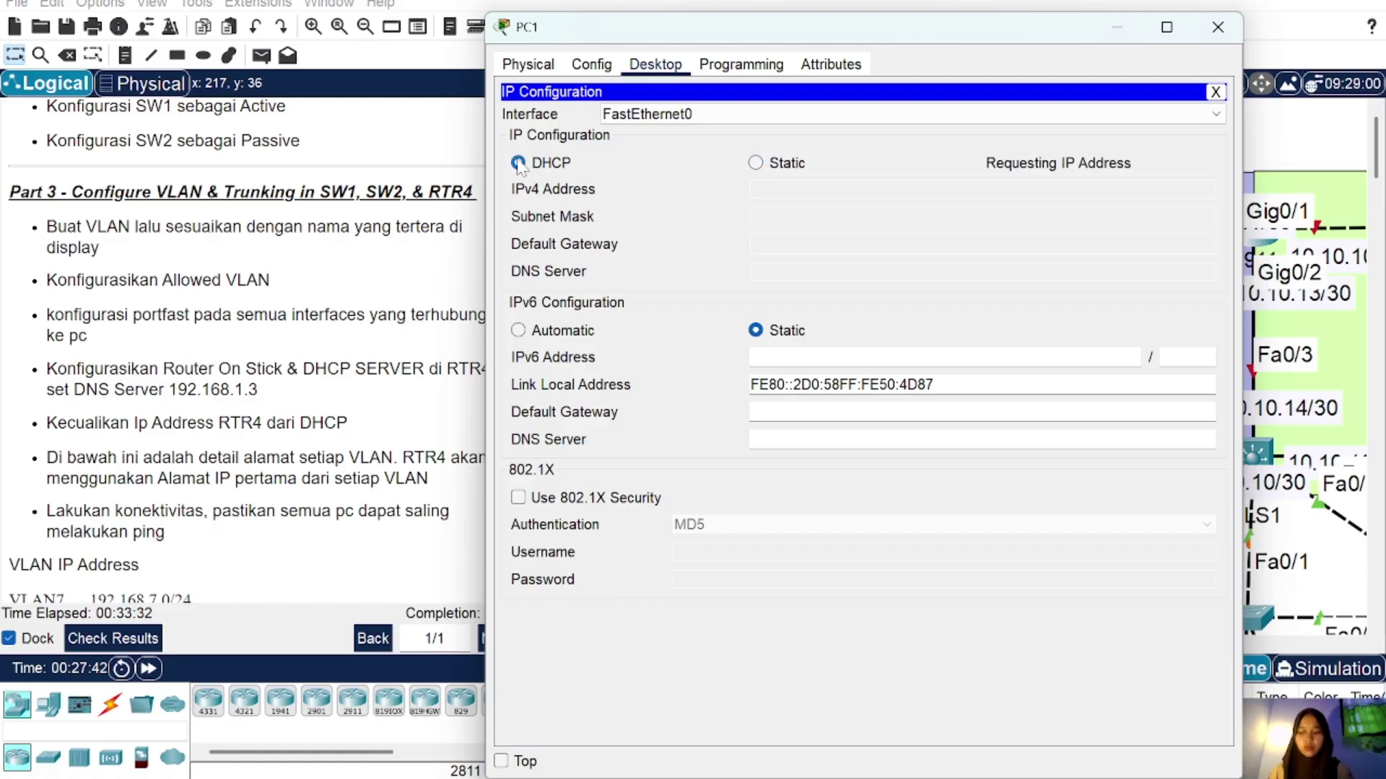
pyautogui.click(1217, 27)
pyautogui.click(806, 132)
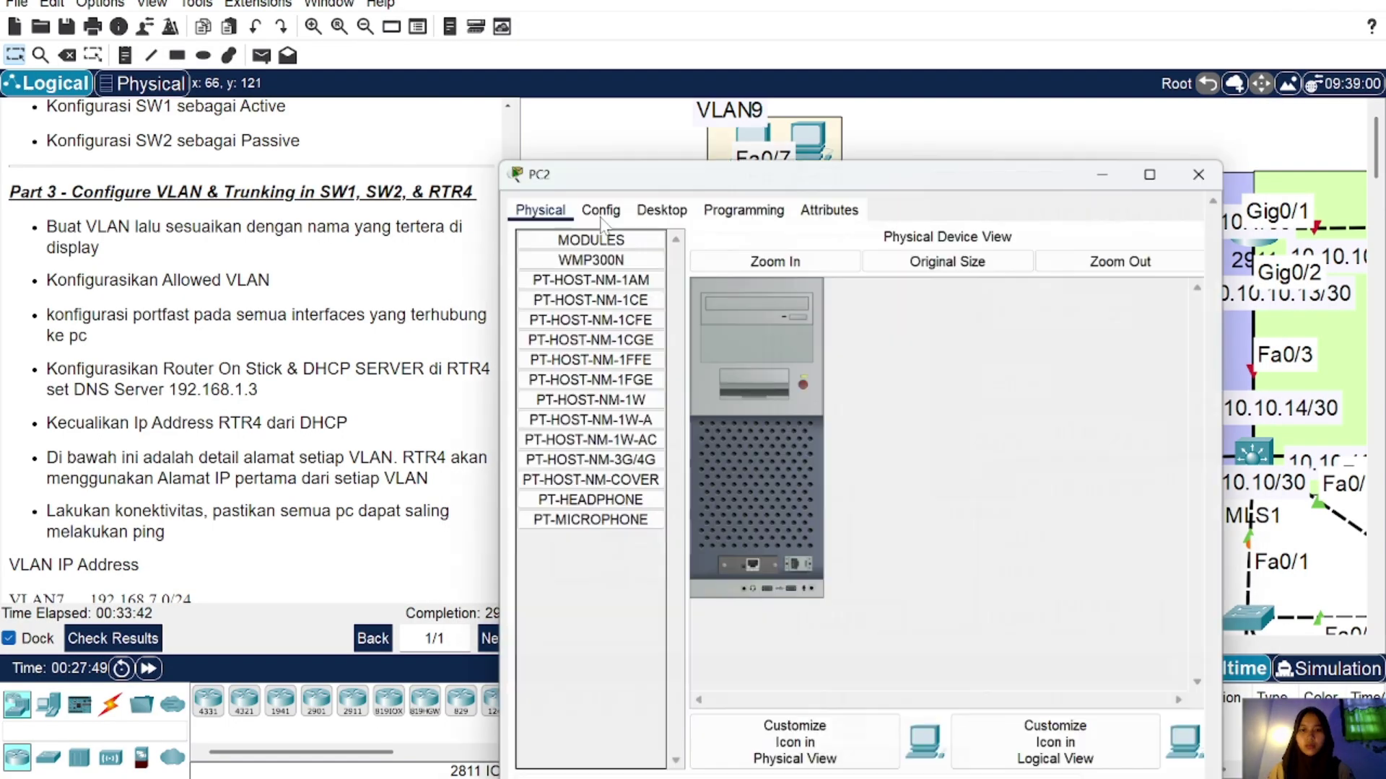
pyautogui.click(655, 195)
pyautogui.click(570, 249)
pyautogui.click(518, 295)
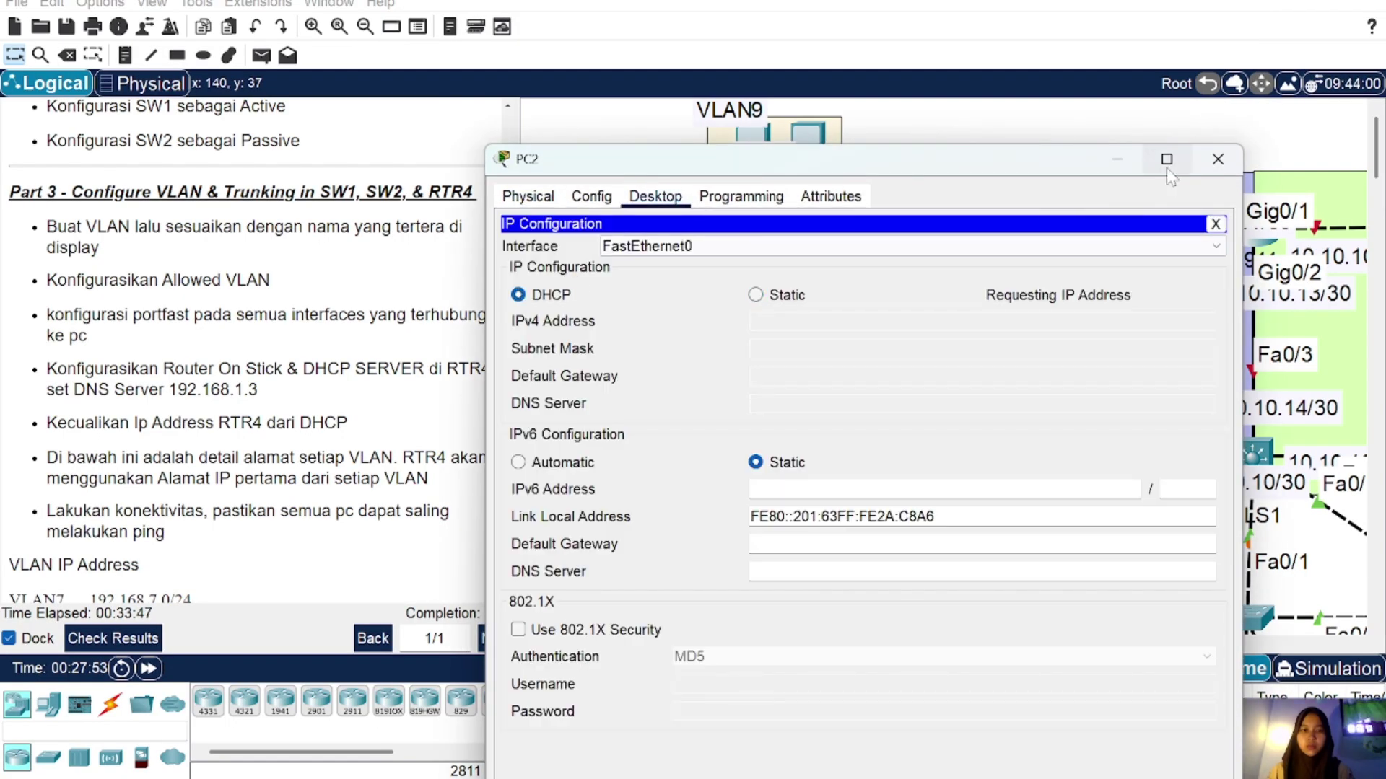
pyautogui.click(1218, 159)
# Step: Switch PC4 and PC6 to DHCP in IP Configuration
pyautogui.click(603, 441)
pyautogui.click(655, 64)
pyautogui.click(550, 193)
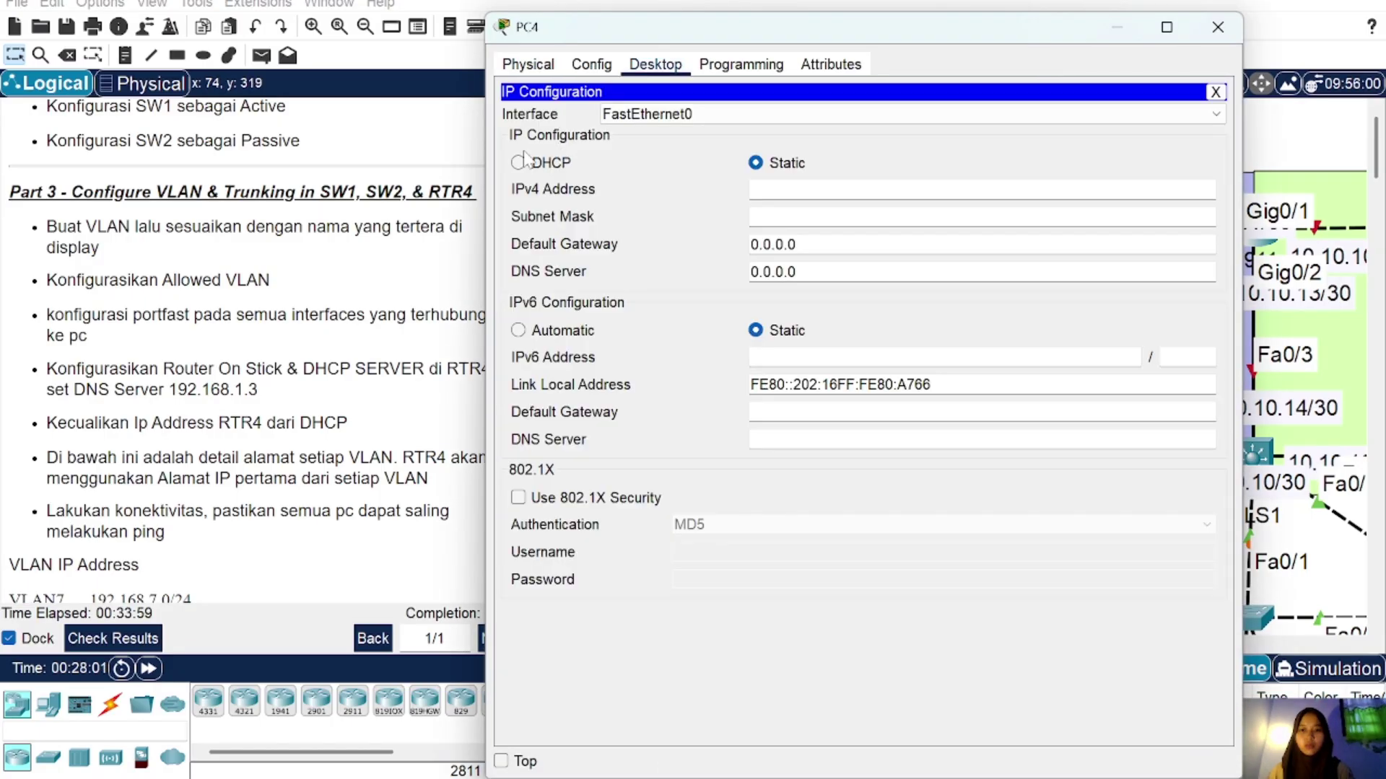
pyautogui.click(518, 164)
pyautogui.click(1218, 26)
pyautogui.click(735, 552)
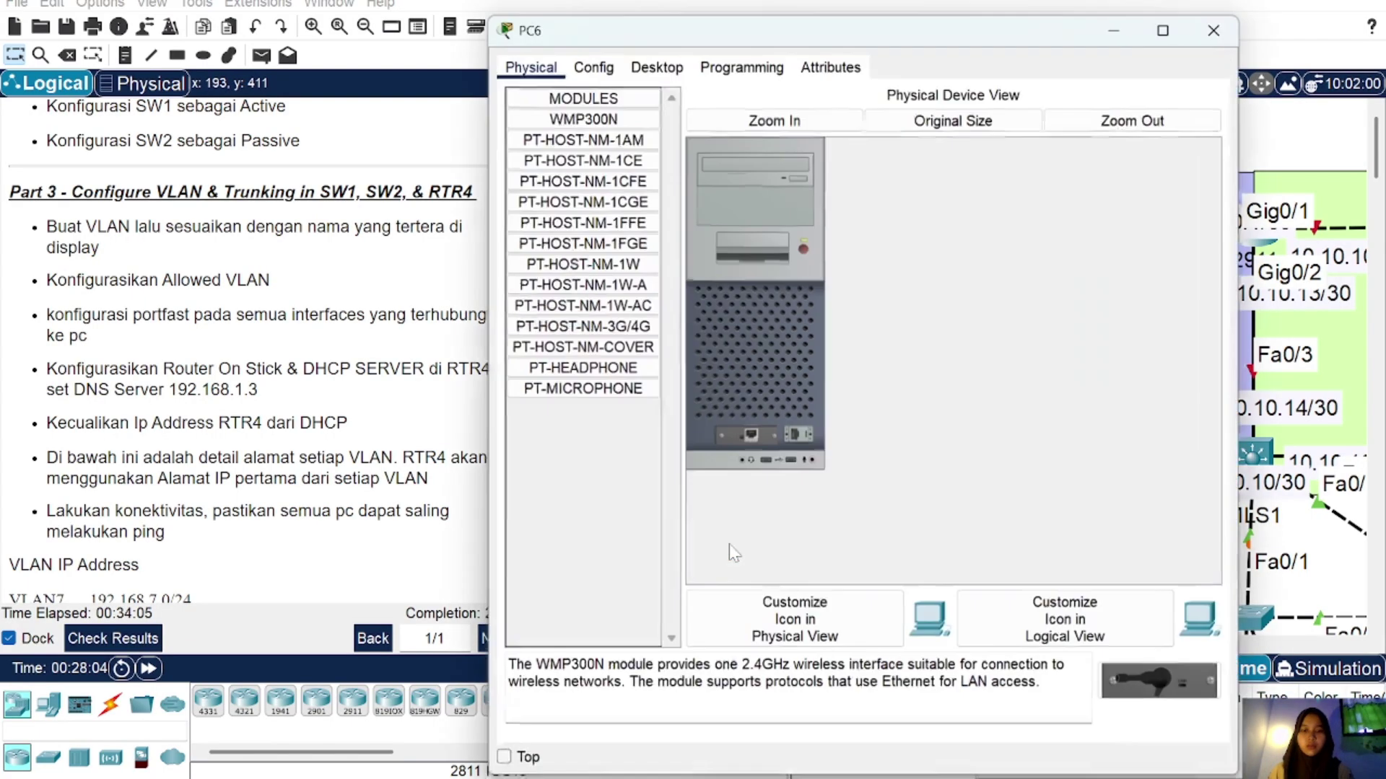
pyautogui.click(656, 63)
pyautogui.click(566, 124)
pyautogui.click(534, 175)
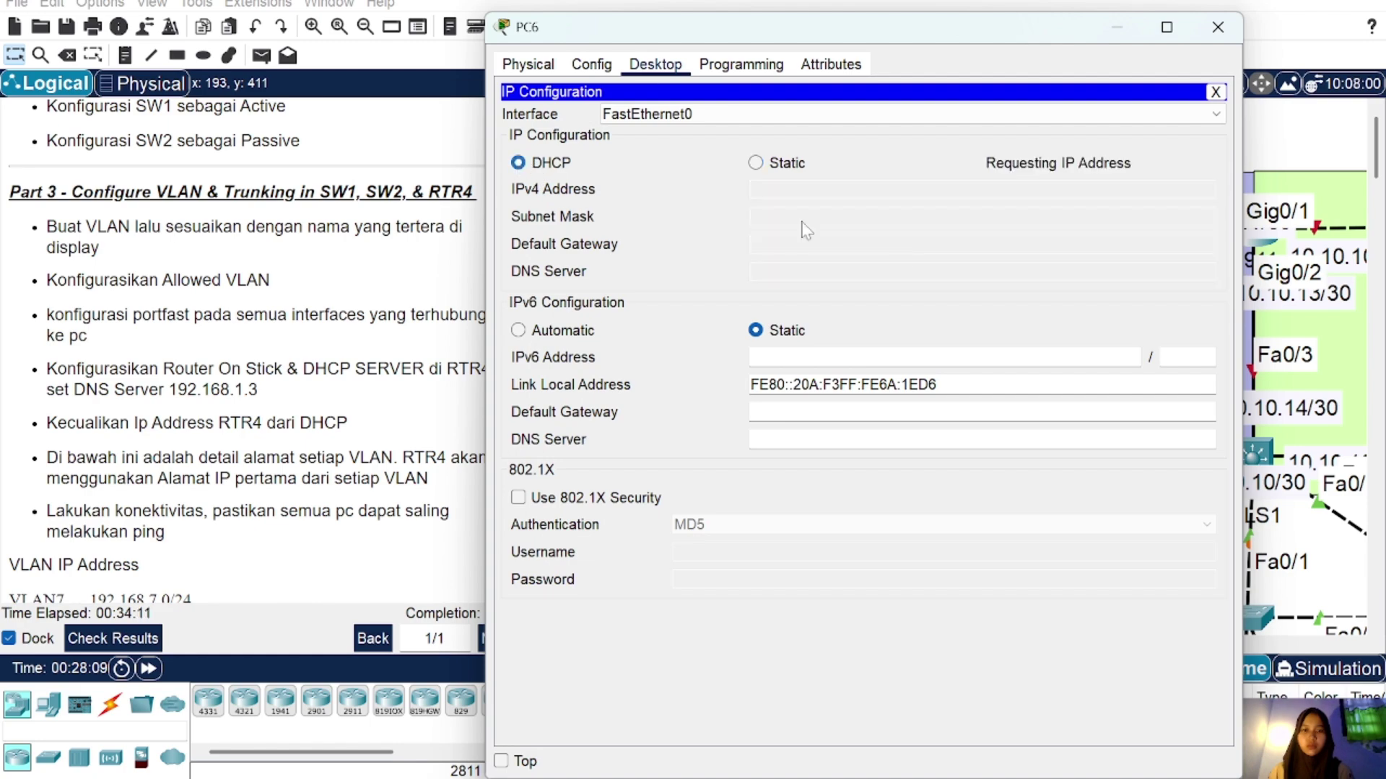
pyautogui.click(1217, 27)
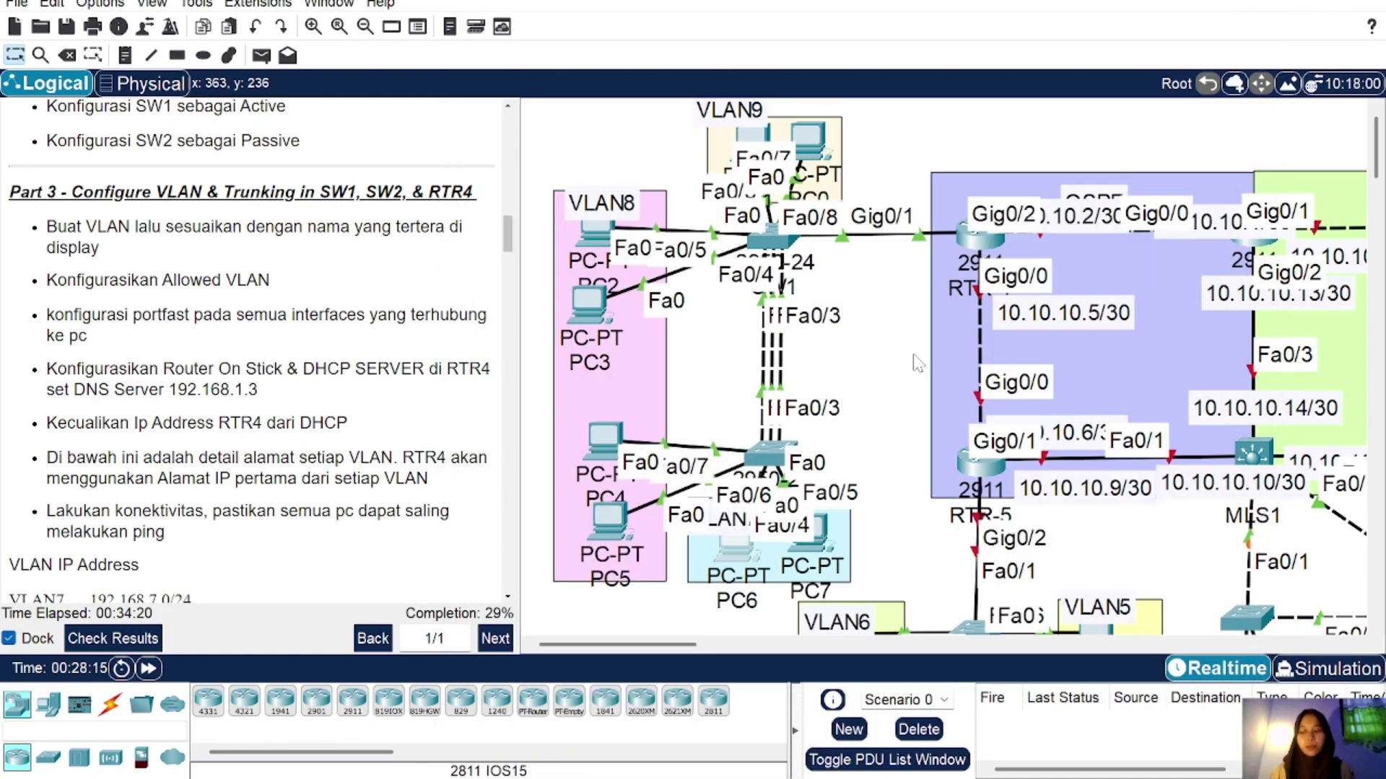
# Step: Send two simple PDU test pings from PC1 to PC2
pyautogui.click(260, 57)
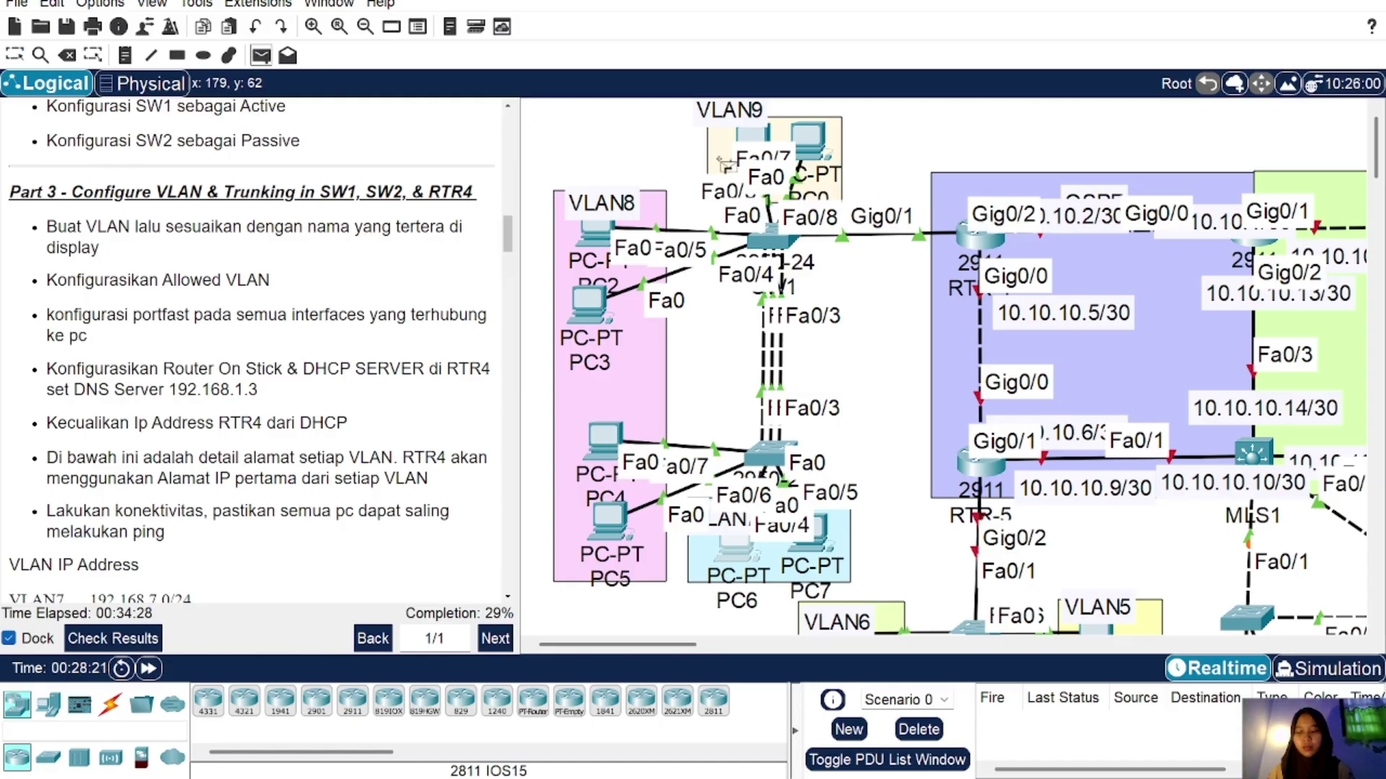
pyautogui.click(756, 134)
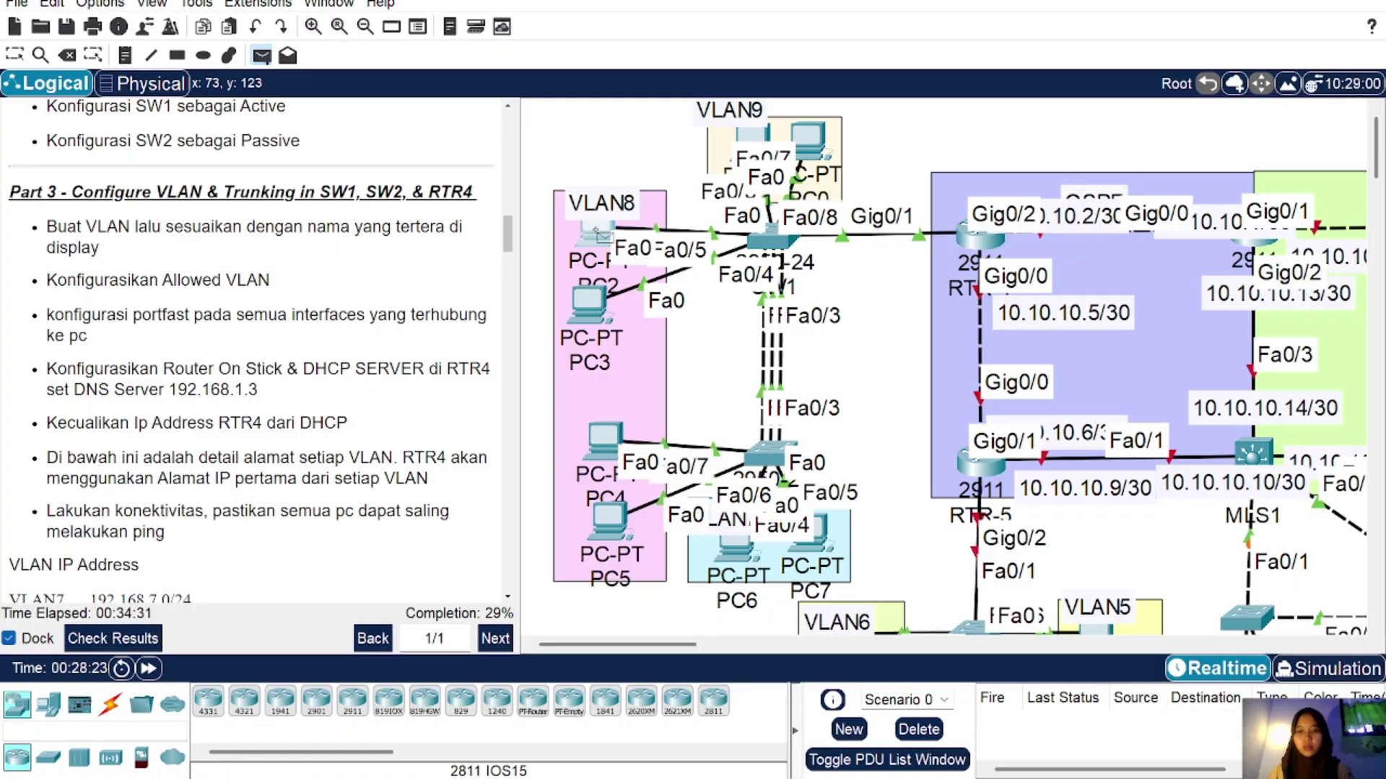
pyautogui.click(596, 232)
pyautogui.click(261, 56)
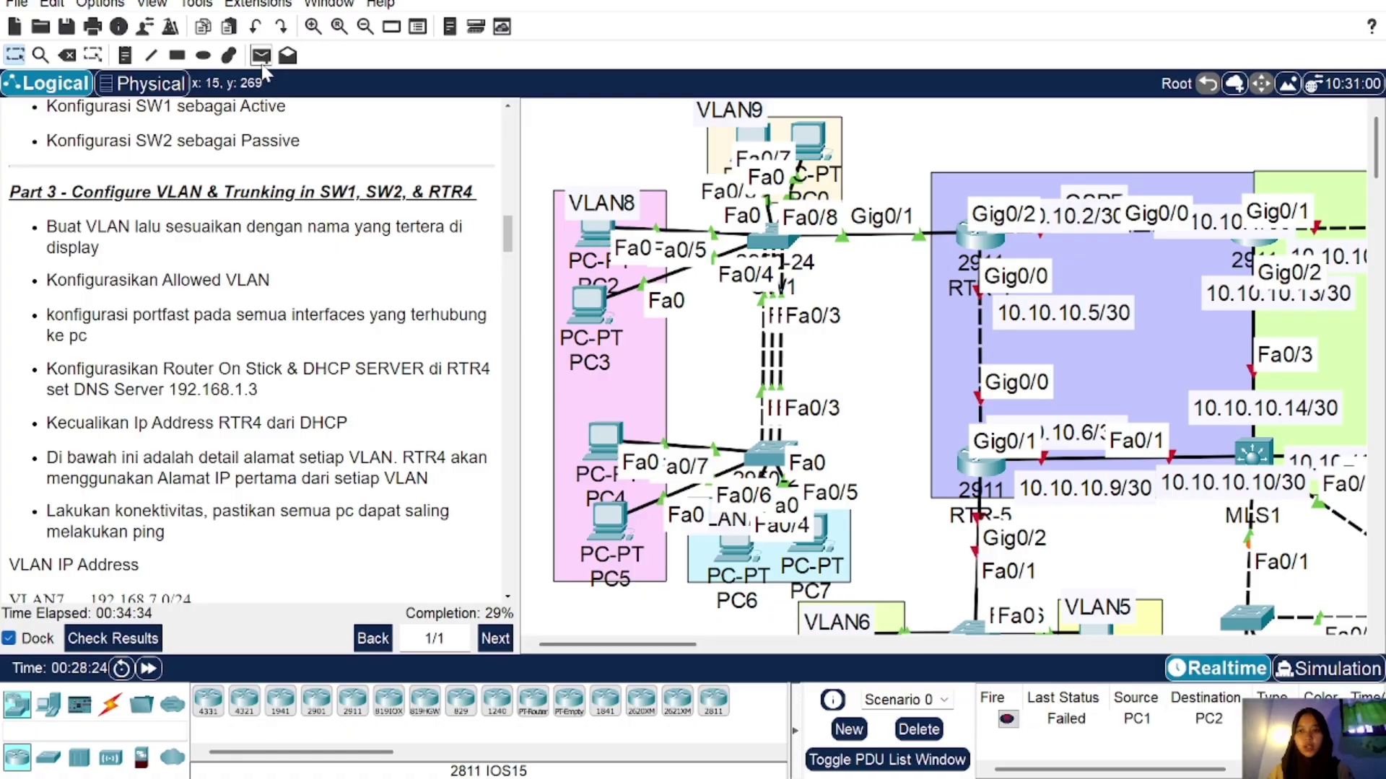
pyautogui.click(756, 134)
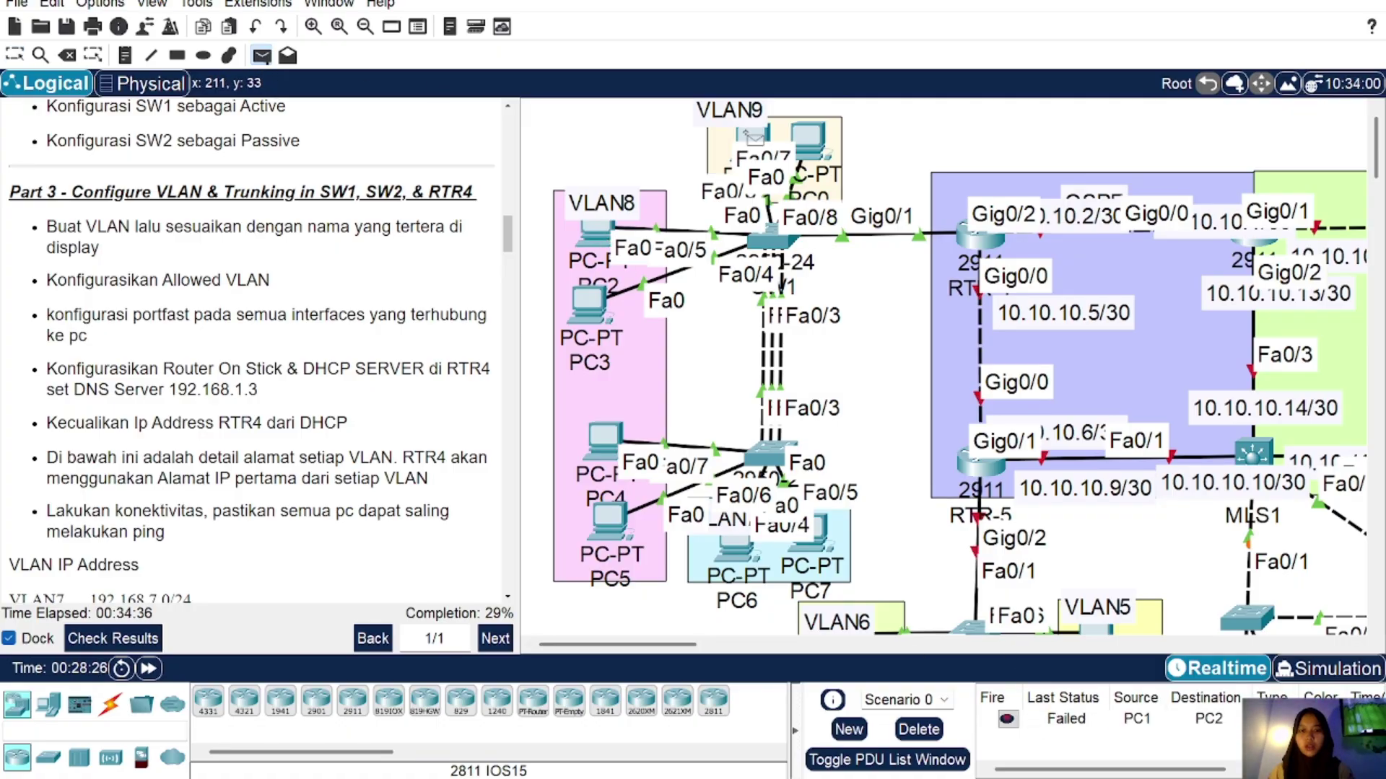
pyautogui.click(596, 233)
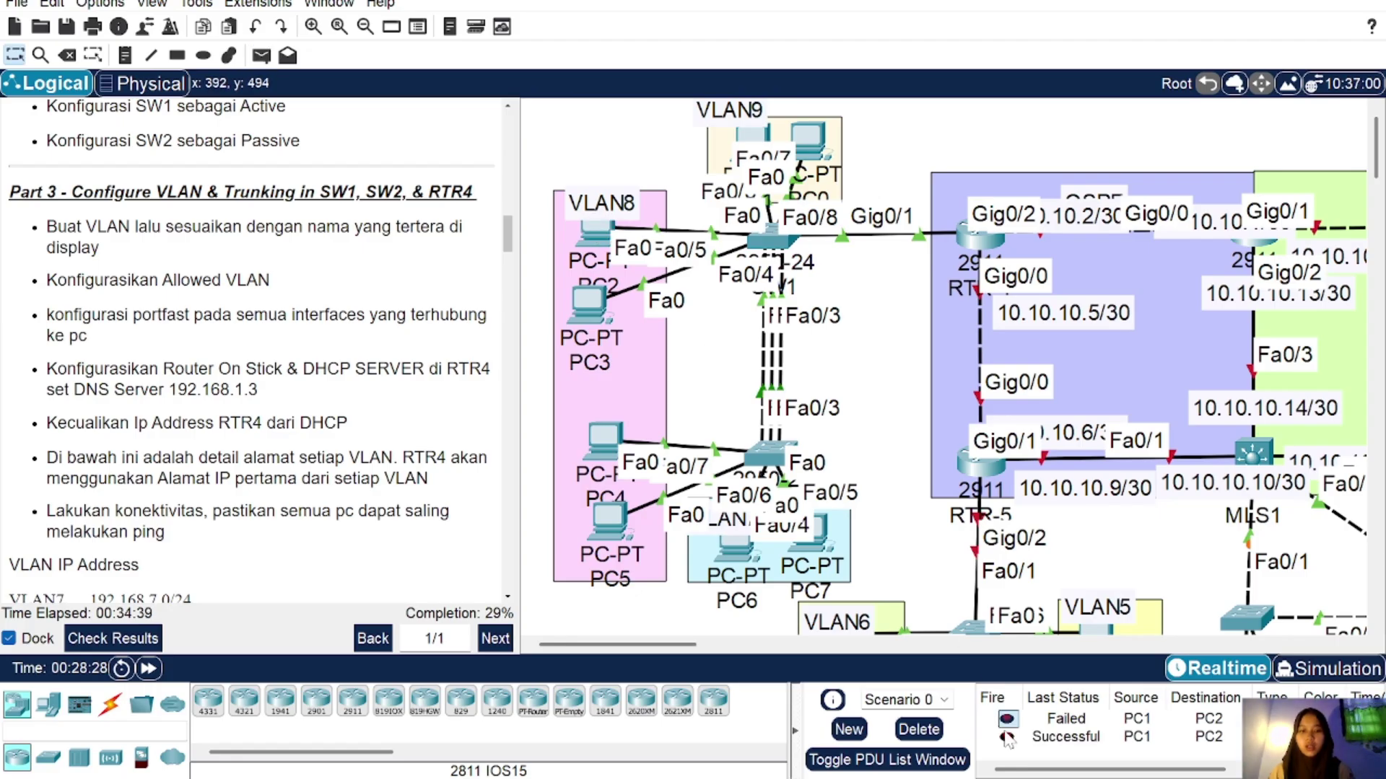
# Step: Send two simple PDU test pings from PC4 to PC6
pyautogui.click(260, 56)
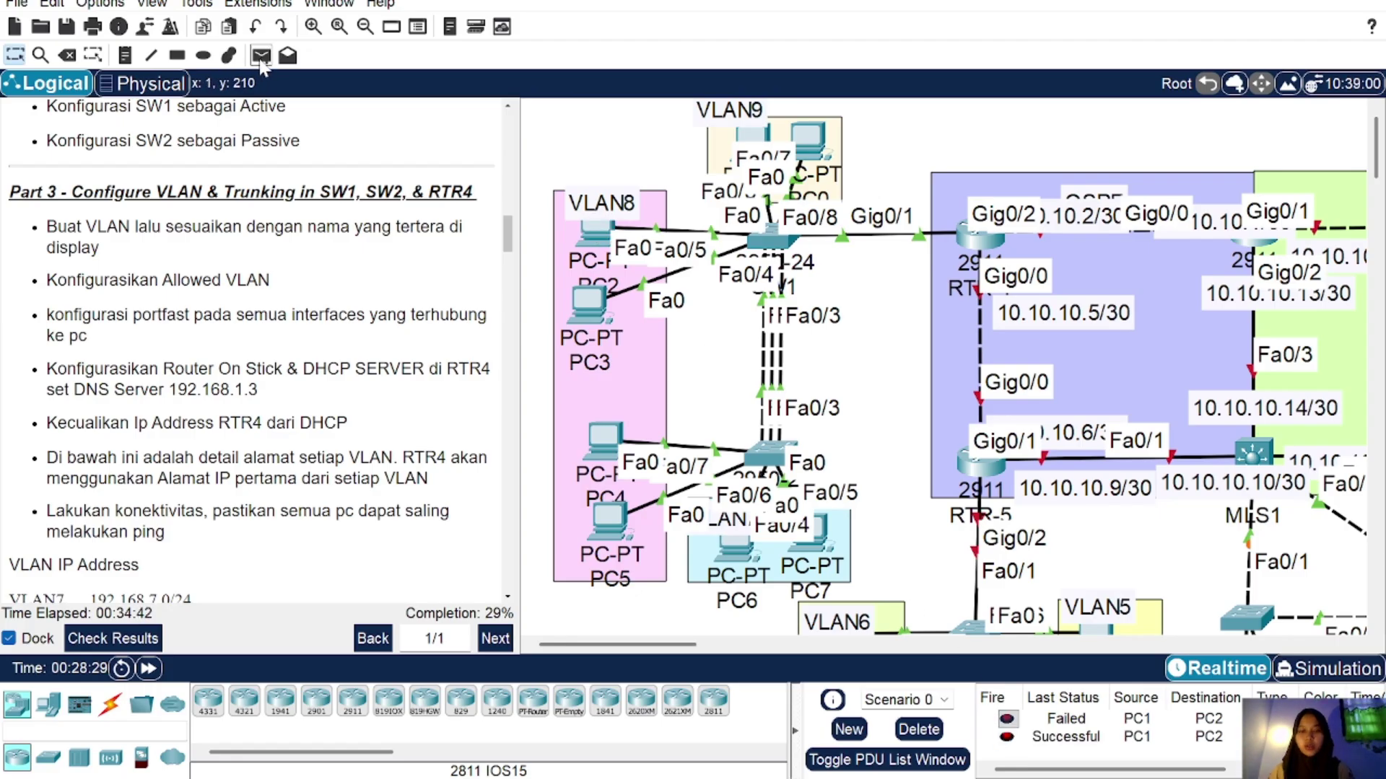
pyautogui.moveTo(601, 437)
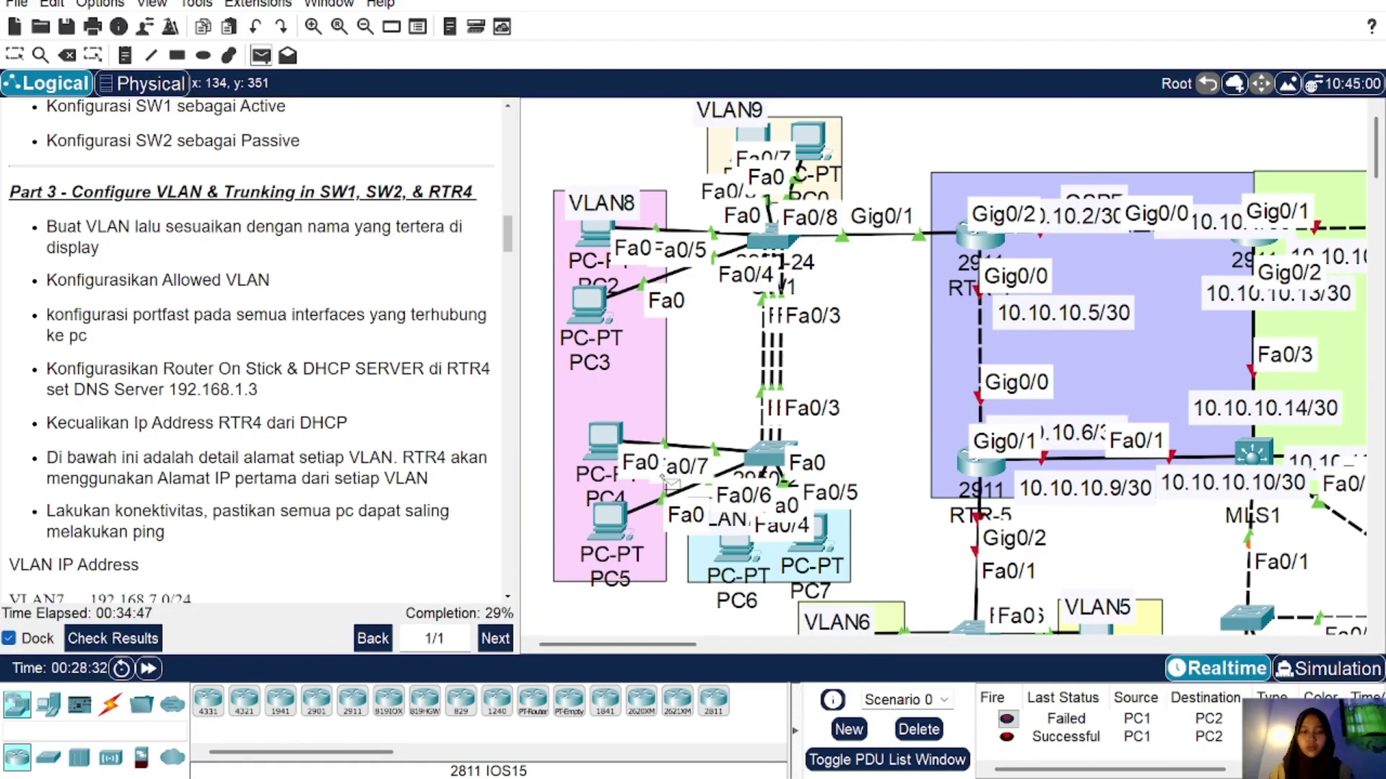
pyautogui.click(743, 527)
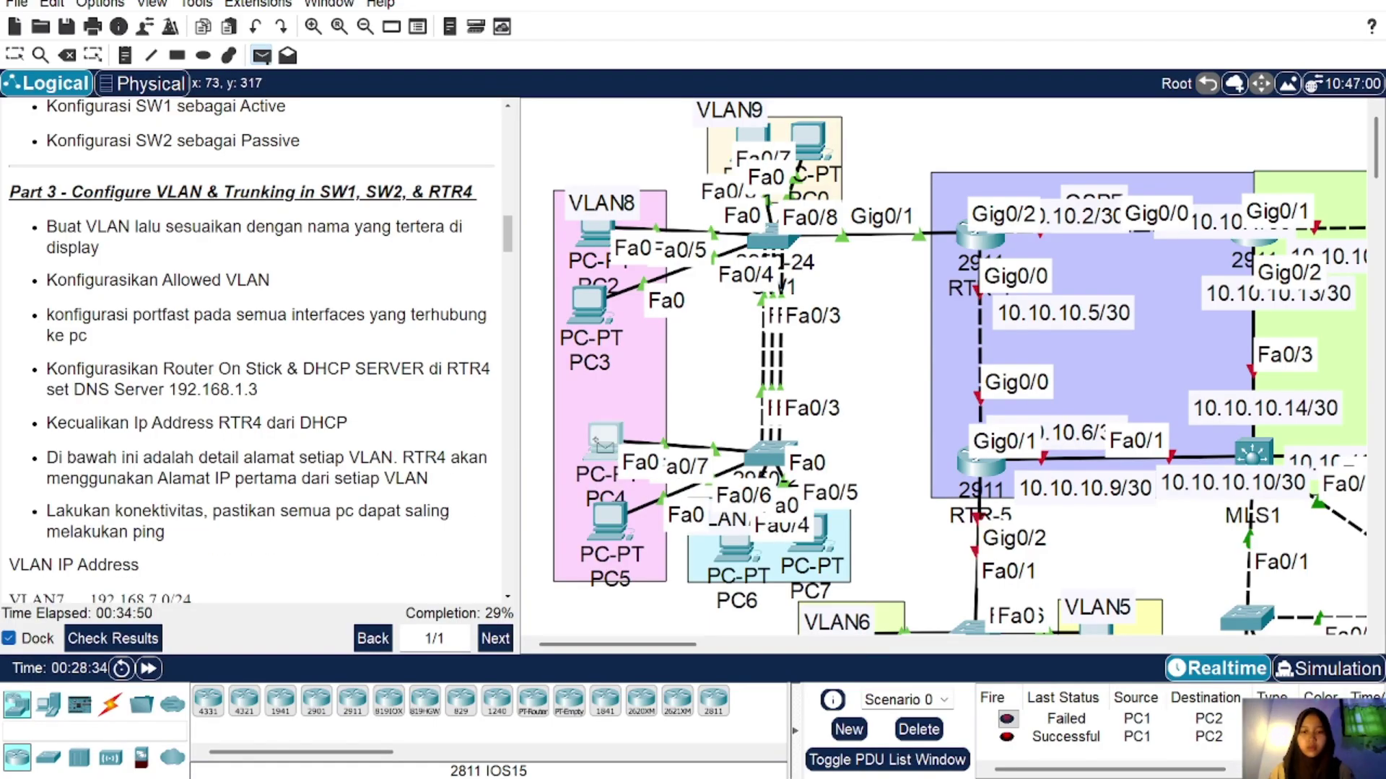
pyautogui.click(612, 446)
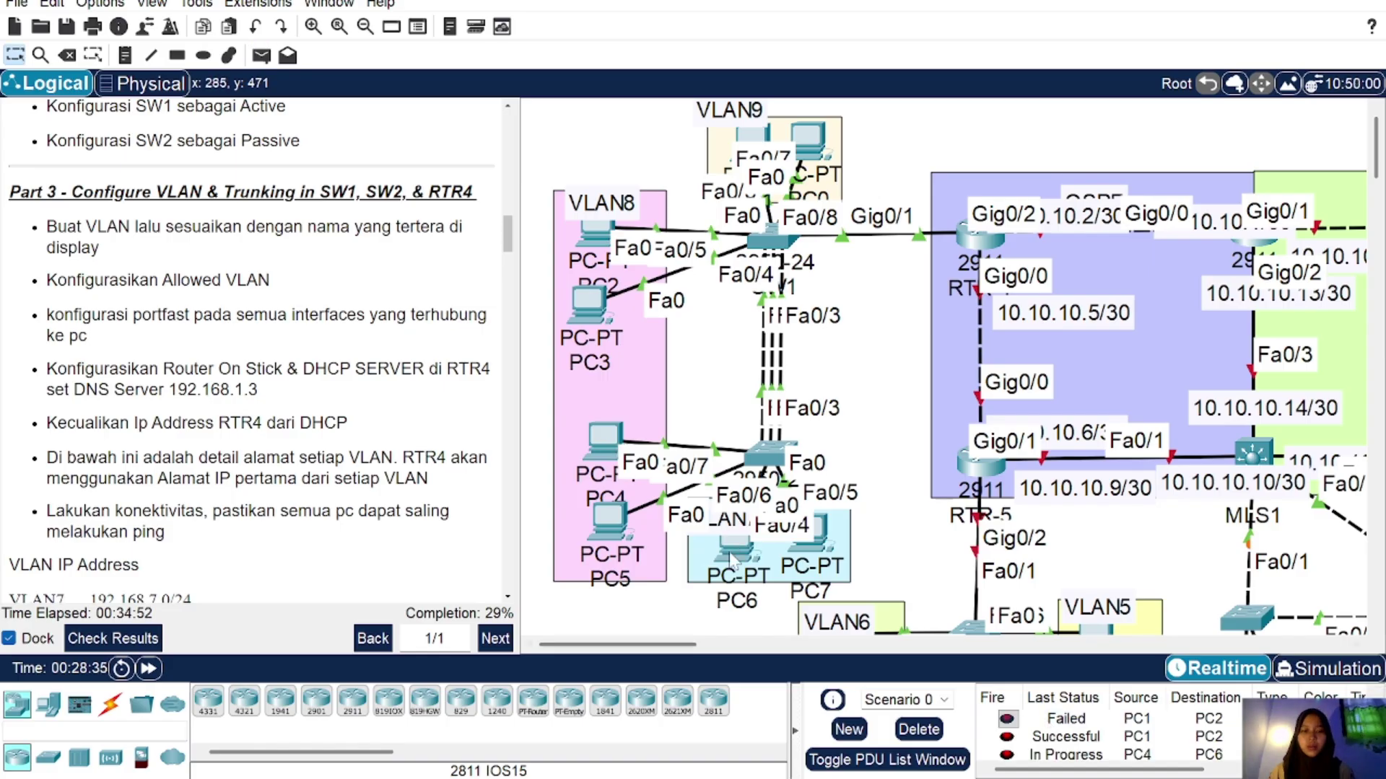
pyautogui.click(262, 55)
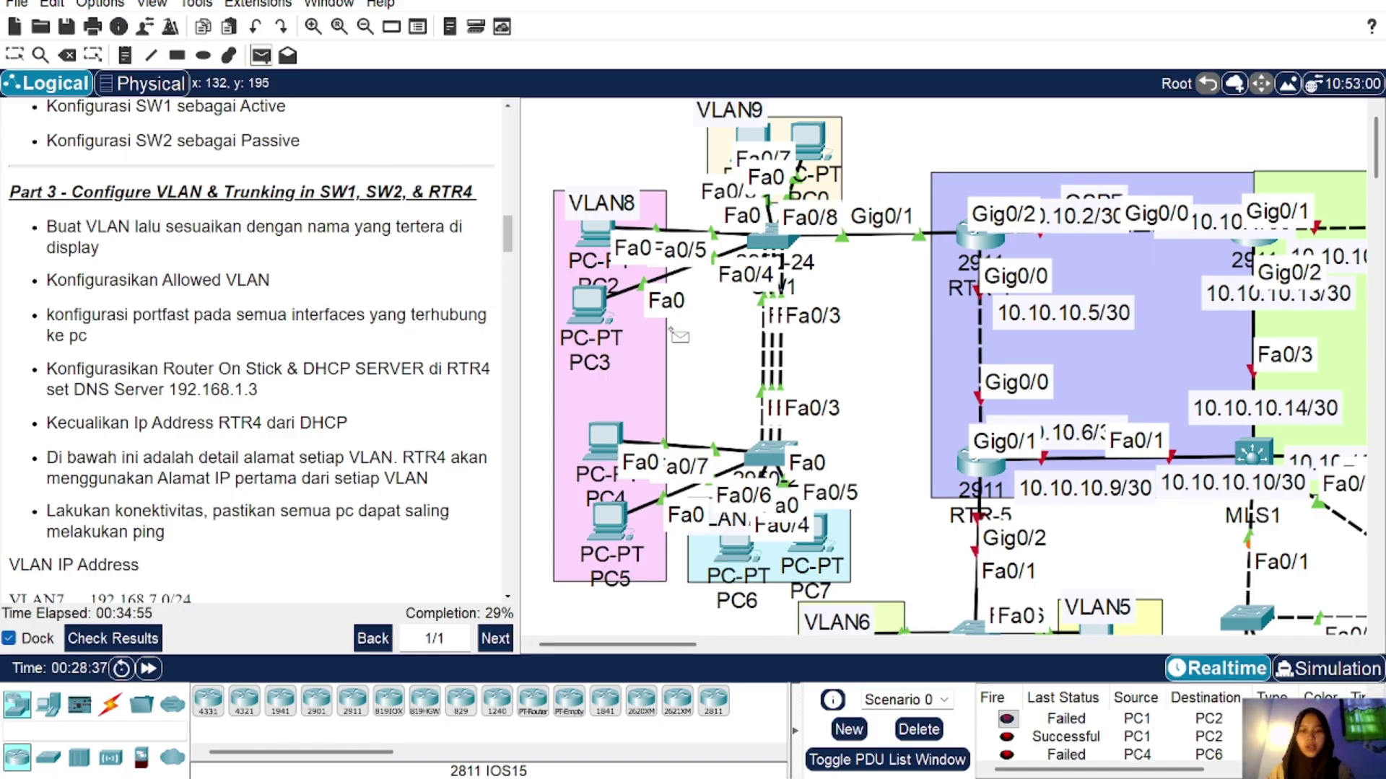
pyautogui.click(606, 437)
pyautogui.click(738, 549)
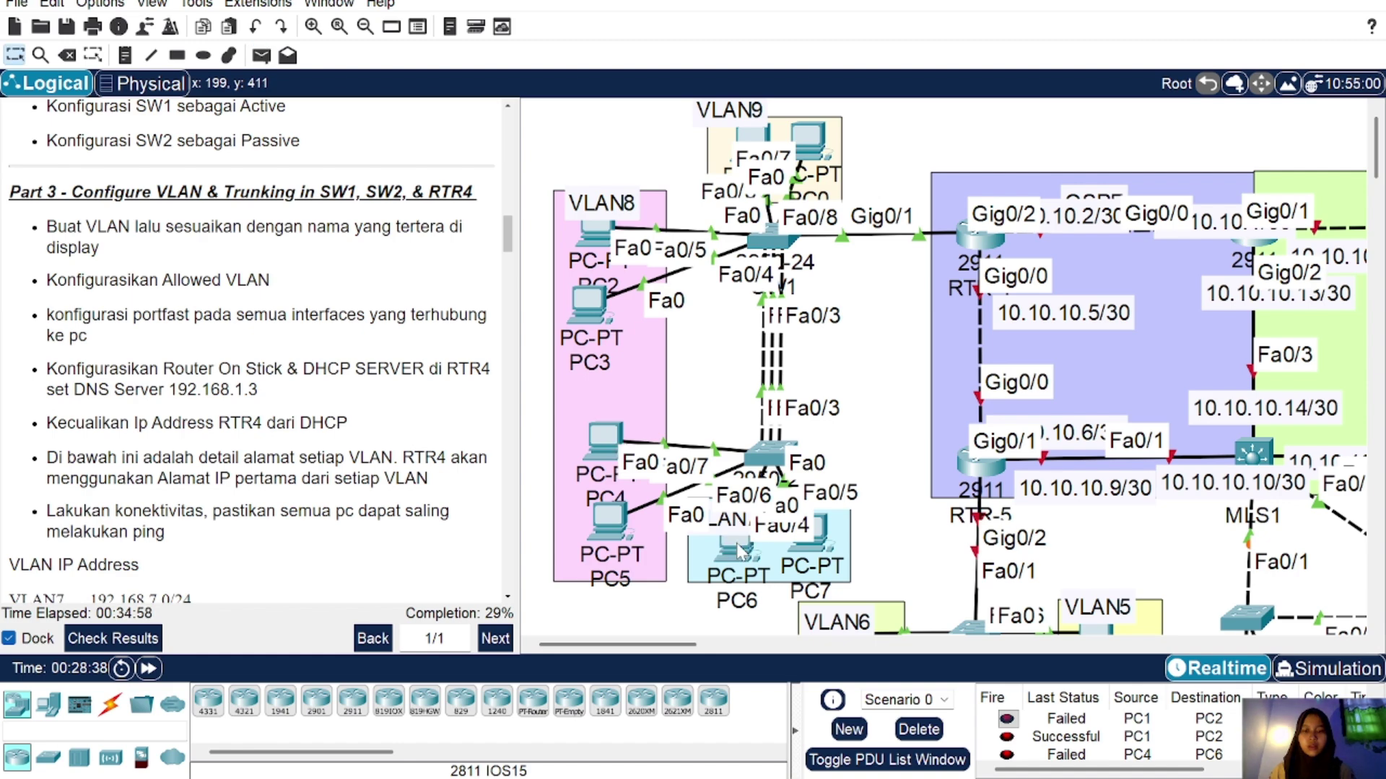
pyautogui.scroll(-1, 1056, 758)
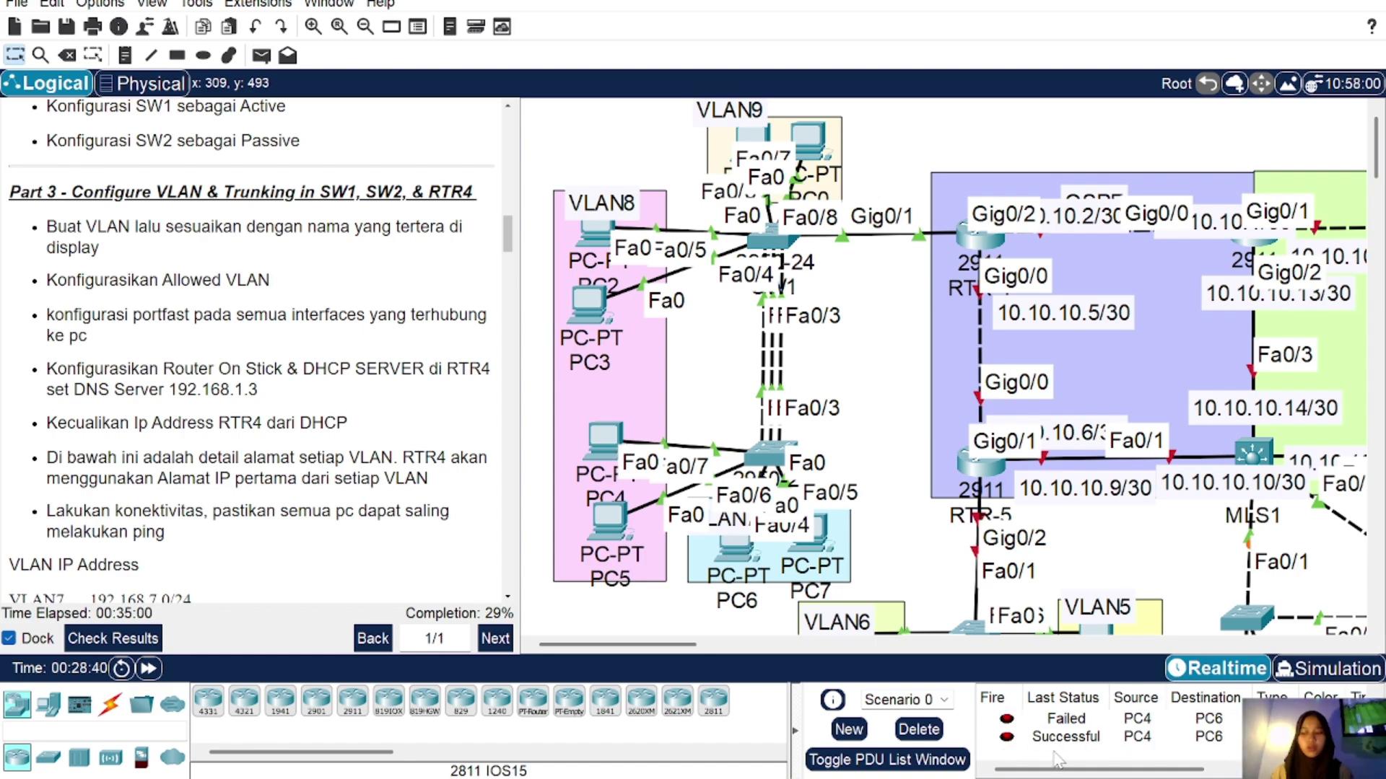
# Step: Delete the PC4-to-PC6 ping entries, then scroll to Part 4 instructions and SW4's area
pyautogui.click(919, 729)
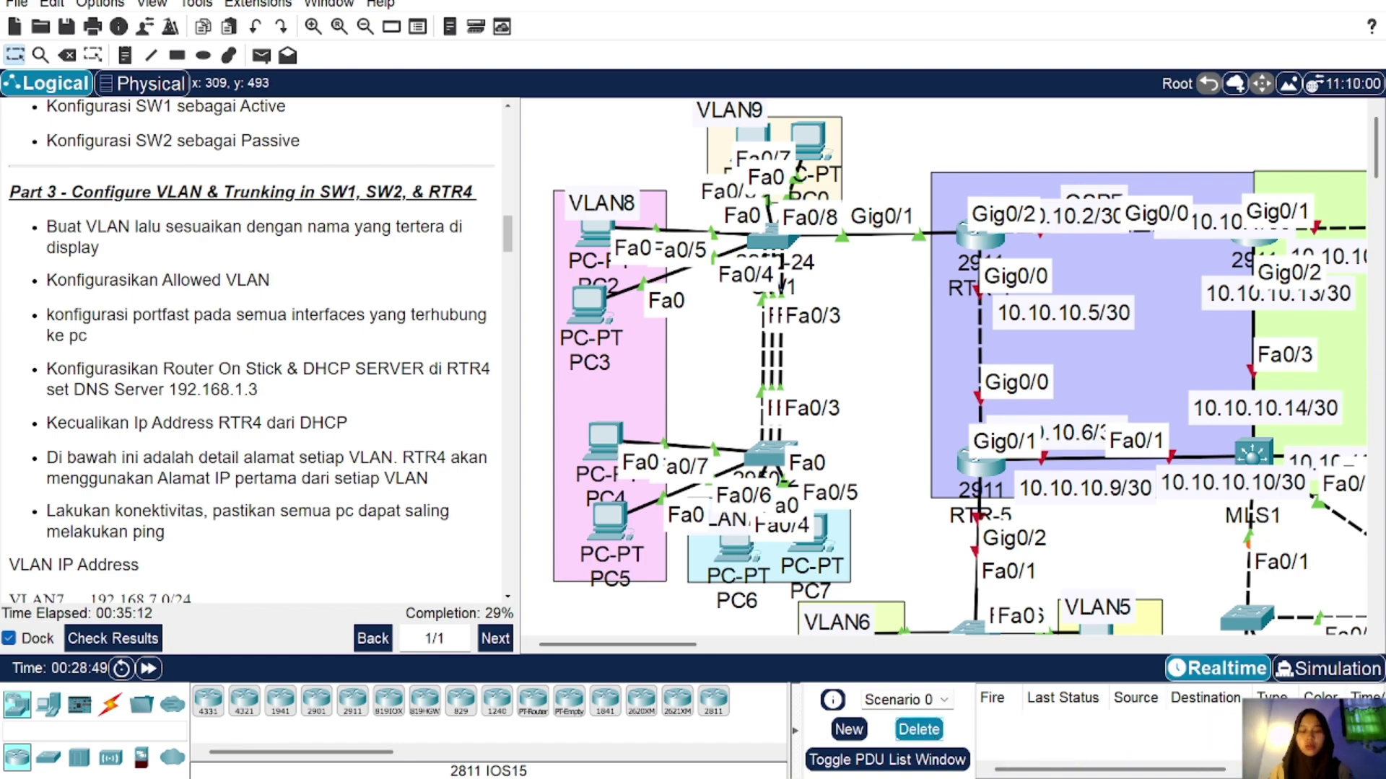
pyautogui.scroll(-8, 326, 498)
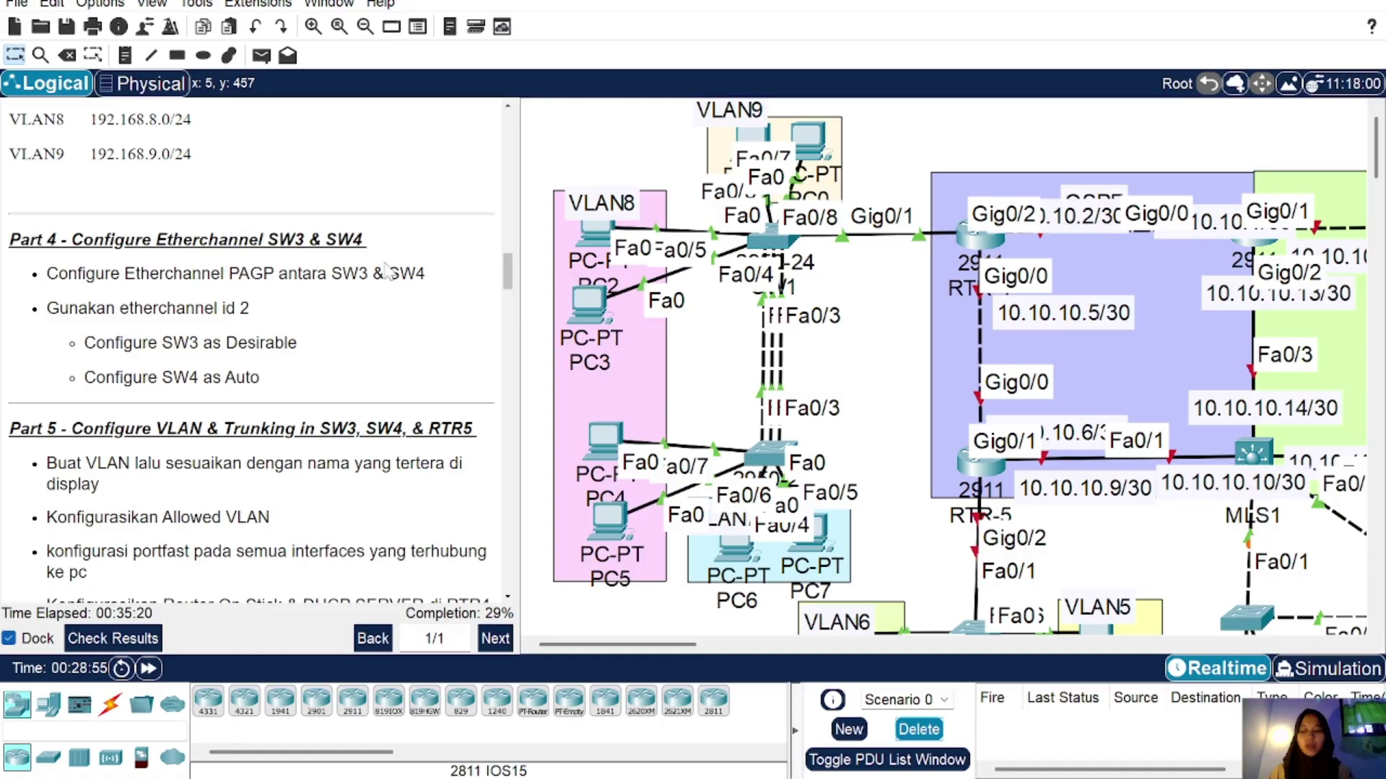
pyautogui.scroll(-5, 769, 350)
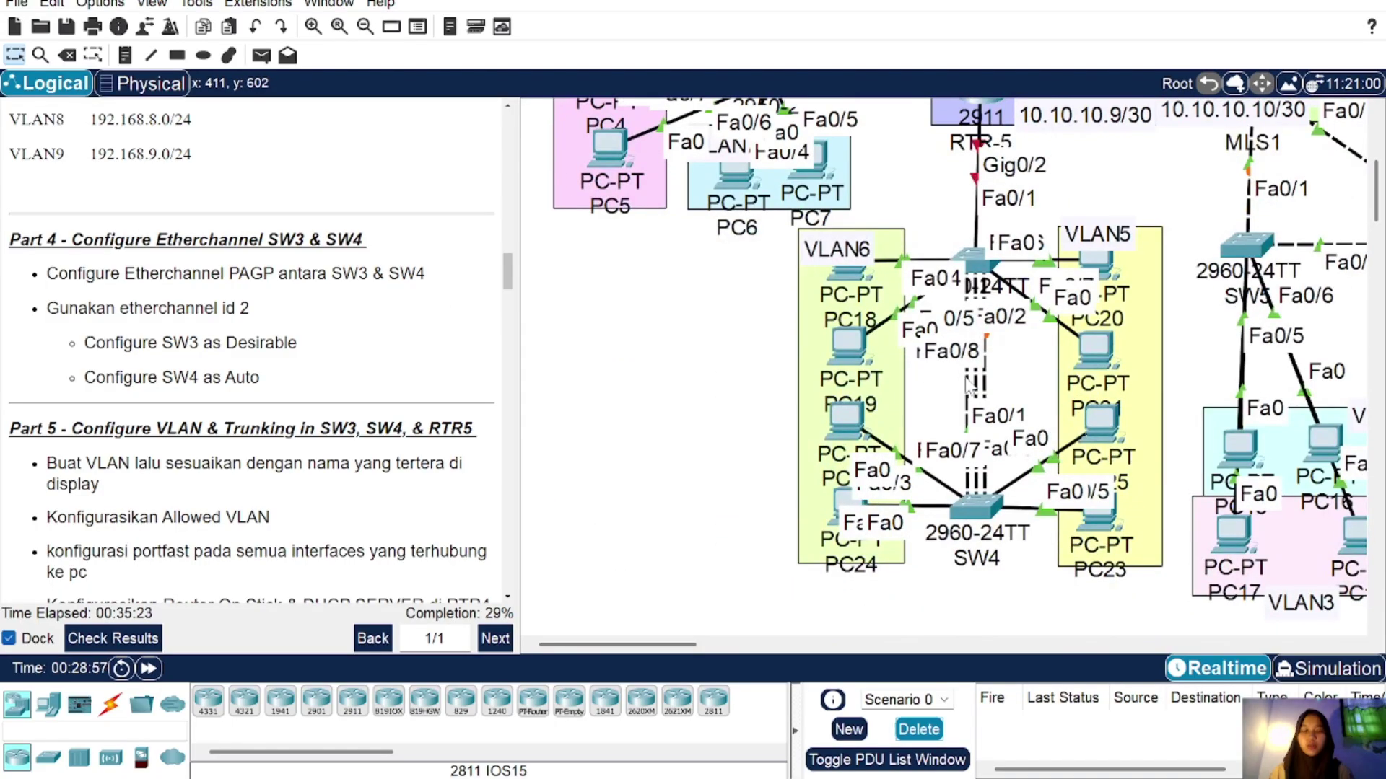
pyautogui.hscroll(2, 967, 386)
pyautogui.hscroll(1, 967, 386)
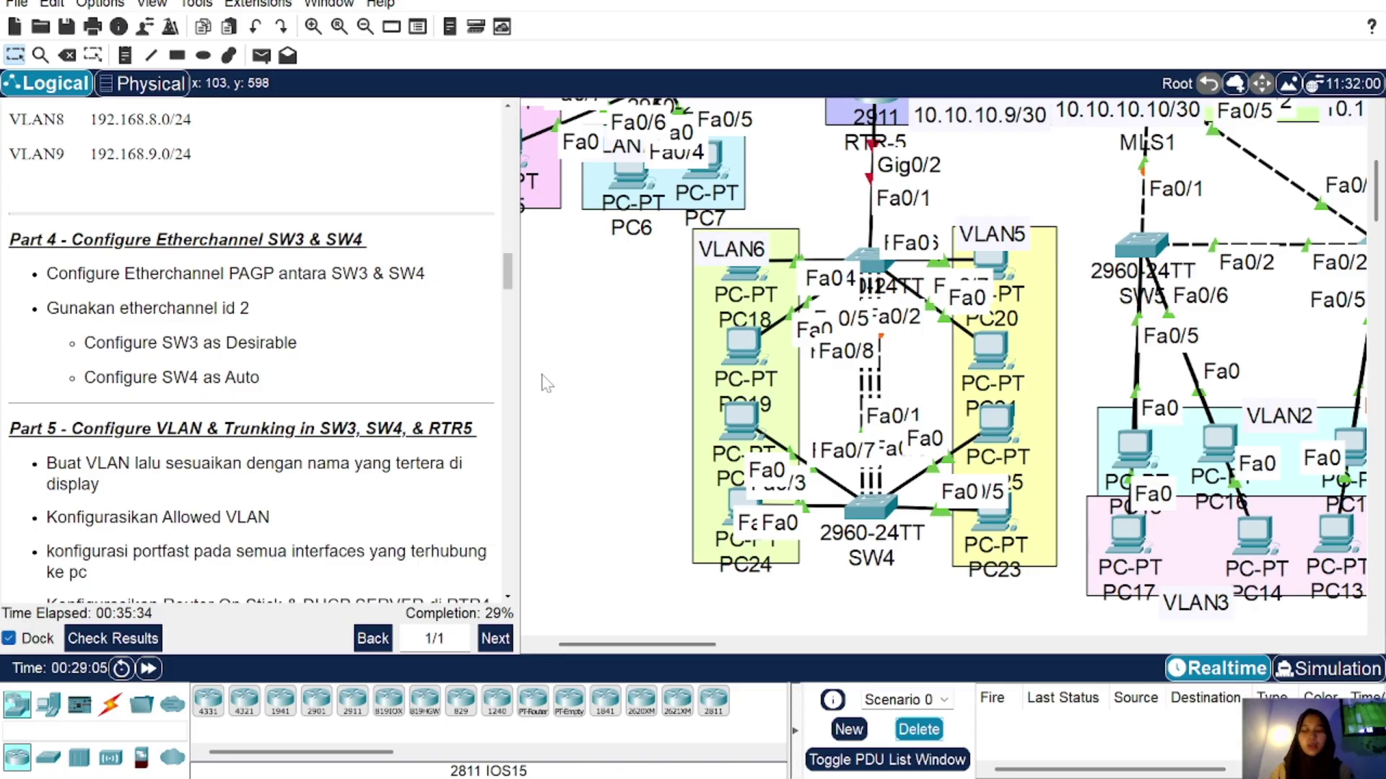
# Step: On SW3's CLI, list CDP neighbours with 'do sh cdp neigh' to find links to SW4
pyautogui.click(881, 264)
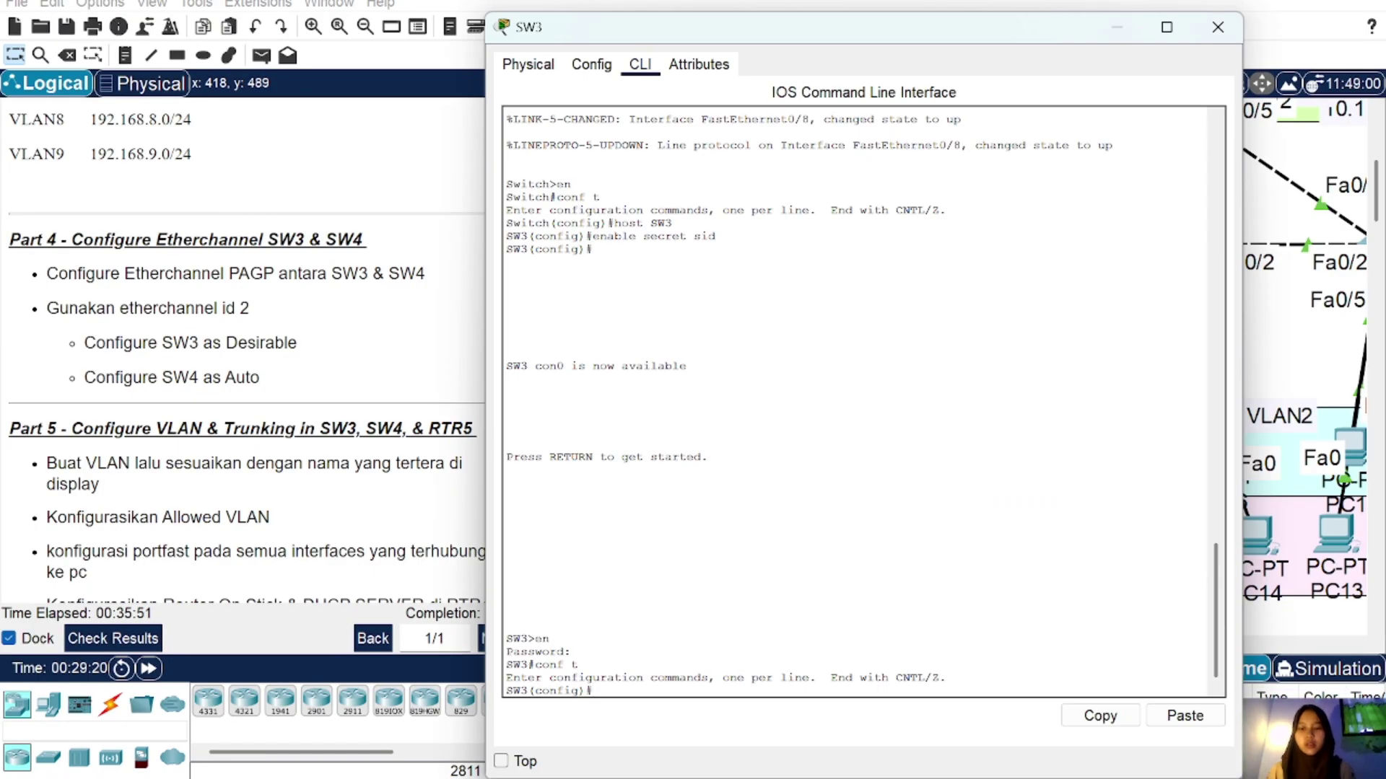
pyautogui.write('do sh')
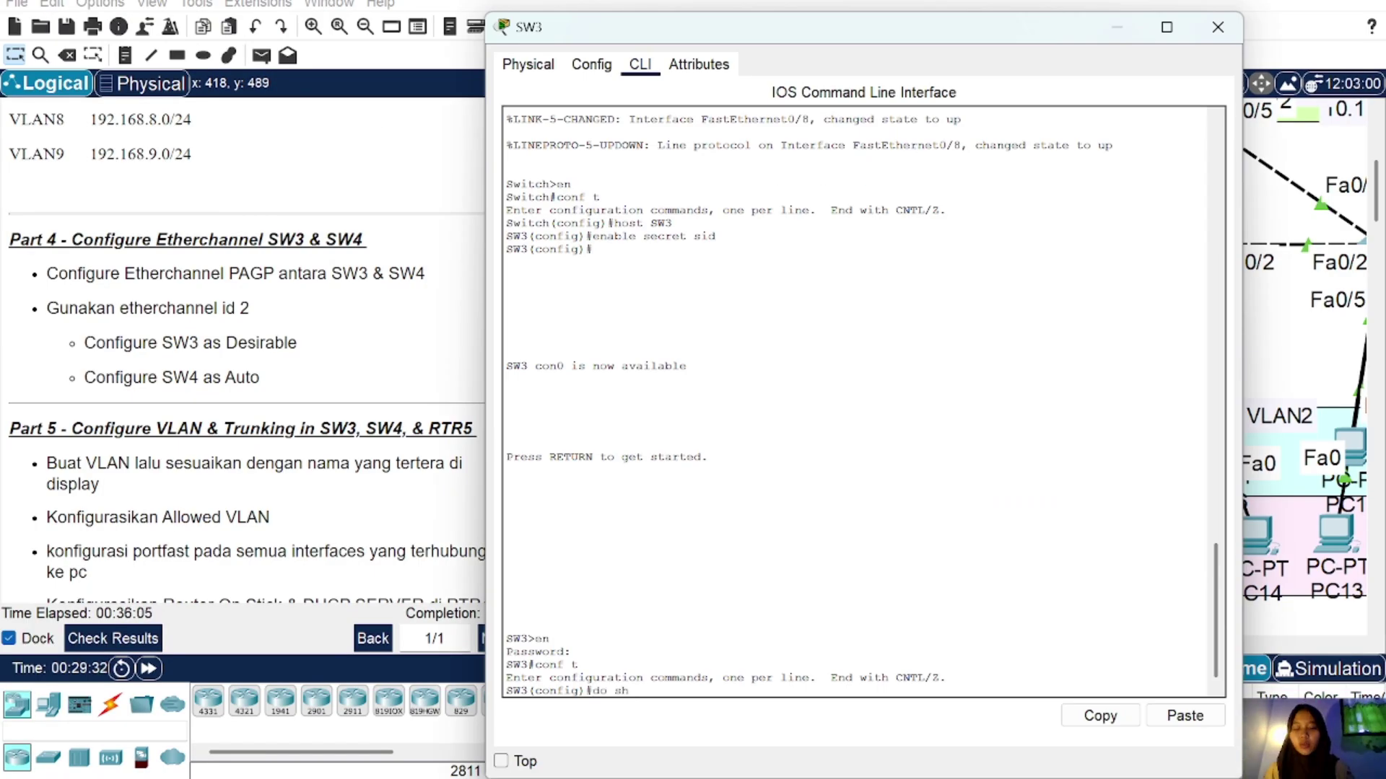
pyautogui.write(' cdp ne')
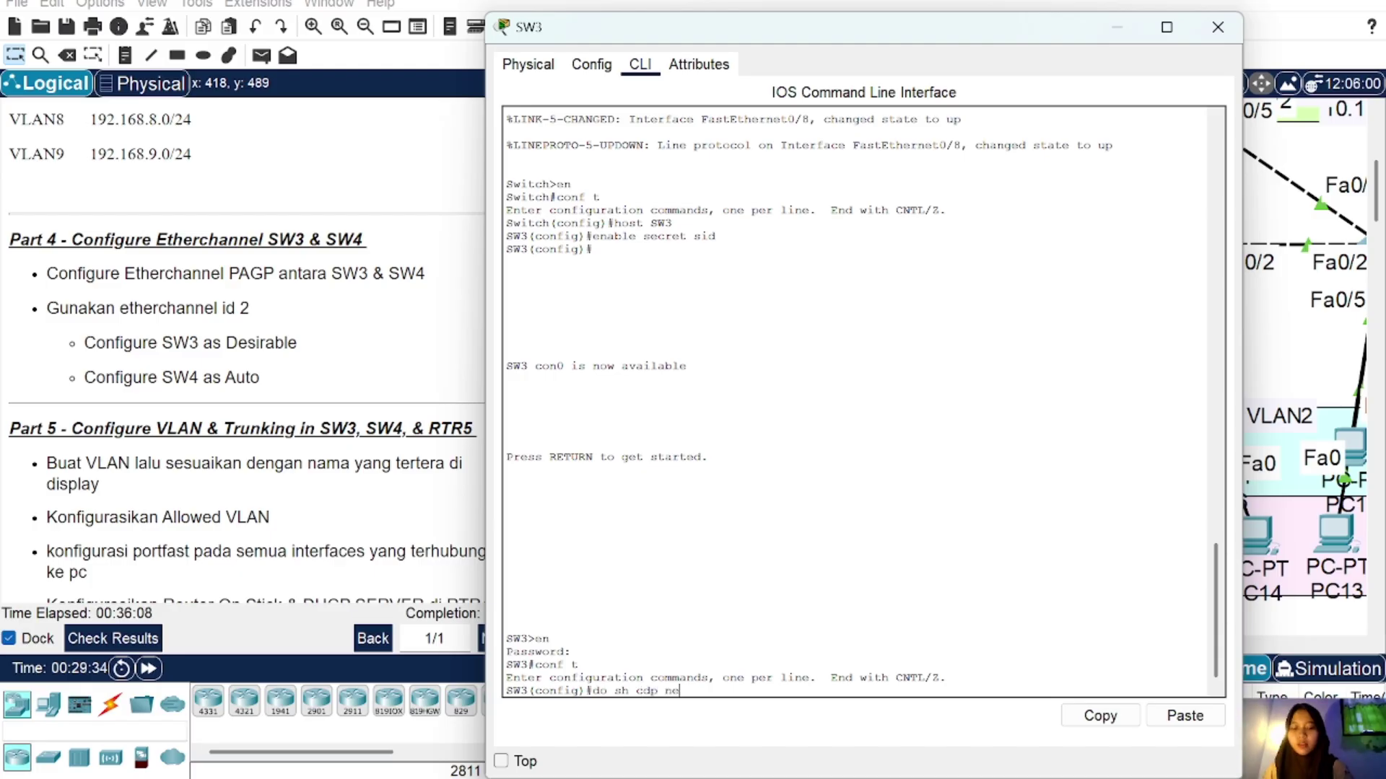
pyautogui.write('igh')
pyautogui.press('Return')
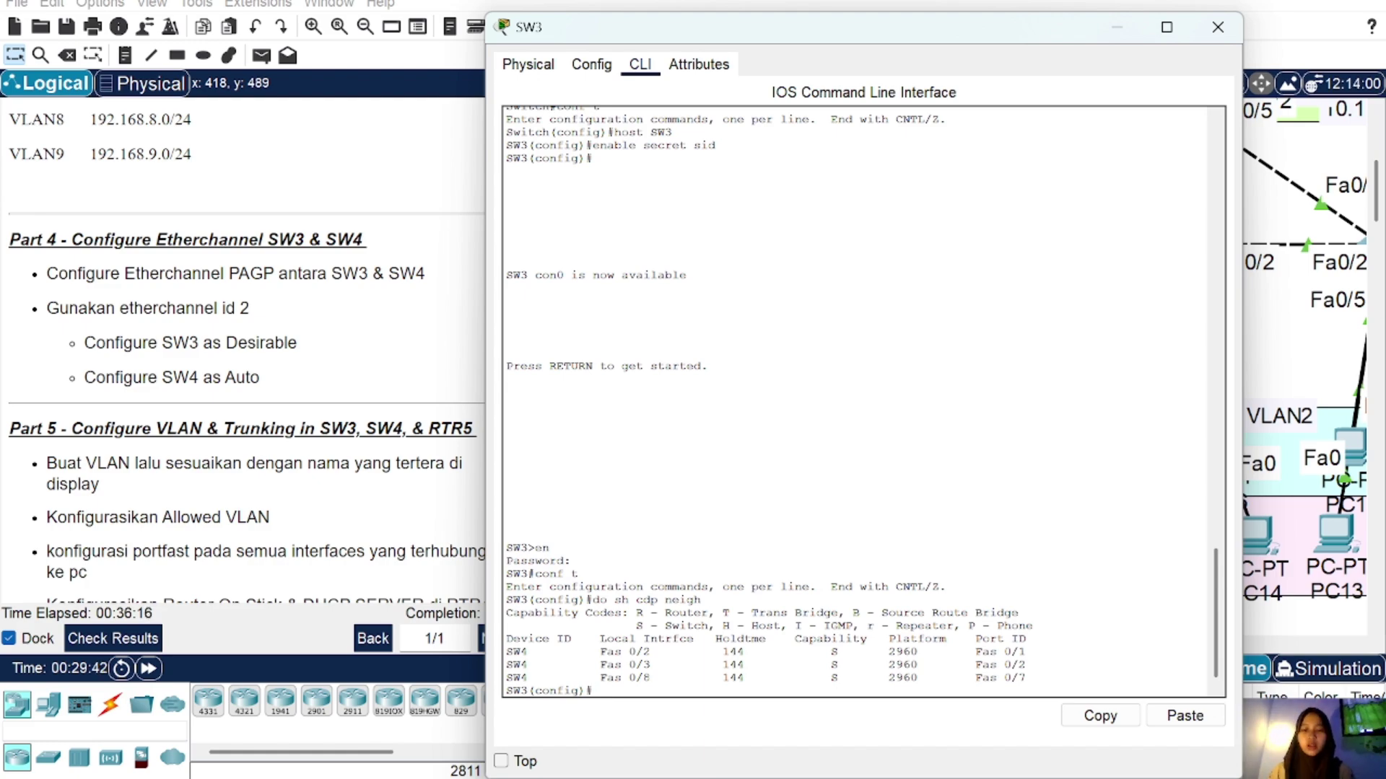
# Step: Put Fa0/2-3 and Fa0/8 in channel-group 2 desirable with PAgP, then check 'do sh ether' summary
pyautogui.write('nt ra')
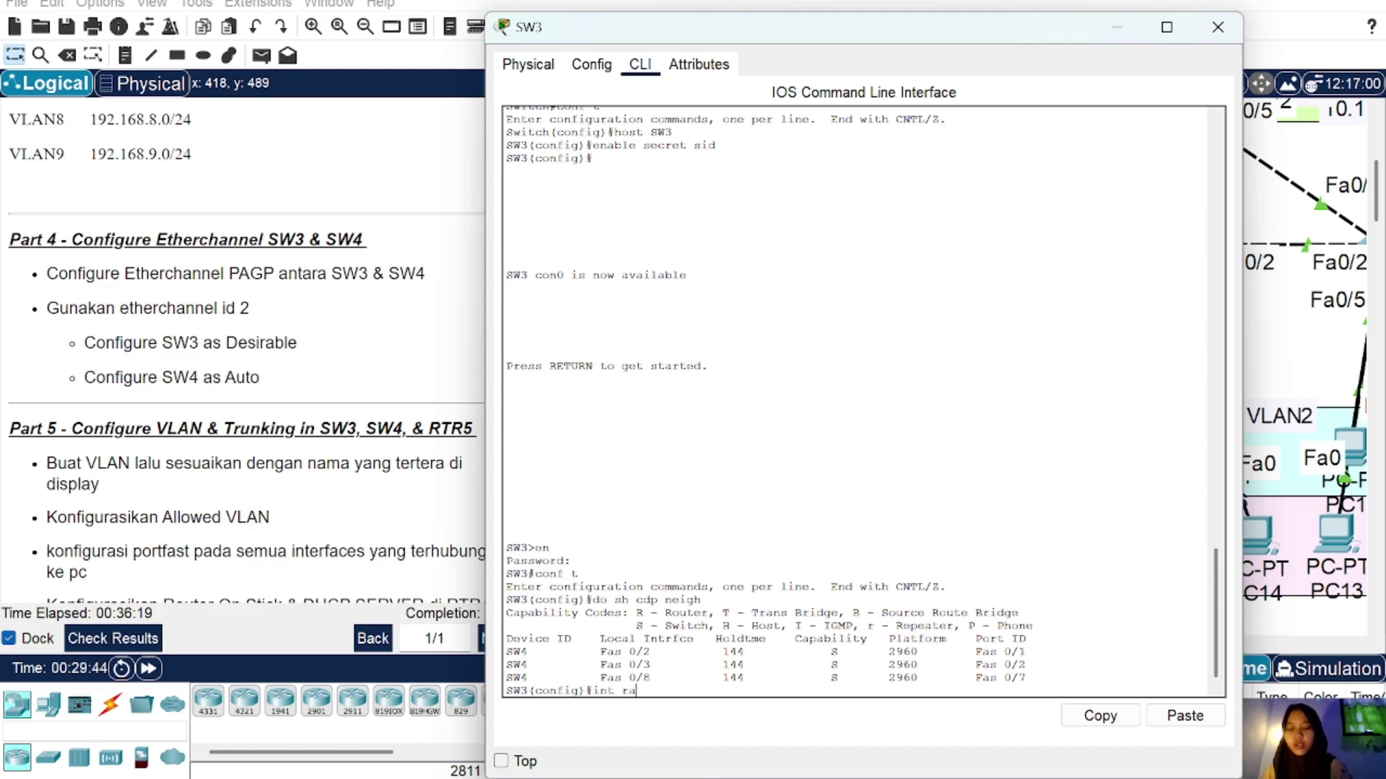
pyautogui.write(' fa0/2')
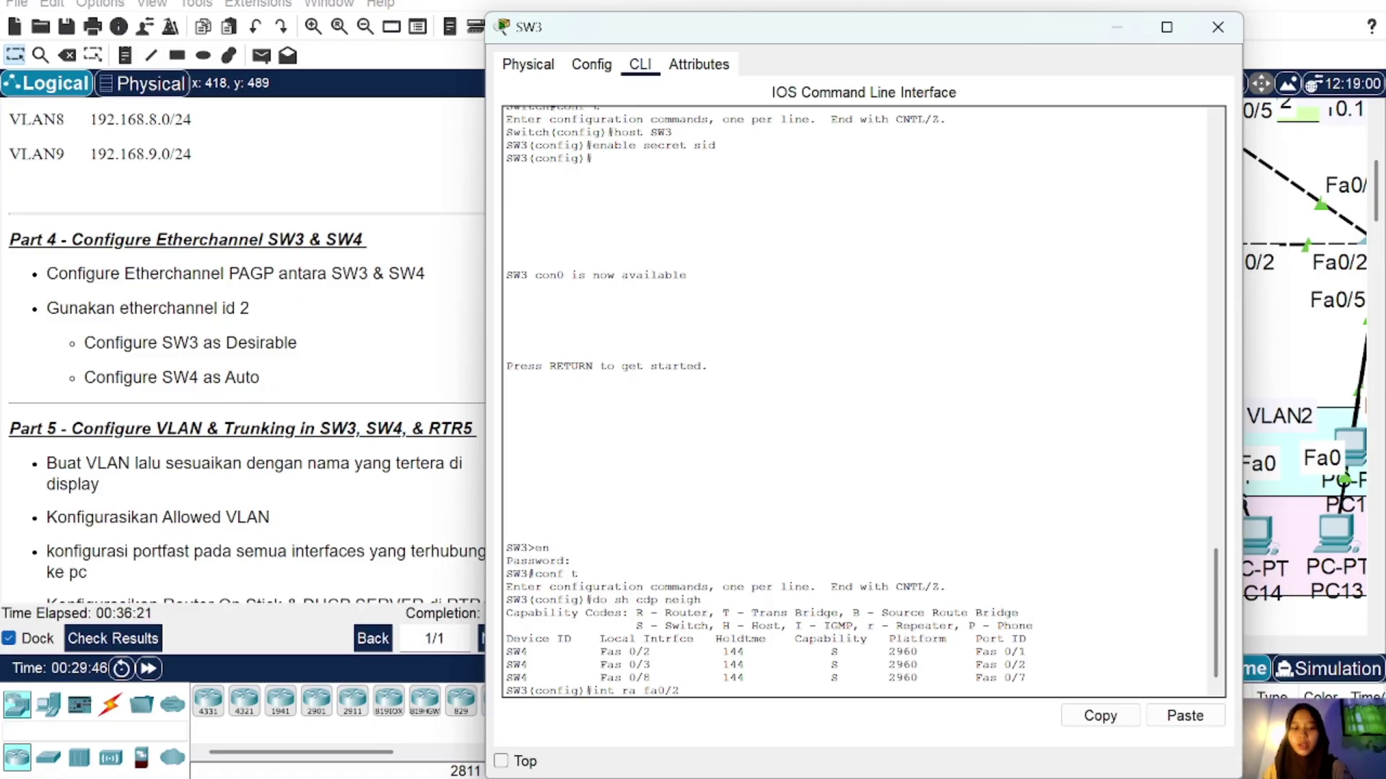
pyautogui.write('-3,')
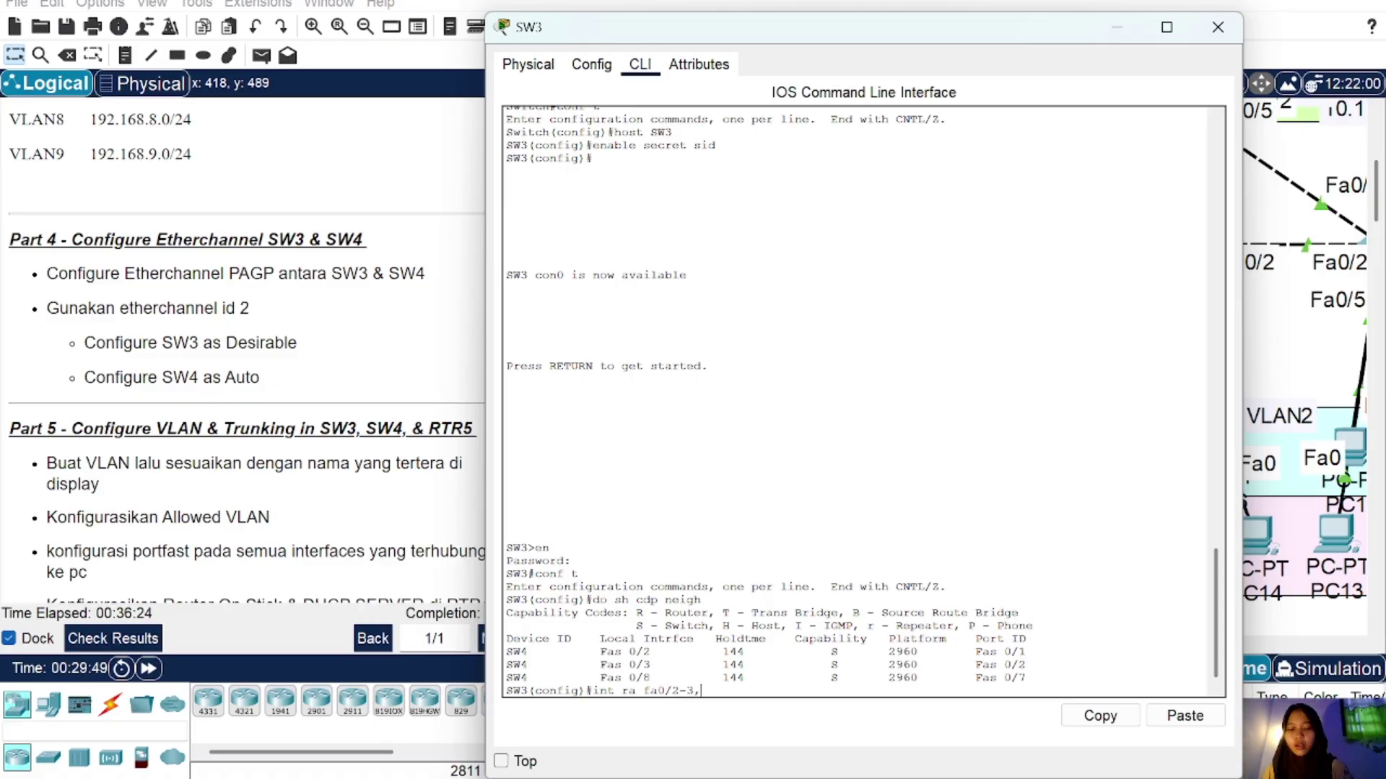
pyautogui.write('fa0/8')
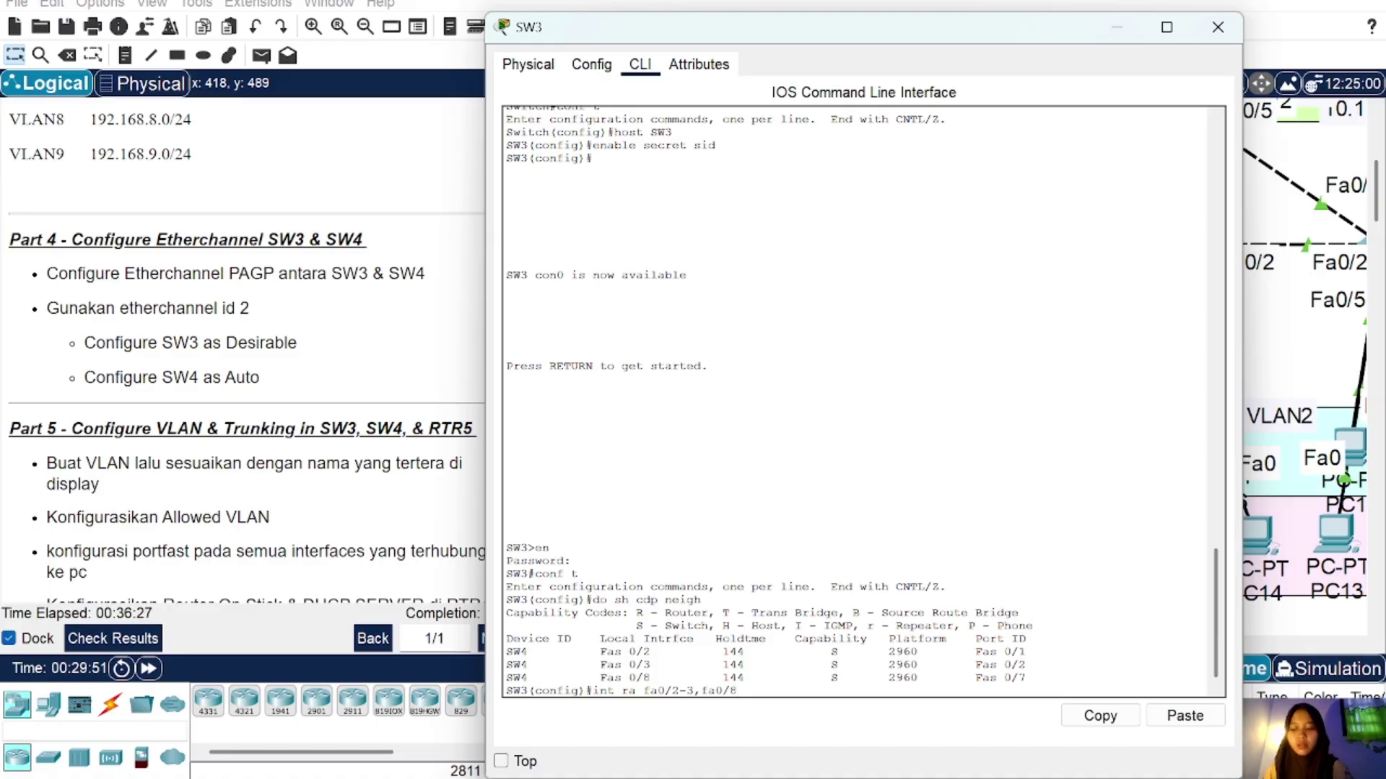
pyautogui.press('Return')
pyautogui.write('channel')
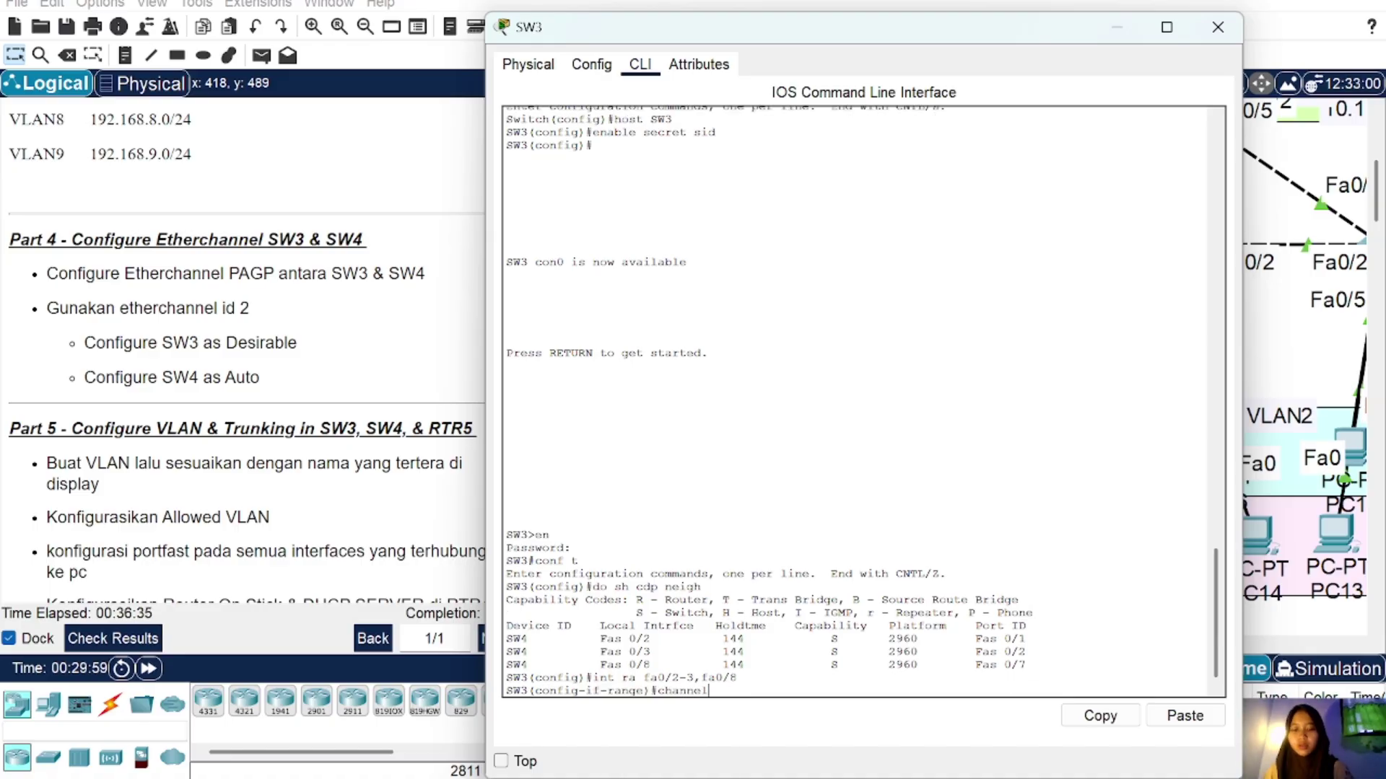
pyautogui.write('-group ')
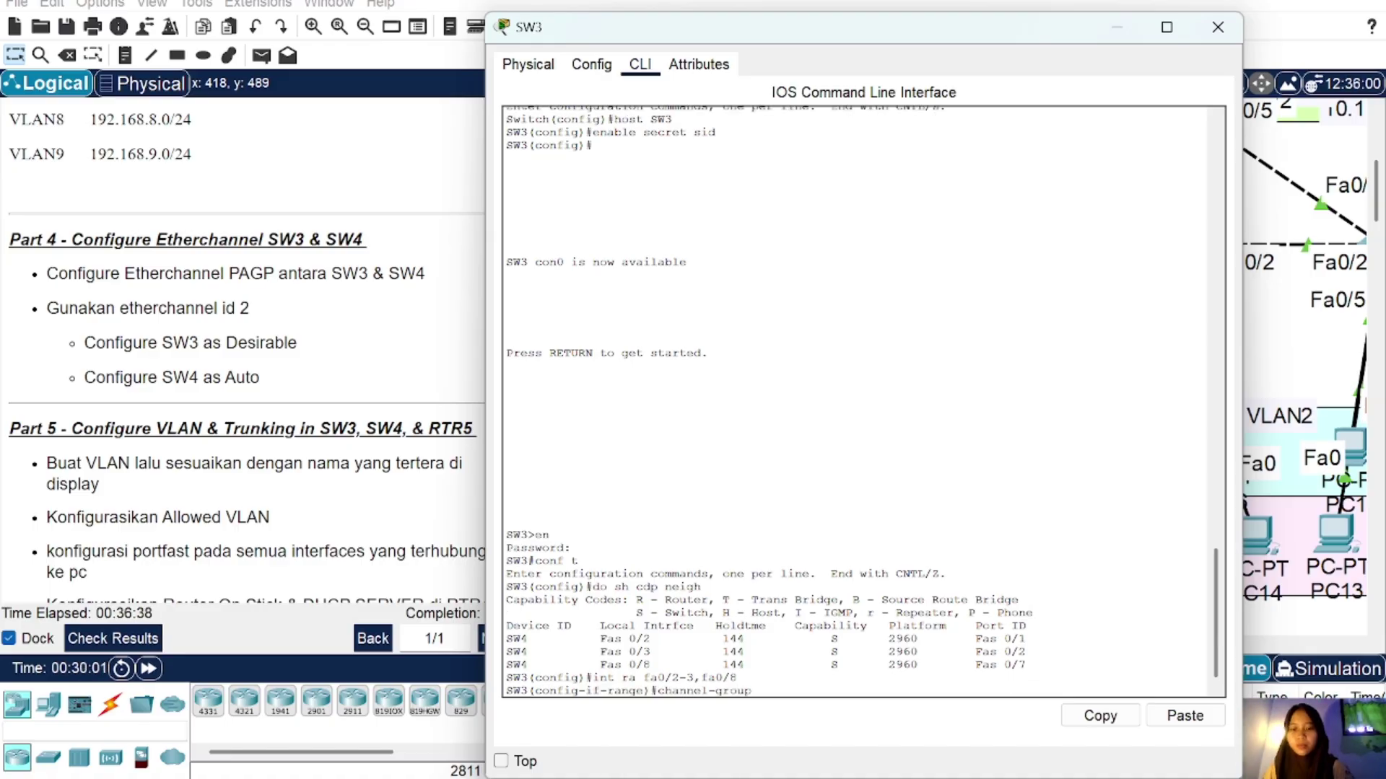
pyautogui.write('2')
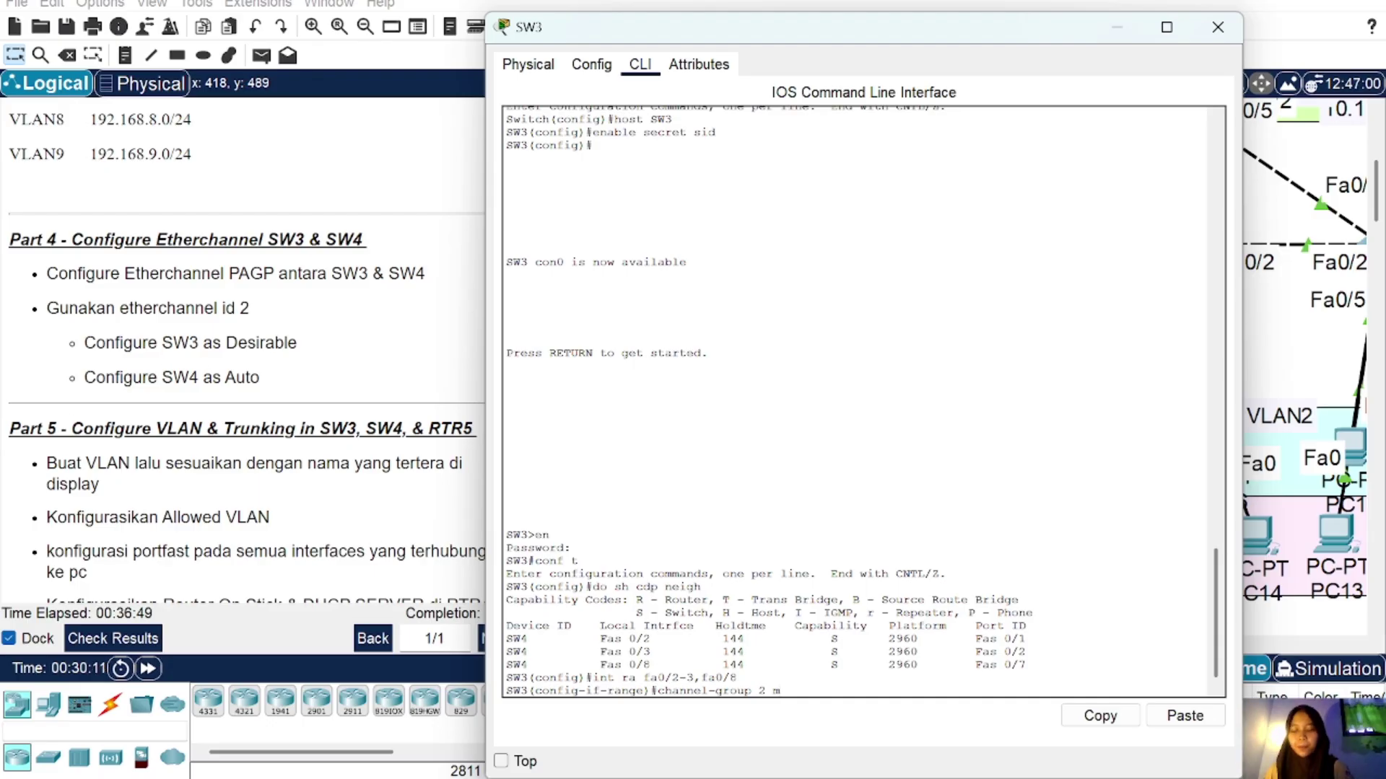
pyautogui.write('e')
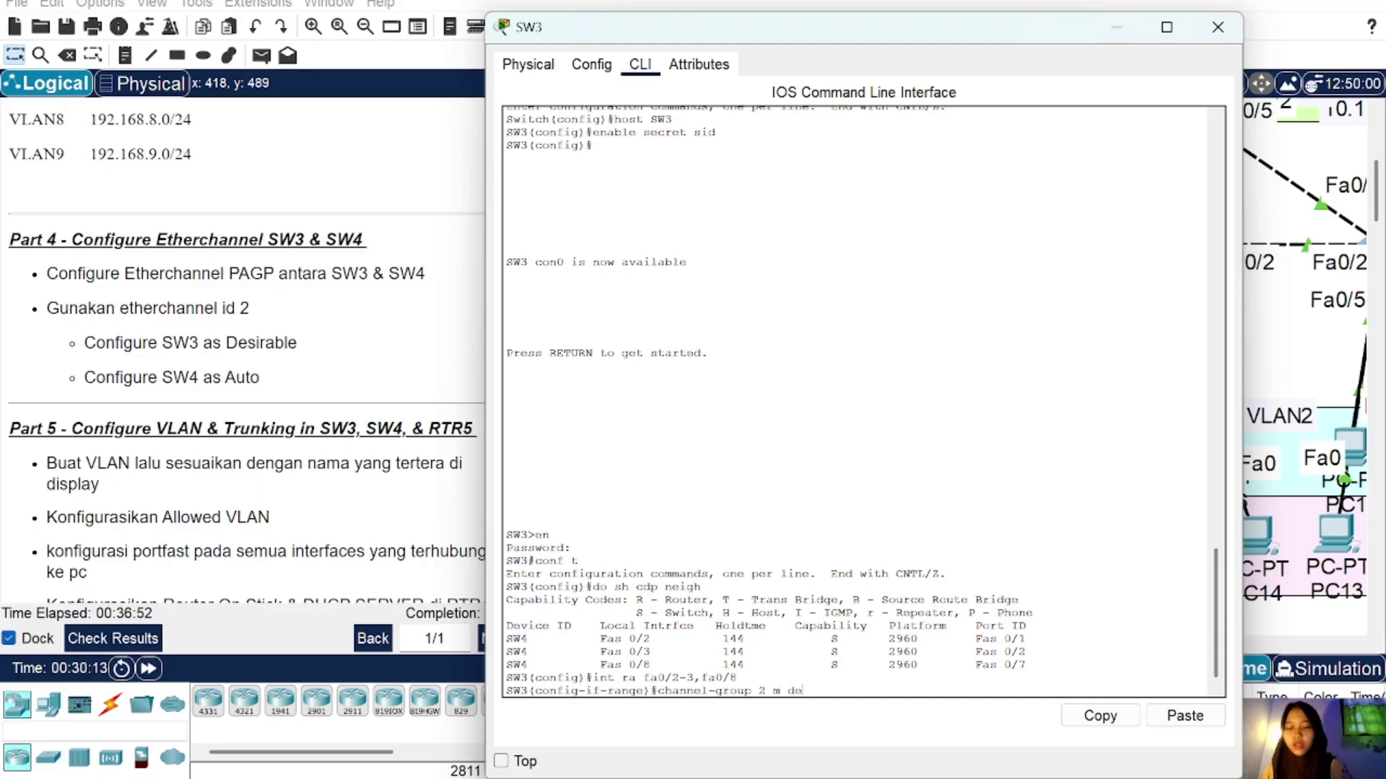
pyautogui.write('sirable')
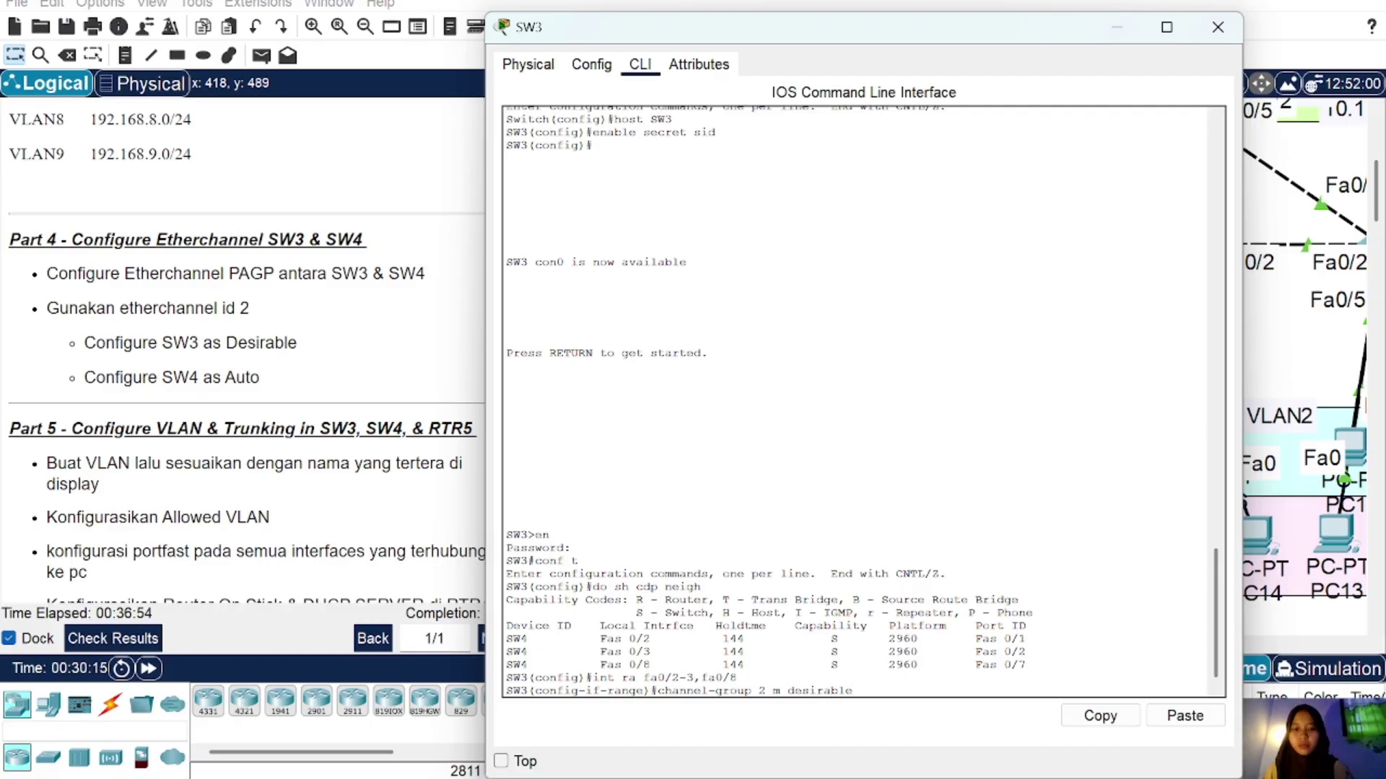
pyautogui.press('Return')
pyautogui.press('Return')
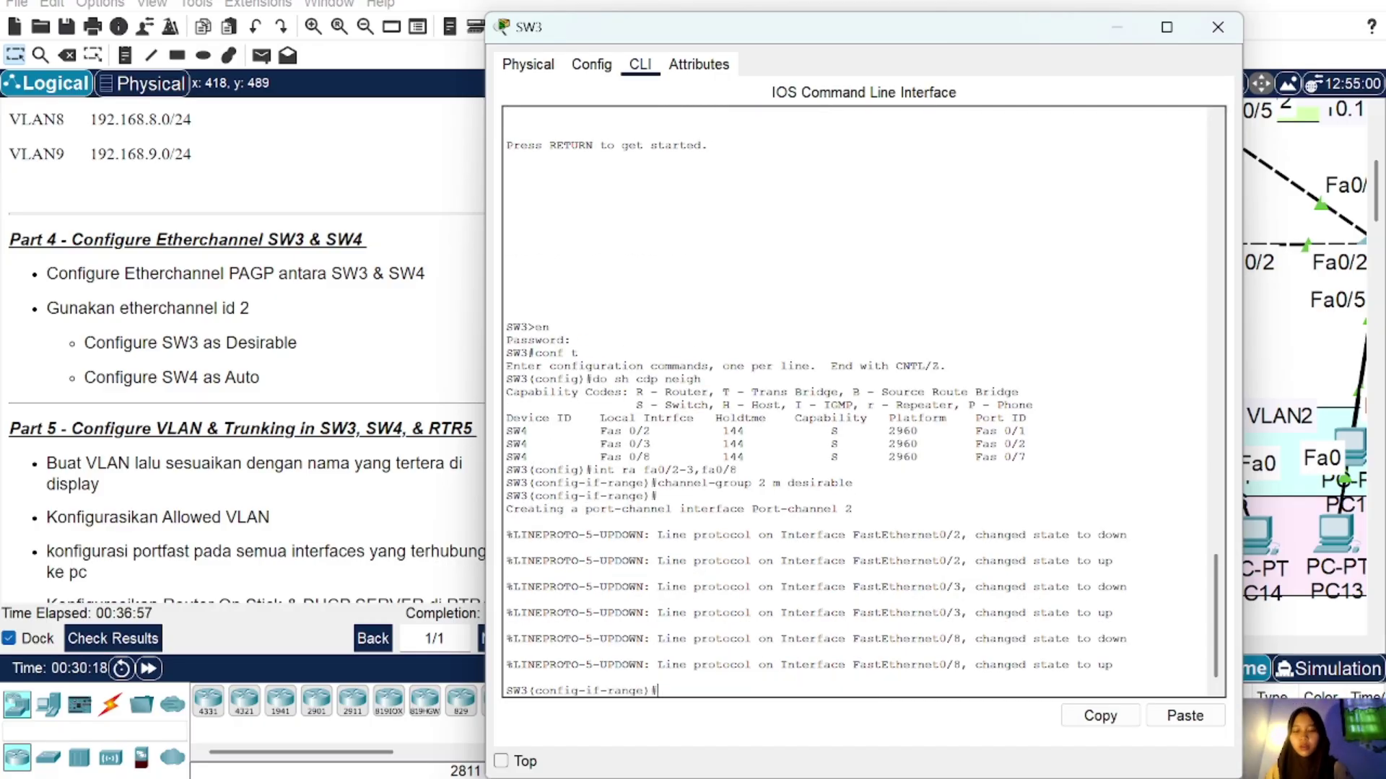
pyautogui.write('cha')
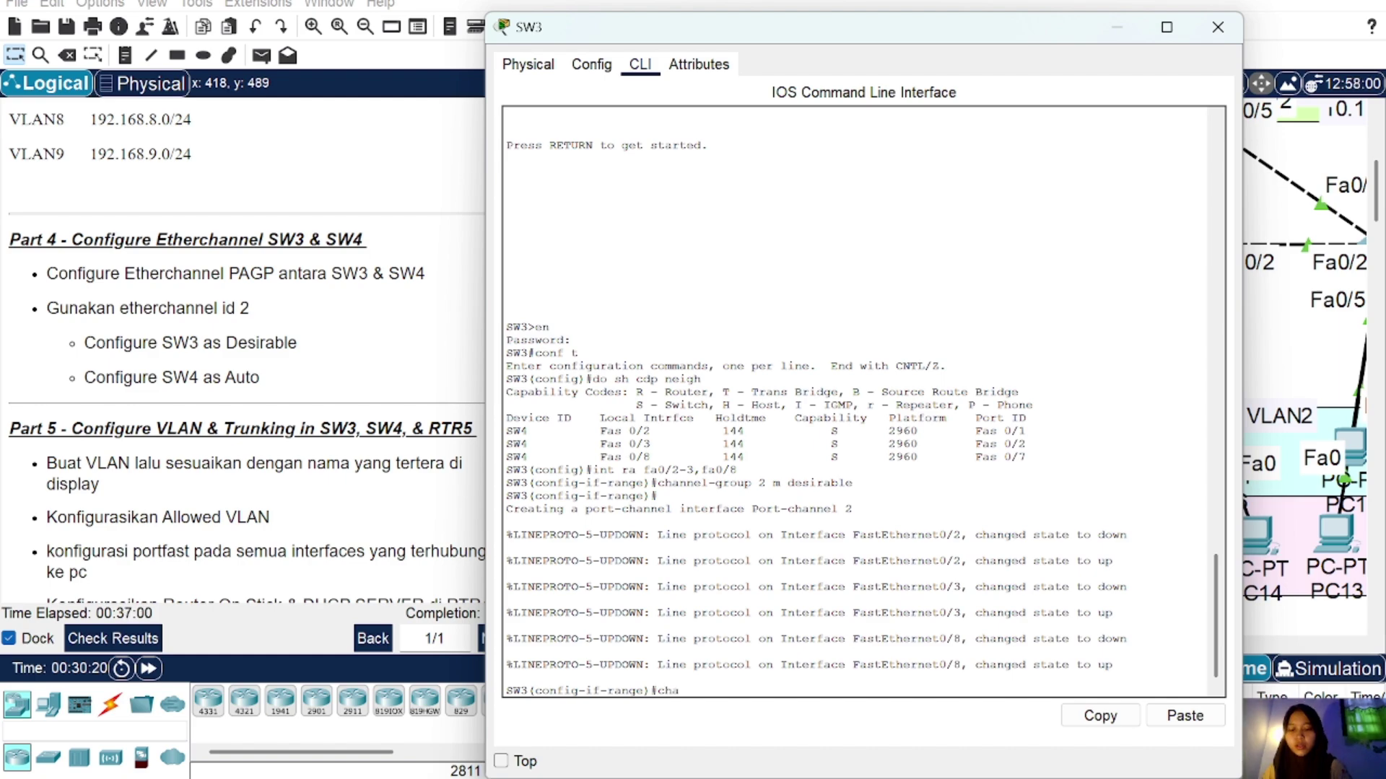
pyautogui.write('nnel-pro')
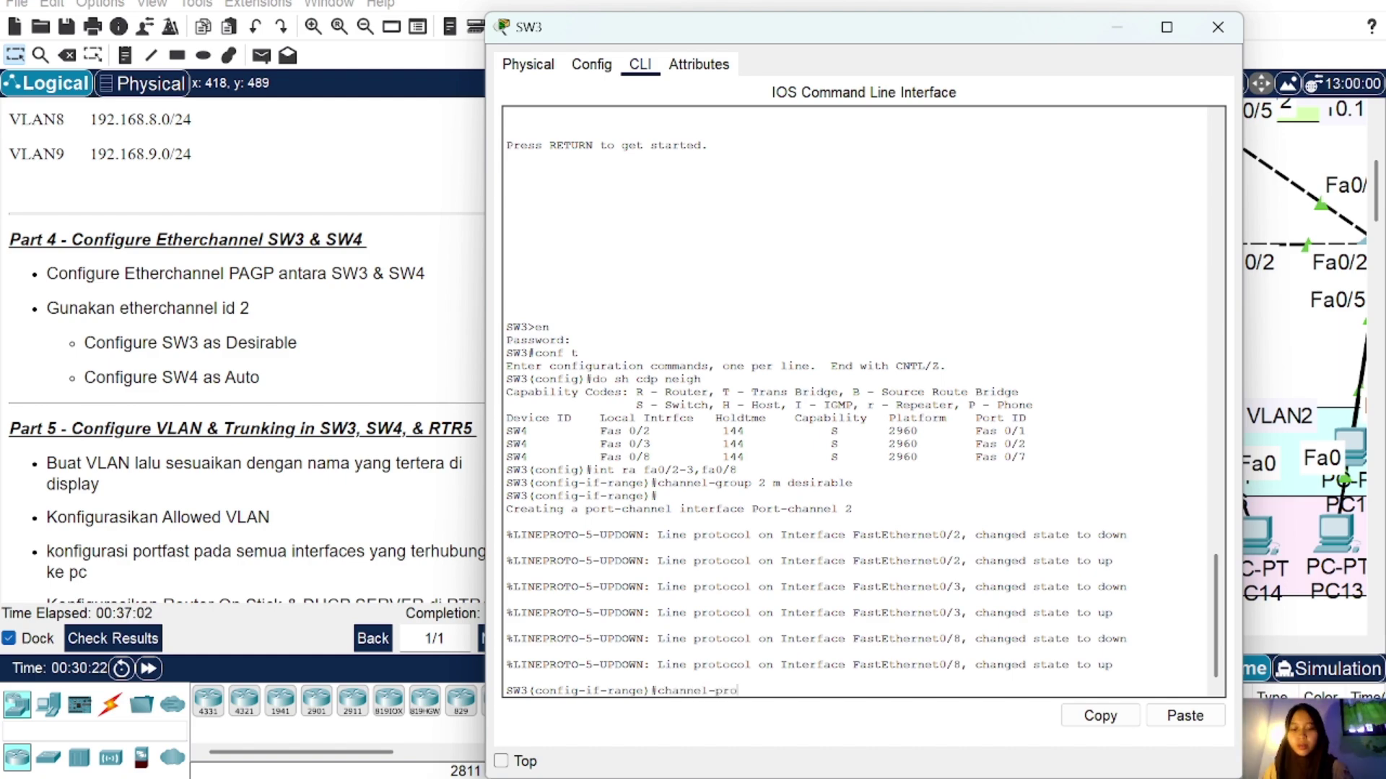
pyautogui.write('tocol pa')
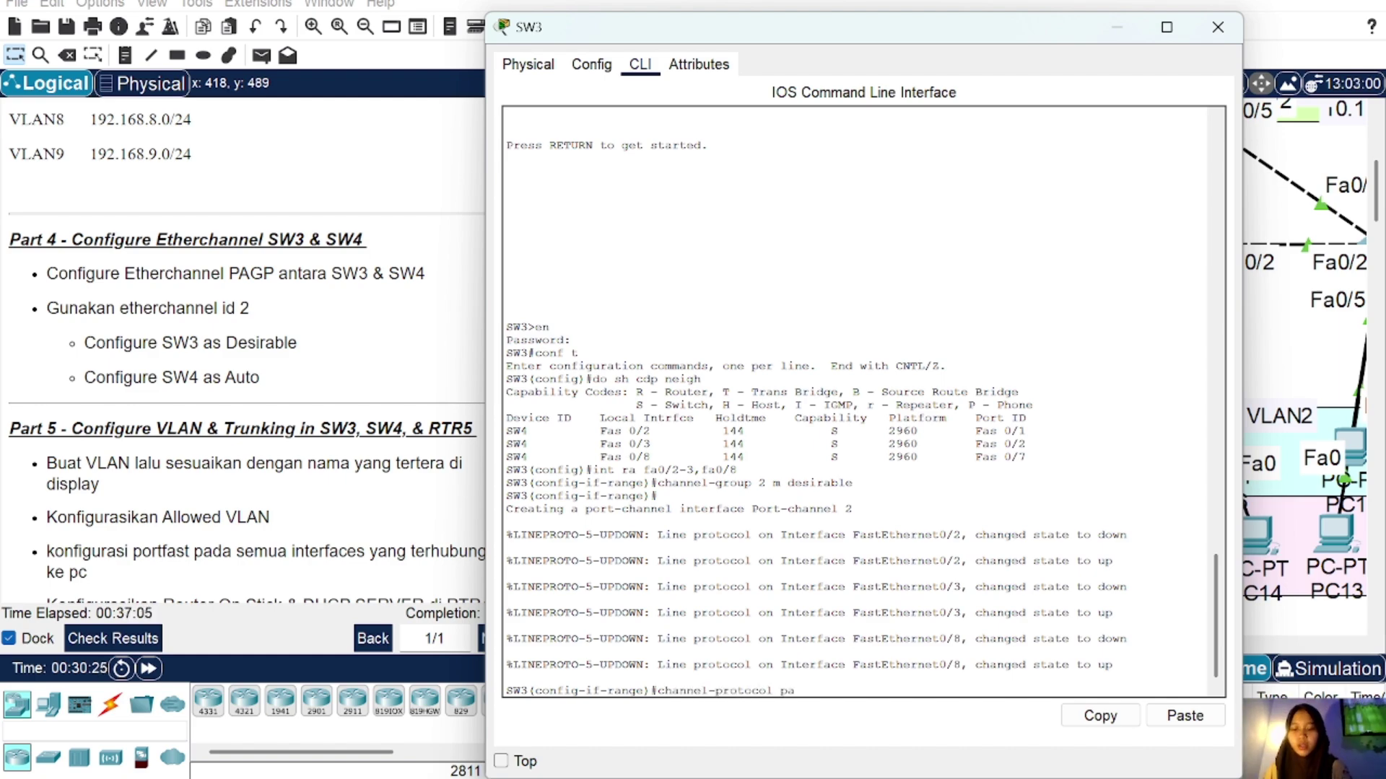
pyautogui.write('gp')
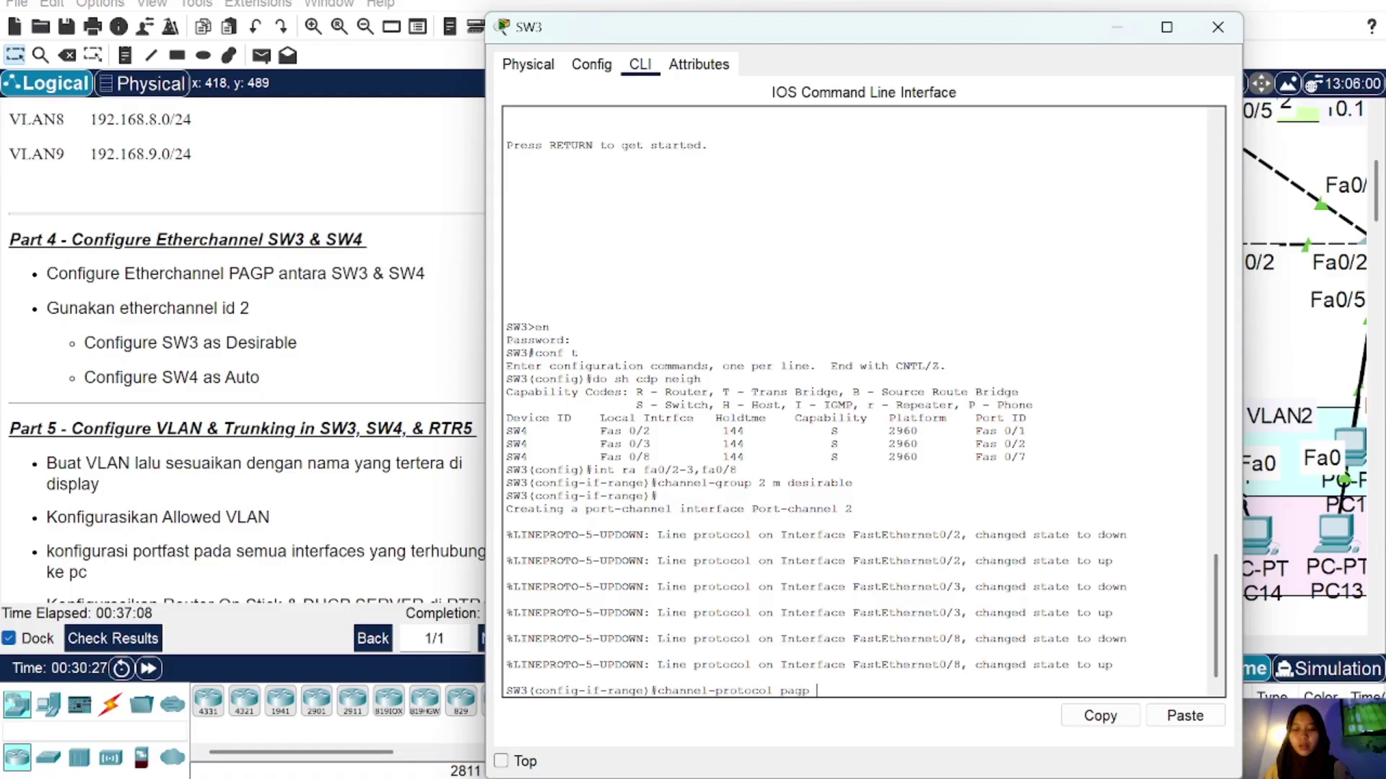
pyautogui.press('Return')
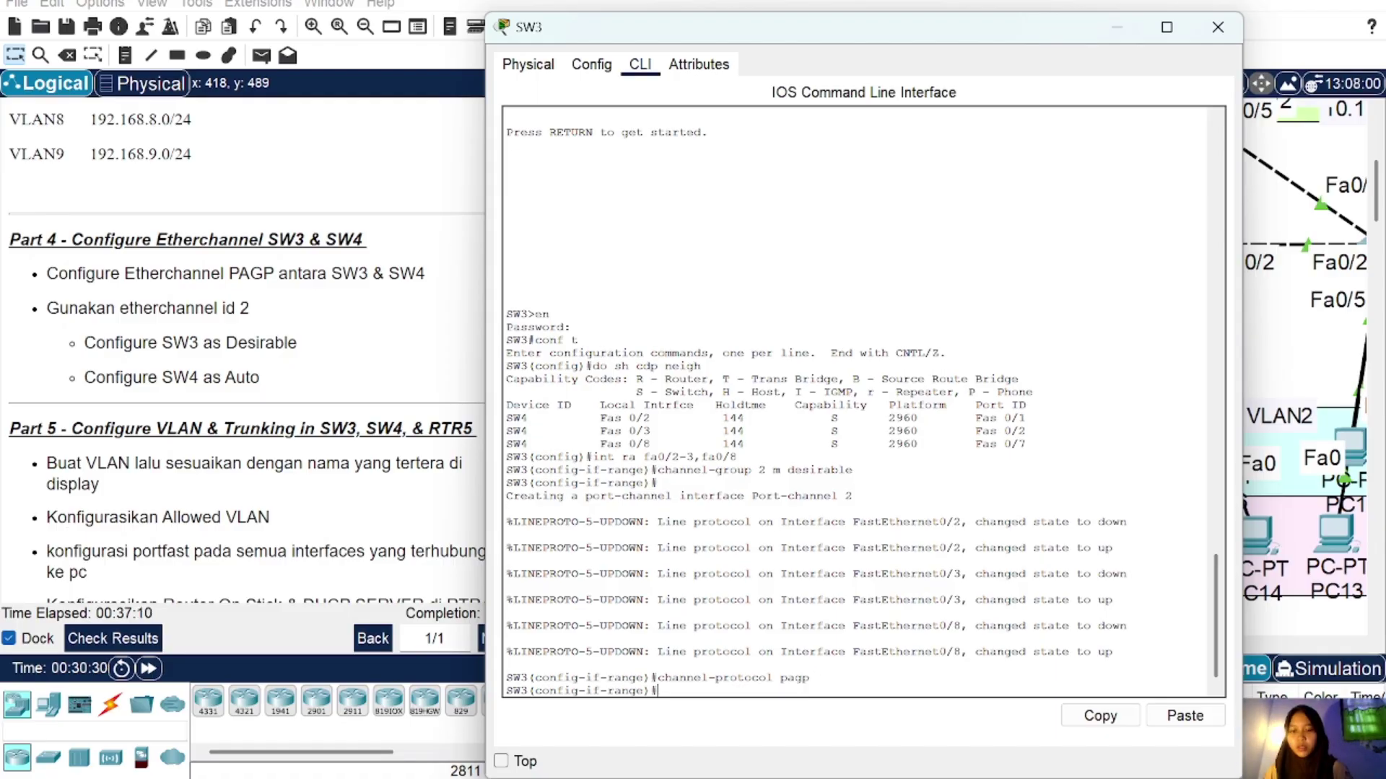
pyautogui.write('do sh')
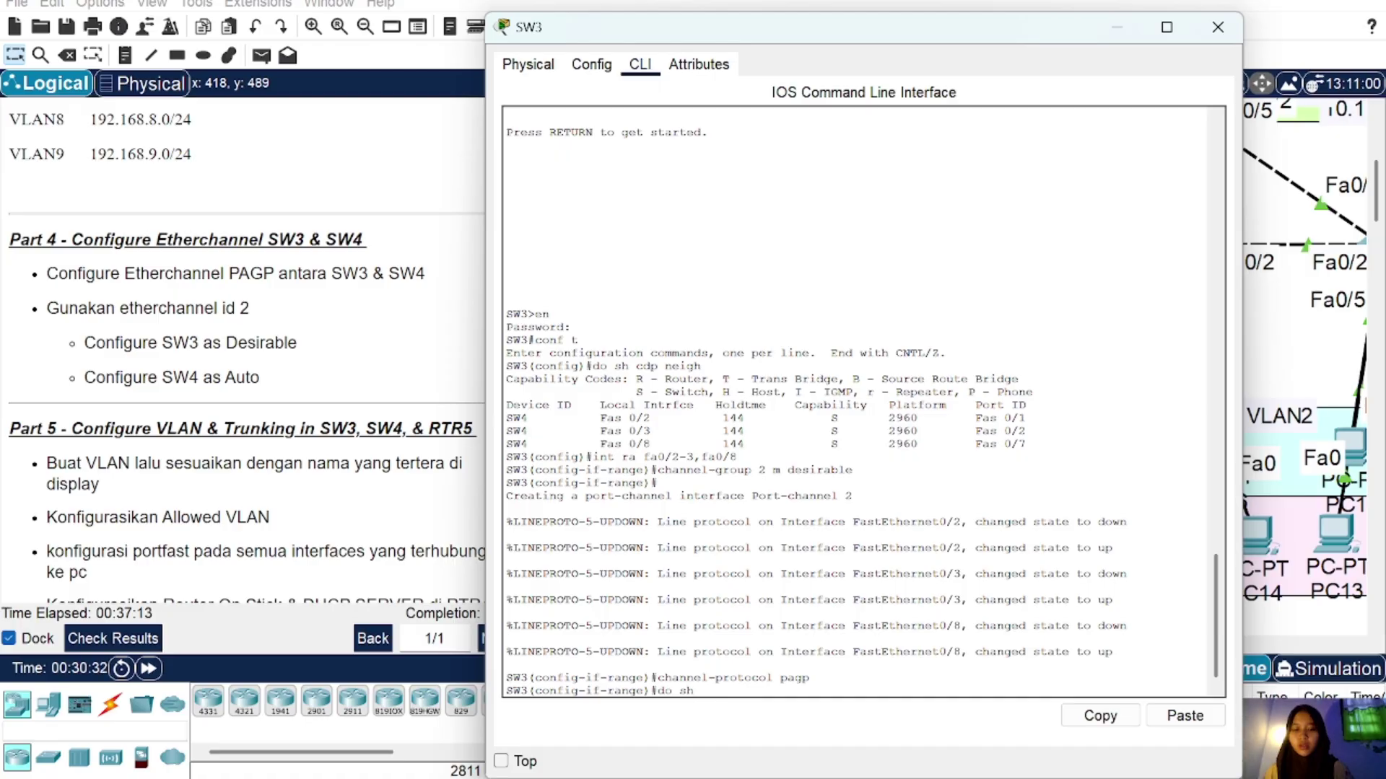
pyautogui.write(' ether sum')
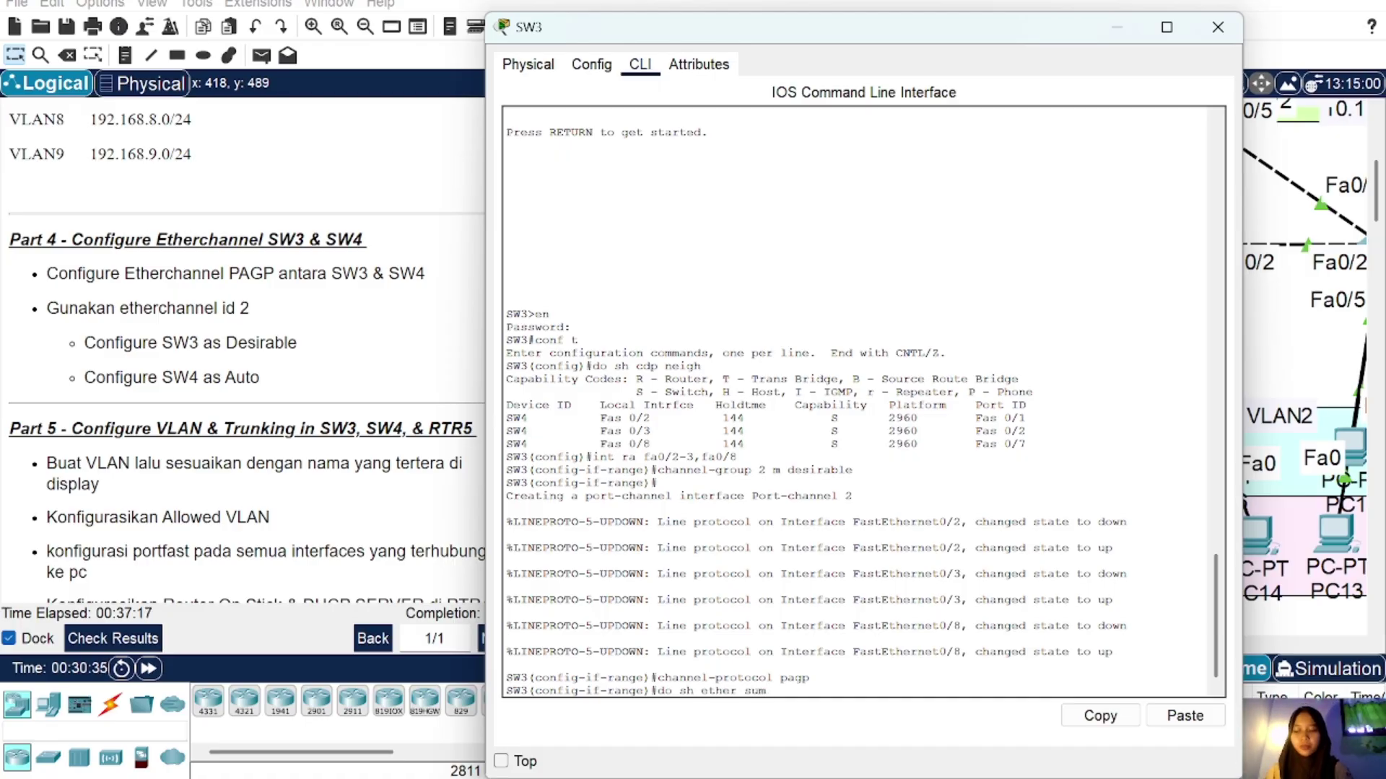
pyautogui.press('Return')
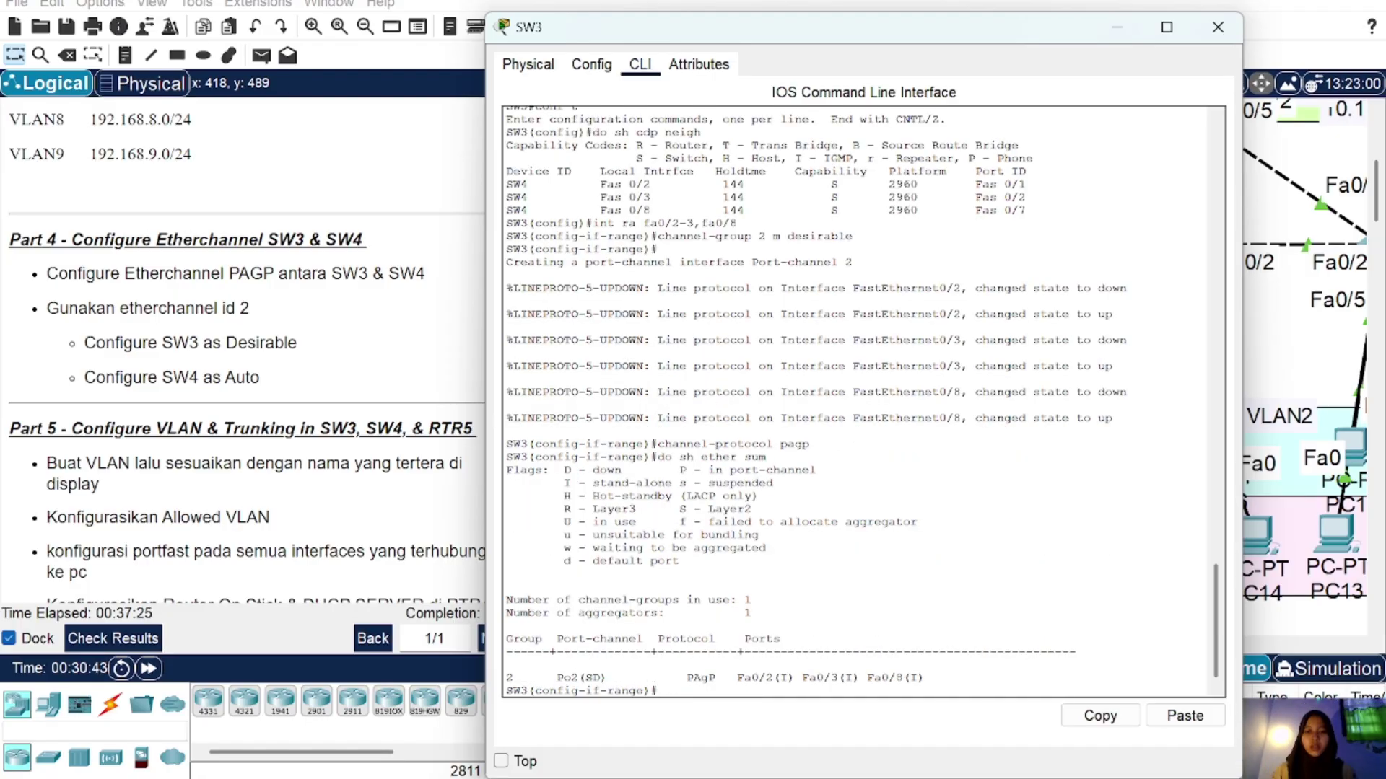
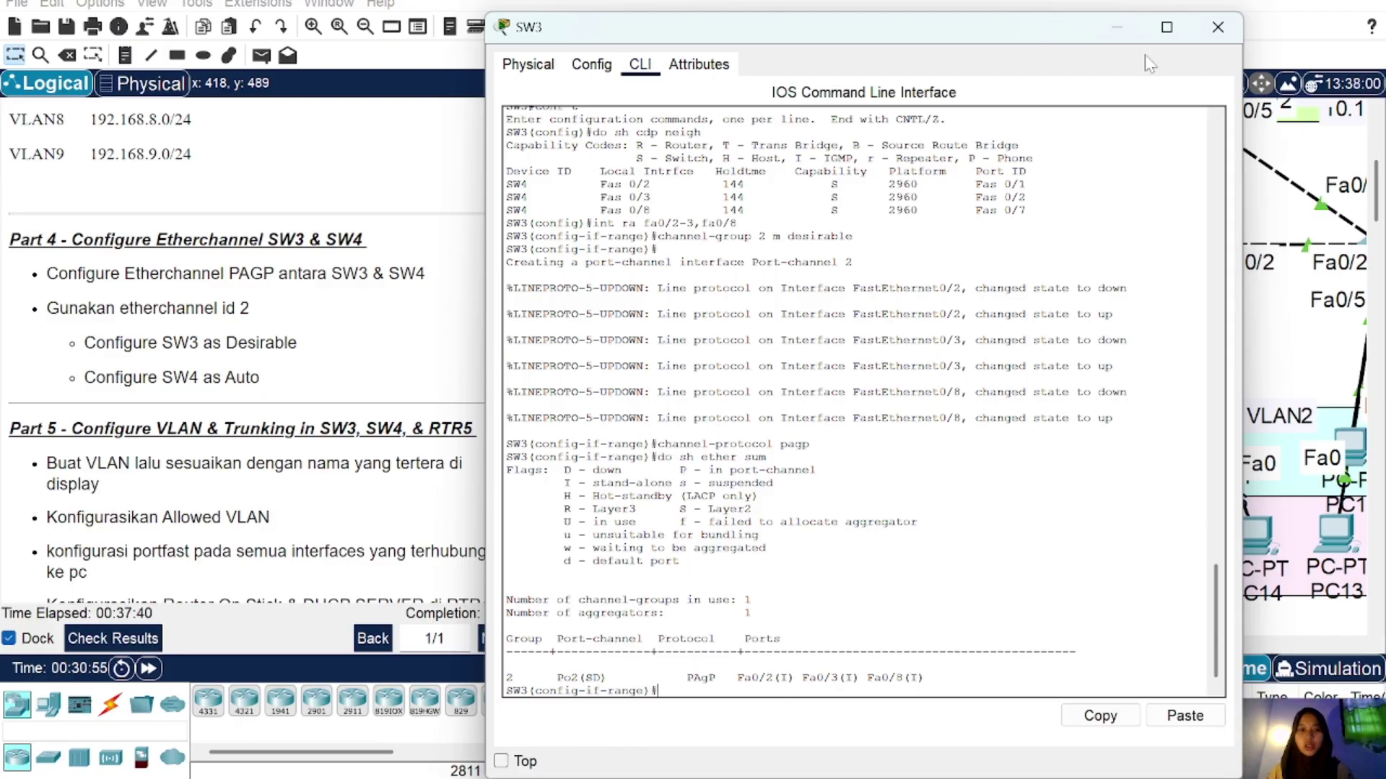
# Step: Close SW3's configuration window
pyautogui.click(1217, 26)
# Step: On SW4's CLI, enter the enable password, go to global config, and list CDP neighbours
pyautogui.click(872, 499)
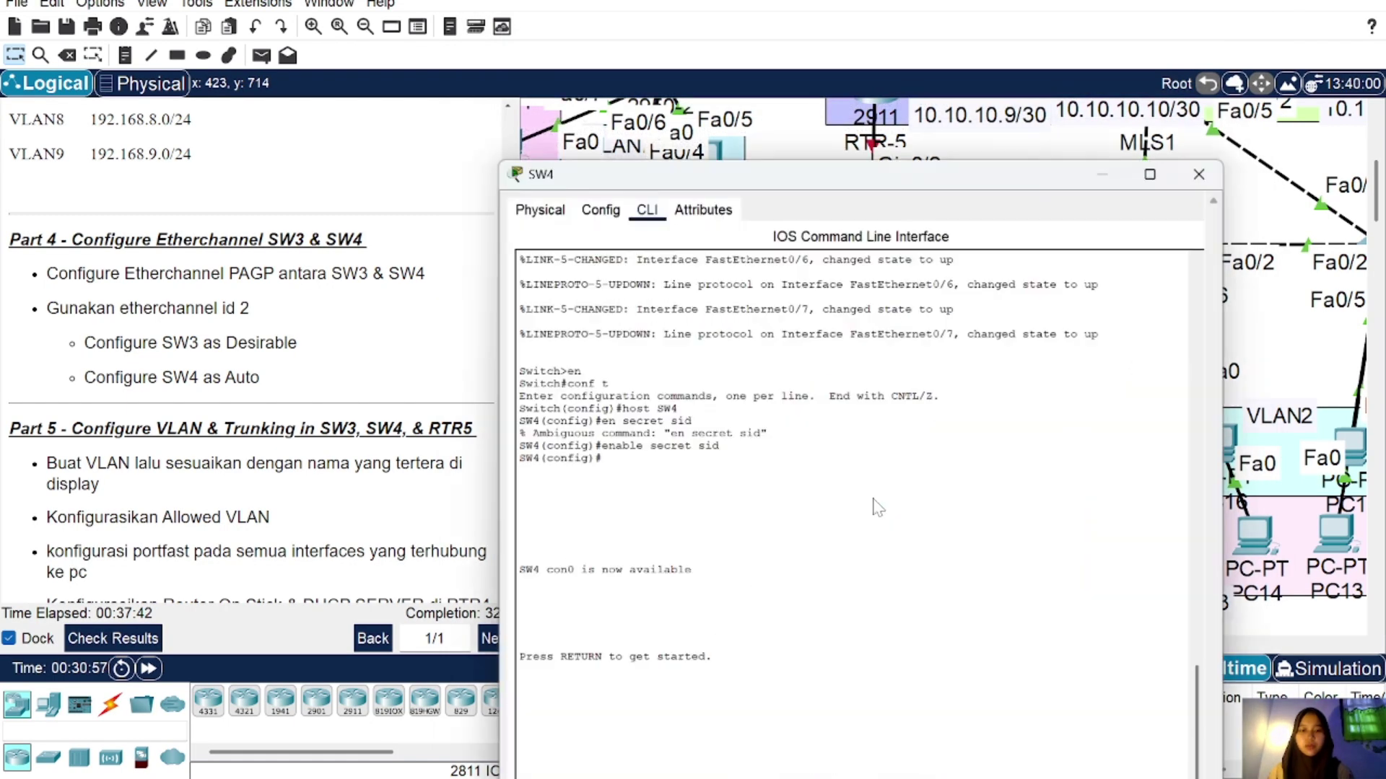
pyautogui.press('Return')
pyautogui.write('en')
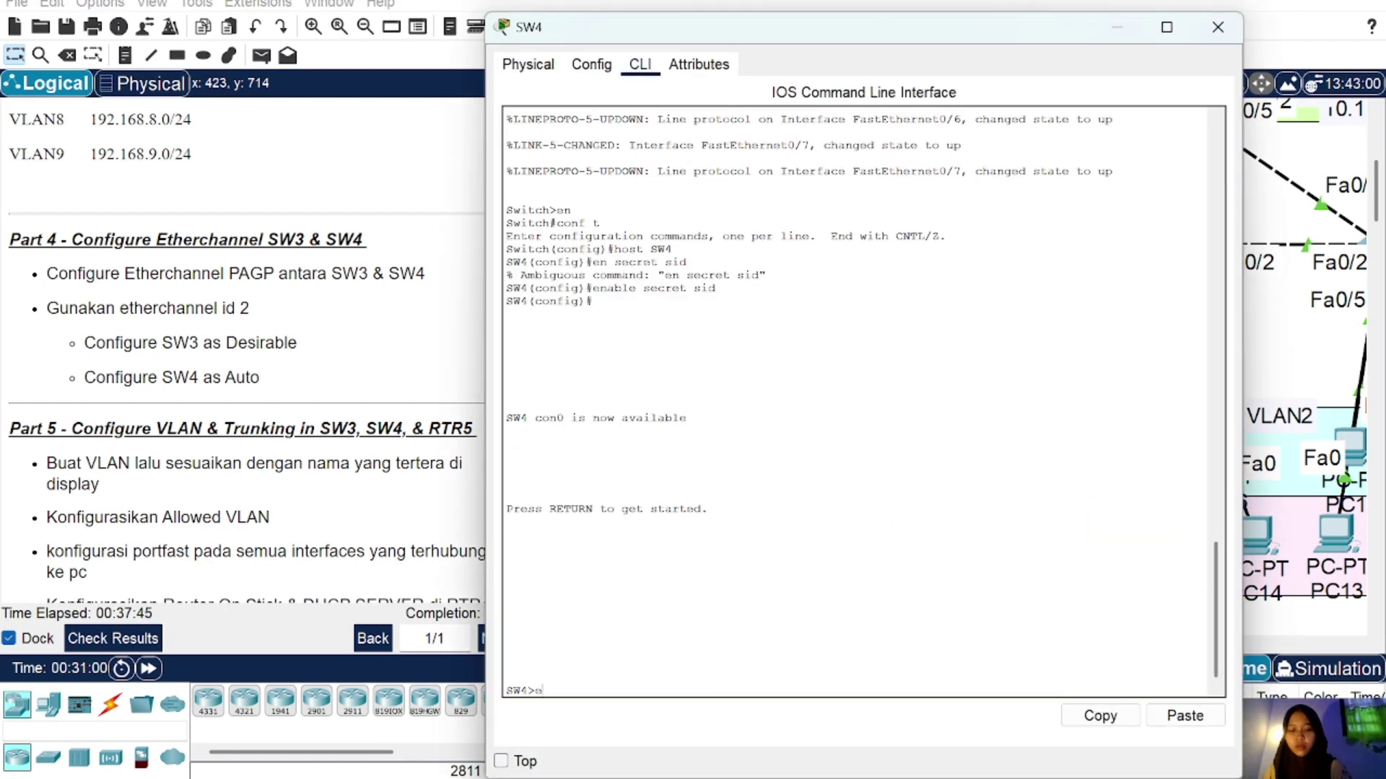
pyautogui.press('Return')
pyautogui.write('sid')
pyautogui.press('Return')
pyautogui.write('conf t')
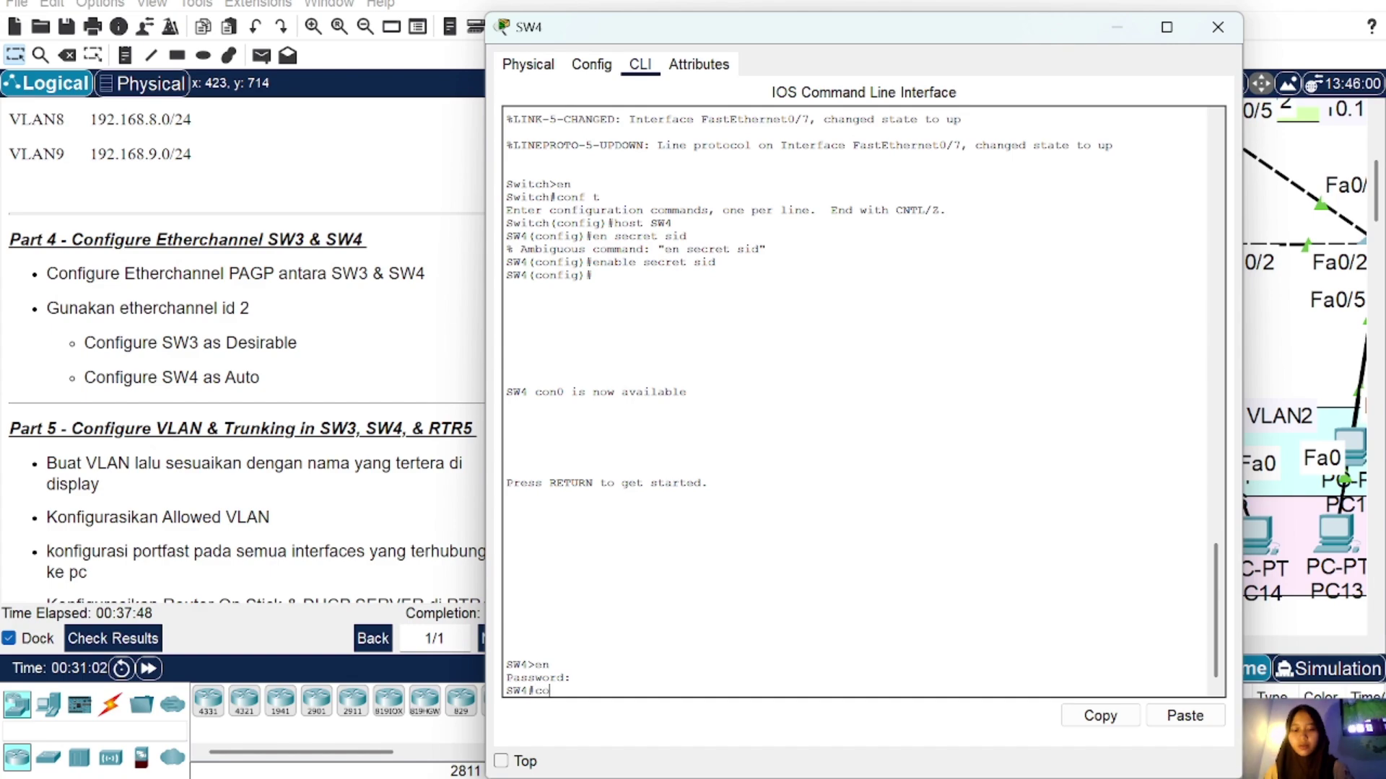
pyautogui.press('Return')
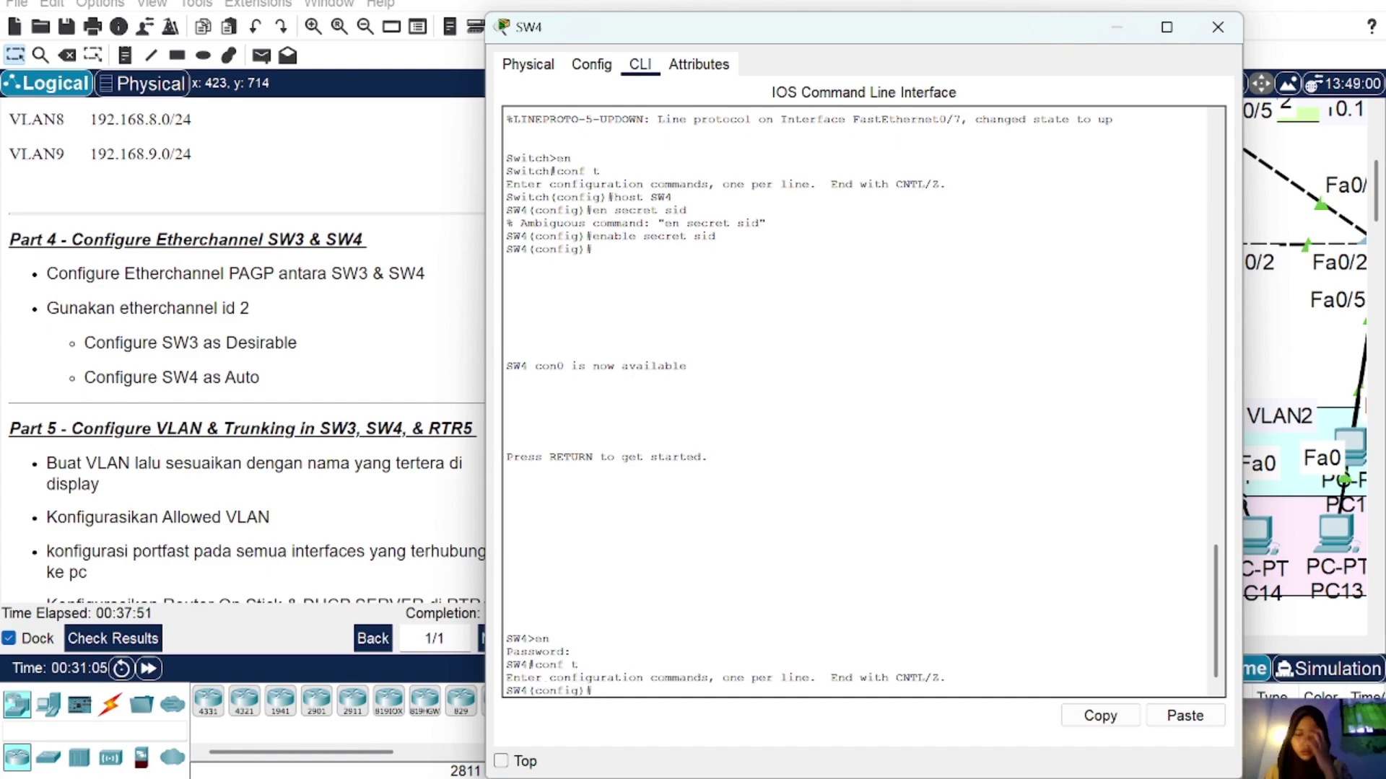
pyautogui.write('do sh cdp neigh')
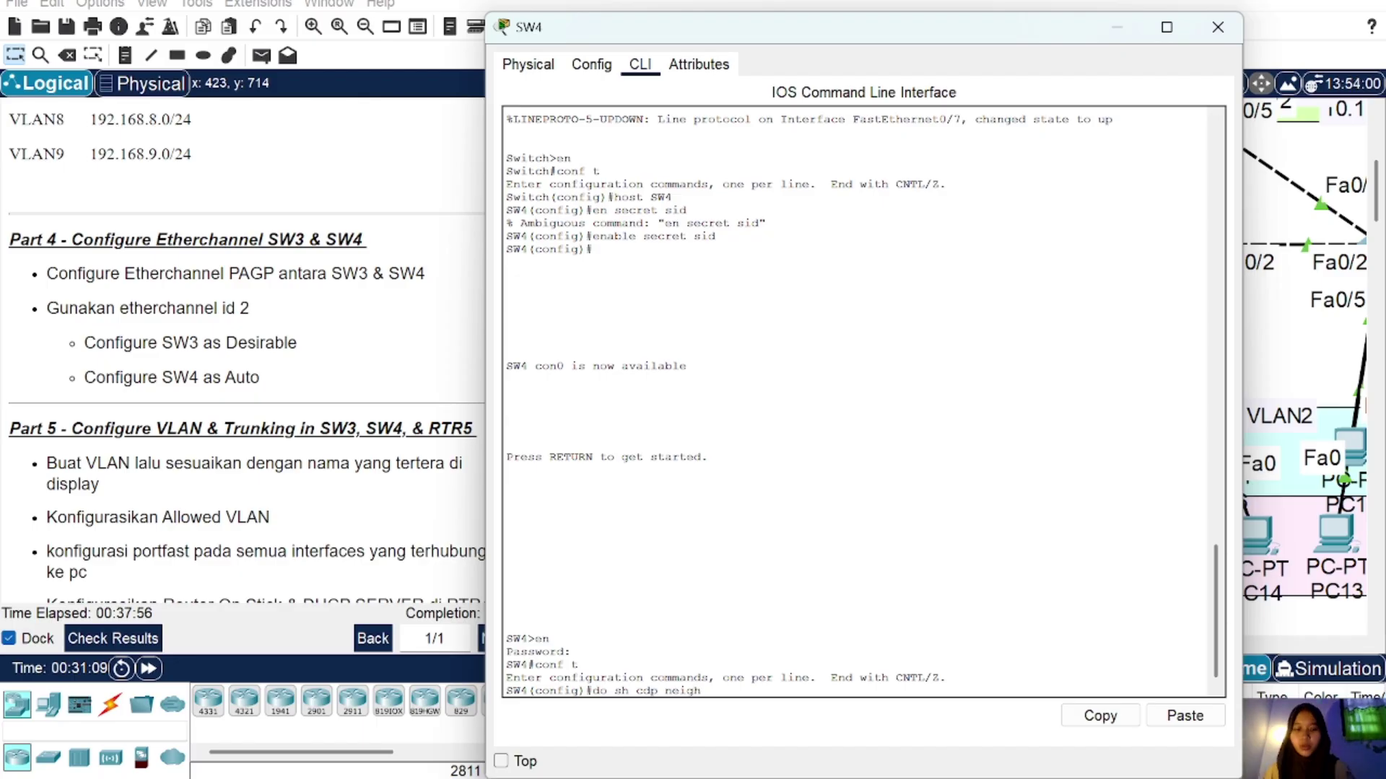
pyautogui.press('Return')
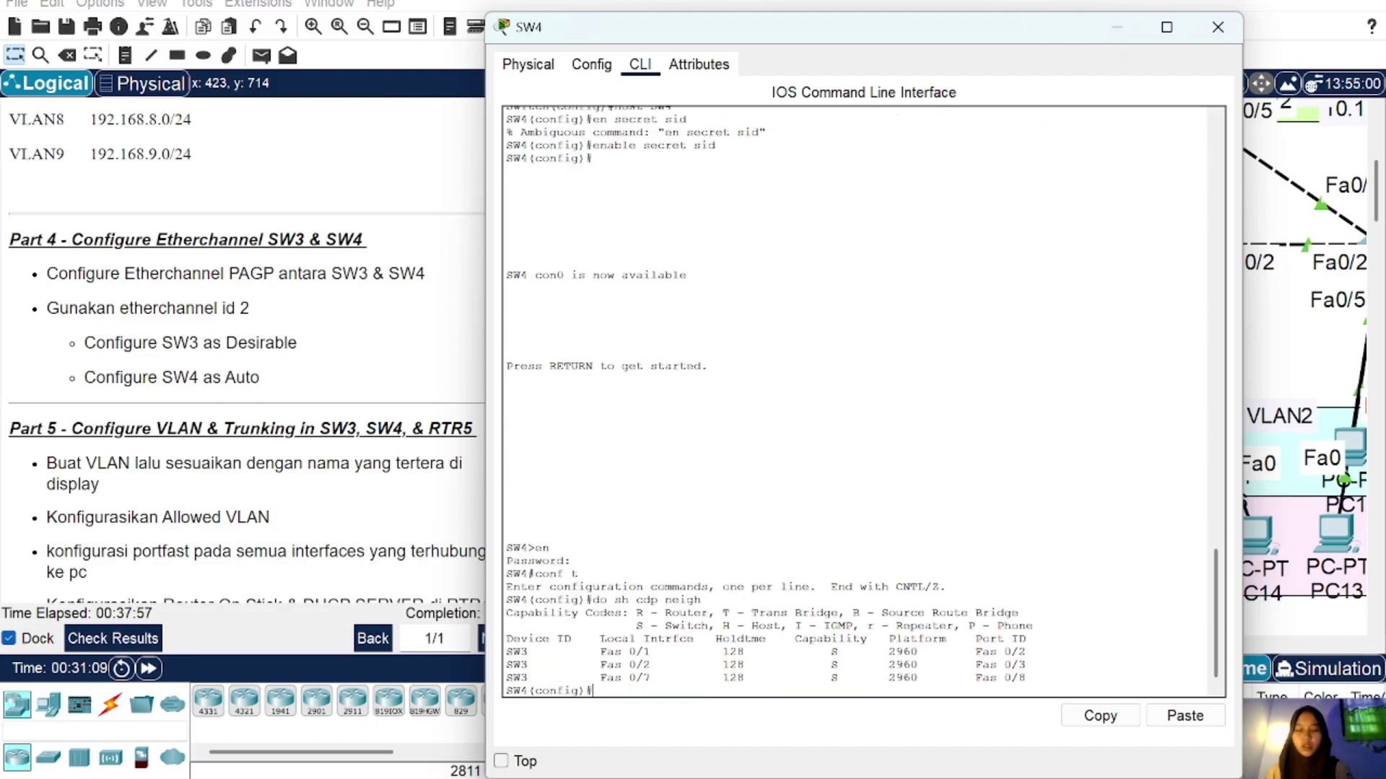
# Step: Put Fa0/1-2 and Fa0/7 in channel-group 2 auto with PAgP, verify the summary, then close
pyautogui.write('int ra fa0')
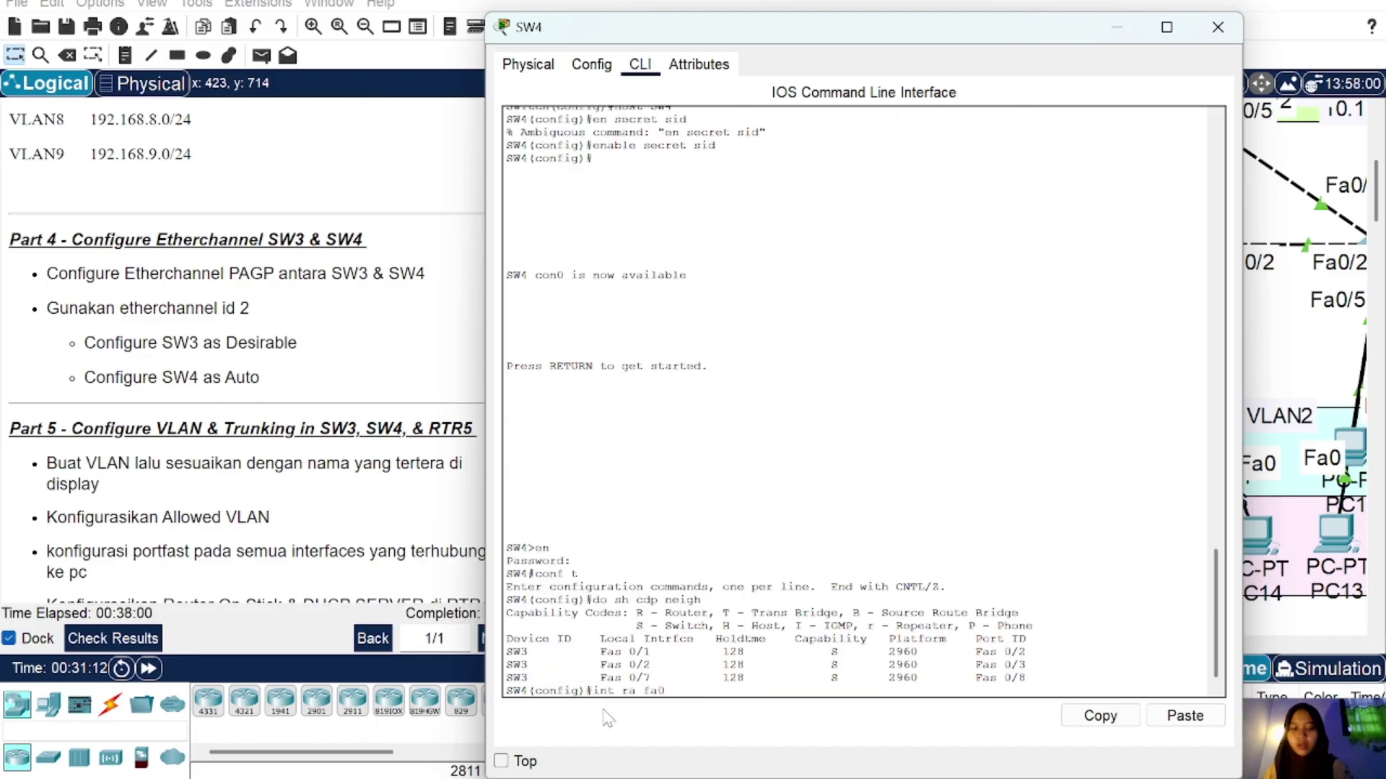
pyautogui.write('/1-2')
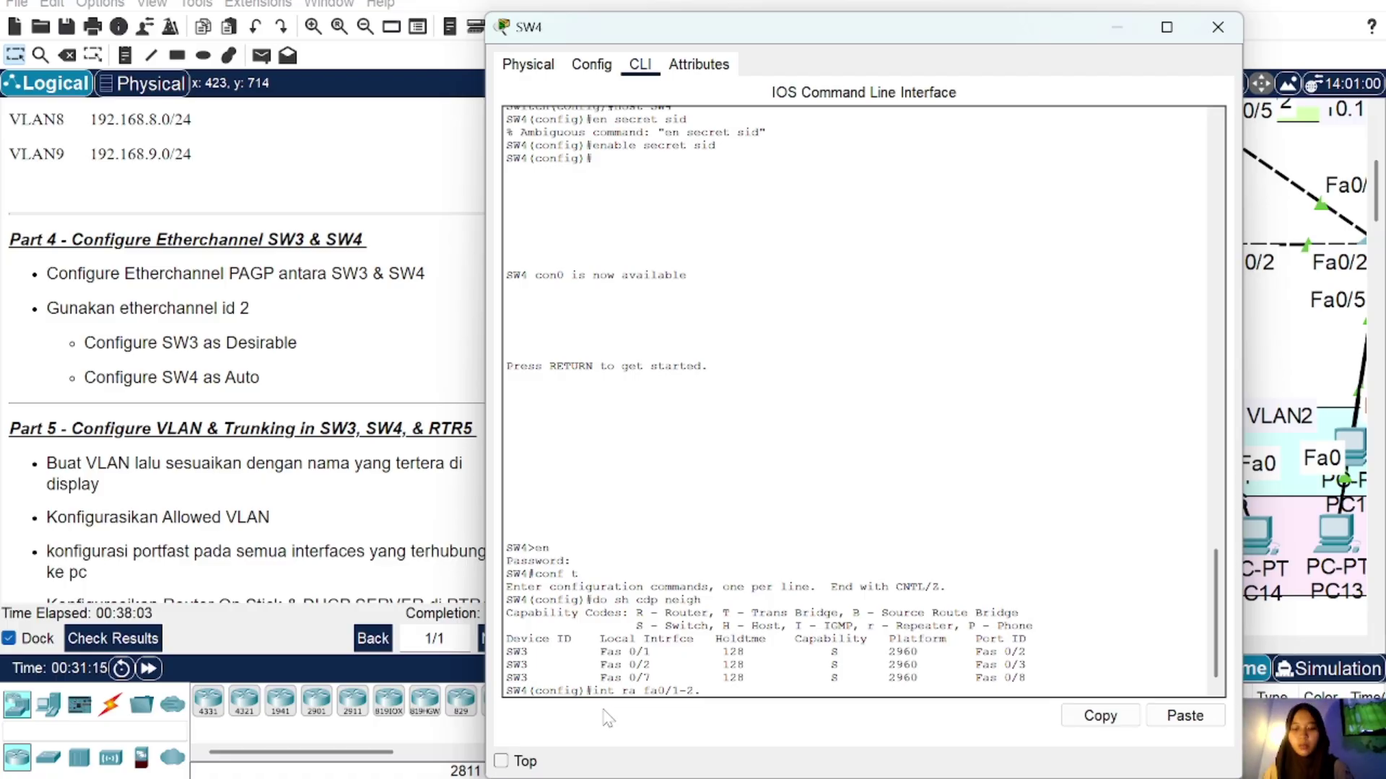
pyautogui.write(',fa0/7')
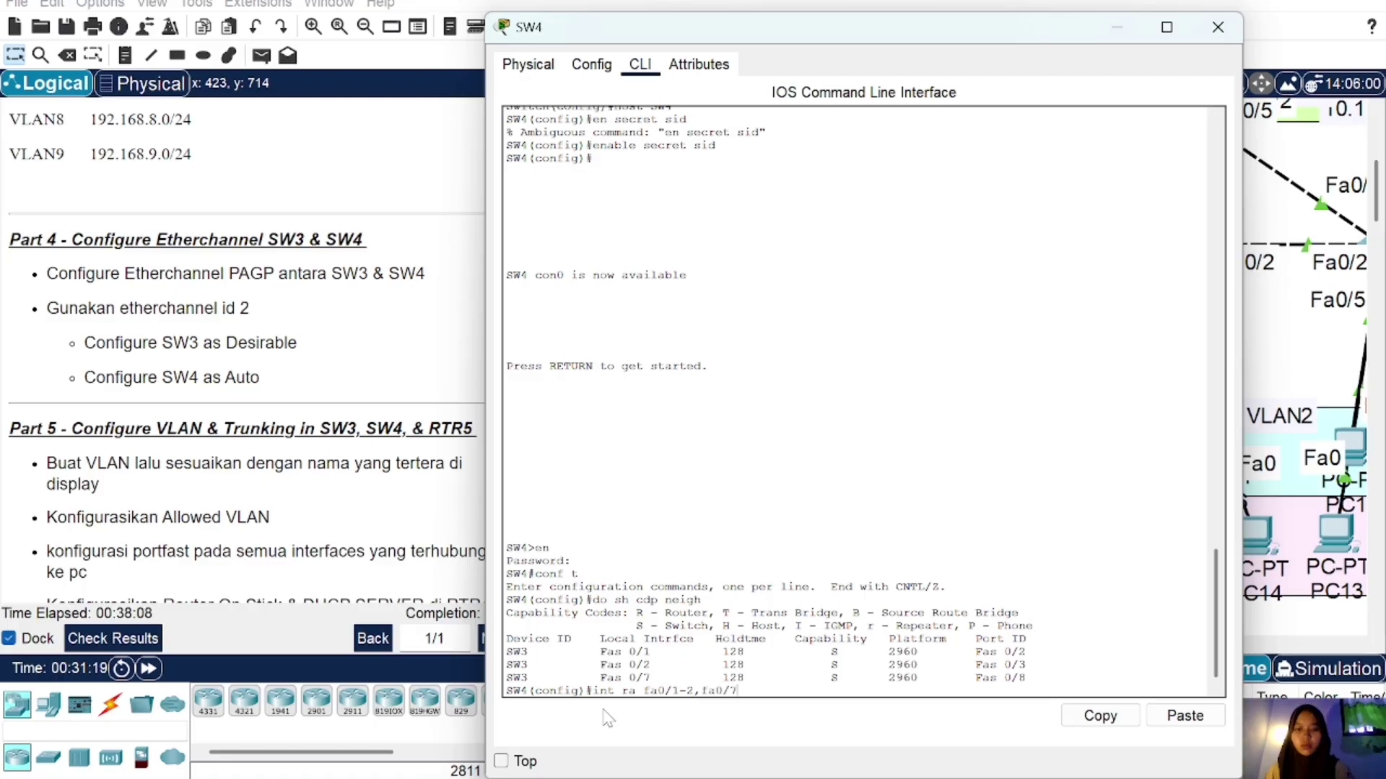
pyautogui.press('Return')
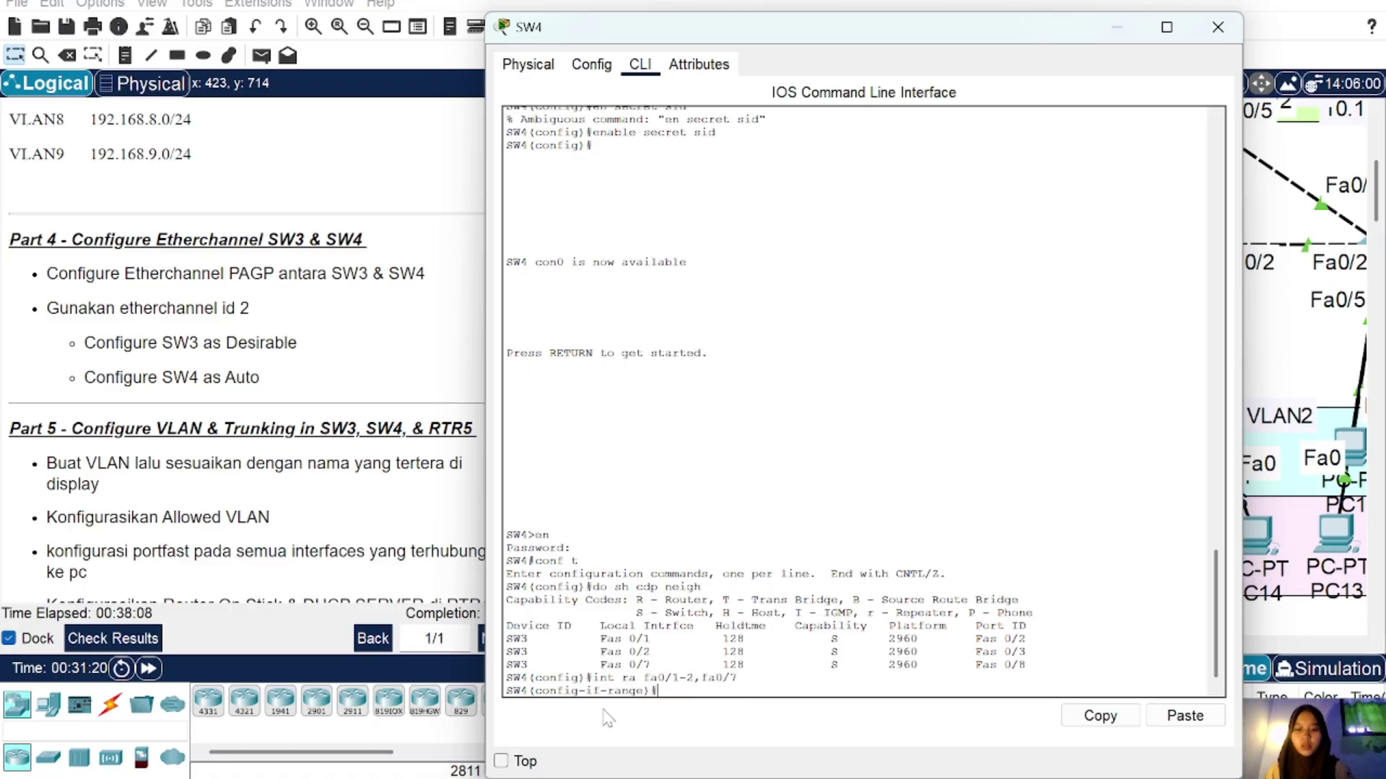
pyautogui.write('ch')
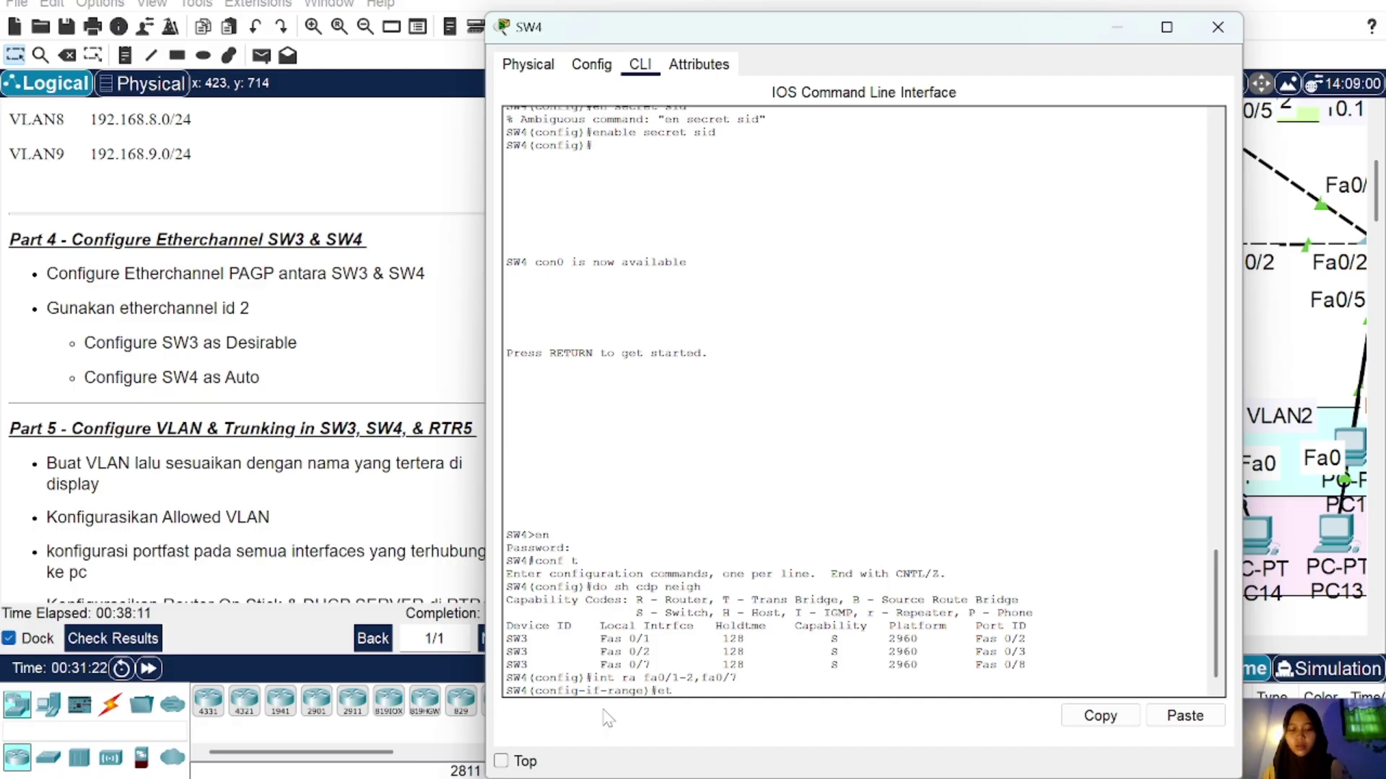
pyautogui.write('annel-g')
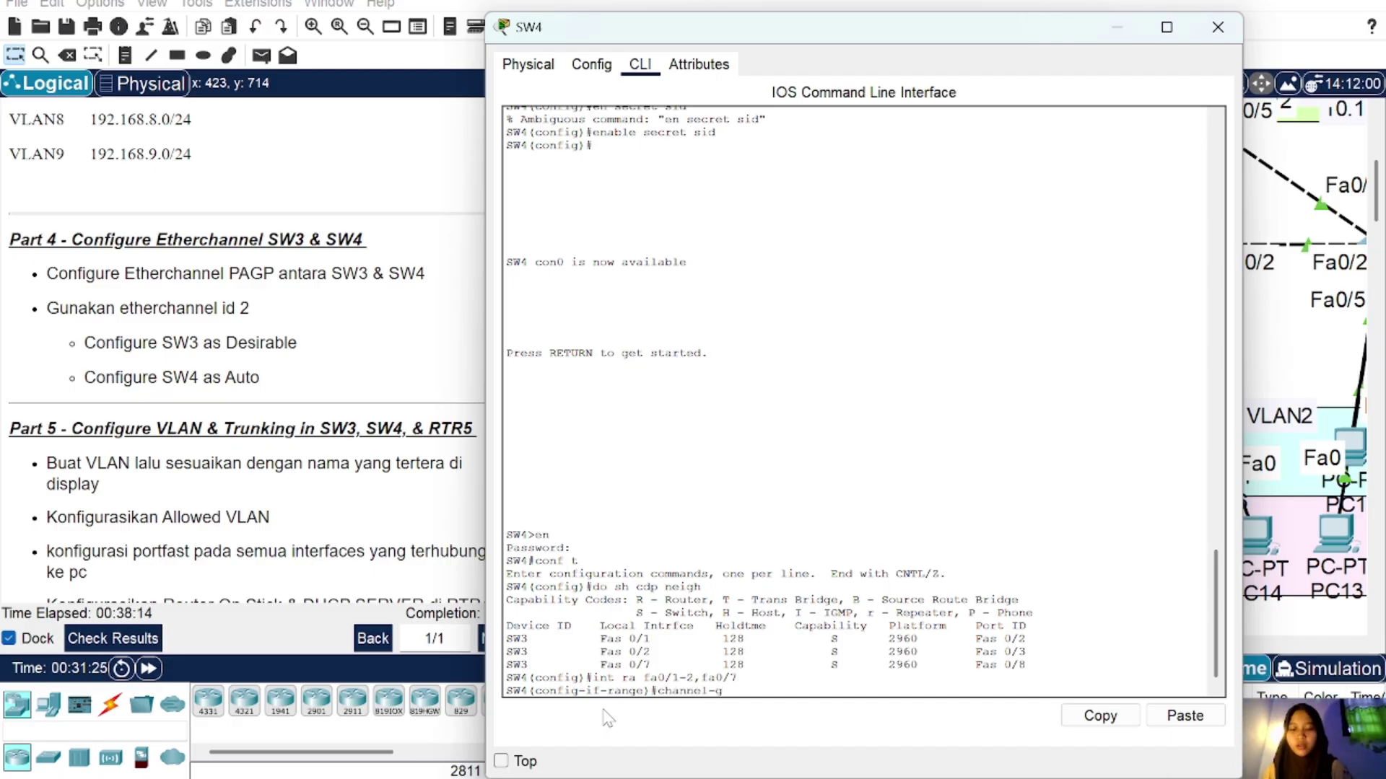
pyautogui.write('roup 2 ')
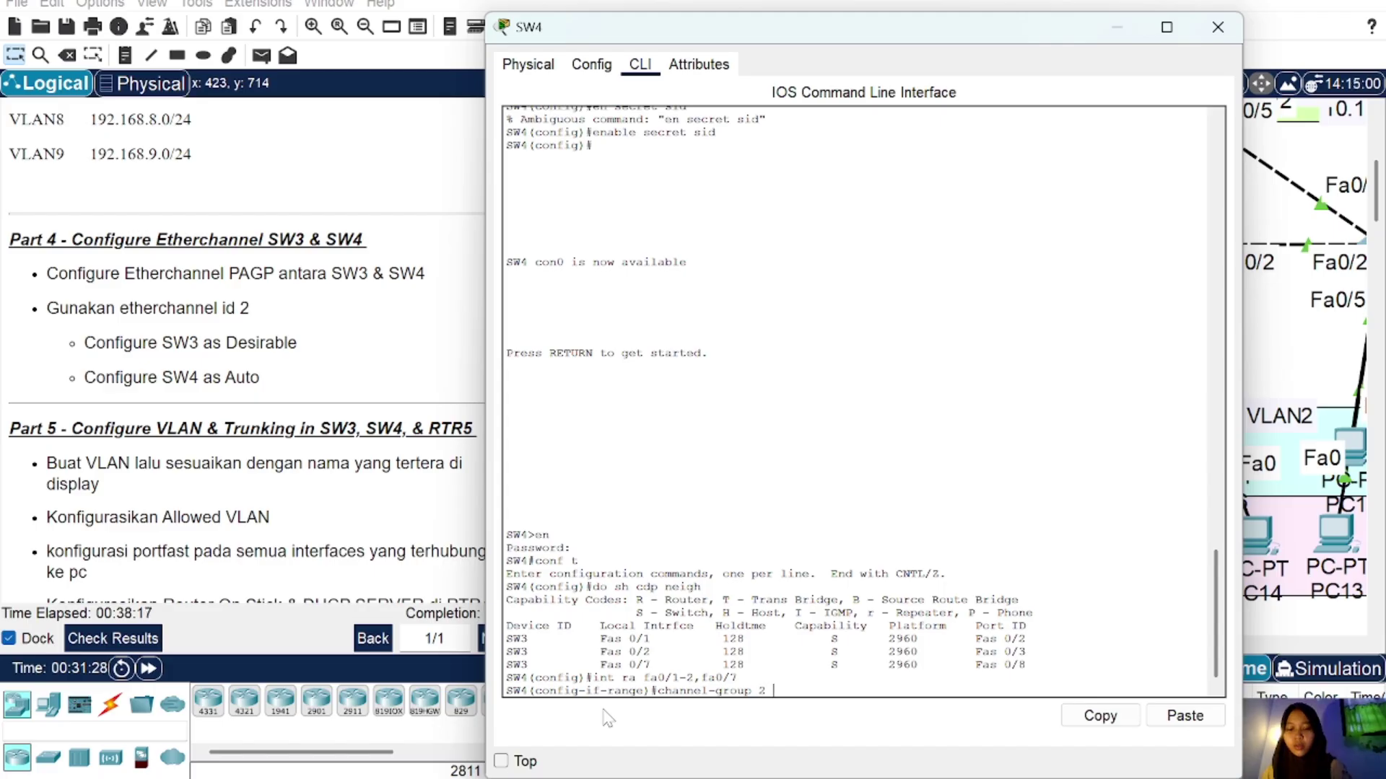
pyautogui.write('m auto')
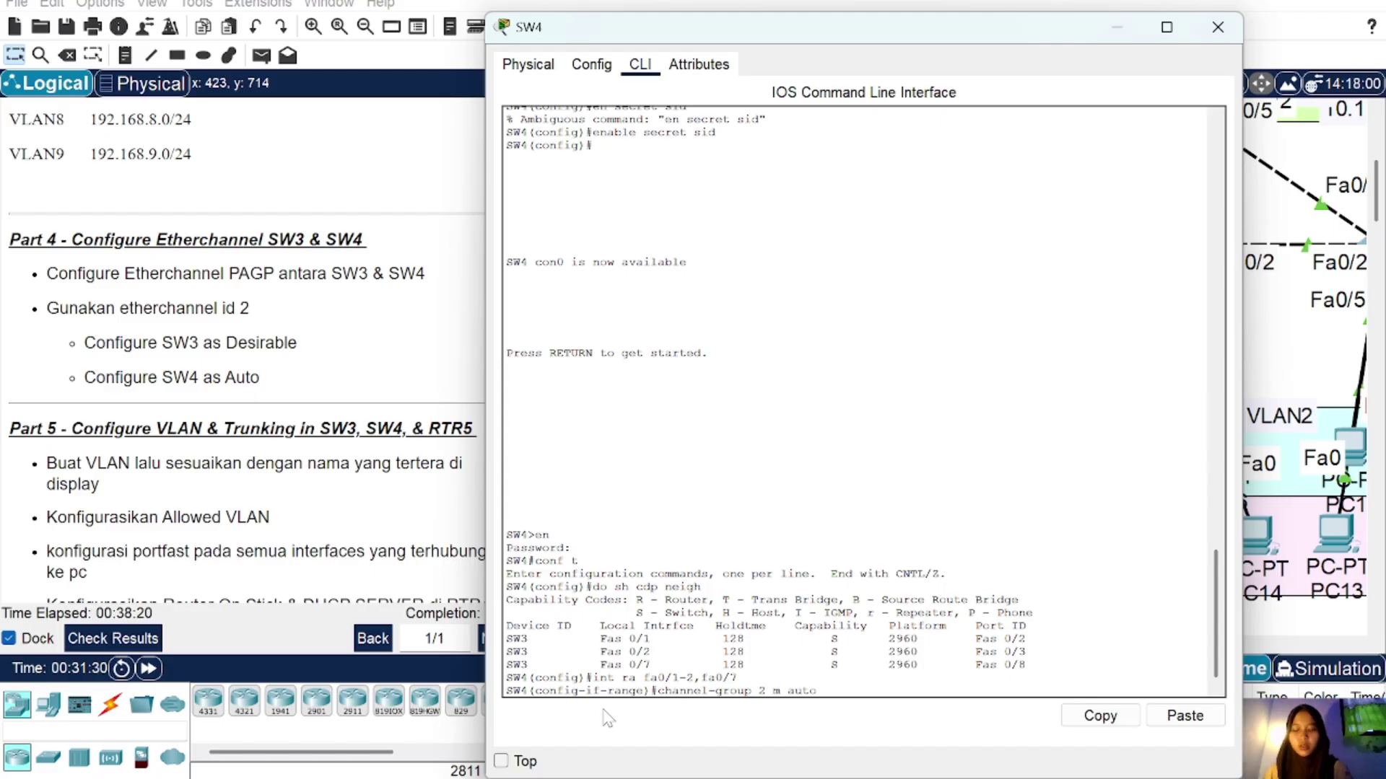
pyautogui.press('Return')
pyautogui.write('config-if-range)#c')
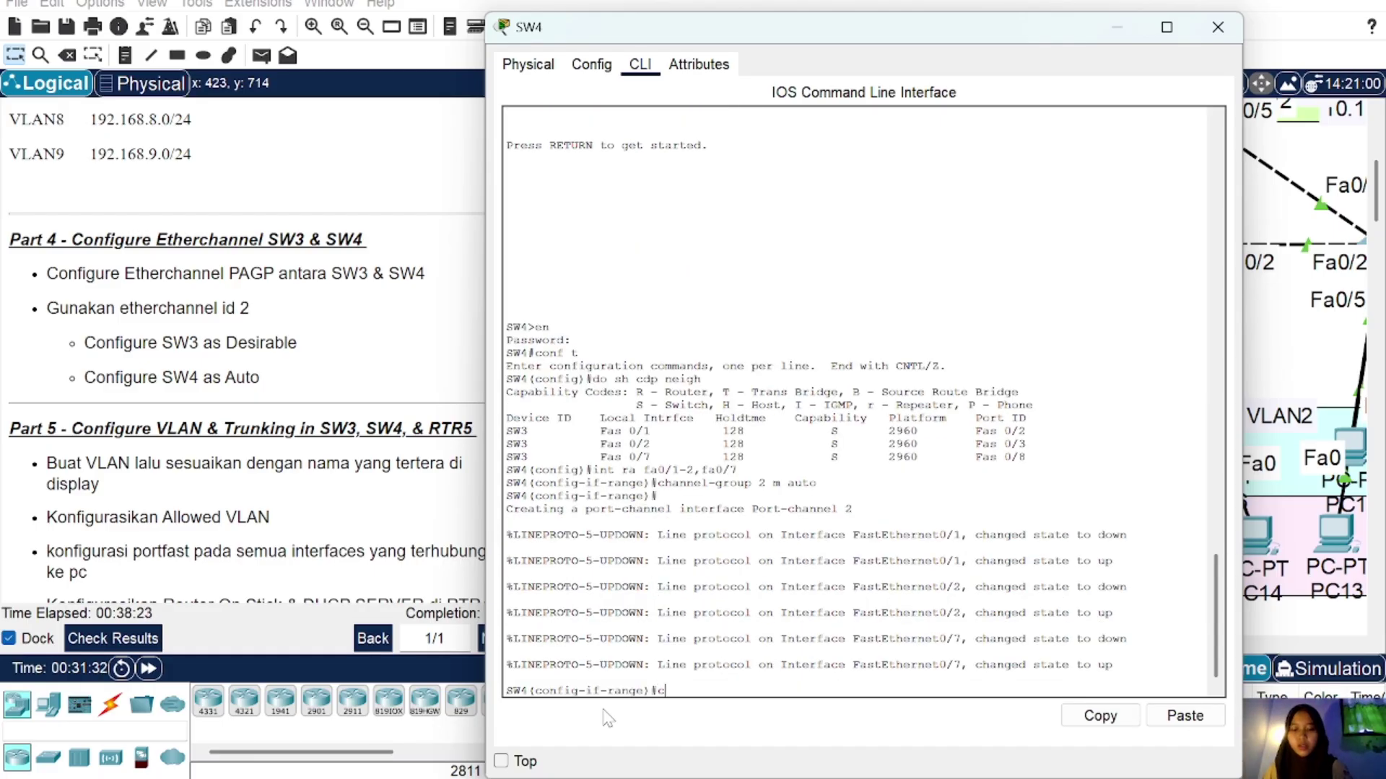
pyautogui.write('hannel-pr')
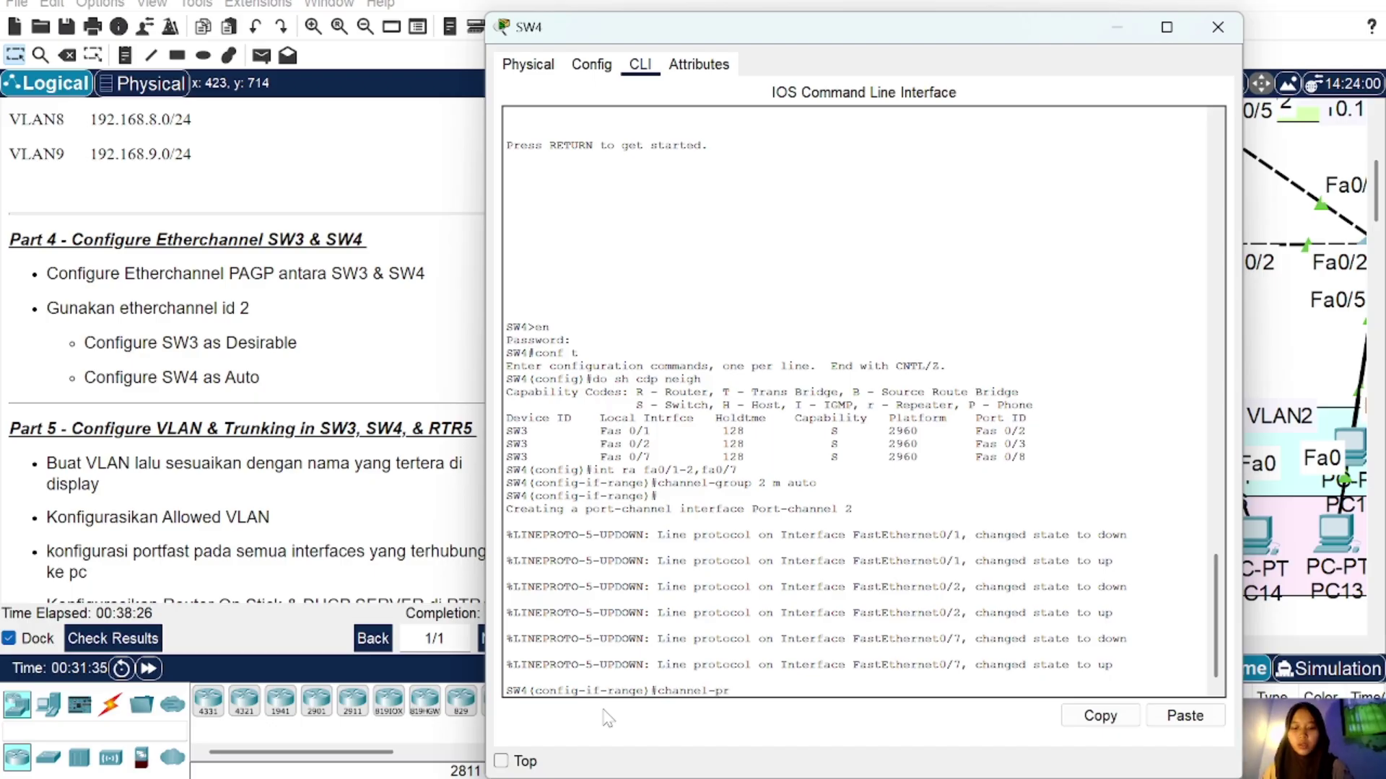
pyautogui.write('otocol pagp')
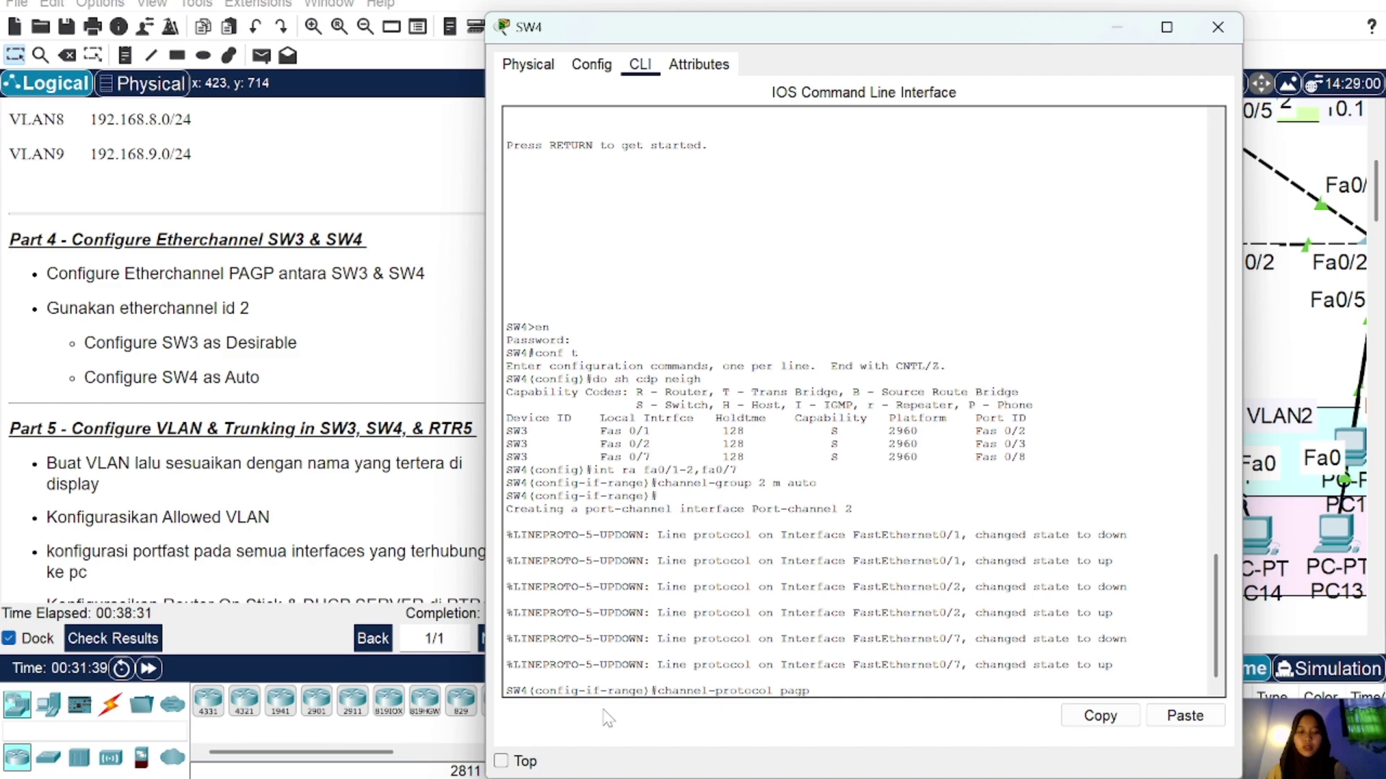
pyautogui.press('Return')
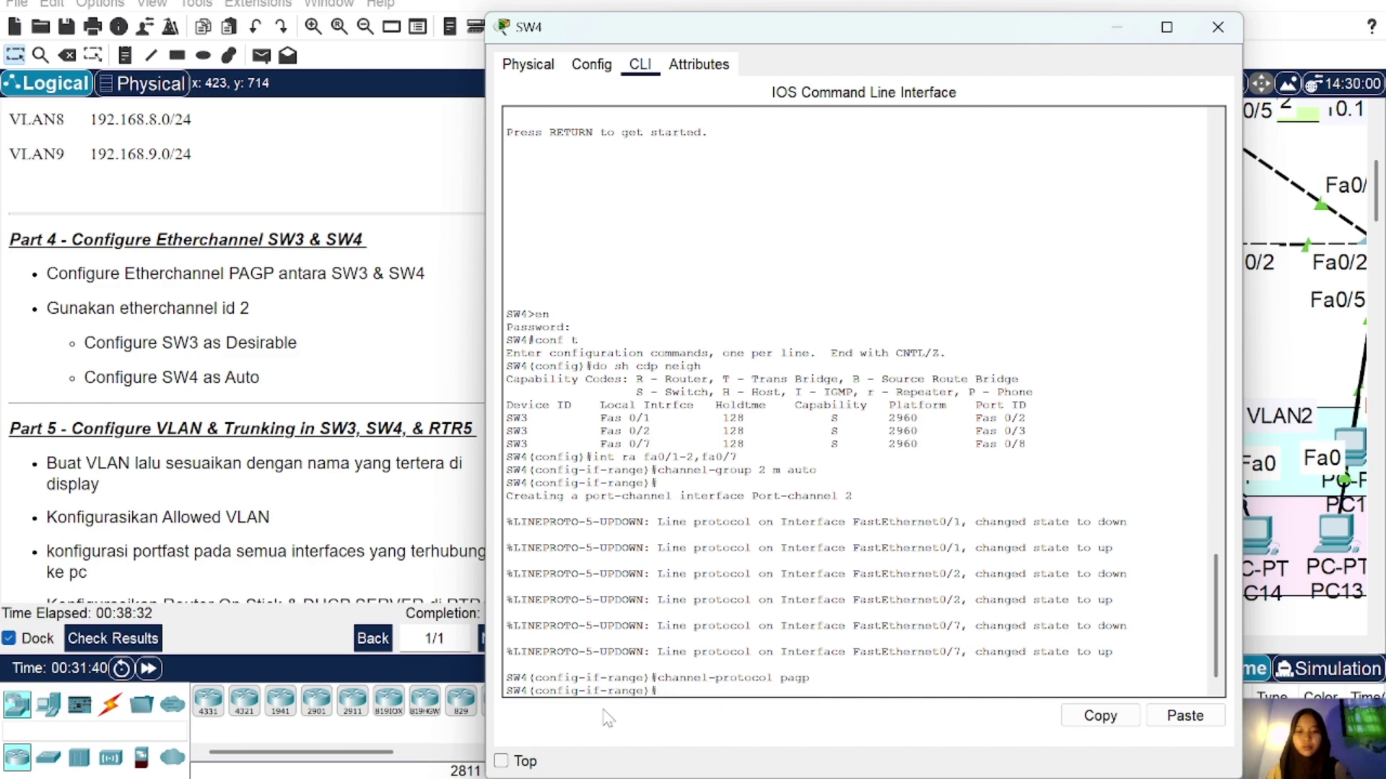
pyautogui.write('do')
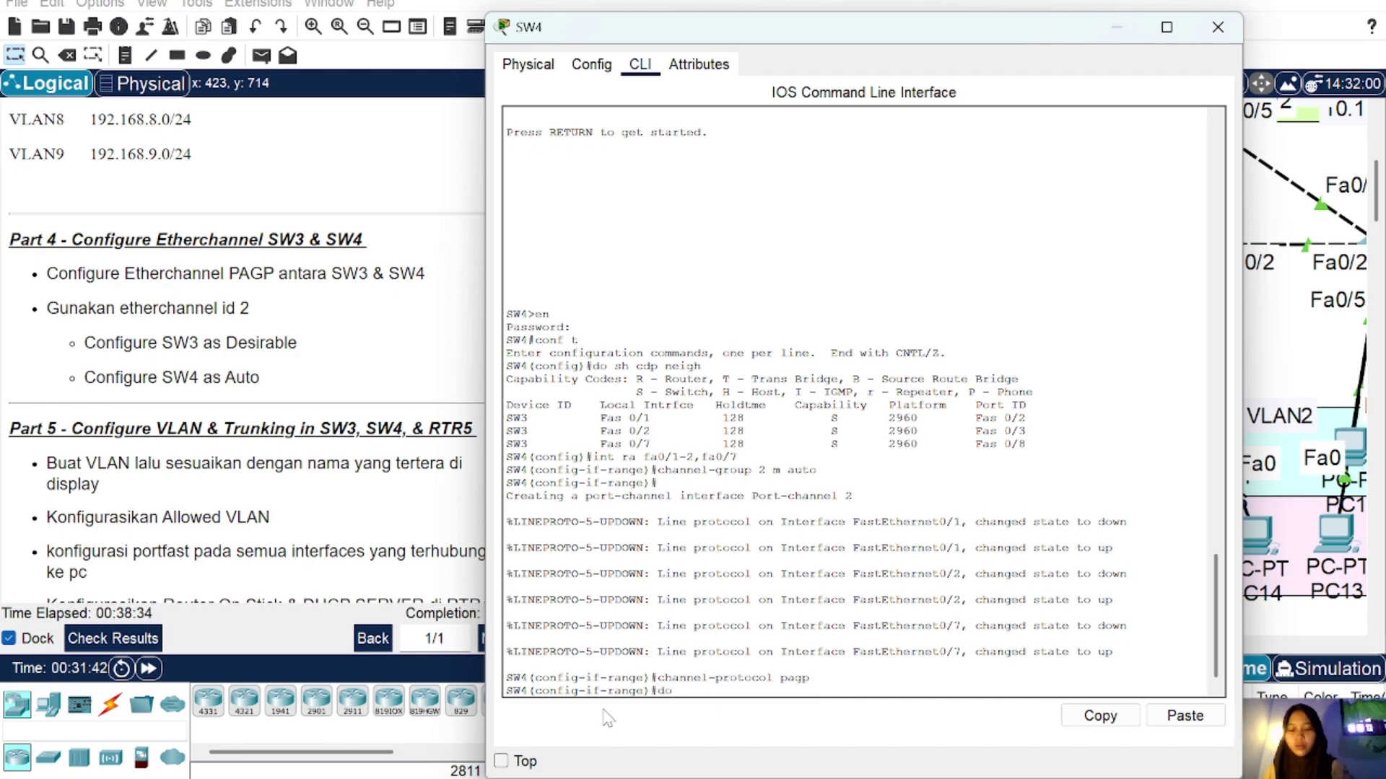
pyautogui.write(' sh ether')
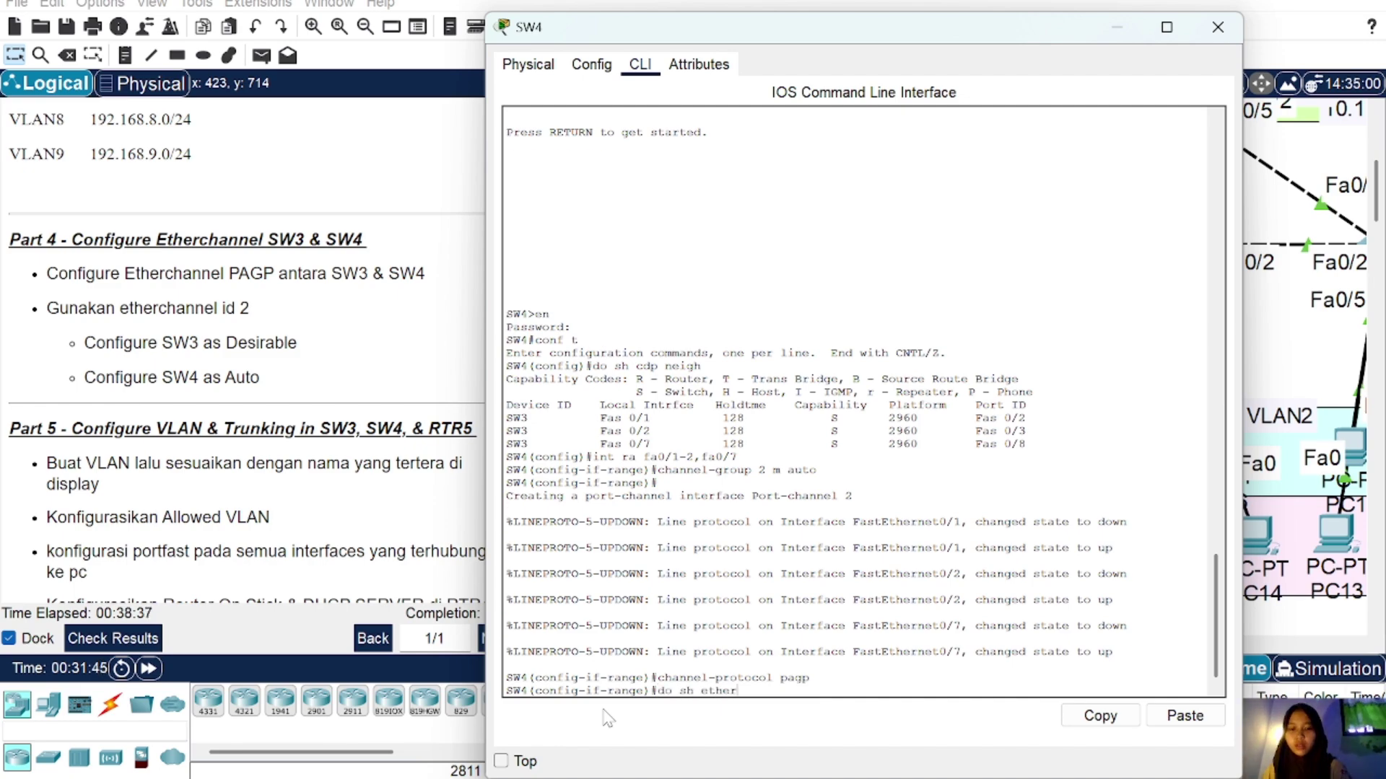
pyautogui.write(' sum')
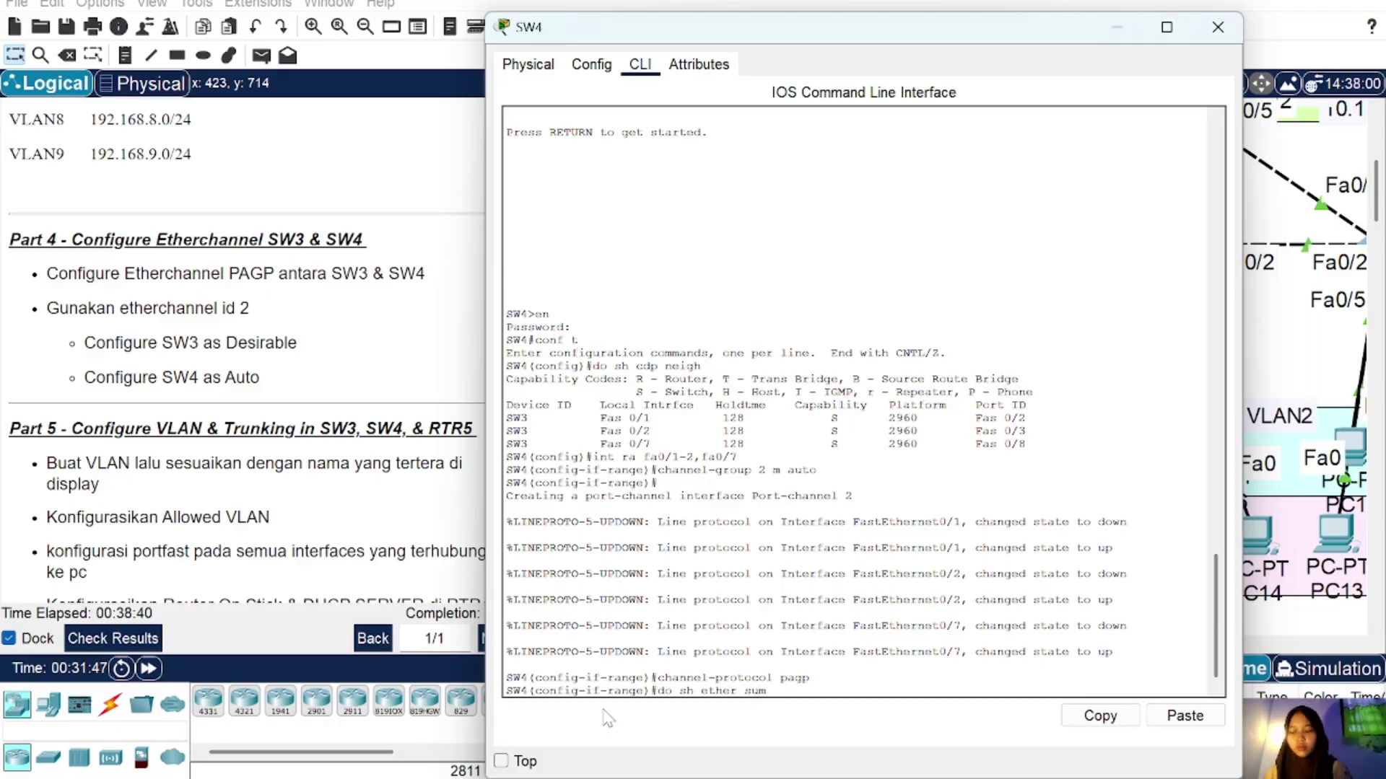
pyautogui.press('Return')
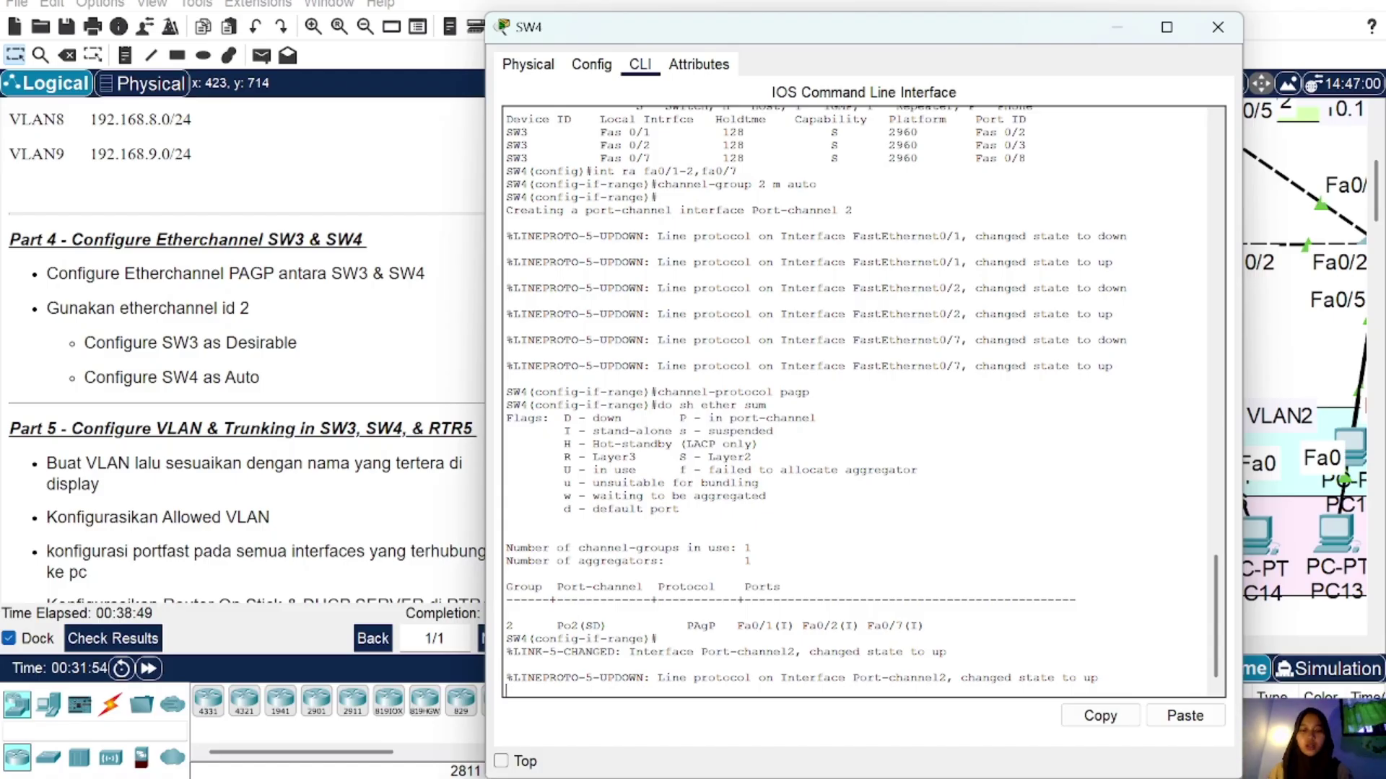
pyautogui.press('Return')
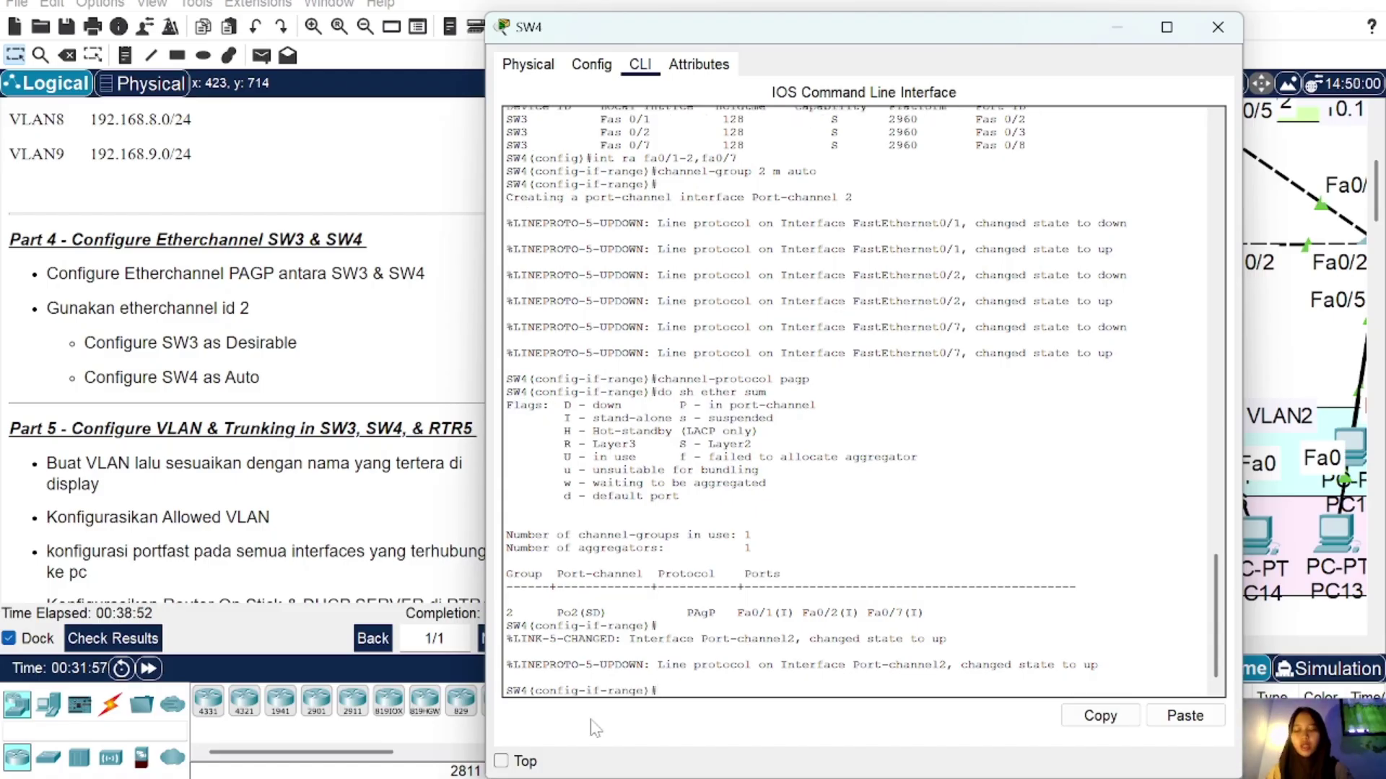
pyautogui.click(1218, 26)
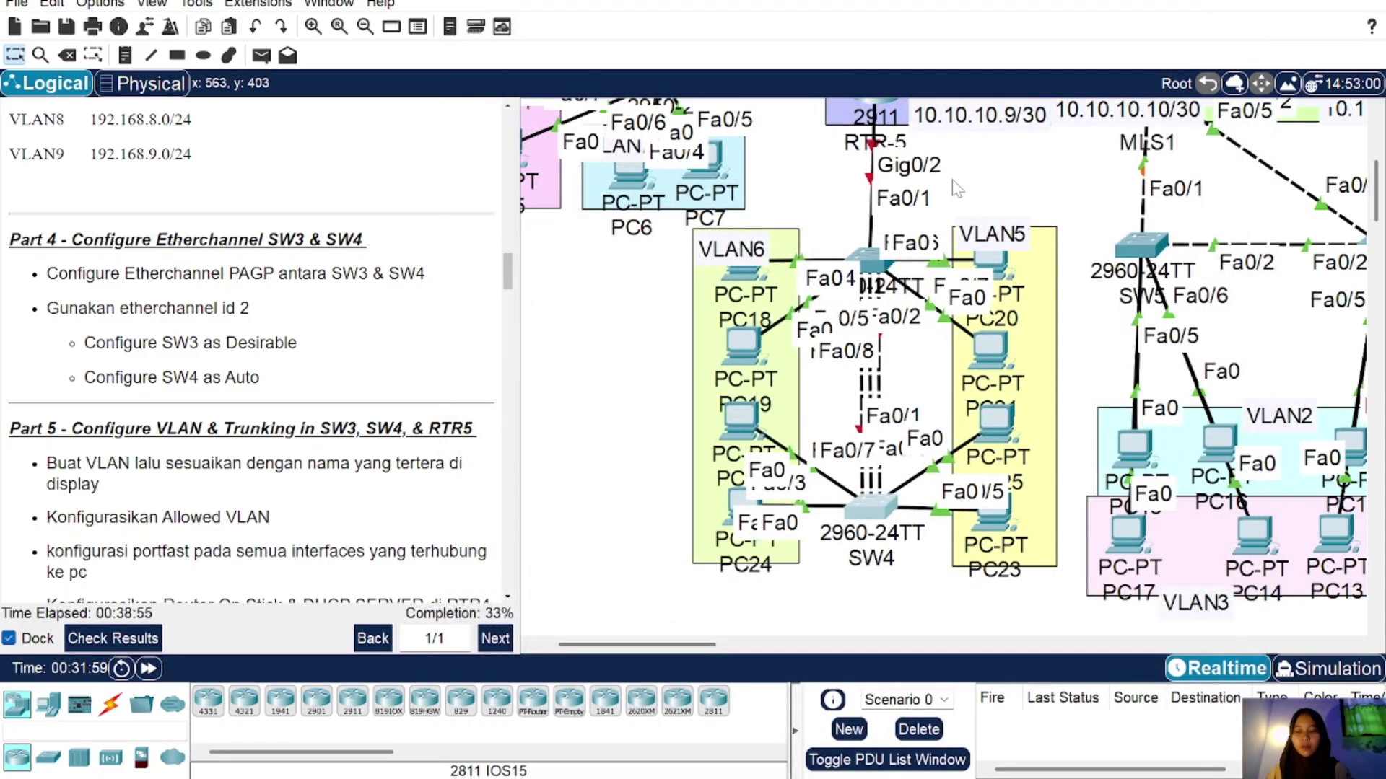
# Step: Fast-forward the simulation time and reopen SW3's console to see Port-channel2 up
pyautogui.click(148, 669)
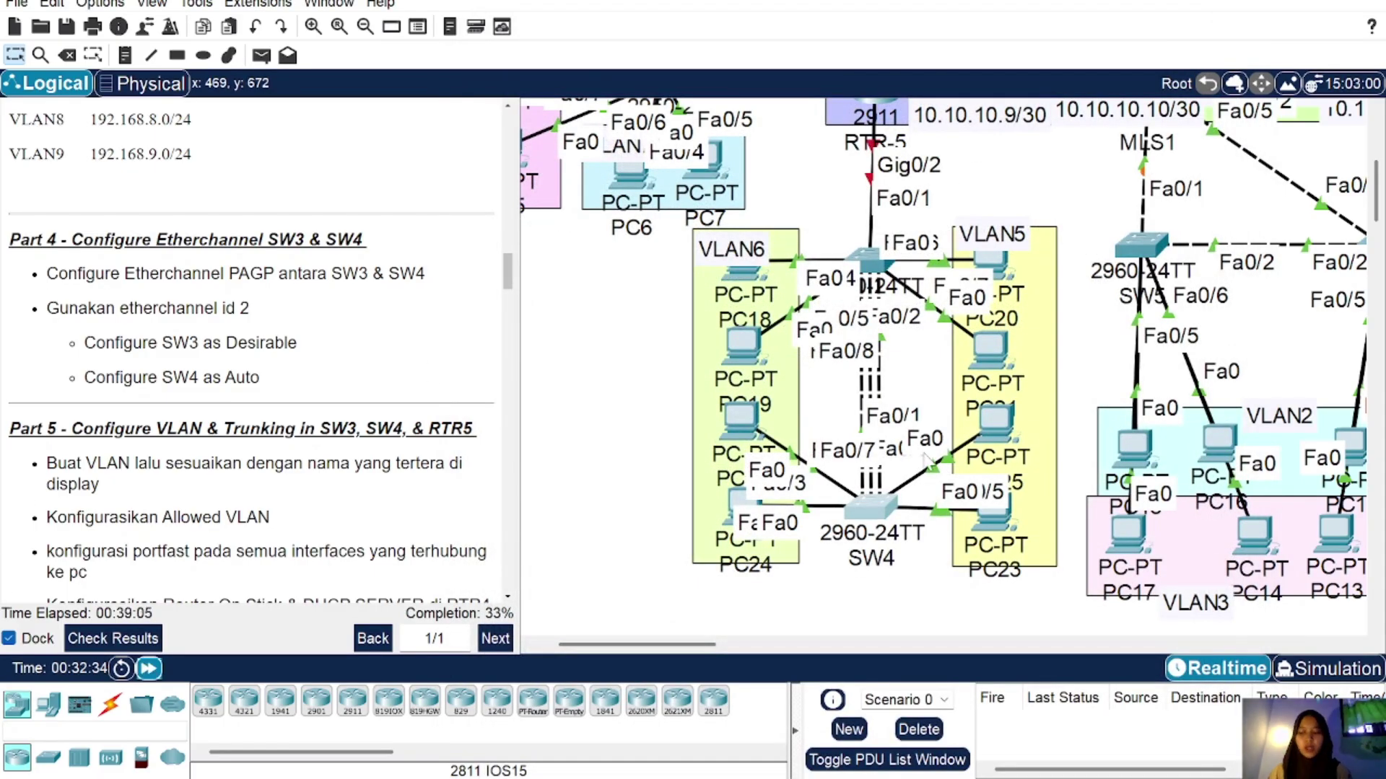
pyautogui.scroll(-4, 139, 417)
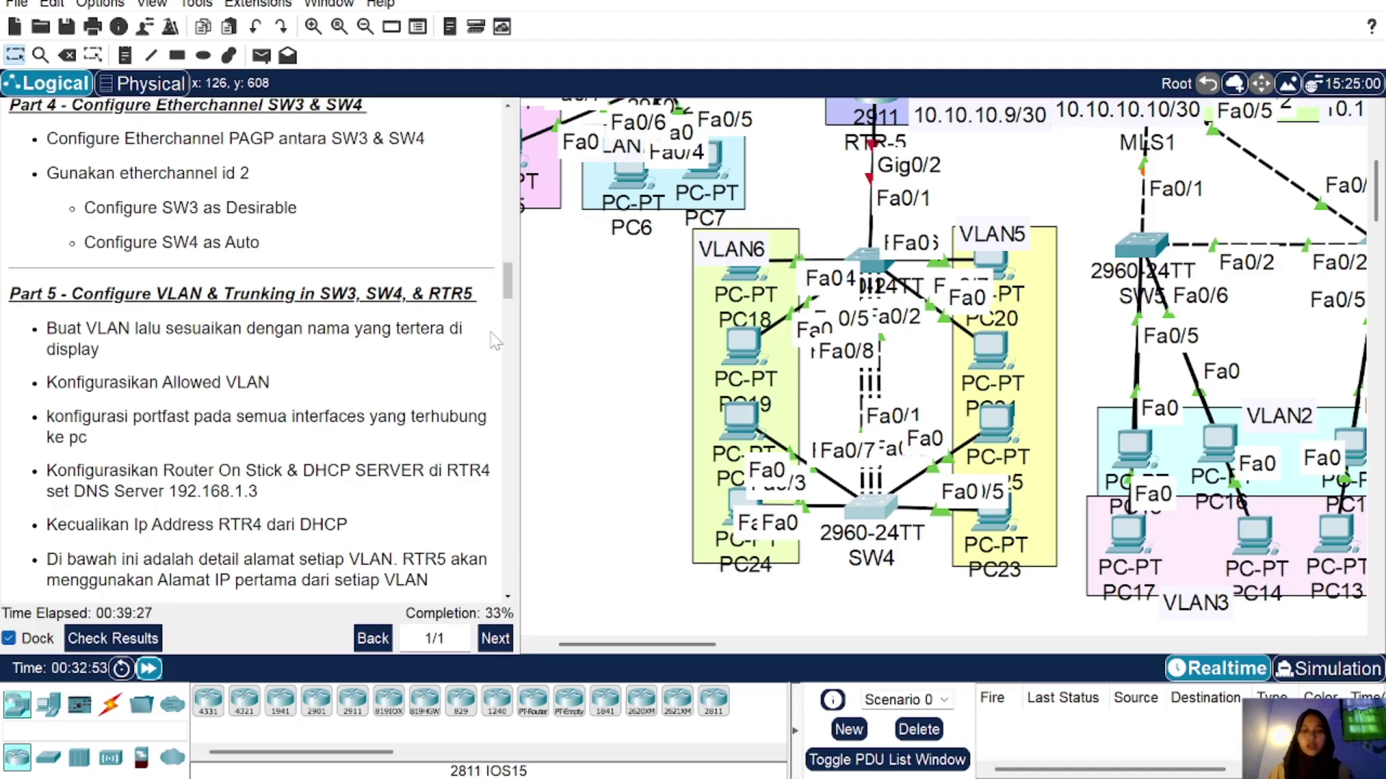
pyautogui.hscroll(5, 775, 397)
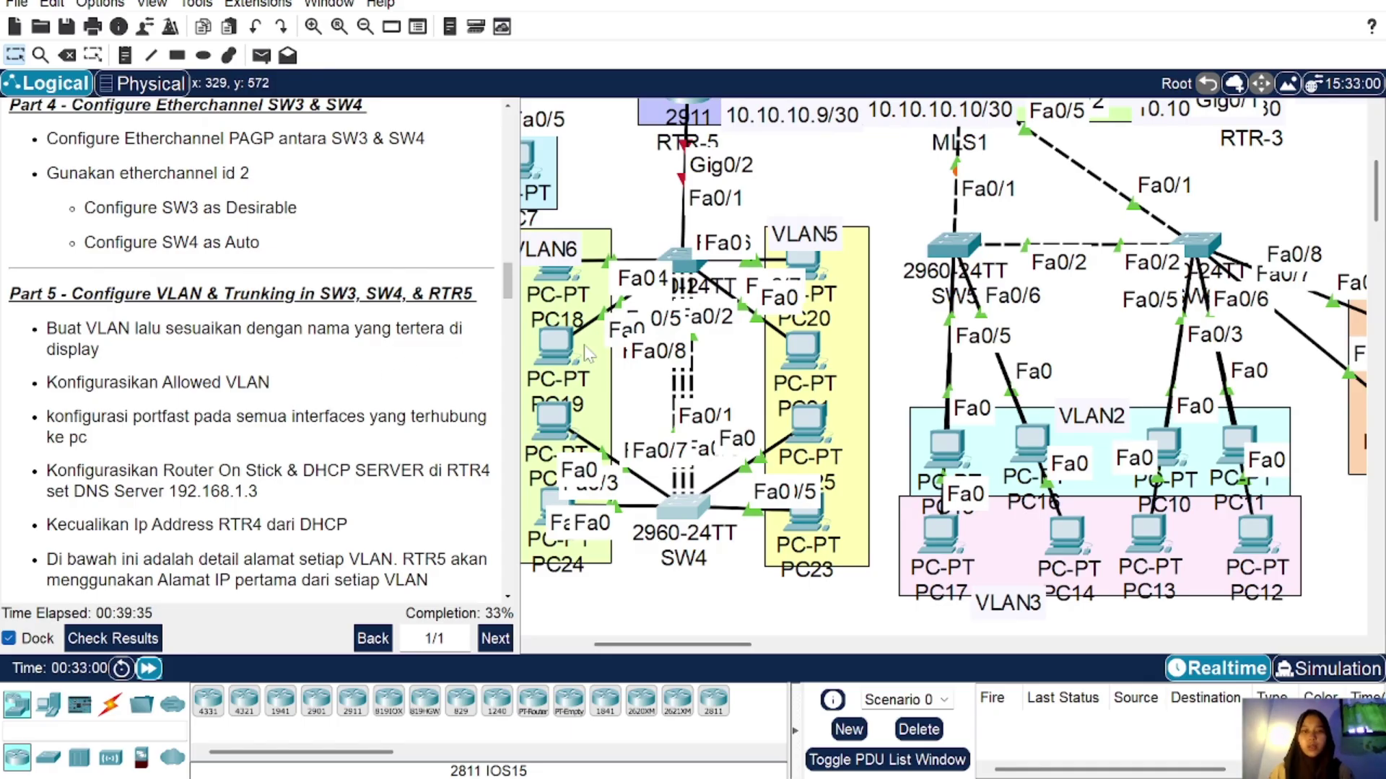
pyautogui.hscroll(-2, 599, 356)
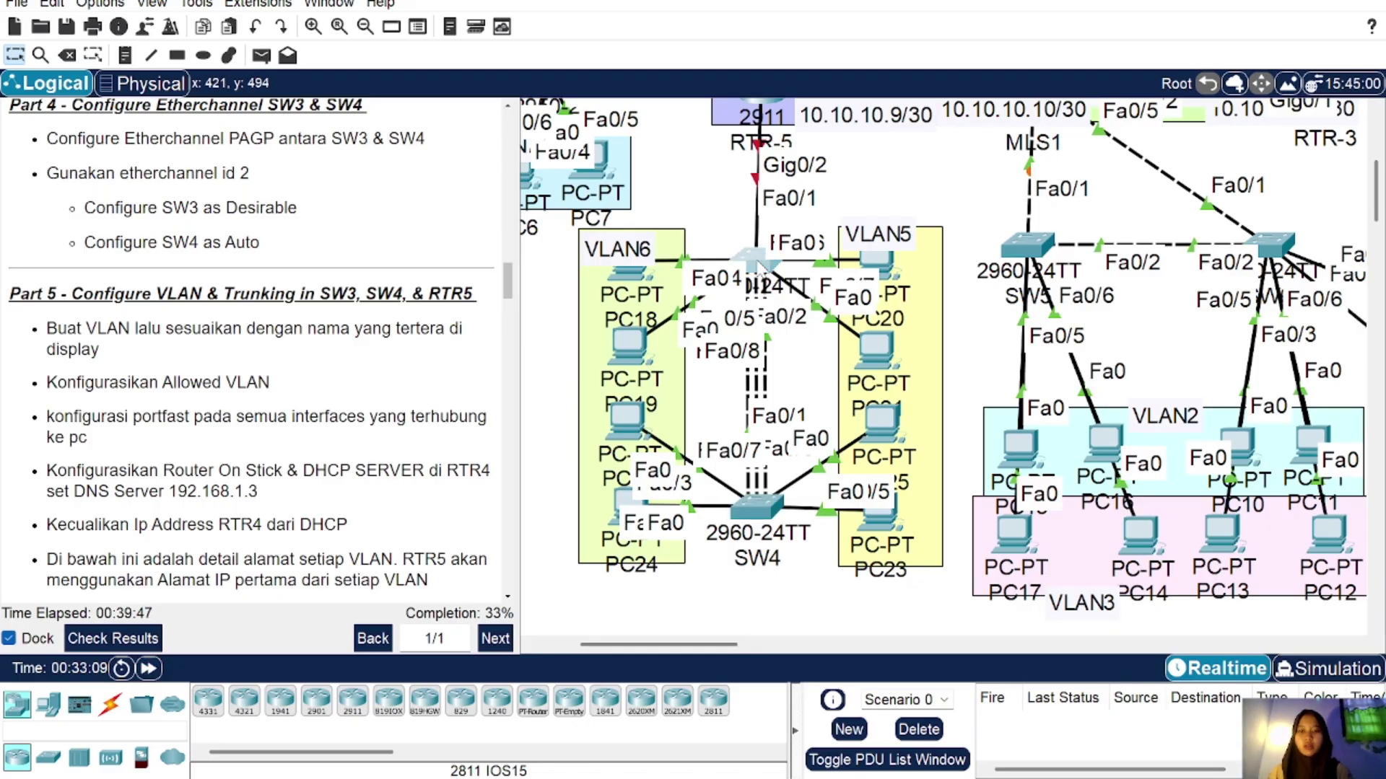
pyautogui.click(755, 263)
# Step: Leave SW3's interface range and define VLAN 5 'VLAN5' and VLAN 6 'VLAN6'
pyautogui.press('Return')
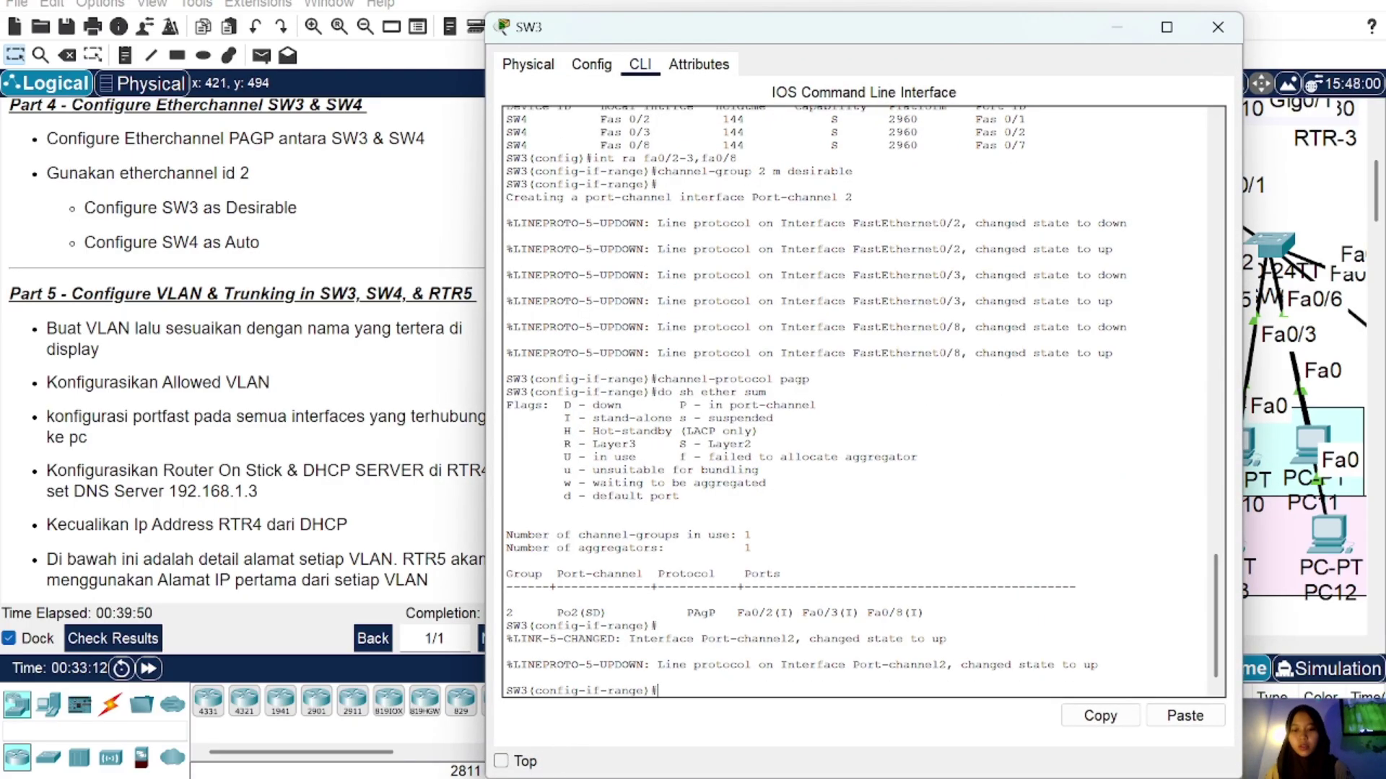
pyautogui.write('ex')
pyautogui.press('Return')
pyautogui.write('vl')
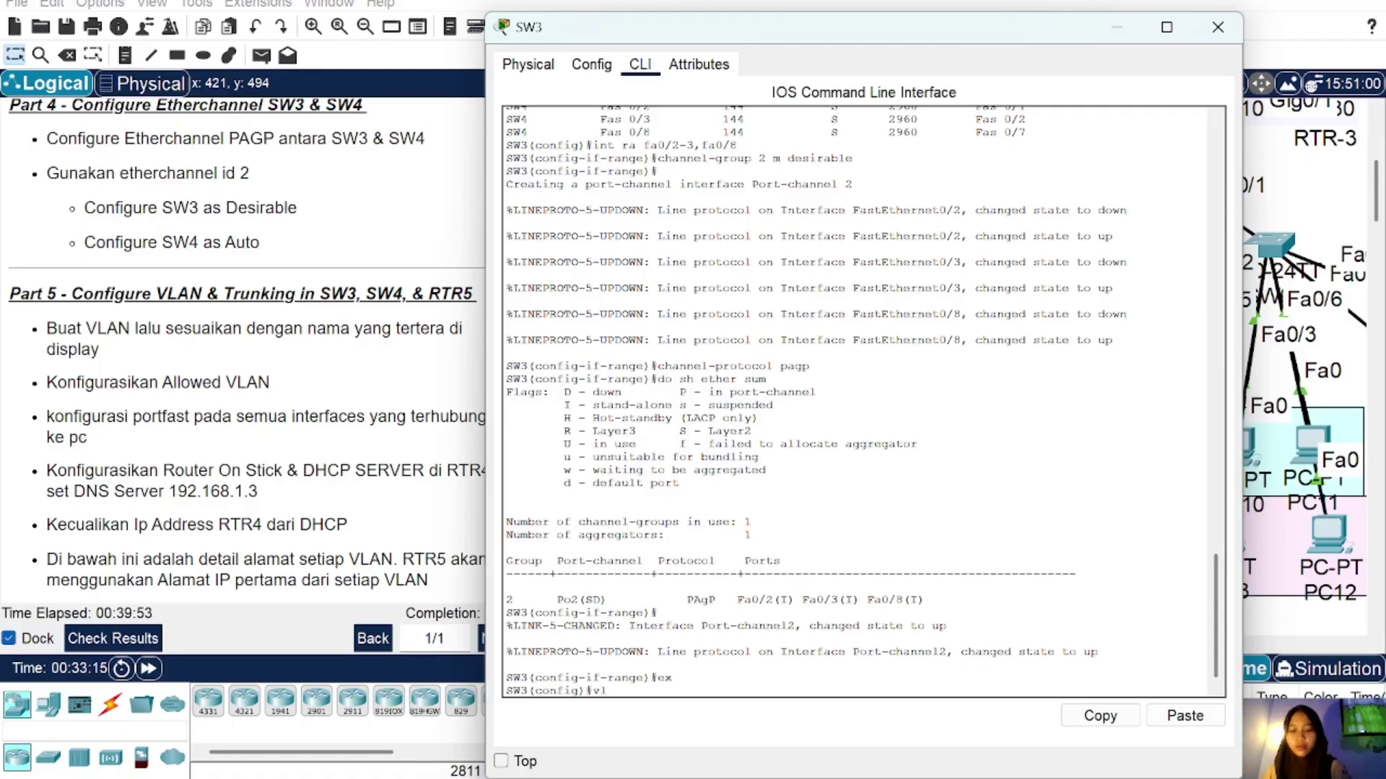
pyautogui.write('an 5')
pyautogui.press('Return')
pyautogui.write('nam')
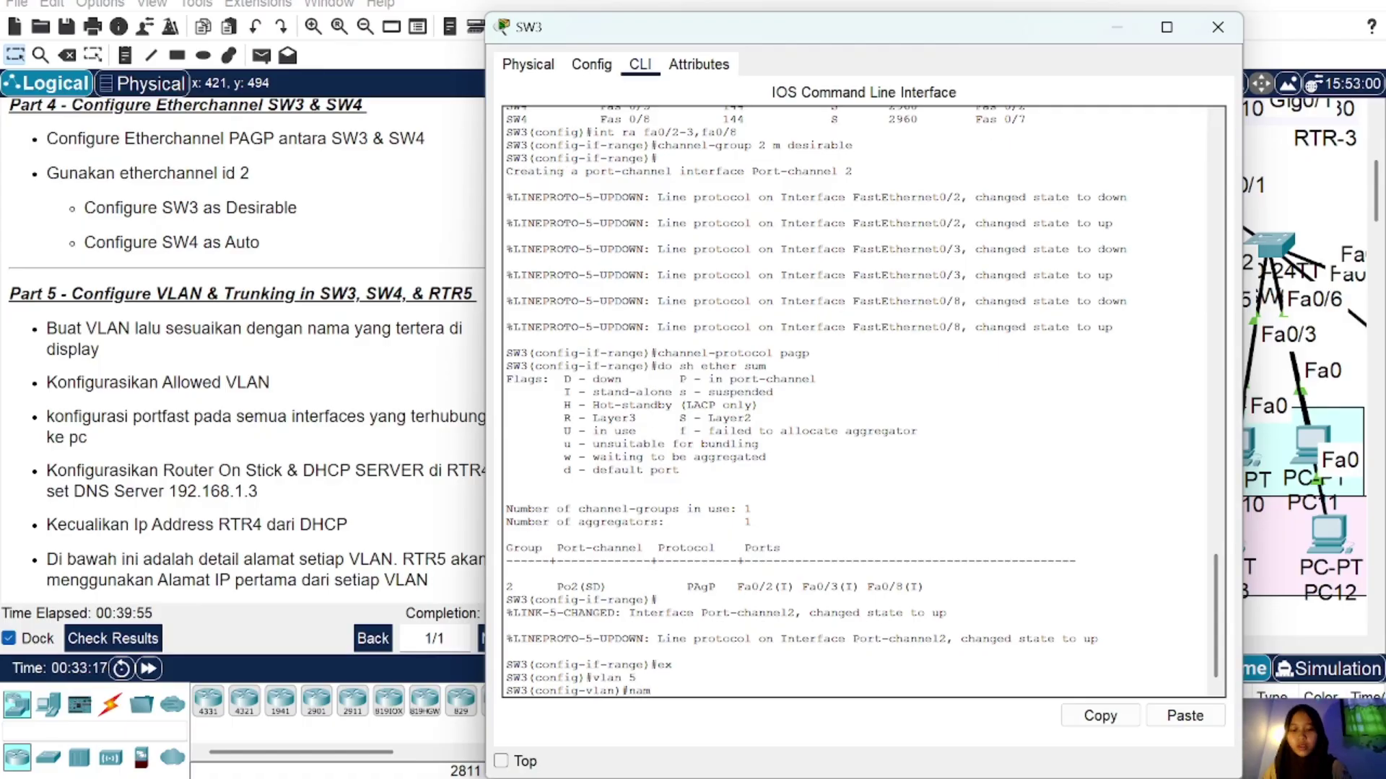
pyautogui.write('e VLAN5')
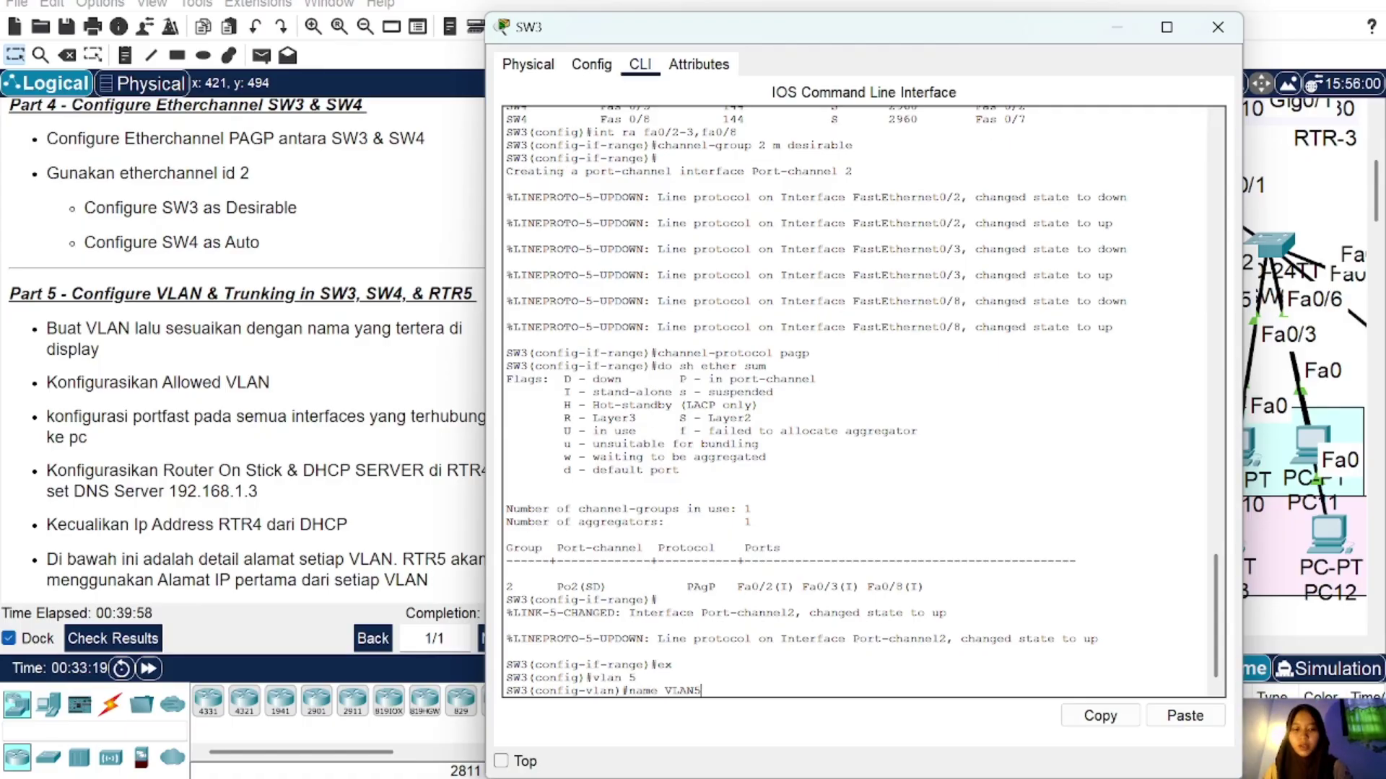
pyautogui.press('Return')
pyautogui.write('vlan 6')
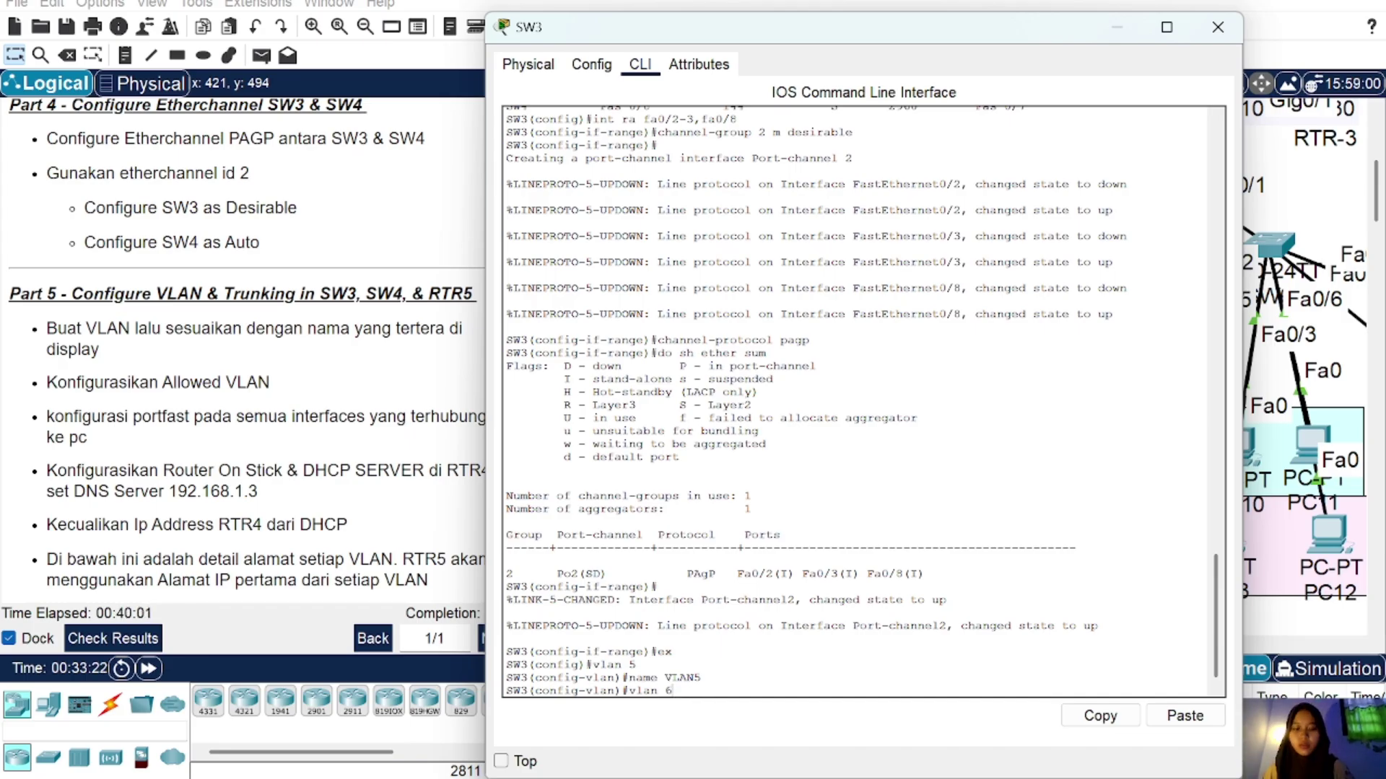
pyautogui.press('Return')
pyautogui.write('name VLAN5')
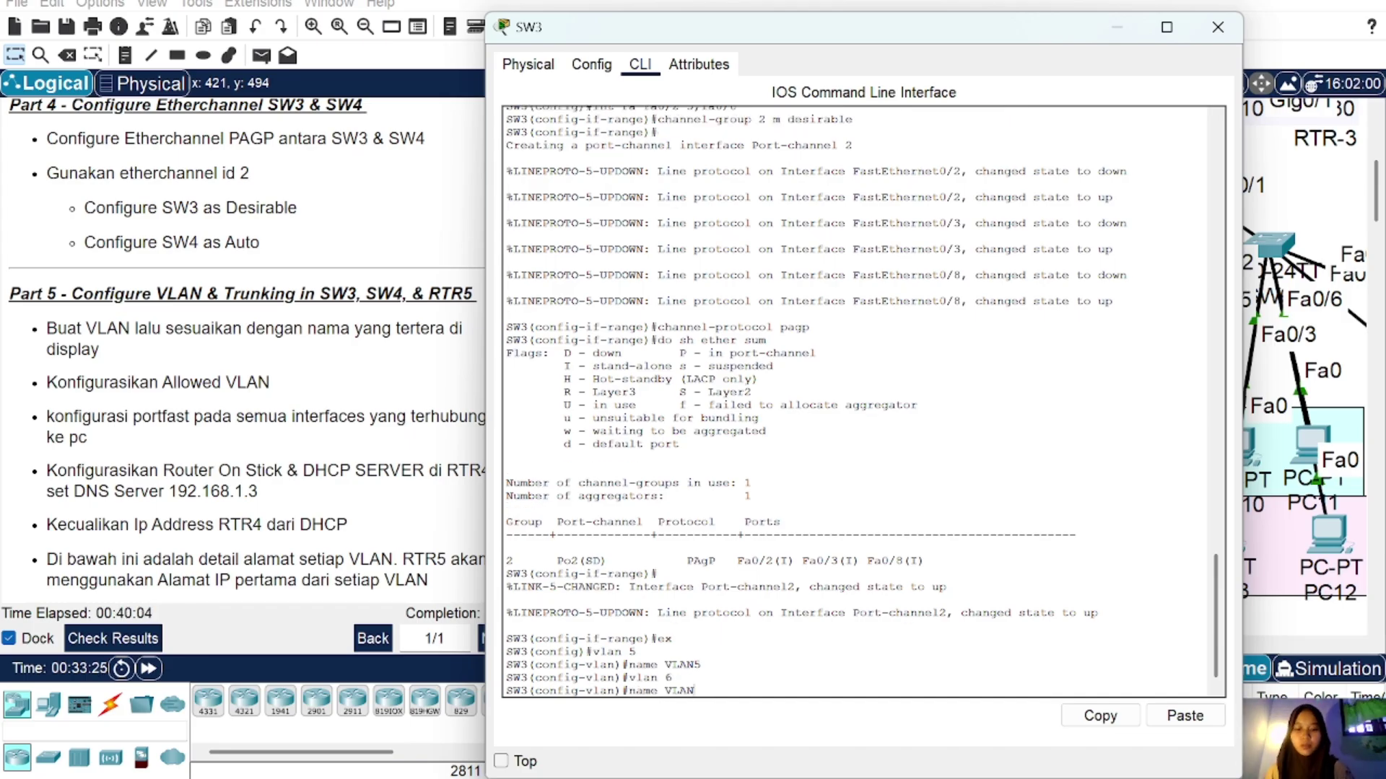
pyautogui.press('BackSpace')
pyautogui.write('6')
pyautogui.press('Return')
pyautogui.write('ex')
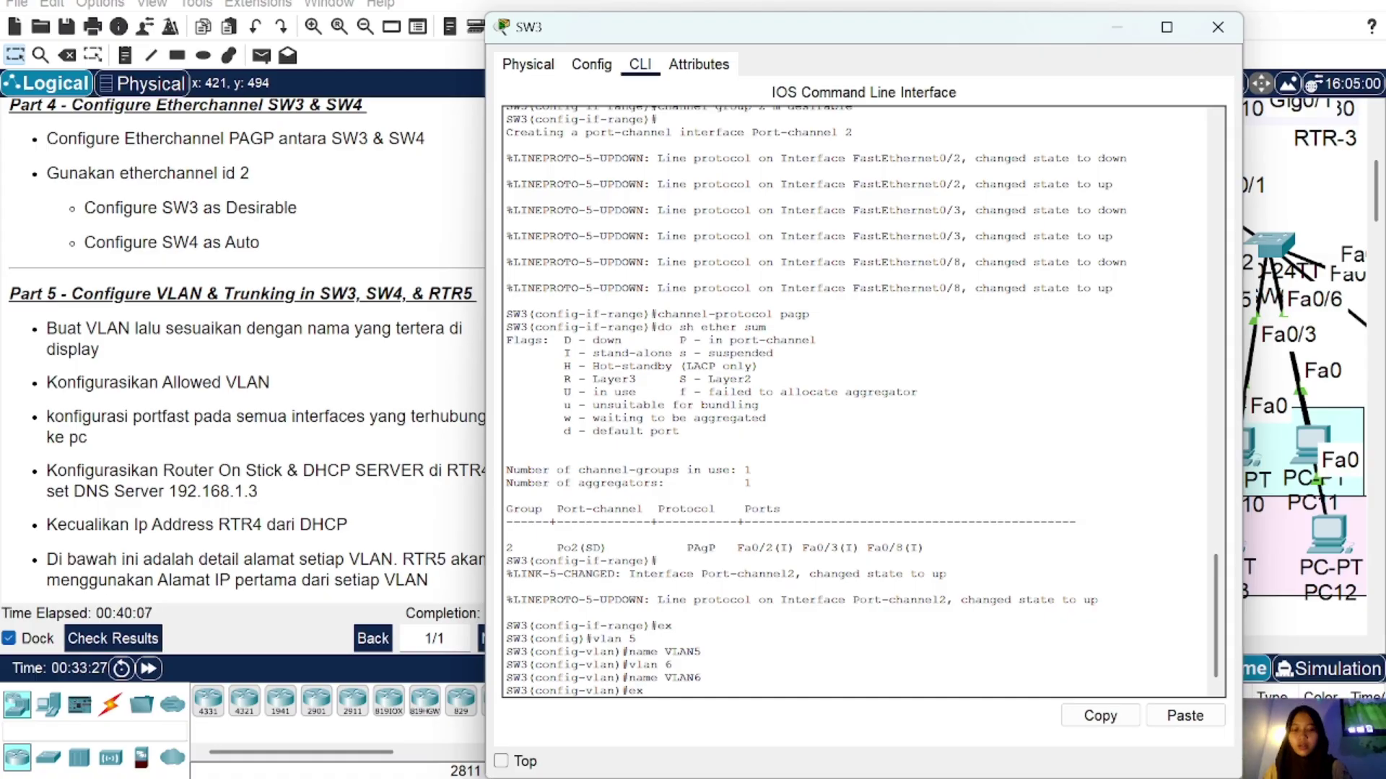
pyautogui.press('Return')
pyautogui.click(1218, 28)
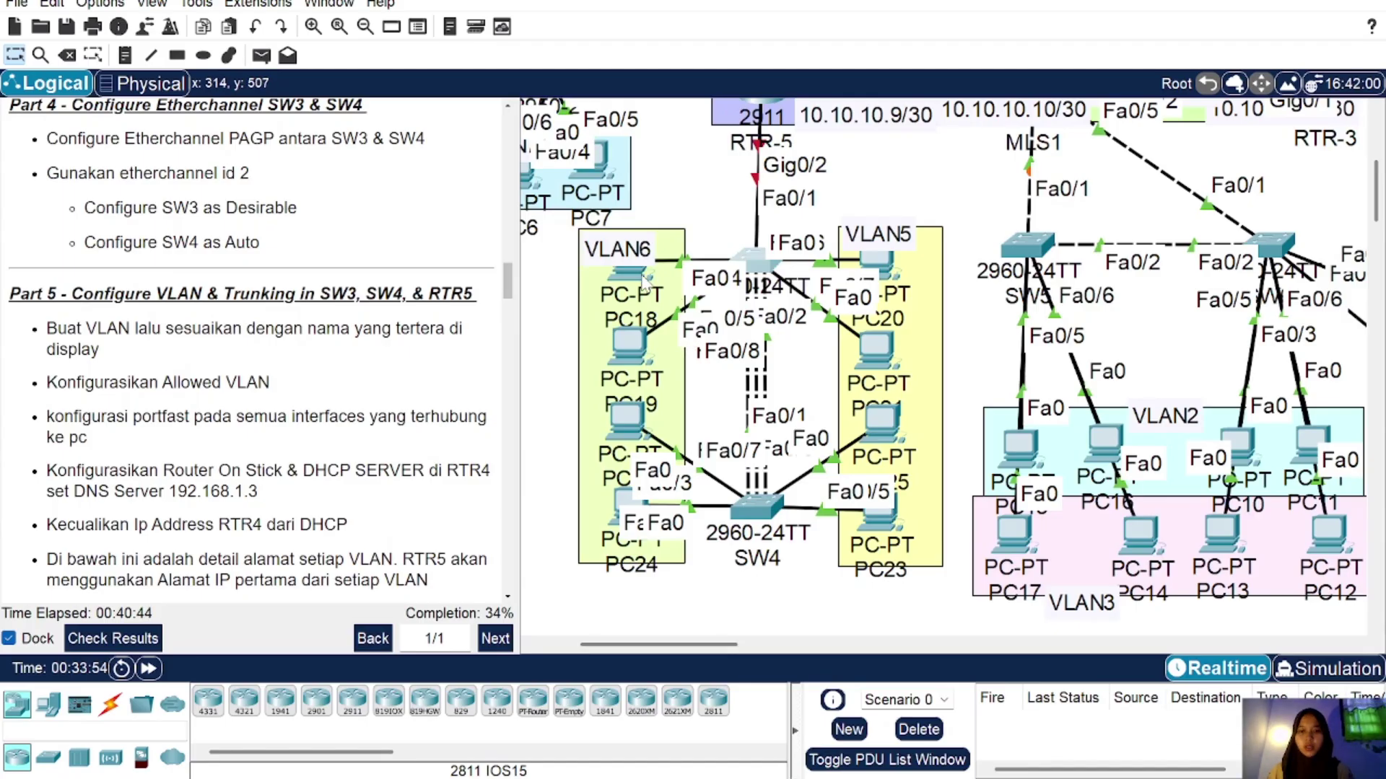
# Step: Make SW3 ports Fa0/6-7 access ports in VLAN 5 with PortFast
pyautogui.click(751, 253)
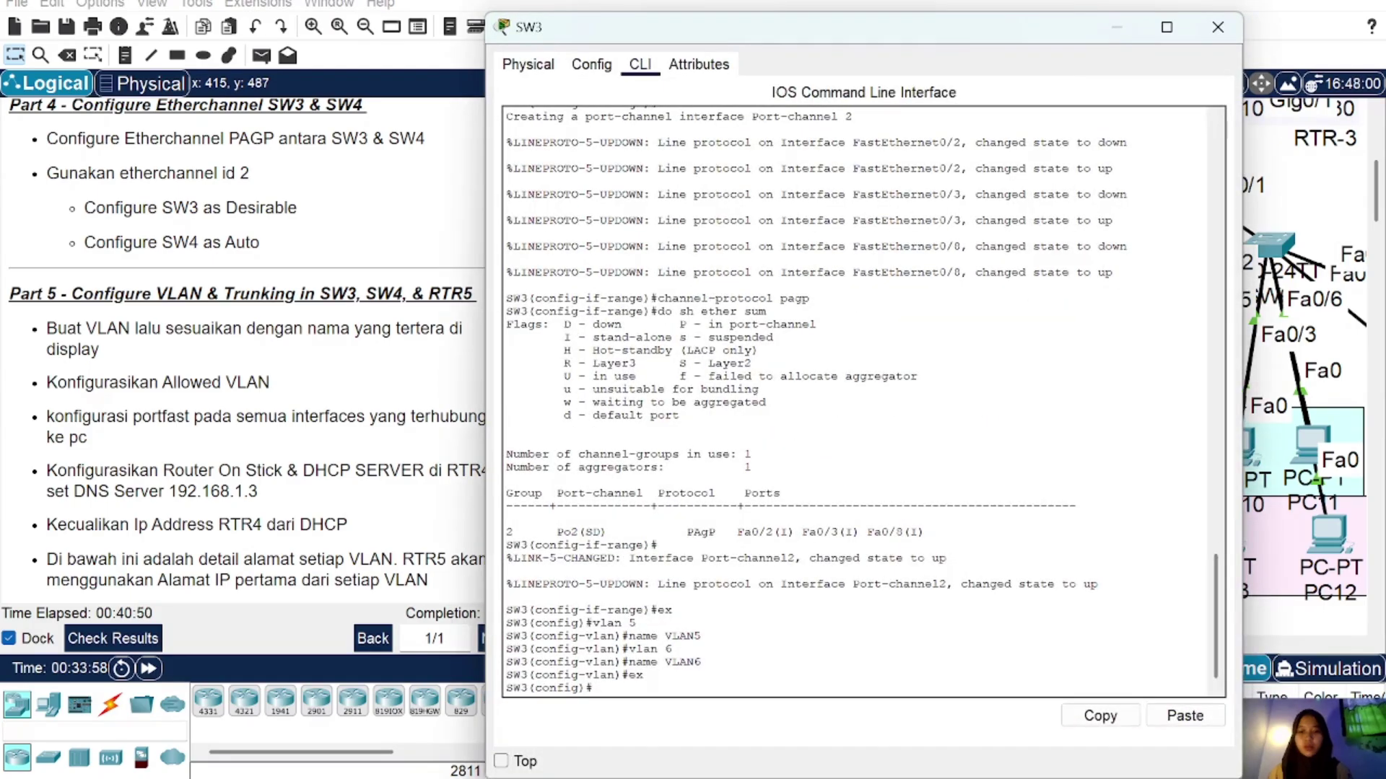
pyautogui.write('int r')
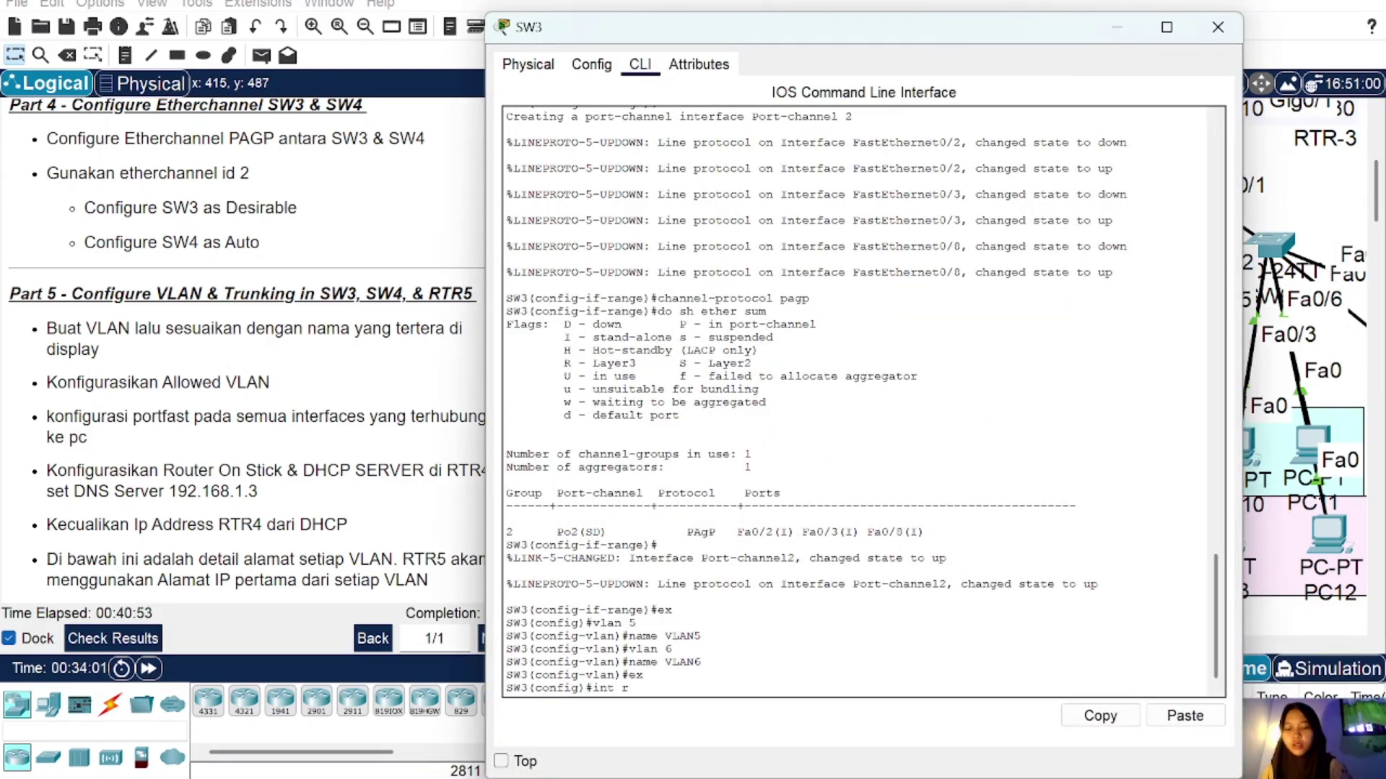
pyautogui.write('a fa0/6')
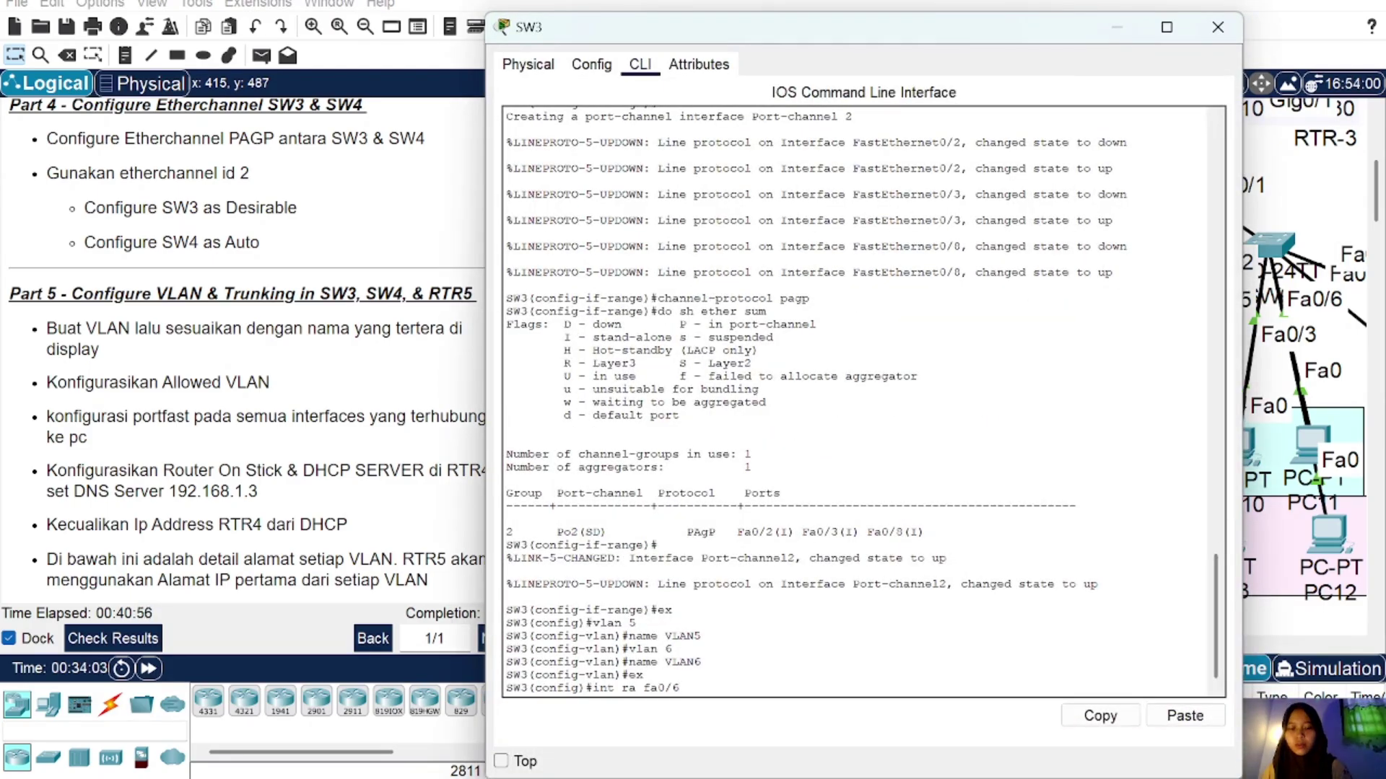
pyautogui.write('-7')
pyautogui.press('Return')
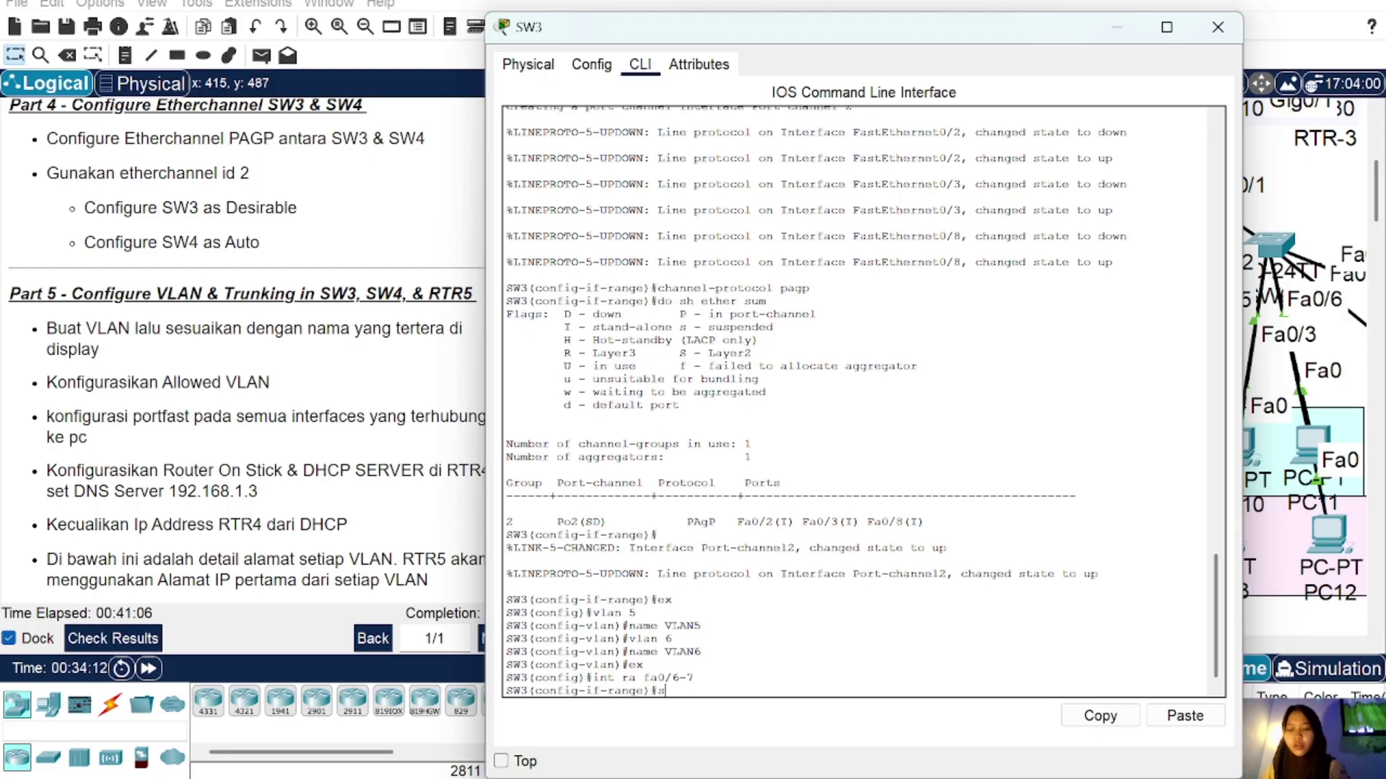
pyautogui.write('sw m ')
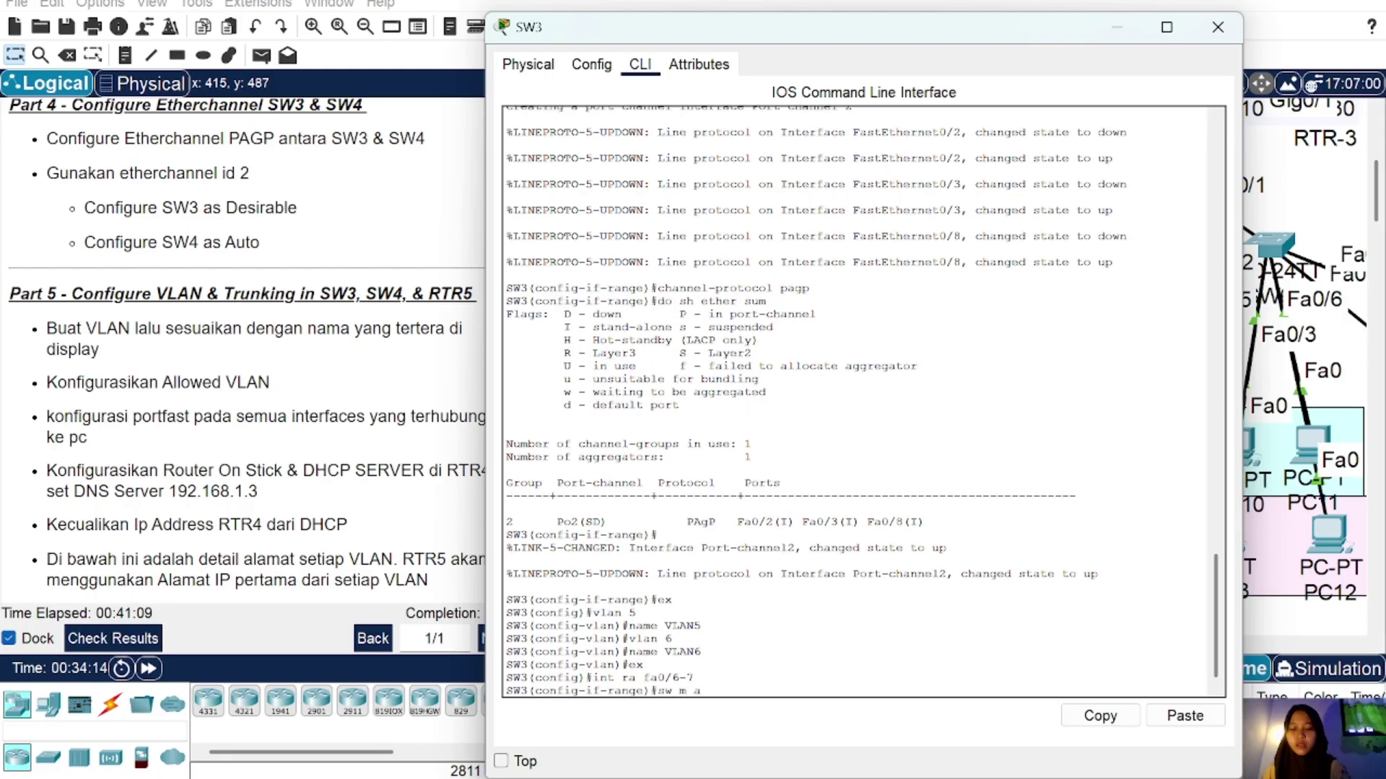
pyautogui.write('a')
pyautogui.press('Return')
pyautogui.write('sw ')
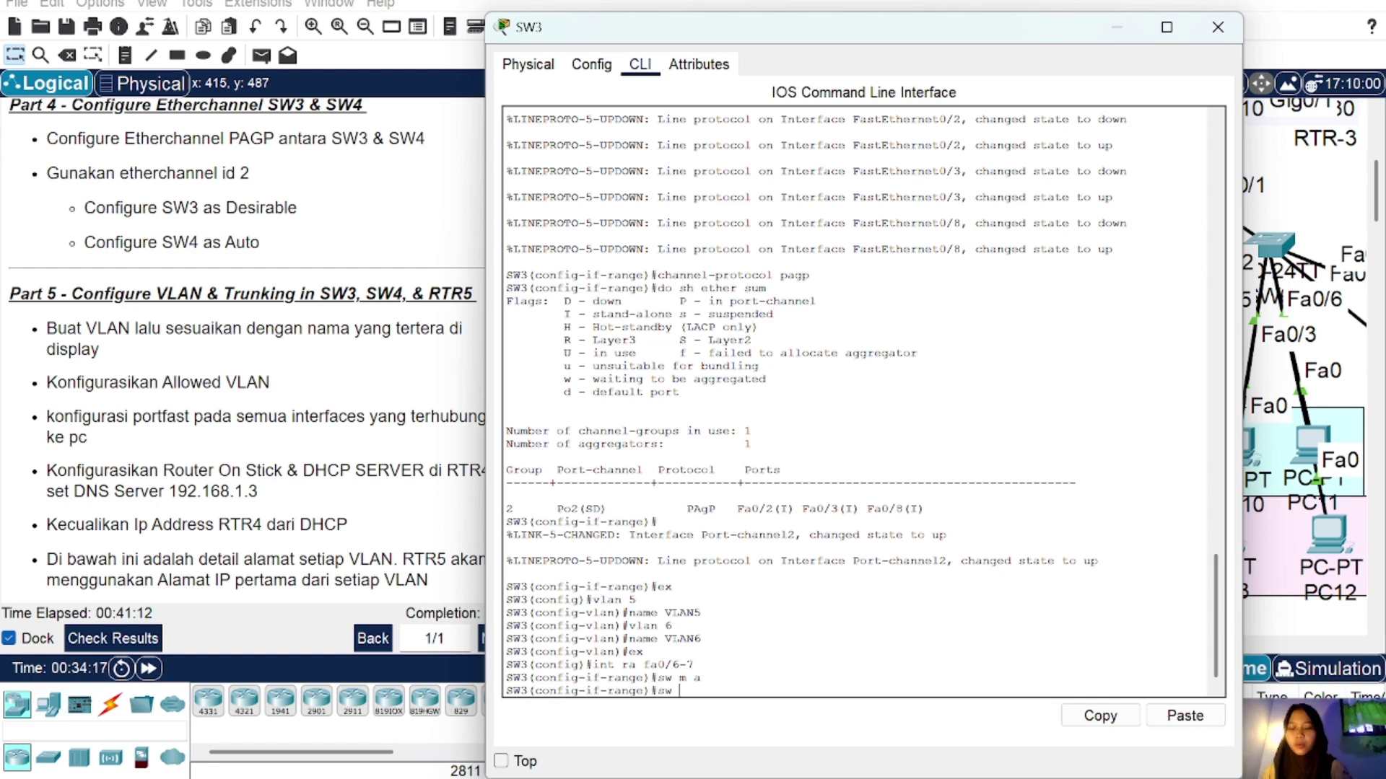
pyautogui.write('a vl 5')
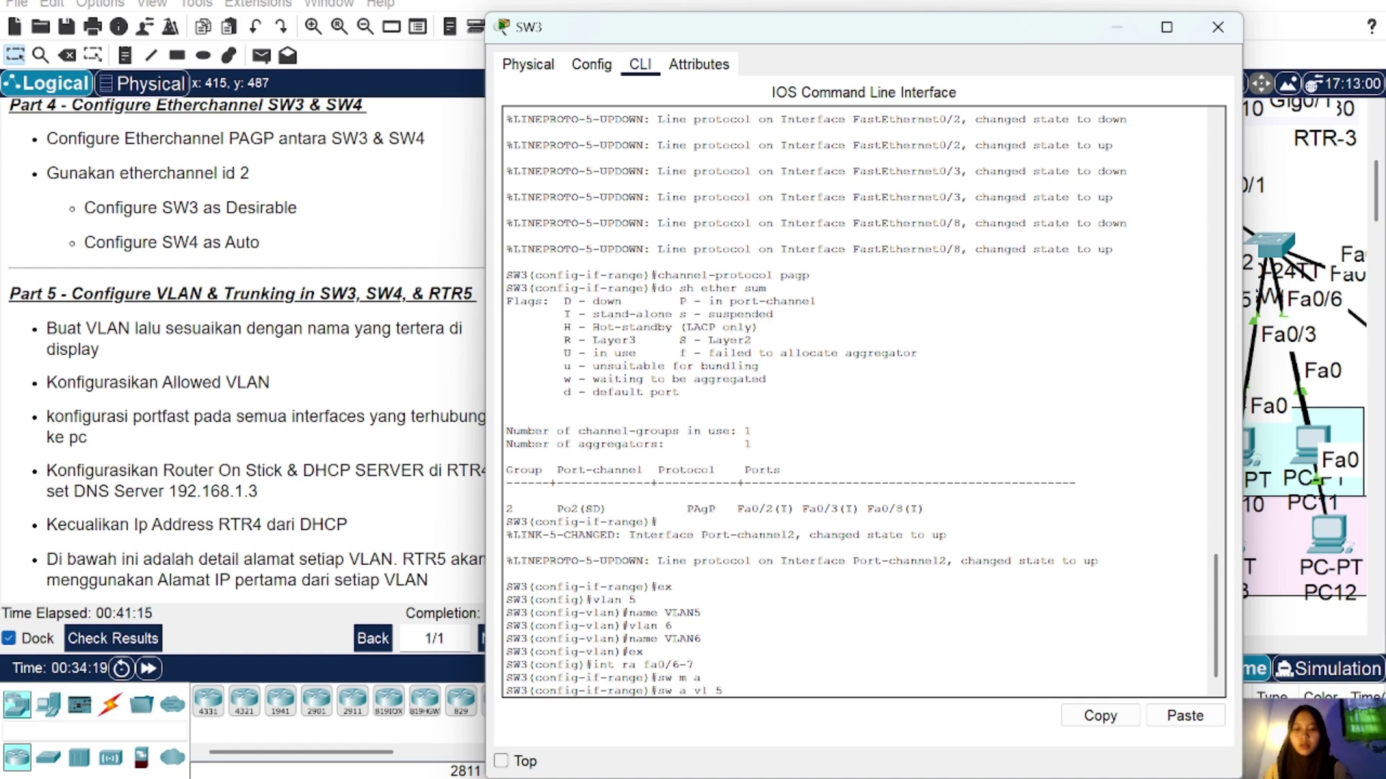
pyautogui.press('Return')
pyautogui.write('spa po')
pyautogui.press('Return')
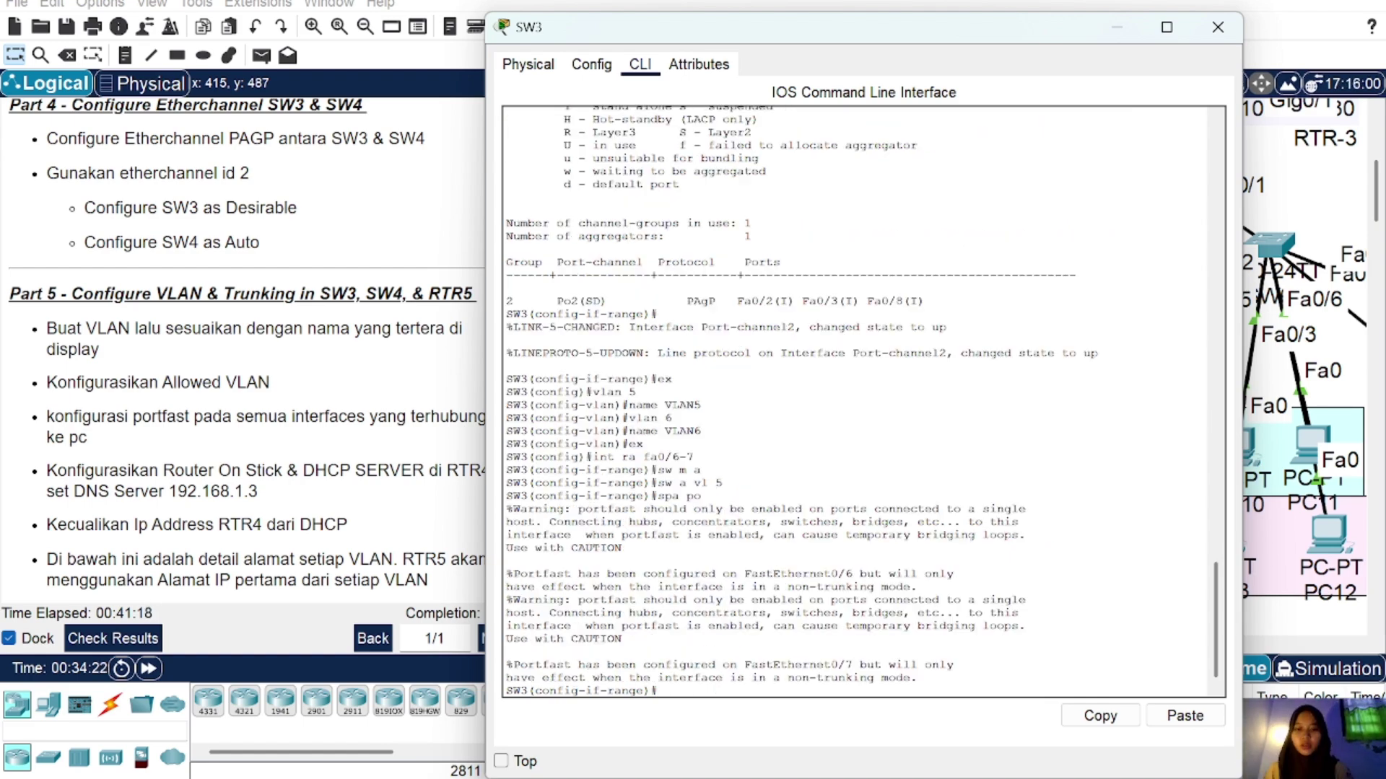
pyautogui.write('ex')
pyautogui.press('Return')
# Step: Make SW3 ports Fa0/4-5 access ports in VLAN 6 with PortFast
pyautogui.write('i')
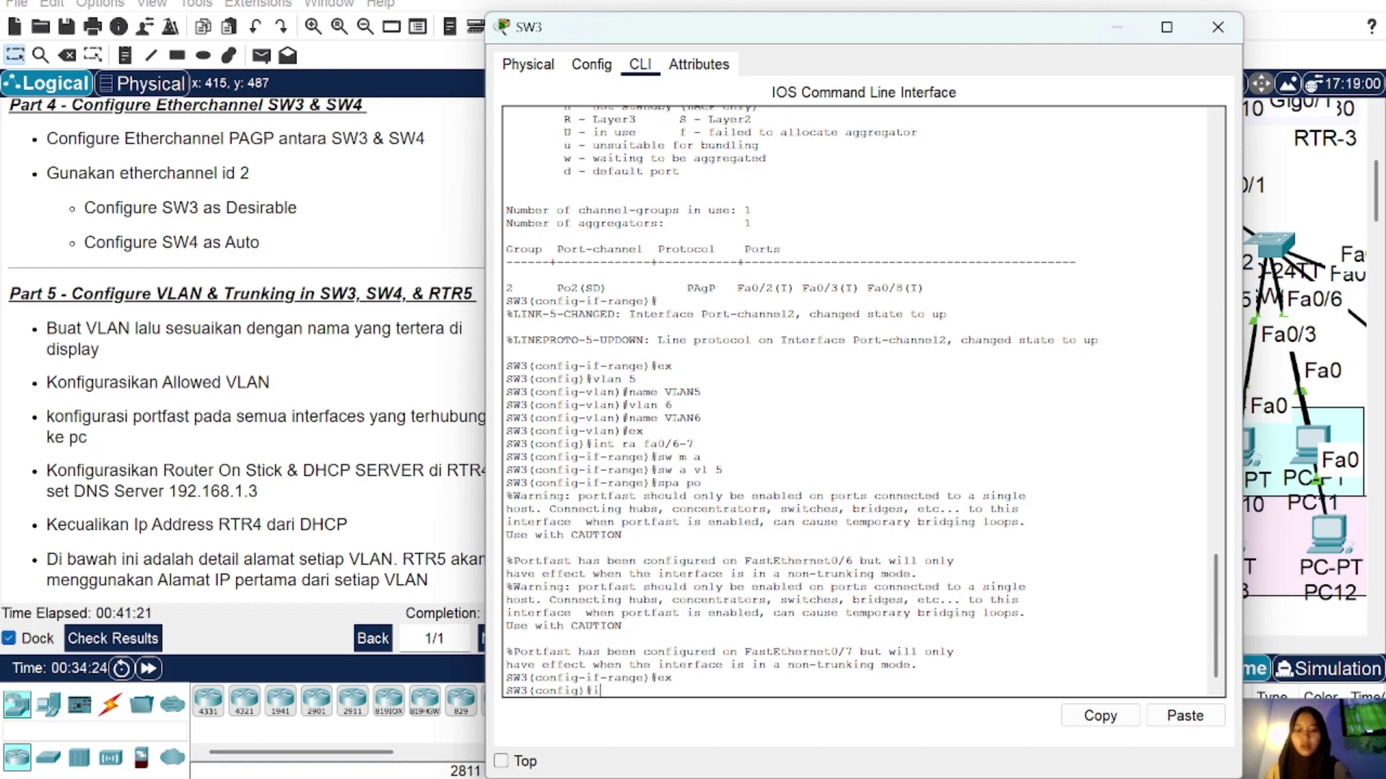
pyautogui.write('nt ra')
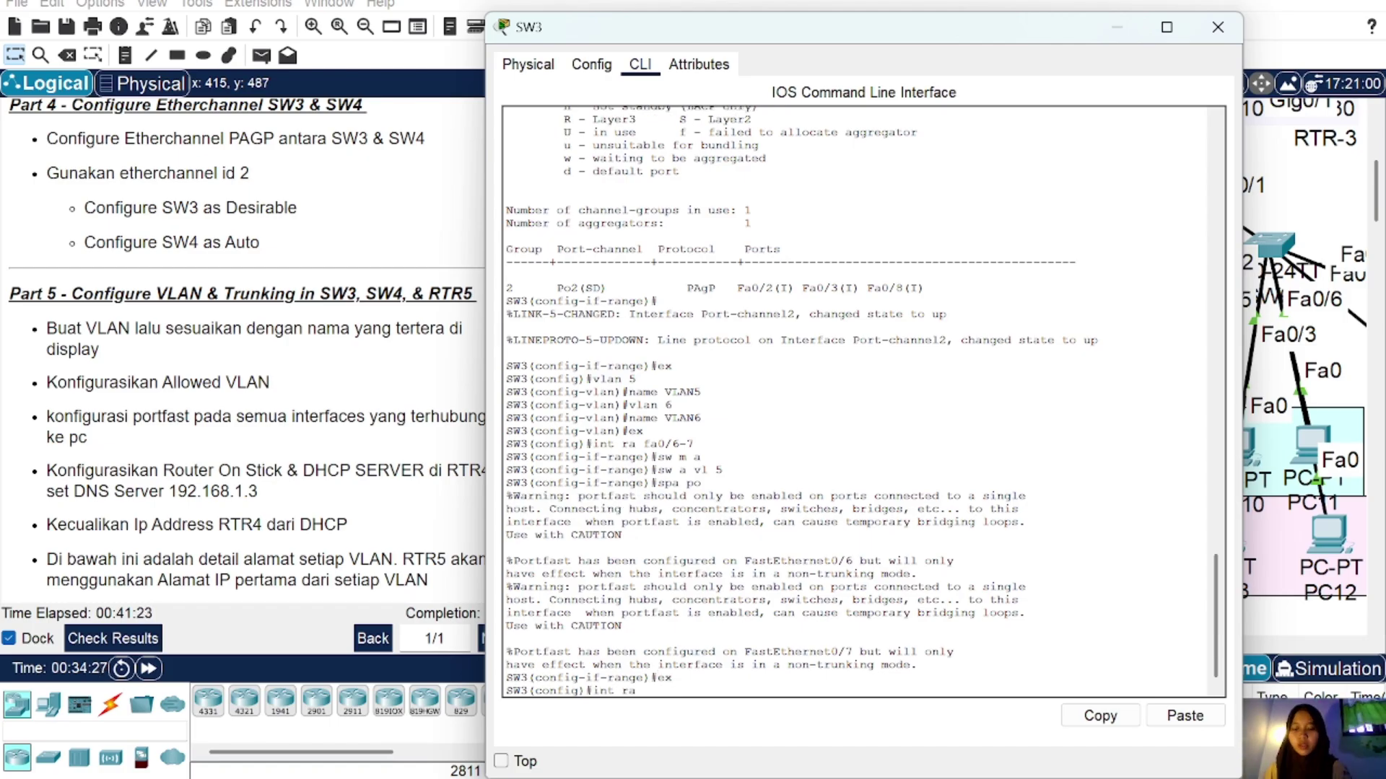
pyautogui.write(' fa0/4-5')
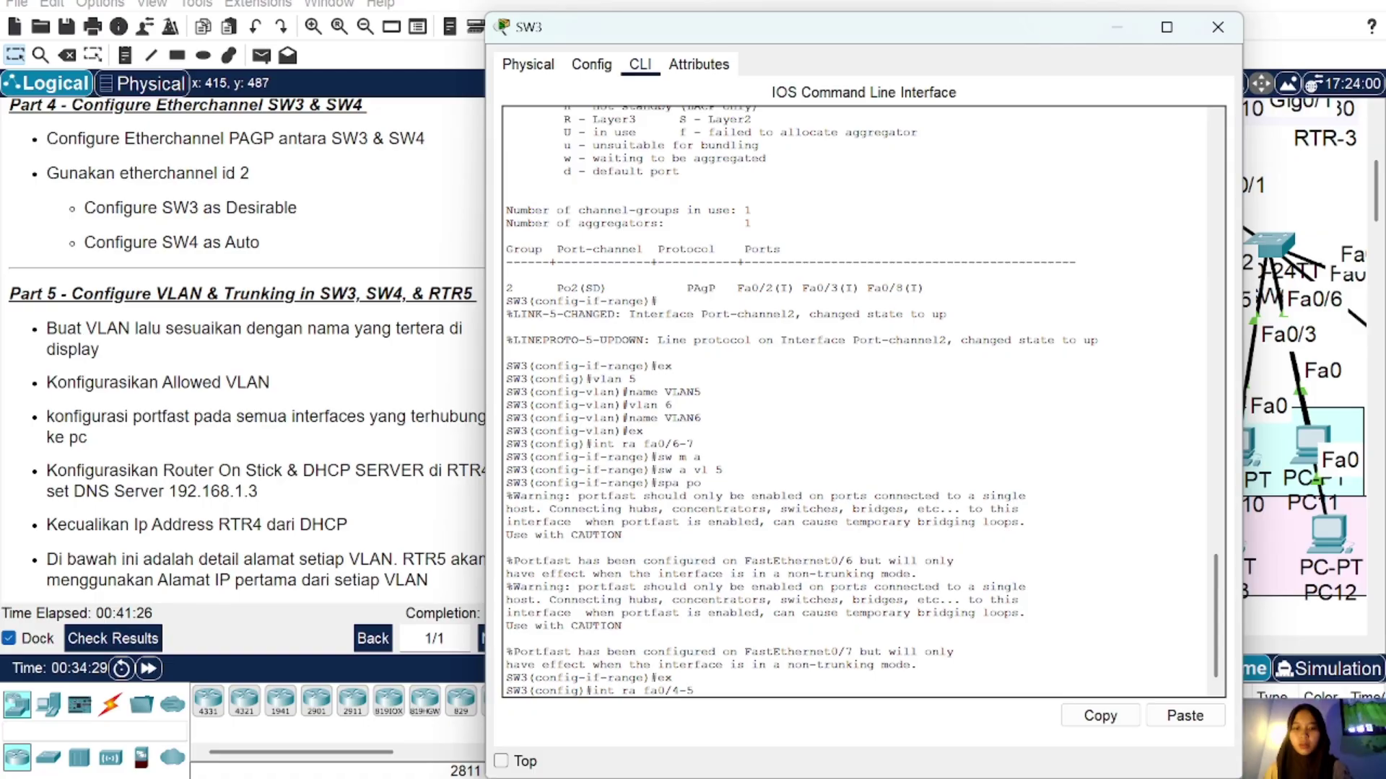
pyautogui.press('Return')
pyautogui.write('sw m')
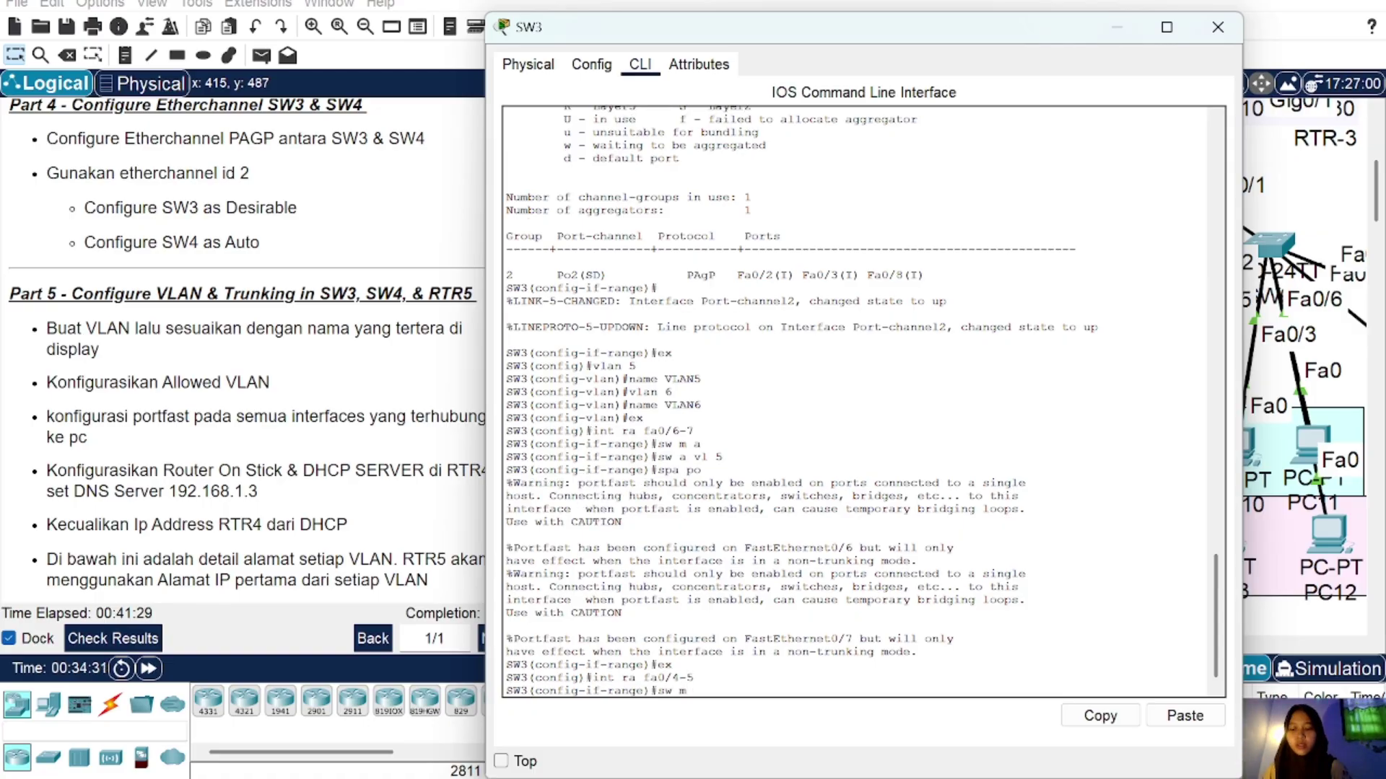
pyautogui.write(' a')
pyautogui.press('Return')
pyautogui.write('sw a vl 6')
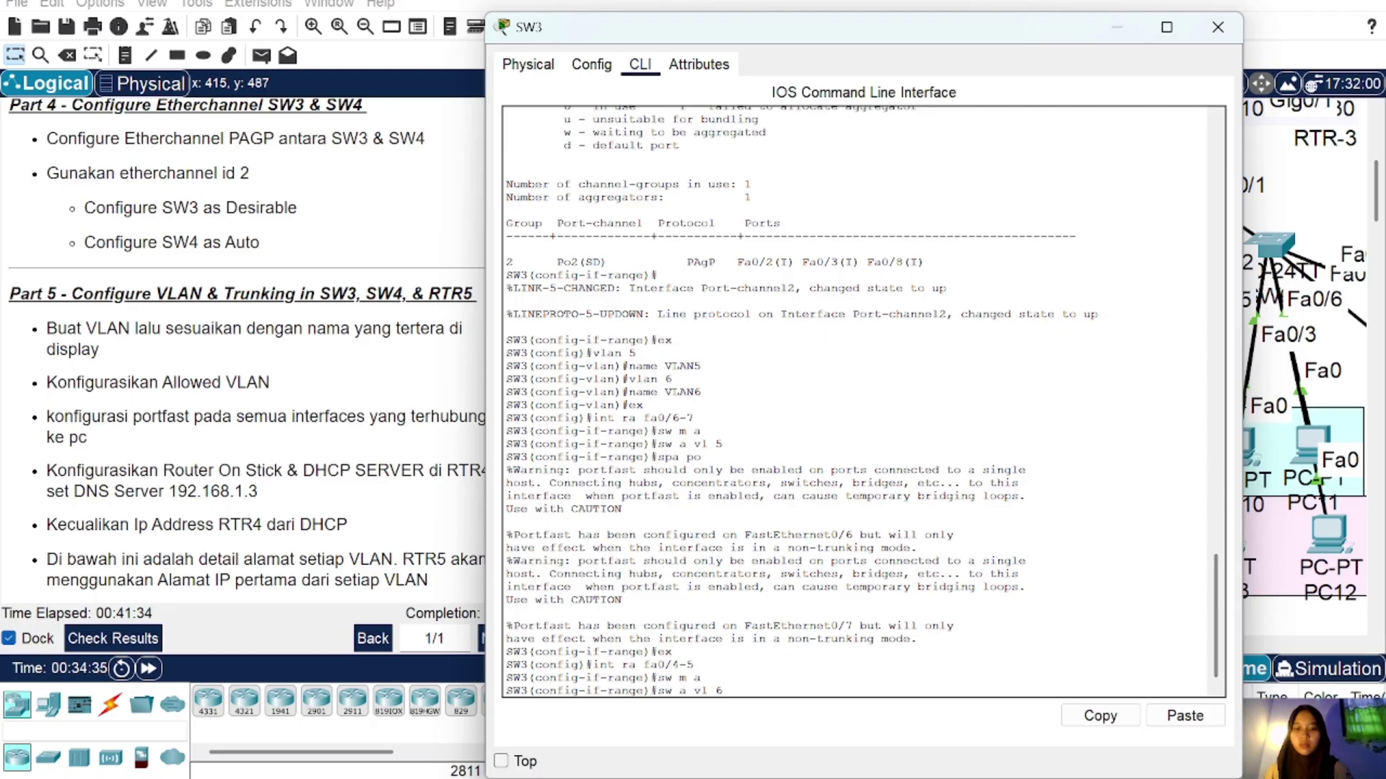
pyautogui.press('Return')
pyautogui.write('sp')
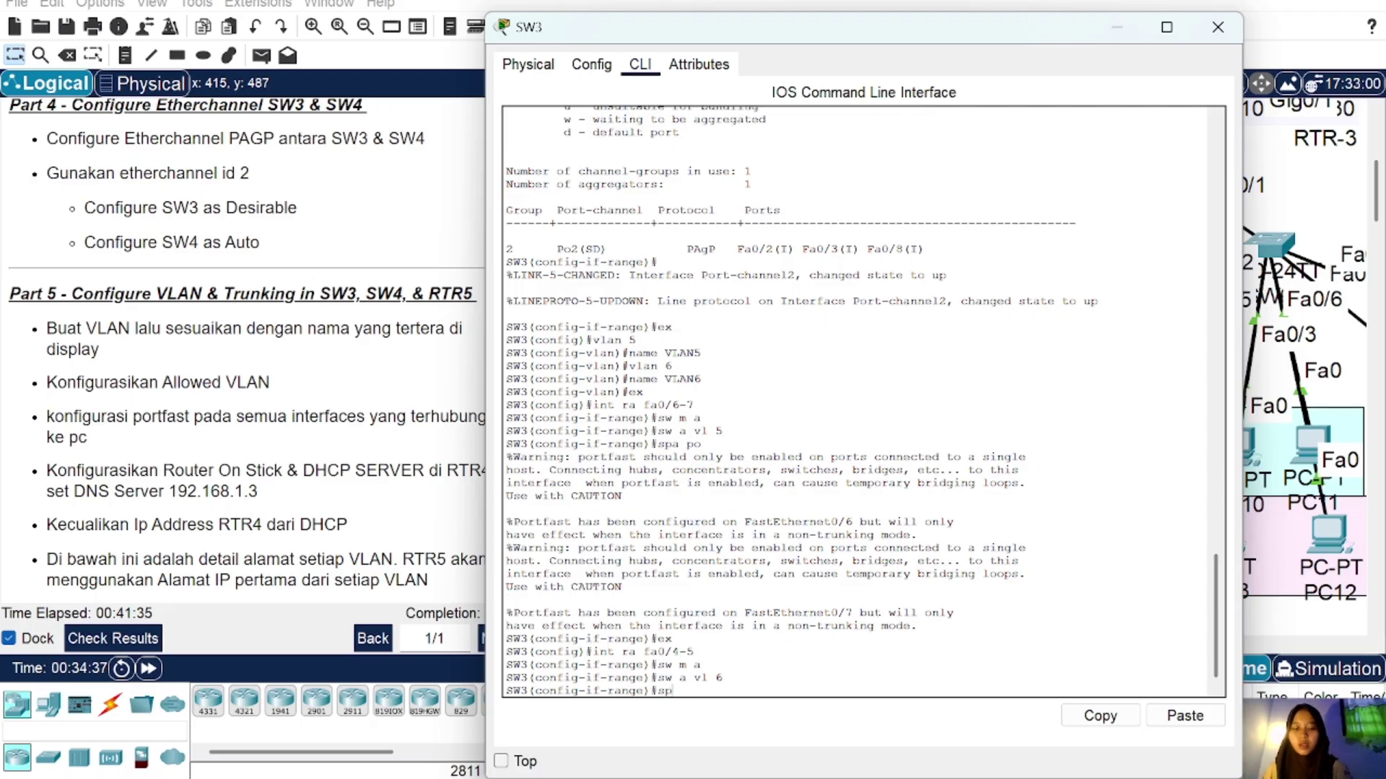
pyautogui.write('a po')
pyautogui.press('Return')
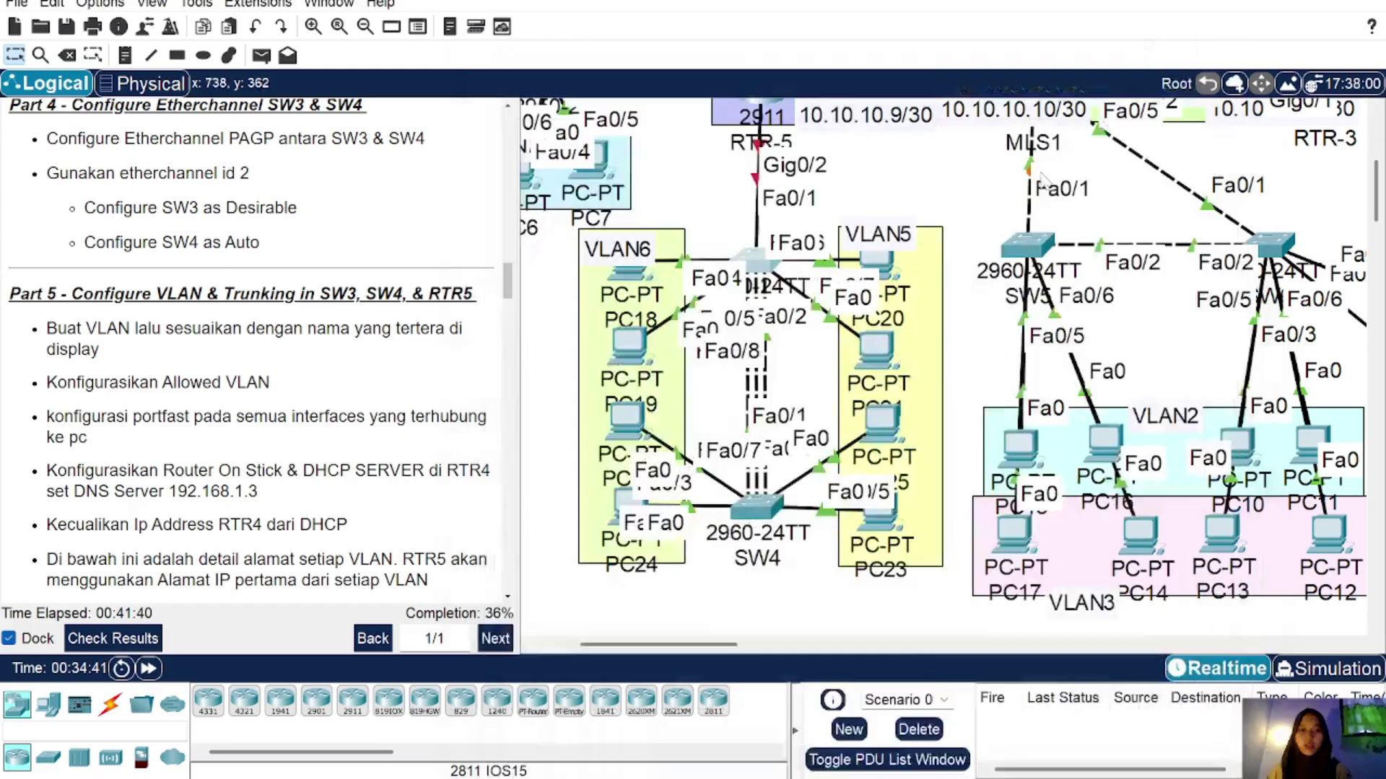
pyautogui.click(1218, 27)
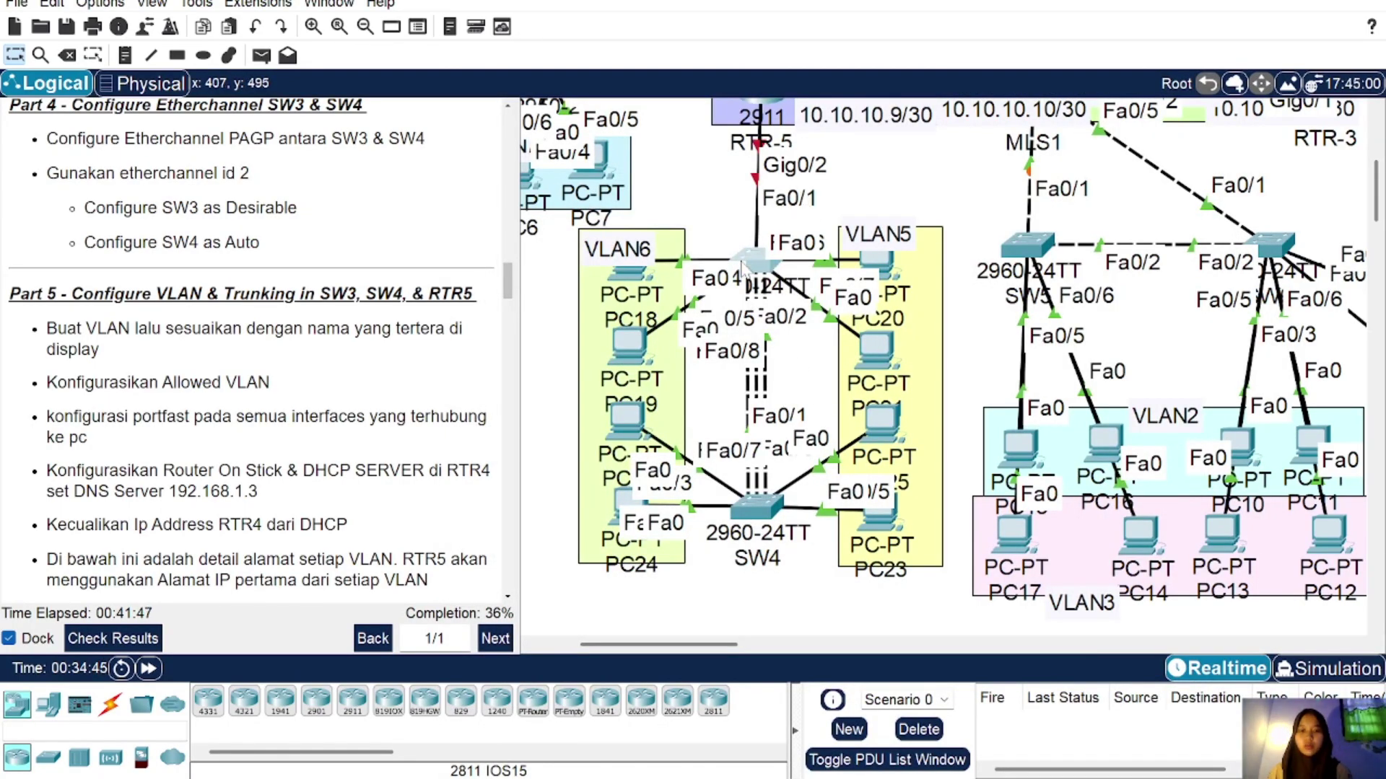
pyautogui.click(756, 261)
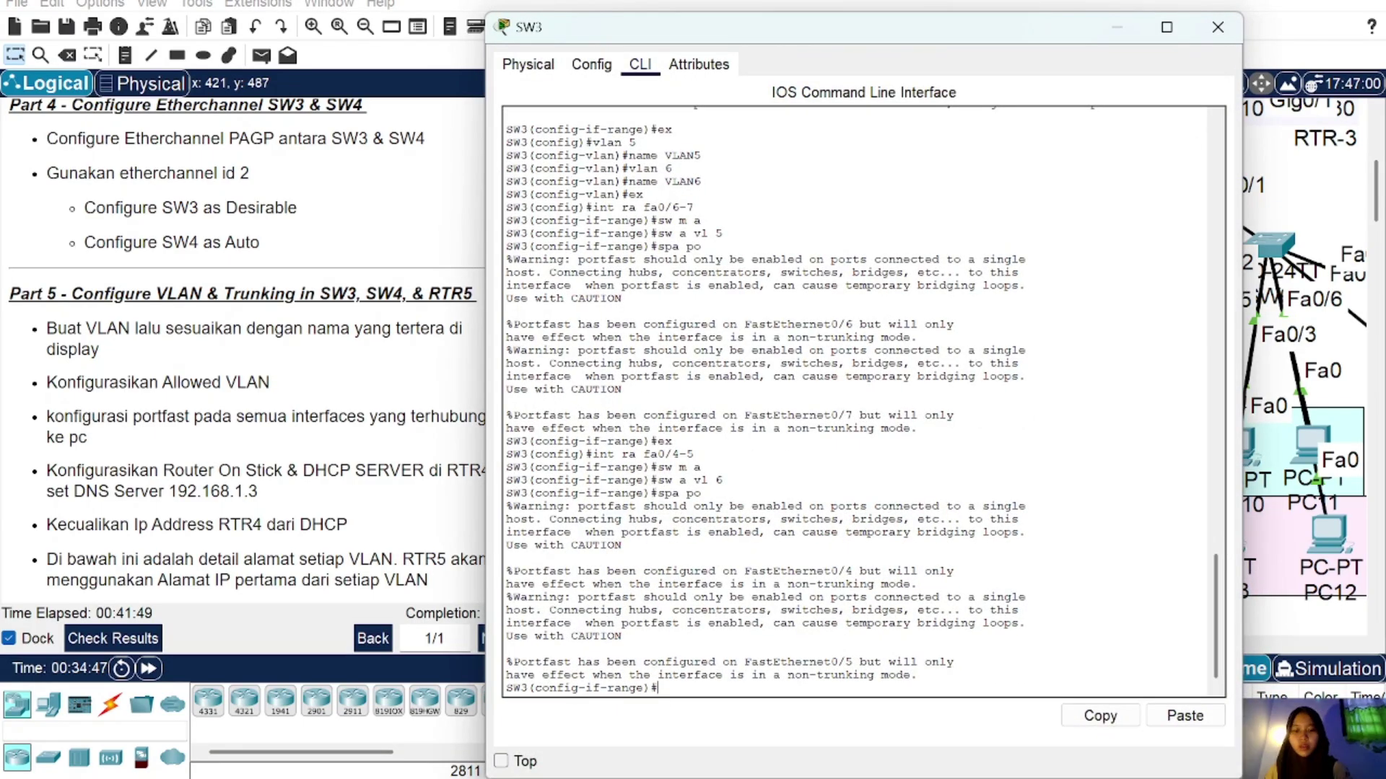
# Step: Make SW3's Fa0/1 a trunk allowing only VLANs 5-6
pyautogui.write('int fa0')
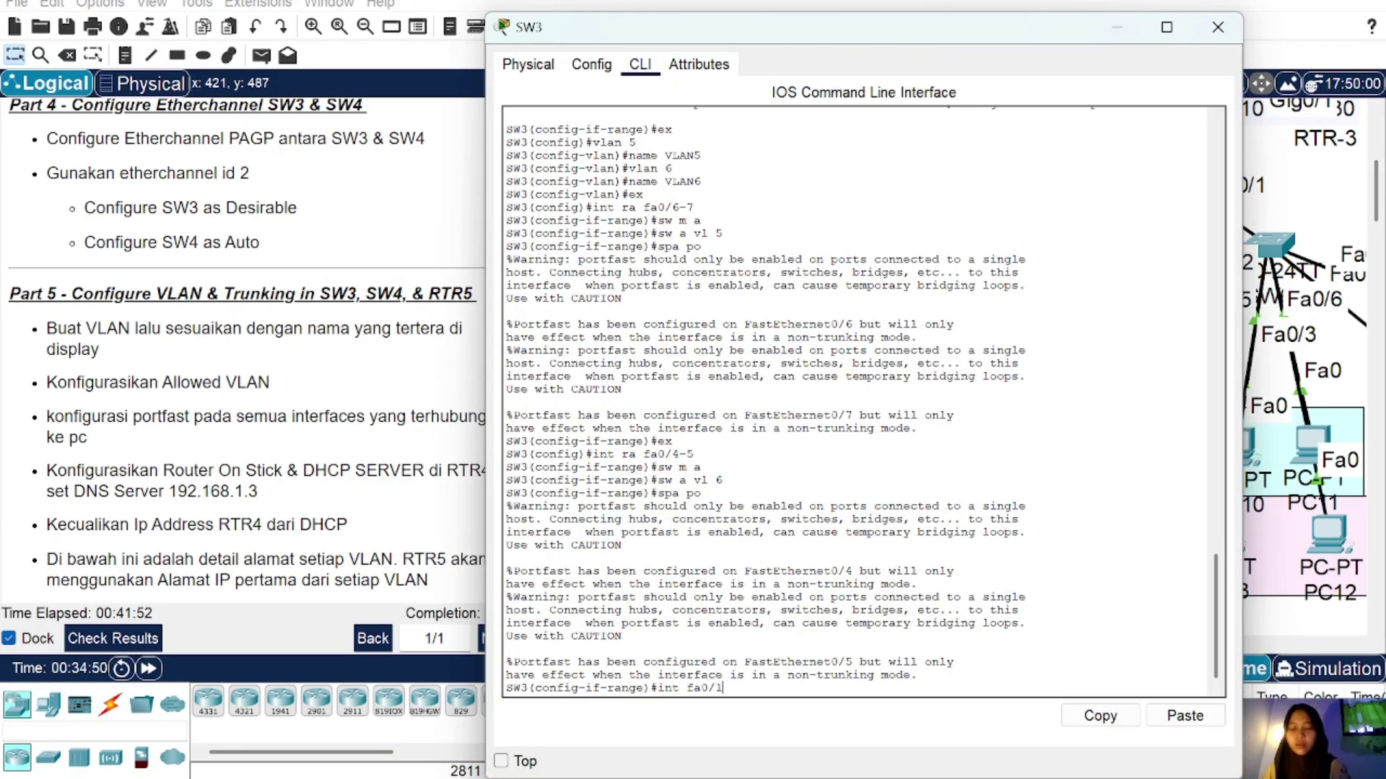
pyautogui.write('/1')
pyautogui.press('Return')
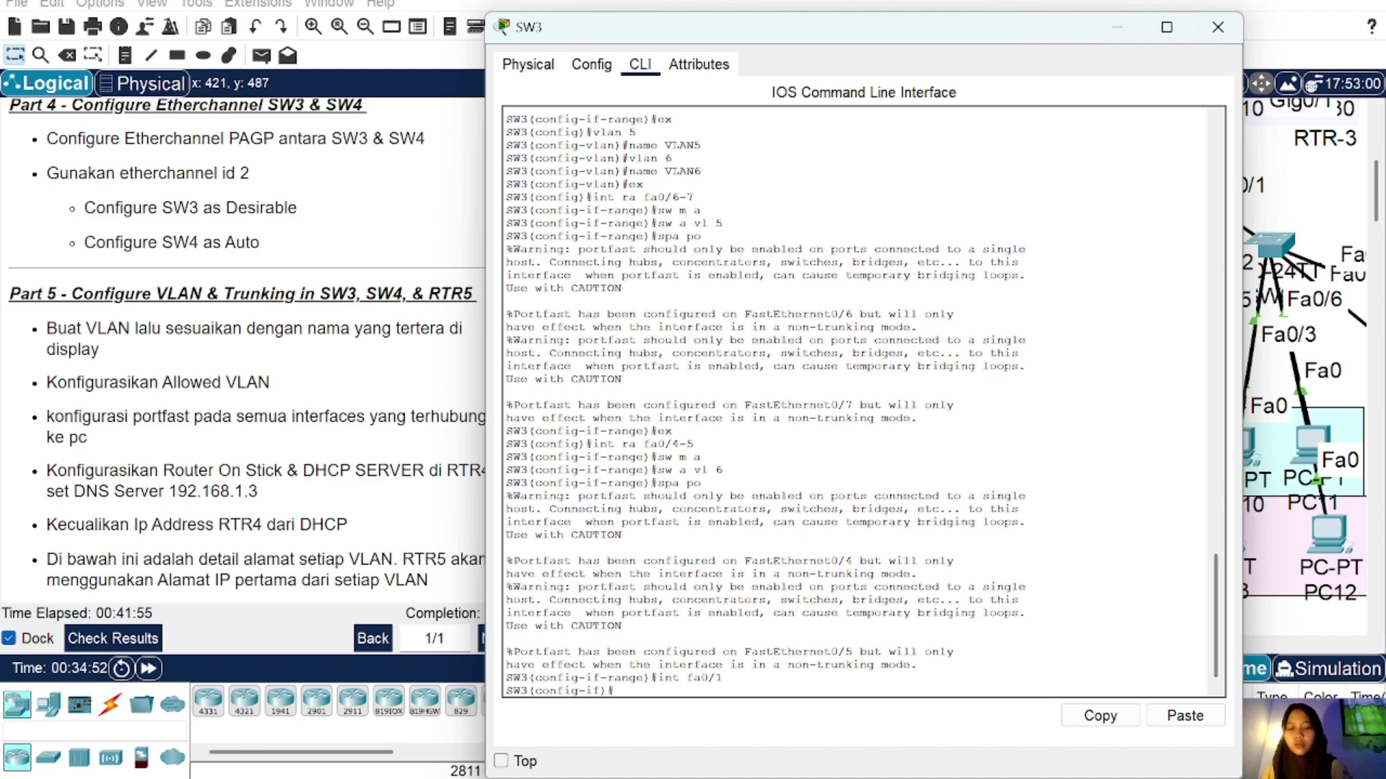
pyautogui.write('sw m tr')
pyautogui.press('Return')
pyautogui.write('sw')
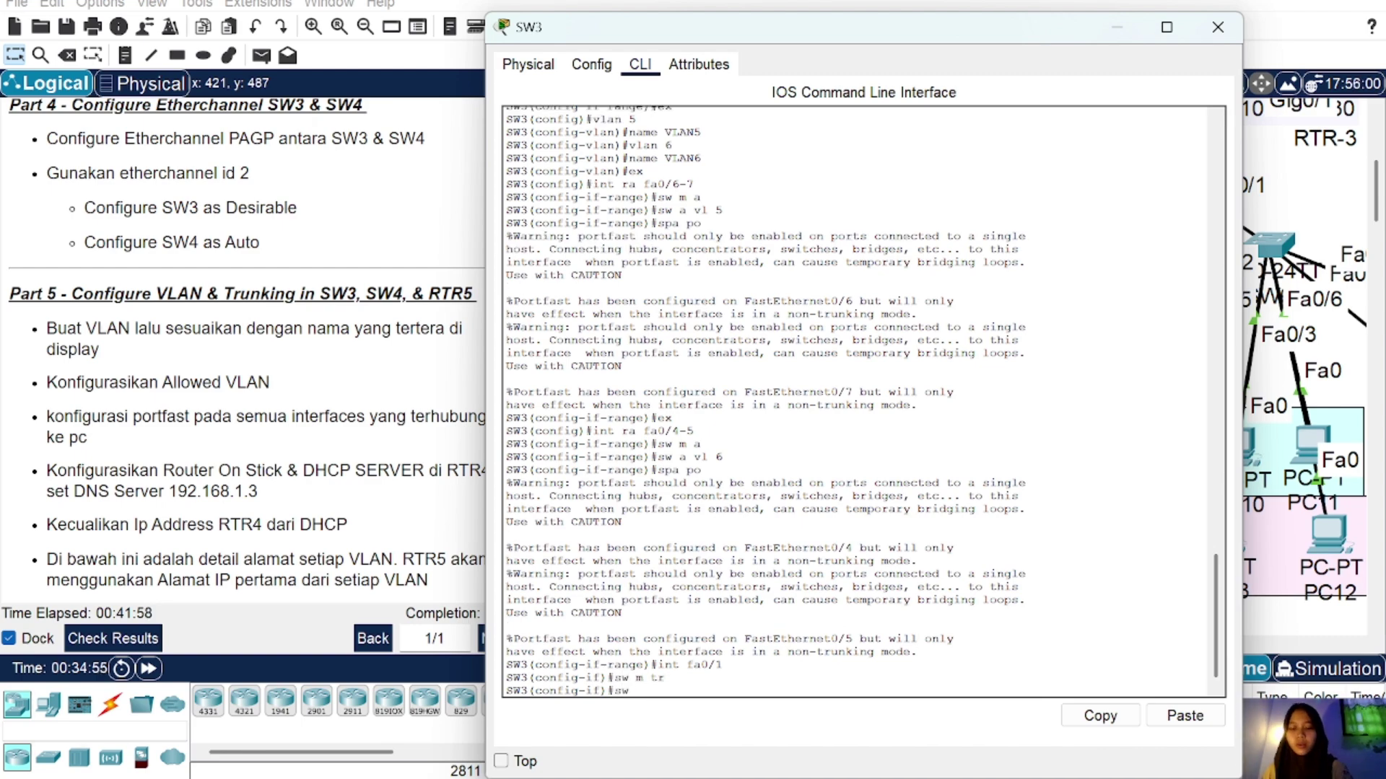
pyautogui.write(' tr all vl')
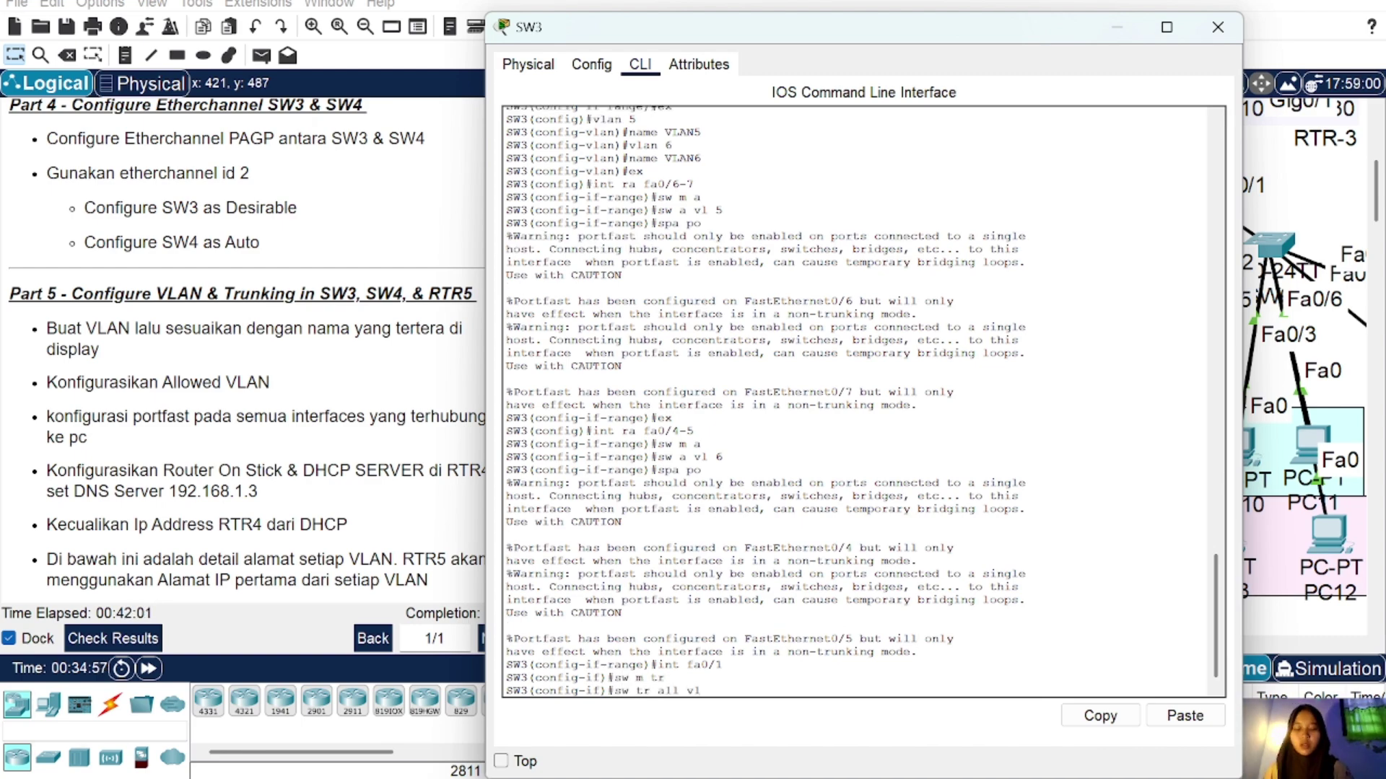
pyautogui.write(' 5-6')
pyautogui.press('Return')
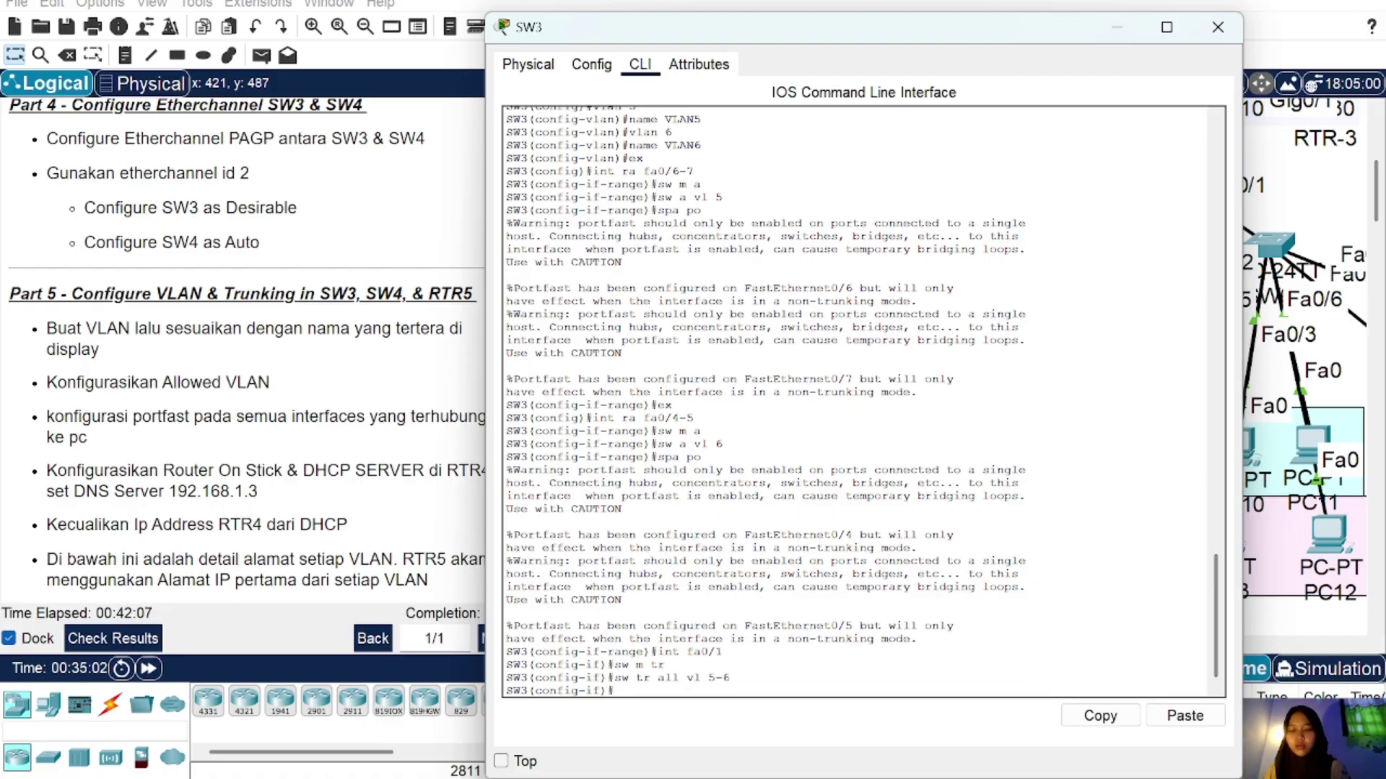
pyautogui.press('Return')
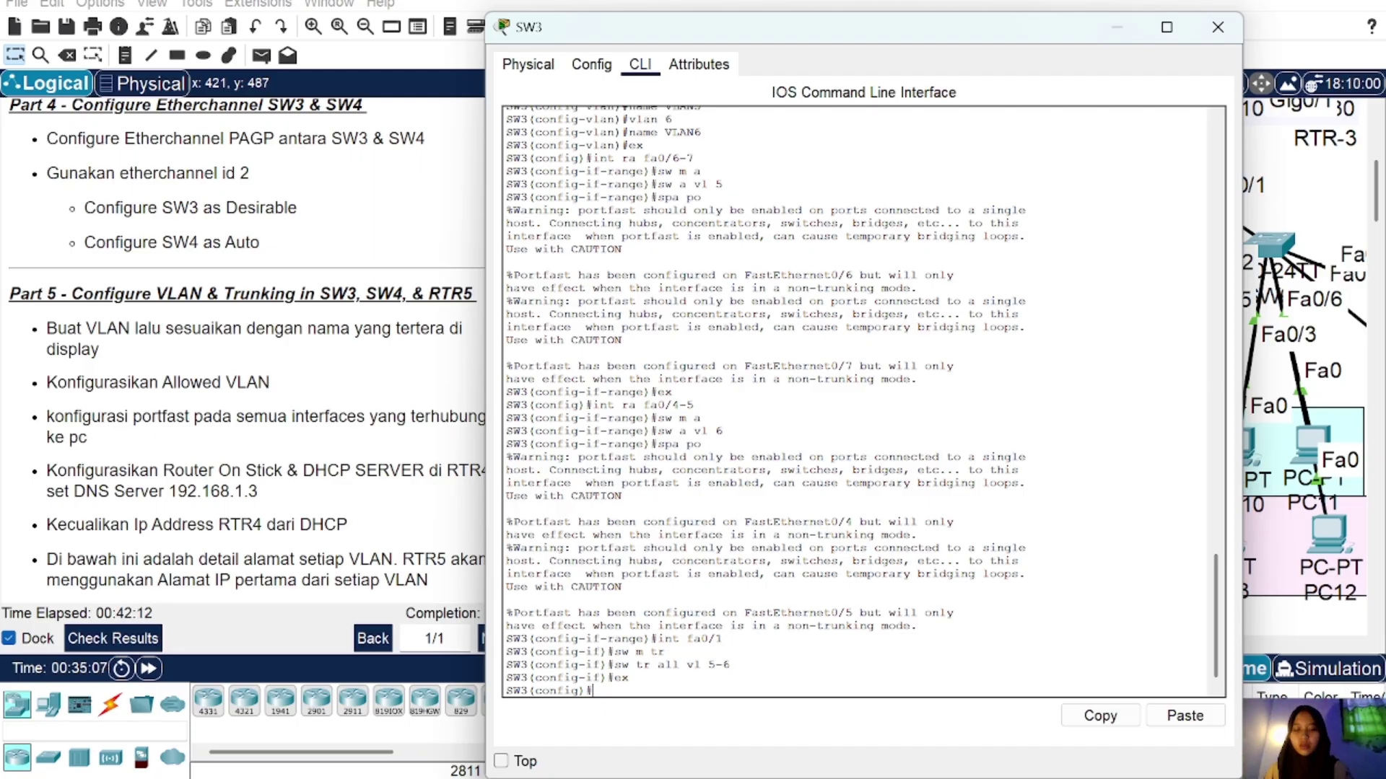
# Step: Make SW3's Port-channel 2 a trunk allowing only VLANs 5-6
pyautogui.write('in')
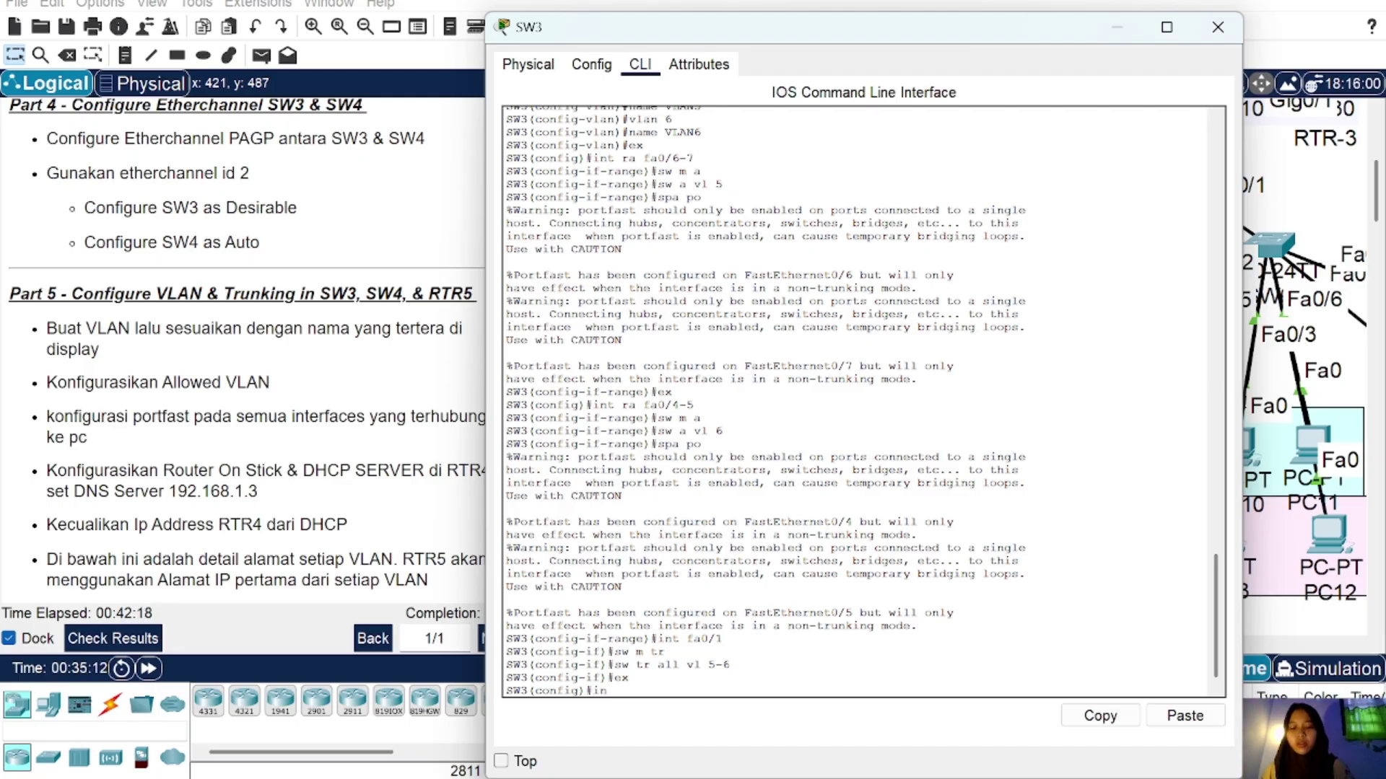
pyautogui.write('t Po2')
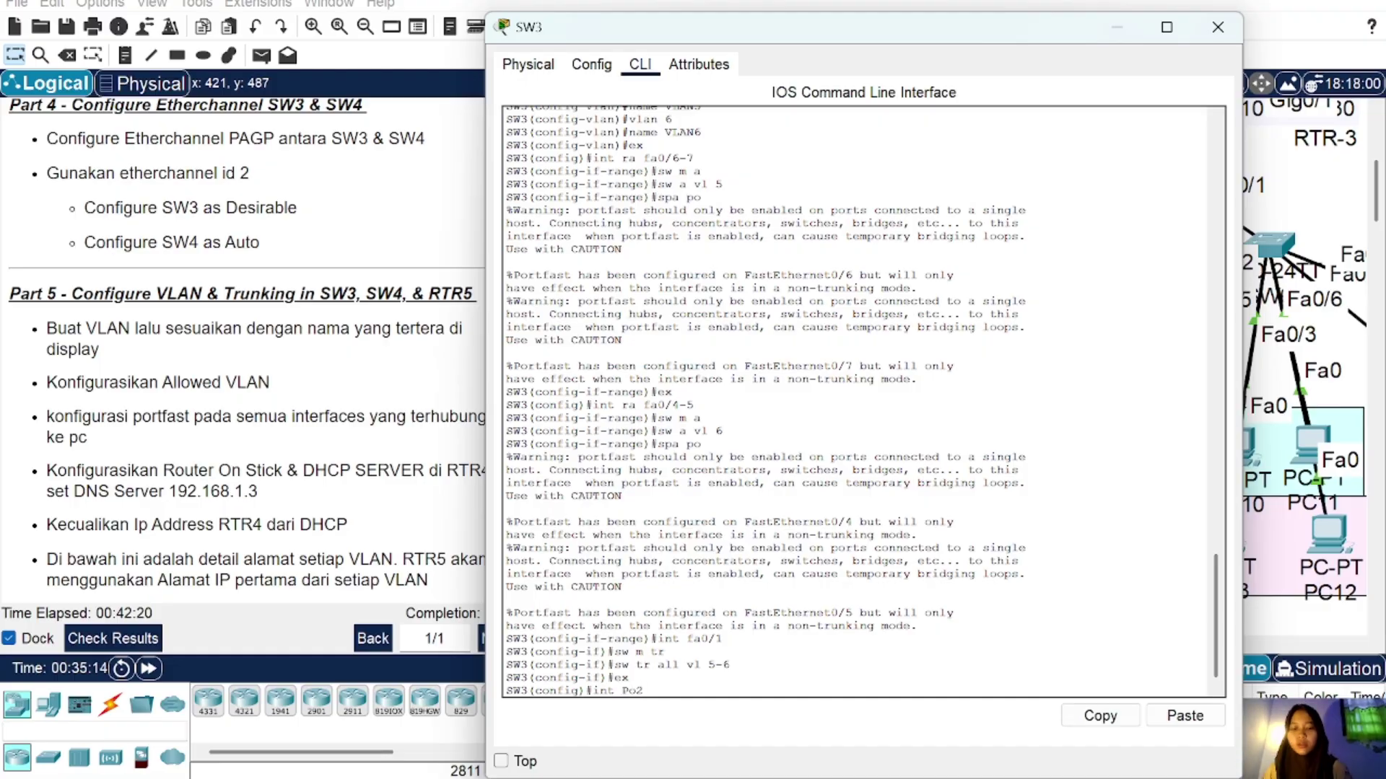
pyautogui.press('Return')
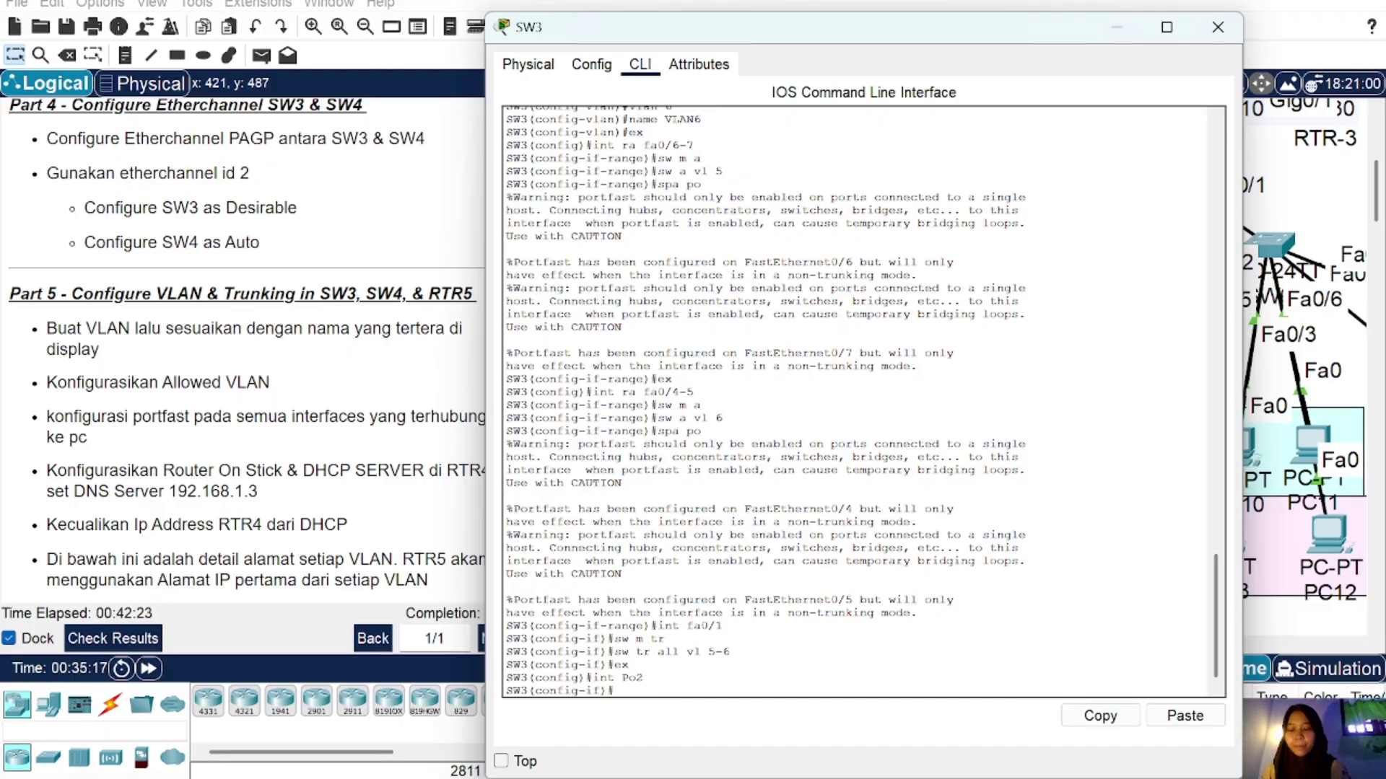
pyautogui.write('sw m tr')
pyautogui.press('Return')
pyautogui.write('sw tr all v')
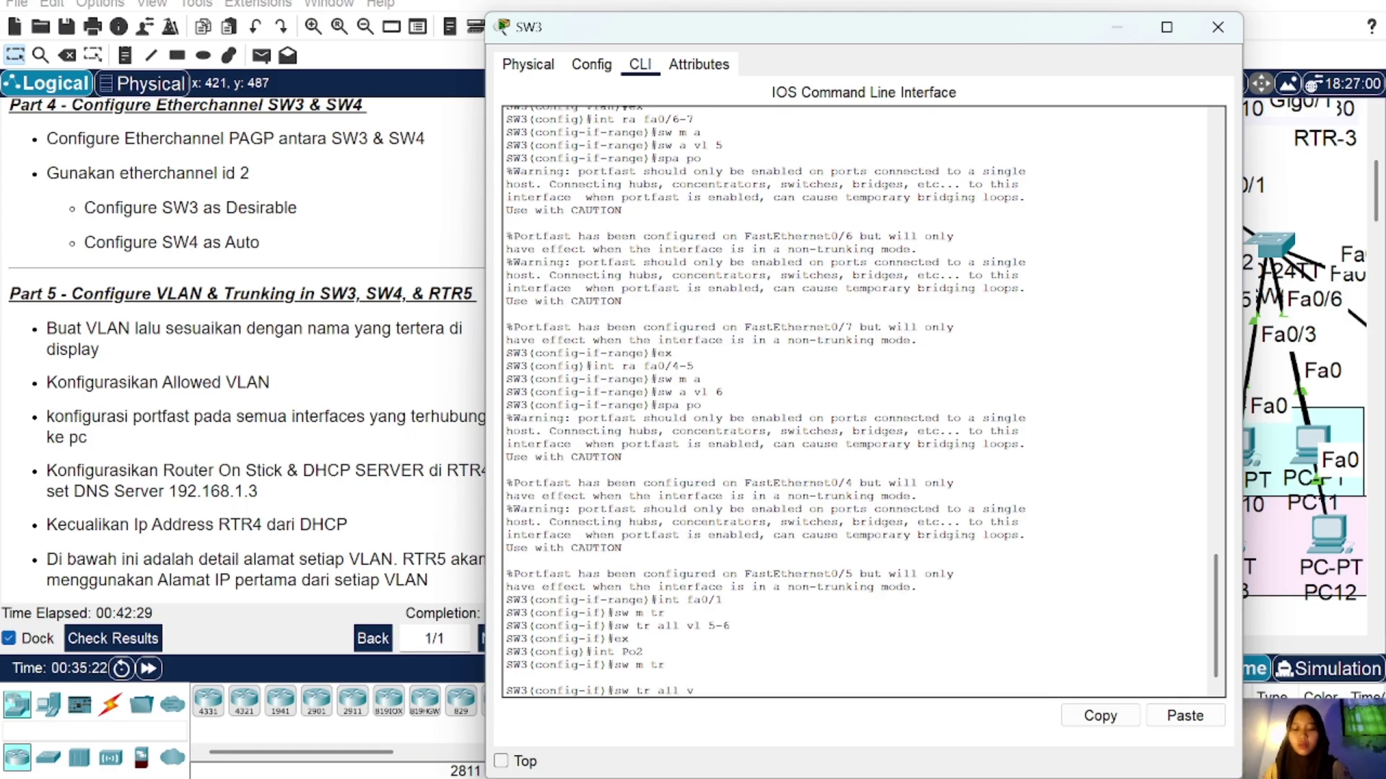
pyautogui.write('l 6-')
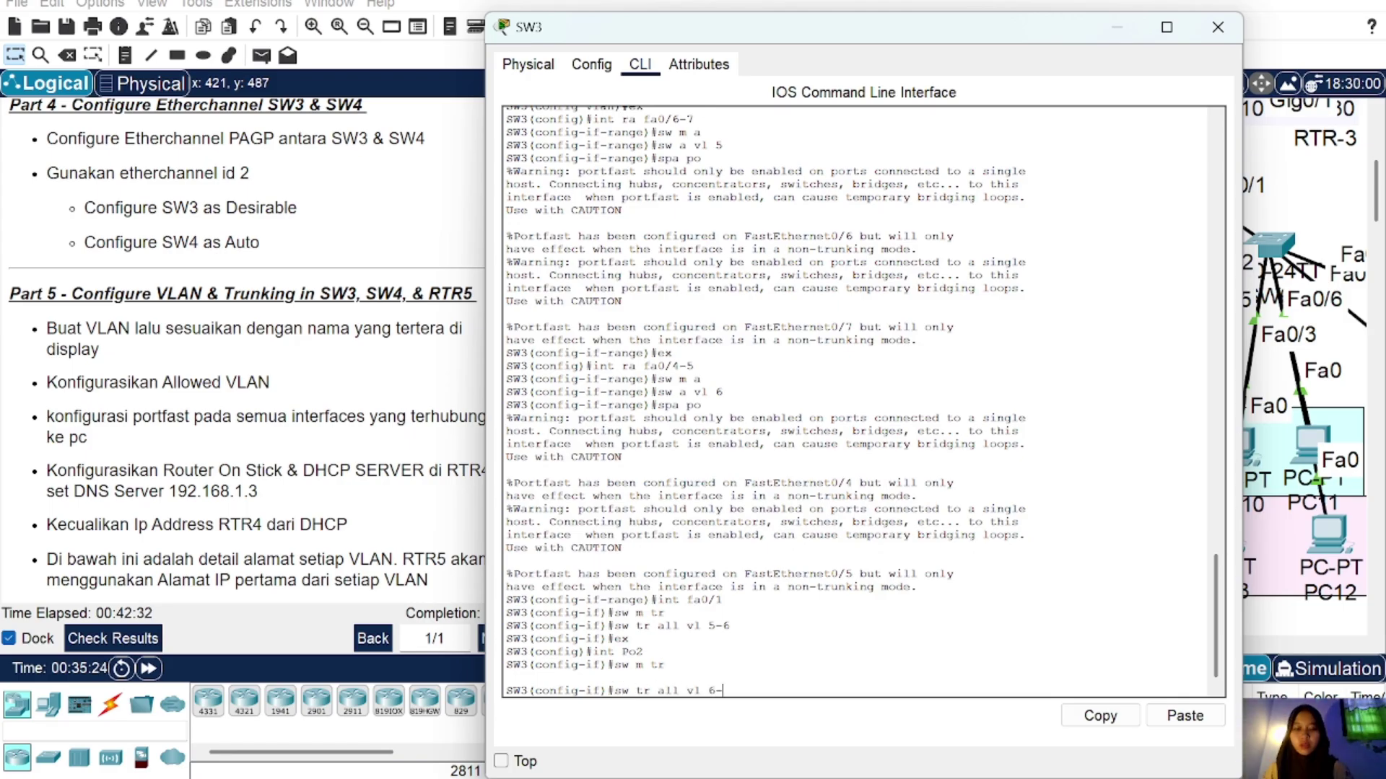
pyautogui.press('BackSpace')
pyautogui.press('BackSpace')
pyautogui.write('5')
pyautogui.press('Return')
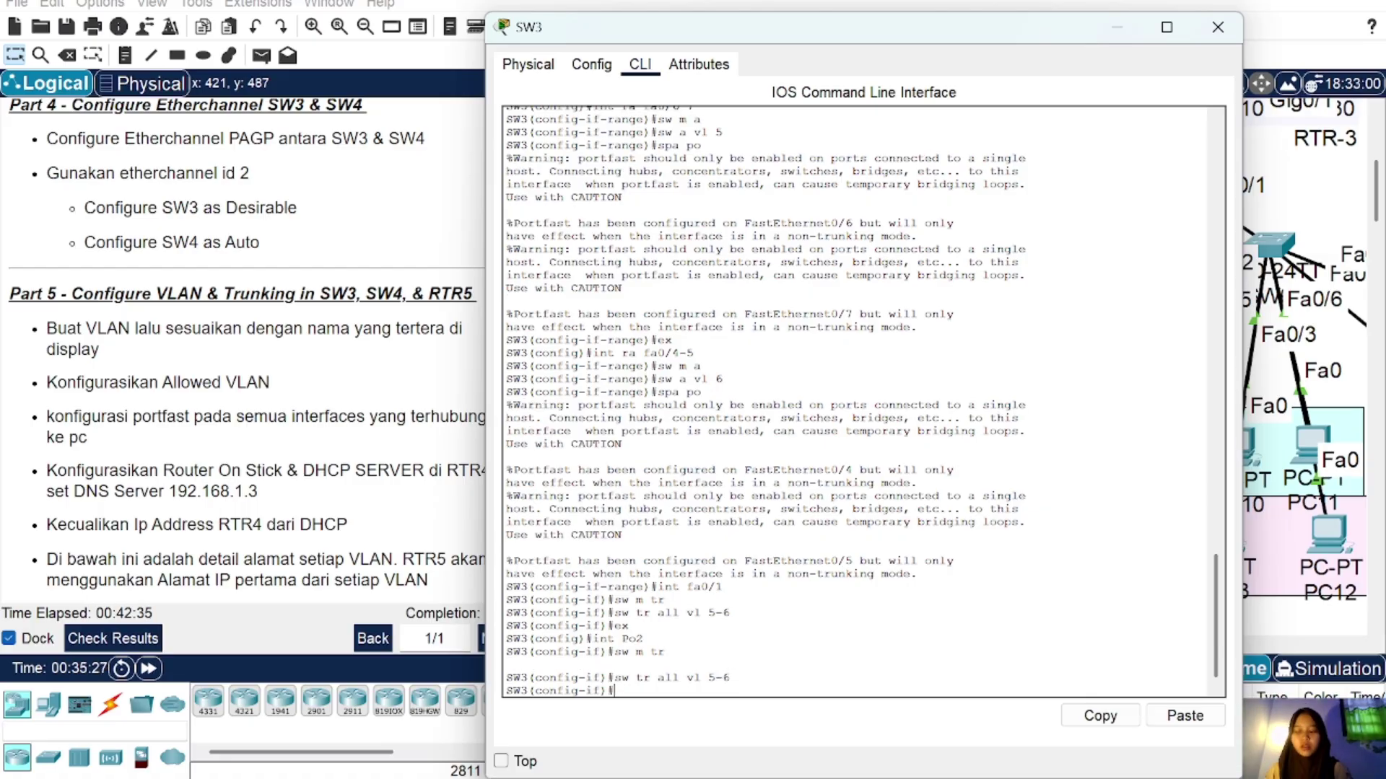
# Step: Switch to SW4's console, add VLAN 5 'VLAN5' and VLAN 6 'VLAN6', then close it
pyautogui.click(1217, 27)
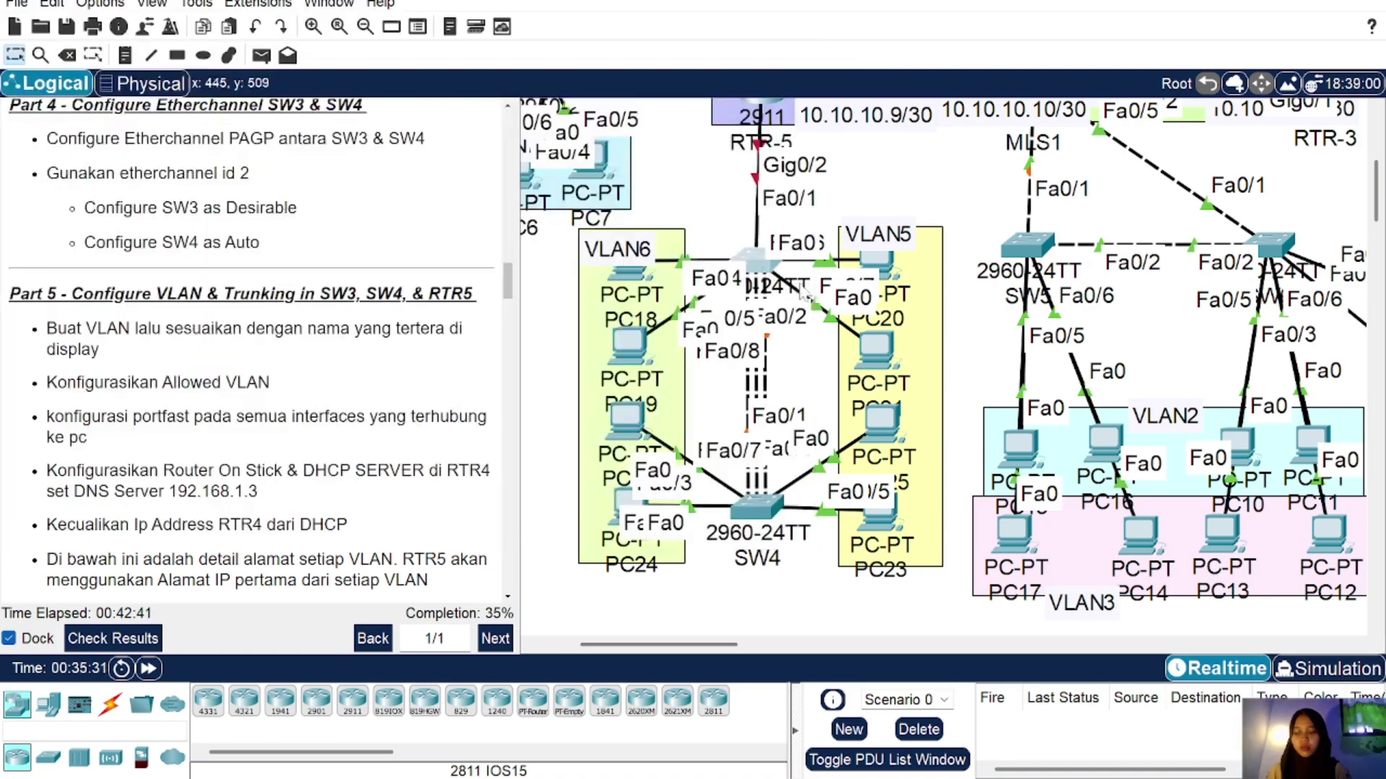
pyautogui.click(778, 507)
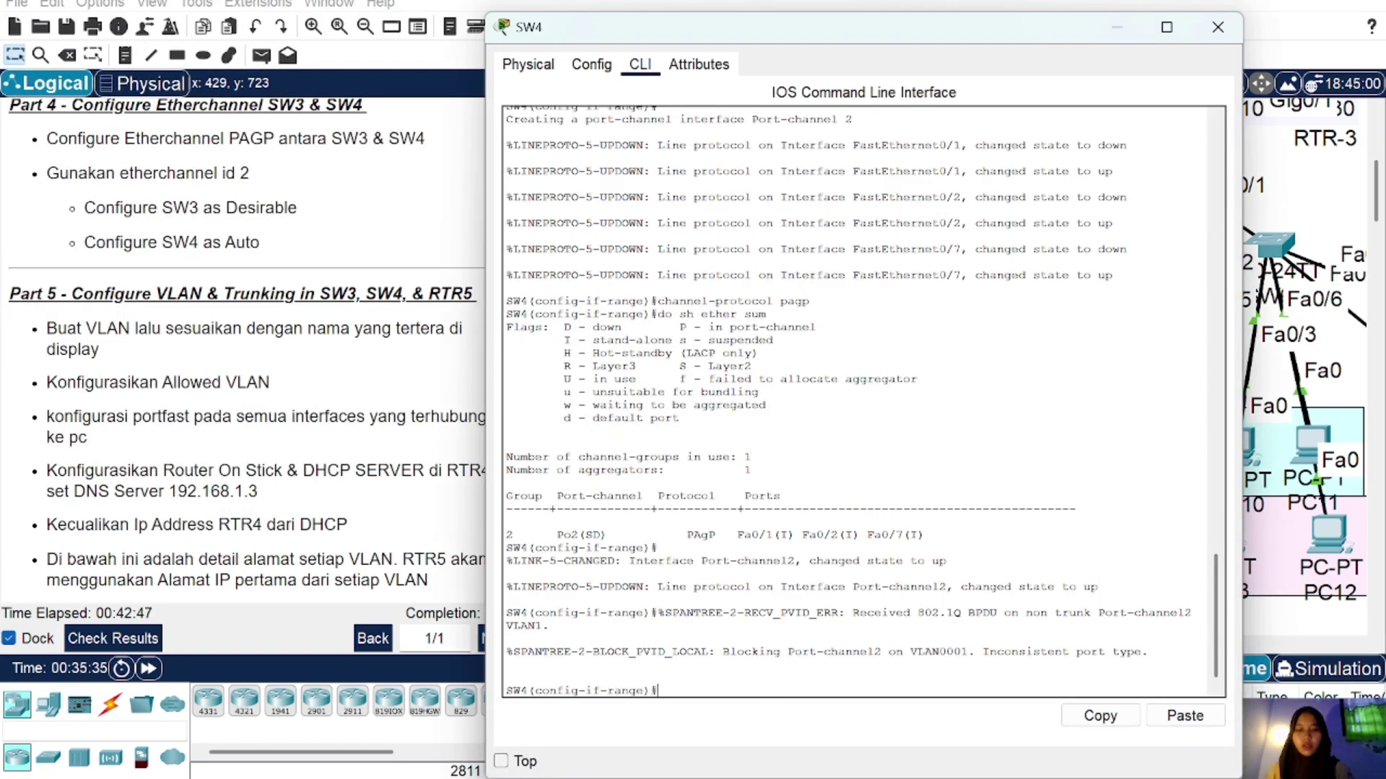
pyautogui.write('ex')
pyautogui.press('Return')
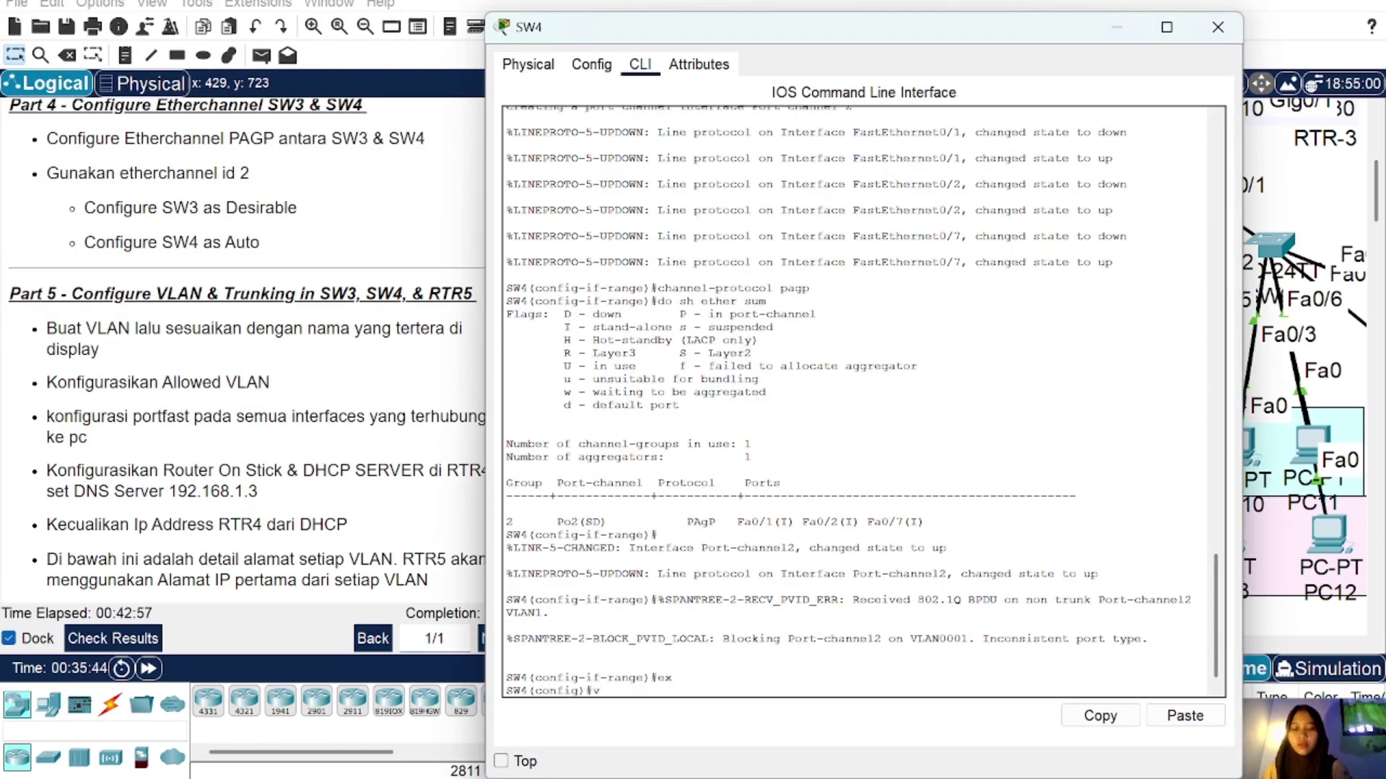
pyautogui.write('vlan 5')
pyautogui.press('Return')
pyautogui.write('nam')
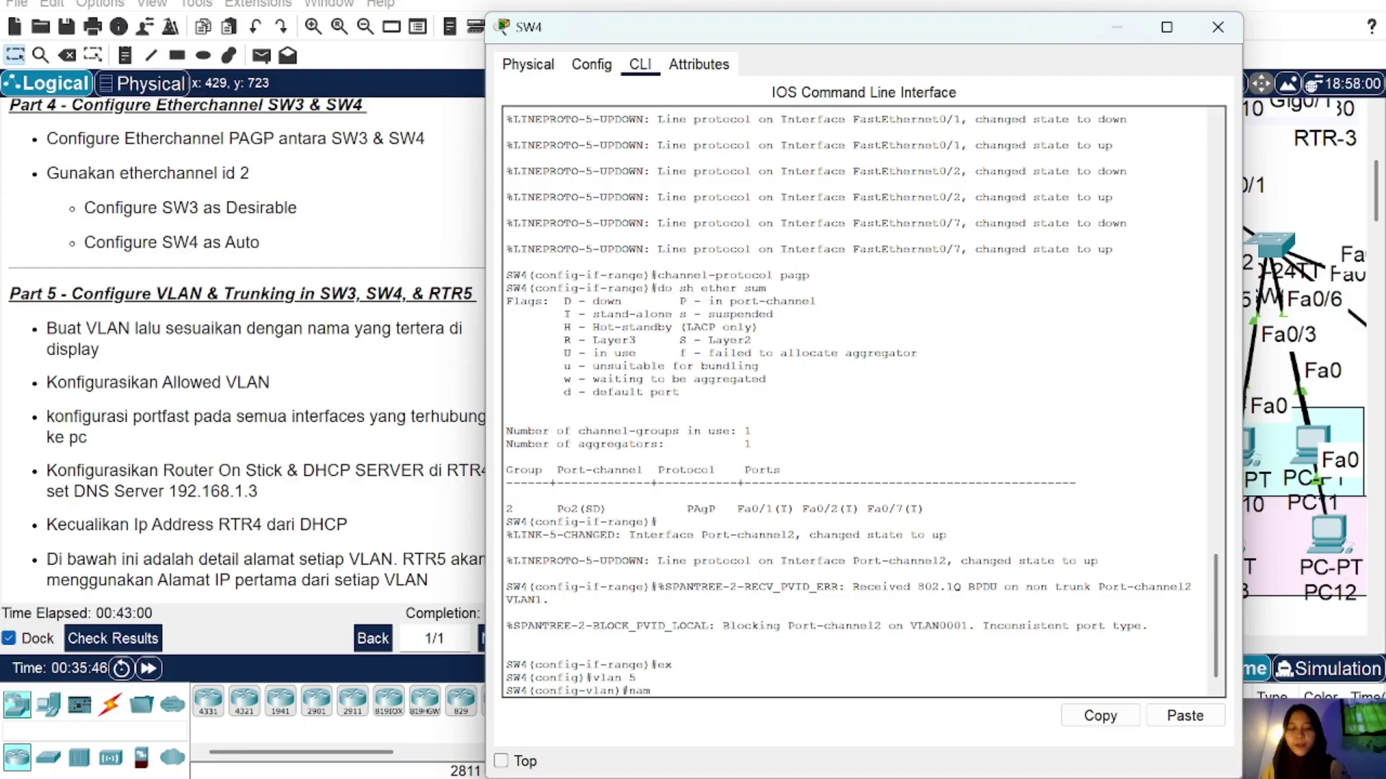
pyautogui.write('e VLAN5')
pyautogui.press('Return')
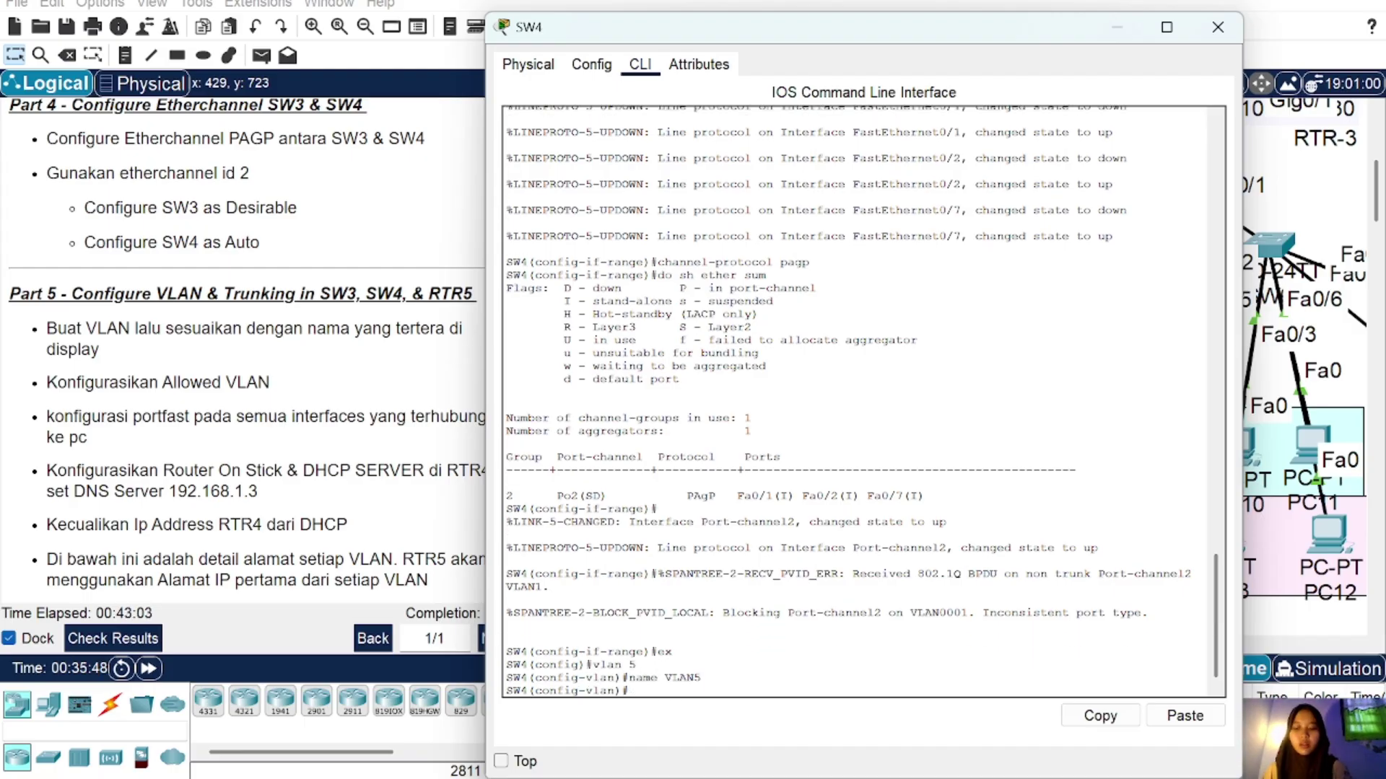
pyautogui.write('vlan 5')
pyautogui.press('Return')
pyautogui.write('name VLAN6')
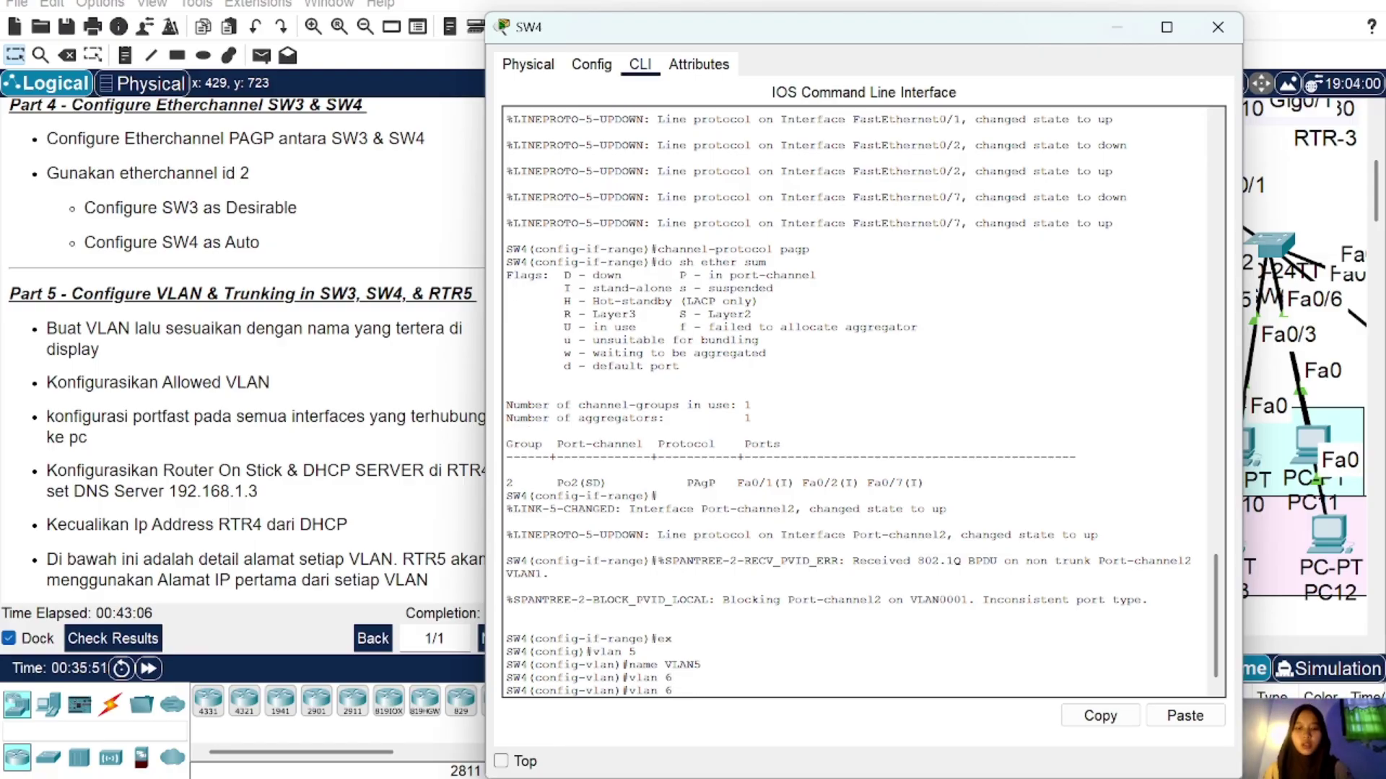
pyautogui.press('Return')
pyautogui.write('ex')
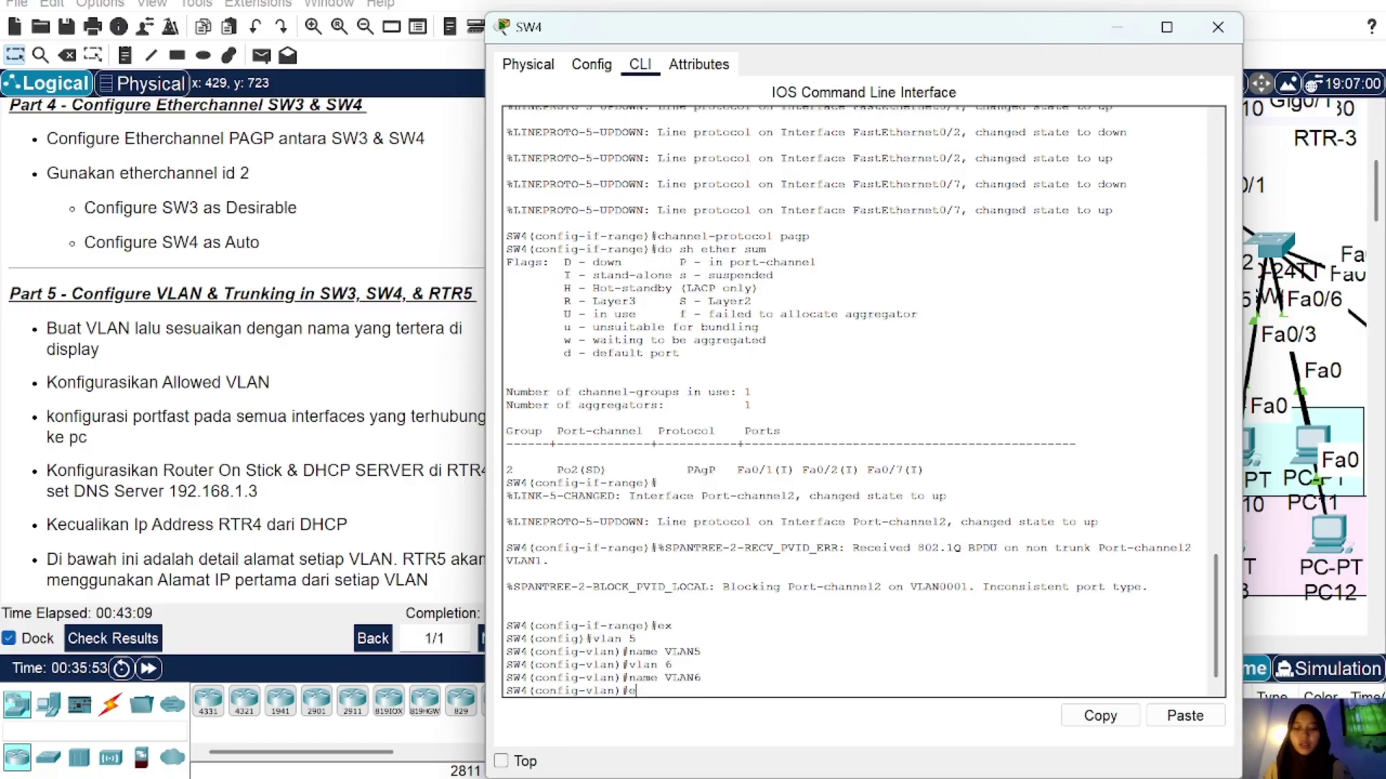
pyautogui.press('Return')
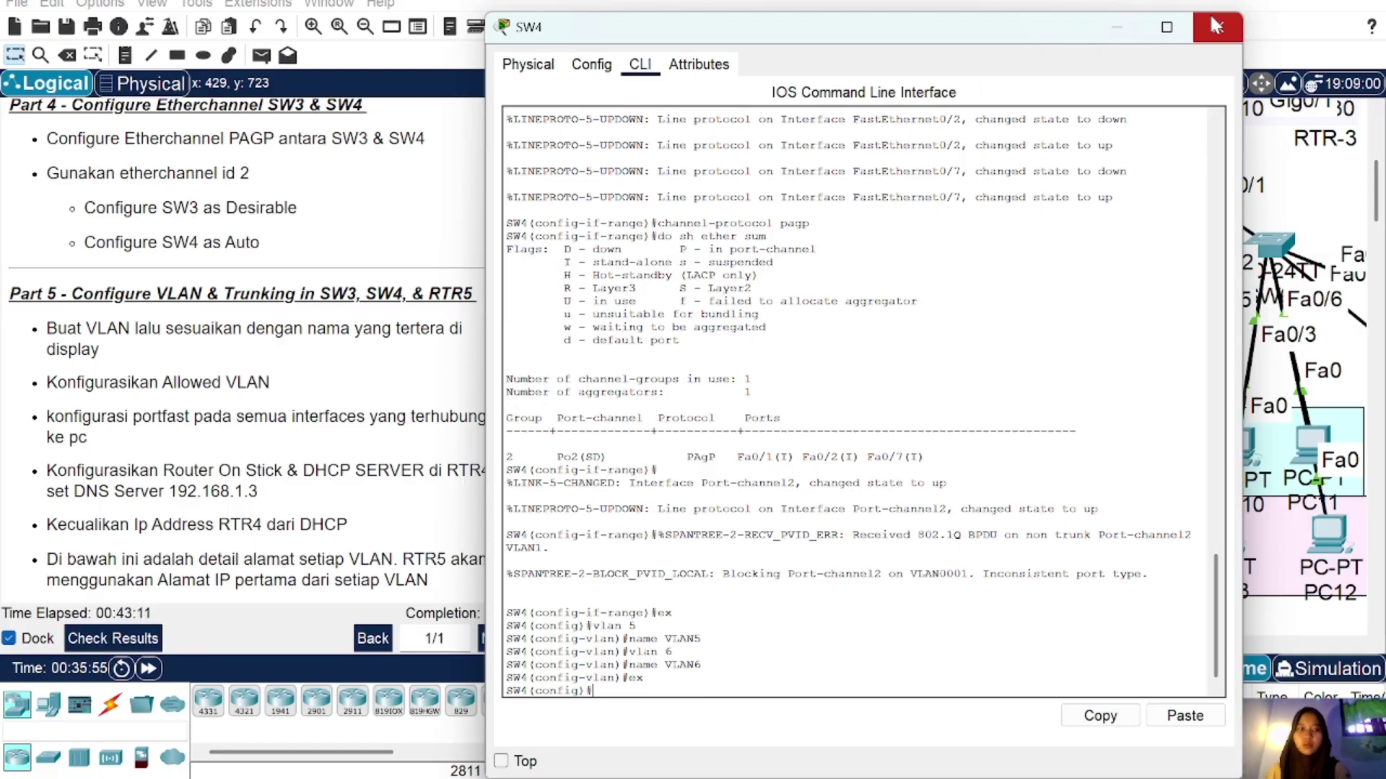
pyautogui.click(1218, 26)
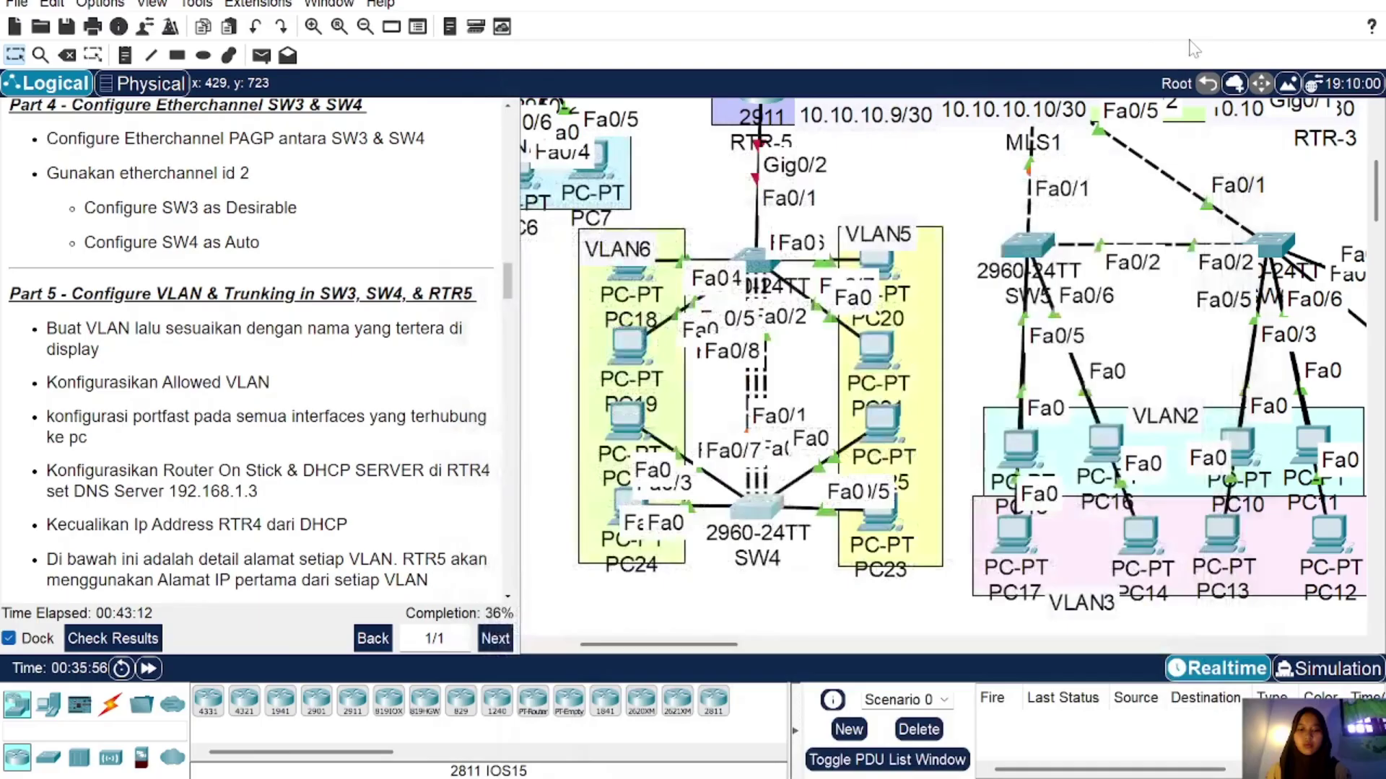
# Step: Make SW4 ports Fa0/5-6 access ports in VLAN 5 with PortFast
pyautogui.click(757, 509)
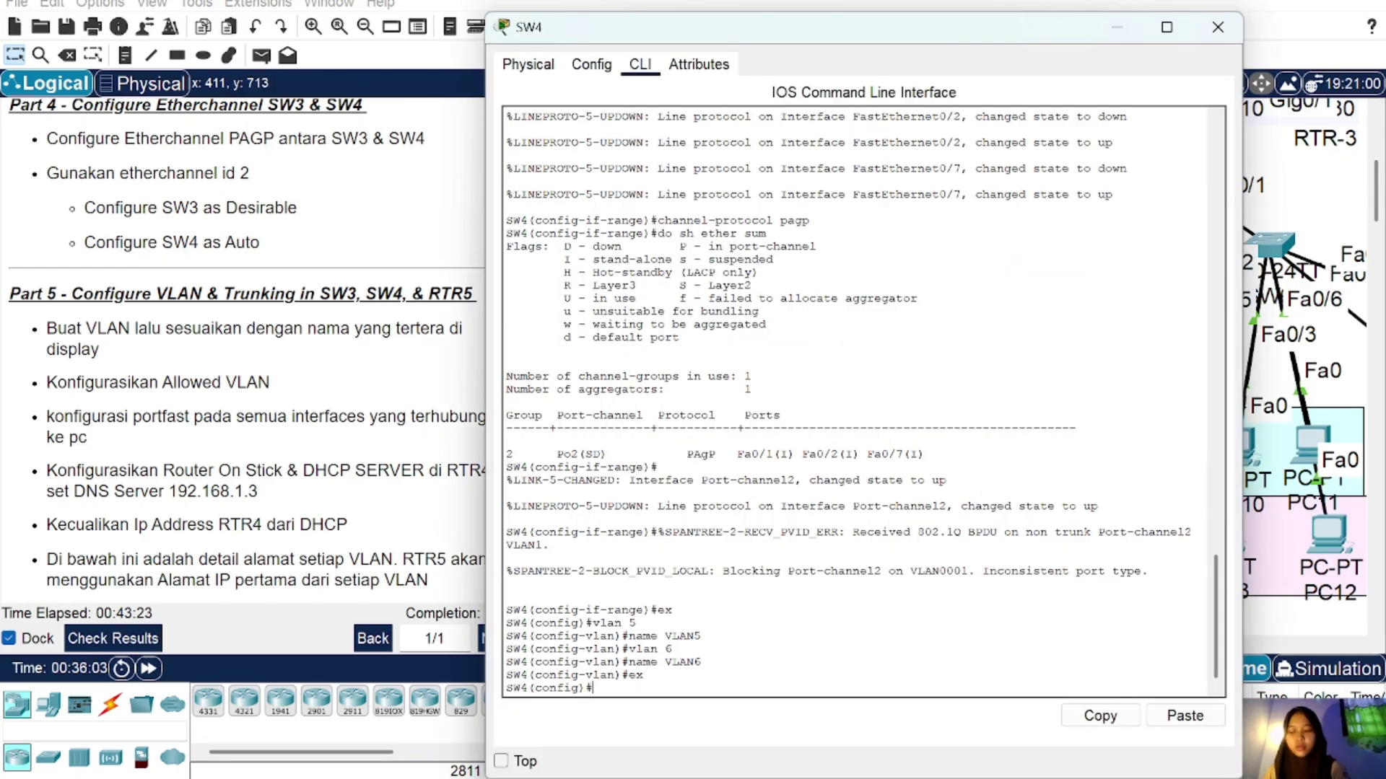
pyautogui.write('int ra fa')
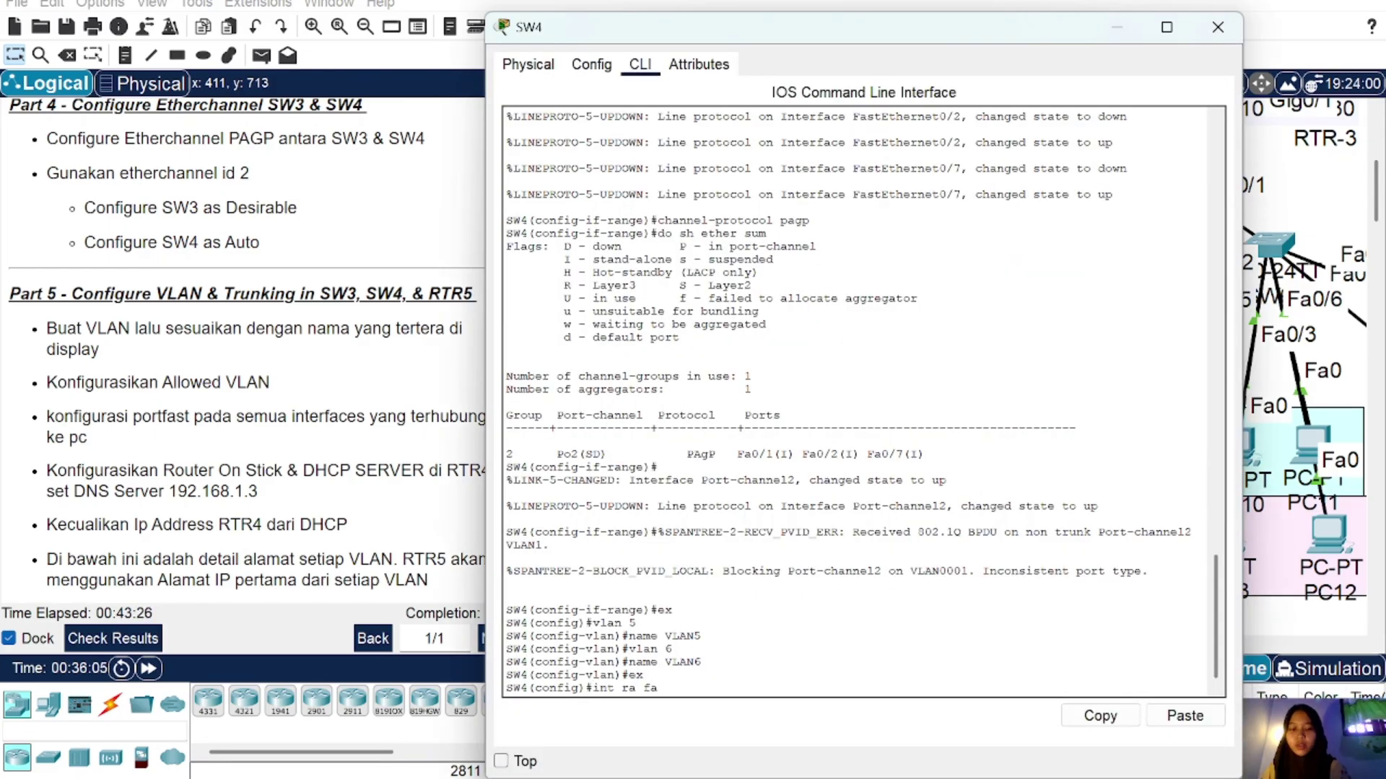
pyautogui.write('0/5-6')
pyautogui.press('Return')
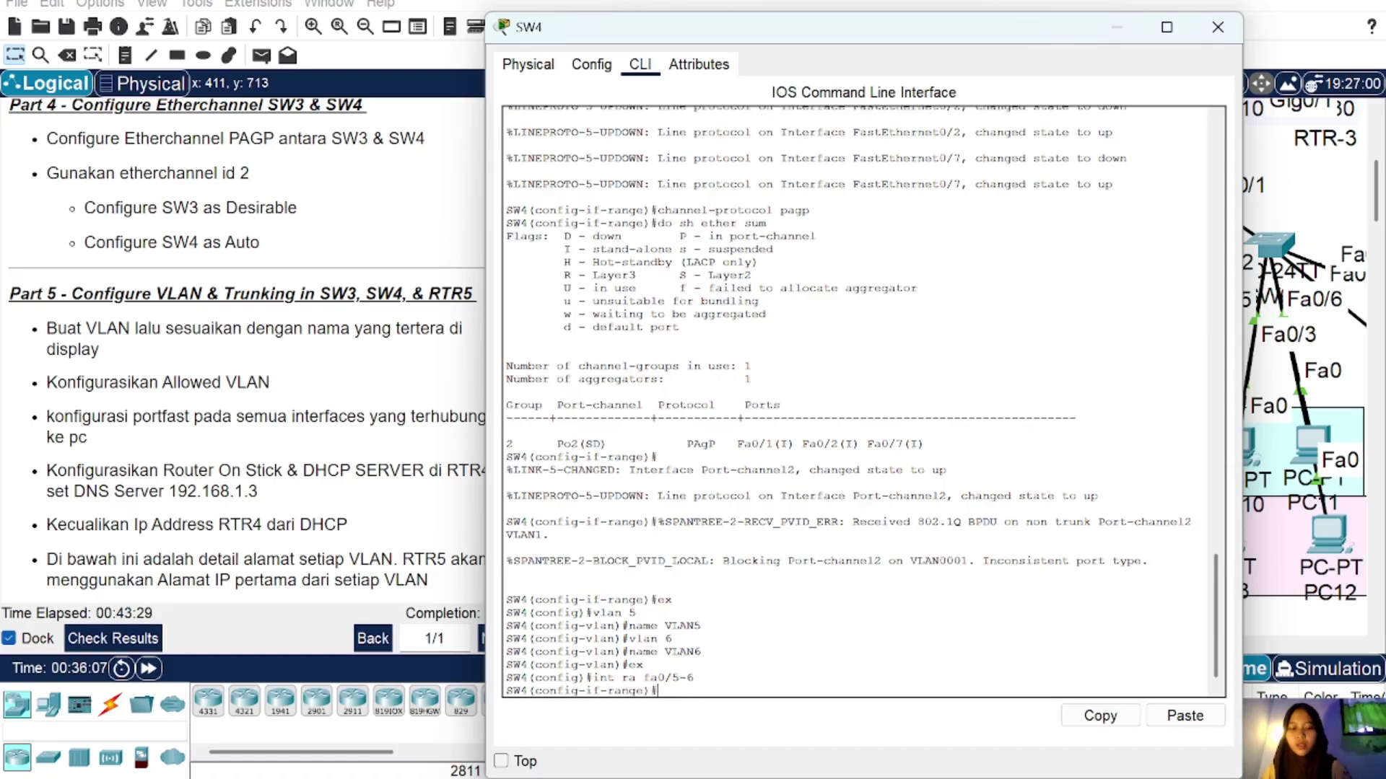
pyautogui.write('sw m a')
pyautogui.press('Return')
pyautogui.write('sw ')
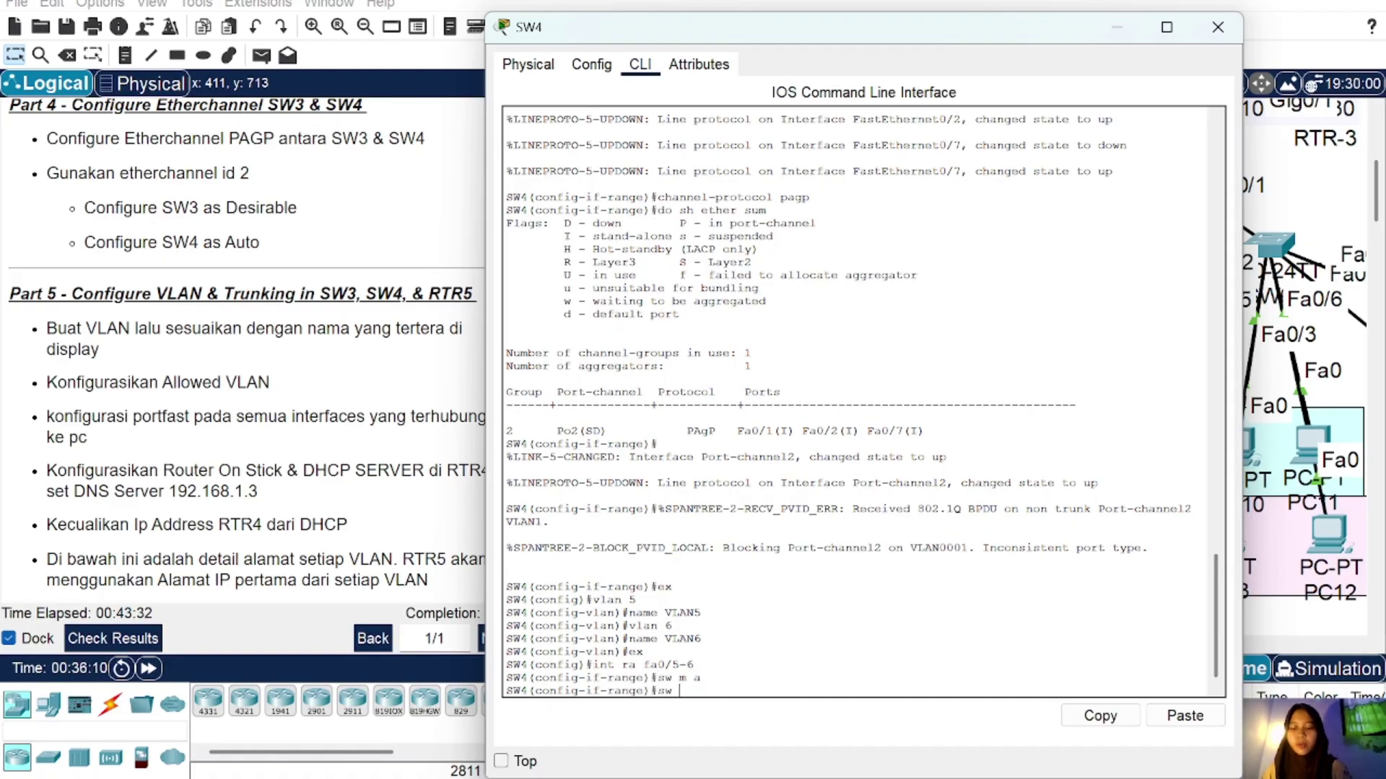
pyautogui.write('a vl 5')
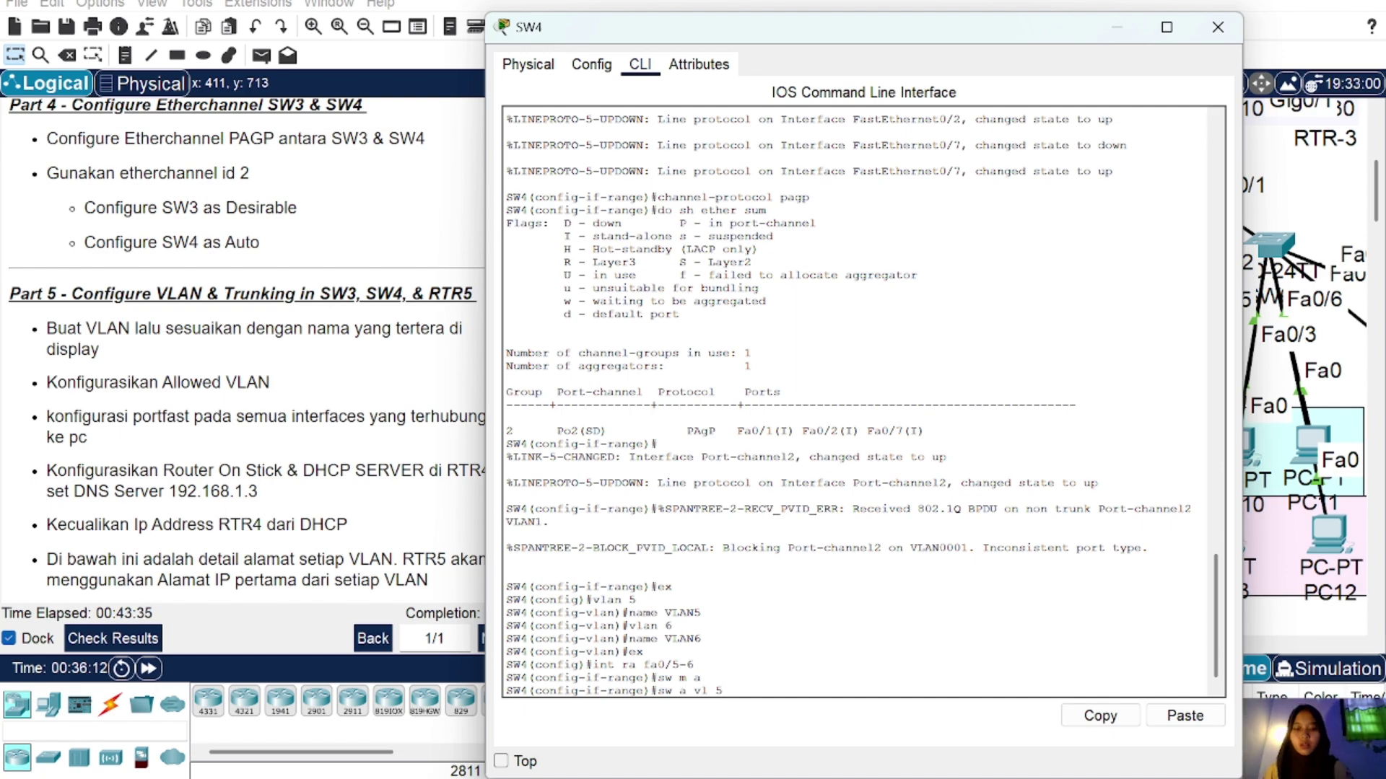
pyautogui.press('Return')
pyautogui.write('spa p')
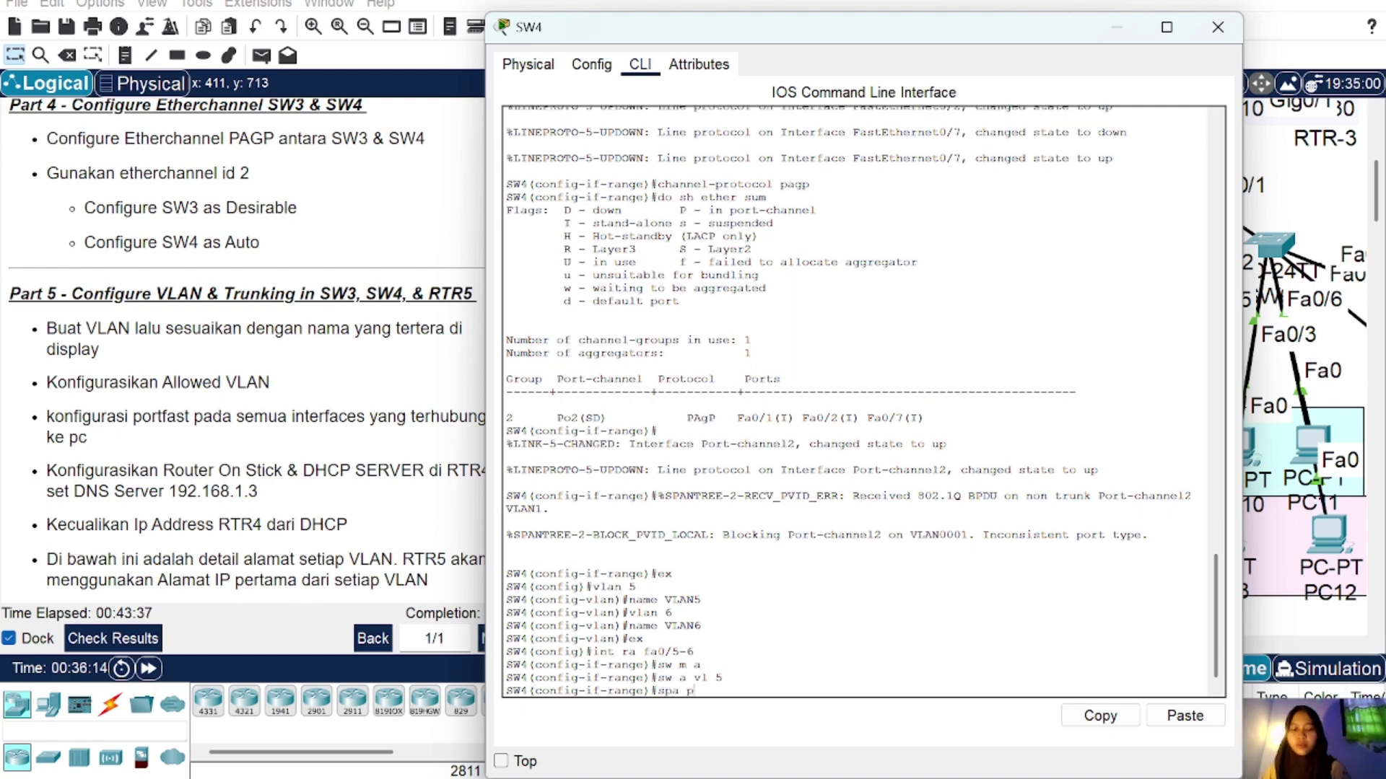
pyautogui.write('o')
pyautogui.press('Return')
pyautogui.write('ex')
pyautogui.press('Return')
# Step: Fix the mistyped range to Fa0/3-4 on SW4 and set those ports to access mode
pyautogui.write('int')
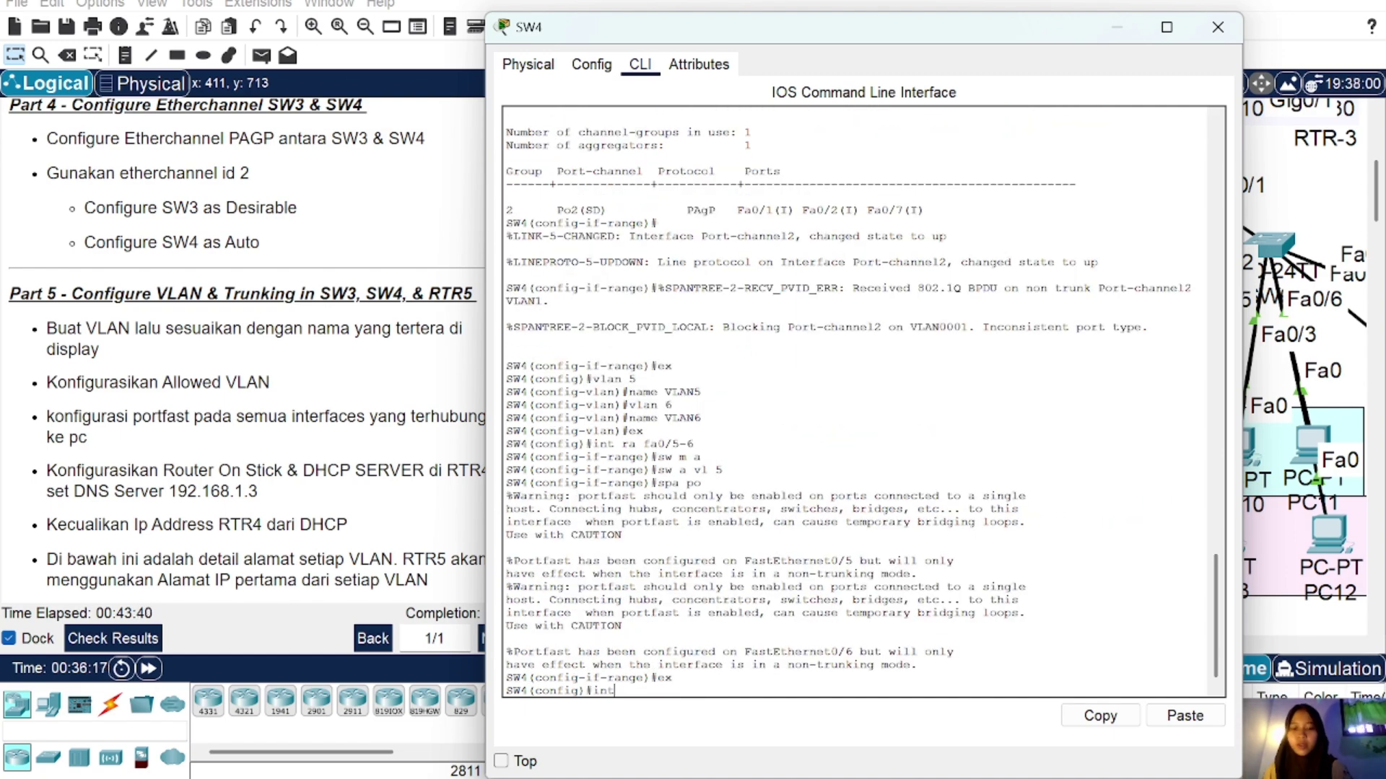
pyautogui.write(' ra fa0/304')
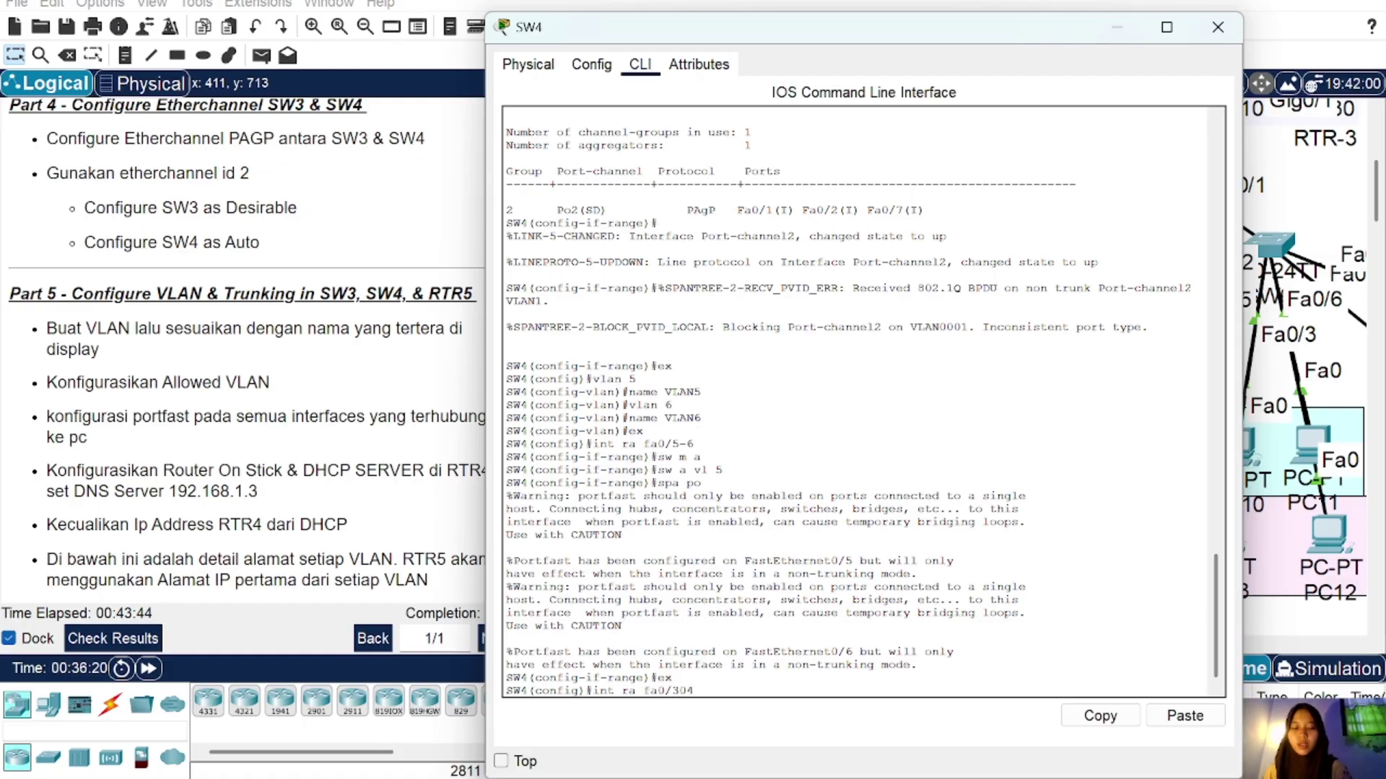
pyautogui.press('Return')
pyautogui.write('sw m a')
pyautogui.press('Return')
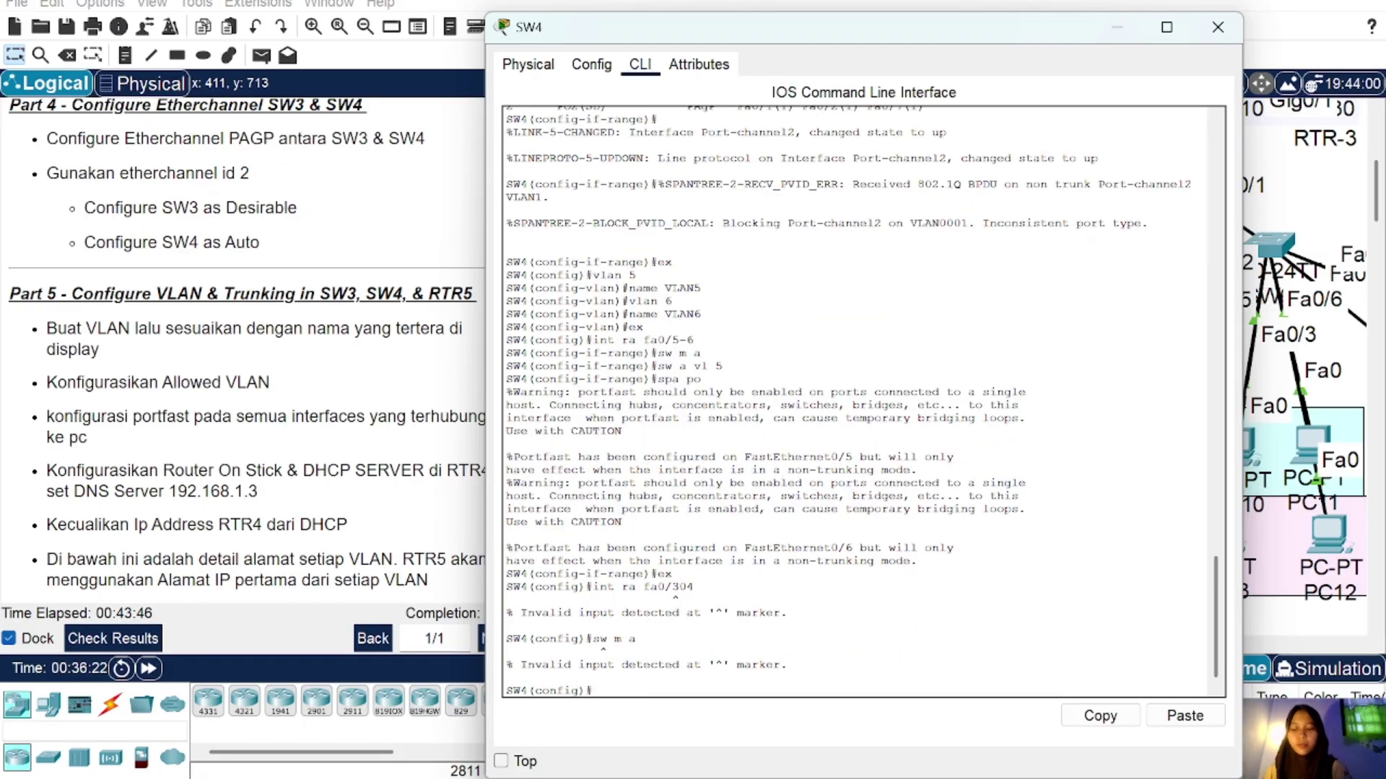
pyautogui.write('sw a vl')
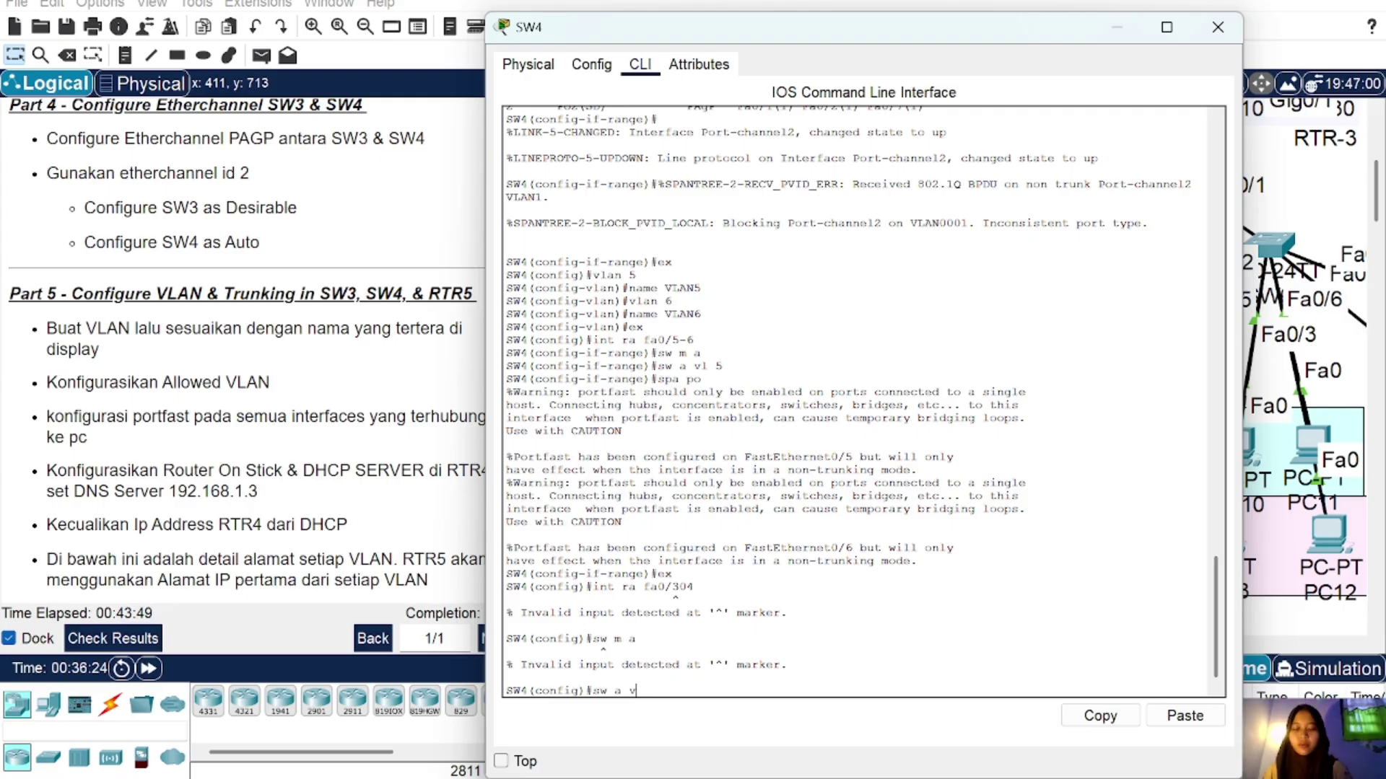
pyautogui.press('BackSpace')
pyautogui.press('BackSpace')
pyautogui.press('BackSpace')
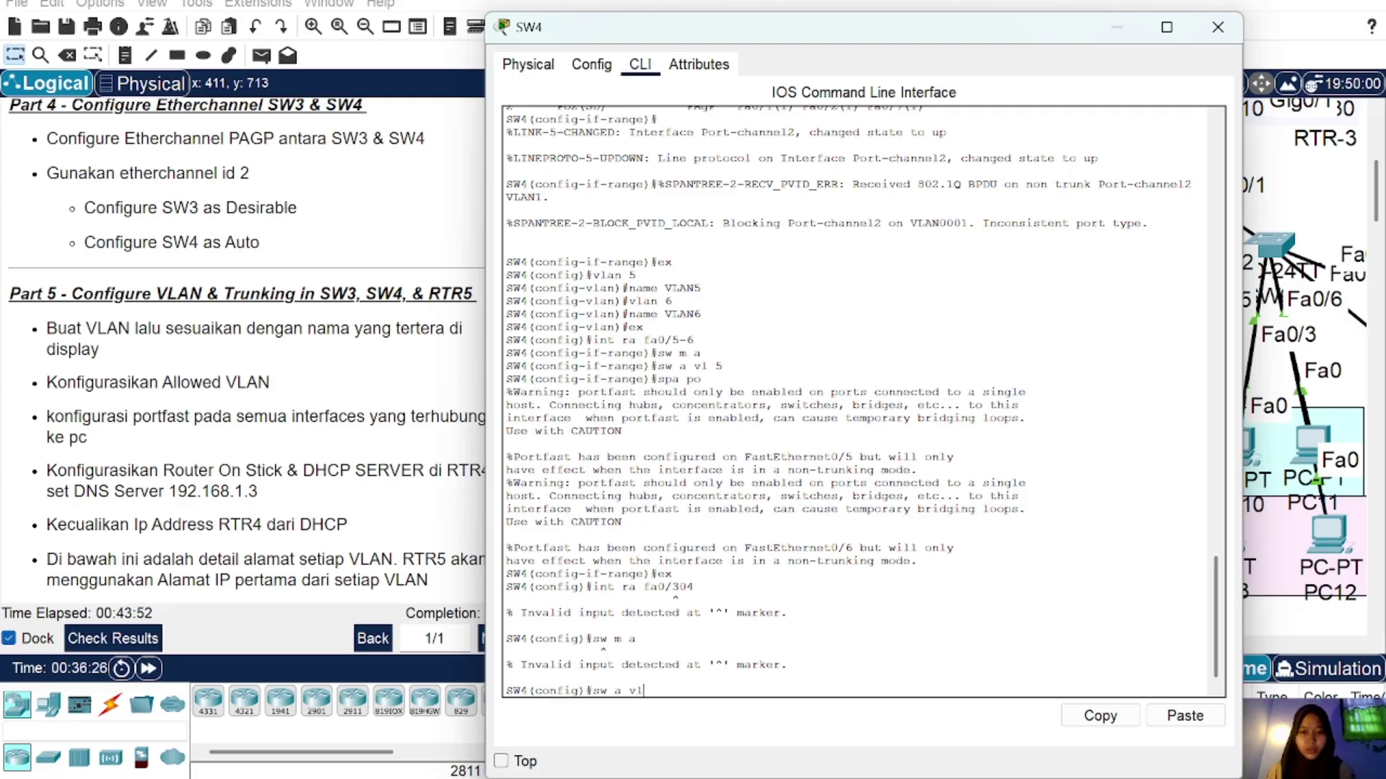
pyautogui.press('Up')
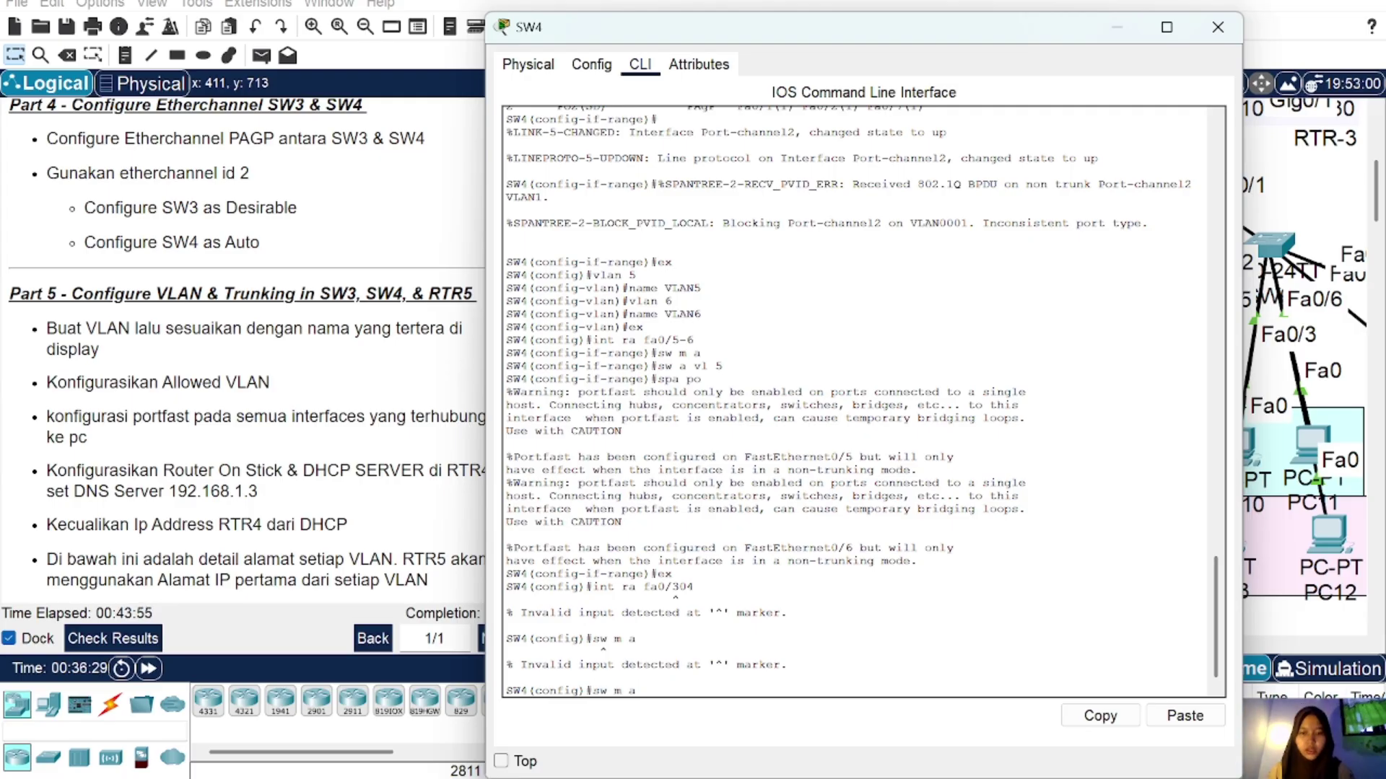
pyautogui.press('Up')
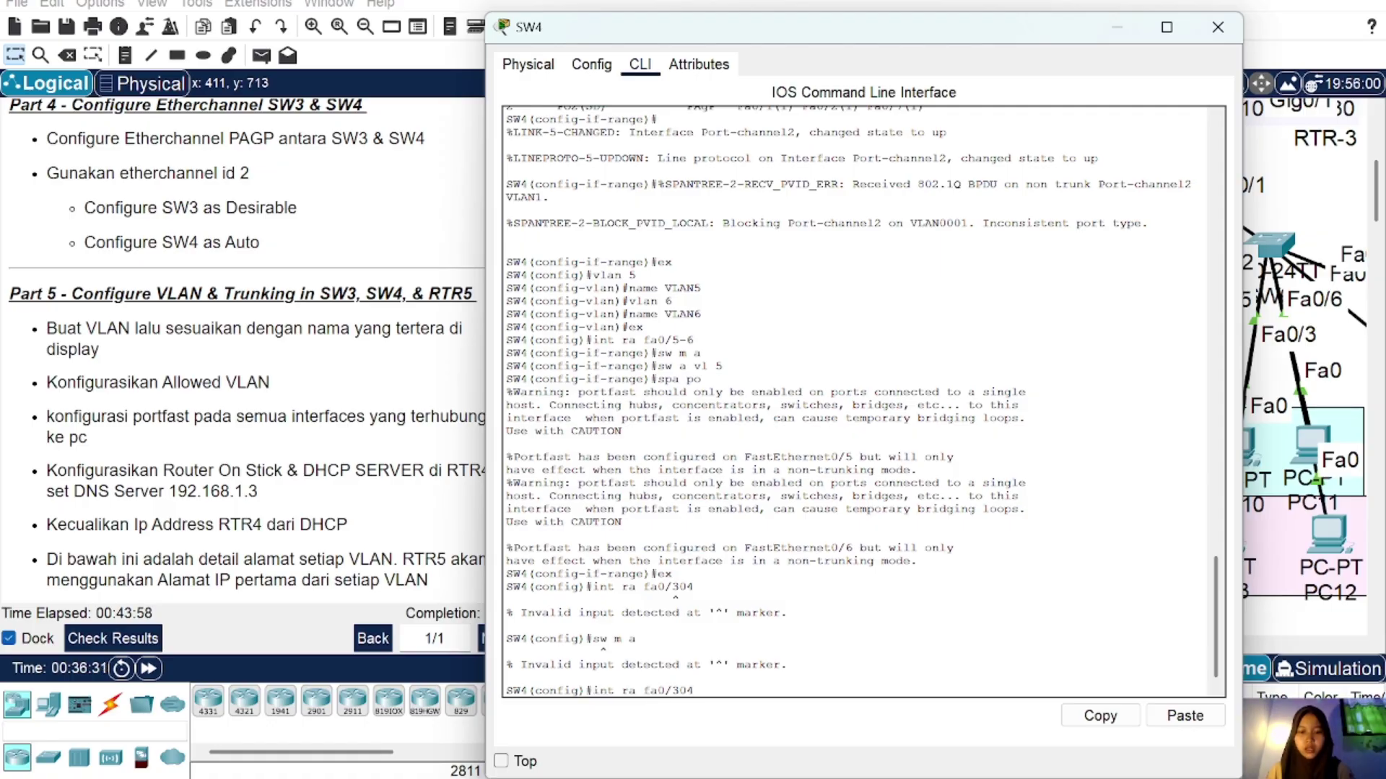
pyautogui.press('BackSpace')
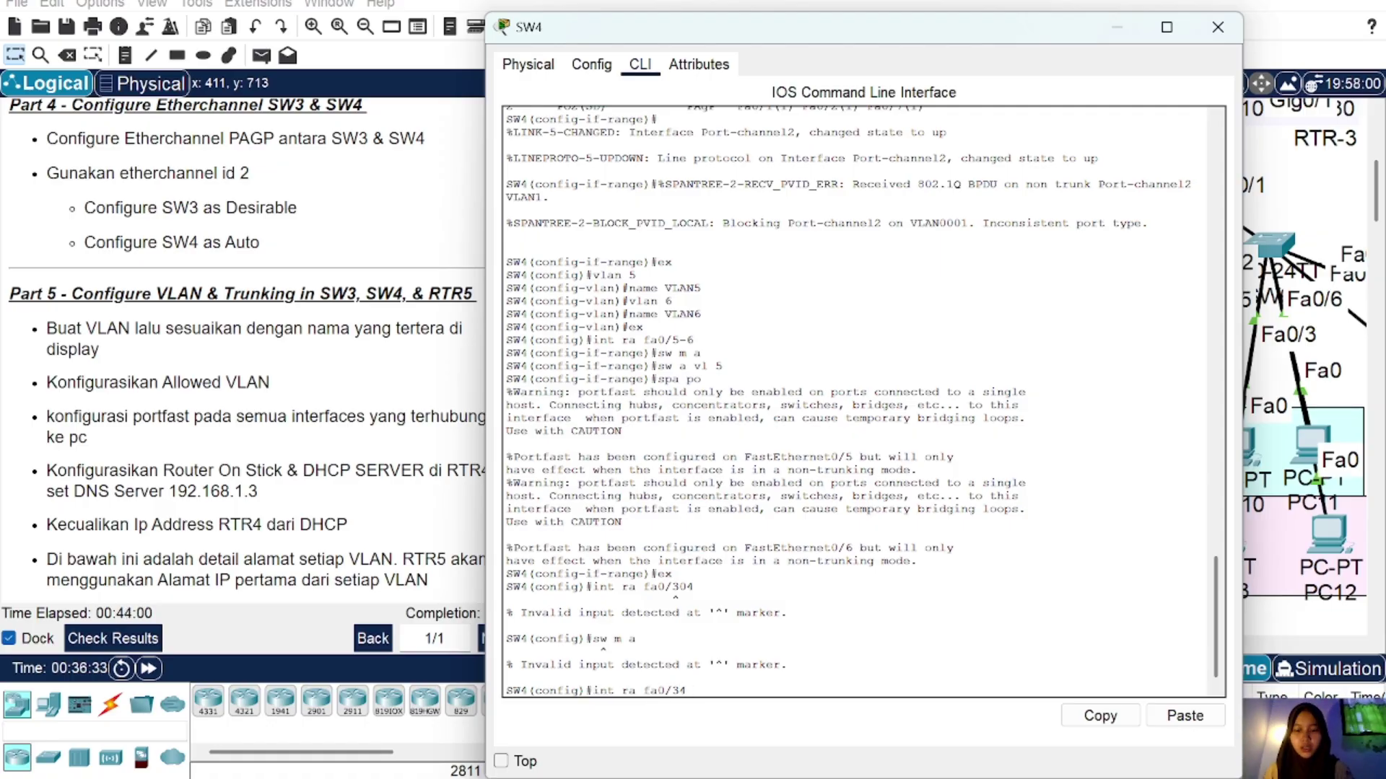
pyautogui.write('-')
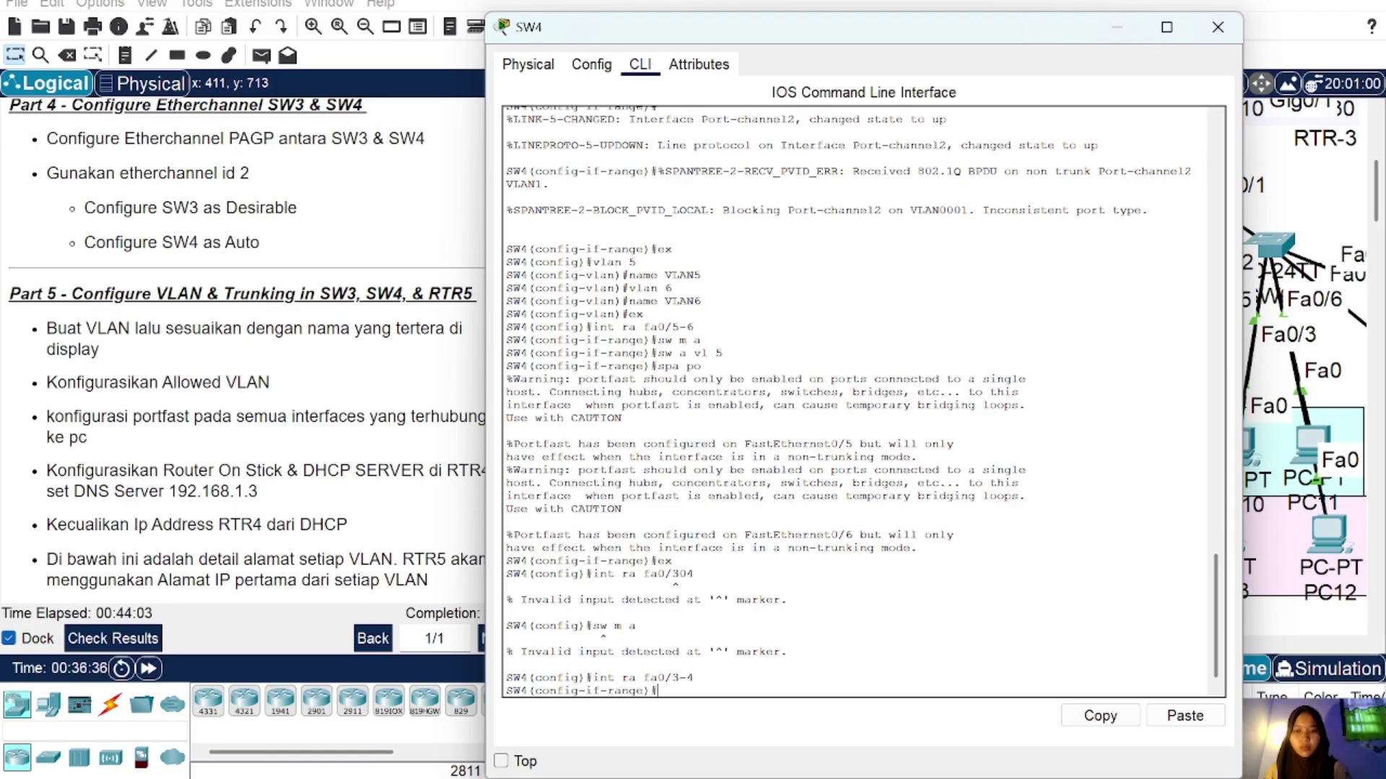
pyautogui.write('sw m a')
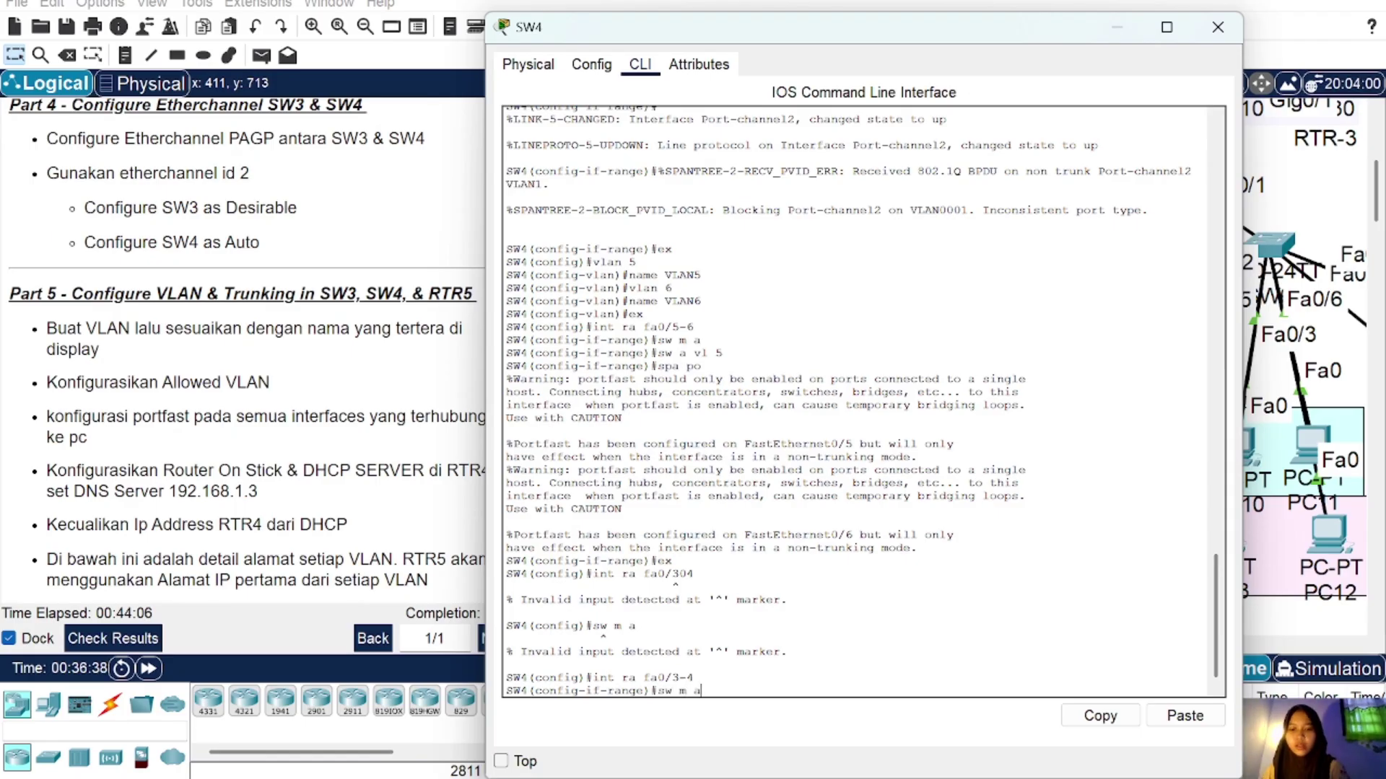
pyautogui.press('Return')
# Step: Assign SW4 ports Fa0/3-4 to access VLAN 6 with PortFast and exit the range
pyautogui.write('sw m a')
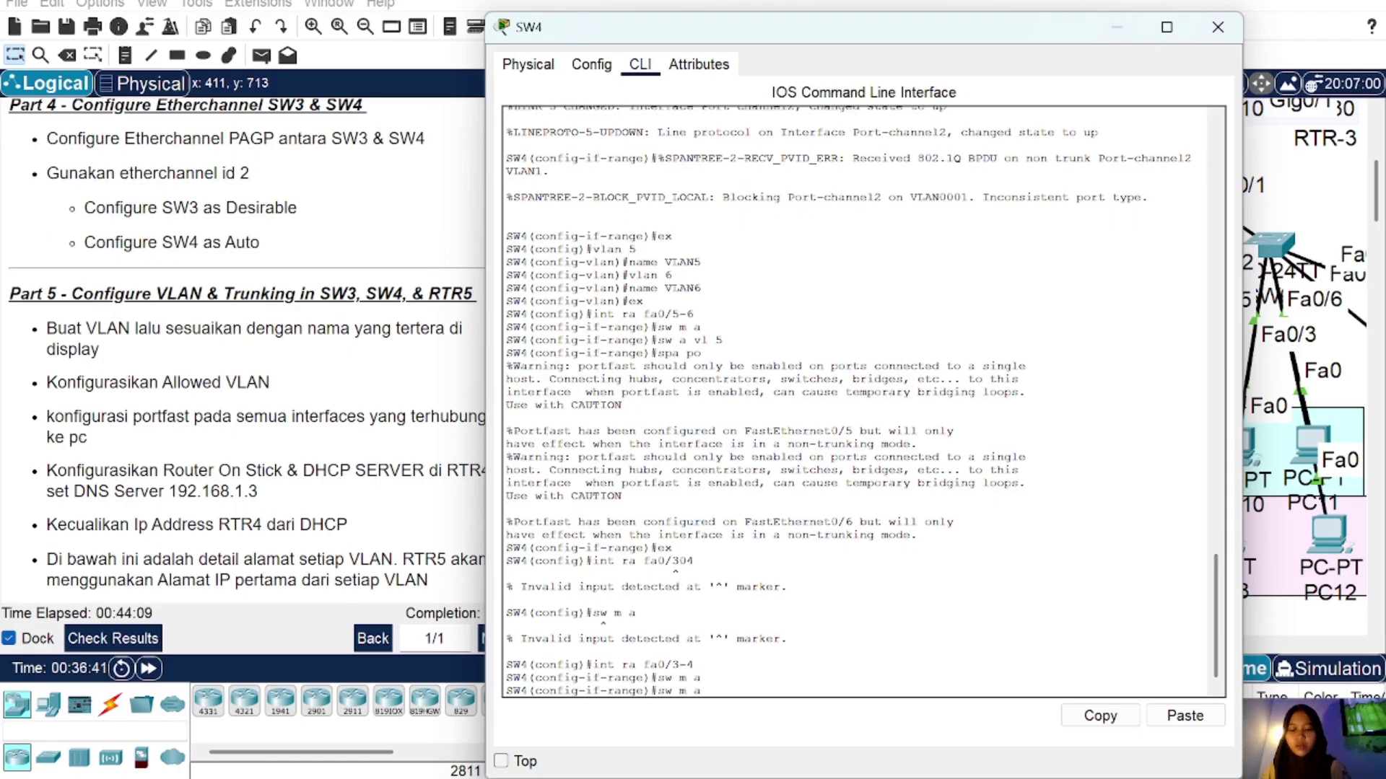
pyautogui.write(' vl 6')
pyautogui.press('Return')
pyautogui.write('sp')
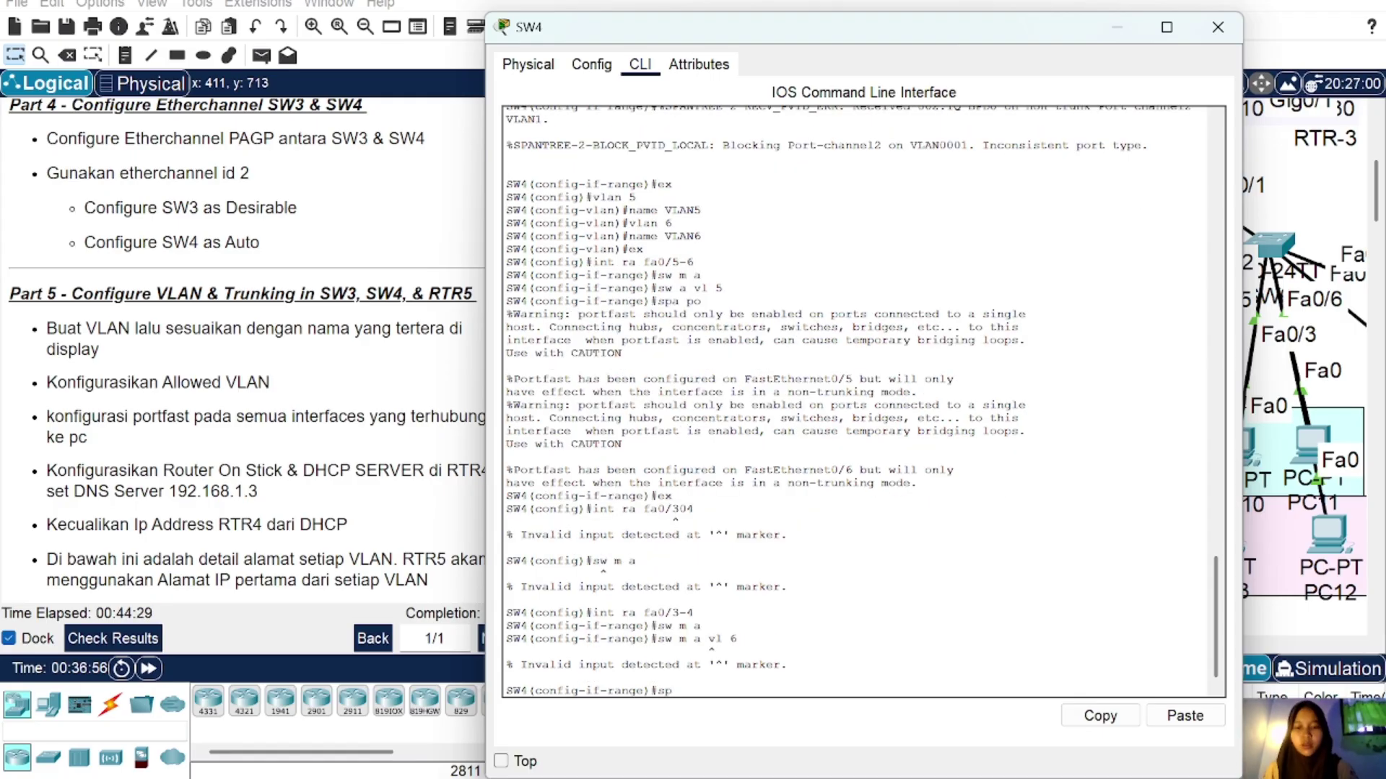
pyautogui.press('BackSpace')
pyautogui.press('BackSpace')
pyautogui.press('Up')
pyautogui.press('Left')
pyautogui.press('Left')
pyautogui.press('Left')
pyautogui.press('Left')
pyautogui.press('Left')
pyautogui.press('Left')
pyautogui.press('Left')
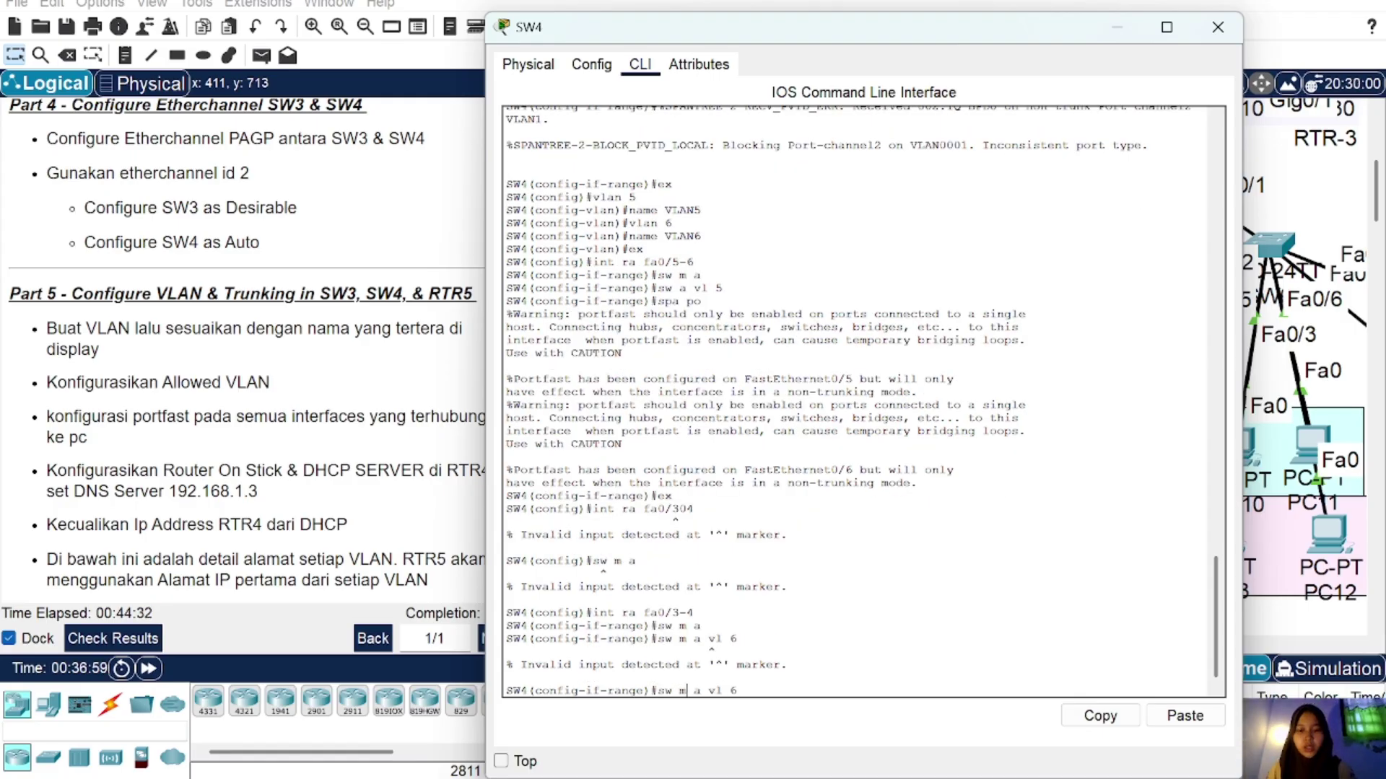
pyautogui.press('BackSpace')
pyautogui.press('BackSpace')
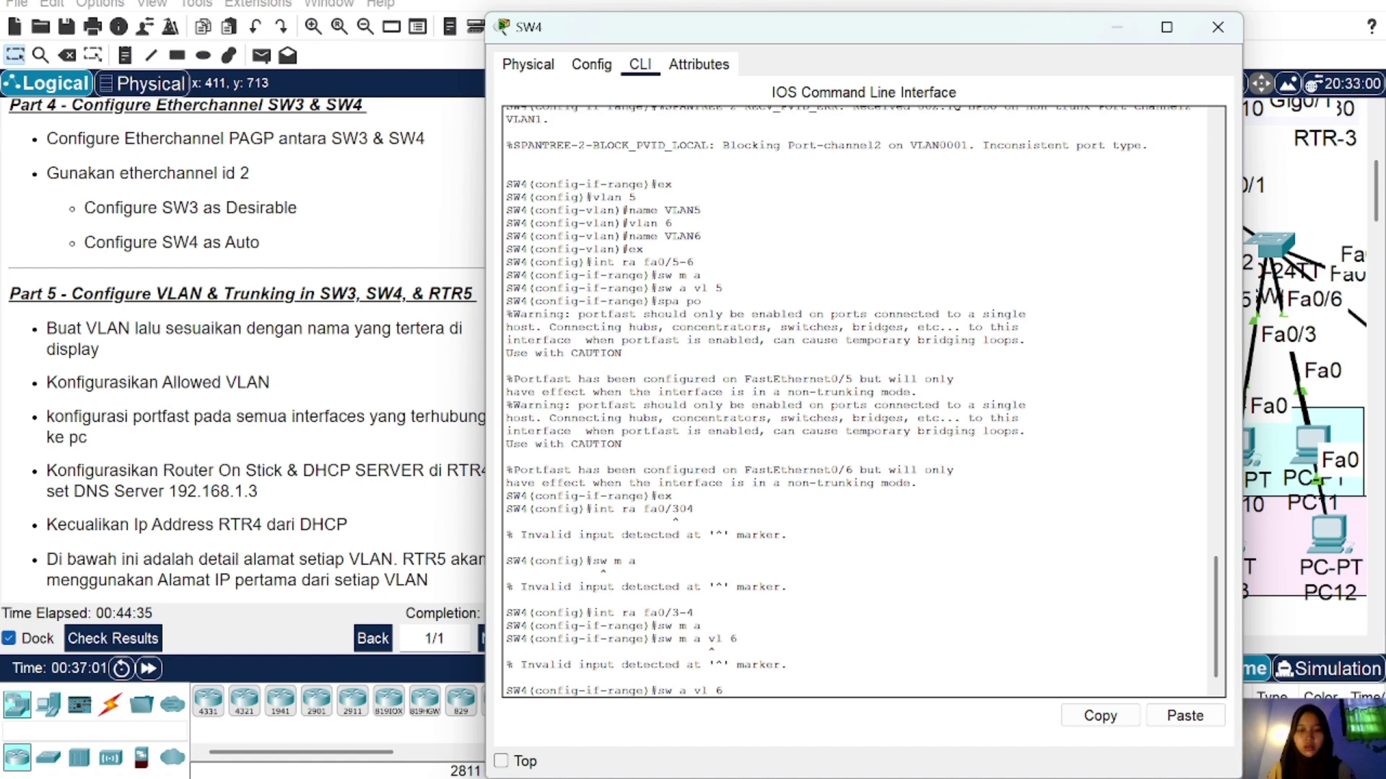
pyautogui.press('Return')
pyautogui.write('spa po')
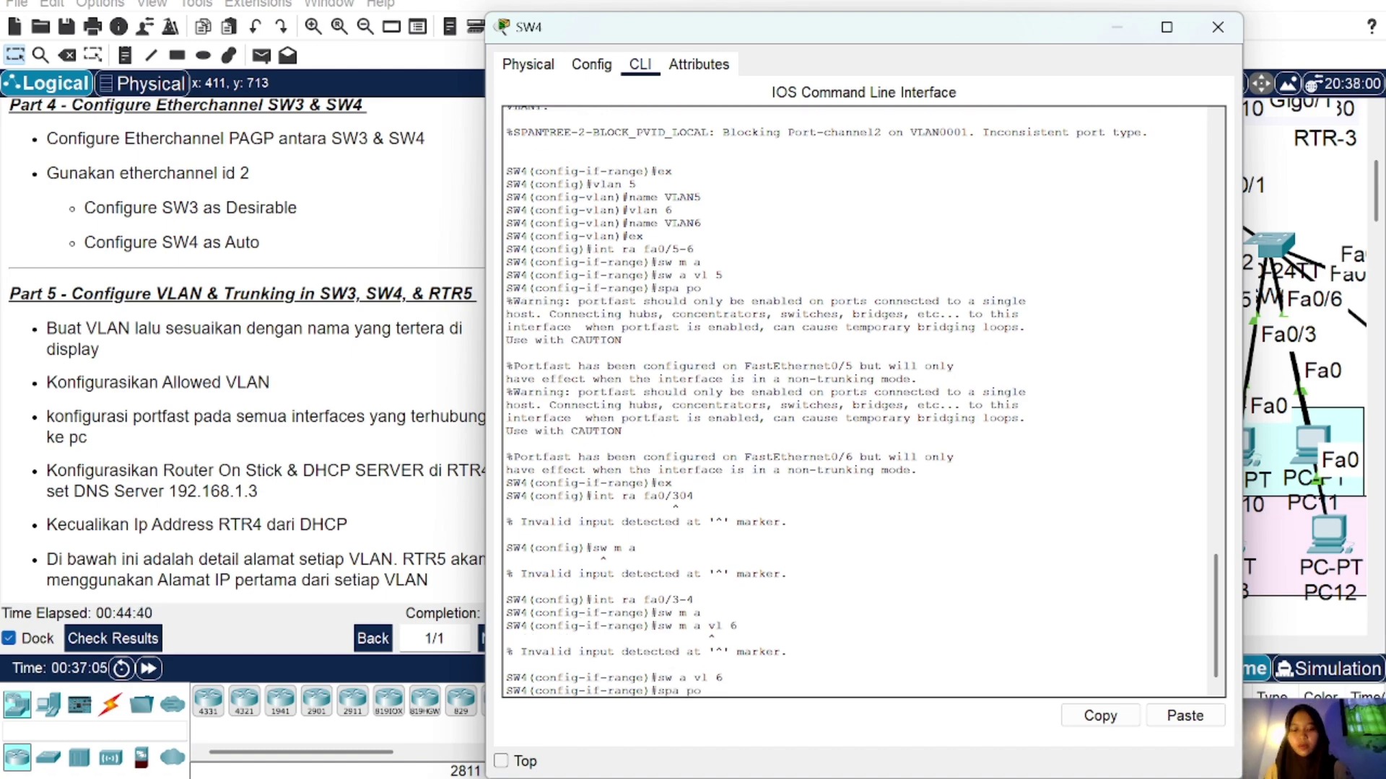
pyautogui.press('Return')
pyautogui.write('ex')
pyautogui.press('Return')
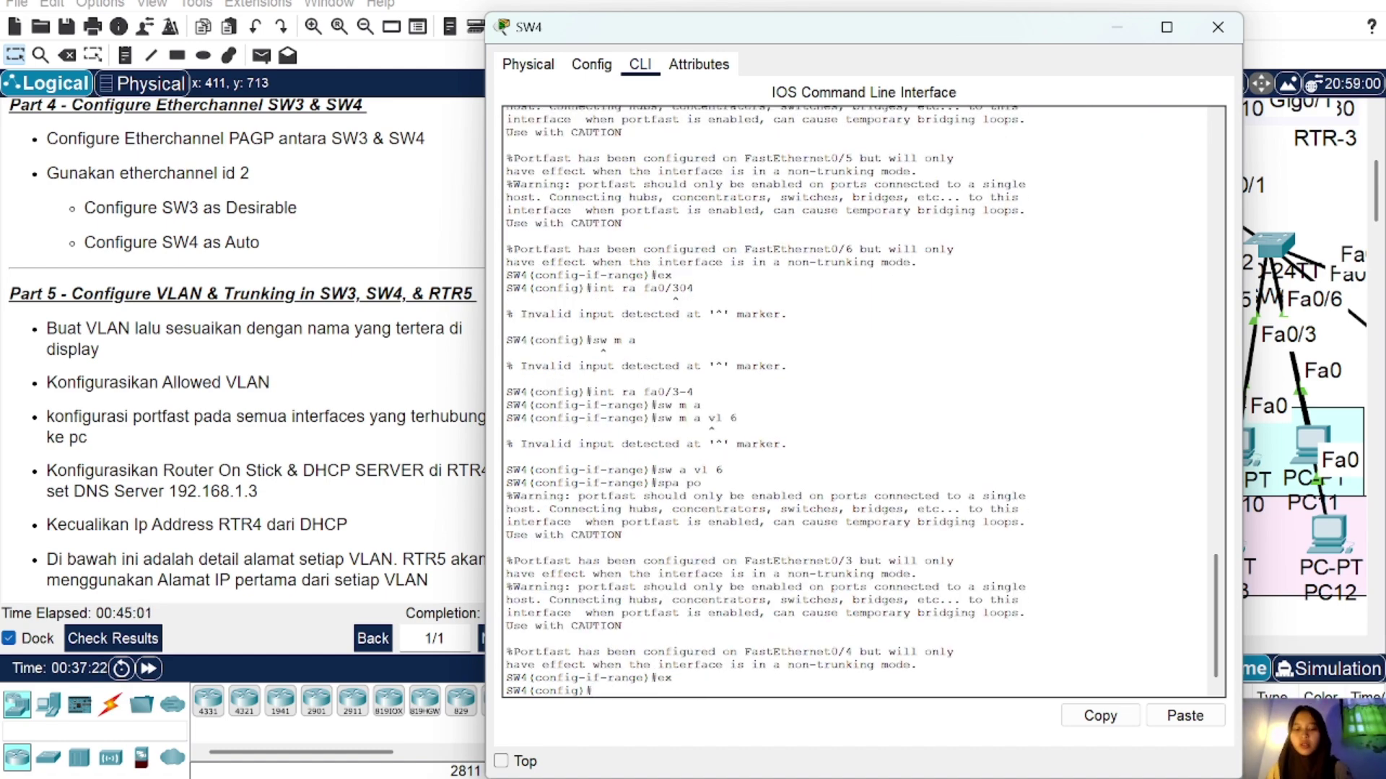
pyautogui.write('in')
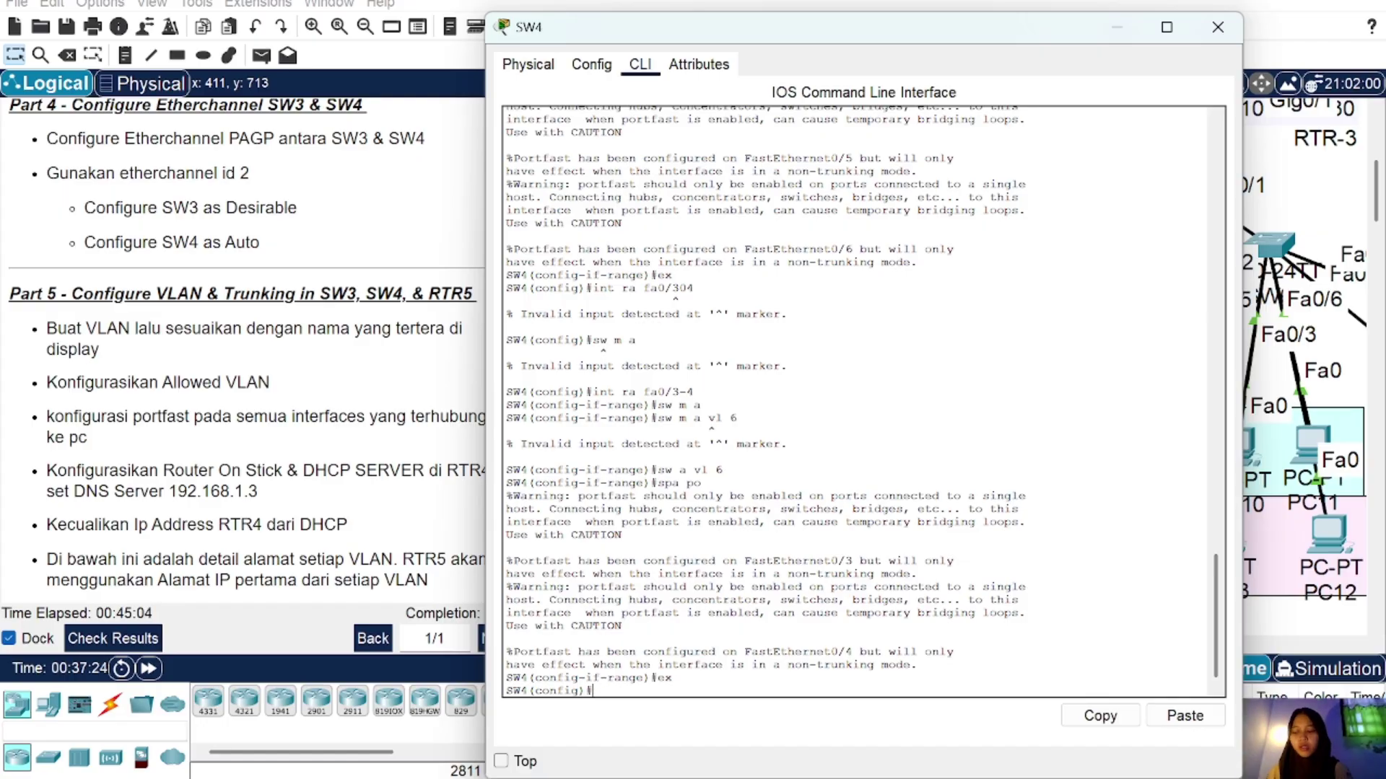
pyautogui.write('int p')
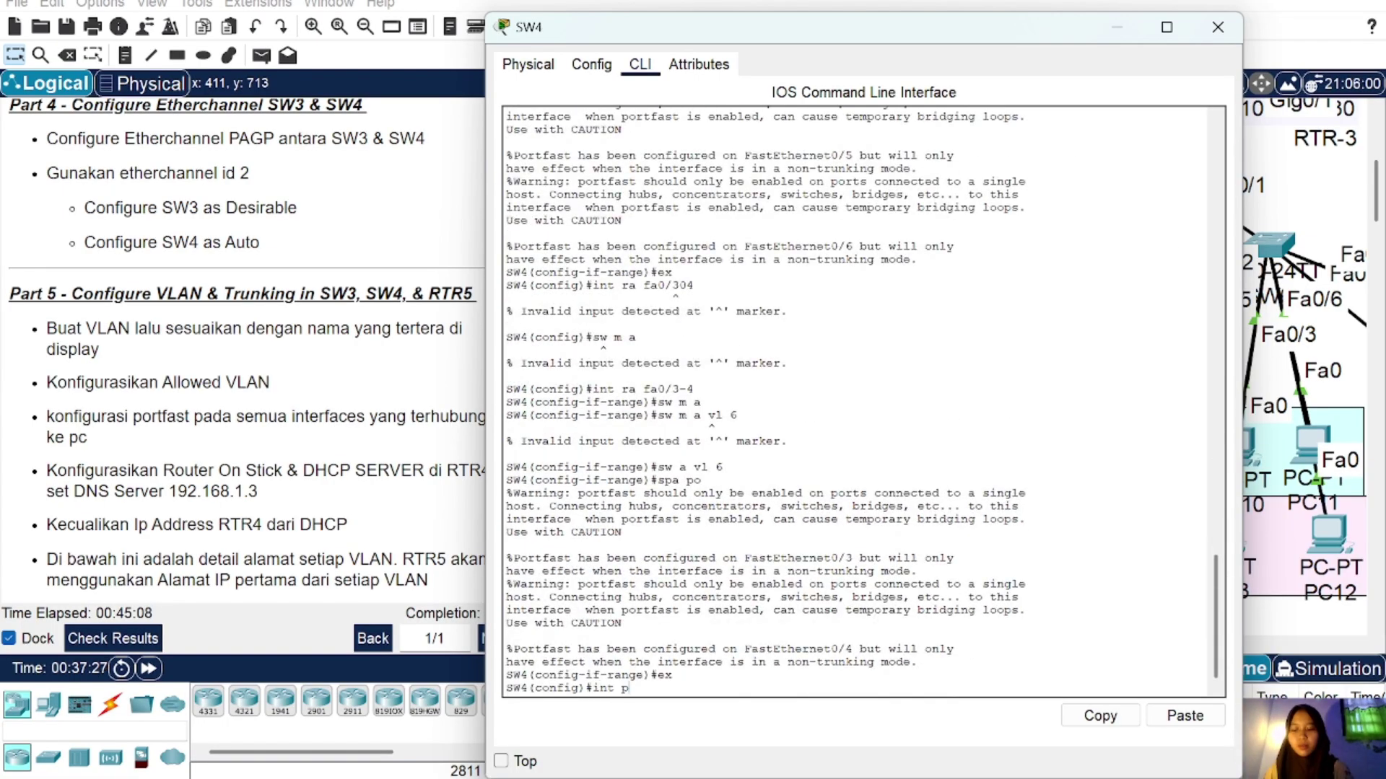
# Step: On SW4, set interface Po2 to trunk mode and allow only VLANs 5-6
pyautogui.press('BackSpace')
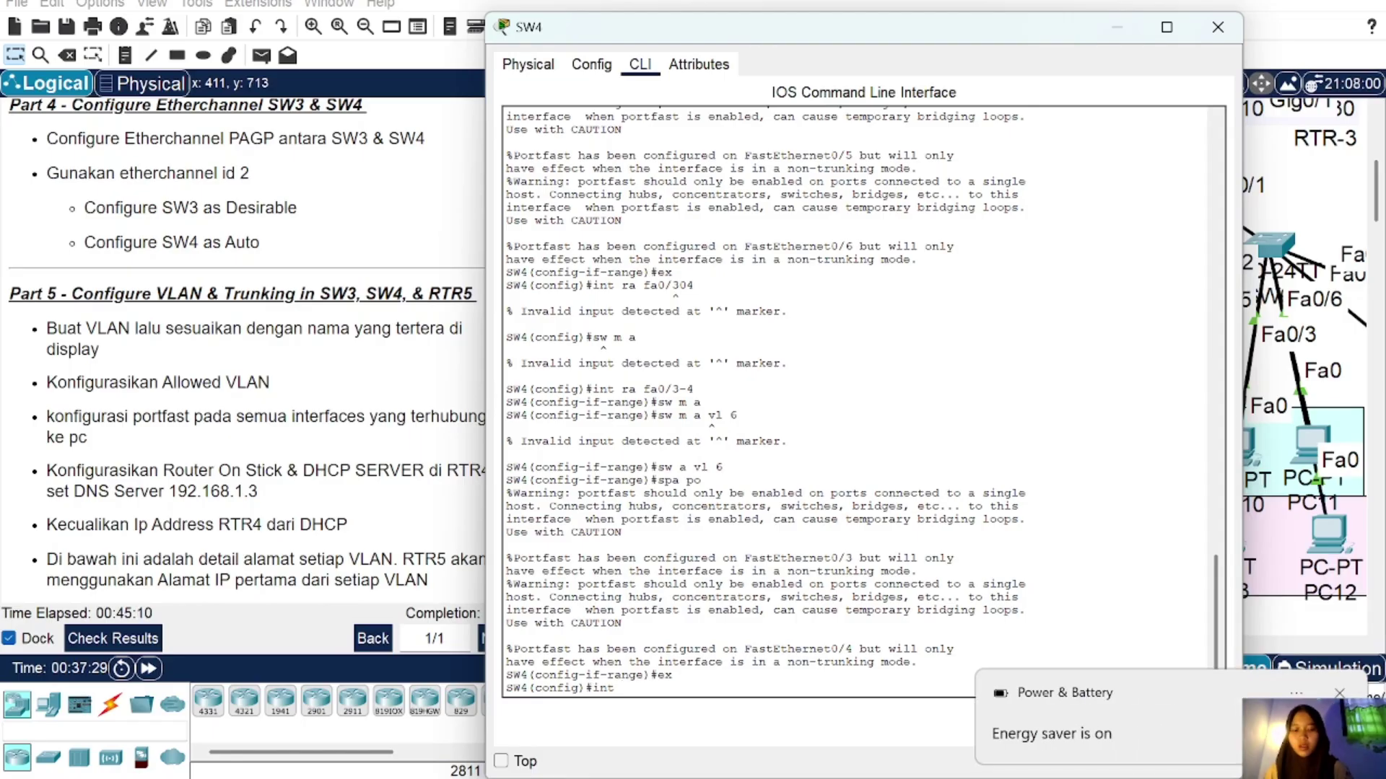
pyautogui.write('Po2')
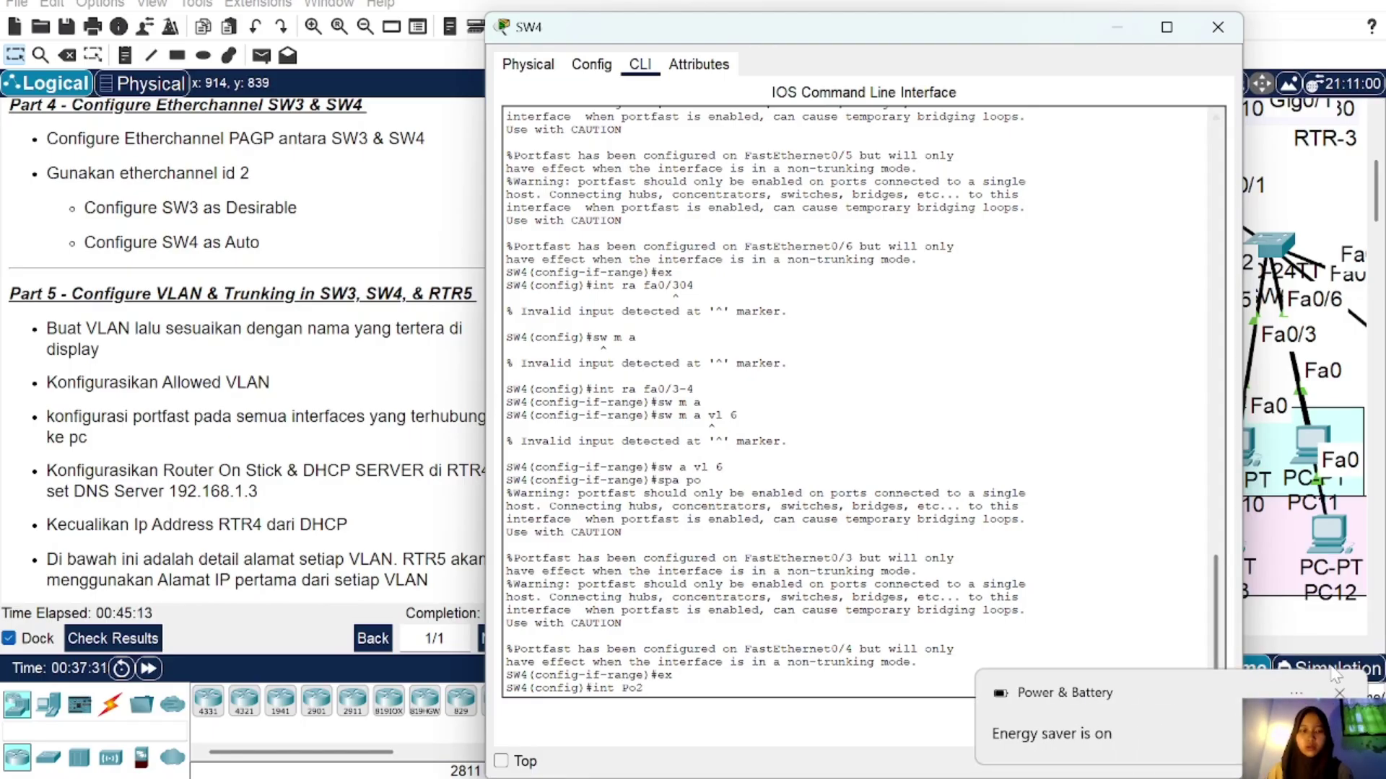
pyautogui.click(1341, 694)
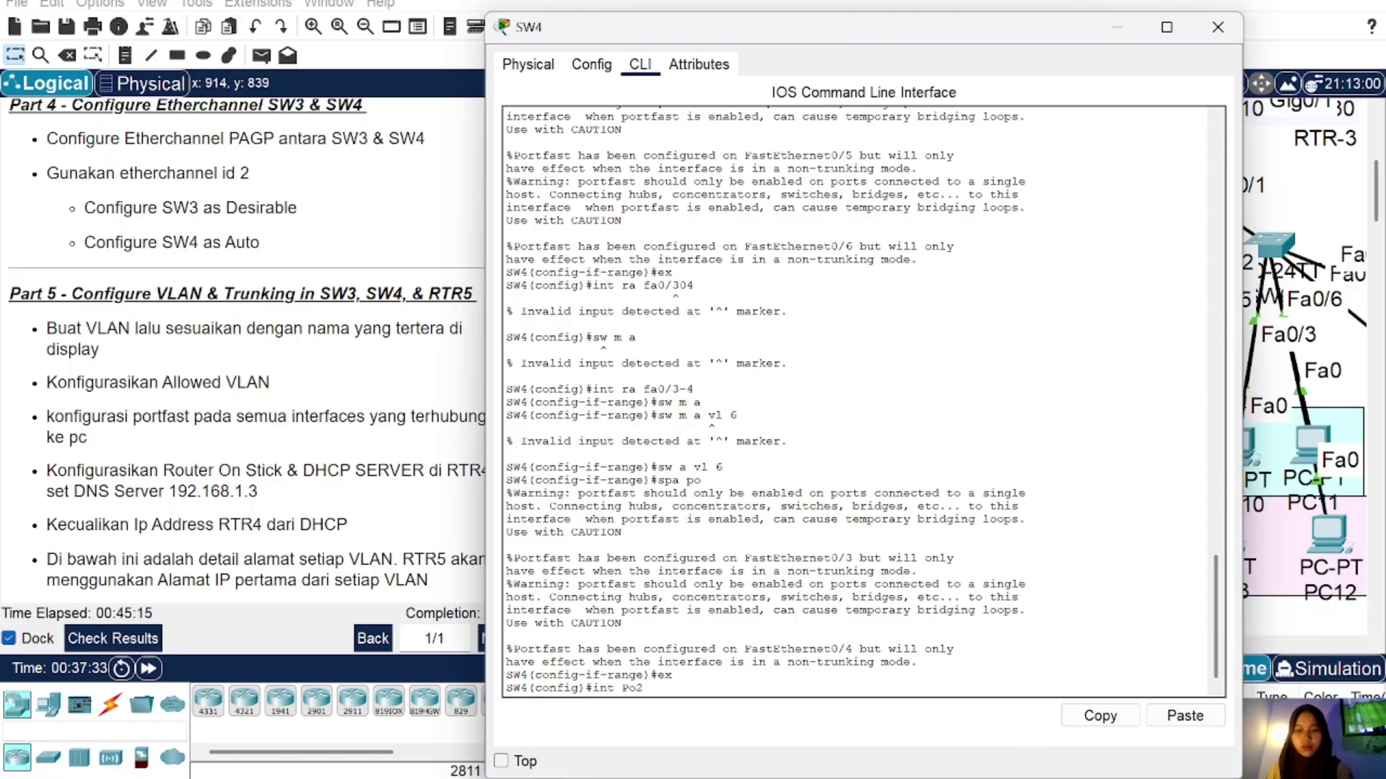
pyautogui.press('Return')
pyautogui.write('sw m')
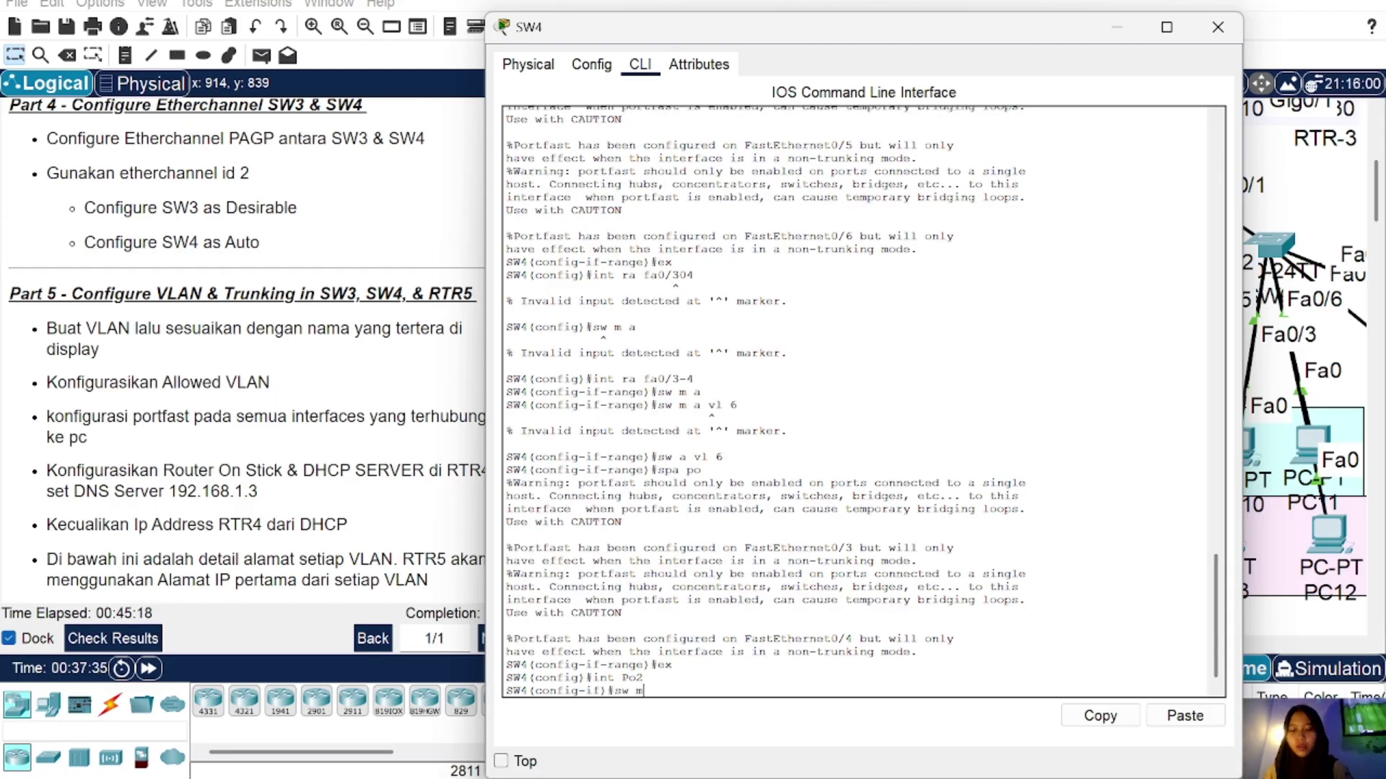
pyautogui.write(' tr')
pyautogui.press('Return')
pyautogui.write('sw')
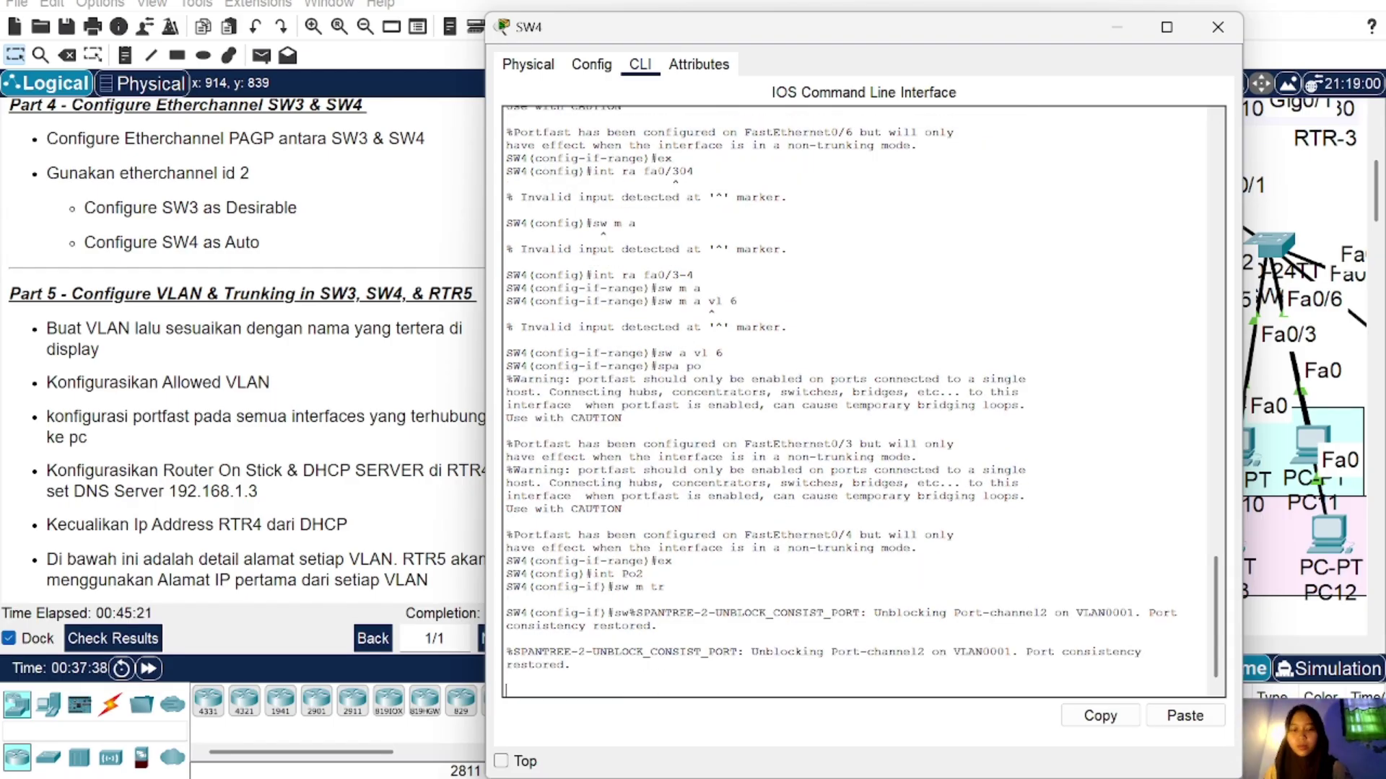
pyautogui.press('Return')
pyautogui.write('sw tr a')
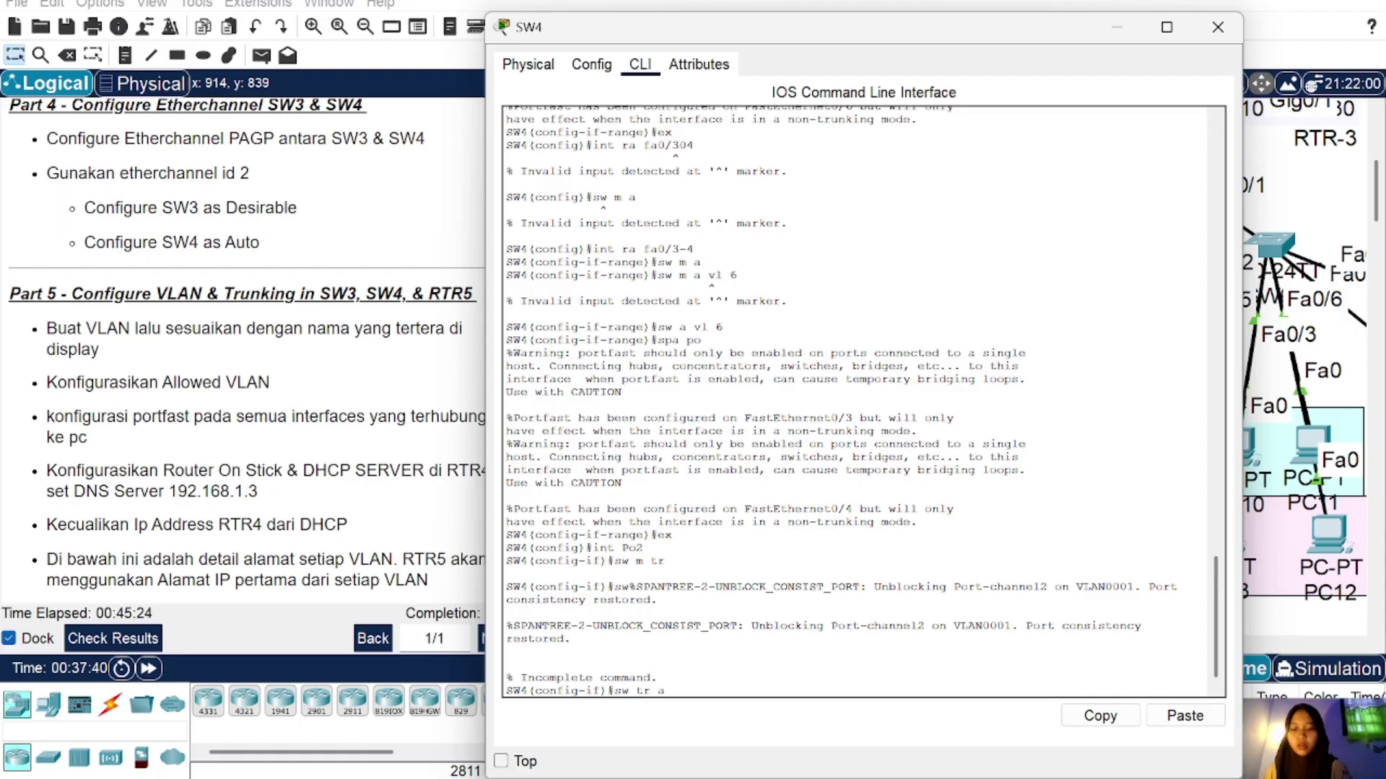
pyautogui.write('ll vl 5-6')
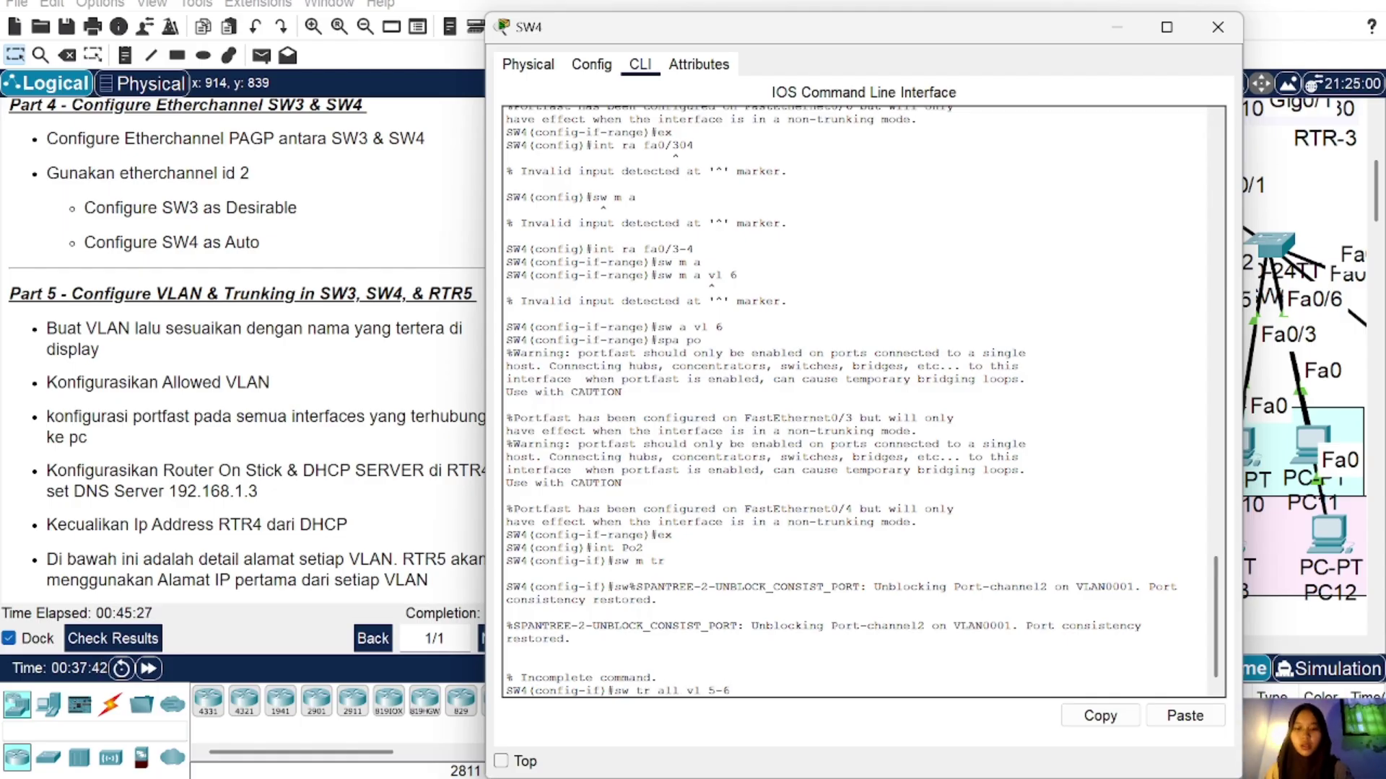
pyautogui.press('Return')
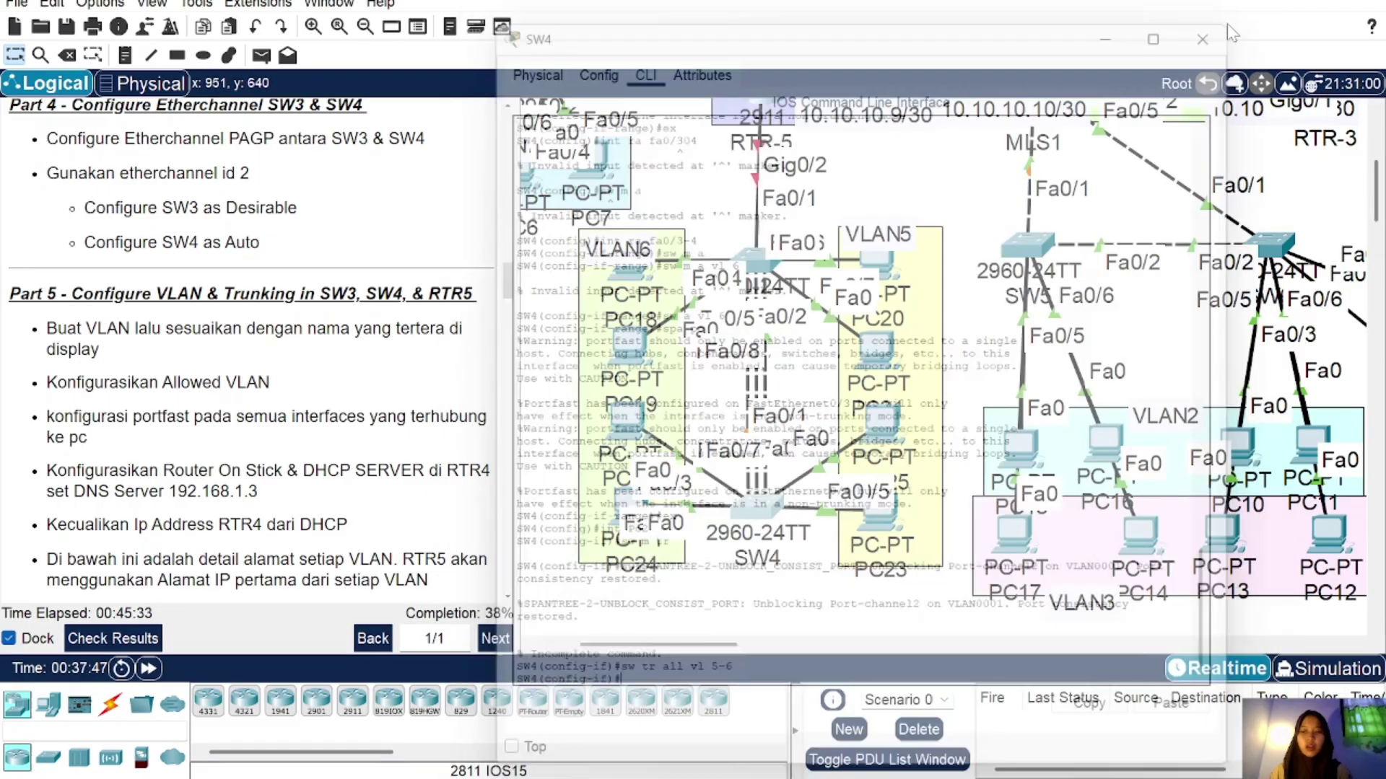
# Step: Close SW4's console and scroll the topology to locate RTR-5
pyautogui.click(1217, 27)
pyautogui.scroll(-5, 253, 350)
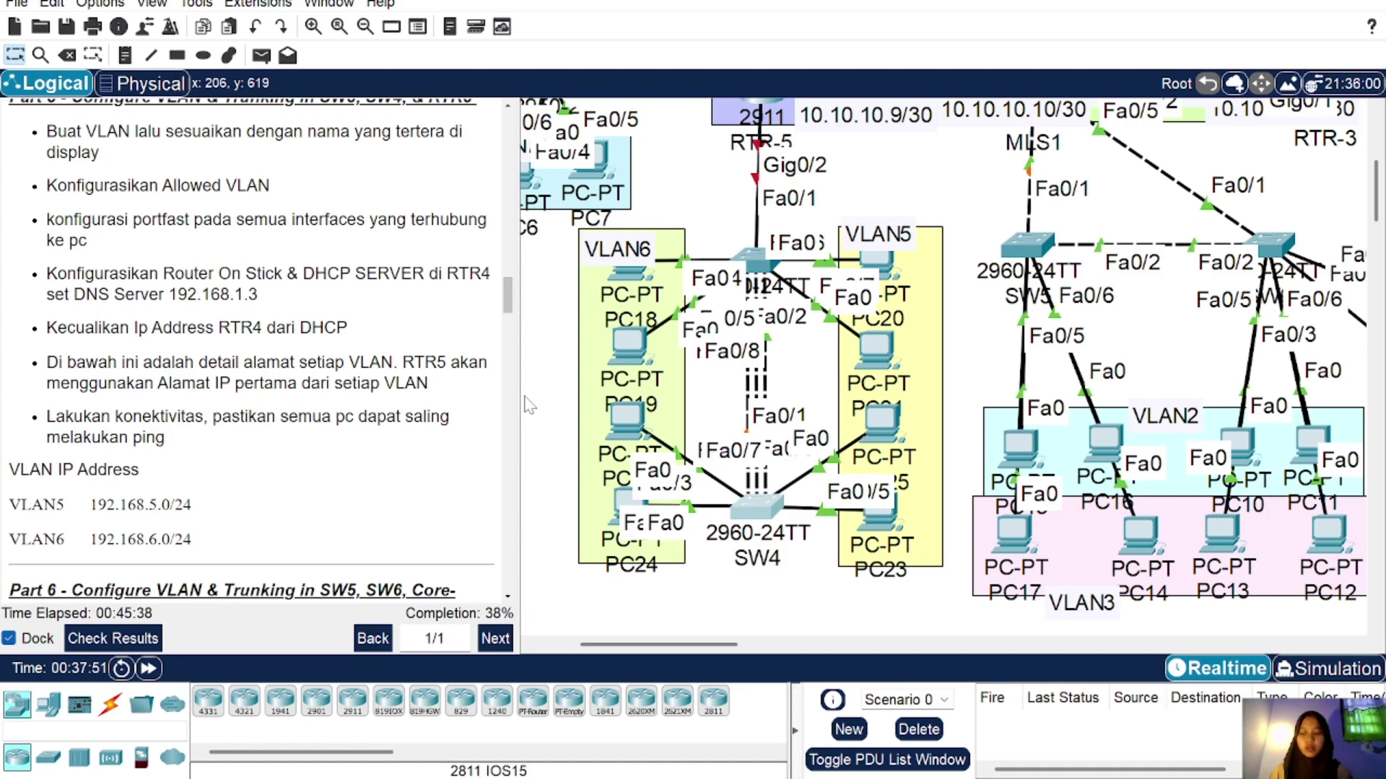
pyautogui.scroll(5, 527, 404)
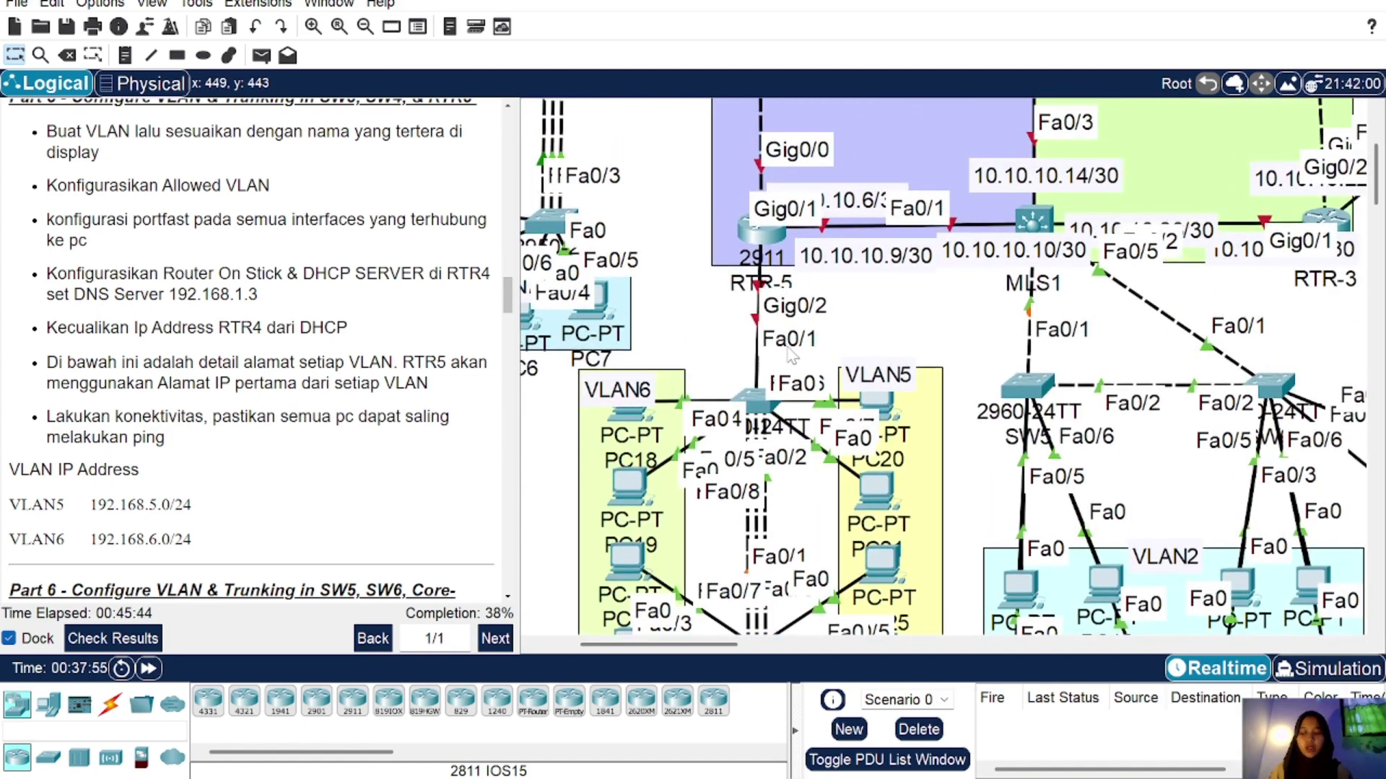
# Step: On RTR-5's CLI, bring interface Gig0/2 up with no shutdown
pyautogui.click(762, 239)
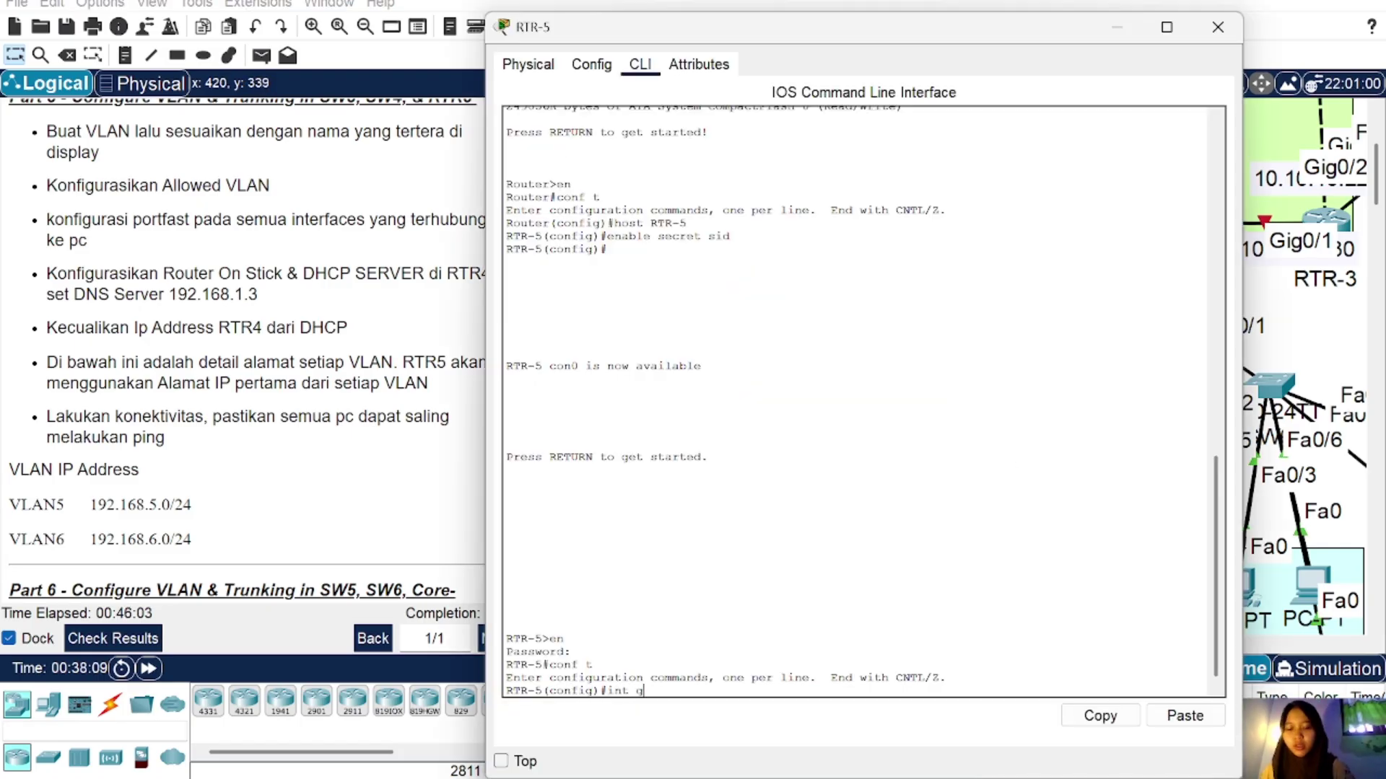
pyautogui.write('ig0')
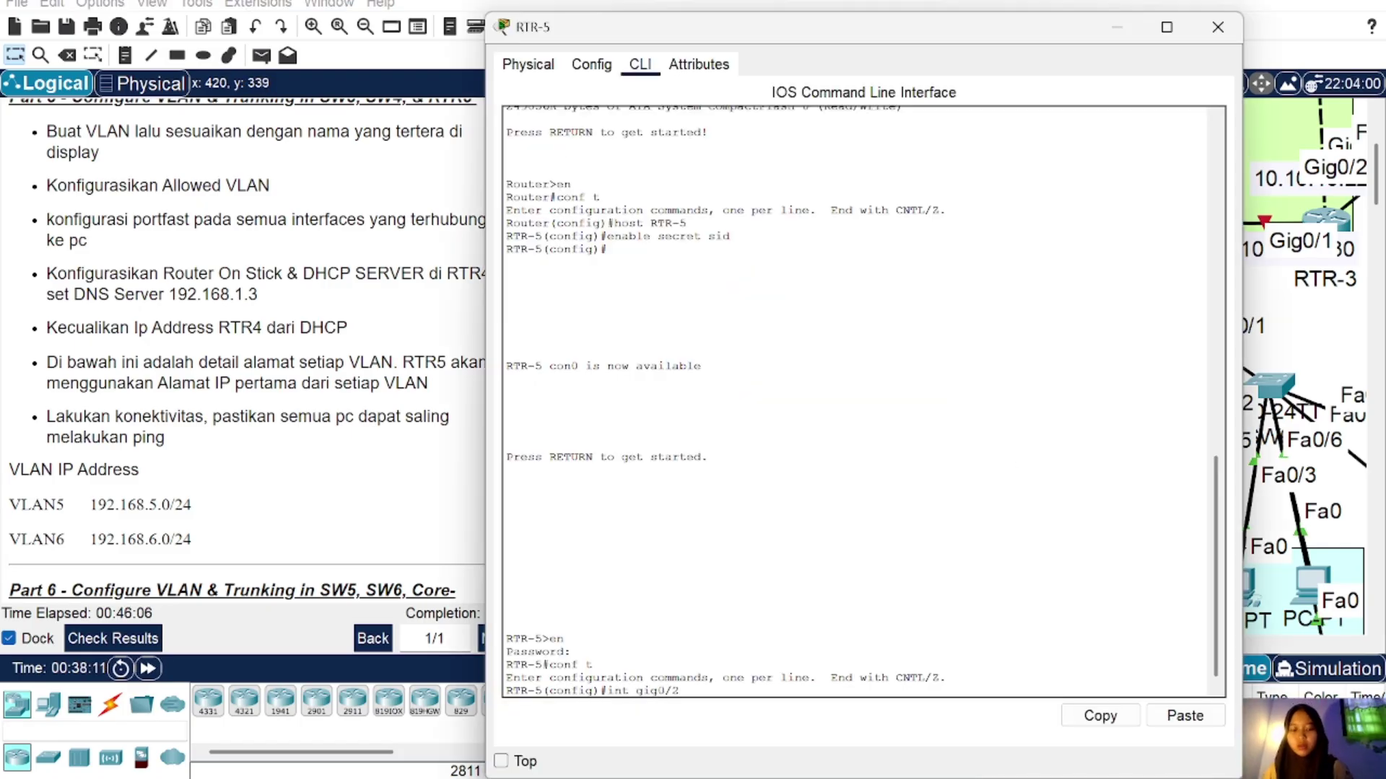
pyautogui.write('/2')
pyautogui.press('Return')
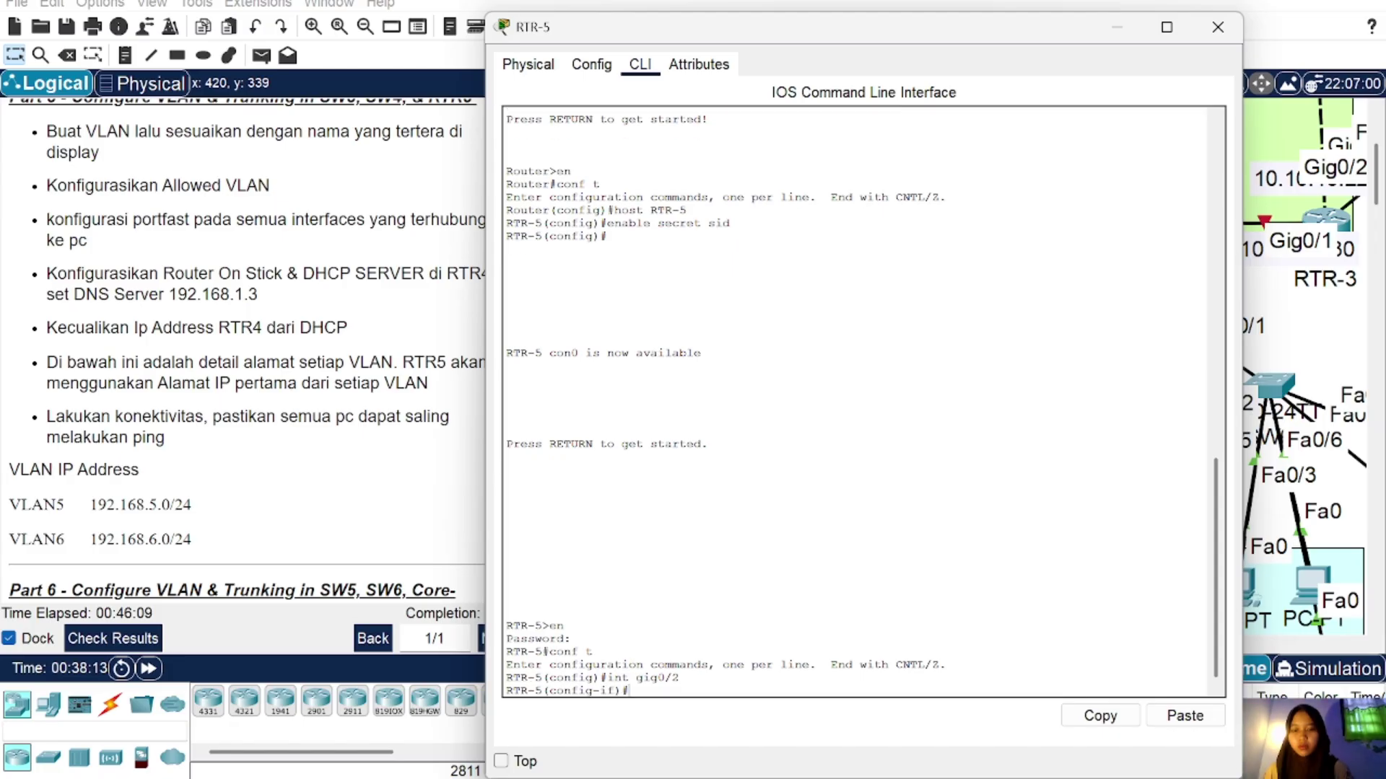
pyautogui.write('no sh')
pyautogui.press('Return')
pyautogui.write('ex')
pyautogui.press('Return')
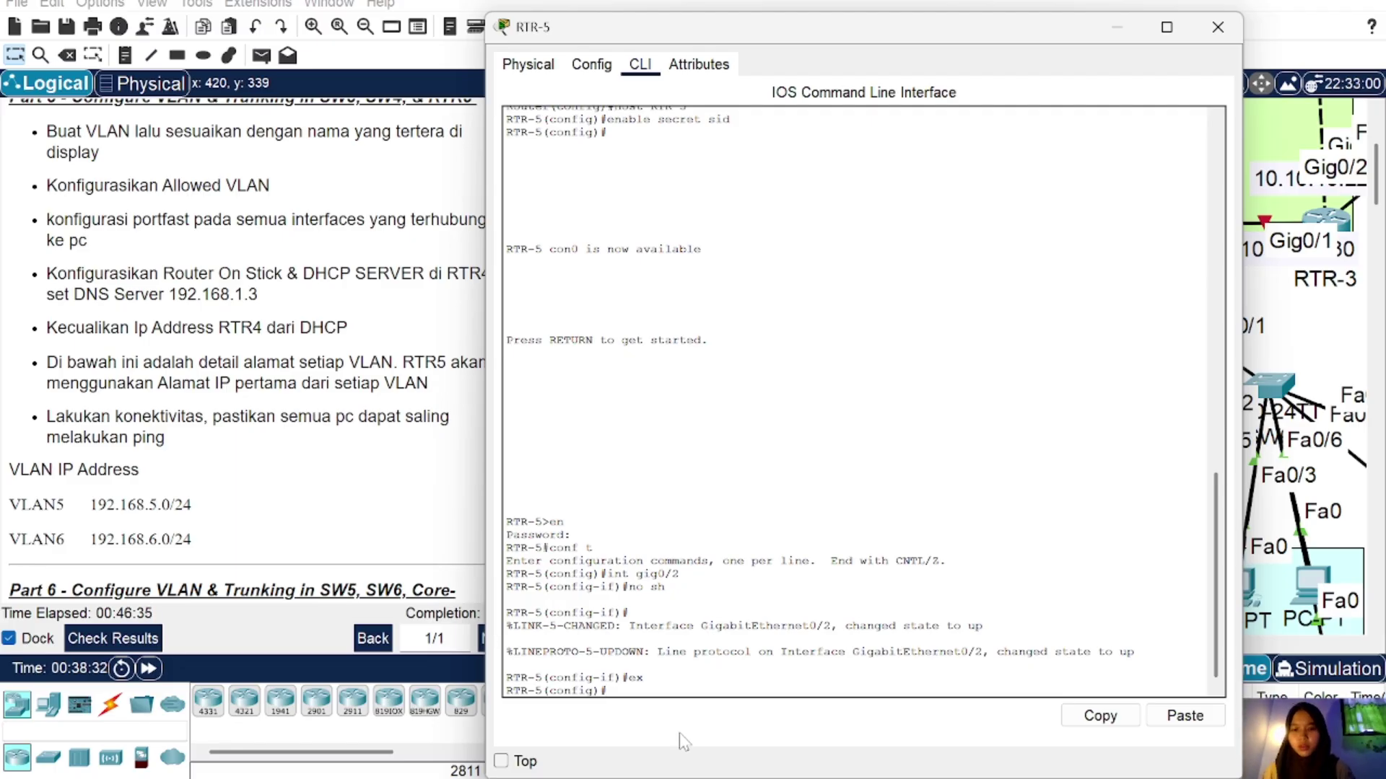
# Step: Create subinterface gig0/2.5 with dot1q VLAN 5 and address 192.168.5.1/24
pyautogui.write('int gig')
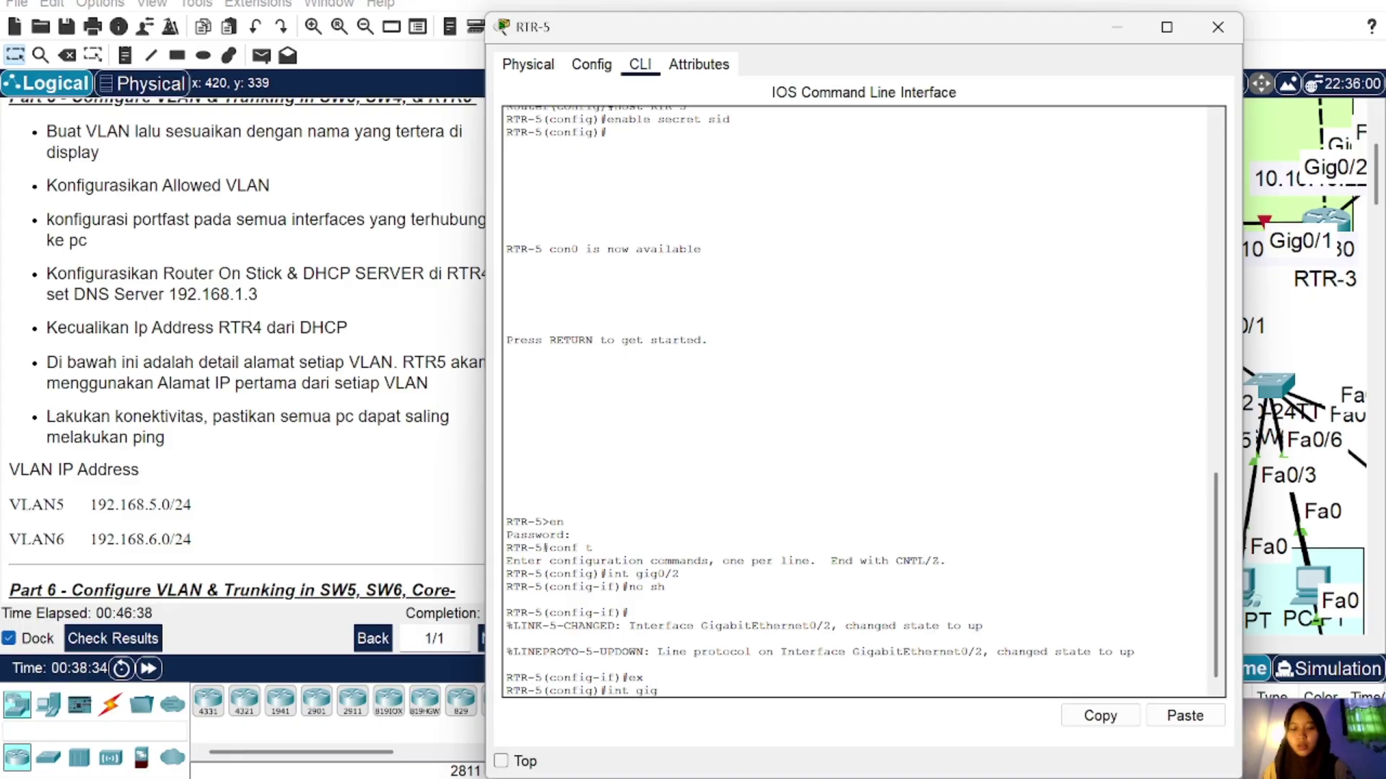
pyautogui.write('0/2.5')
pyautogui.press('Return')
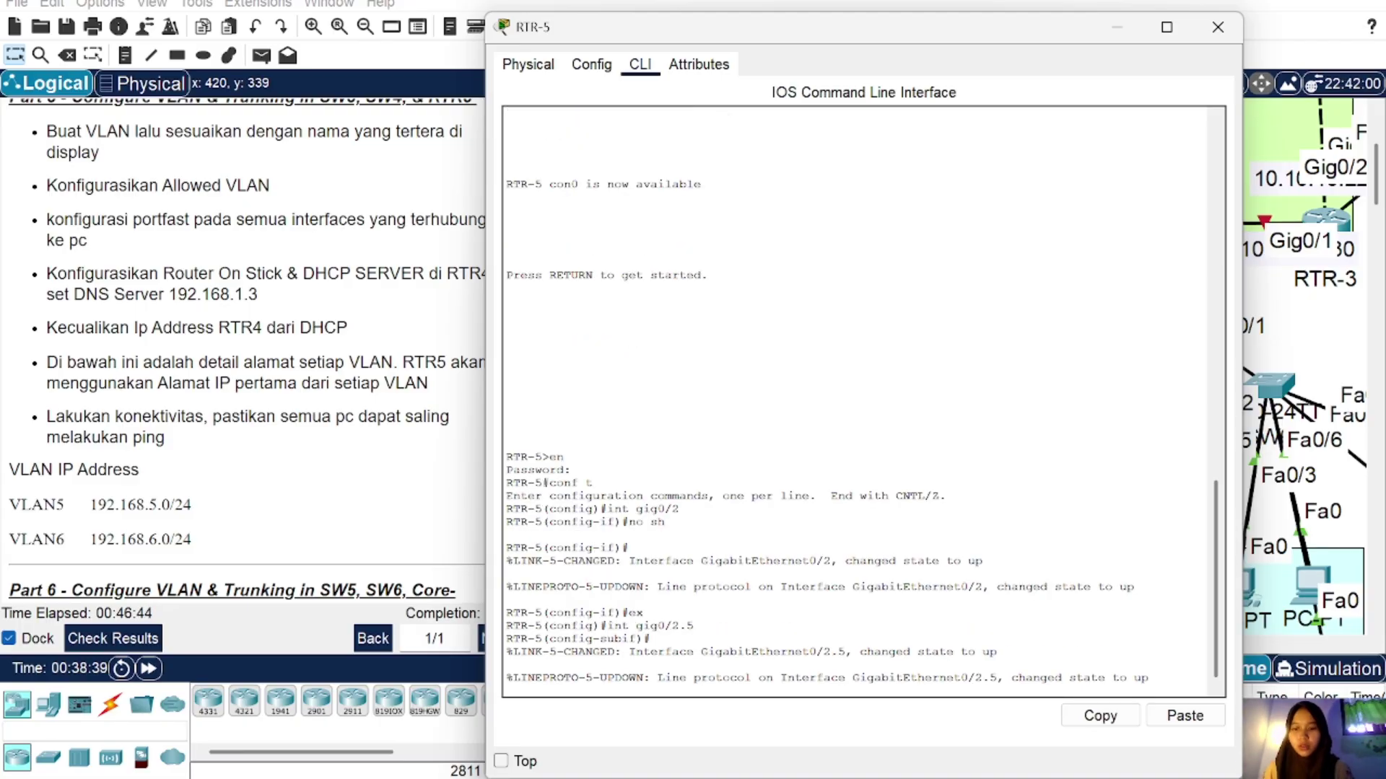
pyautogui.click(1163, 716)
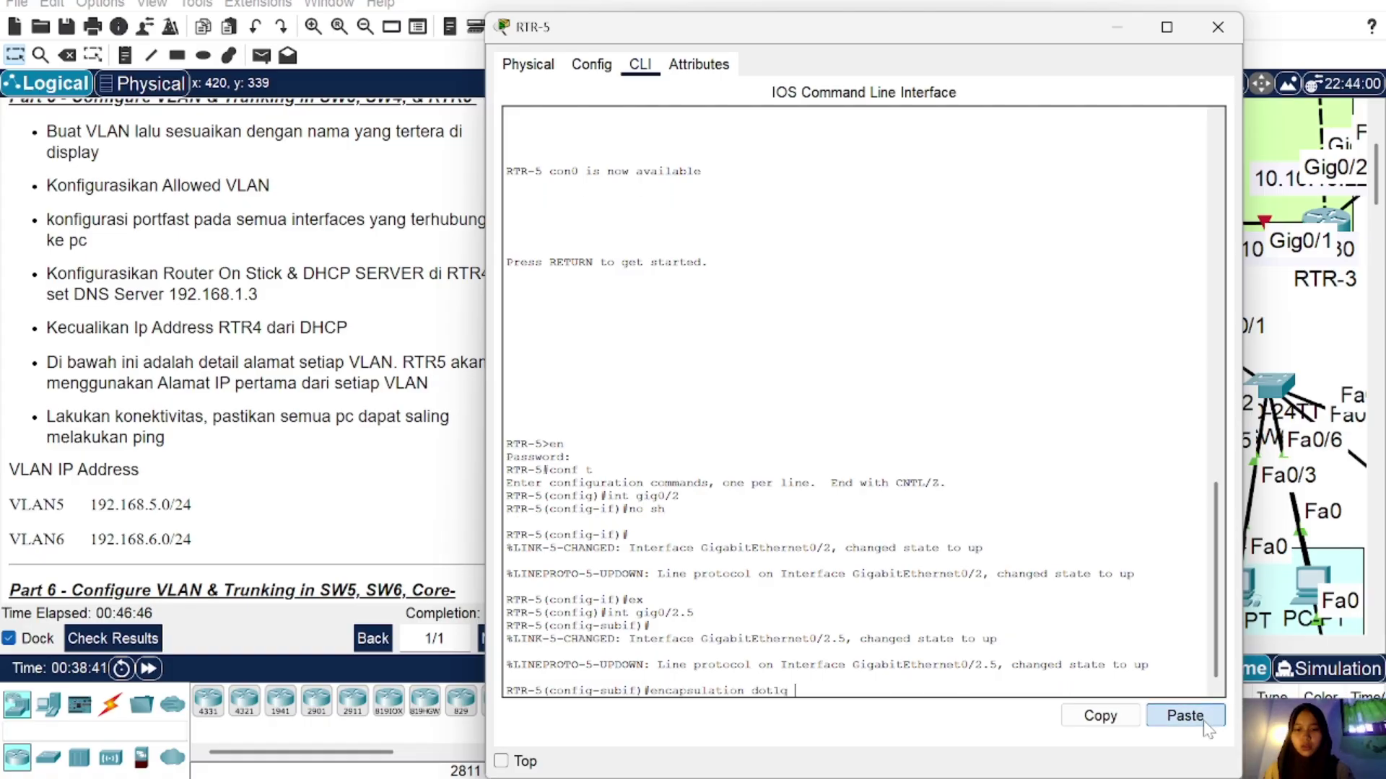
pyautogui.write('5')
pyautogui.press('Return')
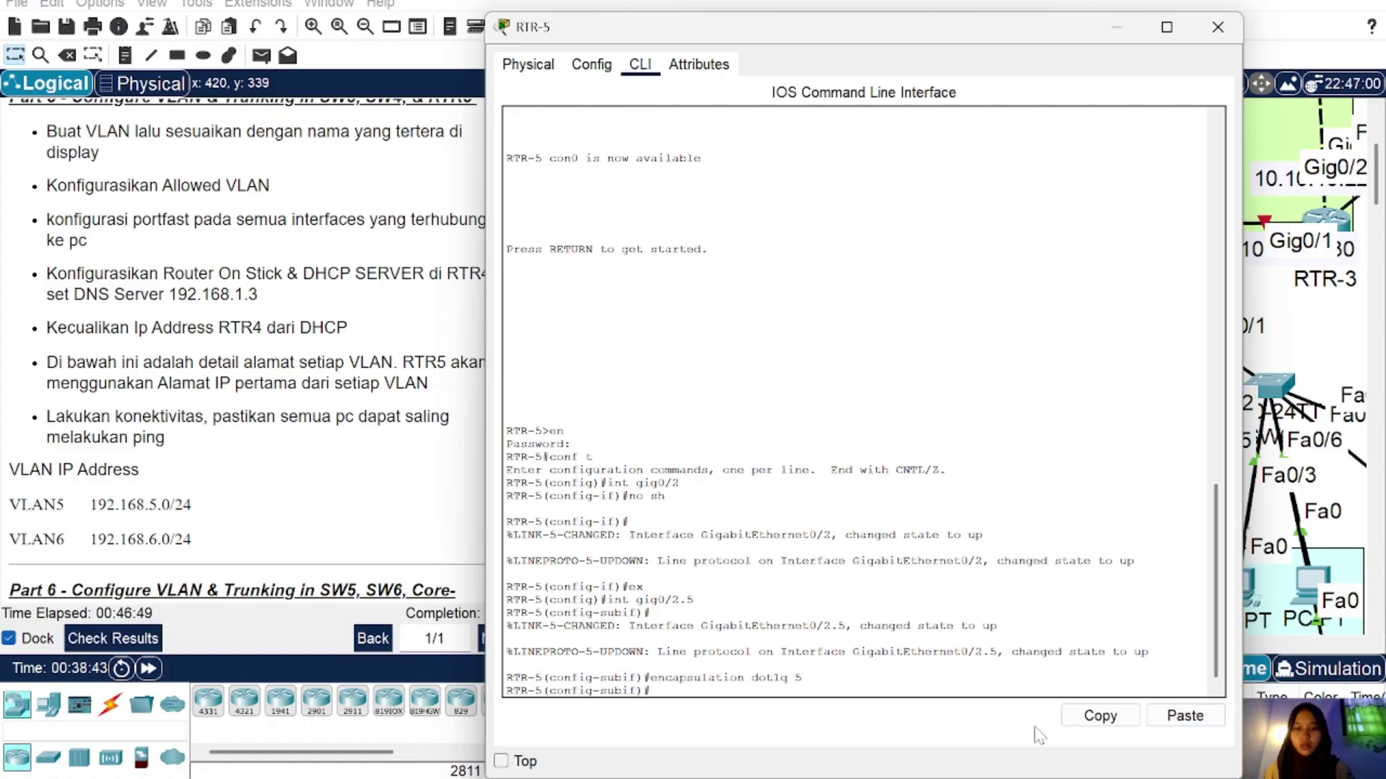
pyautogui.write('ip add')
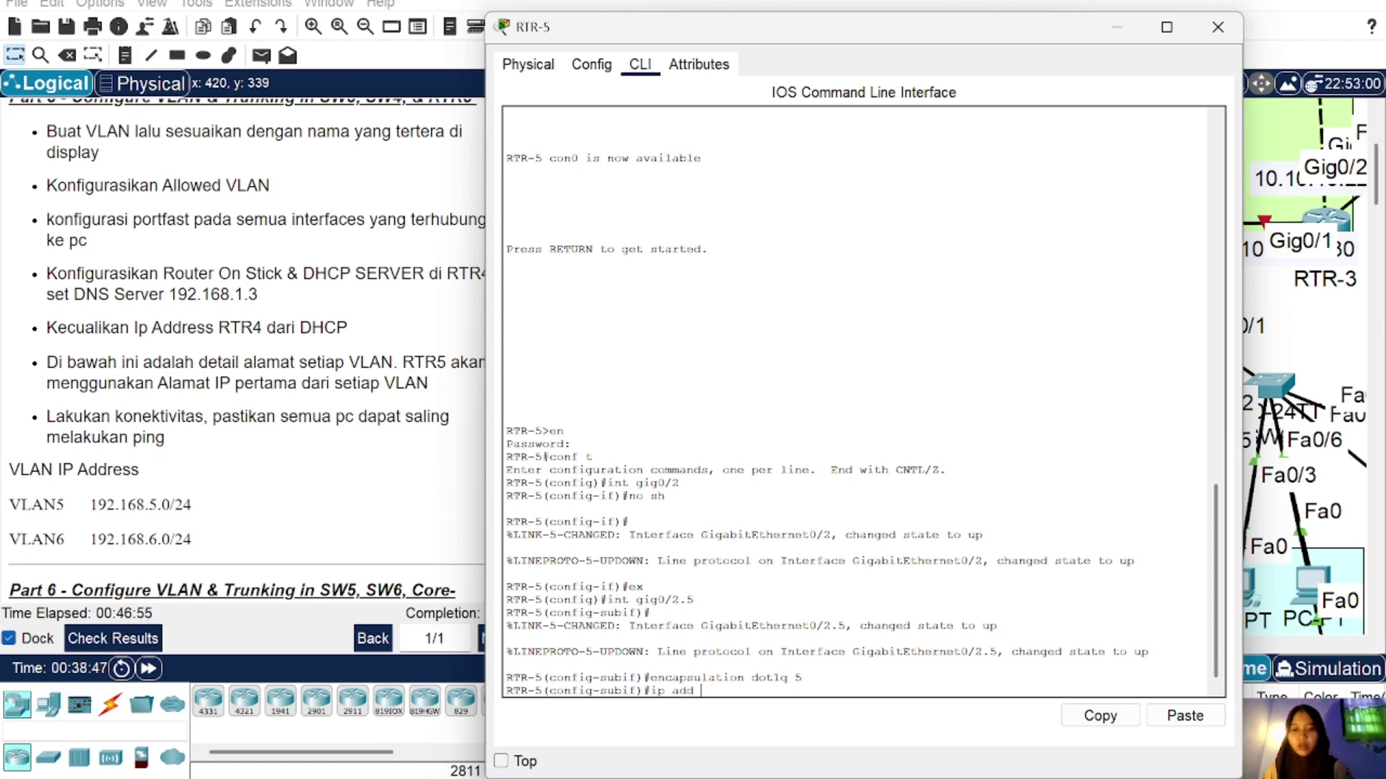
pyautogui.write(' 192.168')
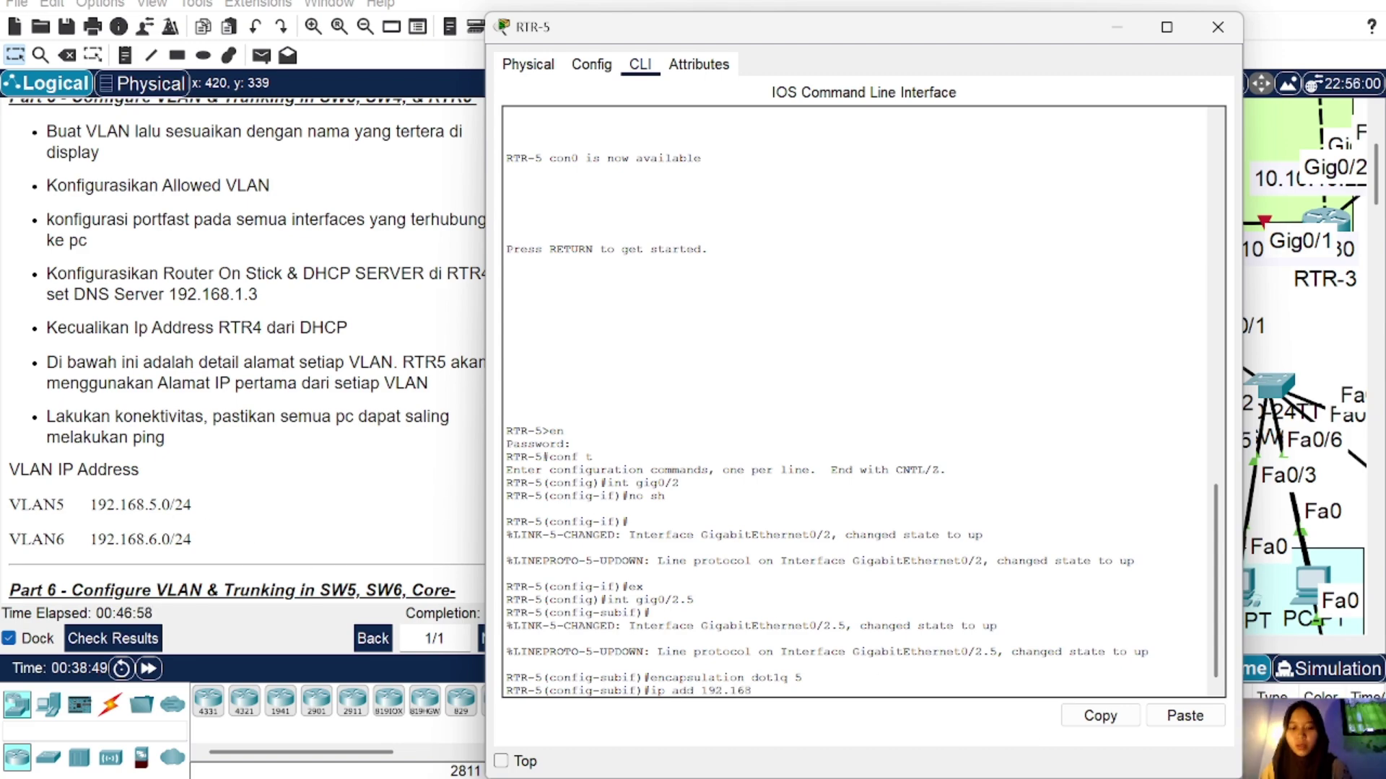
pyautogui.write('.5.1 25')
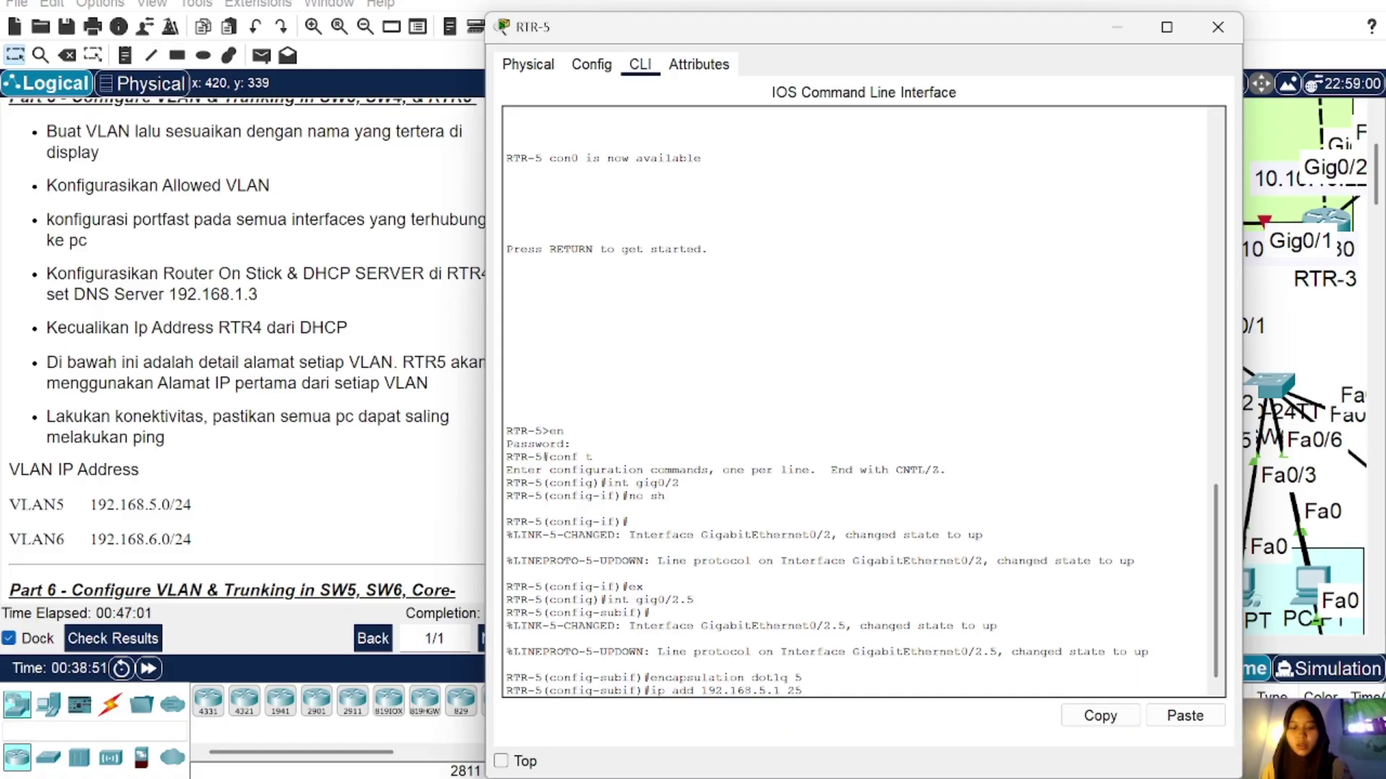
pyautogui.write('5.255')
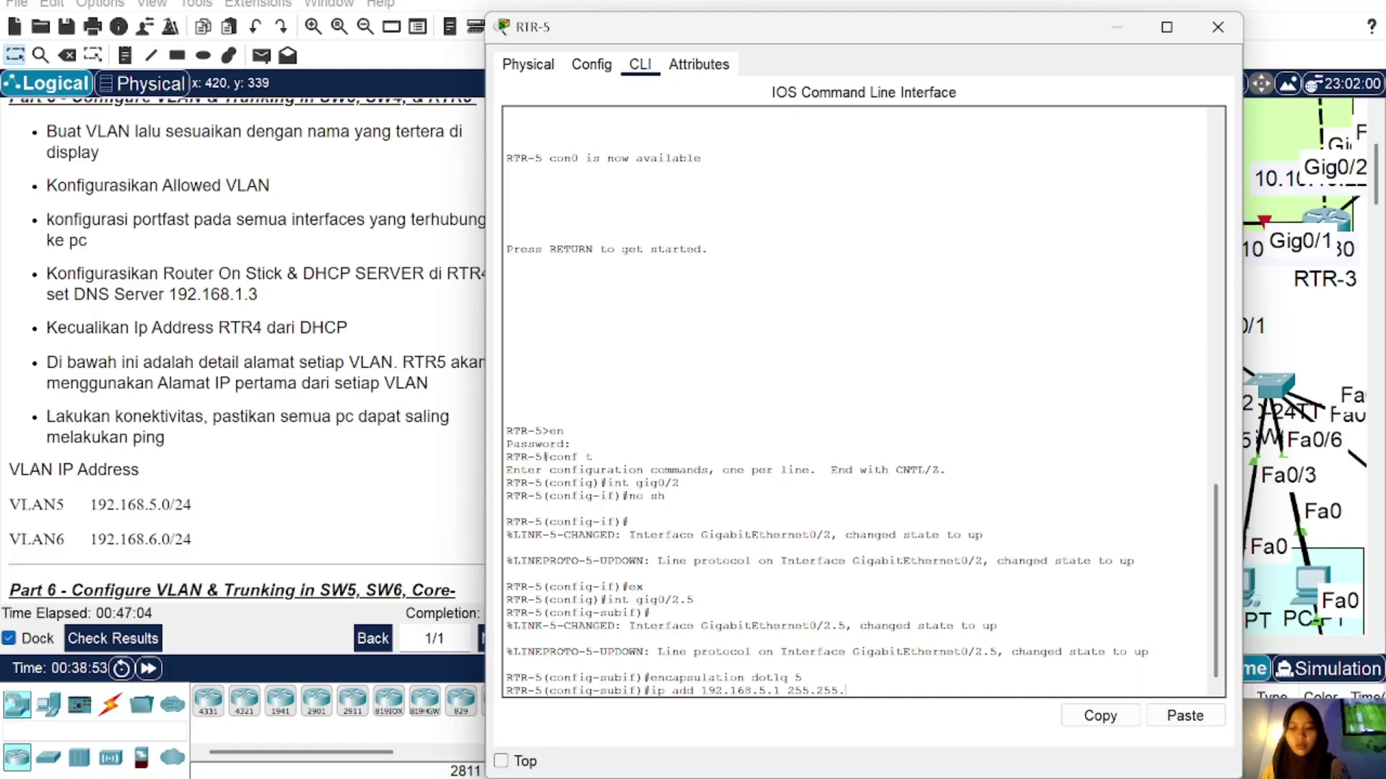
pyautogui.write('.255.255.0')
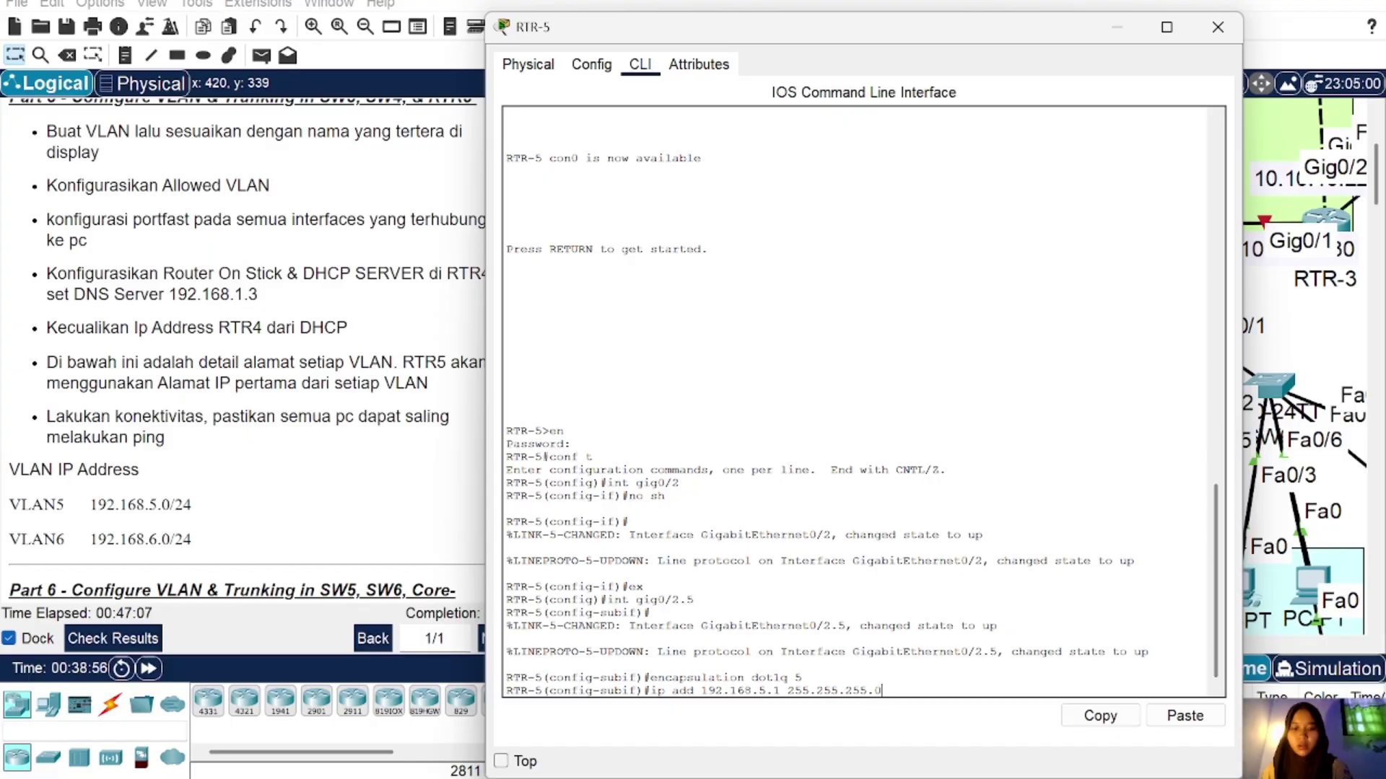
pyautogui.press('Return')
pyautogui.write('ex')
pyautogui.press('Return')
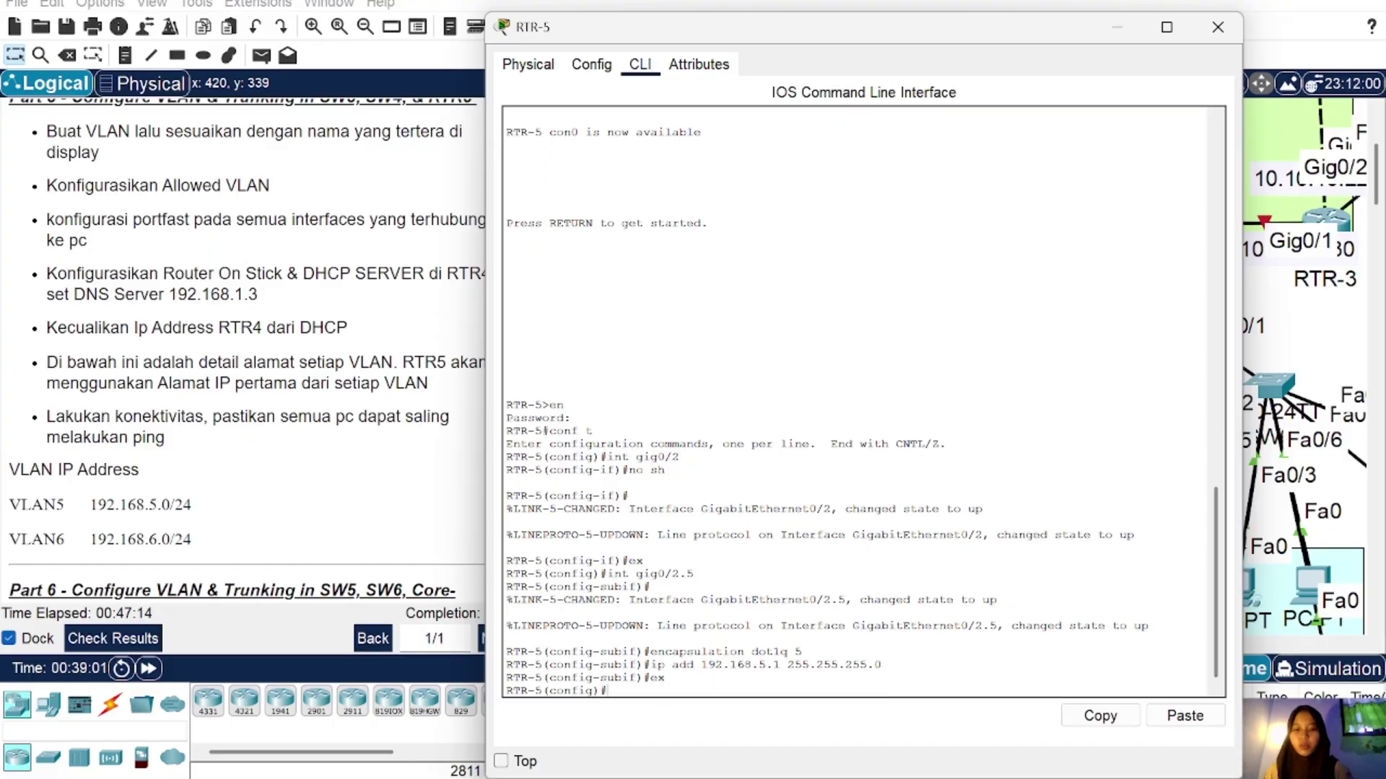
# Step: Create subinterface gig0/2.6 with dot1q VLAN 6 and address 192.168.6.1/24
pyautogui.write('int gig0/2.5')
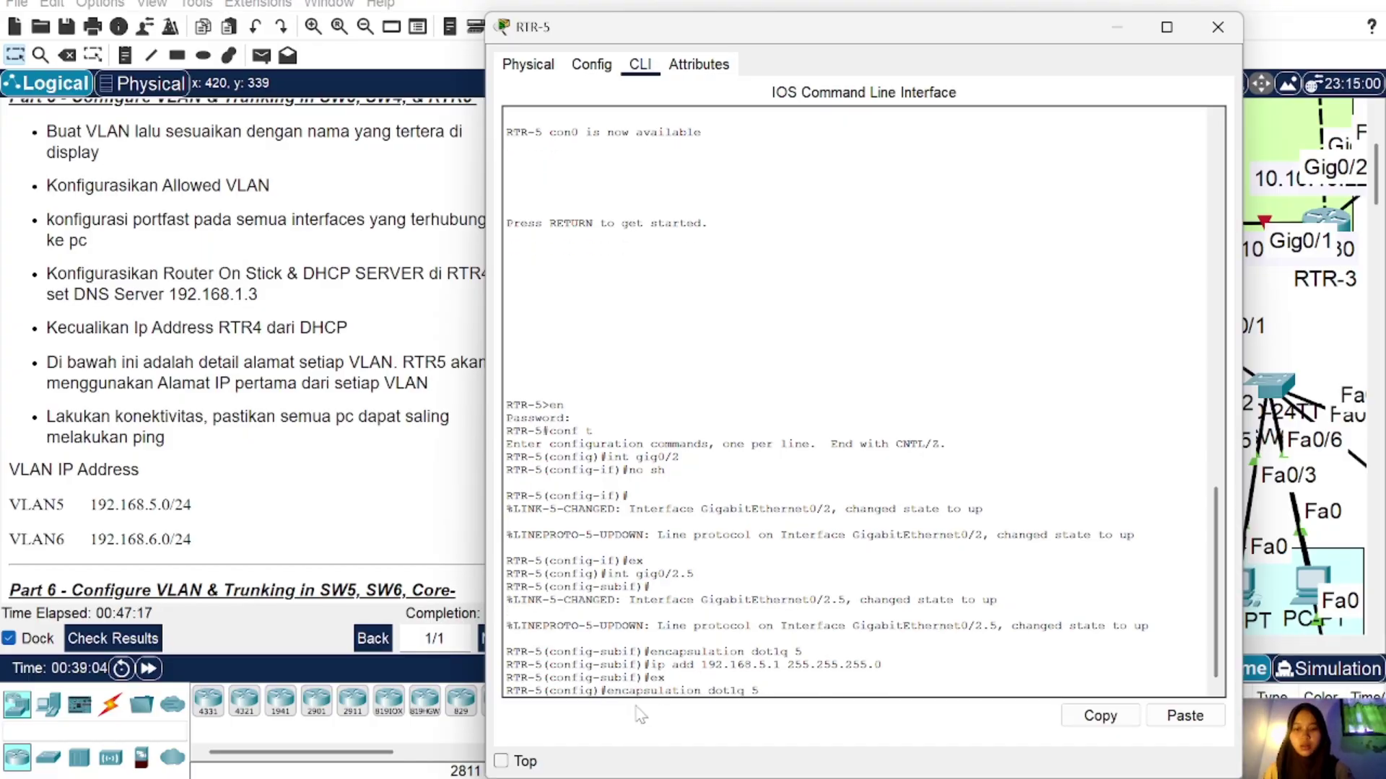
pyautogui.press('BackSpace')
pyautogui.write('6')
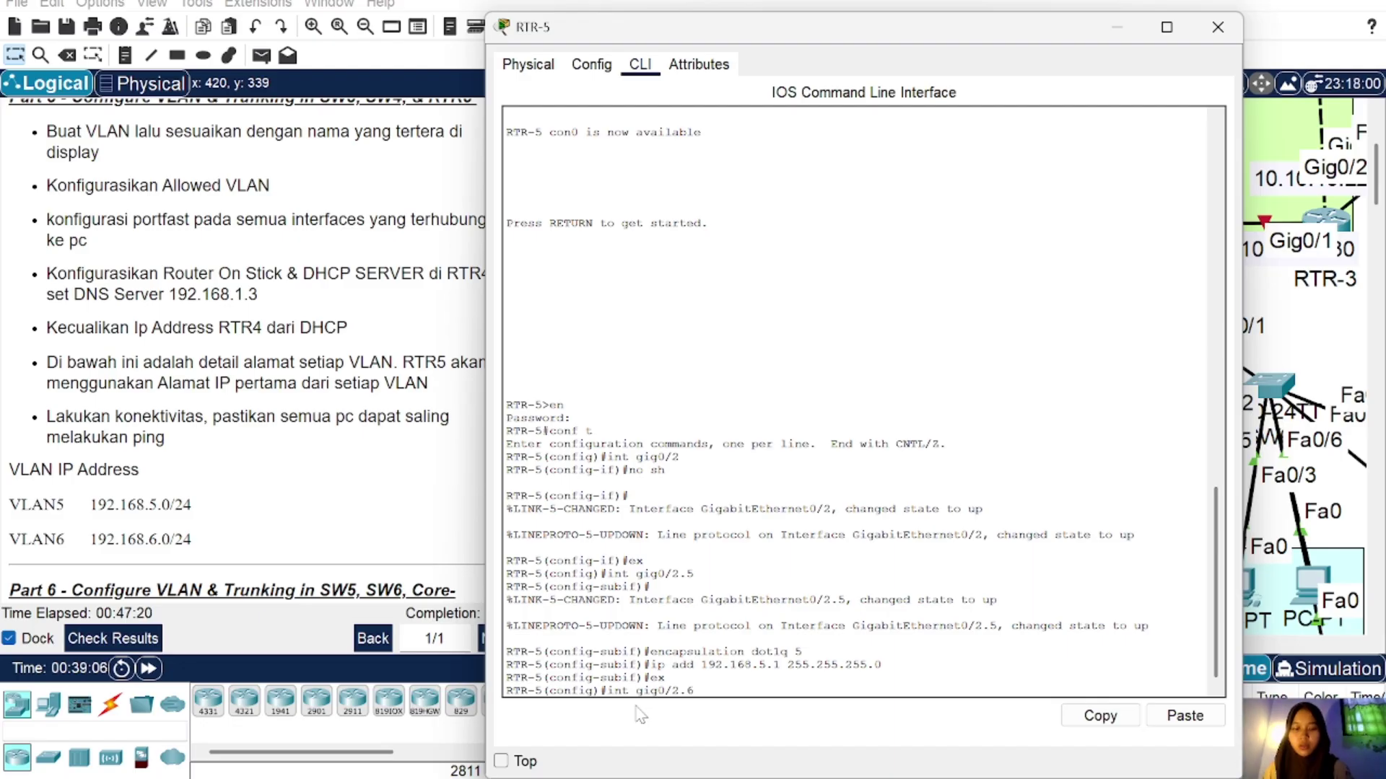
pyautogui.press('Return')
pyautogui.press('Up')
pyautogui.press('Up')
pyautogui.press('Up')
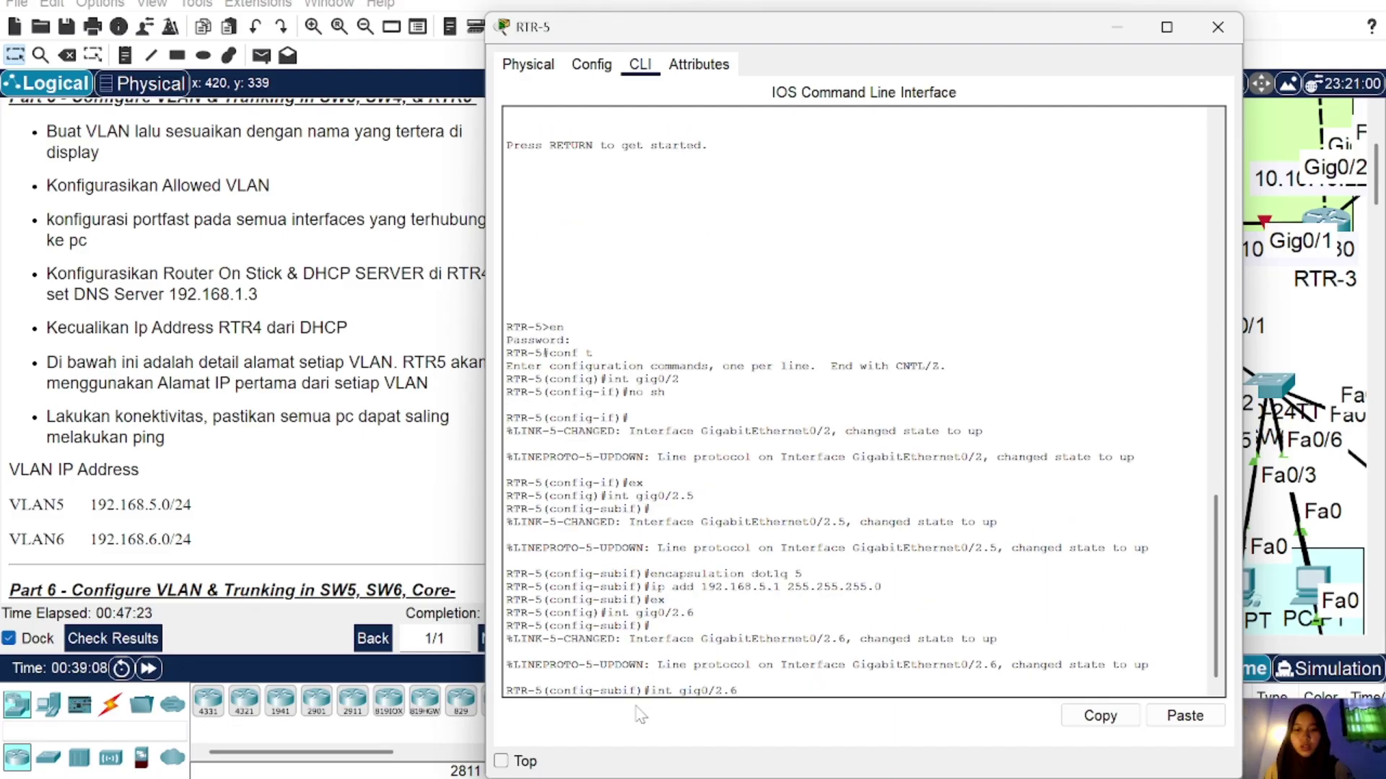
pyautogui.press('Up')
pyautogui.press('BackSpace')
pyautogui.write('6')
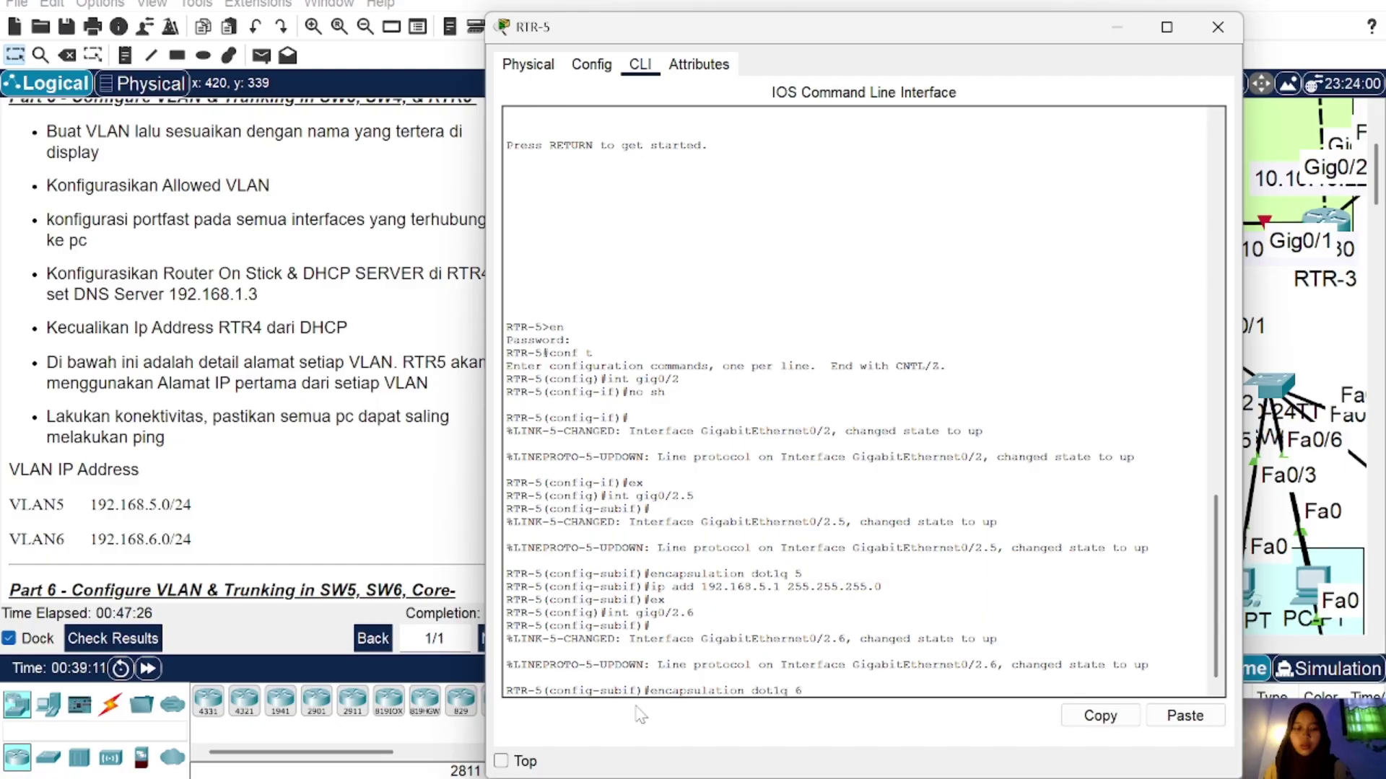
pyautogui.press('Return')
pyautogui.press('Up')
pyautogui.press('Up')
pyautogui.press('Up')
pyautogui.press('Up')
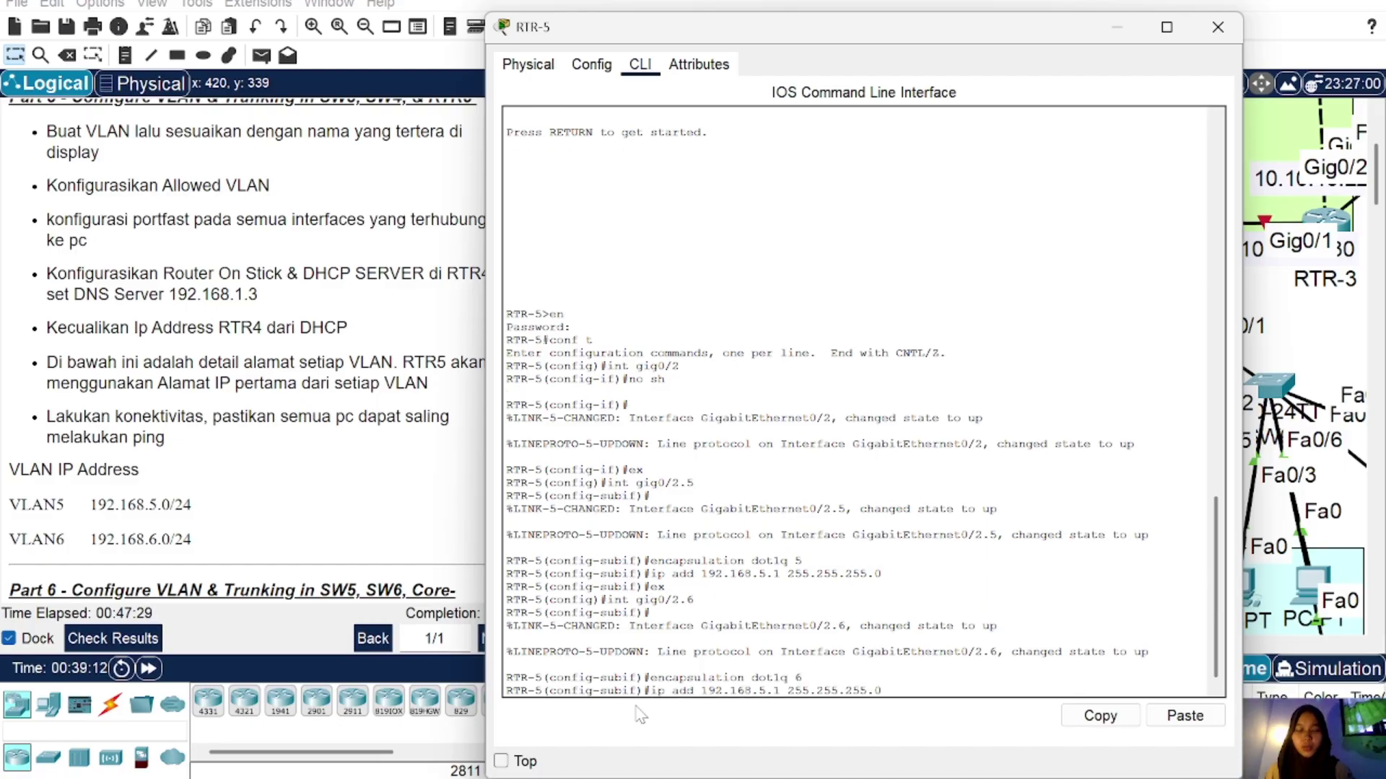
pyautogui.press('BackSpace')
pyautogui.write('6')
pyautogui.press('Return')
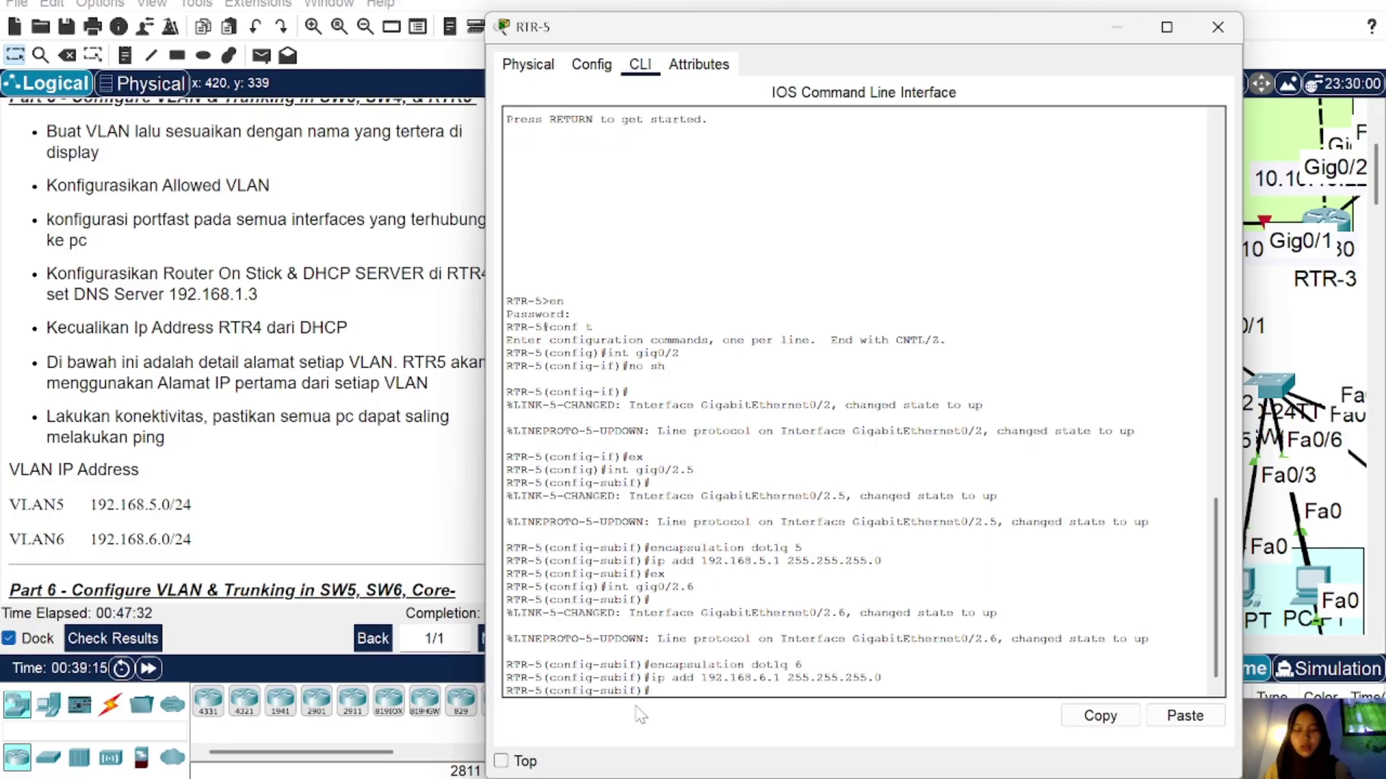
pyautogui.write('ex')
pyautogui.press('Return')
pyautogui.press('Up')
pyautogui.press('Up')
pyautogui.press('Up')
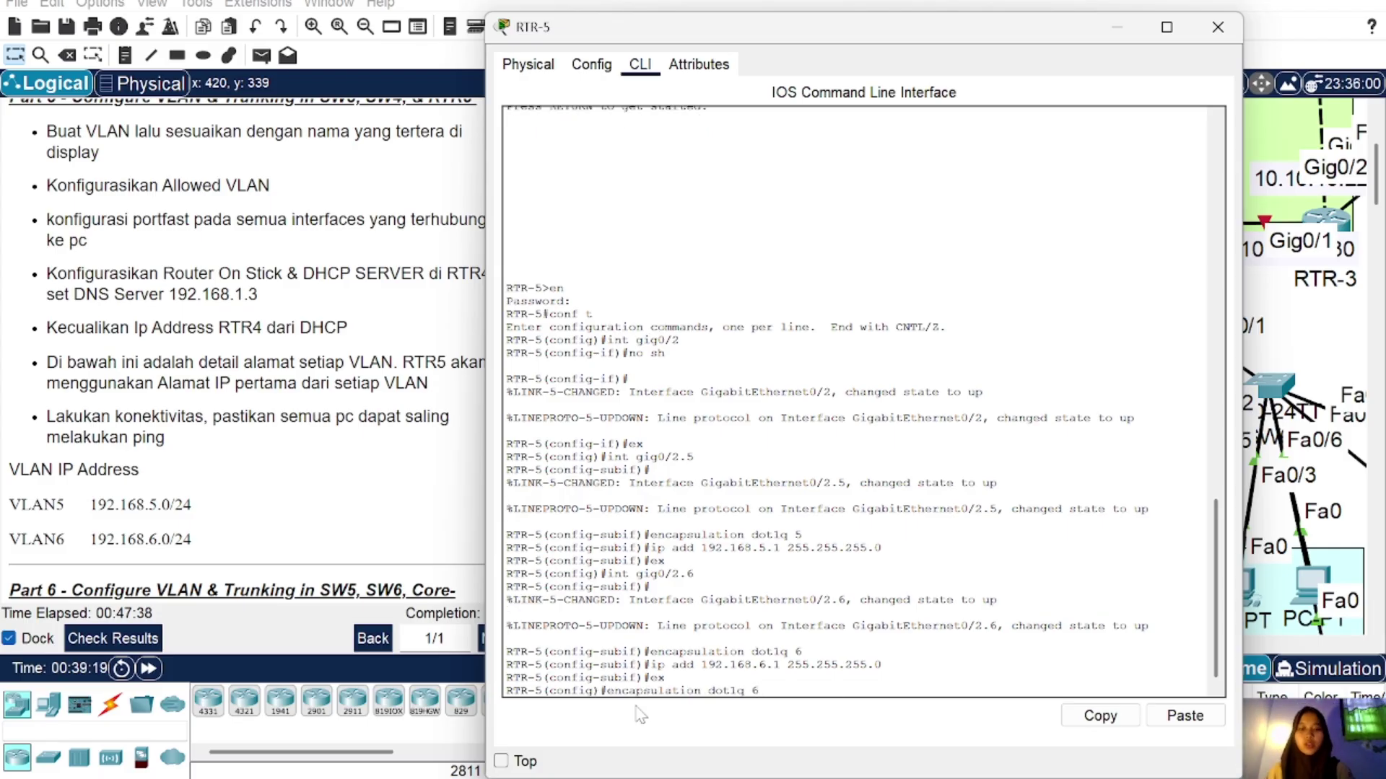
pyautogui.press('BackSpace')
pyautogui.press('BackSpace')
pyautogui.press('BackSpace')
pyautogui.press('BackSpace')
pyautogui.press('BackSpace')
pyautogui.press('BackSpace')
pyautogui.press('BackSpace')
pyautogui.press('BackSpace')
pyautogui.press('BackSpace')
pyautogui.press('BackSpace')
pyautogui.press('BackSpace')
pyautogui.press('BackSpace')
pyautogui.press('BackSpace')
pyautogui.press('BackSpace')
pyautogui.press('BackSpace')
pyautogui.press('BackSpace')
pyautogui.press('BackSpace')
pyautogui.press('BackSpace')
pyautogui.press('BackSpace')
pyautogui.press('BackSpace')
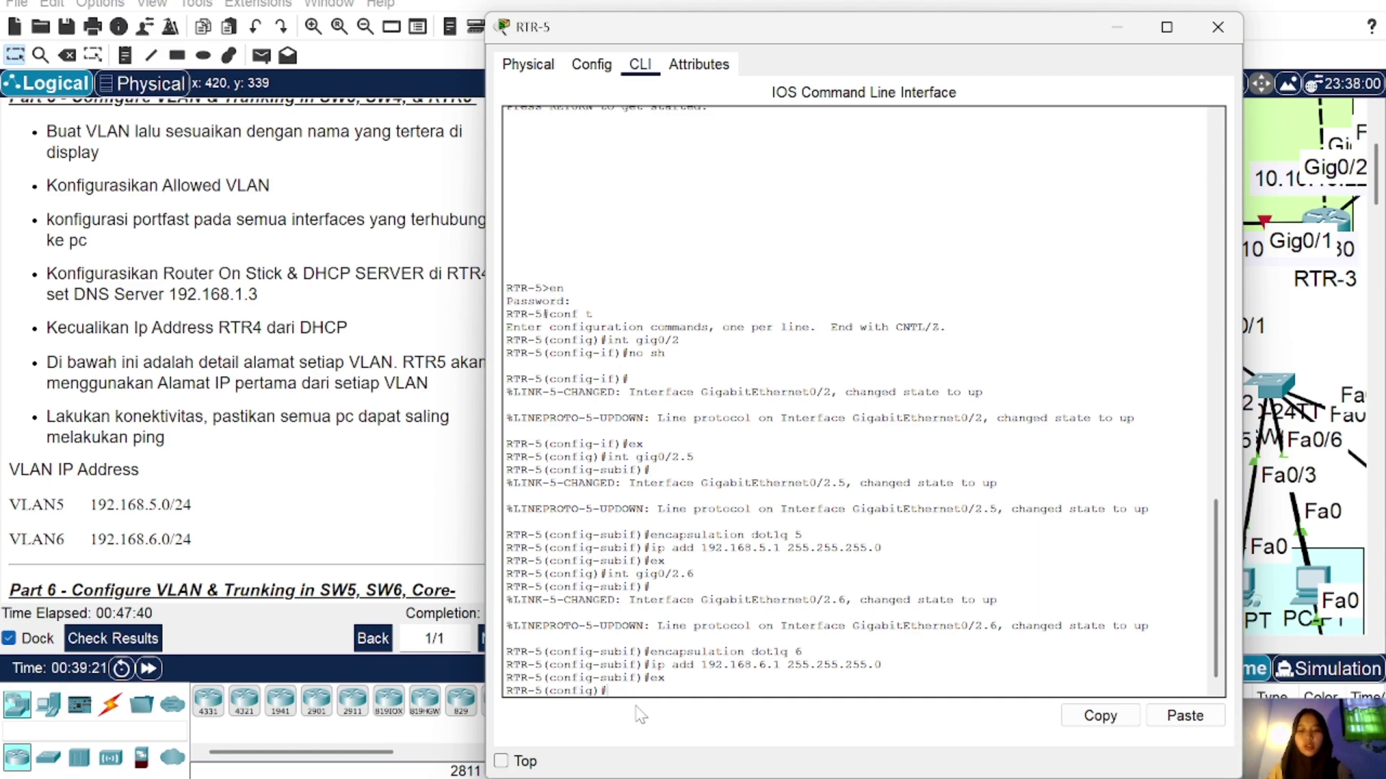
# Step: Create DHCP pool VLAN5: network 192.168.5.0/24, gateway 192.168.5.1, DNS 192.168.1.3
pyautogui.write('ip d')
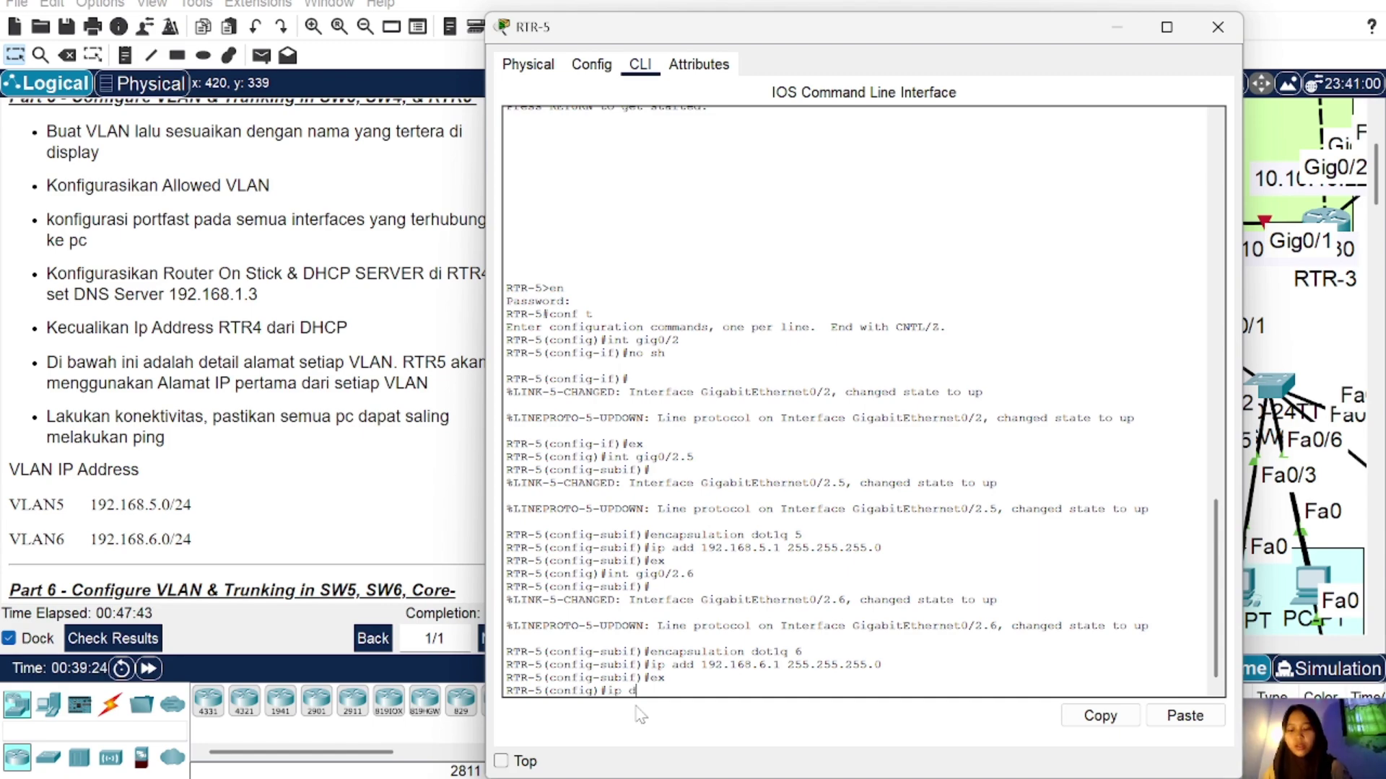
pyautogui.write('hcp pool VLAN5')
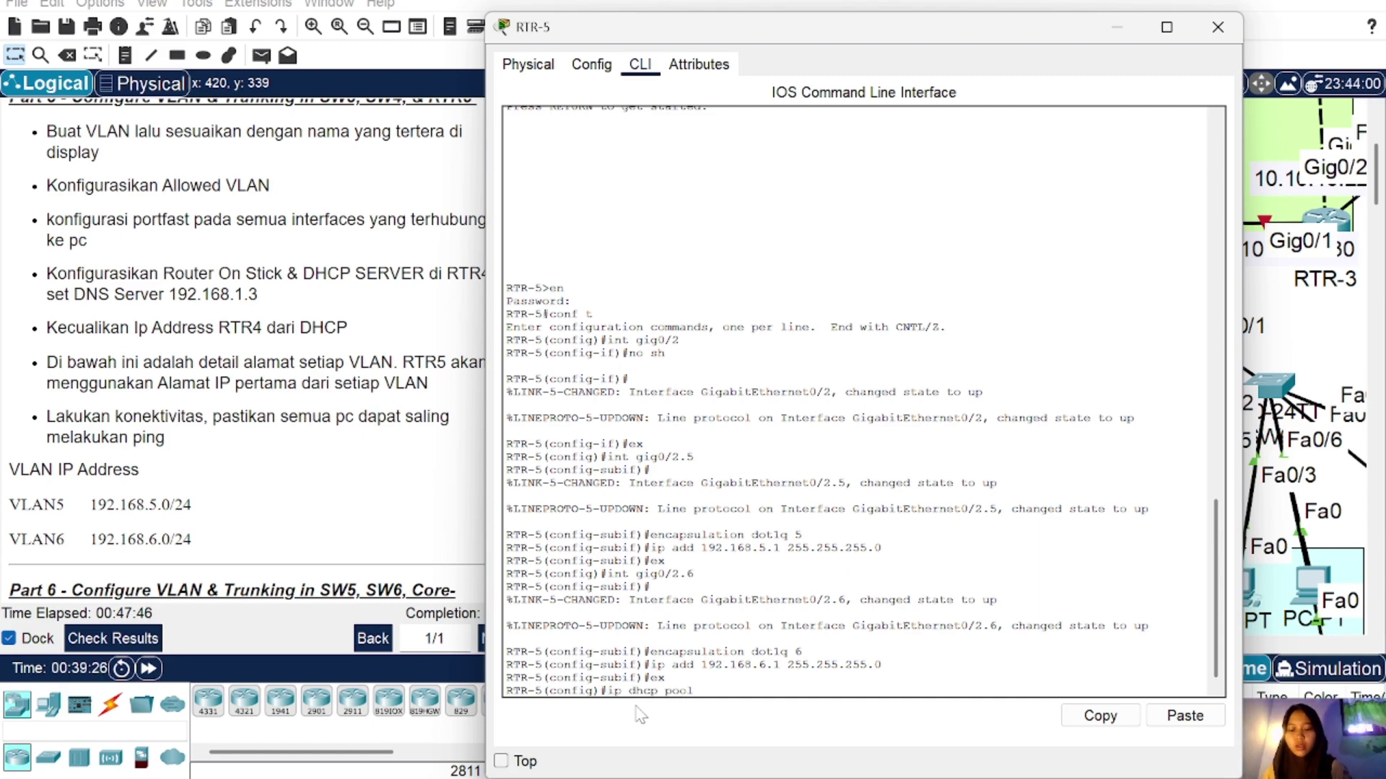
pyautogui.press('Return')
pyautogui.write('nfig)#n')
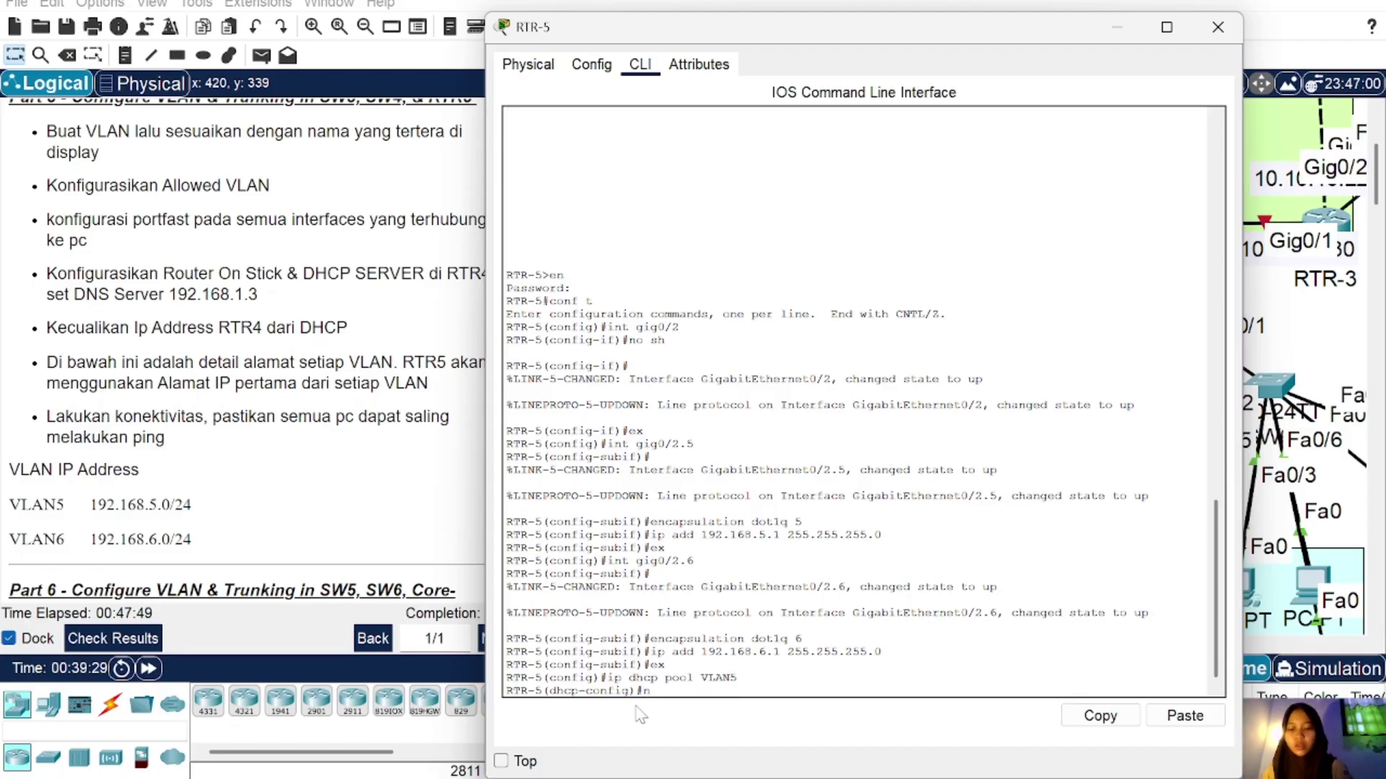
pyautogui.write('et 192.168.5.0')
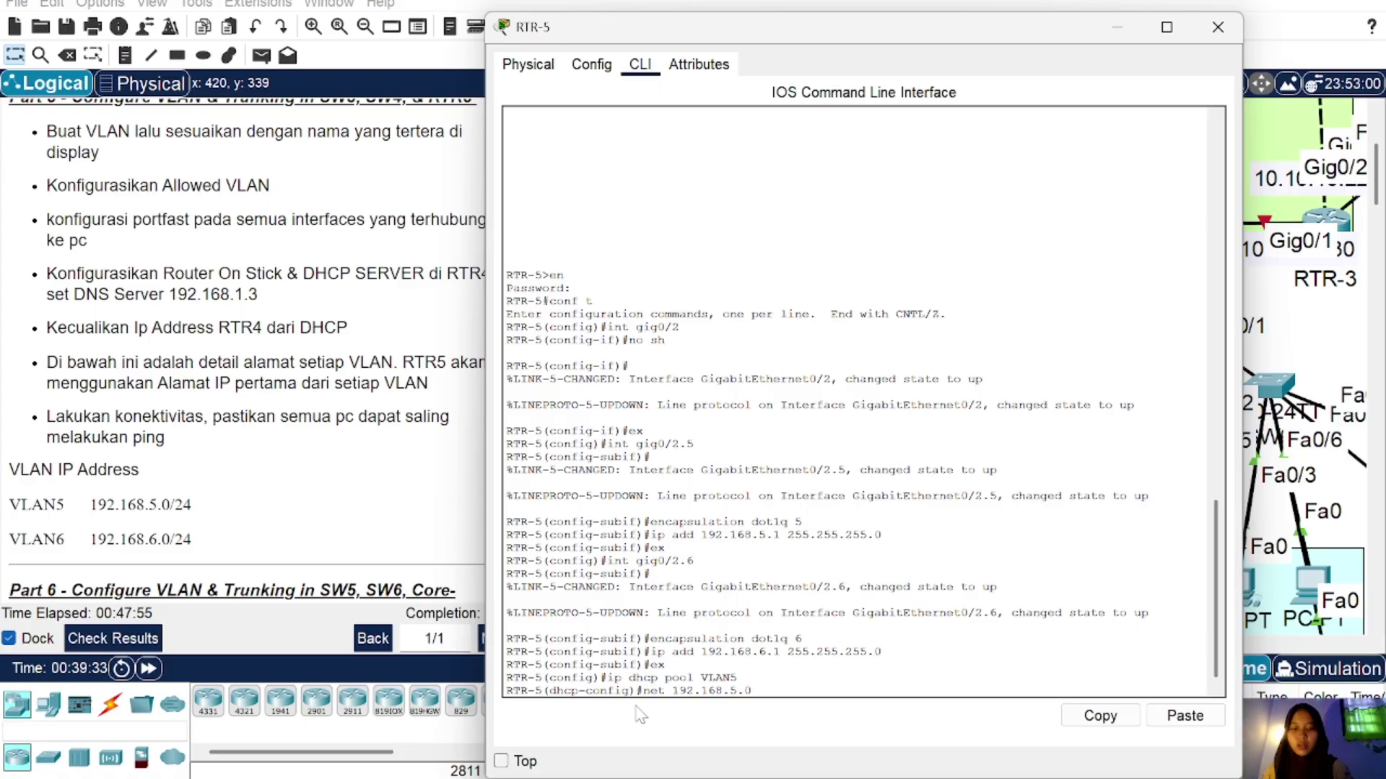
pyautogui.write(' 255.2')
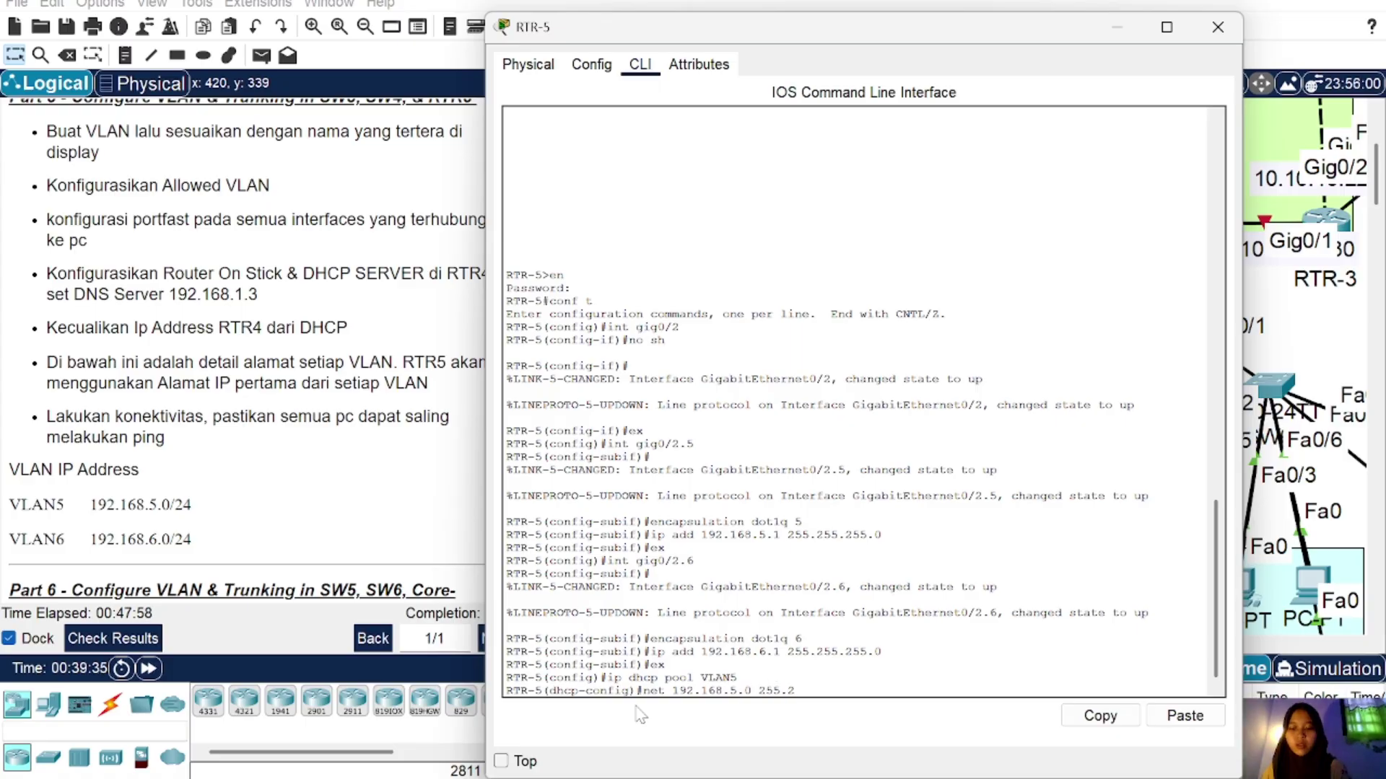
pyautogui.write('55.255.')
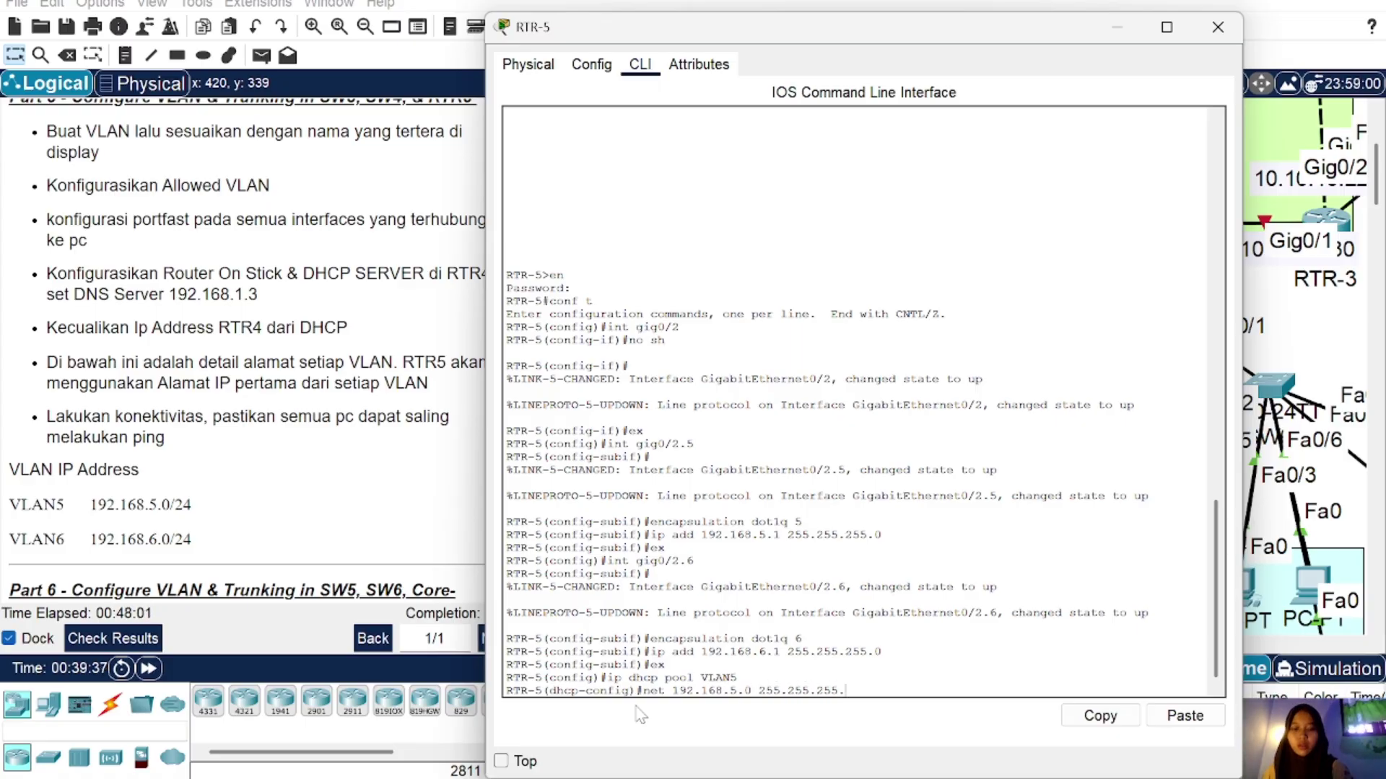
pyautogui.write('0')
pyautogui.press('Return')
pyautogui.write('de')
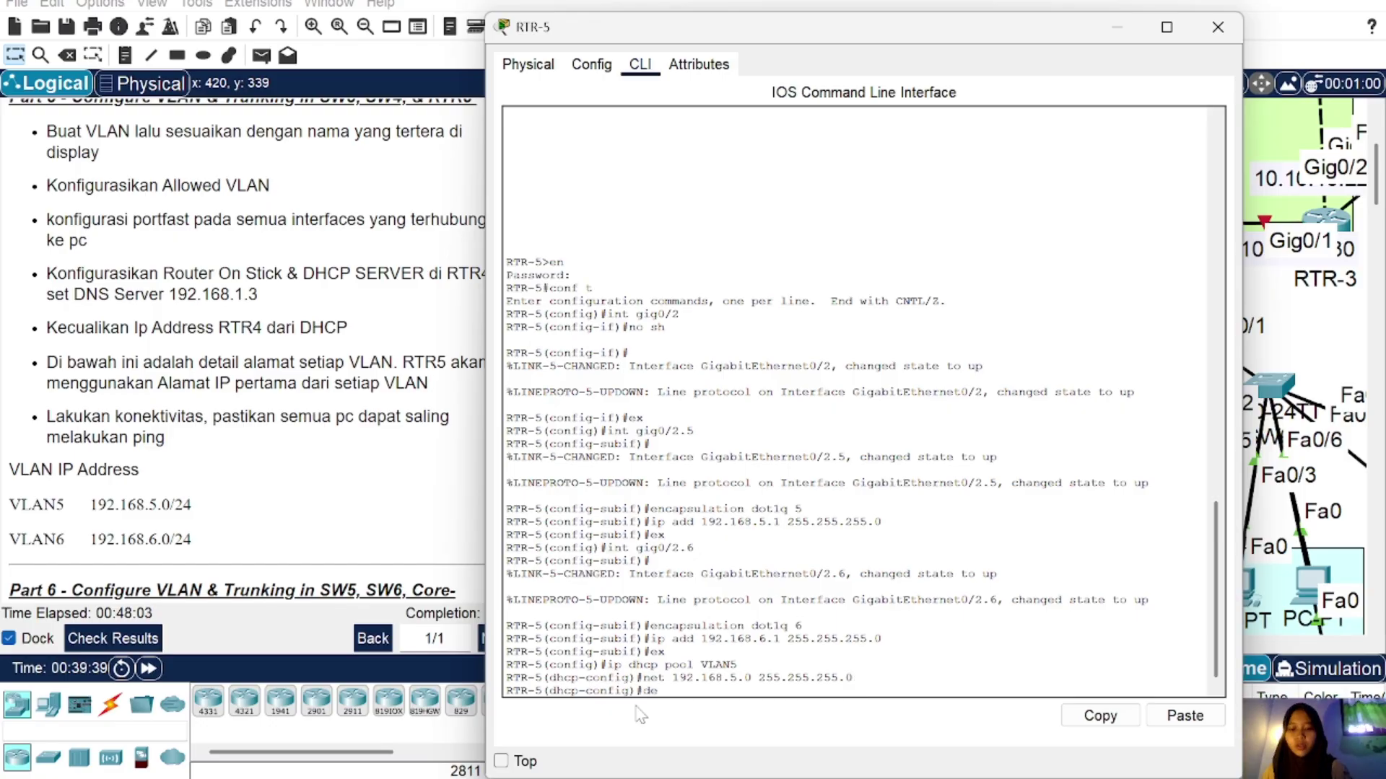
pyautogui.write(' 192.168.')
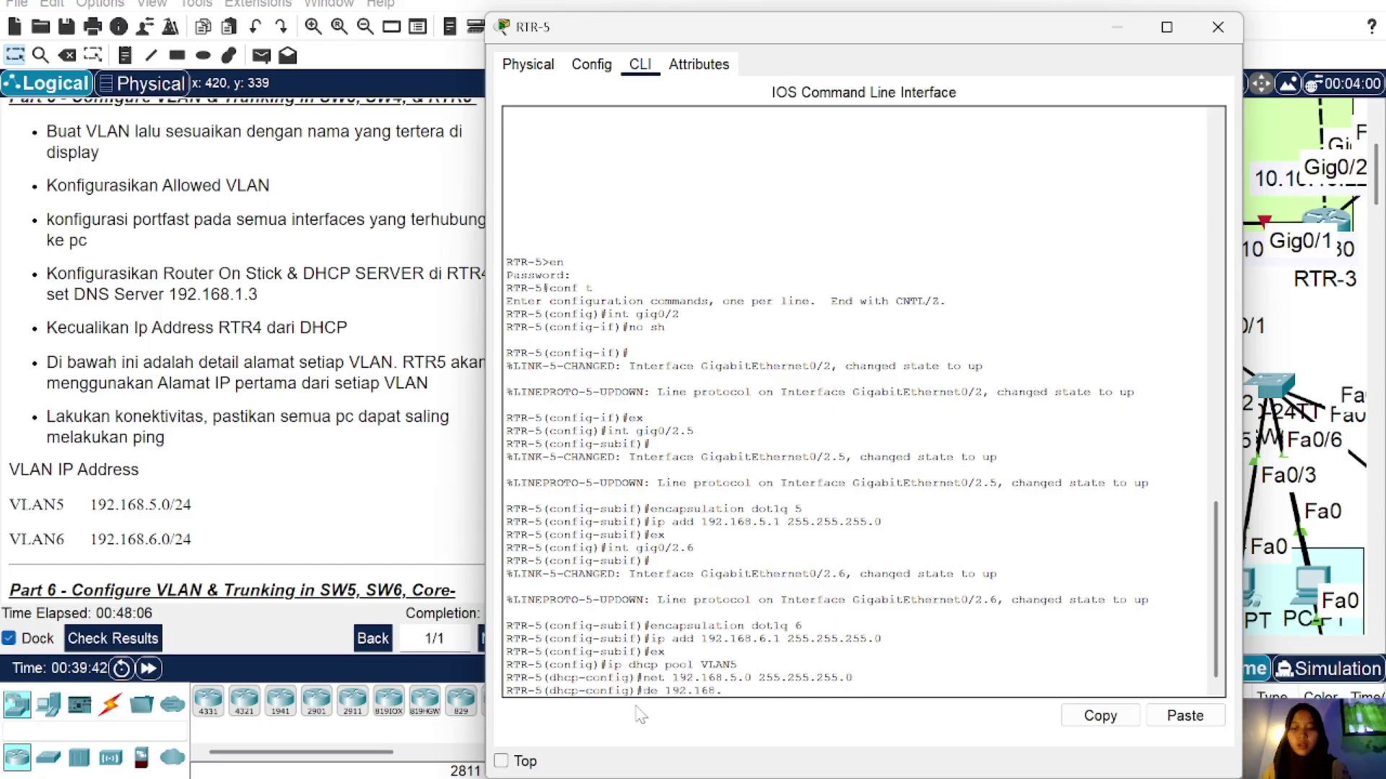
pyautogui.write('5.1')
pyautogui.press('Return')
pyautogui.write('dhcp-config)#d')
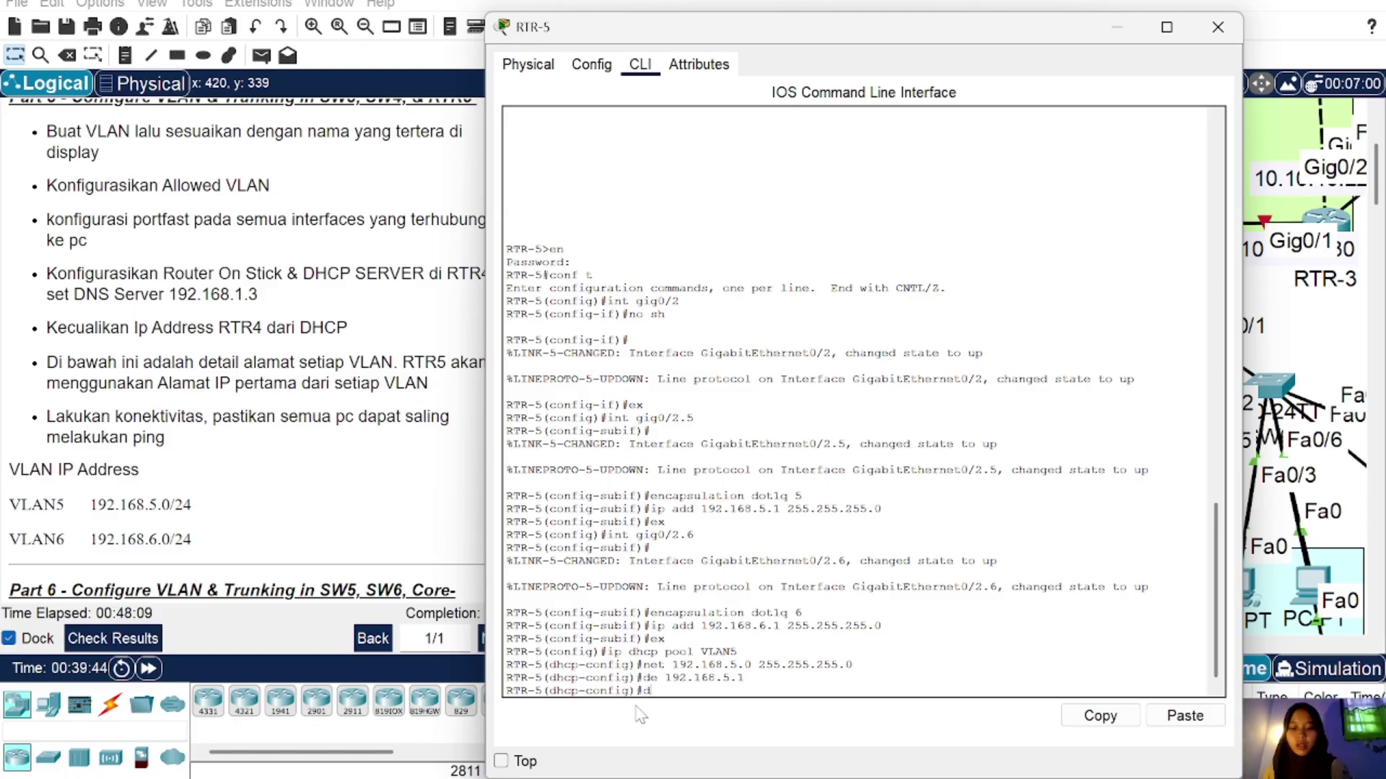
pyautogui.write('n 192.1')
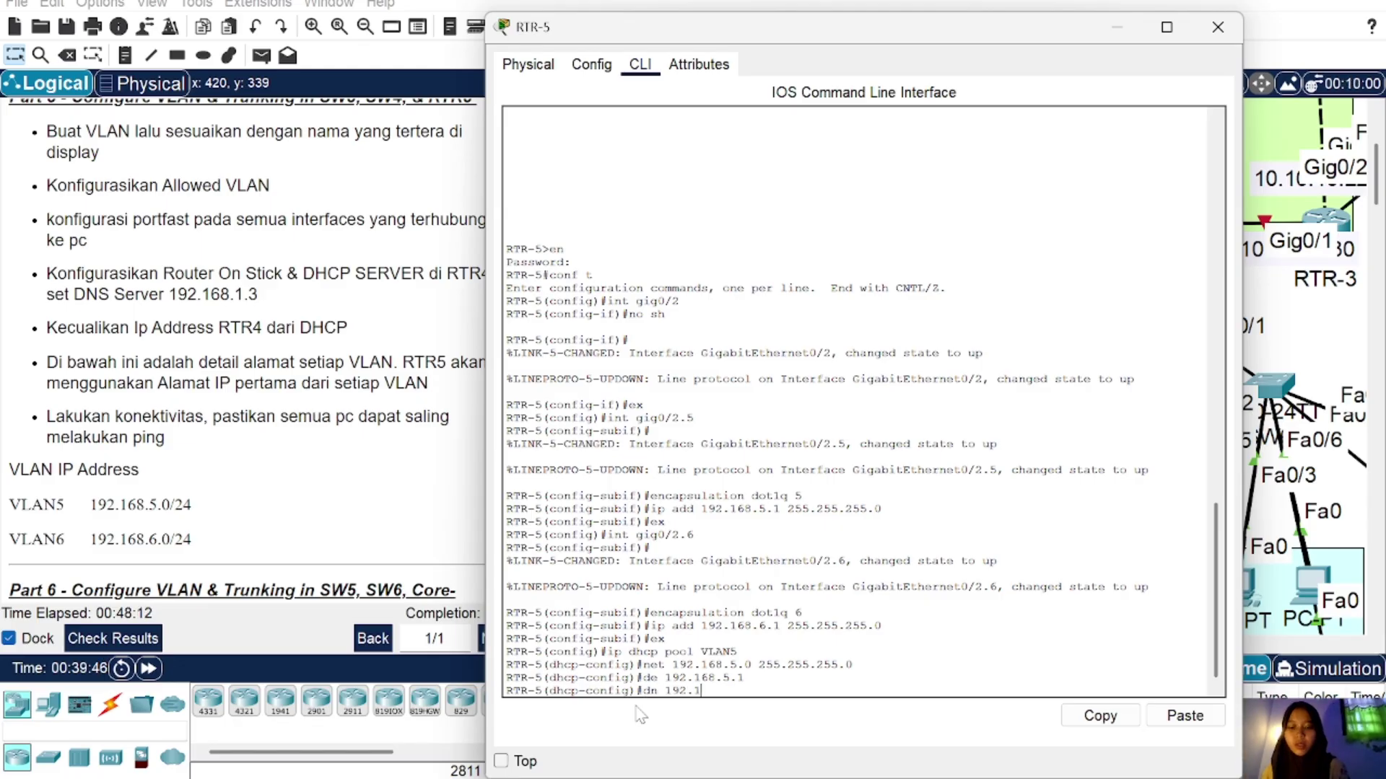
pyautogui.write('68.1.3')
pyautogui.press('Return')
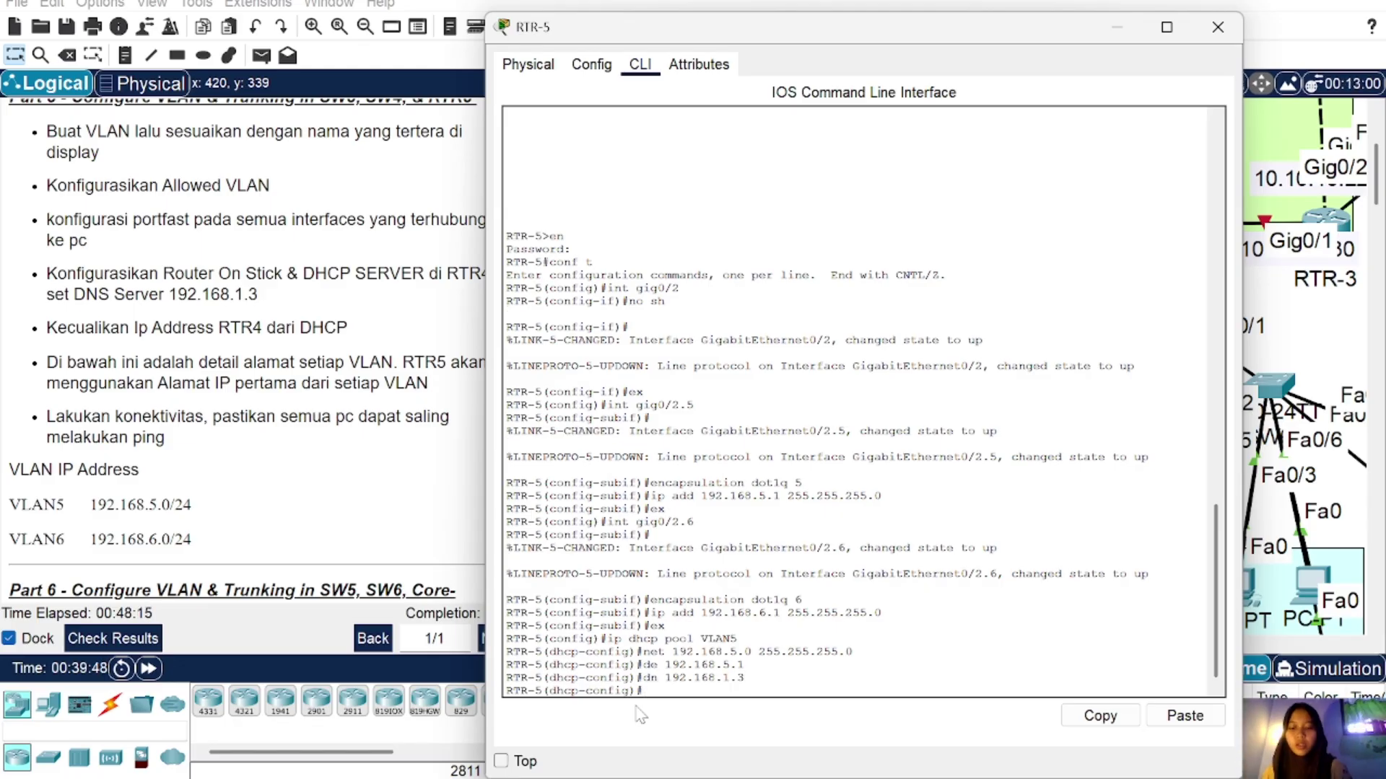
pyautogui.write('ex')
pyautogui.press('Return')
# Step: Create DHCP pool VLAN6: network 192.168.6.0/24, gateway 192.168.6.1, DNS 192.168.1.3
pyautogui.write('ip dhcp pool VLAN')
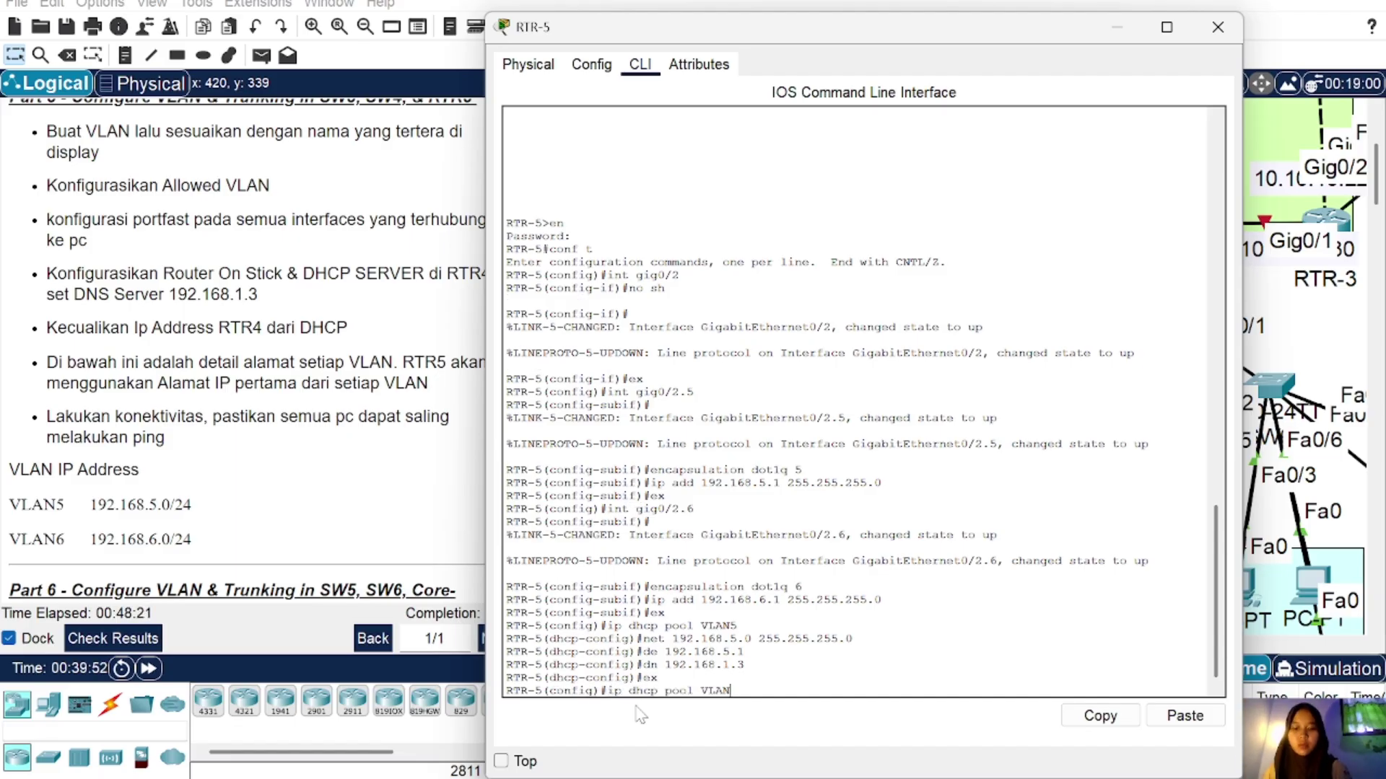
pyautogui.write('56')
pyautogui.press('Return')
pyautogui.press('Up')
pyautogui.press('Up')
pyautogui.press('Up')
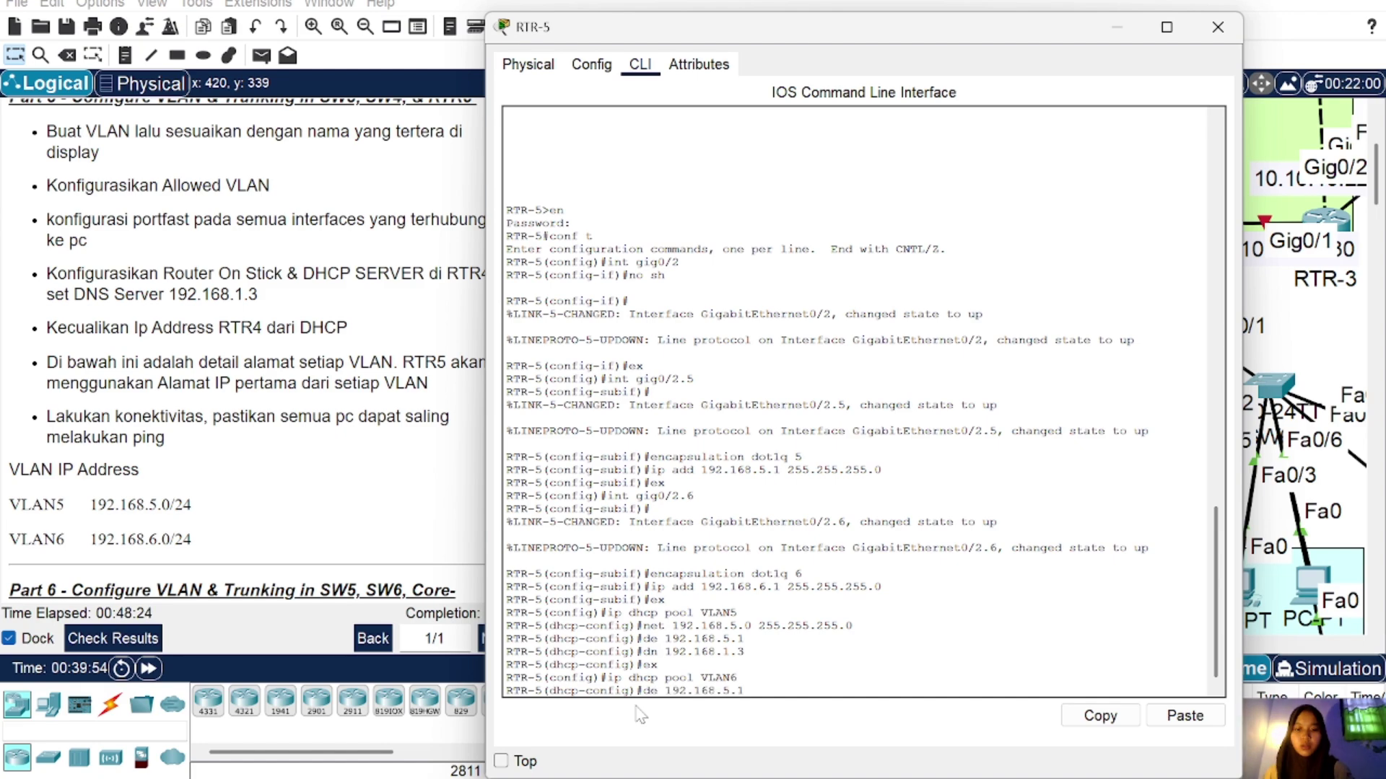
pyautogui.press('Up')
pyautogui.press('BackSpace')
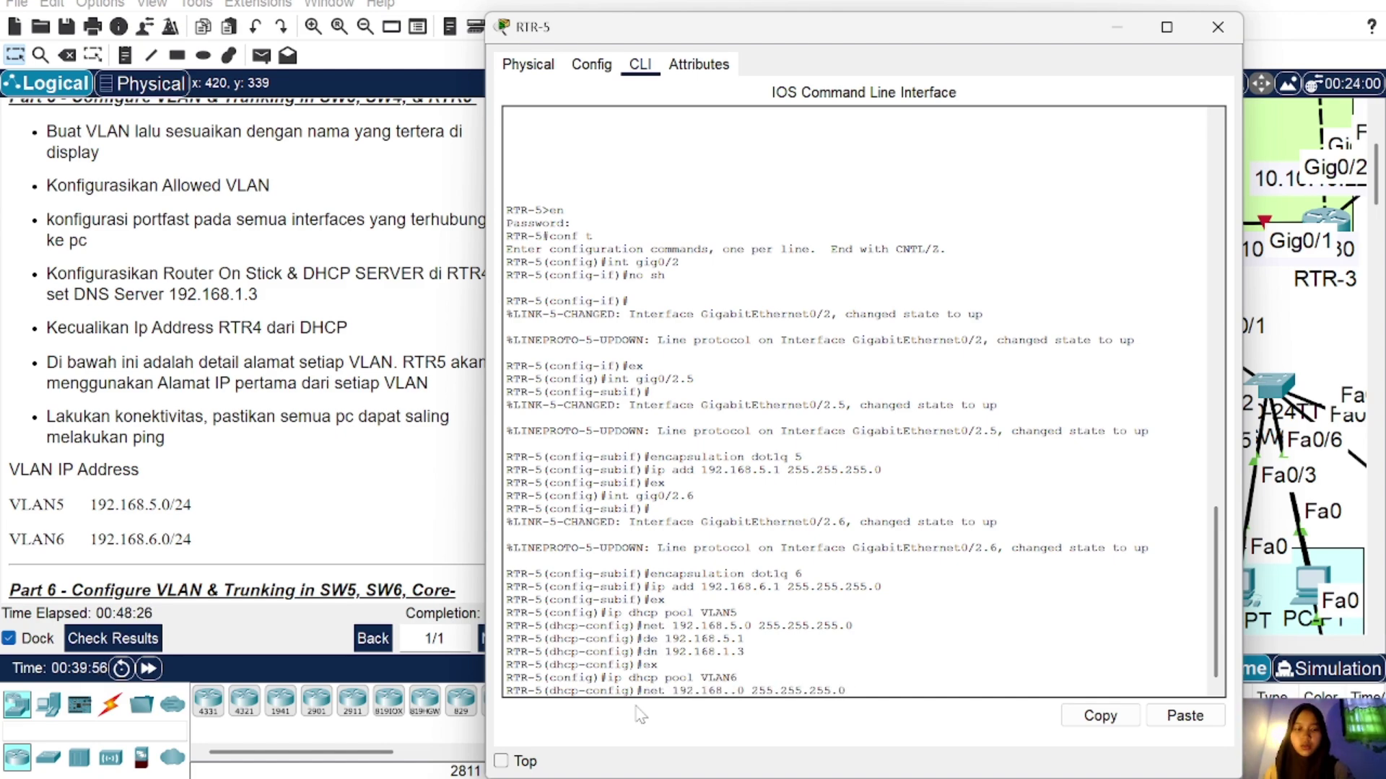
pyautogui.write('6')
pyautogui.press('Return')
pyautogui.press('Up')
pyautogui.press('Up')
pyautogui.press('Up')
pyautogui.press('Up')
pyautogui.press('Up')
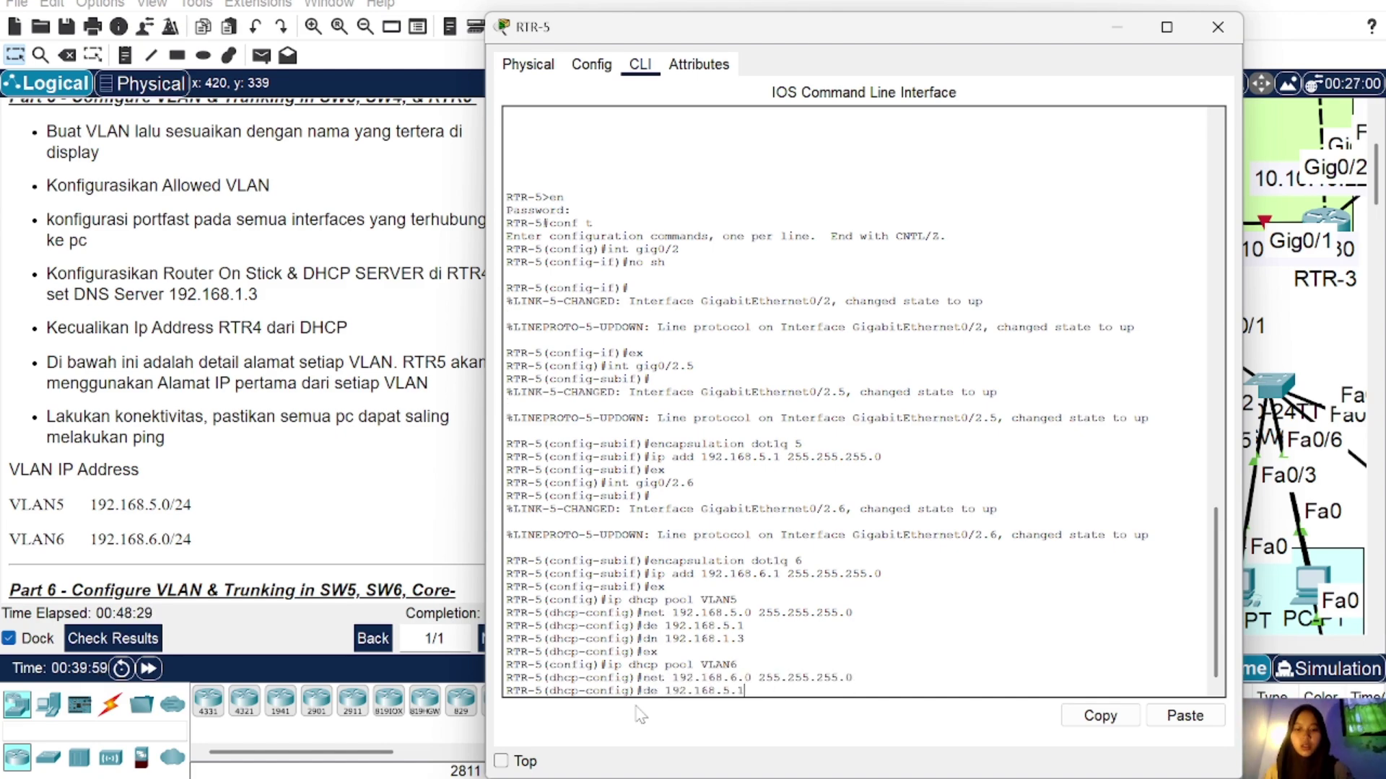
pyautogui.press('Left')
pyautogui.press('Left')
pyautogui.press('BackSpace')
pyautogui.write('6')
pyautogui.press('Return')
pyautogui.press('Up')
pyautogui.press('Up')
pyautogui.press('Up')
pyautogui.press('Up')
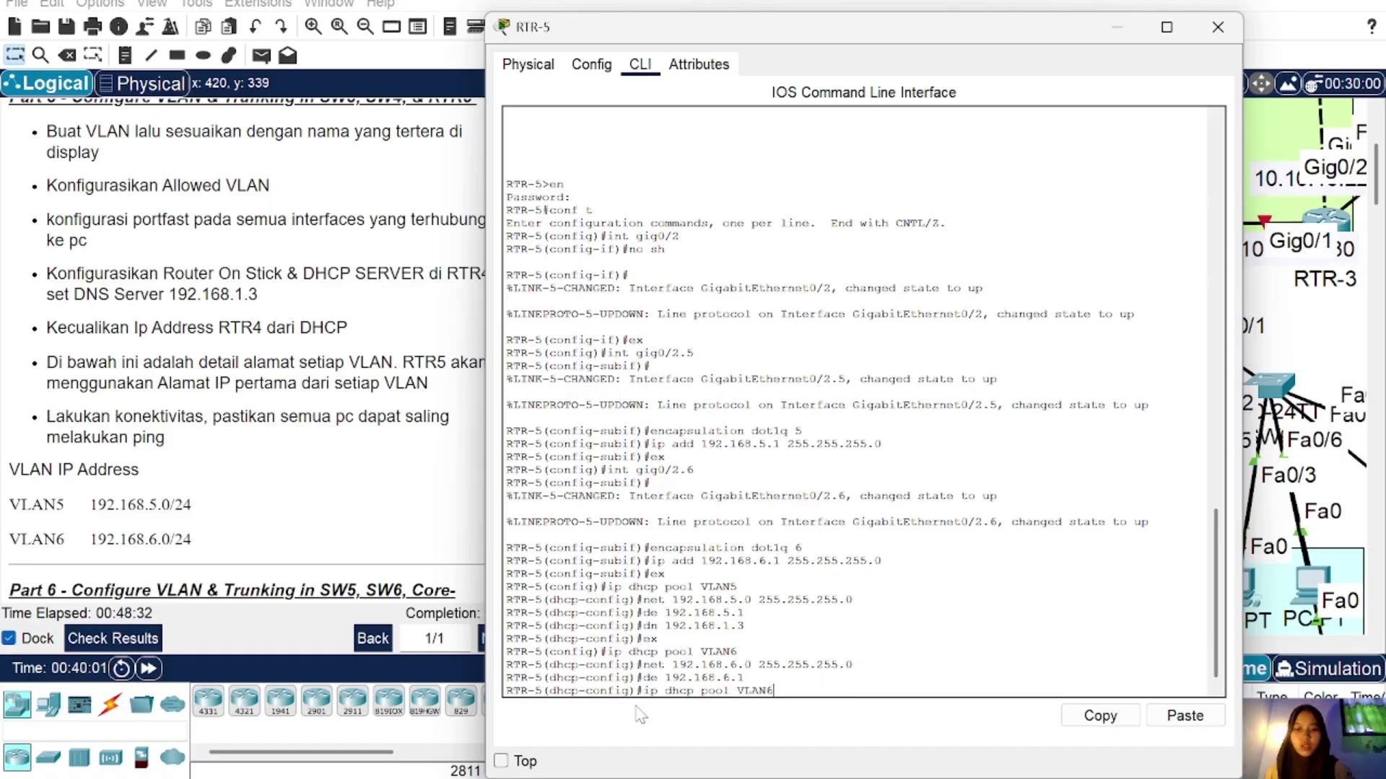
pyautogui.press('Up')
pyautogui.press('Return')
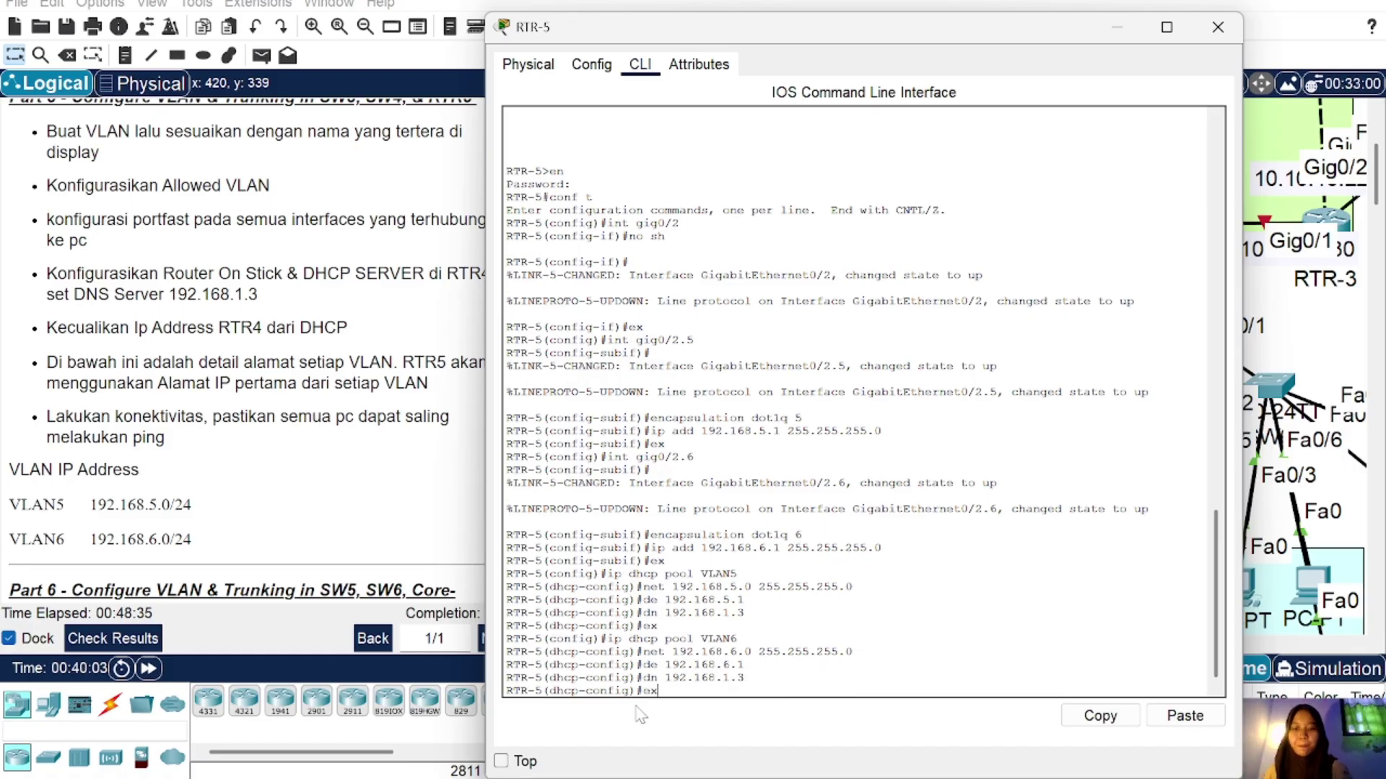
pyautogui.write('ex')
pyautogui.press('Return')
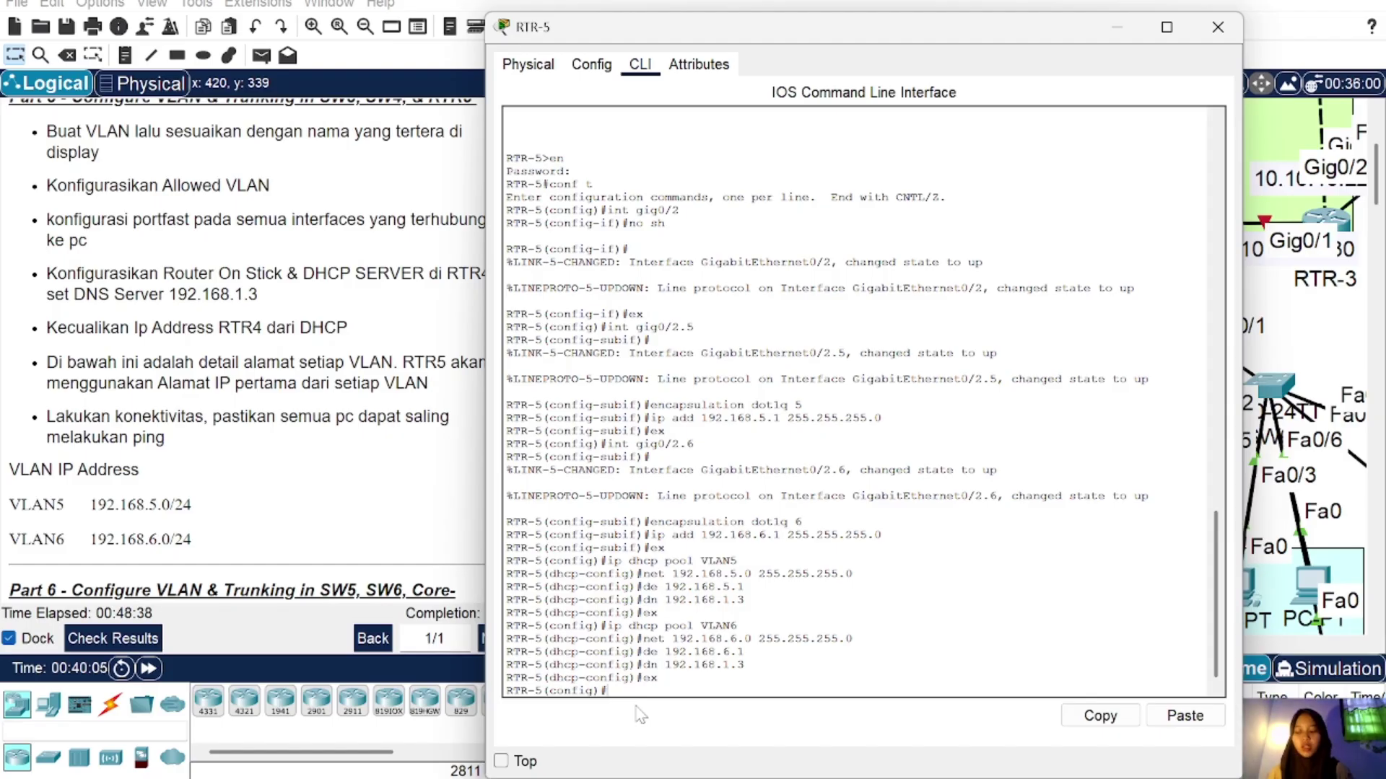
# Step: Exclude 192.168.5.1 and 192.168.6.1 from DHCP assignment
pyautogui.scroll(-1, 260, 449)
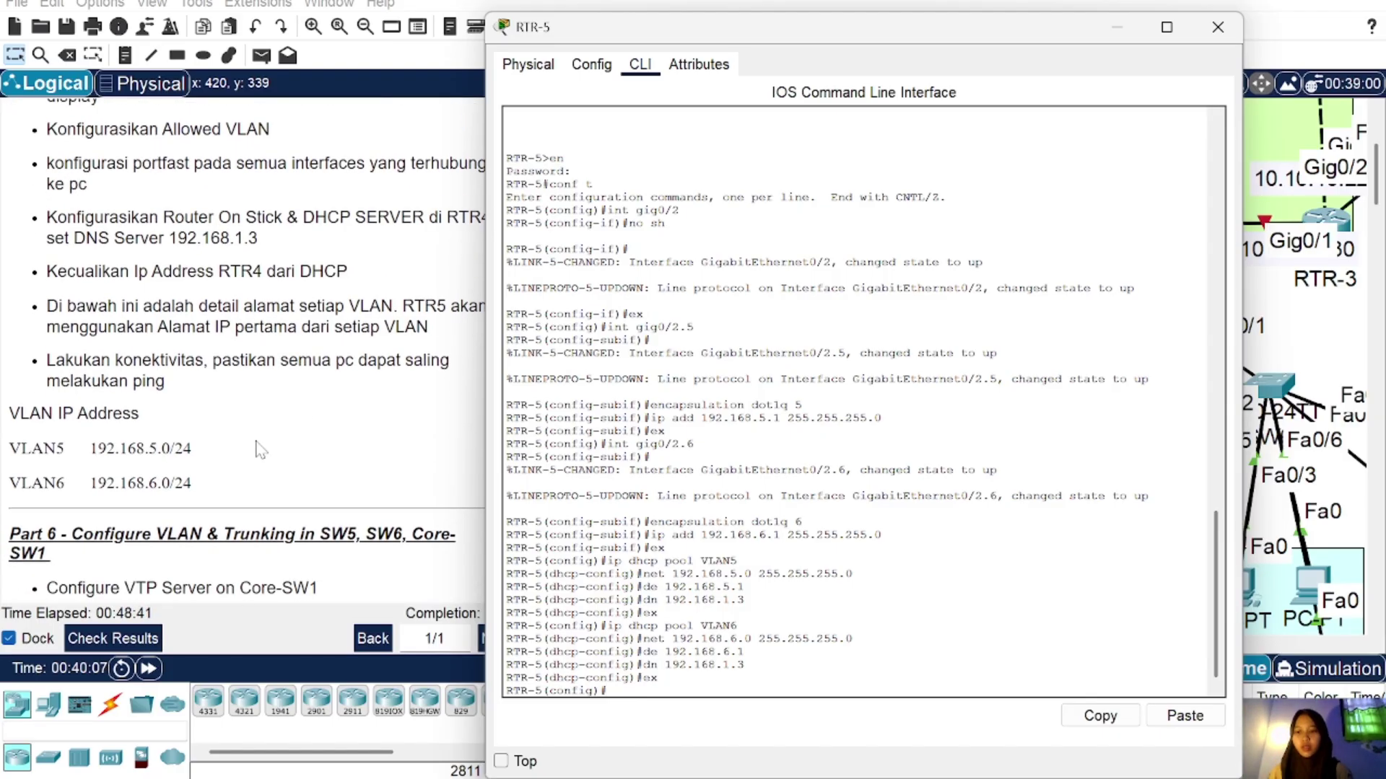
pyautogui.scroll(1, 260, 449)
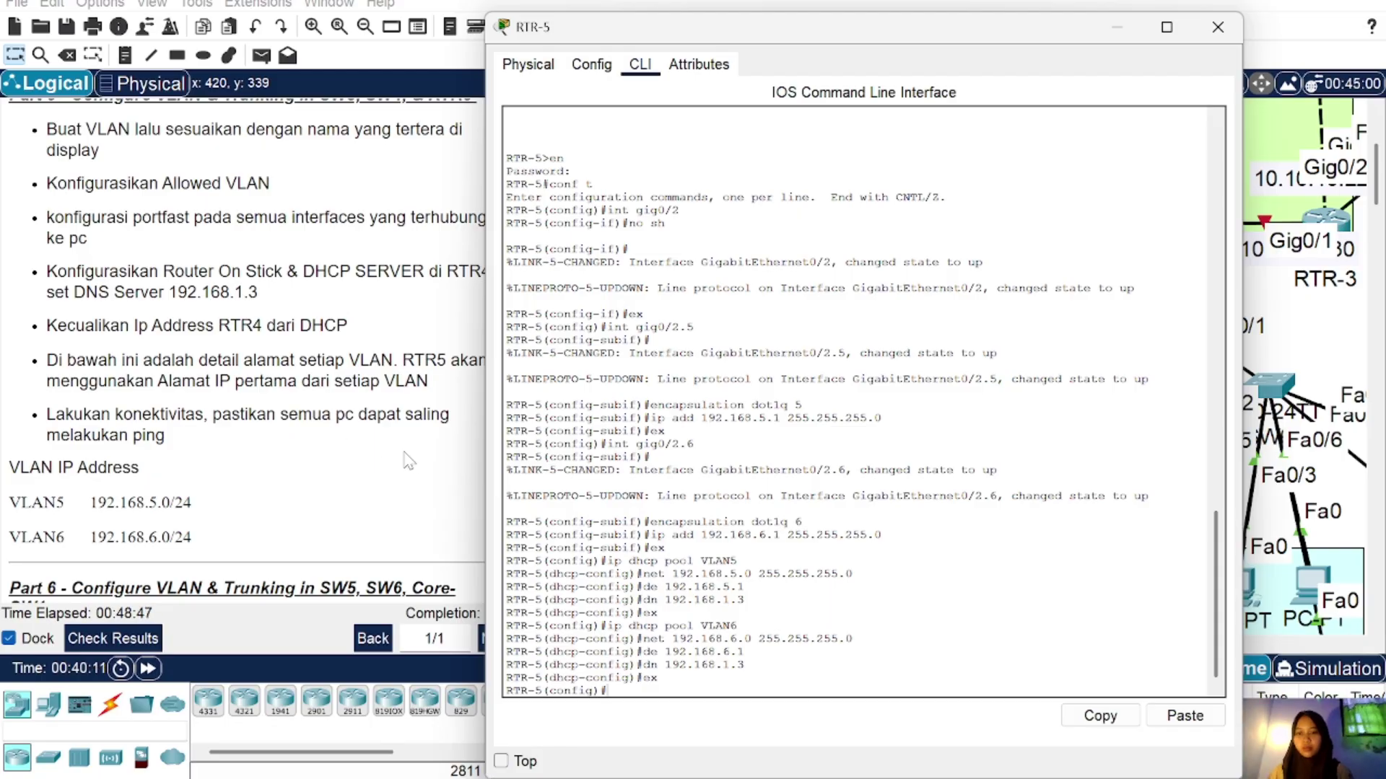
pyautogui.write('ip dhcp')
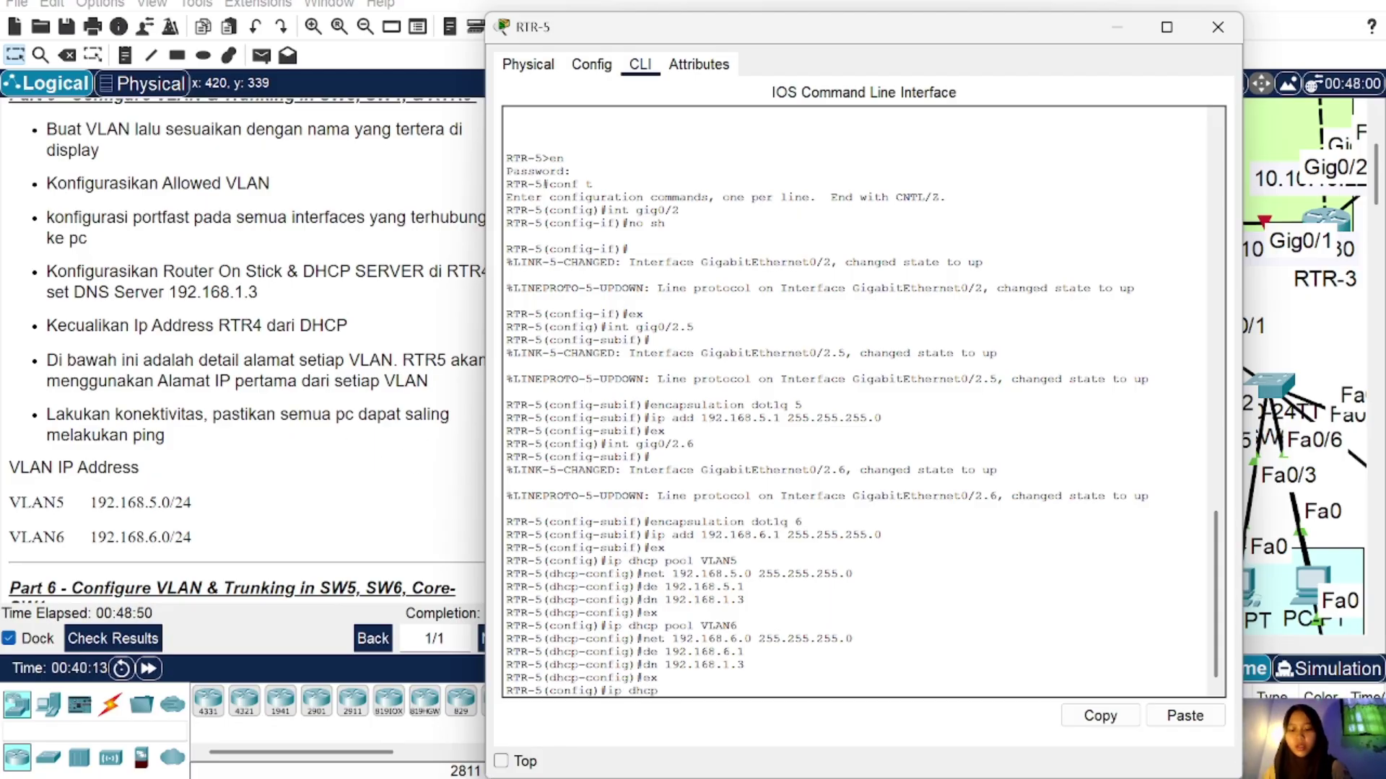
pyautogui.write(' excluded 19')
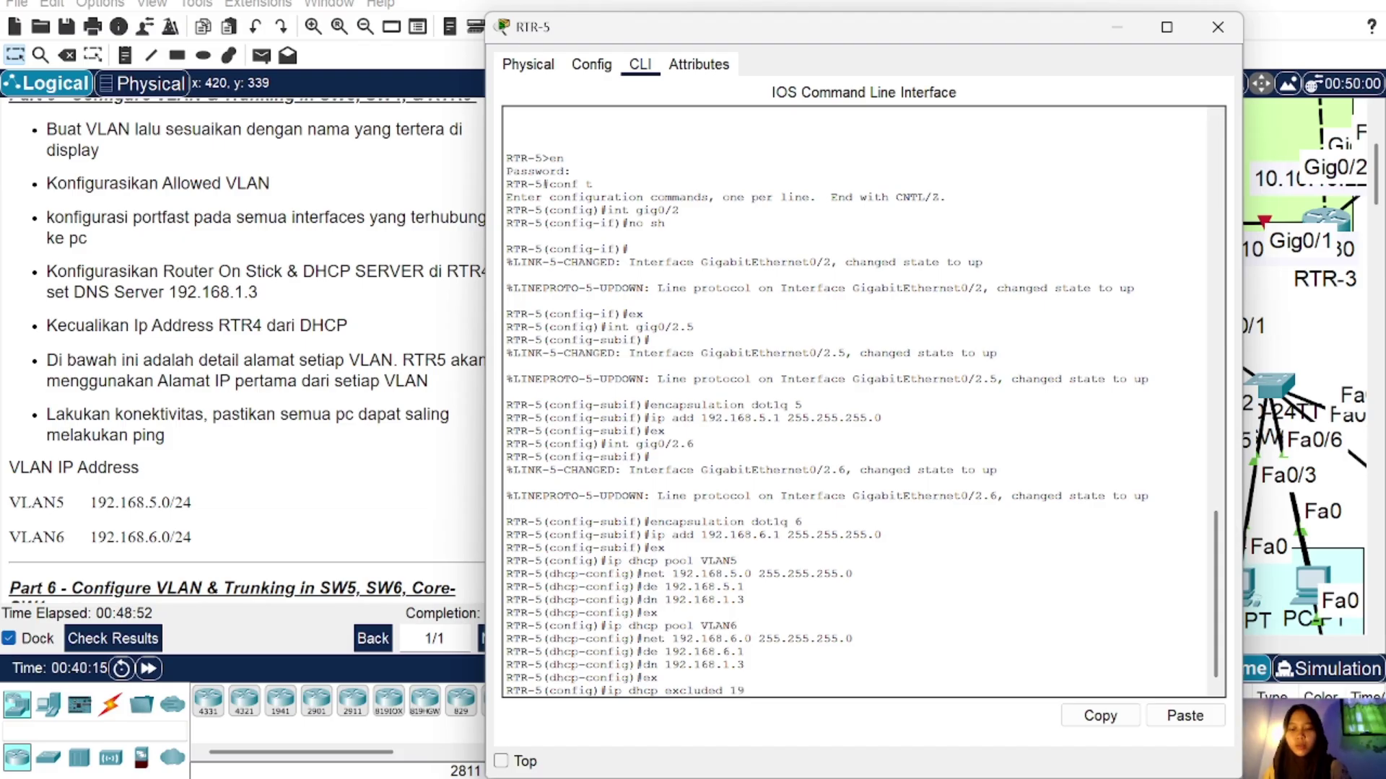
pyautogui.write('2.168.5')
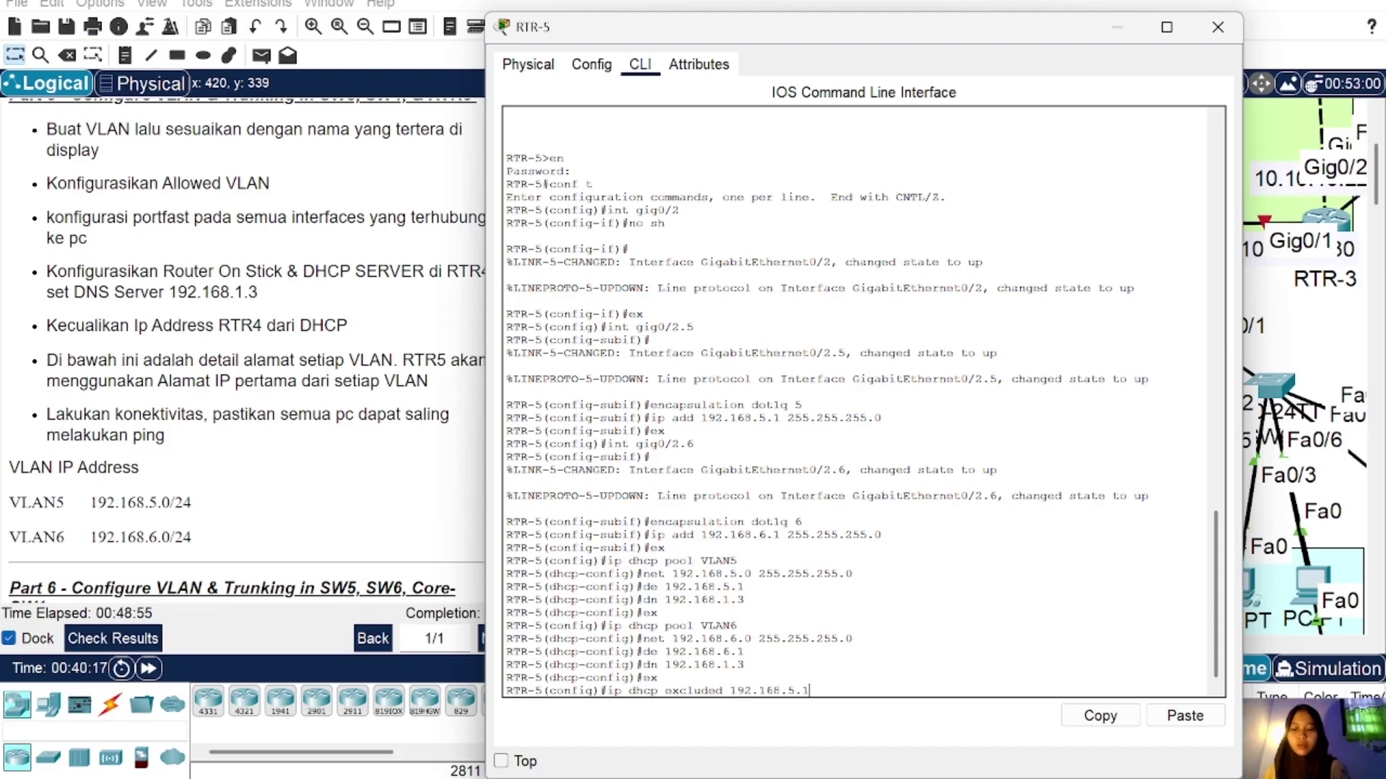
pyautogui.write('.1')
pyautogui.press('Return')
pyautogui.press('Up')
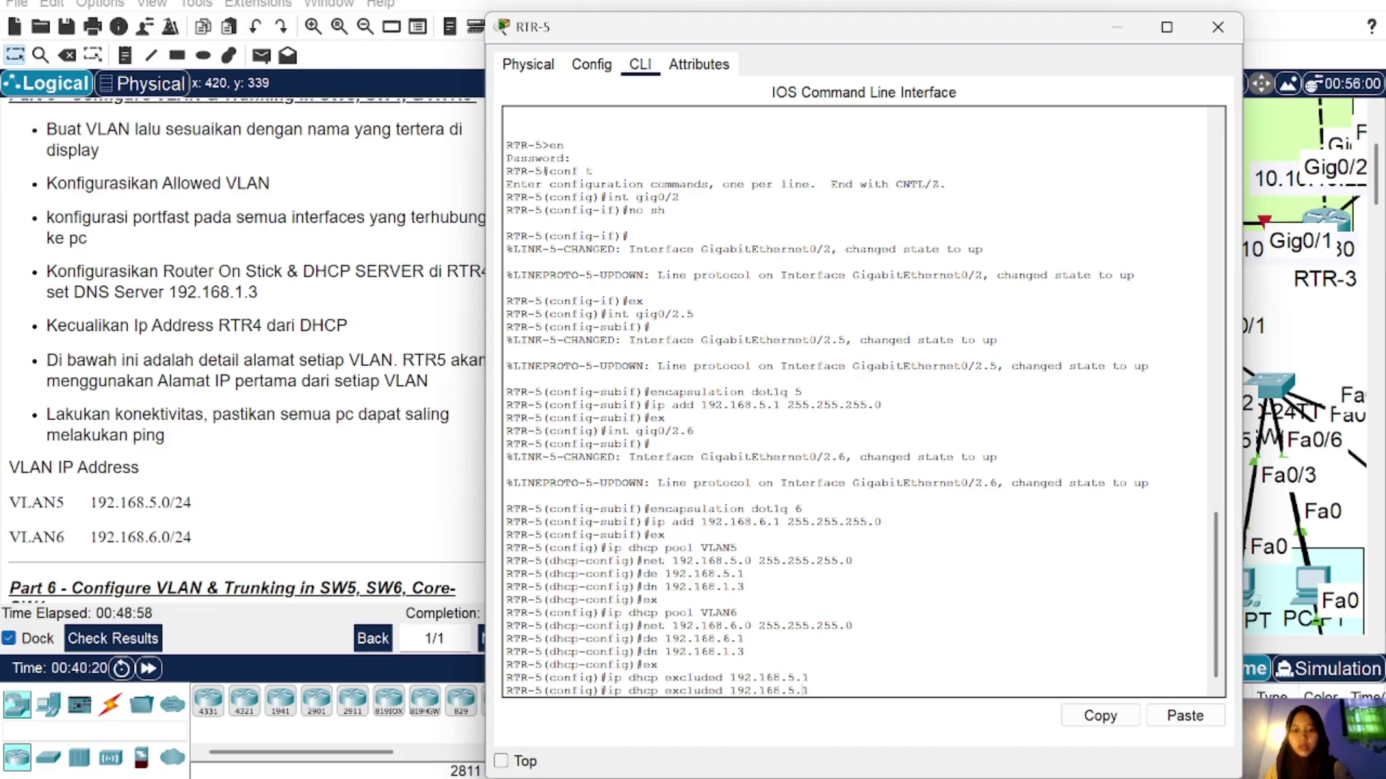
pyautogui.press('BackSpace')
pyautogui.press('BackSpace')
pyautogui.press('BackSpace')
pyautogui.write('6.1')
pyautogui.press('Return')
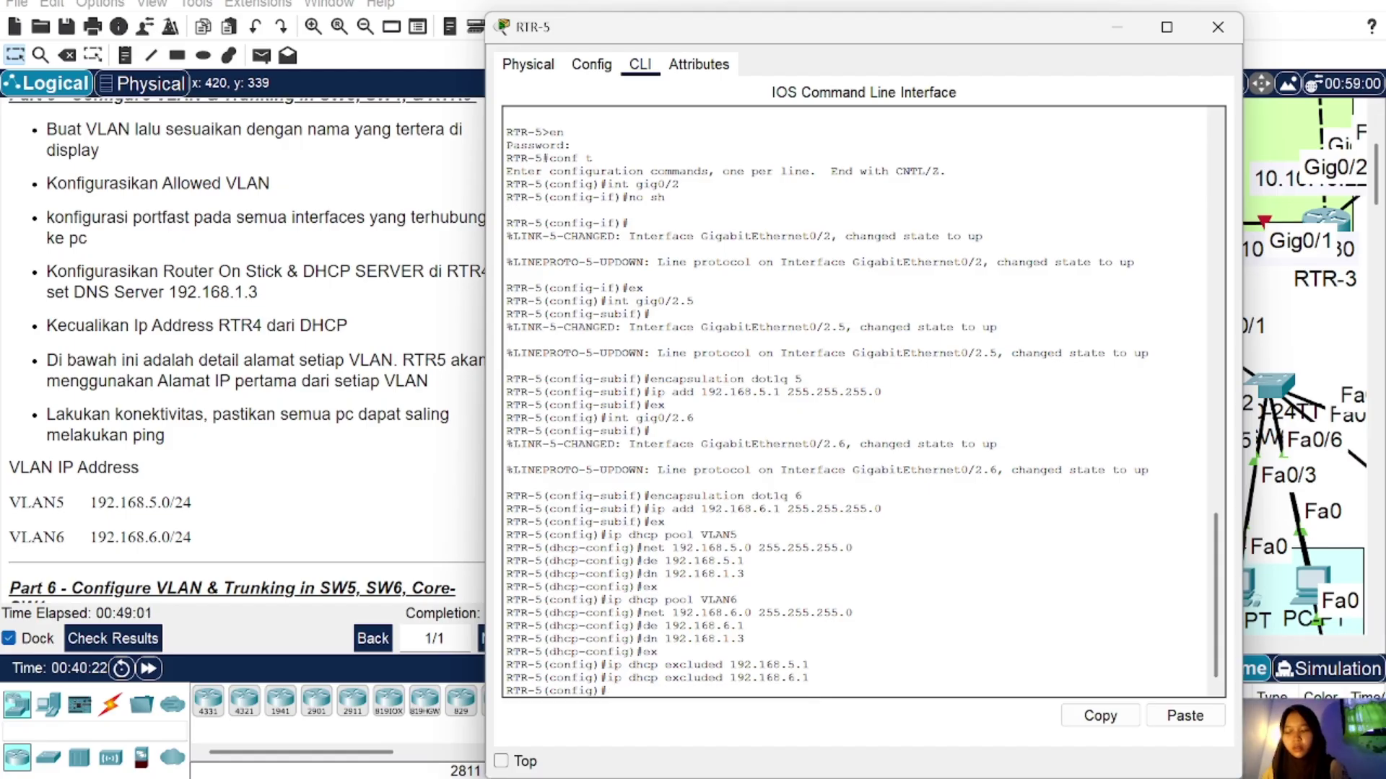
# Step: Close RTR-5 and switch PC18 and PC20 to DHCP addressing
pyautogui.click(1219, 22)
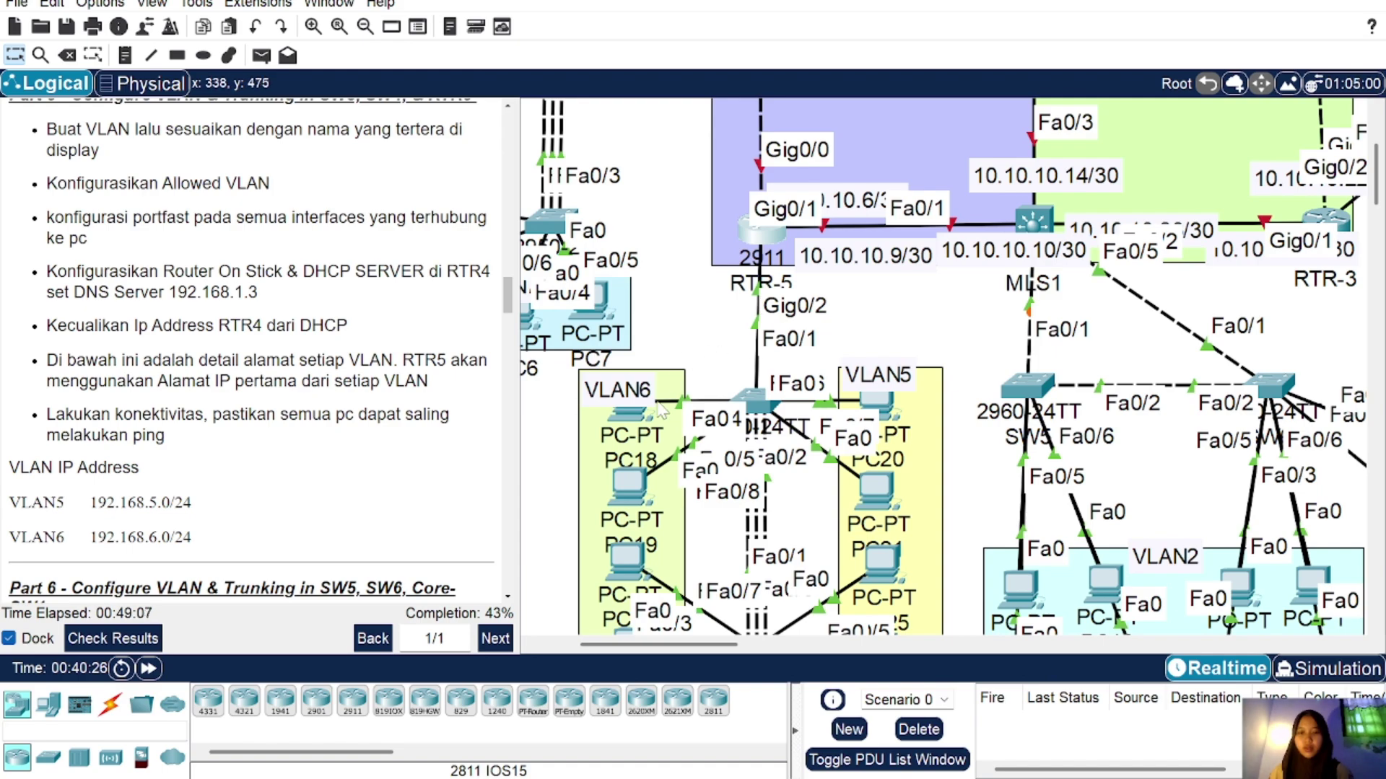
pyautogui.click(627, 420)
pyautogui.click(654, 64)
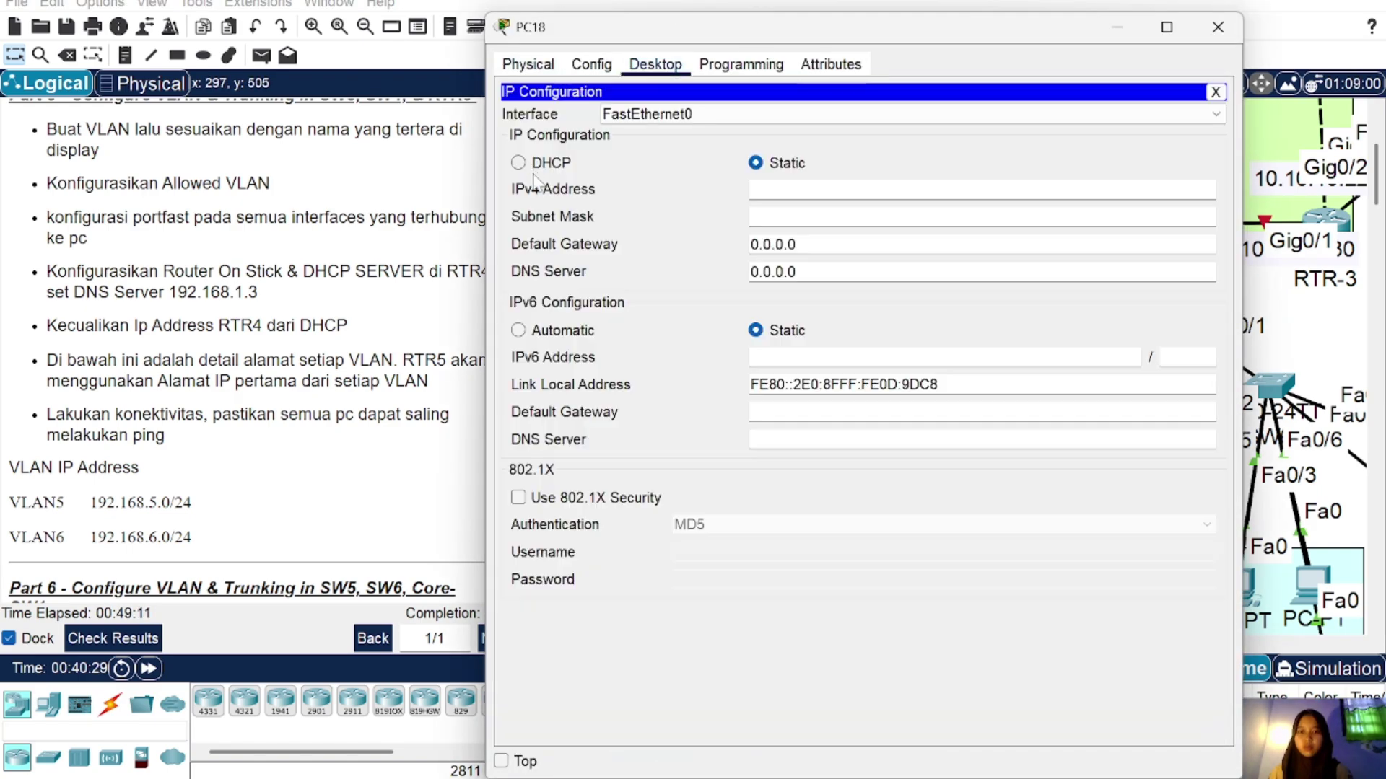
pyautogui.click(518, 163)
pyautogui.click(1217, 27)
pyautogui.scroll(-2, 866, 361)
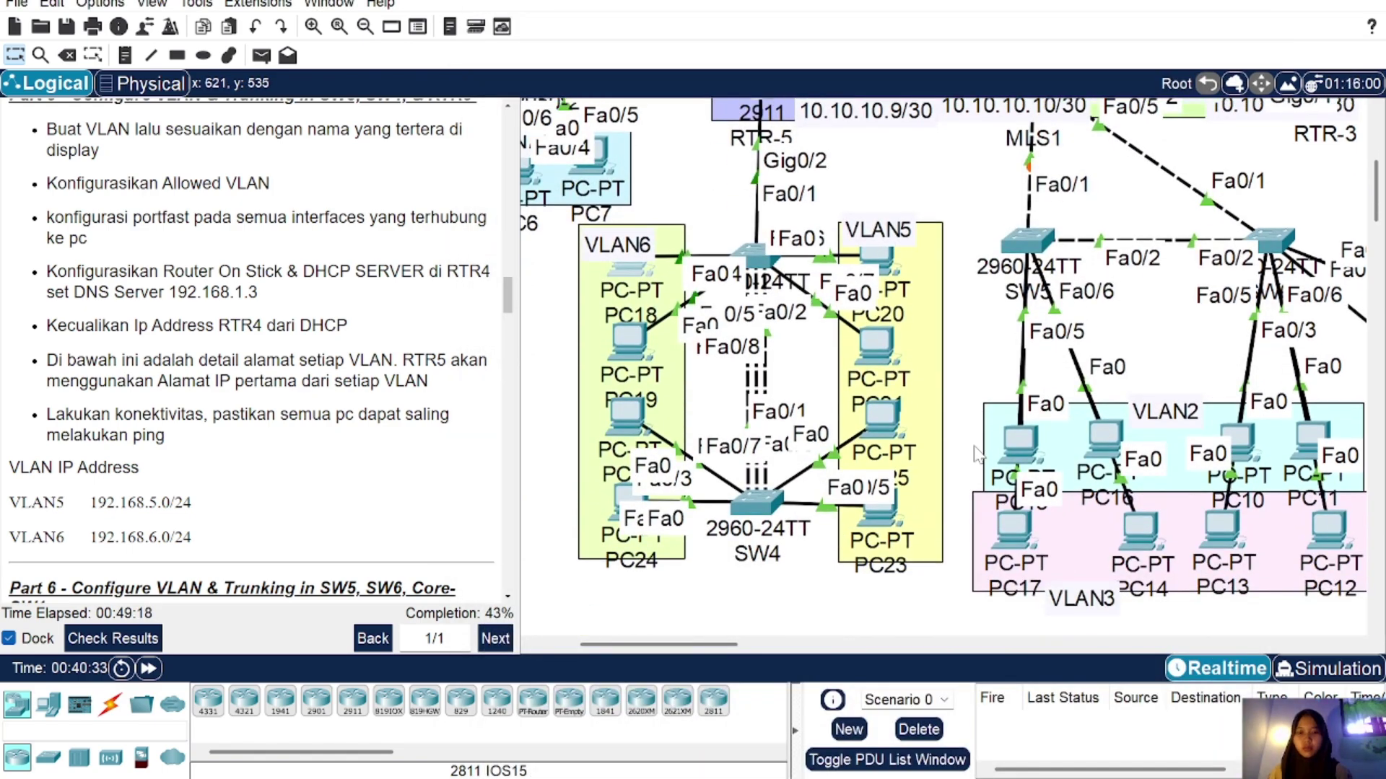
pyautogui.click(880, 265)
pyautogui.click(654, 65)
pyautogui.click(567, 162)
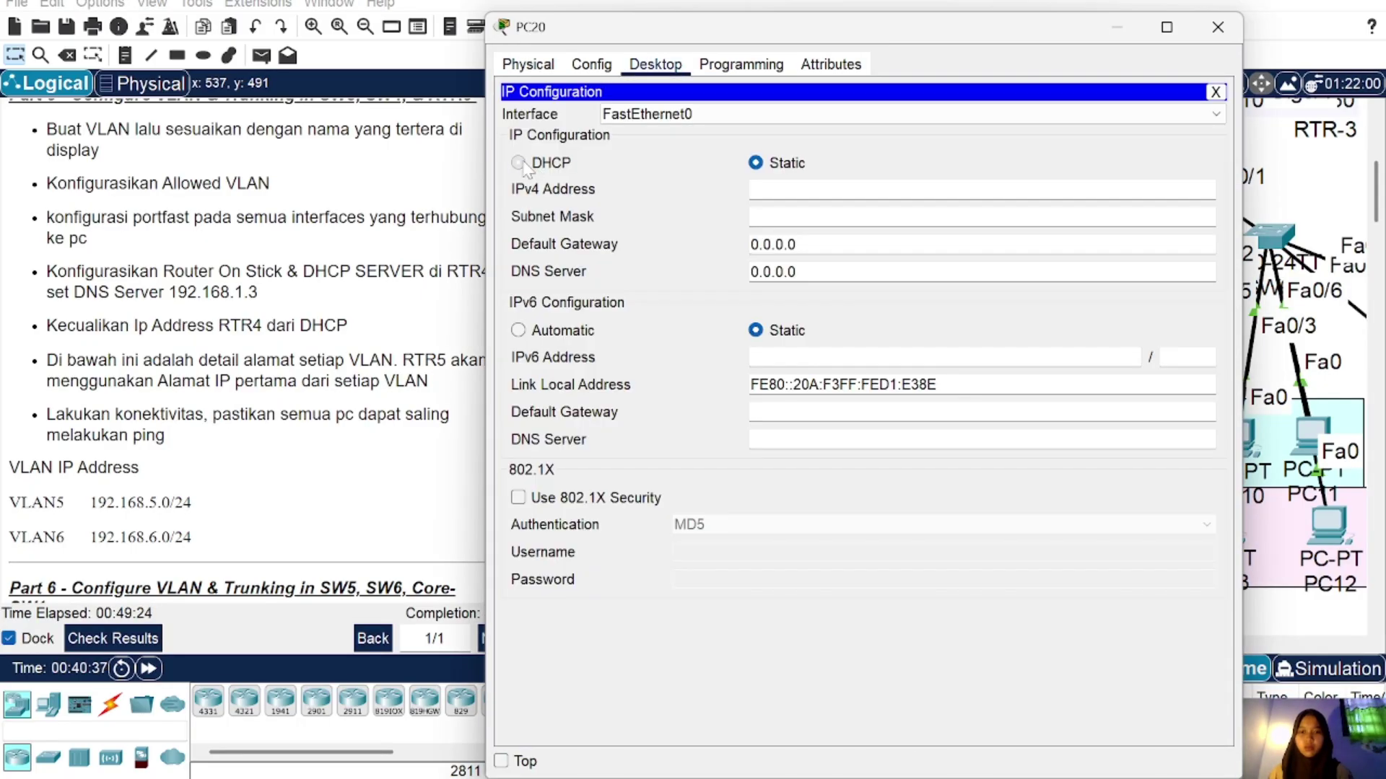
pyautogui.click(517, 162)
pyautogui.click(1217, 27)
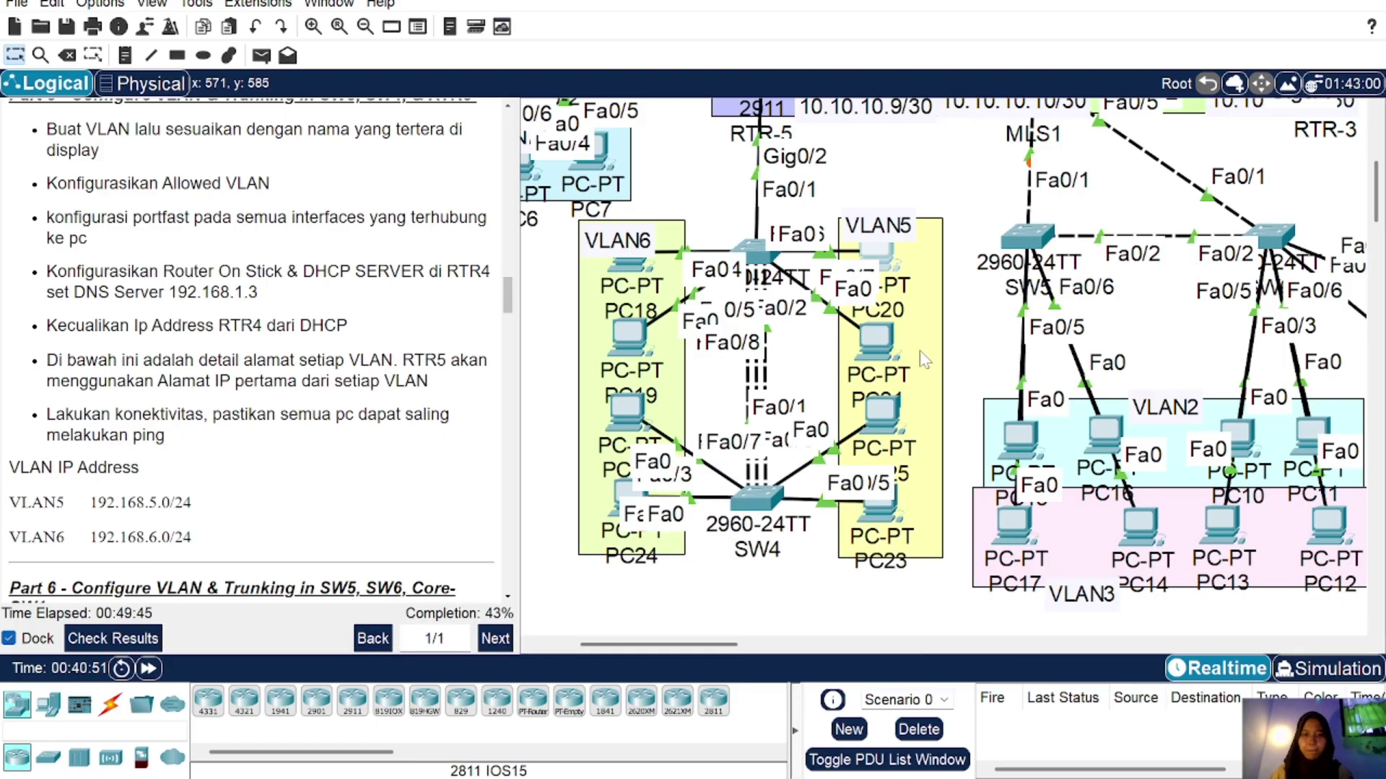
# Step: Switch PC22 and PC25 to DHCP addressing
pyautogui.click(626, 409)
pyautogui.click(655, 64)
pyautogui.click(566, 162)
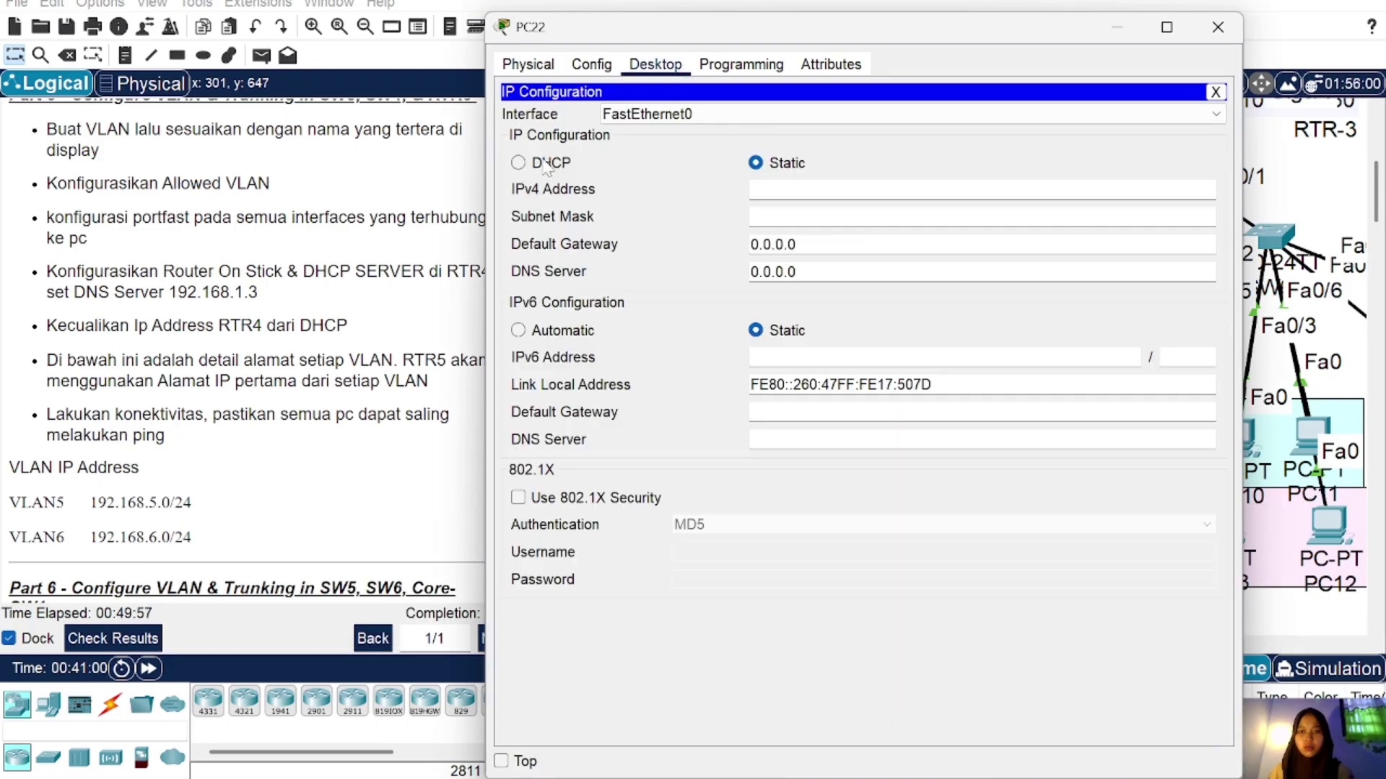
pyautogui.click(517, 163)
pyautogui.click(1214, 28)
pyautogui.click(876, 405)
pyautogui.click(654, 64)
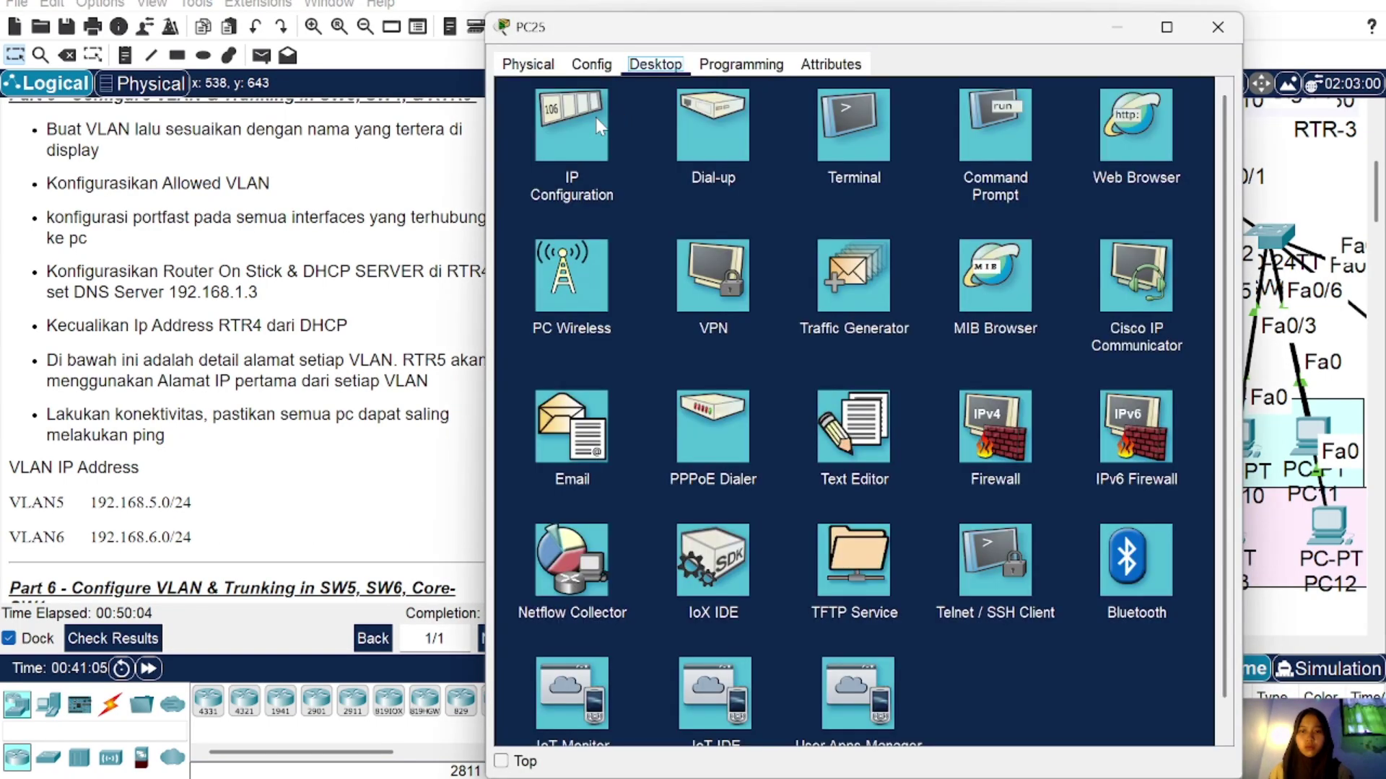
pyautogui.click(595, 120)
pyautogui.click(518, 163)
pyautogui.click(1217, 26)
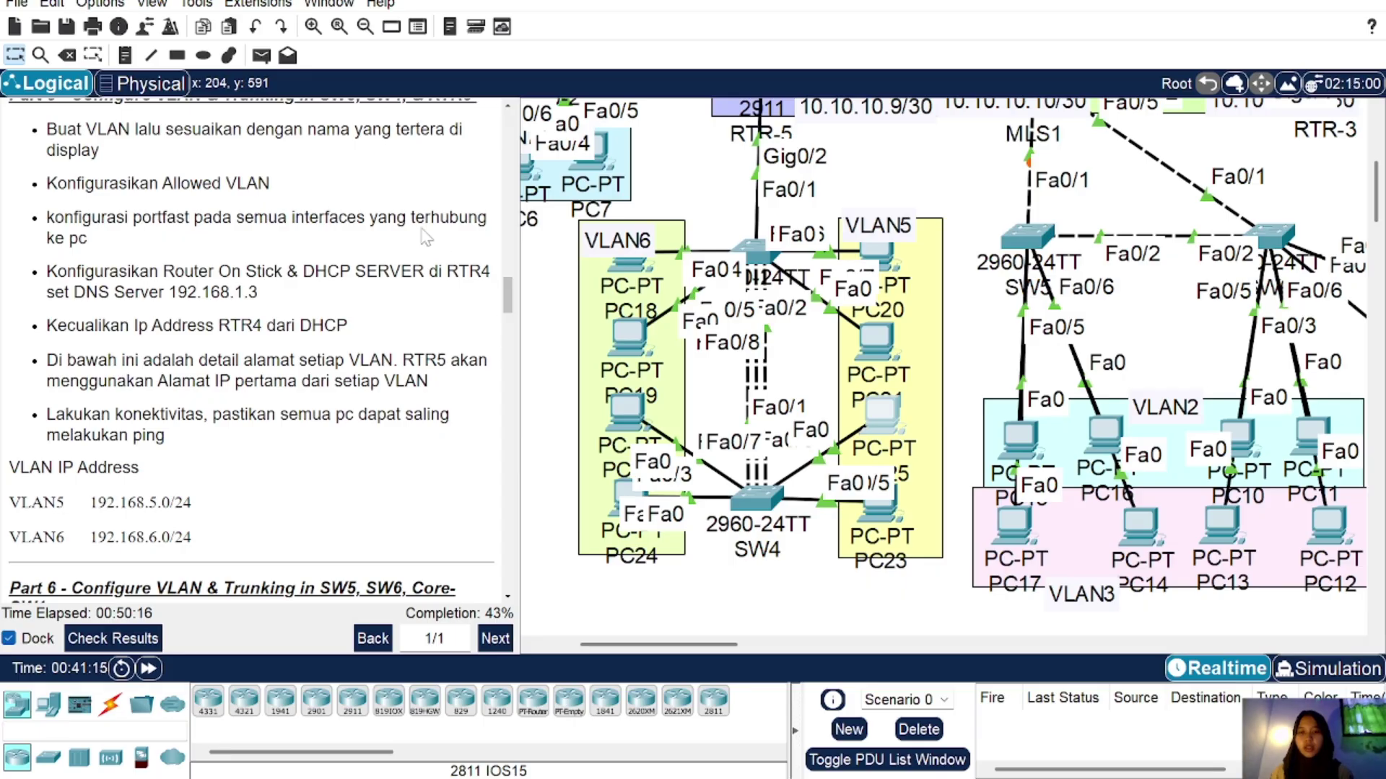
# Step: Send a simple PDU test ping from PC18 to PC20
pyautogui.click(261, 57)
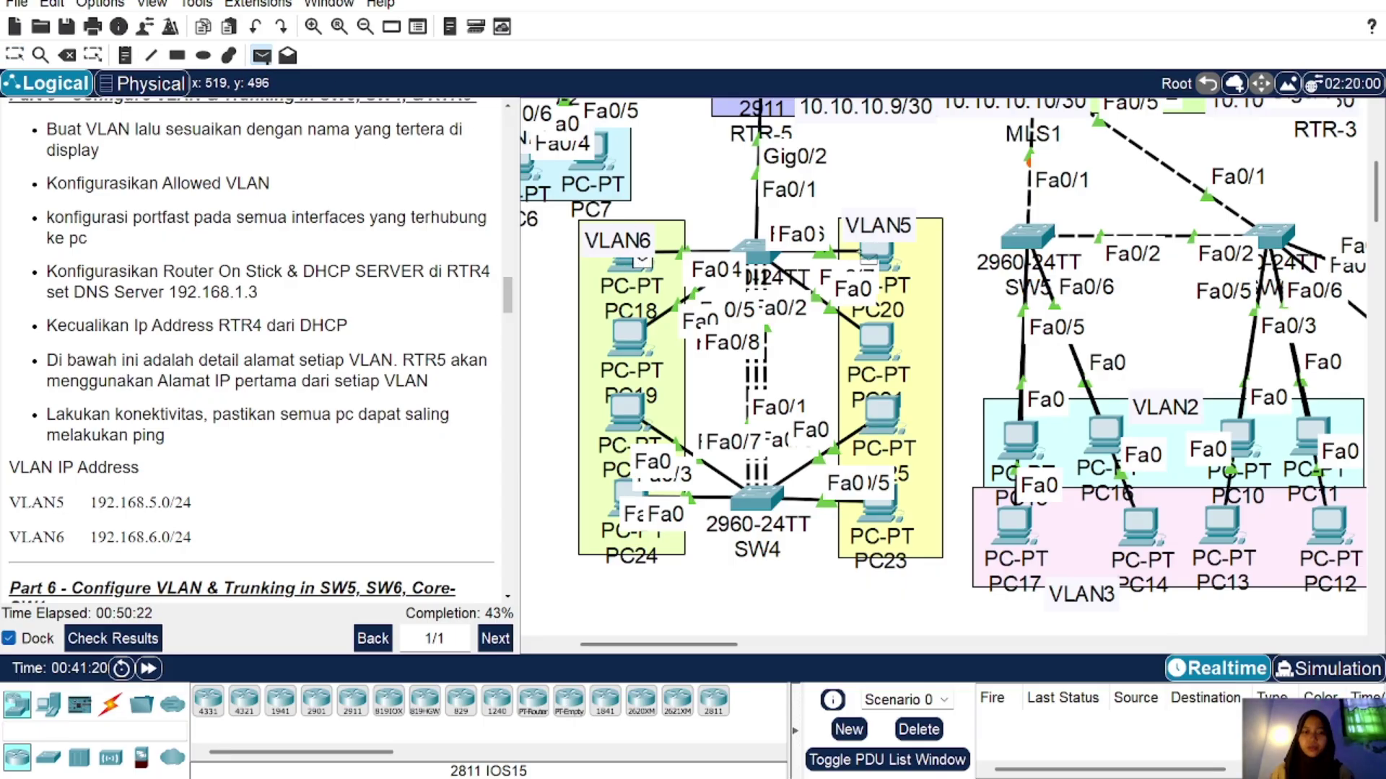
pyautogui.click(870, 254)
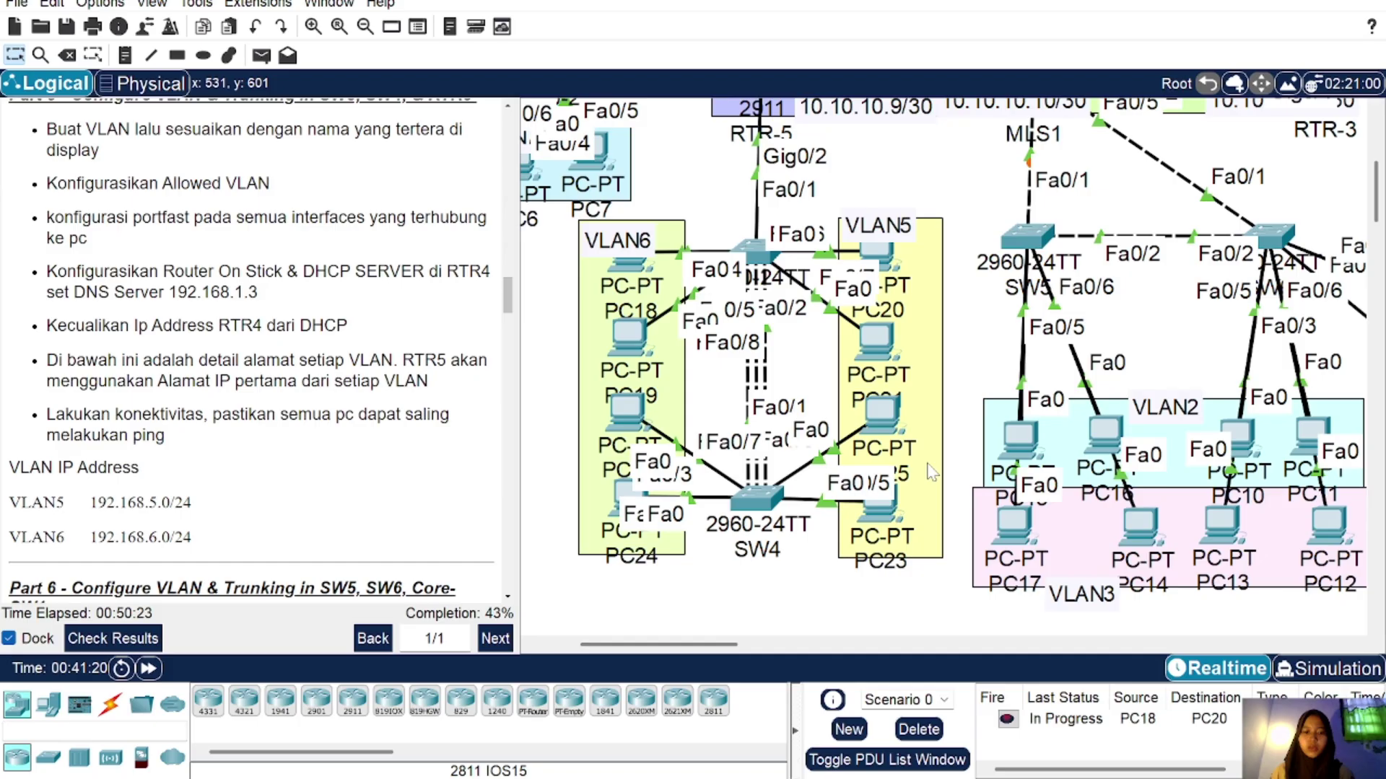
pyautogui.click(261, 55)
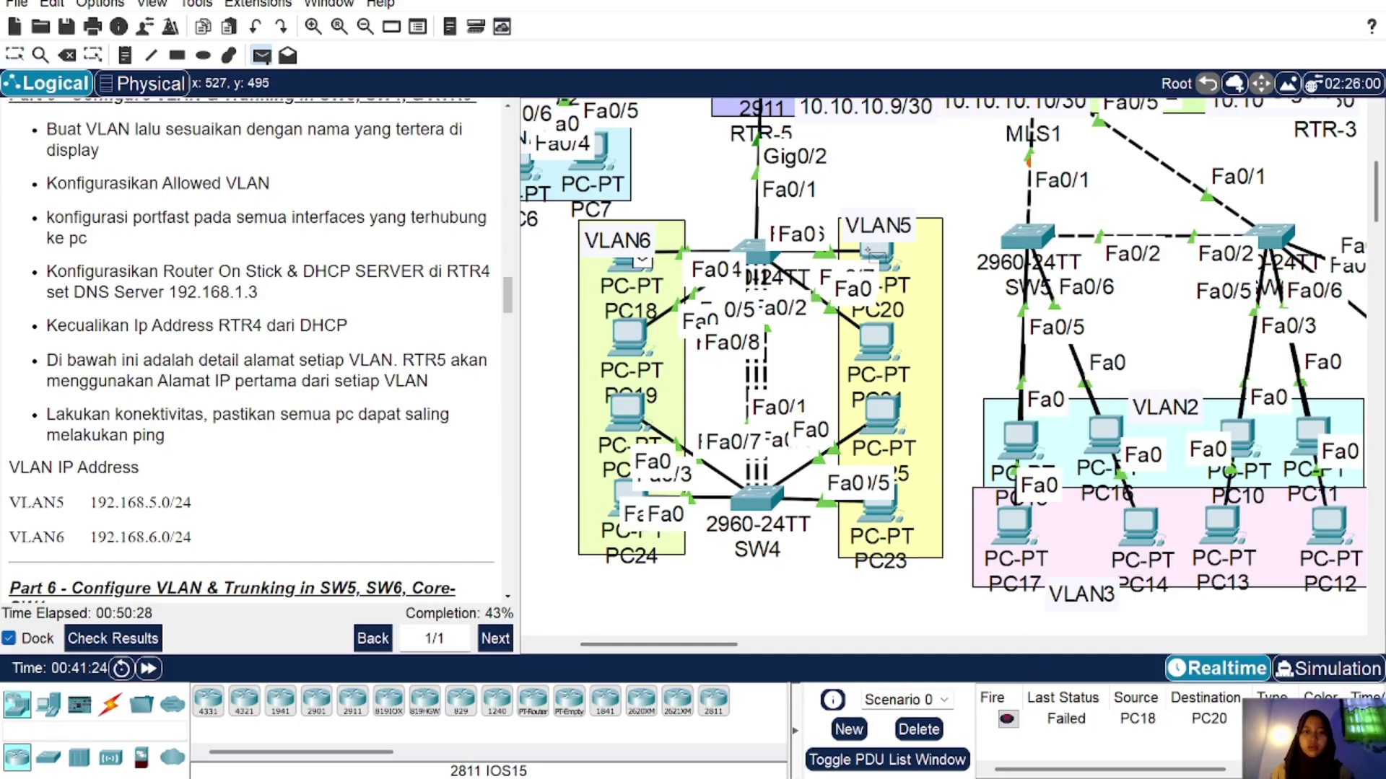
pyautogui.click(874, 256)
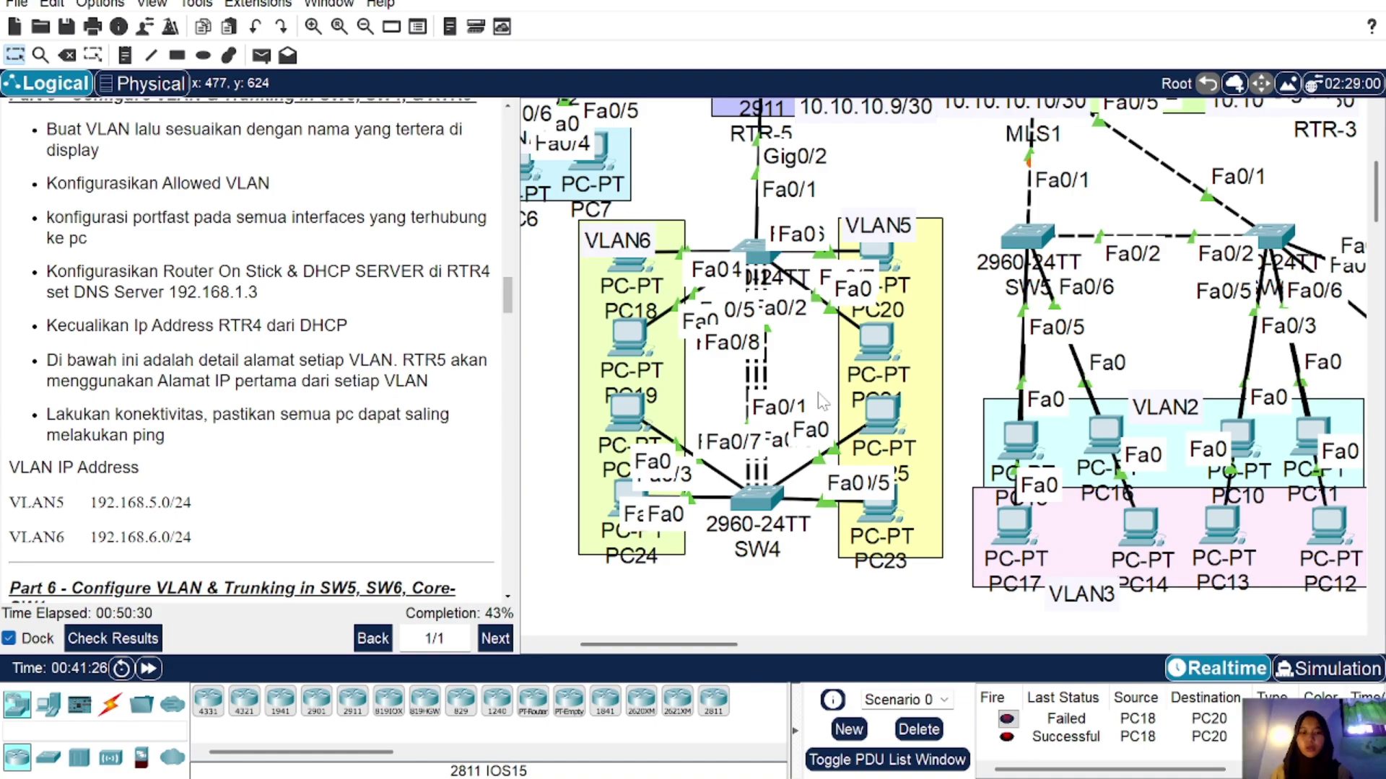
# Step: Ping PC25 from PC22 with a simple PDU, then delete all test pings
pyautogui.scroll(2, 778, 293)
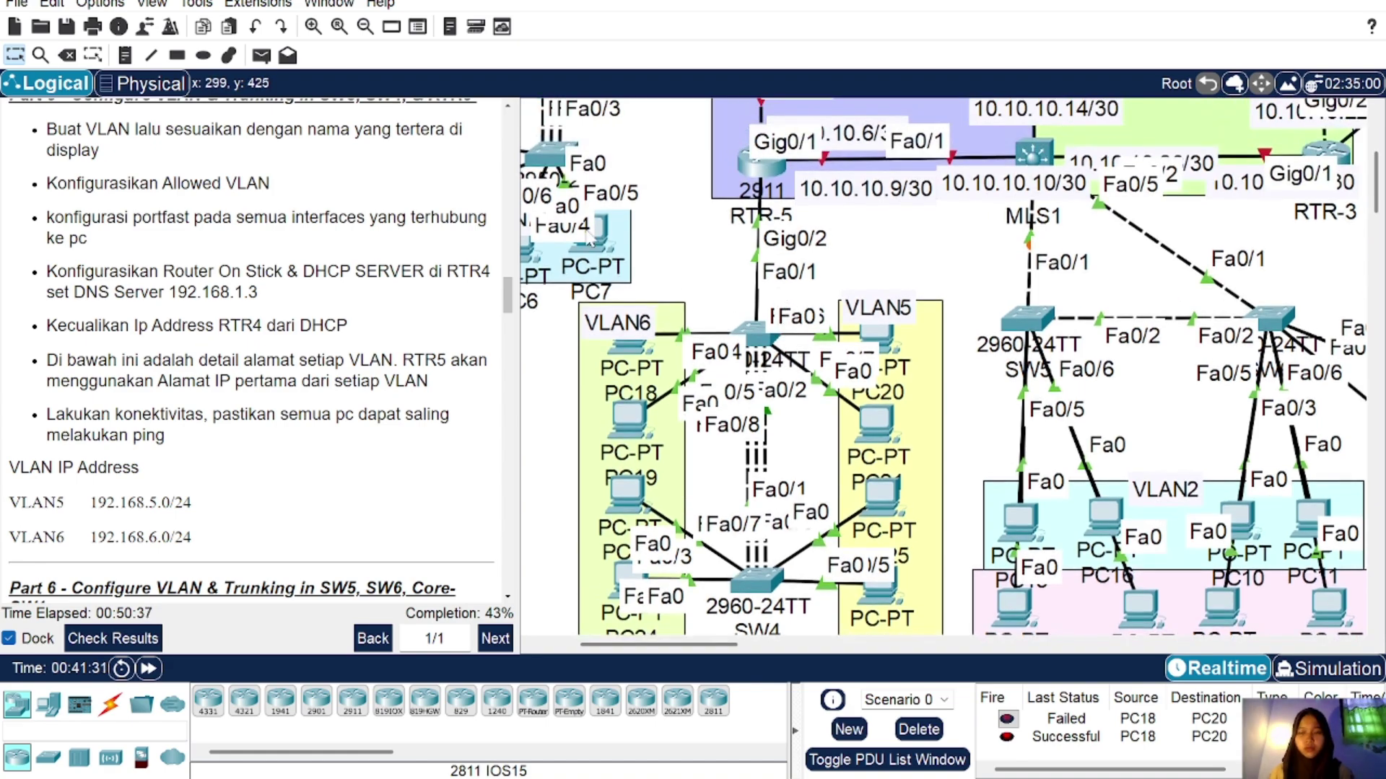
pyautogui.click(262, 56)
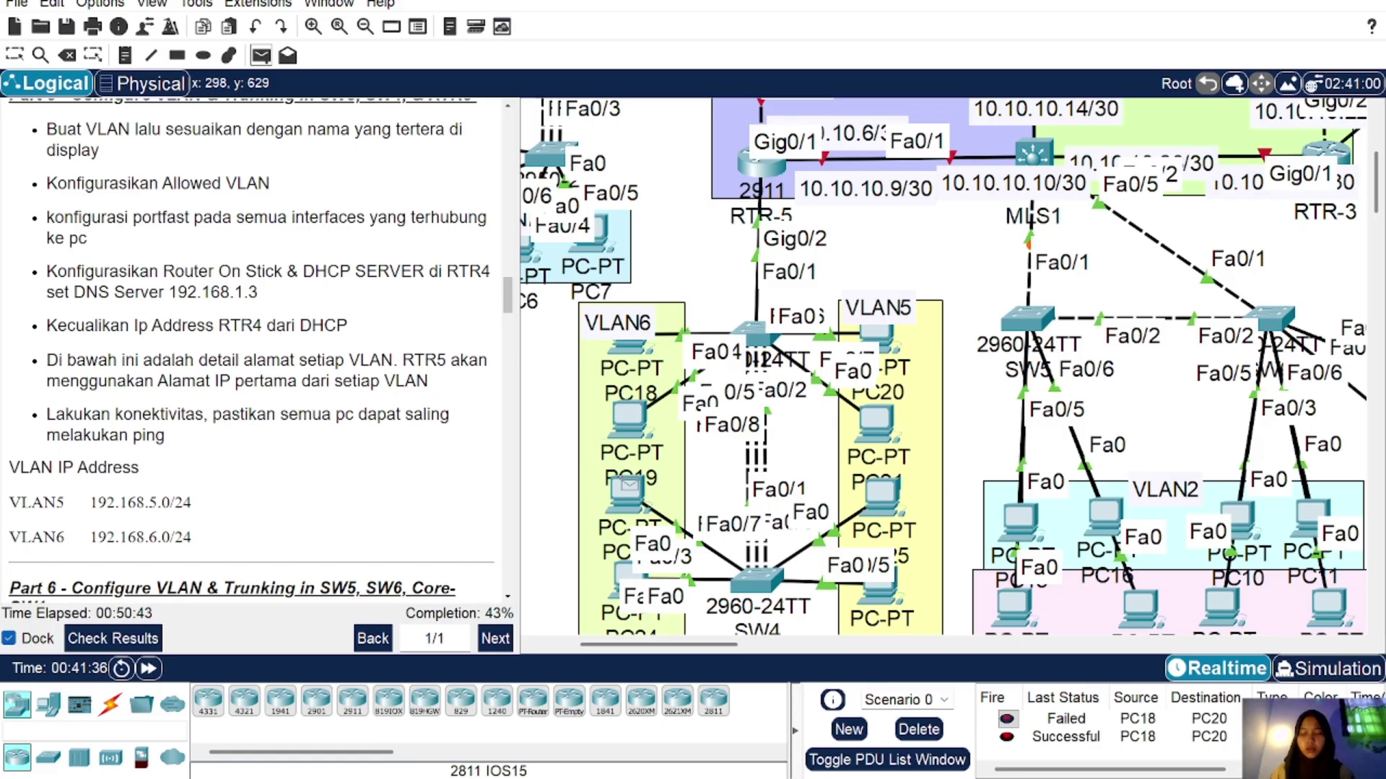
pyautogui.moveTo(629, 487)
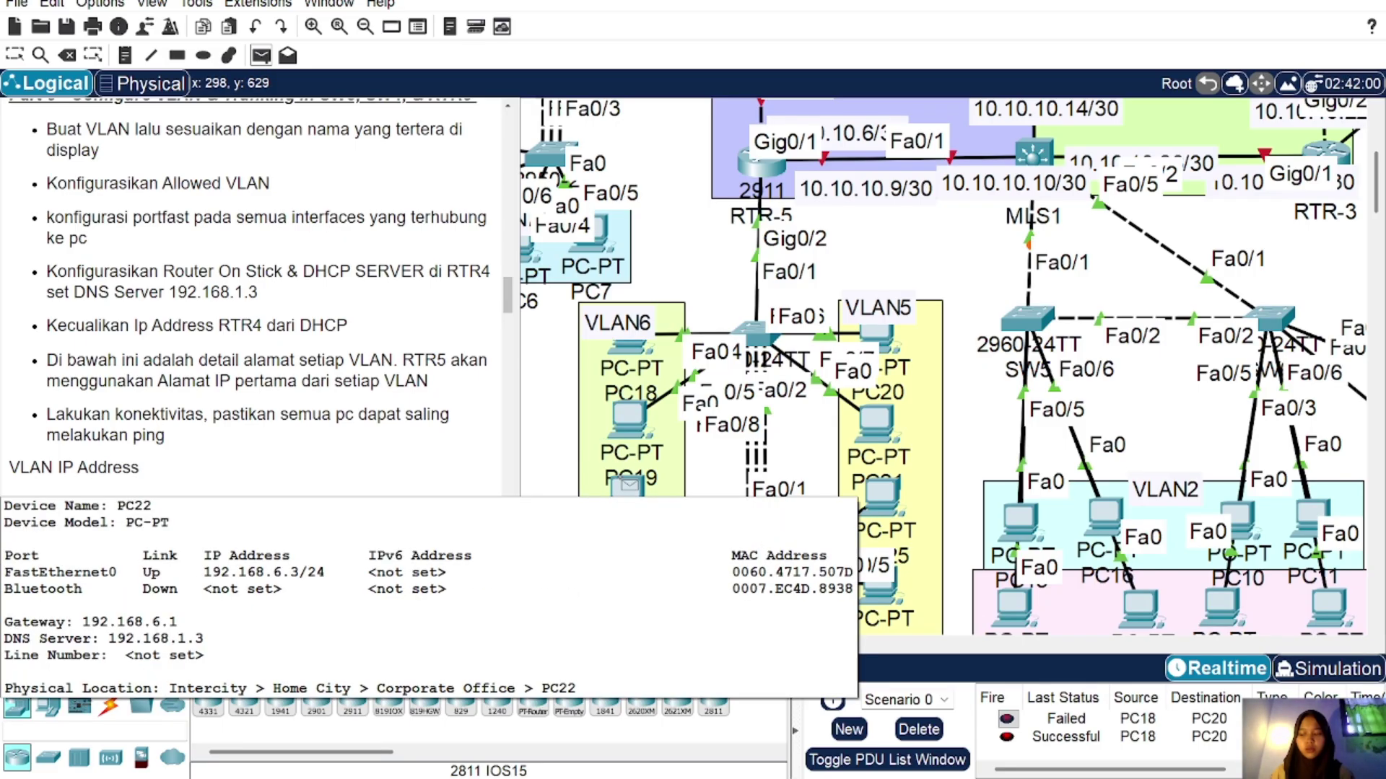
pyautogui.click(628, 487)
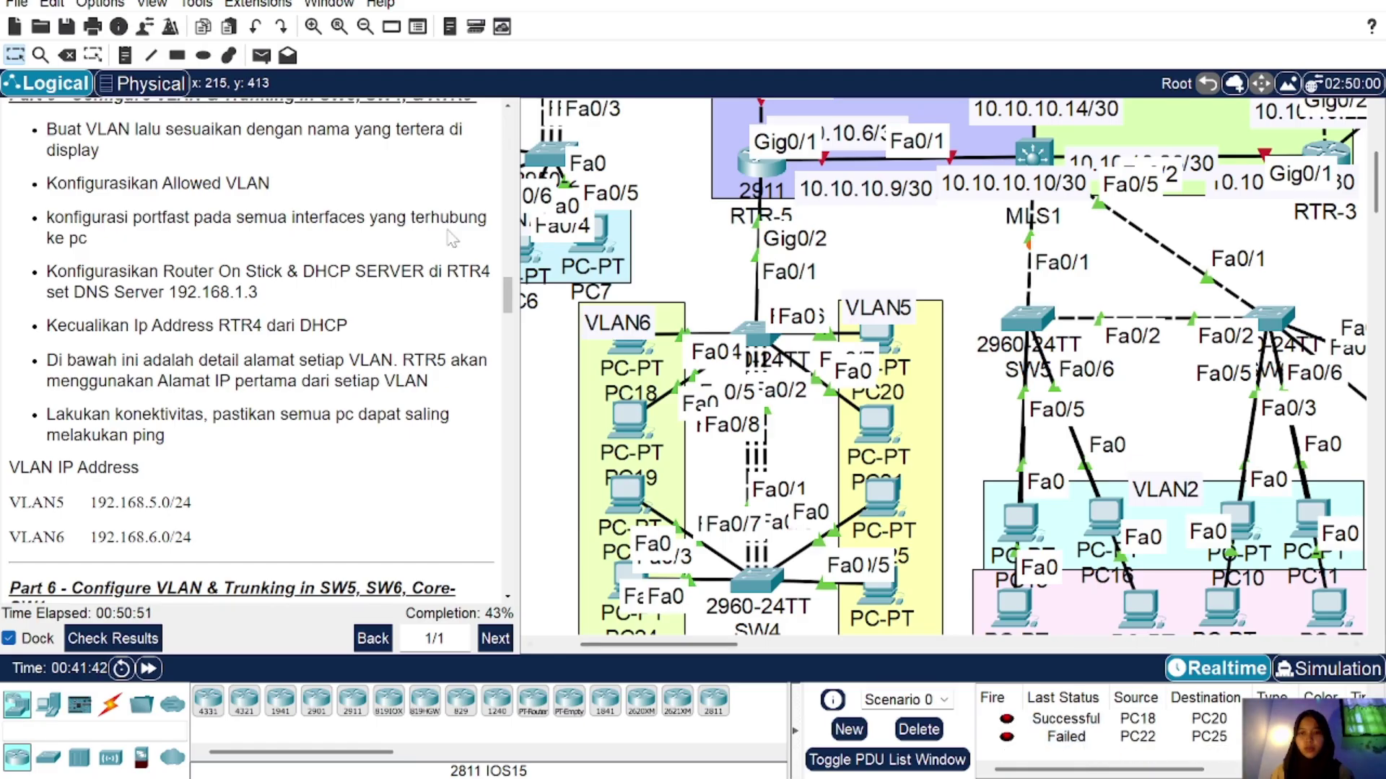
pyautogui.click(262, 55)
pyautogui.click(632, 497)
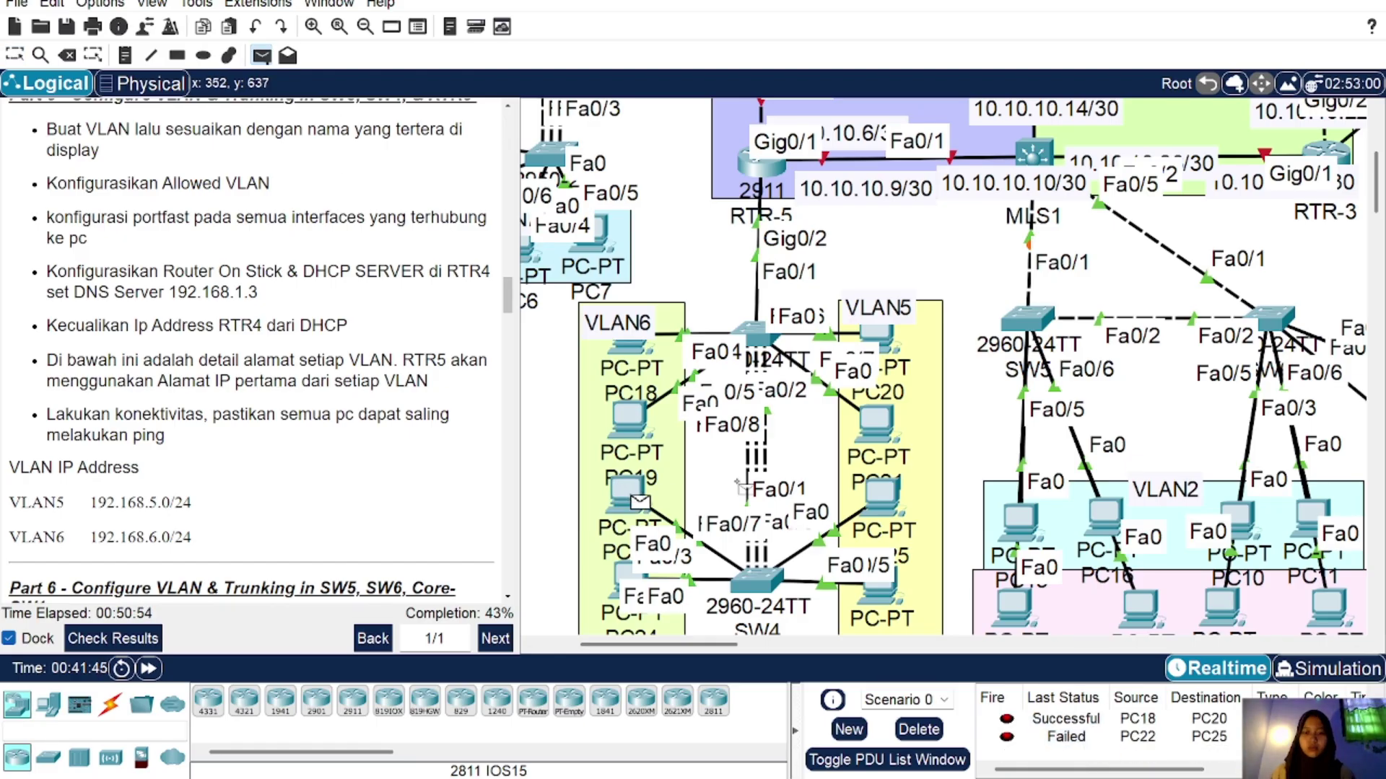
pyautogui.click(879, 494)
pyautogui.scroll(-2, 1096, 747)
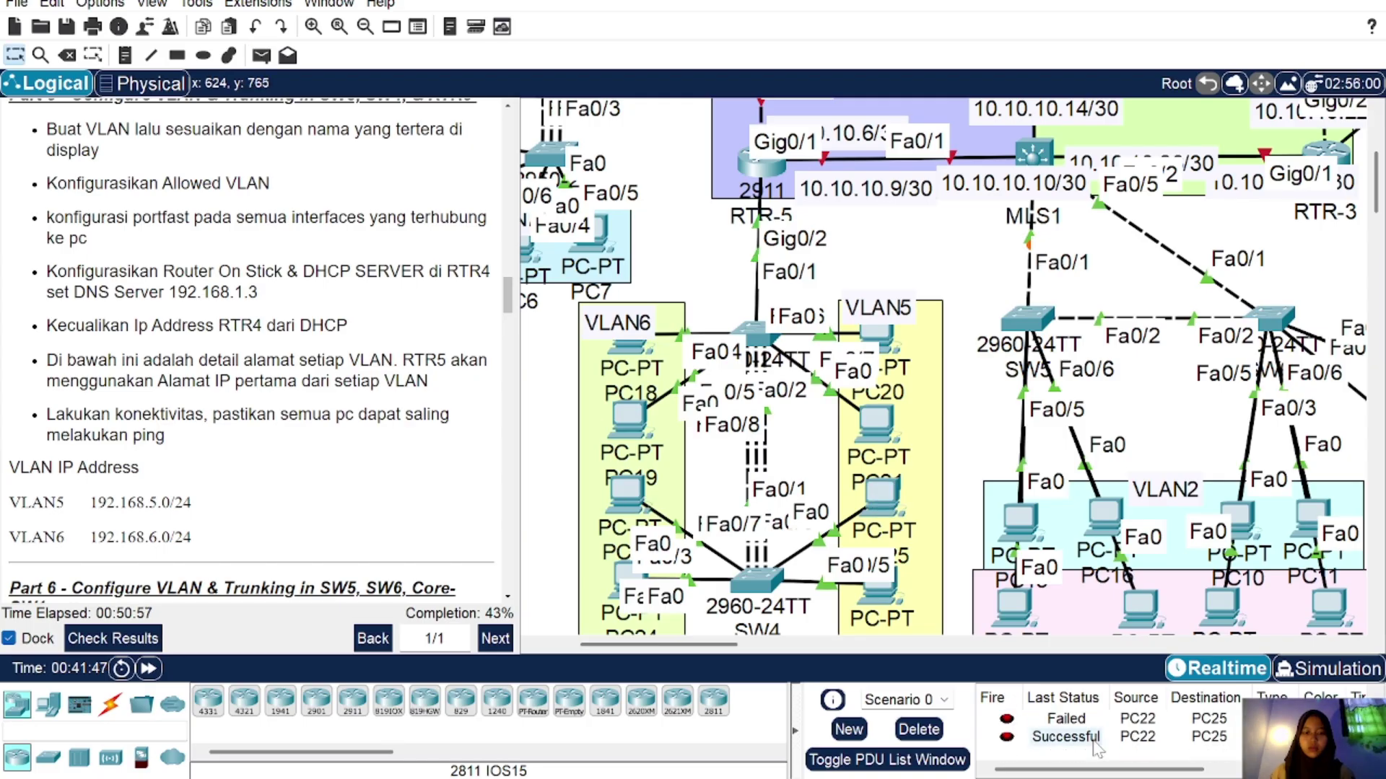
pyautogui.click(918, 730)
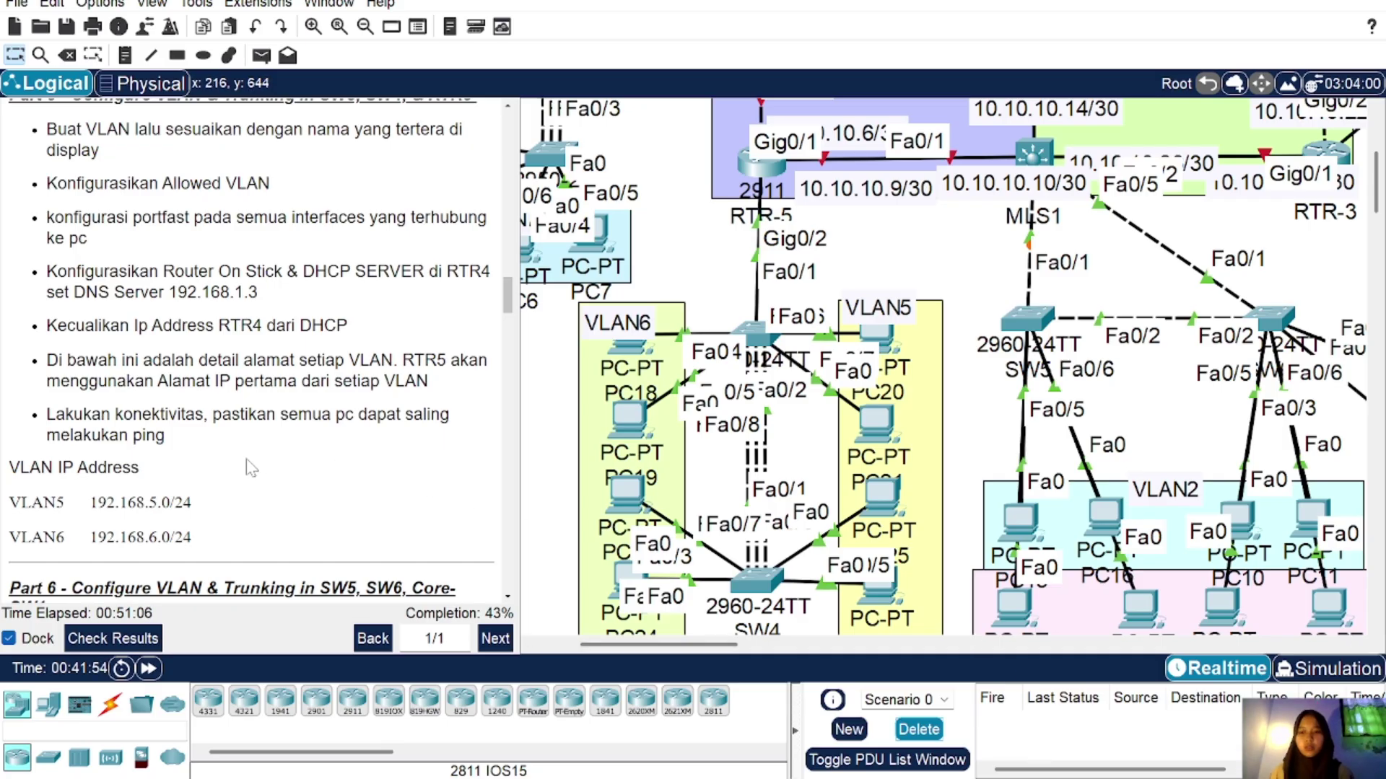
# Step: Scroll the instructions to Part 6 and bring MLS1, SW5 and SW6 into view
pyautogui.scroll(-5, 251, 468)
pyautogui.scroll(-1, 251, 468)
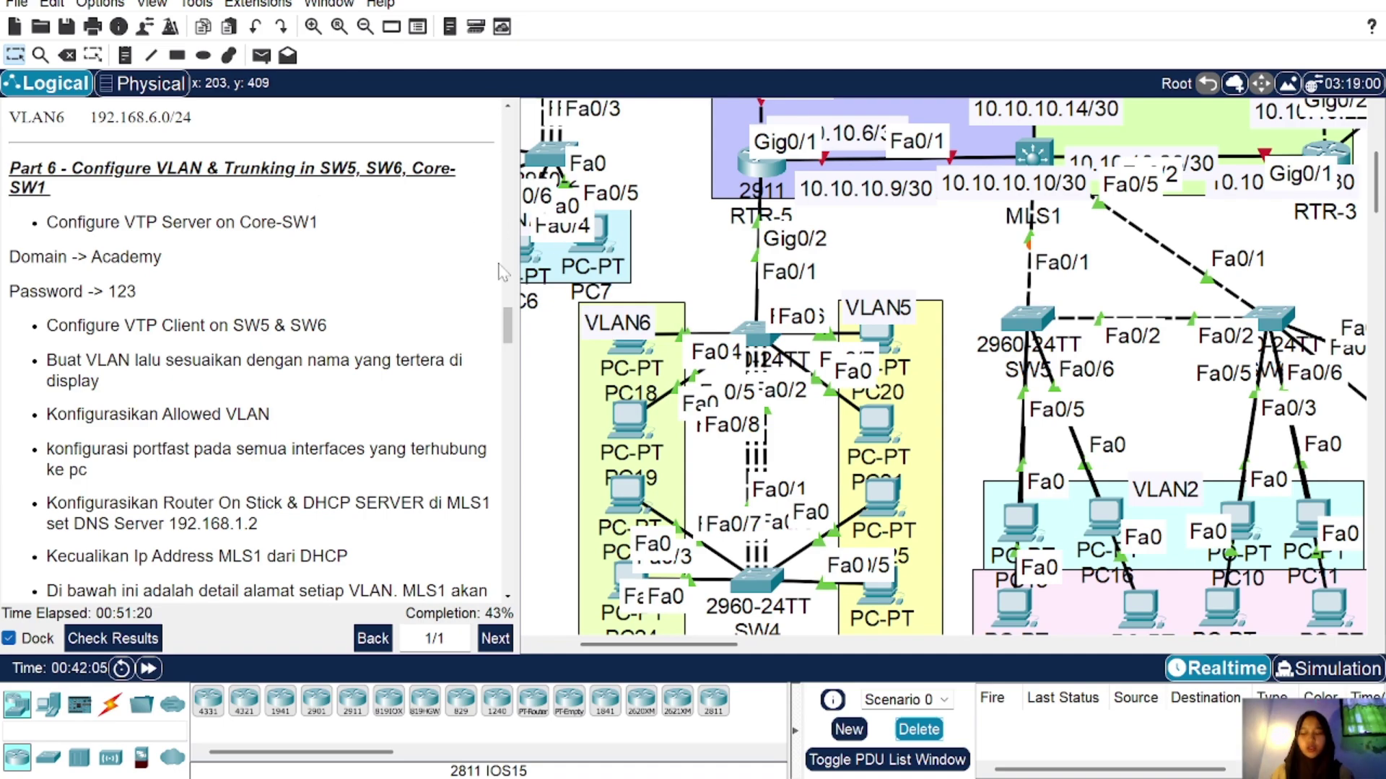
pyautogui.hscroll(5, 868, 354)
pyautogui.scroll(3, 869, 353)
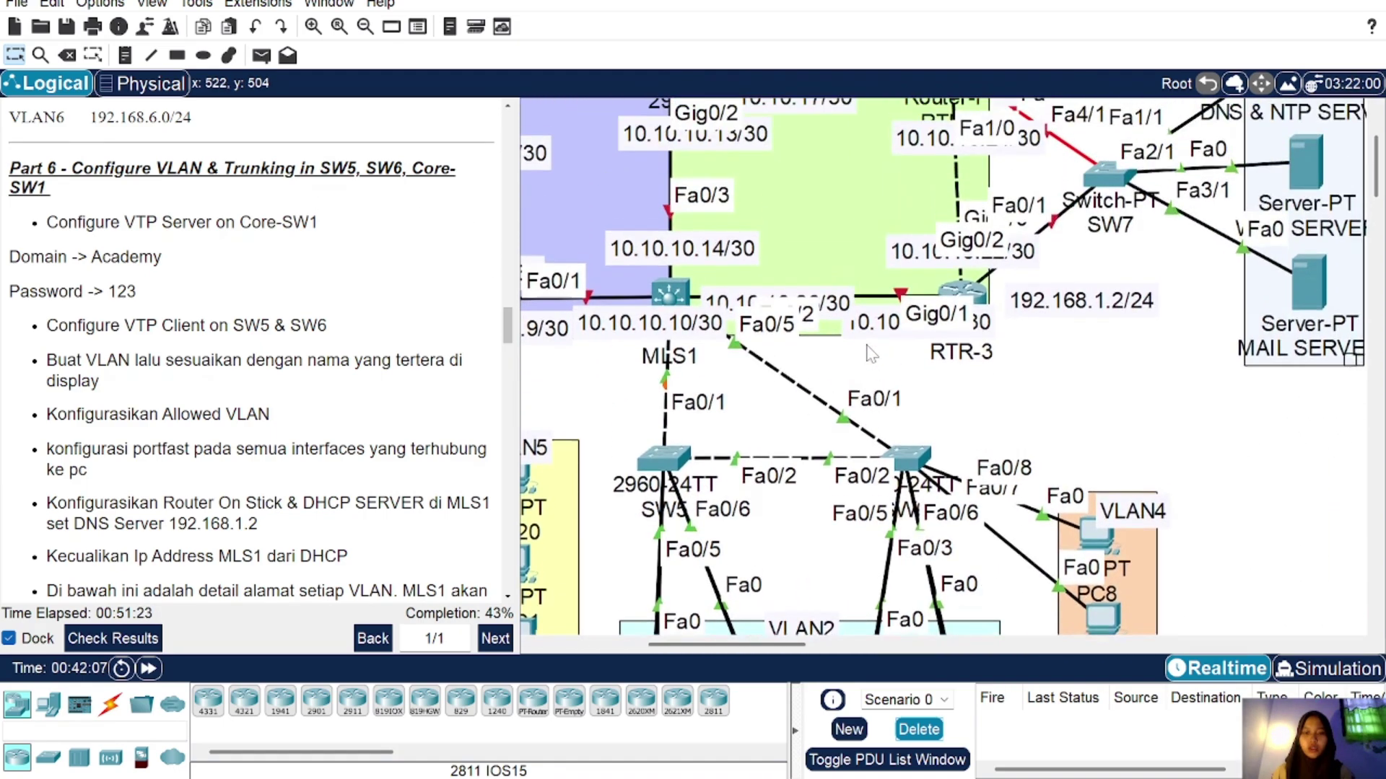
pyautogui.scroll(-1, 868, 353)
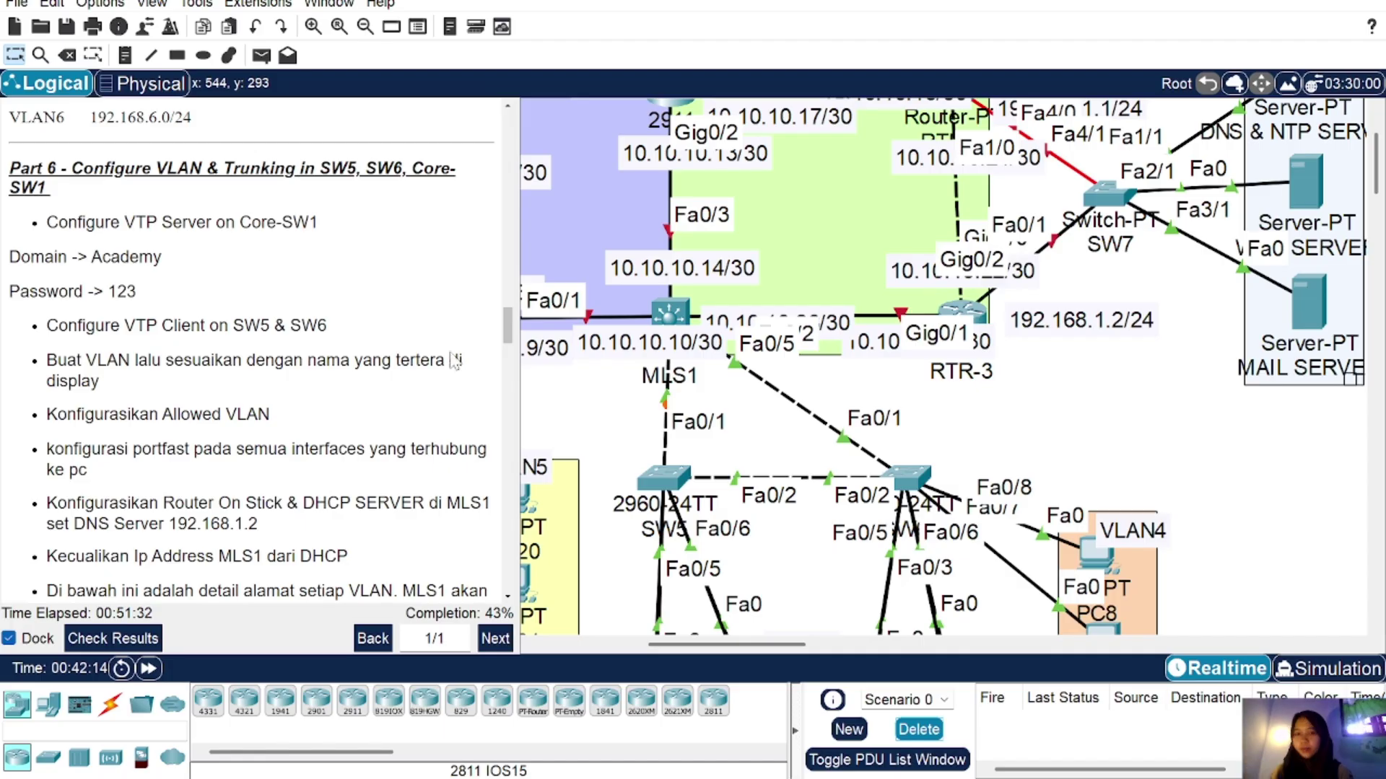
# Step: On MLS1's CLI, enter privileged mode with the enable password, then global configuration (conf t)
pyautogui.click(666, 318)
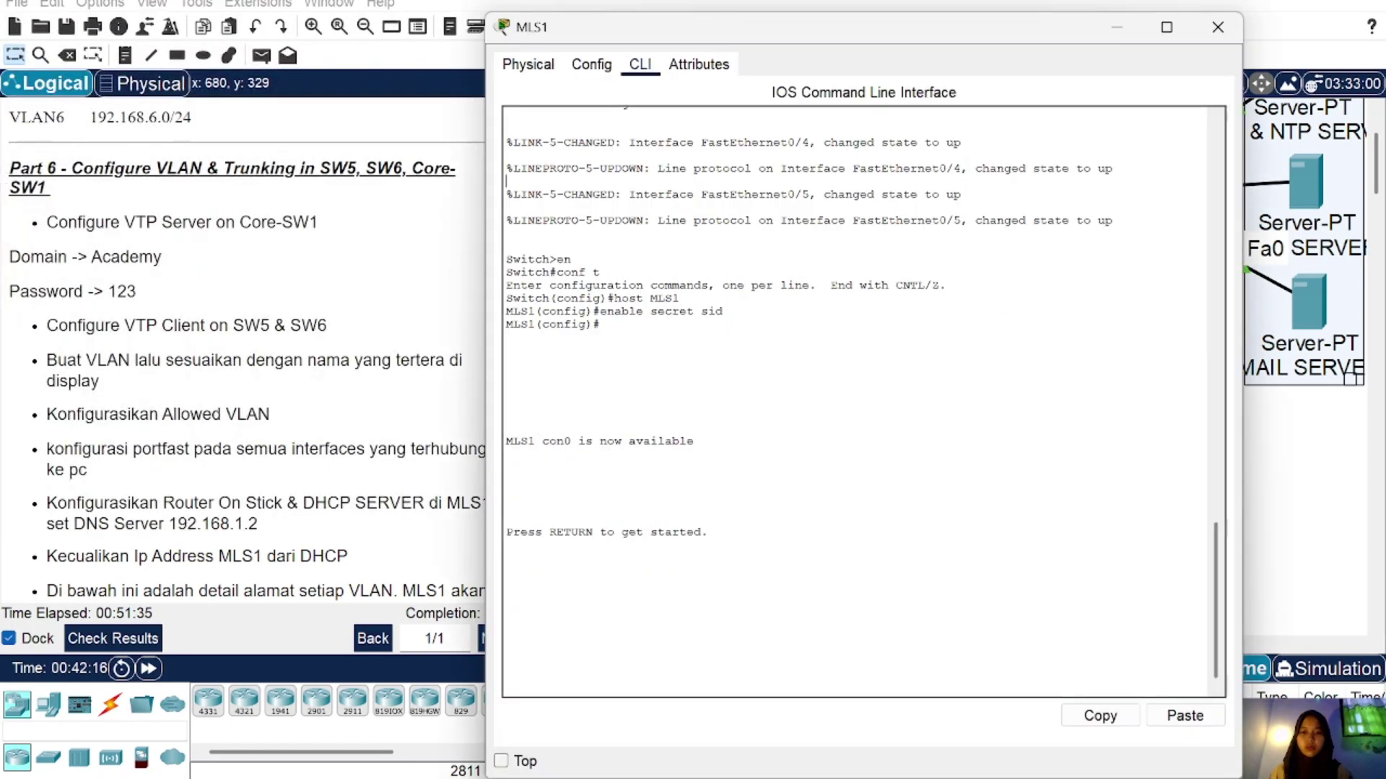
pyautogui.press('Return')
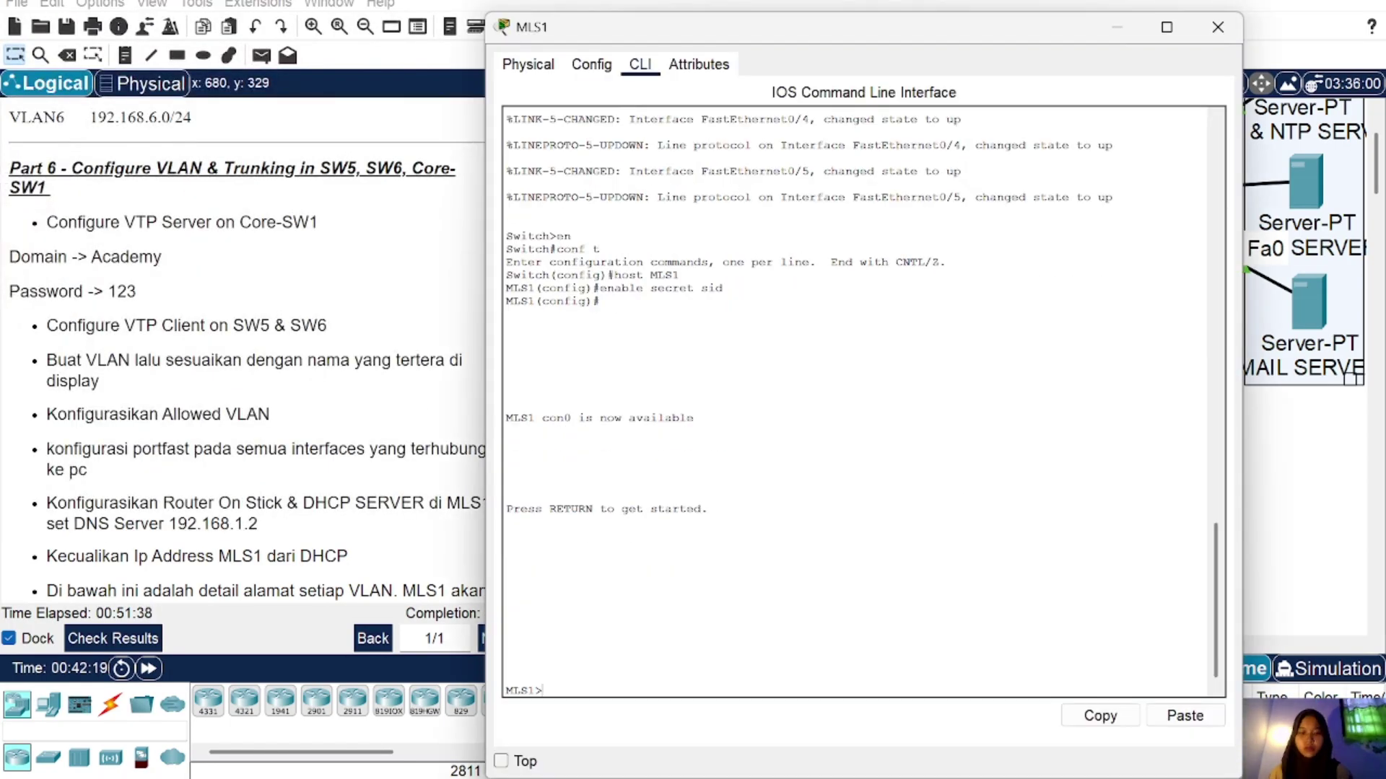
pyautogui.write('en')
pyautogui.press('Return')
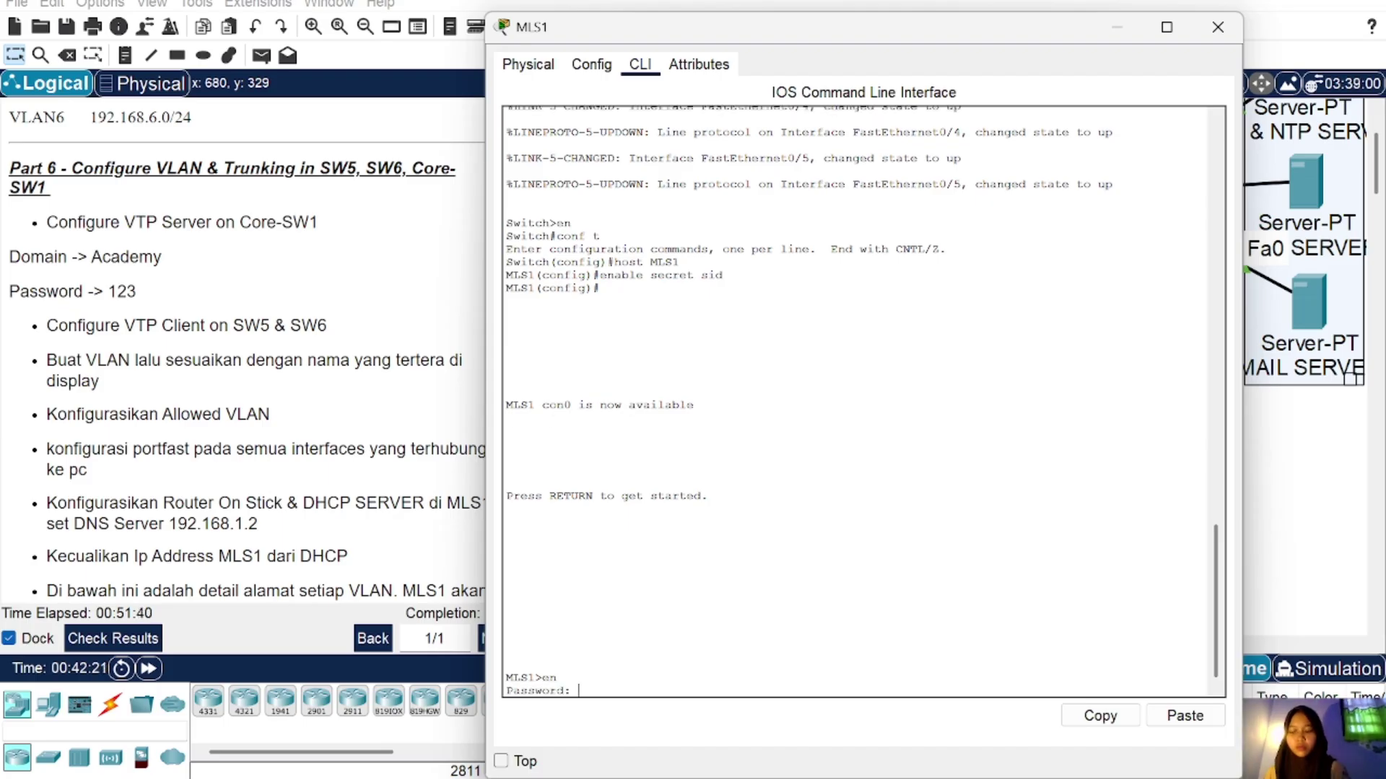
pyautogui.write('sid')
pyautogui.press('Return')
pyautogui.write('con')
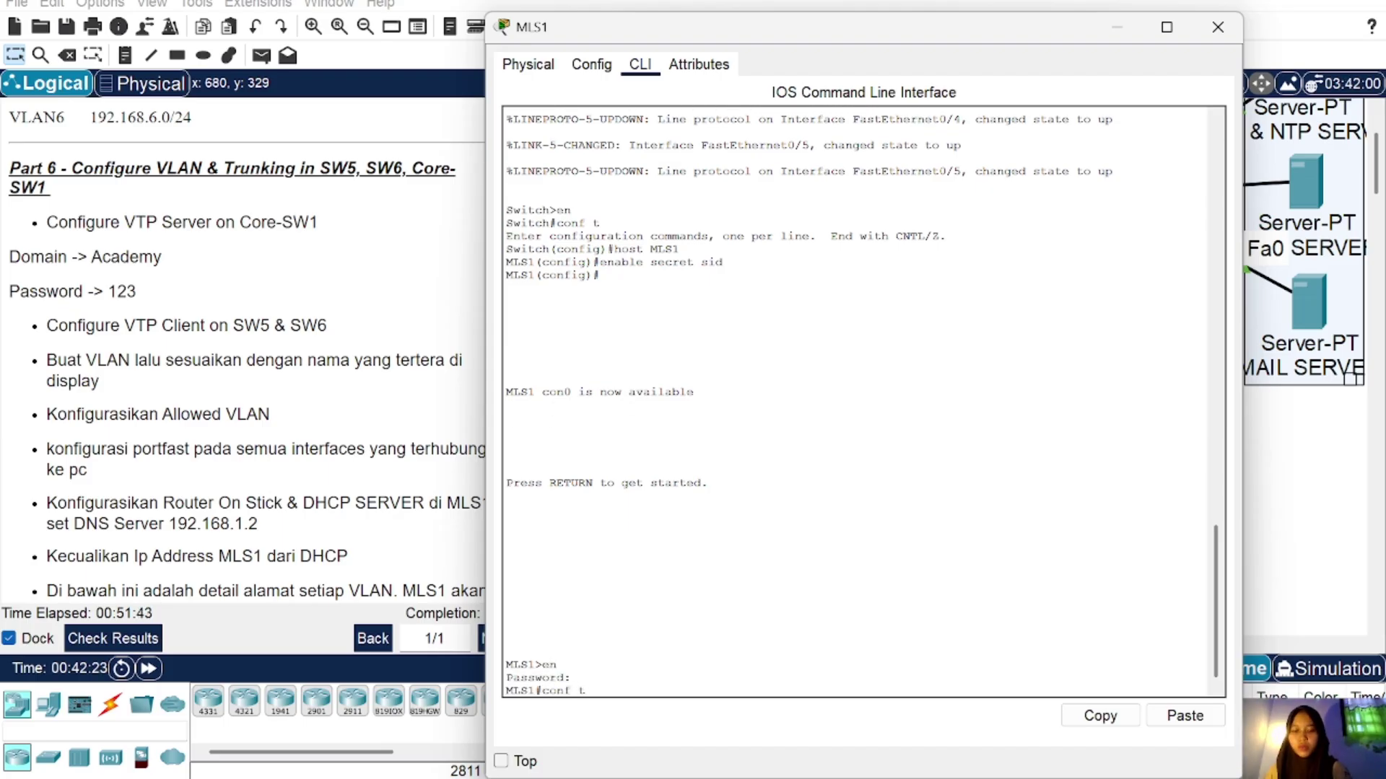
pyautogui.write('f t')
pyautogui.press('Return')
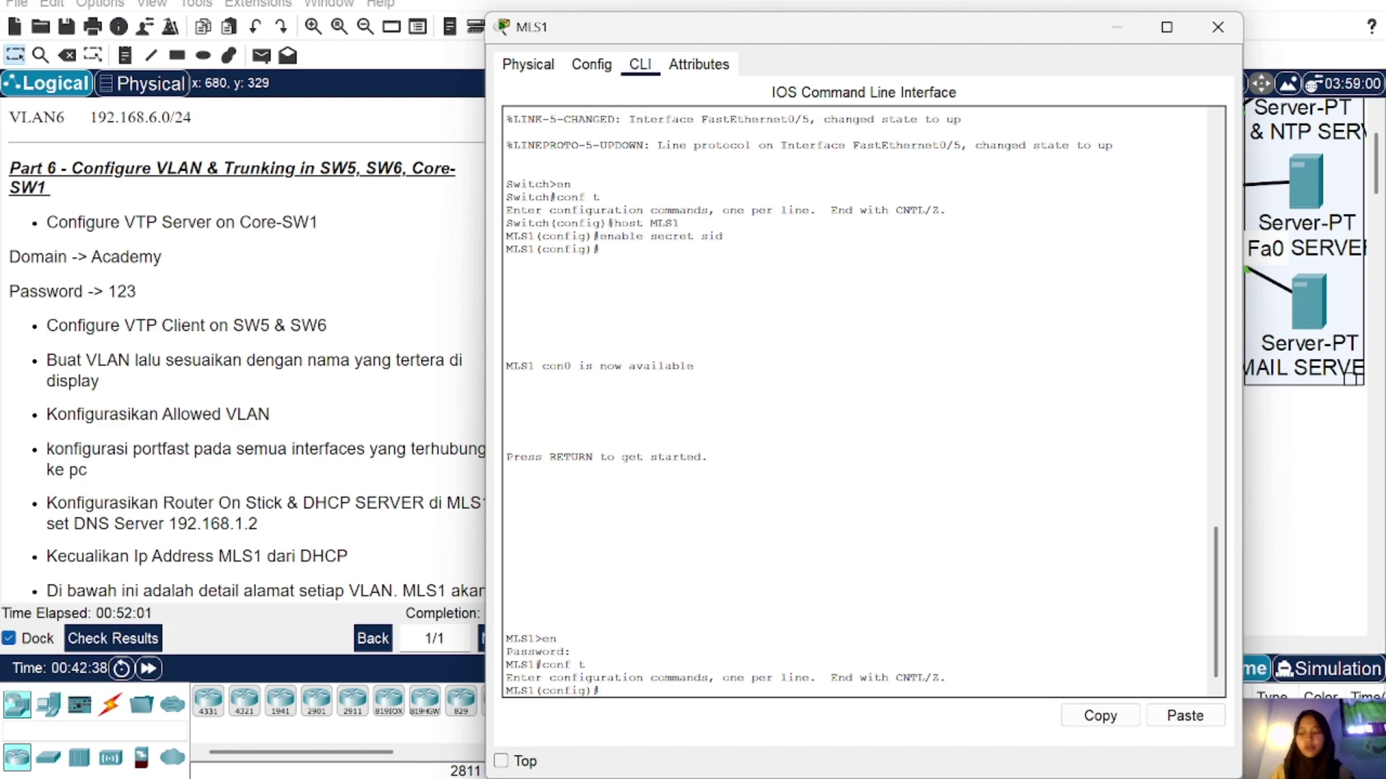
# Step: Close MLS1's console and scroll the topology to look over SW5 and SW6
pyautogui.click(1218, 26)
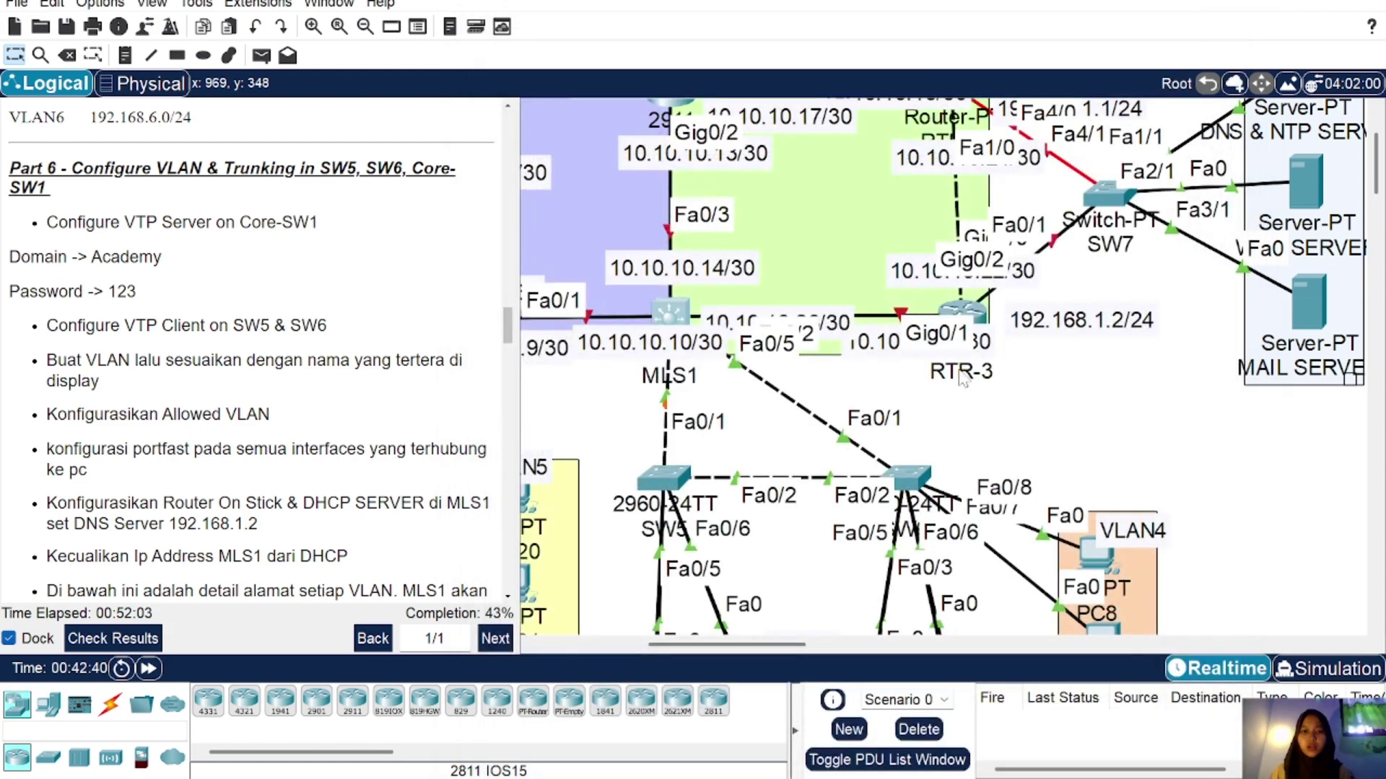
pyautogui.scroll(-5, 892, 433)
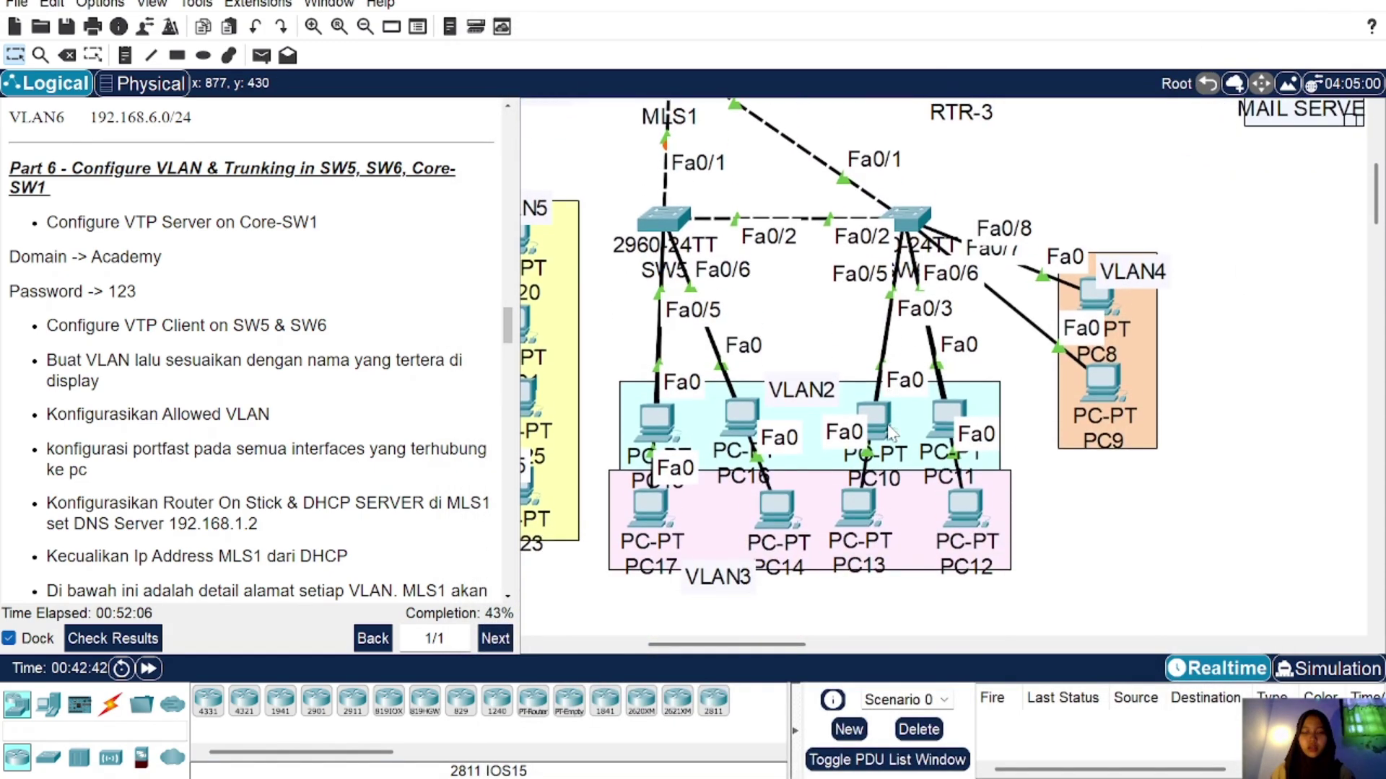
pyautogui.scroll(3, 892, 432)
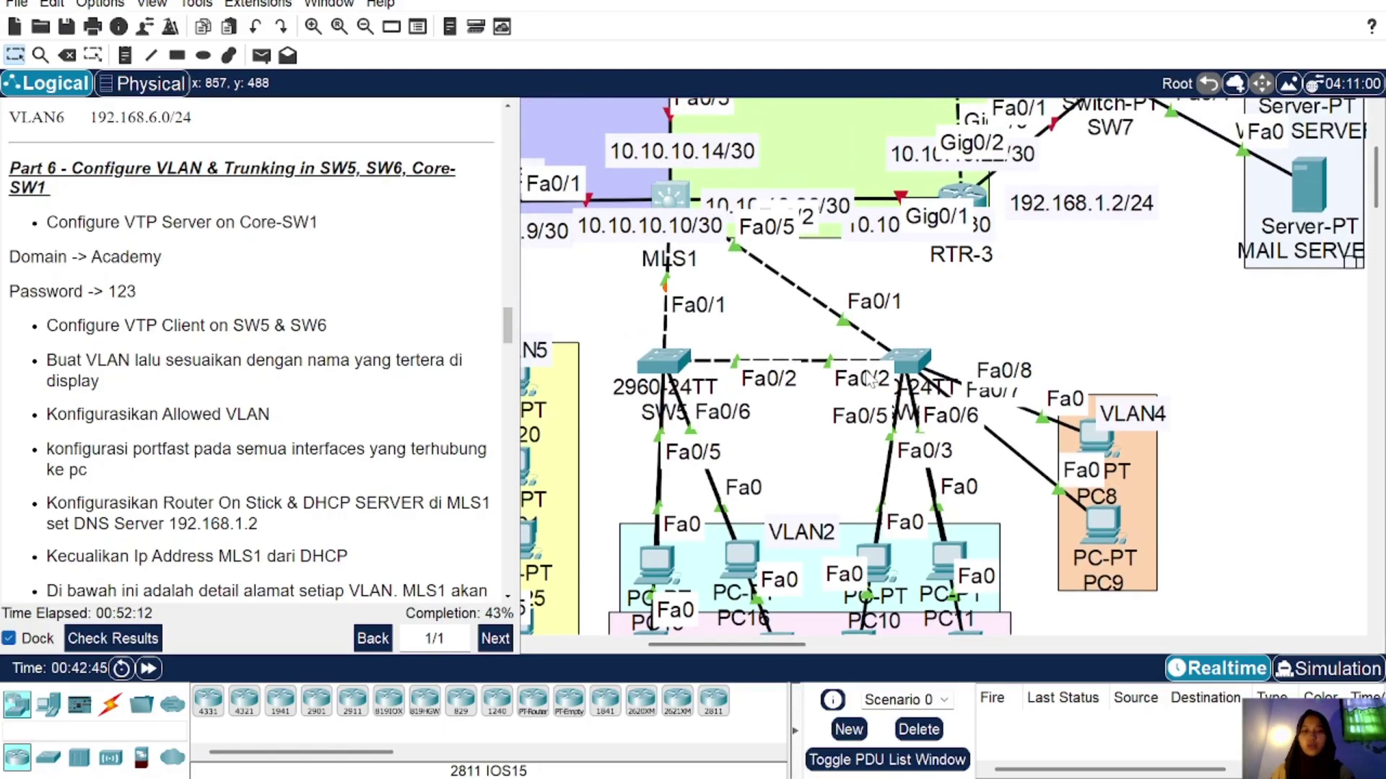
pyautogui.scroll(-2, 804, 561)
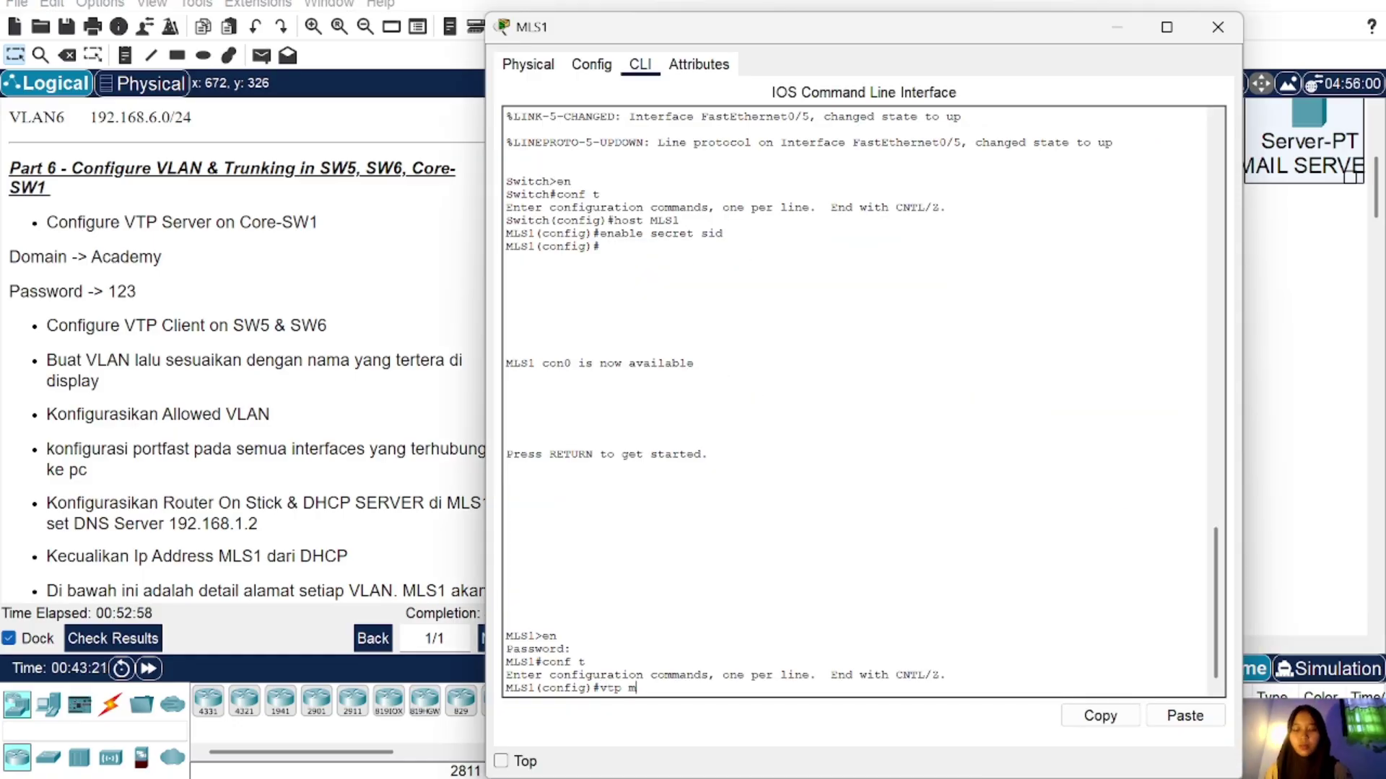
# Step: Set MLS1 to VTP server mode in domain Academy and apply its VTP password
pyautogui.write('ode serve')
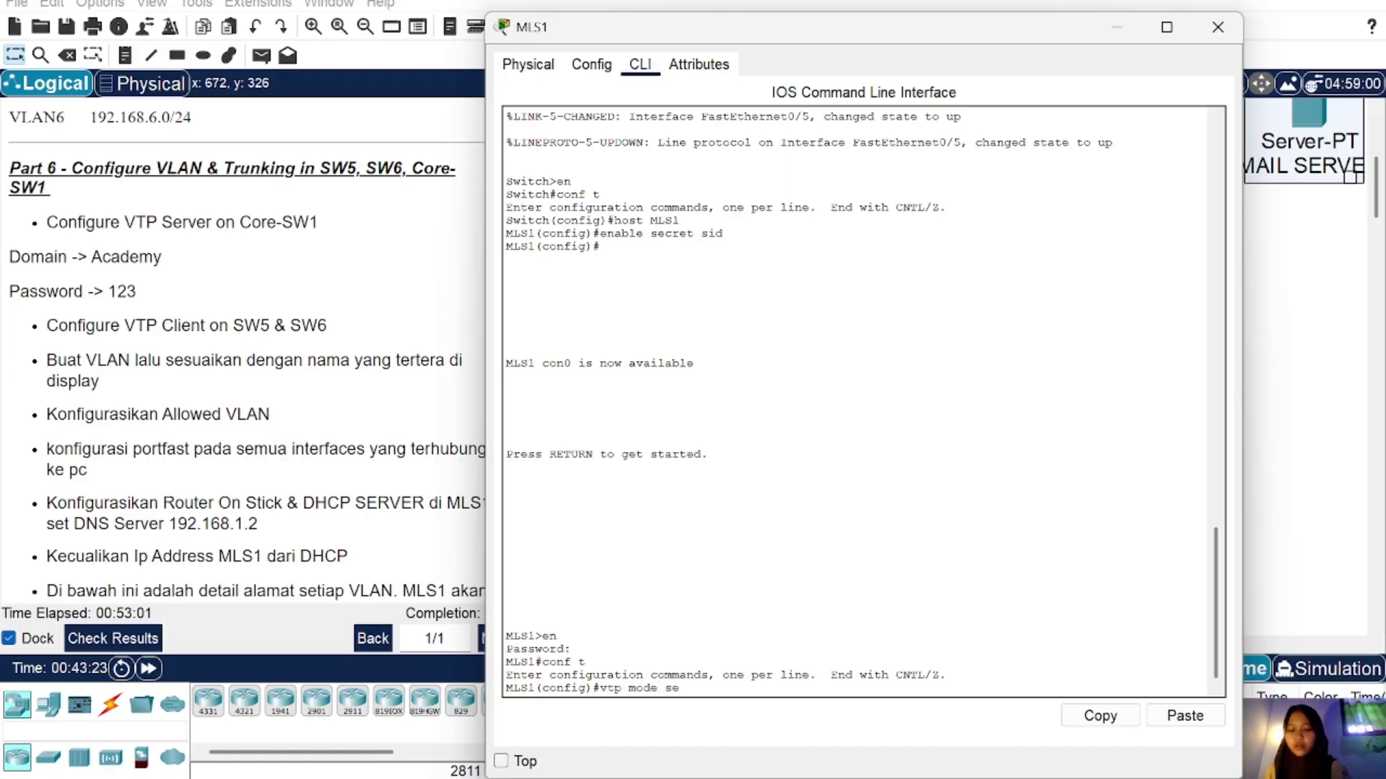
pyautogui.write('r')
pyautogui.press('Return')
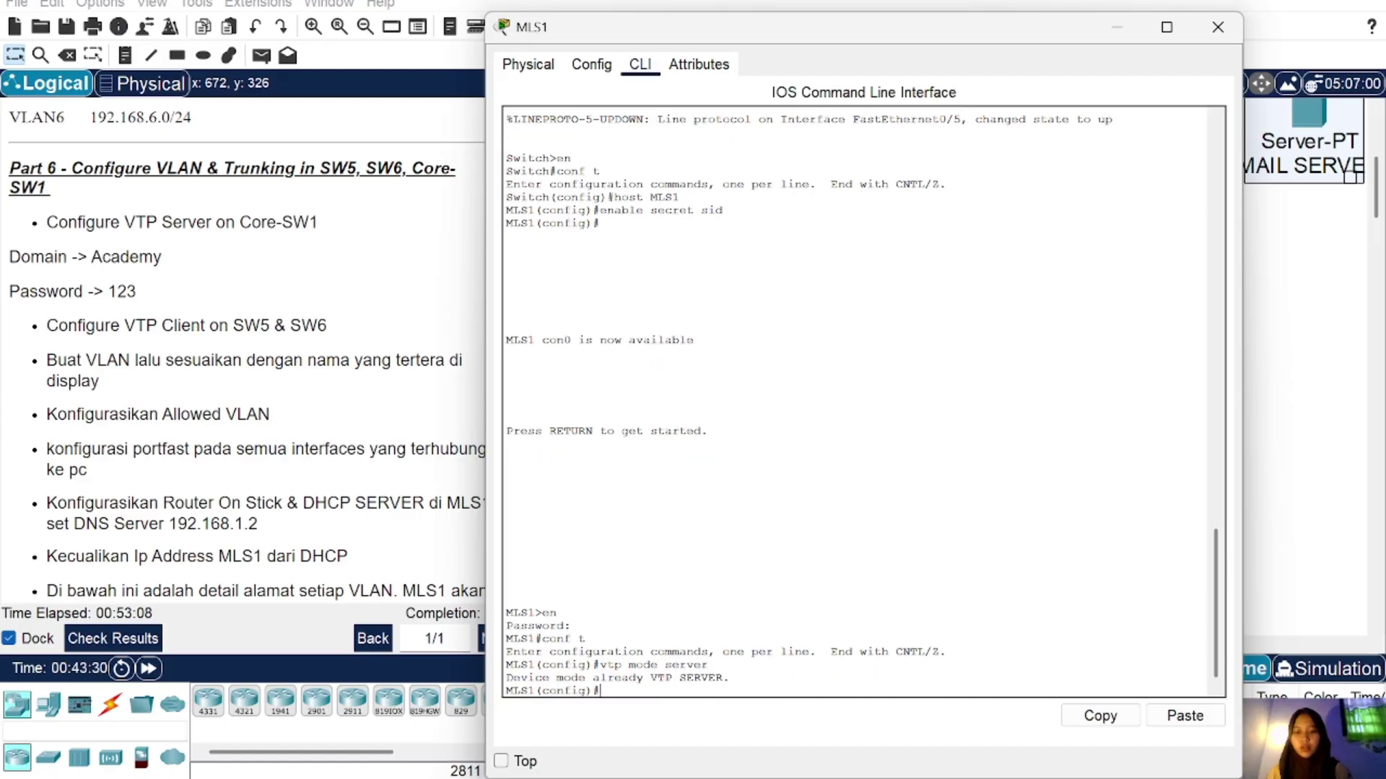
pyautogui.write('vtp')
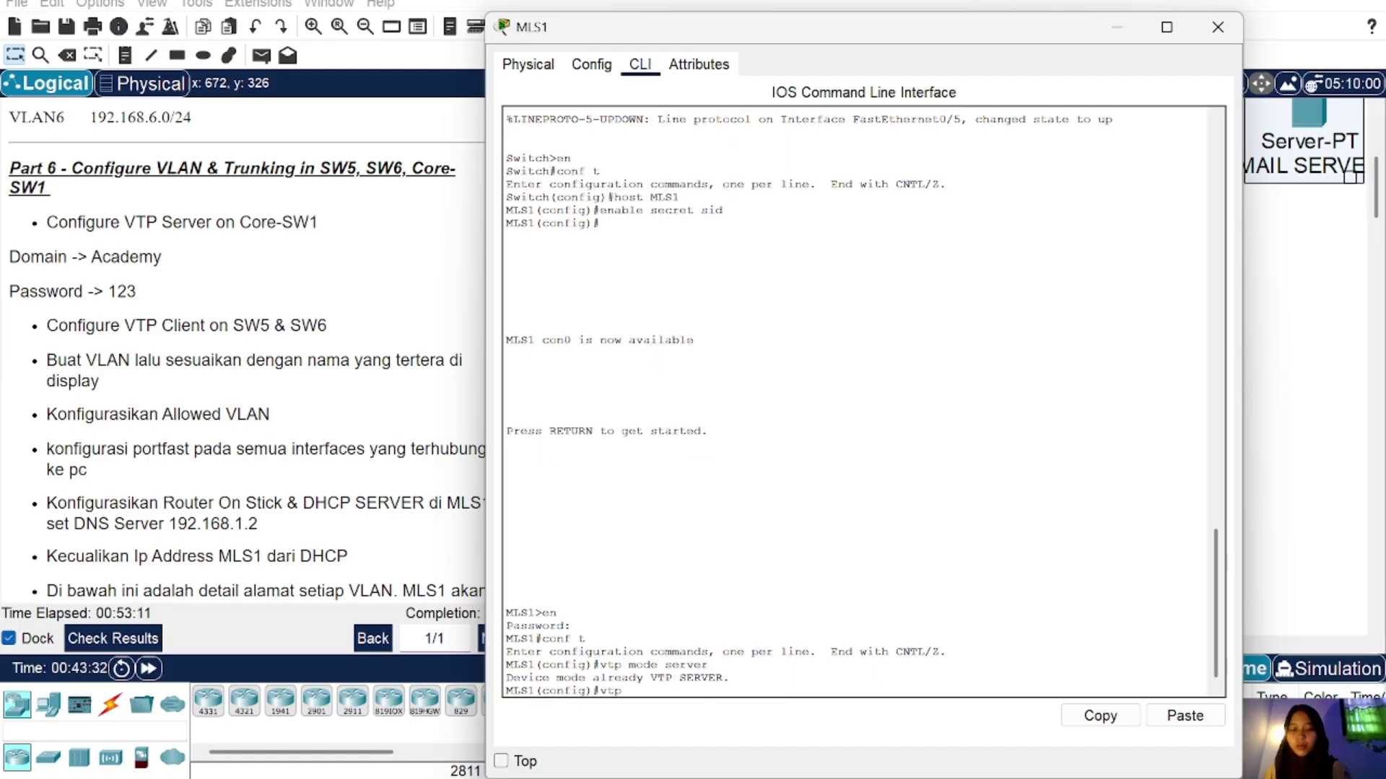
pyautogui.write(' domain')
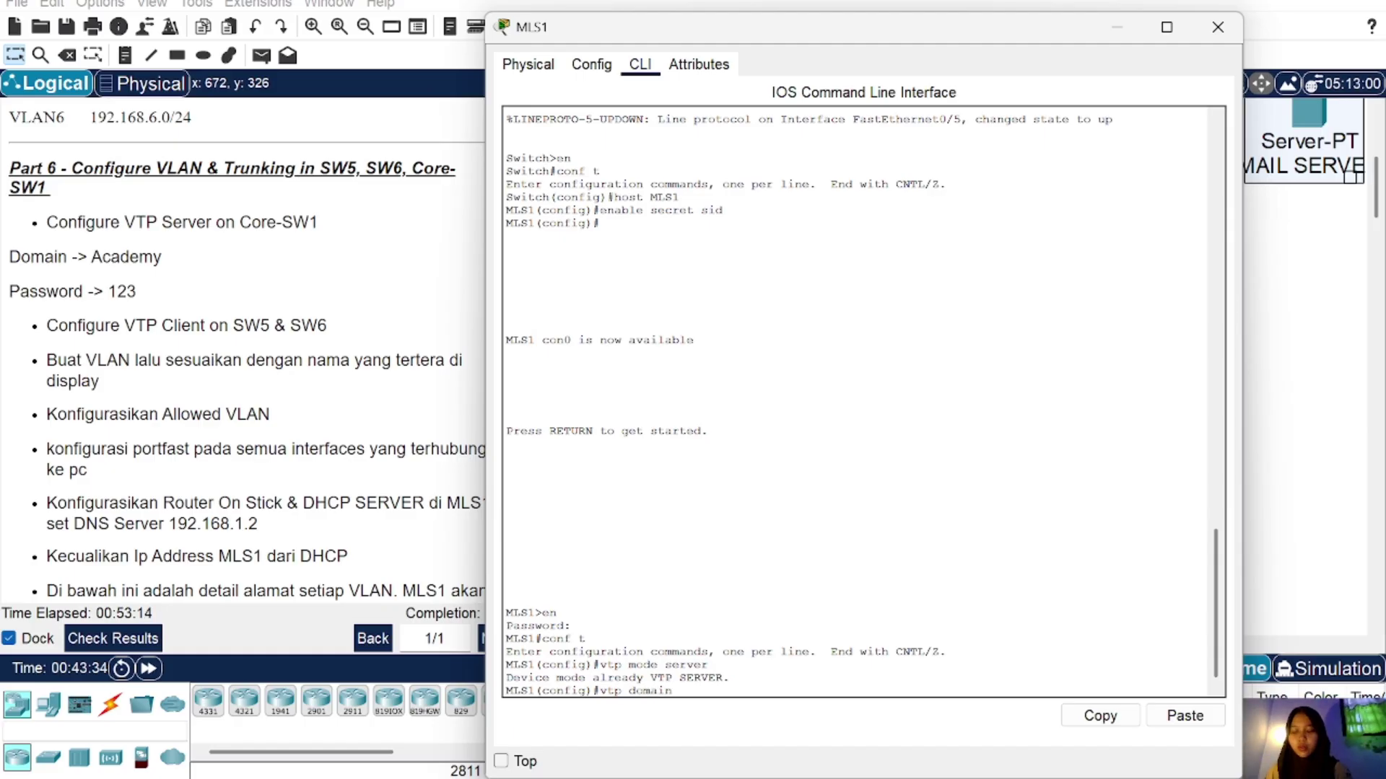
pyautogui.write(' Academy')
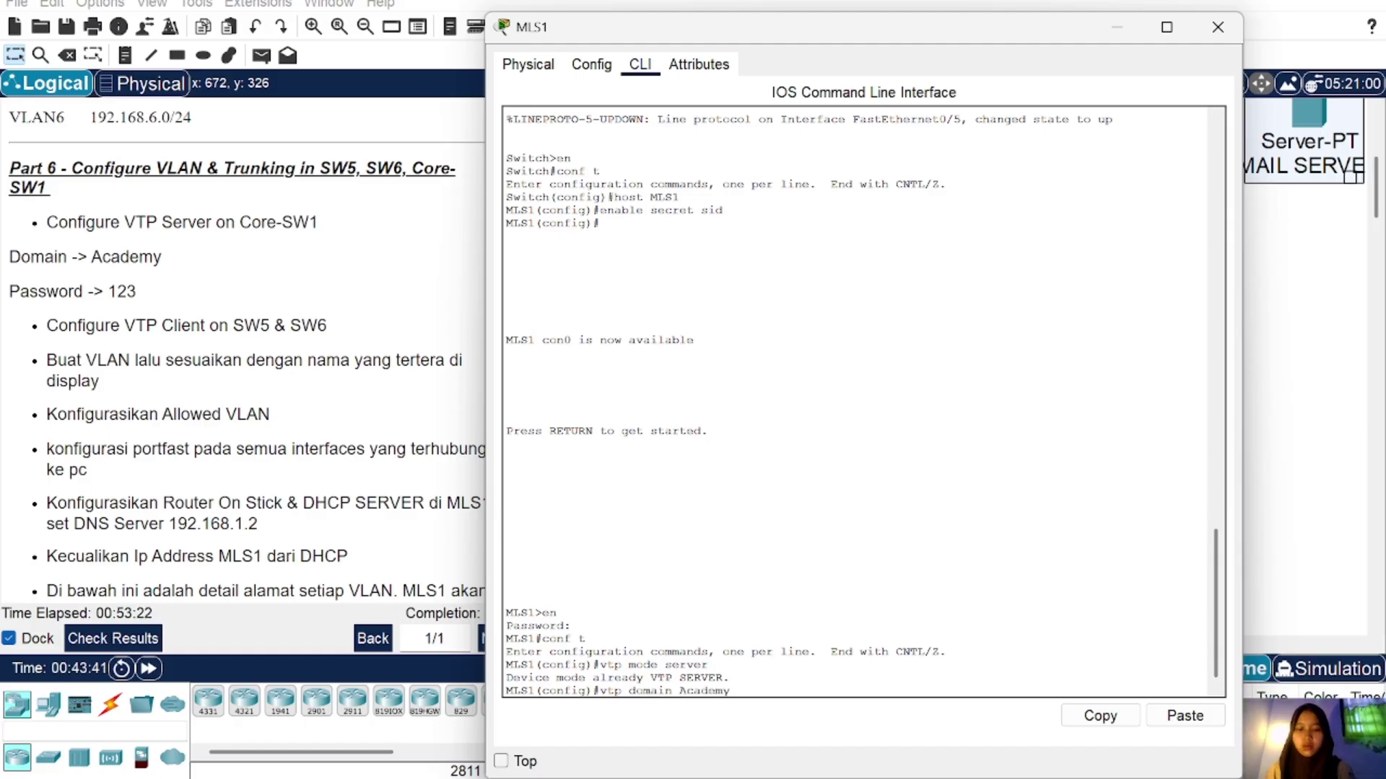
pyautogui.press('Return')
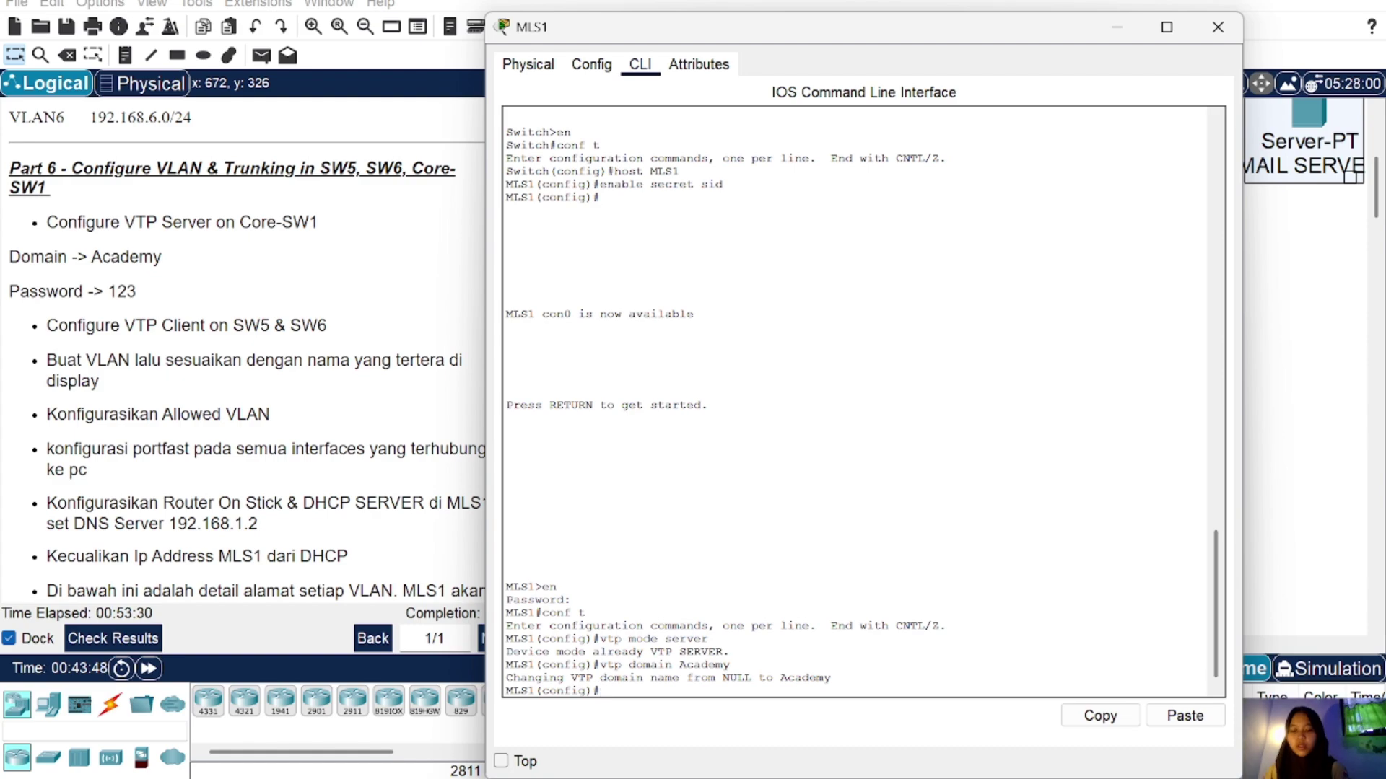
pyautogui.write('vtp pass')
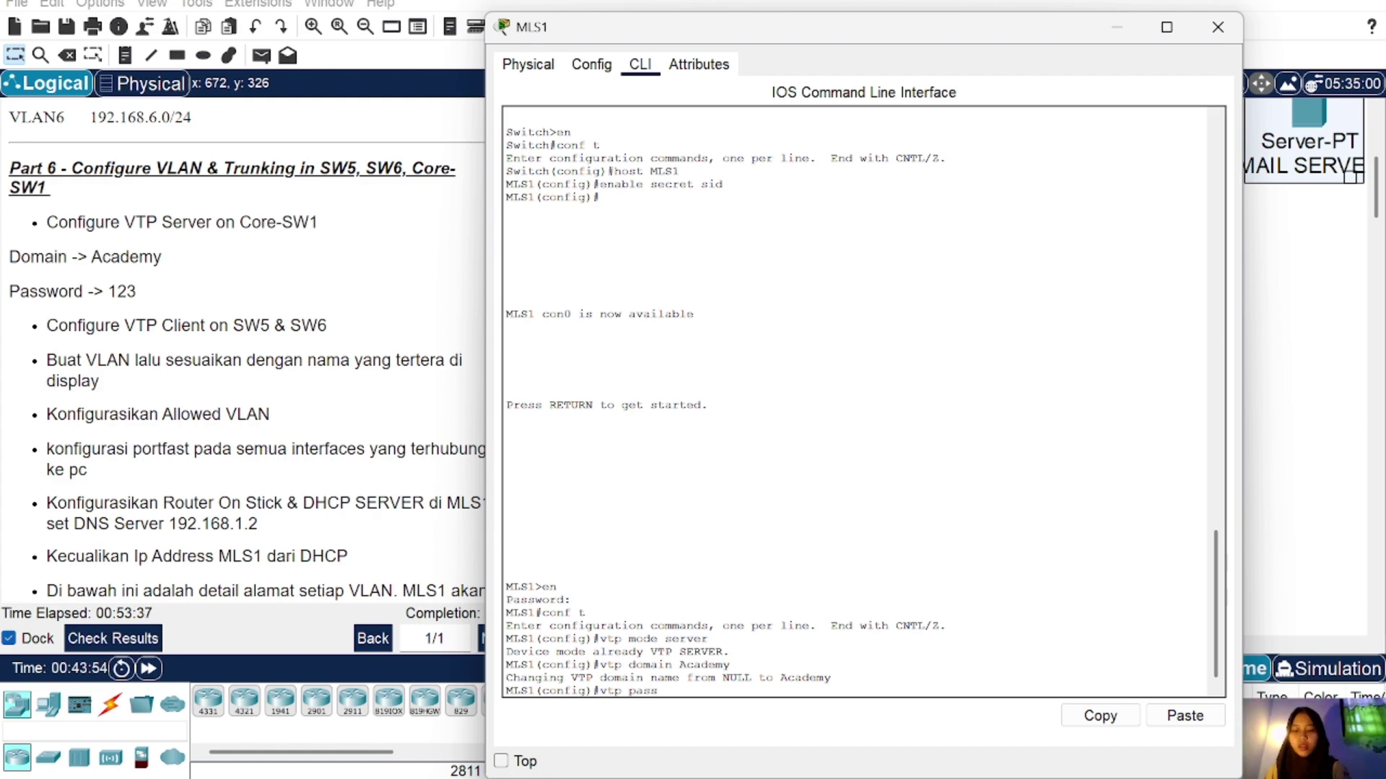
pyautogui.write(' 123')
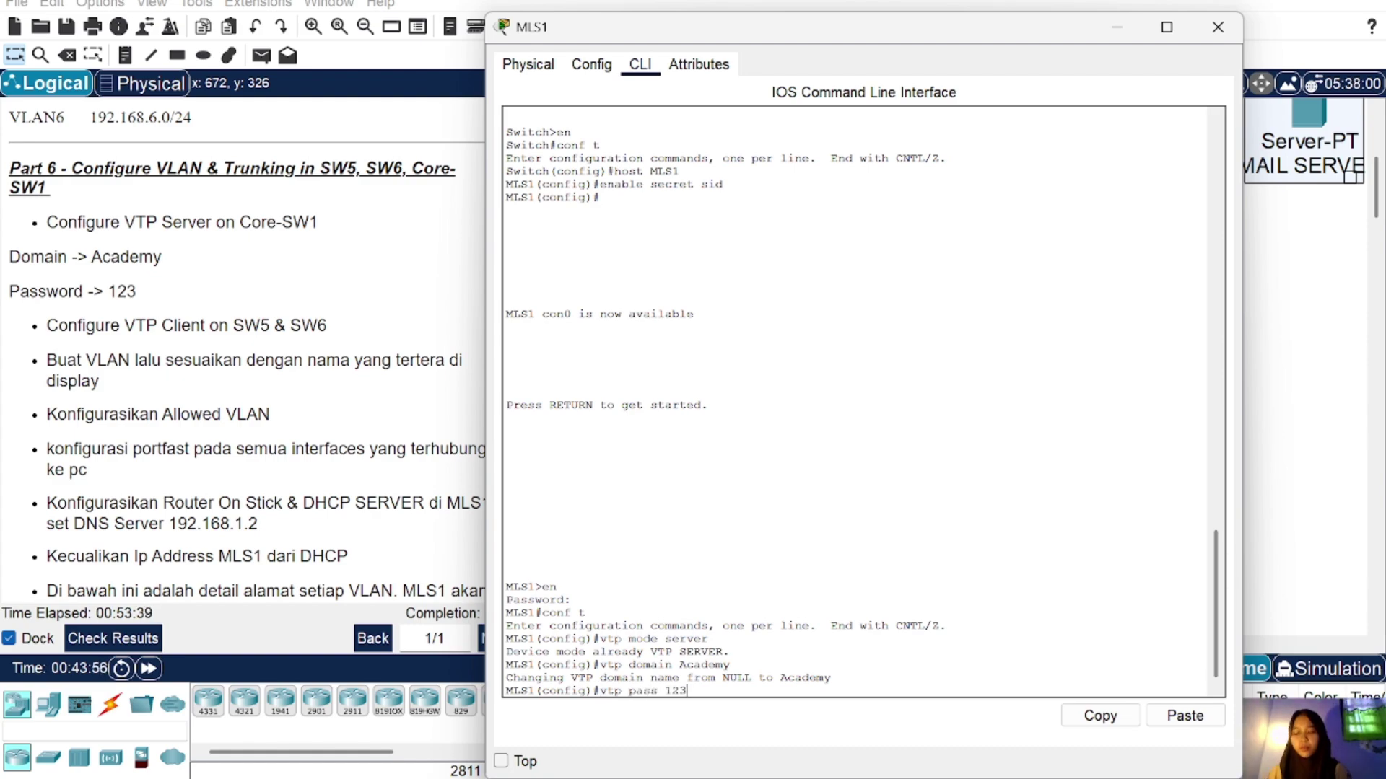
pyautogui.press('Return')
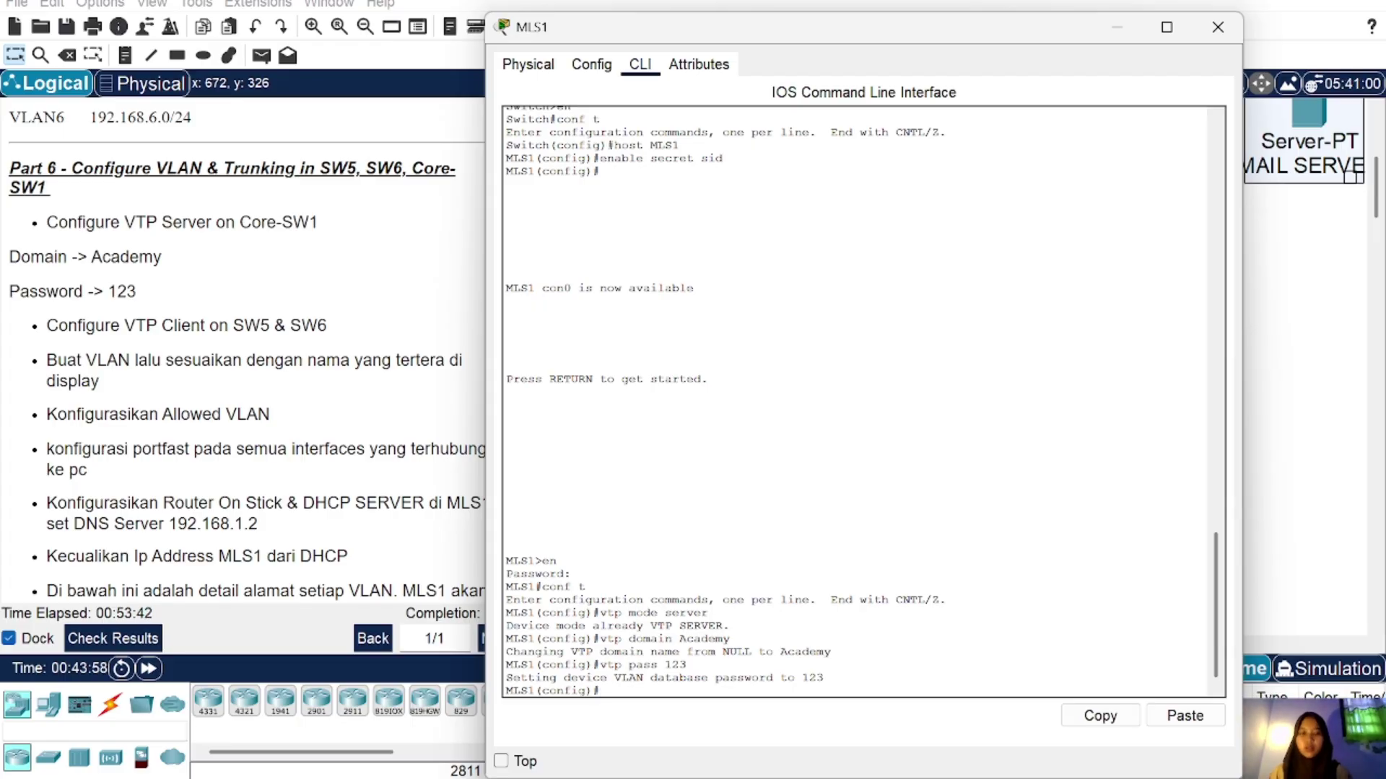
# Step: Configure SW5 as a VTP client in domain Academy with the matching VTP password
pyautogui.click(1218, 26)
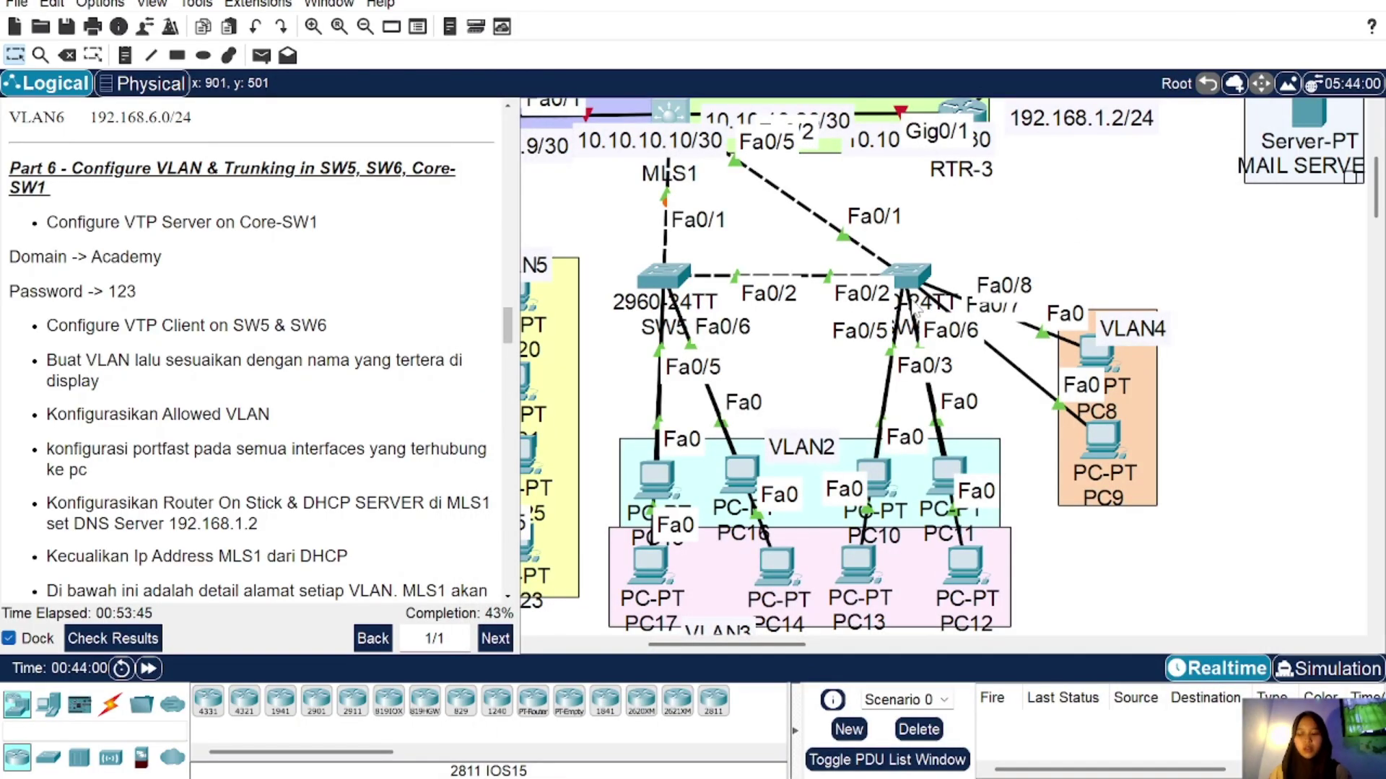
pyautogui.click(663, 275)
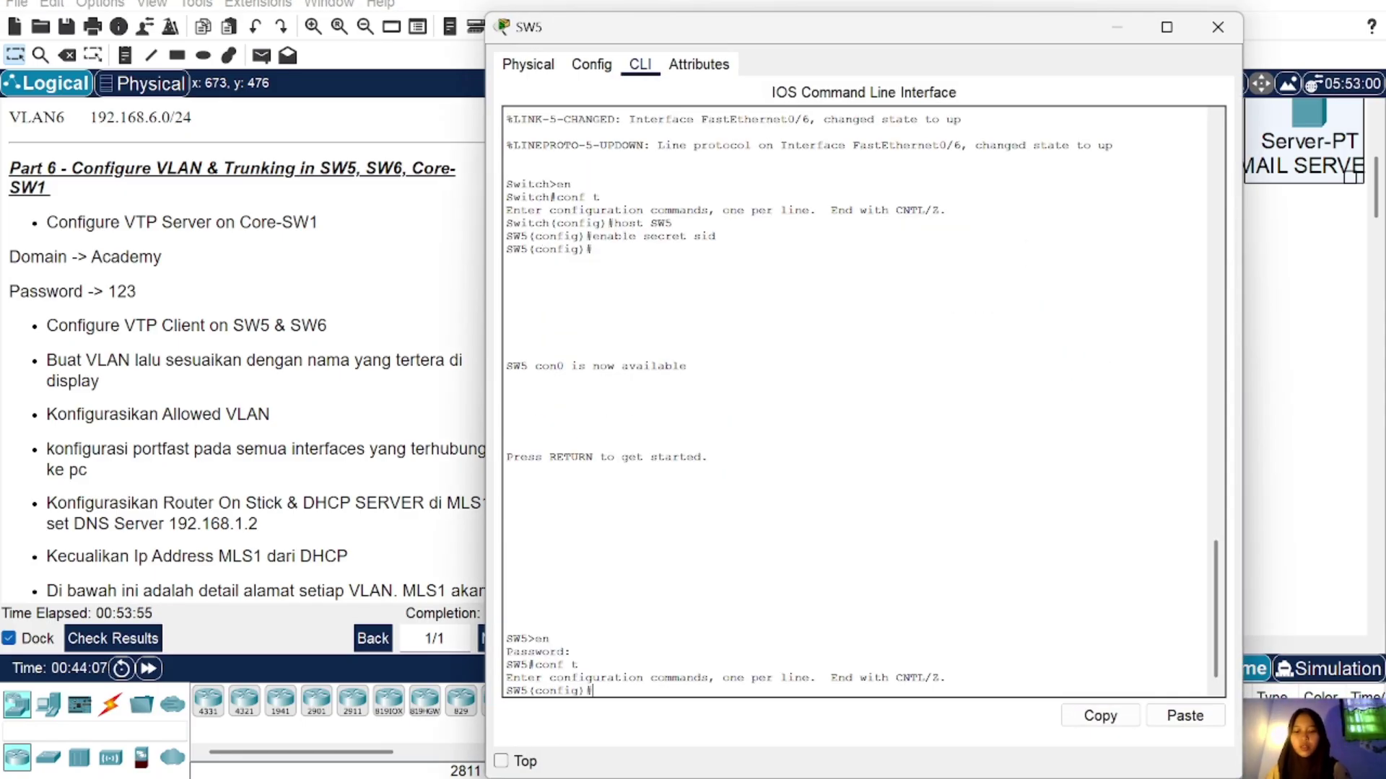
pyautogui.write('tp')
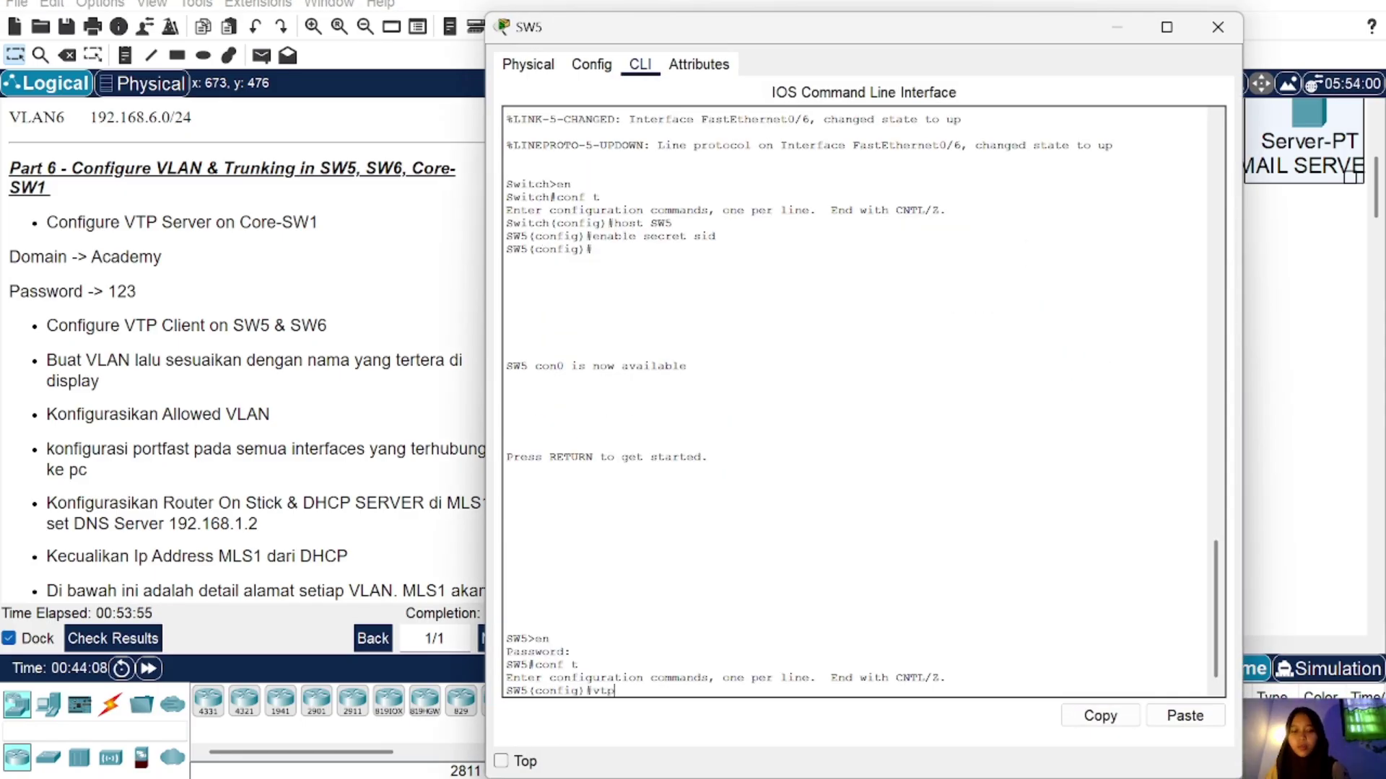
pyautogui.write(' mode clie')
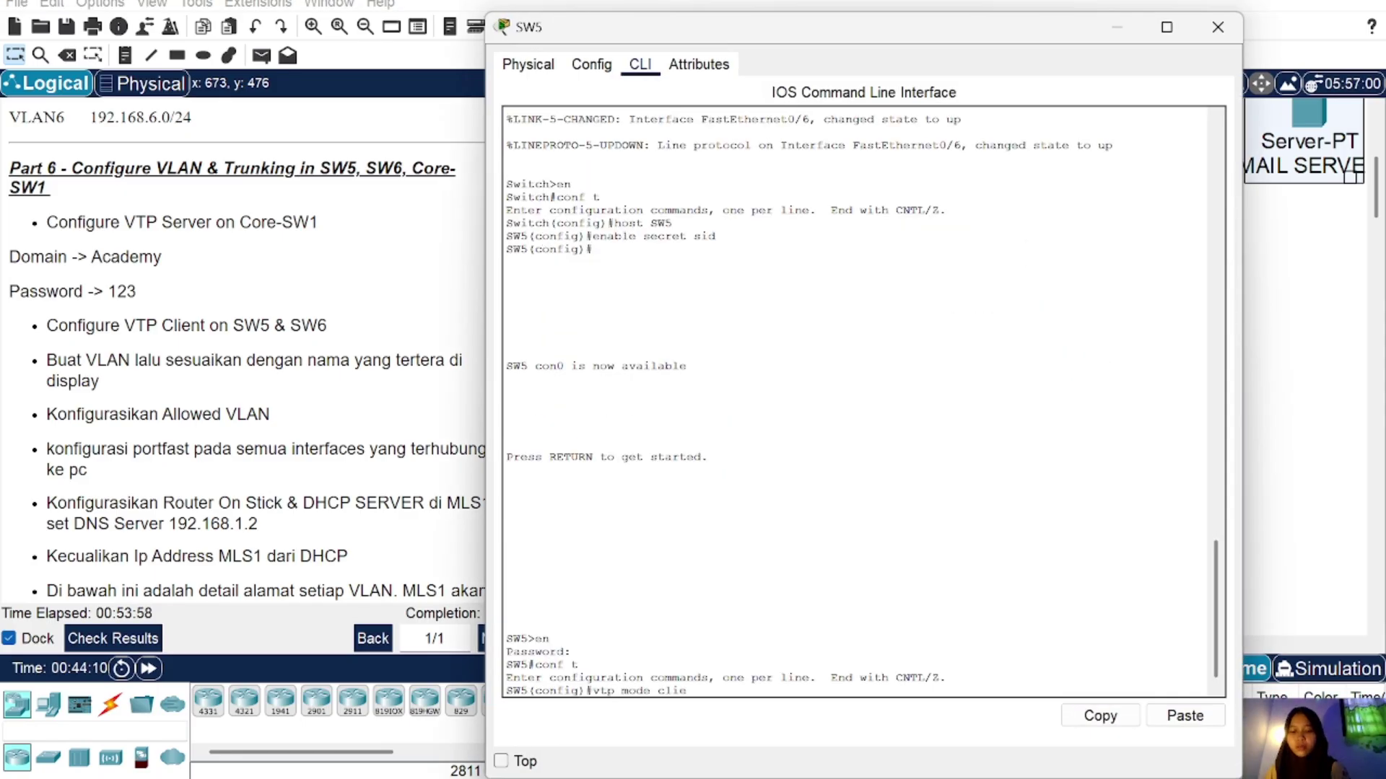
pyautogui.write('nt')
pyautogui.press('Return')
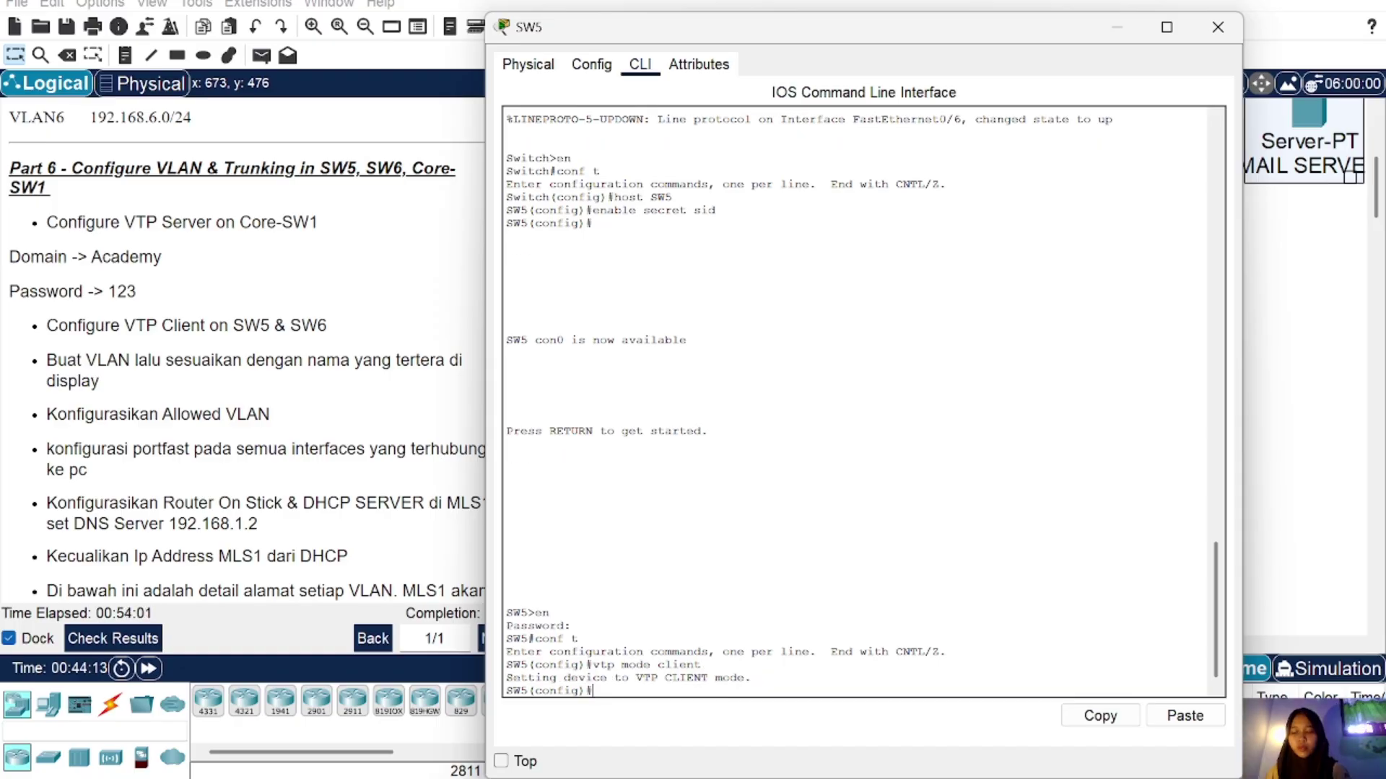
pyautogui.write('vtp dom')
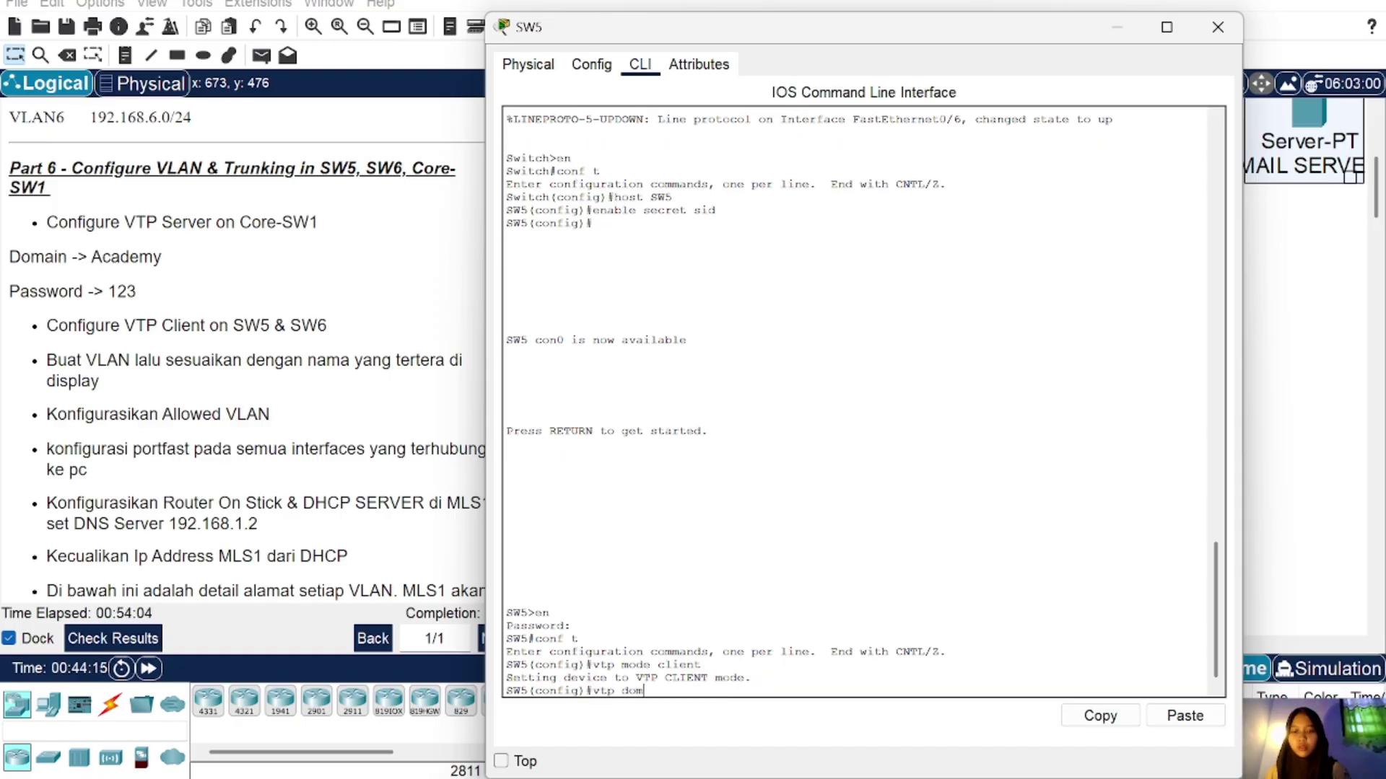
pyautogui.write(' Ac')
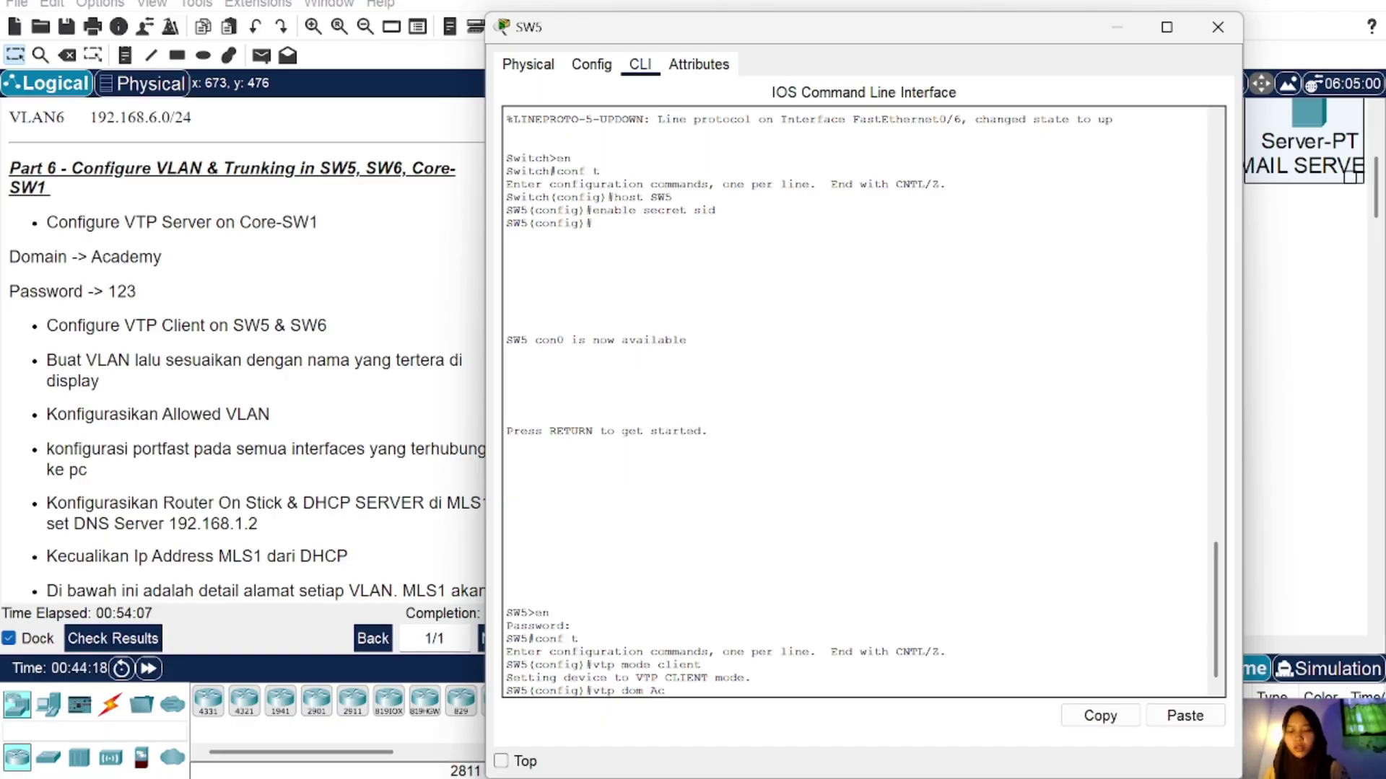
pyautogui.write('ademy')
pyautogui.press('Return')
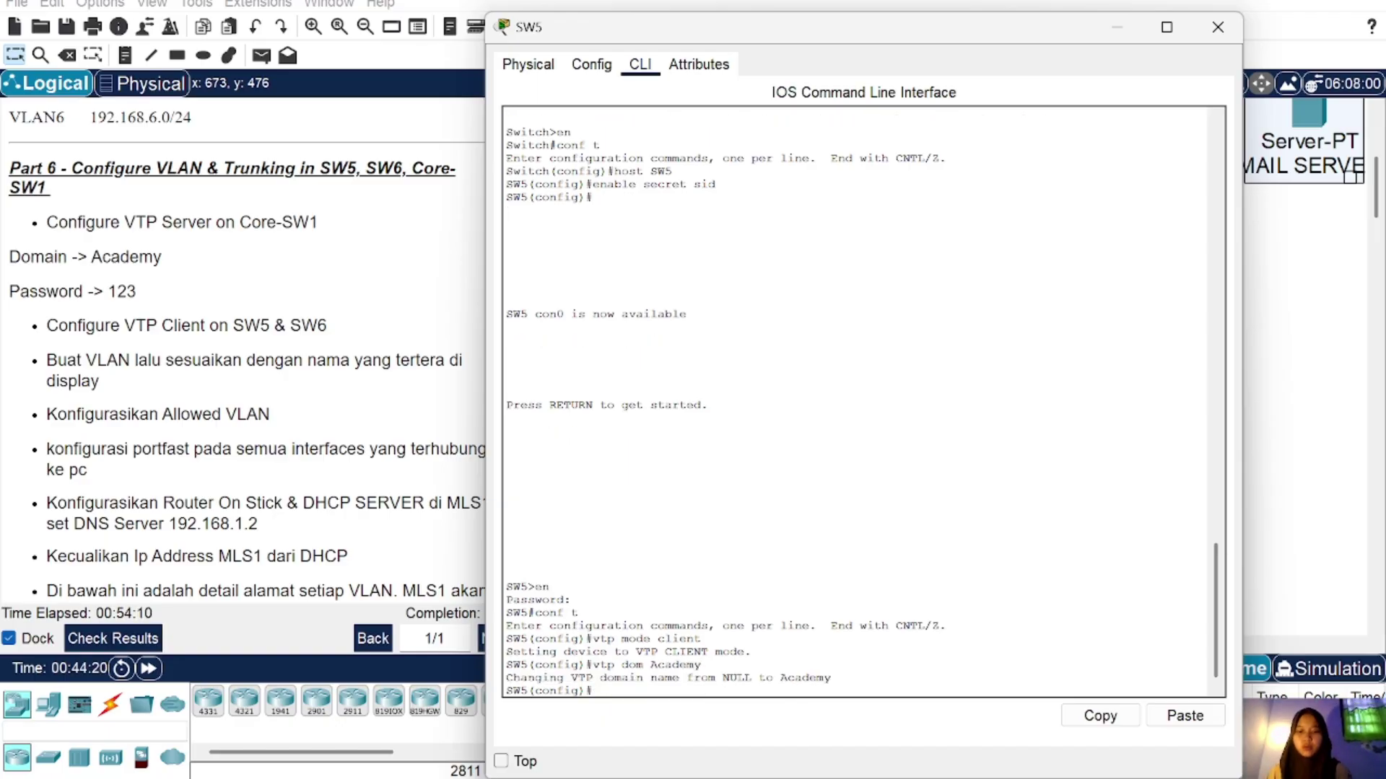
pyautogui.write('vt')
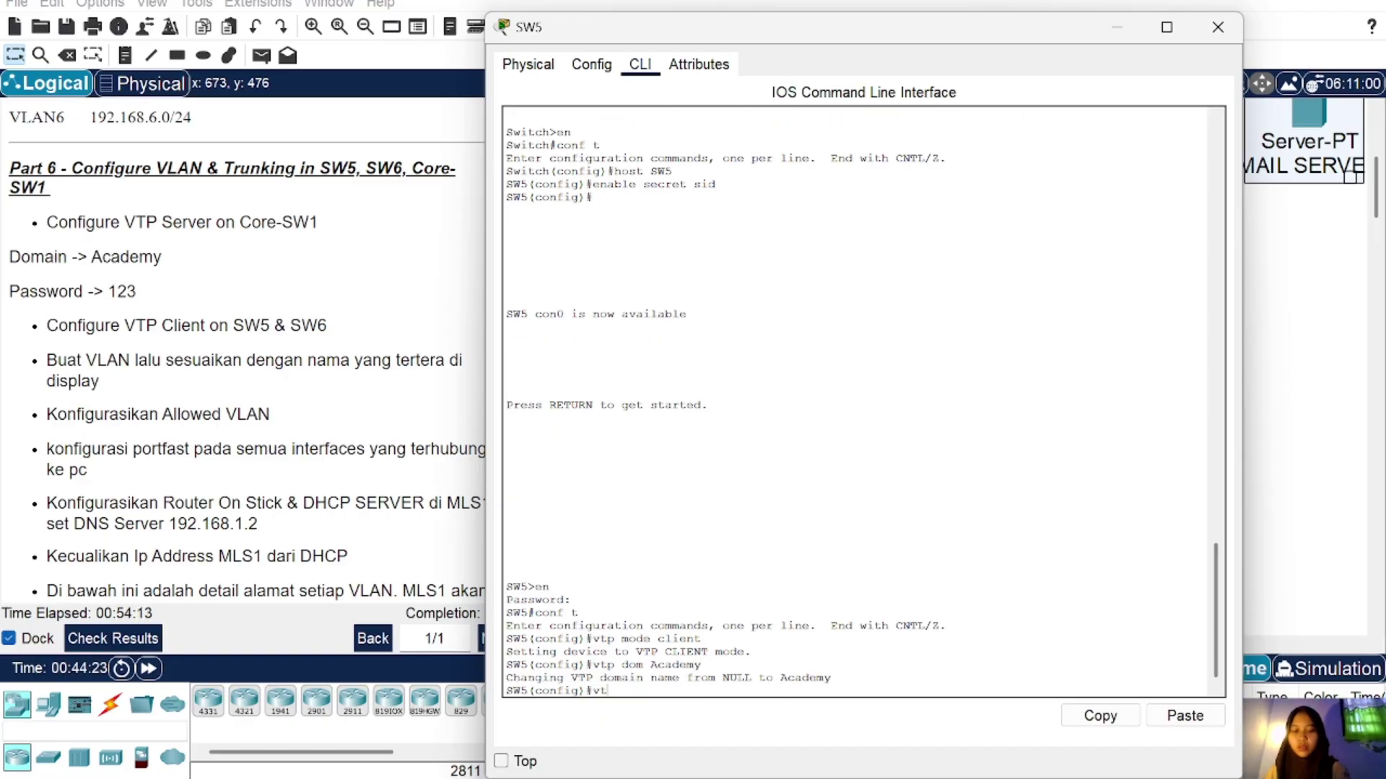
pyautogui.write('p pass 123')
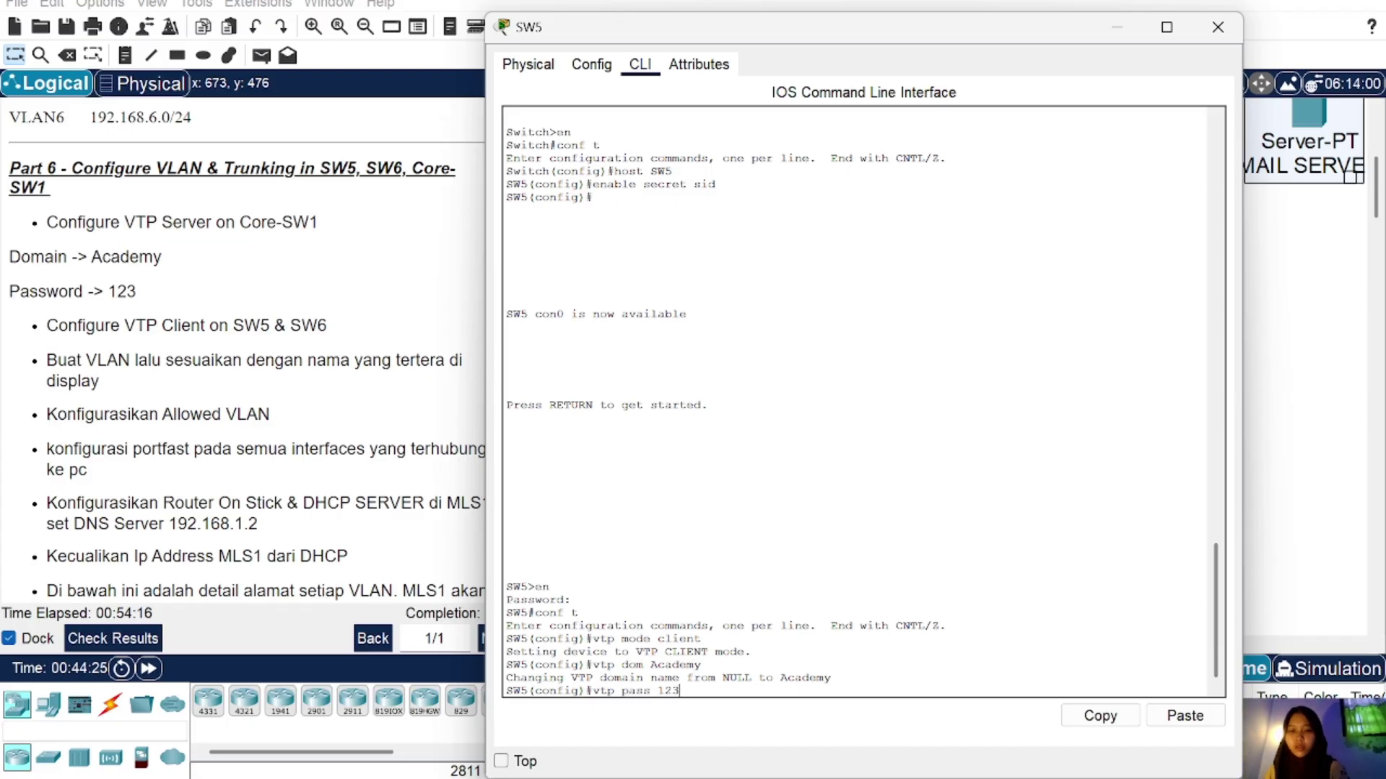
pyautogui.press('Return')
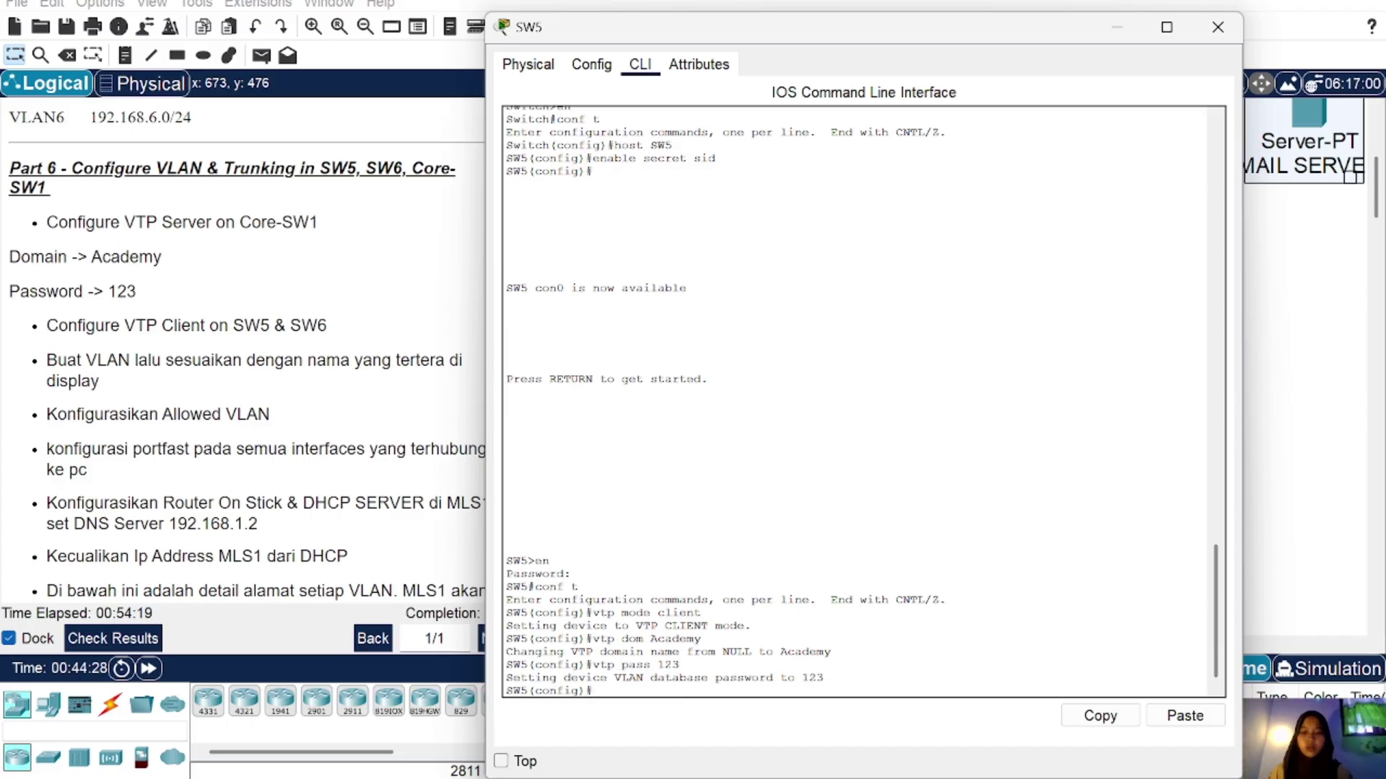
pyautogui.click(1217, 26)
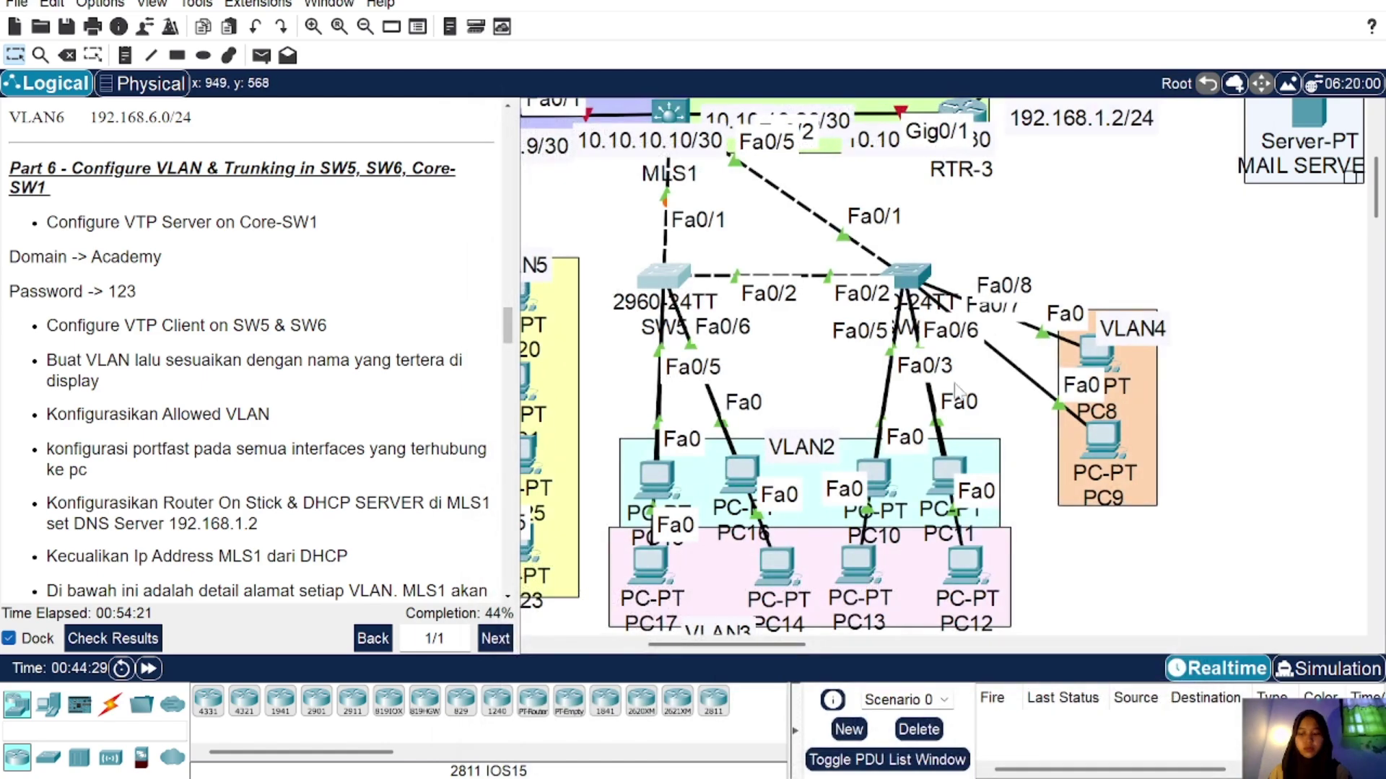
pyautogui.click(907, 273)
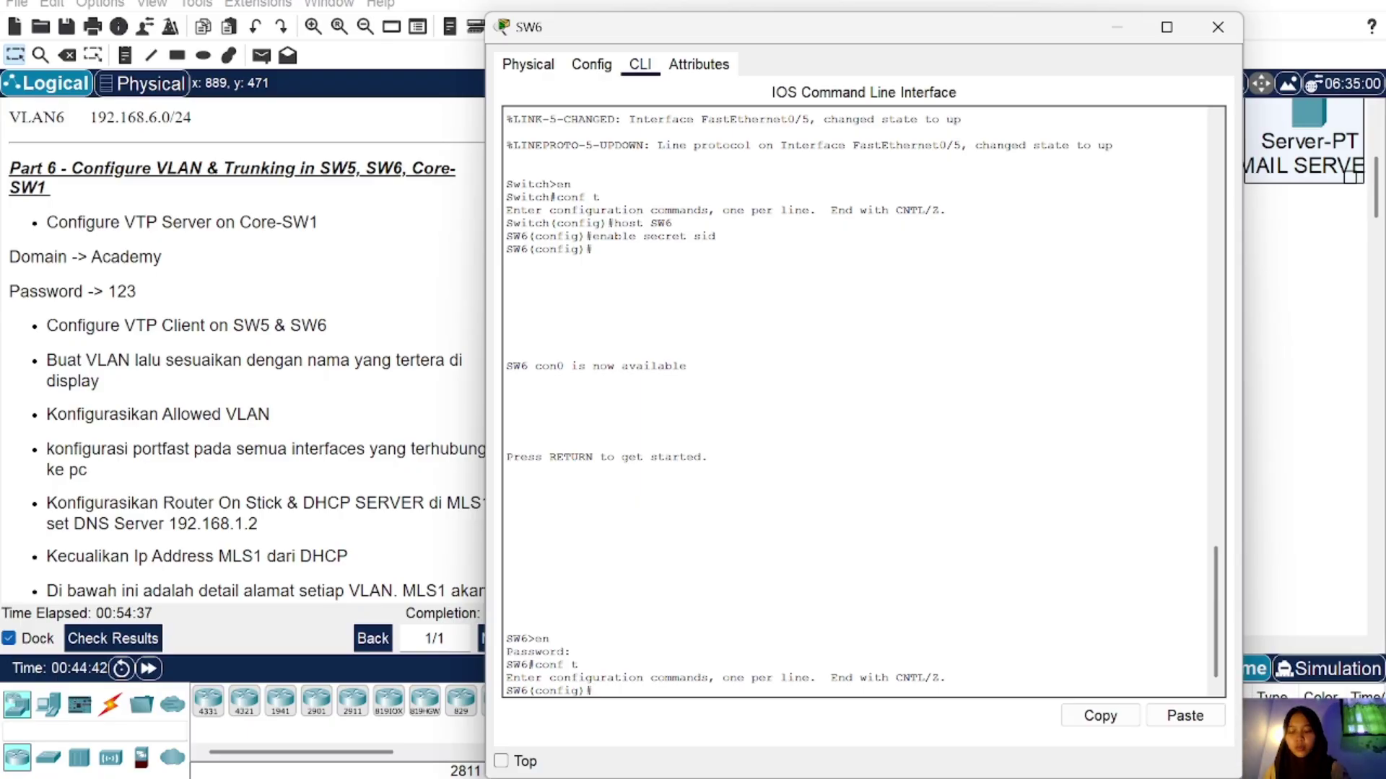
pyautogui.write('vtp m')
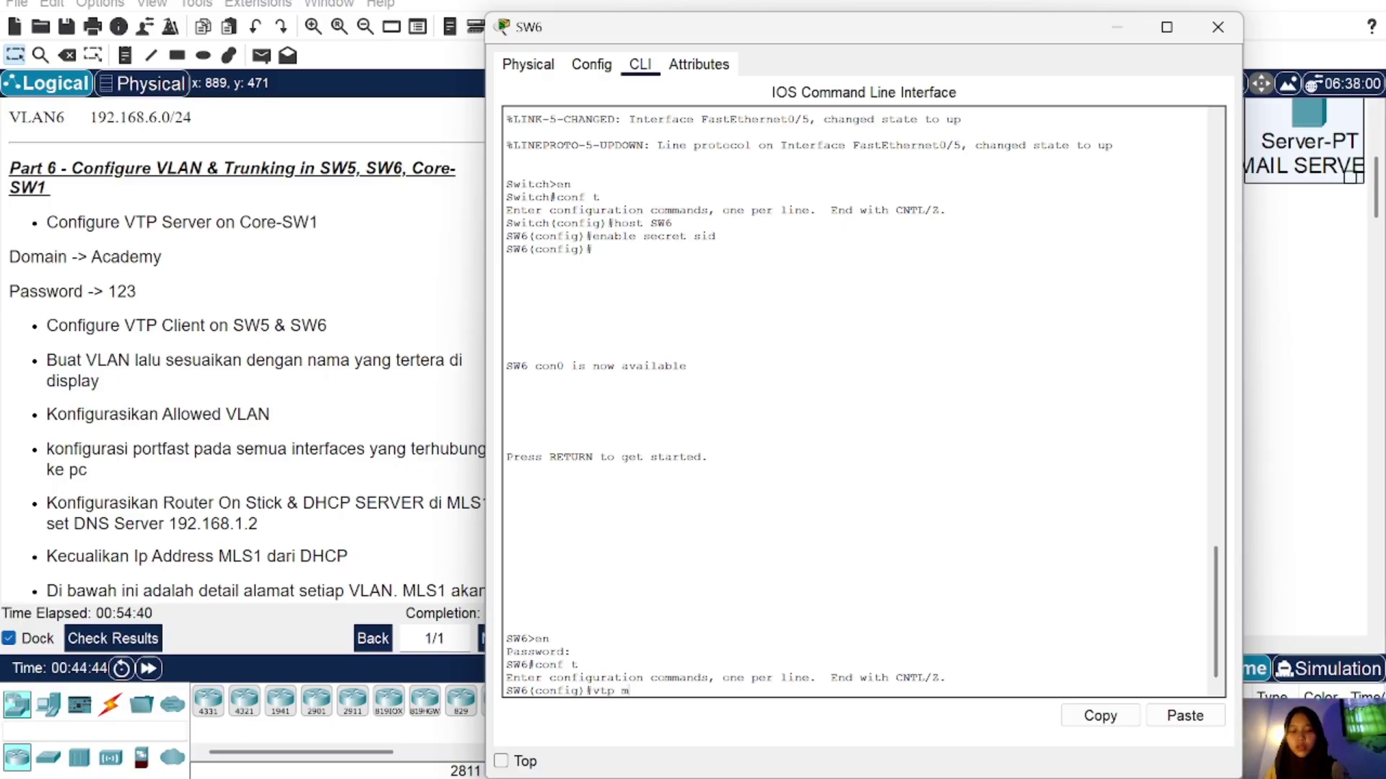
pyautogui.write('ode client')
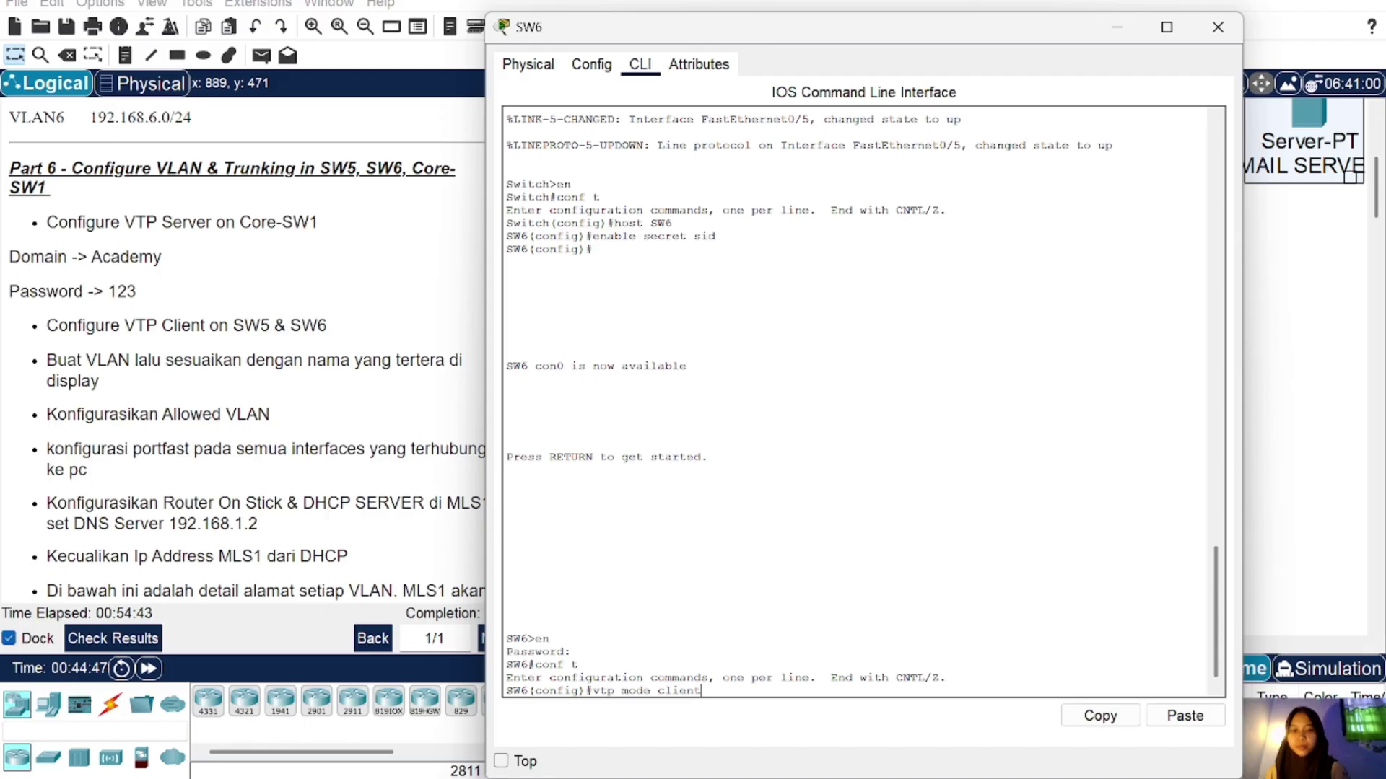
pyautogui.press('Return')
pyautogui.write('vtp pas')
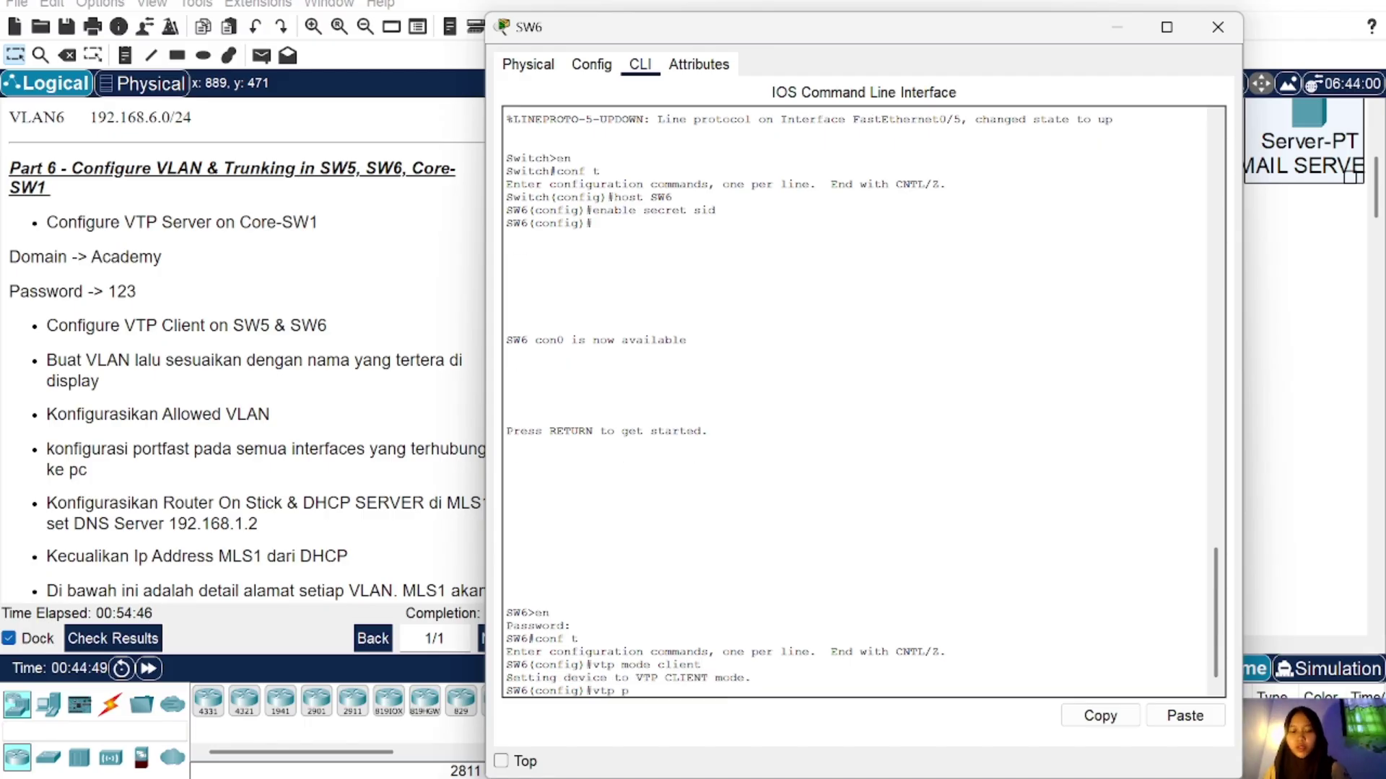
pyautogui.press('BackSpace')
pyautogui.press('BackSpace')
pyautogui.press('BackSpace')
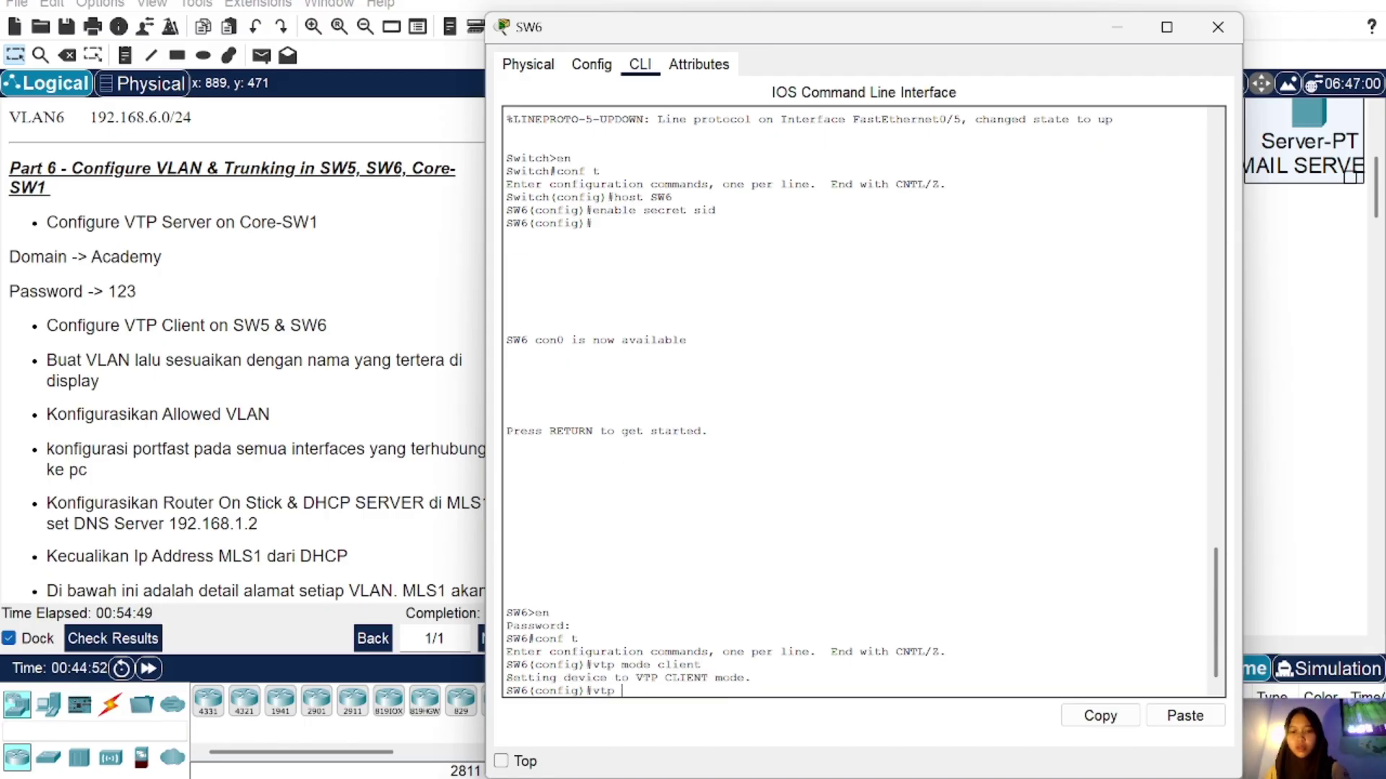
pyautogui.write('dom A')
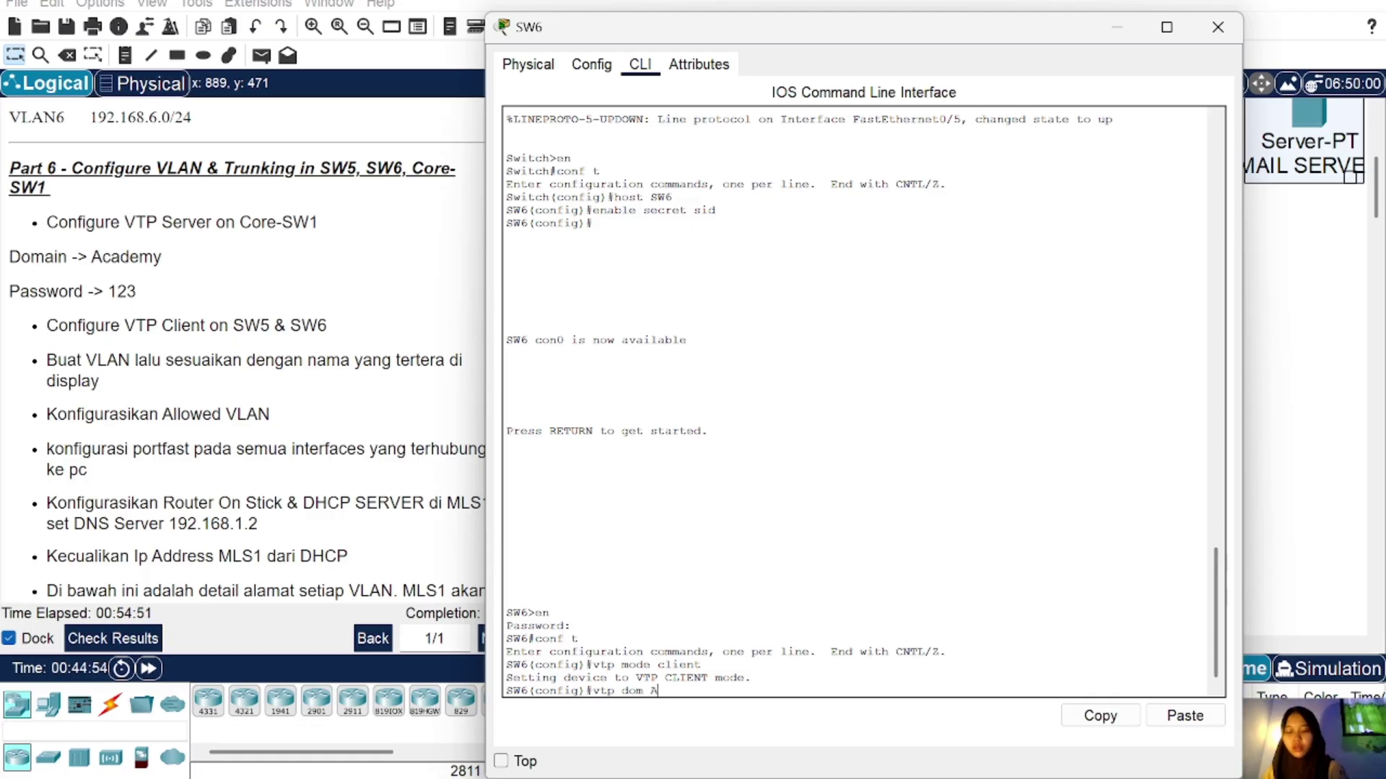
pyautogui.write('cademy')
pyautogui.press('Return')
pyautogui.write('vt')
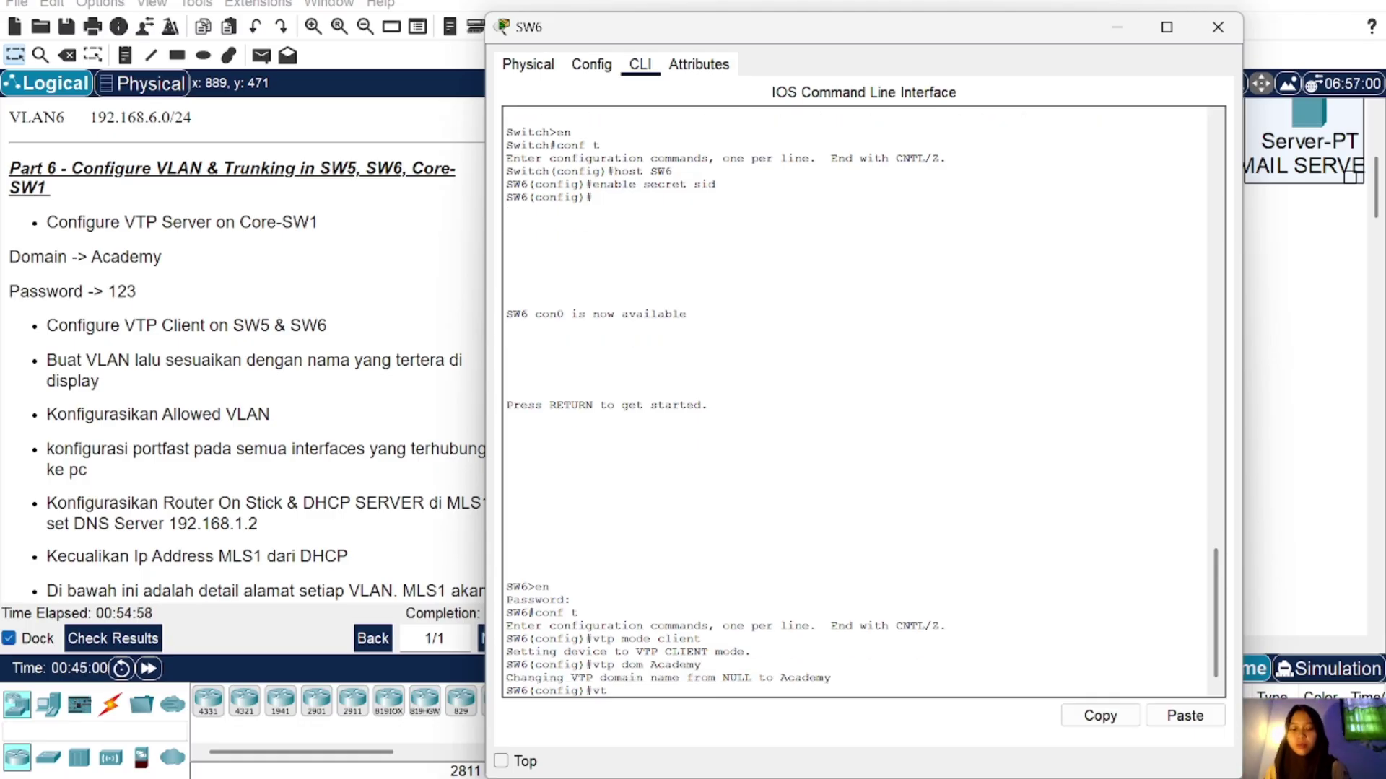
pyautogui.write('p pass')
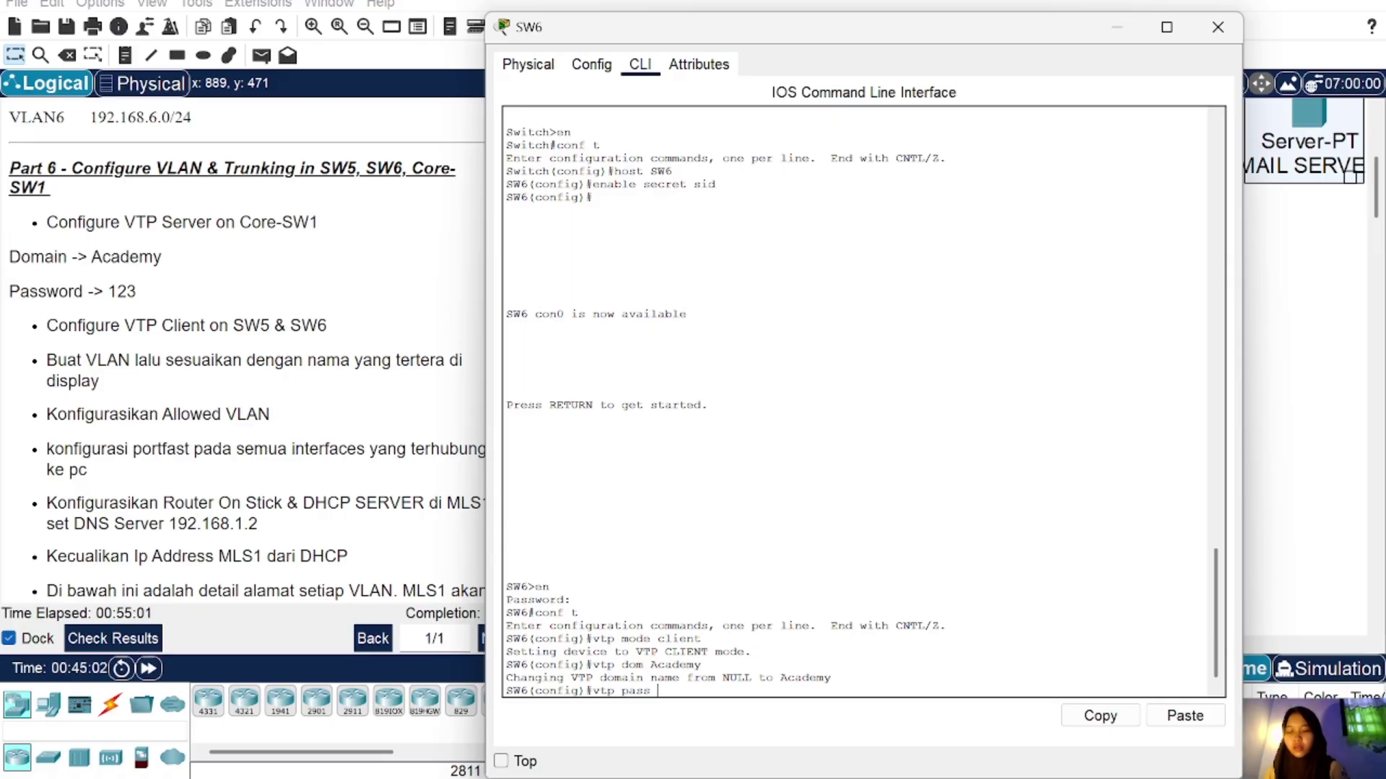
pyautogui.write(' 123')
pyautogui.press('Return')
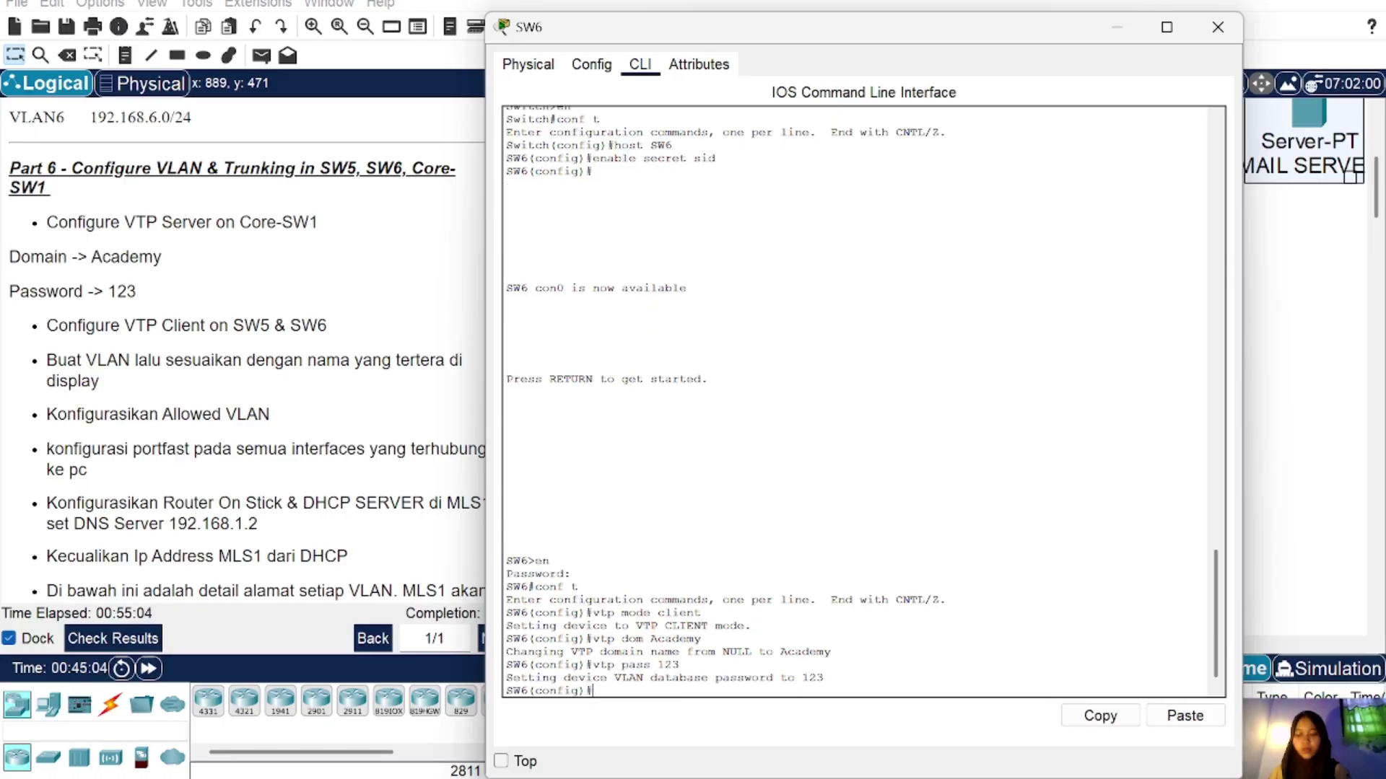
pyautogui.click(1215, 26)
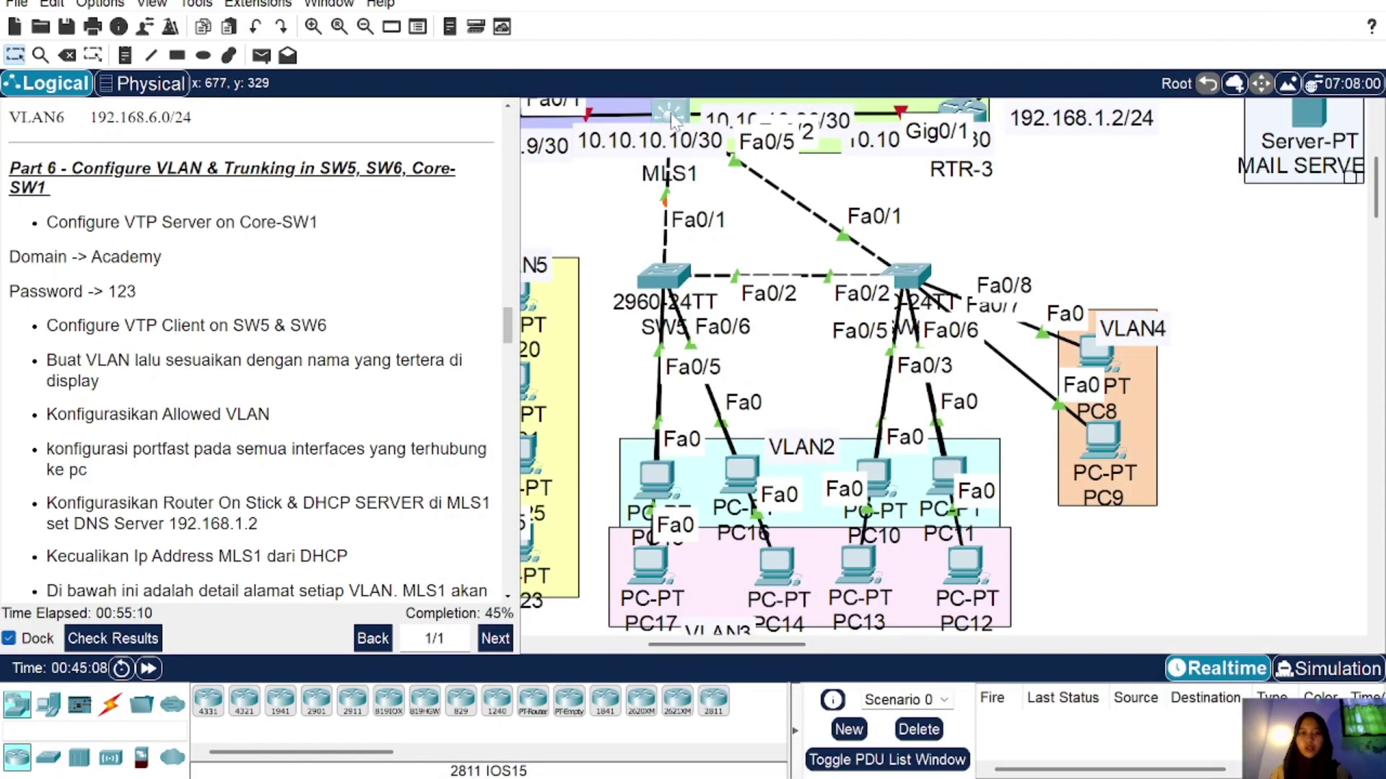
# Step: On MLS1, create VLAN 2 named VLAN2 and VLAN 3 named VLAN3
pyautogui.click(670, 116)
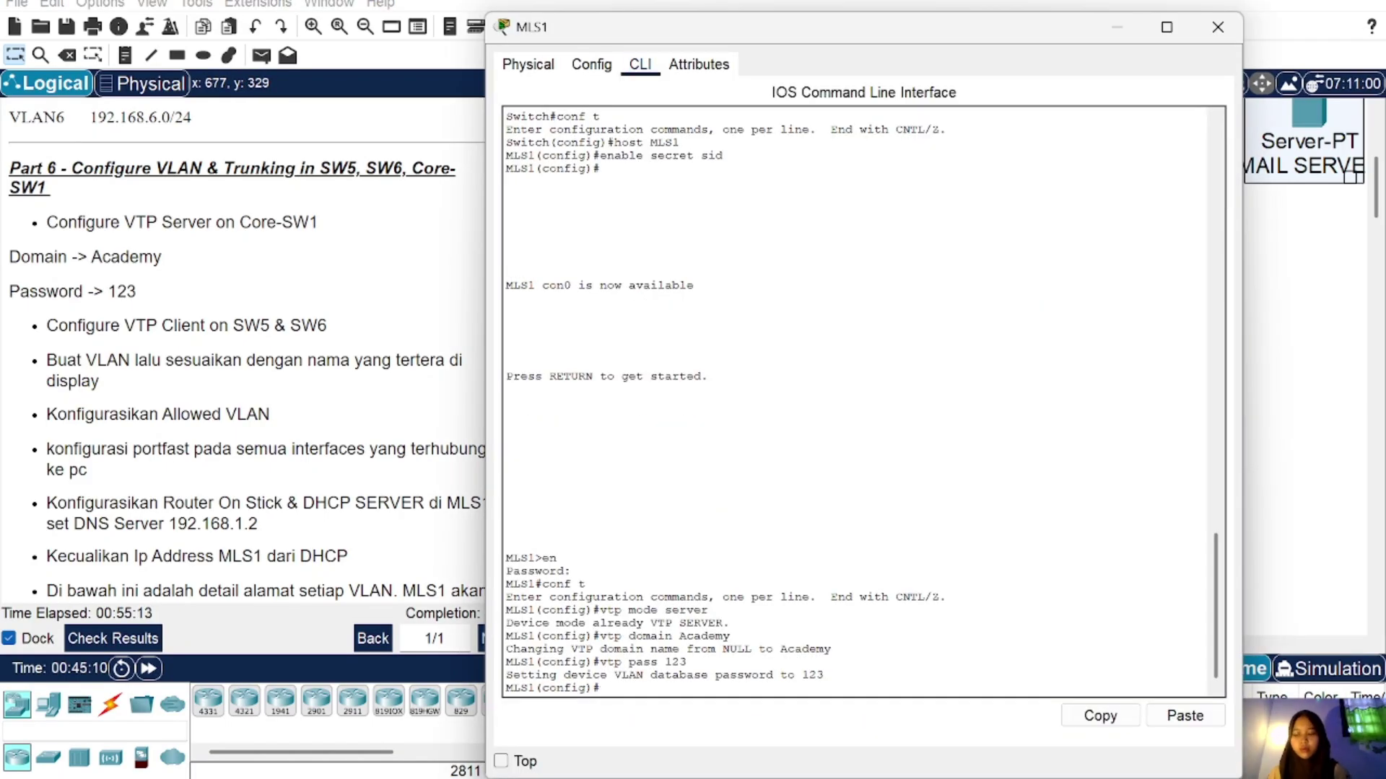
pyautogui.write('vl')
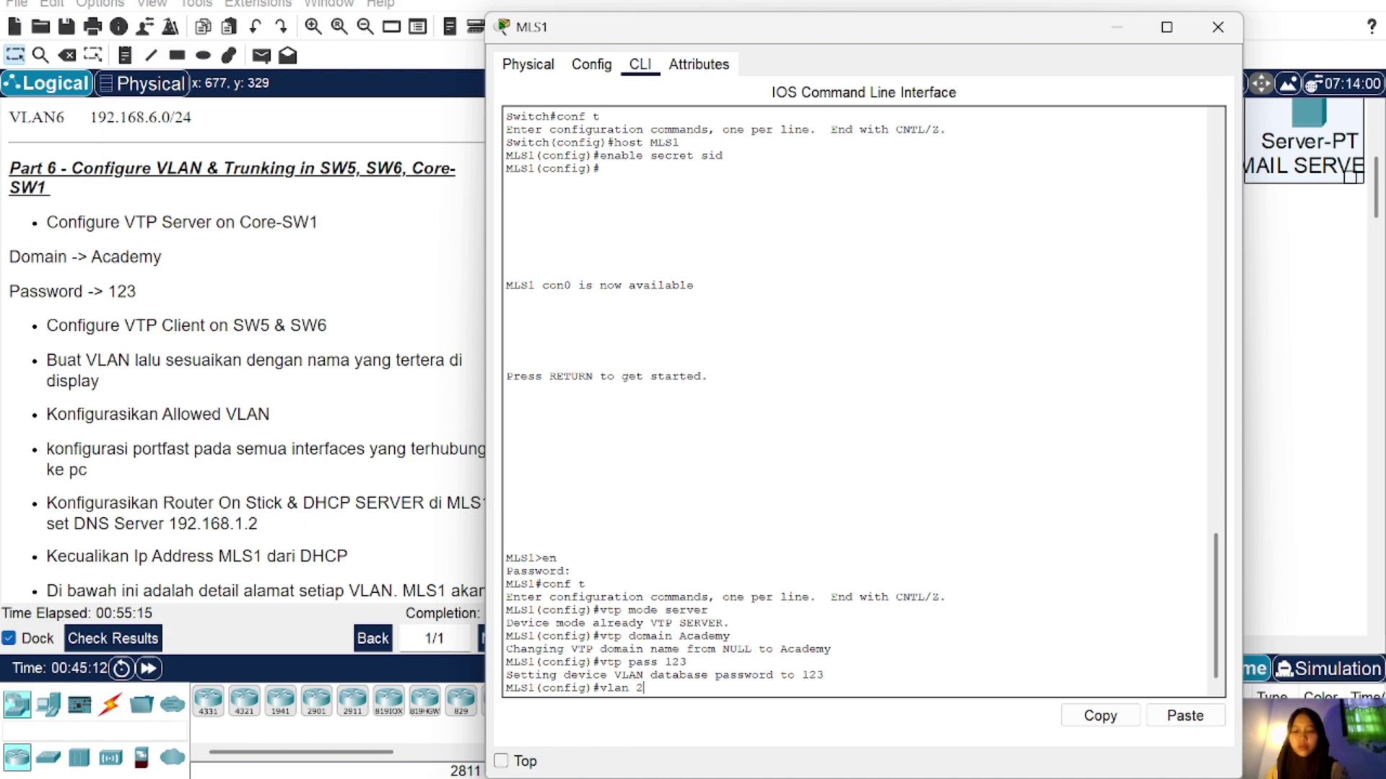
pyautogui.write('an 2')
pyautogui.press('Return')
pyautogui.write('nfig-vlan)#nam')
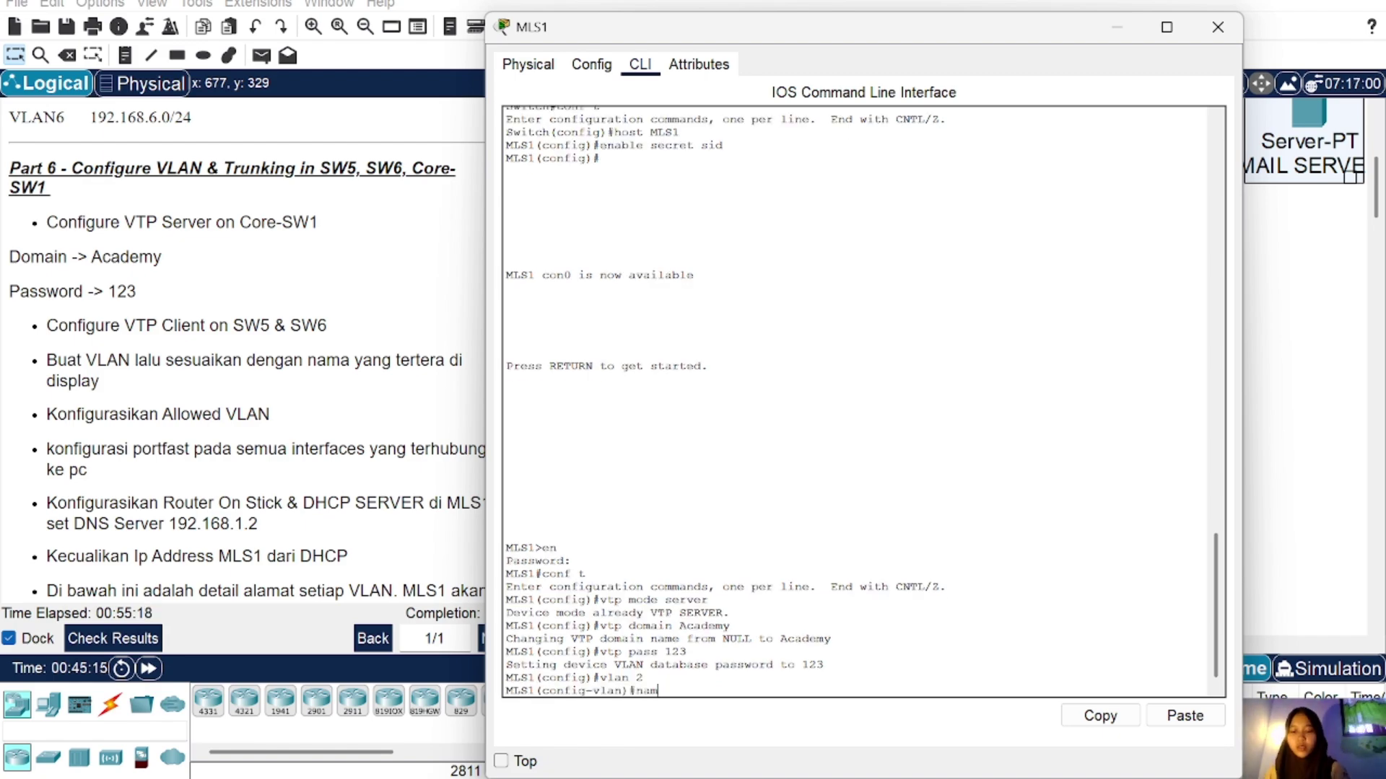
pyautogui.write('e VLAN2')
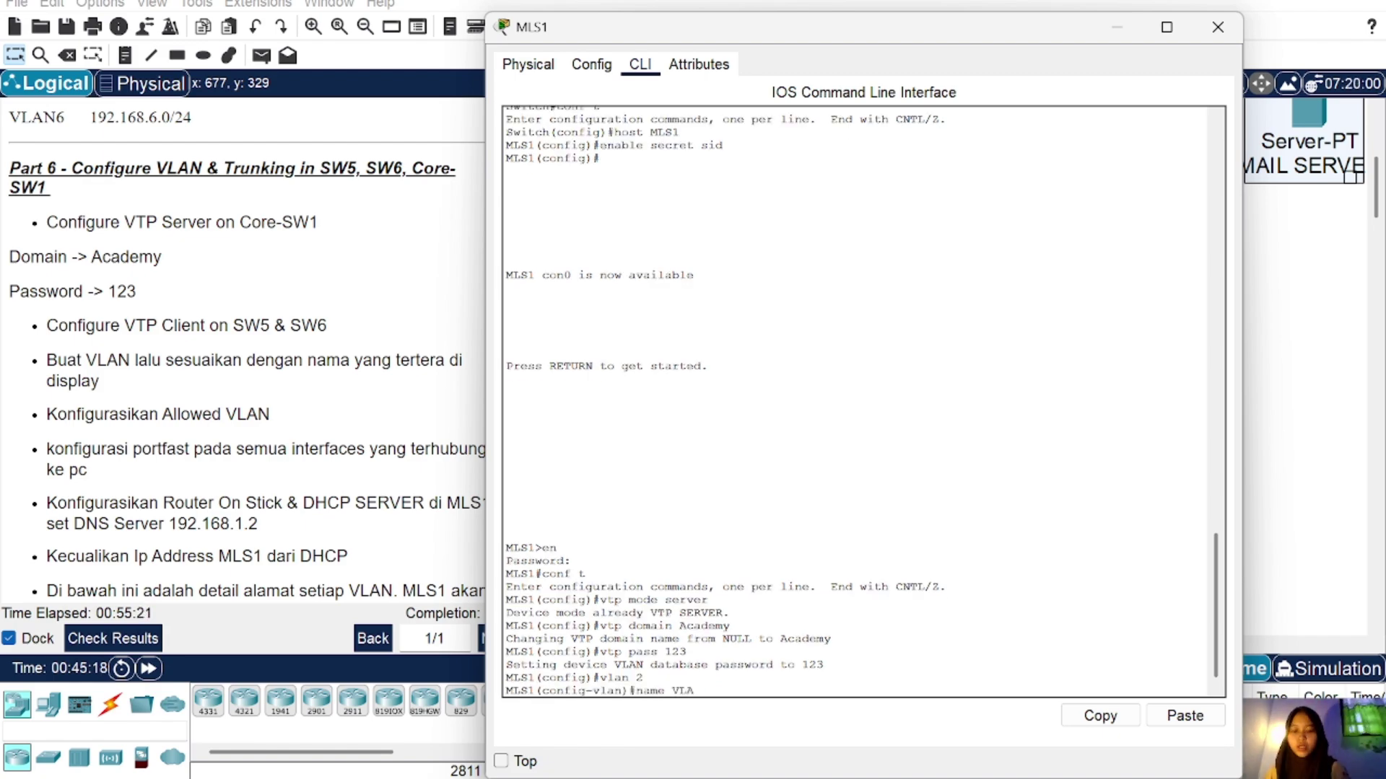
pyautogui.press('Return')
pyautogui.press('Up')
pyautogui.press('BackSpace')
pyautogui.press('BackSpace')
pyautogui.press('BackSpace')
pyautogui.press('BackSpace')
pyautogui.press('BackSpace')
pyautogui.press('BackSpace')
pyautogui.press('BackSpace')
pyautogui.press('BackSpace')
pyautogui.press('BackSpace')
pyautogui.press('BackSpace')
pyautogui.write('vlan 3')
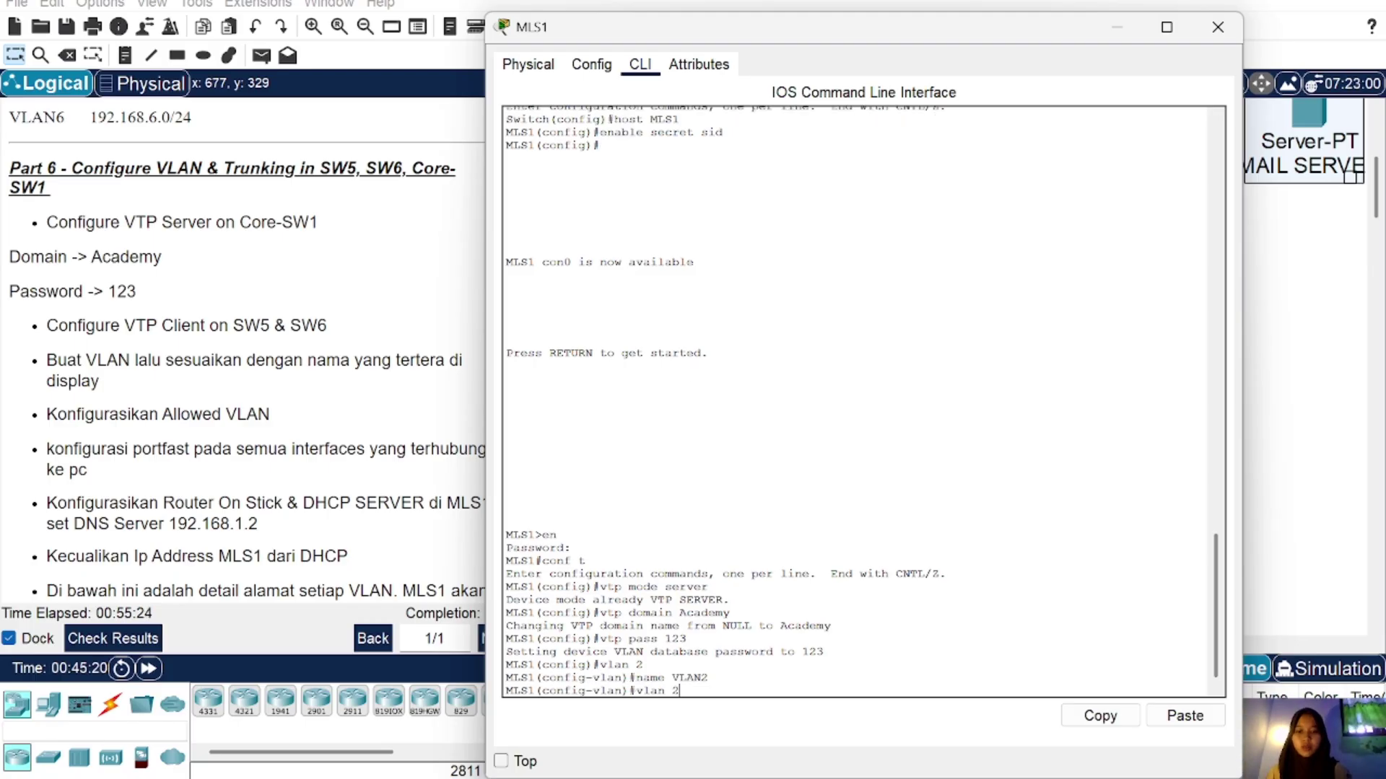
pyautogui.press('Return')
pyautogui.press('Up')
pyautogui.press('Up')
pyautogui.press('BackSpace')
pyautogui.write('3')
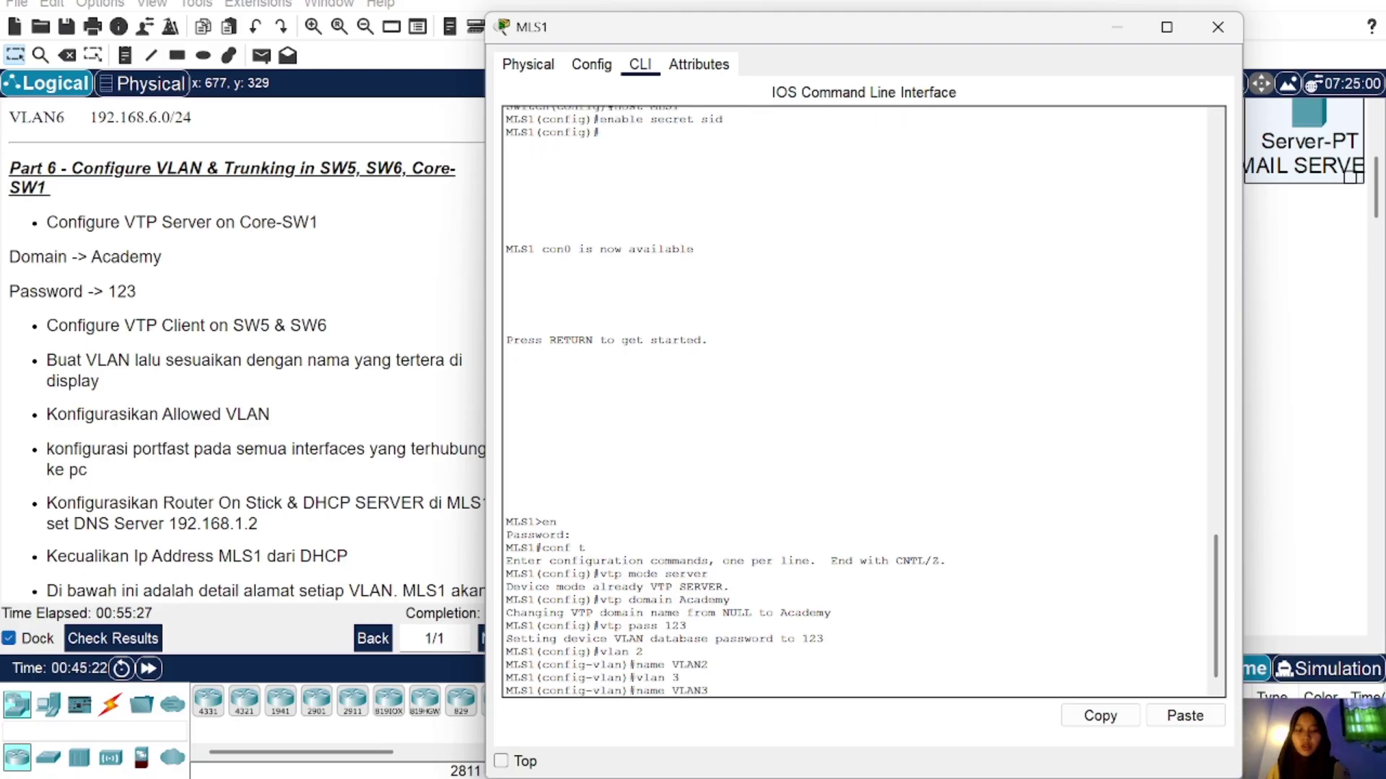
pyautogui.press('Return')
# Step: Create VLAN 4 on MLS1 and name it VLAN4
pyautogui.press('Up')
pyautogui.press('Up')
pyautogui.press('Return')
pyautogui.press('Up')
pyautogui.press('Up')
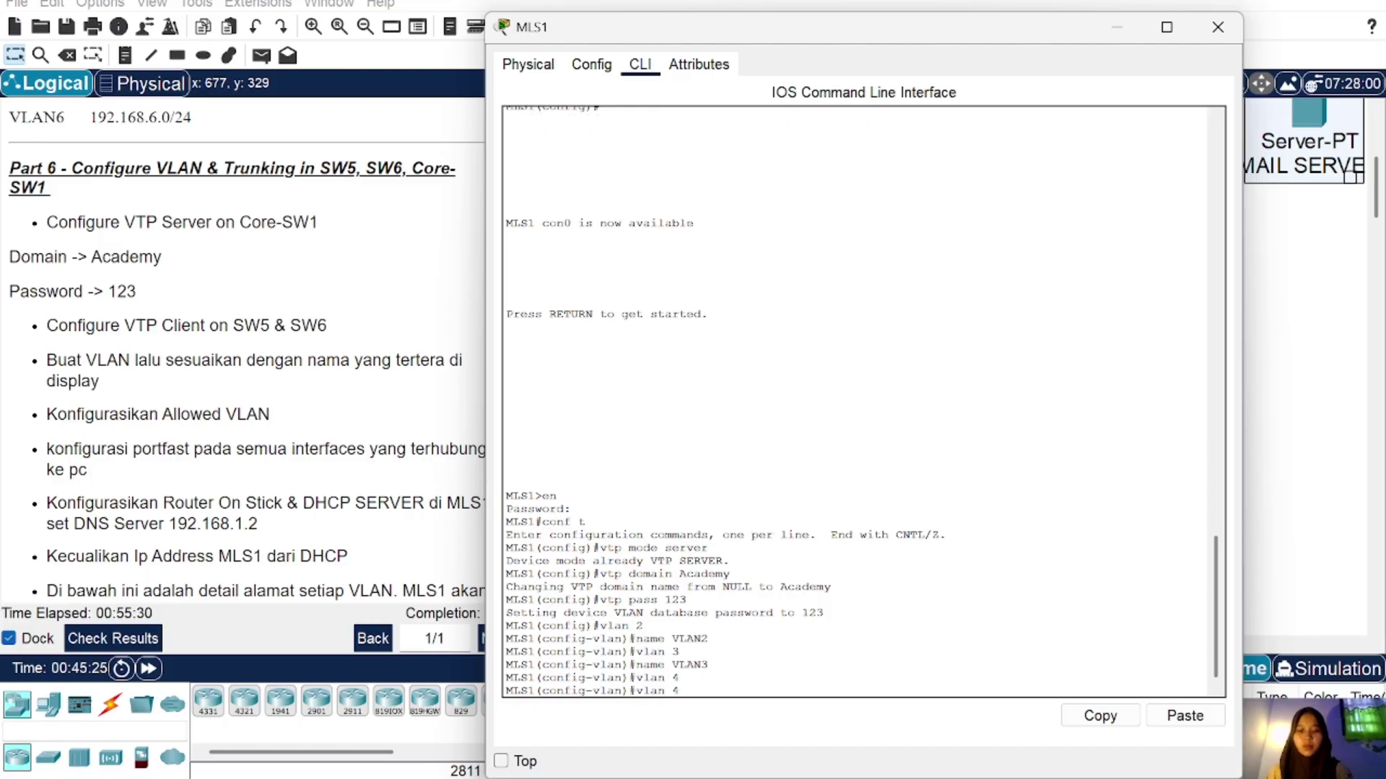
pyautogui.press('BackSpace')
pyautogui.write('4')
pyautogui.press('Return')
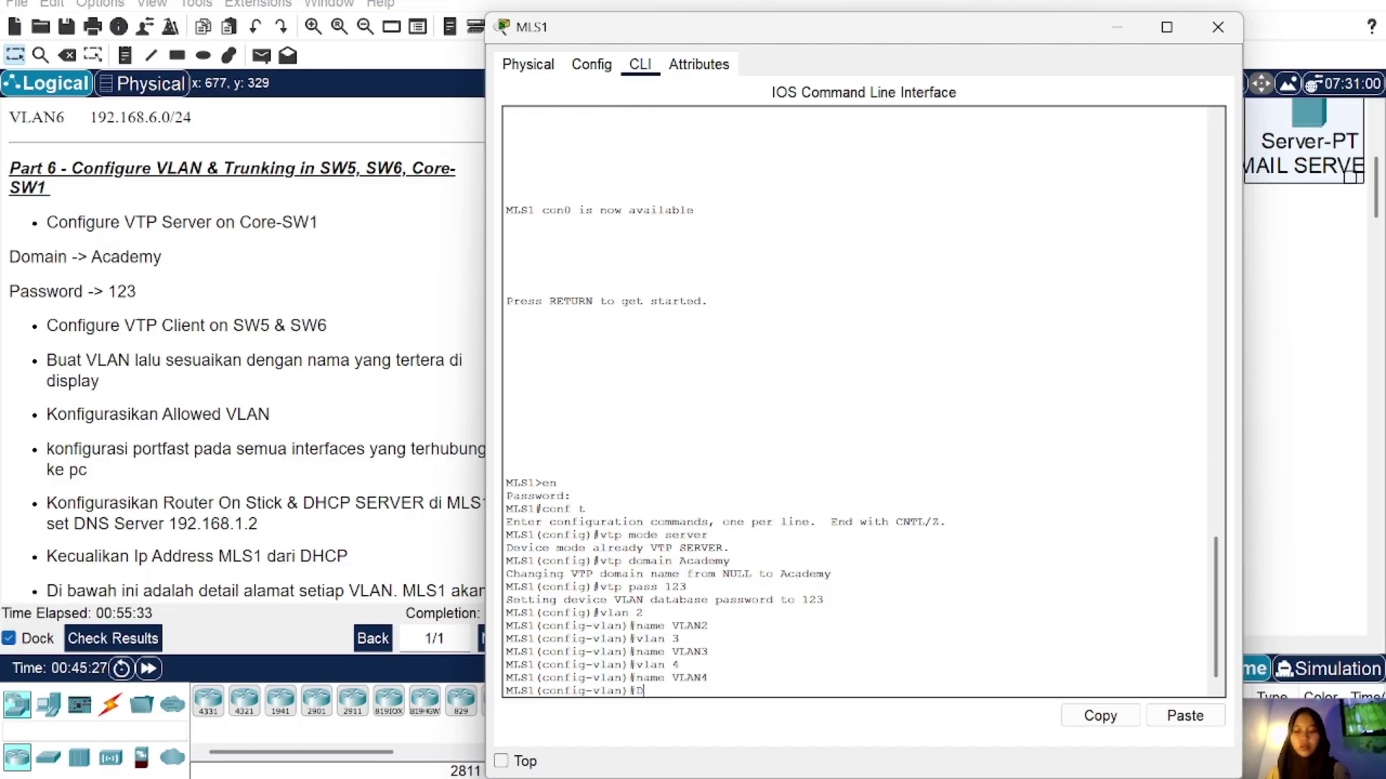
# Step: Verify MLS1's VLANs with 'do sh vl brief', then close the MLS1 window
pyautogui.write('do sh')
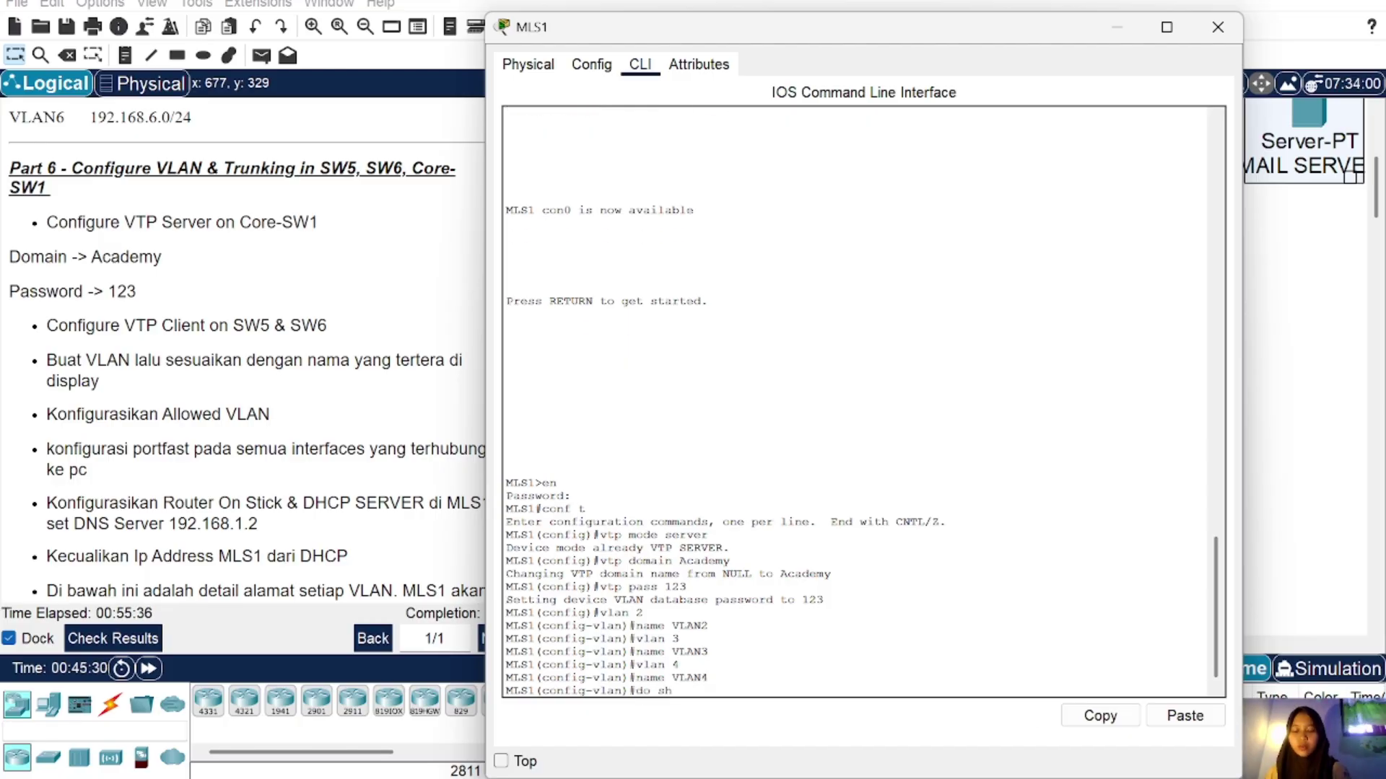
pyautogui.write(' vl brie')
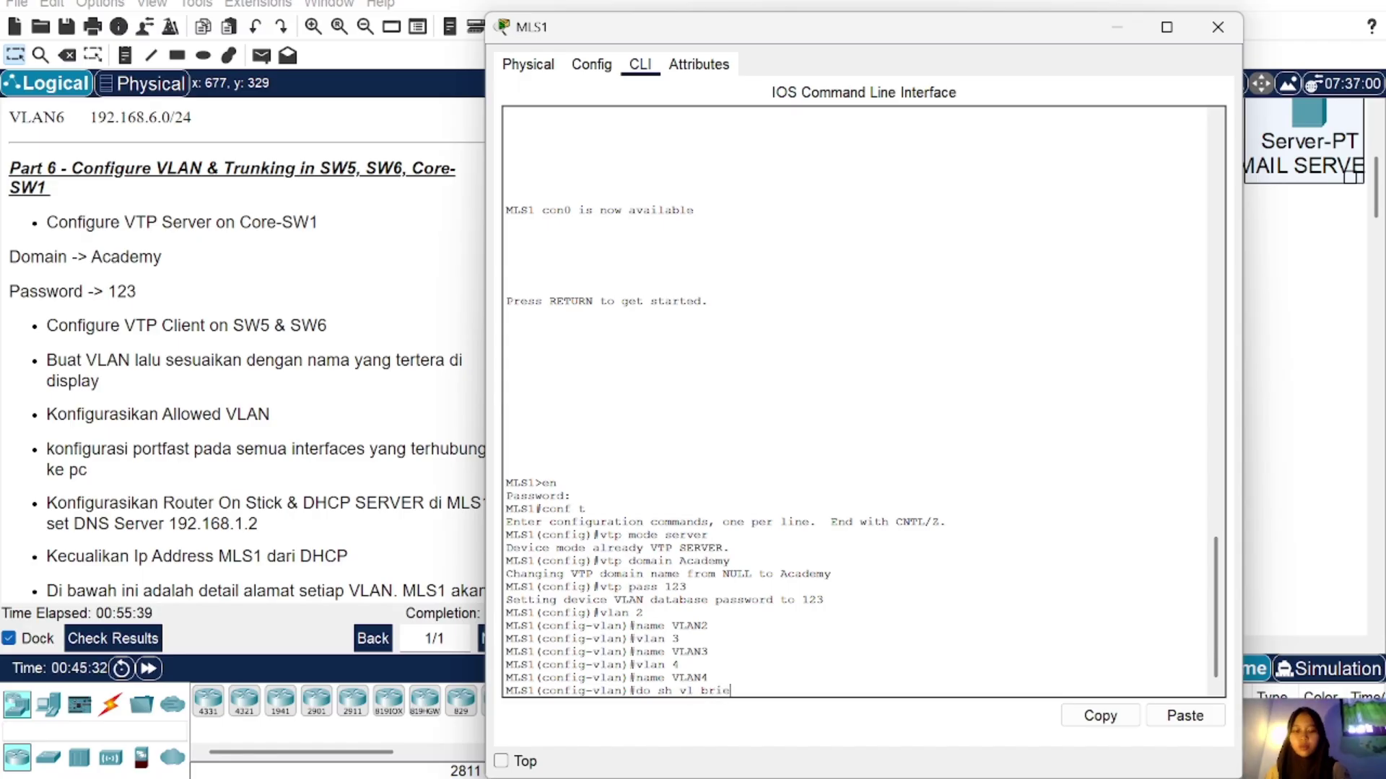
pyautogui.press('BackSpace')
pyautogui.write('ief')
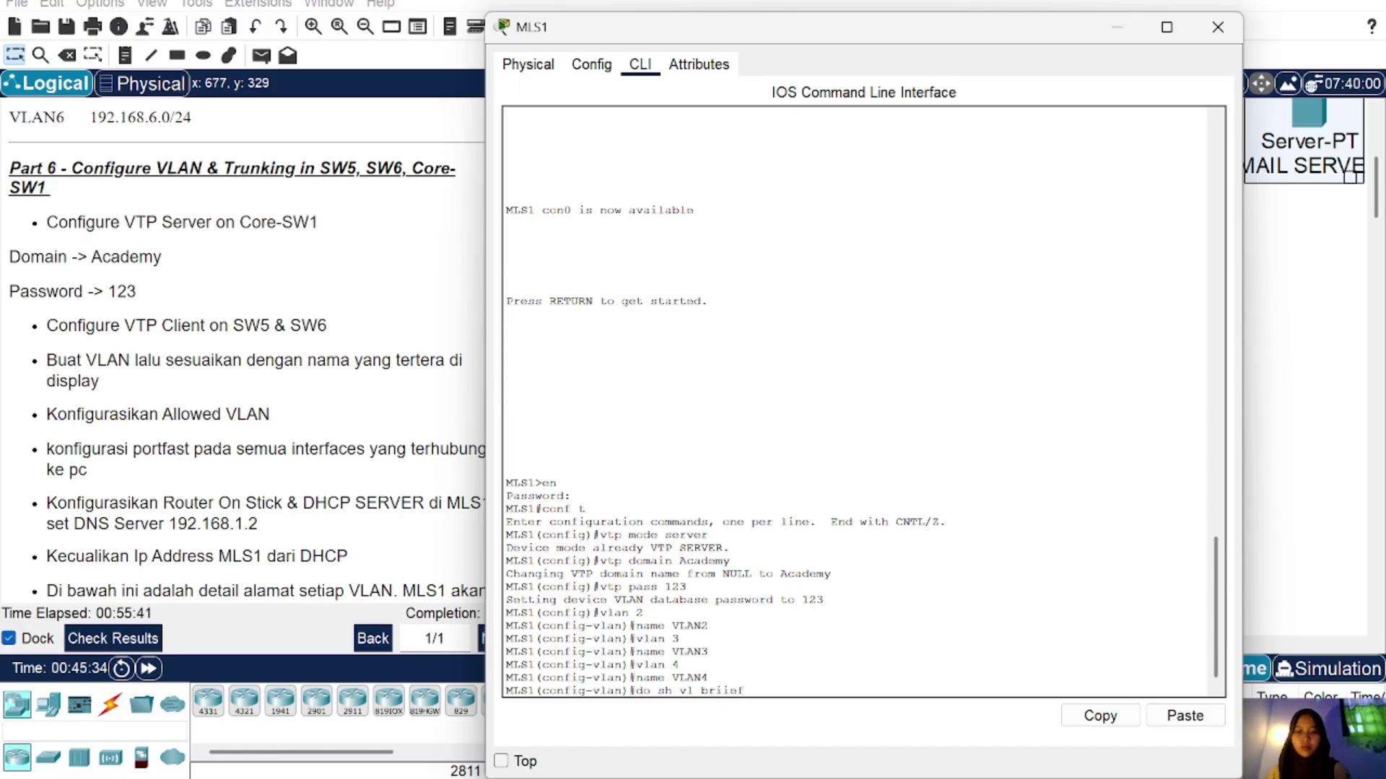
pyautogui.press('Return')
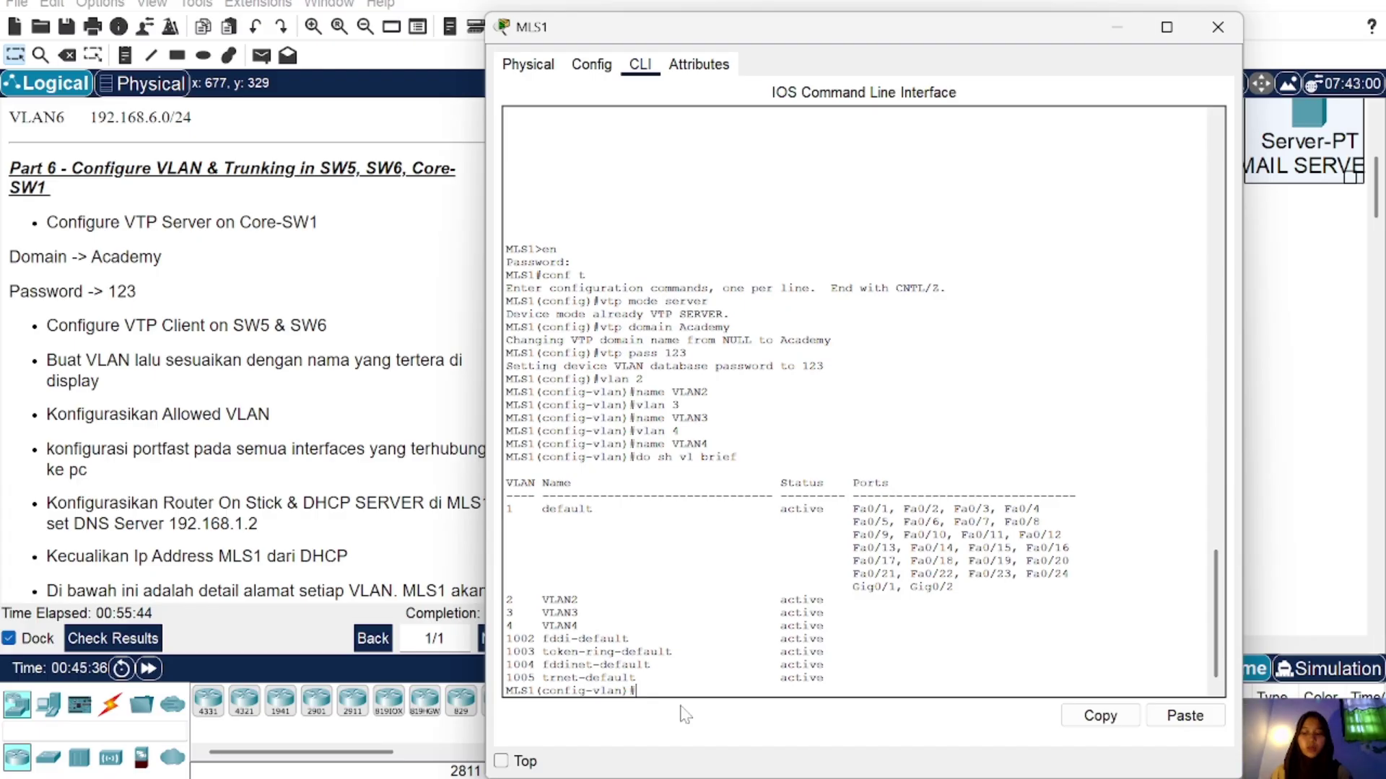
pyautogui.click(1217, 26)
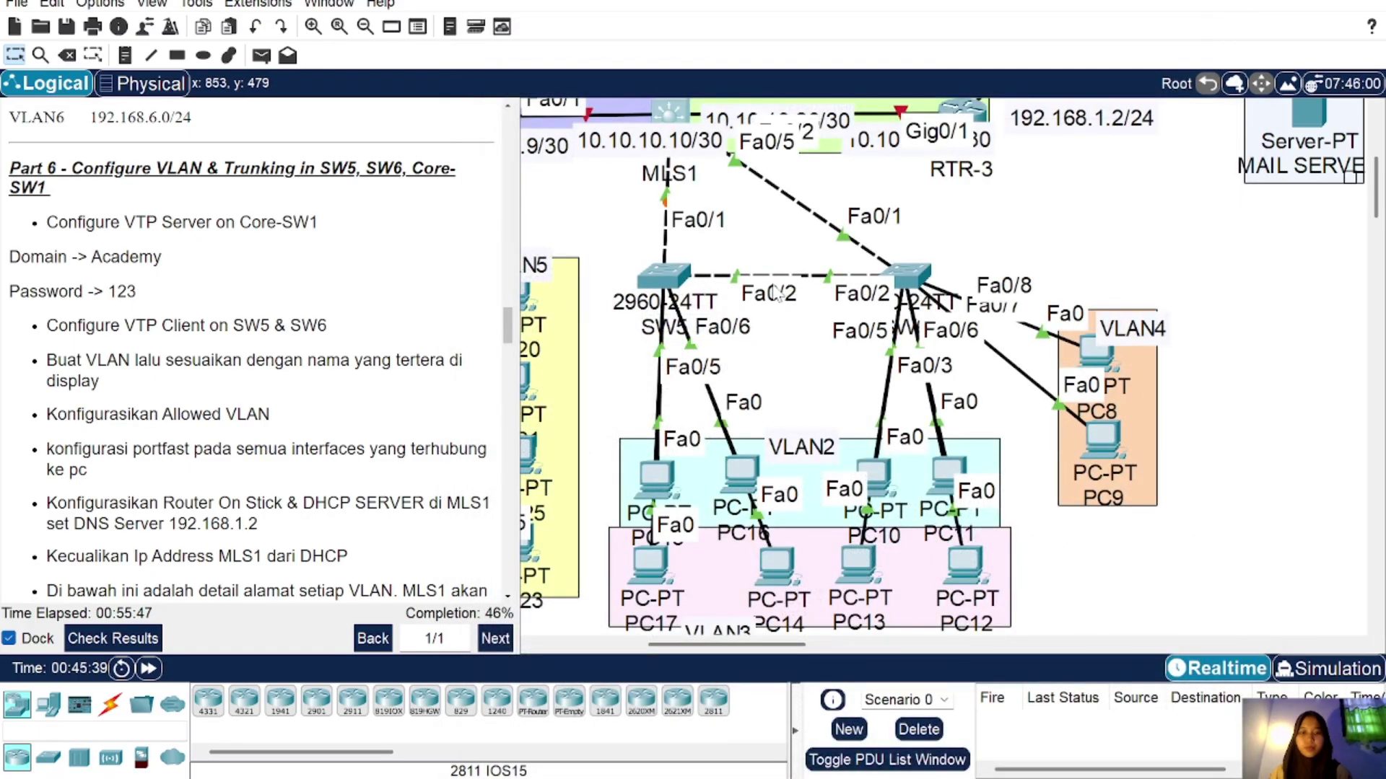
# Step: Run 'do sh vl brief' on SW5, showing only VLAN 1 and VLANs 1002–1005
pyautogui.click(660, 274)
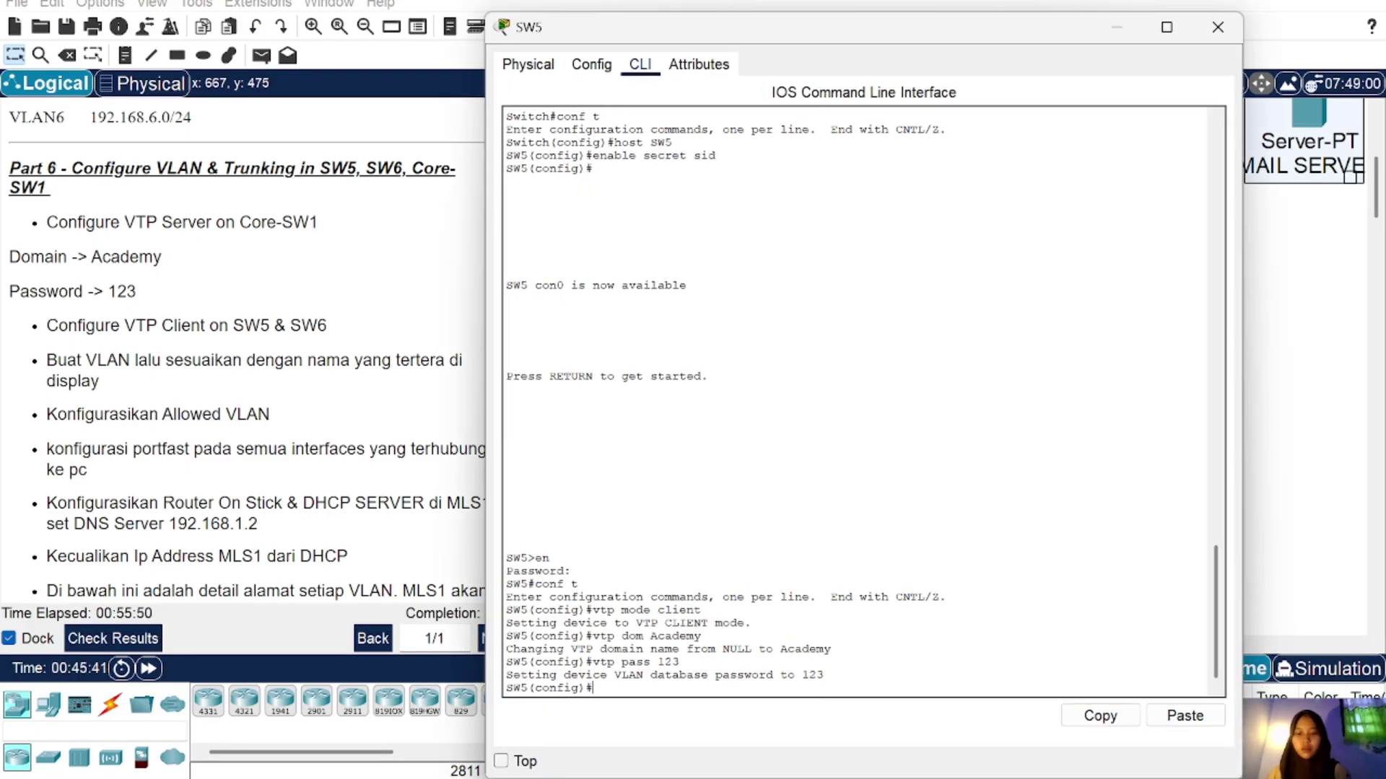
pyautogui.write('do sh vl brief')
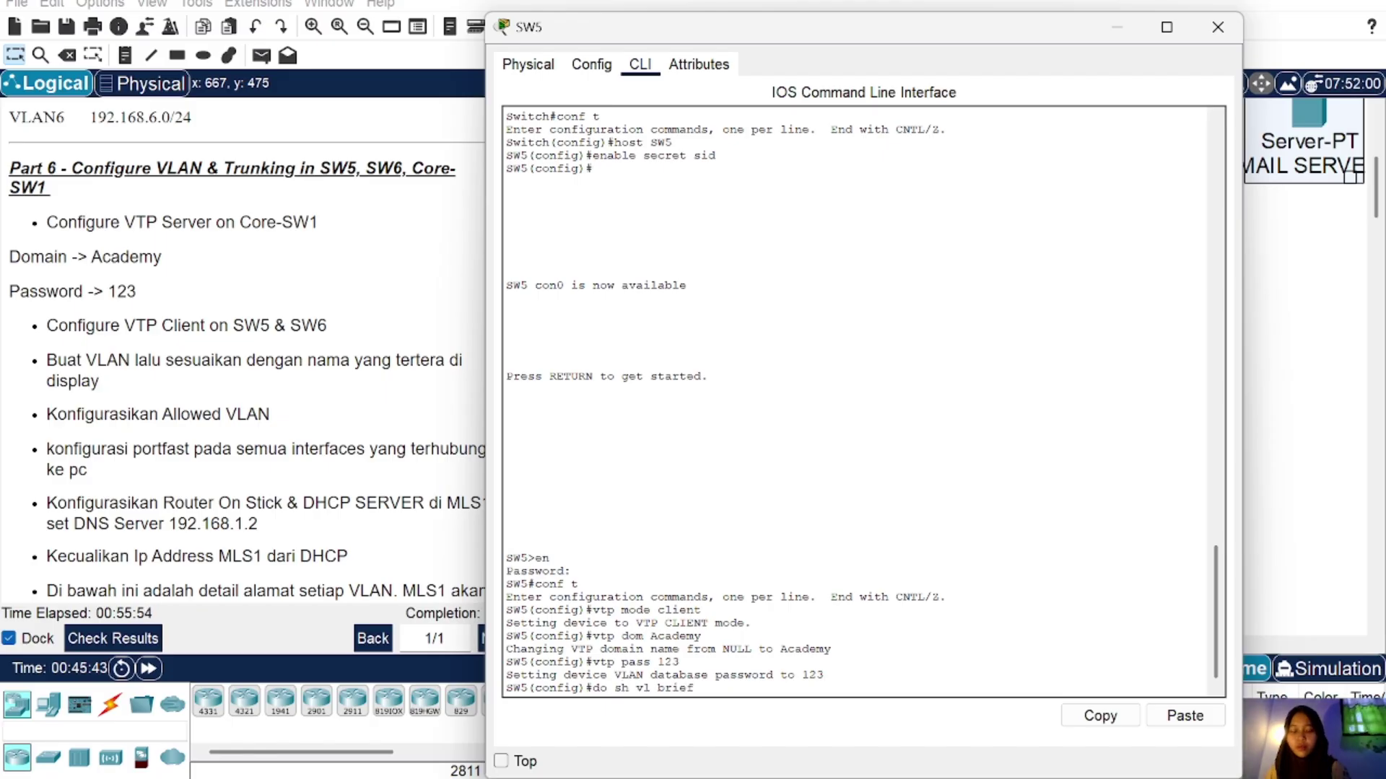
pyautogui.press('Return')
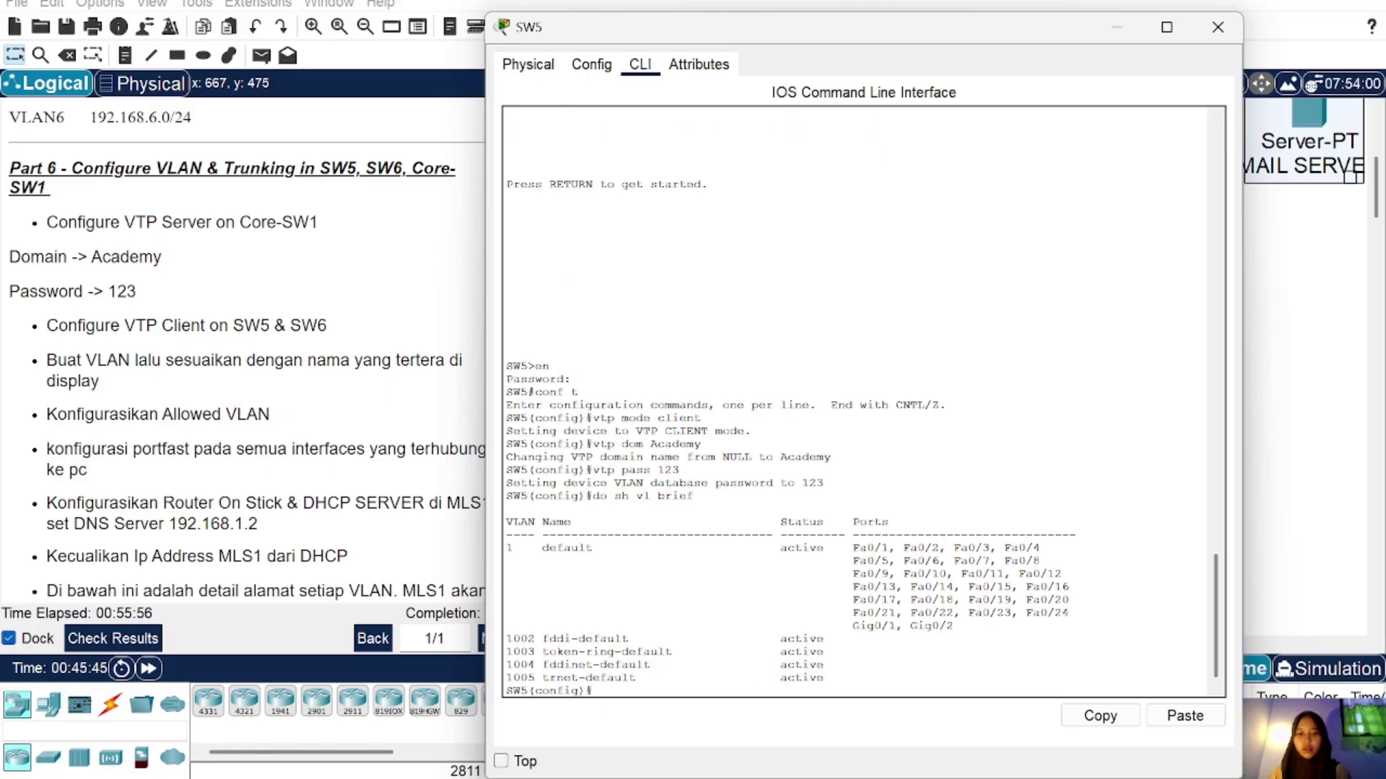
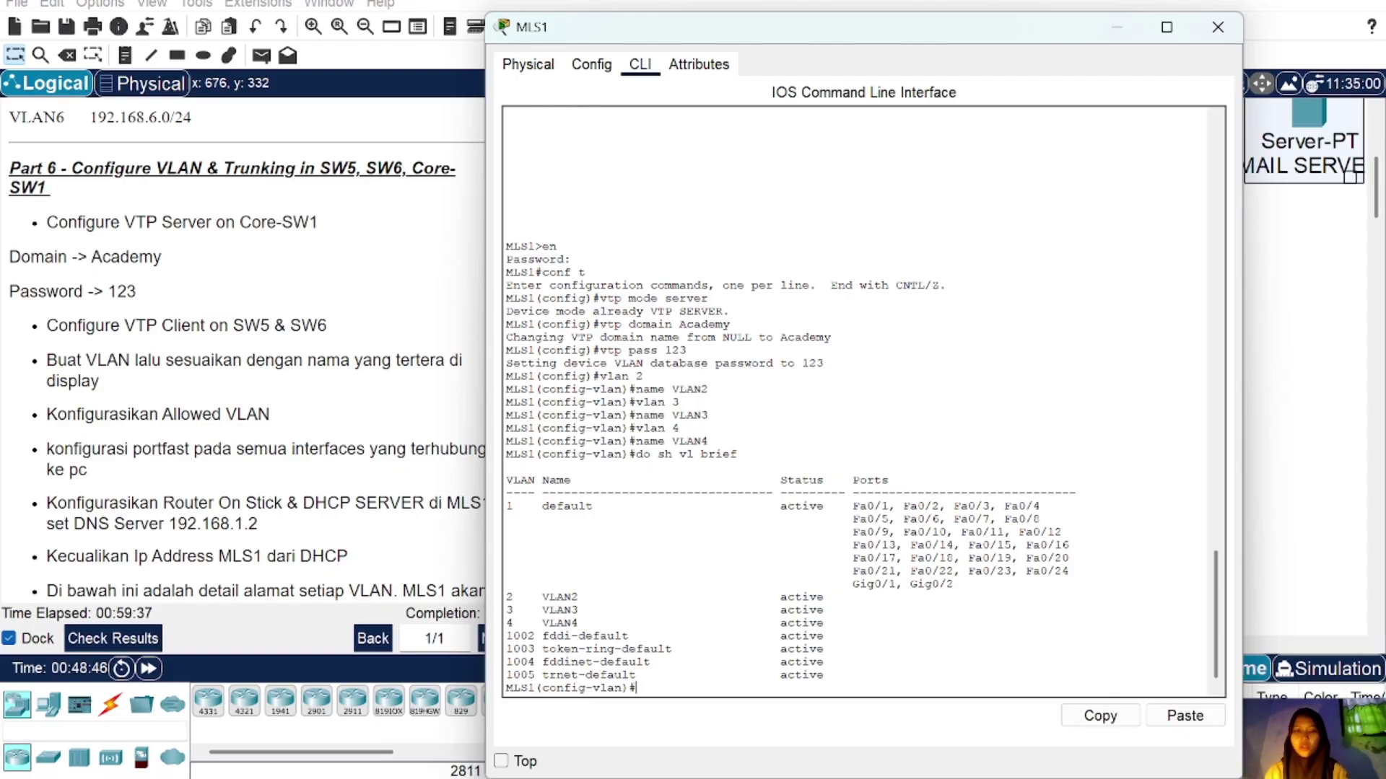
# Step: Confirm MLS1 stays in VTP server mode
pyautogui.click(1218, 27)
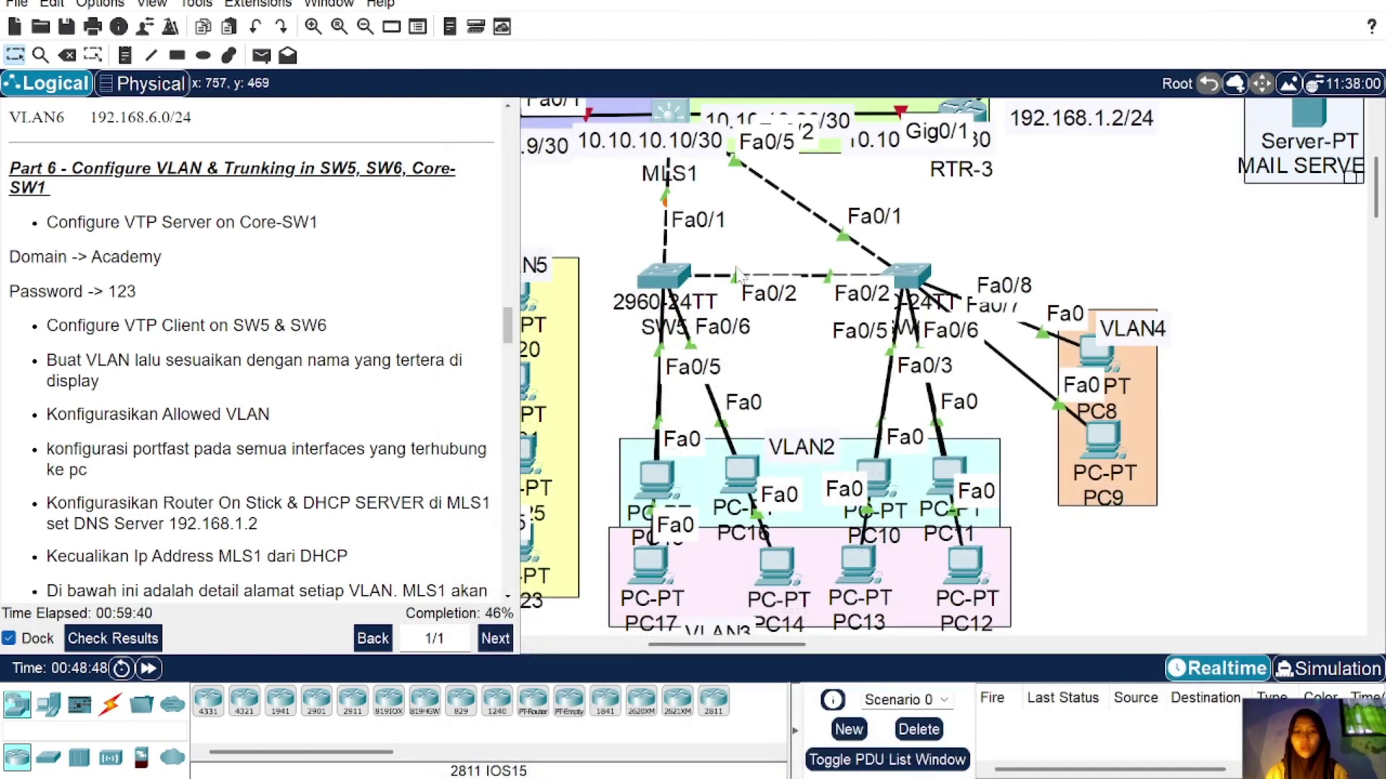
pyautogui.scroll(3, 736, 274)
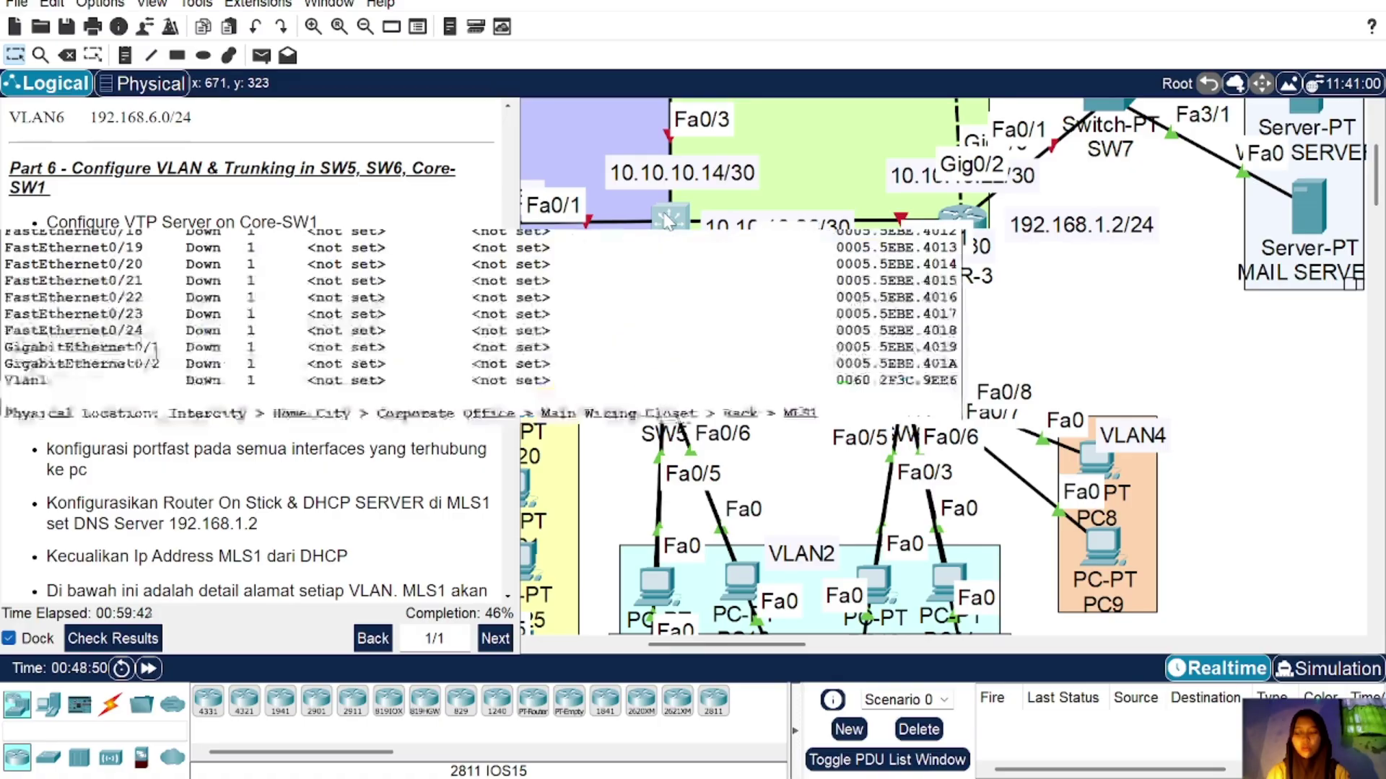
pyautogui.click(668, 221)
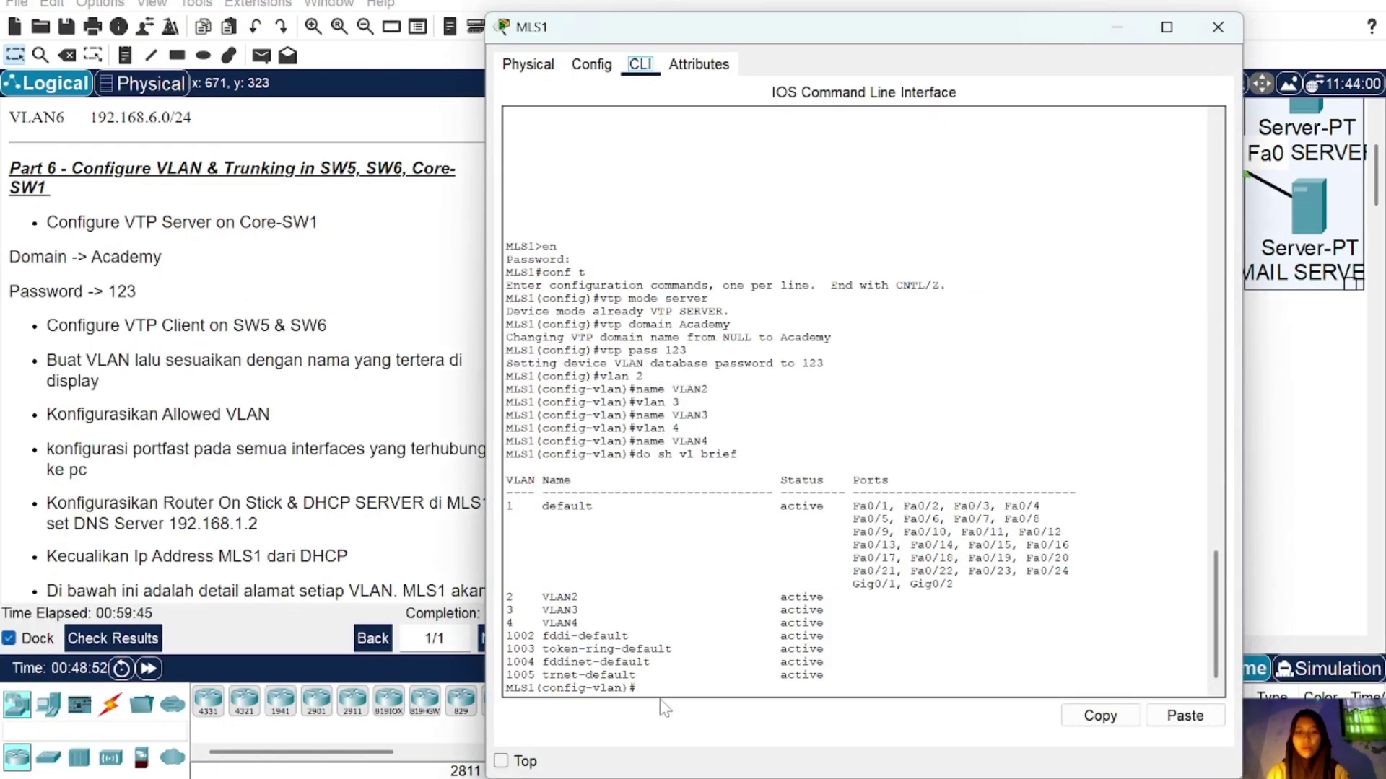
pyautogui.write('in')
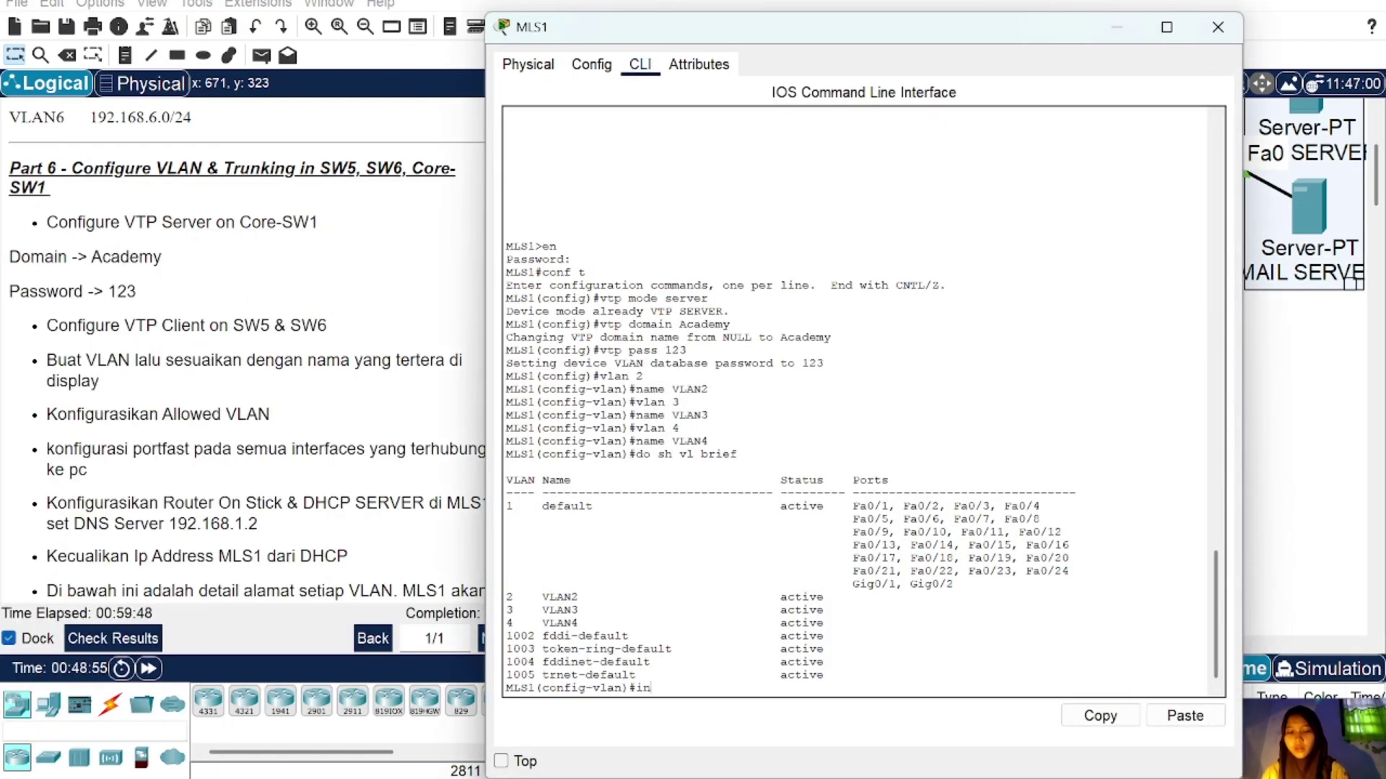
pyautogui.write('t ra fa0/')
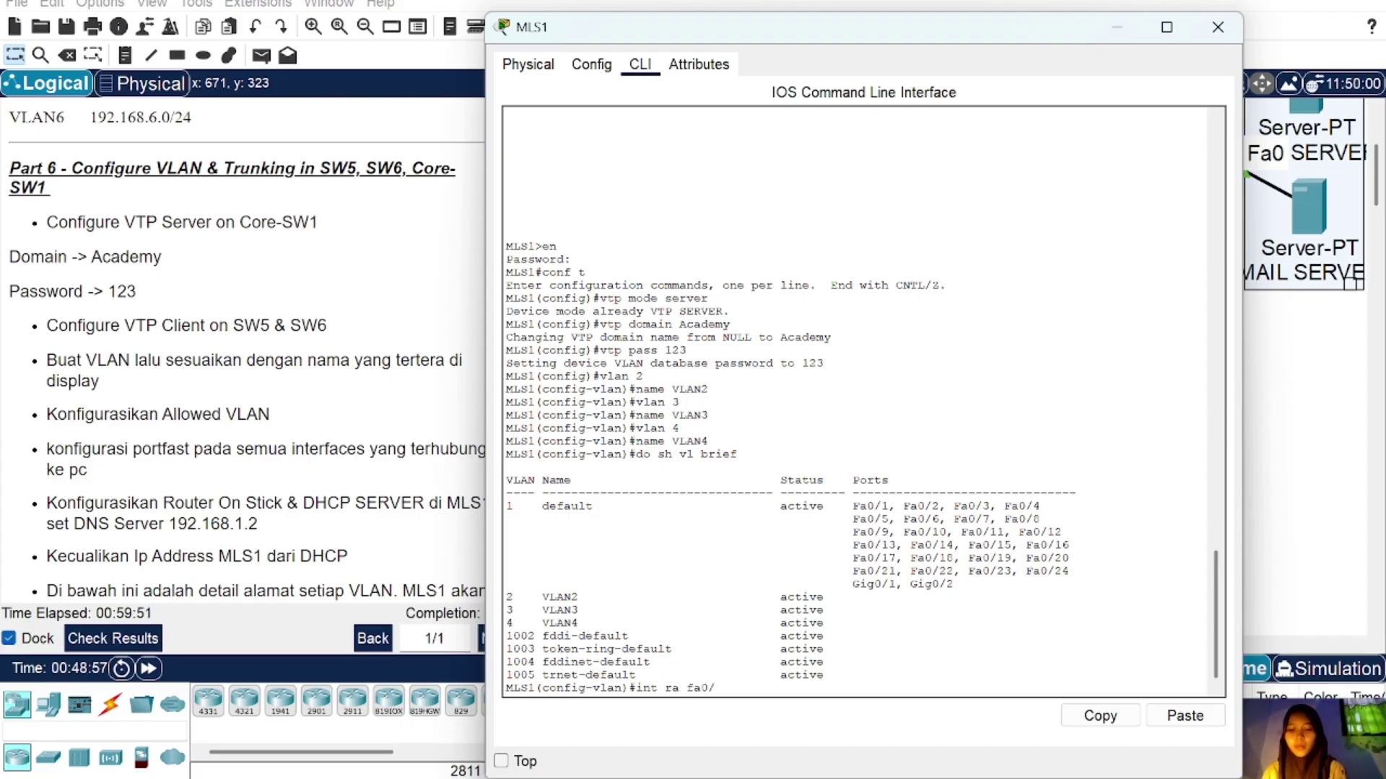
pyautogui.write('4-5')
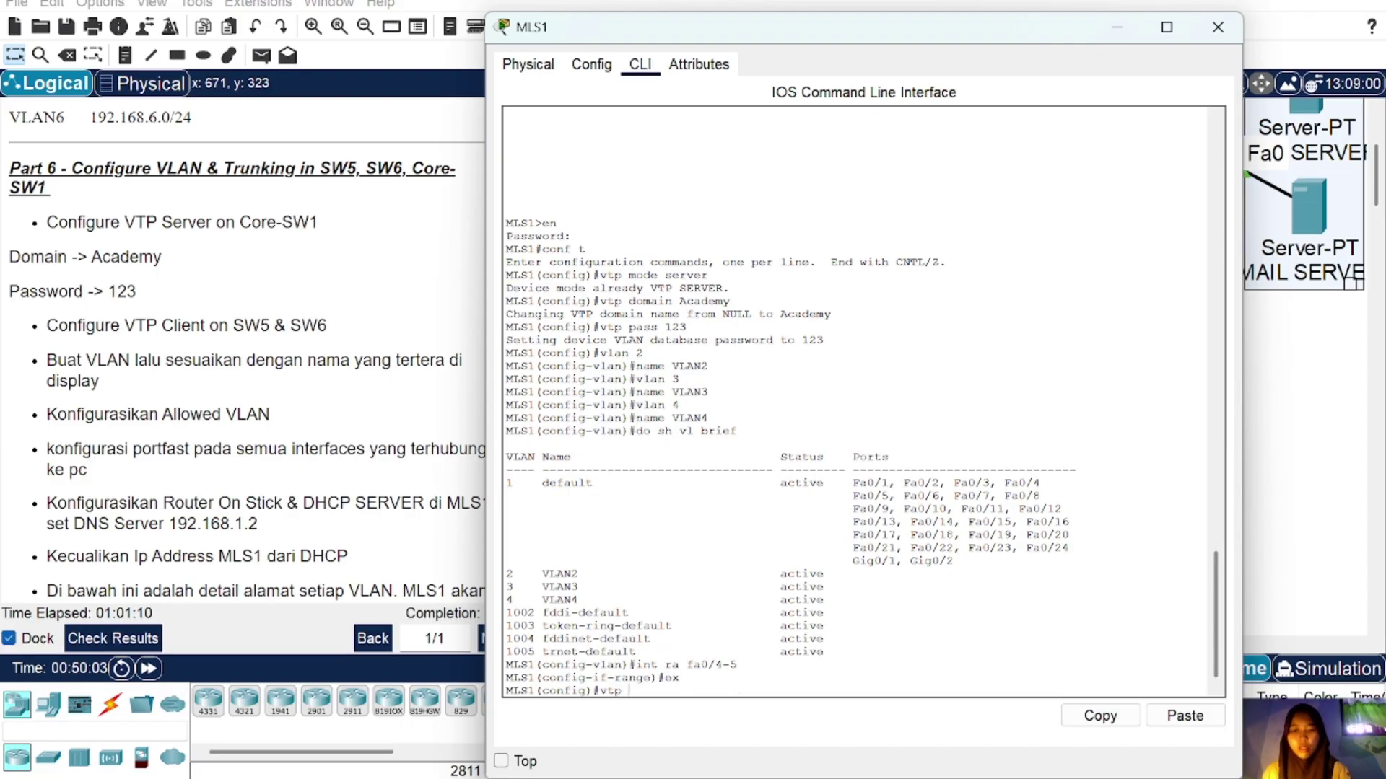
pyautogui.write('mode se')
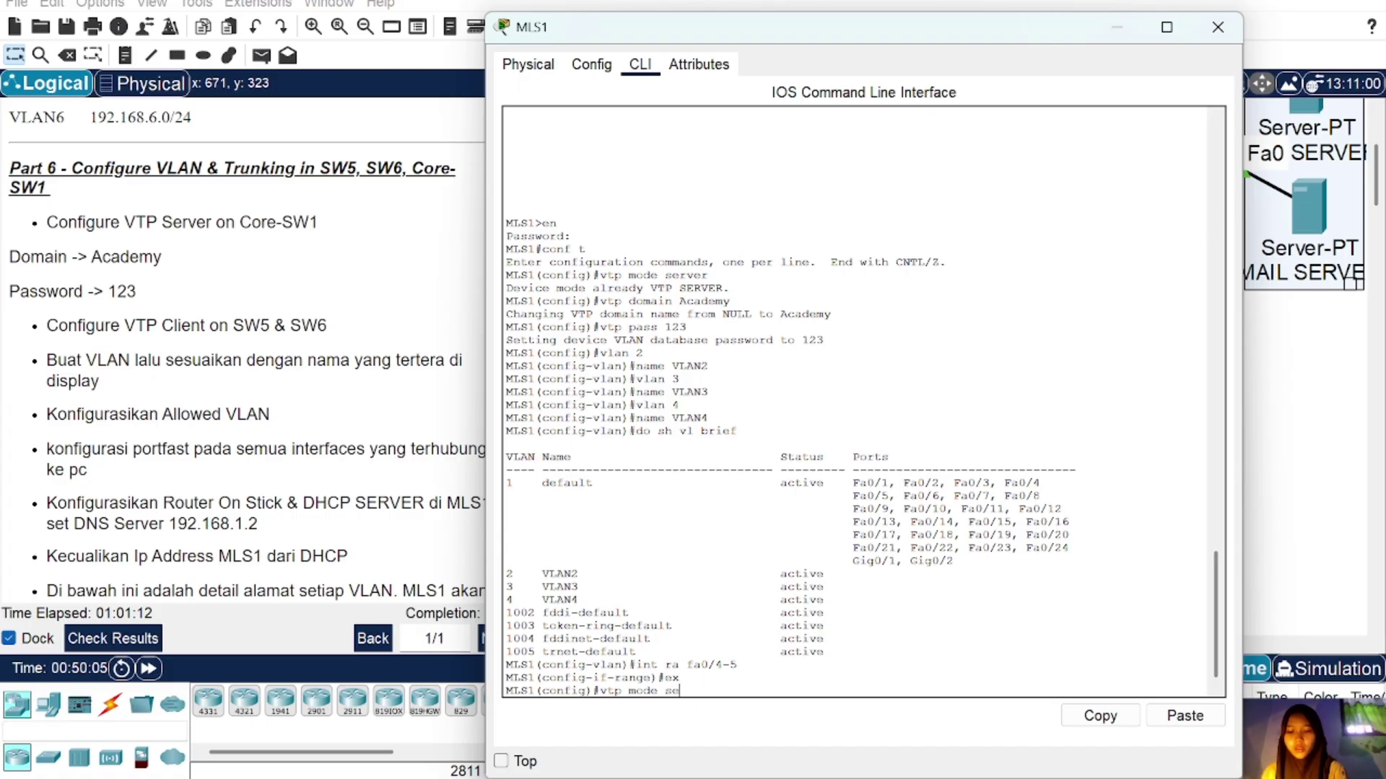
pyautogui.write('rver')
pyautogui.press('Return')
# Step: Make MLS1's Fa0/4–5 trunk ports with dot1q encapsulation
pyautogui.write('ex')
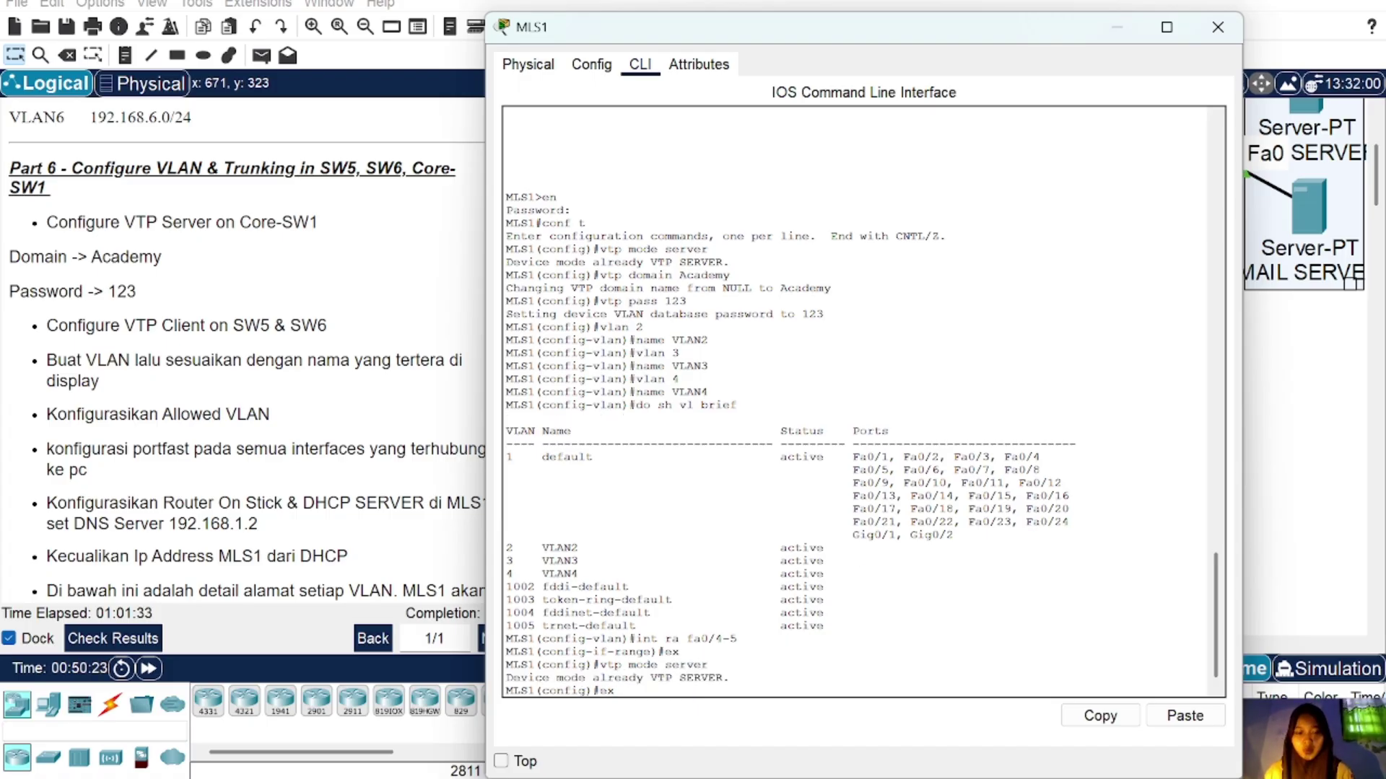
pyautogui.press('BackSpace')
pyautogui.press('BackSpace')
pyautogui.write('int ra')
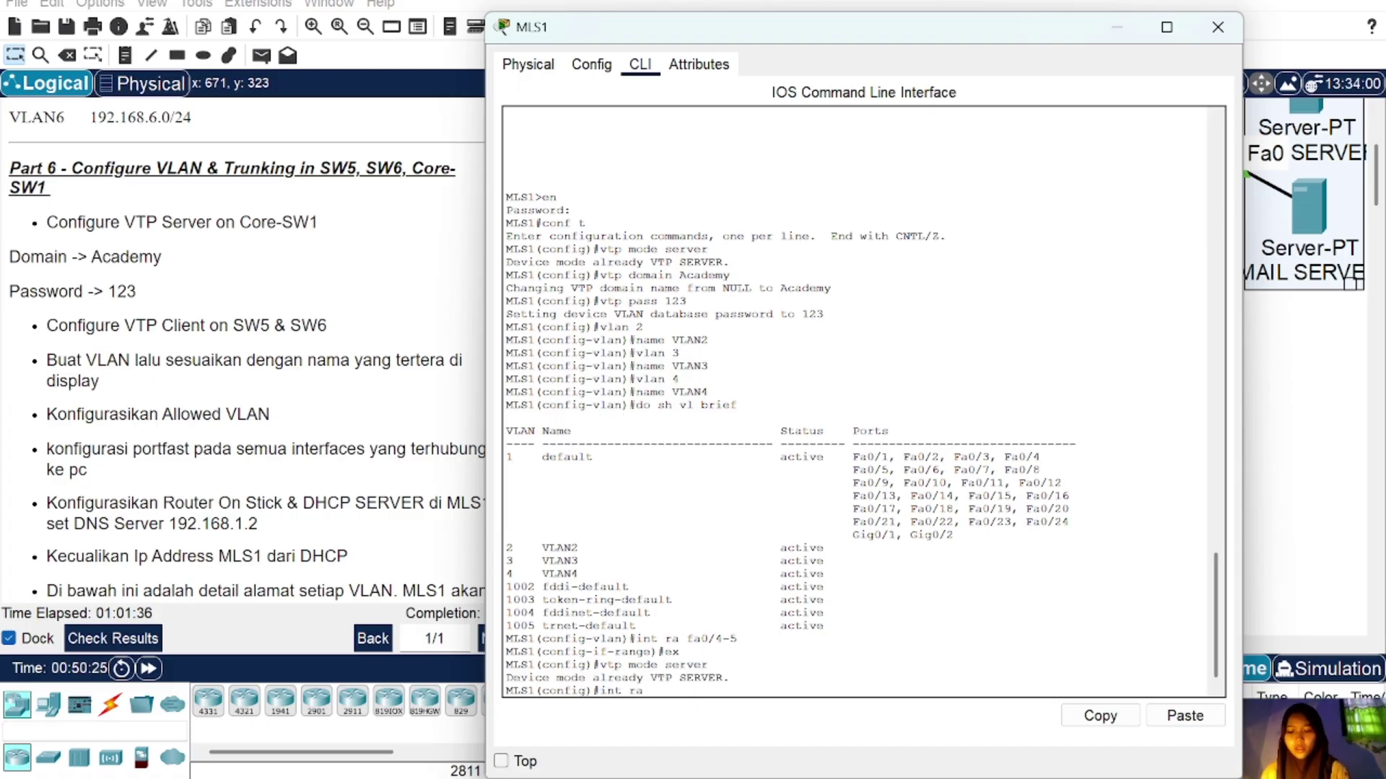
pyautogui.write(' fa0/4-5')
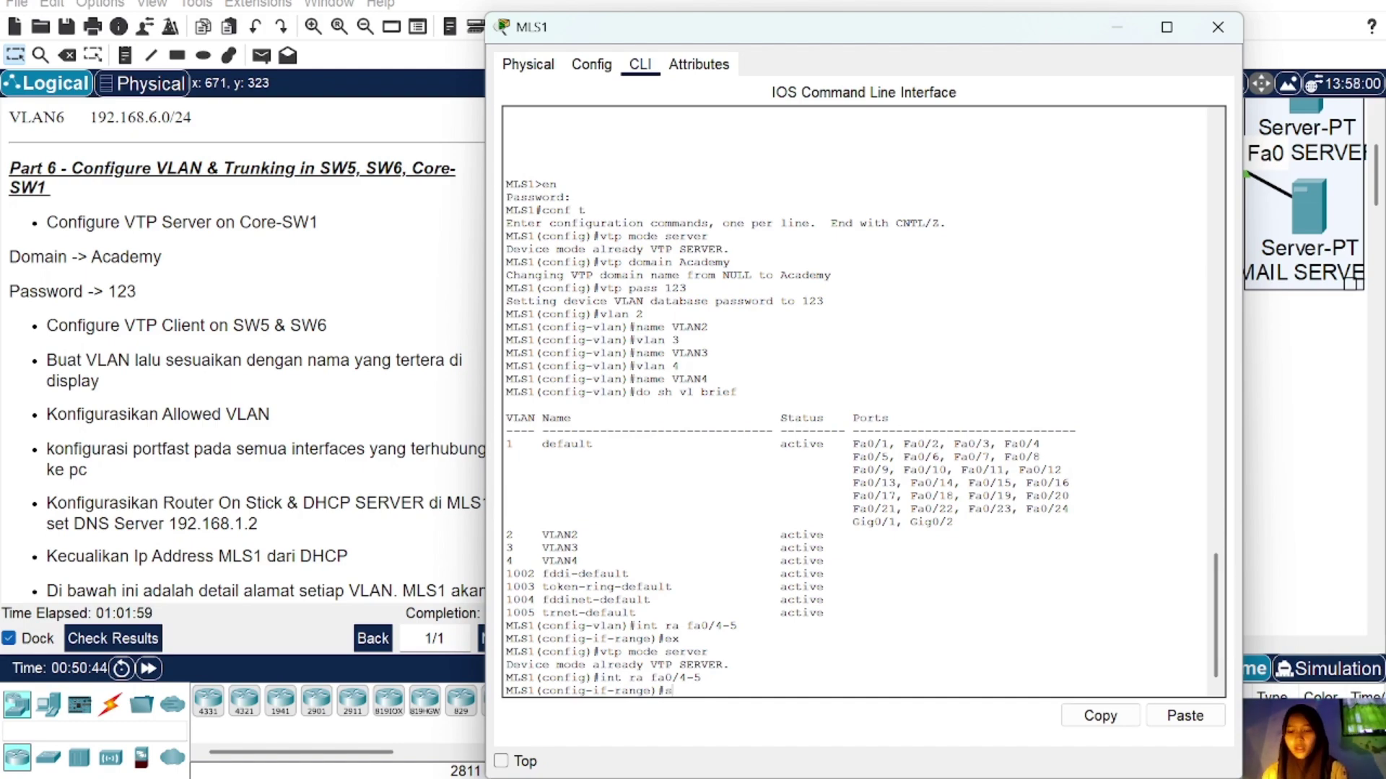
pyautogui.write('w tr enc')
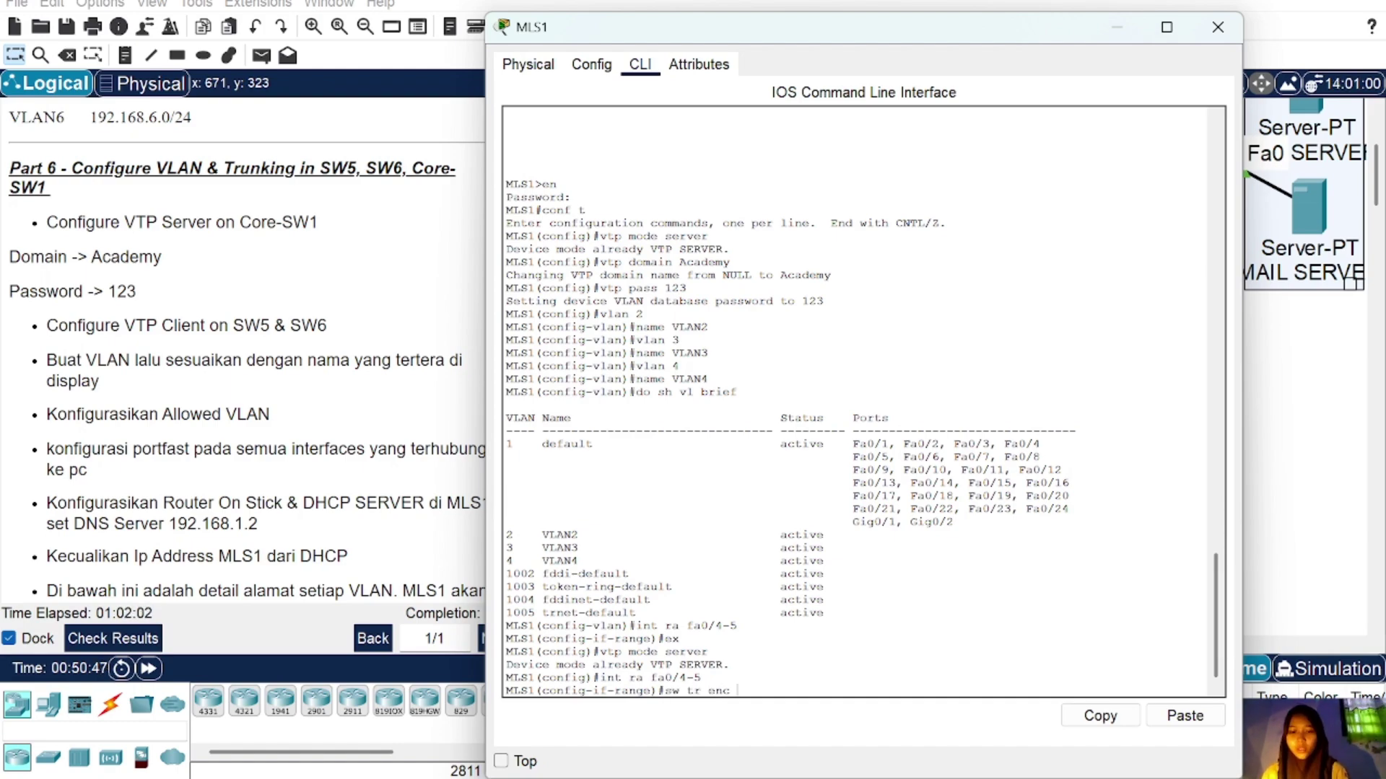
pyautogui.write(' dot1q')
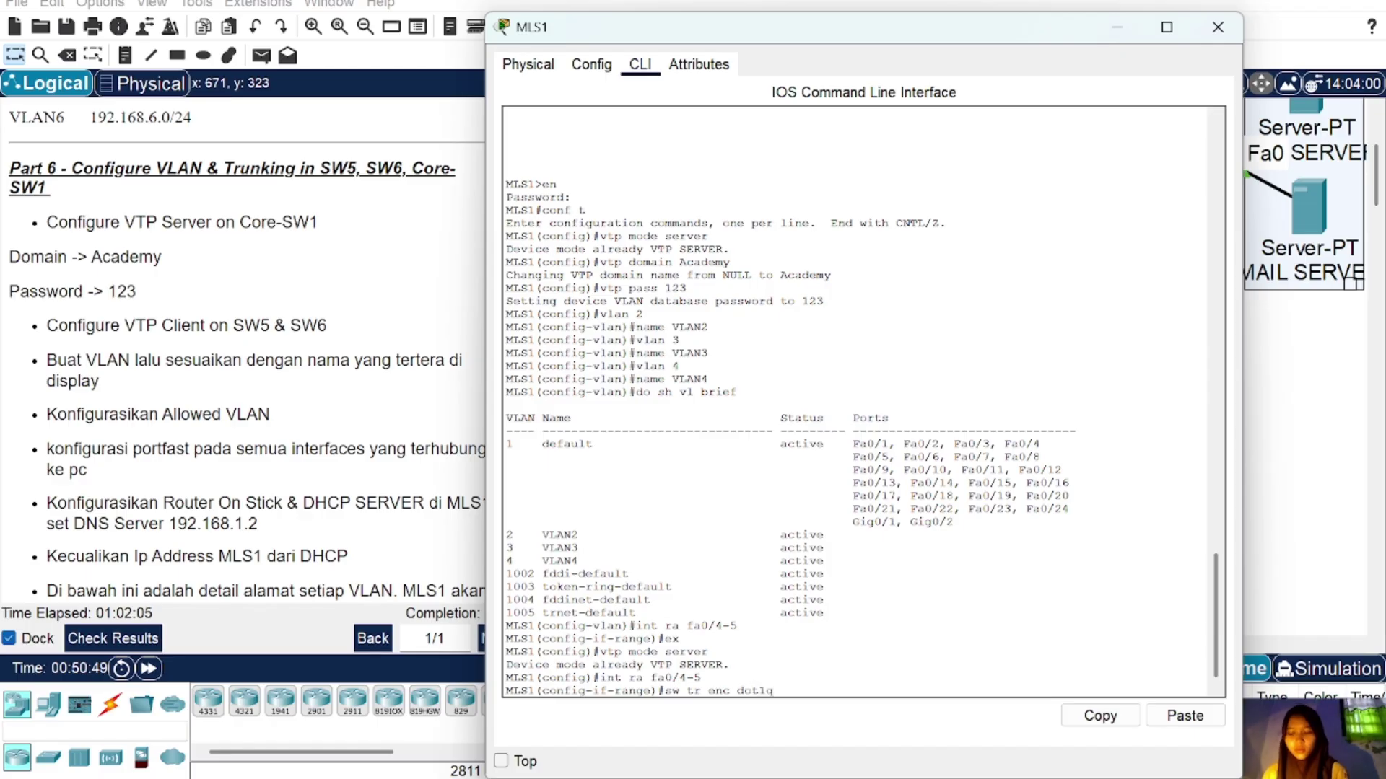
pyautogui.press('Return')
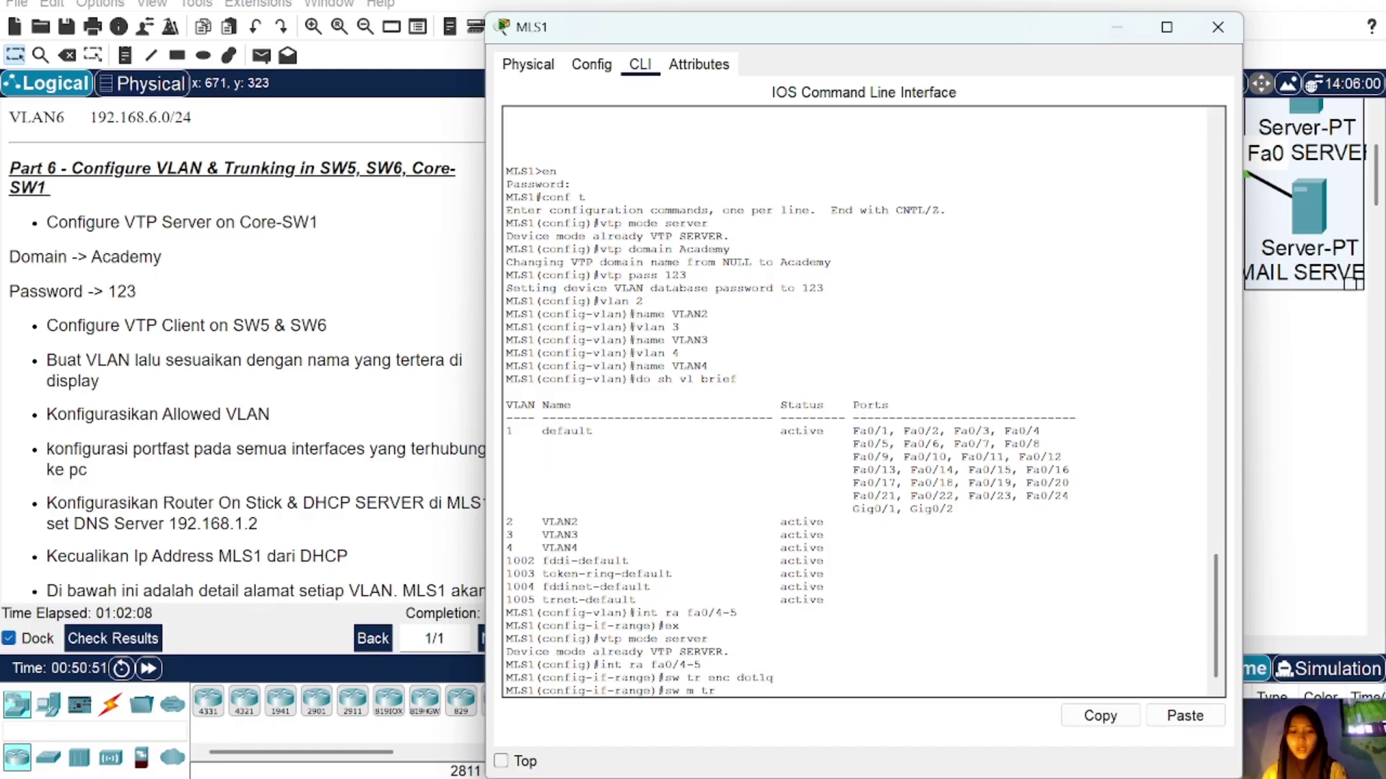
pyautogui.write('sw m tr')
pyautogui.press('Return')
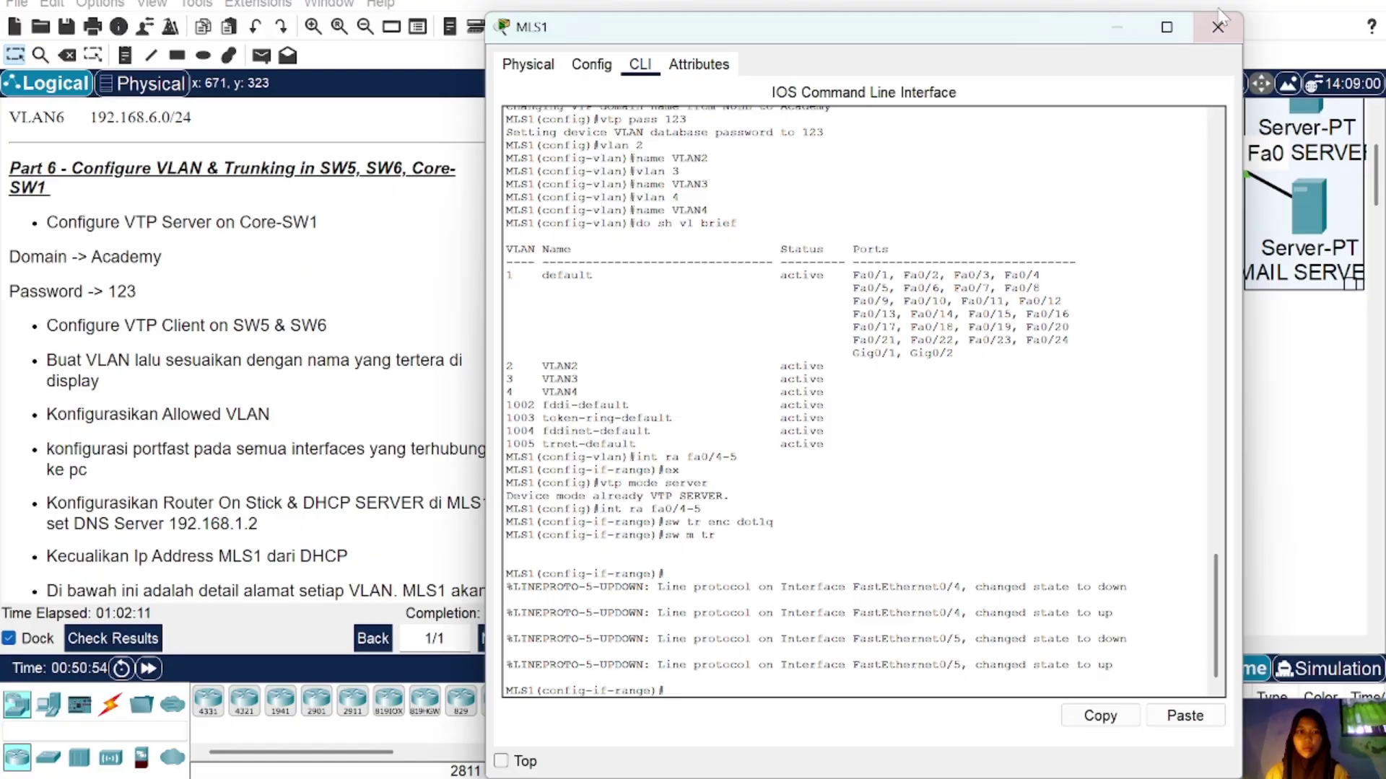
pyautogui.click(1217, 27)
# Step: List SW5's VLANs, then fast-forward simulation time so the links converge
pyautogui.click(669, 377)
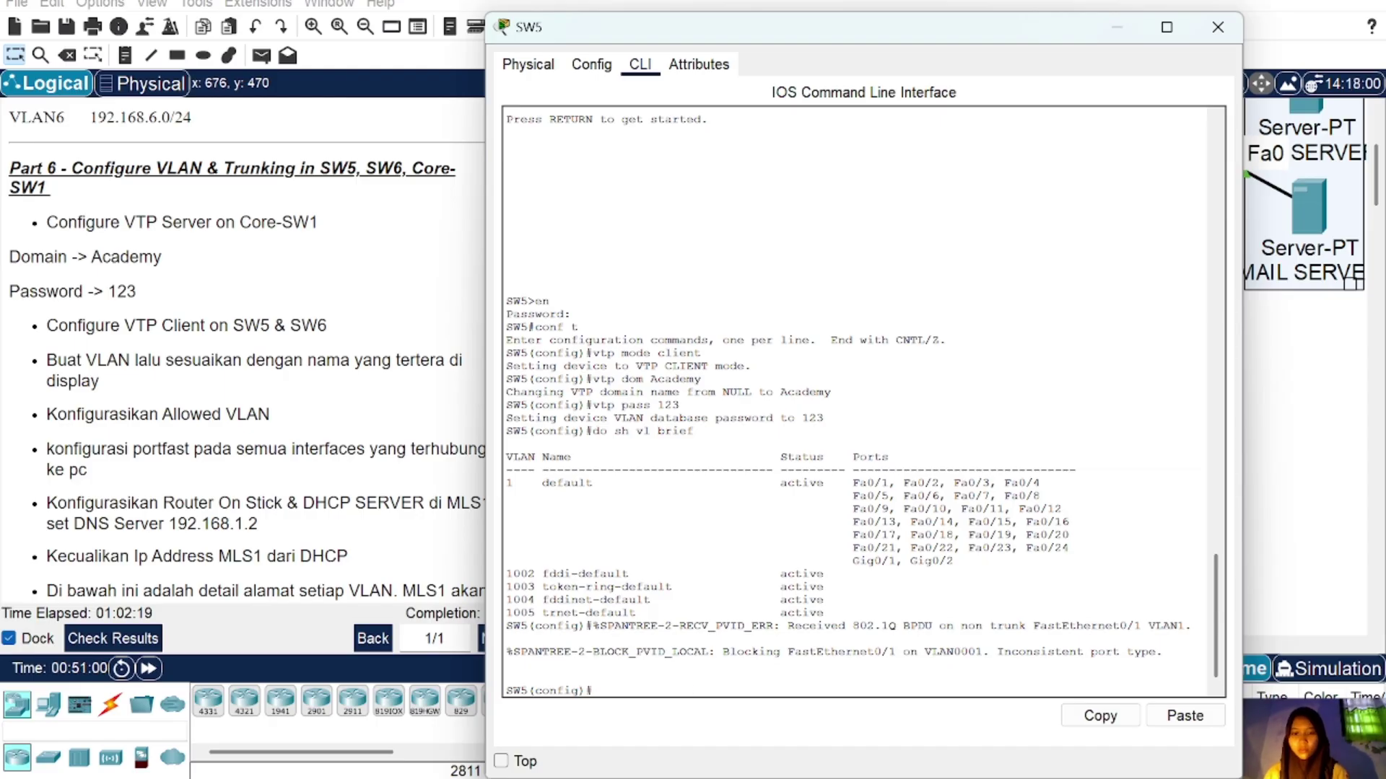
pyautogui.press('Up')
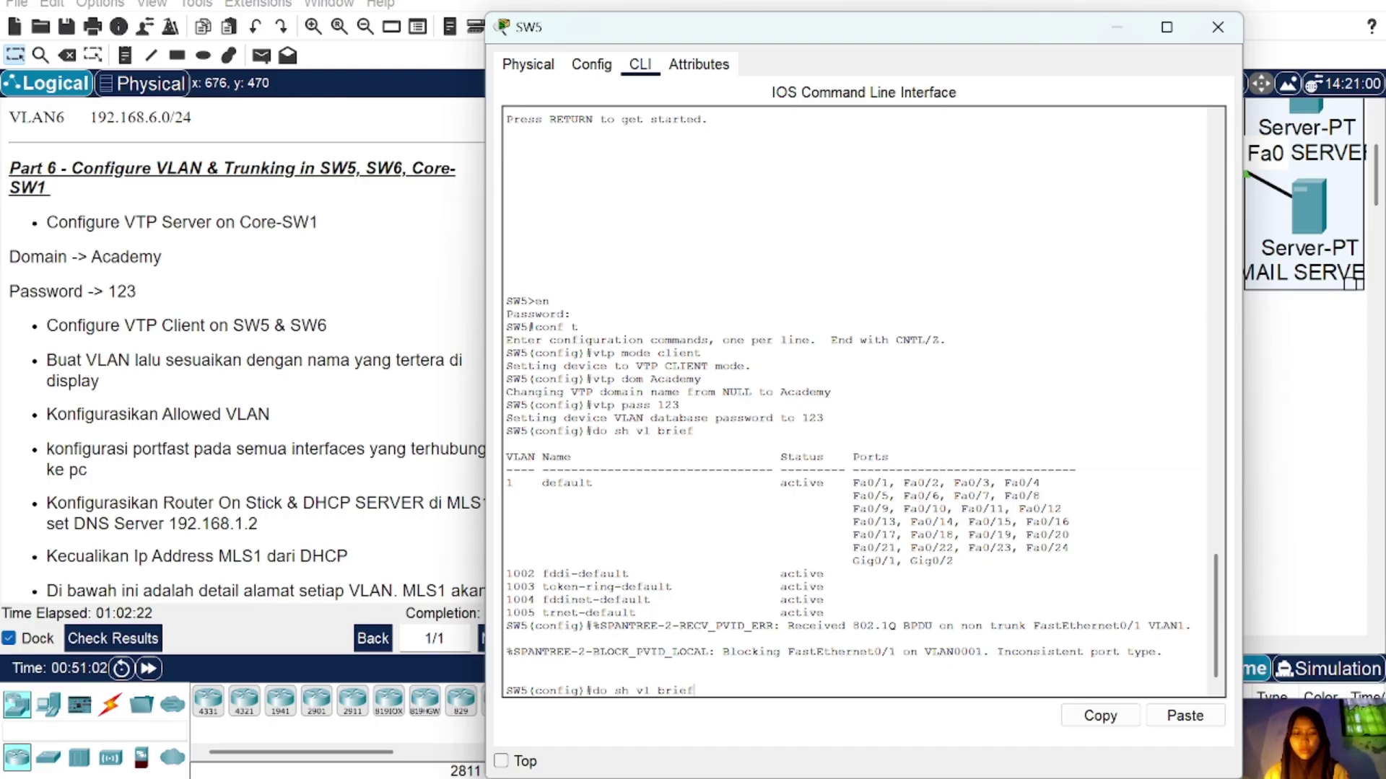
pyautogui.press('Return')
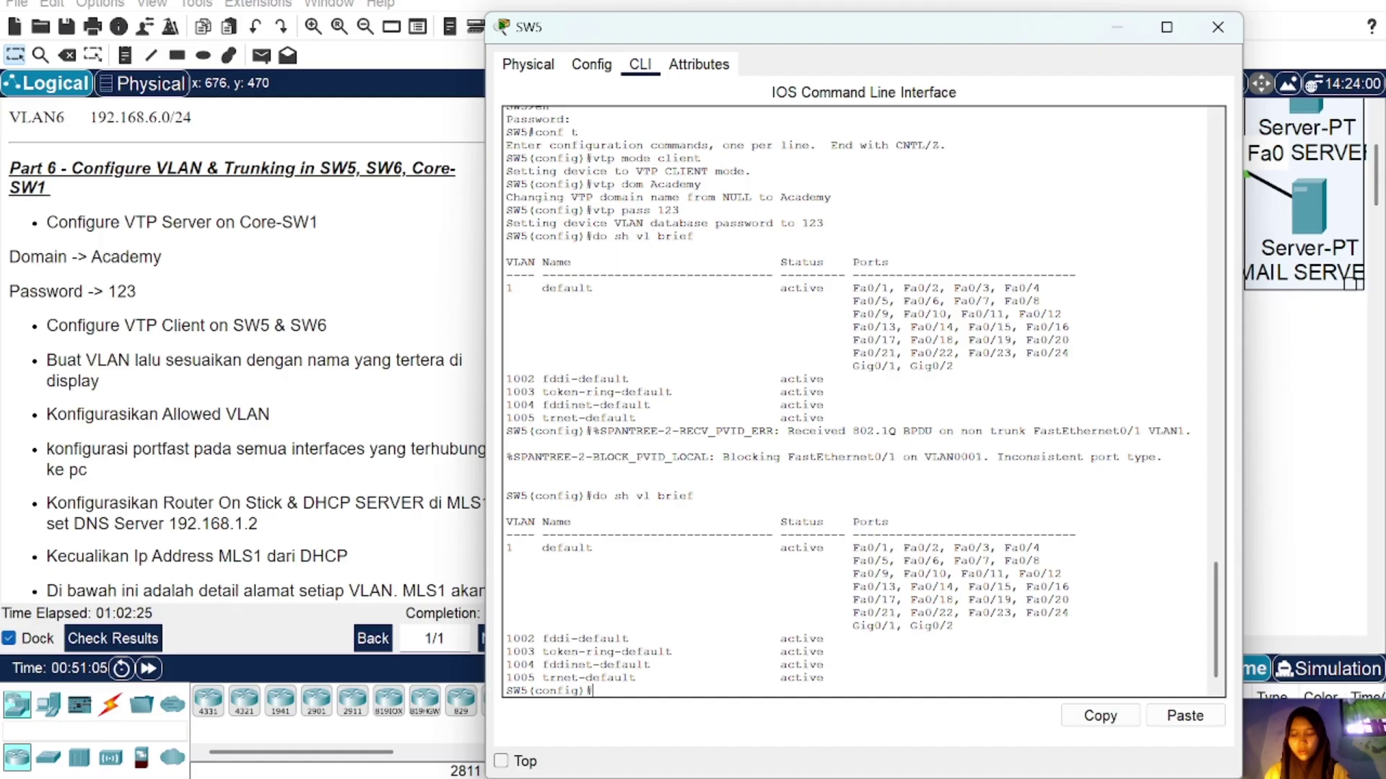
pyautogui.click(1217, 27)
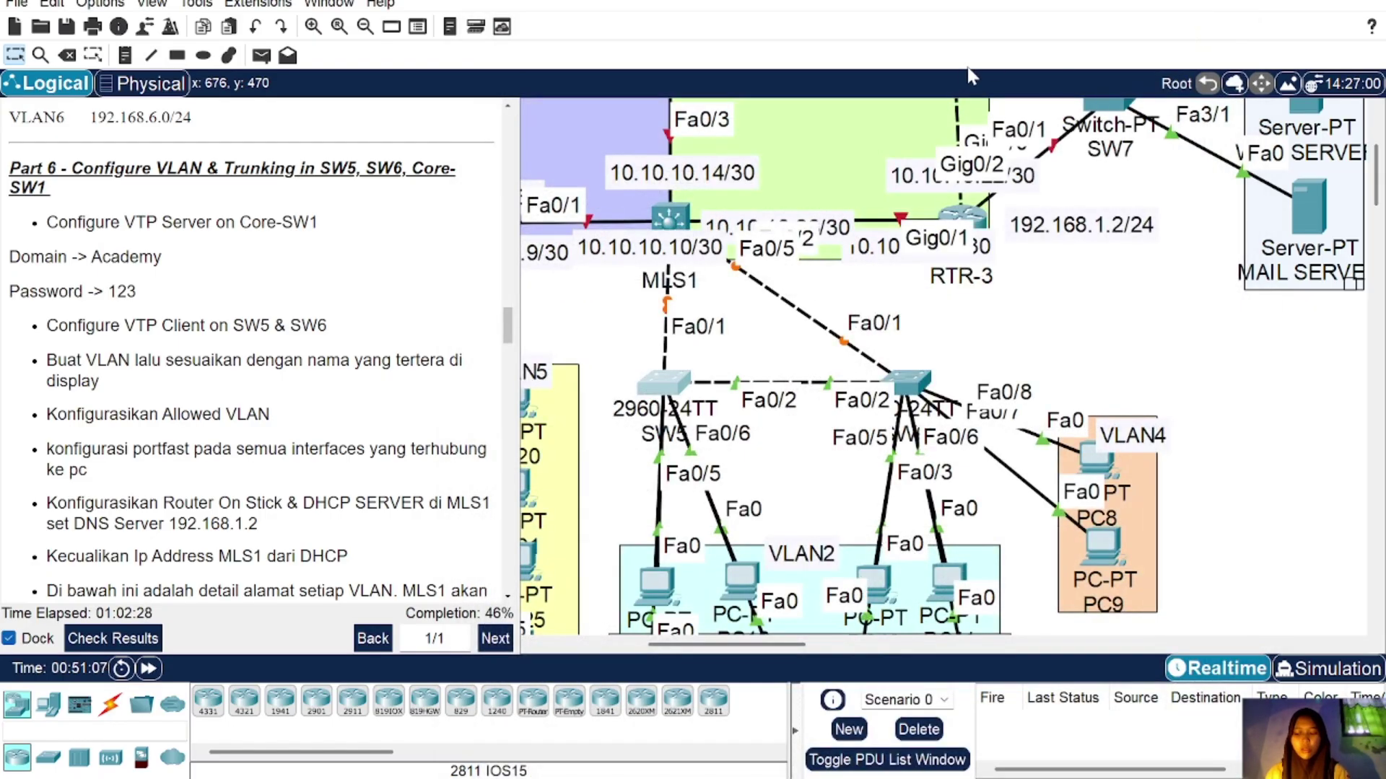
pyautogui.moveTo(670, 216)
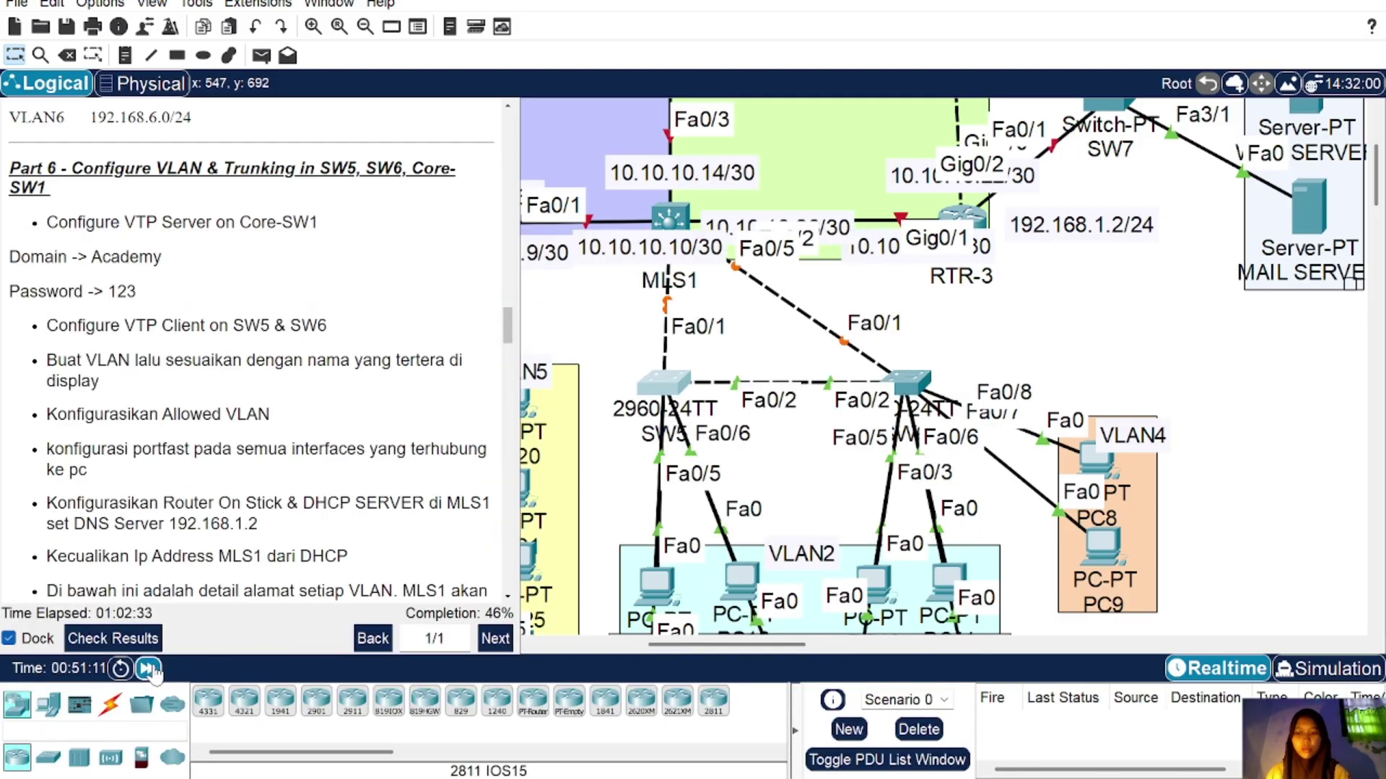
pyautogui.click(148, 669)
pyautogui.click(148, 669)
pyautogui.click(148, 669)
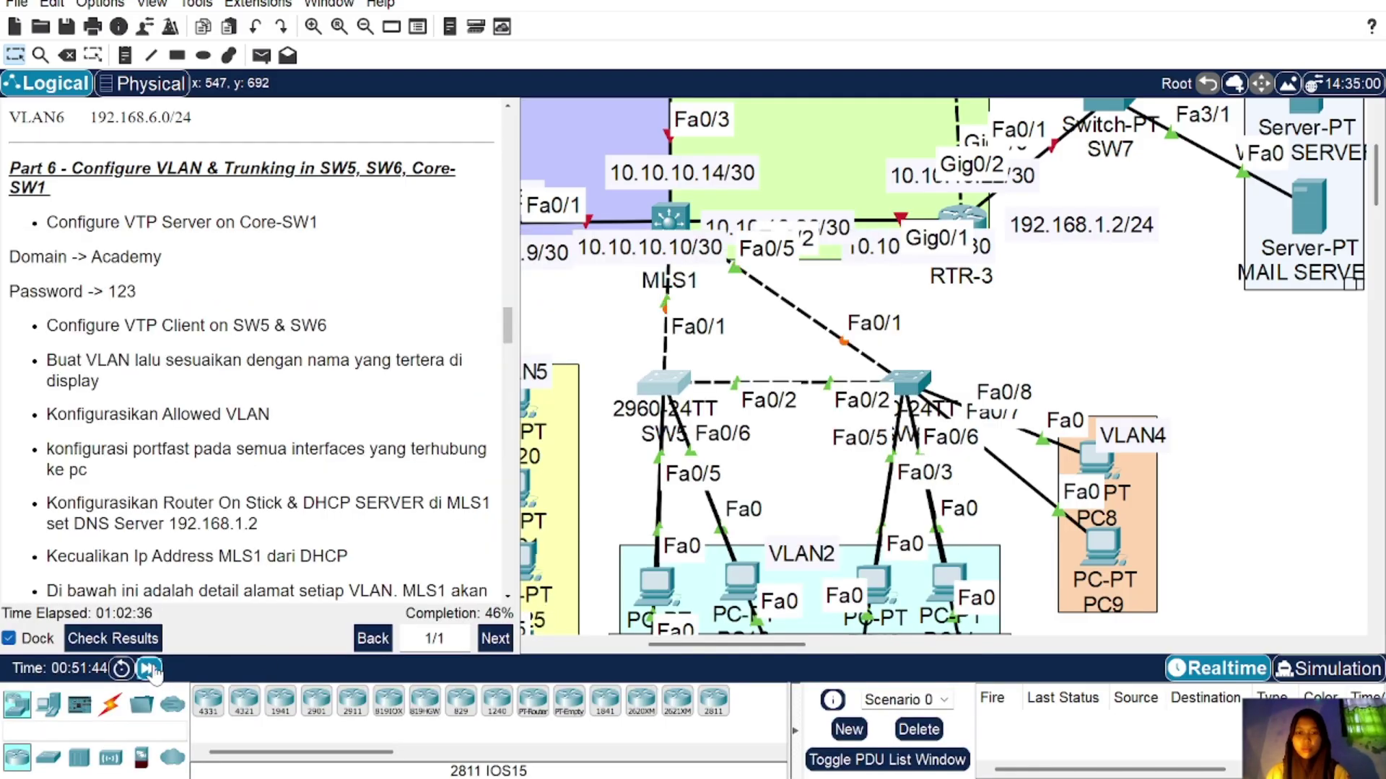
pyautogui.click(148, 669)
pyautogui.click(148, 669)
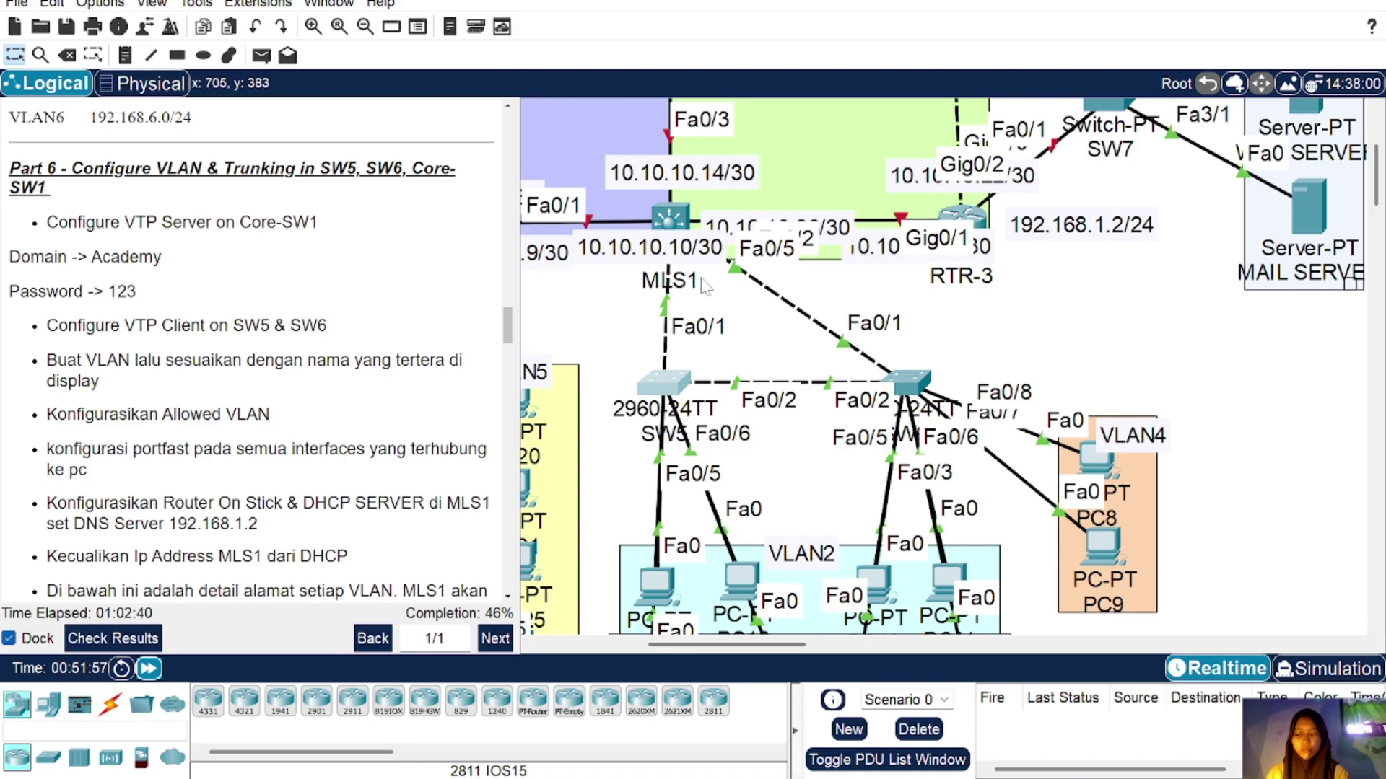
# Step: Rerun 'do sh vl brief' on SW5 to confirm VLAN2–VLAN4 arrived
pyautogui.click(658, 387)
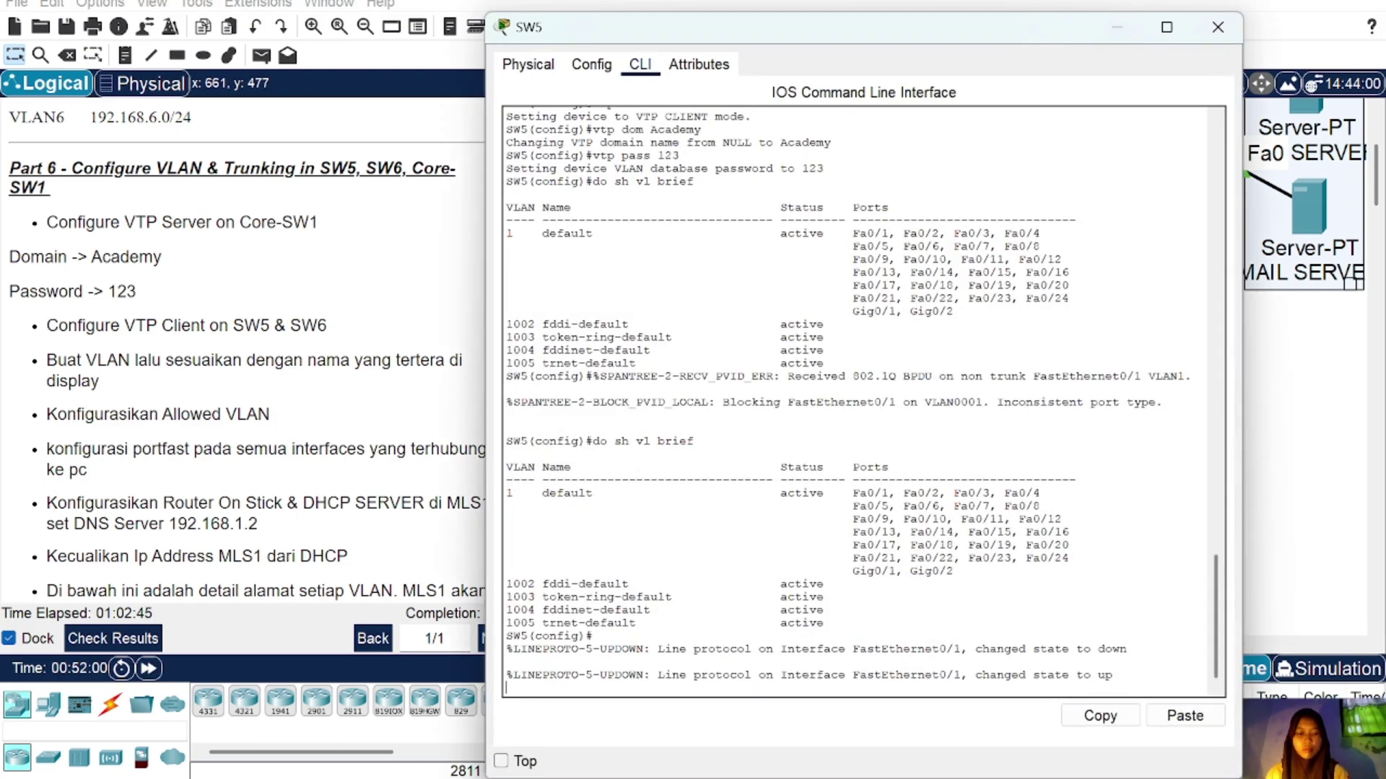
pyautogui.press('Return')
pyautogui.press('Up')
pyautogui.press('Return')
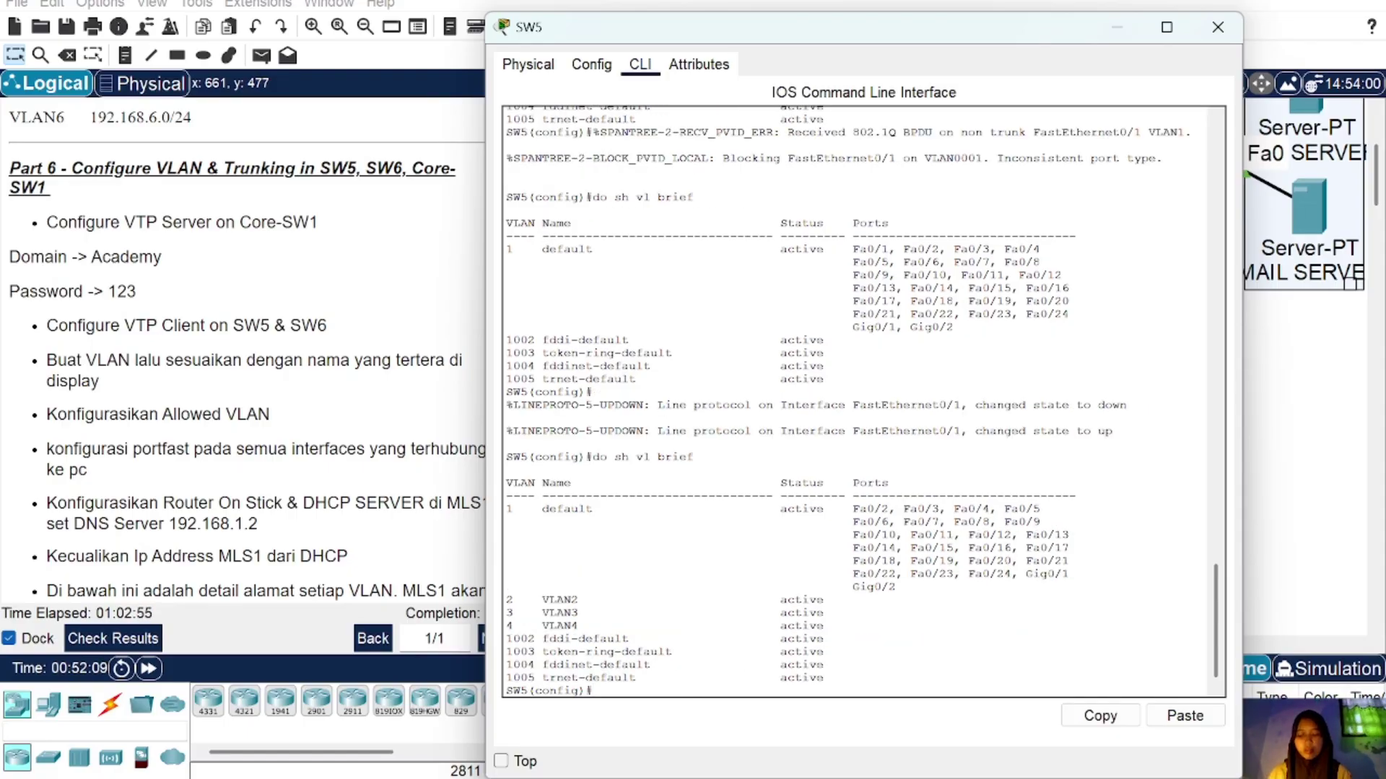
pyautogui.click(1227, 23)
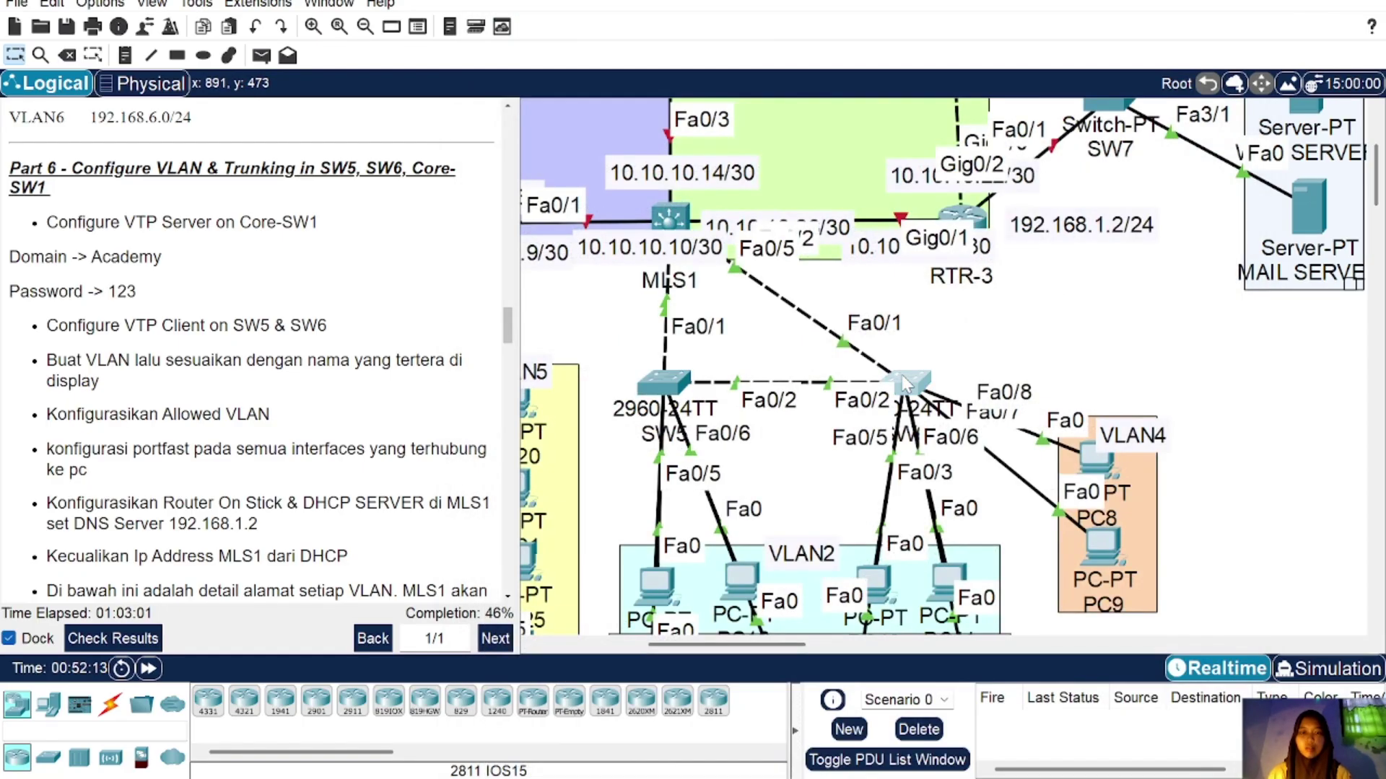
# Step: Run 'do sh vl brief' on SW6 to confirm it lists VLAN2–VLAN4
pyautogui.click(911, 386)
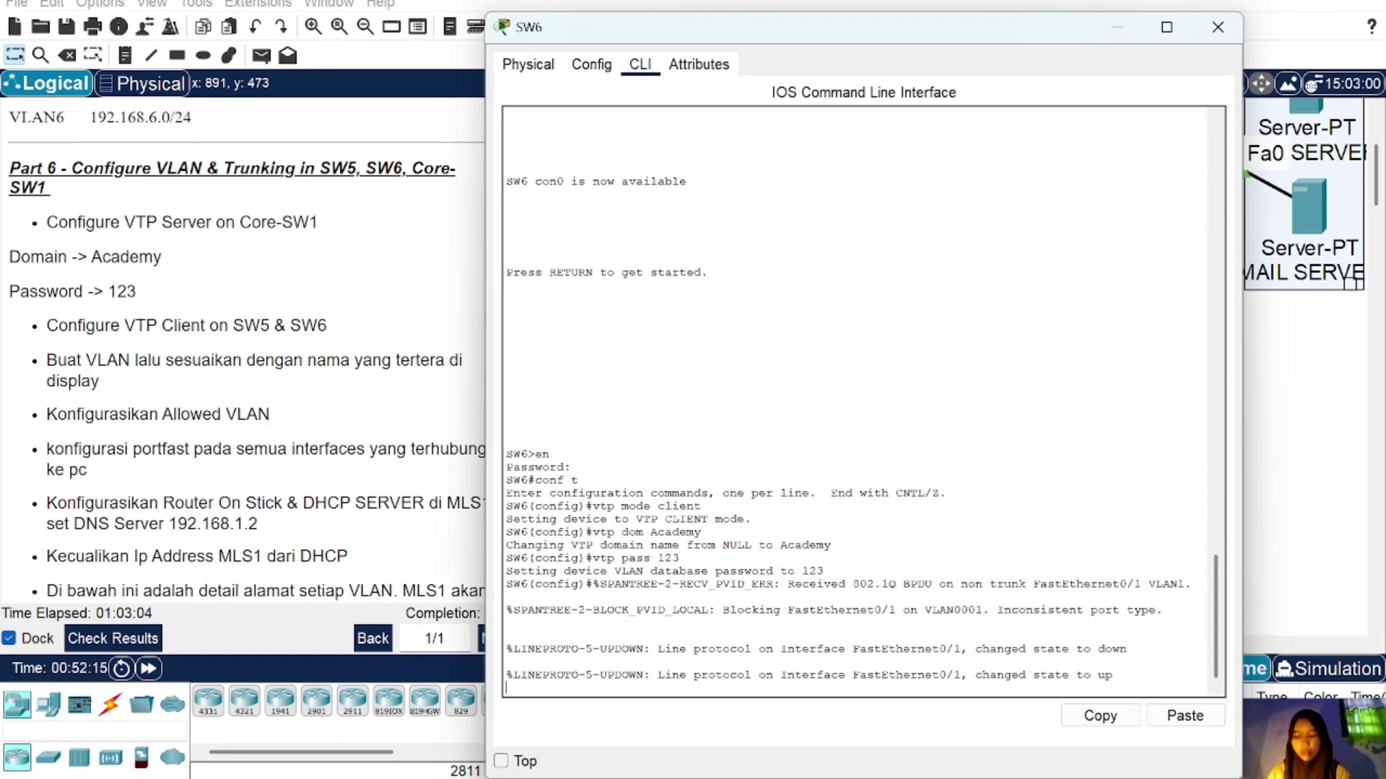
pyautogui.press('Return')
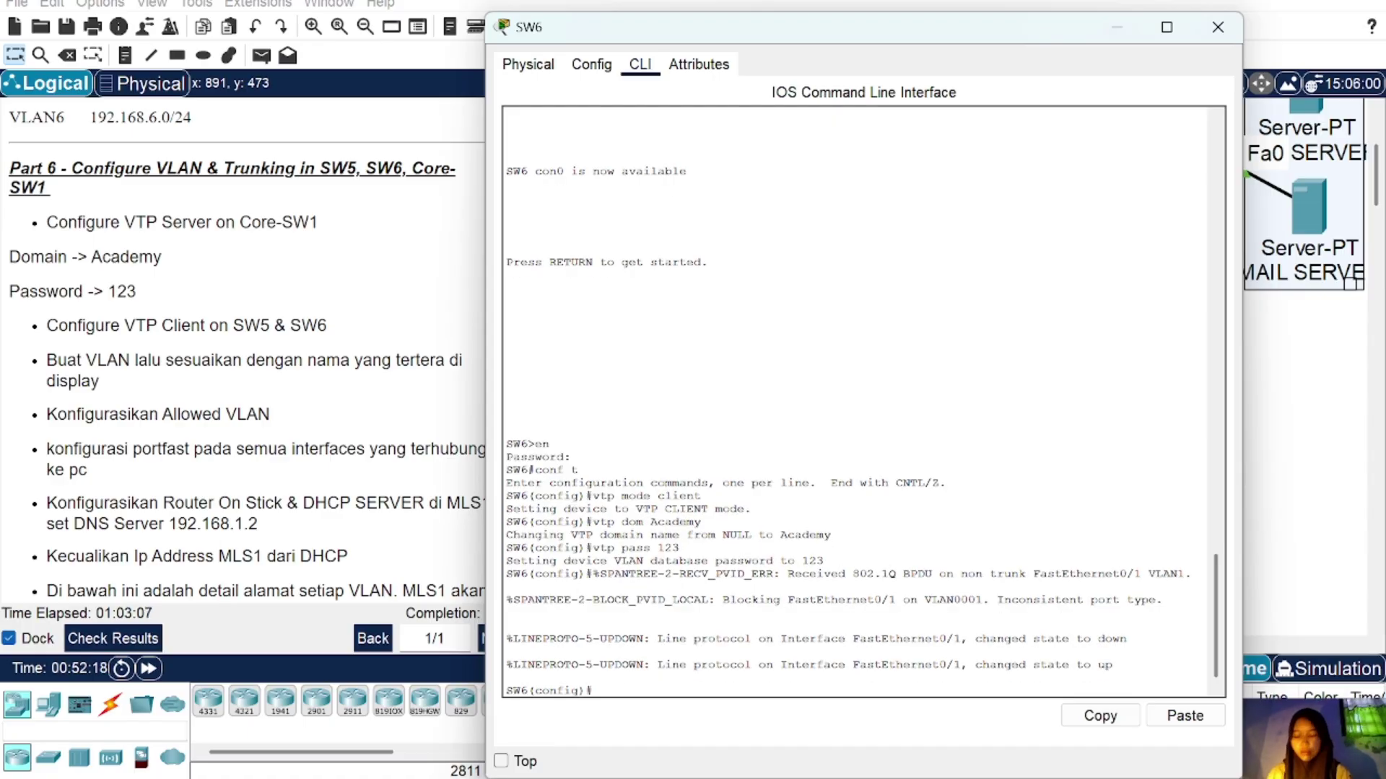
pyautogui.write('do sh vl brief')
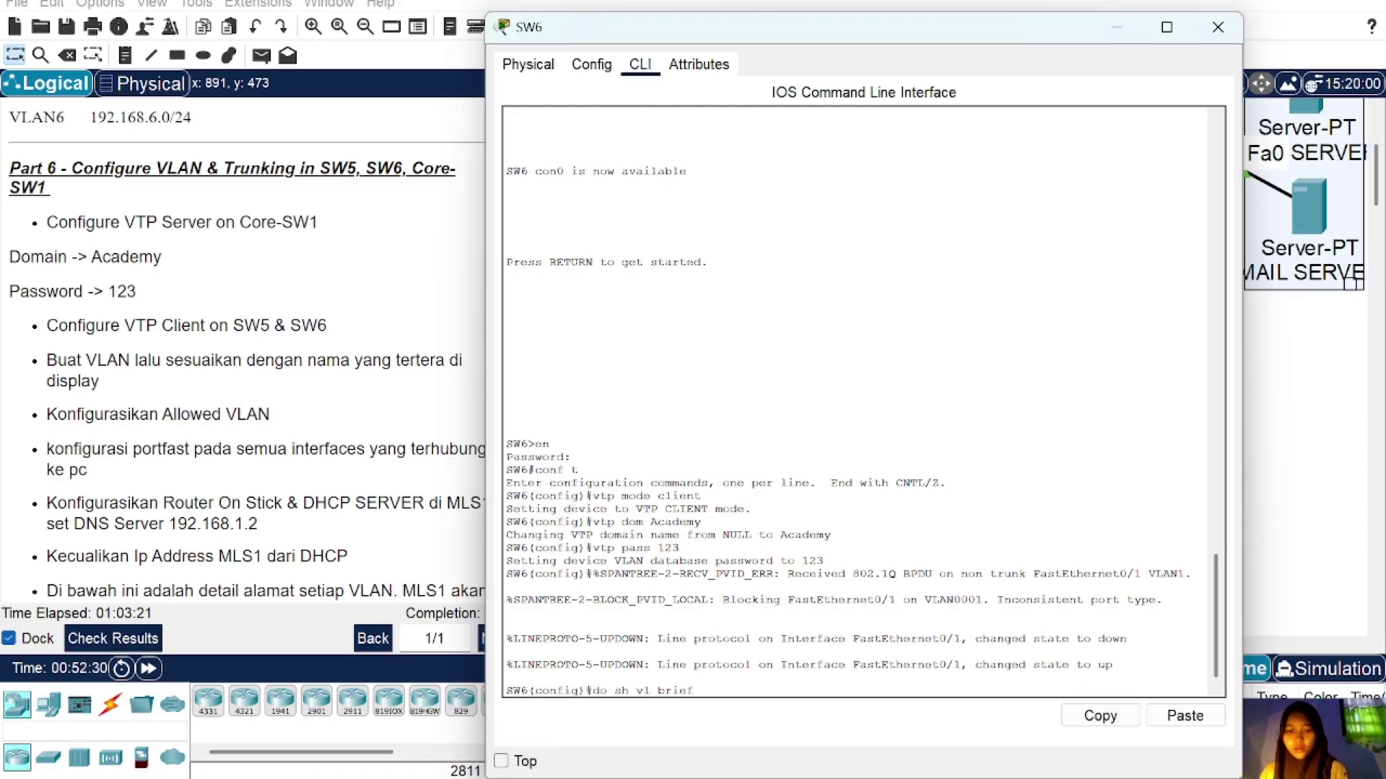
pyautogui.press('Return')
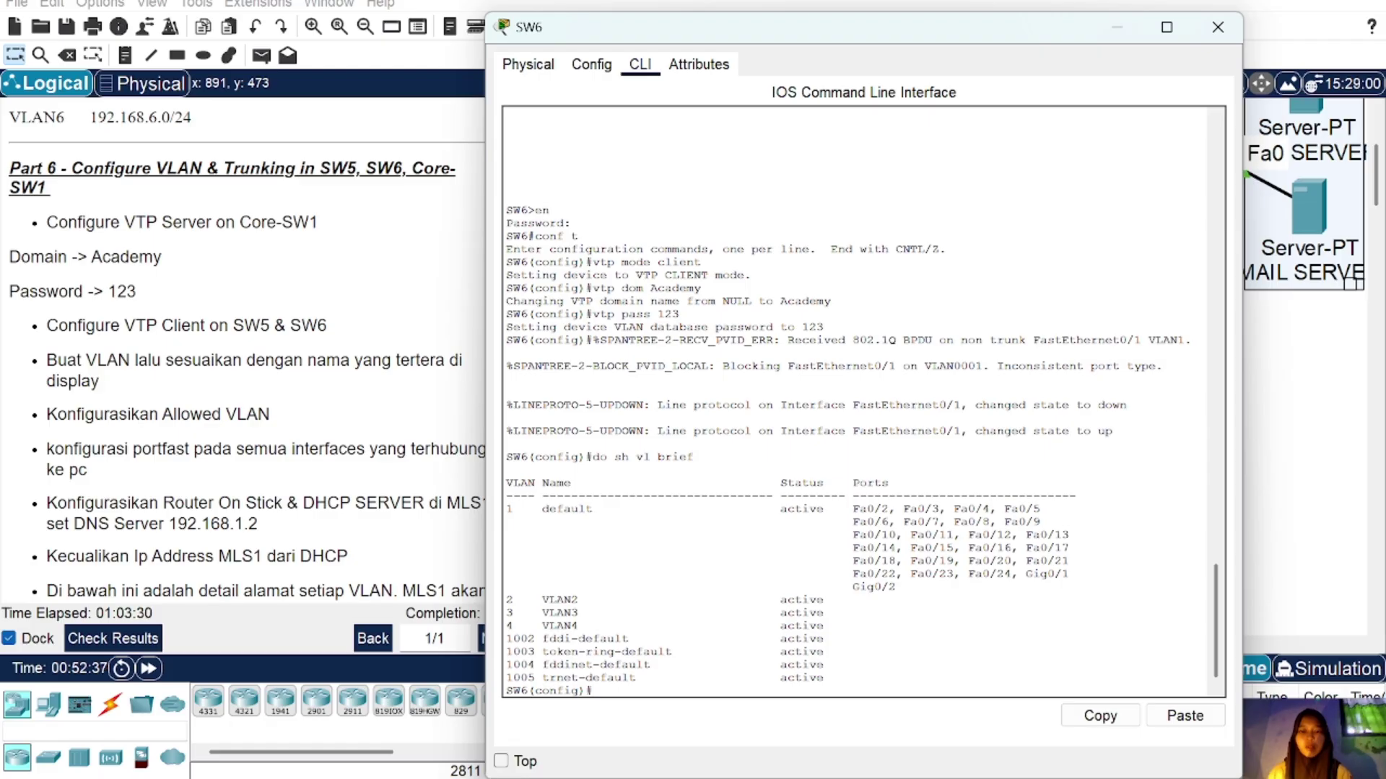
pyautogui.click(1218, 27)
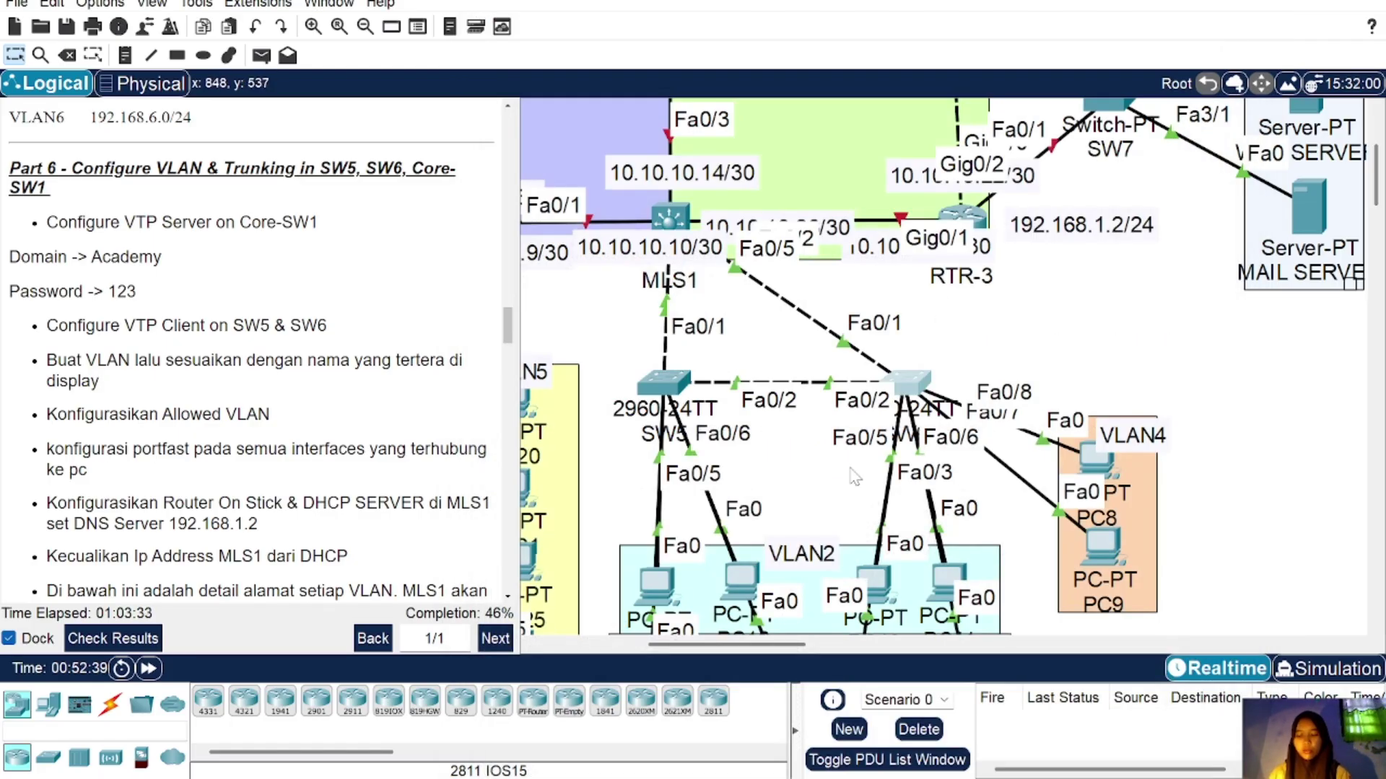
# Step: Move PC15 down into the VLAN2 area of the topology
pyautogui.scroll(-3, 769, 384)
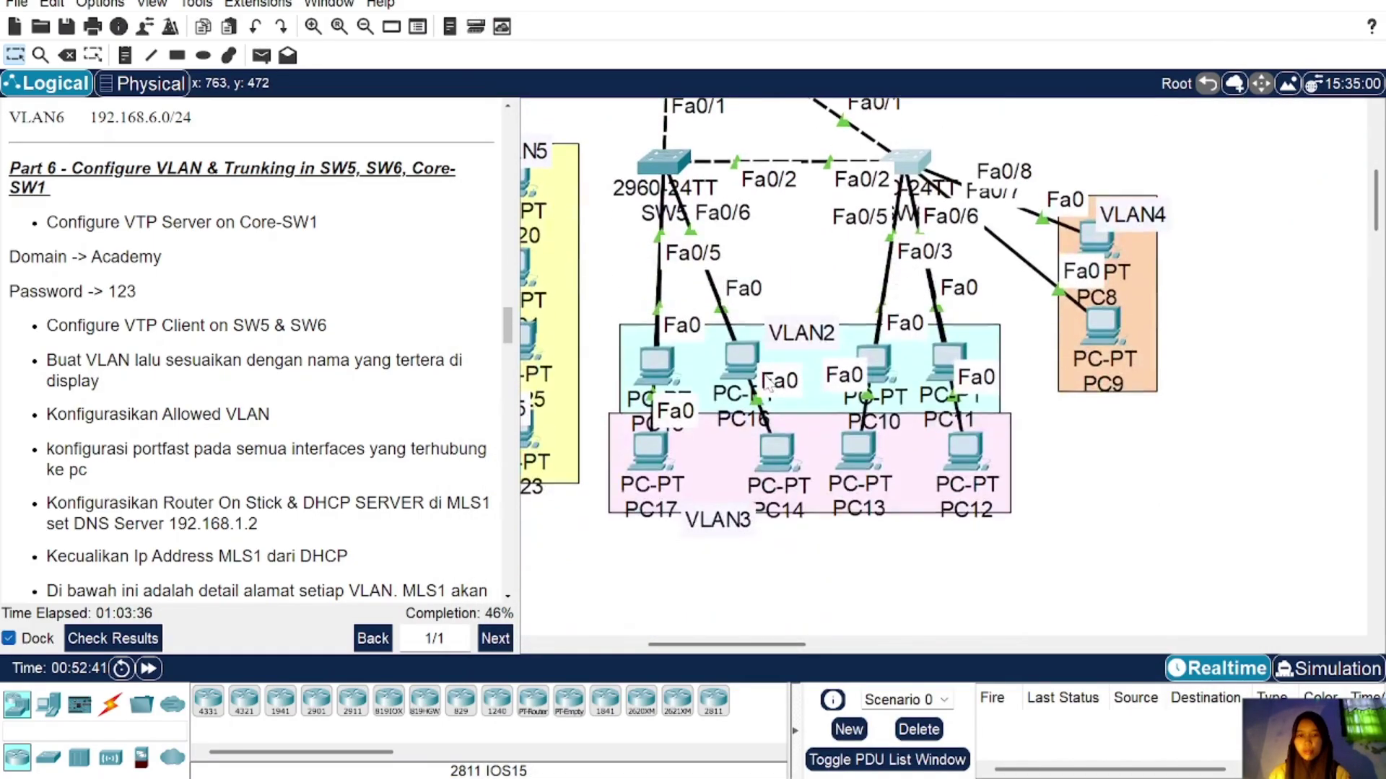
pyautogui.scroll(-1, 768, 384)
pyautogui.moveTo(660, 325)
pyautogui.mouseDown()
pyautogui.moveTo(562, 326)
pyautogui.moveTo(607, 272)
pyautogui.moveTo(644, 317)
pyautogui.mouseUp()
pyautogui.moveTo(738, 314)
pyautogui.mouseDown()
pyautogui.moveTo(814, 262)
pyautogui.moveTo(739, 314)
pyautogui.mouseUp()
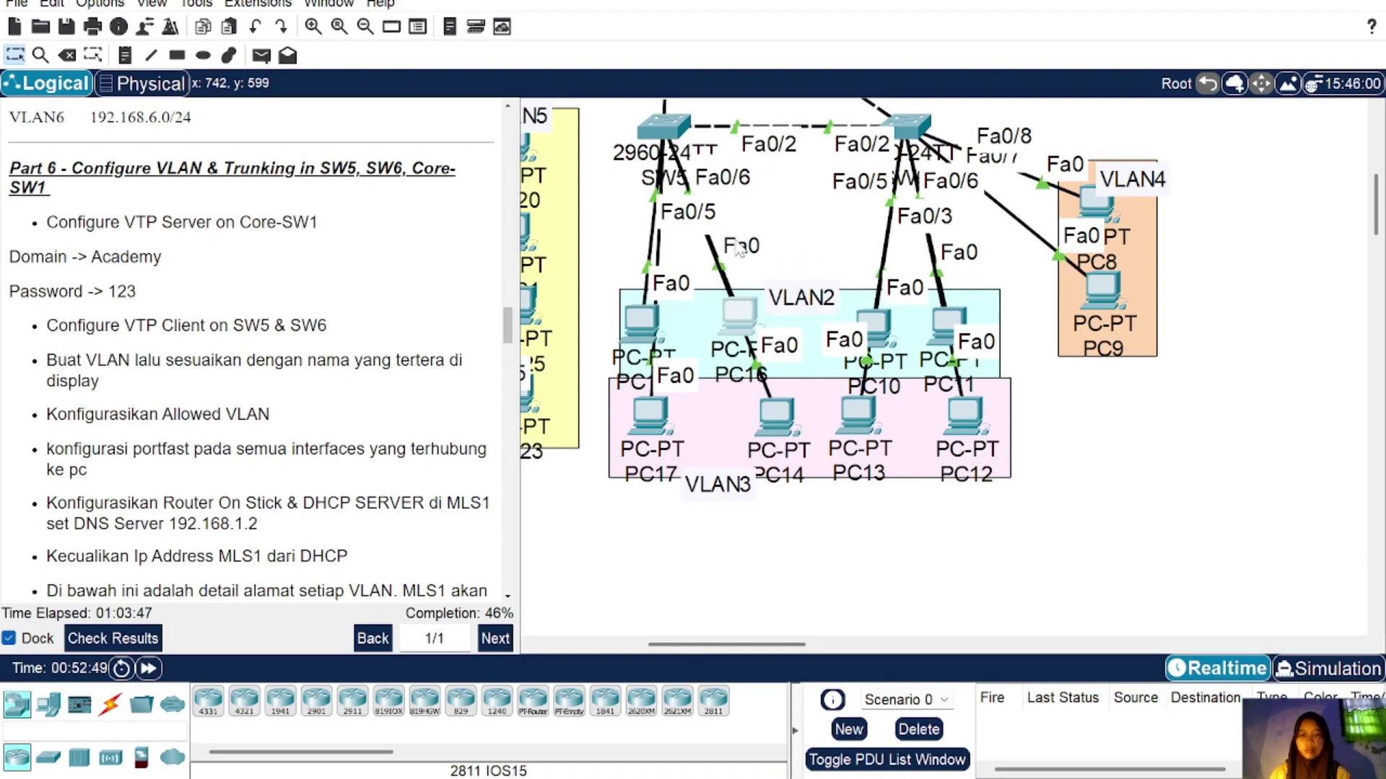
# Step: Make SW5's Fa0/3 and Fa0/5 portfast access ports in VLAN 2
pyautogui.click(662, 128)
pyautogui.write('int ra')
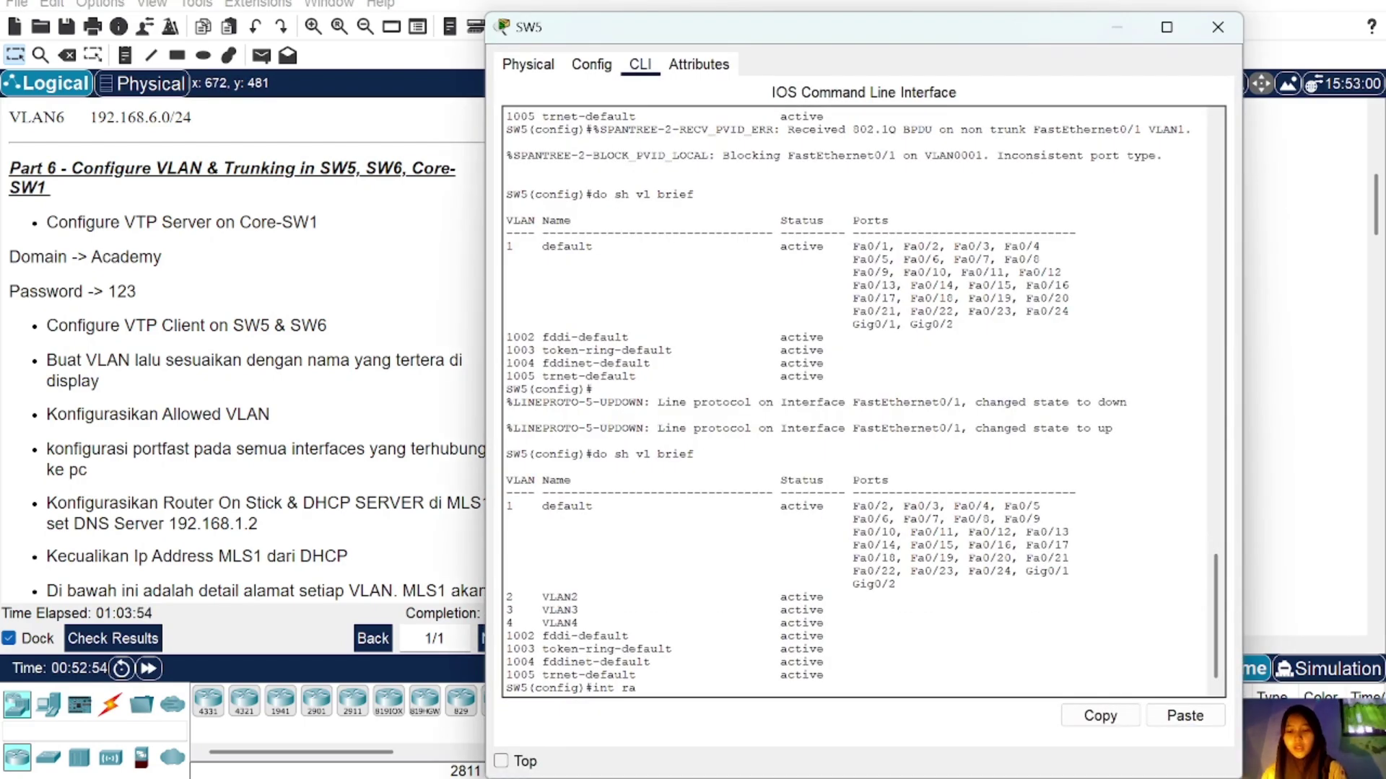
pyautogui.write(' fa0/3')
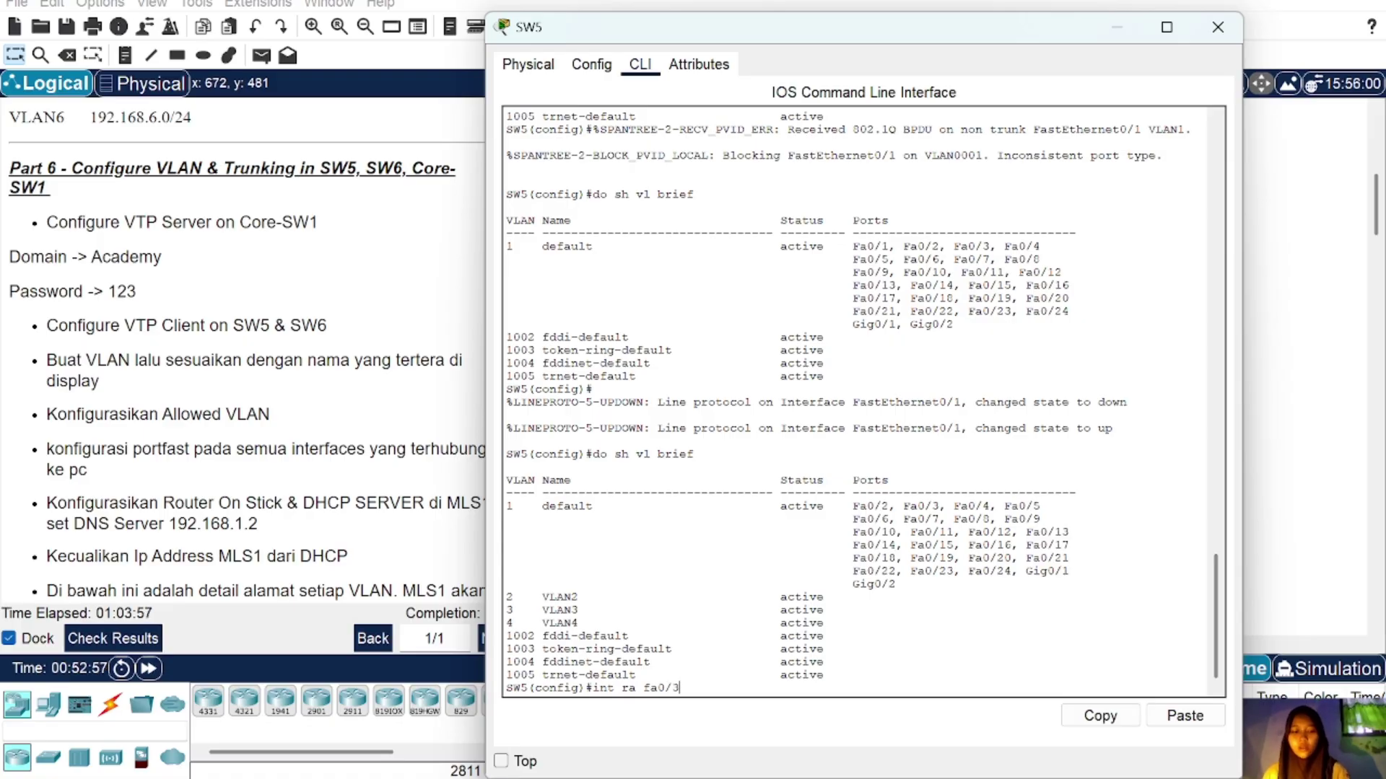
pyautogui.write(',fa0/5')
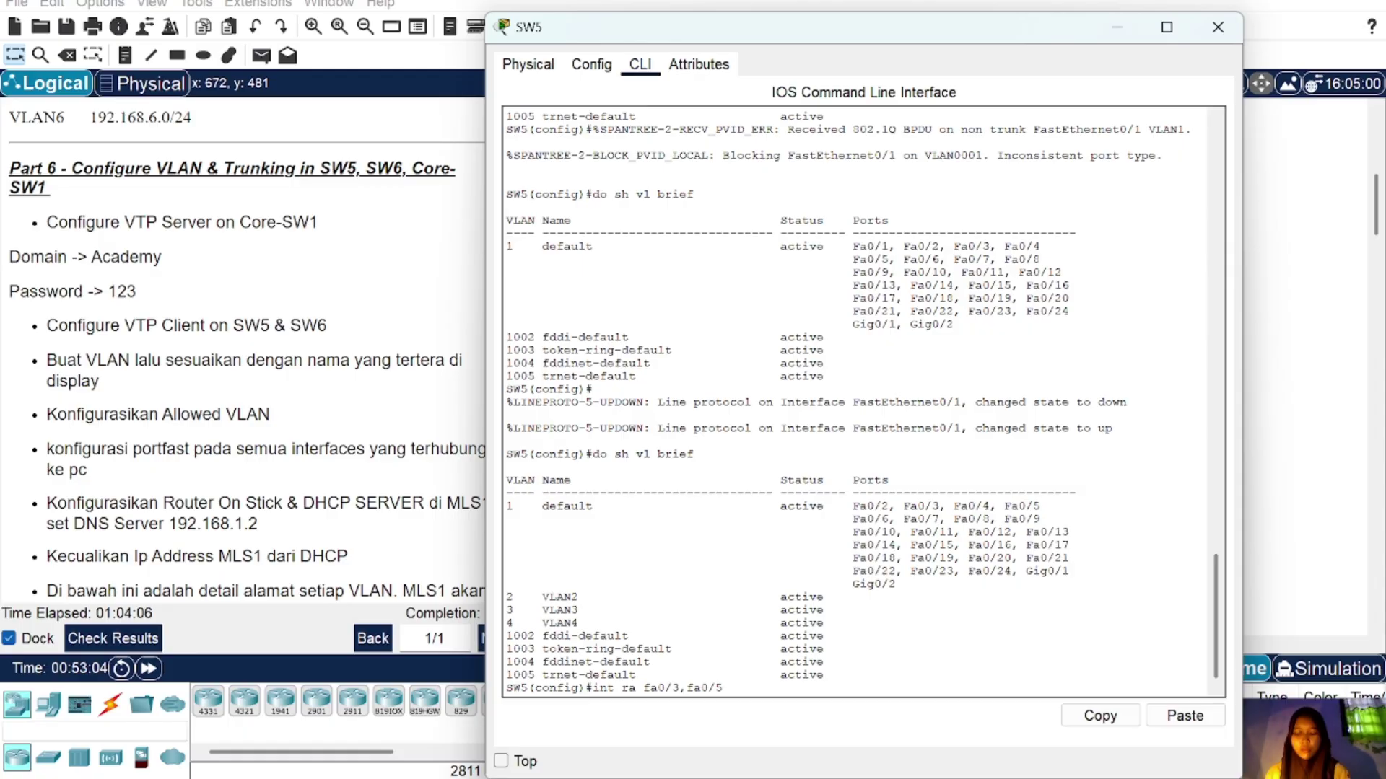
pyautogui.press('Return')
pyautogui.write('sw m a')
pyautogui.press('Return')
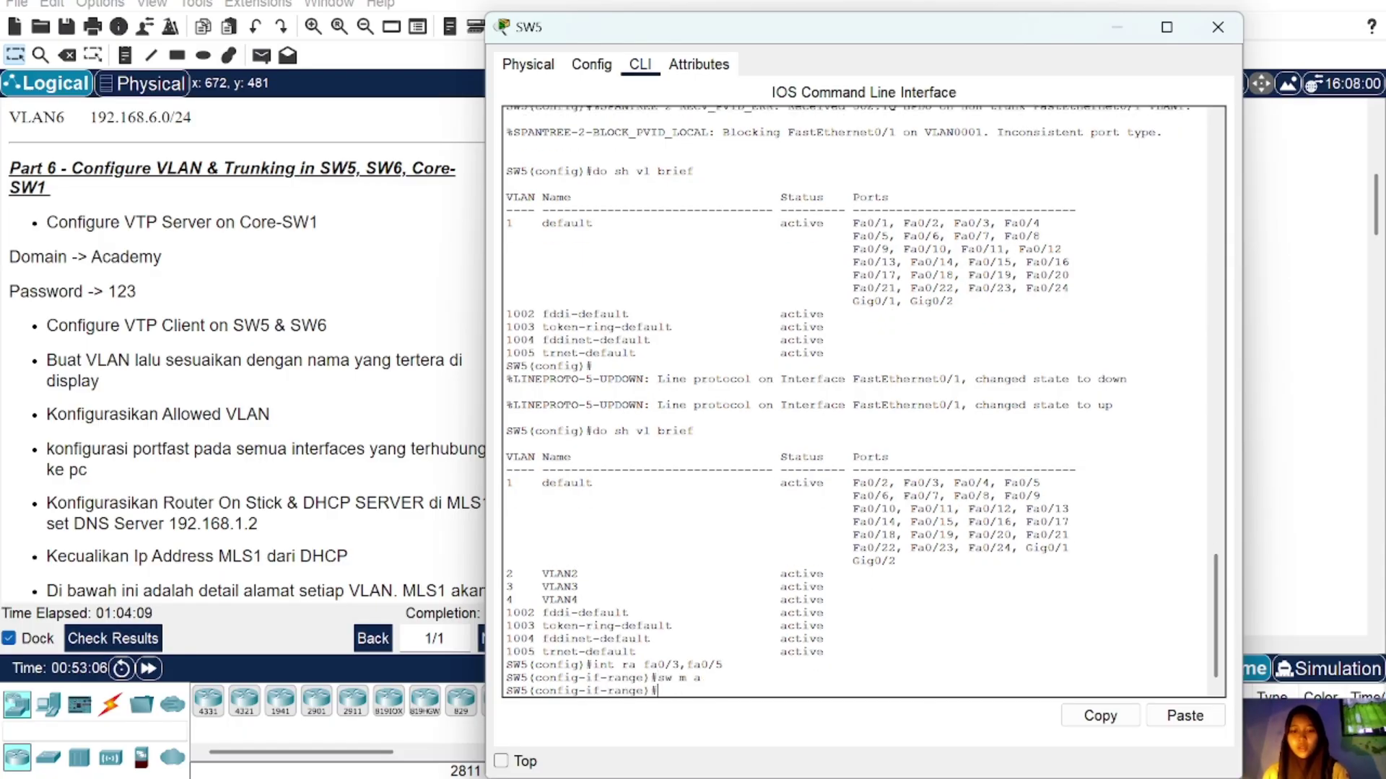
pyautogui.write('sw a vl 2')
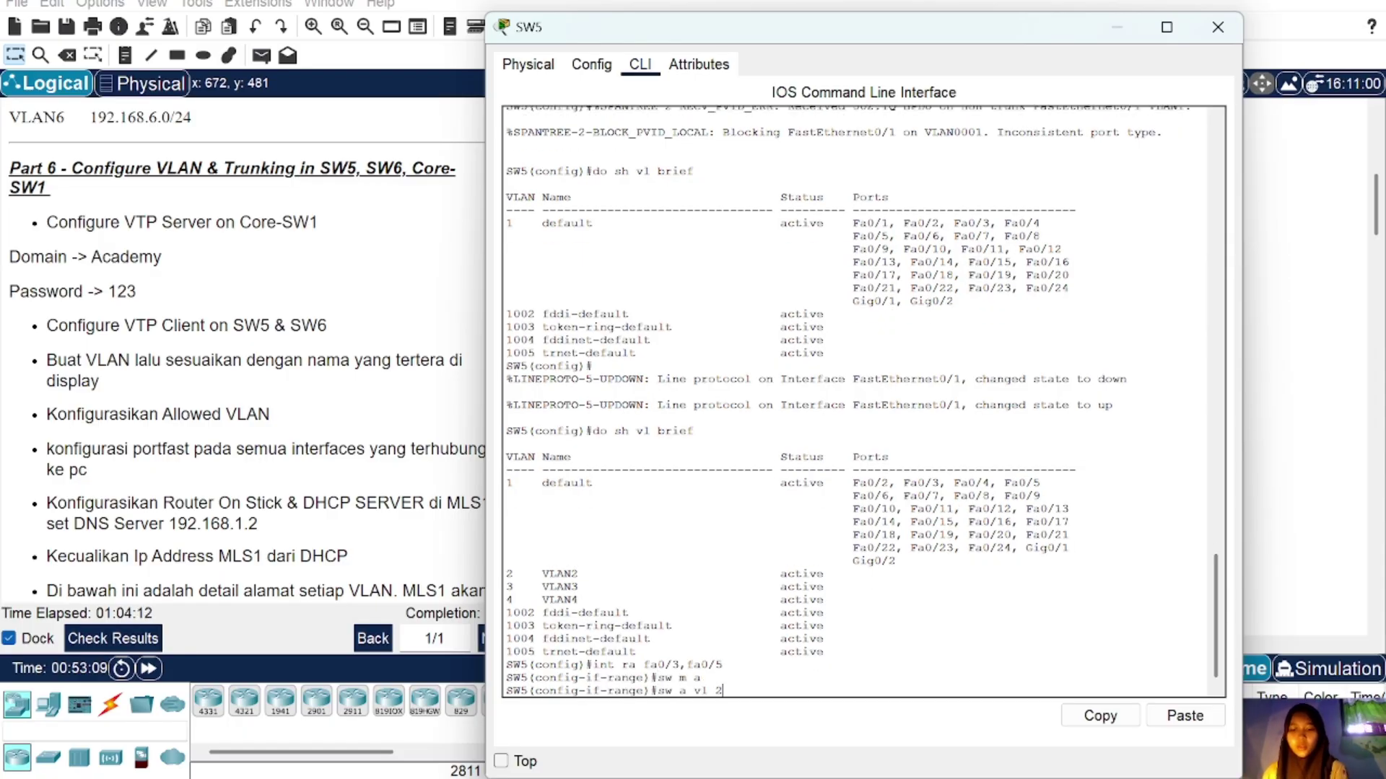
pyautogui.press('Return')
pyautogui.write('spa po')
pyautogui.press('Return')
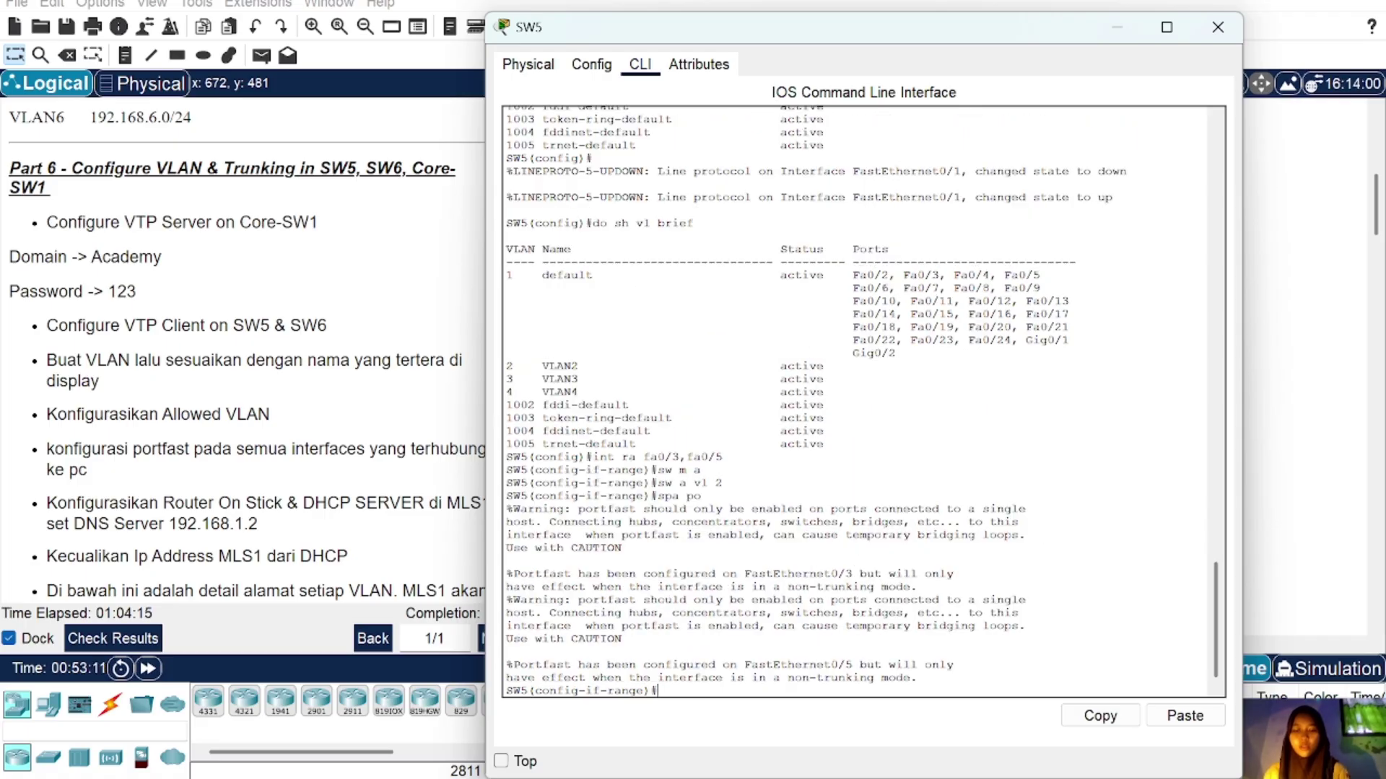
pyautogui.write('ex')
pyautogui.press('Return')
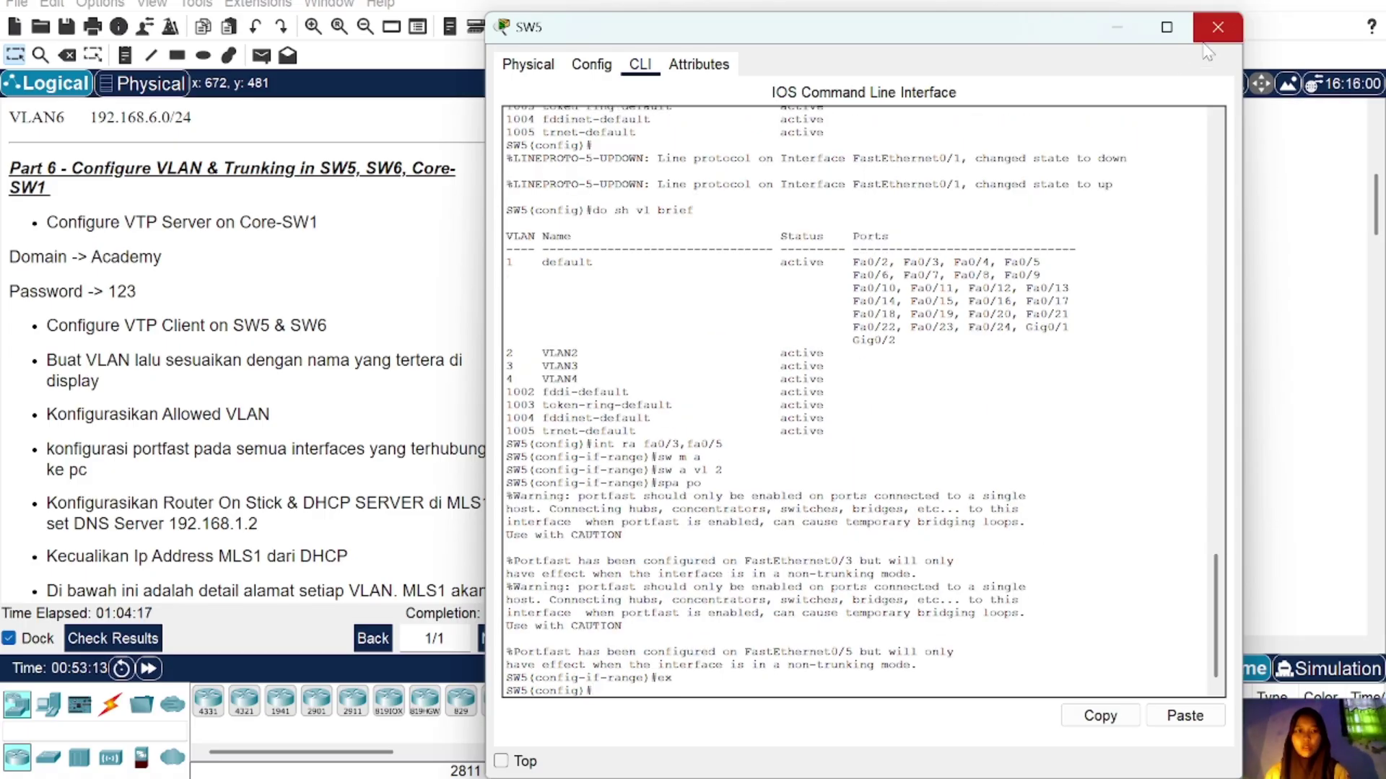
pyautogui.click(1218, 27)
# Step: Shift PC14 slightly left within the VLAN3 area
pyautogui.moveTo(674, 417); pyautogui.dragTo(1218, 401)
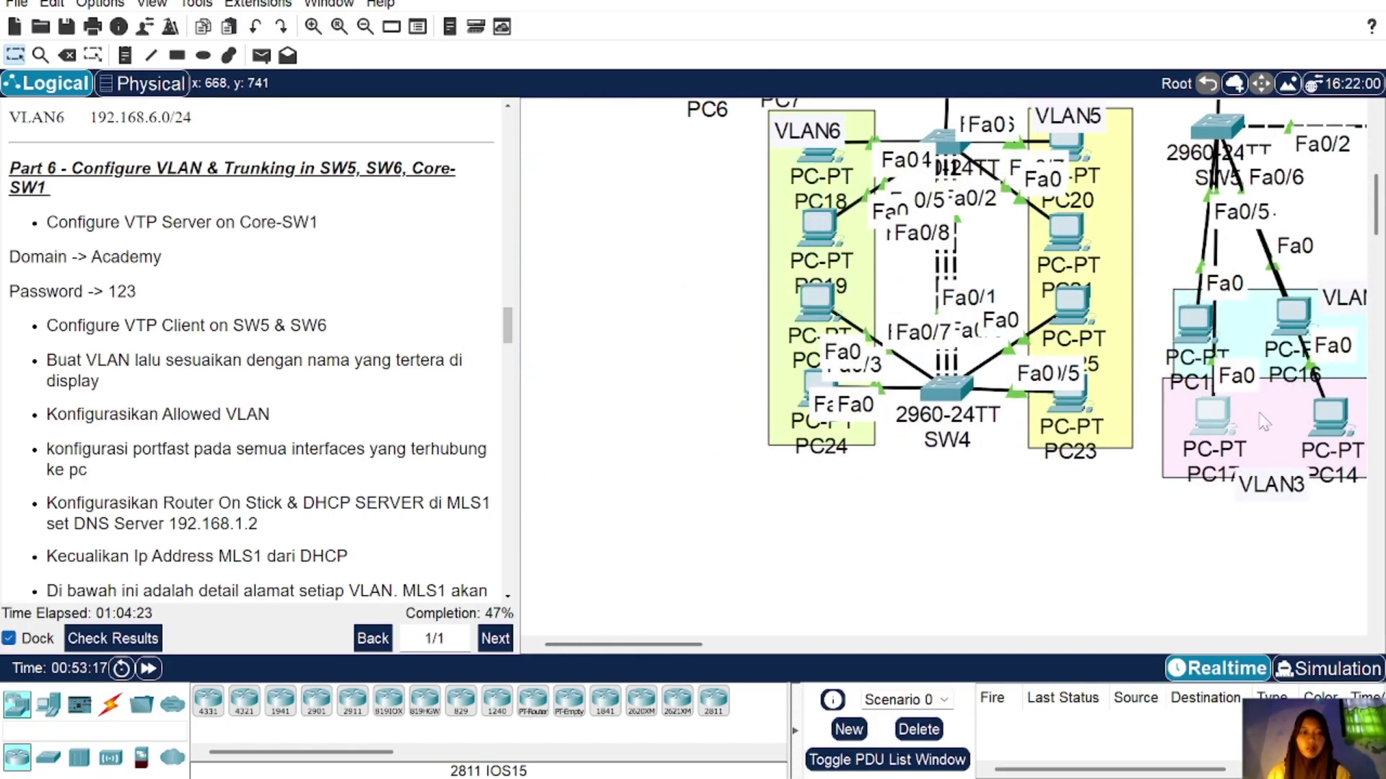
pyautogui.hscroll(3, 1313, 422)
pyautogui.moveTo(1073, 425); pyautogui.dragTo(1054, 427)
# Step: Make SW5's Fa0/4 and Fa0/6 portfast access ports in VLAN 3
pyautogui.click(963, 133)
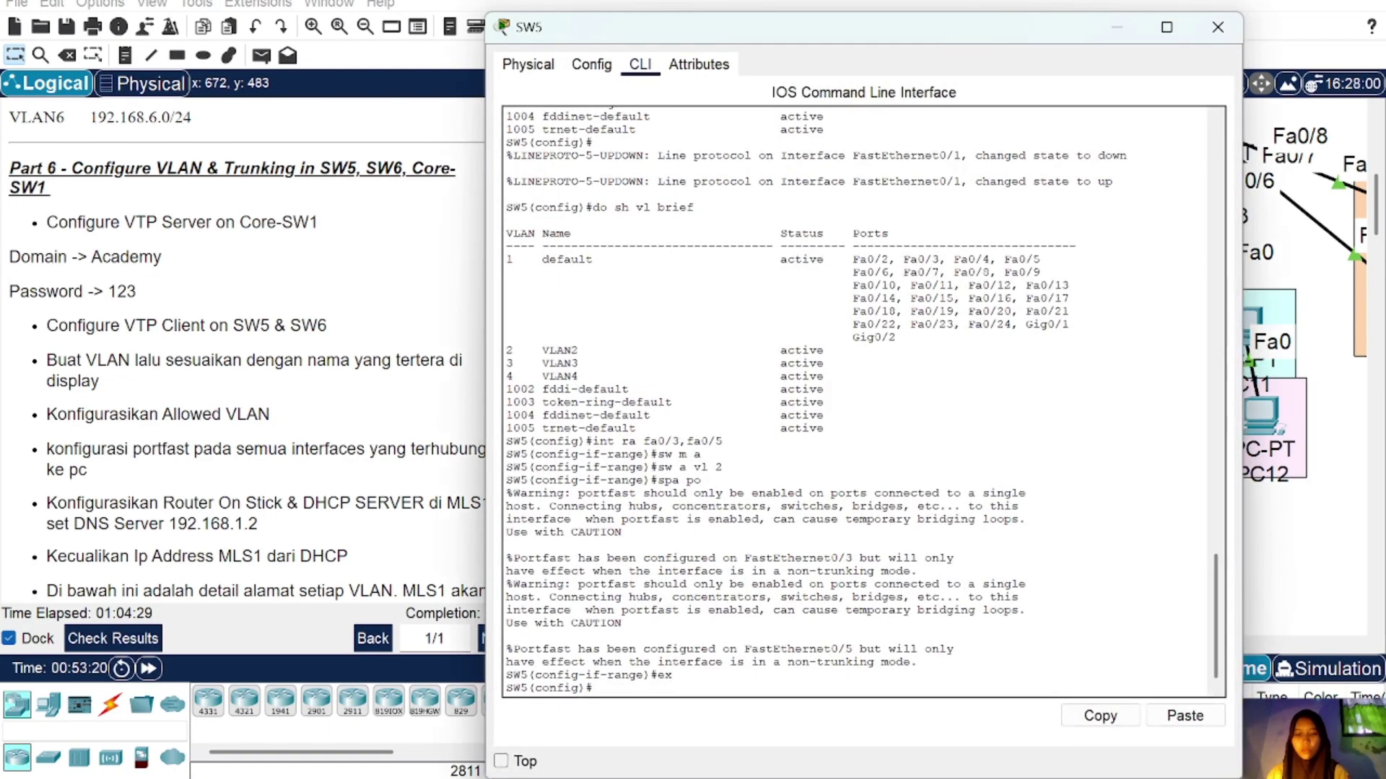
pyautogui.write('int ra f')
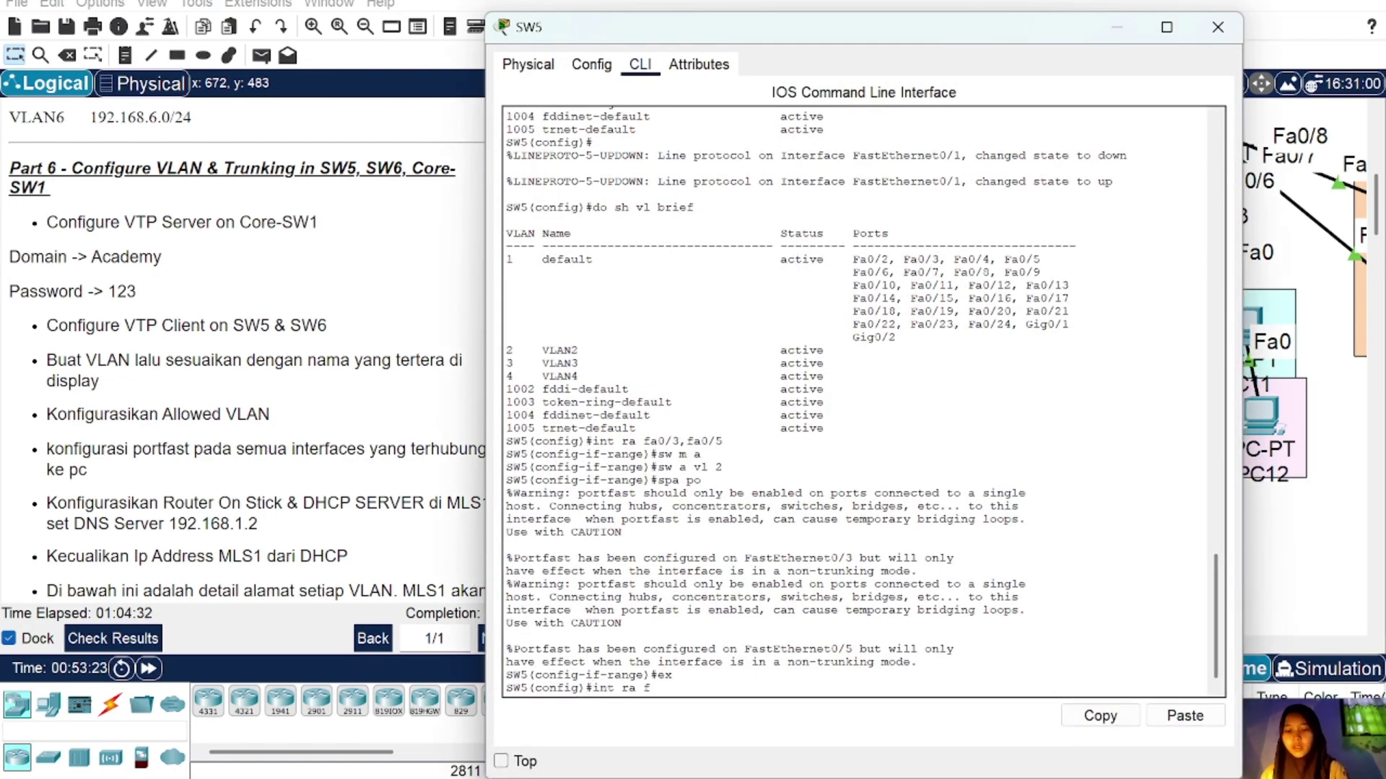
pyautogui.write('a0/4,fa0')
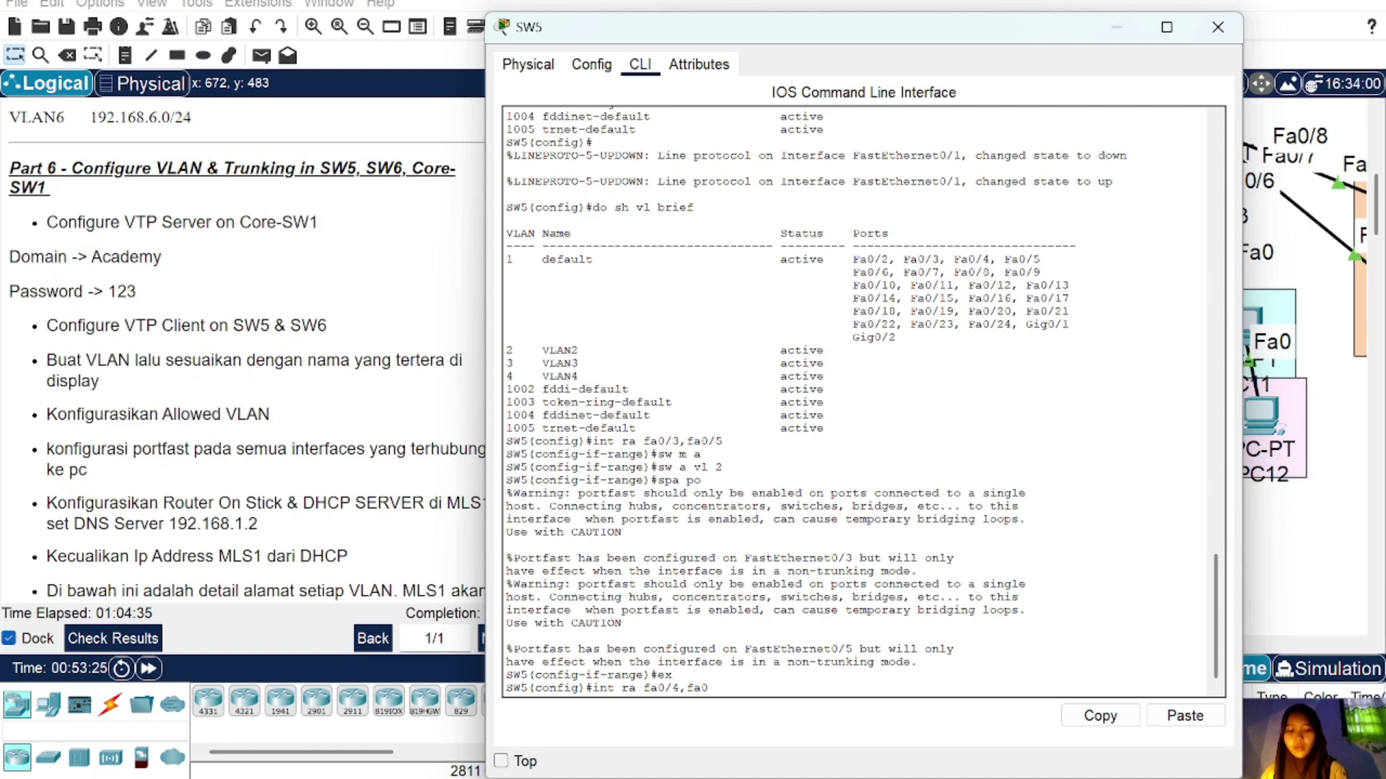
pyautogui.write('/6')
pyautogui.press('Return')
pyautogui.write('sw m a')
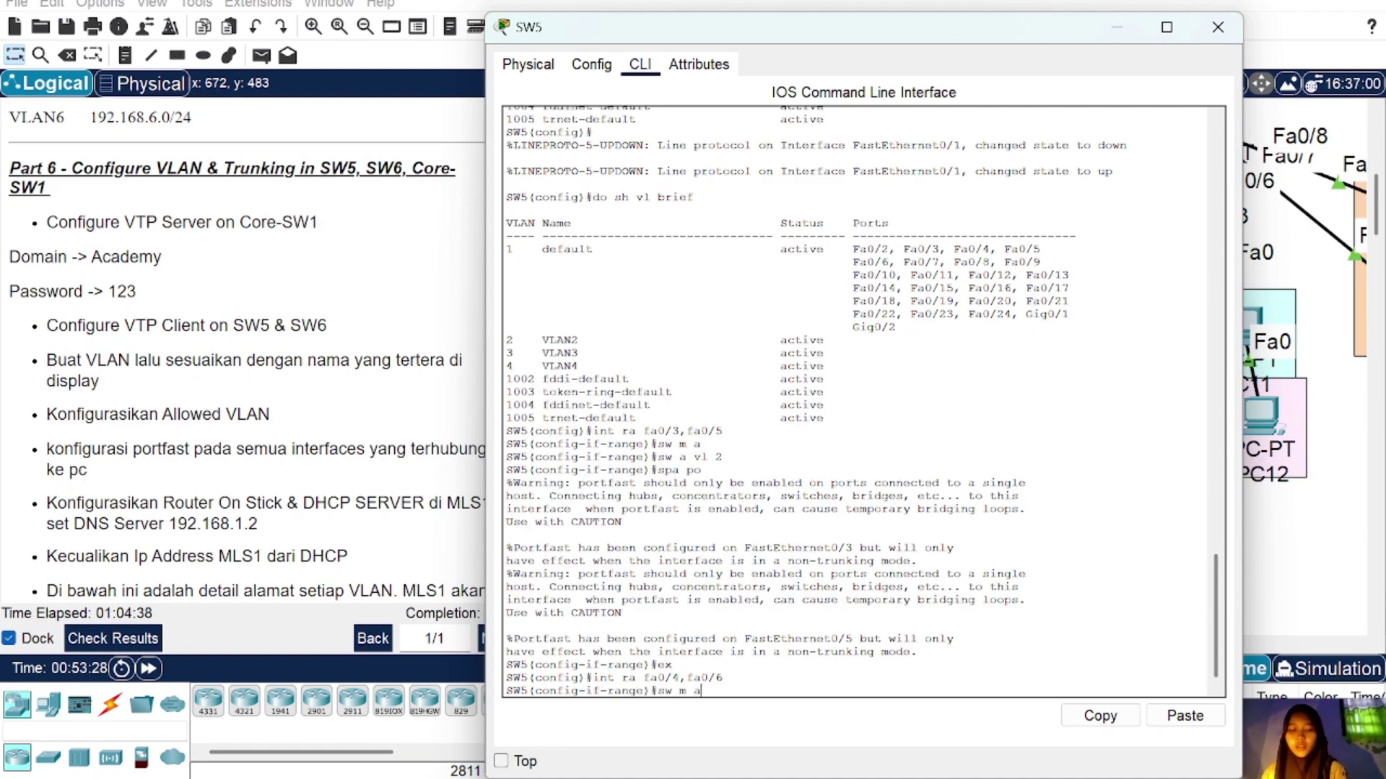
pyautogui.press('Return')
pyautogui.write('sw a vl 3')
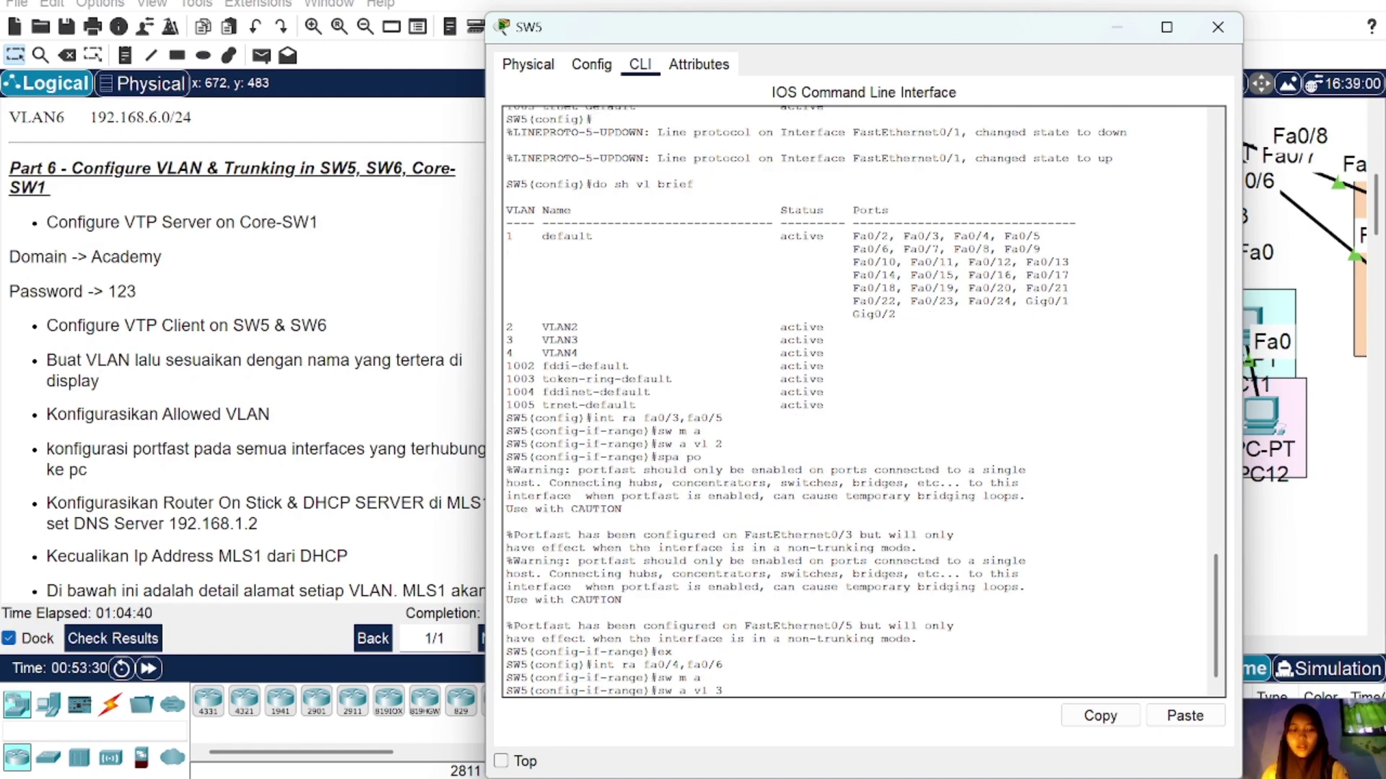
pyautogui.press('Return')
pyautogui.write('spa')
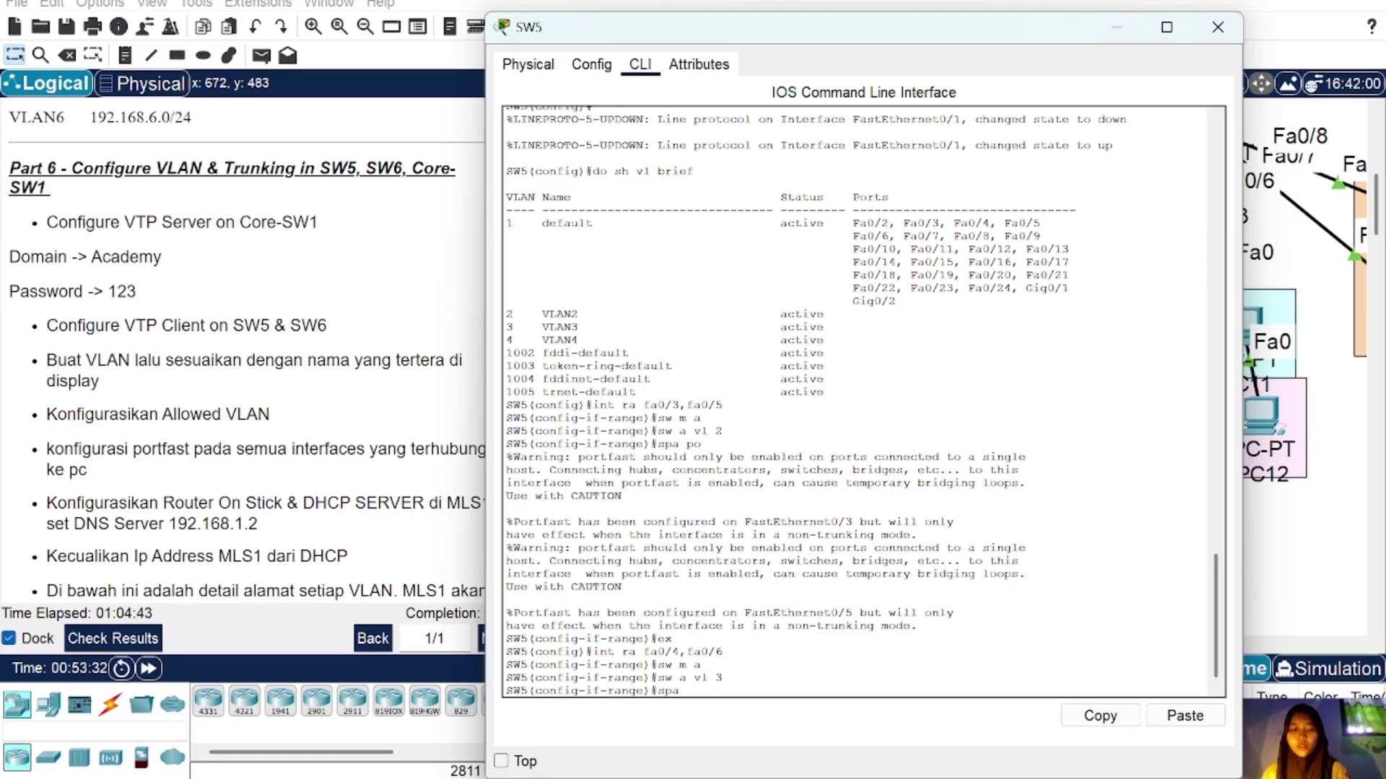
pyautogui.write(' po')
pyautogui.press('Return')
pyautogui.write('ex')
pyautogui.press('Return')
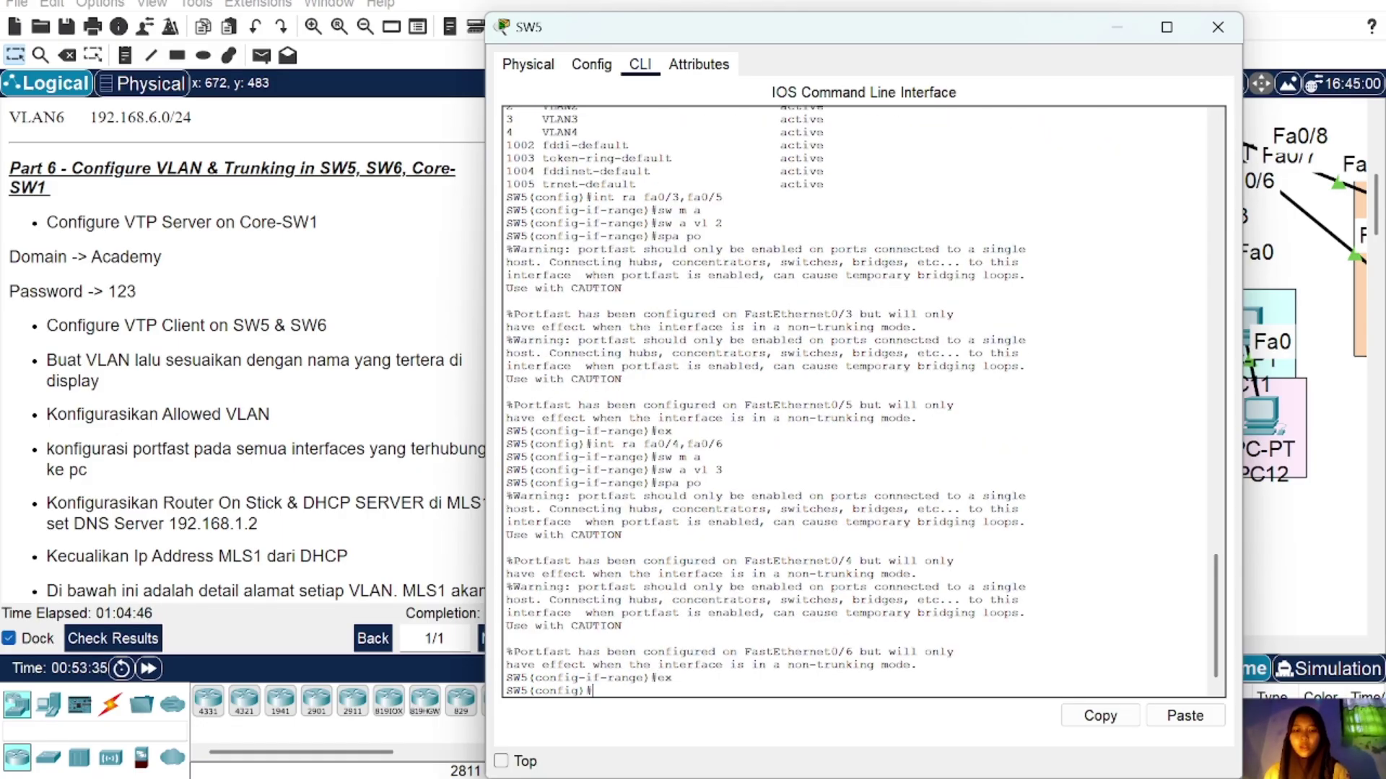
pyautogui.click(1218, 27)
pyautogui.scroll(2, 1072, 238)
pyautogui.scroll(2, 1071, 239)
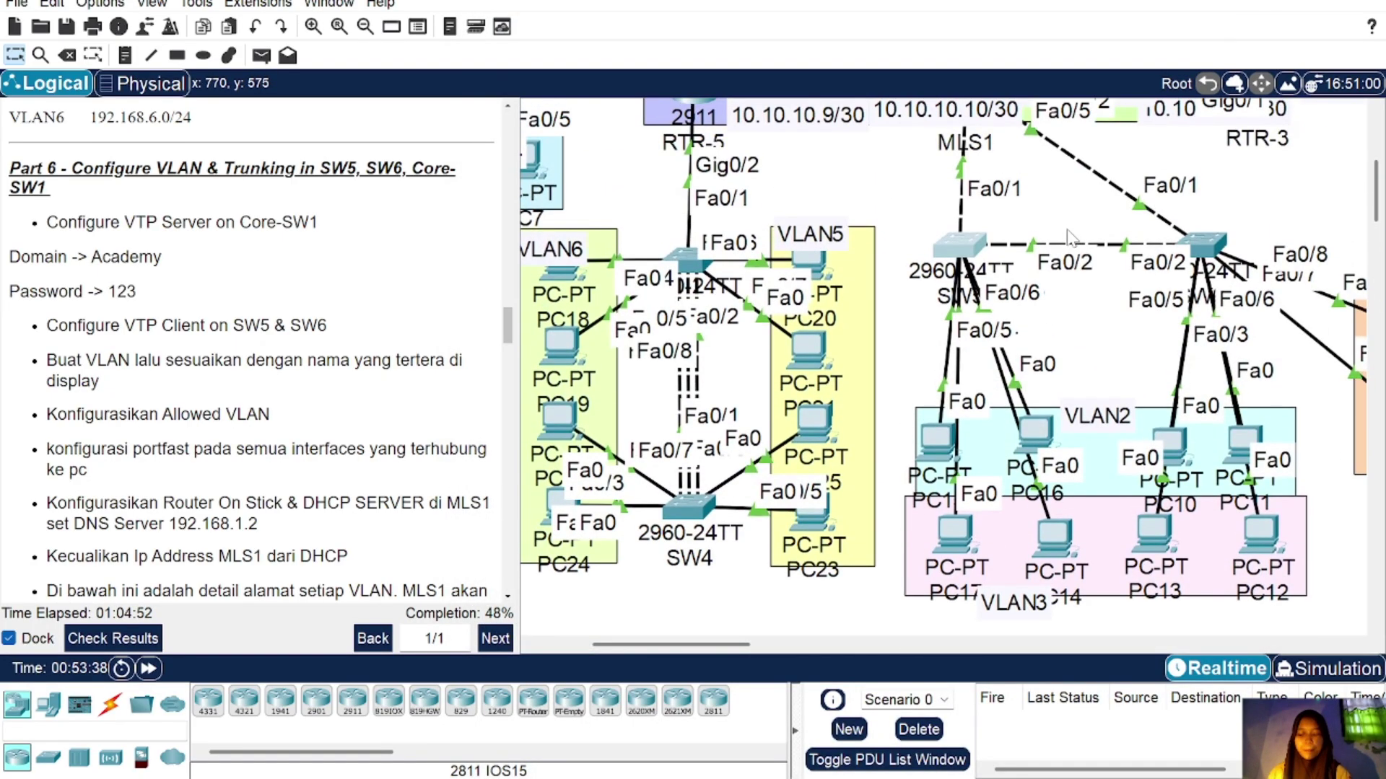
pyautogui.scroll(5, 863, 249)
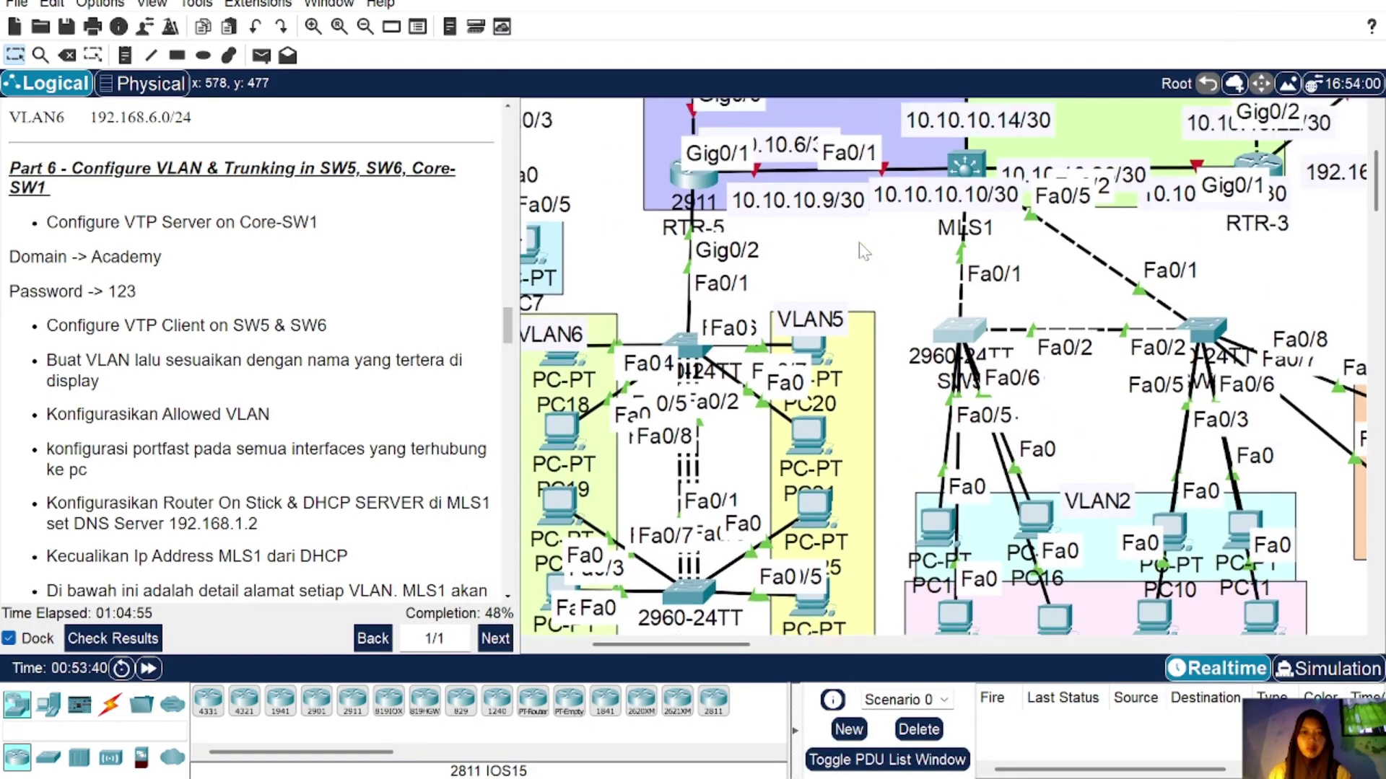
pyautogui.scroll(-6, 1021, 303)
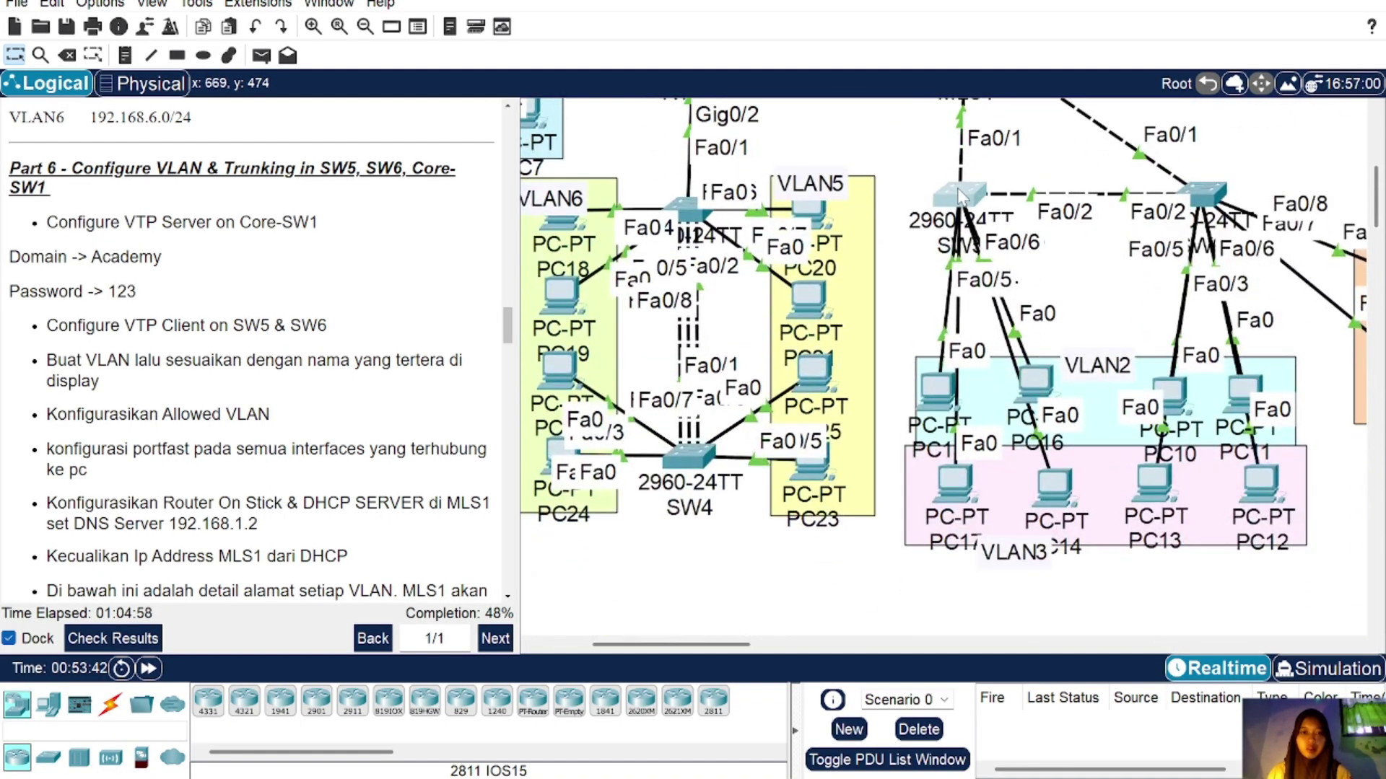
pyautogui.moveTo(960, 194)
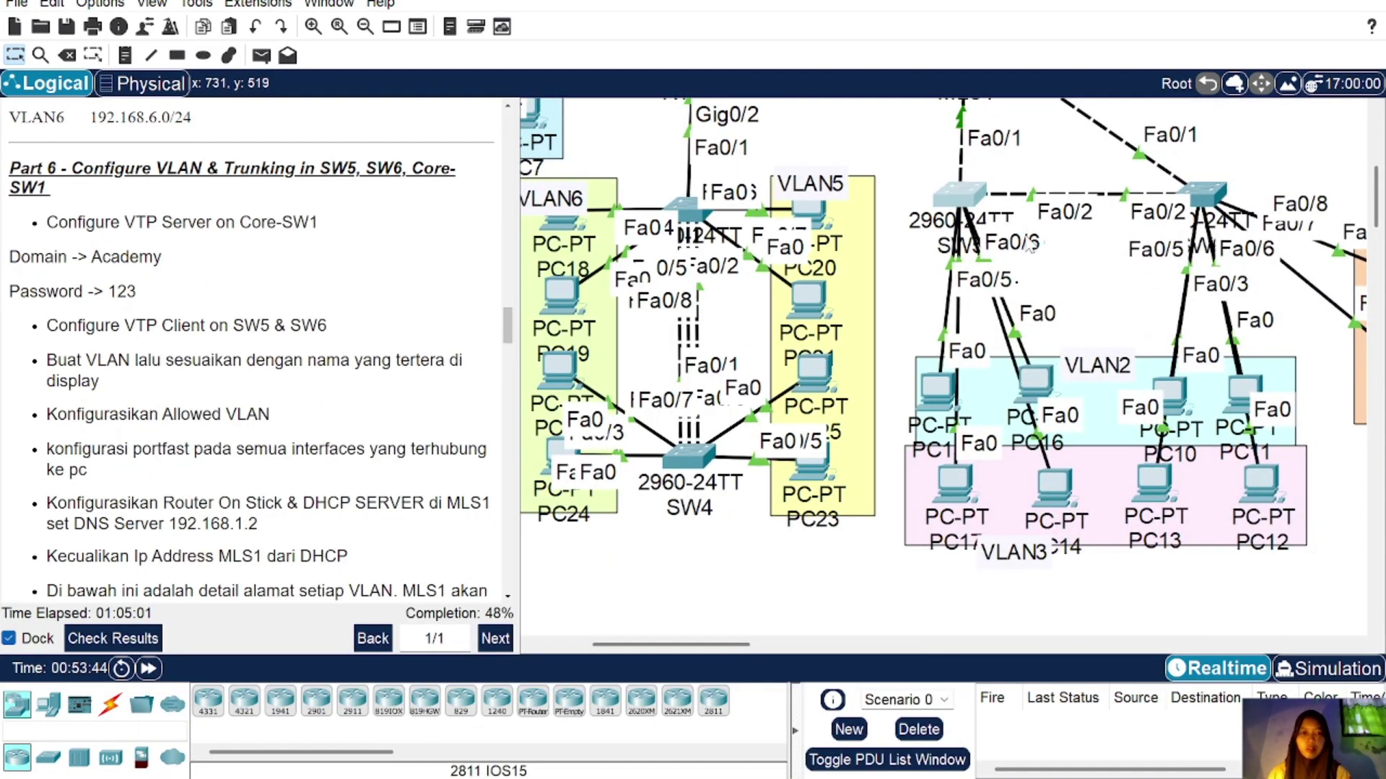
pyautogui.click(960, 195)
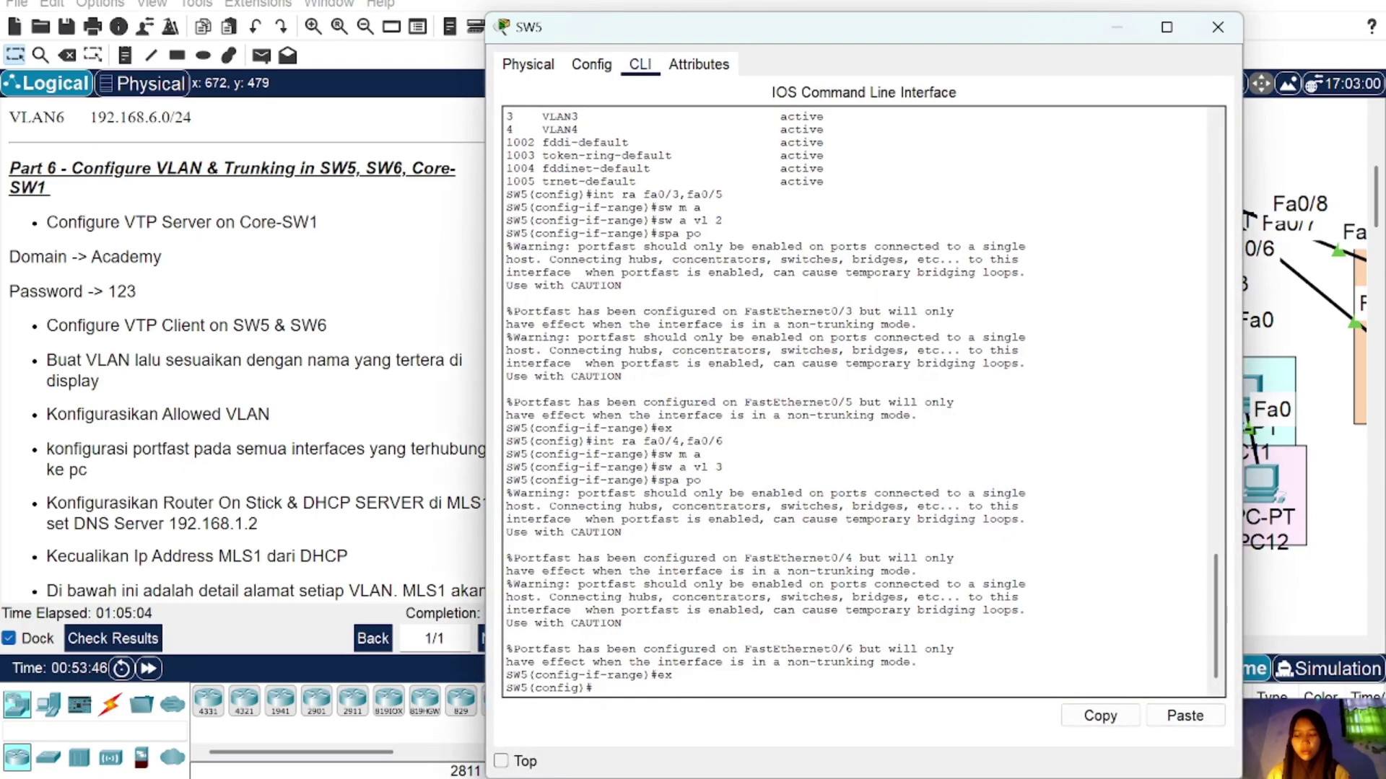
# Step: Set SW5's Fa0/1–2 to trunk mode with allowed VLANs 2–3 only
pyautogui.write('a0/')
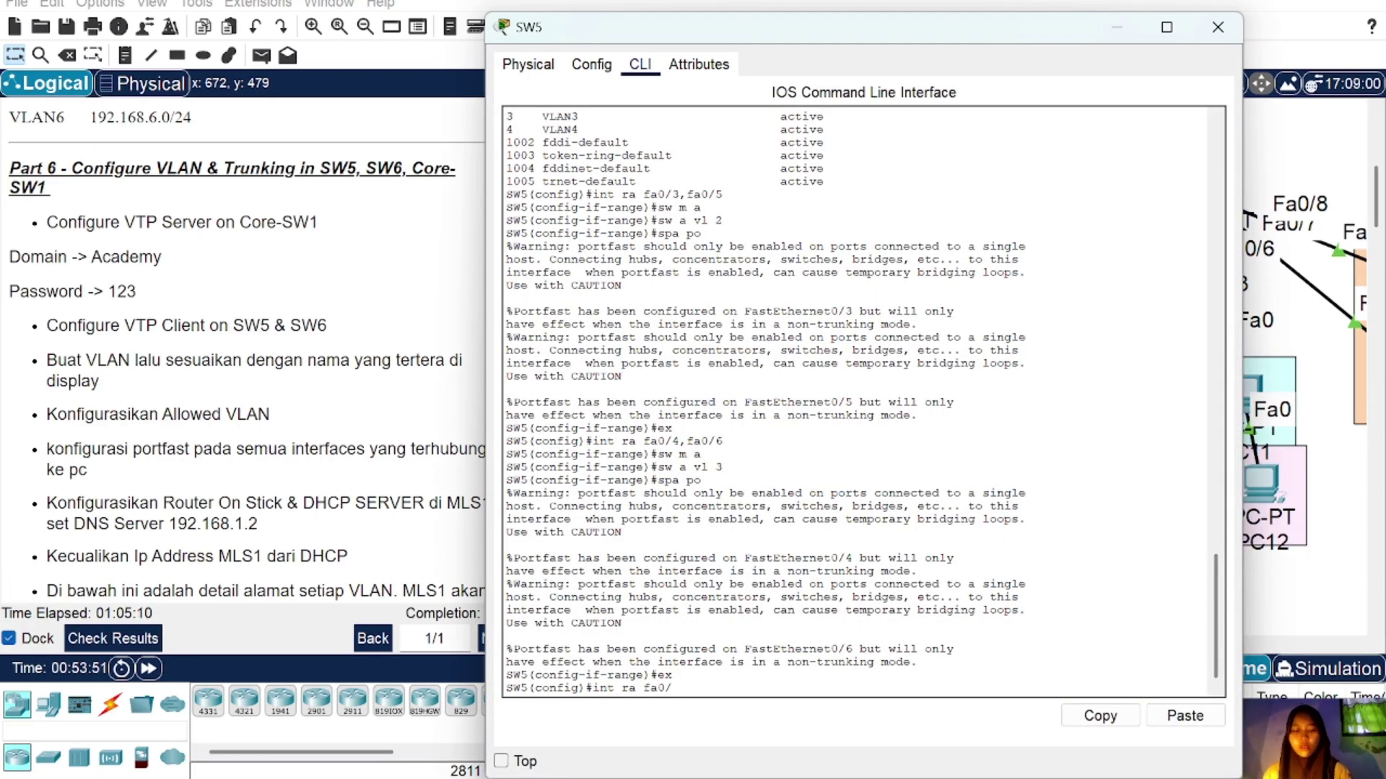
pyautogui.write('1-2')
pyautogui.press('Return')
pyautogui.write('sw')
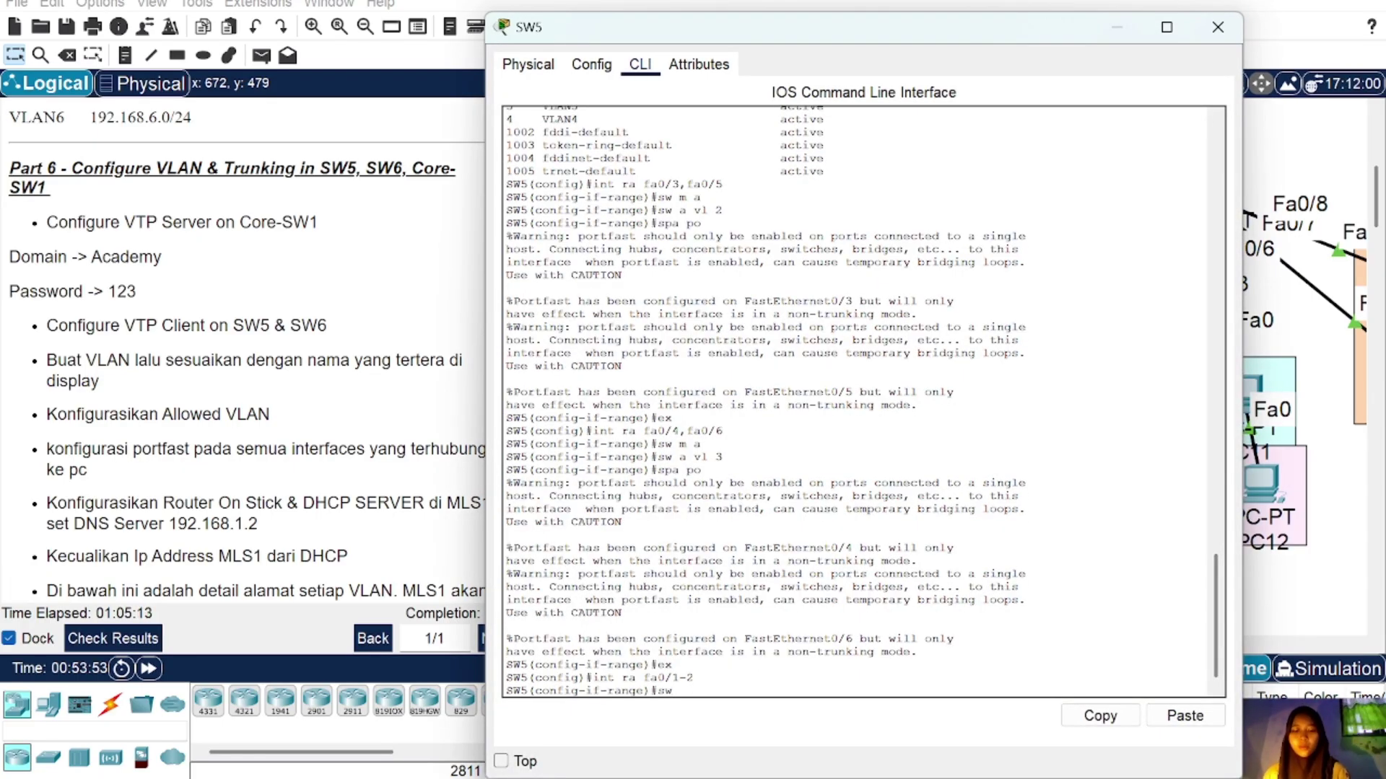
pyautogui.write(' m tr')
pyautogui.press('Return')
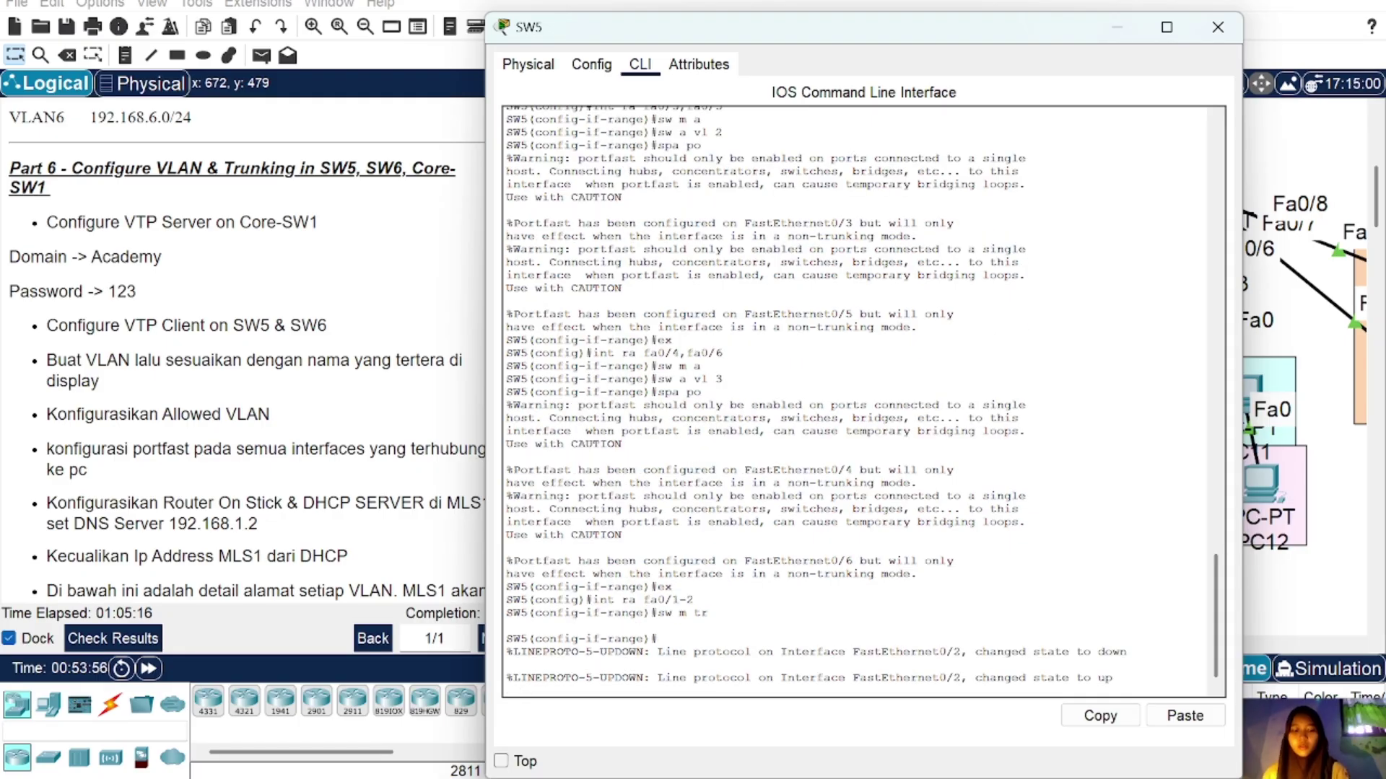
pyautogui.write('sw tr al')
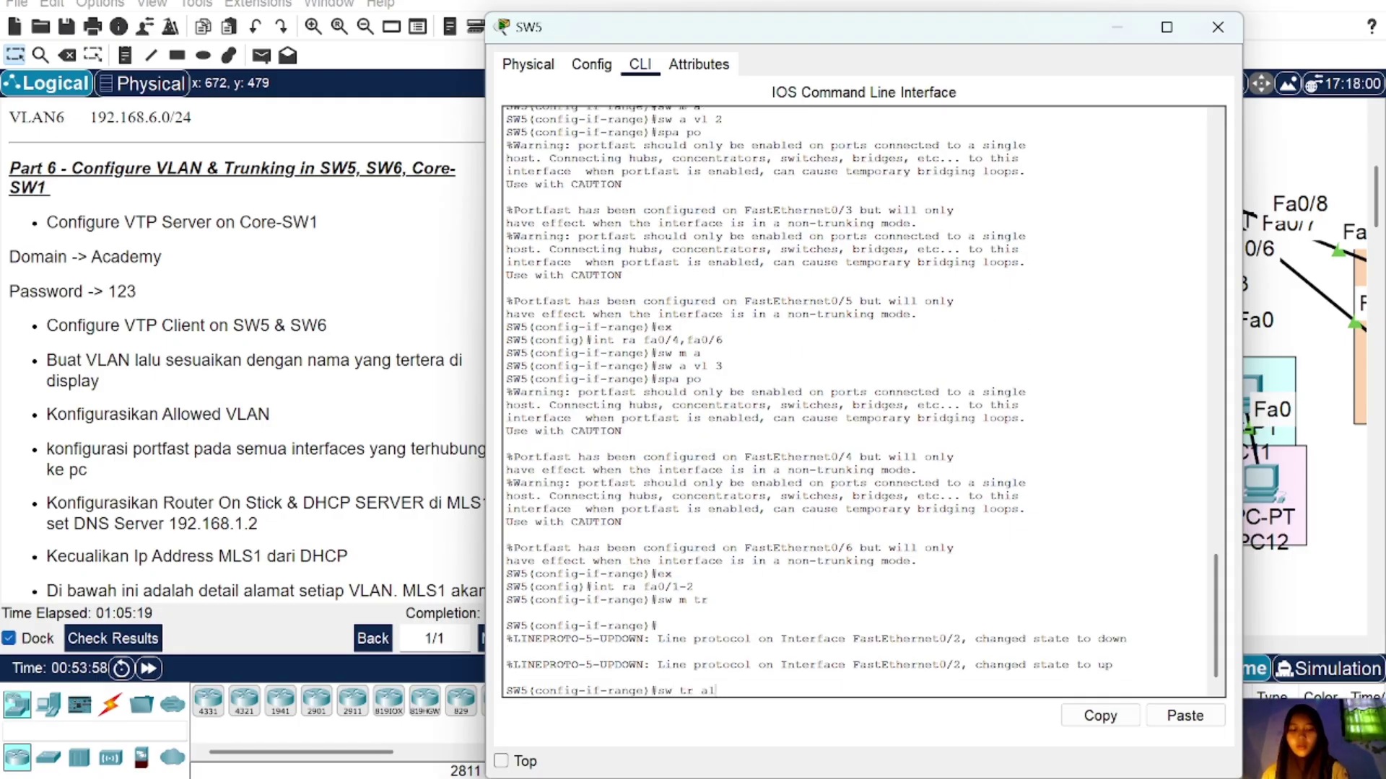
pyautogui.write('l vl 2-3')
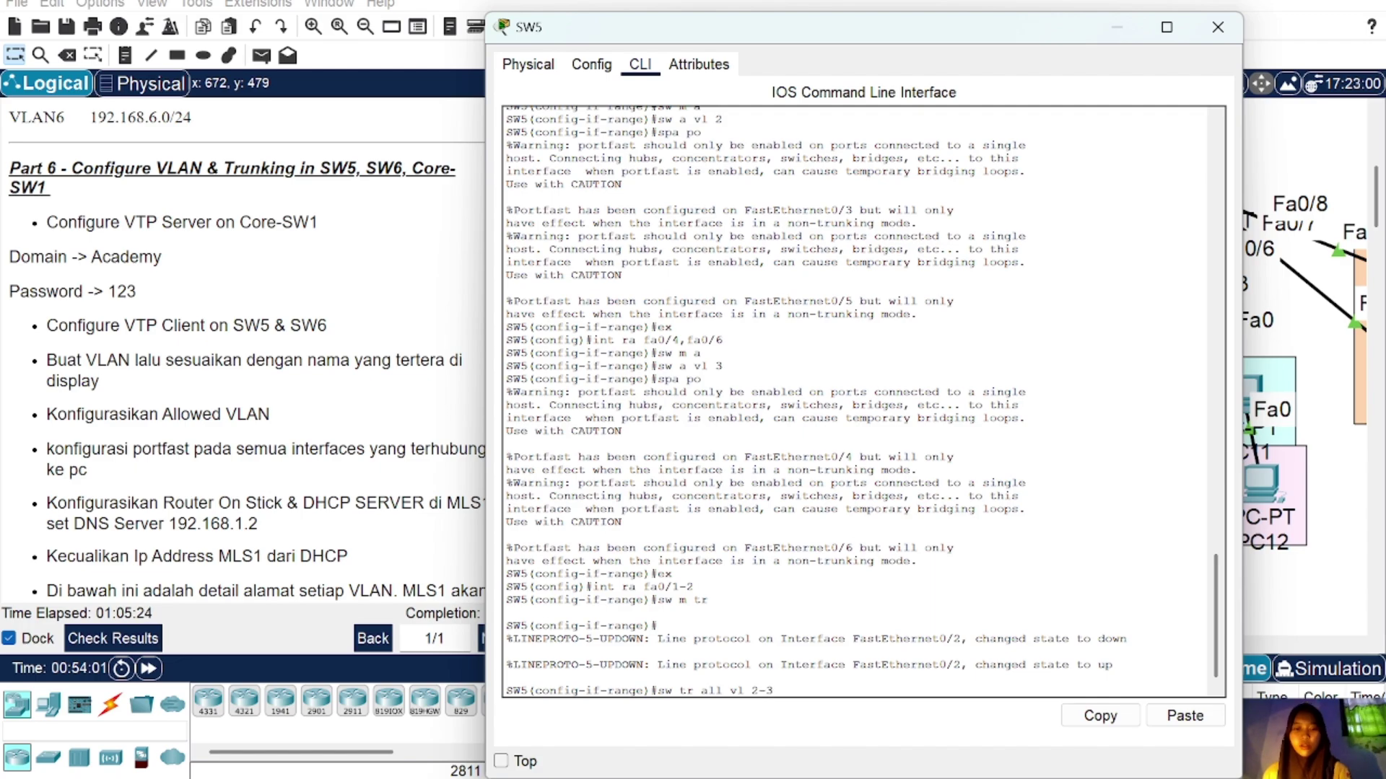
pyautogui.press('Return')
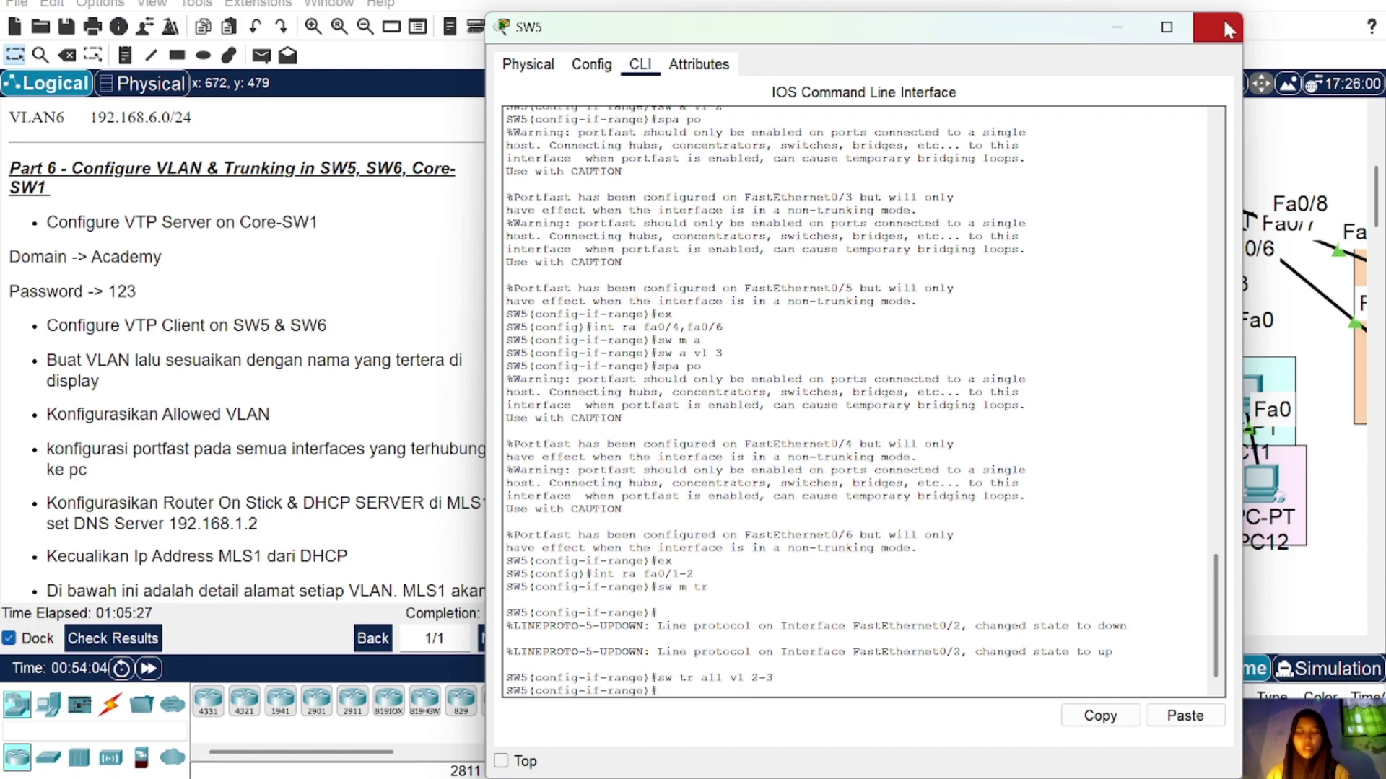
pyautogui.click(1222, 21)
# Step: Reposition PC11 and PC13, and move PC8 and PC9 into the VLAN4 area
pyautogui.click(1202, 193)
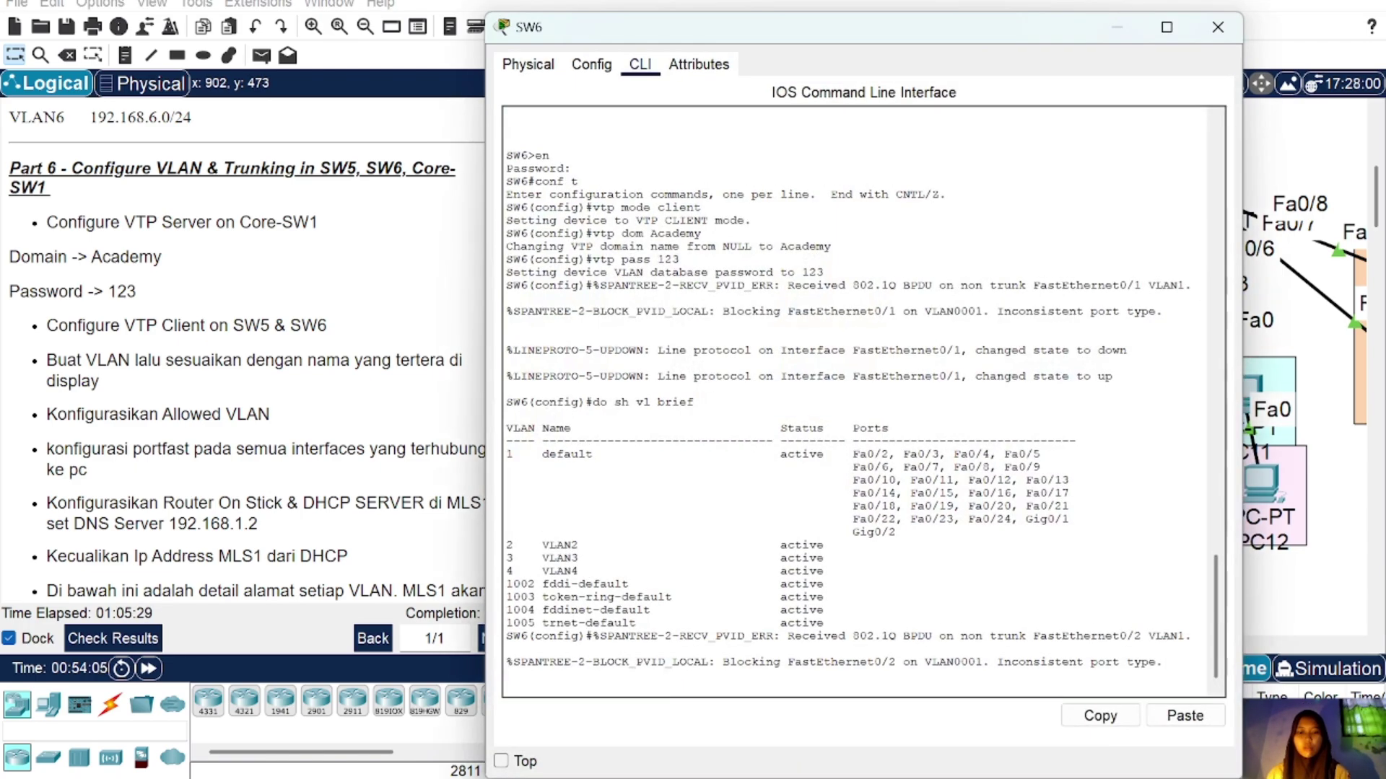
pyautogui.press('Return')
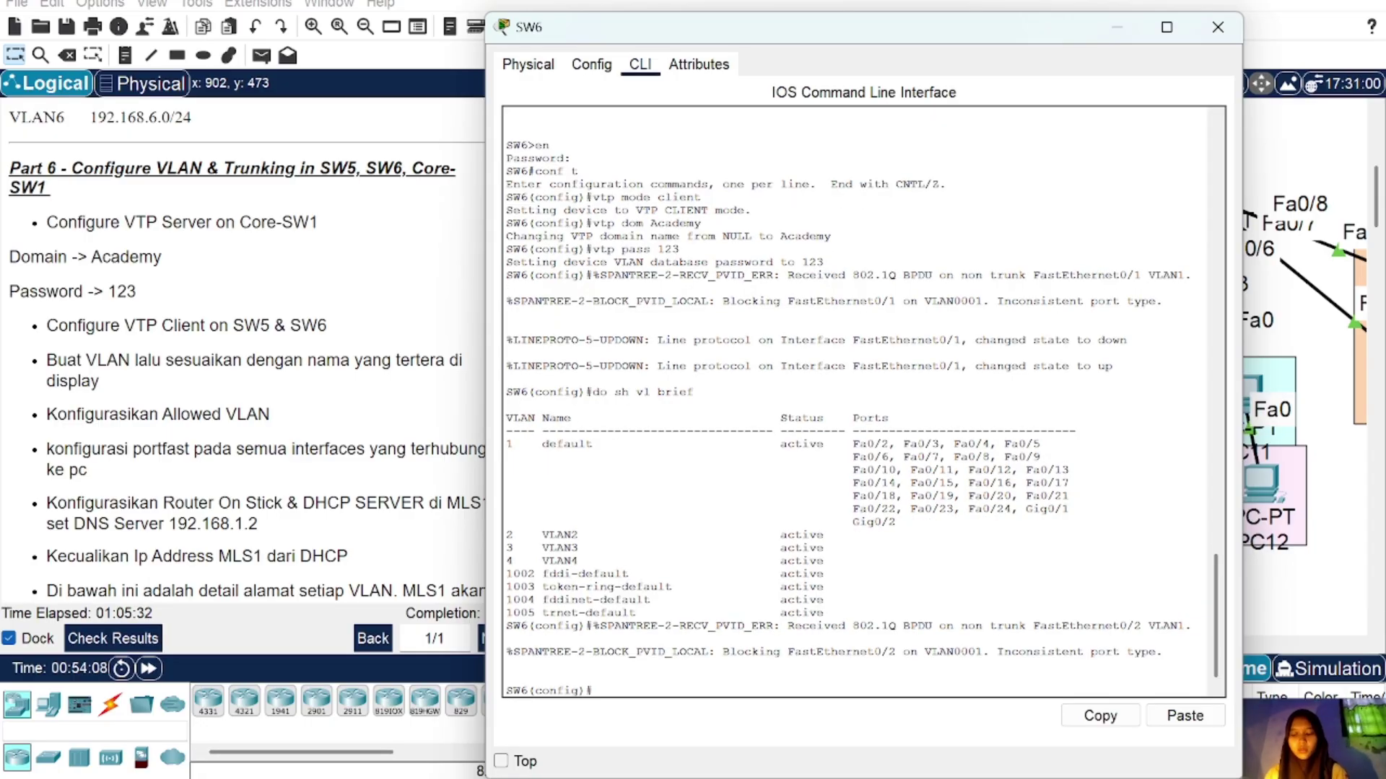
pyautogui.write('int')
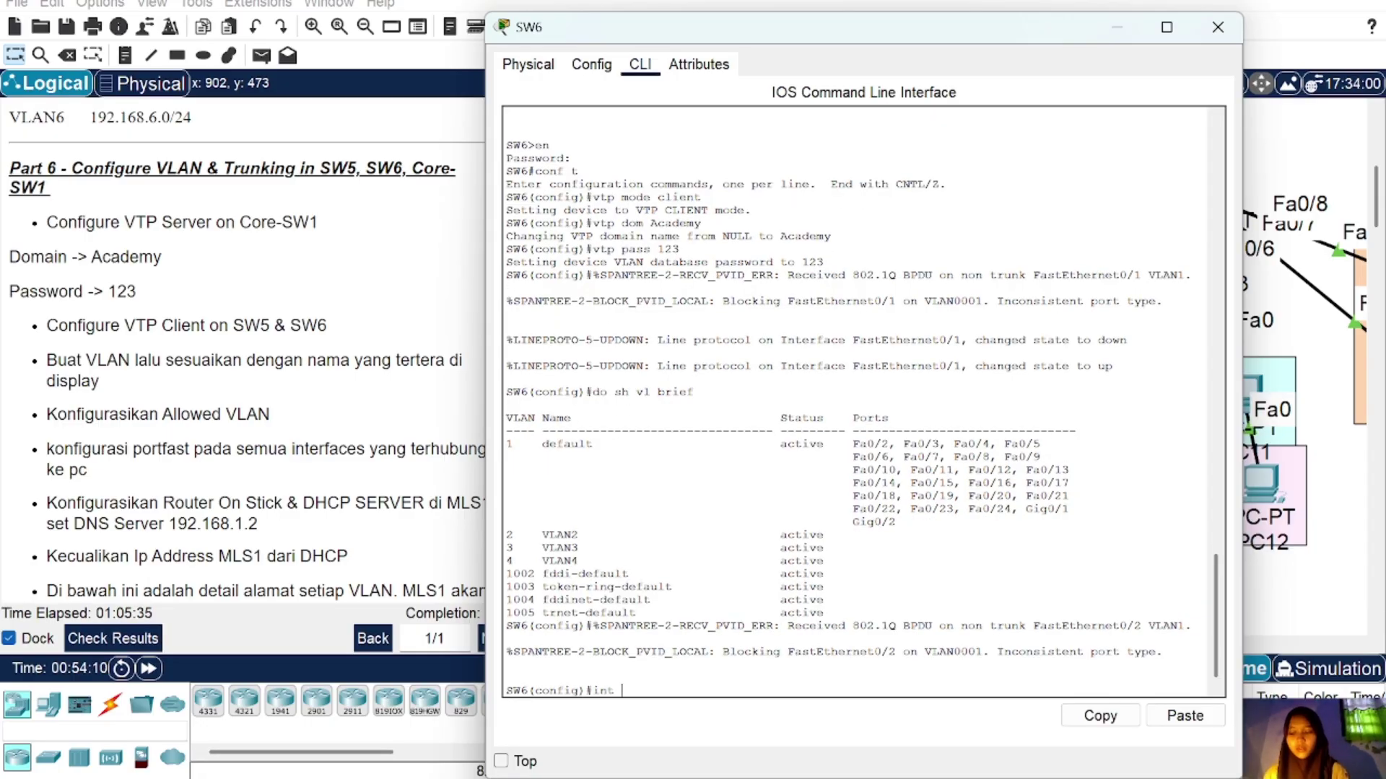
pyautogui.click(1218, 27)
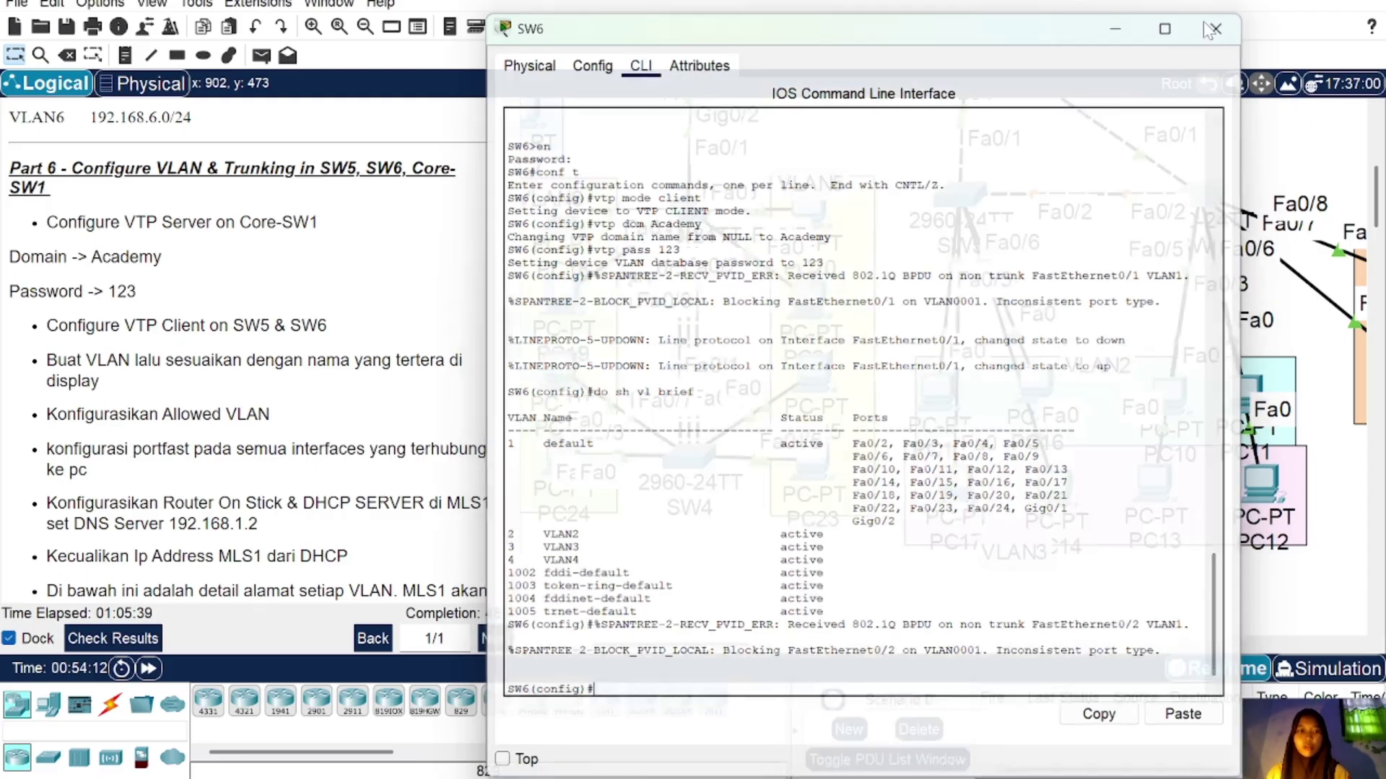
pyautogui.hscroll(2, 1175, 403)
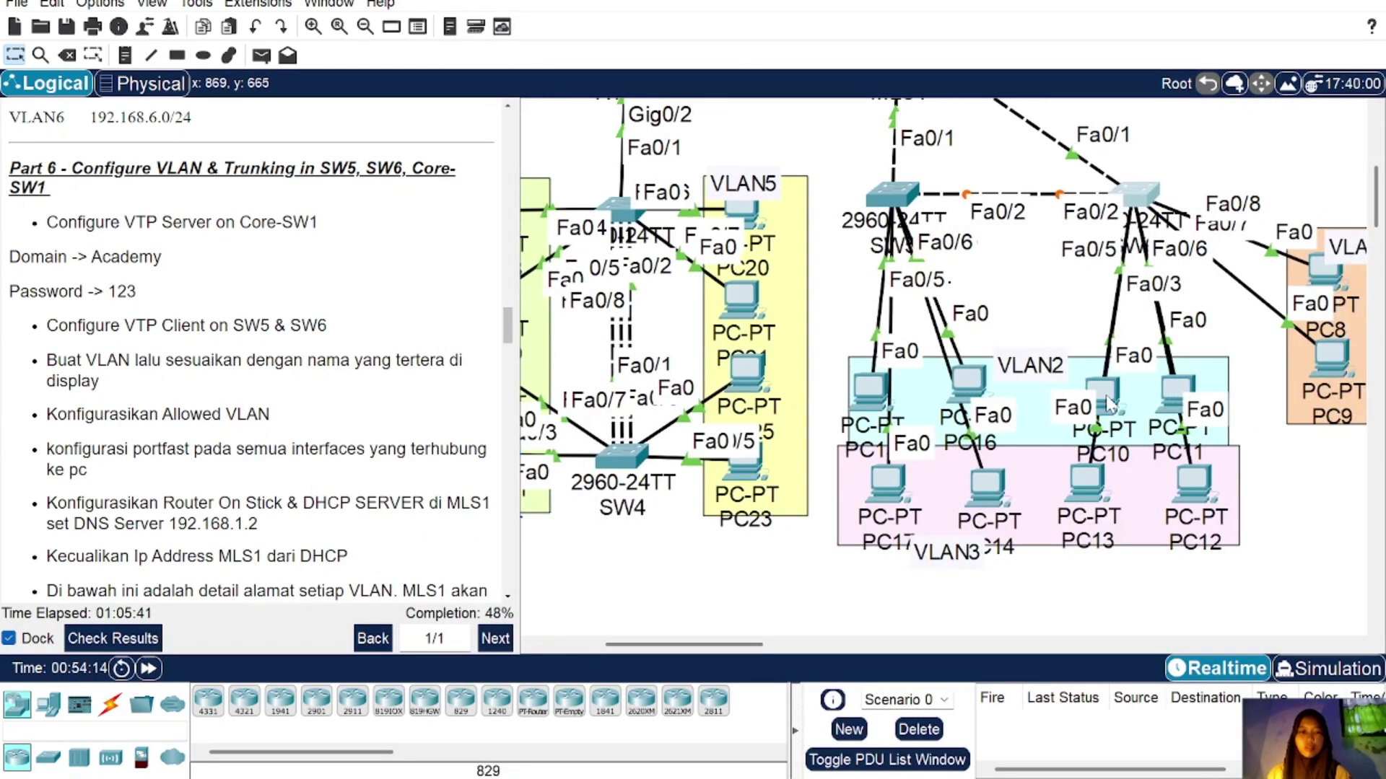
pyautogui.moveTo(1100, 384); pyautogui.dragTo(1173, 402)
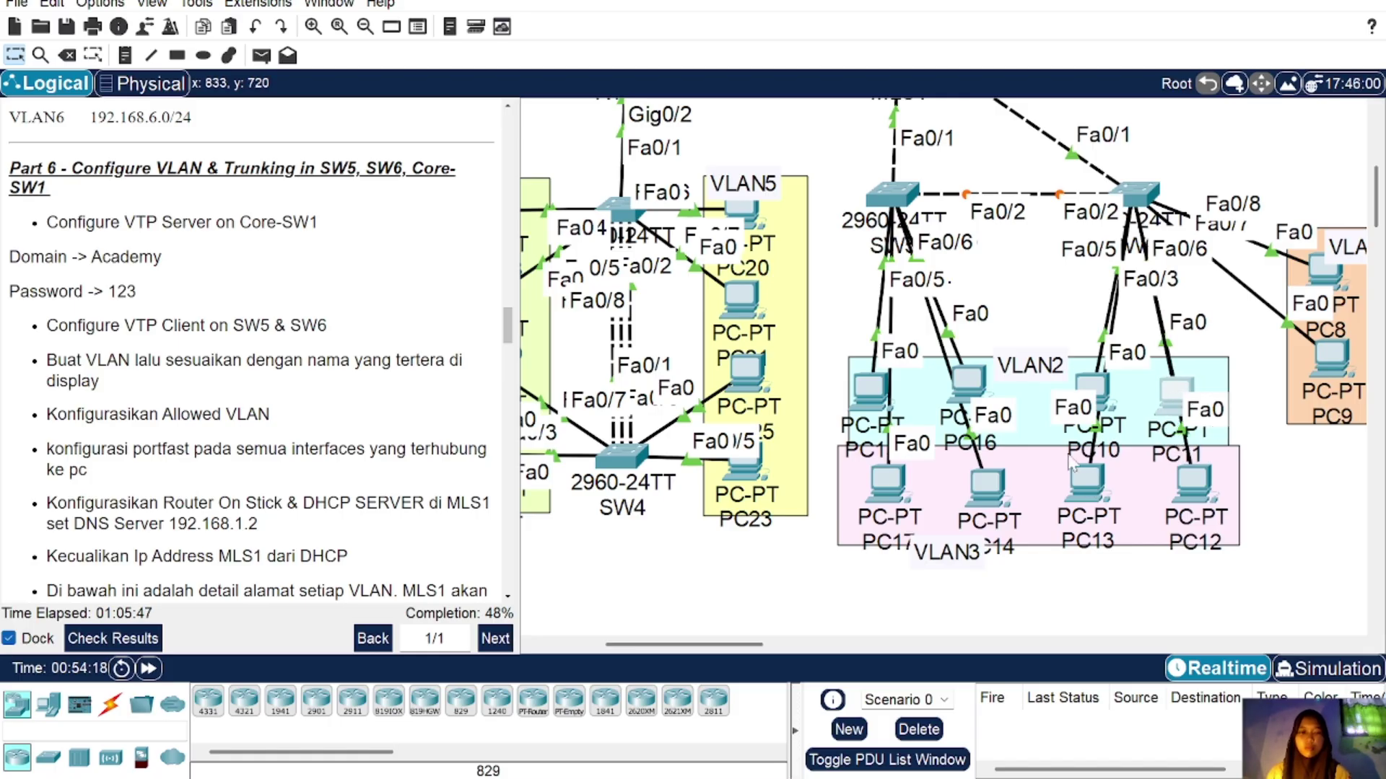
pyautogui.moveTo(1088, 485); pyautogui.dragTo(1108, 497)
pyautogui.moveTo(1198, 498)
pyautogui.mouseDown()
pyautogui.moveTo(1272, 437)
pyautogui.moveTo(1216, 509)
pyautogui.moveTo(1174, 498)
pyautogui.mouseUp()
pyautogui.hscroll(3, 1174, 498)
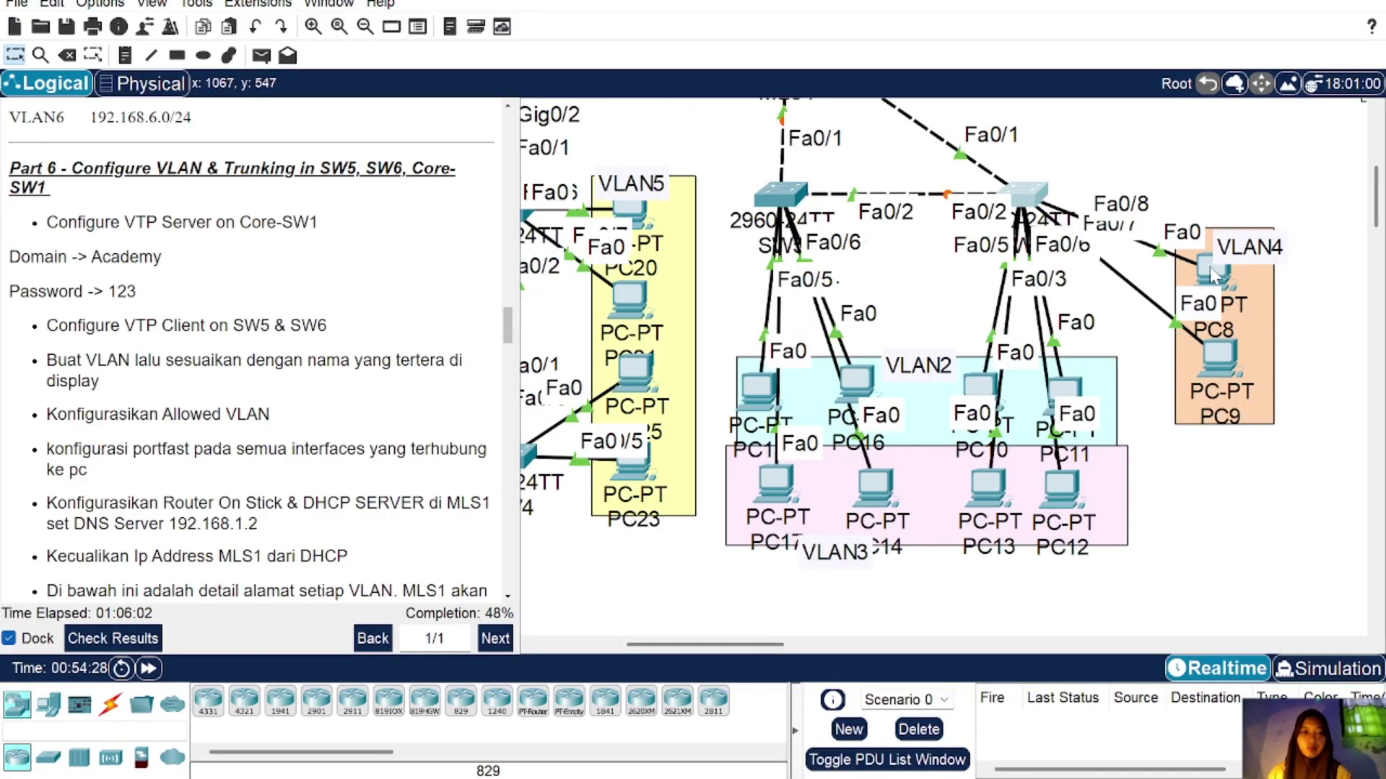
pyautogui.moveTo(1212, 273)
pyautogui.mouseDown()
pyautogui.moveTo(1262, 152)
pyautogui.moveTo(1227, 271)
pyautogui.mouseUp()
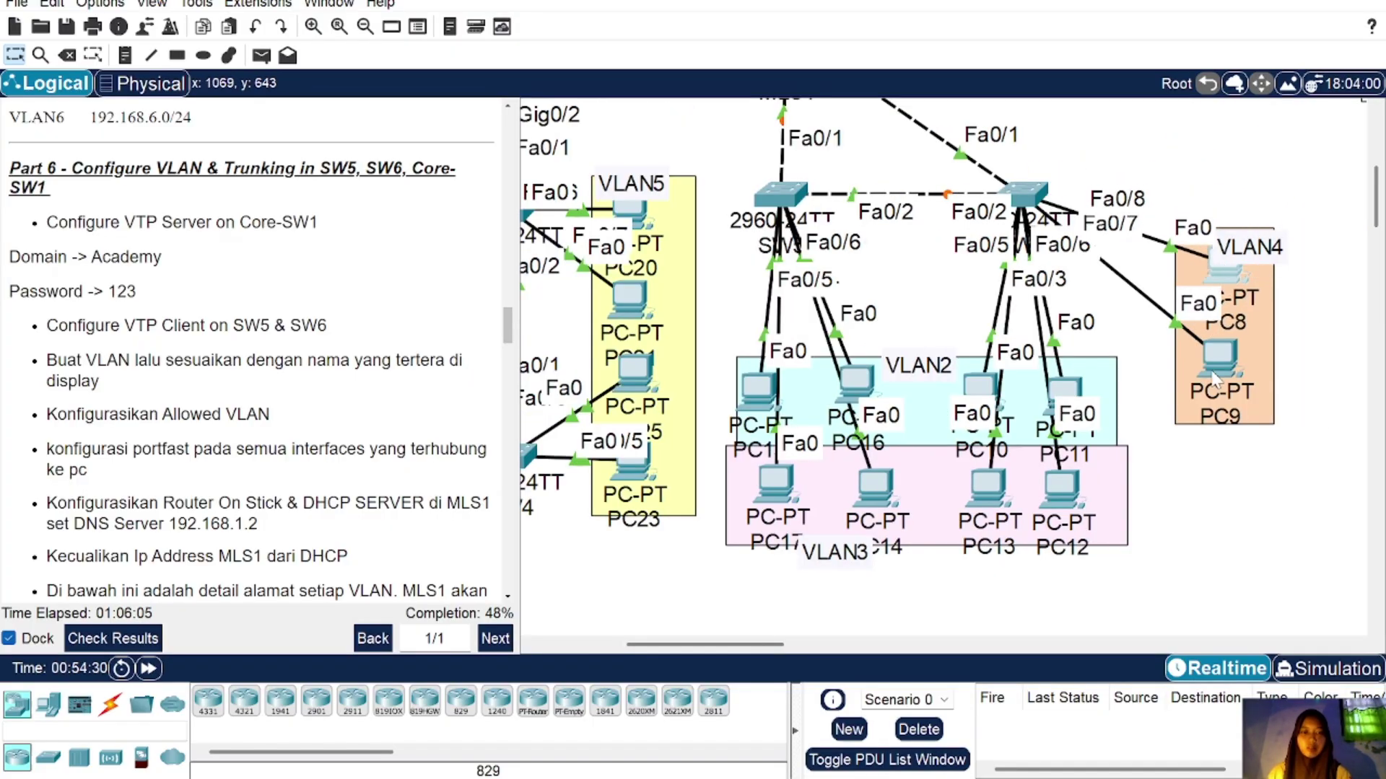
pyautogui.moveTo(1220, 355); pyautogui.dragTo(1214, 419)
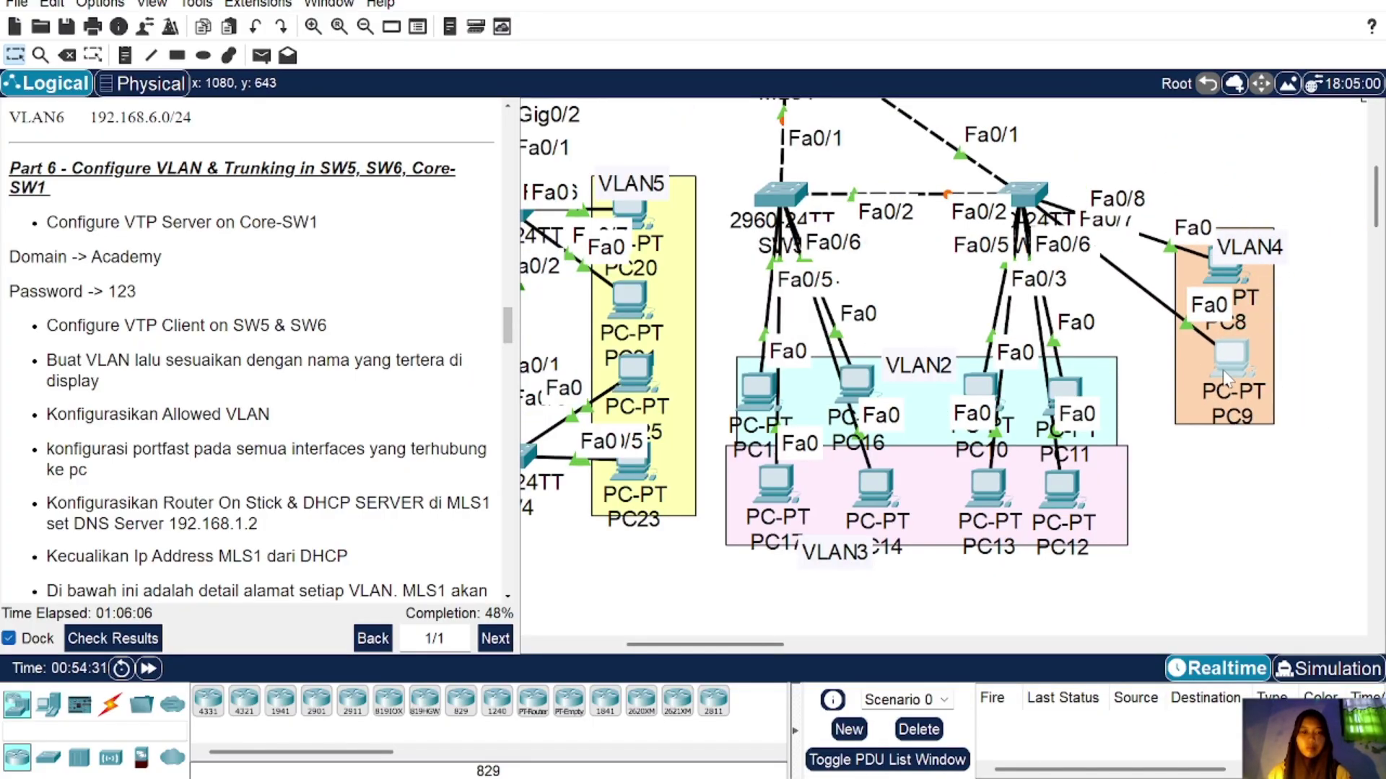
pyautogui.click(1031, 197)
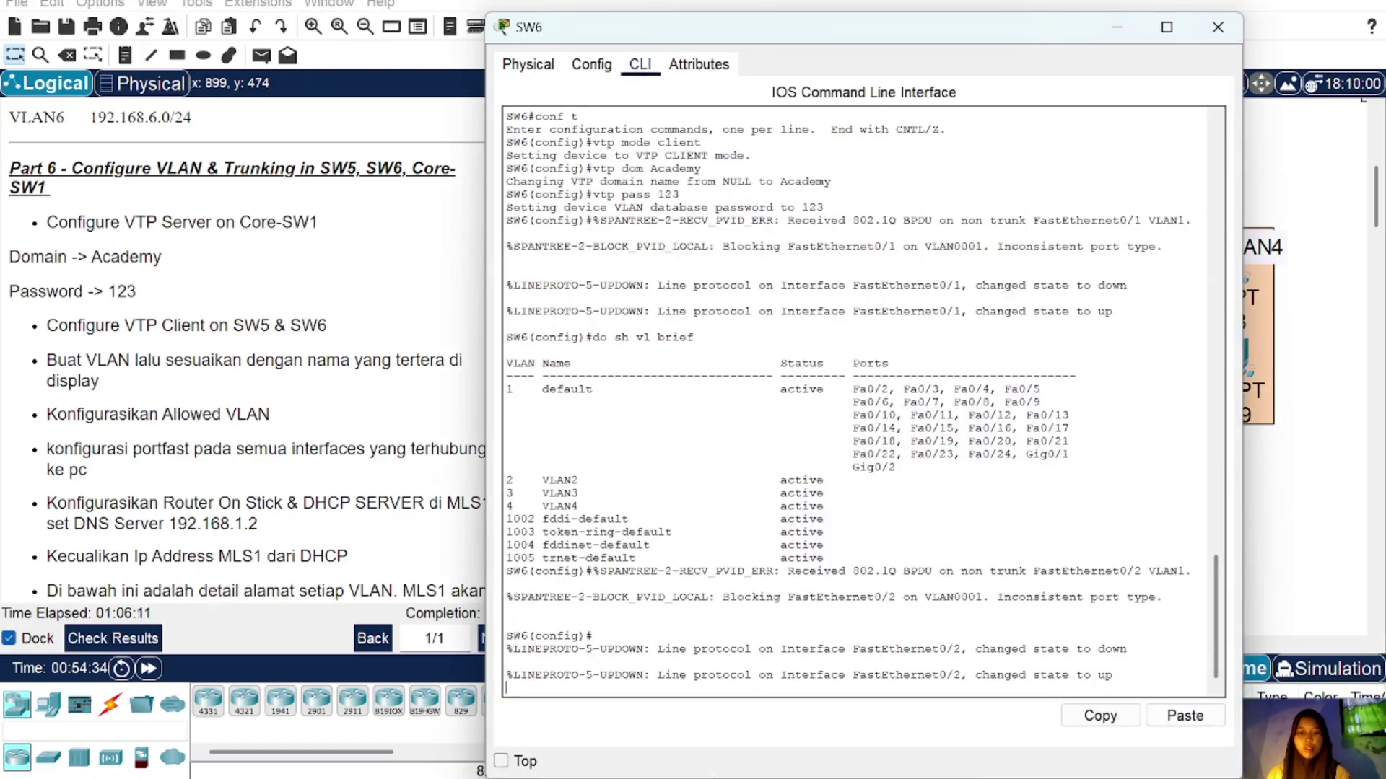
# Step: Make SW6's Fa0/3–4 access ports in VLAN 2 with PortFast
pyautogui.write('int')
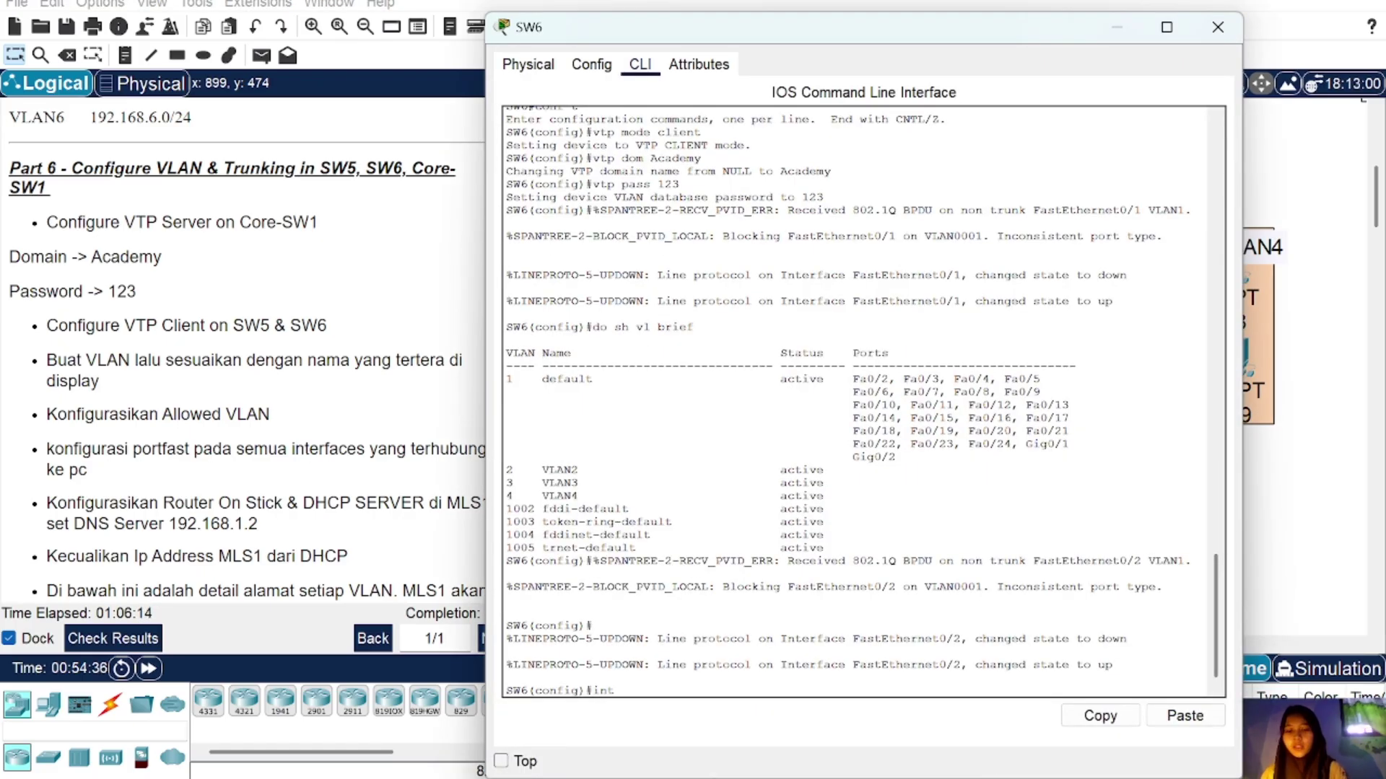
pyautogui.write(' ra fa0/3')
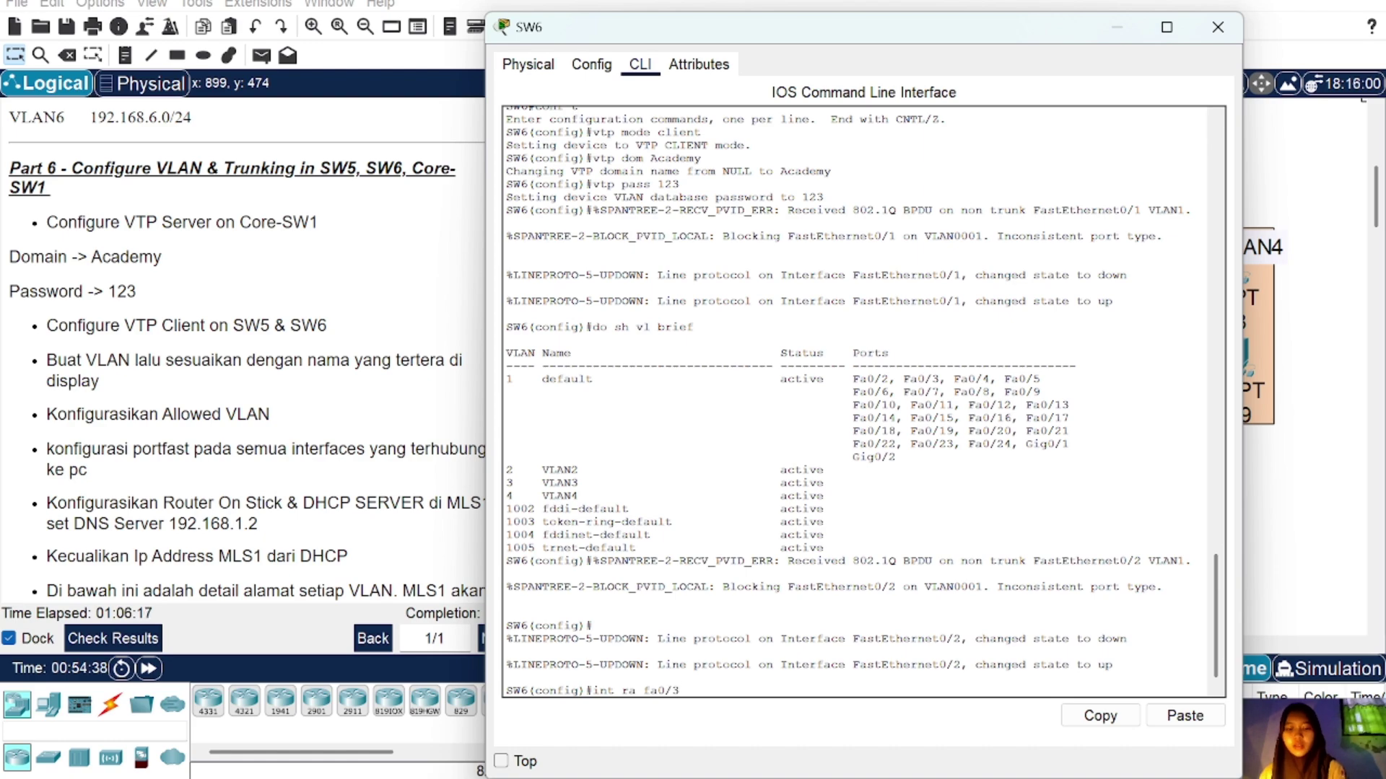
pyautogui.write('-4')
pyautogui.press('Return')
pyautogui.write('sw m a')
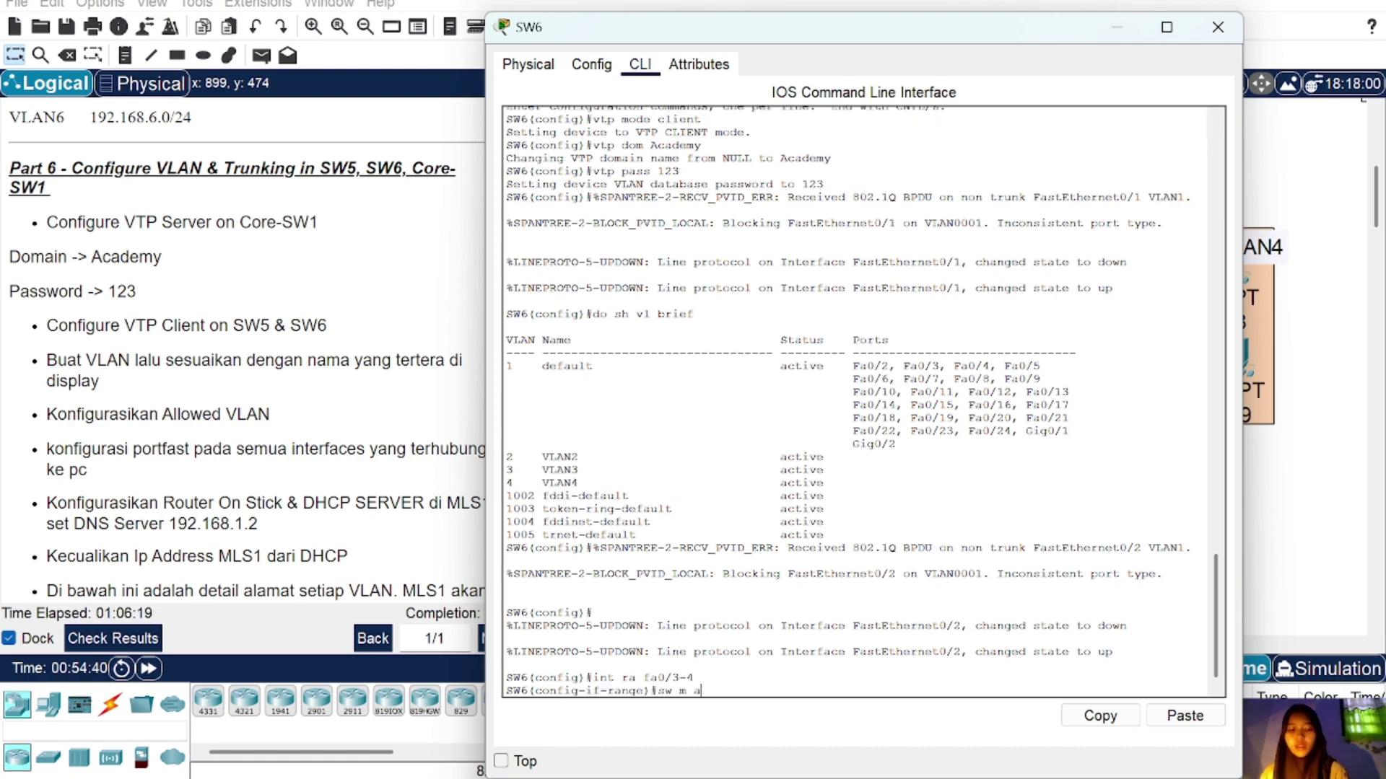
pyautogui.press('Return')
pyautogui.write('sw a vl')
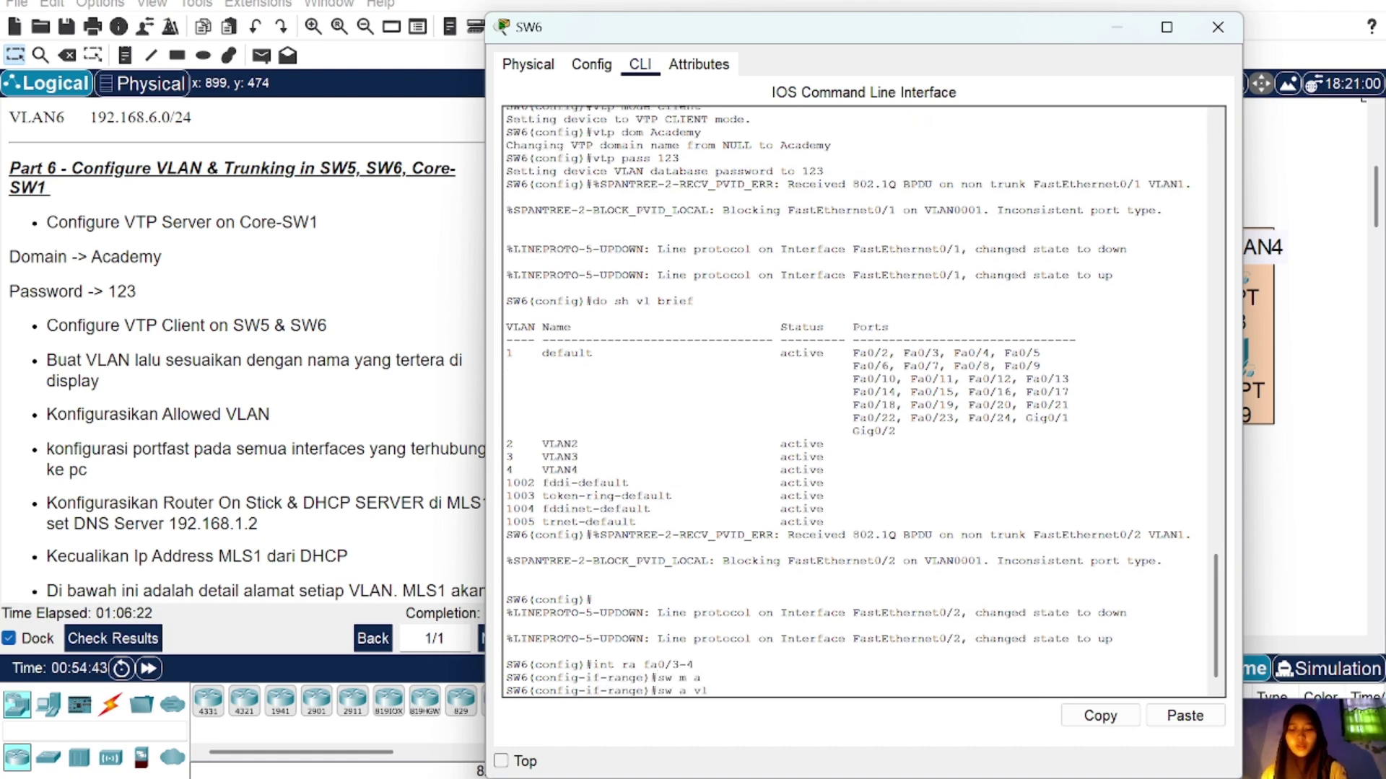
pyautogui.write(' 2')
pyautogui.press('Return')
pyautogui.write('spa po')
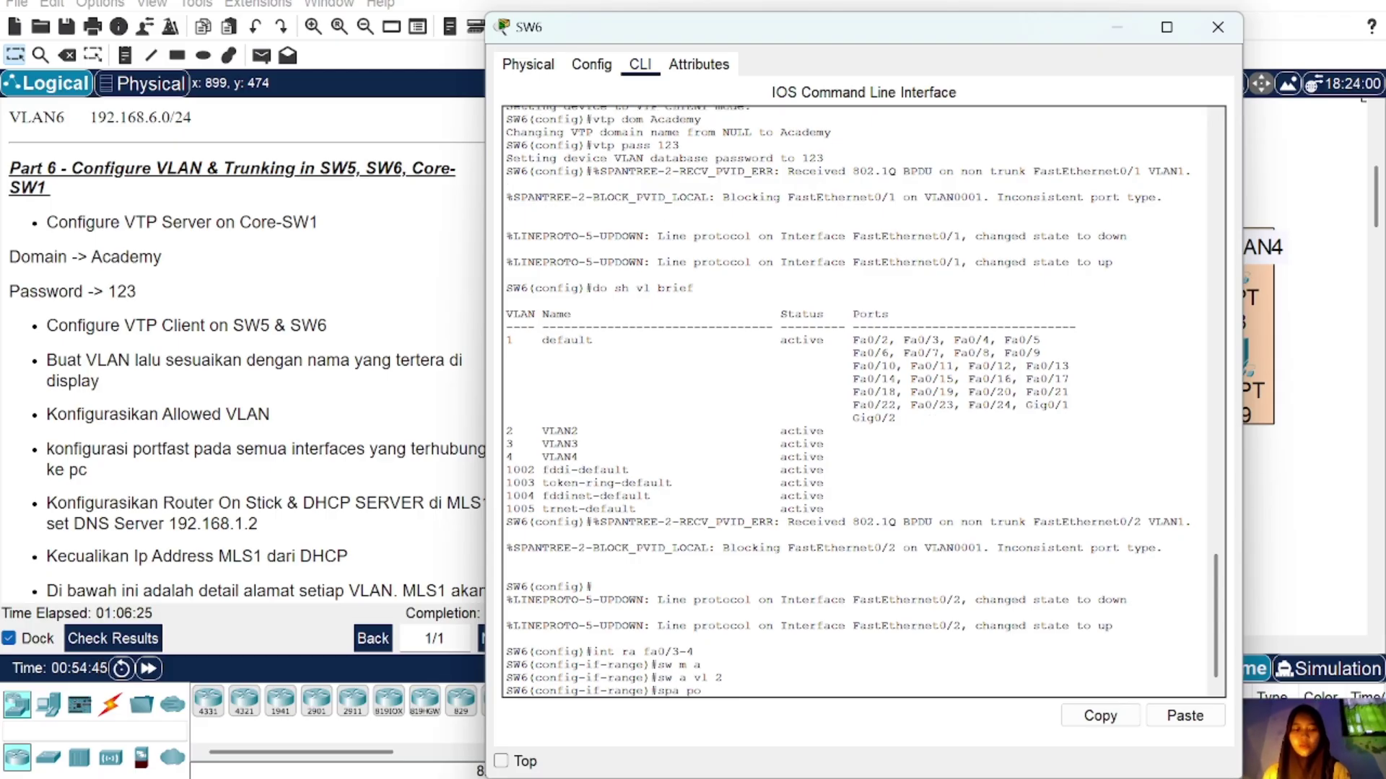
pyautogui.press('Return')
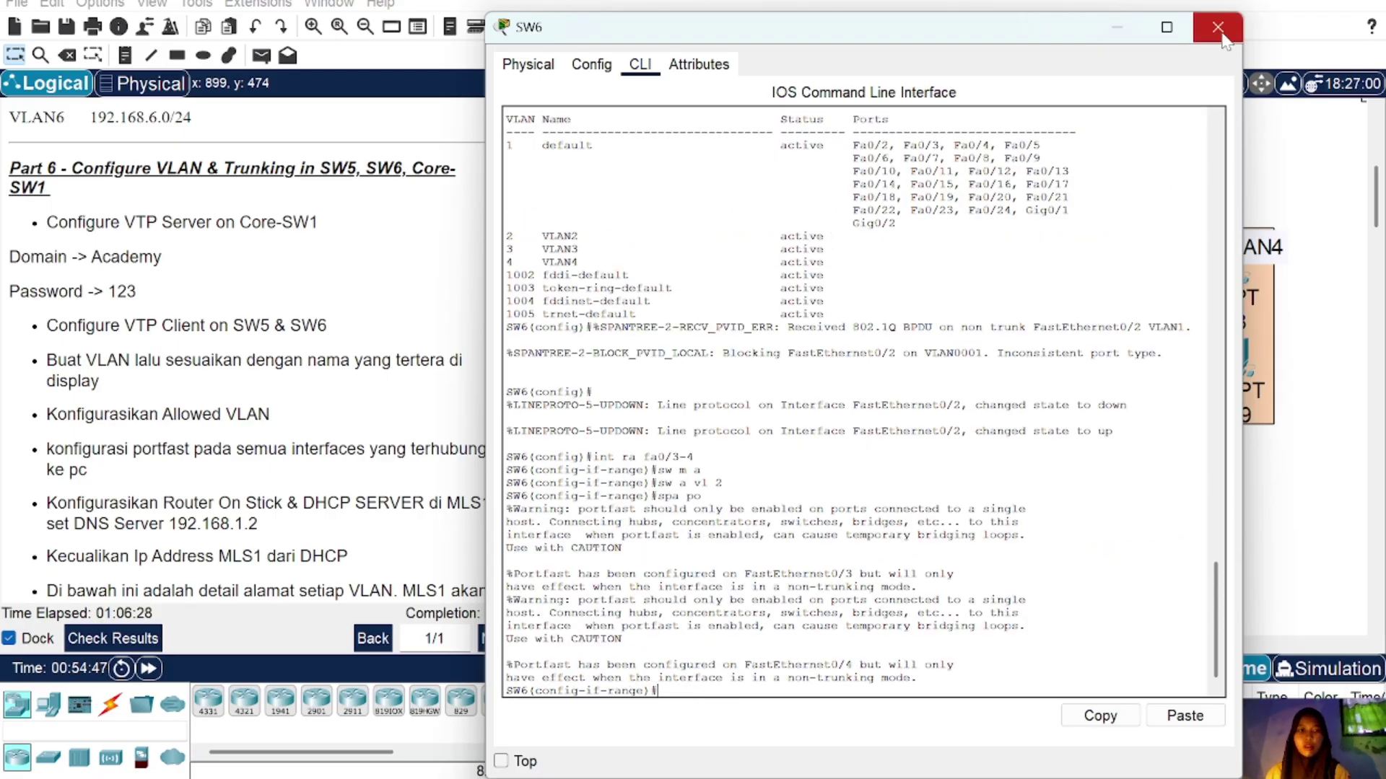
# Step: Nudge PC11 slightly right and down on the canvas
pyautogui.click(1217, 27)
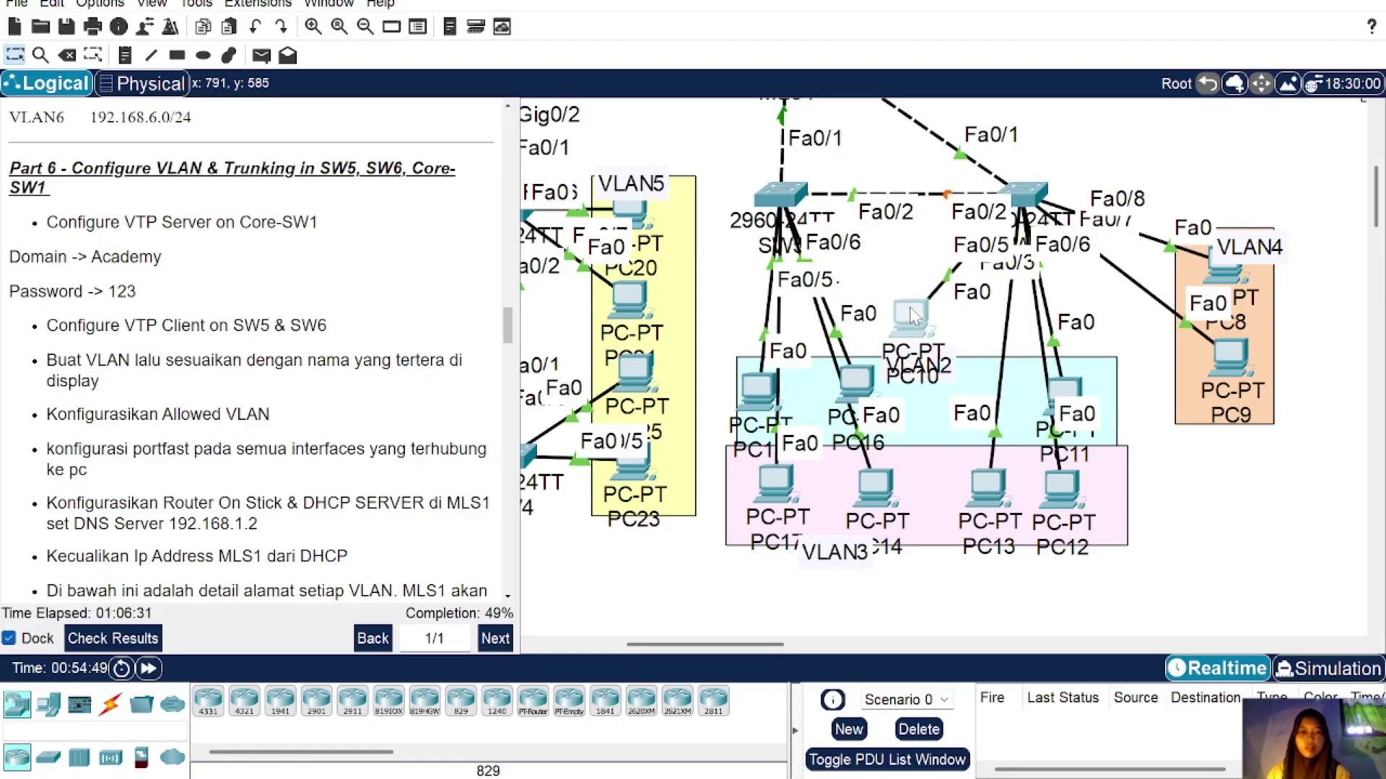
pyautogui.moveTo(1064, 397); pyautogui.dragTo(1078, 406)
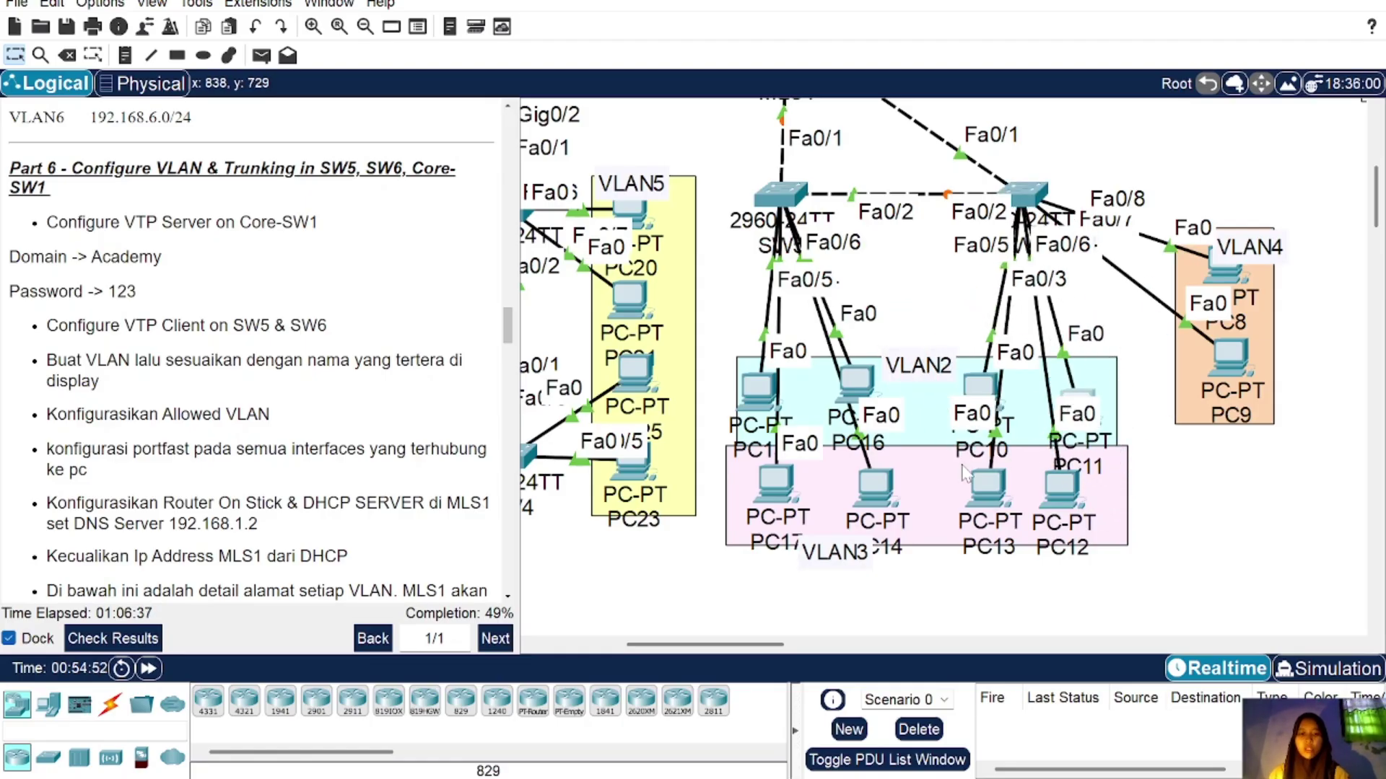
pyautogui.click(1025, 194)
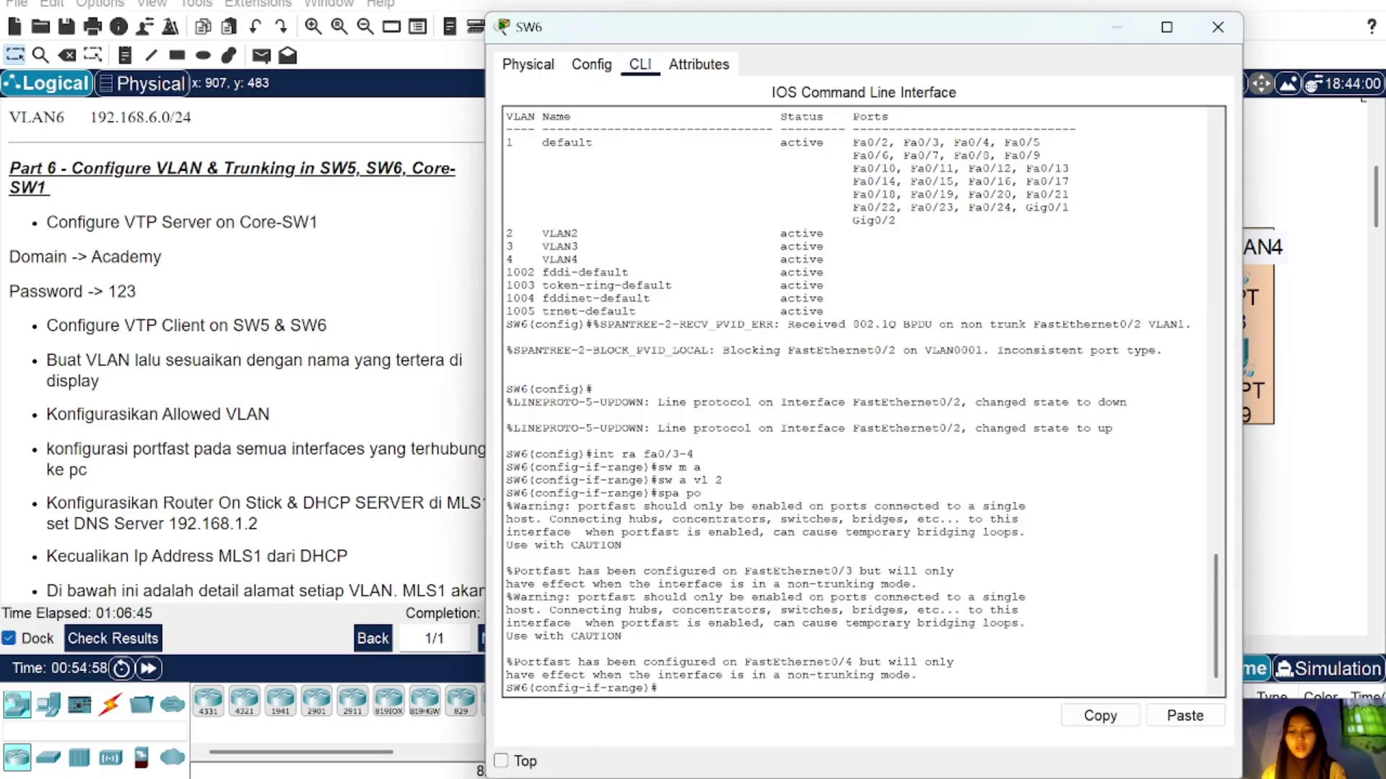
# Step: Make SW6's Fa0/5–6 PortFast access ports in VLAN 3
pyautogui.write('ex')
pyautogui.press('Return')
pyautogui.write('in')
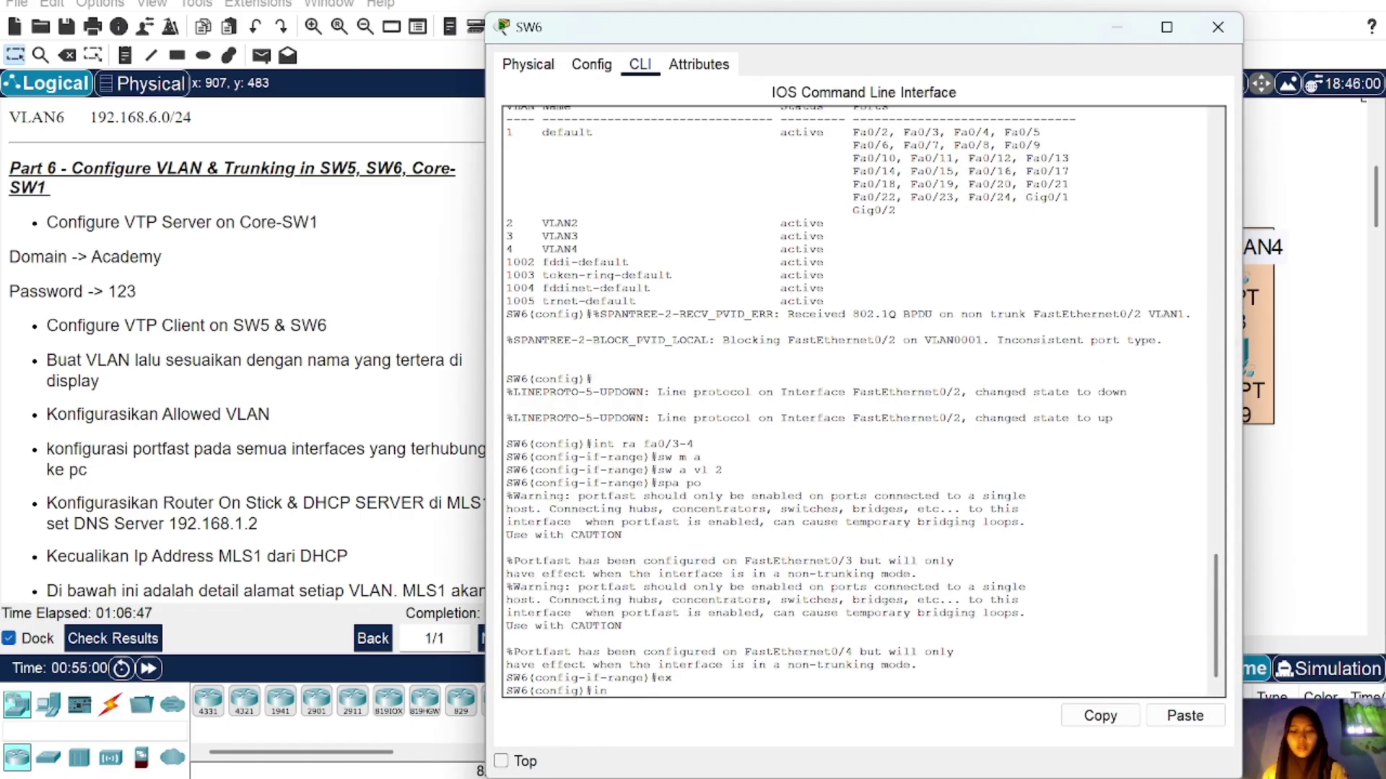
pyautogui.write('t ra fa0')
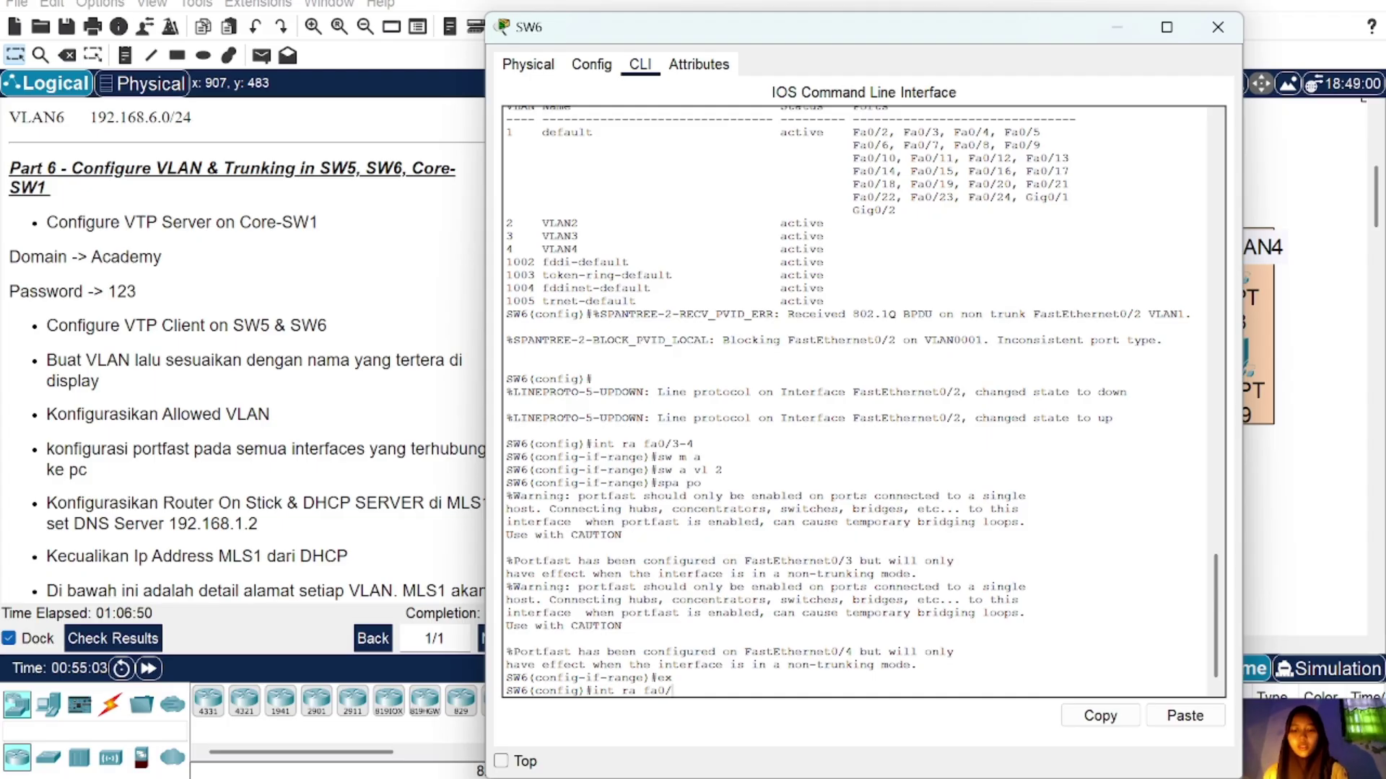
pyautogui.write('/5-')
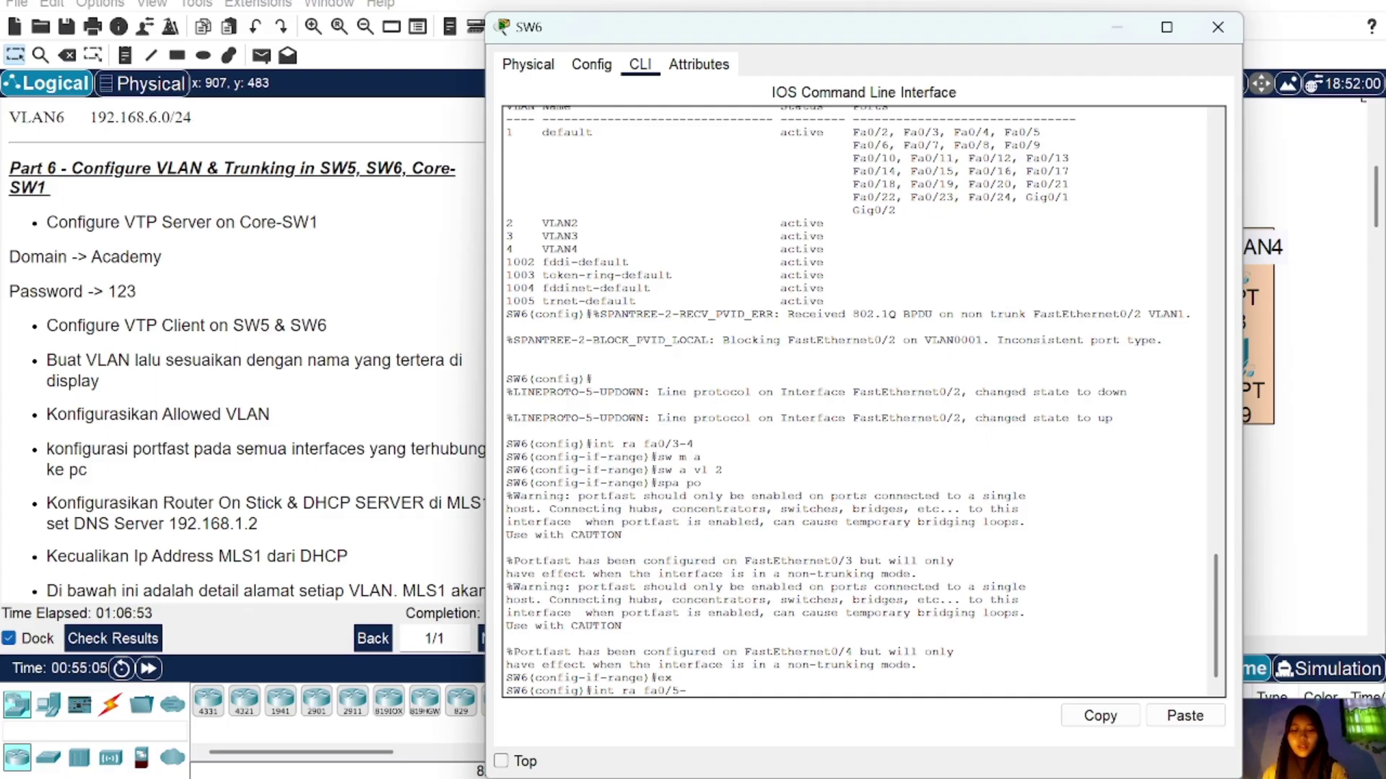
pyautogui.write('6')
pyautogui.press('Return')
pyautogui.write('sw m a')
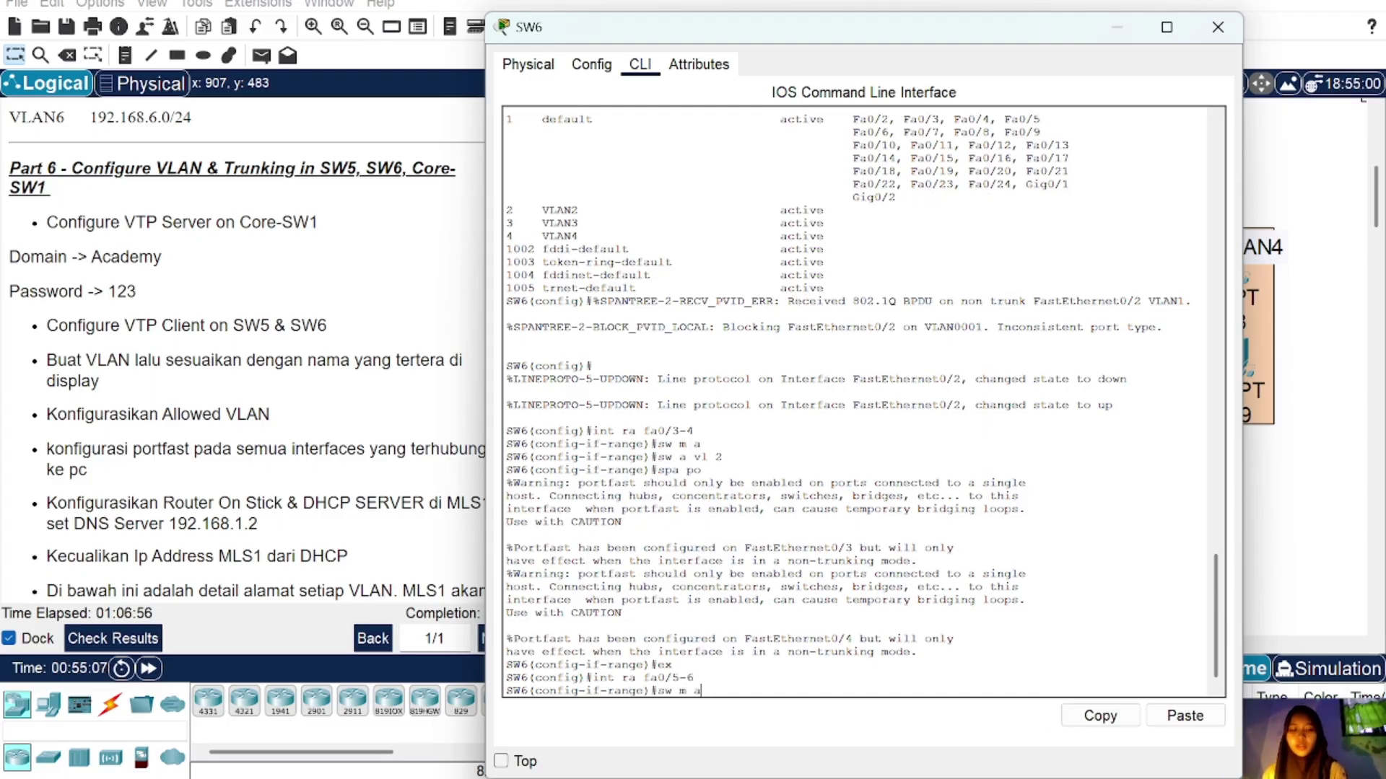
pyautogui.press('Return')
pyautogui.write('sw a vl 3')
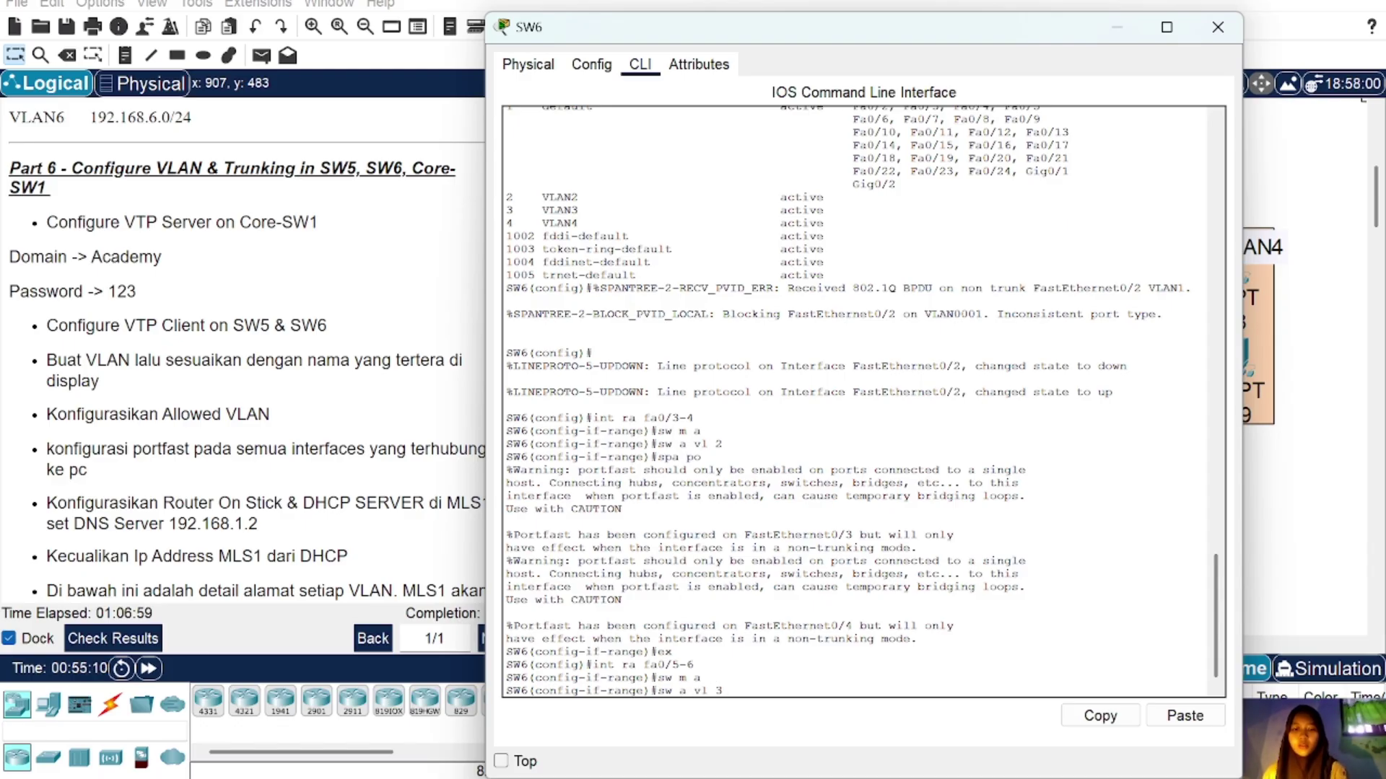
pyautogui.press('Return')
pyautogui.write('spa')
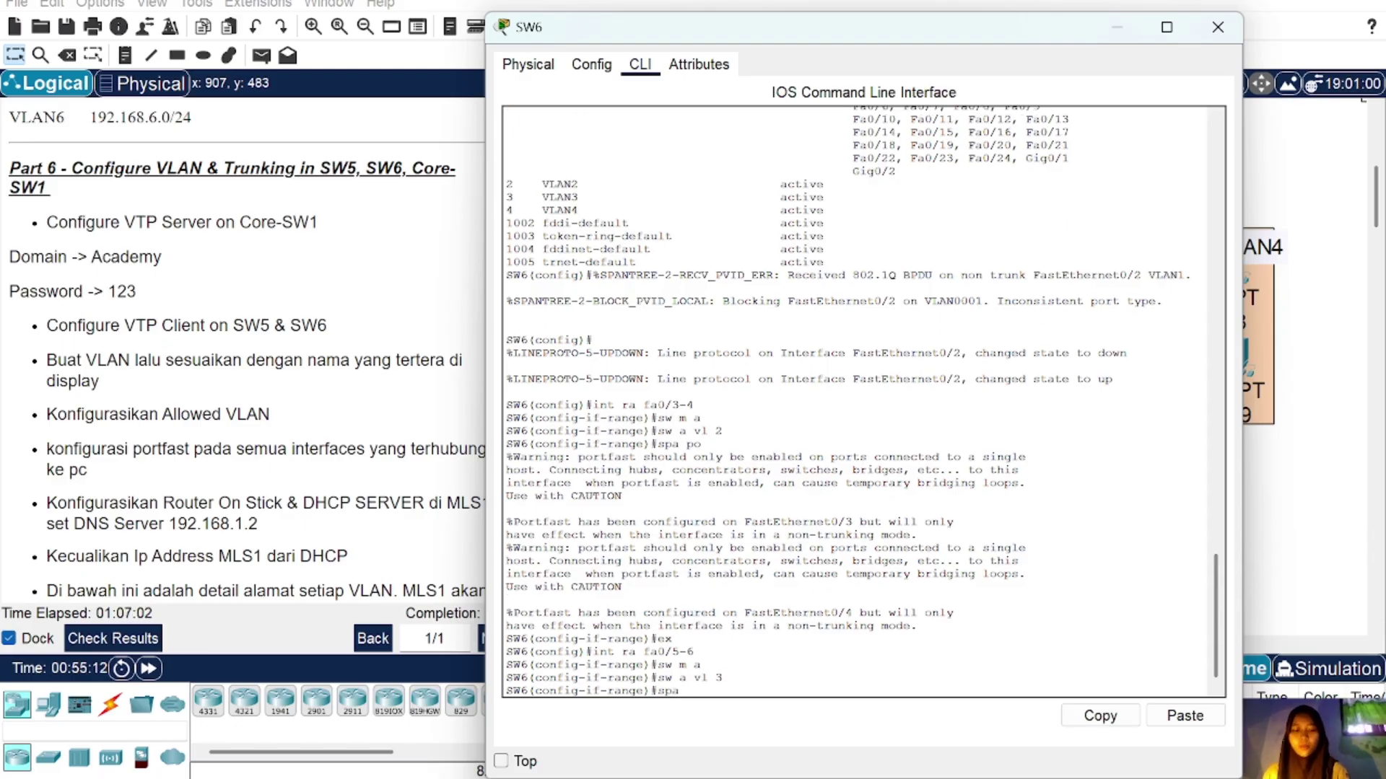
pyautogui.write(' po')
pyautogui.press('Return')
pyautogui.write('ex')
pyautogui.press('Return')
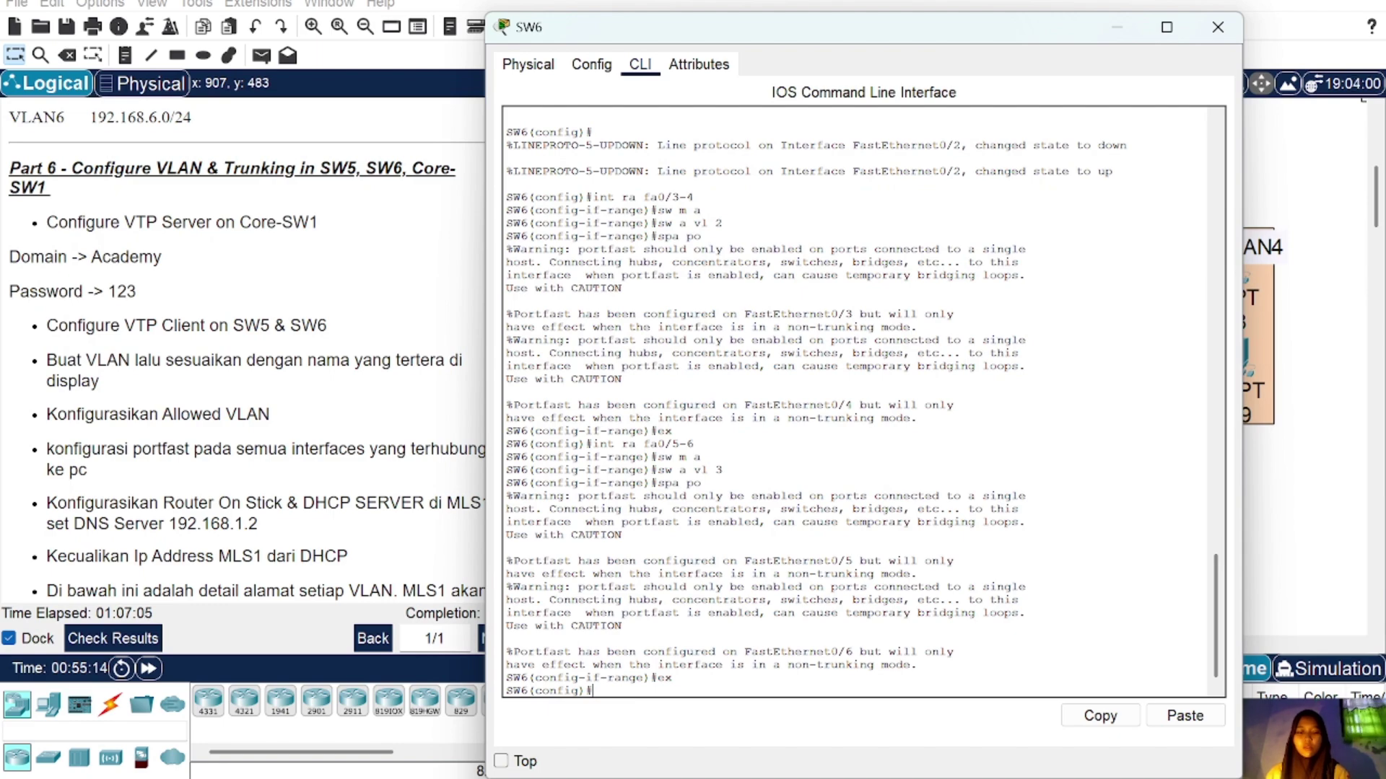
# Step: Make SW6's Fa0/7–8 PortFast access ports in VLAN 4
pyautogui.write('int ra fa0/')
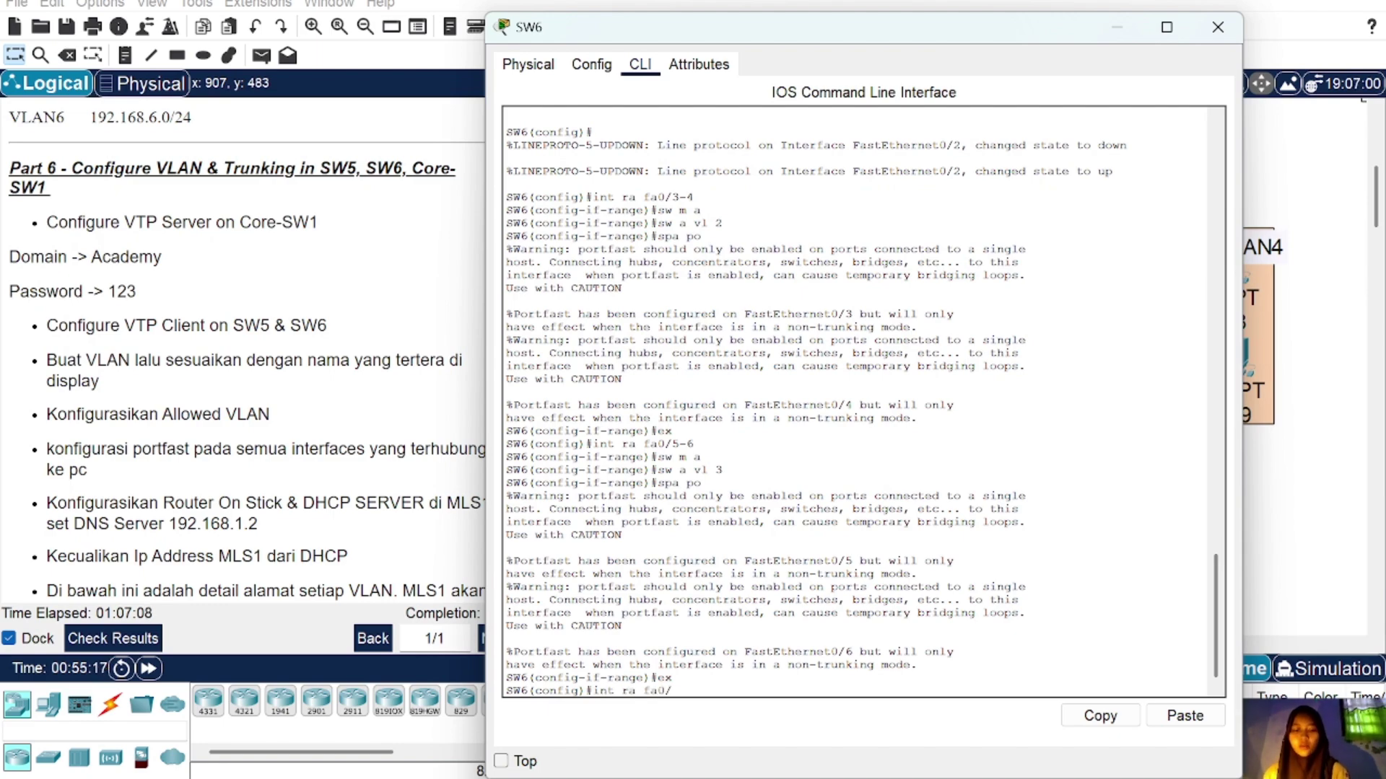
pyautogui.write('7-8')
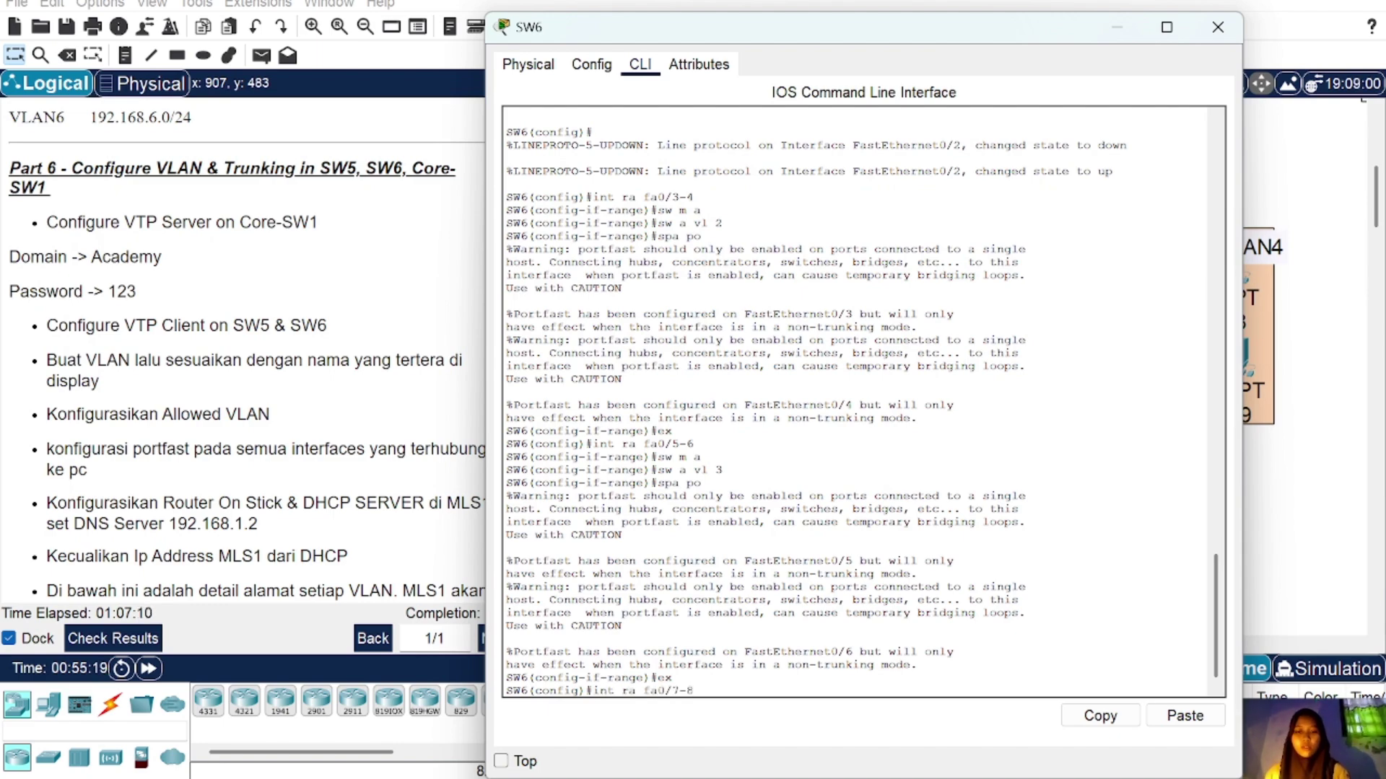
pyautogui.press('Return')
pyautogui.write('sw m a')
pyautogui.press('Return')
pyautogui.write('sw')
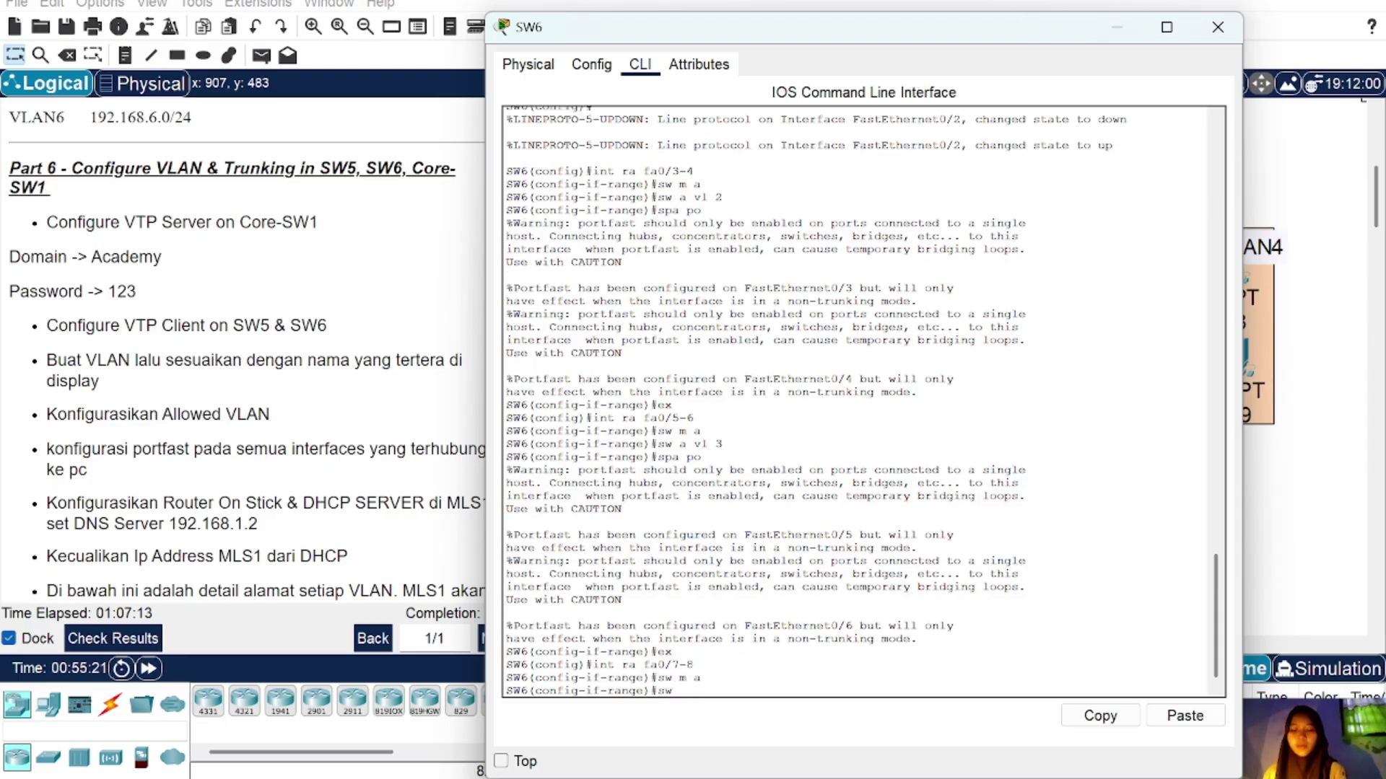
pyautogui.write(' a vl 4')
pyautogui.press('Return')
pyautogui.write('s')
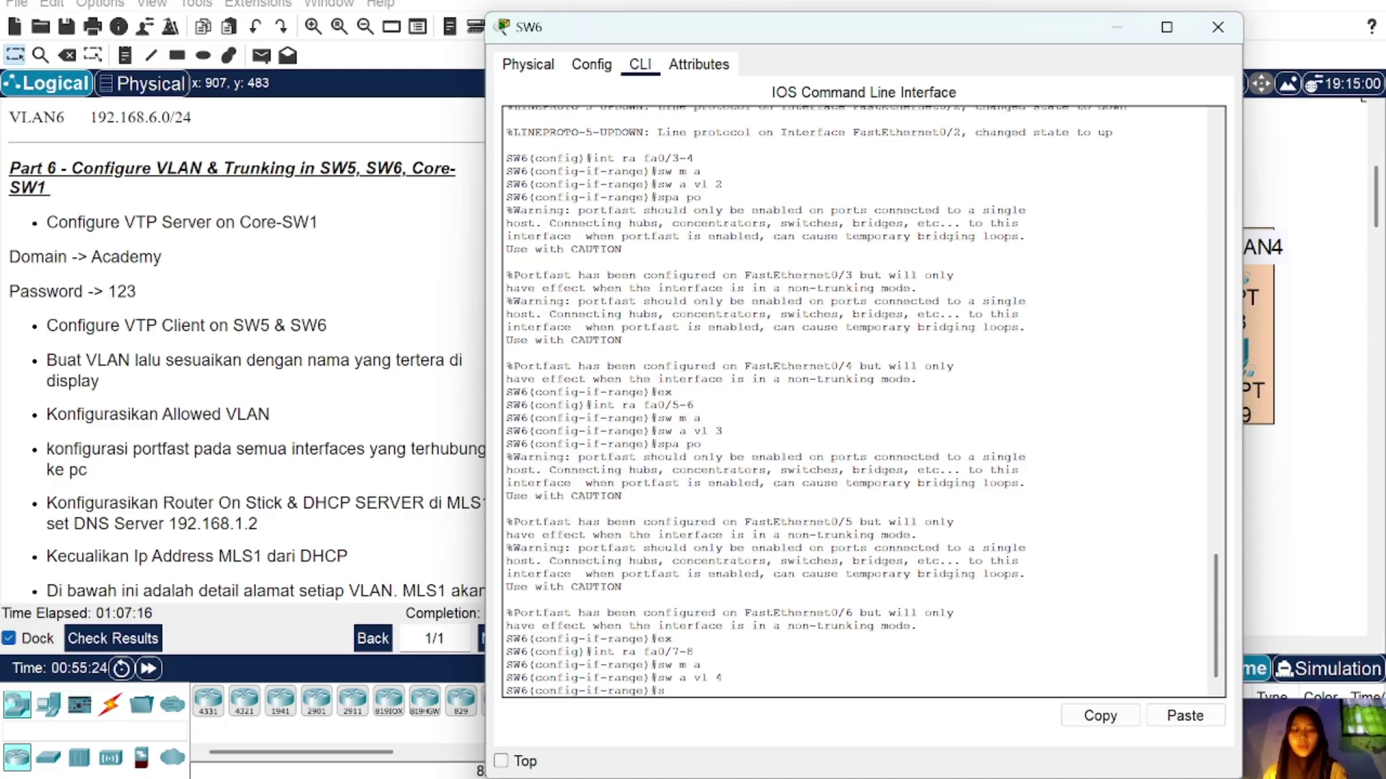
pyautogui.write('pa po')
pyautogui.press('Return')
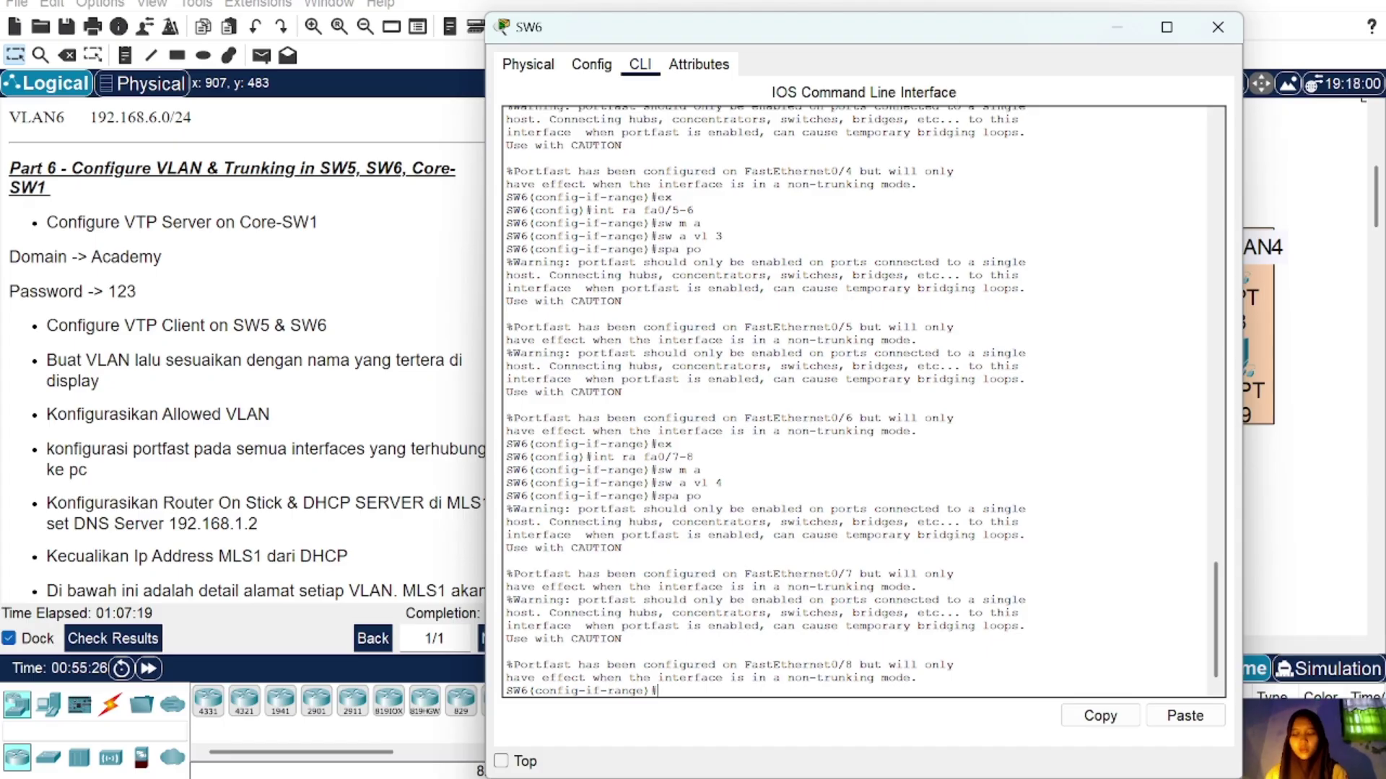
pyautogui.write('ex')
pyautogui.press('Return')
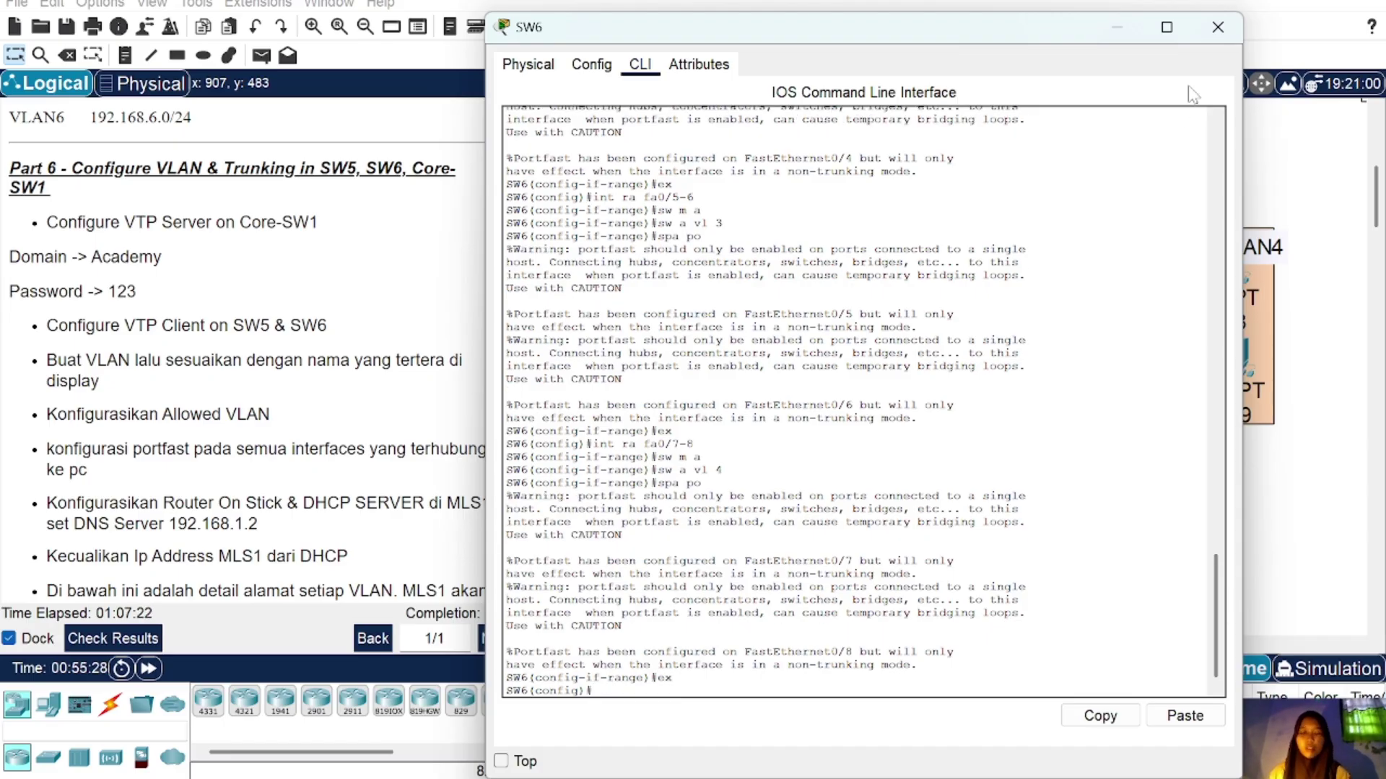
pyautogui.click(1218, 27)
# Step: Trunk SW6's Fa0/1–2, allowing only VLANs 2–4
pyautogui.scroll(5, 956, 405)
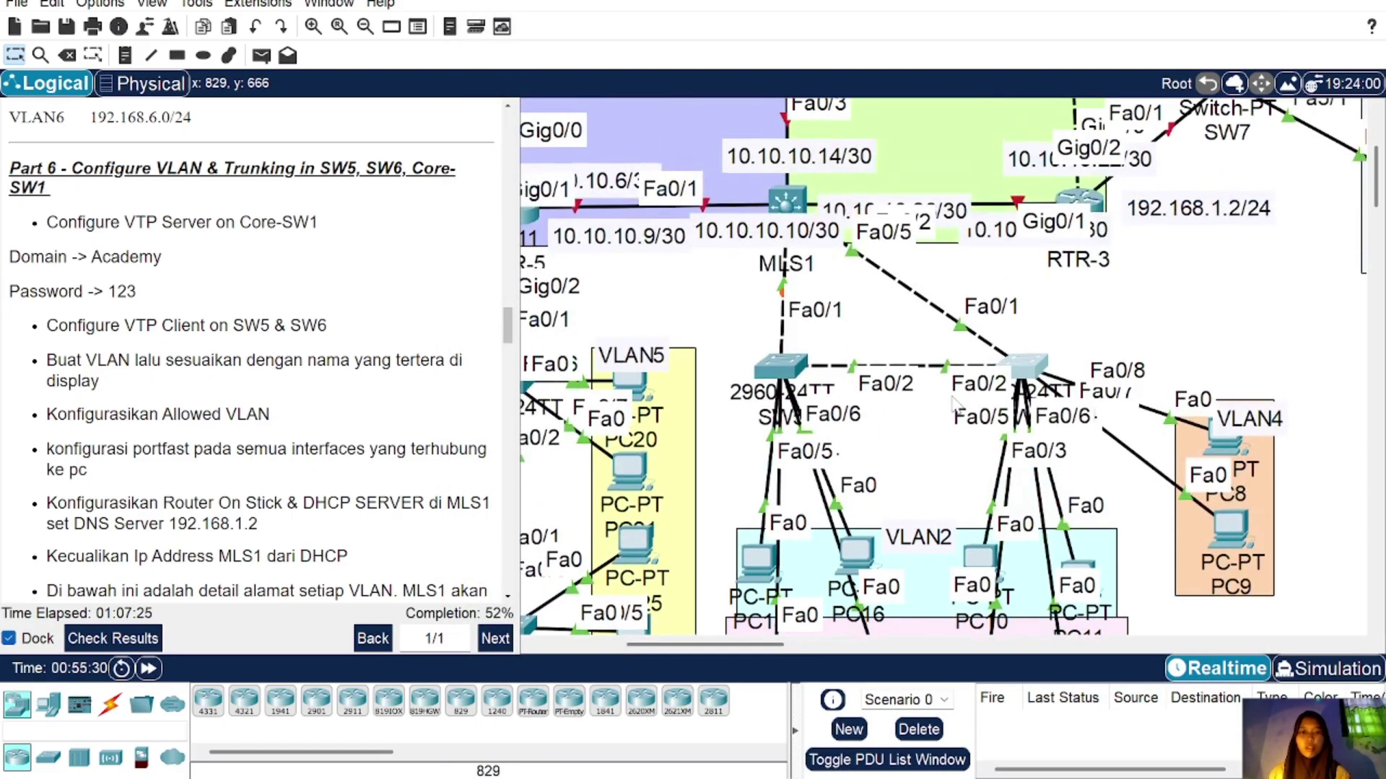
pyautogui.scroll(-1, 956, 406)
pyautogui.click(1024, 321)
pyautogui.write('in')
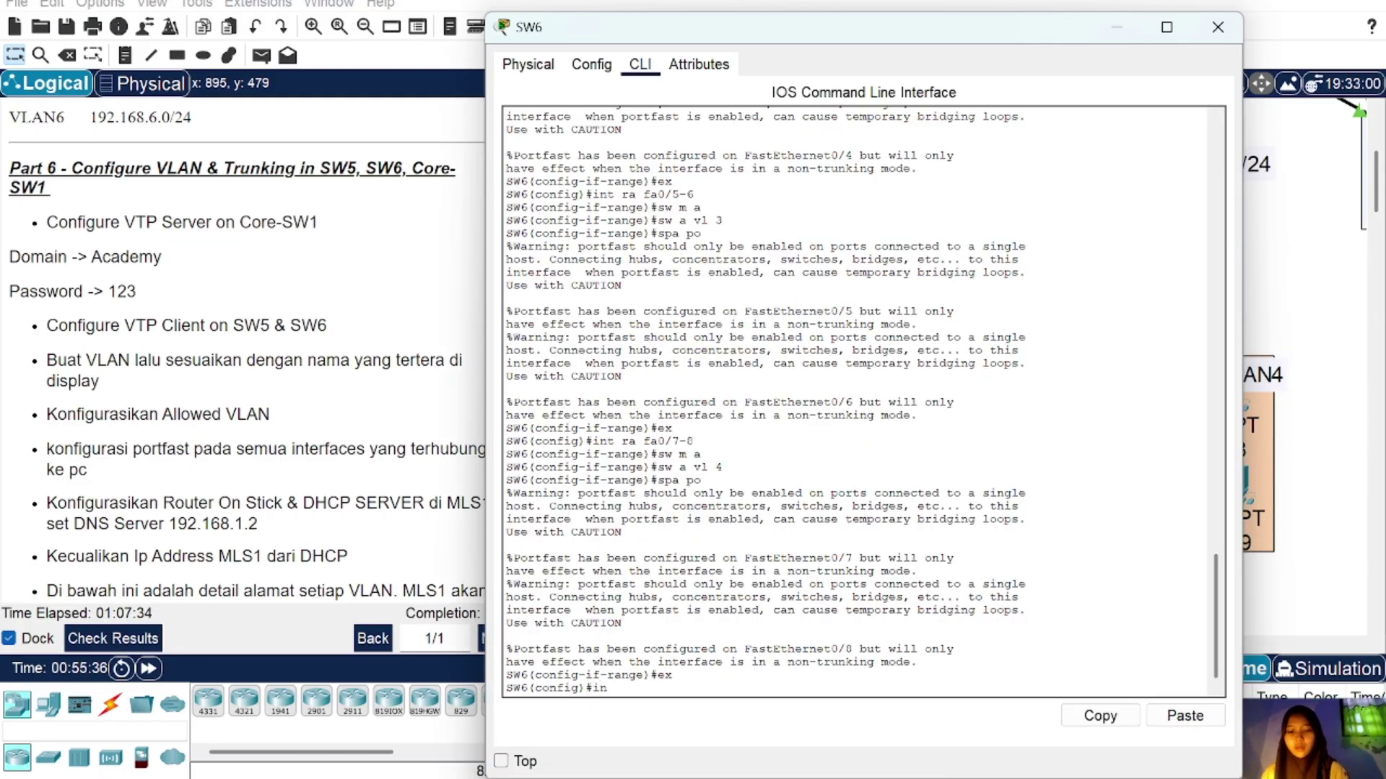
pyautogui.write('t ra fa0/1-2')
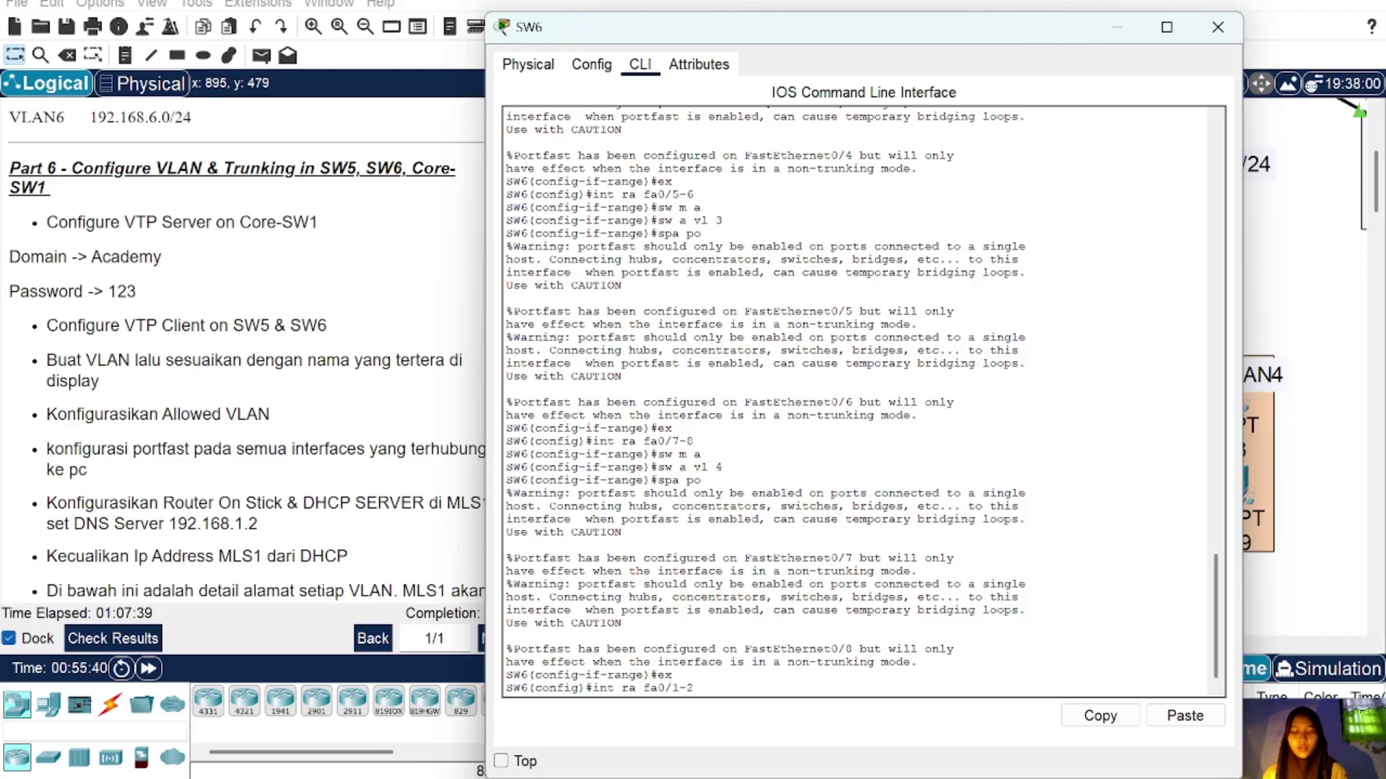
pyautogui.press('Return')
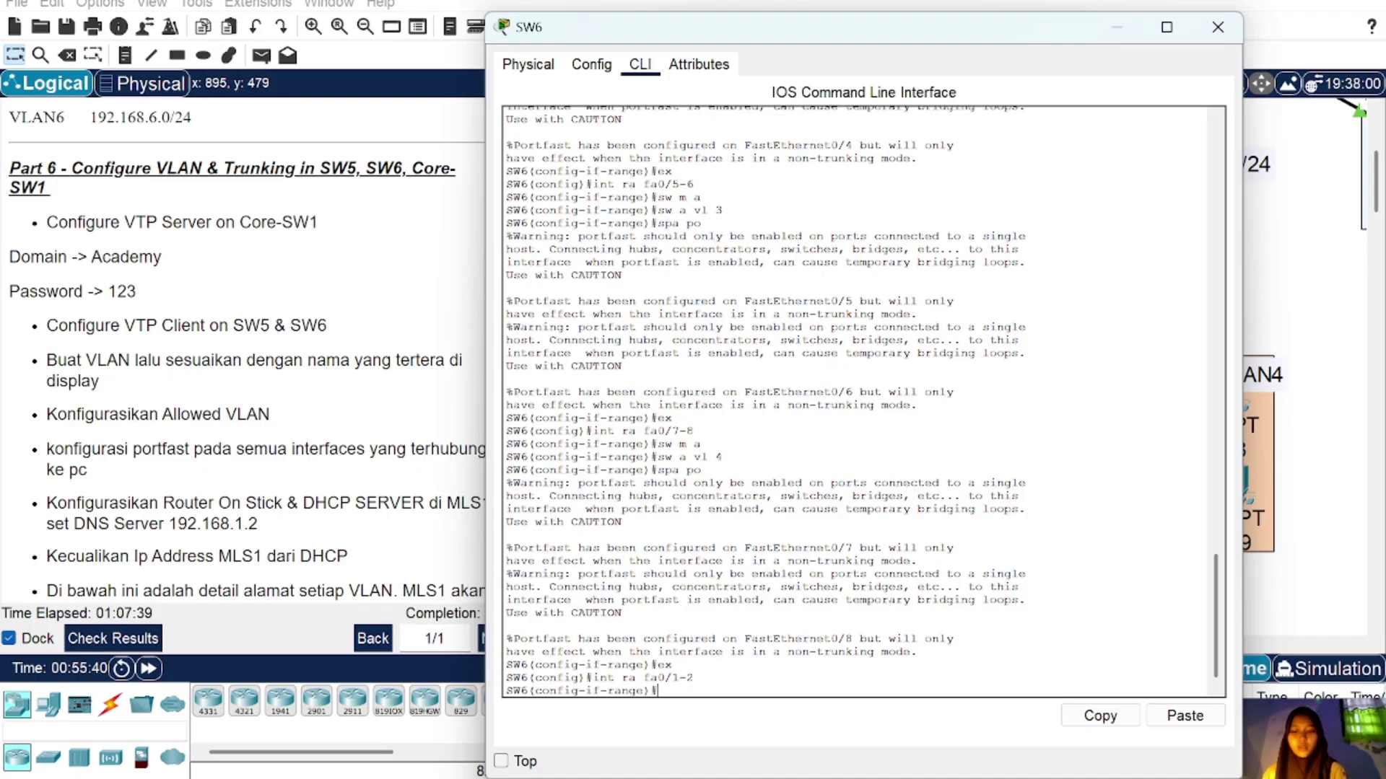
pyautogui.write('sw m tr')
pyautogui.press('Return')
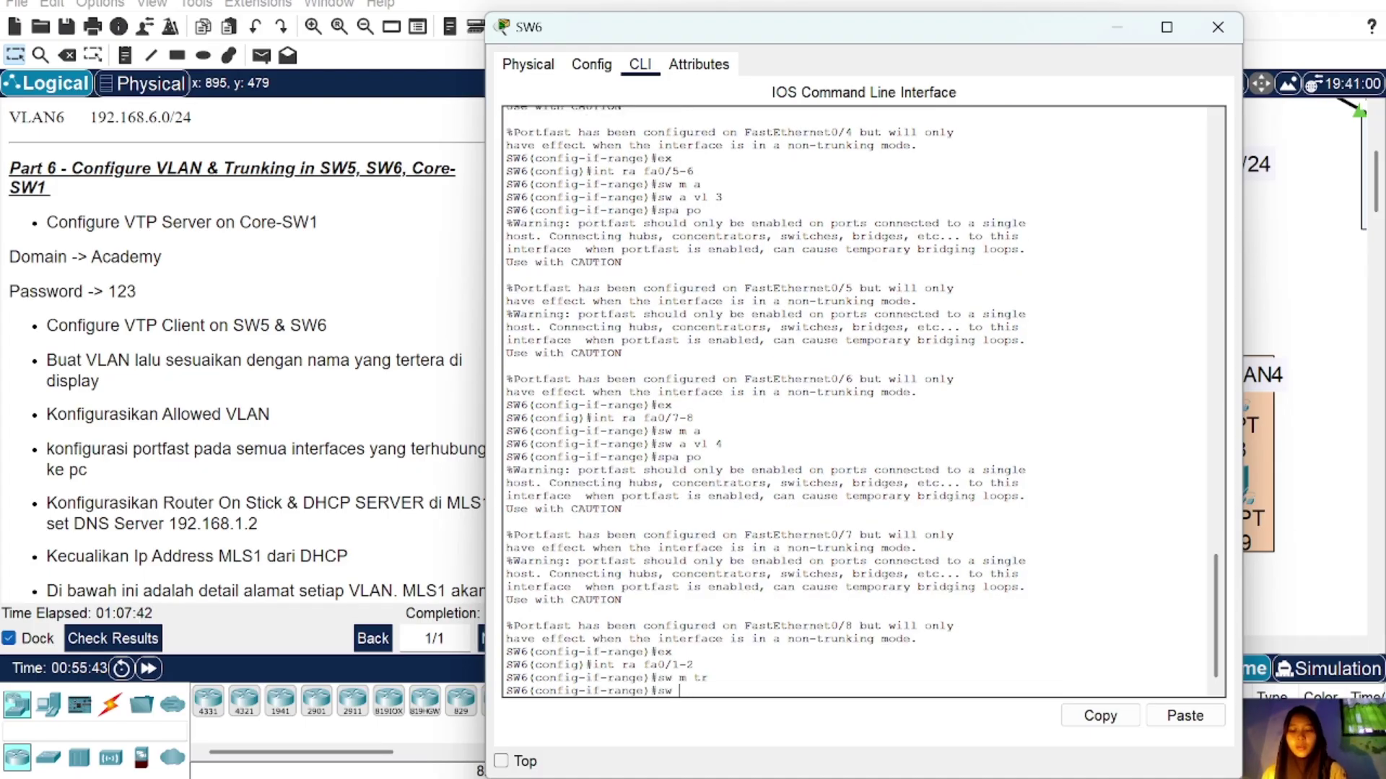
pyautogui.write('sw a')
pyautogui.press('BackSpace')
pyautogui.write('tr al')
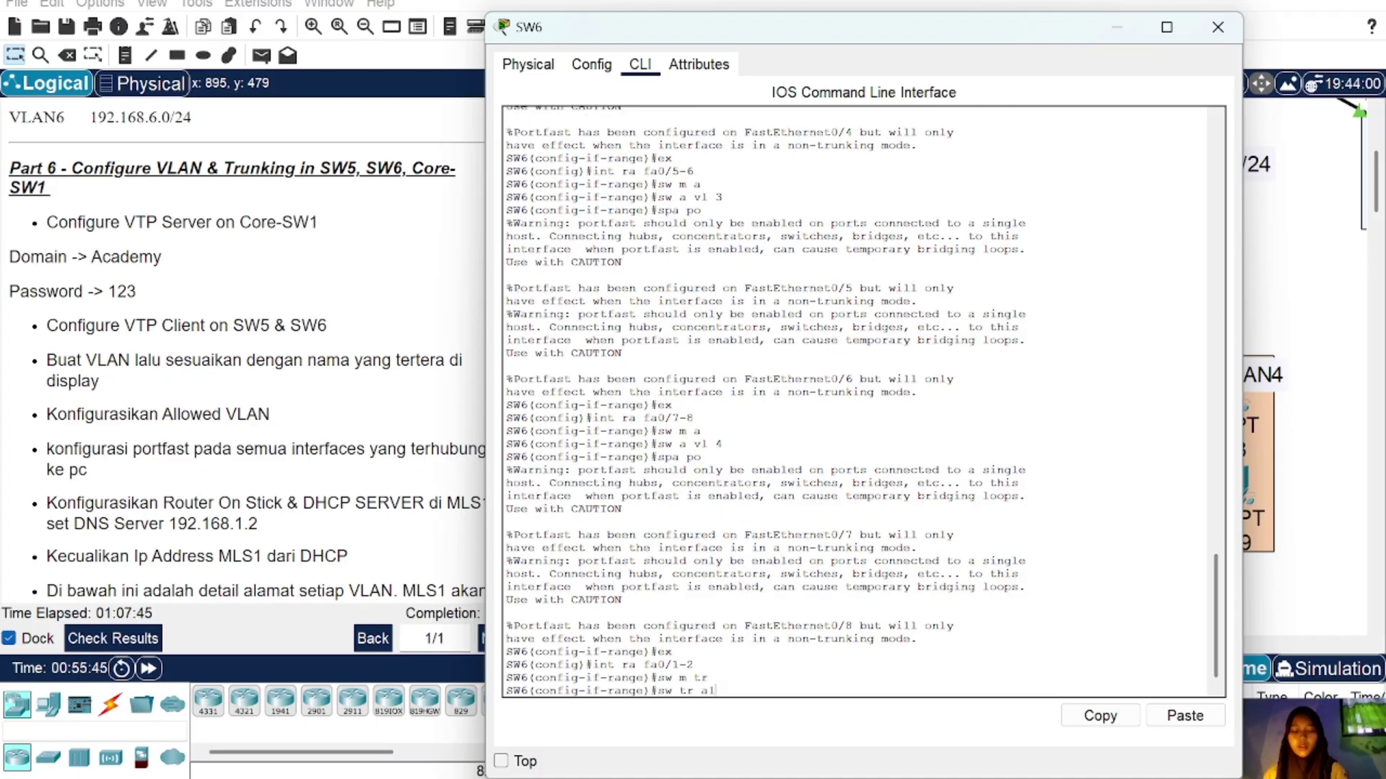
pyautogui.write('l vl  2')
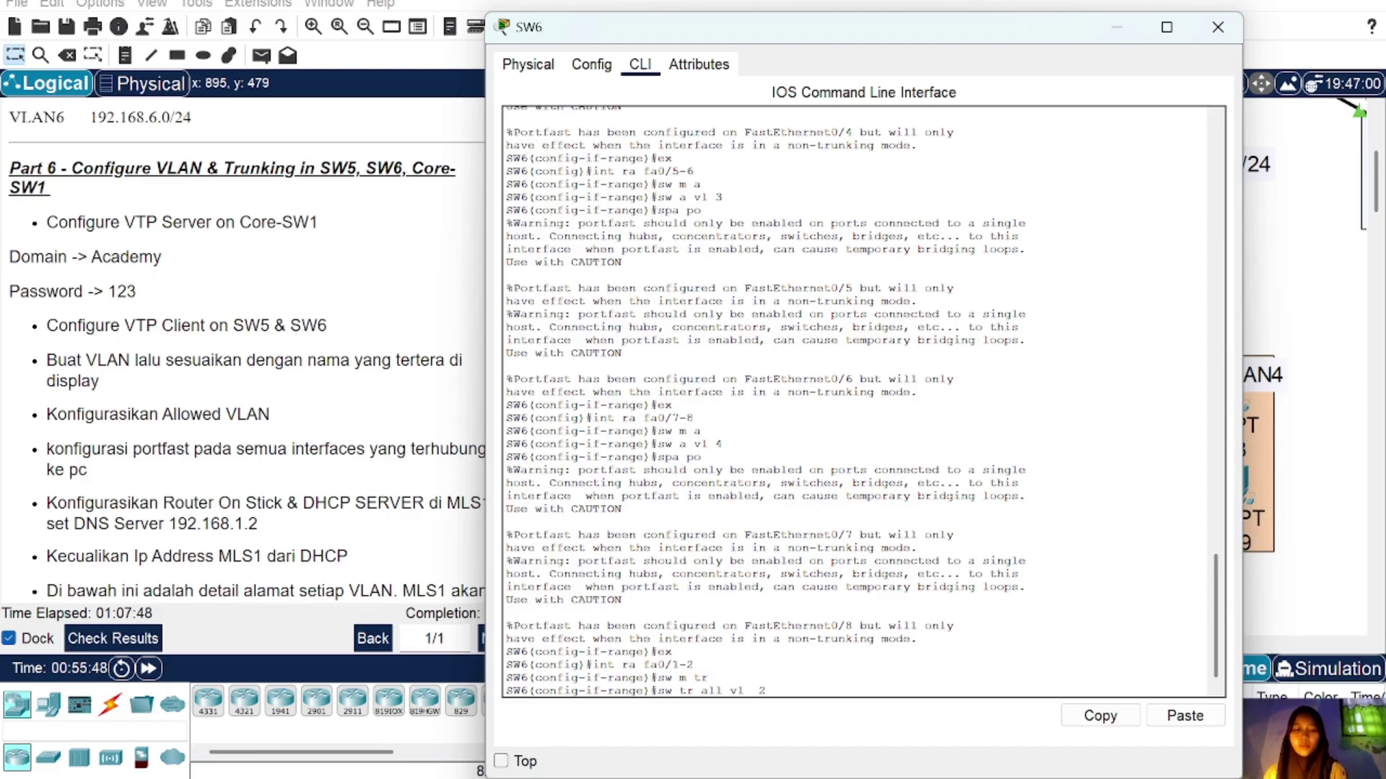
pyautogui.write('-4')
pyautogui.press('Return')
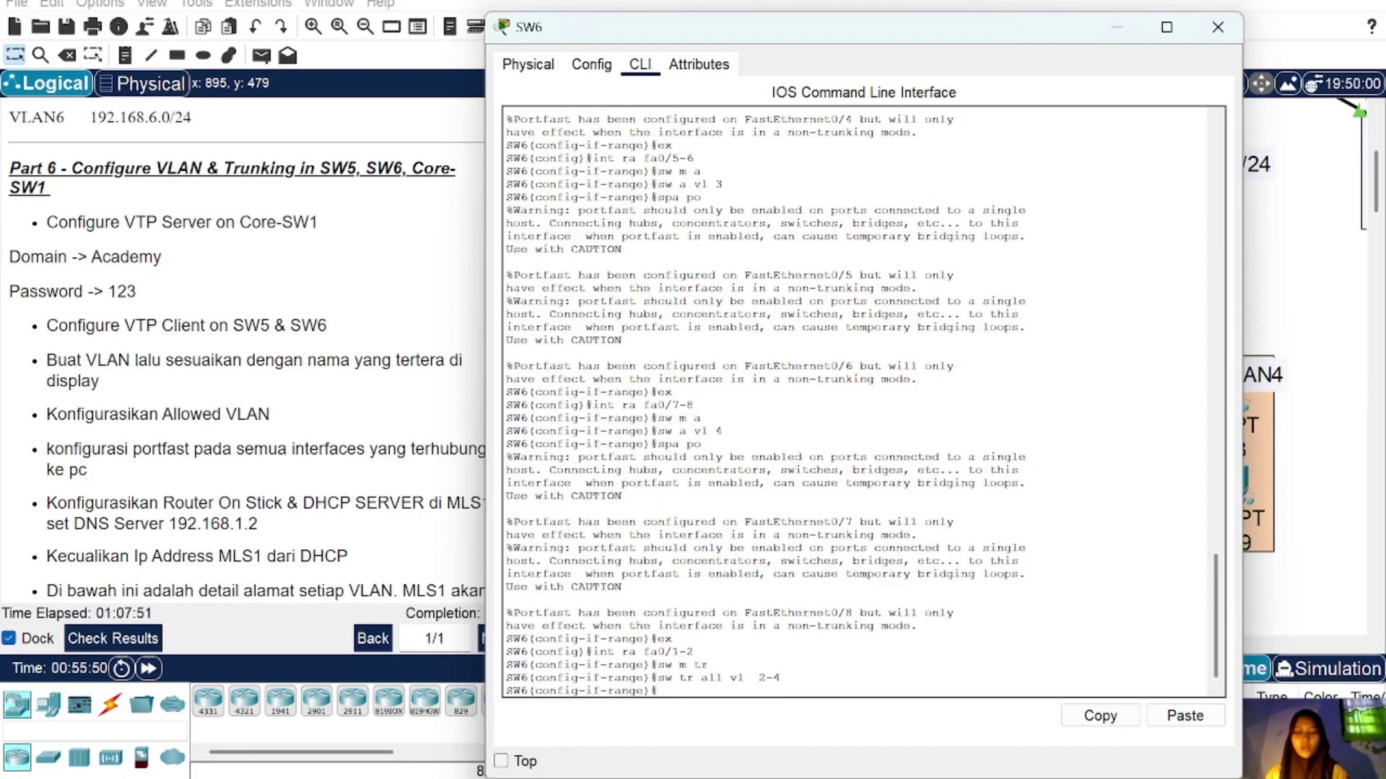
pyautogui.click(1204, 37)
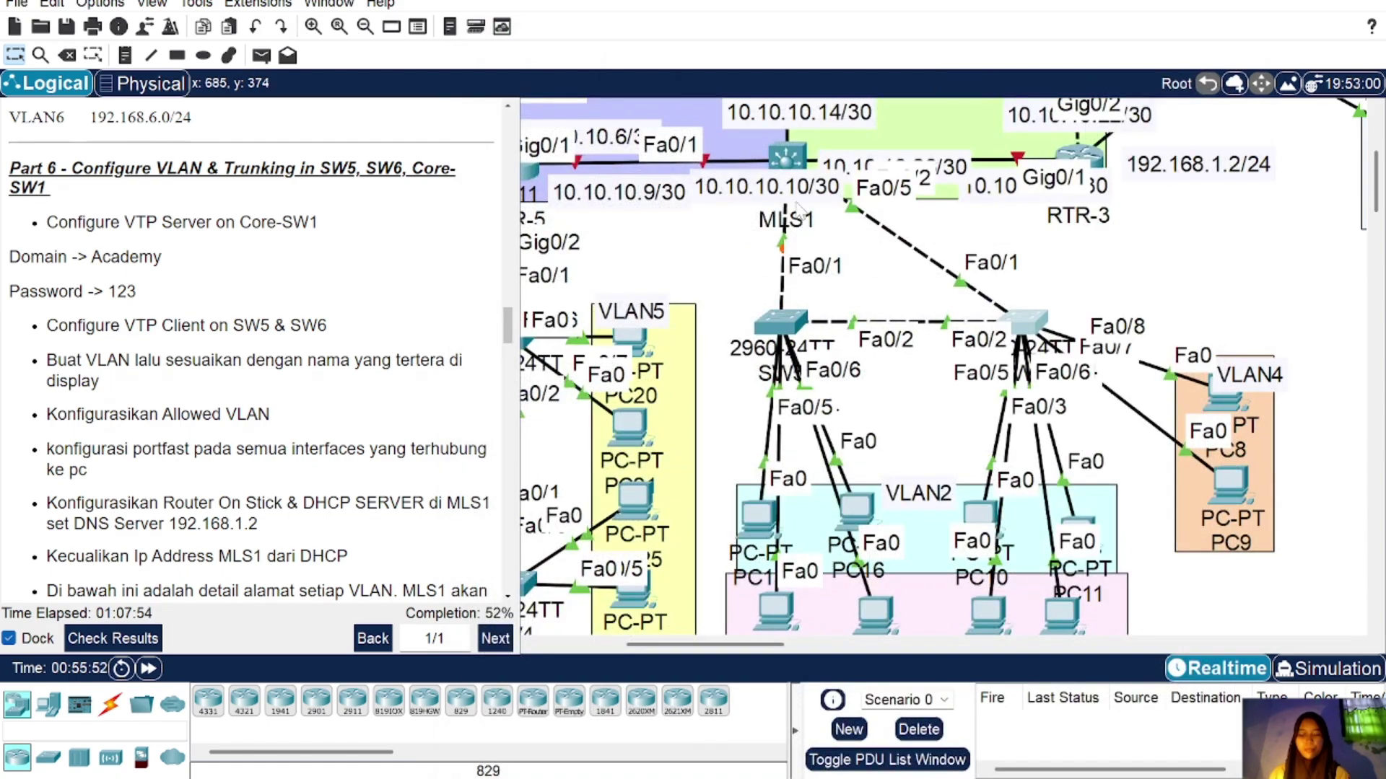
# Step: Leave interface range mode and give MLS1's VLAN 2 interface address 192.168.2.1/24
pyautogui.click(788, 155)
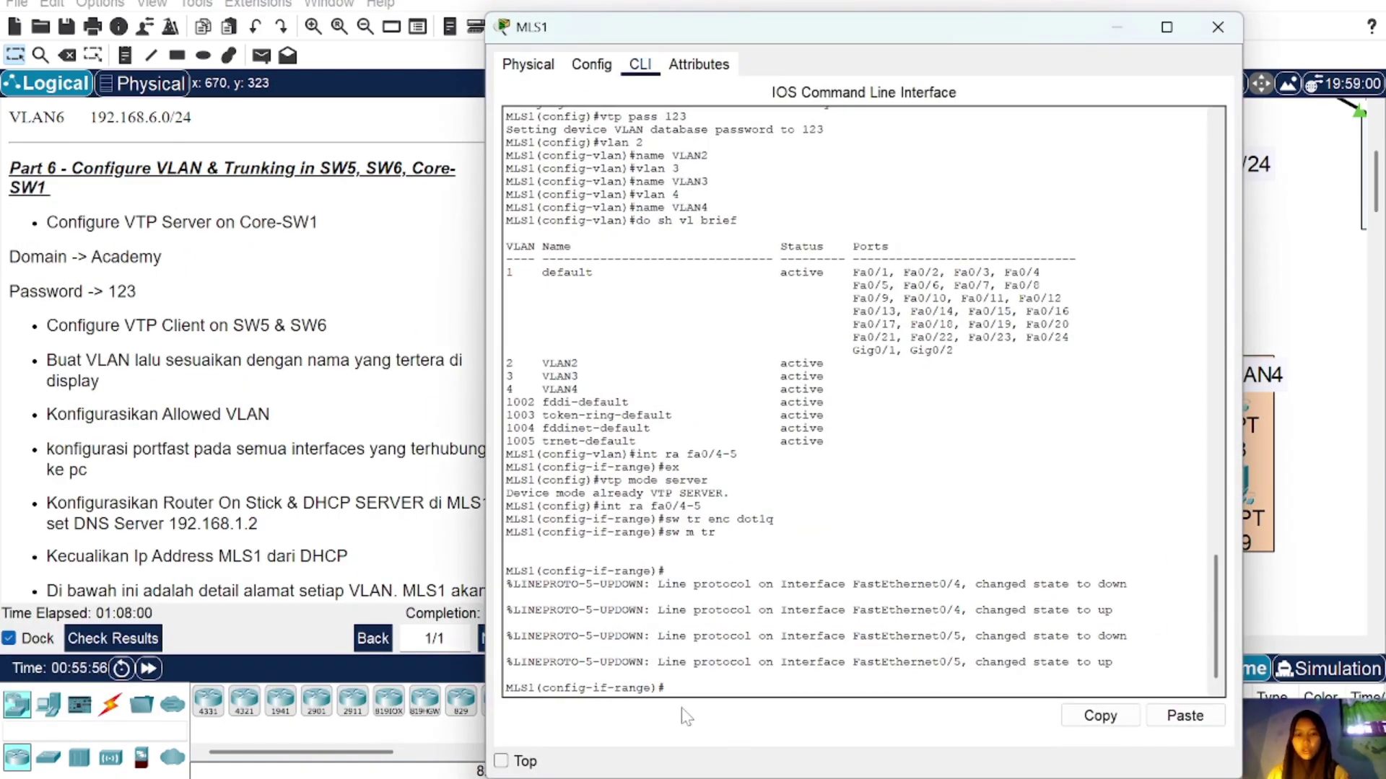
pyautogui.write('ex')
pyautogui.press('Return')
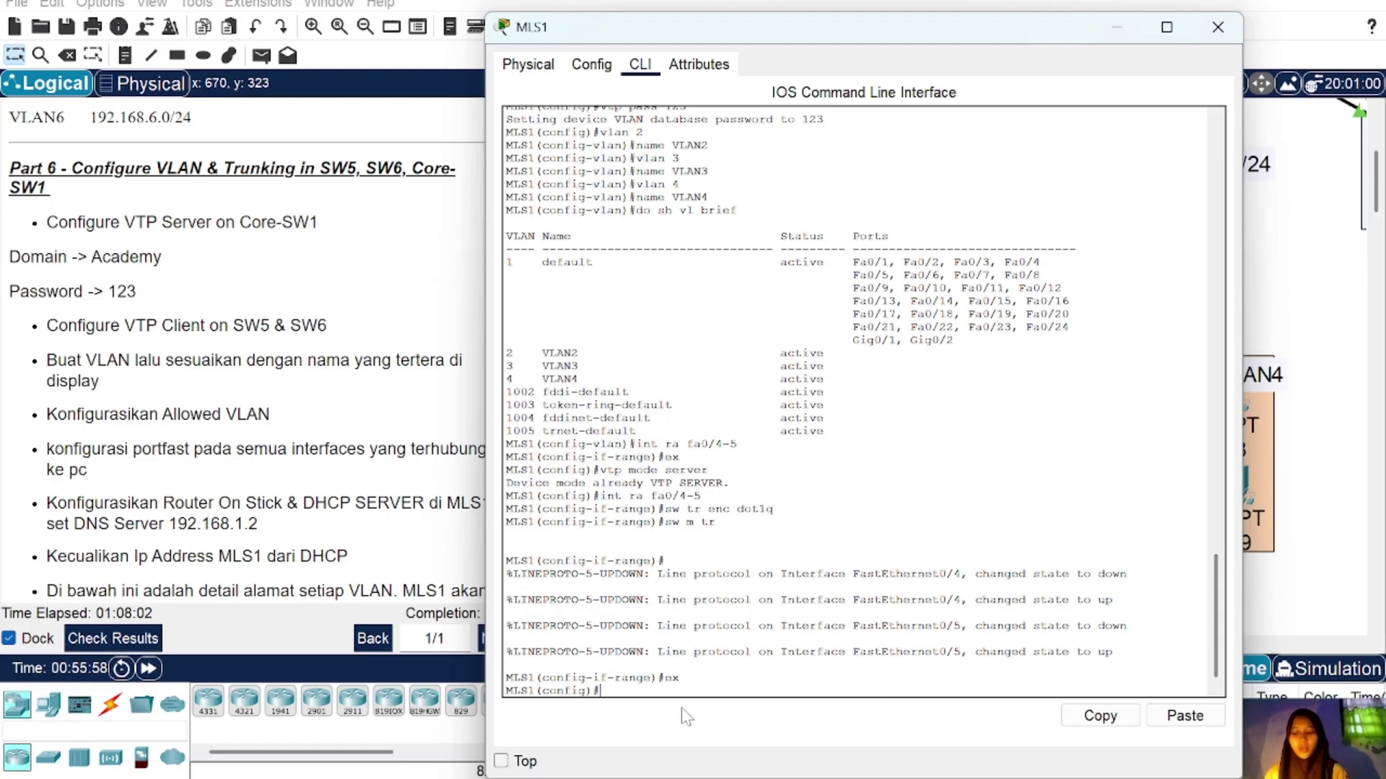
pyautogui.write('int vlan')
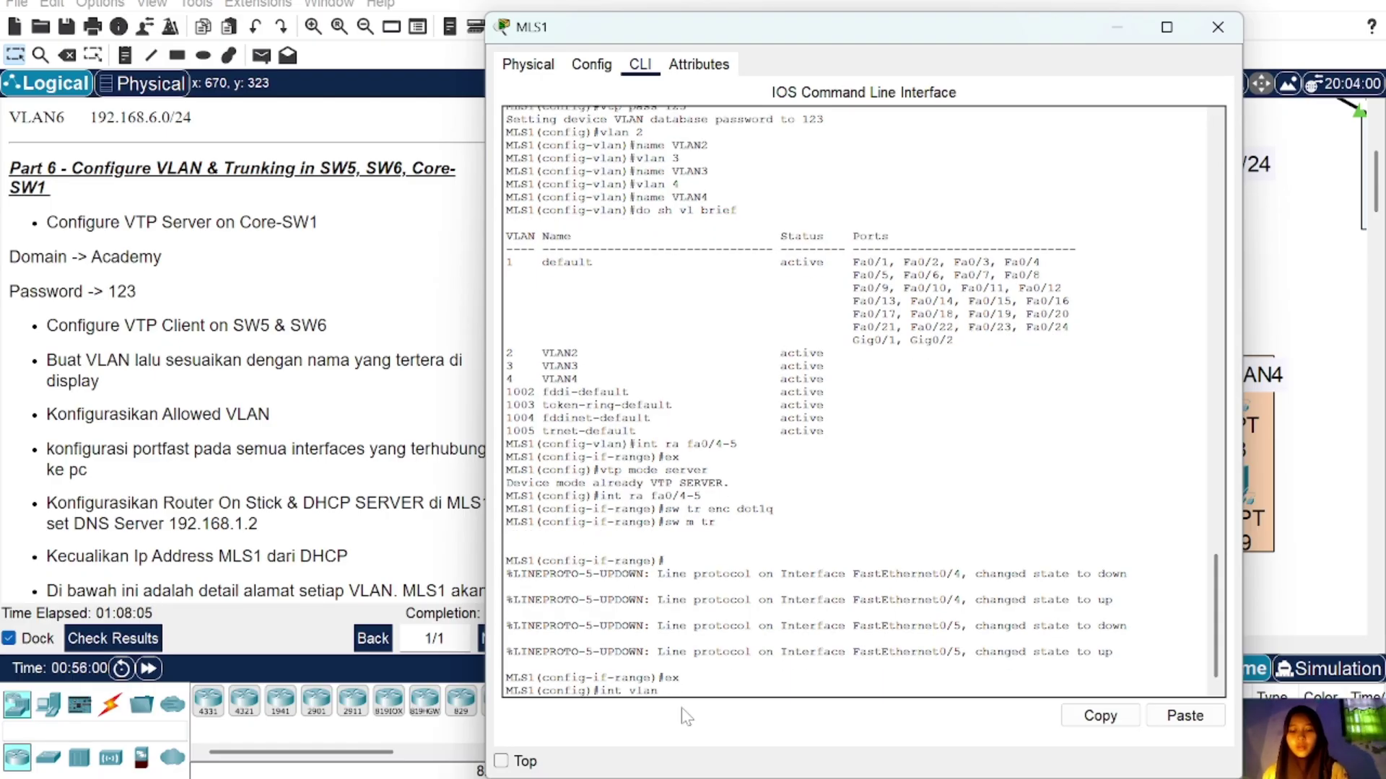
pyautogui.write(' 2')
pyautogui.press('Return')
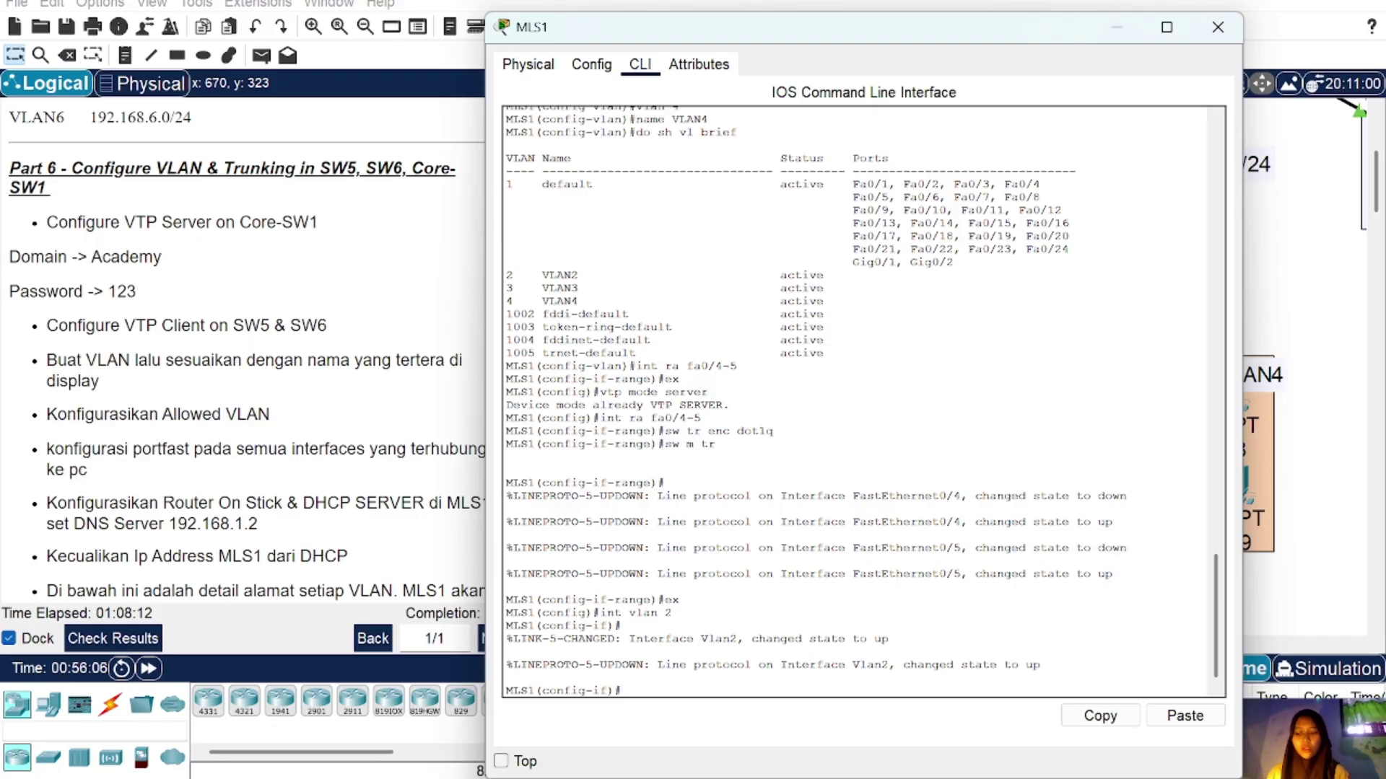
pyautogui.scroll(-5, 204, 469)
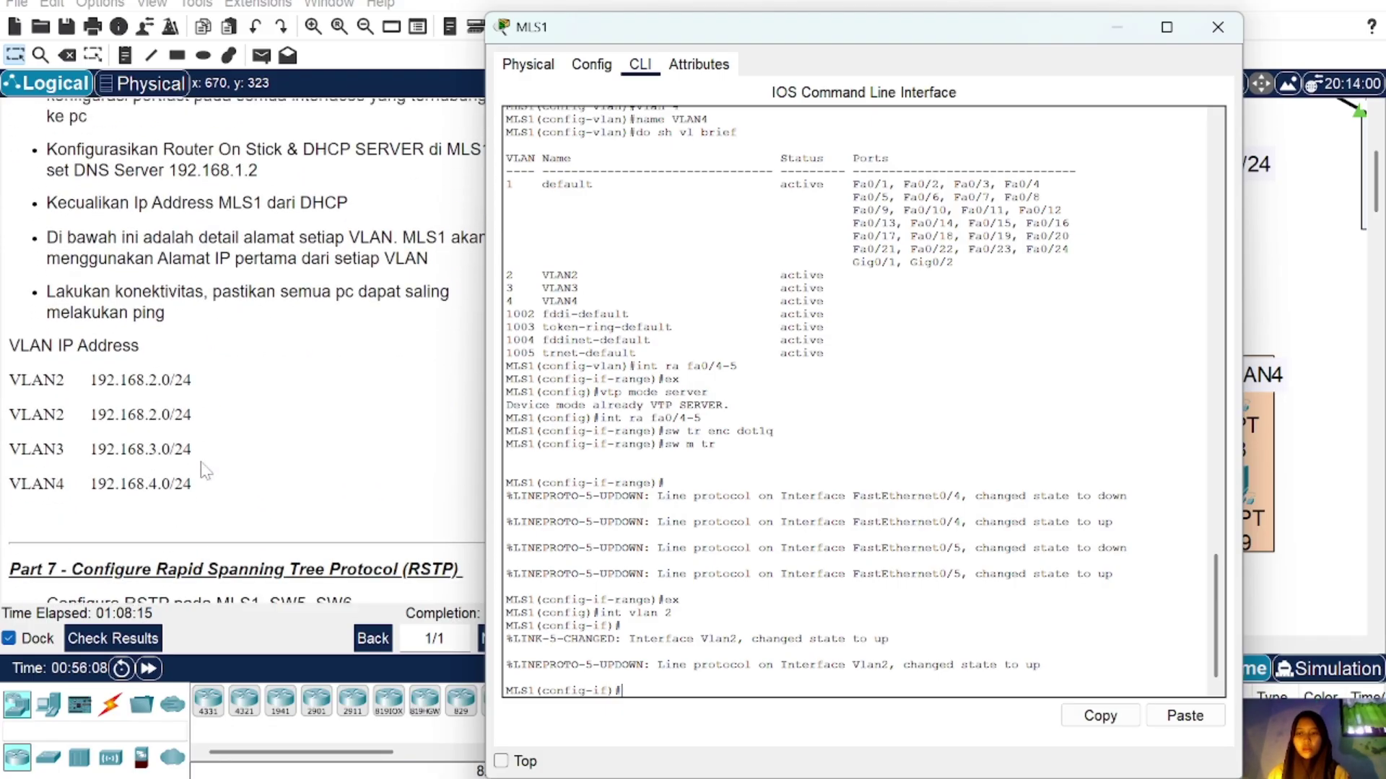
pyautogui.scroll(-1, 204, 470)
pyautogui.write('ip add')
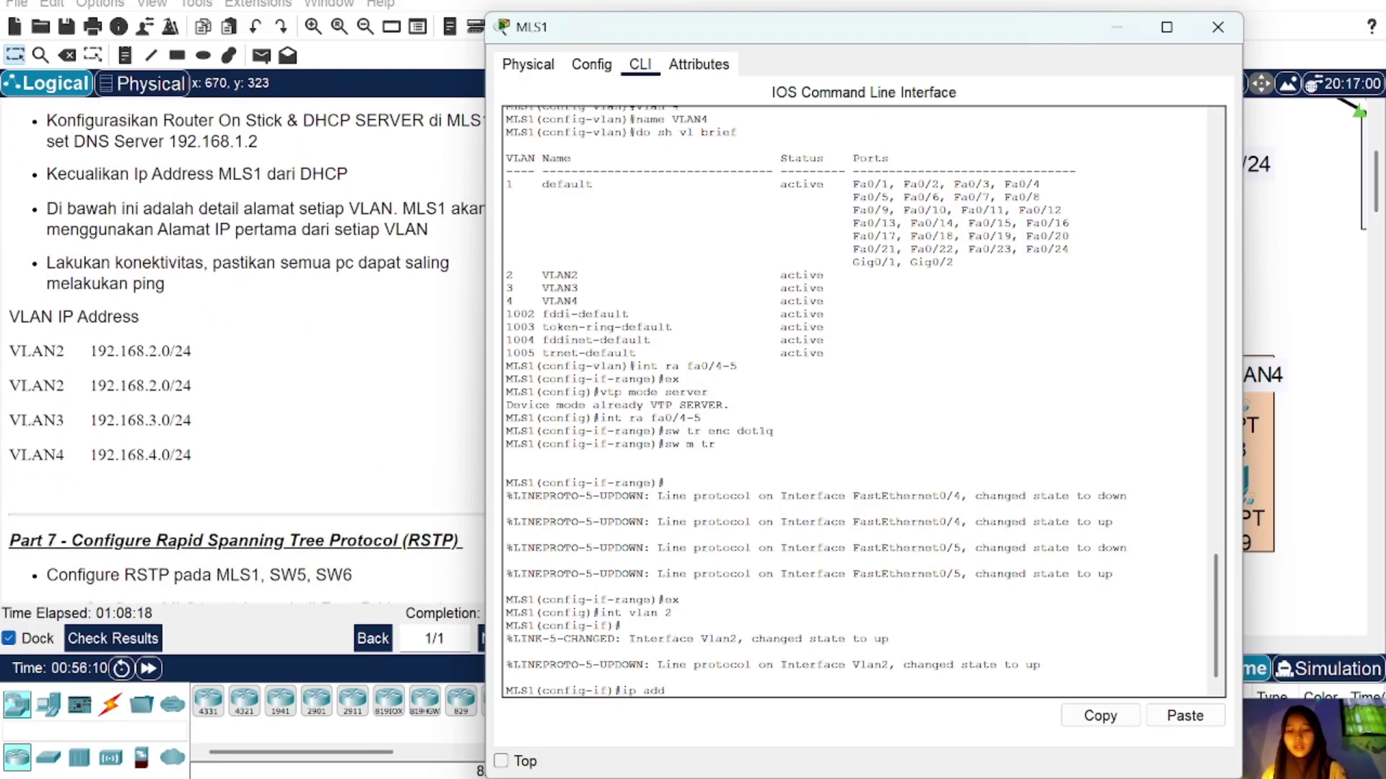
pyautogui.write(' 192.16')
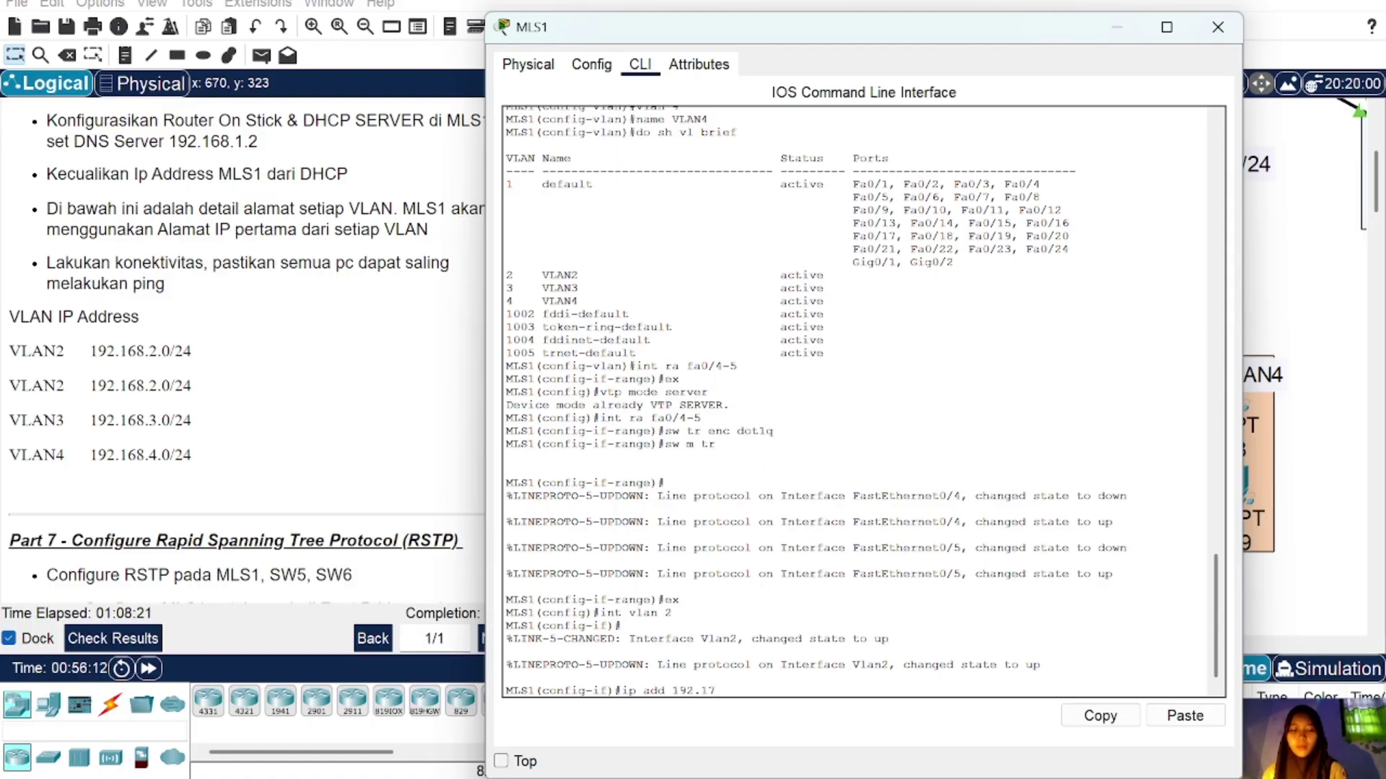
pyautogui.write('68.2.1 255.25')
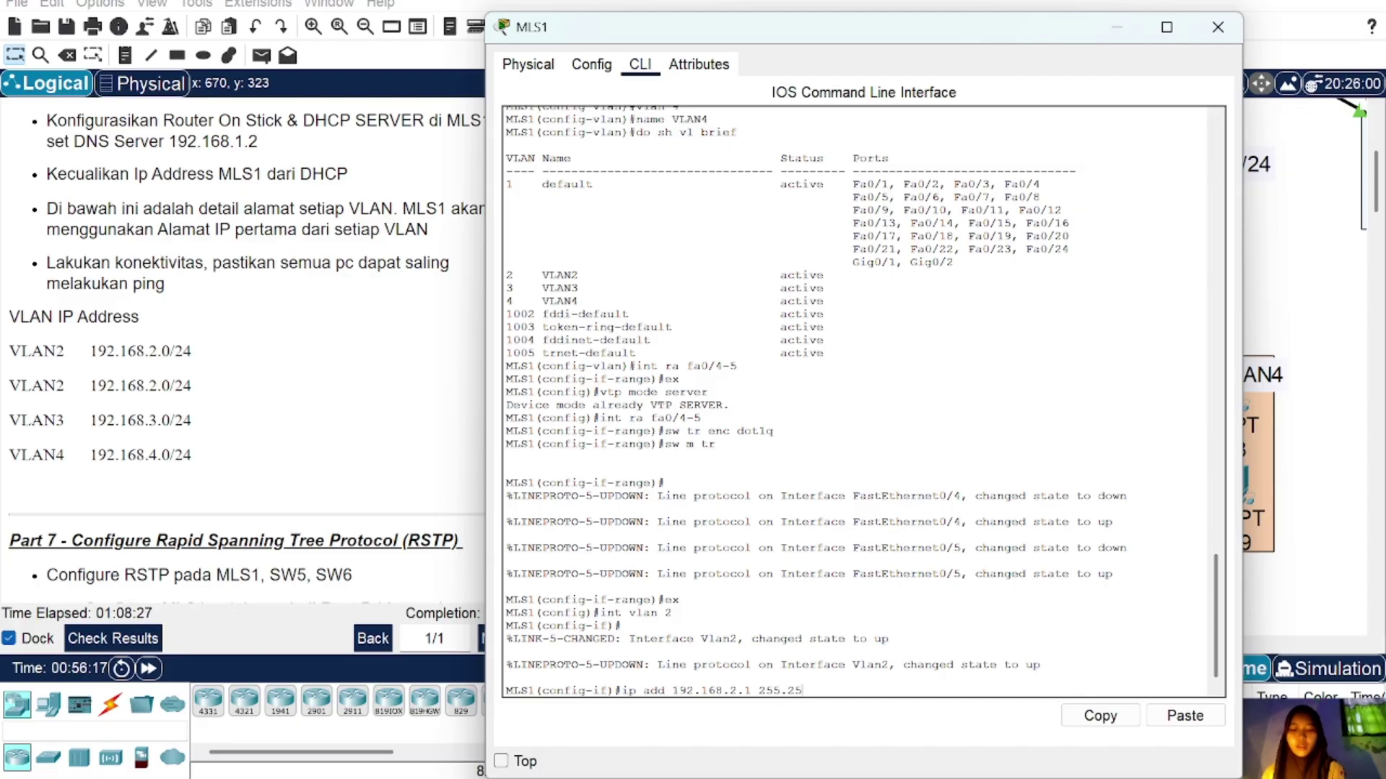
pyautogui.write('5.255.')
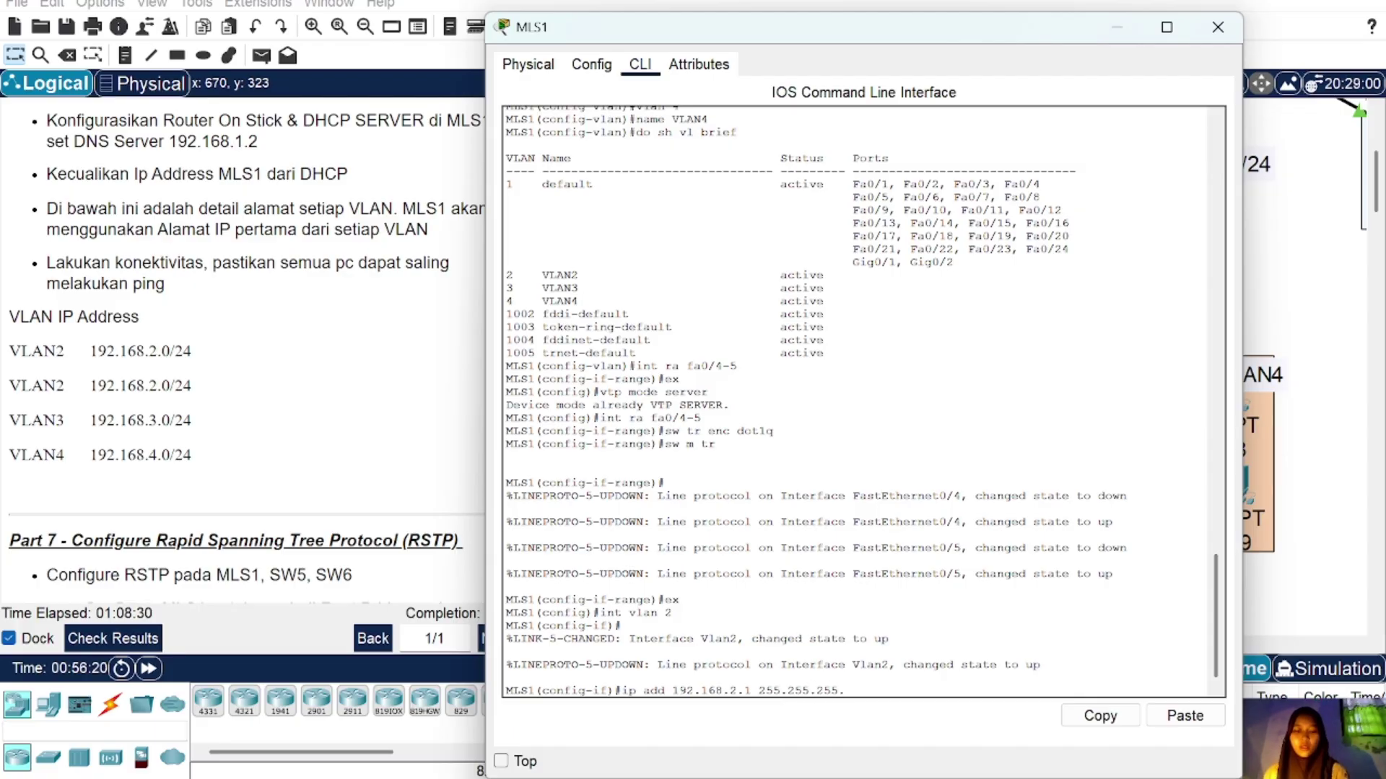
pyautogui.write('0')
pyautogui.press('Return')
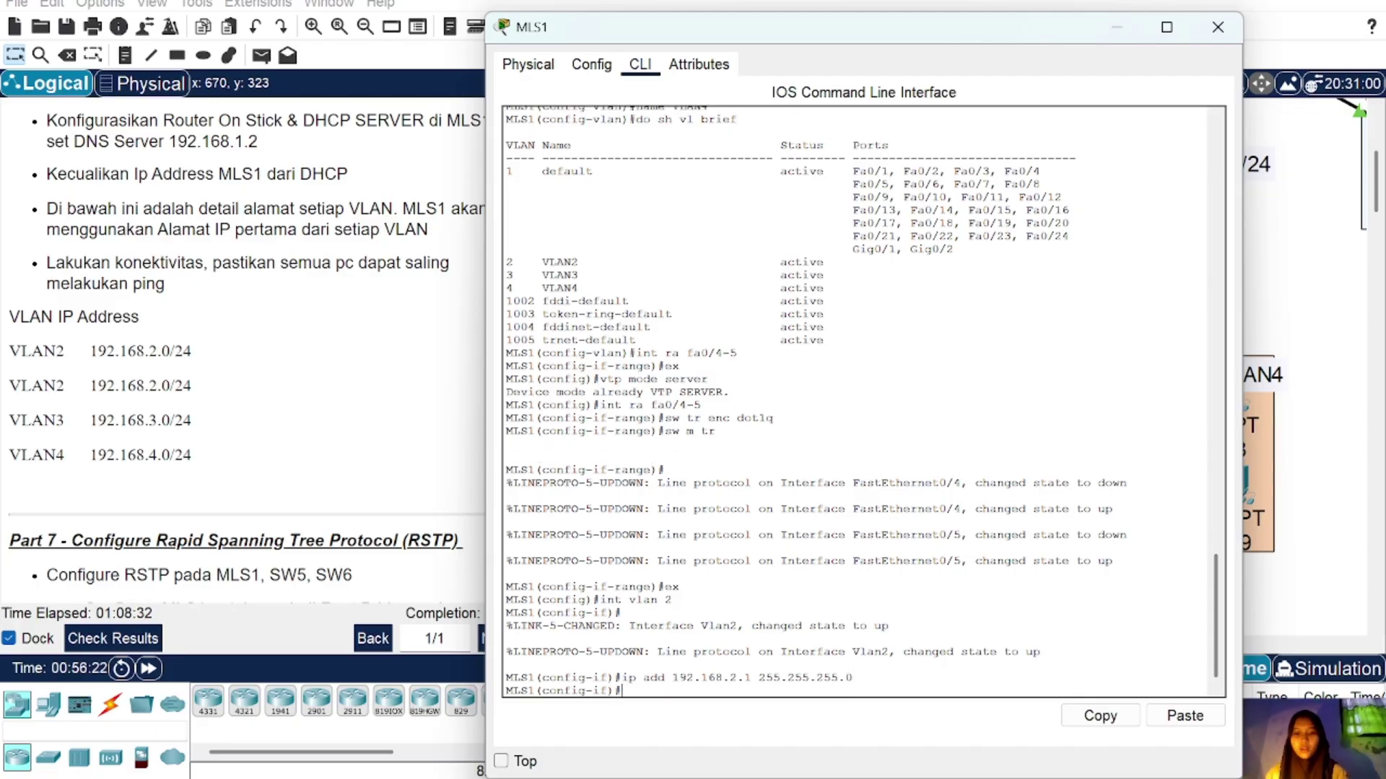
pyautogui.write('ex')
pyautogui.press('Return')
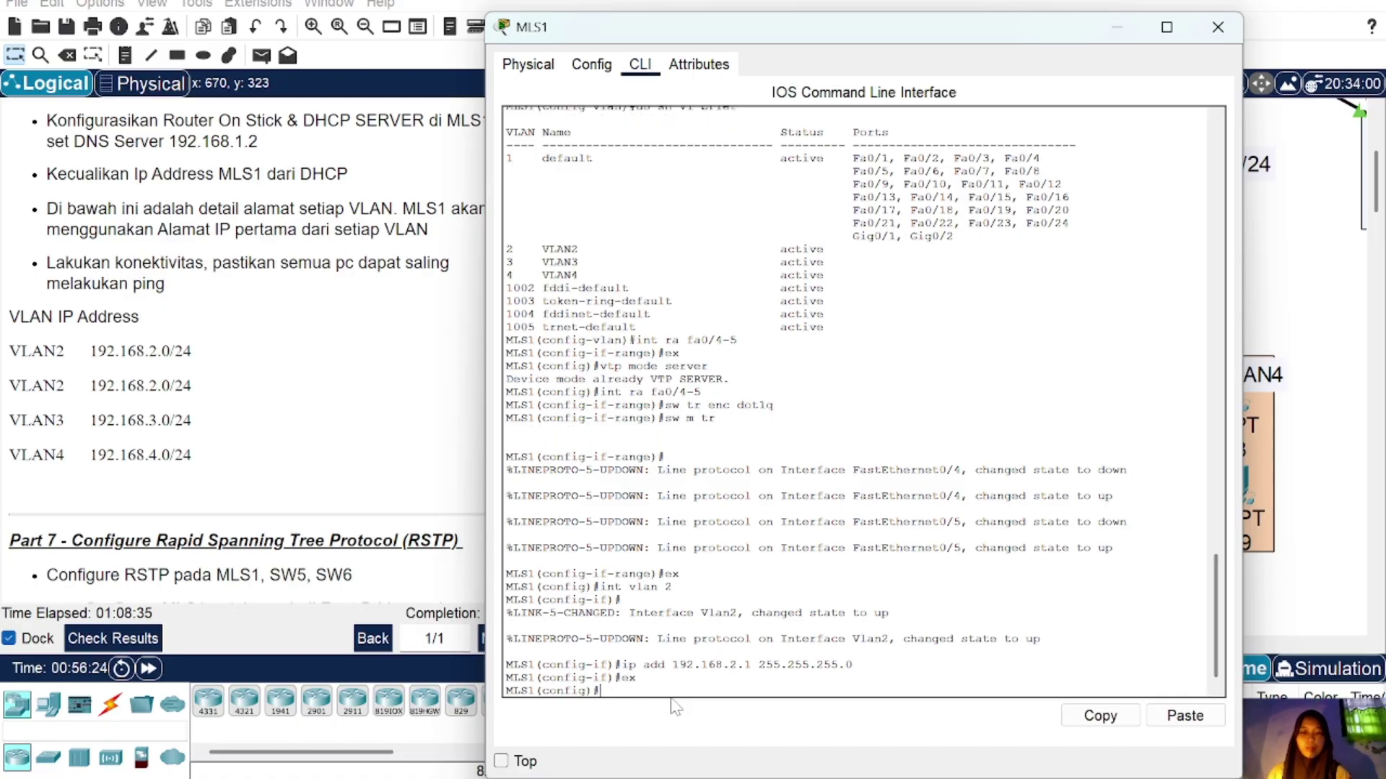
# Step: Create the VLAN 3 interface on MLS1 with address 192.168.3.1/24
pyautogui.press('Up')
pyautogui.press('Up')
pyautogui.press('Up')
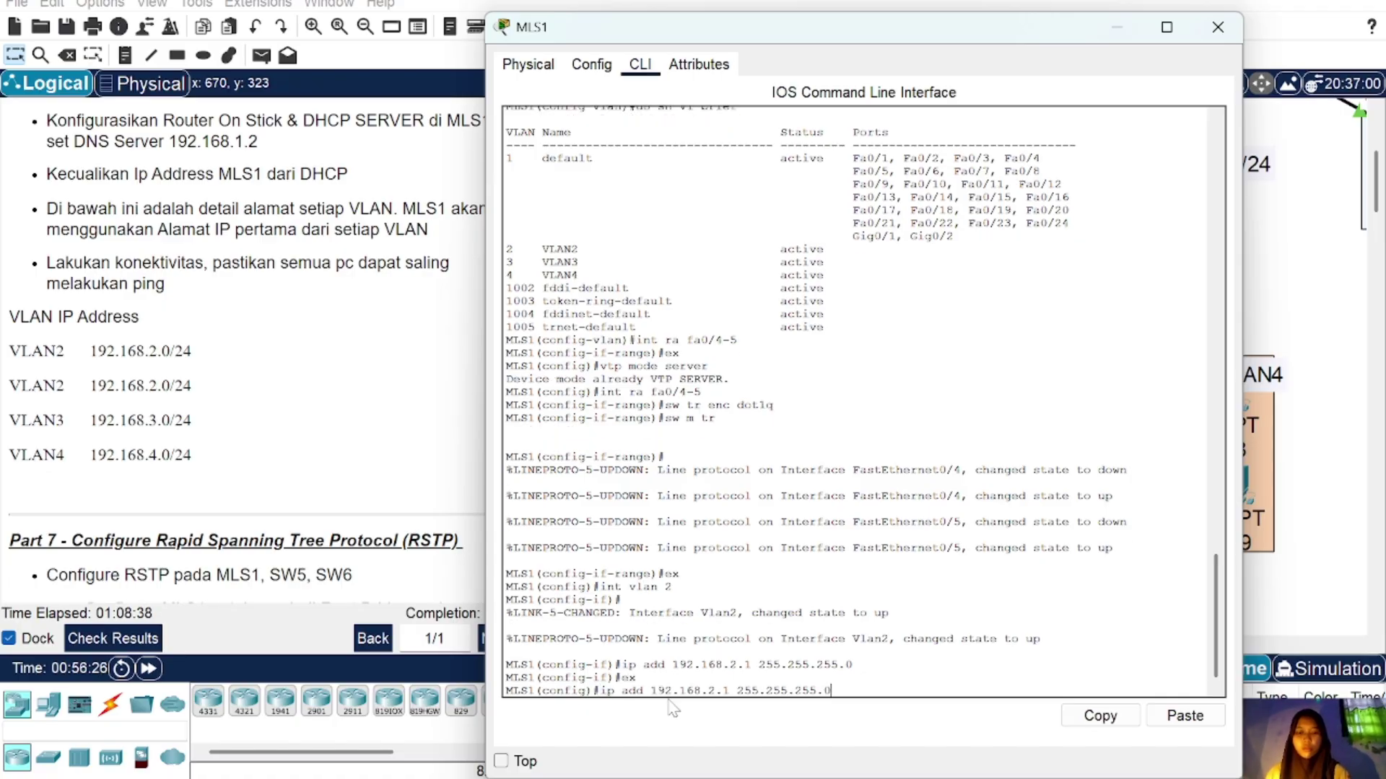
pyautogui.press('BackSpace')
pyautogui.write('3')
pyautogui.press('Return')
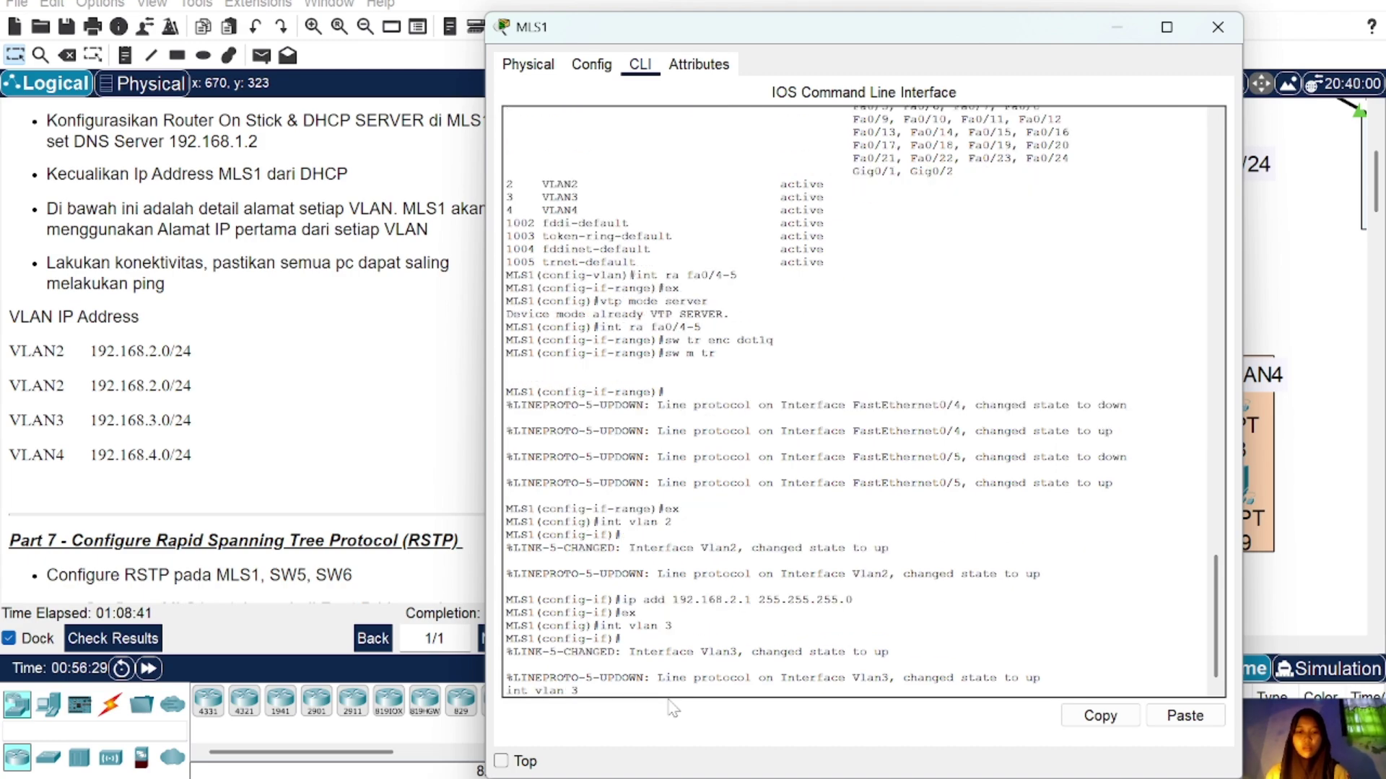
pyautogui.press('Up')
pyautogui.press('Up')
pyautogui.press('Up')
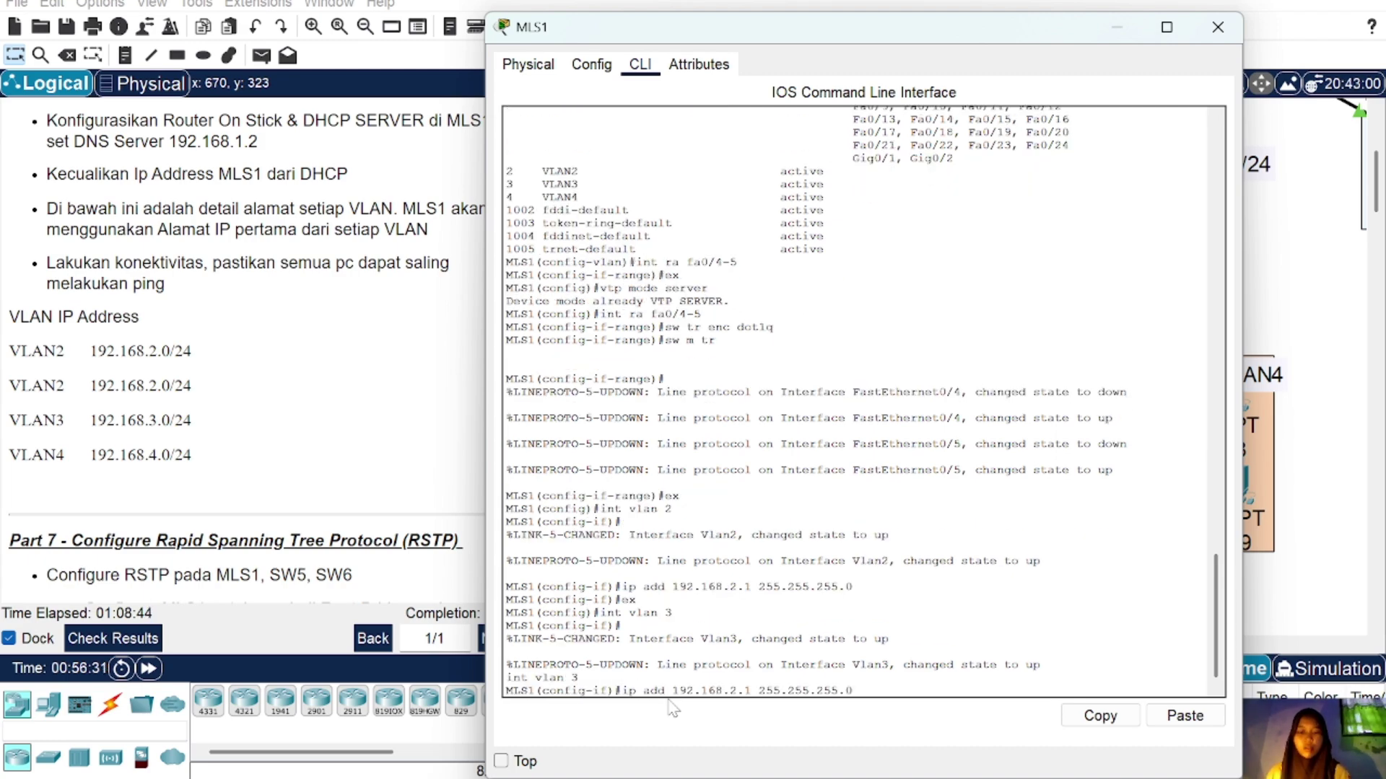
pyautogui.press('Return')
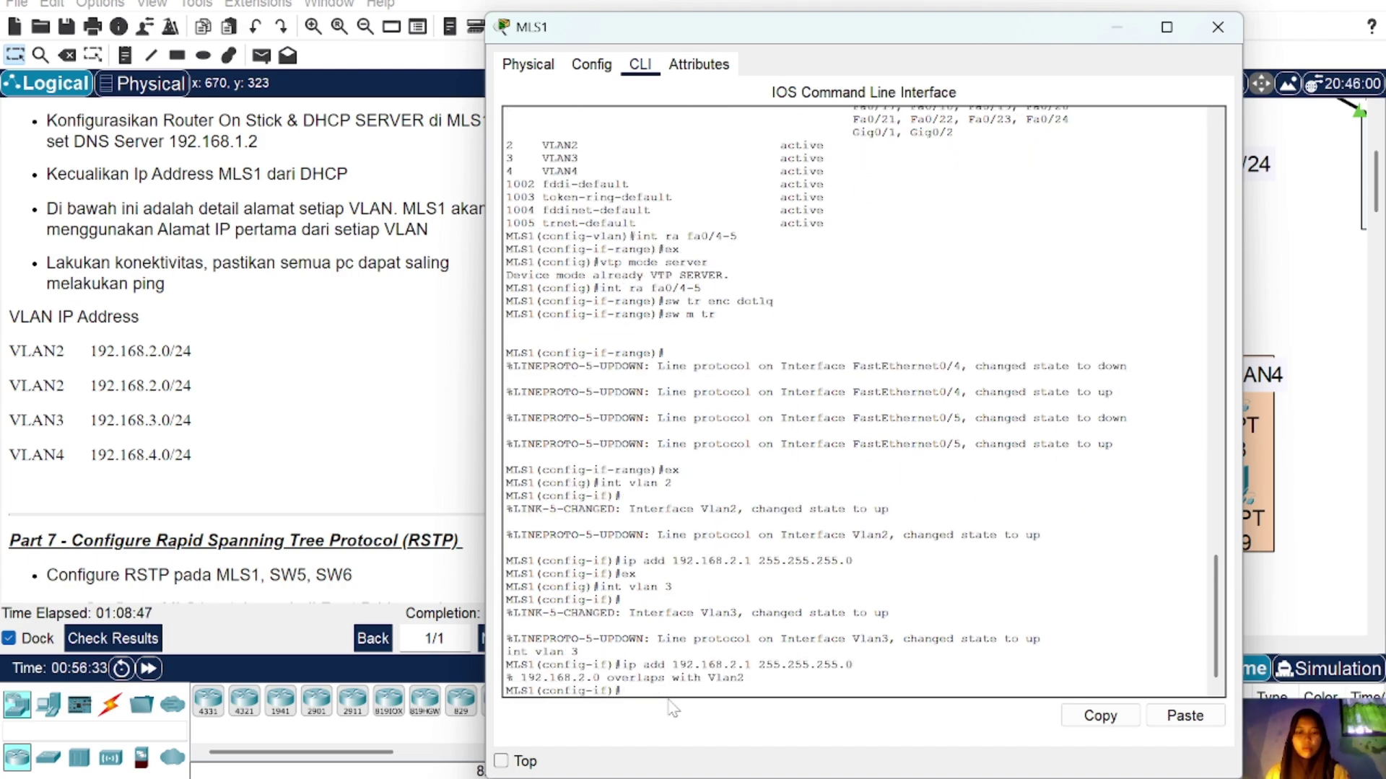
pyautogui.press('Up')
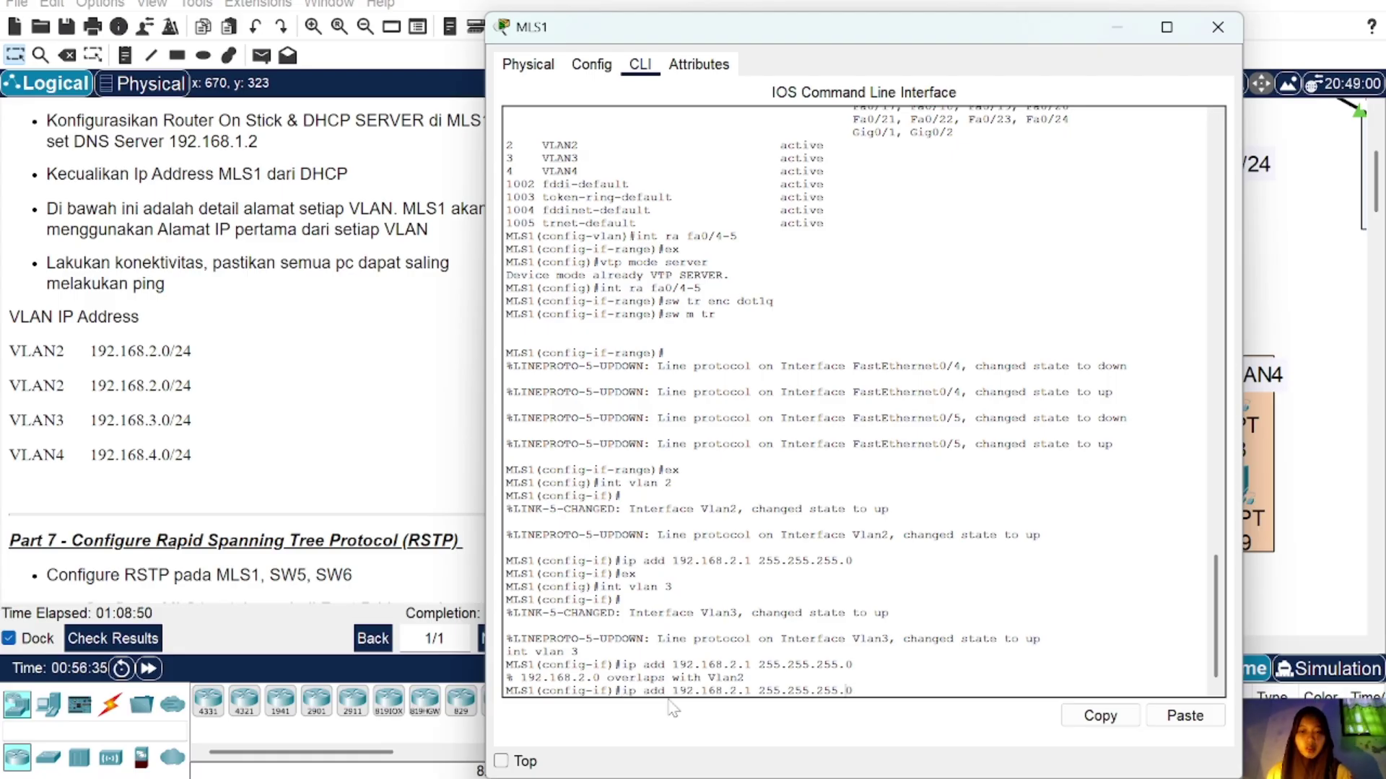
pyautogui.press('BackSpace')
pyautogui.press('BackSpace')
pyautogui.write('3.')
pyautogui.press('Return')
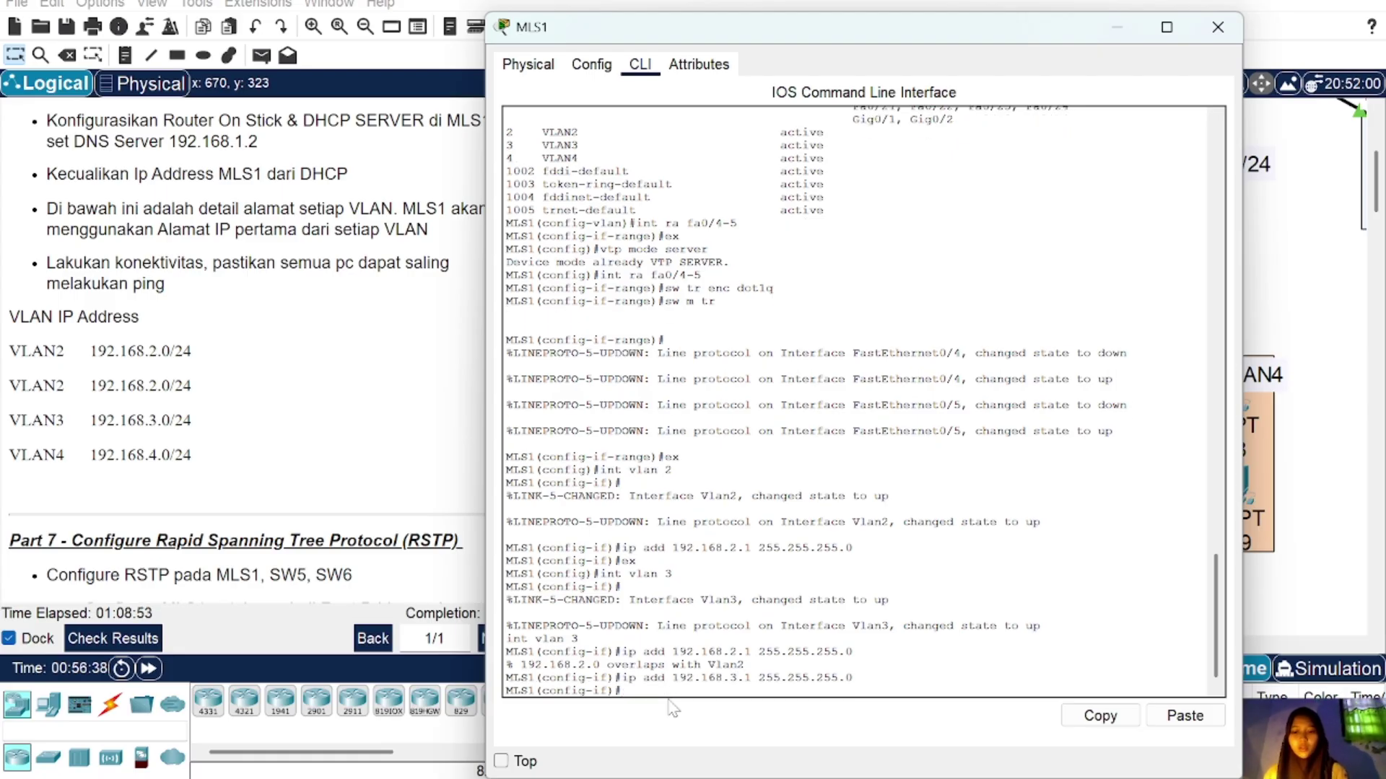
pyautogui.write('ex')
pyautogui.press('Return')
# Step: Create the VLAN 4 interface with 192.168.4.1/24, then dismiss the Windows Security popup
pyautogui.write('int vlan 3')
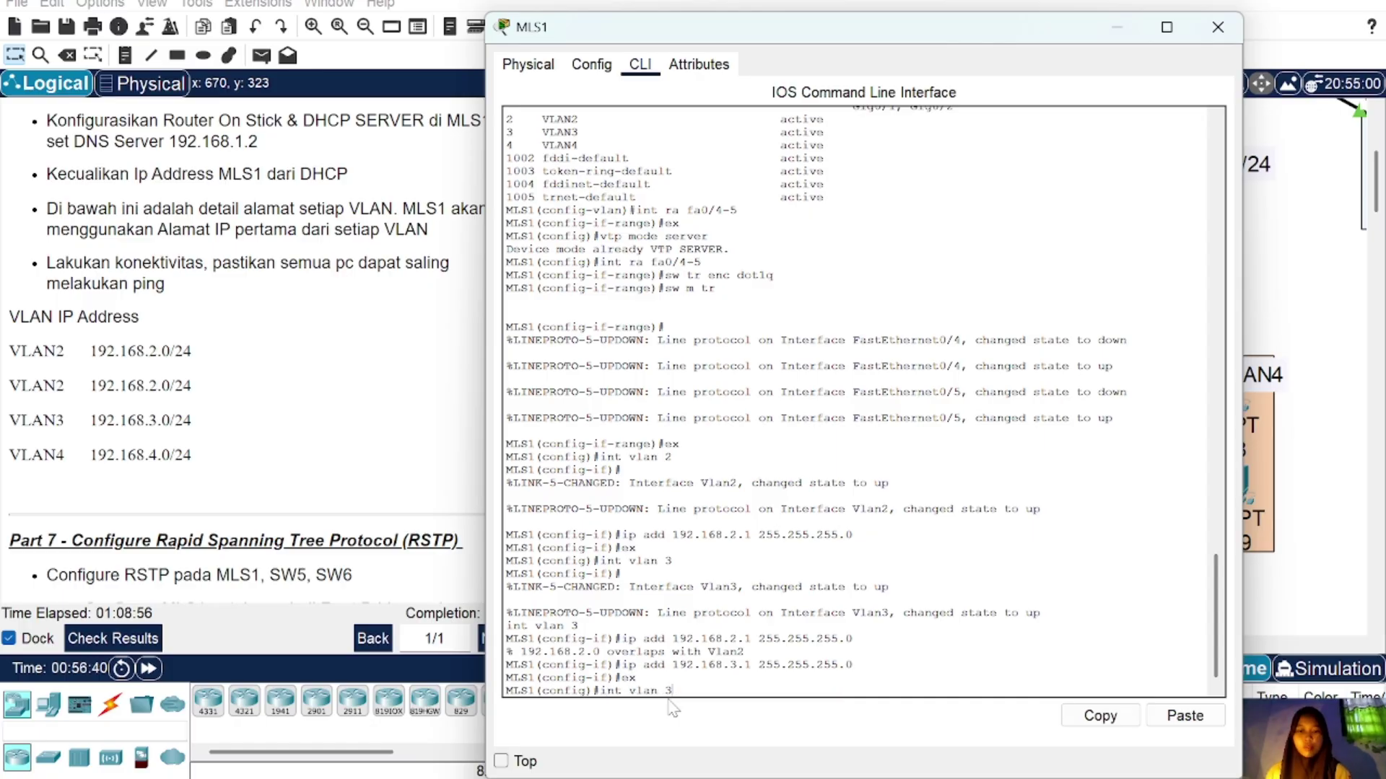
pyautogui.press('BackSpace')
pyautogui.write('4')
pyautogui.press('Return')
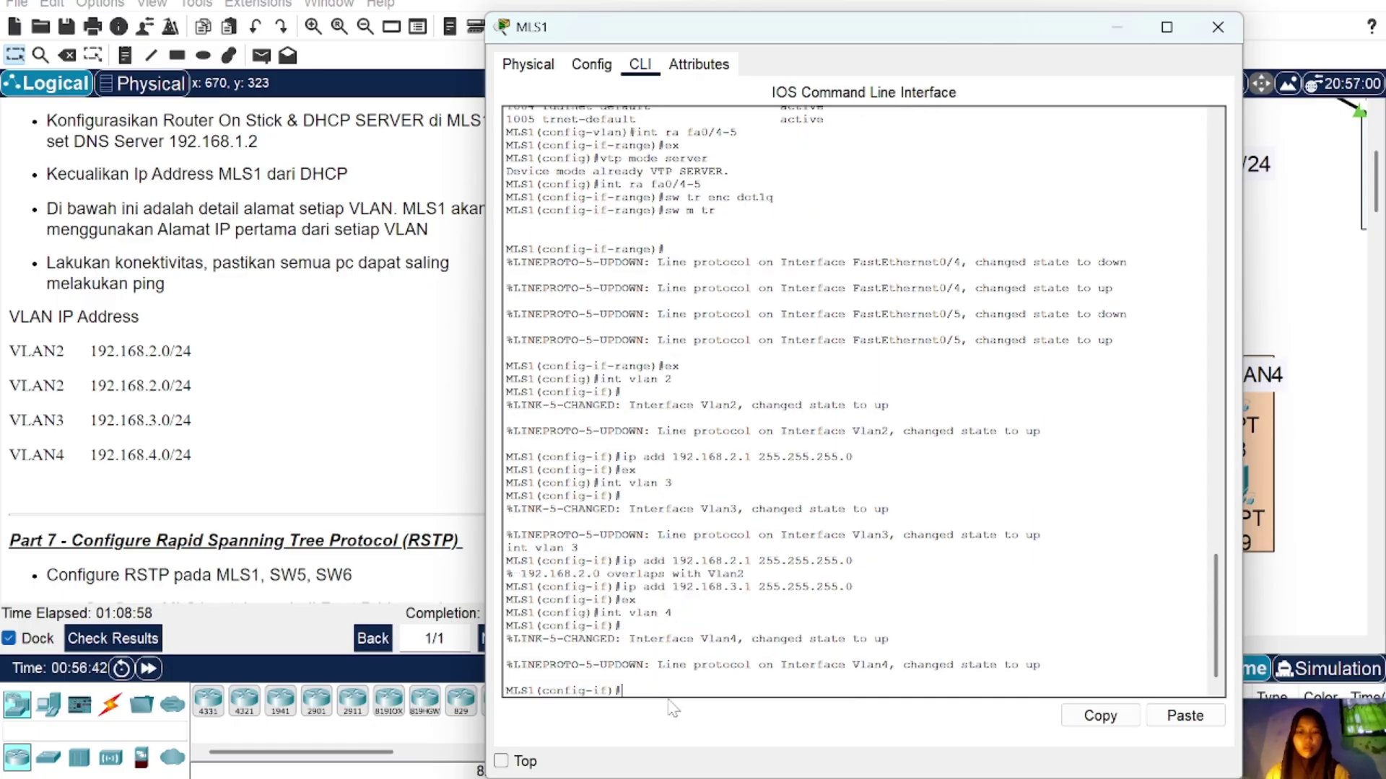
pyautogui.press('Up')
pyautogui.press('Up')
pyautogui.press('Up')
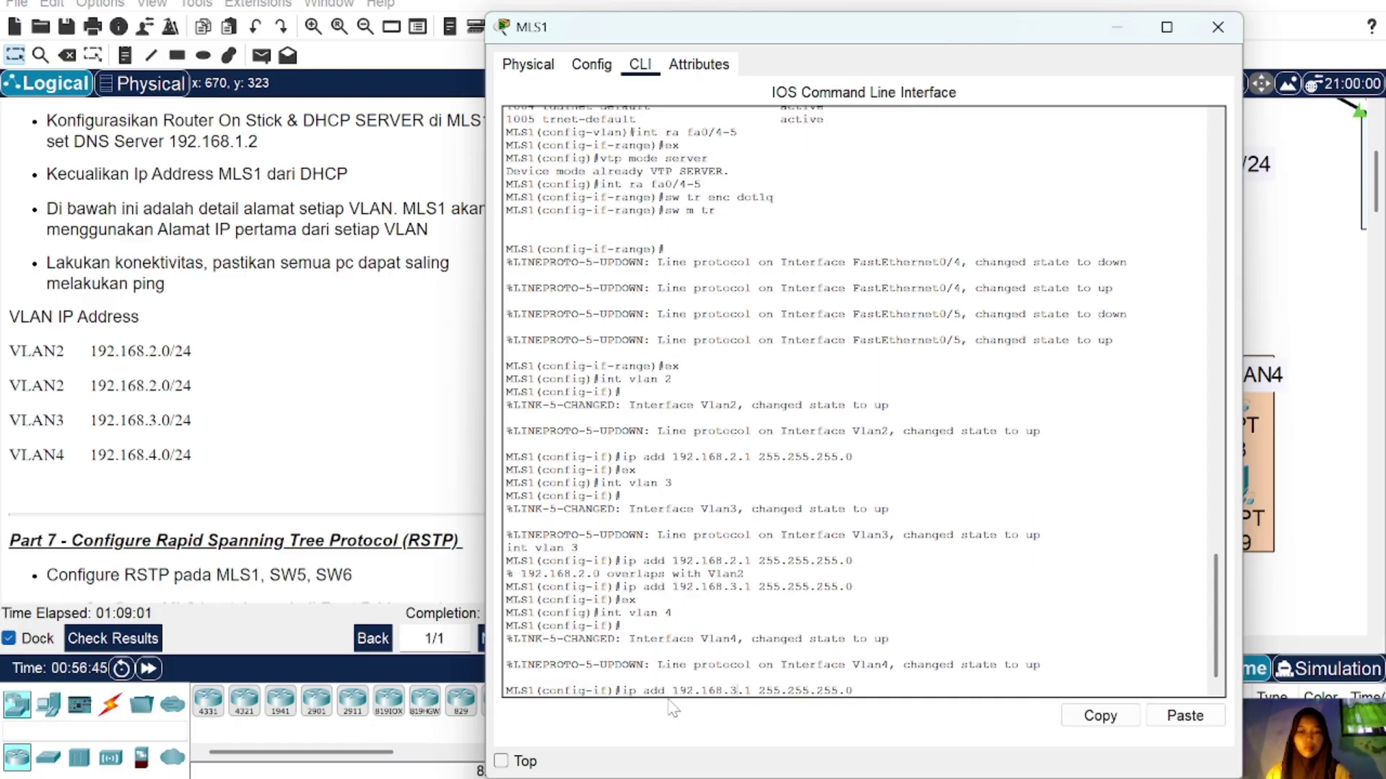
pyautogui.press('Left')
pyautogui.press('Left')
pyautogui.press('Left')
pyautogui.press('Left')
pyautogui.press('Left')
pyautogui.press('Left')
pyautogui.press('Left')
pyautogui.press('Left')
pyautogui.press('Left')
pyautogui.press('Left')
pyautogui.press('Left')
pyautogui.press('Left')
pyautogui.press('Left')
pyautogui.press('Left')
pyautogui.press('Left')
pyautogui.press('Left')
pyautogui.press('BackSpace')
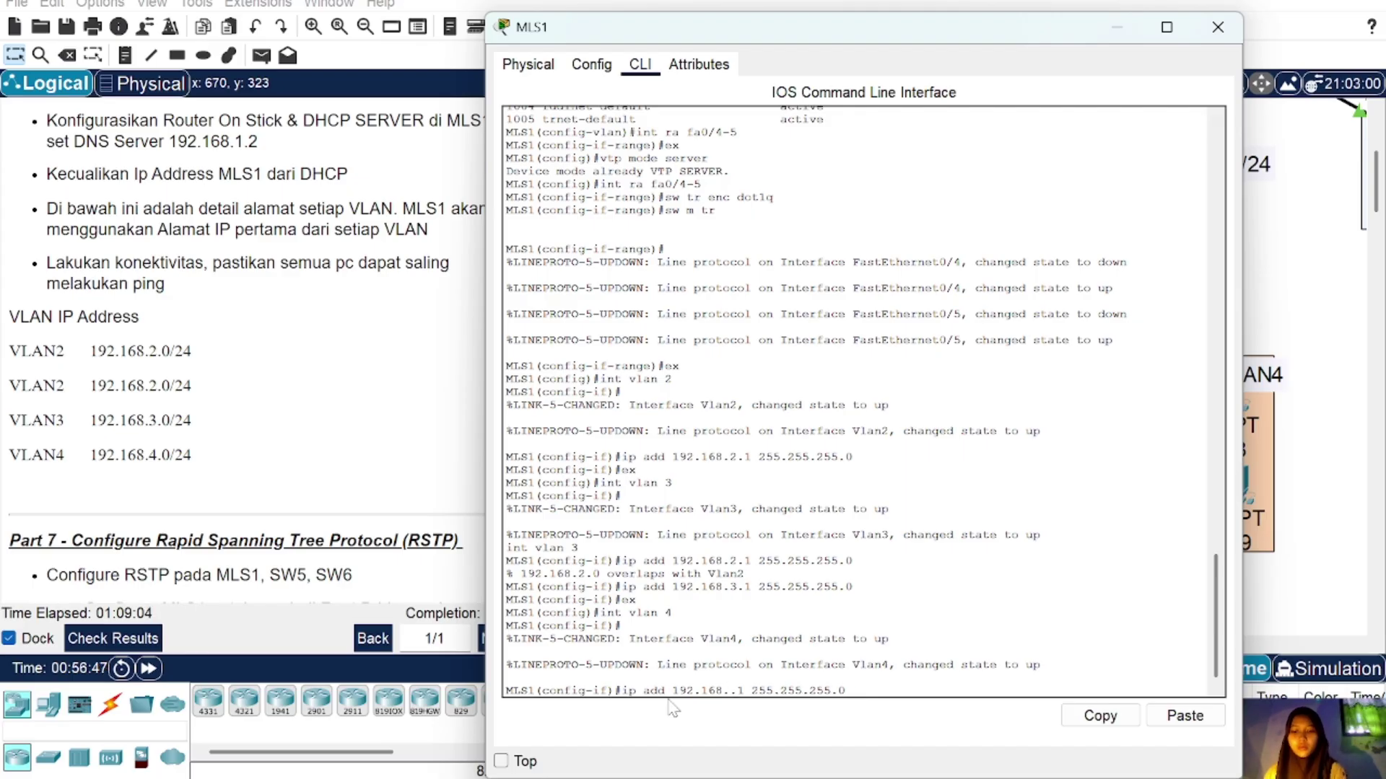
pyautogui.write('4')
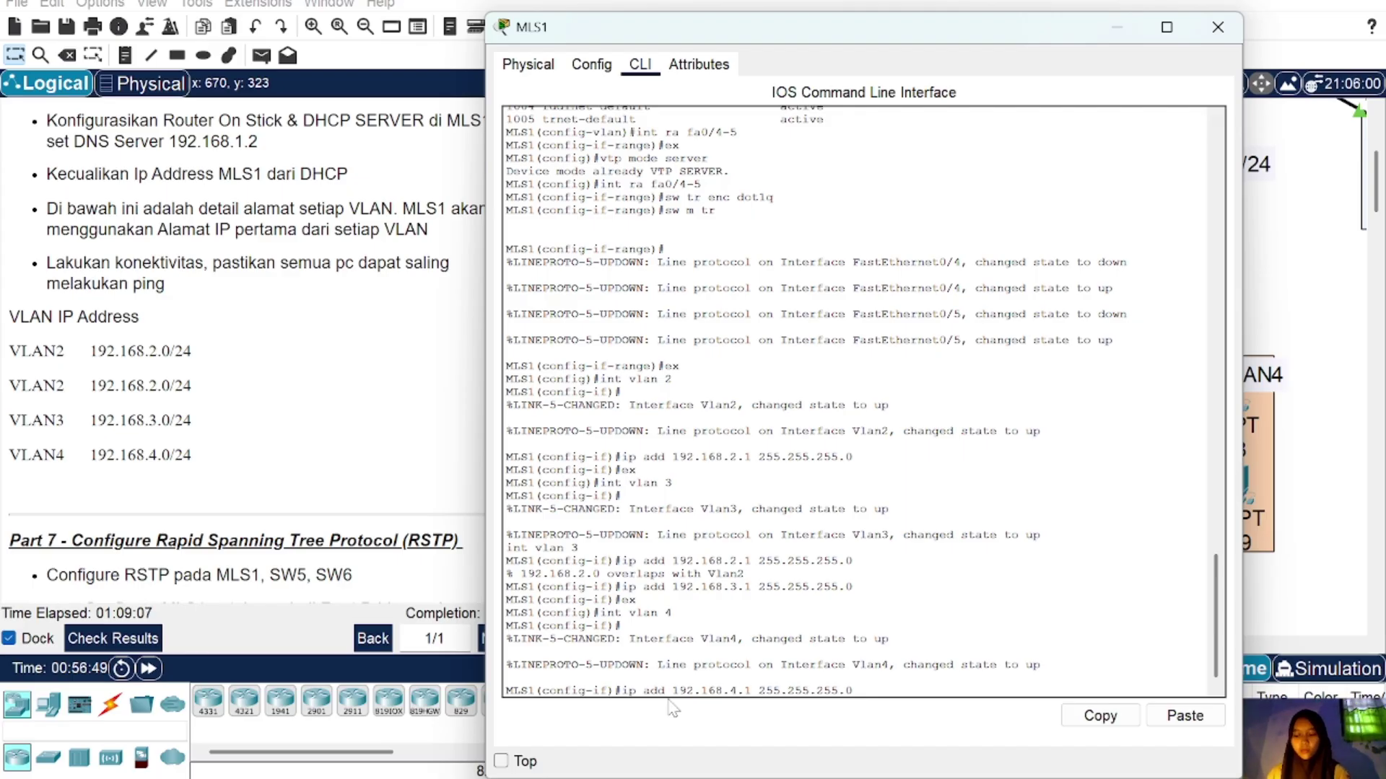
pyautogui.press('Return')
pyautogui.write('ex')
pyautogui.press('Return')
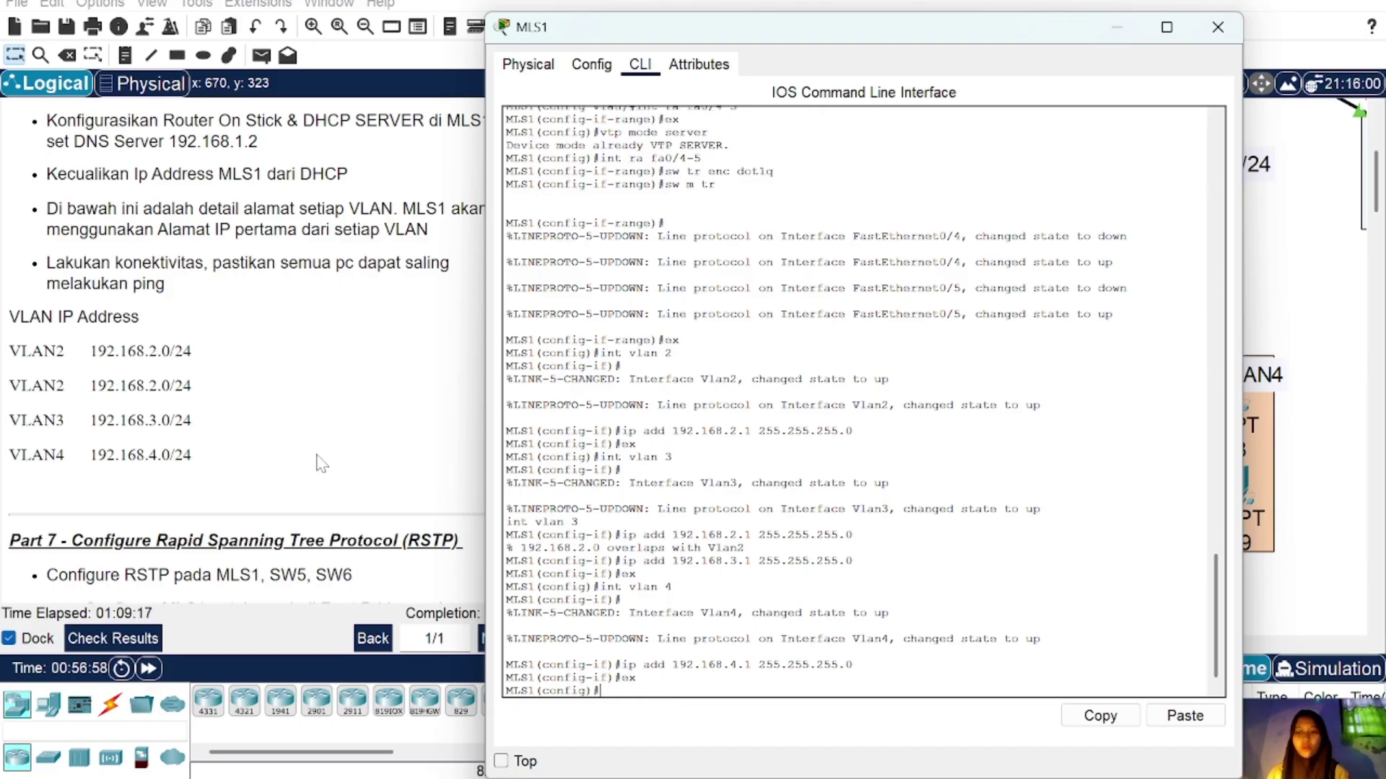
pyautogui.scroll(1, 278, 334)
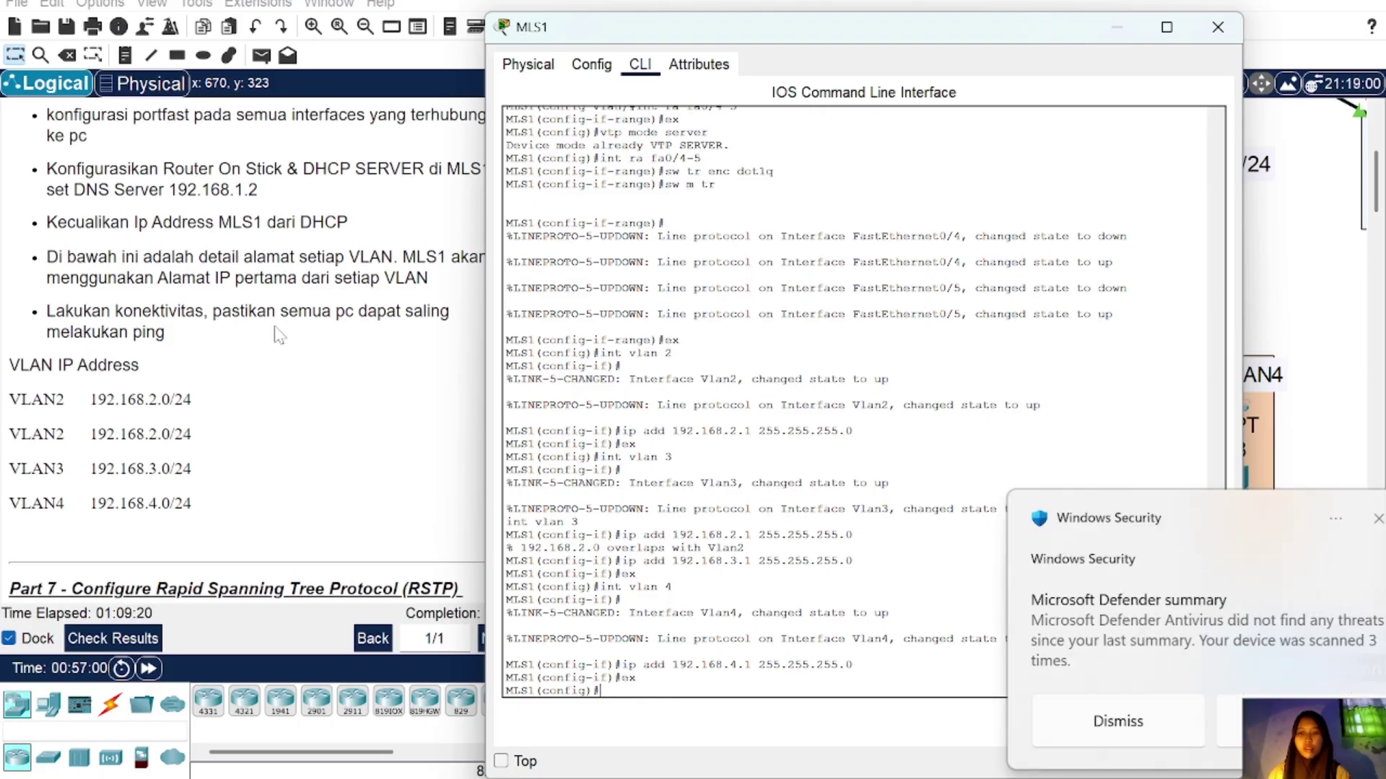
pyautogui.click(1339, 521)
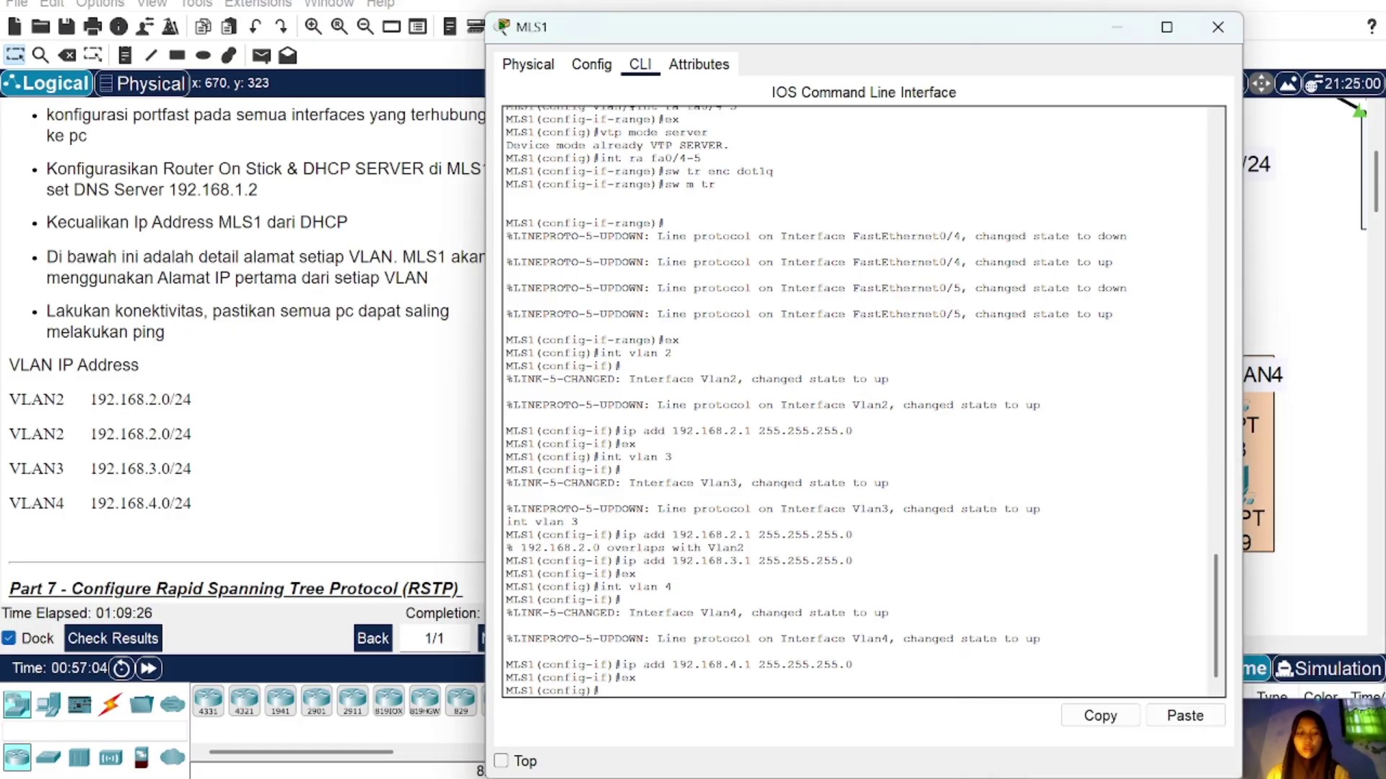
# Step: Create DHCP pool VLAN2 for 192.168.2.0/24, gateway 192.168.2.1, DNS 192.168.1.3
pyautogui.write('ip dhcp pool ')
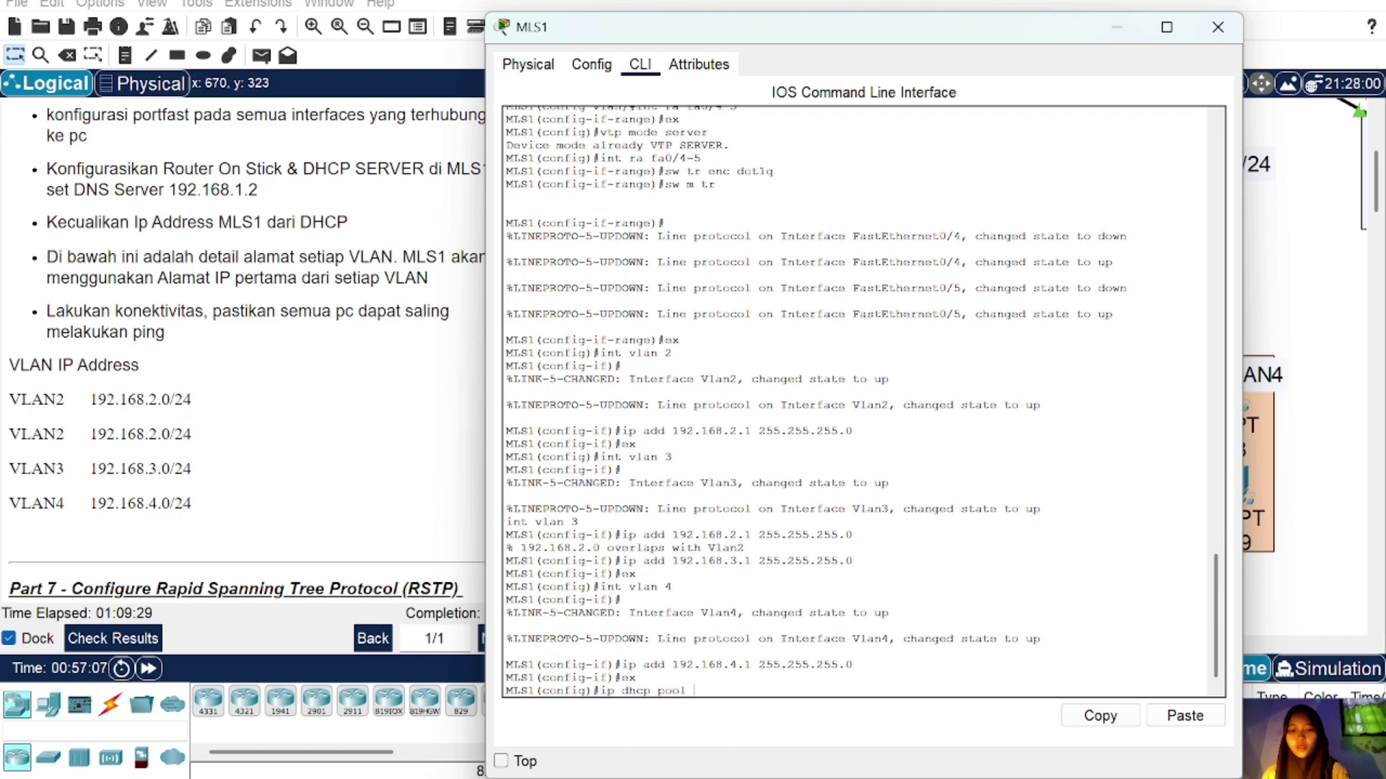
pyautogui.write('VLAN2')
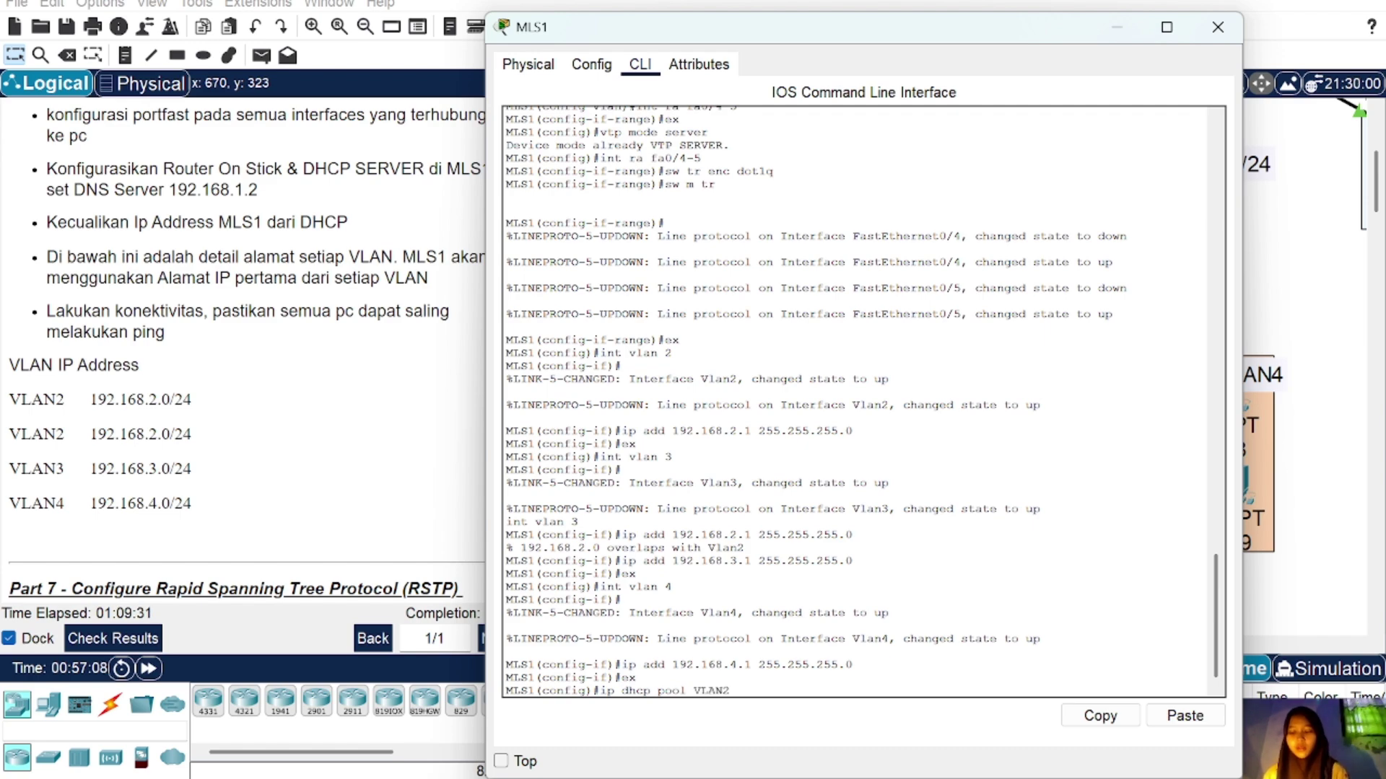
pyautogui.press('Return')
pyautogui.write('net 192')
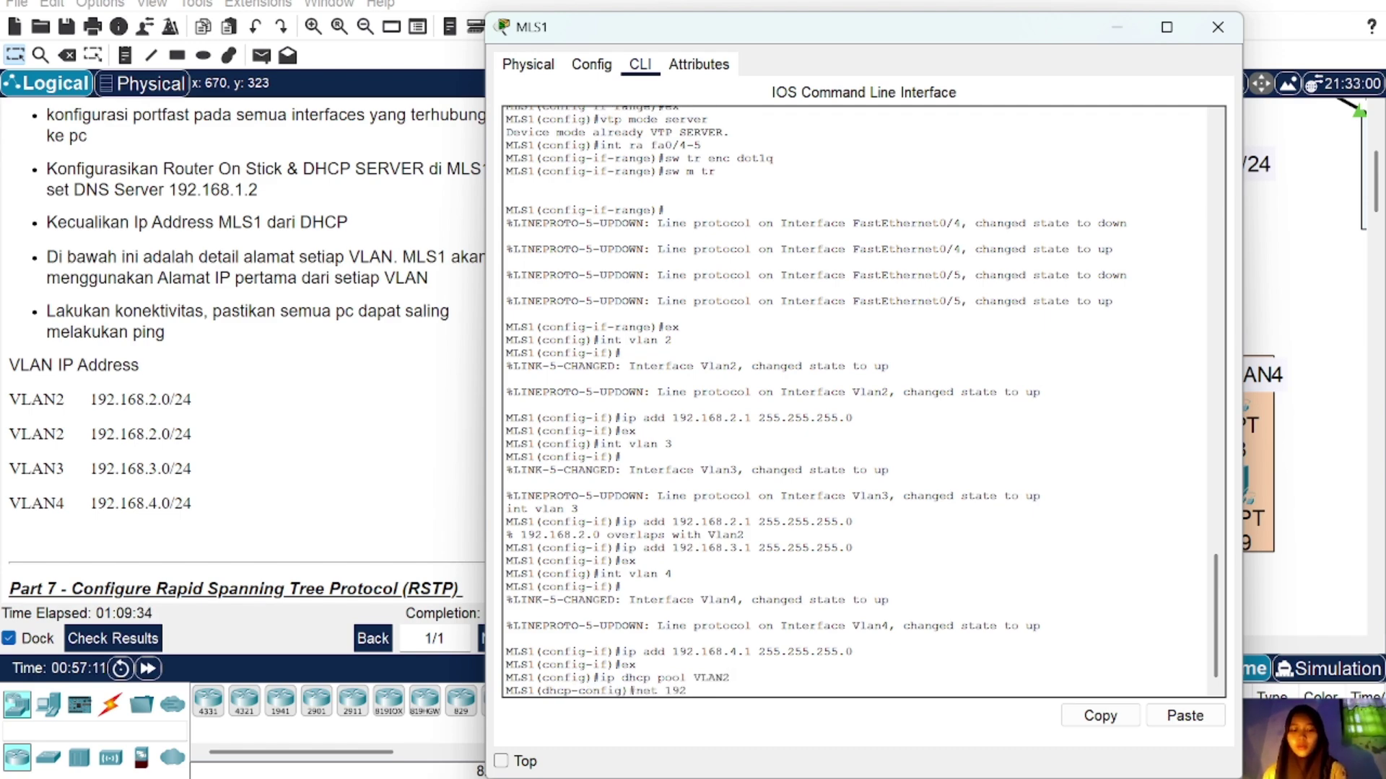
pyautogui.write('.168.2.0')
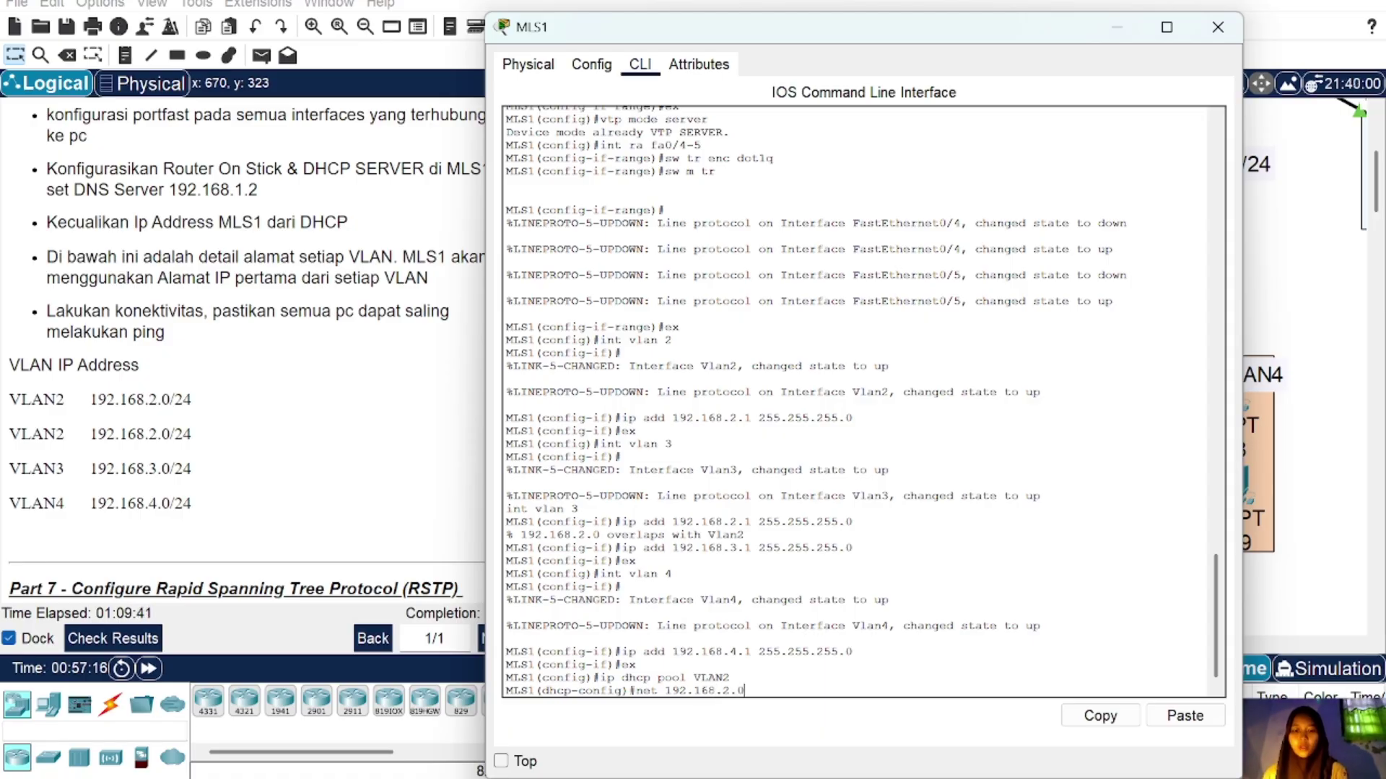
pyautogui.write(' 255.255')
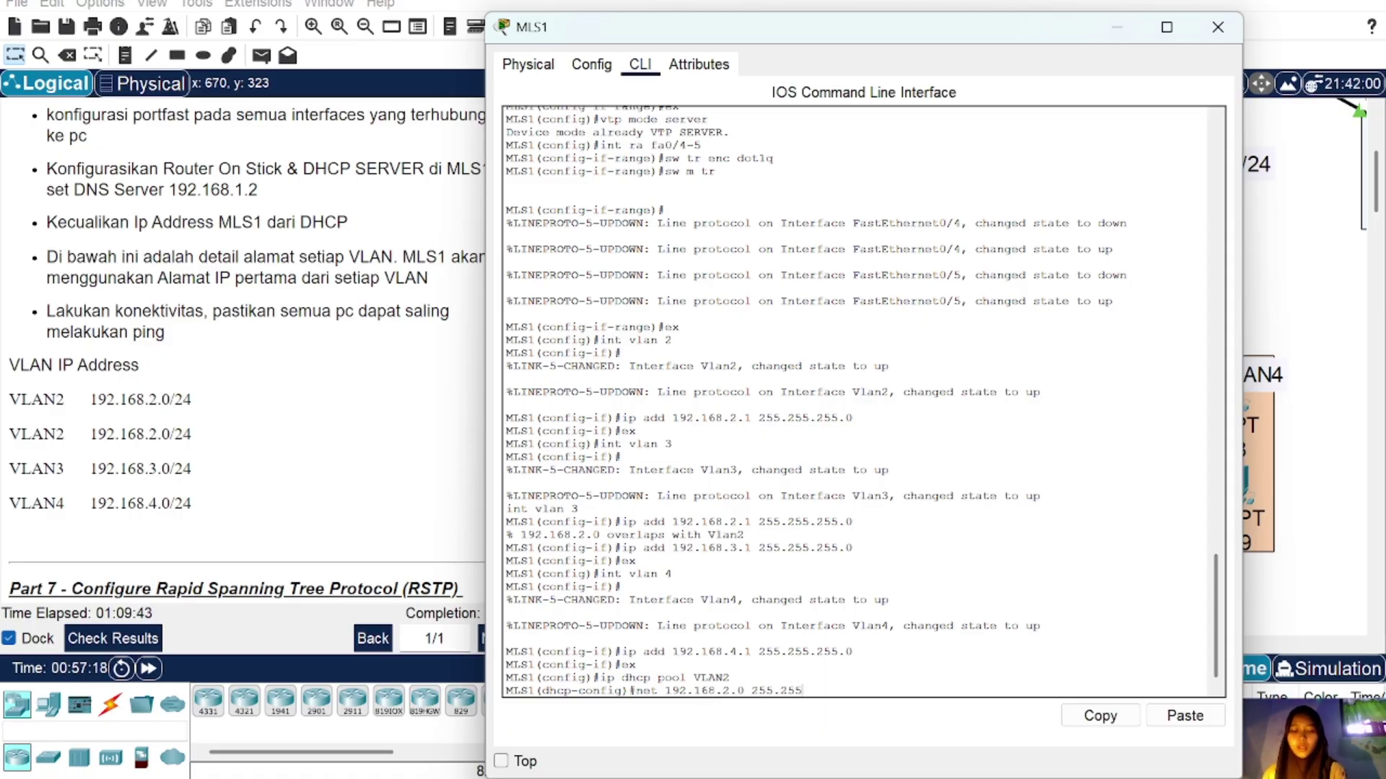
pyautogui.write('.255.0')
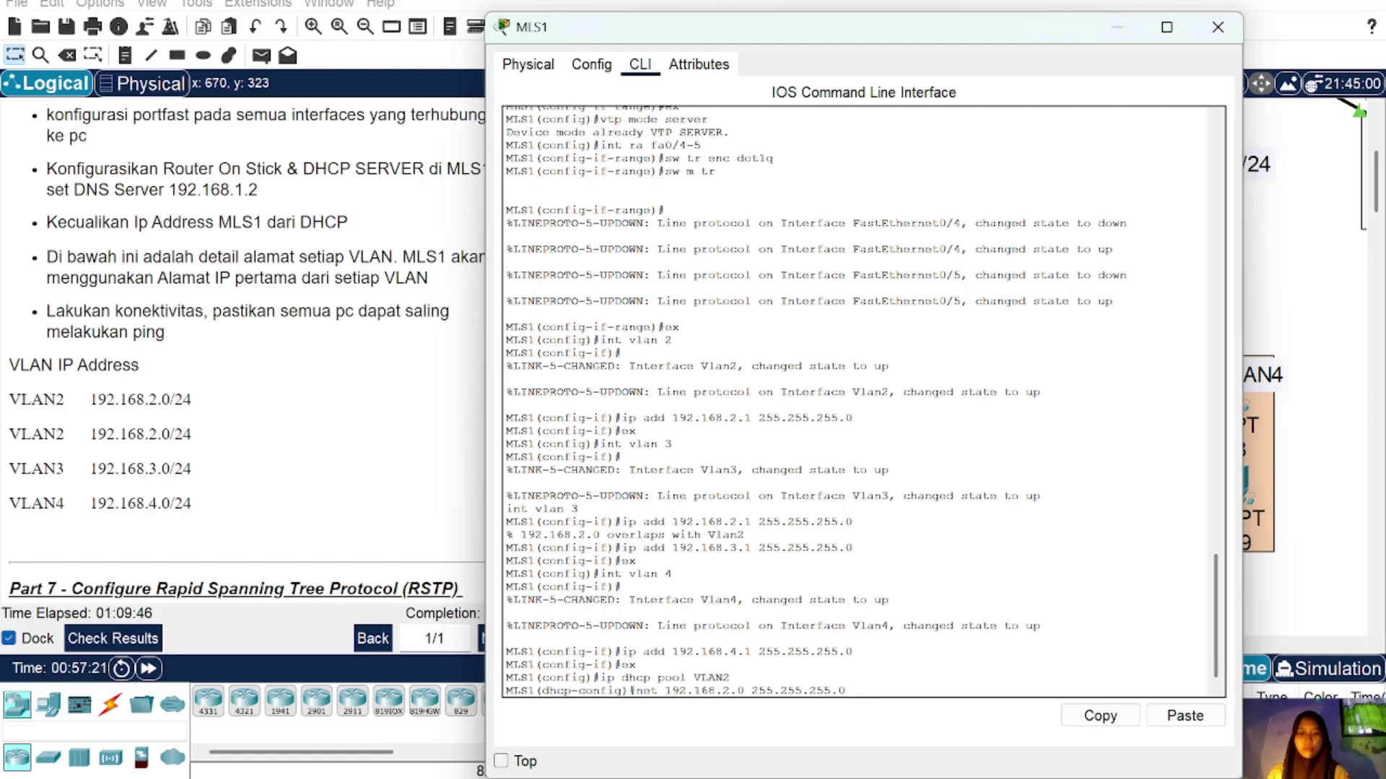
pyautogui.press('Return')
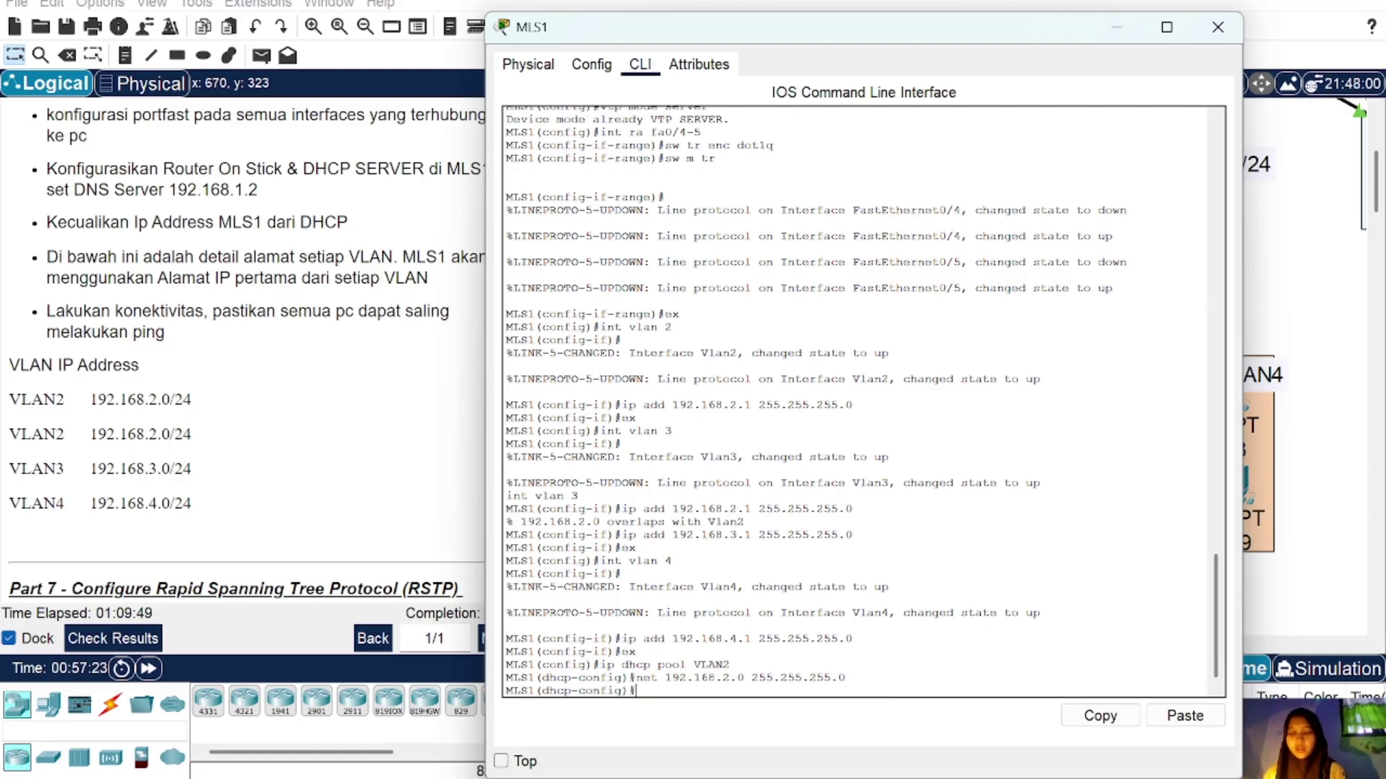
pyautogui.write('de 192')
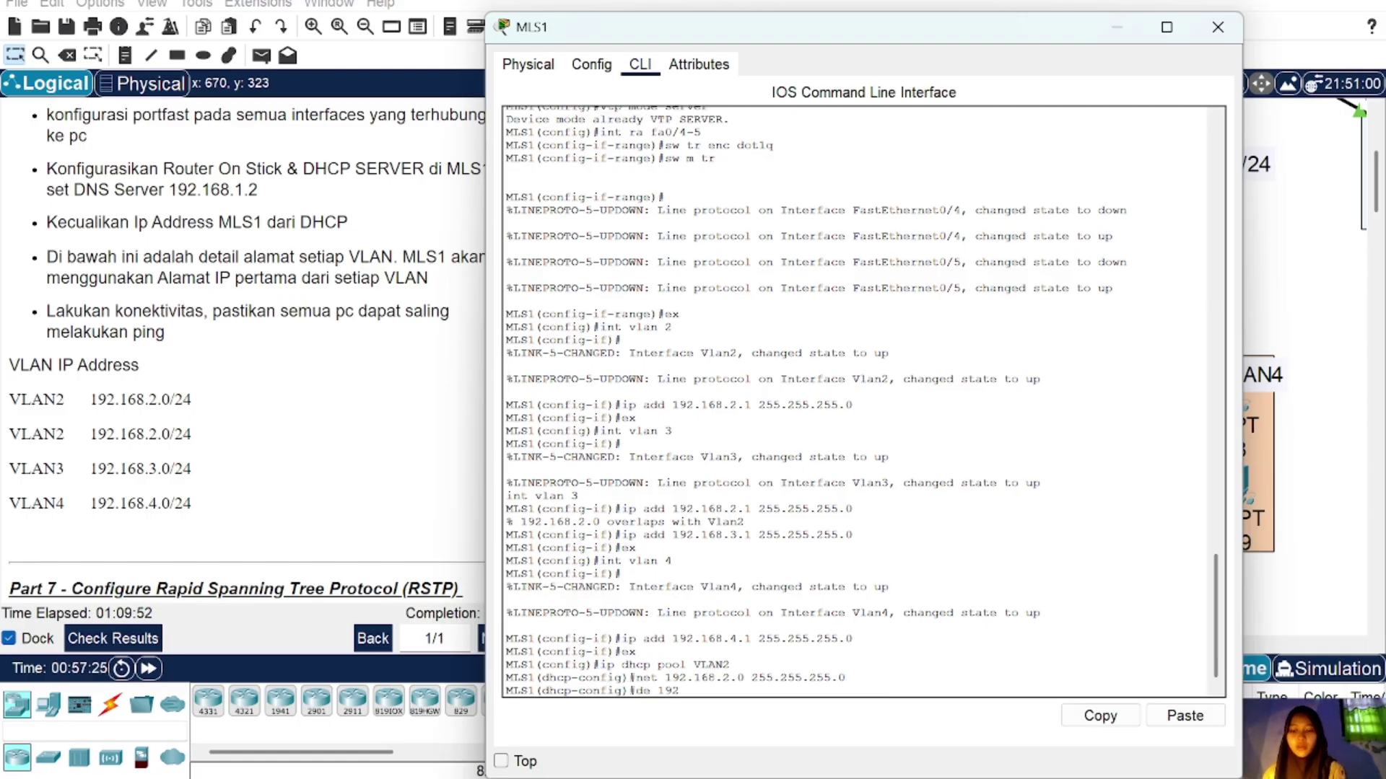
pyautogui.write('.168.')
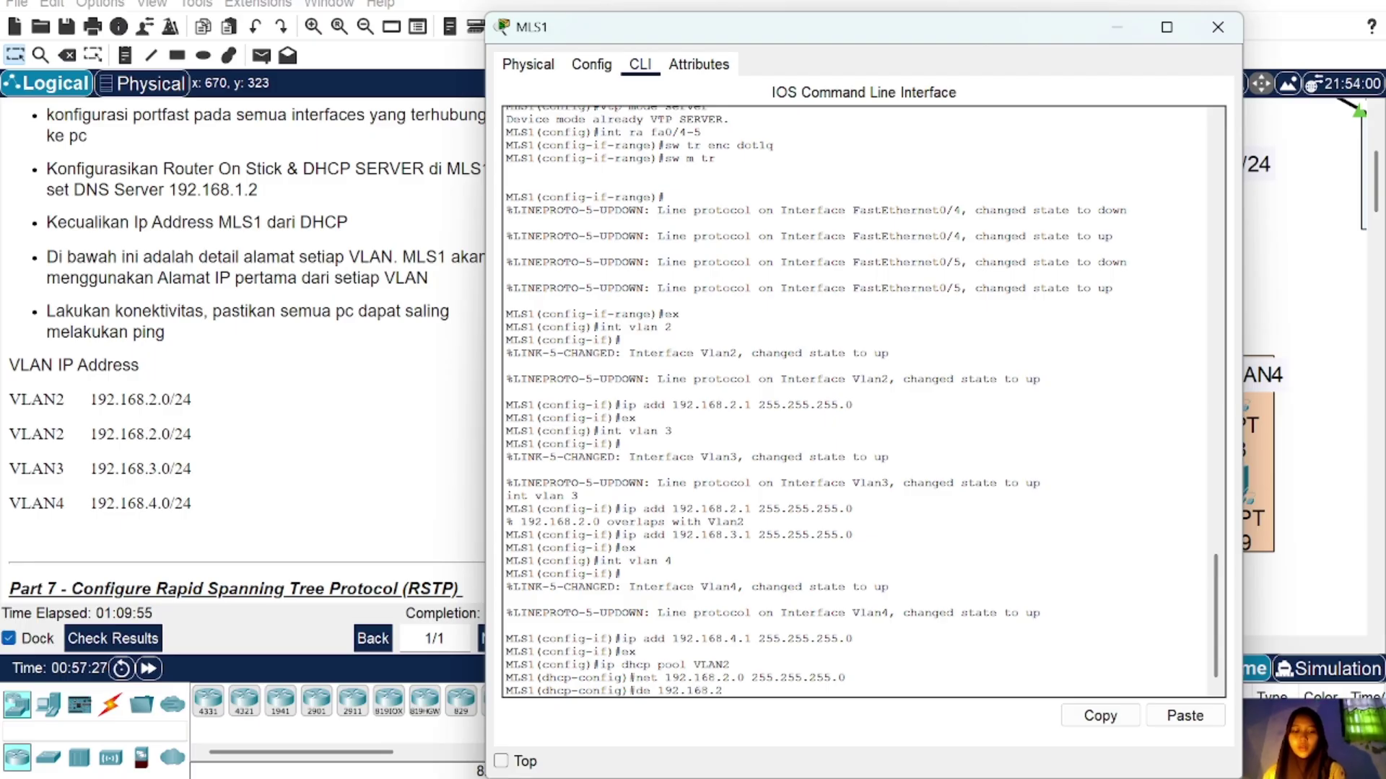
pyautogui.write('2.1')
pyautogui.press('Return')
pyautogui.write('dn')
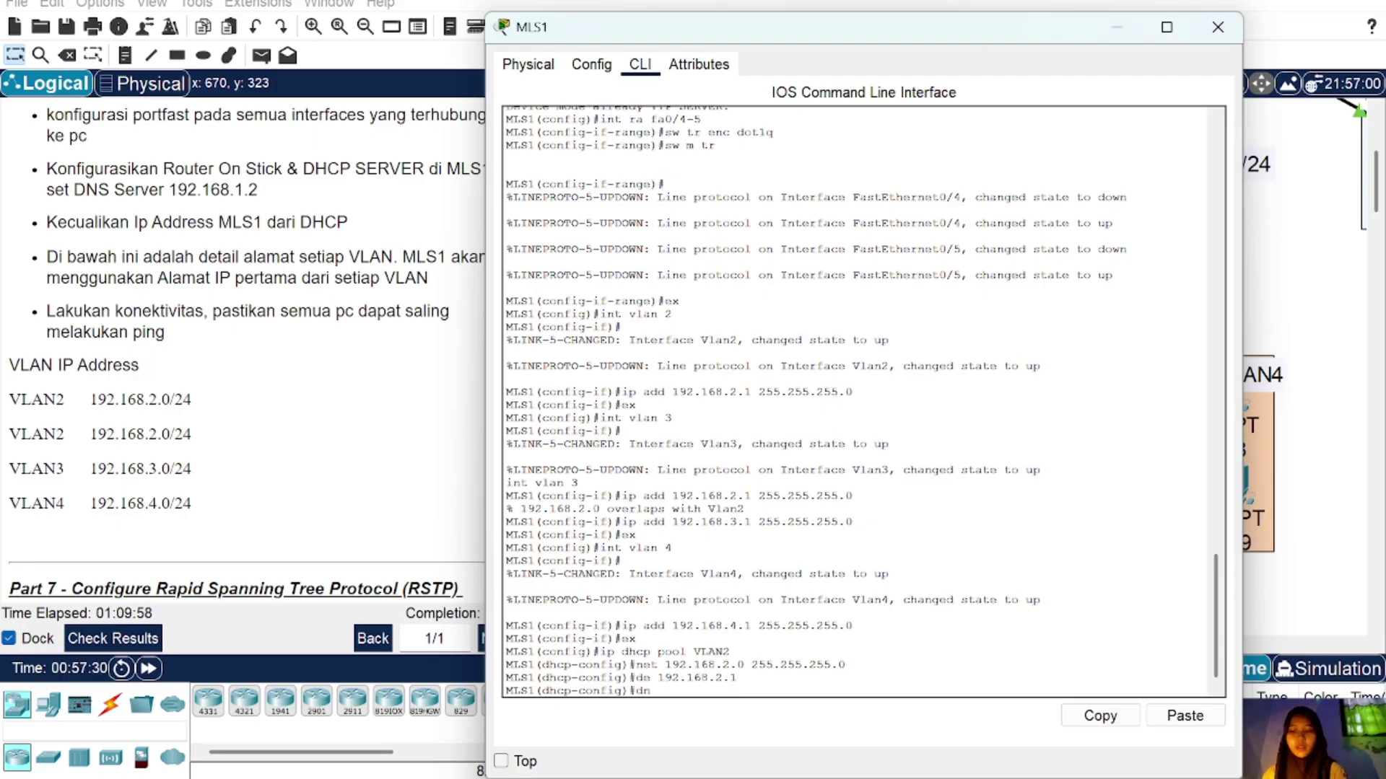
pyautogui.write(' 192.168.1')
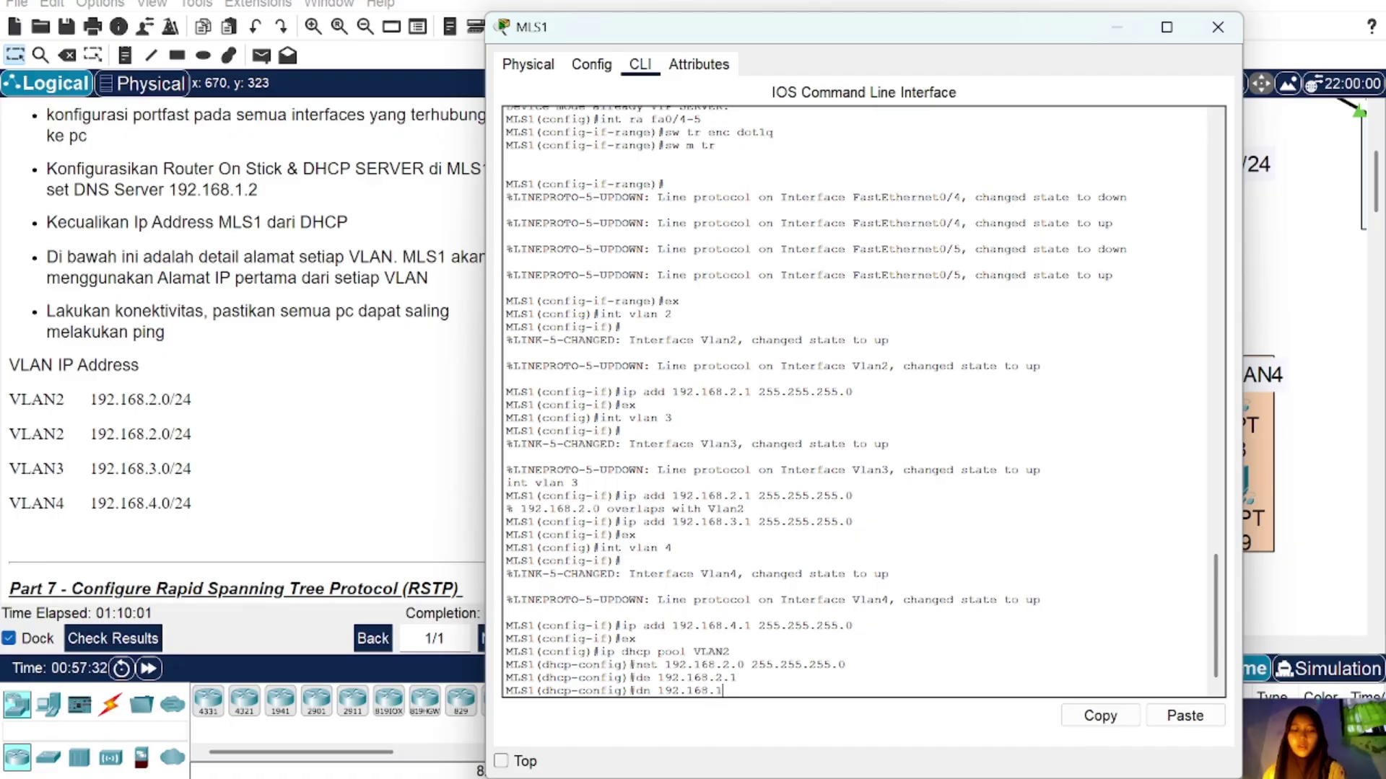
pyautogui.write('.3')
pyautogui.press('Return')
pyautogui.write('ex')
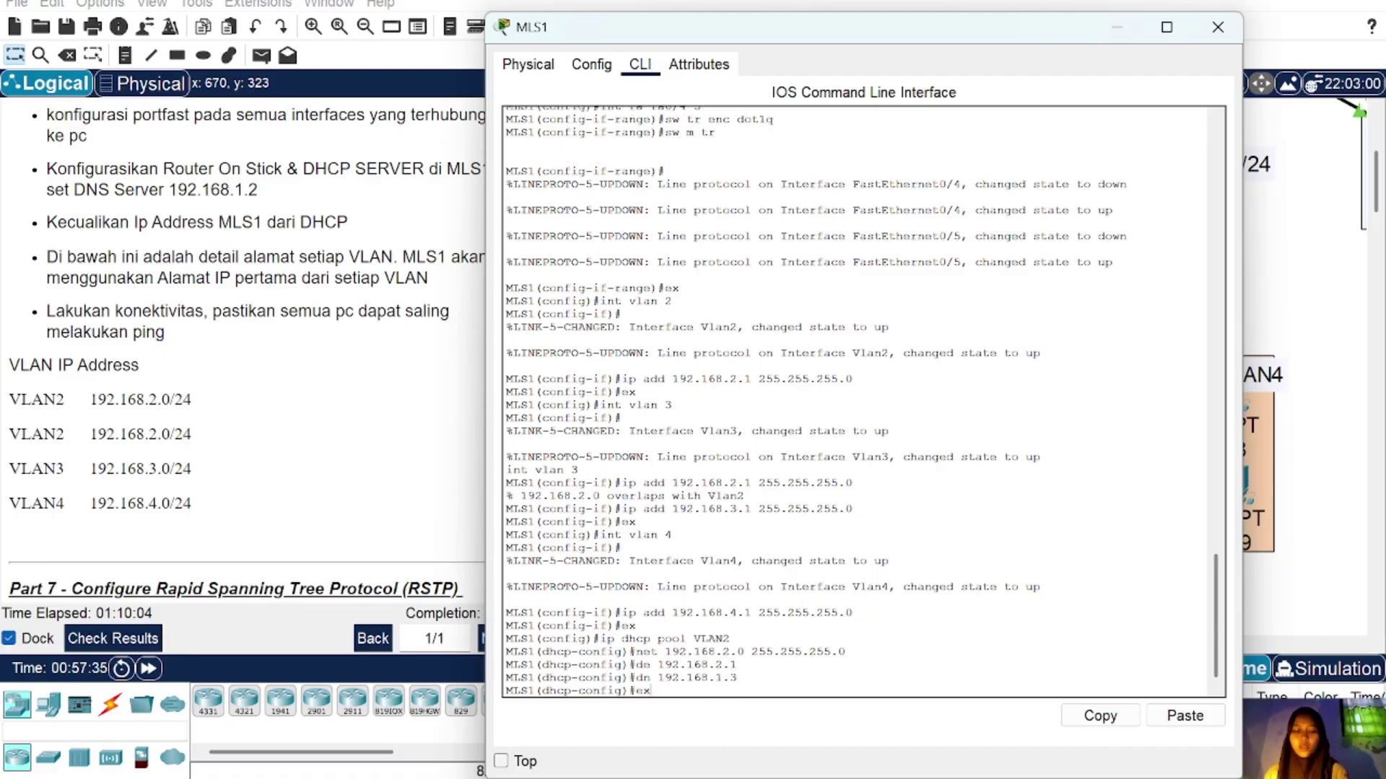
pyautogui.press('Return')
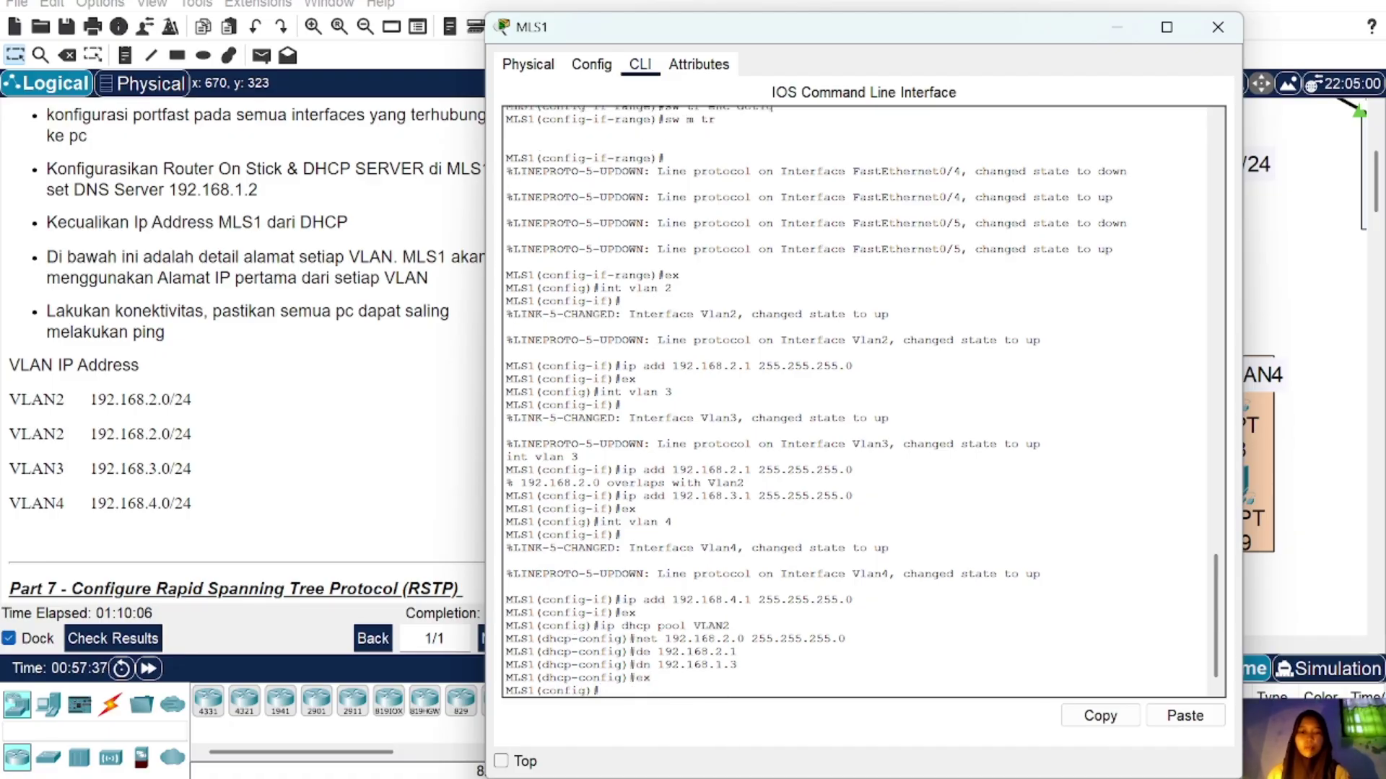
# Step: Create DHCP pool VLAN3 with gateway 192.168.3.1 and DNS server 192.168.1.3
pyautogui.write('ip dhcp pool VLAN3')
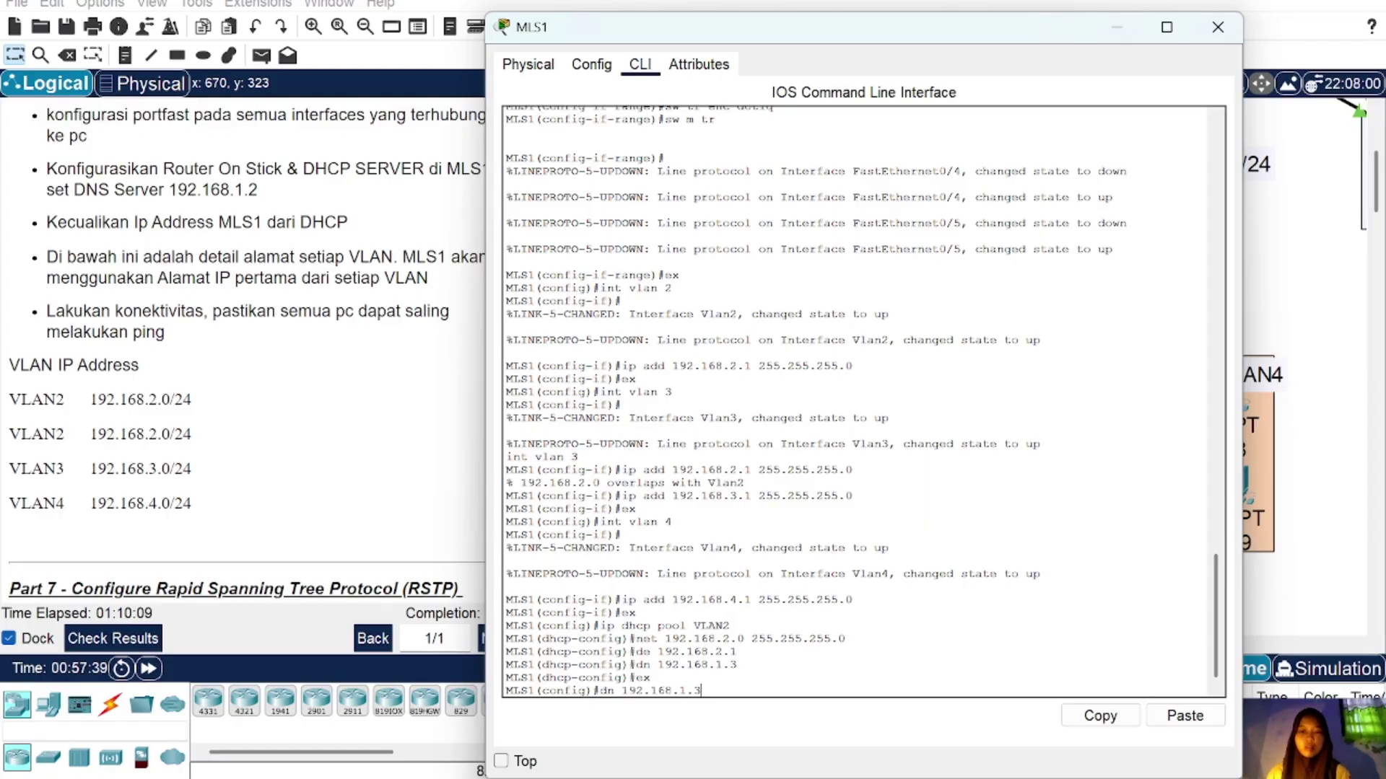
pyautogui.press('Return')
pyautogui.write('net 192.168.2.0 255.255.255.0')
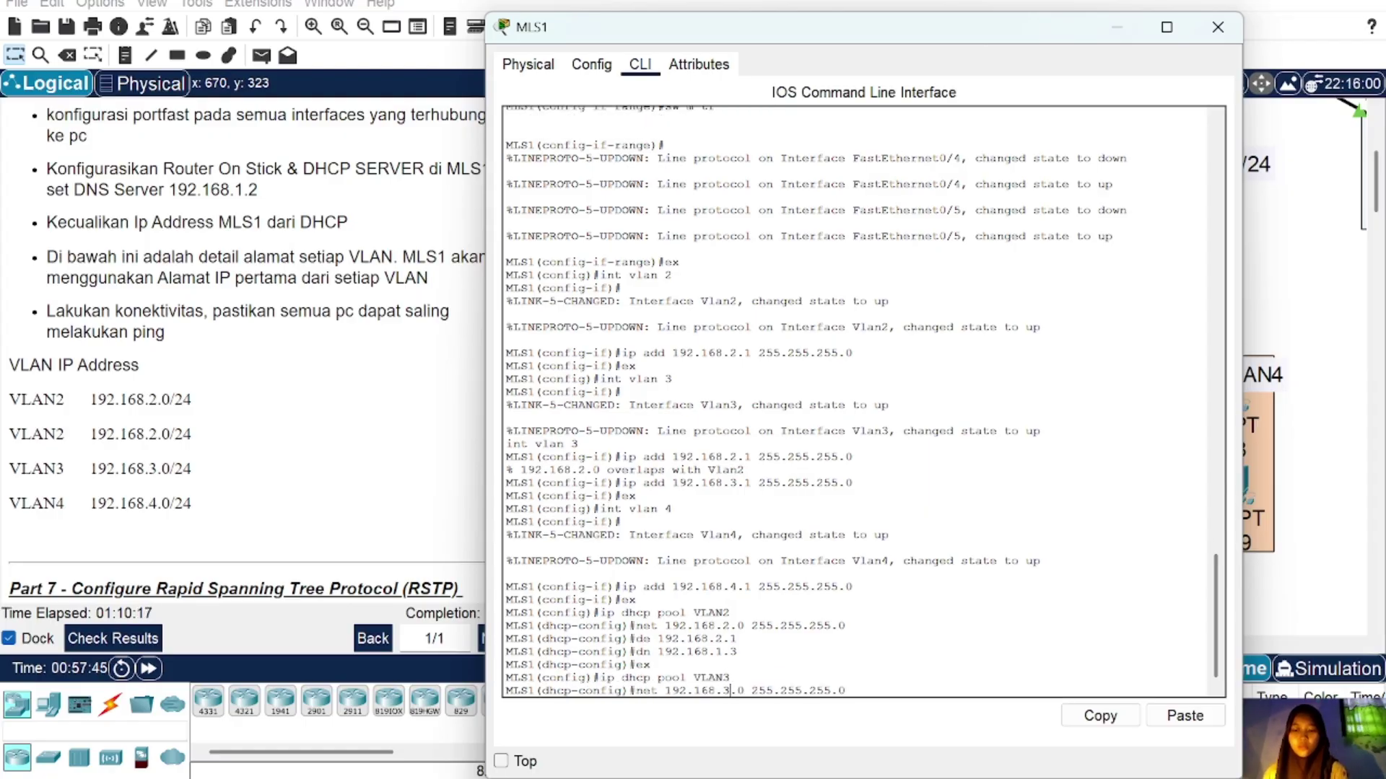
pyautogui.press('Return')
pyautogui.write('de 192.168.3.1')
pyautogui.press('Return')
pyautogui.press('Up')
pyautogui.press('Up')
pyautogui.press('Up')
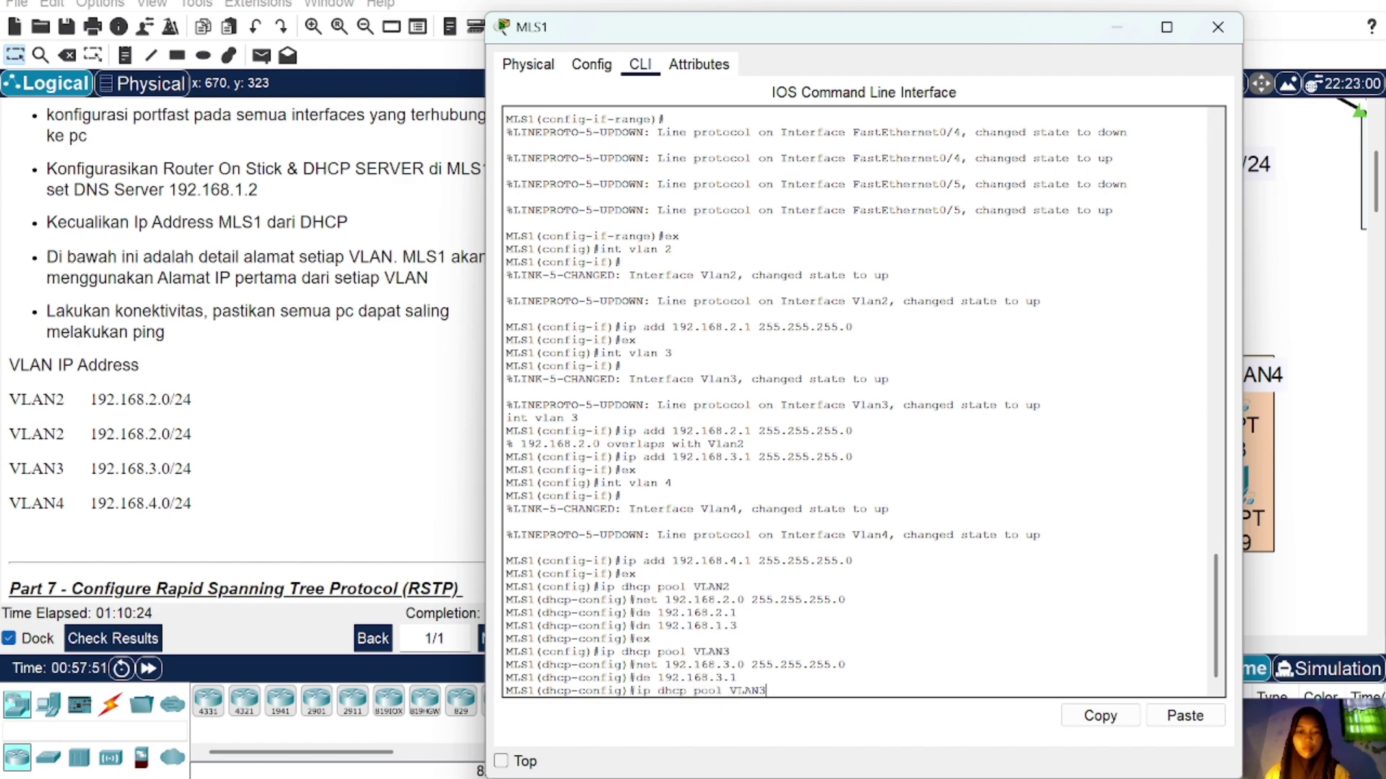
pyautogui.press('Up')
pyautogui.press('Up')
pyautogui.press('Return')
# Step: Create DHCP pool VLAN4 for 192.168.4.0/24, gateway 192.168.4.1, DNS 192.168.1.3
pyautogui.write('ex')
pyautogui.press('Return')
pyautogui.press('Up')
pyautogui.press('Up')
pyautogui.press('Up')
pyautogui.press('Up')
pyautogui.press('Up')
pyautogui.press('BackSpace')
pyautogui.write('4')
pyautogui.press('Return')
pyautogui.press('Up')
pyautogui.press('Up')
pyautogui.press('Up')
pyautogui.press('Up')
pyautogui.press('Up')
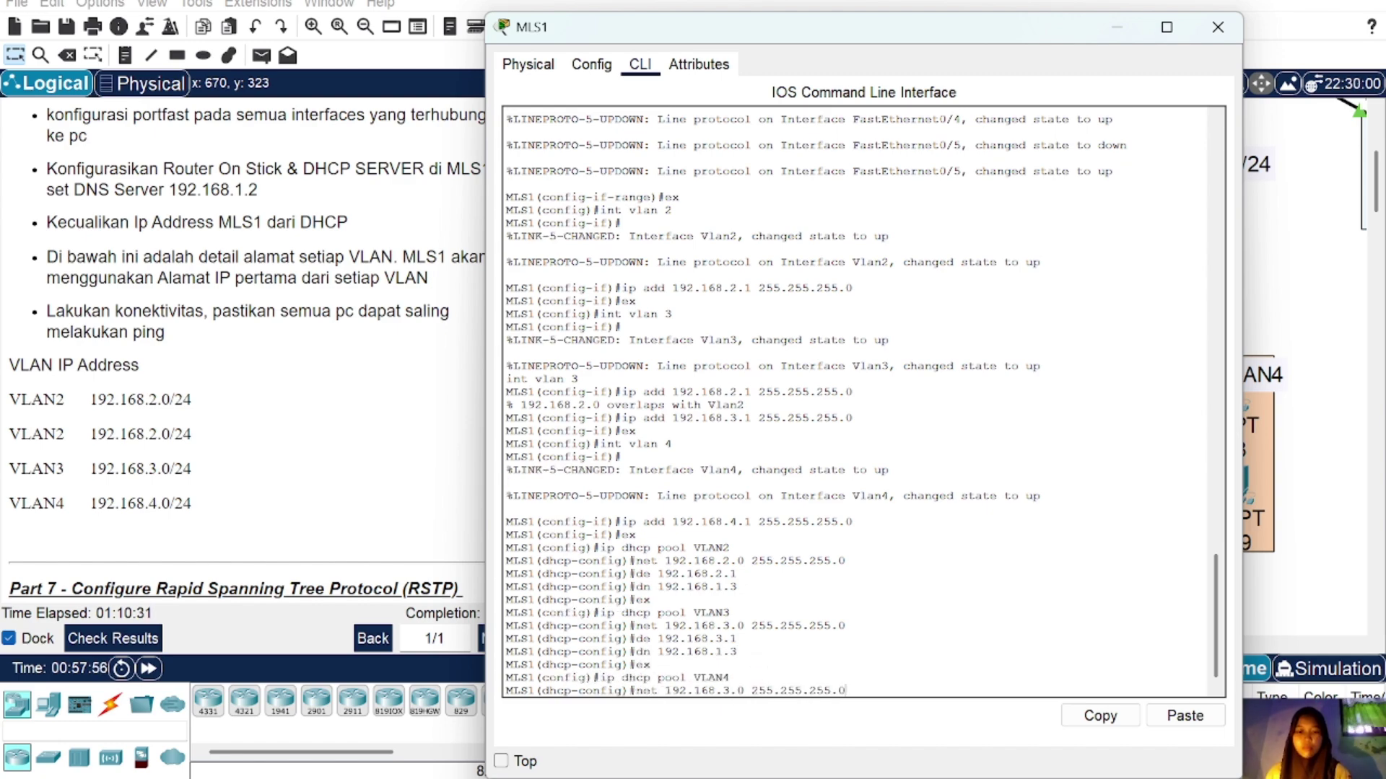
pyautogui.press('BackSpace')
pyautogui.write('4')
pyautogui.press('Return')
pyautogui.press('Up')
pyautogui.press('Up')
pyautogui.press('Up')
pyautogui.press('Up')
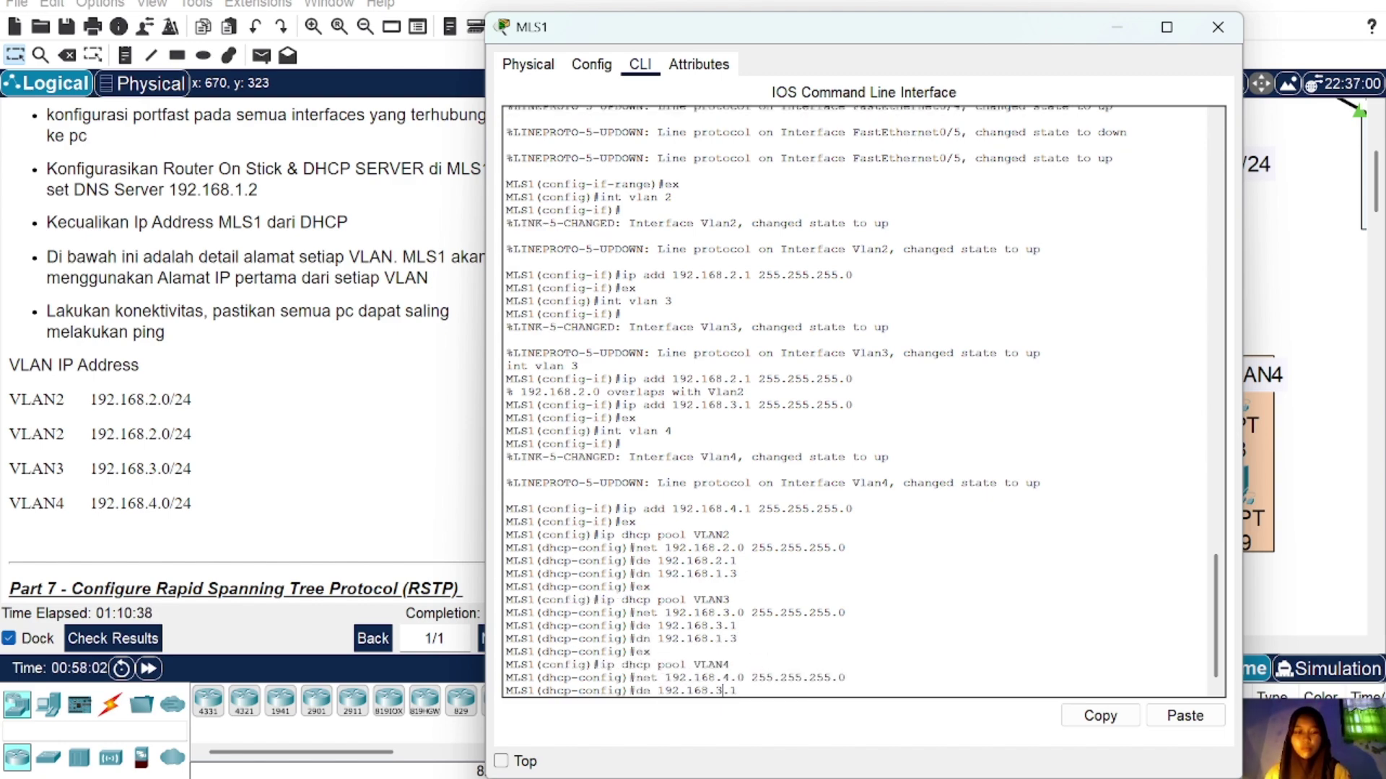
pyautogui.press('Return')
pyautogui.press('Up')
pyautogui.press('Up')
pyautogui.press('Up')
pyautogui.press('Up')
pyautogui.press('Up')
pyautogui.press('Return')
pyautogui.write('ex')
pyautogui.press('Return')
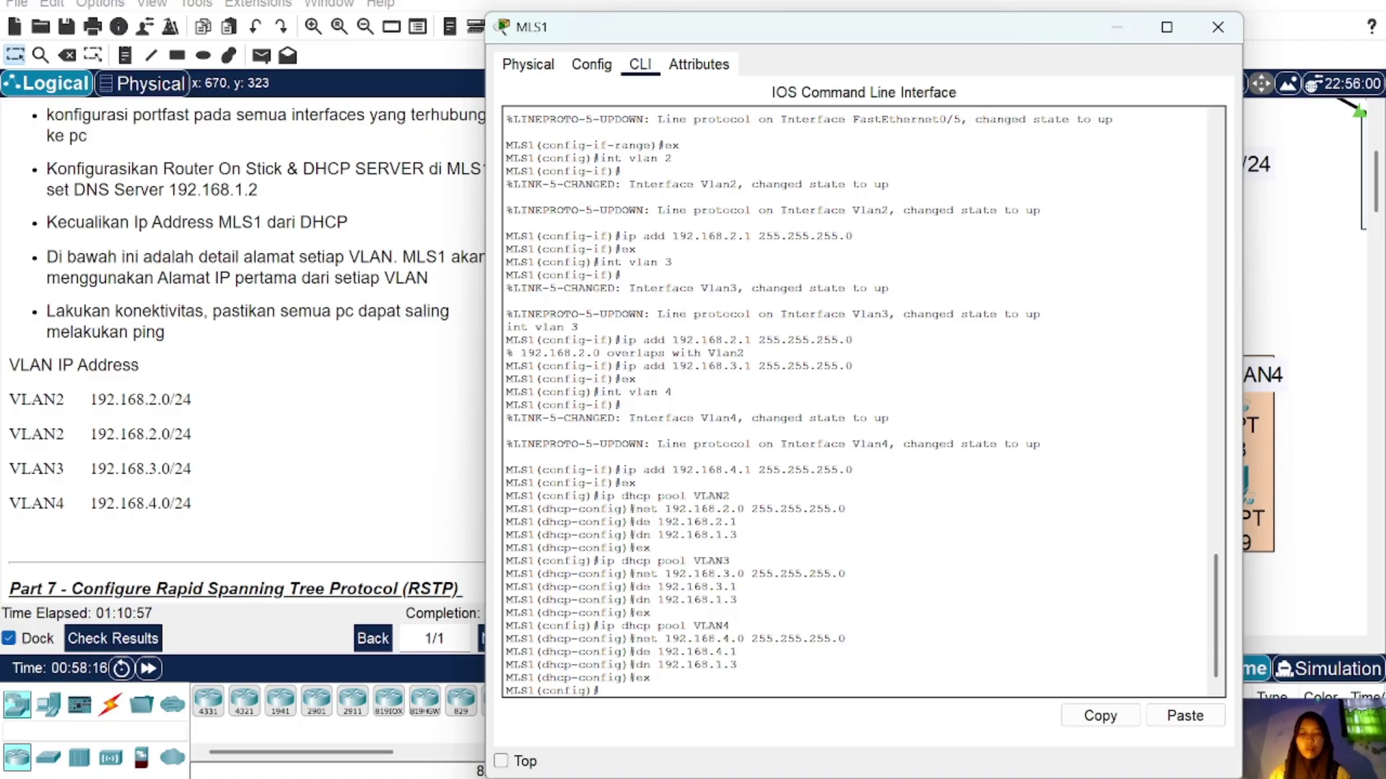
# Step: Exclude gateway addresses 192.168.2.1, 192.168.3.1 and 192.168.4.1 from DHCP
pyautogui.write('p dhcp')
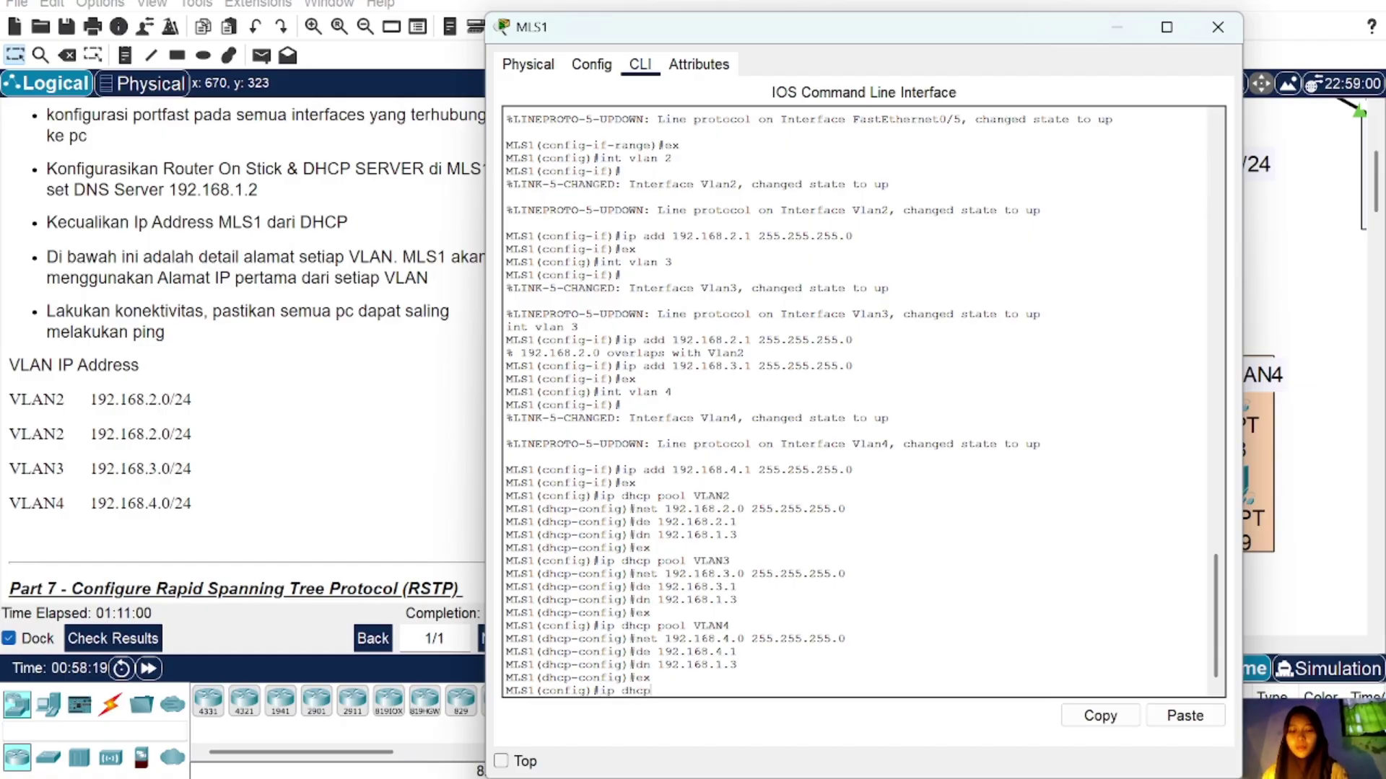
pyautogui.write(' excluded')
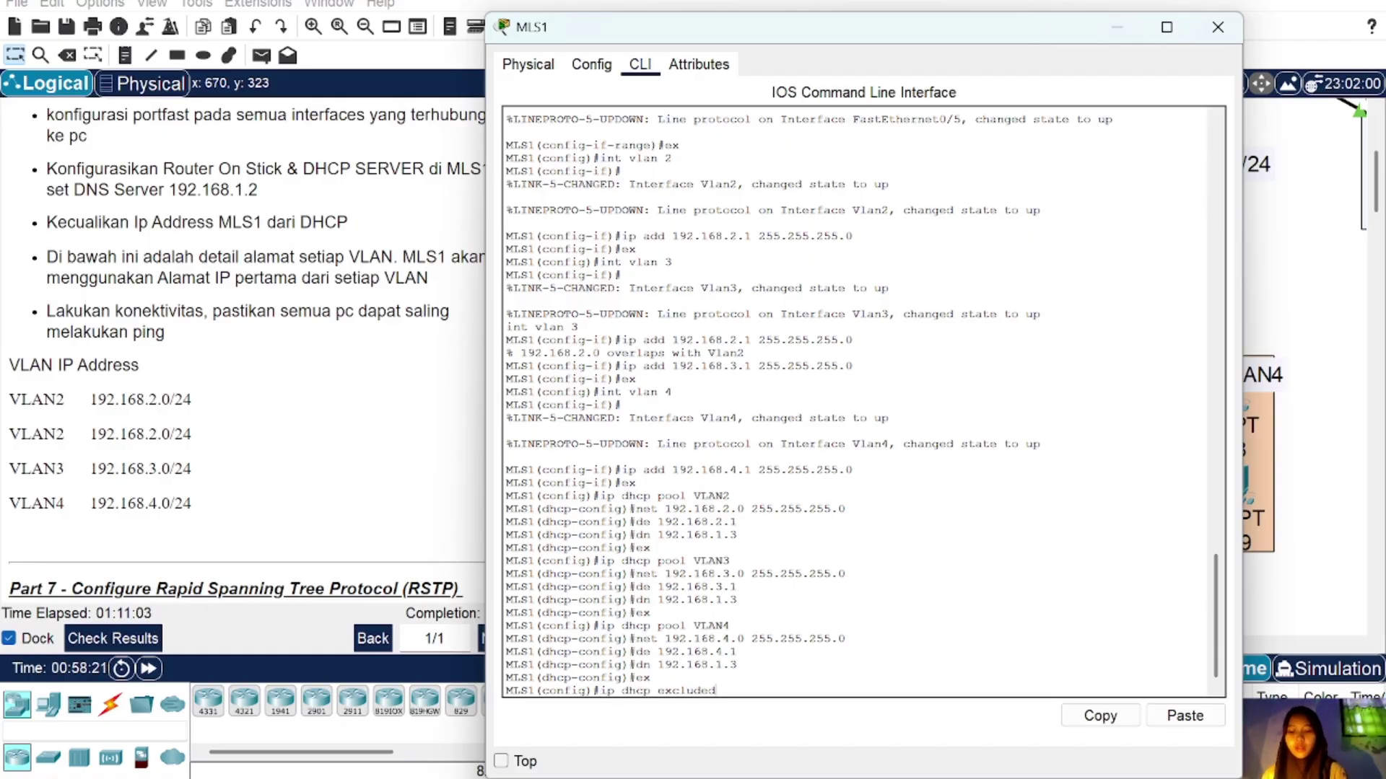
pyautogui.write(' 192.168.2')
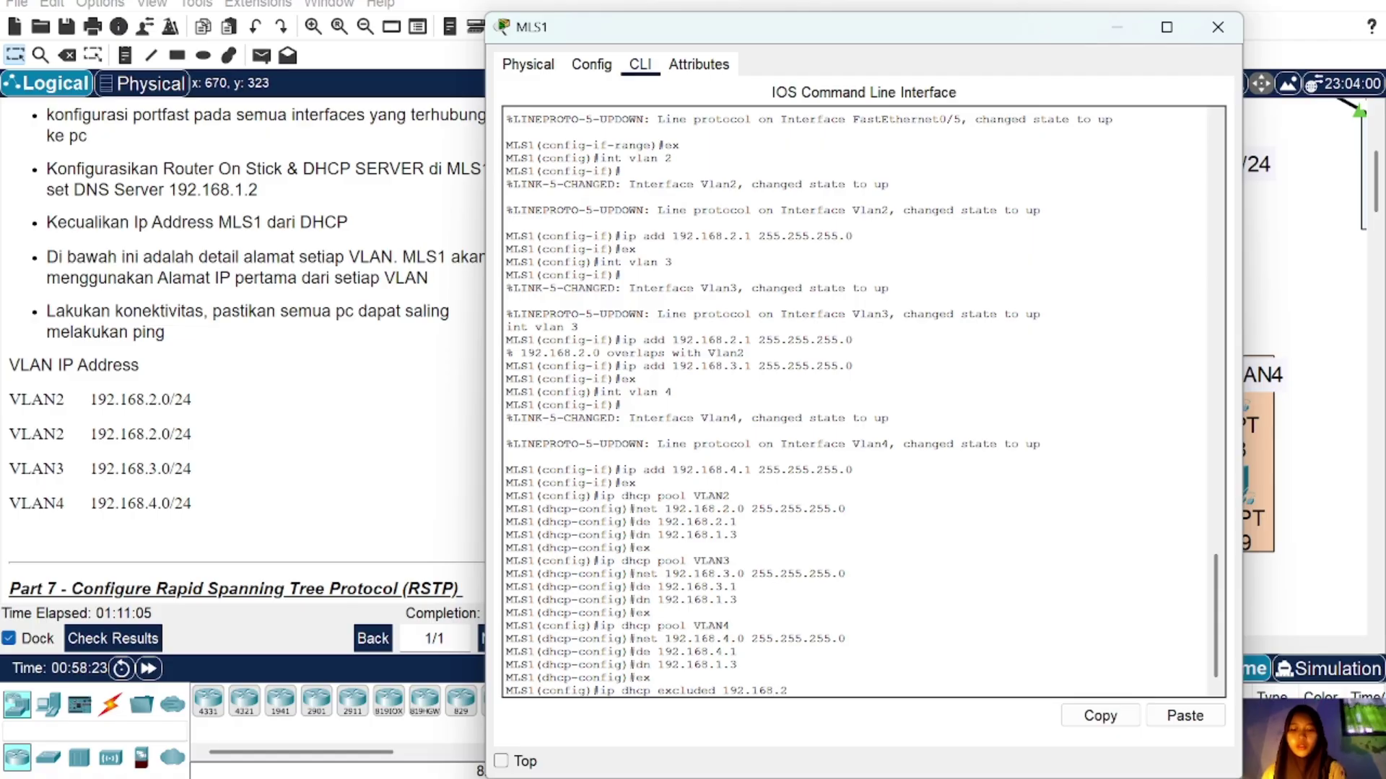
pyautogui.write('.1')
pyautogui.press('Return')
pyautogui.press('Up')
pyautogui.press('Up')
pyautogui.press('Up')
pyautogui.press('Up')
pyautogui.press('Up')
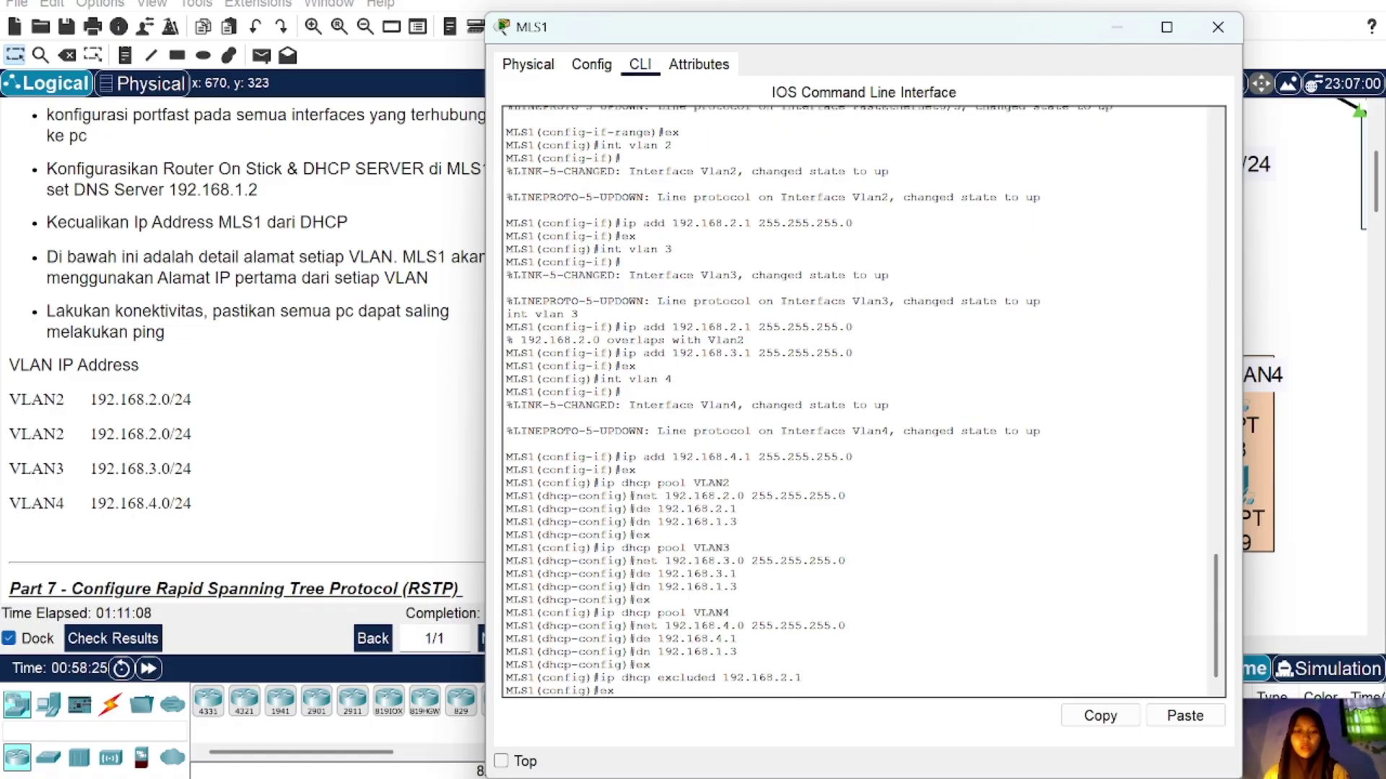
pyautogui.press('Down')
pyautogui.press('Down')
pyautogui.press('Down')
pyautogui.press('Down')
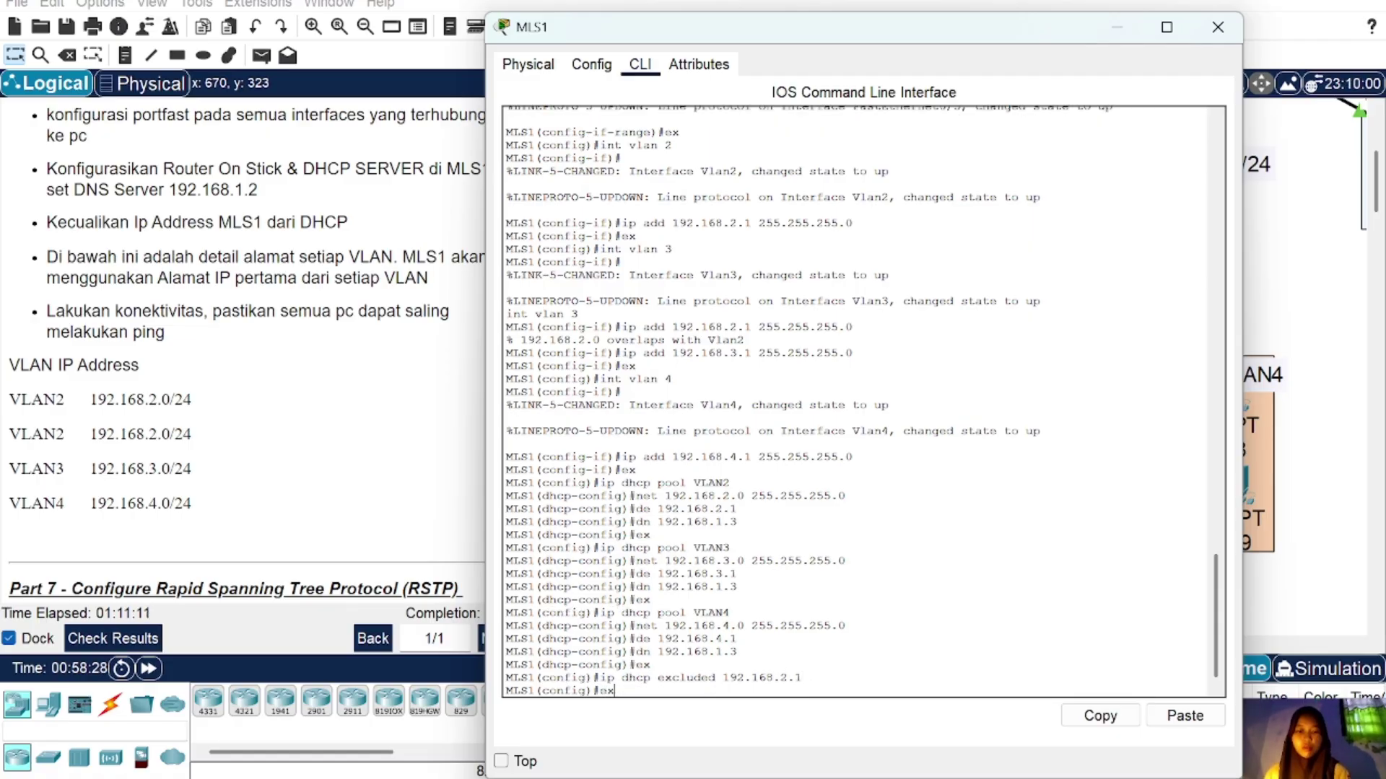
pyautogui.press('Left')
pyautogui.press('Left')
pyautogui.press('BackSpace')
pyautogui.write('3')
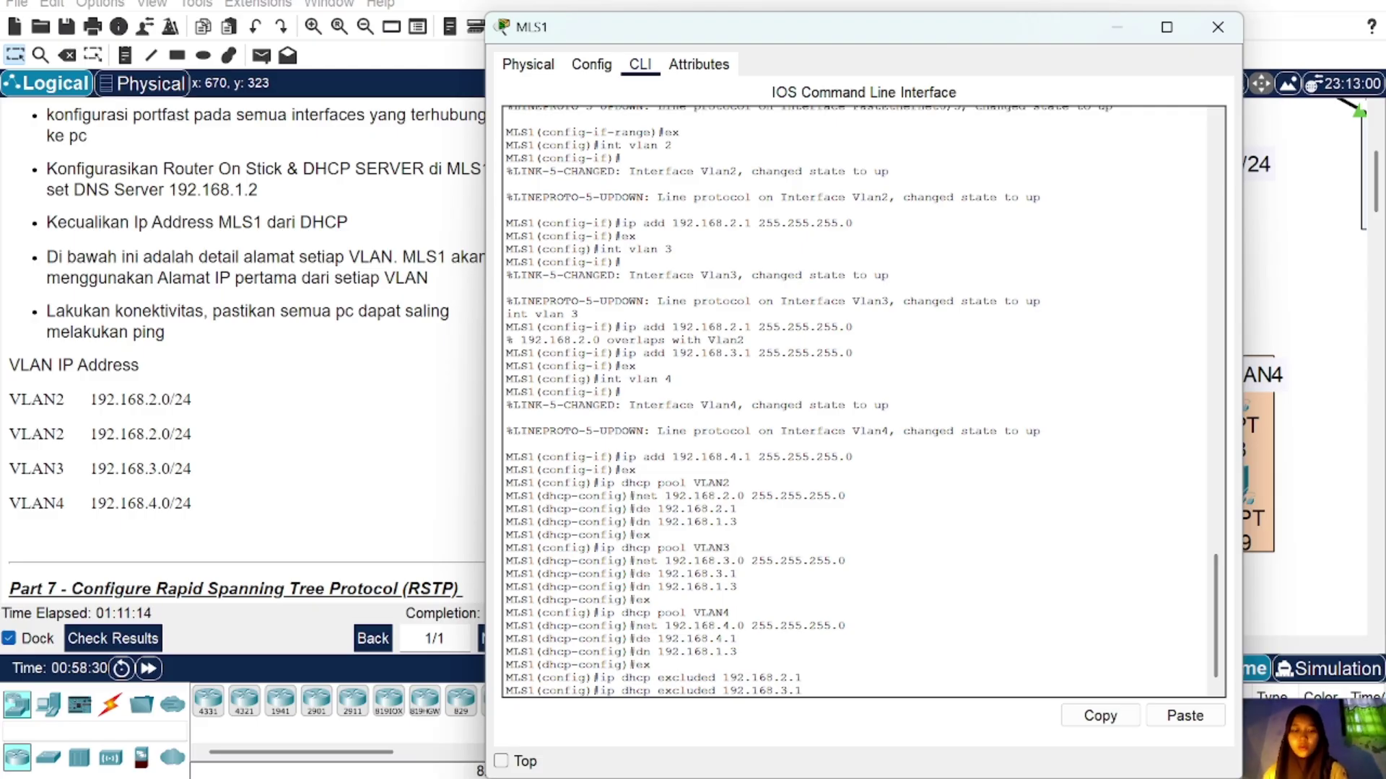
pyautogui.press('Return')
pyautogui.press('Up')
pyautogui.press('Left')
pyautogui.press('Left')
pyautogui.write('4')
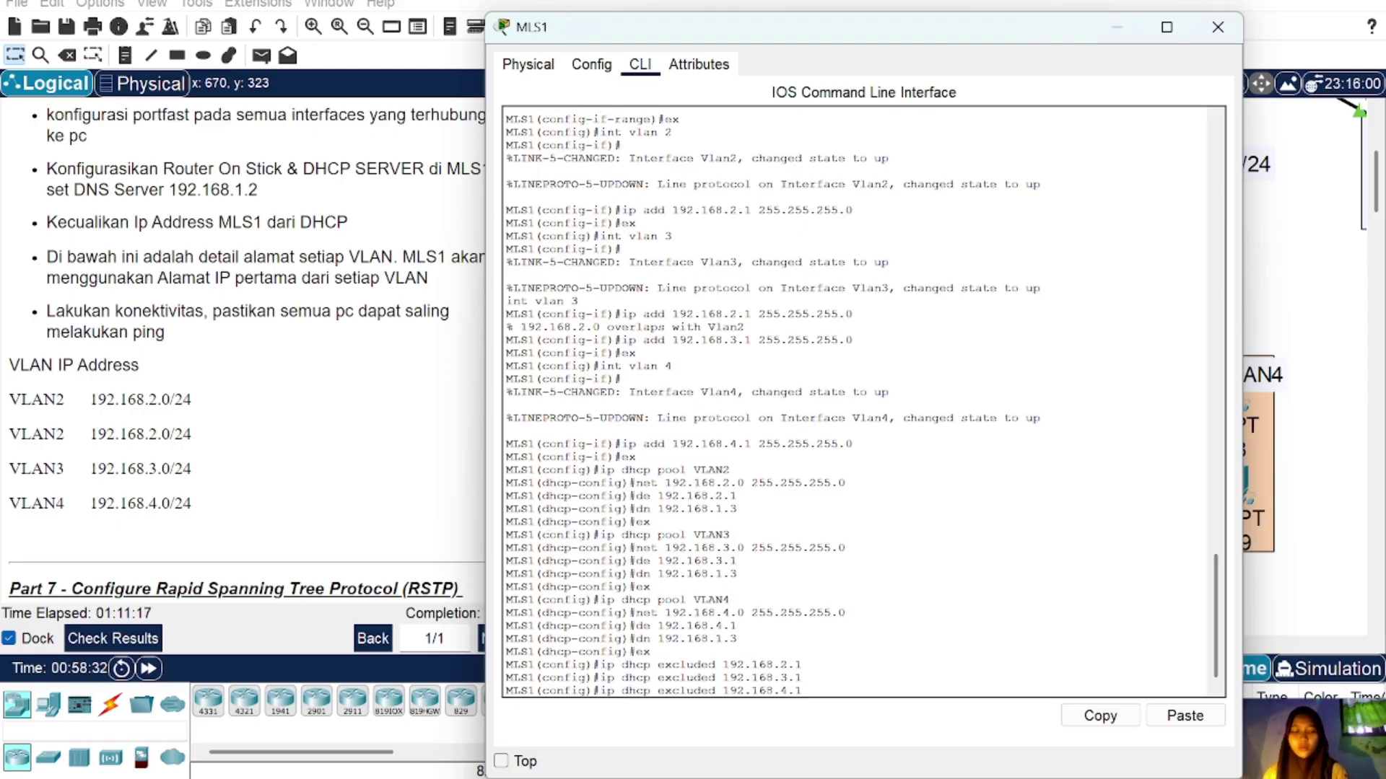
pyautogui.press('Return')
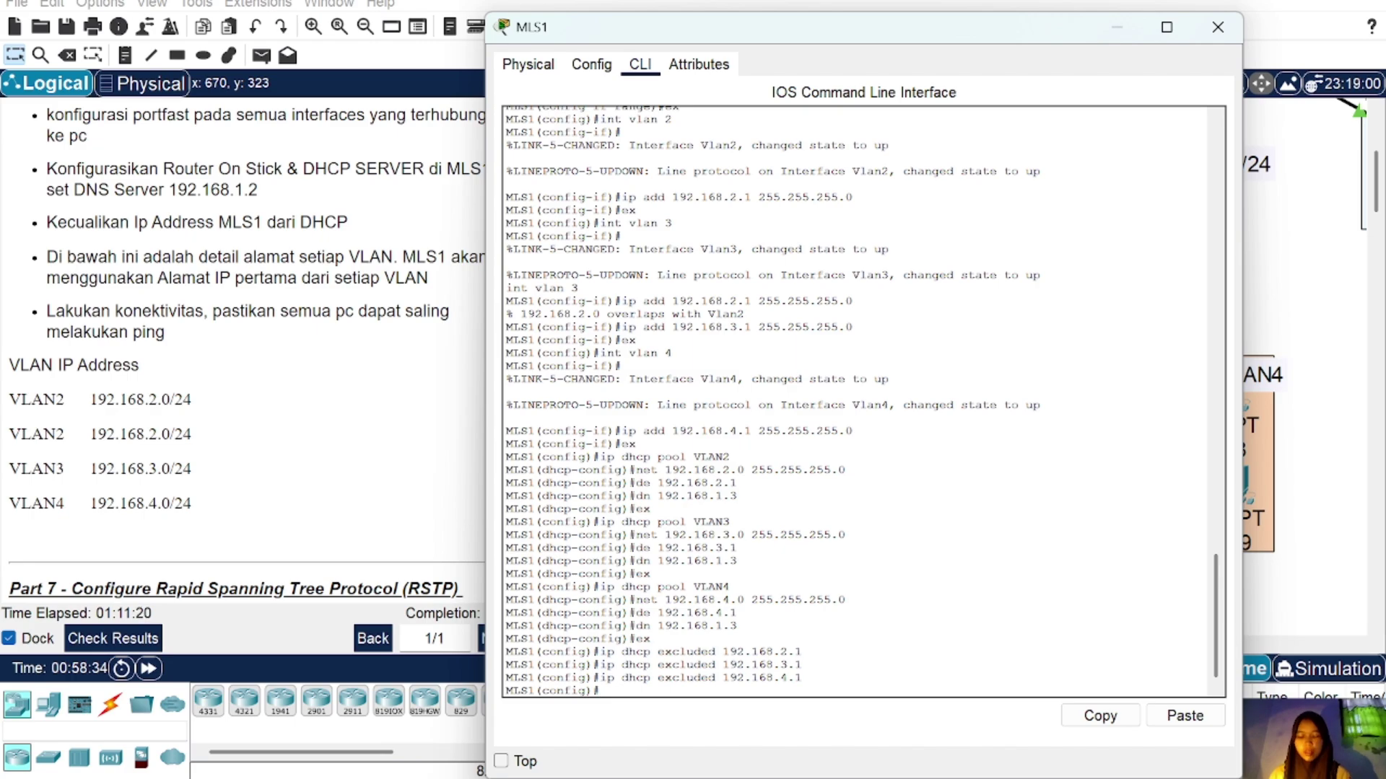
# Step: Close MLS1's window and switch PC15 and PC10 to DHCP addressing
pyautogui.click(1218, 27)
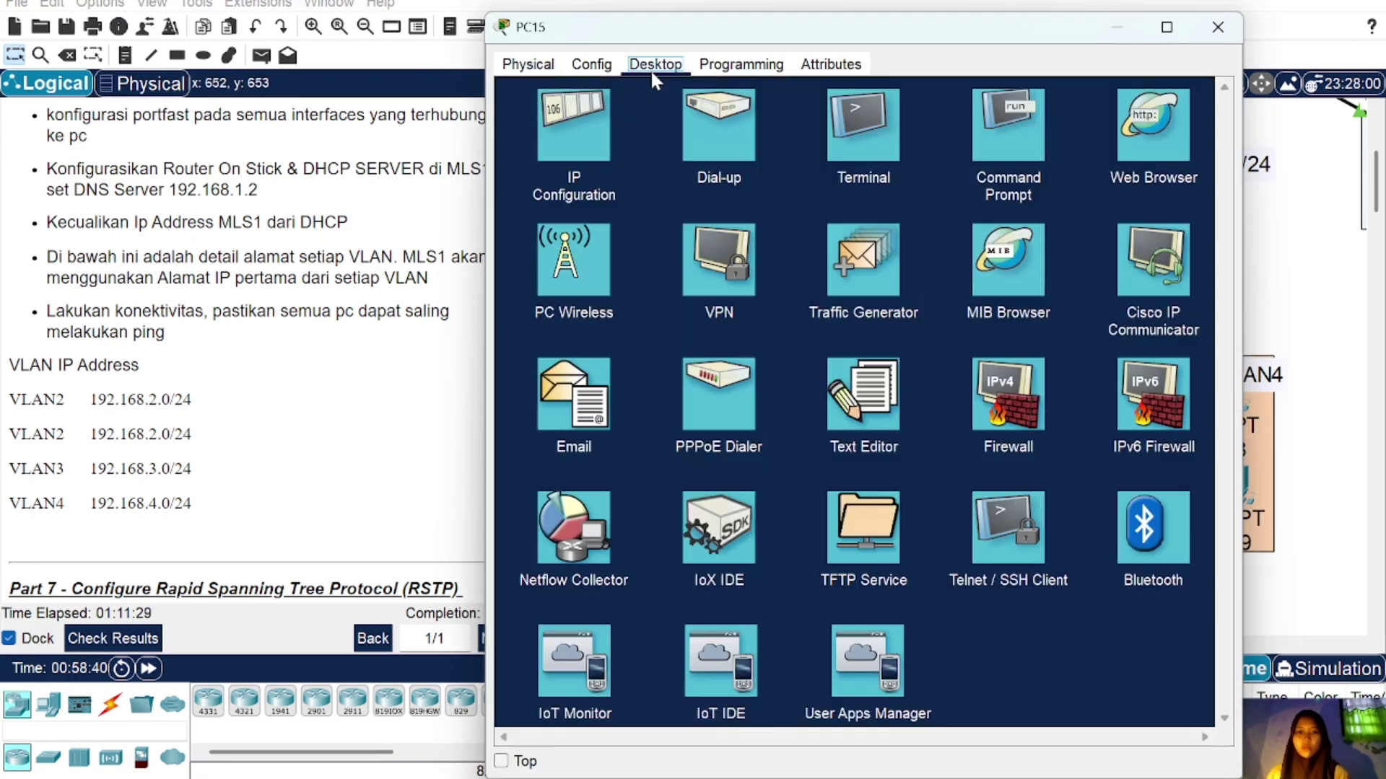
pyautogui.click(574, 122)
pyautogui.click(516, 160)
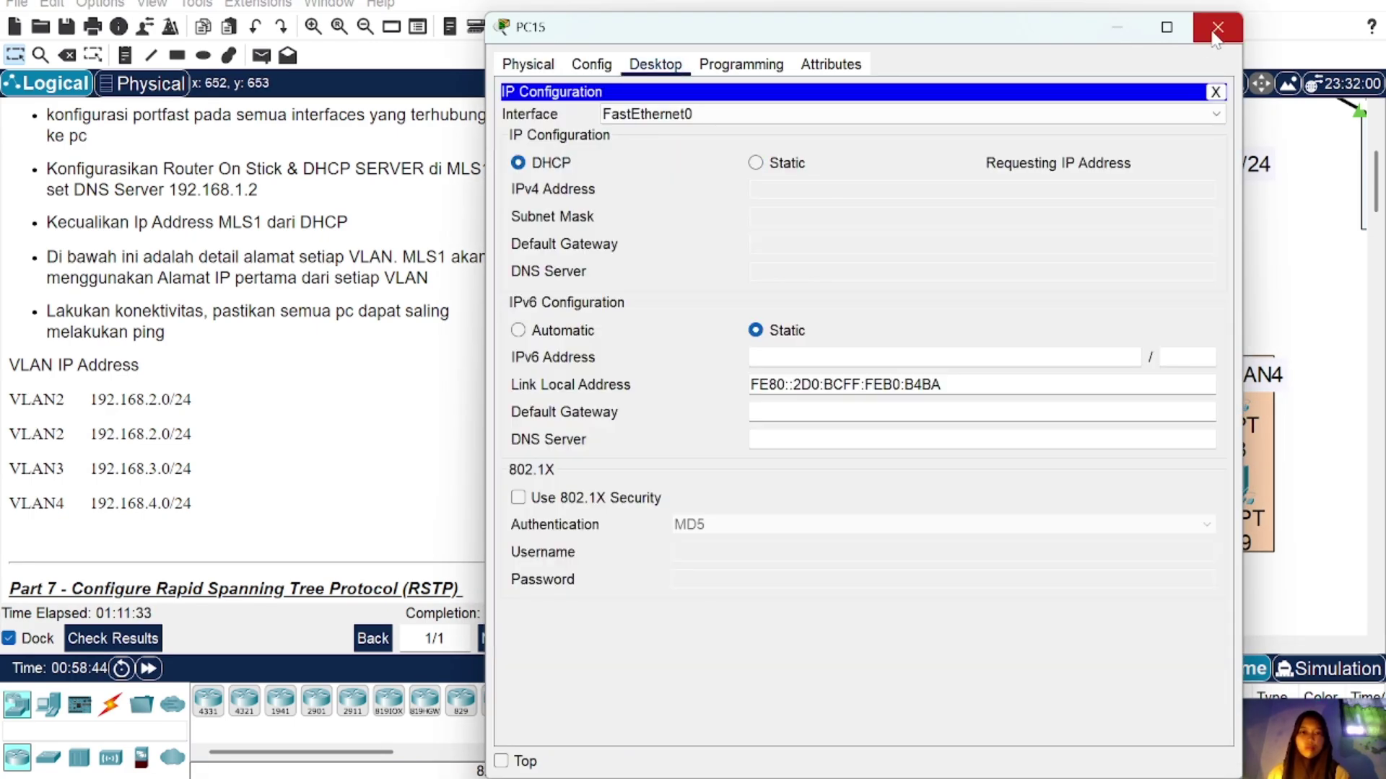
pyautogui.click(1218, 27)
pyautogui.click(980, 514)
pyautogui.click(654, 64)
pyautogui.click(570, 124)
pyautogui.click(517, 162)
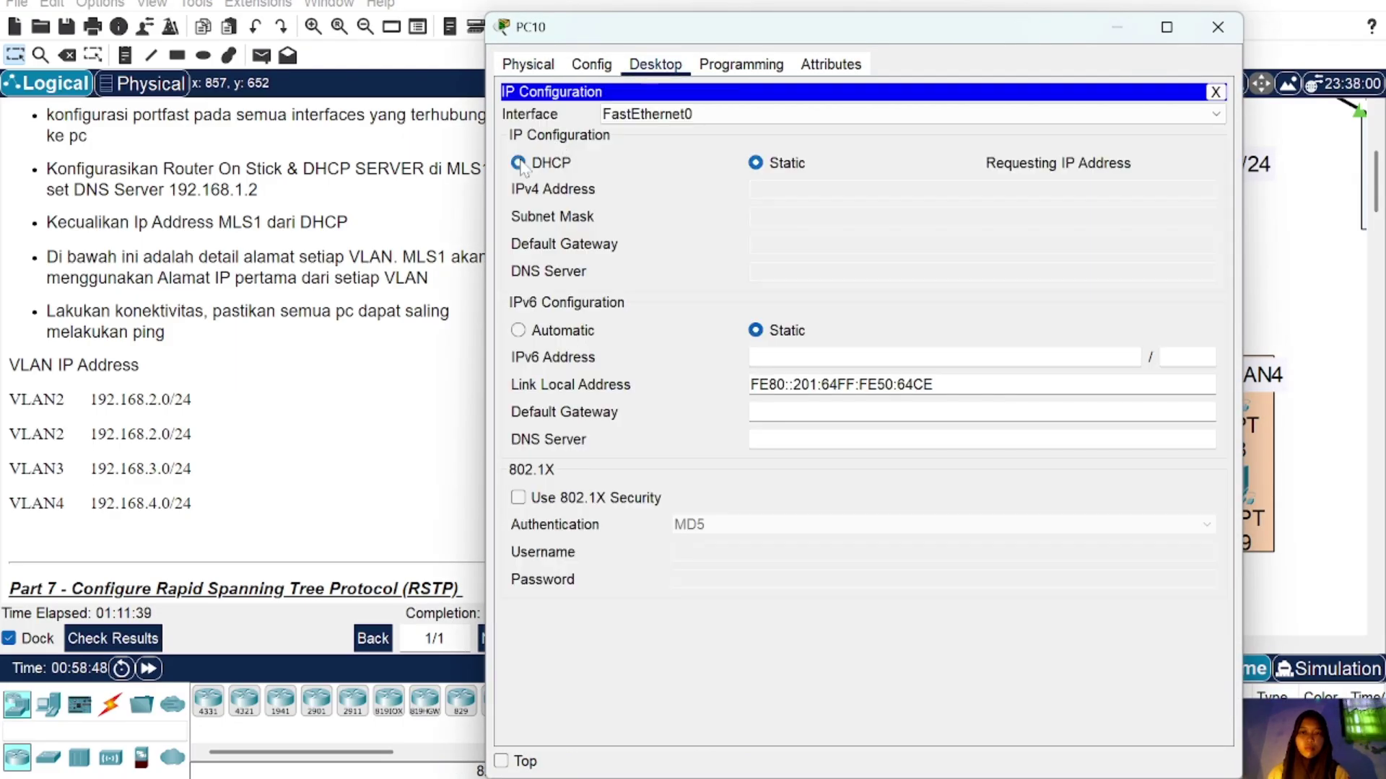
pyautogui.click(1218, 27)
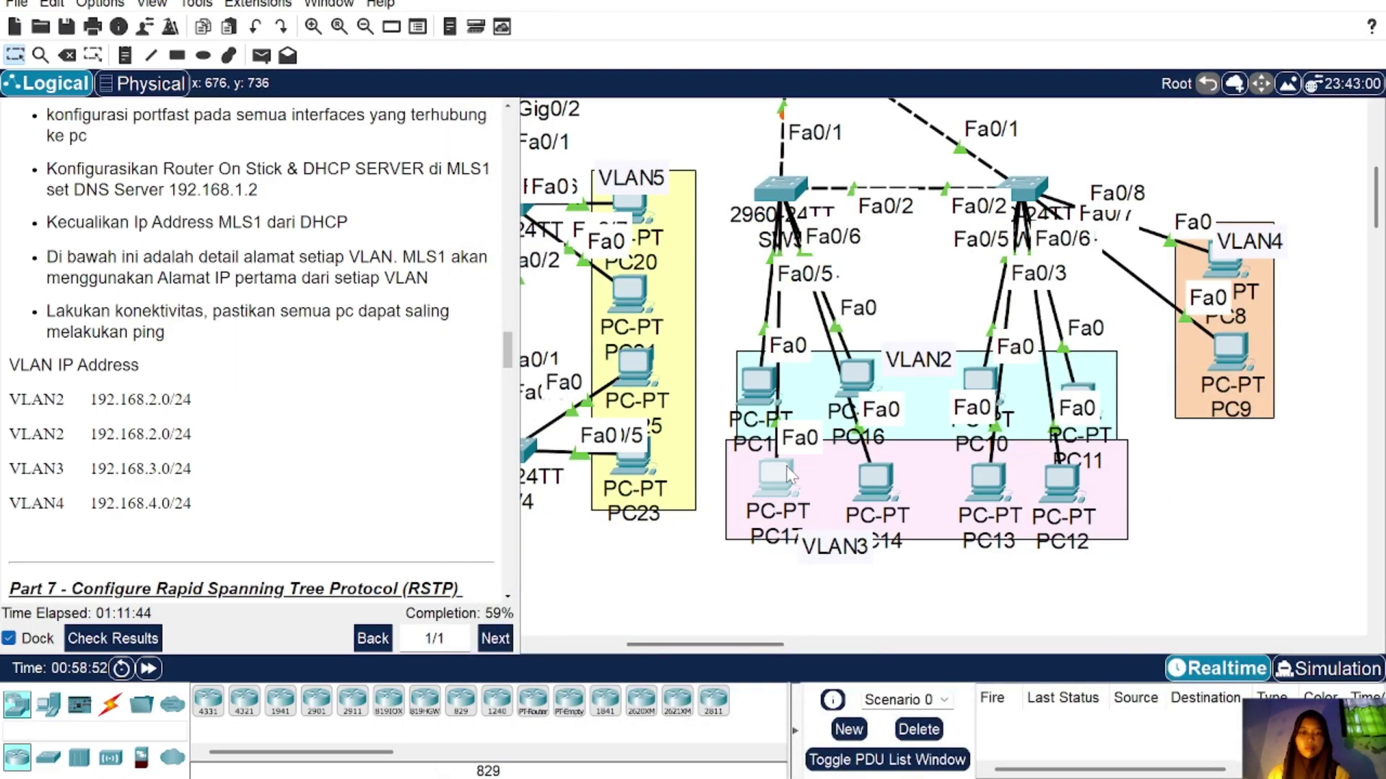
# Step: Switch PC17, PC13 and PC8 to DHCP addressing
pyautogui.click(757, 461)
pyautogui.click(655, 65)
pyautogui.click(570, 124)
pyautogui.click(517, 161)
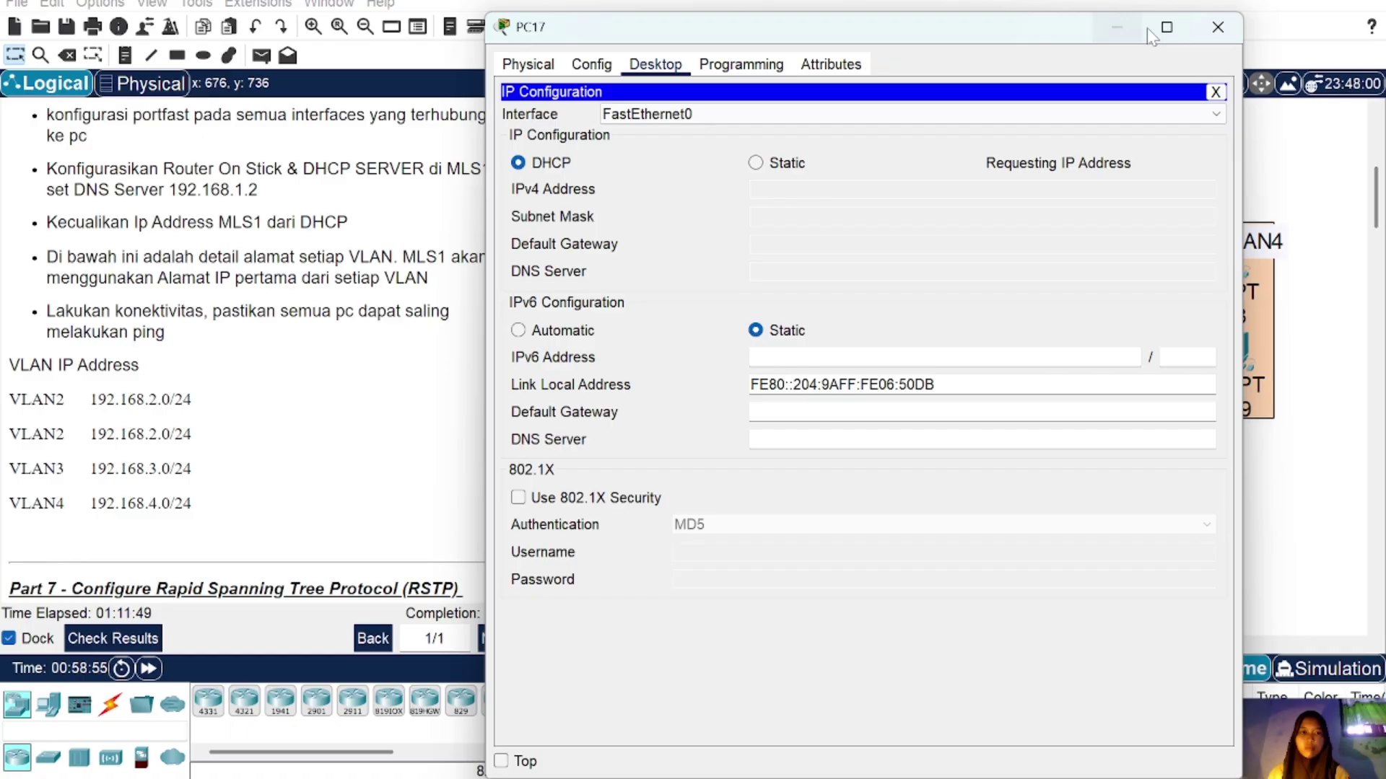
pyautogui.click(1217, 27)
pyautogui.click(994, 491)
pyautogui.click(654, 65)
pyautogui.click(569, 125)
pyautogui.click(517, 162)
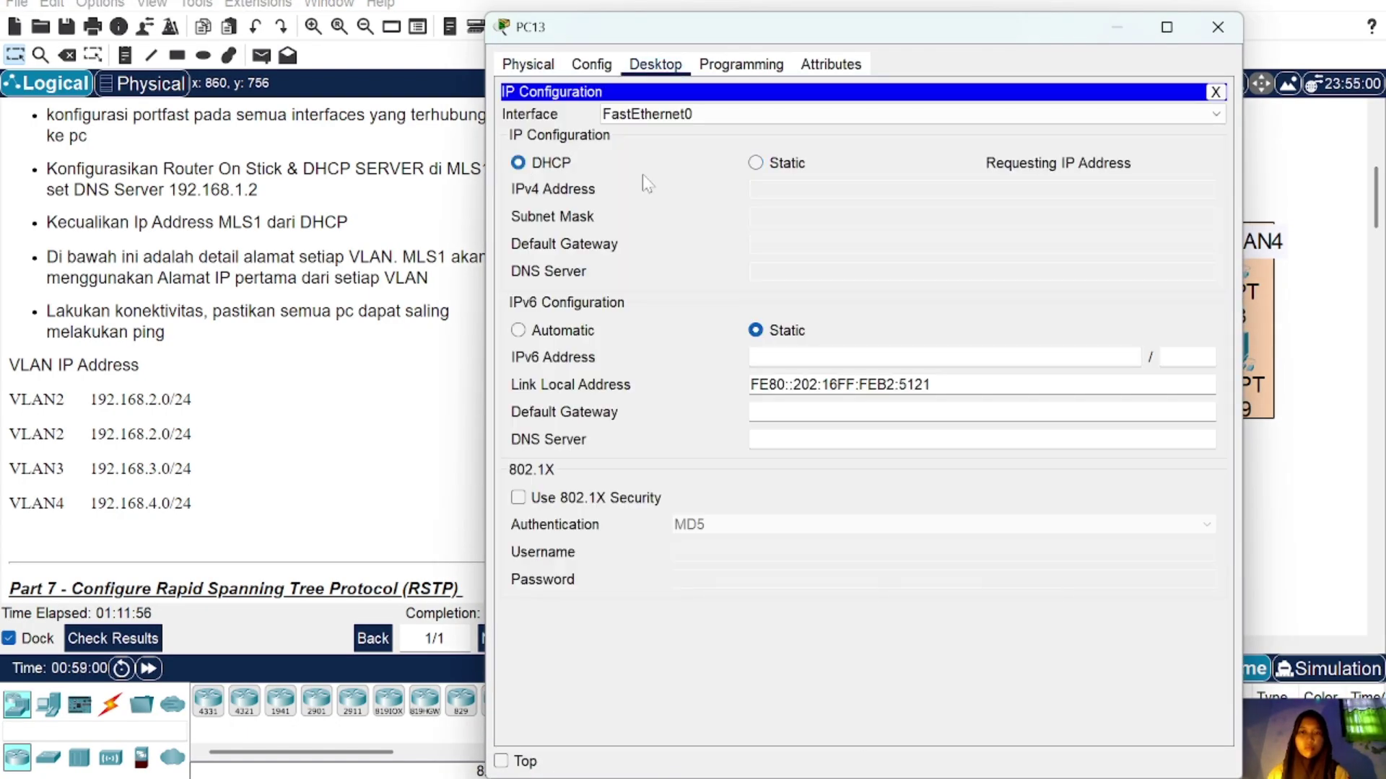
pyautogui.click(1218, 26)
pyautogui.click(1227, 289)
pyautogui.click(654, 65)
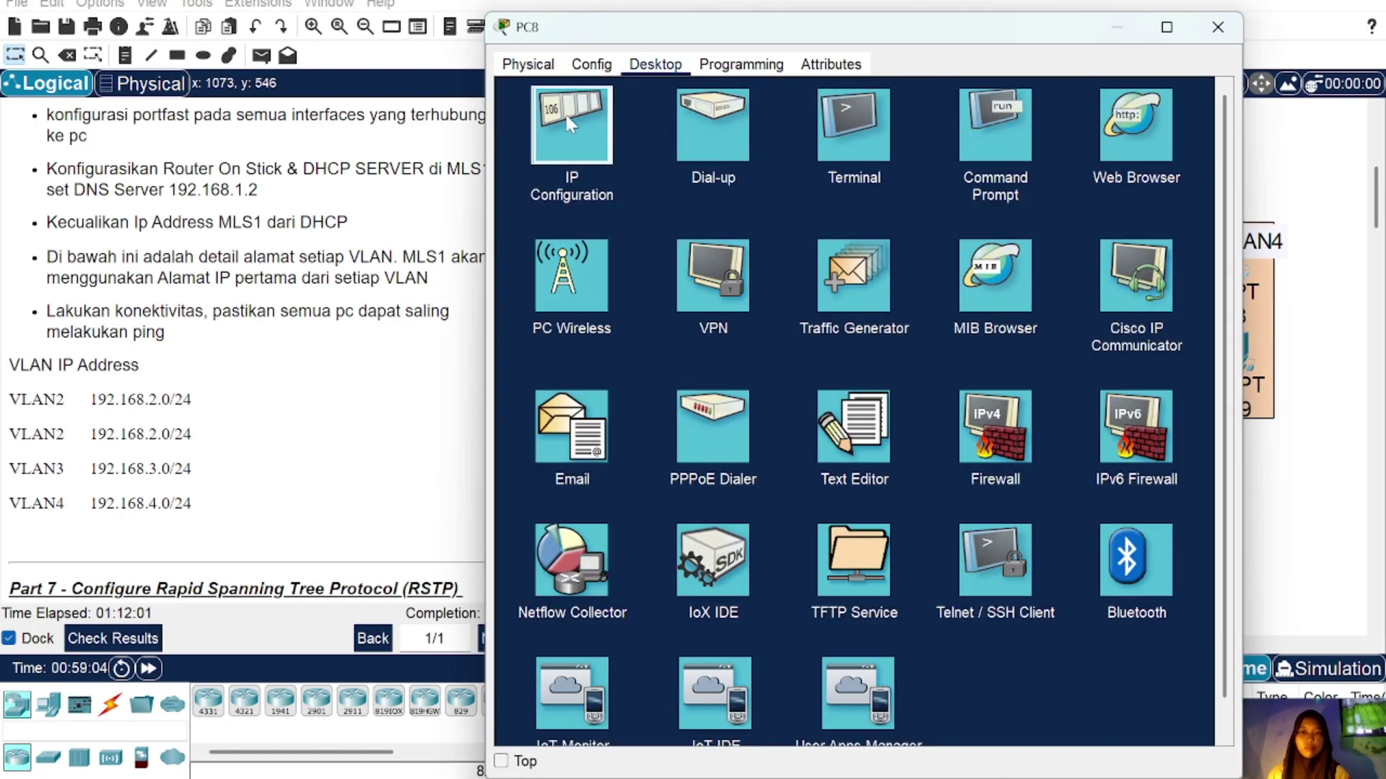
pyautogui.click(587, 127)
pyautogui.click(517, 161)
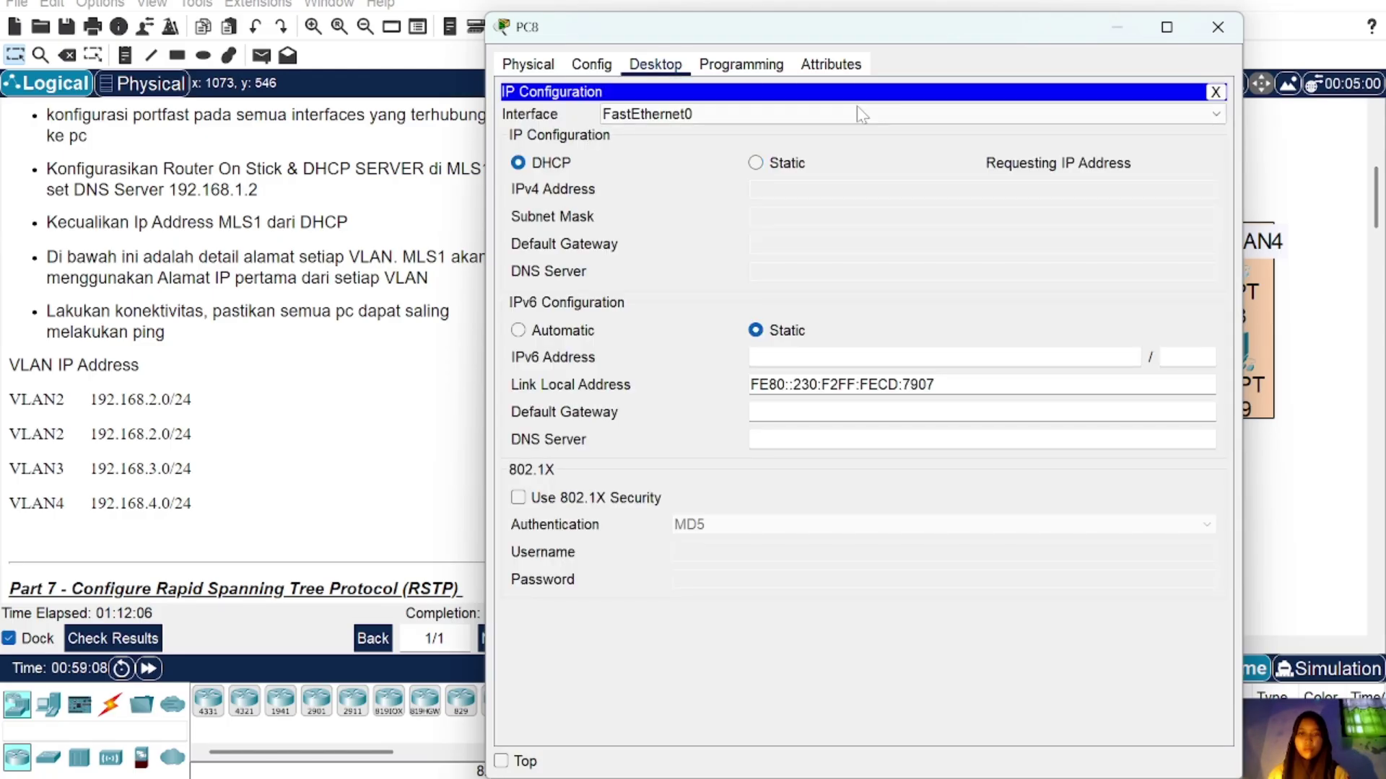
pyautogui.click(1217, 27)
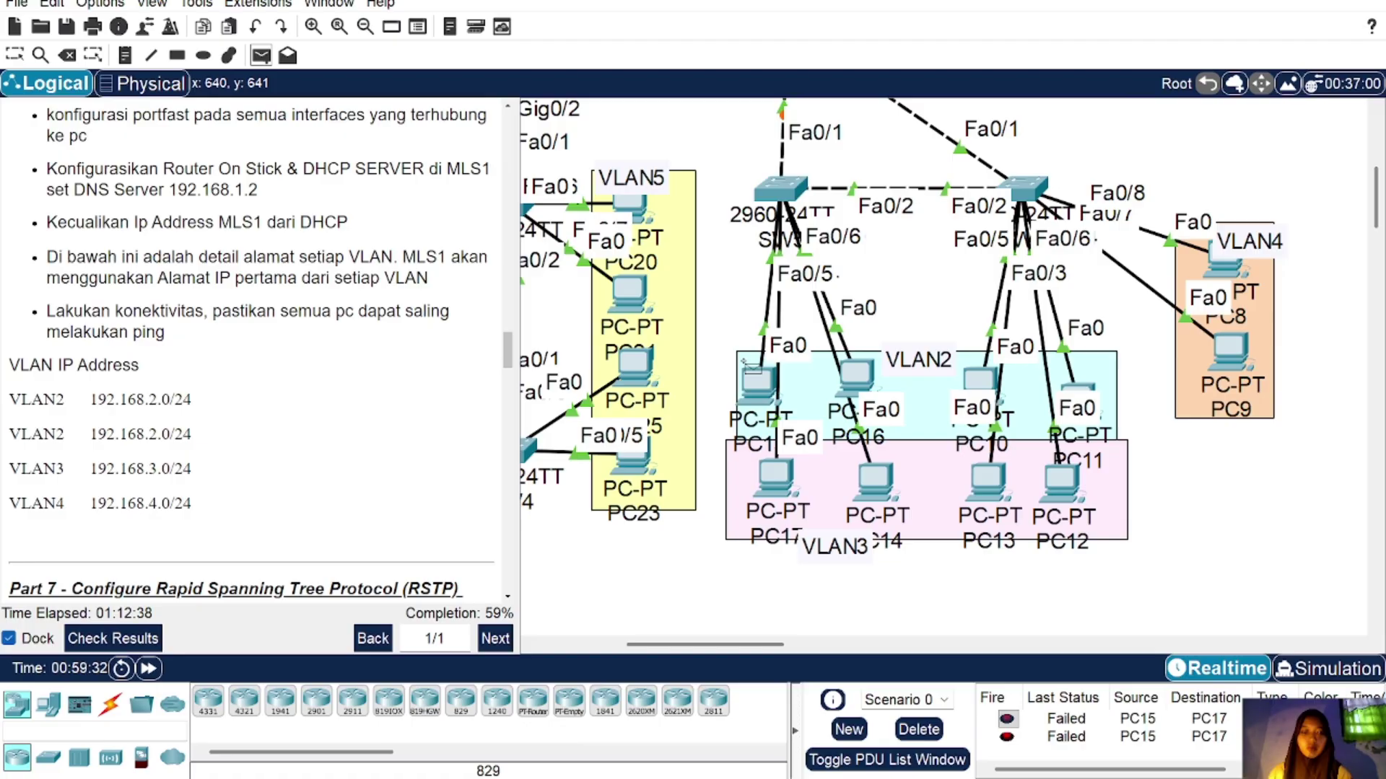
# Step: Send a simple PDU from PC15 to PC10 and delete the failed PC15-to-PC17 entry
pyautogui.click(757, 381)
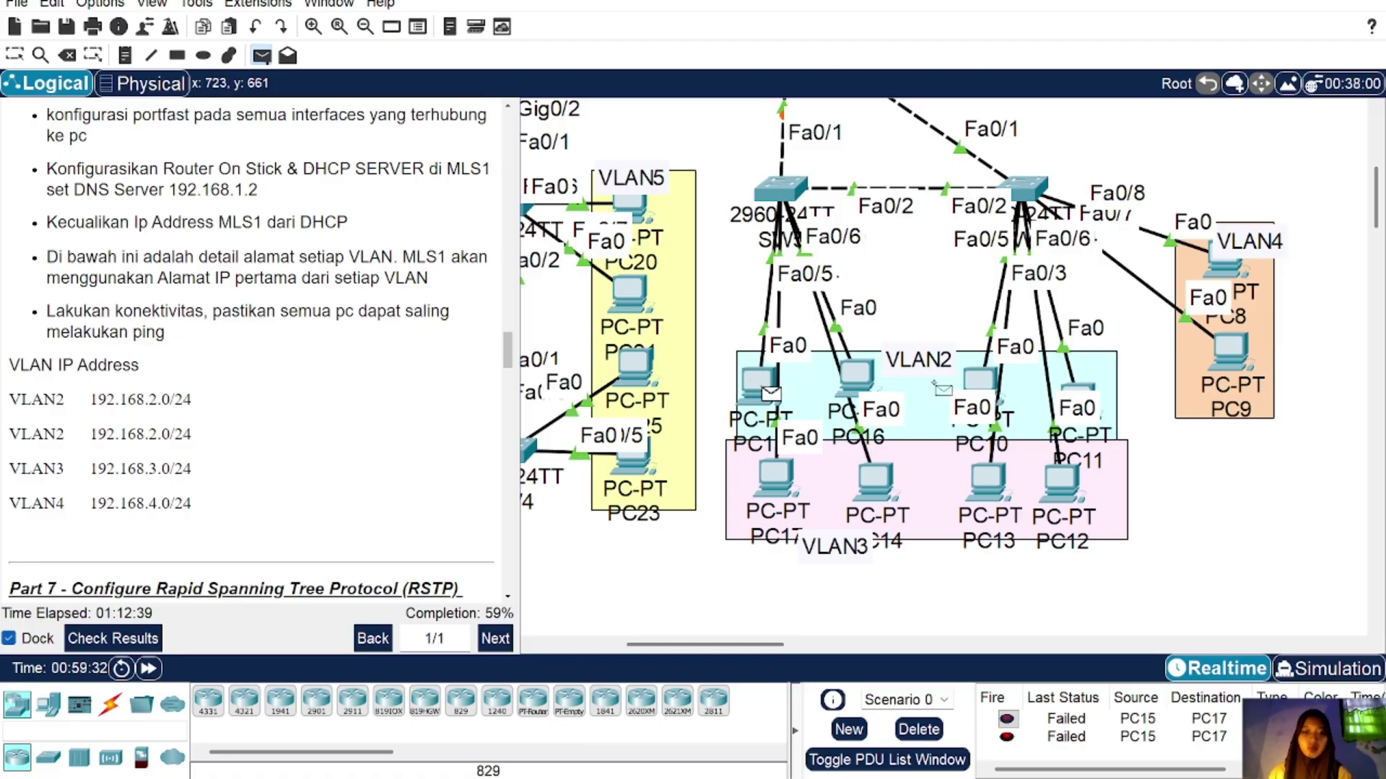
pyautogui.click(979, 379)
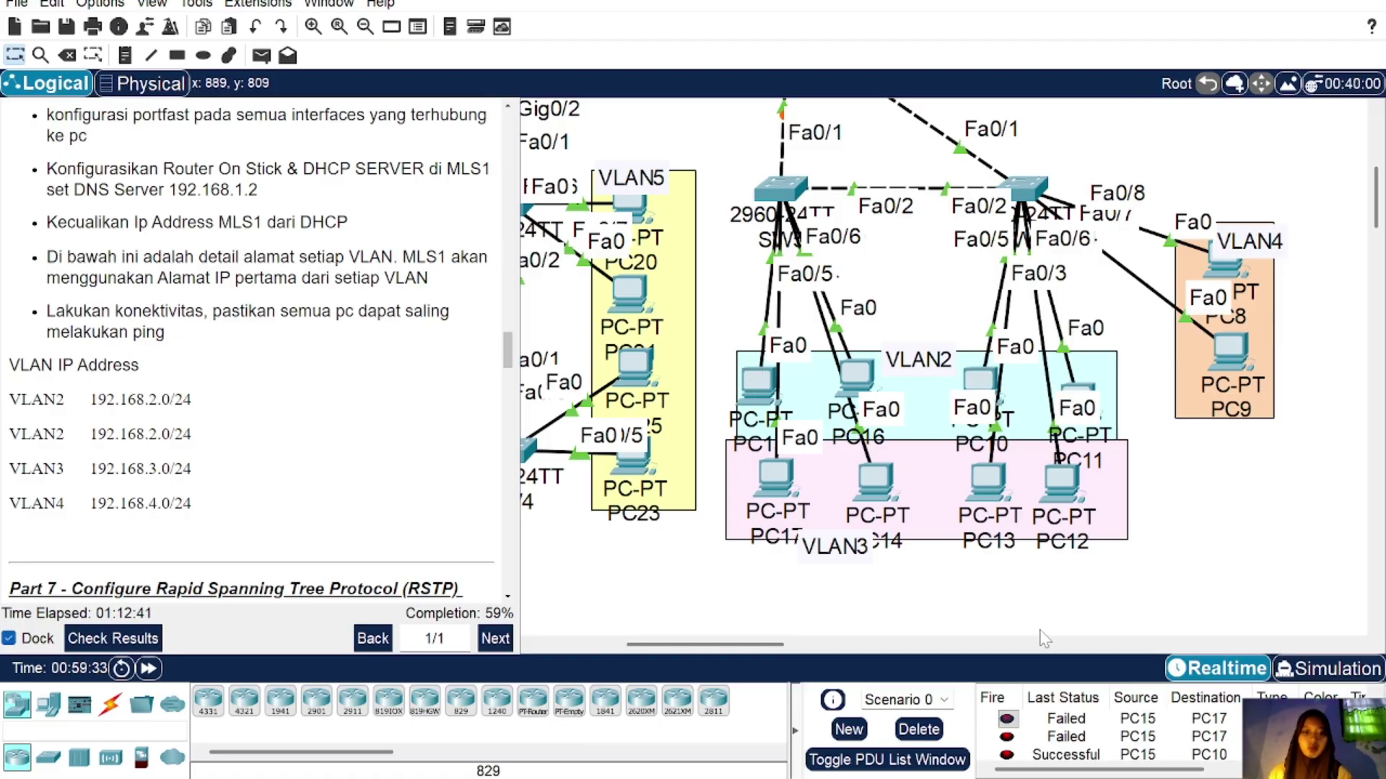
pyautogui.doubleClick(1090, 737)
# Step: Scroll the instructions to Part 7 on RSTP root bridges
pyautogui.scroll(-5, 214, 464)
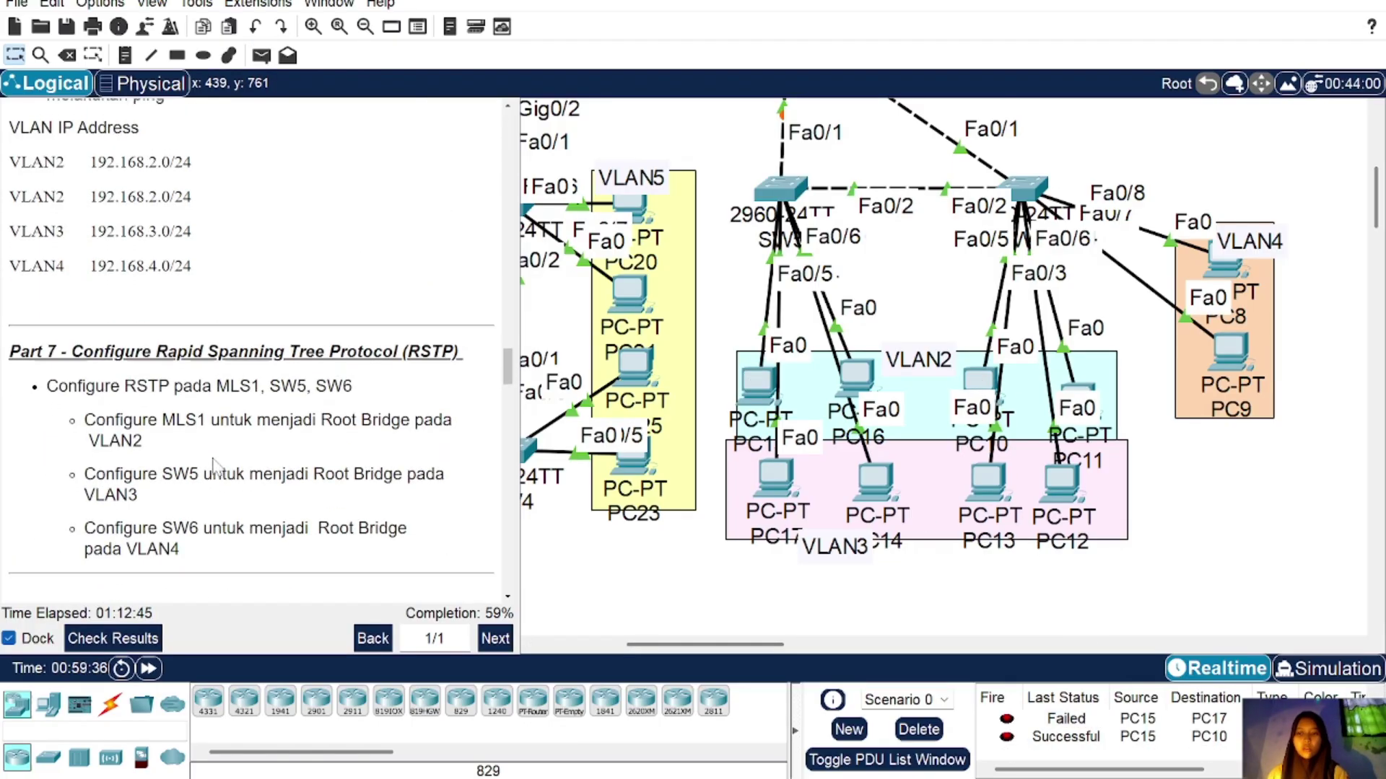
pyautogui.scroll(-4, 214, 464)
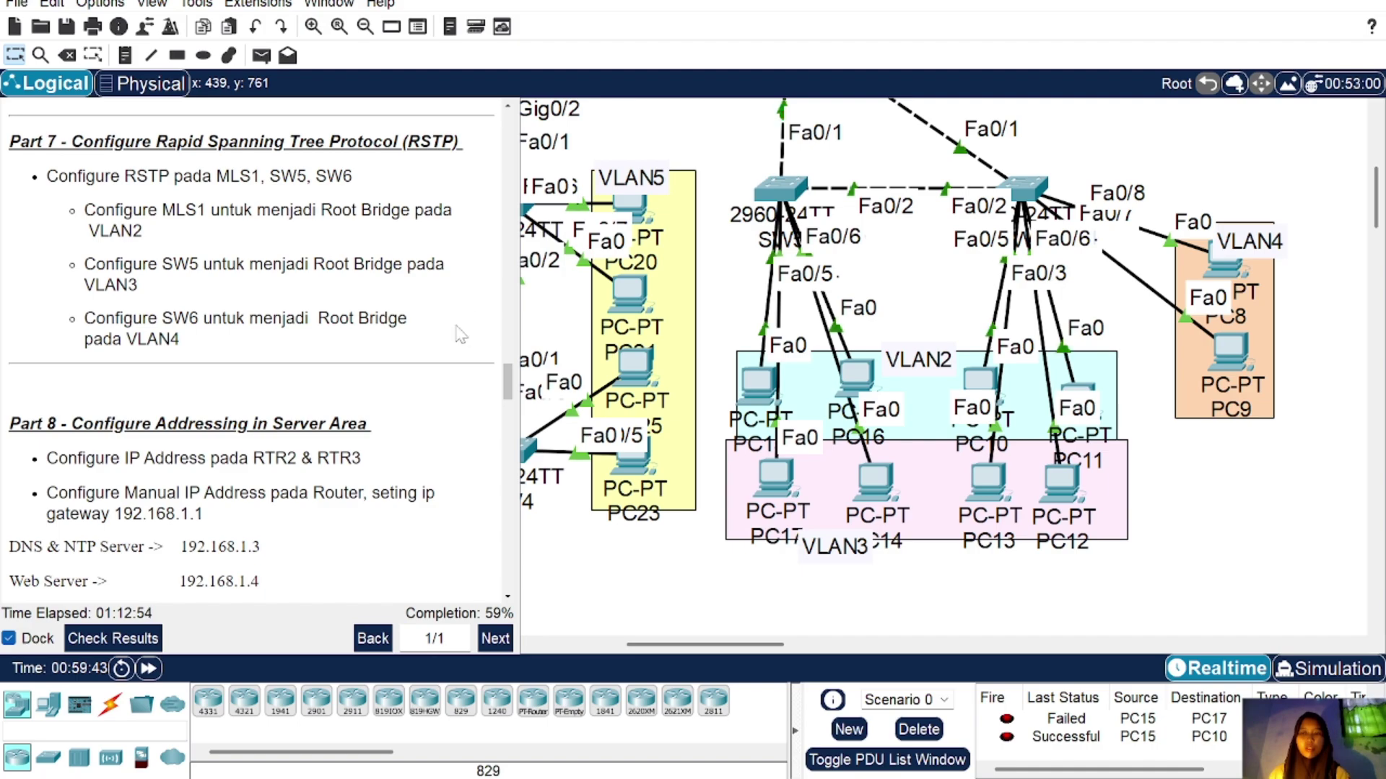
pyautogui.scroll(5, 793, 254)
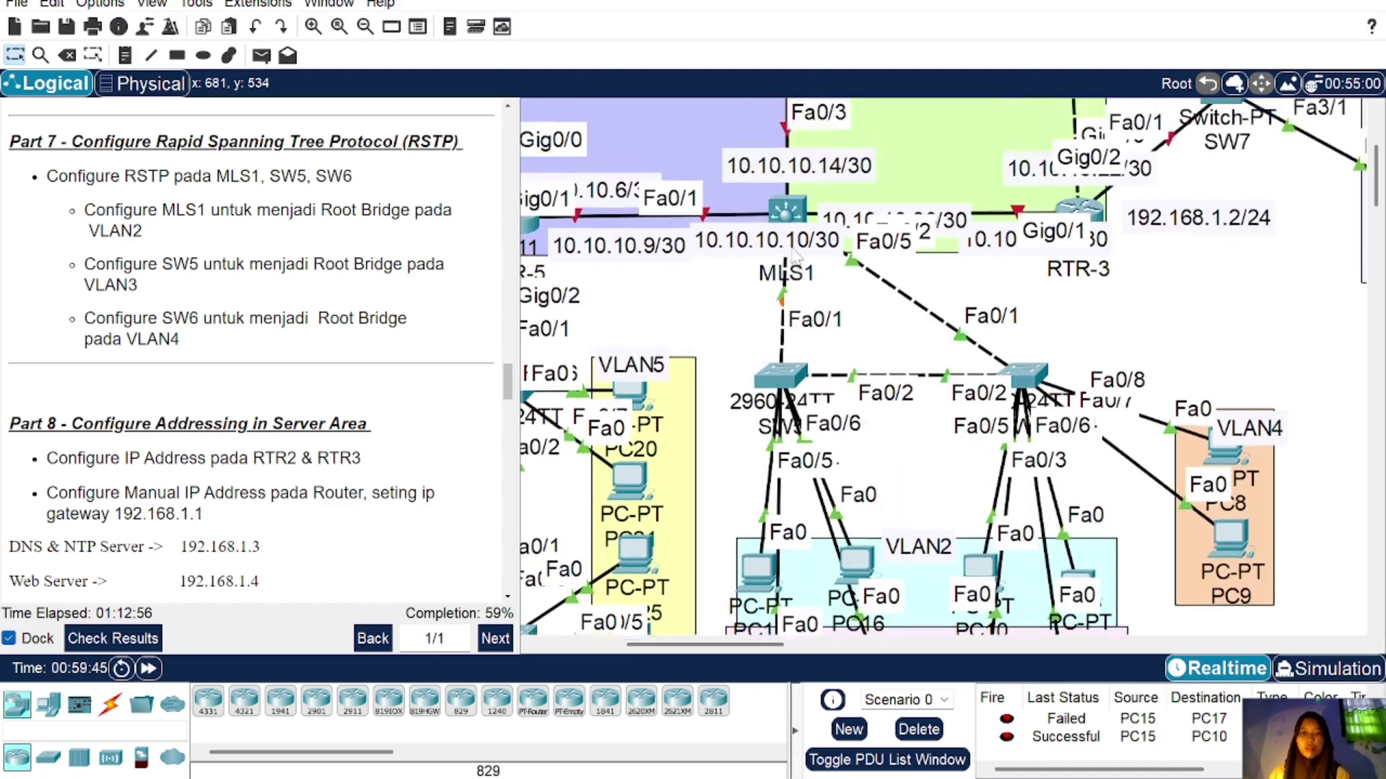
pyautogui.scroll(-1, 793, 254)
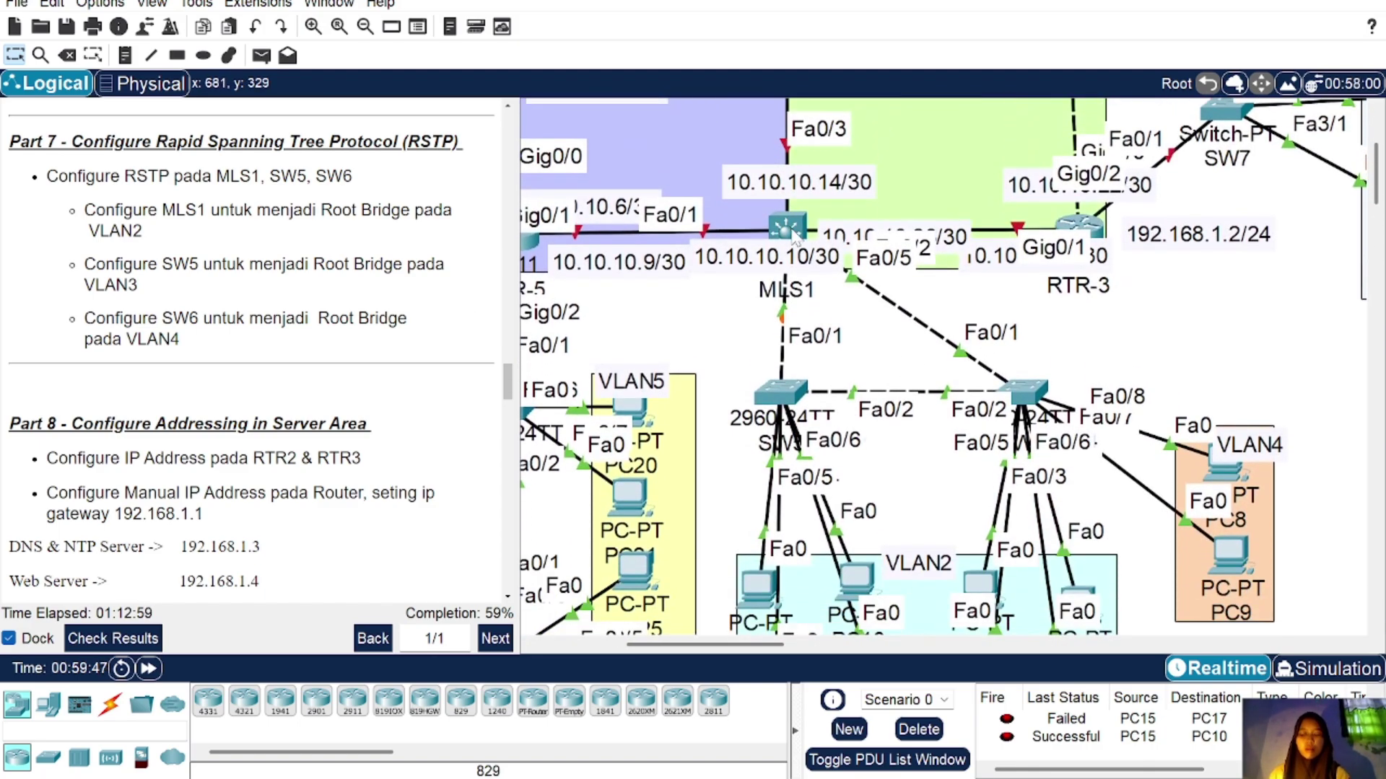
pyautogui.moveTo(796, 239)
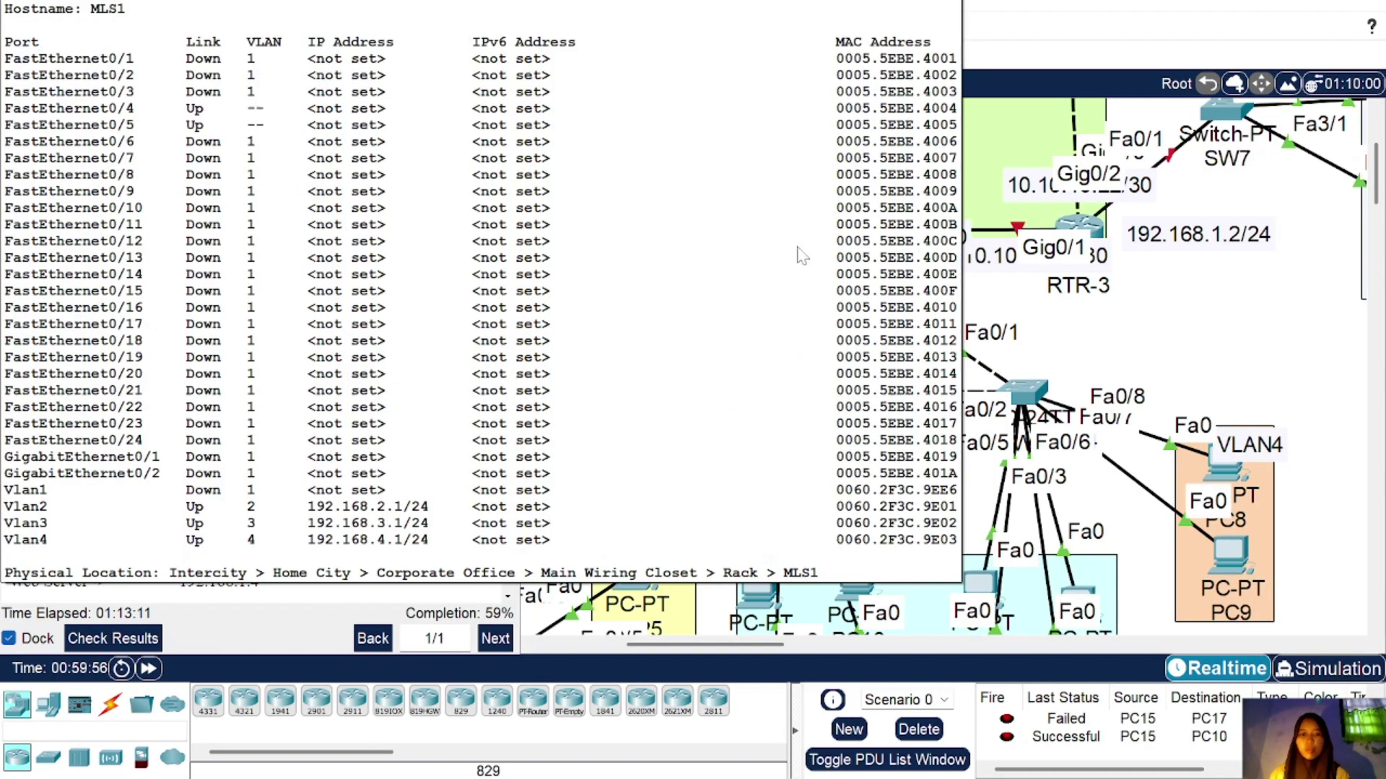
# Step: Make MLS1 root bridge for VLAN 2 with 'spanning-tree vlan 2 root primary'
pyautogui.click(785, 226)
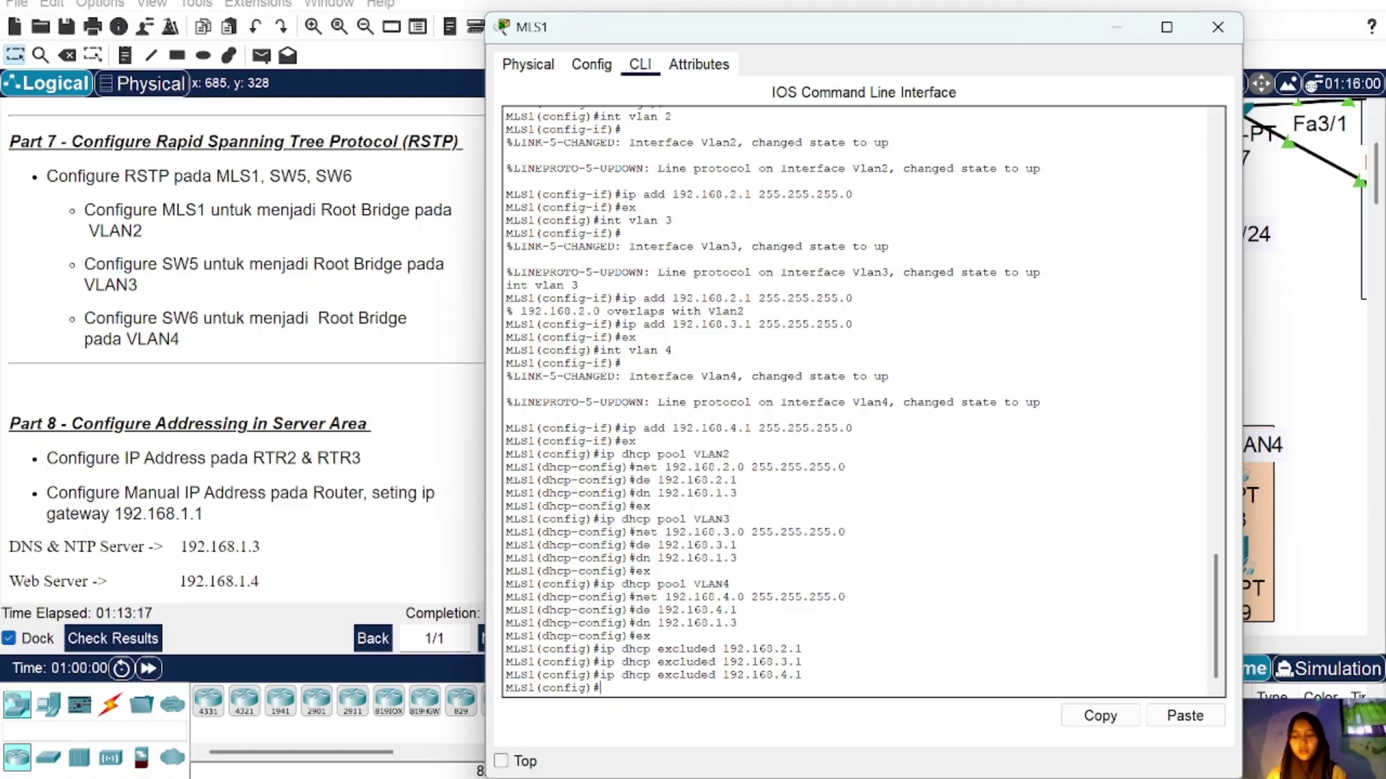
pyautogui.write('spannin')
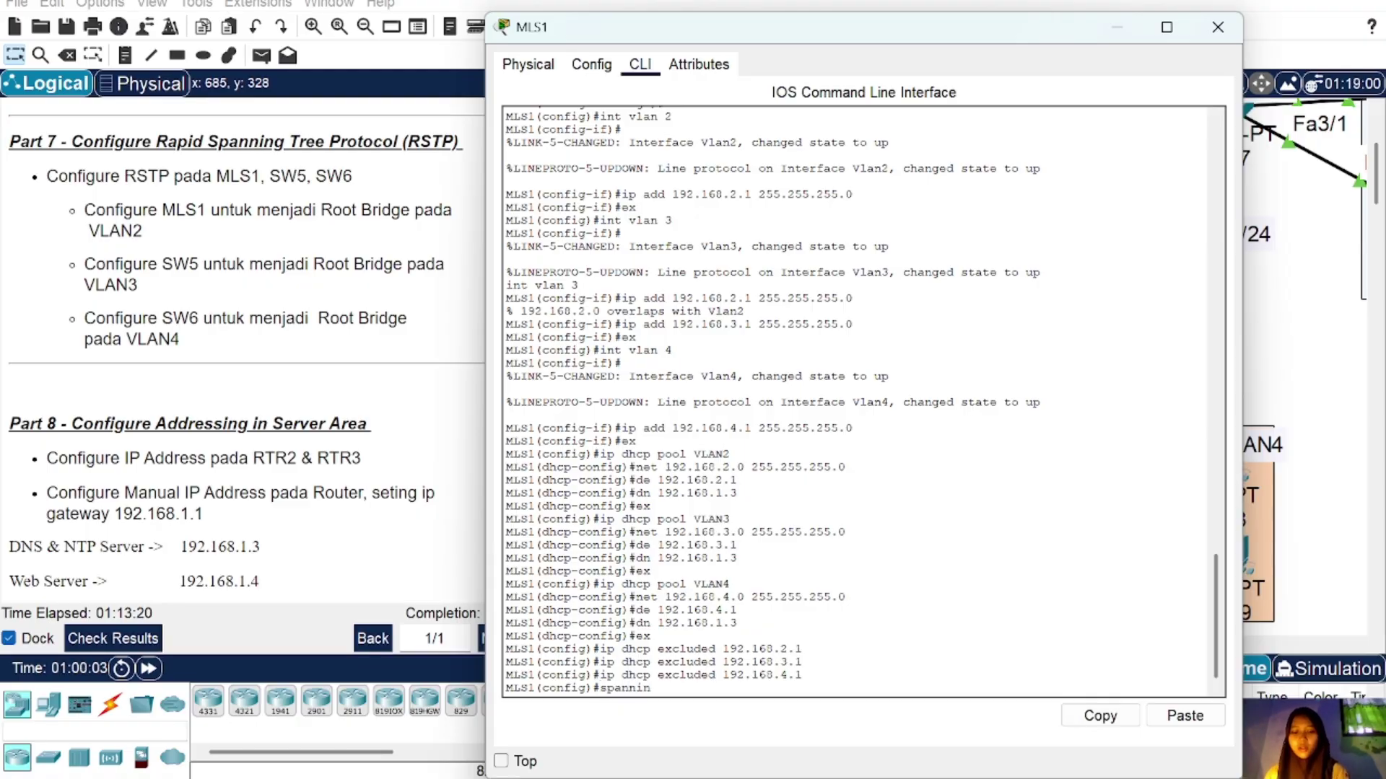
pyautogui.write('g-tree vlan 2')
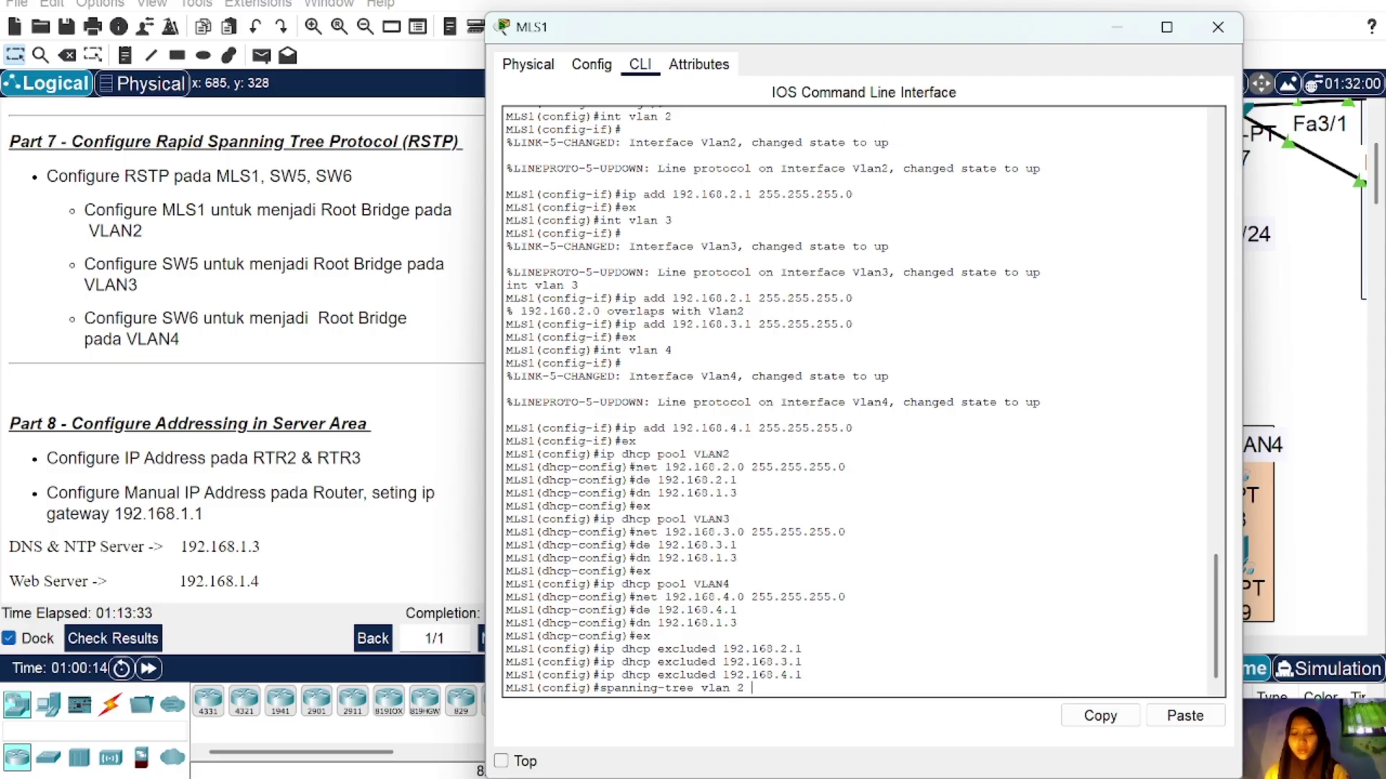
pyautogui.write(' rapid-')
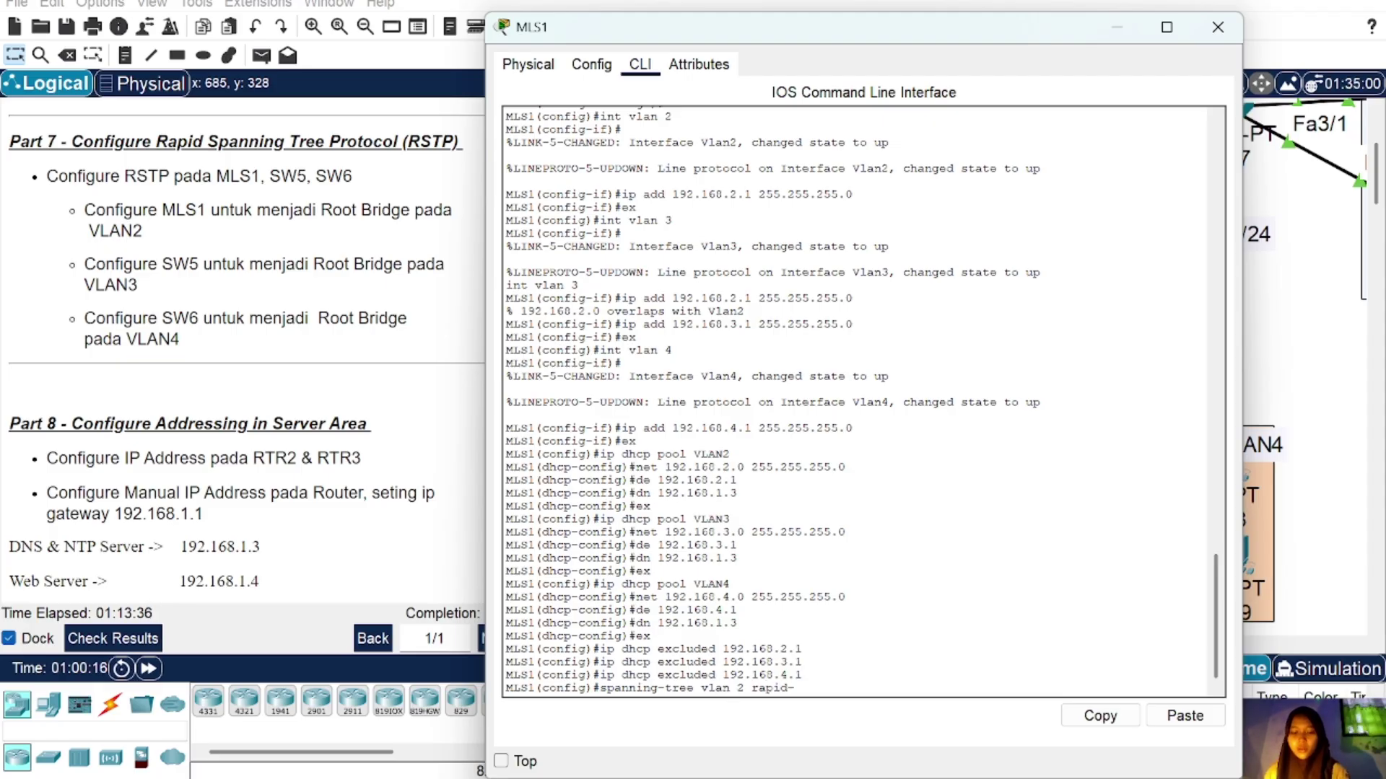
pyautogui.write('pvst')
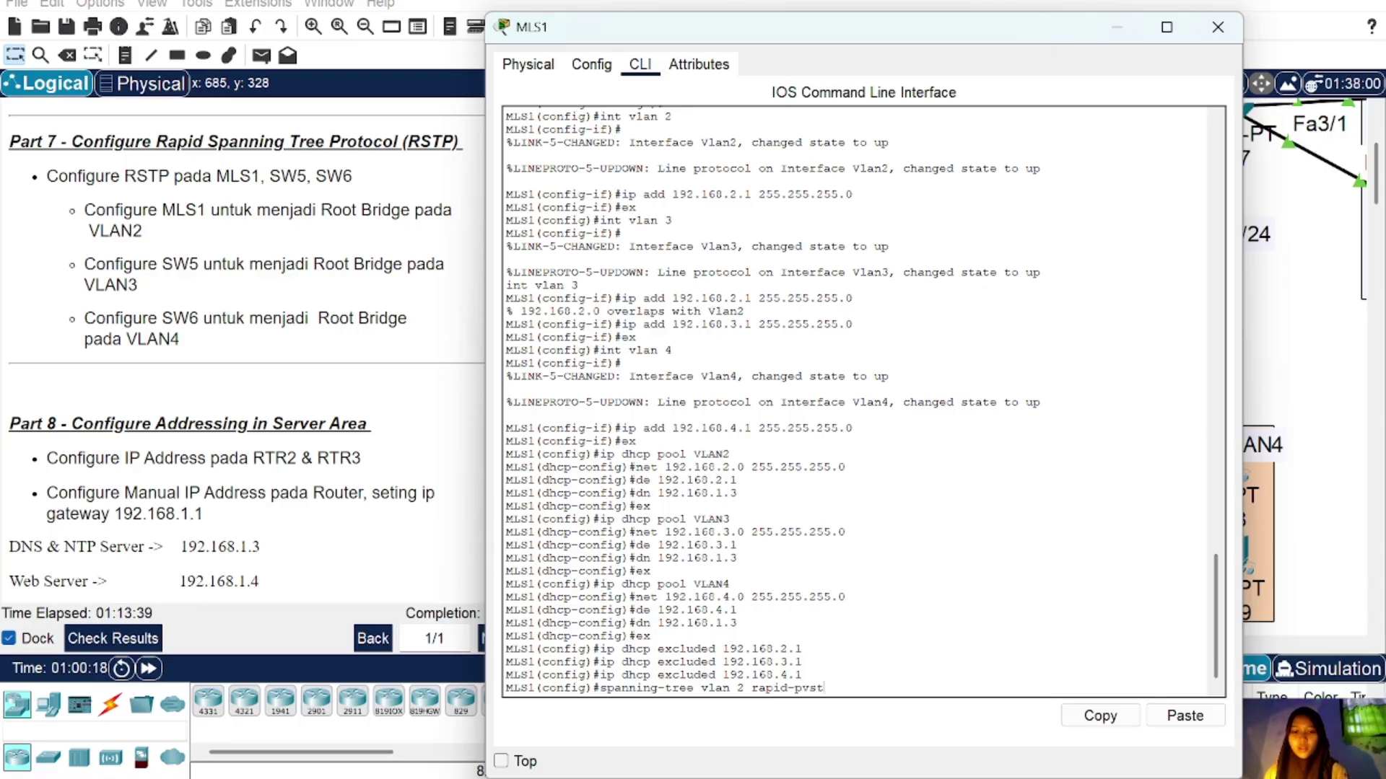
pyautogui.press('BackSpace')
pyautogui.press('BackSpace')
pyautogui.press('BackSpace')
pyautogui.press('BackSpace')
pyautogui.press('BackSpace')
pyautogui.press('BackSpace')
pyautogui.press('BackSpace')
pyautogui.press('BackSpace')
pyautogui.press('BackSpace')
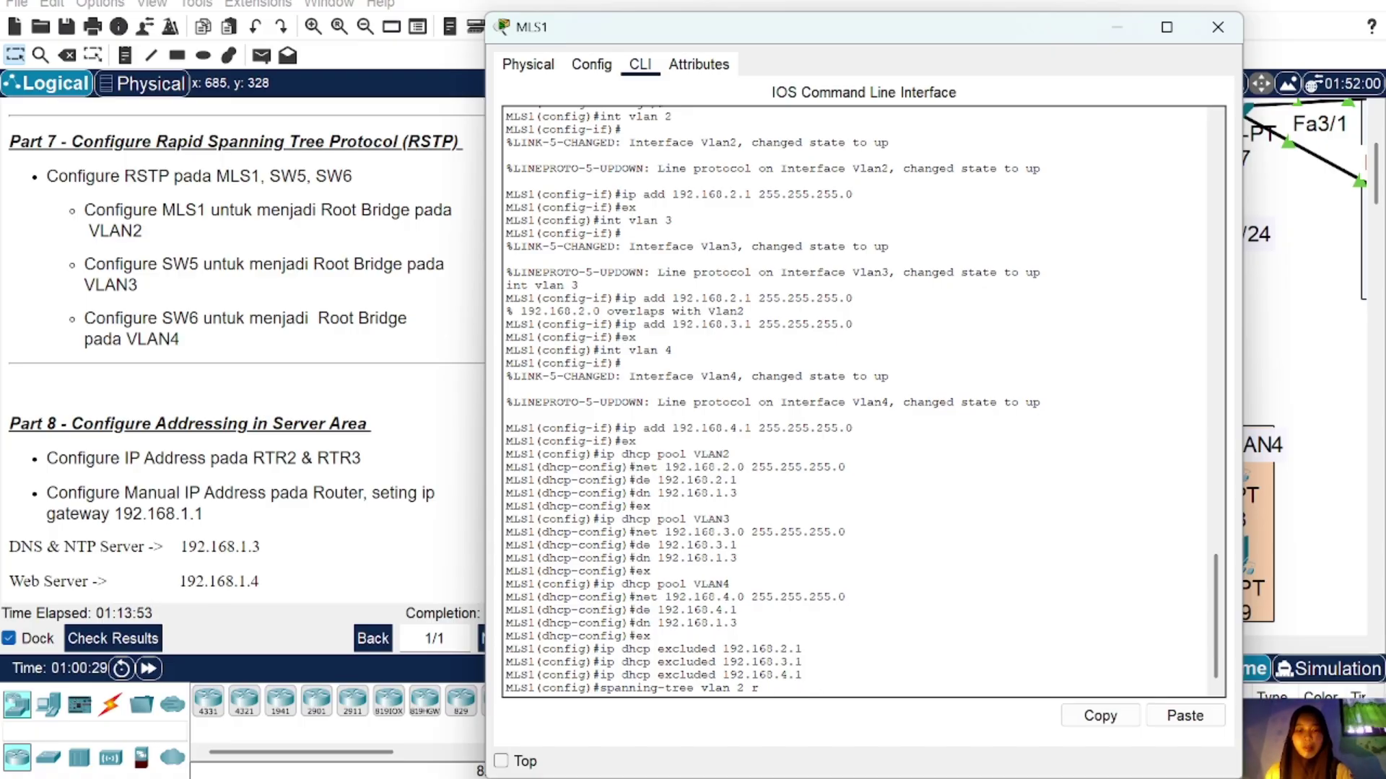
pyautogui.write('root')
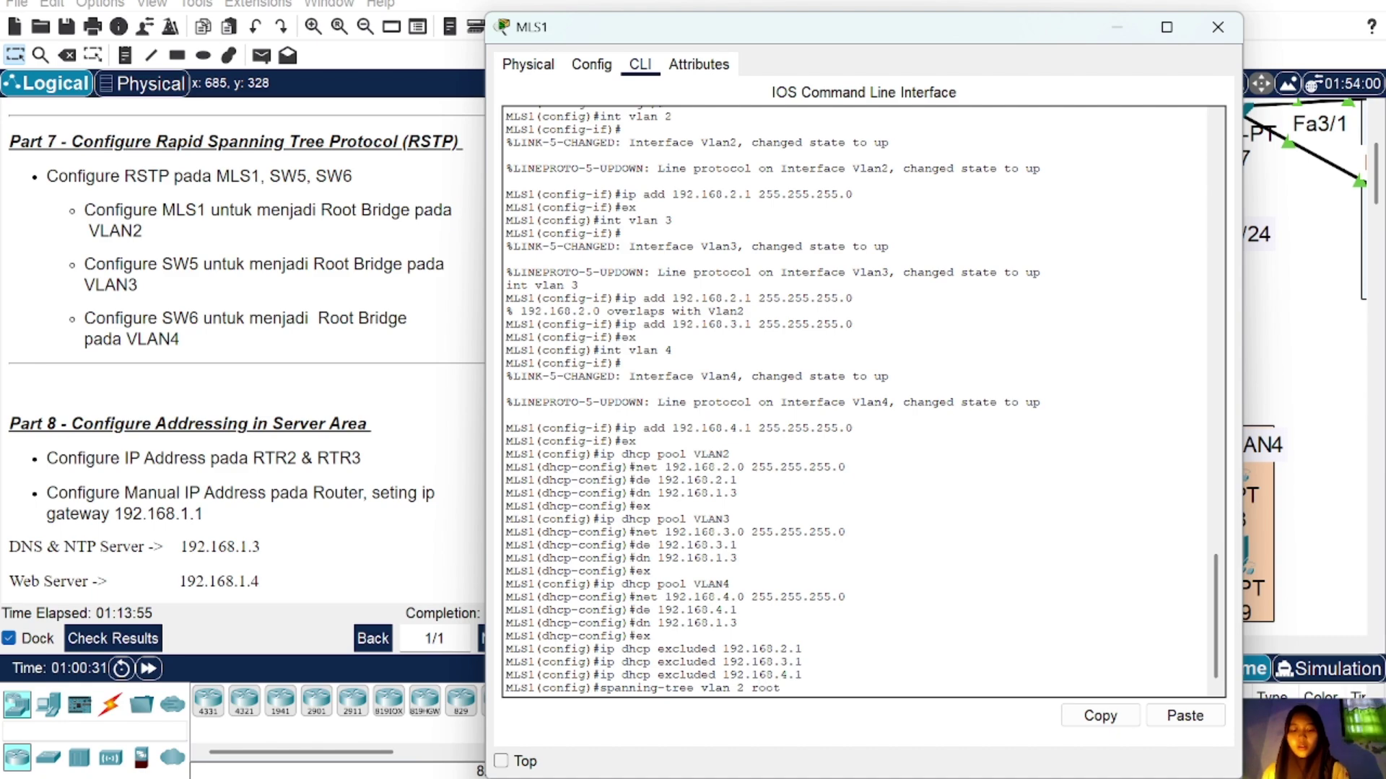
pyautogui.write(' prim')
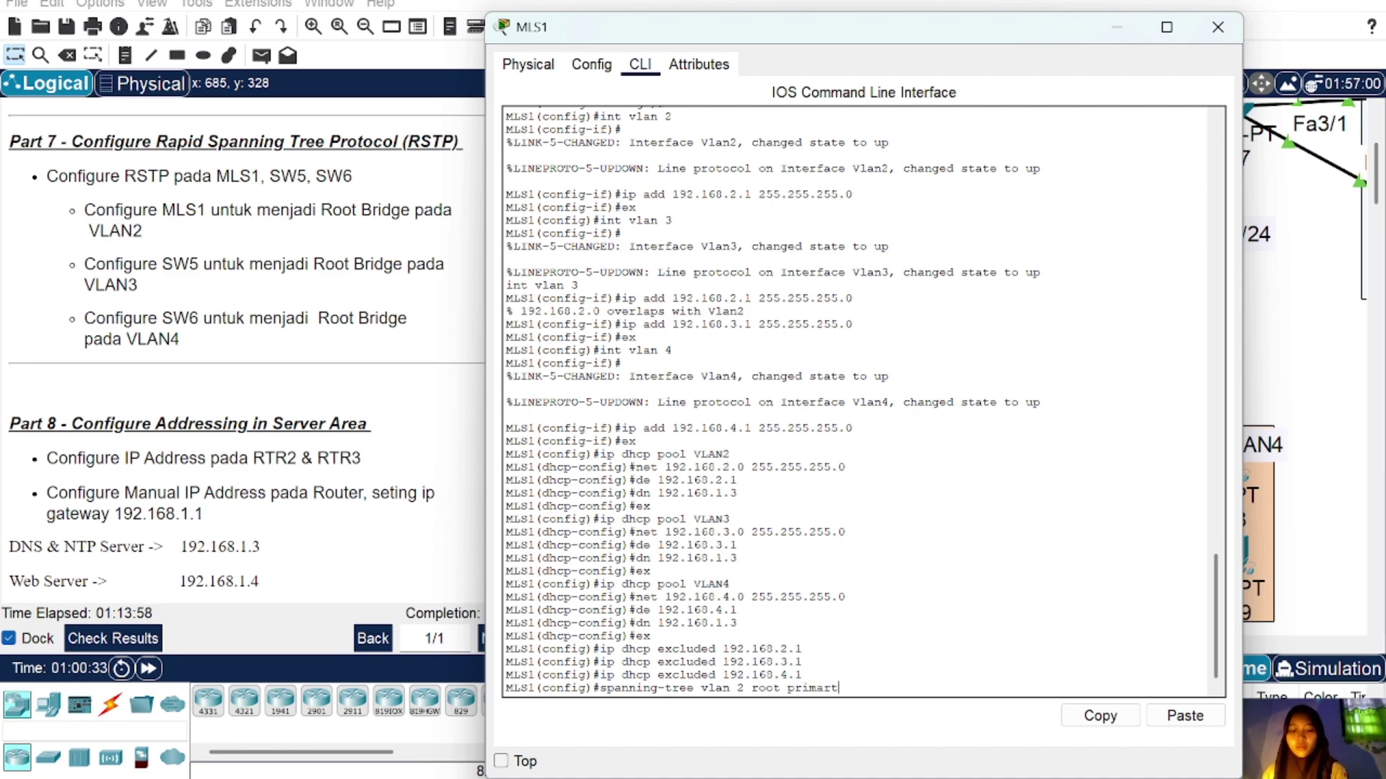
pyautogui.write('ary')
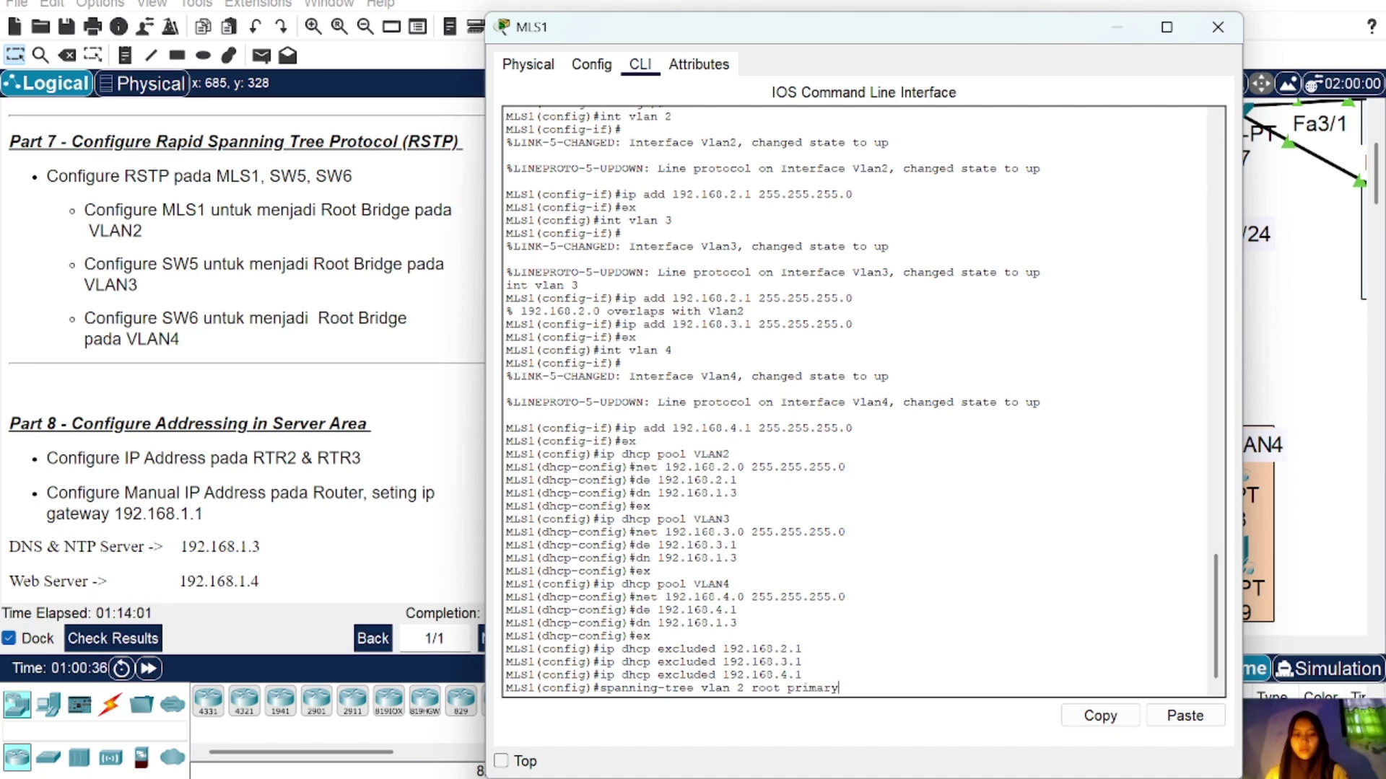
pyautogui.moveTo(840, 688); pyautogui.dragTo(597, 688)
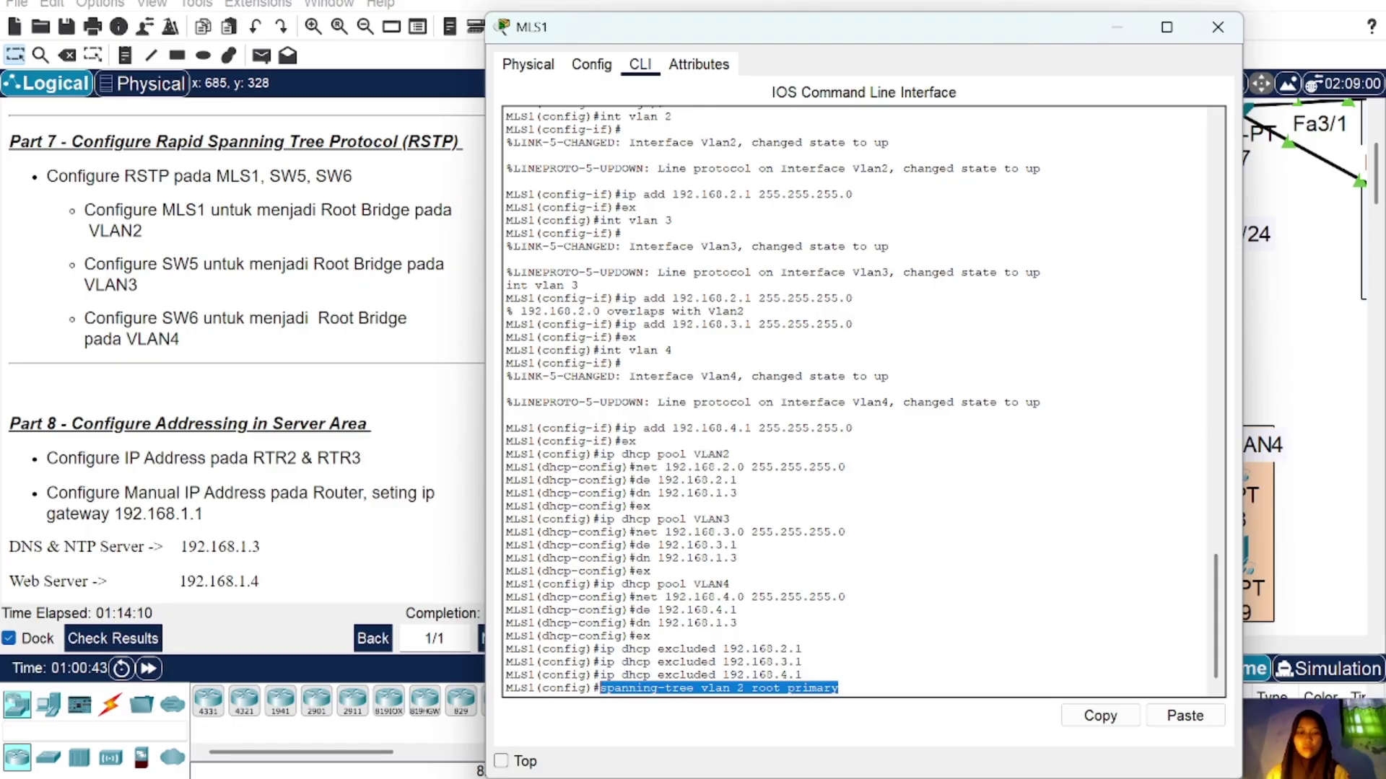
pyautogui.click(1102, 717)
pyautogui.click(840, 689)
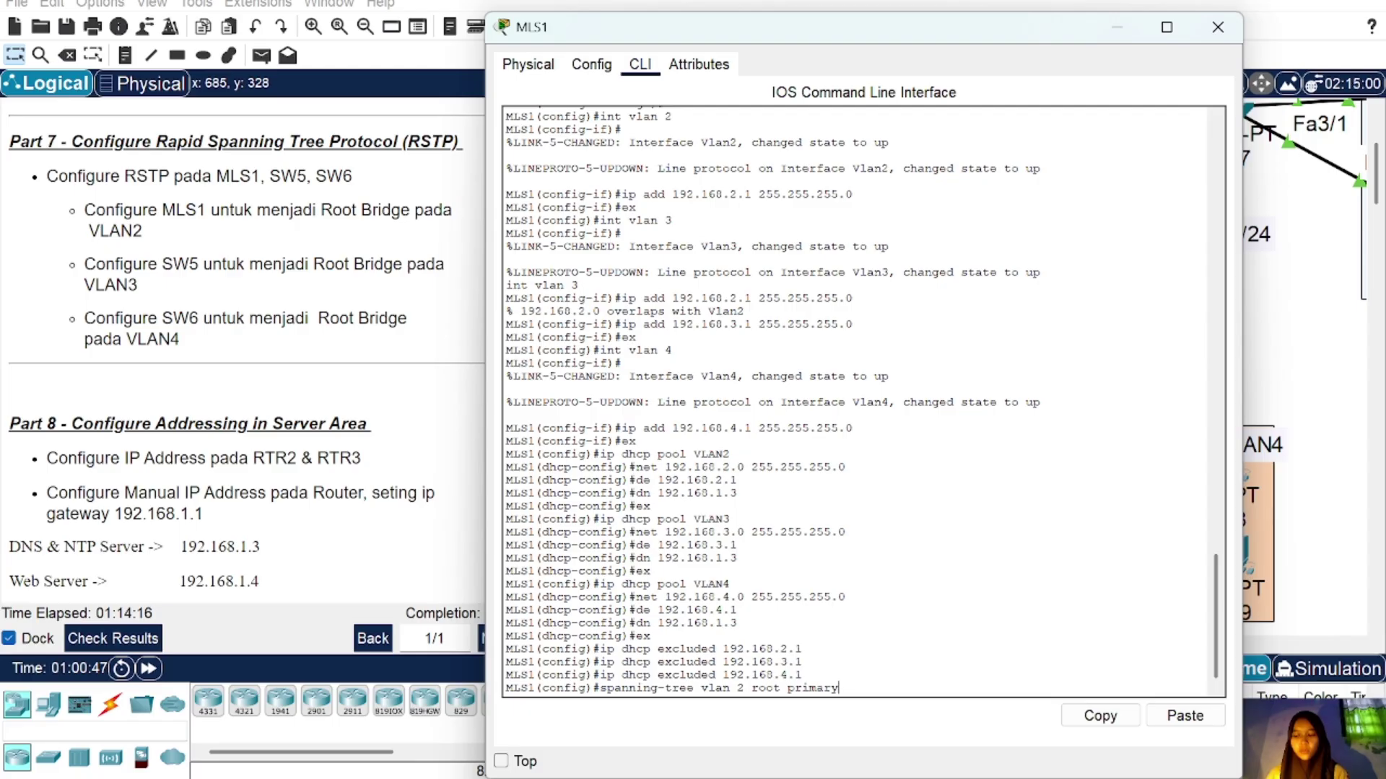
pyautogui.press('Return')
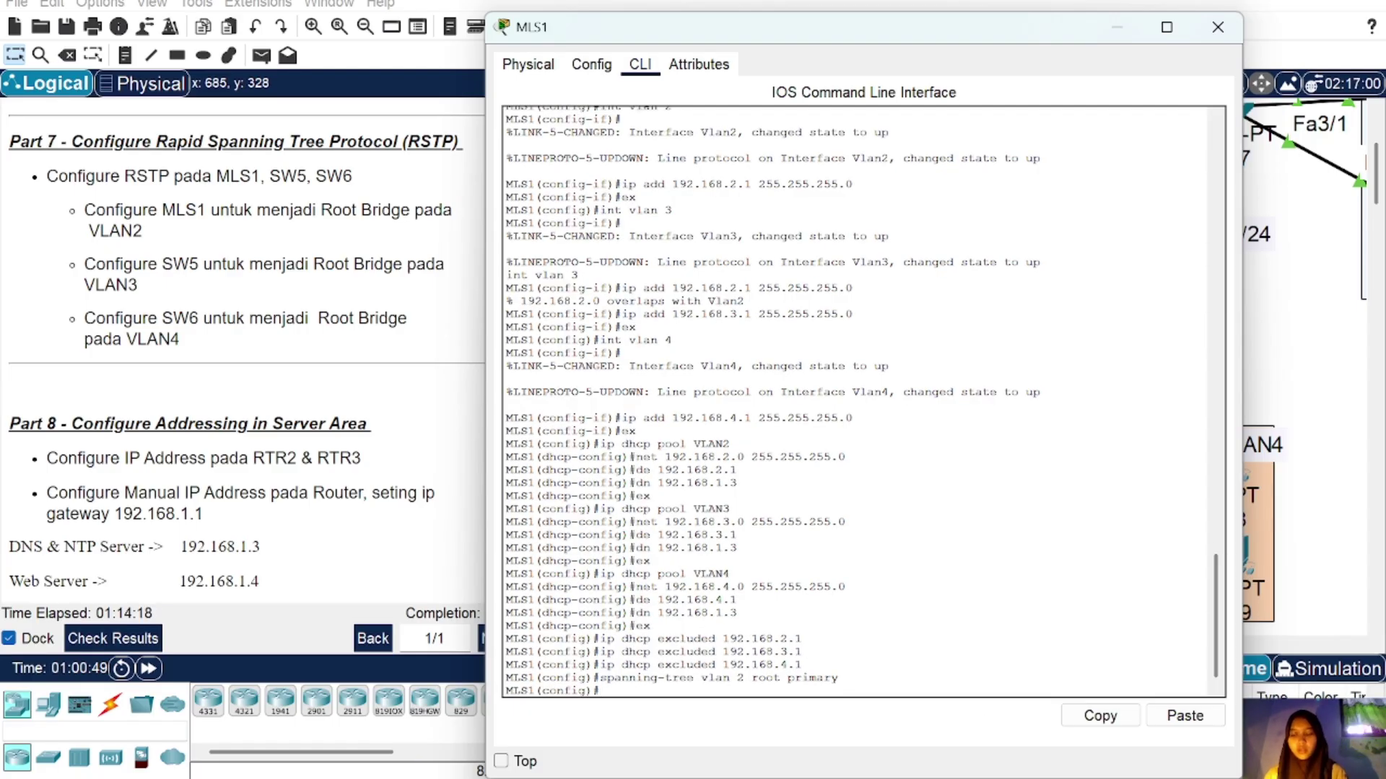
# Step: Verify with 'do sh spanning-tree' that MLS1 is VLAN 2 root, then close its console
pyautogui.write('do s')
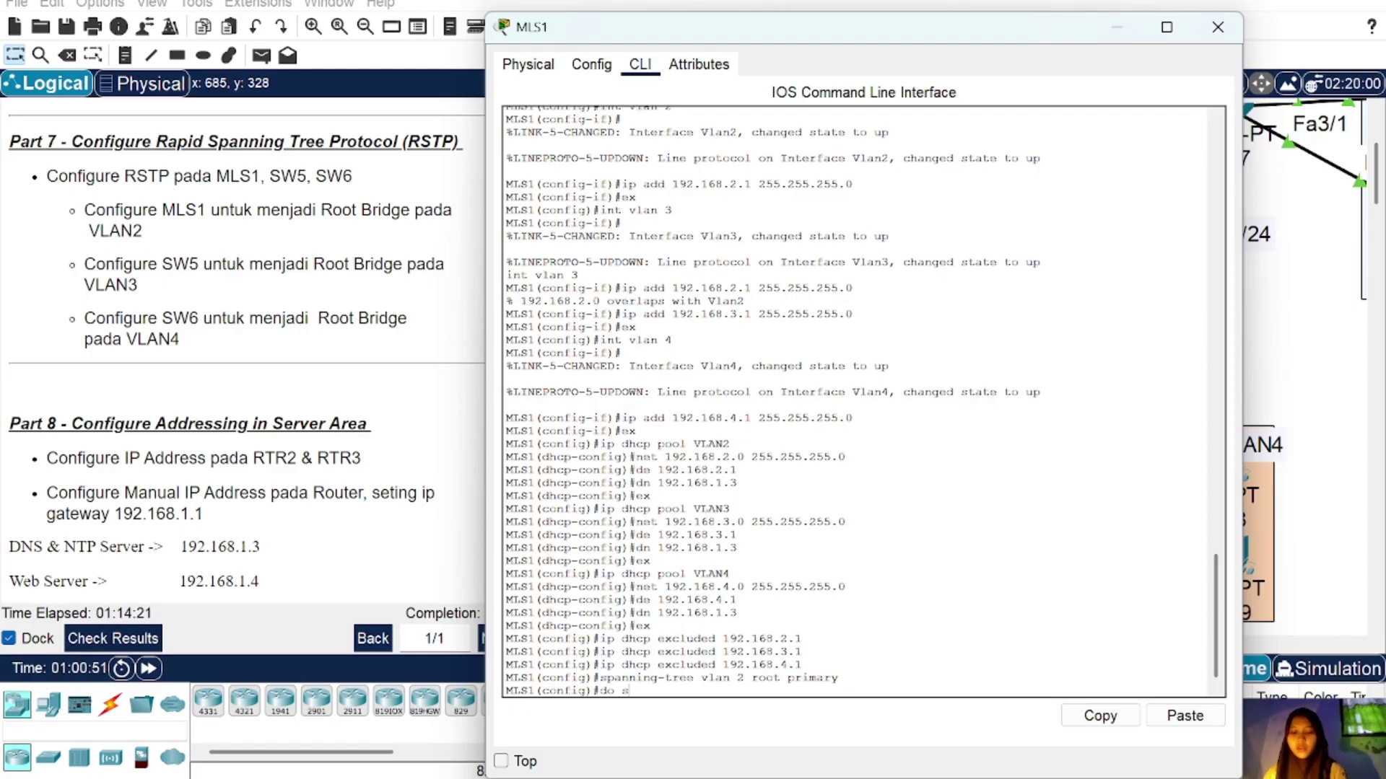
pyautogui.write('h spanning-tree')
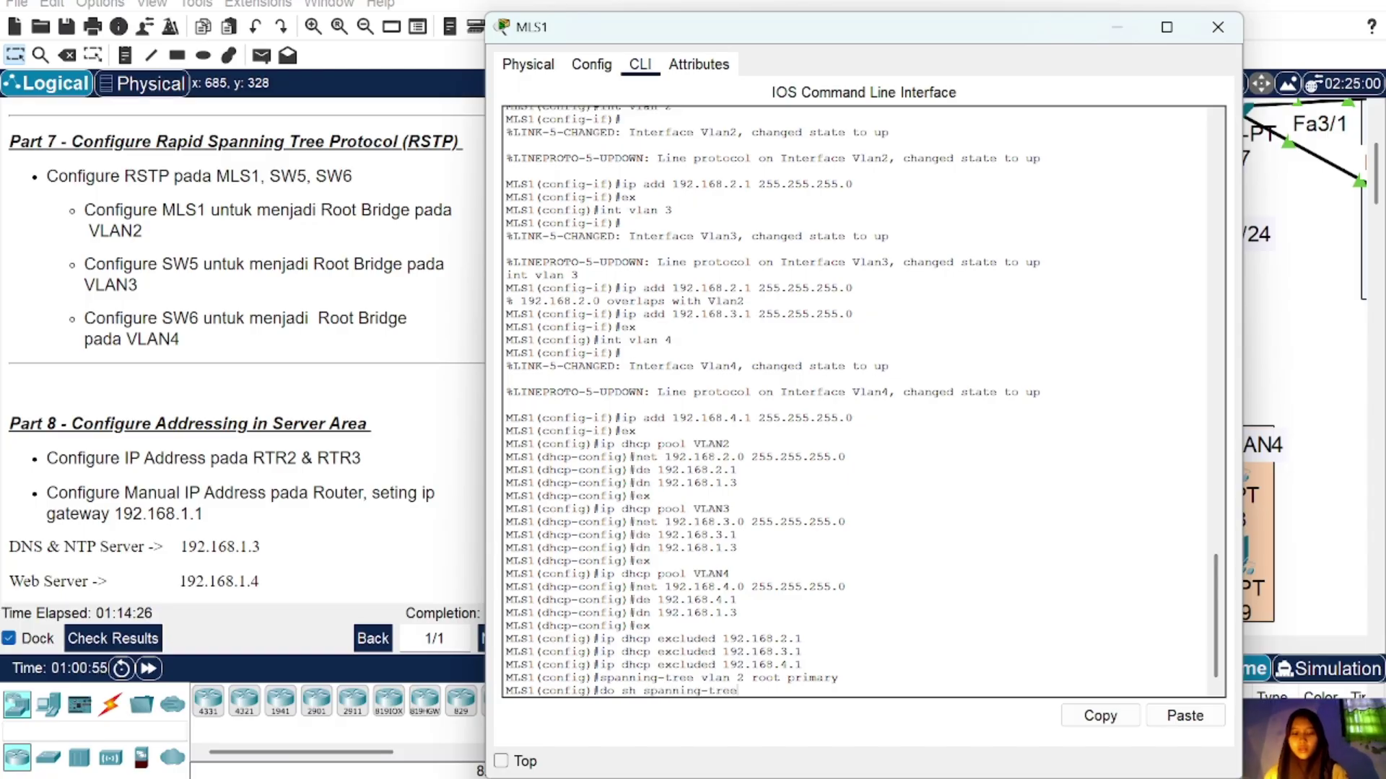
pyautogui.press('Return')
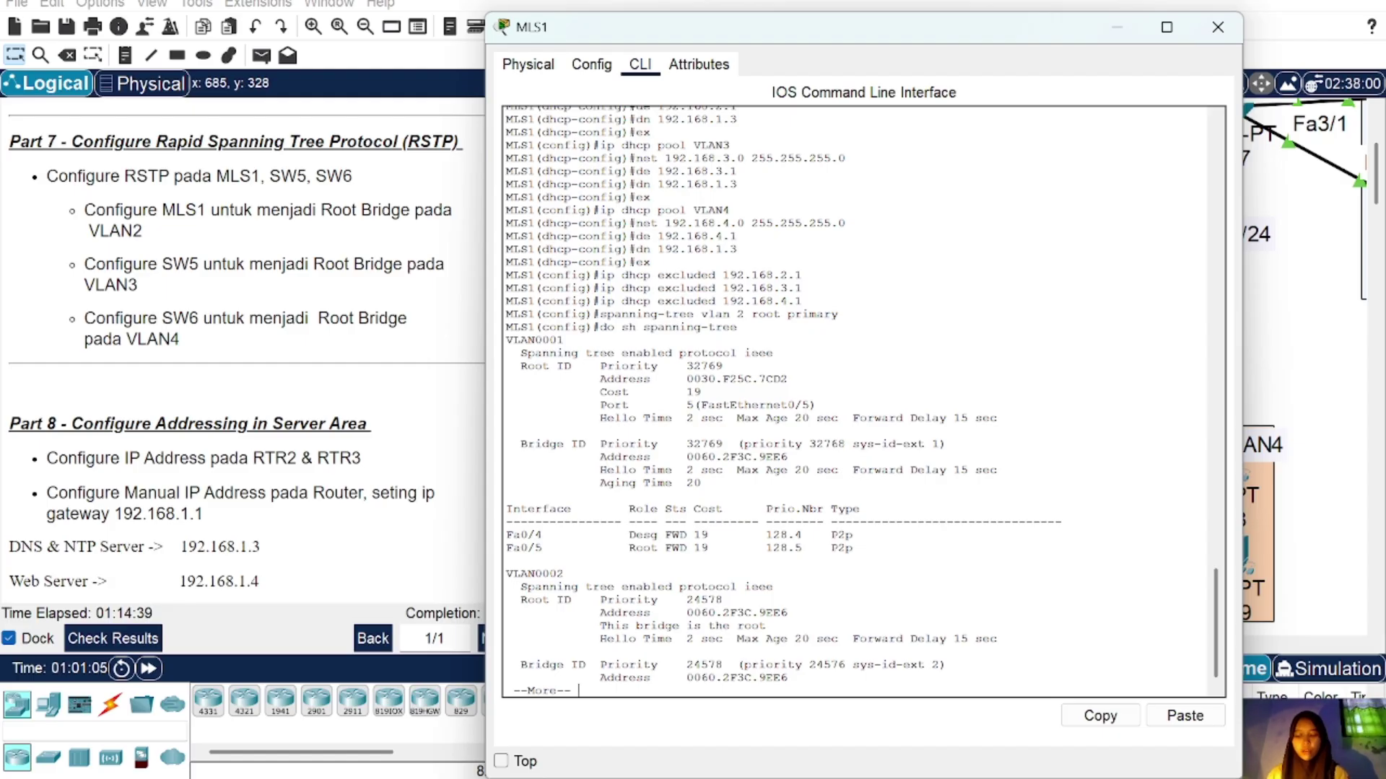
pyautogui.click(1217, 27)
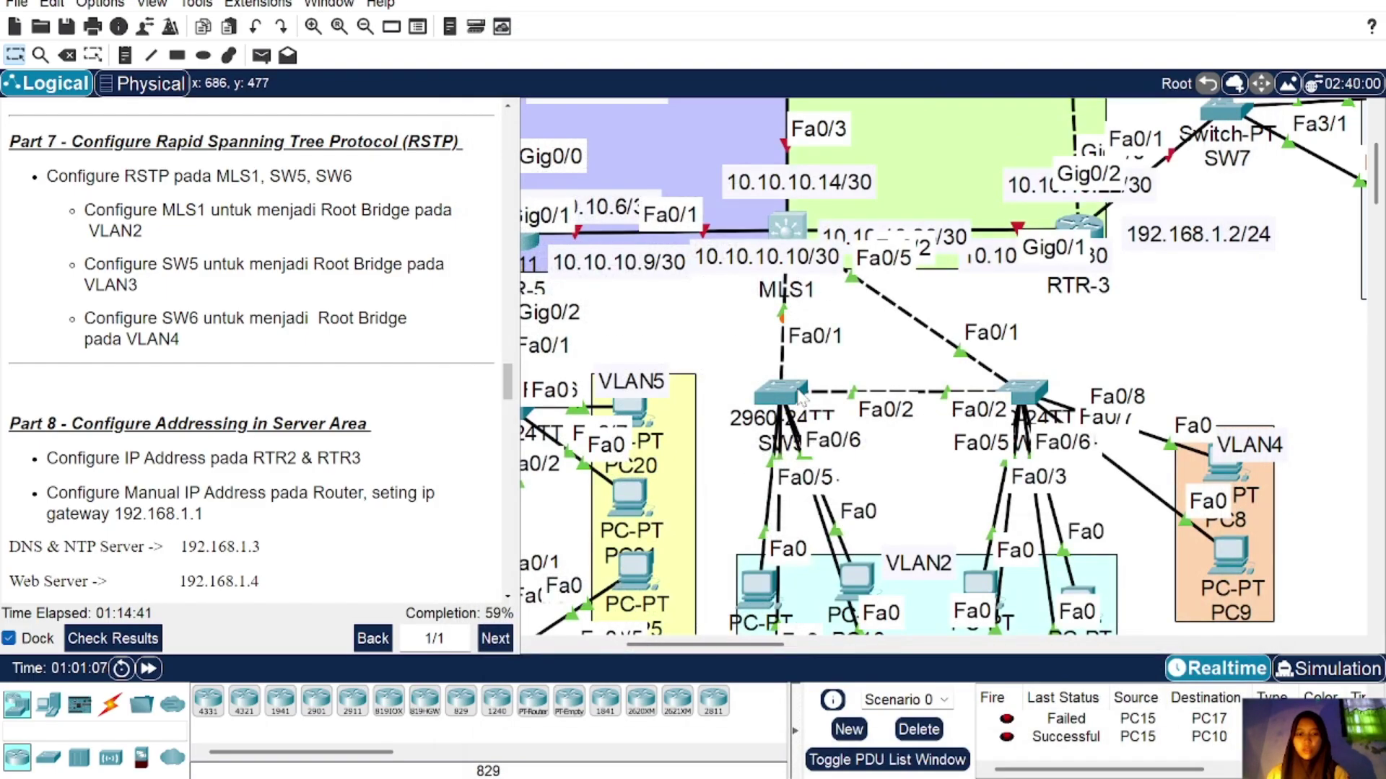
# Step: On SW5, apply the copied VLAN 2 root-primary command and view the spanning-tree output
pyautogui.click(769, 389)
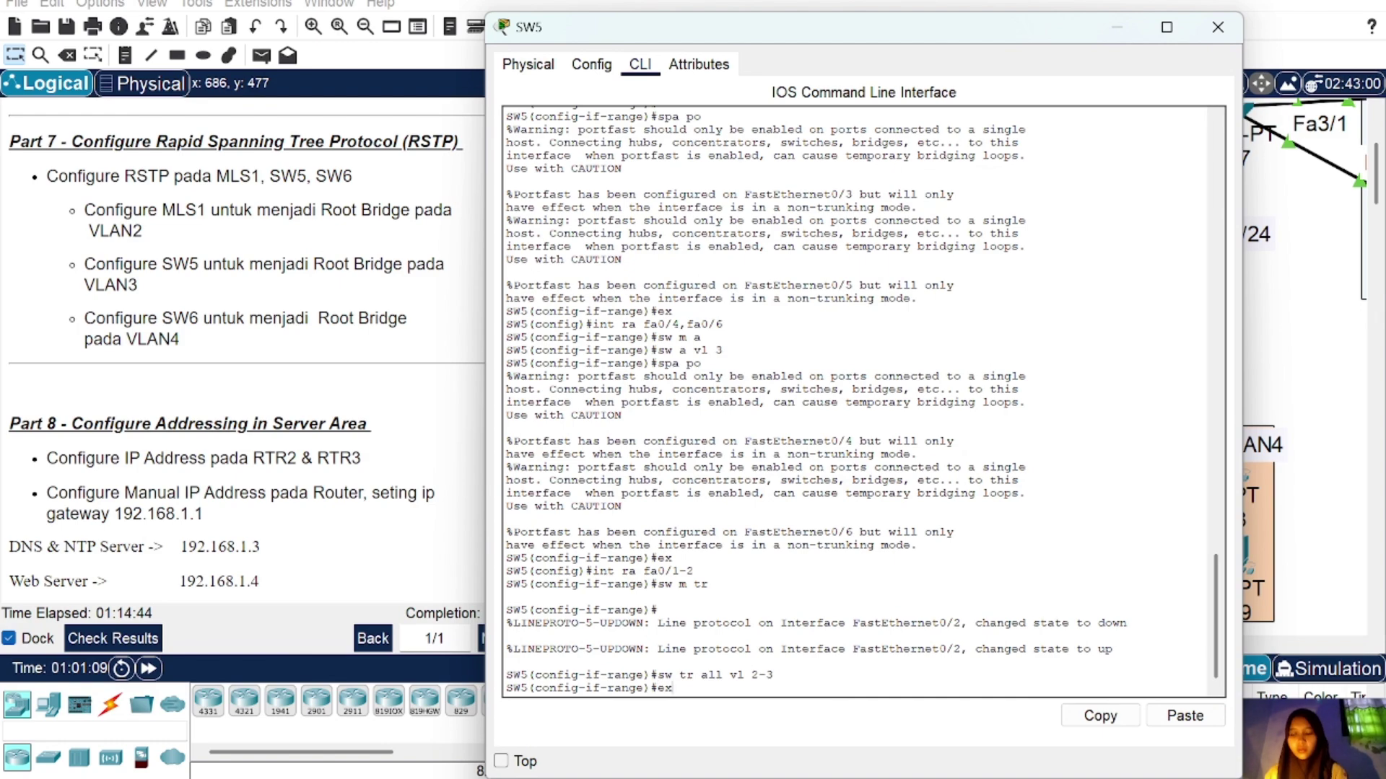
pyautogui.press('Return')
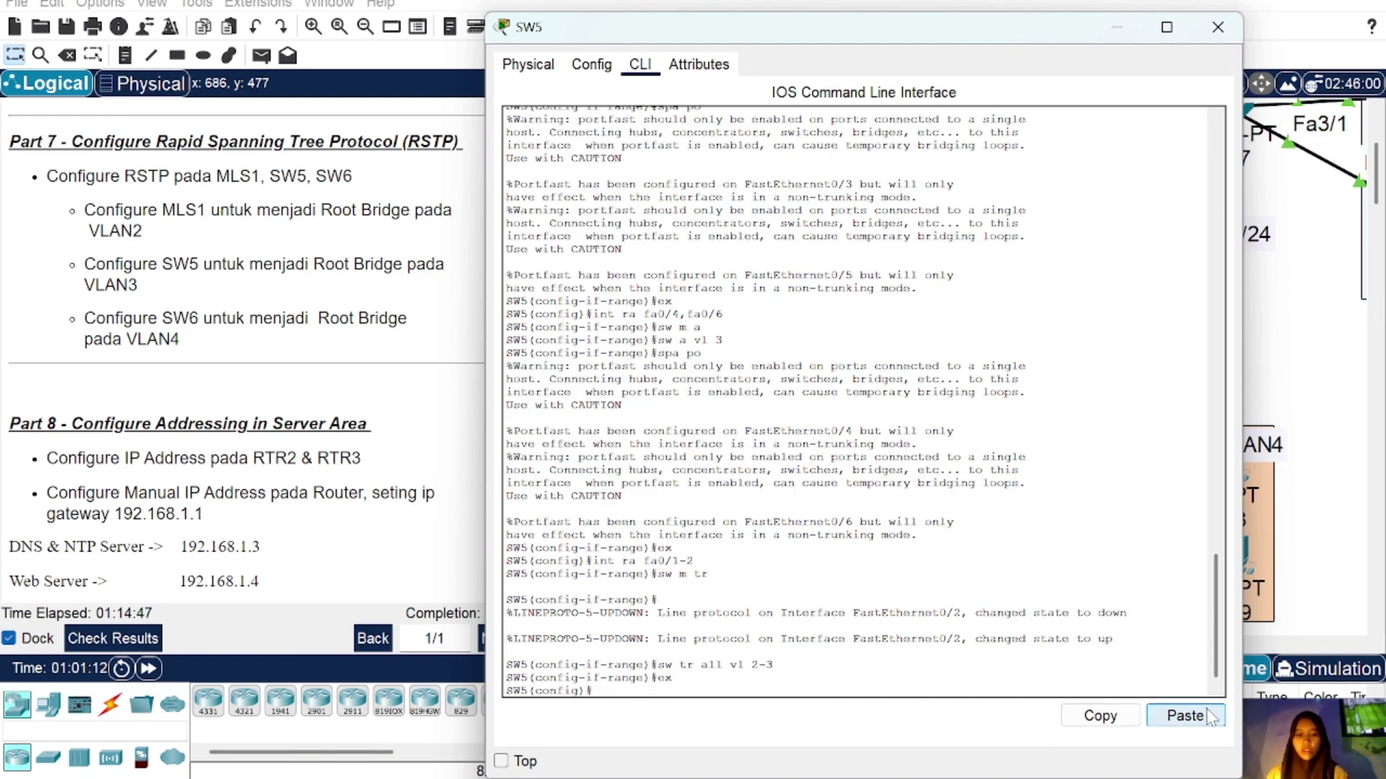
pyautogui.click(1185, 716)
pyautogui.press('Return')
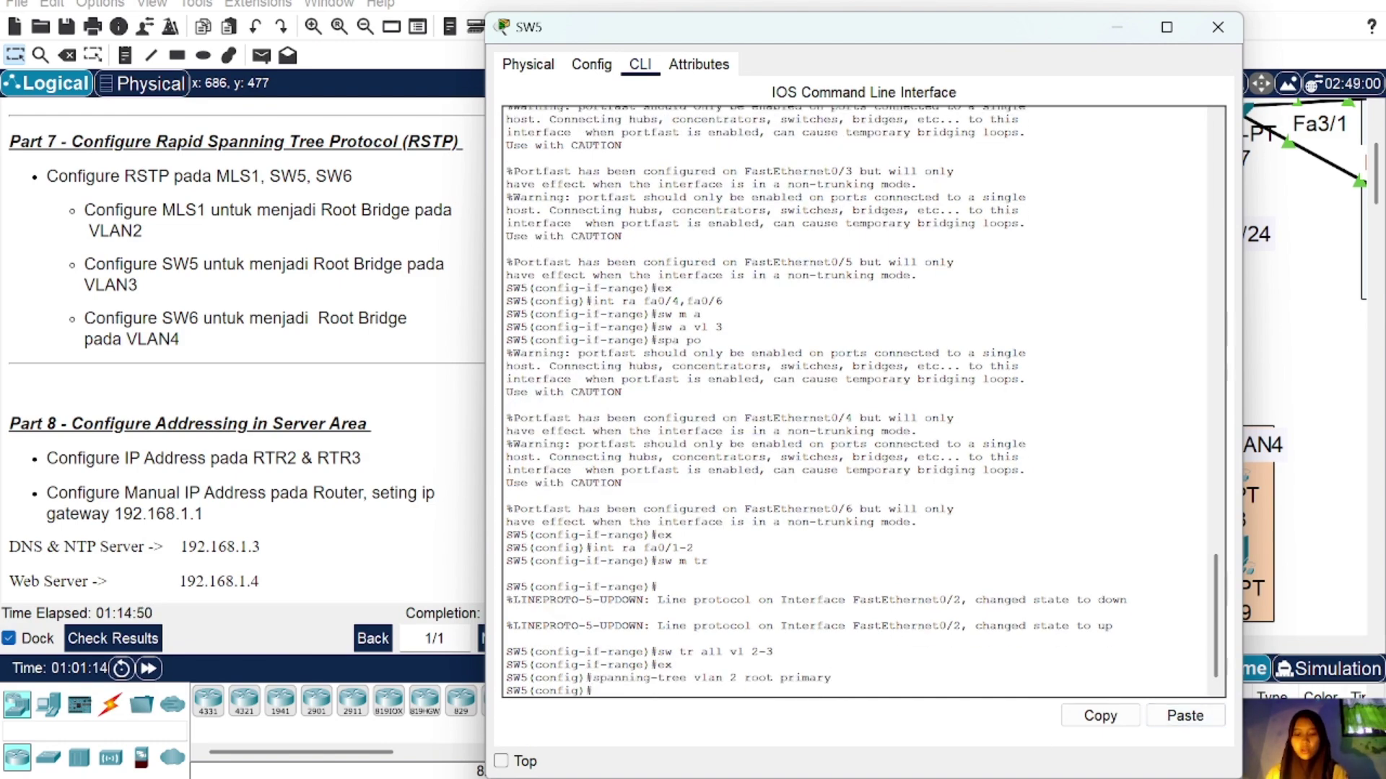
pyautogui.write('do sh sp')
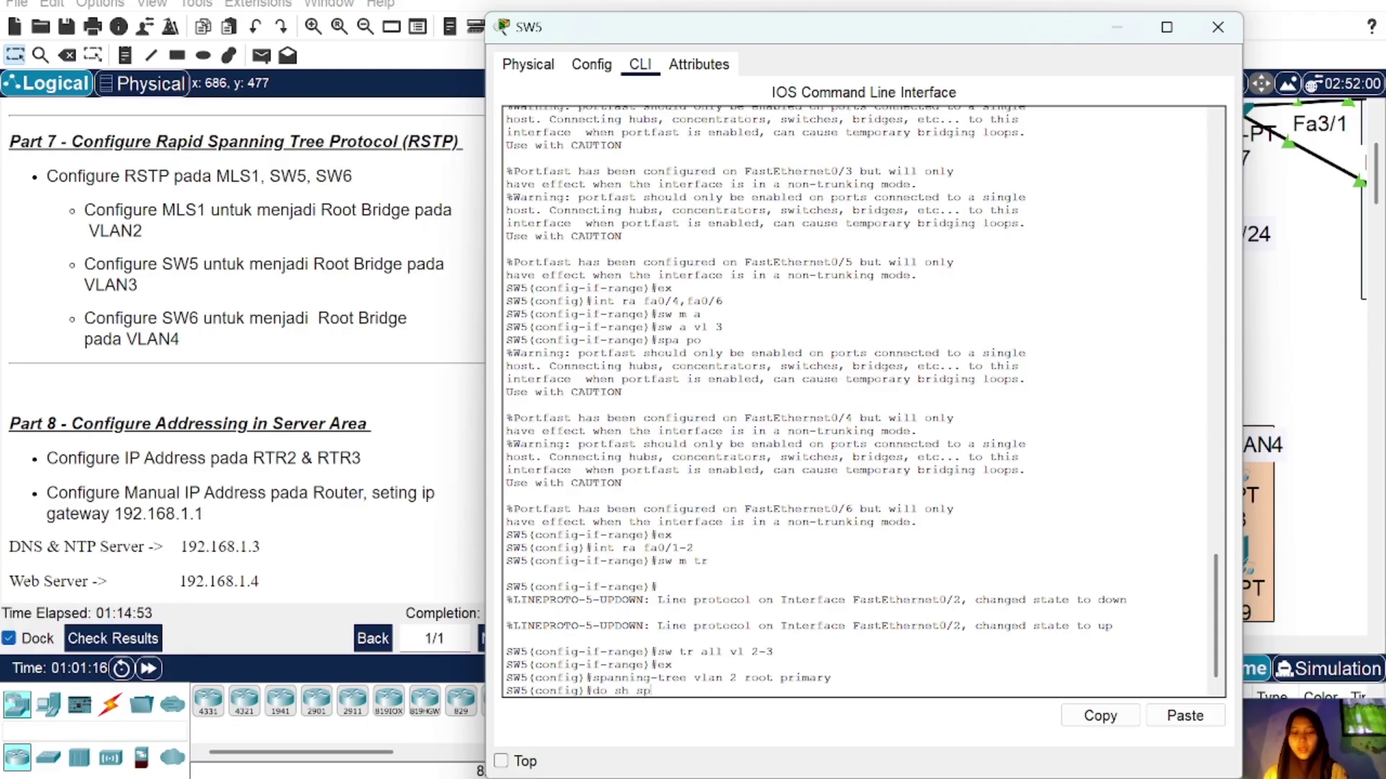
pyautogui.write('a po')
pyautogui.press('Return')
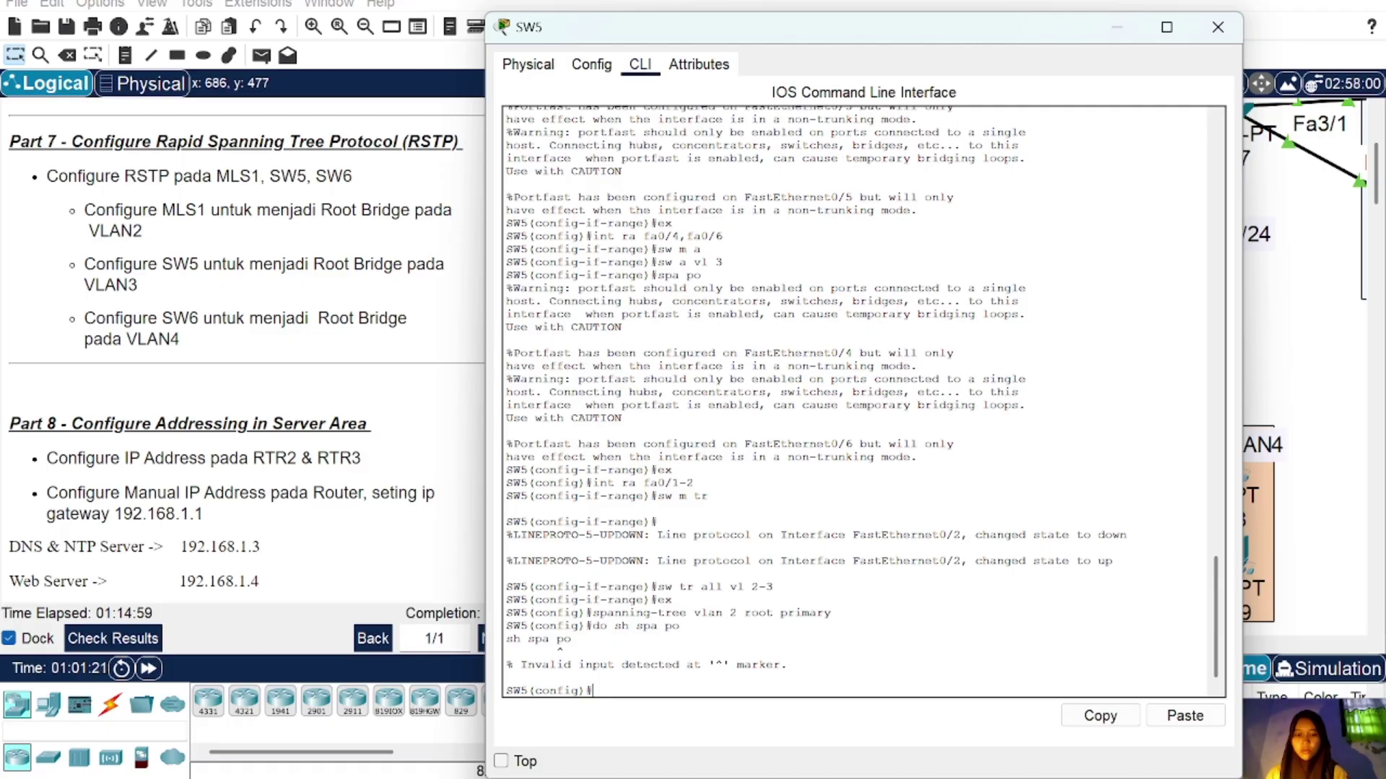
pyautogui.write('do s')
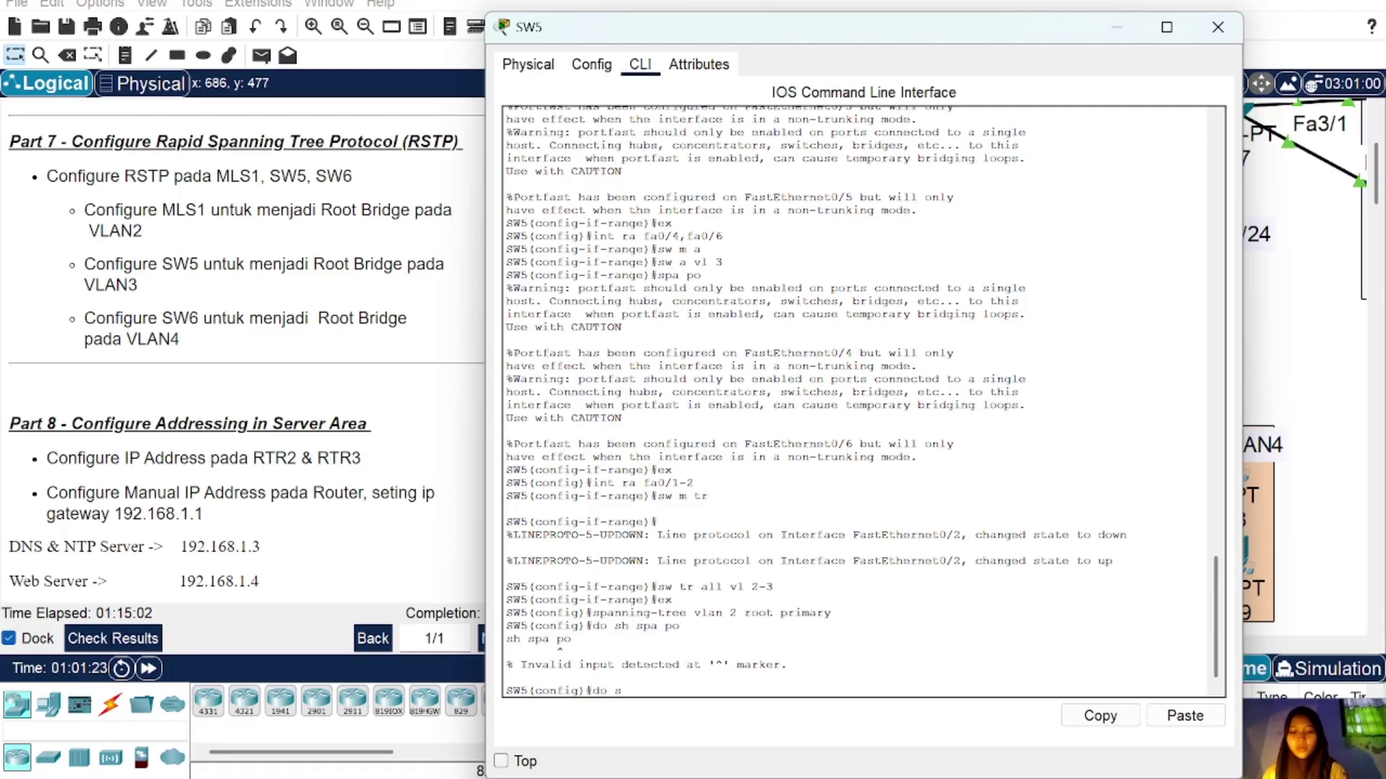
pyautogui.write('h s')
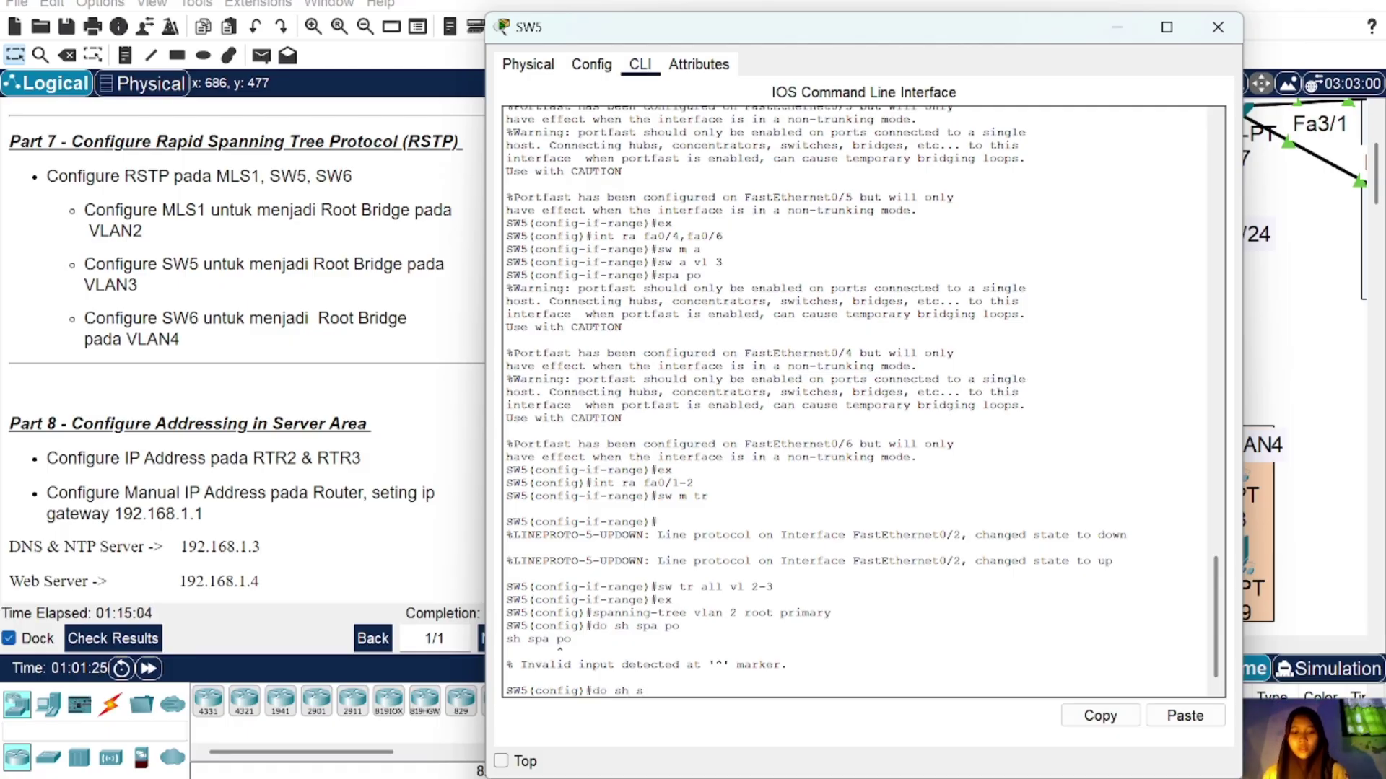
pyautogui.write('pa')
pyautogui.press('Return')
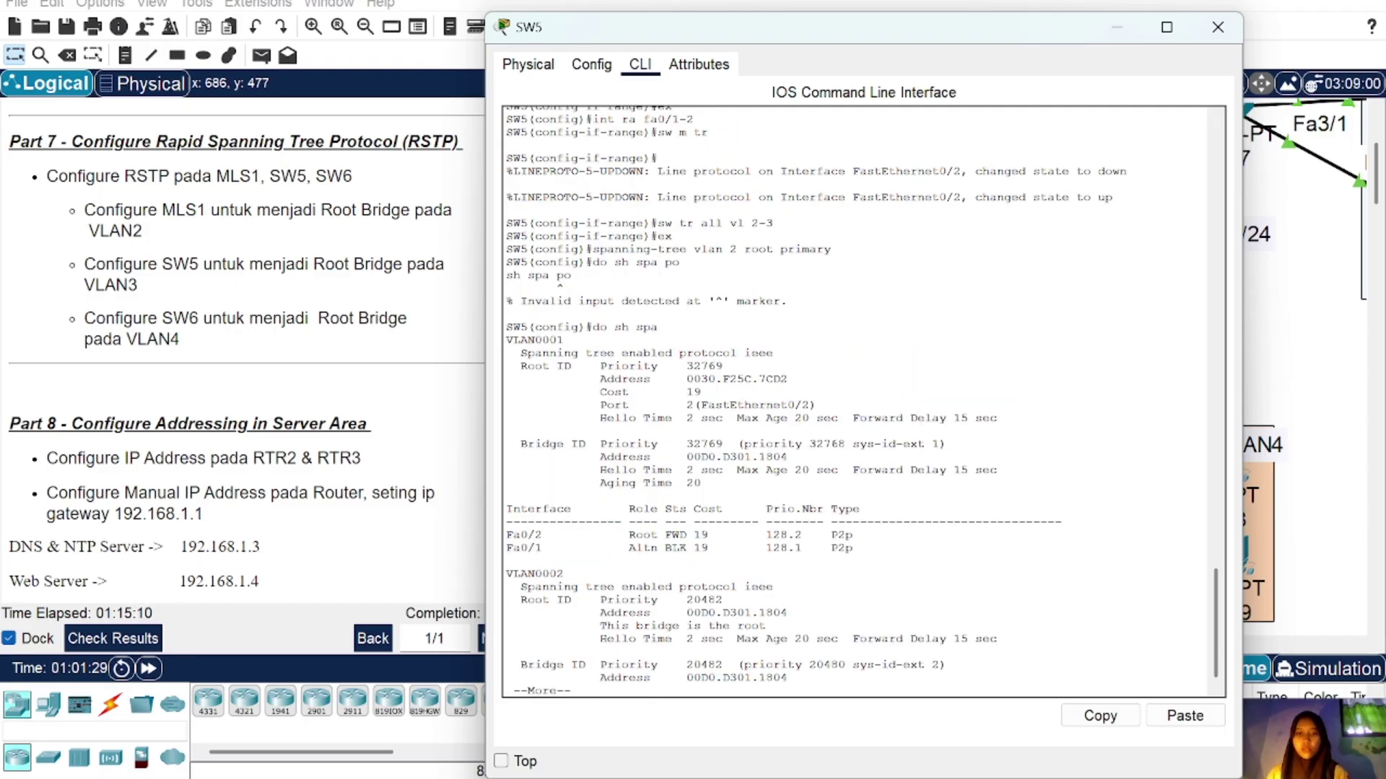
pyautogui.press('space')
pyautogui.press('space')
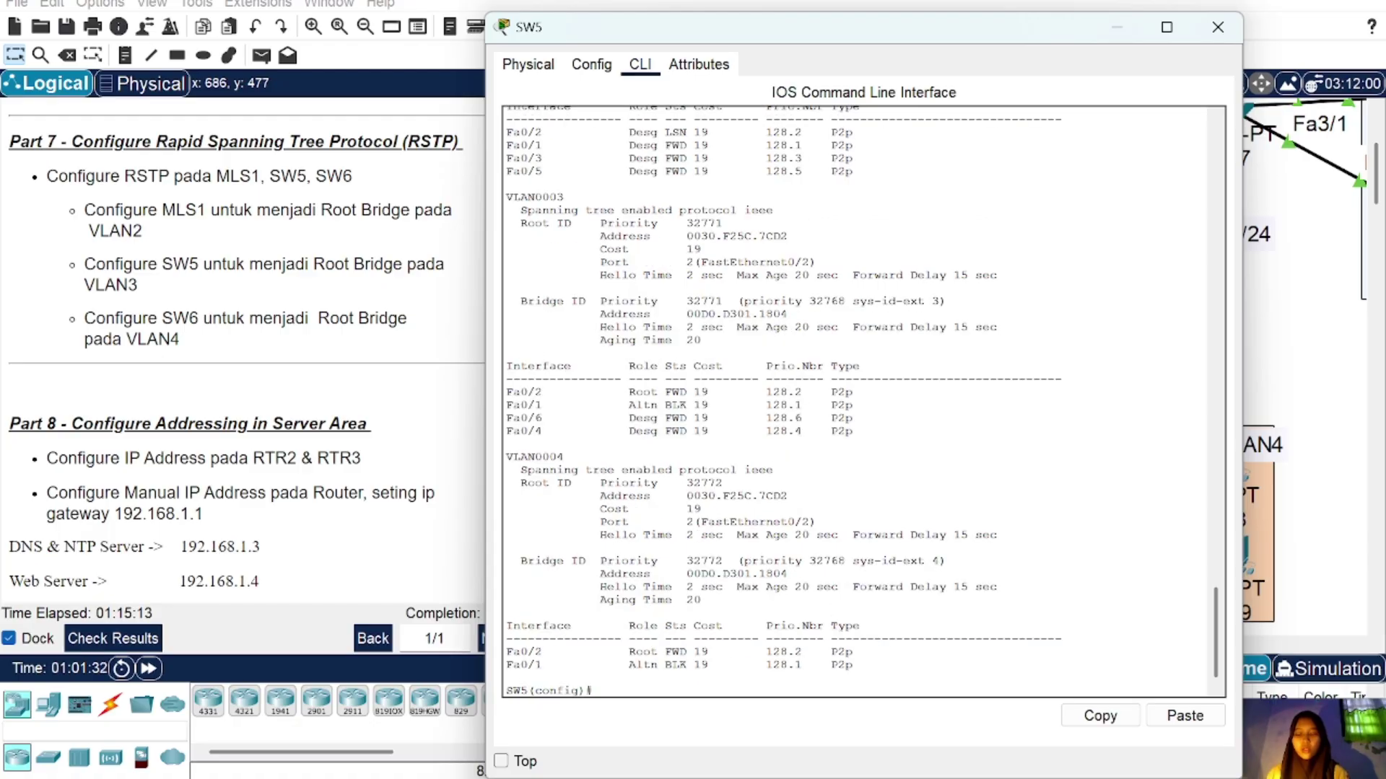
# Step: Remove SW5's VLAN 2 root setting and recheck its spanning-tree status
pyautogui.write('do sh spa')
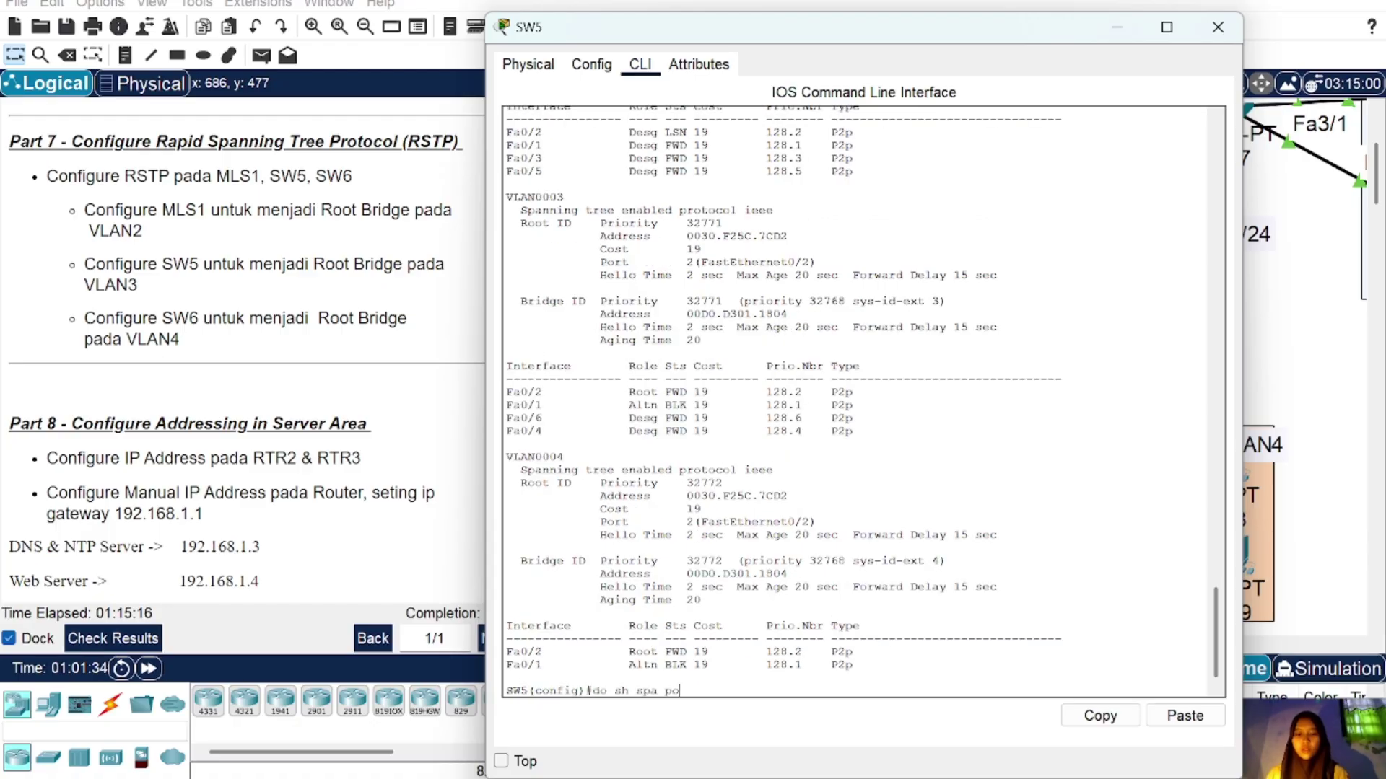
pyautogui.write(' po')
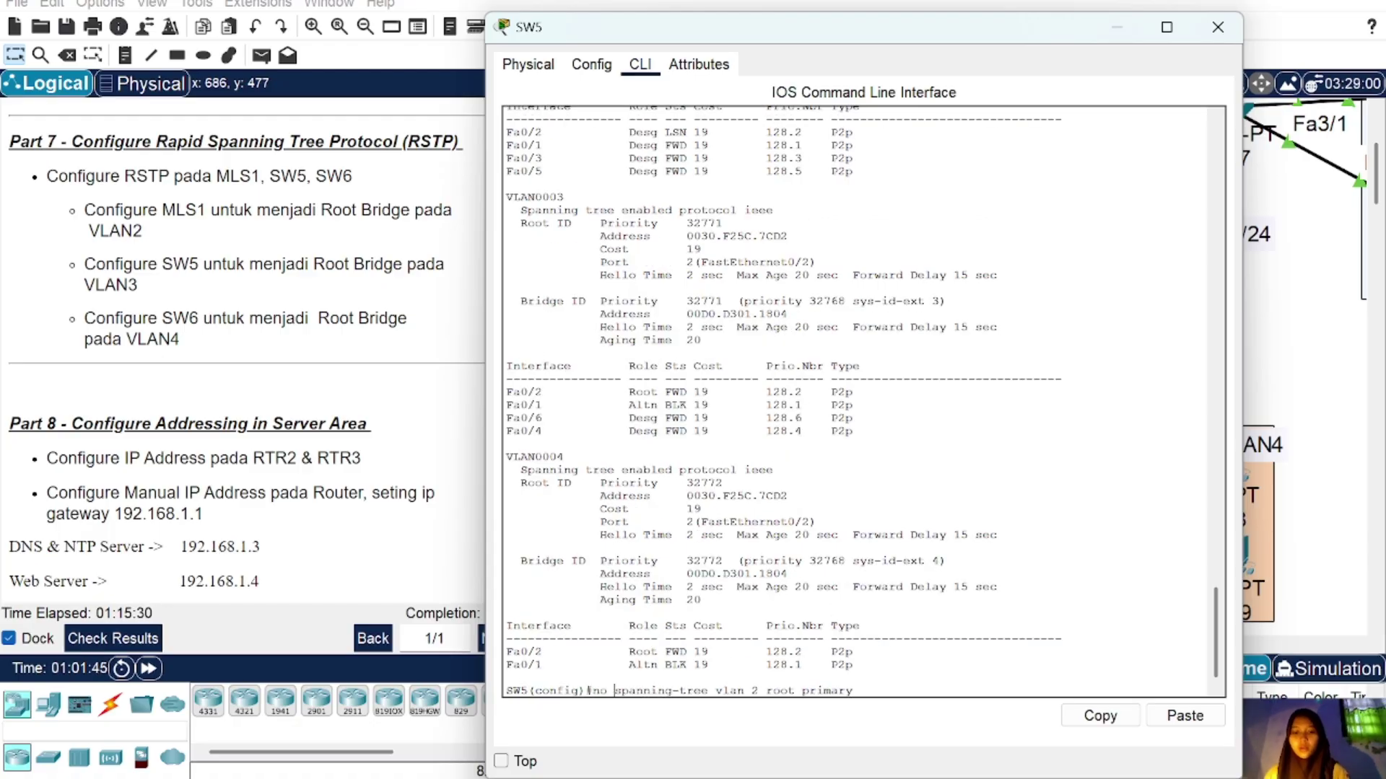
pyautogui.press('Return')
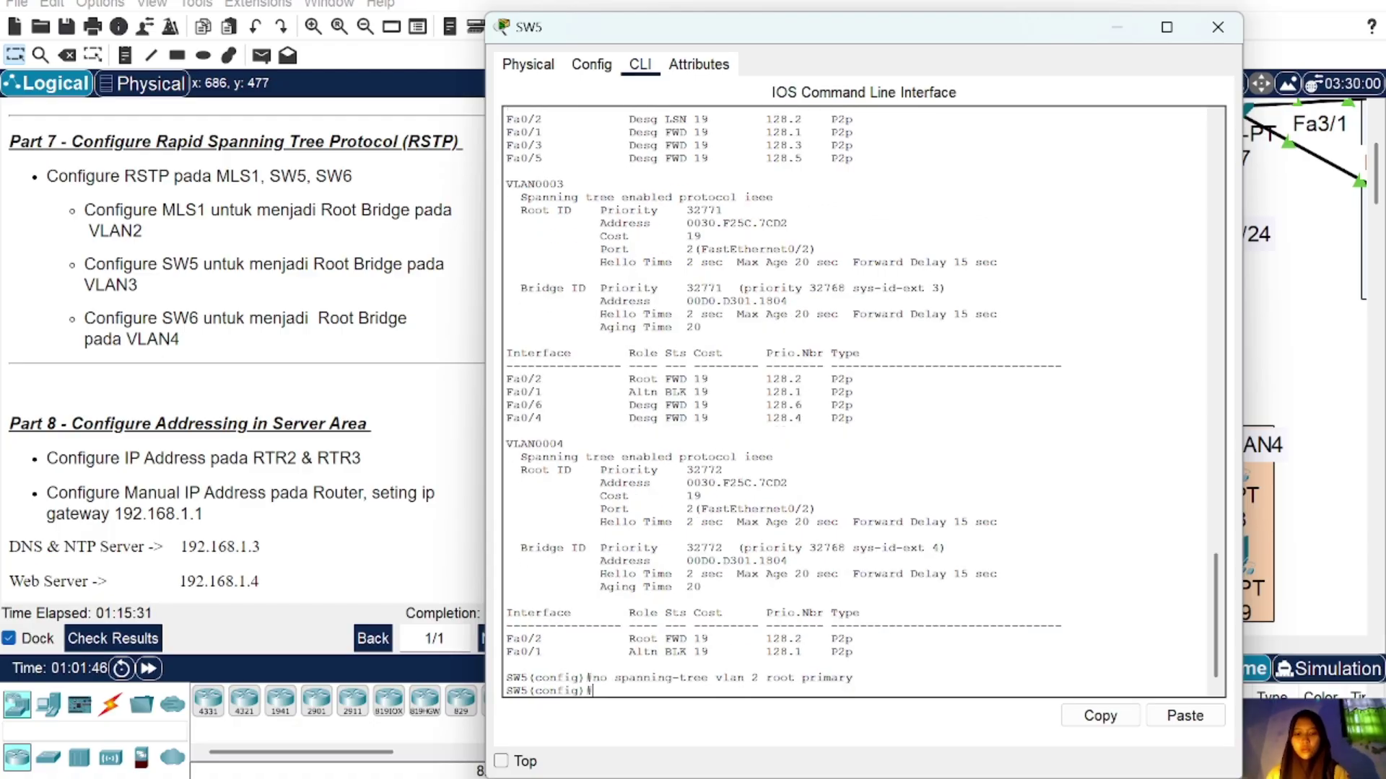
pyautogui.write('do ')
pyautogui.write('sh')
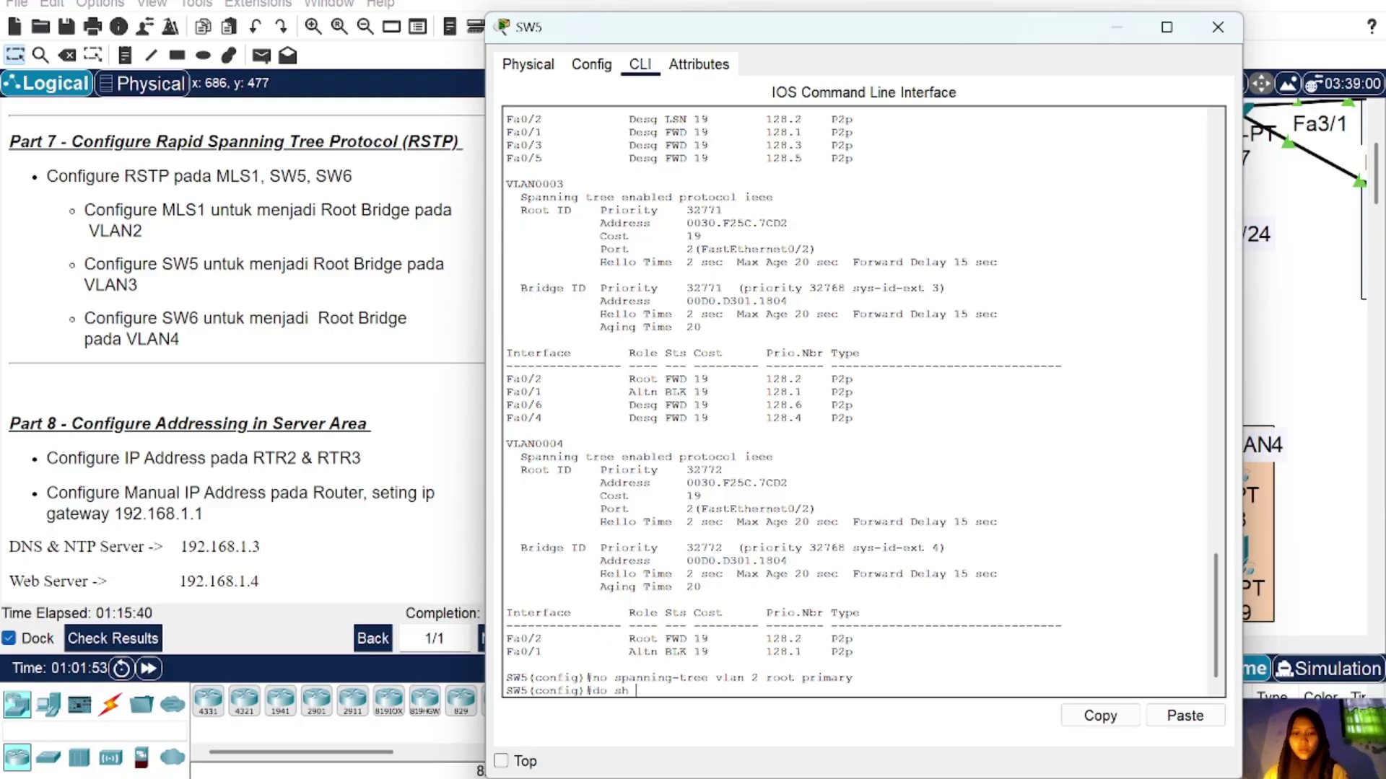
pyautogui.write('spa')
pyautogui.press('Return')
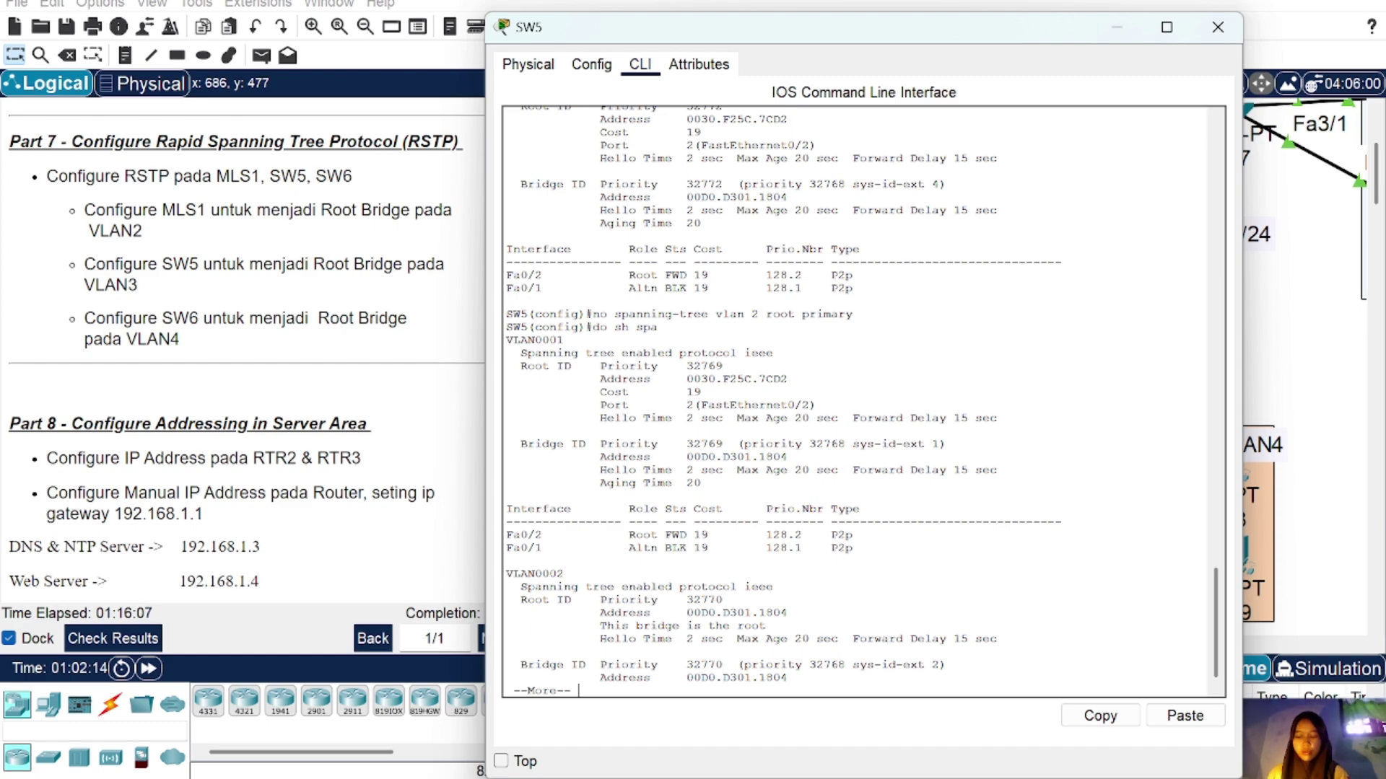
pyautogui.press('space')
pyautogui.press('space')
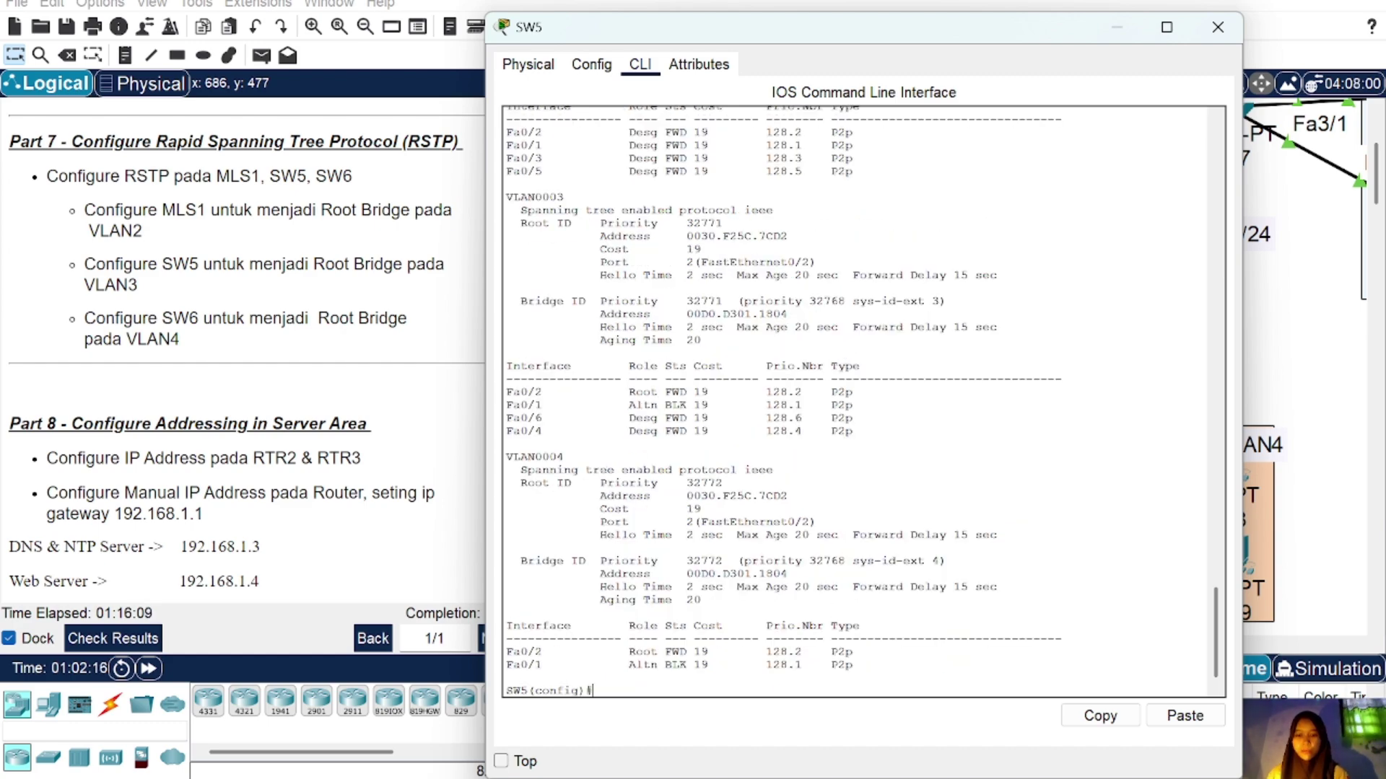
# Step: Negate SW5's VLAN 3 root-primary setting and confirm VLAN 3's root shows priority 32771
pyautogui.press('Up')
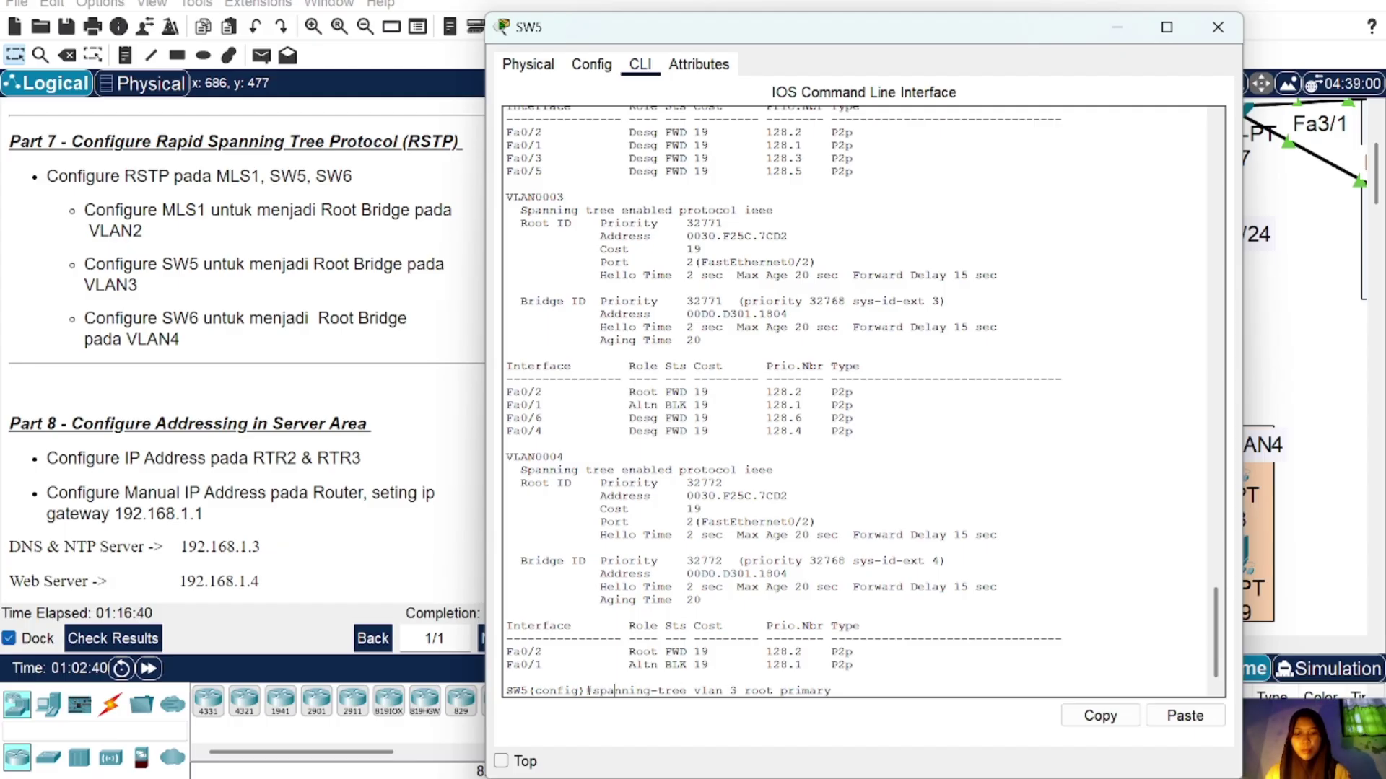
pyautogui.press('Home')
pyautogui.write('no')
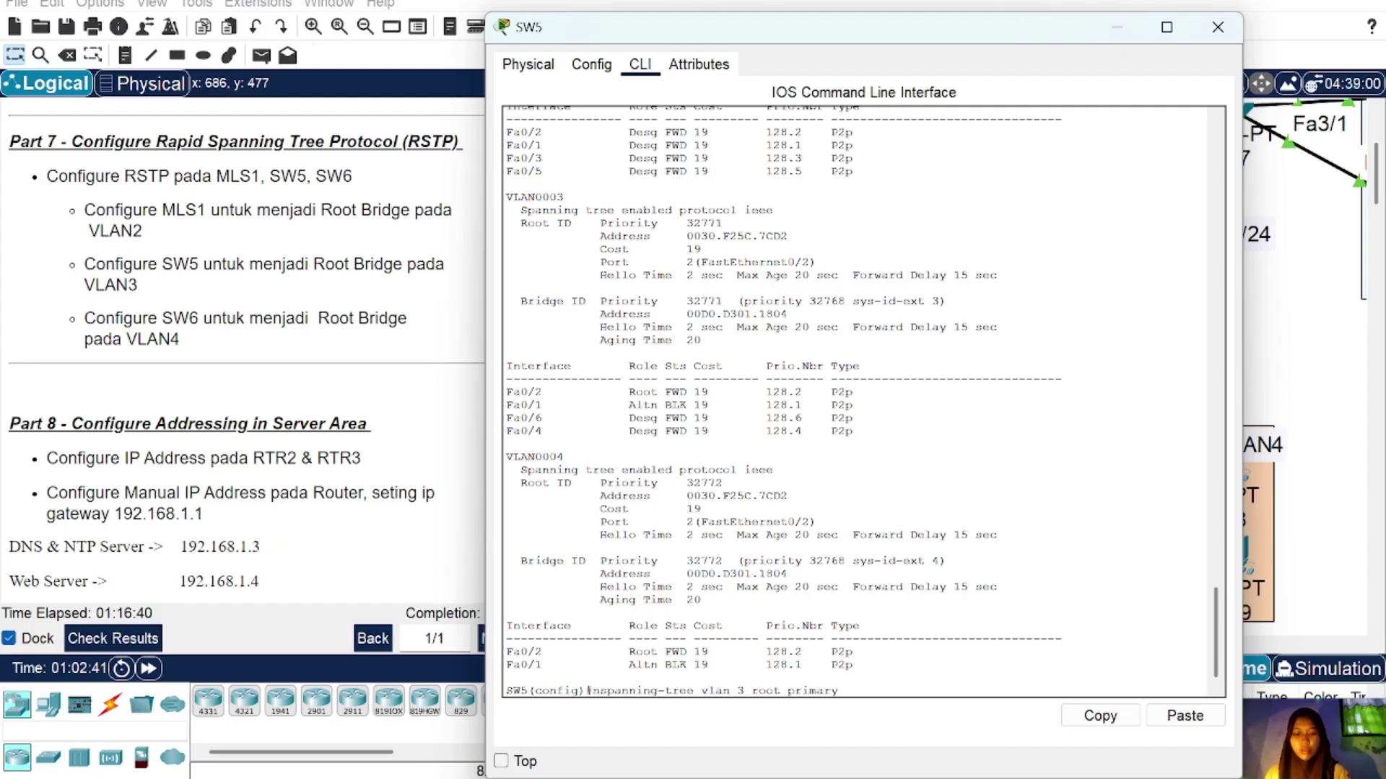
pyautogui.press('Return')
pyautogui.write('do sh s')
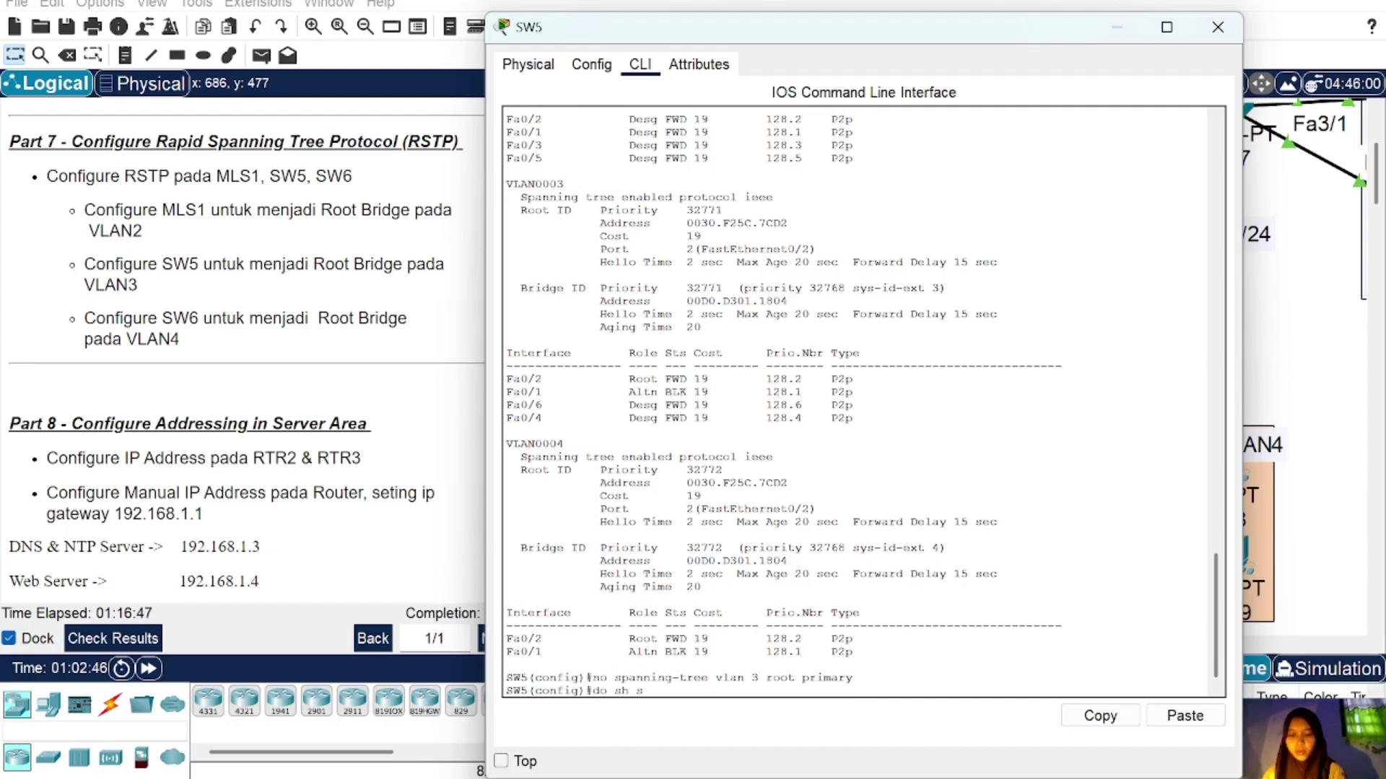
pyautogui.write('pa')
pyautogui.press('Return')
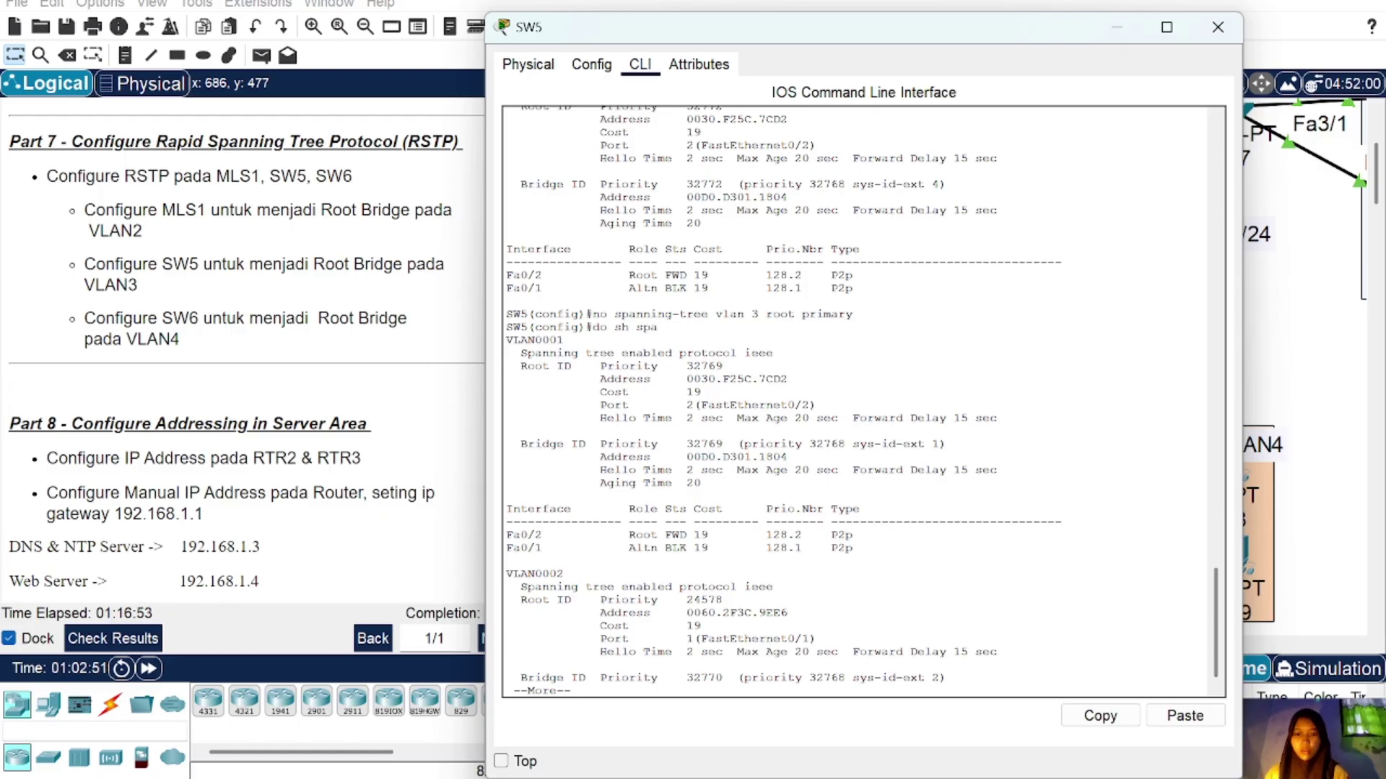
pyautogui.scroll(1, 863, 402)
pyautogui.scroll(-1, 863, 401)
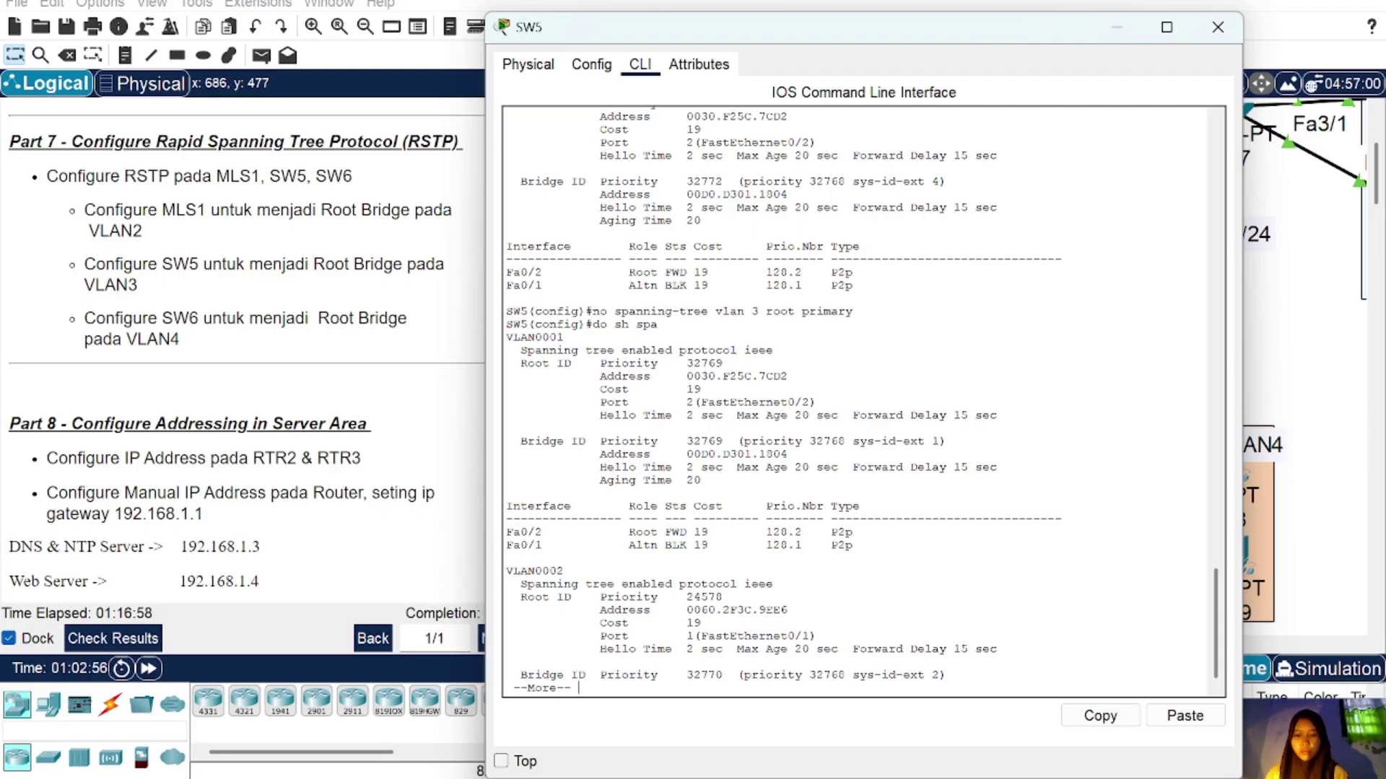
pyautogui.press('space')
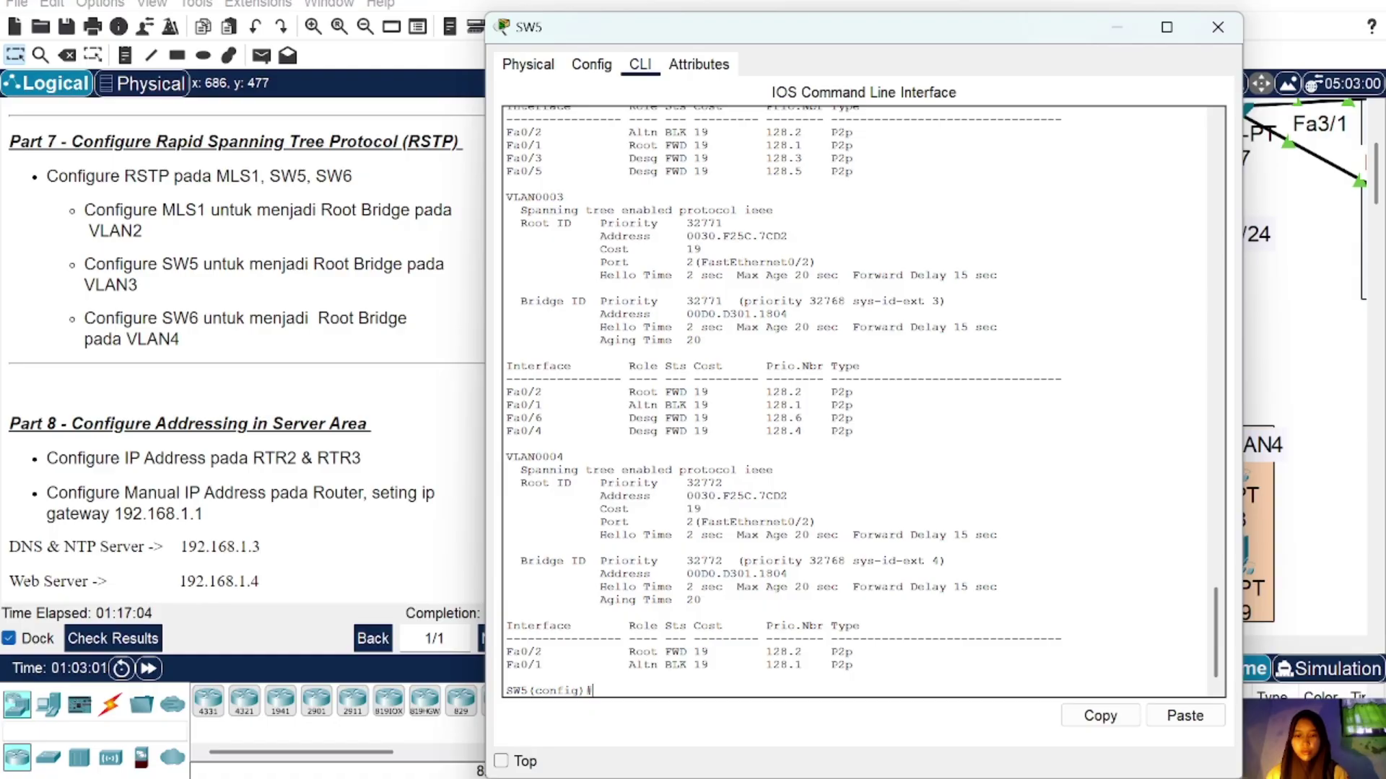
# Step: Configure 'spanning-tree vlan 3 root primary' on SW5
pyautogui.write('no spanning-tree vlan 2 root primary')
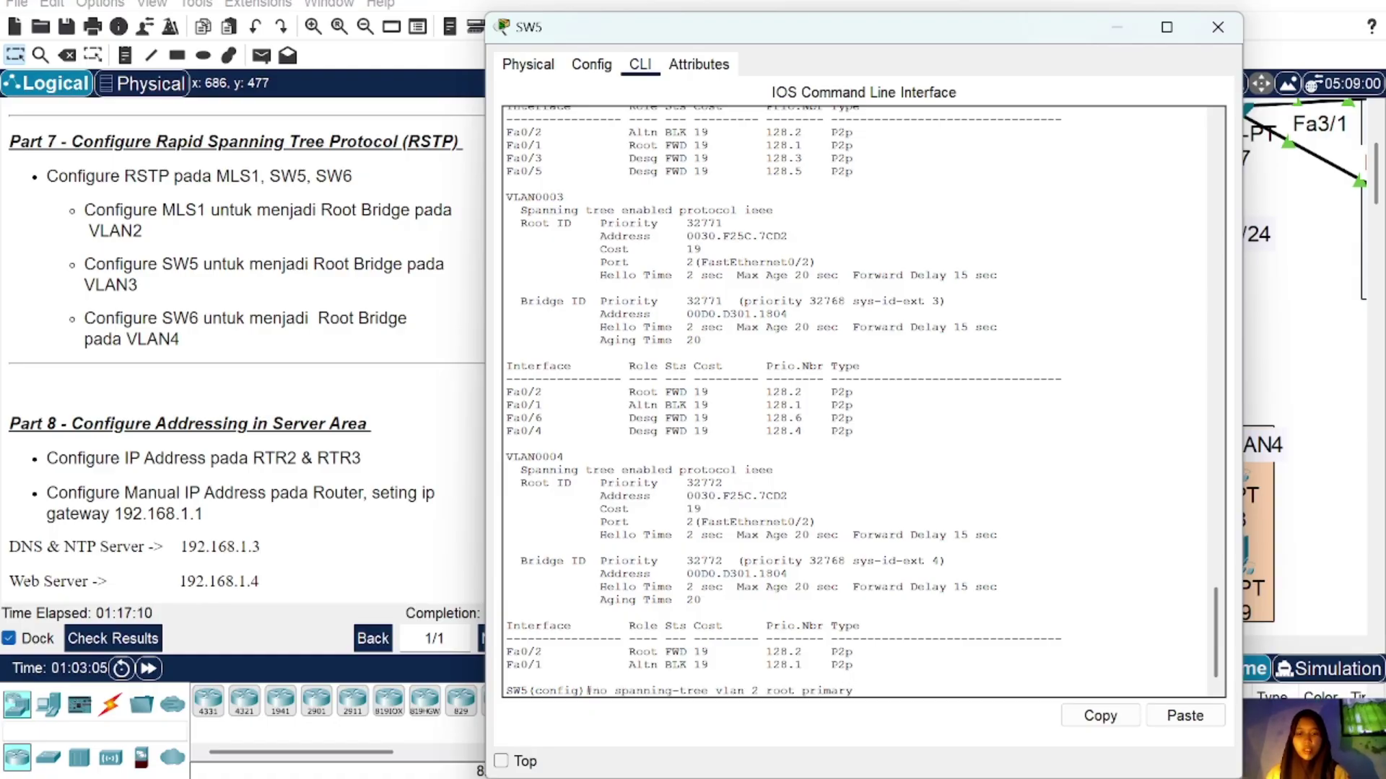
pyautogui.press('Delete')
pyautogui.press('Delete')
pyautogui.press('Delete')
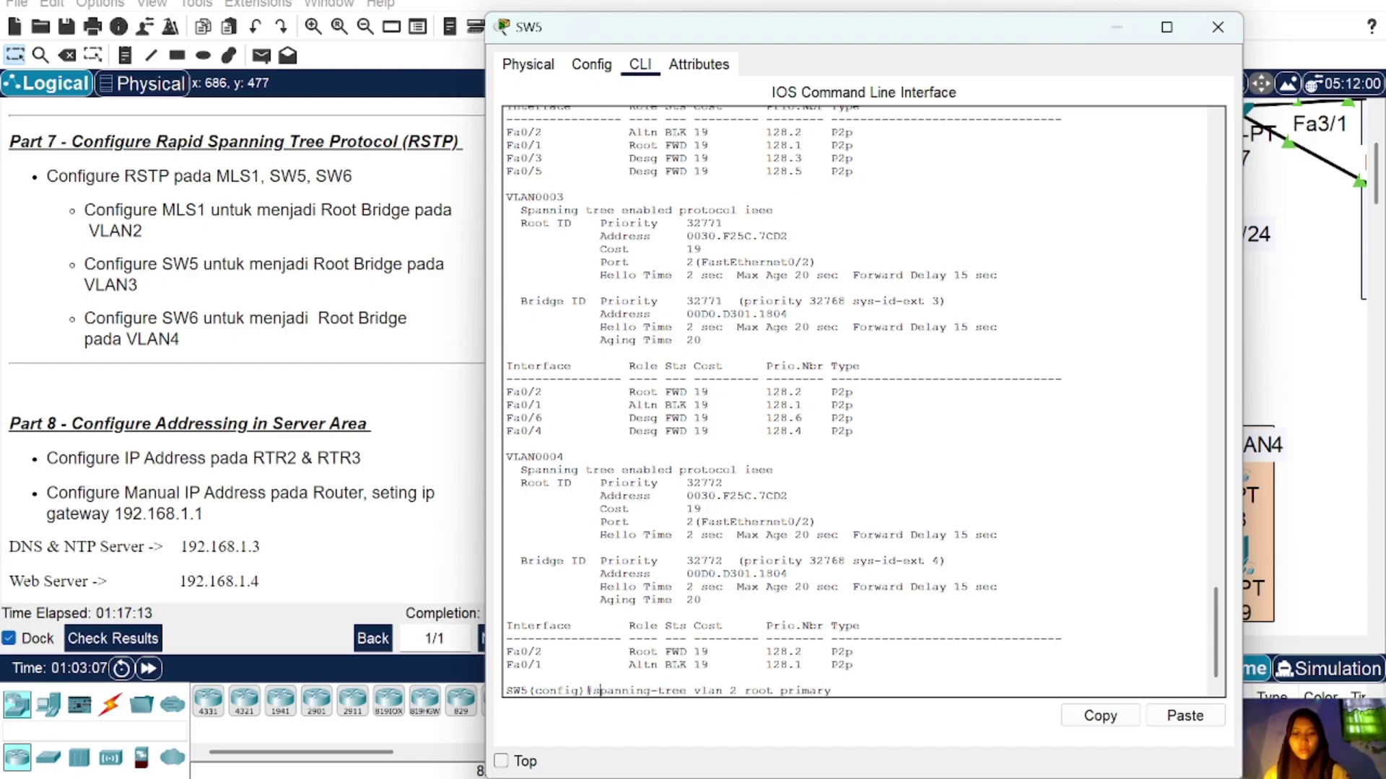
pyautogui.press('BackSpace')
pyautogui.write('3')
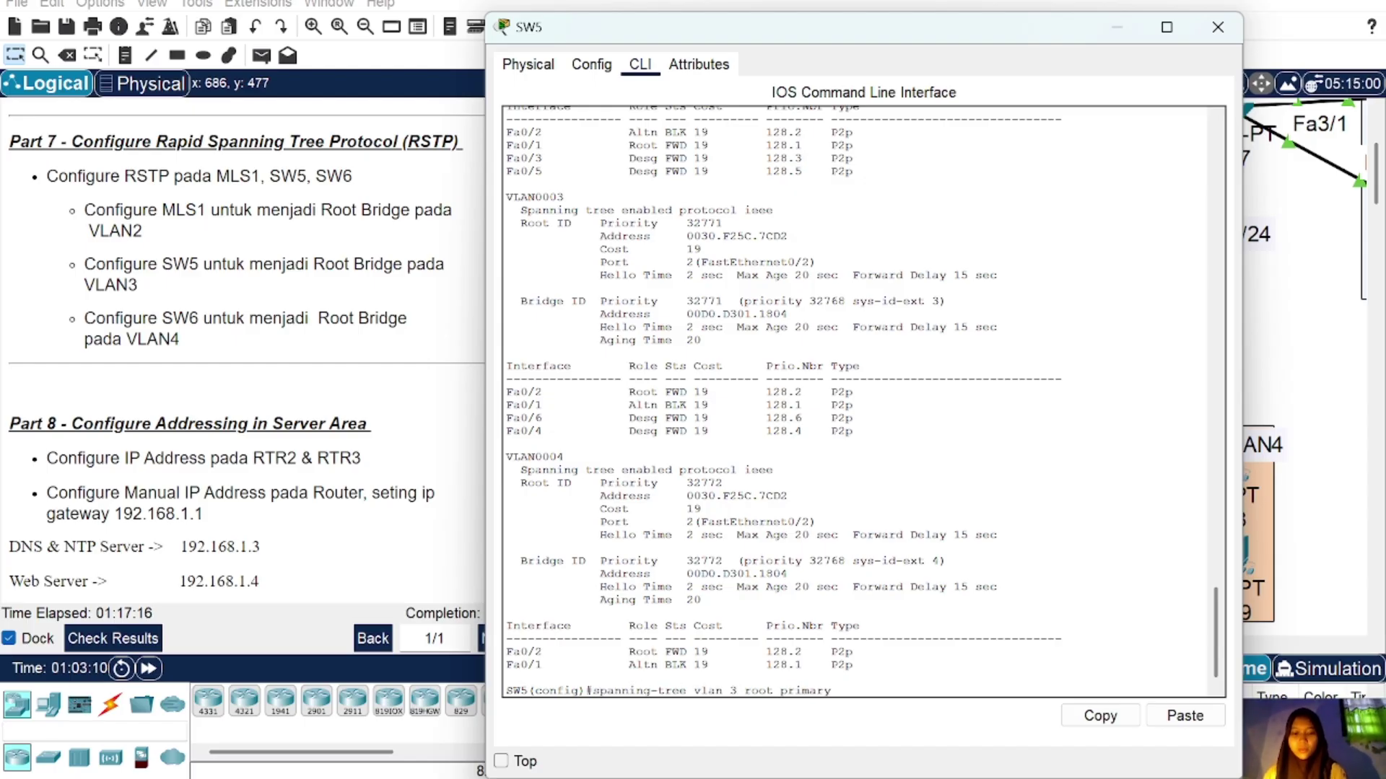
pyautogui.press('Return')
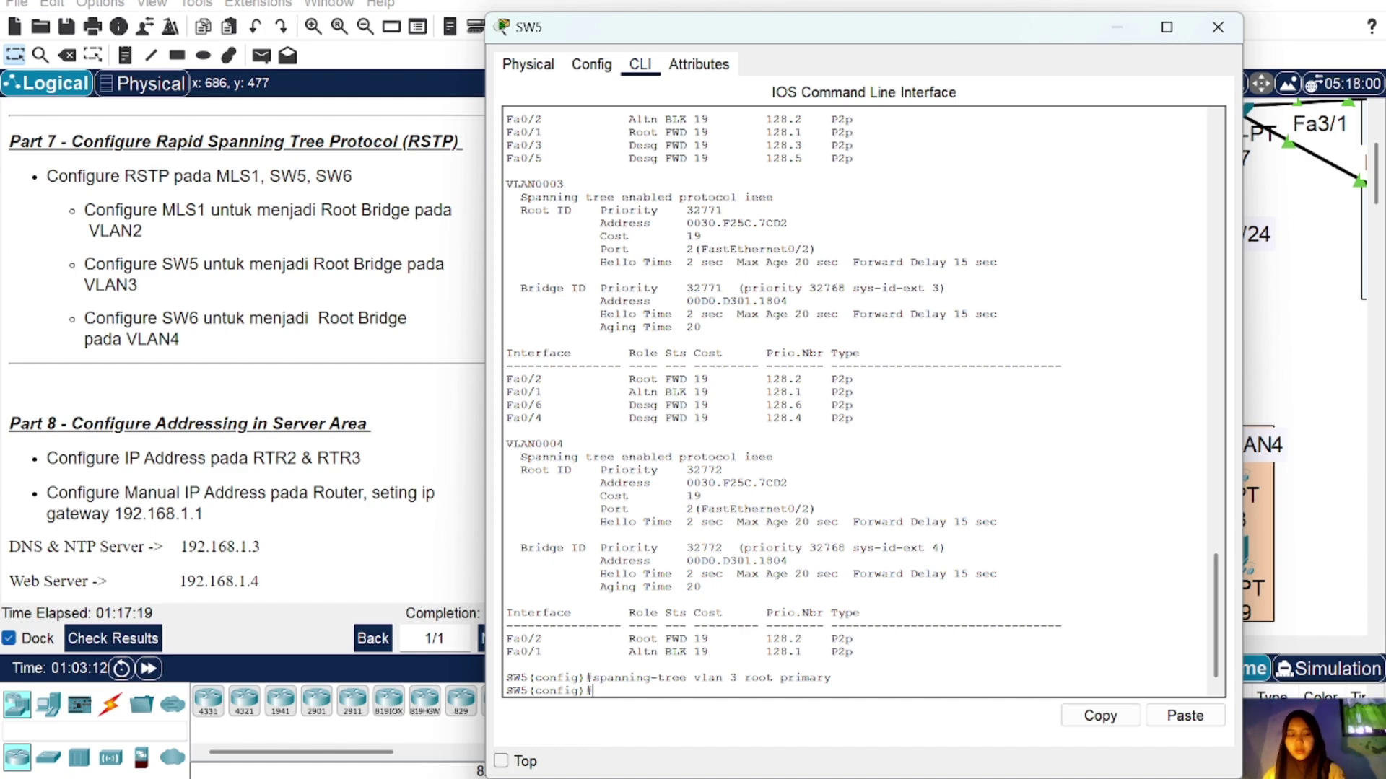
# Step: Run 'do sh spa' and highlight VLAN 3's 'This bridge is the root' line
pyautogui.write('do sh')
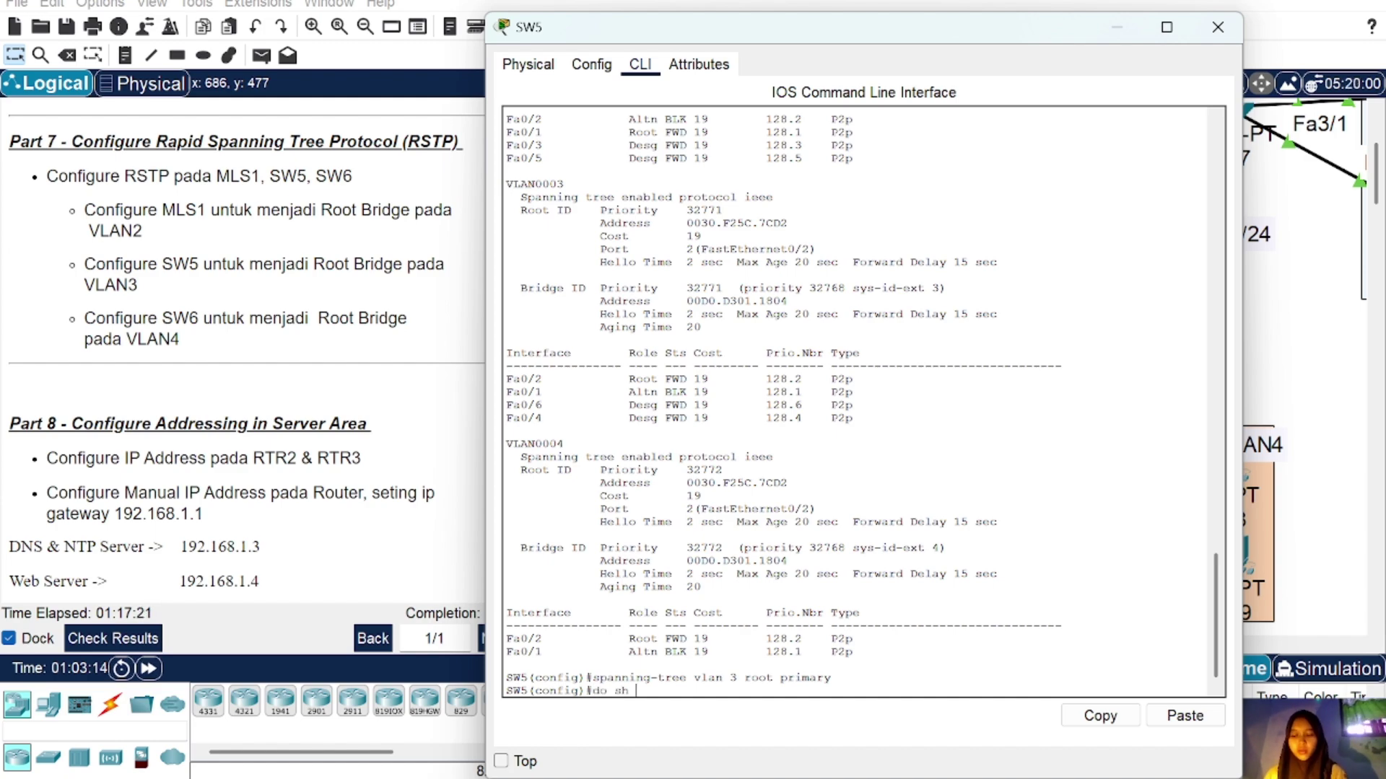
pyautogui.write(' spa')
pyautogui.press('Return')
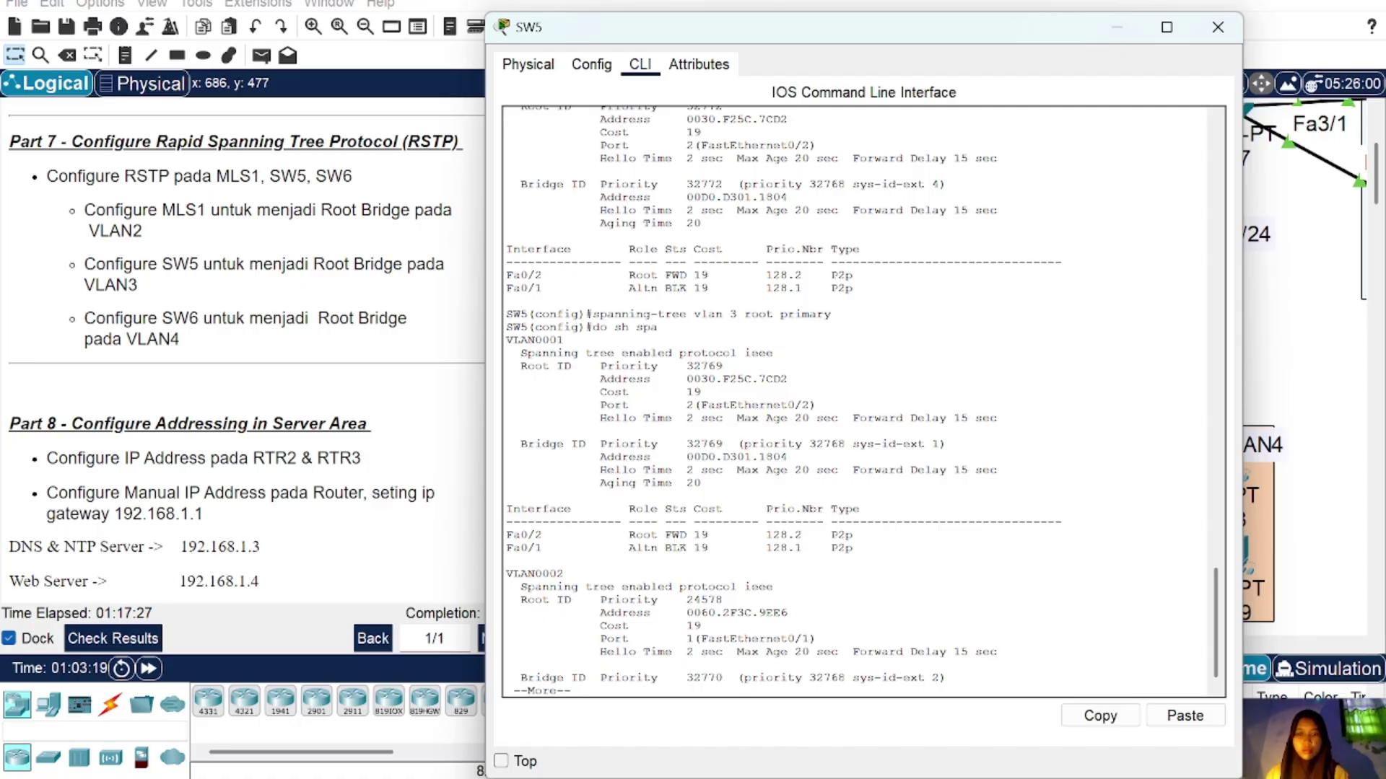
pyautogui.scroll(9, 779, 401)
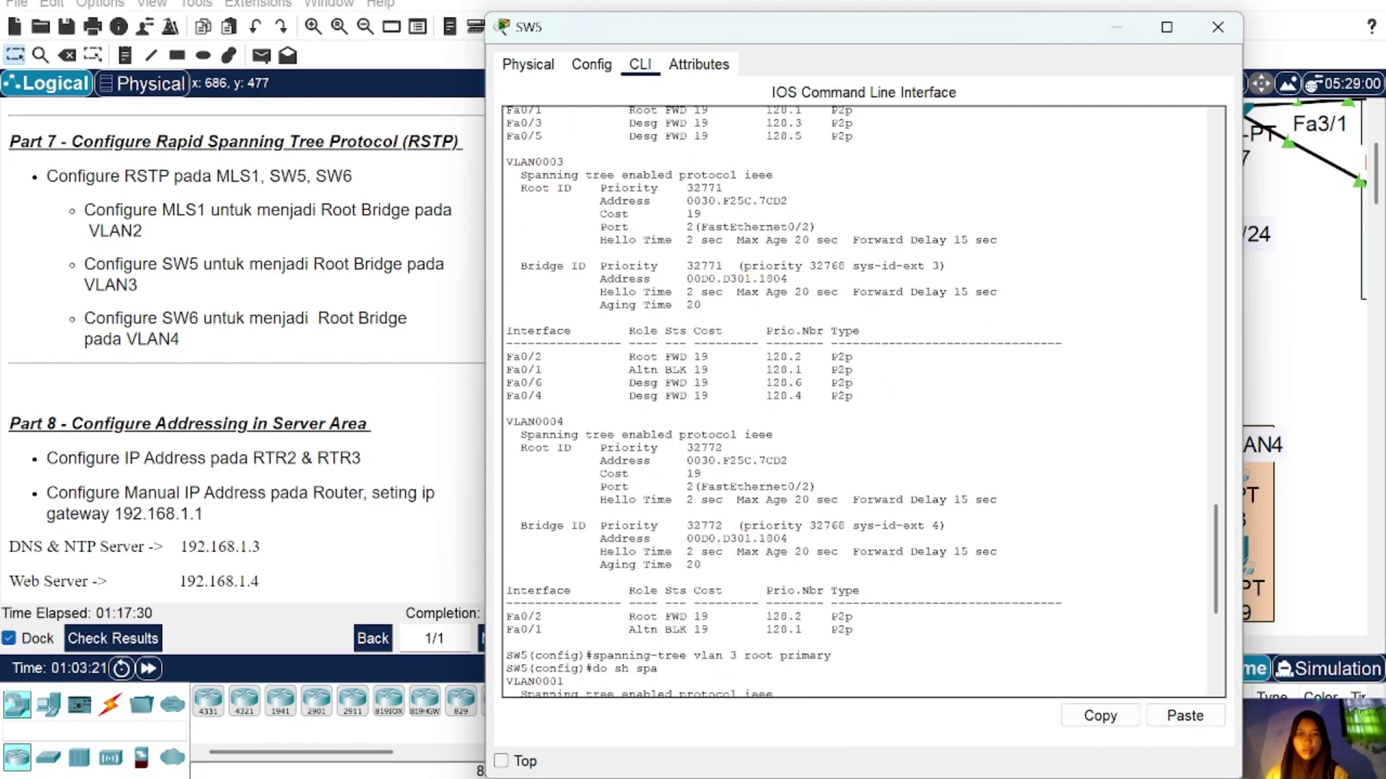
pyautogui.scroll(1, 862, 401)
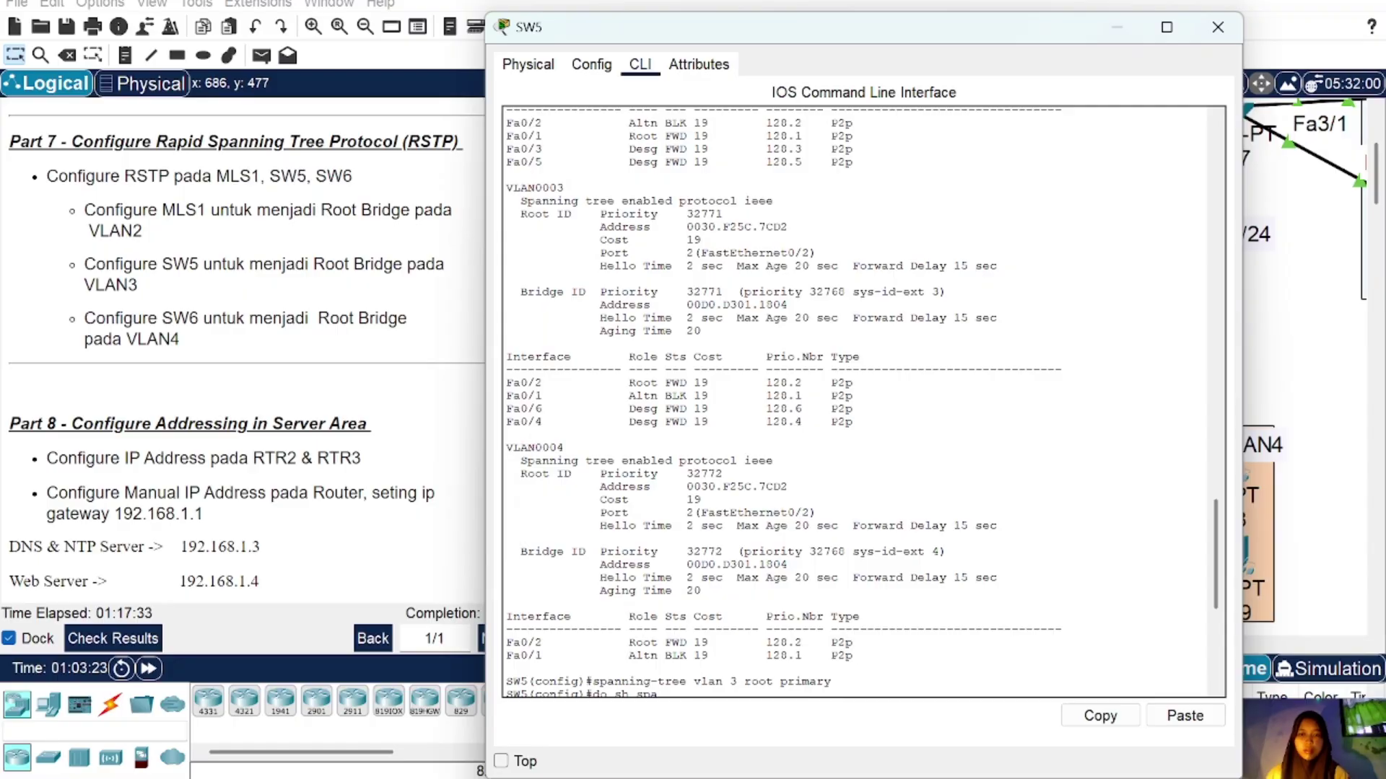
pyautogui.scroll(-9, 859, 400)
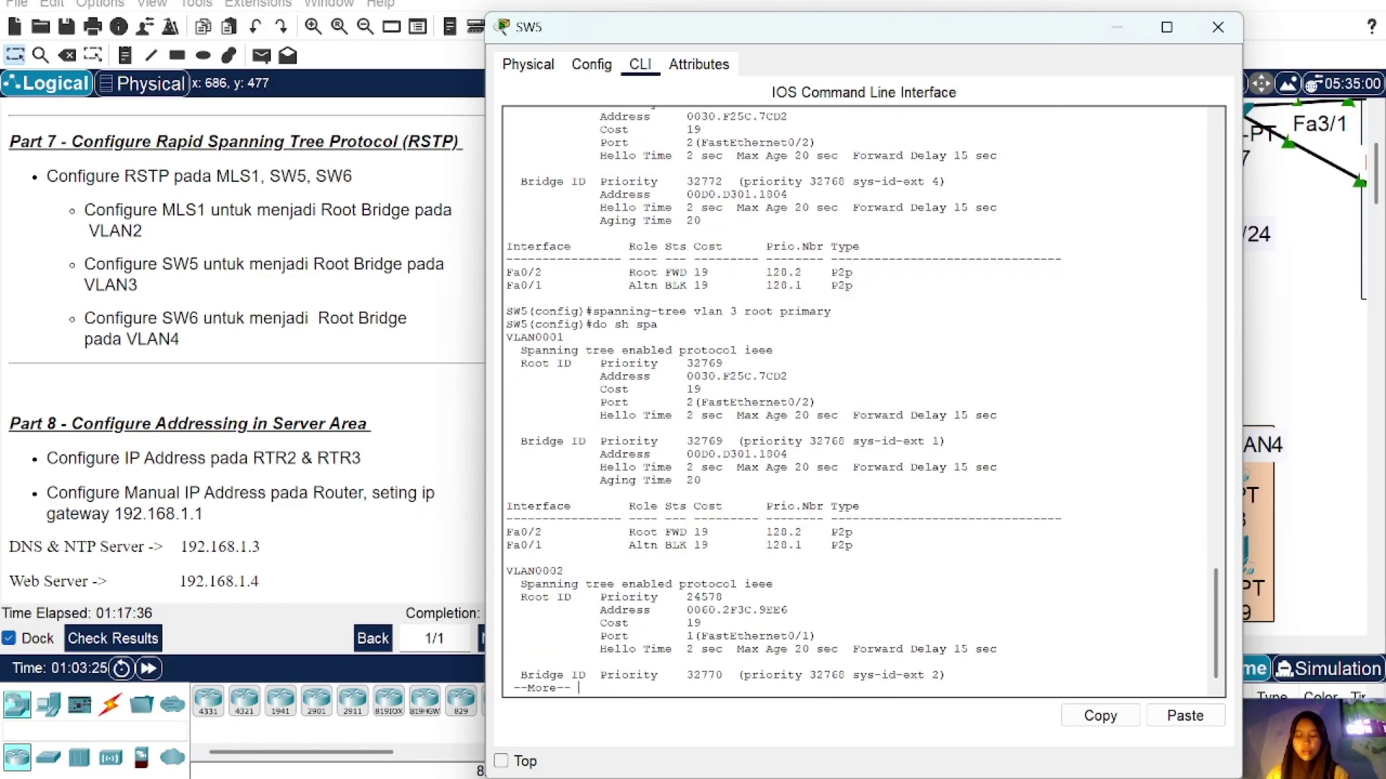
pyautogui.press('space')
pyautogui.press('space')
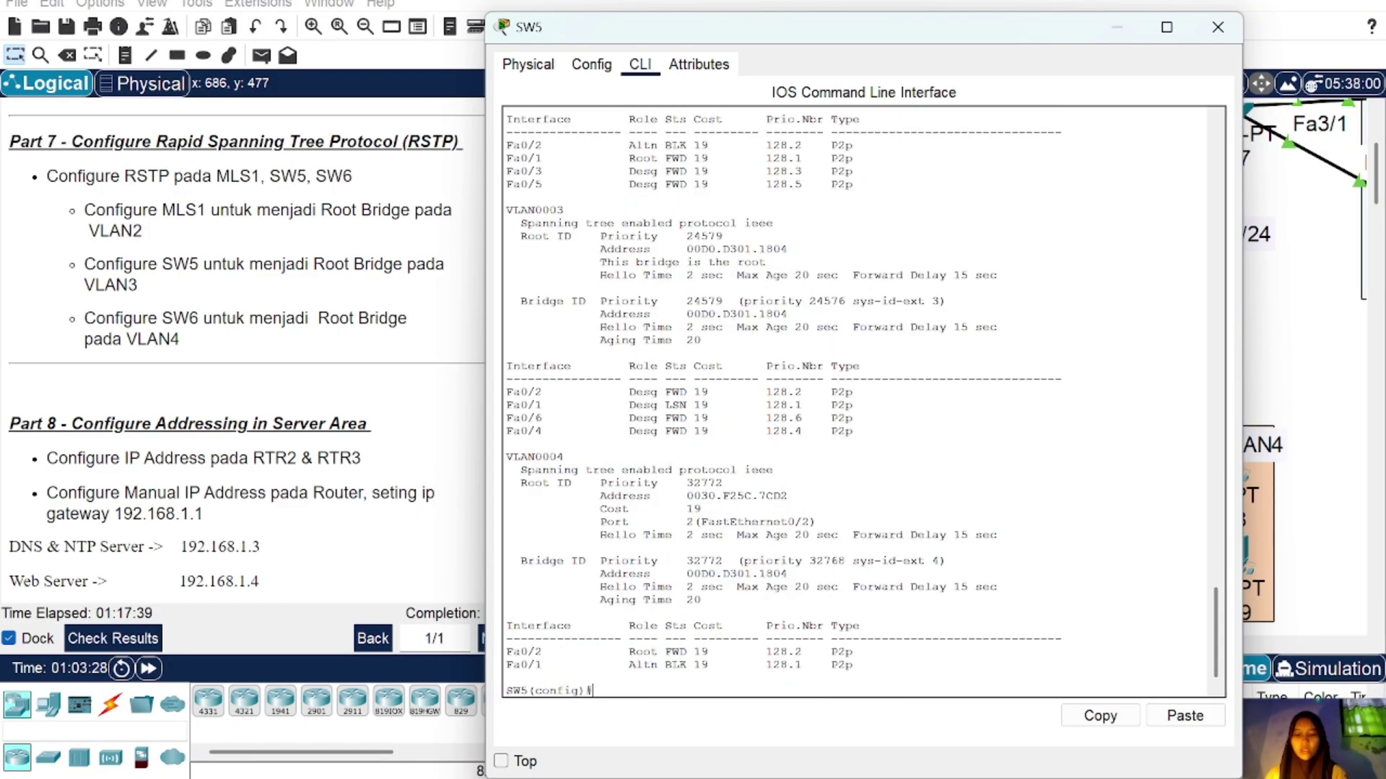
pyautogui.write('spanning')
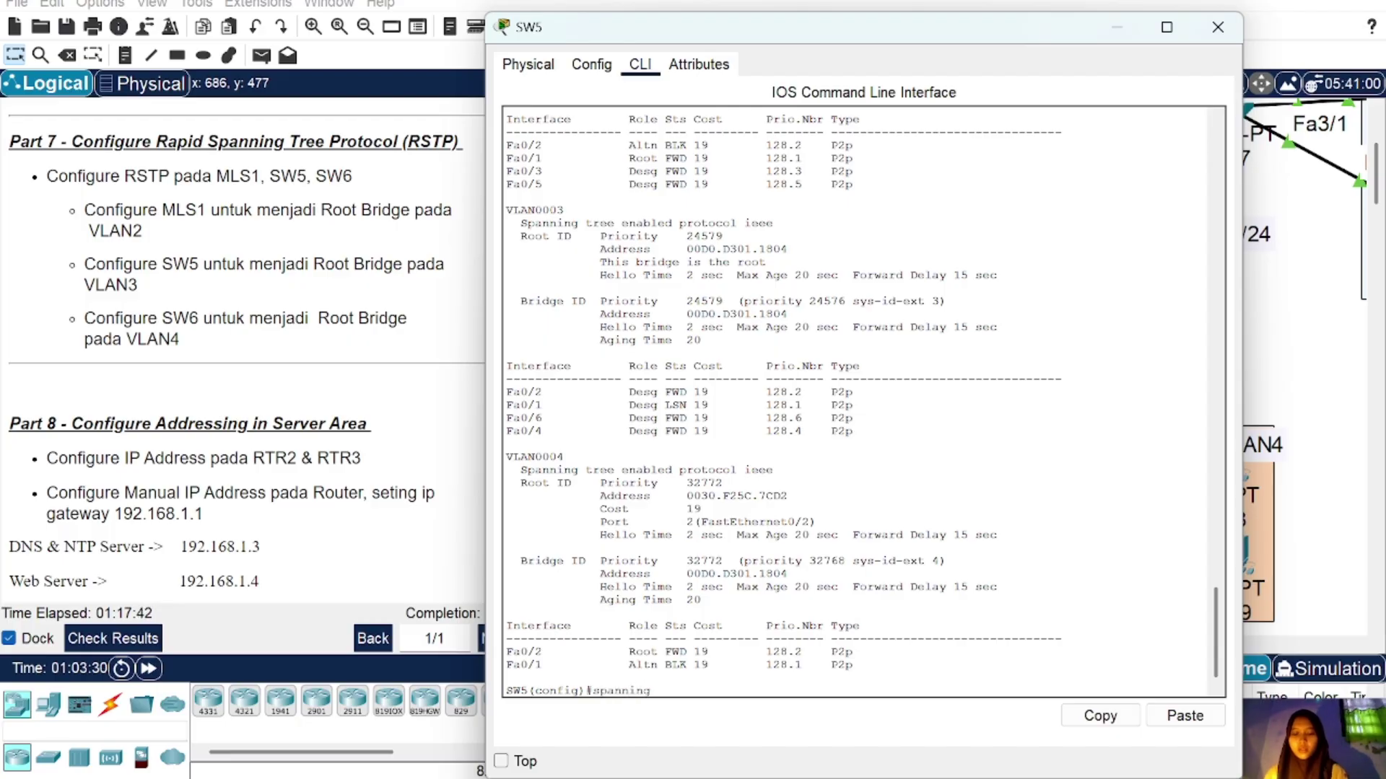
pyautogui.write('-tree ')
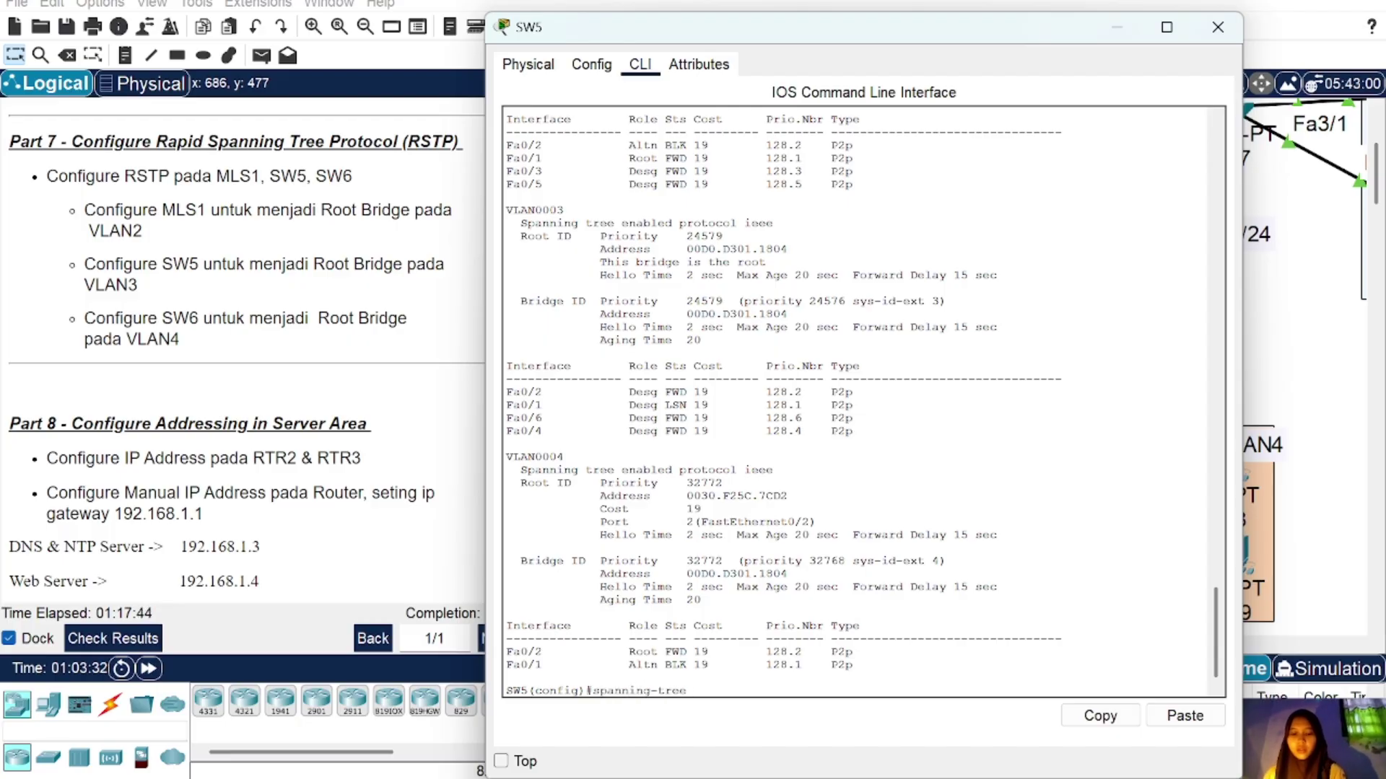
pyautogui.write('mode r')
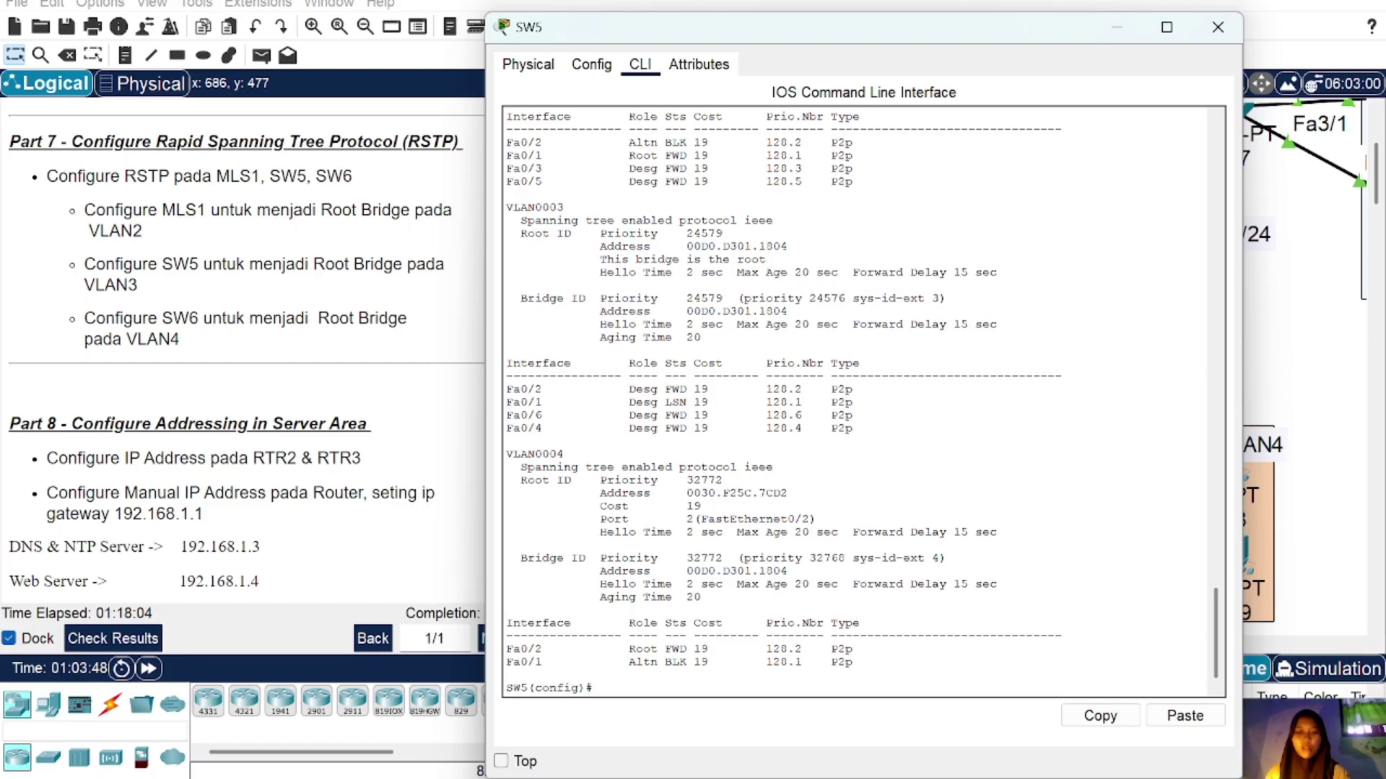
pyautogui.scroll(5, 859, 400)
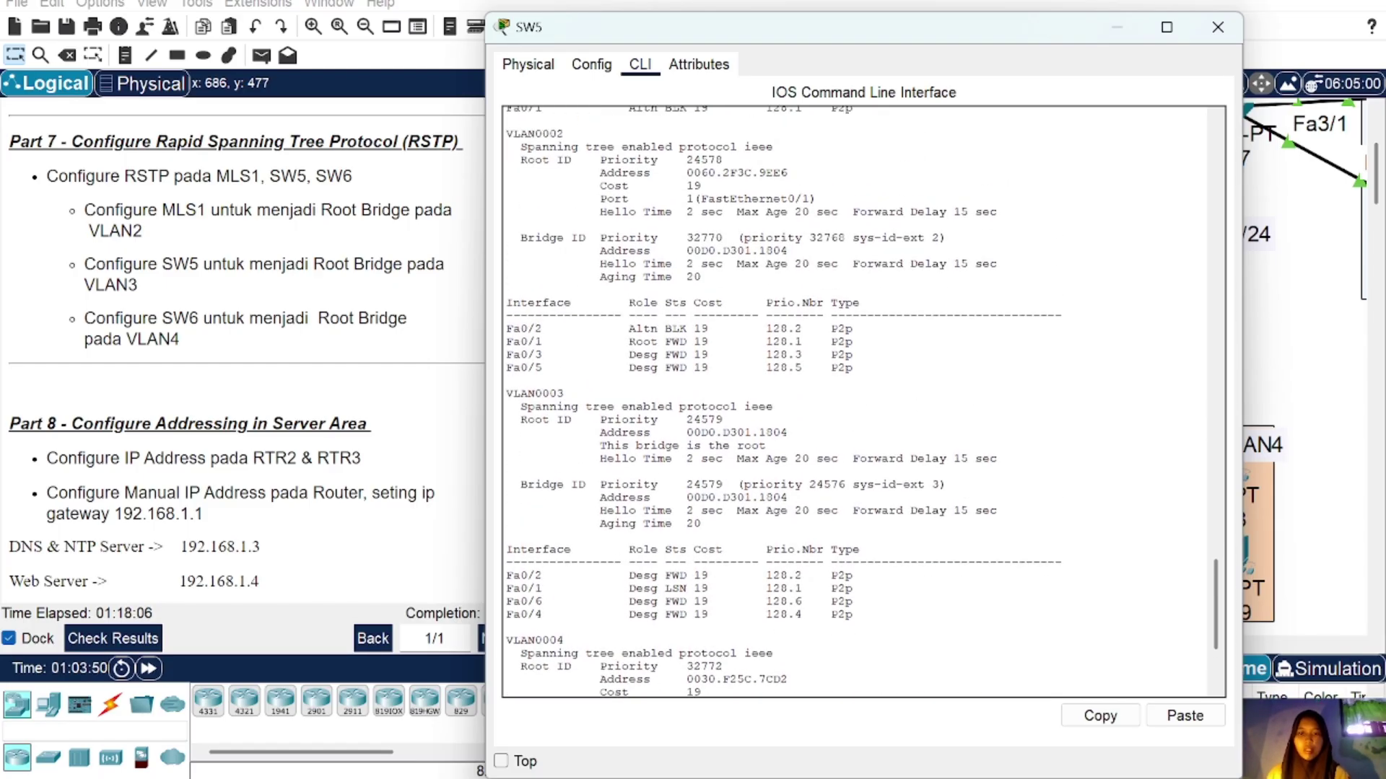
pyautogui.moveTo(593, 446); pyautogui.dragTo(767, 446)
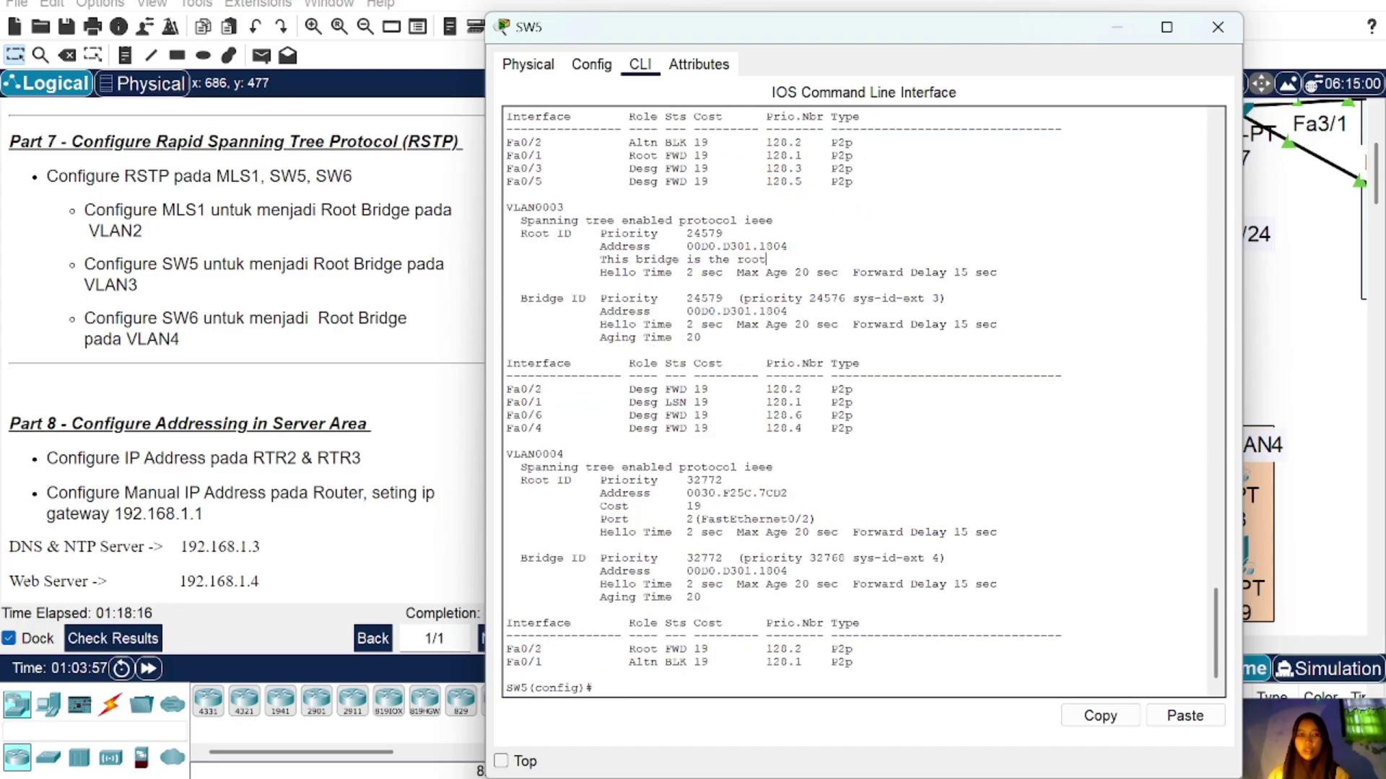
# Step: Close SW5 and configure 'spanning-tree vlan 4 root primary' on SW6
pyautogui.click(1217, 27)
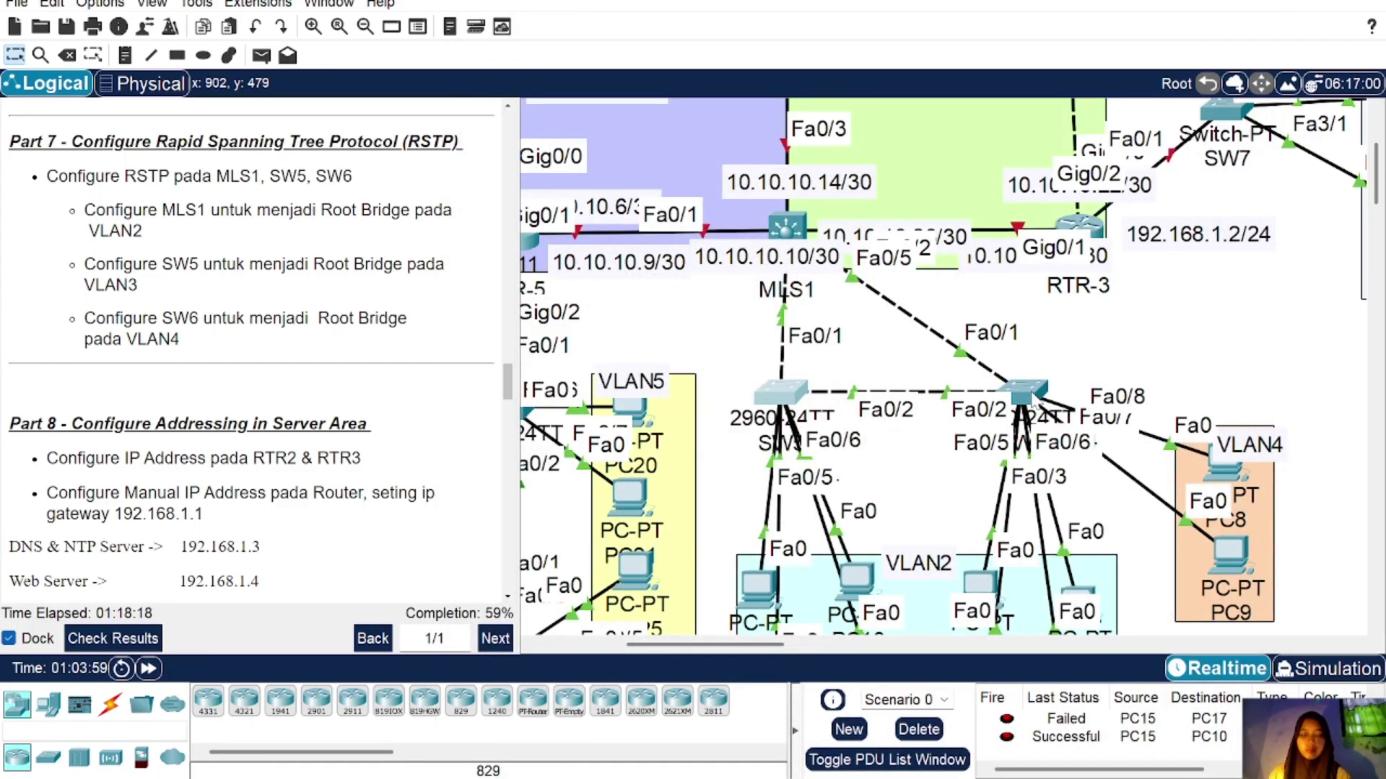
pyautogui.click(1024, 392)
pyautogui.write('ex')
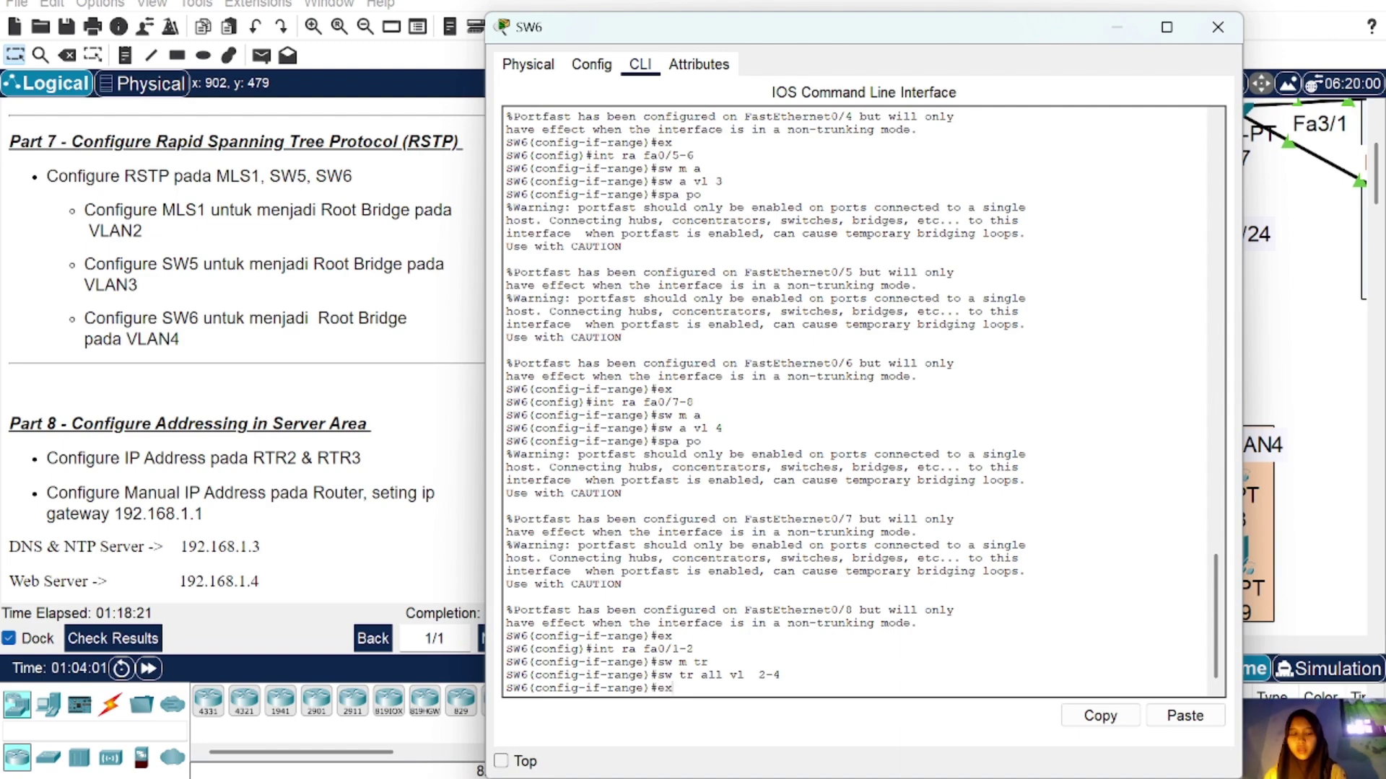
pyautogui.press('Return')
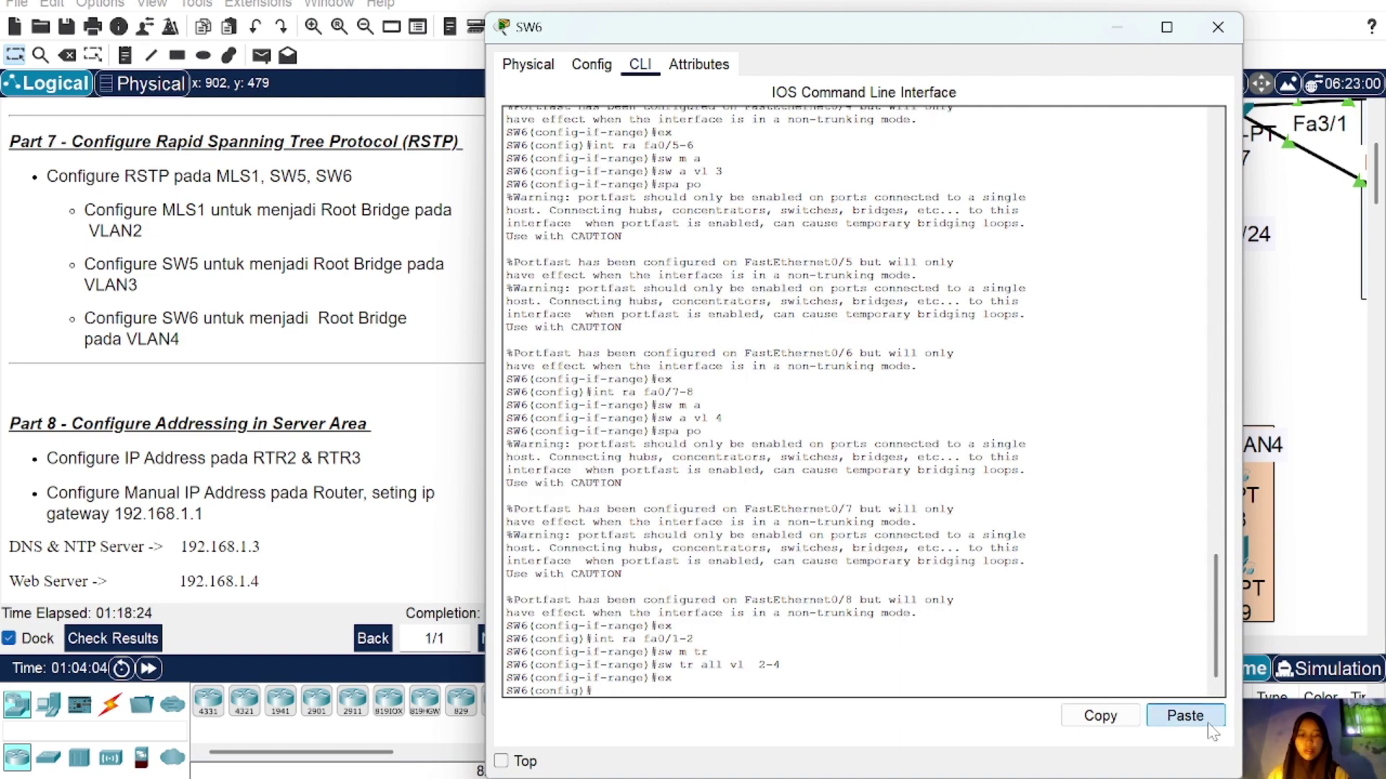
pyautogui.click(1213, 725)
pyautogui.press('BackSpace')
pyautogui.write('4 root primary')
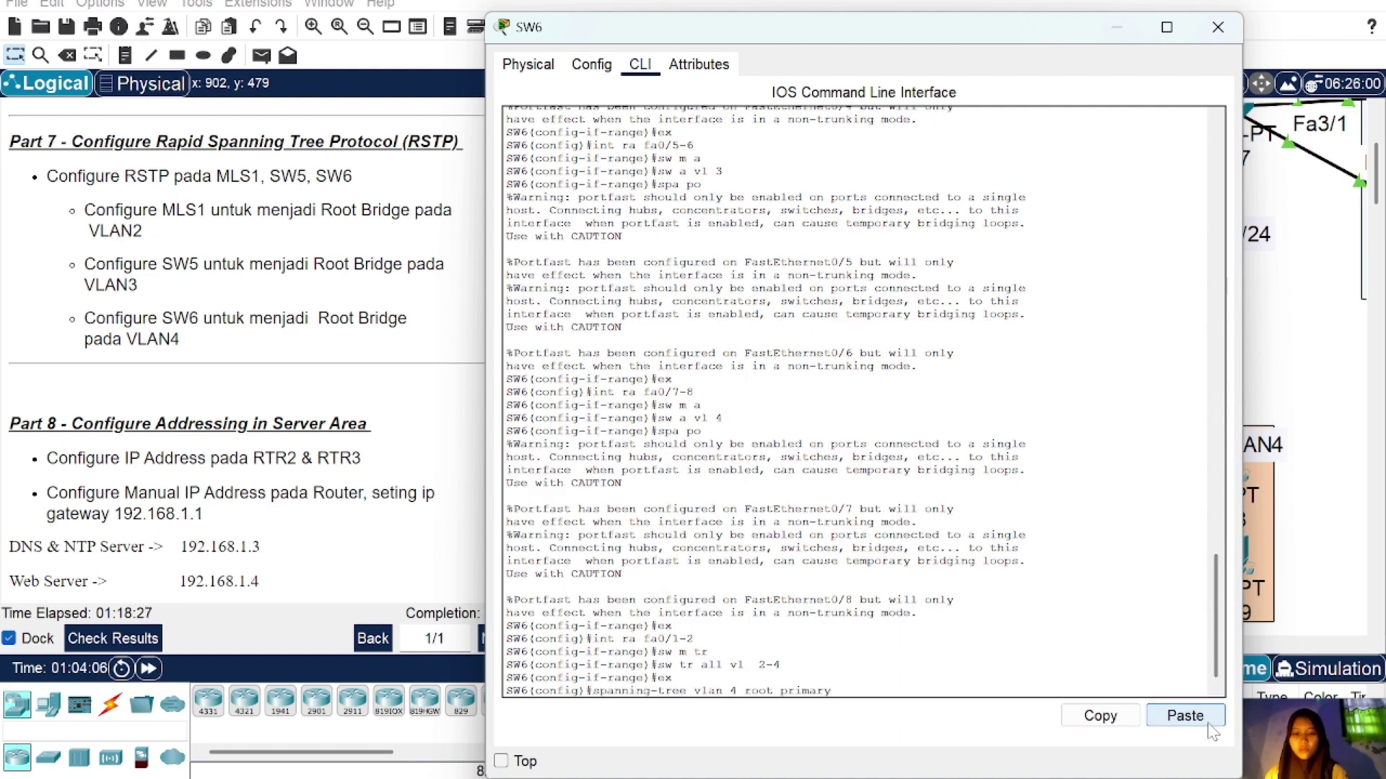
pyautogui.press('Return')
# Step: Run 'do sh spa' on SW6 and highlight the line confirming it is VLAN 4's root
pyautogui.write('do sh s')
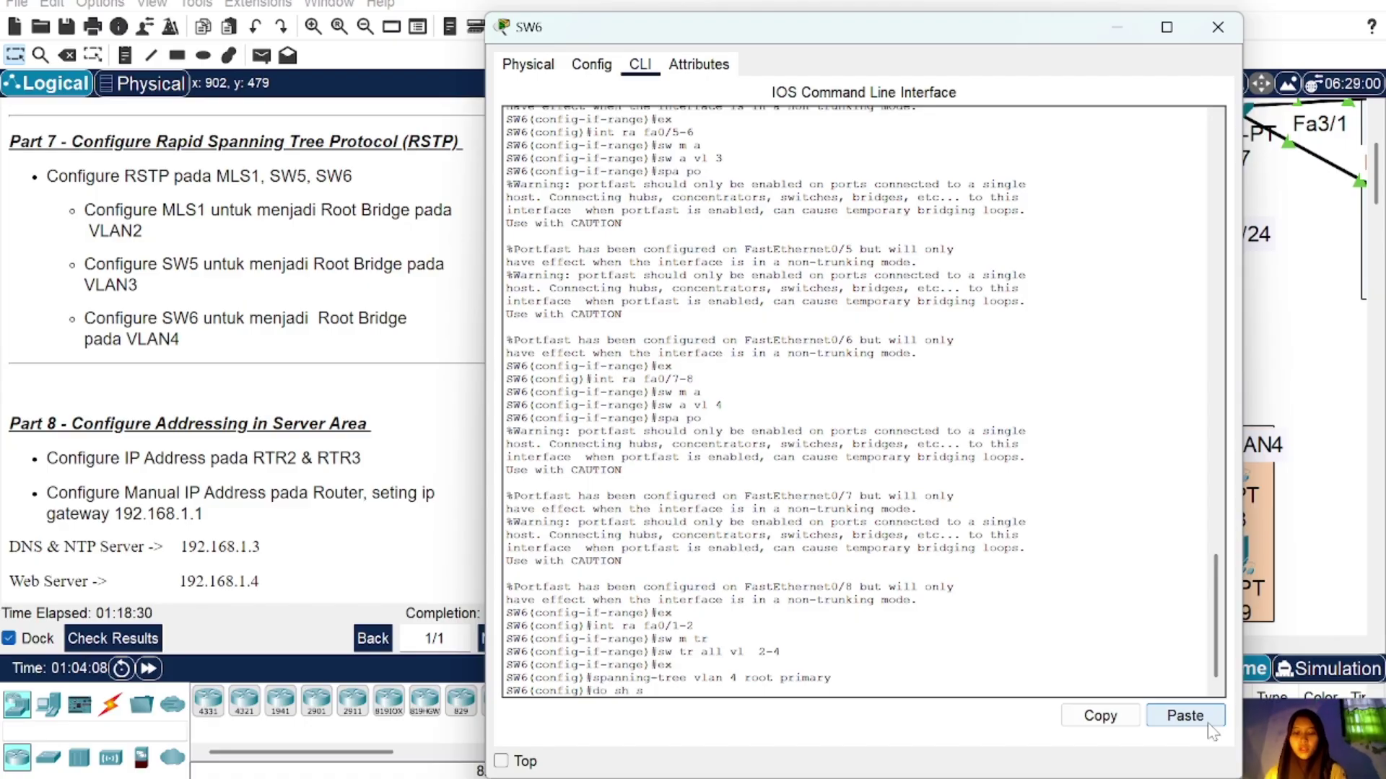
pyautogui.write('pa')
pyautogui.press('Return')
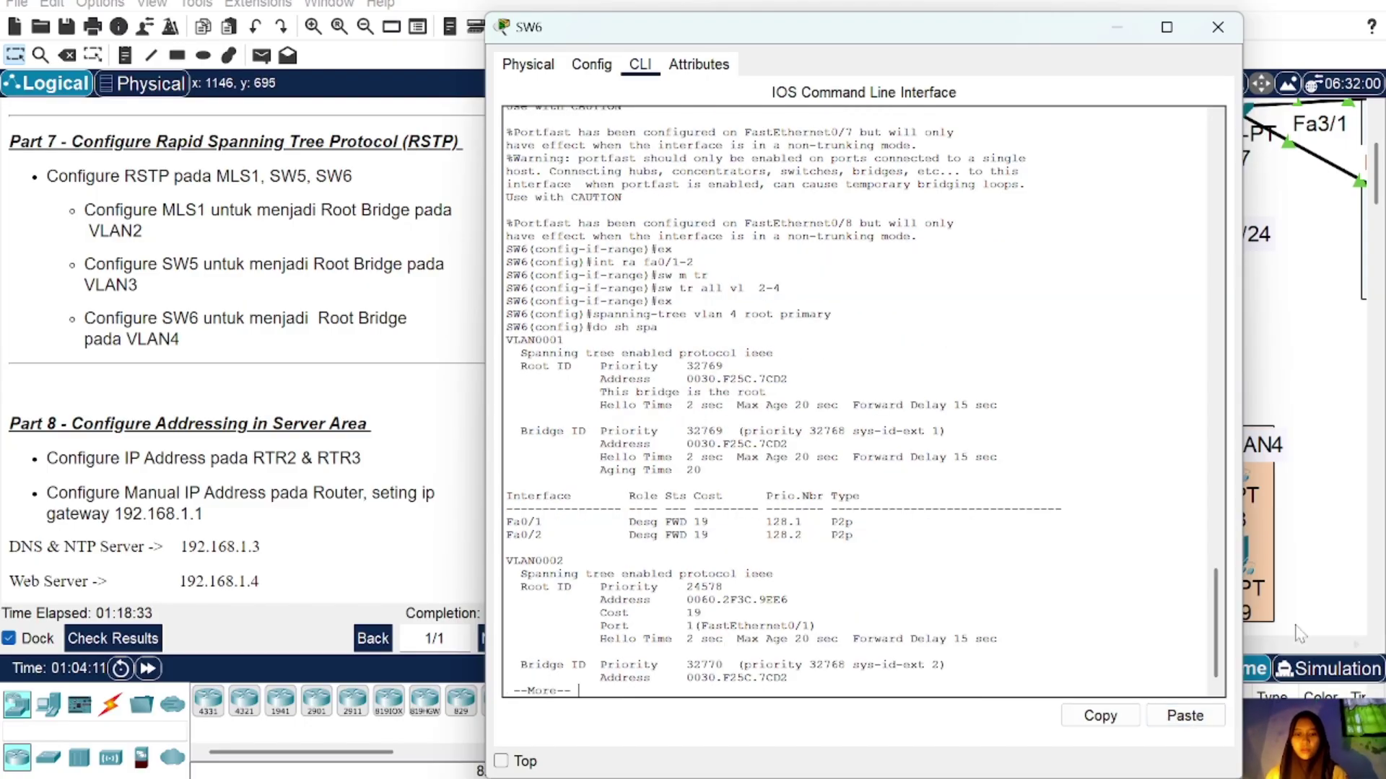
pyautogui.press('space')
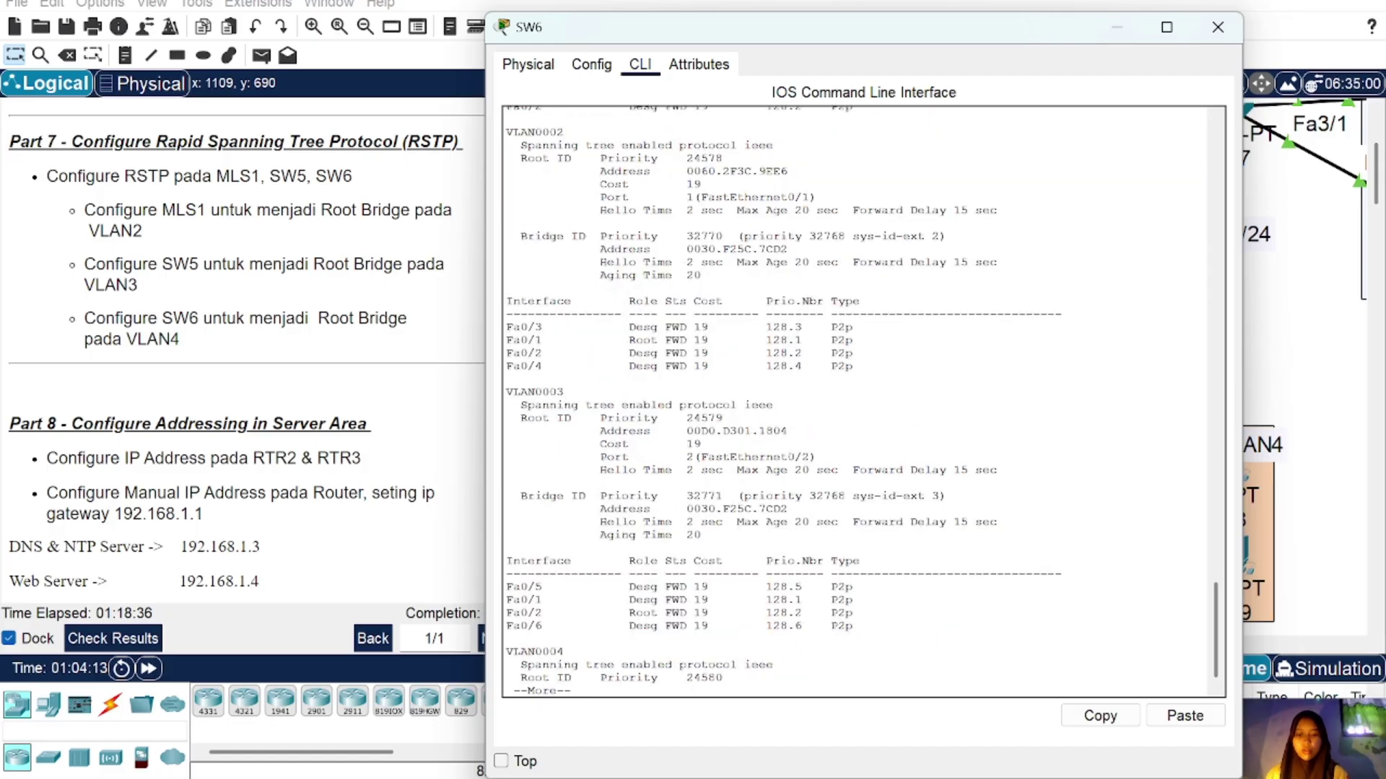
pyautogui.press('space')
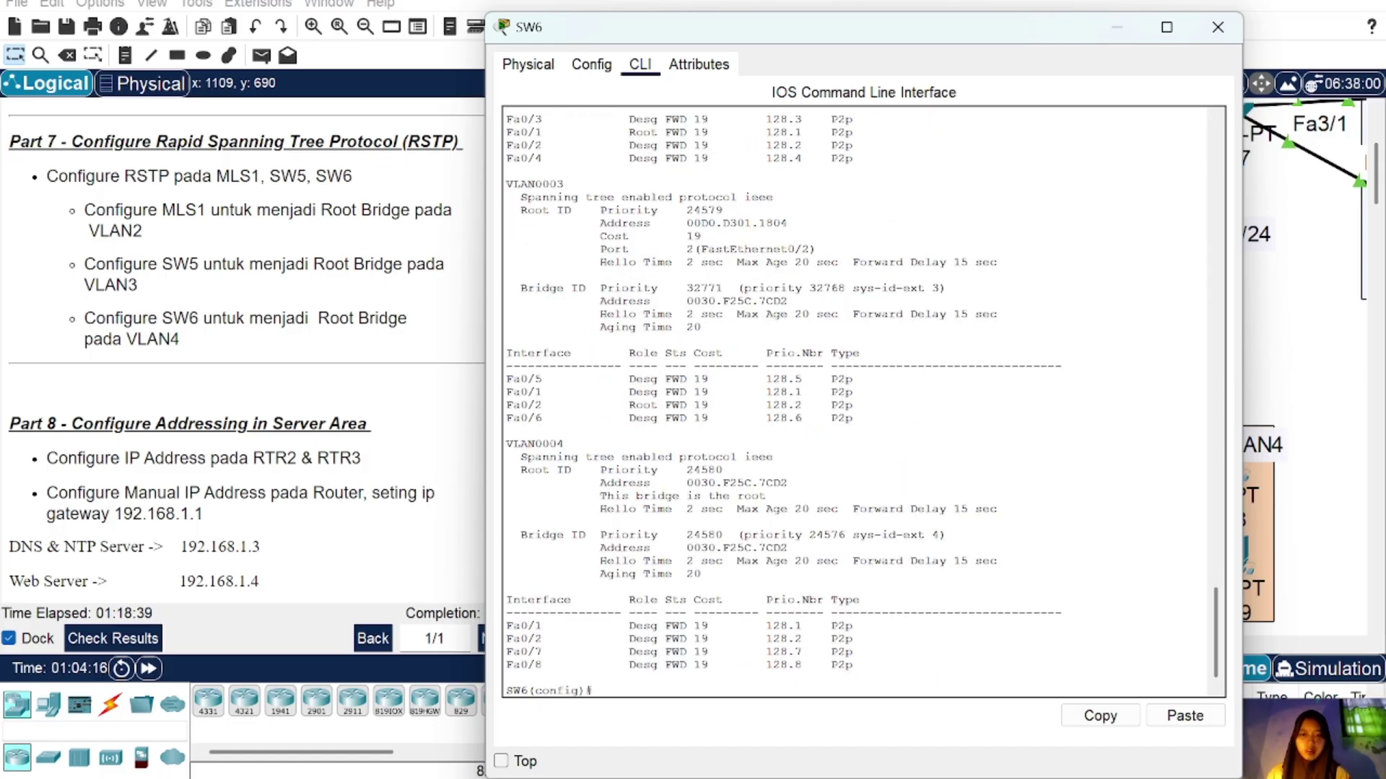
pyautogui.moveTo(599, 496); pyautogui.dragTo(767, 496)
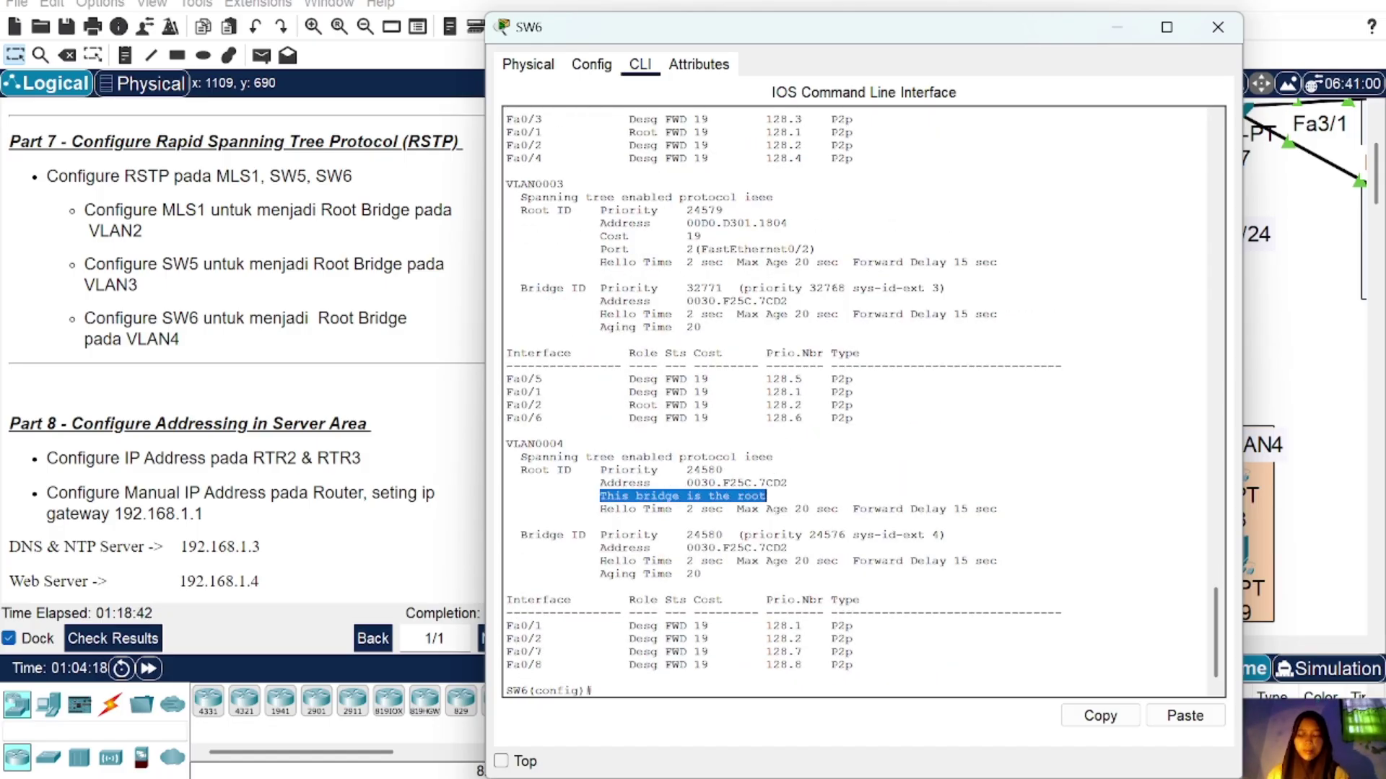
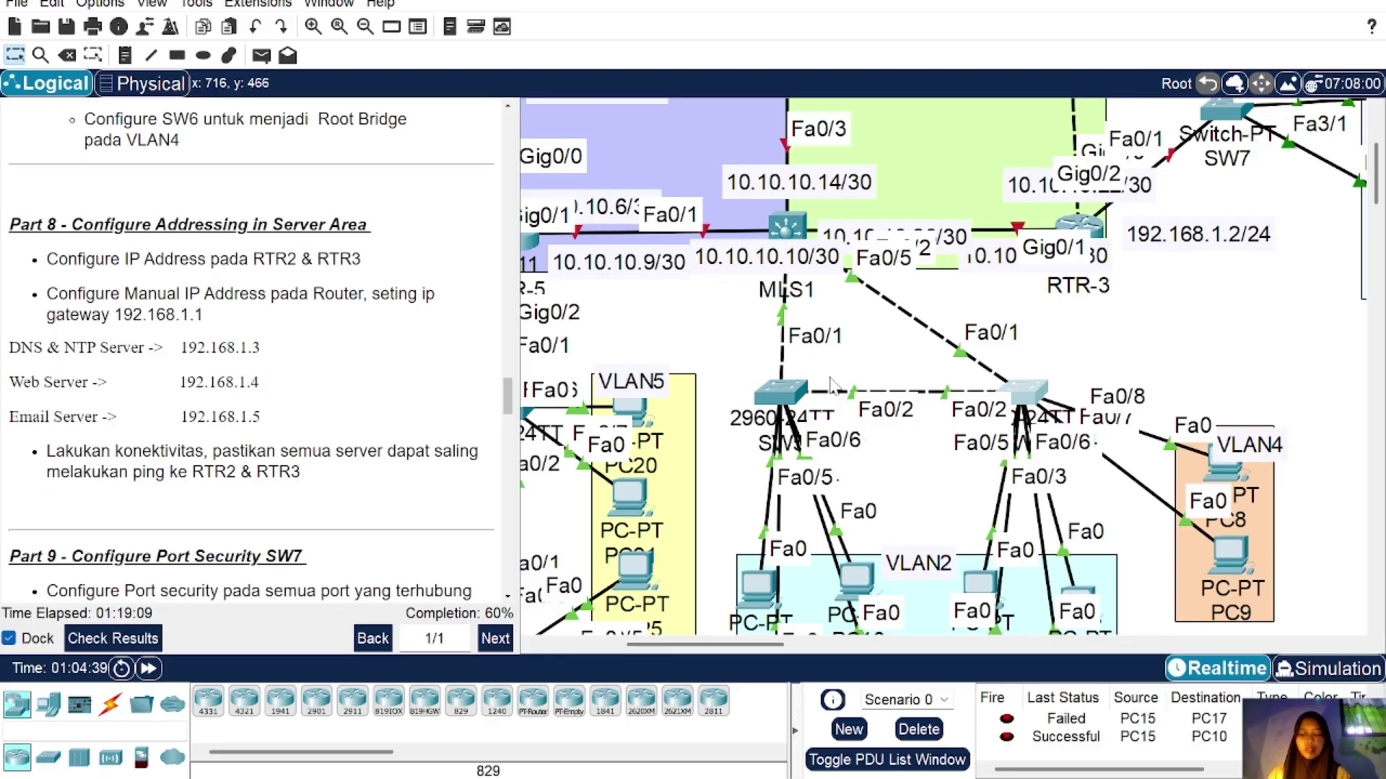
# Step: Scroll to the server area and drag the 192.168.1.1/24 note beside RTR-2's Fa4/0 link to SW7
pyautogui.hscroll(5, 834, 386)
pyautogui.scroll(3, 835, 387)
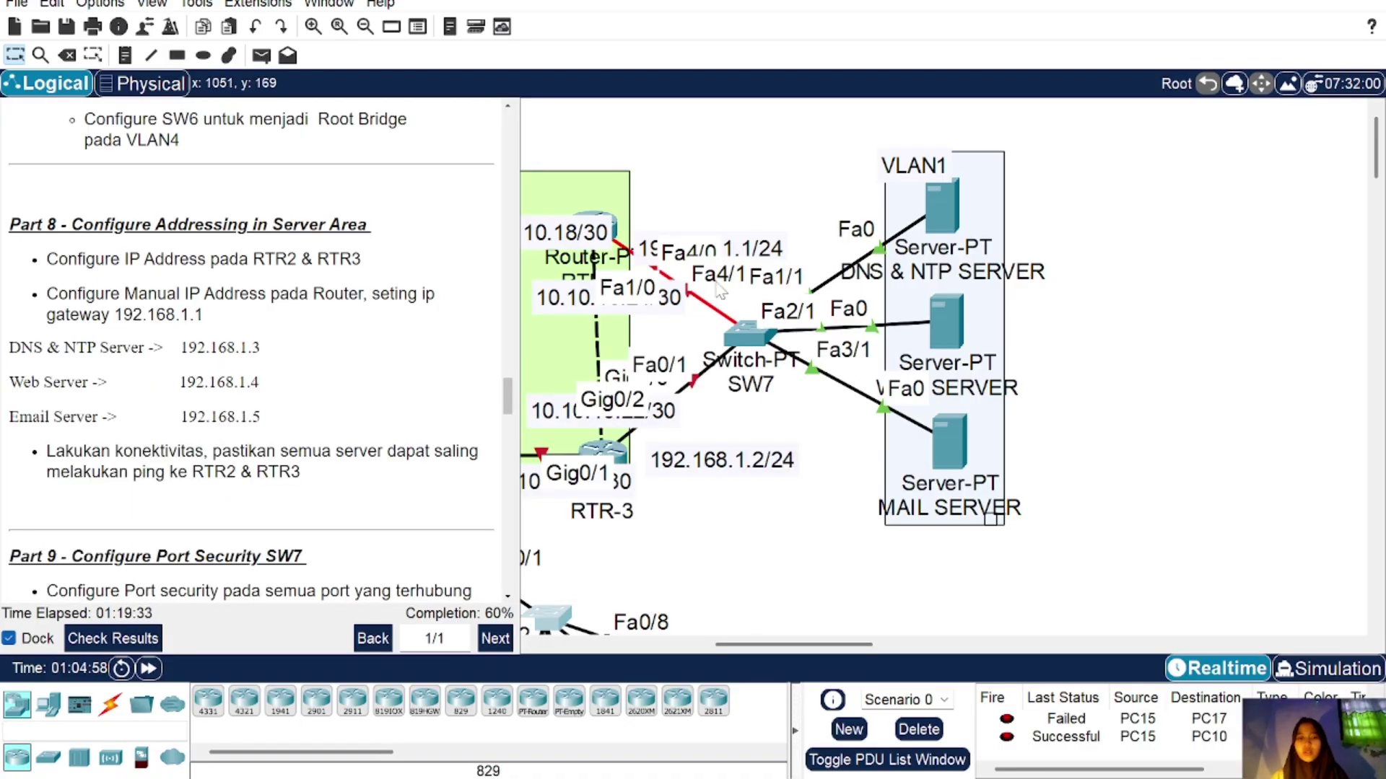
pyautogui.hscroll(-2, 718, 288)
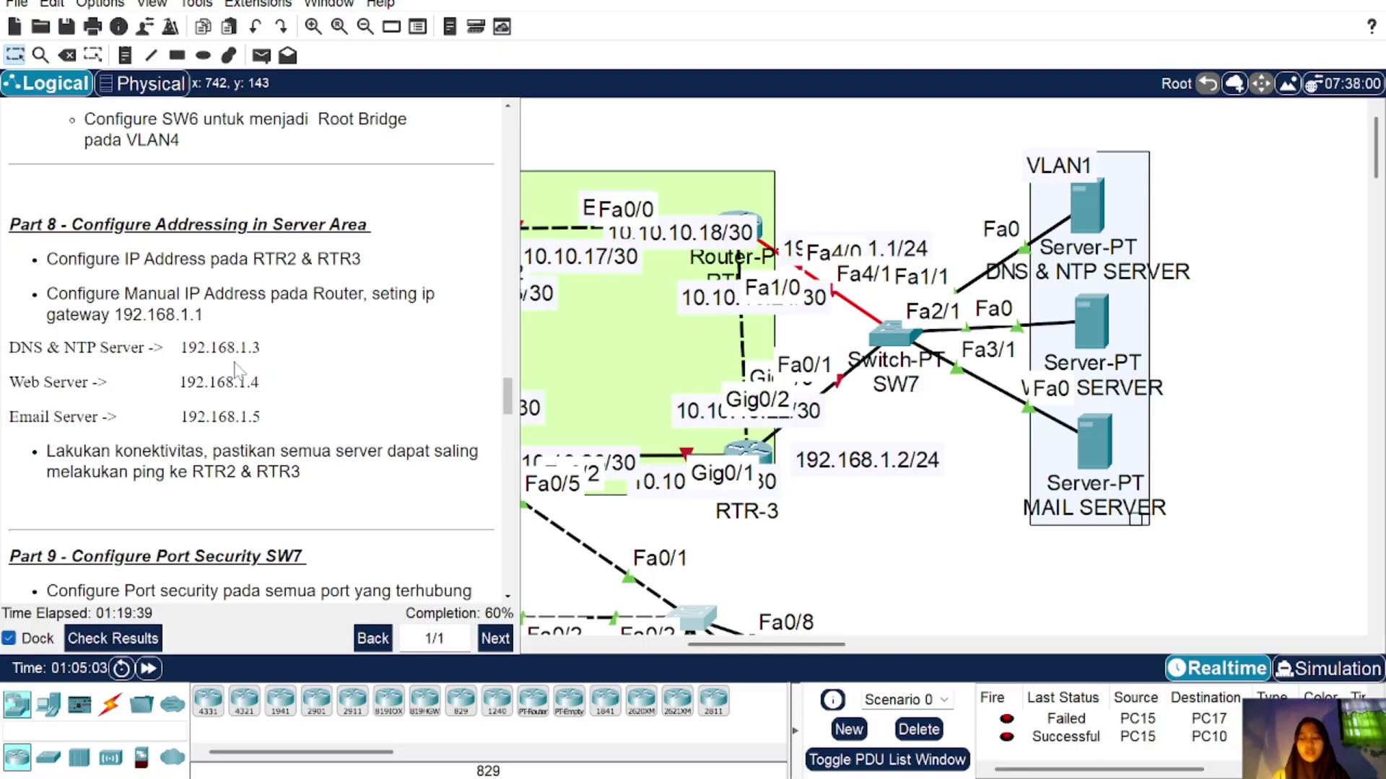
pyautogui.click(767, 233)
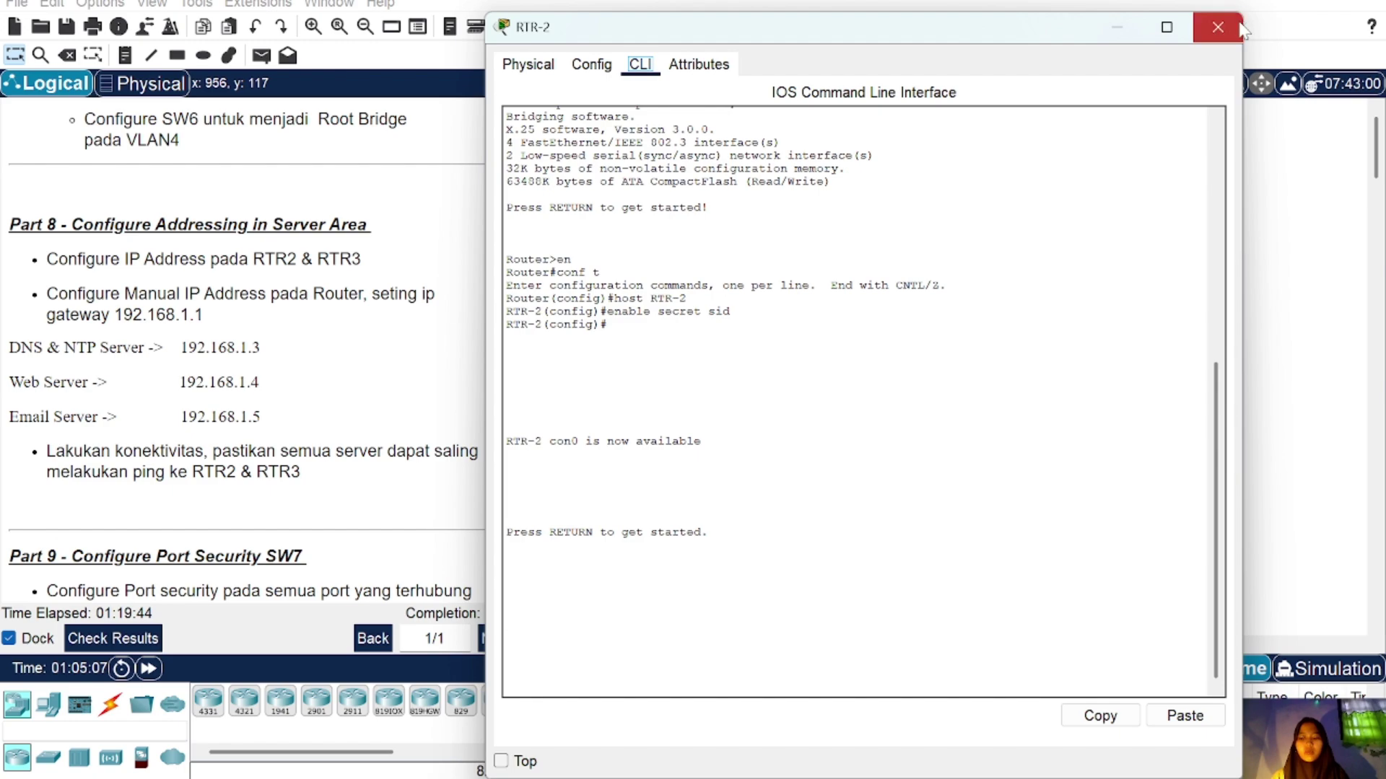
pyautogui.click(1218, 27)
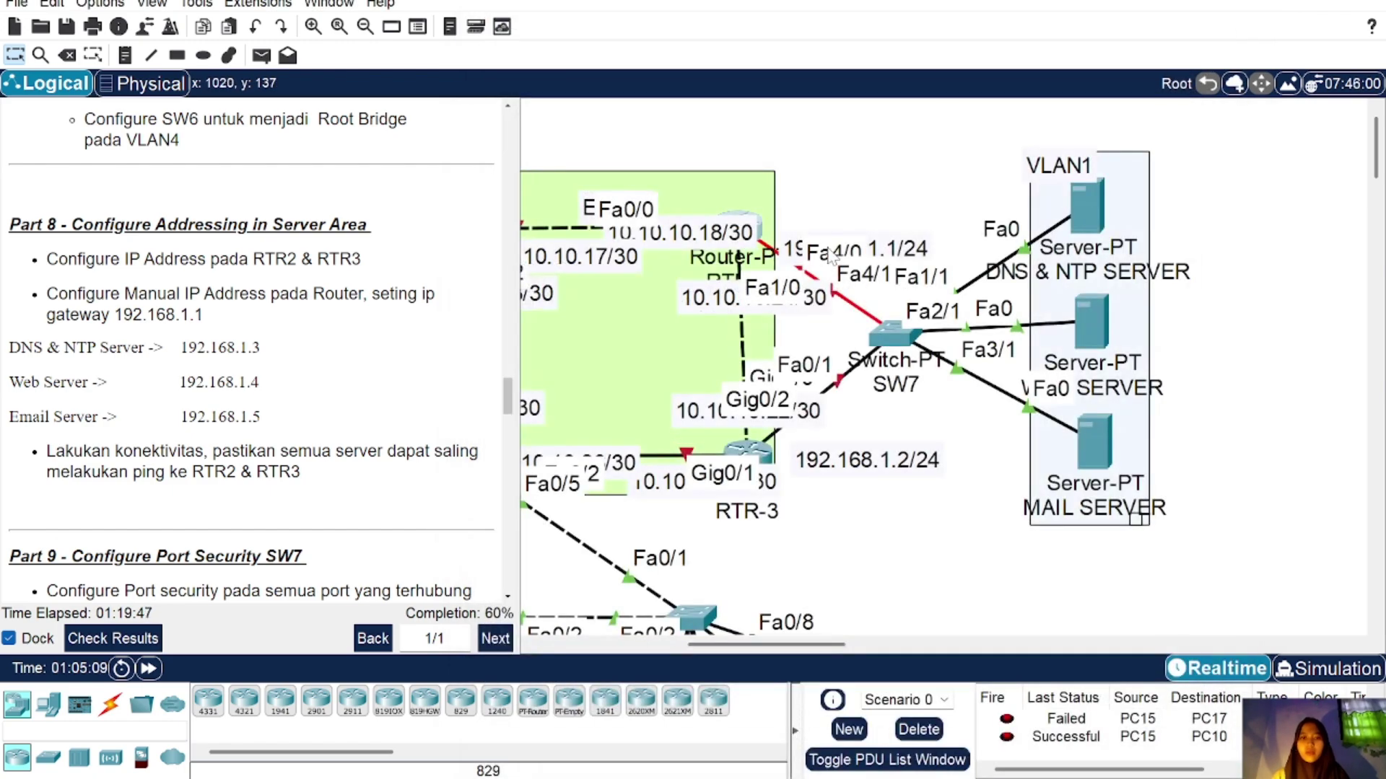
pyautogui.moveTo(829, 247); pyautogui.dragTo(830, 228)
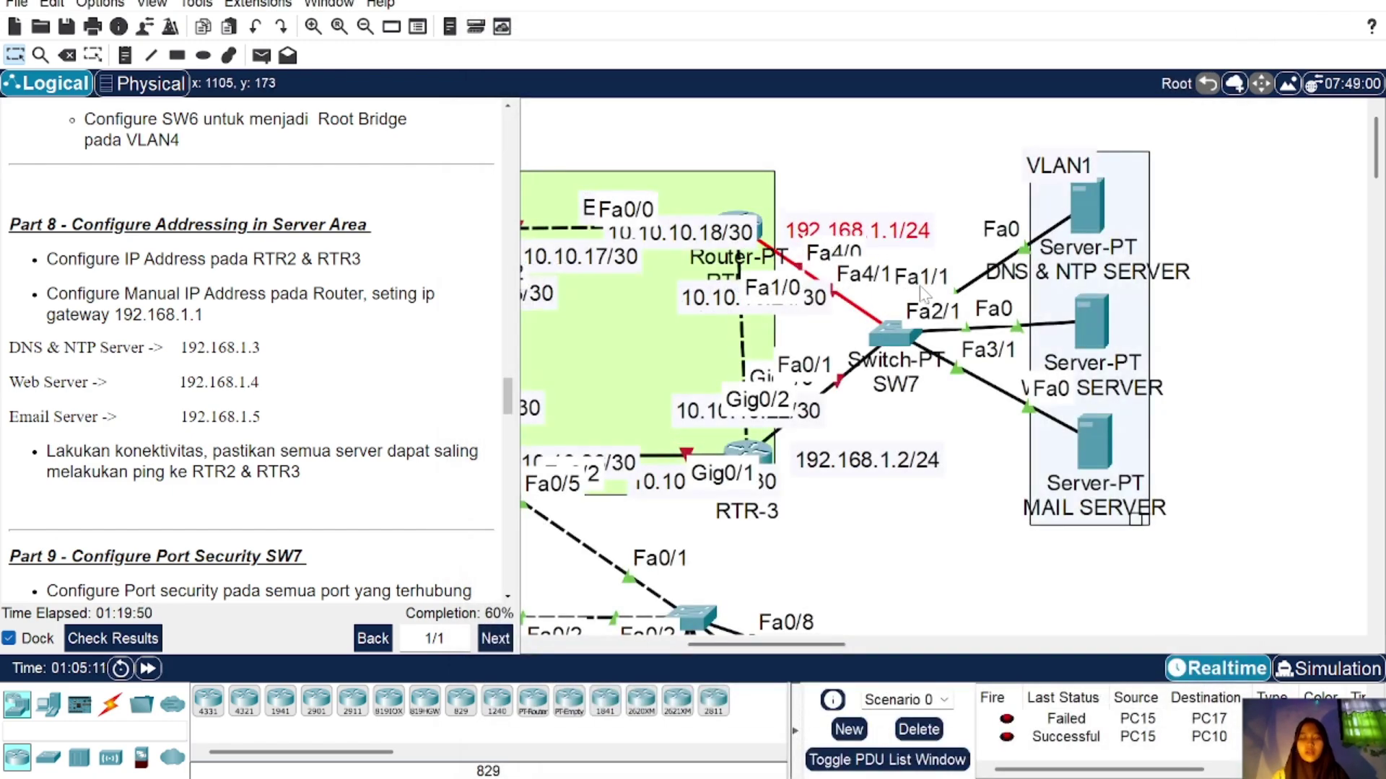
pyautogui.click(751, 225)
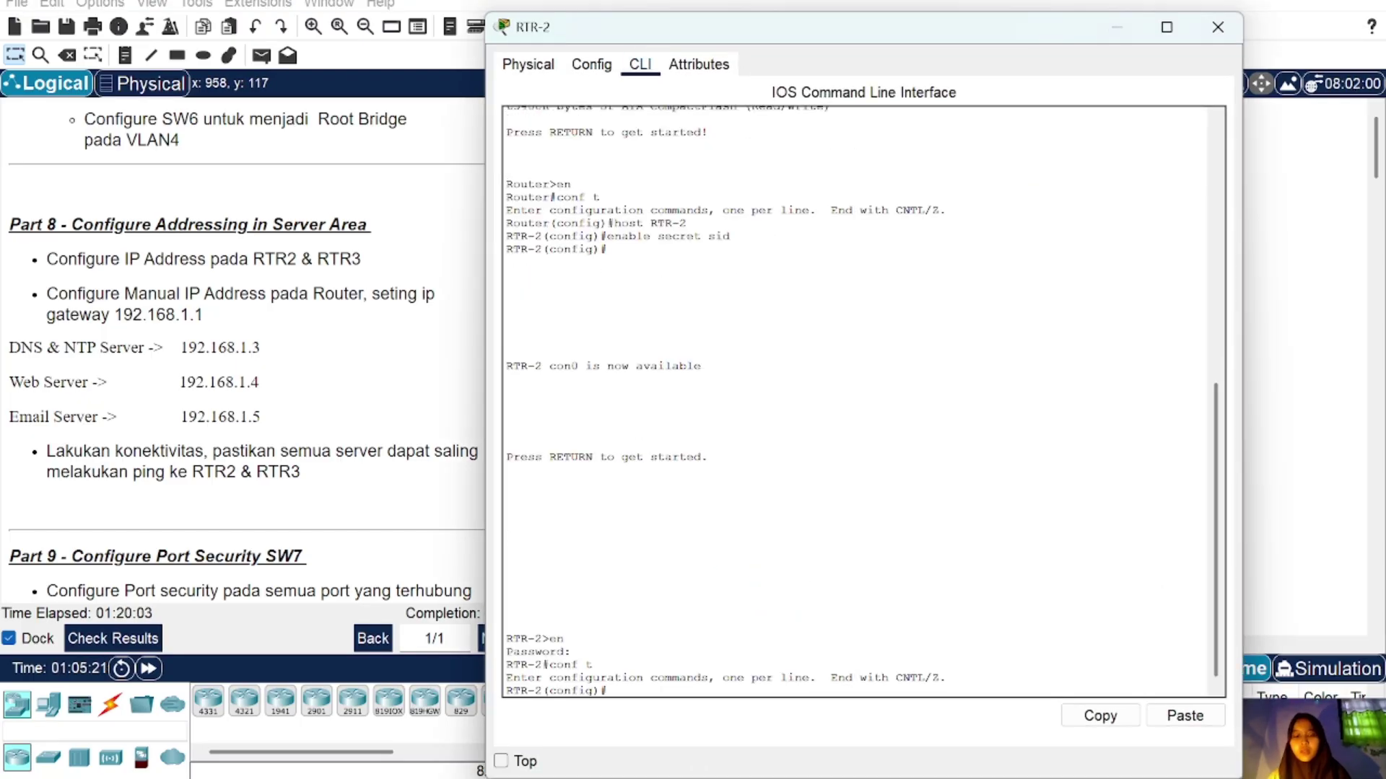
# Step: Bring RTR-2's FastEthernet4/0 up with 'int fa4/0' and 'no sh'
pyautogui.write('int fa0')
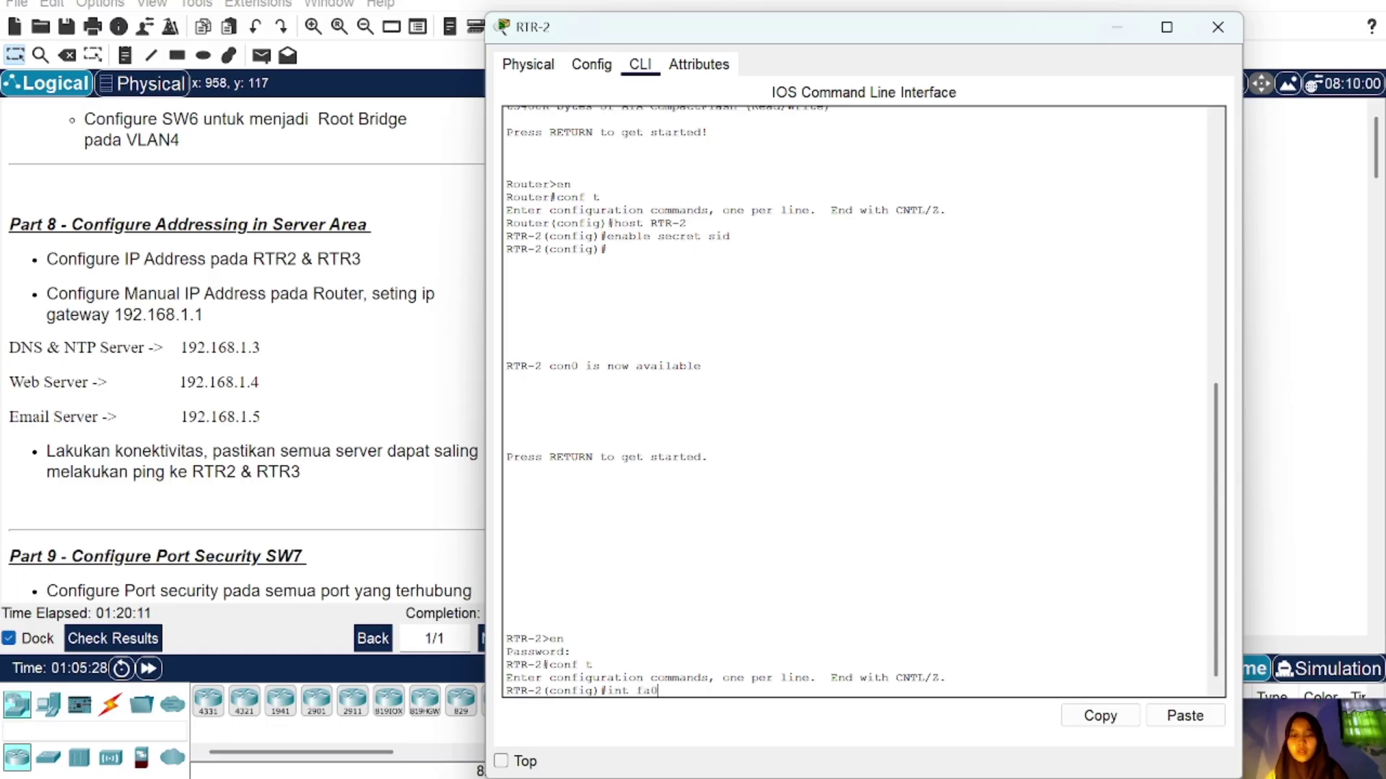
pyautogui.press('BackSpace')
pyautogui.write('4/0')
pyautogui.press('Return')
pyautogui.write('no sh')
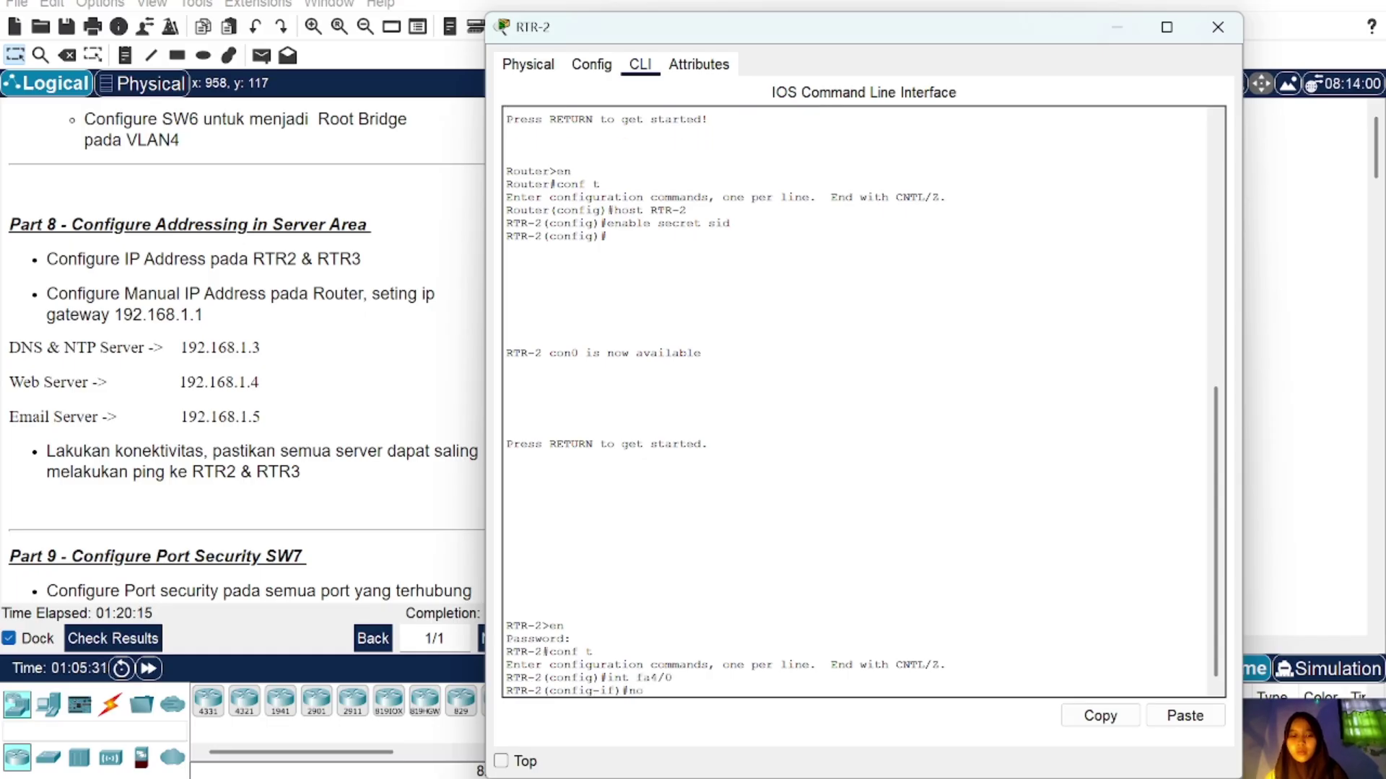
pyautogui.press('Return')
pyautogui.press('Return')
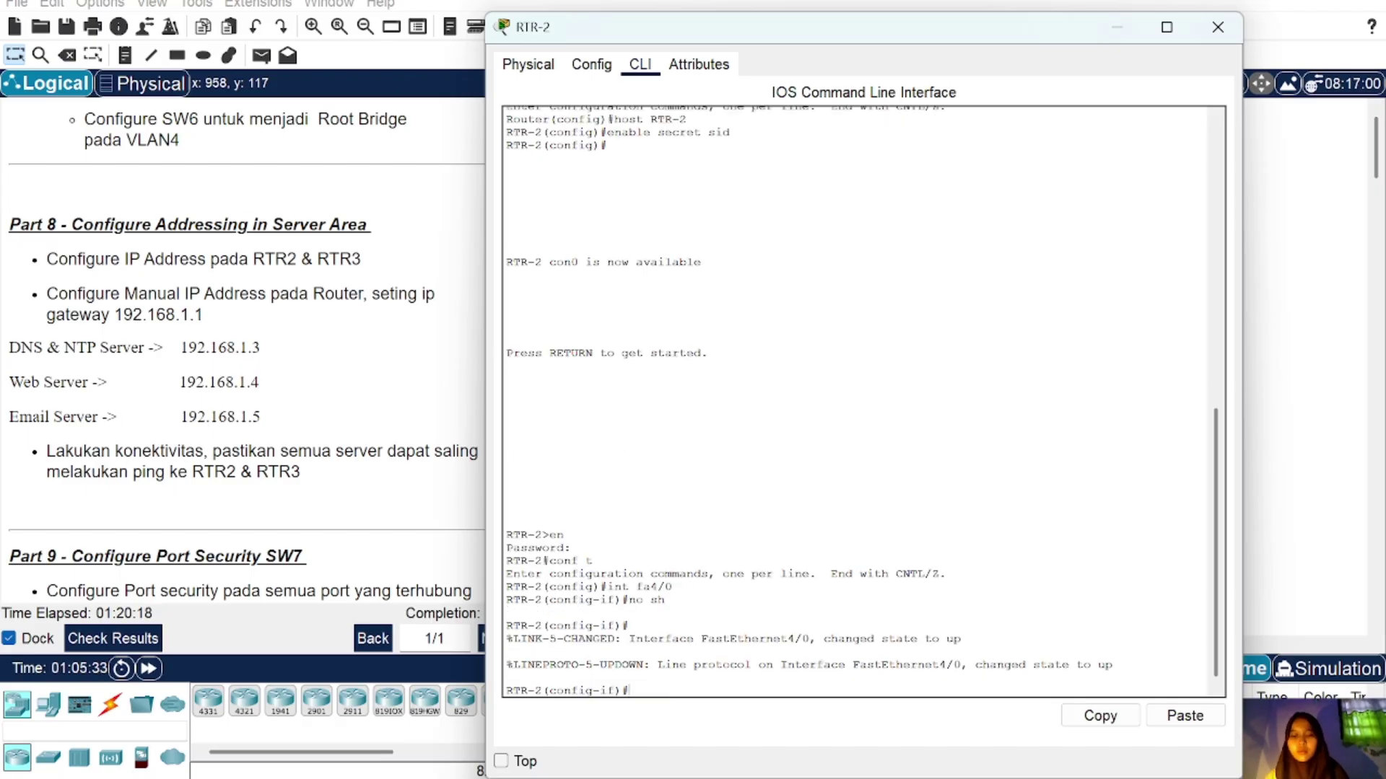
pyautogui.write('ex')
pyautogui.press('Return')
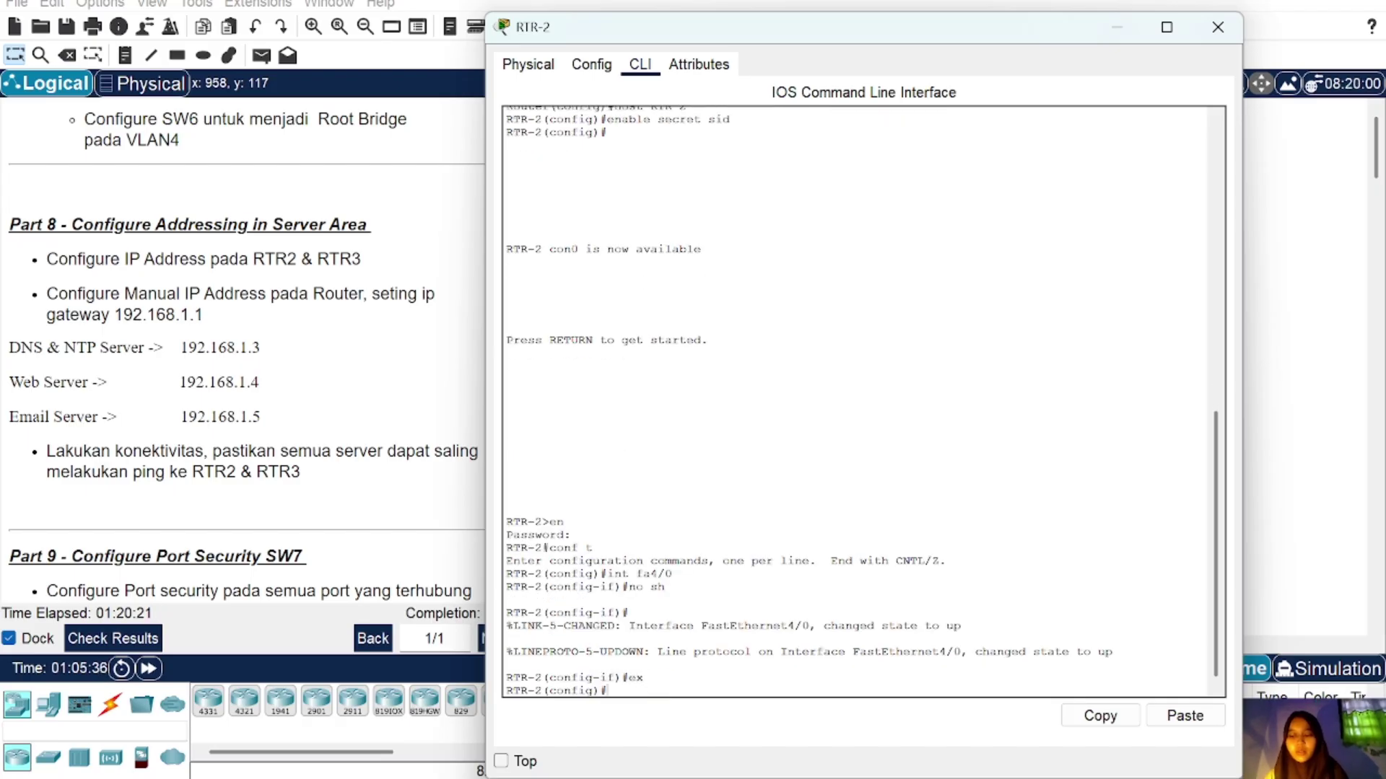
pyautogui.click(1217, 27)
# Step: Create subinterface Fa4/0.1 and assign it 192.168.1.1 255.255.255.0
pyautogui.scroll(-3, 902, 377)
pyautogui.scroll(3, 901, 375)
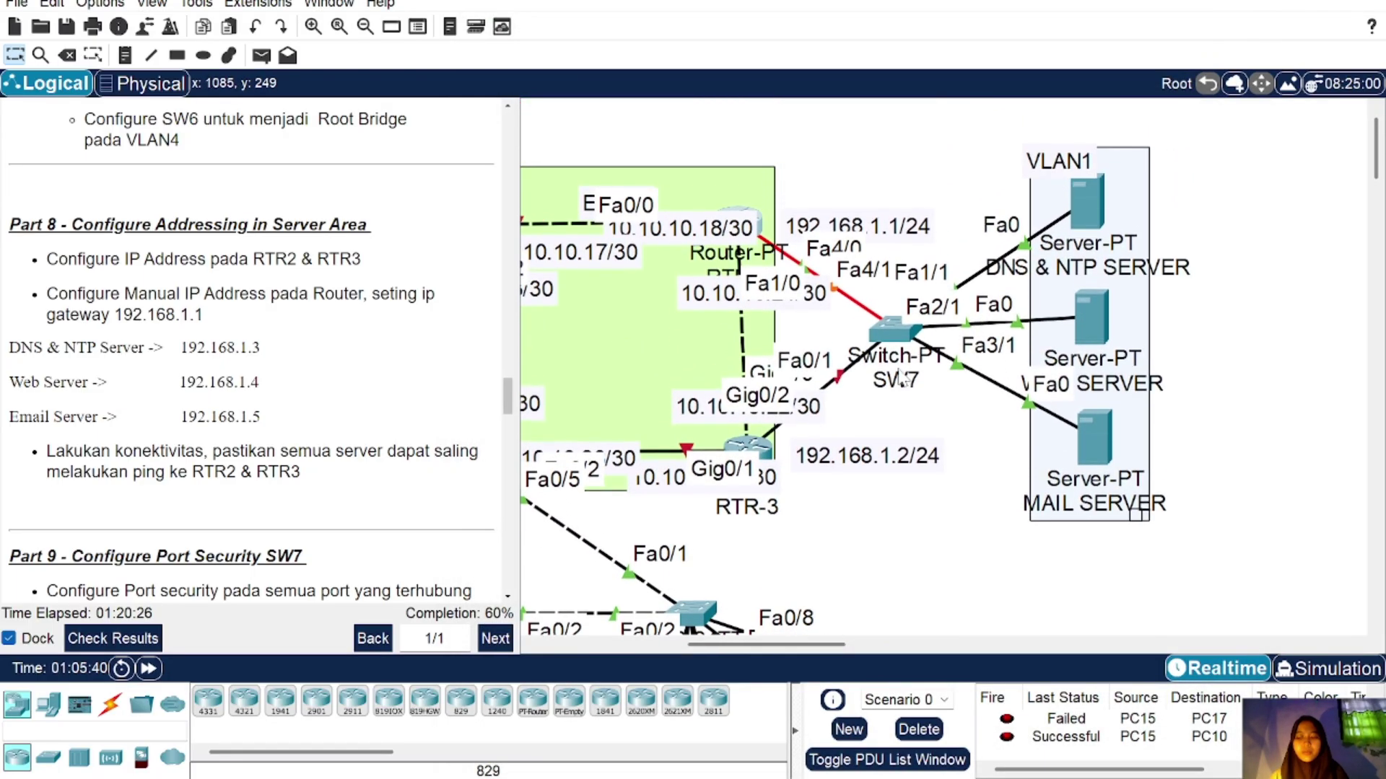
pyautogui.click(762, 233)
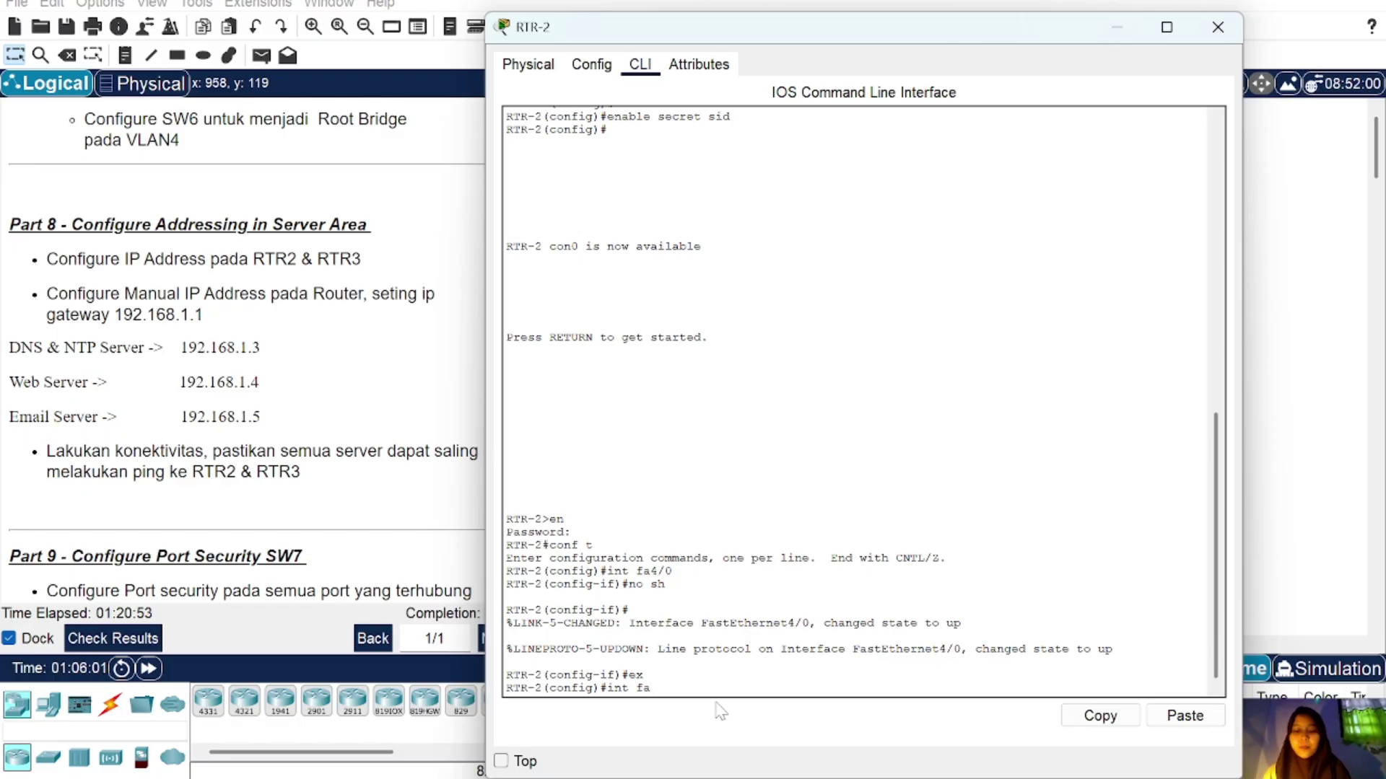
pyautogui.write('4/0.1')
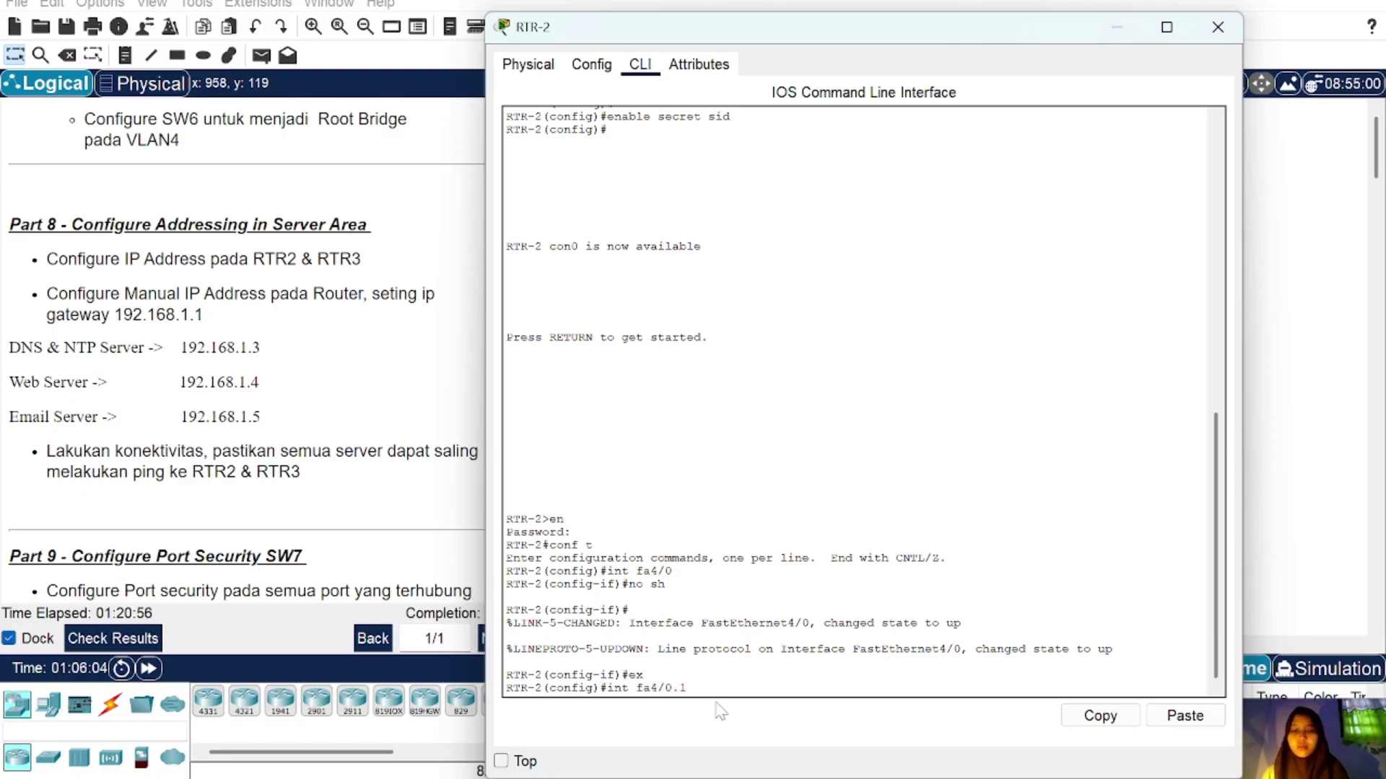
pyautogui.press('Return')
pyautogui.press('Return')
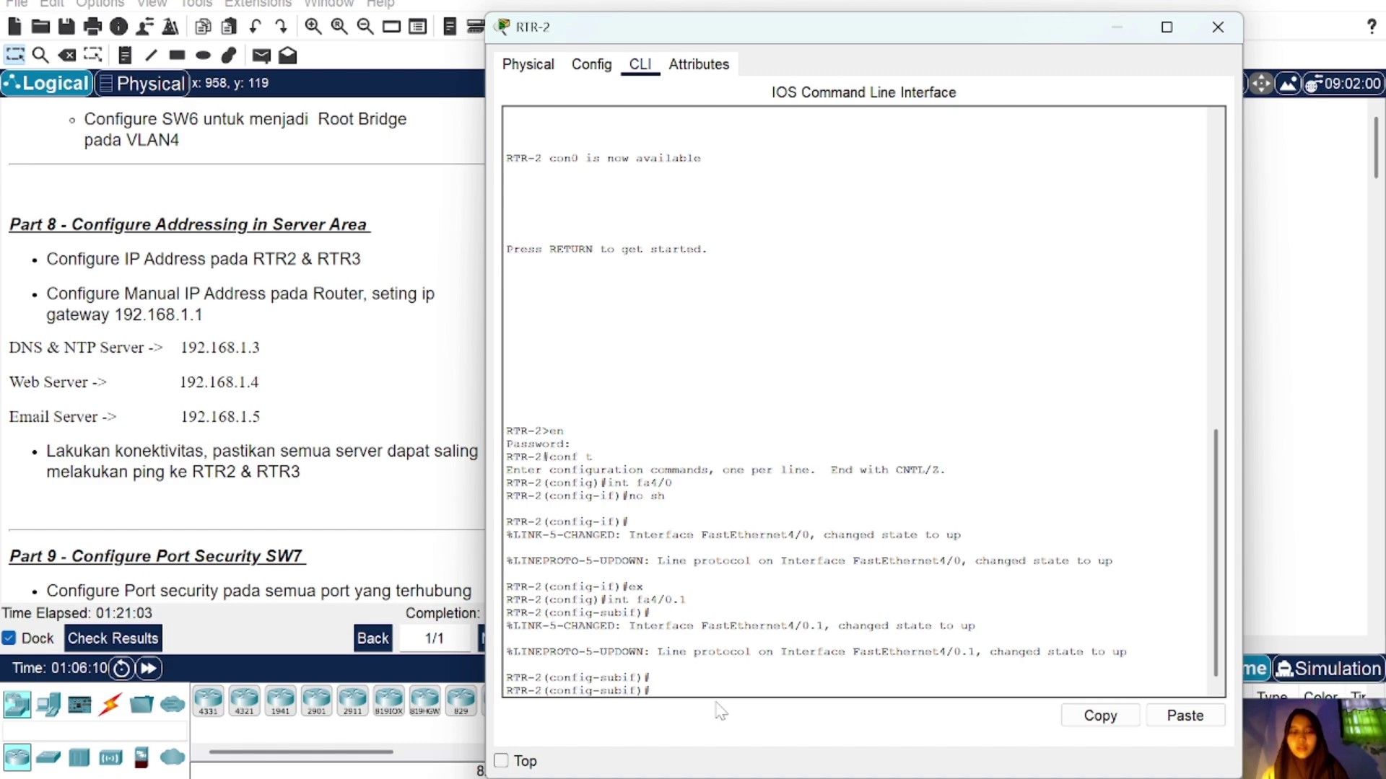
pyautogui.write('ip add 192.168.1.1')
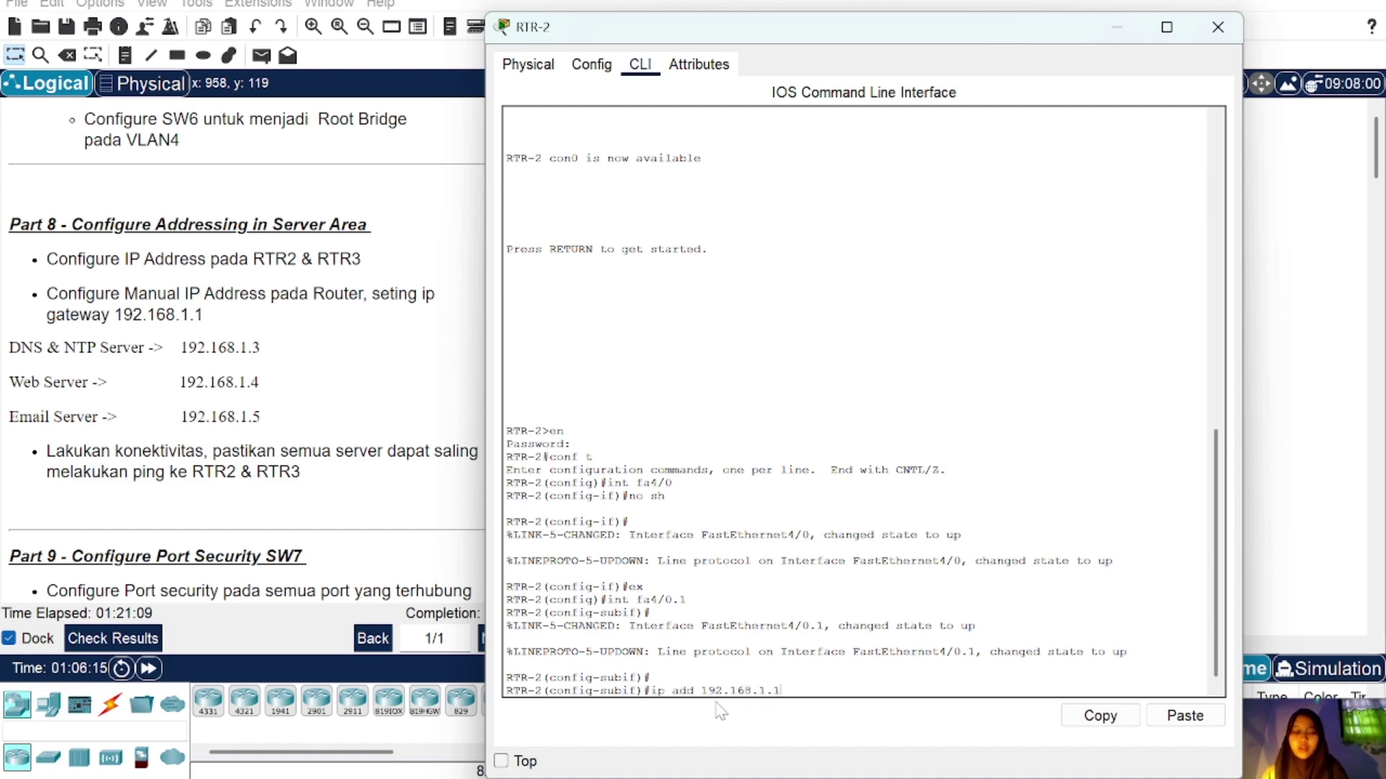
pyautogui.write(' 255.255.25')
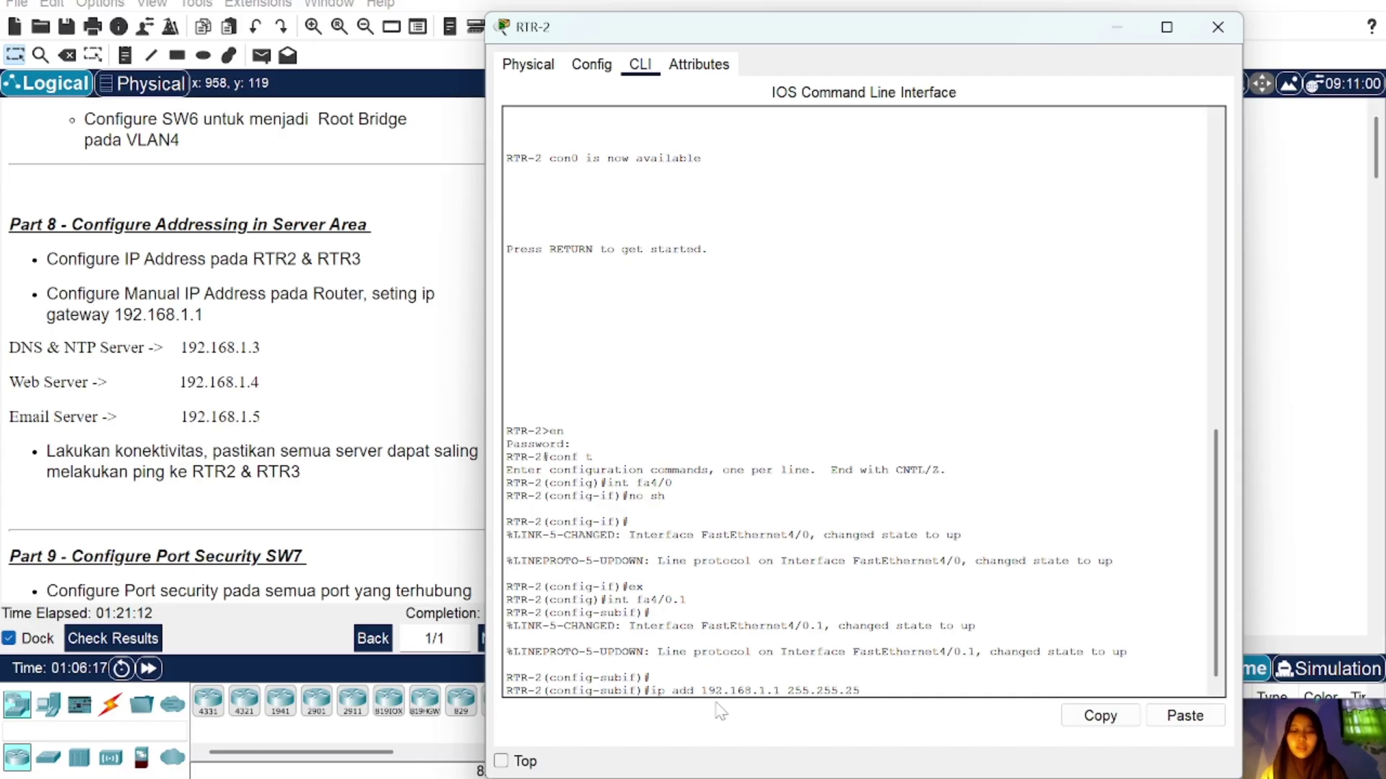
pyautogui.write('5.0')
pyautogui.press('Return')
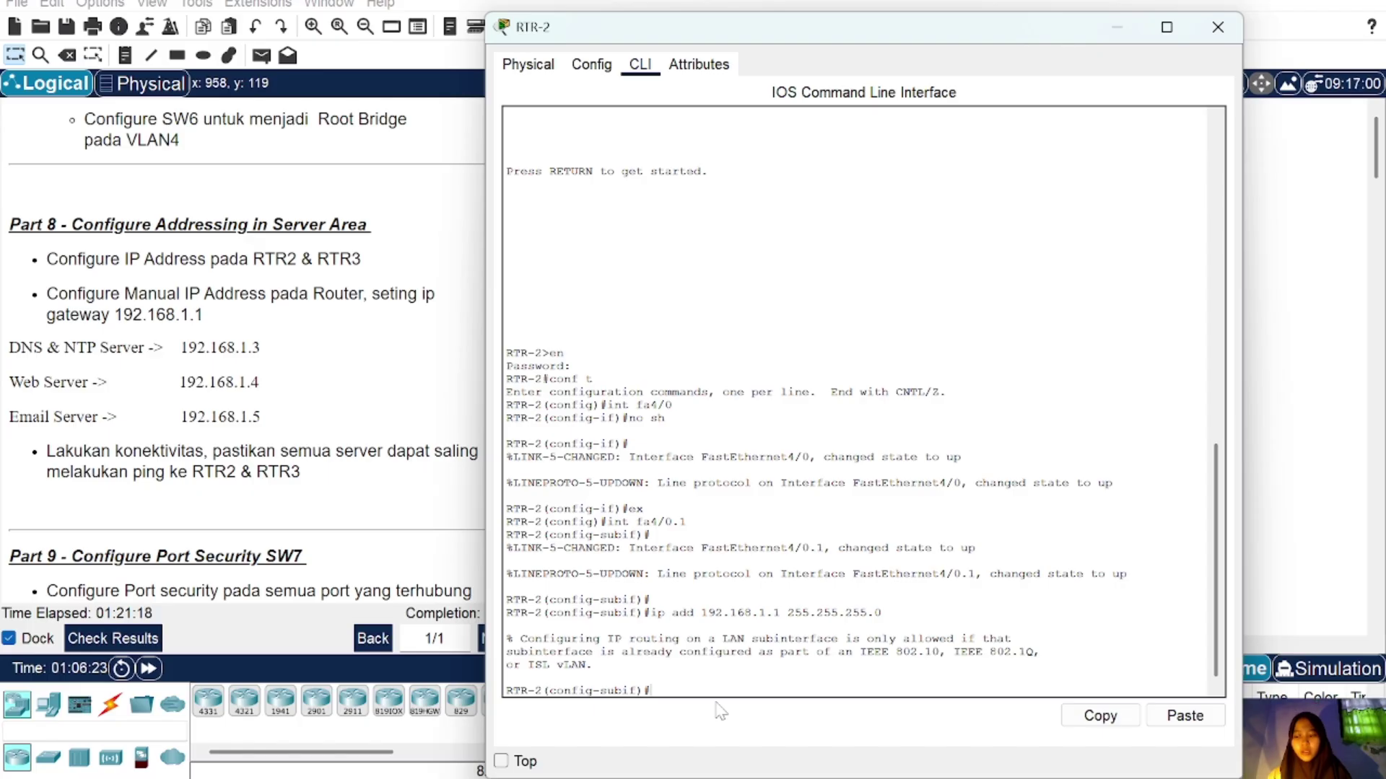
# Step: Set dot1Q encapsulation for VLAN 1 on Fa4/0.1 and reapply its IP address
pyautogui.press('Up')
pyautogui.press('Up')
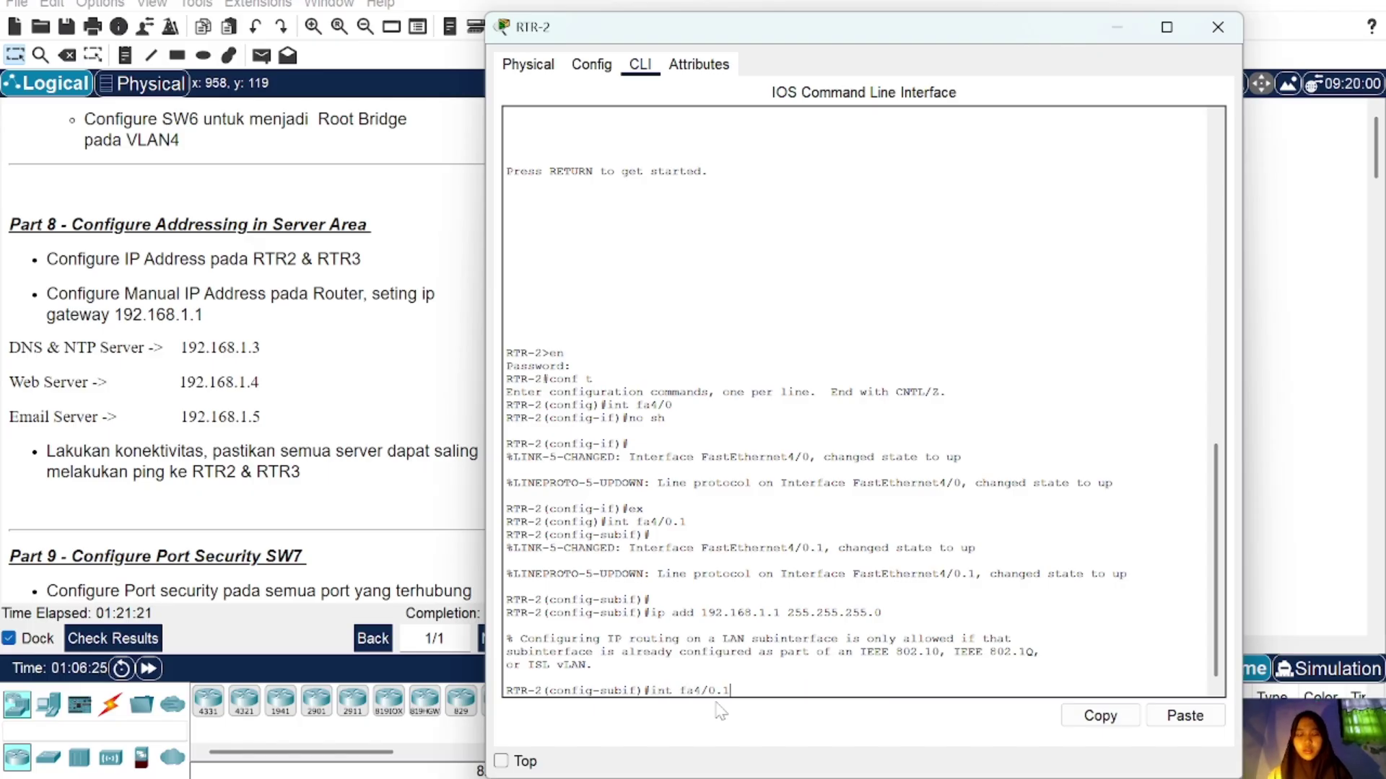
pyautogui.press('Down')
pyautogui.press('Down')
pyautogui.write('enc ')
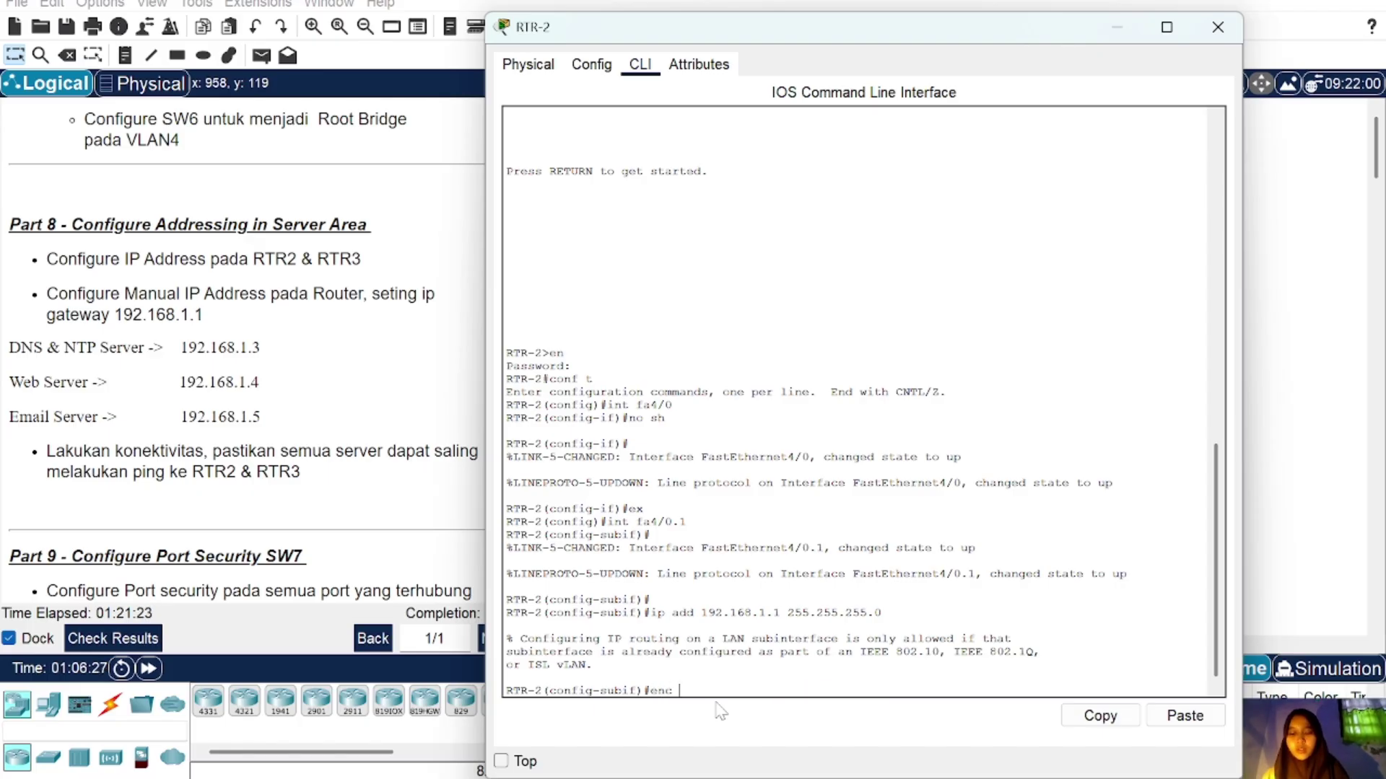
pyautogui.write('dot1q')
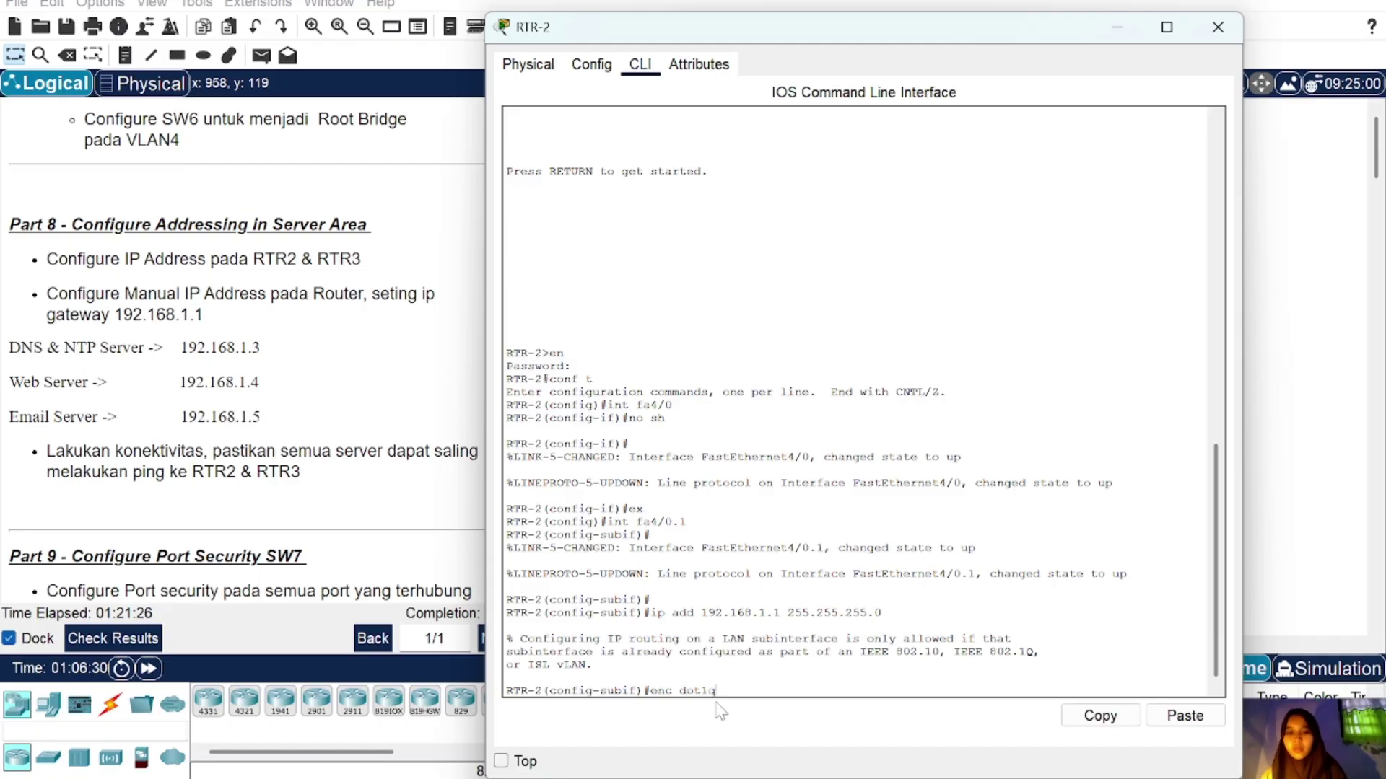
pyautogui.write(' 1')
pyautogui.press('Return')
pyautogui.press('Up')
pyautogui.press('Up')
pyautogui.press('Down')
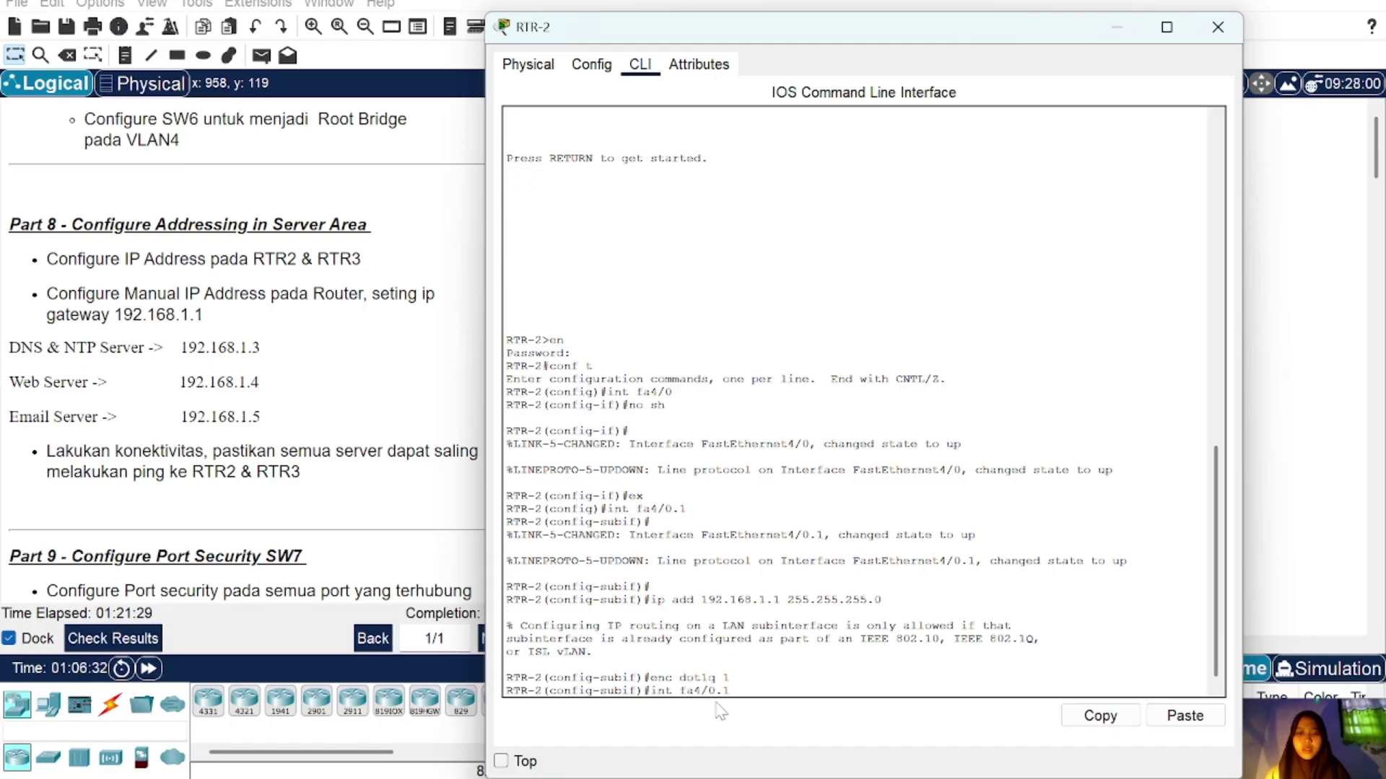
pyautogui.press('Up')
pyautogui.press('Return')
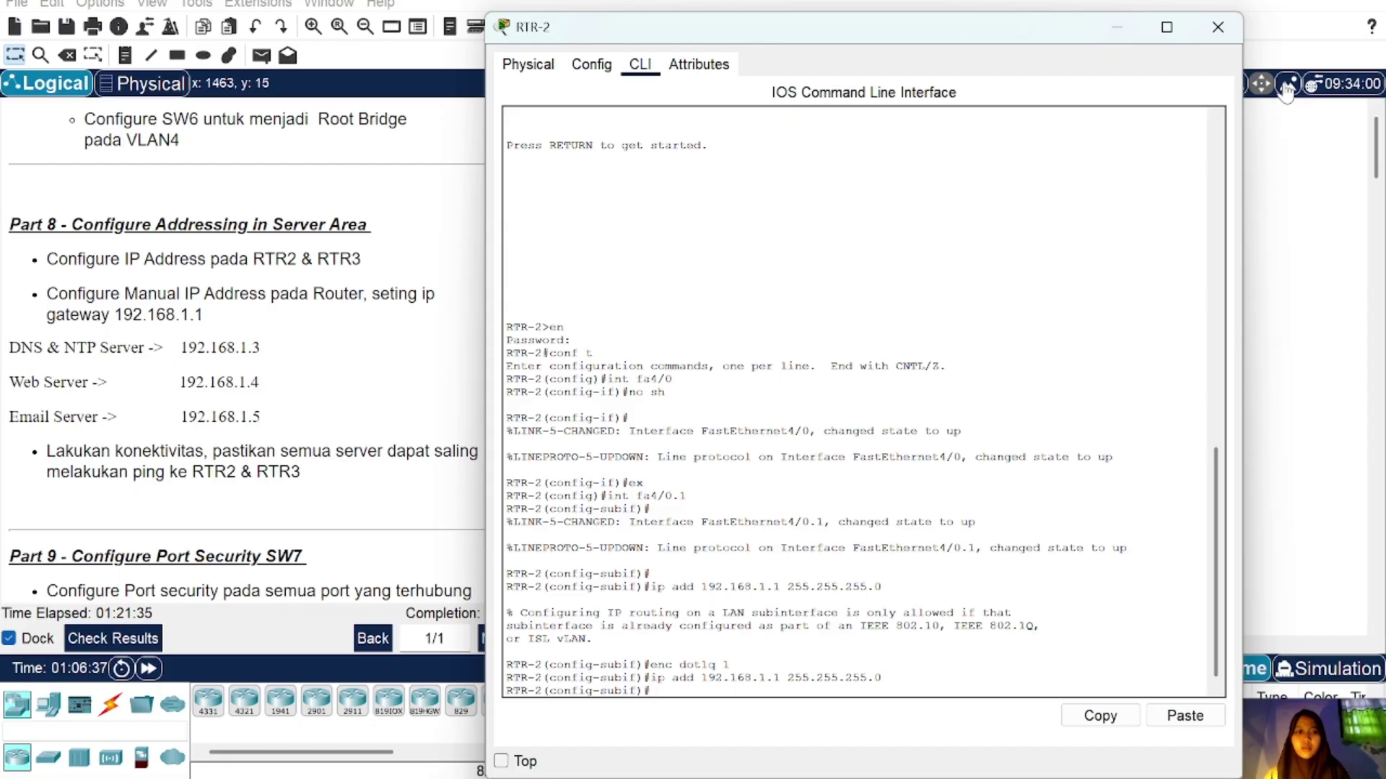
pyautogui.click(1218, 27)
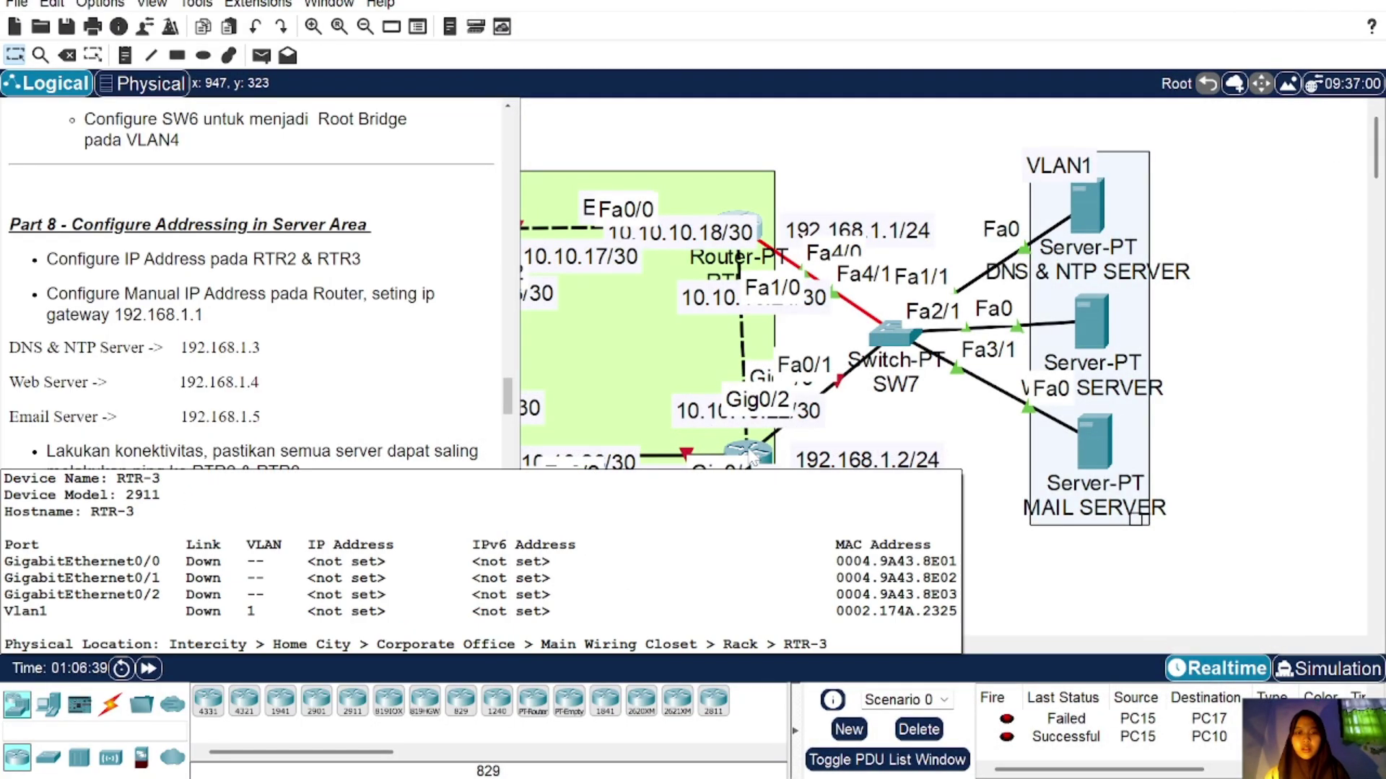
# Step: Enter RTR-3's enable password, go into config mode and bring GigabitEthernet0/2 up
pyautogui.click(765, 460)
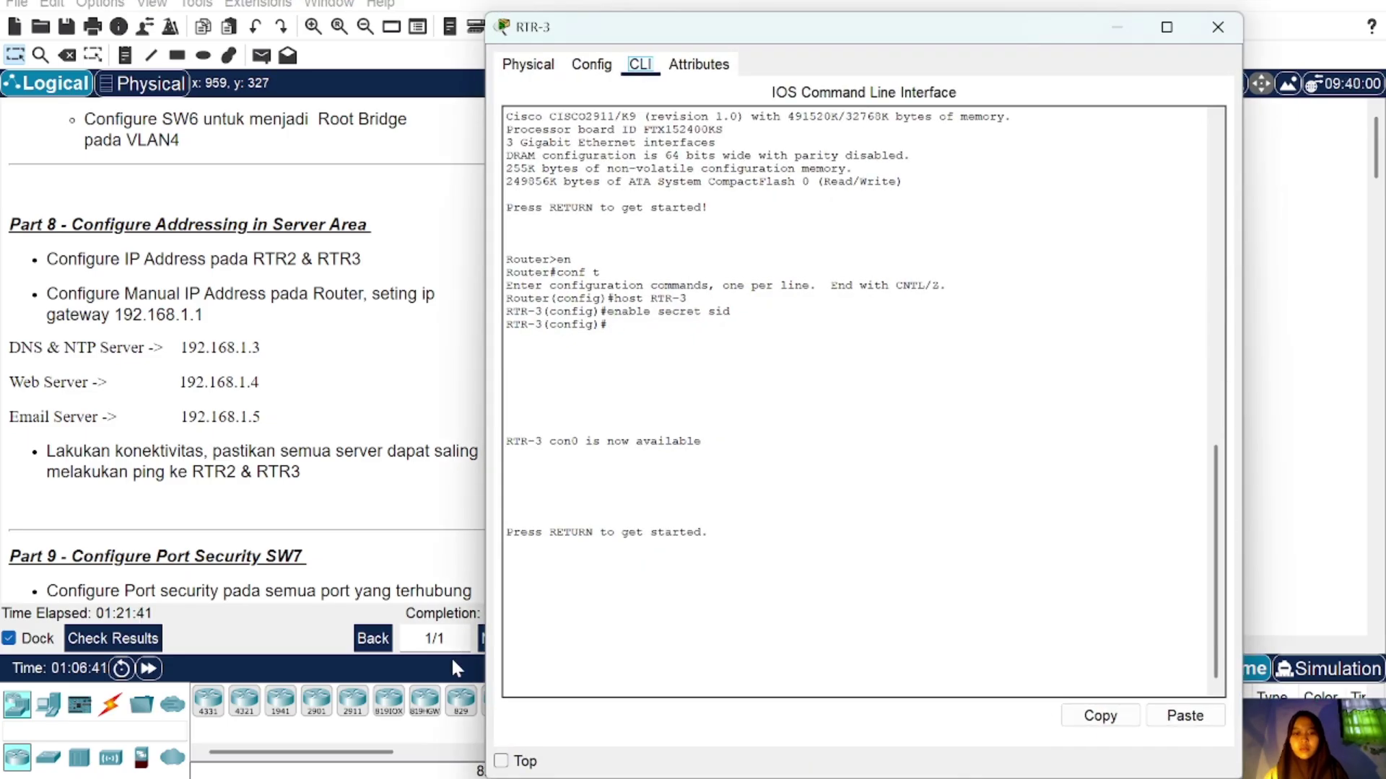
pyautogui.press('Return')
pyautogui.press('Return')
pyautogui.press('Return')
pyautogui.press('Return')
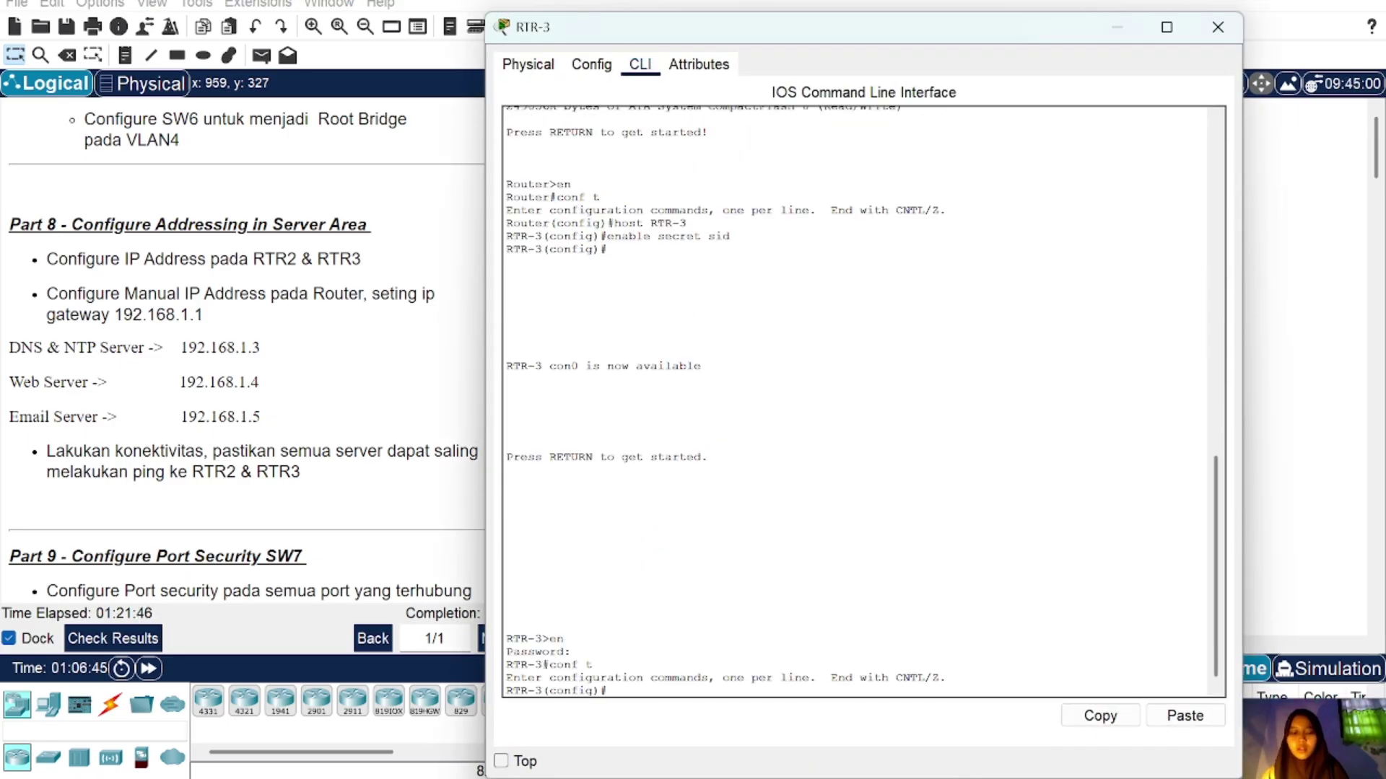
pyautogui.press('Return')
pyautogui.press('Return')
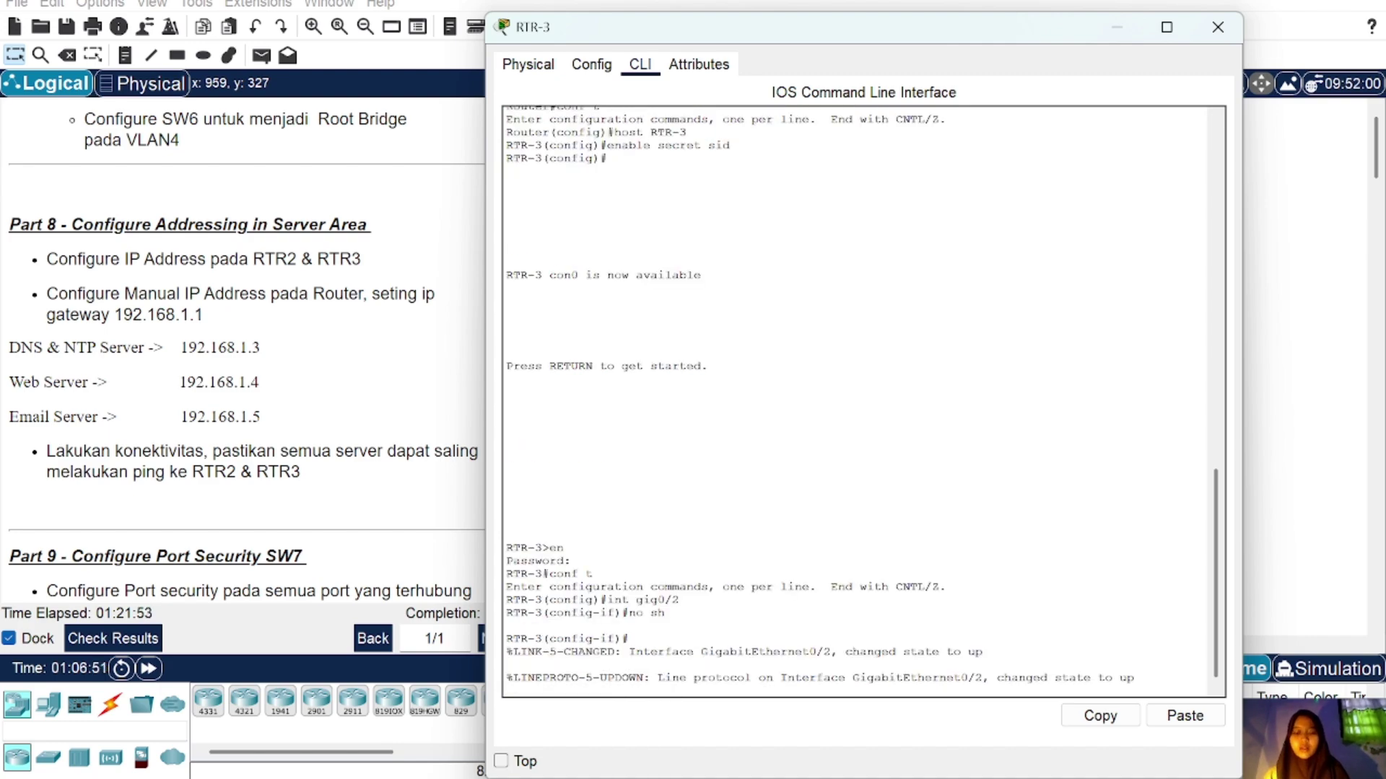
pyautogui.press('BackSpace')
pyautogui.press('BackSpace')
pyautogui.press('Return')
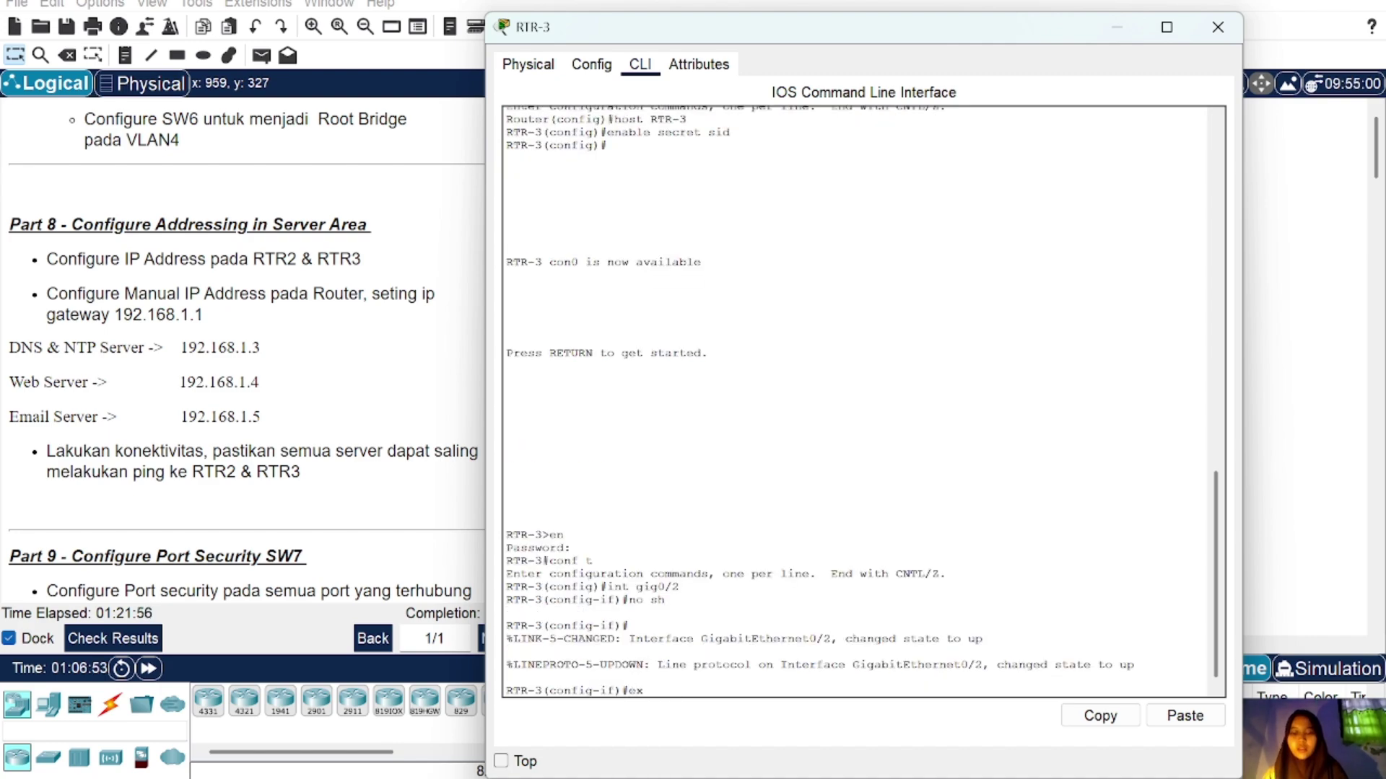
pyautogui.press('Return')
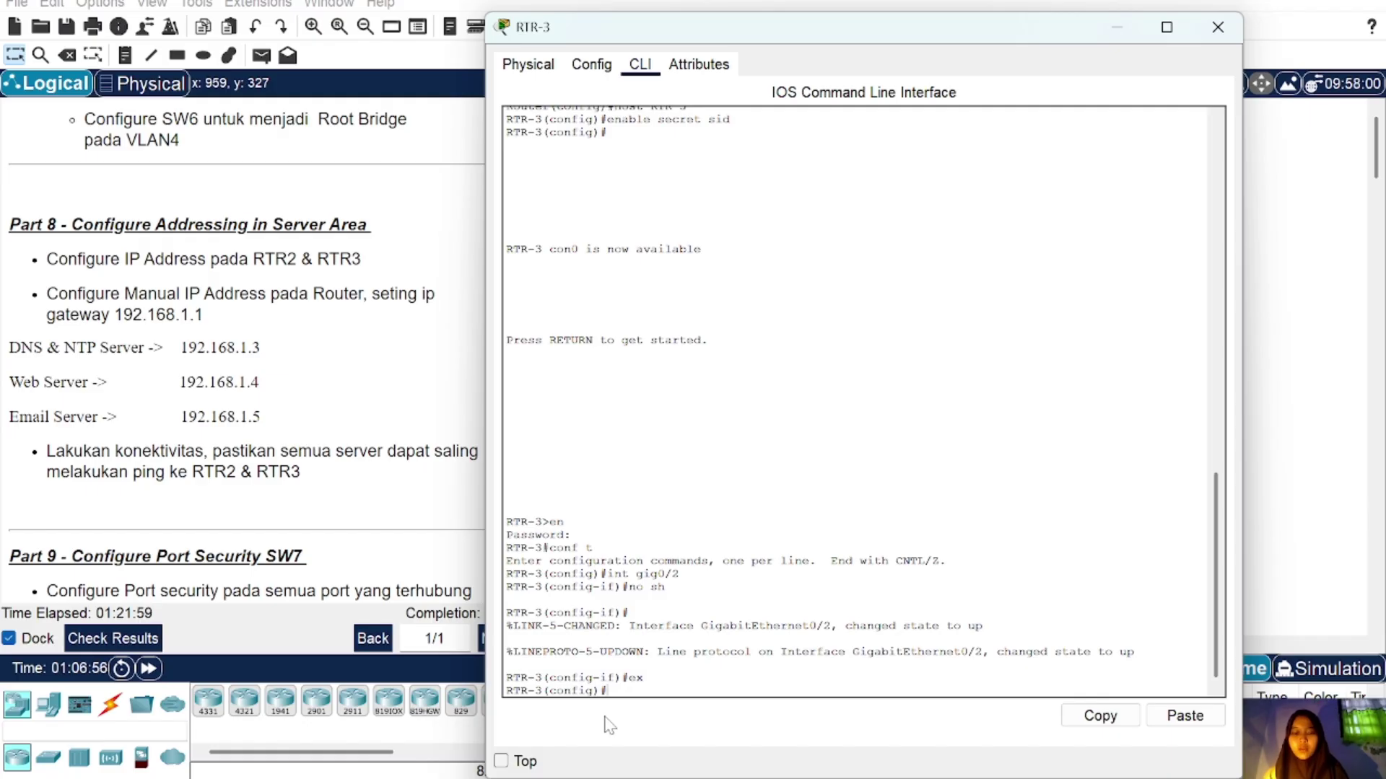
# Step: Configure subinterface Gig0/2.1 with dot1Q VLAN 1 and 192.168.1.1 255.255.255.0
pyautogui.write('int gig0/2')
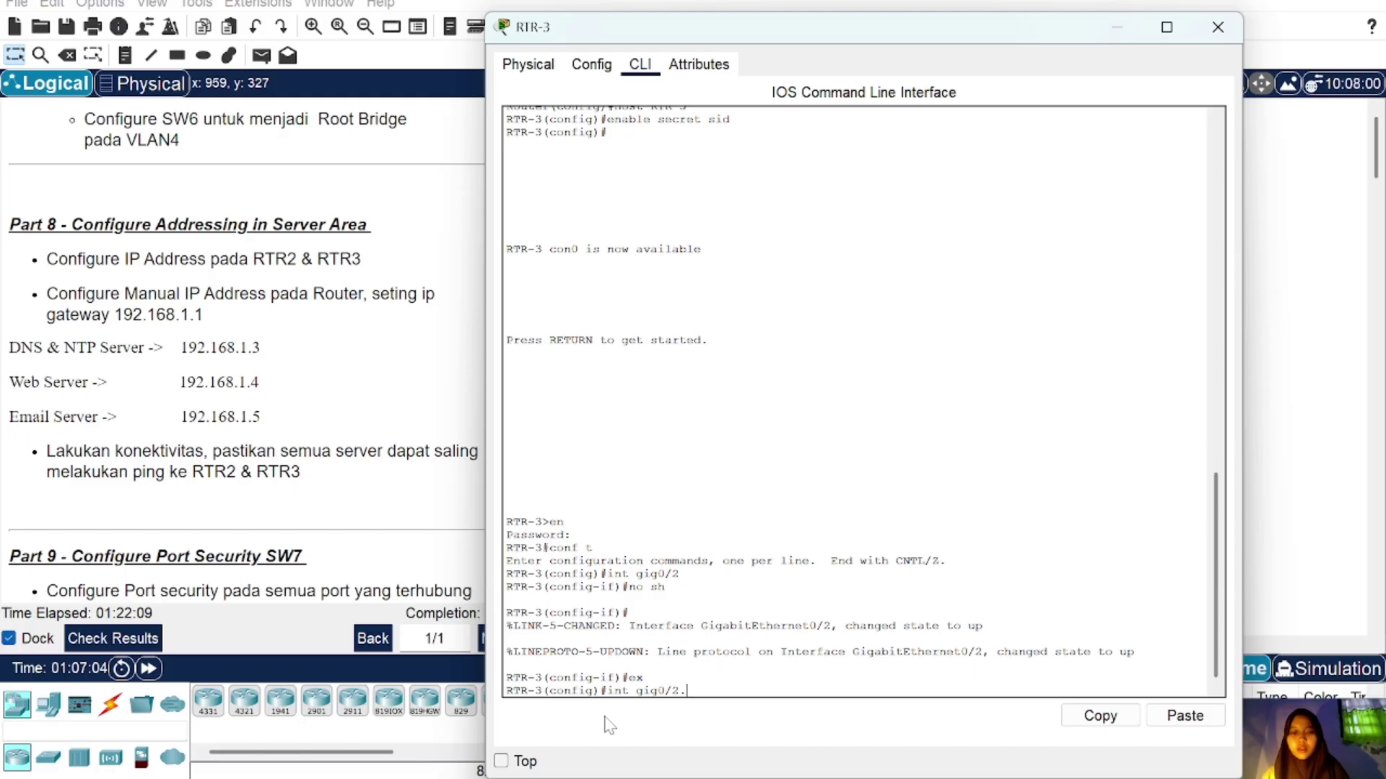
pyautogui.write('.1')
pyautogui.press('Return')
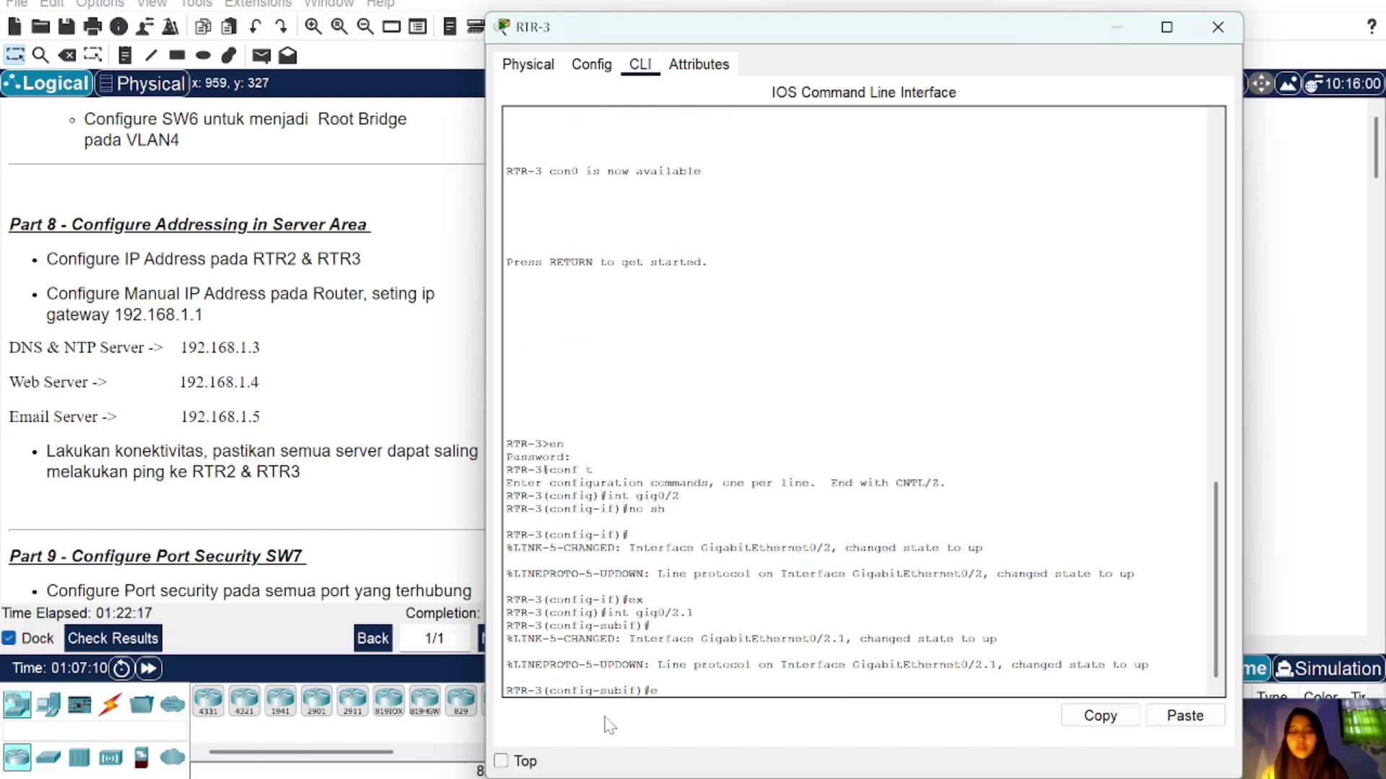
pyautogui.write('enc dot1q 1')
pyautogui.press('Return')
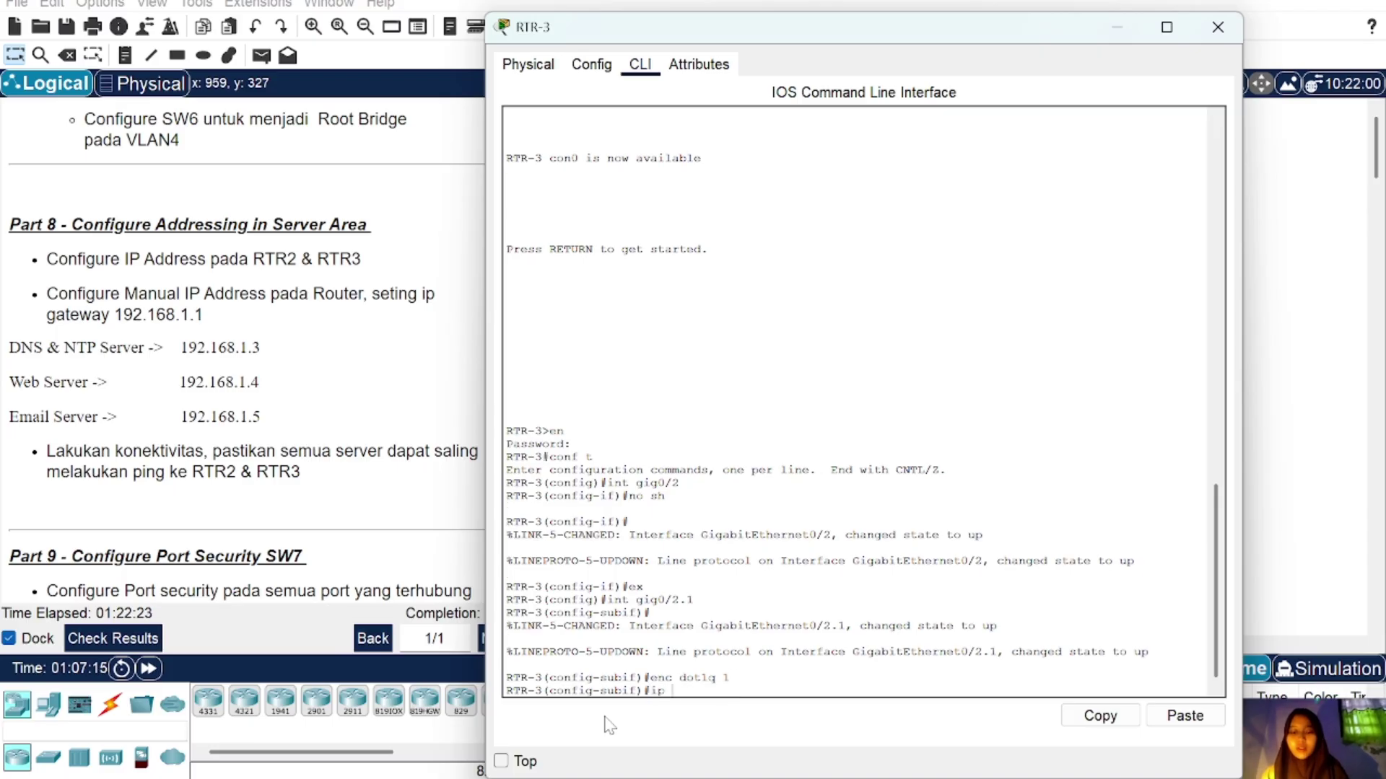
pyautogui.write('ip add 192.16')
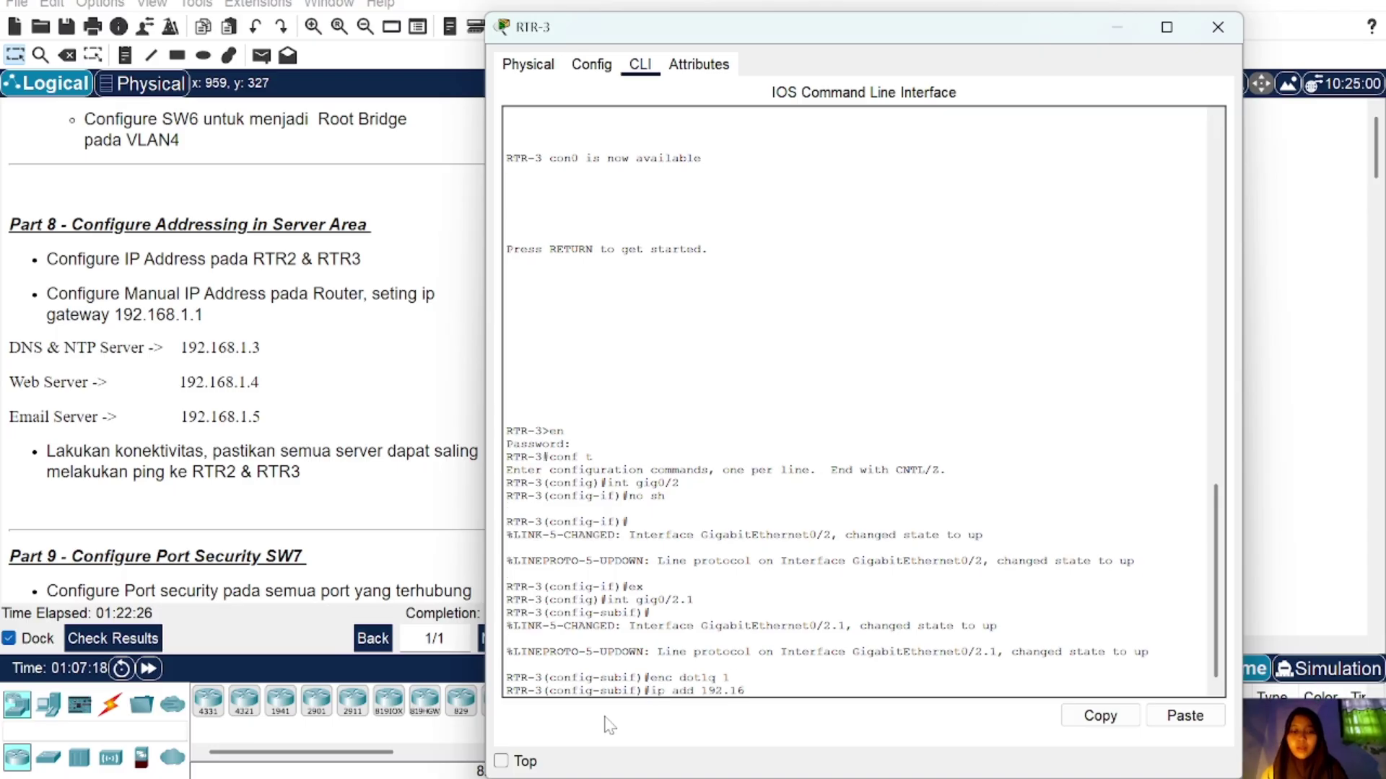
pyautogui.write('8.1.1 25')
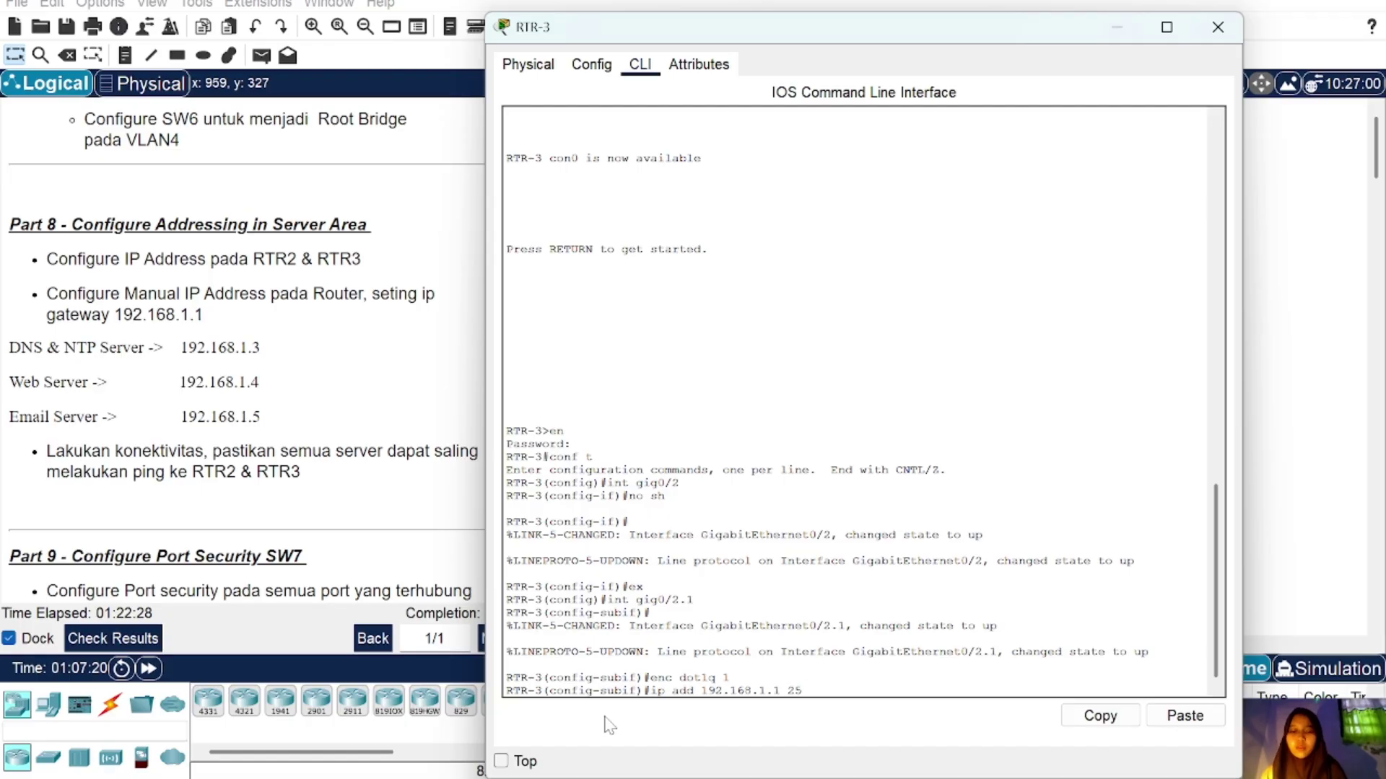
pyautogui.write('5.255.255.')
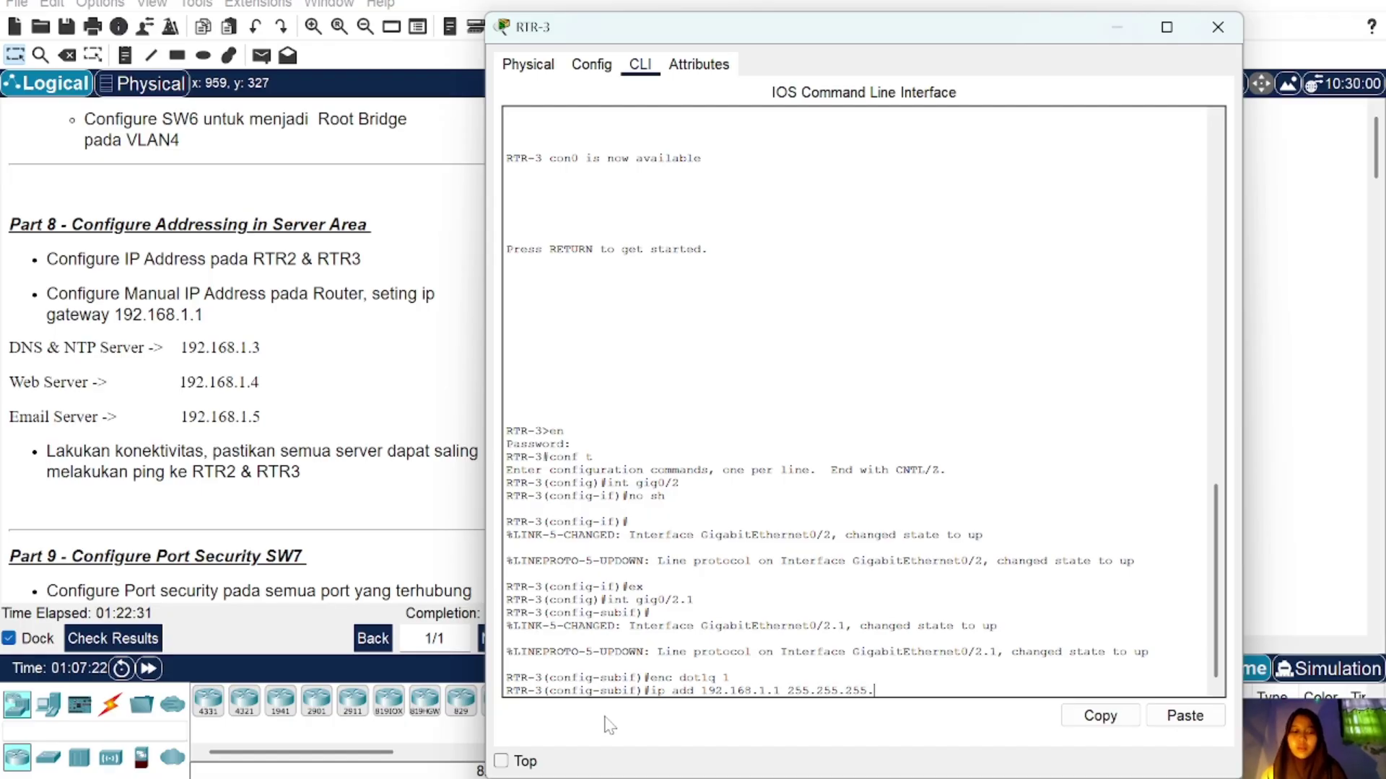
pyautogui.write('0')
pyautogui.press('Return')
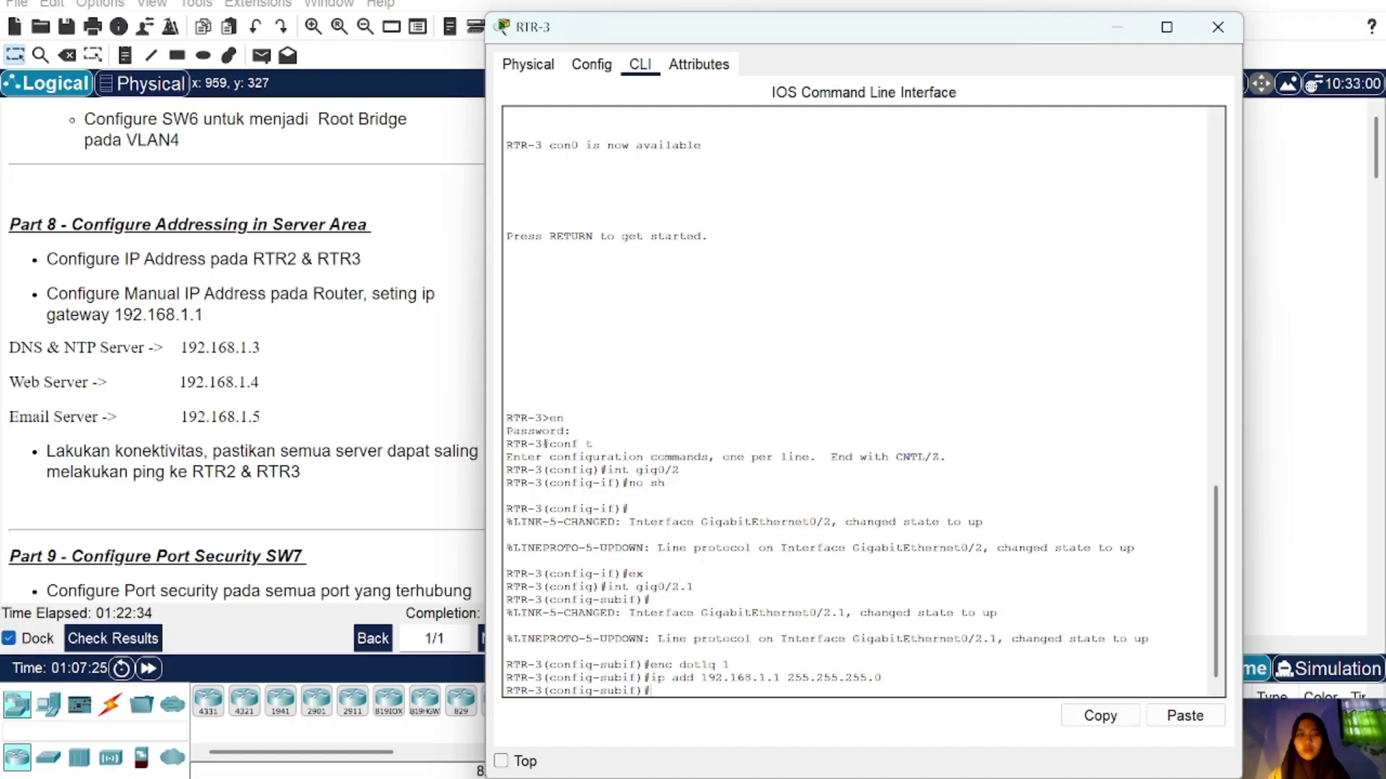
pyautogui.click(1217, 26)
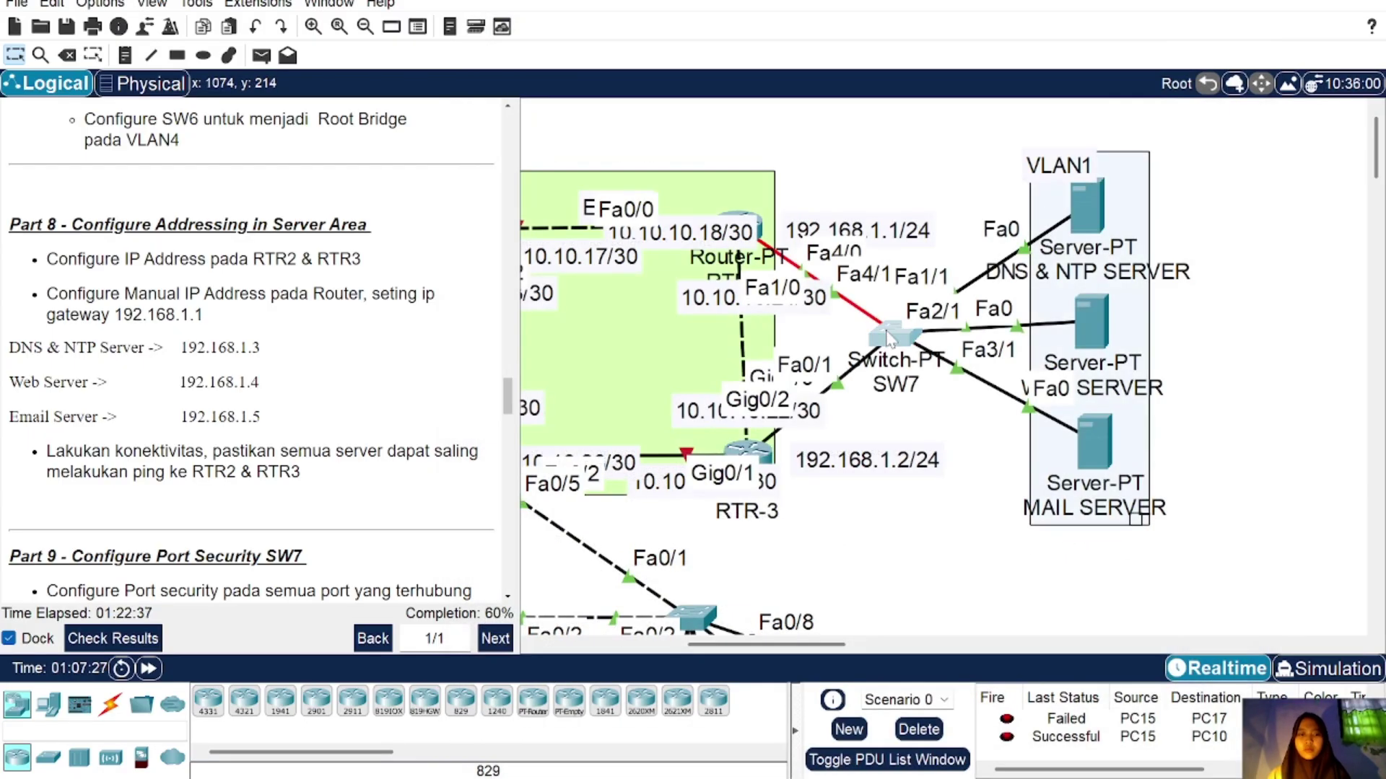
# Step: Log into SW7 with the enable password and enter global configuration mode
pyautogui.click(903, 331)
pyautogui.press('Return')
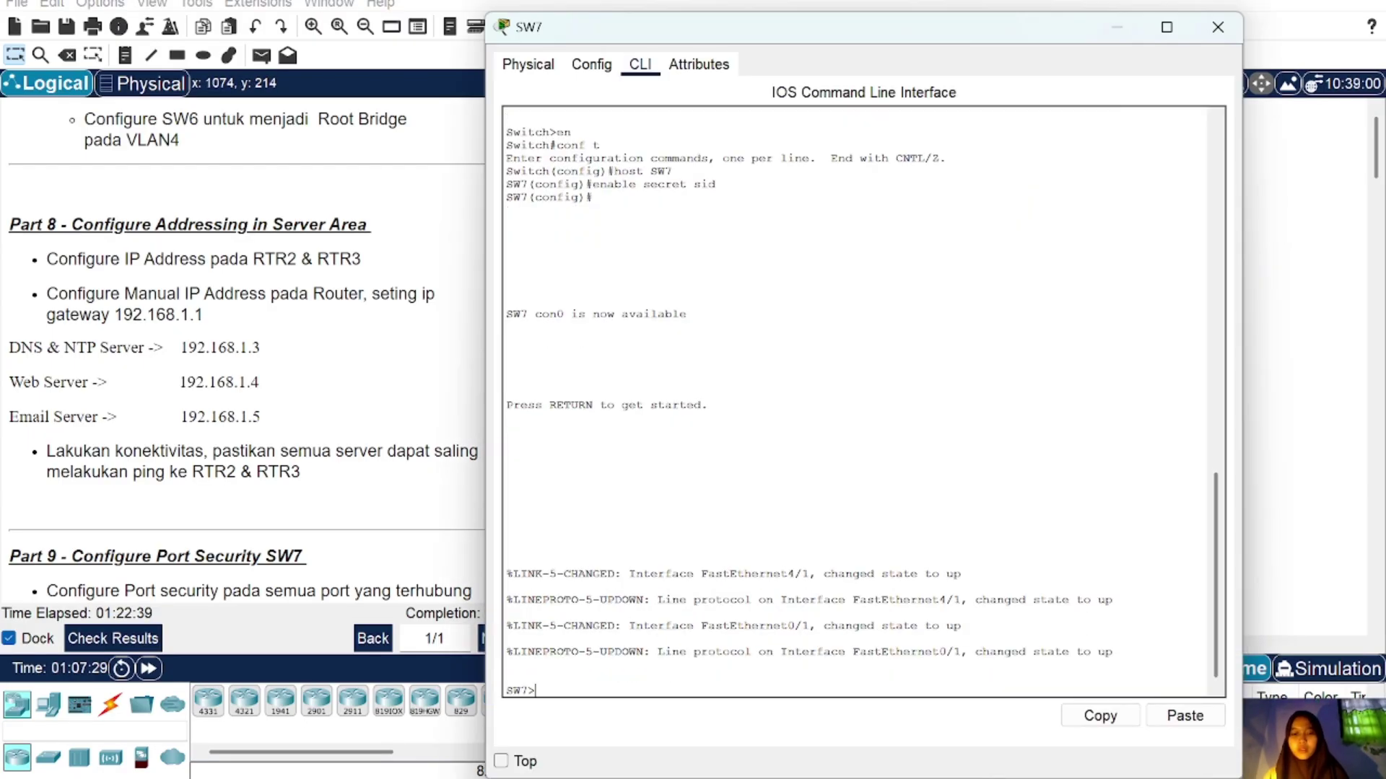
pyautogui.write('en')
pyautogui.press('Return')
pyautogui.write('sid')
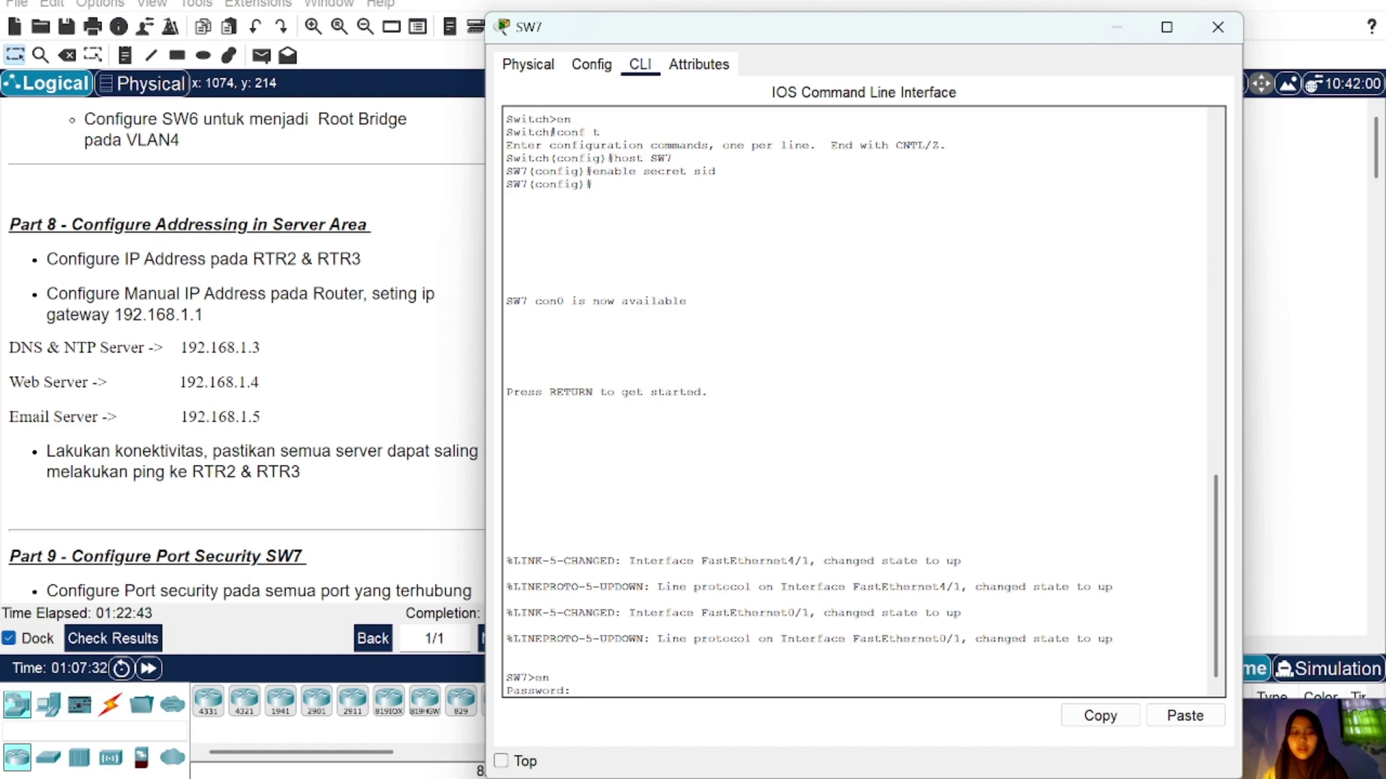
pyautogui.press('Return')
pyautogui.write('co')
pyautogui.write('nf t')
pyautogui.press('Return')
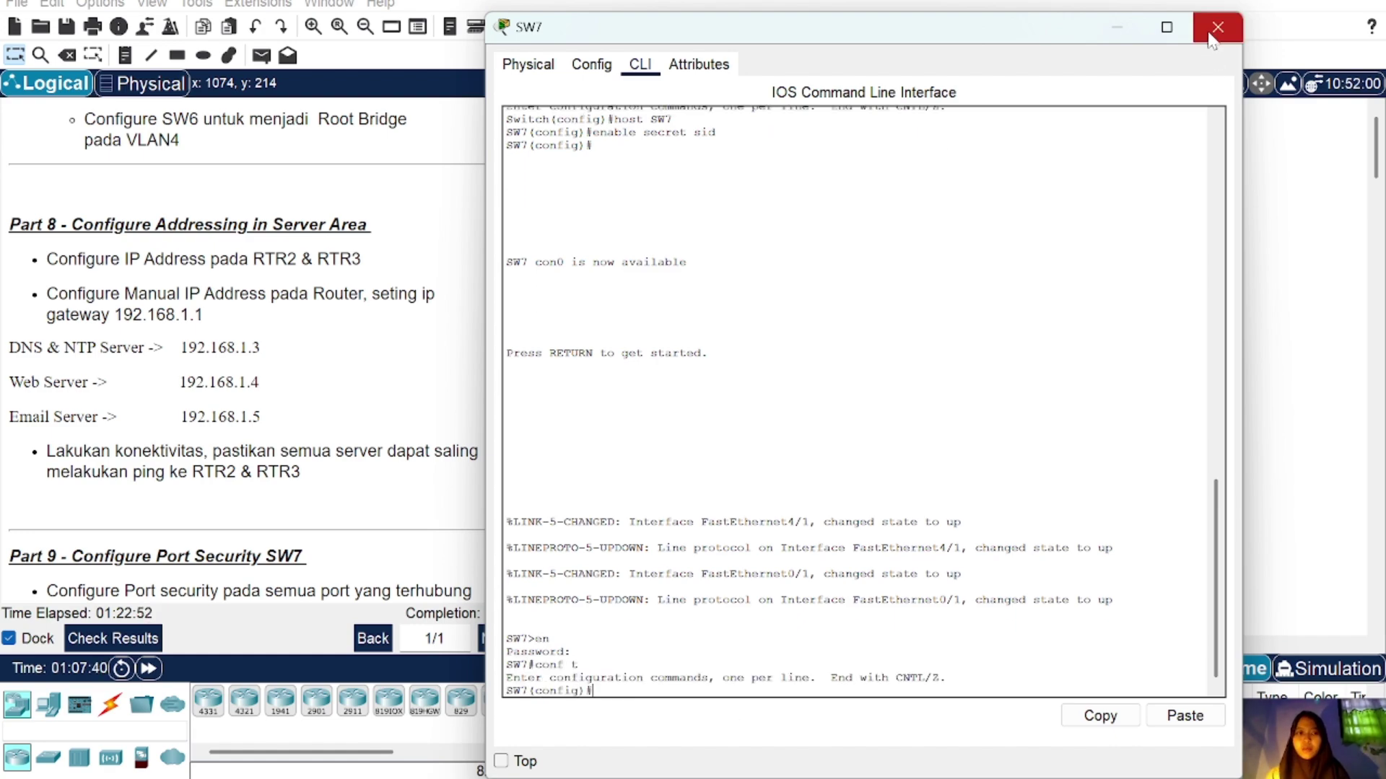
pyautogui.click(1217, 27)
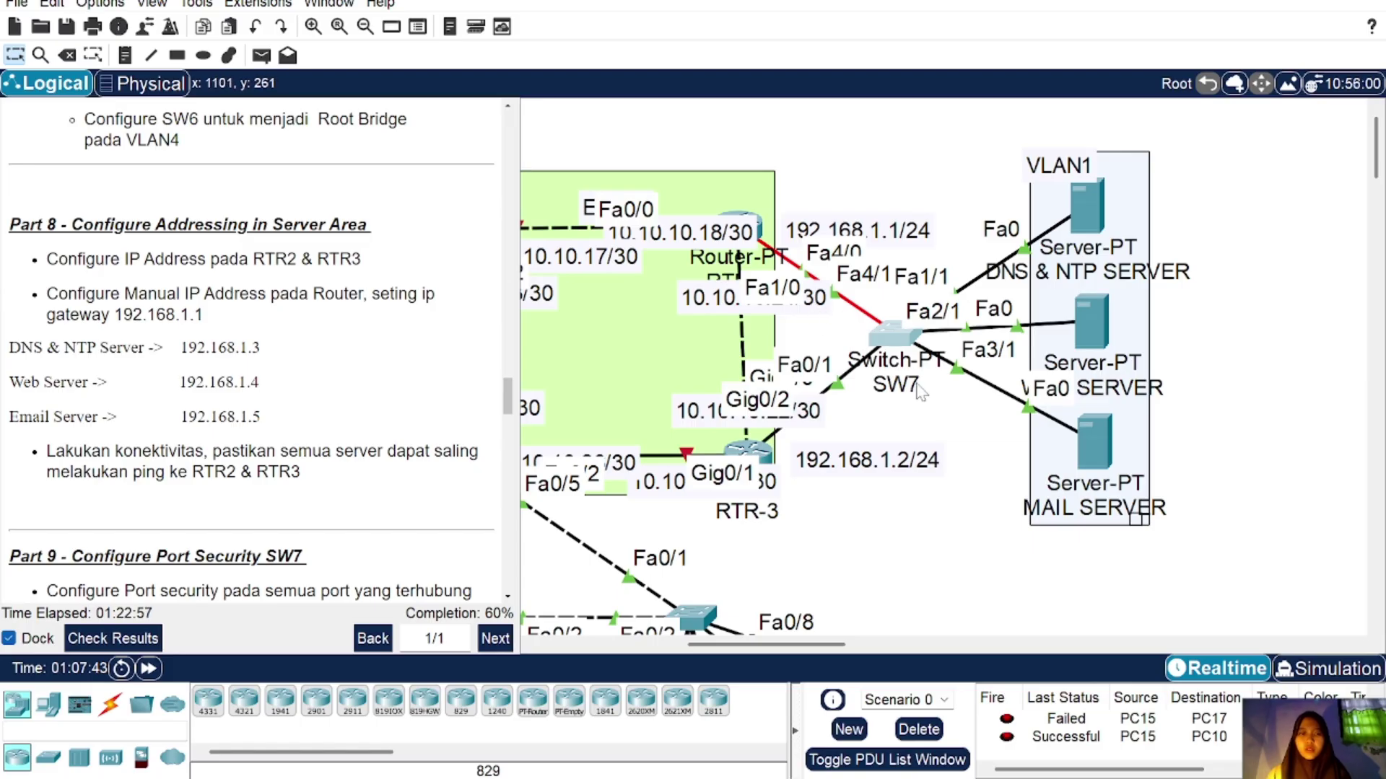
# Step: Make fa1/1, fa2/1 and fa3/1 portfast access ports in VLAN 1
pyautogui.click(899, 337)
pyautogui.write('int ra fa')
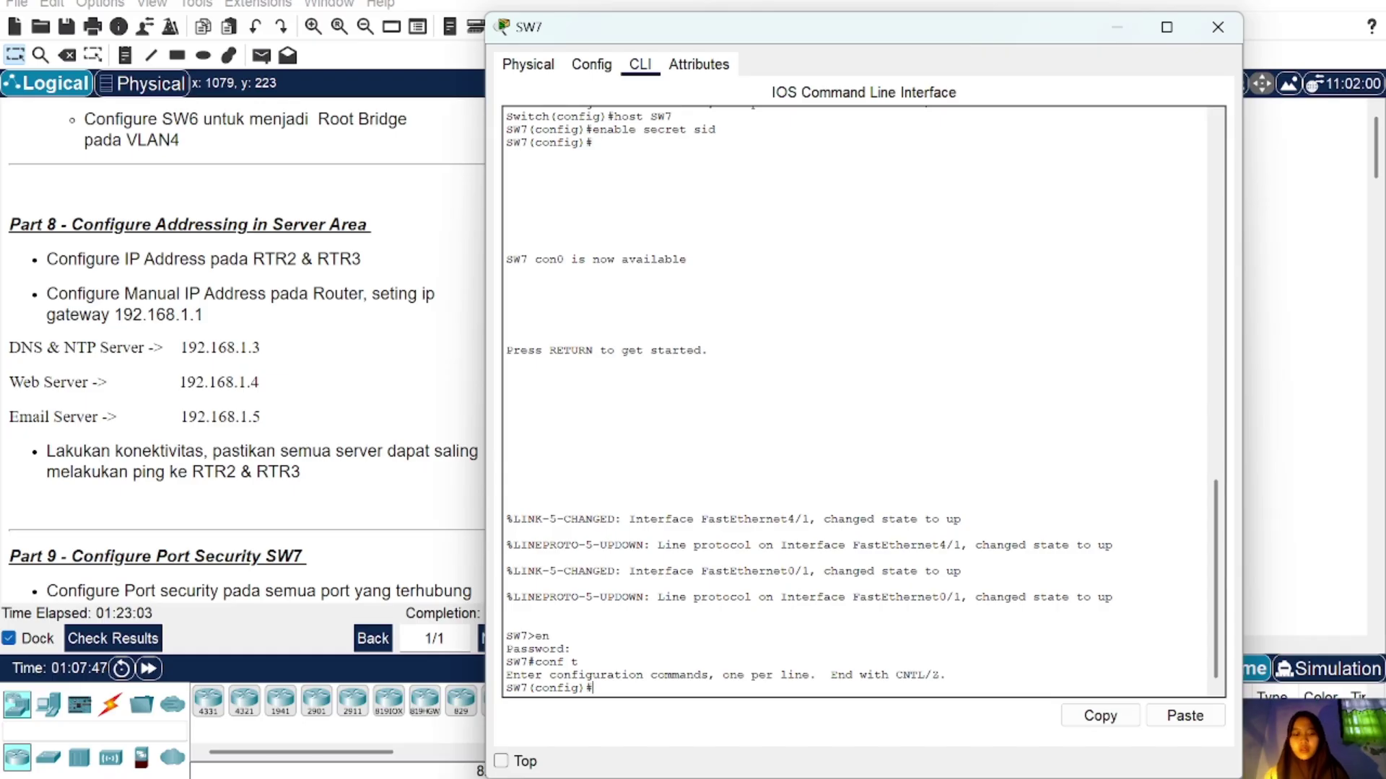
pyautogui.write('1')
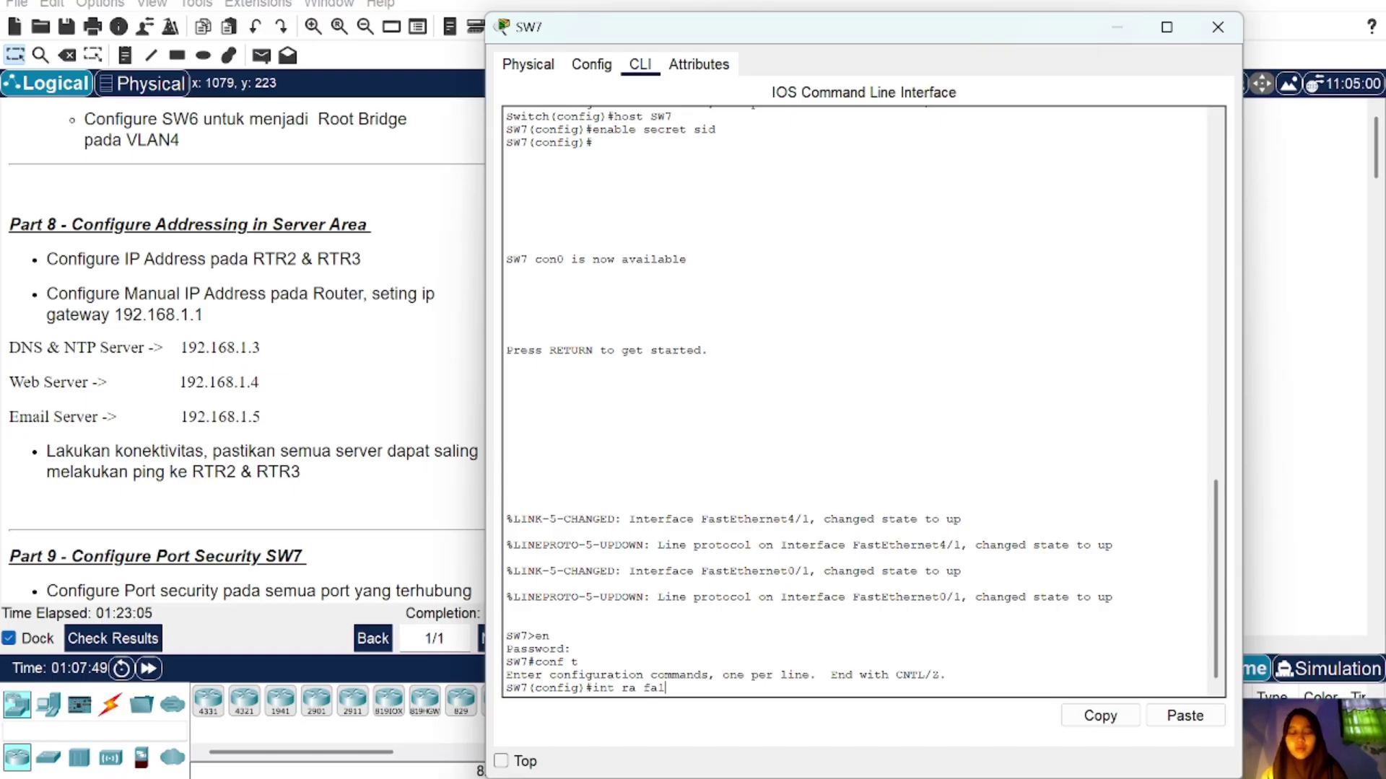
pyautogui.write('/1,fa2/1,')
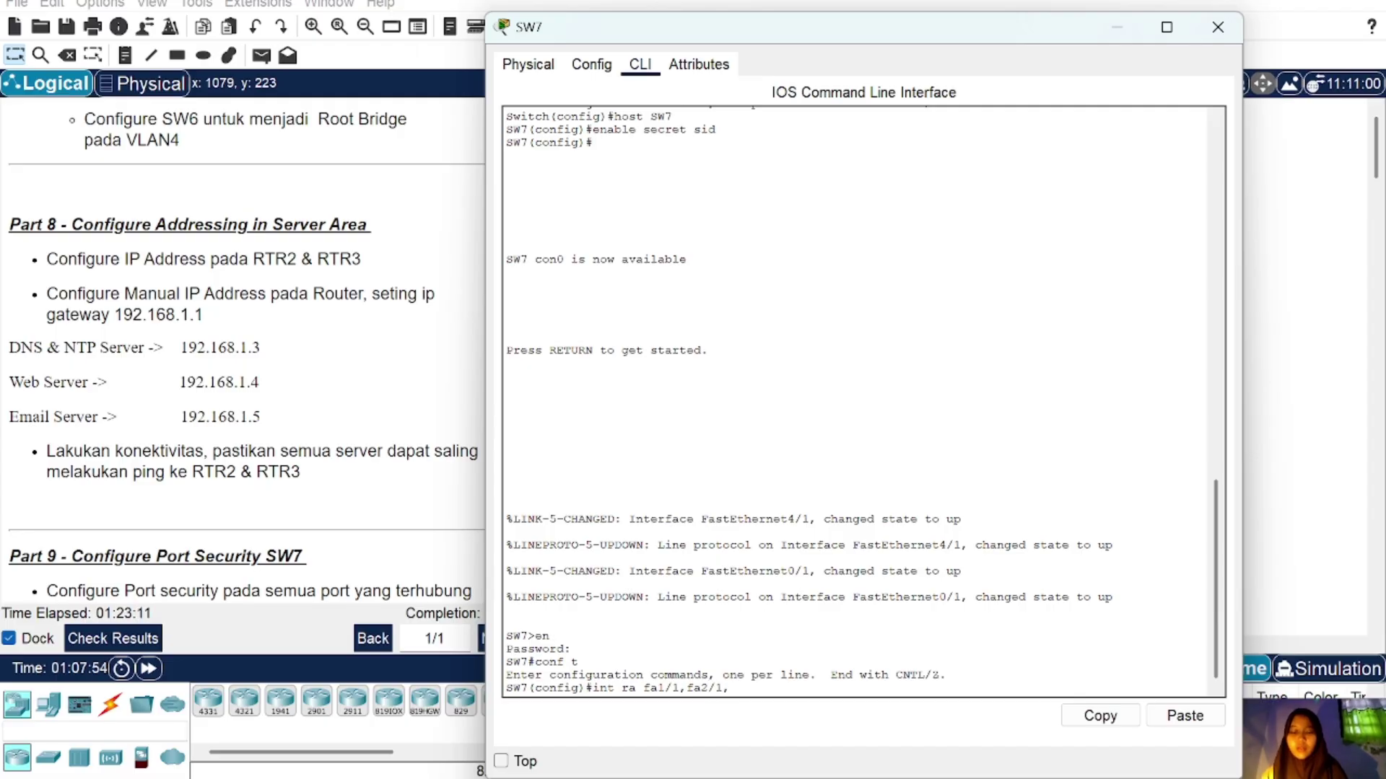
pyautogui.write('fa3/')
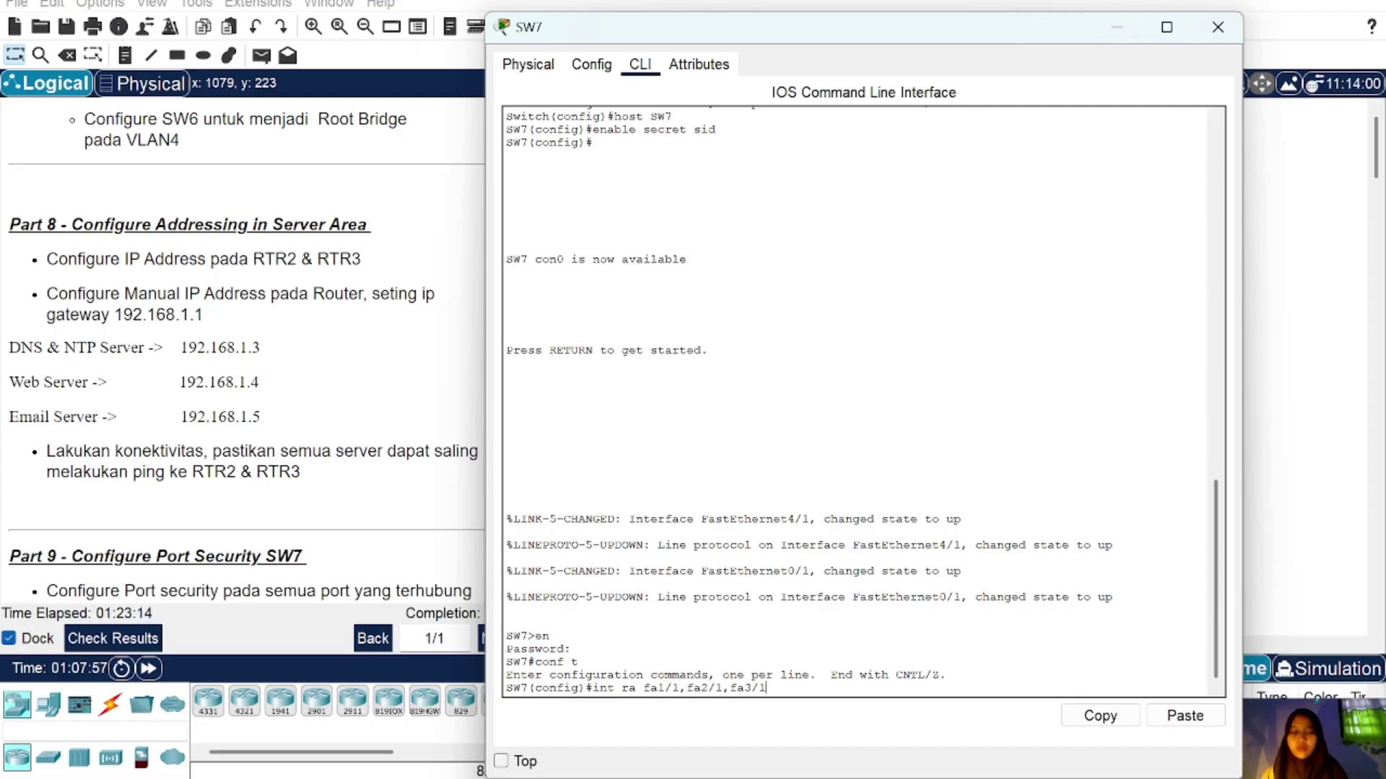
pyautogui.write('1')
pyautogui.press('Return')
pyautogui.write('sw m a')
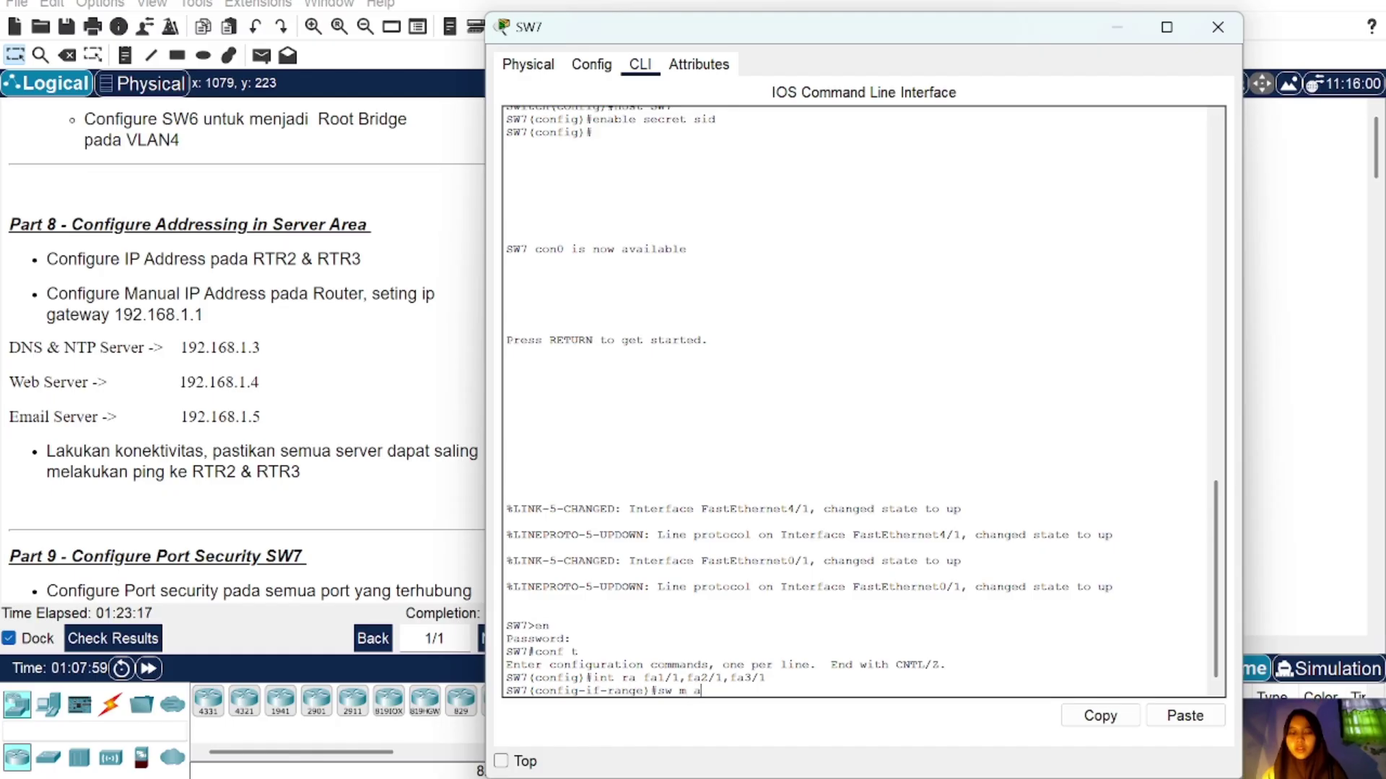
pyautogui.press('Return')
pyautogui.write('sw a vl')
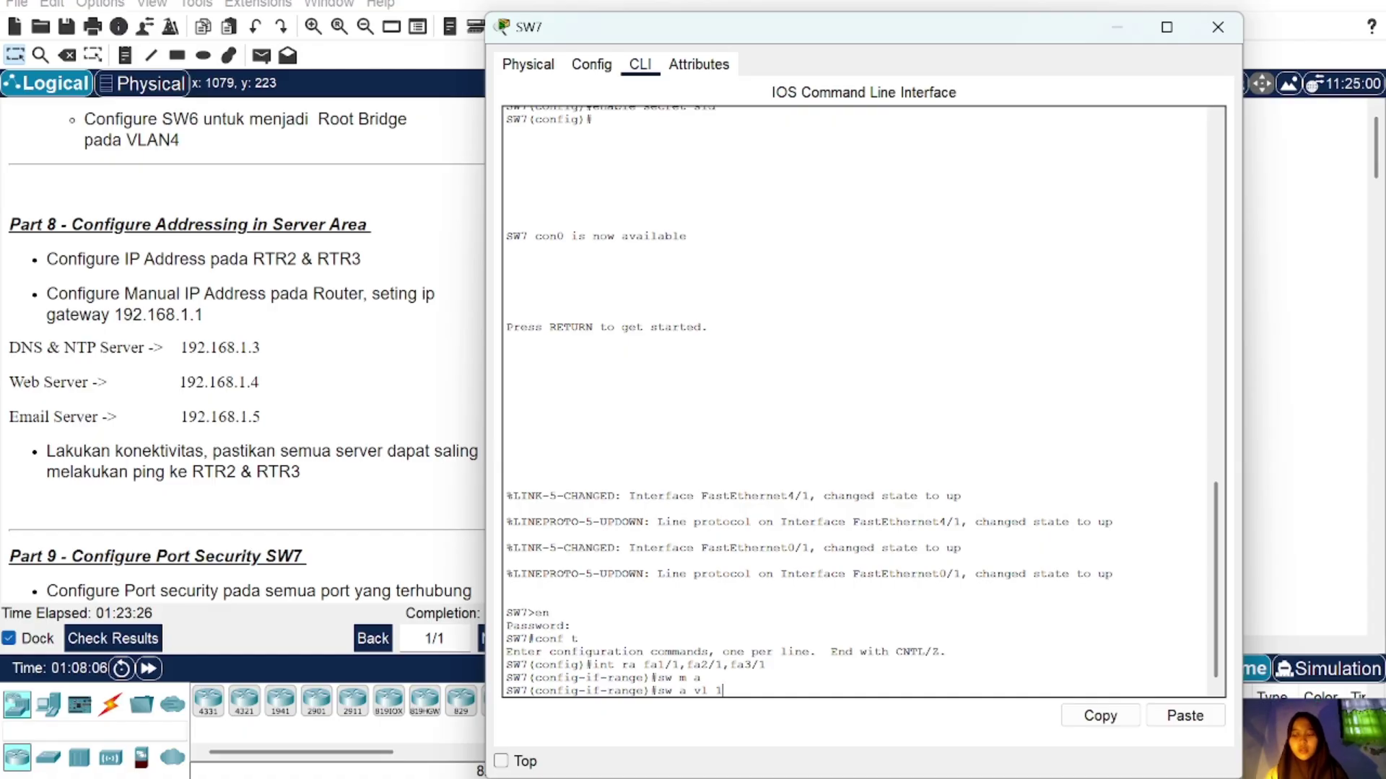
pyautogui.write(' 1')
pyautogui.press('Return')
pyautogui.write('spa po')
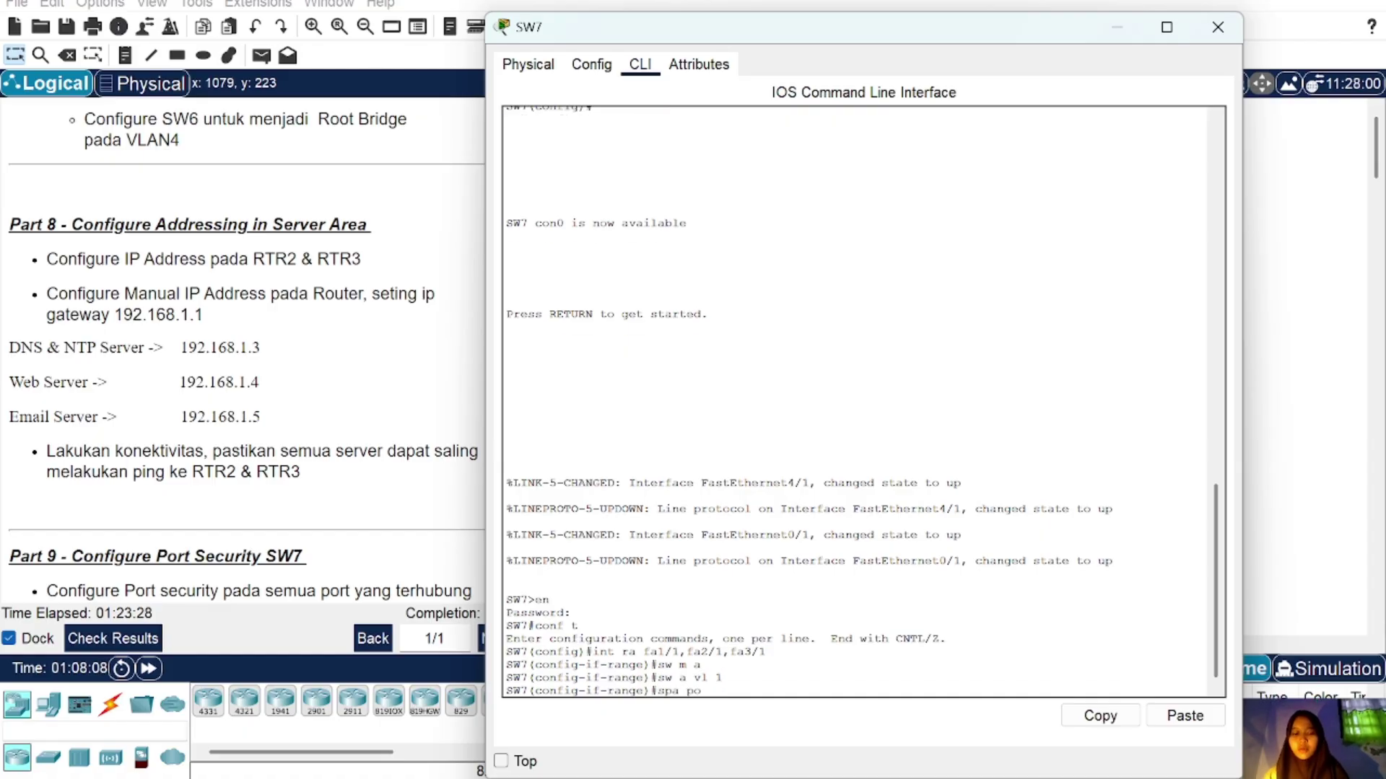
pyautogui.press('Return')
pyautogui.write('ex')
pyautogui.press('Return')
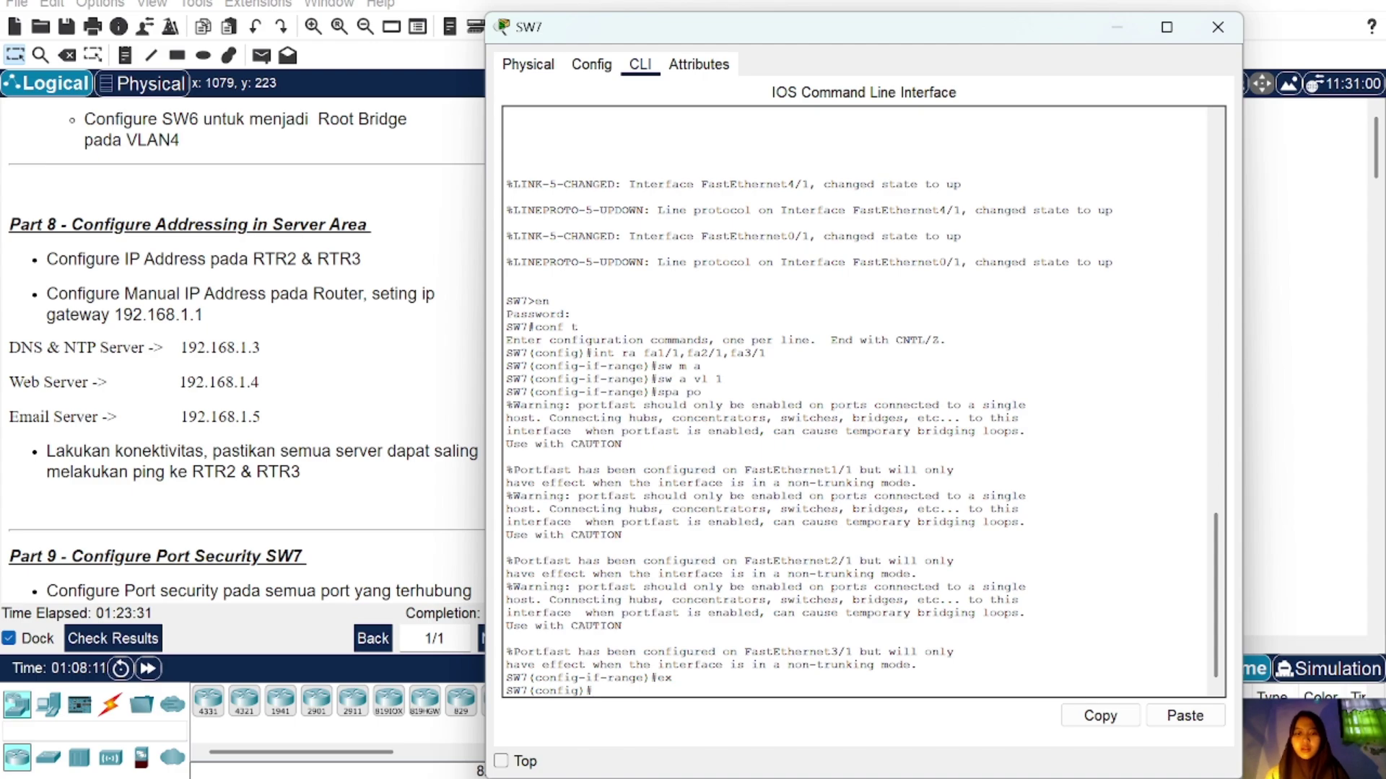
pyautogui.click(1217, 28)
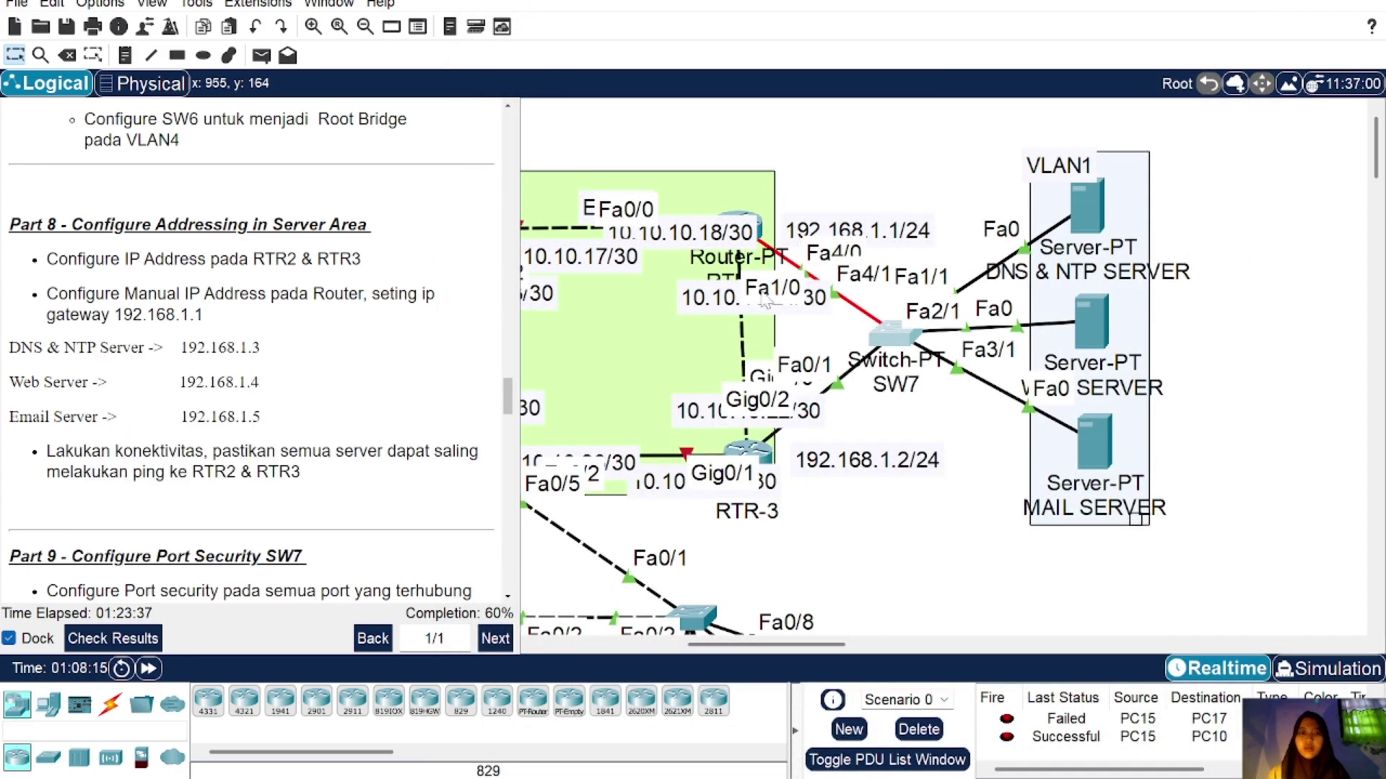
# Step: Make fa4/1 and fa0/1 trunk ports allowing VLAN 1
pyautogui.click(892, 339)
pyautogui.write('int r')
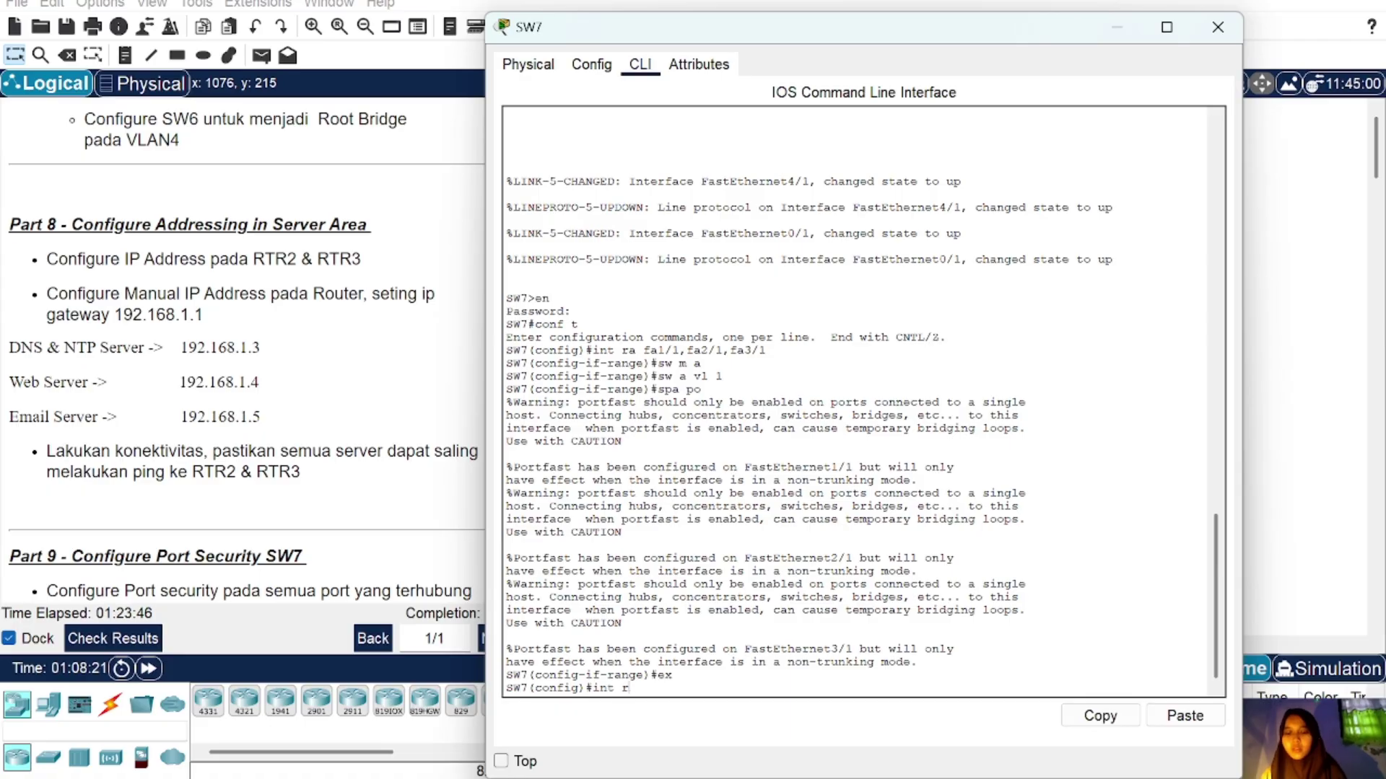
pyautogui.write('a fa4/1')
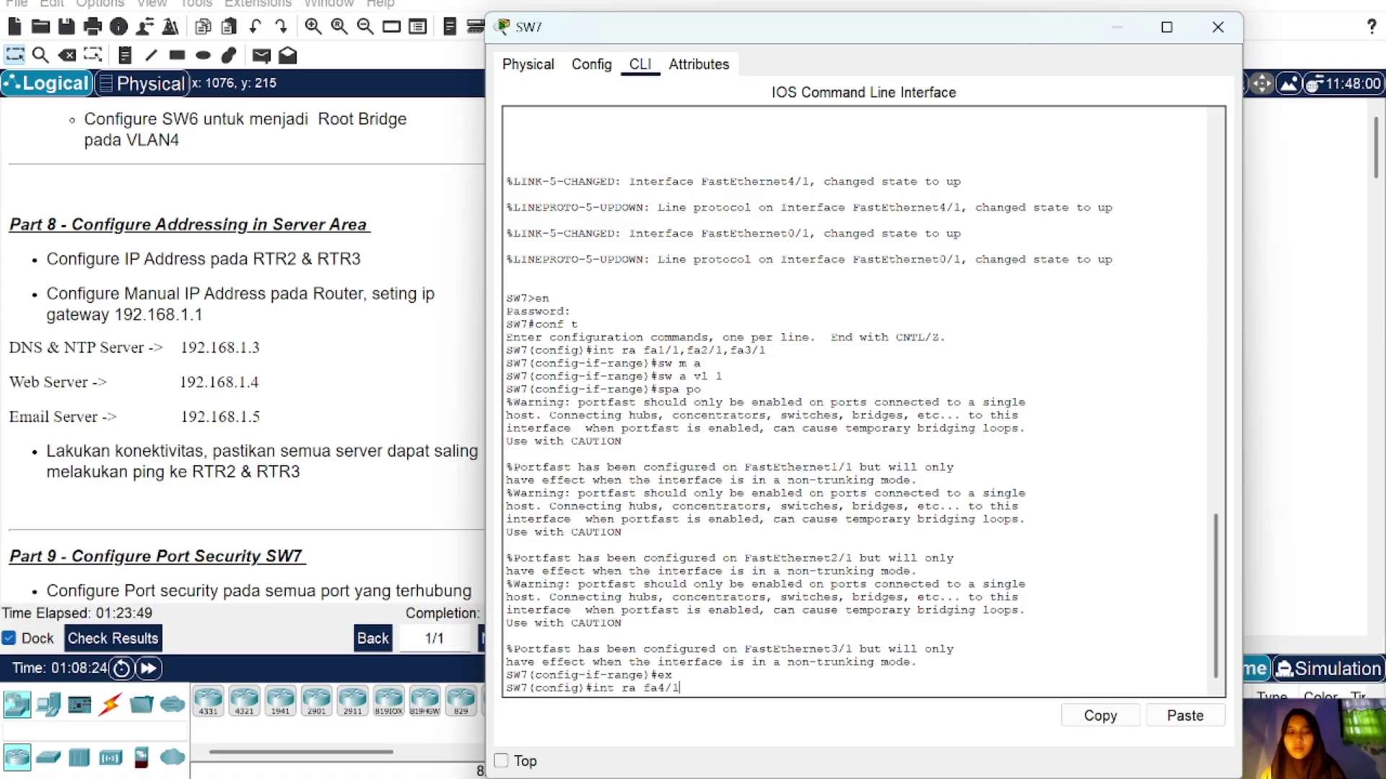
pyautogui.write(',f')
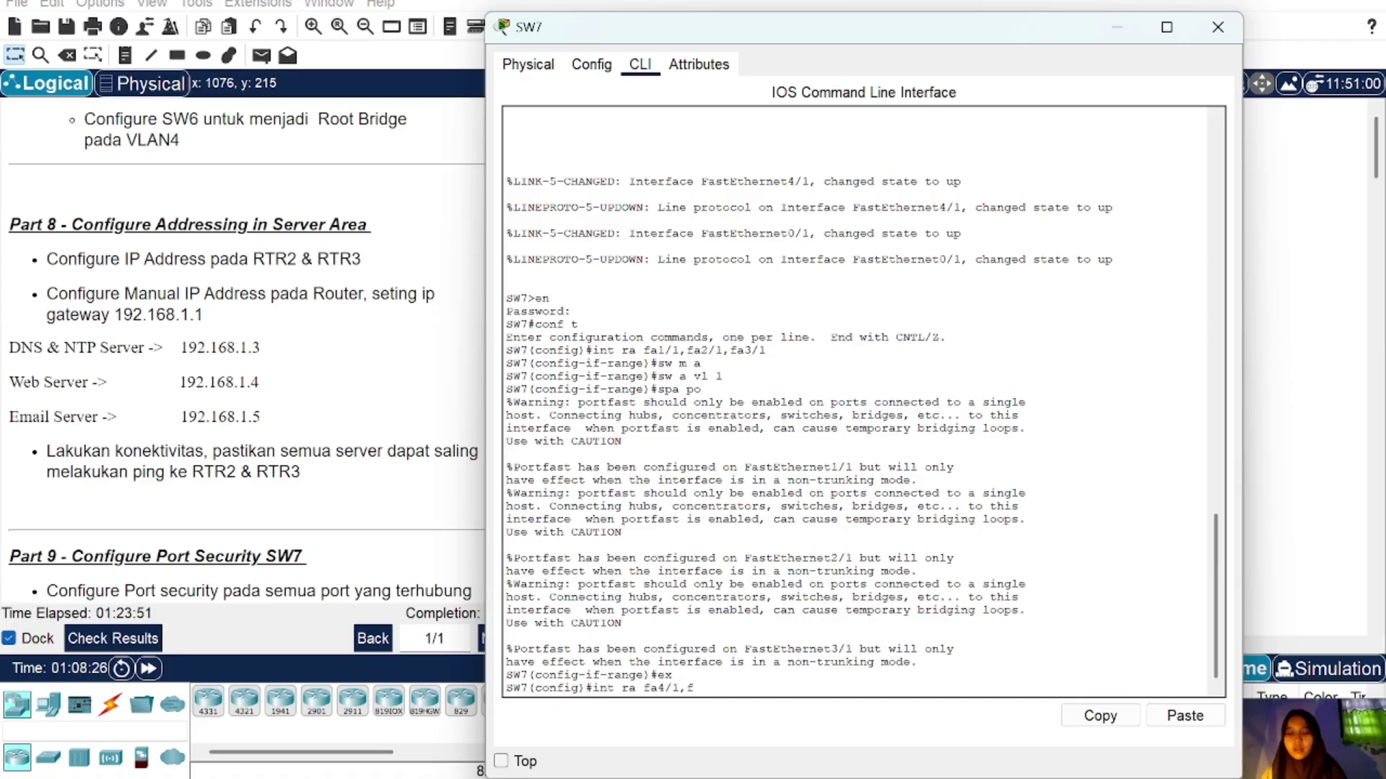
pyautogui.write('a4/1')
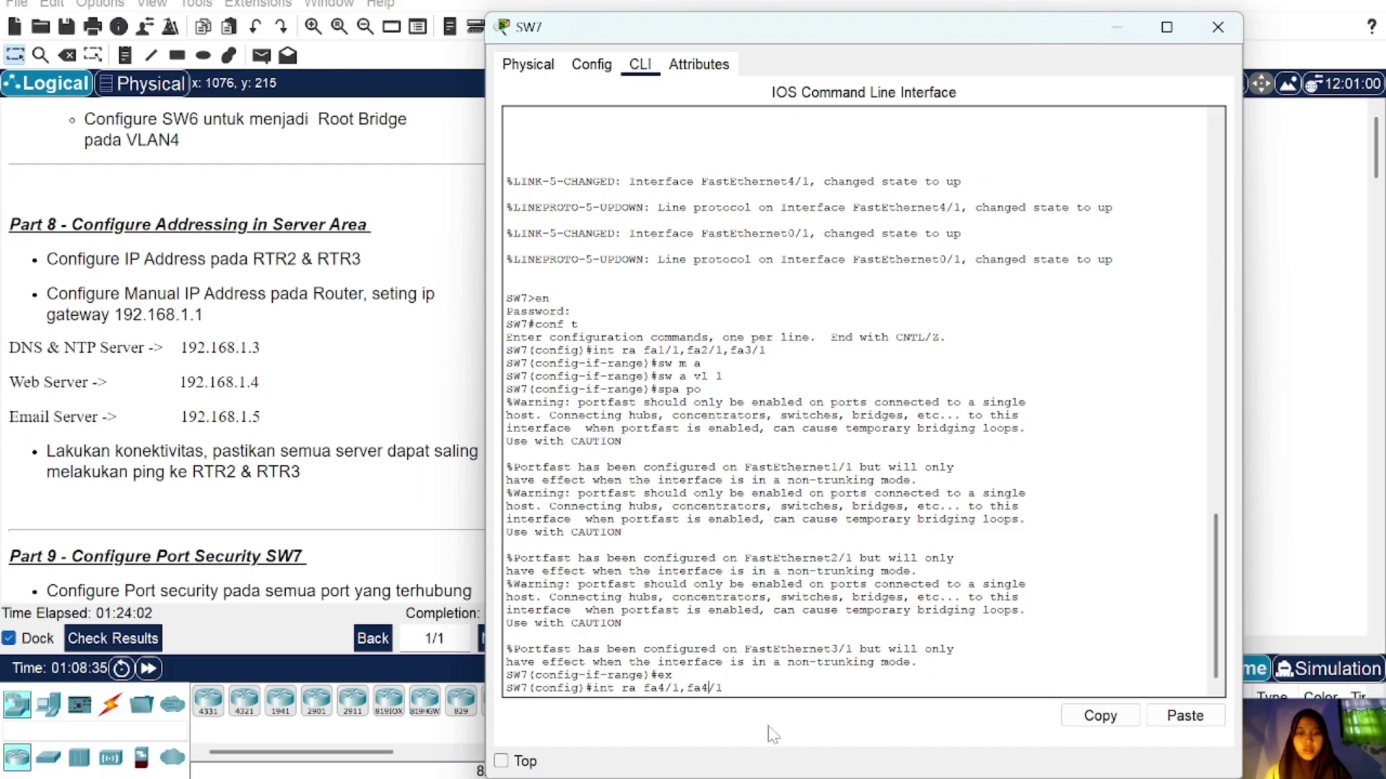
pyautogui.press('BackSpace')
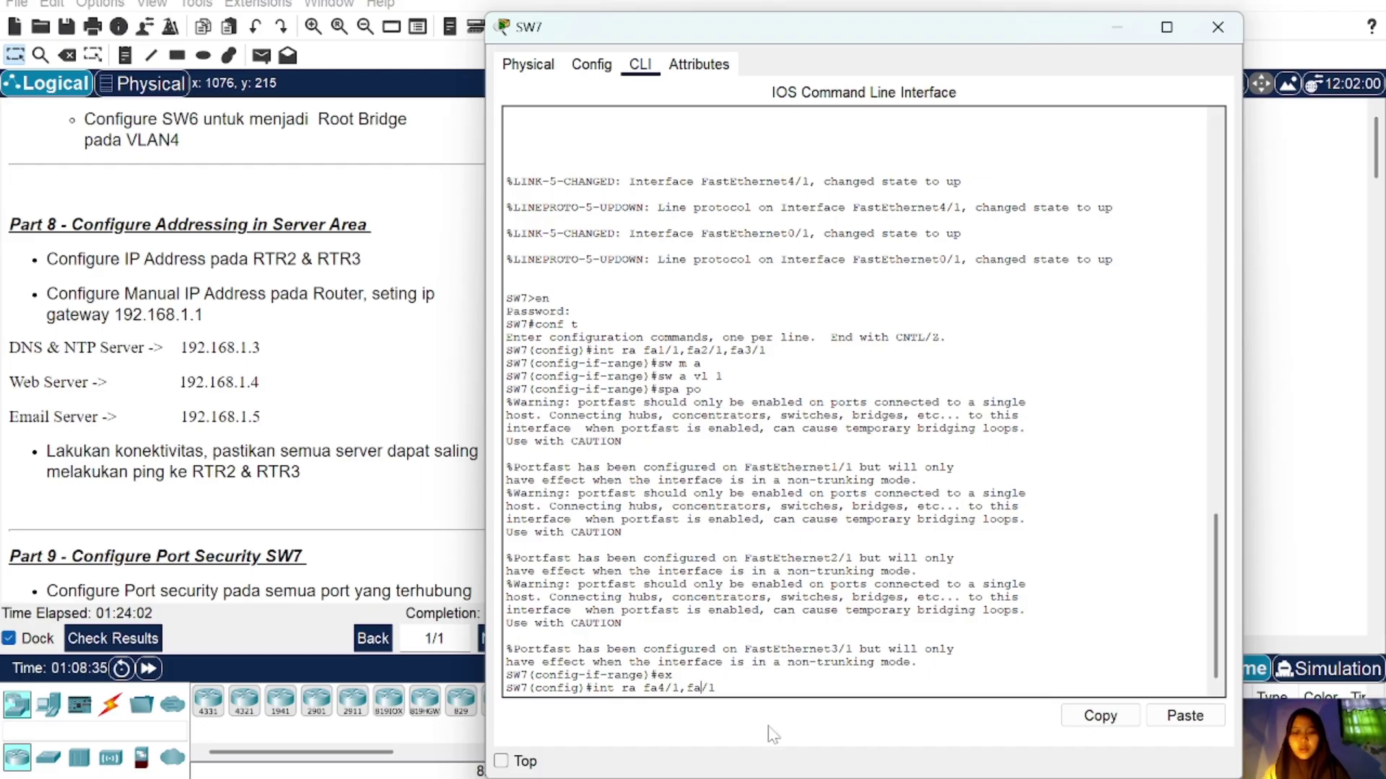
pyautogui.press('Return')
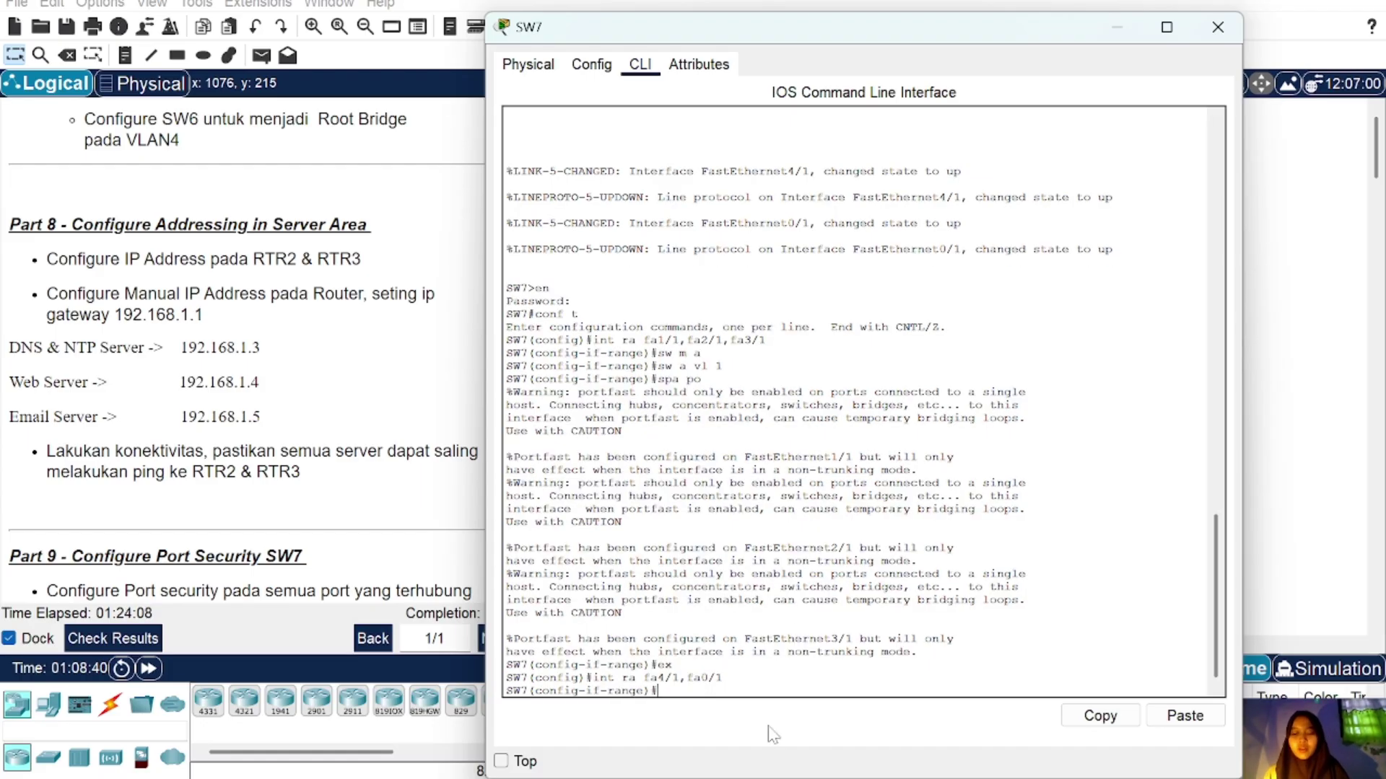
pyautogui.write('sw m t')
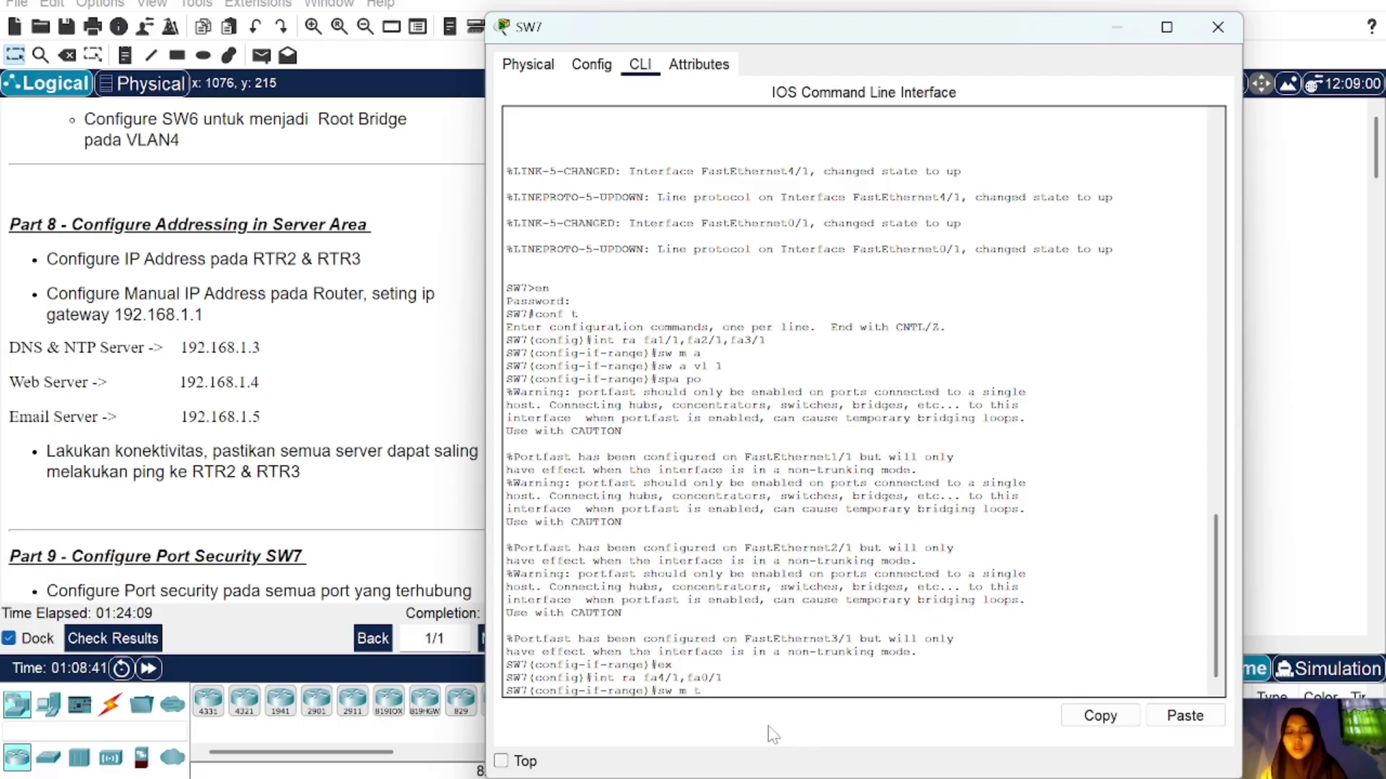
pyautogui.write('r')
pyautogui.press('Return')
pyautogui.press('Return')
pyautogui.write('sw tr all vl')
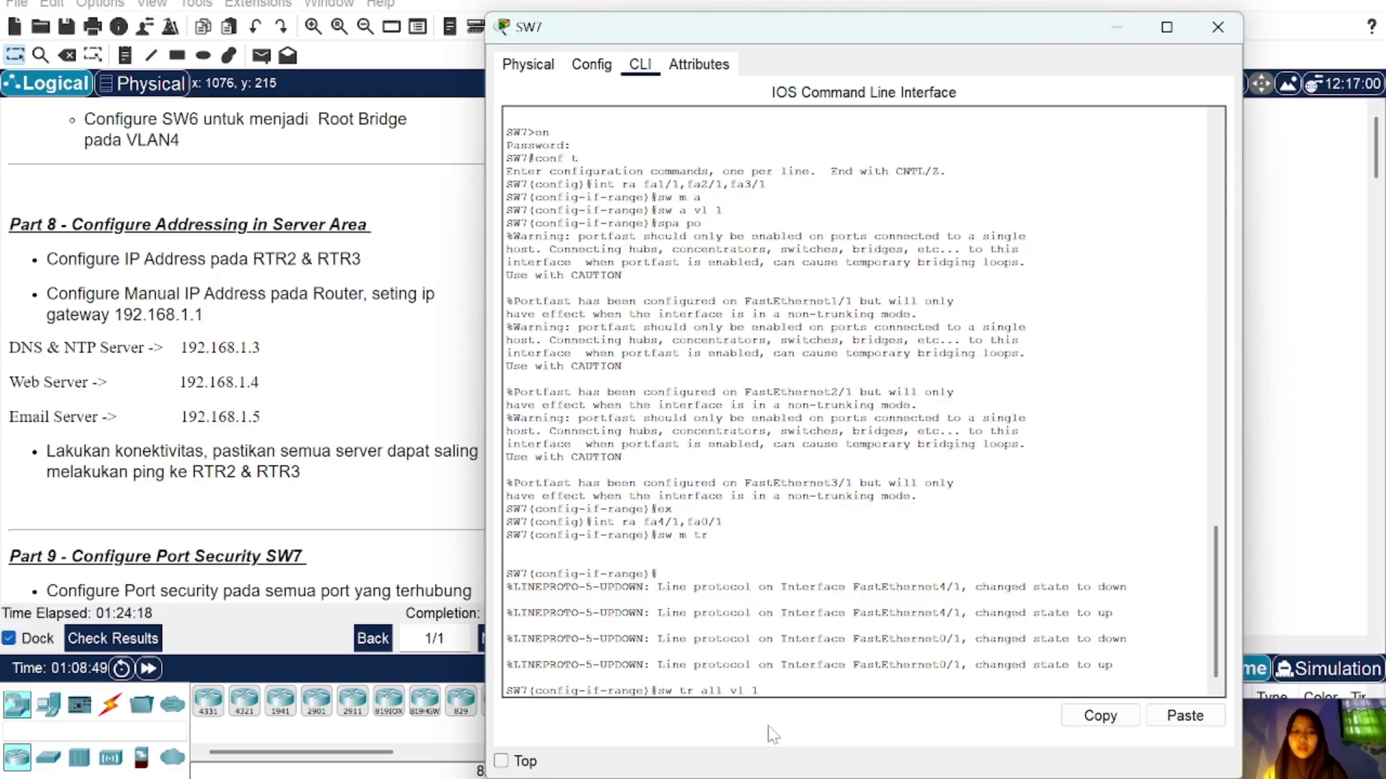
pyautogui.write(' 1')
pyautogui.press('Return')
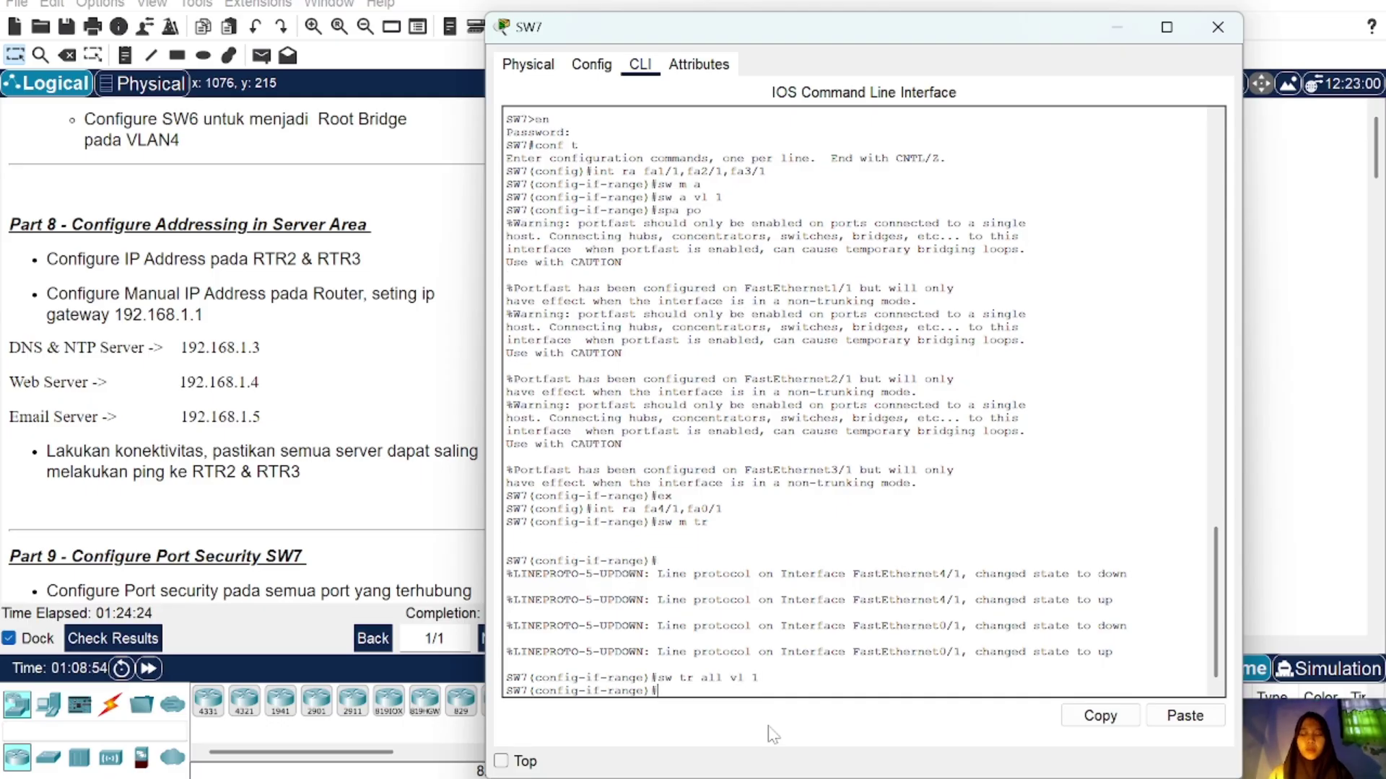
# Step: Give the DNS & NTP SERVER IPv4 192.168.1.3 with mask 255.255.255.0
pyautogui.click(1219, 27)
pyautogui.click(1079, 202)
pyautogui.click(726, 64)
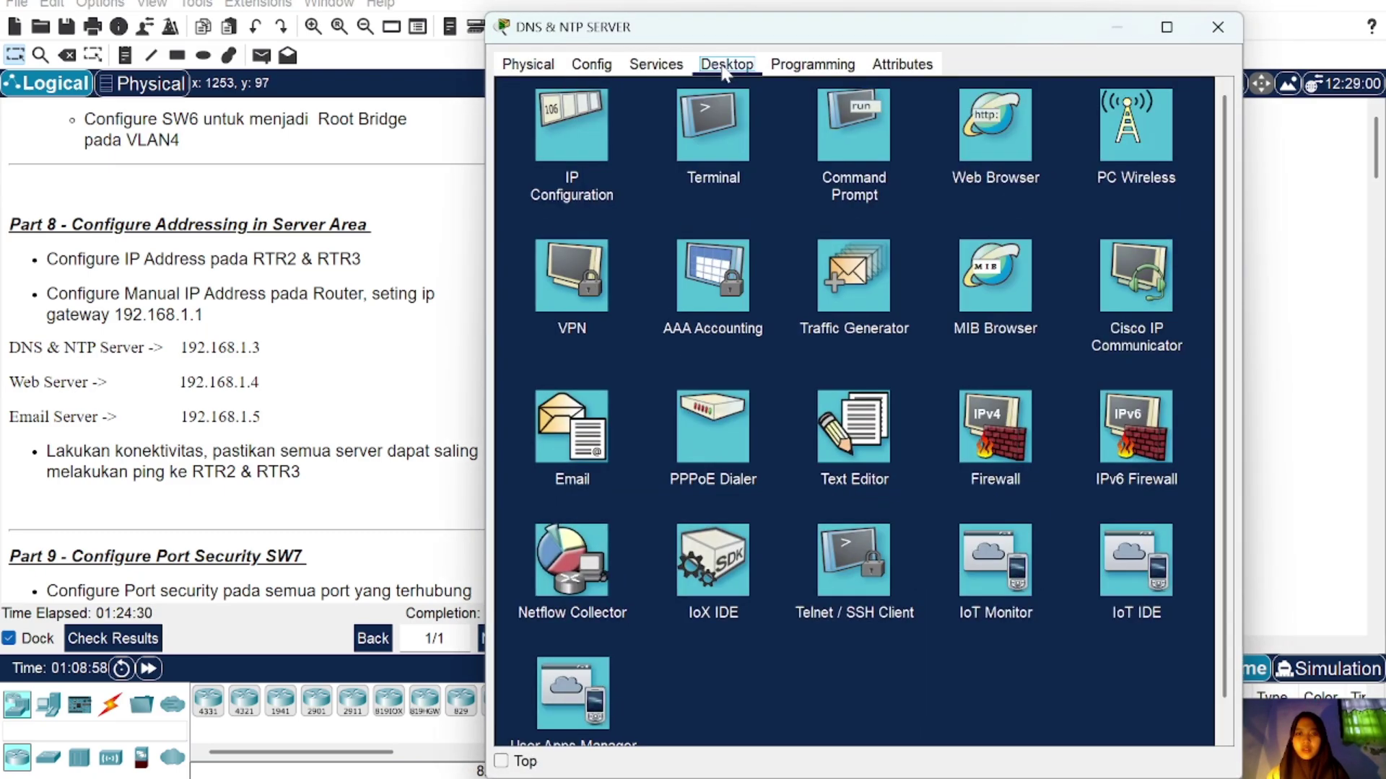
pyautogui.click(562, 155)
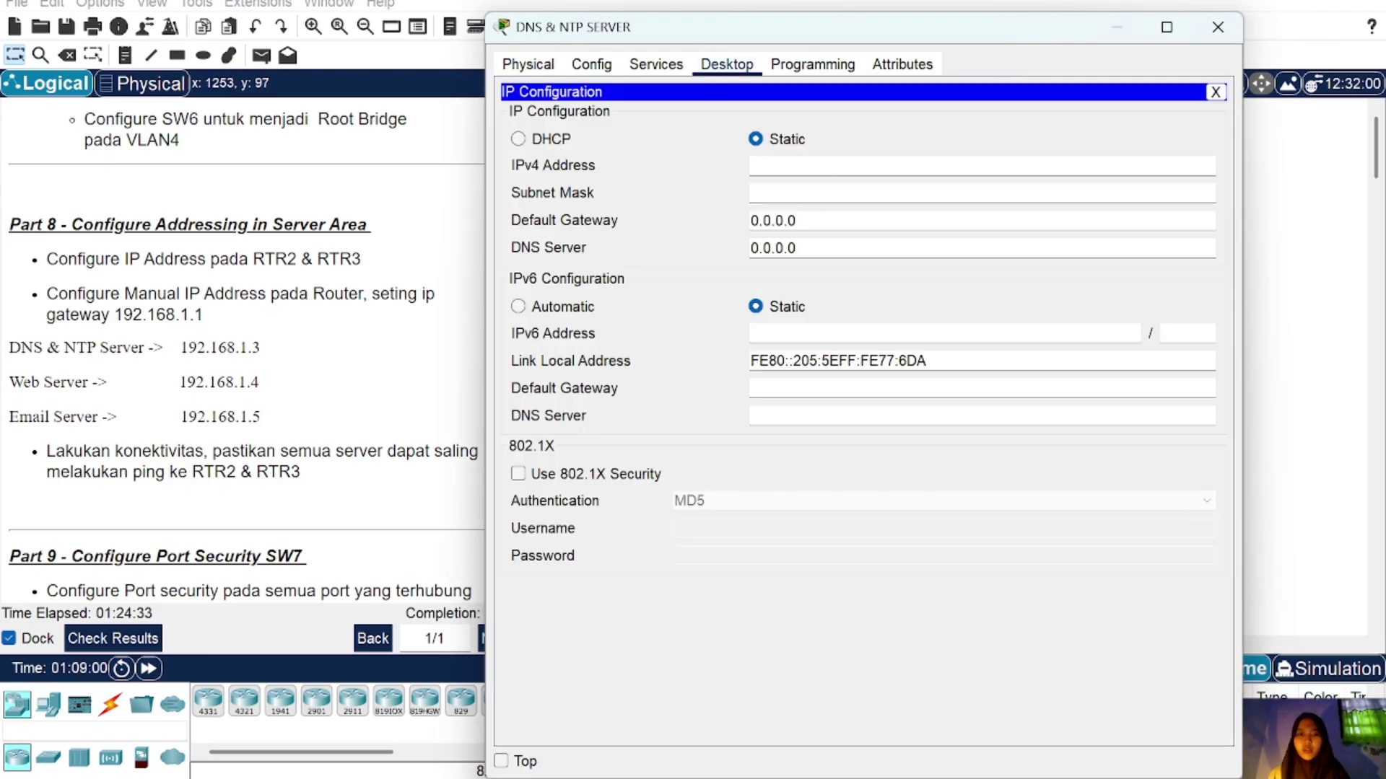
pyautogui.write('192.168')
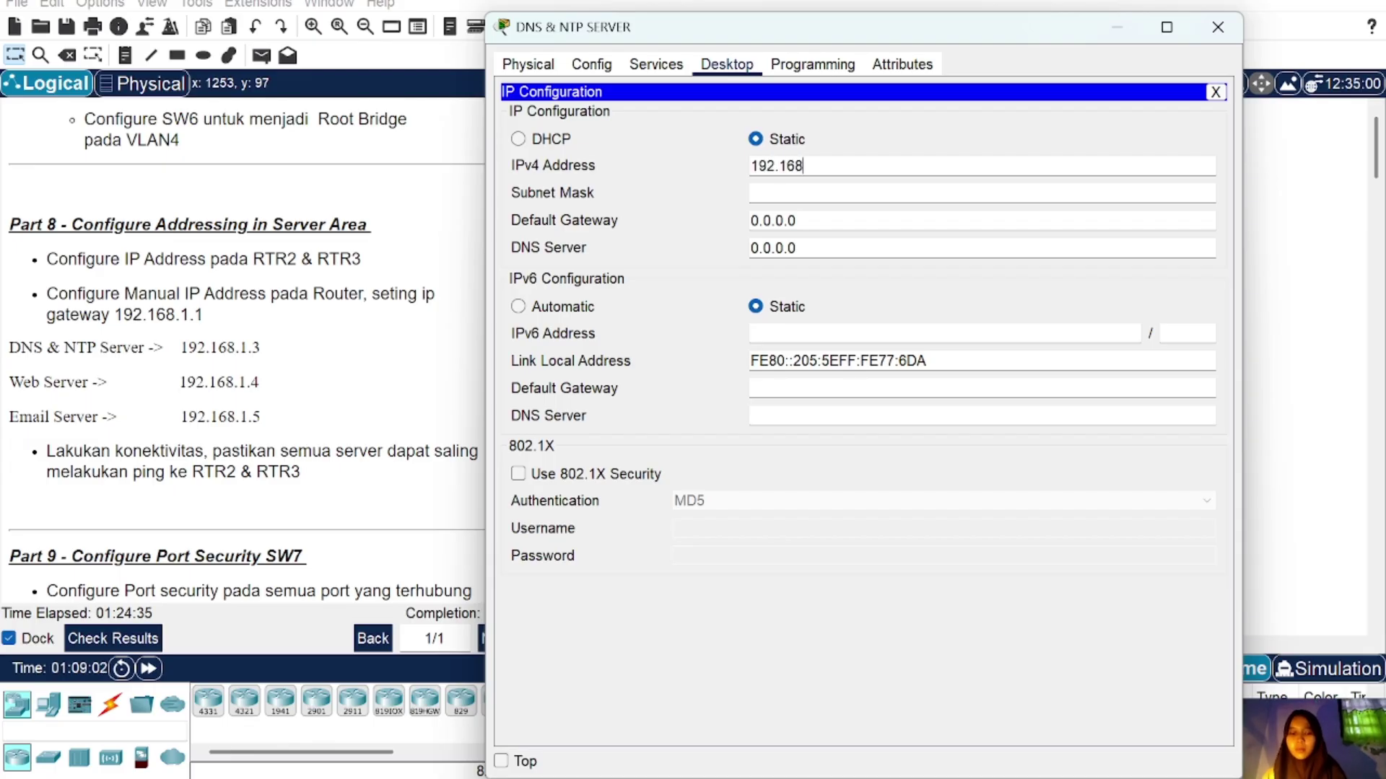
pyautogui.write('.1.3')
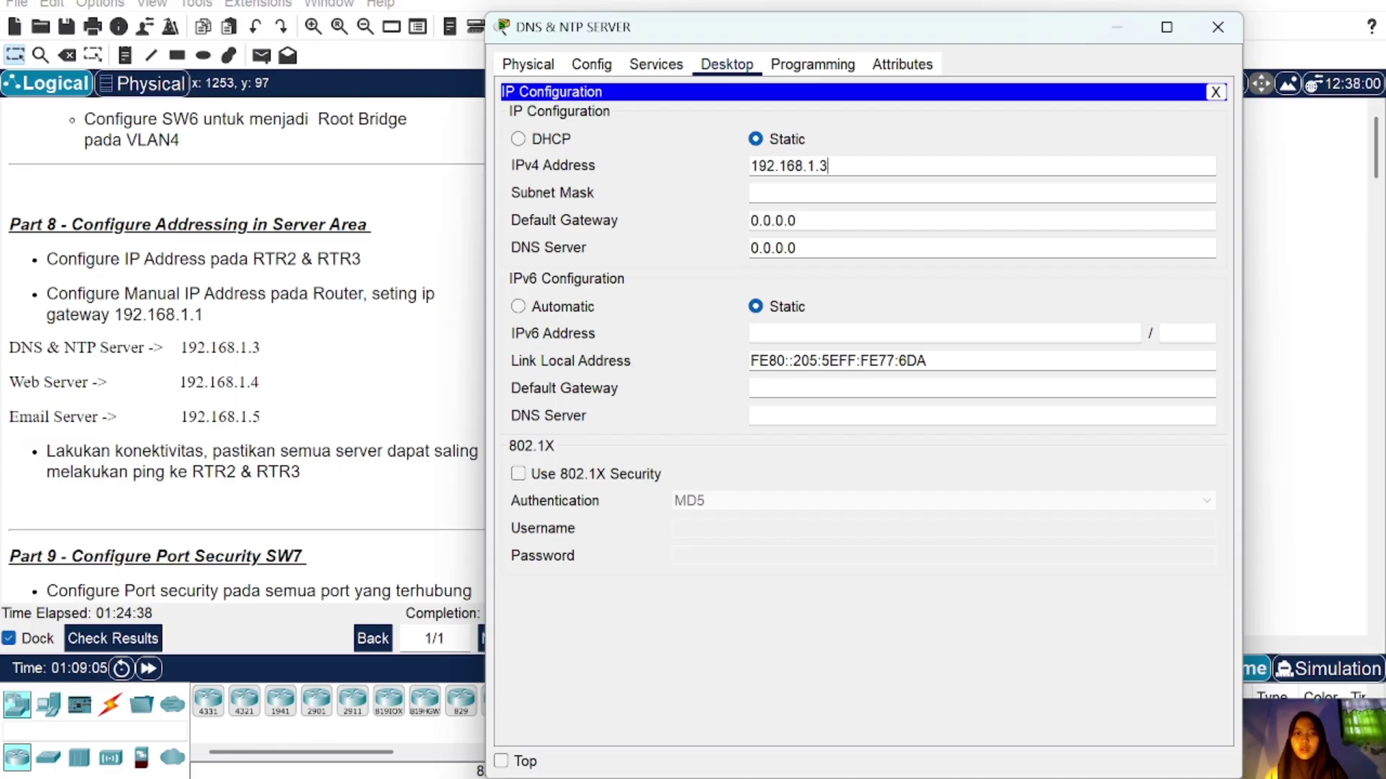
pyautogui.hotkey('ctrl', 'a')
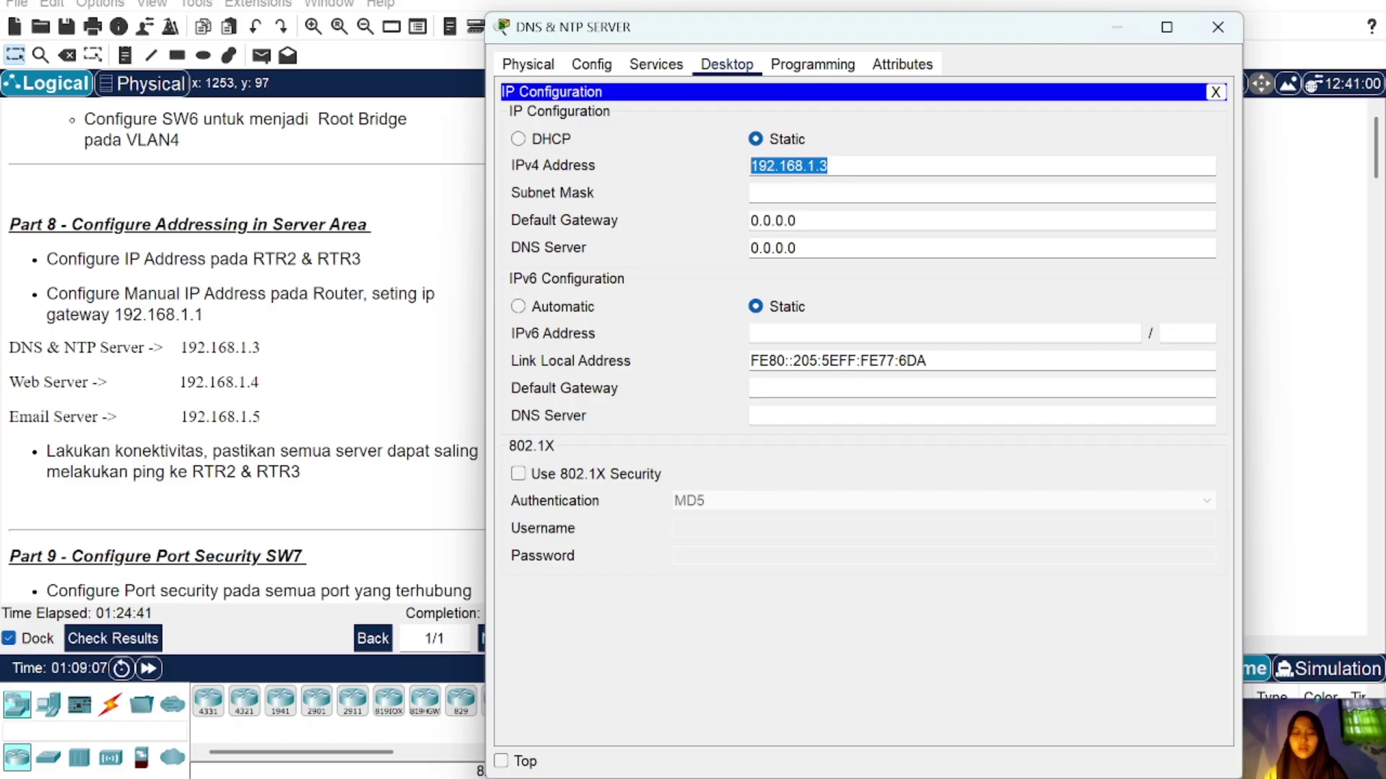
pyautogui.click(807, 193)
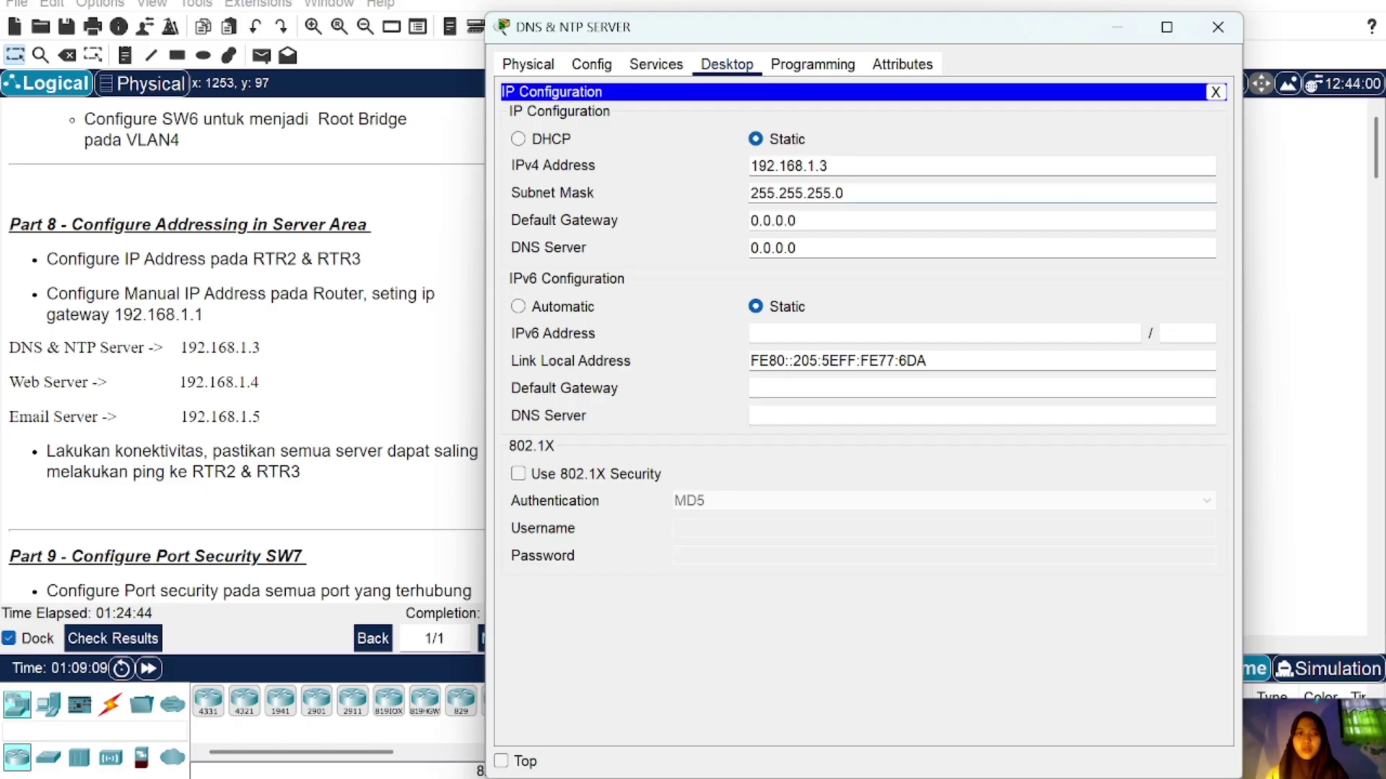
# Step: Set the DNS & NTP SERVER's gateway to 192.168.1.1 and DNS server to 192.168.1.3
pyautogui.click(795, 220)
pyautogui.press('BackSpace')
pyautogui.press('BackSpace')
pyautogui.press('BackSpace')
pyautogui.press('BackSpace')
pyautogui.press('BackSpace')
pyautogui.press('BackSpace')
pyautogui.press('BackSpace')
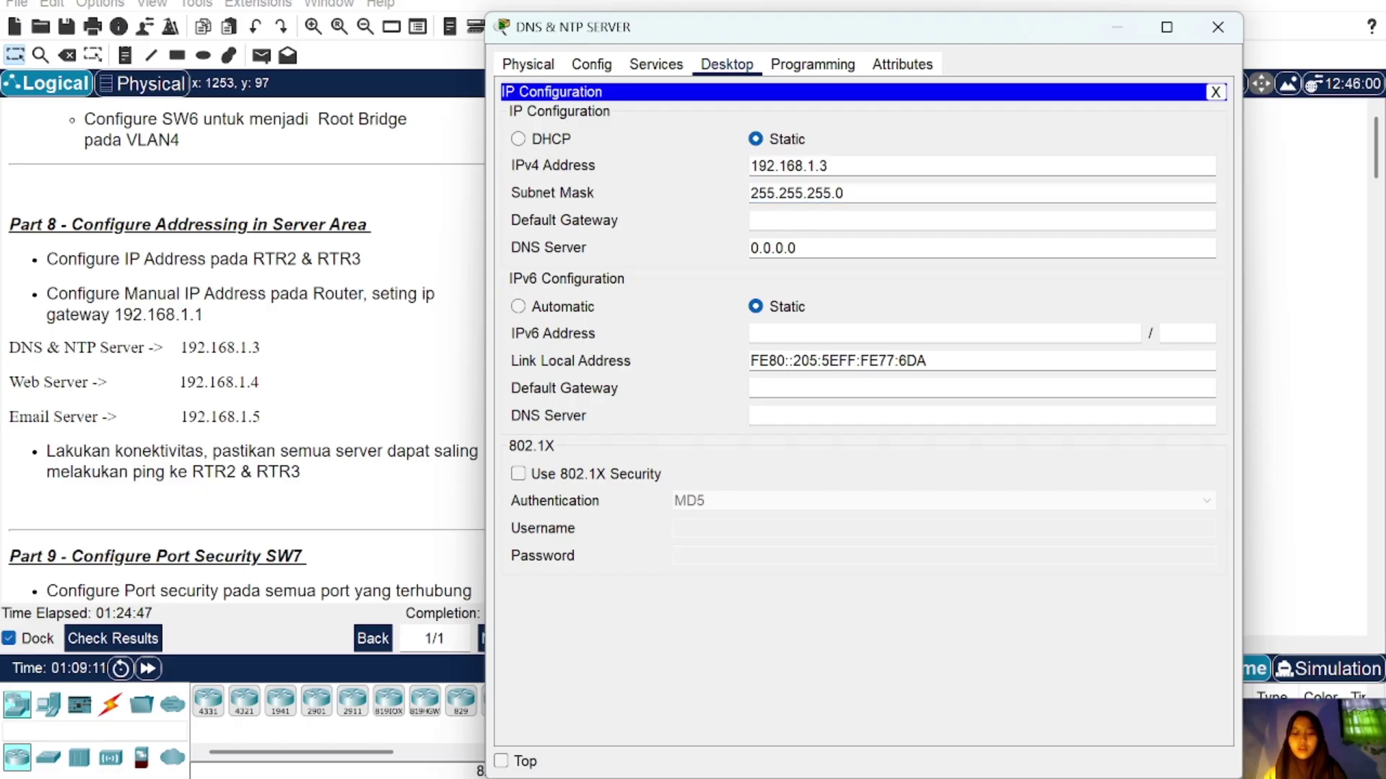
pyautogui.write('192.168.1.1')
pyautogui.click(794, 247)
pyautogui.press('BackSpace')
pyautogui.press('BackSpace')
pyautogui.press('BackSpace')
pyautogui.press('BackSpace')
pyautogui.press('BackSpace')
pyautogui.press('BackSpace')
pyautogui.press('BackSpace')
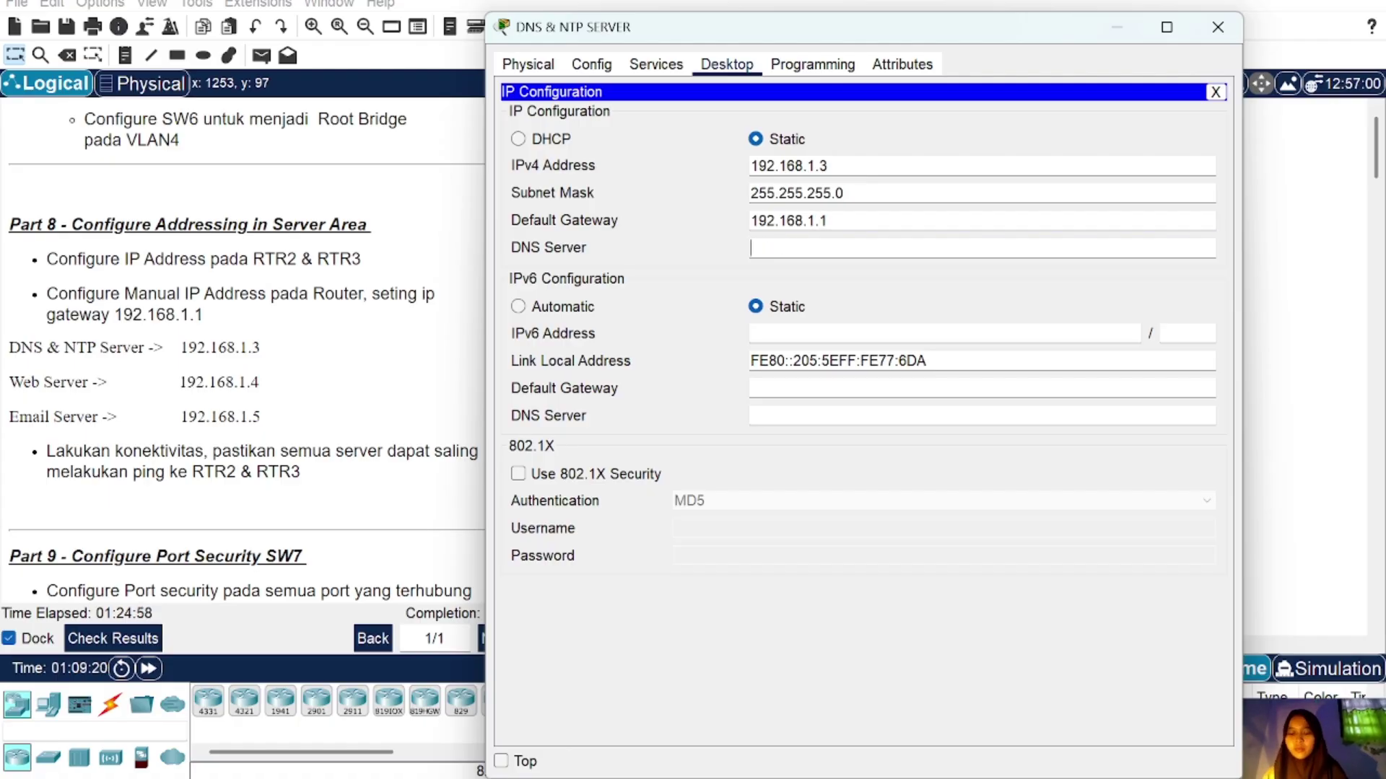
pyautogui.write('192.168.1.3')
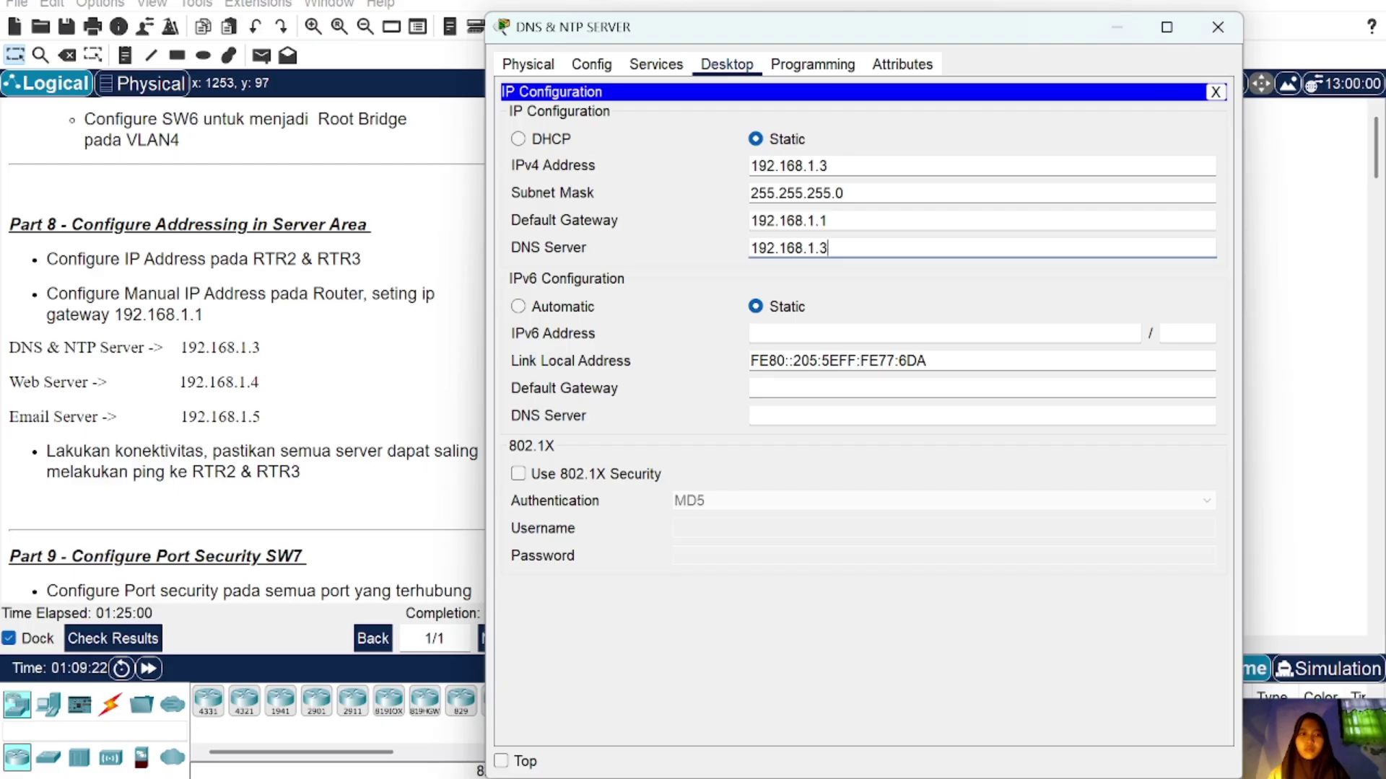
# Step: Give the WEB SERVER IPv4 192.168.1.4 with mask 255.255.255.0
pyautogui.click(1217, 27)
pyautogui.click(1093, 318)
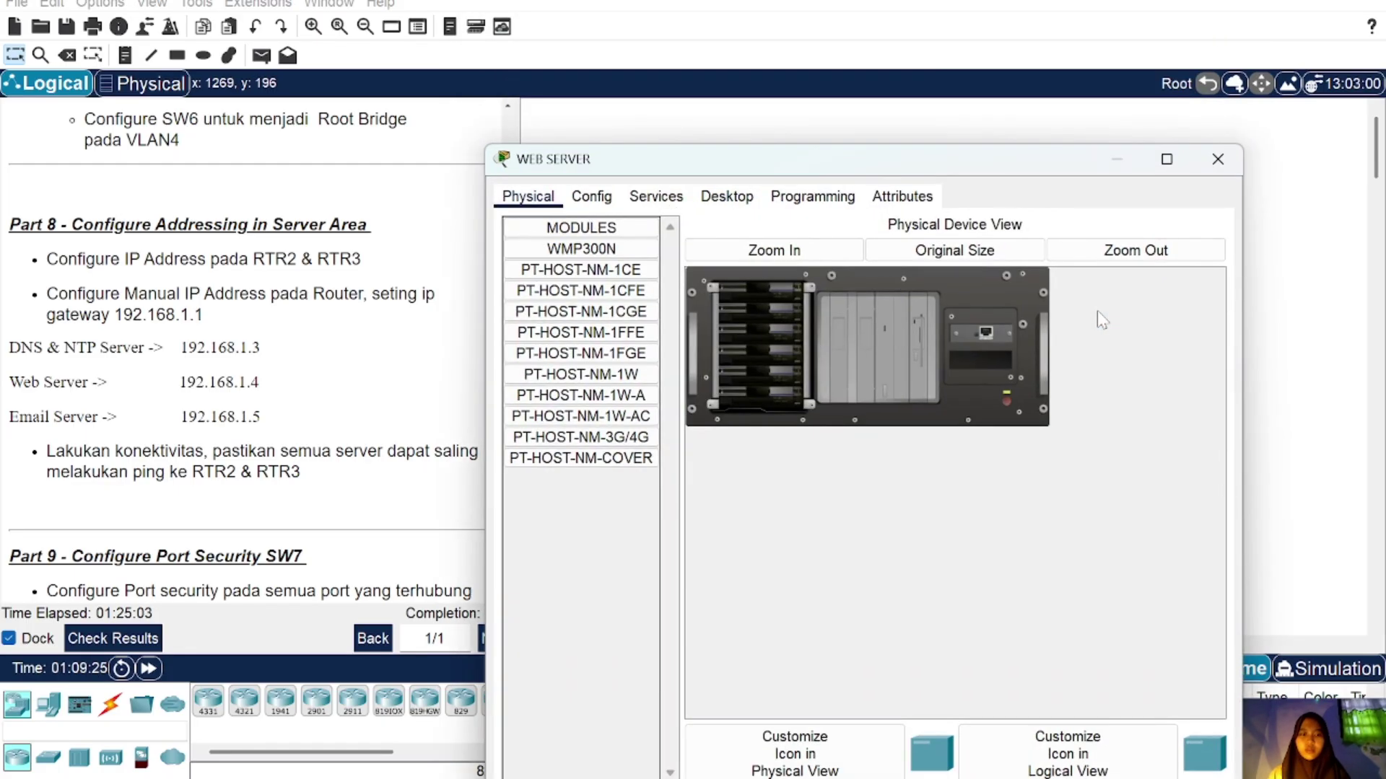
pyautogui.click(727, 196)
pyautogui.click(599, 265)
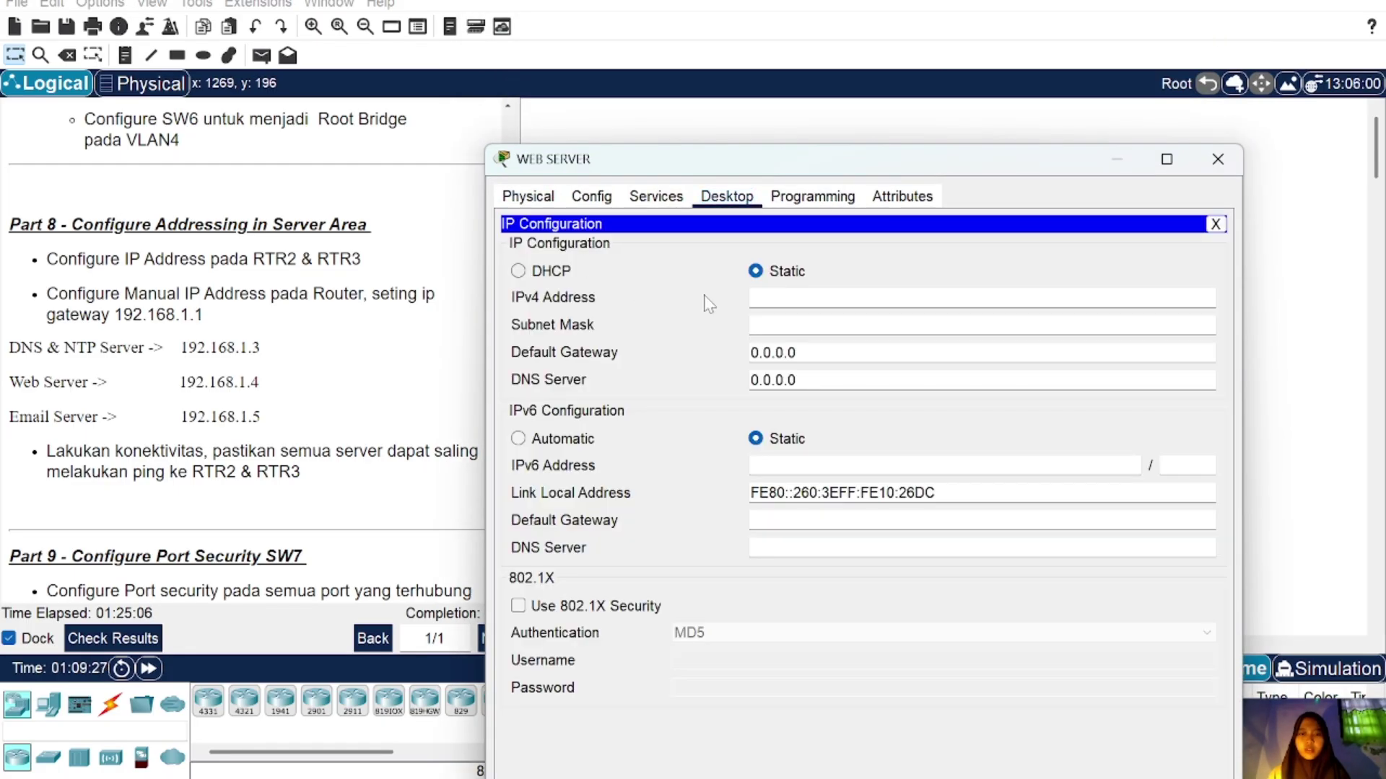
pyautogui.write('192.168.1.4')
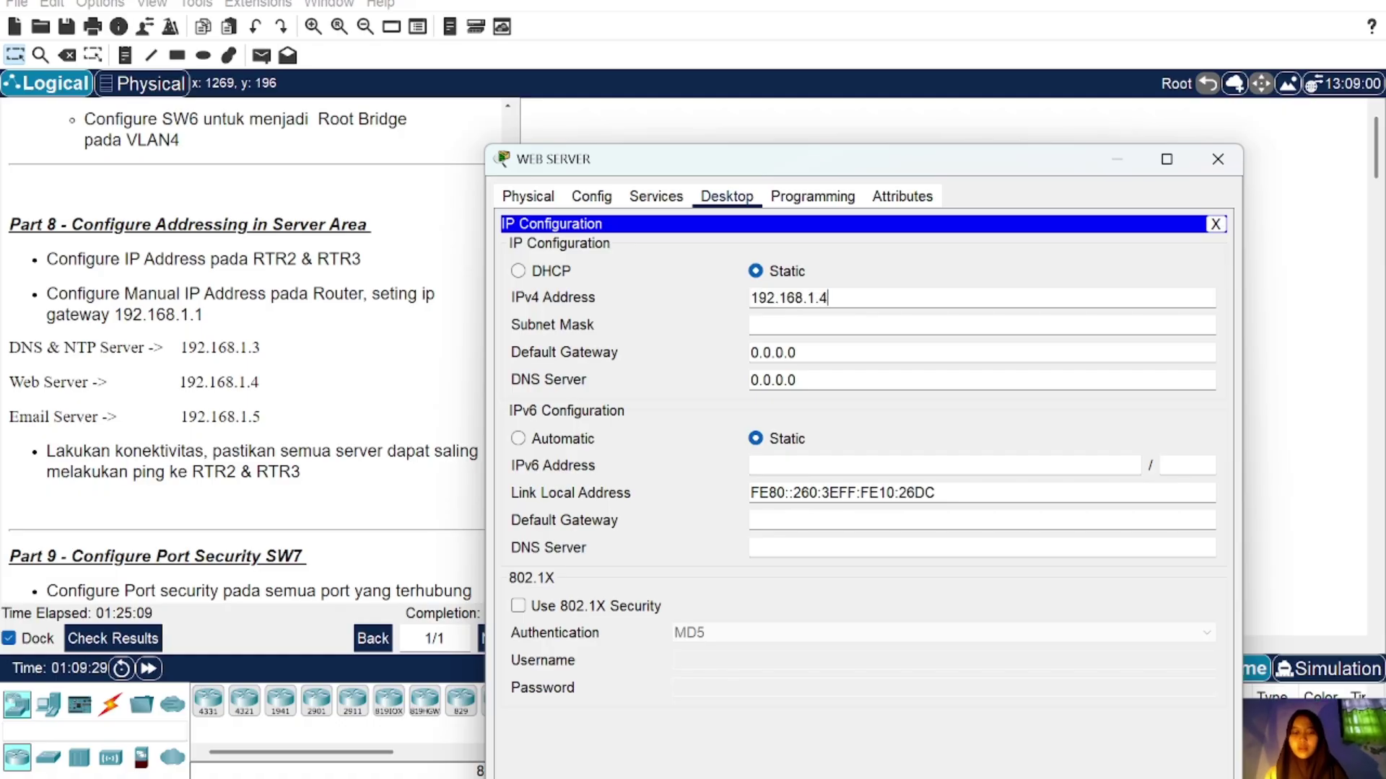
pyautogui.click(797, 325)
# Step: Set the WEB SERVER's gateway to 192.168.1.1 and DNS server to 192.168.1.3
pyautogui.press('Tab')
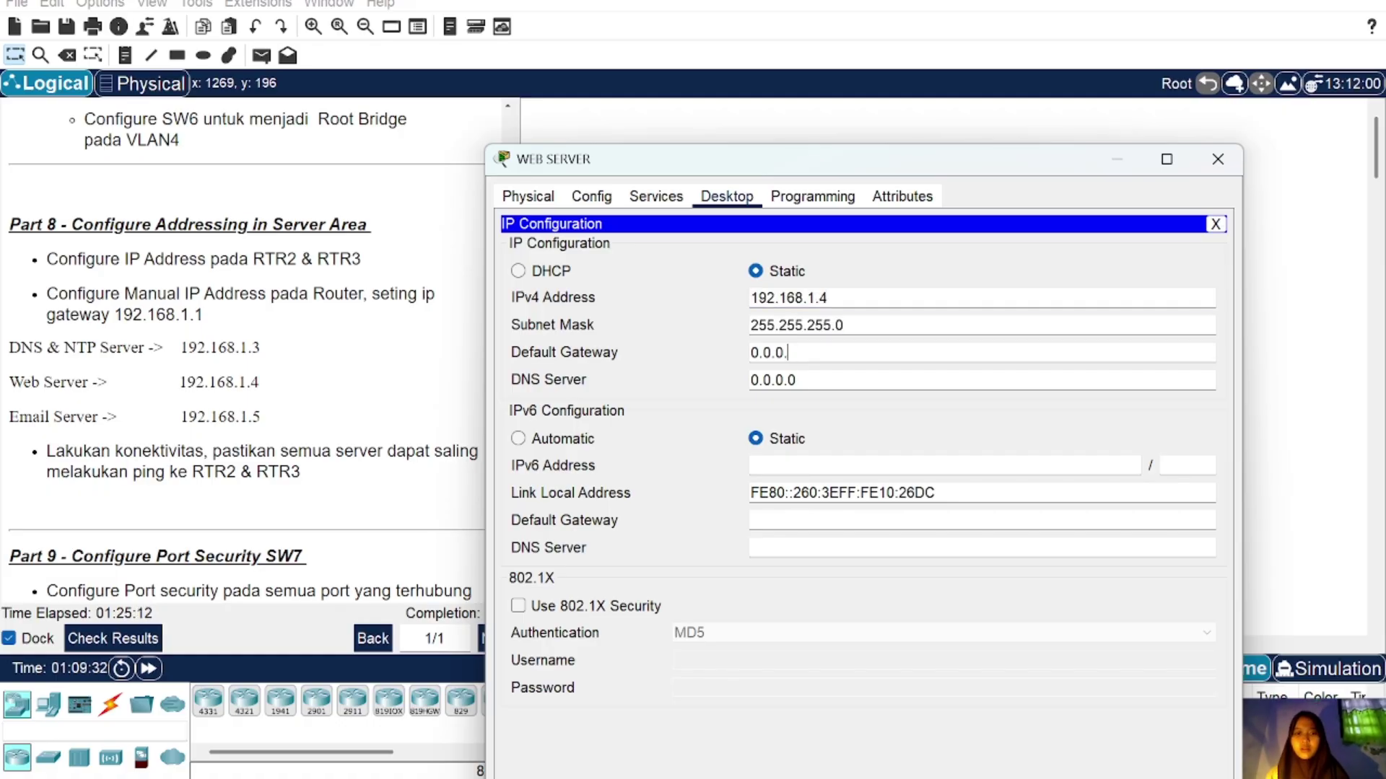
pyautogui.press('BackSpace')
pyautogui.write('192.168.1.3')
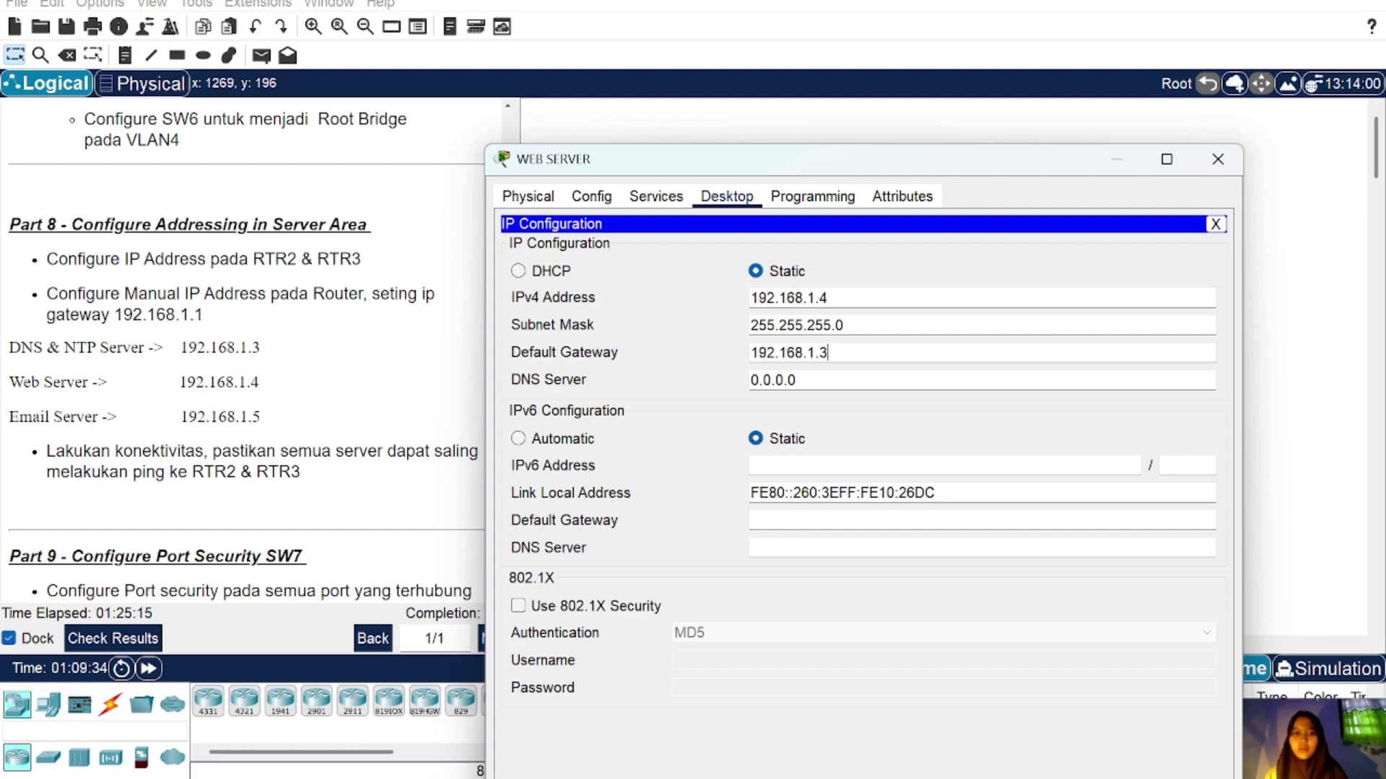
pyautogui.write('1')
pyautogui.press('Tab')
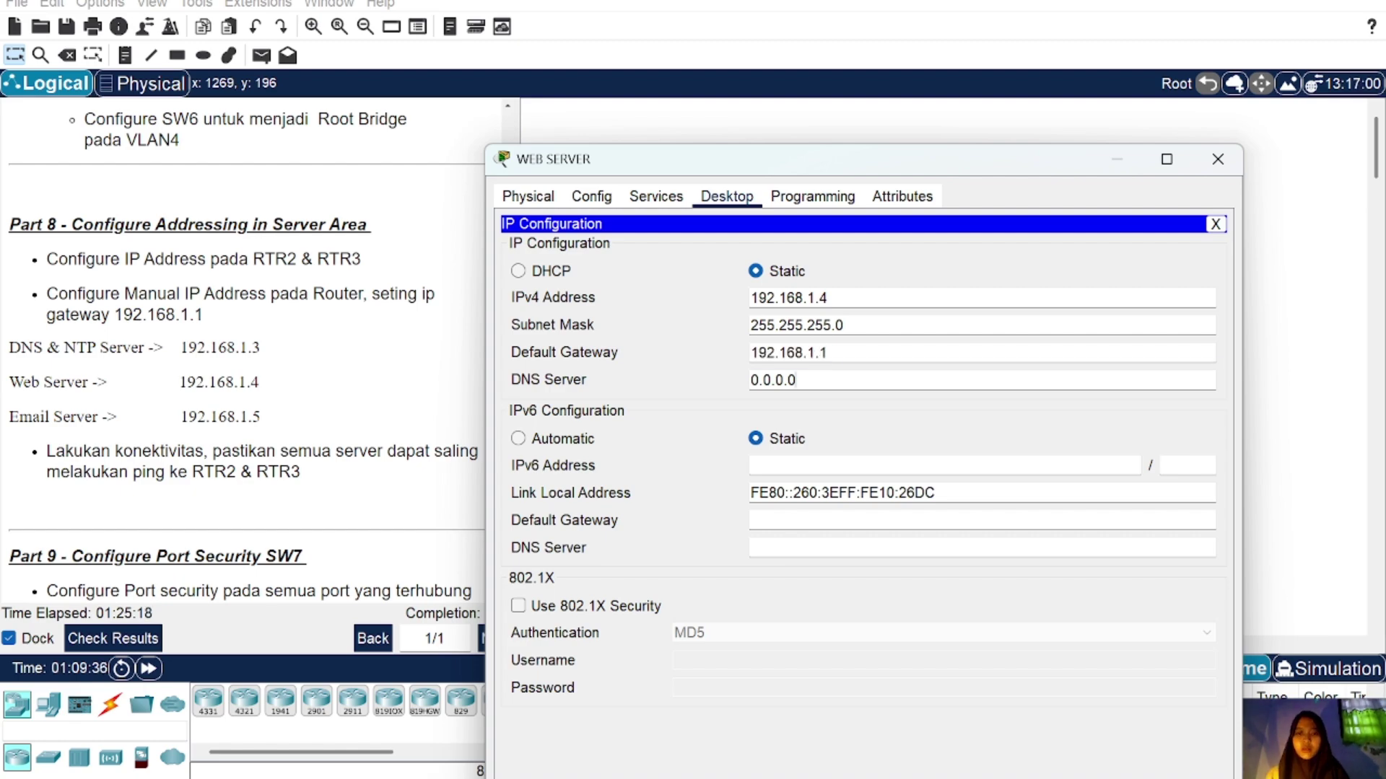
pyautogui.press('BackSpace')
pyautogui.press('BackSpace')
pyautogui.press('BackSpace')
pyautogui.press('BackSpace')
pyautogui.press('BackSpace')
pyautogui.press('BackSpace')
pyautogui.press('BackSpace')
pyautogui.write('192.168.1.3')
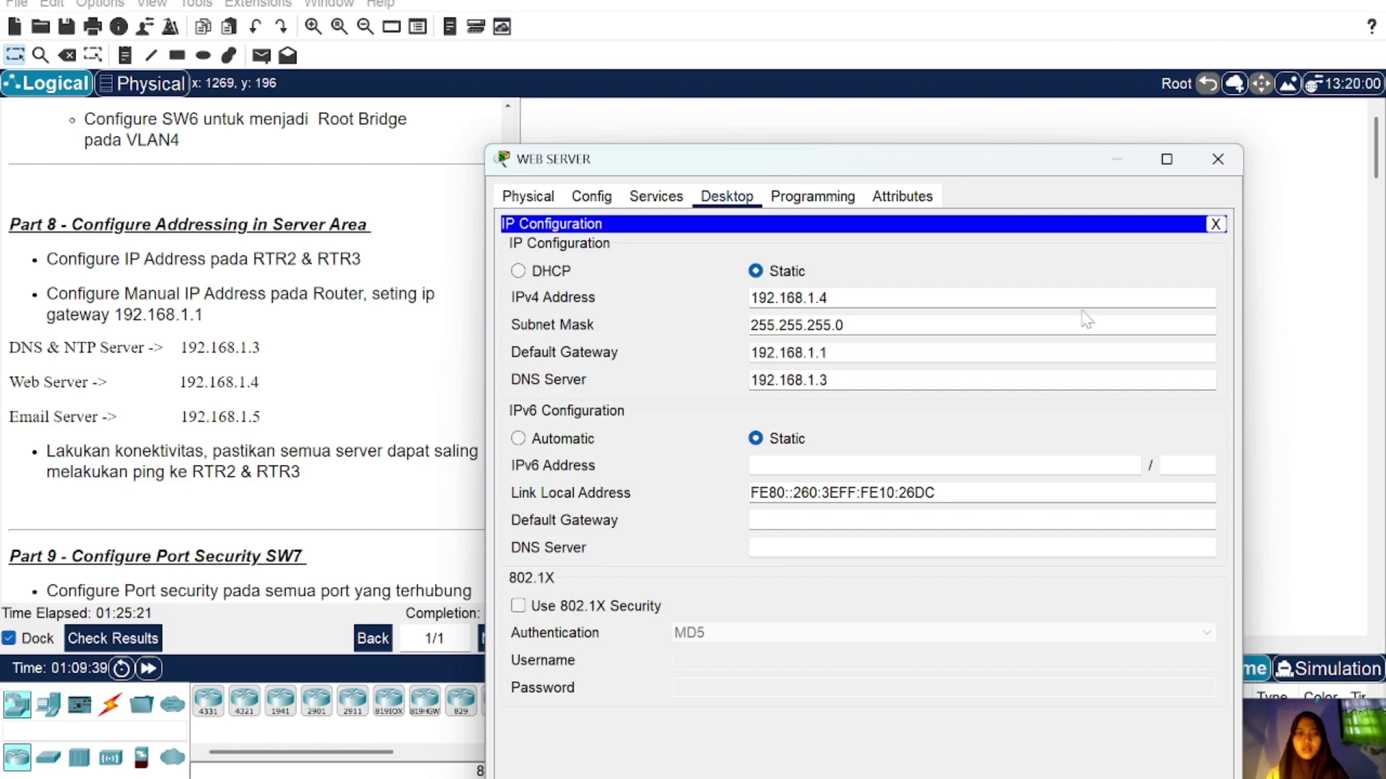
pyautogui.press('BackSpace')
pyautogui.write('4')
pyautogui.press('BackSpace')
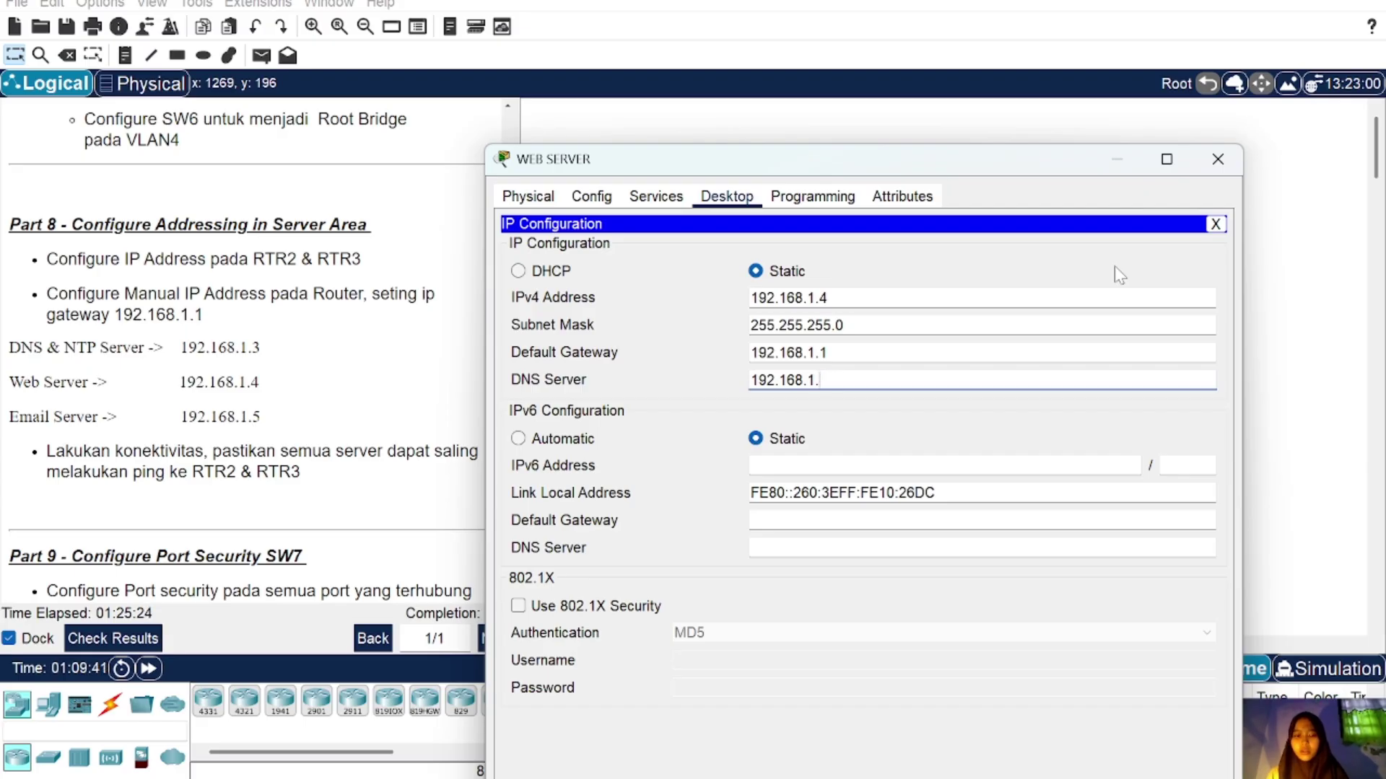
pyautogui.write('3')
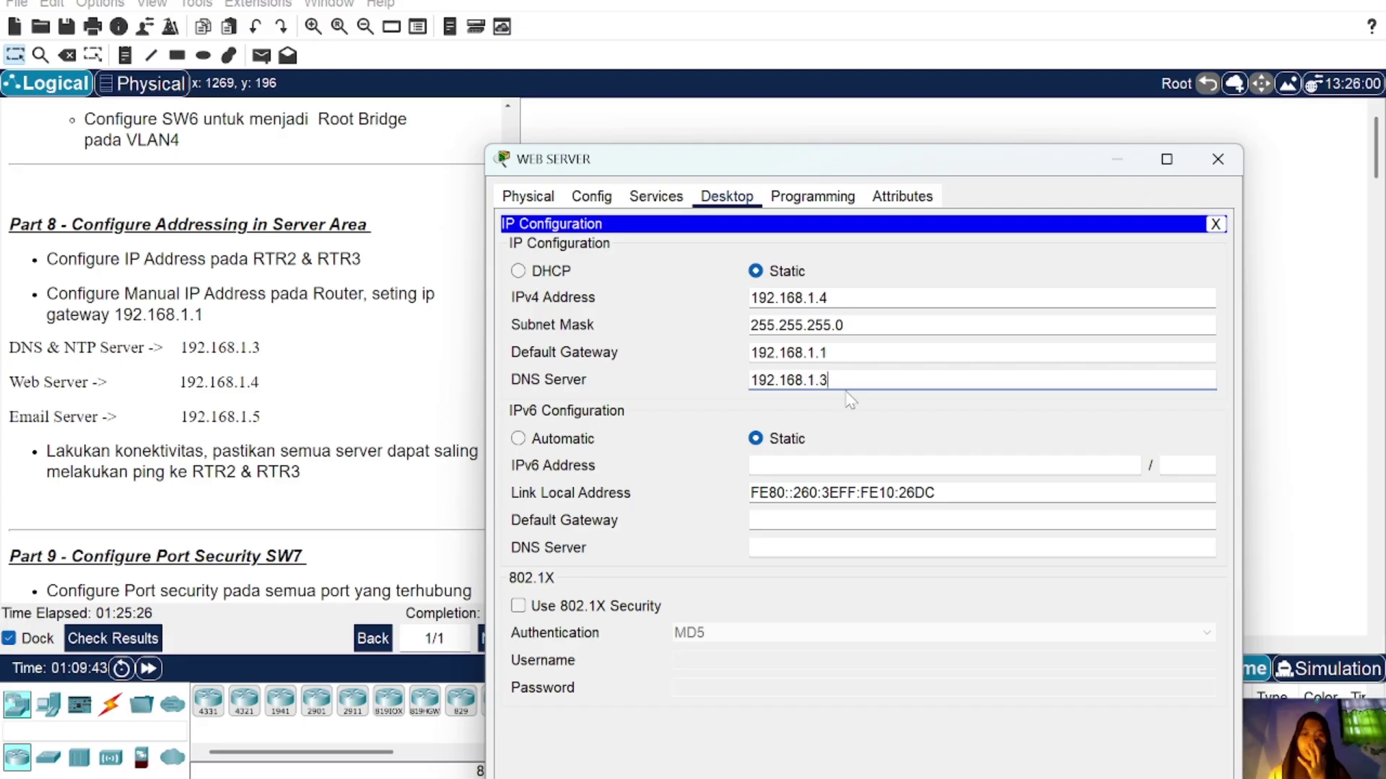
# Step: Give the MAIL SERVER IPv4 192.168.1.5 with mask 255.255.255.0
pyautogui.click(1217, 159)
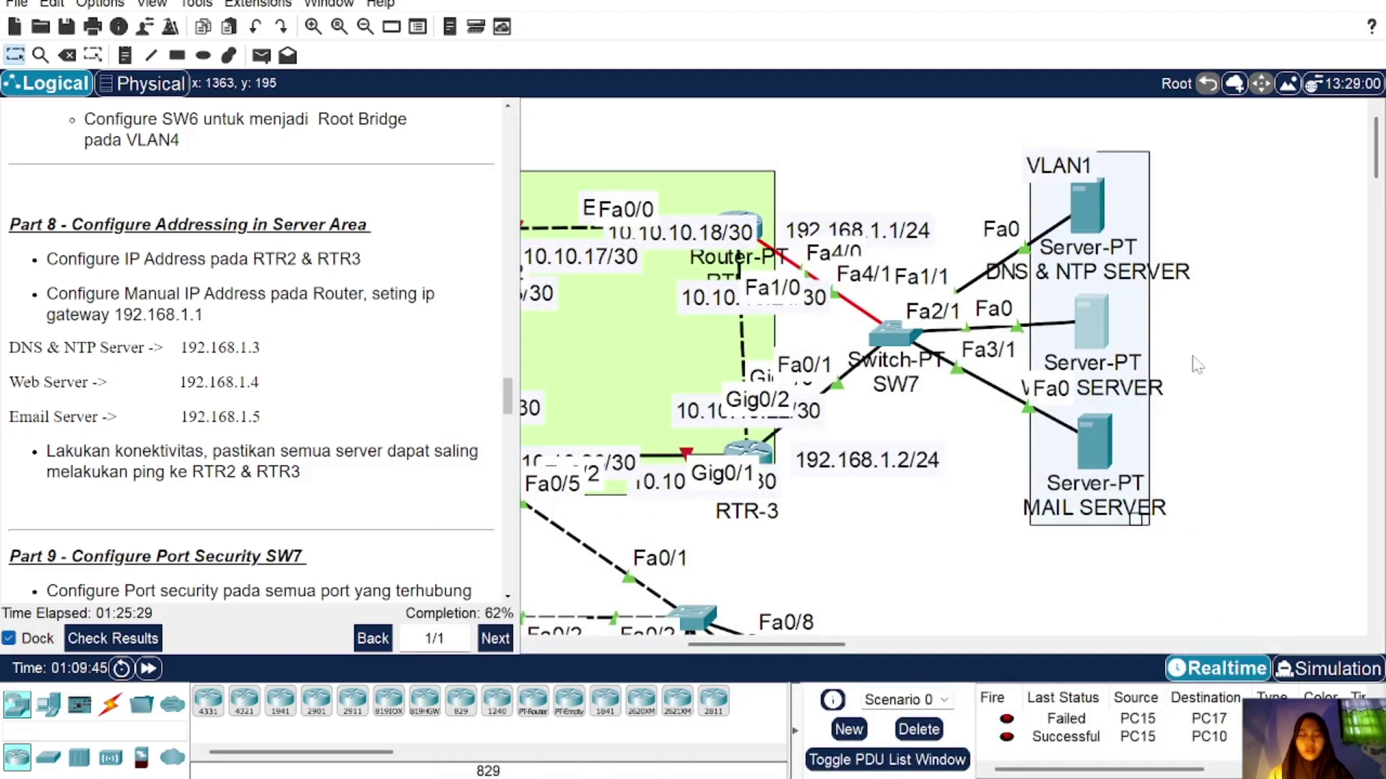
pyautogui.click(1094, 446)
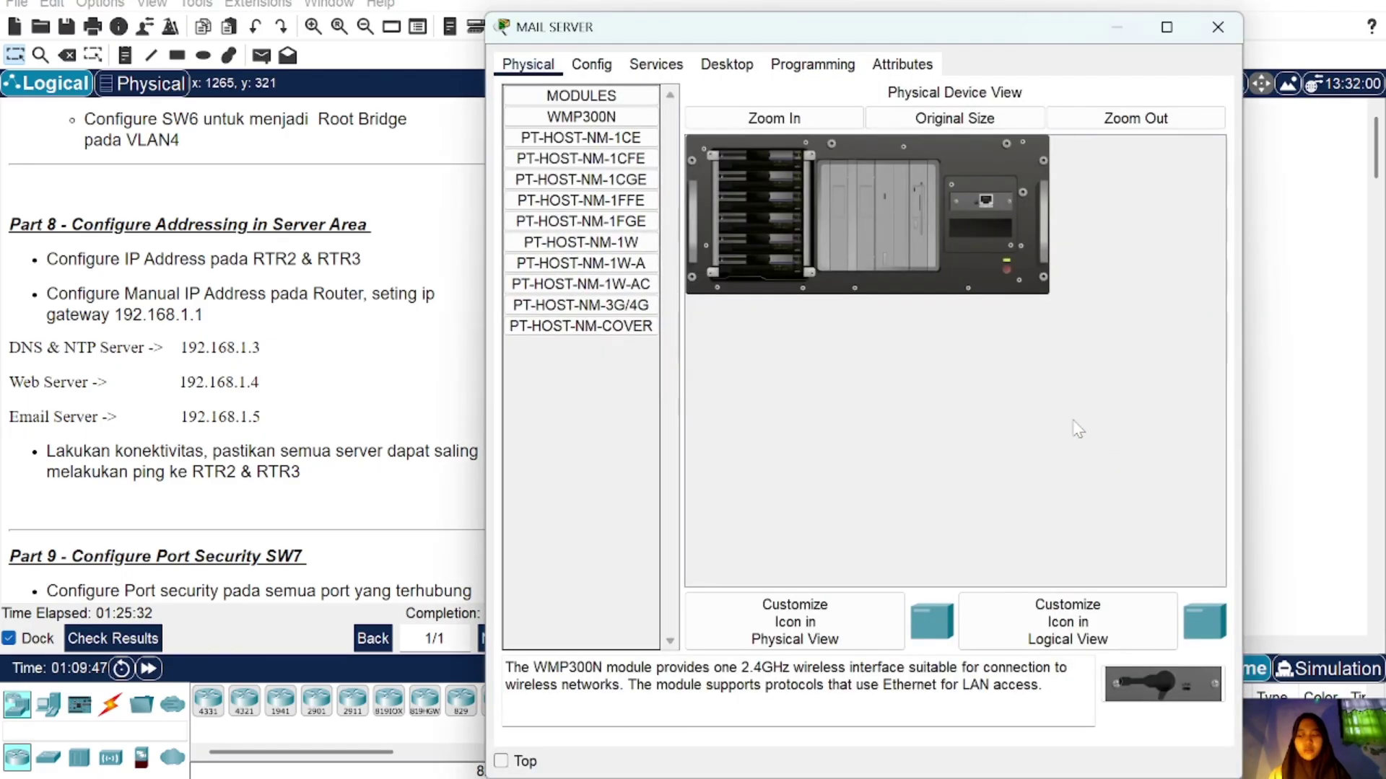
pyautogui.click(749, 72)
pyautogui.click(568, 153)
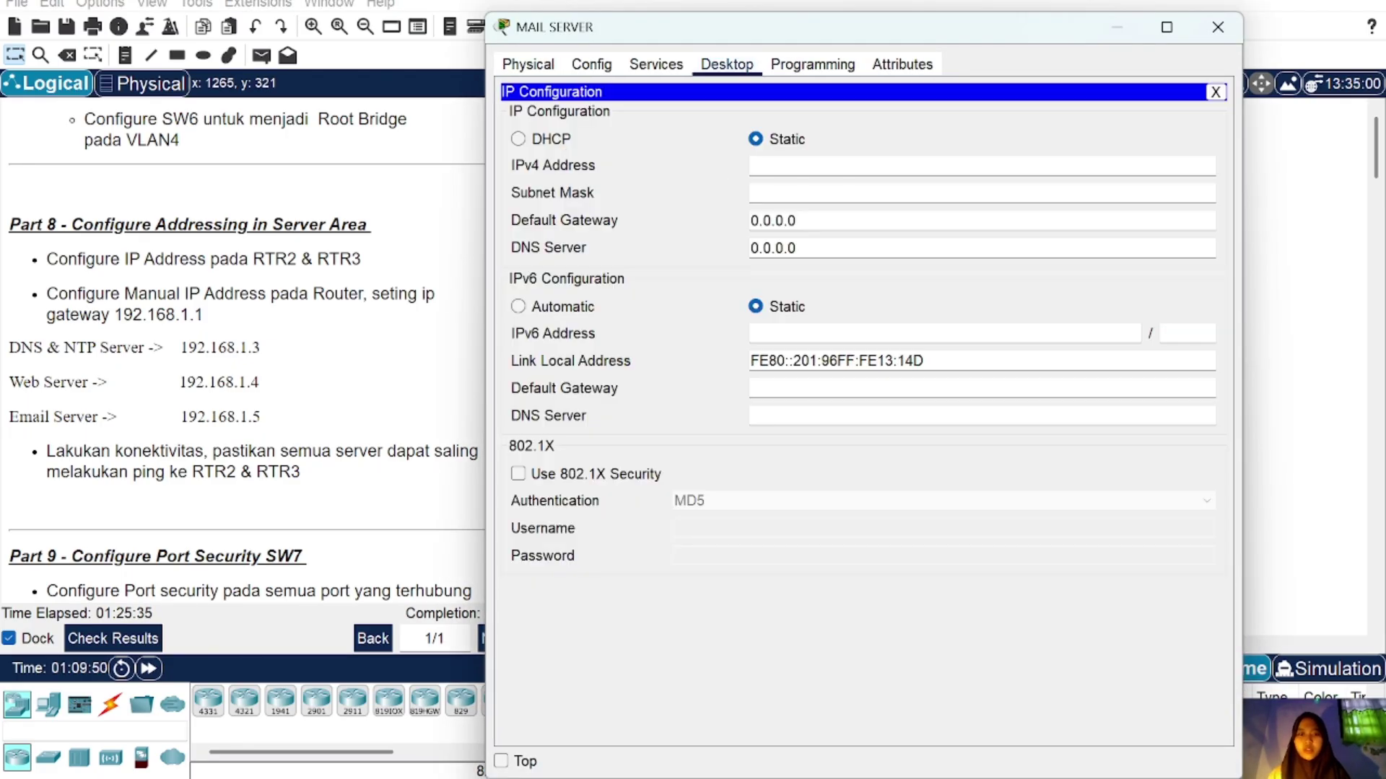
pyautogui.write('192.168.1.5')
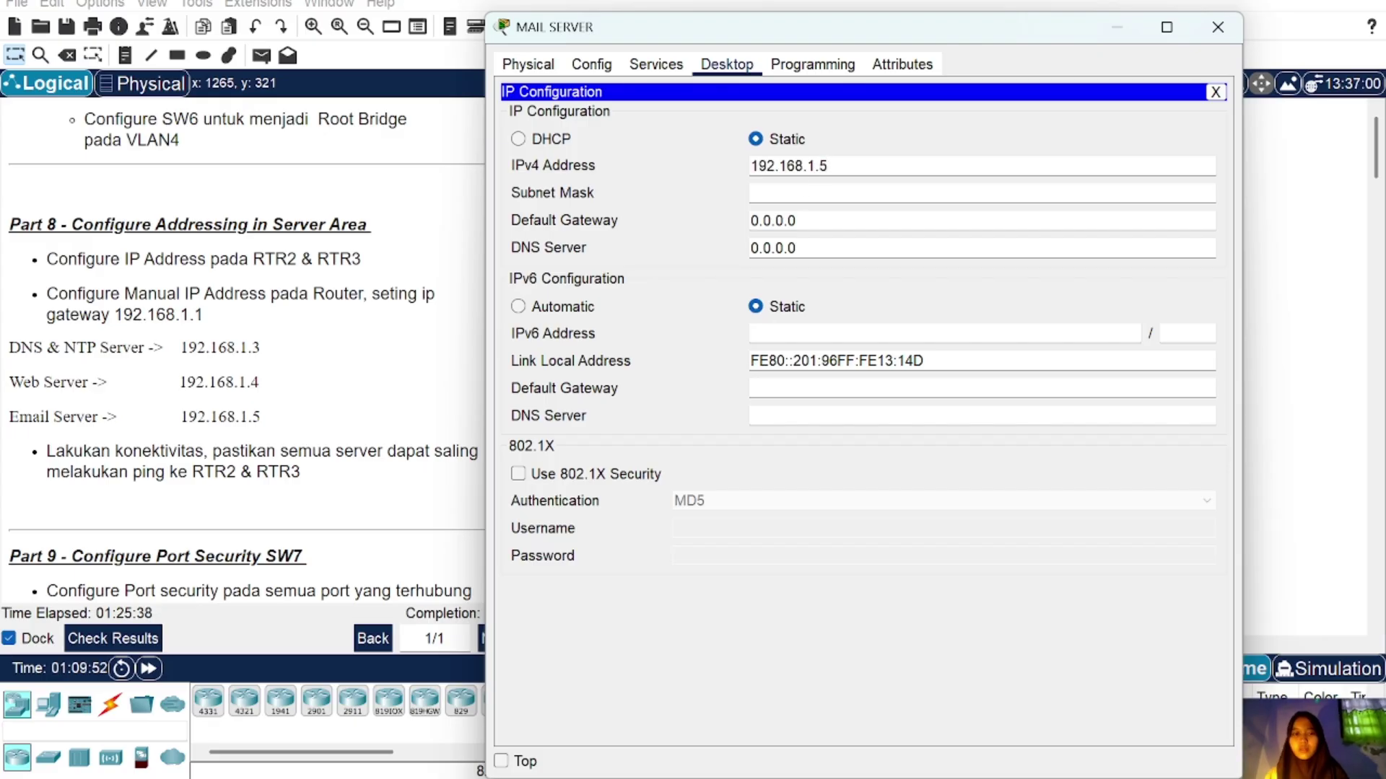
pyautogui.press('Tab')
# Step: Set the MAIL SERVER's gateway to 192.168.1.1 and paste DNS server 192.168.1.3
pyautogui.press('BackSpace')
pyautogui.press('BackSpace')
pyautogui.press('BackSpace')
pyautogui.press('BackSpace')
pyautogui.press('BackSpace')
pyautogui.press('BackSpace')
pyautogui.press('BackSpace')
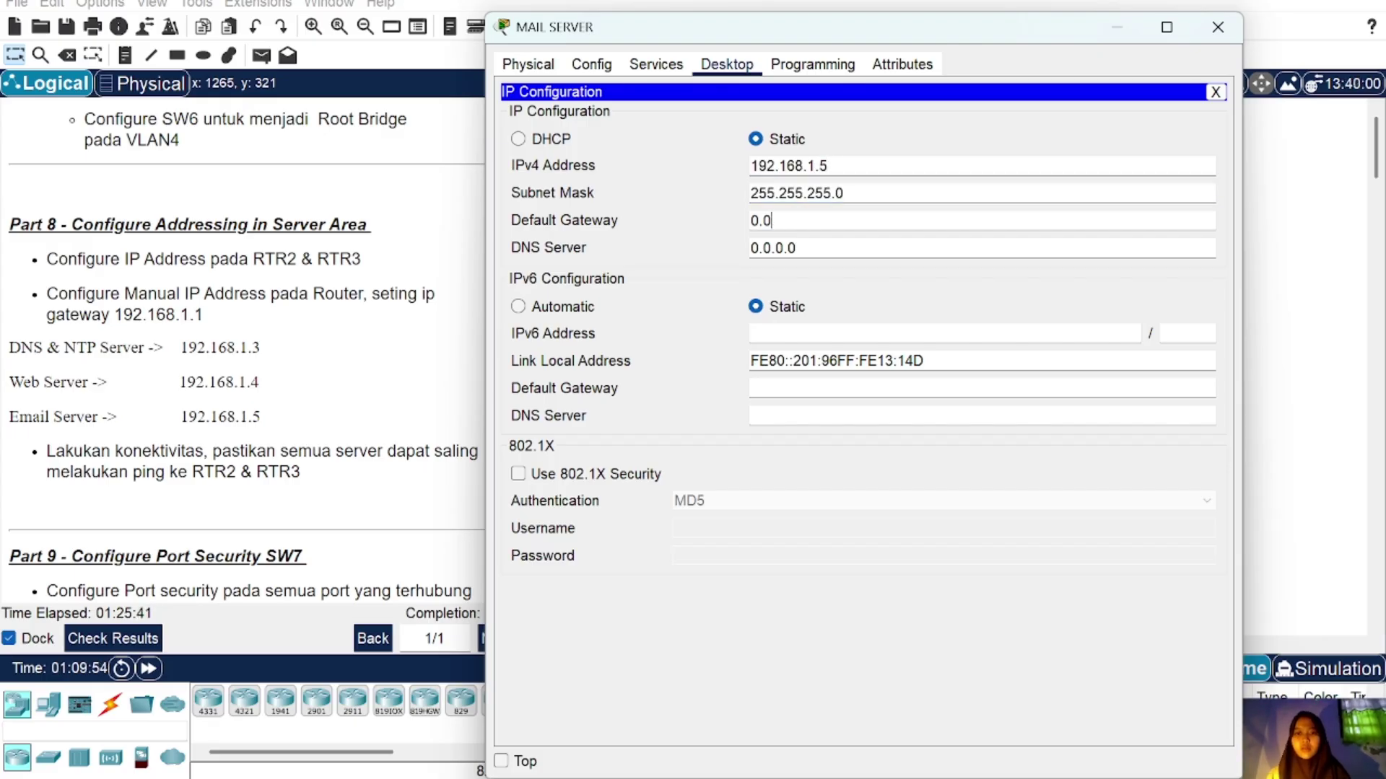
pyautogui.write('192.168.1.3')
pyautogui.press('BackSpace')
pyautogui.write('1')
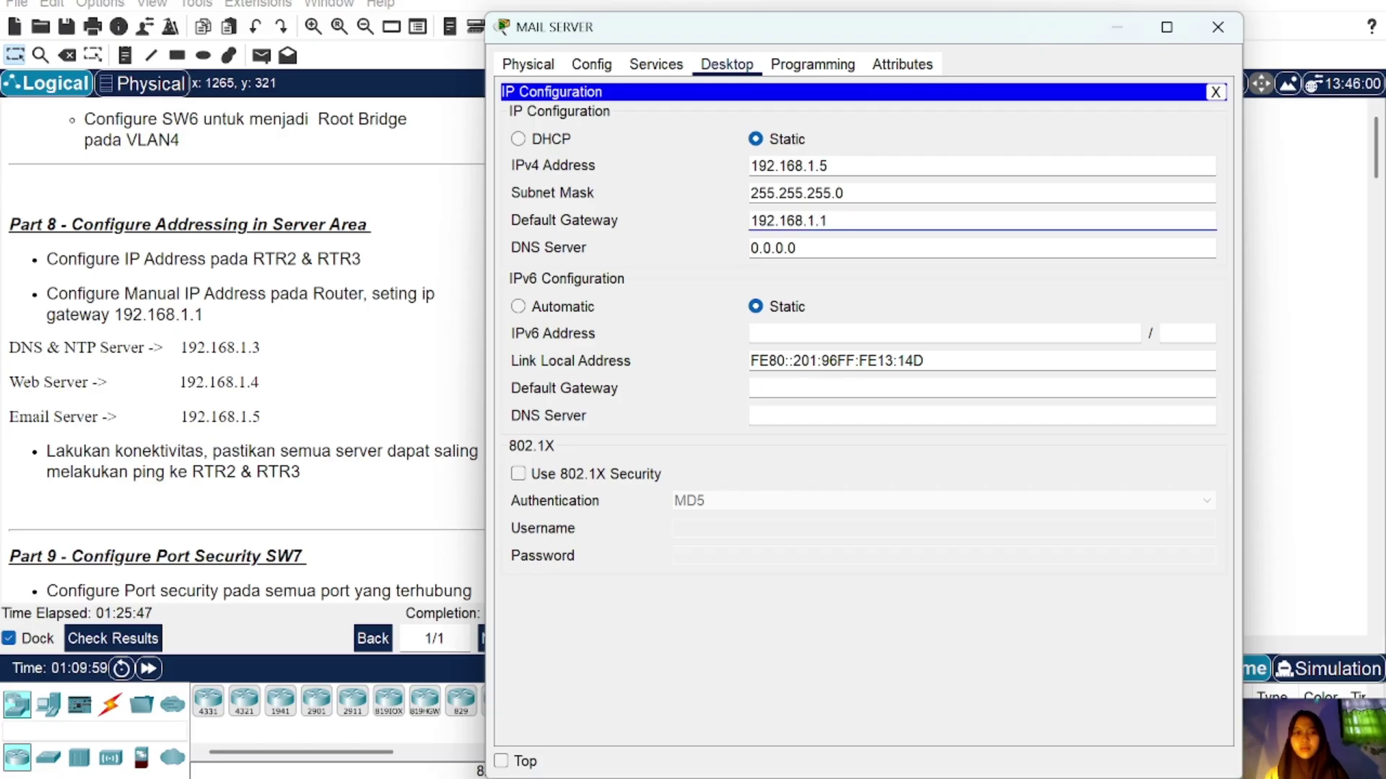
pyautogui.click(796, 248)
pyautogui.press('BackSpace')
pyautogui.press('BackSpace')
pyautogui.press('BackSpace')
pyautogui.press('BackSpace')
pyautogui.press('BackSpace')
pyautogui.press('BackSpace')
pyautogui.press('BackSpace')
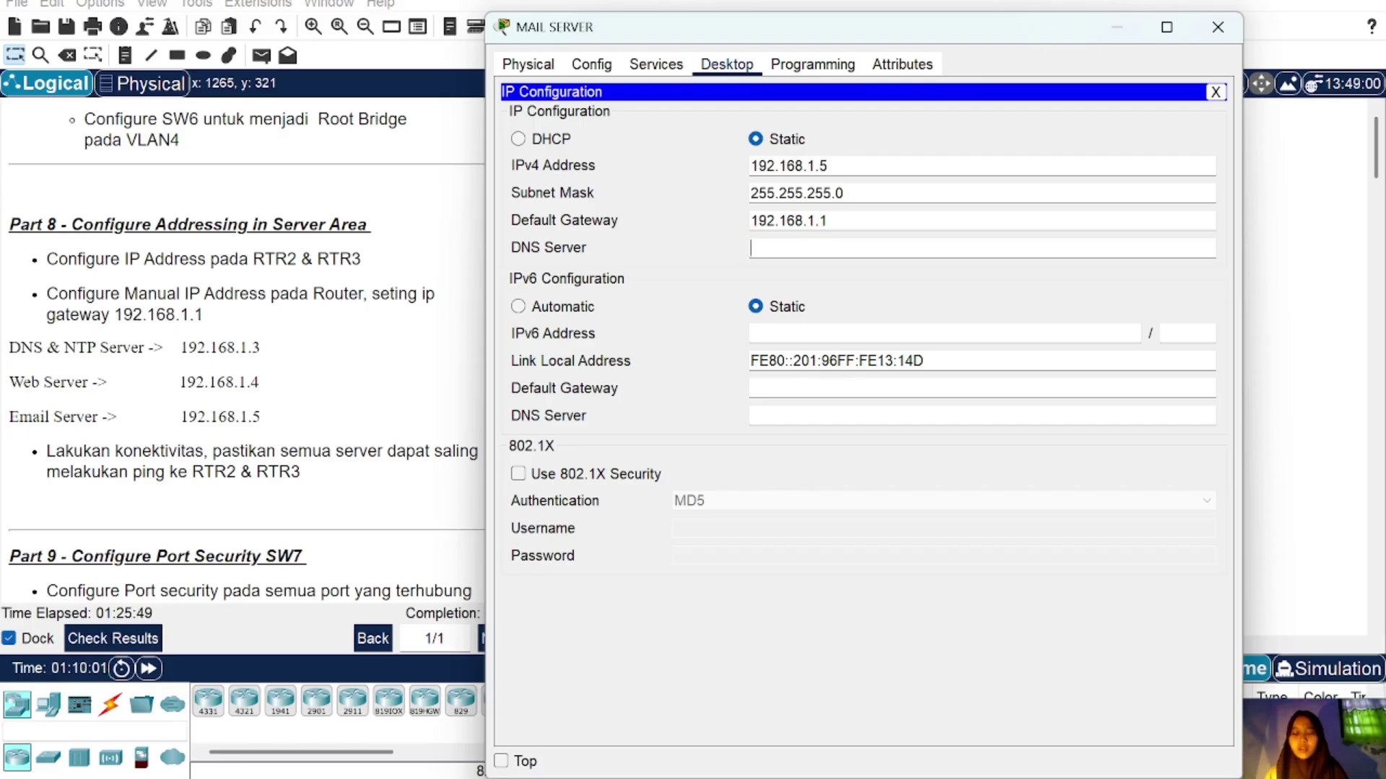
pyautogui.write('192.168.1.3')
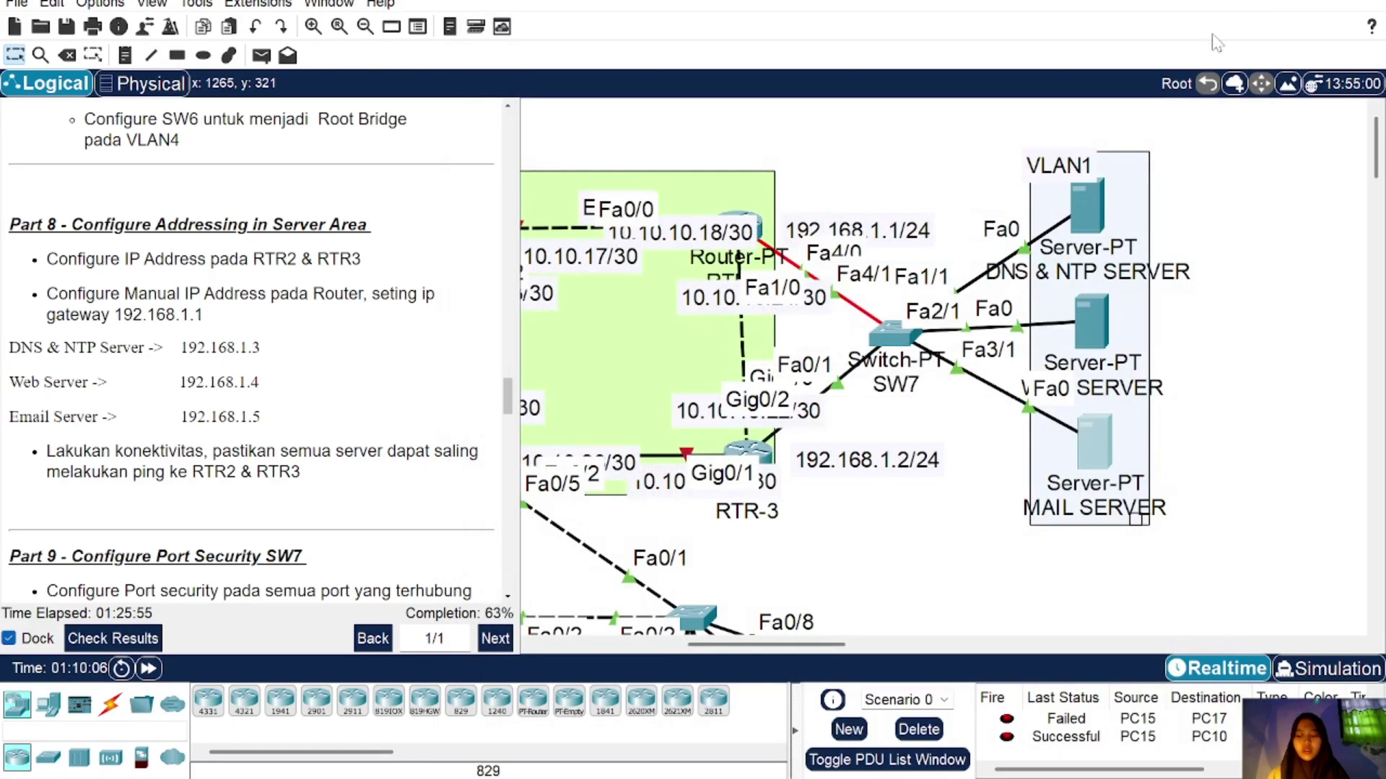
# Step: Reopen the MAIL SERVER, start a ping to 192.168.1.1 in Command Prompt, then close it
pyautogui.click(1218, 27)
pyautogui.moveTo(1072, 228)
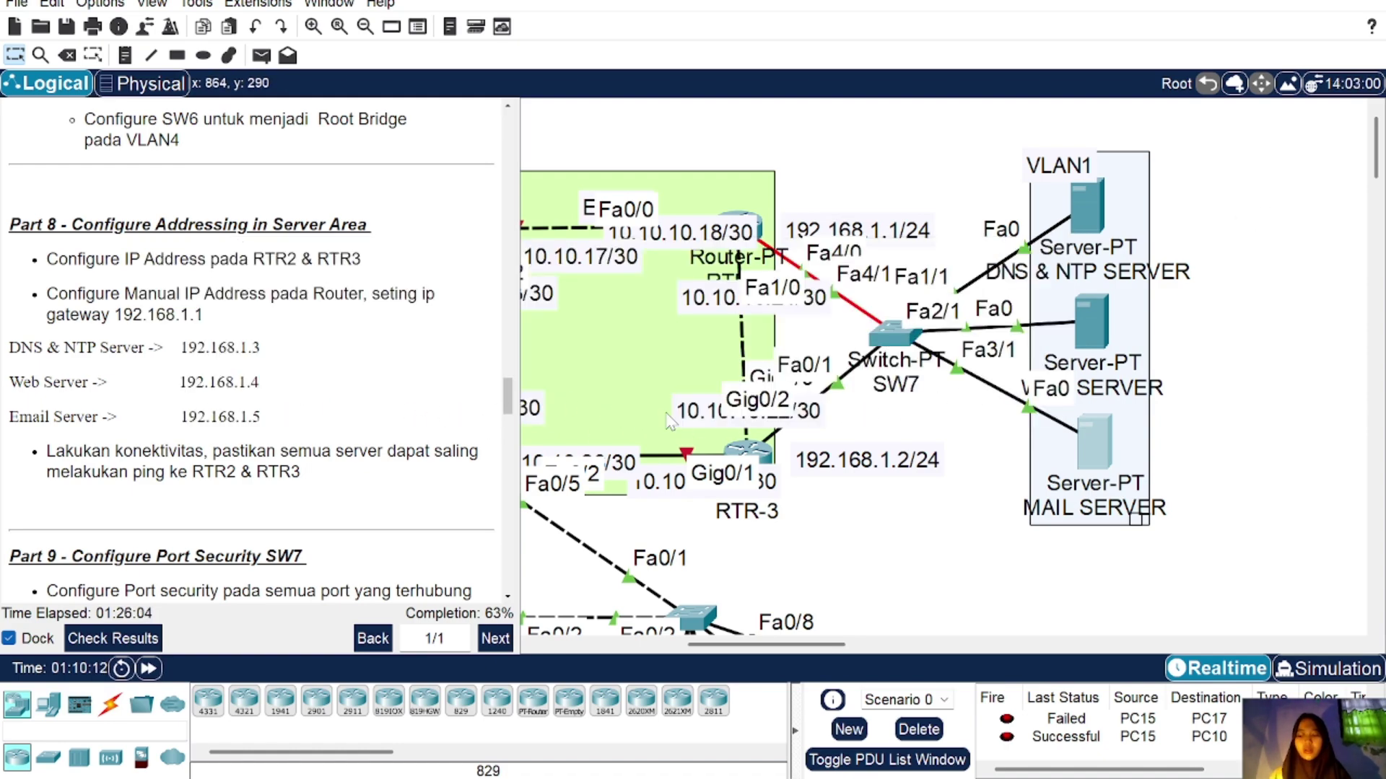
pyautogui.click(1100, 445)
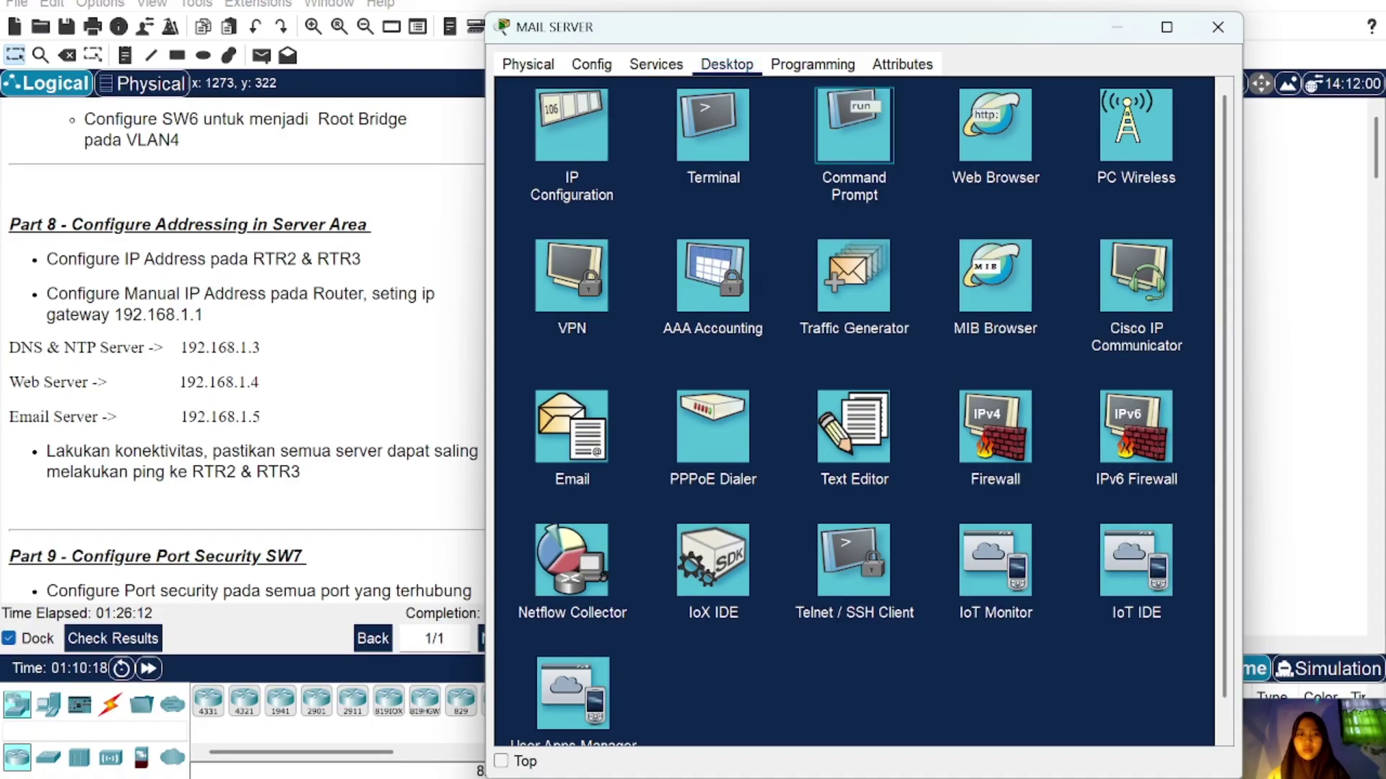
pyautogui.click(854, 124)
pyautogui.write('ping')
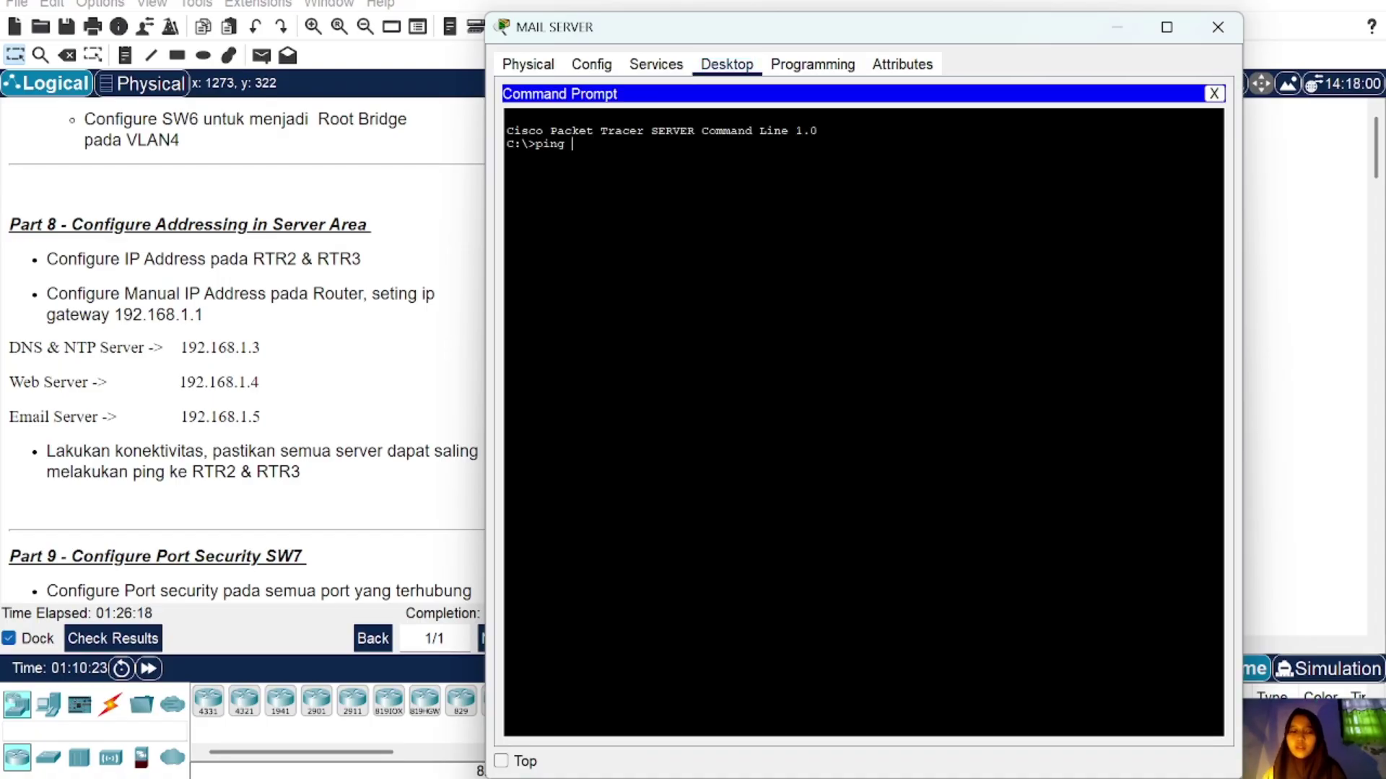
pyautogui.write(' 192.168.1.1')
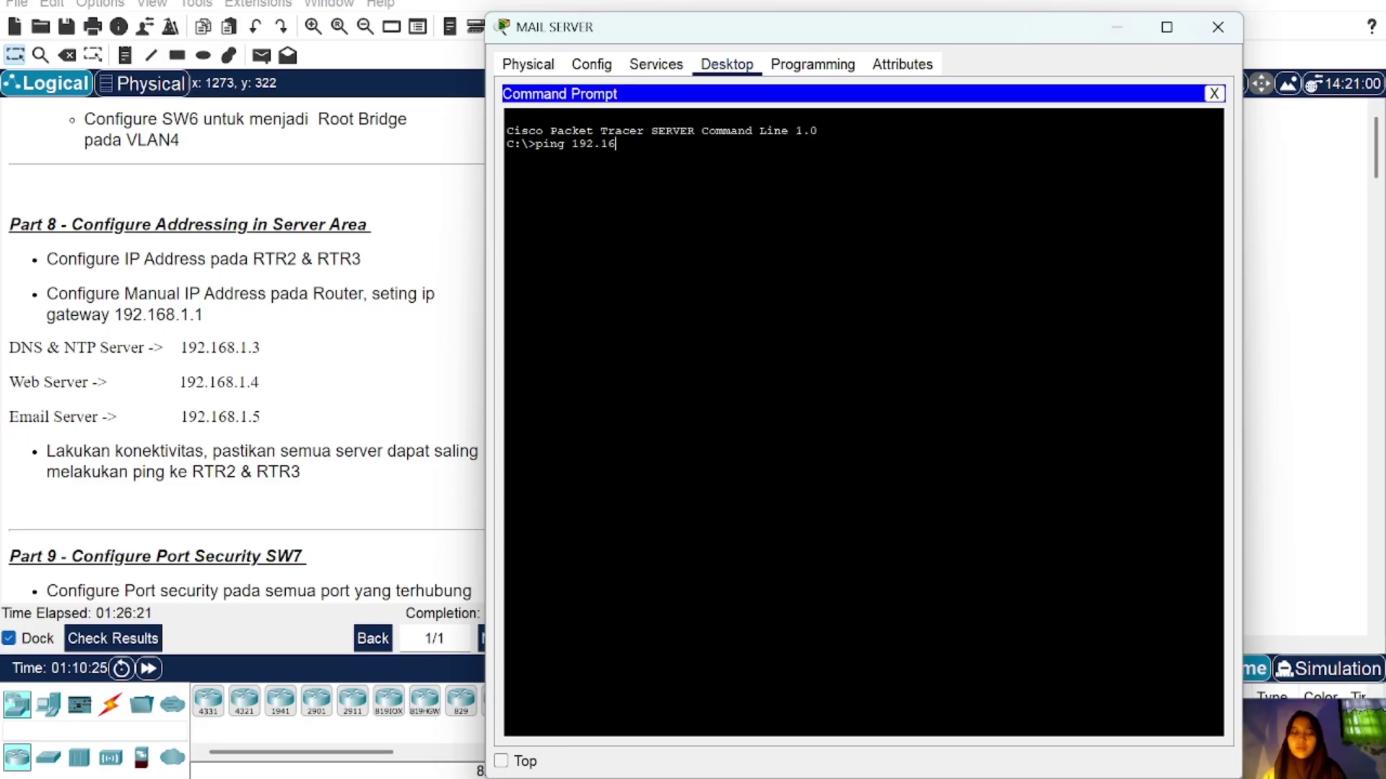
pyautogui.click(1218, 27)
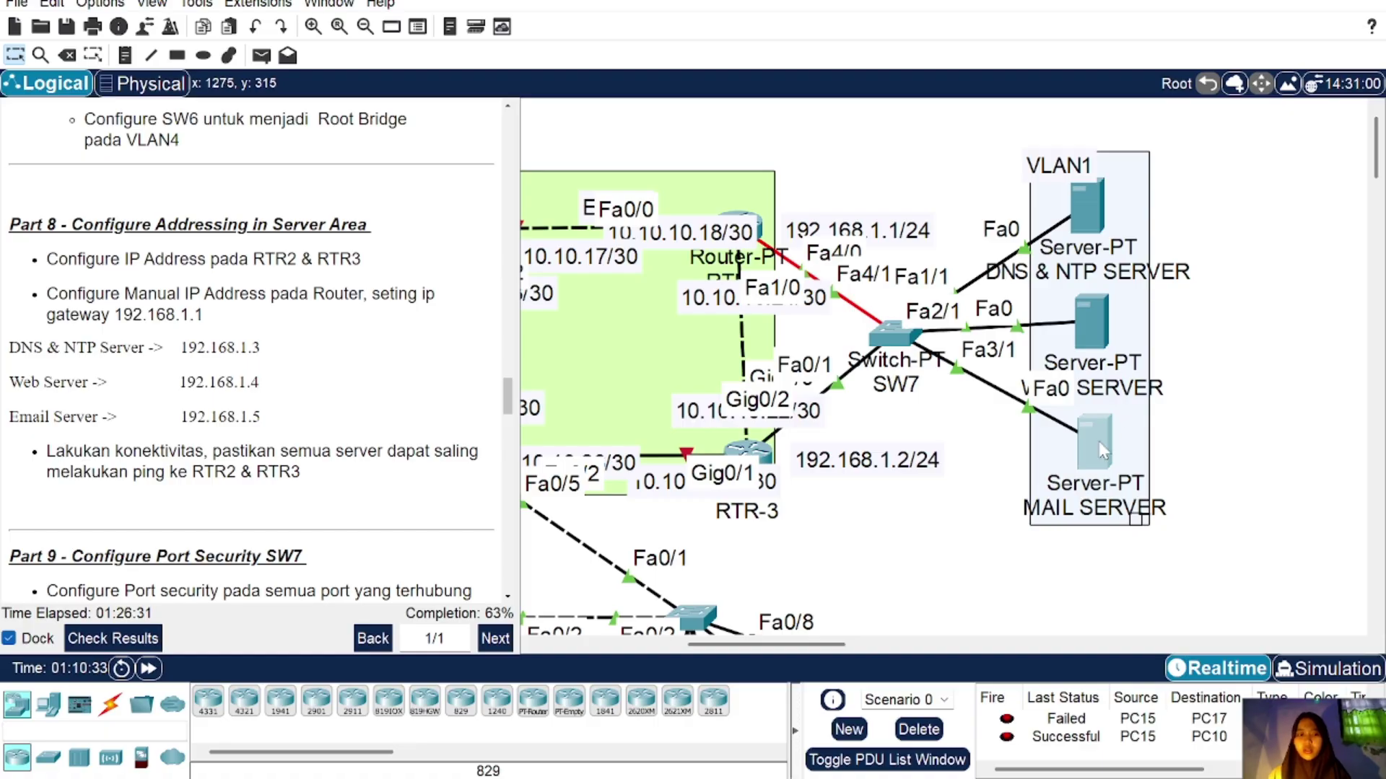
pyautogui.moveTo(1051, 440)
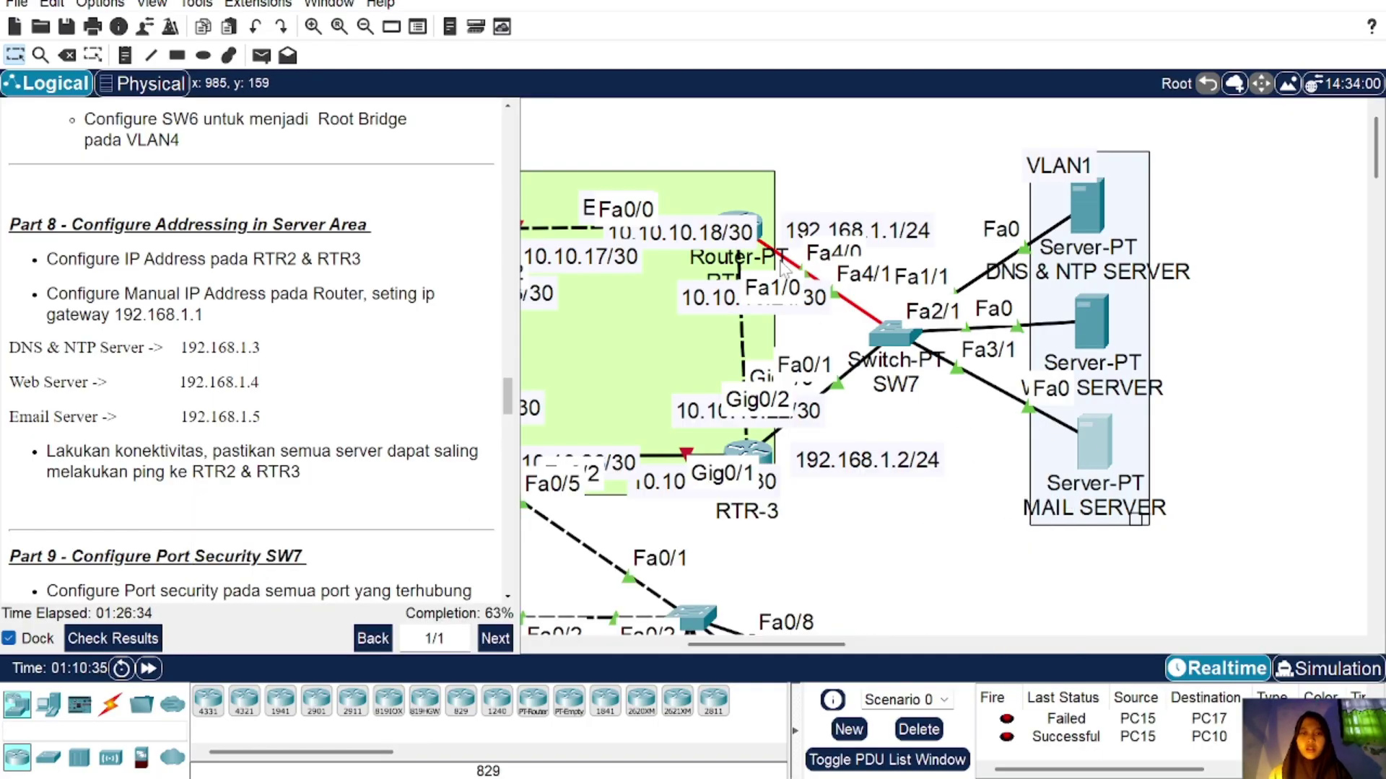
# Step: On RTR-3's gig0/2.1, remove 192.168.1.1 255.255.255.0 and start entering 192.168.2.1 255.255.255.0
pyautogui.click(755, 455)
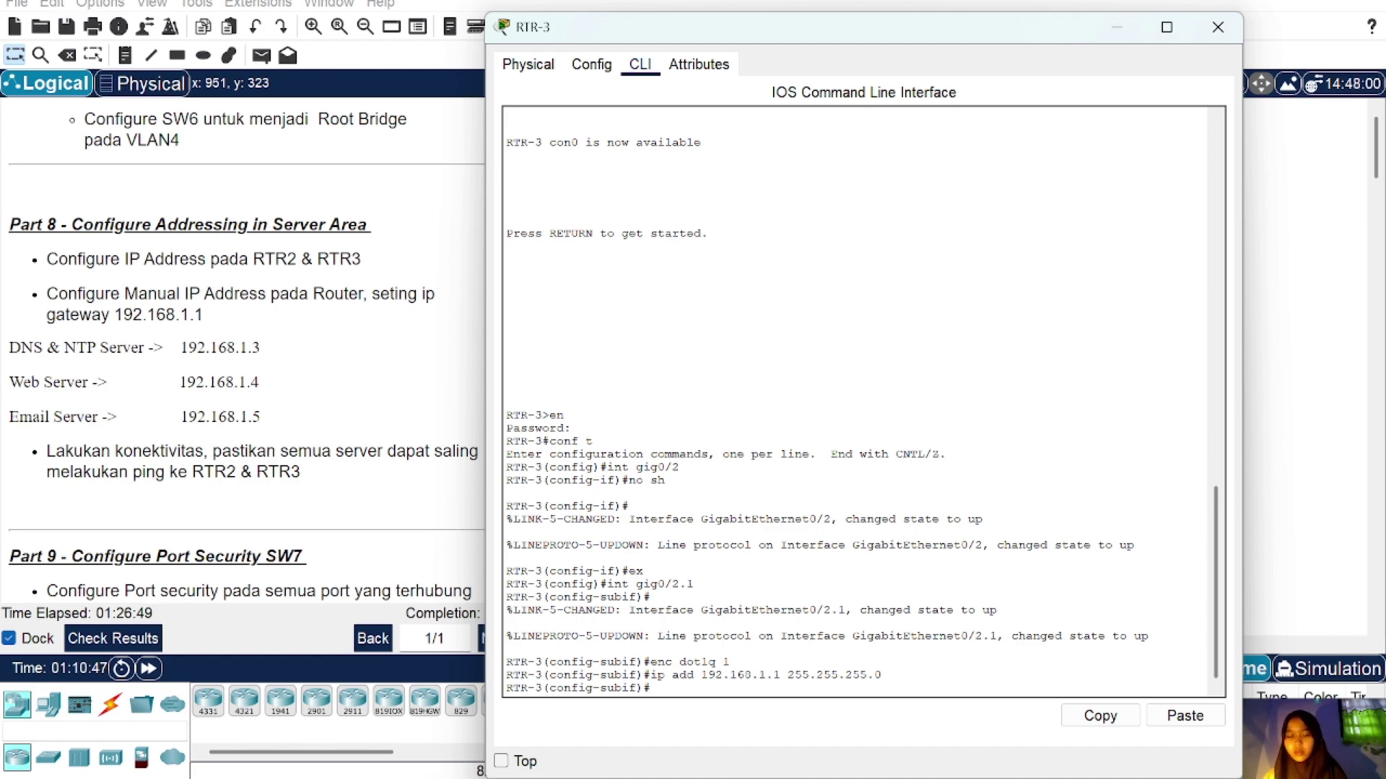
pyautogui.press('Up')
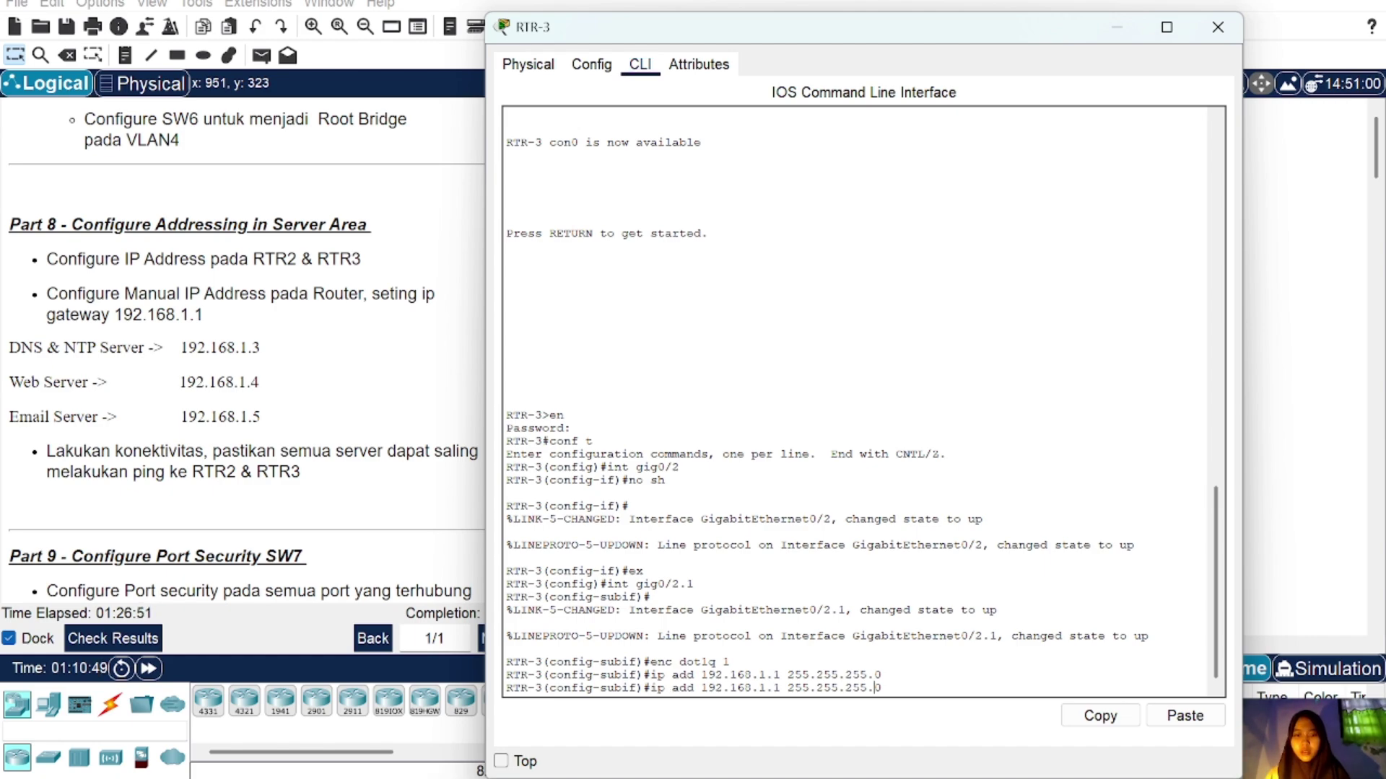
pyautogui.press('Home')
pyautogui.write('no')
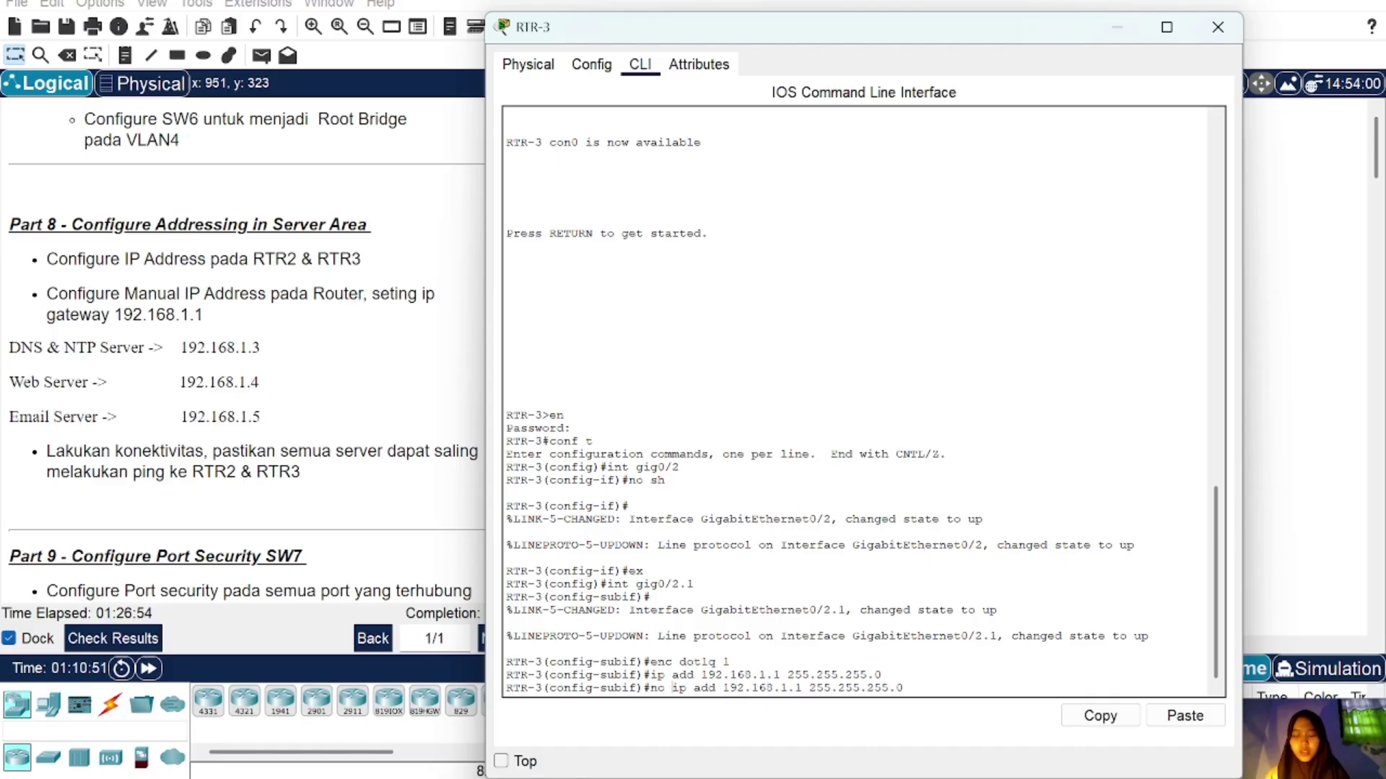
pyautogui.press('Return')
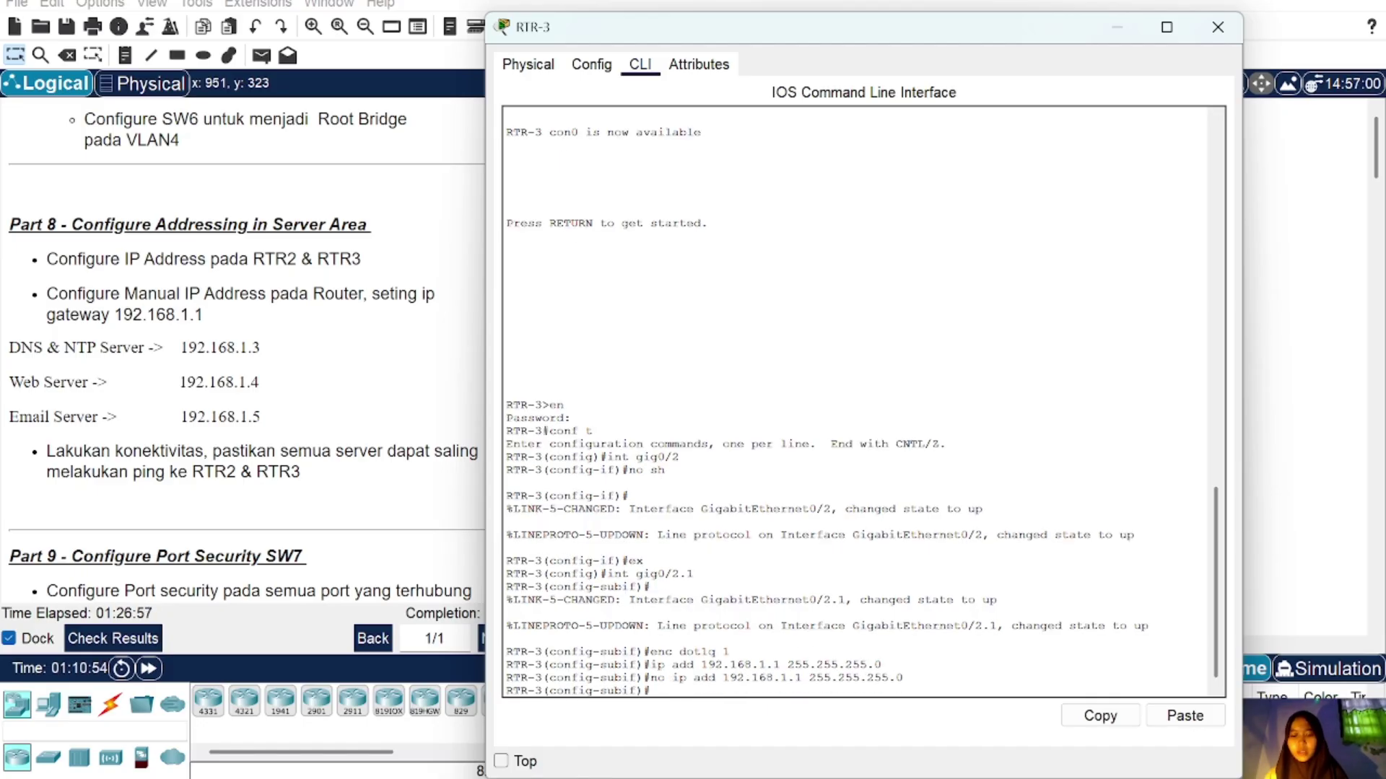
pyautogui.press('Up')
pyautogui.press('Up')
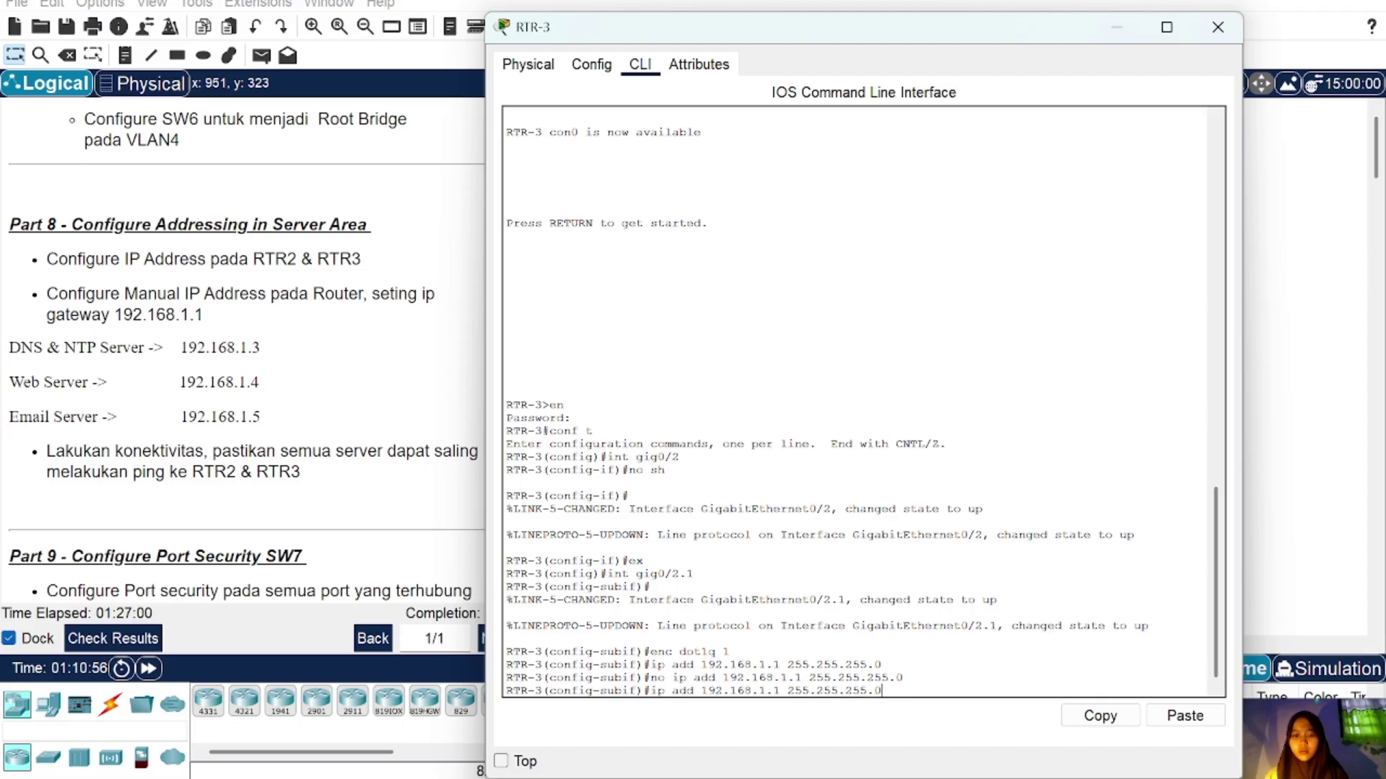
pyautogui.press('Left')
pyautogui.press('Left')
pyautogui.press('Left')
pyautogui.press('Left')
pyautogui.press('Left')
pyautogui.press('Left')
pyautogui.press('Left')
pyautogui.press('Left')
pyautogui.press('Left')
pyautogui.press('Left')
pyautogui.press('Left')
pyautogui.press('Left')
pyautogui.press('Left')
pyautogui.press('Left')
pyautogui.press('Left')
pyautogui.press('Left')
pyautogui.press('BackSpace')
pyautogui.write('2')
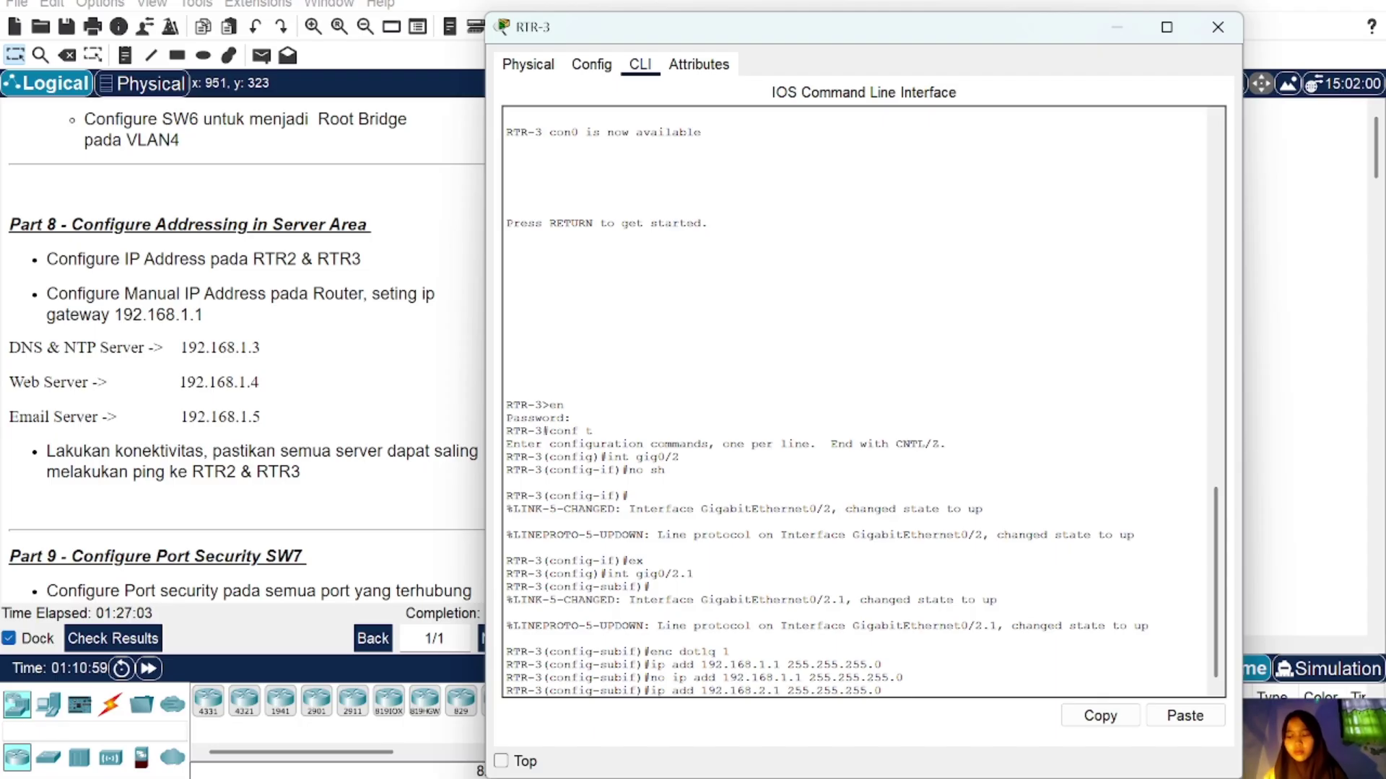
# Step: Apply 192.168.2.1 on RTR-3, then ping 192.168.1.1 successfully from the MAIL SERVER
pyautogui.press('Return')
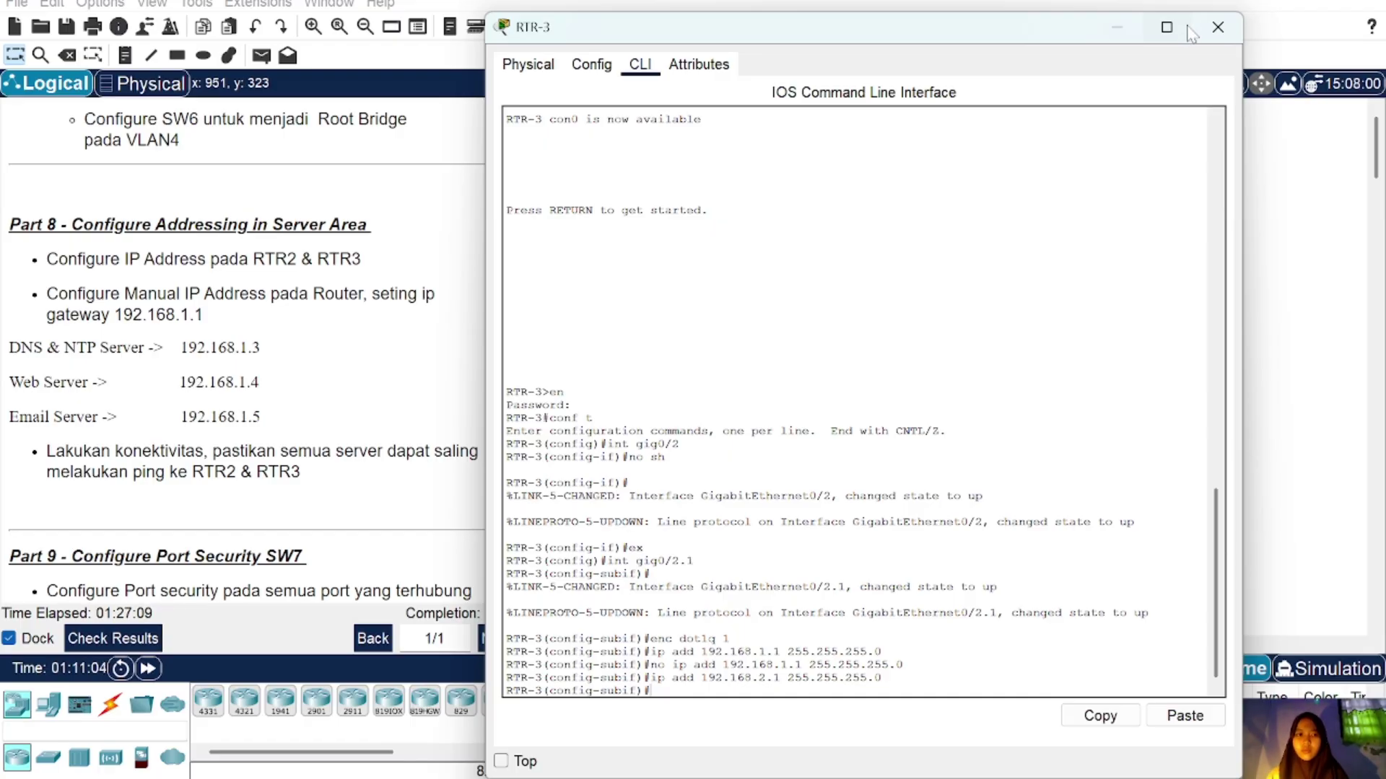
pyautogui.click(1217, 30)
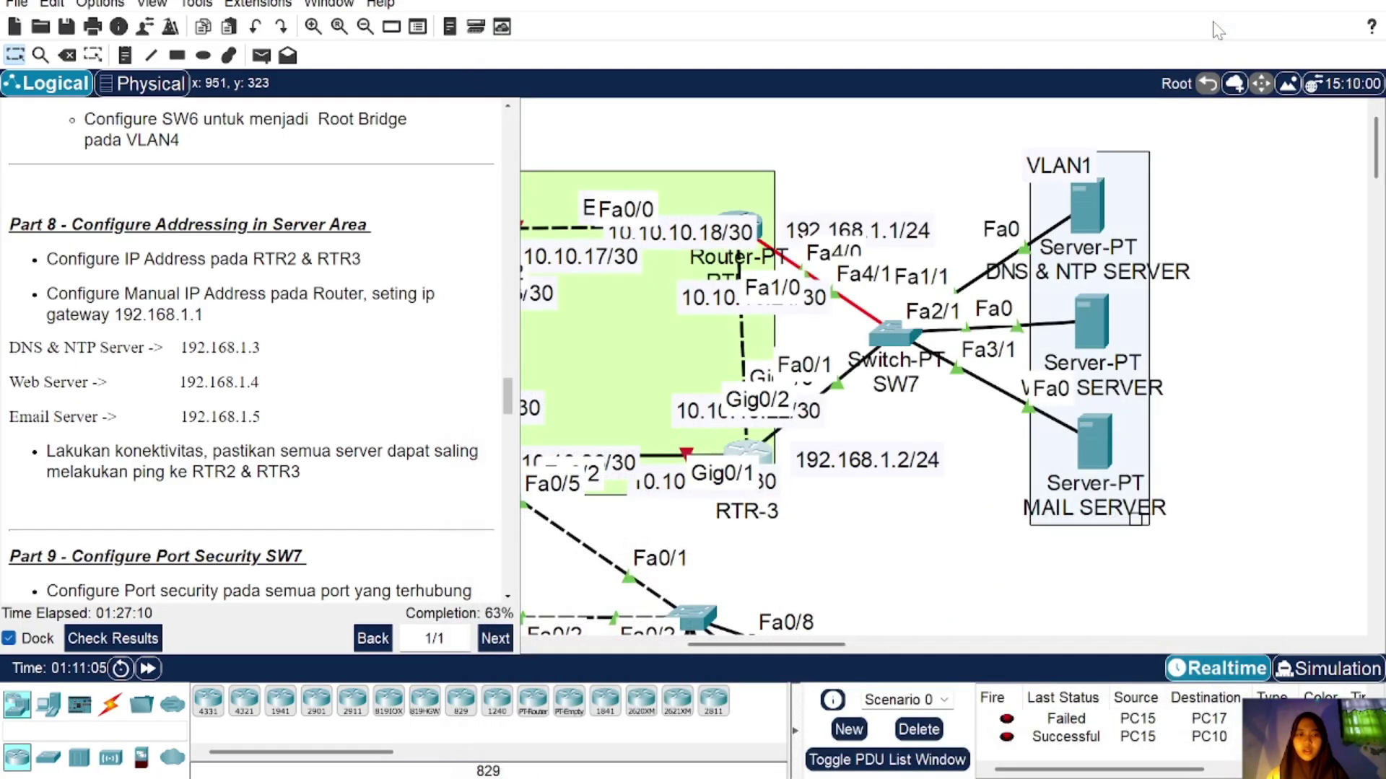
pyautogui.click(1092, 441)
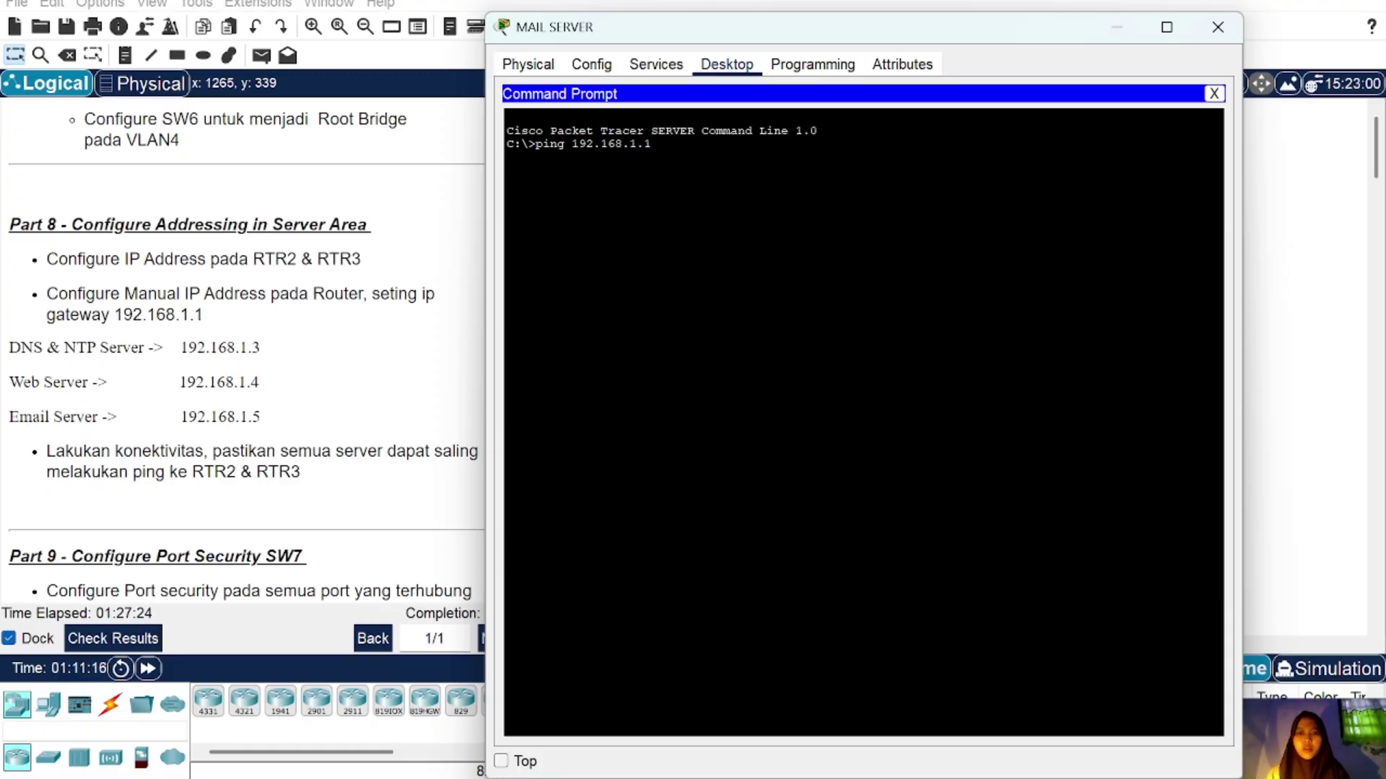
pyautogui.press('Return')
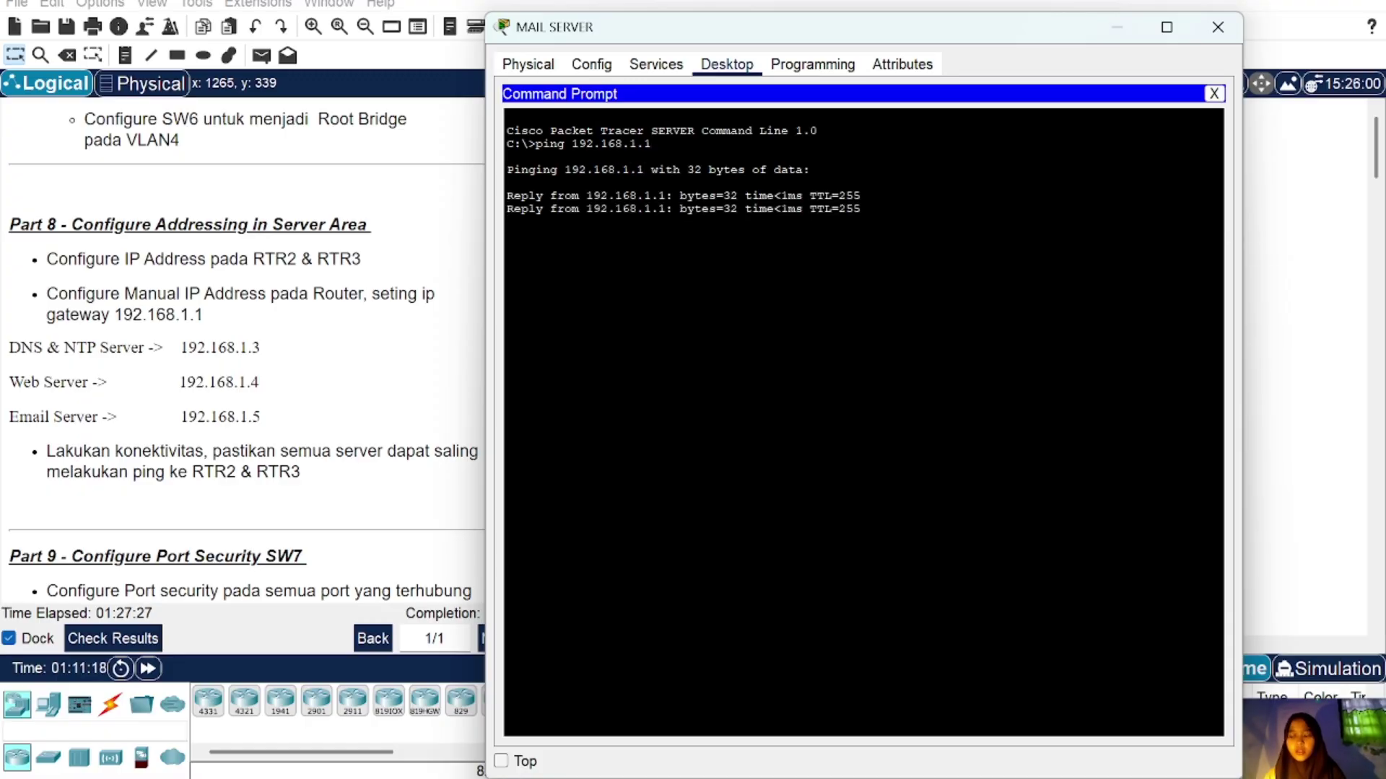
pyautogui.press('Return')
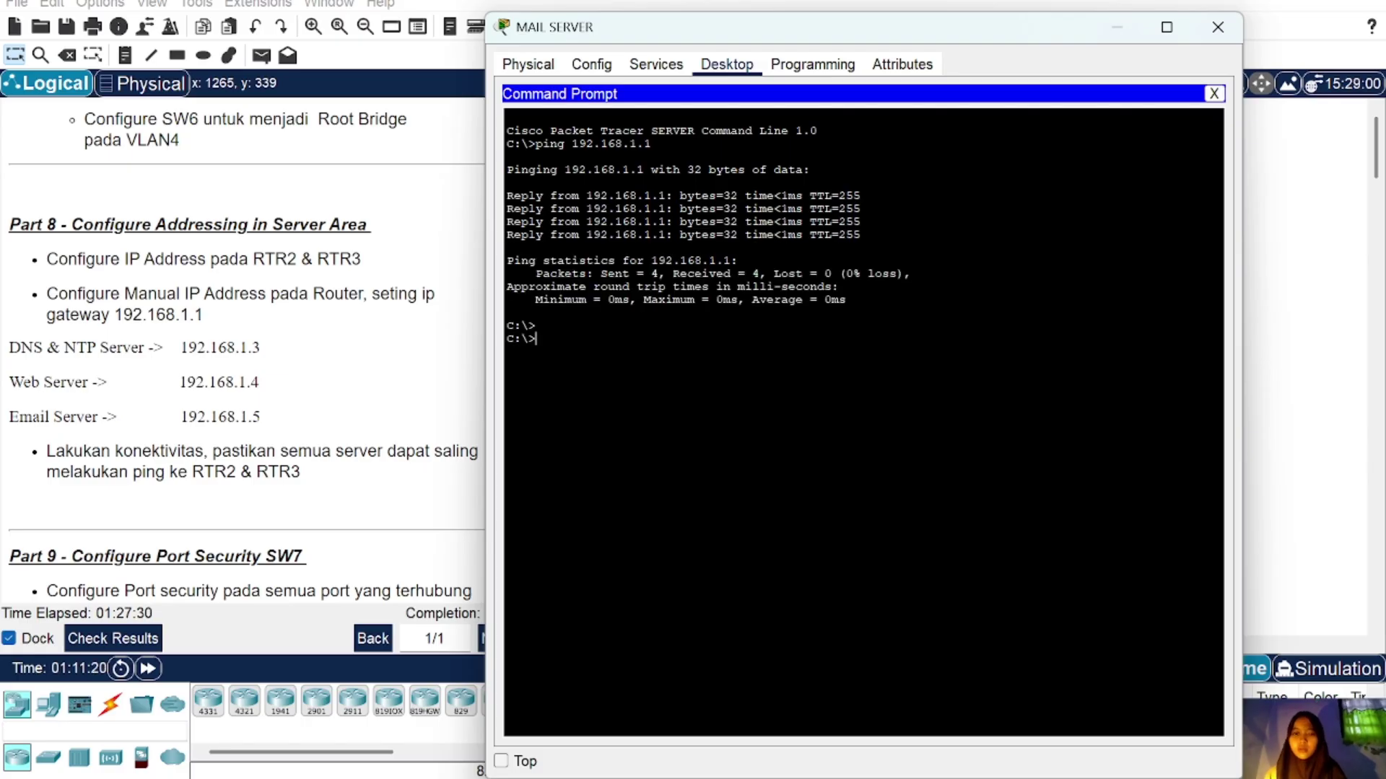
# Step: Ping 192.168.2.1 from the MAIL SERVER, stop the failing ping with Ctrl+C, and close the window
pyautogui.press('Up')
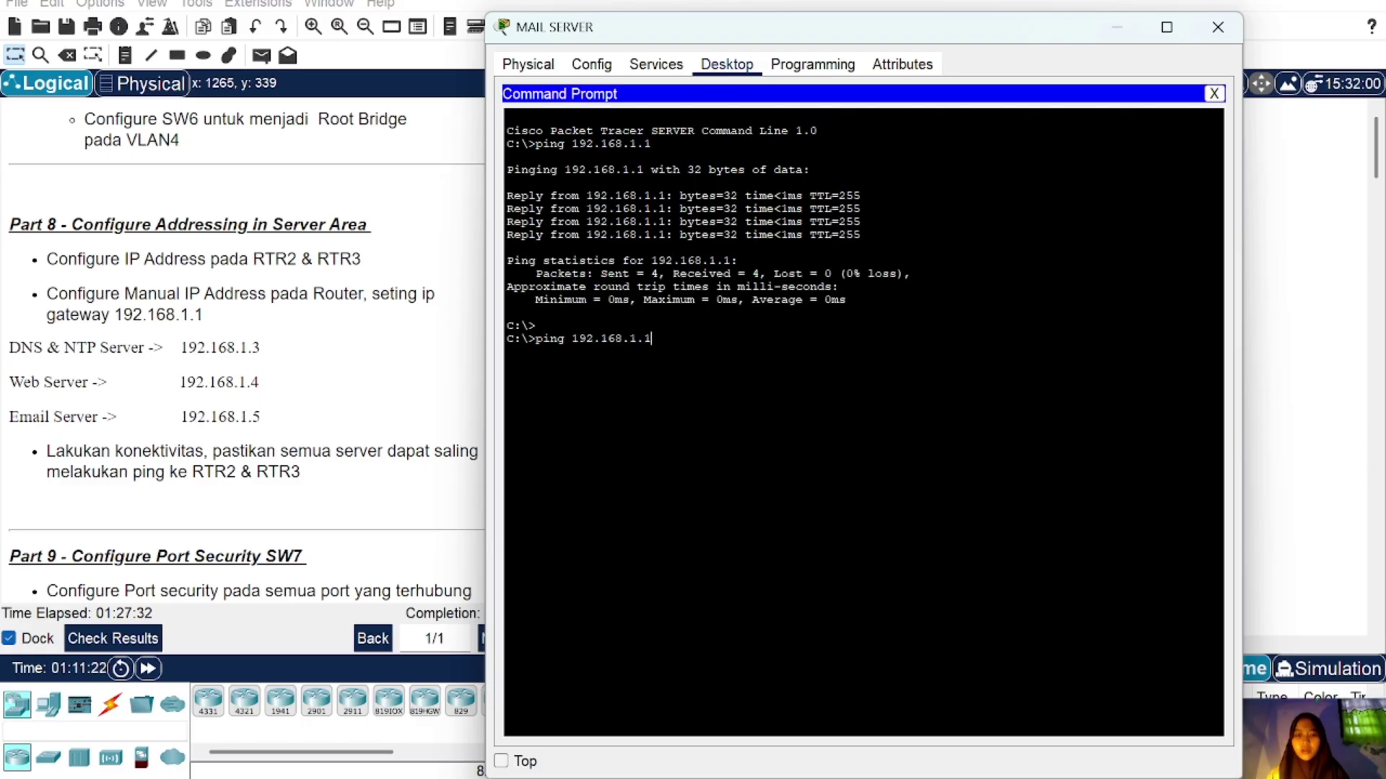
pyautogui.press('BackSpace')
pyautogui.press('BackSpace')
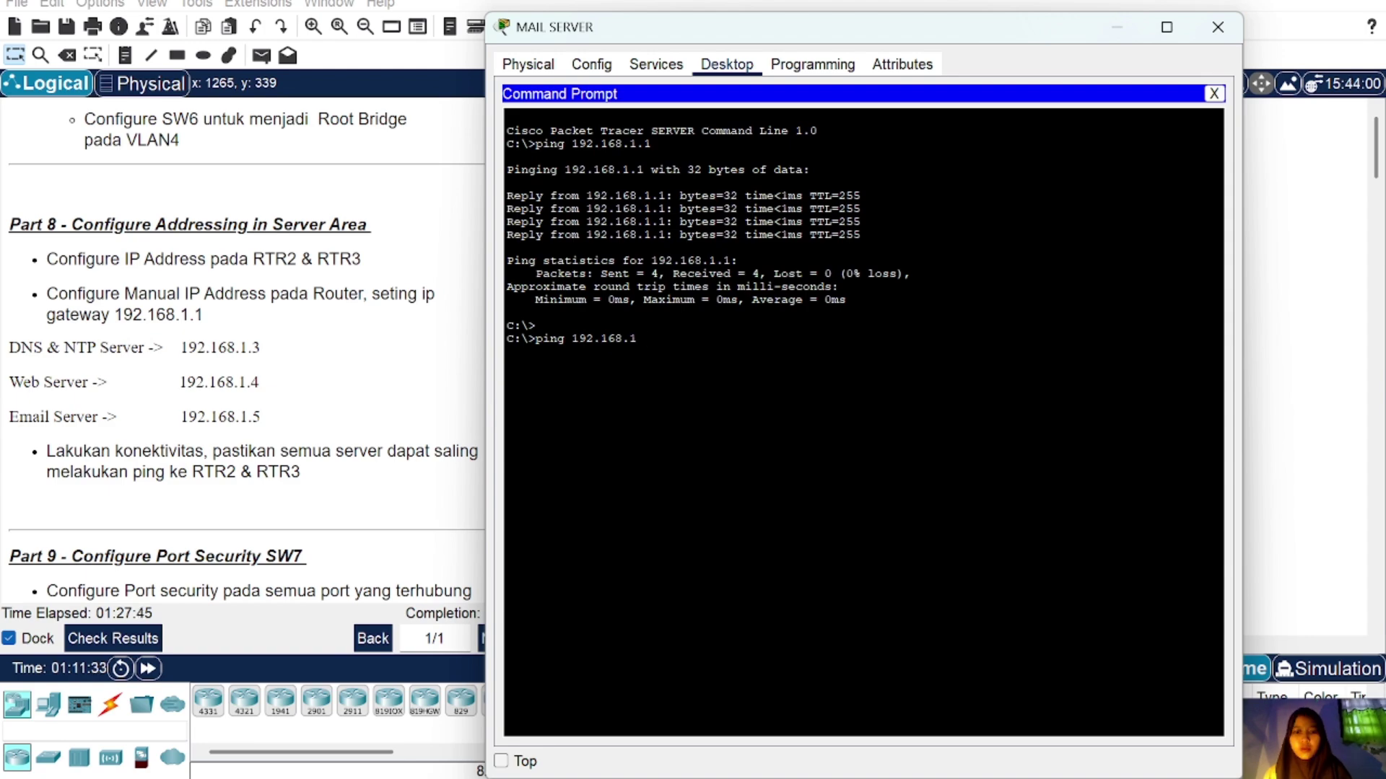
pyautogui.write('1')
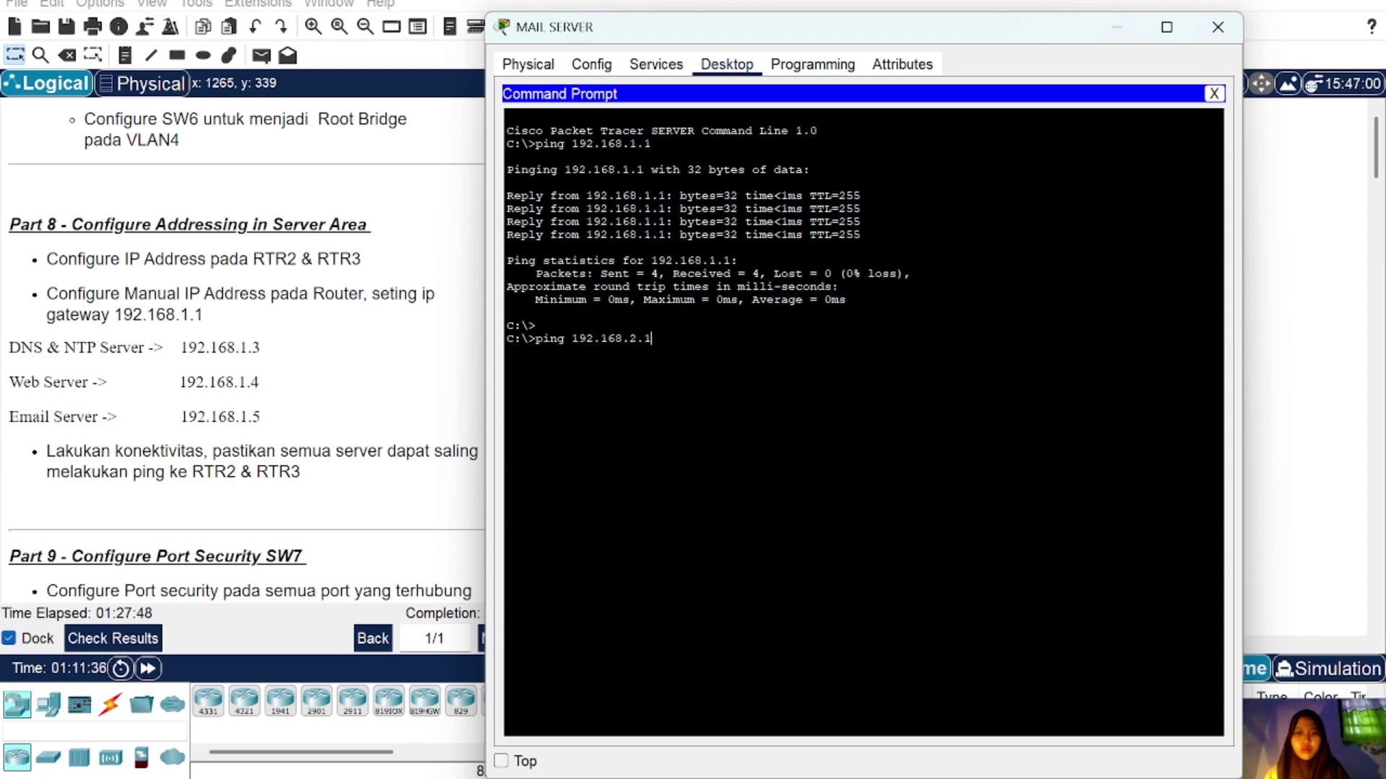
pyautogui.press('Return')
pyautogui.hotkey('ctrl', 'c')
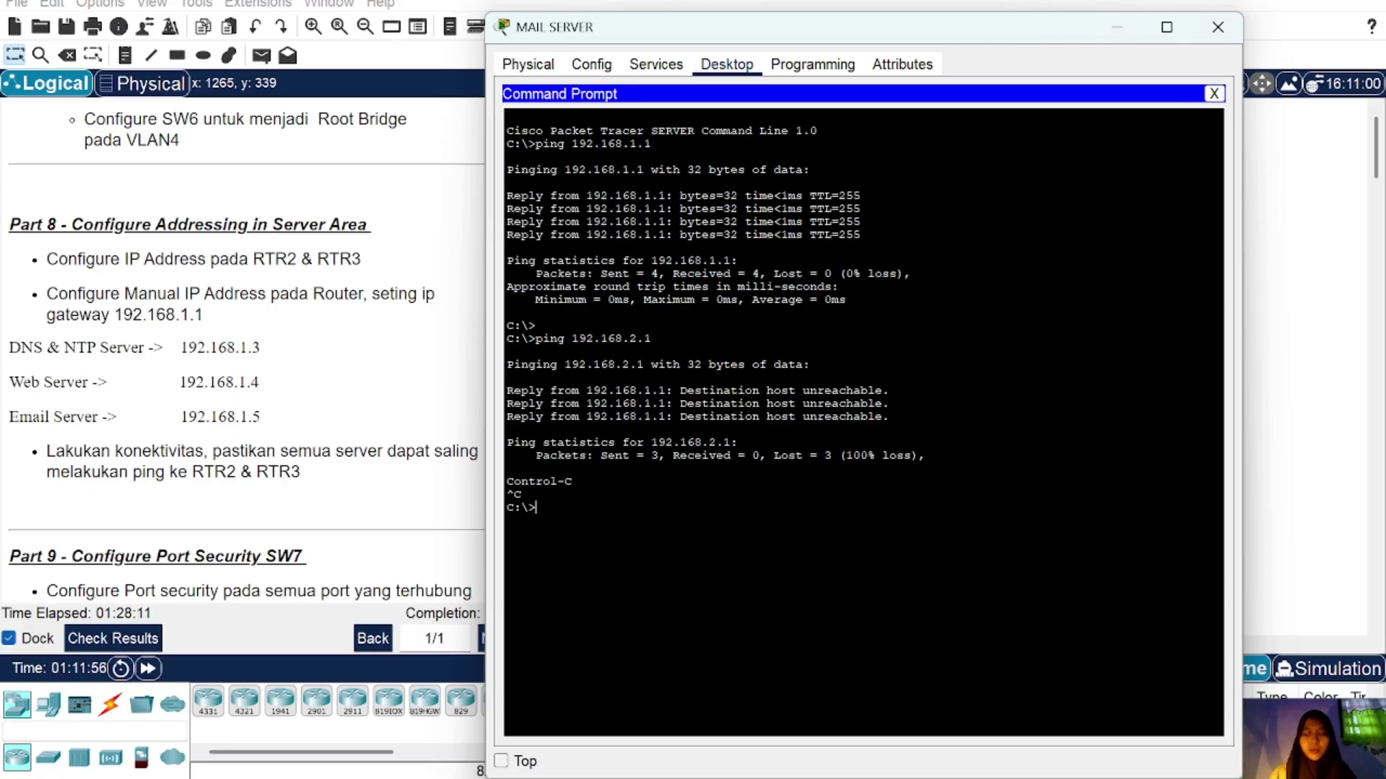
pyautogui.click(1226, 27)
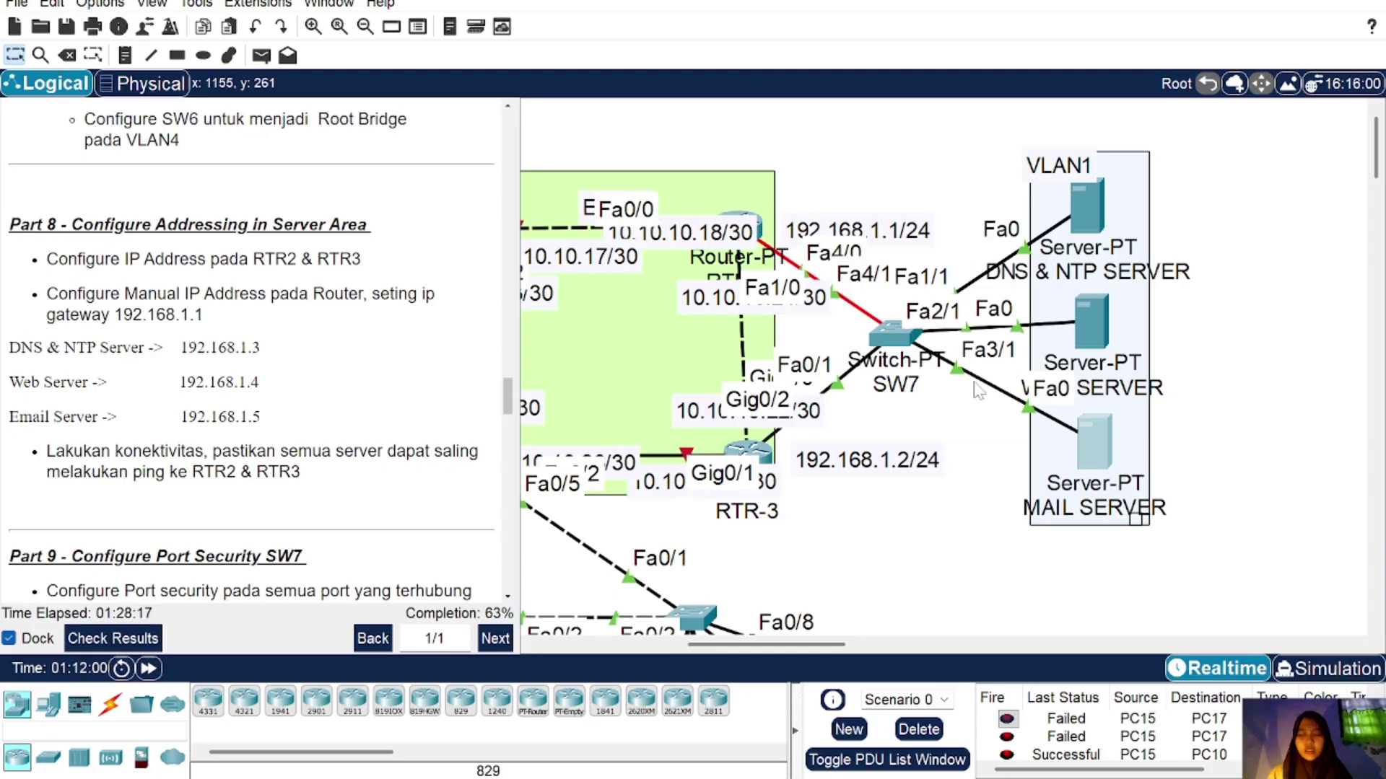
# Step: Re-enter RTR-3's gig0/2.1 and set its encapsulation to dot1q VLAN 1
pyautogui.click(750, 453)
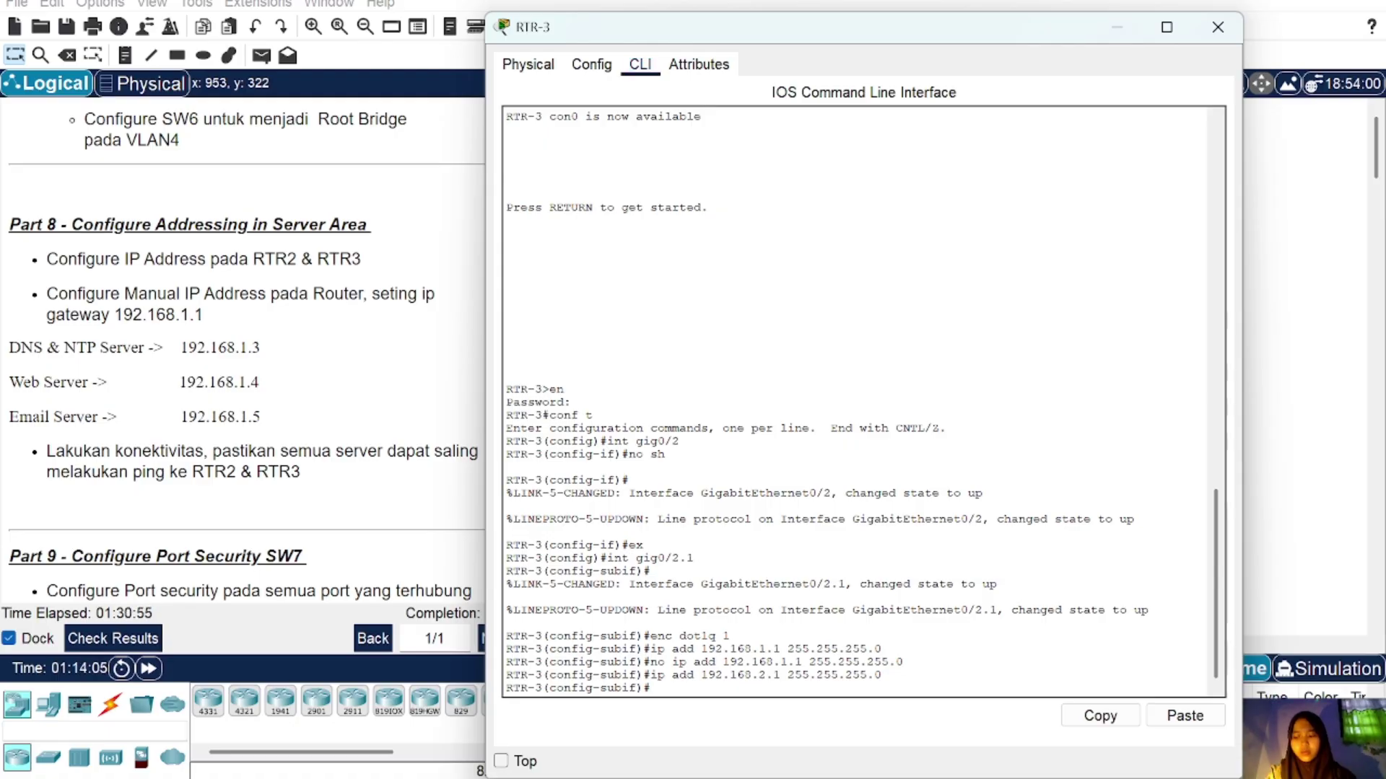
pyautogui.write('ex')
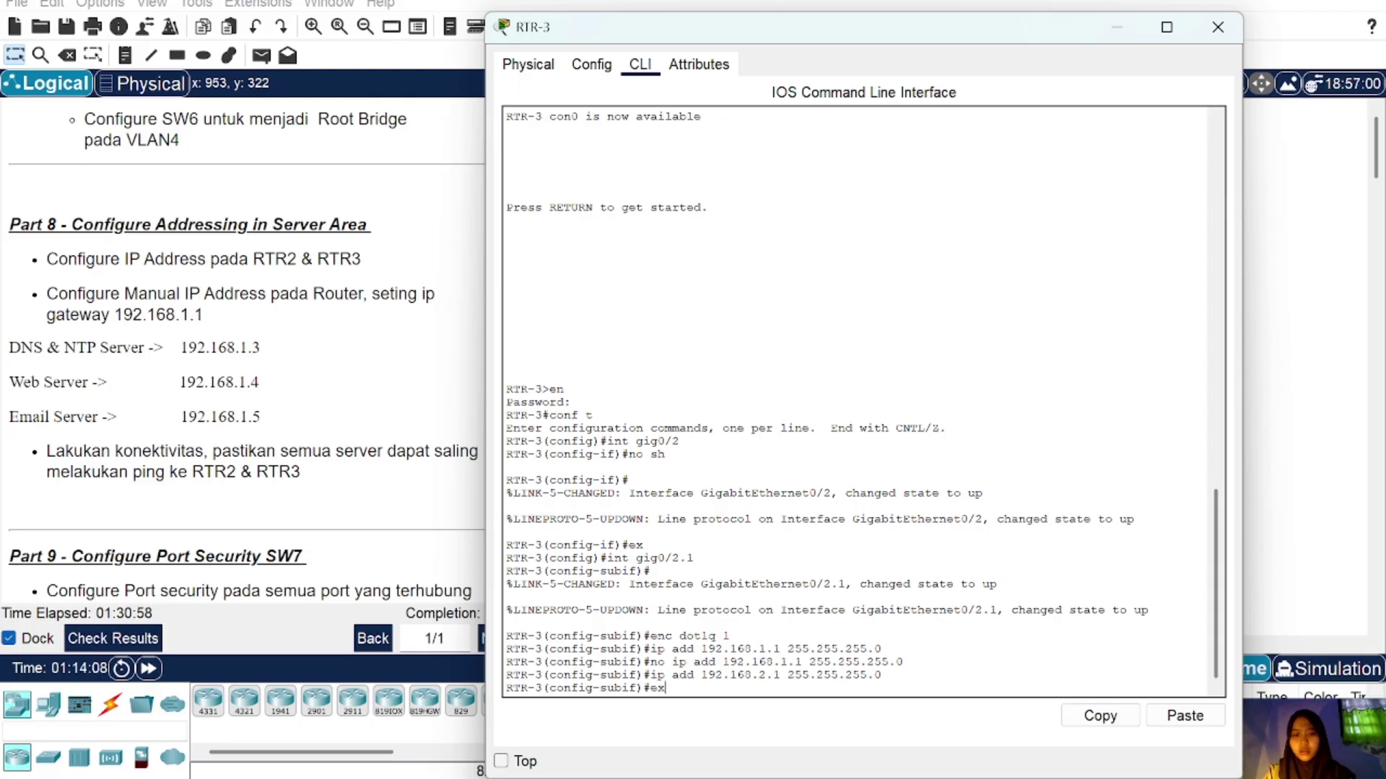
pyautogui.press('Return')
pyautogui.write('int g')
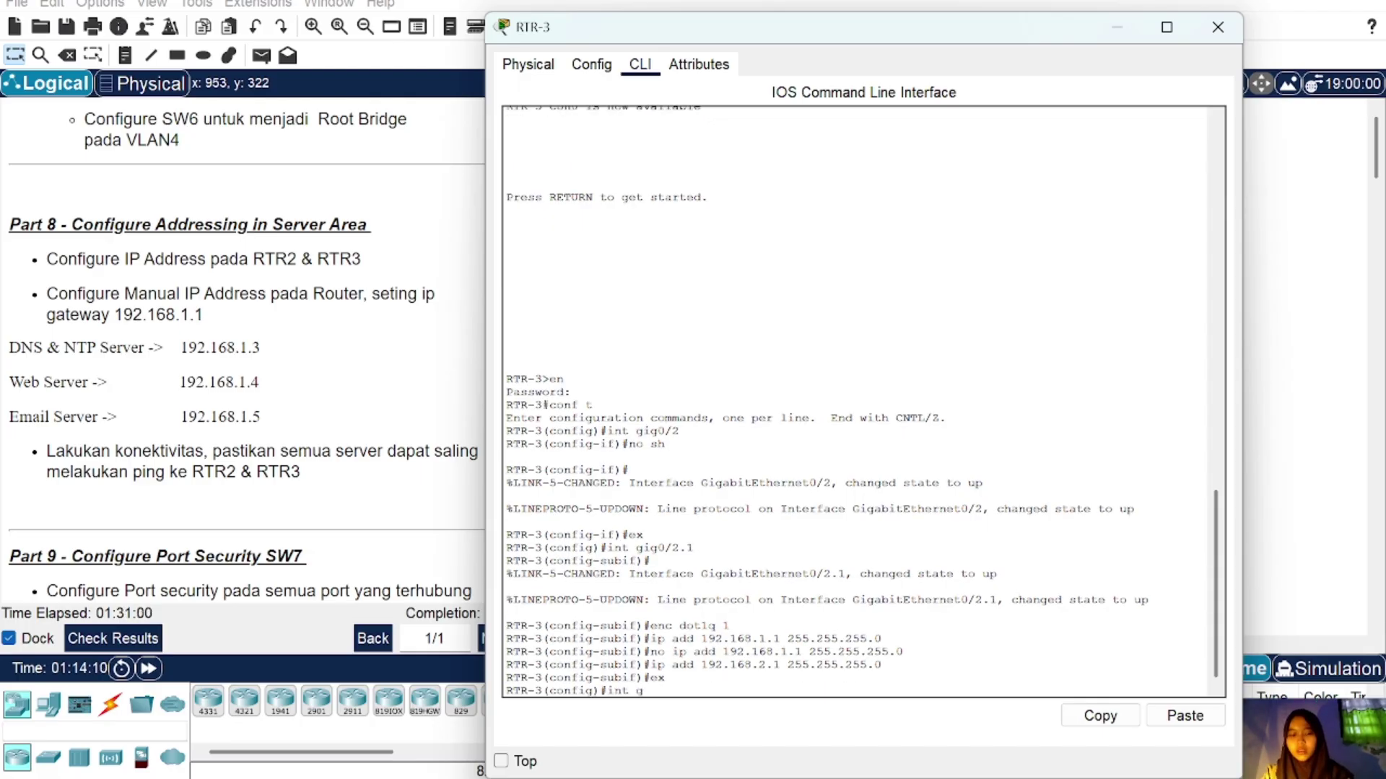
pyautogui.write('ig0/2.')
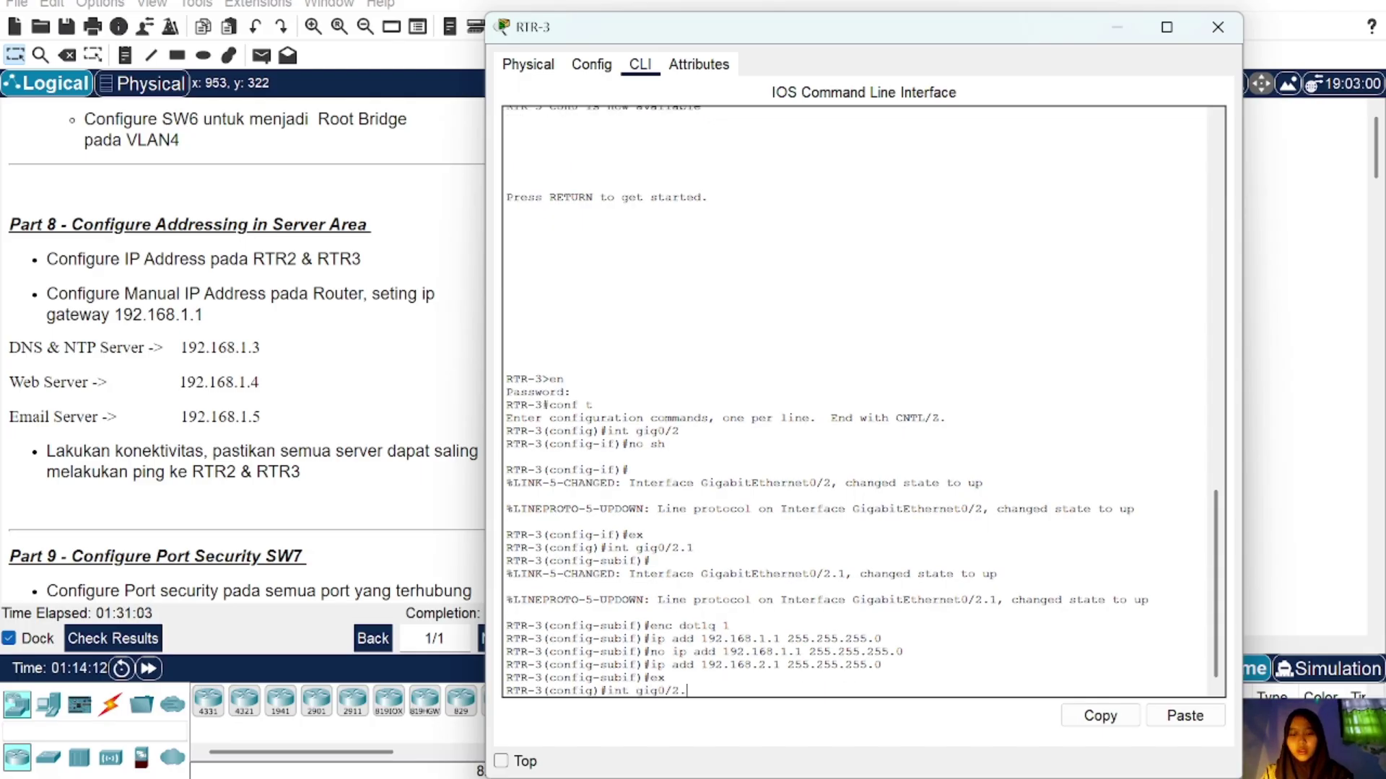
pyautogui.write('1')
pyautogui.press('Return')
pyautogui.write('enc dot1')
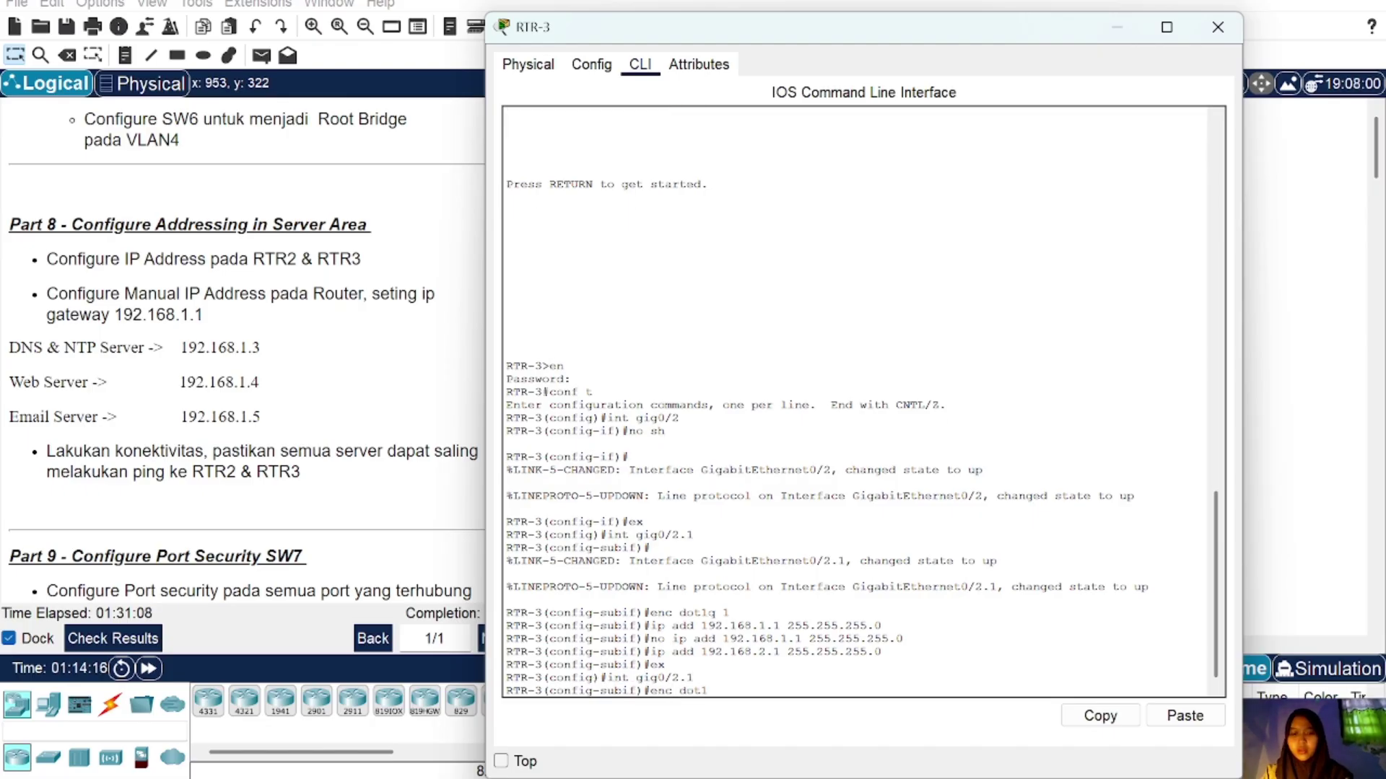
pyautogui.write('q 1')
pyautogui.press('Return')
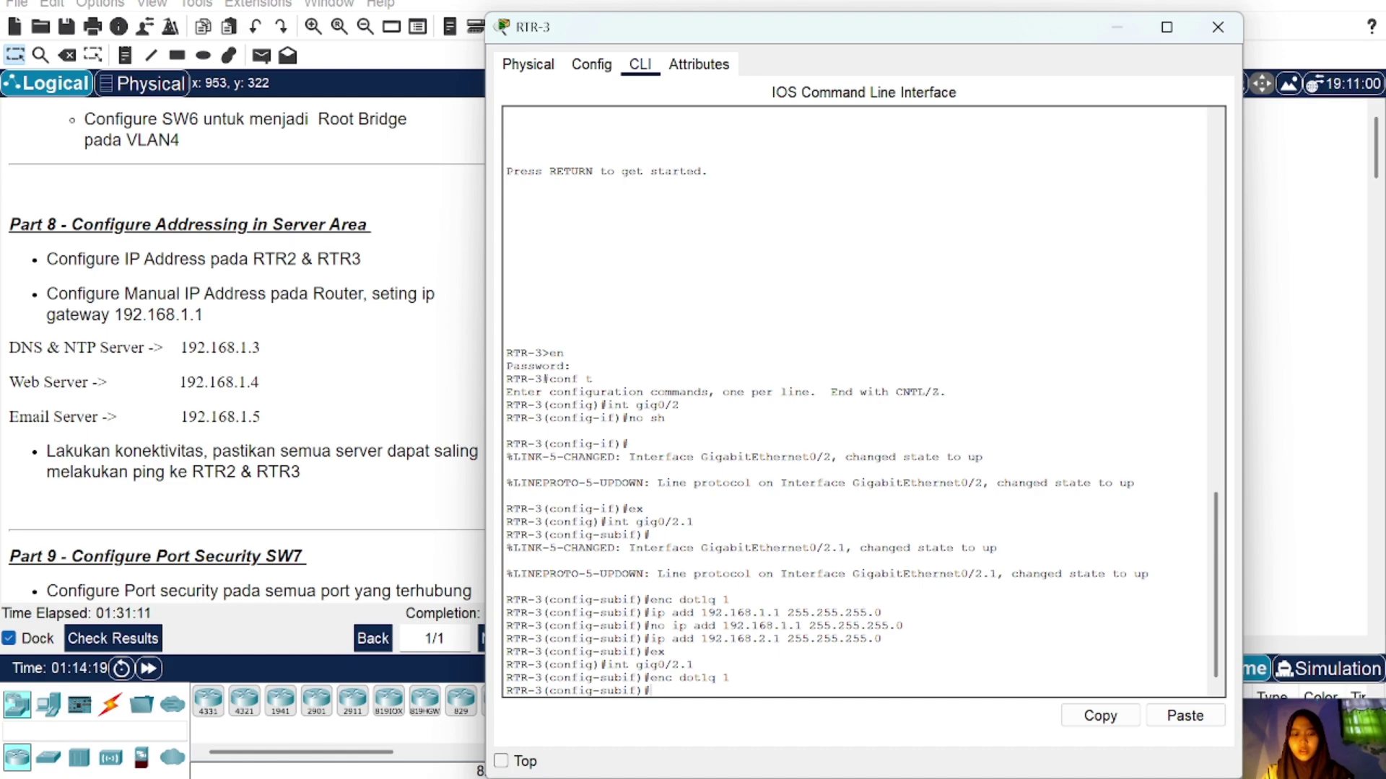
# Step: Remove the 192.168.2.1 address from gig0/2.1
pyautogui.press('Up')
pyautogui.press('Up')
pyautogui.press('Up')
pyautogui.press('Up')
pyautogui.press('Left')
pyautogui.press('Left')
pyautogui.press('Left')
pyautogui.press('Left')
pyautogui.press('Left')
pyautogui.press('Left')
pyautogui.press('Left')
pyautogui.press('Left')
pyautogui.press('Left')
pyautogui.press('Left')
pyautogui.press('Left')
pyautogui.press('Left')
pyautogui.press('Left')
pyautogui.press('Left')
pyautogui.press('Left')
pyautogui.press('Left')
pyautogui.press('Left')
pyautogui.press('Left')
pyautogui.press('Left')
pyautogui.press('Left')
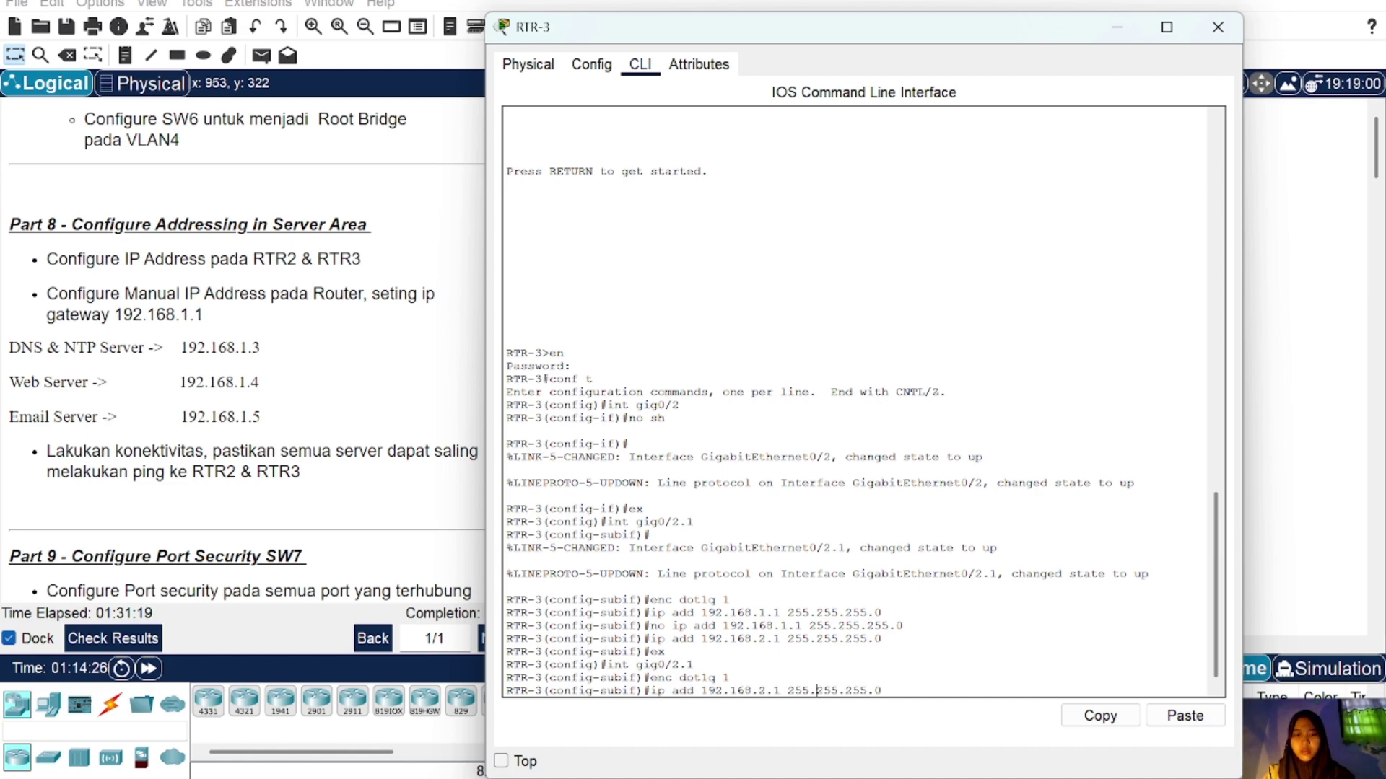
pyautogui.press('Left')
pyautogui.press('Left')
pyautogui.write('no')
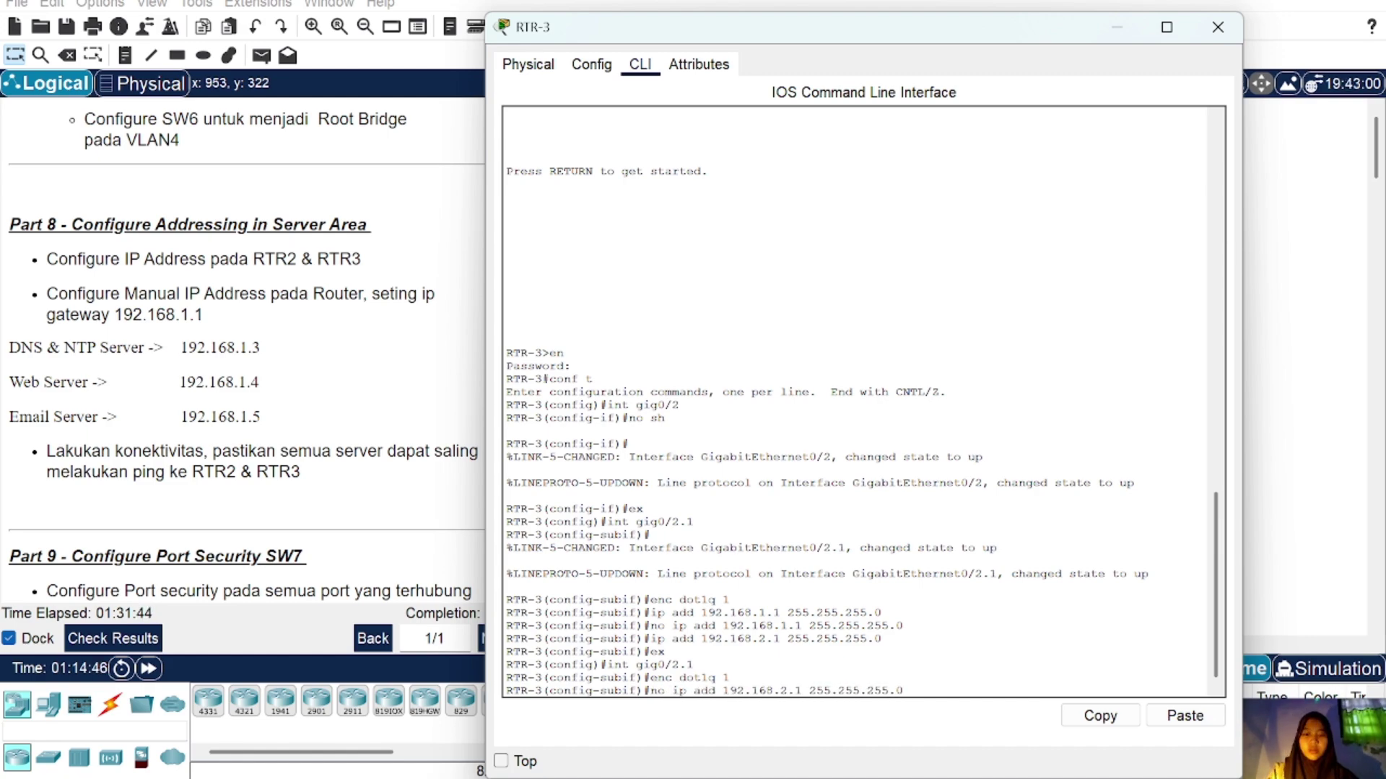
pyautogui.click(801, 691)
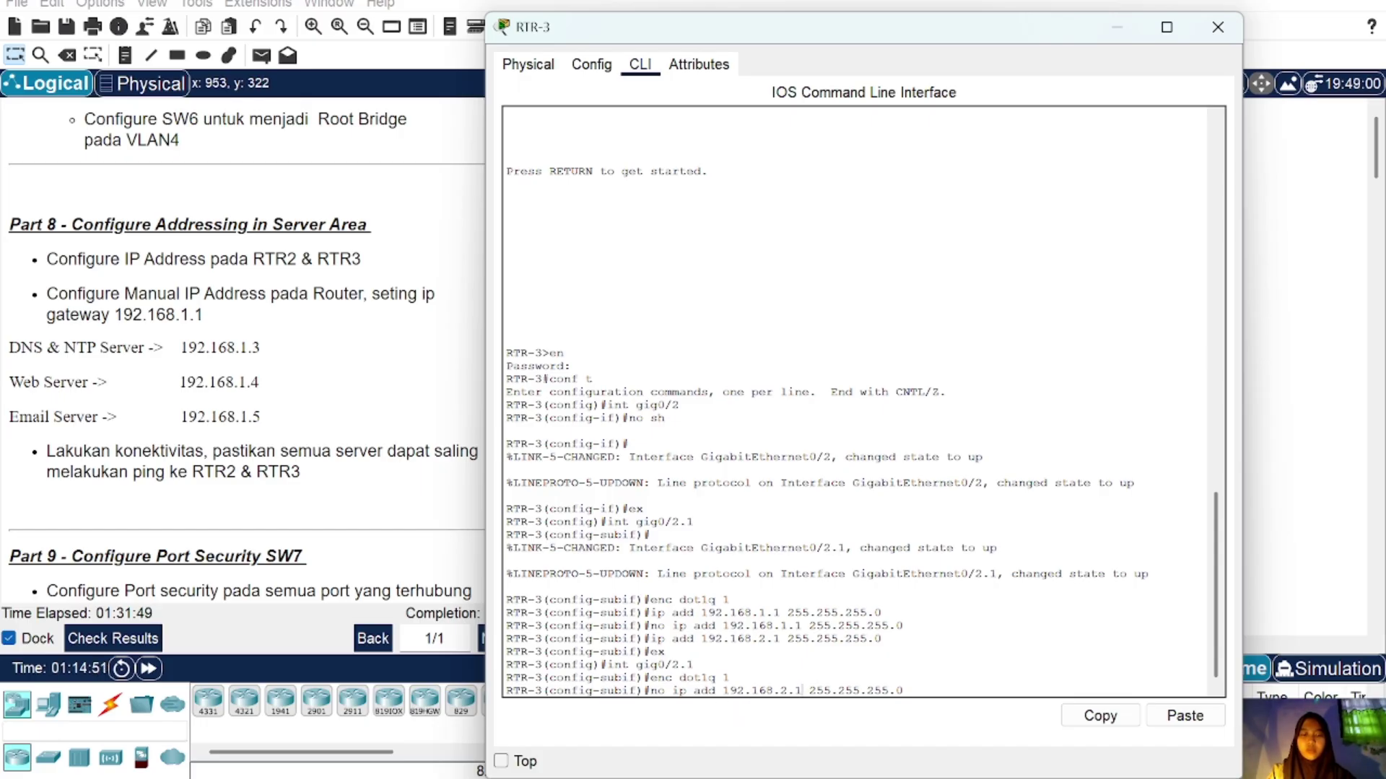
pyautogui.press('Return')
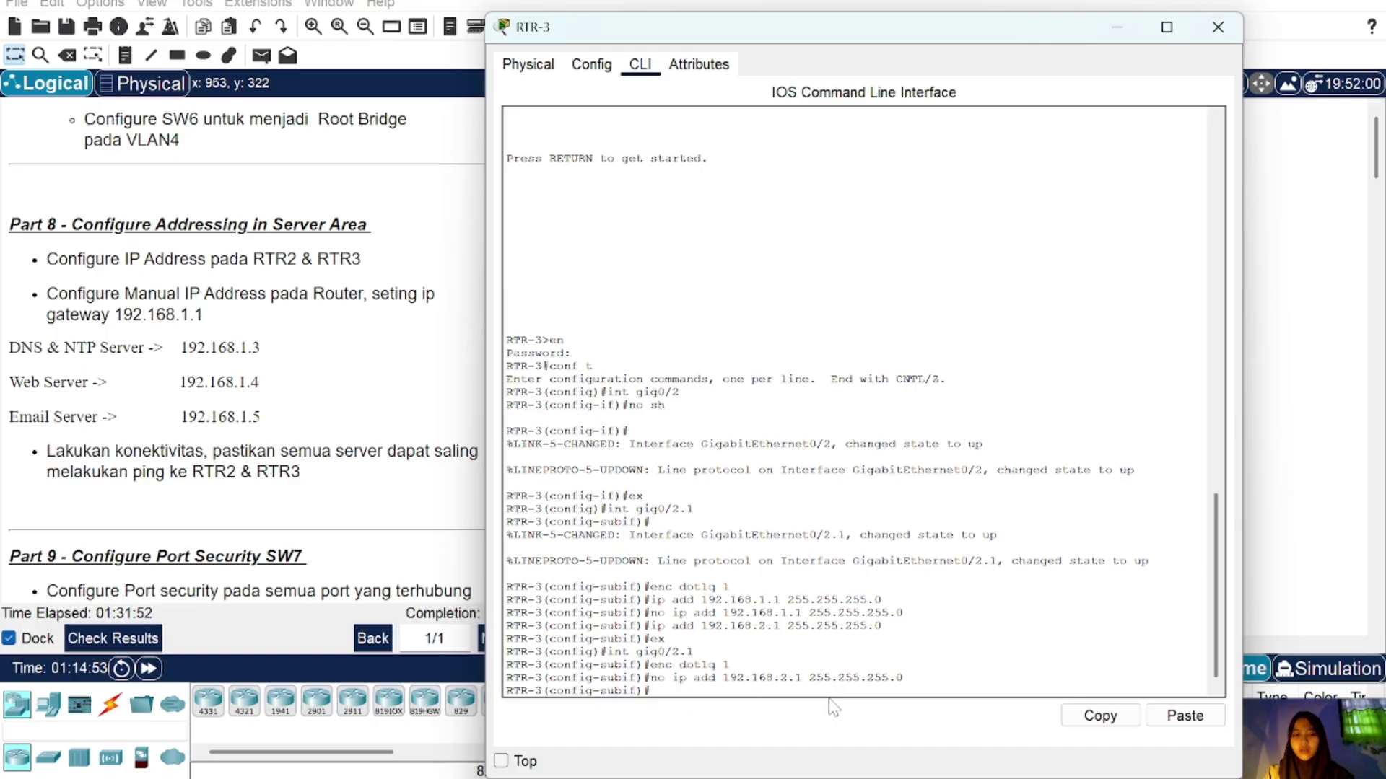
# Step: Assign 192.168.1.2 255.255.255.0 to gig0/2.1 and close RTR-3's window
pyautogui.press('Up')
pyautogui.press('Up')
pyautogui.press('Up')
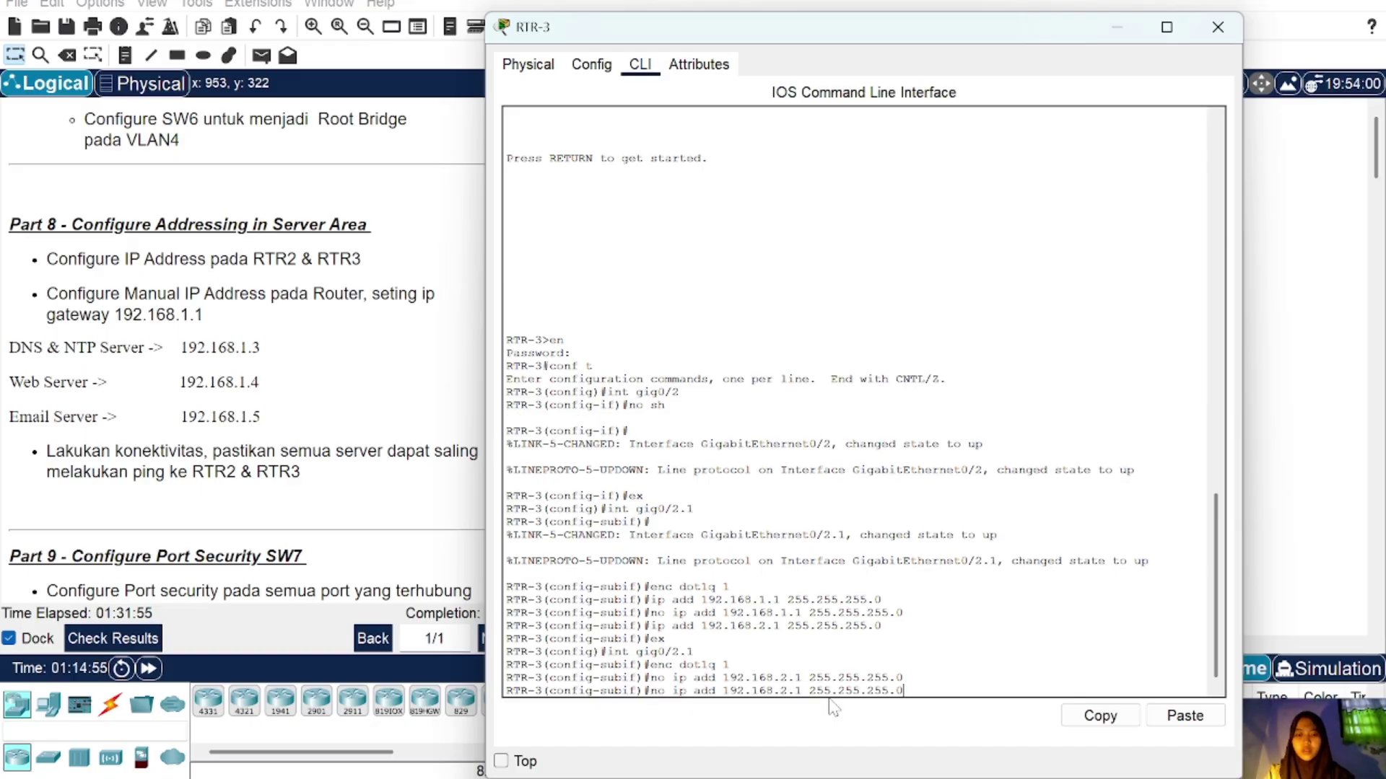
pyautogui.press('Up')
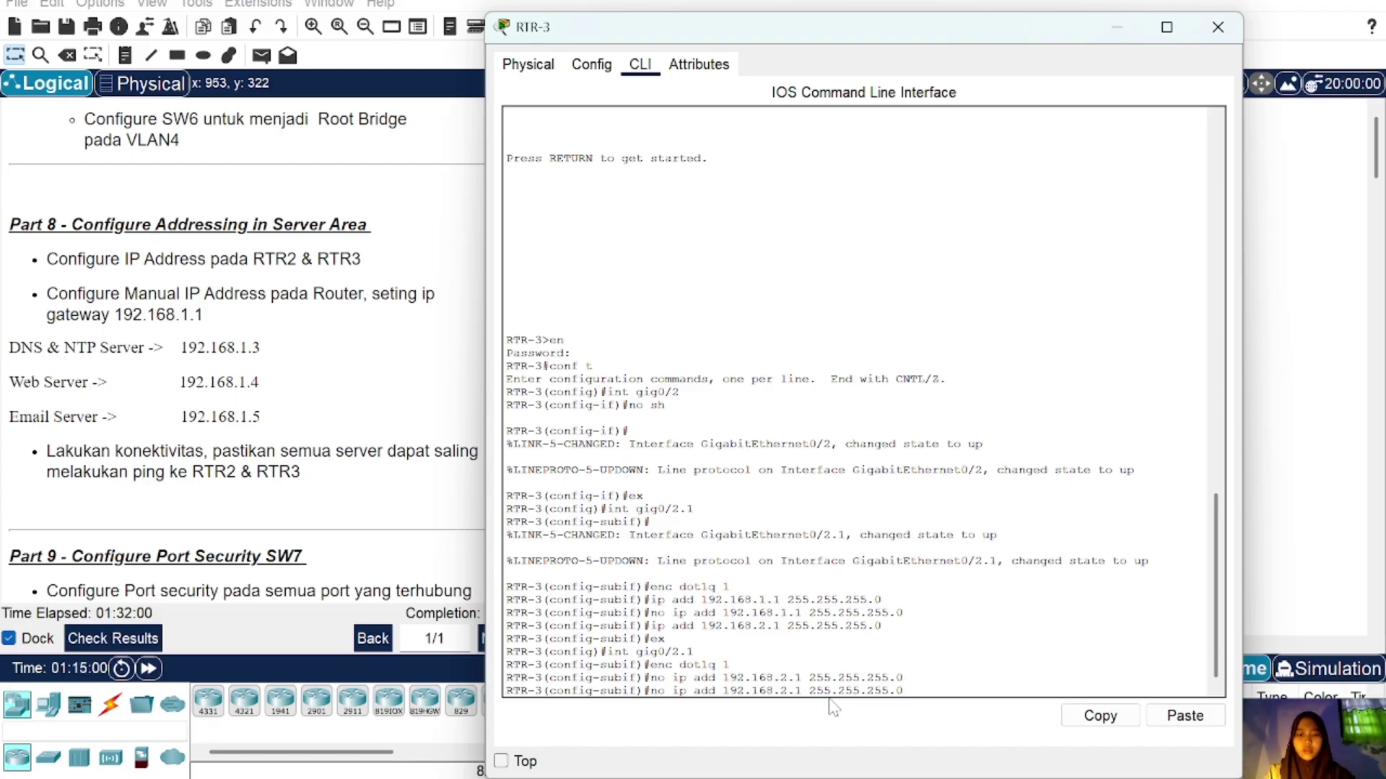
pyautogui.press('Left')
pyautogui.press('Left')
pyautogui.press('Left')
pyautogui.press('Left')
pyautogui.press('Left')
pyautogui.press('Left')
pyautogui.press('Left')
pyautogui.press('Left')
pyautogui.press('Left')
pyautogui.press('Left')
pyautogui.press('Left')
pyautogui.press('Left')
pyautogui.press('Left')
pyautogui.press('Left')
pyautogui.press('Left')
pyautogui.press('BackSpace')
pyautogui.press('BackSpace')
pyautogui.write('.2')
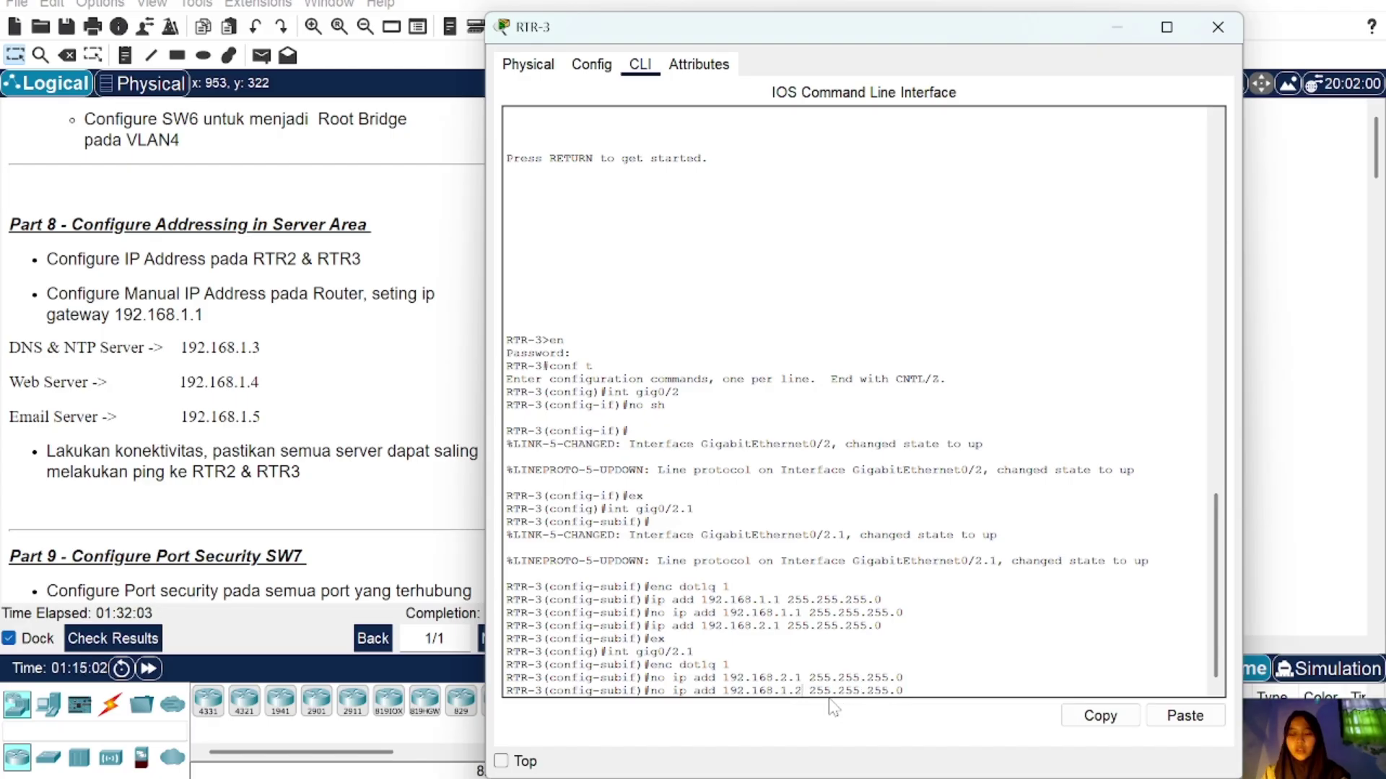
pyautogui.press('BackSpace')
pyautogui.press('BackSpace')
pyautogui.press('BackSpace')
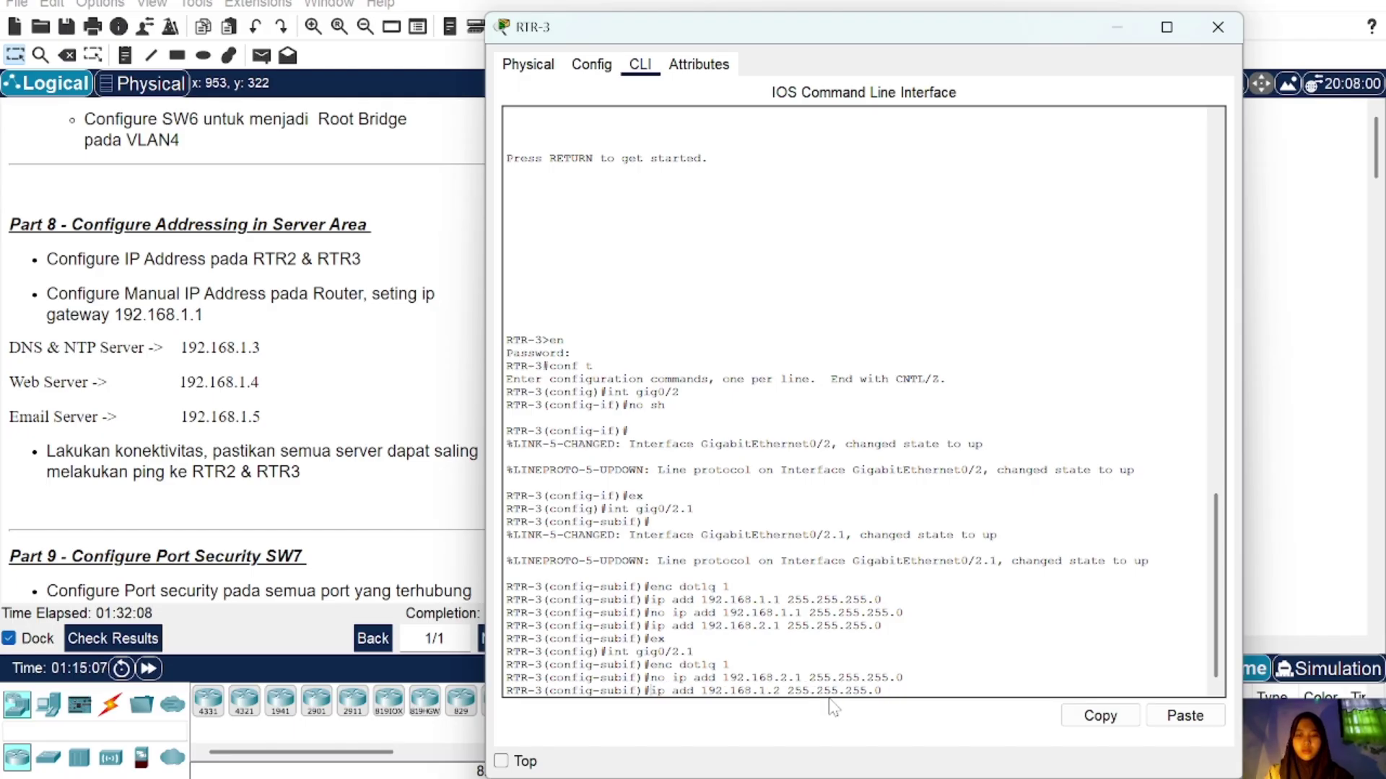
pyautogui.press('Return')
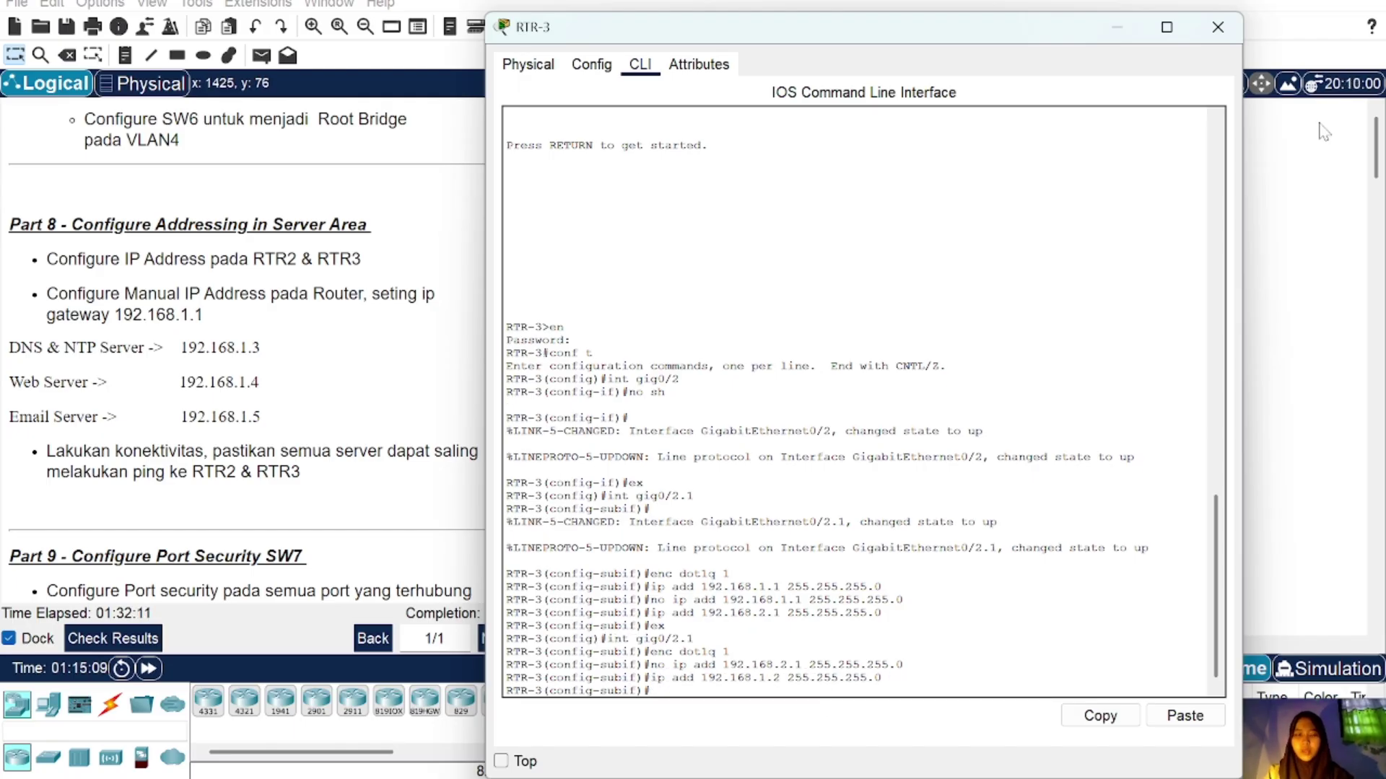
pyautogui.click(1217, 28)
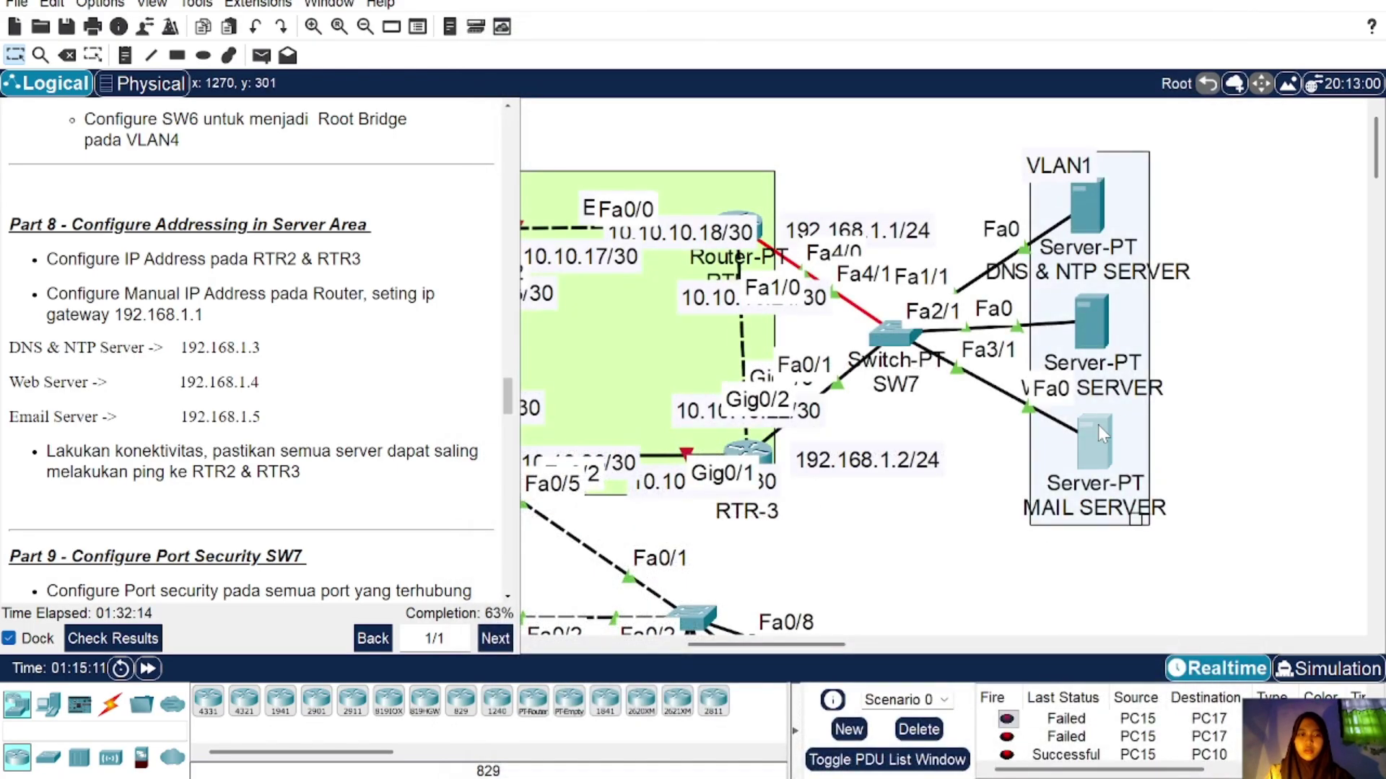
pyautogui.click(1098, 424)
pyautogui.click(835, 120)
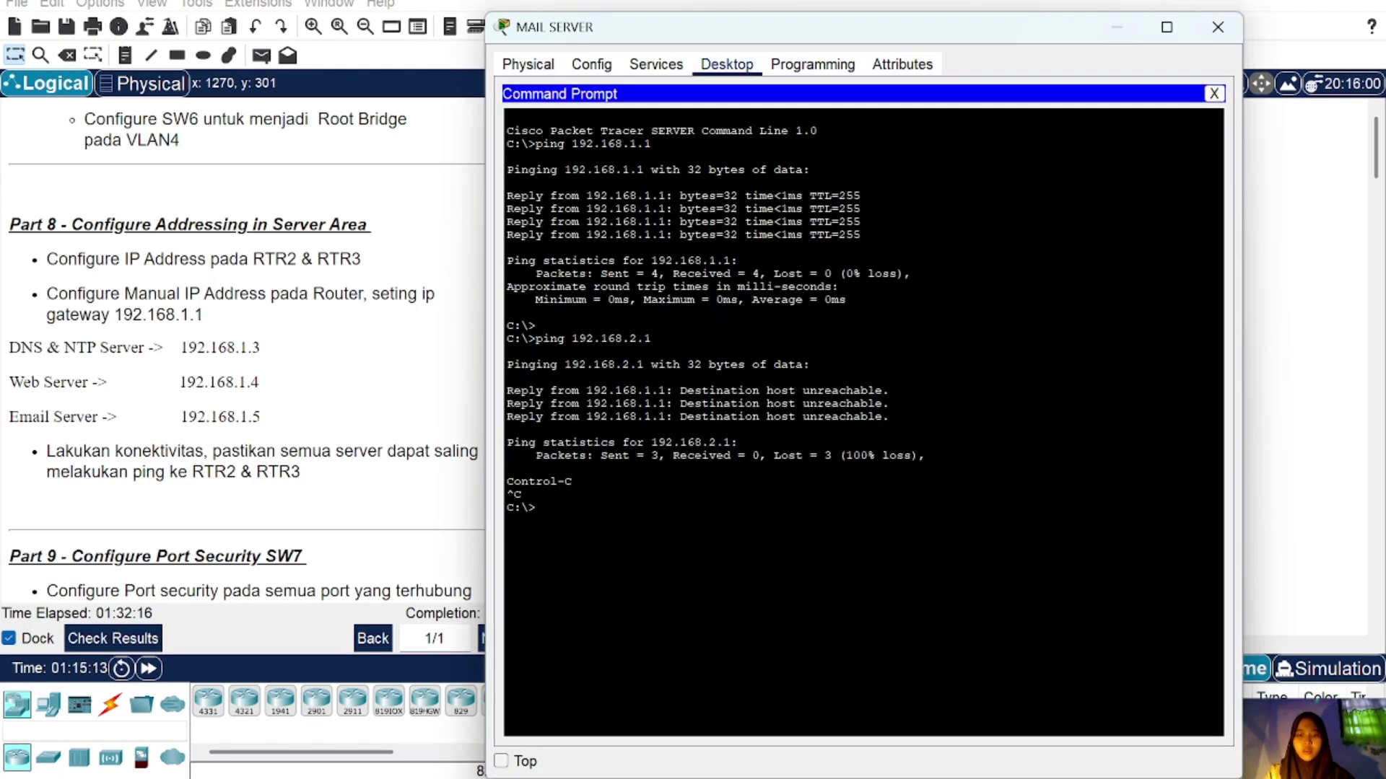
pyautogui.press('Up')
pyautogui.press('BackSpace')
pyautogui.press('BackSpace')
pyautogui.press('BackSpace')
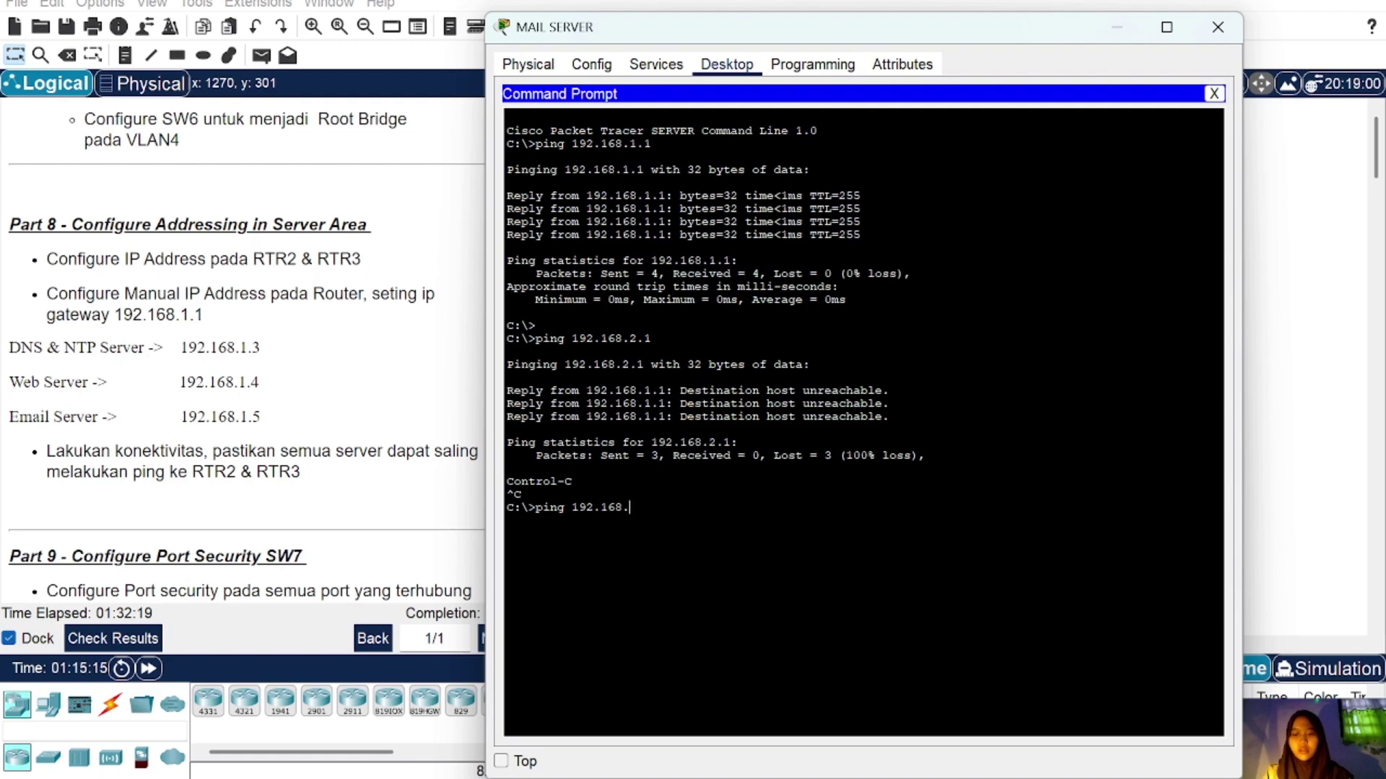
pyautogui.write('1.2')
pyautogui.press('Return')
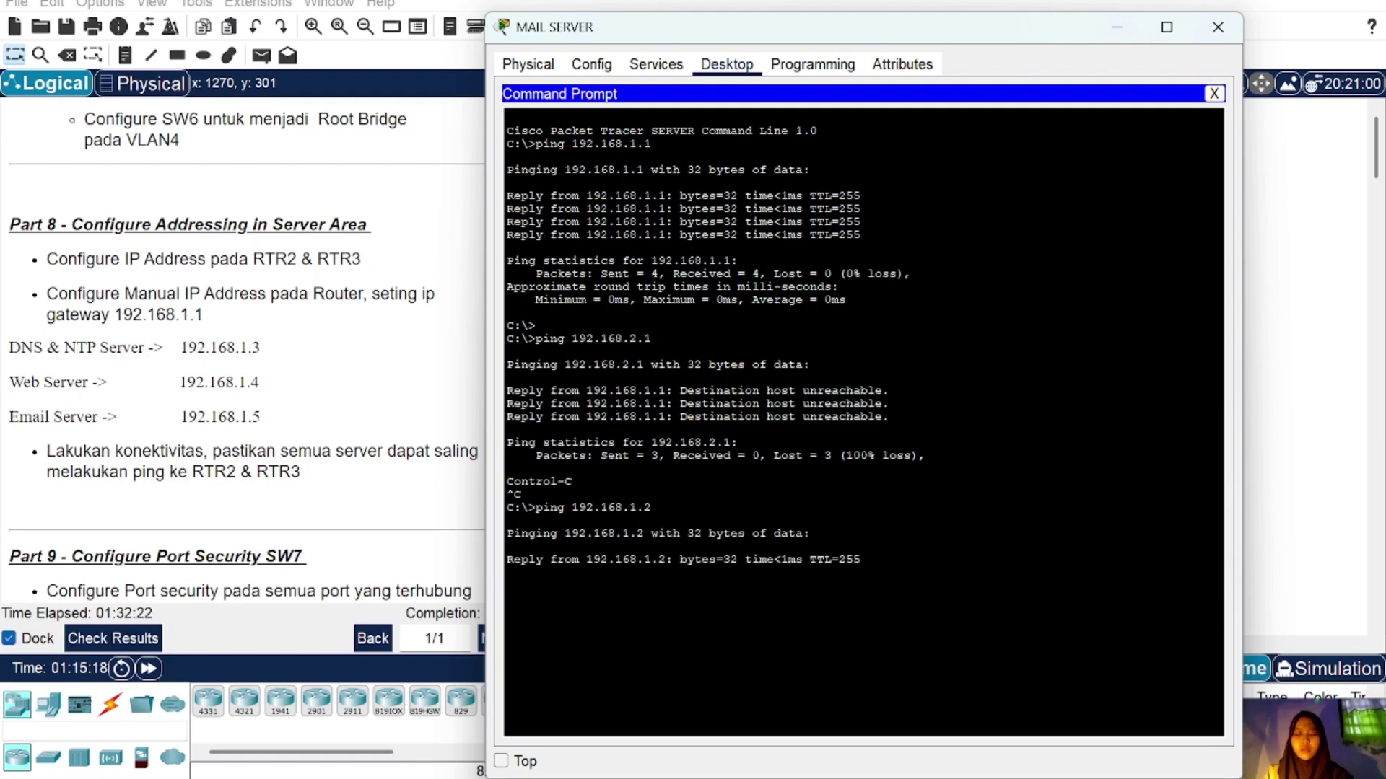
pyautogui.click(1217, 26)
pyautogui.scroll(-5, 174, 406)
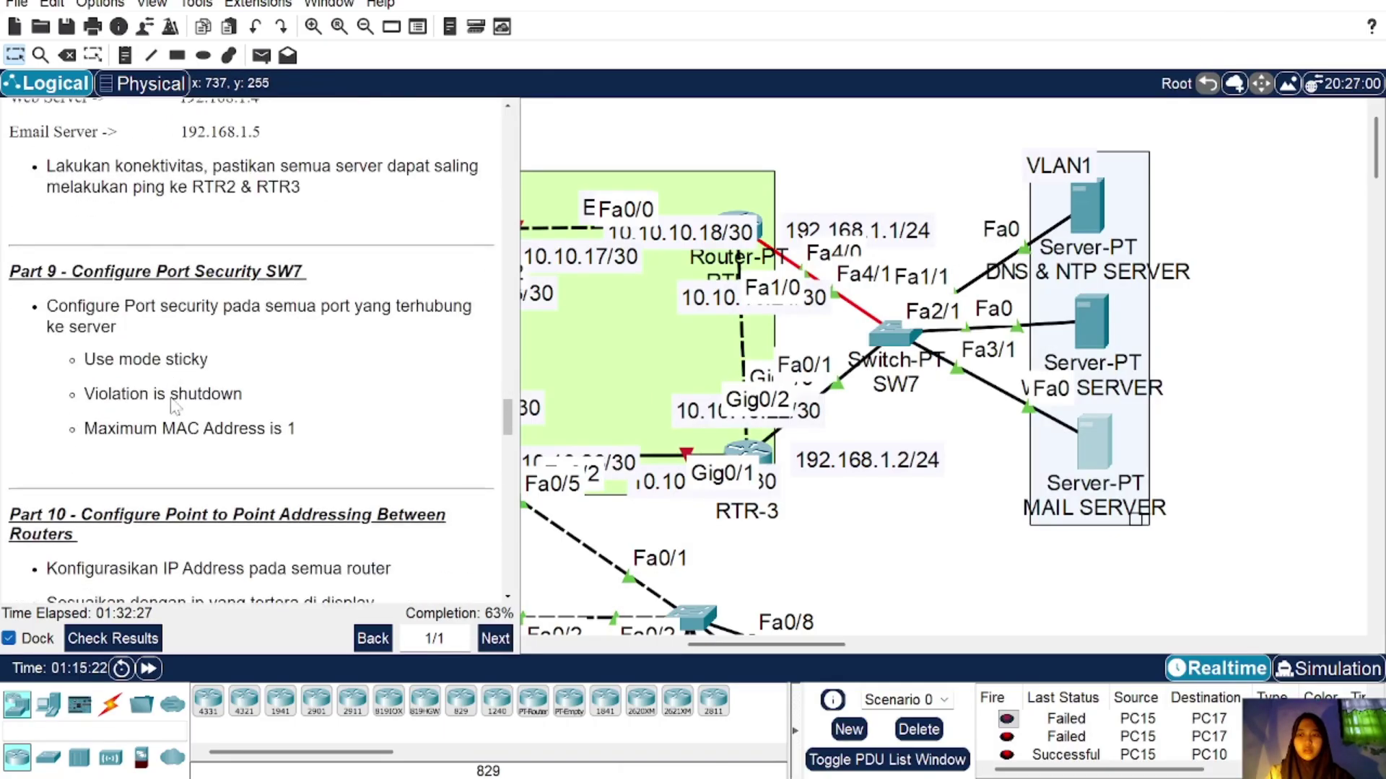
pyautogui.scroll(3, 173, 406)
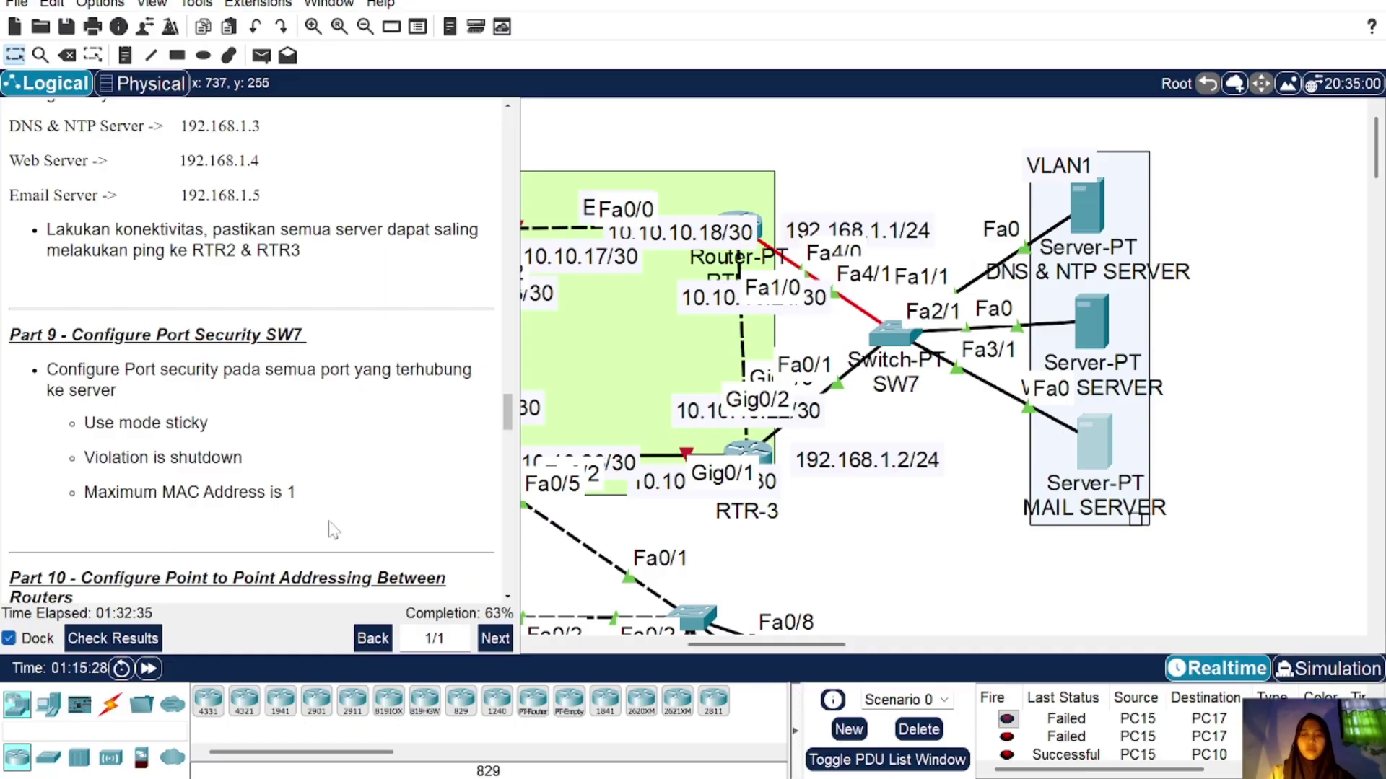
pyautogui.scroll(-1, 332, 530)
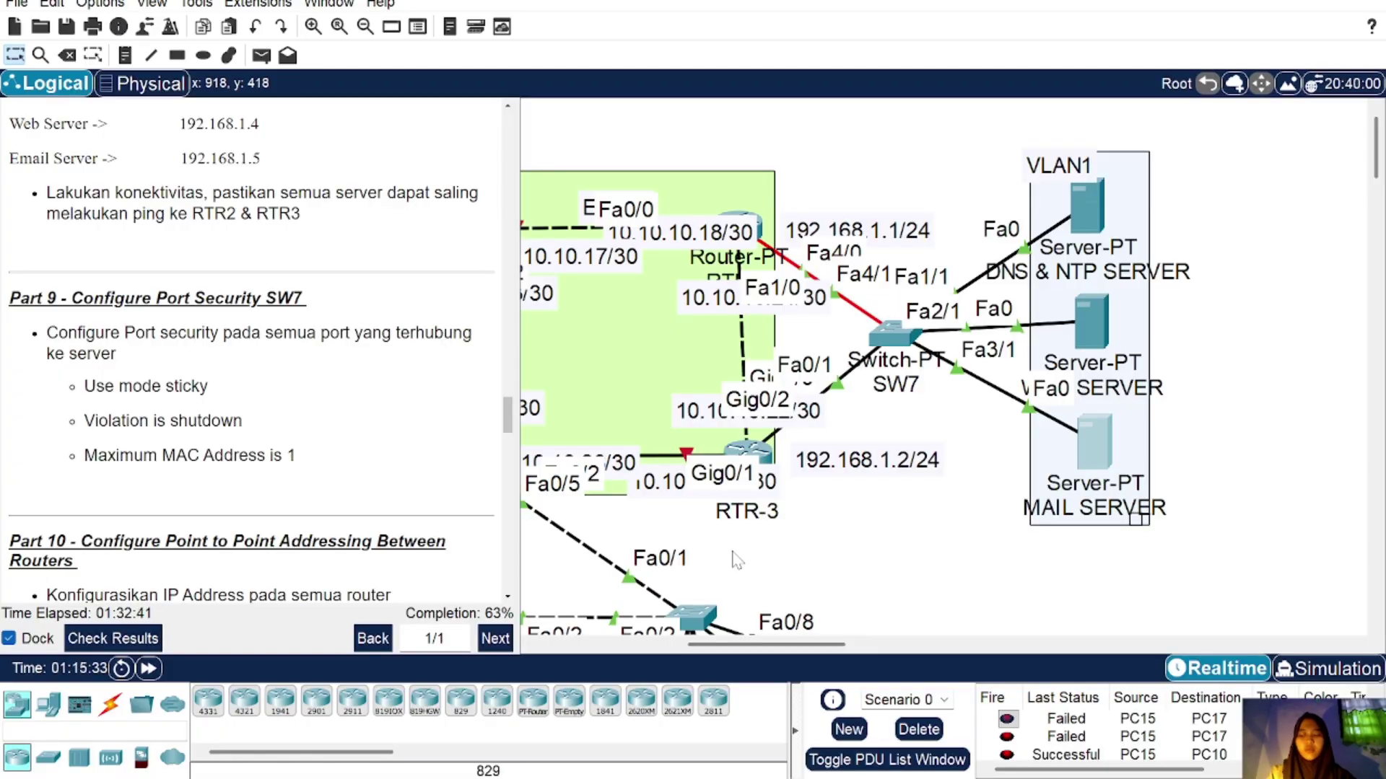
# Step: On SW7, select the three server-facing ports and set them to access mode
pyautogui.click(889, 328)
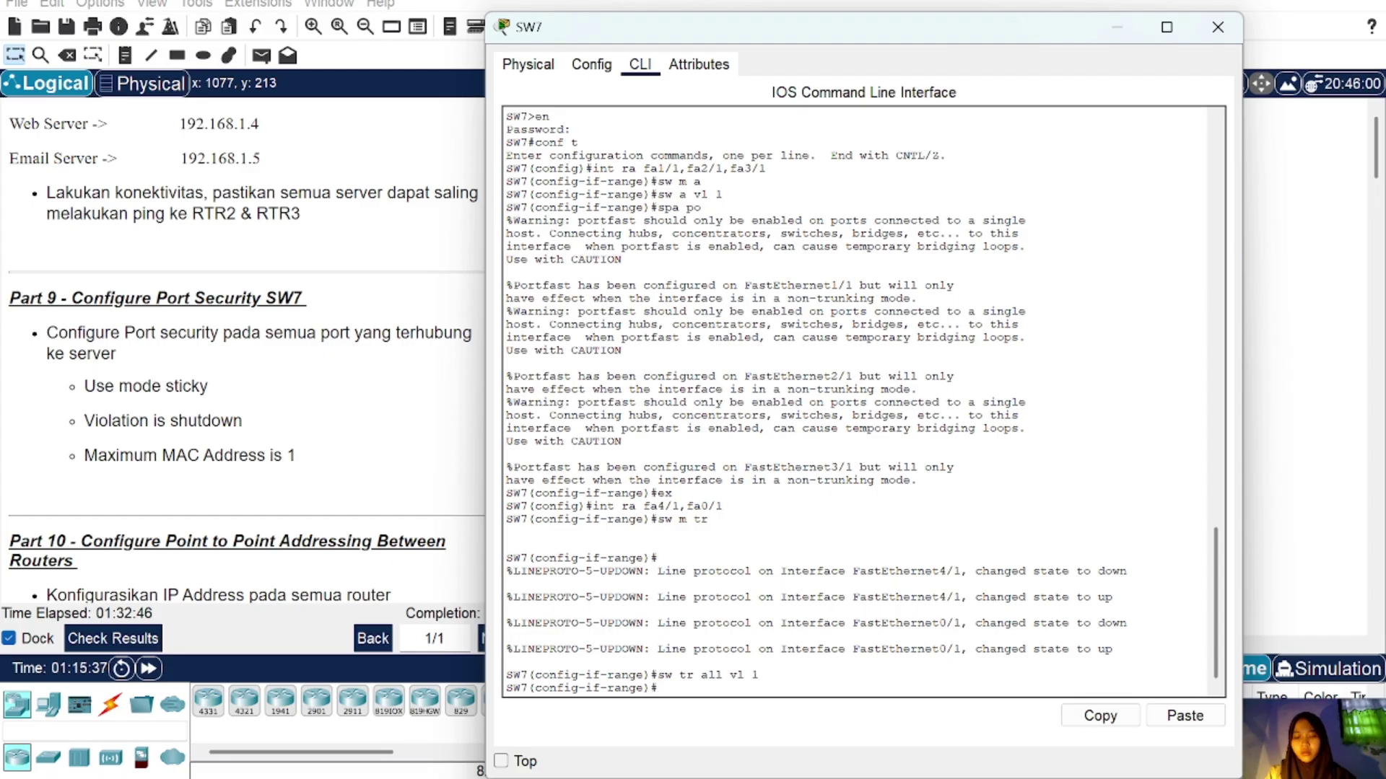
pyautogui.write('ex')
pyautogui.press('Return')
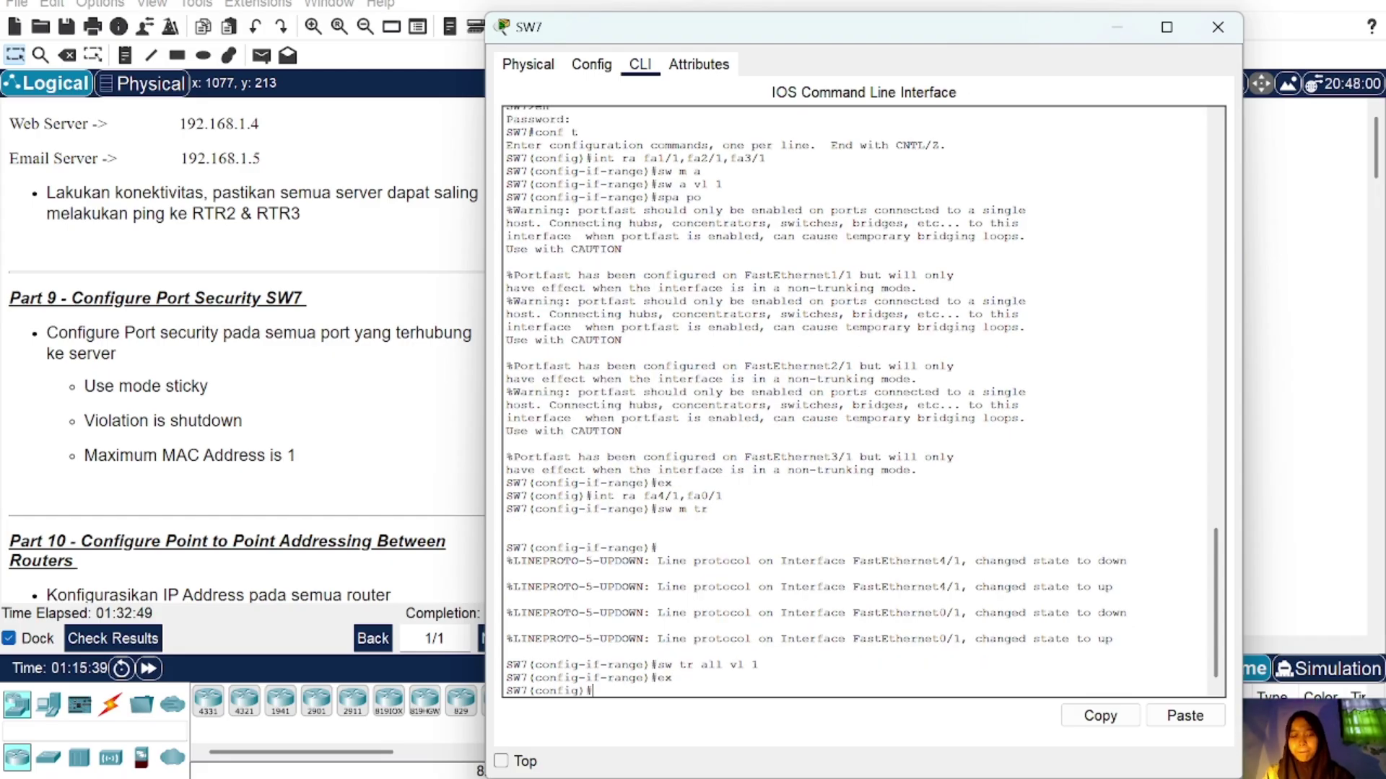
pyautogui.write('sw m tr')
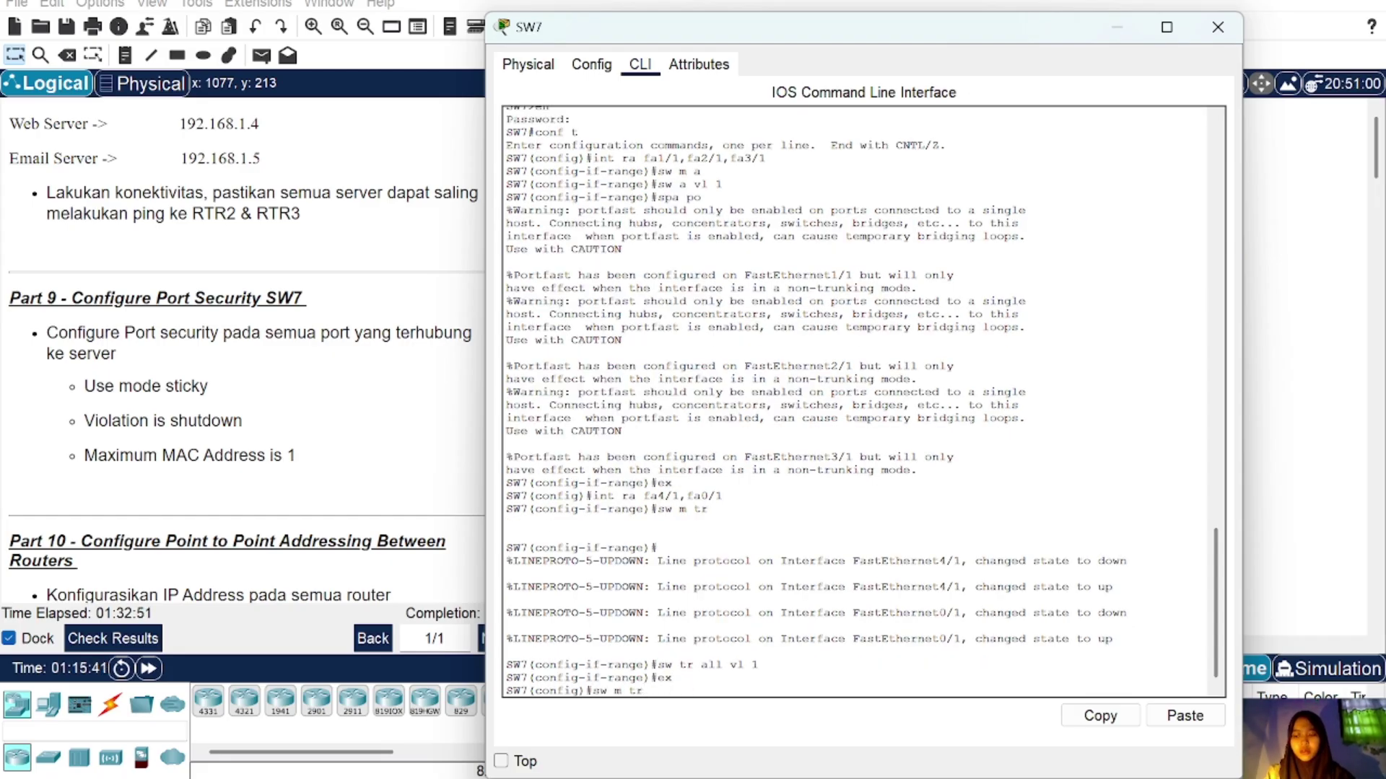
pyautogui.press('Up')
pyautogui.press('Up')
pyautogui.press('Up')
pyautogui.press('Up')
pyautogui.press('Up')
pyautogui.press('Up')
pyautogui.press('Up')
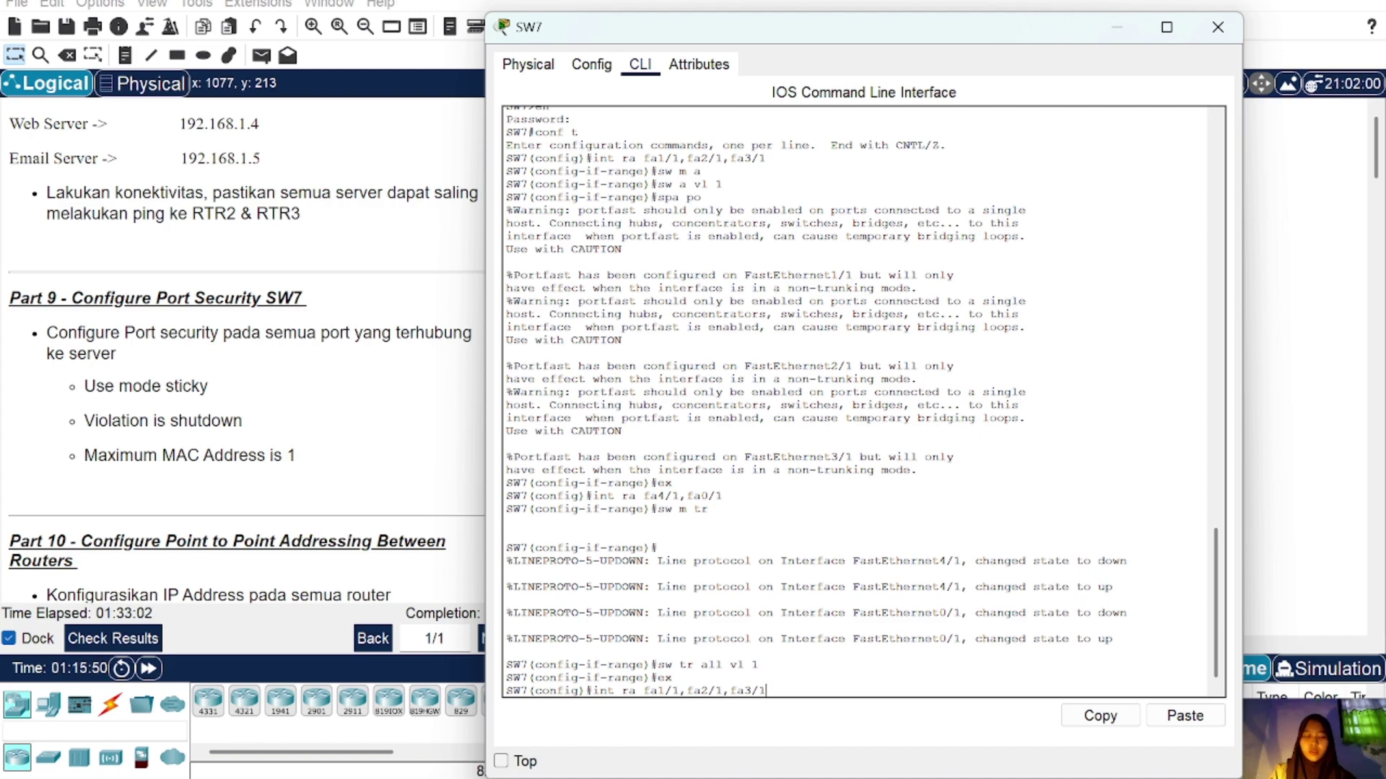
pyautogui.press('Return')
pyautogui.write('sw')
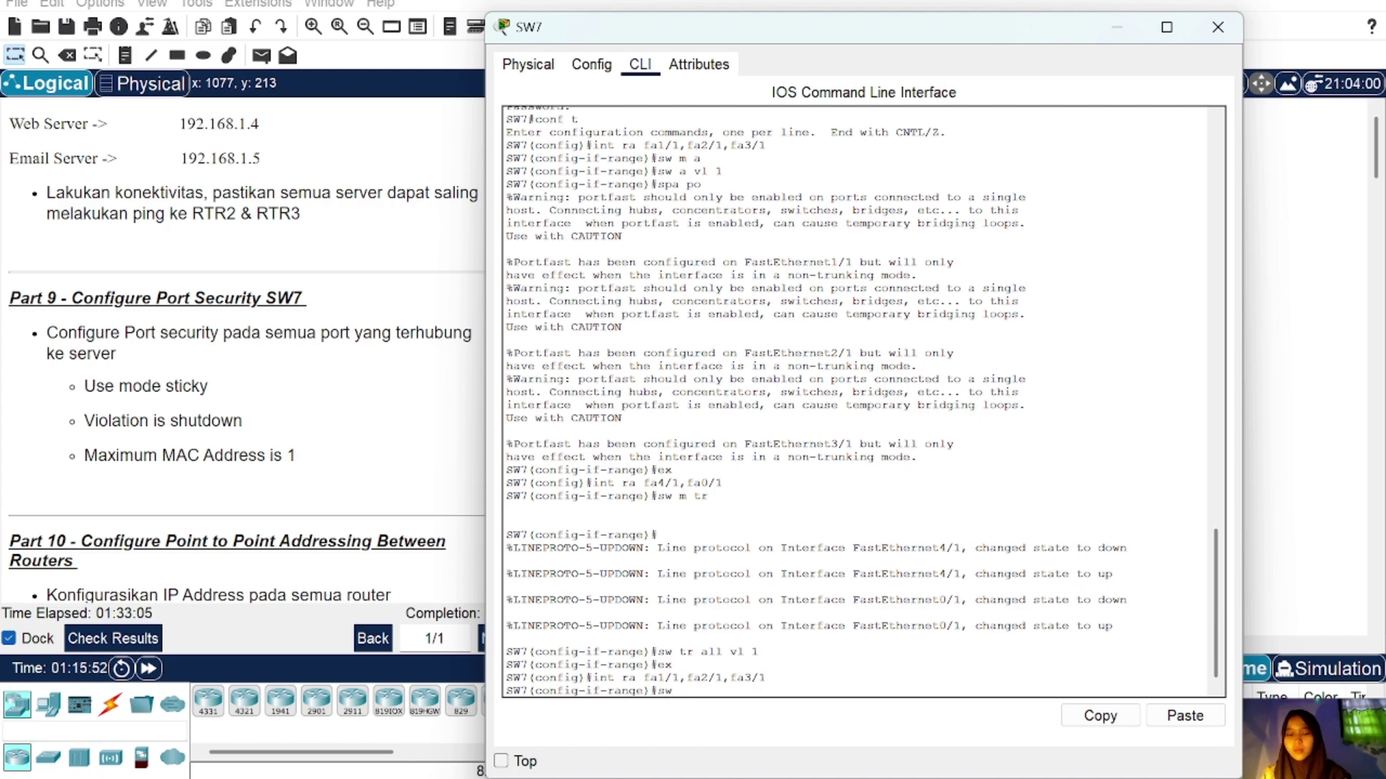
pyautogui.write(' m a')
pyautogui.press('Return')
# Step: Enable port security on the server ports with sticky MAC addresses
pyautogui.write('sw')
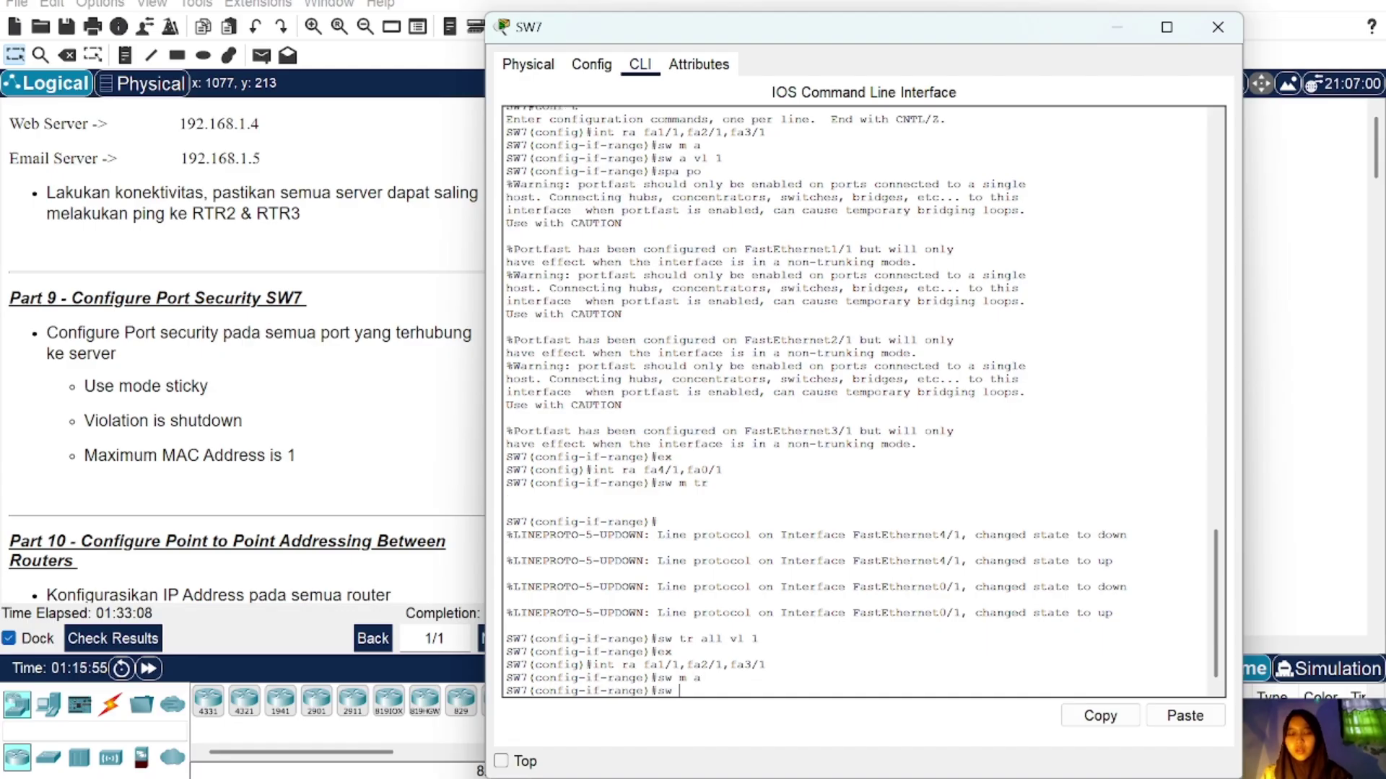
pyautogui.write(' port-secur')
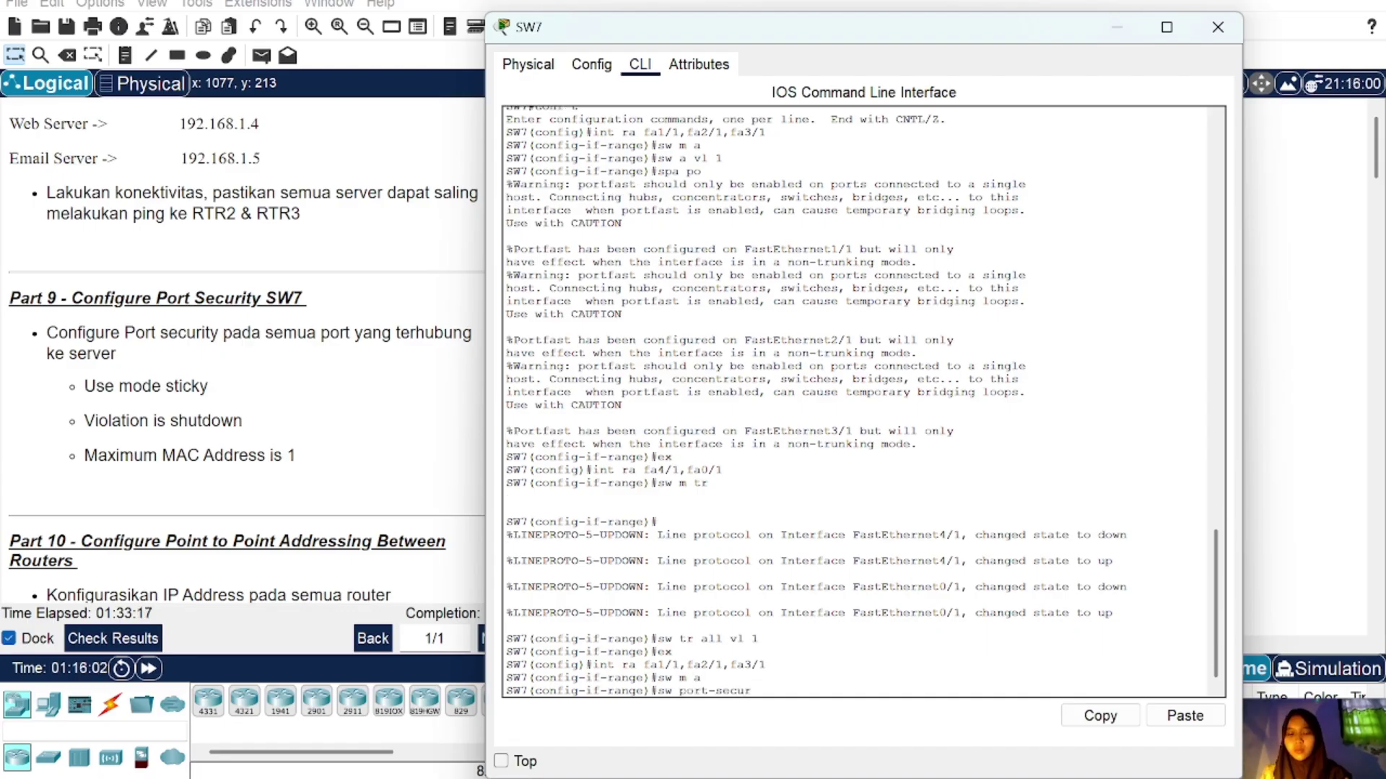
pyautogui.write('ity')
pyautogui.press('Return')
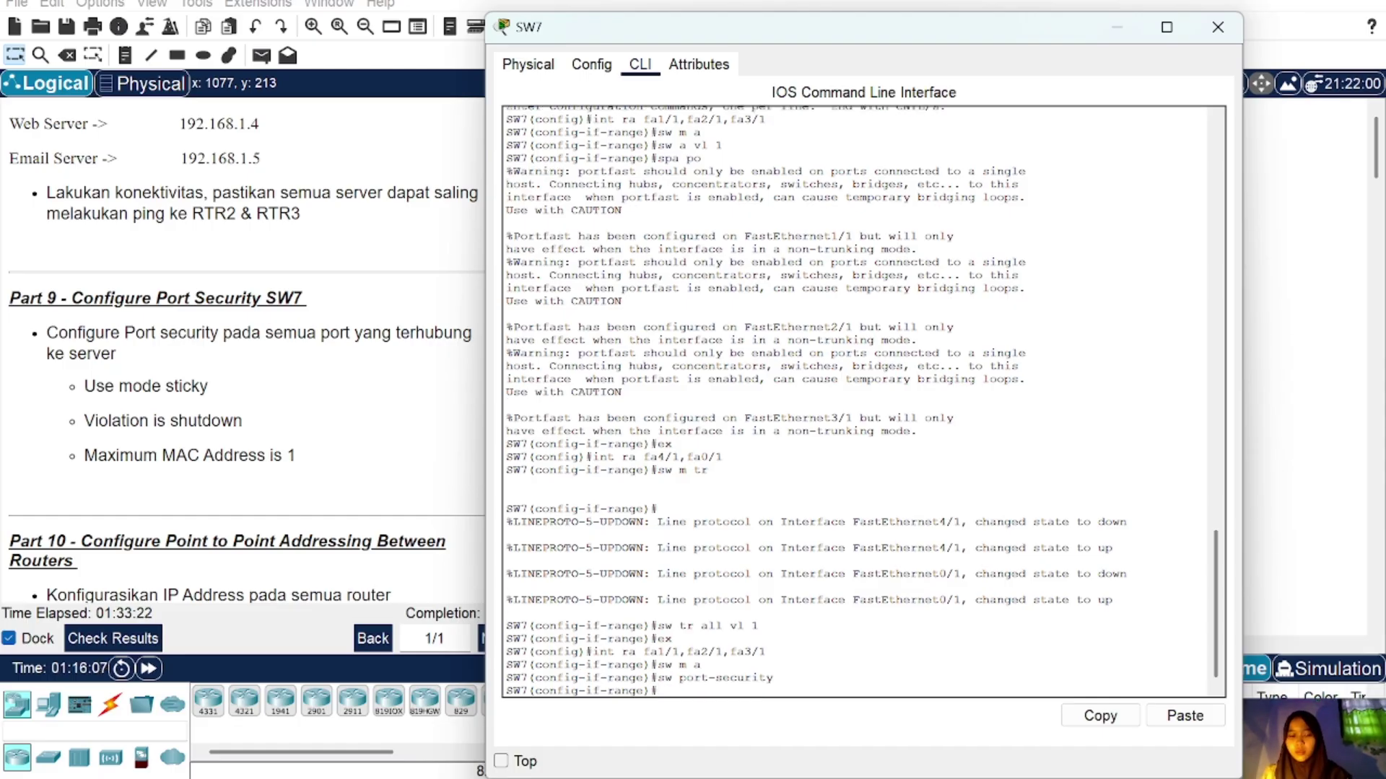
pyautogui.press('Up')
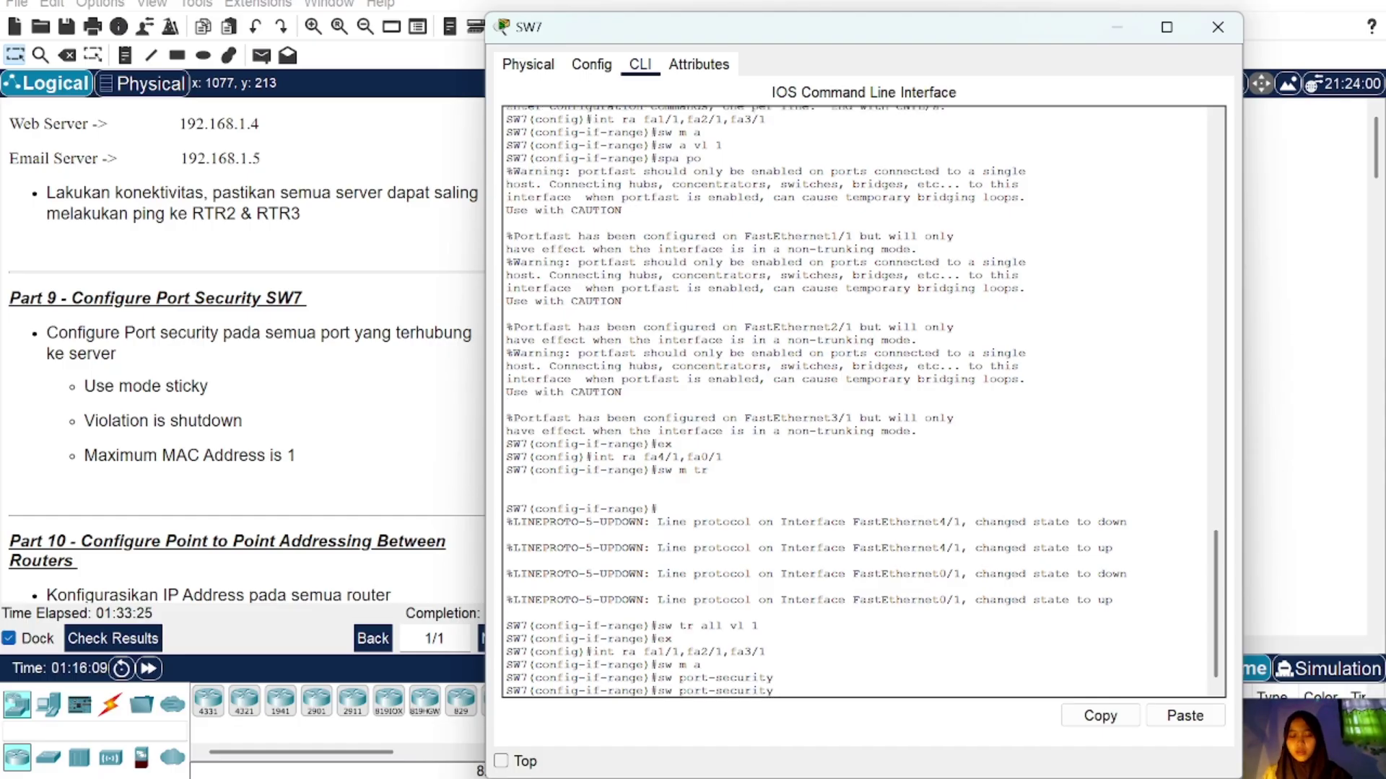
pyautogui.write('mac-address')
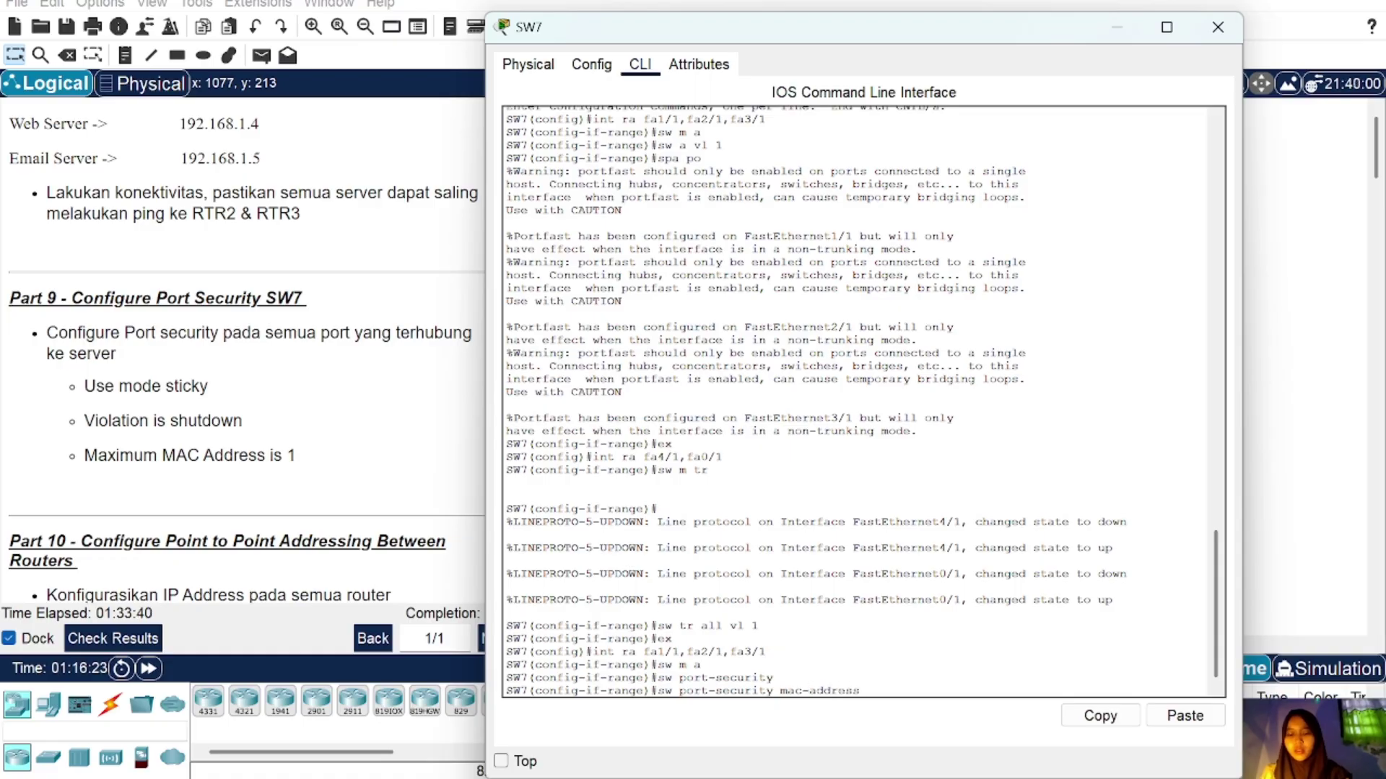
pyautogui.write(' sticky')
pyautogui.press('Return')
# Step: Set the server ports' violation action to shutdown and maximum MAC addresses to 1
pyautogui.press('Up')
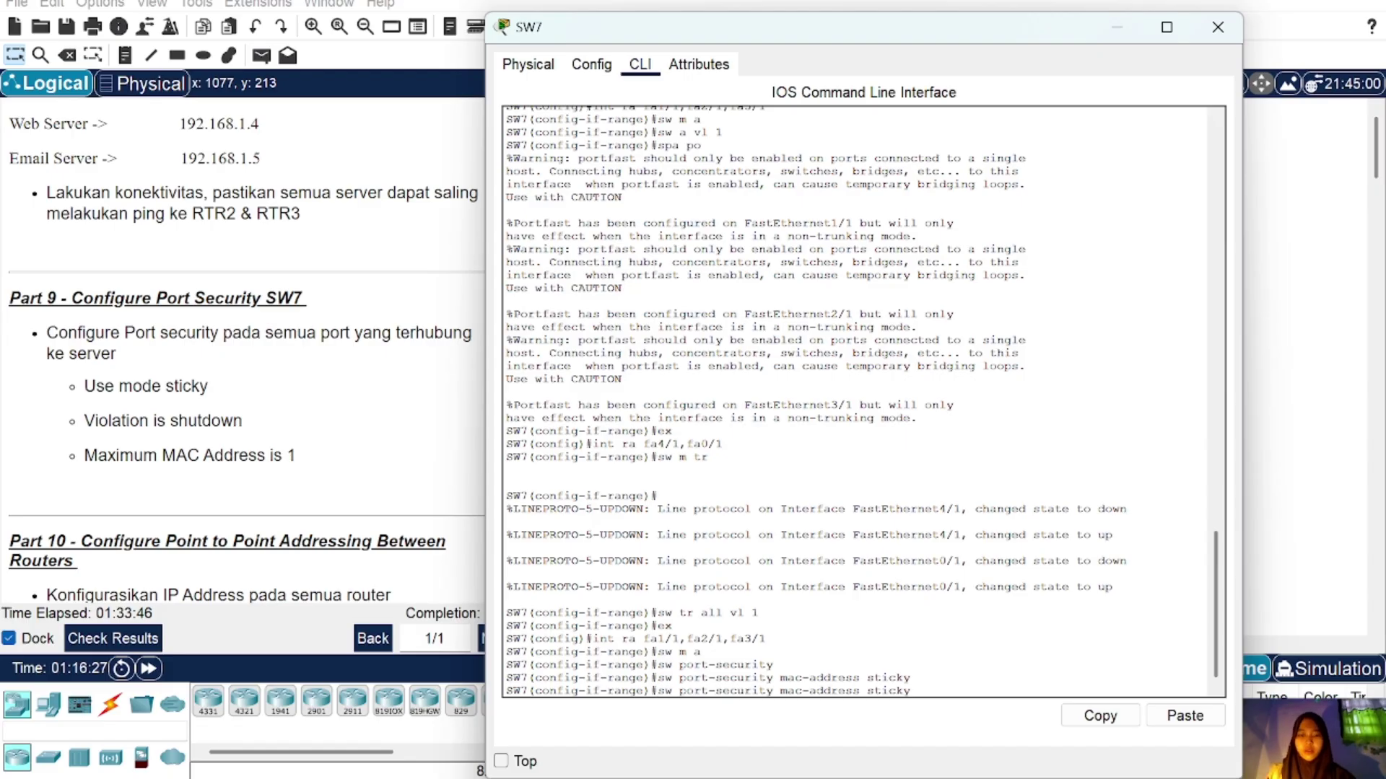
pyautogui.press('BackSpace')
pyautogui.press('BackSpace')
pyautogui.press('BackSpace')
pyautogui.press('BackSpace')
pyautogui.press('BackSpace')
pyautogui.press('BackSpace')
pyautogui.press('BackSpace')
pyautogui.press('BackSpace')
pyautogui.press('BackSpace')
pyautogui.press('BackSpace')
pyautogui.press('BackSpace')
pyautogui.press('BackSpace')
pyautogui.press('BackSpace')
pyautogui.press('BackSpace')
pyautogui.press('BackSpace')
pyautogui.press('BackSpace')
pyautogui.press('BackSpace')
pyautogui.press('BackSpace')
pyautogui.write('vio')
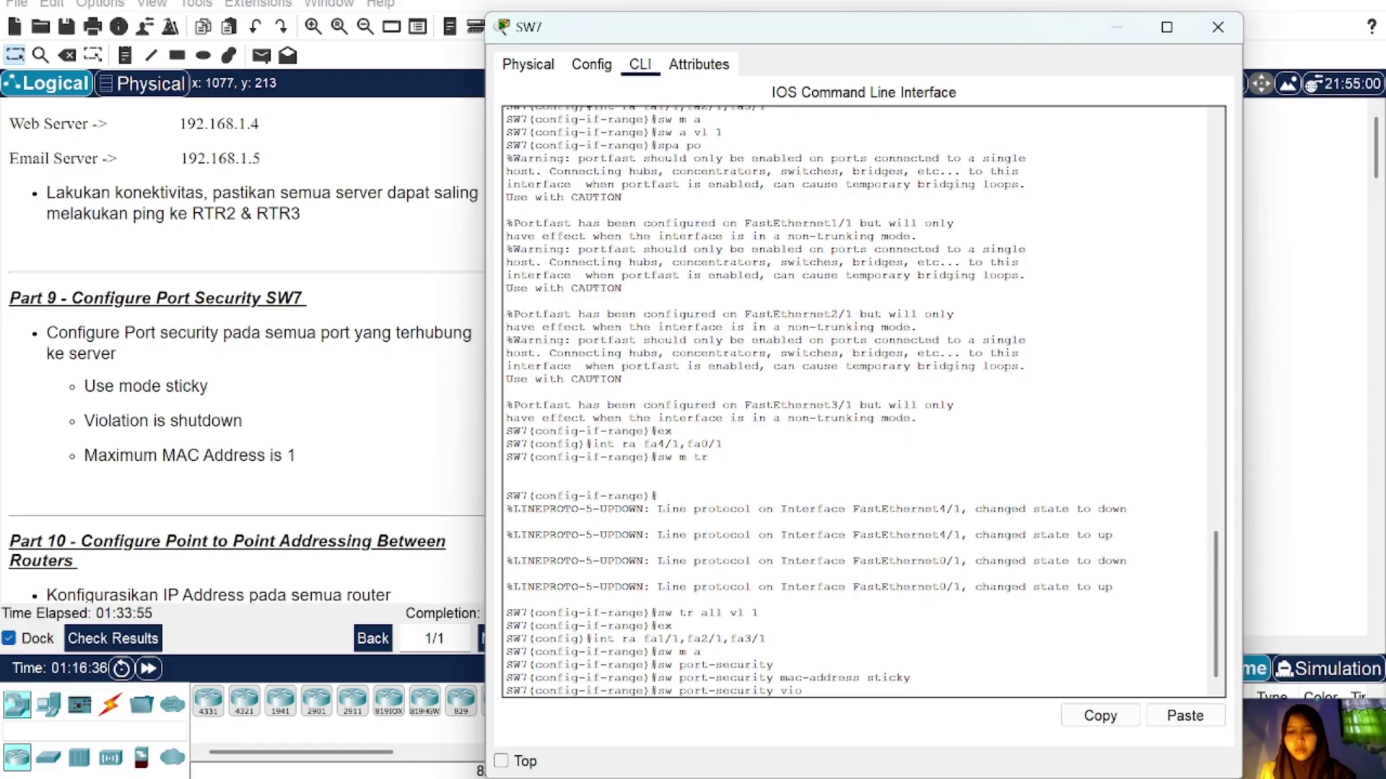
pyautogui.write('lation s')
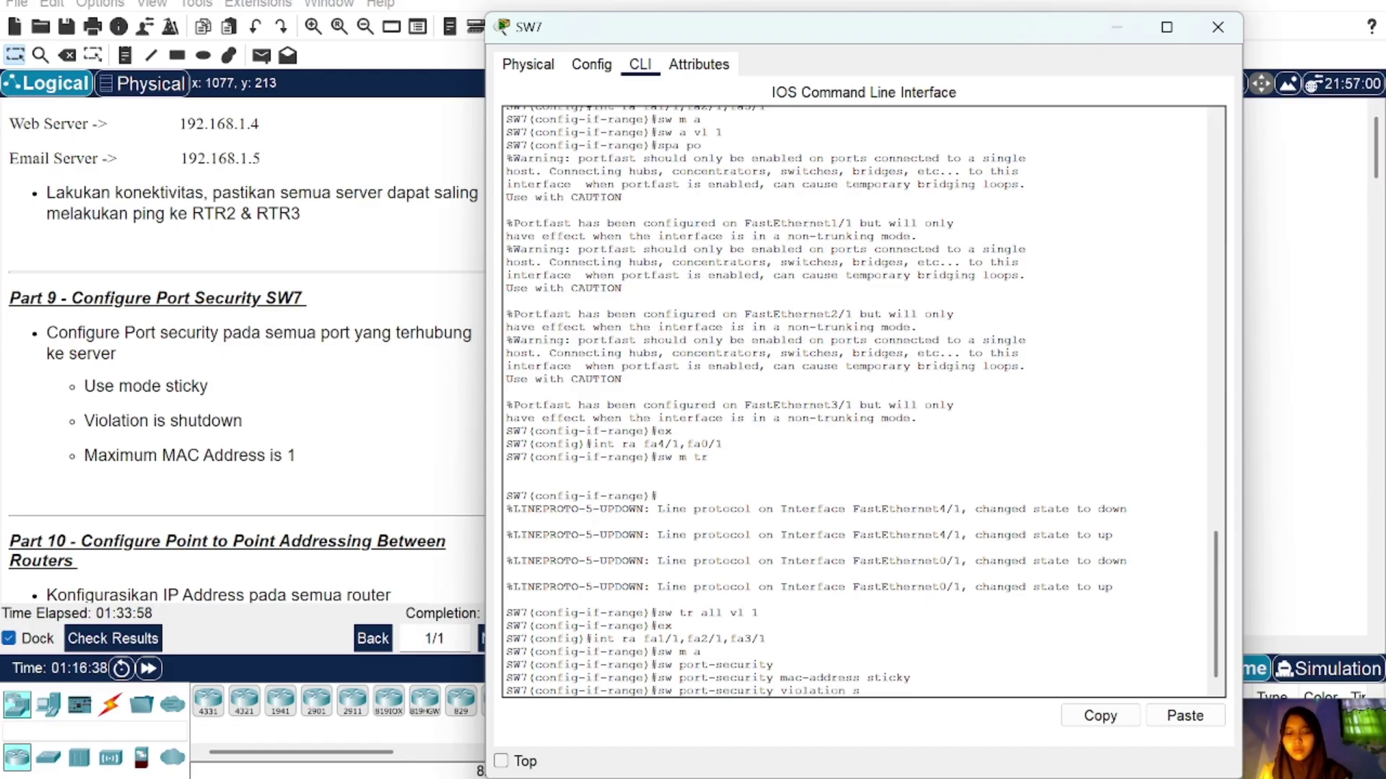
pyautogui.write('hutdown')
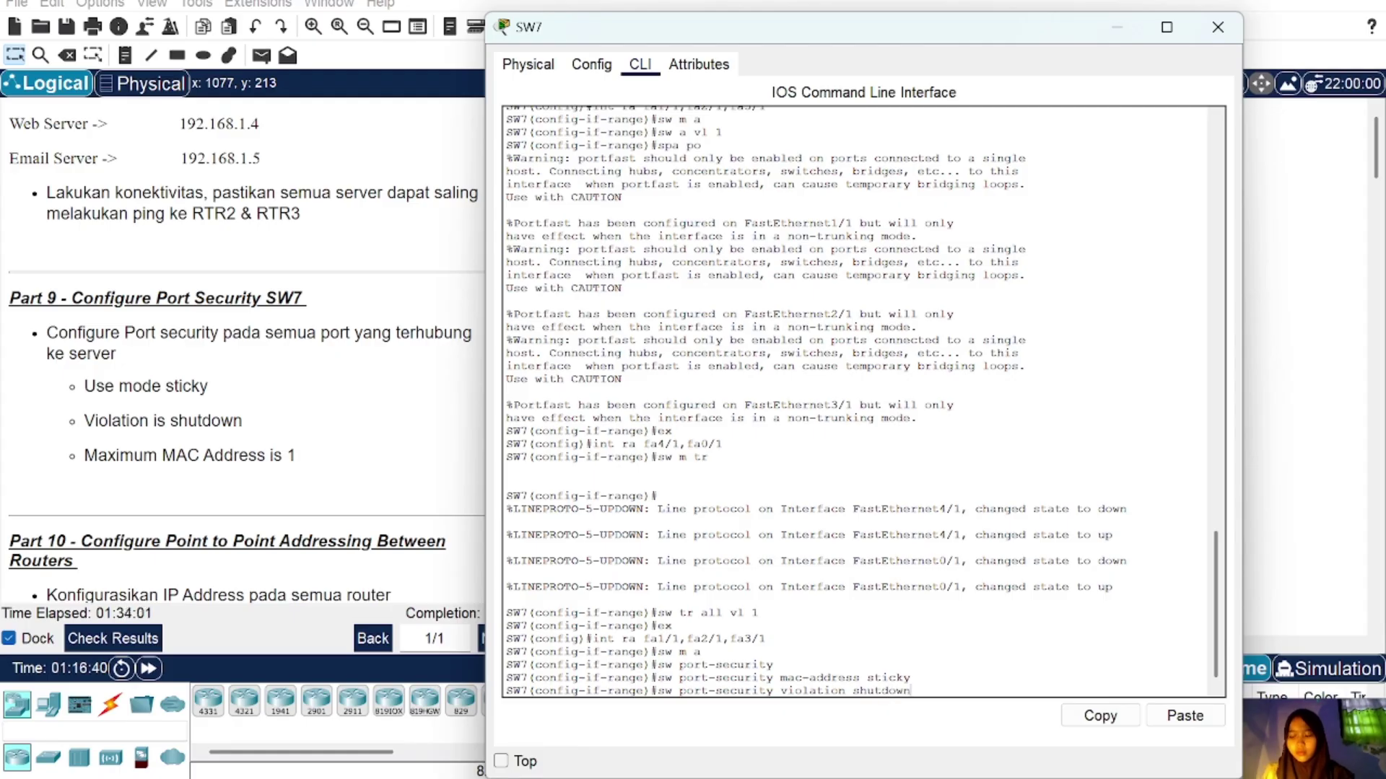
pyautogui.press('Return')
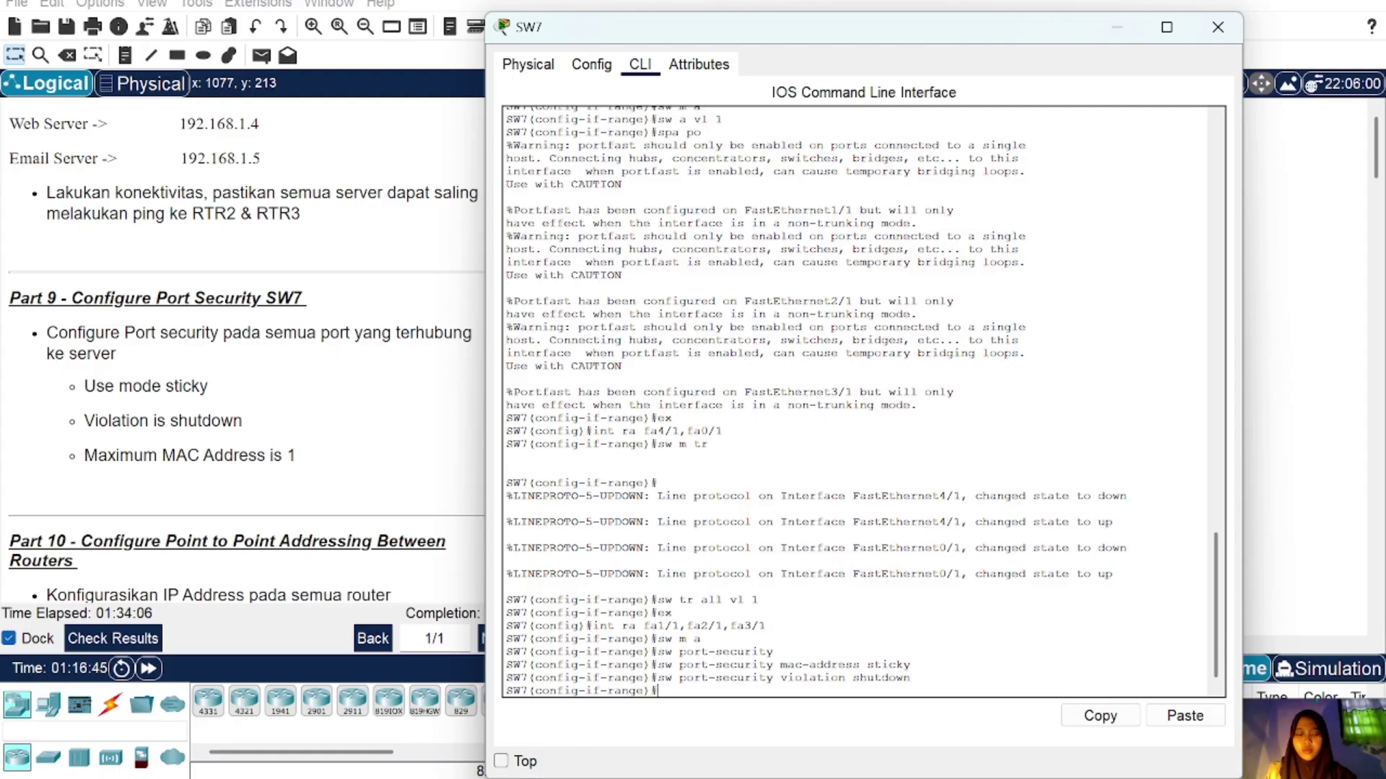
pyautogui.press('Up')
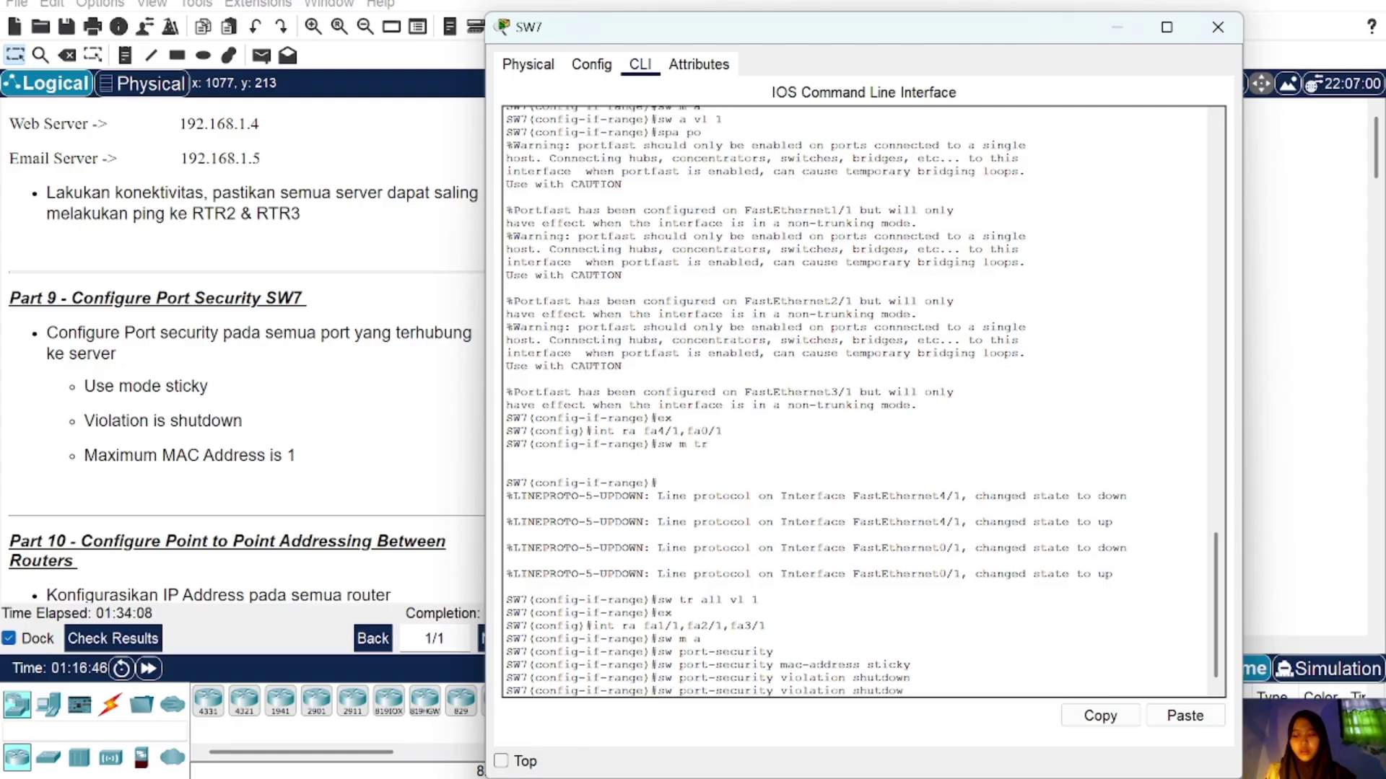
pyautogui.press('BackSpace')
pyautogui.press('BackSpace')
pyautogui.press('BackSpace')
pyautogui.press('BackSpace')
pyautogui.press('BackSpace')
pyautogui.press('BackSpace')
pyautogui.press('BackSpace')
pyautogui.press('BackSpace')
pyautogui.press('BackSpace')
pyautogui.press('BackSpace')
pyautogui.press('BackSpace')
pyautogui.press('BackSpace')
pyautogui.press('BackSpace')
pyautogui.press('BackSpace')
pyautogui.press('BackSpace')
pyautogui.press('BackSpace')
pyautogui.press('BackSpace')
pyautogui.press('BackSpace')
pyautogui.write('ma')
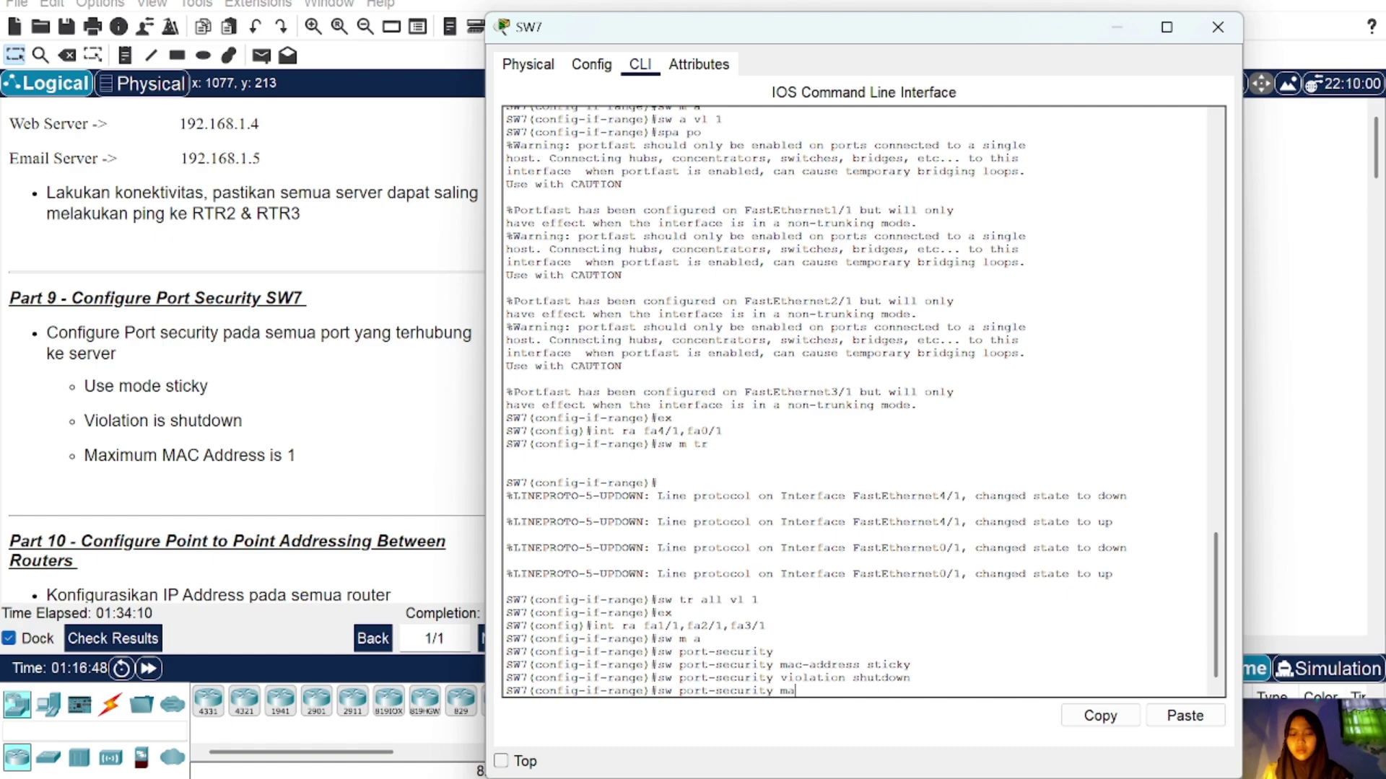
pyautogui.write('ximum')
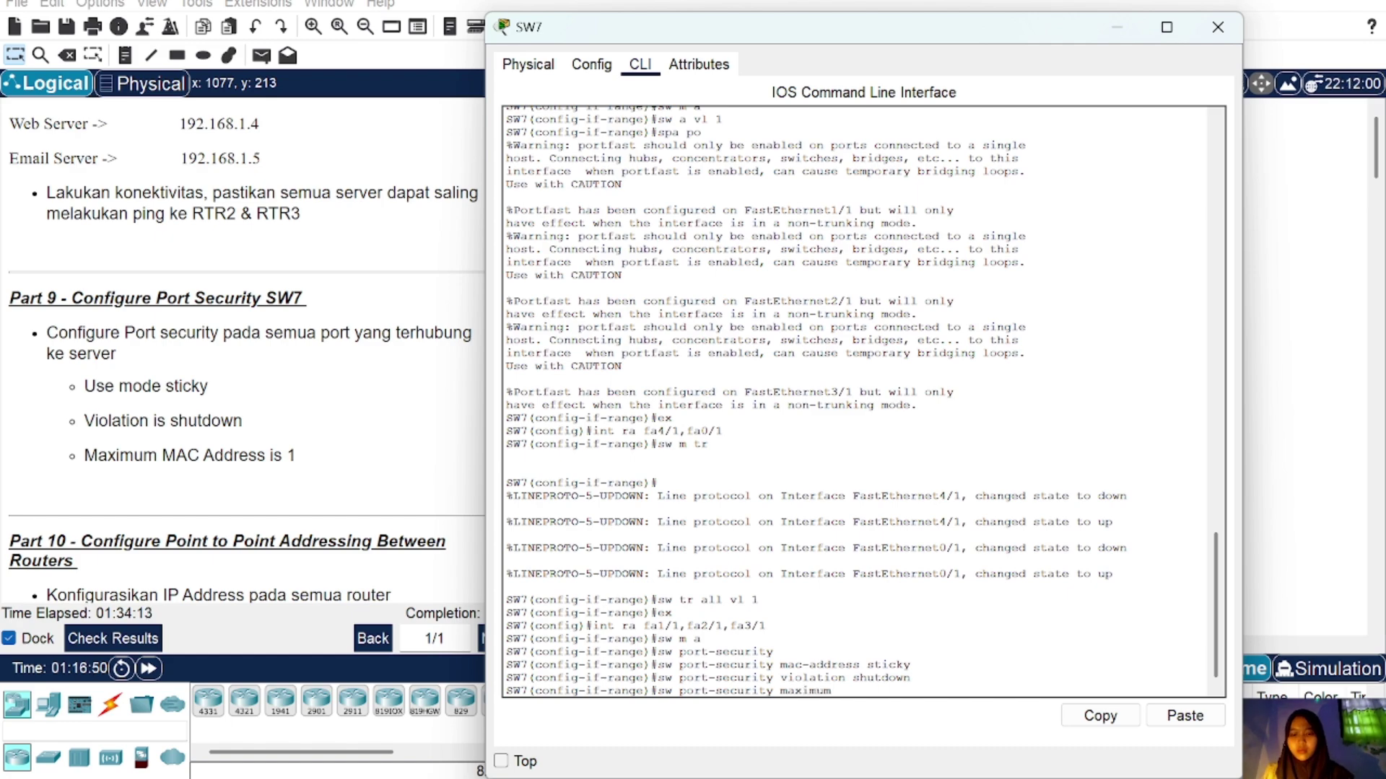
pyautogui.write(' 1')
pyautogui.press('Return')
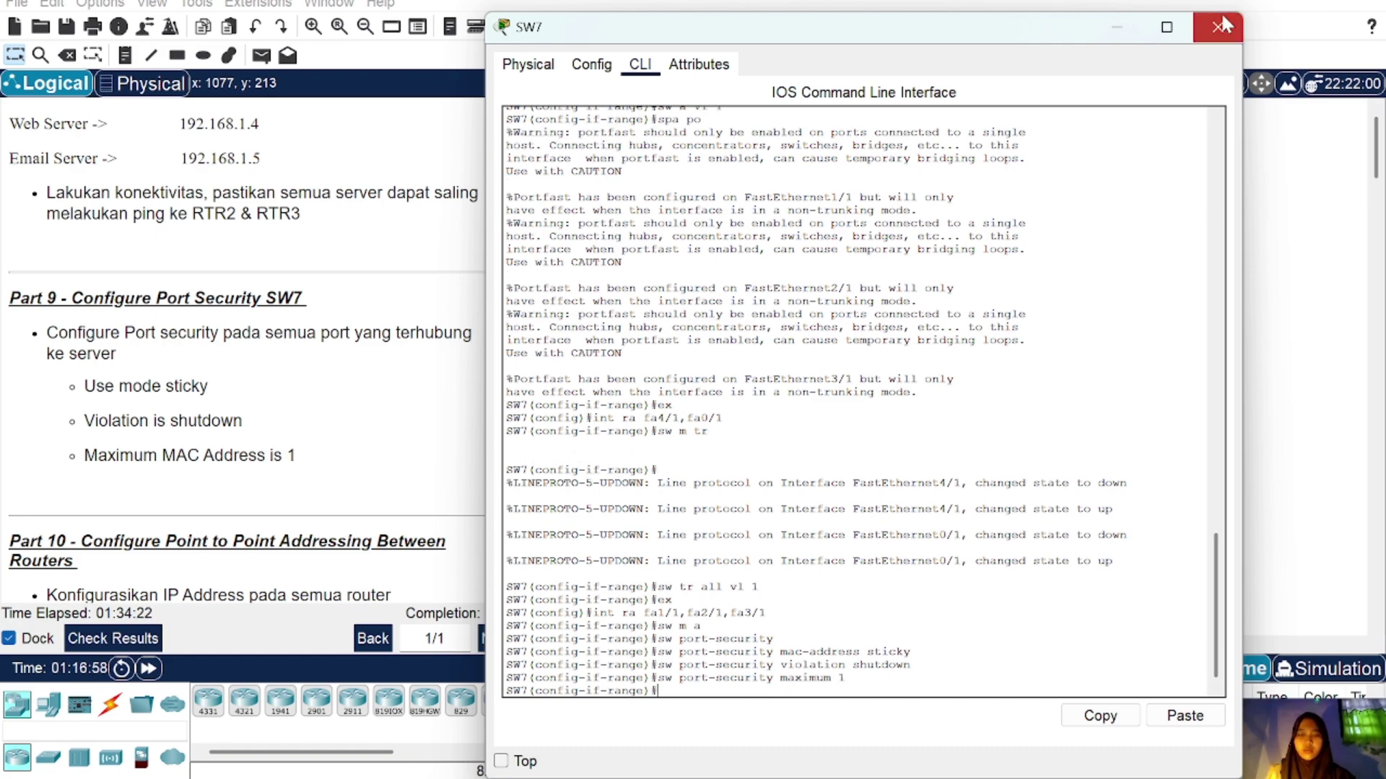
# Step: Close the SW7 window and pan around the topology view
pyautogui.click(1219, 27)
pyautogui.scroll(-4, 253, 354)
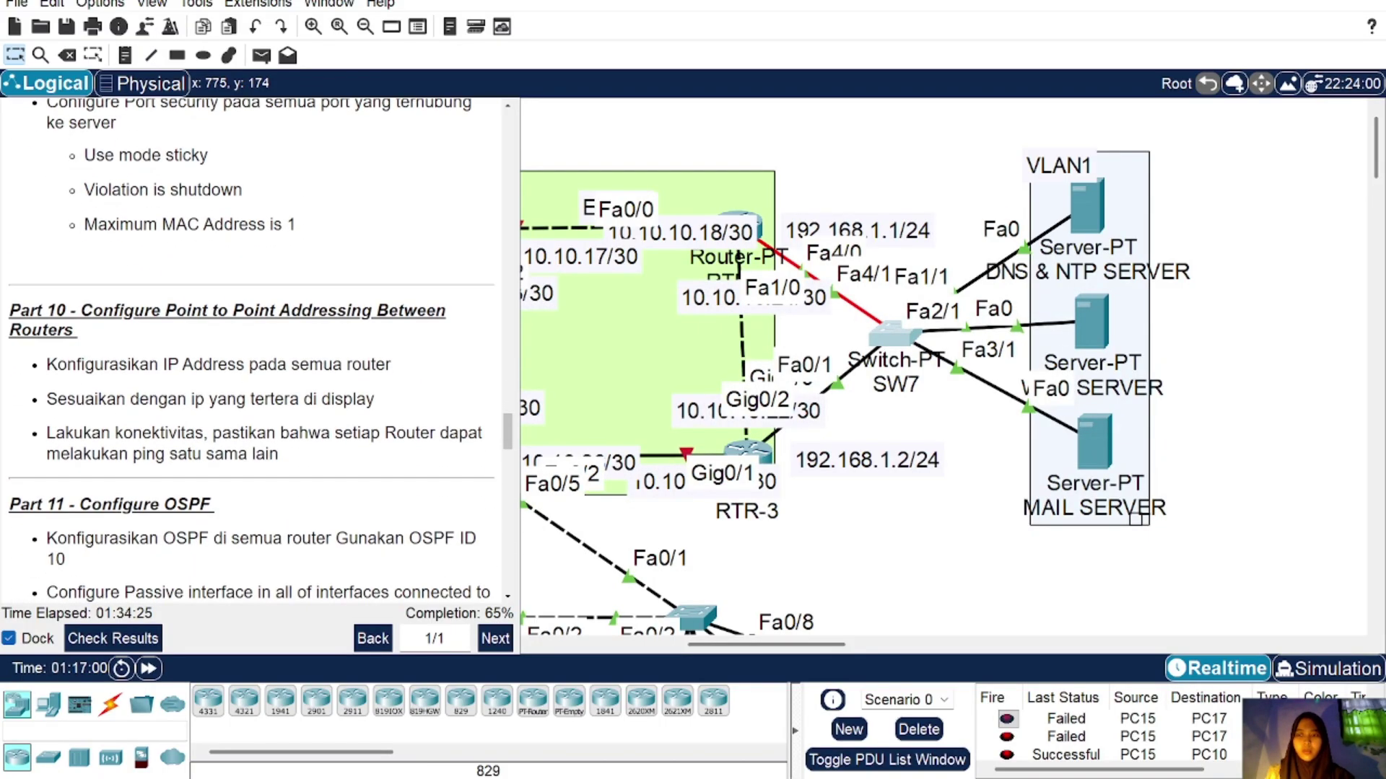
pyautogui.scroll(2, 253, 353)
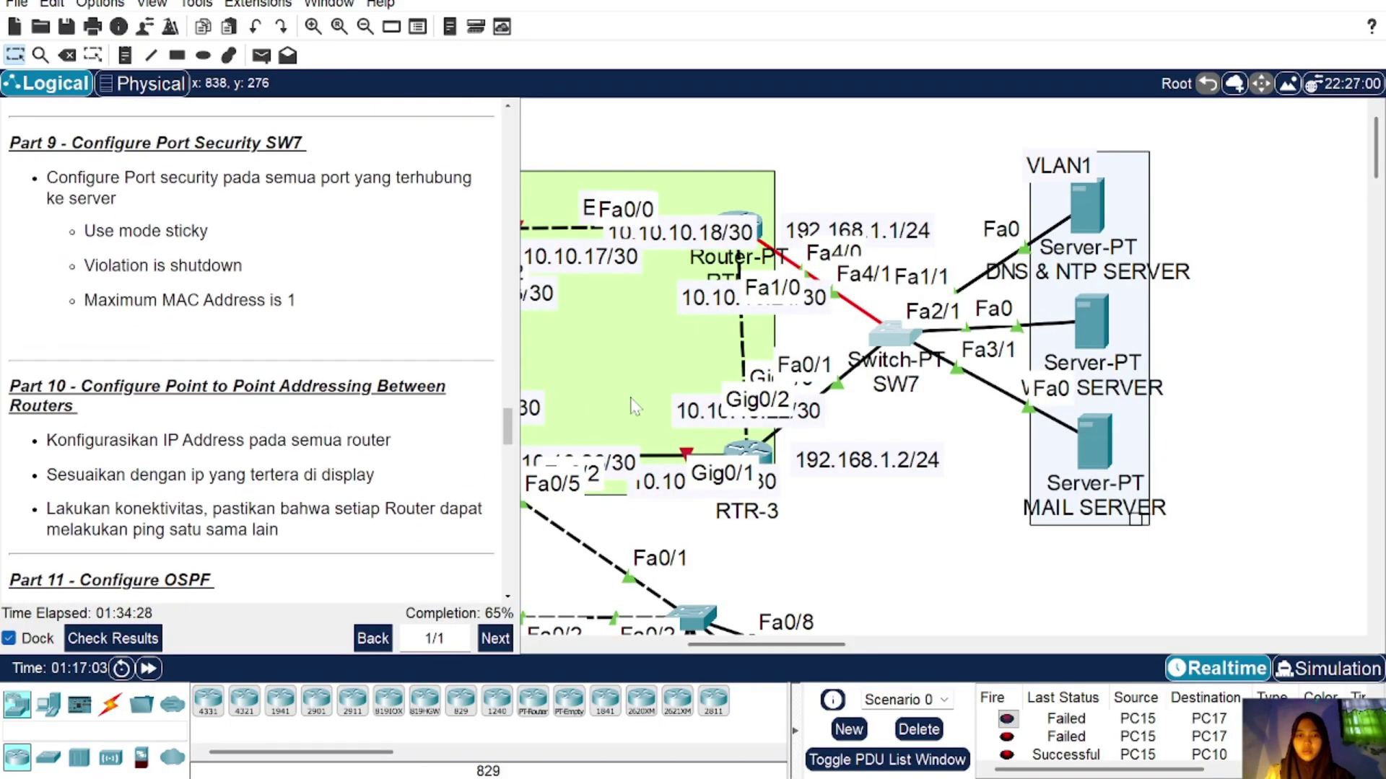
pyautogui.hscroll(-8, 632, 407)
pyautogui.hscroll(3, 633, 407)
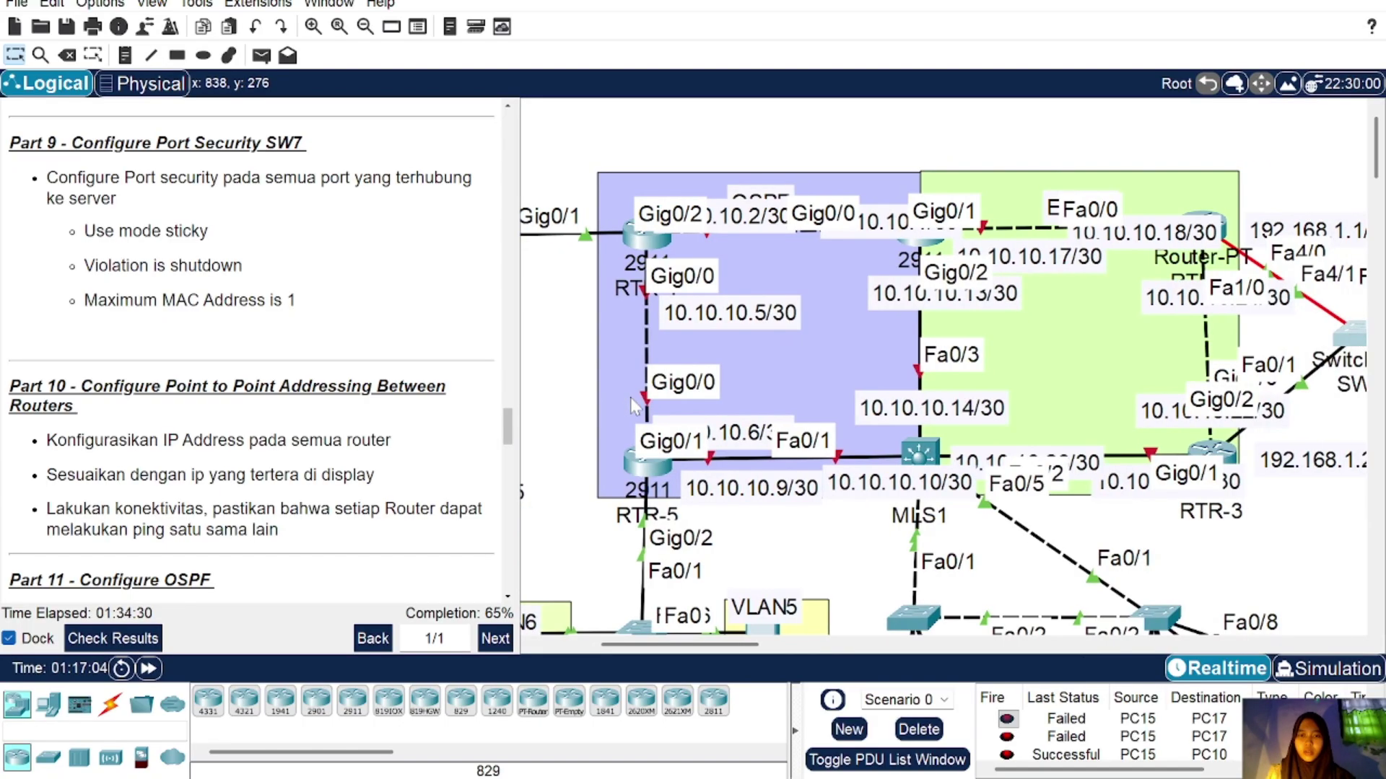
pyautogui.hscroll(-3, 630, 397)
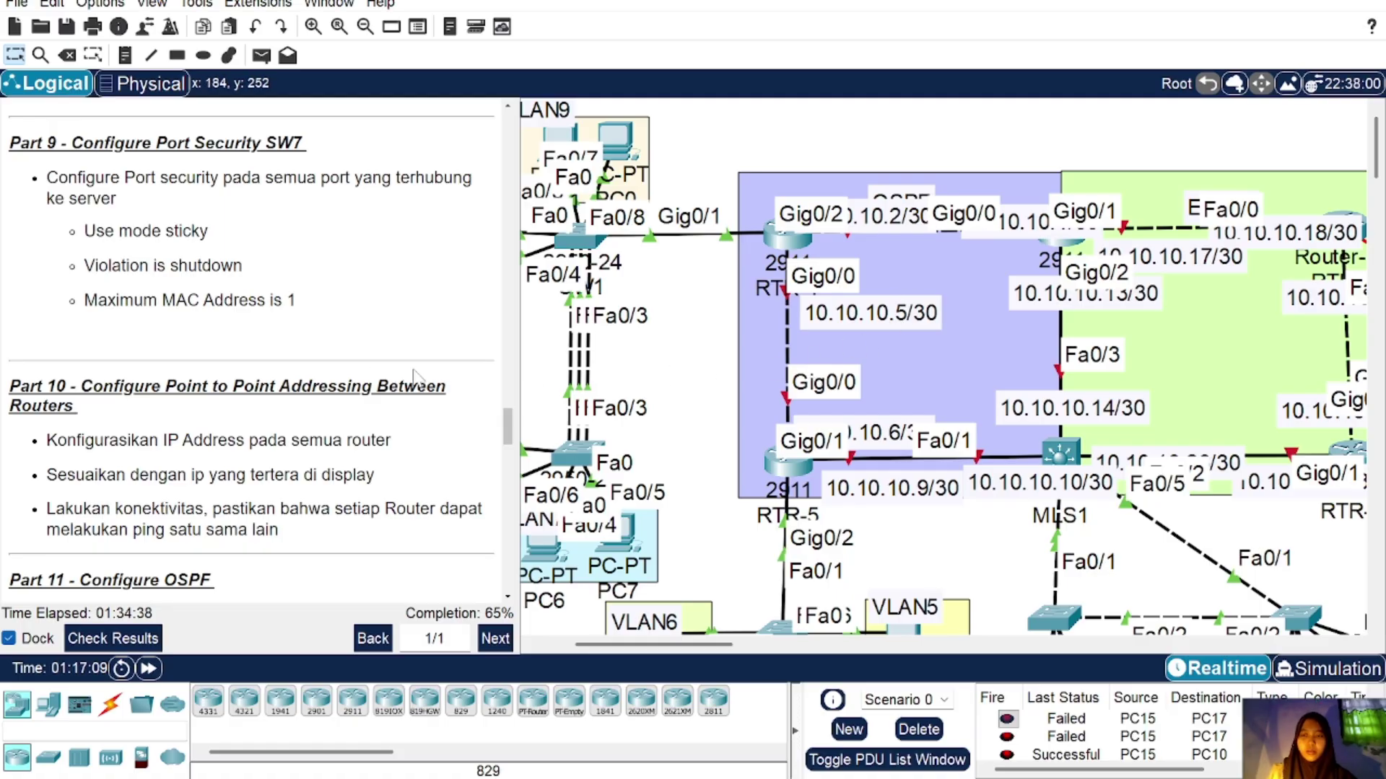
pyautogui.scroll(-3, 361, 383)
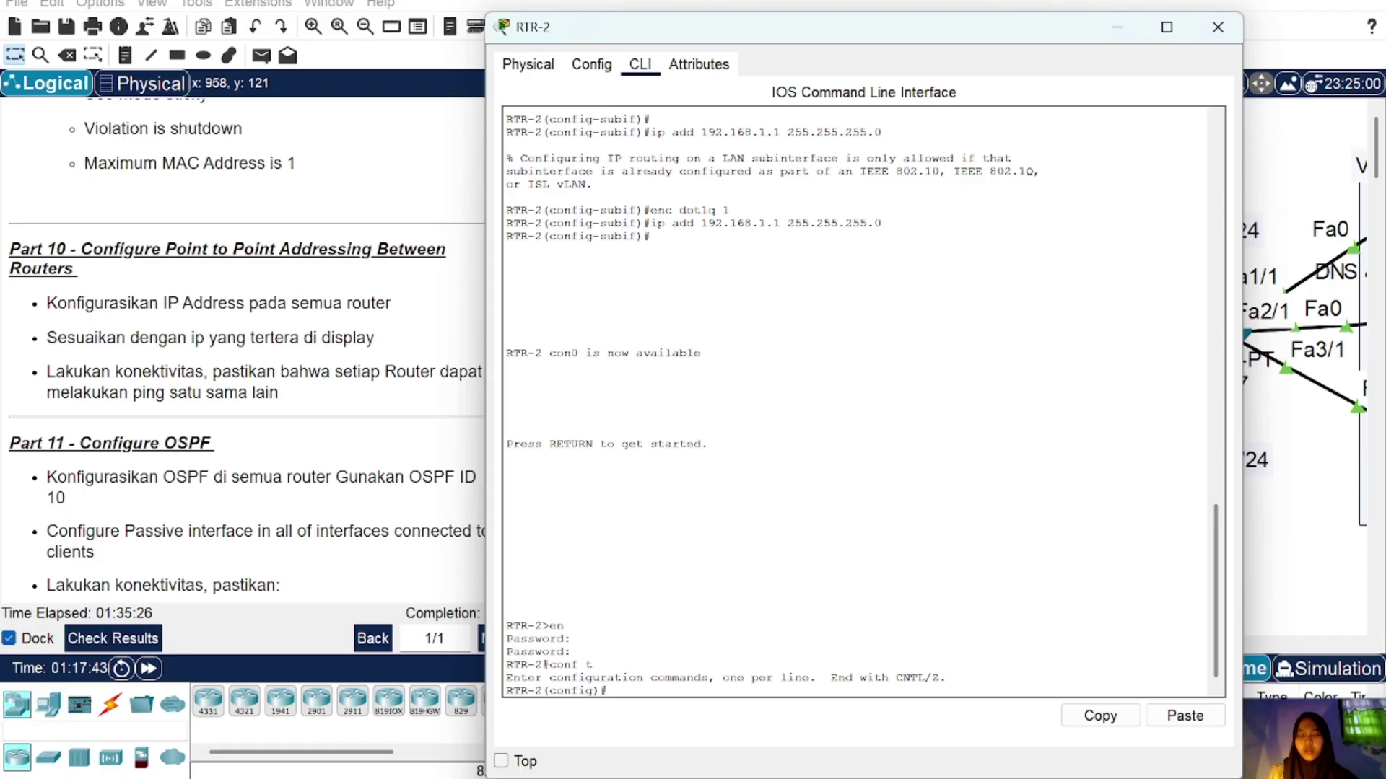
# Step: Give RTR-2's fa0/0 10.10.10.18 255.255.255.252, copying the ip add line, and bring it up
pyautogui.click(1217, 27)
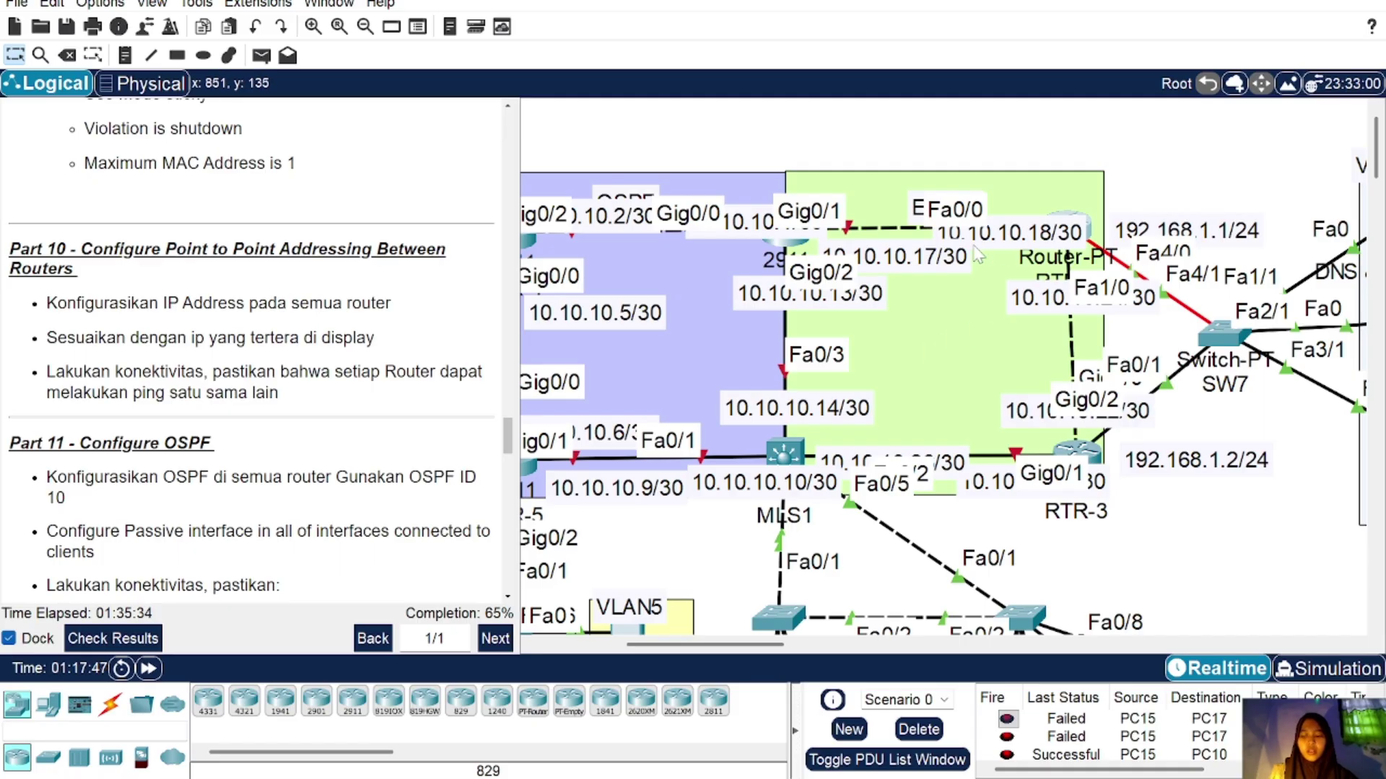
pyautogui.click(1089, 233)
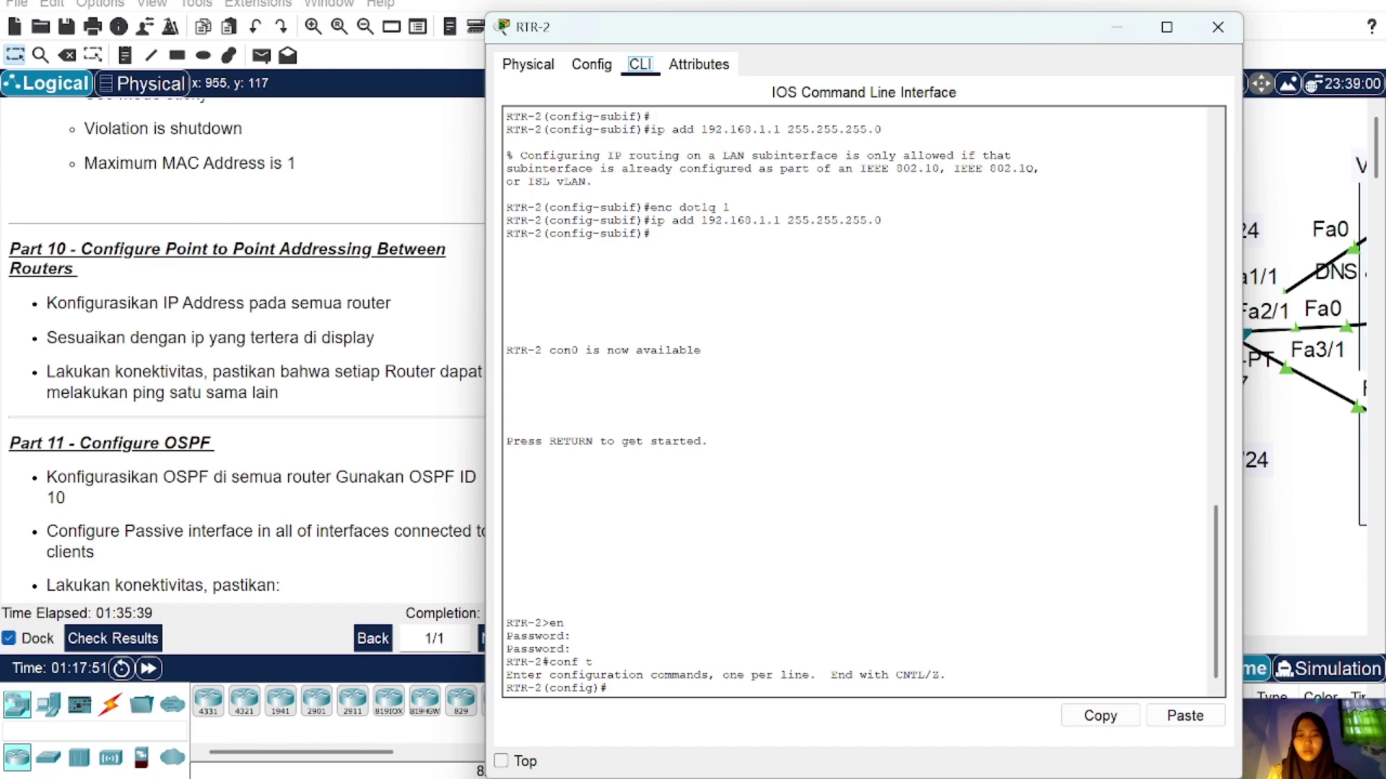
pyautogui.write('int fa0')
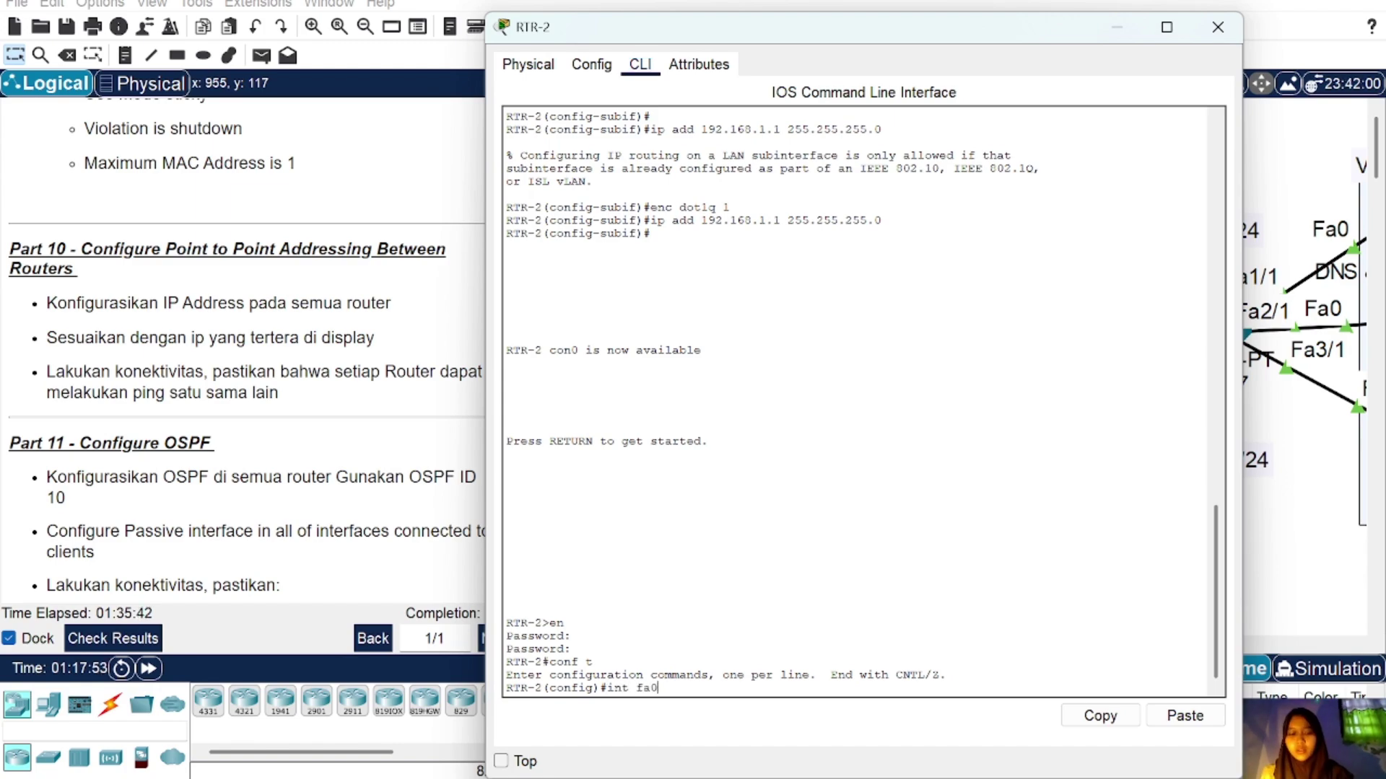
pyautogui.write('/0')
pyautogui.press('Return')
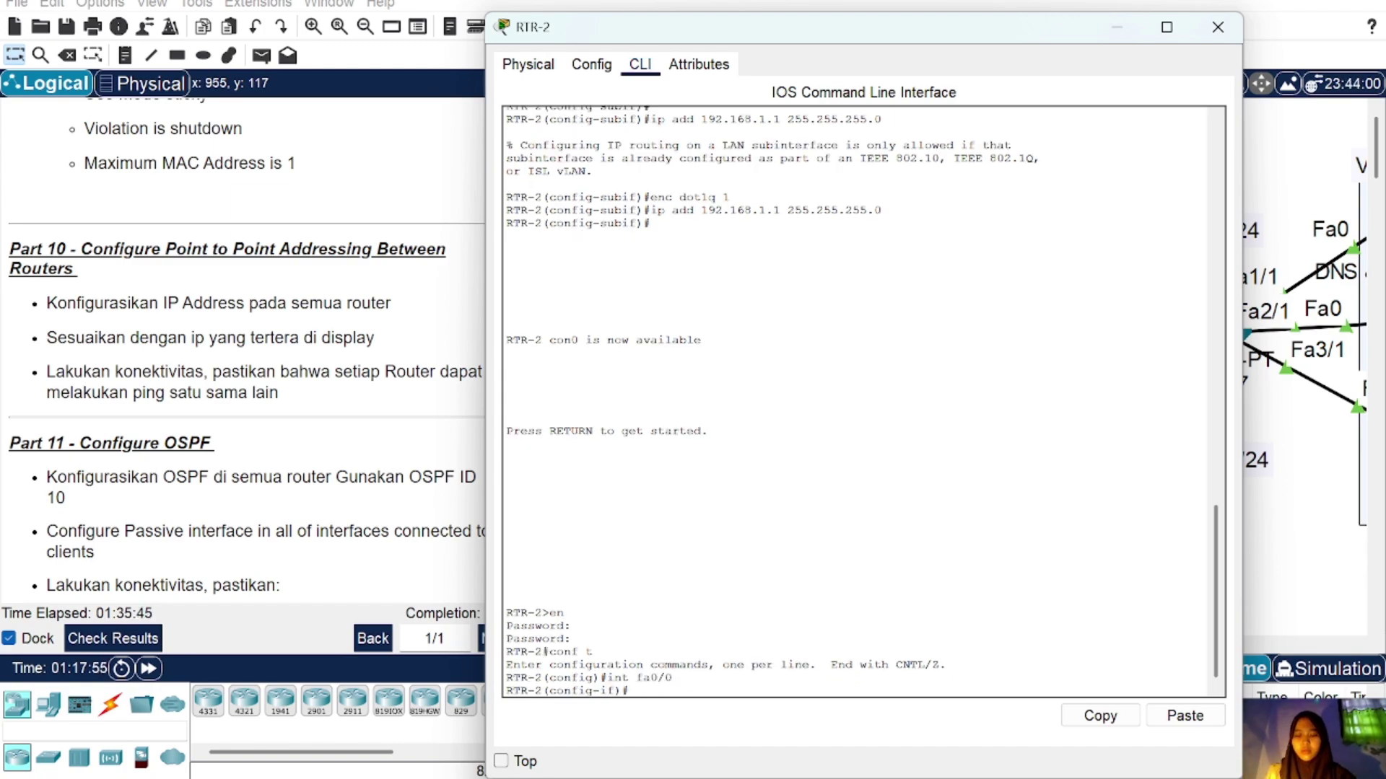
pyautogui.write('ip add 1')
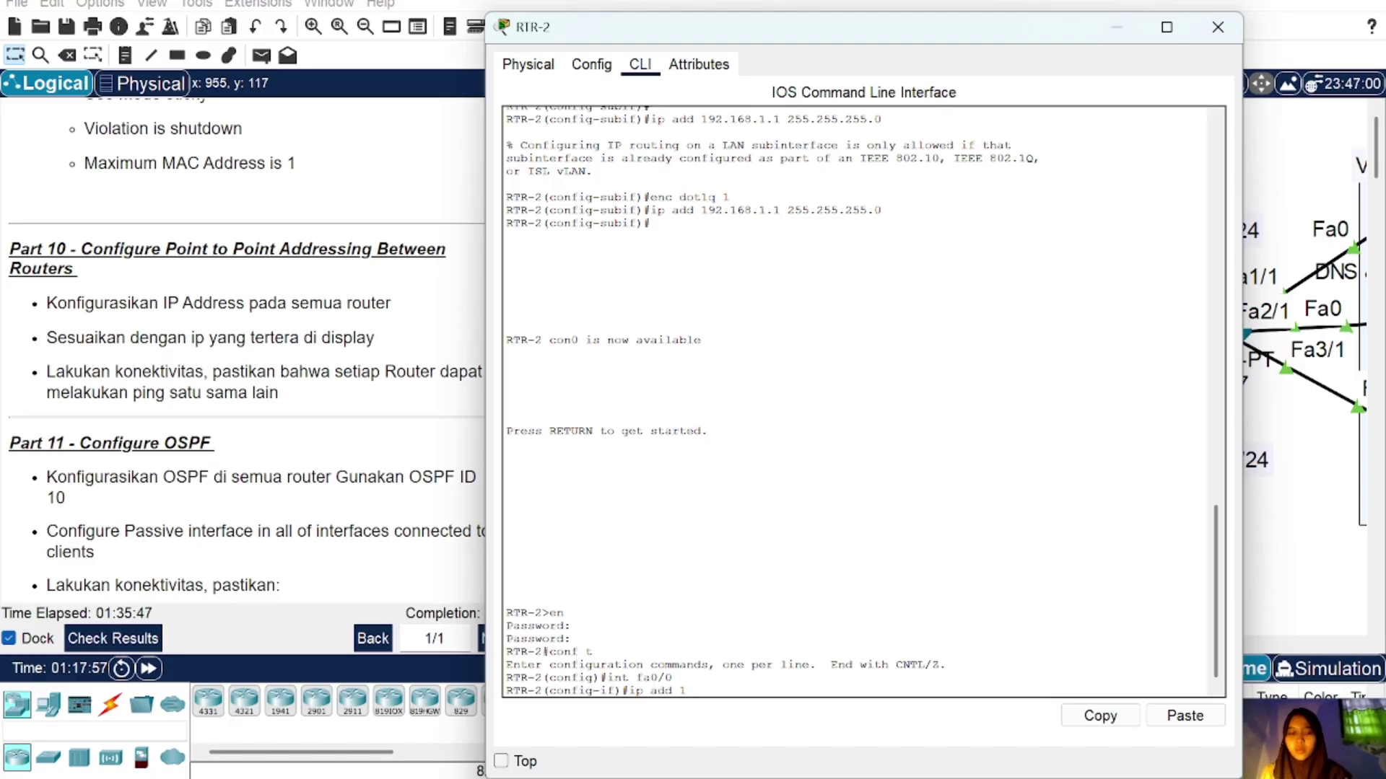
pyautogui.write('0.10.10.')
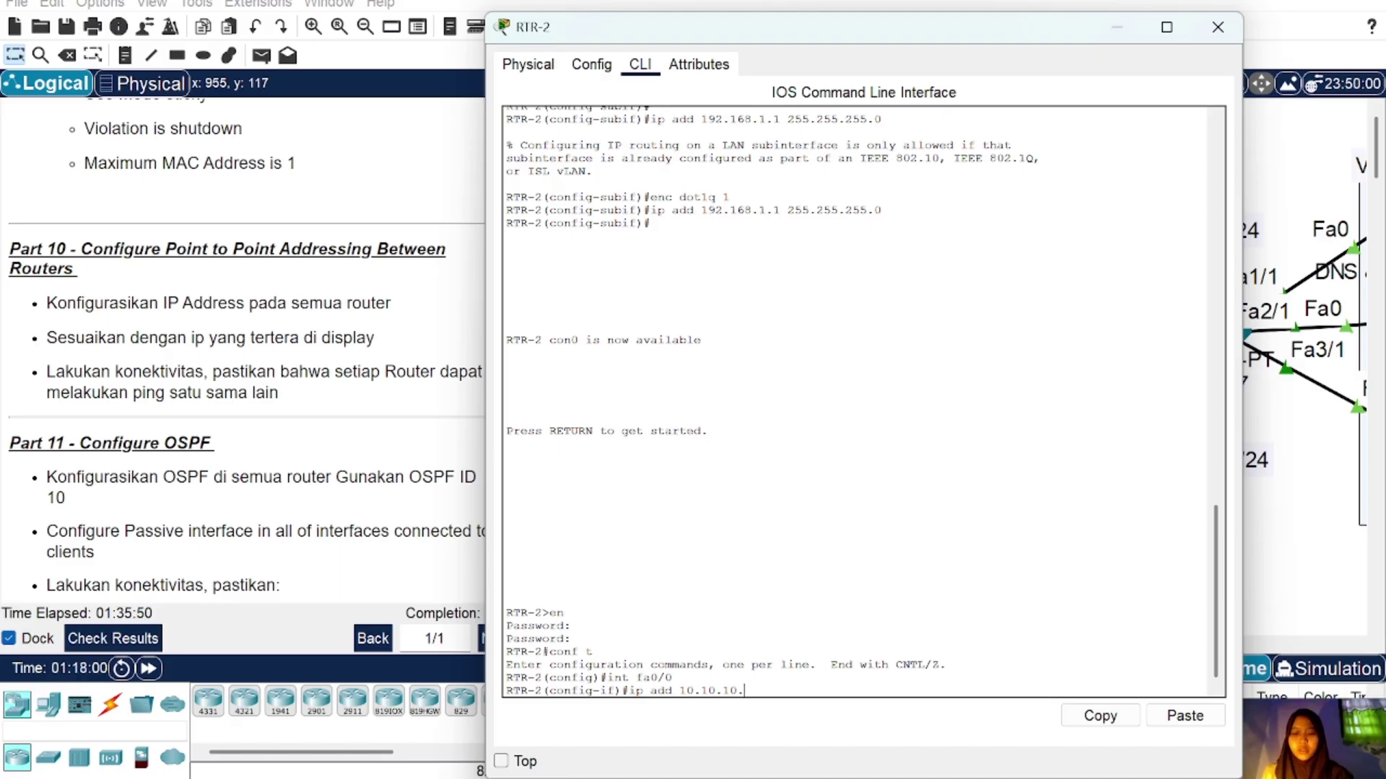
pyautogui.write('18 2')
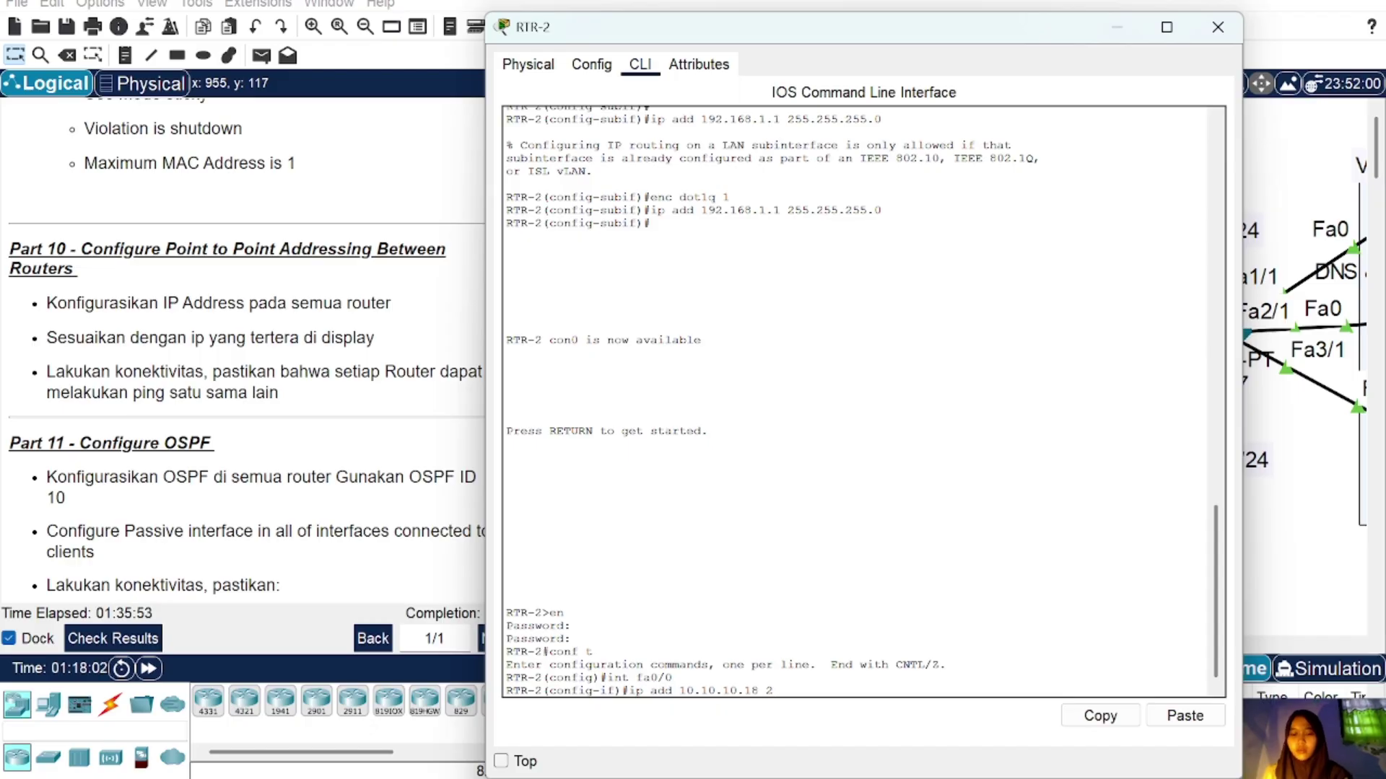
pyautogui.write('55.255.255.')
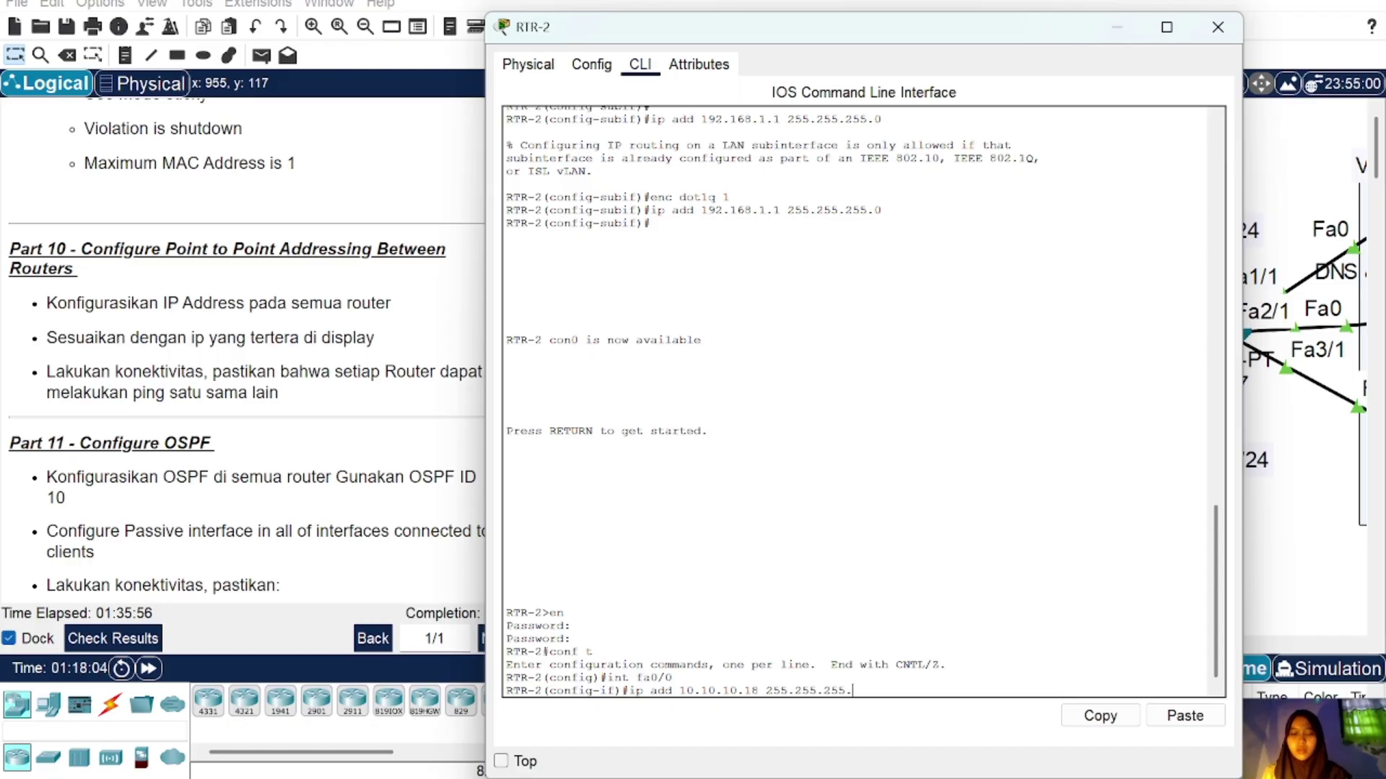
pyautogui.write('252')
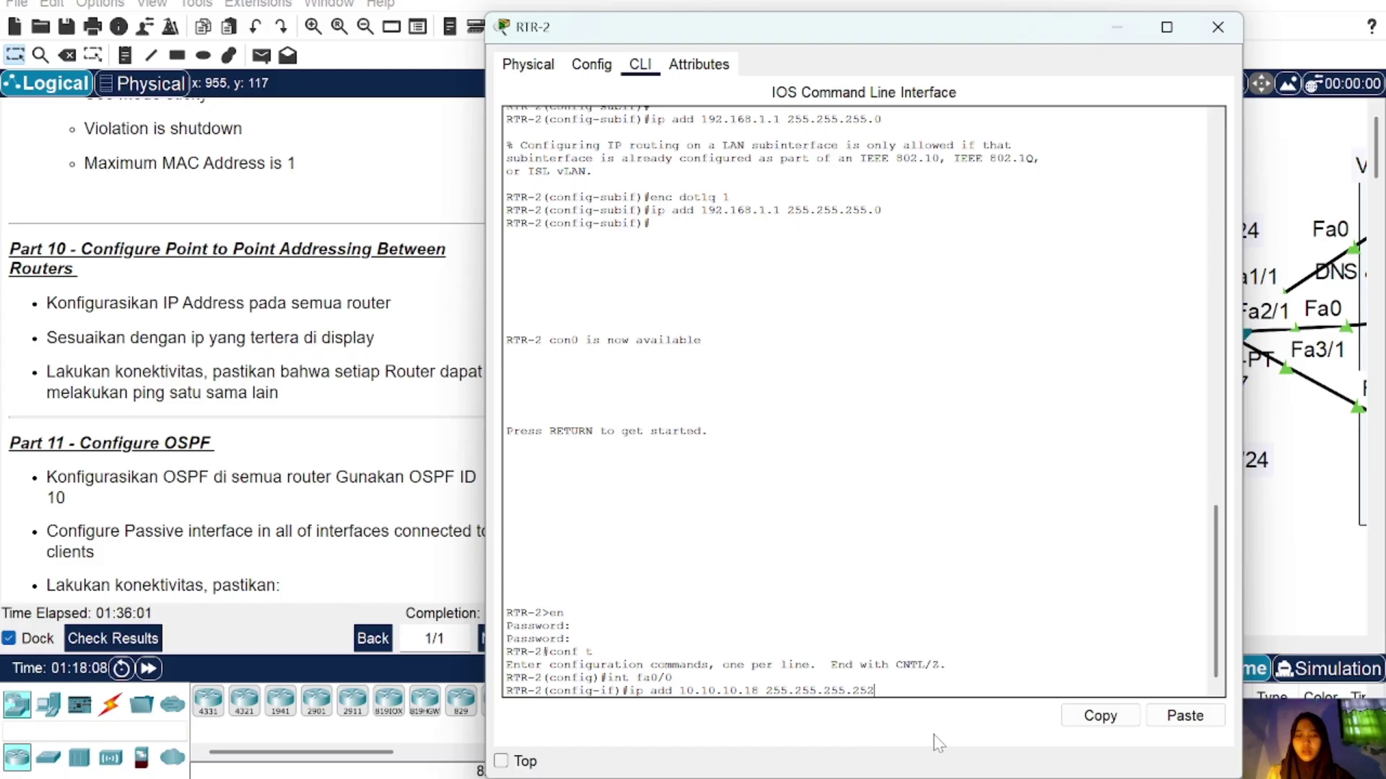
pyautogui.moveTo(874, 690); pyautogui.dragTo(629, 688)
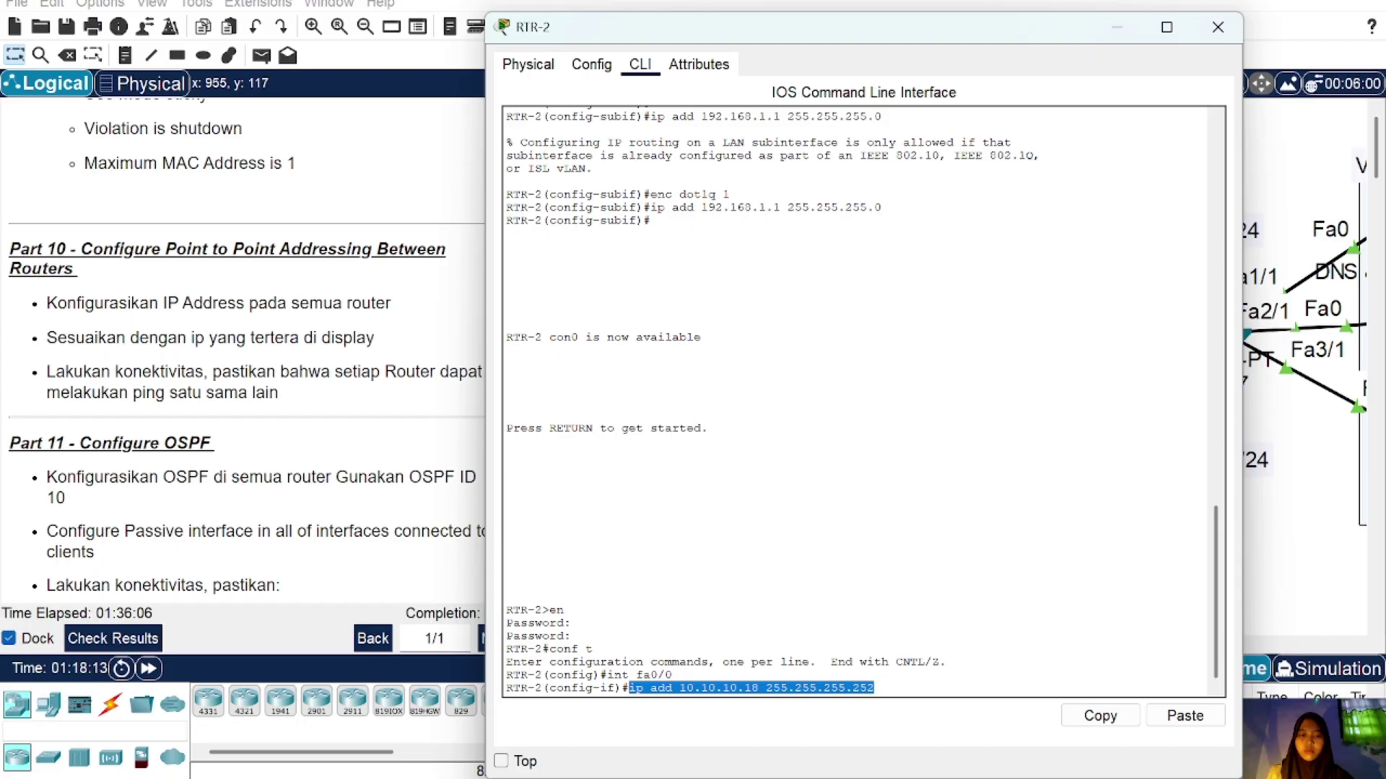
pyautogui.click(1100, 715)
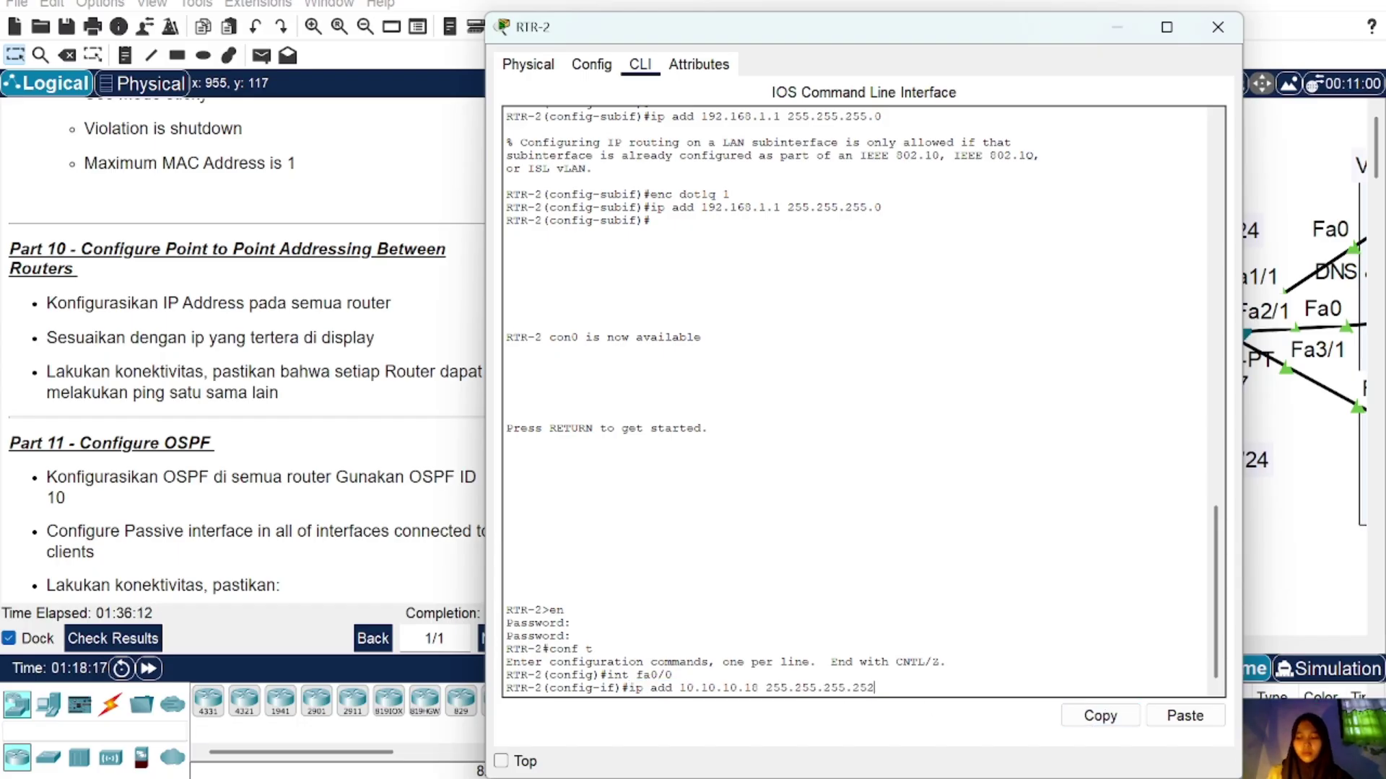
pyautogui.press('Return')
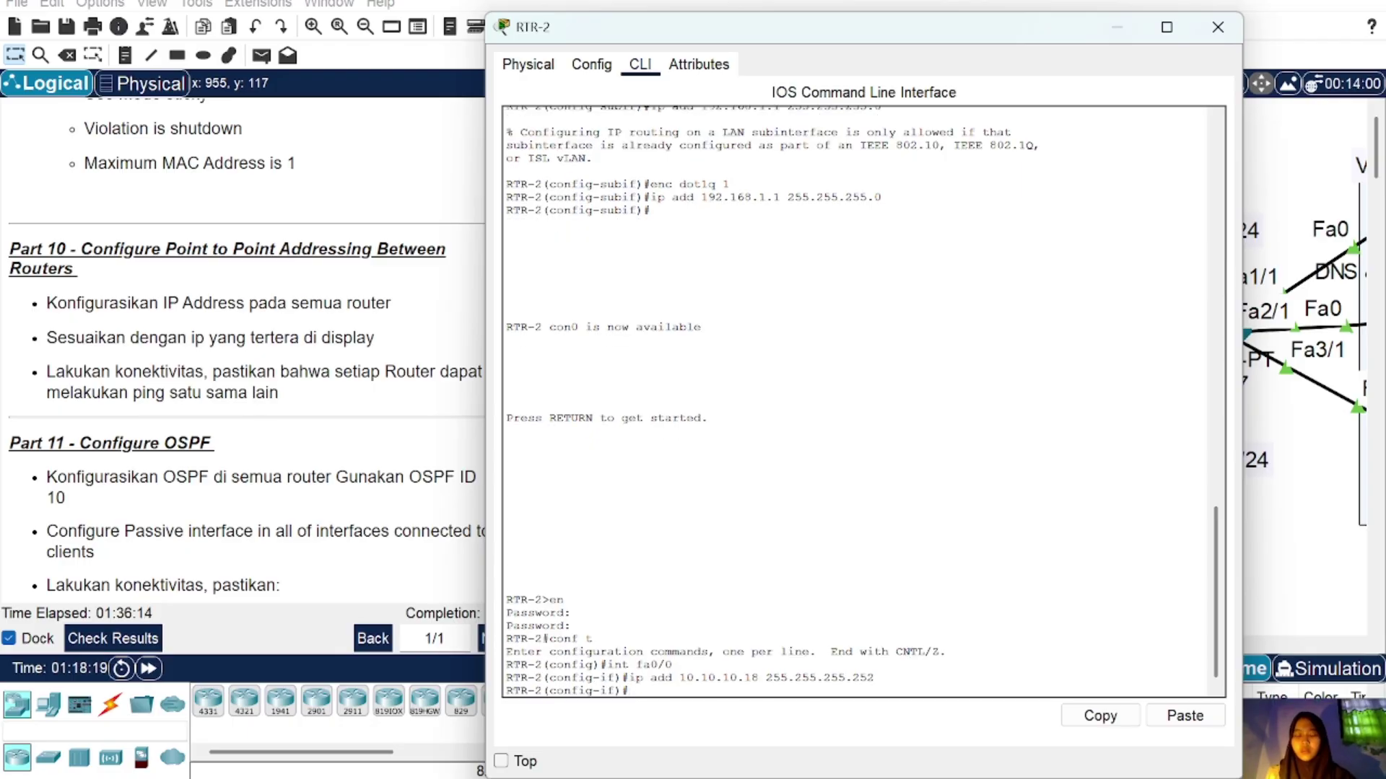
pyautogui.write('no sh')
pyautogui.press('Return')
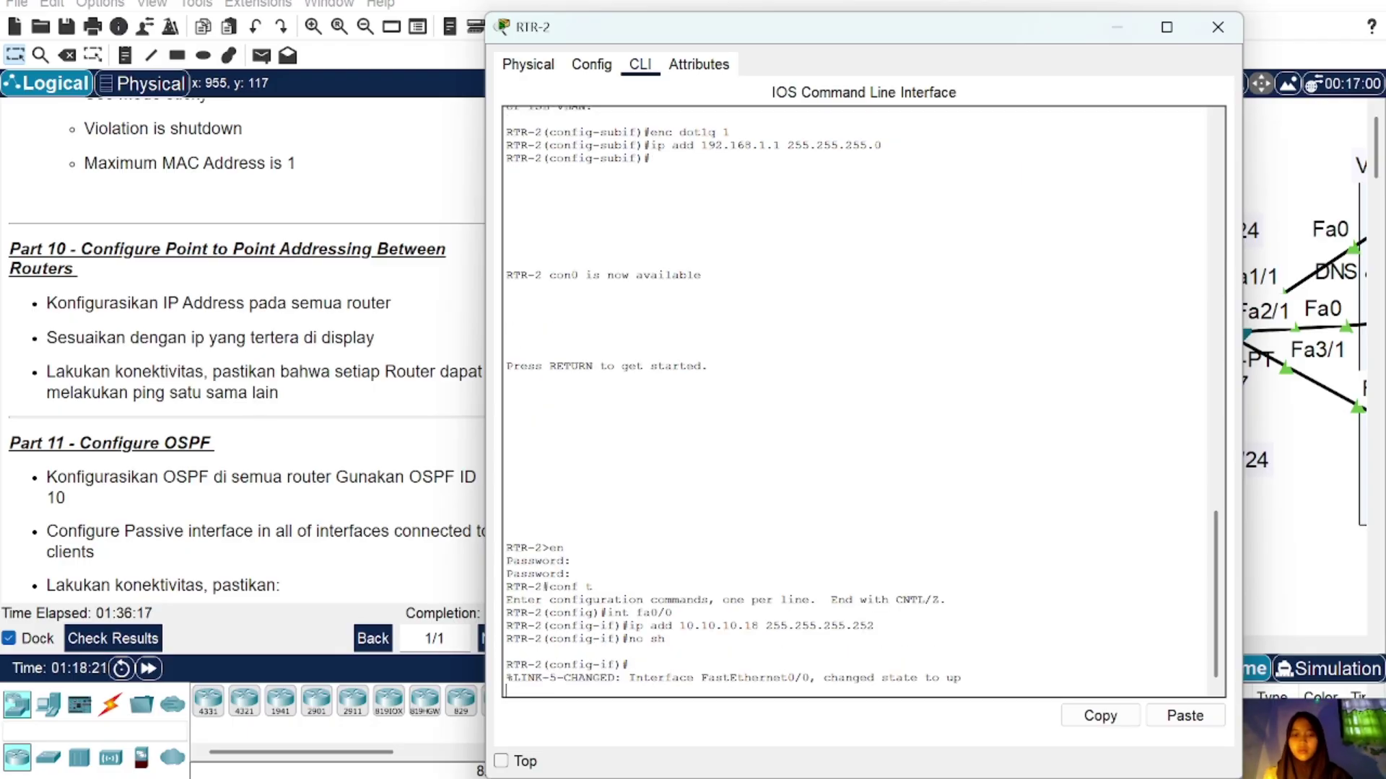
pyautogui.press('Return')
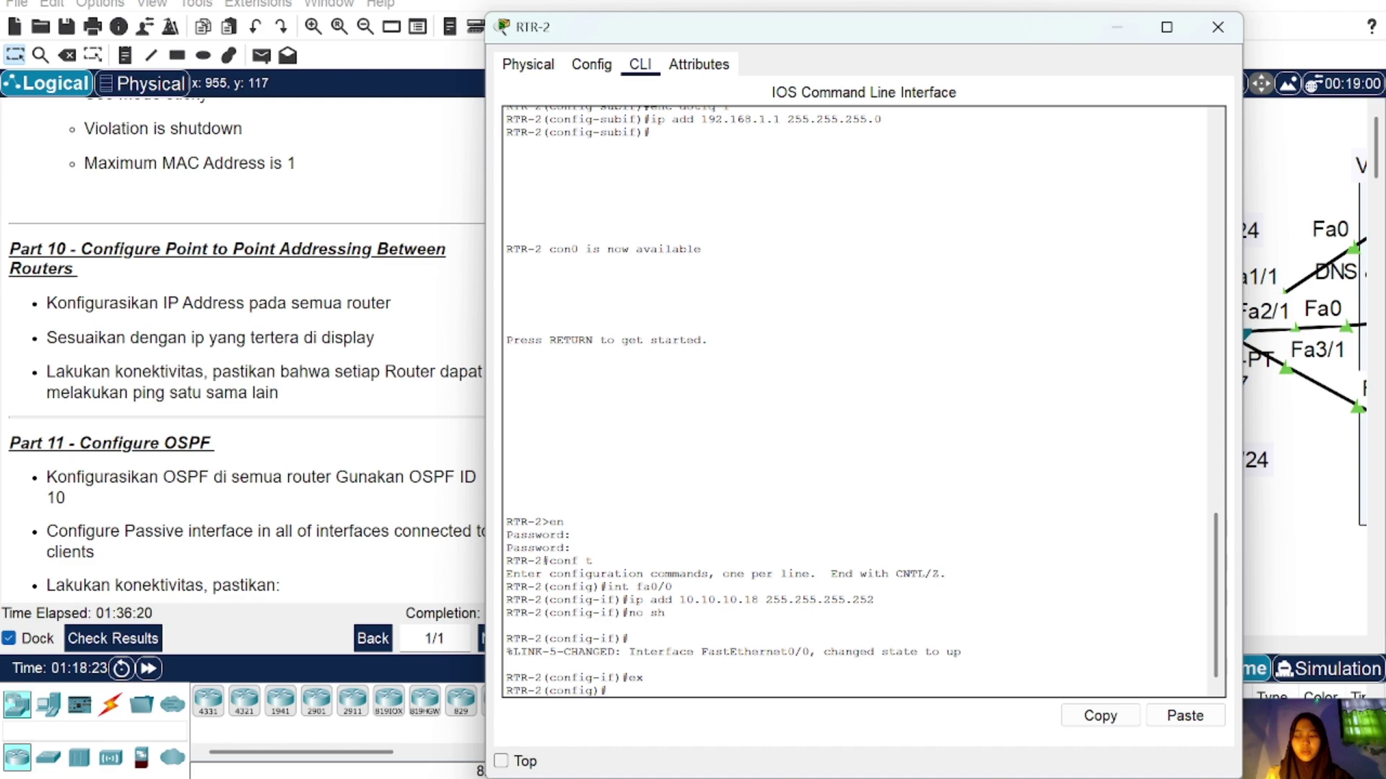
# Step: Move the 10.10.10.21/30 label off RTR-2 and return to its CLI
pyautogui.click(1217, 27)
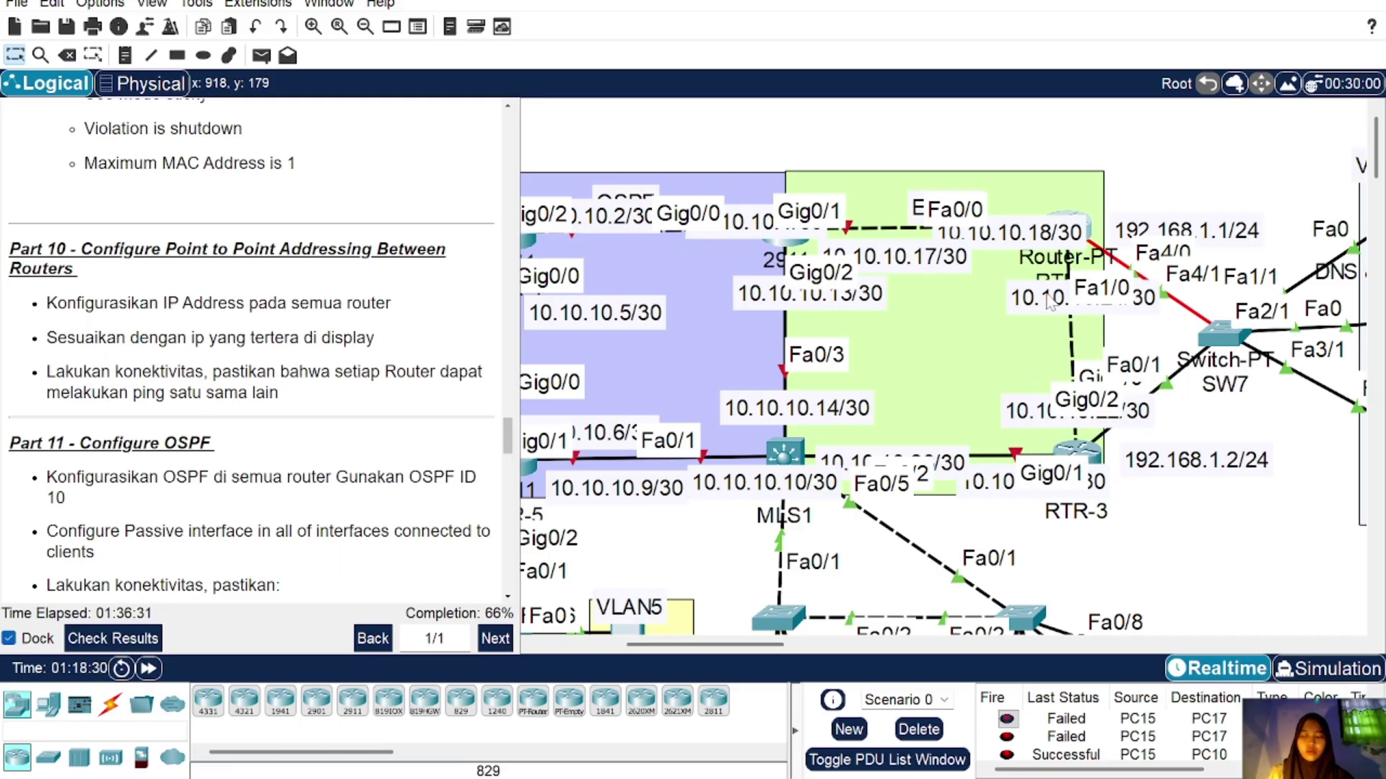
pyautogui.moveTo(1080, 199); pyautogui.dragTo(1080, 169)
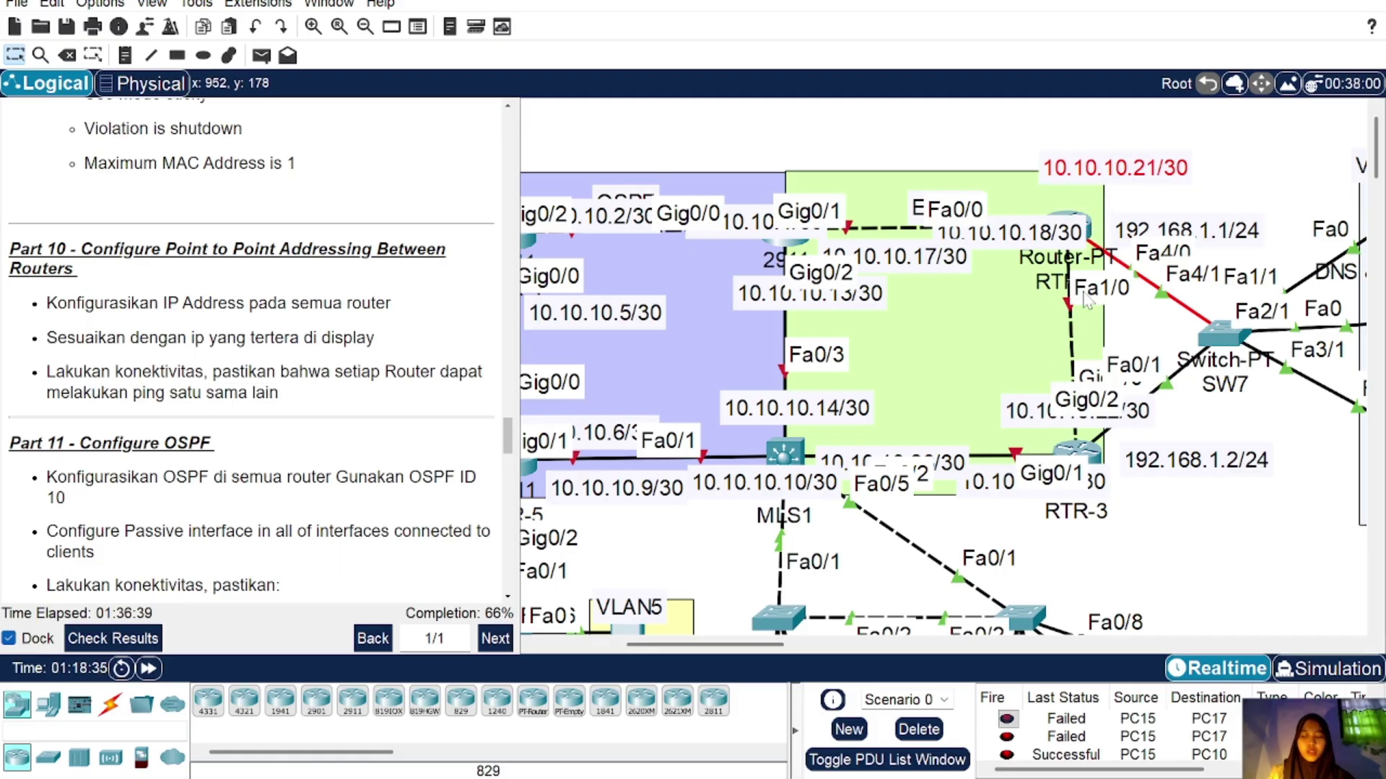
pyautogui.click(1089, 232)
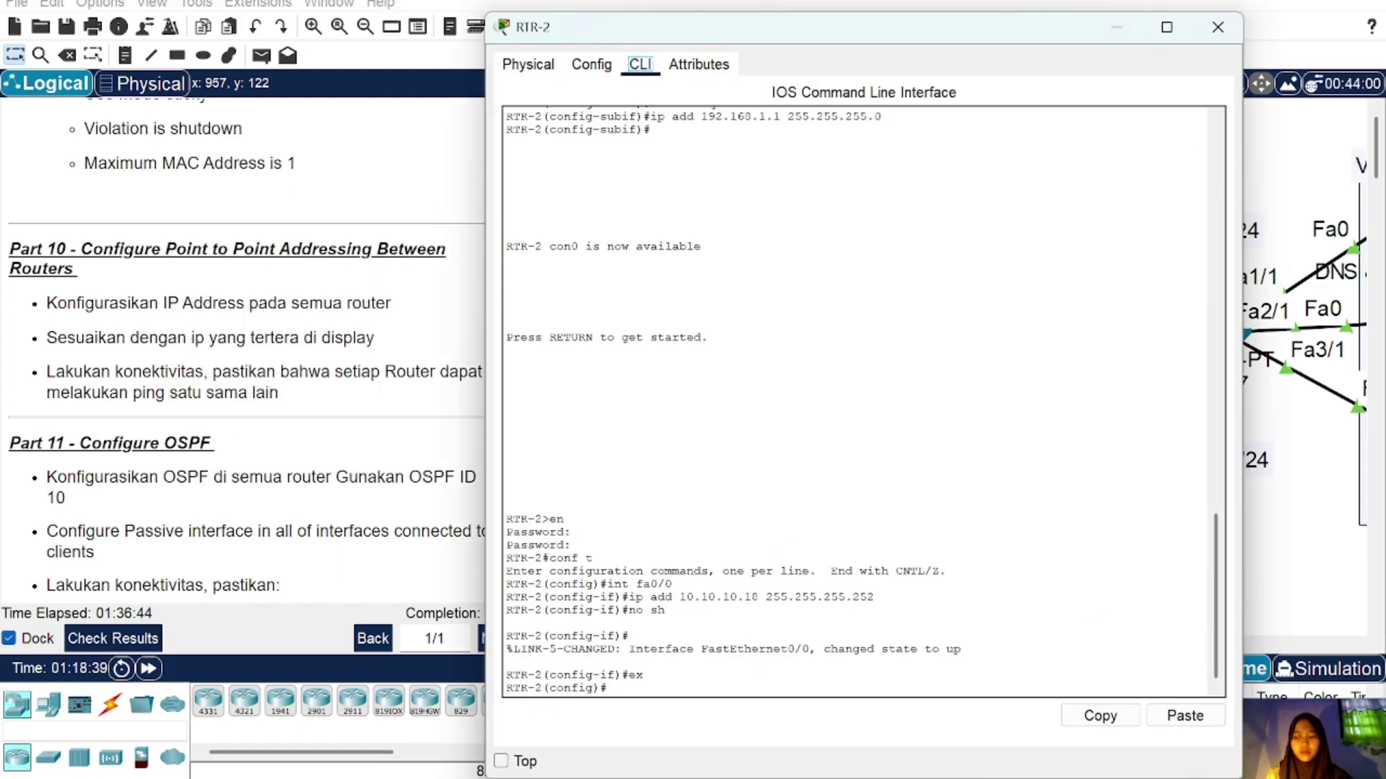
pyautogui.click(646, 713)
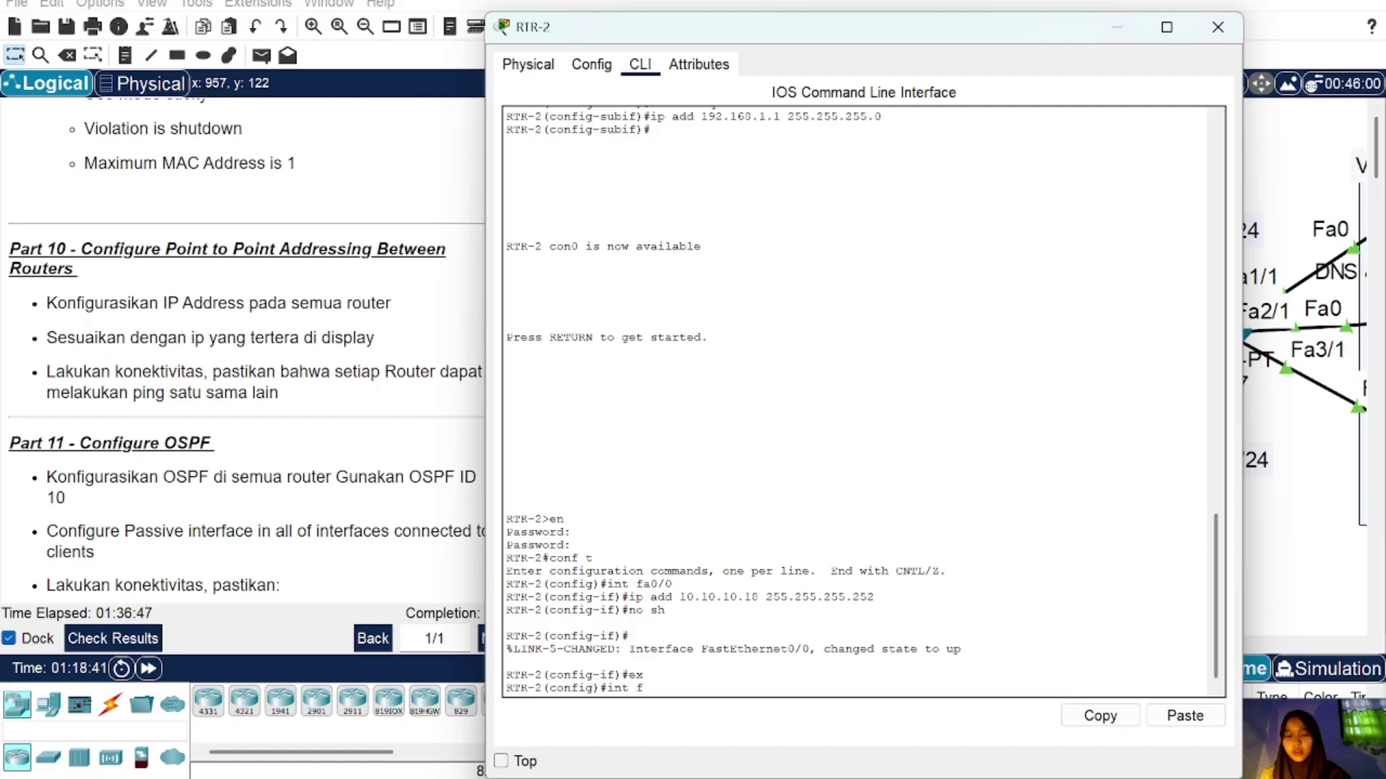
# Step: Paste the copied ip add line onto fa1/0 as 10.10.10.21 255.255.255.252 and enable it
pyautogui.write('int fa1')
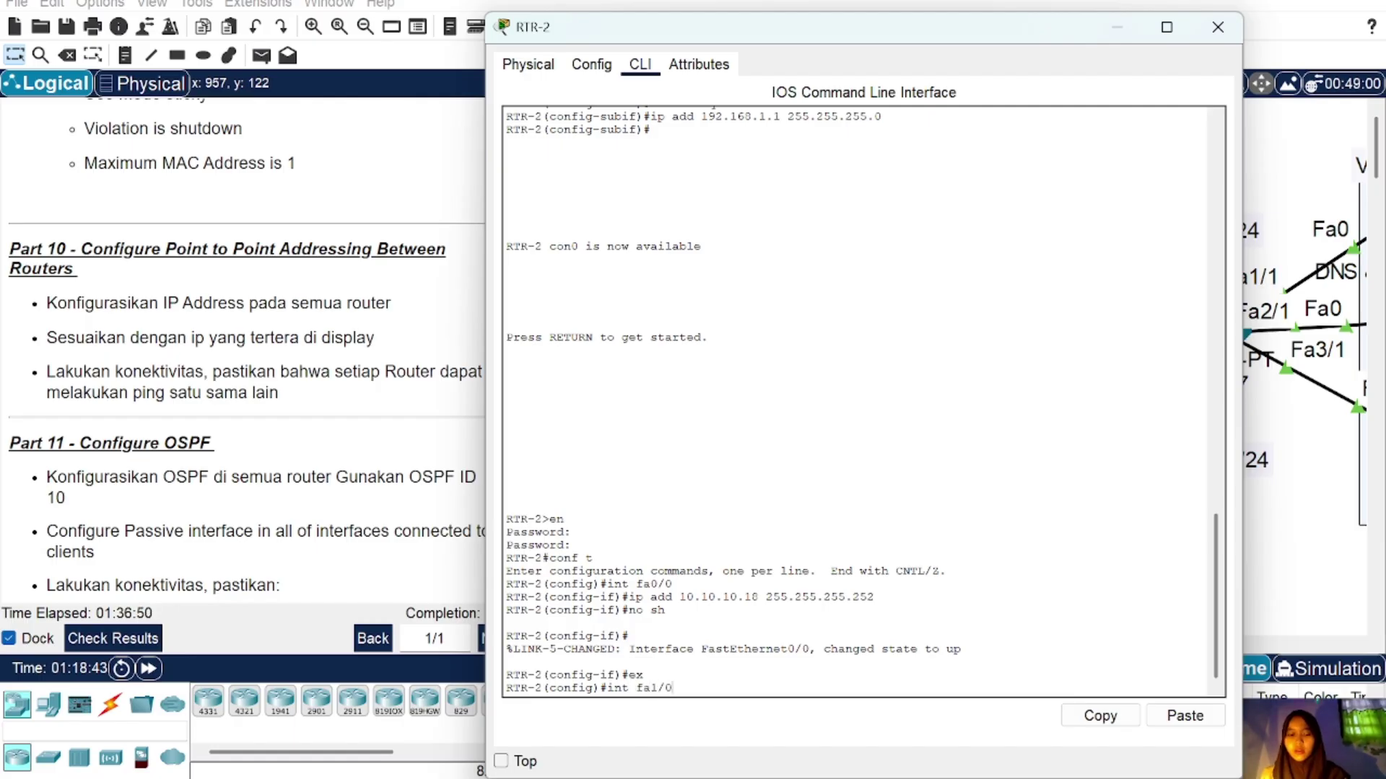
pyautogui.write('/0')
pyautogui.press('Return')
pyautogui.write('ip add')
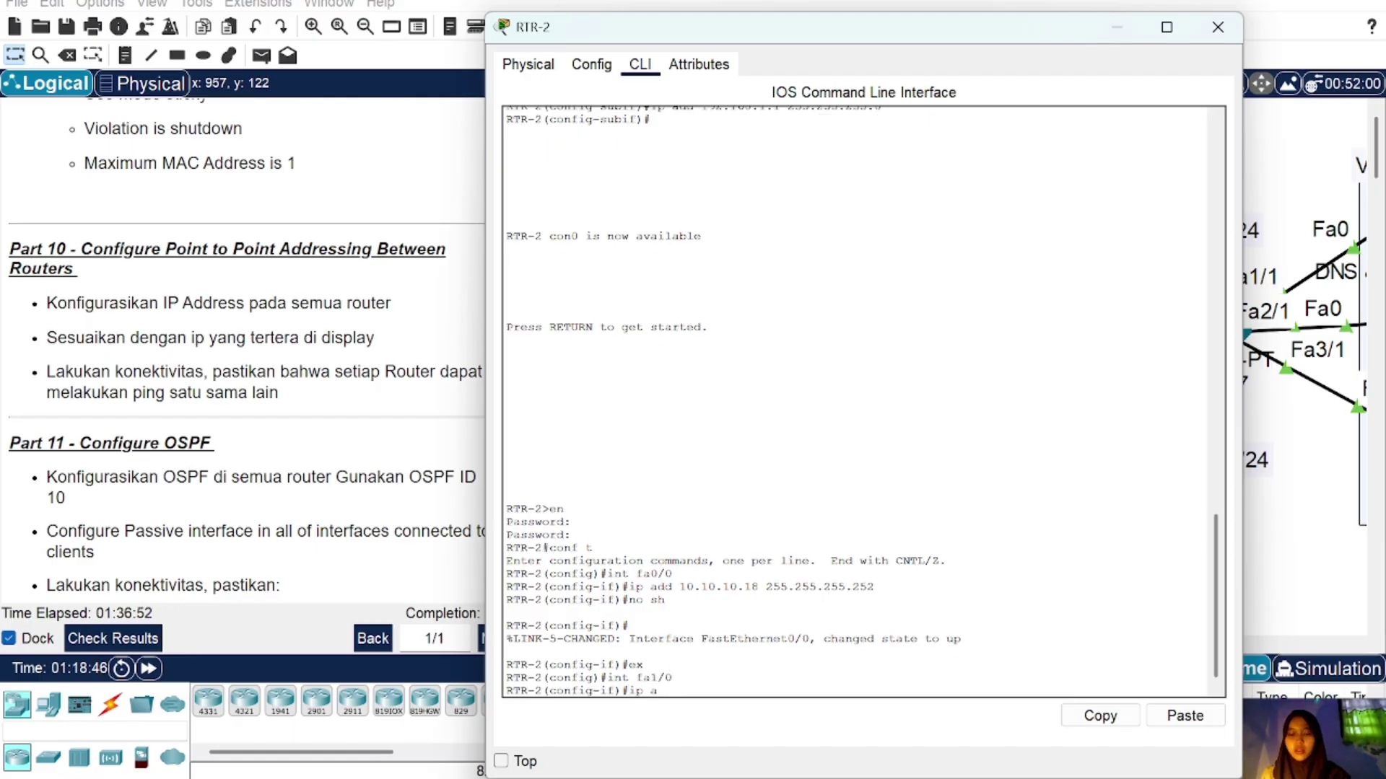
pyautogui.press('BackSpace')
pyautogui.press('BackSpace')
pyautogui.press('BackSpace')
pyautogui.press('BackSpace')
pyautogui.press('BackSpace')
pyautogui.press('BackSpace')
pyautogui.press('BackSpace')
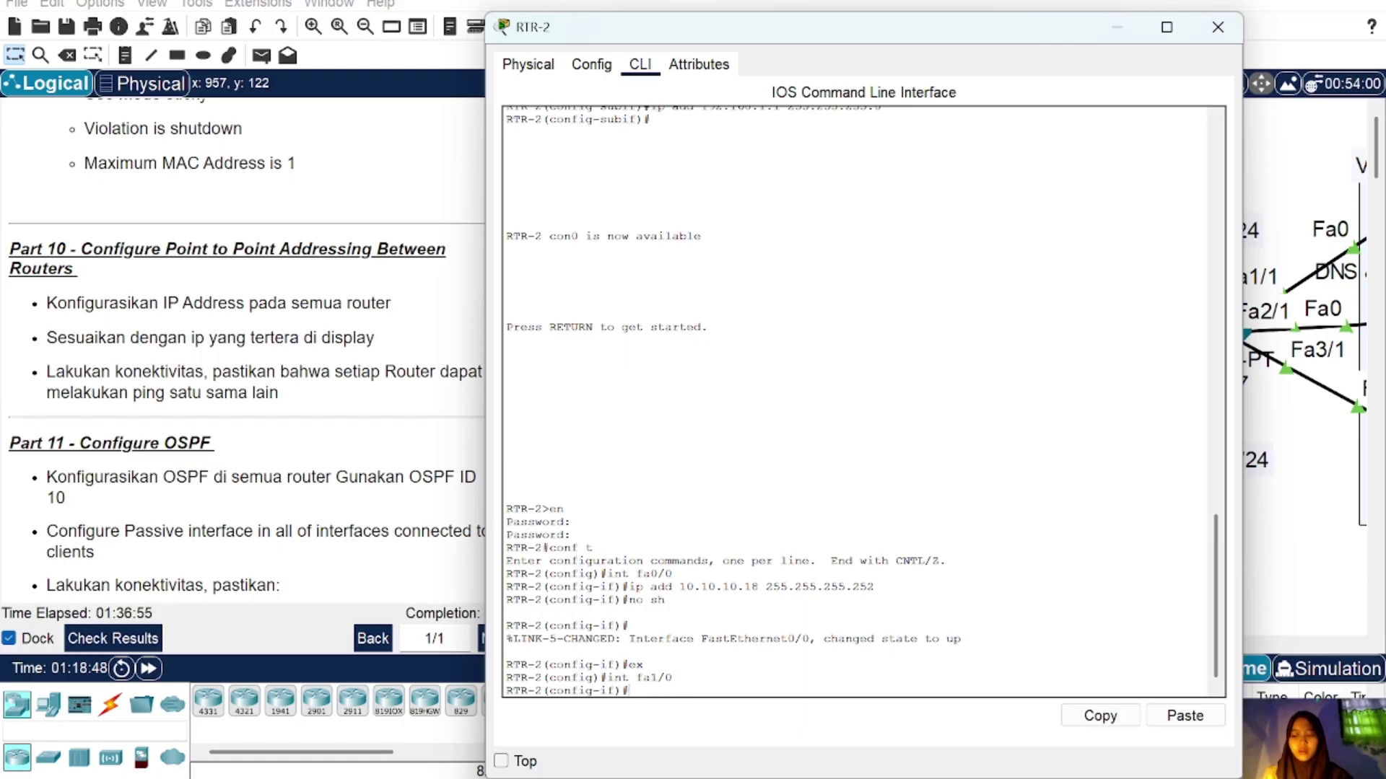
pyautogui.click(1184, 715)
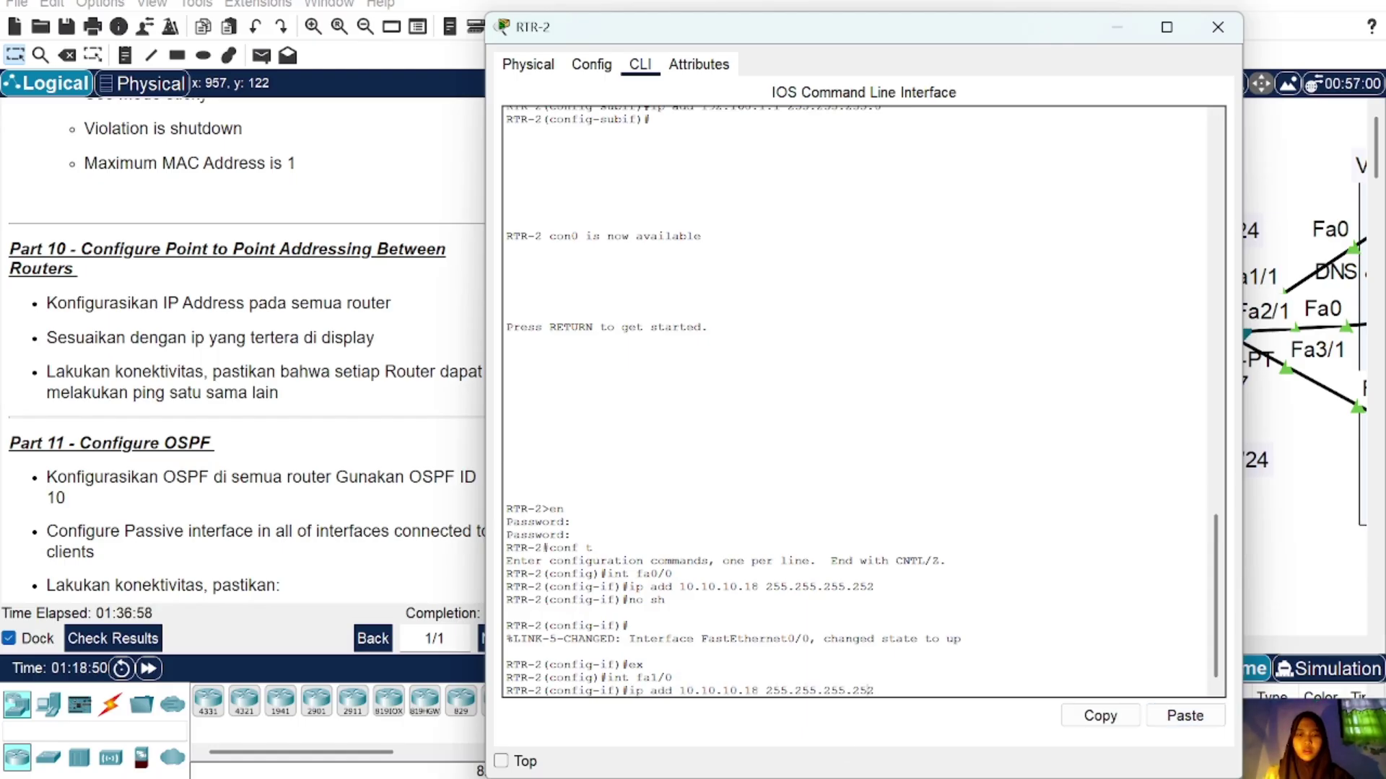
pyautogui.press('Left')
pyautogui.press('Left')
pyautogui.press('BackSpace')
pyautogui.press('BackSpace')
pyautogui.write('21')
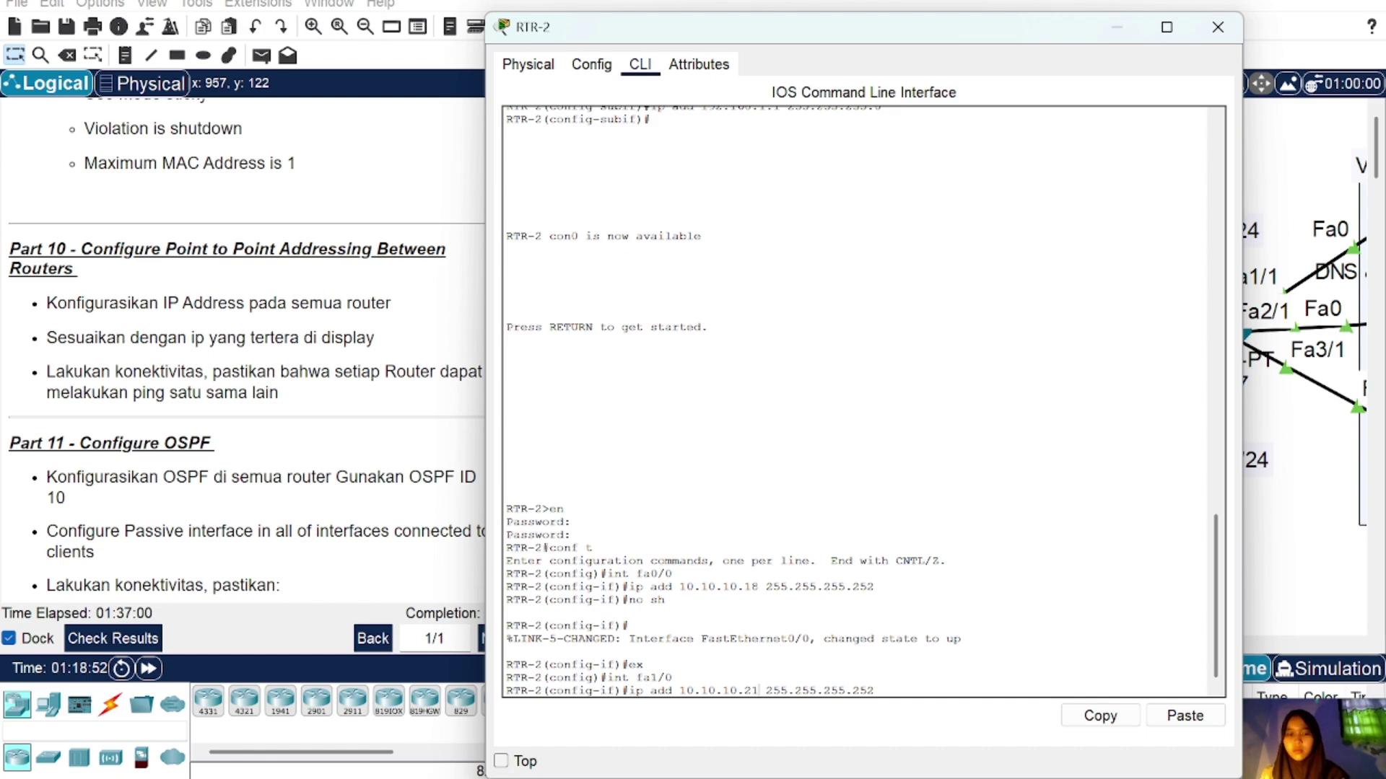
pyautogui.press('Return')
pyautogui.write('nfig-if)#n')
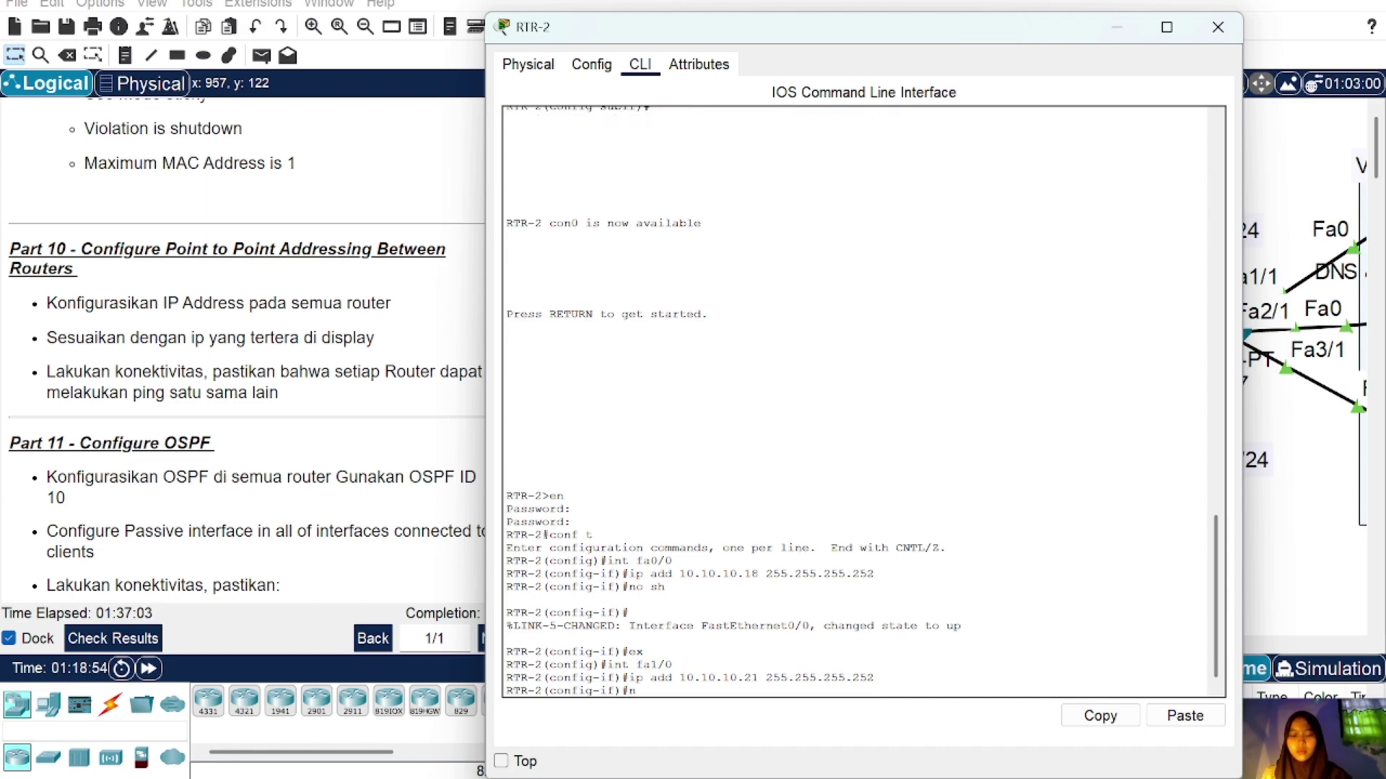
pyautogui.write('o sh')
pyautogui.press('Return')
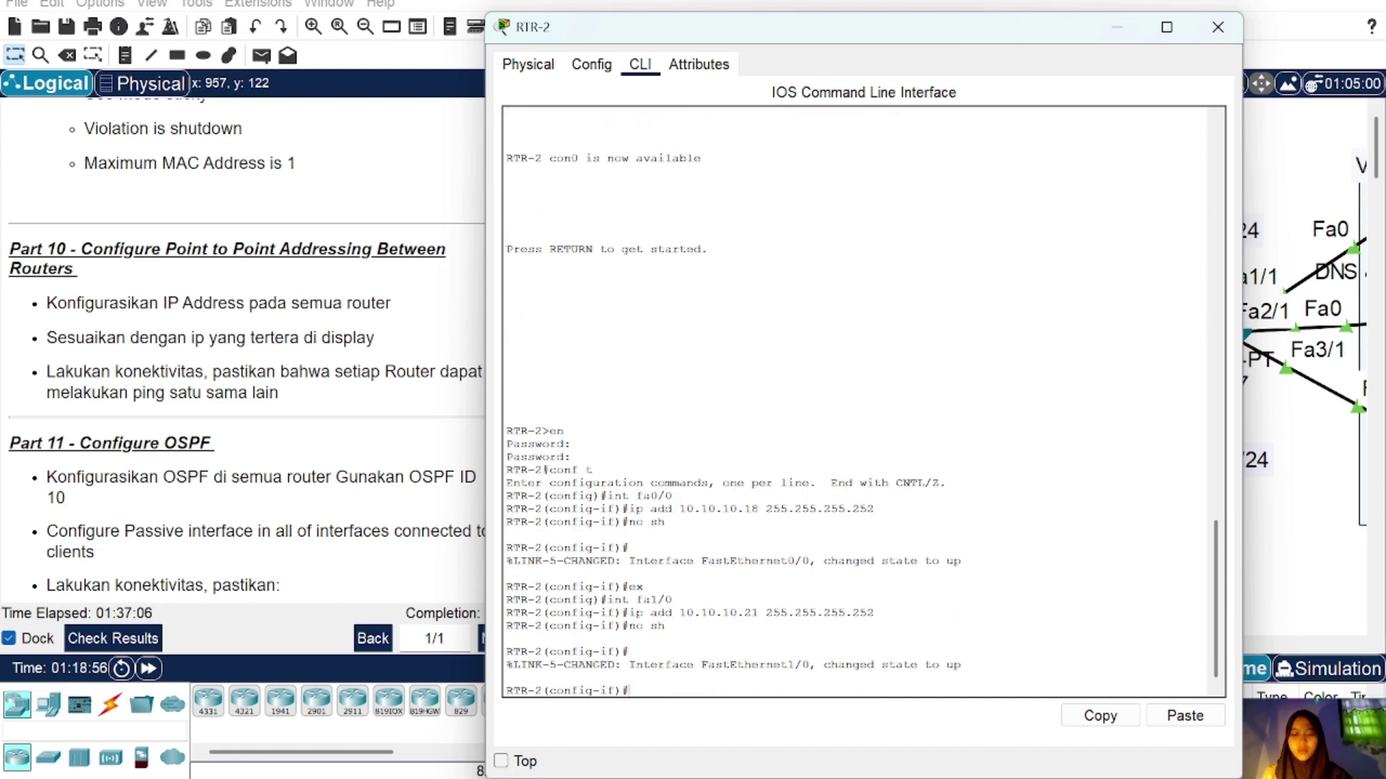
# Step: Give RTR-1's Gig0/0 10.10.10.1 255.255.255.252 and bring it up
pyautogui.click(1218, 26)
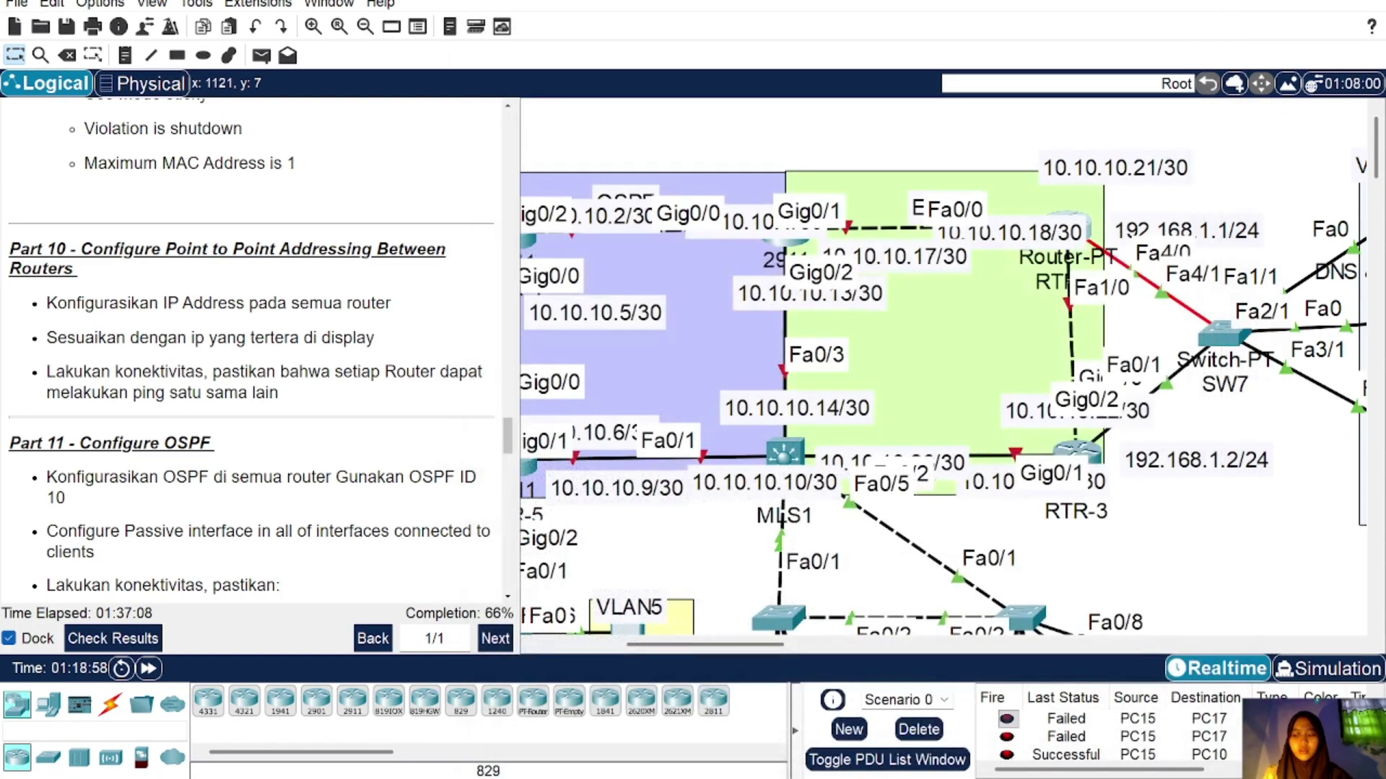
pyautogui.hscroll(-2, 759, 382)
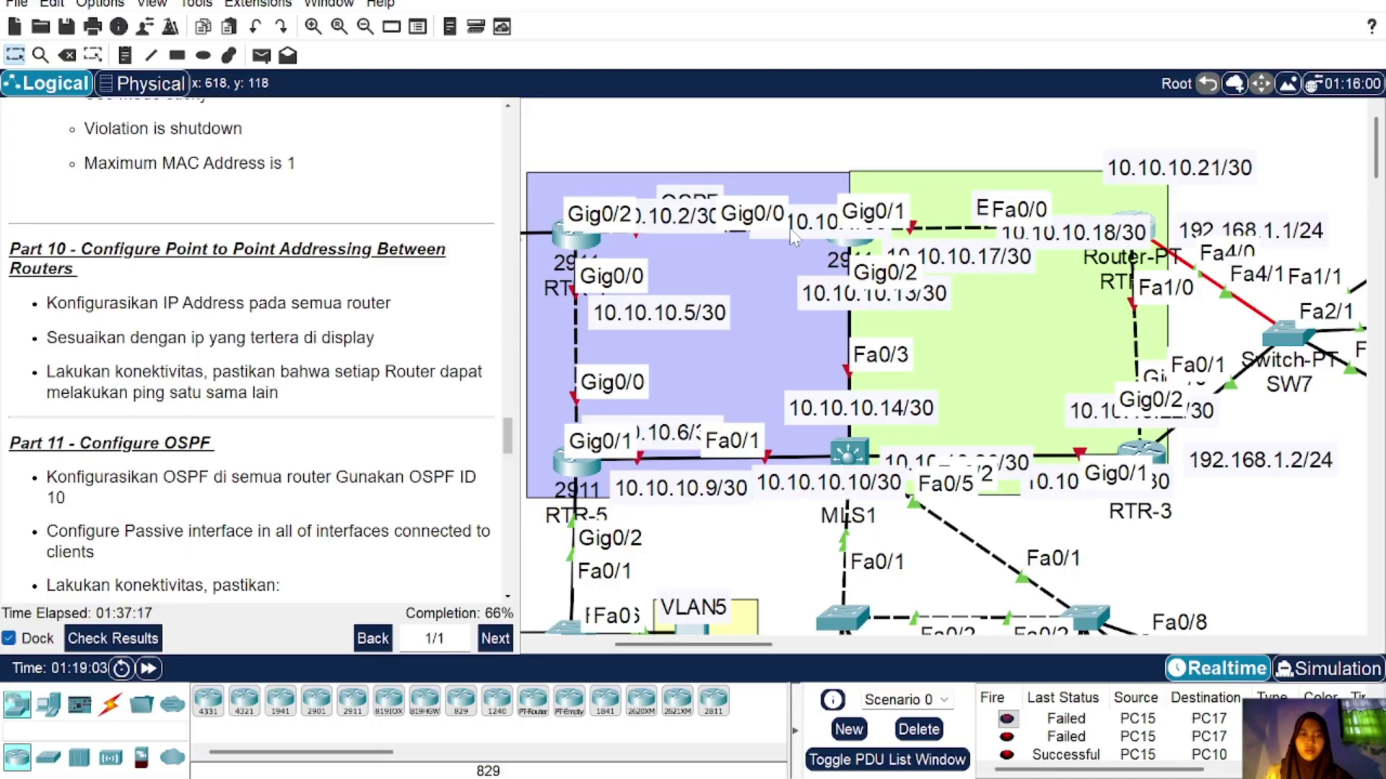
pyautogui.moveTo(851, 253)
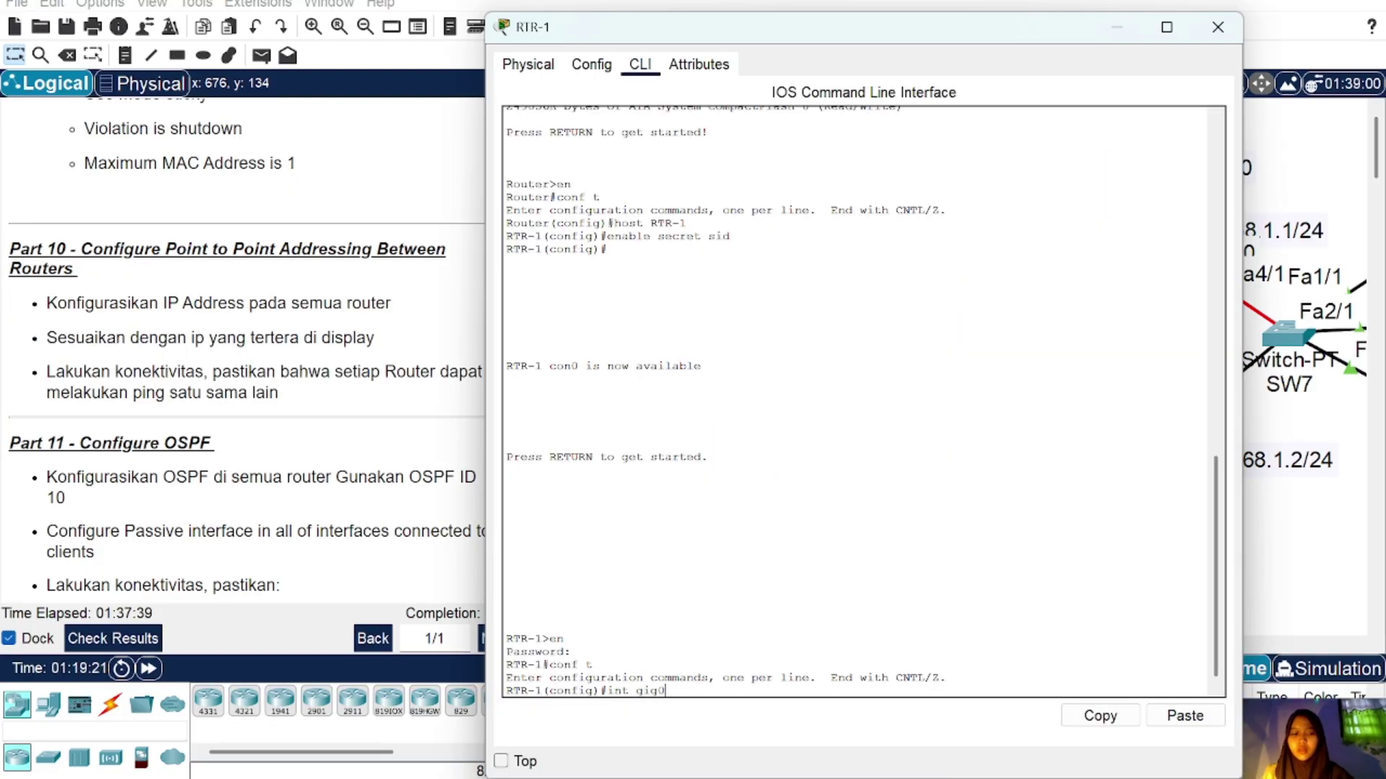
pyautogui.press('Return')
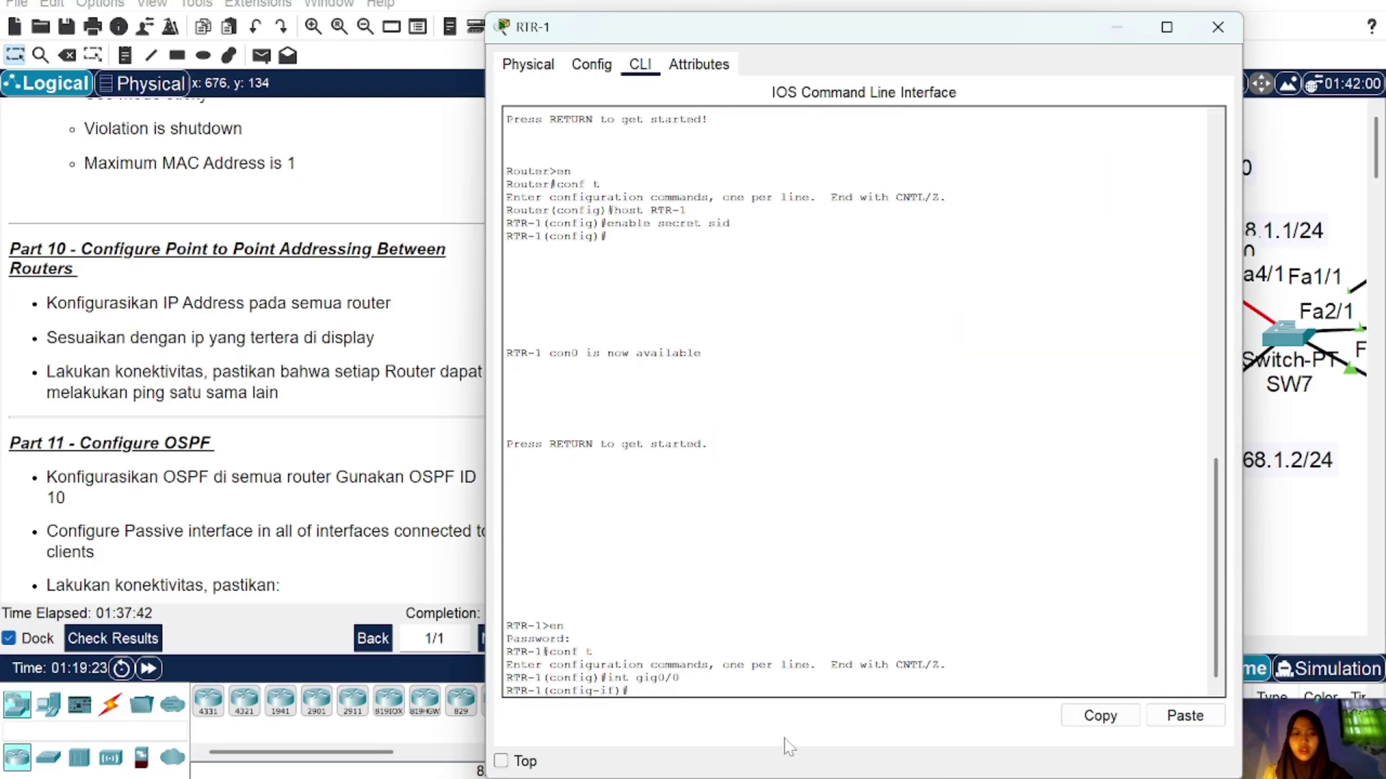
pyautogui.click(1185, 717)
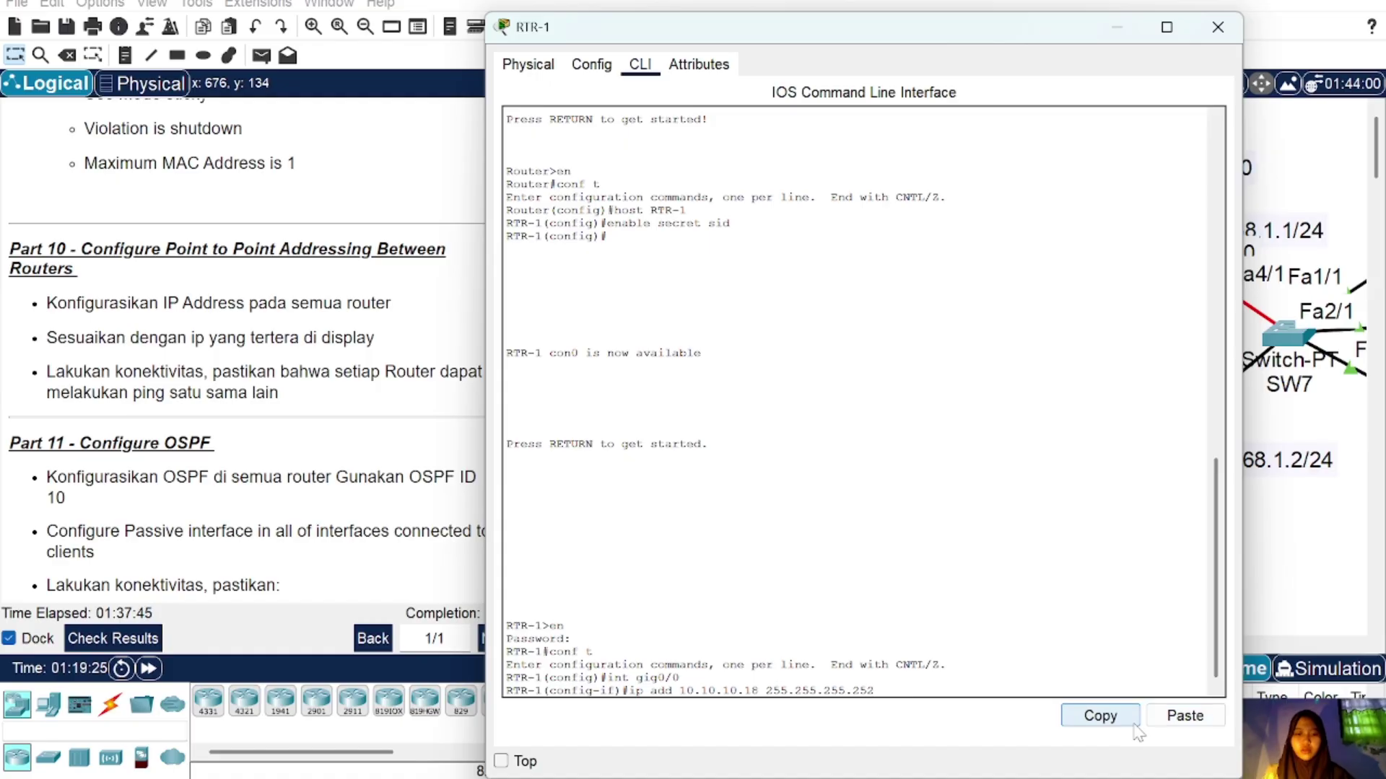
pyautogui.press('BackSpace')
pyautogui.press('Return')
pyautogui.write('no')
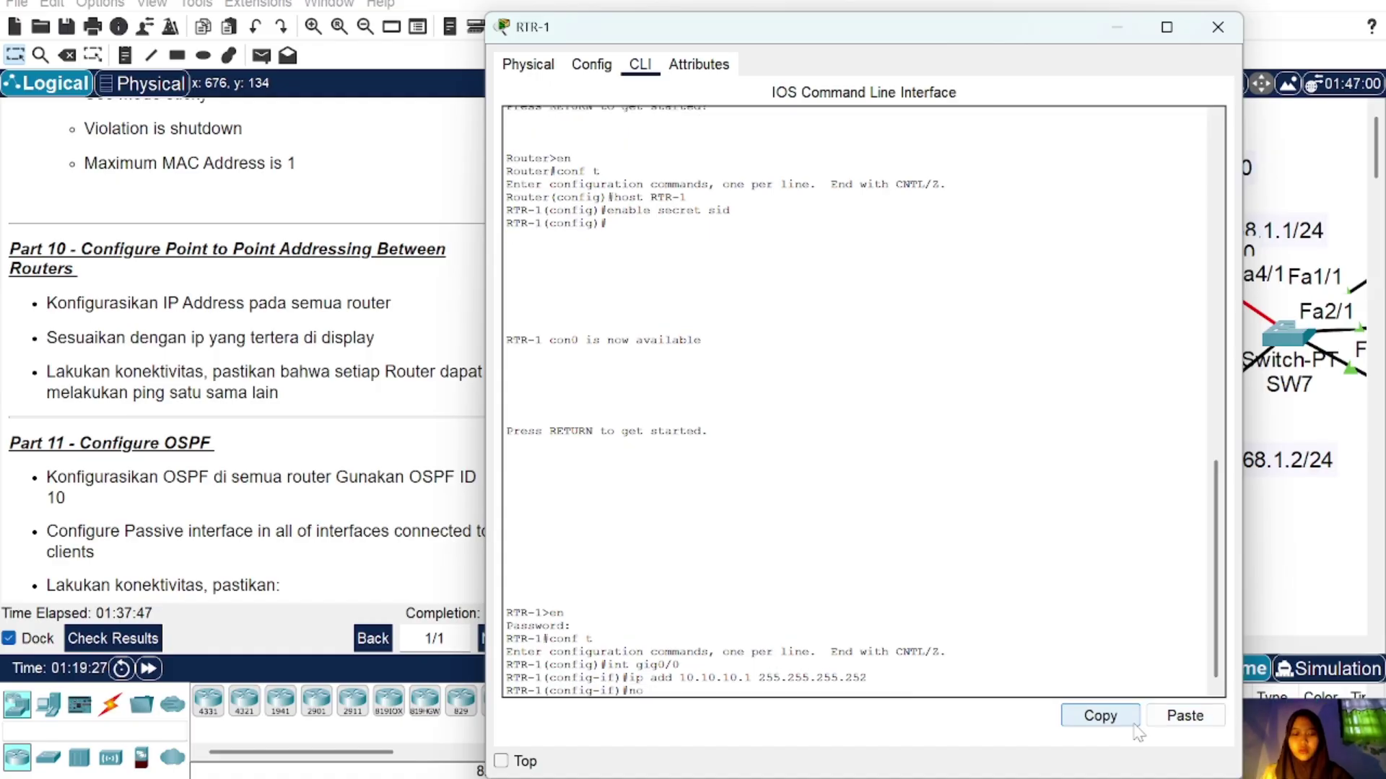
pyautogui.write(' sh')
pyautogui.press('Return')
pyautogui.write('ex')
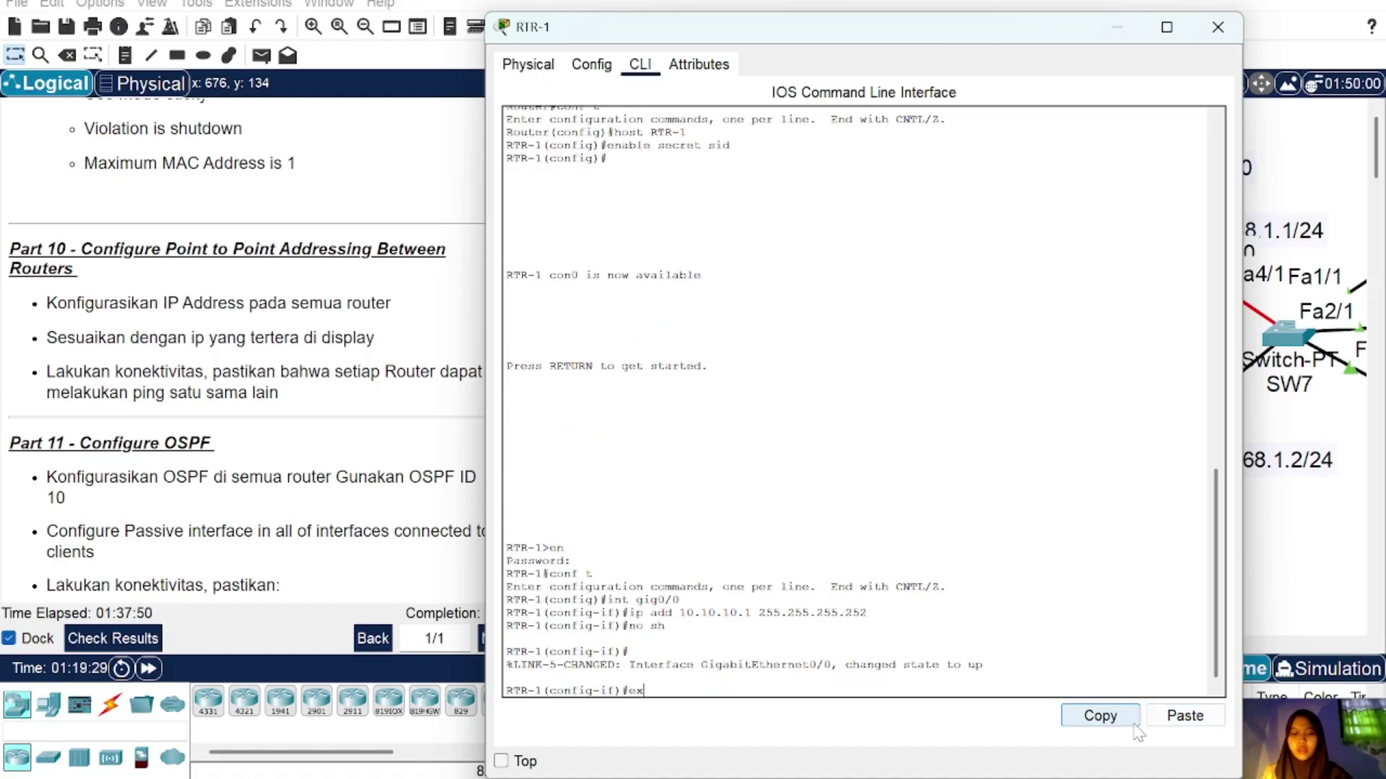
pyautogui.press('Return')
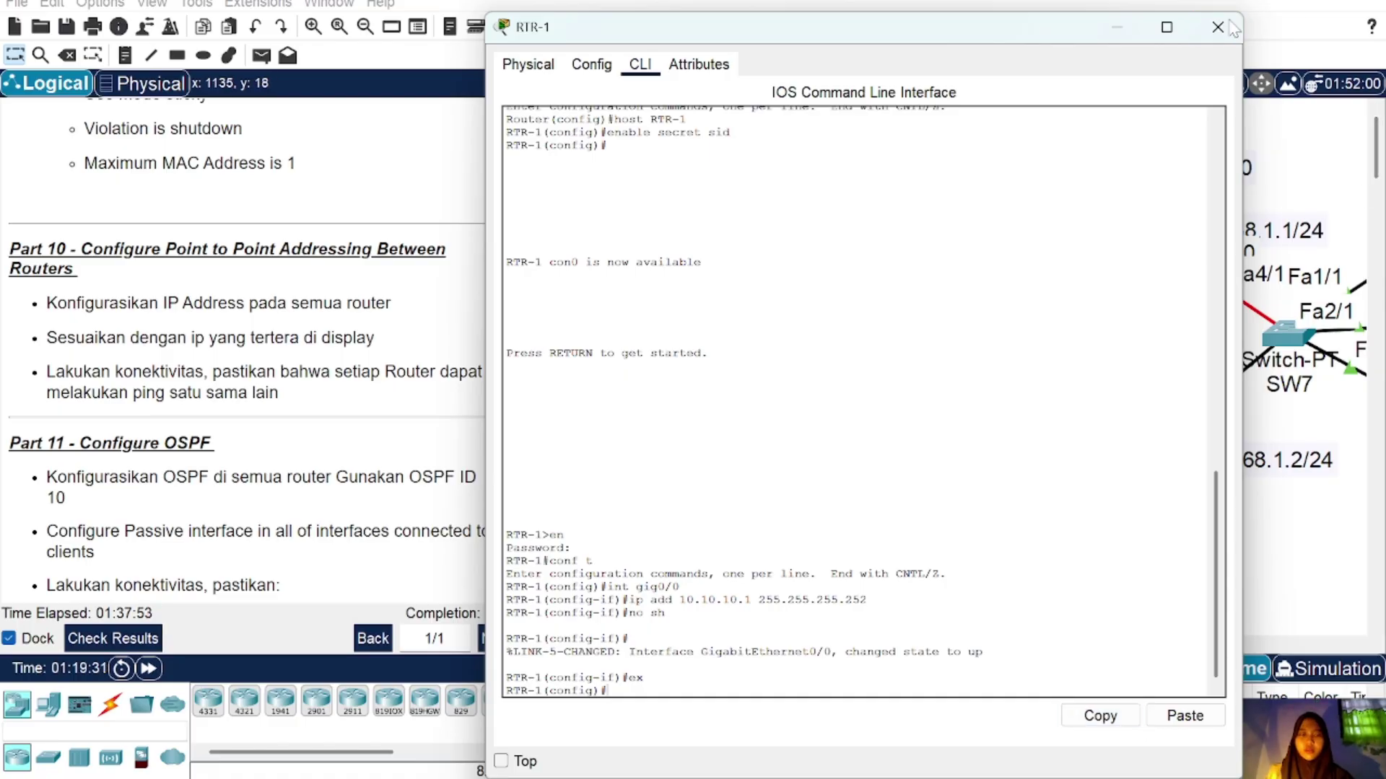
# Step: Give RTR-1's Gig0/1 10.10.10.17 255.255.255.252 and bring it up
pyautogui.click(1218, 27)
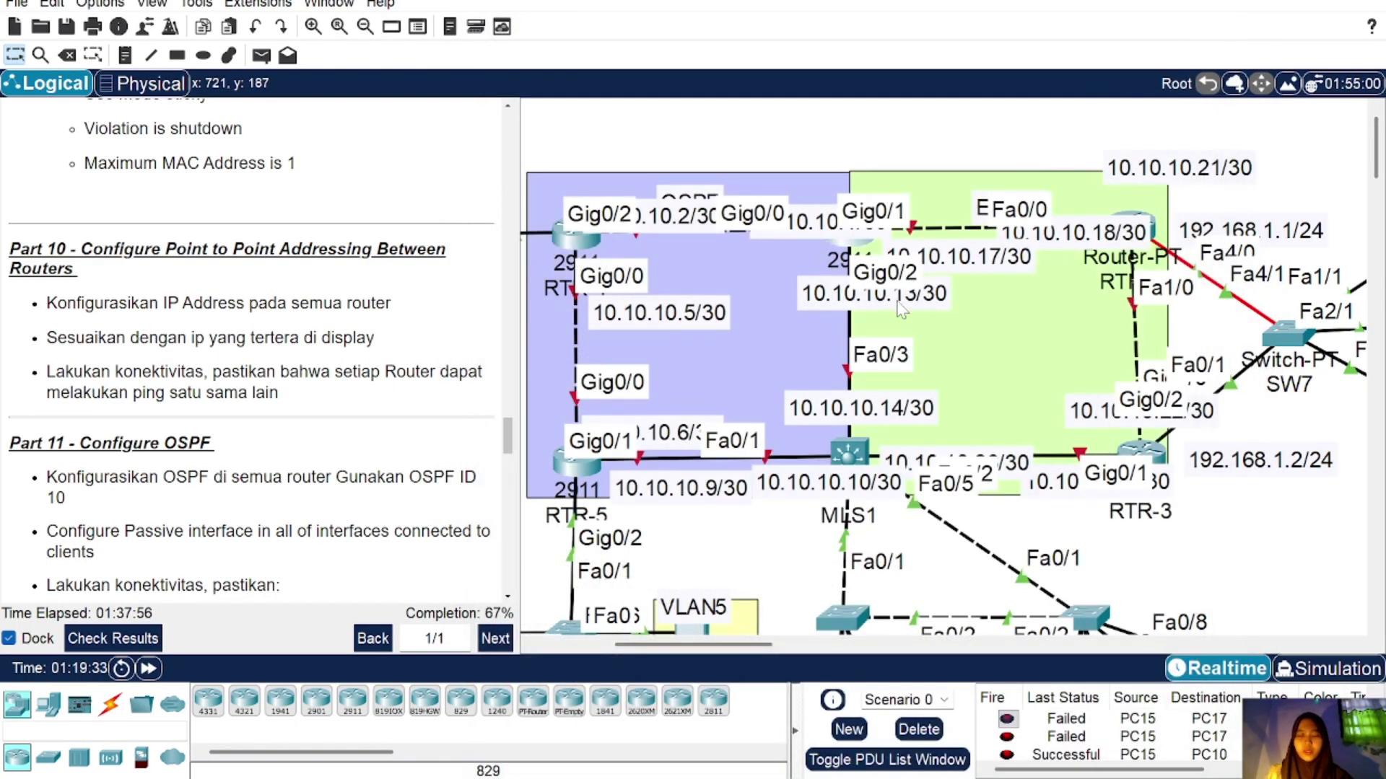
pyautogui.click(858, 248)
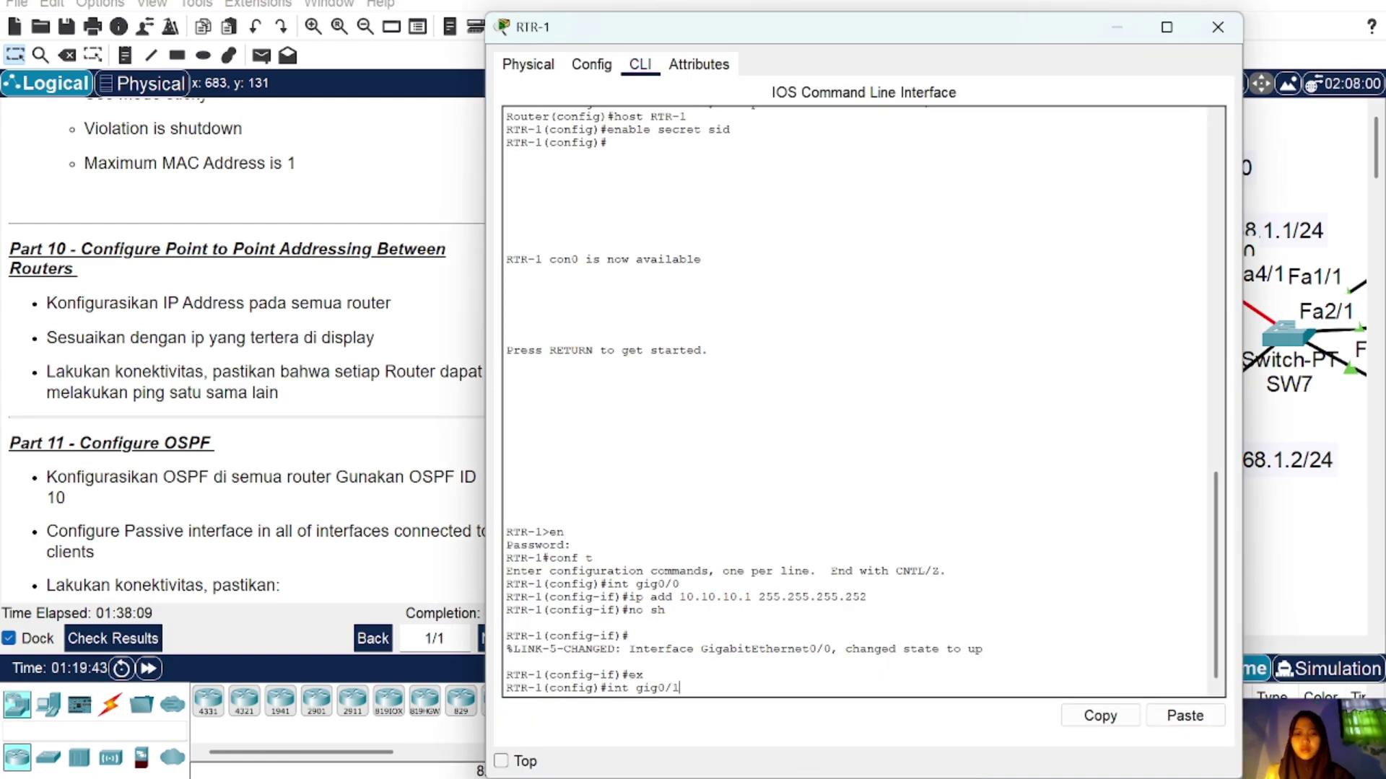
pyautogui.press('Return')
pyautogui.press('Up')
pyautogui.press('Up')
pyautogui.press('Up')
pyautogui.press('Up')
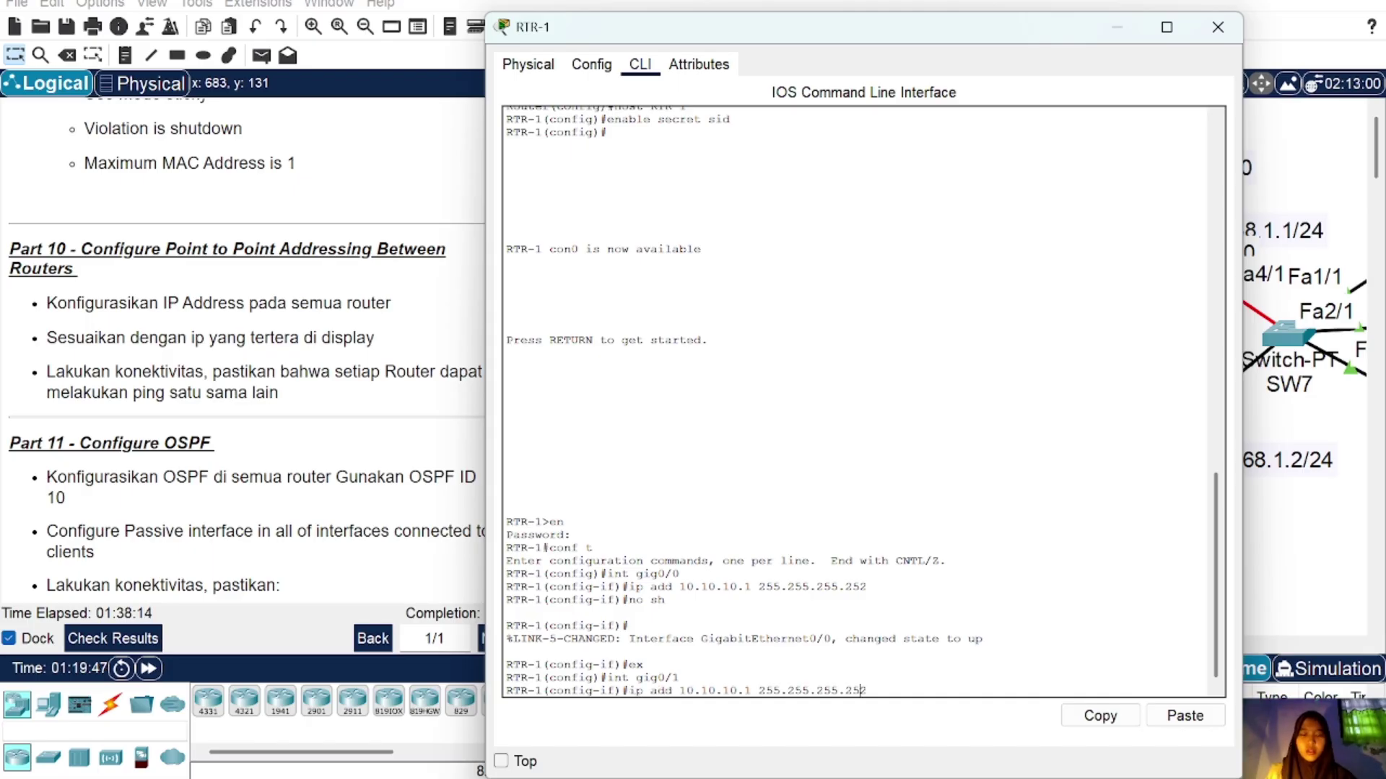
pyautogui.press('Left')
pyautogui.press('Left')
pyautogui.press('Left')
pyautogui.press('Left')
pyautogui.press('Left')
pyautogui.press('Left')
pyautogui.press('Left')
pyautogui.press('Left')
pyautogui.press('Left')
pyautogui.press('Left')
pyautogui.press('Left')
pyautogui.press('Left')
pyautogui.press('Left')
pyautogui.press('Left')
pyautogui.press('Left')
pyautogui.press('Left')
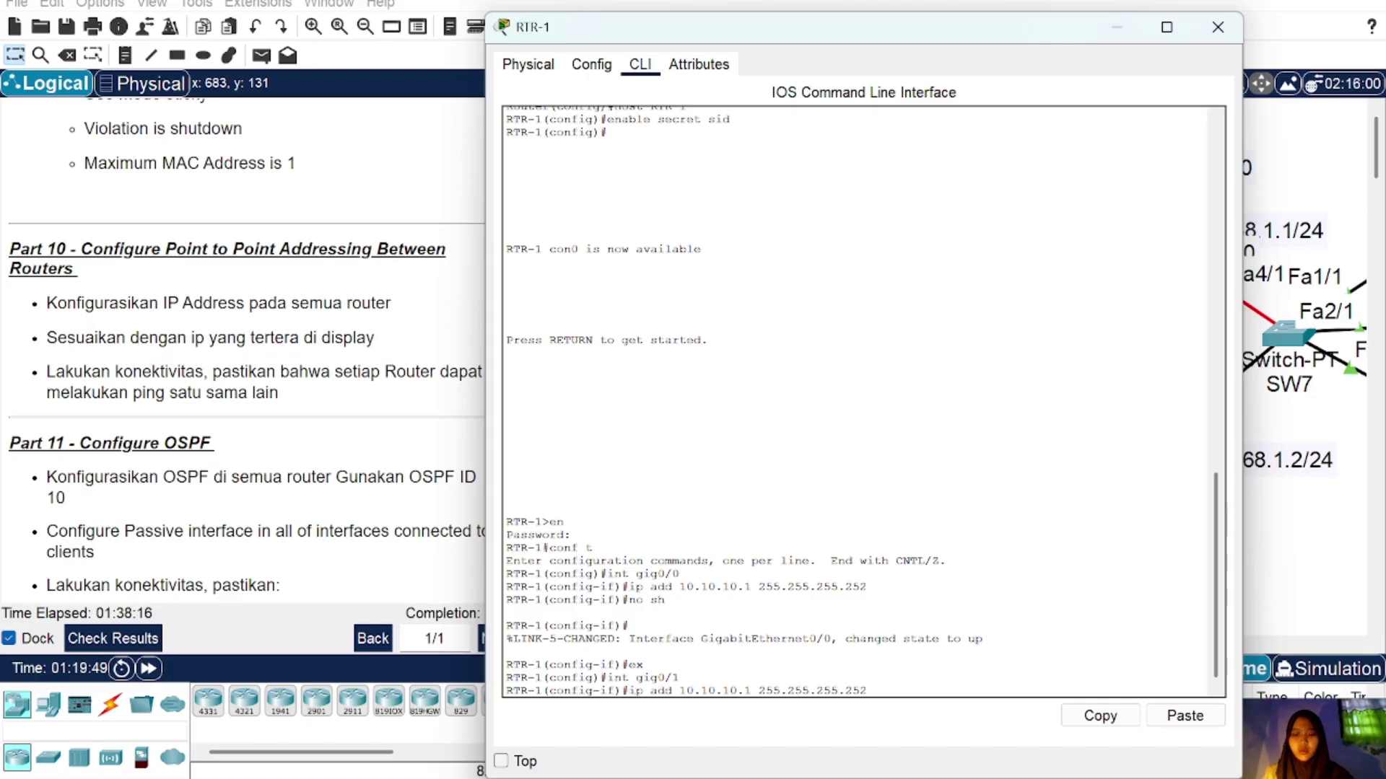
pyautogui.write('7')
pyautogui.press('Return')
pyautogui.write('nfig-if)#no sh')
pyautogui.press('Return')
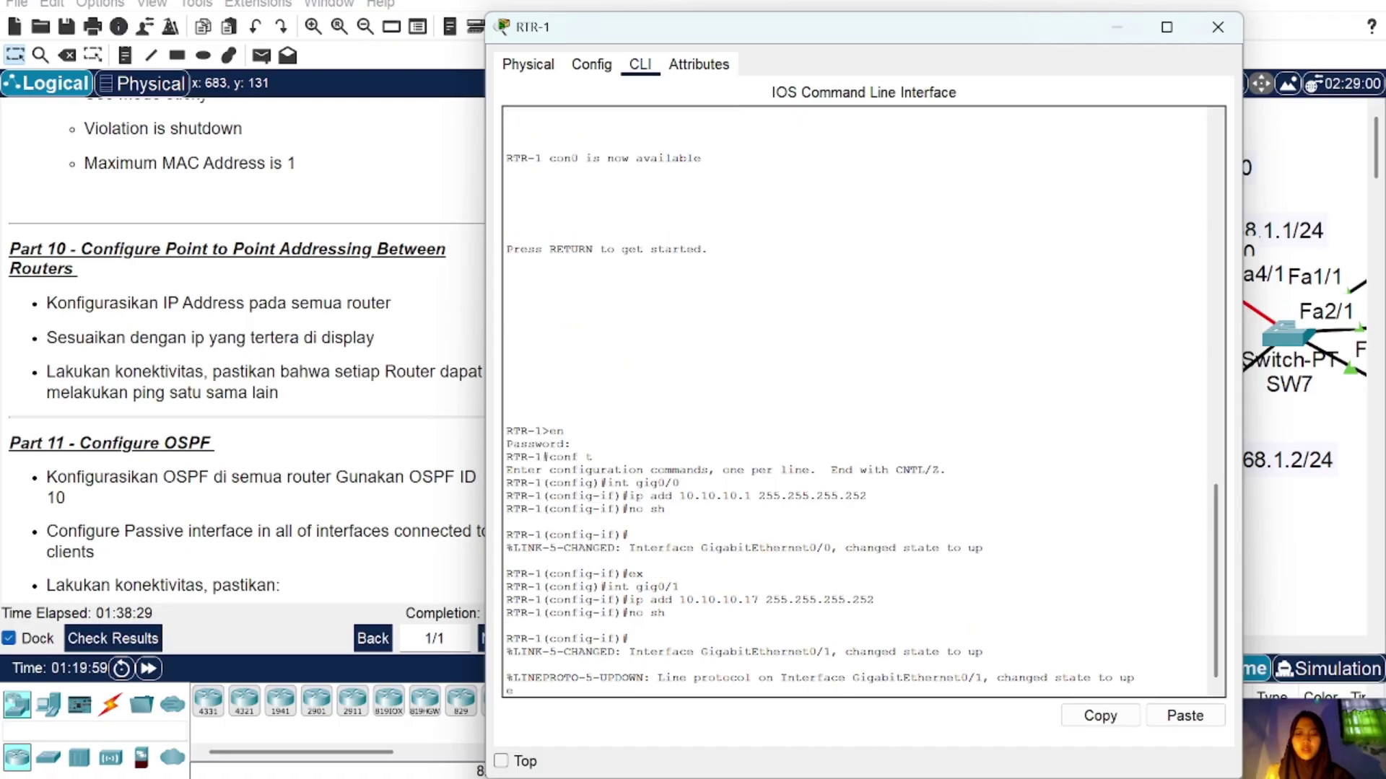
pyautogui.write('ex')
pyautogui.press('Return')
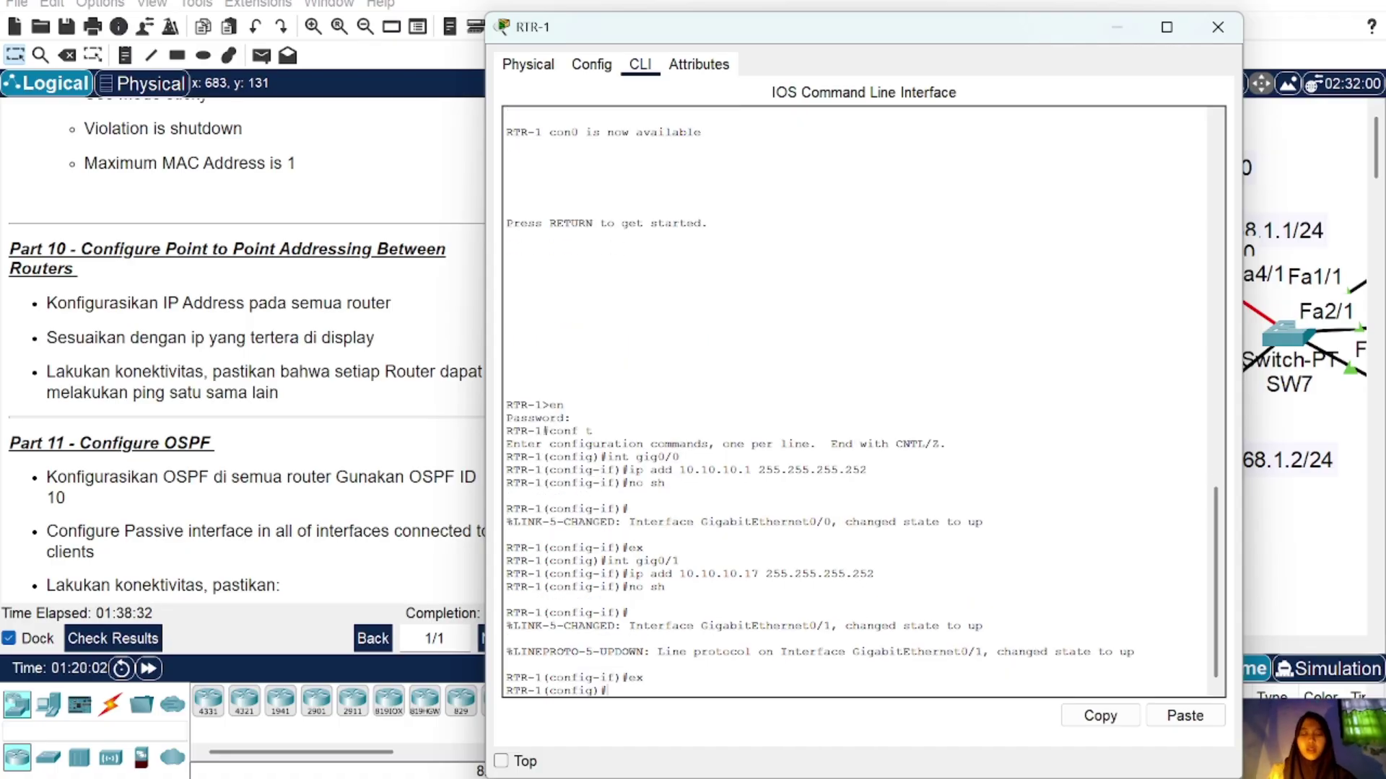
# Step: Give RTR-1's Gig0/2 10.10.10.13 255.255.255.252 and bring it up
pyautogui.click(1217, 26)
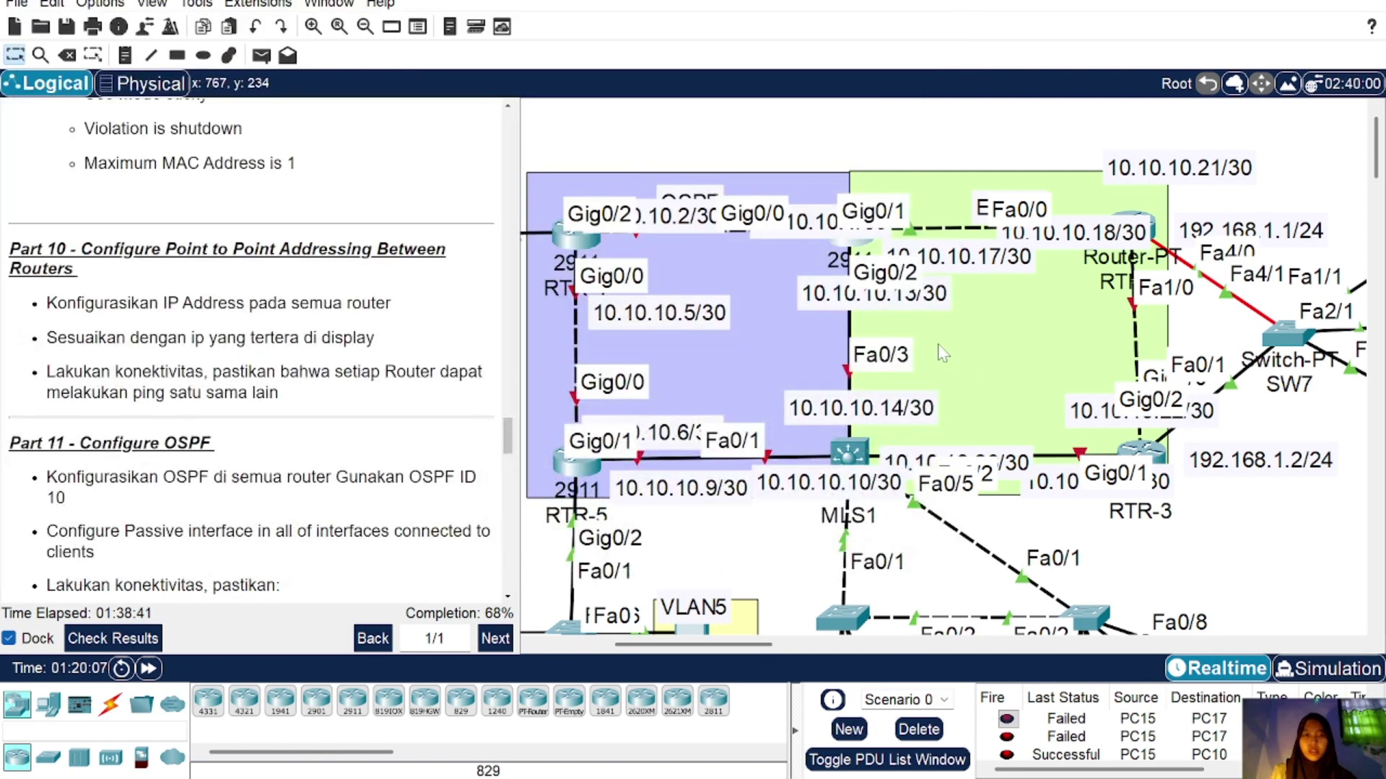
pyautogui.click(852, 251)
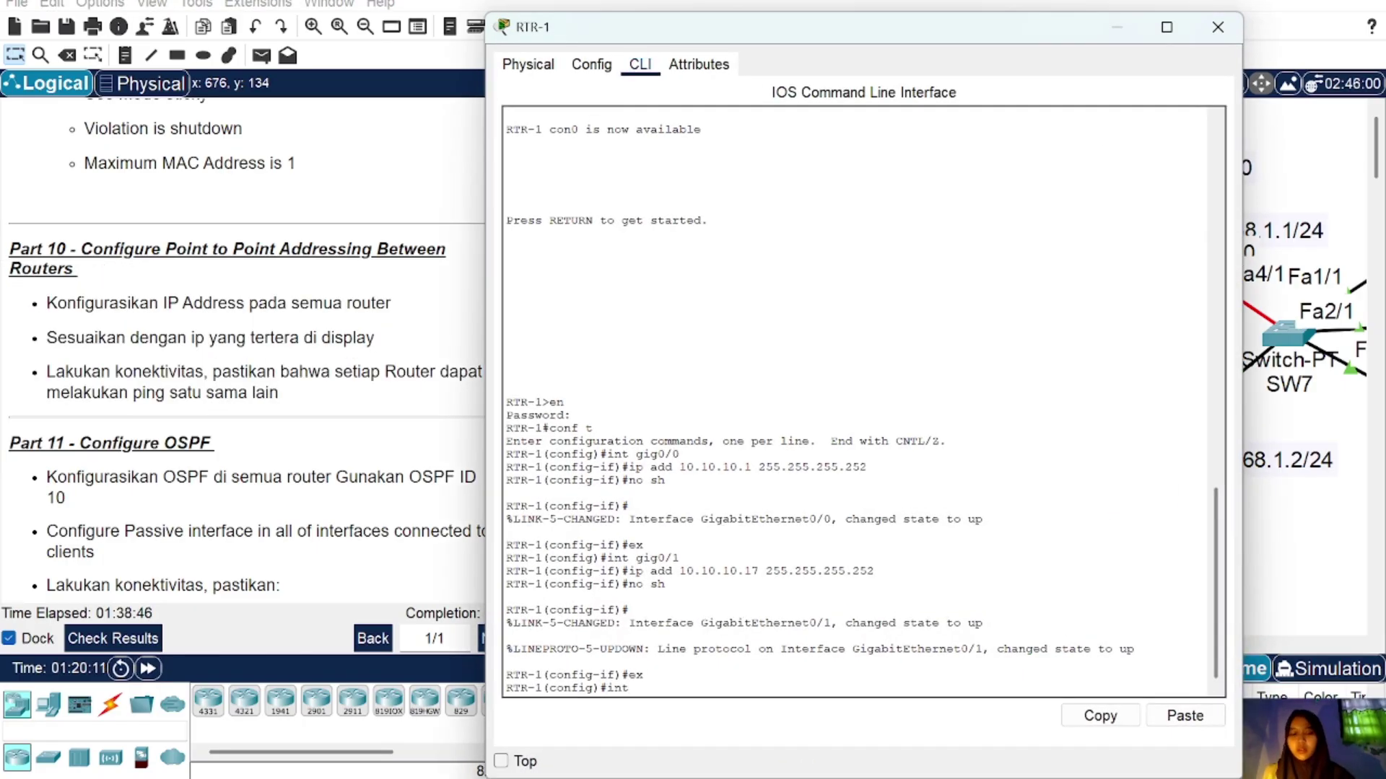
pyautogui.write('int gig0/')
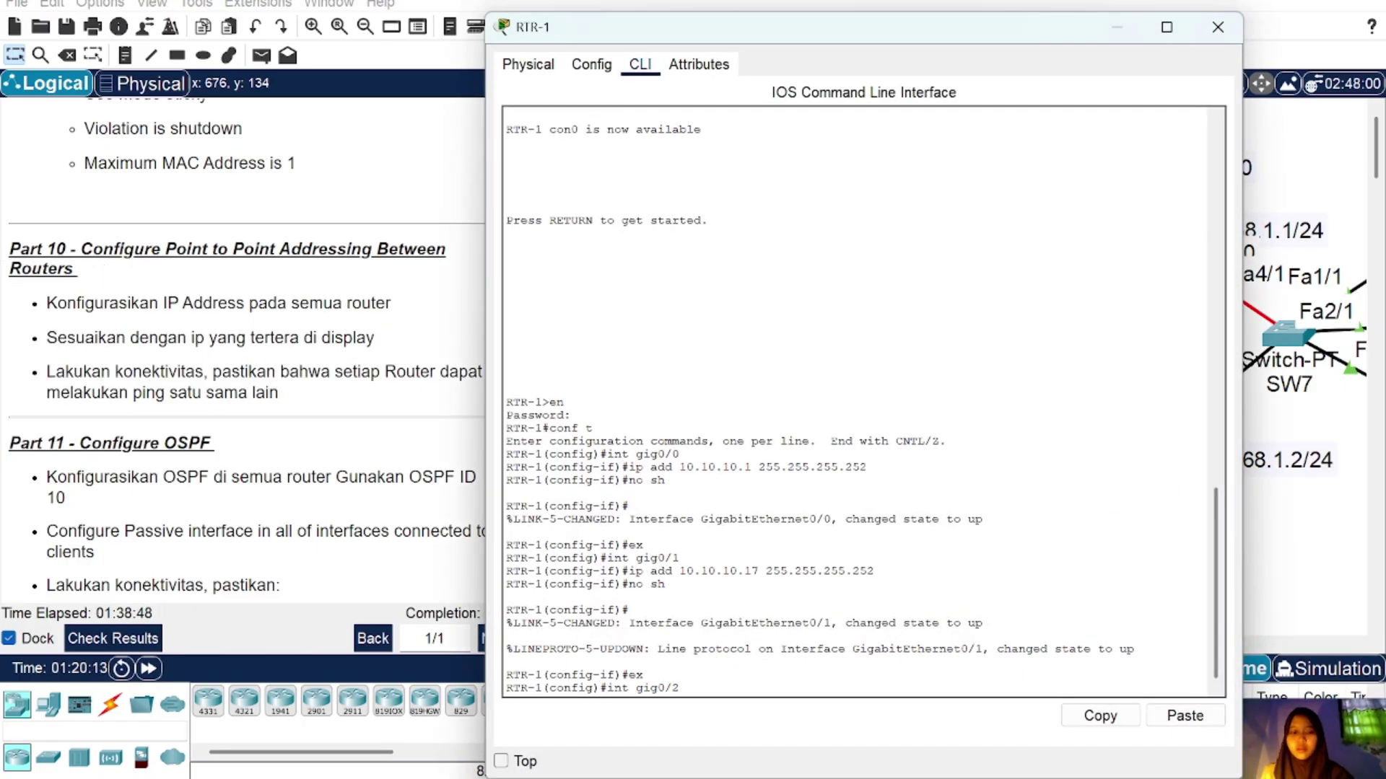
pyautogui.write('2')
pyautogui.press('Return')
pyautogui.press('Up')
pyautogui.press('Up')
pyautogui.press('Up')
pyautogui.press('Up')
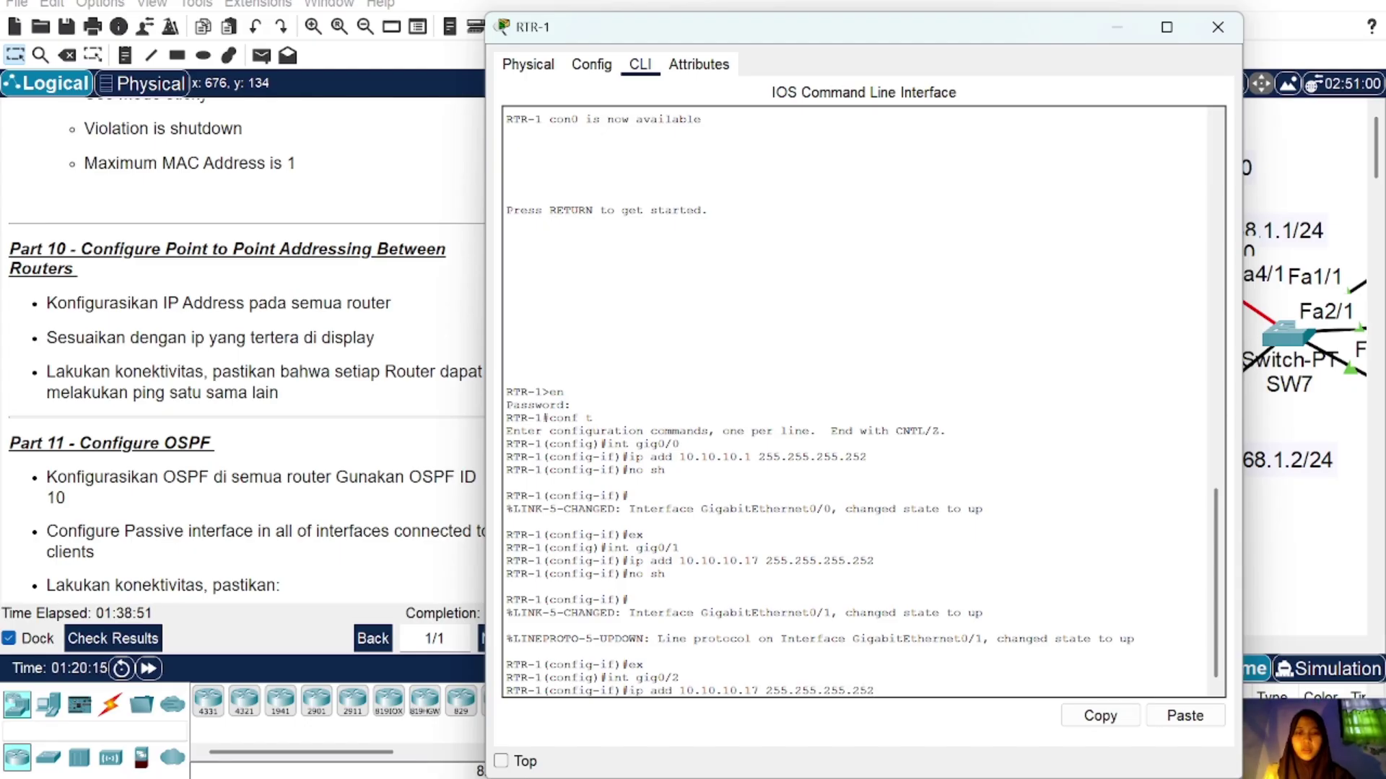
pyautogui.press('BackSpace')
pyautogui.write('3')
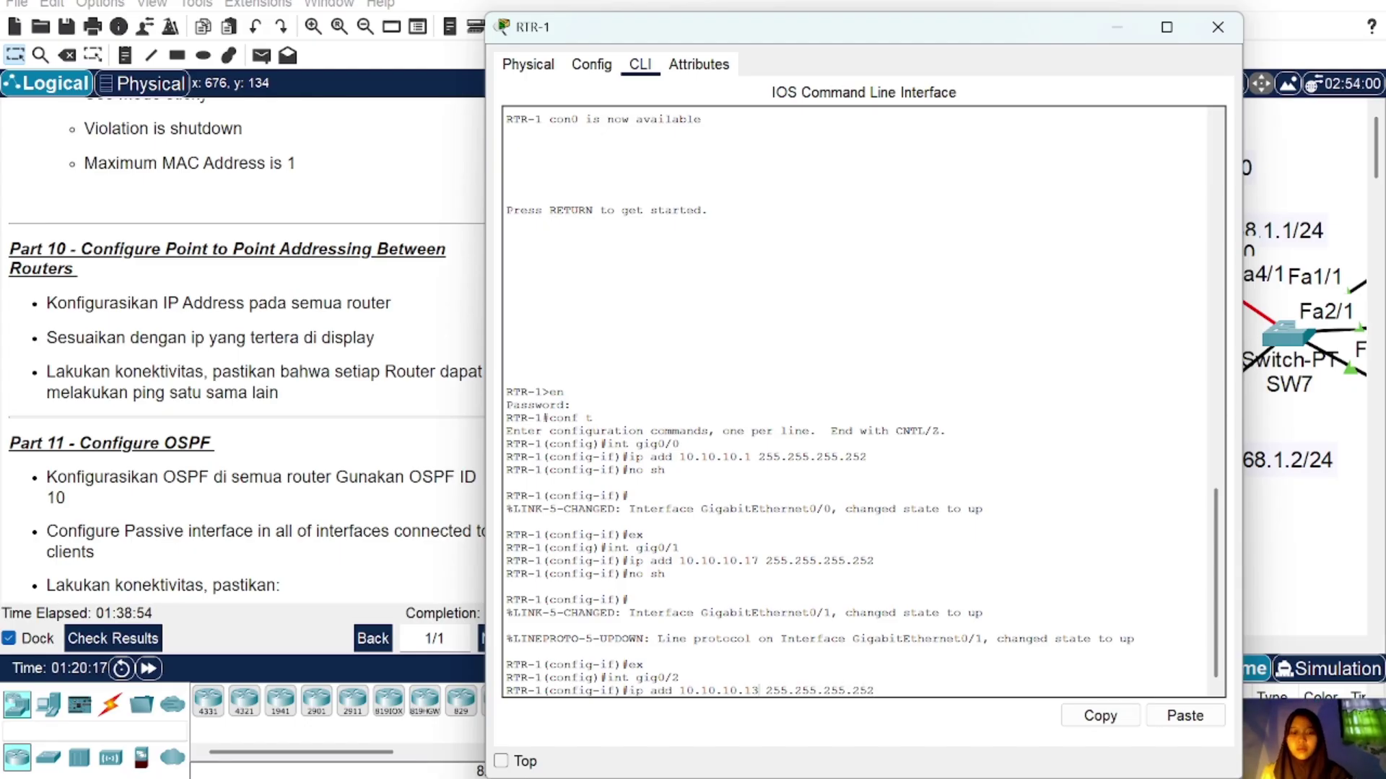
pyautogui.press('Return')
pyautogui.write('no sh')
pyautogui.press('Return')
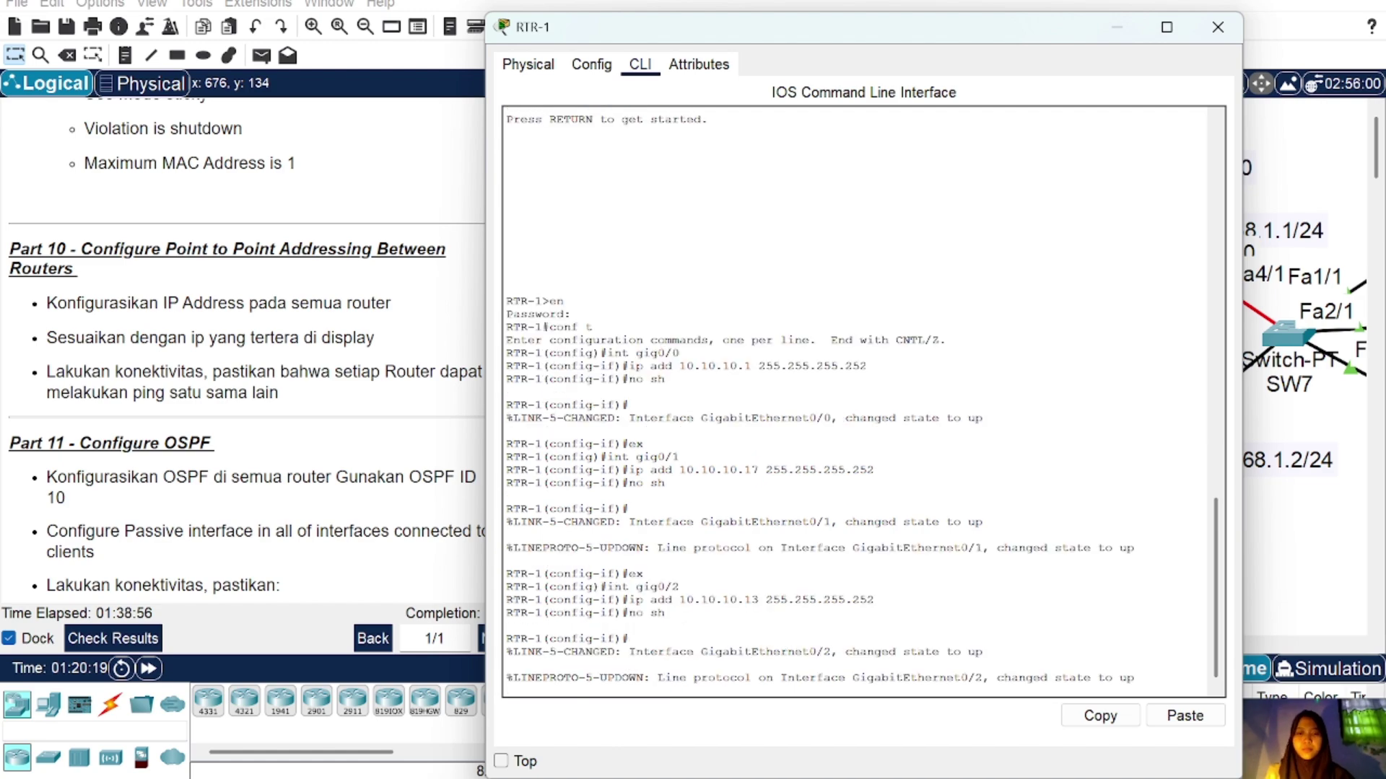
# Step: Open RTR-4's console and enter privileged, then global configuration mode
pyautogui.click(1218, 27)
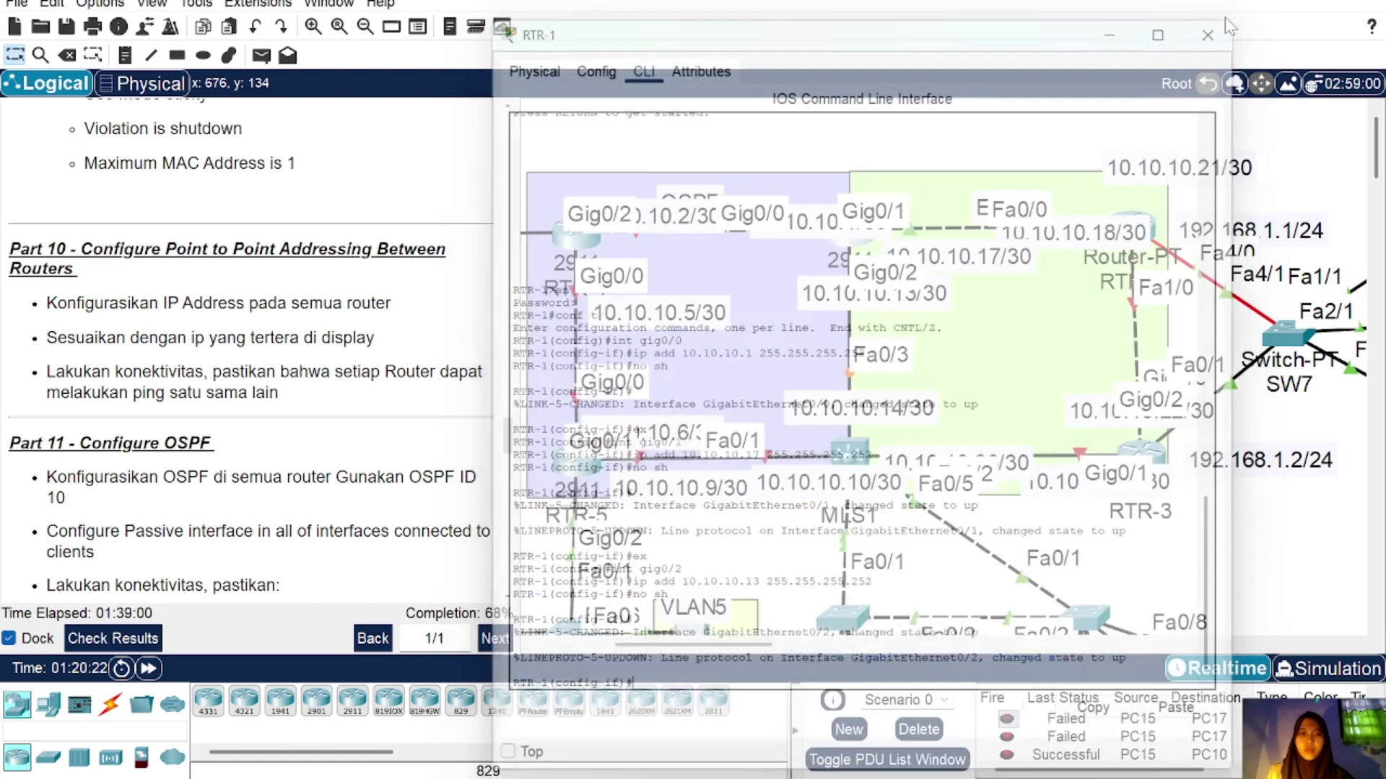
pyautogui.hscroll(-3, 752, 384)
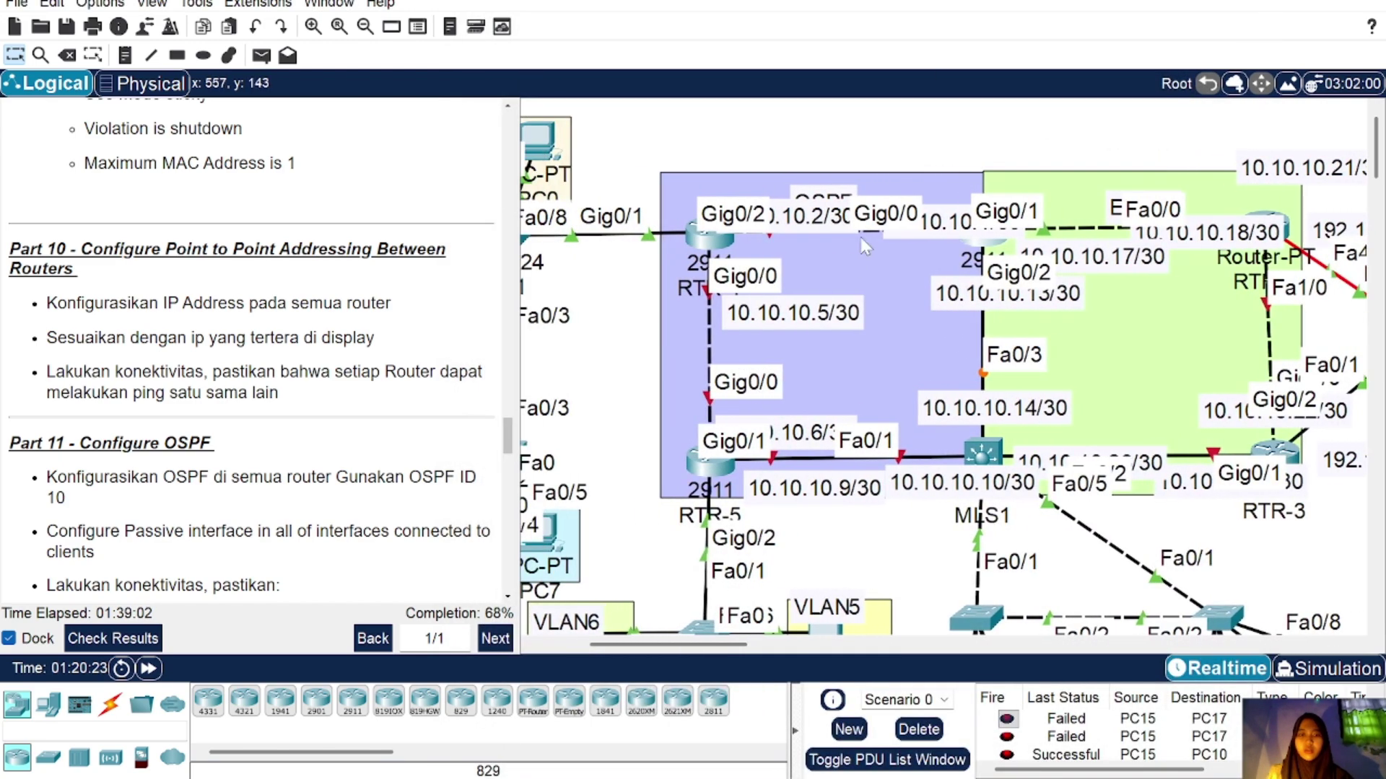
pyautogui.click(711, 237)
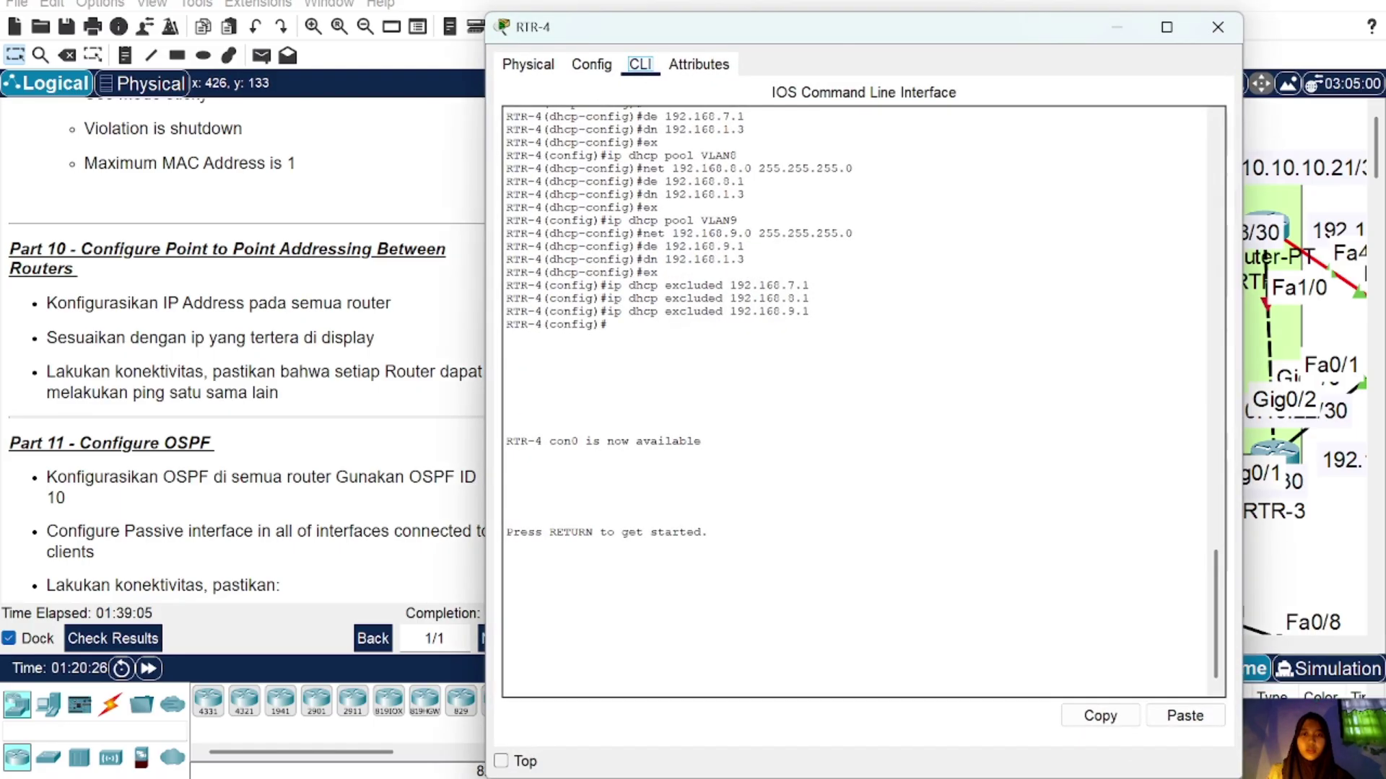
pyautogui.click(1217, 26)
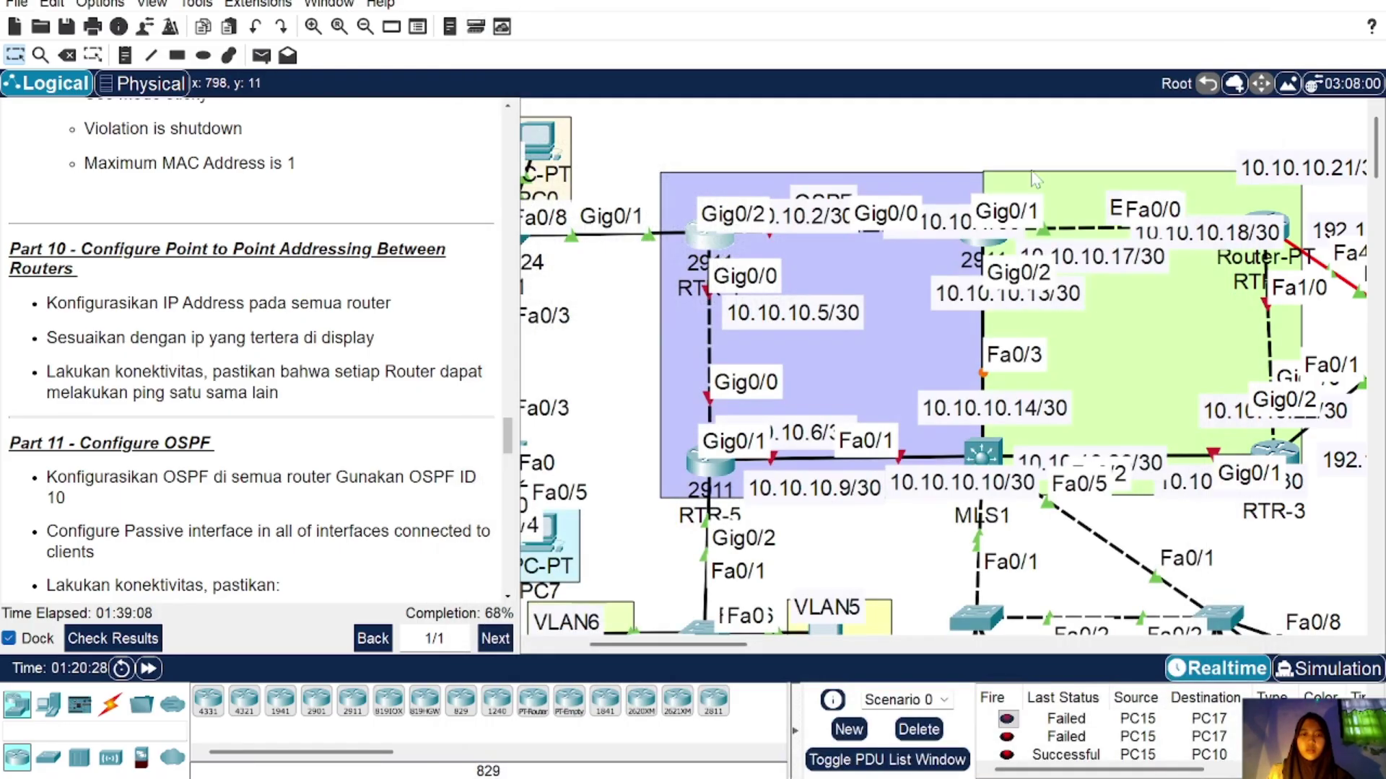
pyautogui.click(721, 250)
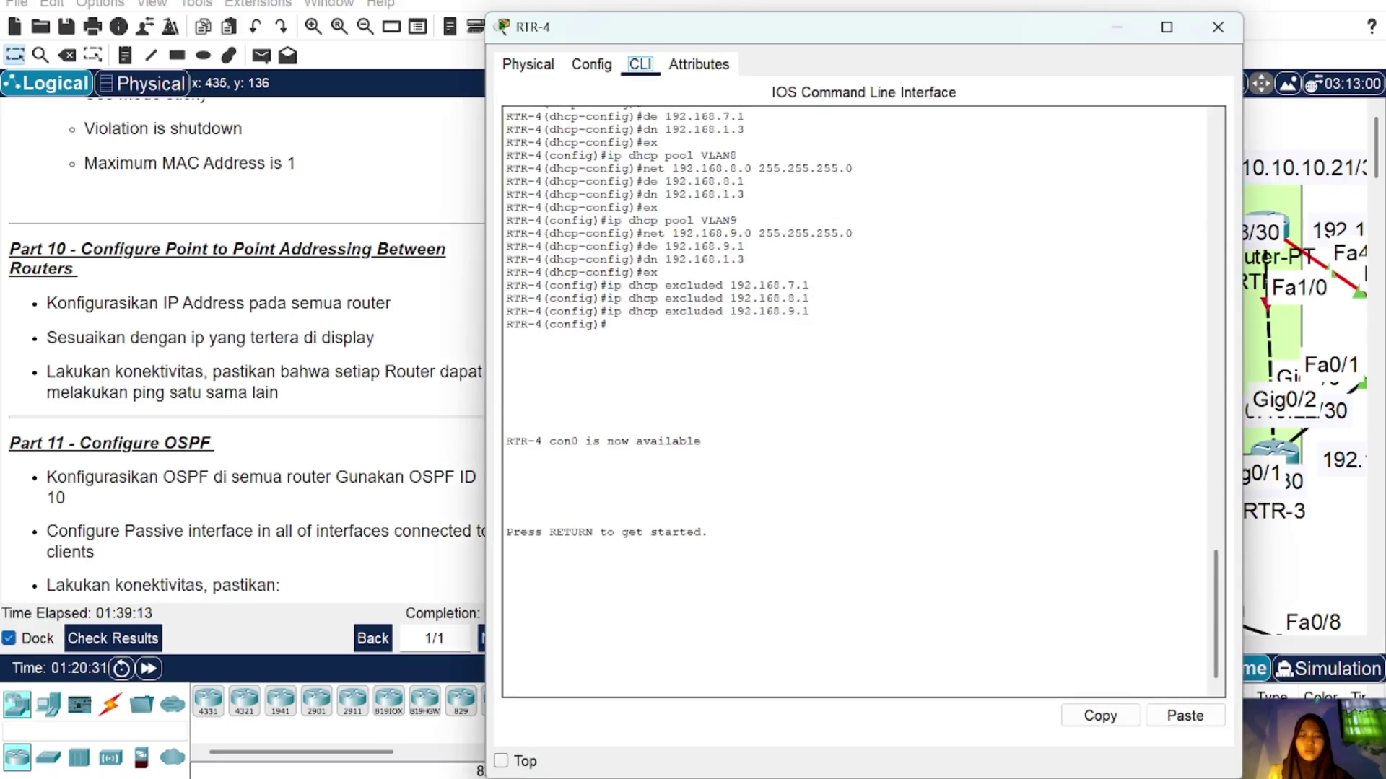
pyautogui.press('Return')
pyautogui.write('en')
pyautogui.press('Return')
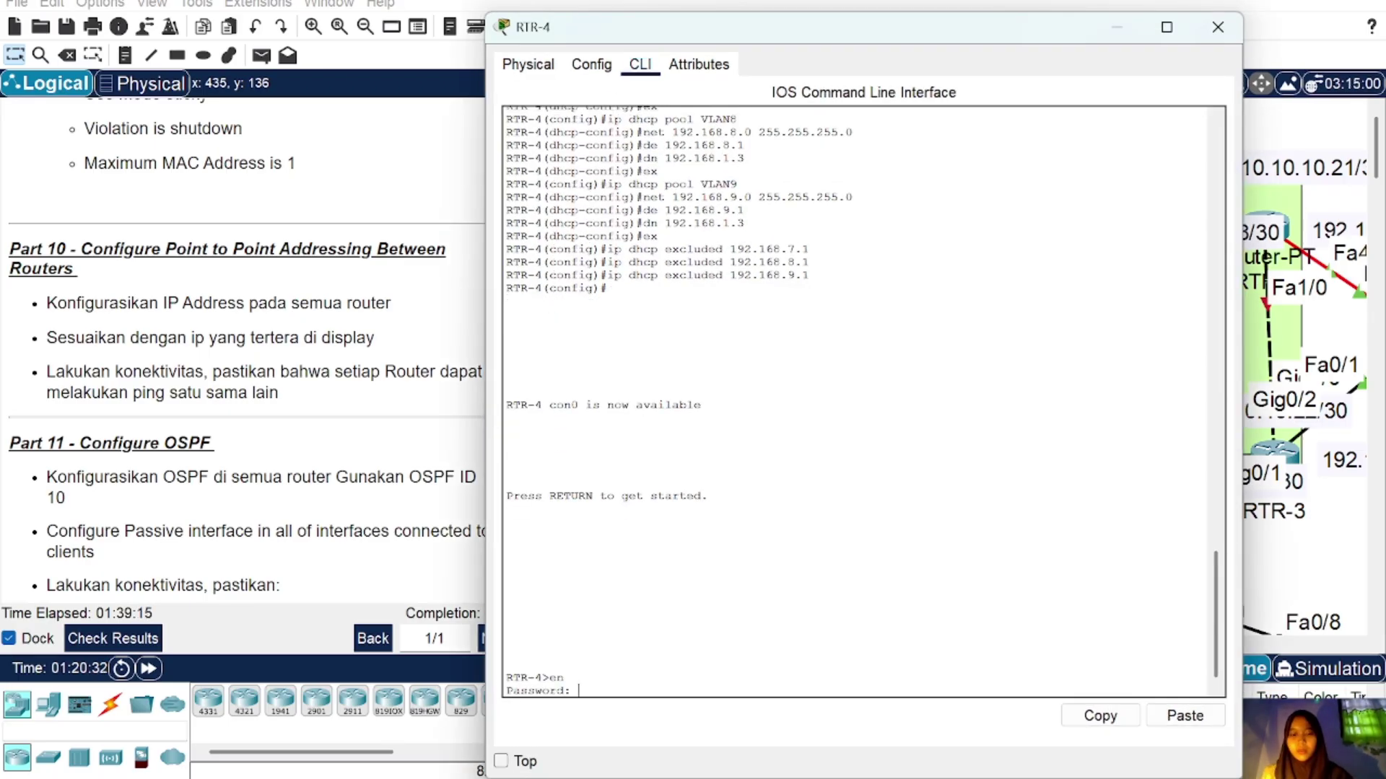
pyautogui.press('Return')
pyautogui.write('conf')
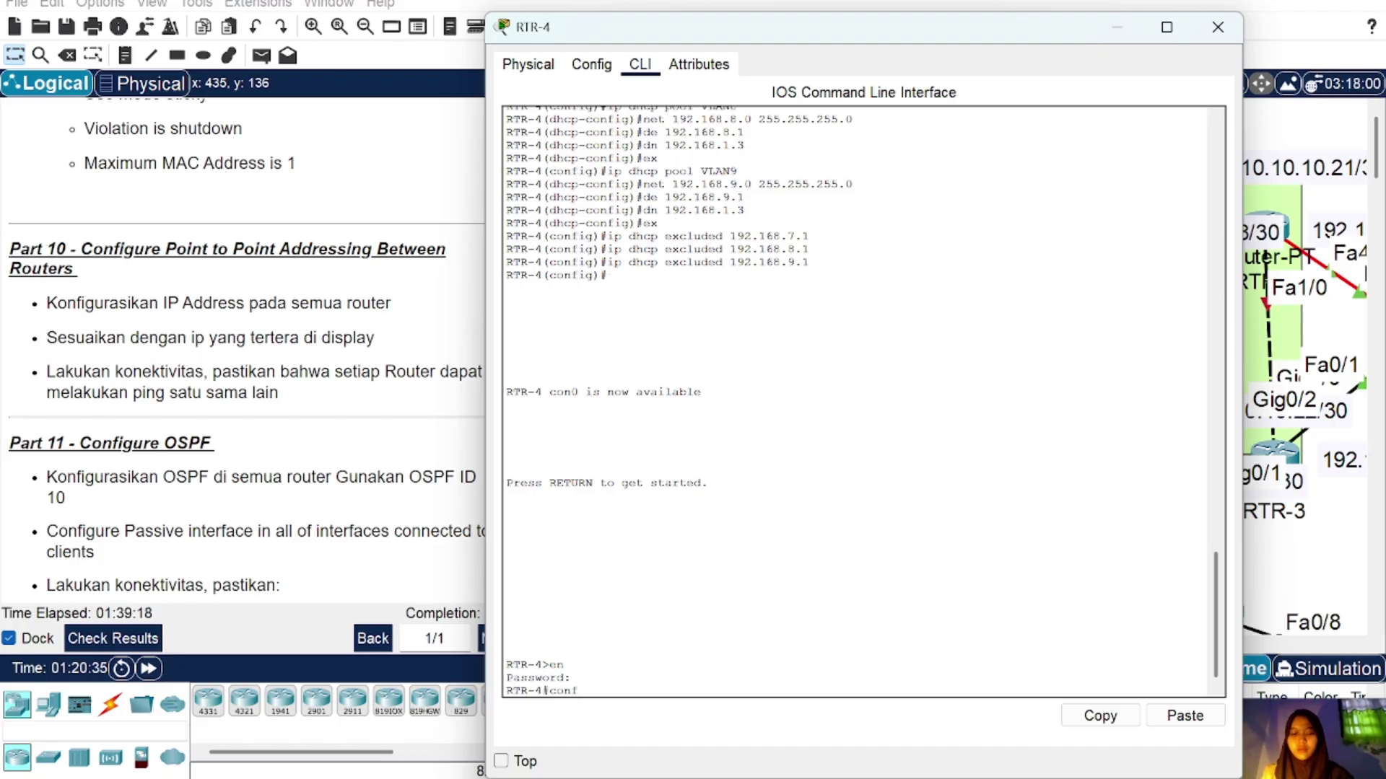
pyautogui.write(' t')
pyautogui.press('Return')
# Step: Give RTR-4's Gig0/0 the address 10.10.10.5 255.255.255.252 and bring it up
pyautogui.write('int gi')
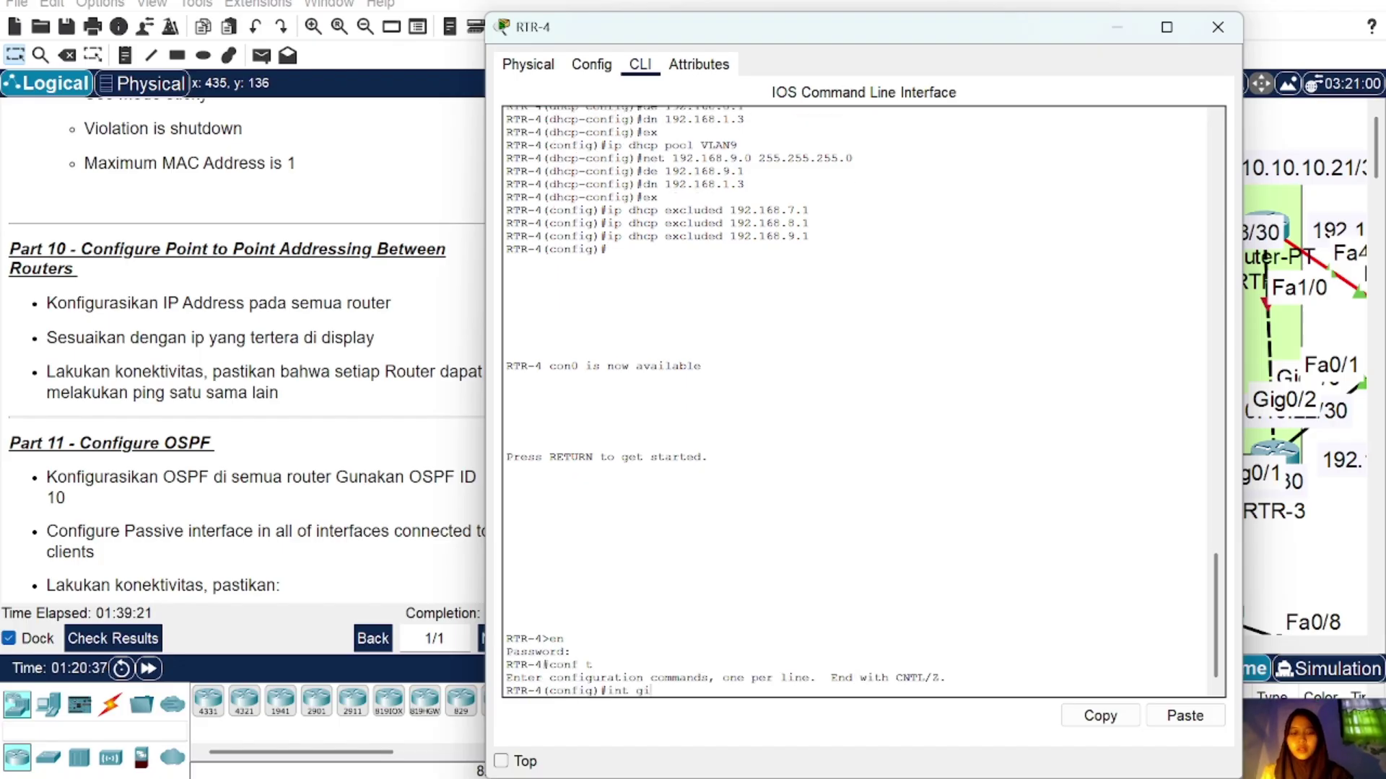
pyautogui.write('g0/0')
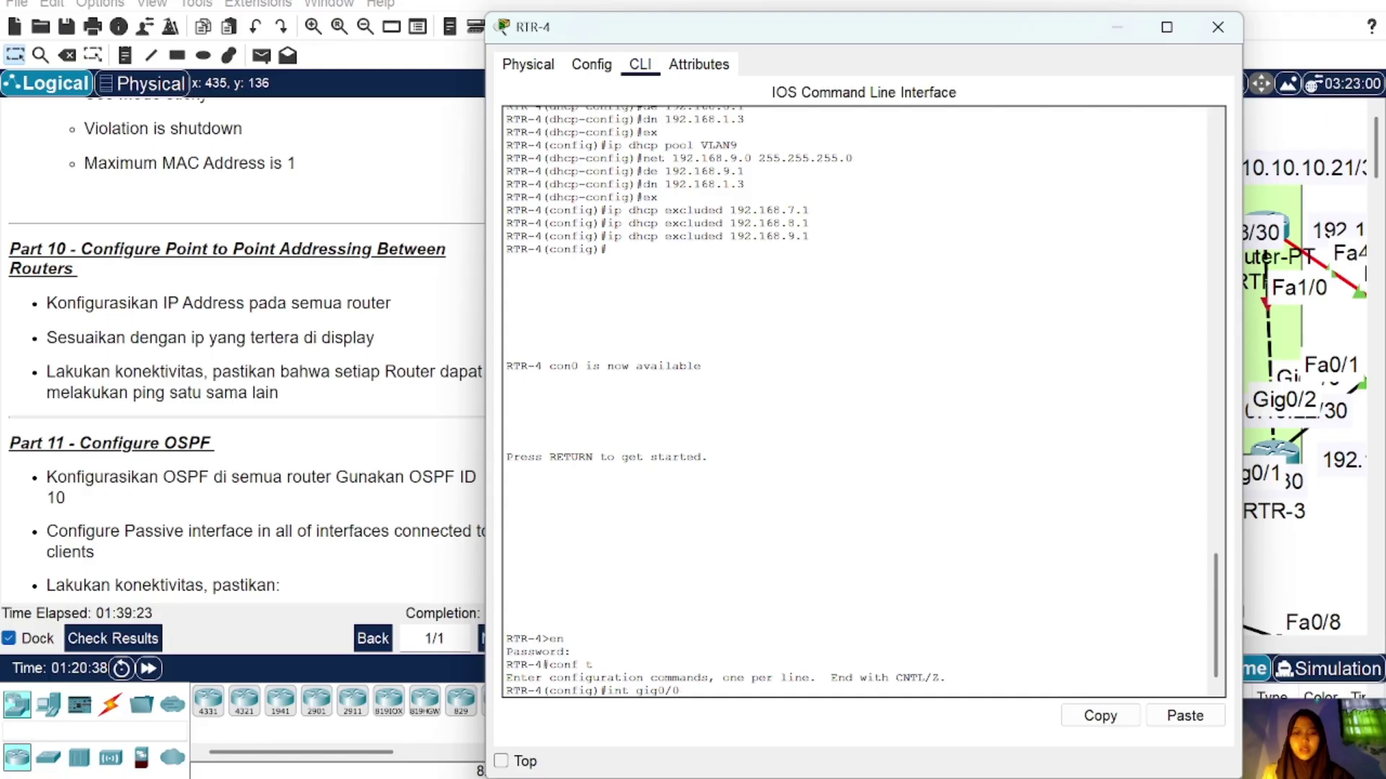
pyautogui.press('Return')
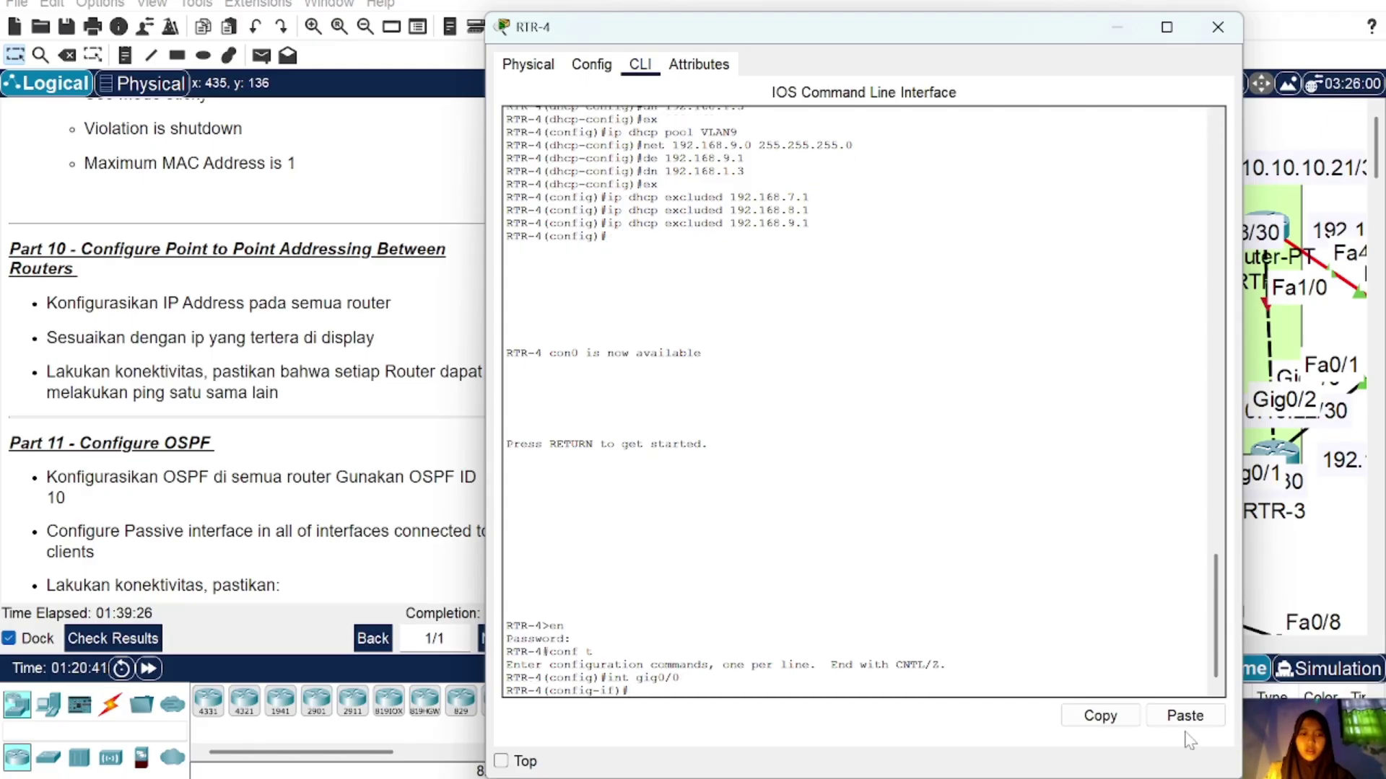
pyautogui.click(1188, 716)
pyautogui.press('Left')
pyautogui.press('Left')
pyautogui.press('Left')
pyautogui.press('Left')
pyautogui.press('Left')
pyautogui.press('Left')
pyautogui.press('Left')
pyautogui.press('Left')
pyautogui.press('Left')
pyautogui.press('Left')
pyautogui.press('Left')
pyautogui.press('Left')
pyautogui.press('Left')
pyautogui.press('Left')
pyautogui.press('Left')
pyautogui.press('Left')
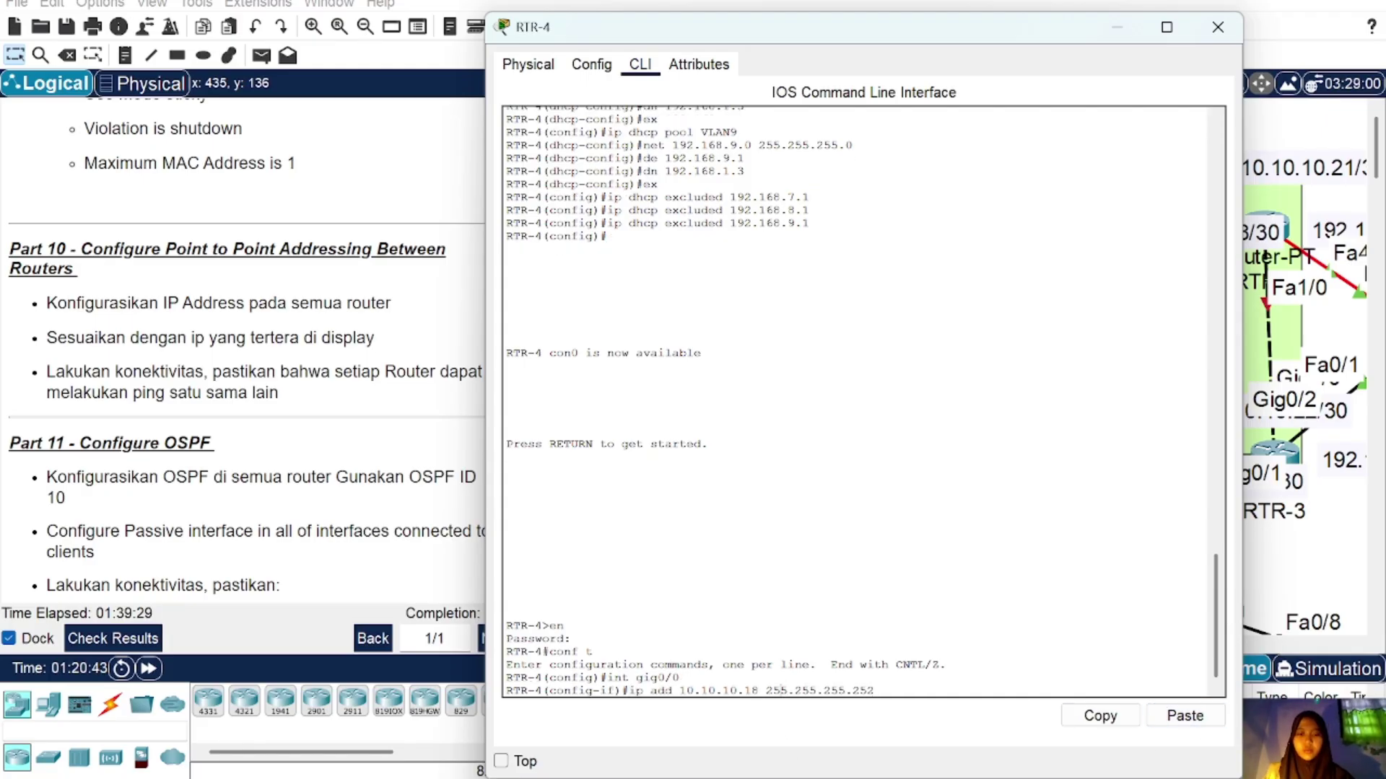
pyautogui.press('BackSpace')
pyautogui.press('BackSpace')
pyautogui.write('5')
pyautogui.press('Return')
pyautogui.write('nfig-if)#n')
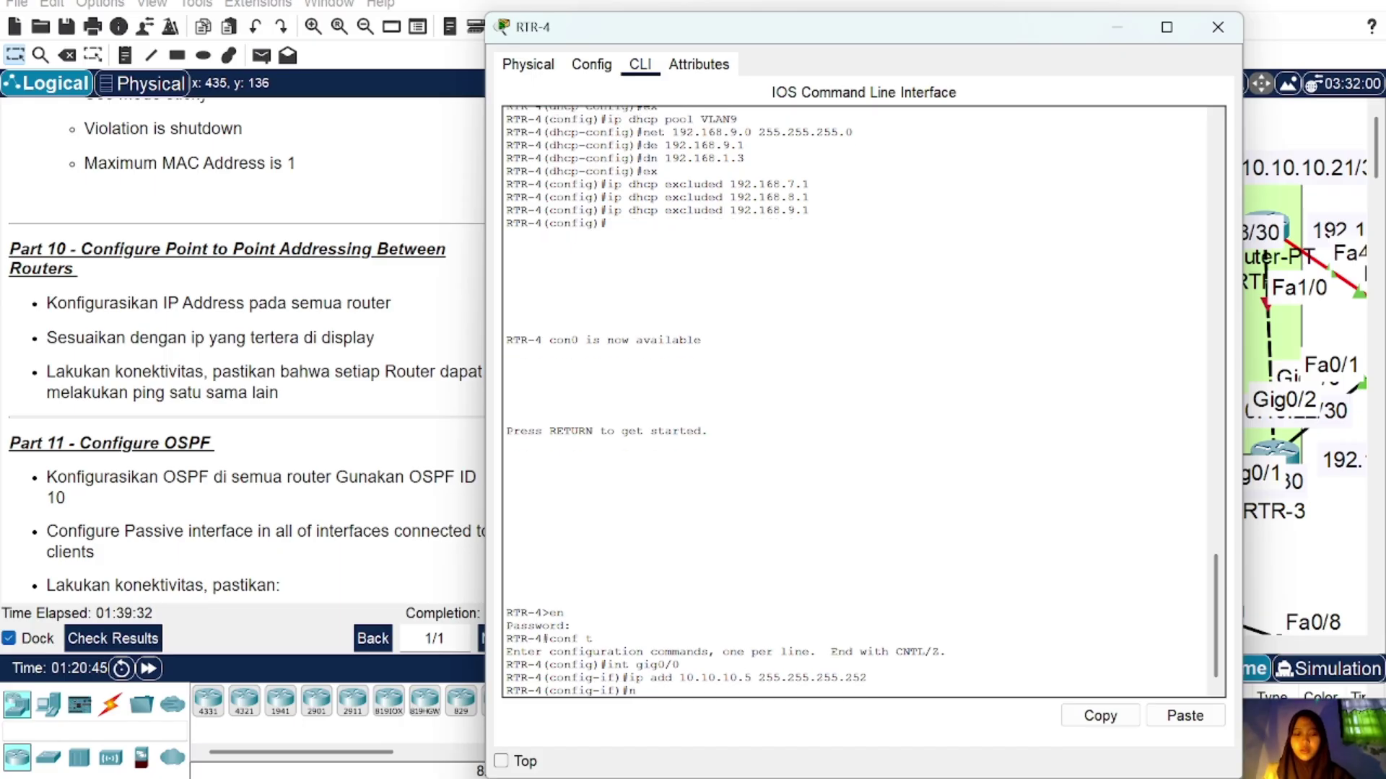
pyautogui.write('o sh')
pyautogui.press('Return')
pyautogui.press('Return')
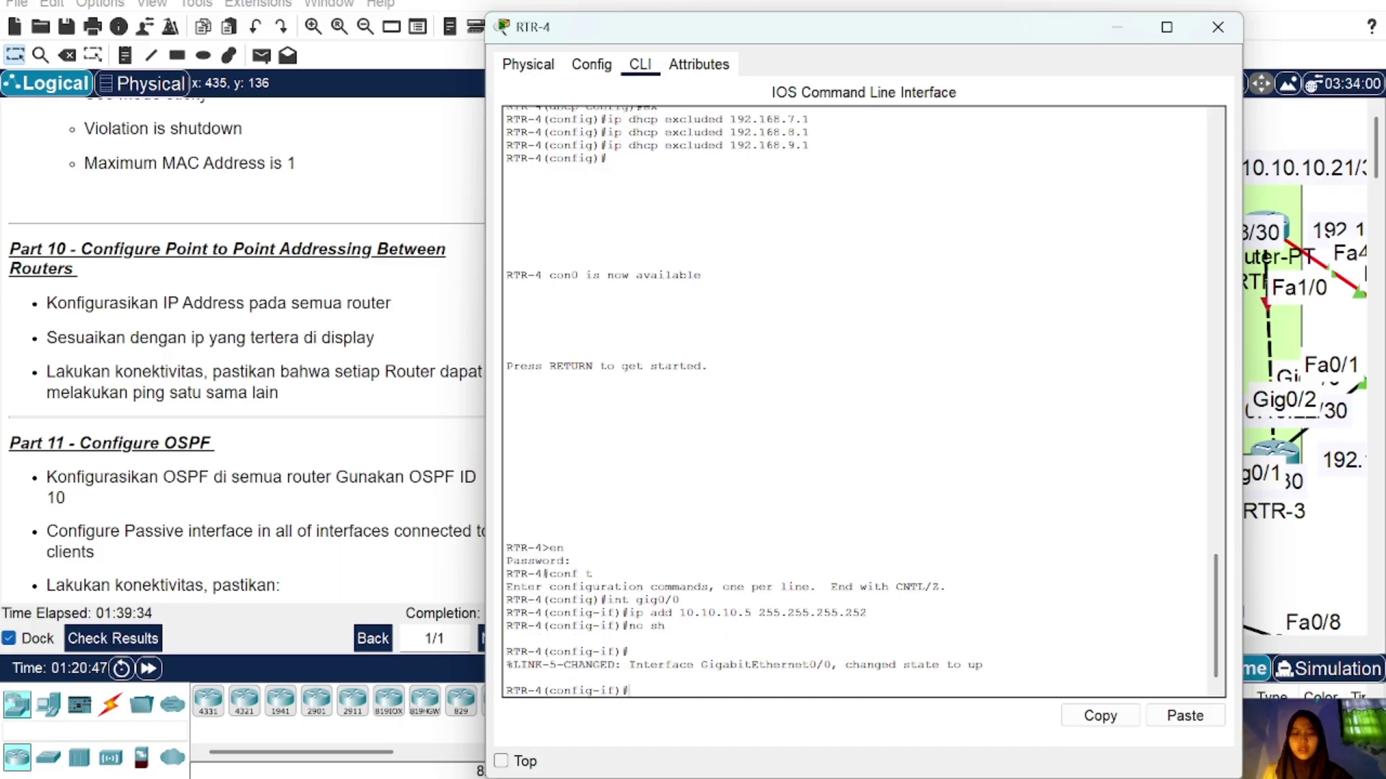
pyautogui.write('ex')
pyautogui.press('Return')
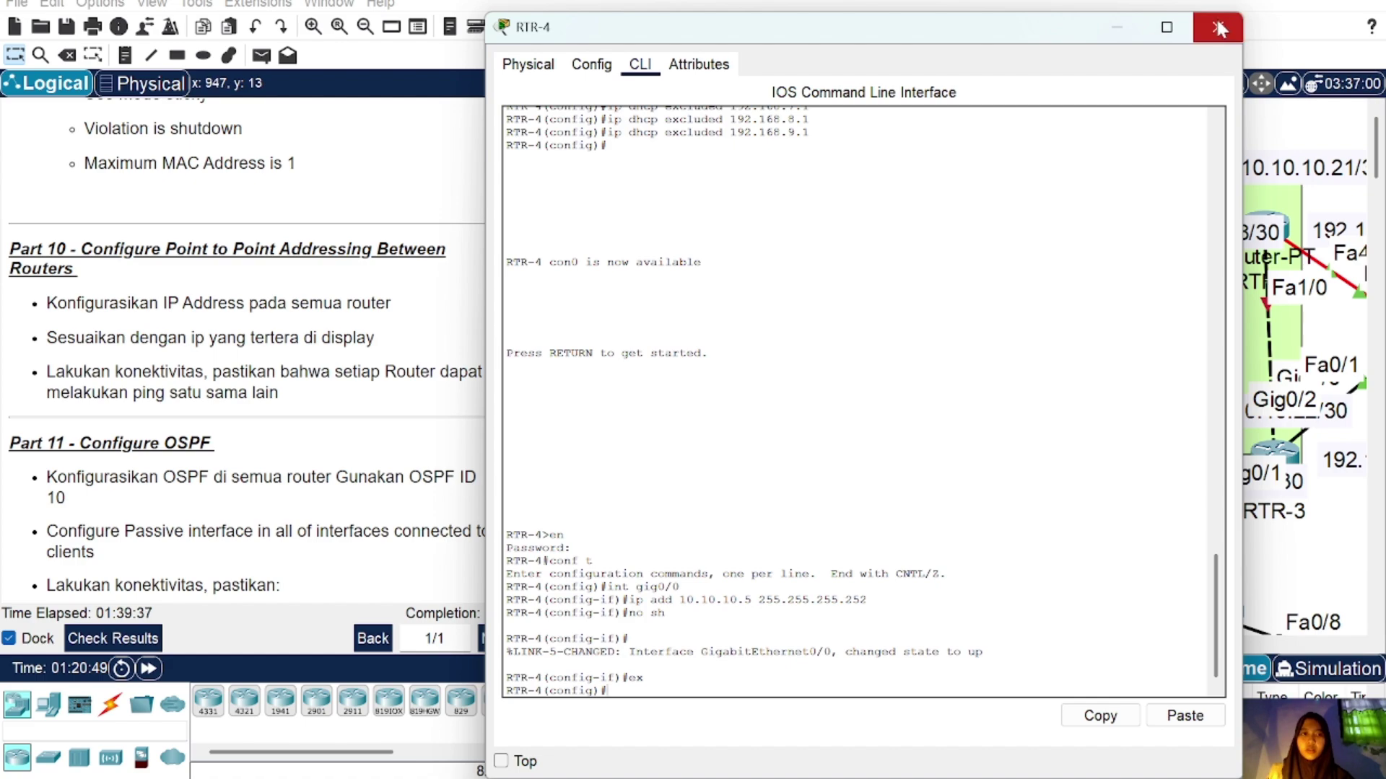
pyautogui.click(1217, 25)
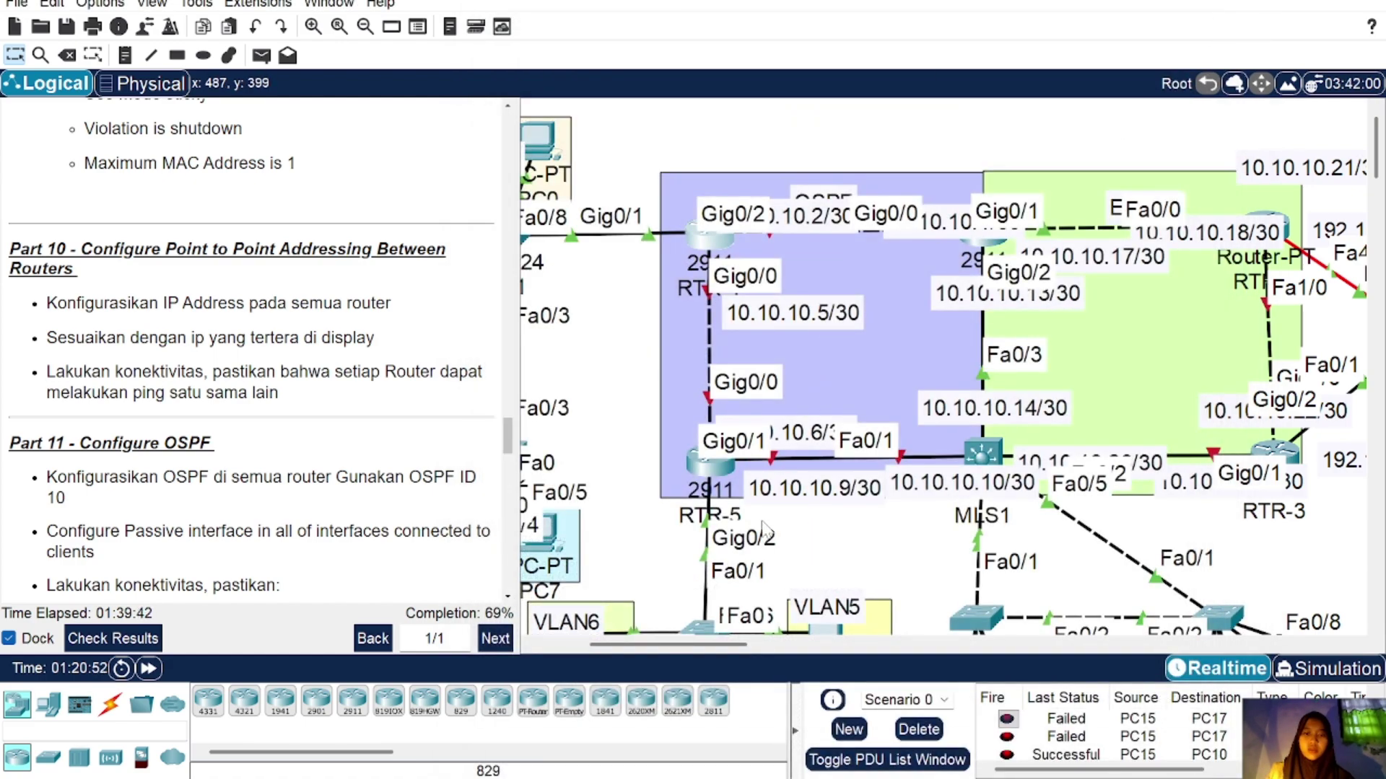
# Step: Assign RTR-4's Gig0/2 the address 10.10.10.2 255.255.255.252 with no shutdown
pyautogui.click(694, 241)
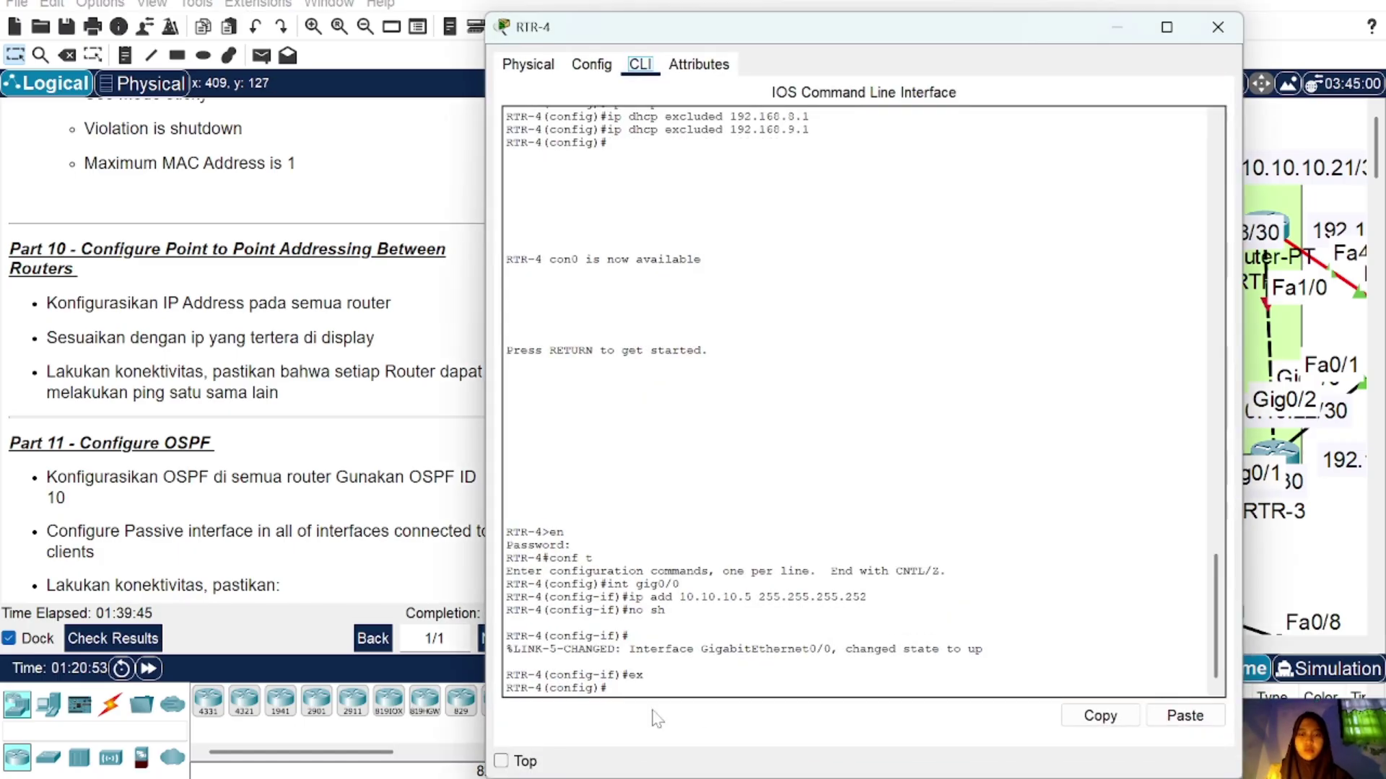
pyautogui.press('BackSpace')
pyautogui.press('BackSpace')
pyautogui.press('BackSpace')
pyautogui.press('BackSpace')
pyautogui.press('BackSpace')
pyautogui.write('int gig0/2')
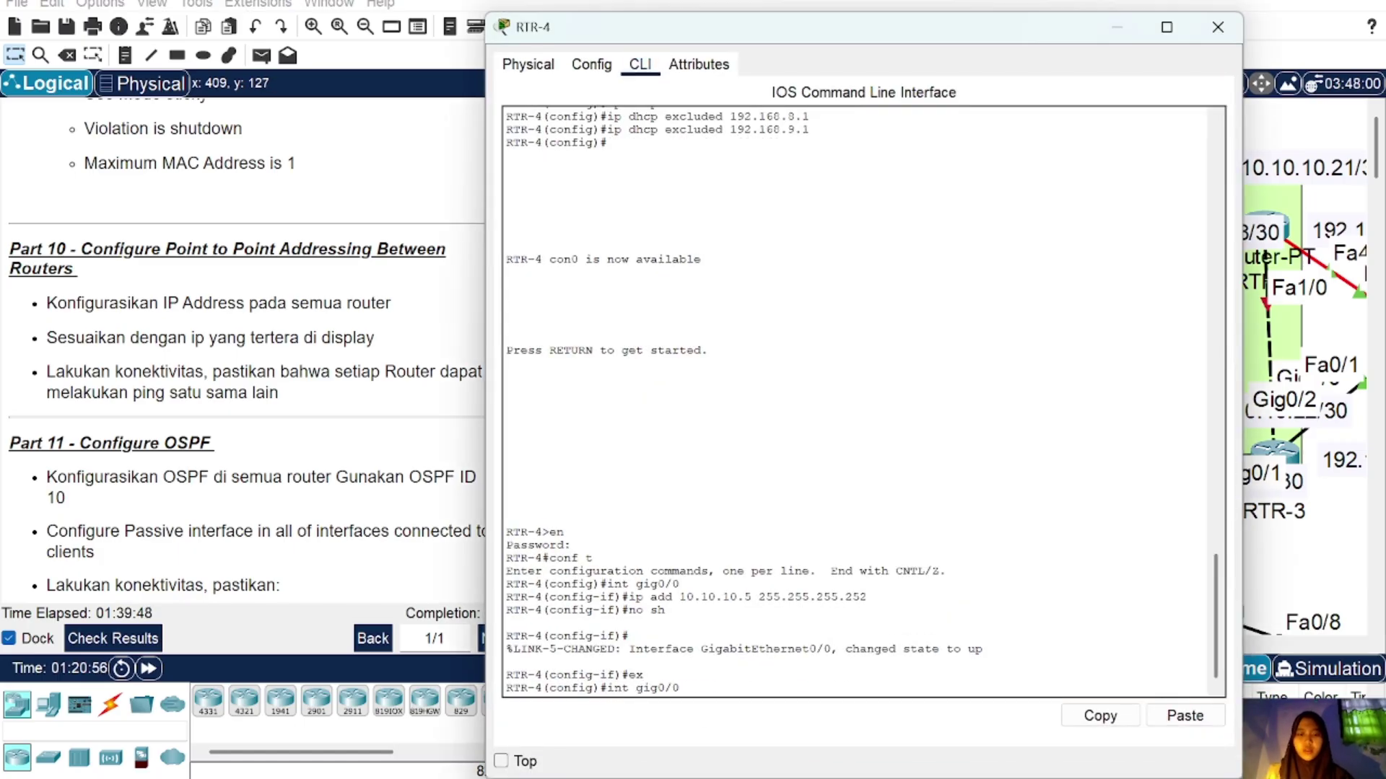
pyautogui.press('Return')
pyautogui.press('Up')
pyautogui.press('Up')
pyautogui.press('Up')
pyautogui.press('Up')
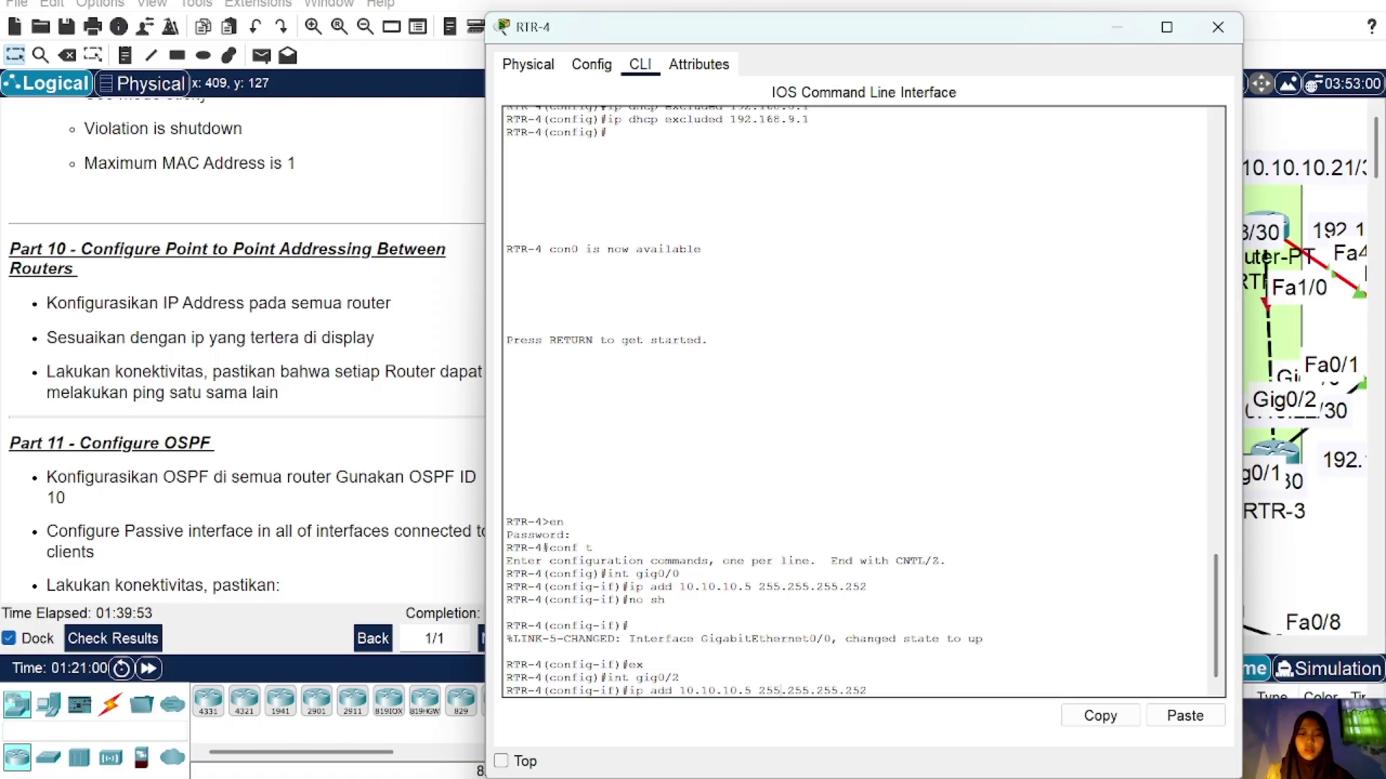
pyautogui.press('Left')
pyautogui.press('Left')
pyautogui.press('Left')
pyautogui.press('Left')
pyautogui.press('Left')
pyautogui.press('Left')
pyautogui.press('Left')
pyautogui.press('Left')
pyautogui.press('Left')
pyautogui.press('Left')
pyautogui.press('Left')
pyautogui.press('Left')
pyautogui.press('Left')
pyautogui.press('Left')
pyautogui.press('Left')
pyautogui.press('Left')
pyautogui.press('BackSpace')
pyautogui.write('2')
pyautogui.press('Return')
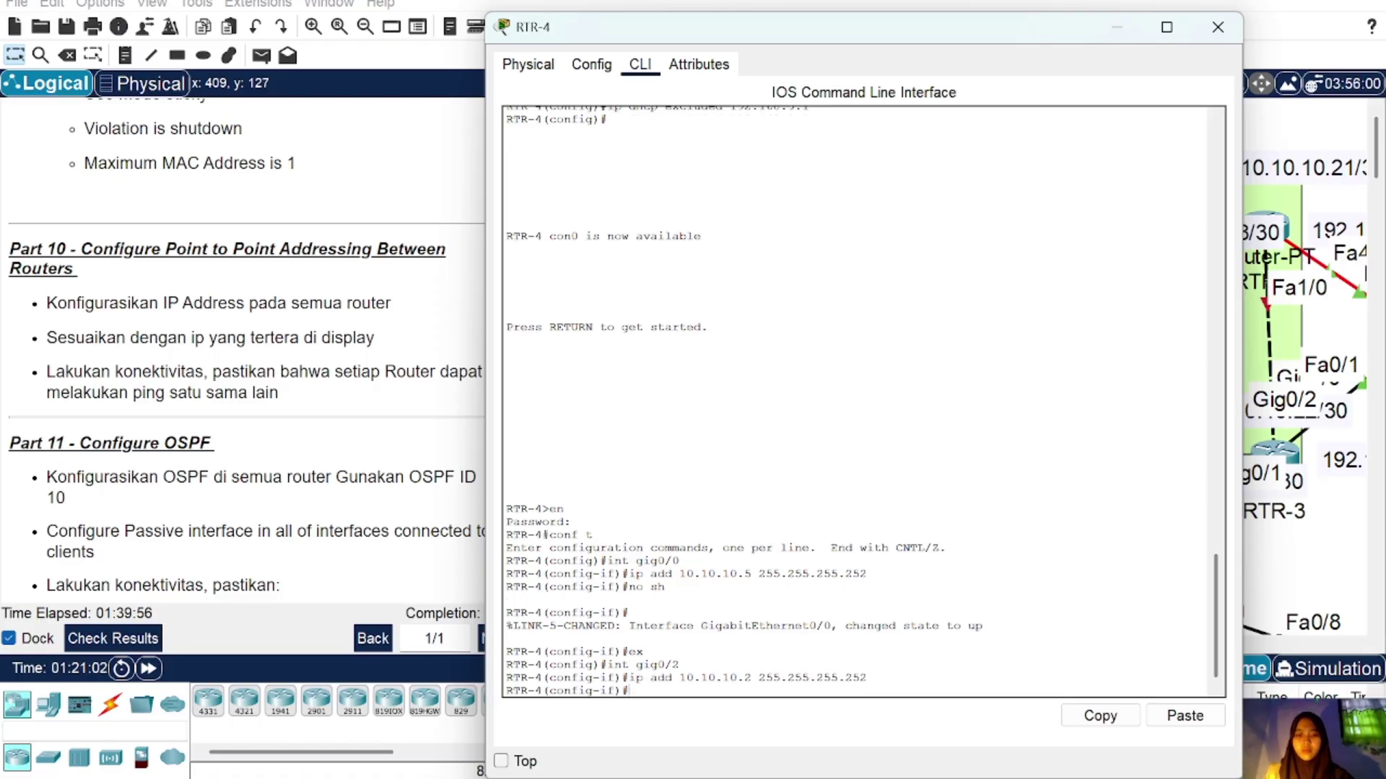
pyautogui.write('no sh')
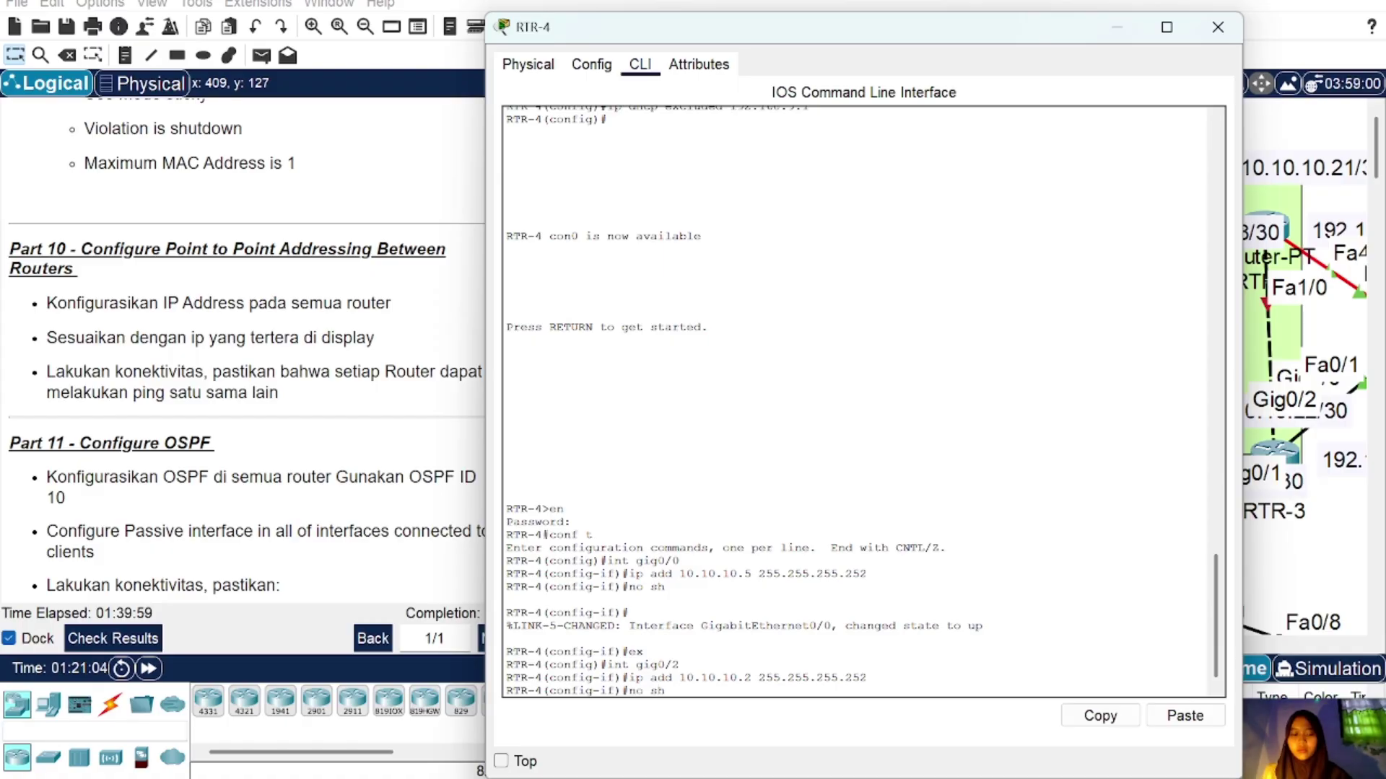
pyautogui.press('Return')
pyautogui.press('Return')
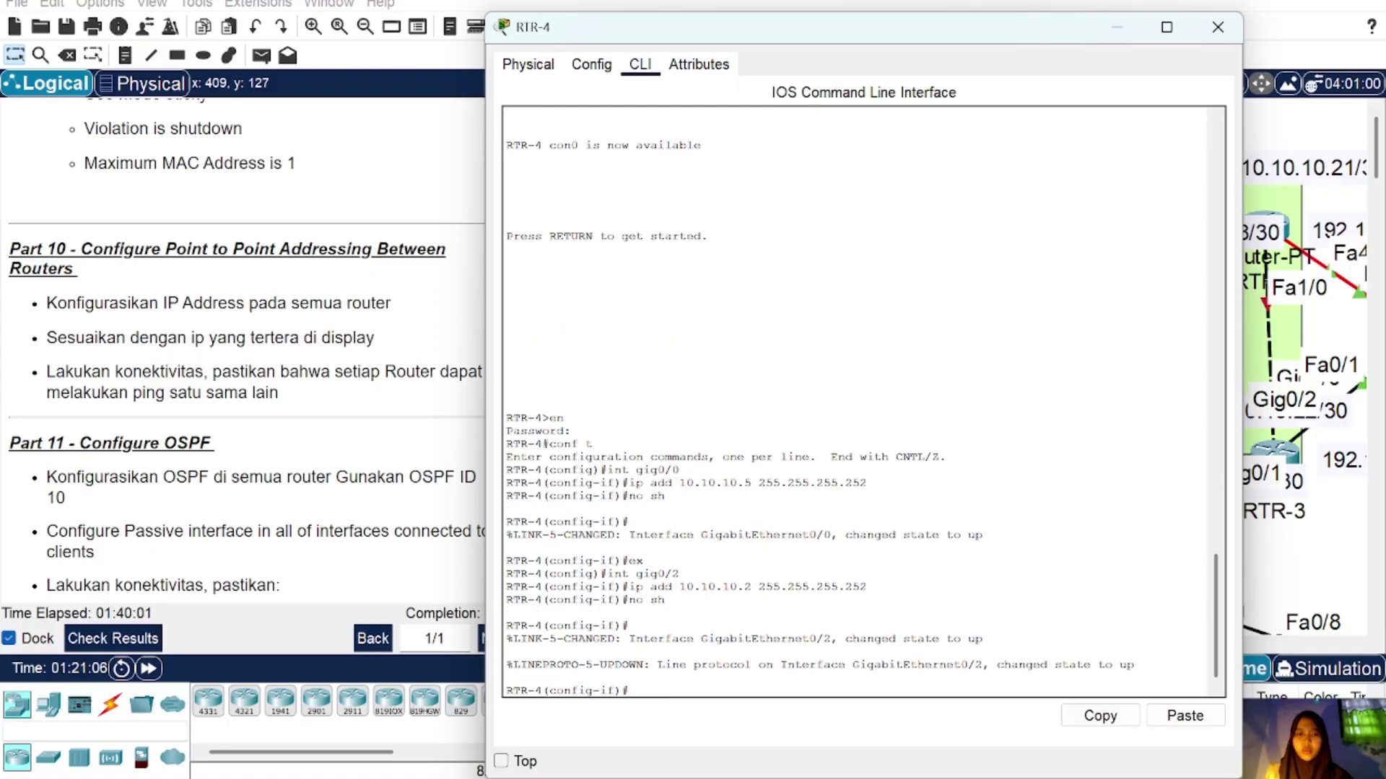
pyautogui.click(1218, 27)
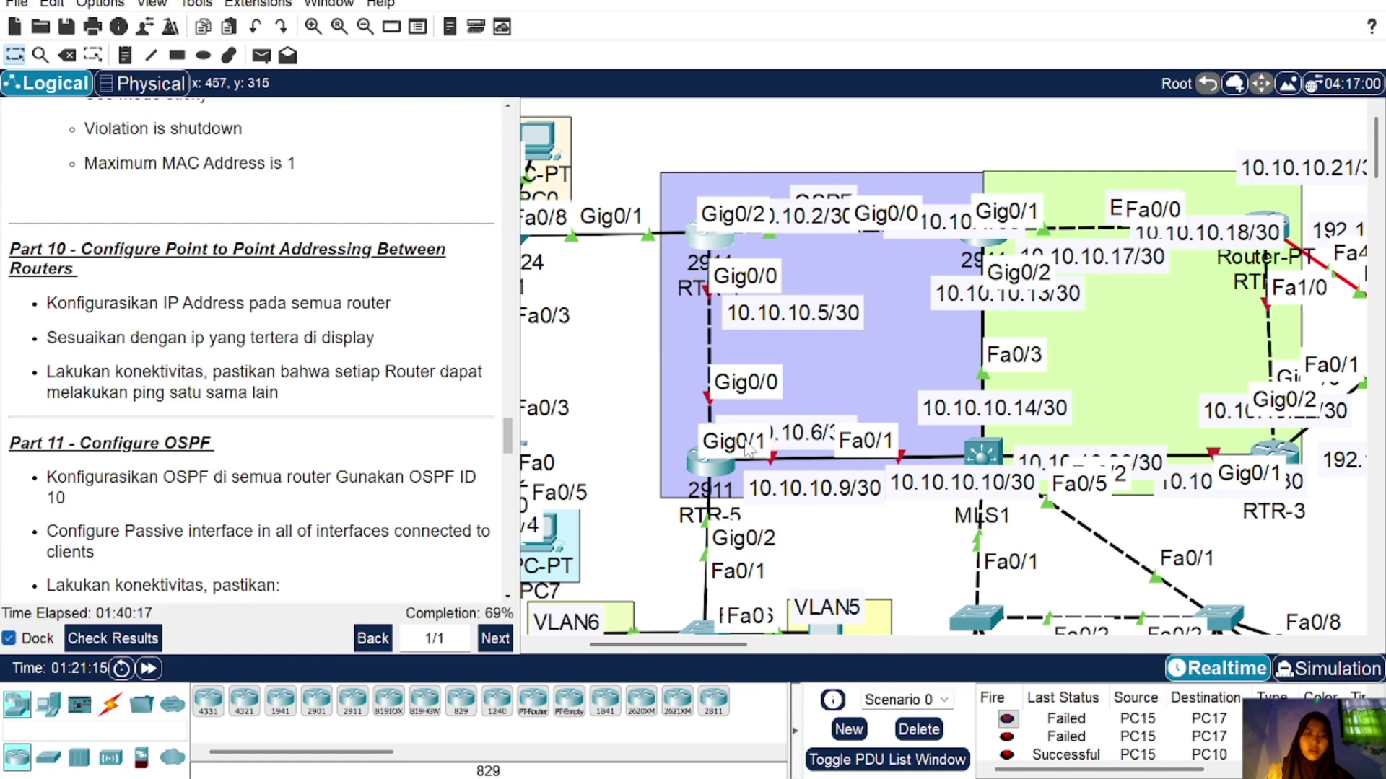
# Step: Open RTR-5's console and enter global configuration mode with en and conf t
pyautogui.click(713, 465)
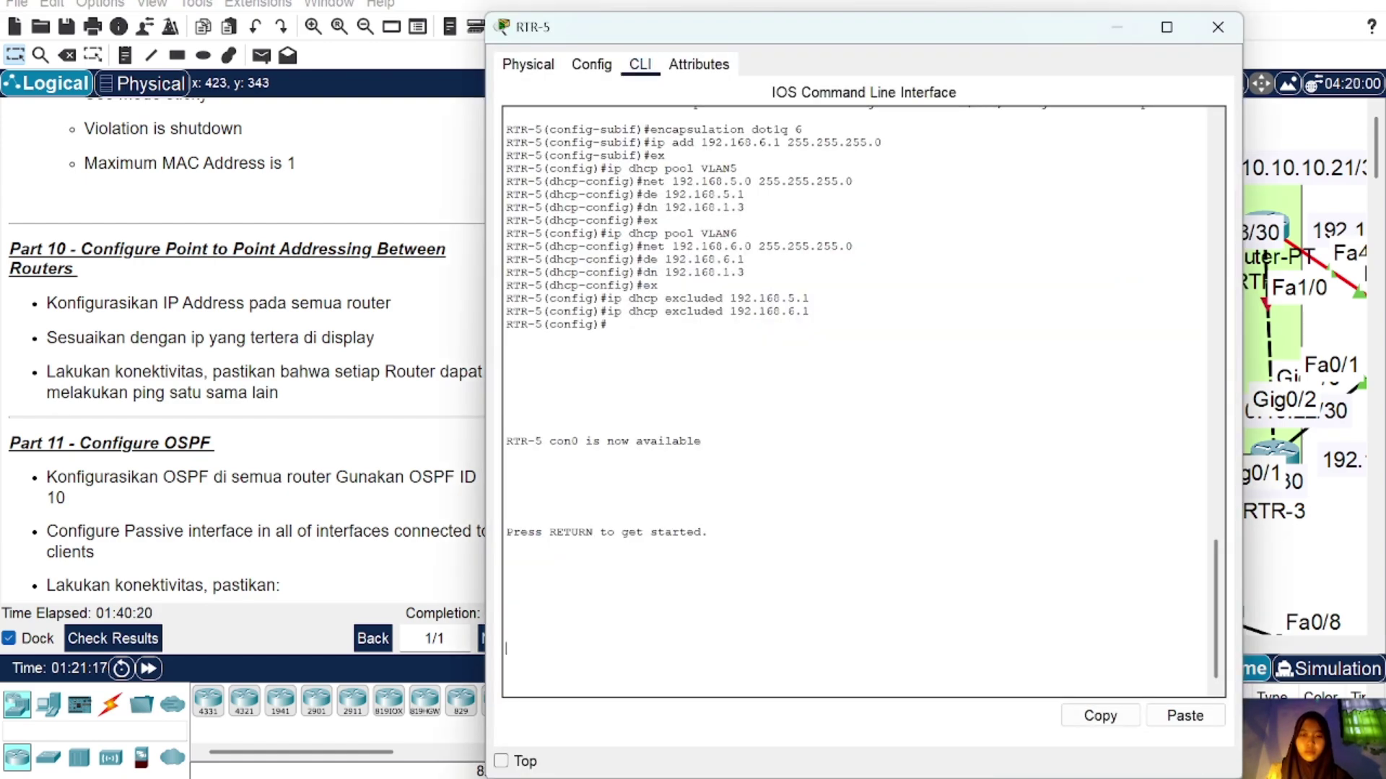
pyautogui.press('Return')
pyautogui.write('en')
pyautogui.press('Return')
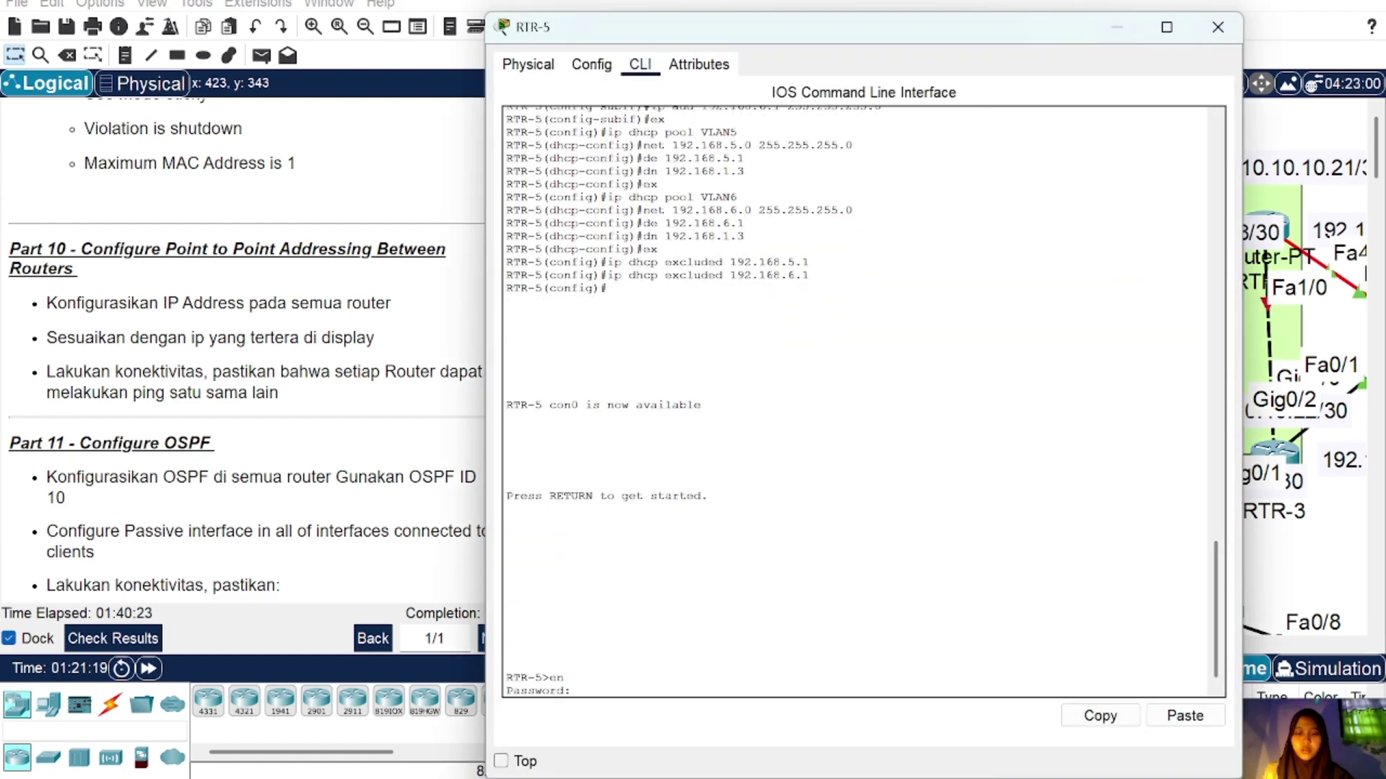
pyautogui.press('Return')
pyautogui.write('conf t')
pyautogui.press('Return')
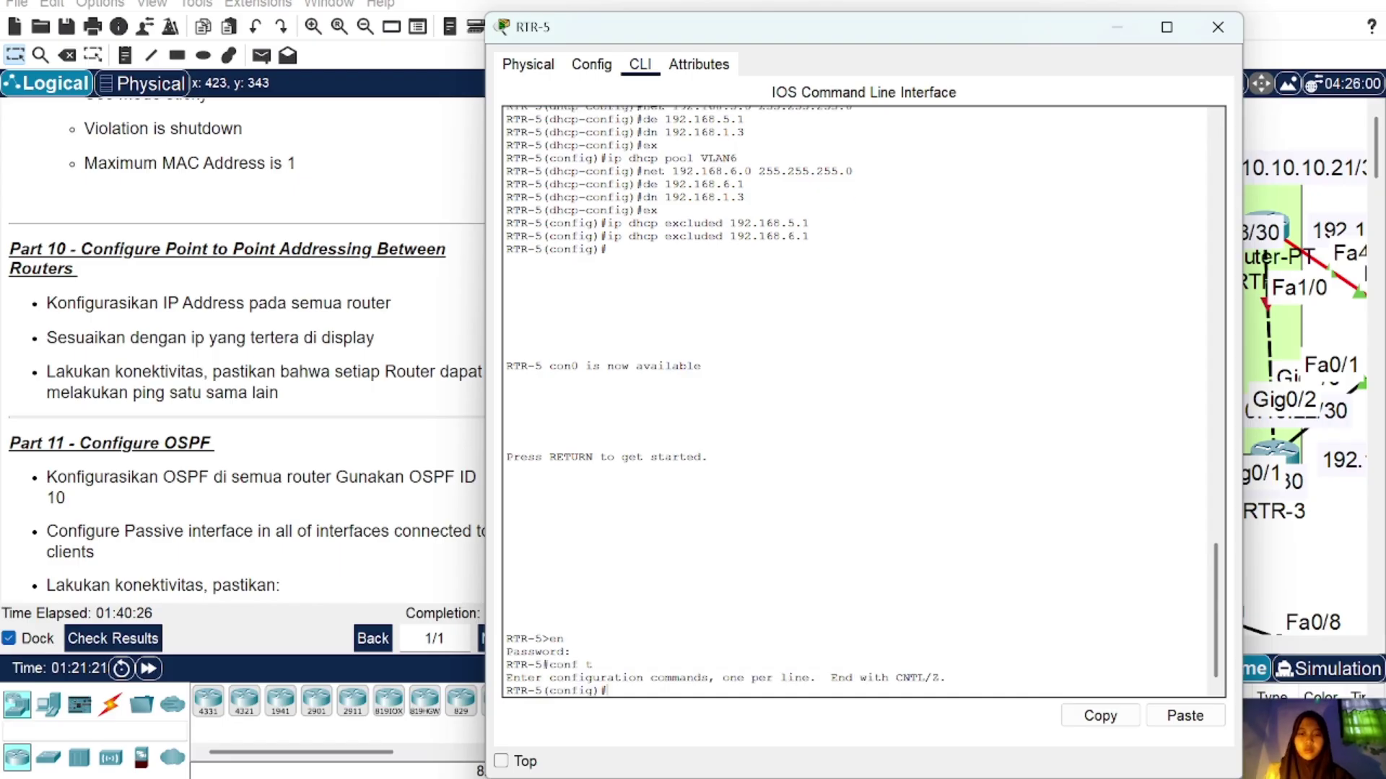
# Step: Address RTR-5's Gig0/0 as 10.10.10.6 255.255.255.252 and enable it
pyautogui.write('int gig0/')
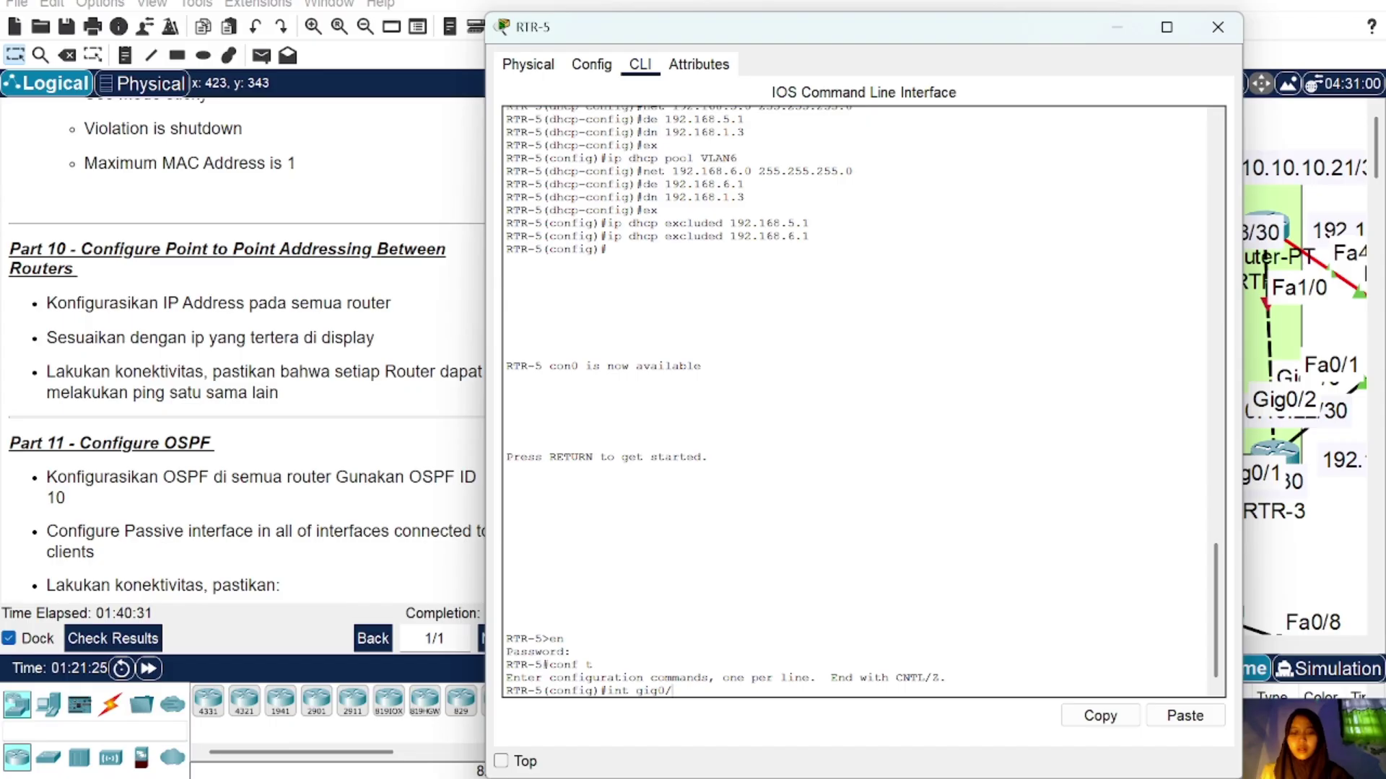
pyautogui.write('0')
pyautogui.press('Return')
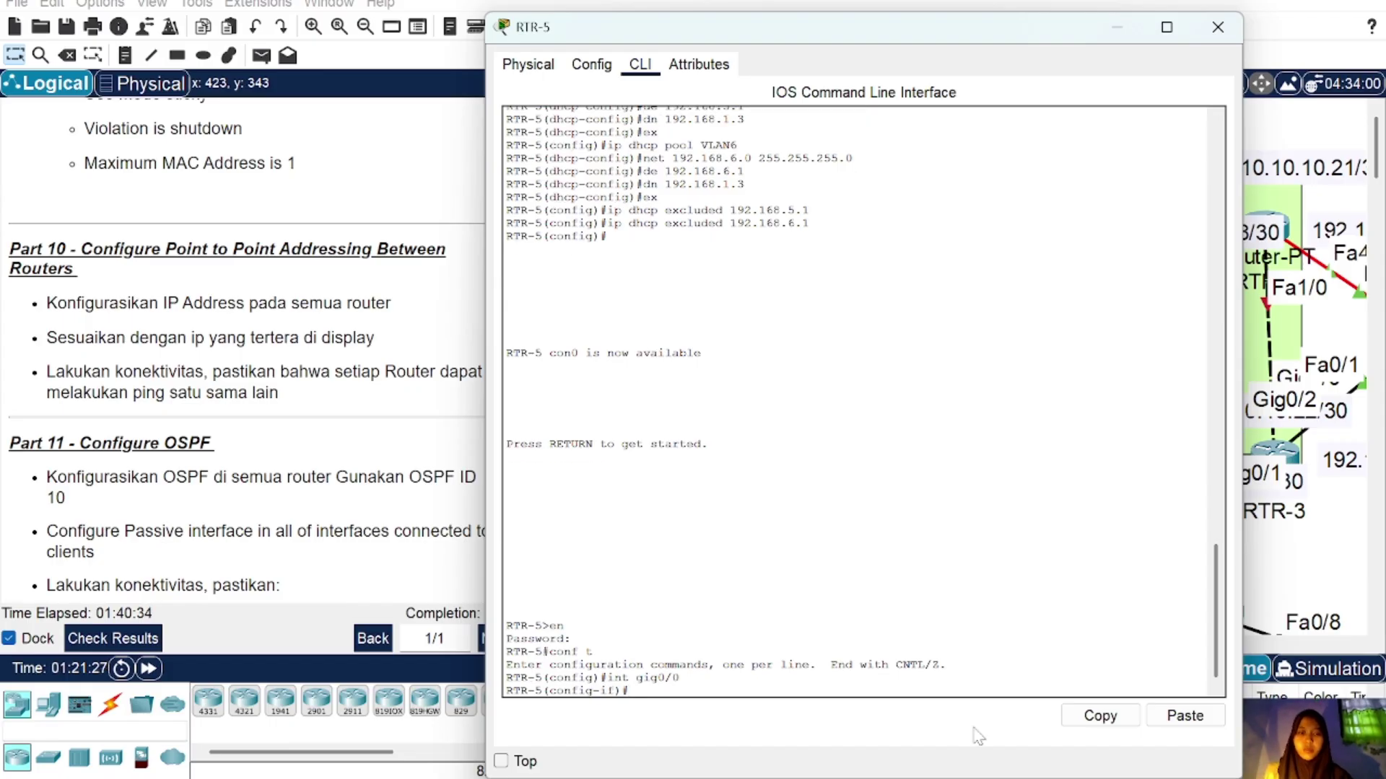
pyautogui.click(1185, 716)
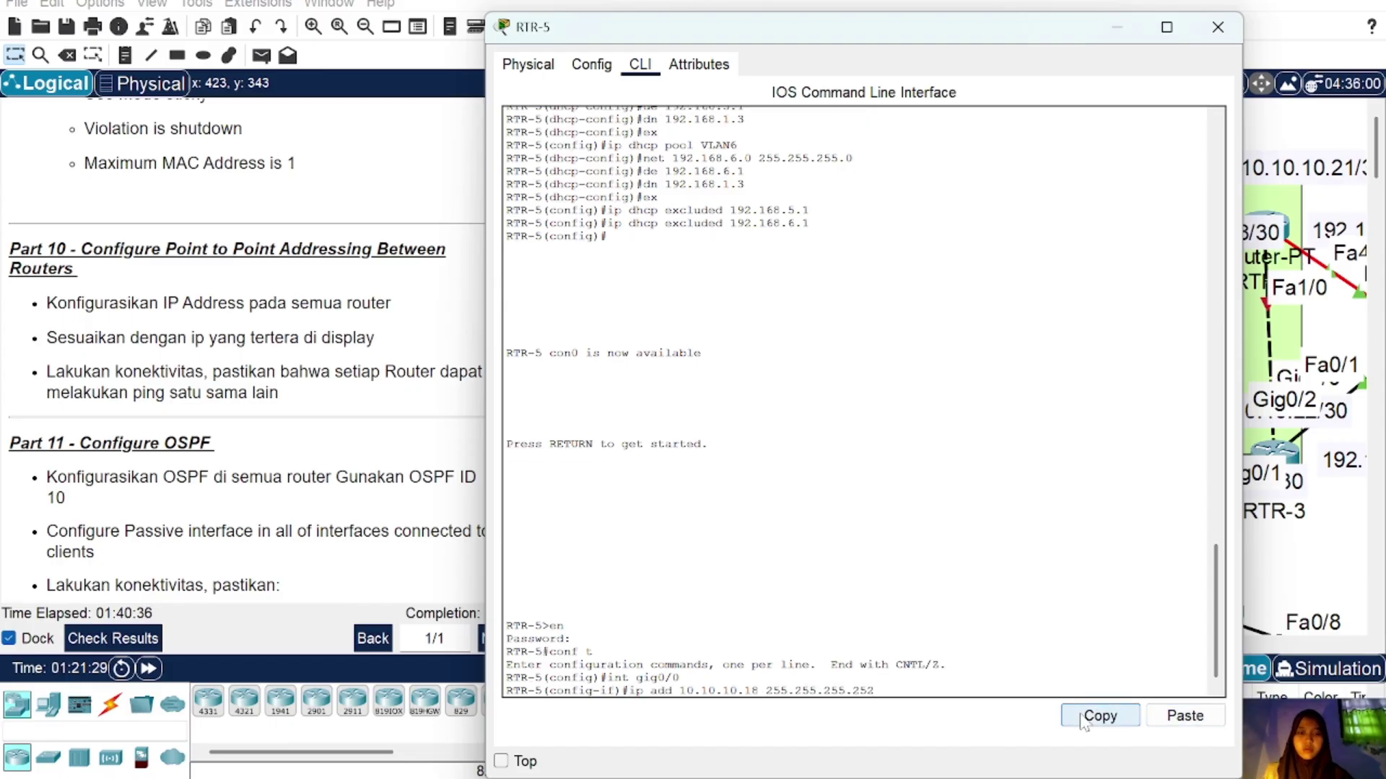
pyautogui.press('BackSpace')
pyautogui.press('BackSpace')
pyautogui.press('BackSpace')
pyautogui.write('6')
pyautogui.press('Return')
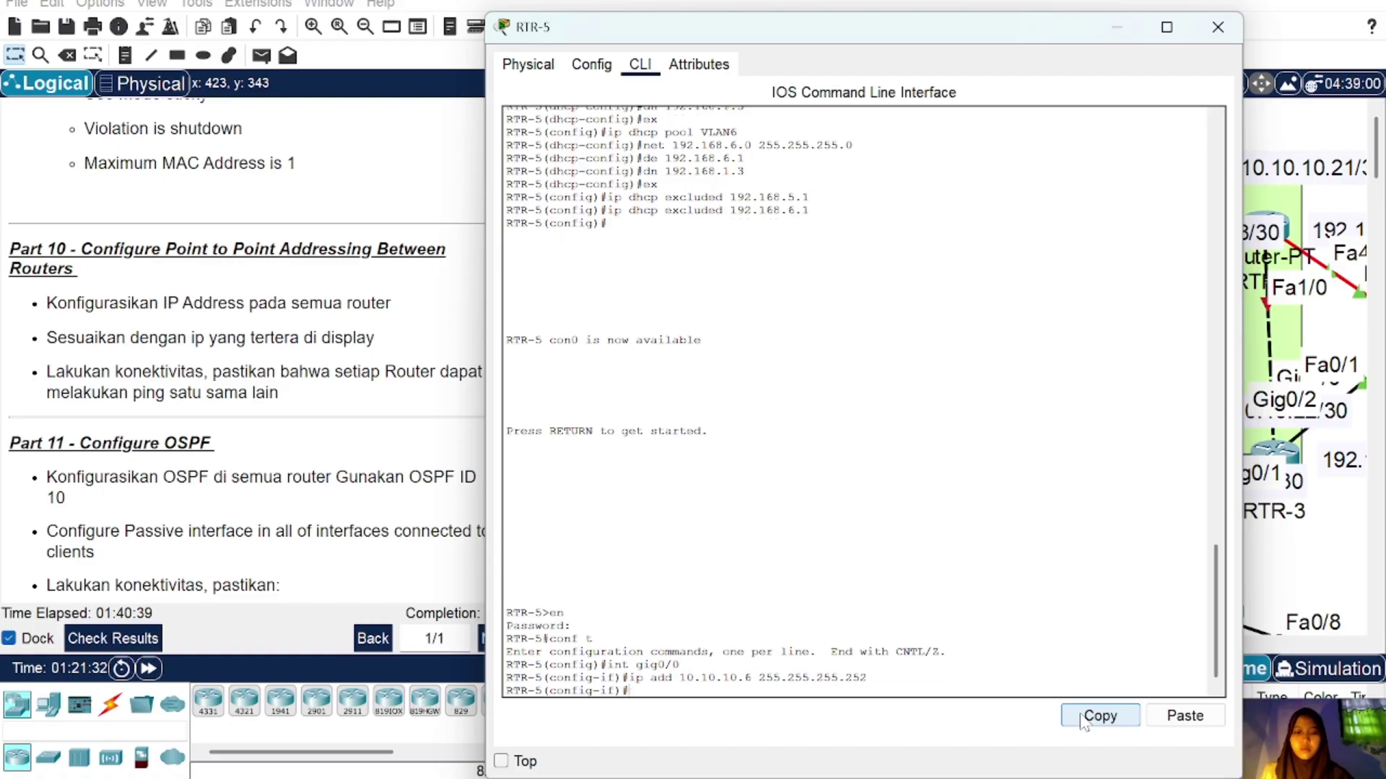
pyautogui.write('no sh')
pyautogui.press('Return')
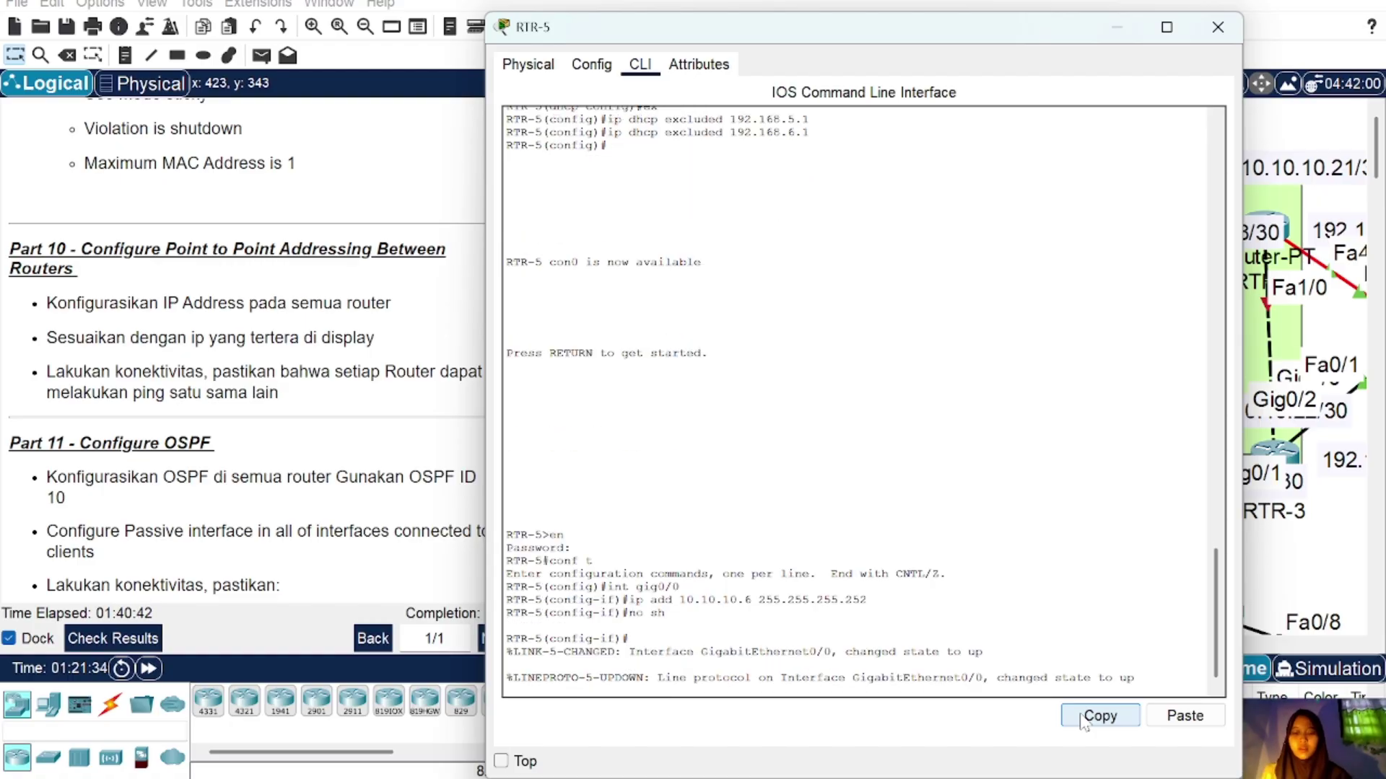
pyautogui.write('ex')
pyautogui.press('Return')
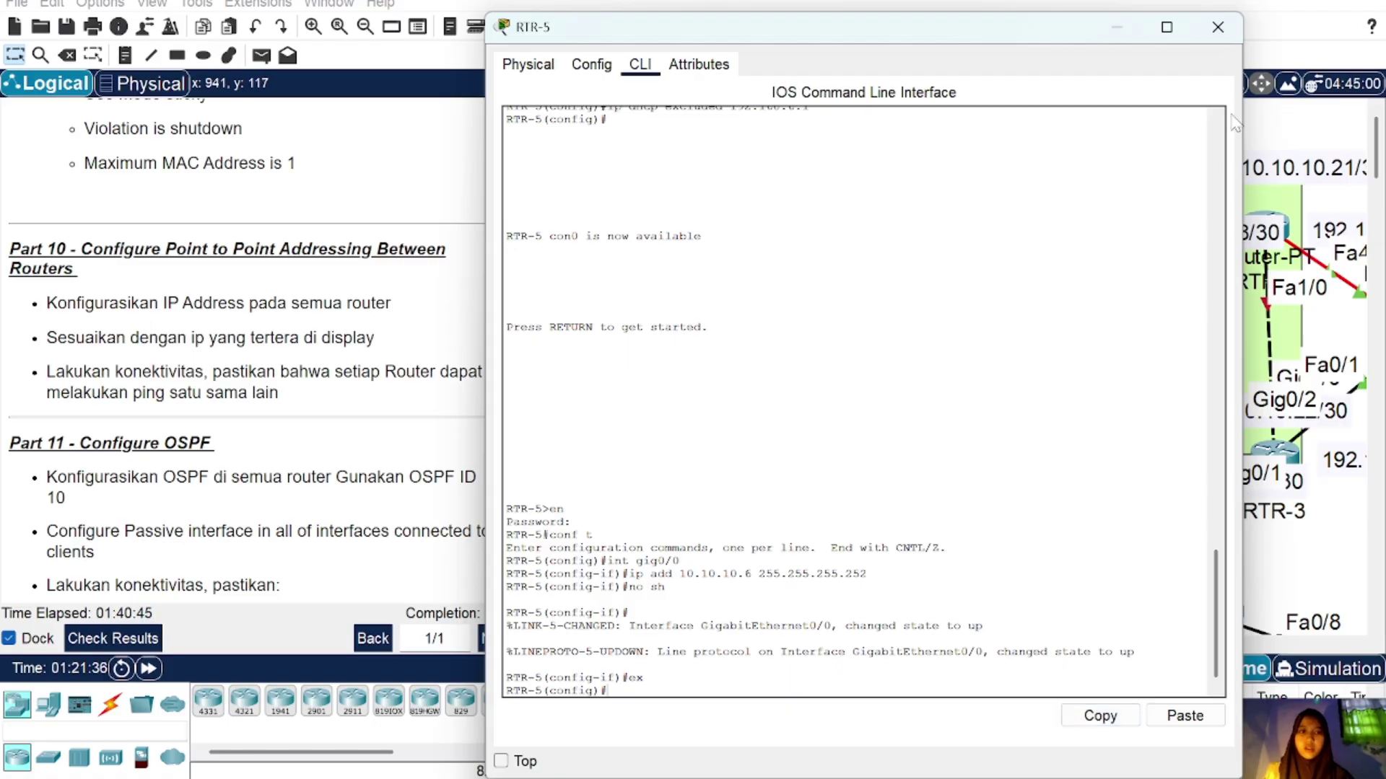
pyautogui.click(1216, 22)
# Step: Address RTR-5's Gig0/1 as 10.10.10.9 255.255.255.252 and enable it
pyautogui.scroll(-3, 774, 513)
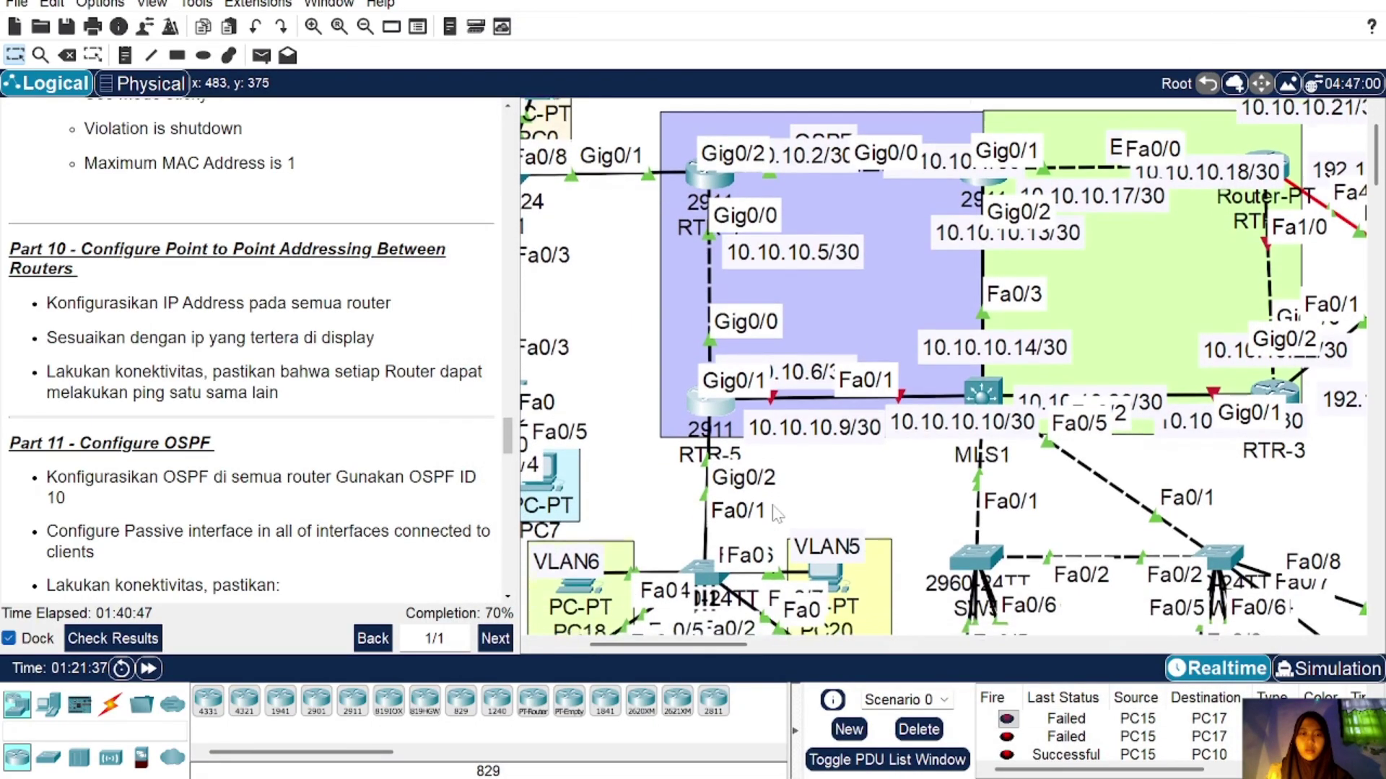
pyautogui.click(700, 320)
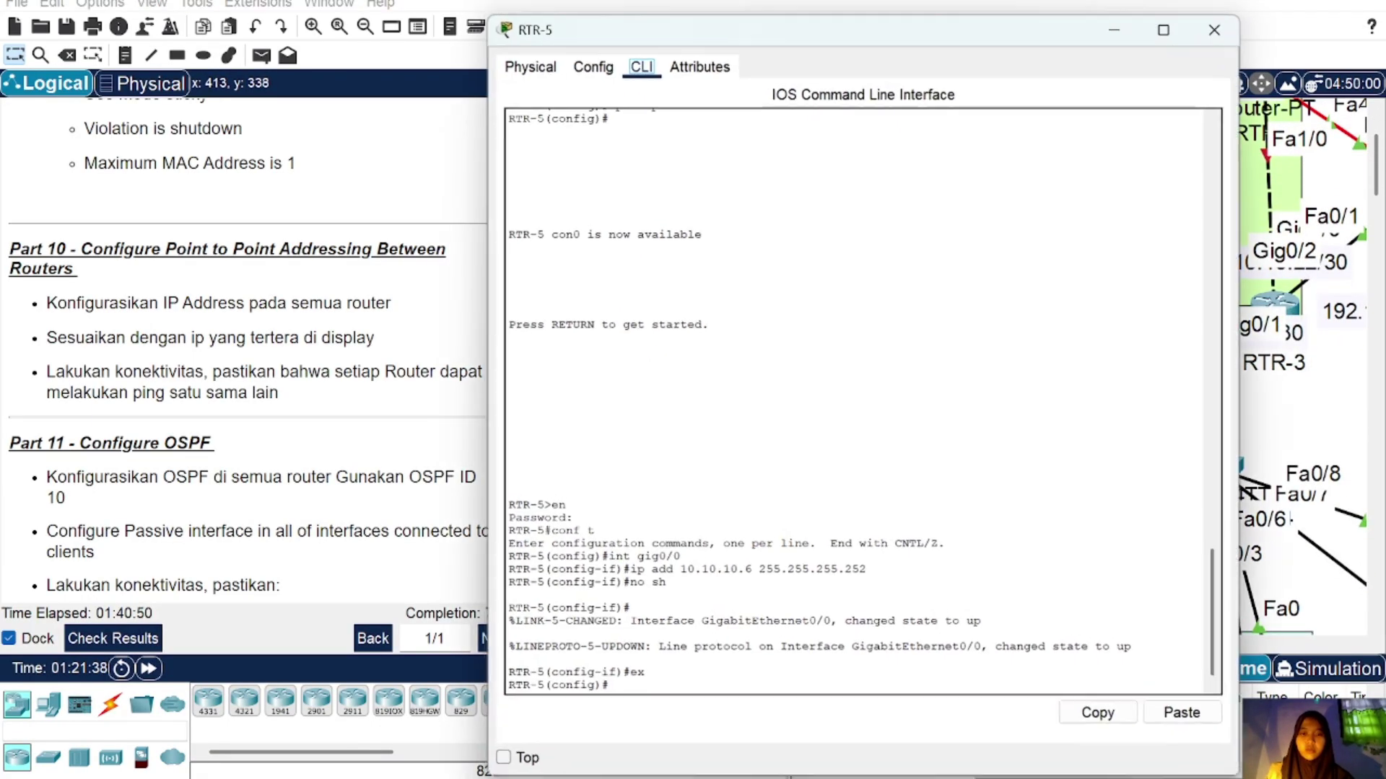
pyautogui.press('Up')
pyautogui.press('Up')
pyautogui.press('Up')
pyautogui.press('Up')
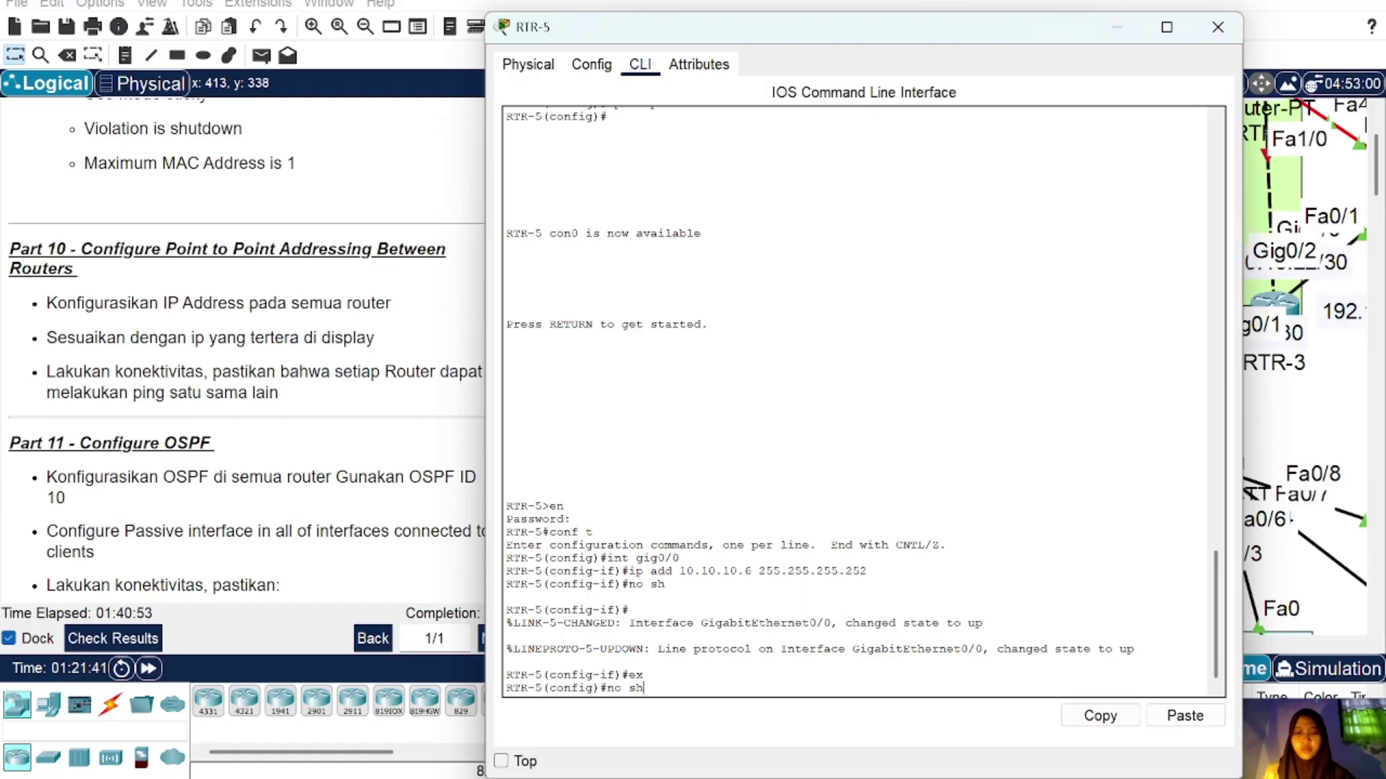
pyautogui.write('1')
pyautogui.press('Return')
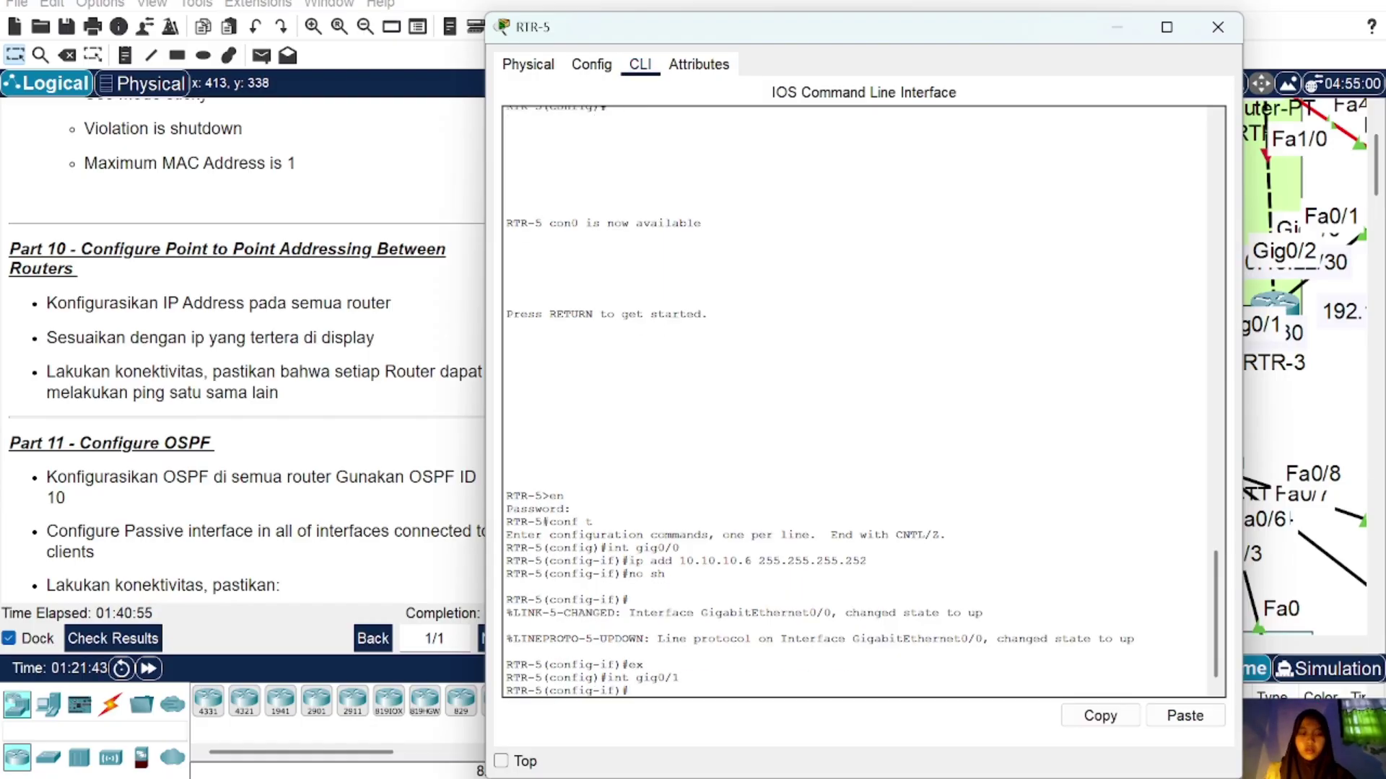
pyautogui.press('Up')
pyautogui.press('Up')
pyautogui.press('Up')
pyautogui.press('Up')
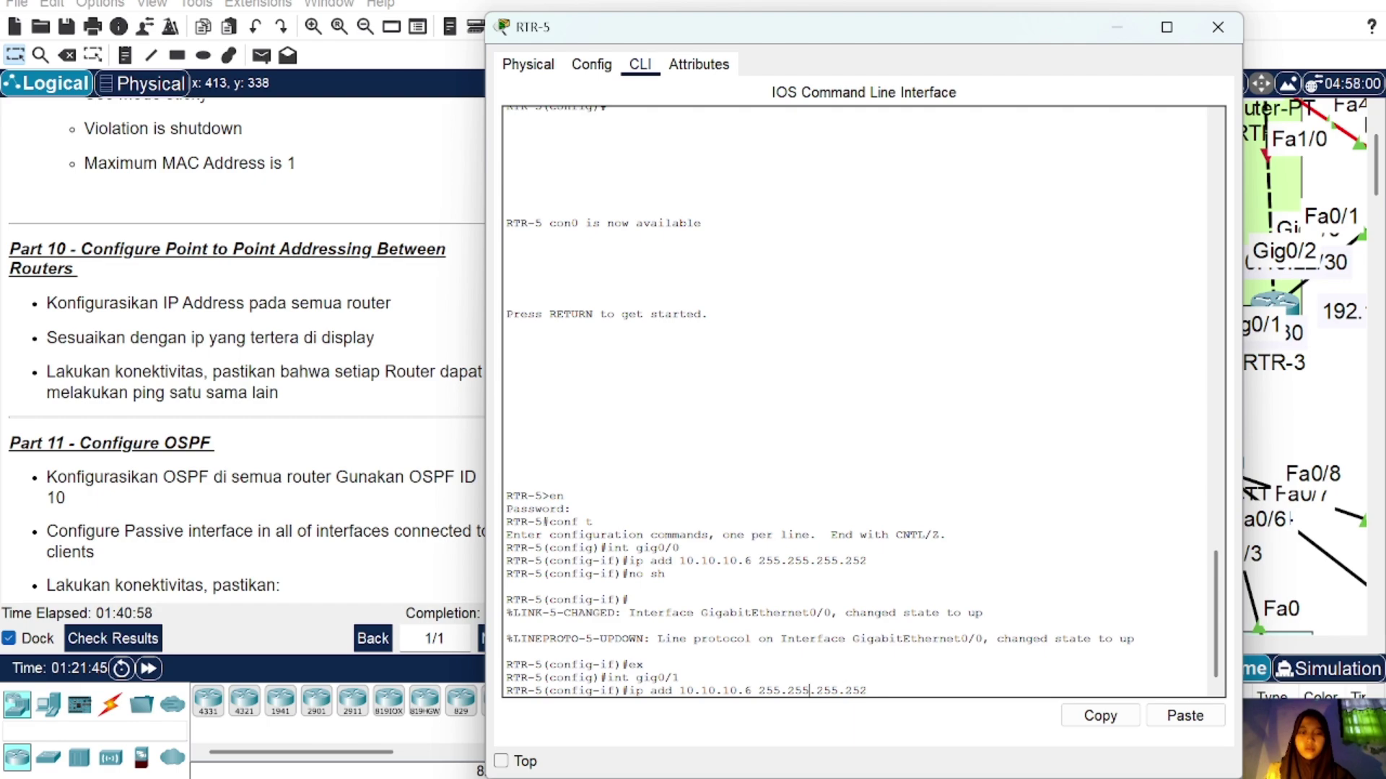
pyautogui.press('BackSpace')
pyautogui.write('9')
pyautogui.press('Return')
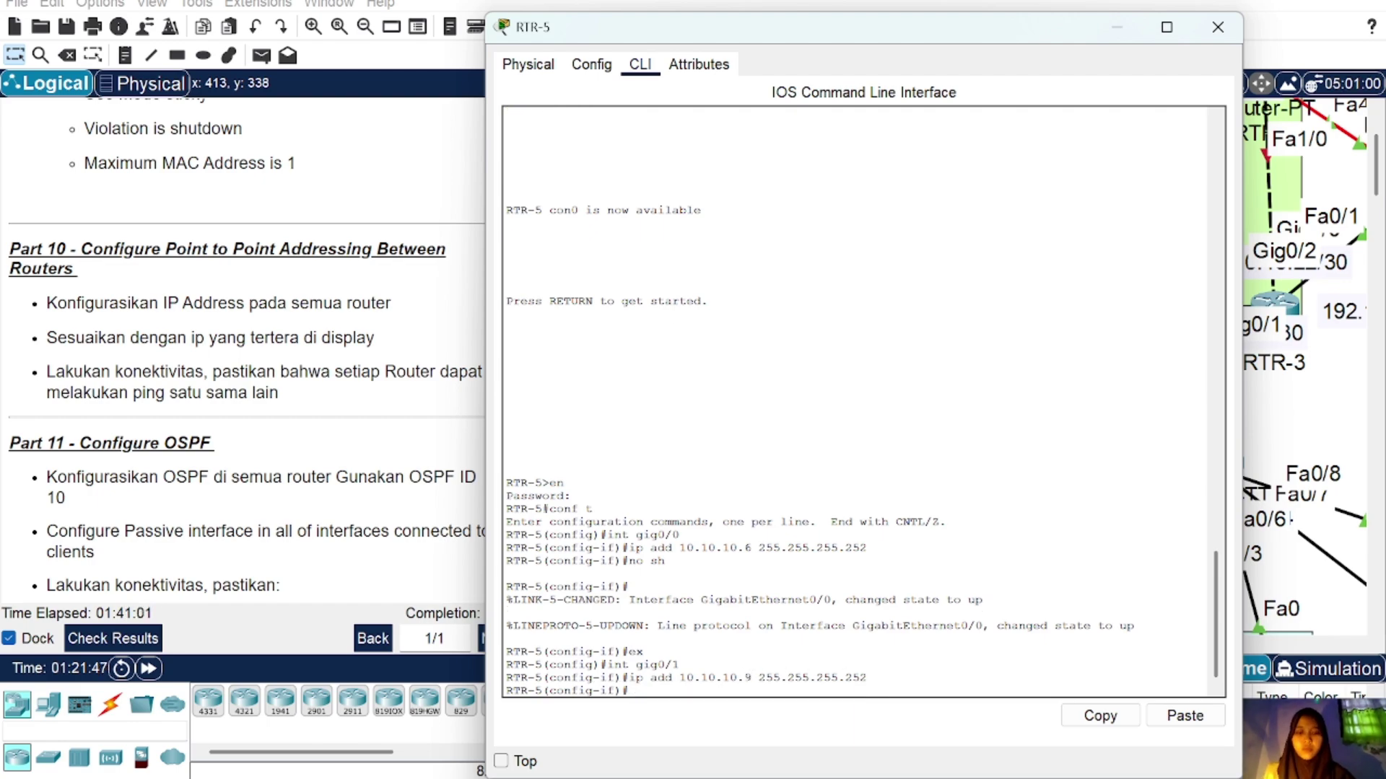
pyautogui.press('Return')
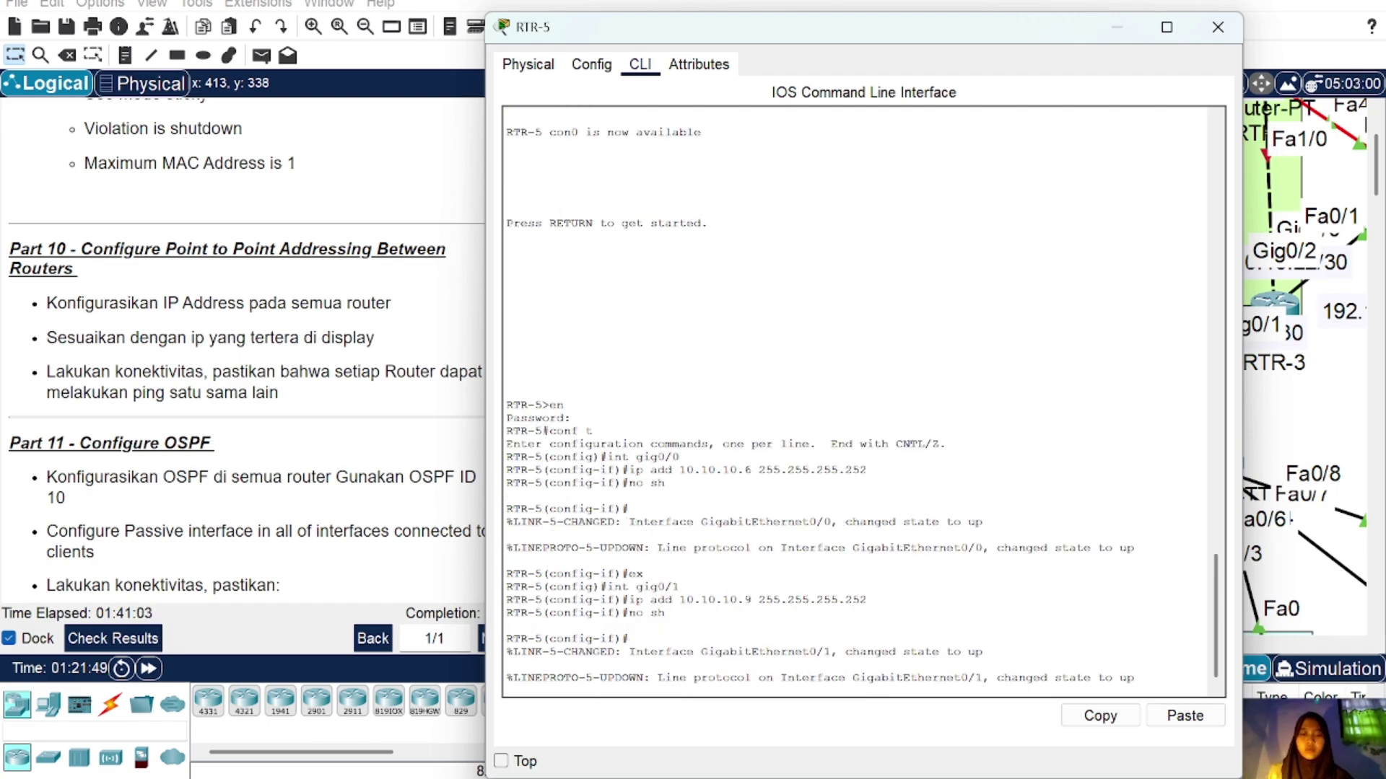
pyautogui.click(1218, 27)
# Step: Open MLS1's console, enable with the password, and enter conf t
pyautogui.hscroll(3, 998, 307)
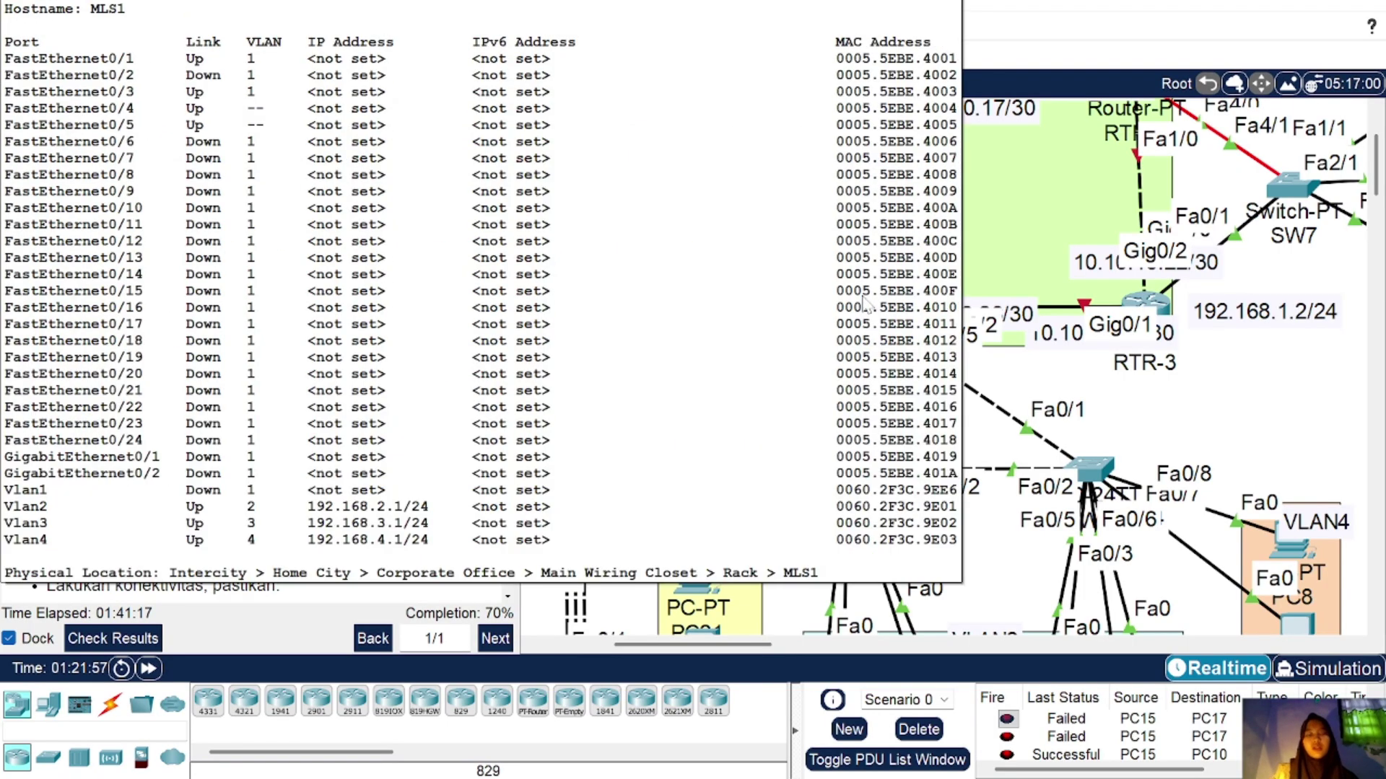
pyautogui.scroll(3, 866, 307)
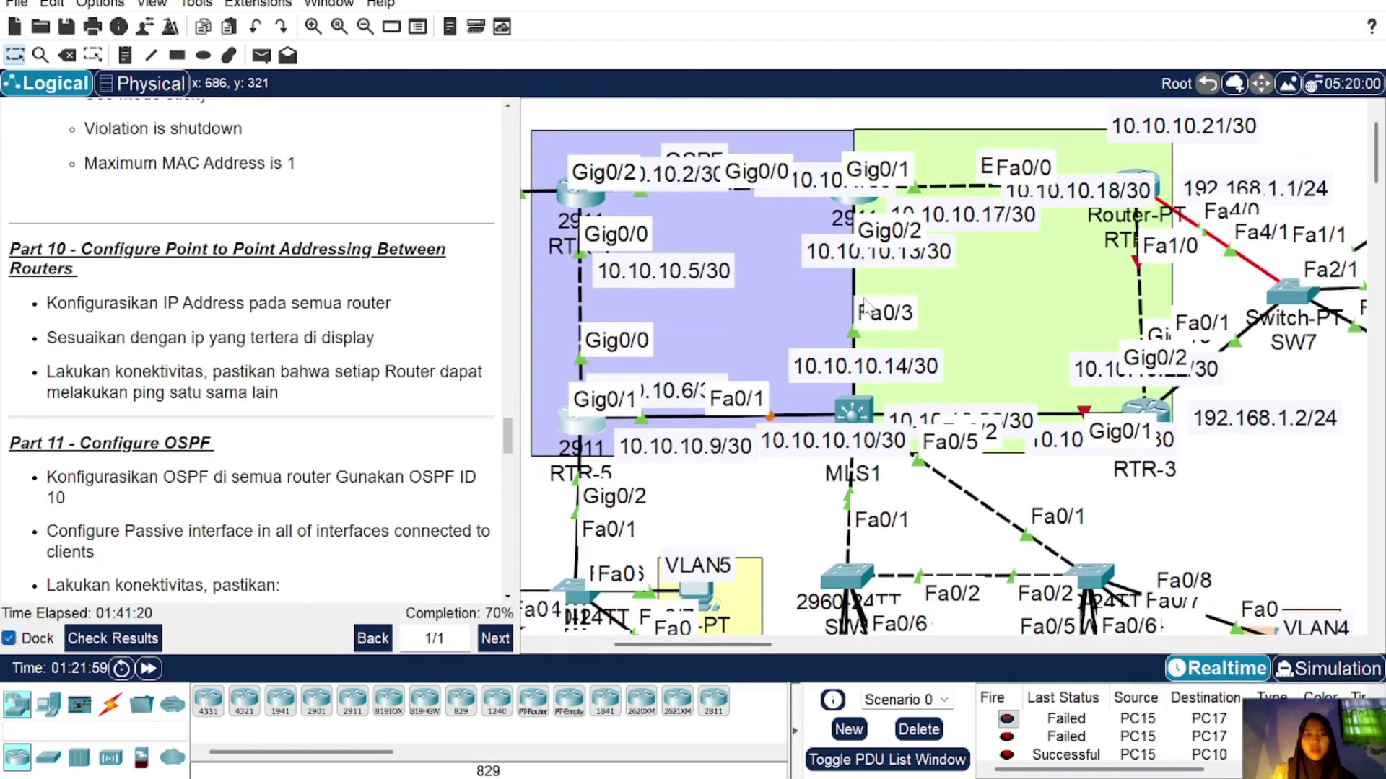
pyautogui.click(861, 416)
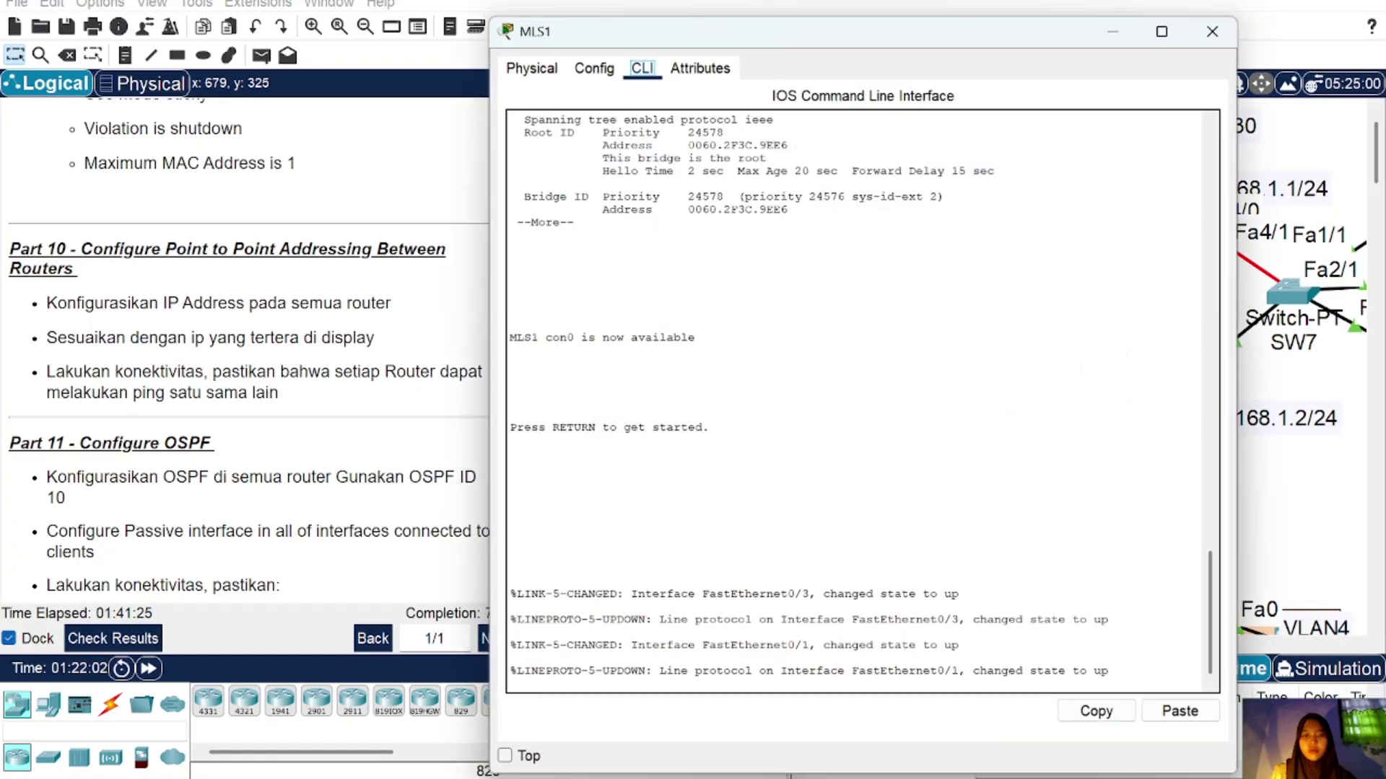
pyautogui.press('Return')
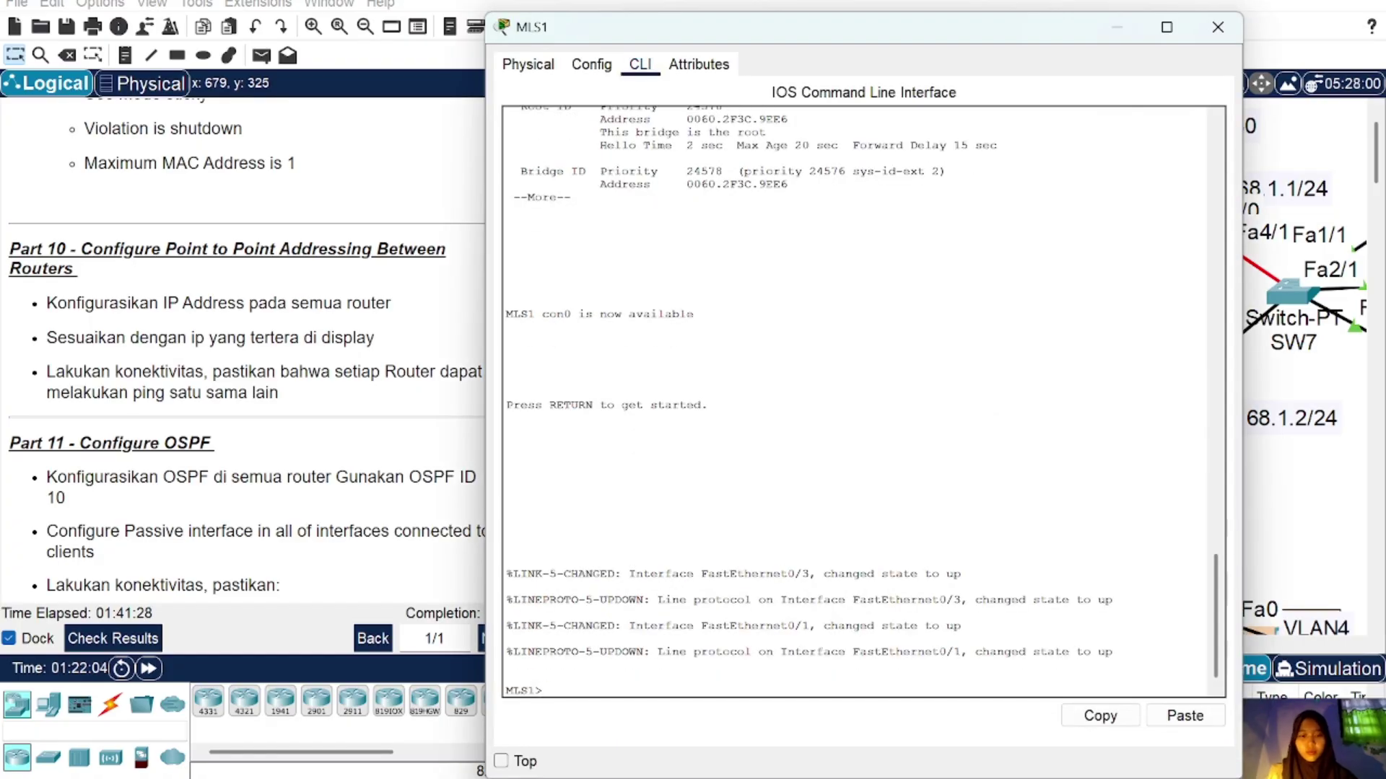
pyautogui.write('en')
pyautogui.press('Return')
pyautogui.press('Return')
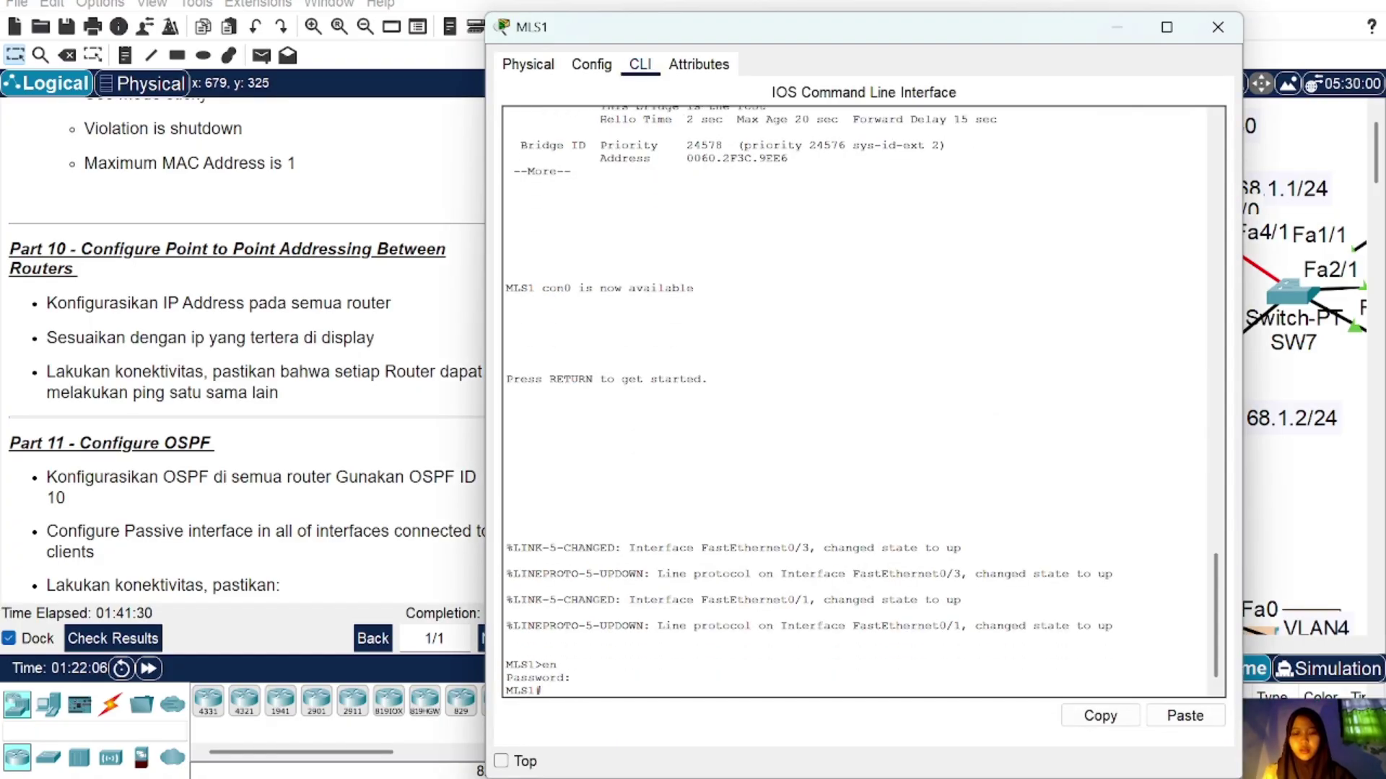
pyautogui.write('conf t')
pyautogui.press('Return')
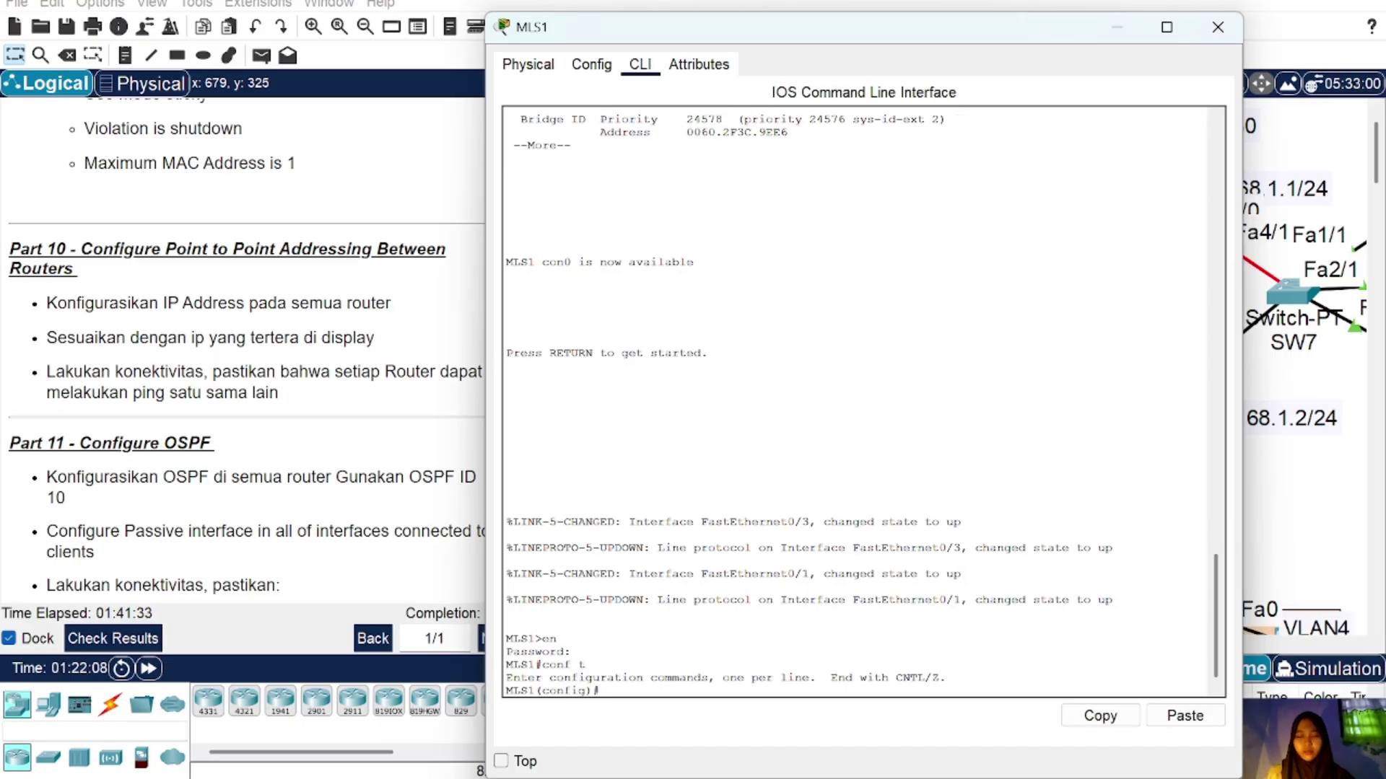
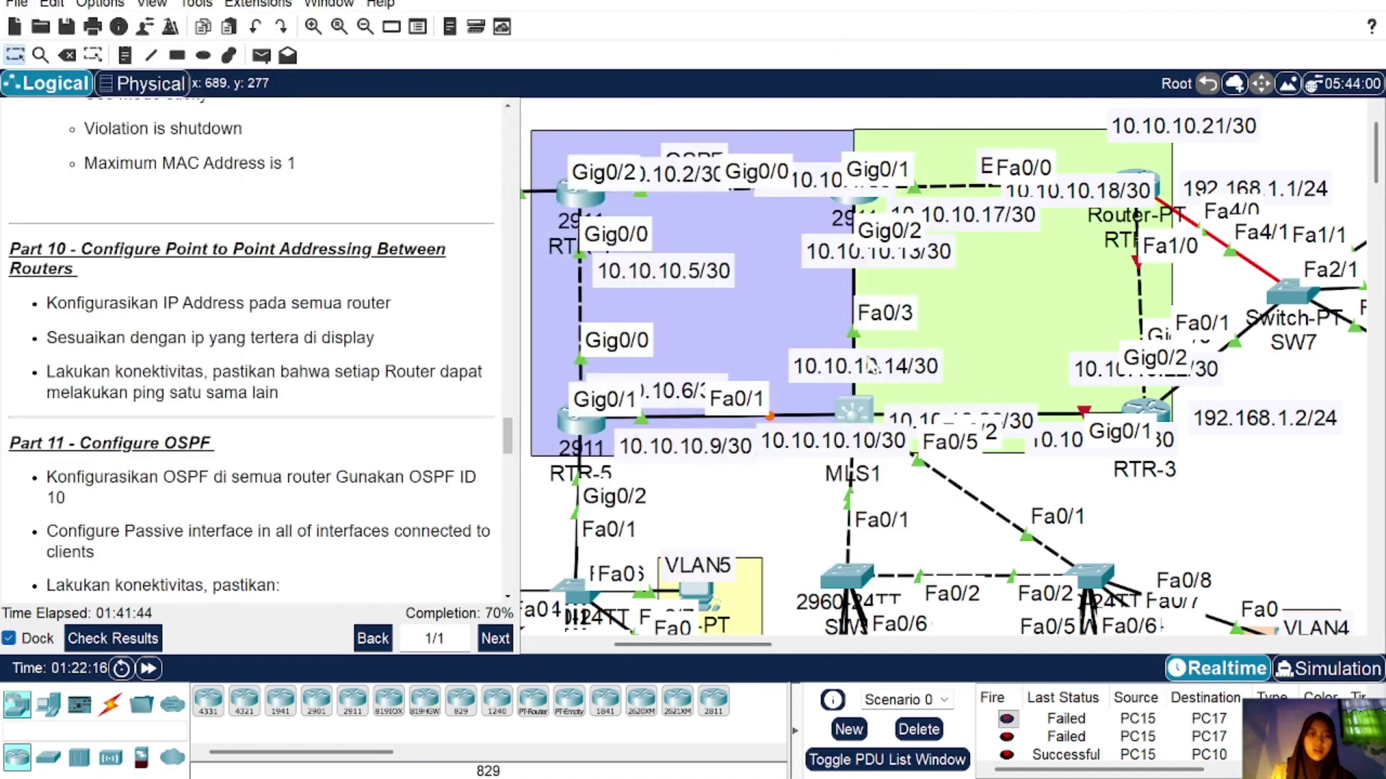
# Step: Make MLS1's Fa0/3 a routed port with 'no switchport'
pyautogui.click(856, 415)
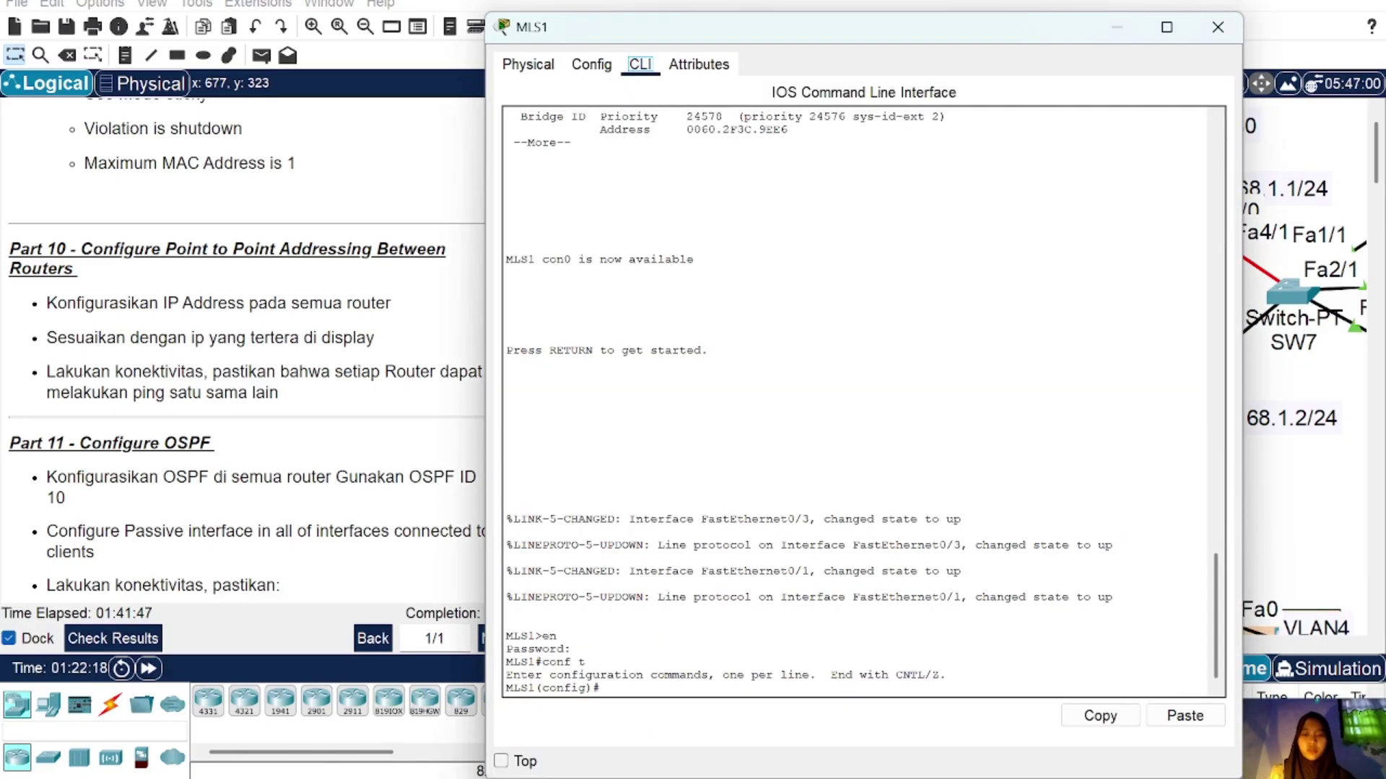
pyautogui.write('int')
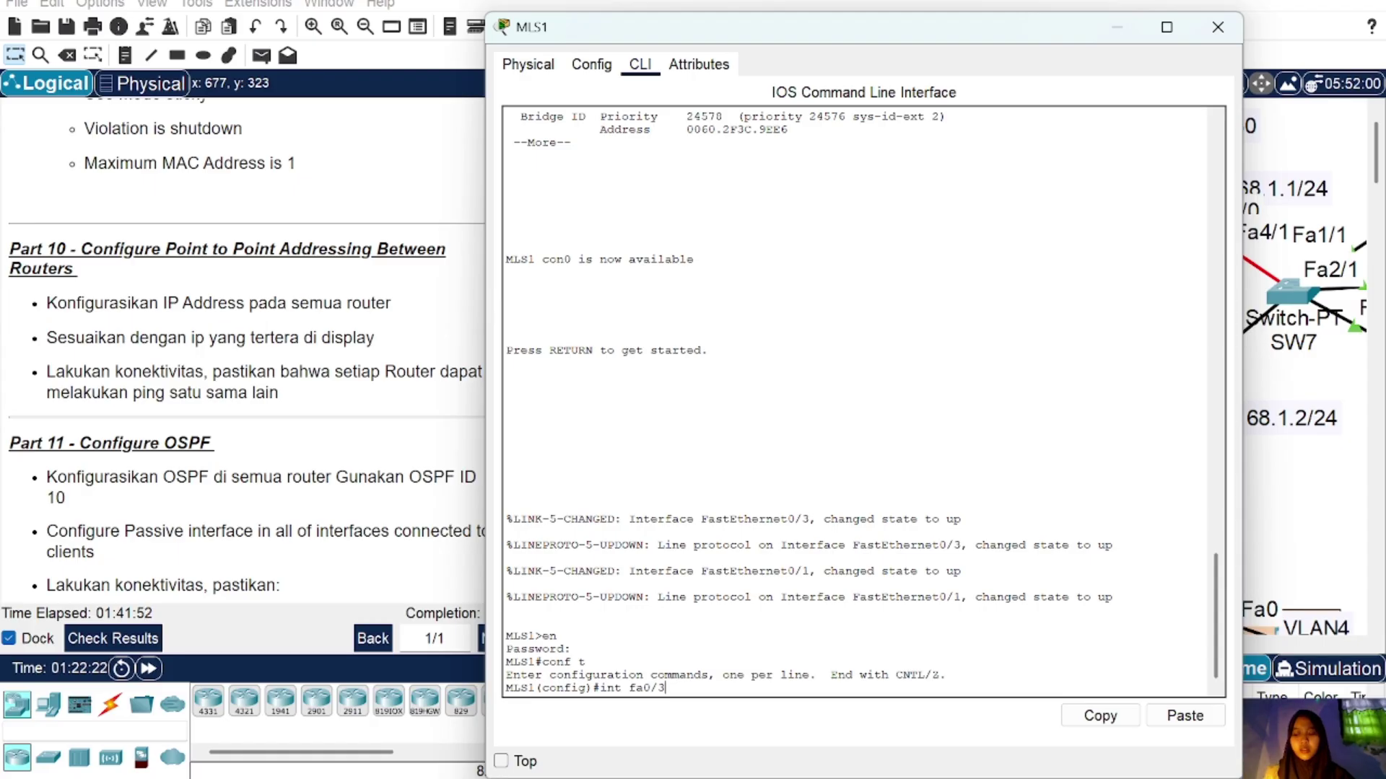
pyautogui.write(' fa0/3')
pyautogui.press('Return')
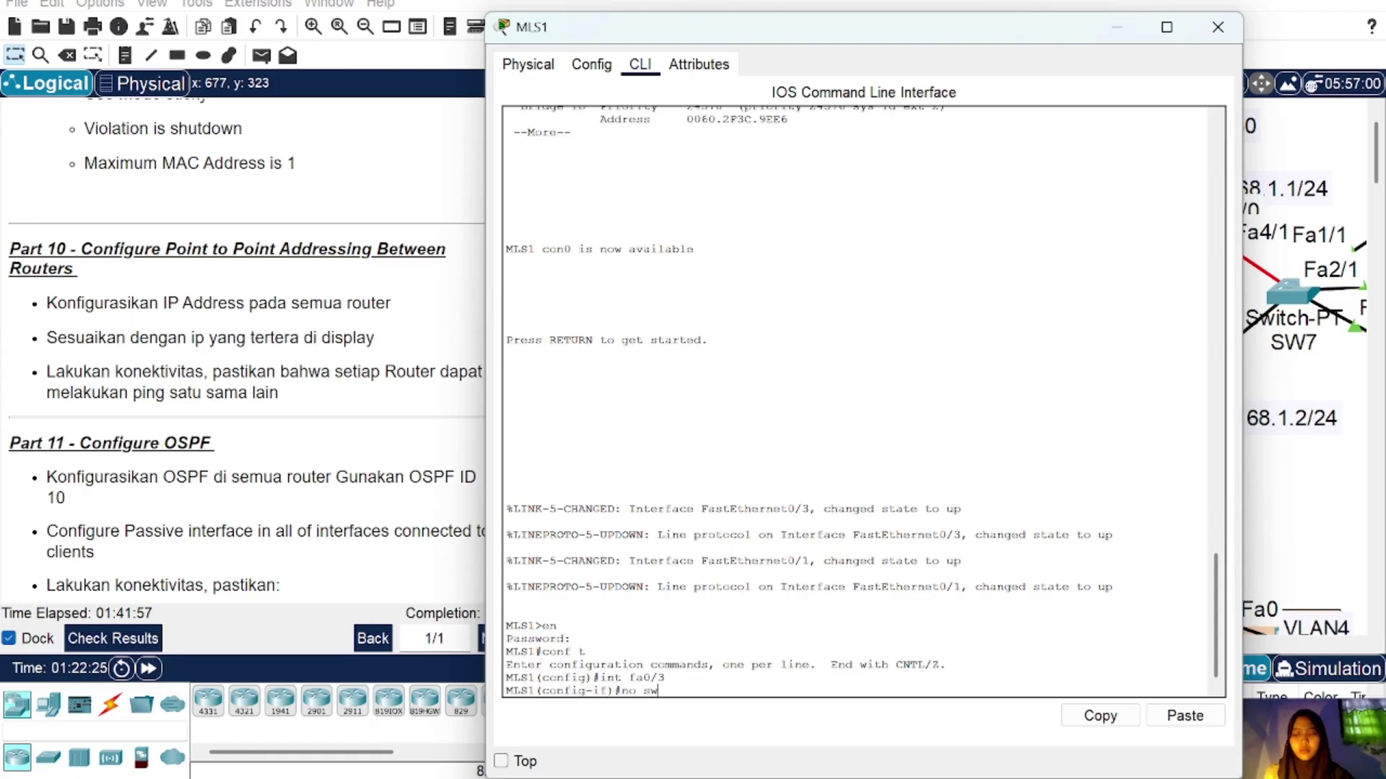
pyautogui.write('no sw')
pyautogui.press('Return')
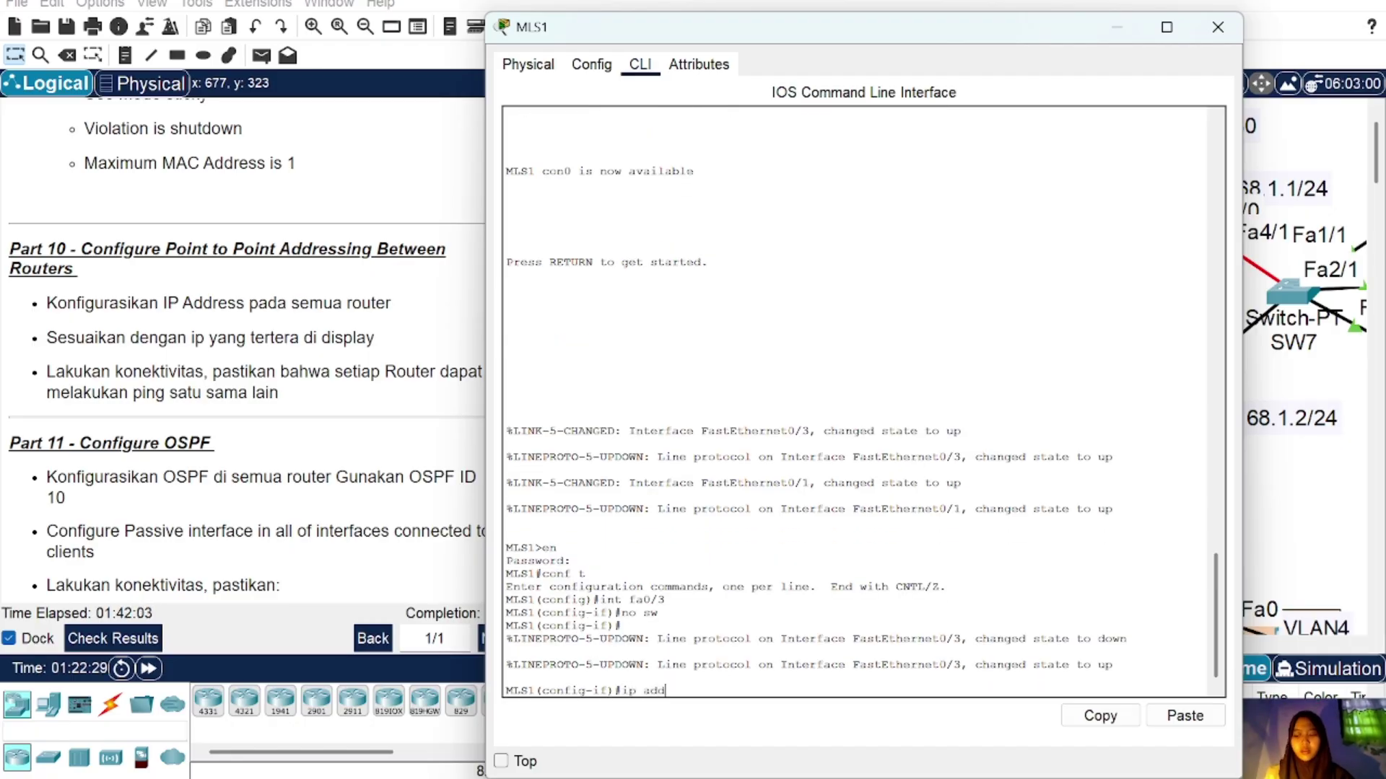
# Step: Address Fa0/3 as 10.10.10.14 255.255.255.252, enable it, and exit interface configuration
pyautogui.write('ip add')
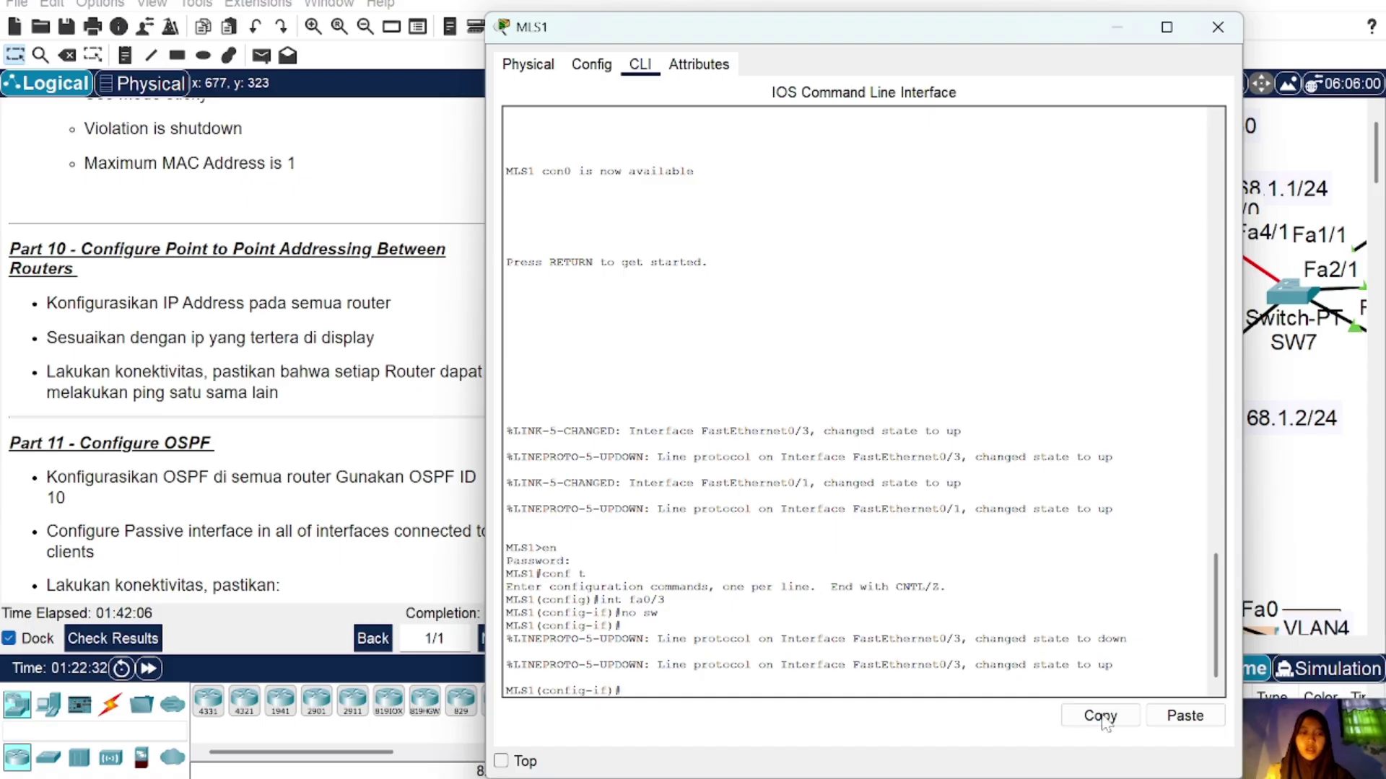
pyautogui.click(1184, 716)
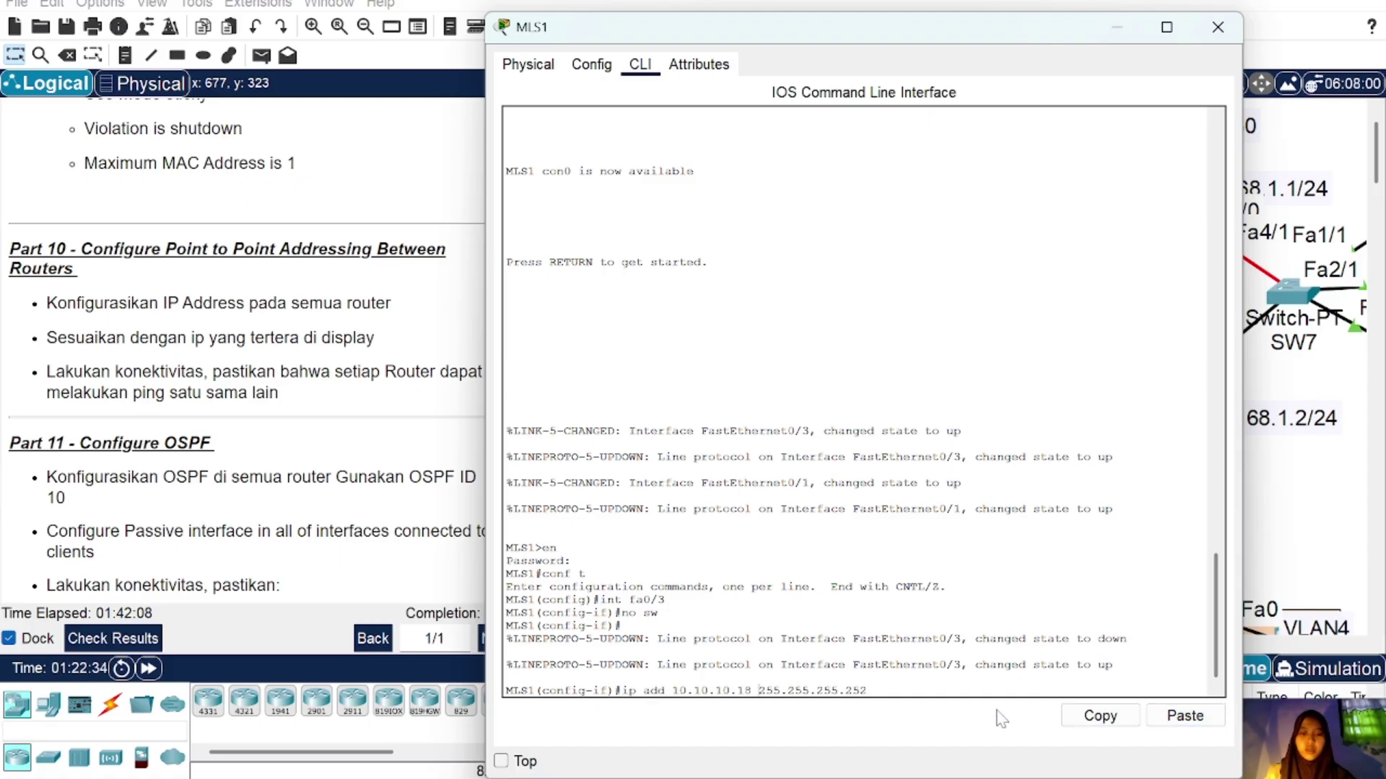
pyautogui.press('Left')
pyautogui.press('Left')
pyautogui.press('Left')
pyautogui.press('Left')
pyautogui.press('Left')
pyautogui.press('Left')
pyautogui.press('Left')
pyautogui.press('Left')
pyautogui.press('Left')
pyautogui.press('Left')
pyautogui.press('Left')
pyautogui.press('Left')
pyautogui.press('Left')
pyautogui.press('Left')
pyautogui.press('Left')
pyautogui.press('Left')
pyautogui.press('BackSpace')
pyautogui.write('4')
pyautogui.press('Return')
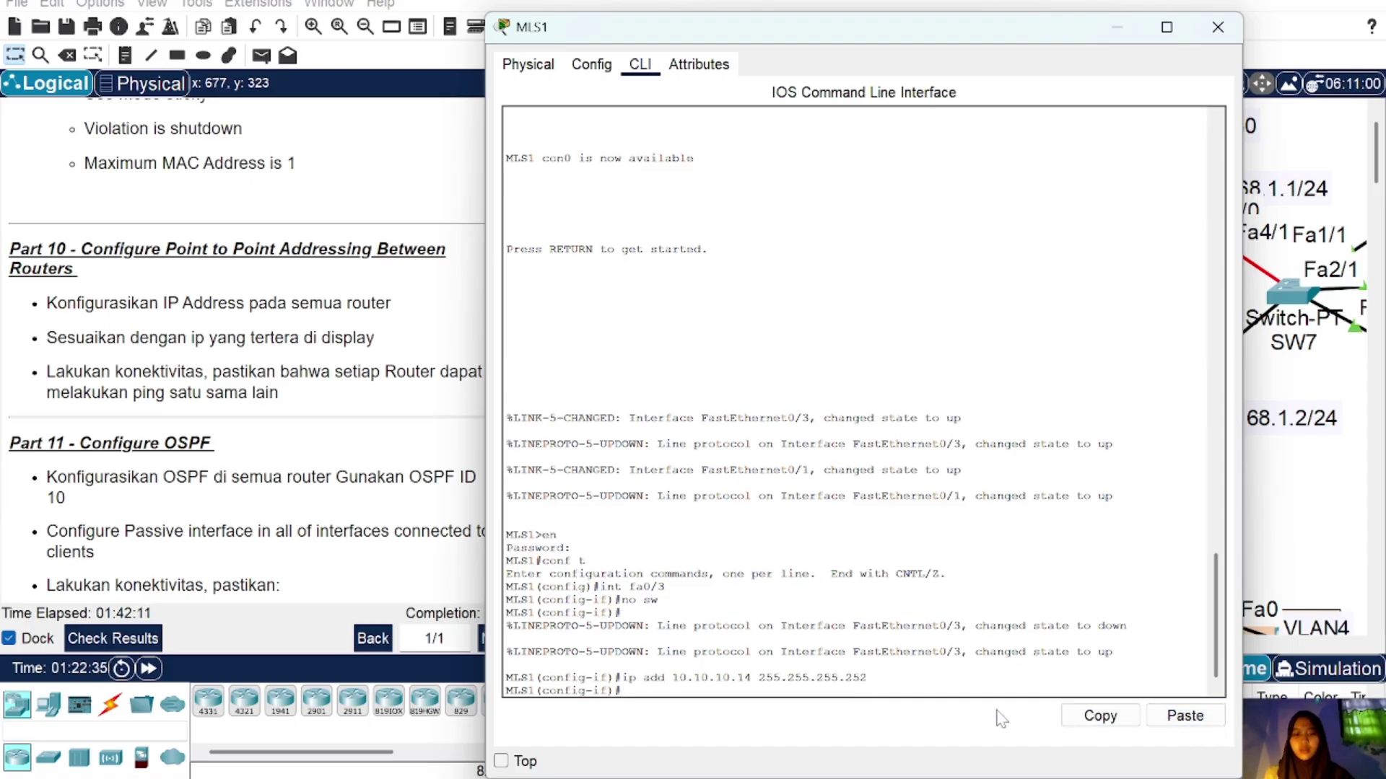
pyautogui.write('no sh')
pyautogui.press('Return')
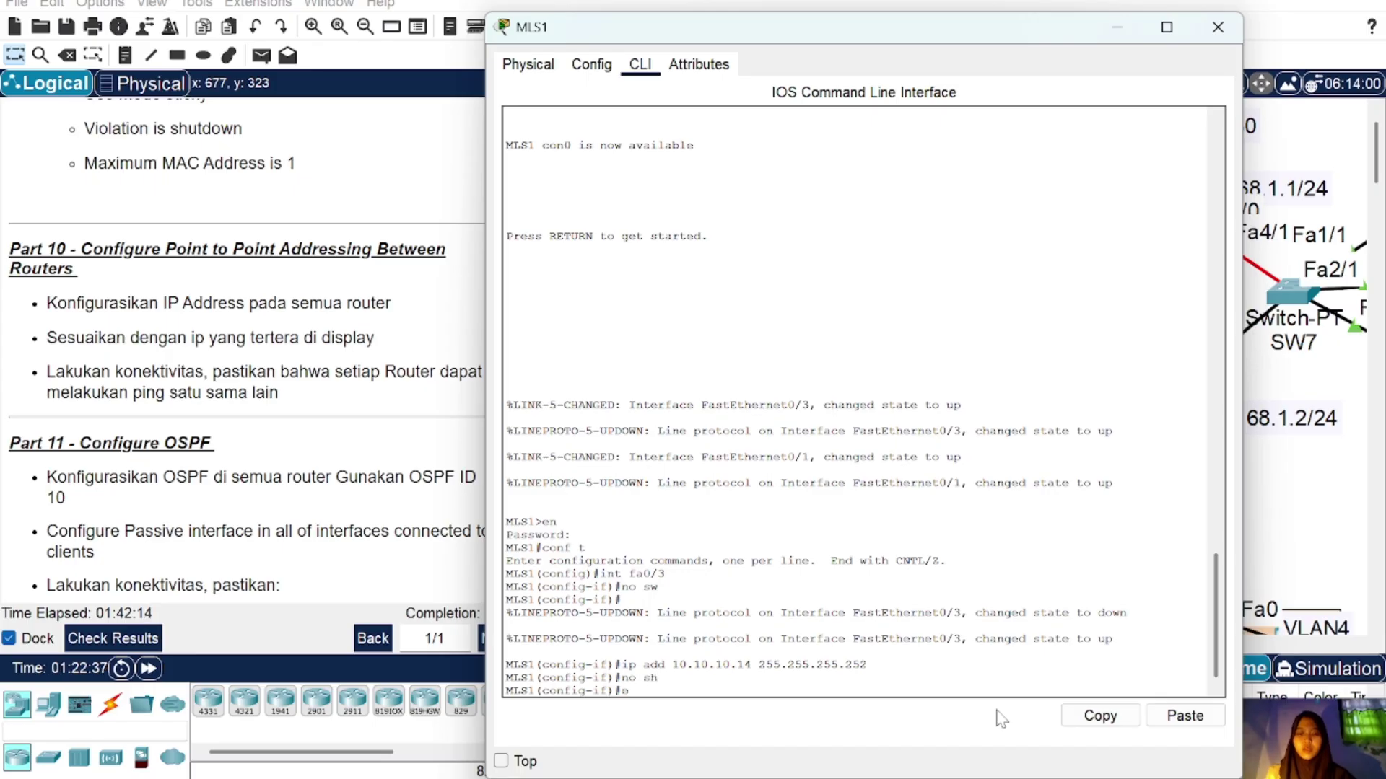
pyautogui.write('ex')
pyautogui.press('Return')
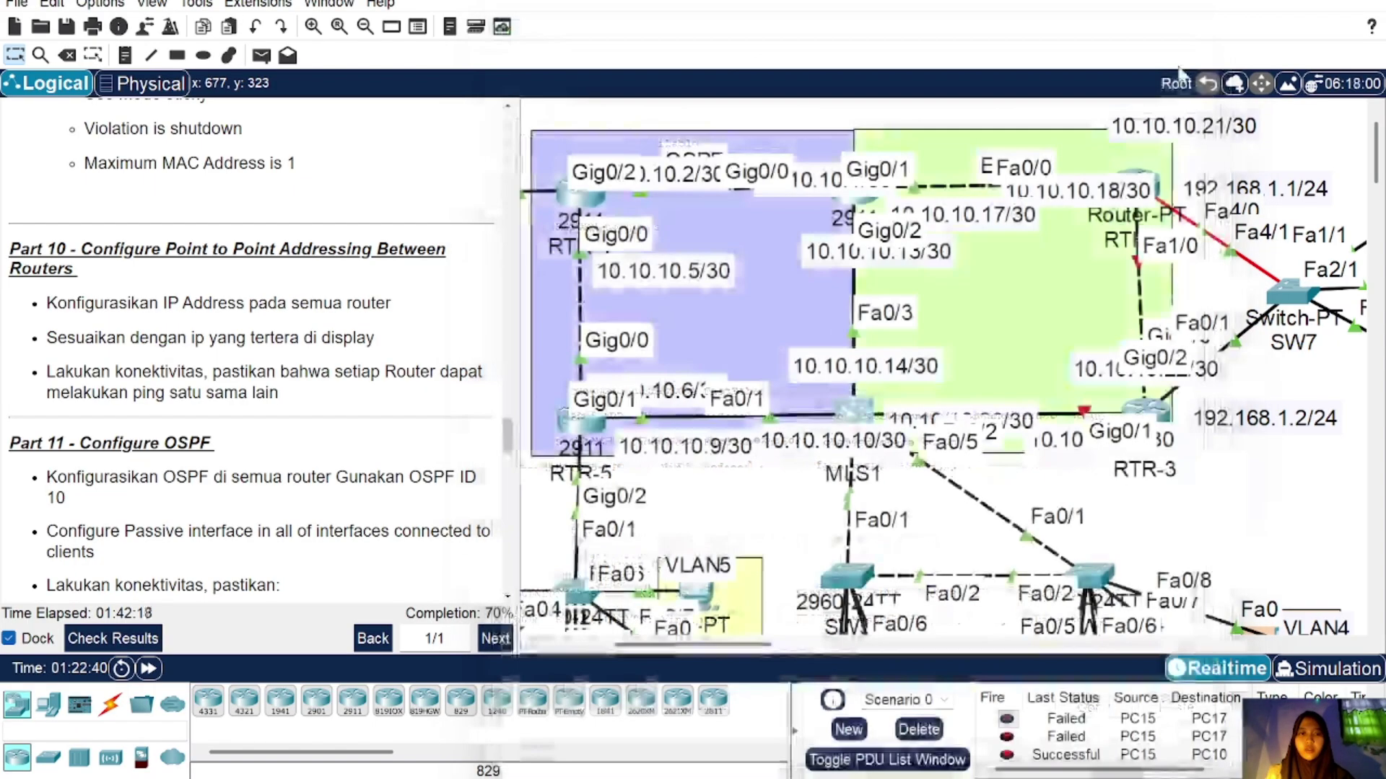
pyautogui.click(1218, 26)
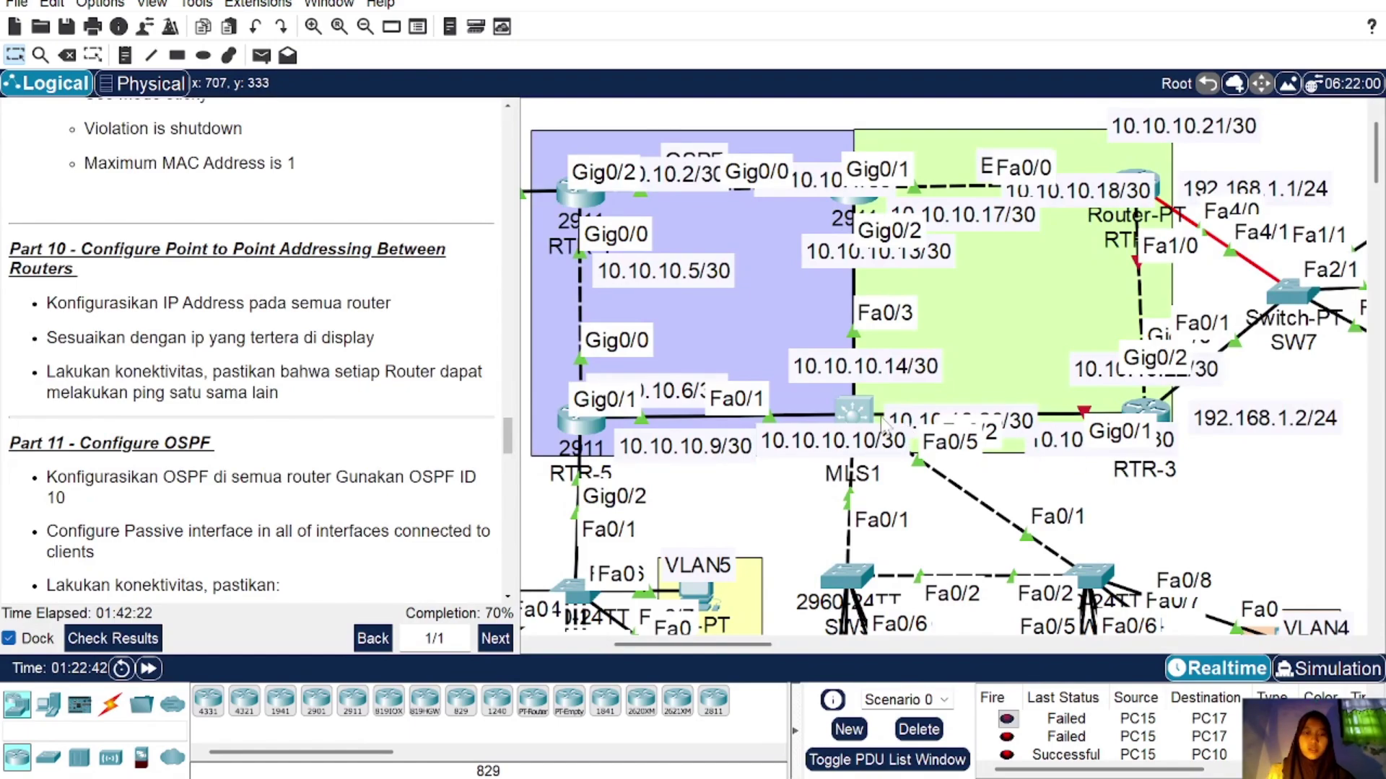
# Step: Convert MLS1's Fa0/1 to a routed port addressed 10.10.10.10 255.255.255.252 and enable it
pyautogui.click(855, 412)
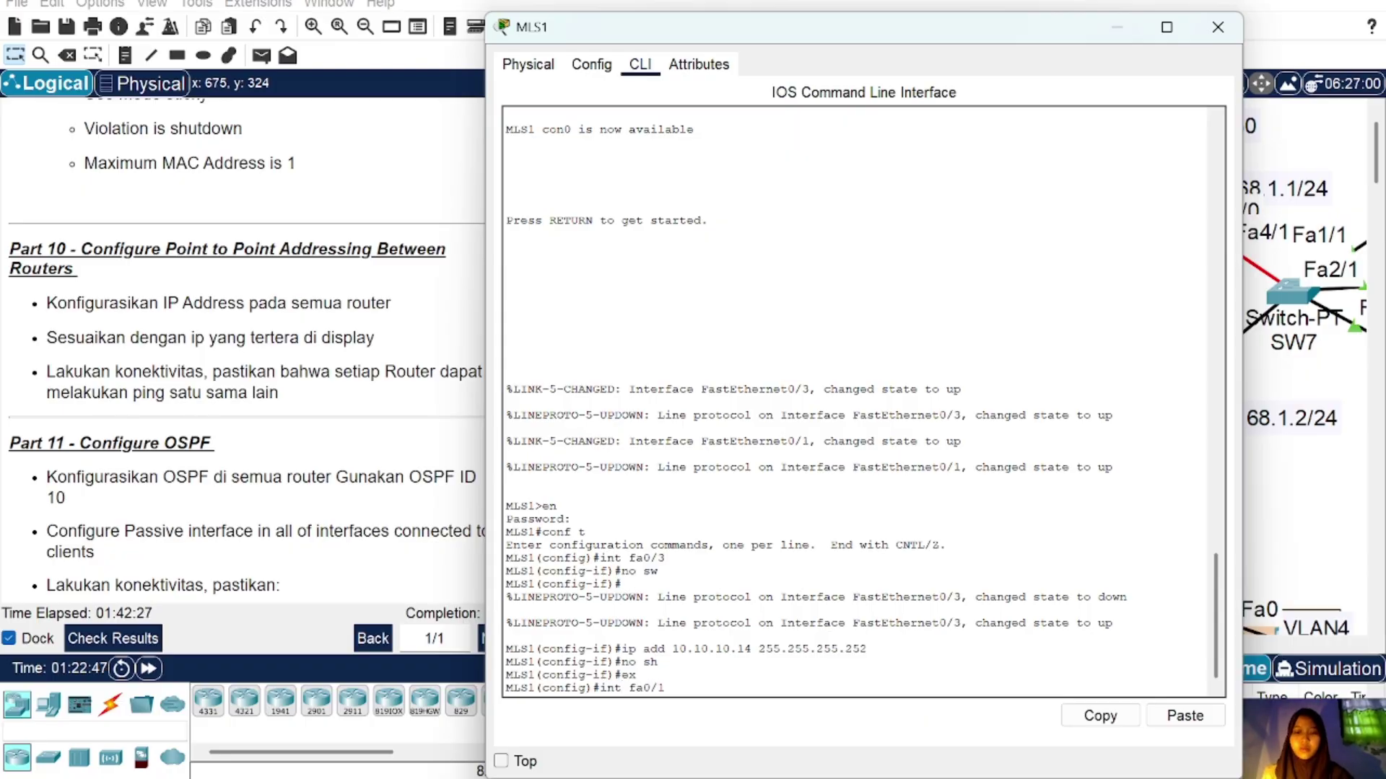
pyautogui.press('Return')
pyautogui.write('nfig-if)#n')
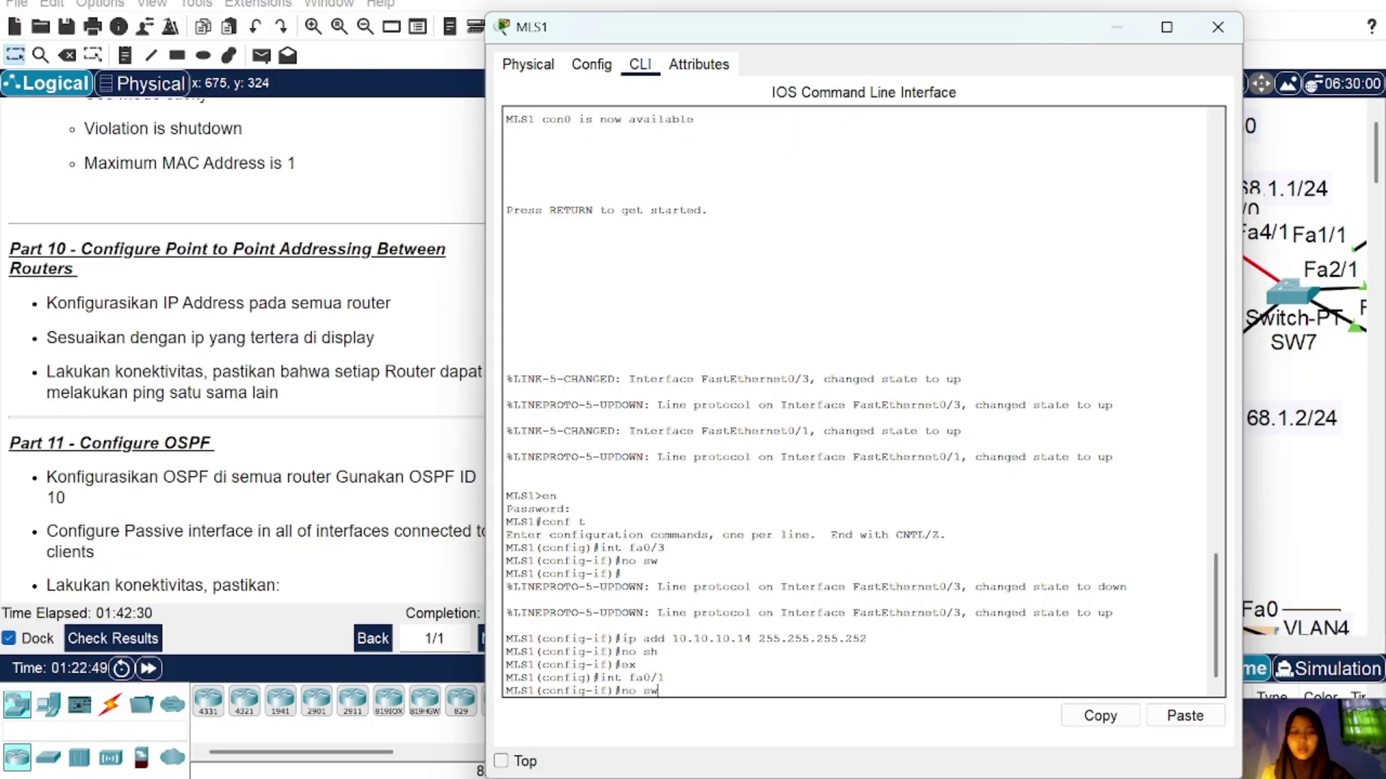
pyautogui.write('o sw')
pyautogui.press('Return')
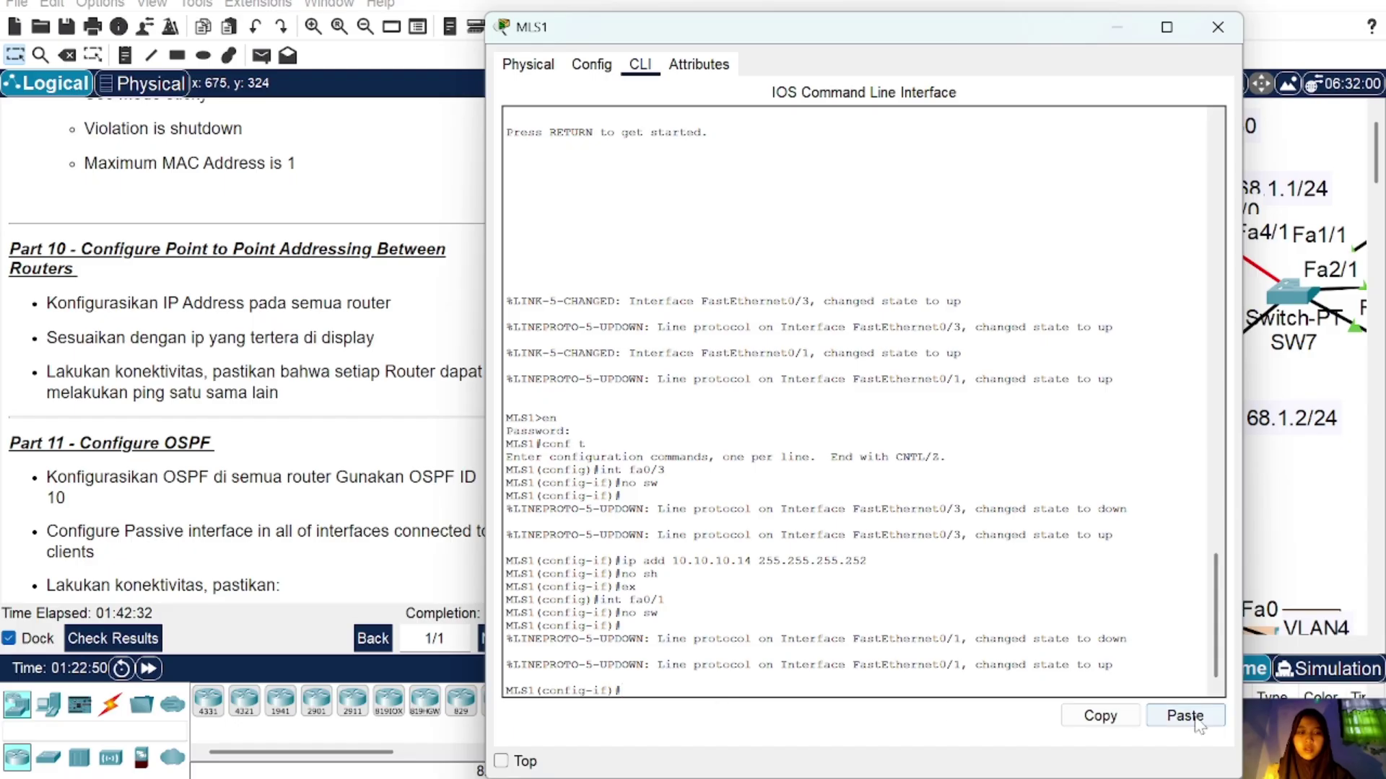
pyautogui.click(1185, 716)
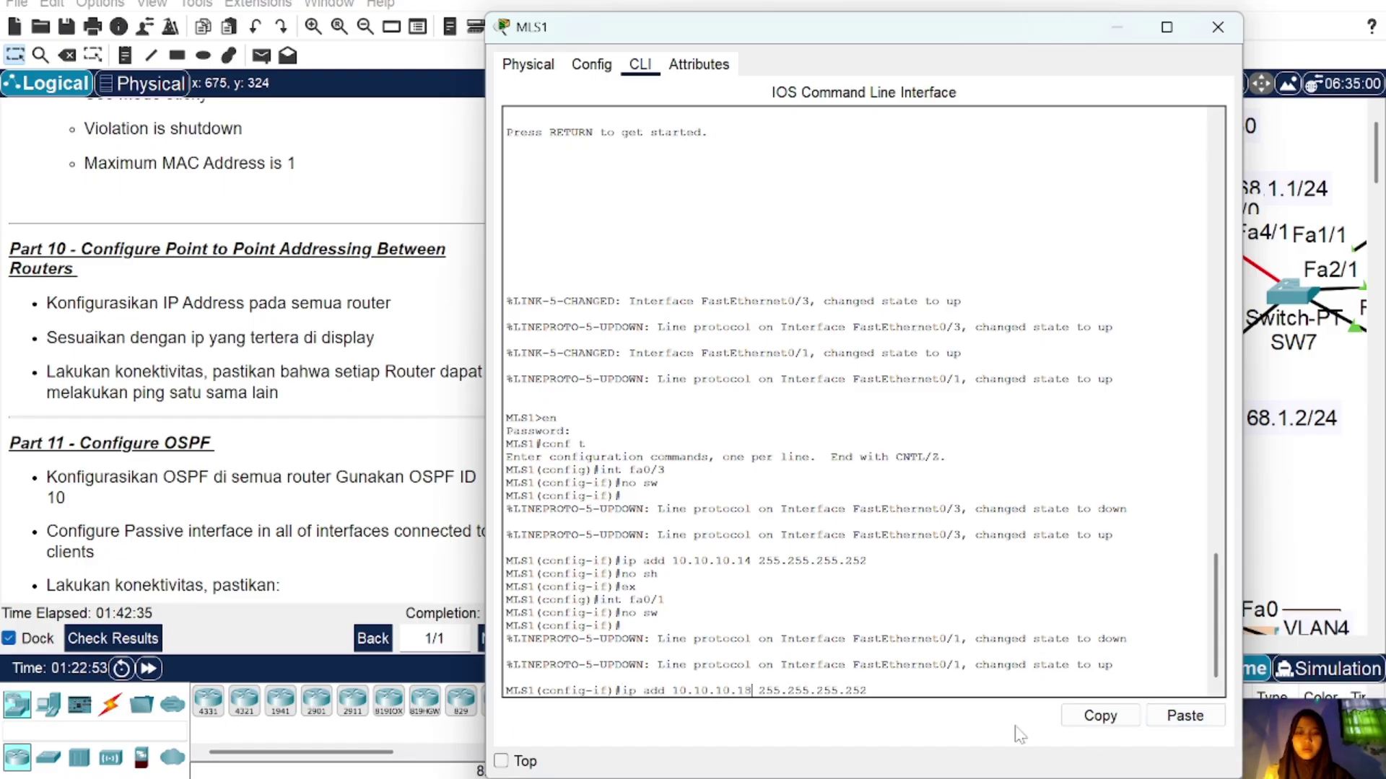
pyautogui.press('BackSpace')
pyautogui.write('0')
pyautogui.press('Return')
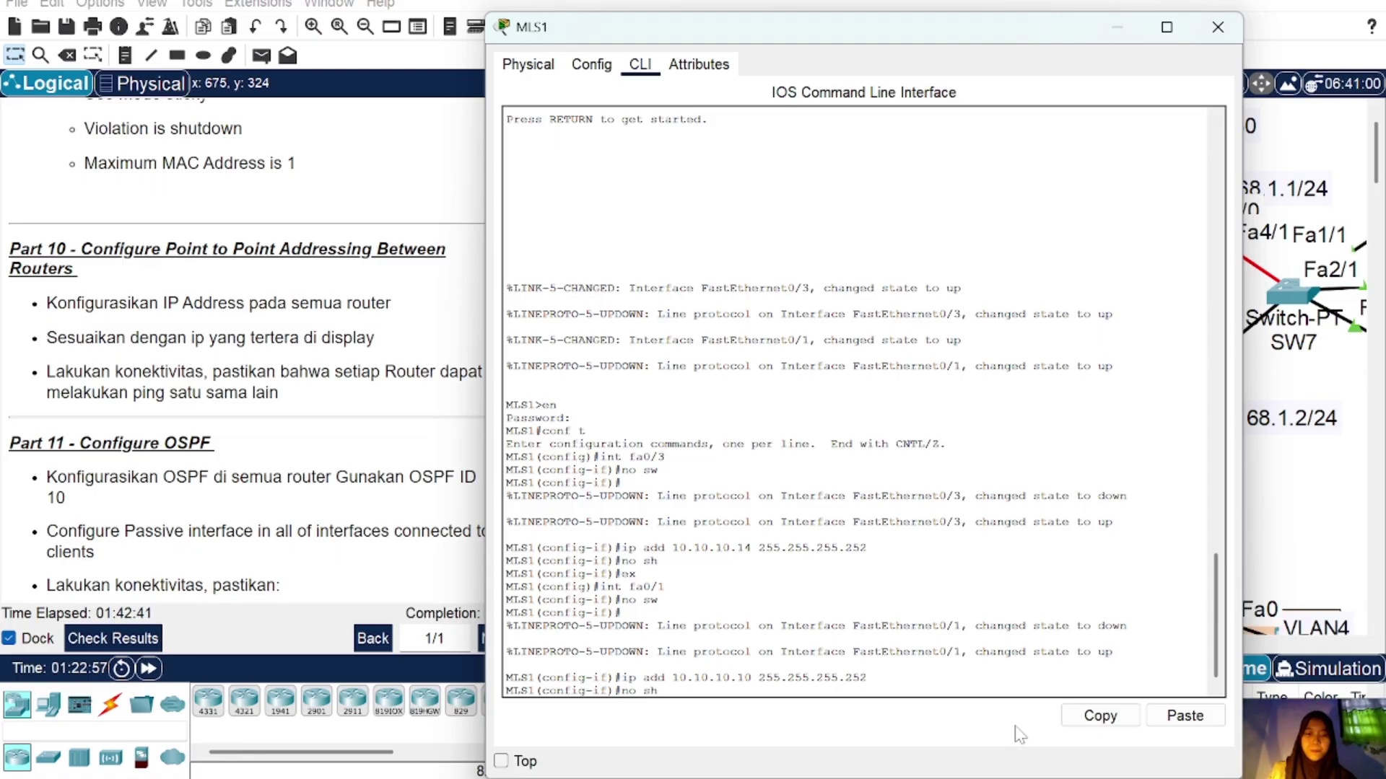
pyautogui.press('Return')
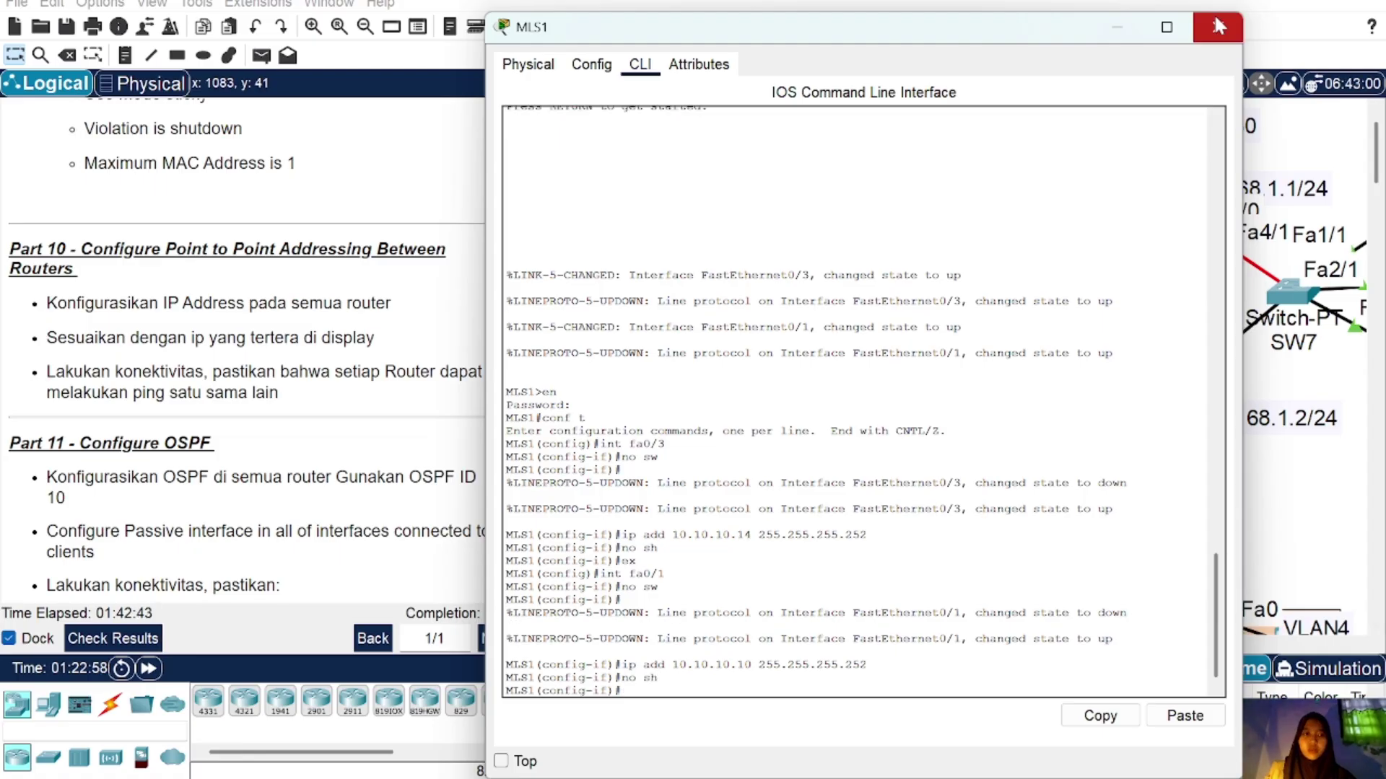
pyautogui.click(1216, 23)
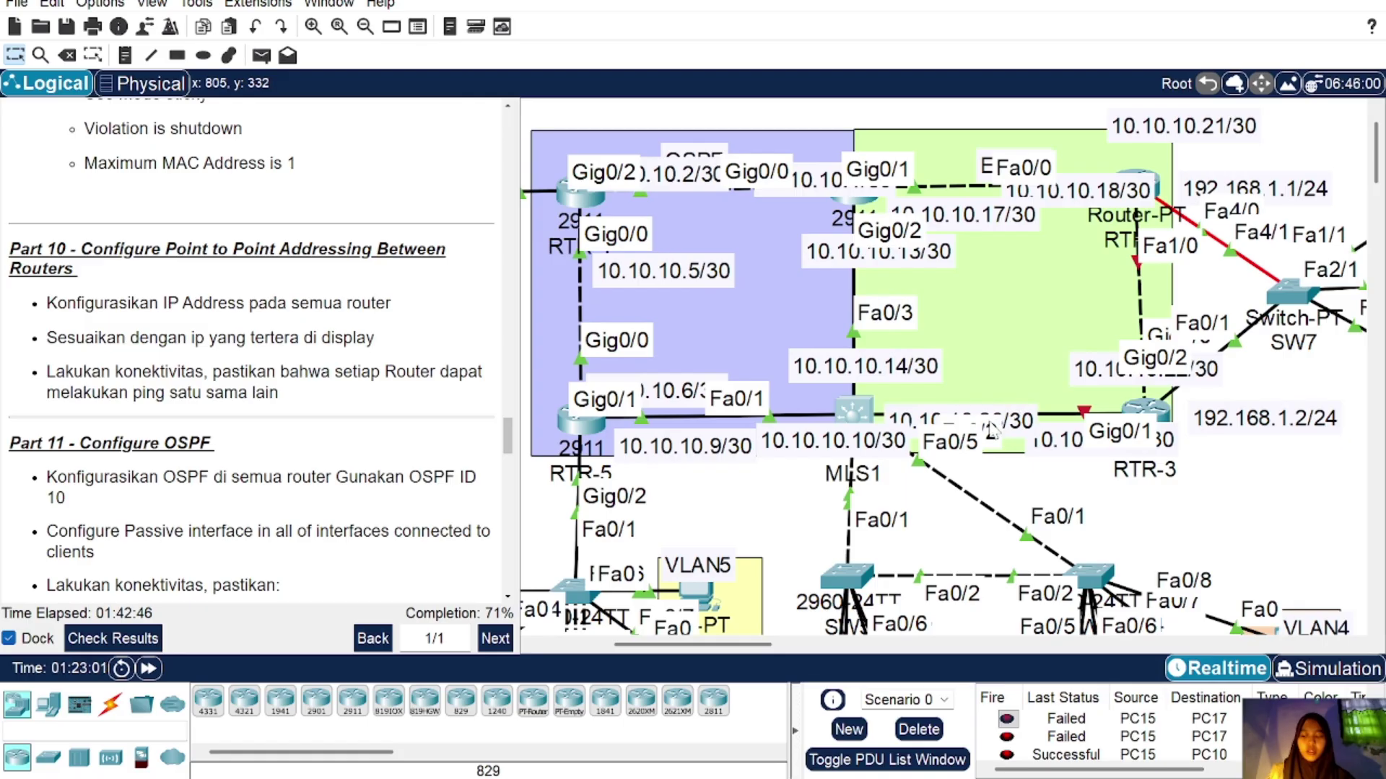
# Step: Move the 10.10.10.26/30 label clear of the link and make MLS1's Fa0/2 a routed port
pyautogui.moveTo(921, 424); pyautogui.dragTo(954, 383)
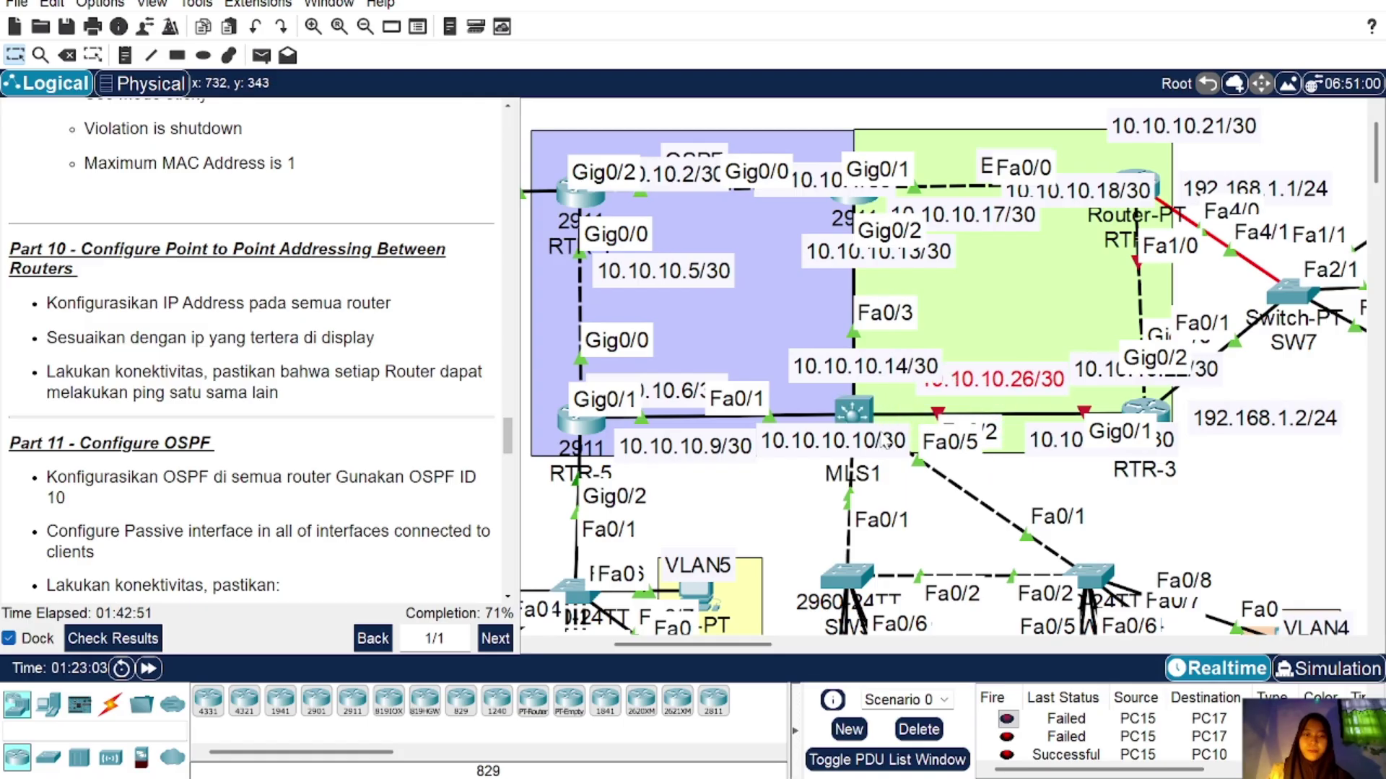
pyautogui.click(854, 410)
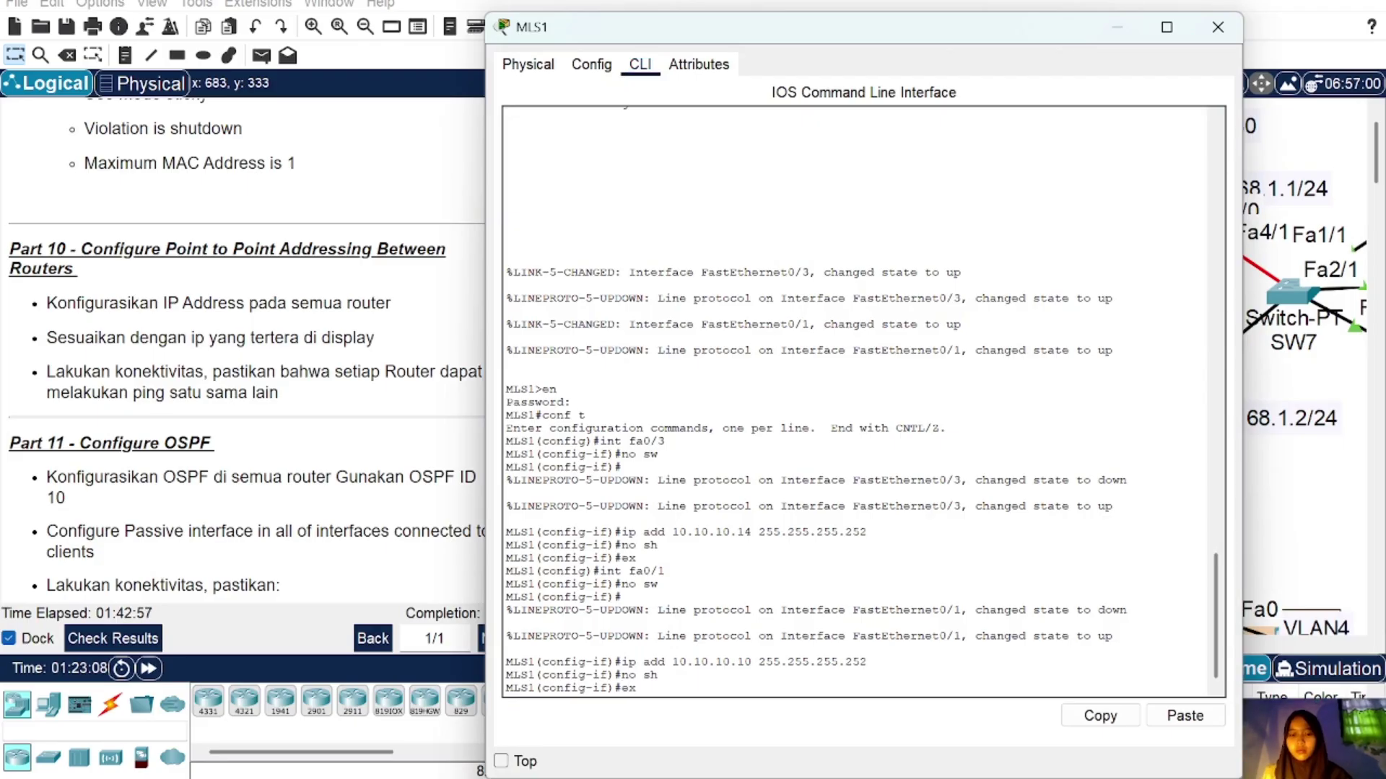
pyautogui.press('Return')
pyautogui.write('int fa')
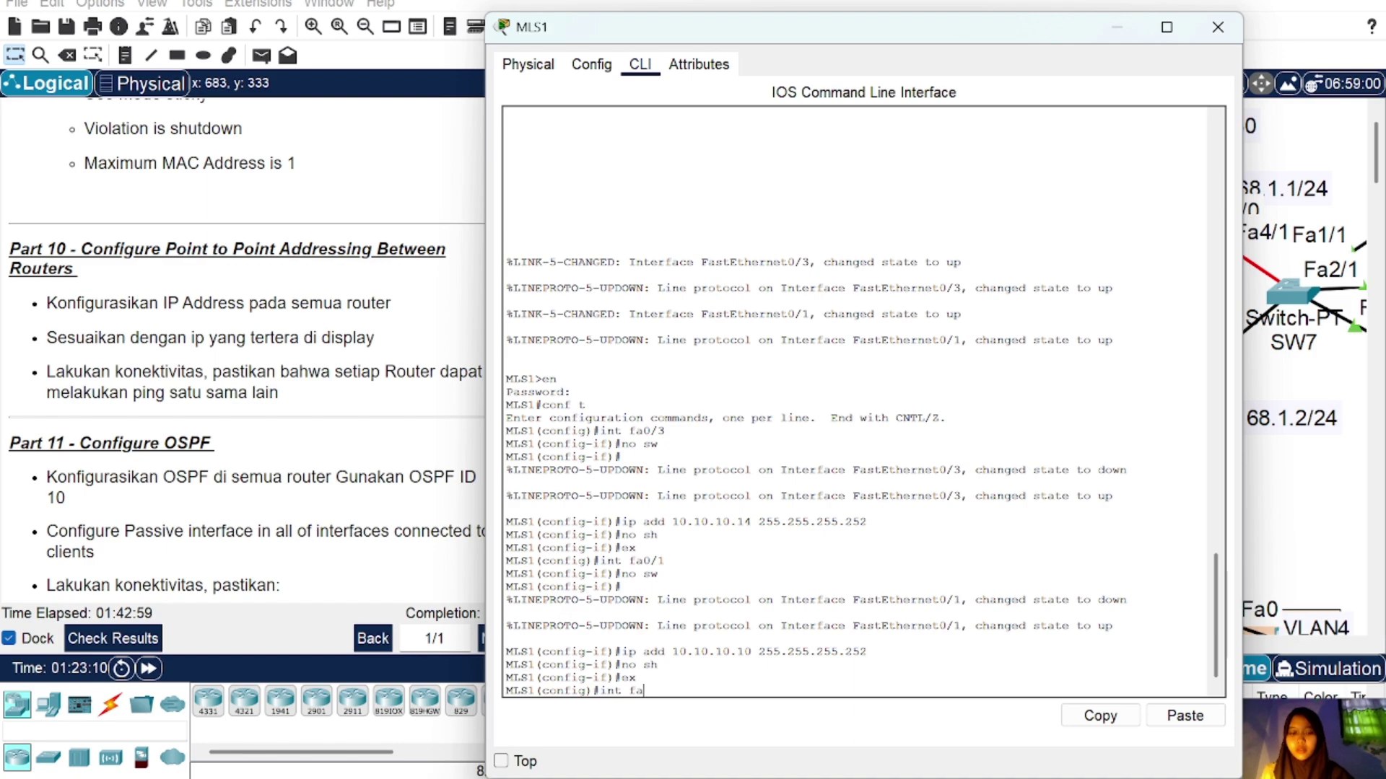
pyautogui.write('0/2')
pyautogui.press('Return')
pyautogui.write('nfig-if)#no')
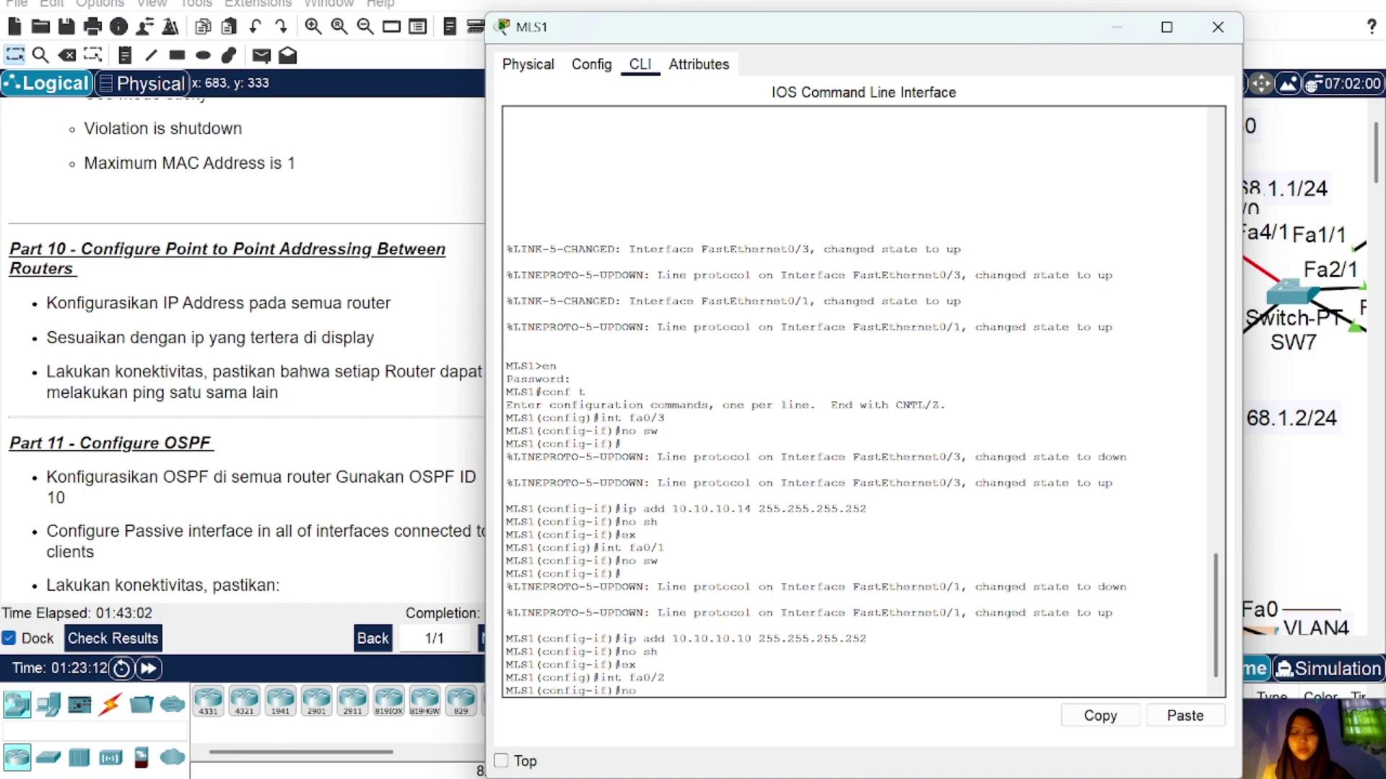
pyautogui.write(' sw')
pyautogui.press('Return')
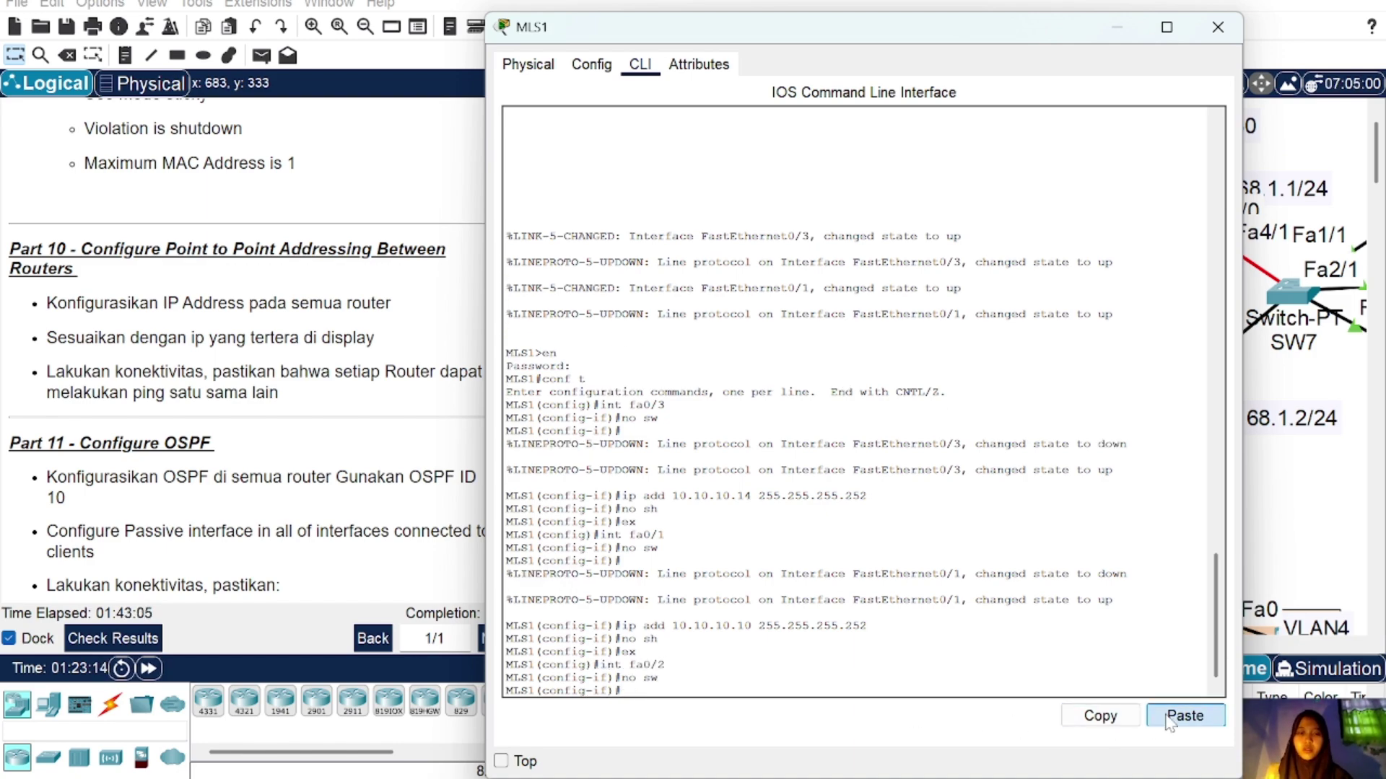
# Step: Address Fa0/2 as 10.10.10.26 255.255.255.252 and enable it
pyautogui.click(1169, 721)
pyautogui.press('Left')
pyautogui.press('Left')
pyautogui.press('Left')
pyautogui.press('Left')
pyautogui.press('Left')
pyautogui.press('Left')
pyautogui.press('Left')
pyautogui.press('Left')
pyautogui.press('Left')
pyautogui.press('Left')
pyautogui.press('Left')
pyautogui.press('Left')
pyautogui.press('Left')
pyautogui.press('Left')
pyautogui.press('Left')
pyautogui.press('Left')
pyautogui.press('BackSpace')
pyautogui.press('BackSpace')
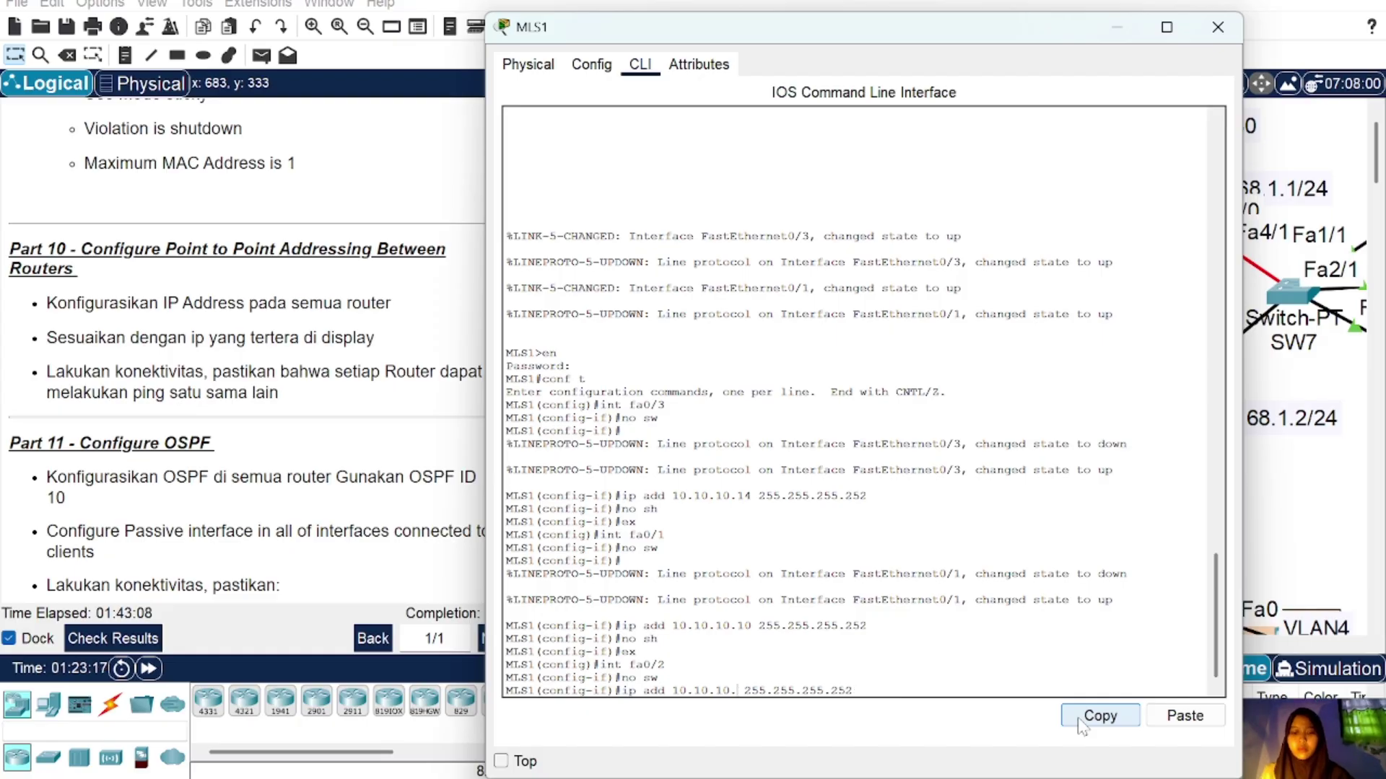
pyautogui.write('26')
pyautogui.press('Return')
pyautogui.write('no ')
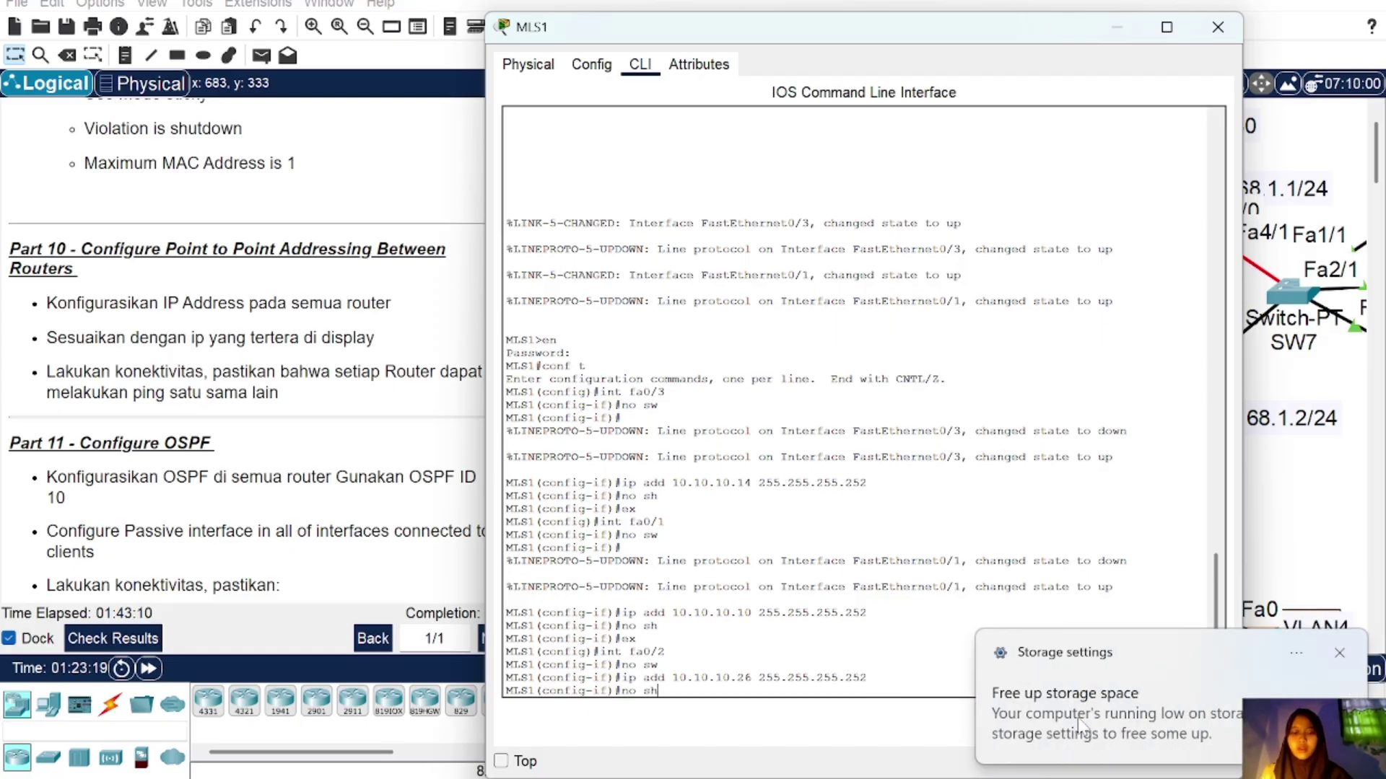
pyautogui.write('sh')
pyautogui.press('Return')
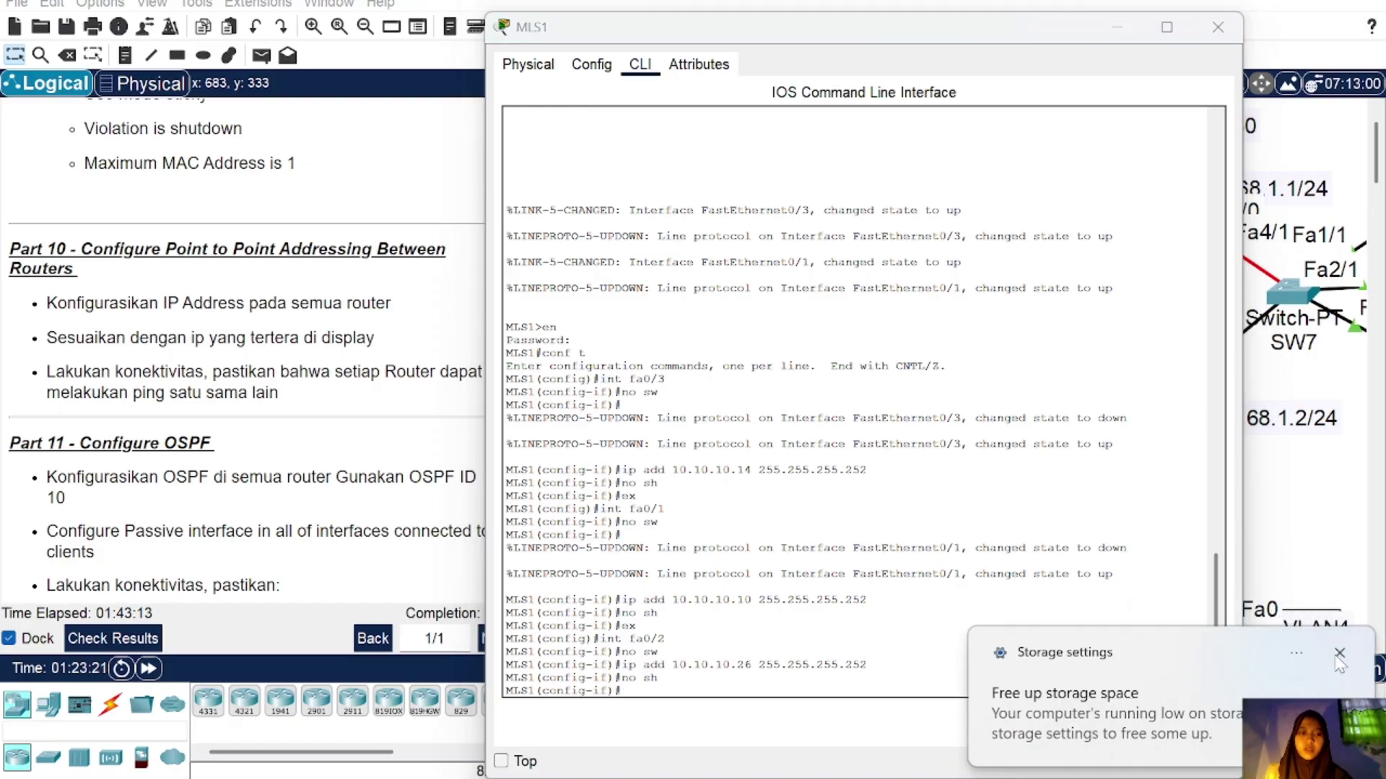
pyautogui.click(1339, 653)
pyautogui.click(1218, 27)
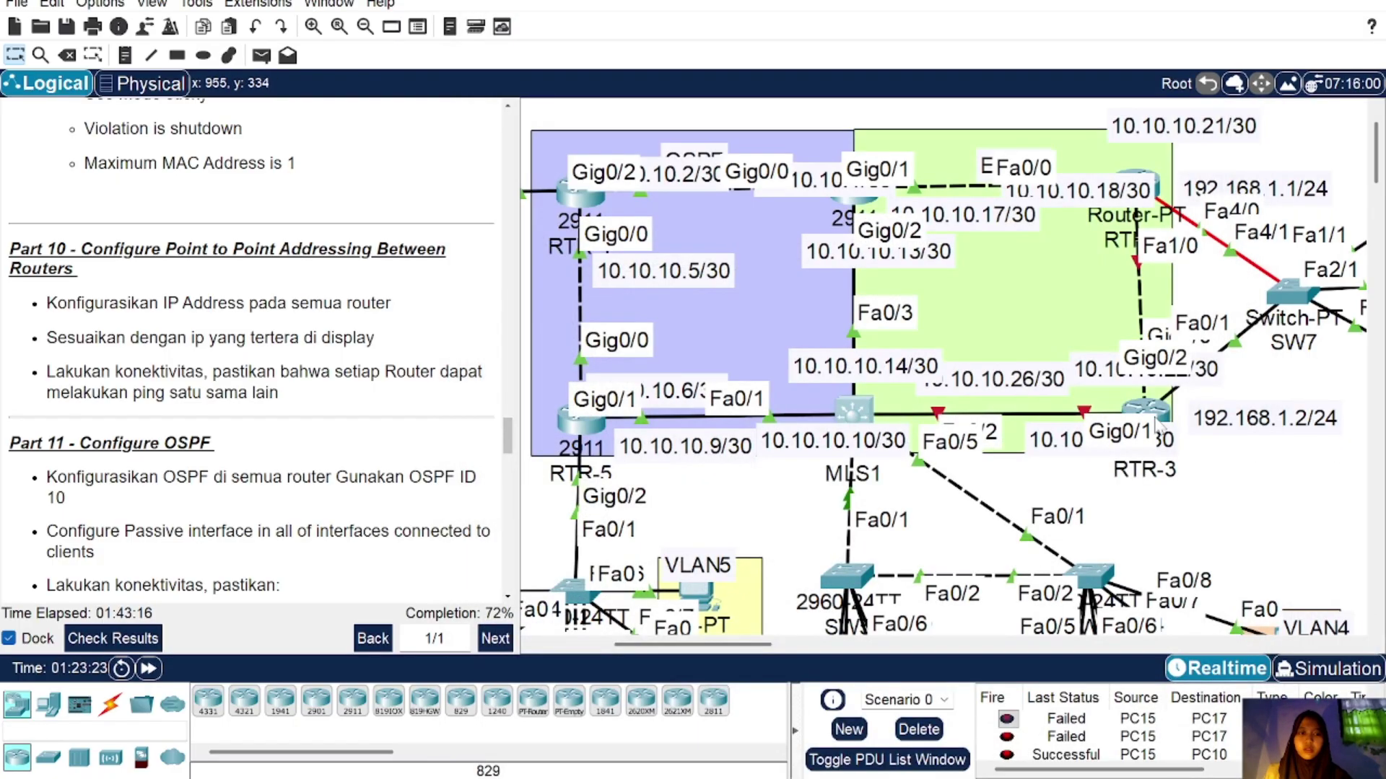
# Step: Return RTR-3's CLI to global configuration and select interface Gig0/0
pyautogui.click(1155, 410)
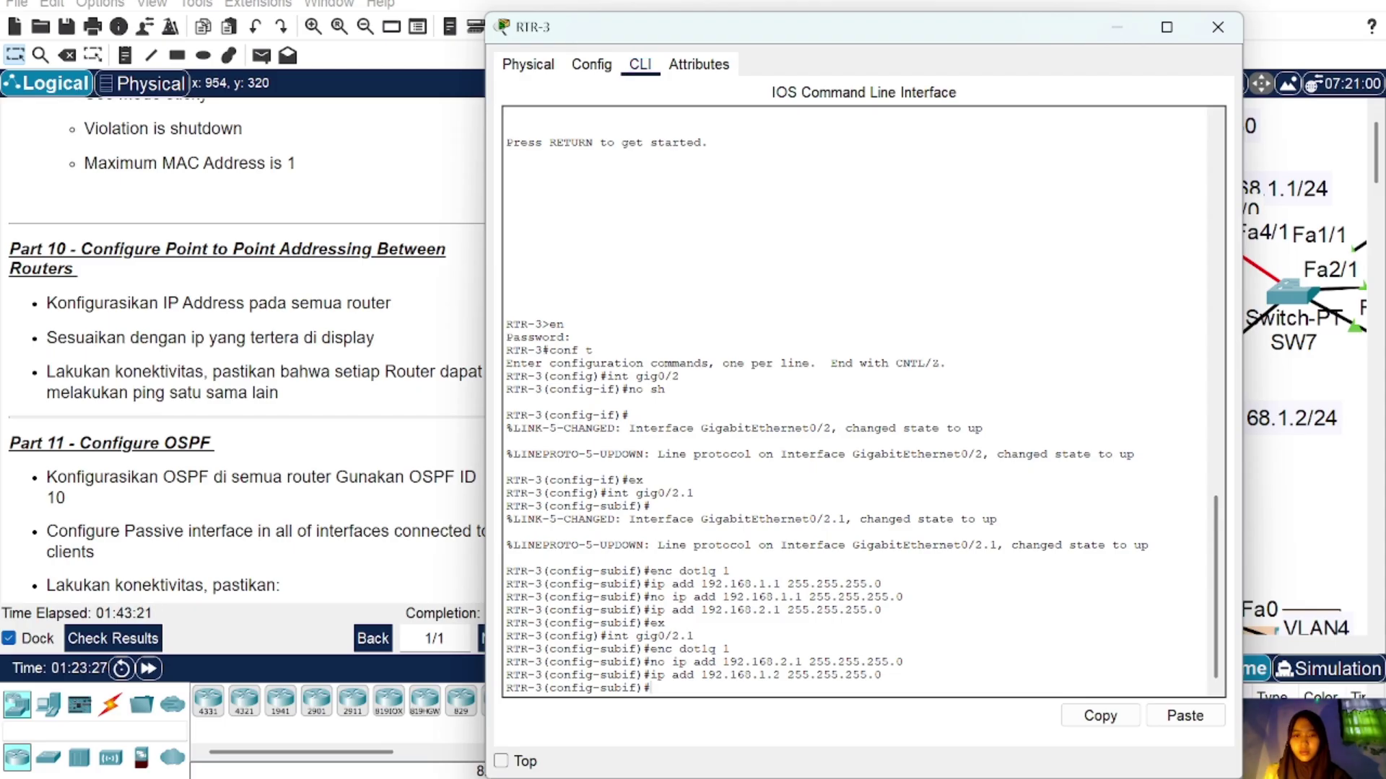
pyautogui.click(1218, 26)
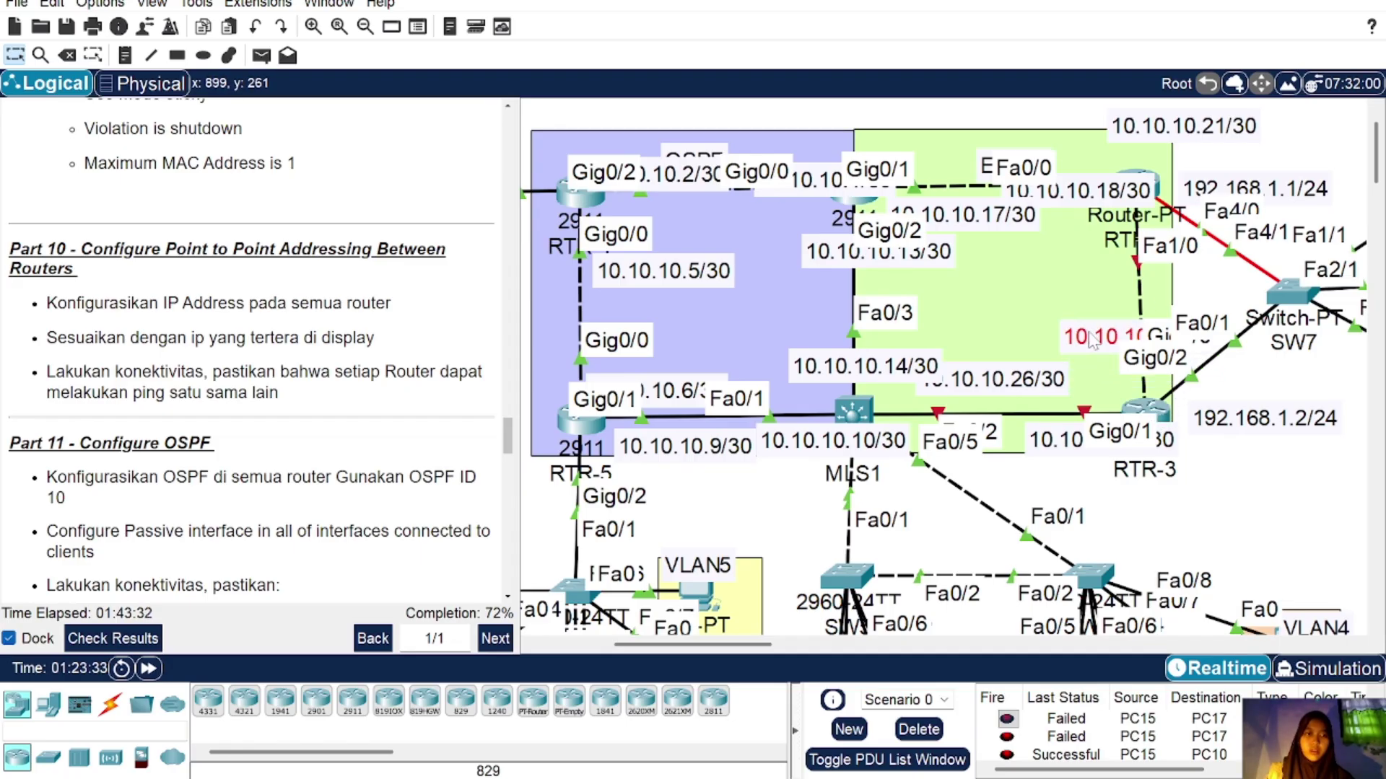
pyautogui.click(1152, 411)
pyautogui.write('ex')
pyautogui.press('Return')
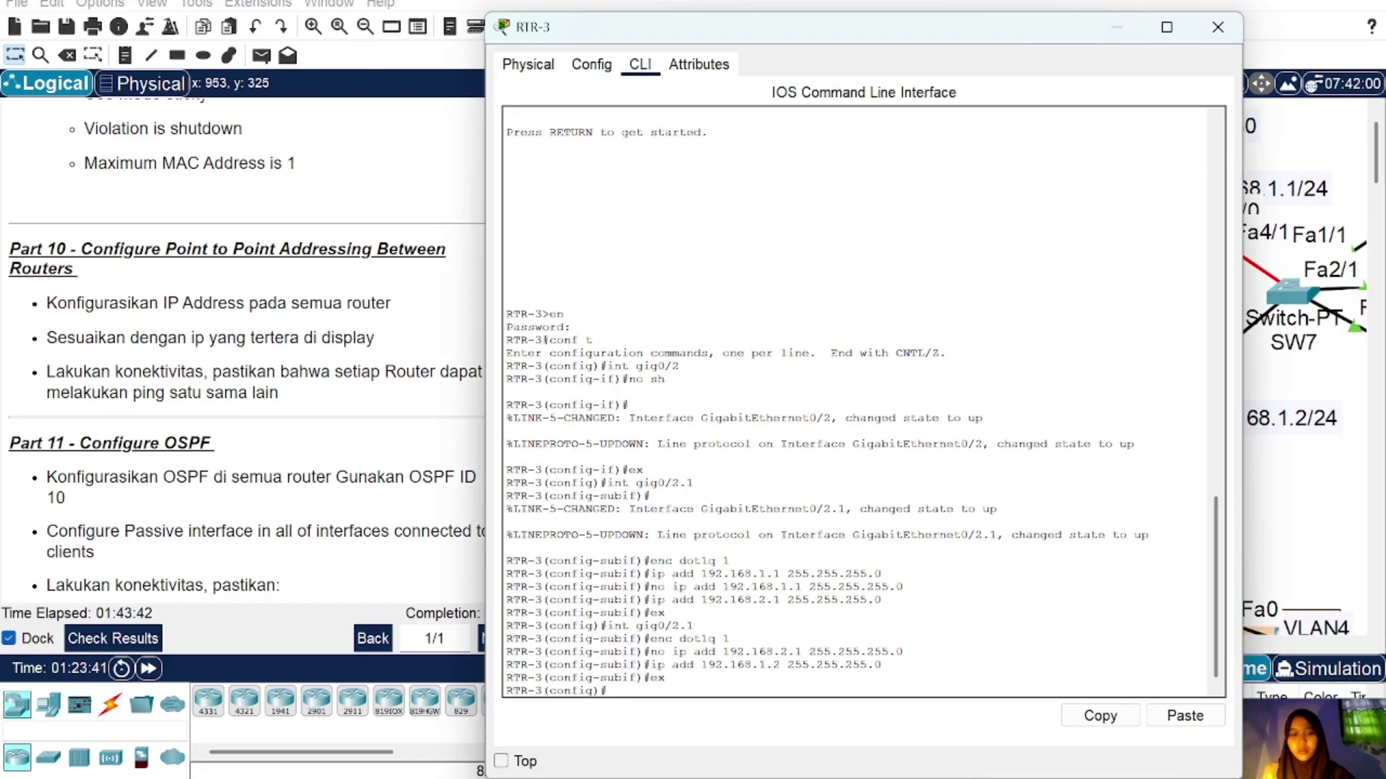
pyautogui.write('int gig0/0')
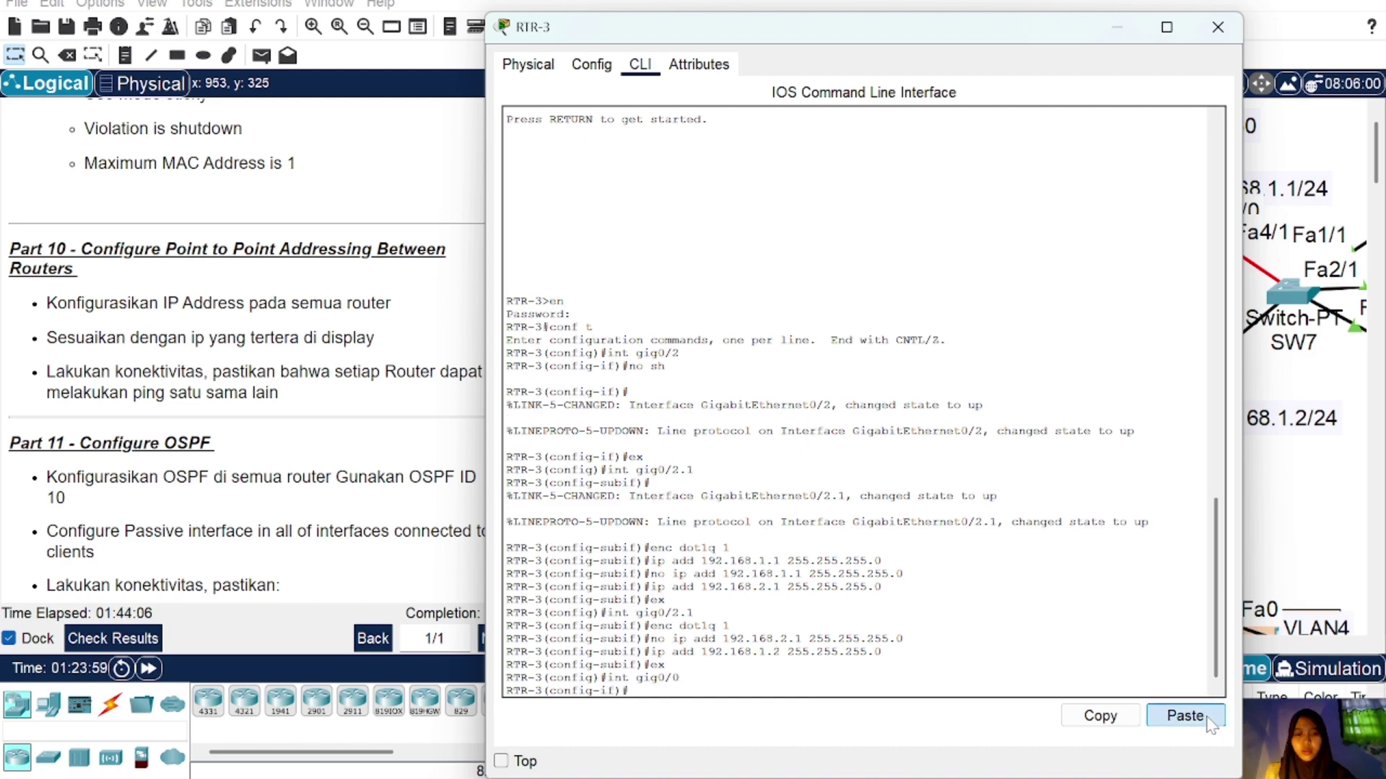
# Step: Give Gig0/0 the address 10.10.10.22 255.255.255.252, enable it, and exit
pyautogui.press('BackSpace')
pyautogui.press('BackSpace')
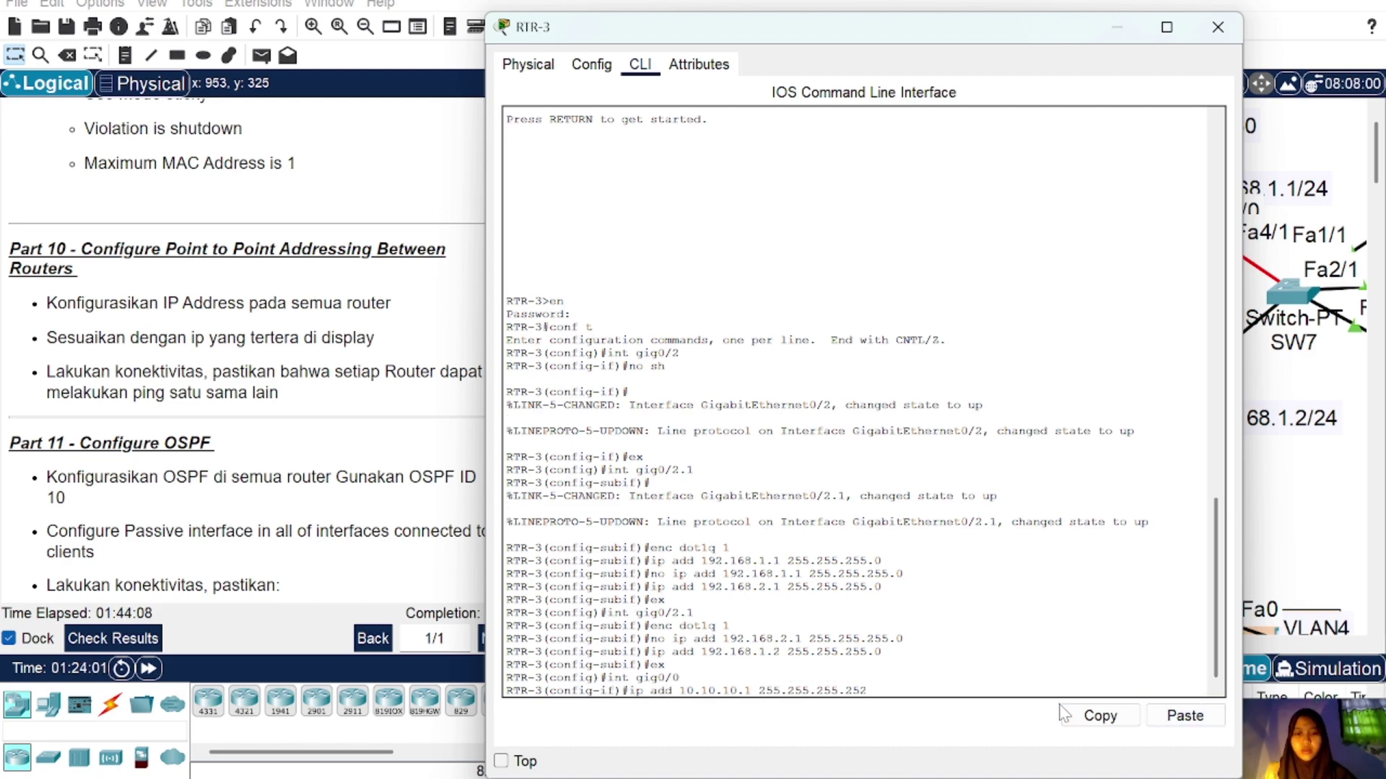
pyautogui.write('22')
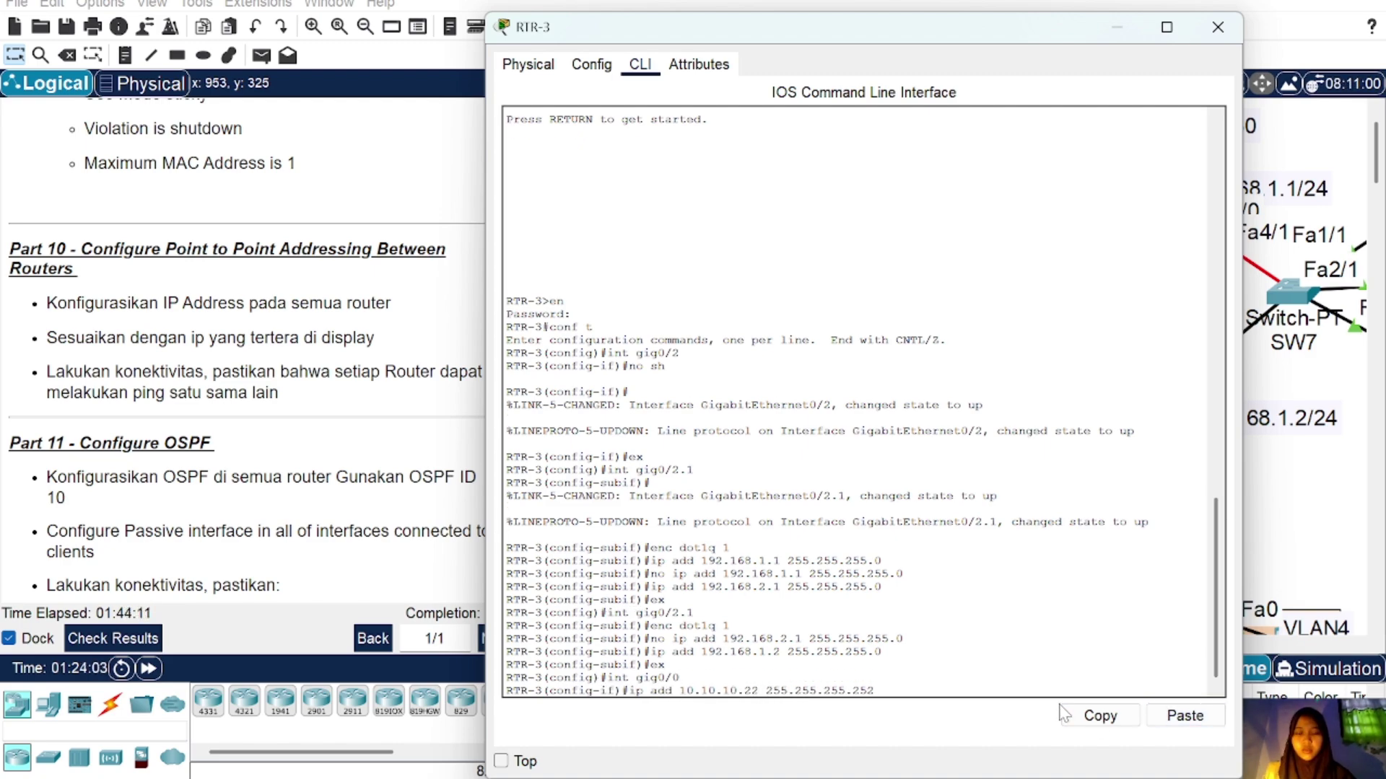
pyautogui.press('Return')
pyautogui.write('no sh')
pyautogui.press('Return')
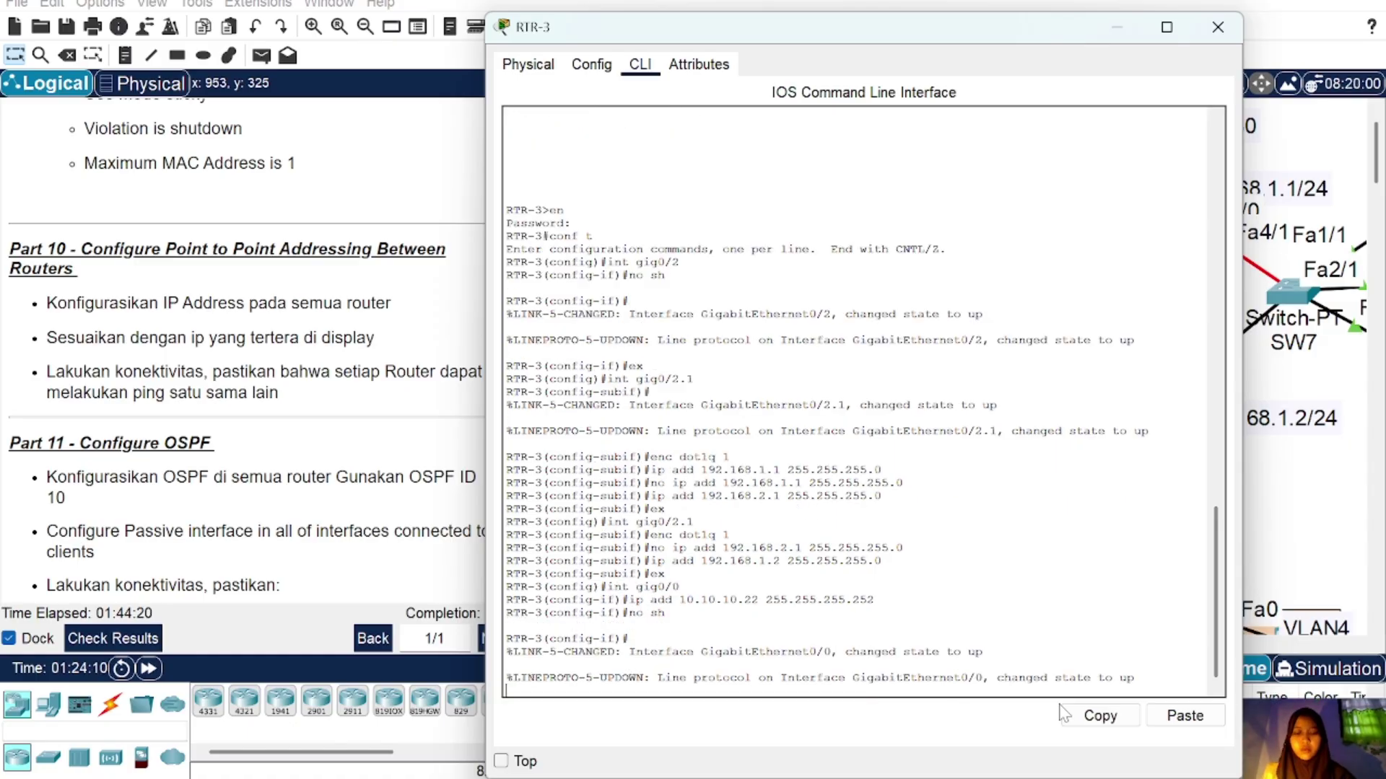
pyautogui.write('ex')
pyautogui.press('Return')
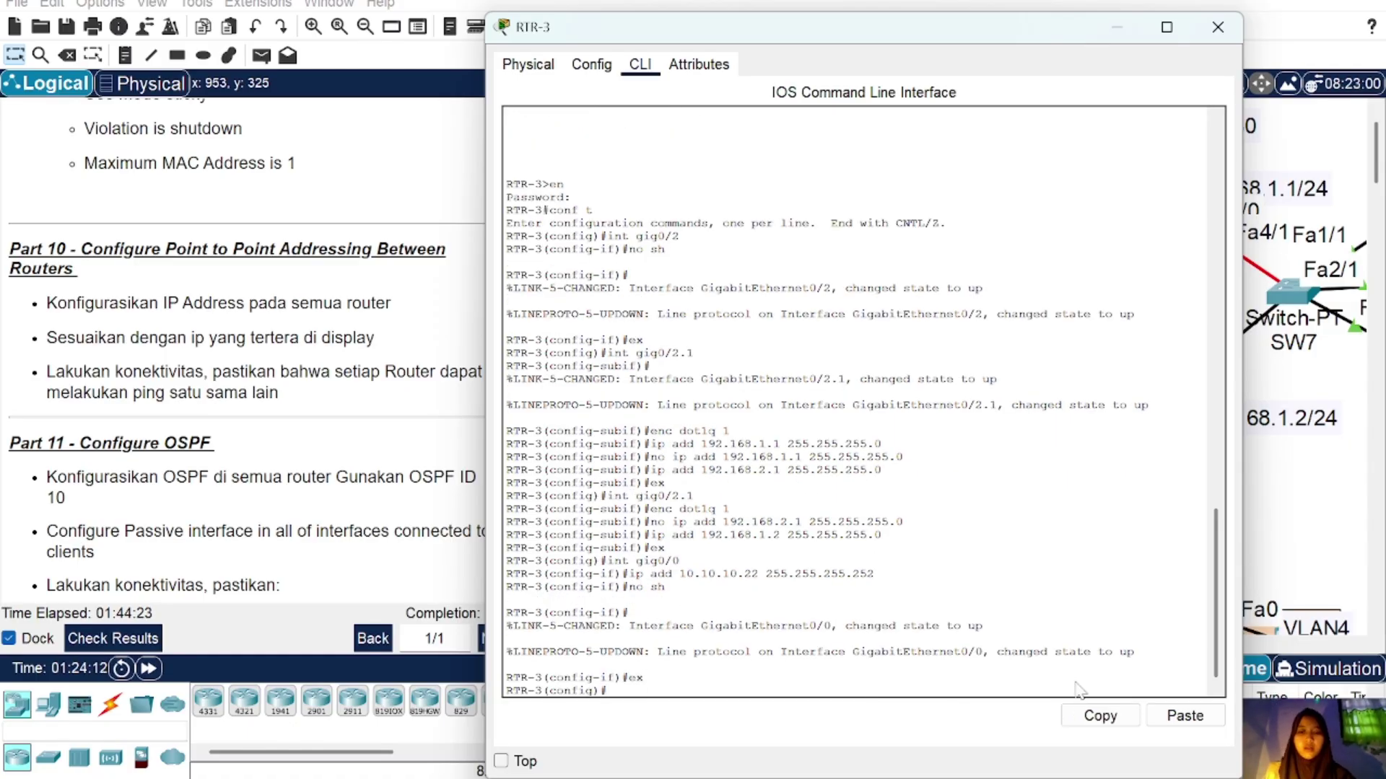
pyautogui.click(1217, 27)
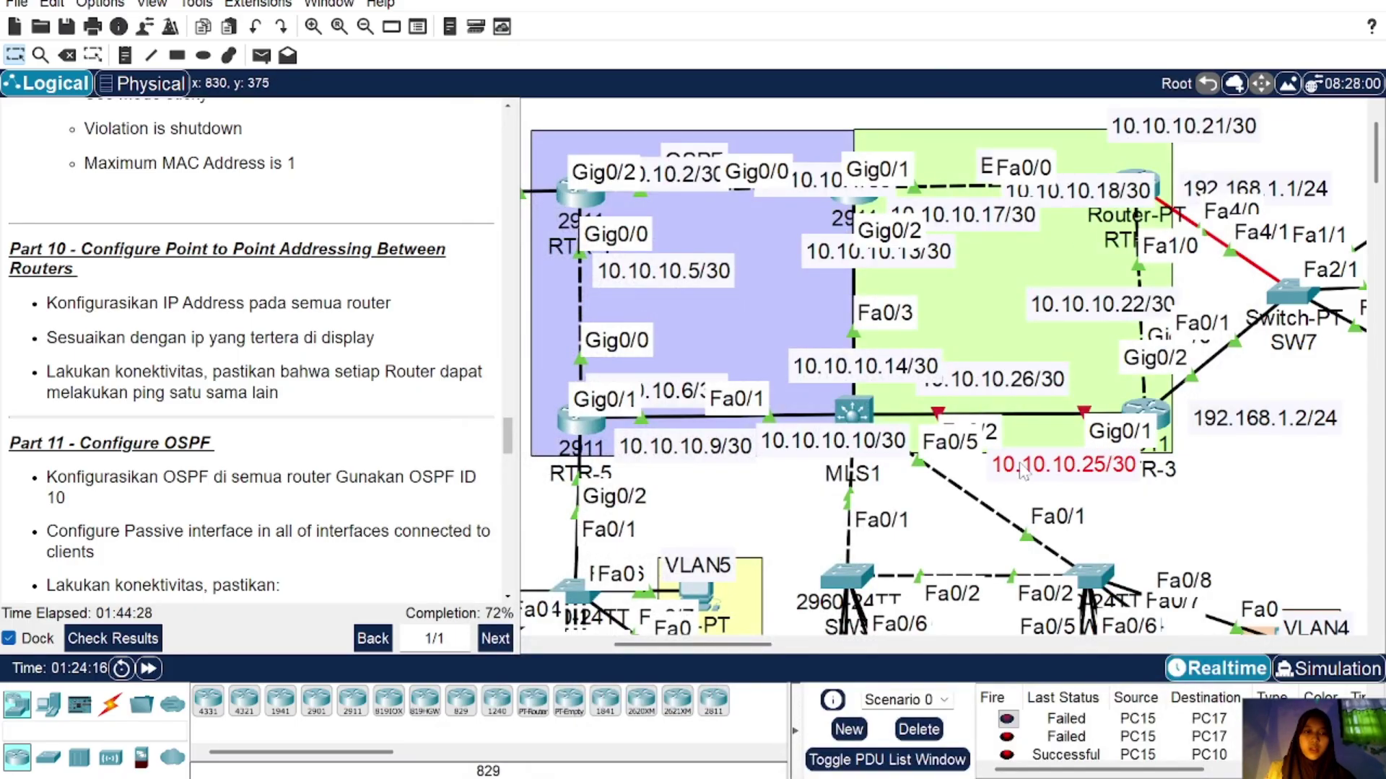
# Step: Address RTR-3's Gig0/1 as 10.10.10.25 255.255.255.252 and enable it
pyautogui.click(1146, 409)
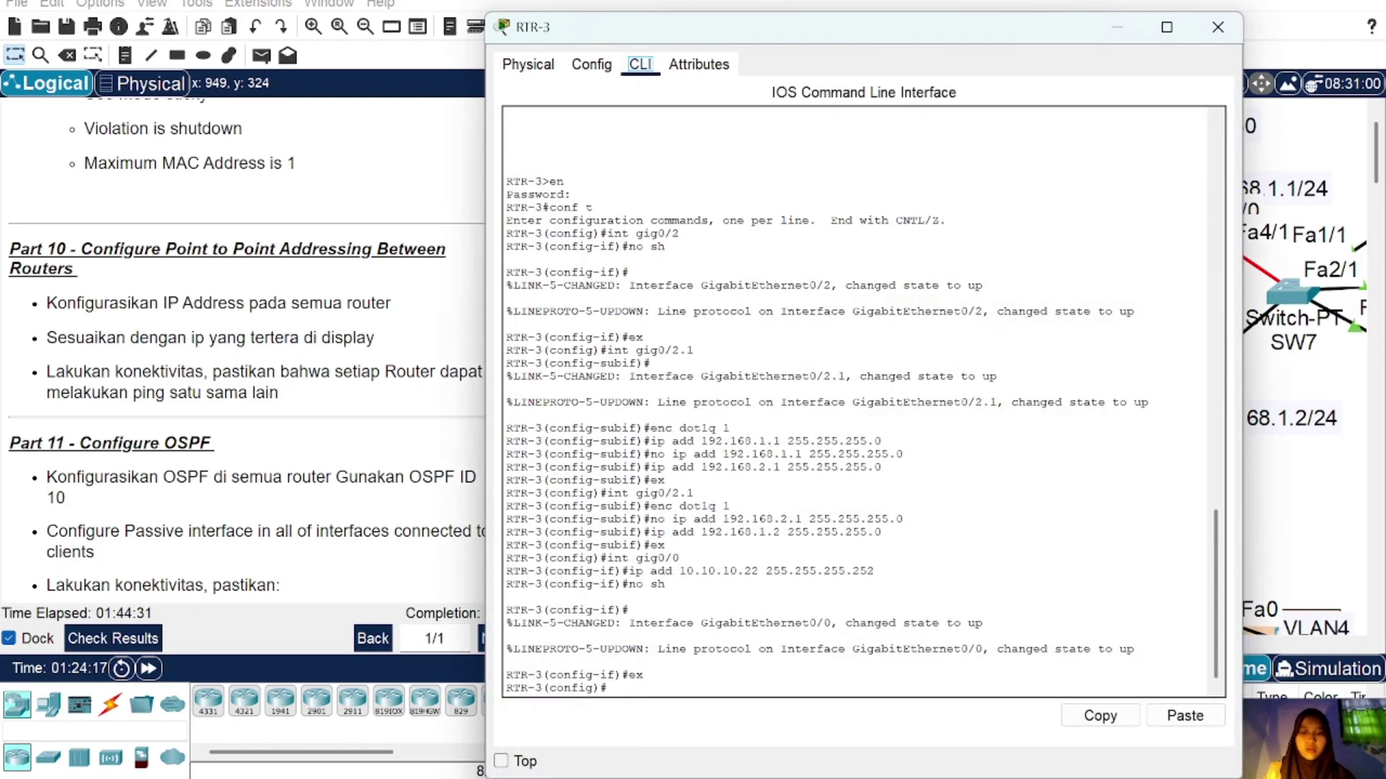
pyautogui.write('in')
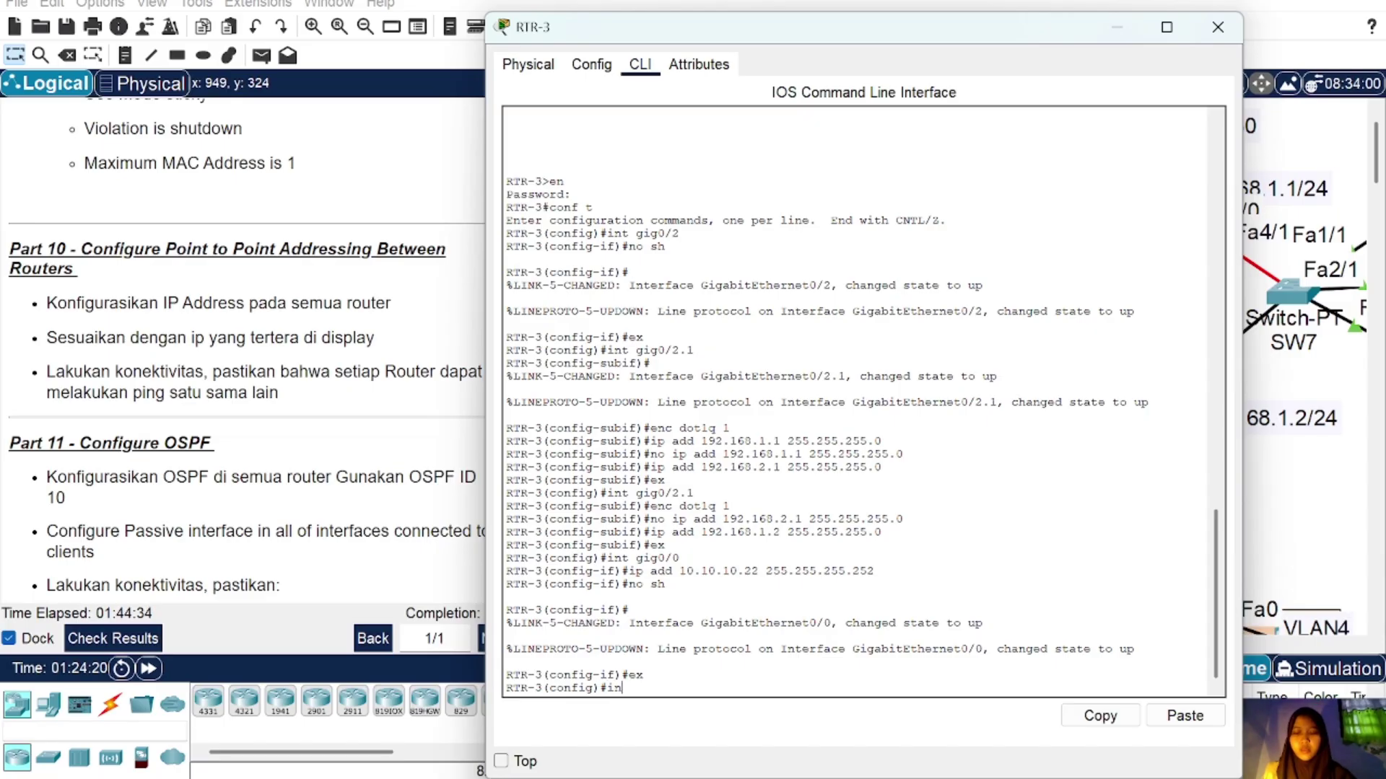
pyautogui.write('t gig0')
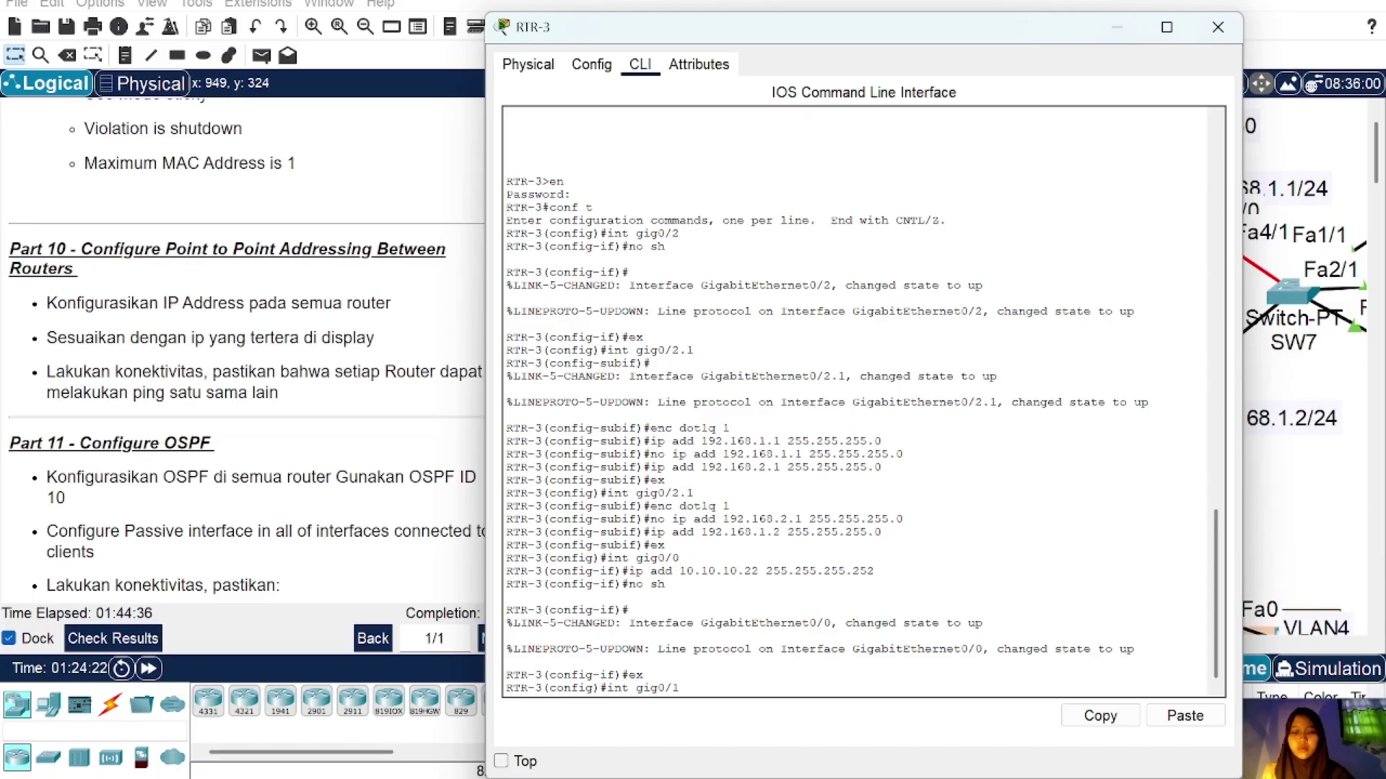
pyautogui.write('/1')
pyautogui.press('Return')
pyautogui.press('Up')
pyautogui.press('Up')
pyautogui.press('Up')
pyautogui.press('Up')
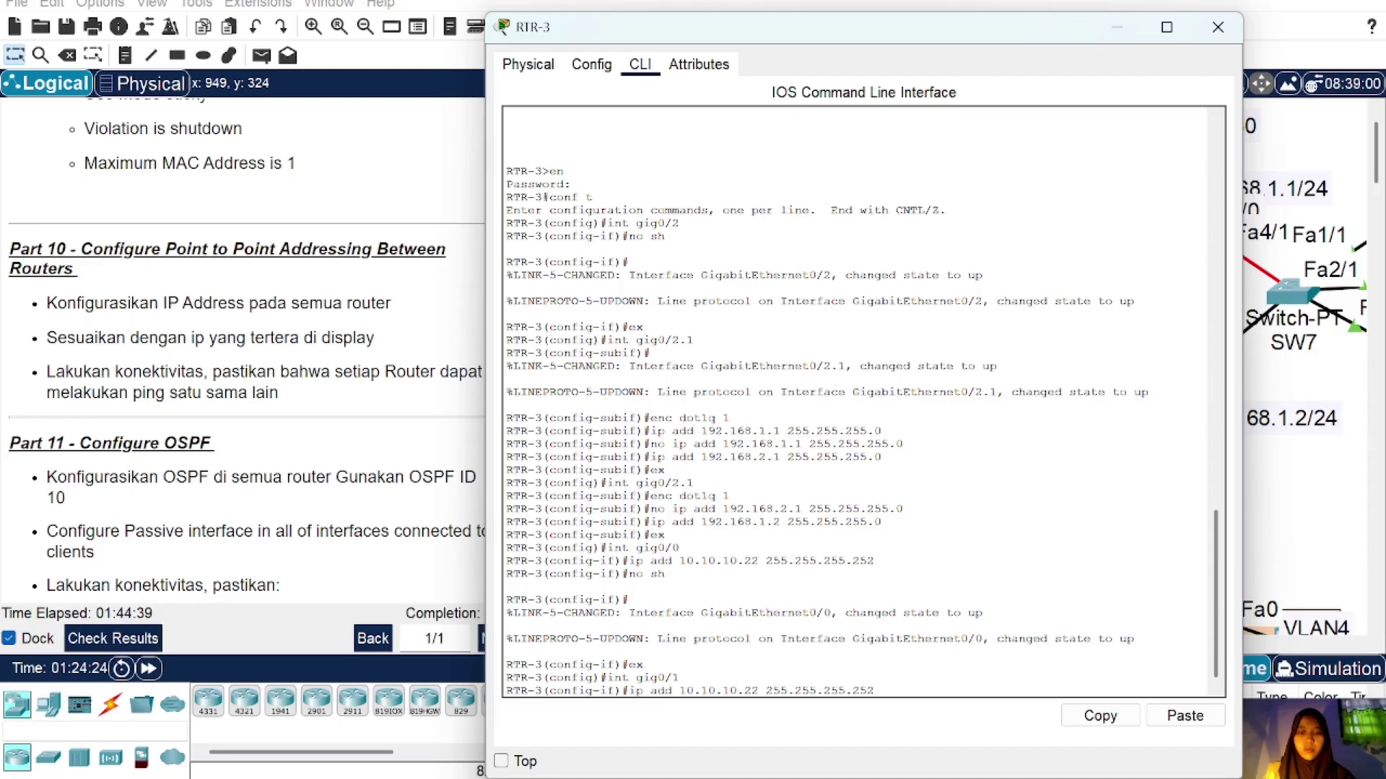
pyautogui.press('Left')
pyautogui.press('BackSpace')
pyautogui.write('5')
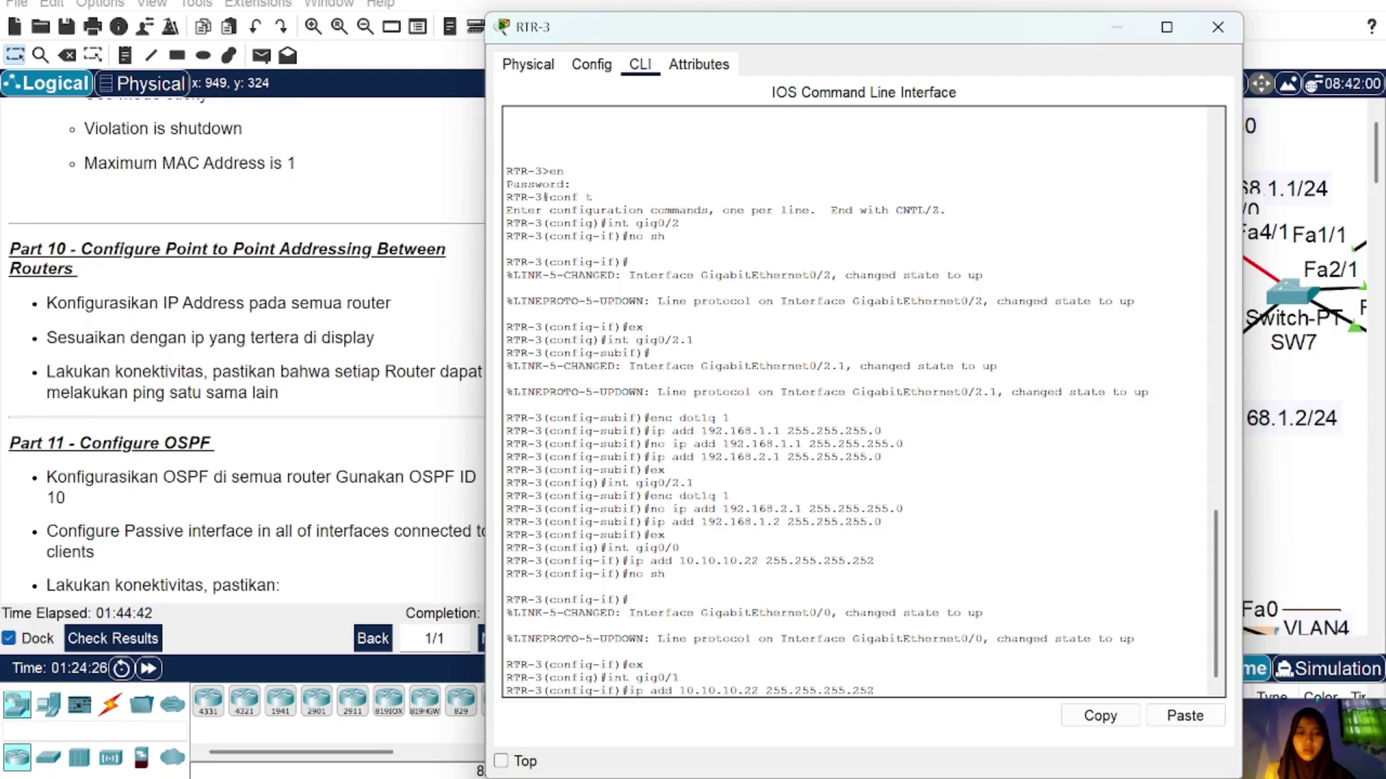
pyautogui.press('Return')
pyautogui.write('no')
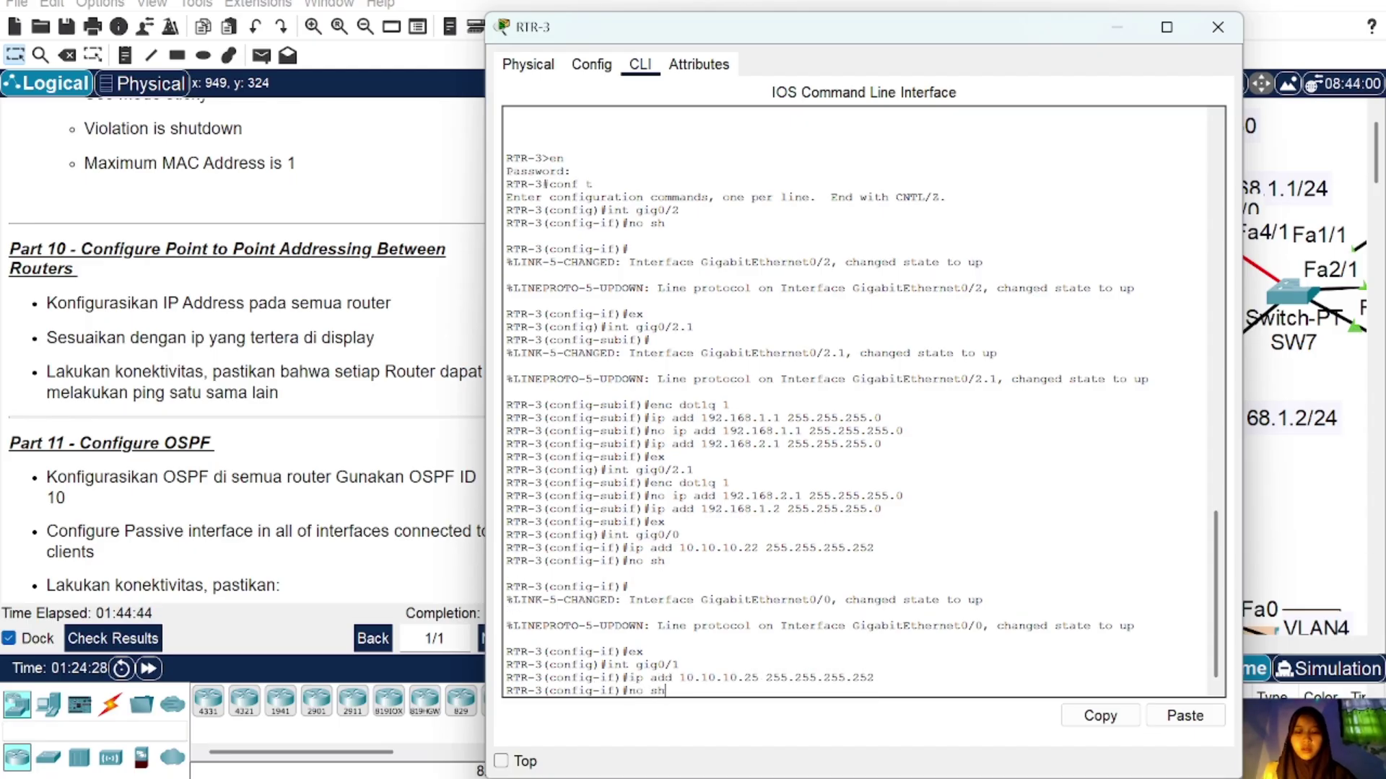
pyautogui.write(' sh')
pyautogui.press('Return')
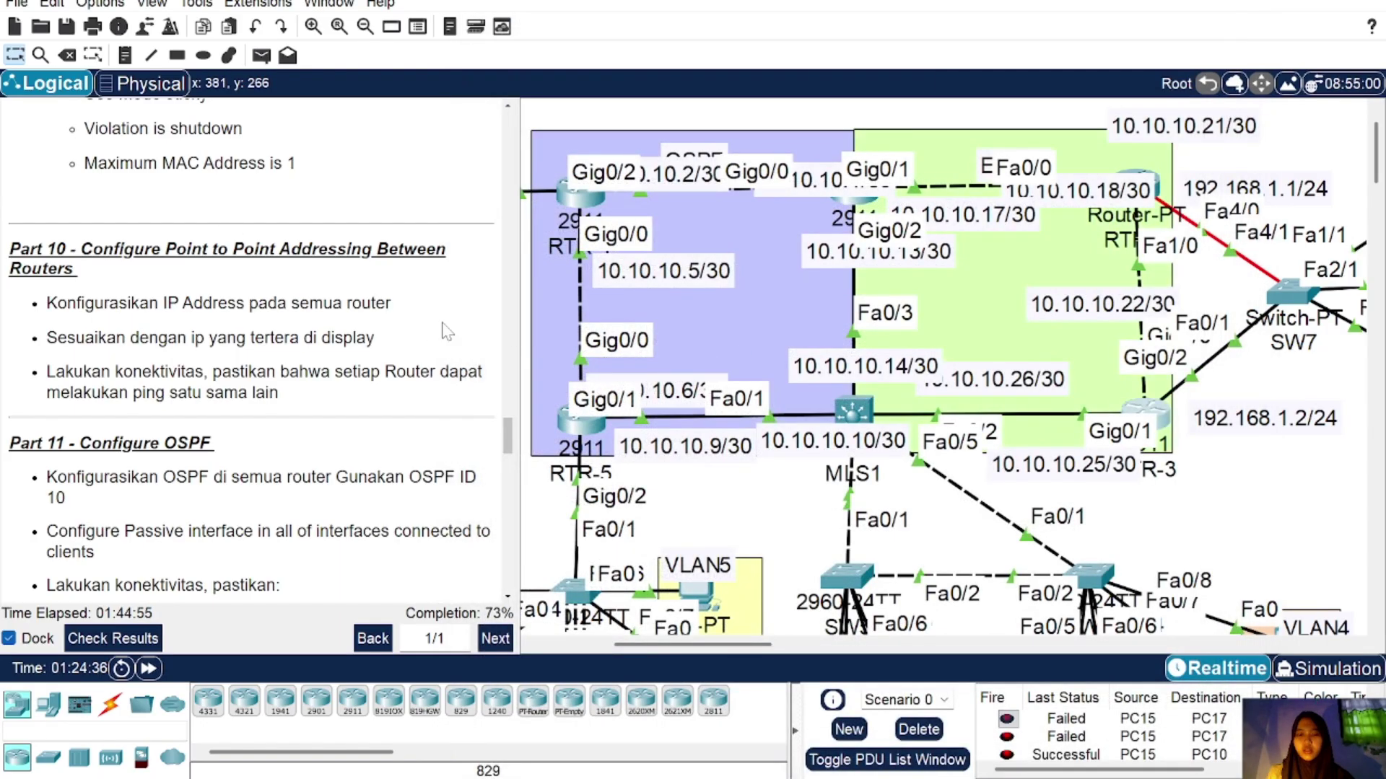
pyautogui.click(261, 57)
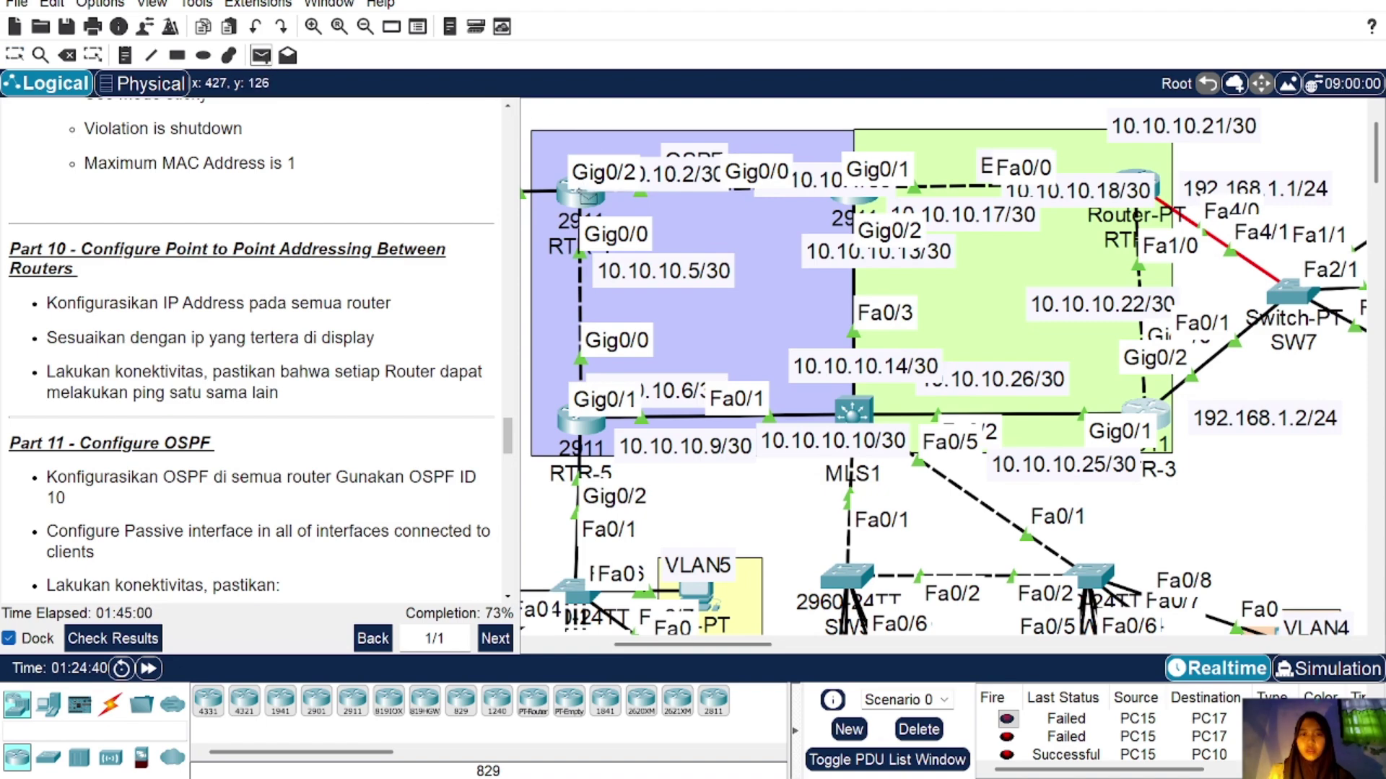
# Step: Clear the earlier PDU results and send a simple ping from RTR-4 to RTR-1
pyautogui.click(588, 195)
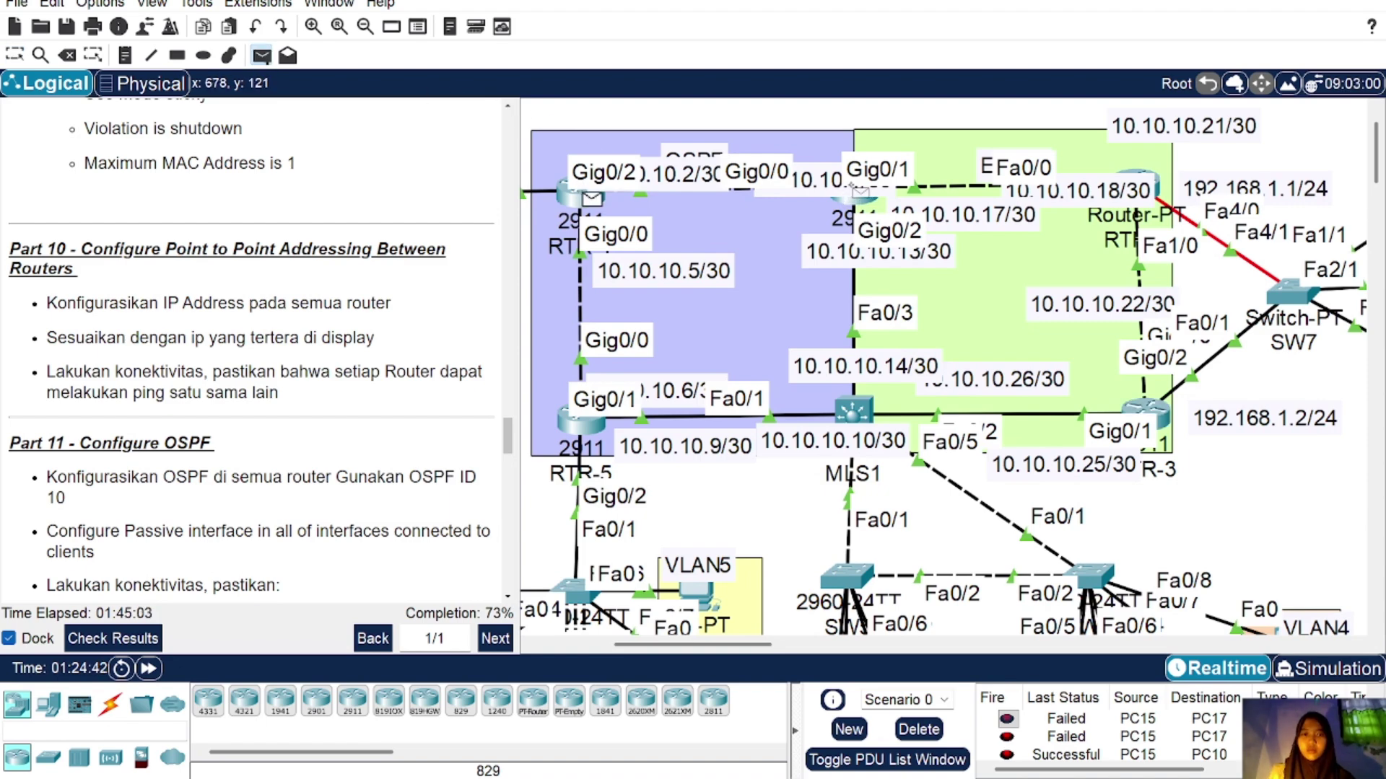
pyautogui.click(859, 192)
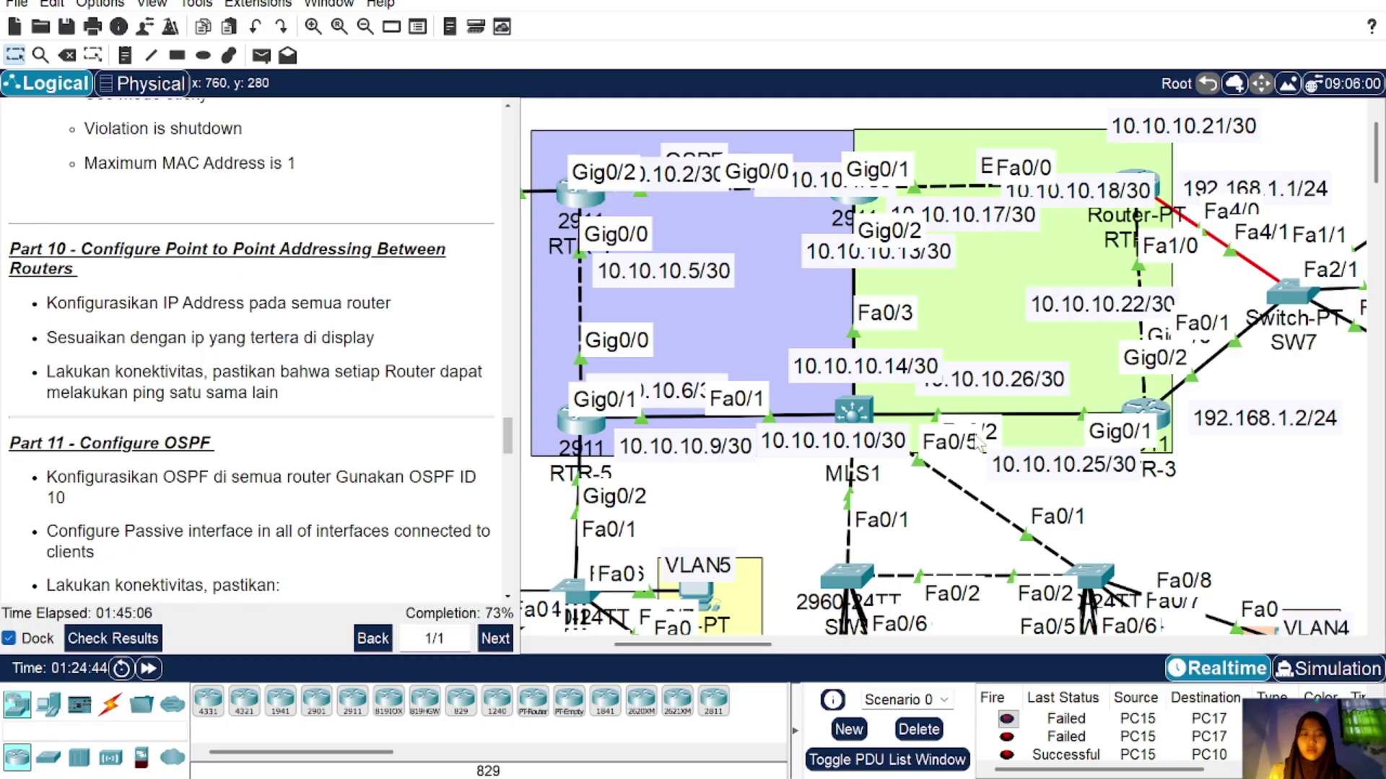
pyautogui.scroll(-1, 1082, 758)
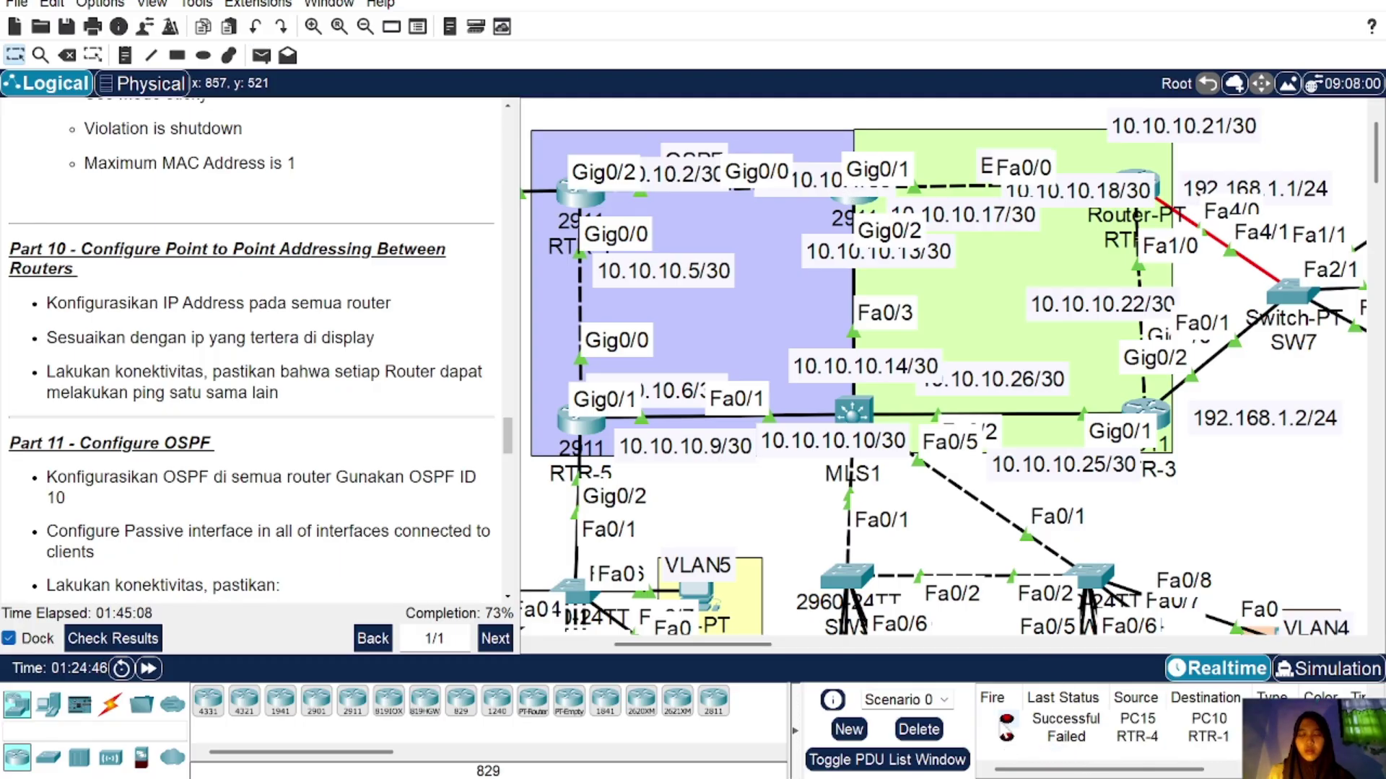
pyautogui.click(919, 729)
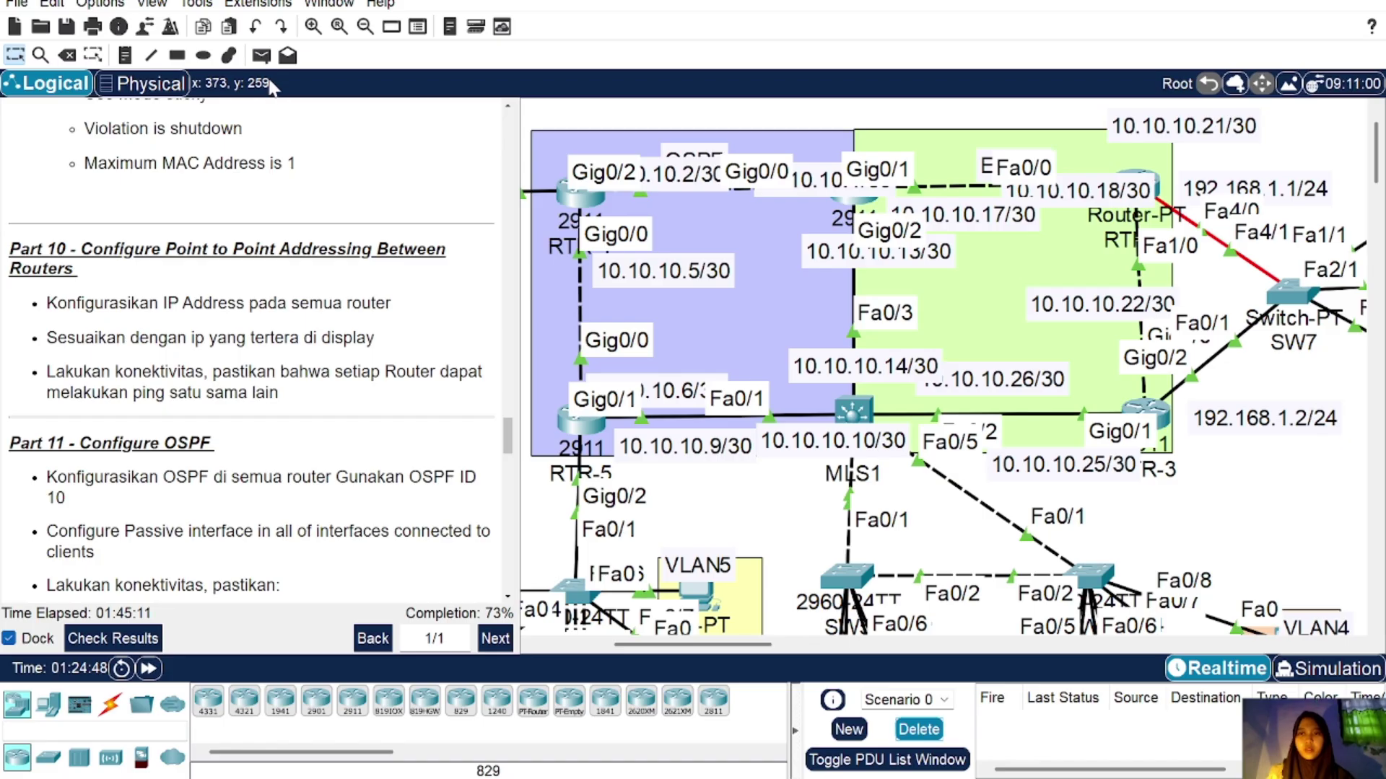
pyautogui.click(261, 56)
pyautogui.click(577, 191)
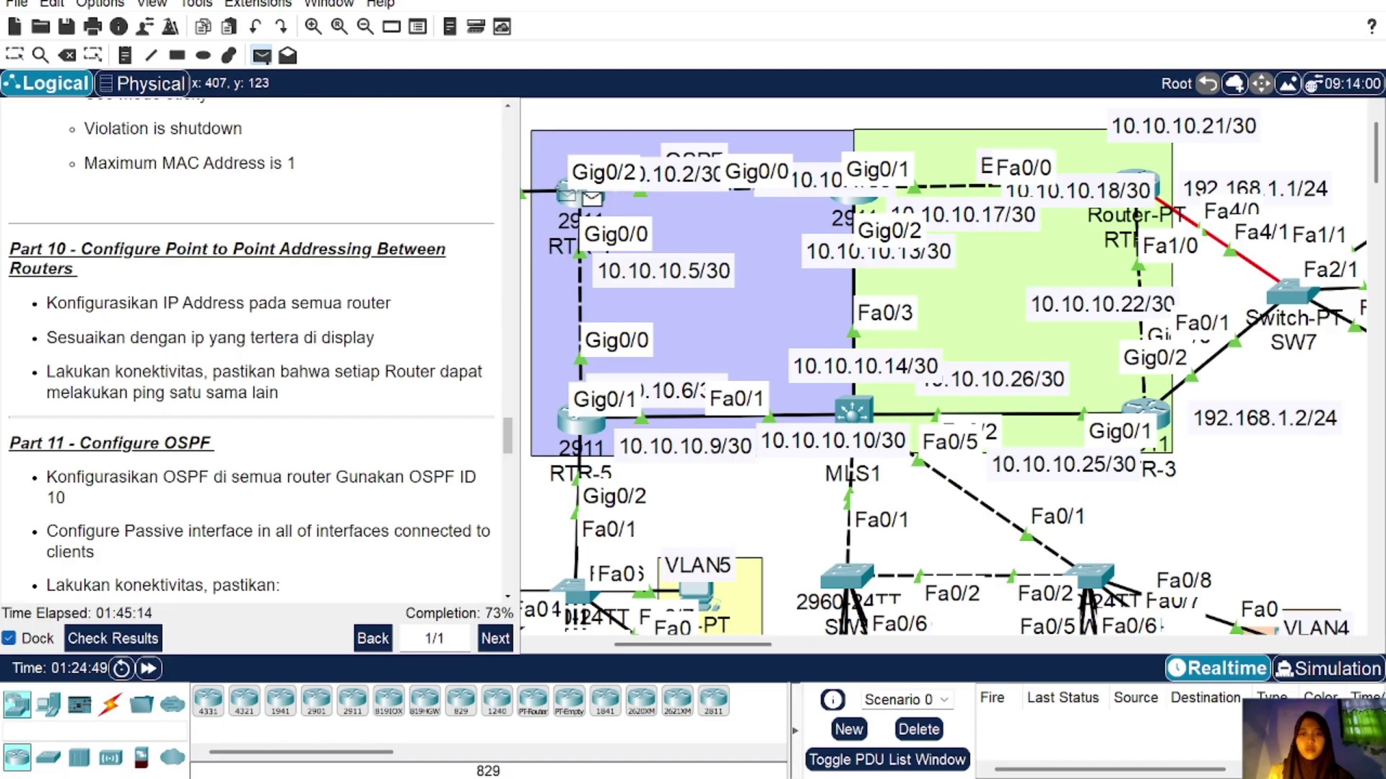
pyautogui.click(843, 201)
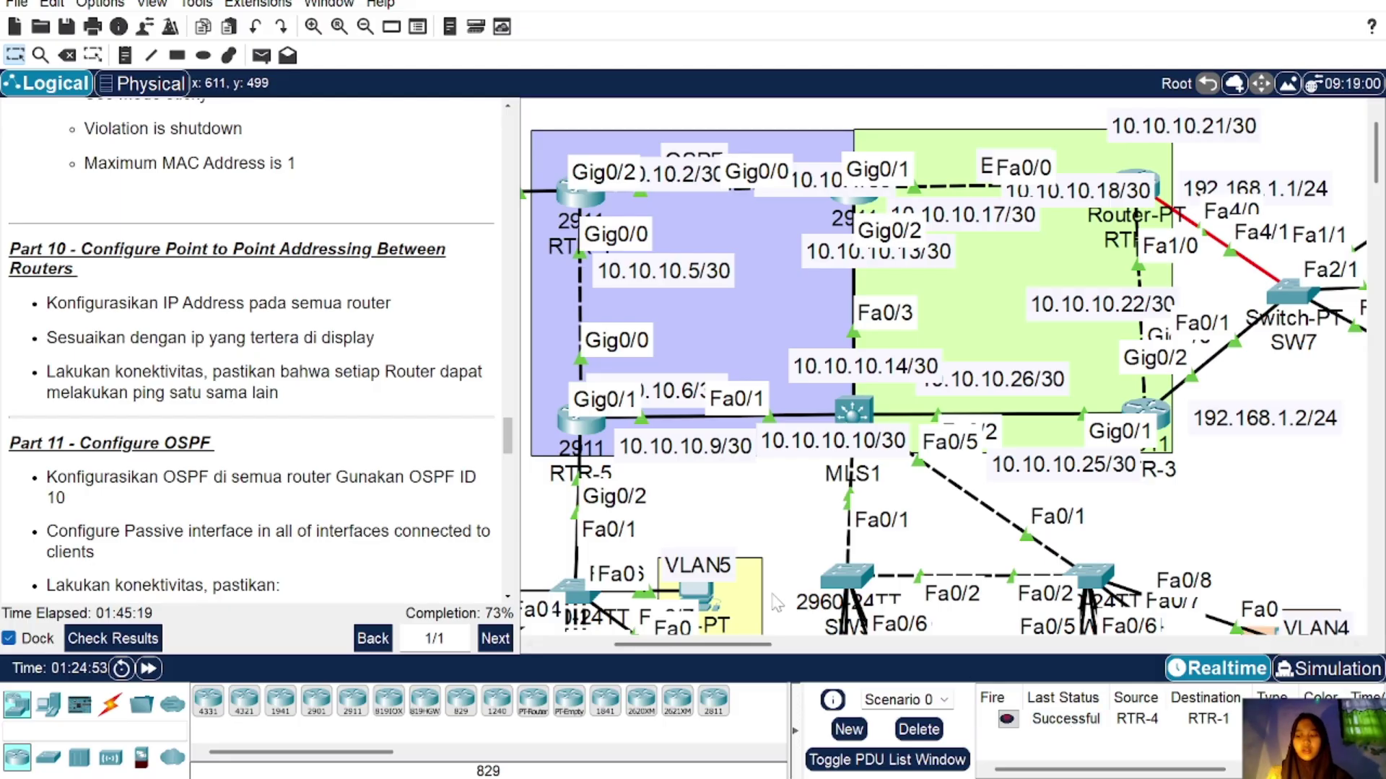
# Step: Ping from MLS1 to RTR-3 twice, the second attempt succeeding after the first fails
pyautogui.click(261, 55)
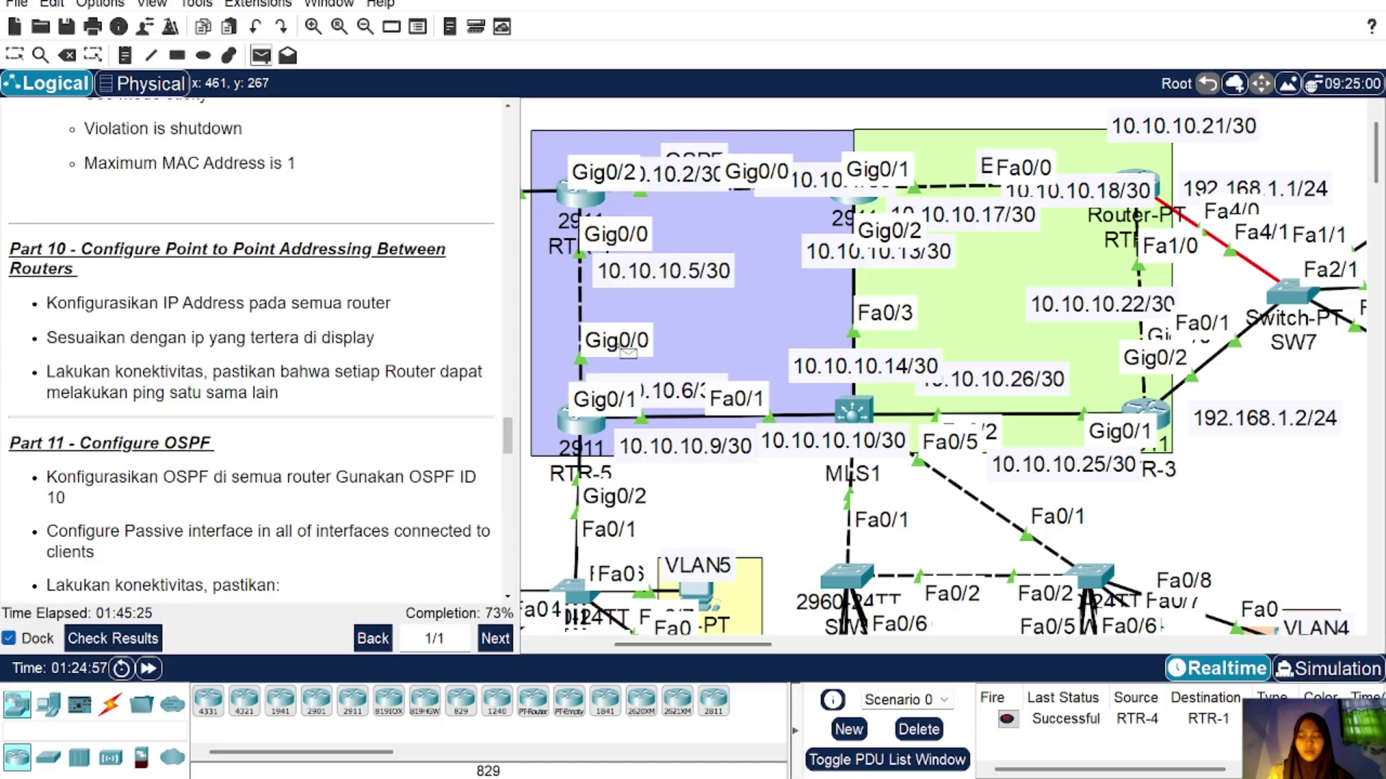
pyautogui.click(853, 410)
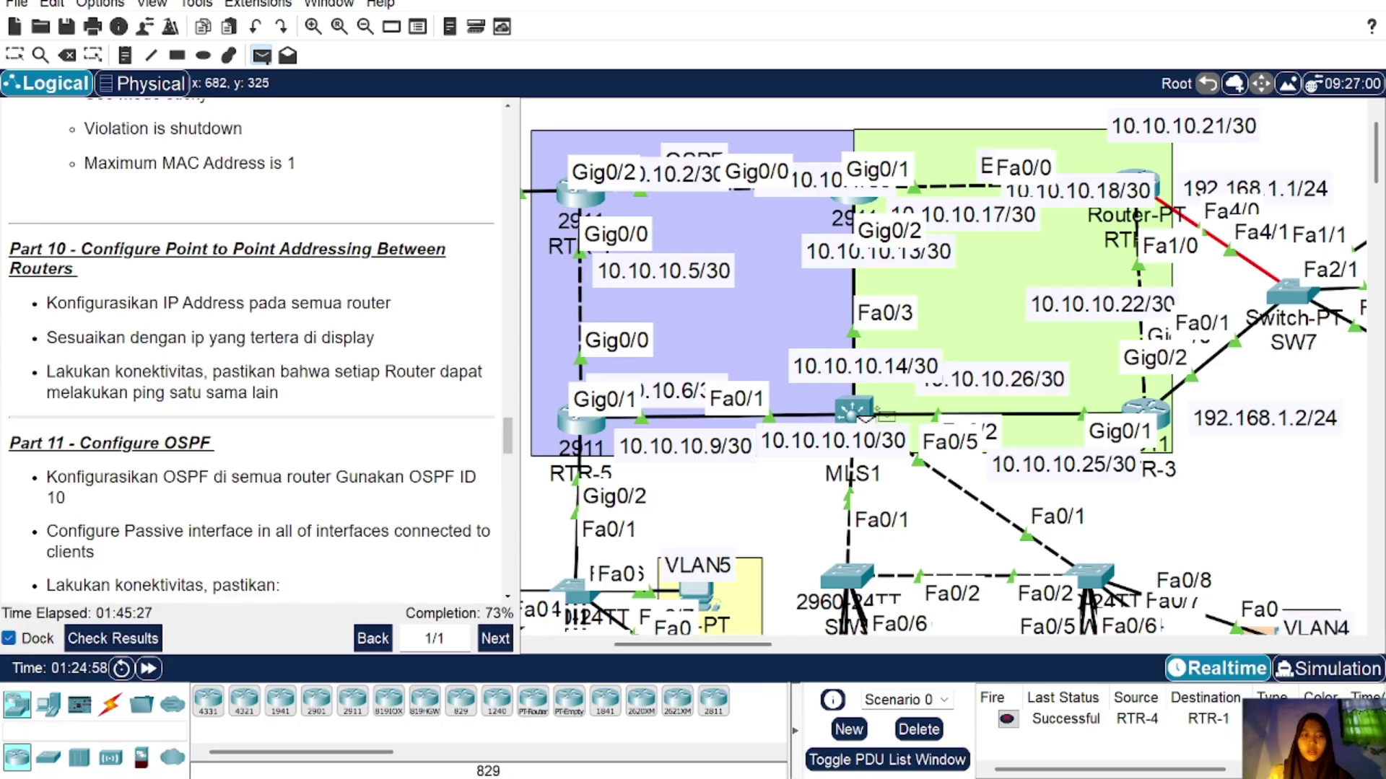
pyautogui.click(1145, 412)
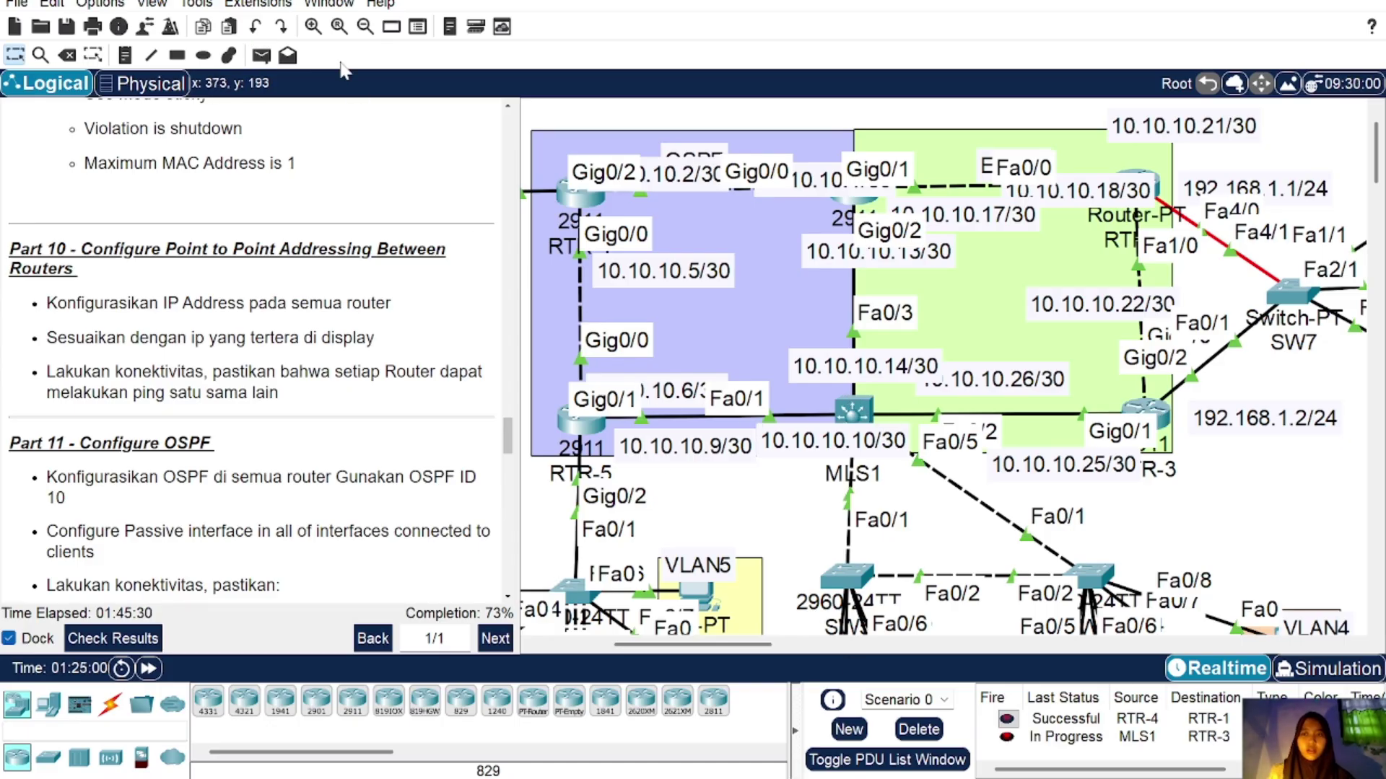
pyautogui.click(262, 56)
pyautogui.click(853, 410)
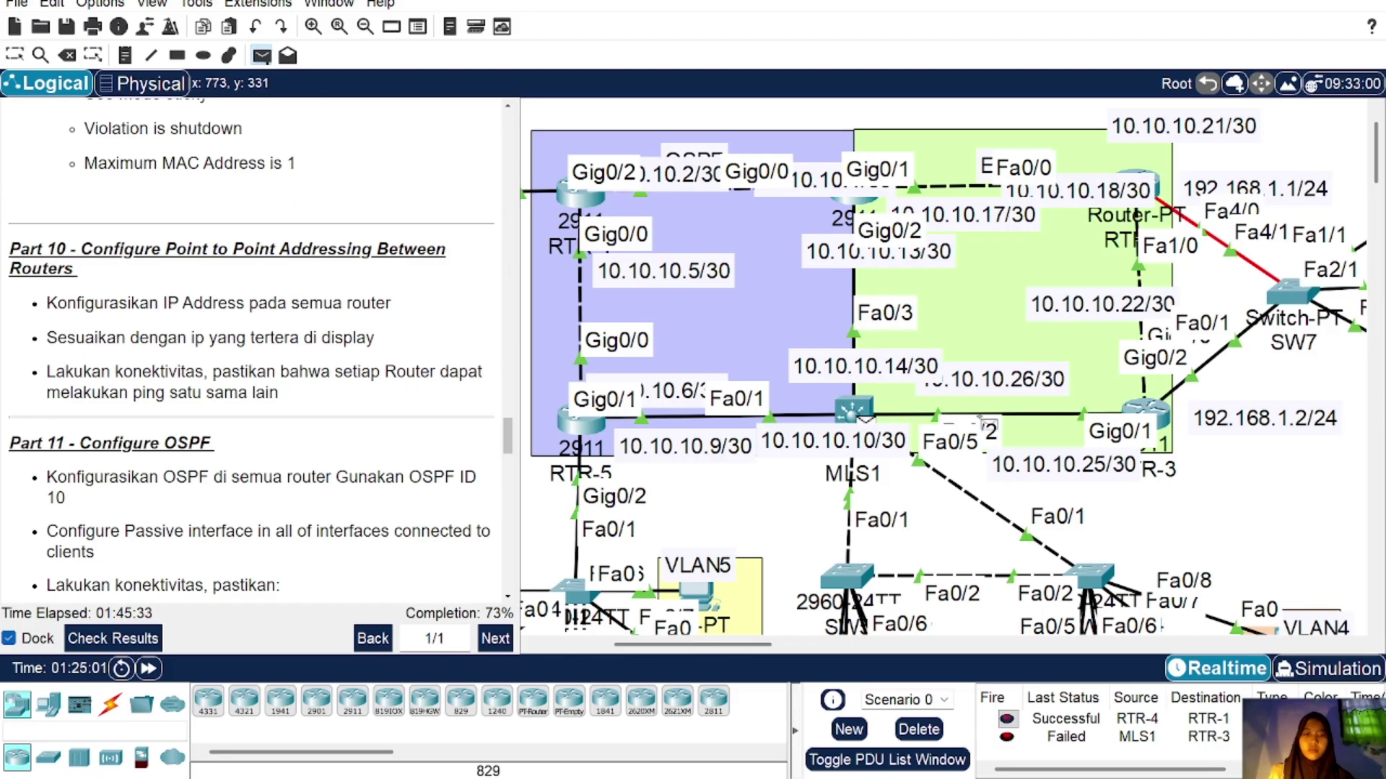
pyautogui.click(1145, 411)
pyautogui.scroll(-1, 1125, 743)
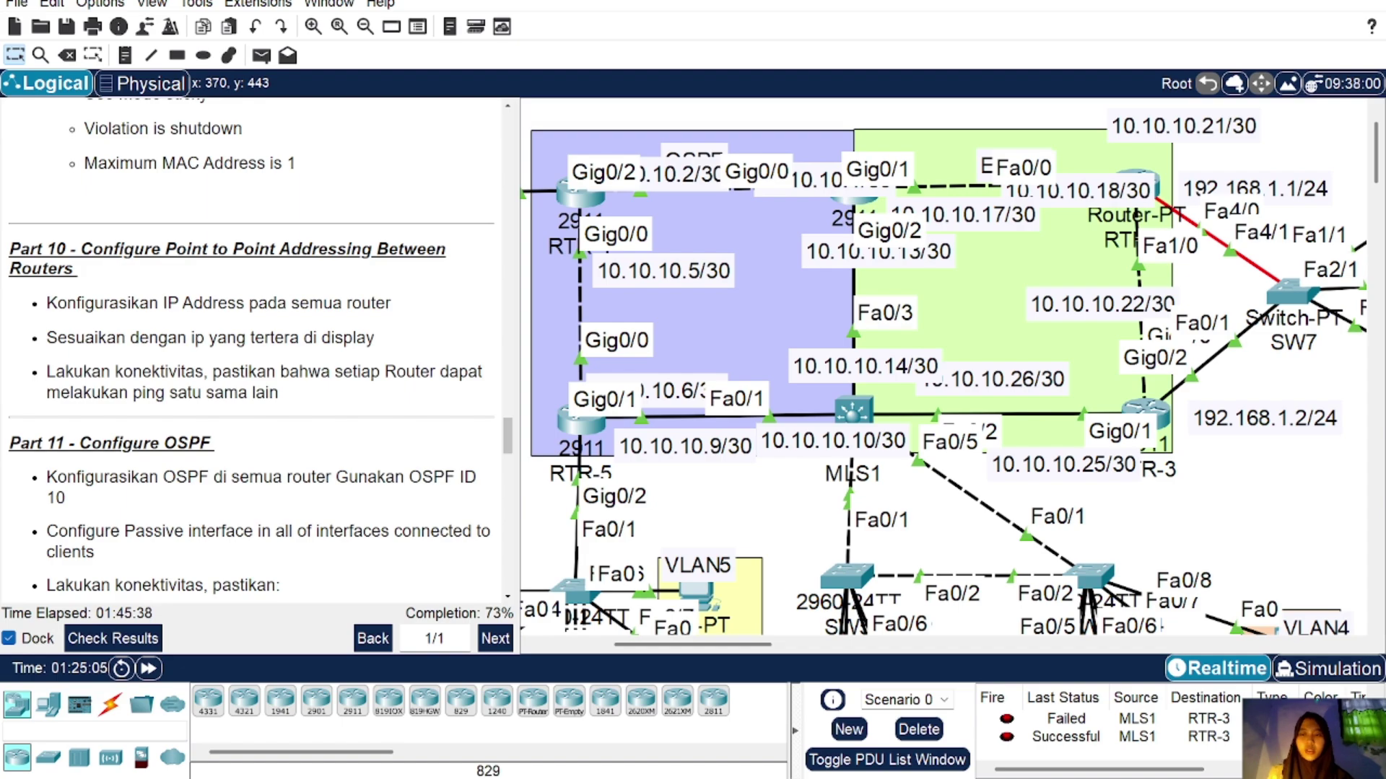
pyautogui.scroll(-4, 251, 351)
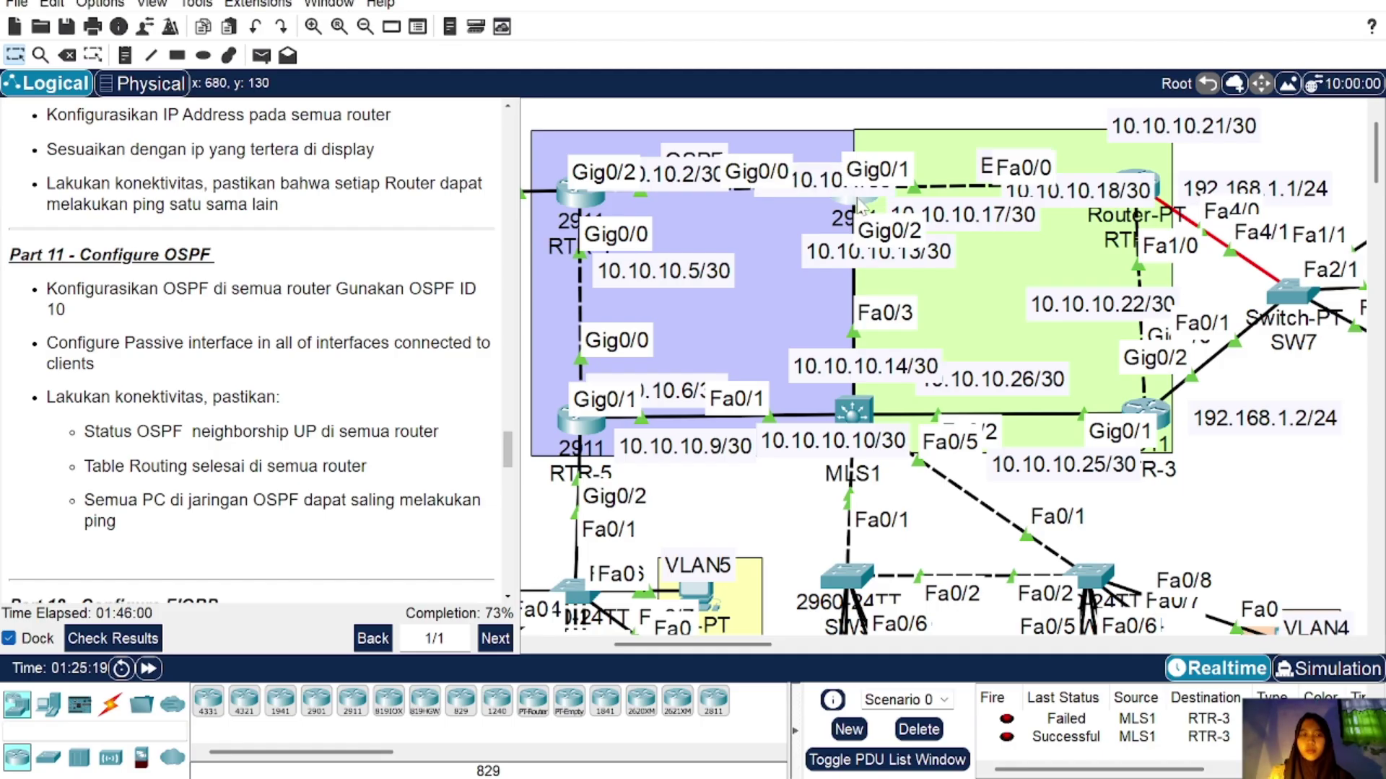
# Step: Start OSPF process 10 on RTR-1 and reposition the area label on the topology
pyautogui.click(859, 207)
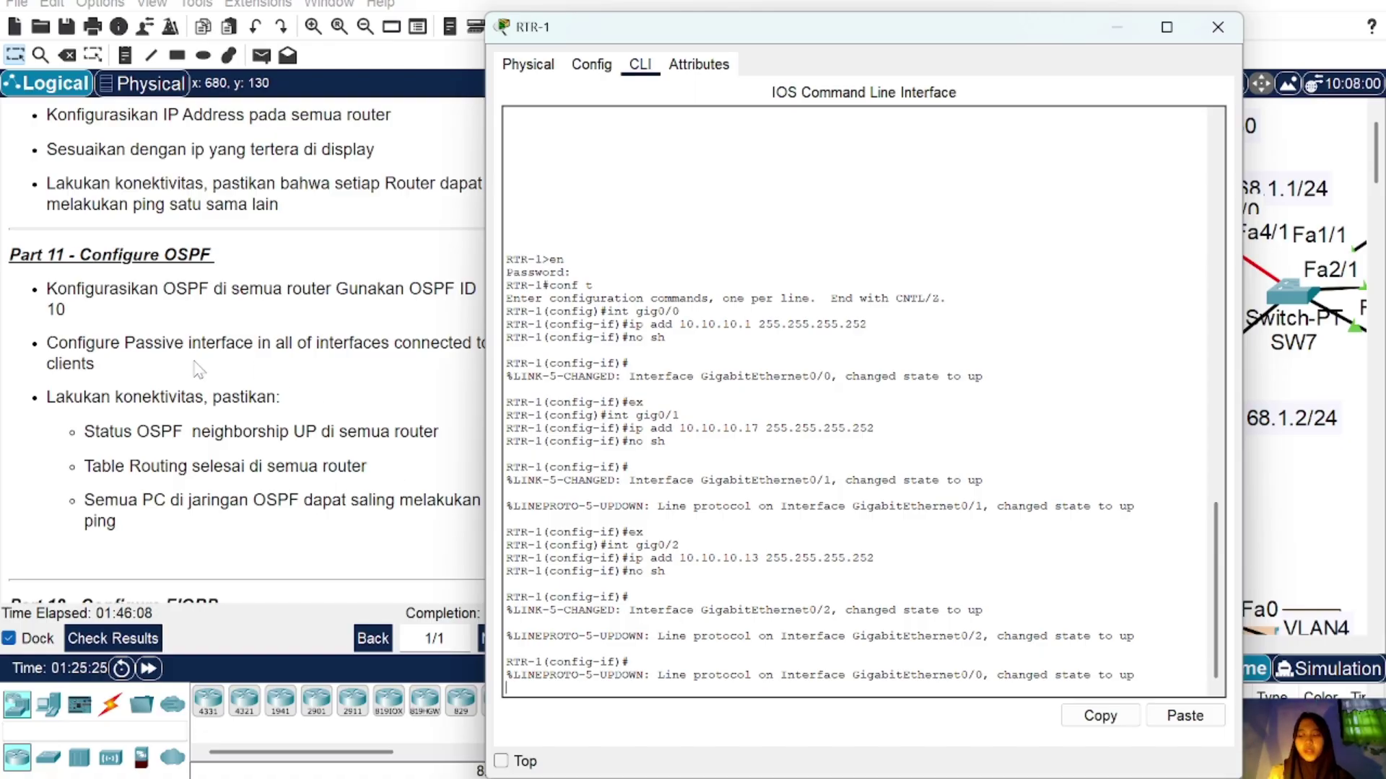
pyautogui.press('Return')
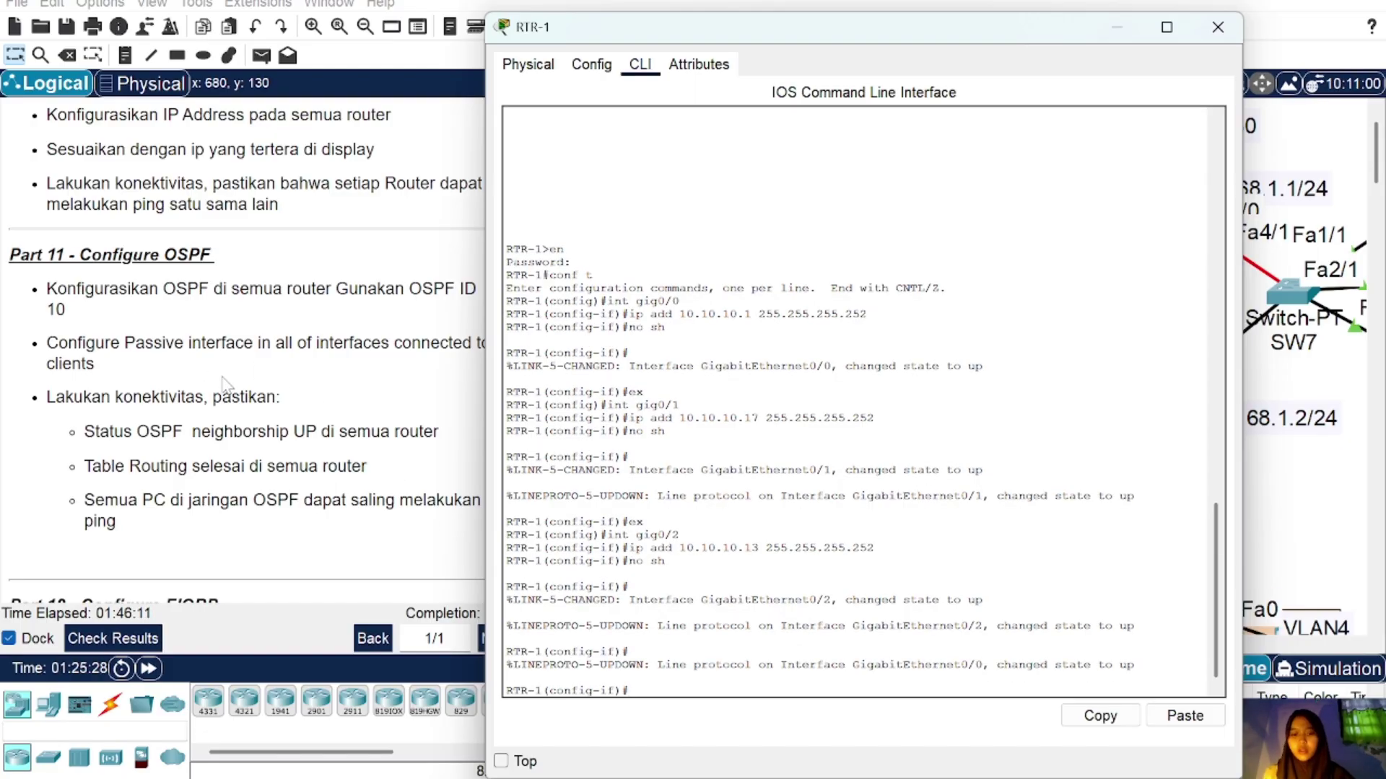
pyautogui.write('ex')
pyautogui.press('Return')
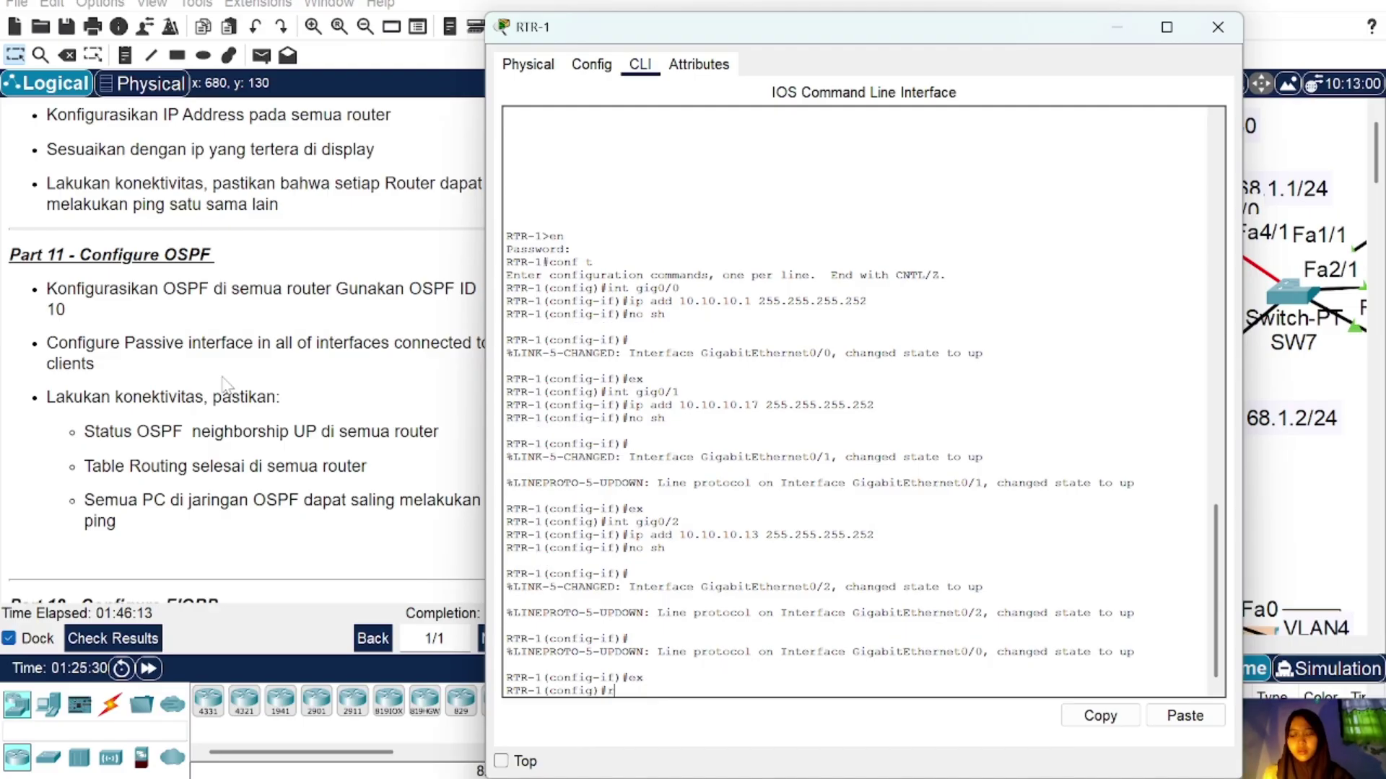
pyautogui.write('router ospf 10')
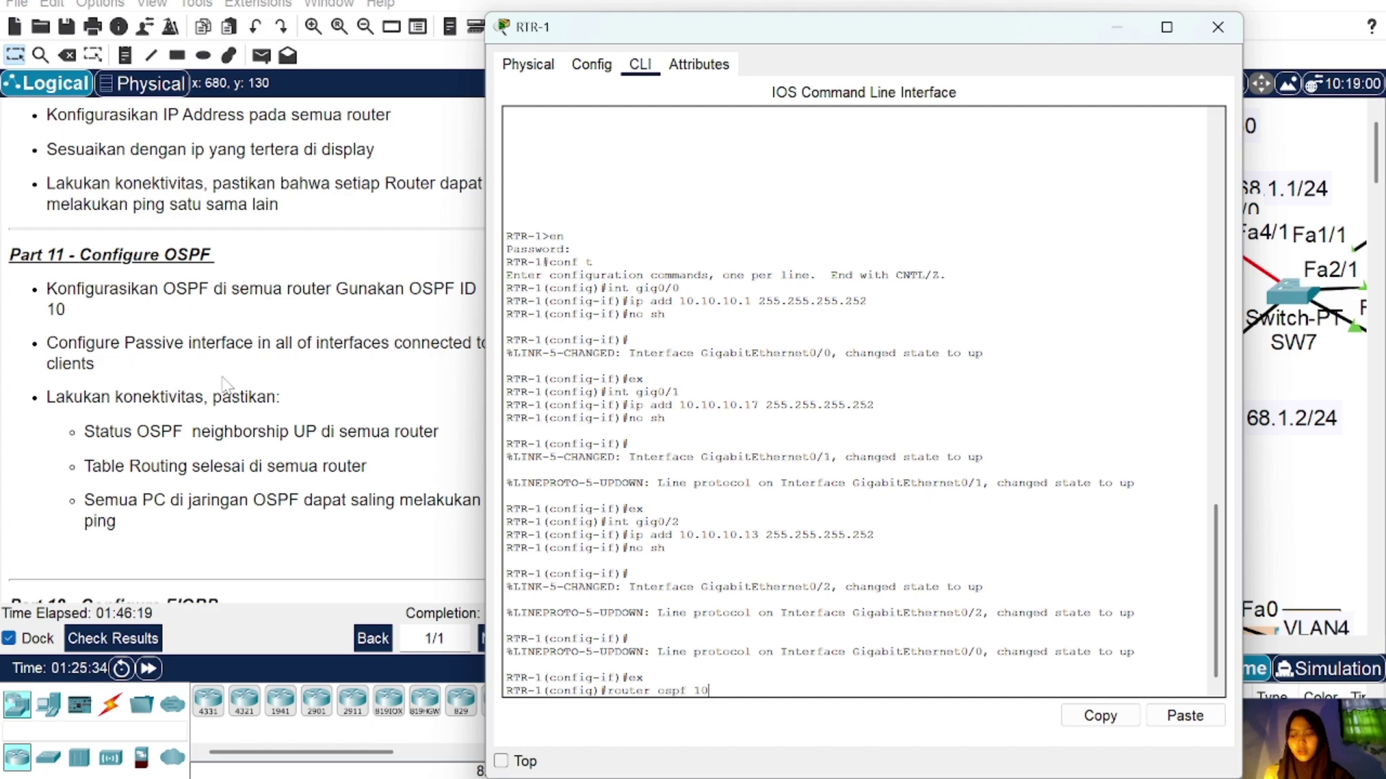
pyautogui.press('Return')
pyautogui.write('net')
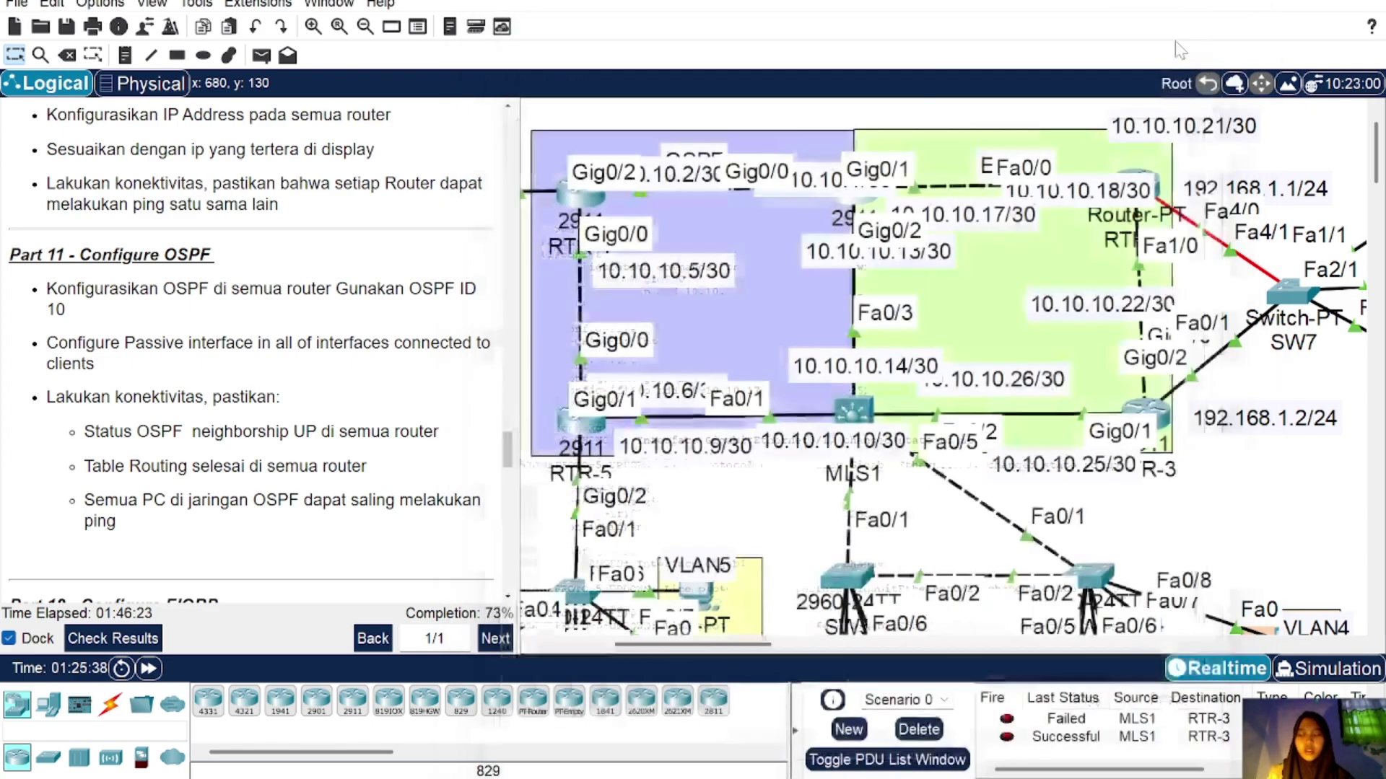
pyautogui.click(1218, 26)
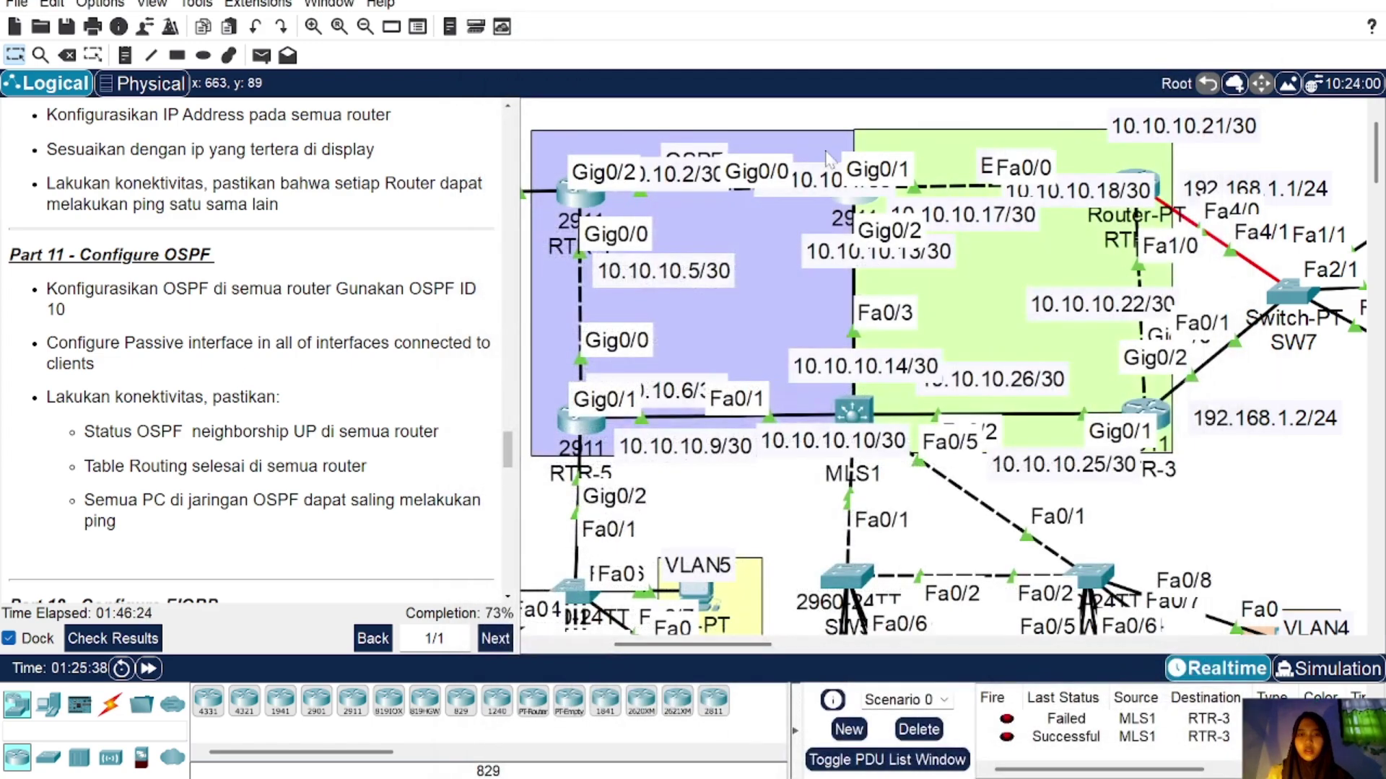
pyautogui.moveTo(716, 153); pyautogui.dragTo(736, 121)
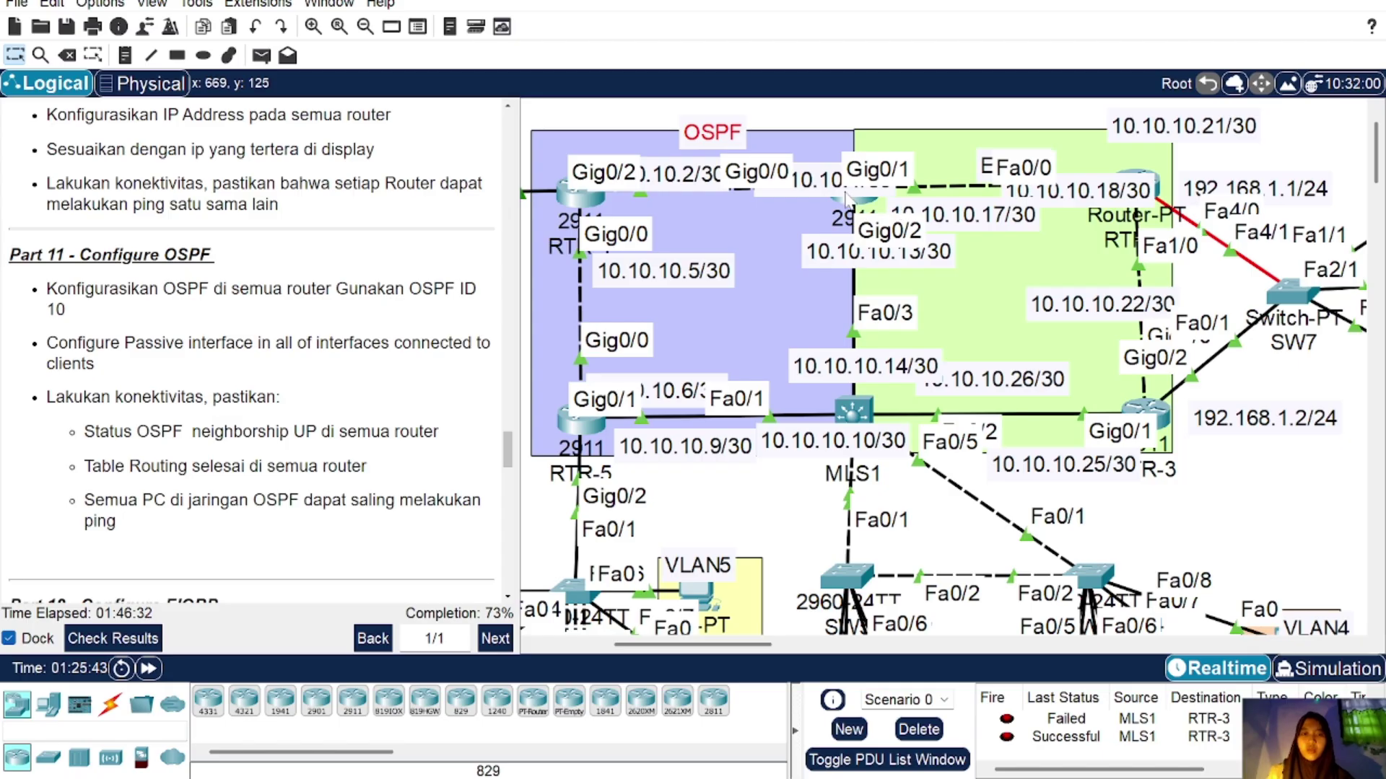
# Step: Advertise network 10.10.10.0 0.0.0.3 in area 0, copying the command for reuse
pyautogui.click(858, 197)
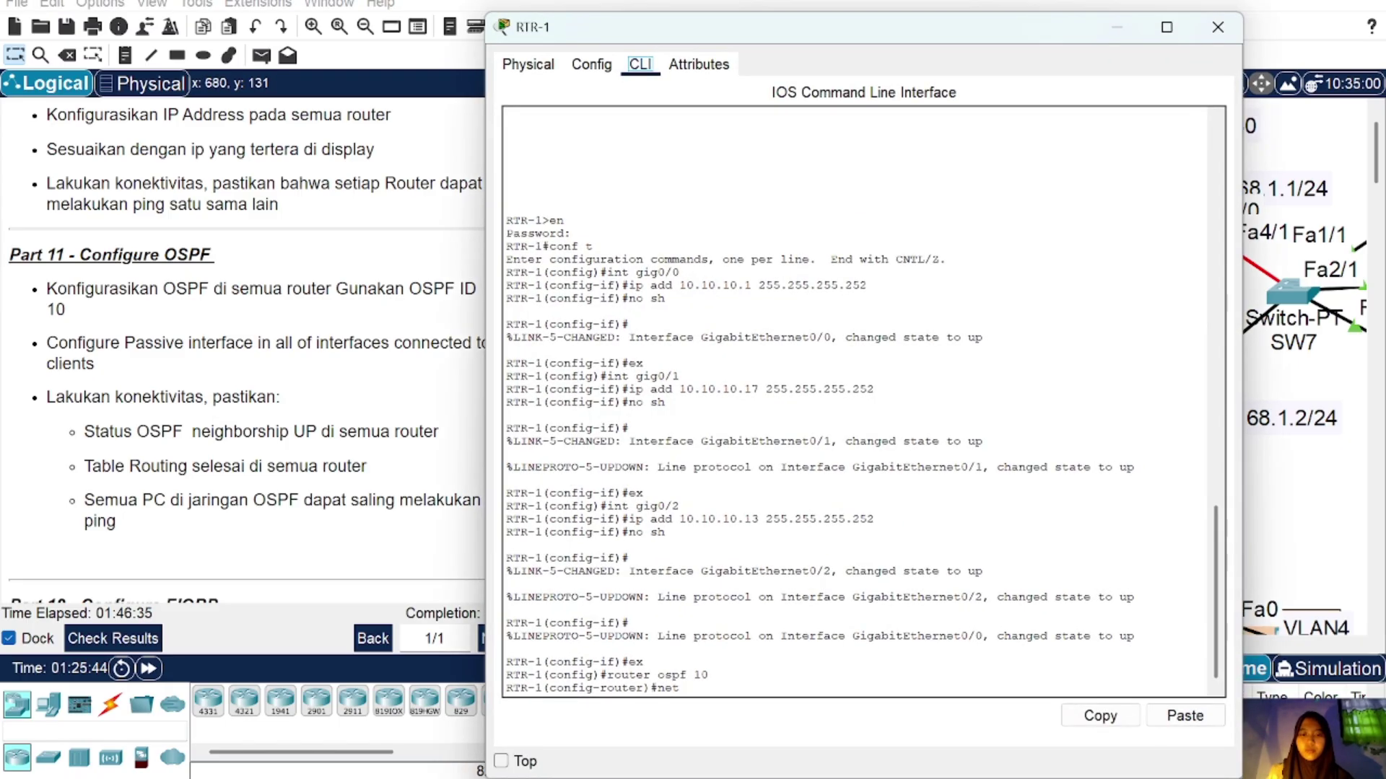
pyautogui.write('10.')
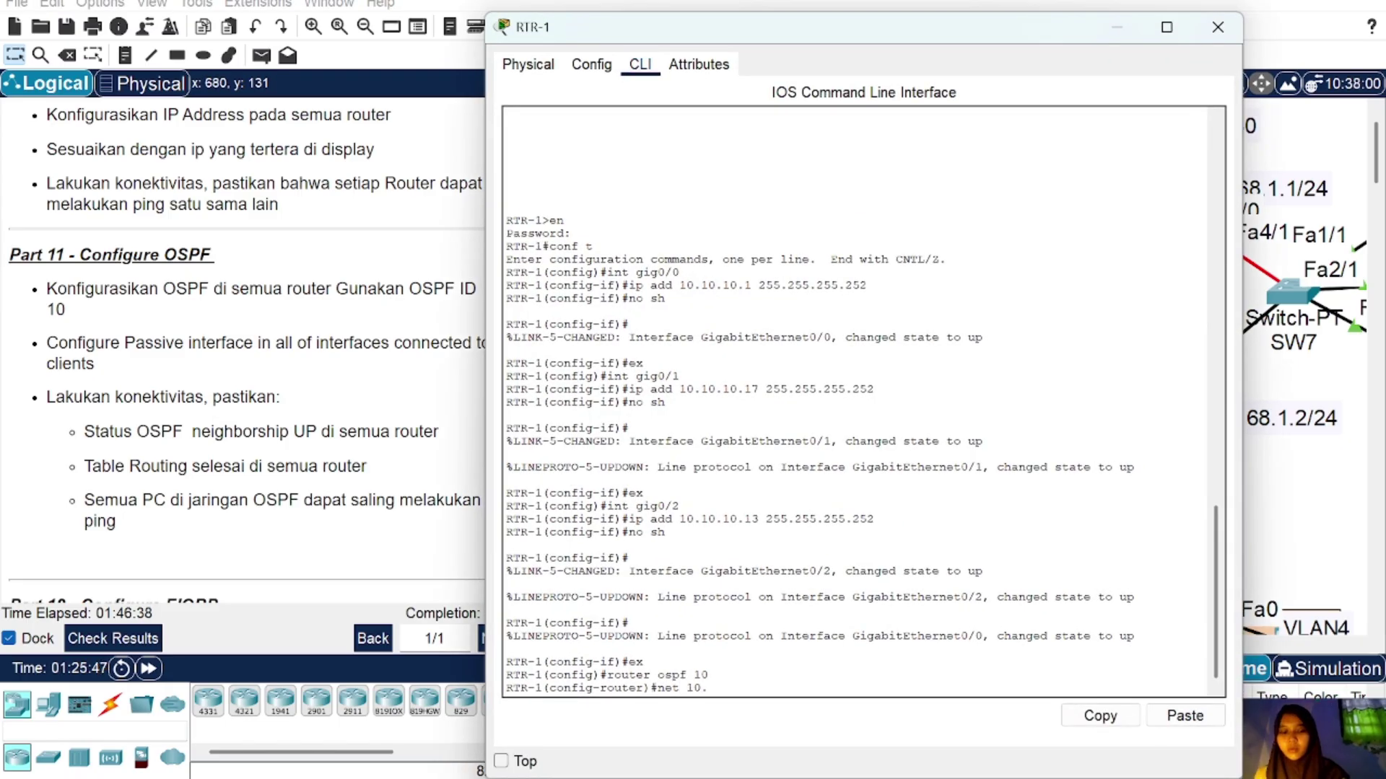
pyautogui.write('10.10.0')
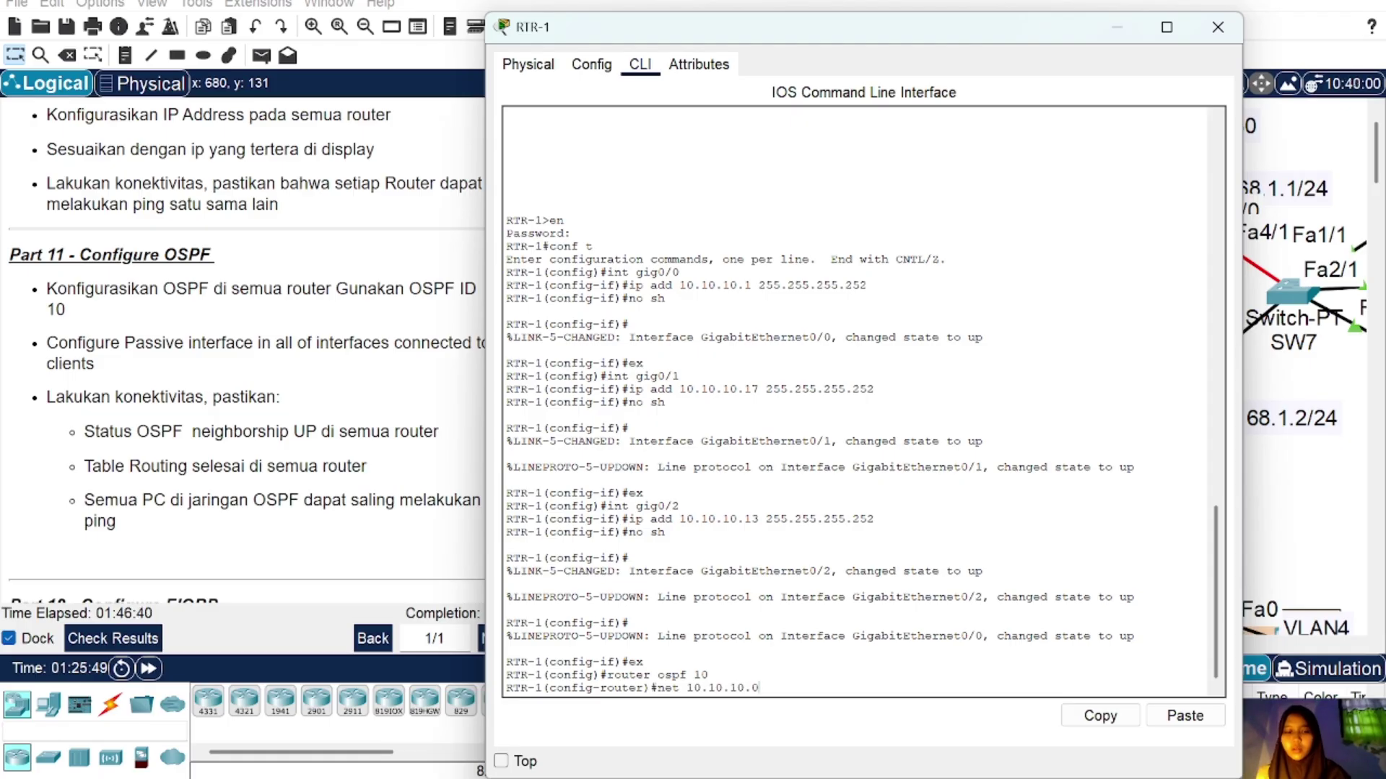
pyautogui.write(' 0.0.0.3')
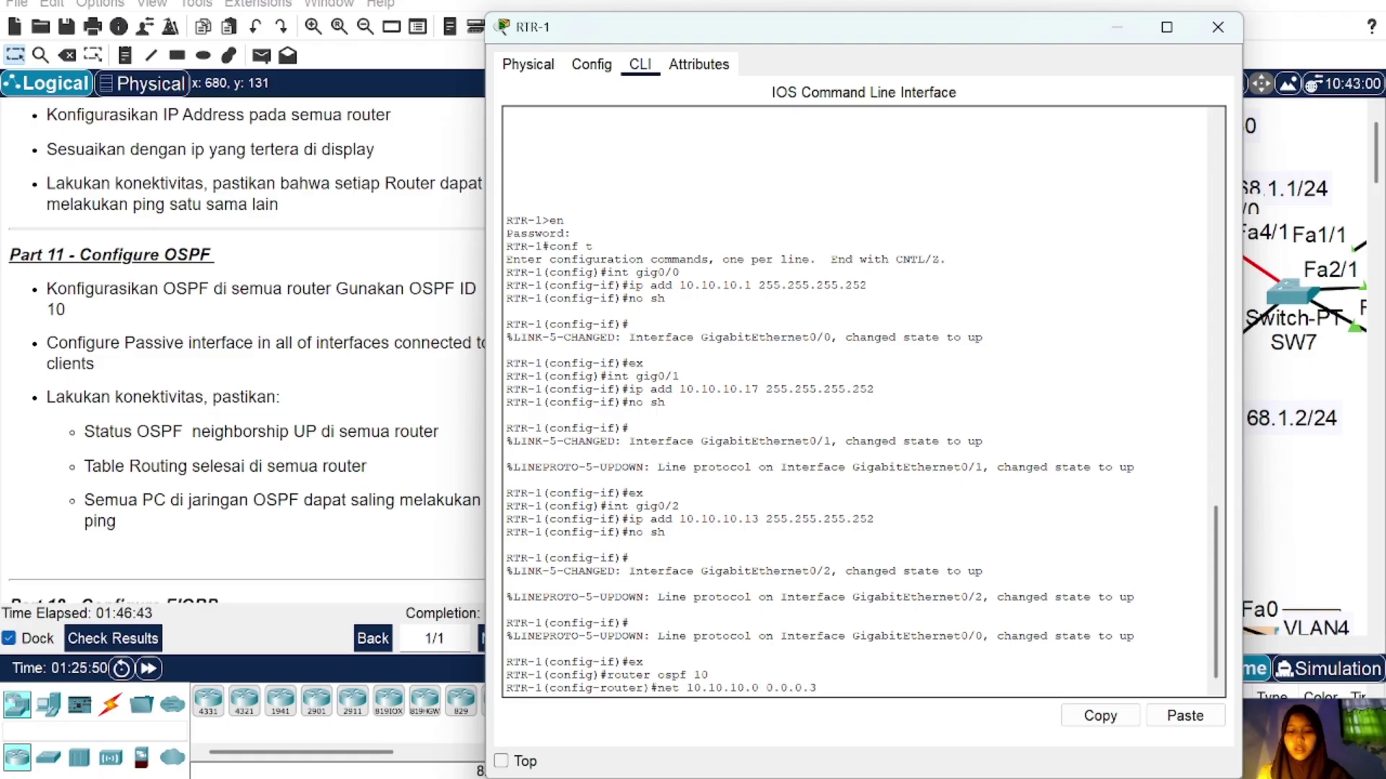
pyautogui.write(' area 0')
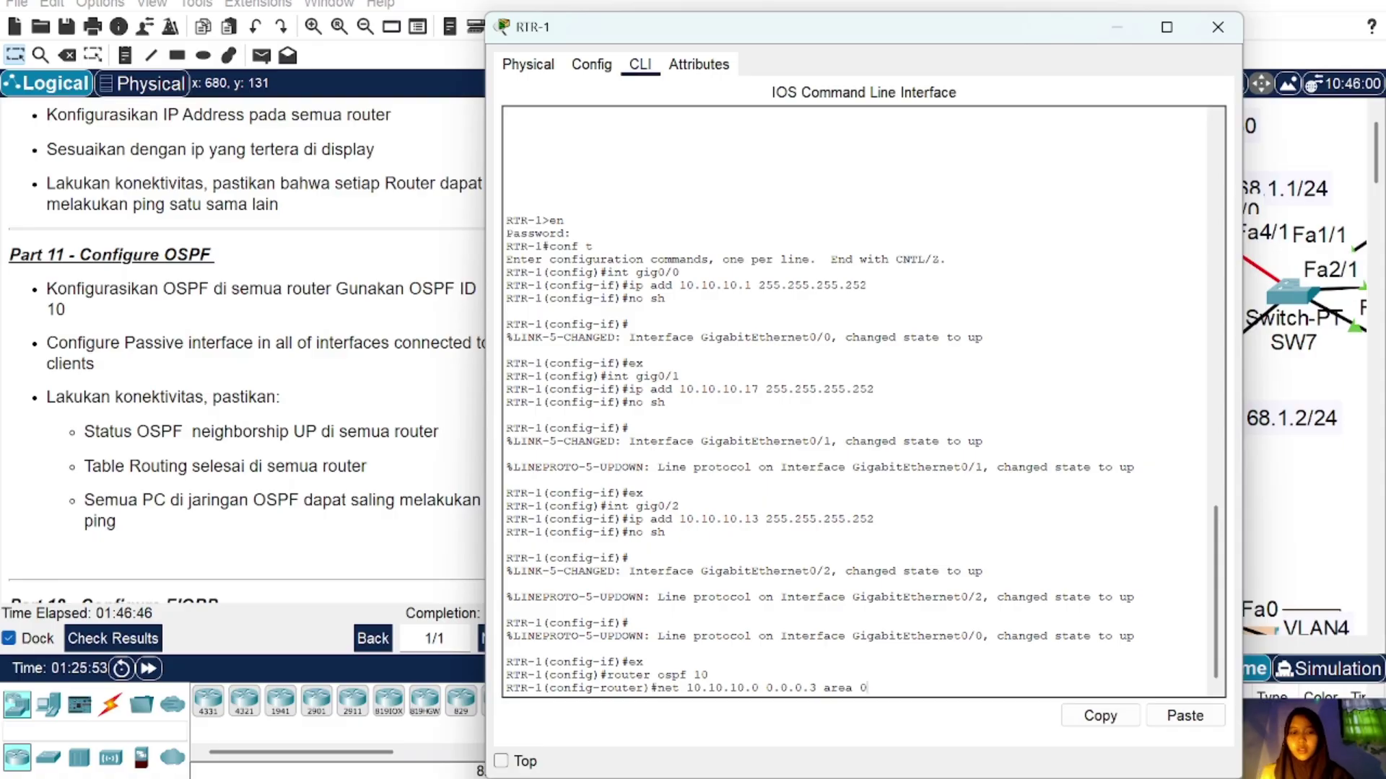
pyautogui.moveTo(867, 688); pyautogui.dragTo(658, 687)
pyautogui.click(1101, 716)
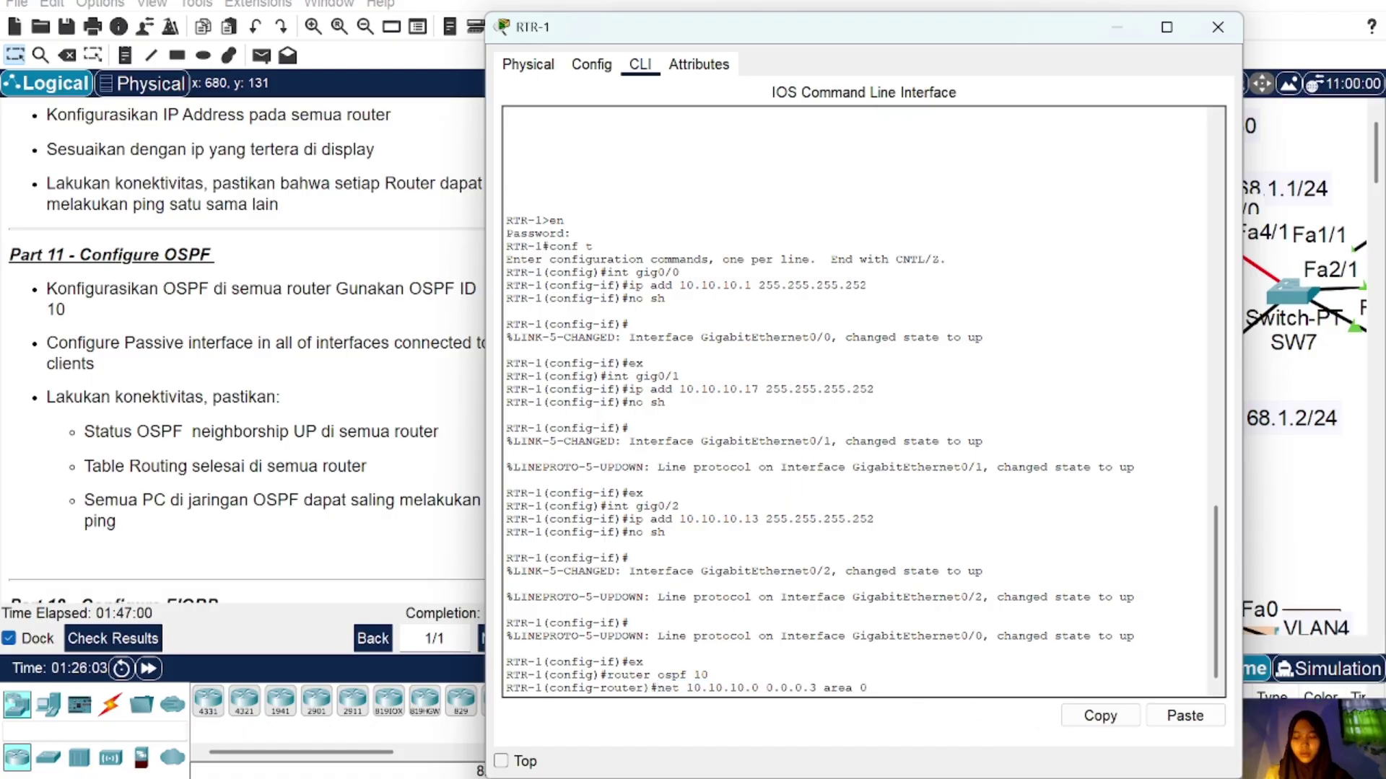
pyautogui.press('Return')
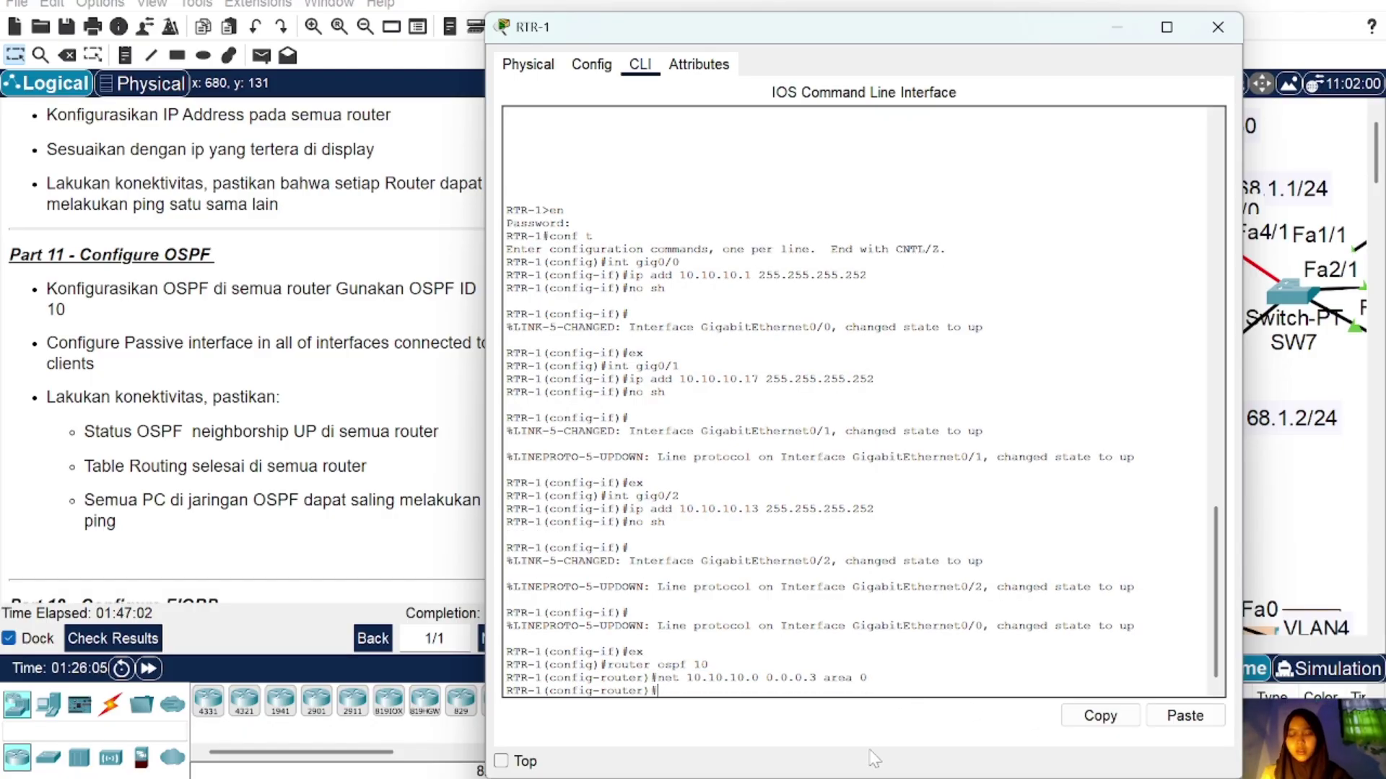
# Step: Add network 10.10.10.12 0.0.0.3 in area 0 to RTR-1's OSPF
pyautogui.click(1214, 23)
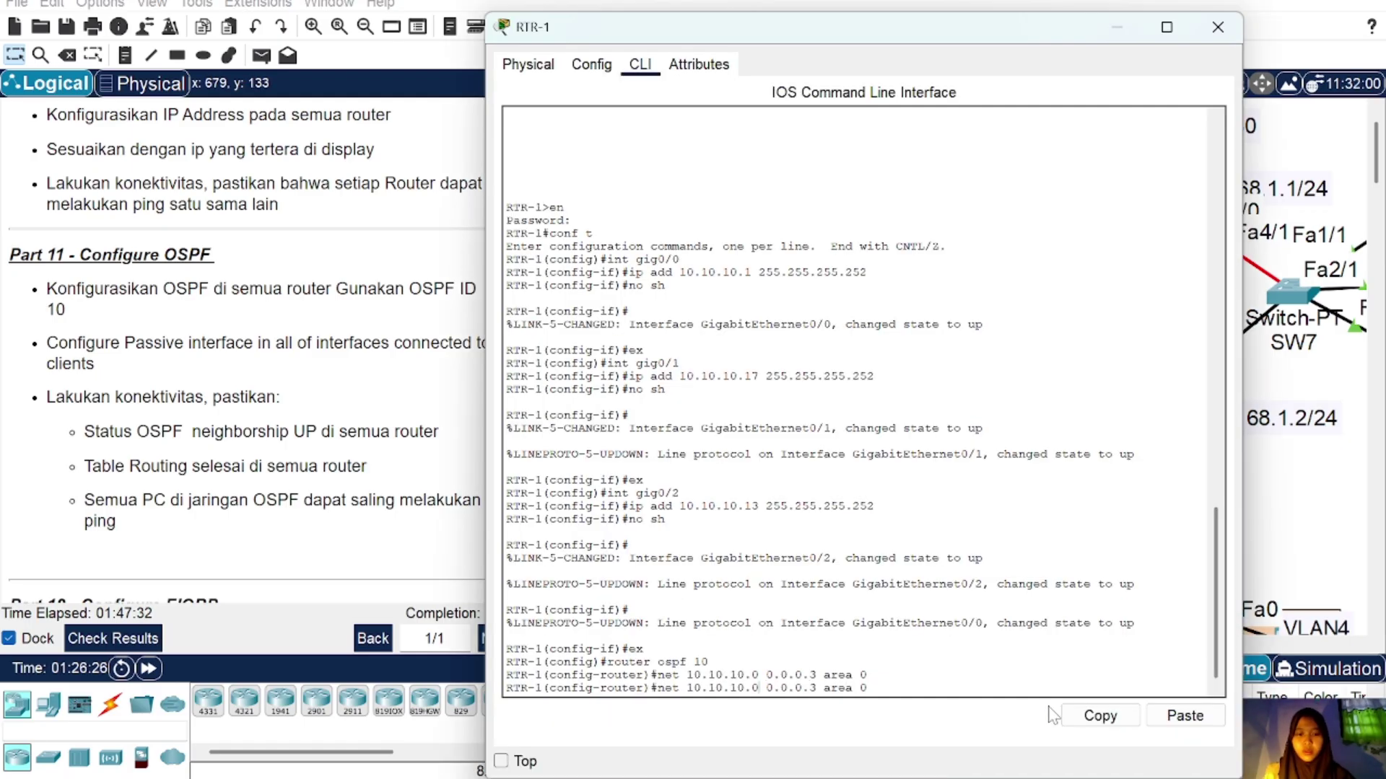
pyautogui.press('BackSpace')
pyautogui.write('12')
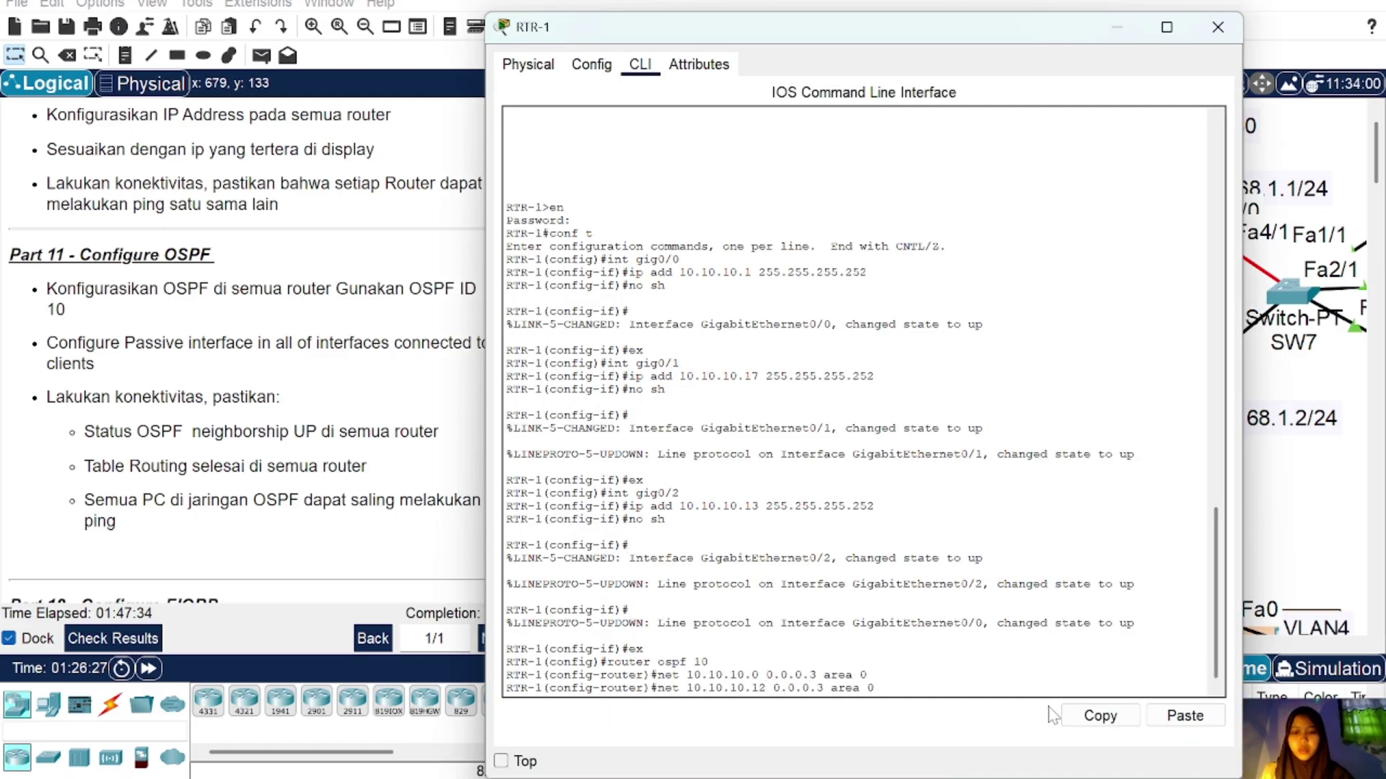
pyautogui.press('Return')
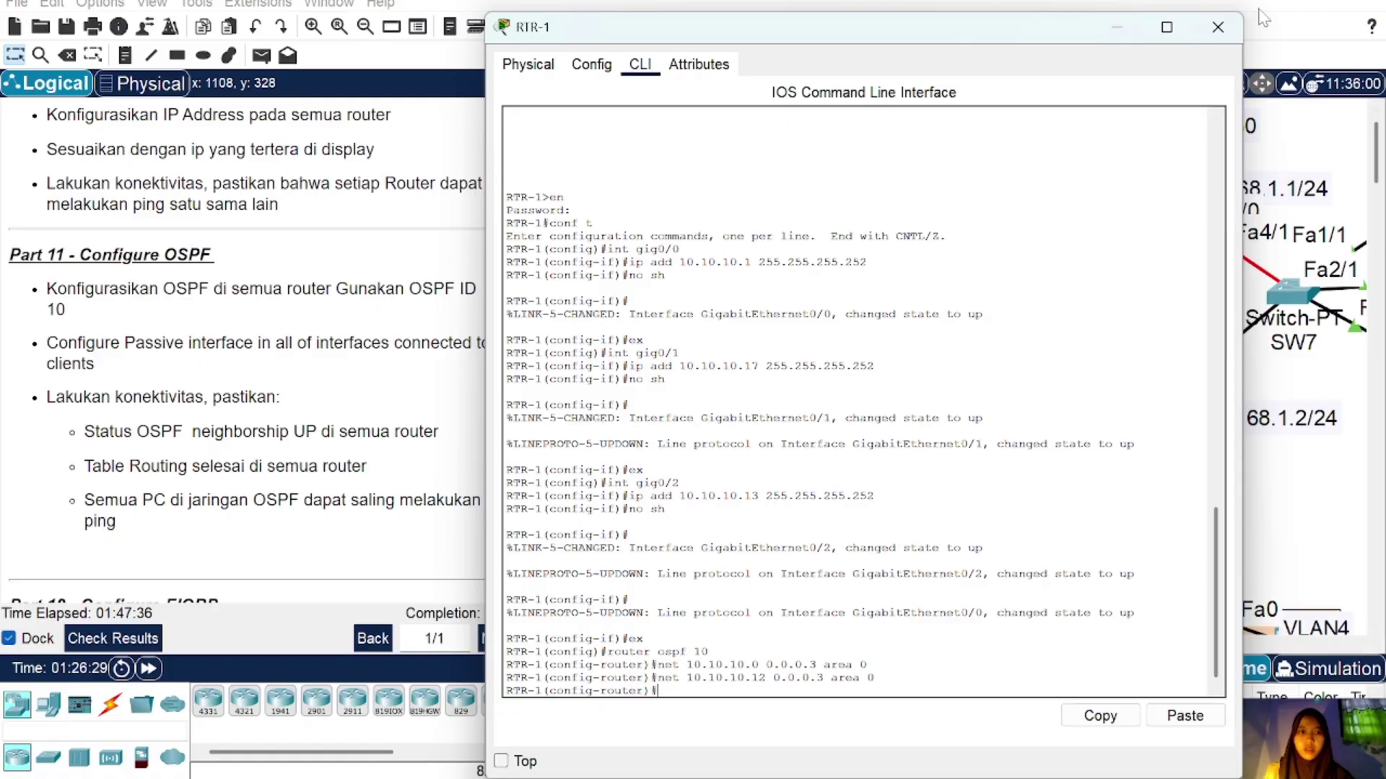
pyautogui.click(1217, 27)
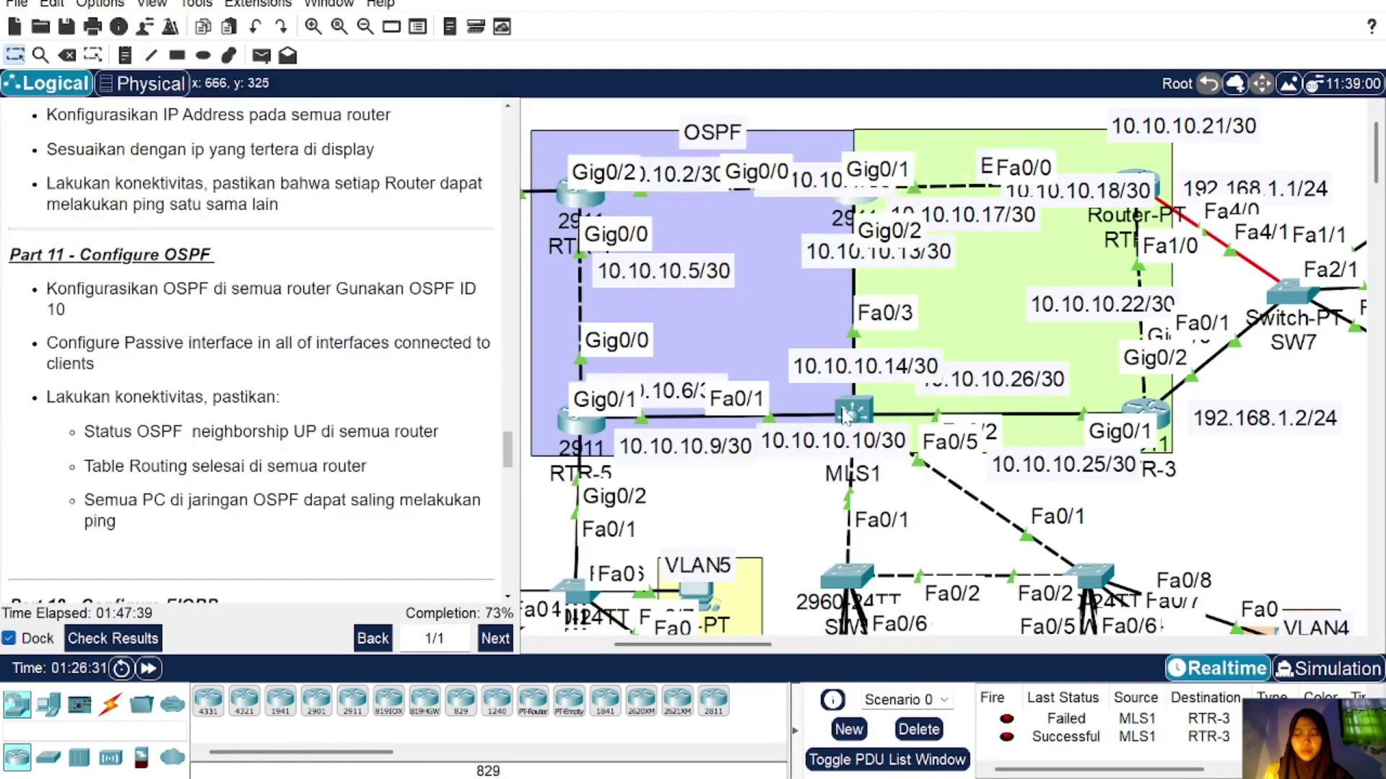
# Step: Enable IP routing on MLS1 and start OSPF process 10
pyautogui.click(849, 412)
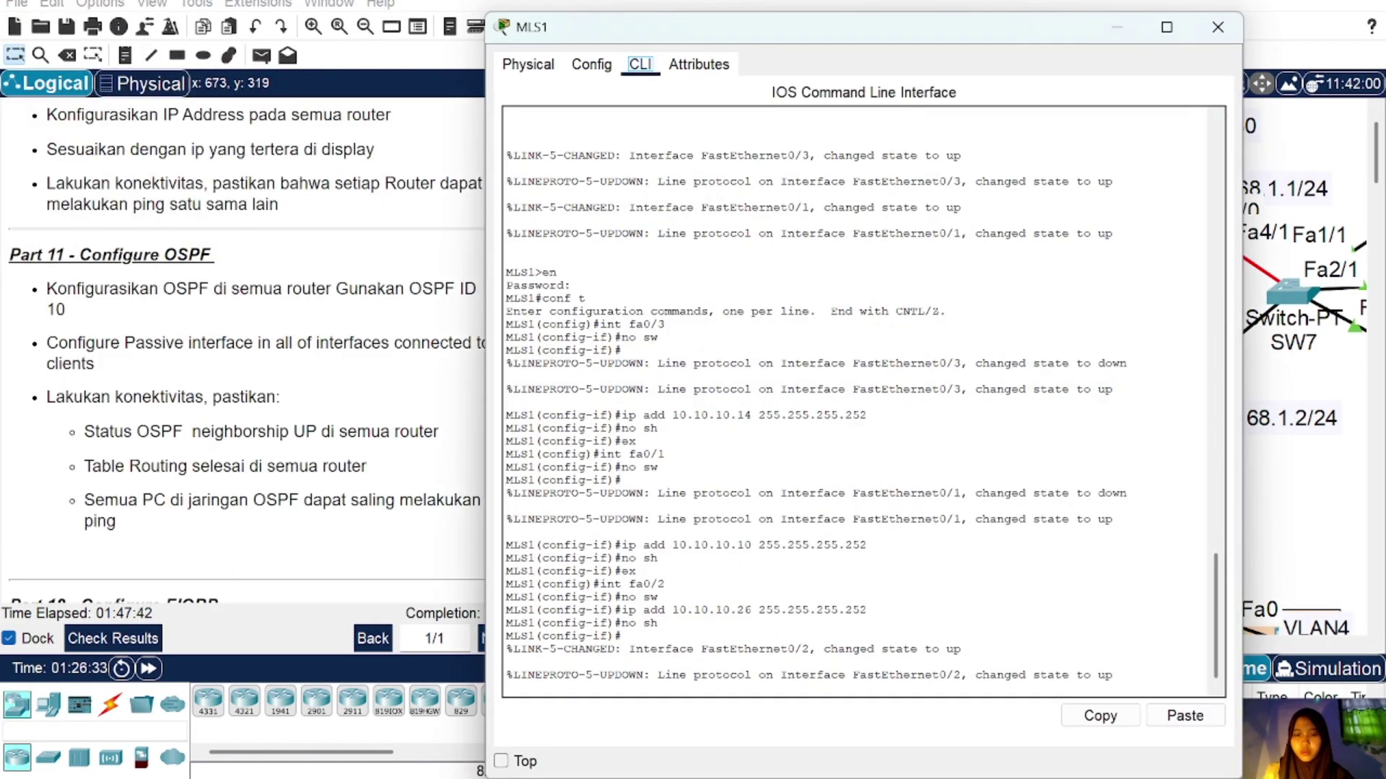
pyautogui.press('Return')
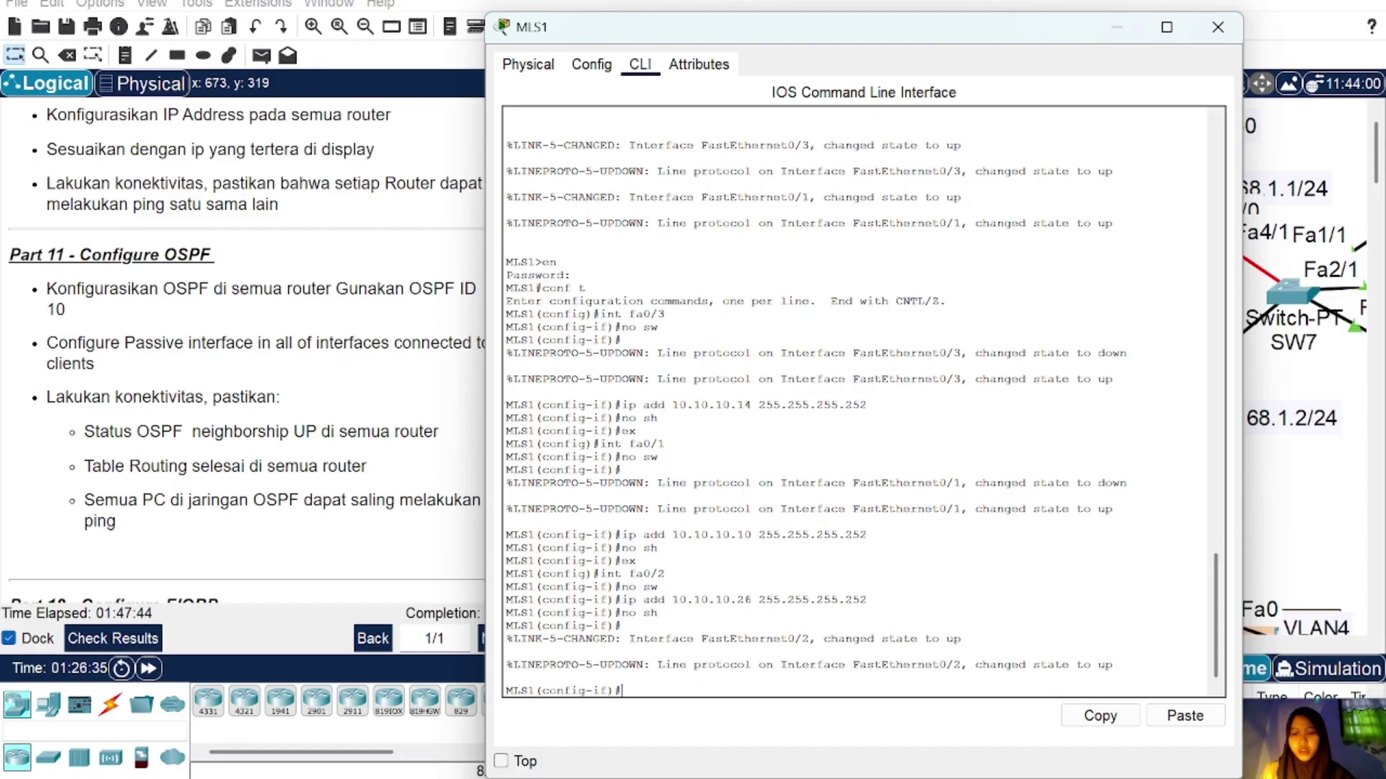
pyautogui.press('Return')
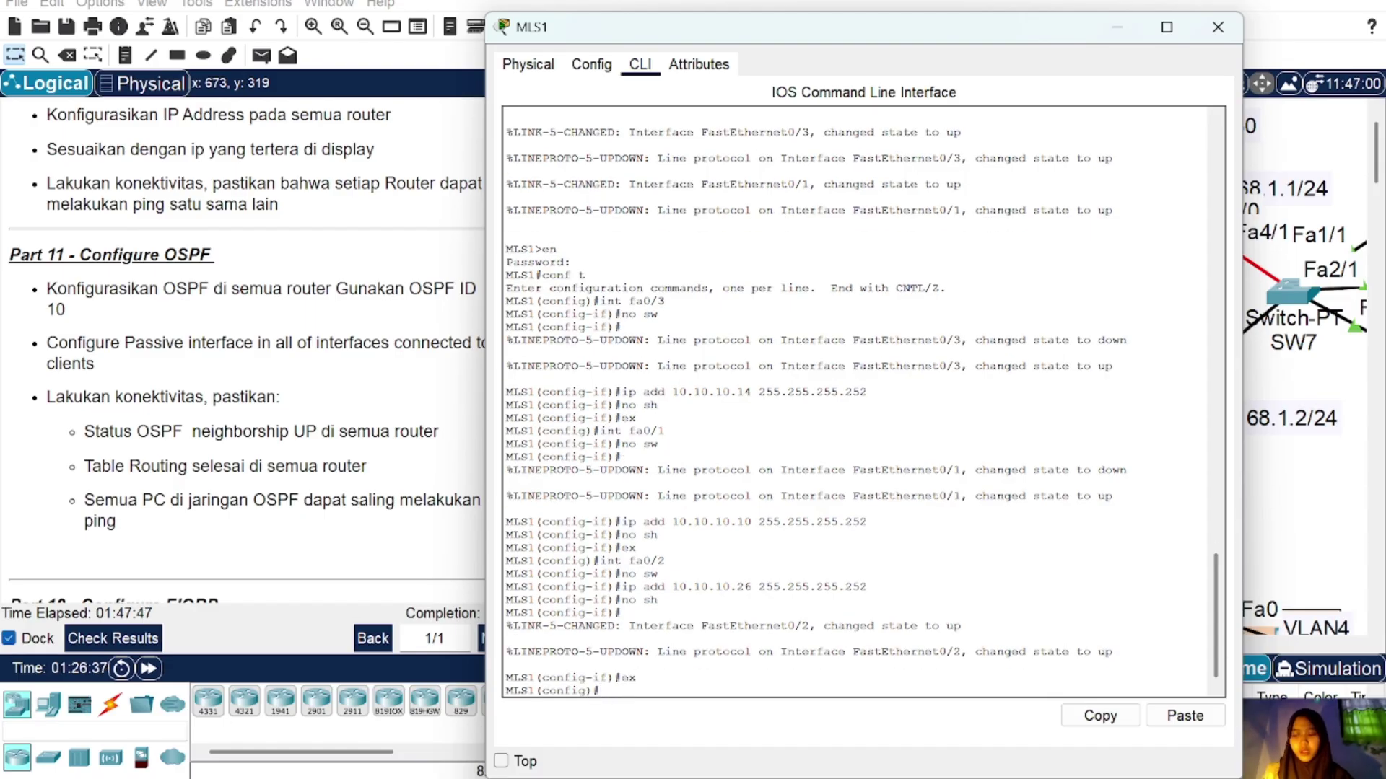
pyautogui.write('ip rou')
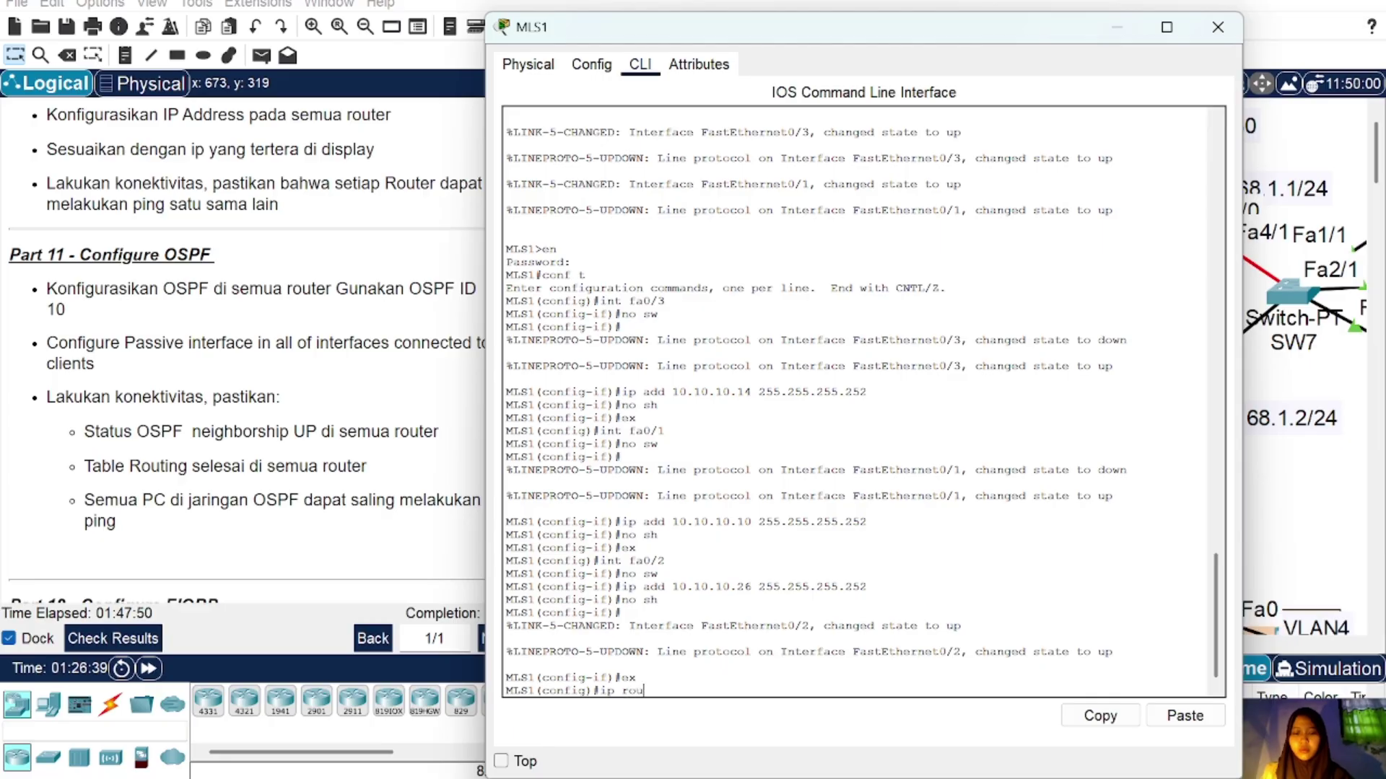
pyautogui.write('ting')
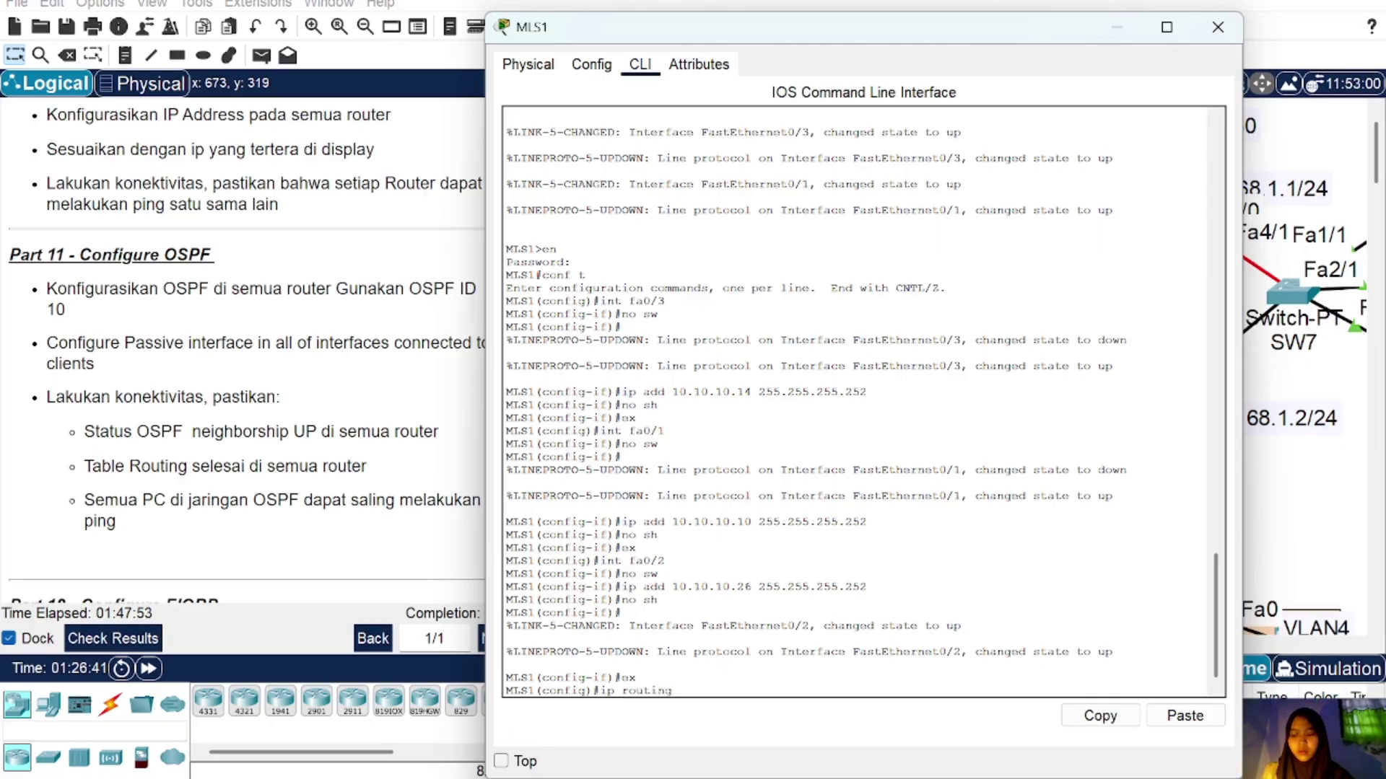
pyautogui.press('Return')
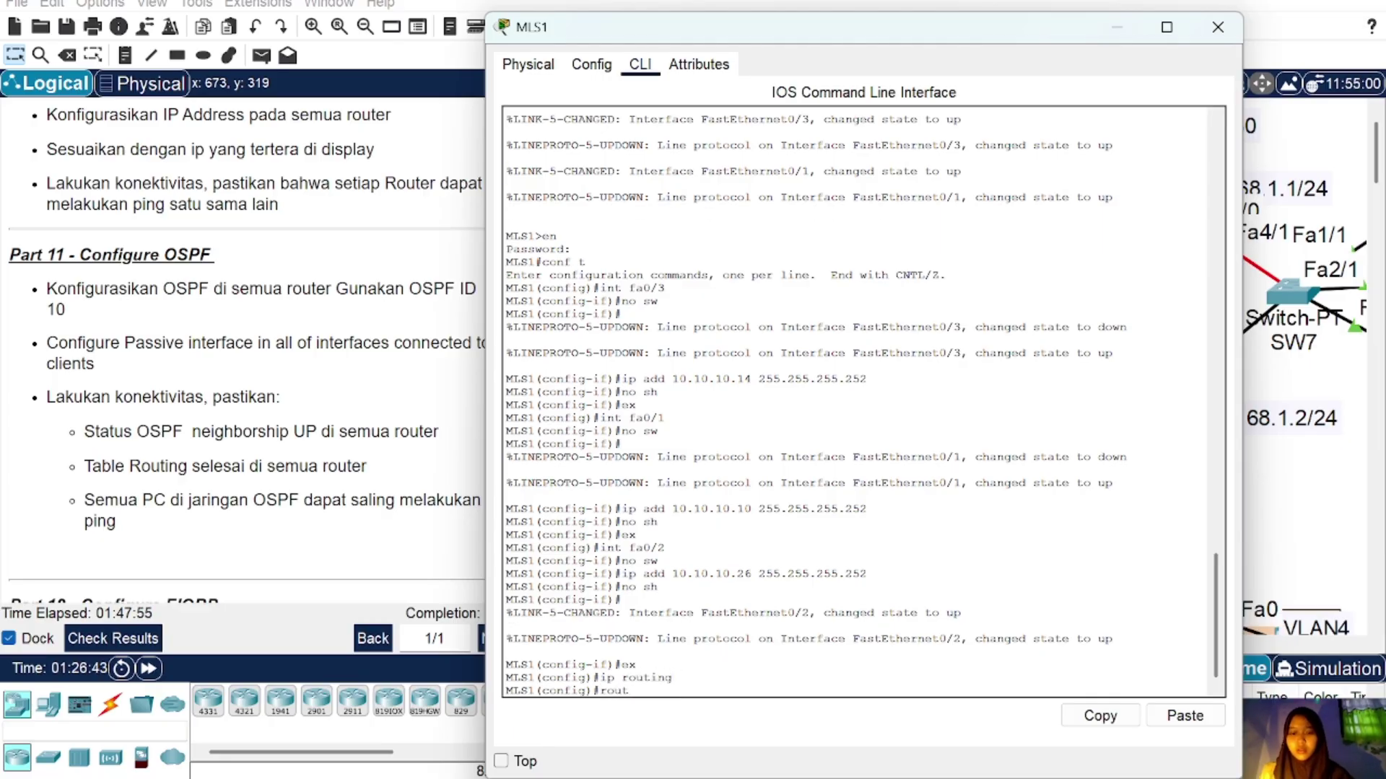
pyautogui.write('router ospf 10')
pyautogui.press('Return')
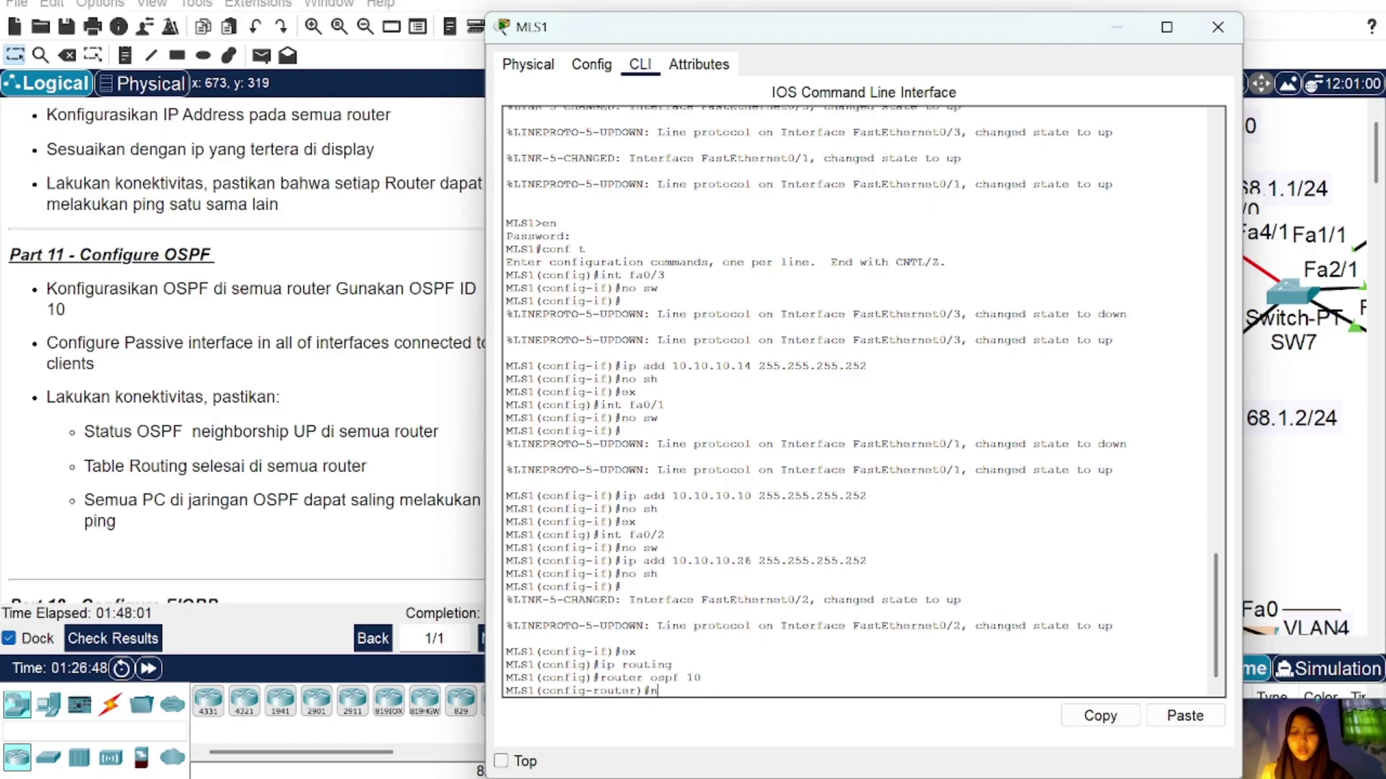
# Step: Advertise network 10.10.10.12 0.0.0.3 in area 0 on MLS1
pyautogui.write('net')
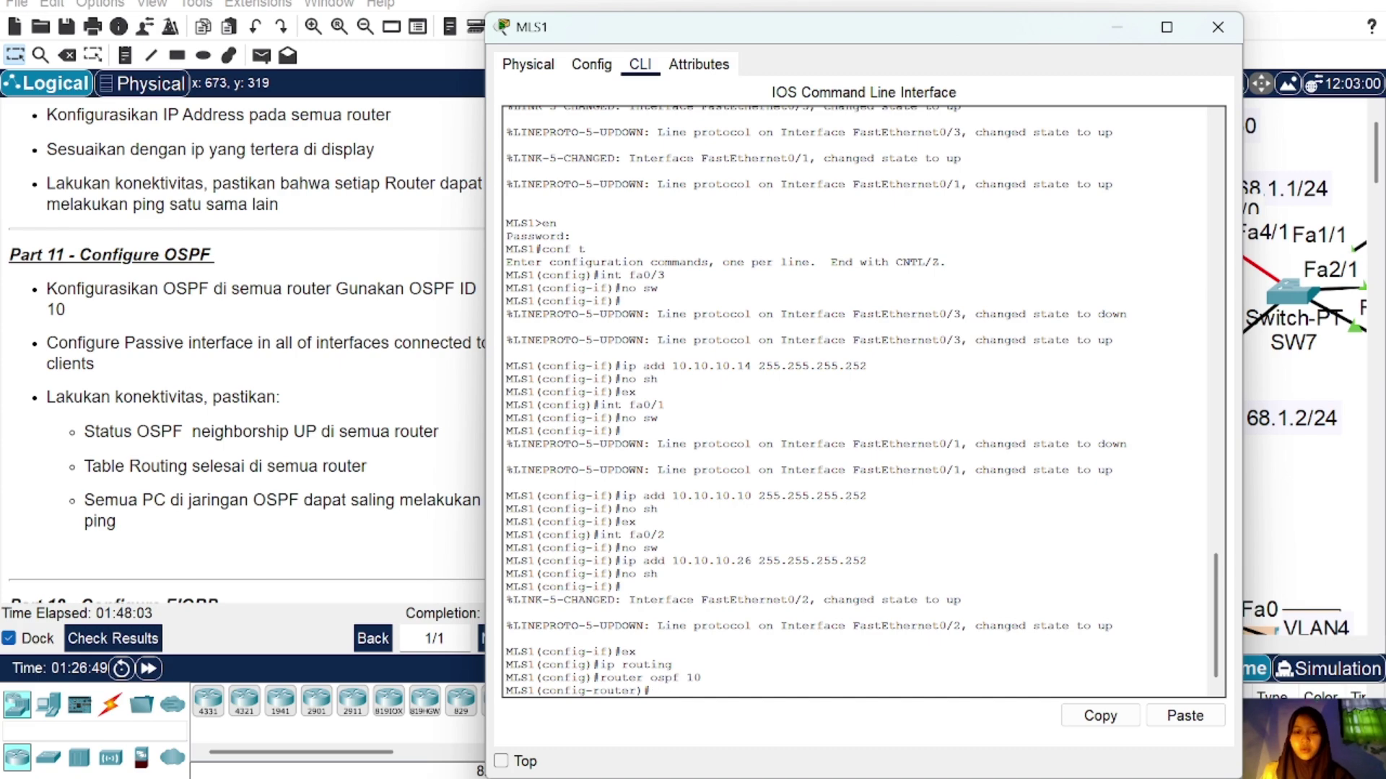
pyautogui.write('net 10.10.10.0 0.0.0.3 area 0')
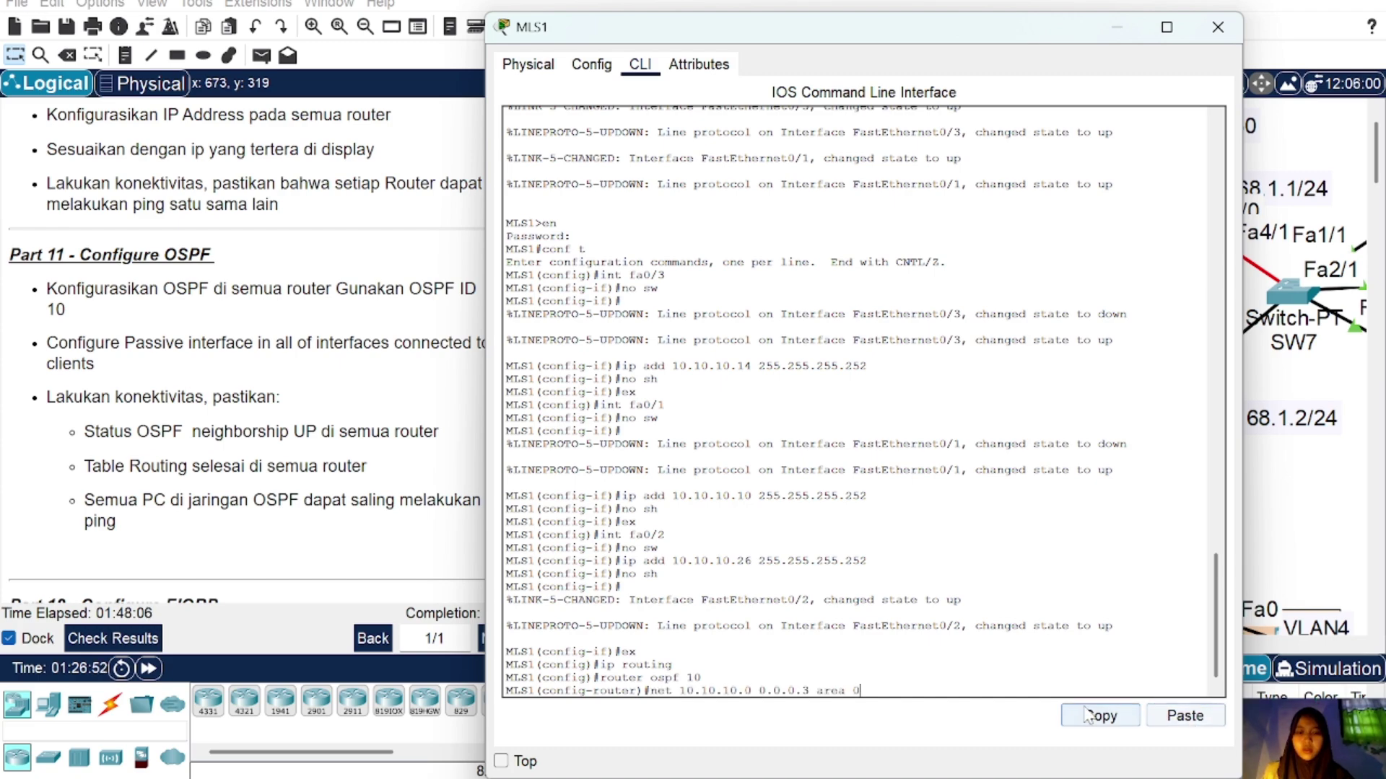
pyautogui.press('Left')
pyautogui.press('Left')
pyautogui.press('Left')
pyautogui.press('Left')
pyautogui.press('Left')
pyautogui.press('Left')
pyautogui.press('Left')
pyautogui.press('Left')
pyautogui.press('Left')
pyautogui.press('Left')
pyautogui.press('Left')
pyautogui.press('Left')
pyautogui.press('Left')
pyautogui.press('Left')
pyautogui.press('Left')
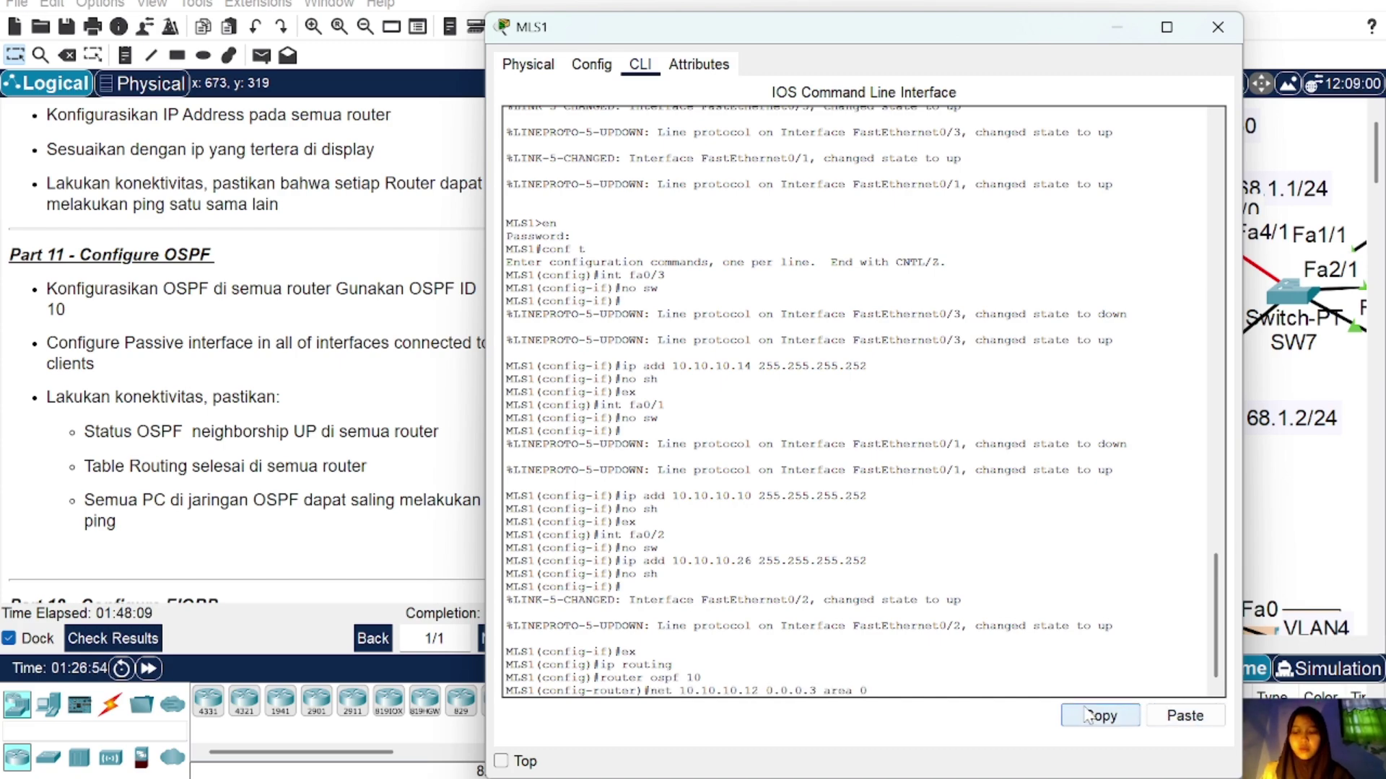
pyautogui.press('BackSpace')
pyautogui.write('12')
pyautogui.press('Return')
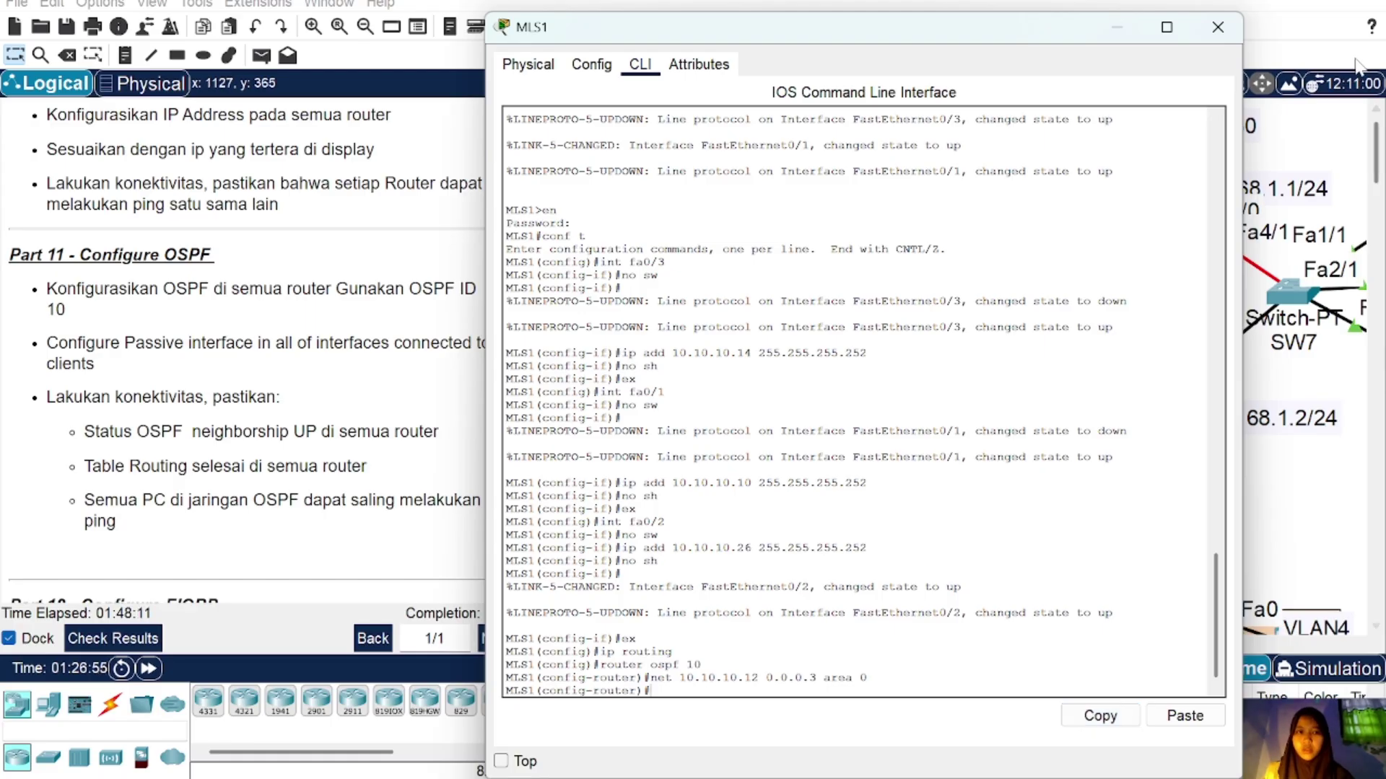
pyautogui.click(1218, 27)
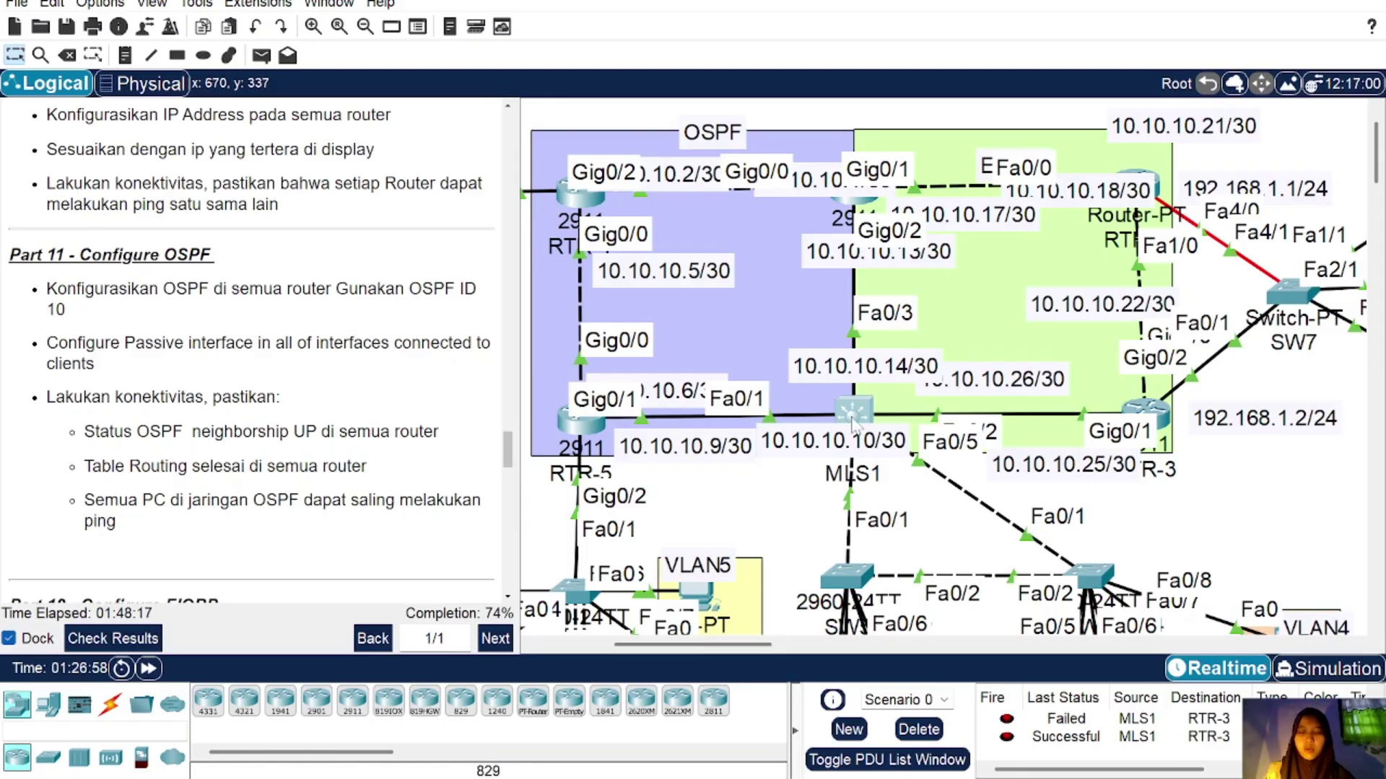
# Step: Add network 10.10.10.8 0.0.0.3 area 0 to MLS1's OSPF process
pyautogui.click(579, 431)
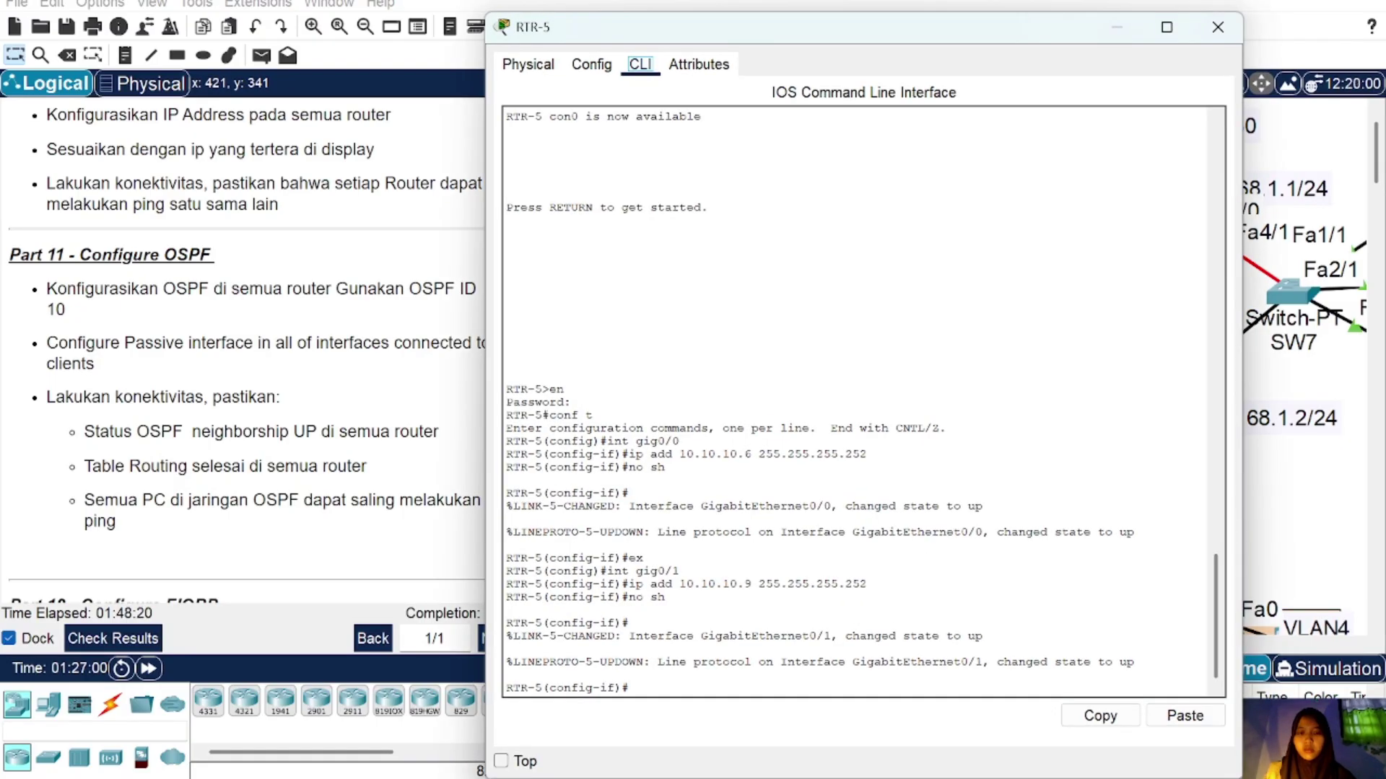
pyautogui.click(1218, 27)
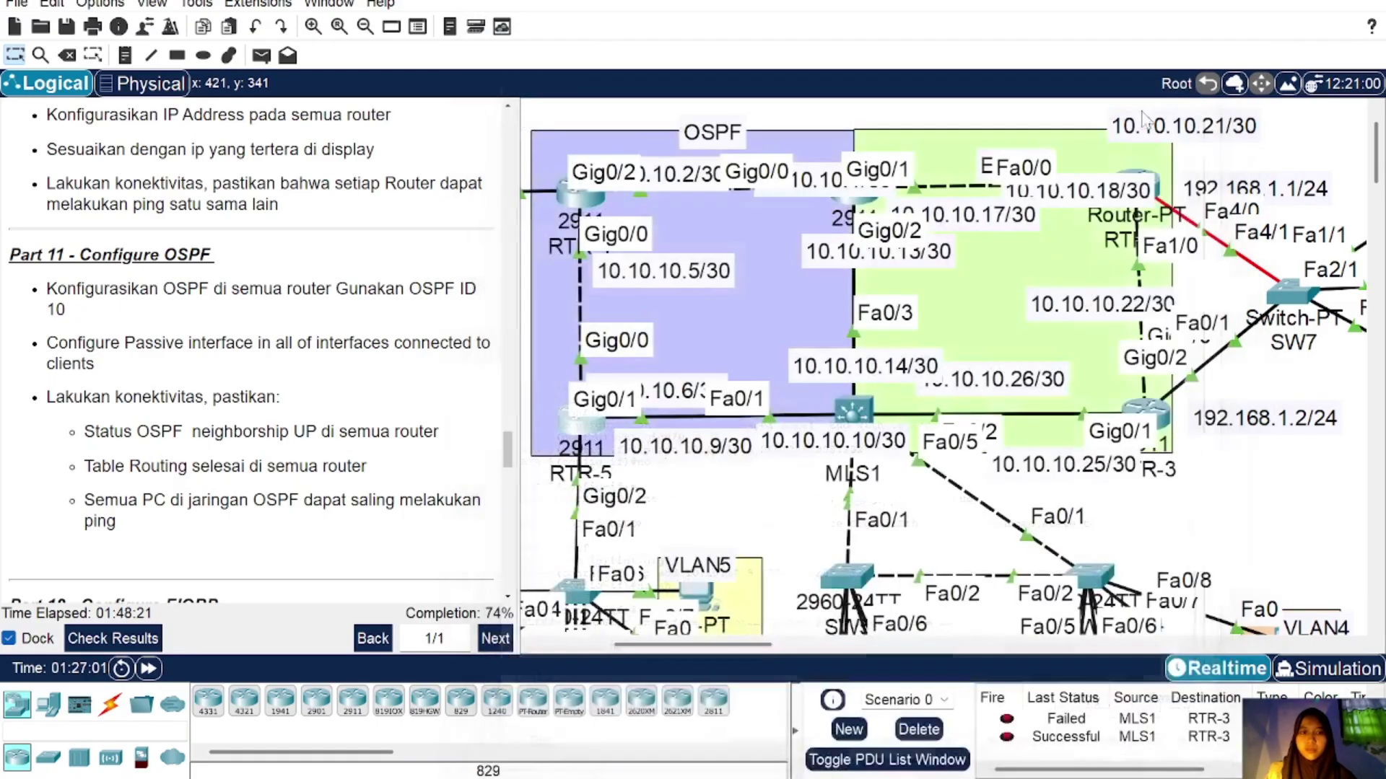
pyautogui.click(869, 416)
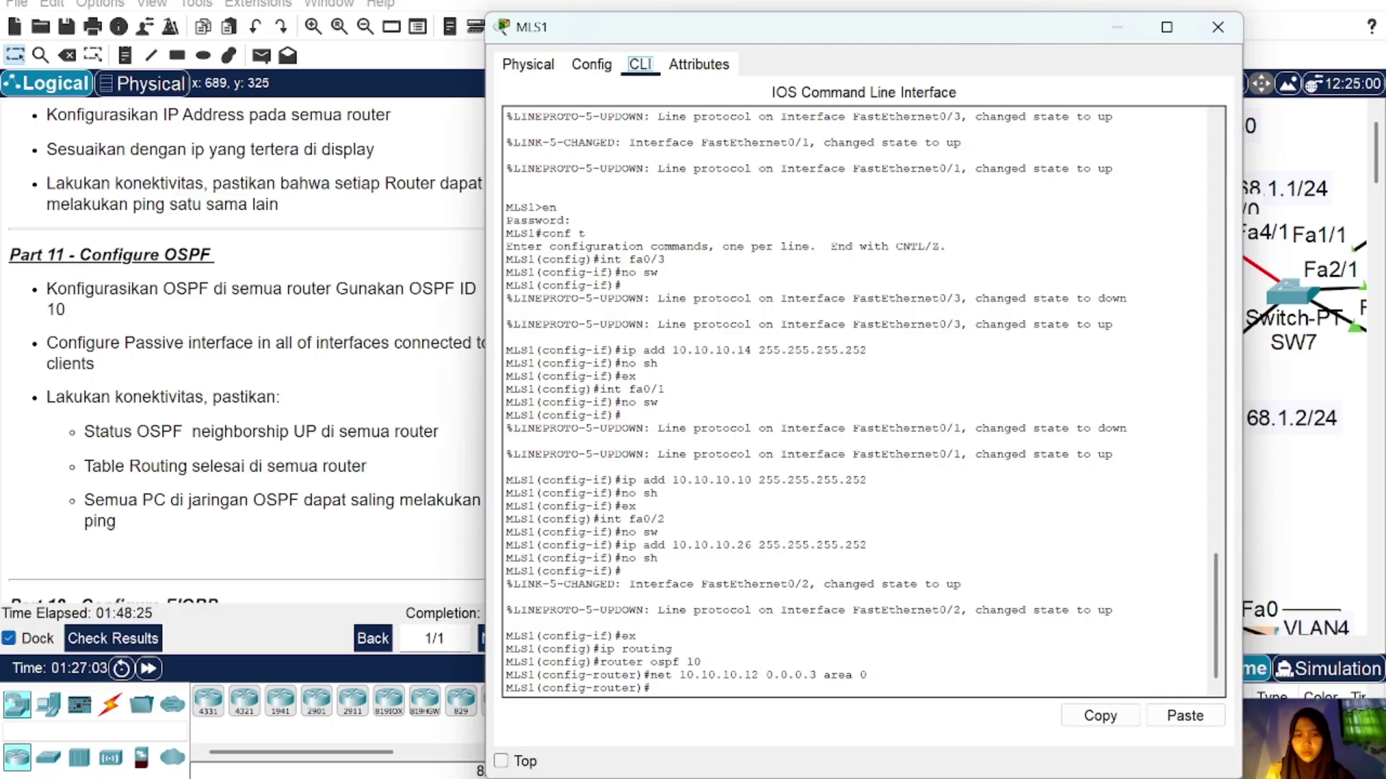
pyautogui.click(1171, 718)
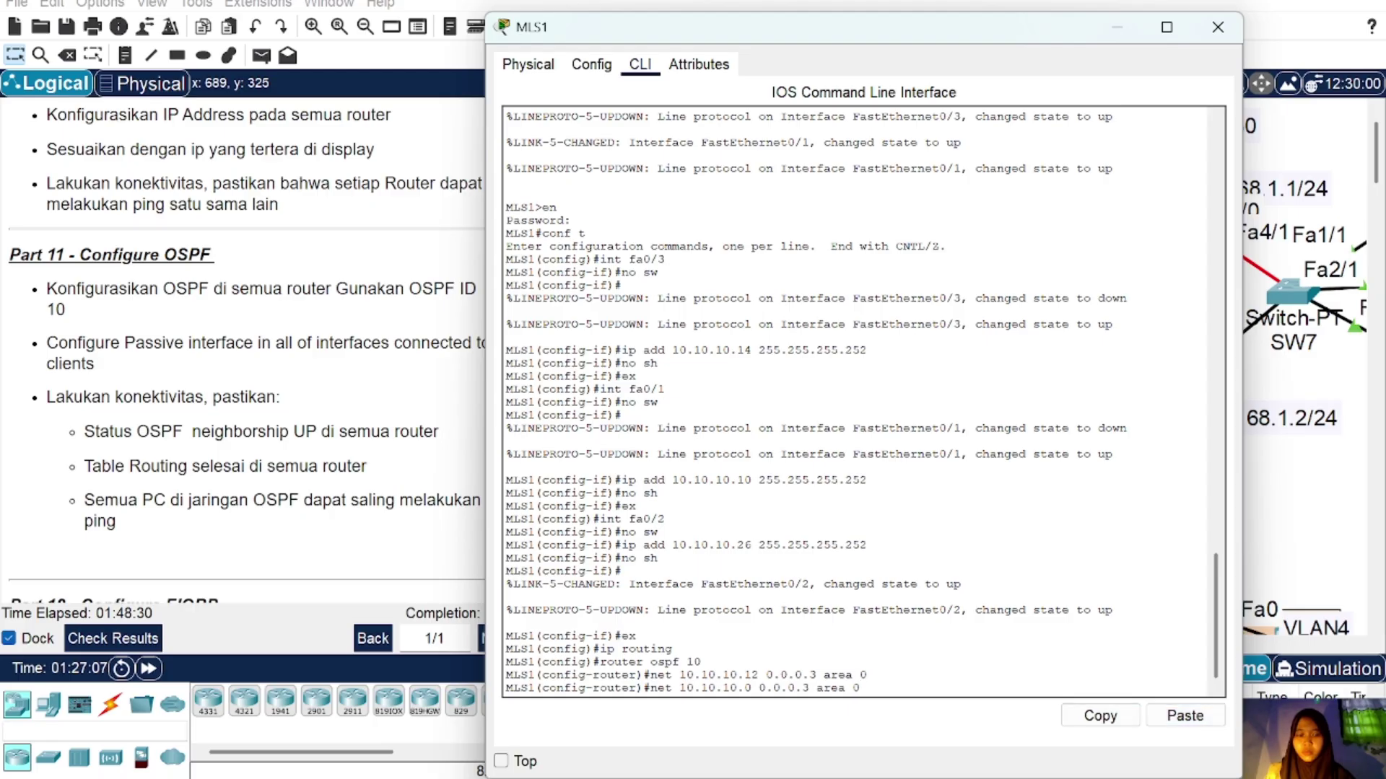
pyautogui.press('BackSpace')
pyautogui.write('8')
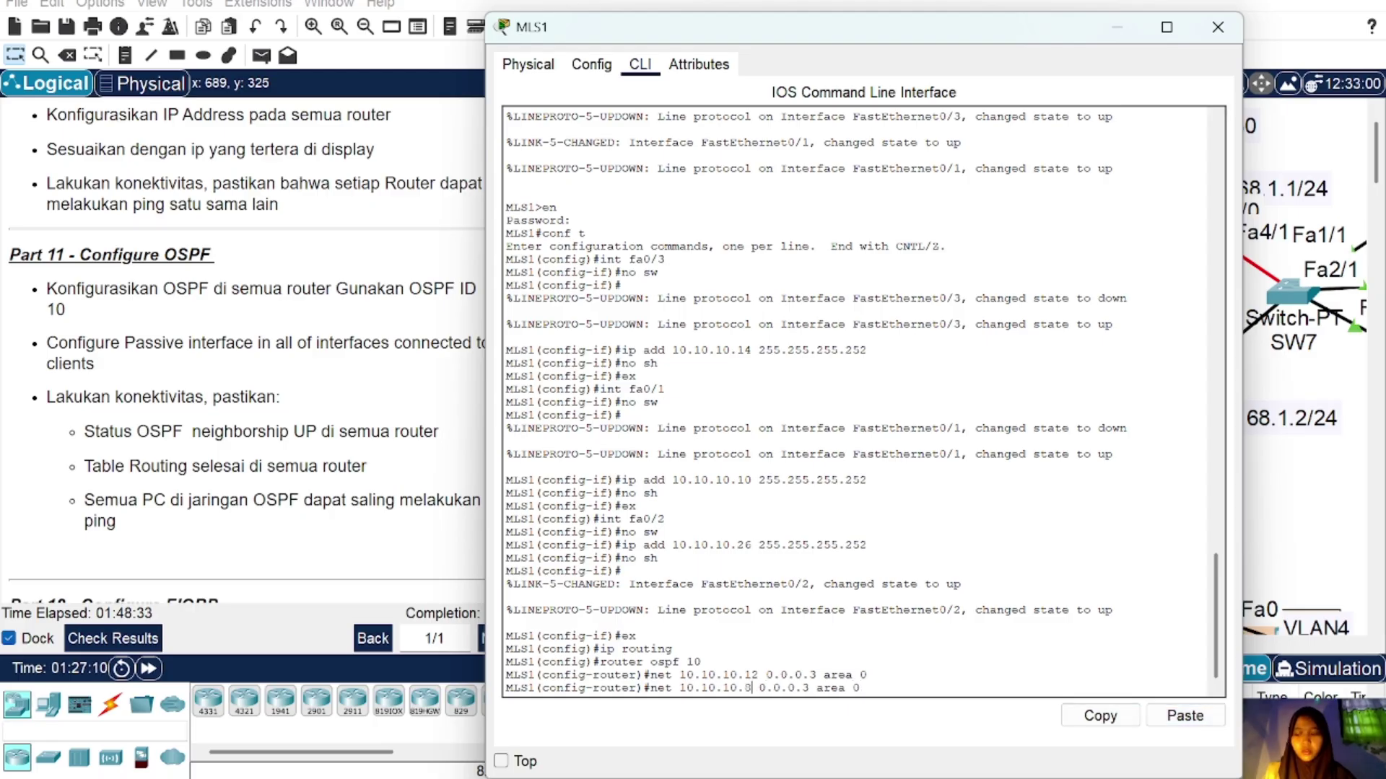
pyautogui.press('Return')
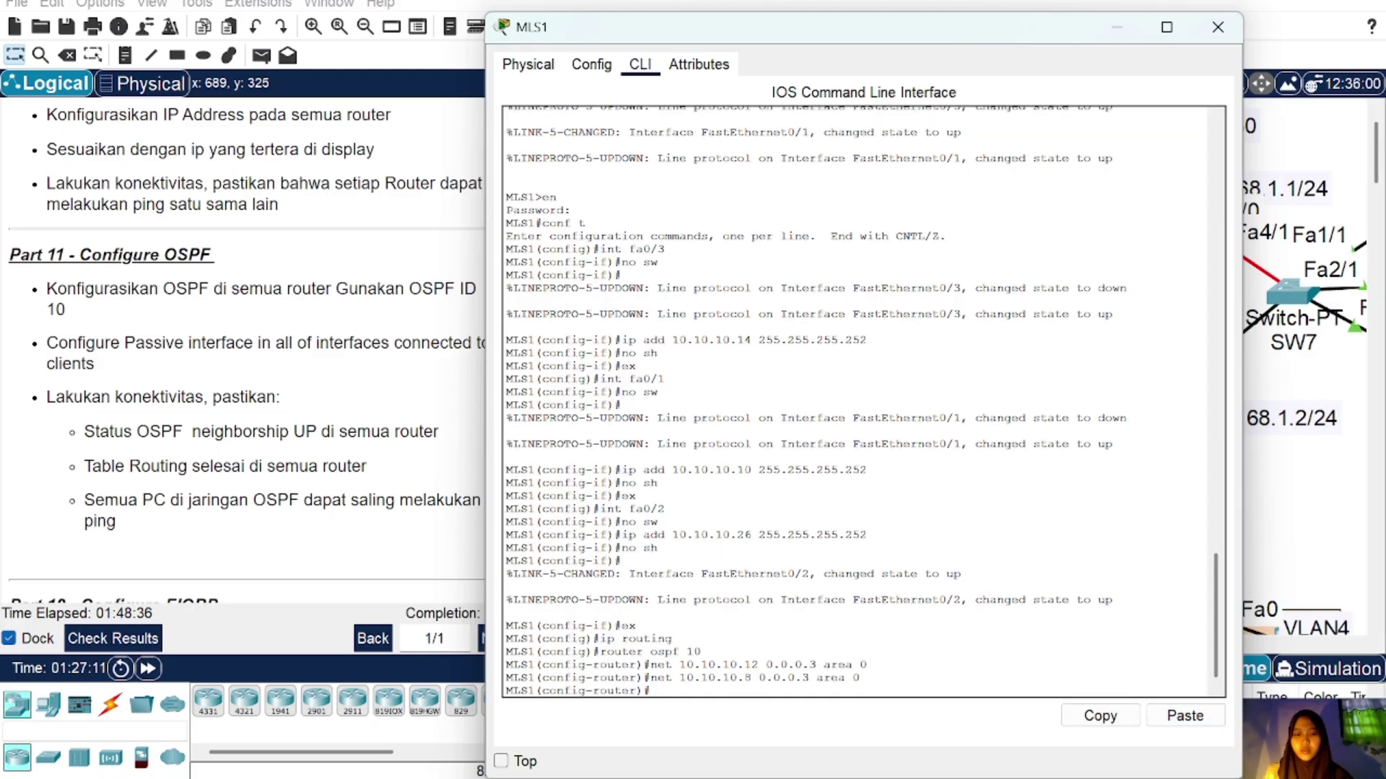
pyautogui.click(1217, 27)
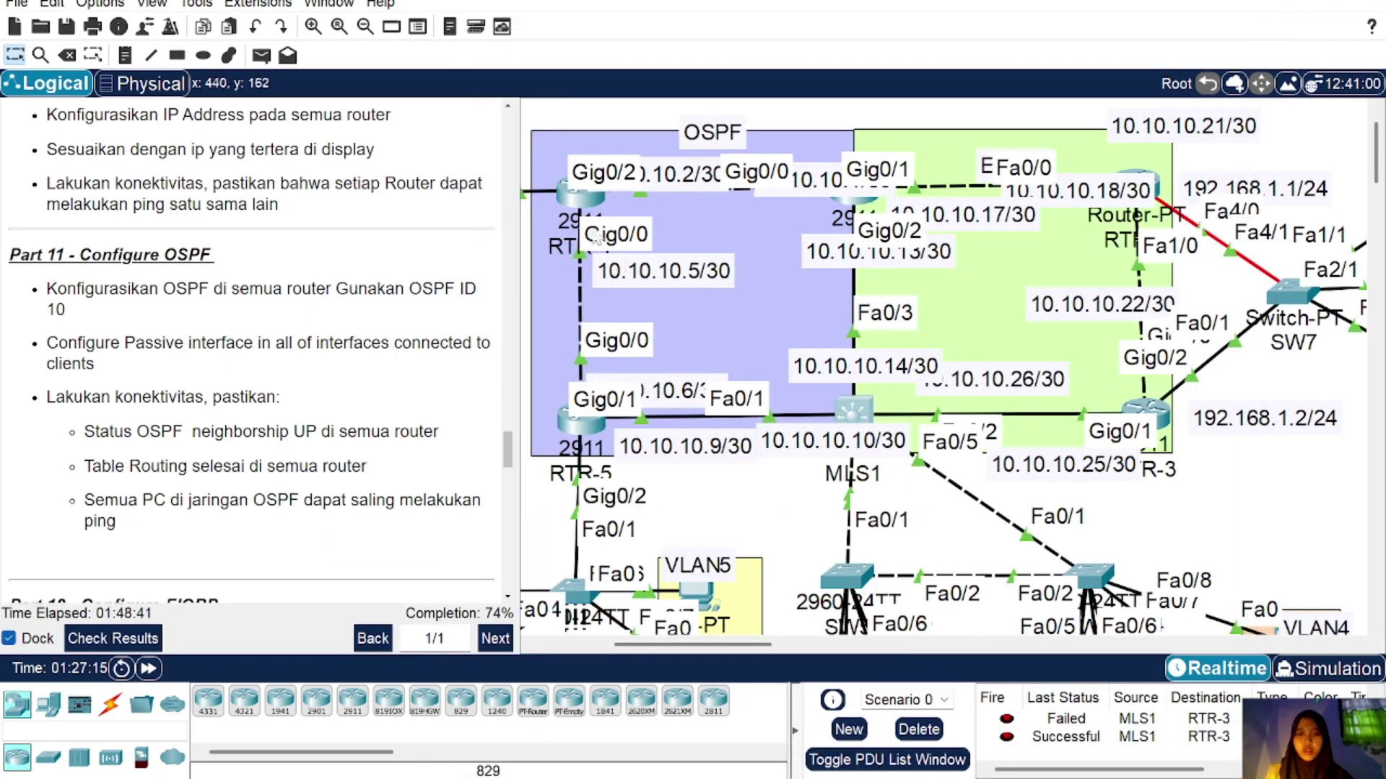
# Step: Start OSPF process 10 on RTR-5 from its CLI
pyautogui.click(593, 438)
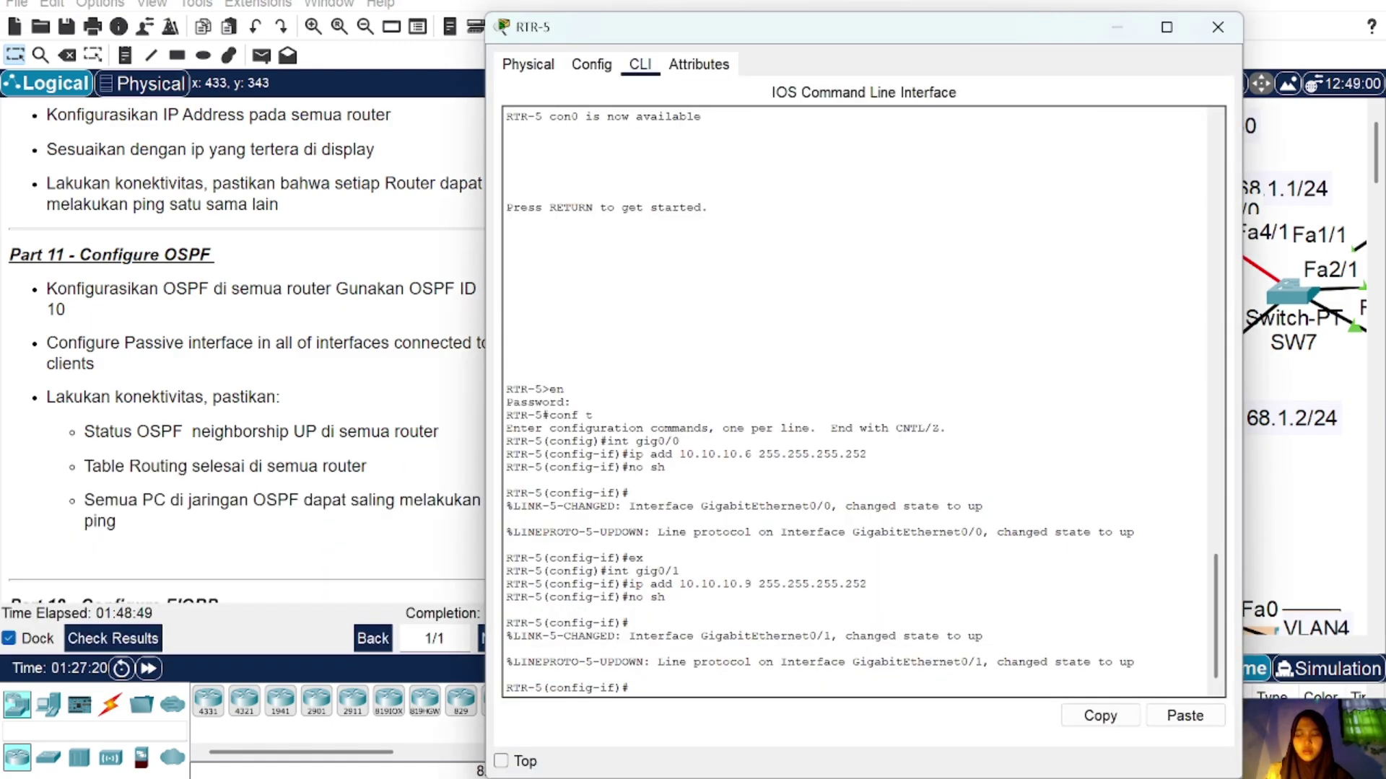
pyautogui.write('ex')
pyautogui.press('Return')
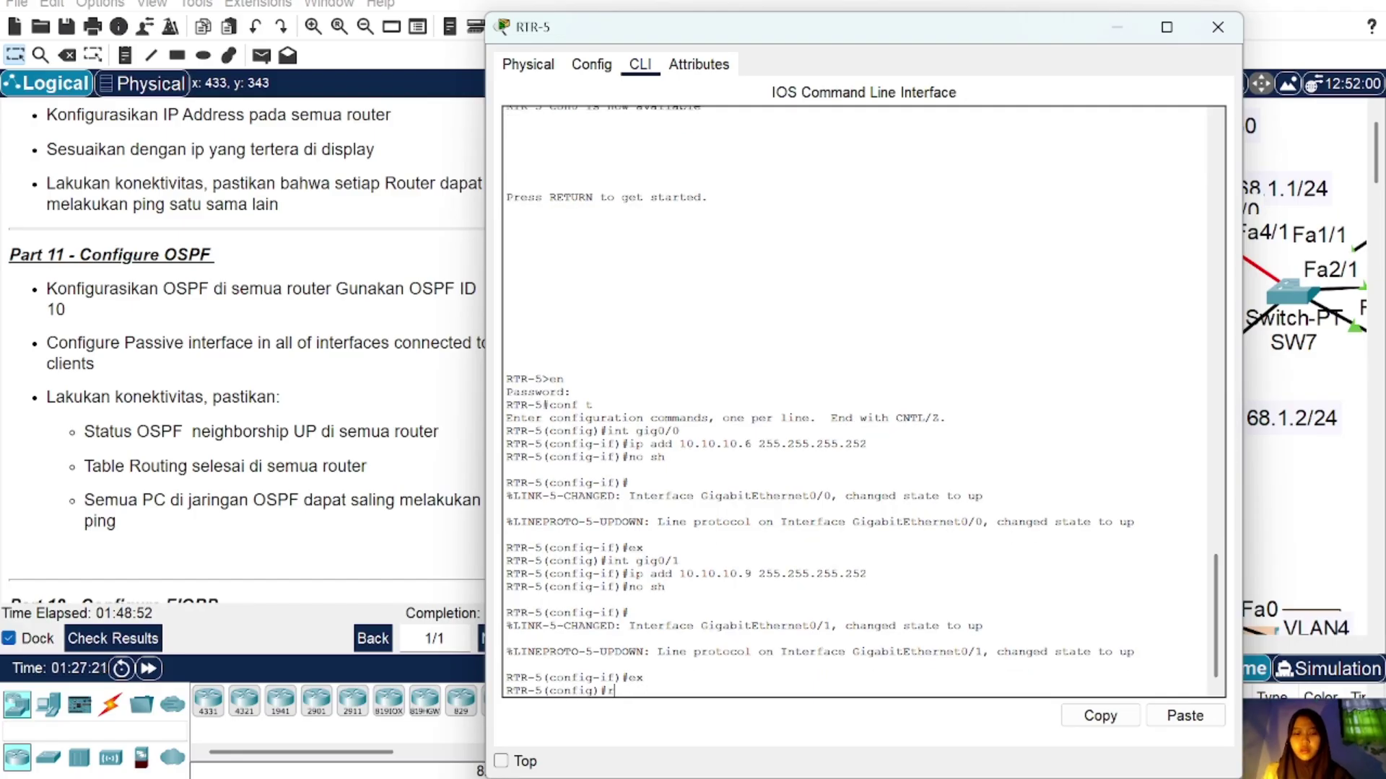
pyautogui.write('router ospf')
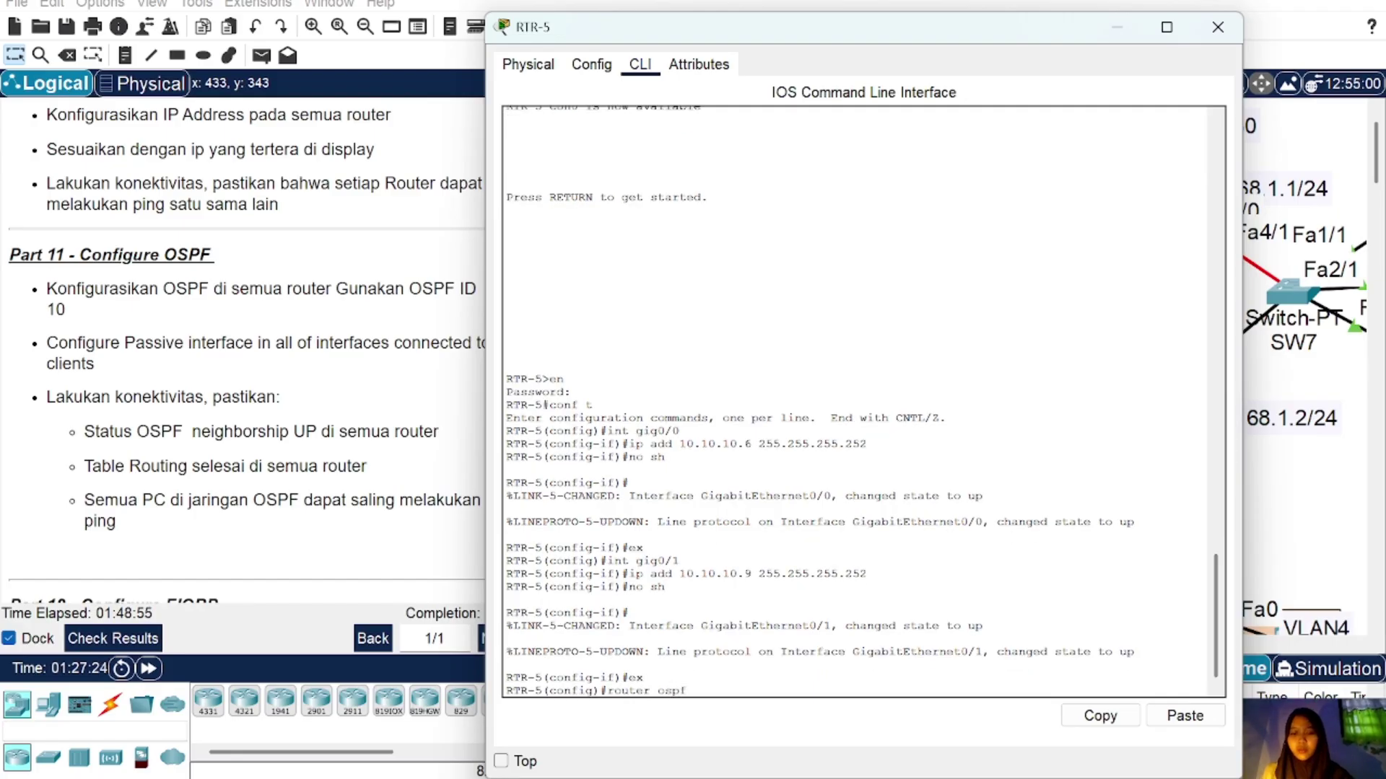
pyautogui.write(' 10')
pyautogui.press('Return')
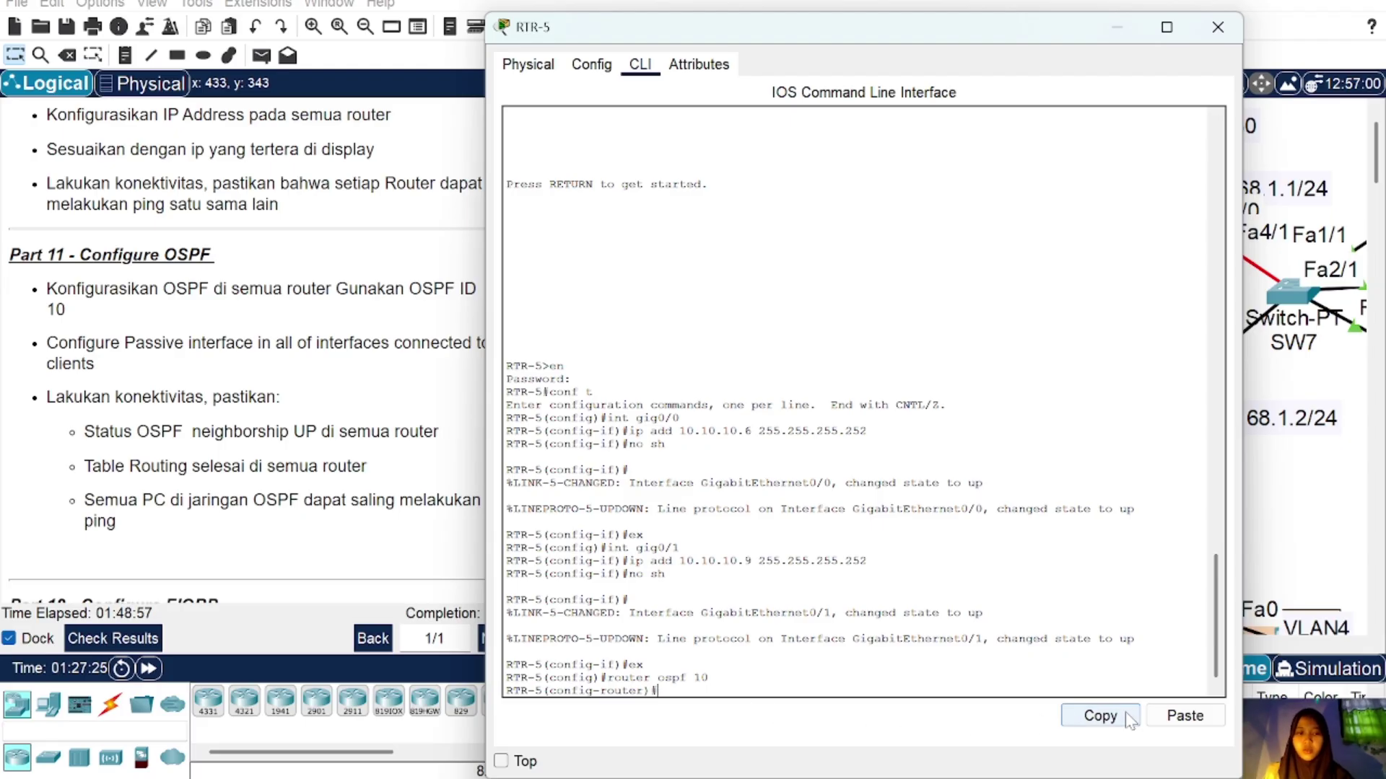
# Step: Add the 10.10.10.8 network to RTR-5's OSPF 10 by editing the pasted statement
pyautogui.click(1164, 722)
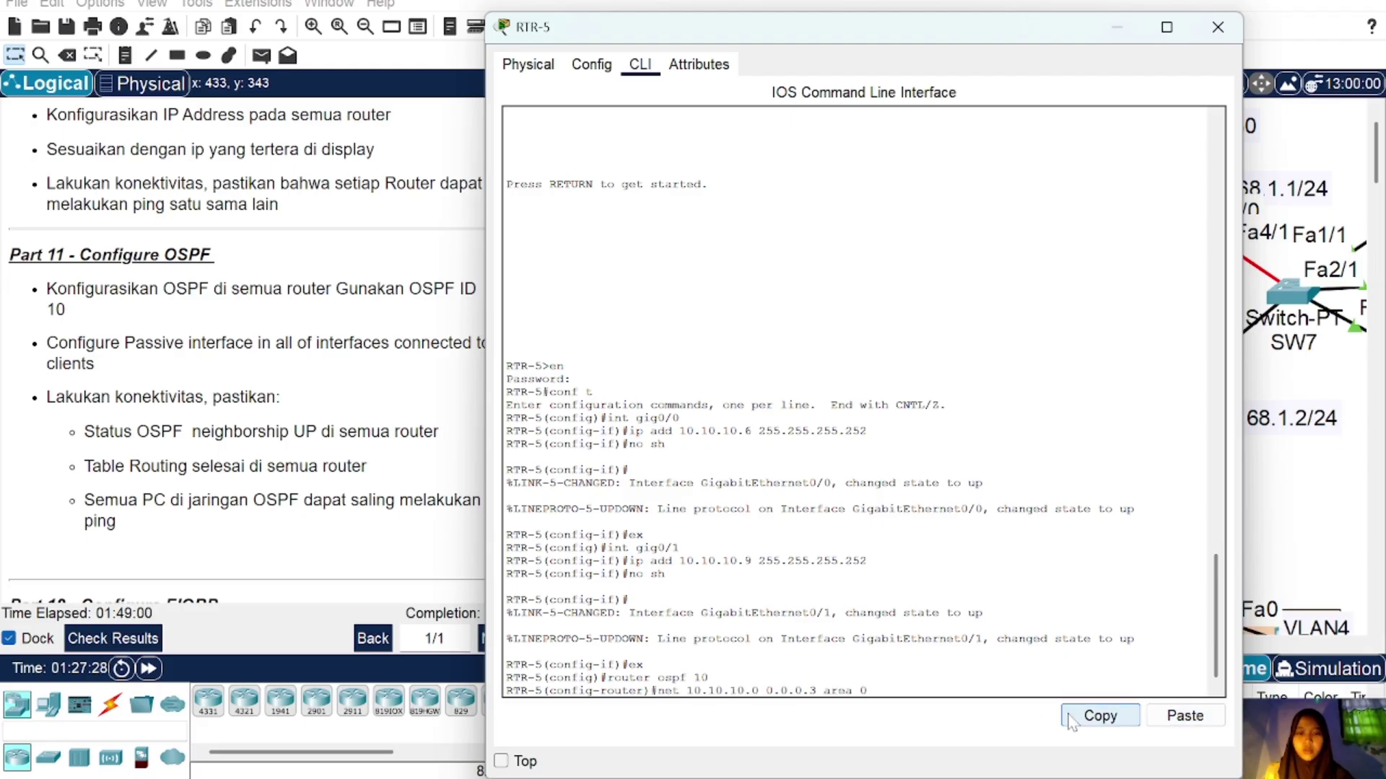
pyautogui.press('Left')
pyautogui.press('Left')
pyautogui.press('Left')
pyautogui.press('Left')
pyautogui.press('Left')
pyautogui.press('Left')
pyautogui.press('Left')
pyautogui.press('Left')
pyautogui.press('Left')
pyautogui.press('Left')
pyautogui.press('Left')
pyautogui.press('Left')
pyautogui.press('Left')
pyautogui.press('Left')
pyautogui.press('Left')
pyautogui.press('BackSpace')
pyautogui.write('8')
pyautogui.press('Return')
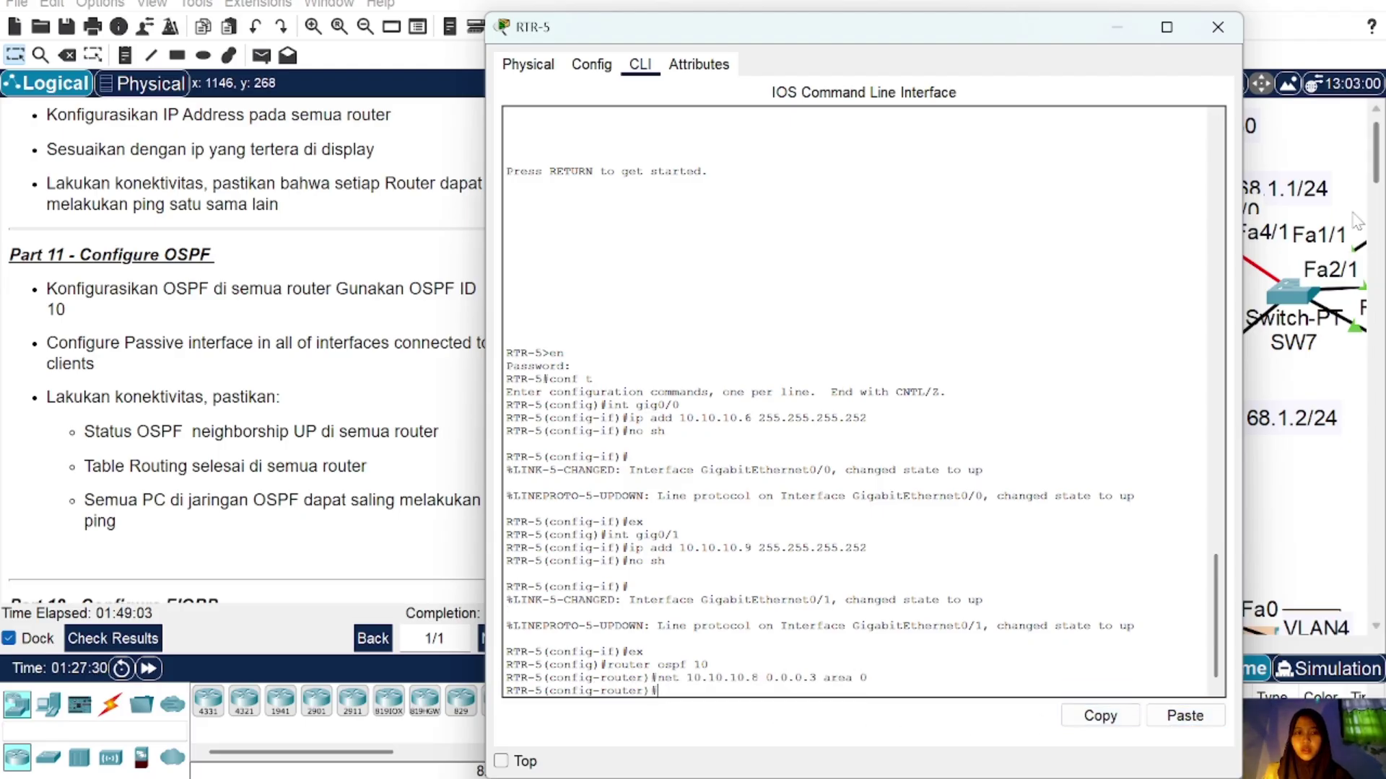
pyautogui.click(1217, 27)
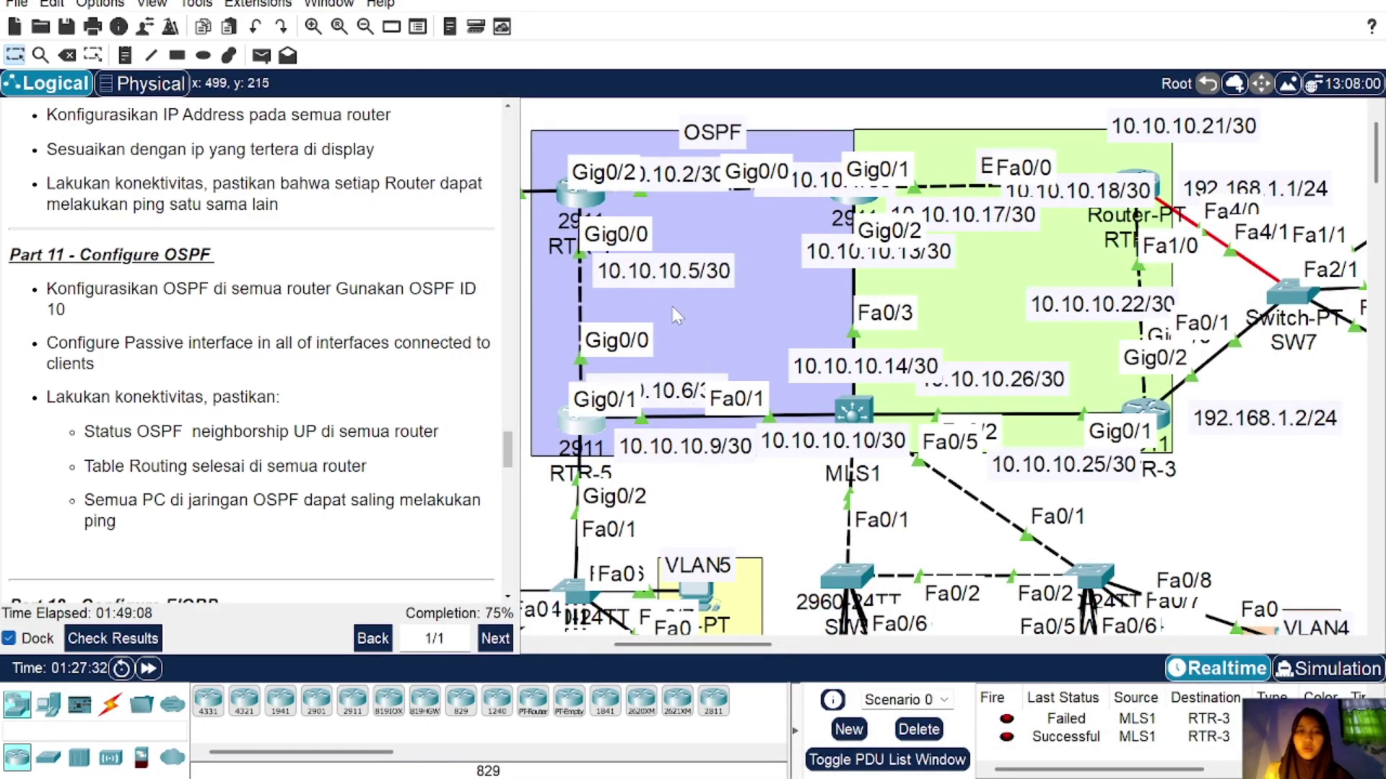
# Step: Add the 10.10.10.4 network to RTR-5's OSPF 10 the same way
pyautogui.click(583, 427)
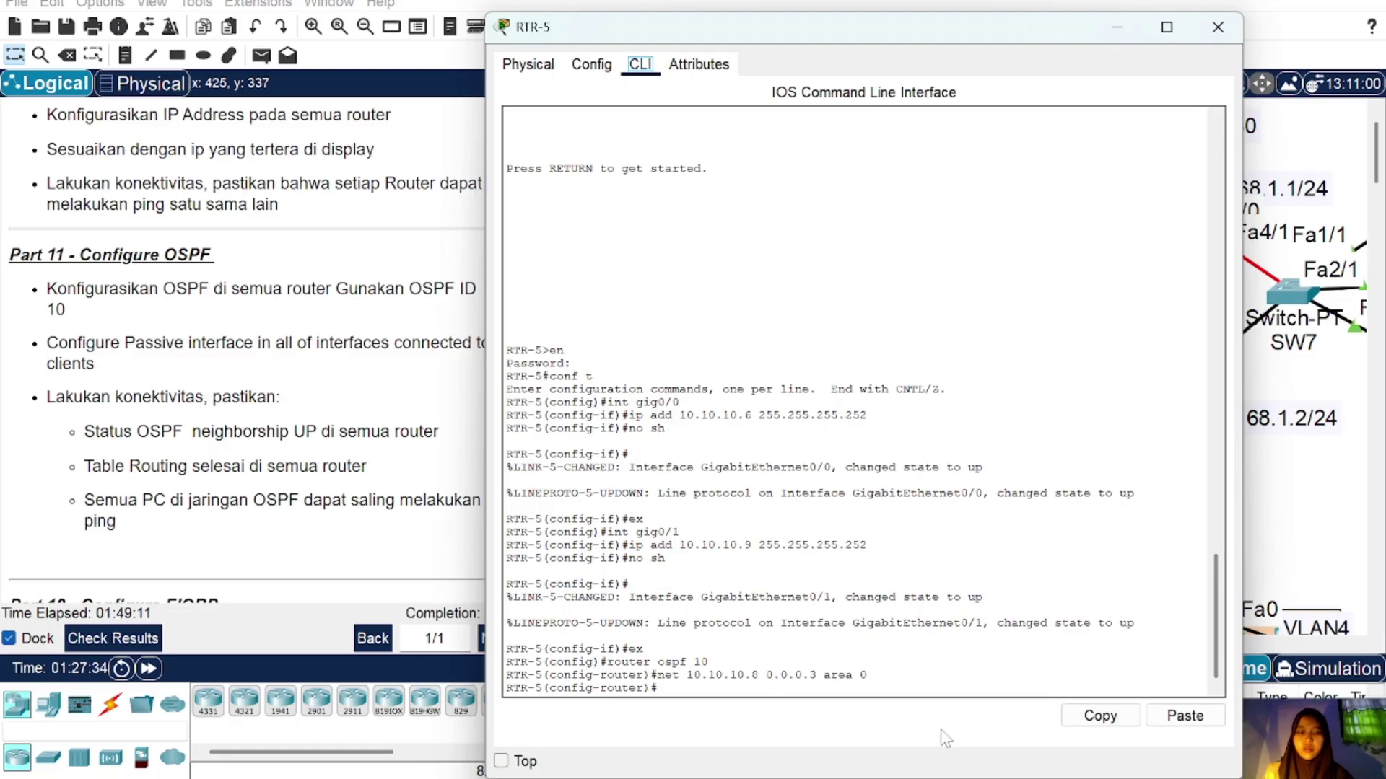
pyautogui.click(1172, 727)
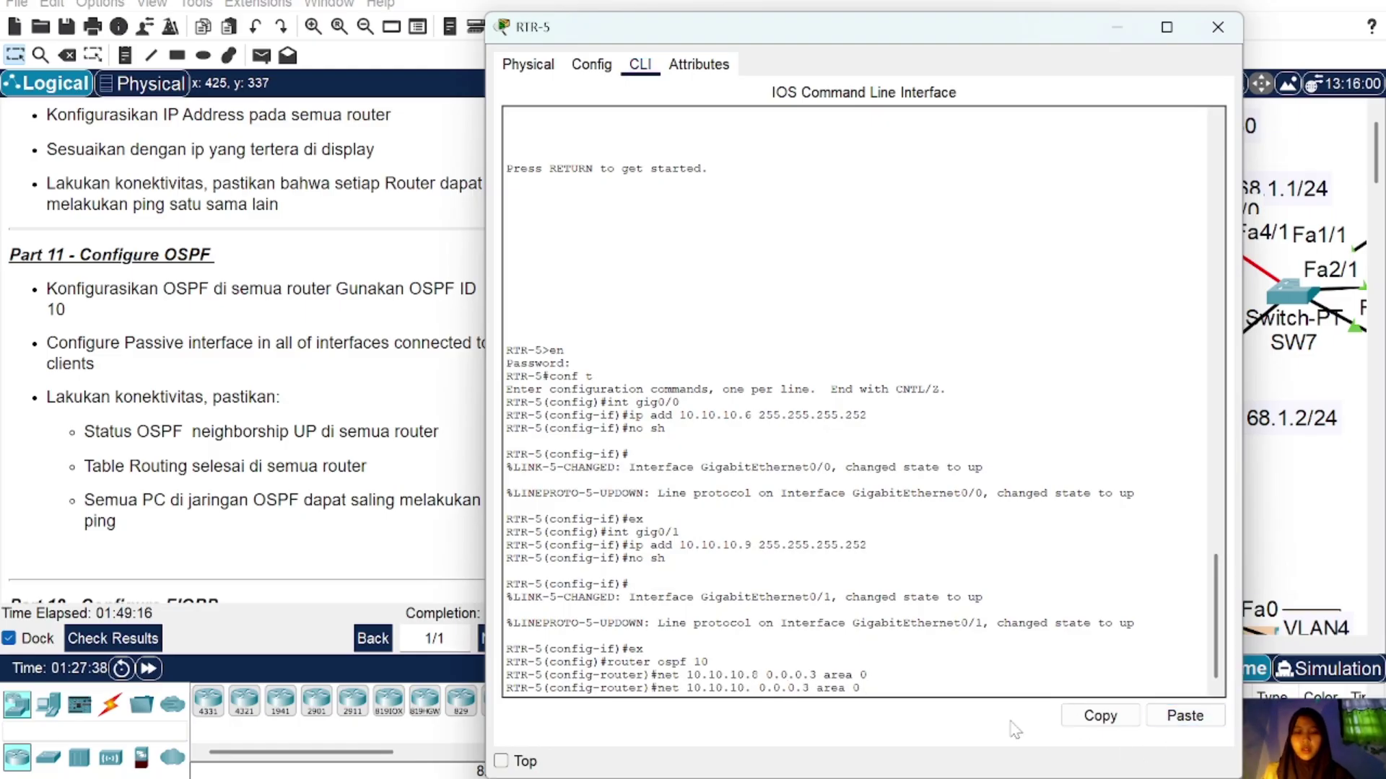
pyautogui.press('Left')
pyautogui.press('Left')
pyautogui.press('Left')
pyautogui.press('Left')
pyautogui.press('Left')
pyautogui.press('Left')
pyautogui.press('Left')
pyautogui.press('Left')
pyautogui.press('Left')
pyautogui.press('Left')
pyautogui.press('Left')
pyautogui.press('Left')
pyautogui.press('Left')
pyautogui.press('Left')
pyautogui.press('Left')
pyautogui.press('BackSpace')
pyautogui.write('4')
pyautogui.press('Return')
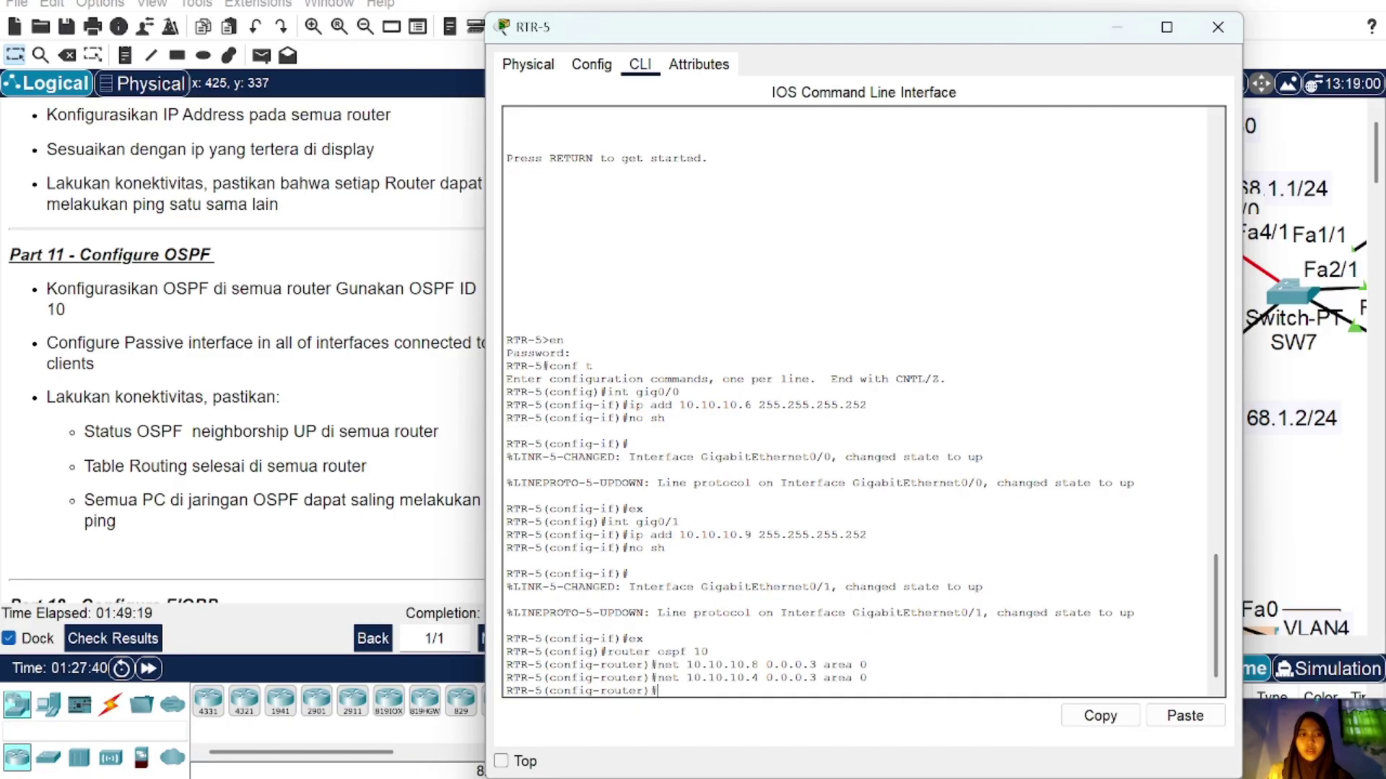
pyautogui.click(1217, 27)
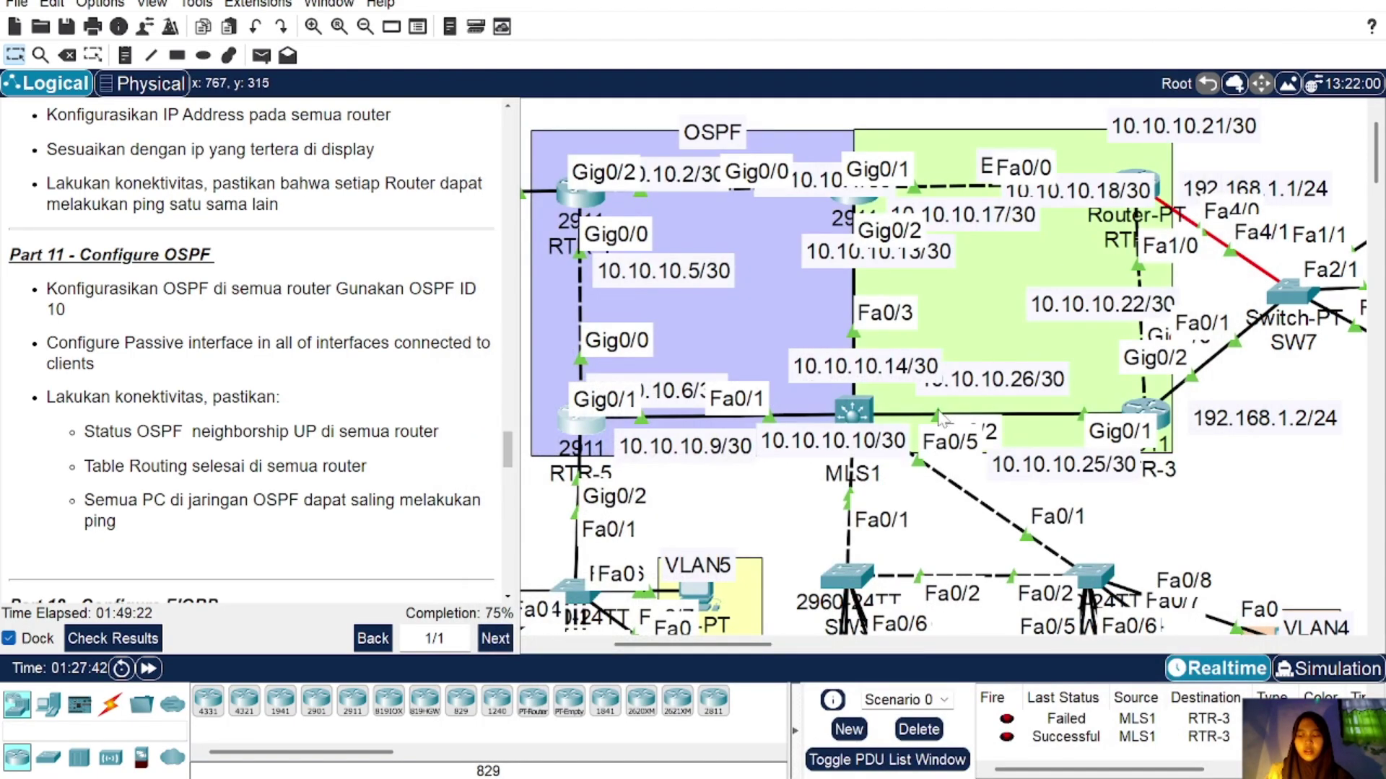
# Step: Advertise 192.168.5.0 0.0.0.255 in area 0 on RTR-5
pyautogui.scroll(-4, 938, 418)
pyautogui.hscroll(-2, 689, 447)
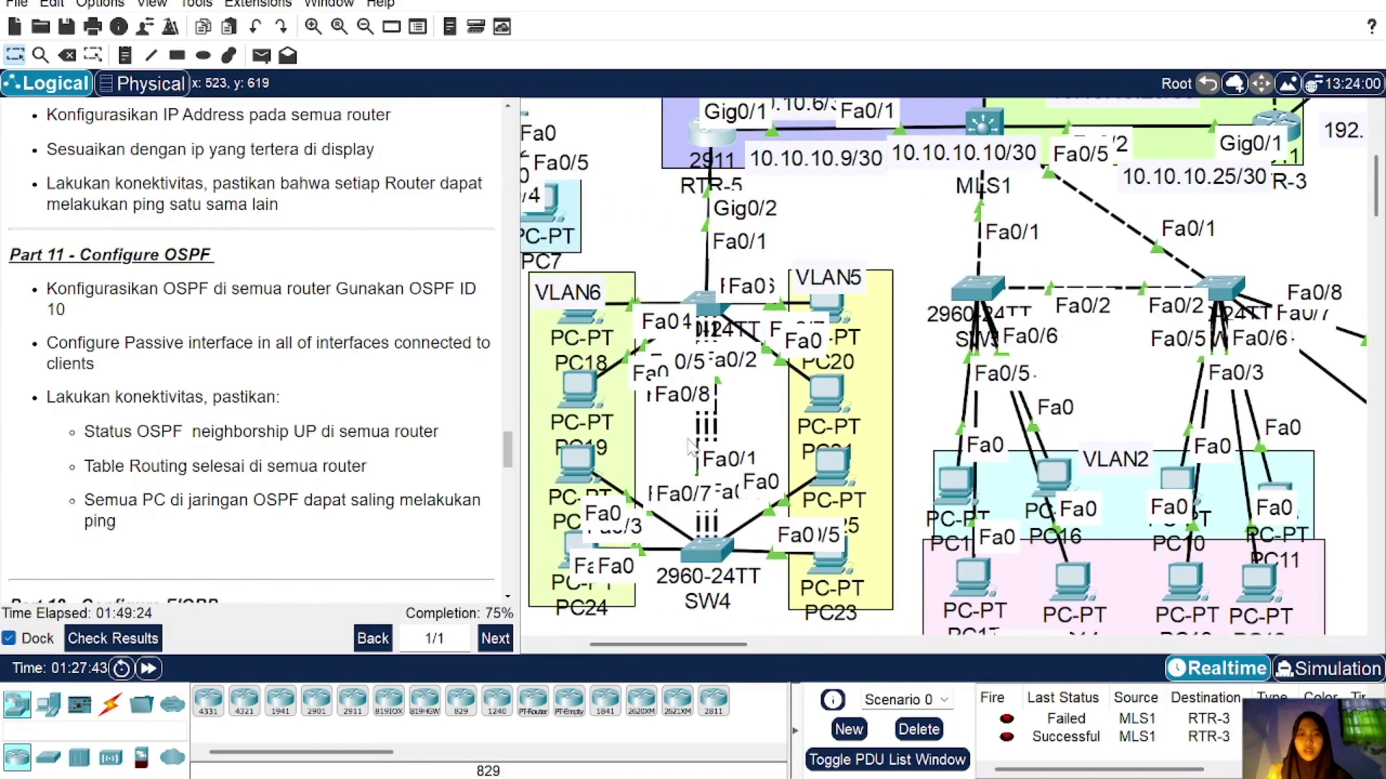
pyautogui.scroll(4, 730, 410)
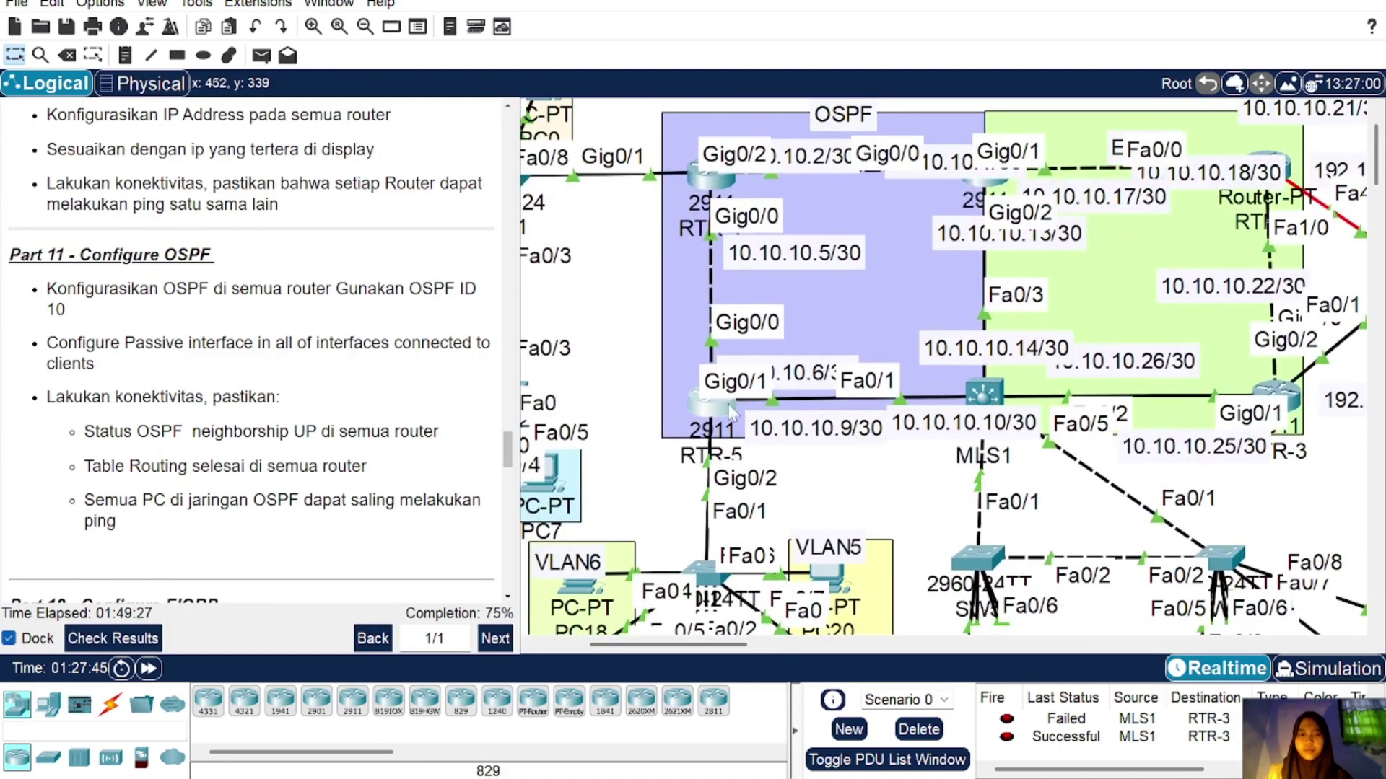
pyautogui.click(718, 408)
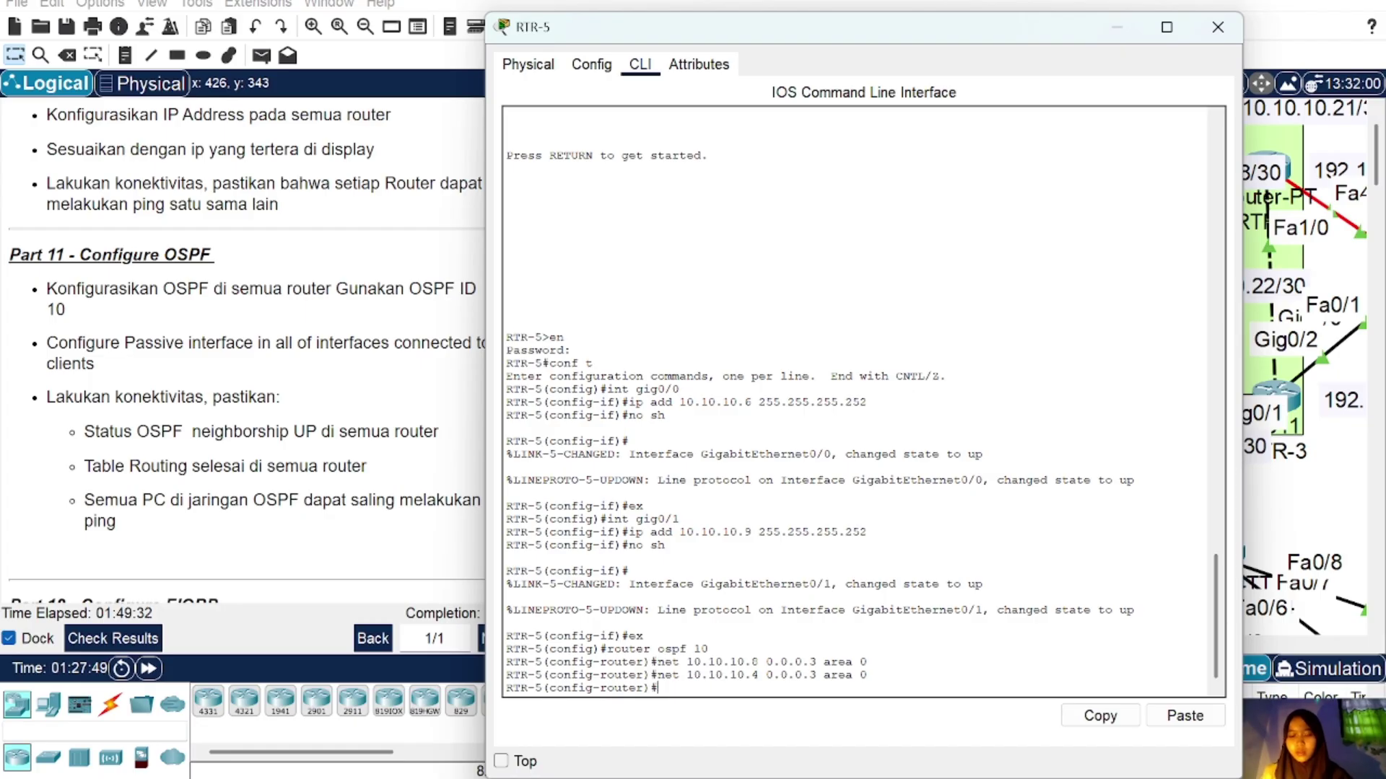
pyautogui.write('net 192.1')
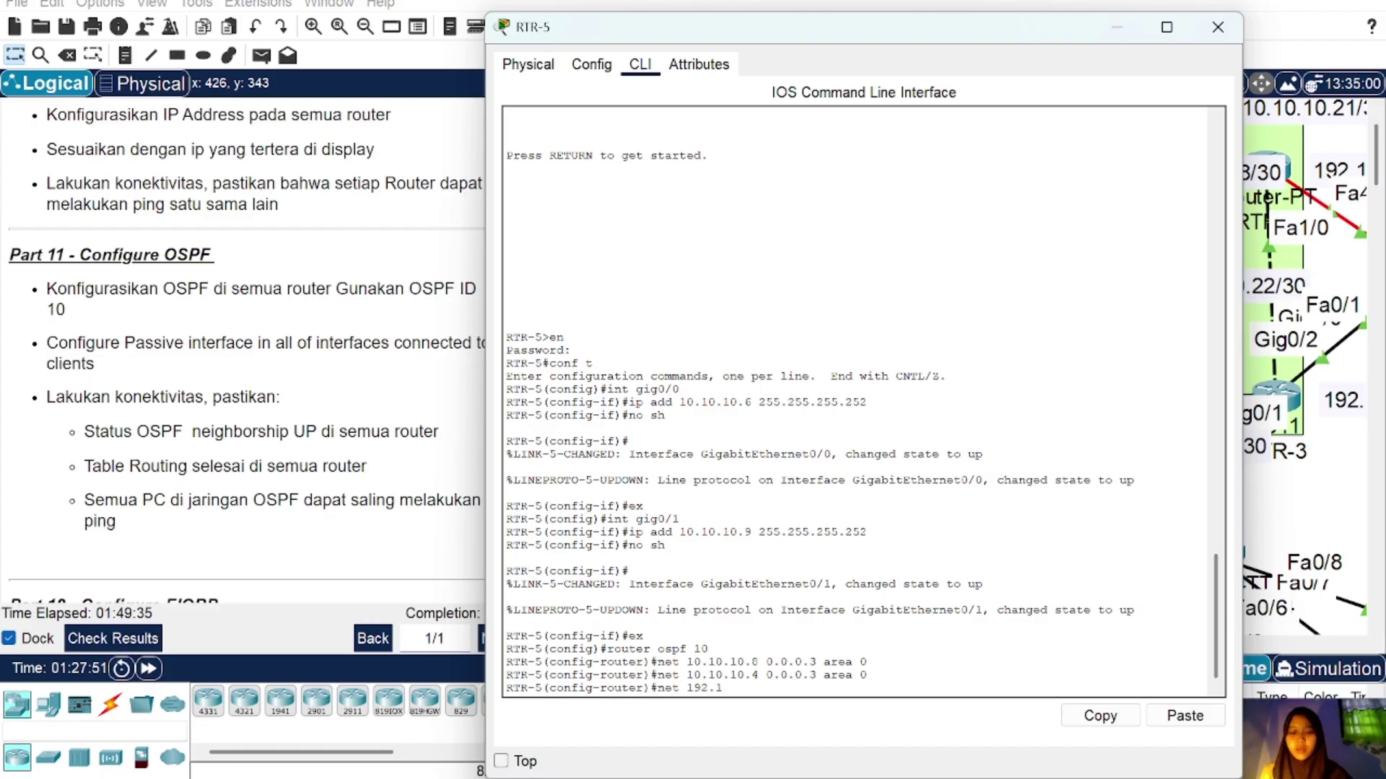
pyautogui.write('68.5.0 ')
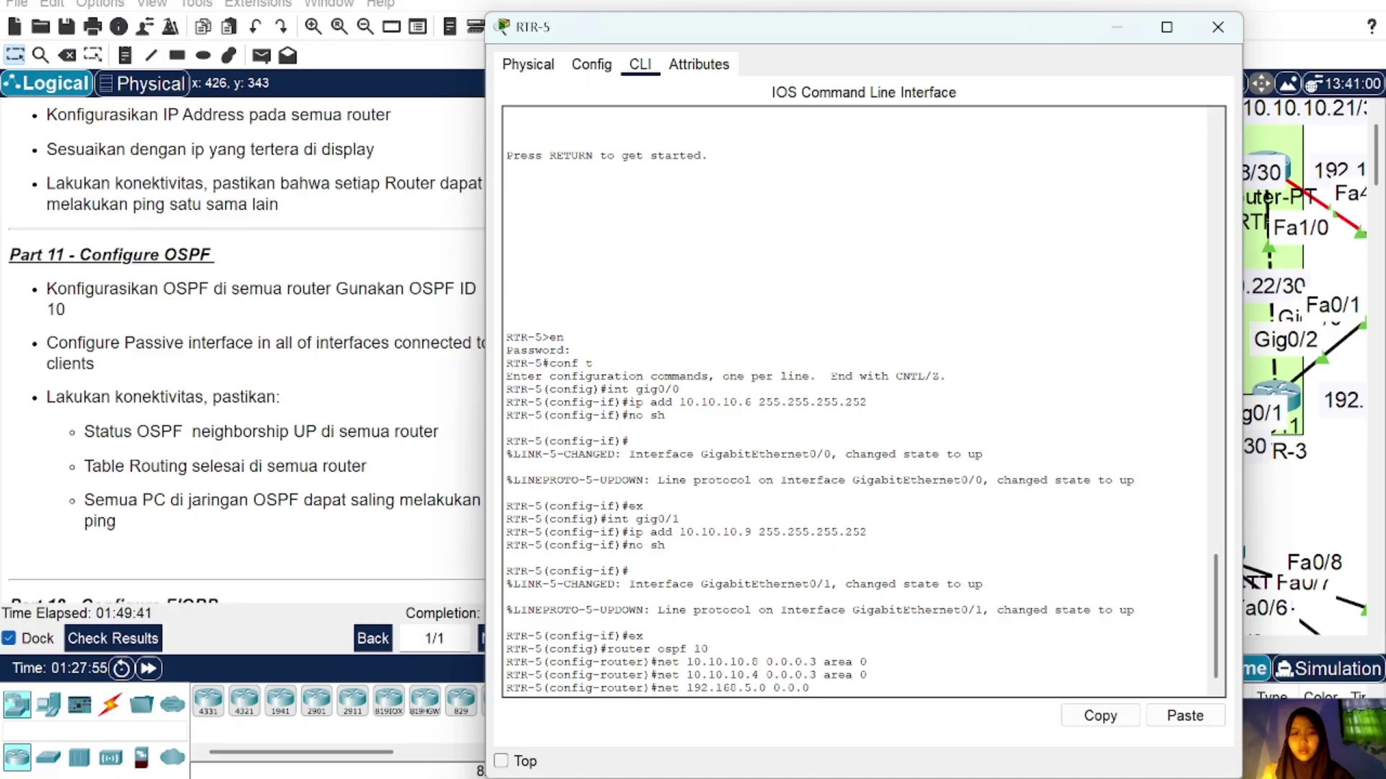
pyautogui.write('0.0.0 255')
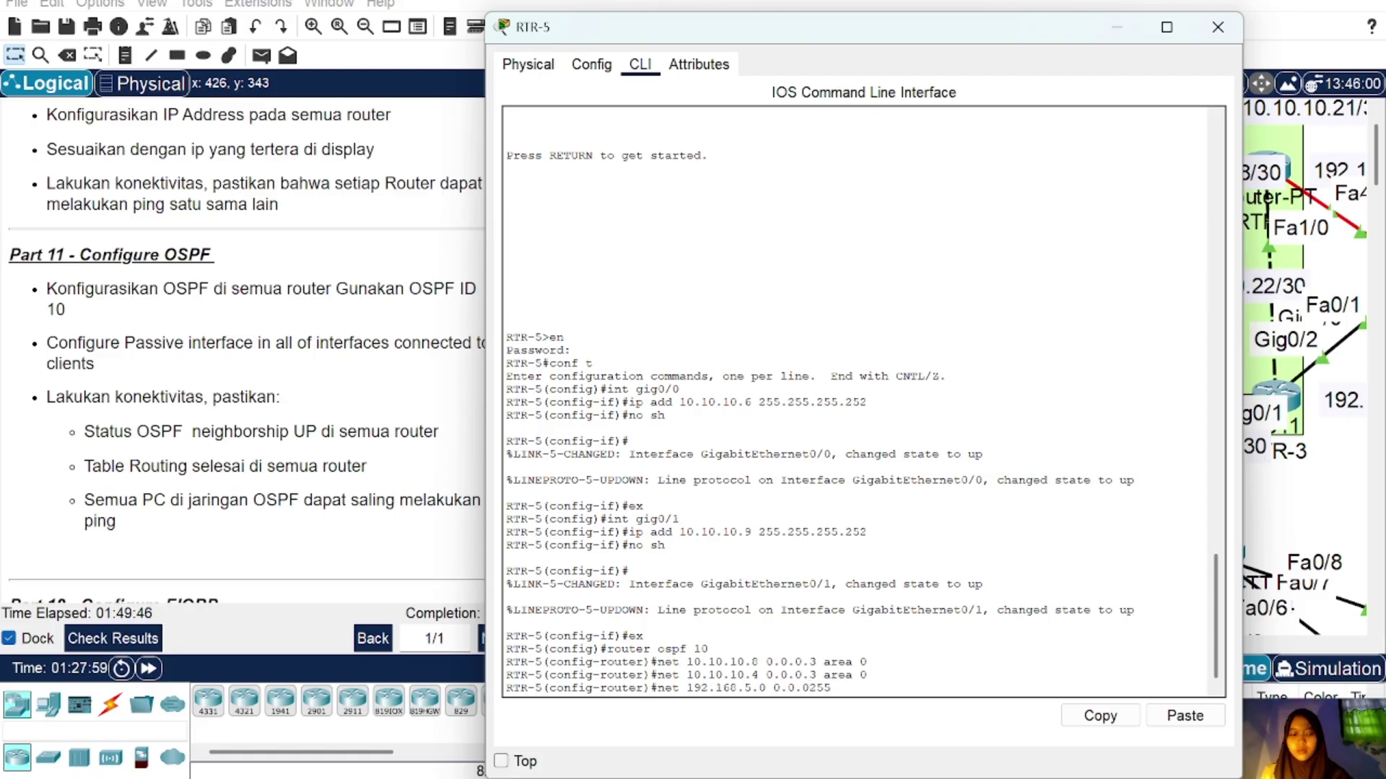
pyautogui.press('BackSpace')
pyautogui.press('BackSpace')
pyautogui.press('BackSpace')
pyautogui.write('.255 ar')
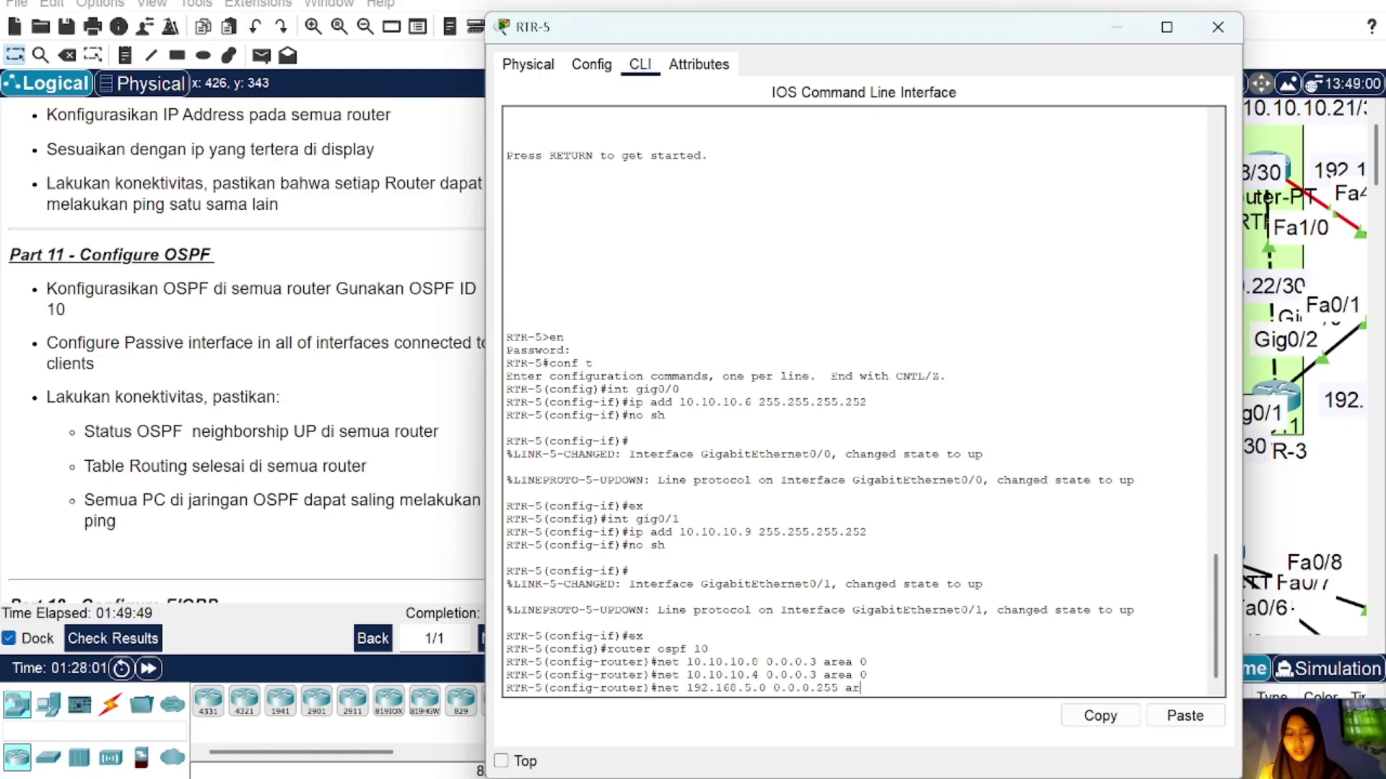
pyautogui.write('ea 0')
pyautogui.press('Return')
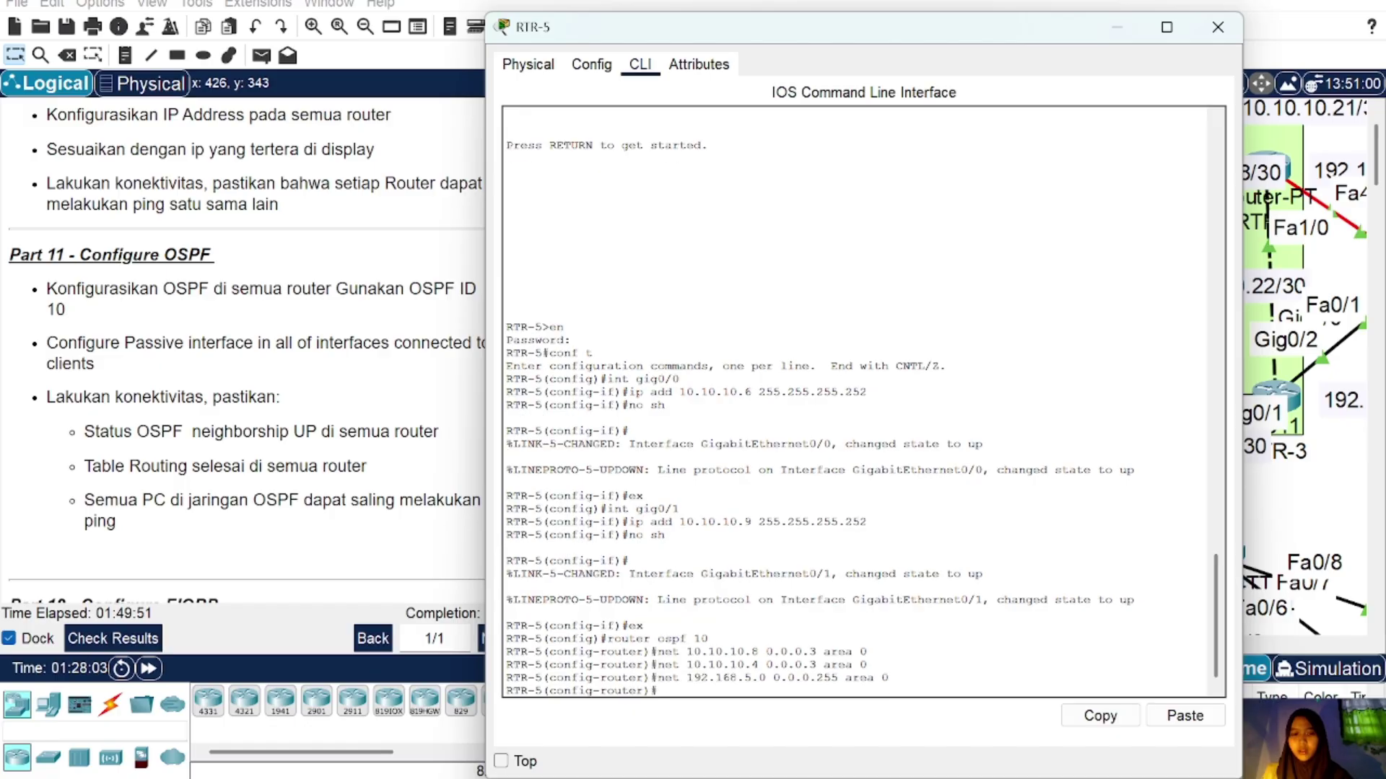
# Step: Advertise 192.168.6.0 0.0.0.255 in area 0, bringing up the FULL adjacency
pyautogui.press('Up')
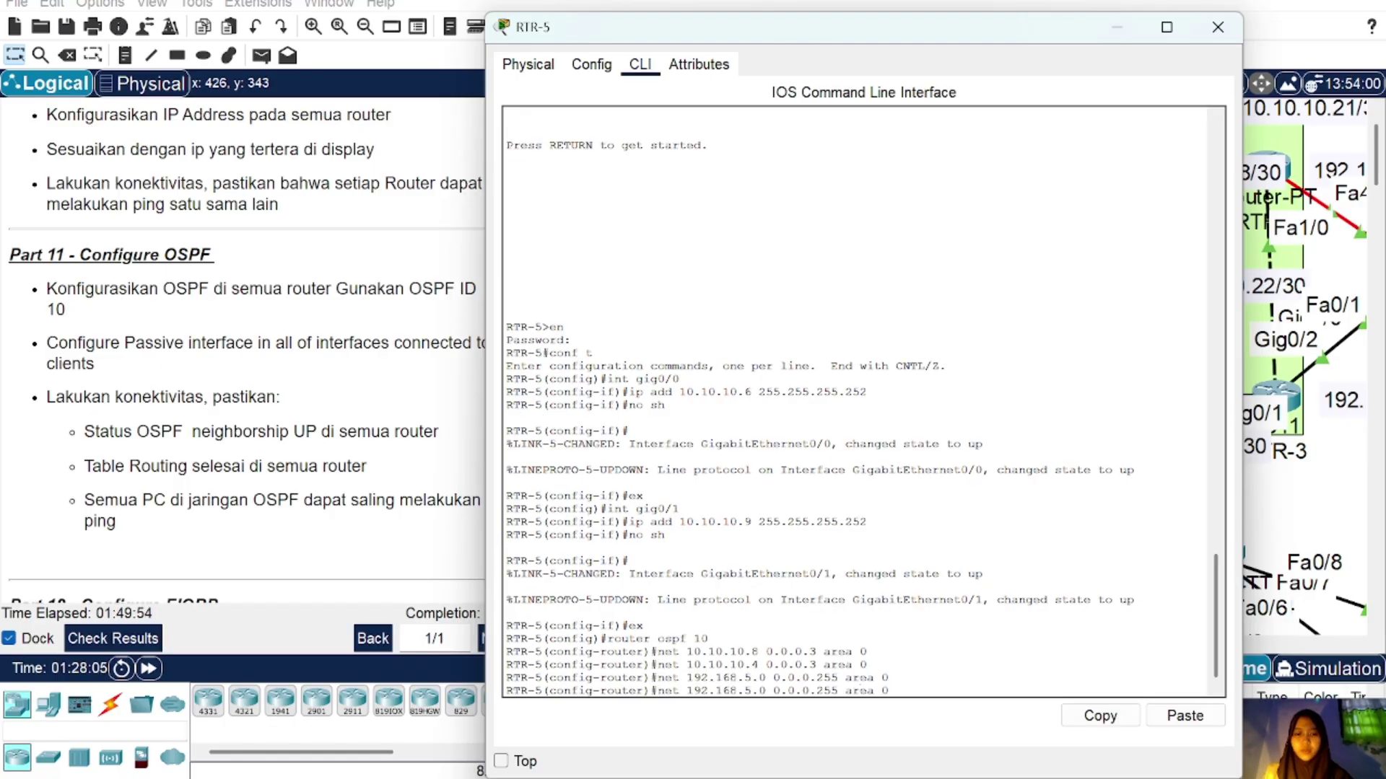
pyautogui.press('BackSpace')
pyautogui.write('6')
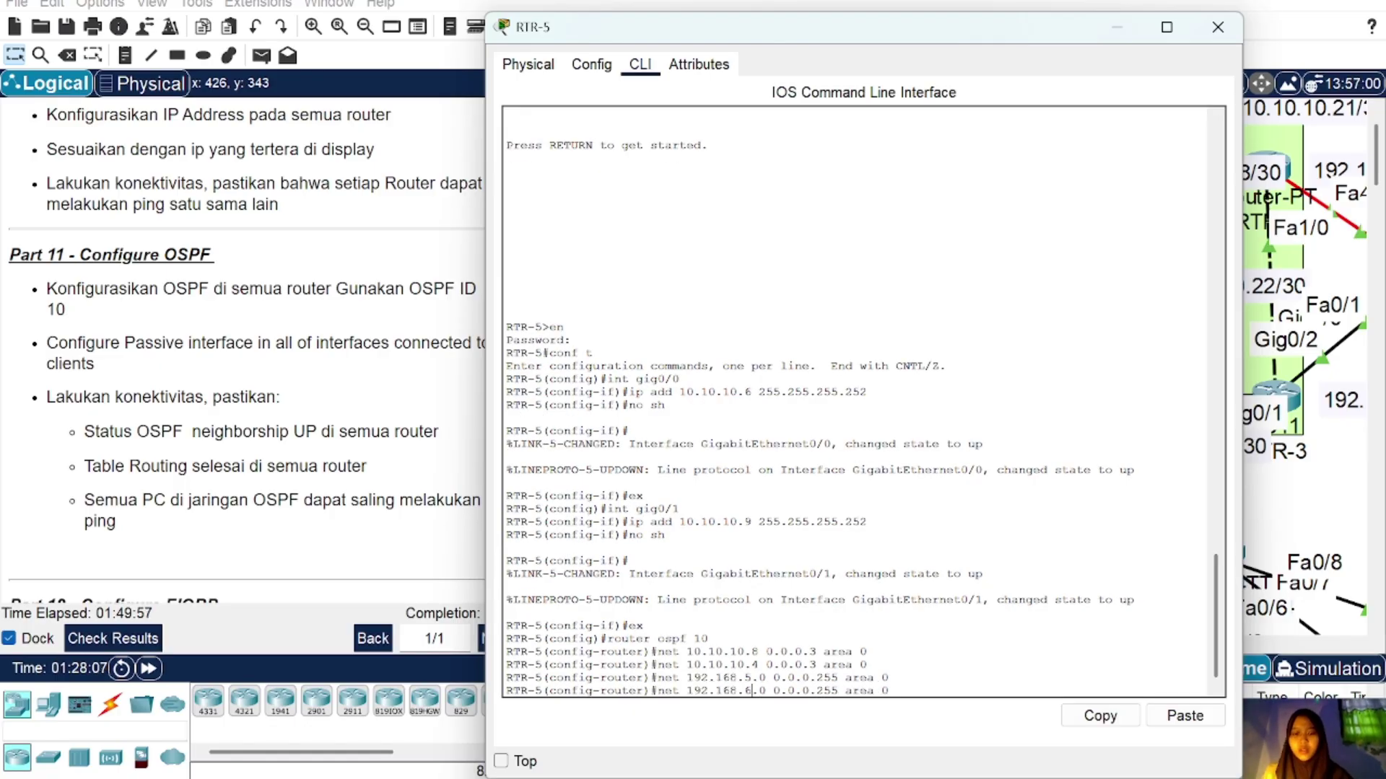
pyautogui.press('Return')
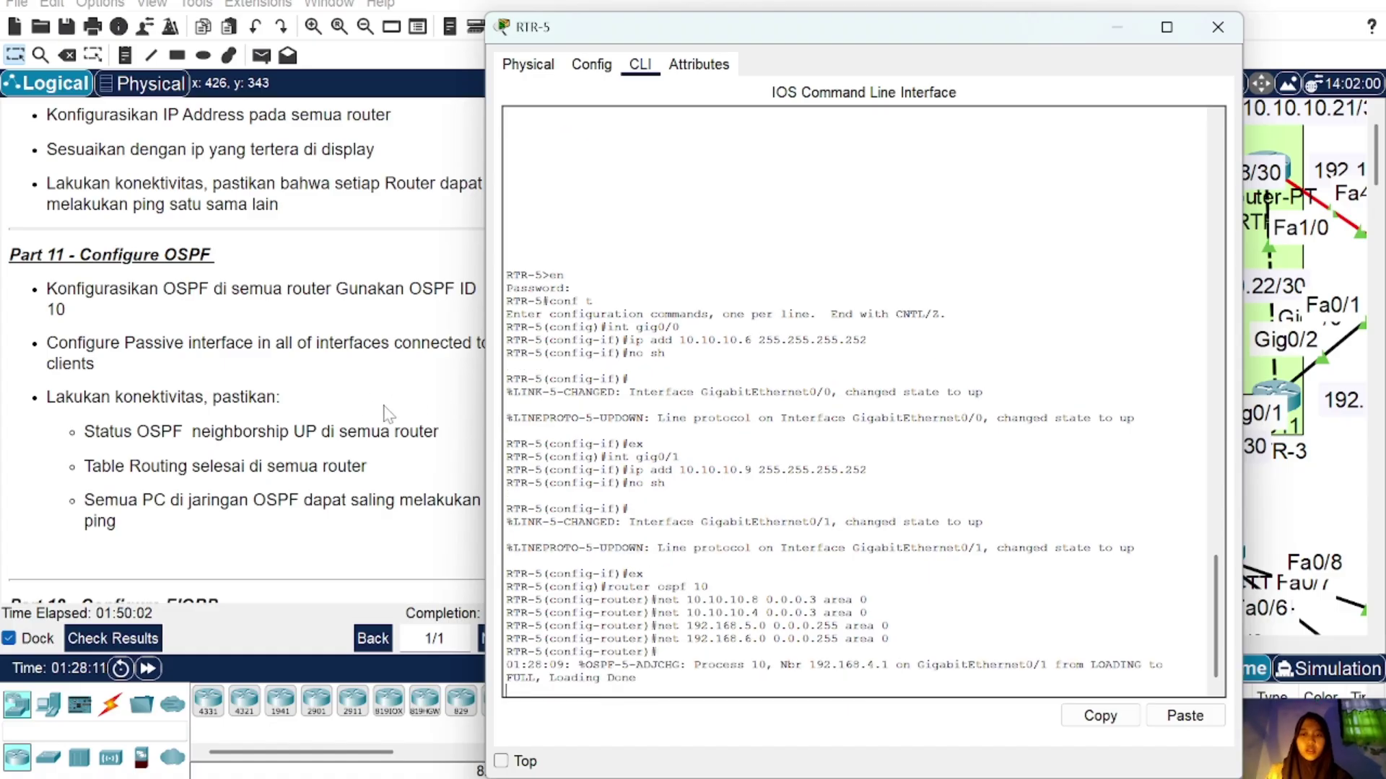
pyautogui.press('Return')
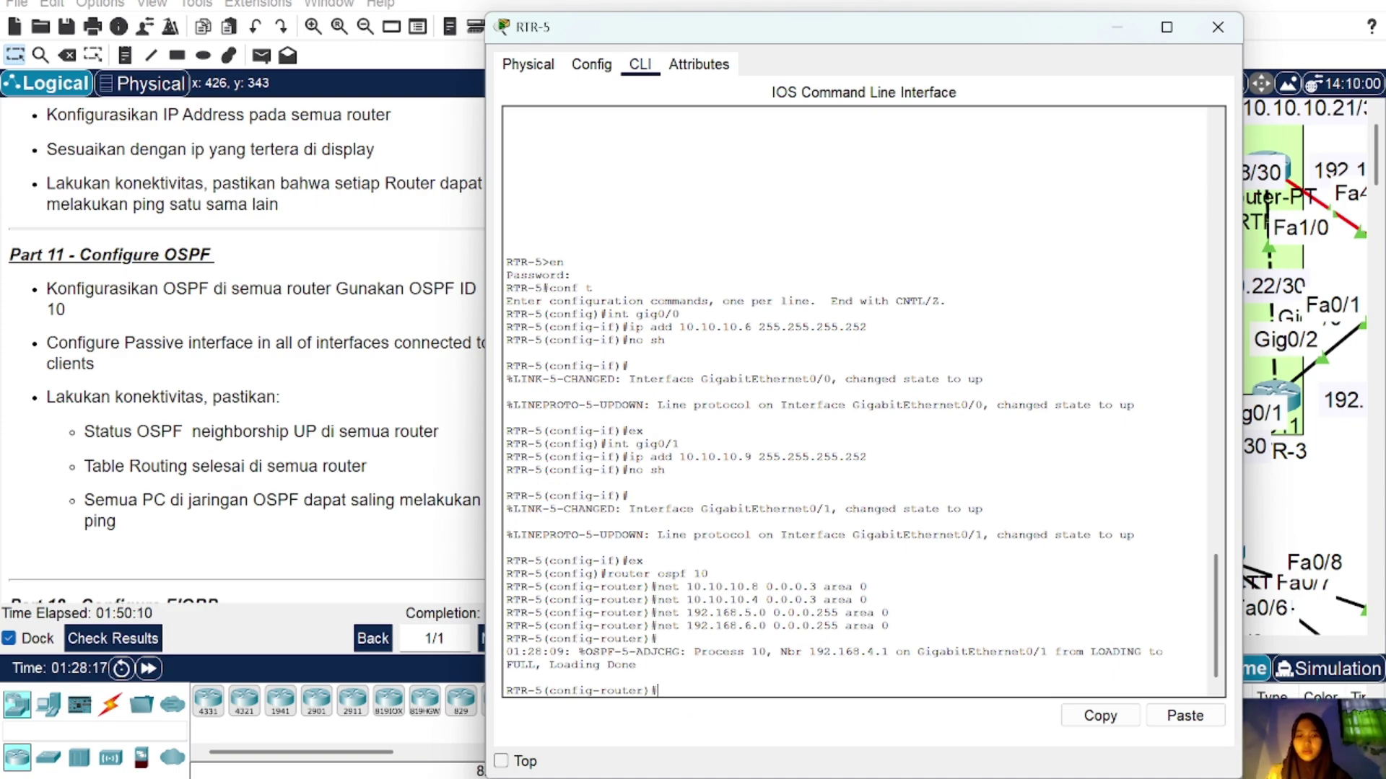
pyautogui.click(1218, 27)
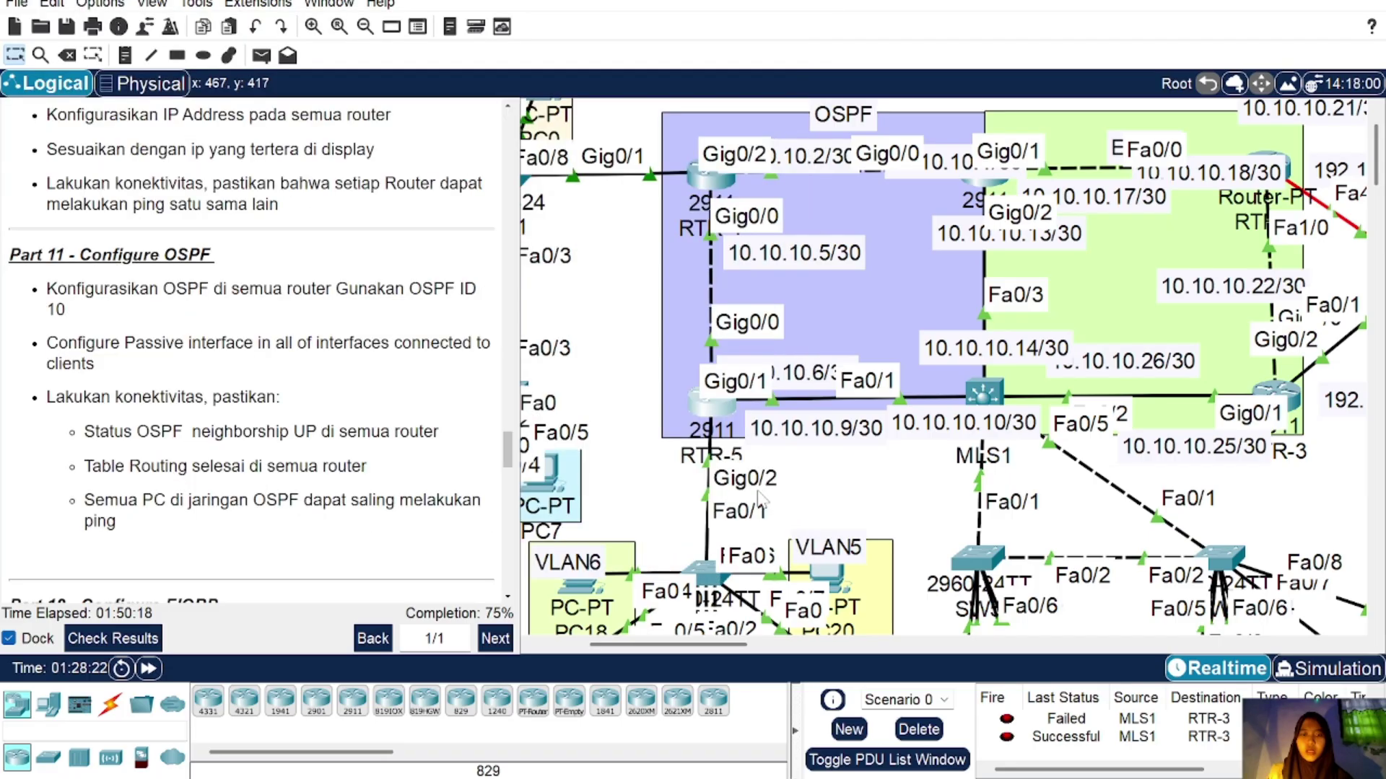
# Step: Set passive-interface gig0/2.5 and gig0/2.6 in RTR-5's OSPF 10 process
pyautogui.click(715, 408)
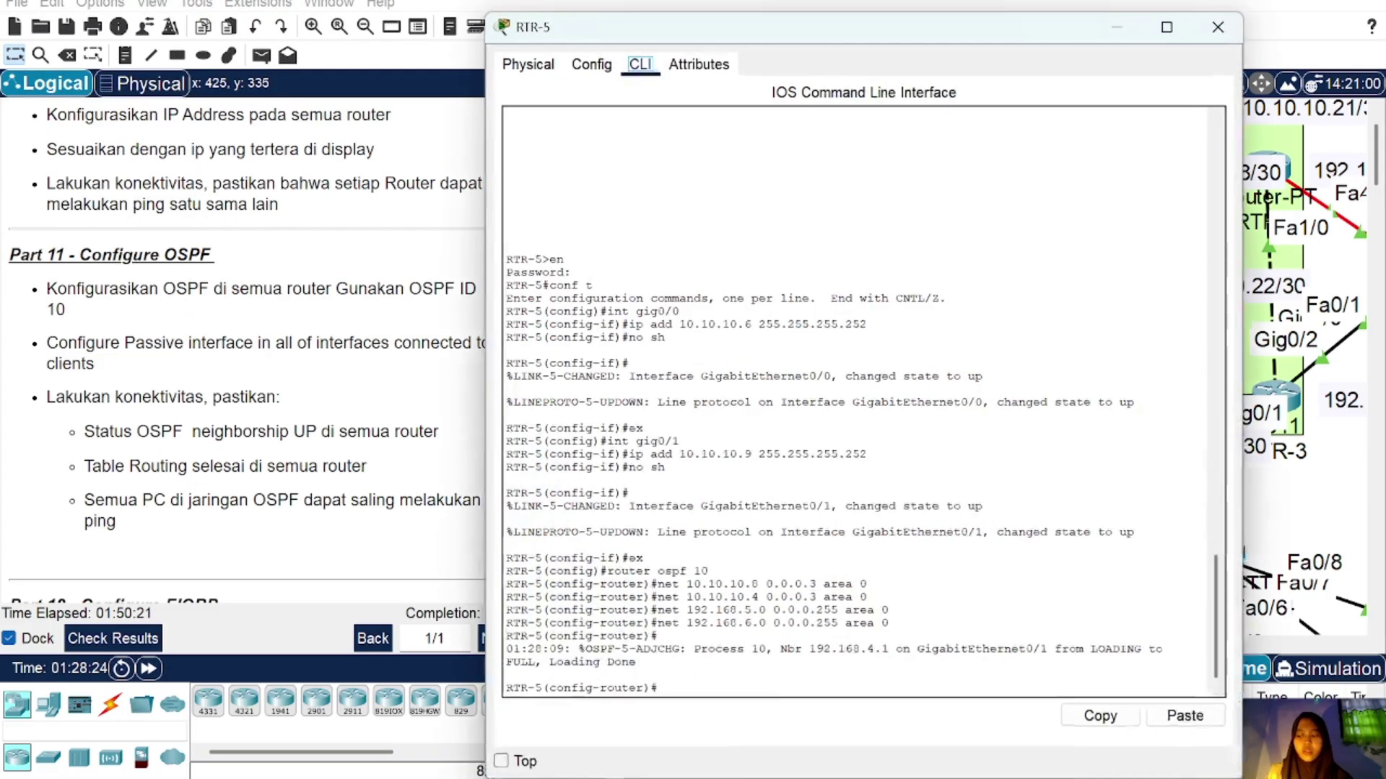
pyautogui.write('int ')
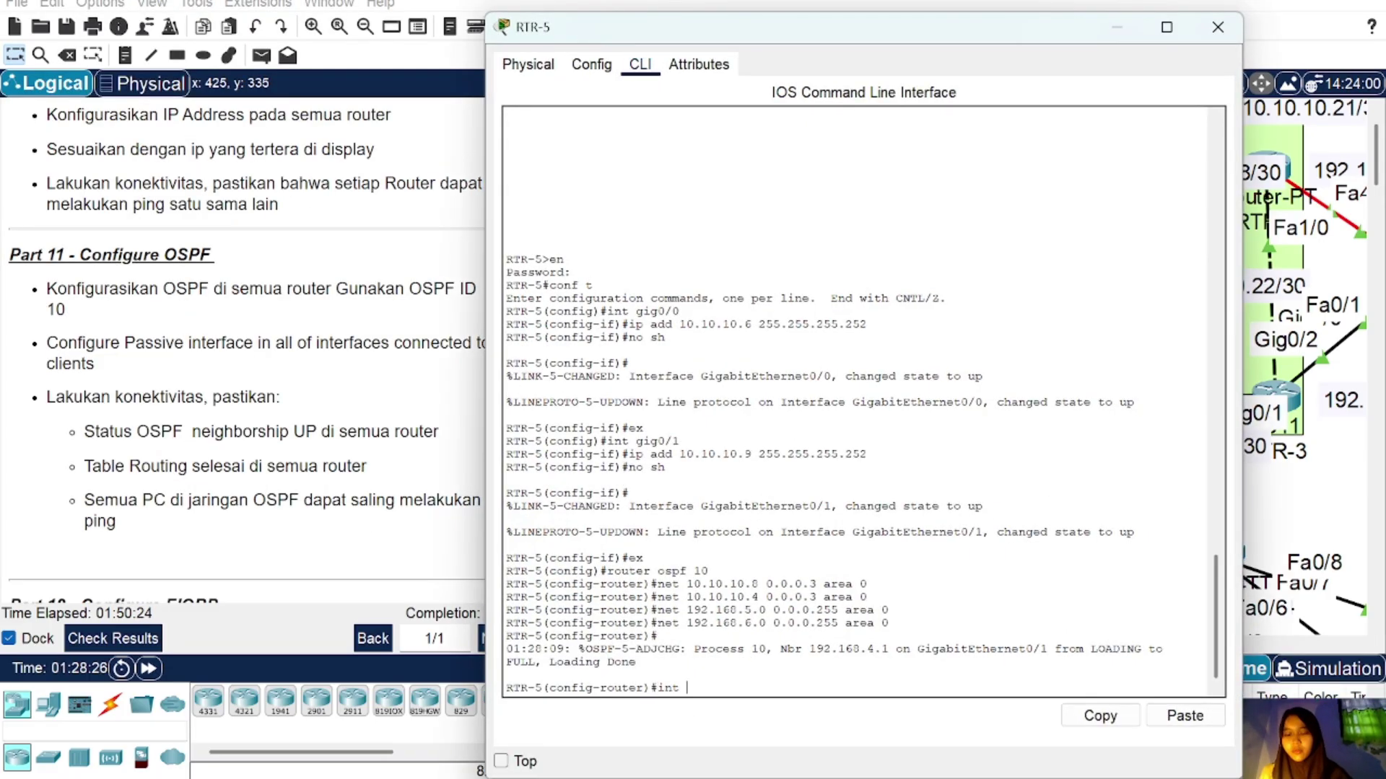
pyautogui.write('gig0/2')
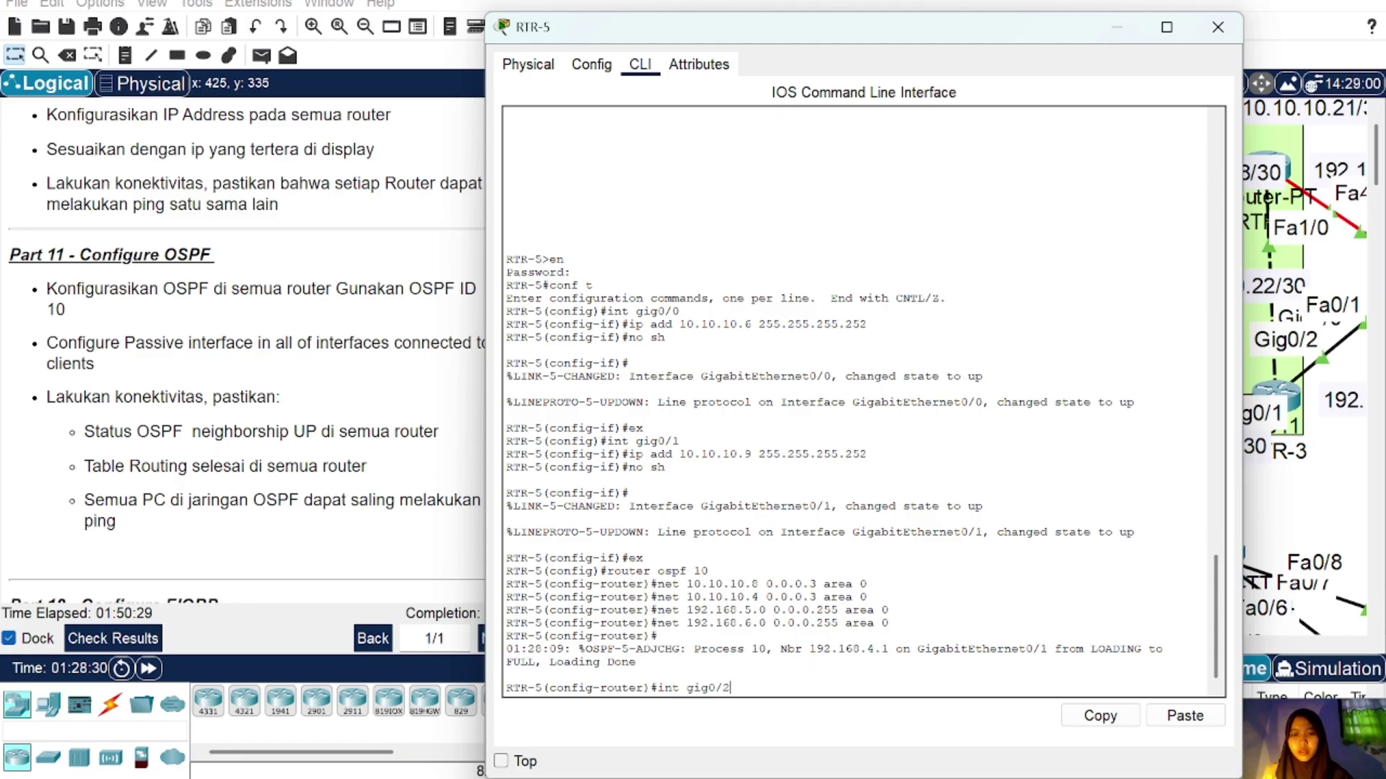
pyautogui.press('BackSpace')
pyautogui.press('BackSpace')
pyautogui.press('BackSpace')
pyautogui.press('BackSpace')
pyautogui.press('BackSpace')
pyautogui.press('BackSpace')
pyautogui.press('BackSpace')
pyautogui.press('BackSpace')
pyautogui.press('BackSpace')
pyautogui.press('BackSpace')
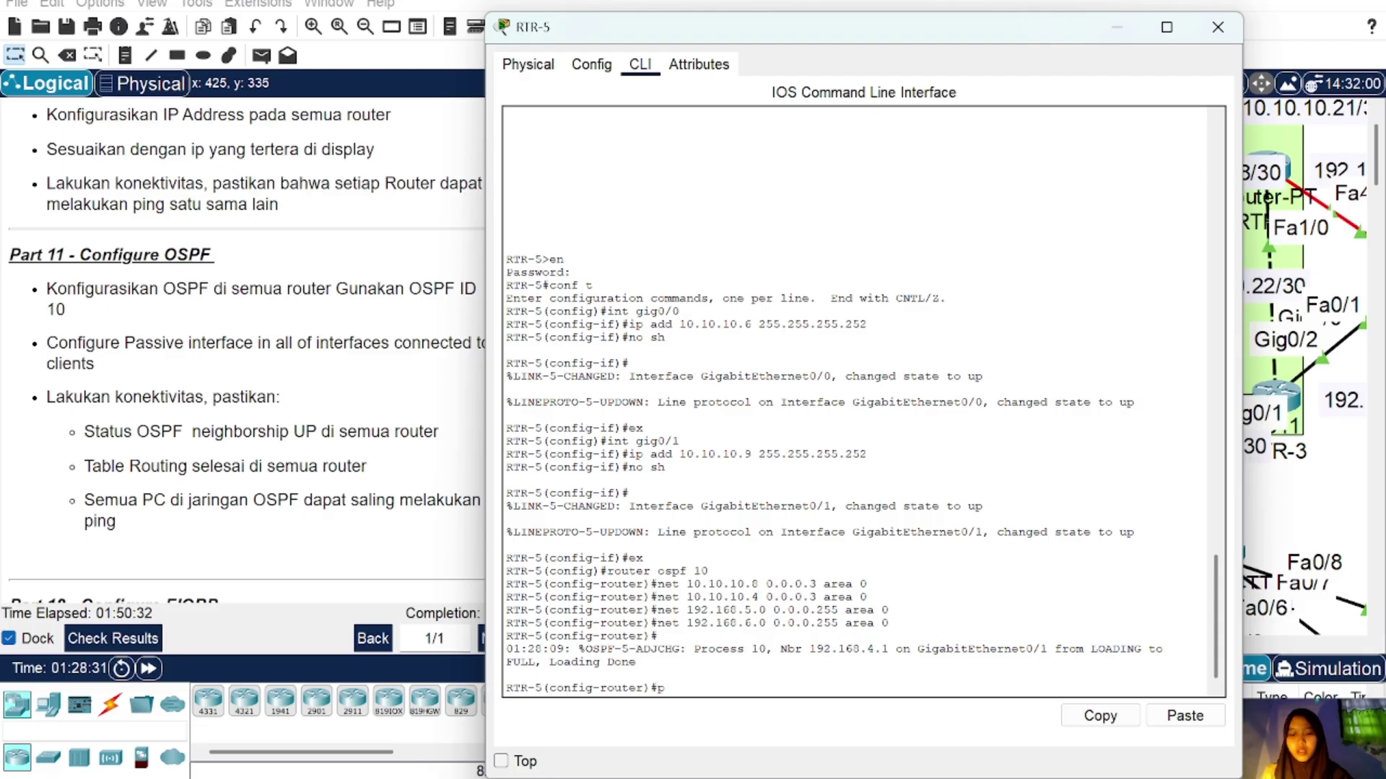
pyautogui.write('passive-interface gig0/2')
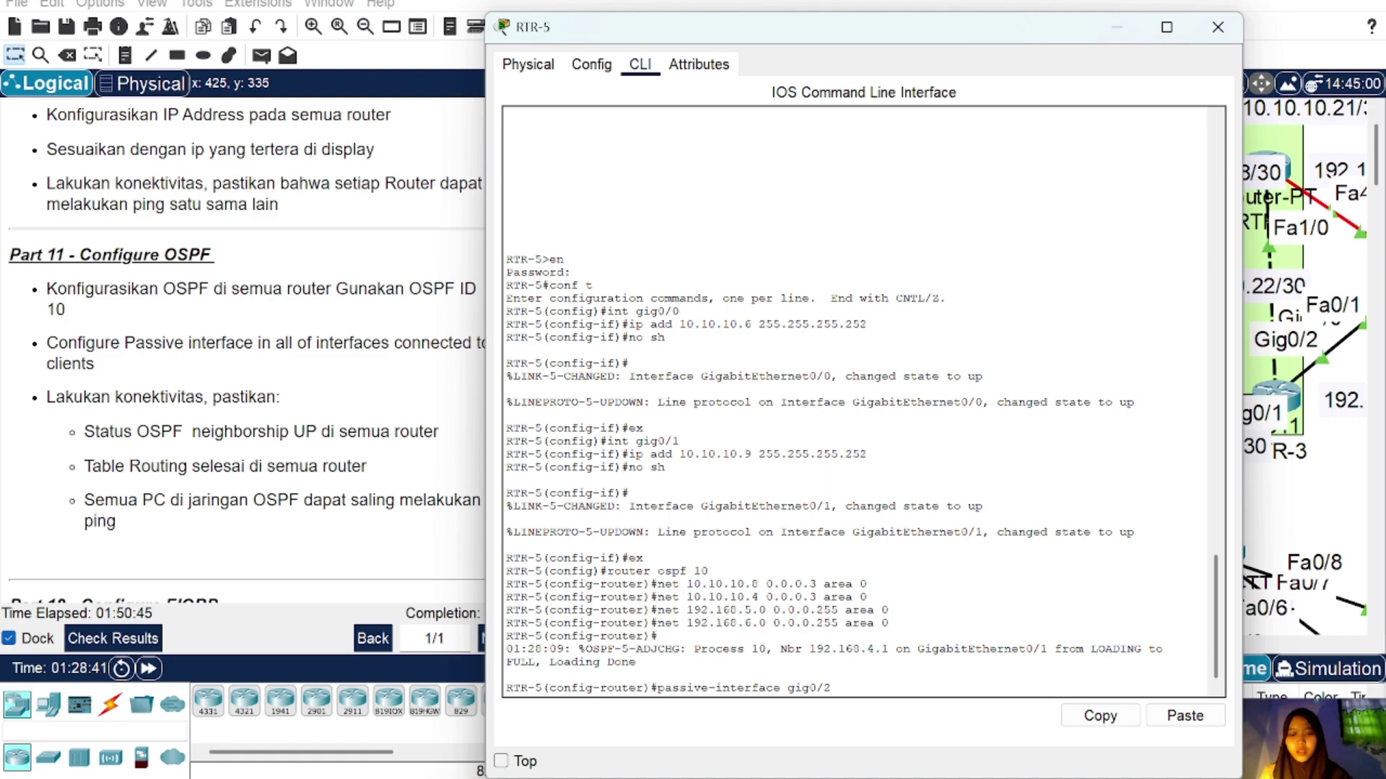
pyautogui.write('.5')
pyautogui.press('Return')
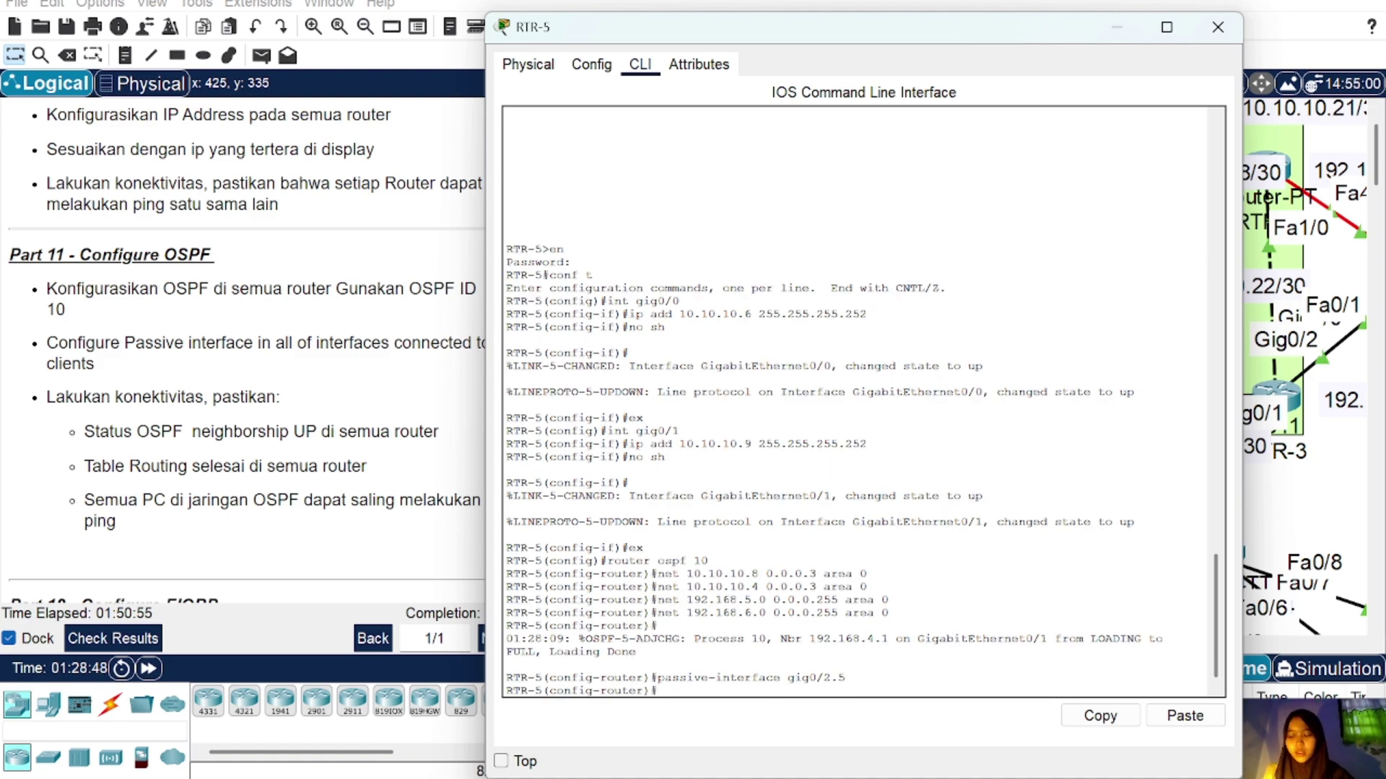
pyautogui.press('Up')
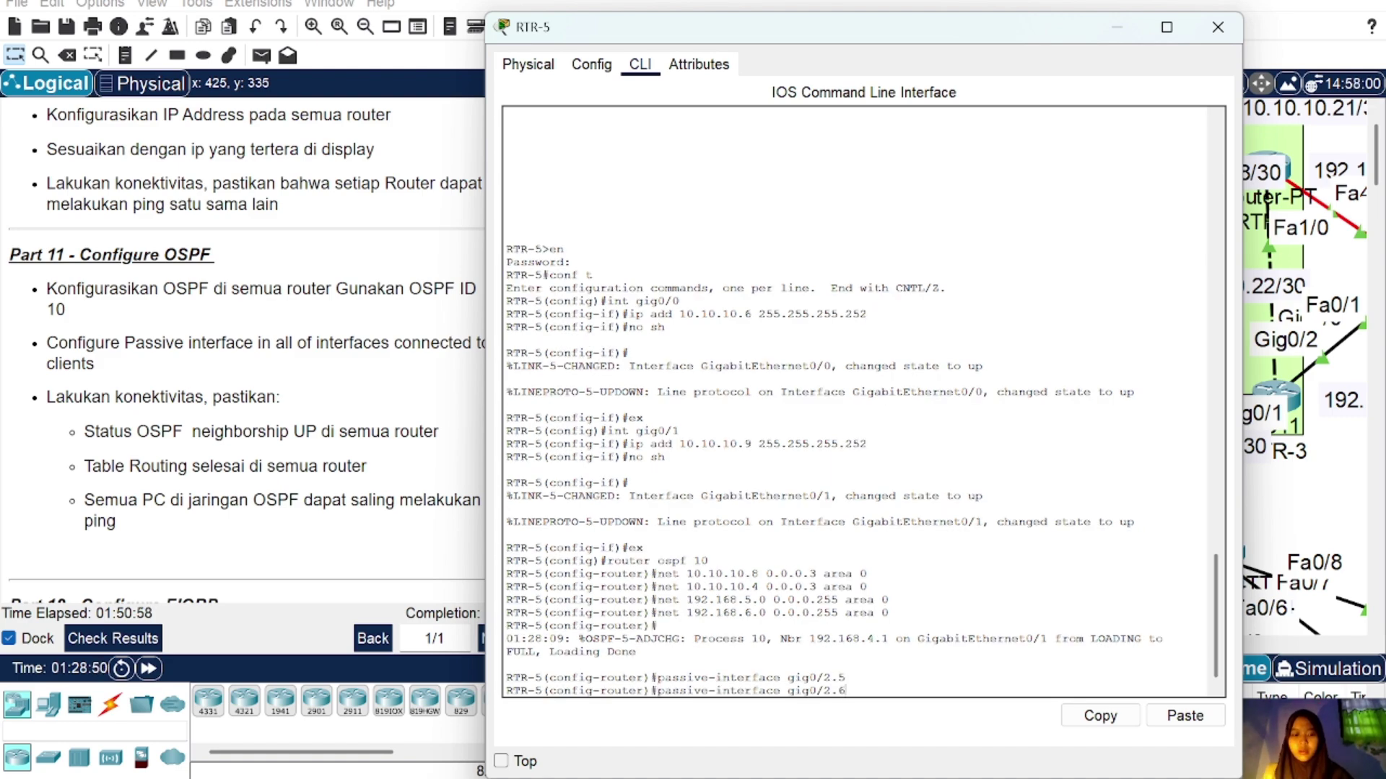
pyautogui.write('6')
pyautogui.press('Return')
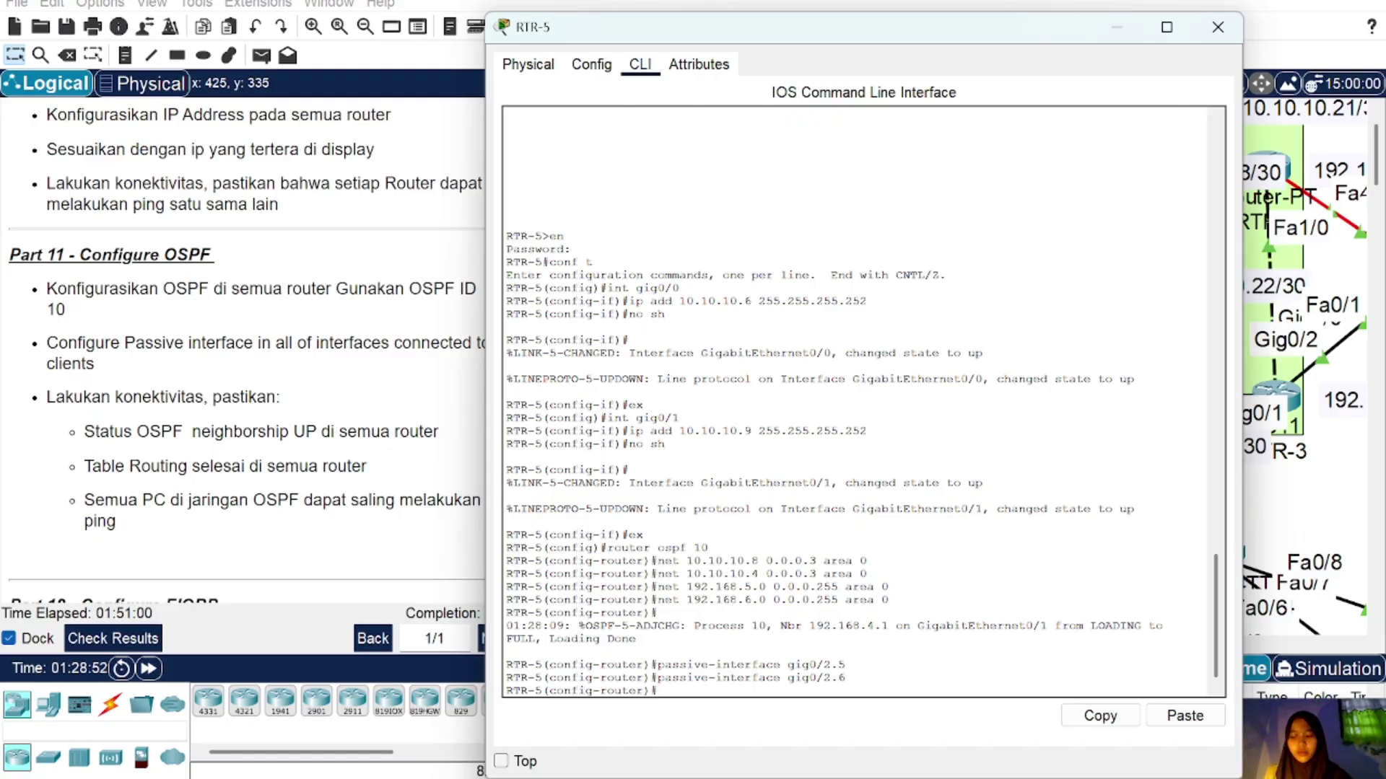
# Step: Start OSPF 10 on RTR-4 advertising 10.10.10.0 and 10.10.10.4 in area 0
pyautogui.click(1218, 27)
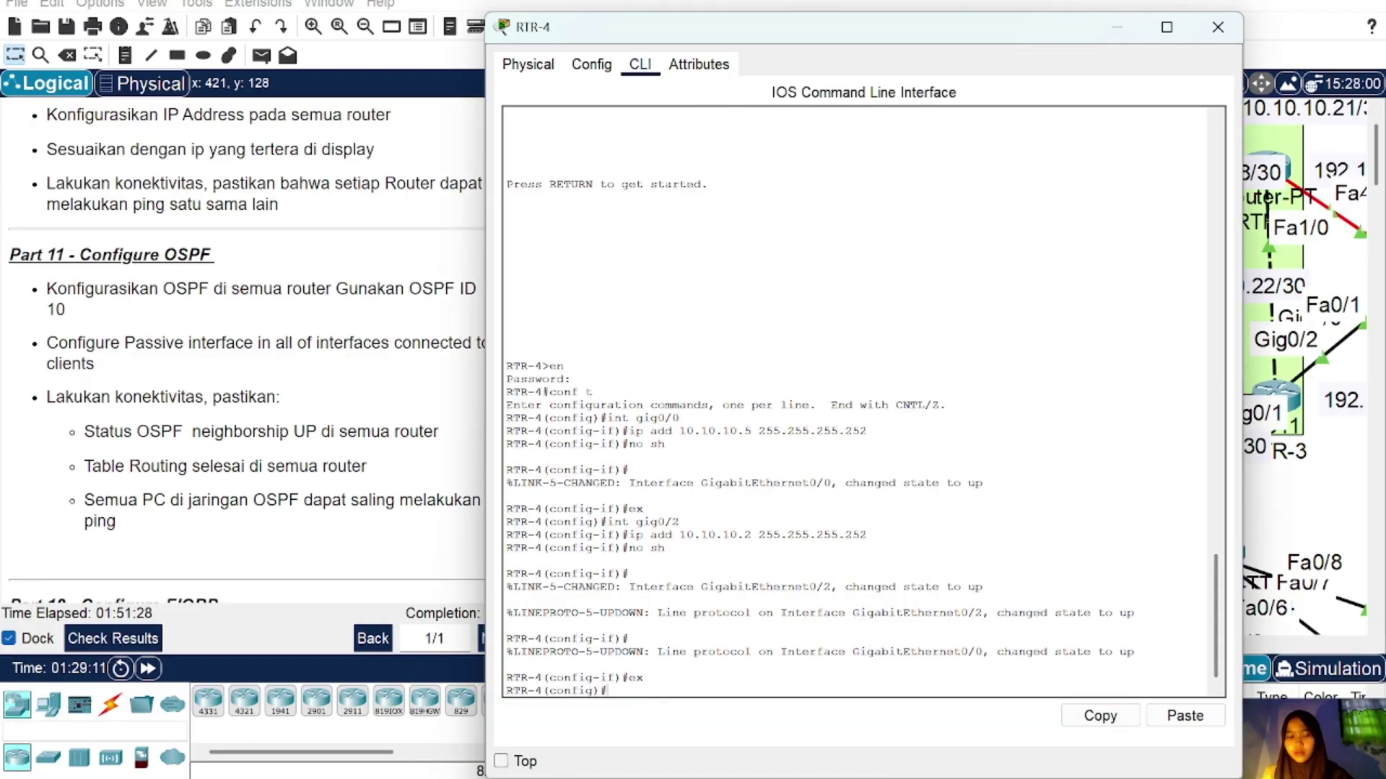
pyautogui.write('router os')
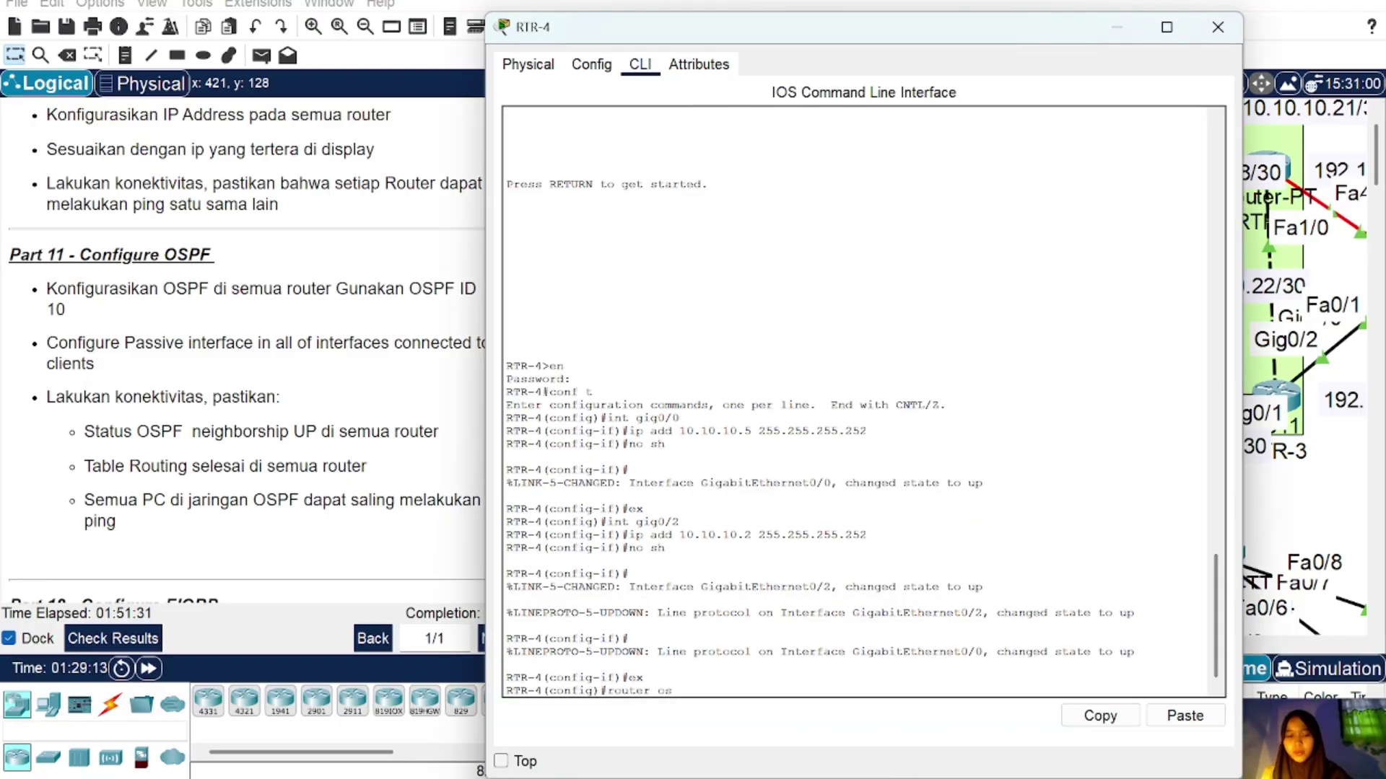
pyautogui.write('pf 10')
pyautogui.press('Return')
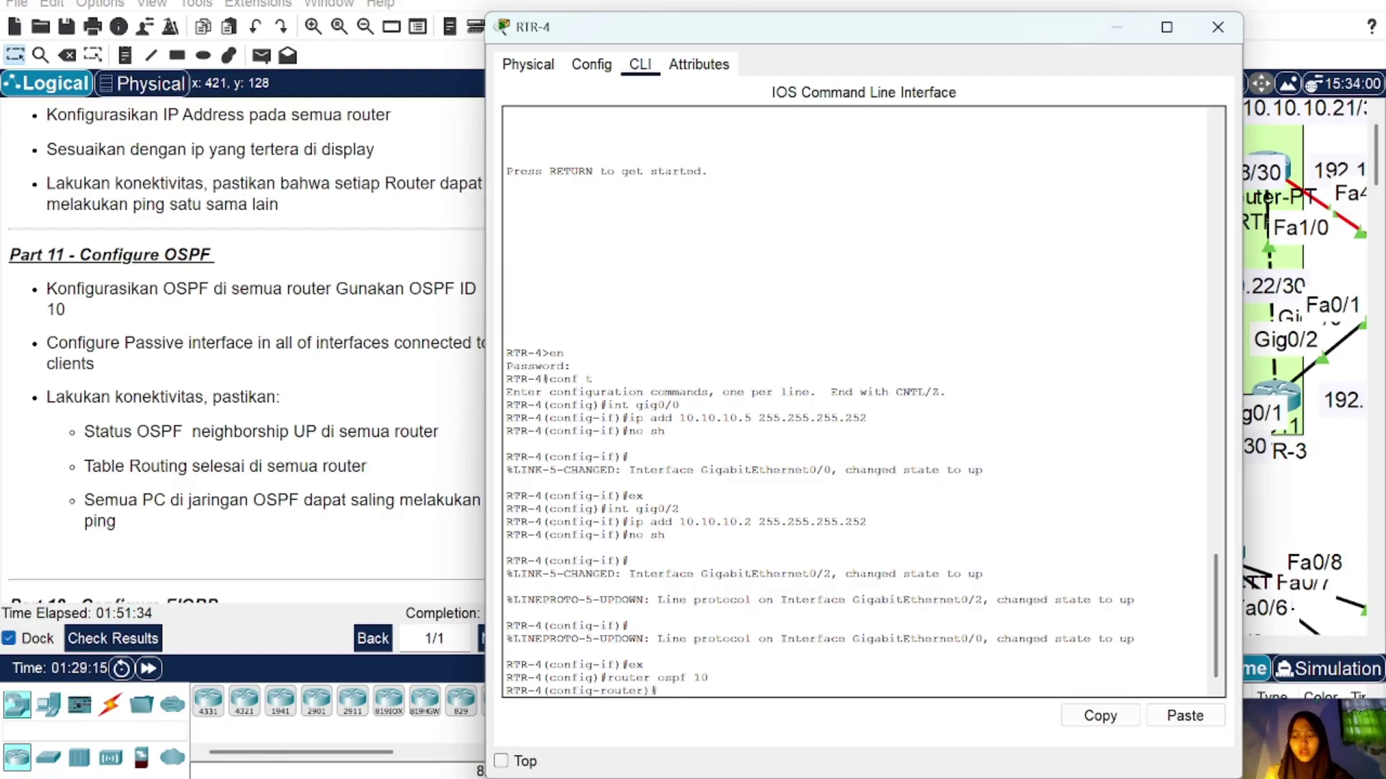
pyautogui.click(1216, 29)
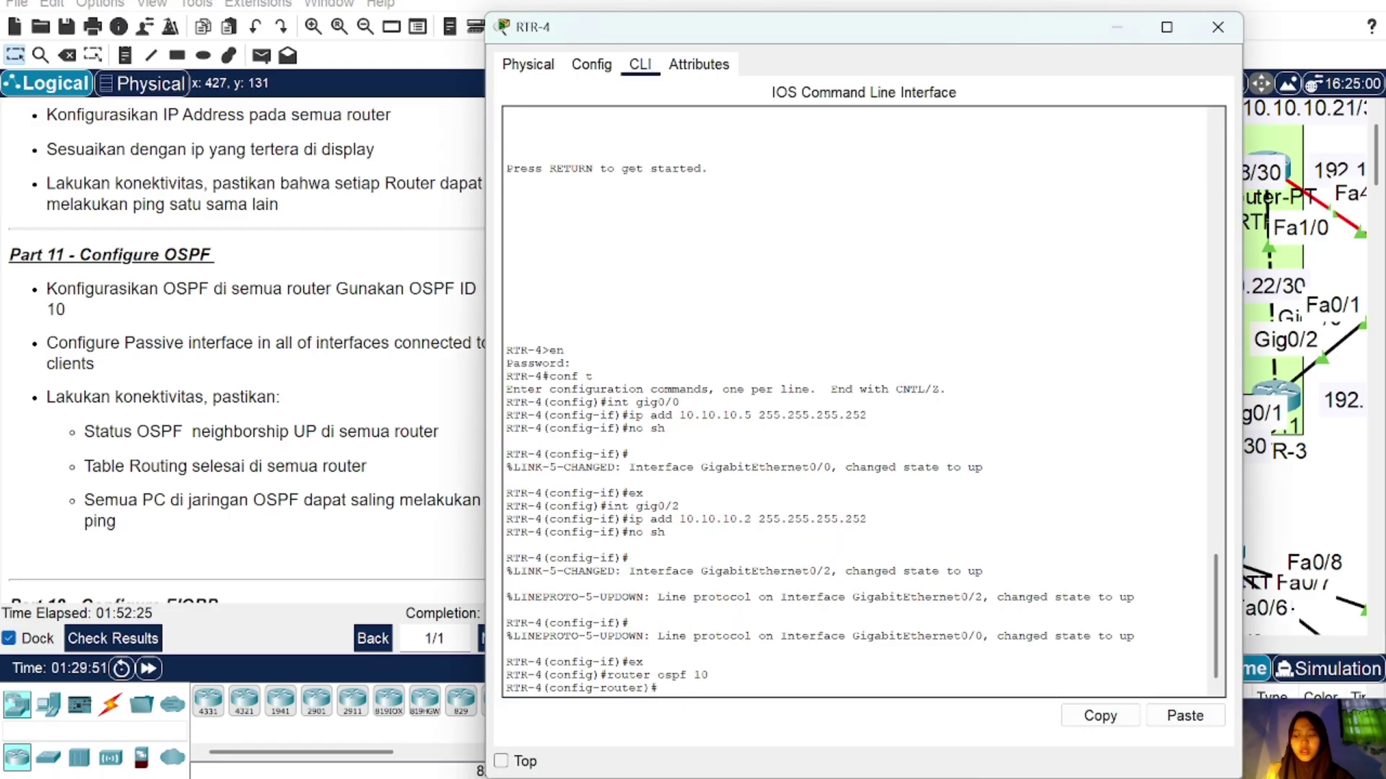
pyautogui.click(1220, 29)
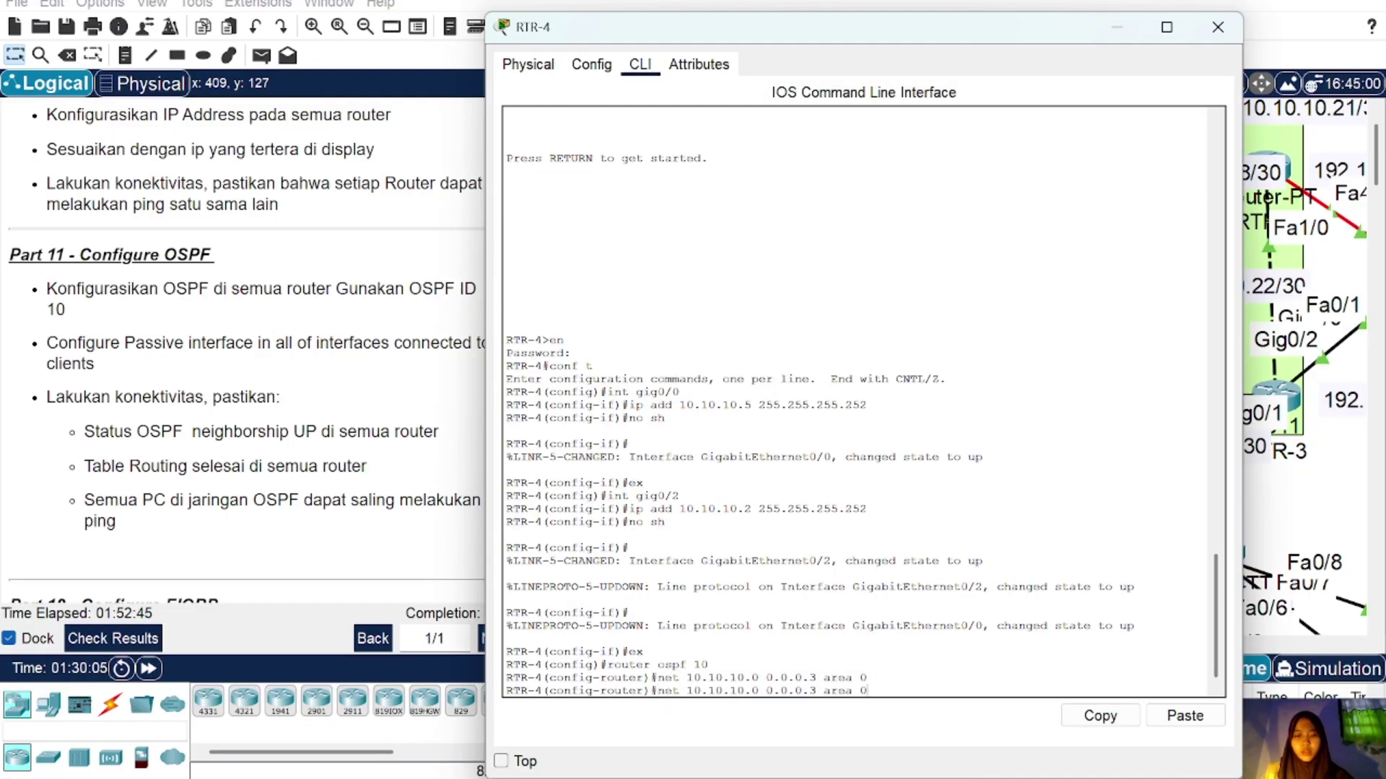
pyautogui.press('Left')
pyautogui.press('BackSpace')
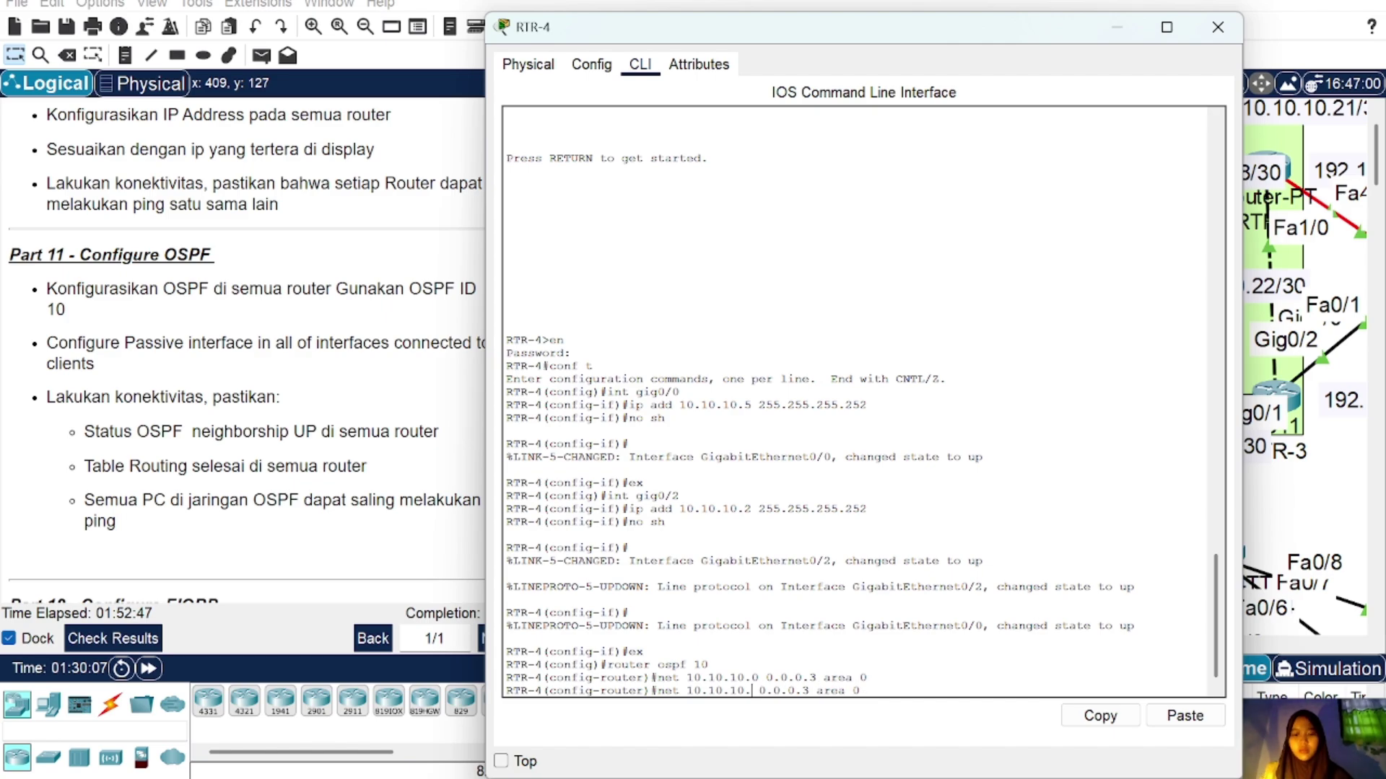
pyautogui.write('4')
pyautogui.press('Return')
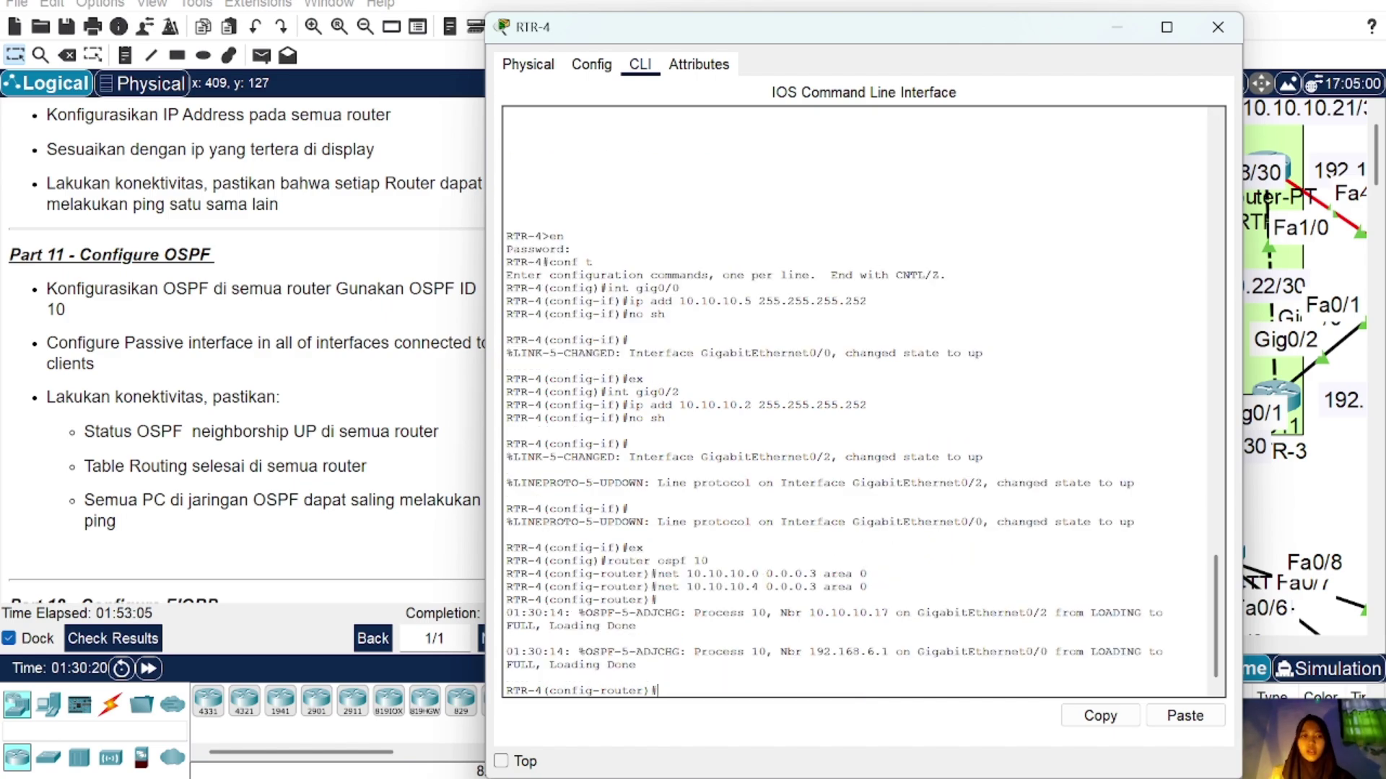
pyautogui.click(1217, 26)
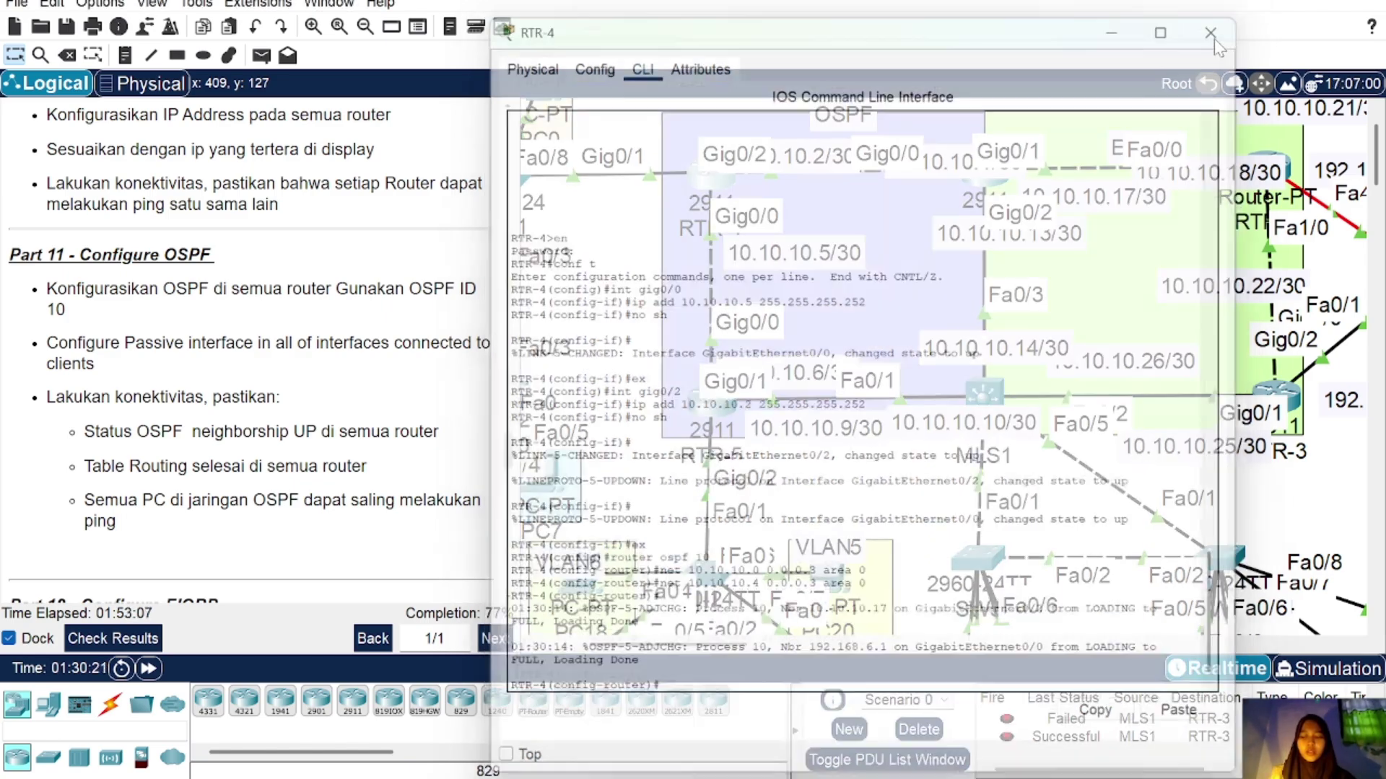
# Step: Add the 192.168.7.0 and 192.168.8.0 0.0.0.255 networks to area 0 on RTR-4
pyautogui.click(714, 184)
pyautogui.write('net 10.10.10.4 0.0.0.3 area 0')
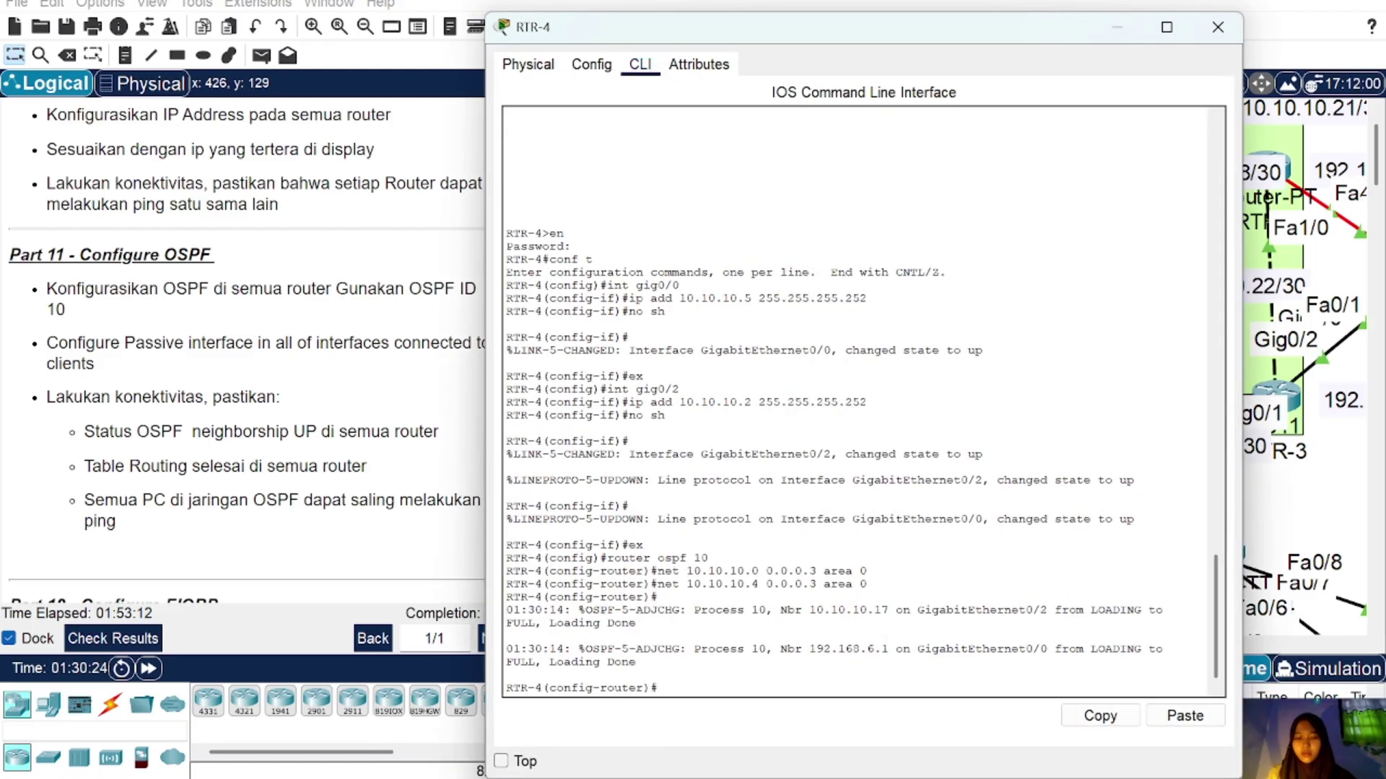
pyautogui.write('.1')
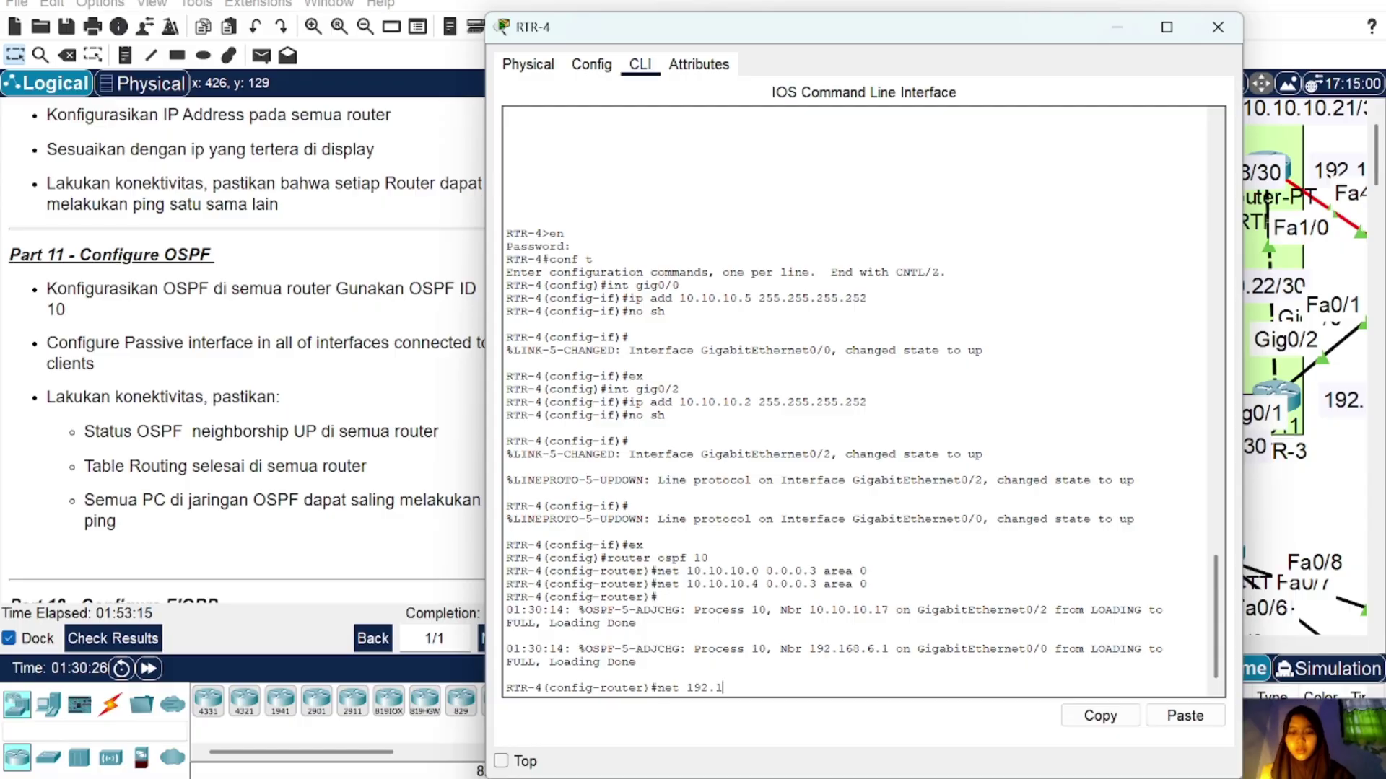
pyautogui.write('678')
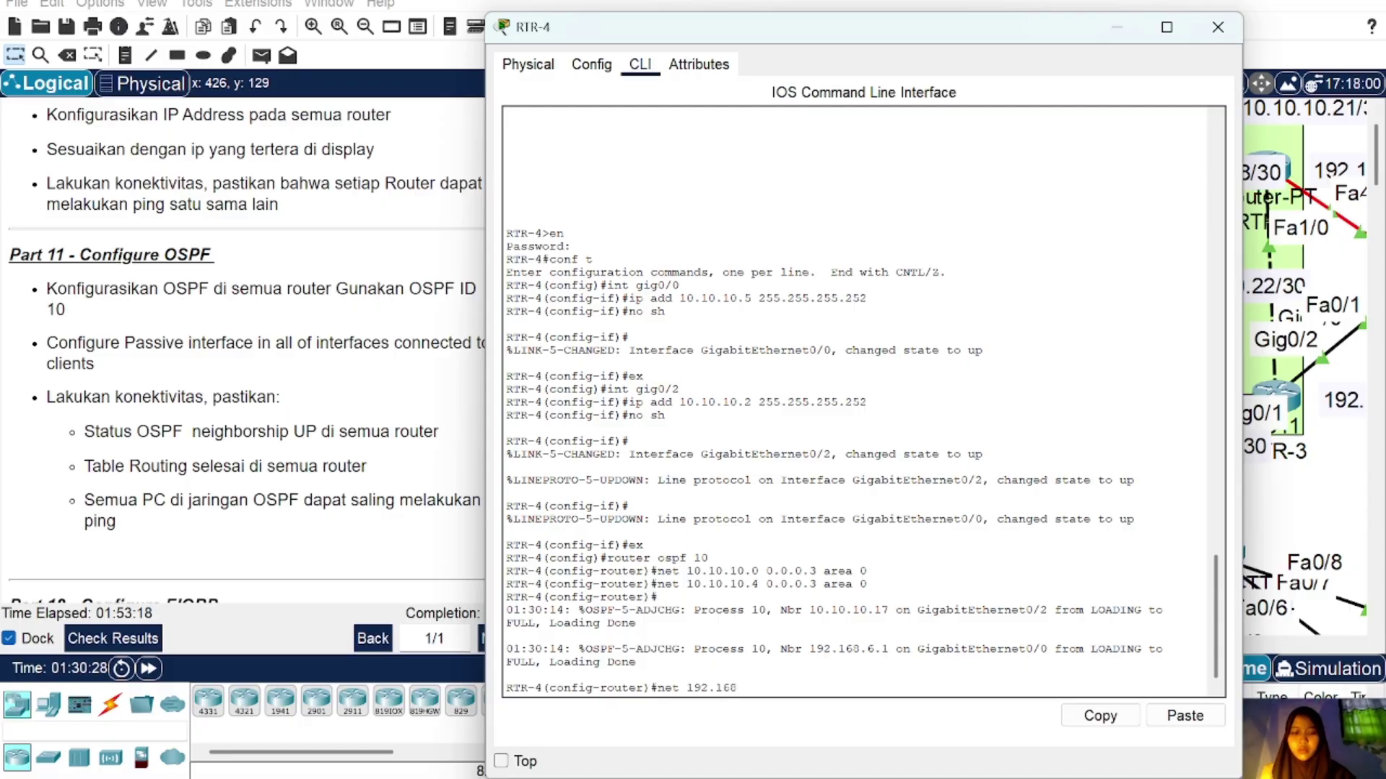
pyautogui.write('.7.0 0.0.0.25')
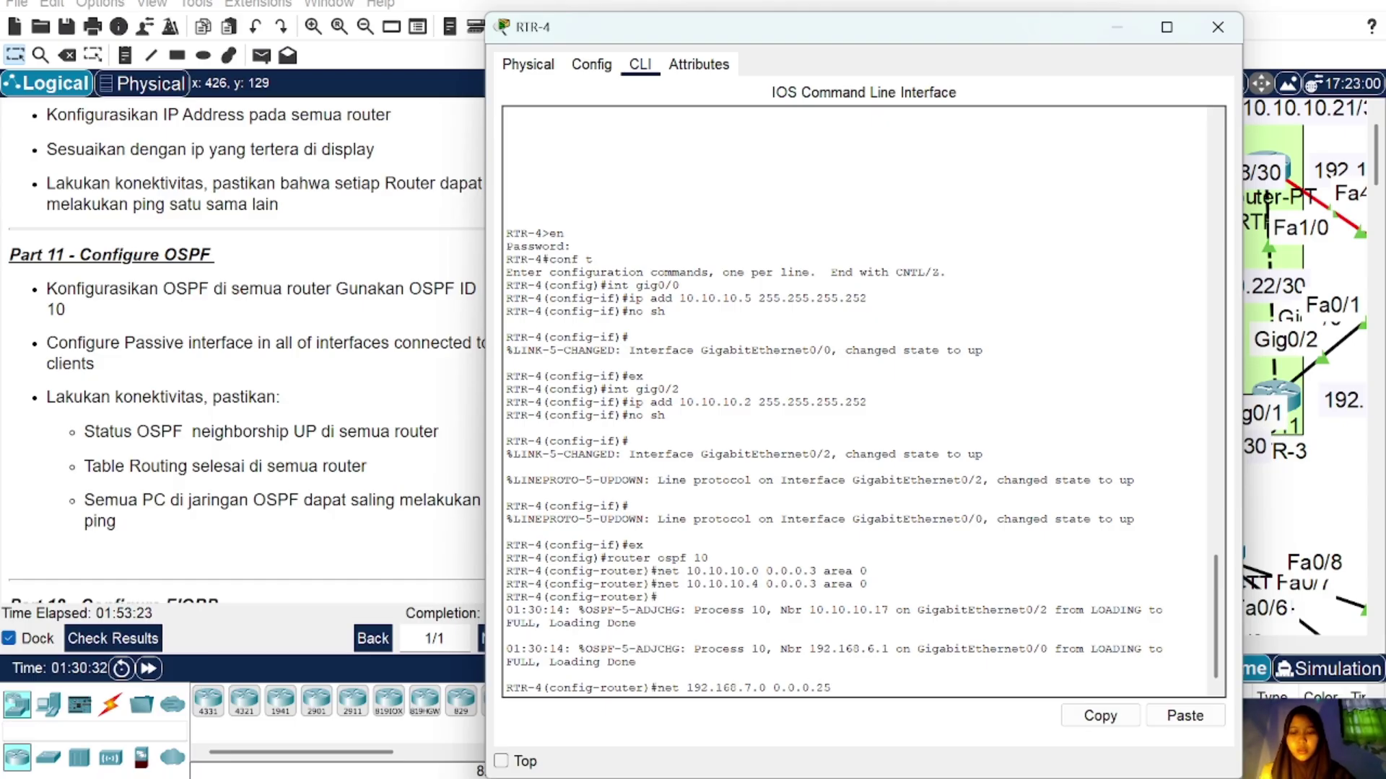
pyautogui.write('5 area 0')
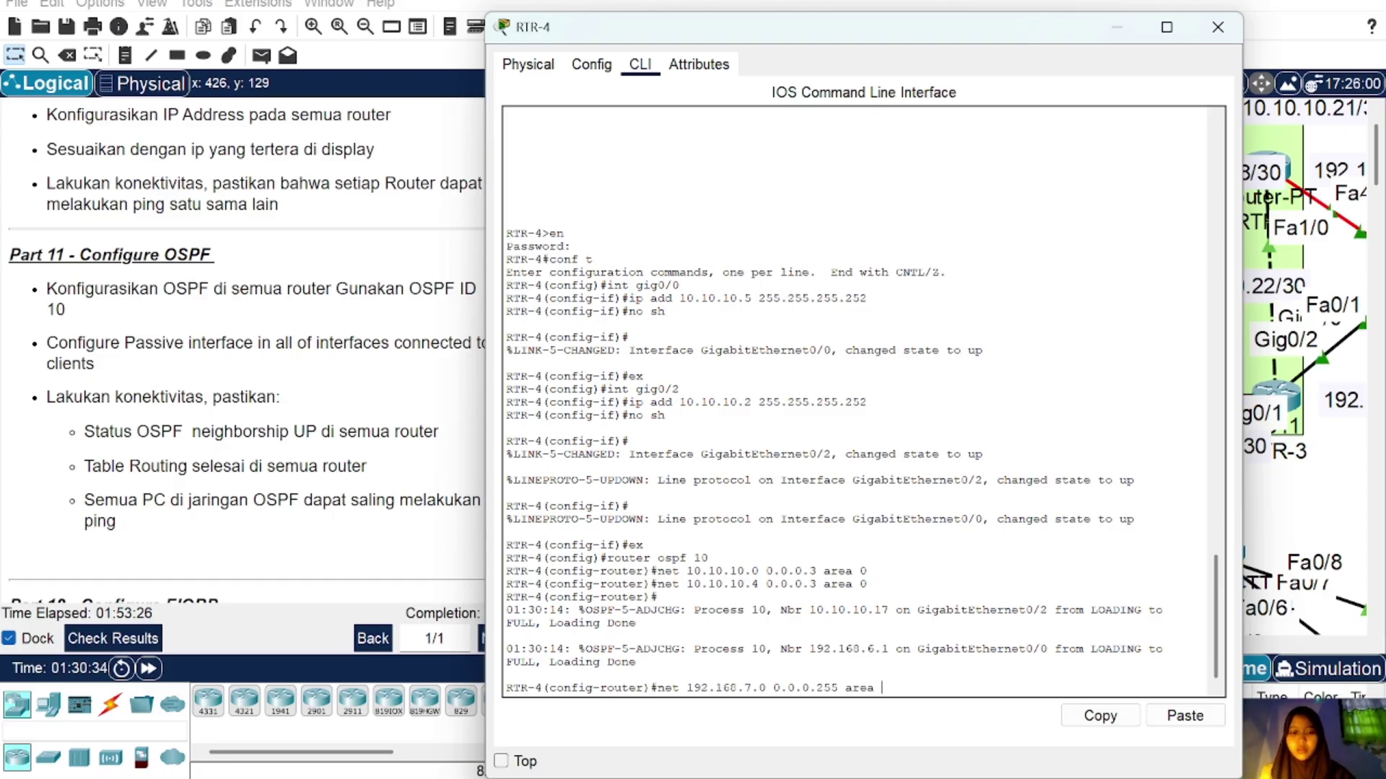
pyautogui.press('Return')
pyautogui.press('Up')
pyautogui.press('Left')
pyautogui.press('Left')
pyautogui.press('Left')
pyautogui.press('Left')
pyautogui.press('Left')
pyautogui.press('Left')
pyautogui.press('Left')
pyautogui.press('Left')
pyautogui.press('Left')
pyautogui.press('Left')
pyautogui.press('Left')
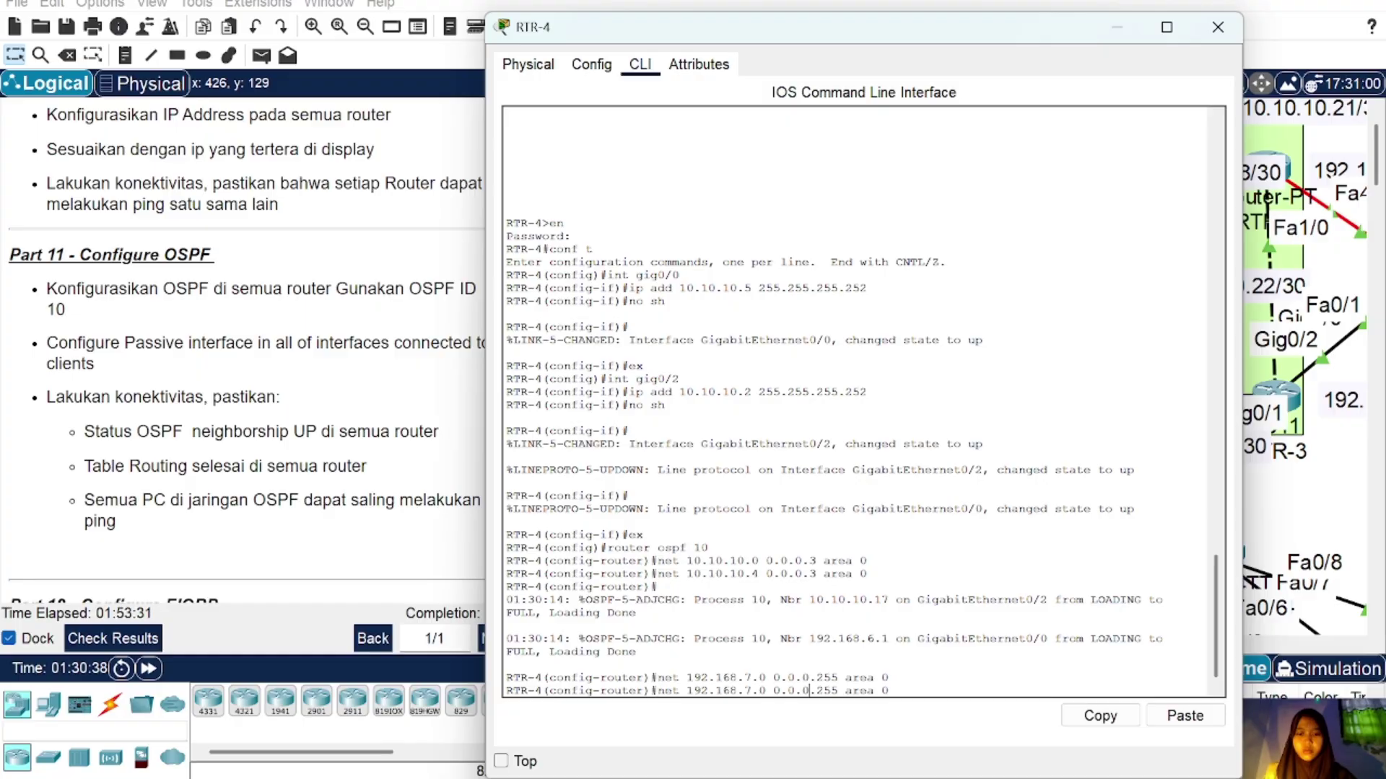
pyautogui.press('Left')
pyautogui.press('Left')
pyautogui.press('Left')
pyautogui.press('Left')
pyautogui.press('Left')
pyautogui.press('Left')
pyautogui.press('Left')
pyautogui.press('Left')
pyautogui.press('BackSpace')
pyautogui.write('8')
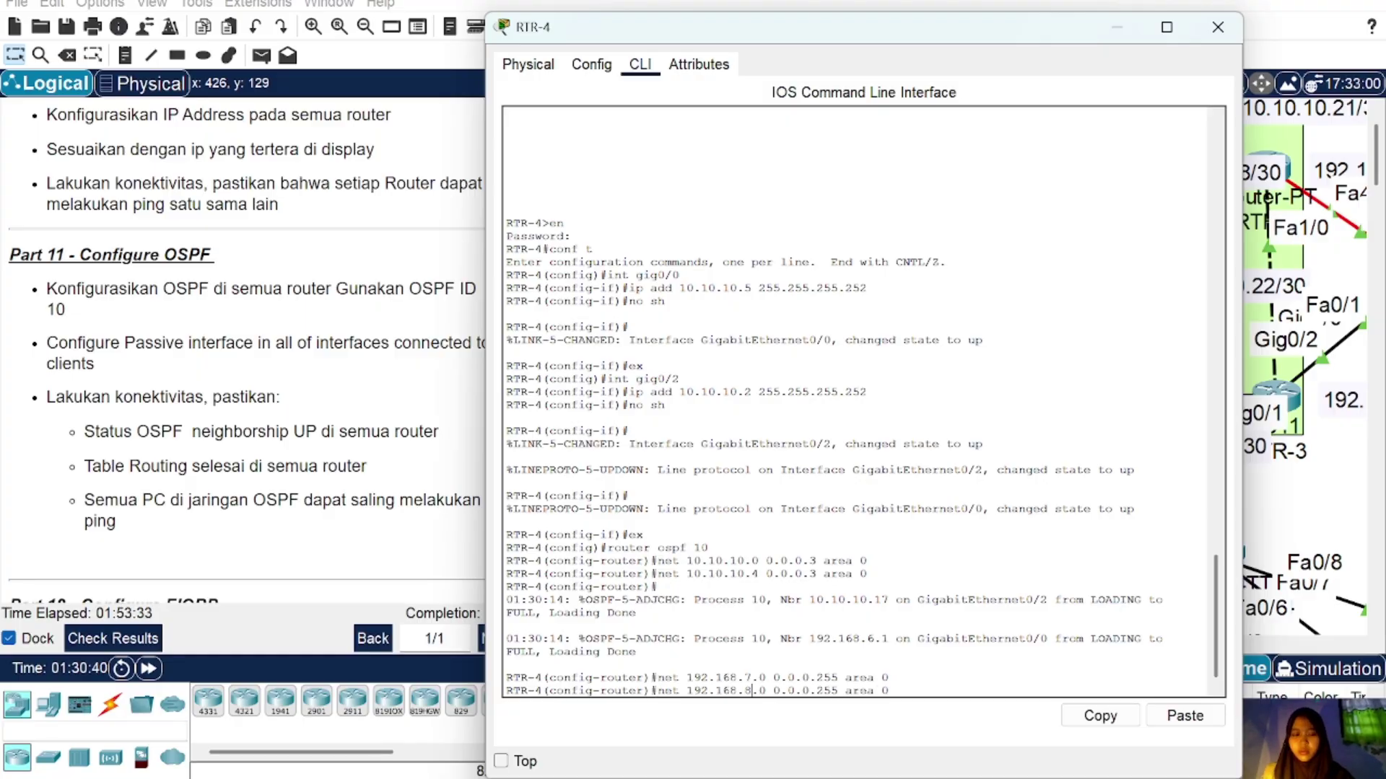
pyautogui.press('Return')
# Step: Add the 192.168.9.0 0.0.0.255 network to area 0 and close RTR-4
pyautogui.press('Up')
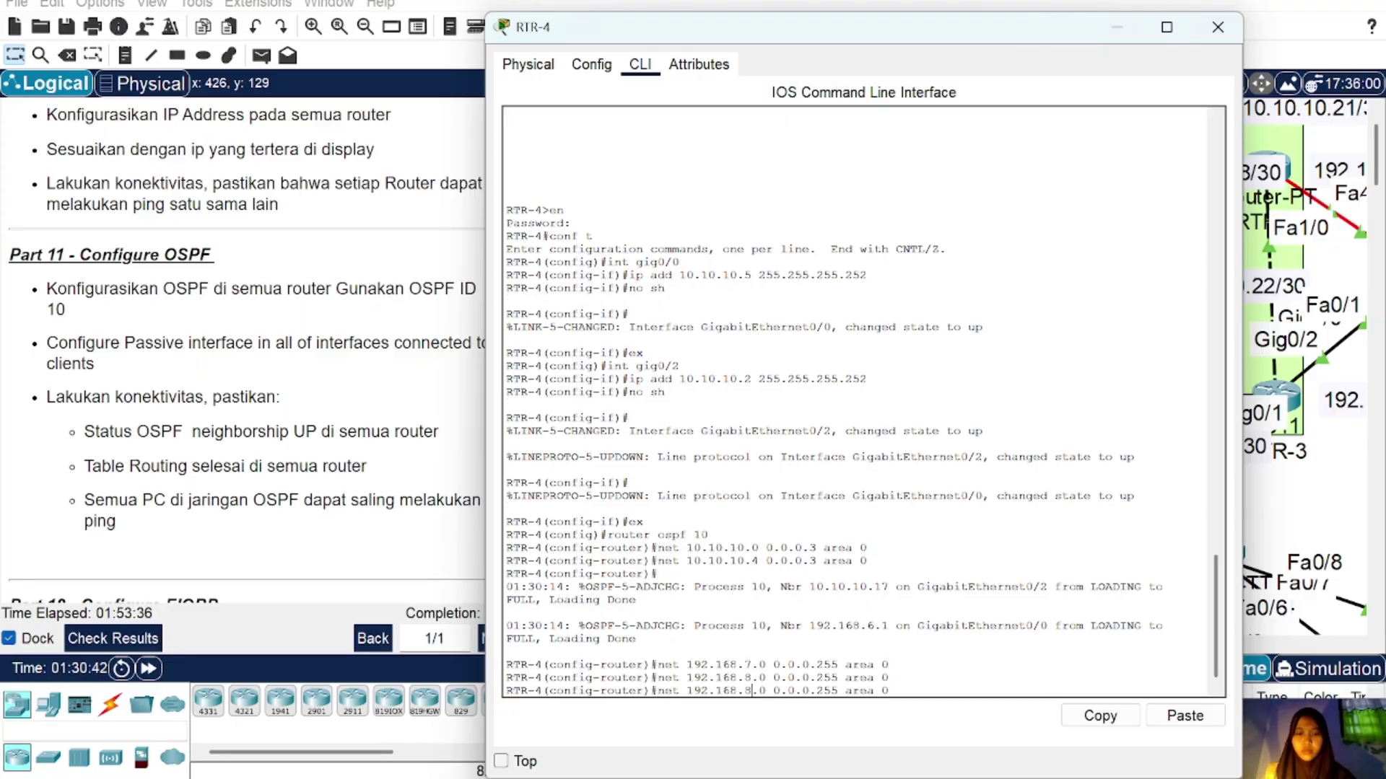
pyautogui.press('BackSpace')
pyautogui.write('9')
pyautogui.press('Return')
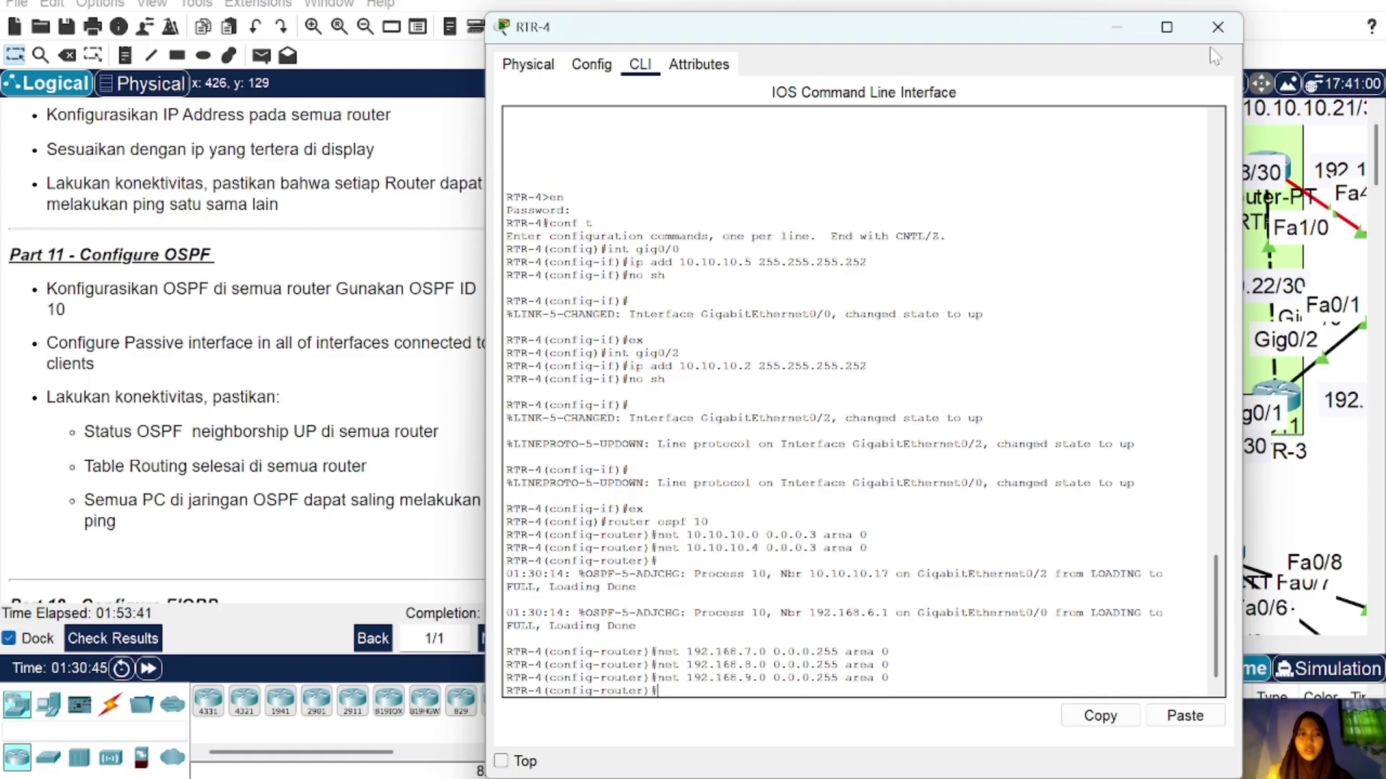
pyautogui.click(1218, 27)
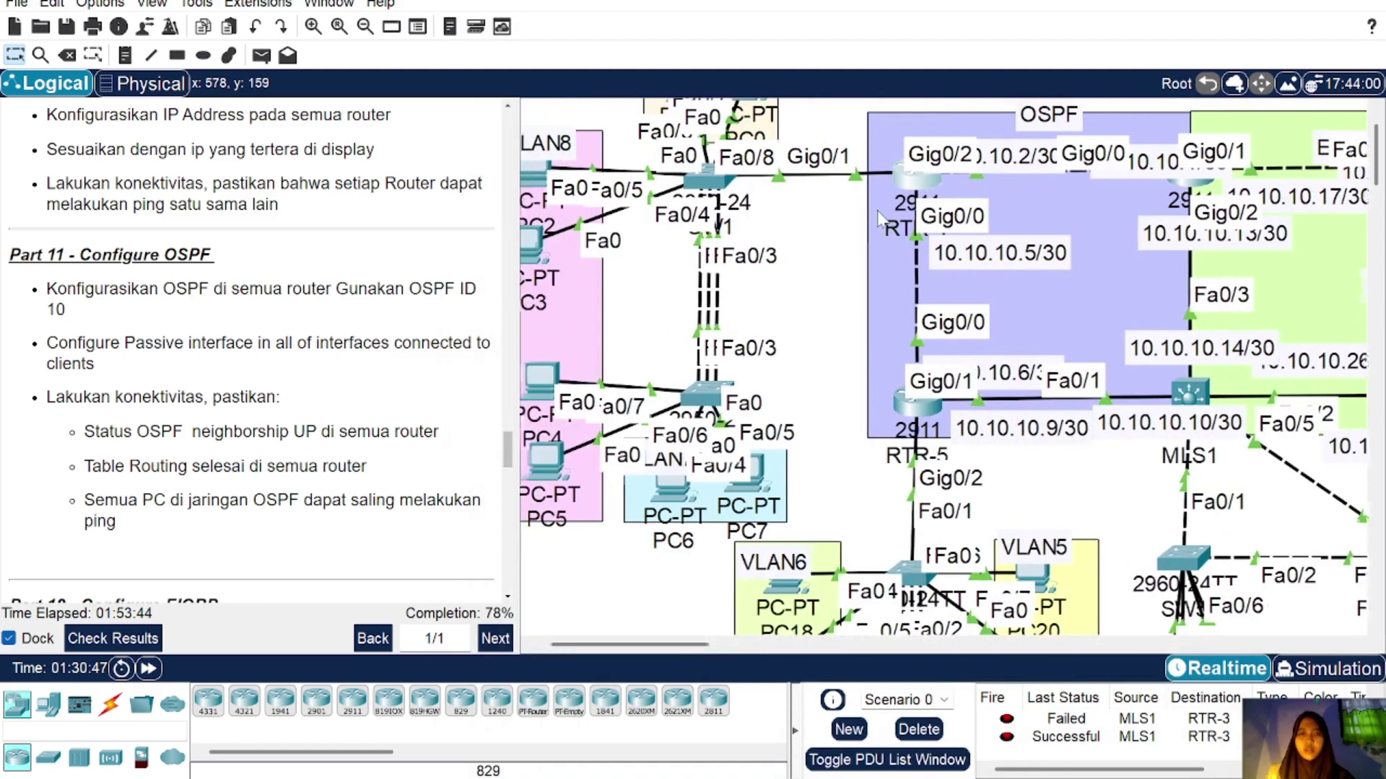
pyautogui.hscroll(-2, 880, 215)
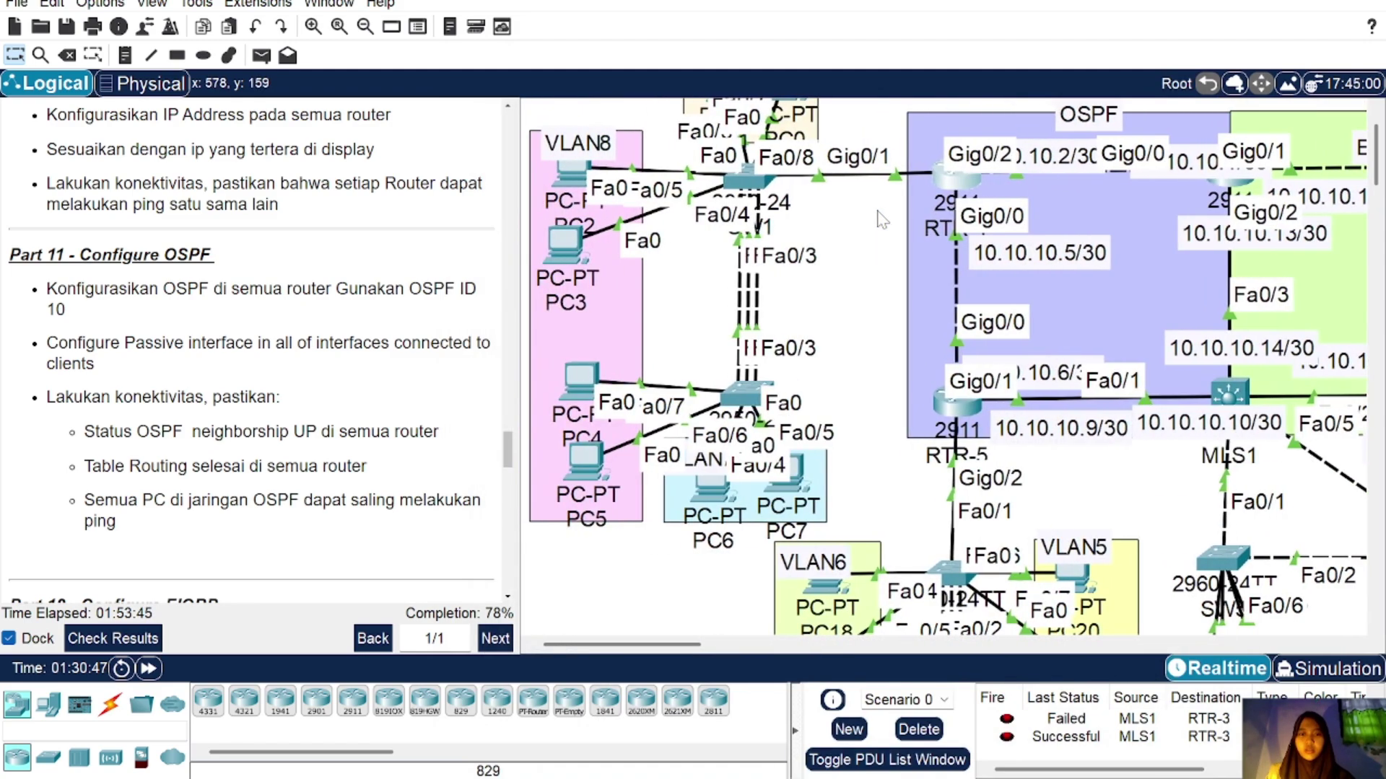
# Step: Make RTR-4's subinterfaces gig0/1.7, gig0/1.8 and gig0/1.9 OSPF-passive
pyautogui.click(945, 181)
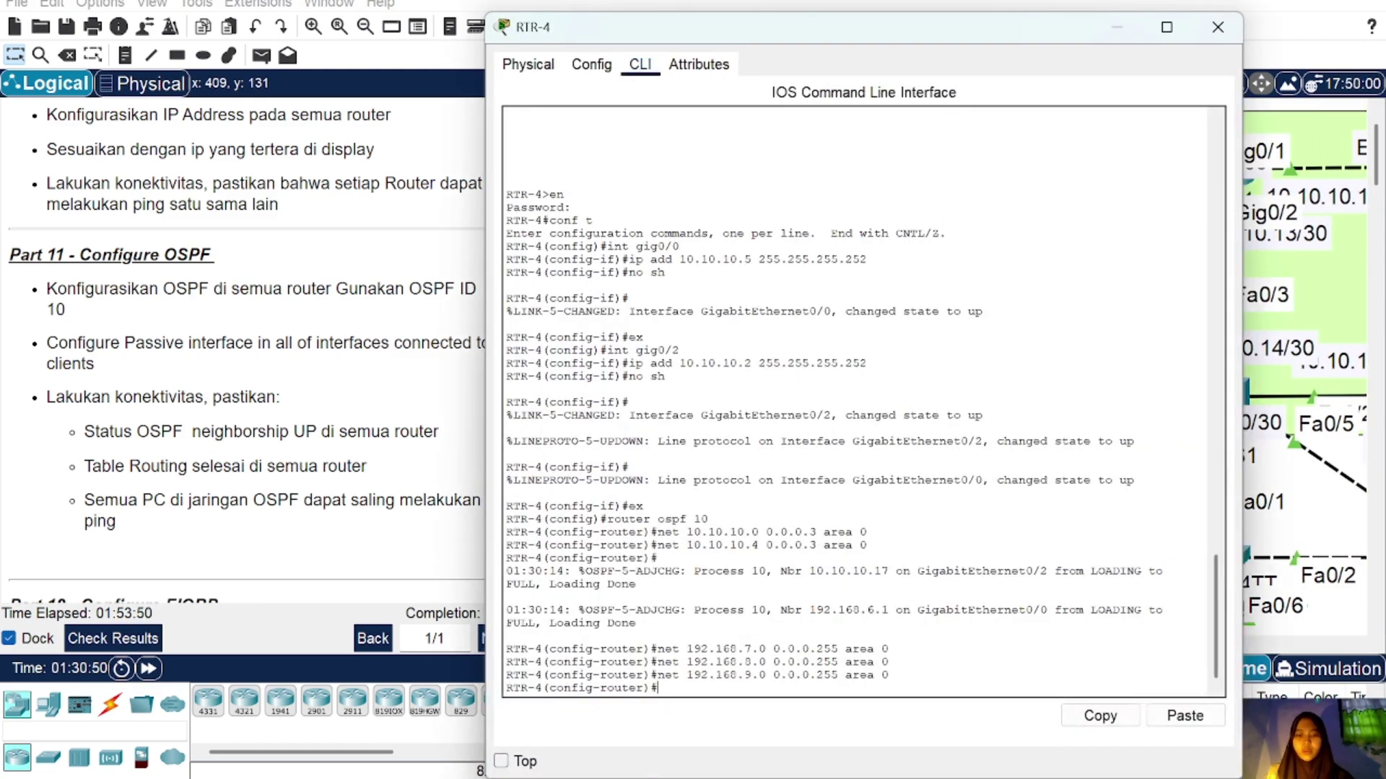
pyautogui.write('passive')
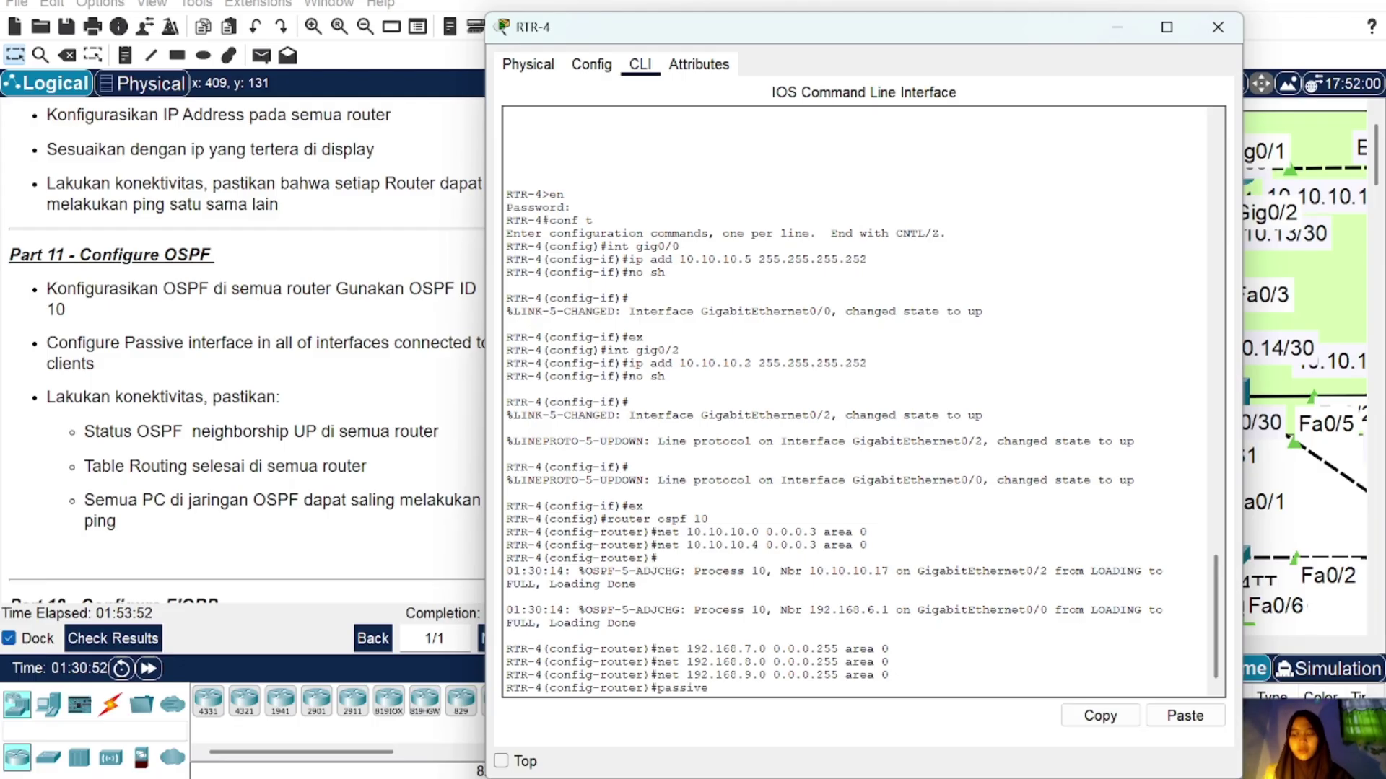
pyautogui.write('-interface gig0')
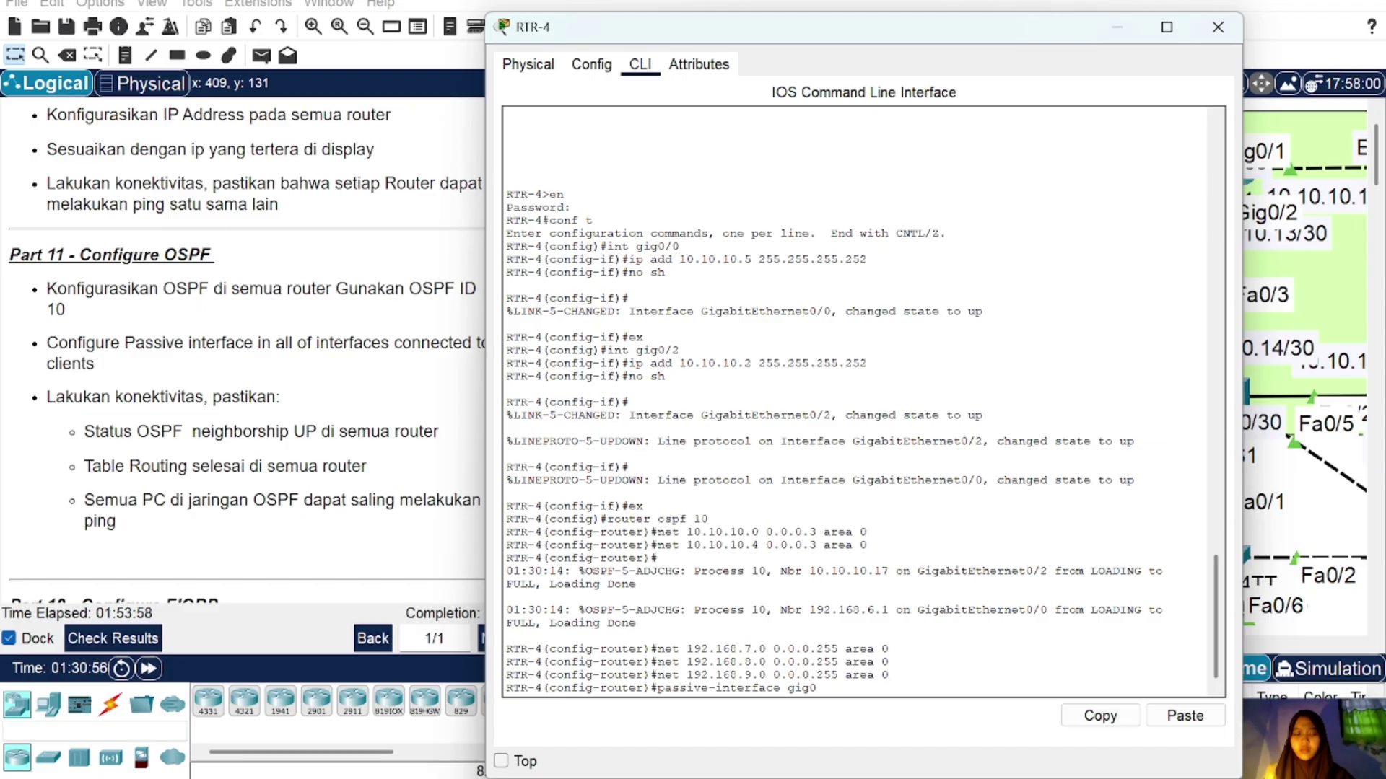
pyautogui.write('/1.7')
pyautogui.press('Return')
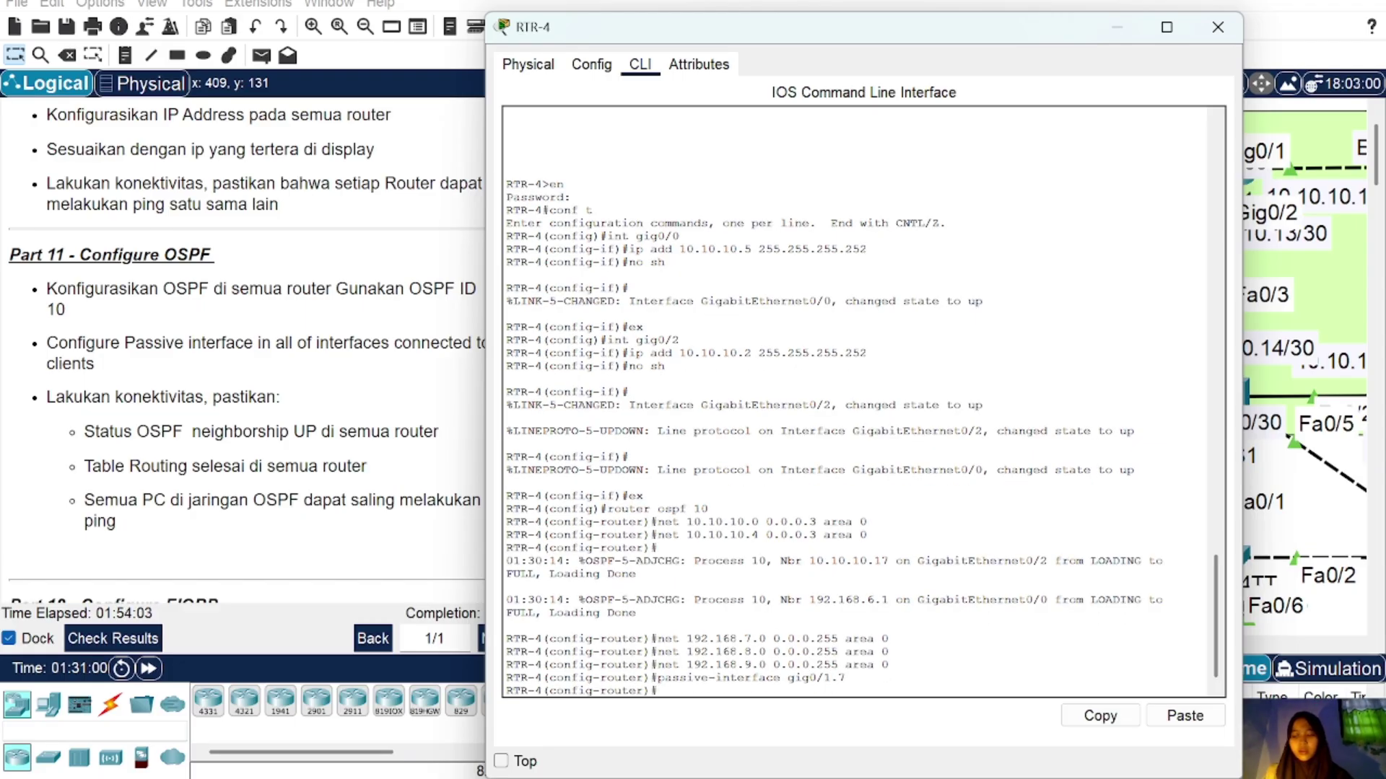
pyautogui.press('Up')
pyautogui.press('BackSpace')
pyautogui.write('8')
pyautogui.press('Return')
pyautogui.press('Up')
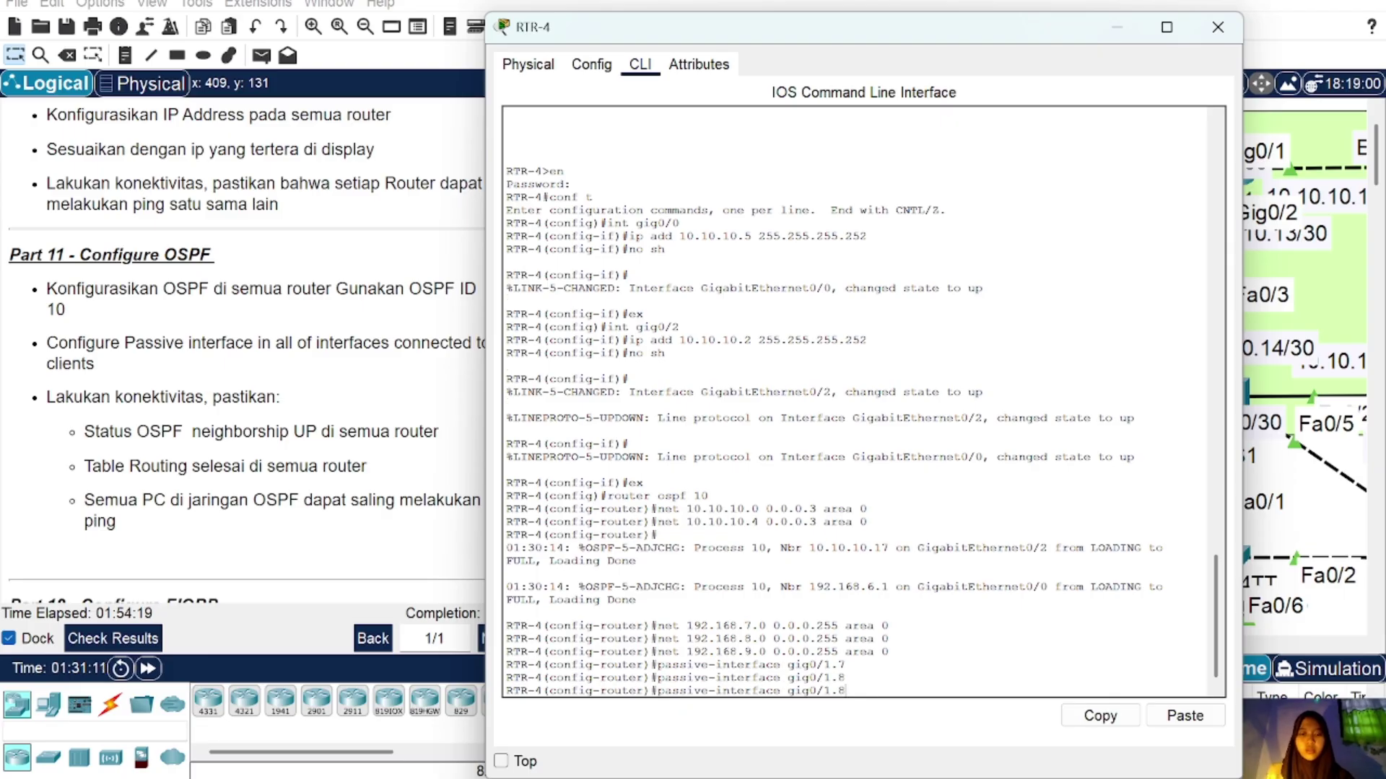
pyautogui.press('BackSpace')
pyautogui.write('9')
pyautogui.press('Return')
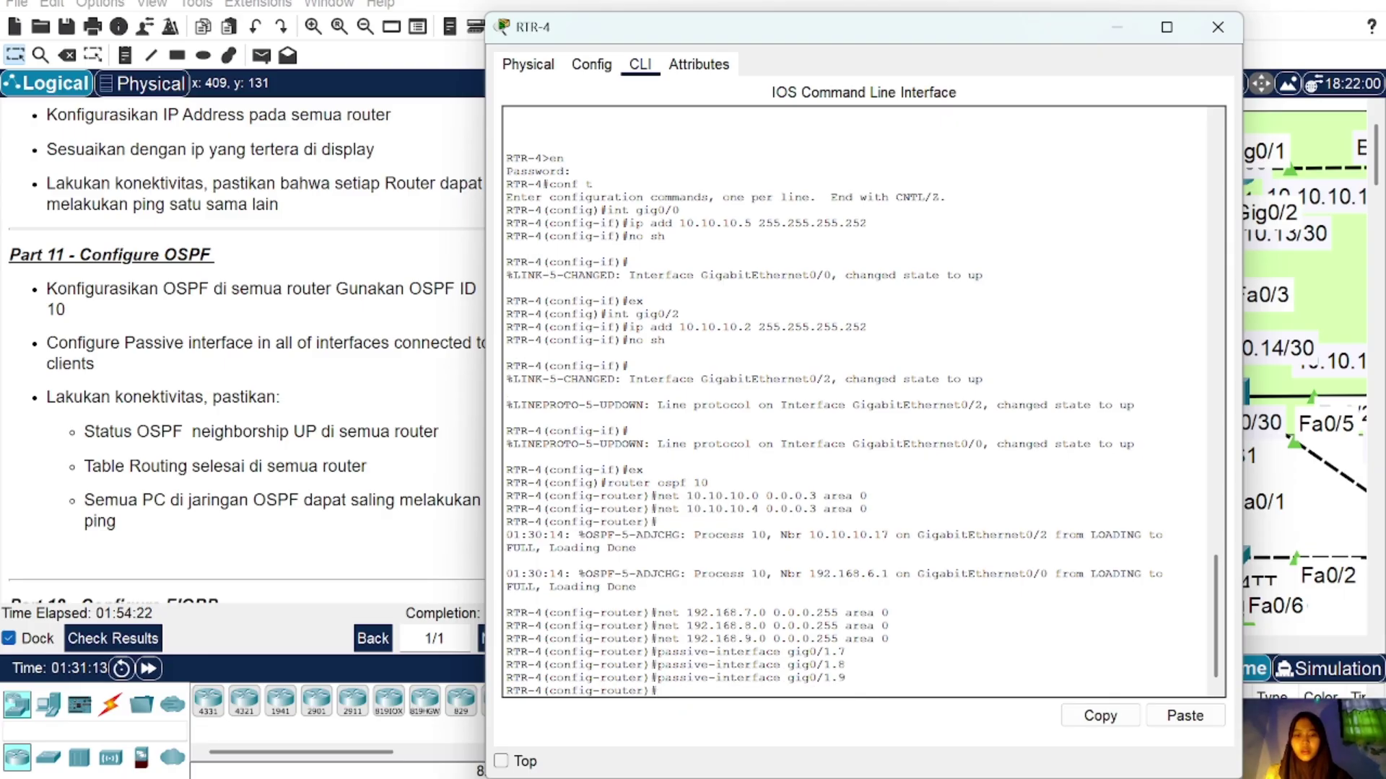
# Step: Verify with 'do sh ip ospf neigh' that RTR-4 has two FULL neighbors
pyautogui.write('do s')
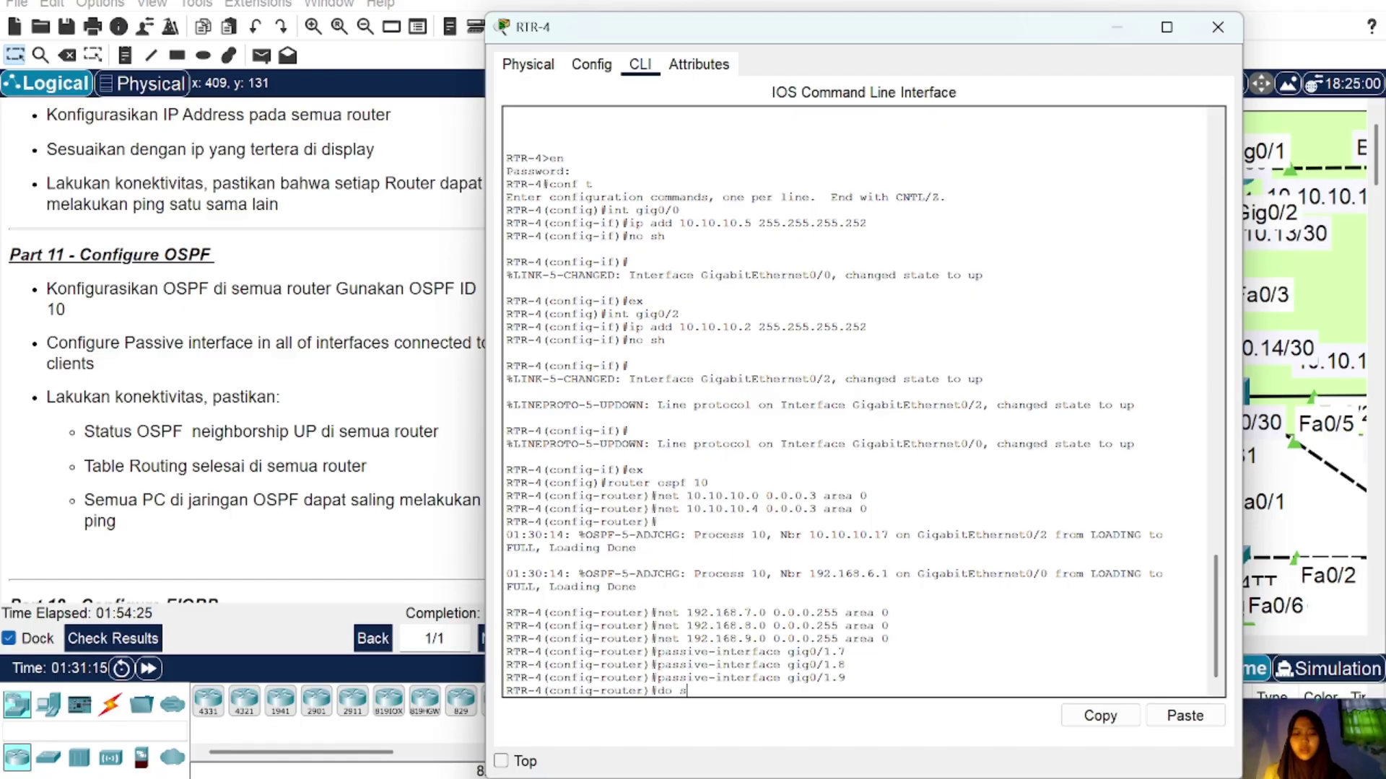
pyautogui.write('h ip osp')
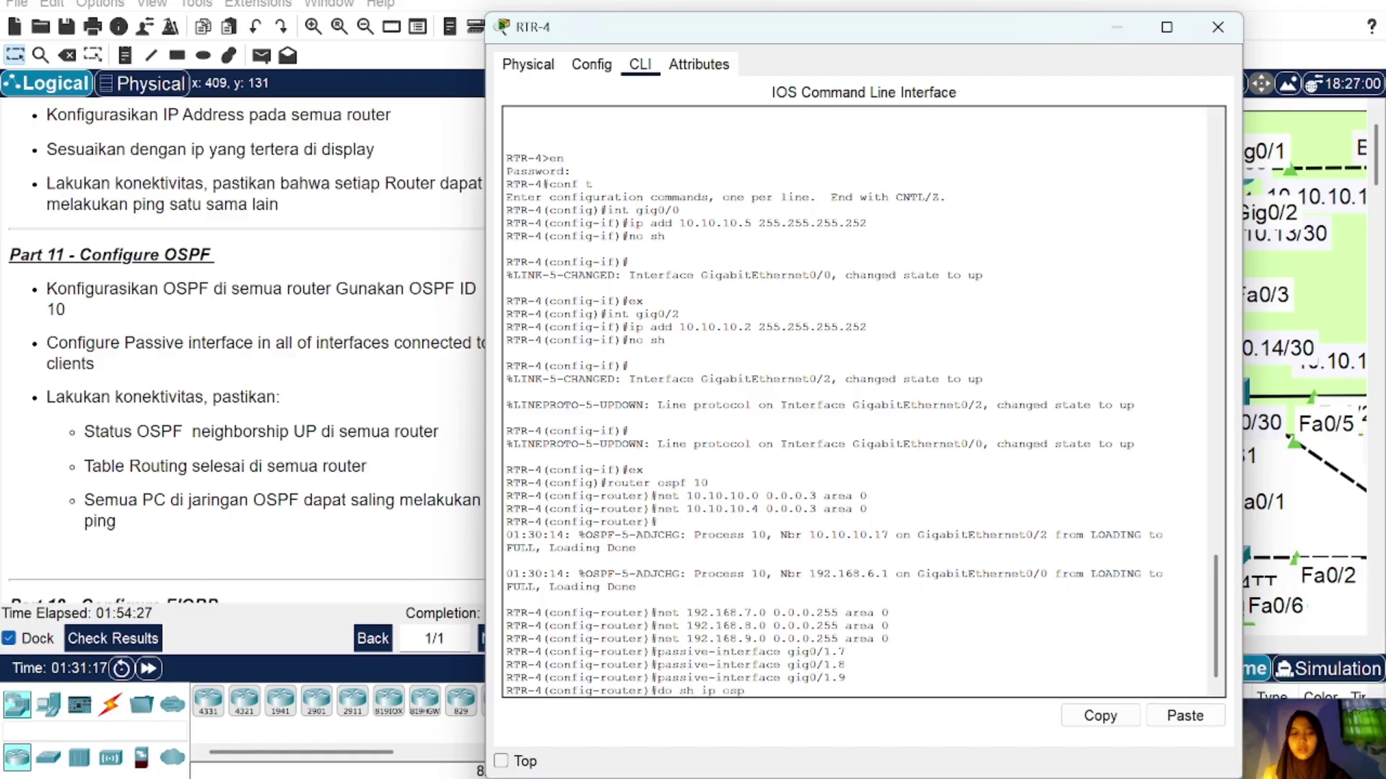
pyautogui.write('f neigh')
pyautogui.press('Return')
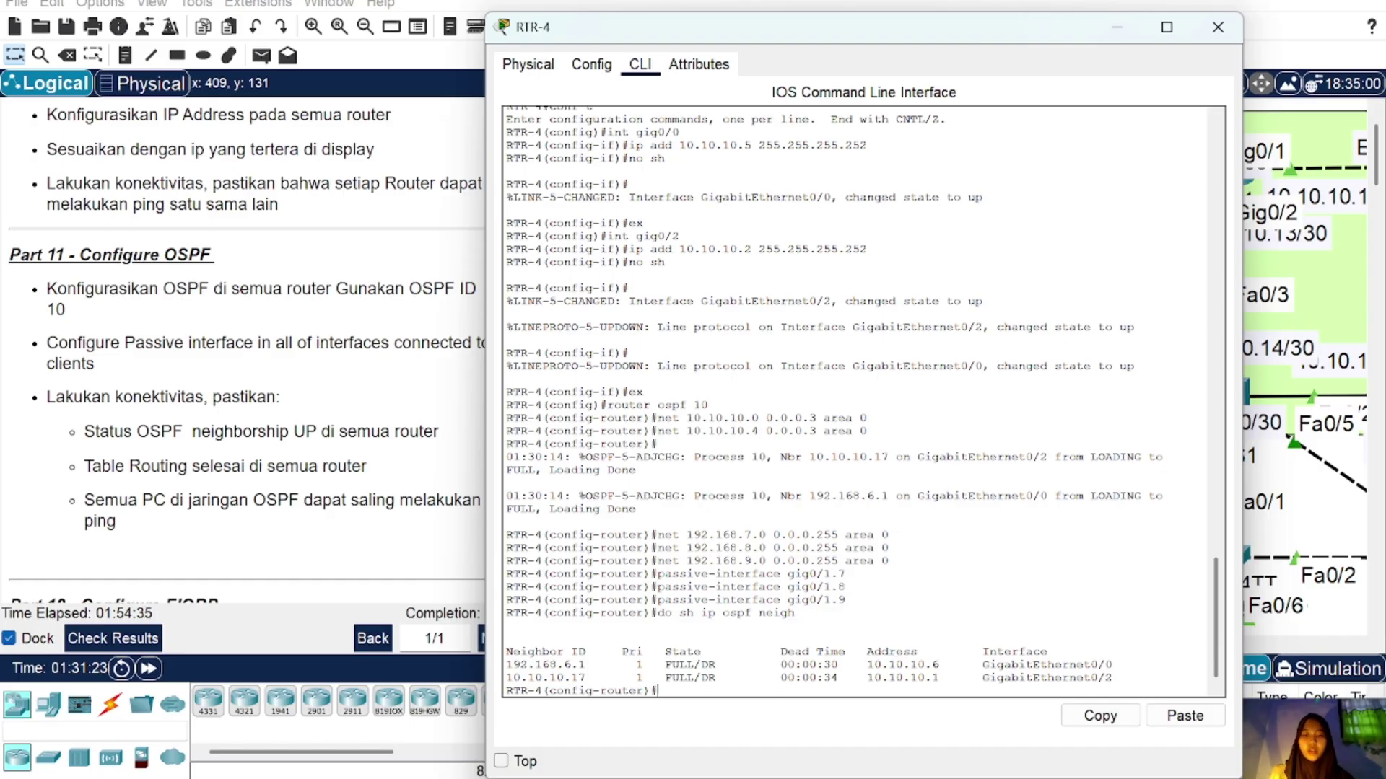
pyautogui.click(1217, 26)
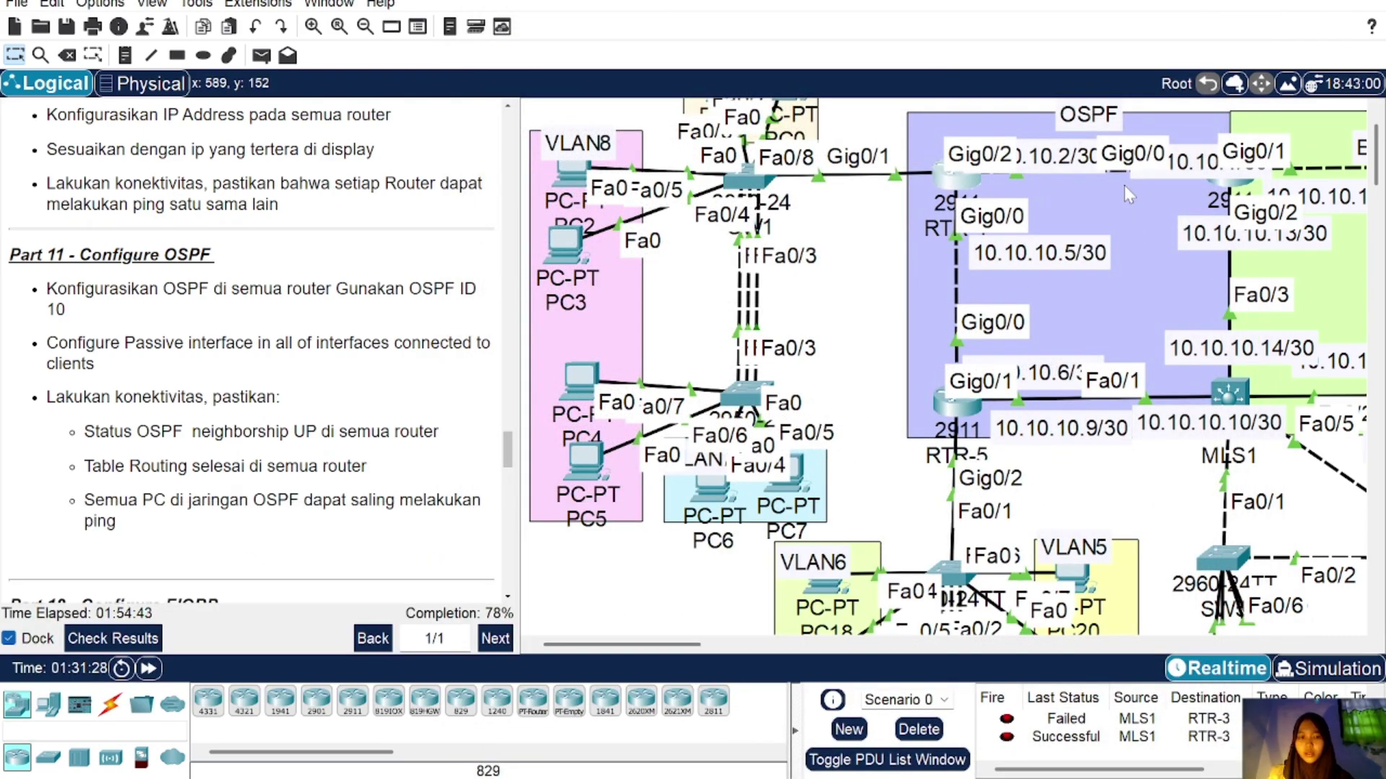
pyautogui.hscroll(5, 1317, 162)
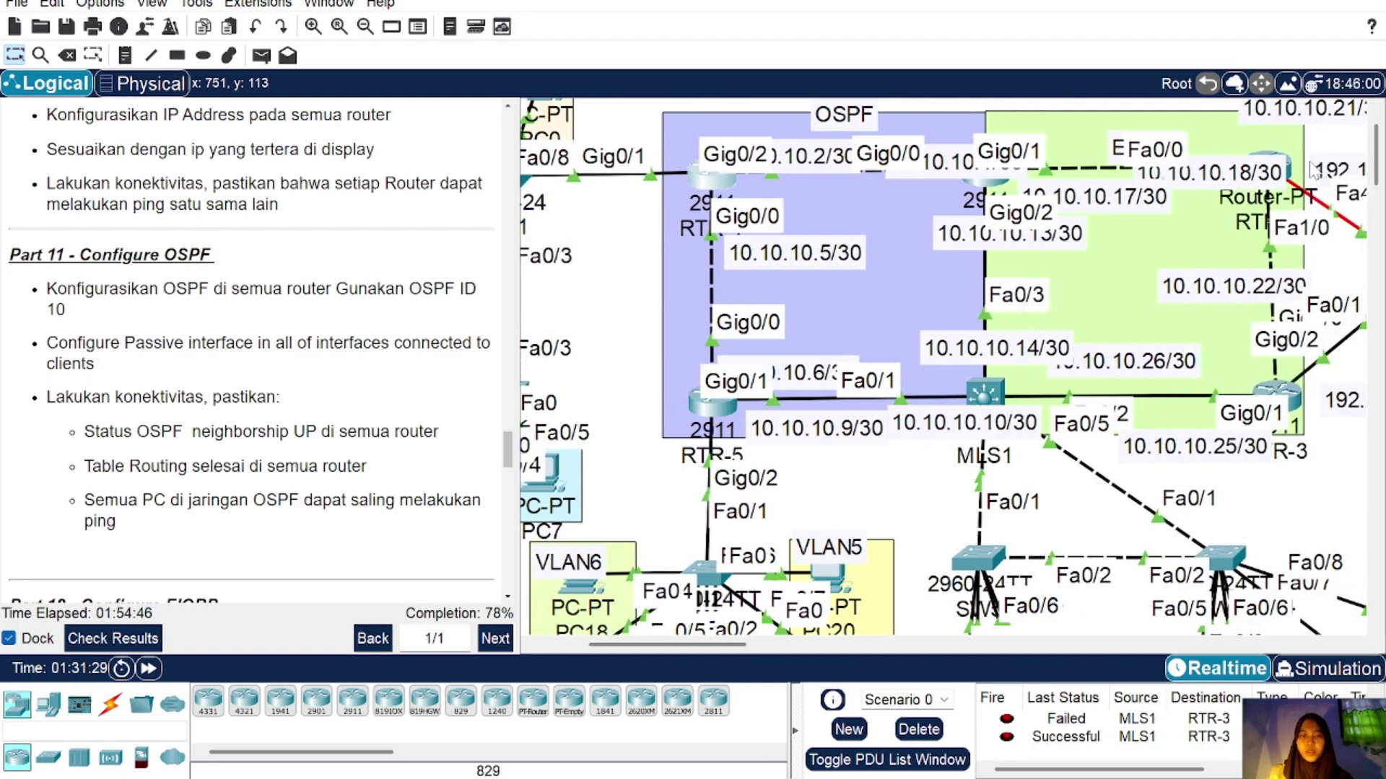
pyautogui.hscroll(-4, 1159, 192)
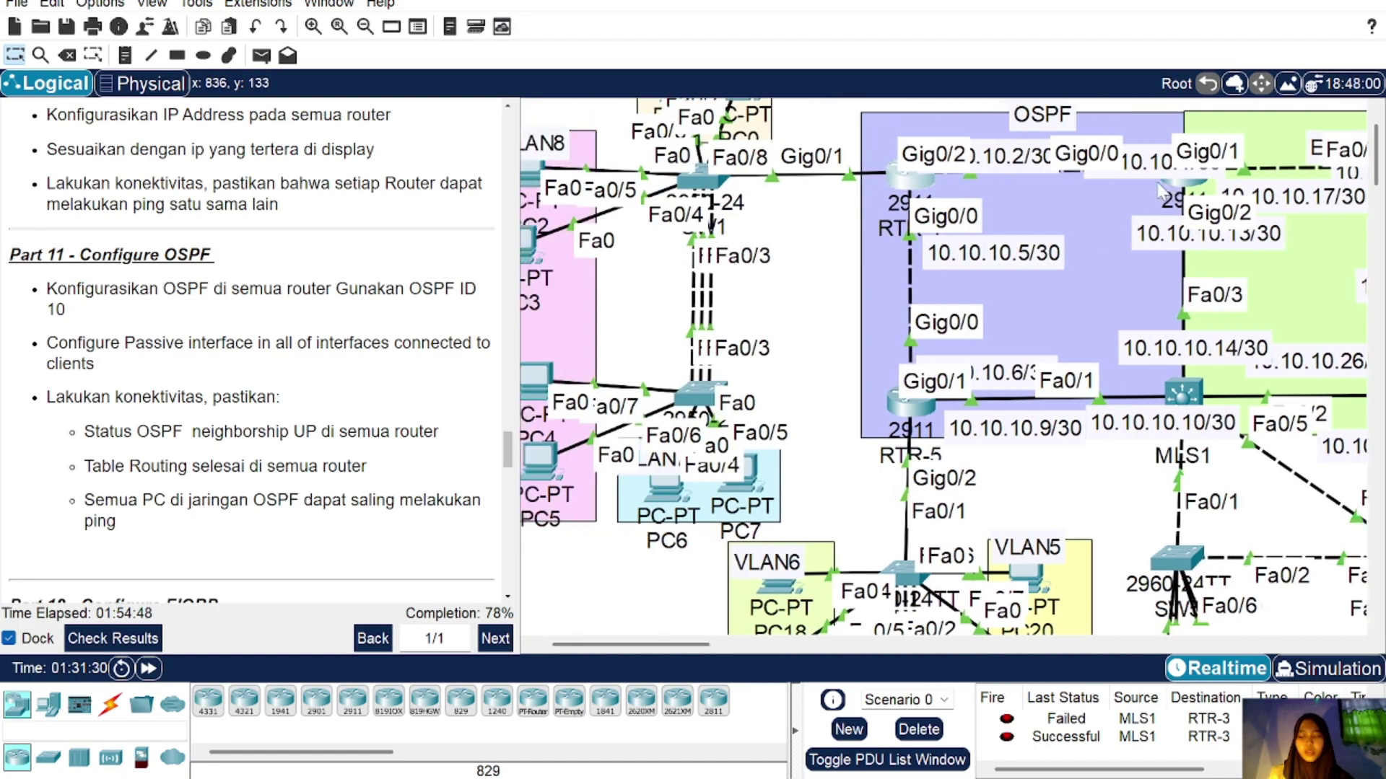
pyautogui.click(911, 178)
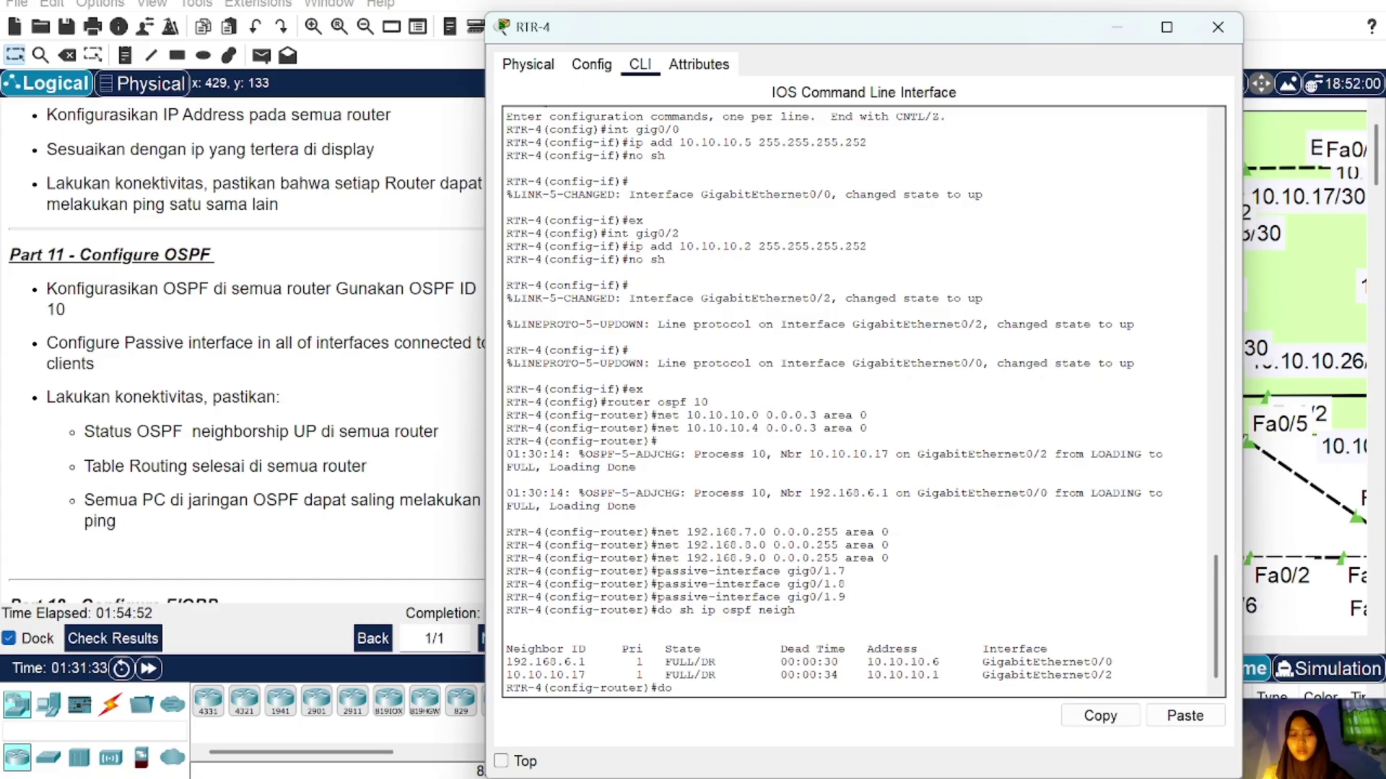
pyautogui.write('do sh ip route')
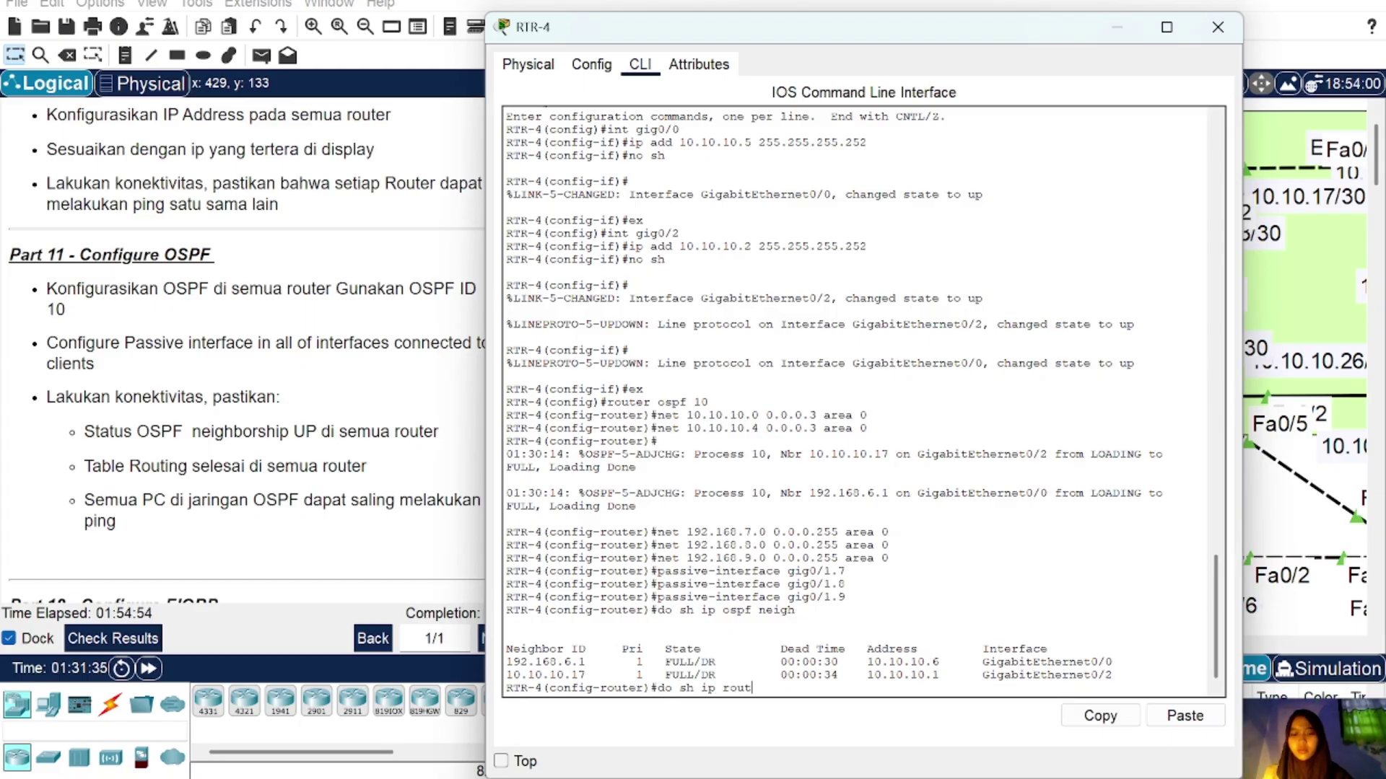
pyautogui.press('Return')
pyautogui.press('space')
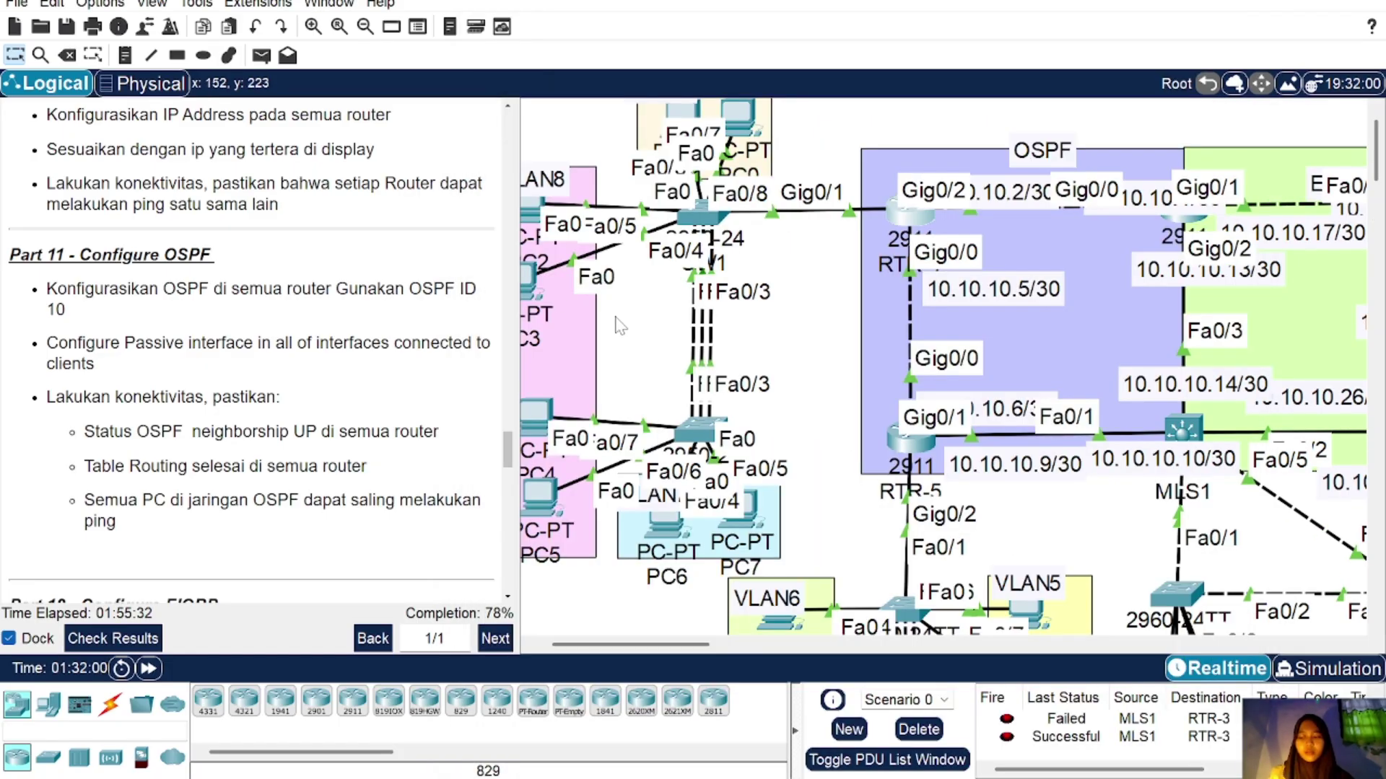
# Step: Place a simple PDU ping from RTR-4 to RTR-1 and scroll to the Part 12 instructions
pyautogui.click(261, 55)
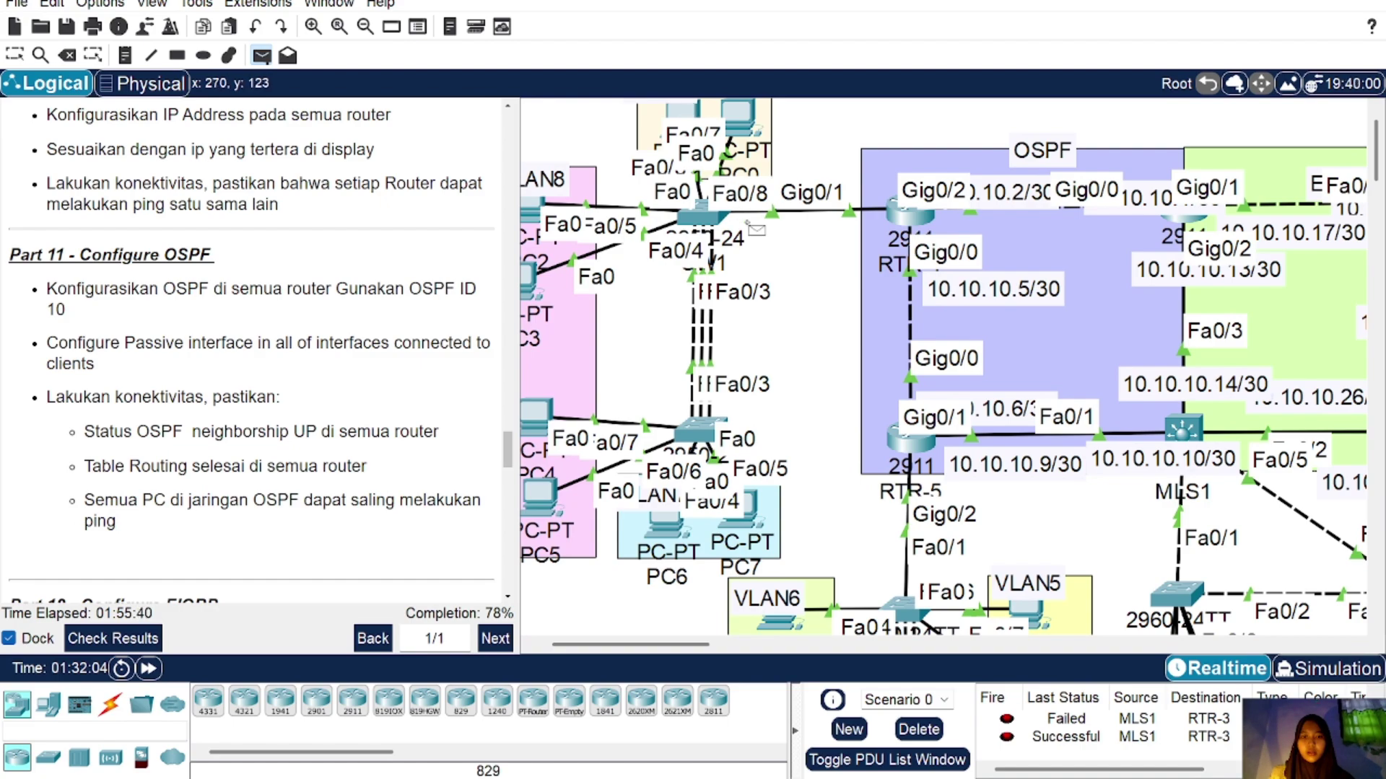
pyautogui.scroll(-3, 806, 507)
pyautogui.press('Escape')
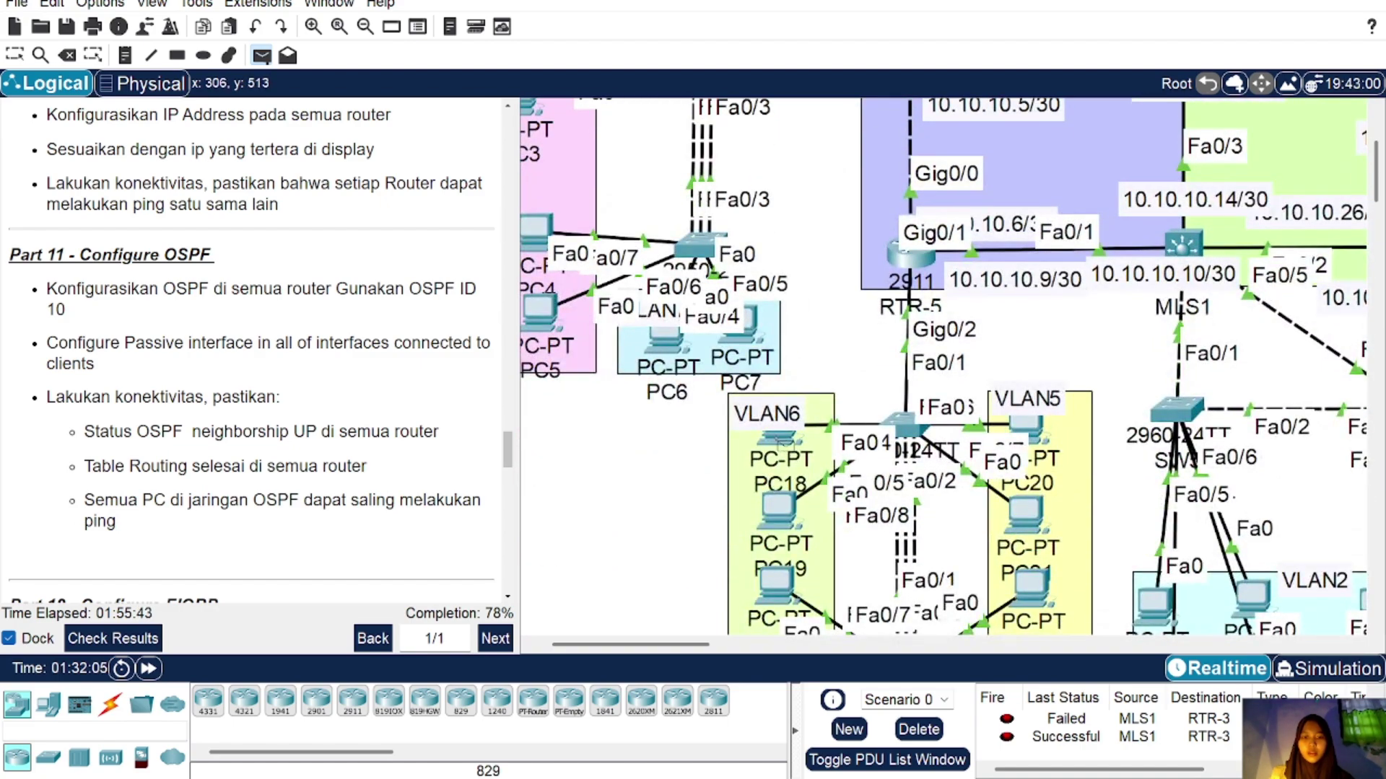
pyautogui.scroll(1, 1044, 743)
pyautogui.scroll(-1, 1044, 752)
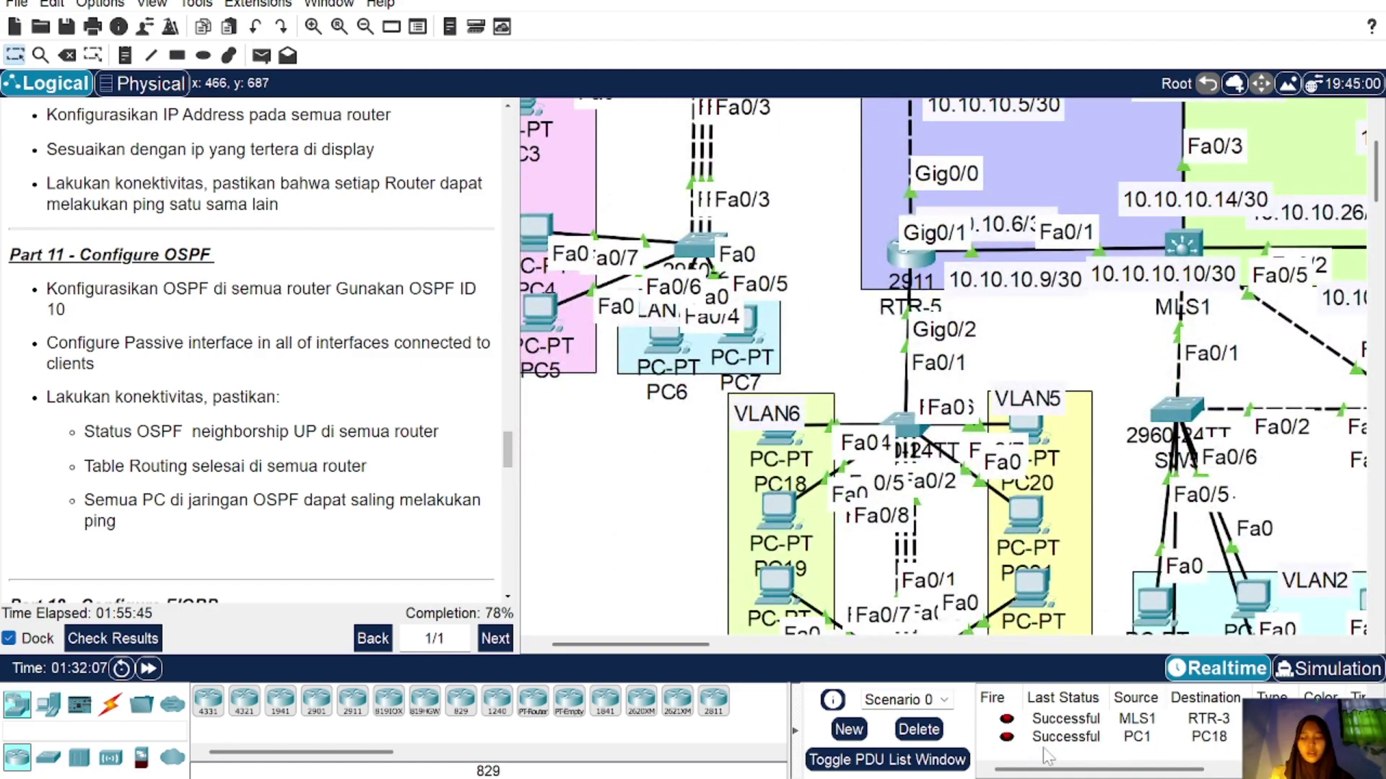
pyautogui.scroll(1, 1029, 733)
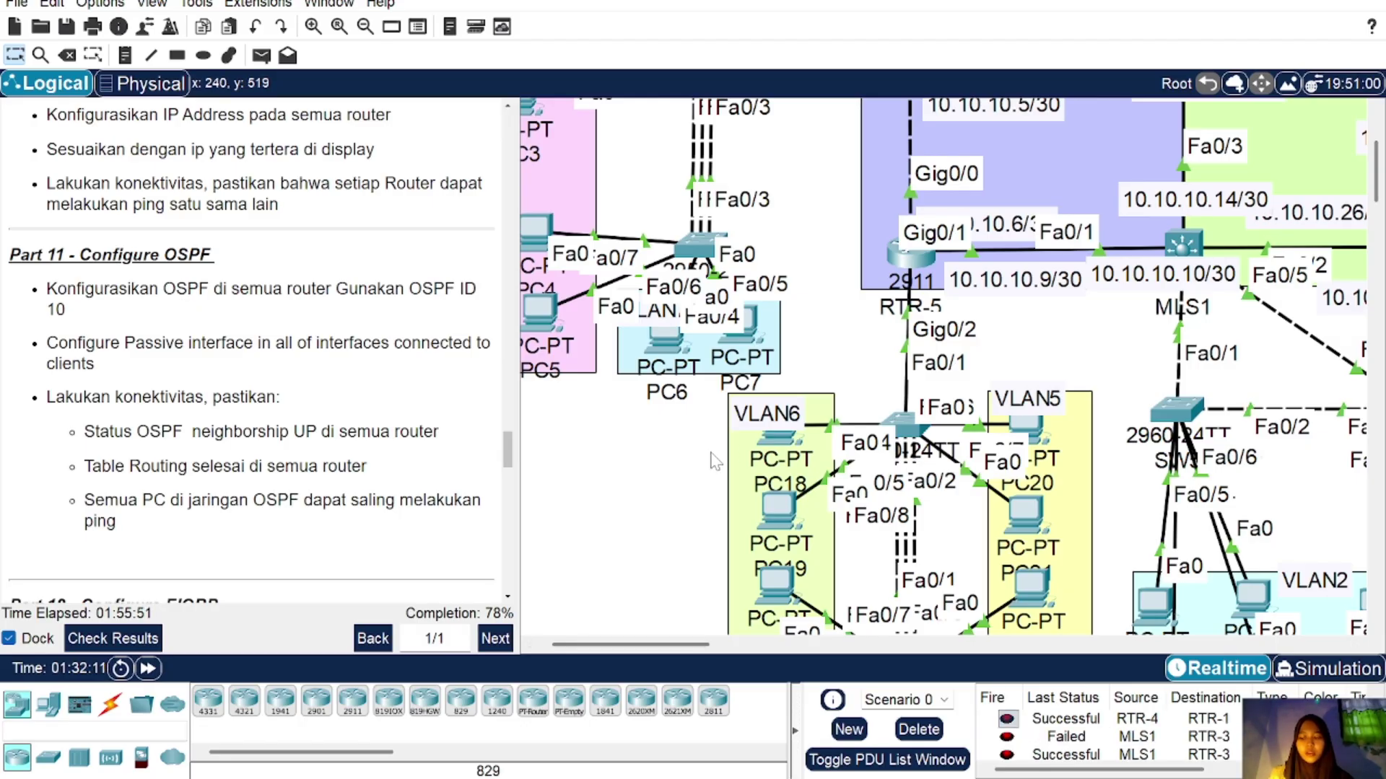
pyautogui.scroll(-1, 238, 380)
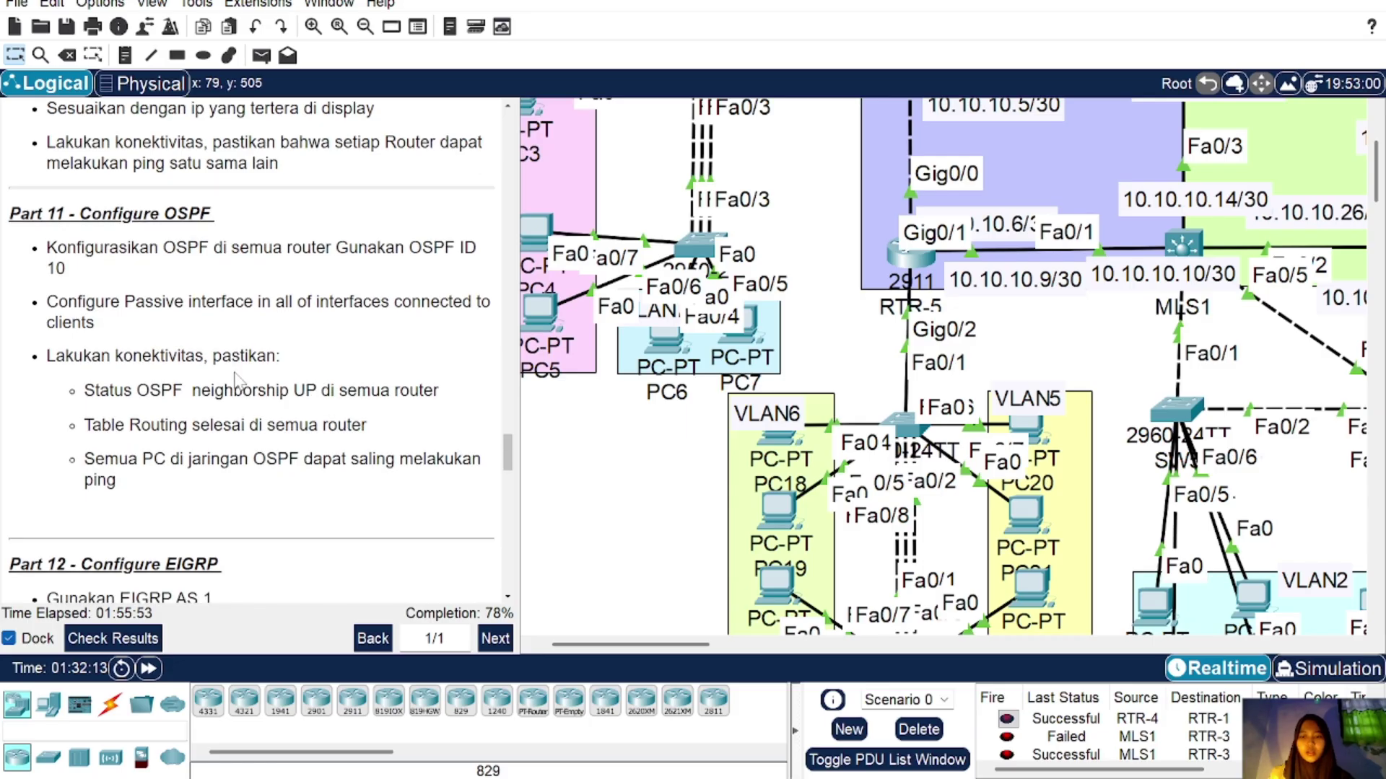
pyautogui.scroll(-7, 238, 381)
# Step: Leave OSPF router mode on RTR-1 and start EIGRP AS 1
pyautogui.scroll(5, 775, 339)
pyautogui.hscroll(5, 776, 339)
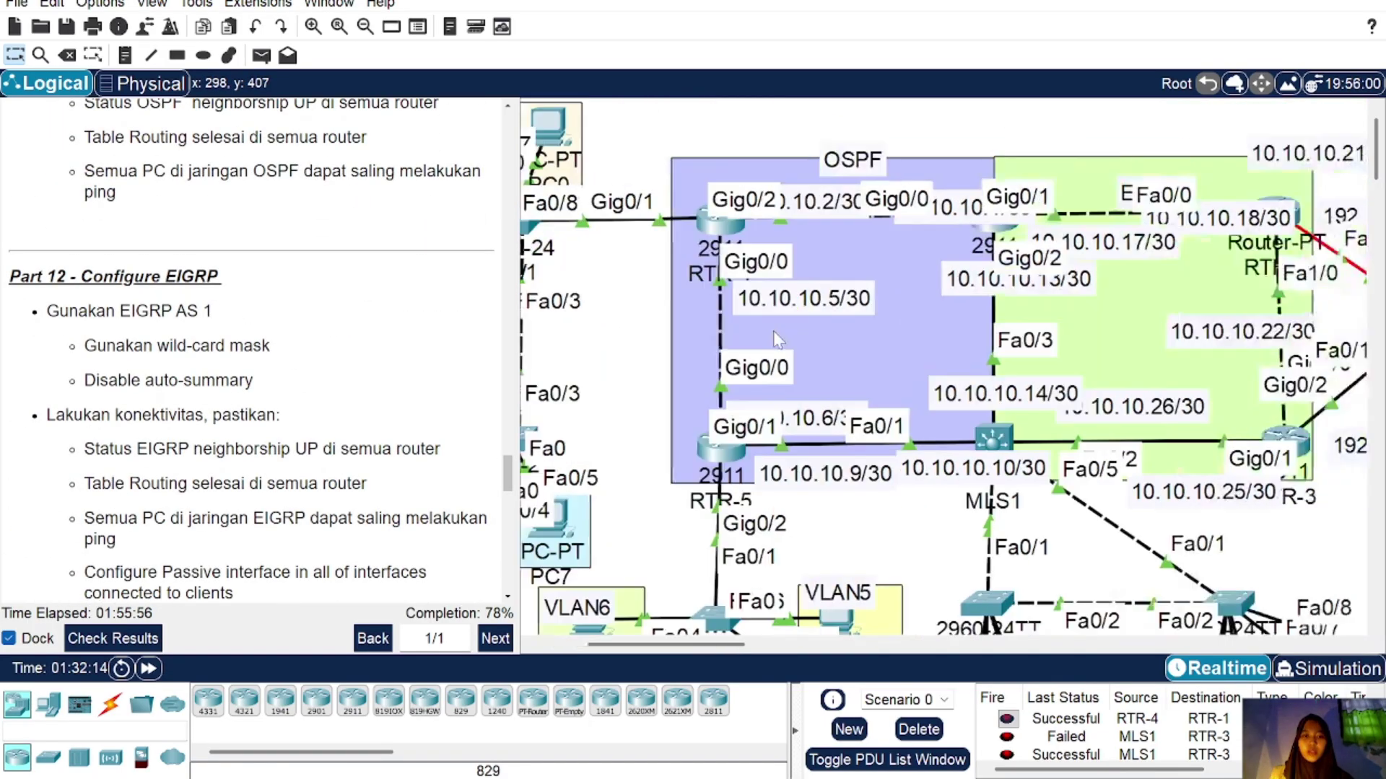
pyautogui.hscroll(5, 776, 339)
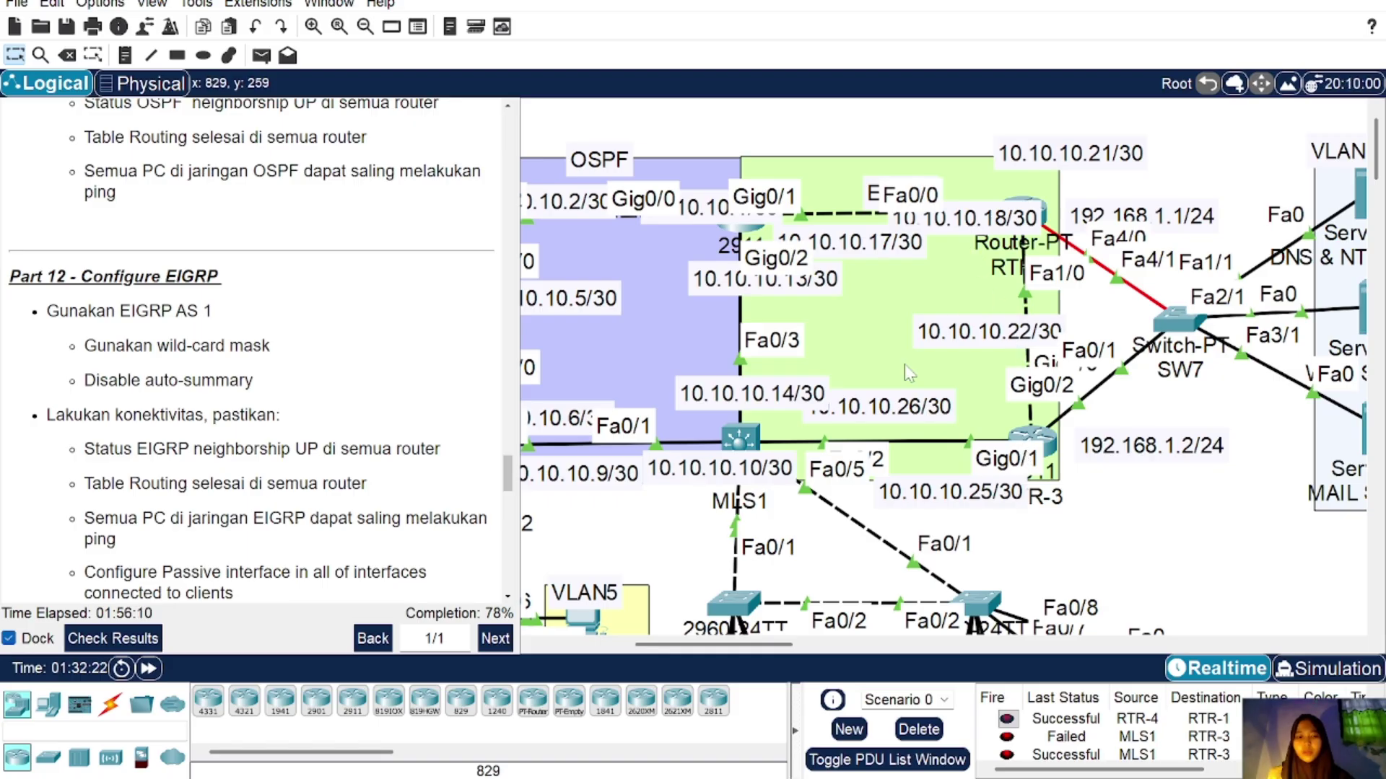
pyautogui.click(744, 233)
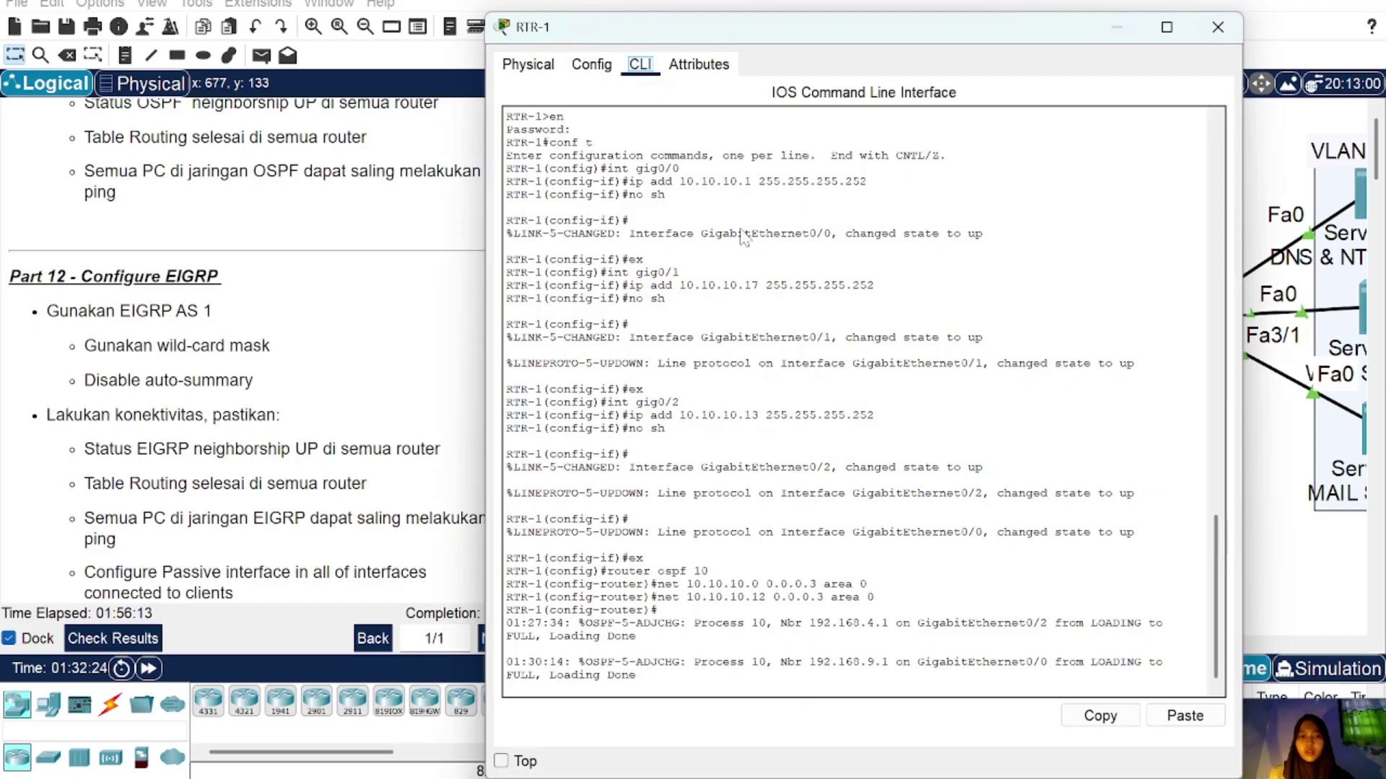
pyautogui.click(1217, 27)
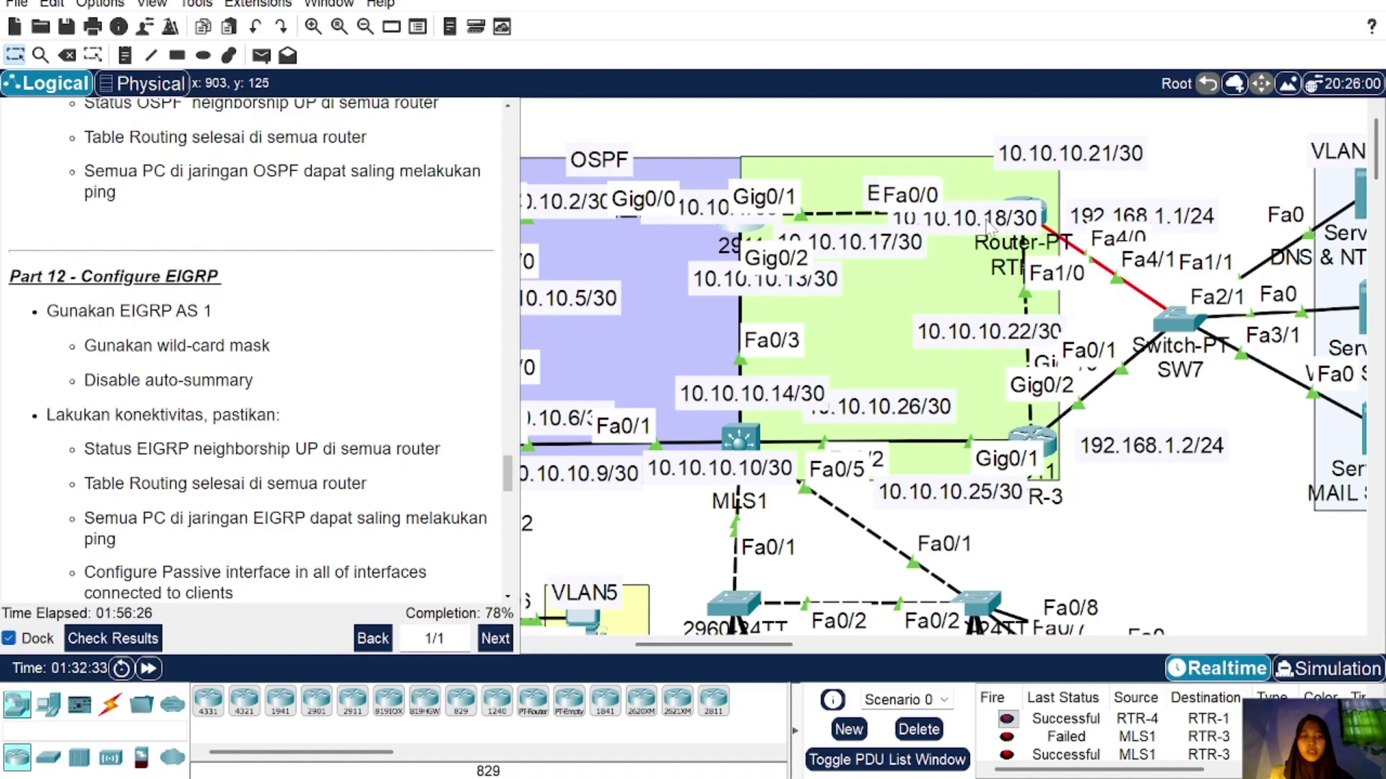
pyautogui.click(739, 234)
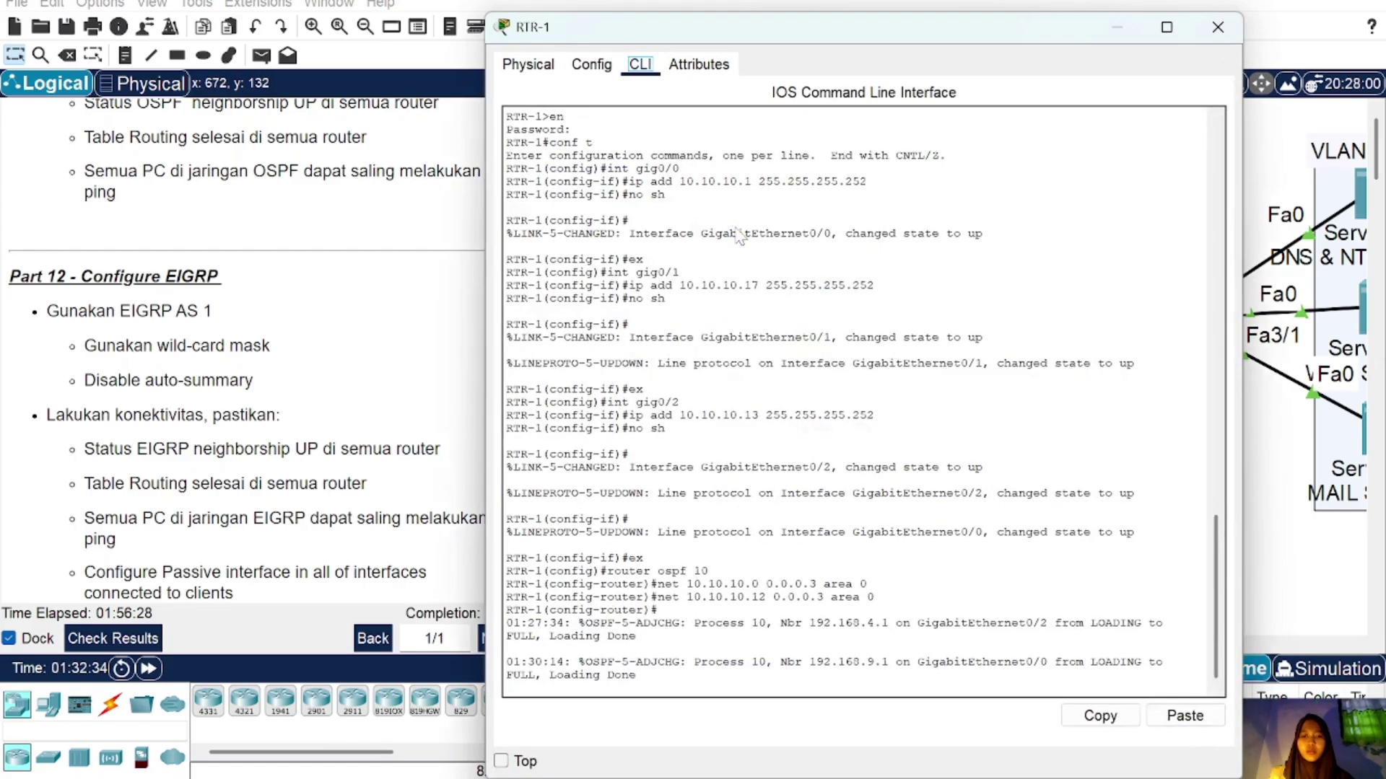
pyautogui.press('Return')
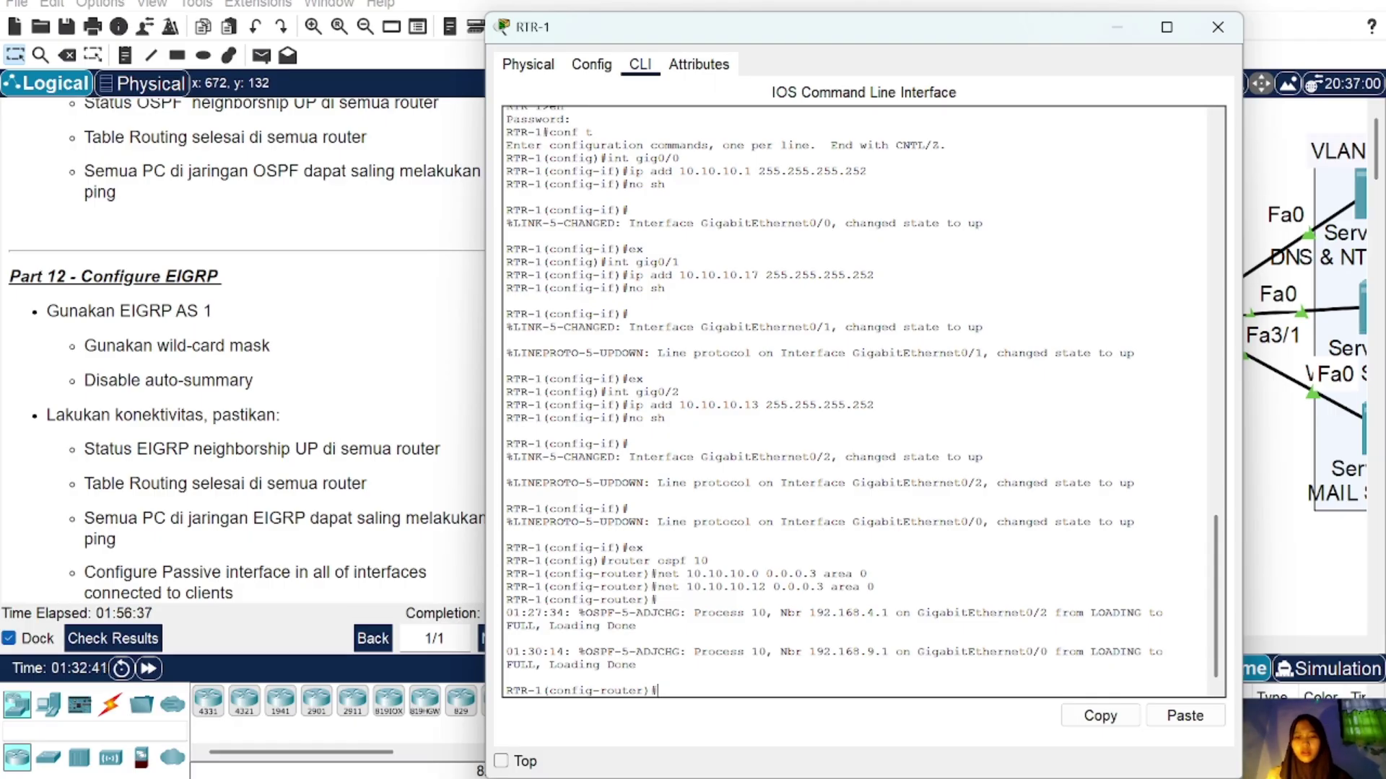
pyautogui.write('e')
pyautogui.write('x')
pyautogui.press('Return')
pyautogui.write('ro')
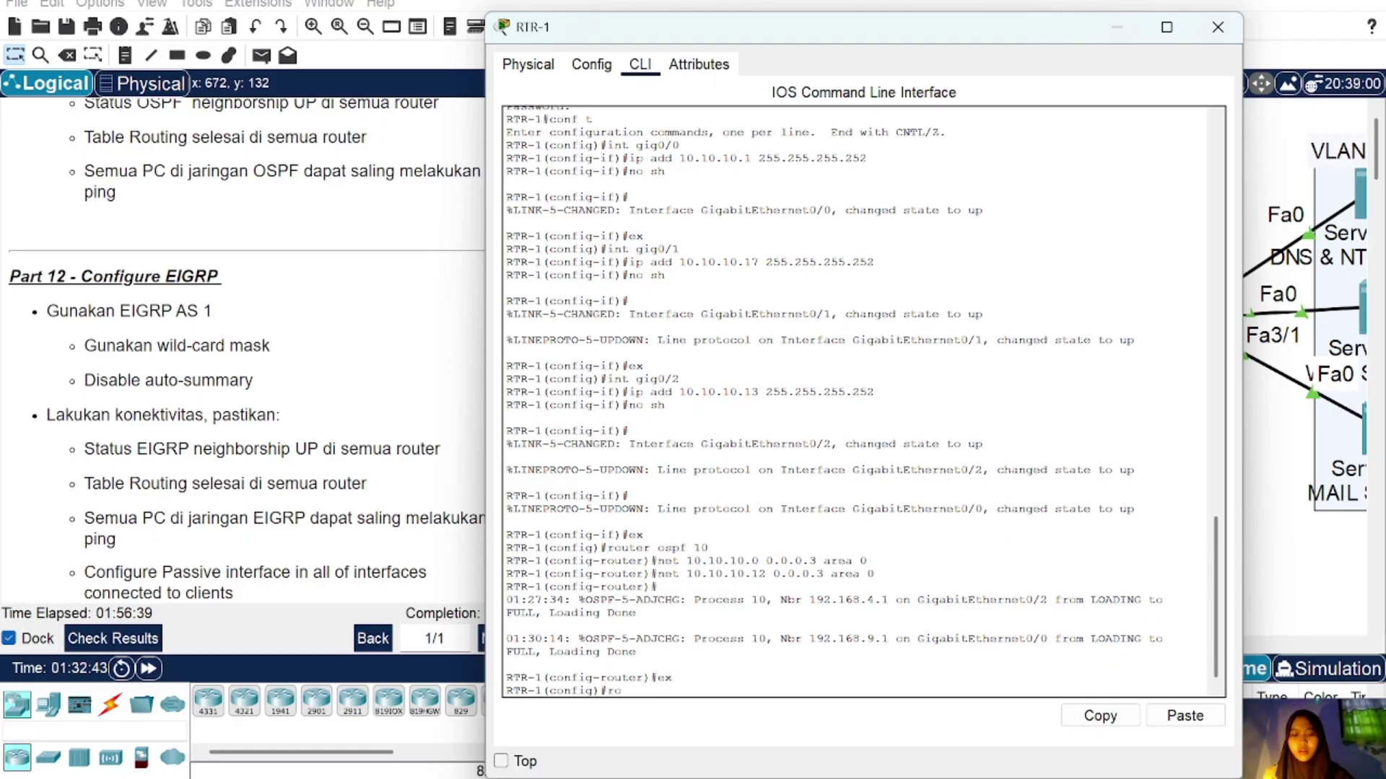
pyautogui.write('uter eigr')
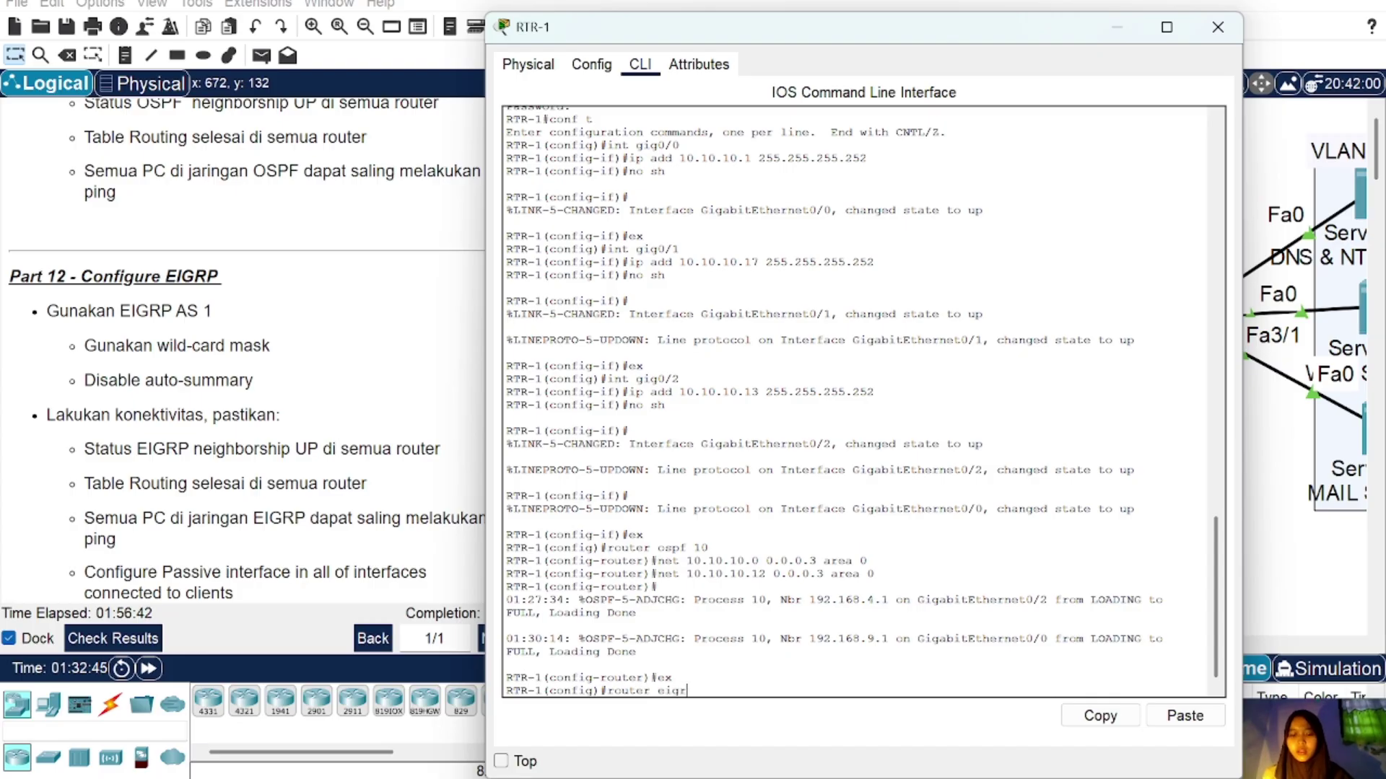
pyautogui.write('p 1')
pyautogui.press('Return')
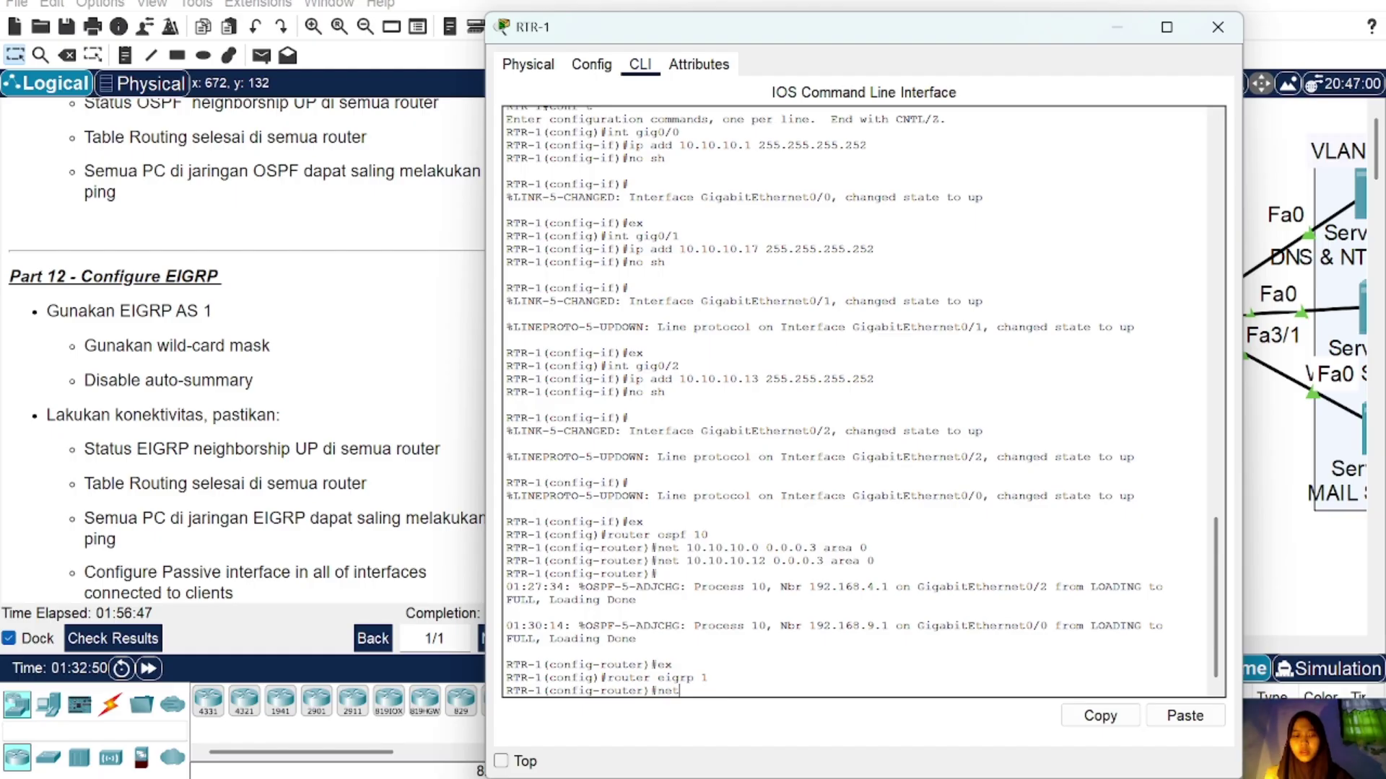
# Step: Advertise 10.10.10.16 0.0.0.3 in EIGRP 1, copying the statement, and disable auto-summary
pyautogui.write('net 10.10')
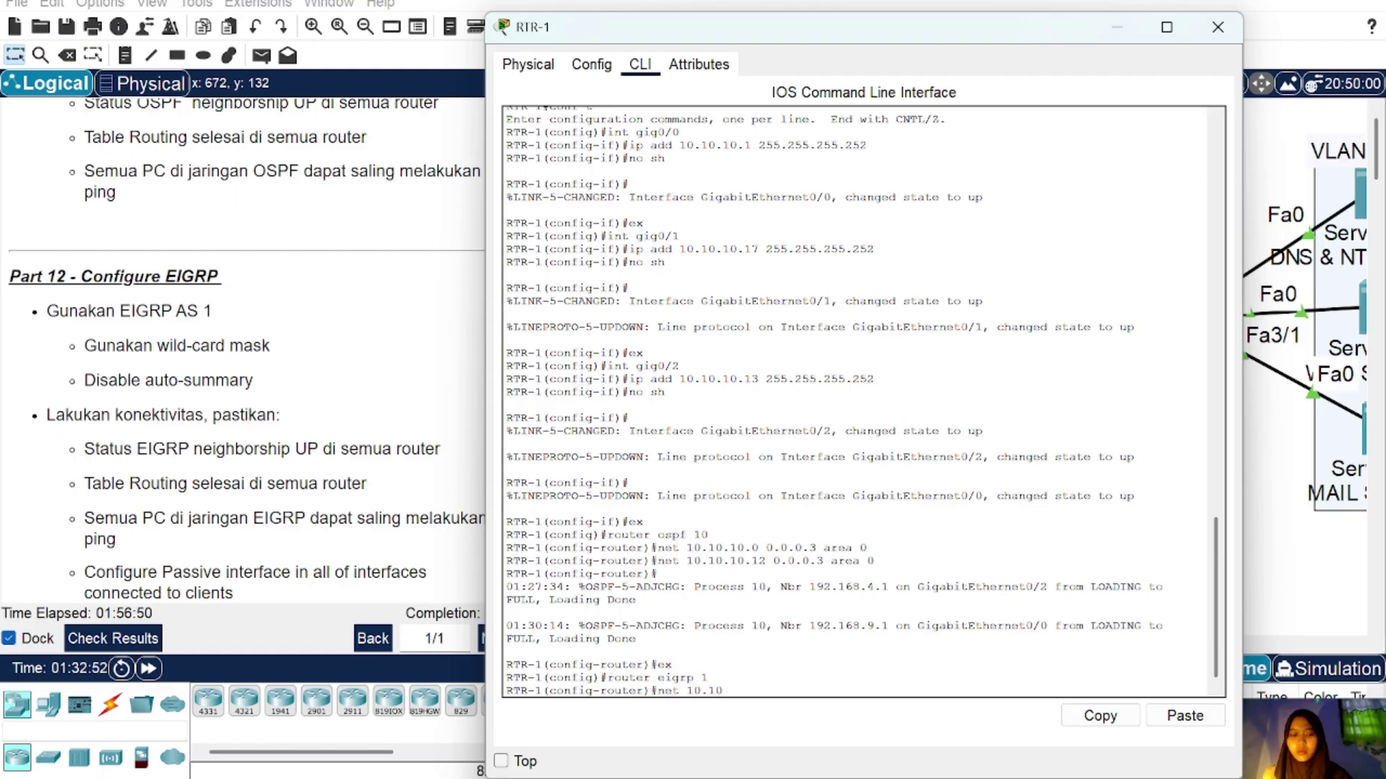
pyautogui.write('.10.16 255')
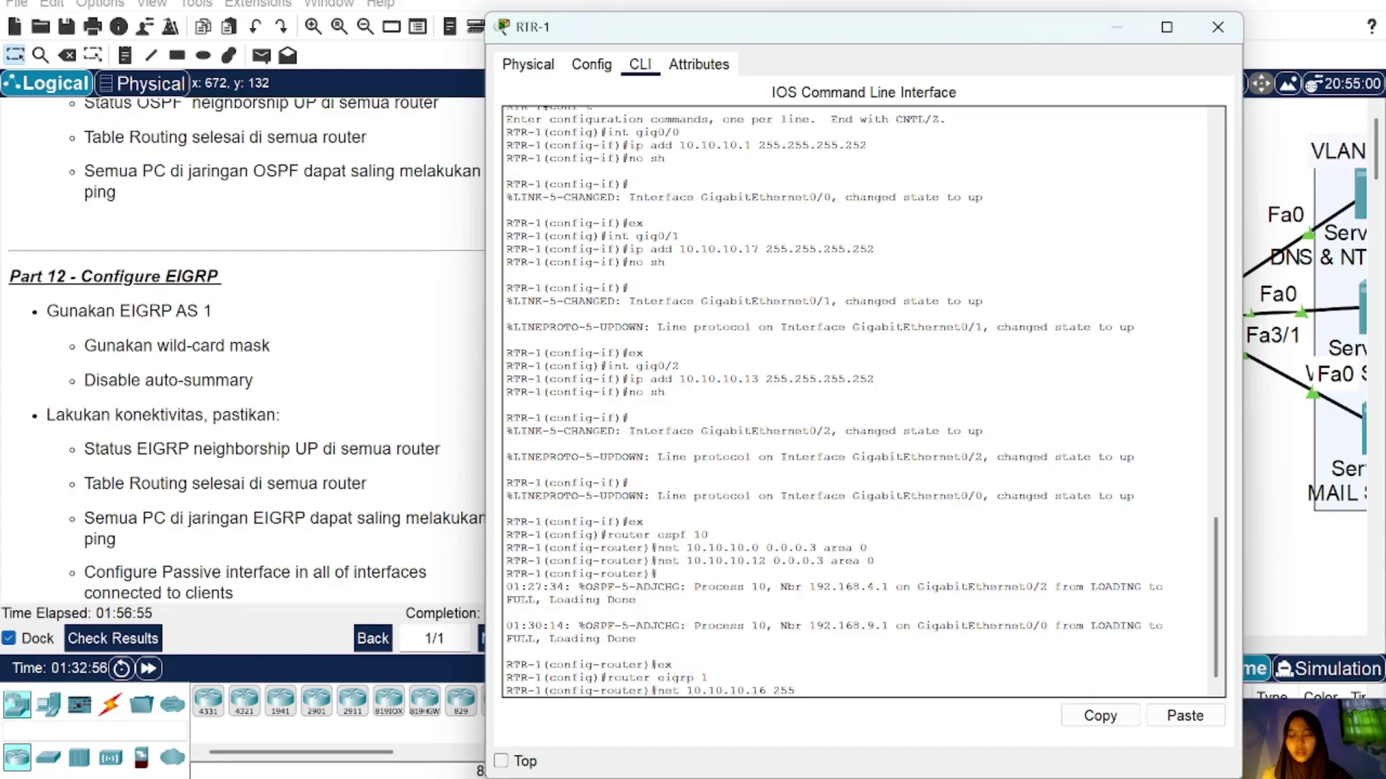
pyautogui.press('BackSpace')
pyautogui.press('BackSpace')
pyautogui.press('BackSpace')
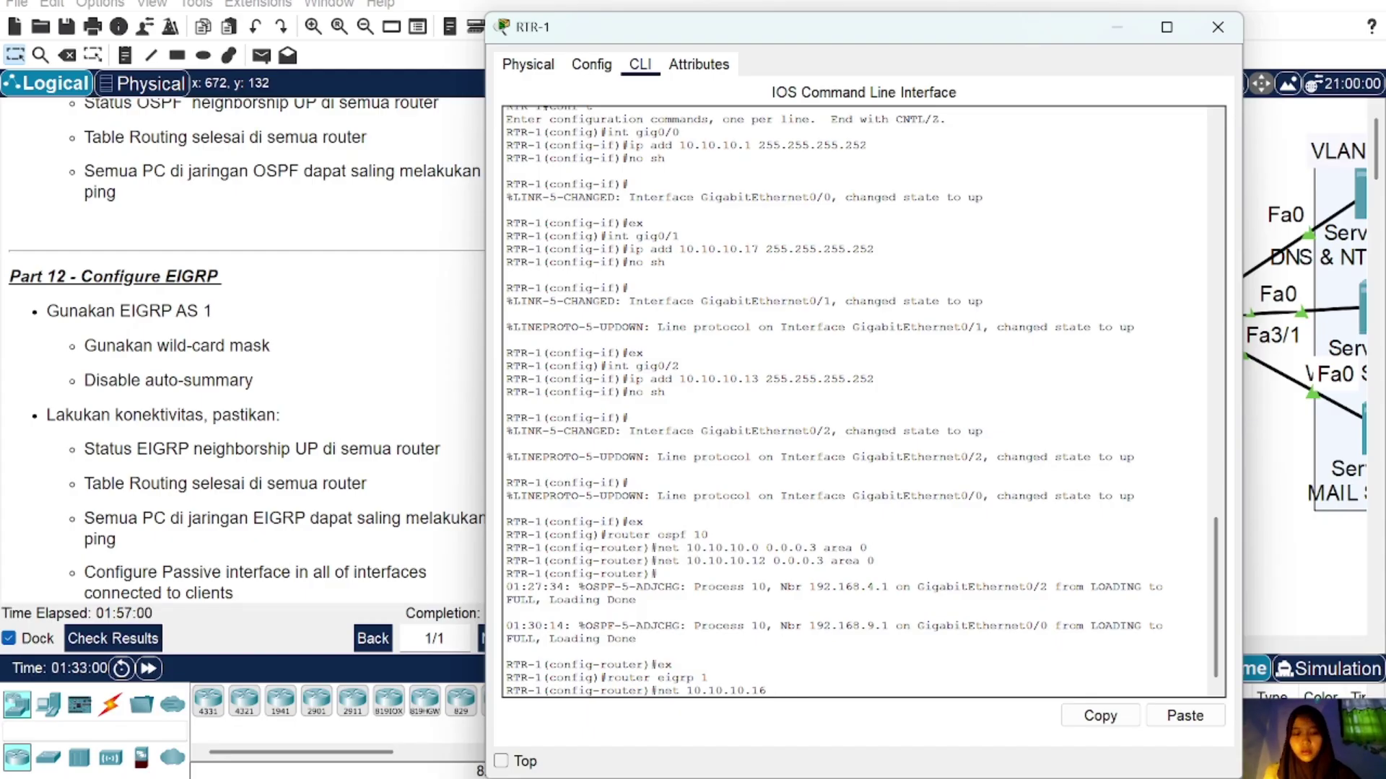
pyautogui.write('0.0.3')
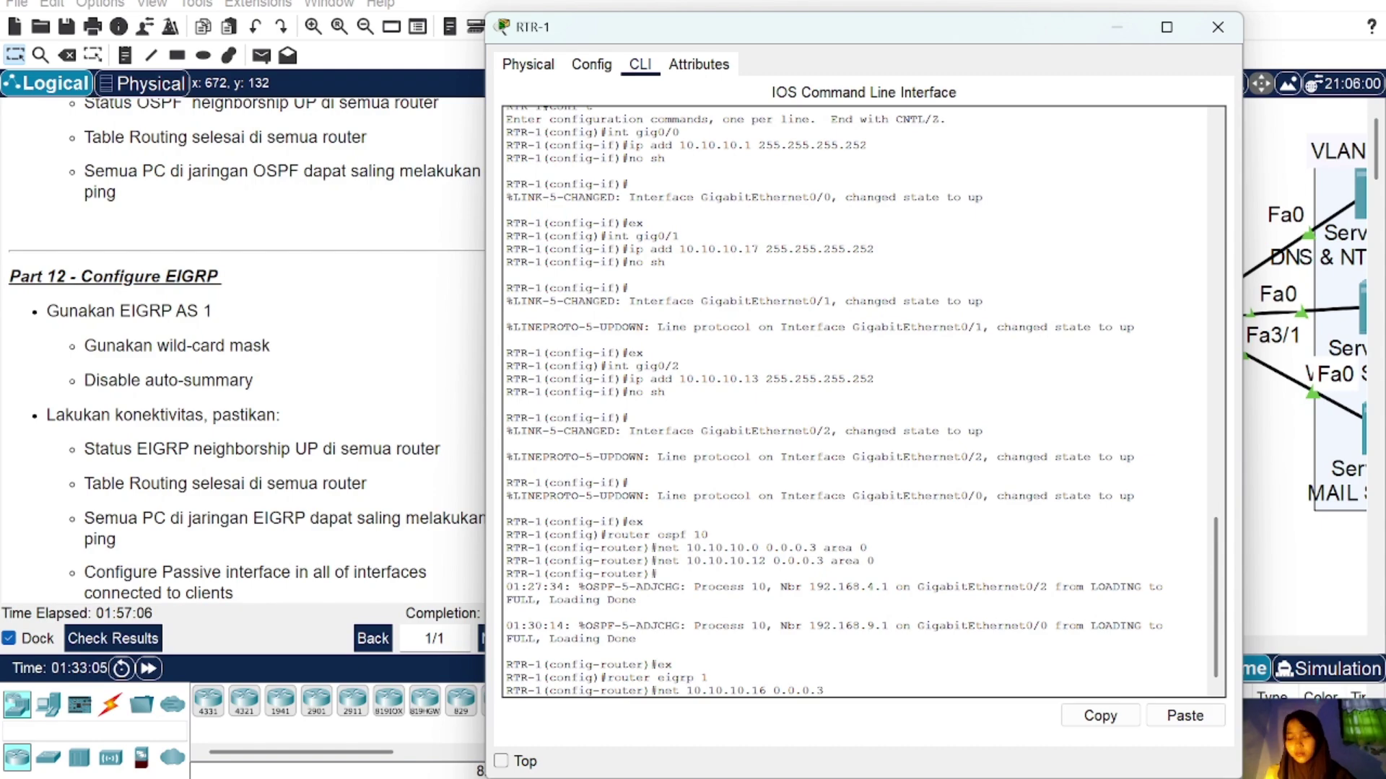
pyautogui.moveTo(823, 690); pyautogui.dragTo(651, 691)
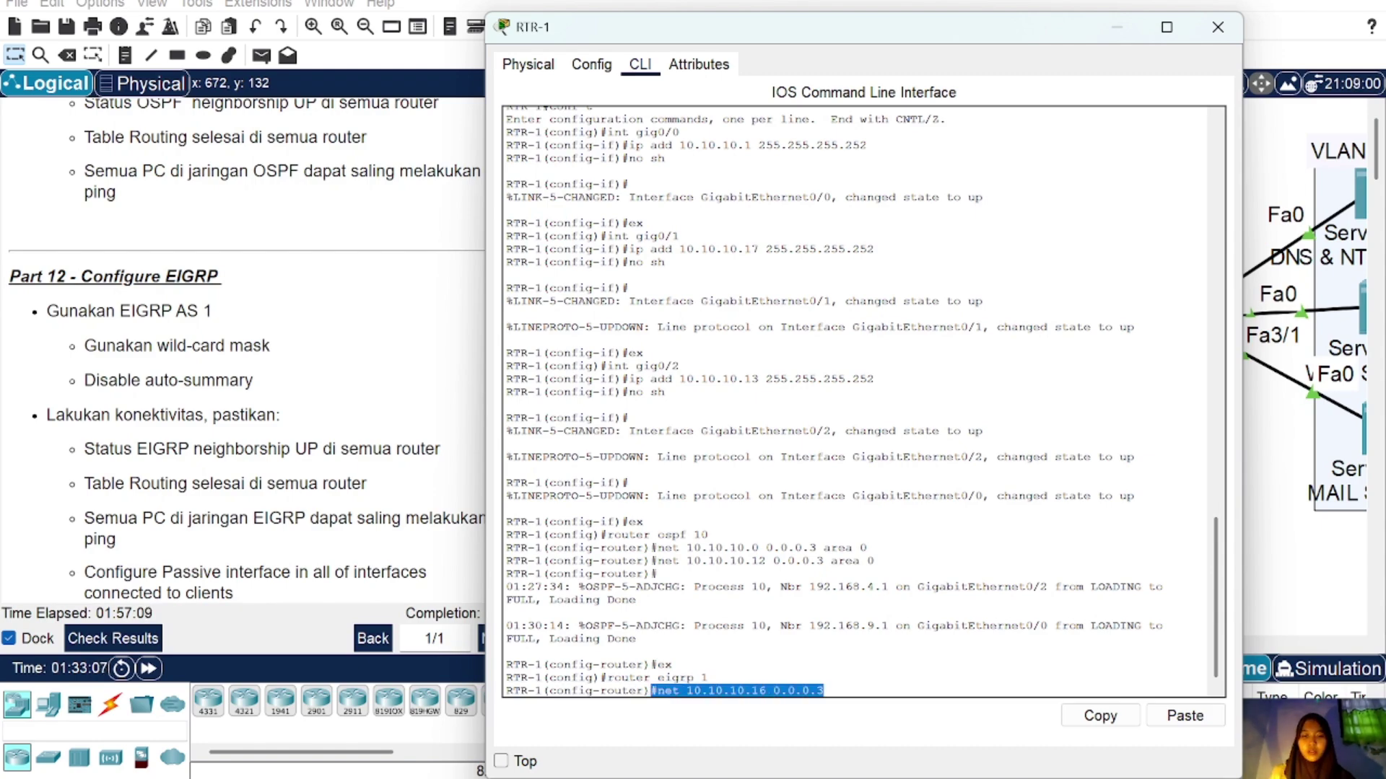
pyautogui.click(1129, 718)
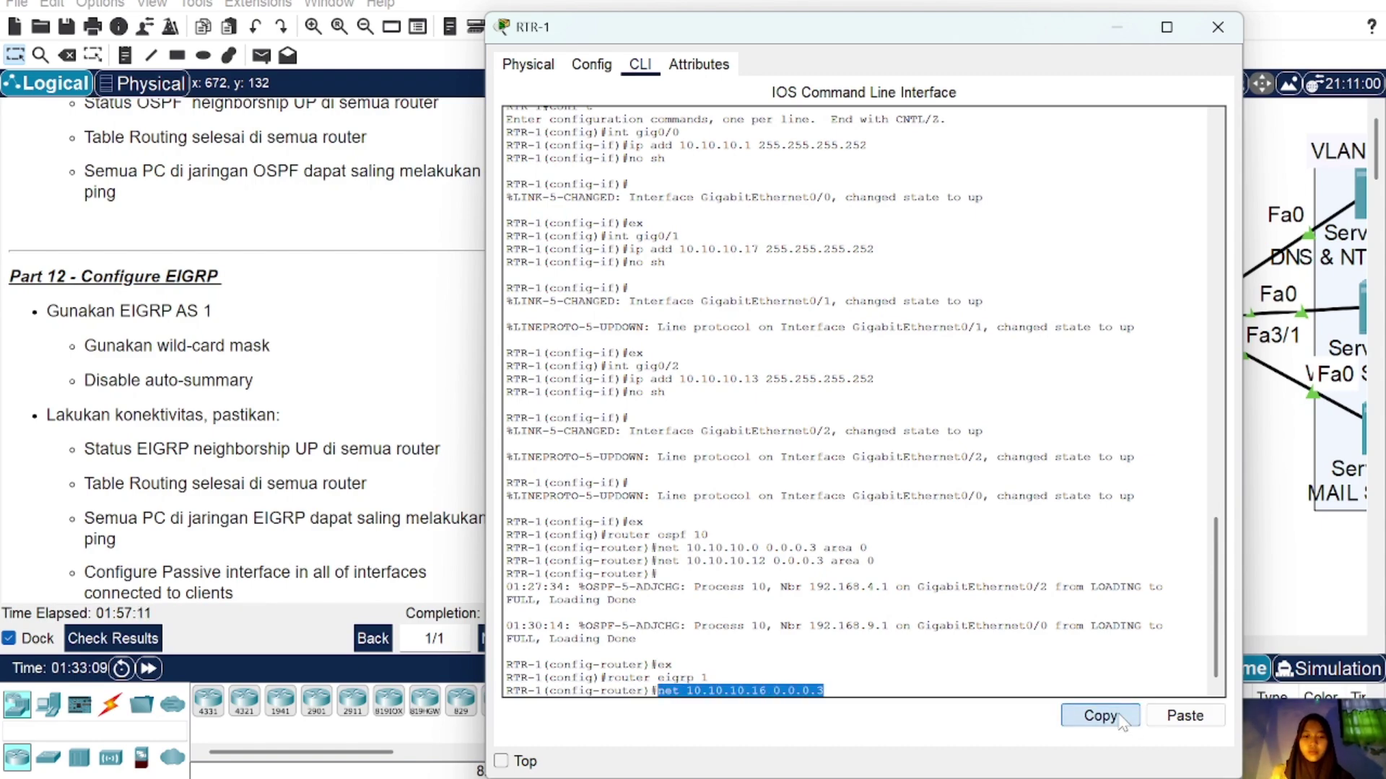
pyautogui.click(837, 691)
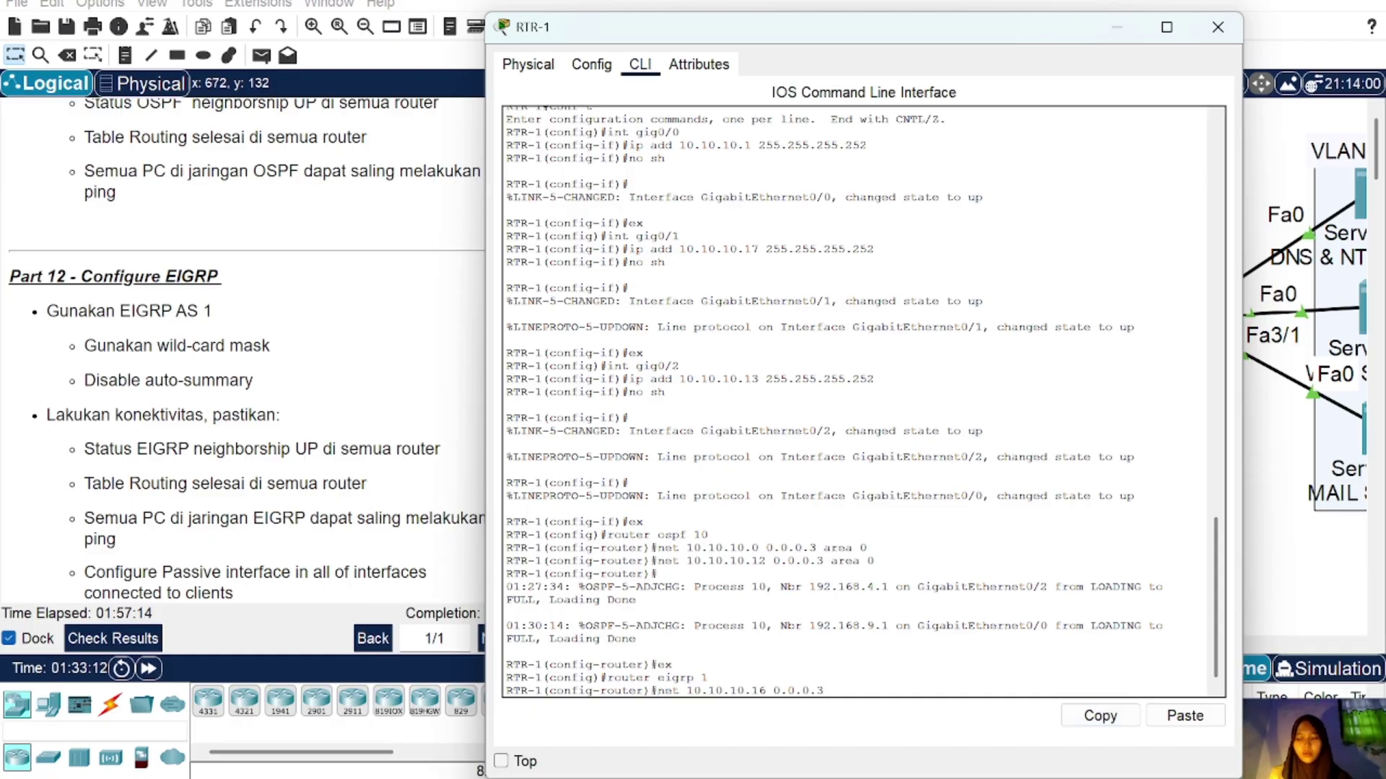
pyautogui.press('Return')
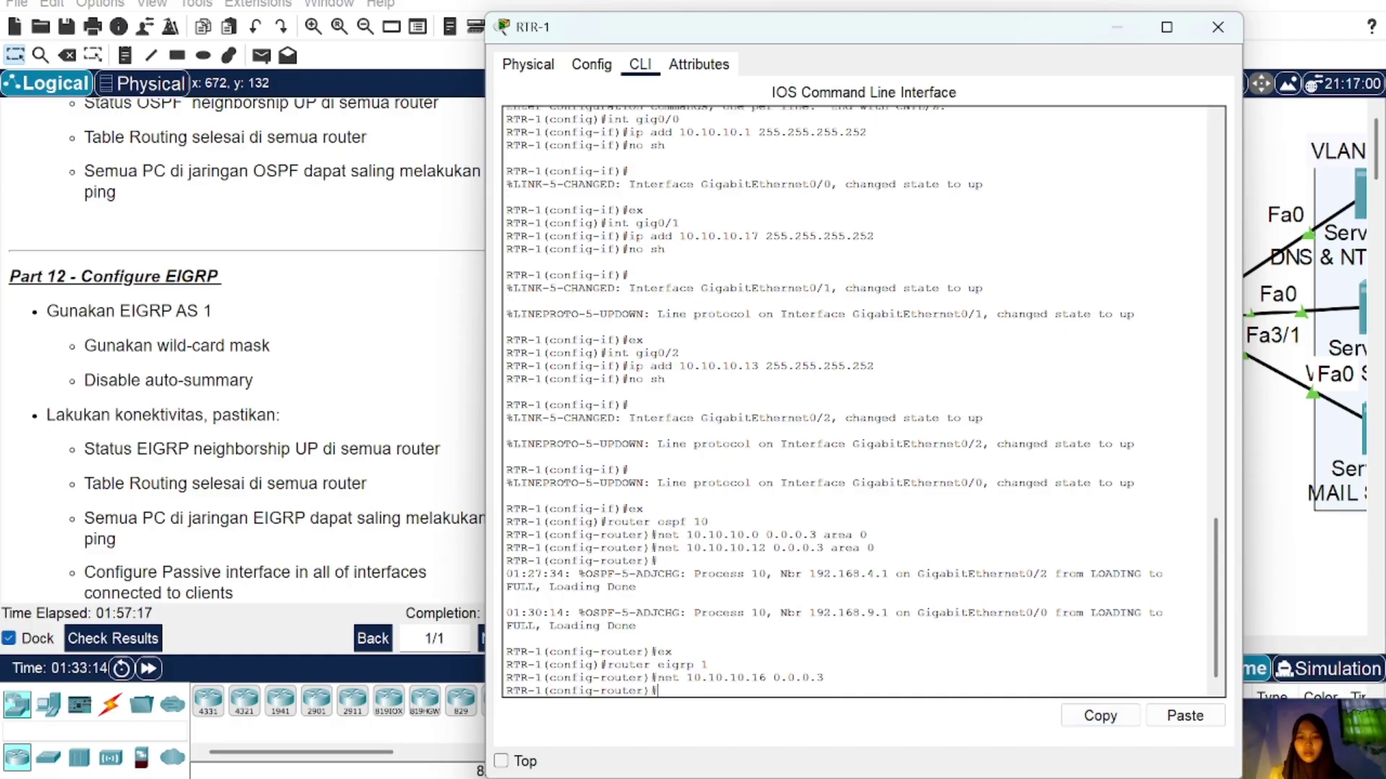
pyautogui.write('no auto')
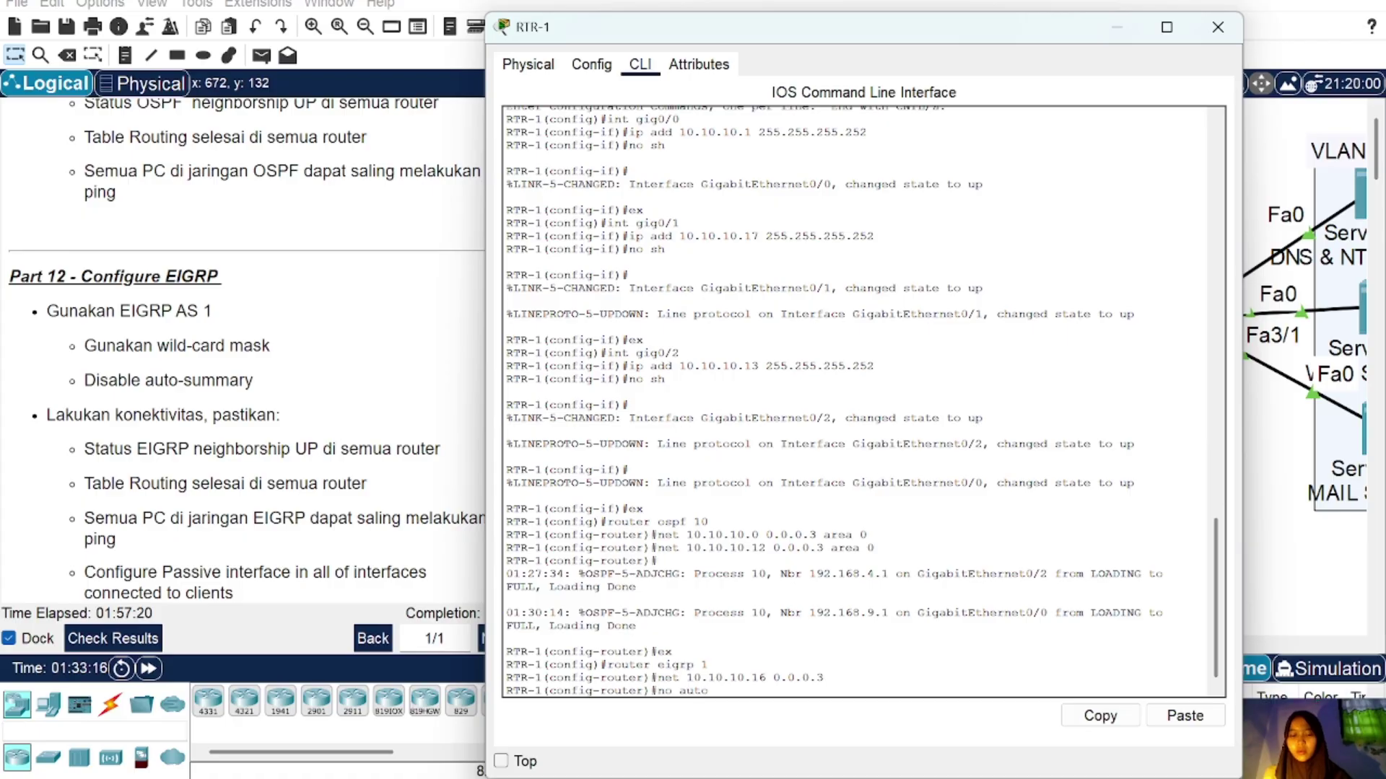
pyautogui.write('-su')
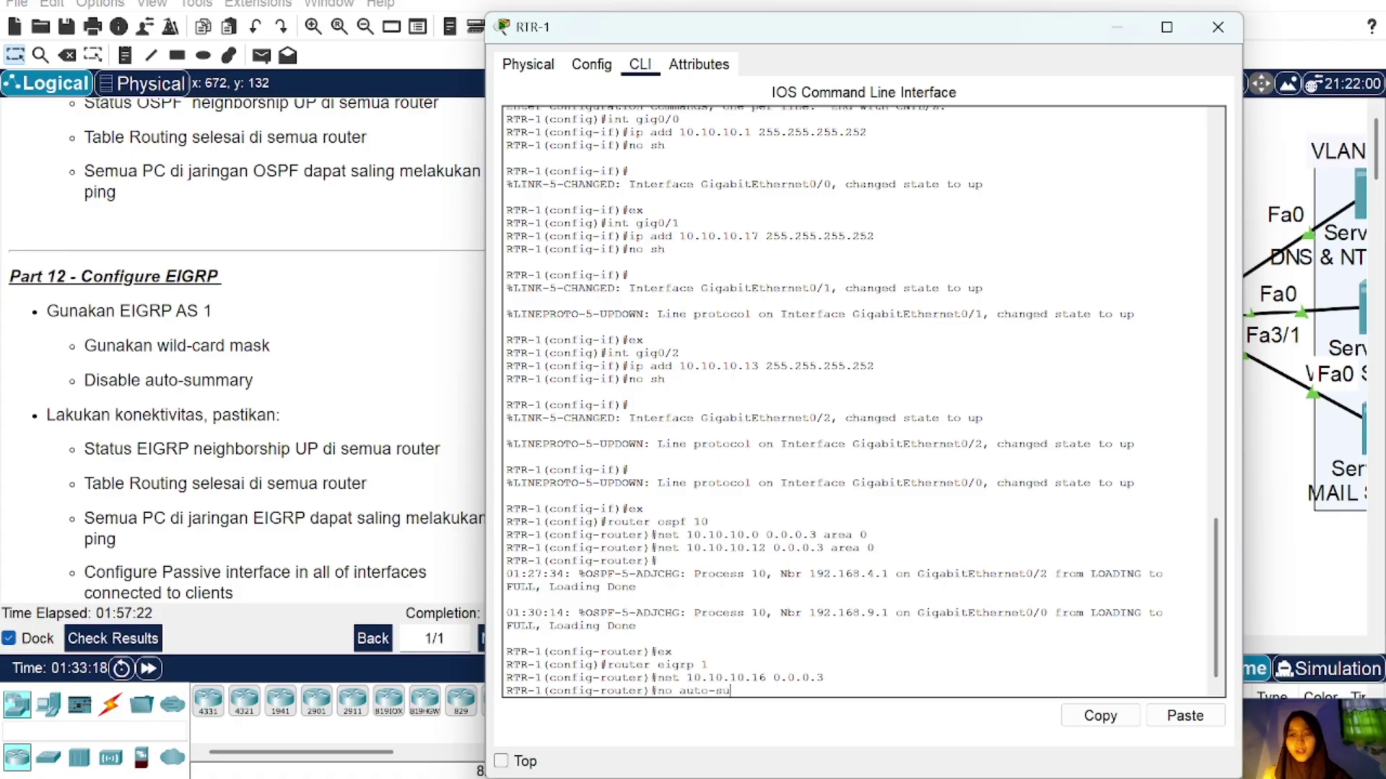
pyautogui.write('m')
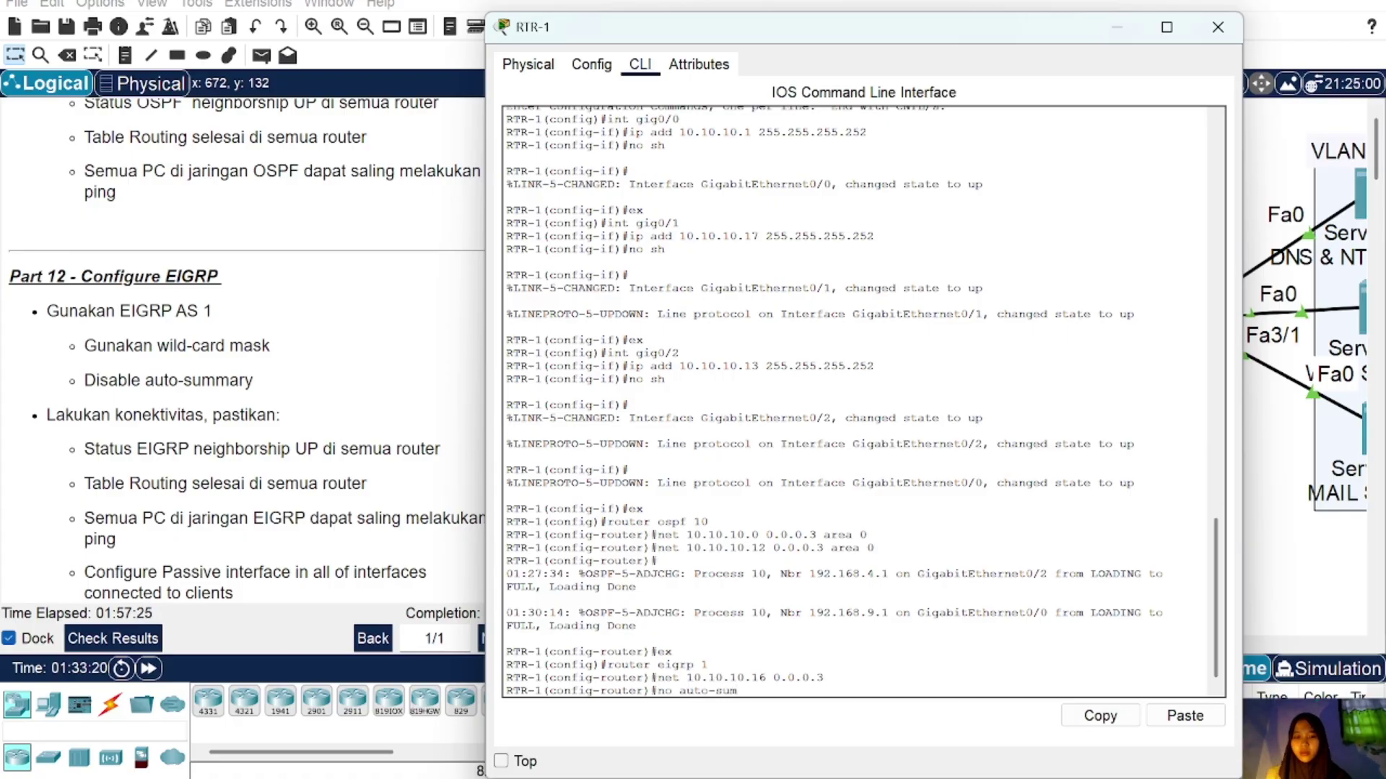
pyautogui.press('Return')
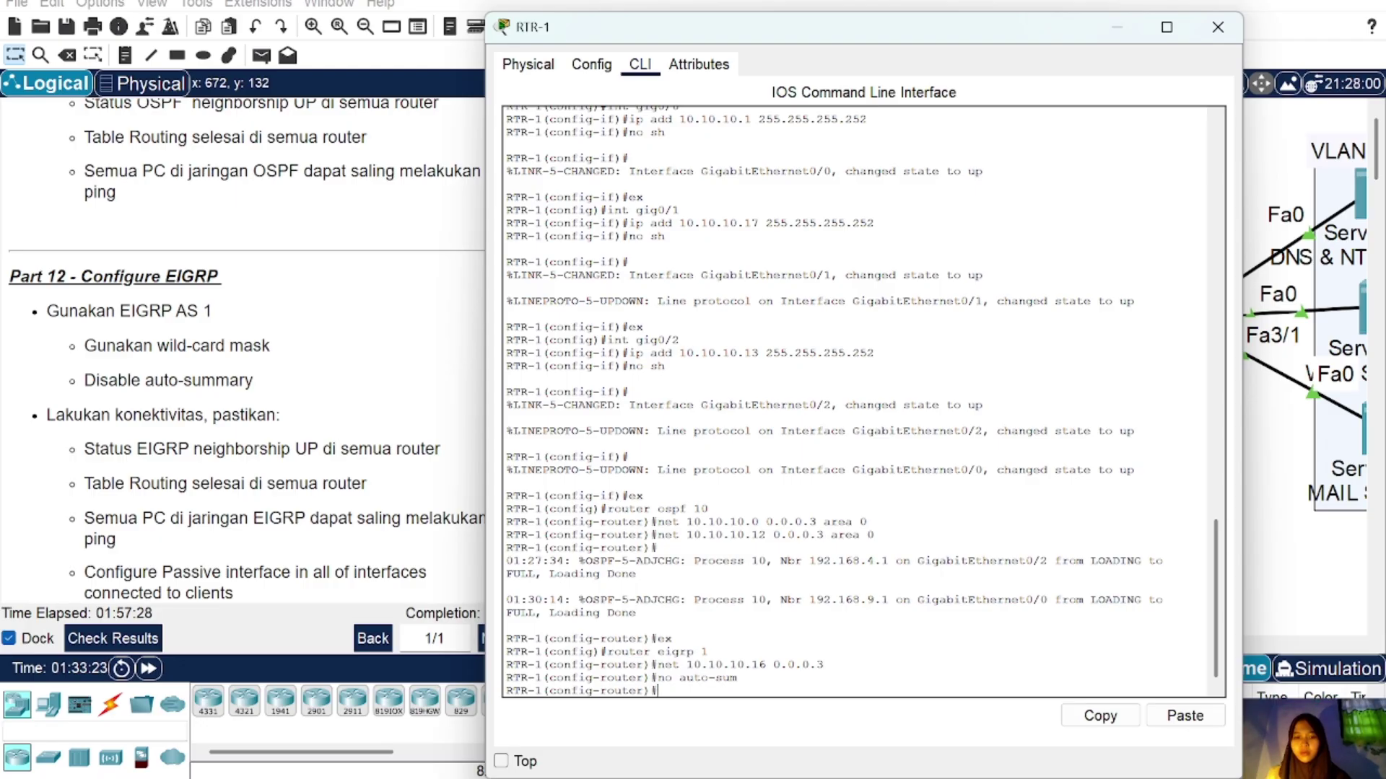
# Step: On MLS1, leave the OSPF configuration and start EIGRP AS 1
pyautogui.click(1218, 27)
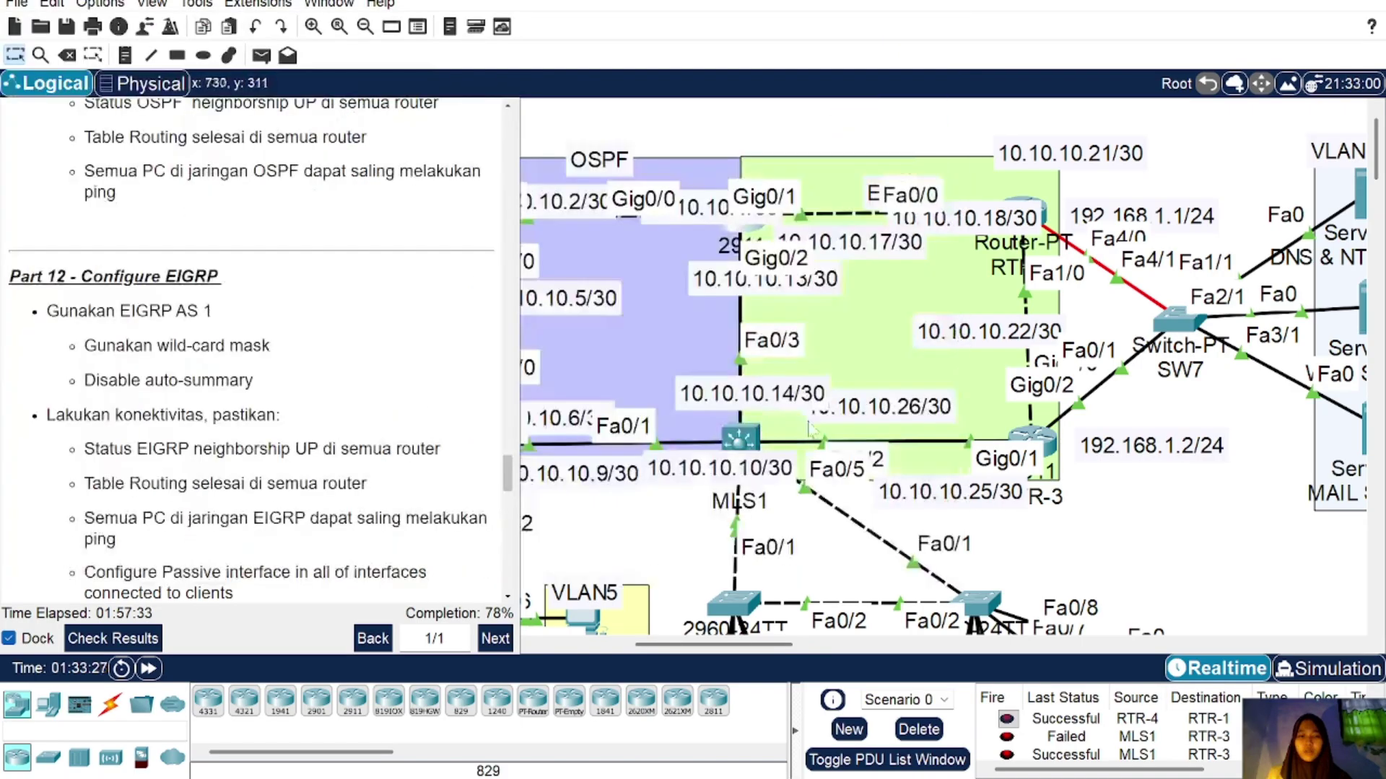
pyautogui.click(737, 441)
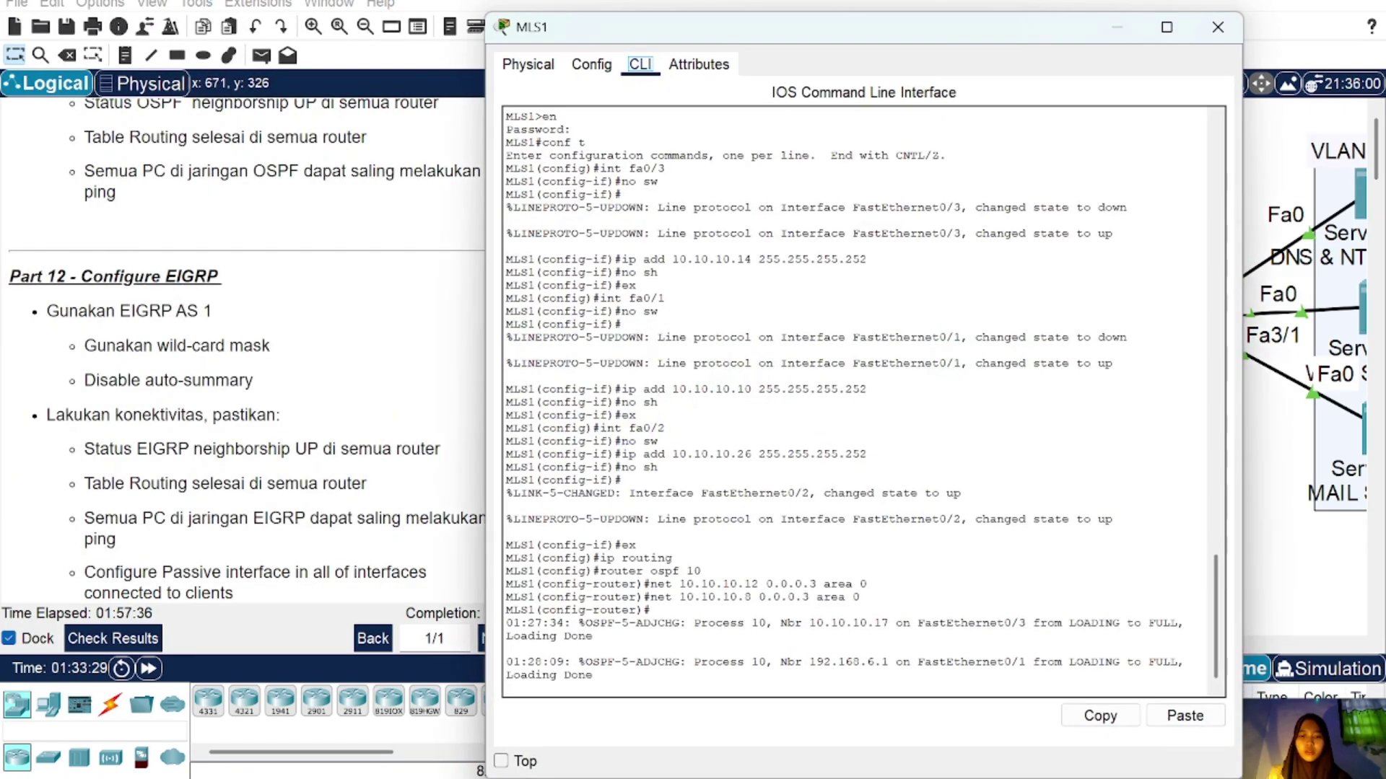
pyautogui.press('Return')
pyautogui.write('er)#e')
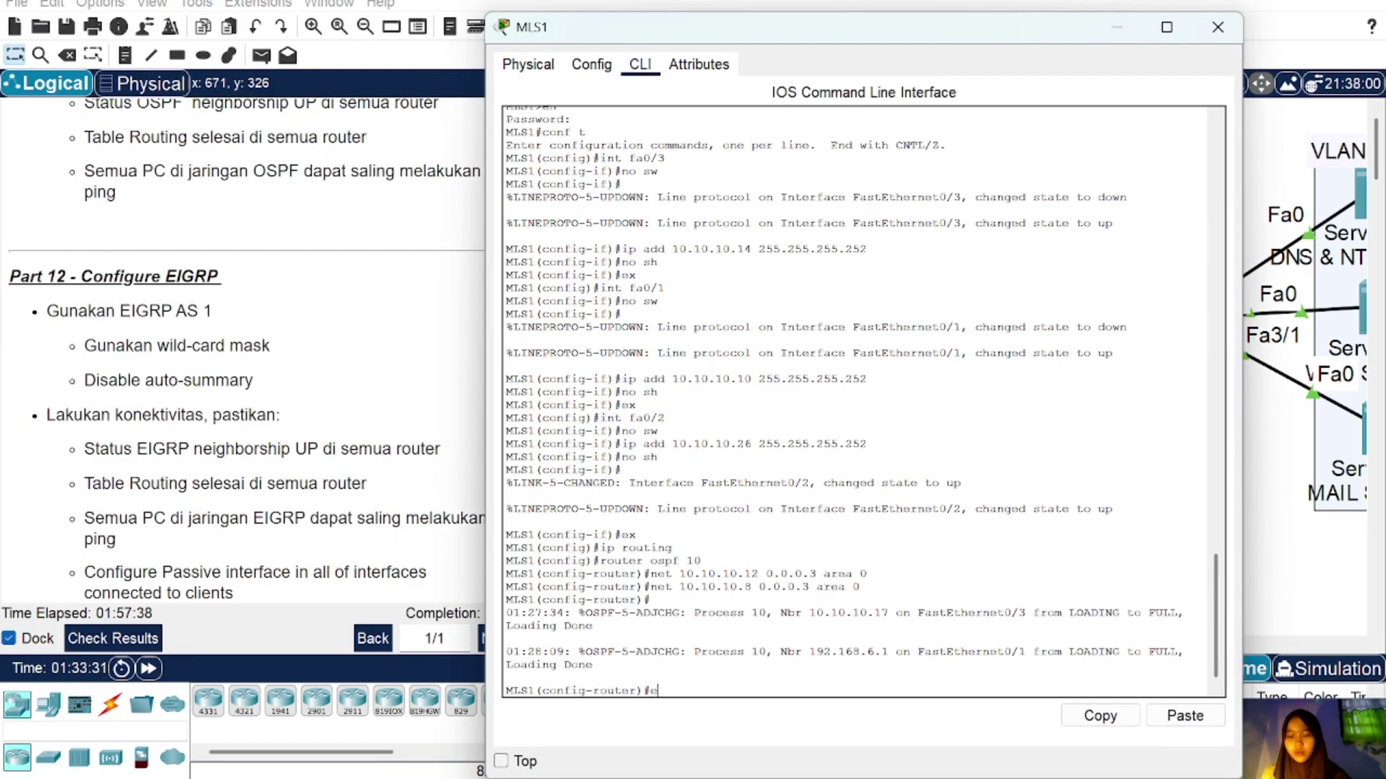
pyautogui.write('x')
pyautogui.press('Return')
pyautogui.write('router e')
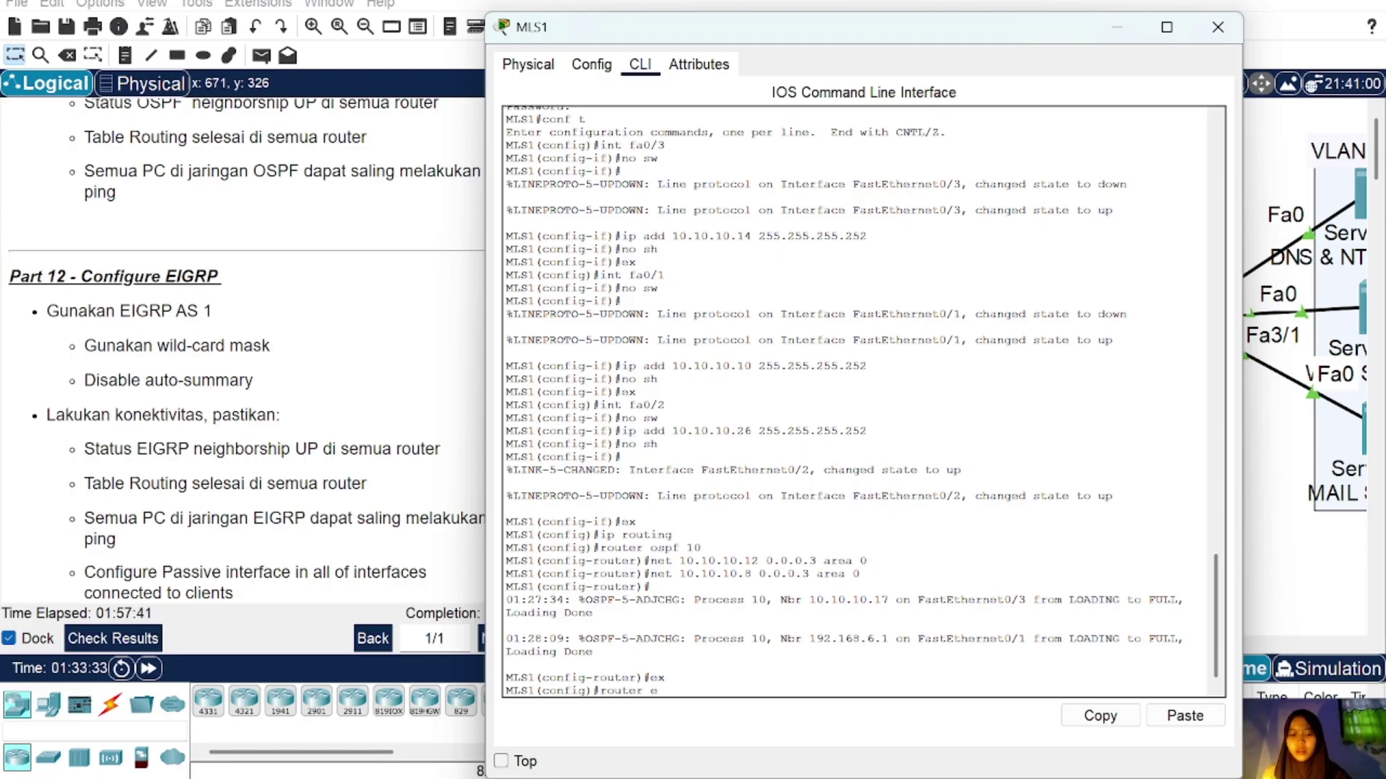
pyautogui.write('igrp 1')
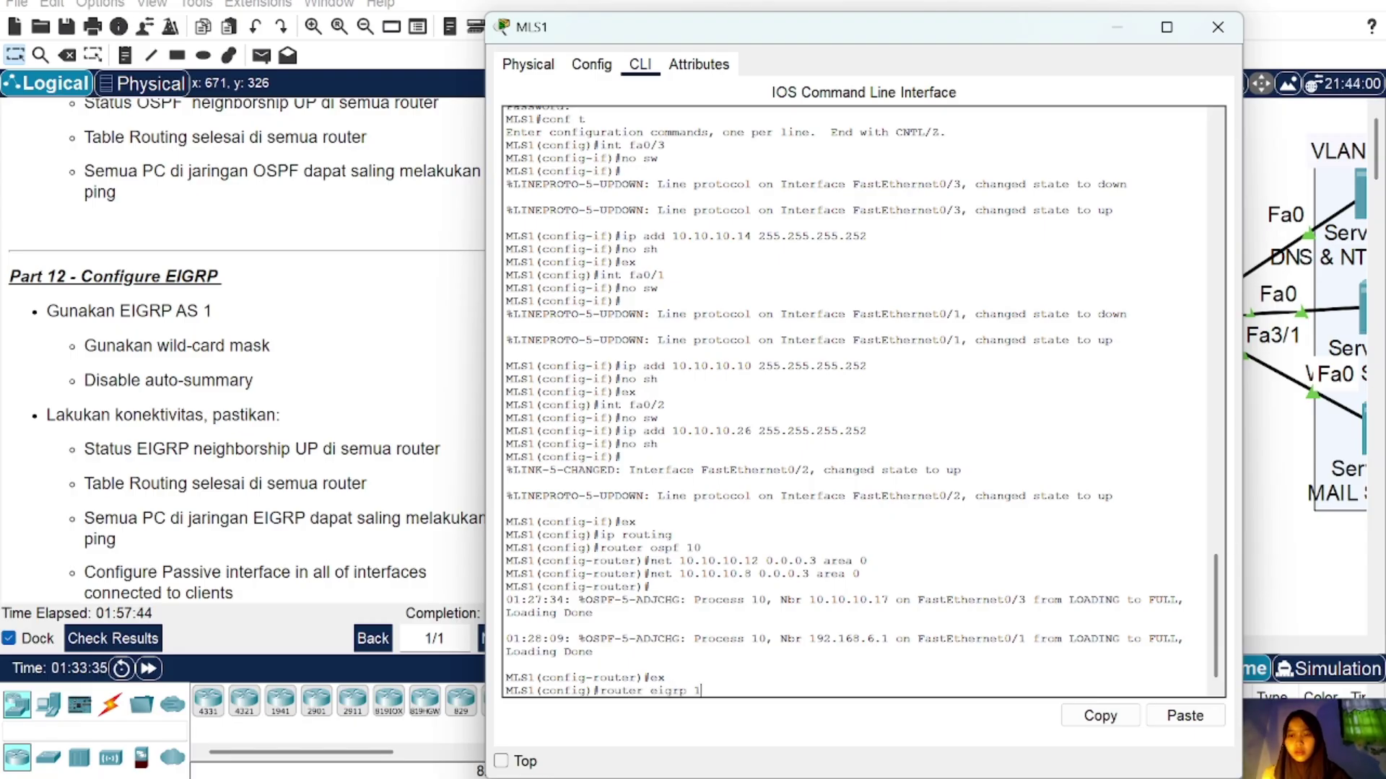
pyautogui.press('Return')
# Step: Advertise network 10.10.10.24 in MLS1's EIGRP process
pyautogui.write('n')
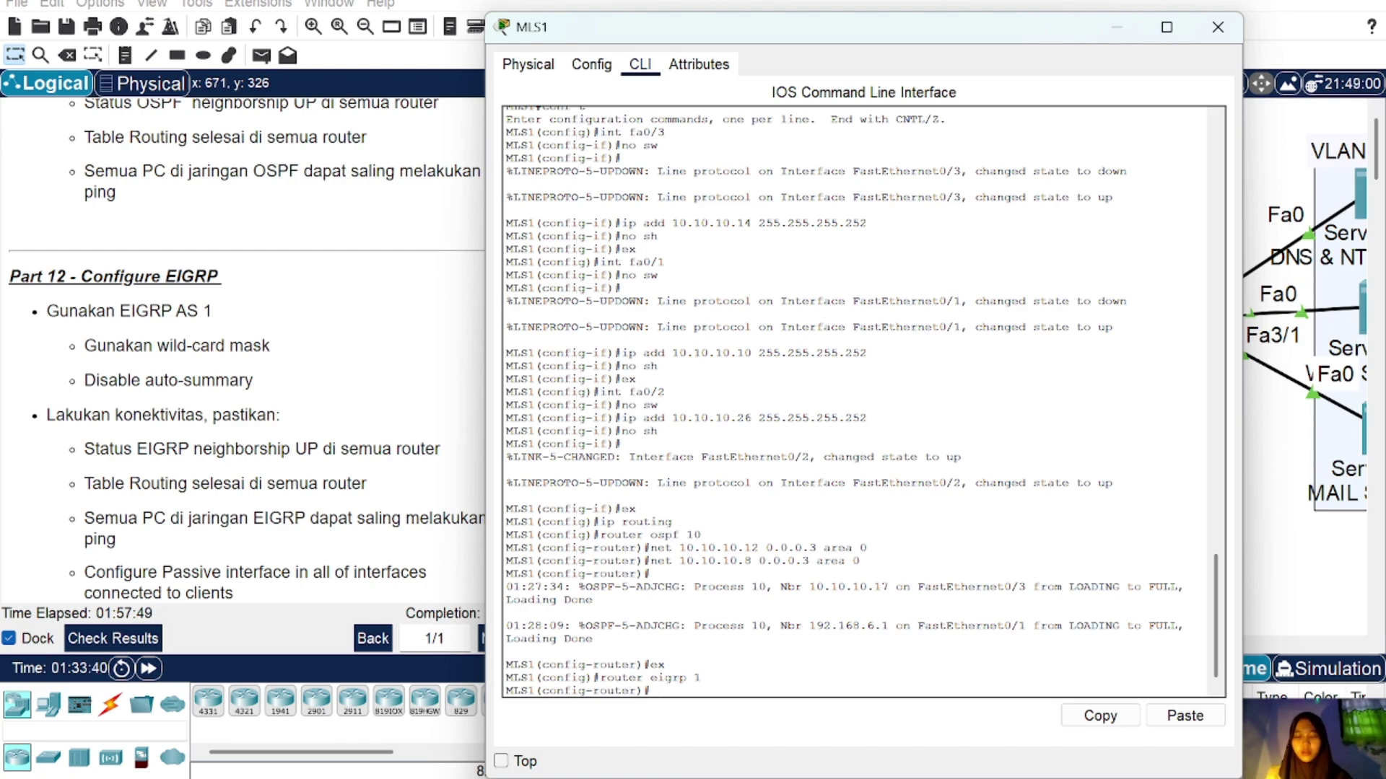
pyautogui.click(1213, 718)
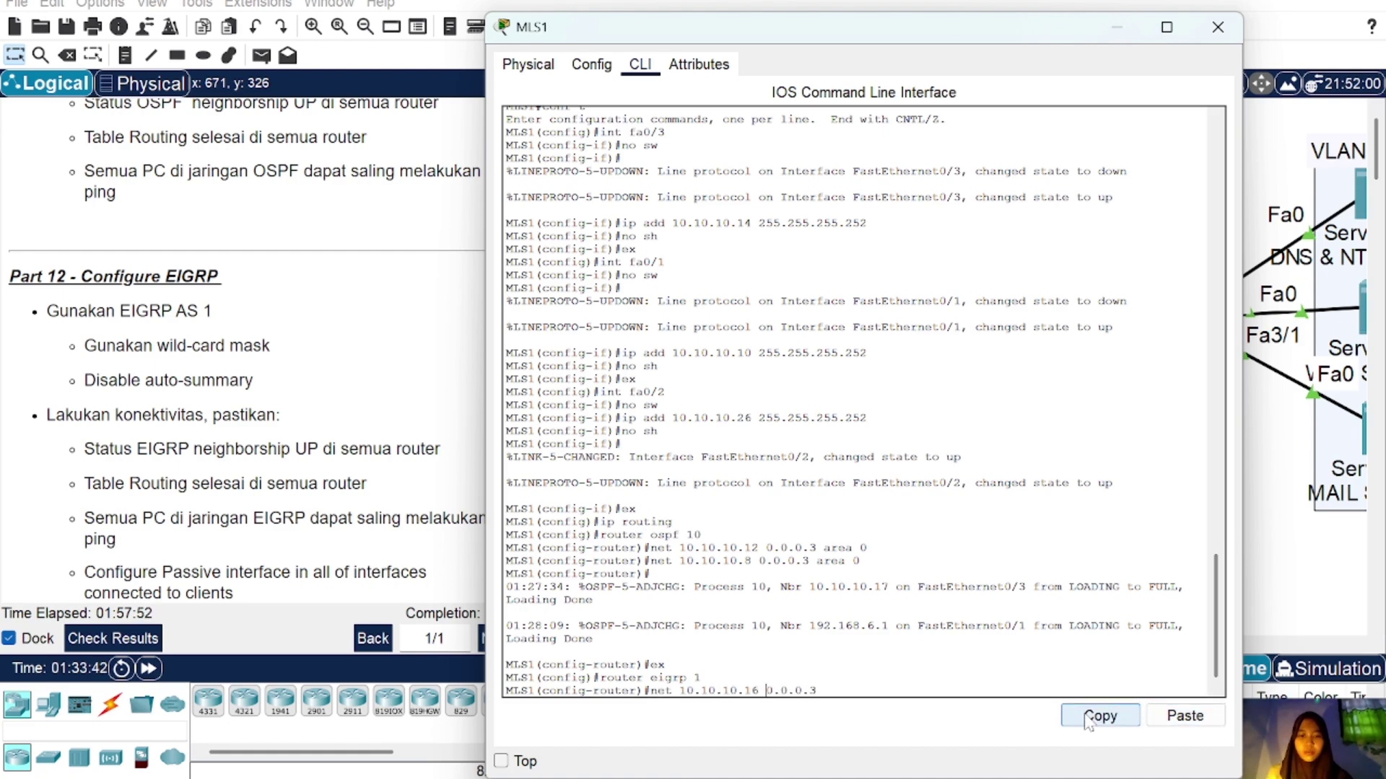
pyautogui.write('24')
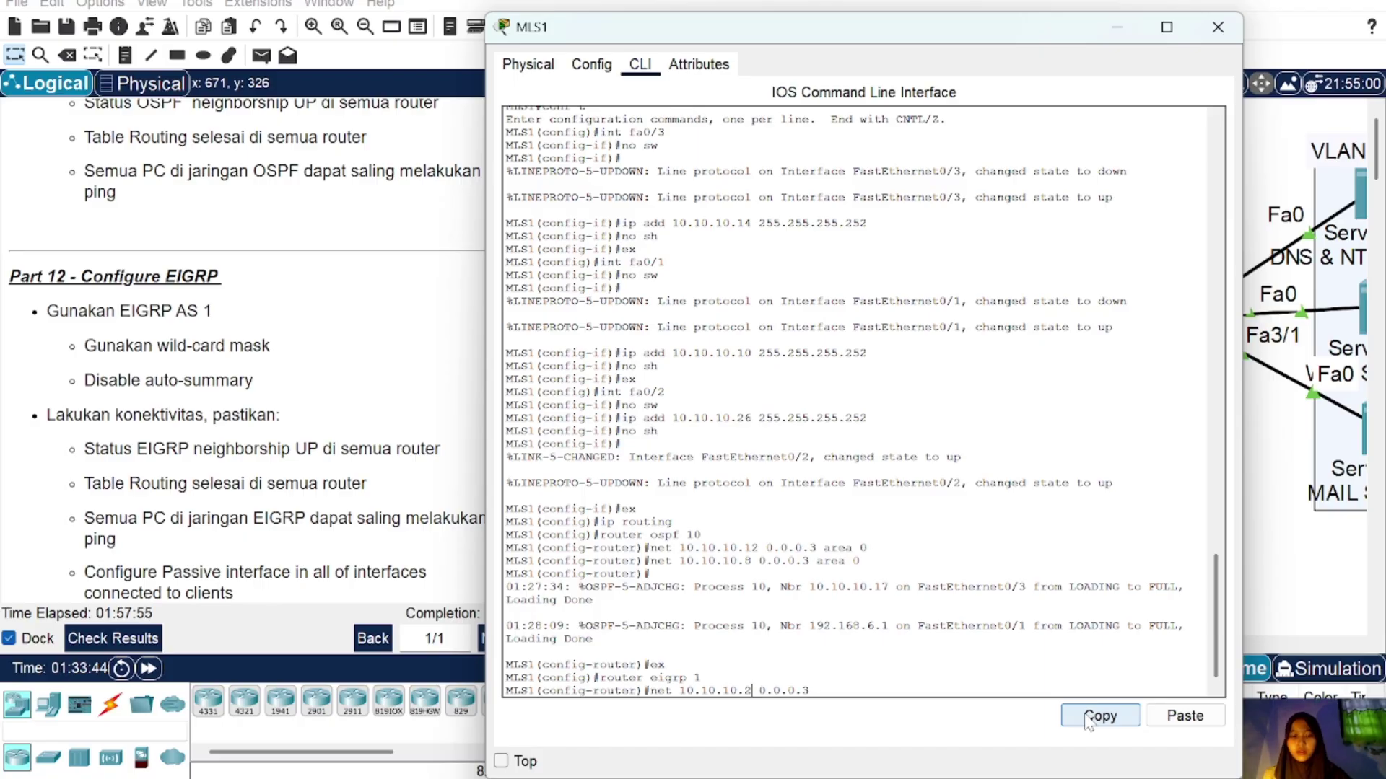
pyautogui.press('Return')
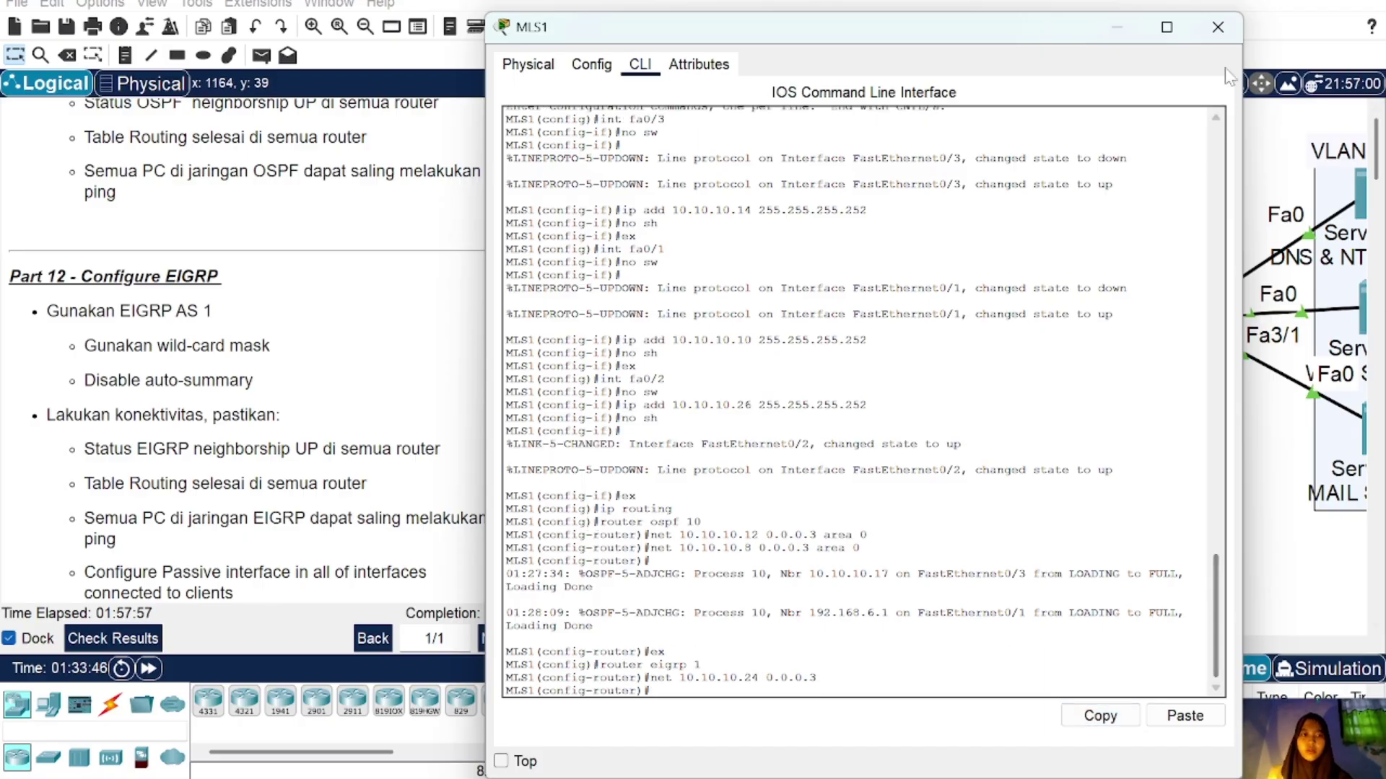
pyautogui.click(1218, 27)
pyautogui.scroll(-6, 908, 433)
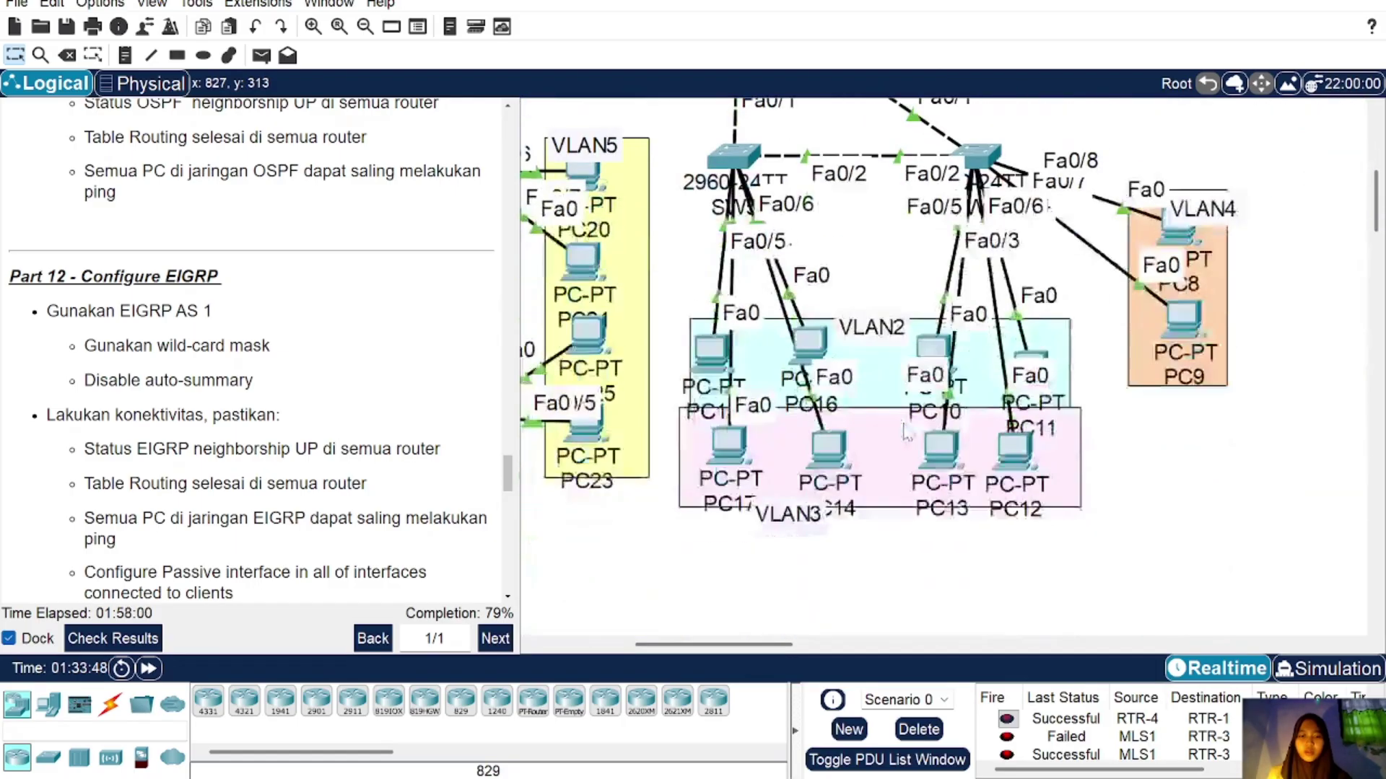
pyautogui.scroll(6, 908, 433)
pyautogui.click(739, 450)
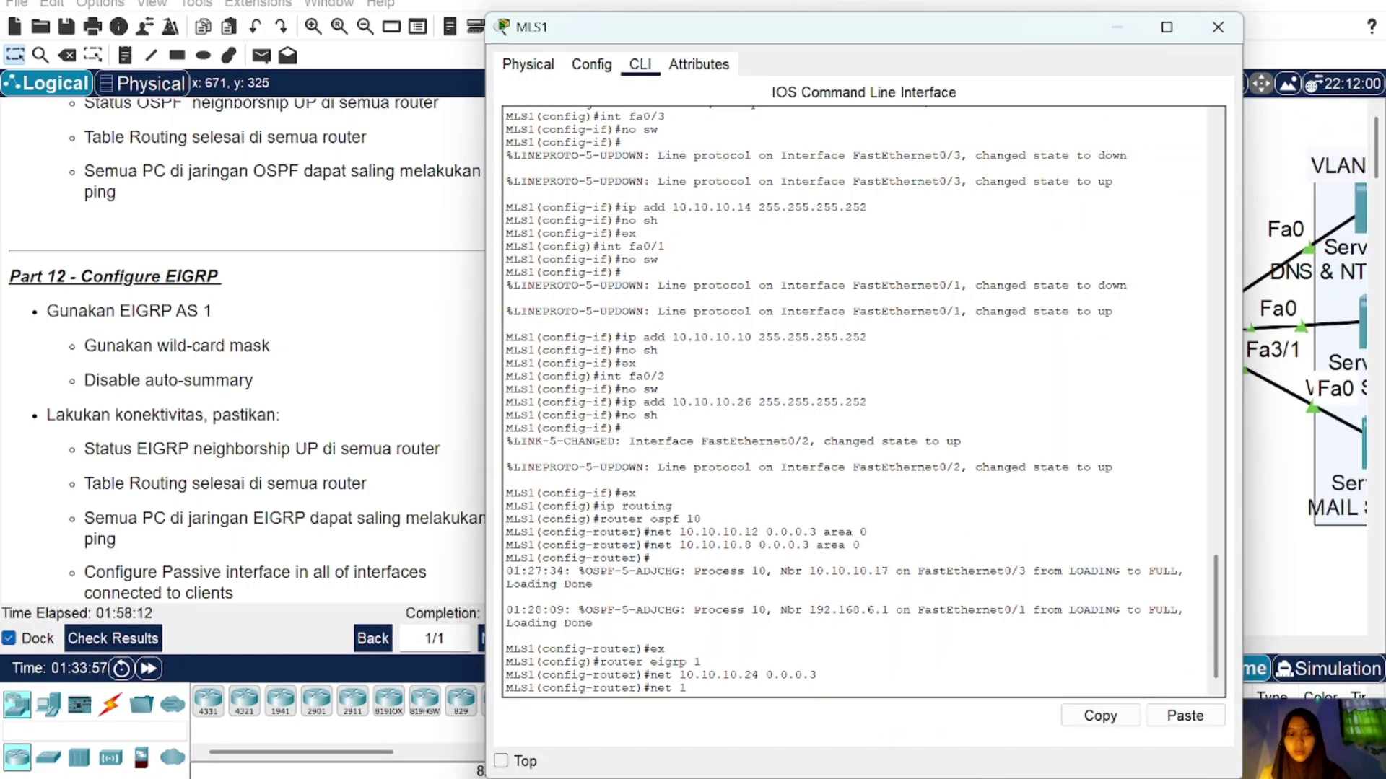
# Step: Advertise 192.168.2.0, 192.168.3.0 and 192.168.4.0 with wildcard 0.0.0.255 on MLS1
pyautogui.write('68.2')
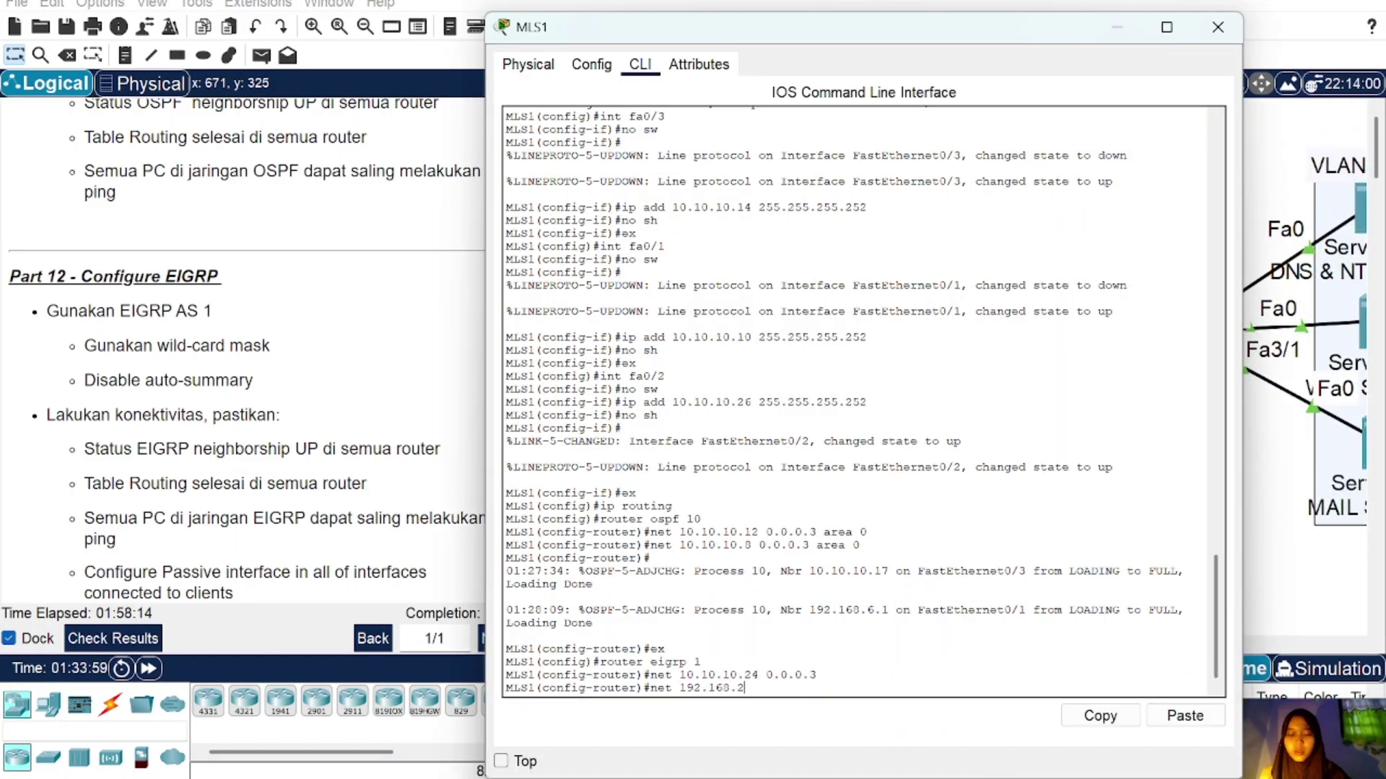
pyautogui.write('.0 0.0.0.2')
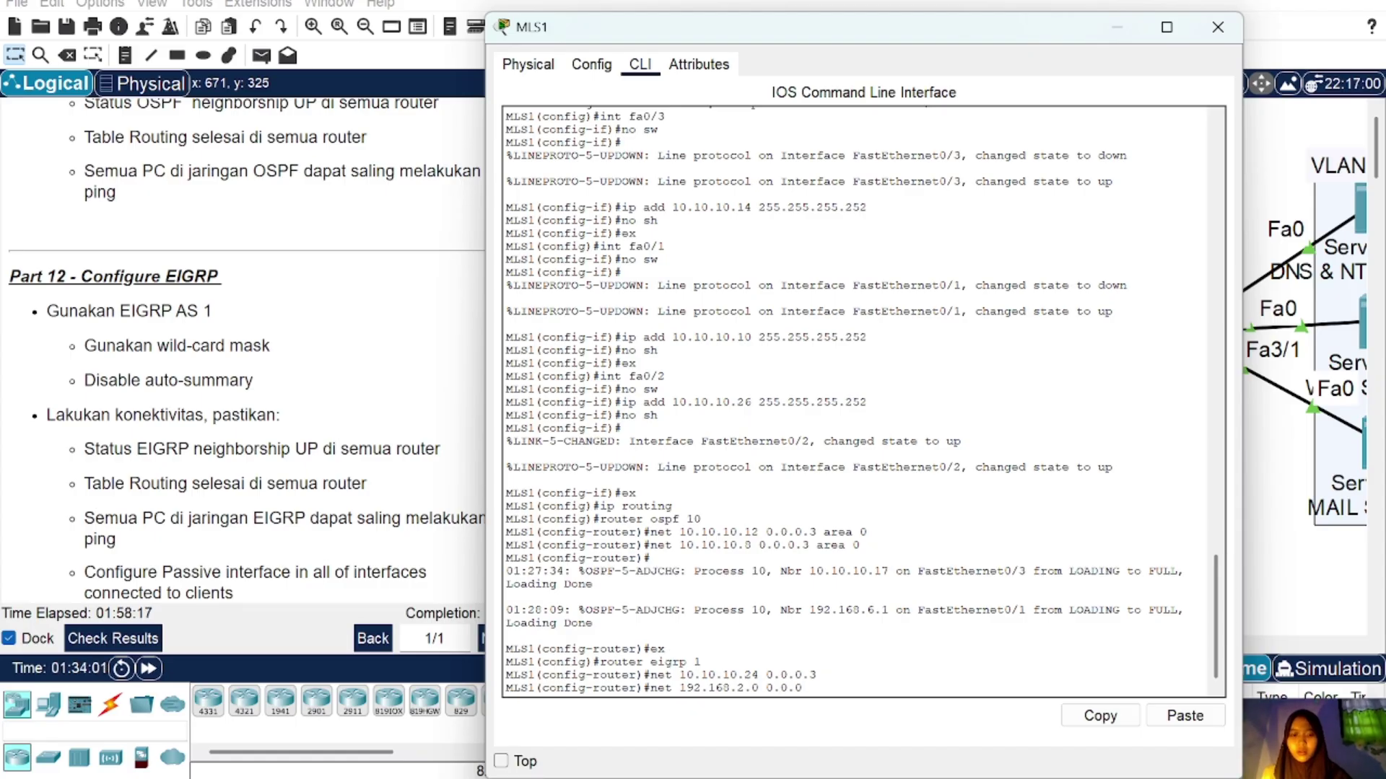
pyautogui.write('55')
pyautogui.press('Return')
pyautogui.press('Up')
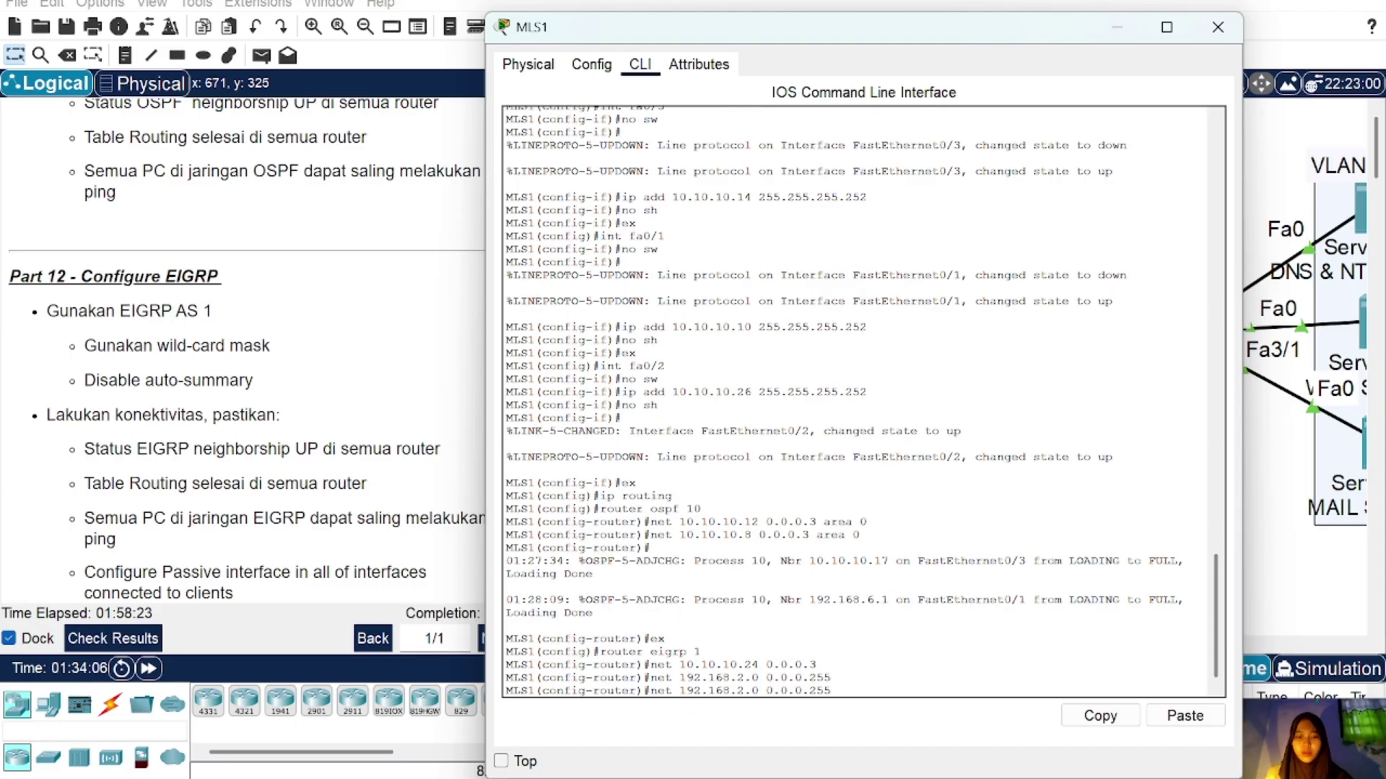
pyautogui.press('BackSpace')
pyautogui.write('3')
pyautogui.press('Return')
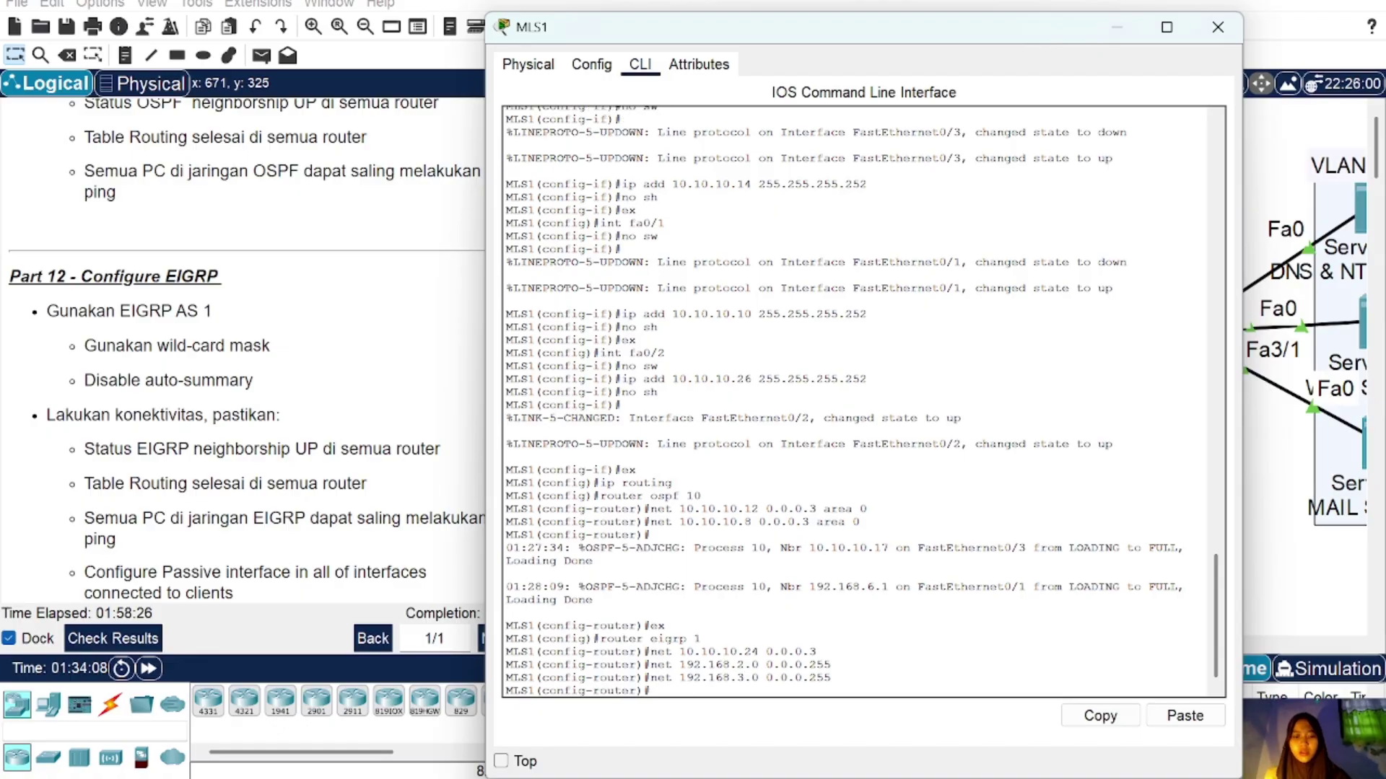
pyautogui.press('Up')
pyautogui.press('Left')
pyautogui.press('Left')
pyautogui.press('Left')
pyautogui.press('Left')
pyautogui.press('Left')
pyautogui.press('Left')
pyautogui.press('Left')
pyautogui.press('Left')
pyautogui.press('Left')
pyautogui.press('BackSpace')
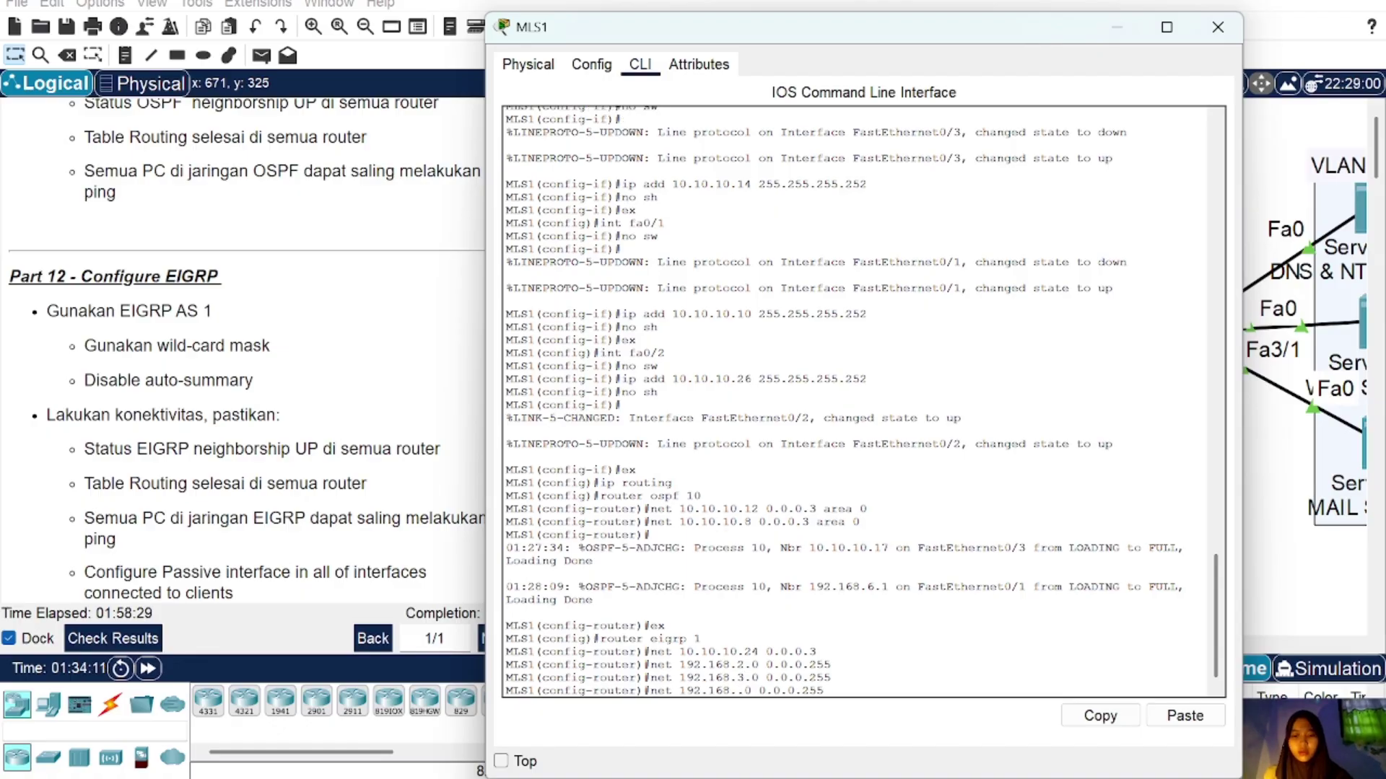
pyautogui.write('4')
pyautogui.press('Return')
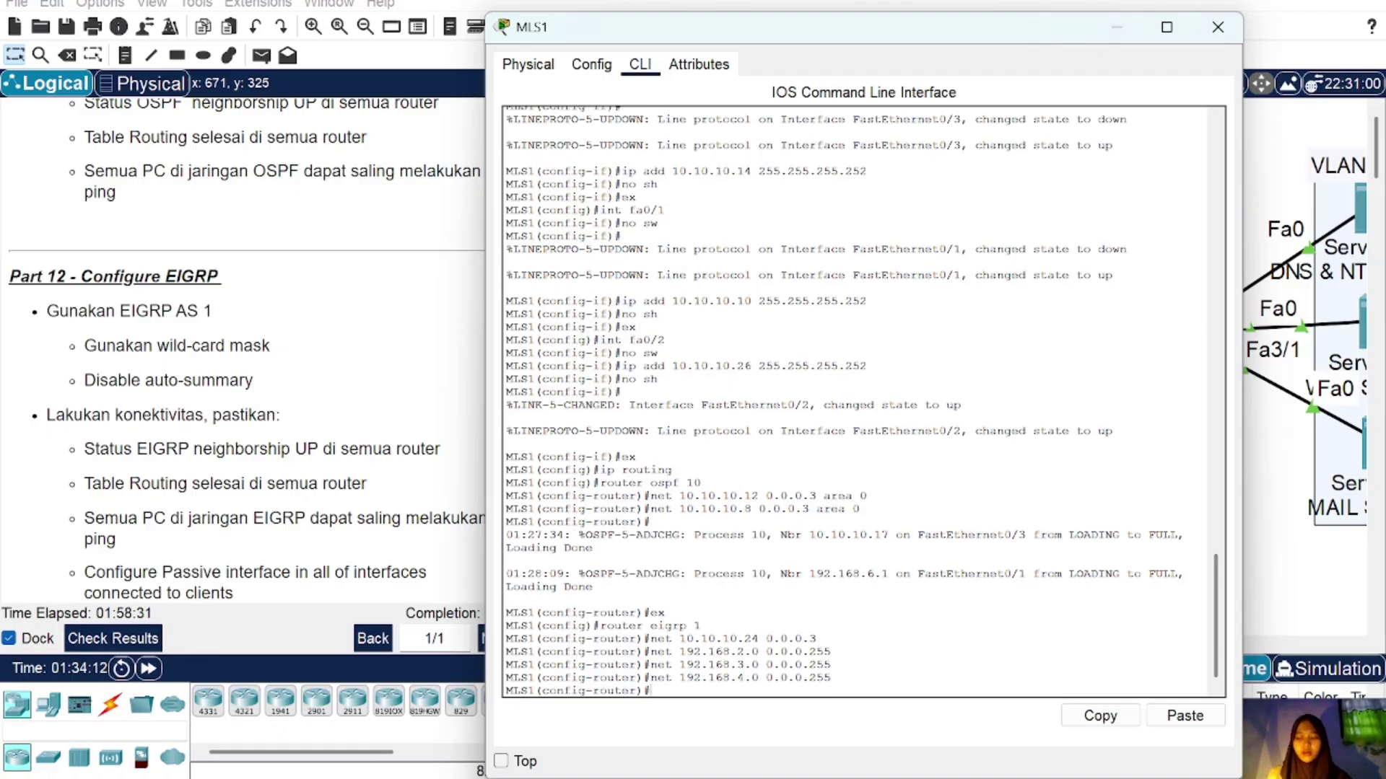
# Step: Turn off auto-summary and make VLANs 2, 3 and 4 passive EIGRP interfaces
pyautogui.write('no auto')
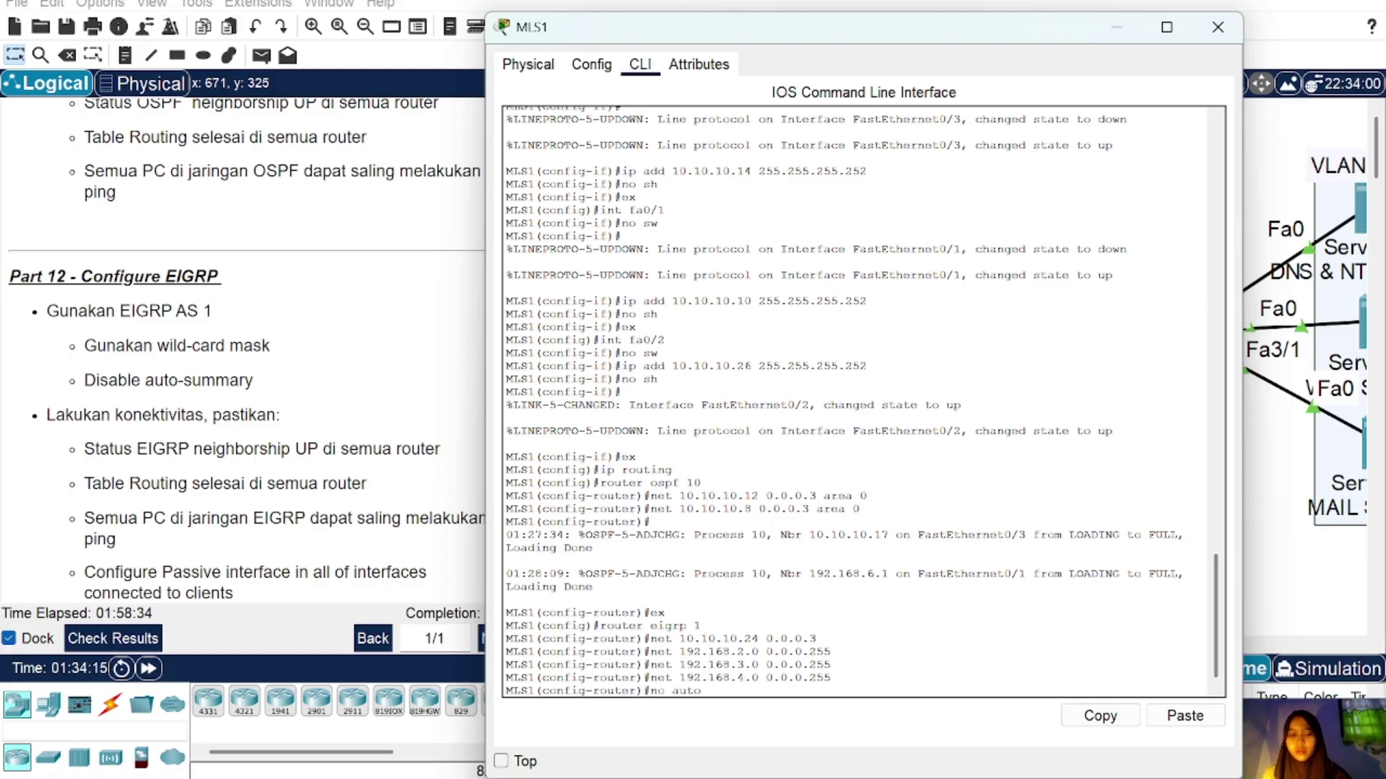
pyautogui.write('-sum')
pyautogui.press('Return')
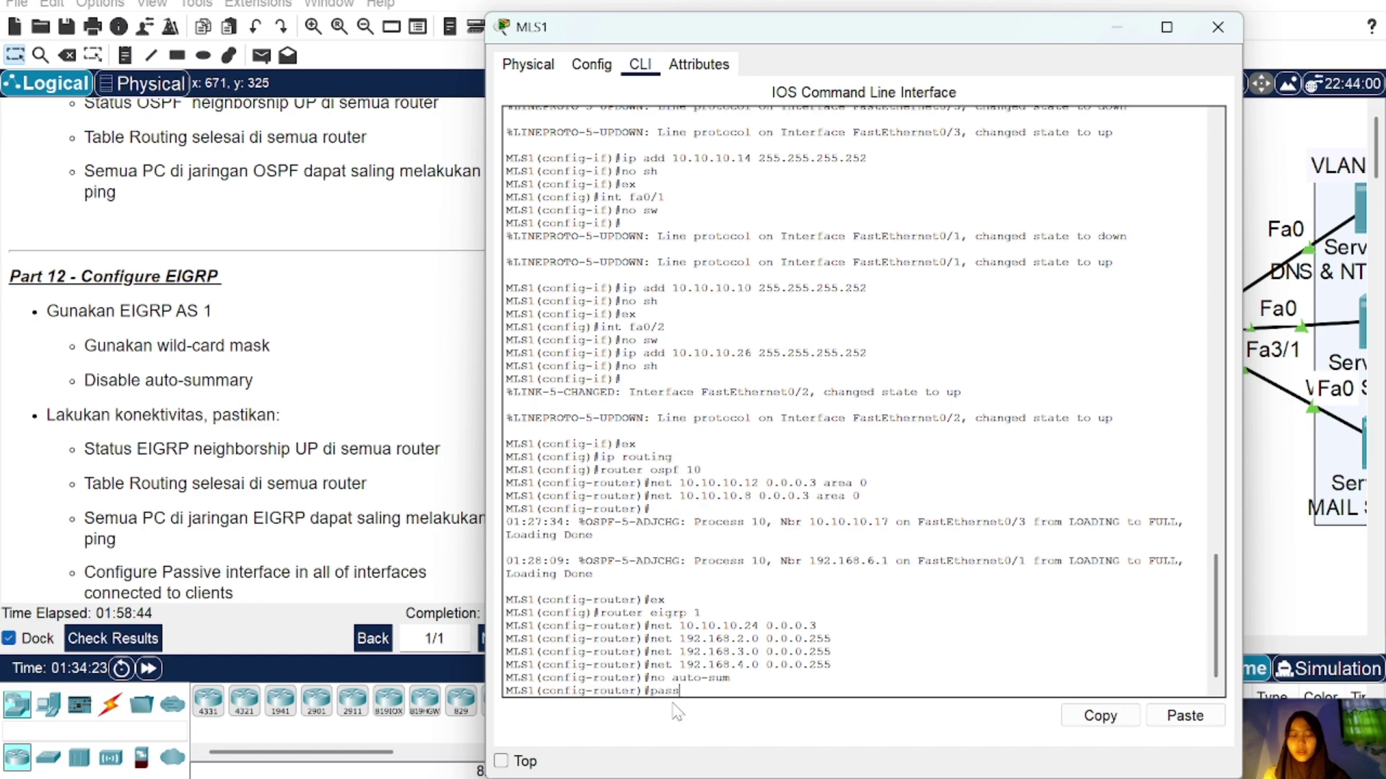
pyautogui.write('interf')
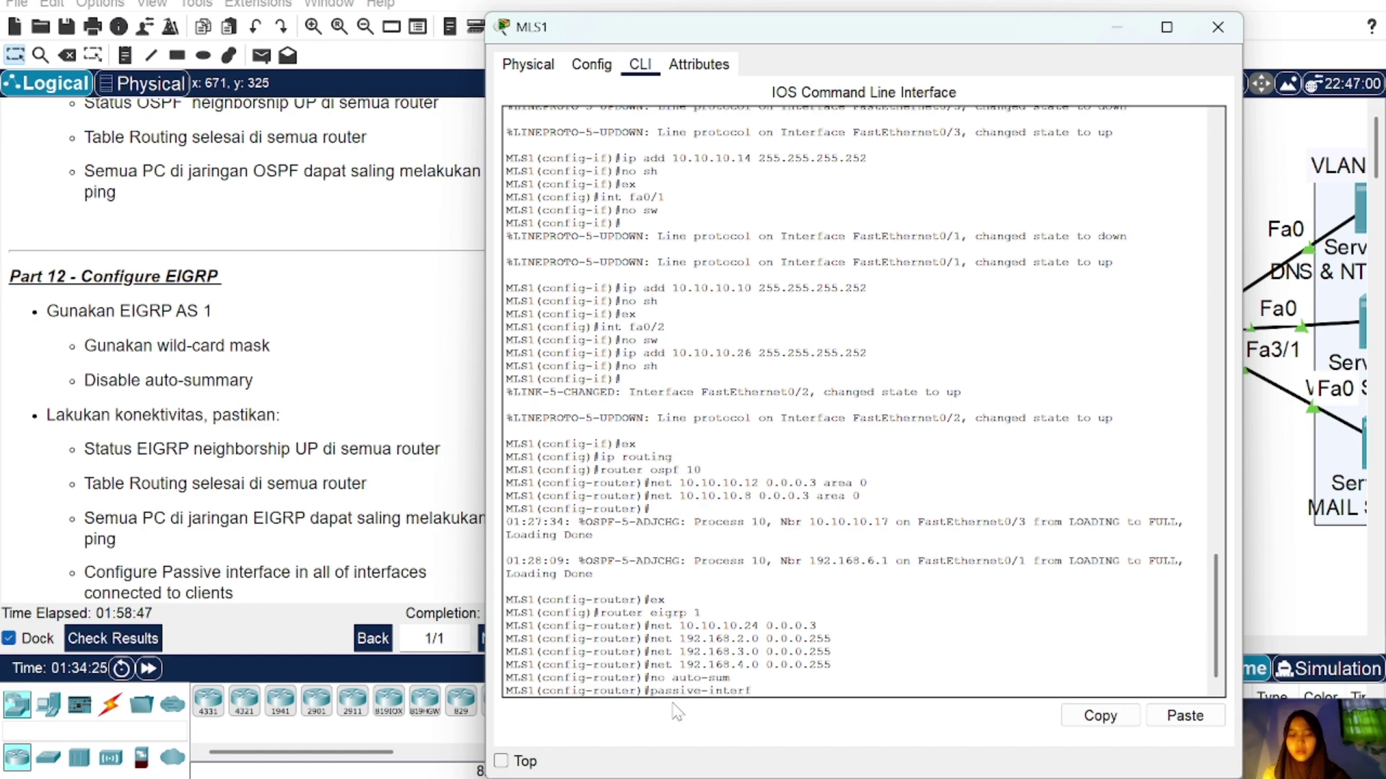
pyautogui.write('ace vlan')
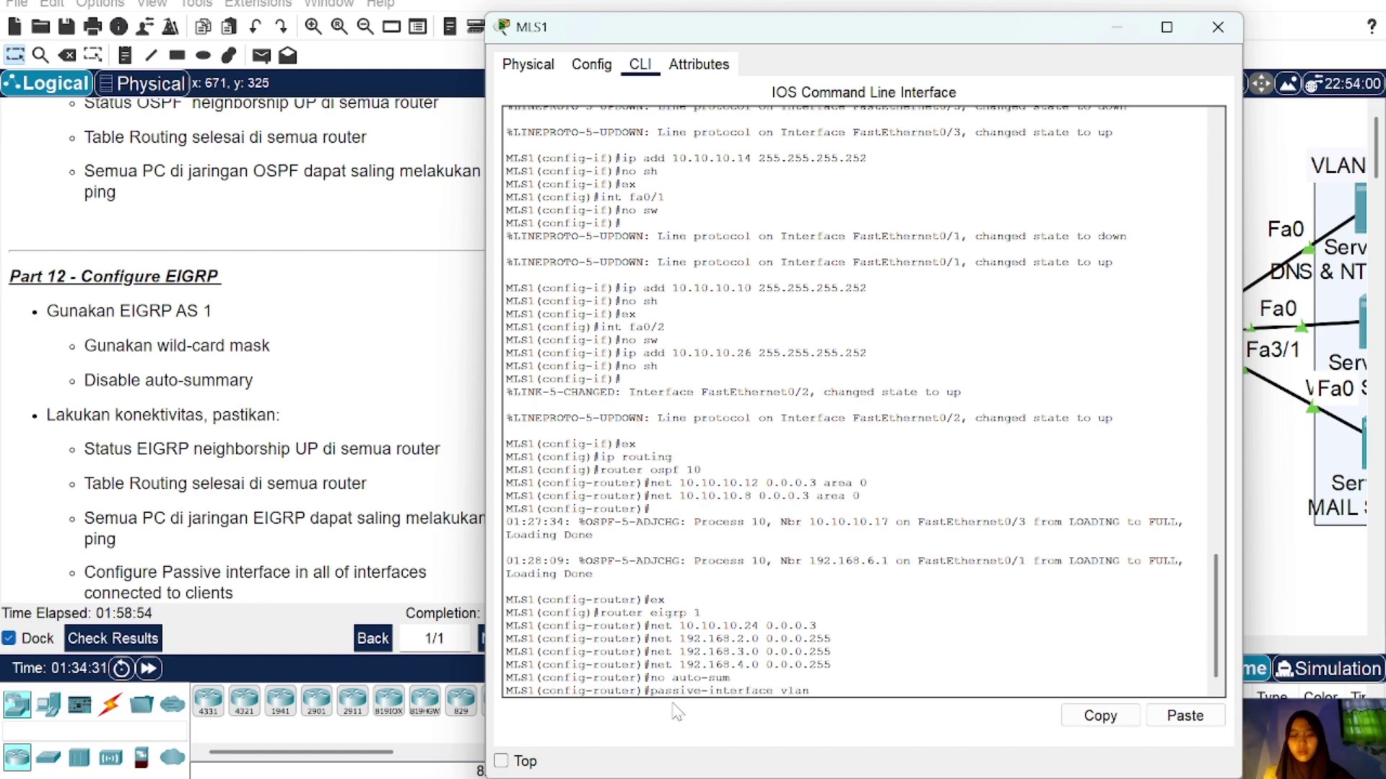
pyautogui.write(' 2')
pyautogui.press('Return')
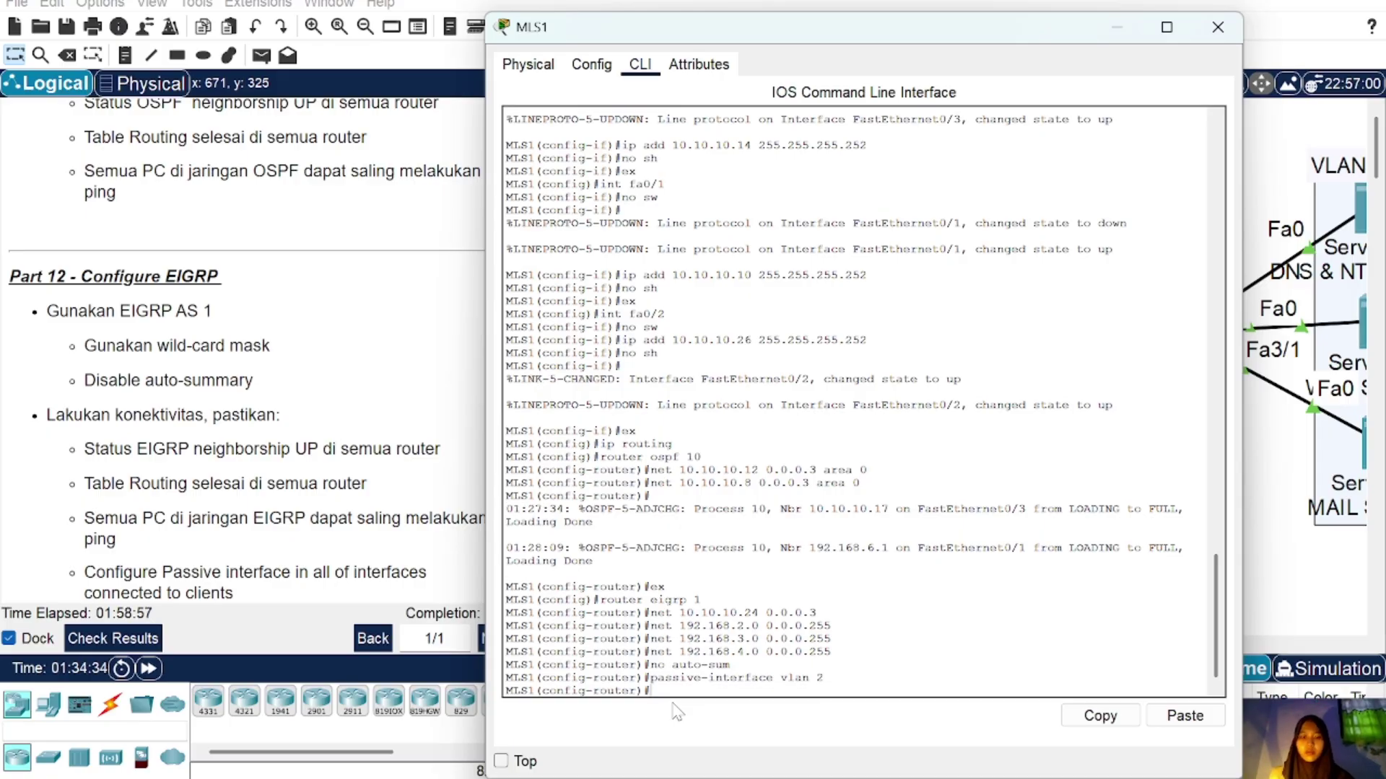
pyautogui.press('Up')
pyautogui.press('BackSpace')
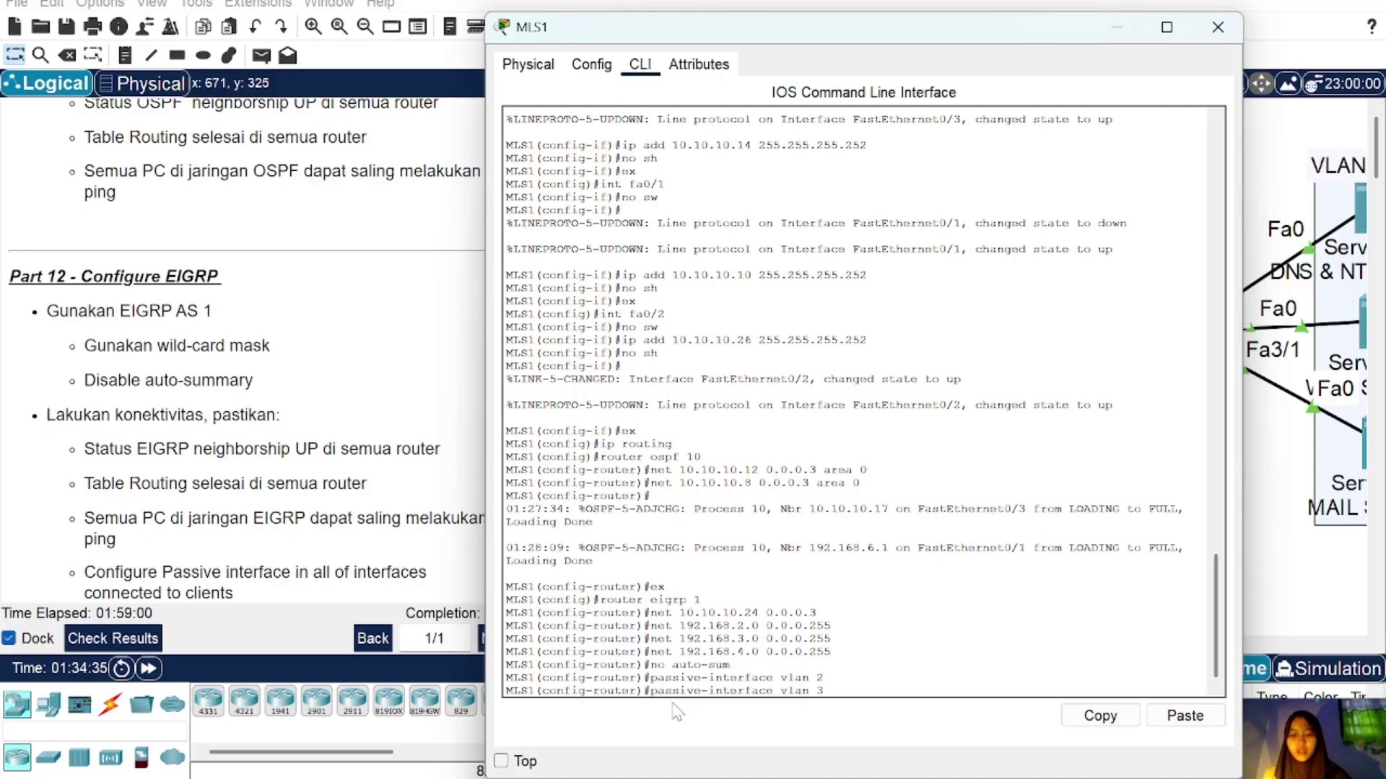
pyautogui.write('3')
pyautogui.press('Return')
pyautogui.press('Up')
pyautogui.write('4')
pyautogui.press('Return')
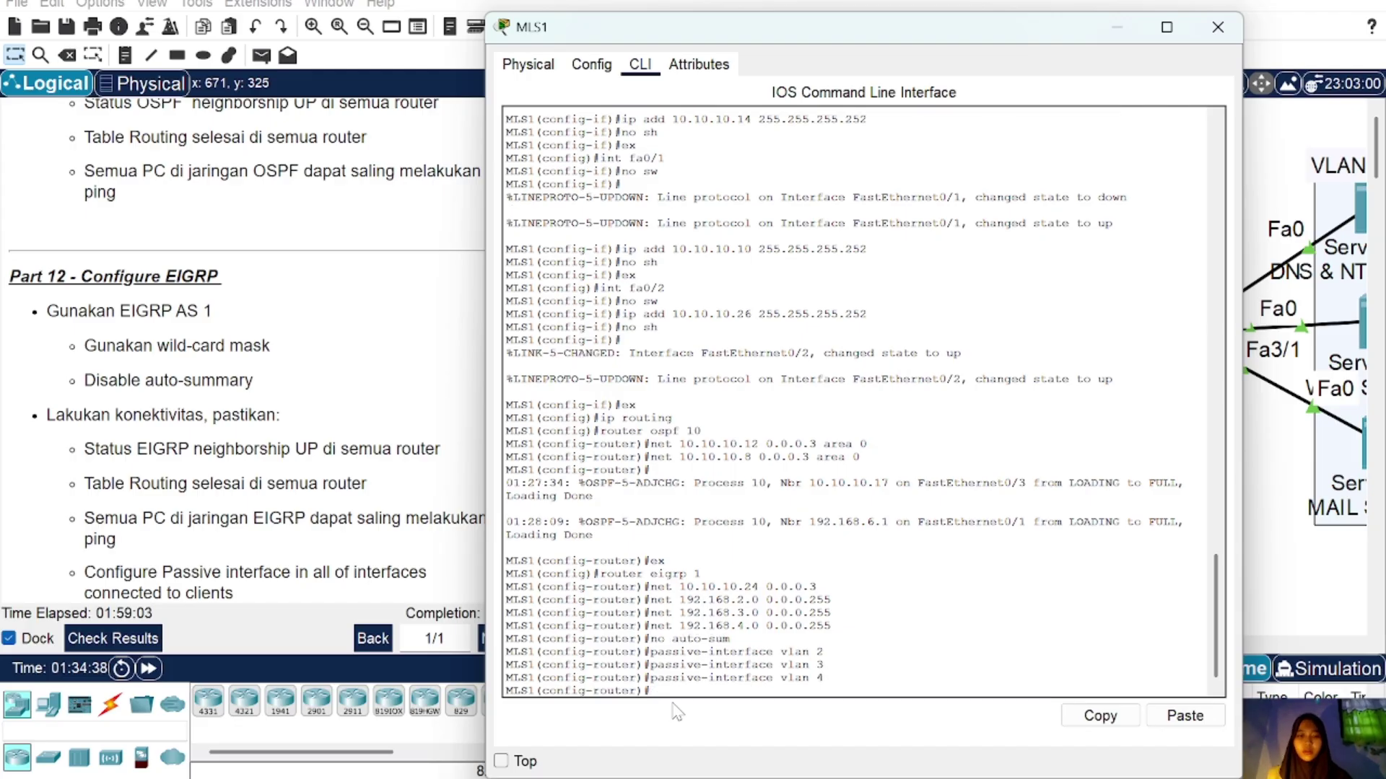
pyautogui.click(1218, 27)
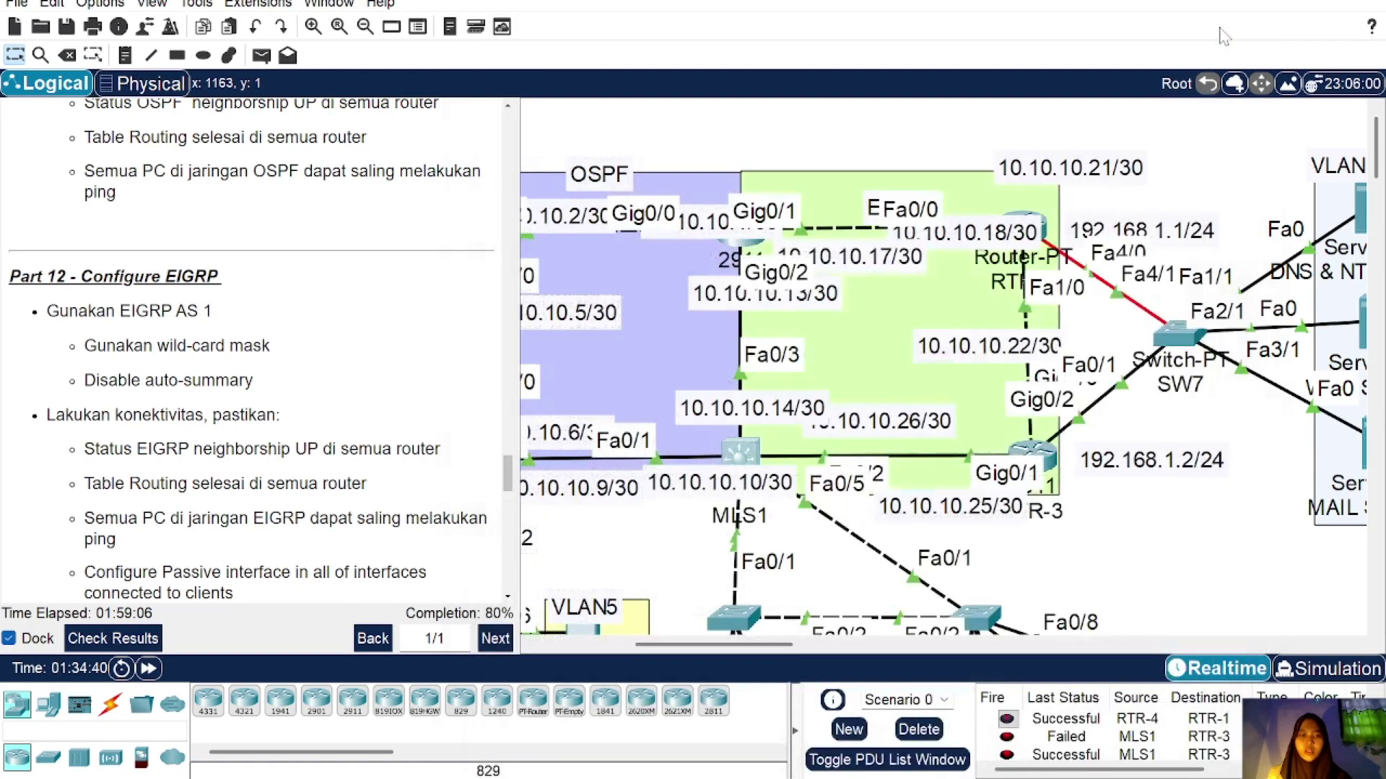
# Step: Start EIGRP AS 1 on RTR-2 after first entering router ospf 1
pyautogui.click(1043, 230)
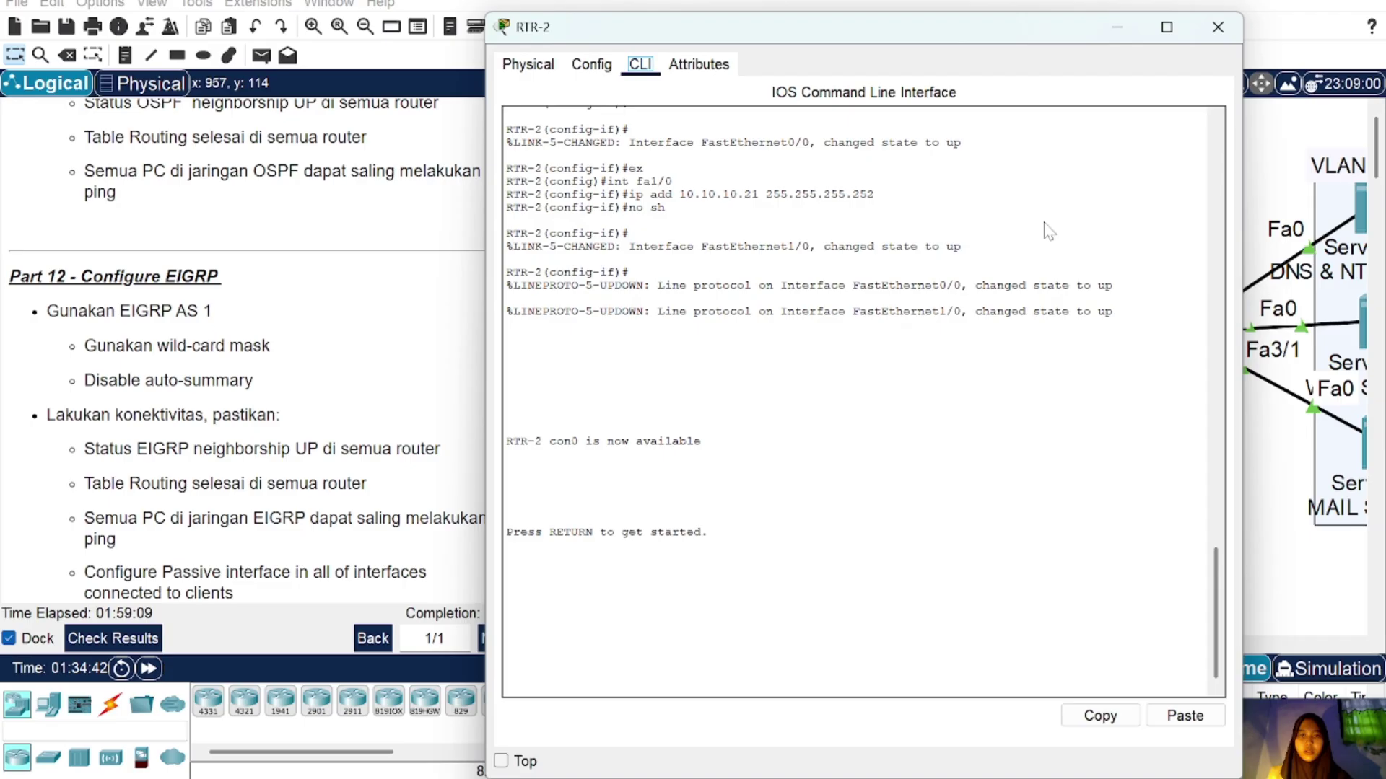
pyautogui.click(1218, 26)
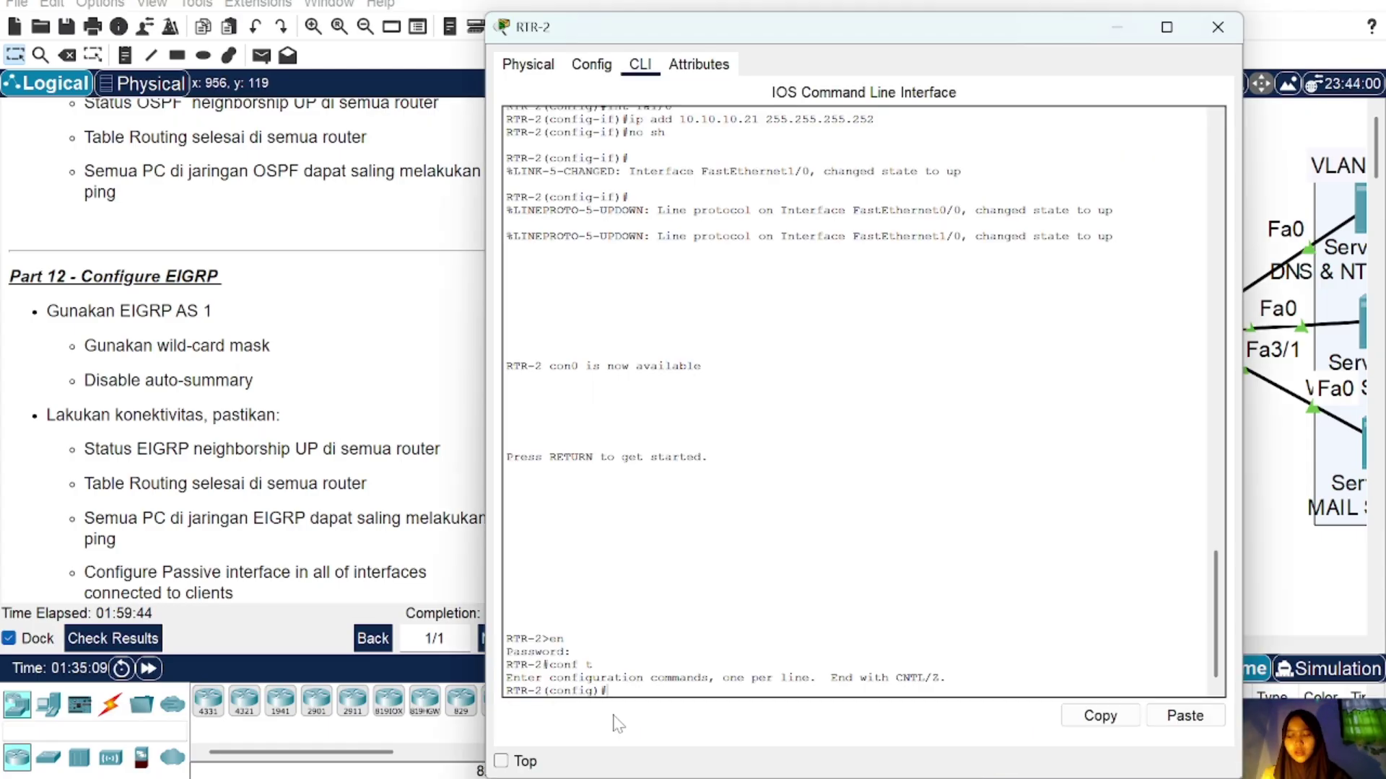
pyautogui.write('uter o')
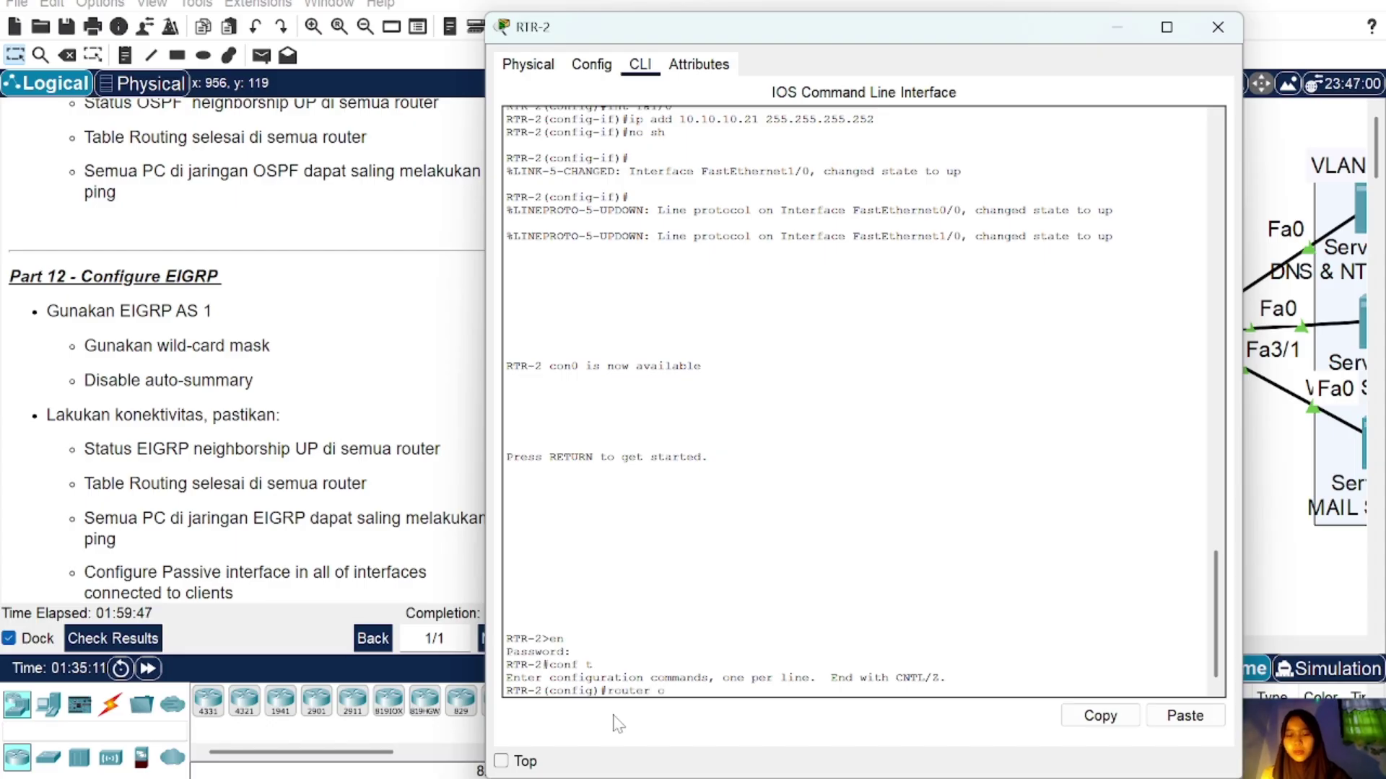
pyautogui.write('spf 1')
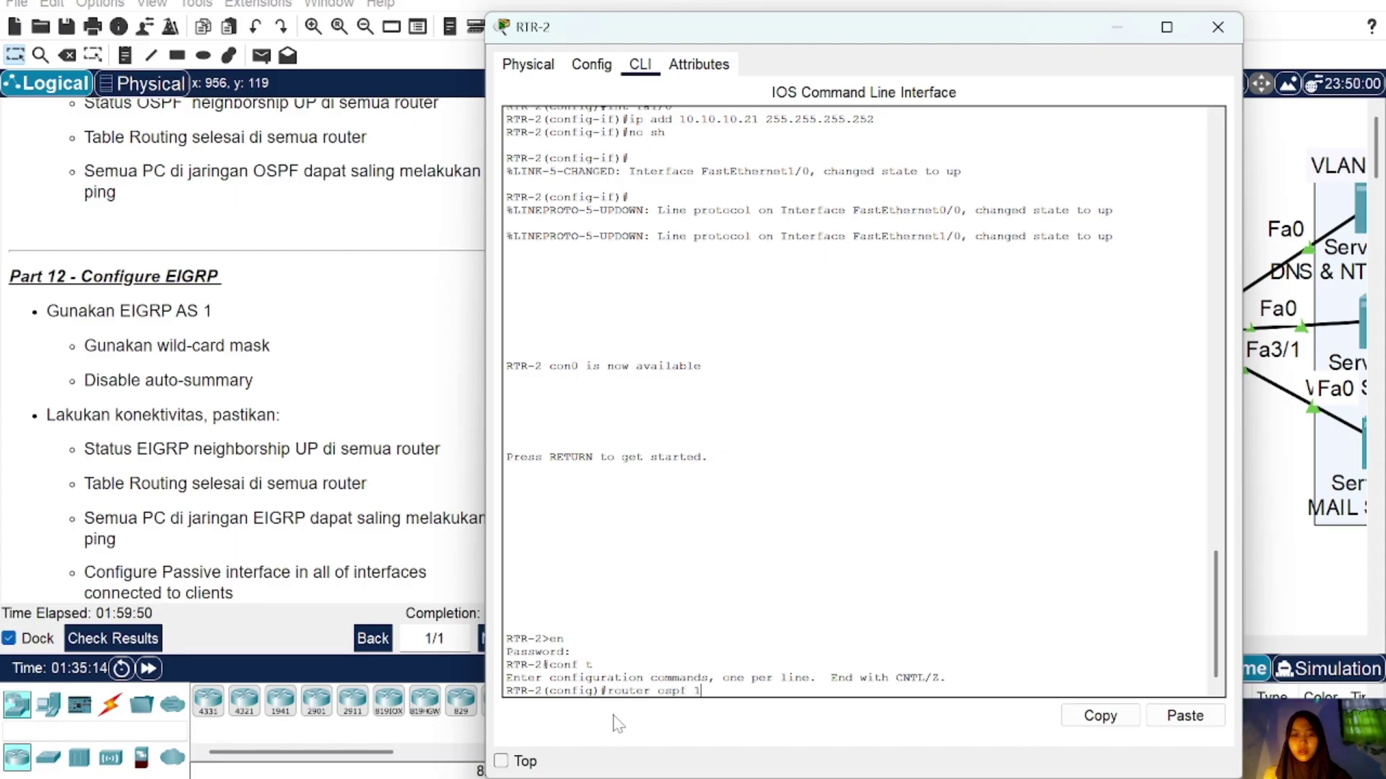
pyautogui.press('Return')
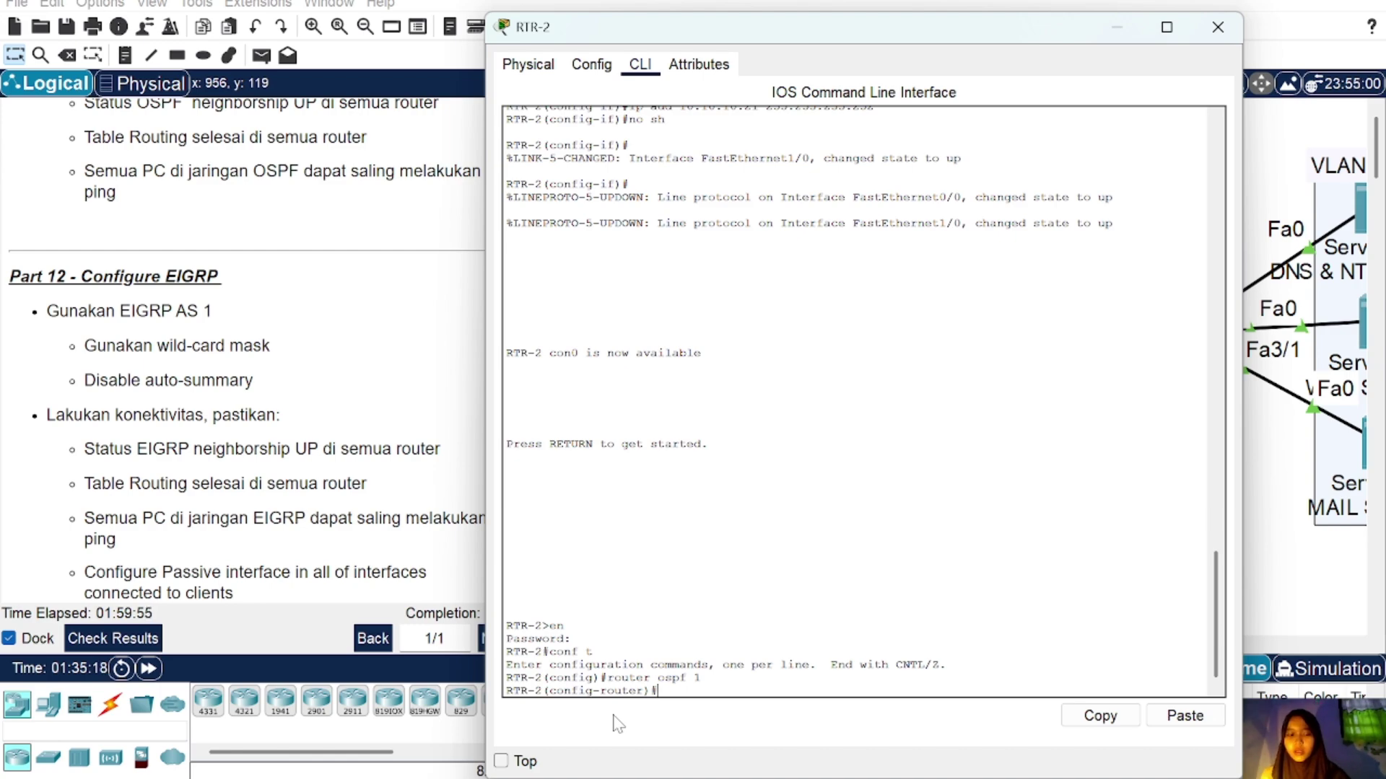
pyautogui.click(1183, 716)
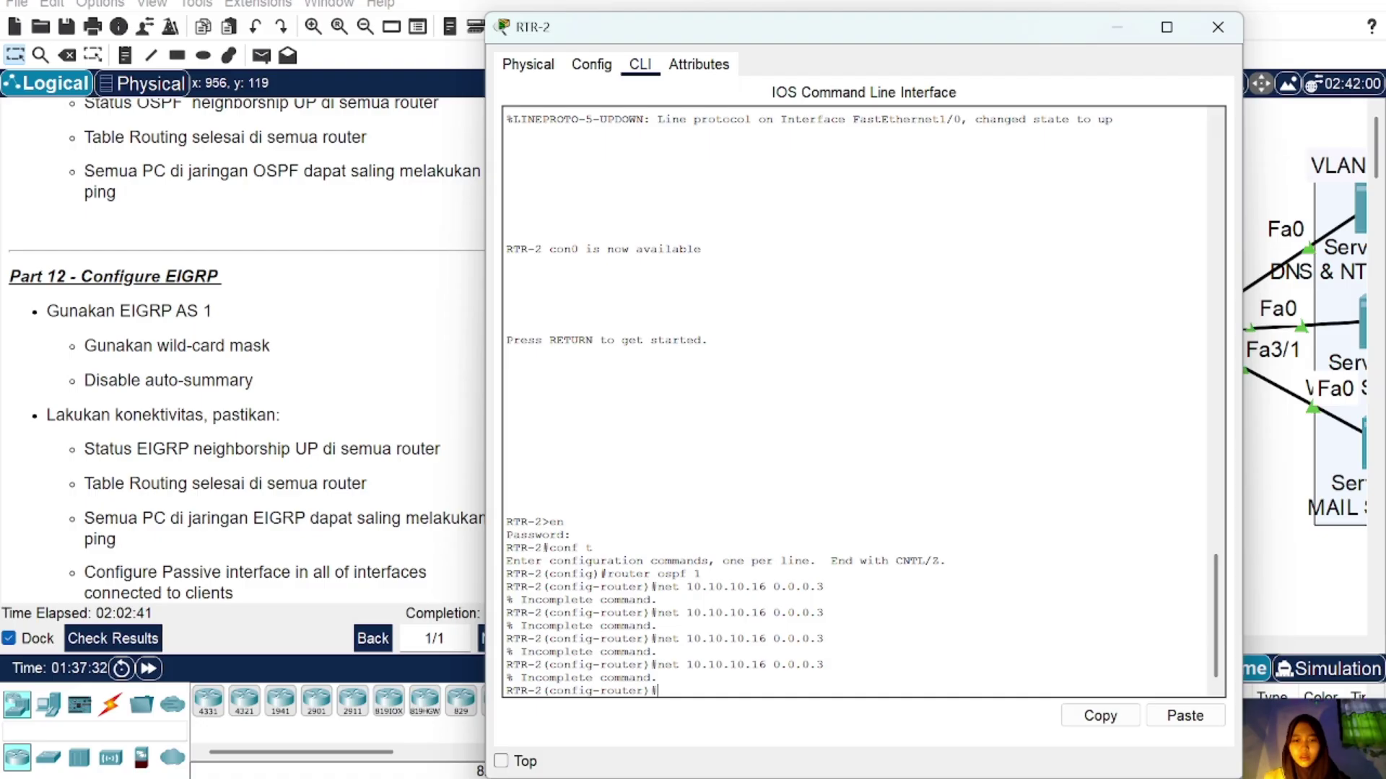
pyautogui.write('outer eig')
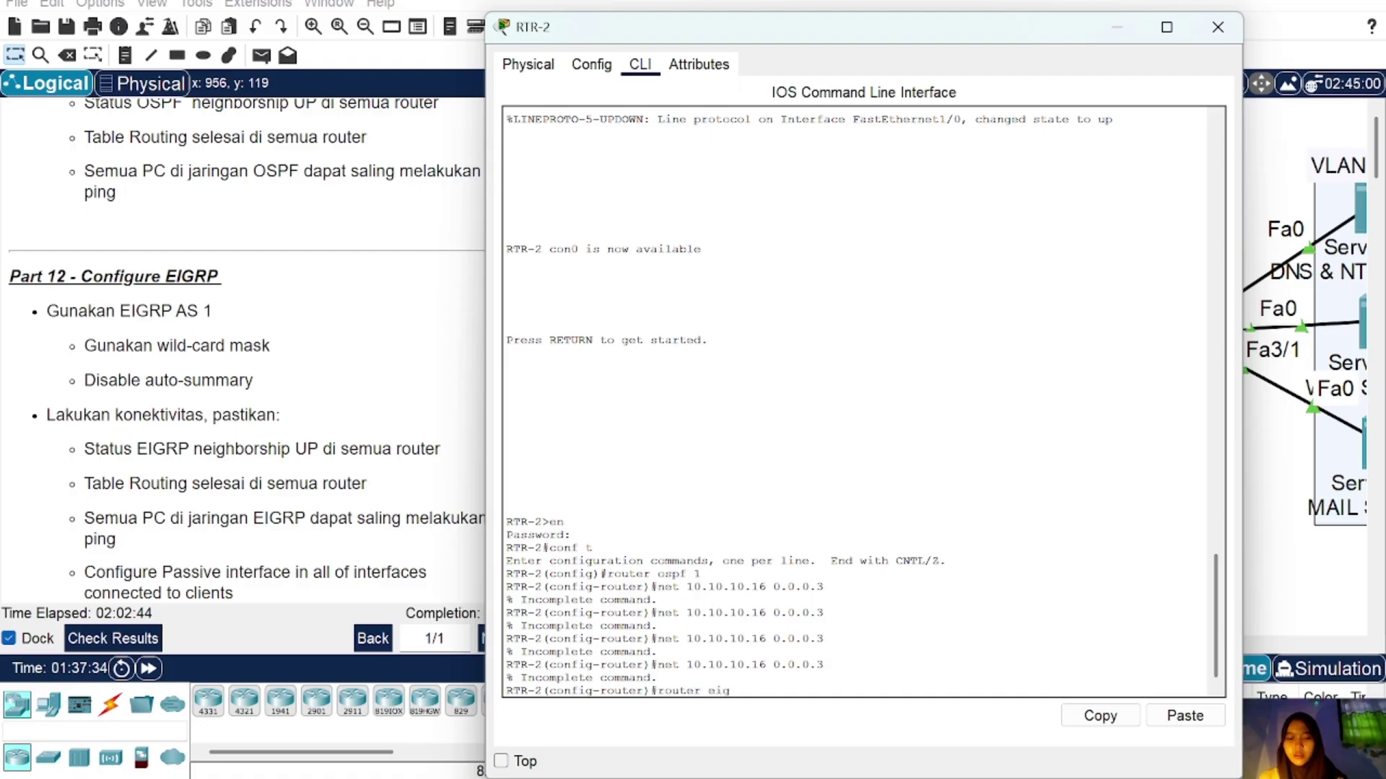
pyautogui.write('rp 1')
pyautogui.press('Return')
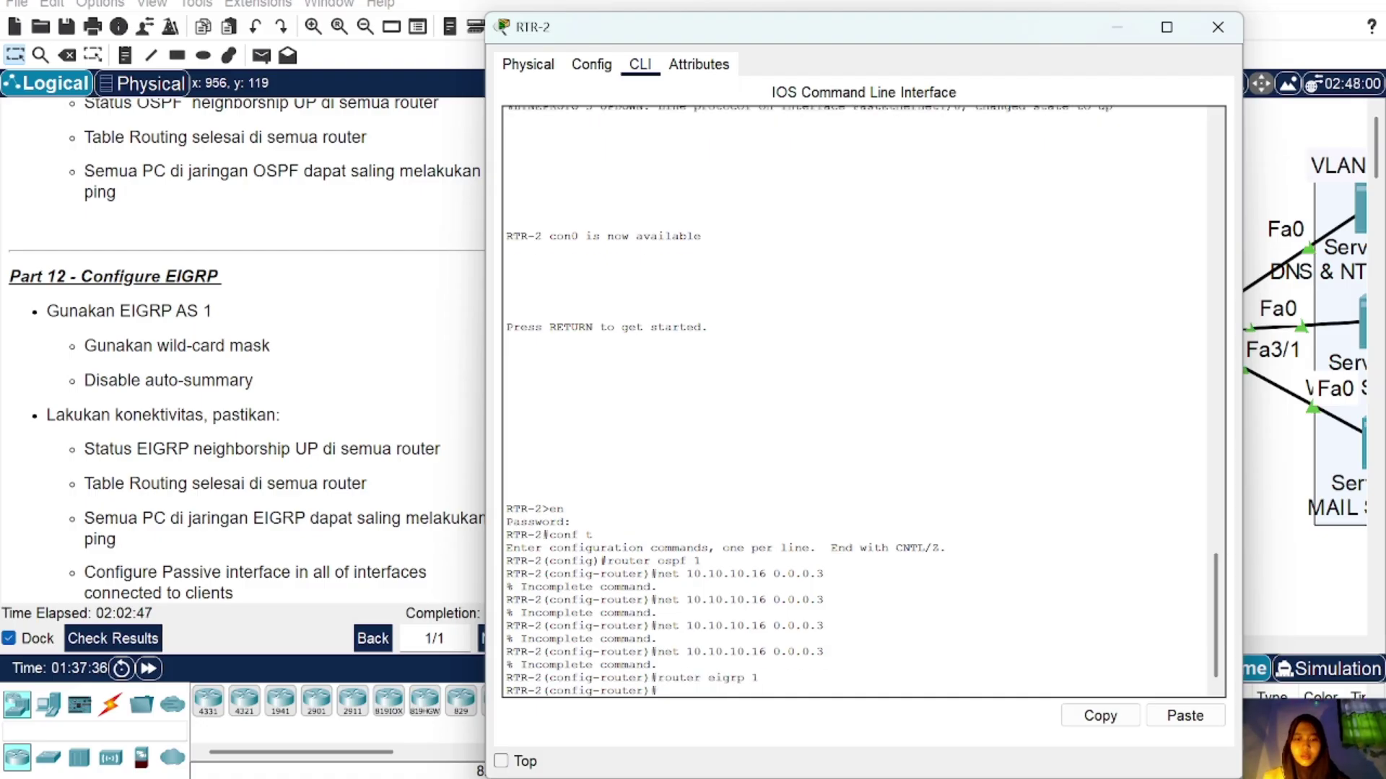
# Step: Advertise networks 10.10.10.16 and 10.10.10.10 (0.0.0.3) in RTR-2's EIGRP
pyautogui.click(1184, 715)
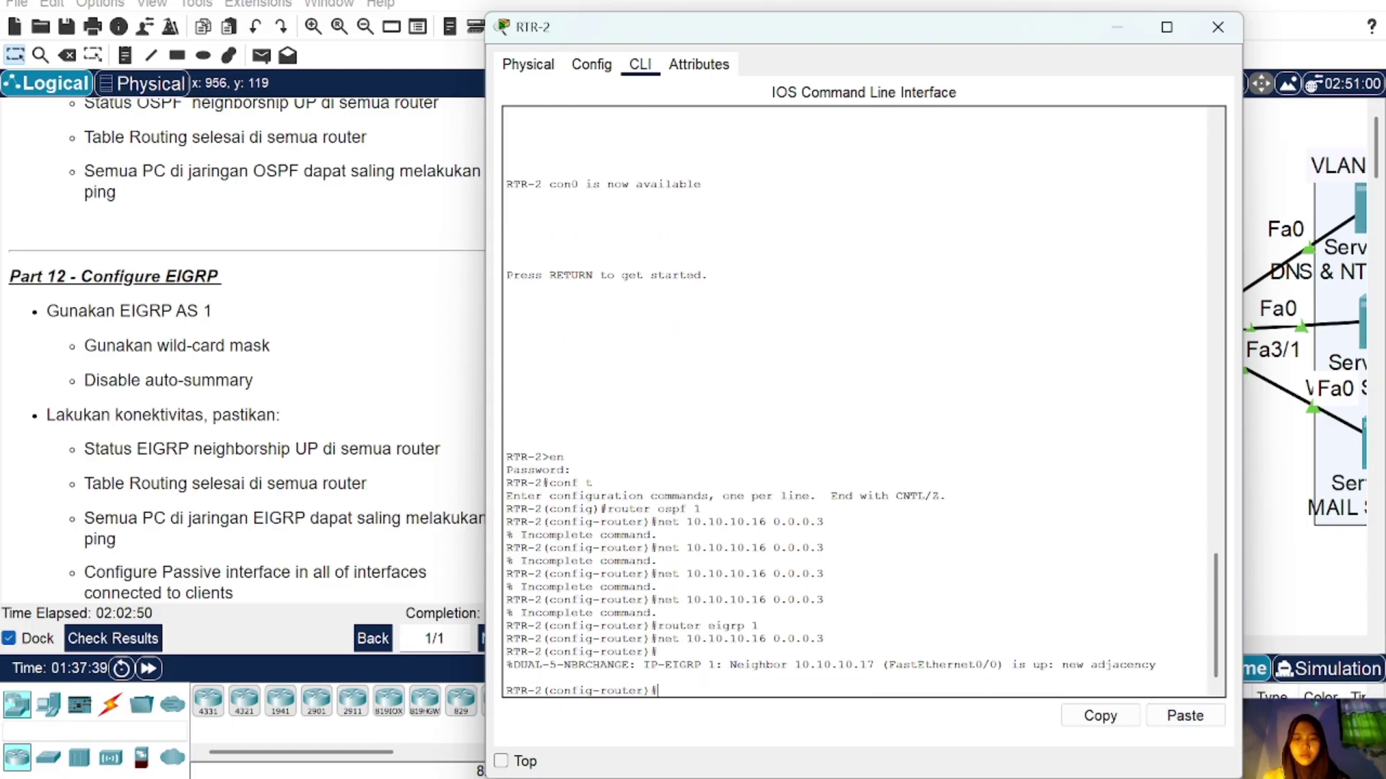
pyautogui.click(1218, 26)
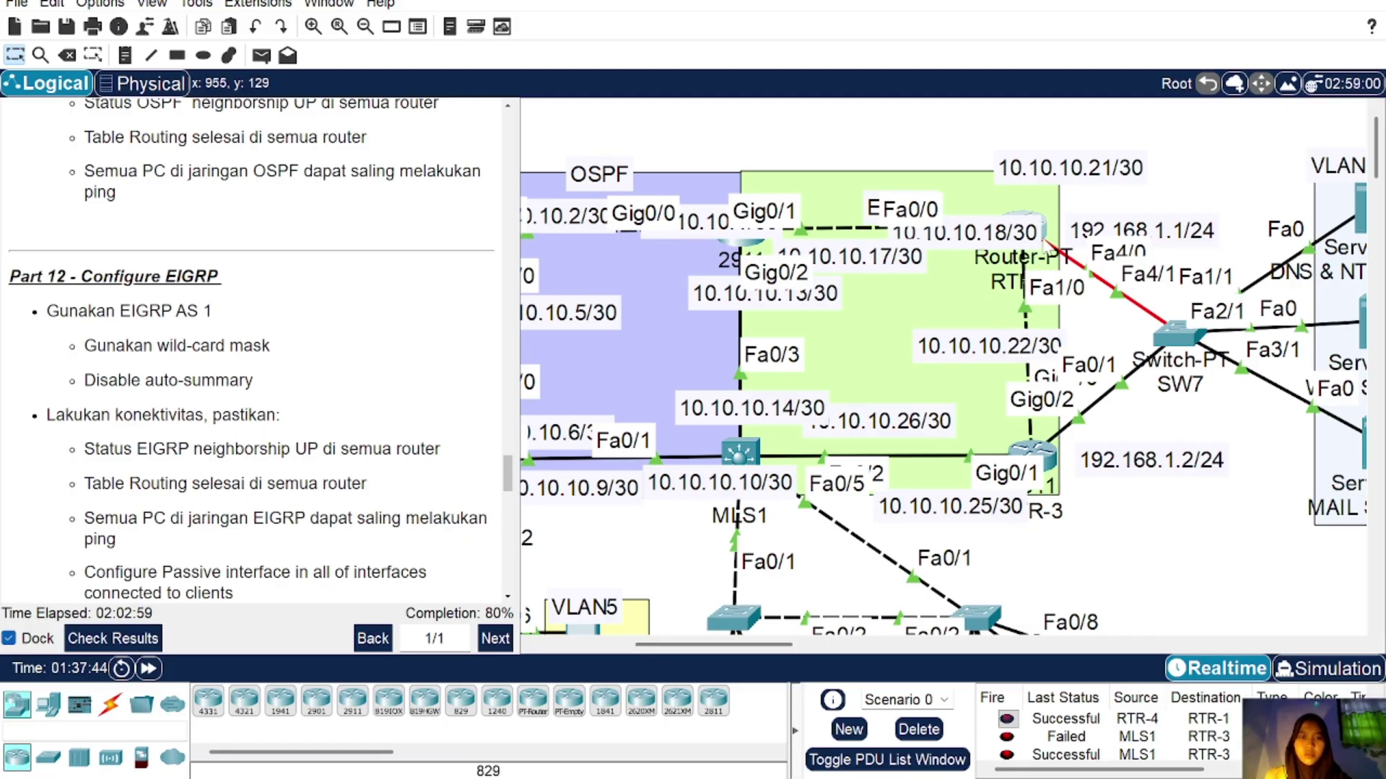
pyautogui.click(1044, 237)
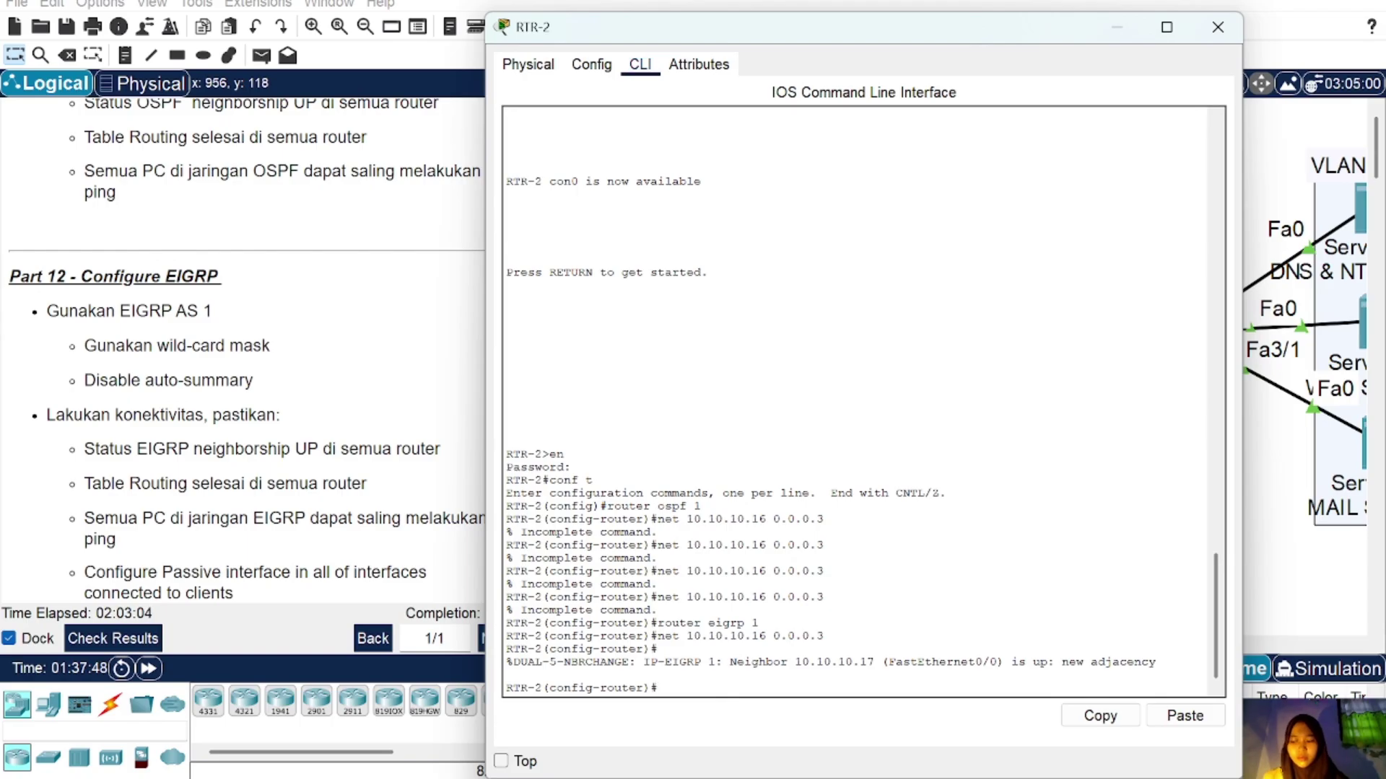
pyautogui.click(1184, 715)
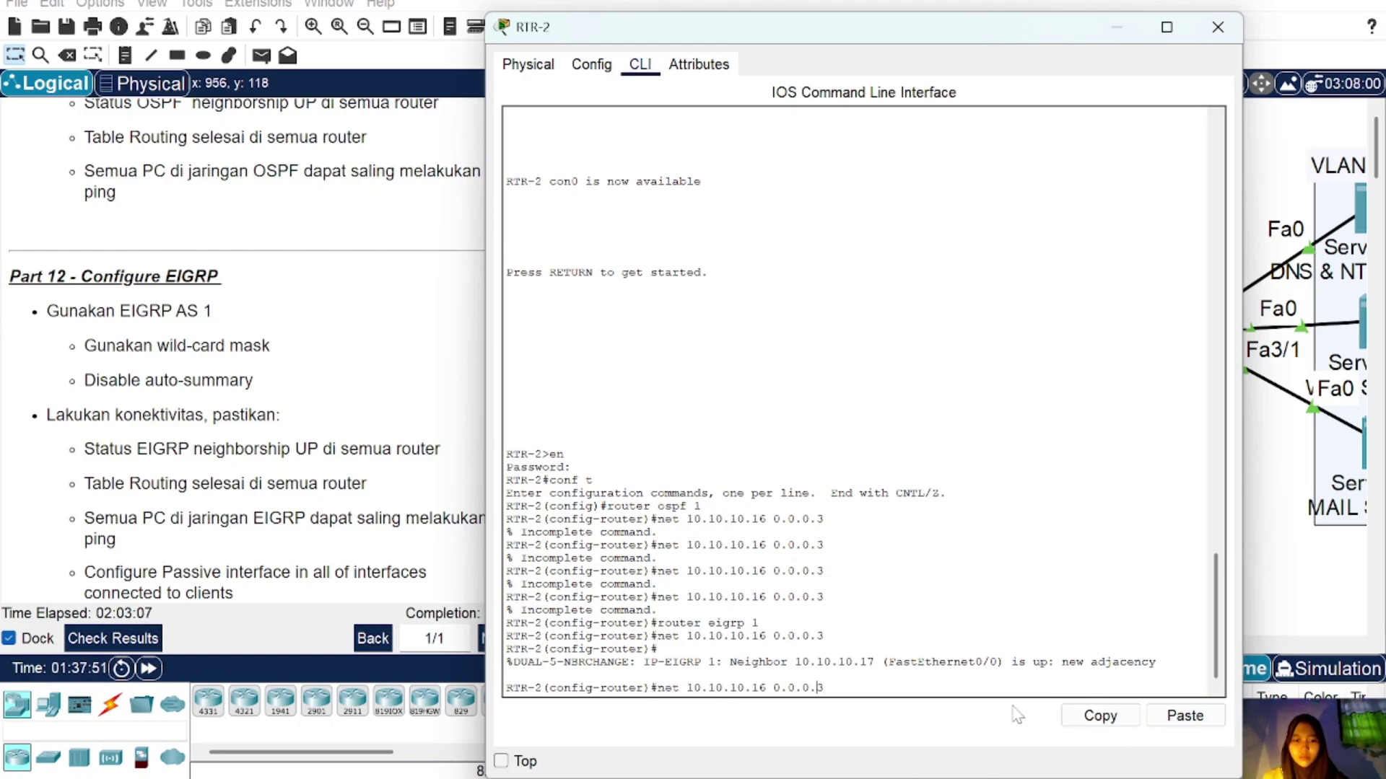
pyautogui.press('BackSpace')
pyautogui.write('0')
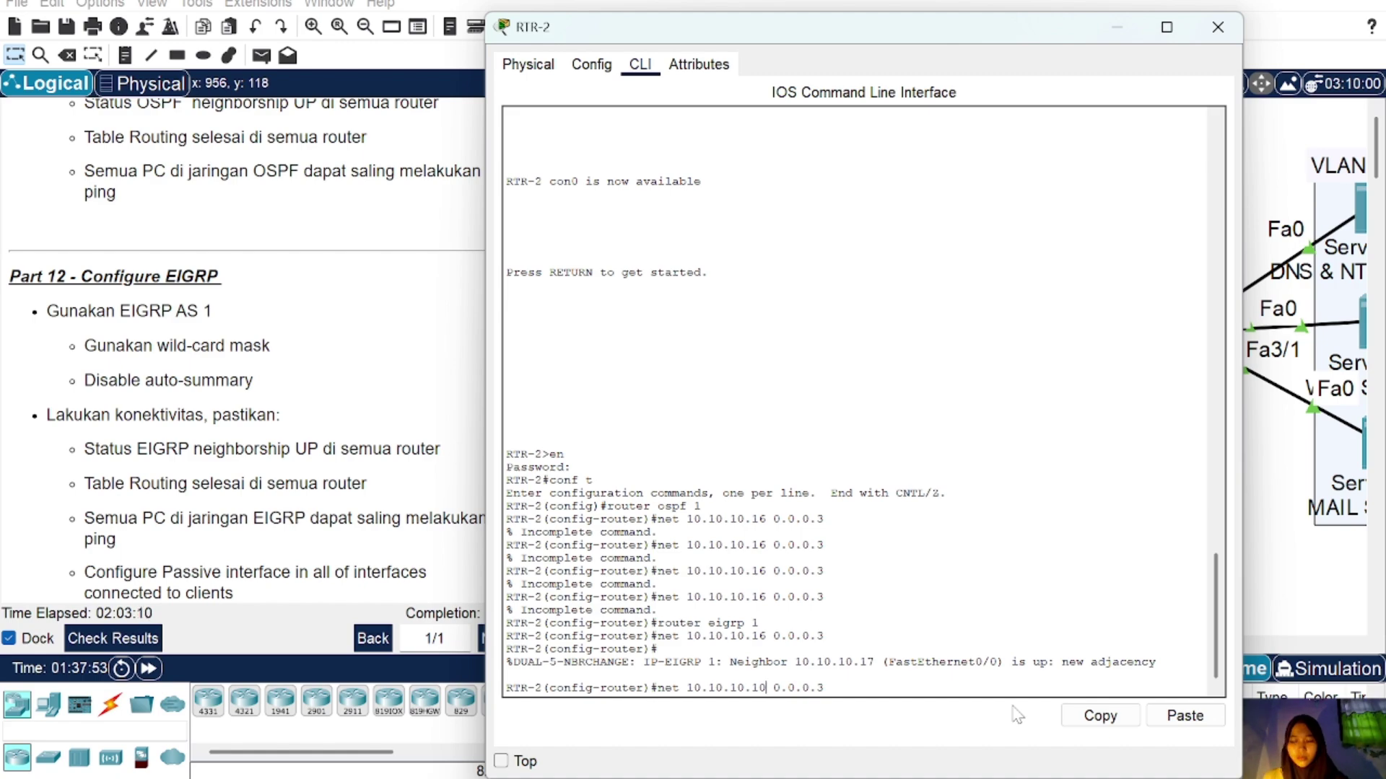
pyautogui.press('Return')
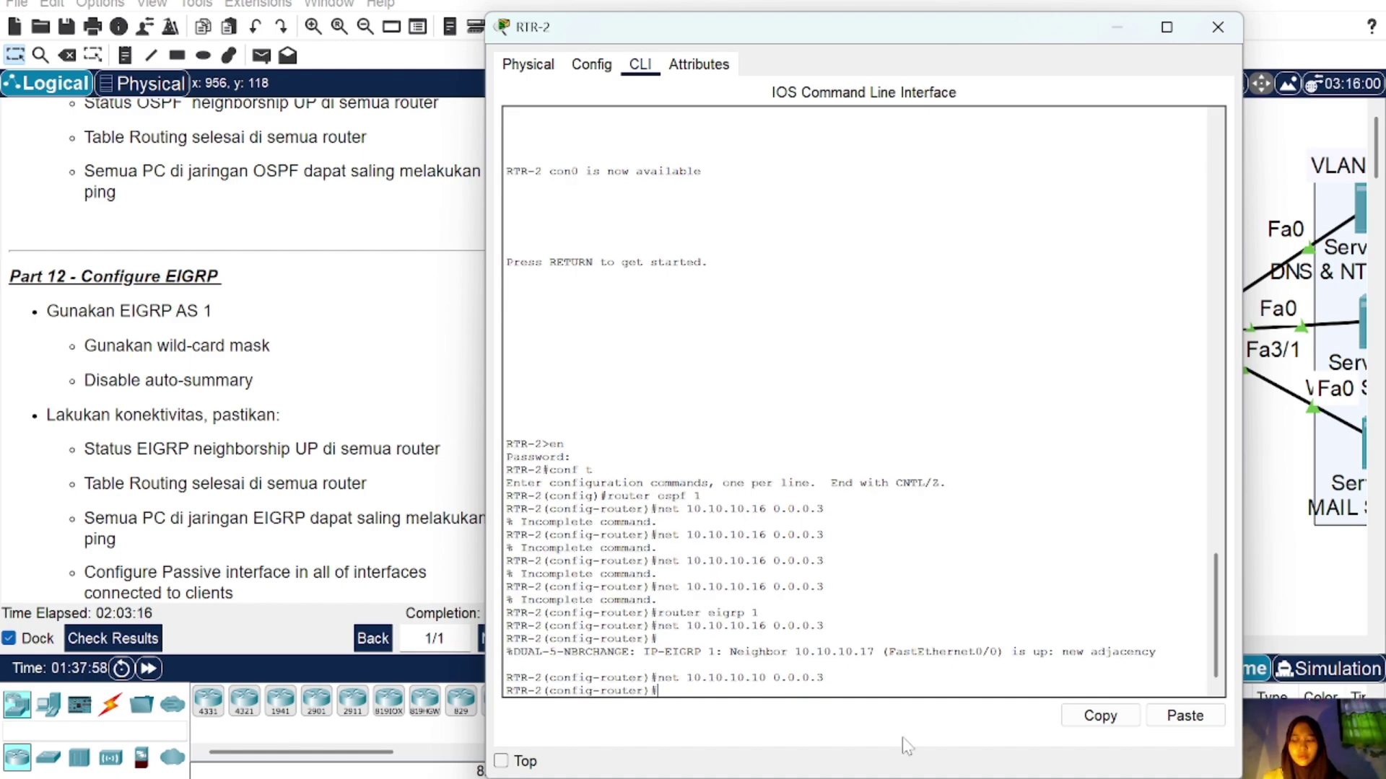
# Step: Advertise 192.168.1.0 and attempt to disable auto-summary on RTR-2
pyautogui.moveTo(850, 771)
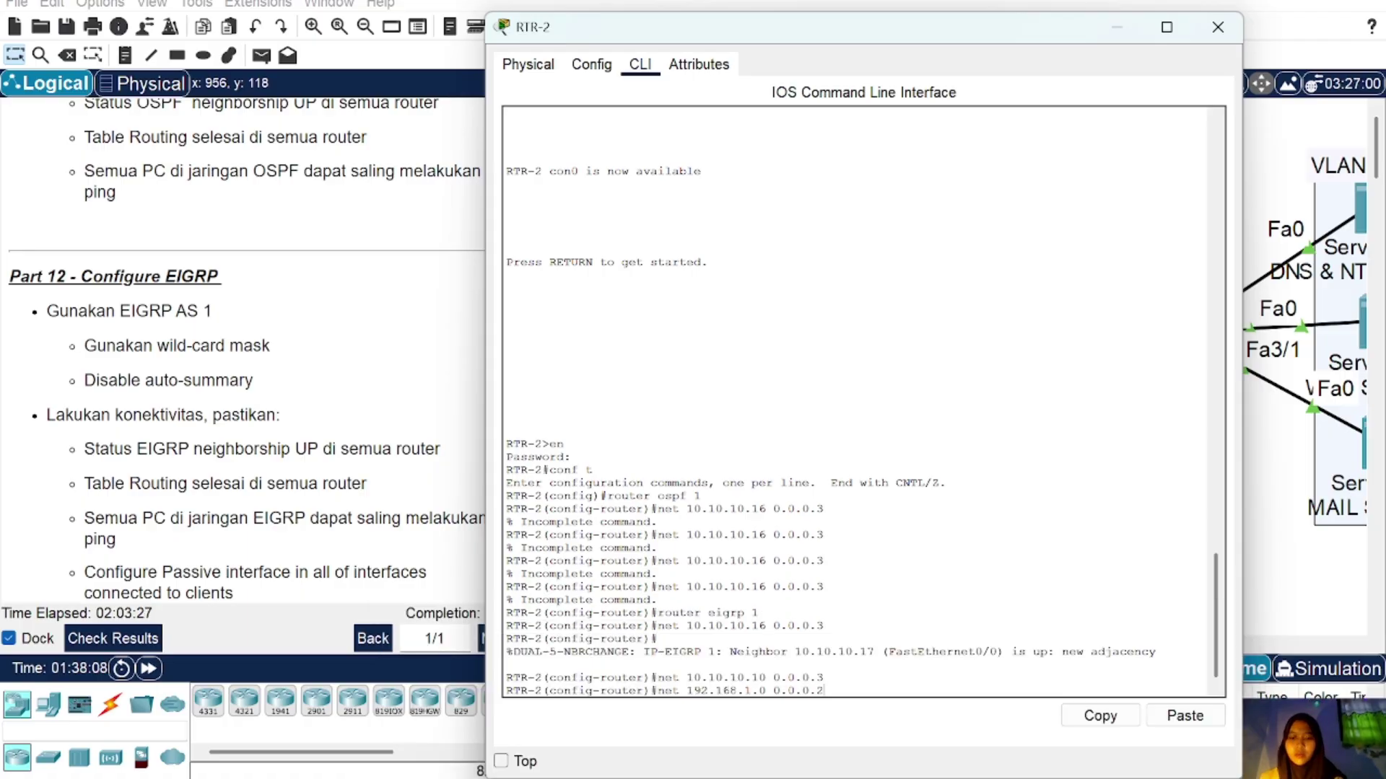
pyautogui.press('Return')
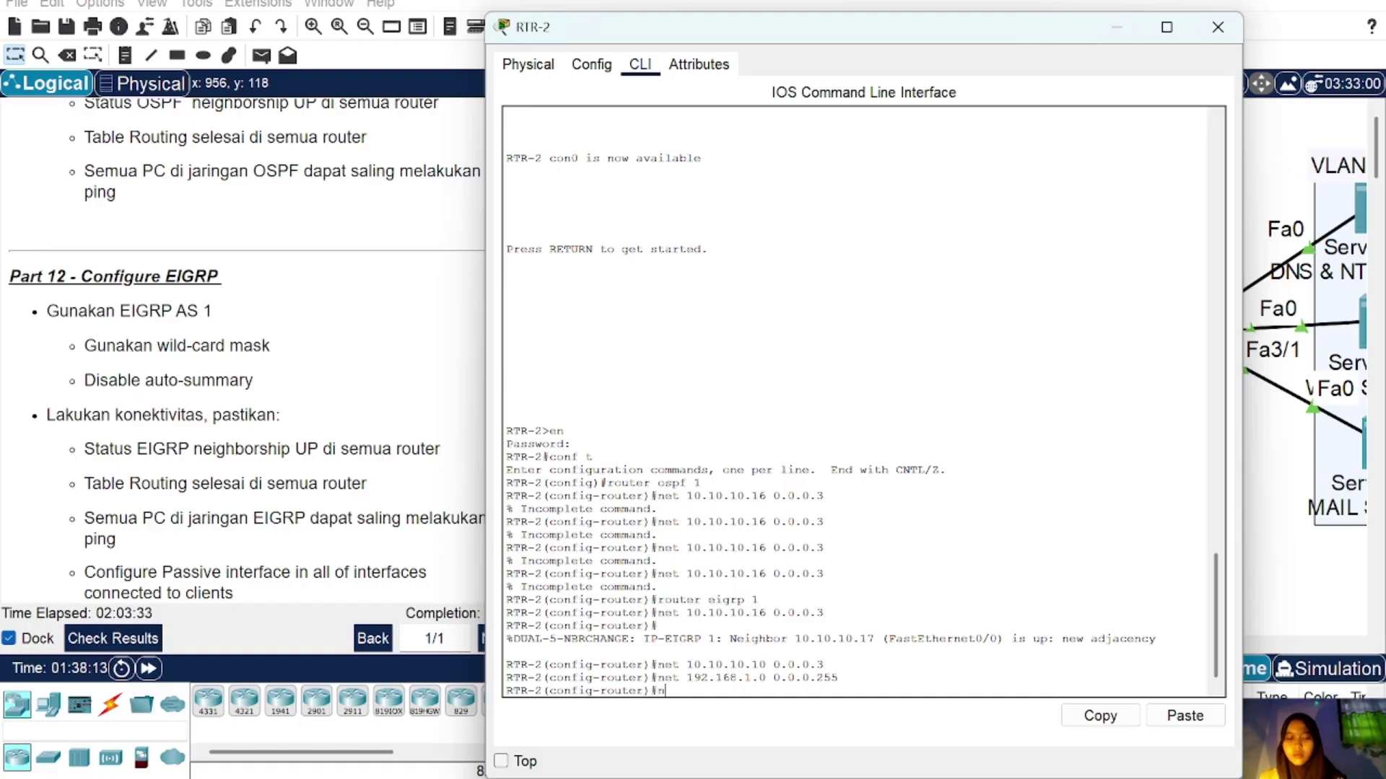
pyautogui.write('no aouto')
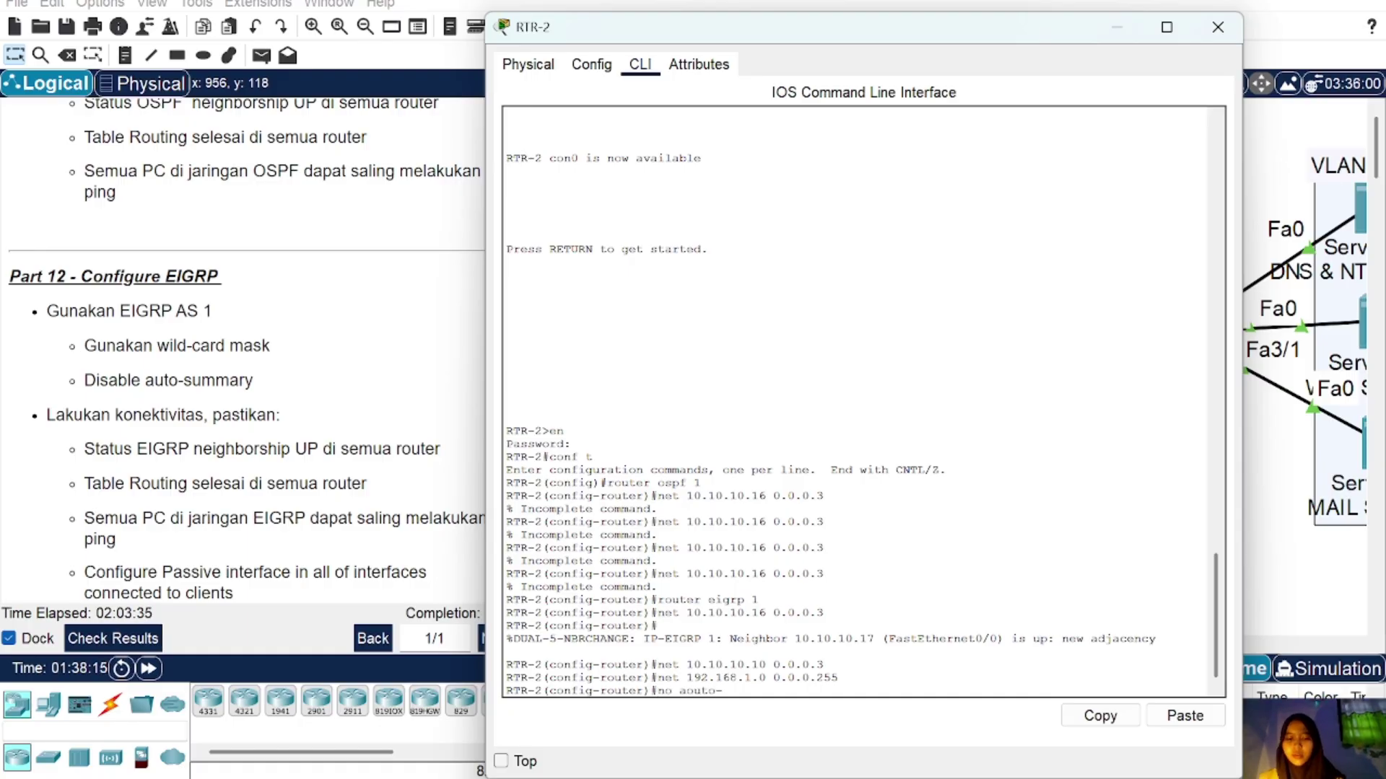
pyautogui.write('-sum')
pyautogui.press('Return')
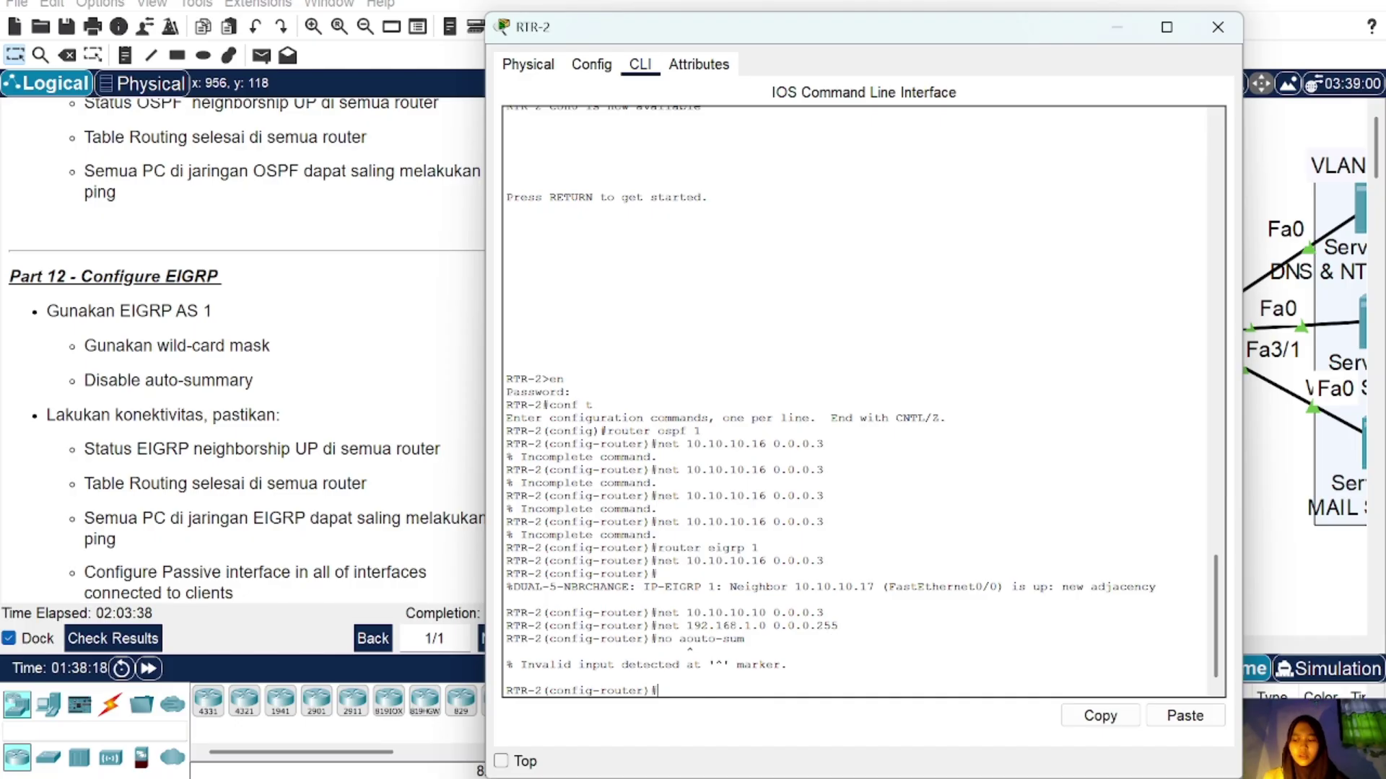
pyautogui.click(1217, 26)
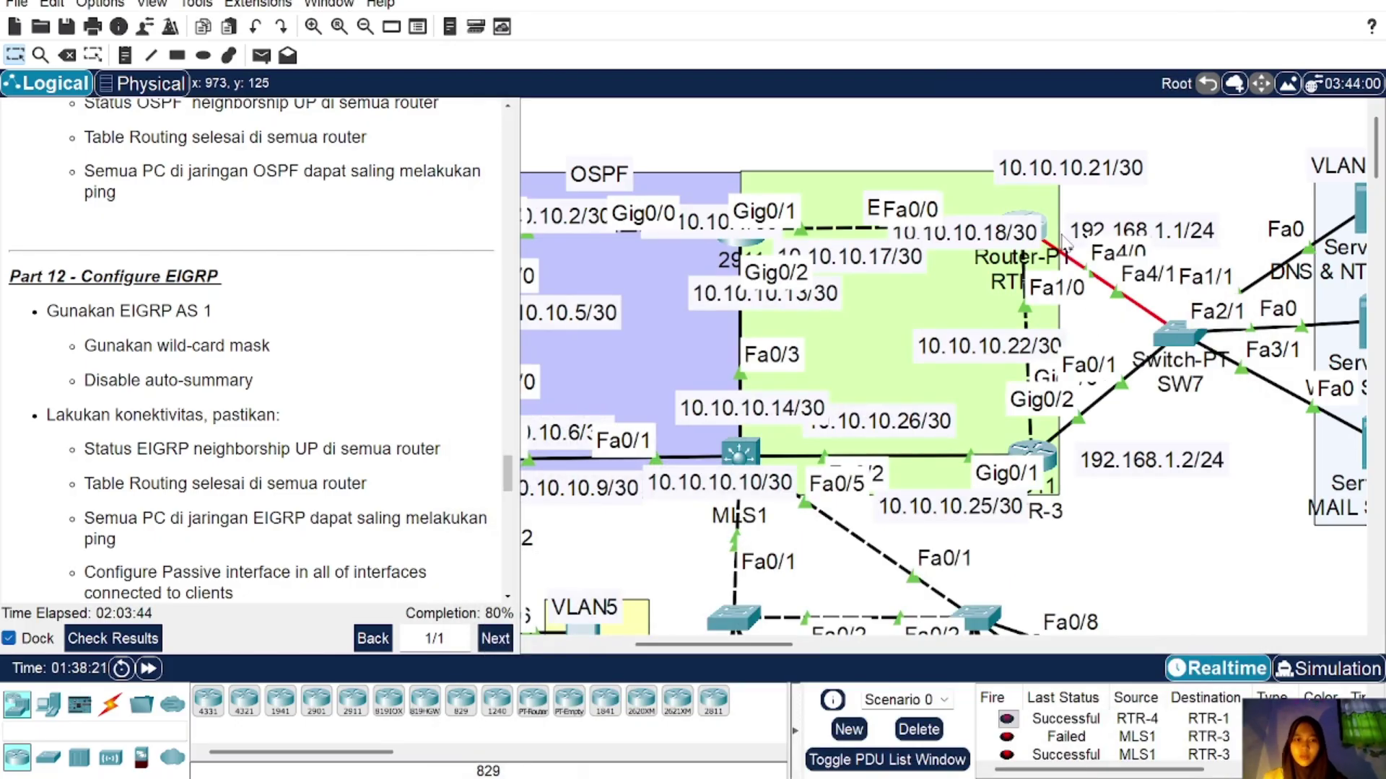
# Step: Start EIGRP AS 1 on RTR-3 and advertise network 10.10.10.20 0.0.0.3
pyautogui.moveTo(1066, 243)
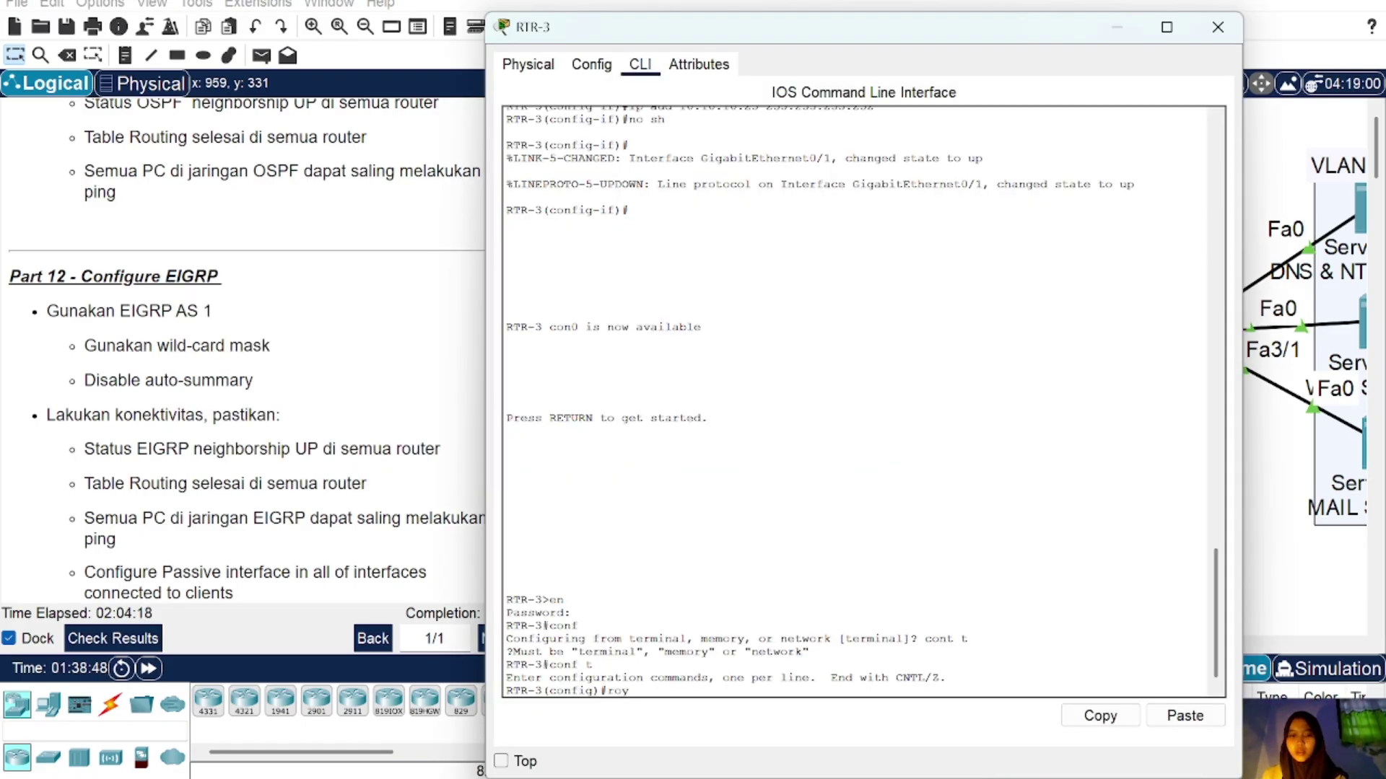
pyautogui.write('er eigrp')
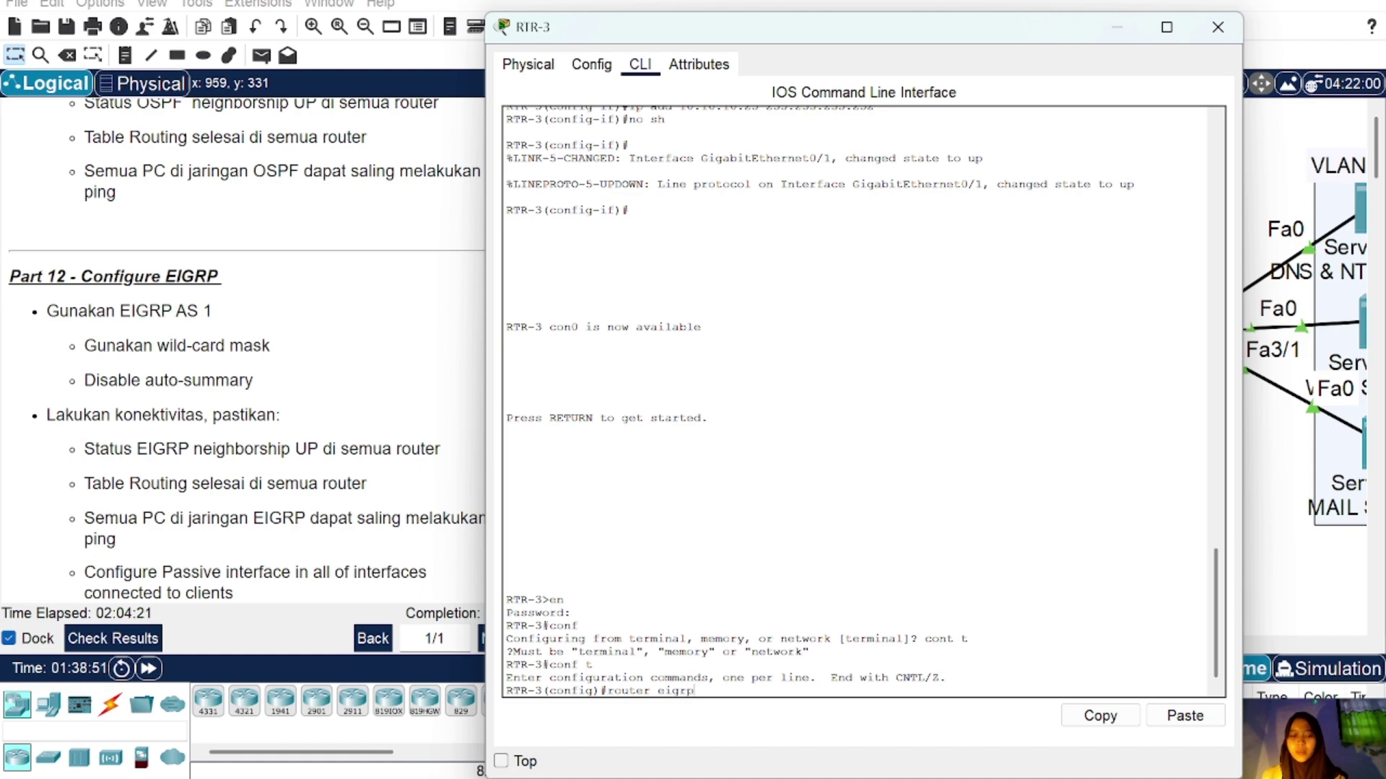
pyautogui.write(' 1')
pyautogui.press('Return')
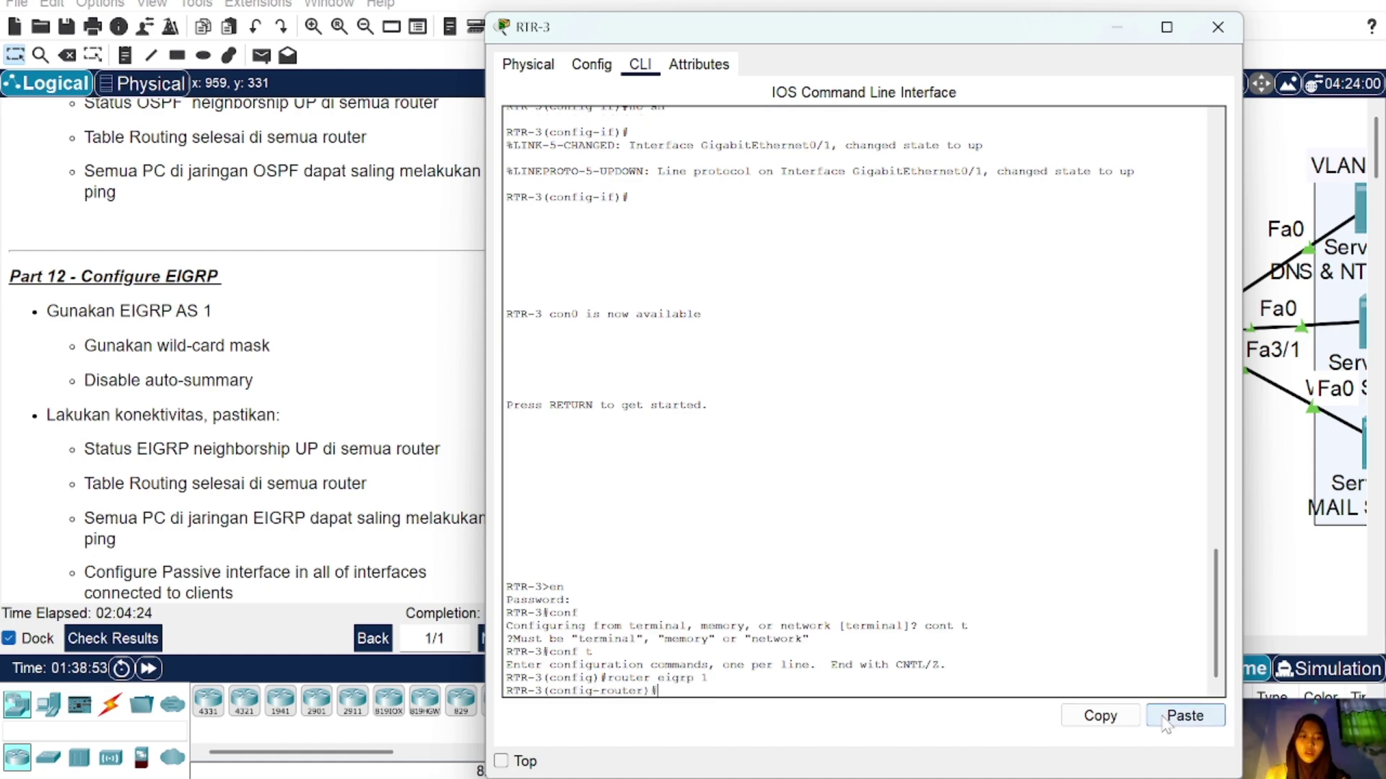
pyautogui.click(1170, 718)
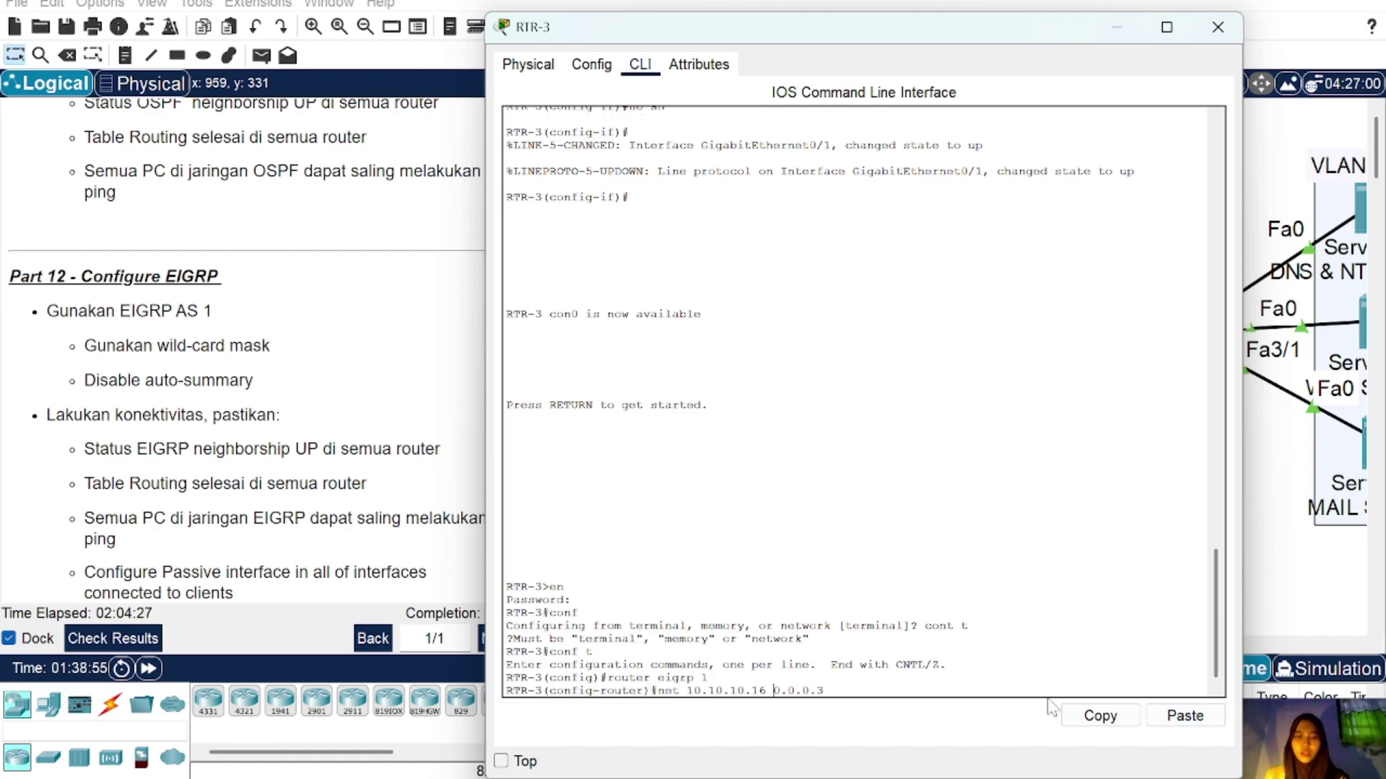
pyautogui.write('20')
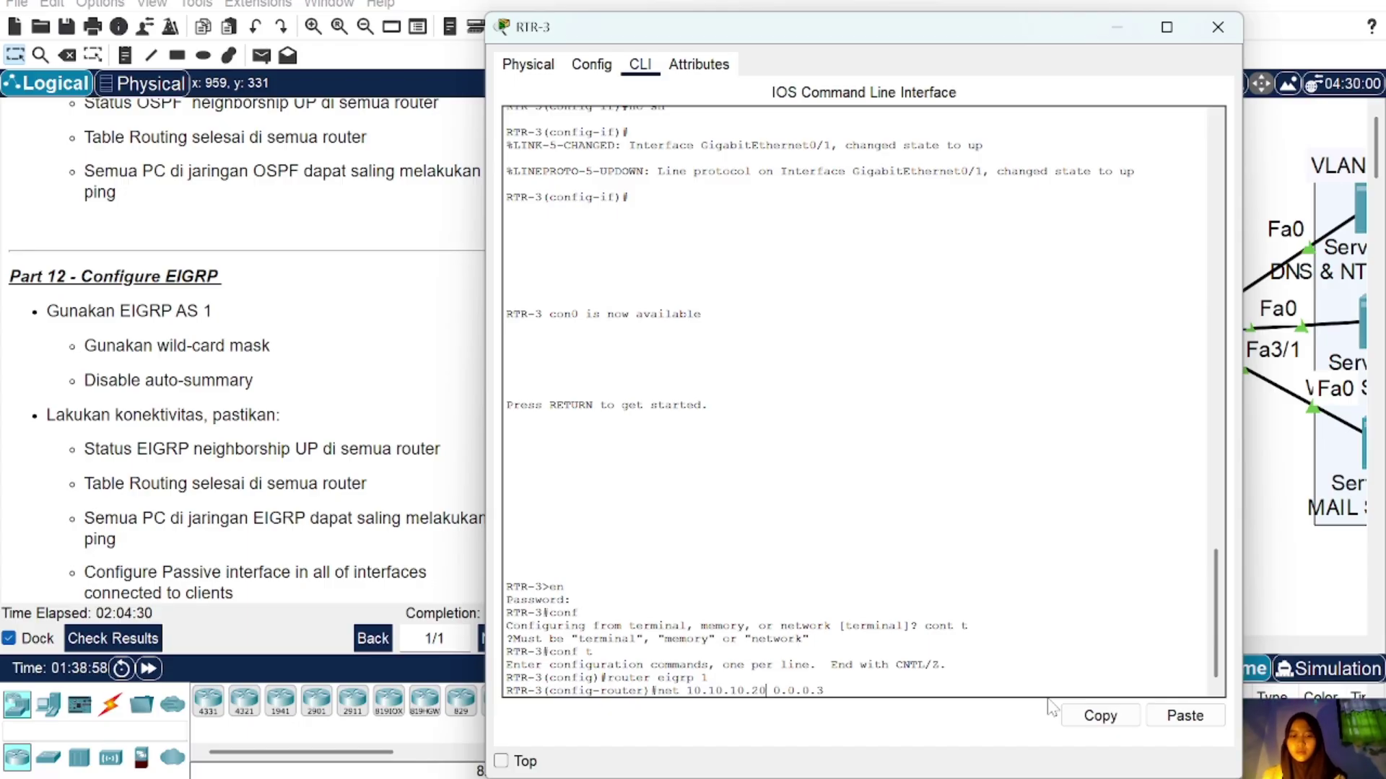
pyautogui.press('Return')
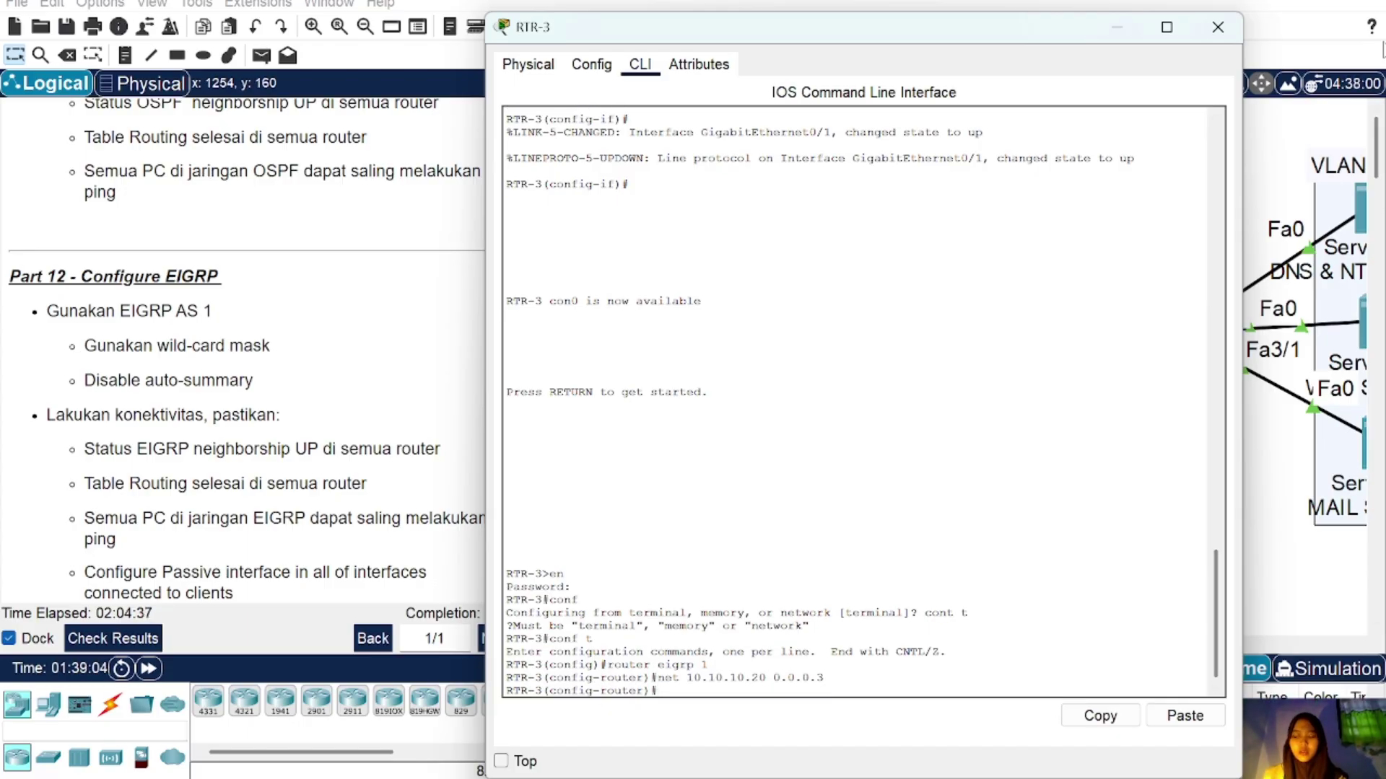
# Step: Add networks 10.10.10.24 and 192.168.1.0, and turn off auto-summary
pyautogui.click(1217, 26)
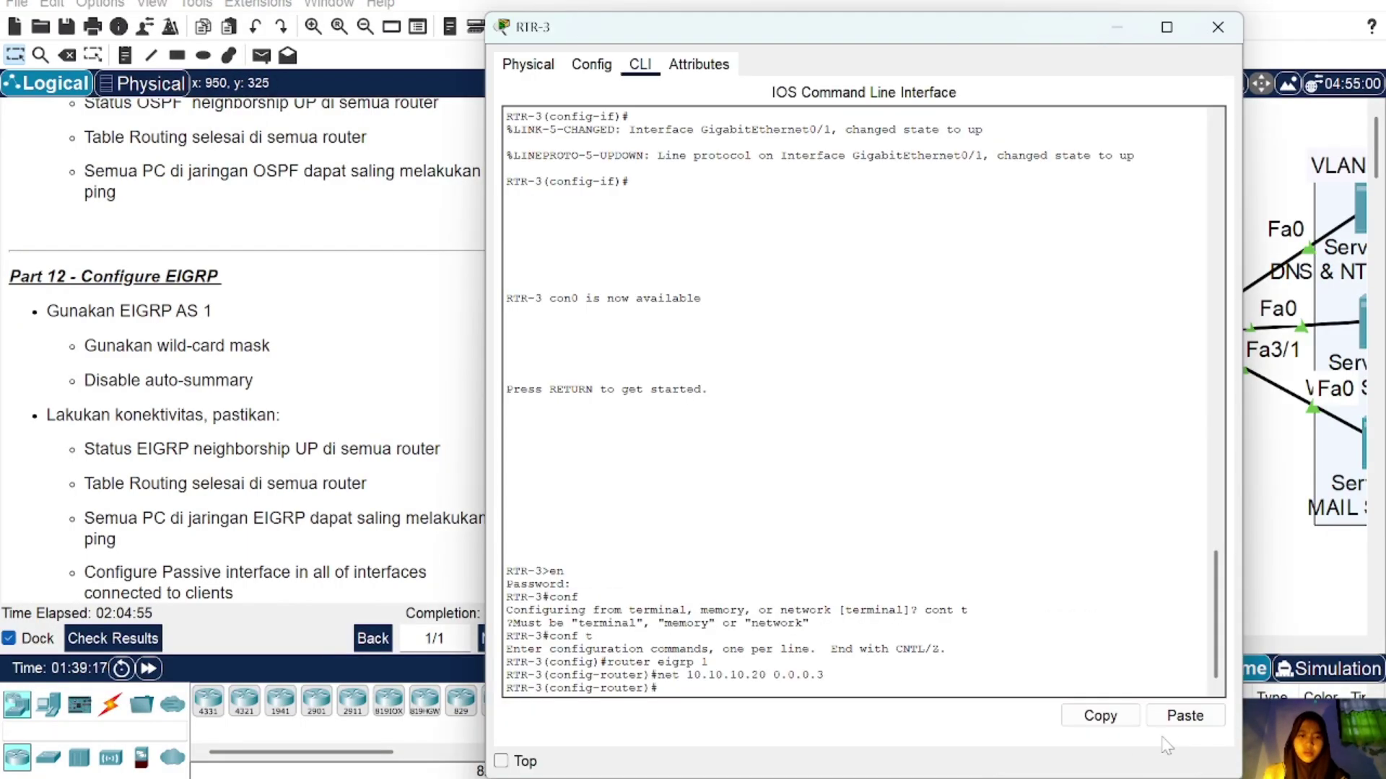
pyautogui.click(1032, 456)
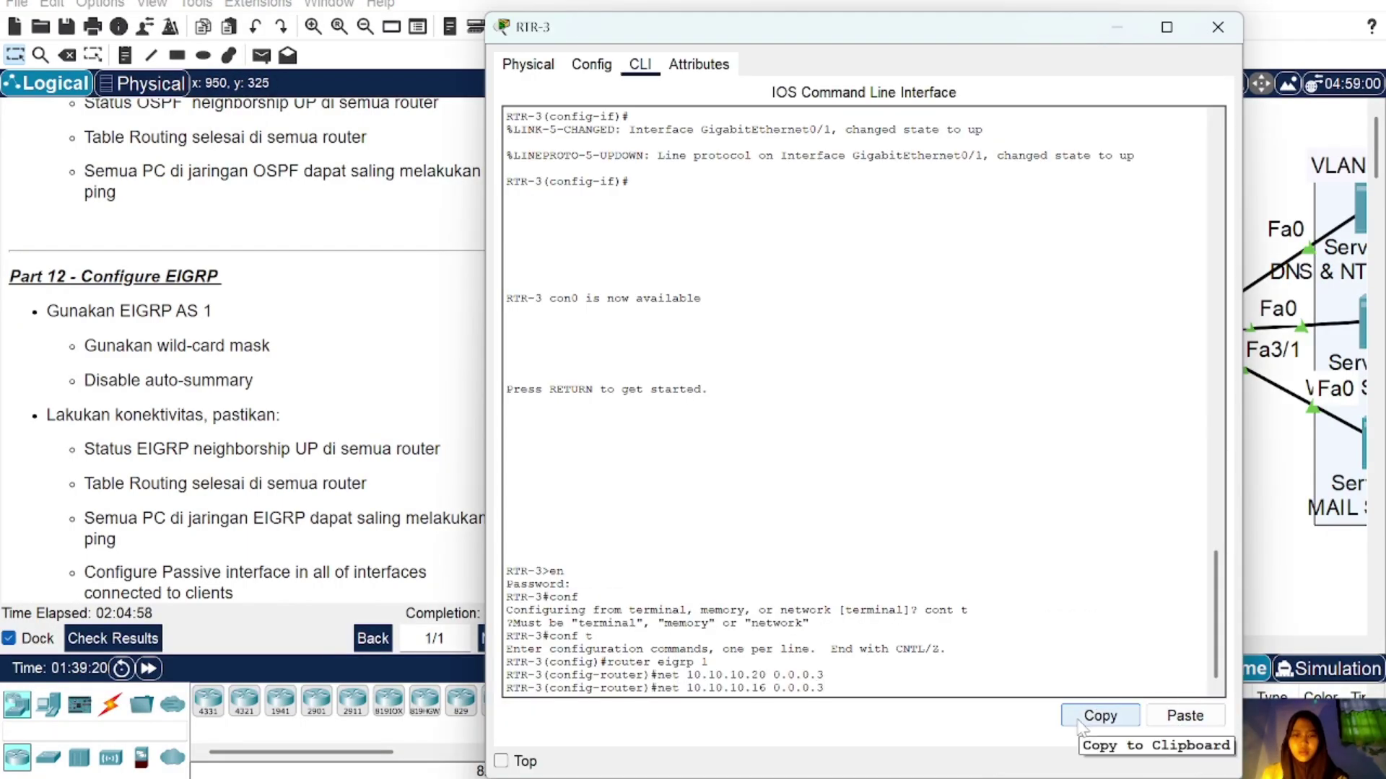
pyautogui.press('BackSpace')
pyautogui.press('BackSpace')
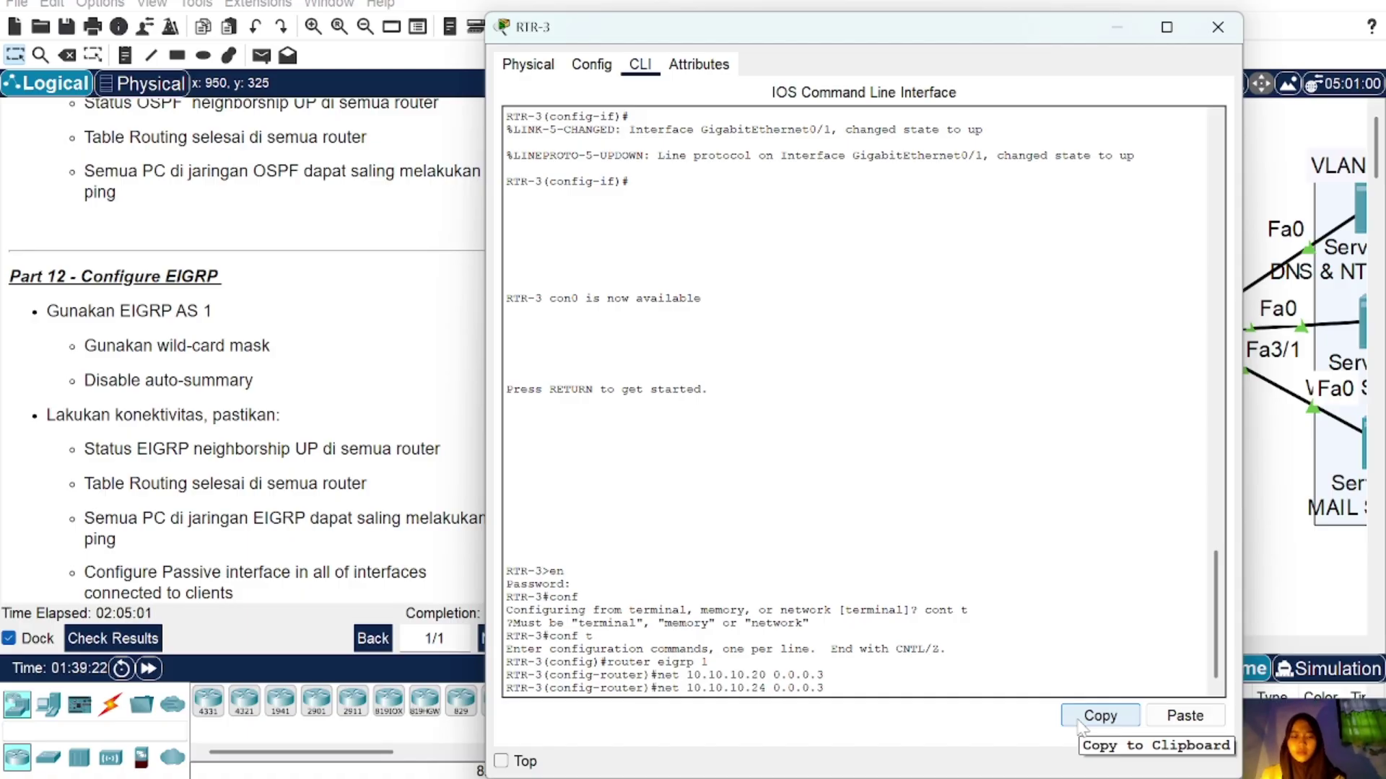
pyautogui.press('Return')
pyautogui.press('Return')
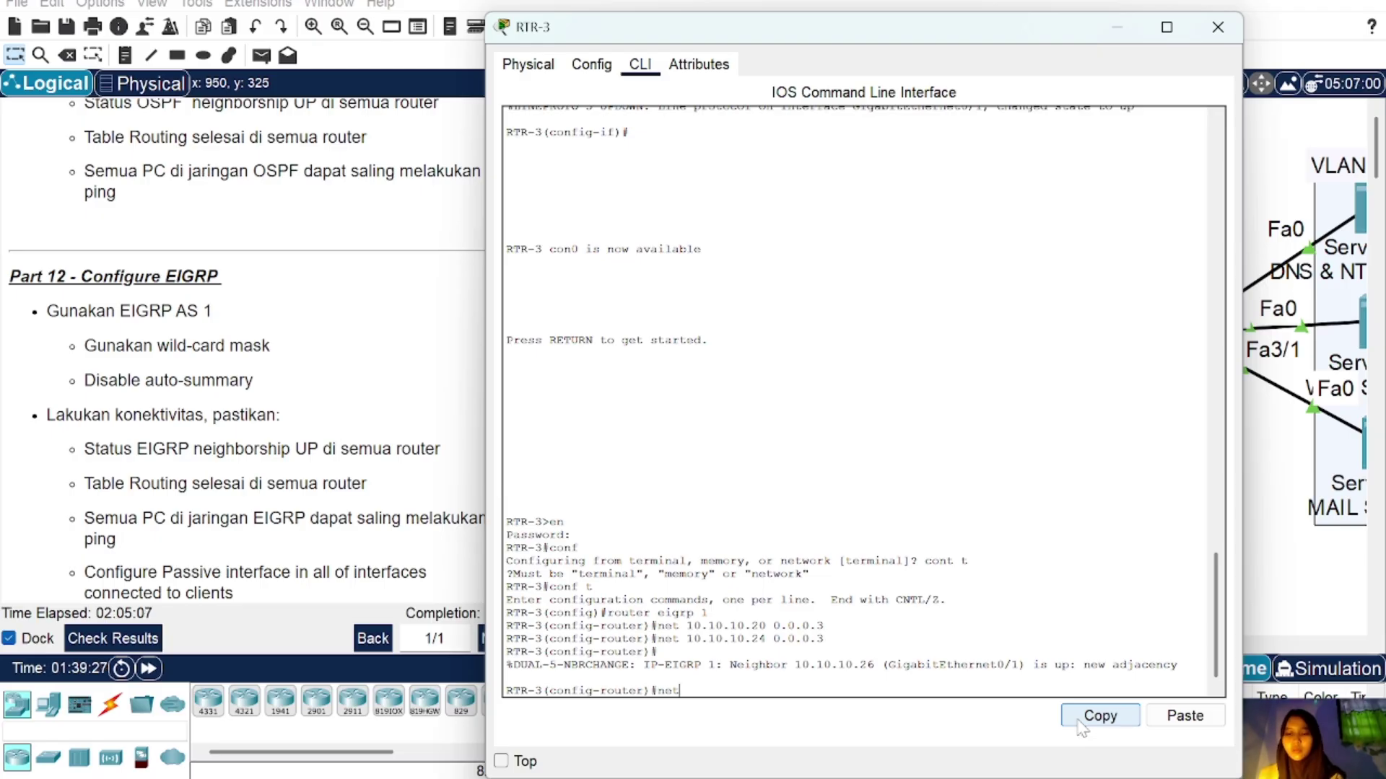
pyautogui.write('net 192.1')
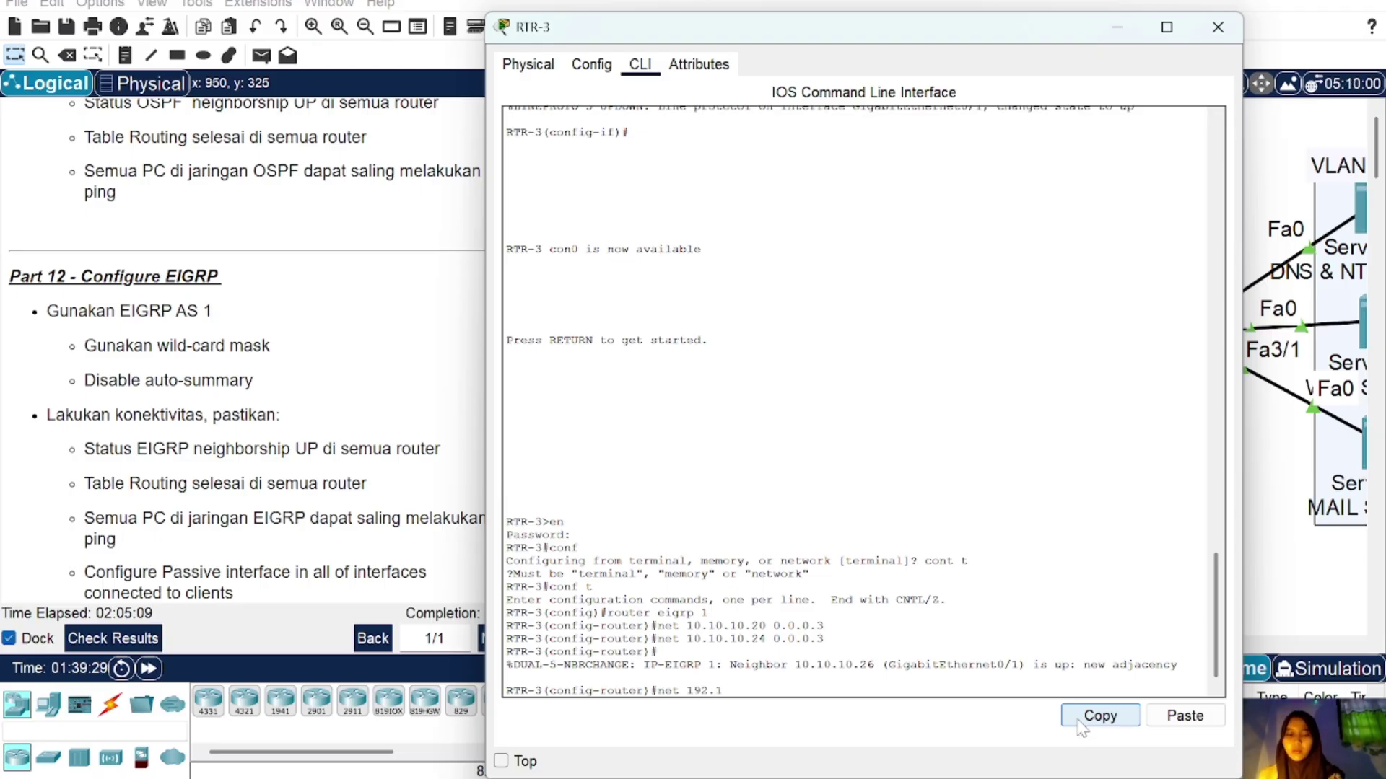
pyautogui.write('68.1.0')
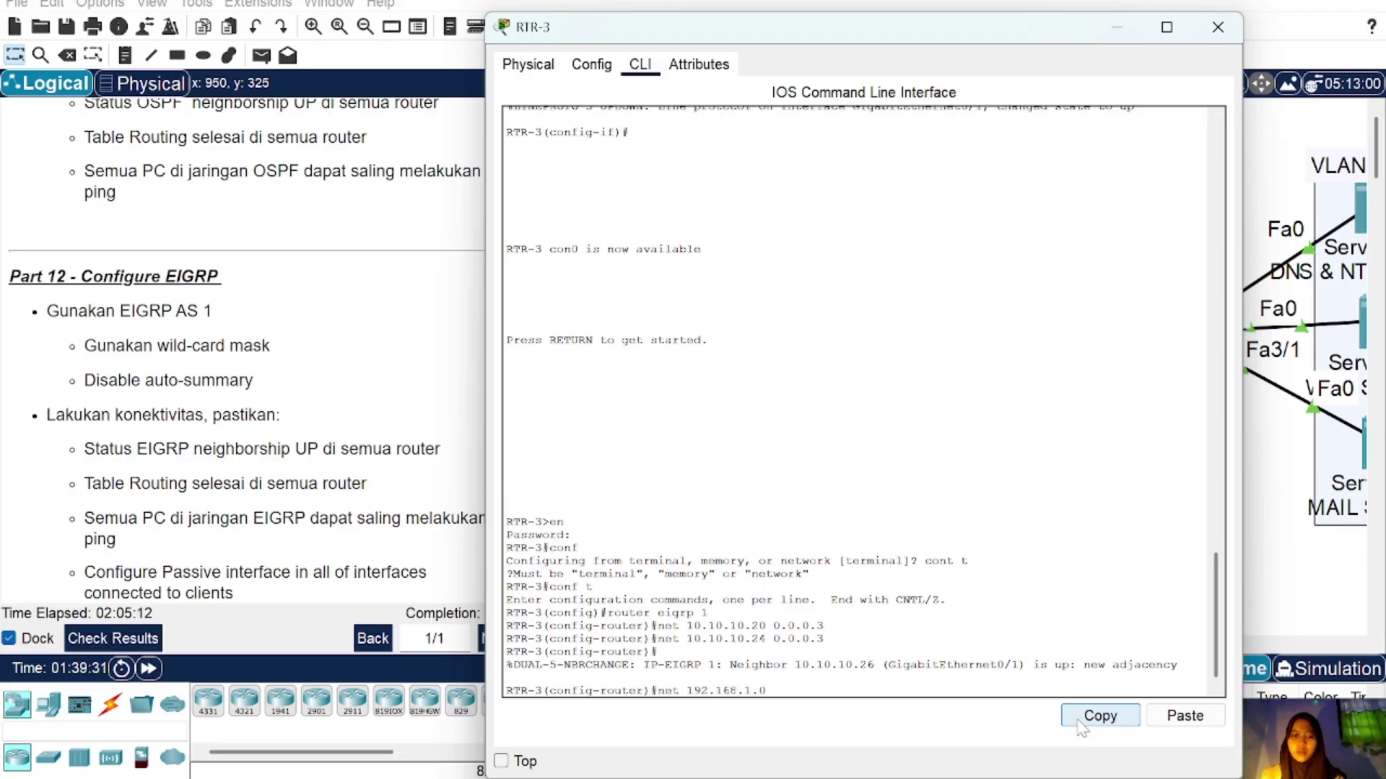
pyautogui.write(' 0.0.0')
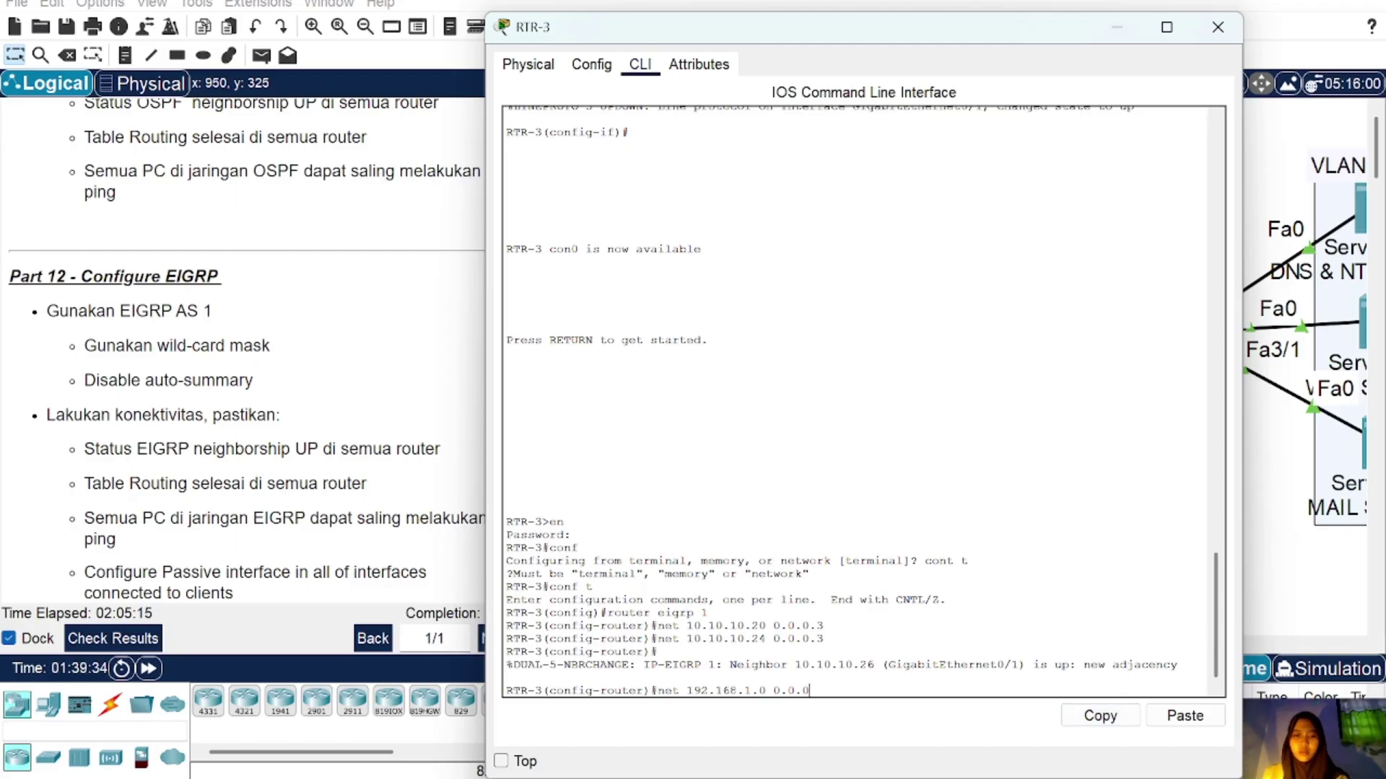
pyautogui.write('.245')
pyautogui.press('Return')
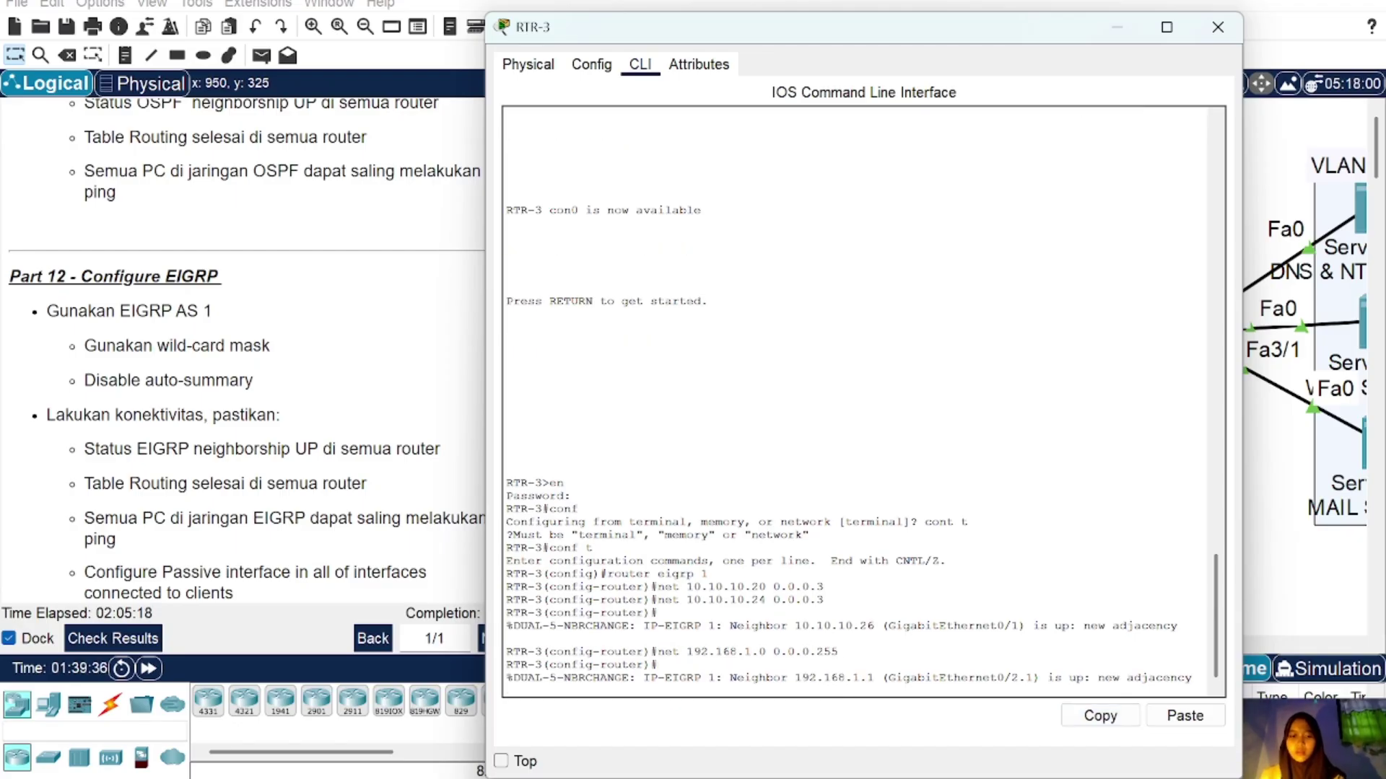
pyautogui.write('no aut')
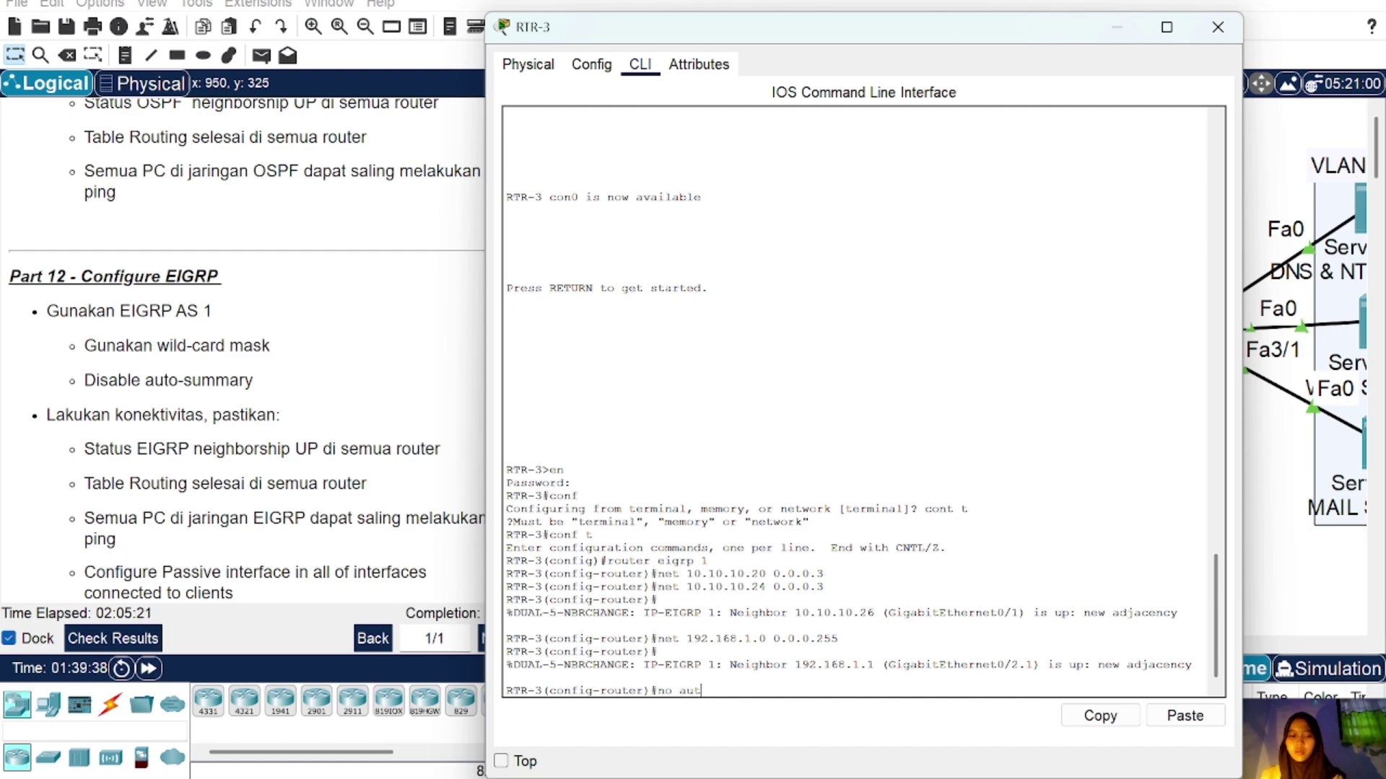
pyautogui.write('o-sum')
pyautogui.press('Return')
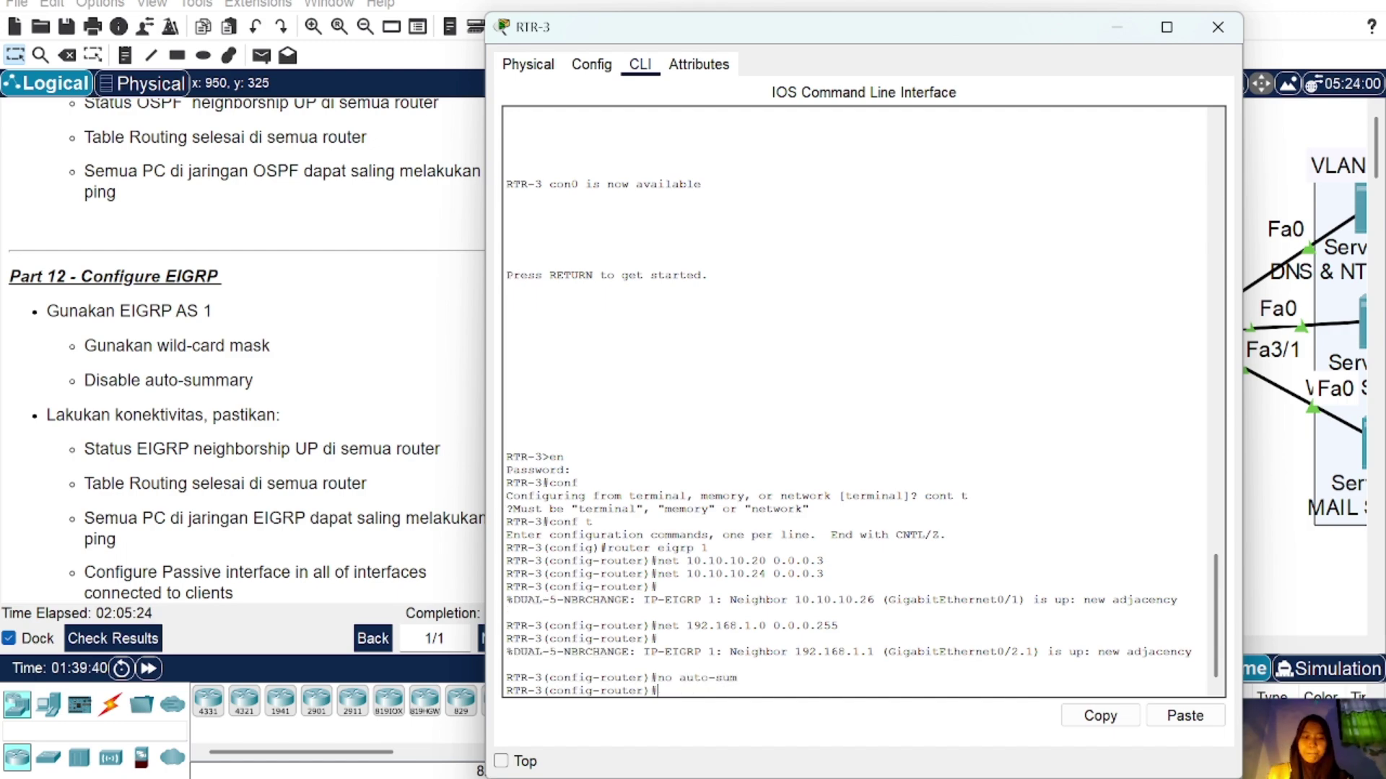
# Step: Send a simple test PDU from PC8 to the WEB server
pyautogui.click(1220, 27)
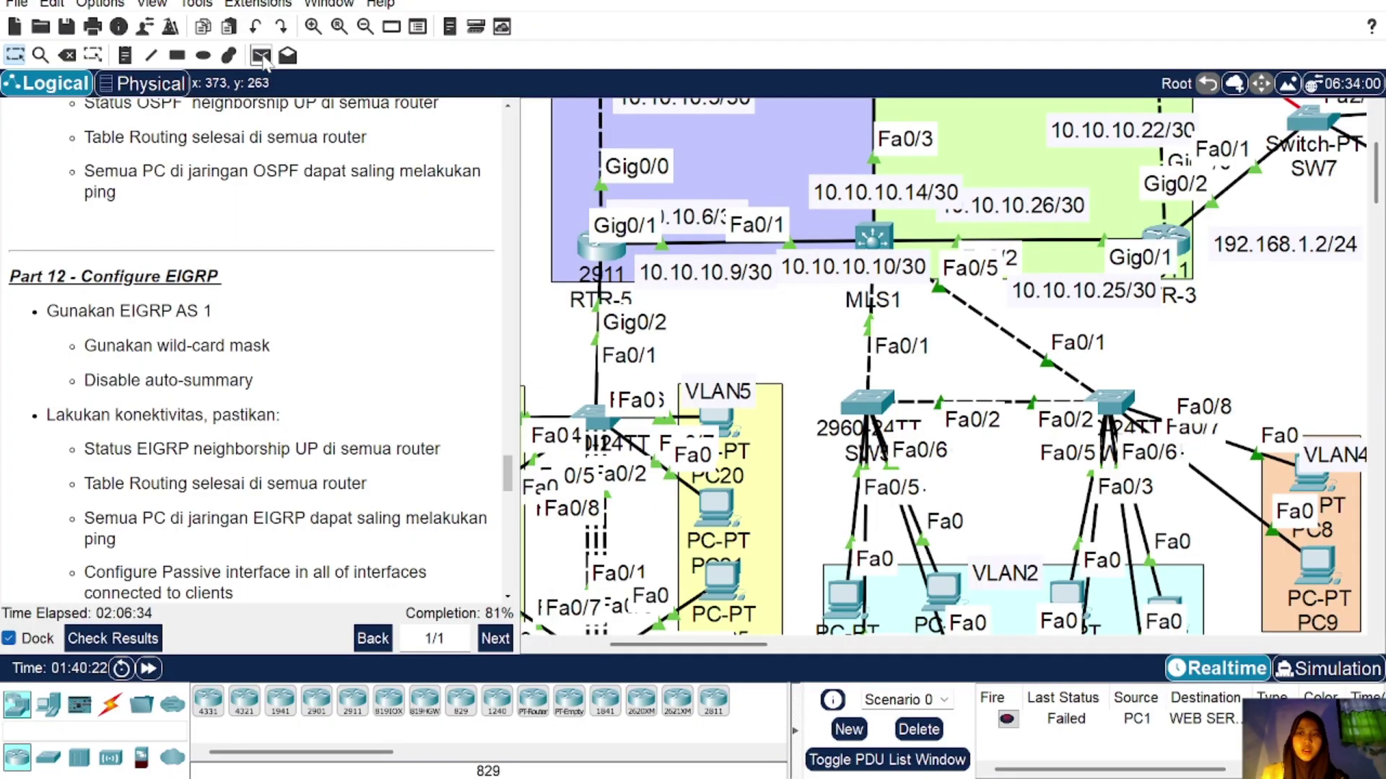
pyautogui.click(262, 58)
pyautogui.click(1310, 474)
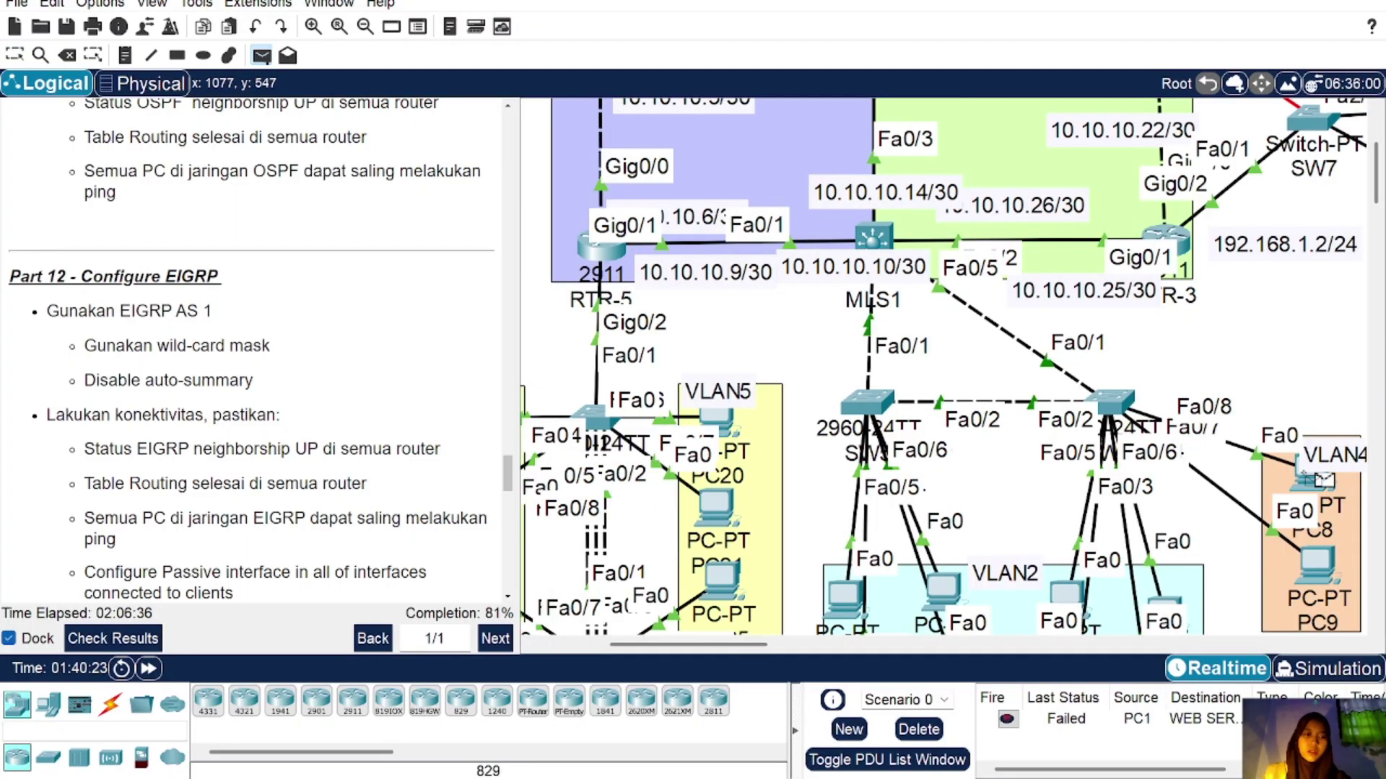
pyautogui.scroll(3, 1264, 338)
pyautogui.hscroll(5, 1264, 338)
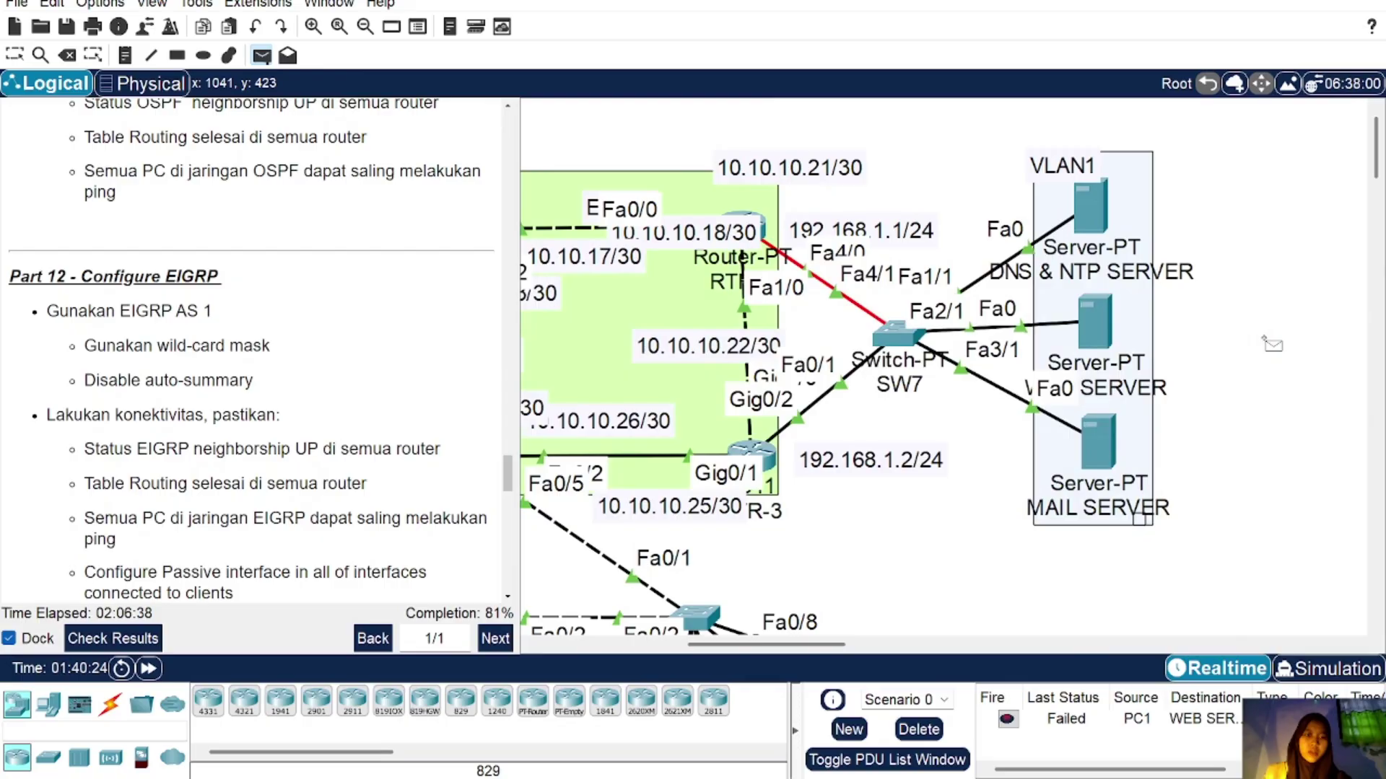
pyautogui.click(1095, 316)
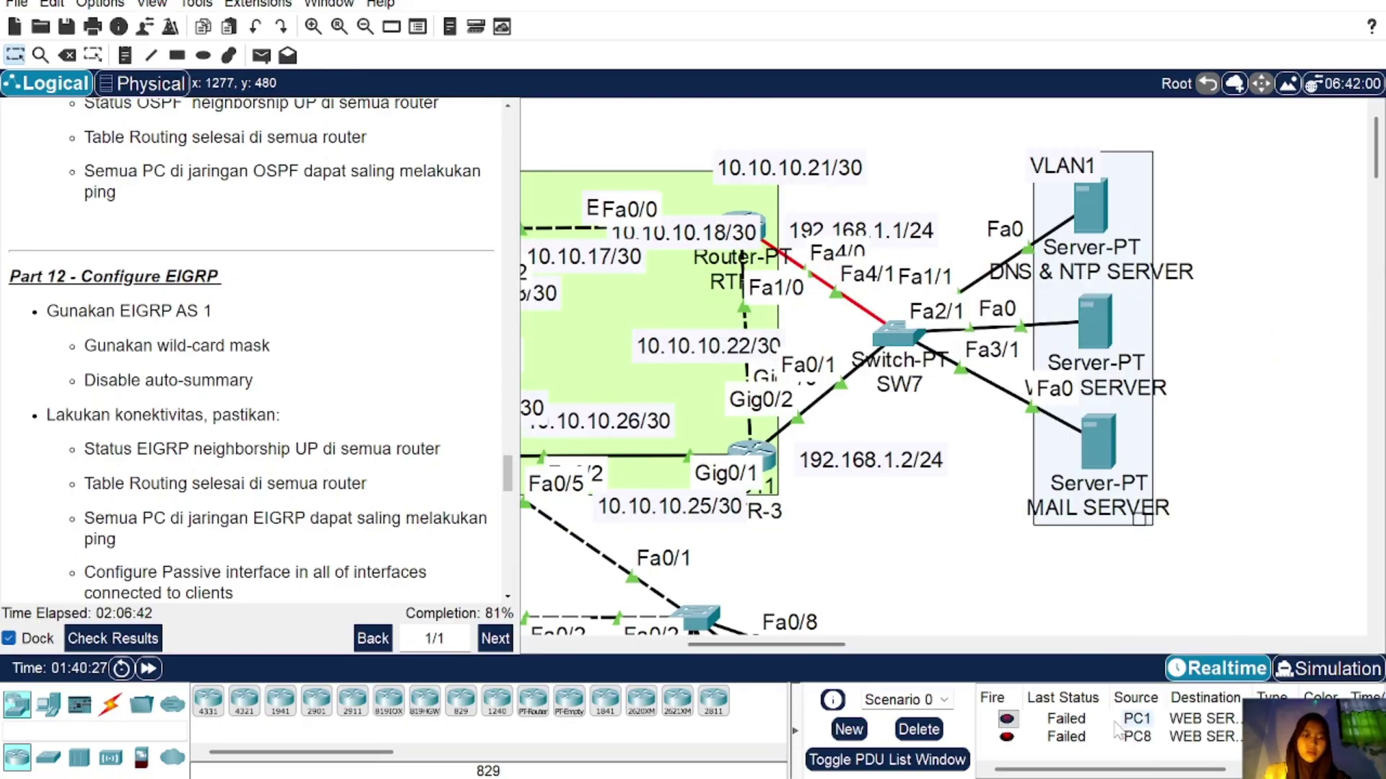
# Step: Send simple PDUs from WEB to PC8 and from PC10 to the MAIL SERVER
pyautogui.click(262, 55)
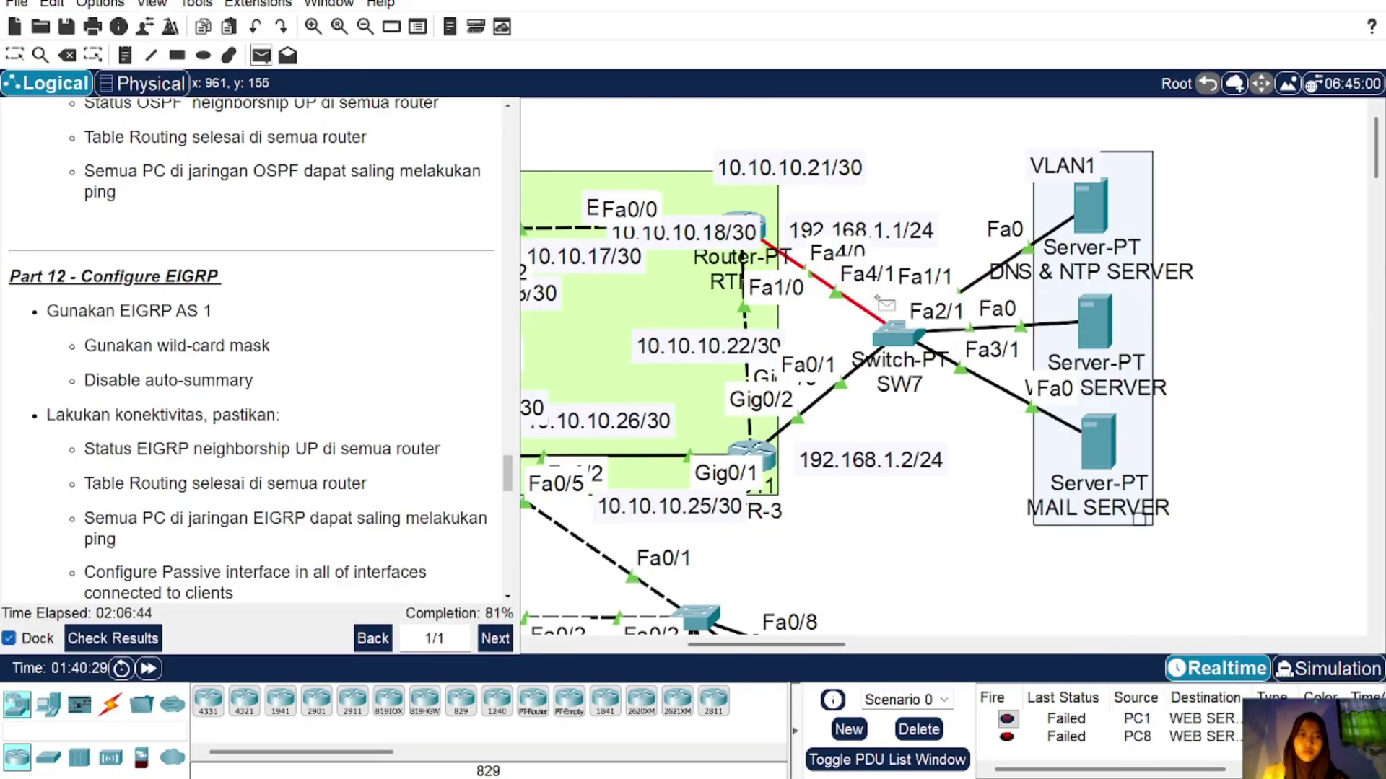
pyautogui.scroll(-5, 1102, 331)
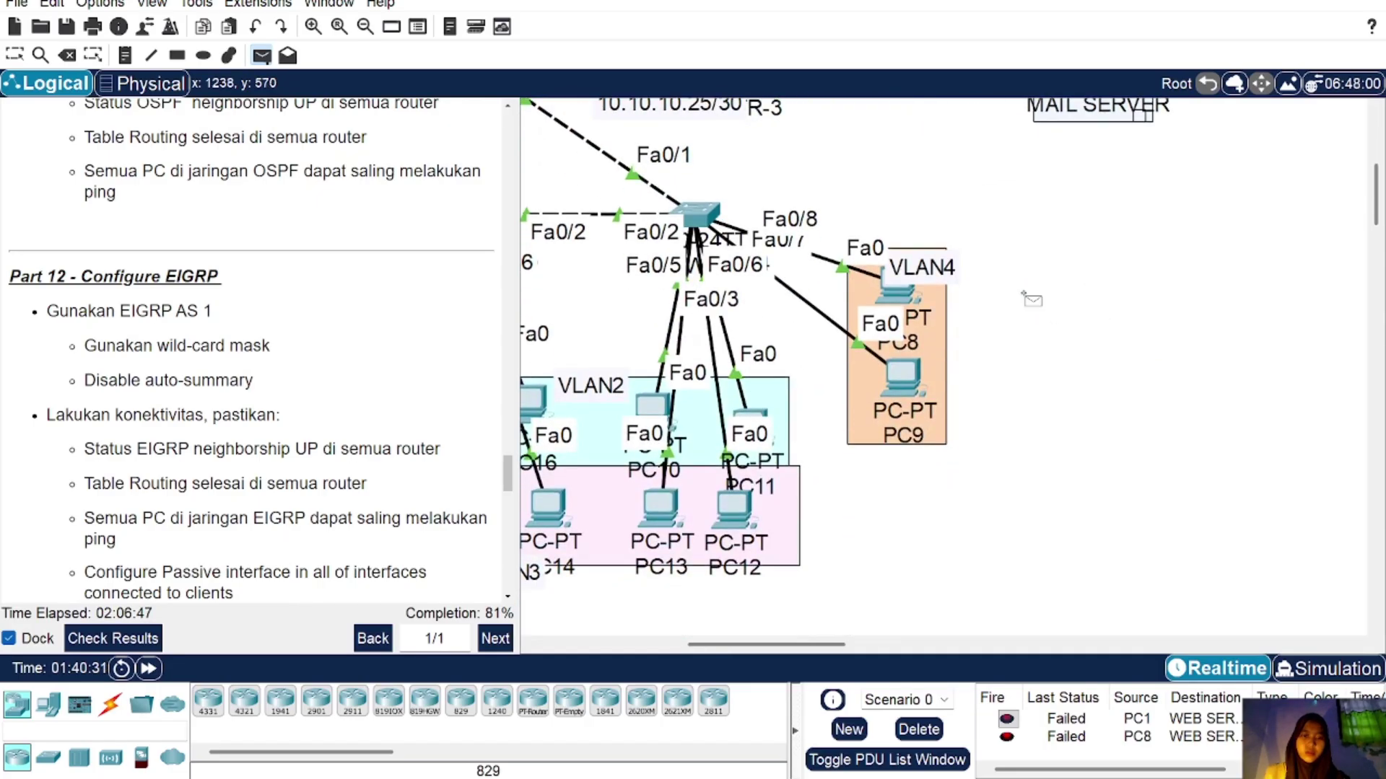
pyautogui.click(900, 292)
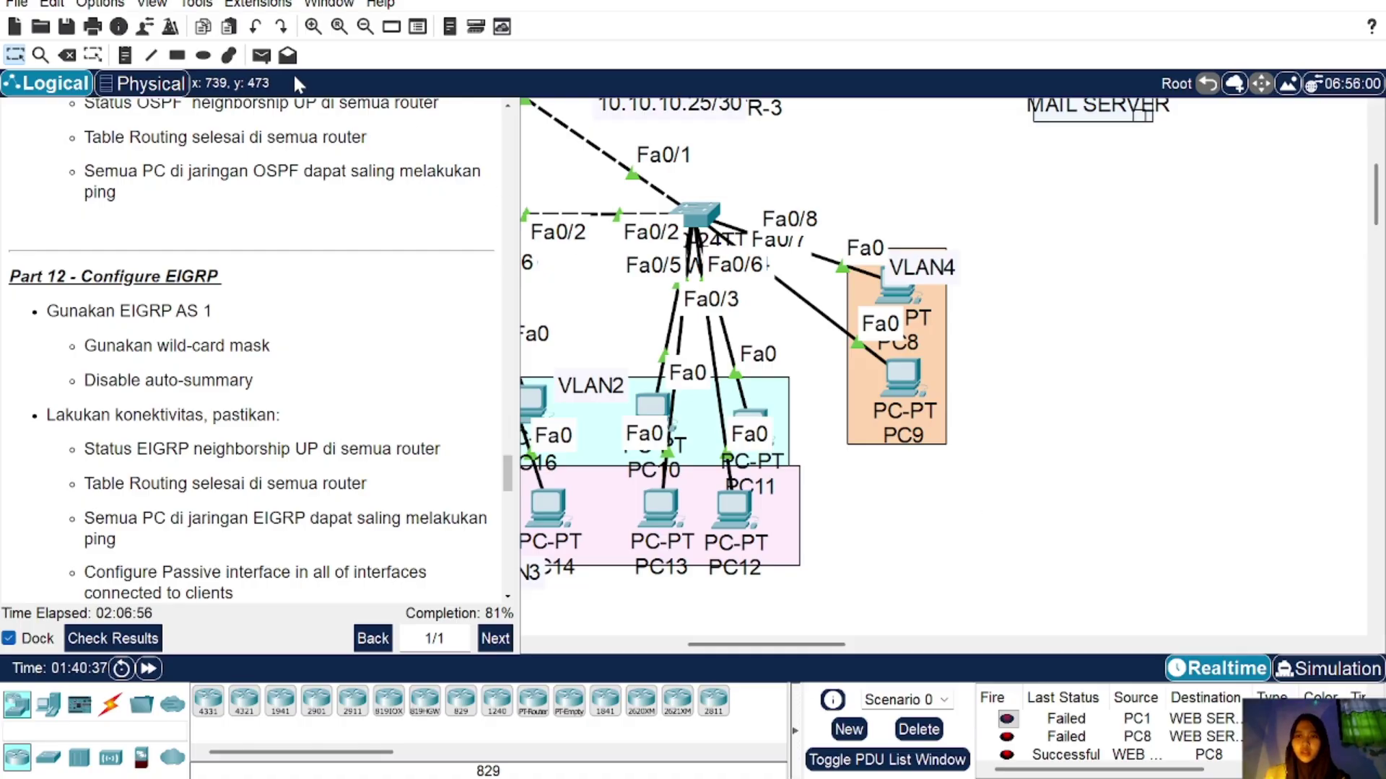
pyautogui.click(261, 55)
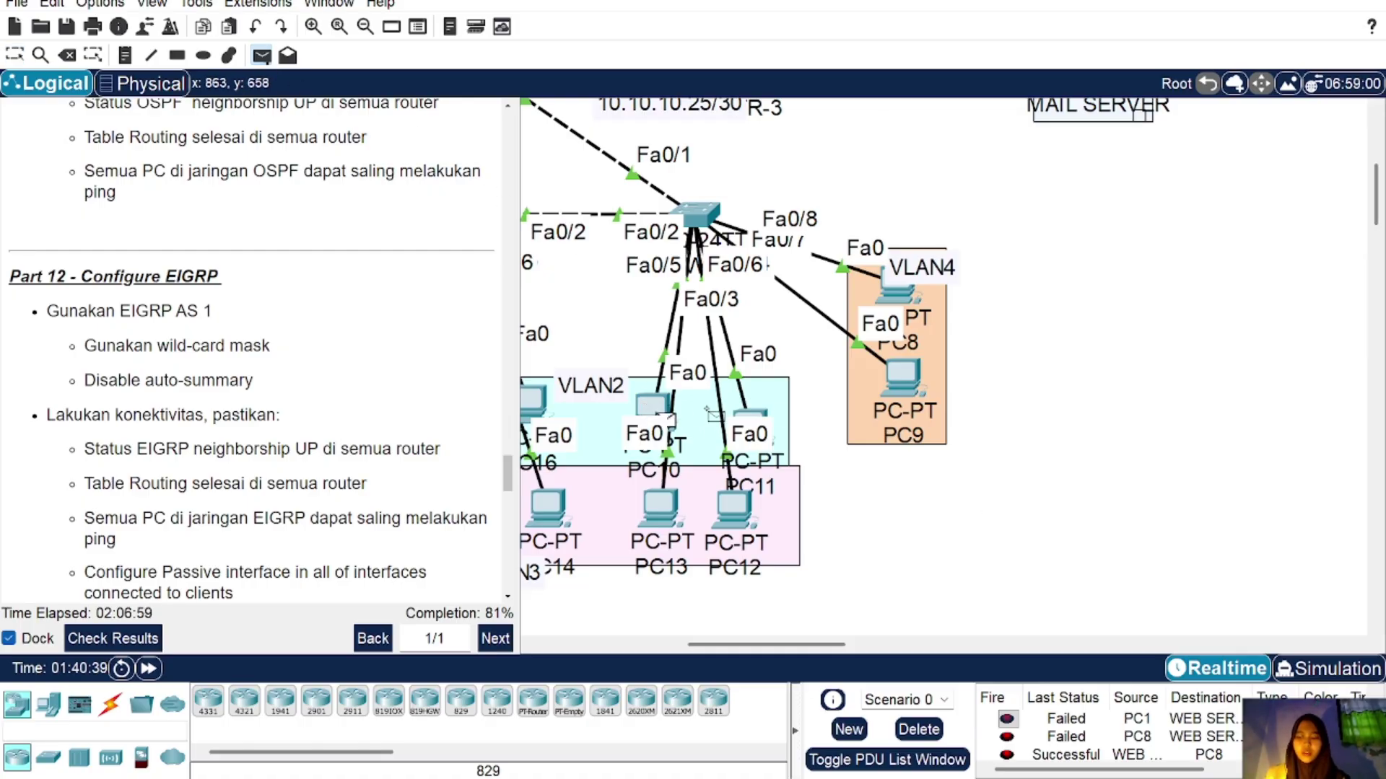
pyautogui.scroll(4, 1144, 337)
pyautogui.click(1099, 307)
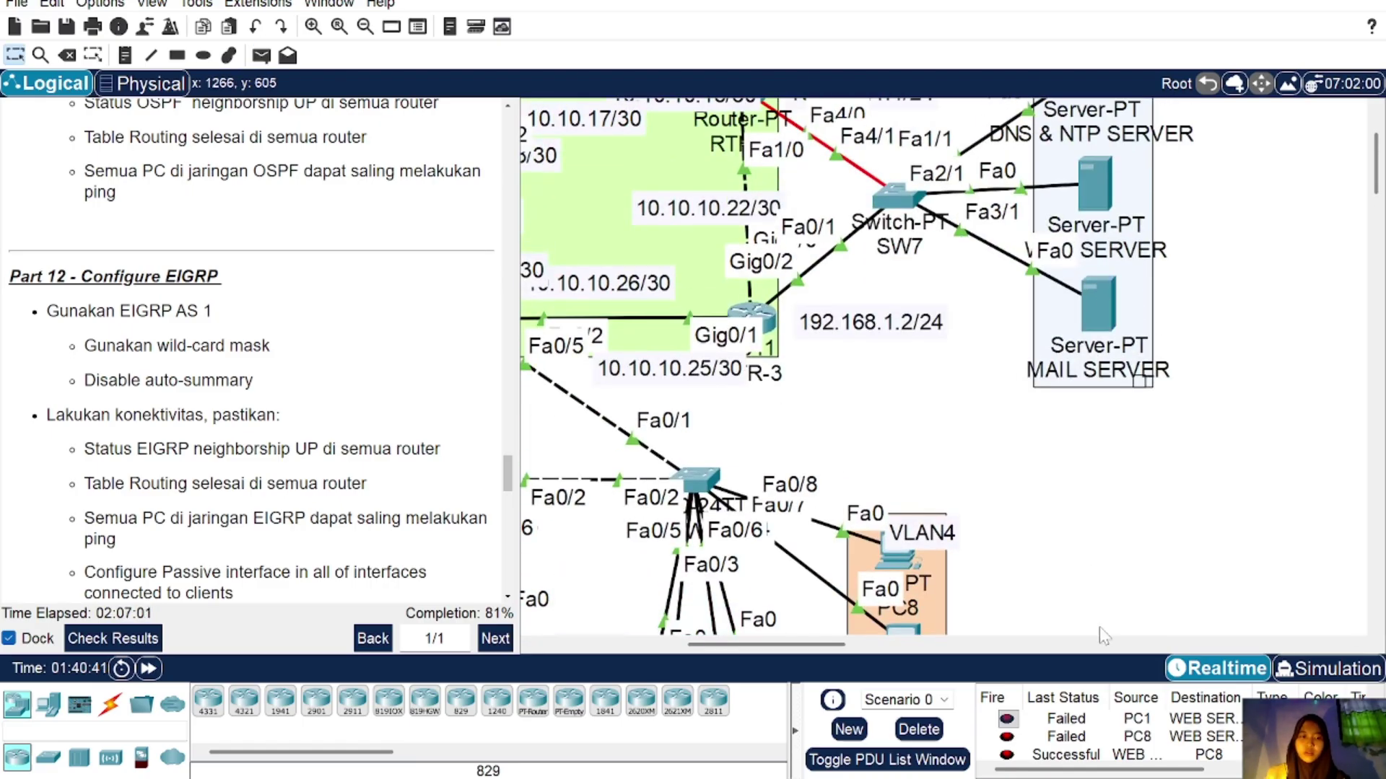
# Step: Delete the test PDUs and scroll the instructions to Part 13
pyautogui.click(918, 730)
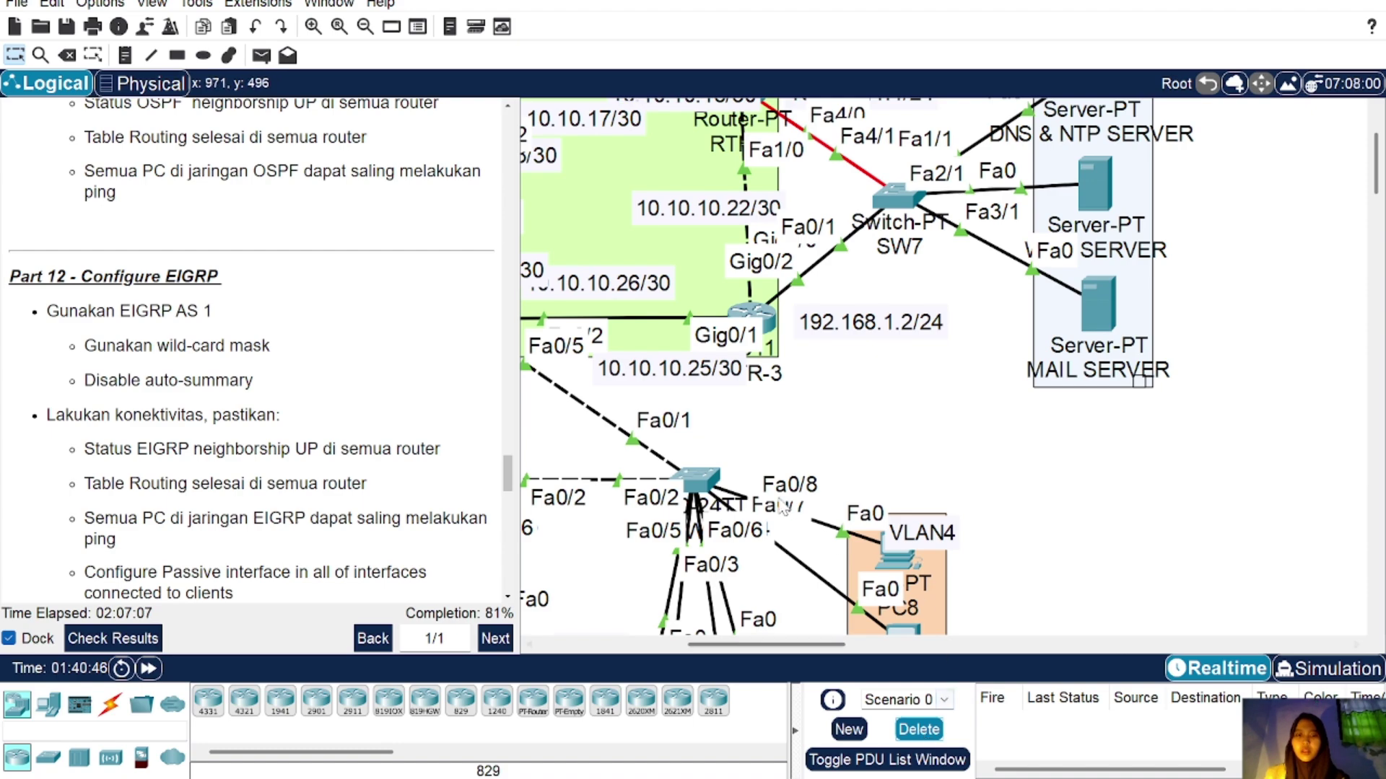
pyautogui.scroll(-6, 235, 320)
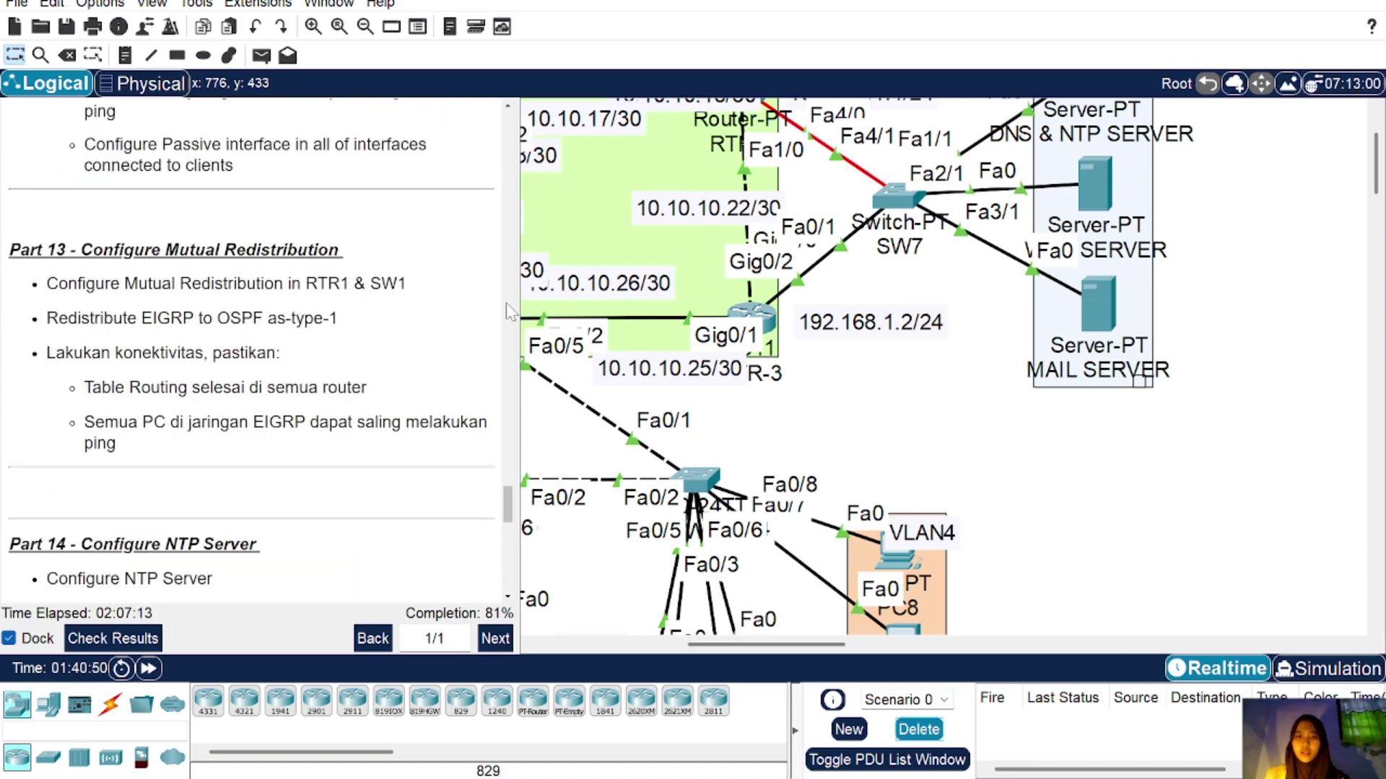
pyautogui.hscroll(-10, 628, 319)
pyautogui.scroll(3, 630, 320)
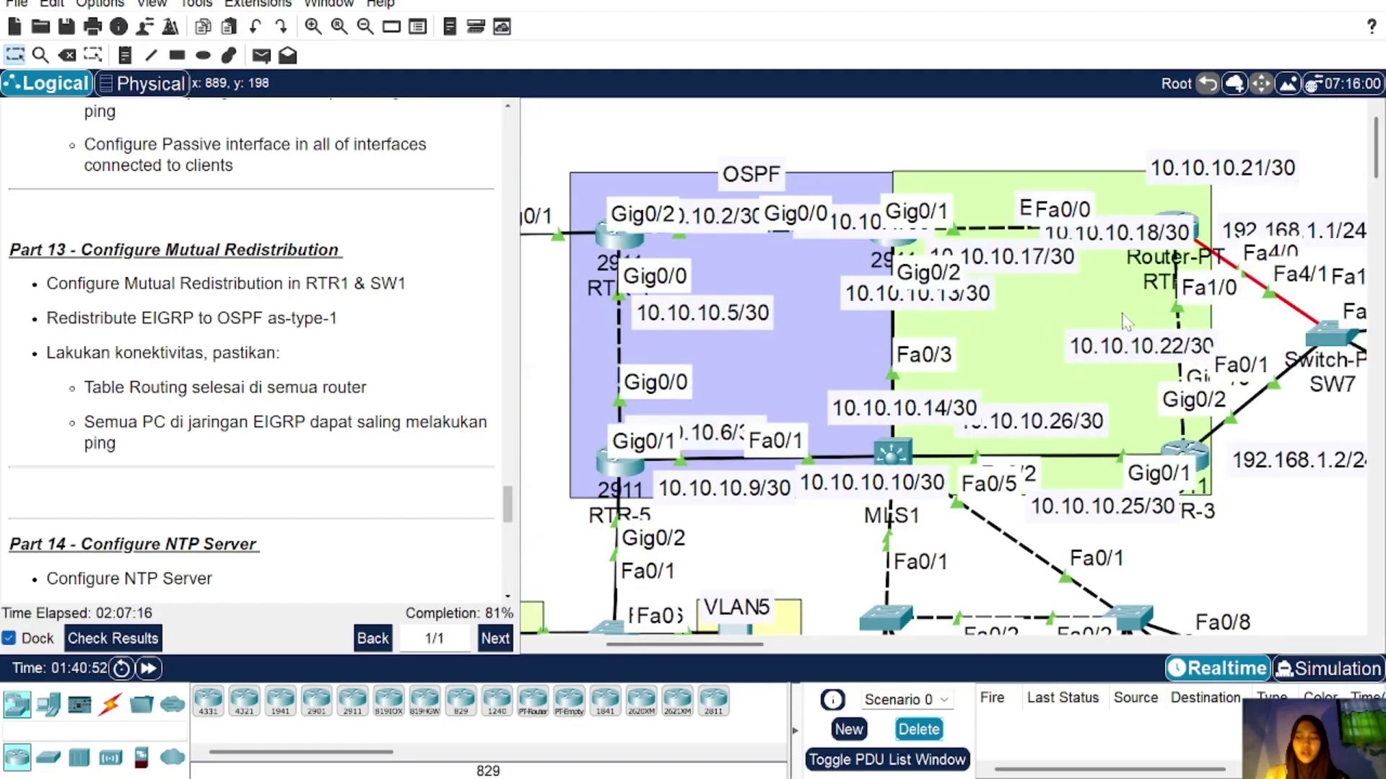
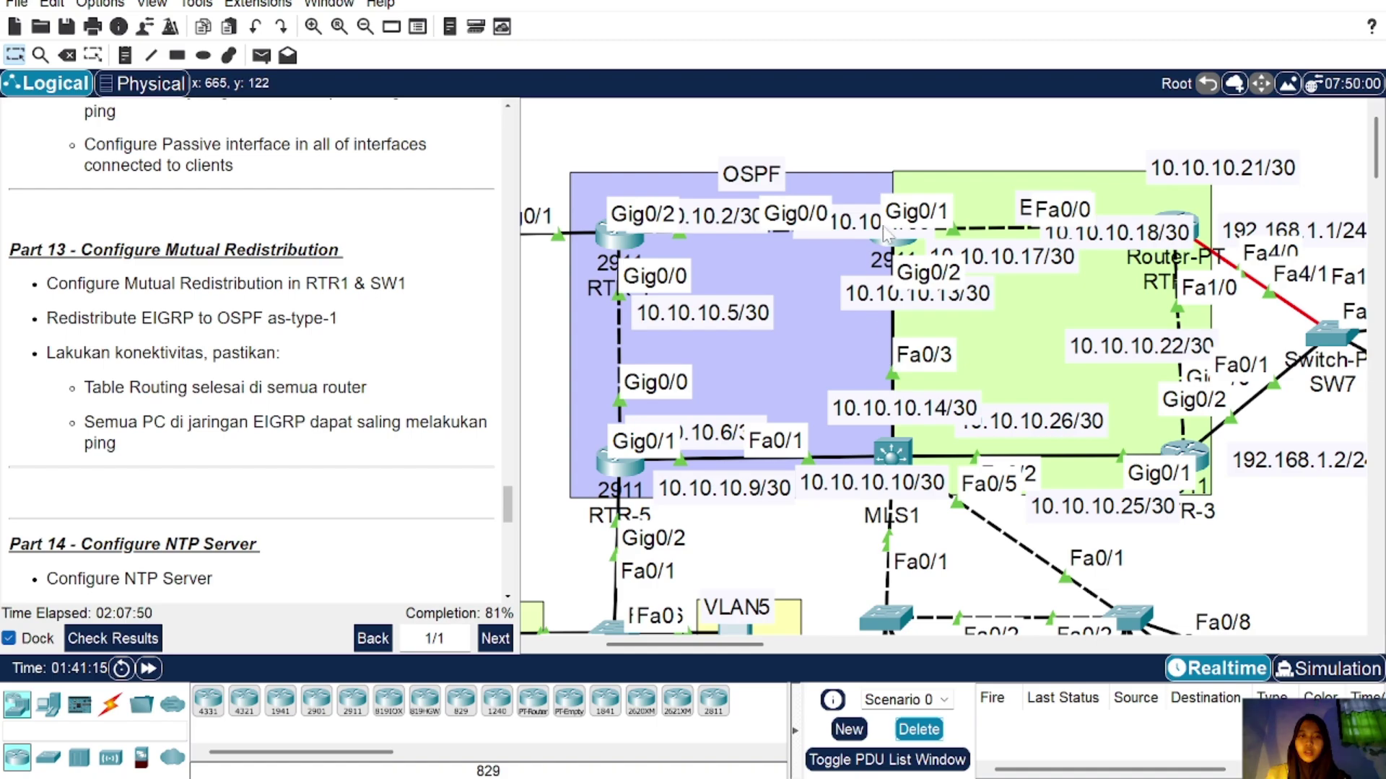
# Step: On RTR-1's CLI, exit the current mode and enter the EIGRP 1 routing configuration
pyautogui.click(896, 244)
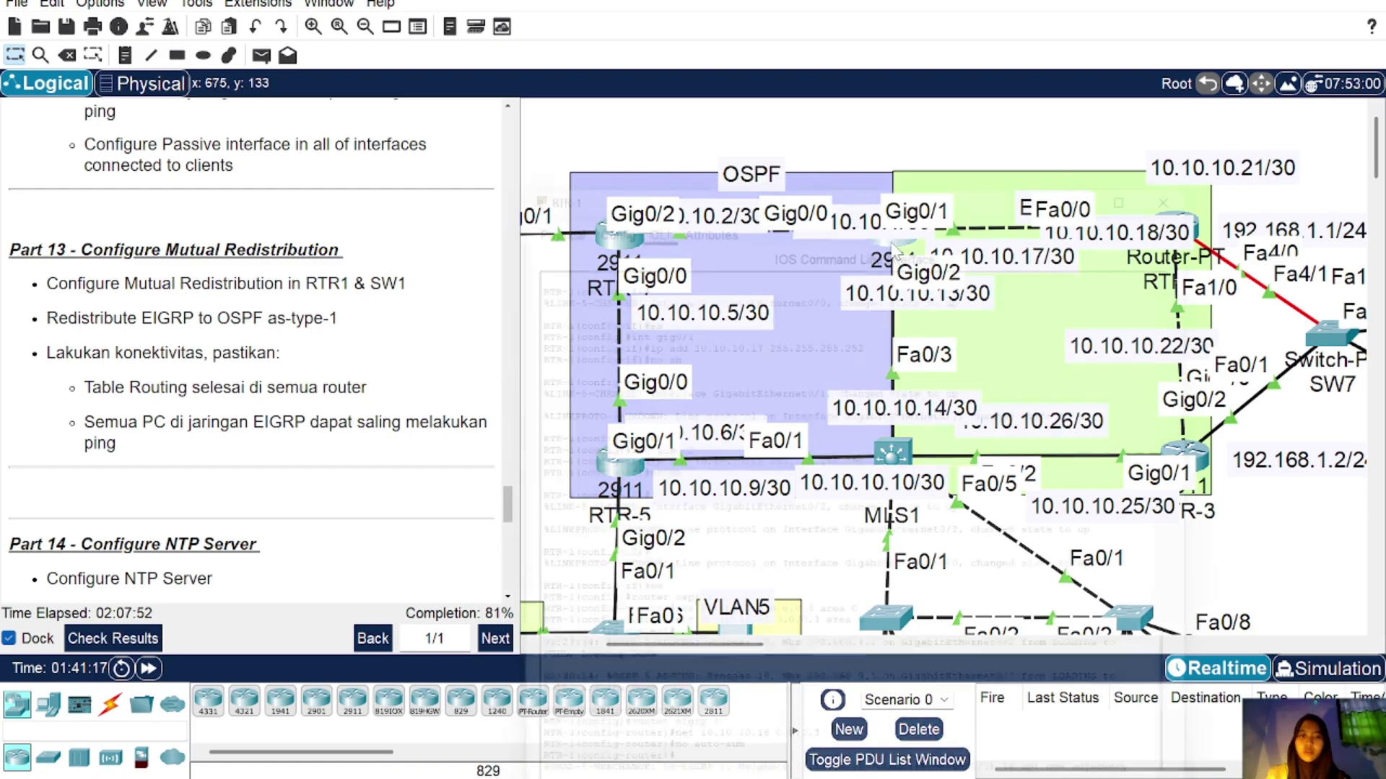
pyautogui.press('Return')
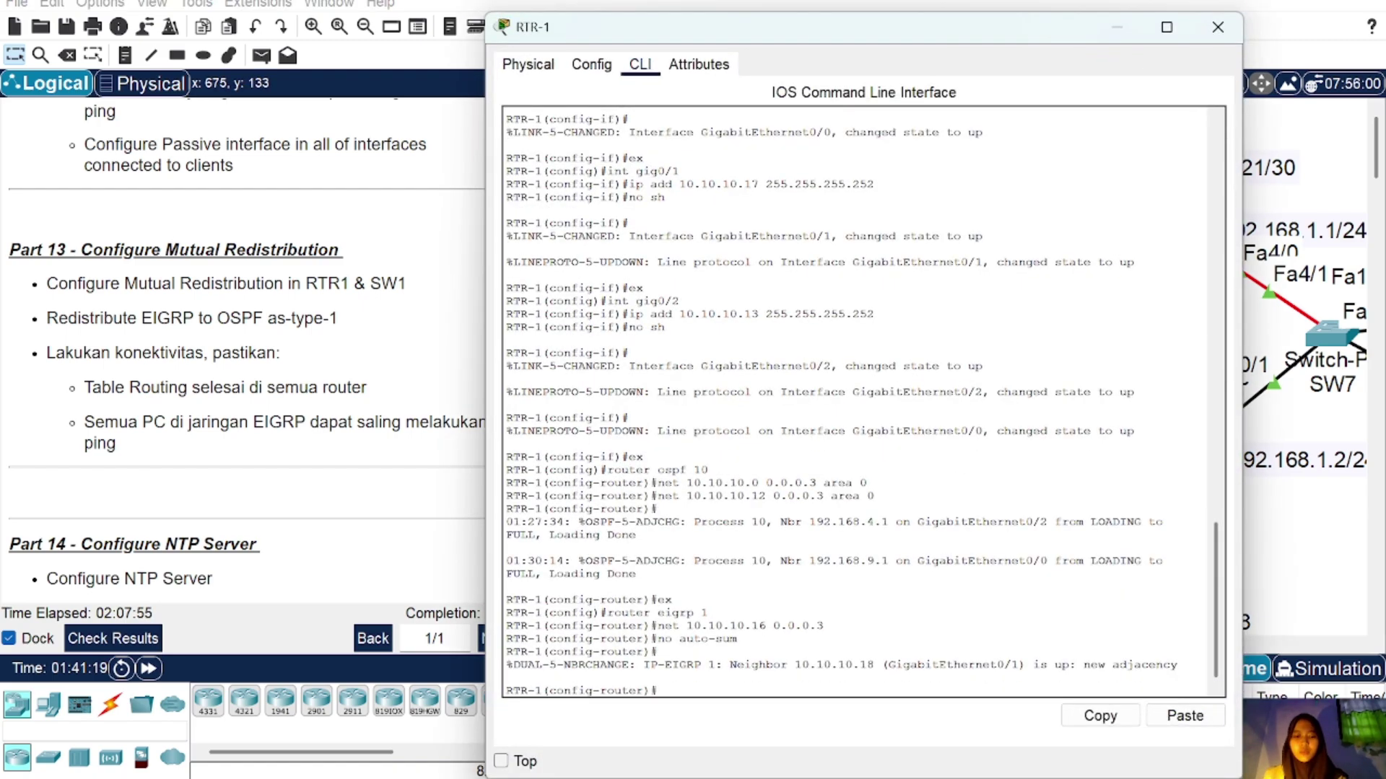
pyautogui.write('ex')
pyautogui.press('Return')
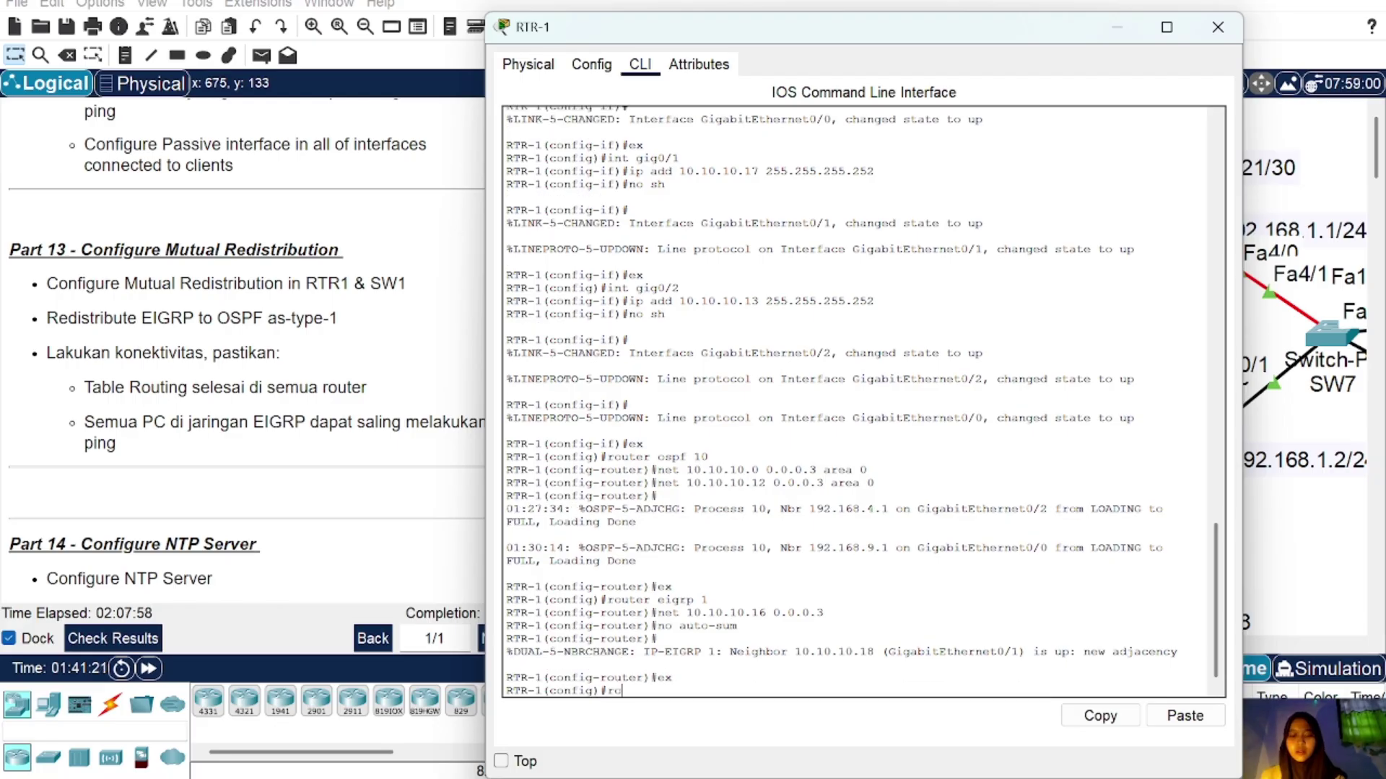
pyautogui.write('router eigrp')
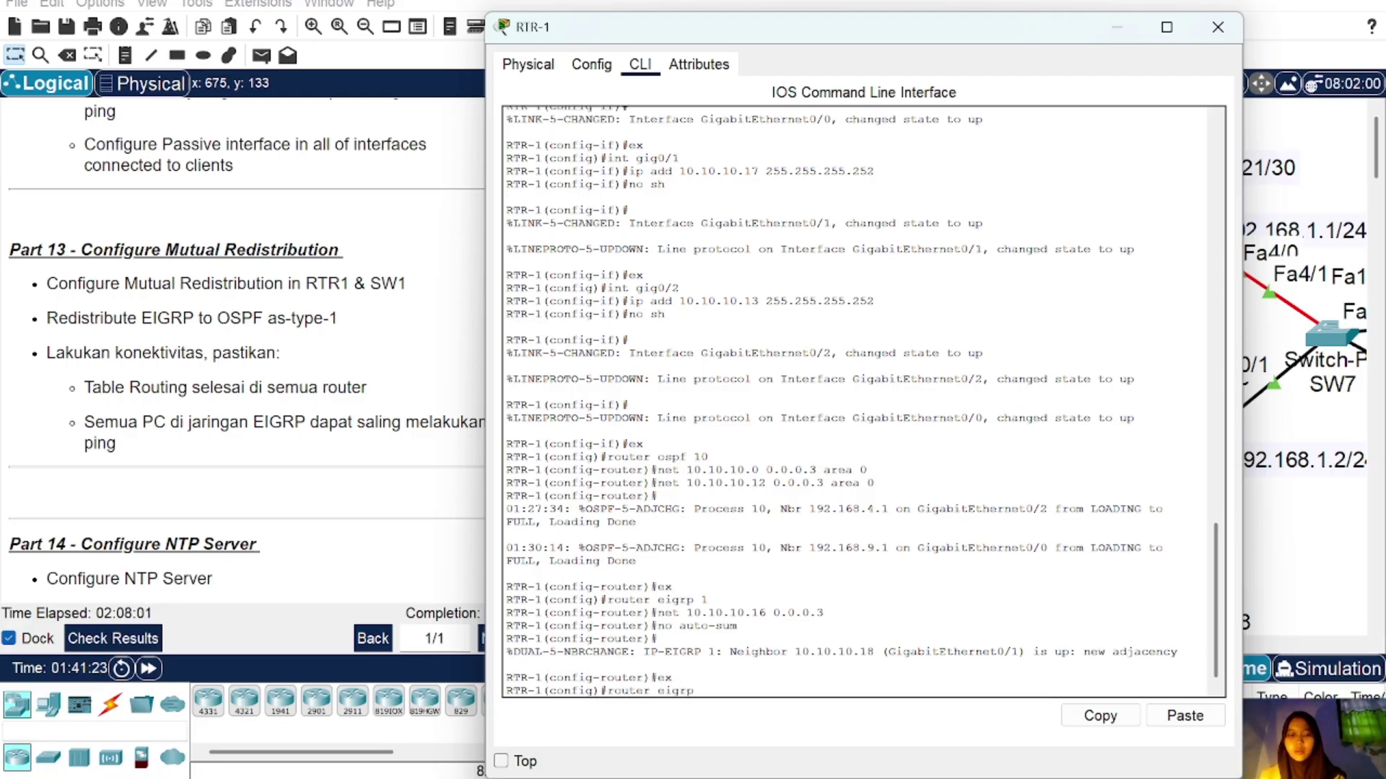
pyautogui.write(' 1')
pyautogui.press('Return')
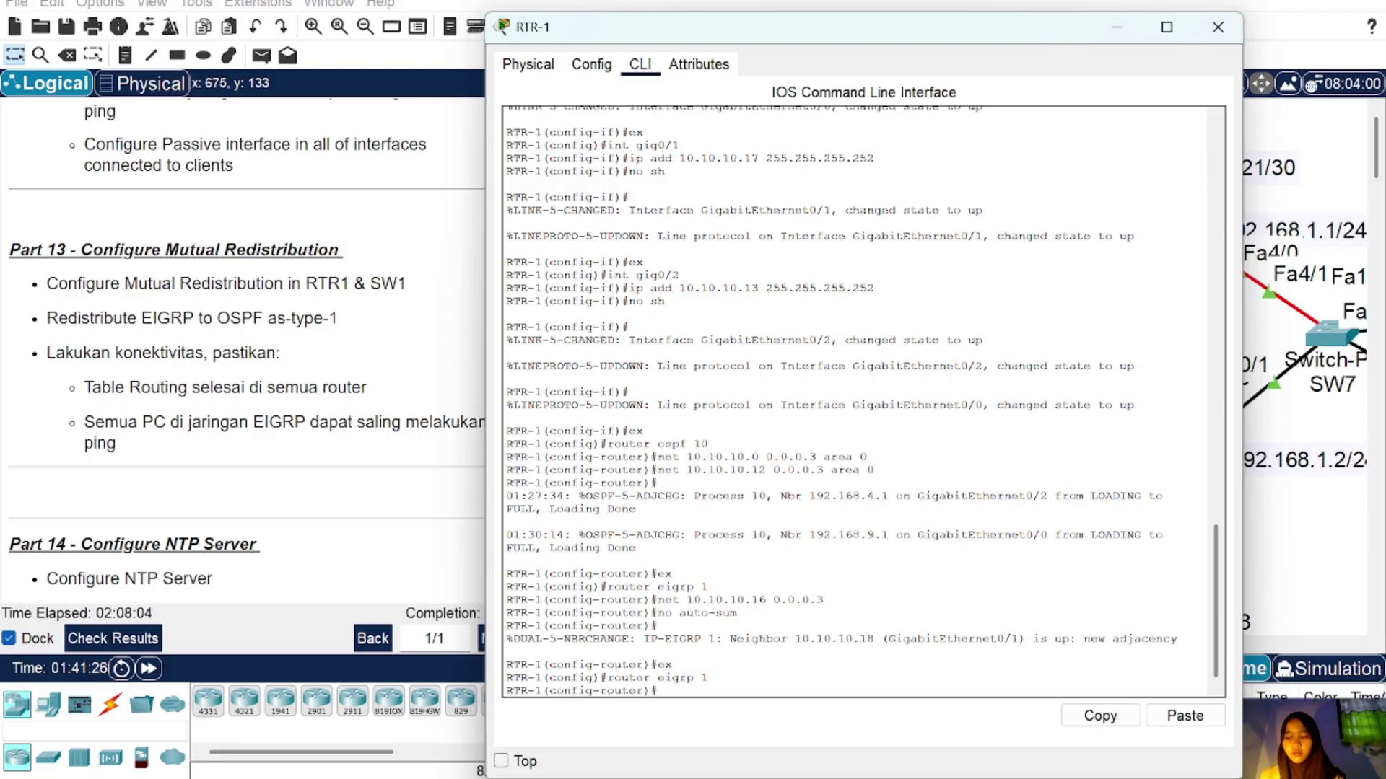
# Step: Redistribute OSPF 10 into EIGRP with metric 1 1 1 1 1, correcting the typos
pyautogui.write('redis')
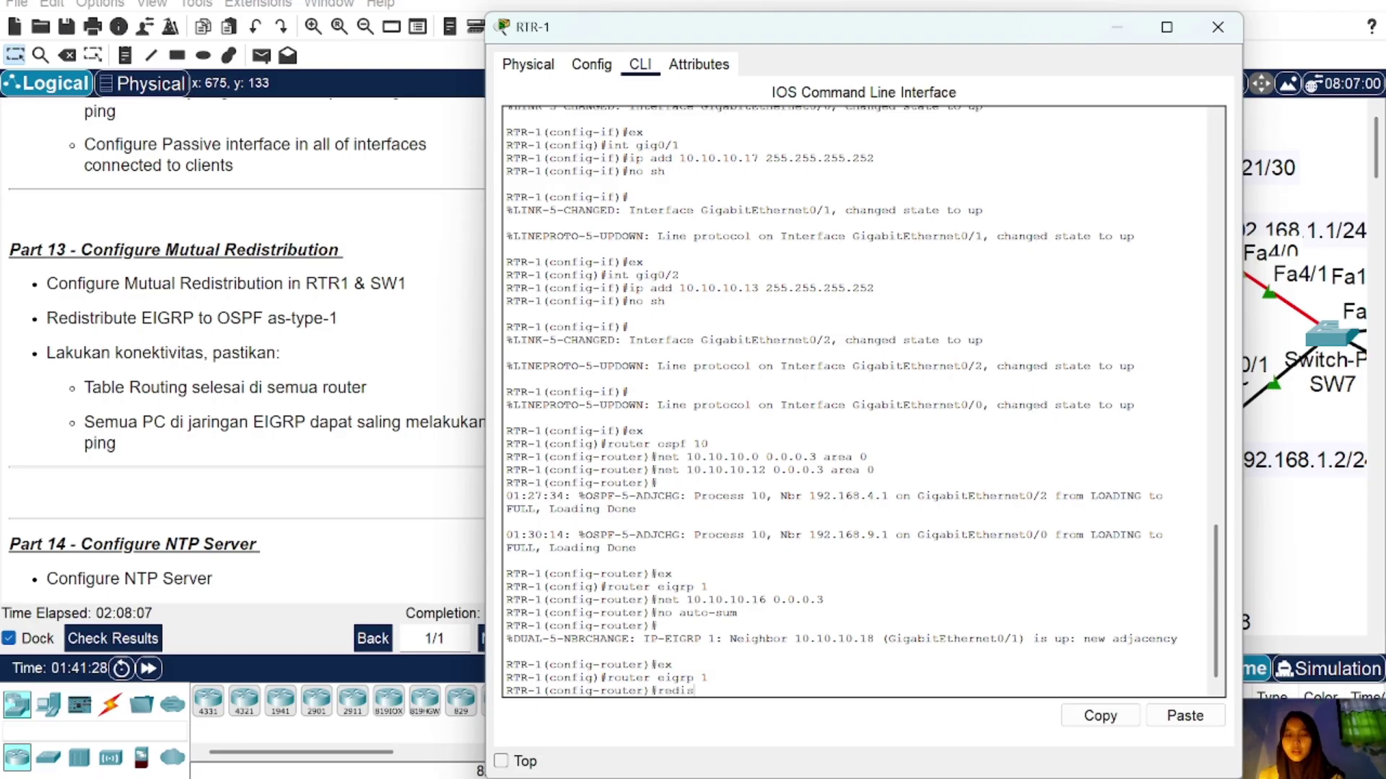
pyautogui.write('tribute')
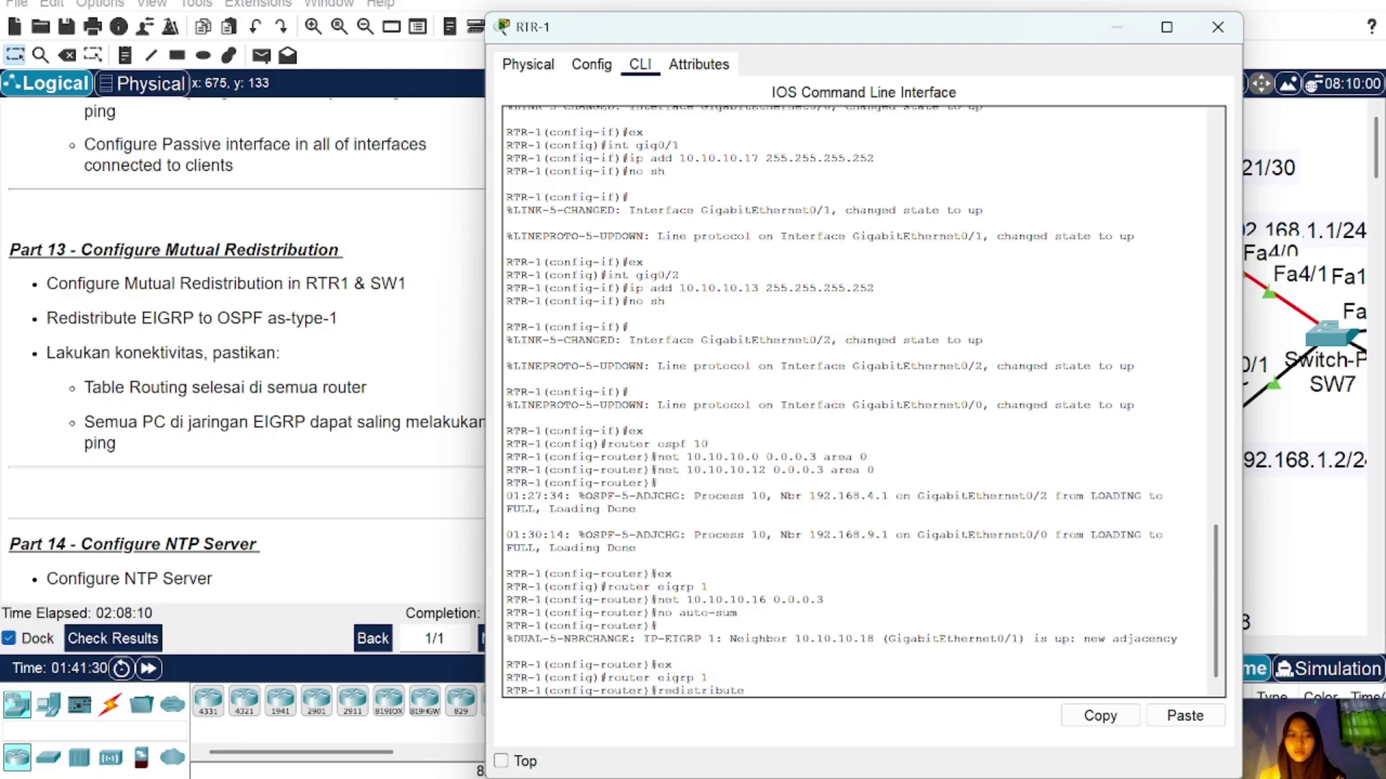
pyautogui.write(' ospf 10matric')
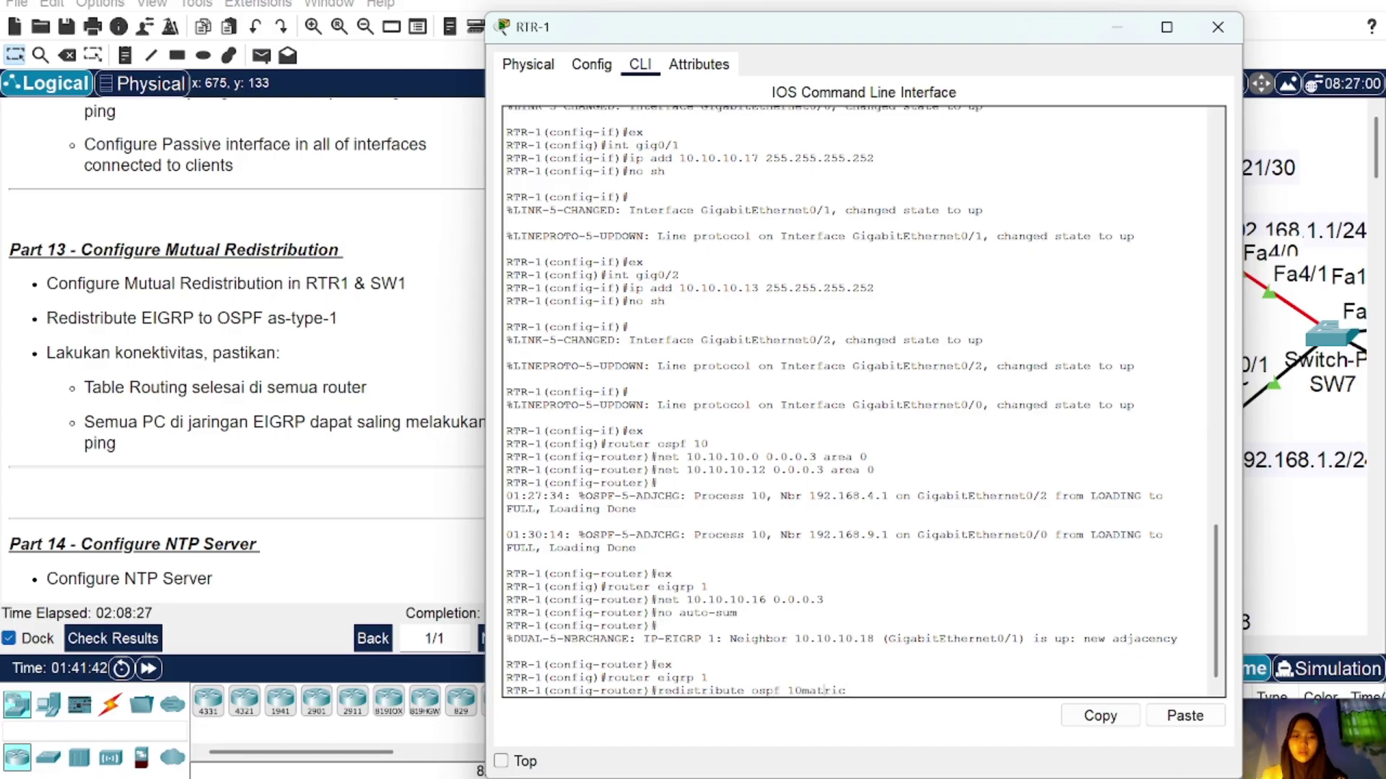
pyautogui.press('Left')
pyautogui.press('Left')
pyautogui.write('metric')
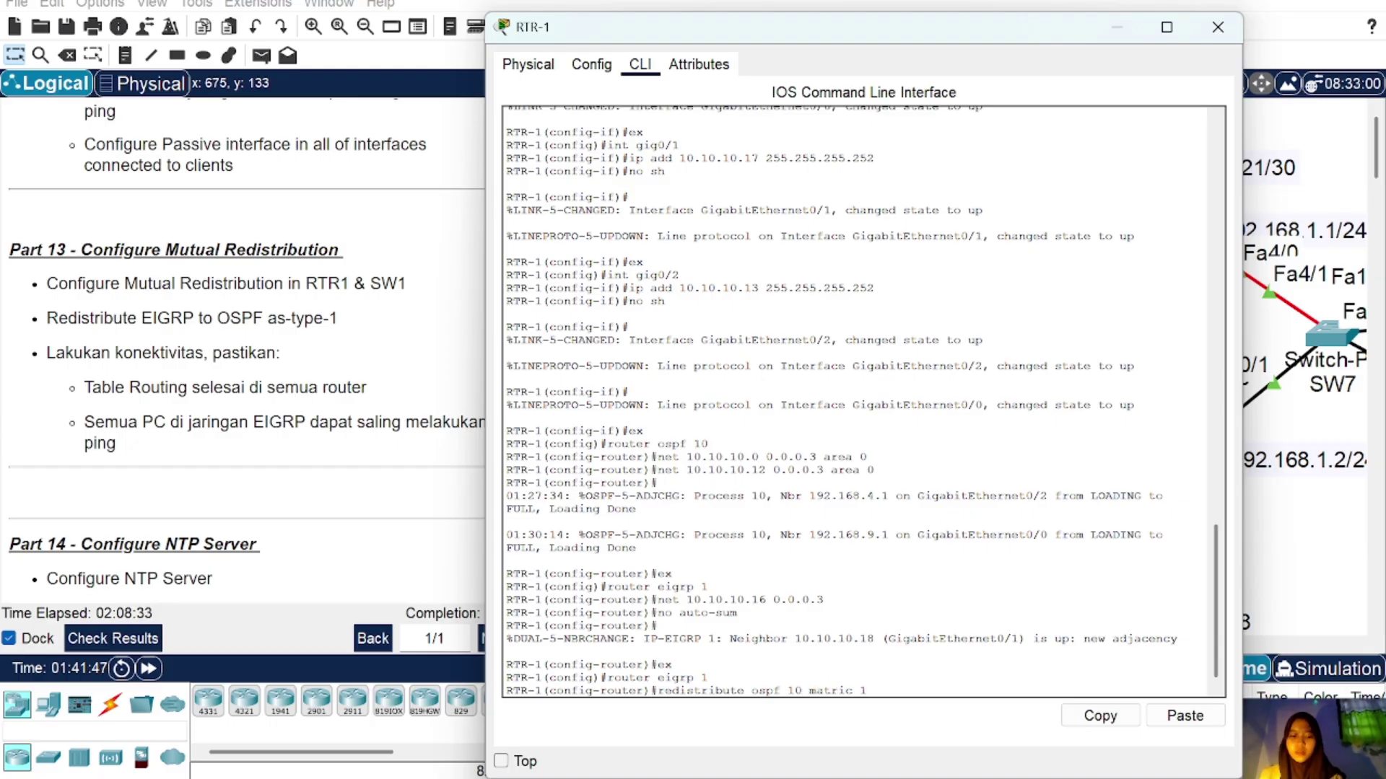
pyautogui.write(' 1 1 1 ')
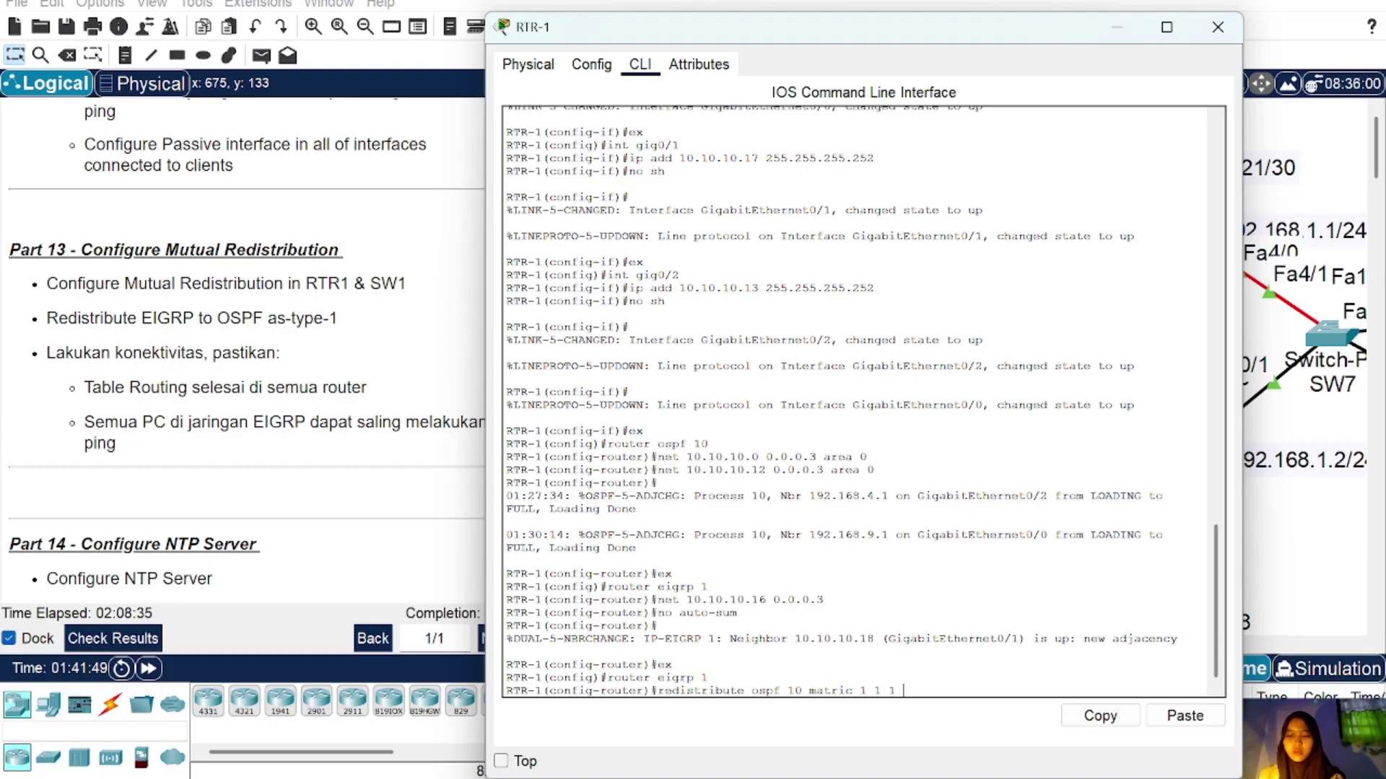
pyautogui.write('1')
pyautogui.press('Return')
pyautogui.write('1 1')
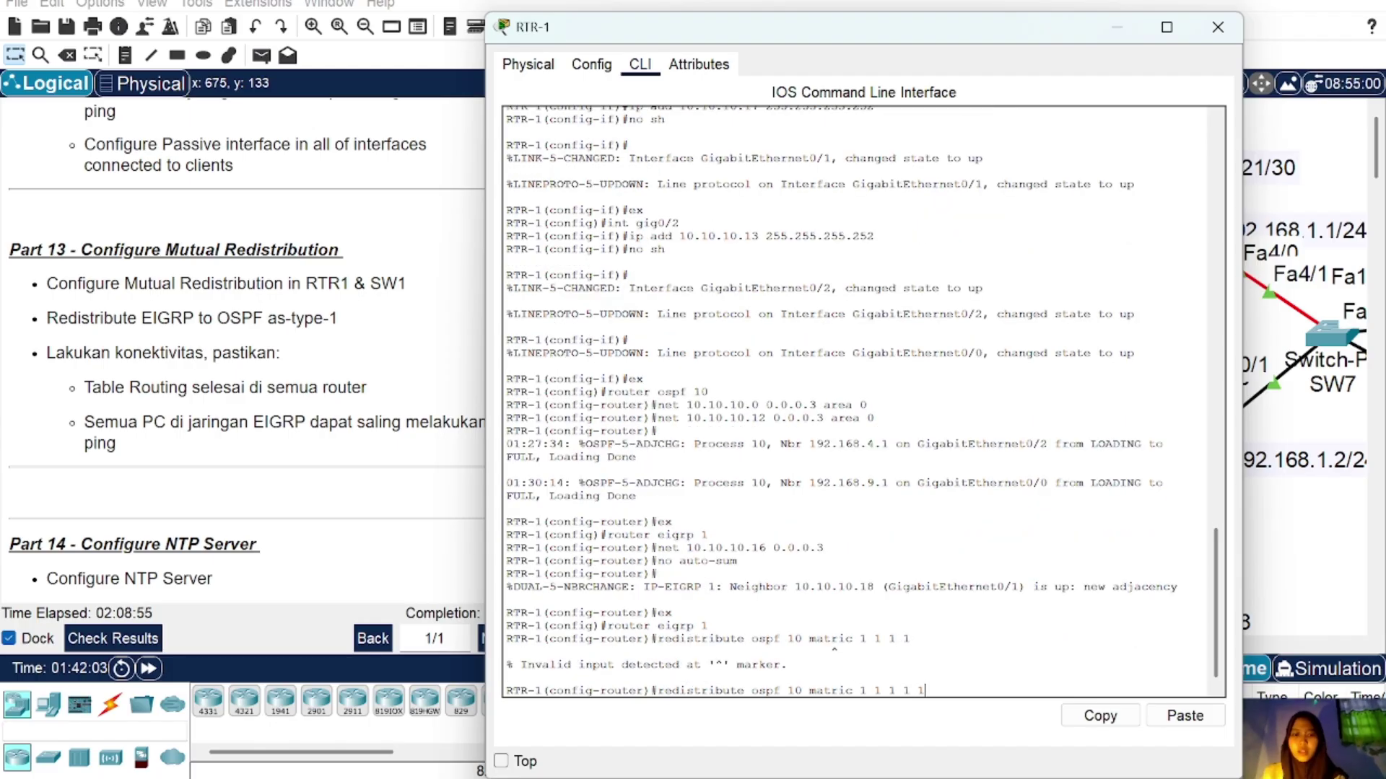
pyautogui.press('Return')
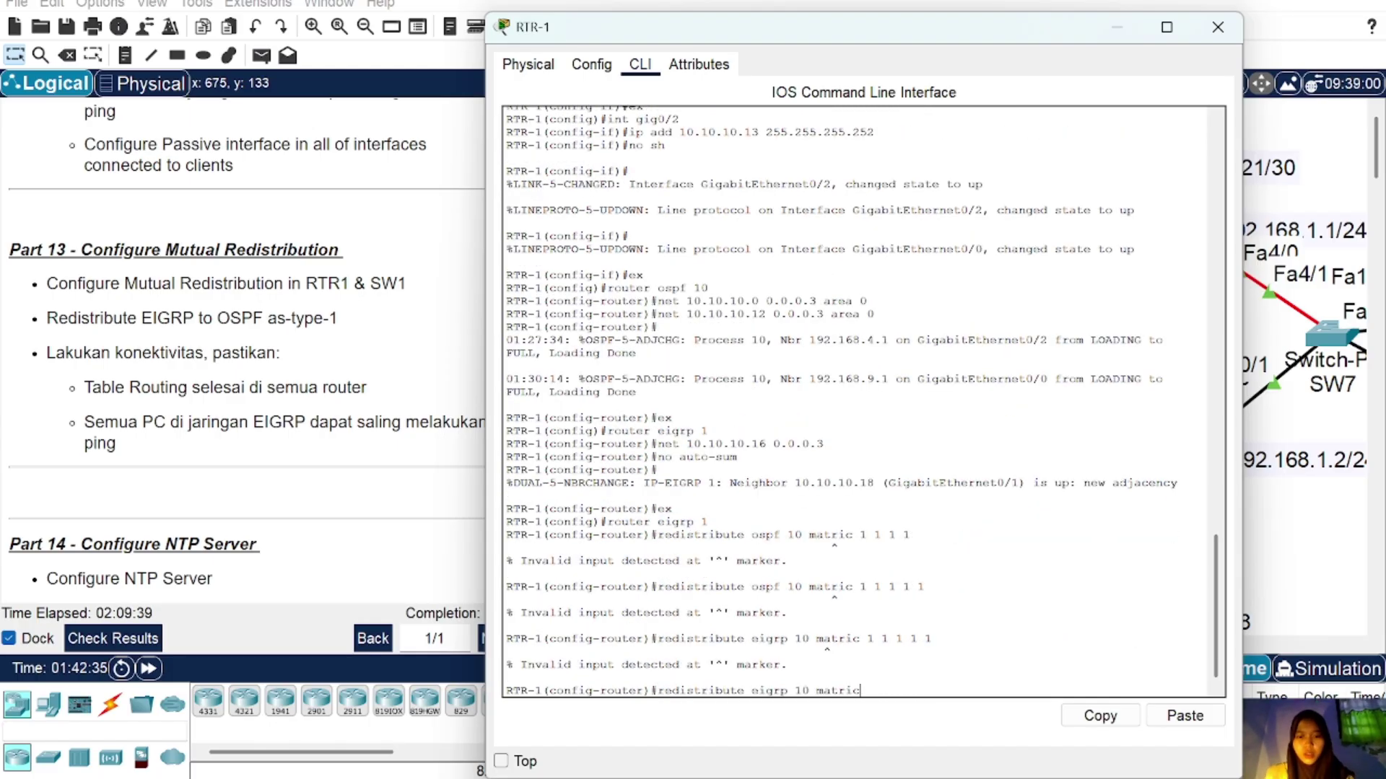
pyautogui.press('BackSpace')
pyautogui.press('BackSpace')
pyautogui.press('BackSpace')
pyautogui.press('BackSpace')
pyautogui.press('BackSpace')
pyautogui.press('BackSpace')
pyautogui.press('BackSpace')
pyautogui.press('BackSpace')
pyautogui.press('BackSpace')
pyautogui.press('BackSpace')
pyautogui.press('BackSpace')
pyautogui.press('BackSpace')
pyautogui.press('BackSpace')
pyautogui.press('BackSpace')
pyautogui.press('BackSpace')
pyautogui.press('BackSpace')
pyautogui.press('BackSpace')
pyautogui.press('BackSpace')
pyautogui.press('BackSpace')
pyautogui.press('BackSpace')
pyautogui.write('red')
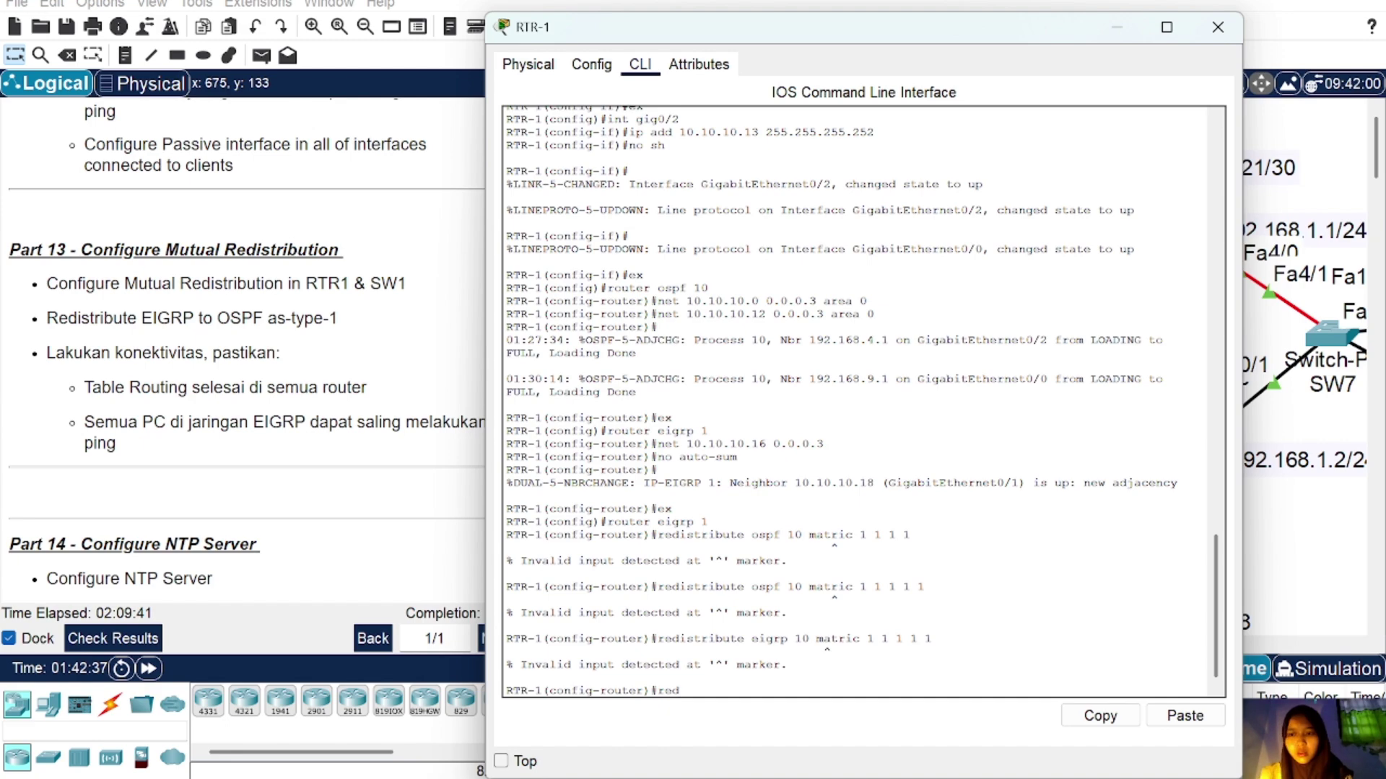
pyautogui.write('istribute ')
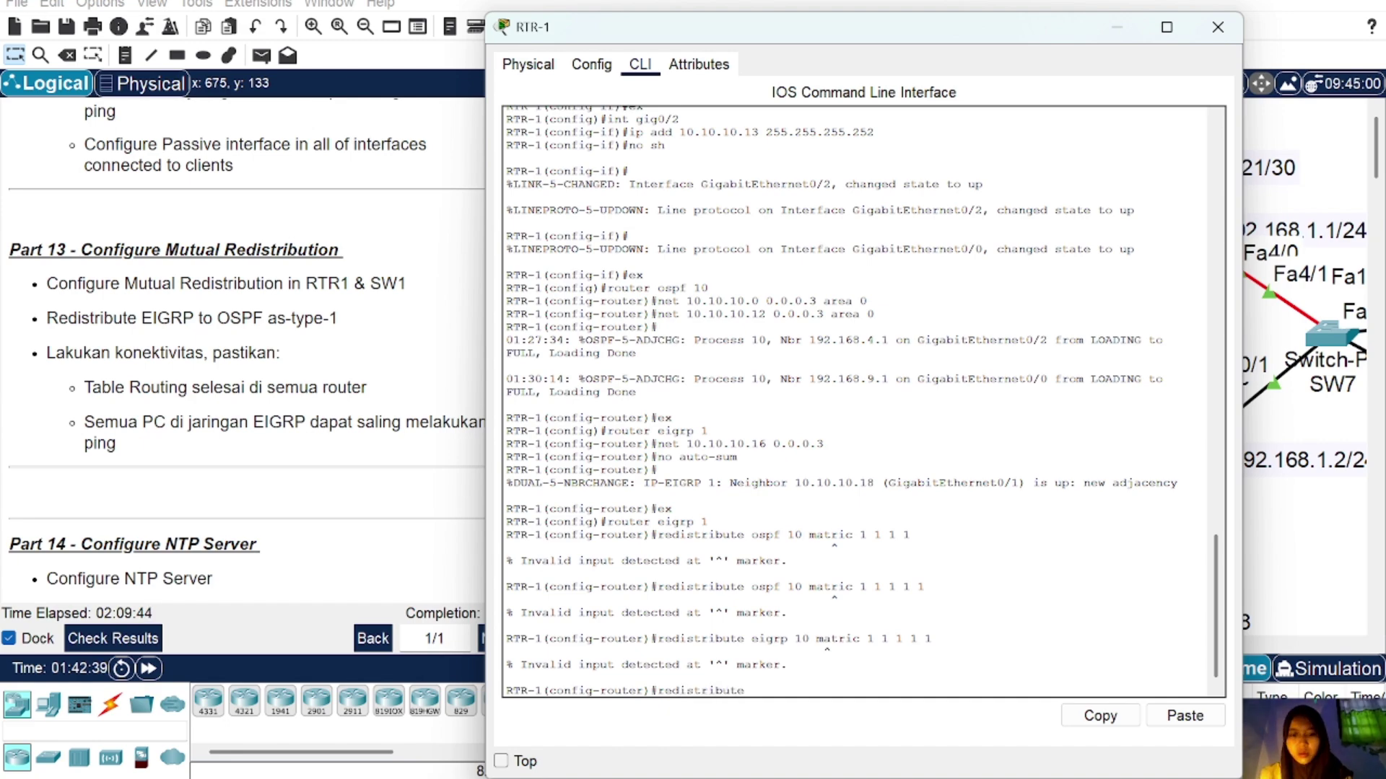
pyautogui.write('ospf 10 matc')
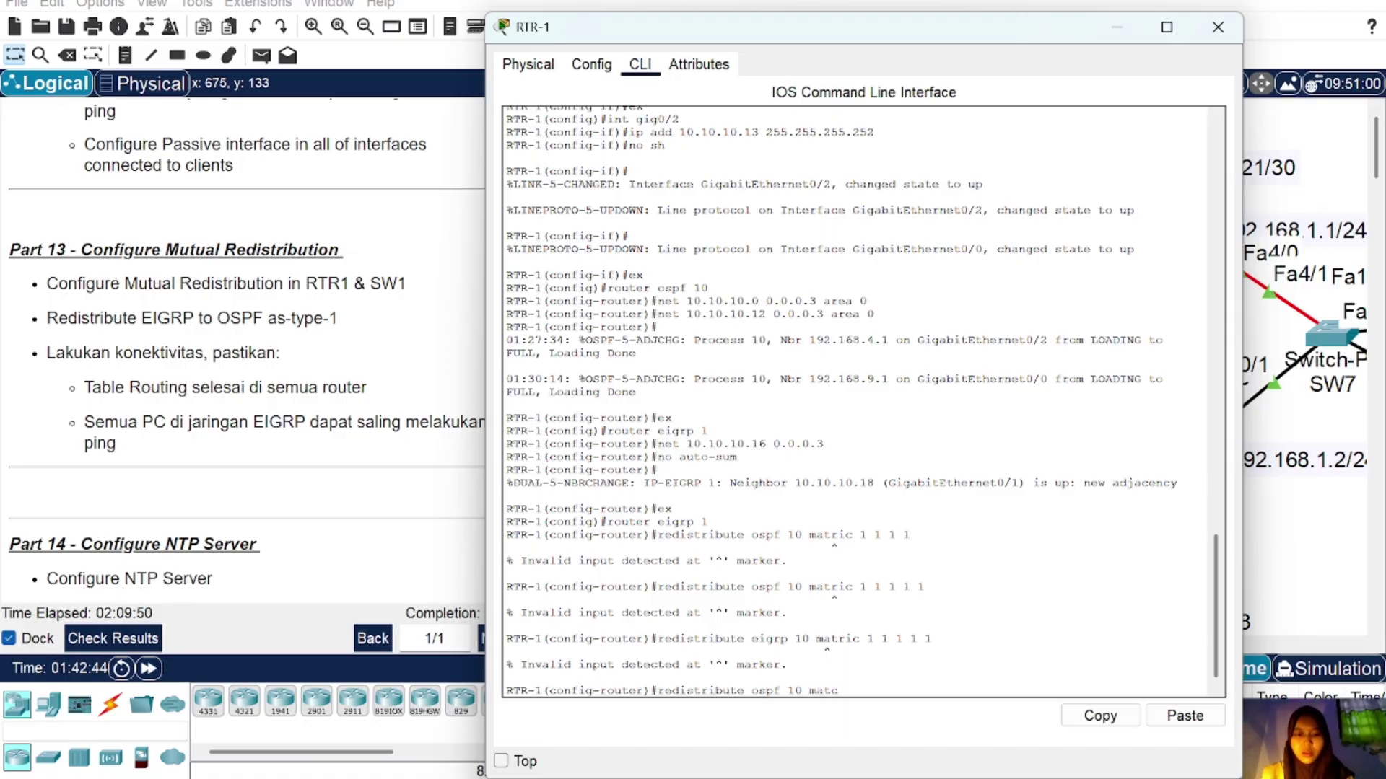
pyautogui.press('BackSpace')
pyautogui.press('BackSpace')
pyautogui.write('tric 1 1')
pyautogui.press('Return')
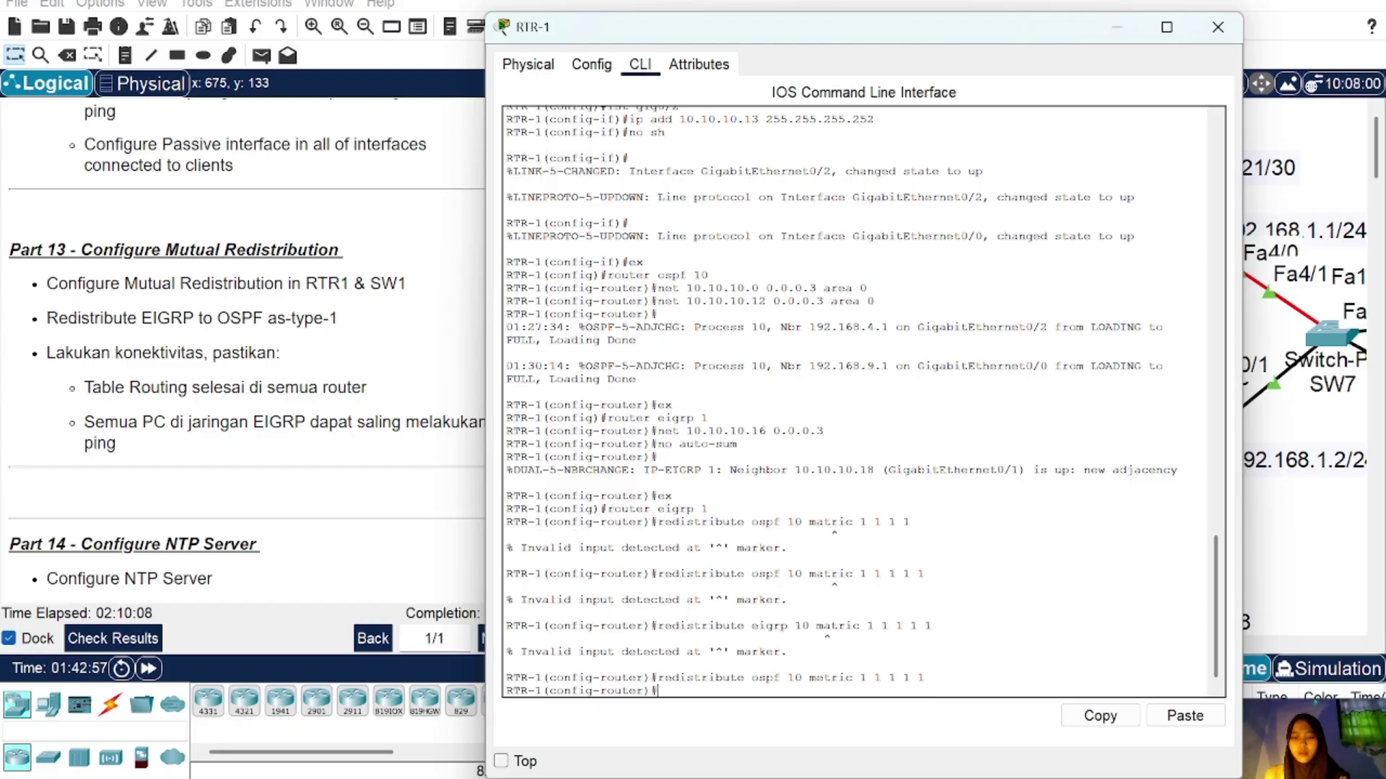
# Step: Move RTR-1 from EIGRP into the OSPF routing configuration, backing out of a mistaken attempt
pyautogui.press('Return')
pyautogui.write('ro')
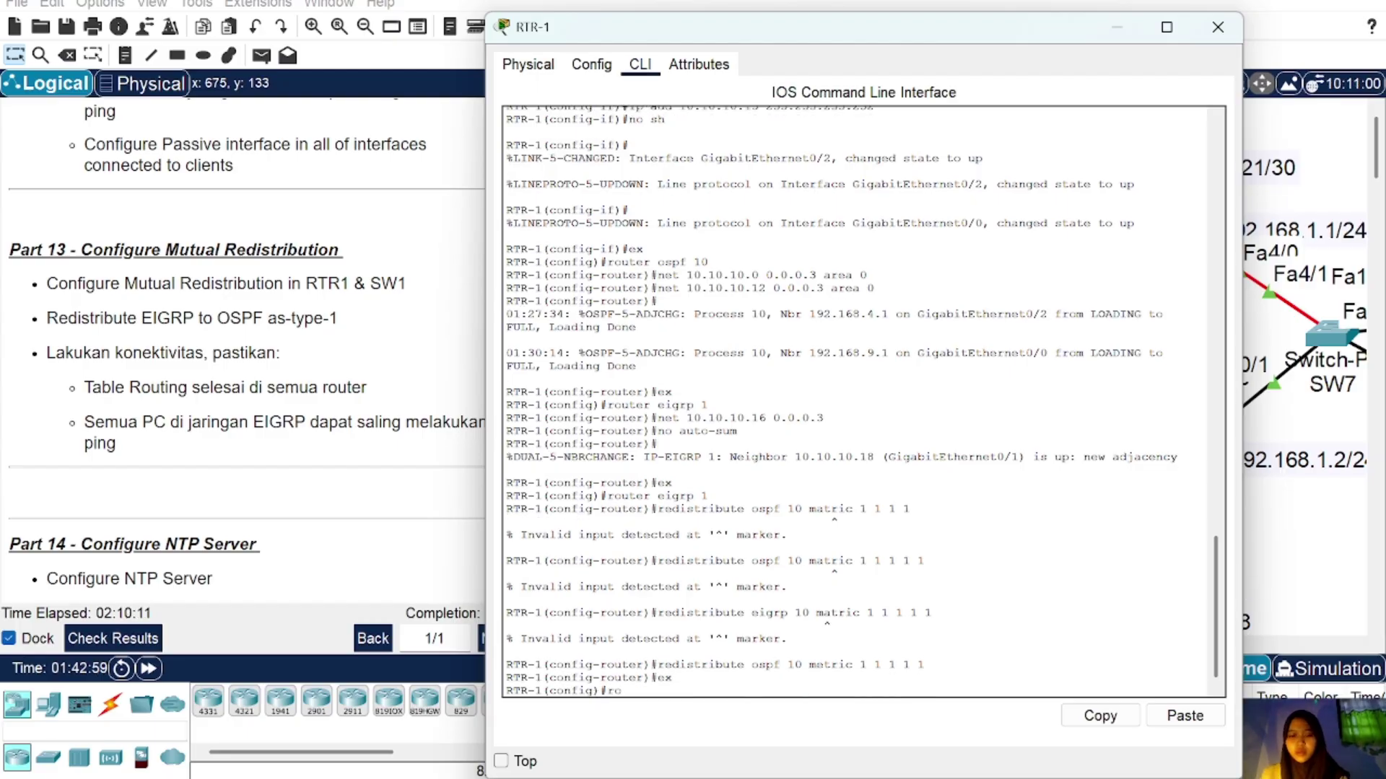
pyautogui.write('uter ospf 1')
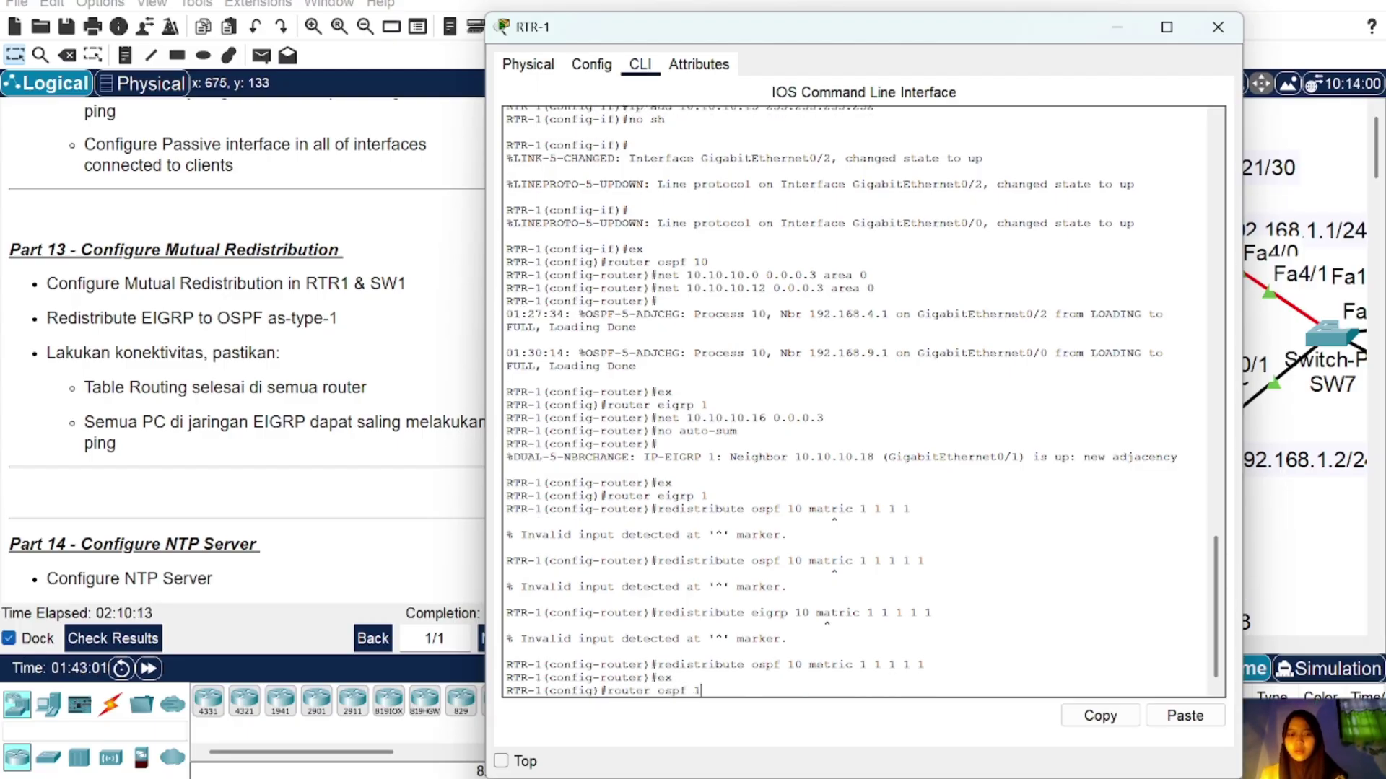
pyautogui.press('Return')
pyautogui.press('Up')
pyautogui.press('Up')
pyautogui.press('Up')
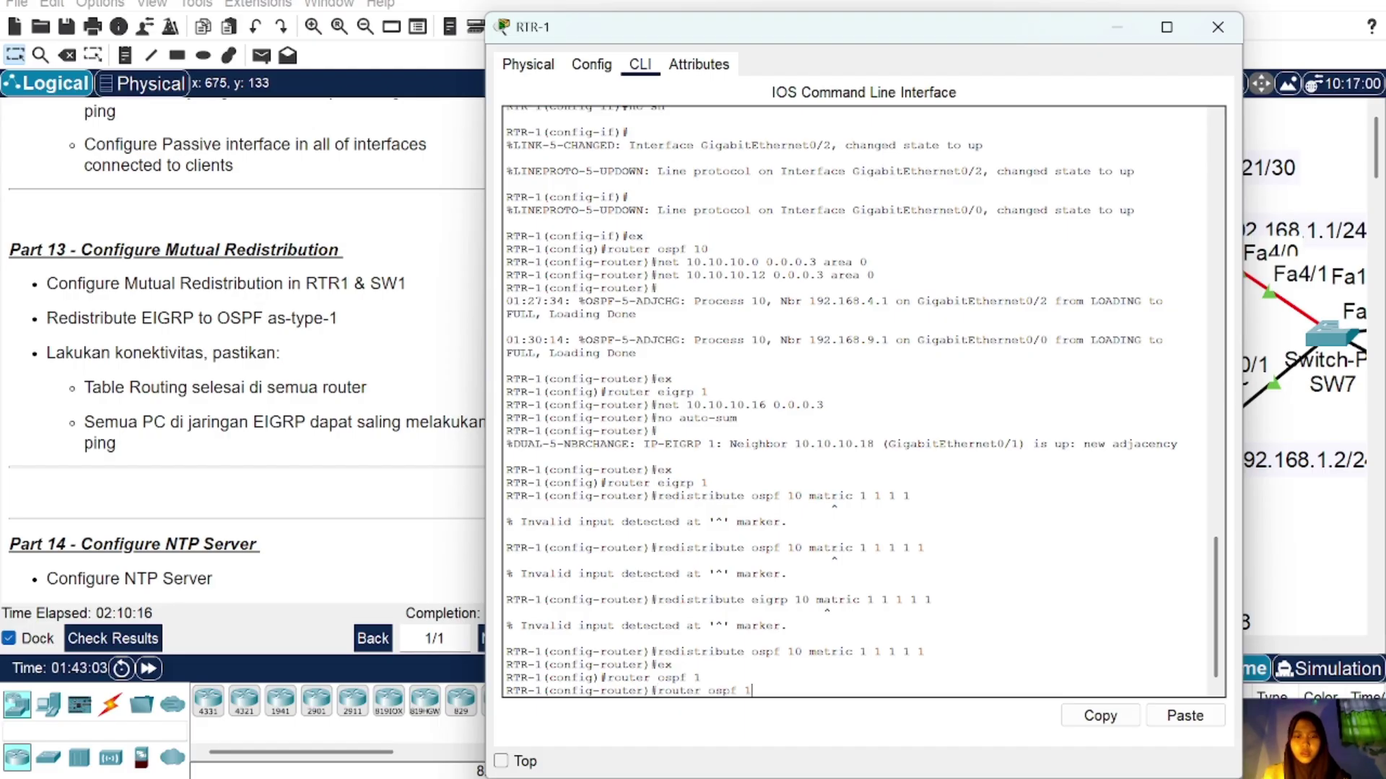
pyautogui.press('Left')
pyautogui.press('Left')
pyautogui.press('Left')
pyautogui.press('Left')
pyautogui.press('Left')
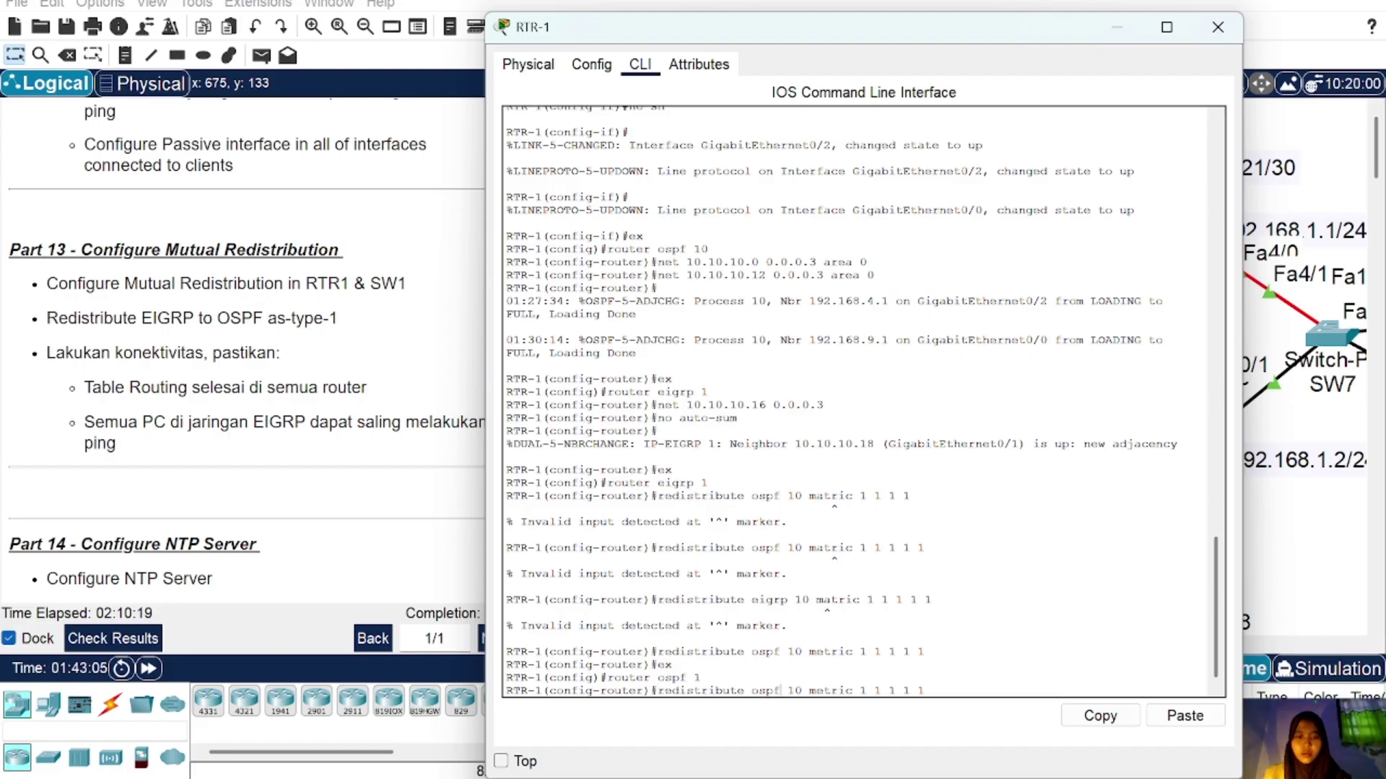
pyautogui.press('BackSpace')
pyautogui.press('BackSpace')
pyautogui.press('BackSpace')
pyautogui.press('BackSpace')
pyautogui.write('ei')
pyautogui.write('grp')
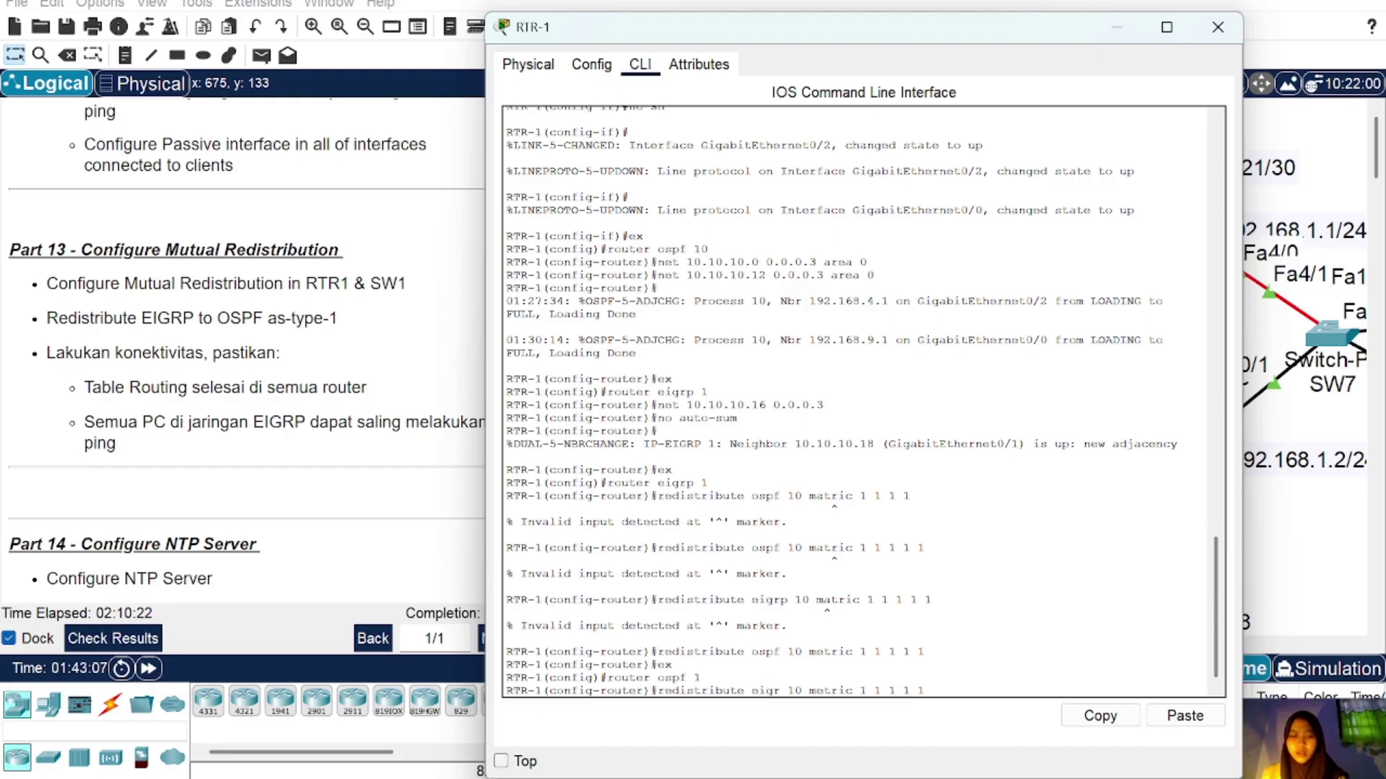
pyautogui.press('BackSpace')
pyautogui.press('BackSpace')
pyautogui.press('BackSpace')
pyautogui.press('BackSpace')
pyautogui.press('BackSpace')
pyautogui.press('BackSpace')
pyautogui.press('BackSpace')
pyautogui.press('BackSpace')
pyautogui.press('BackSpace')
pyautogui.press('BackSpace')
pyautogui.press('BackSpace')
pyautogui.press('BackSpace')
pyautogui.press('BackSpace')
pyautogui.press('BackSpace')
pyautogui.press('BackSpace')
pyautogui.press('BackSpace')
pyautogui.press('BackSpace')
pyautogui.press('BackSpace')
pyautogui.press('BackSpace')
pyautogui.press('BackSpace')
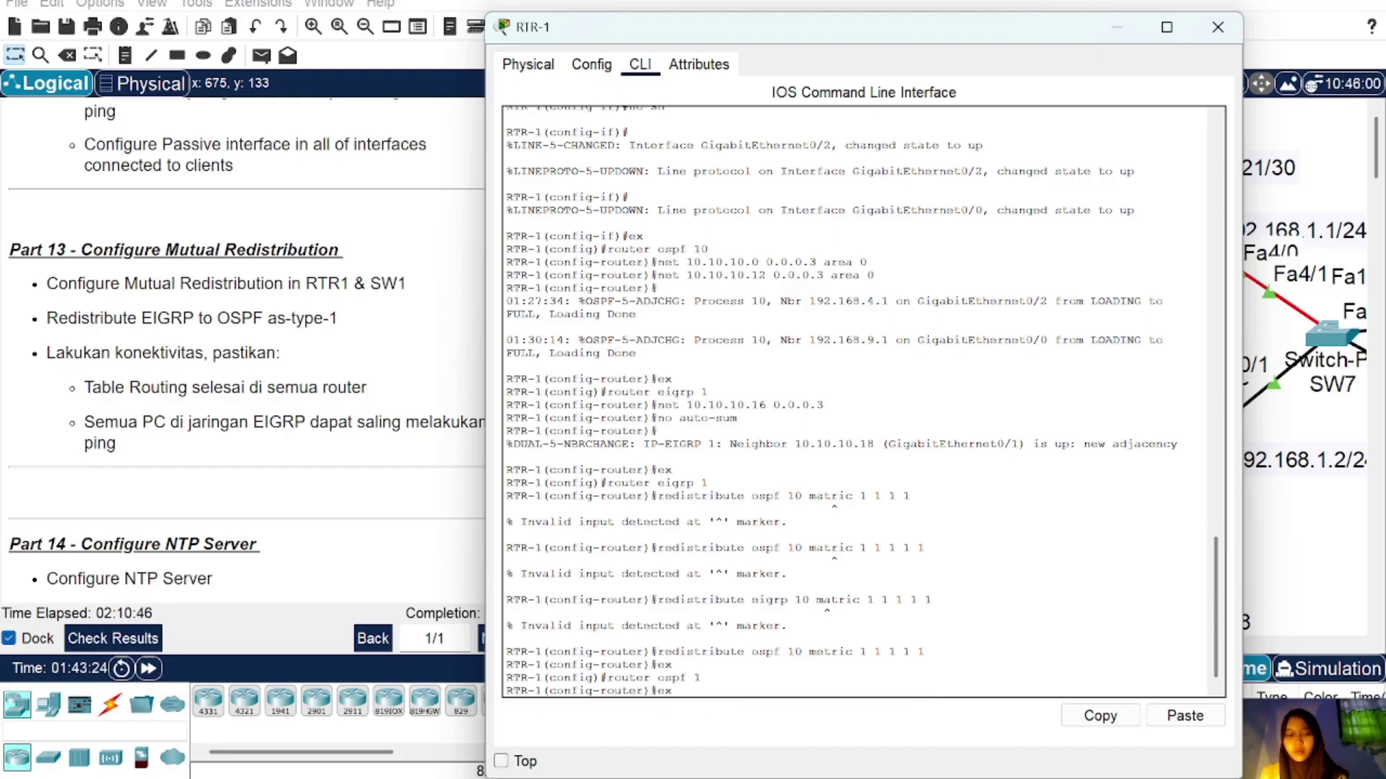
pyautogui.write('ex')
pyautogui.press('Return')
pyautogui.write('router ospf 10')
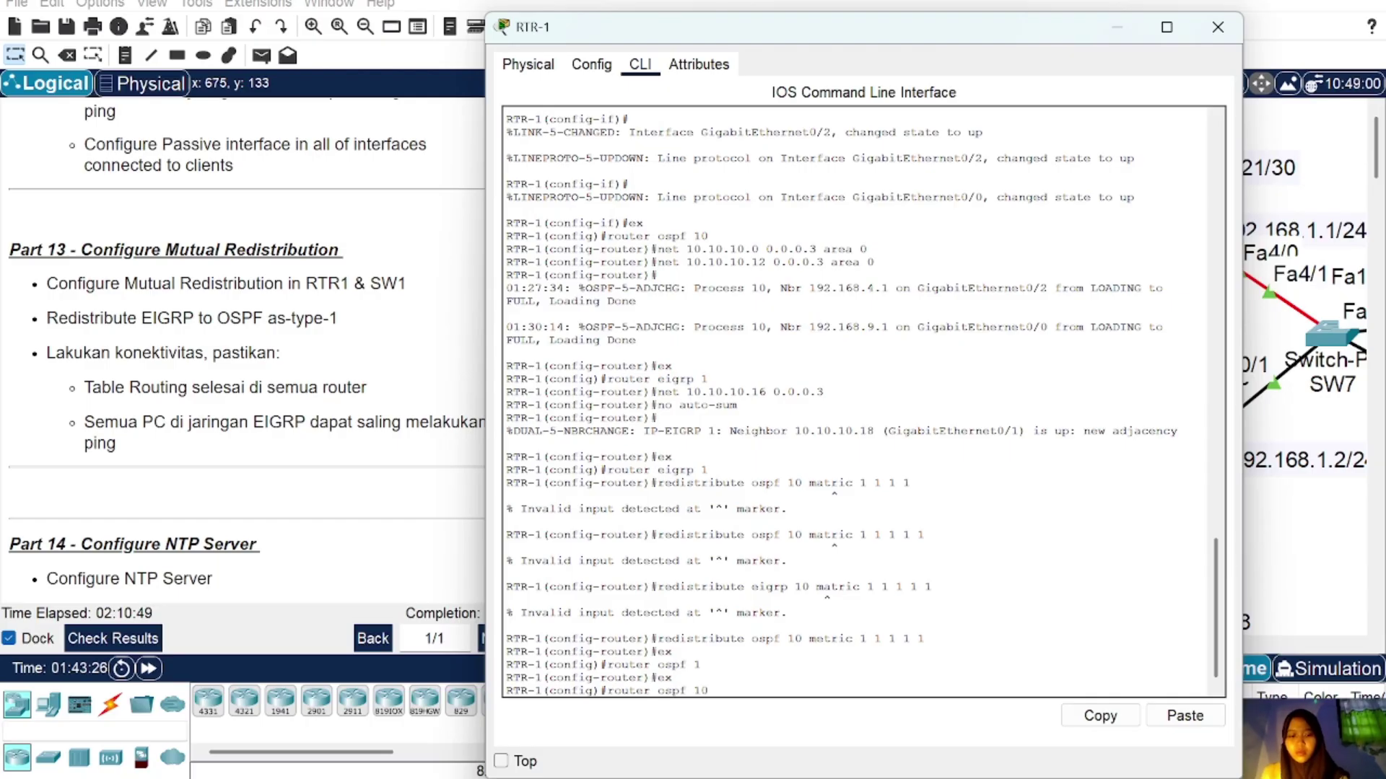
pyautogui.press('Return')
# Step: Redistribute EIGRP 1 into OSPF as metric-type 1 subnets, then close RTR-1
pyautogui.write('redistribute eigrp 1 metric 1 1 1 1 1')
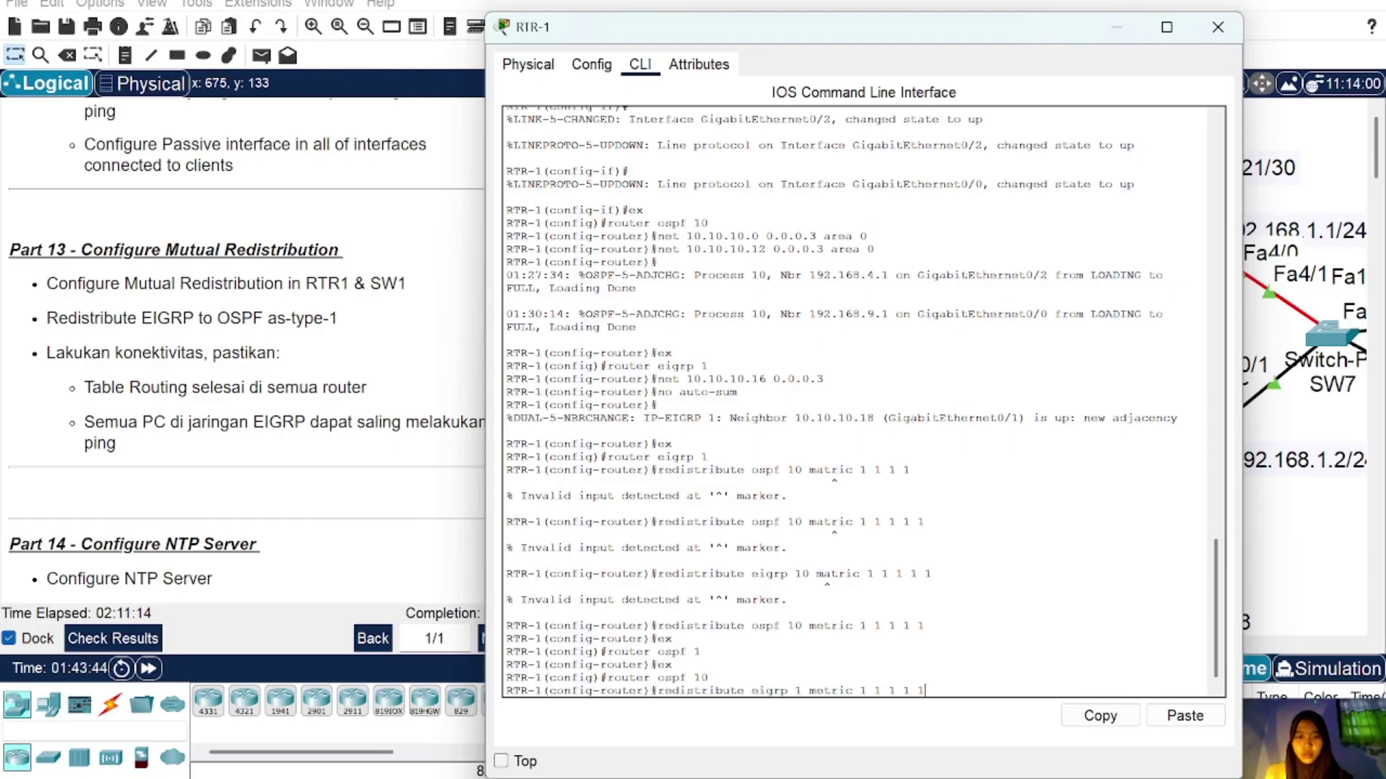
pyautogui.press('BackSpace')
pyautogui.press('BackSpace')
pyautogui.press('BackSpace')
pyautogui.press('BackSpace')
pyautogui.press('BackSpace')
pyautogui.press('BackSpace')
pyautogui.press('BackSpace')
pyautogui.press('BackSpace')
pyautogui.press('BackSpace')
pyautogui.press('BackSpace')
pyautogui.press('BackSpace')
pyautogui.press('BackSpace')
pyautogui.press('BackSpace')
pyautogui.press('BackSpace')
pyautogui.press('BackSpace')
pyautogui.press('BackSpace')
pyautogui.press('BackSpace')
pyautogui.press('BackSpace')
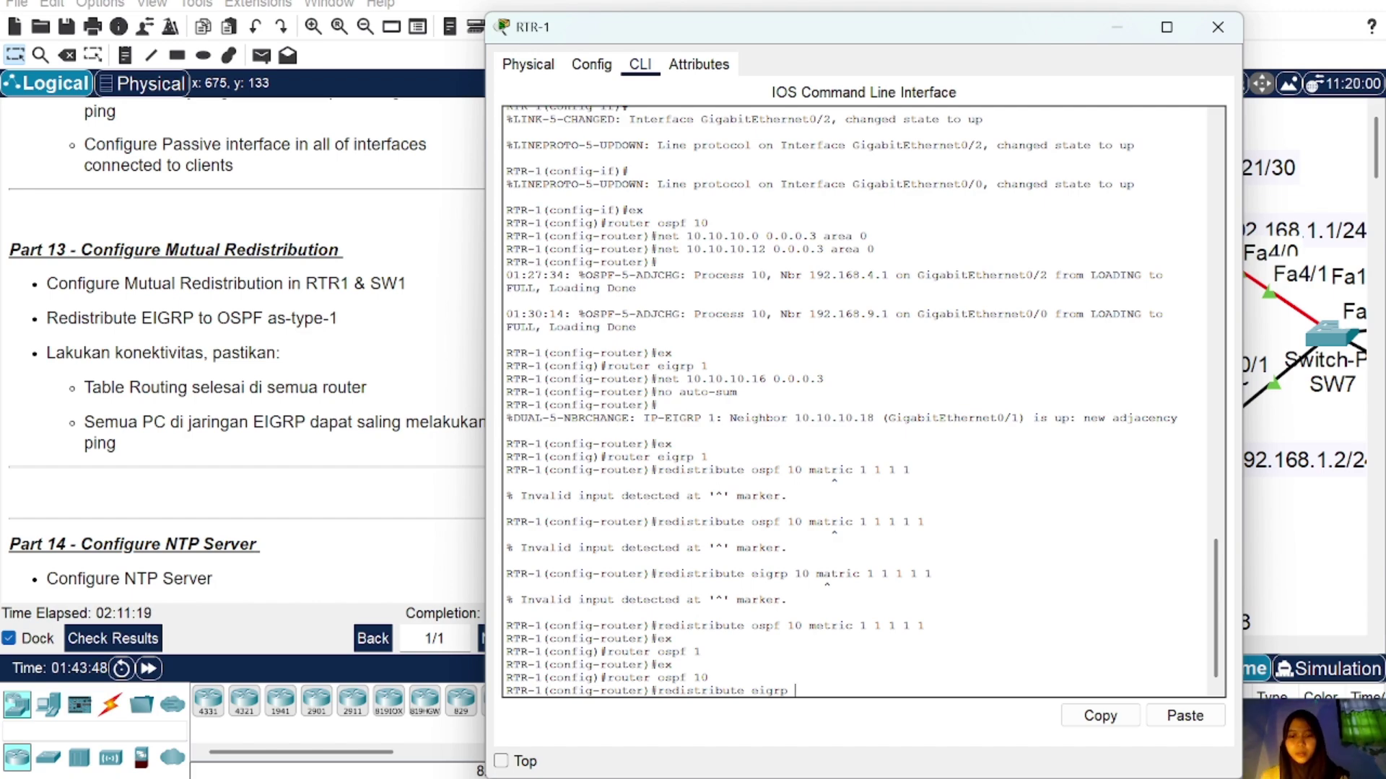
pyautogui.write('1 metri')
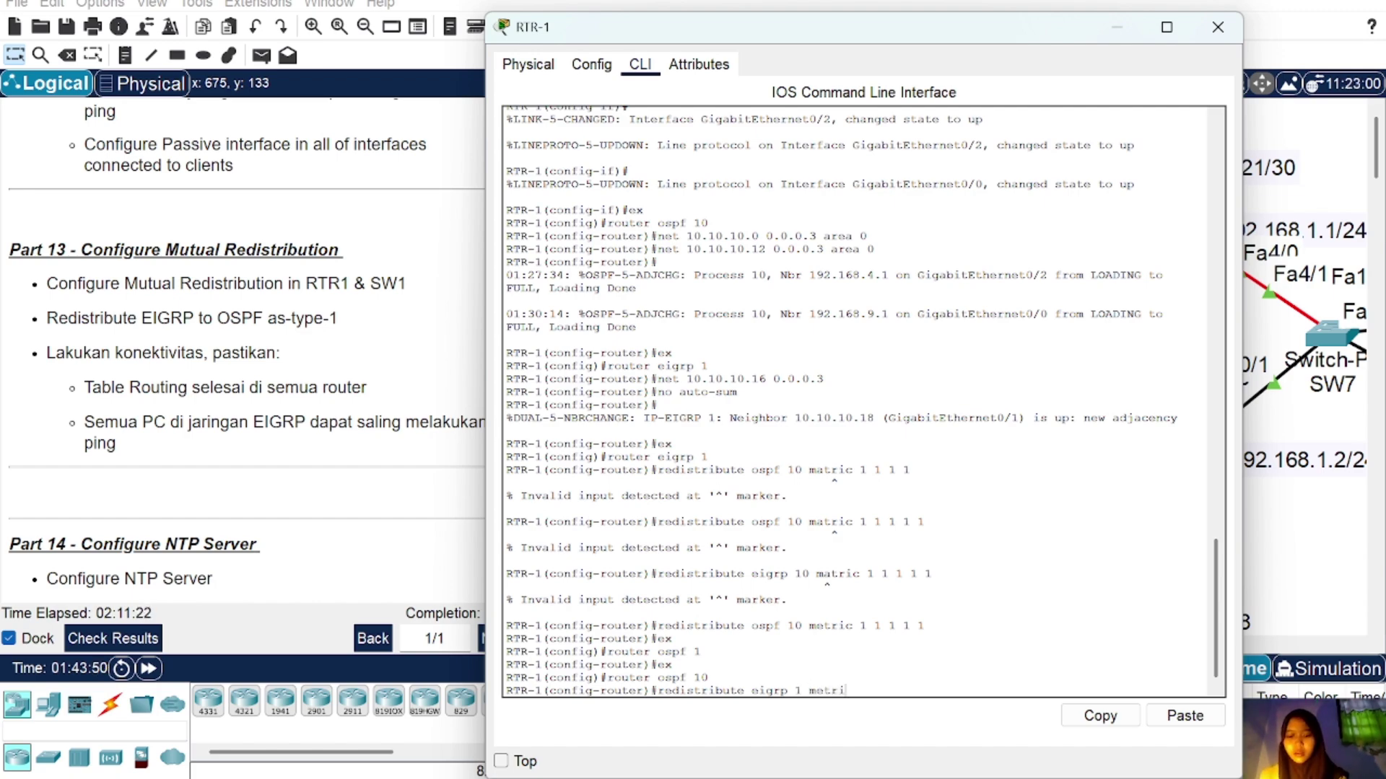
pyautogui.write('c-ty')
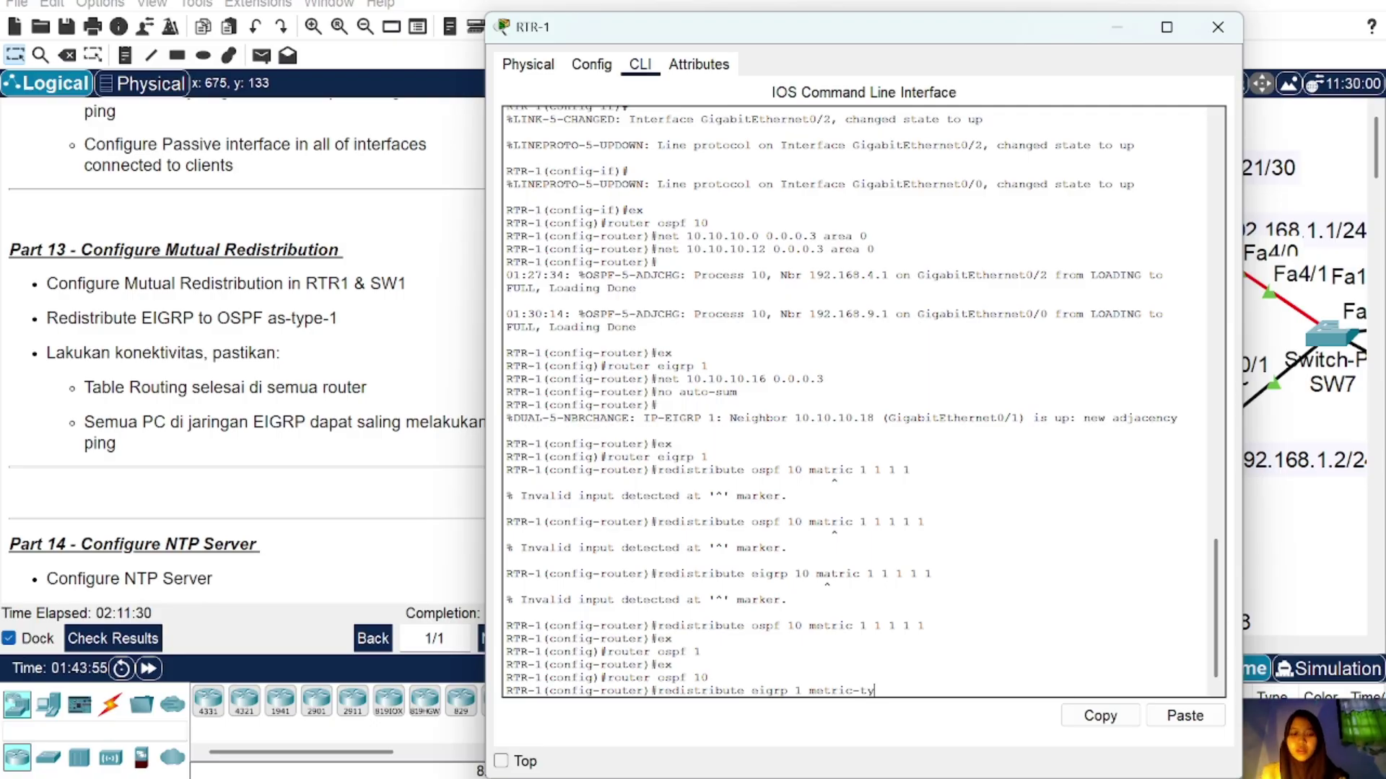
pyautogui.write('pe 1 s')
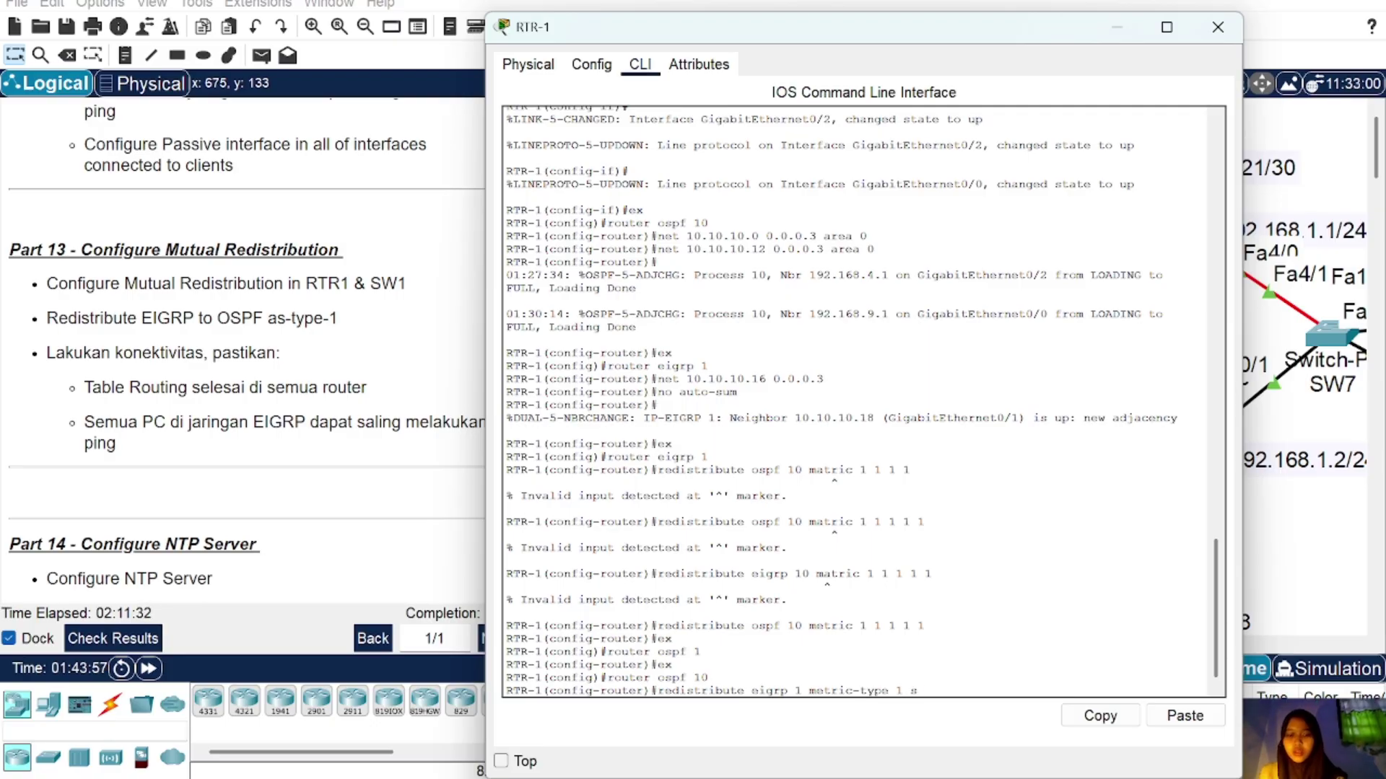
pyautogui.write('ubnets')
pyautogui.press('Return')
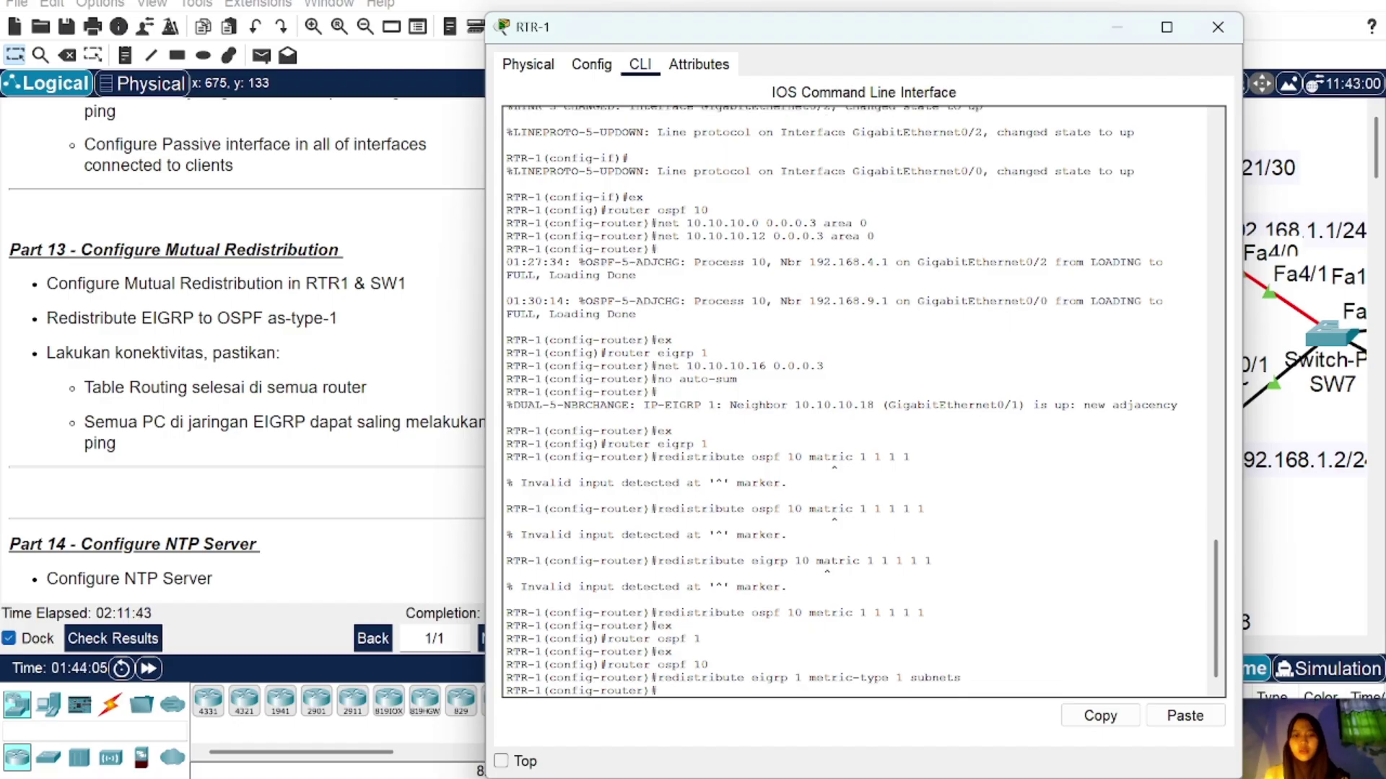
pyautogui.click(1217, 27)
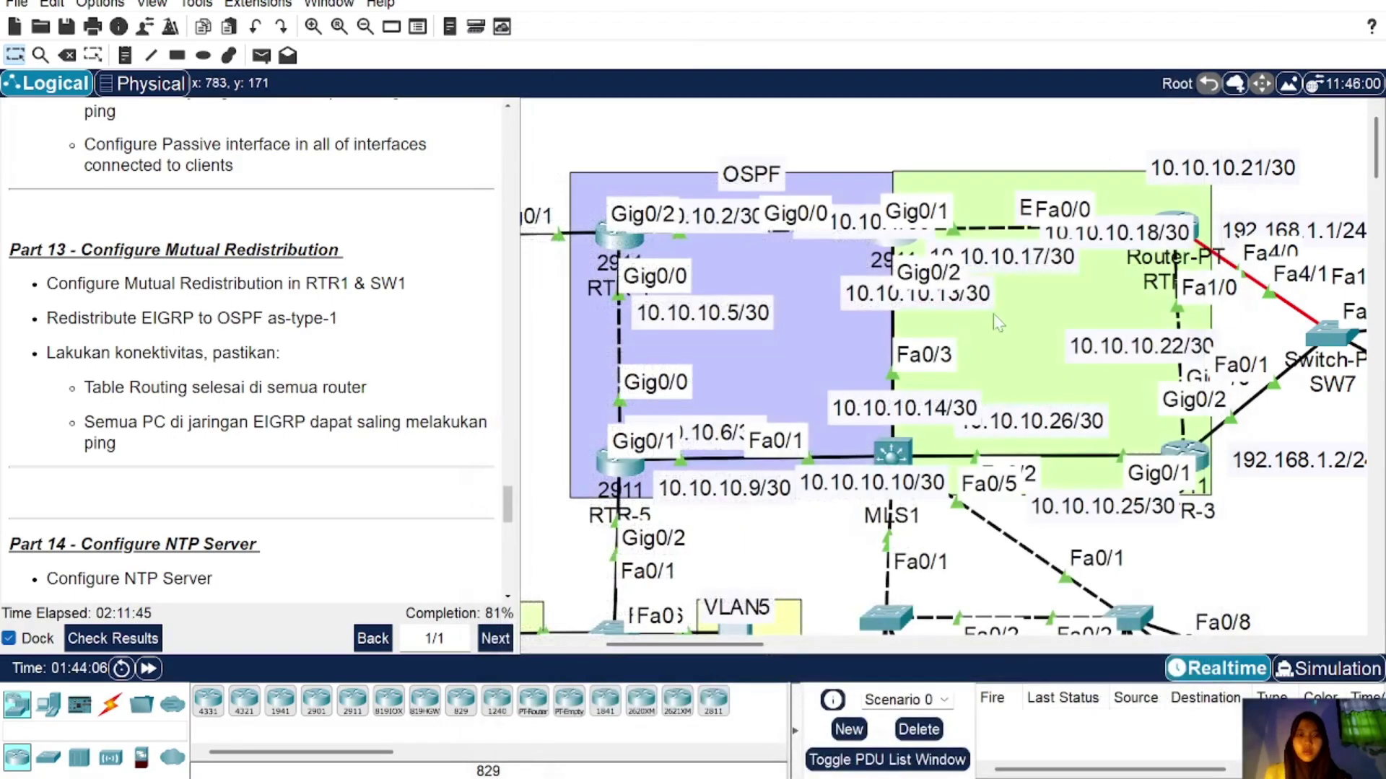
# Step: On MLS1, under router eigrp 1, redistribute OSPF 10 with metric 1 1 1 1 1
pyautogui.click(895, 456)
pyautogui.press('Return')
pyautogui.write('ex')
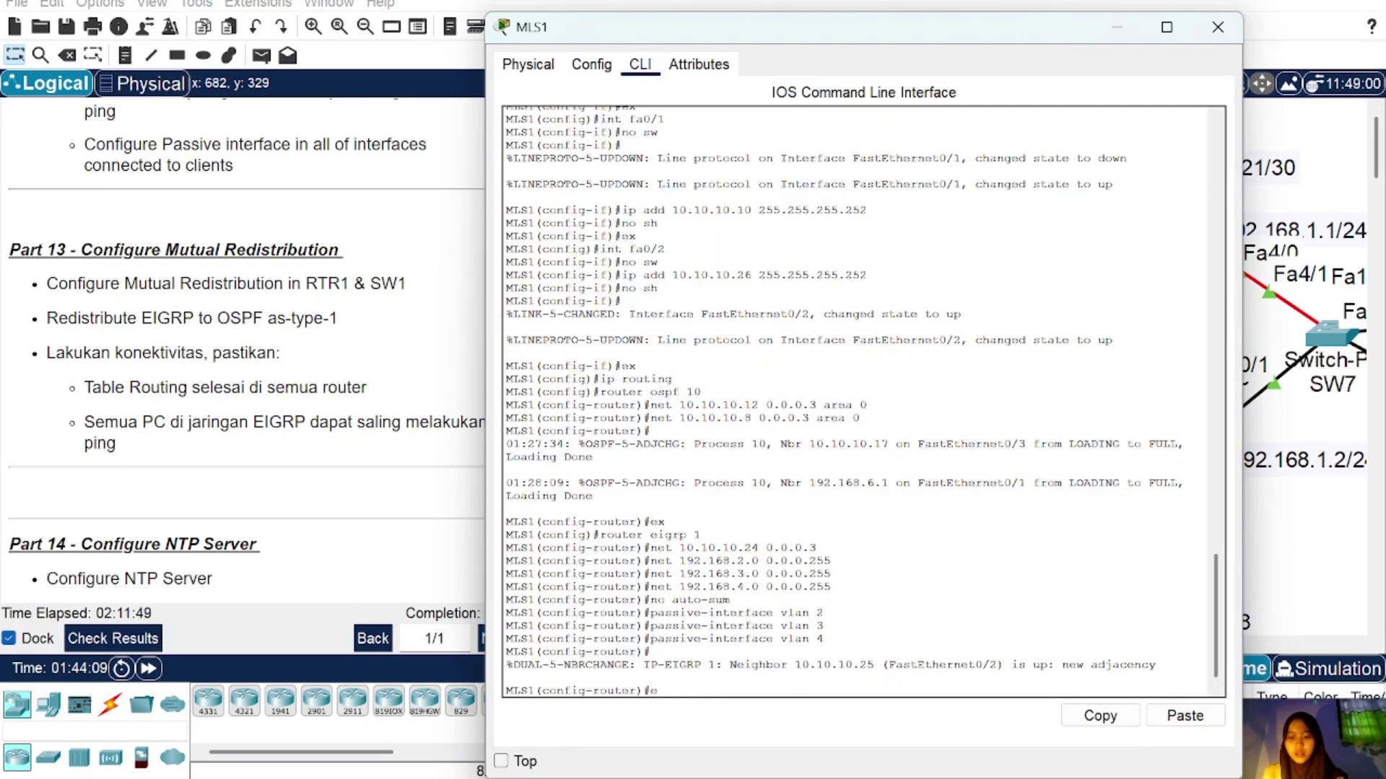
pyautogui.press('Return')
pyautogui.write('router ei')
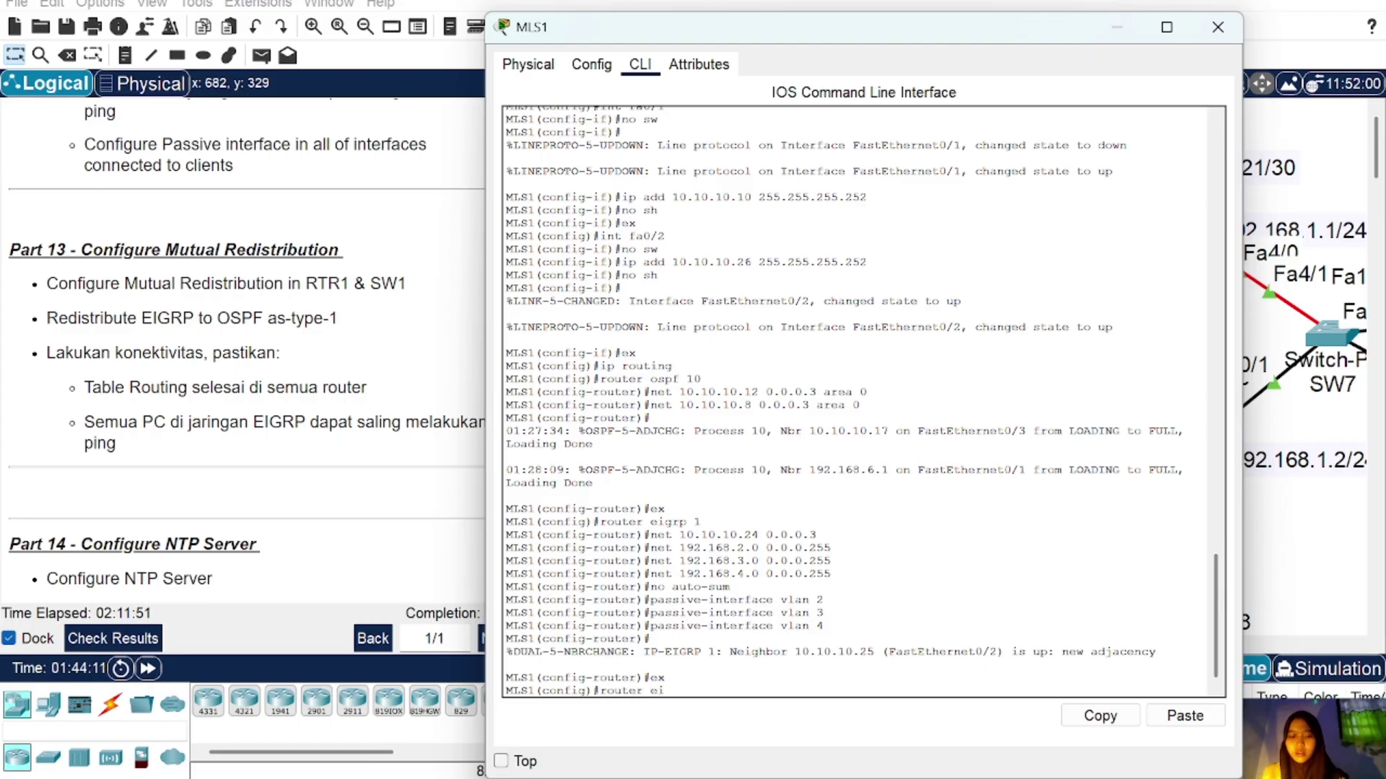
pyautogui.write('grp 1')
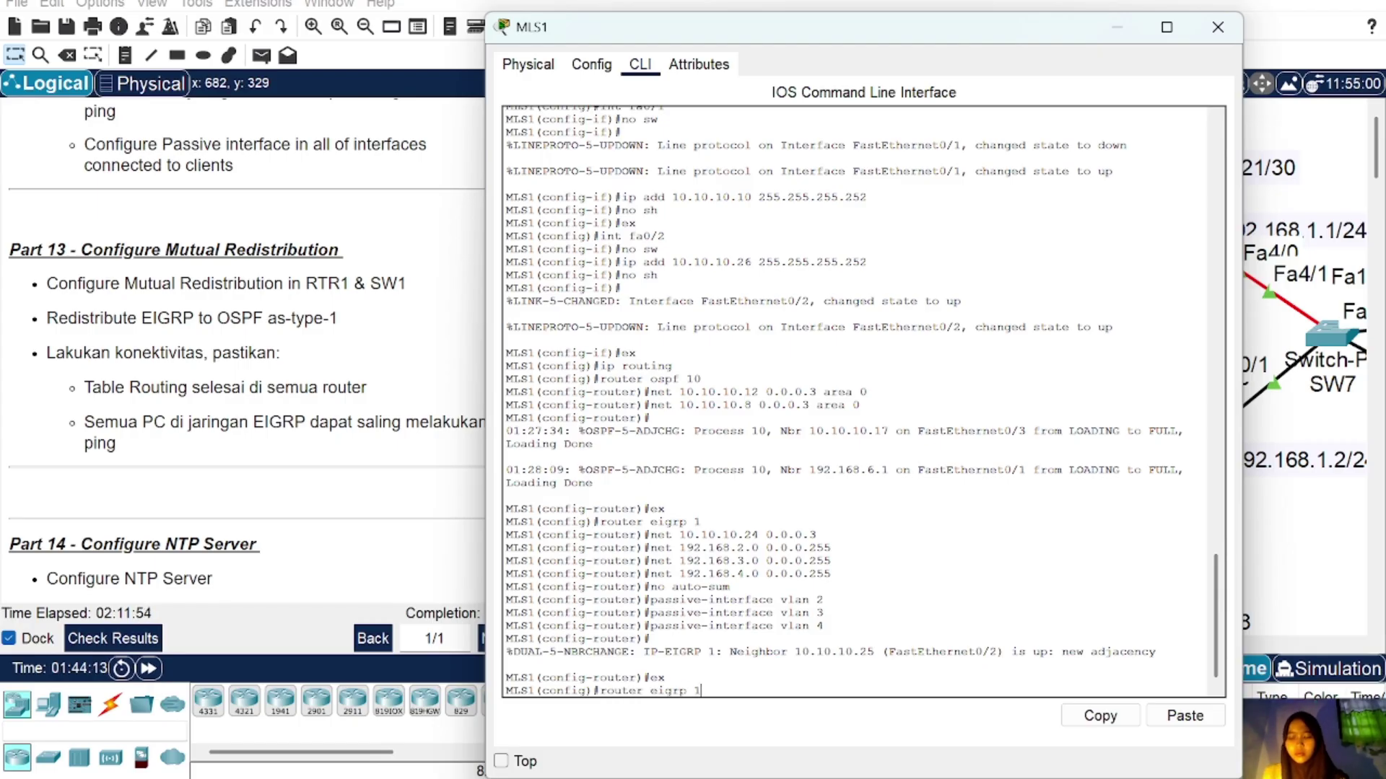
pyautogui.press('Return')
pyautogui.write('redist')
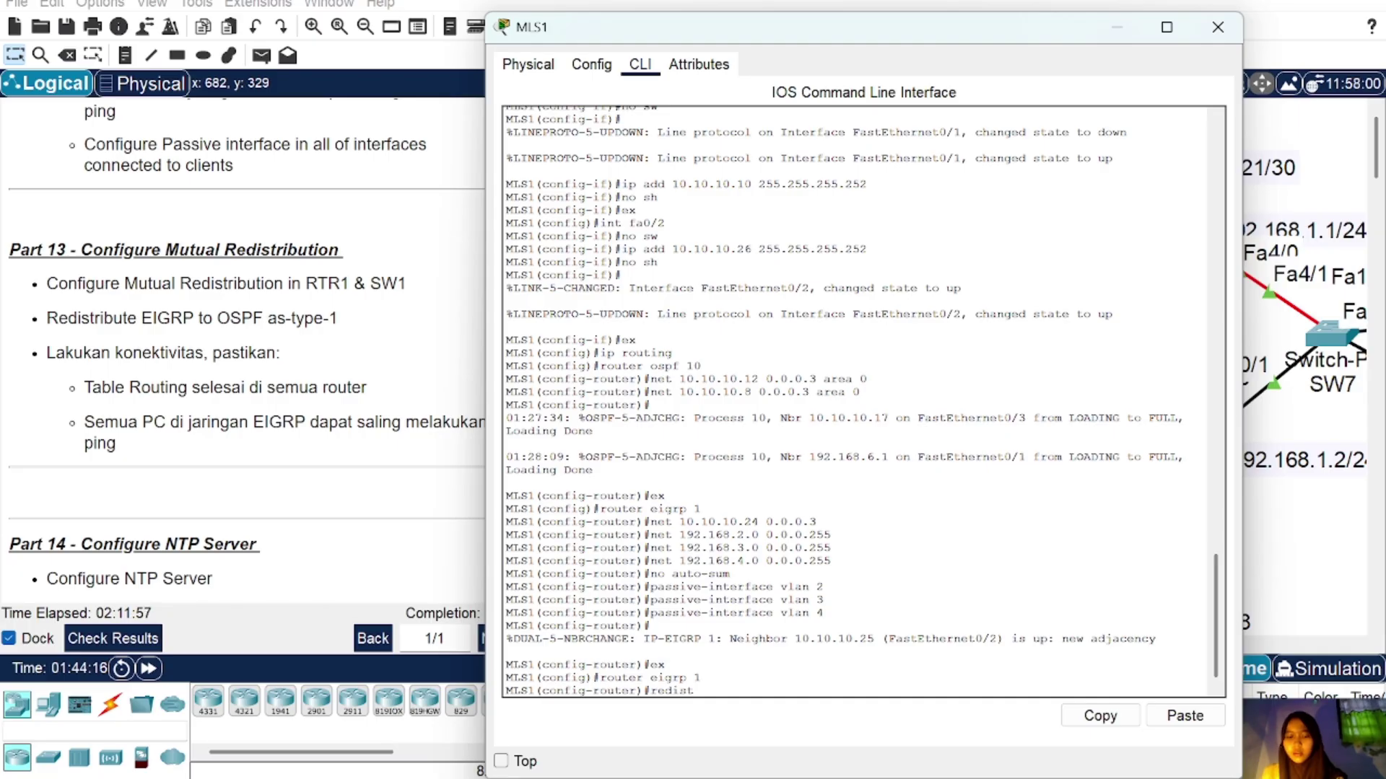
pyautogui.write('ribute ')
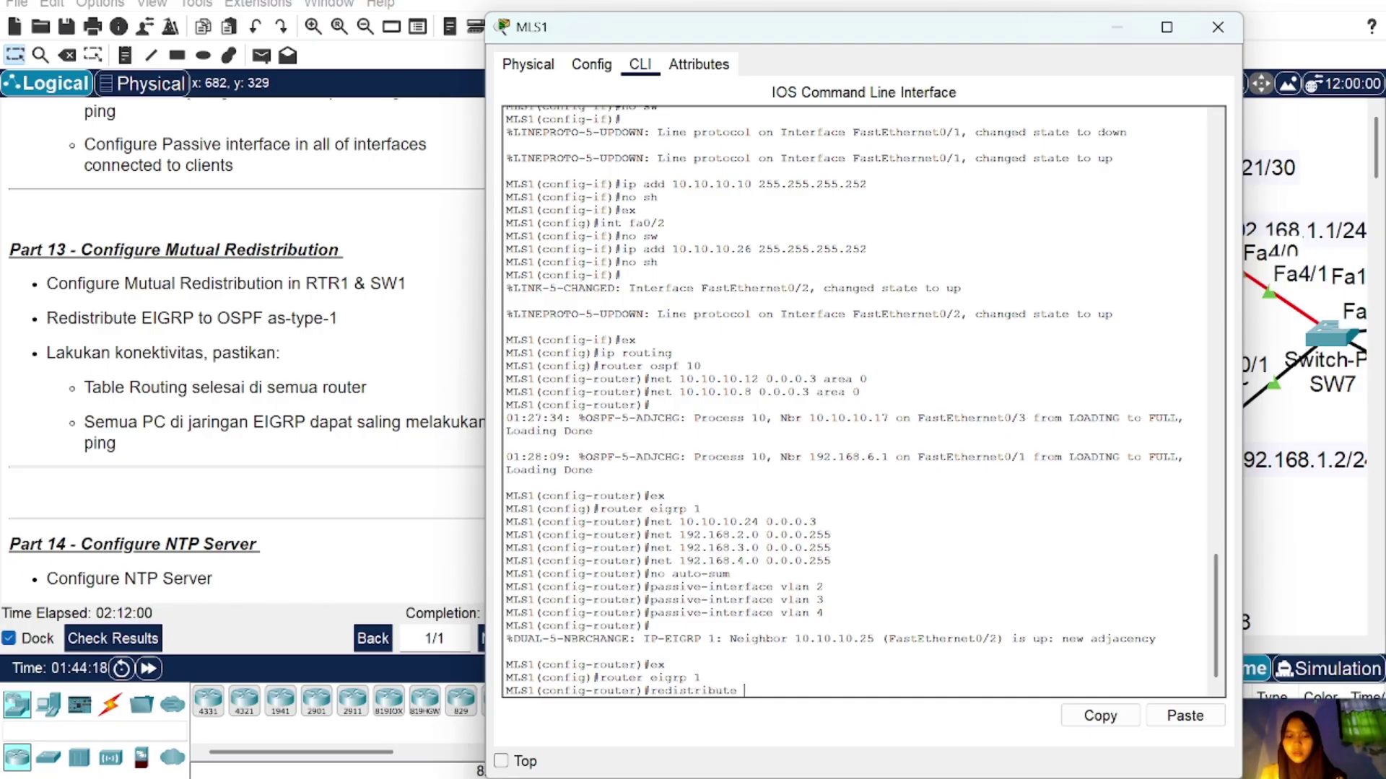
pyautogui.write('rospf 1')
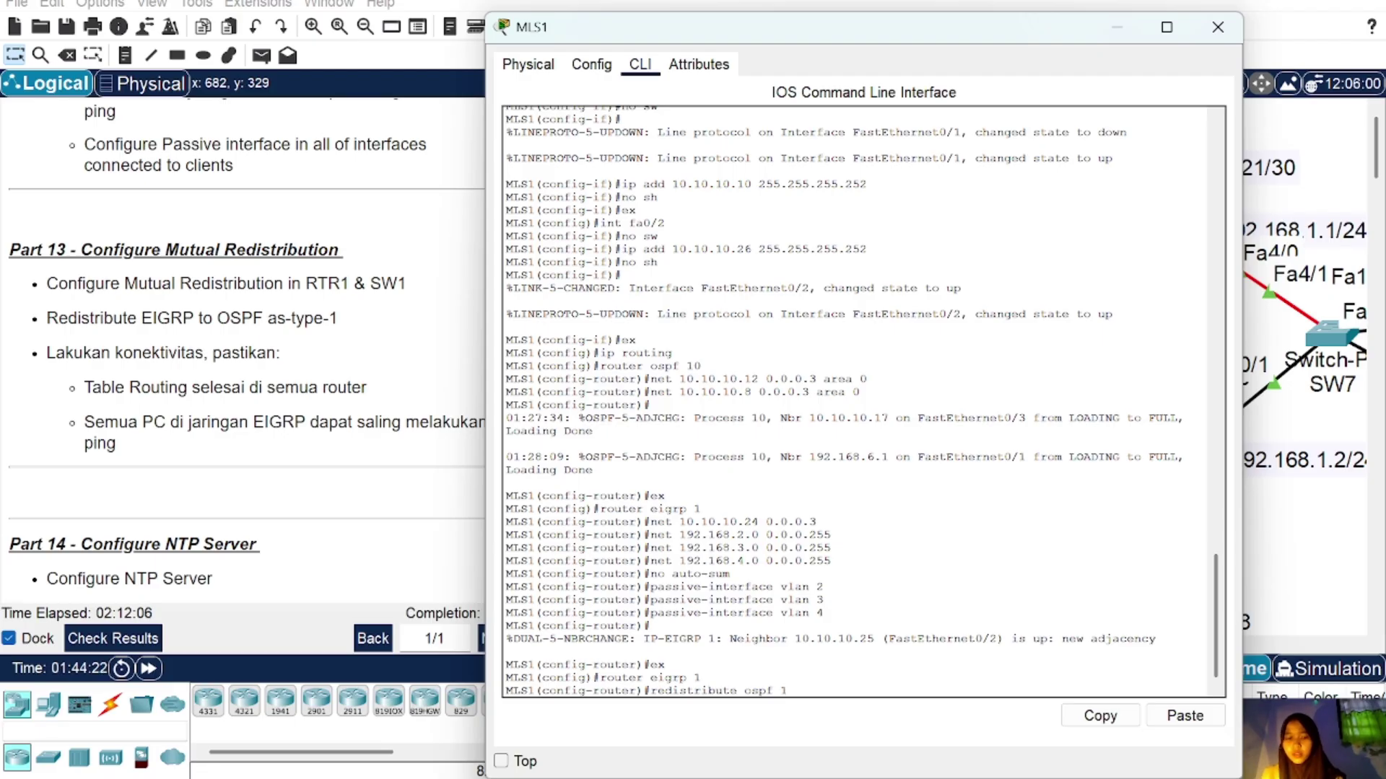
pyautogui.write('0 metric 1')
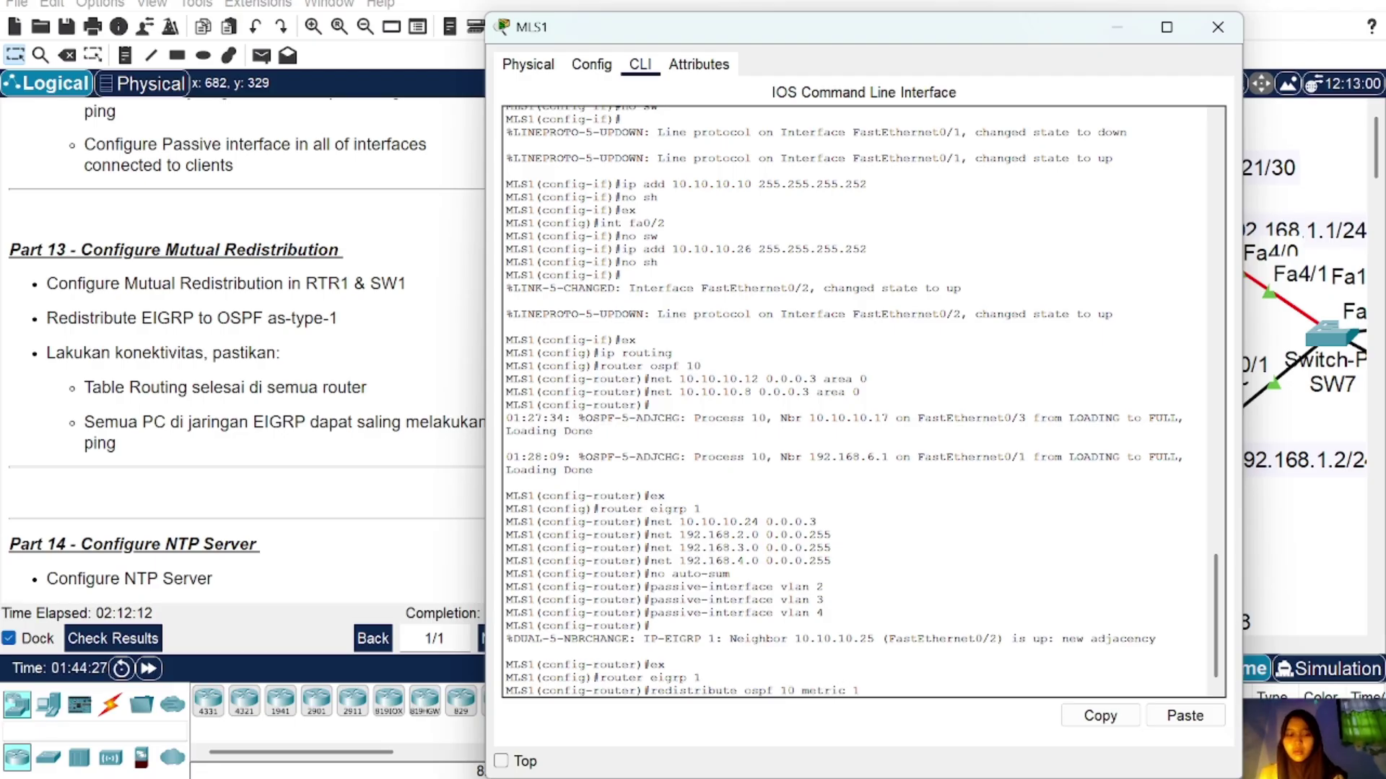
pyautogui.write(' 1 1 1')
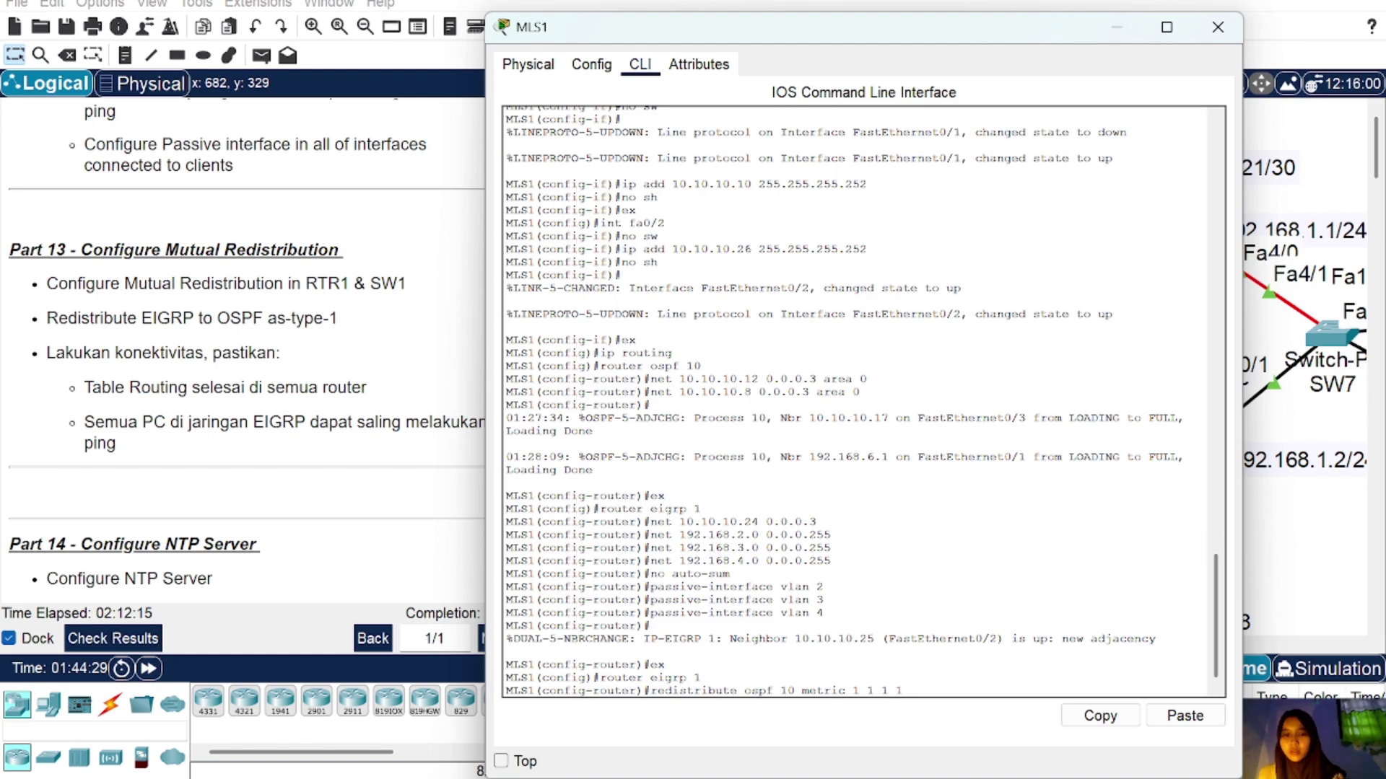
pyautogui.write(' 1')
pyautogui.press('Return')
# Step: Under router ospf 10 on MLS1, redistribute EIGRP 1 as metric-type 1 subnets
pyautogui.write('ex')
pyautogui.press('Return')
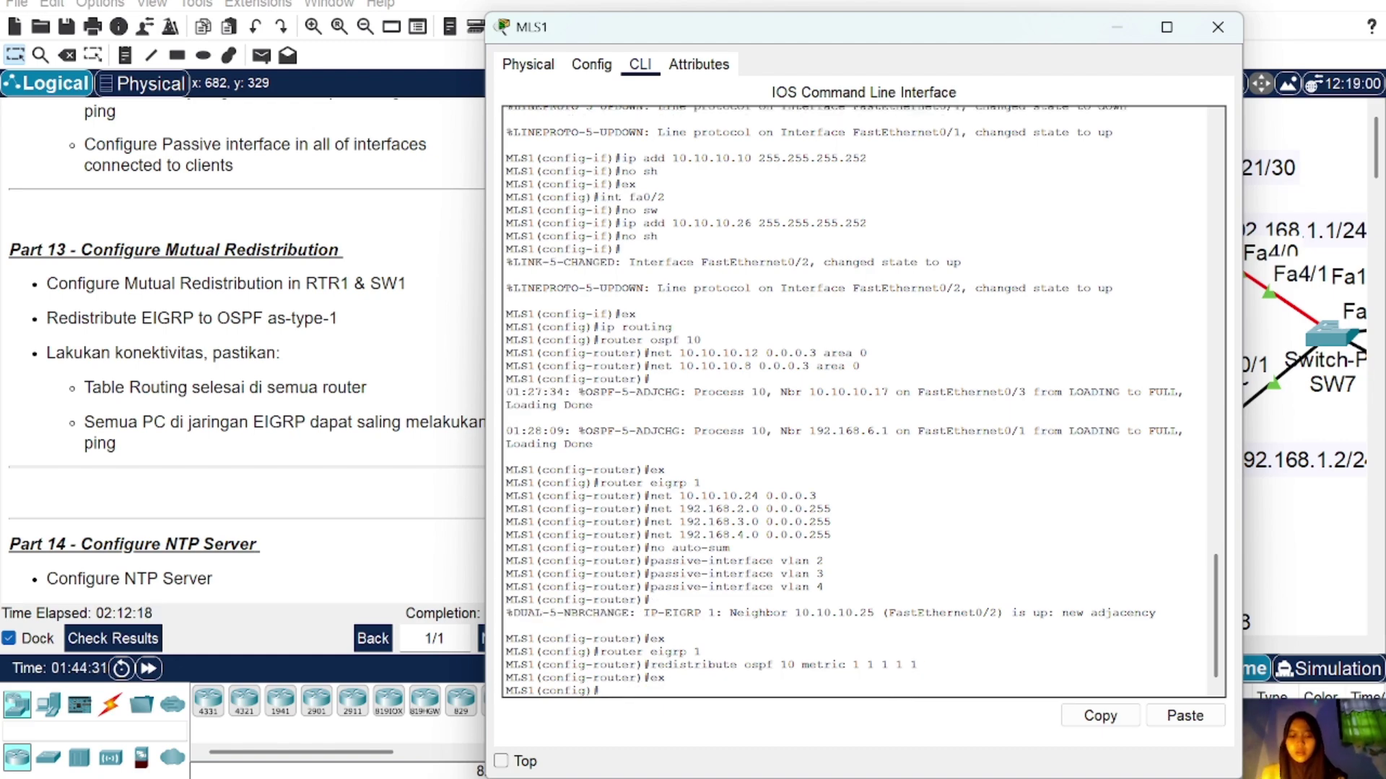
pyautogui.write('router ospf')
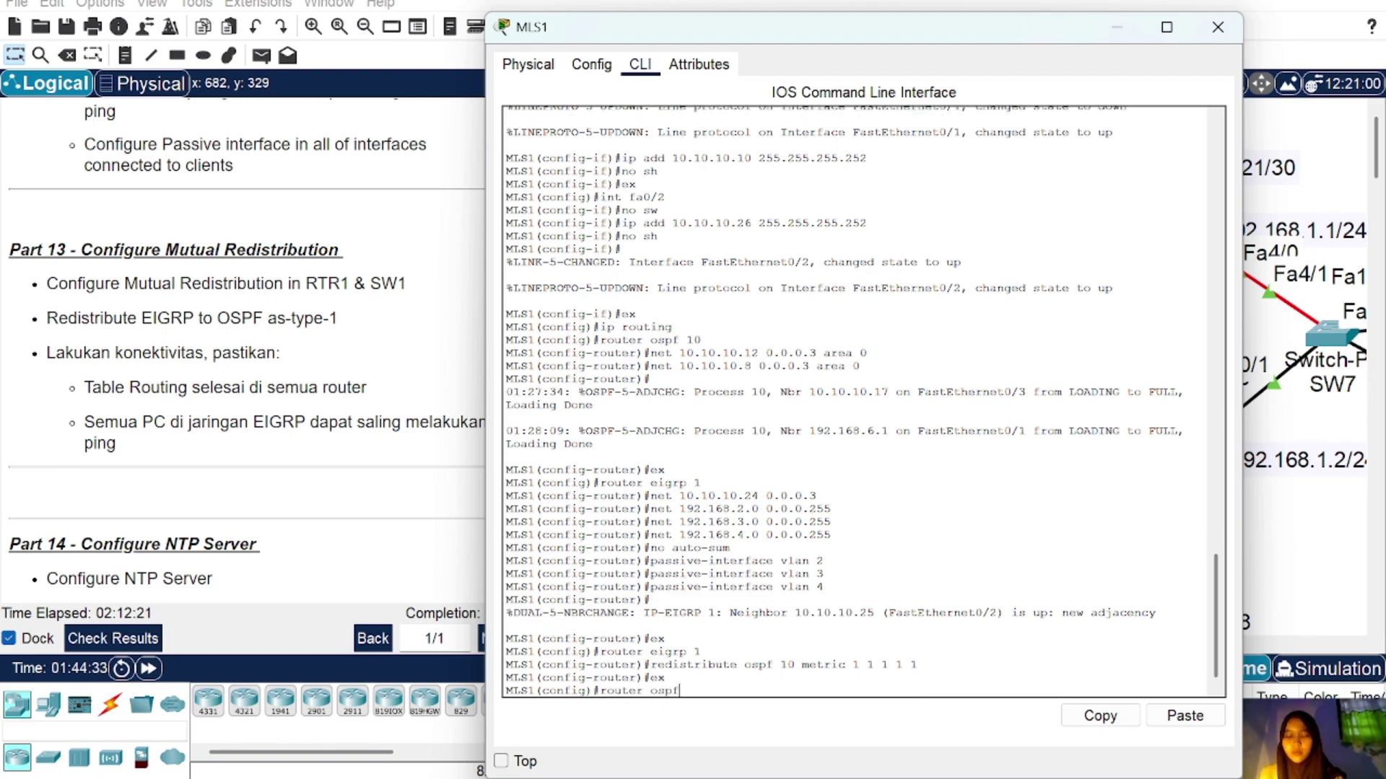
pyautogui.write(' 10')
pyautogui.press('Return')
pyautogui.write('red')
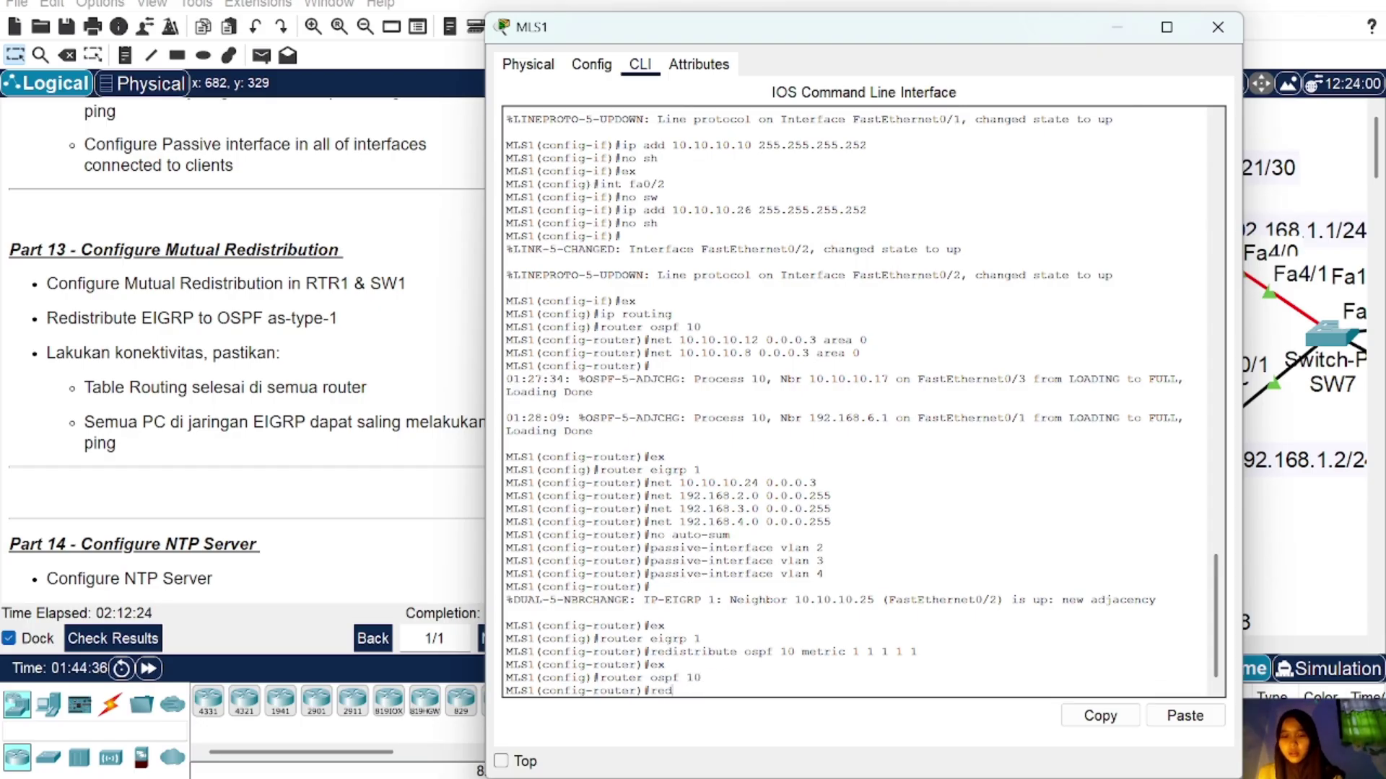
pyautogui.write('istribute')
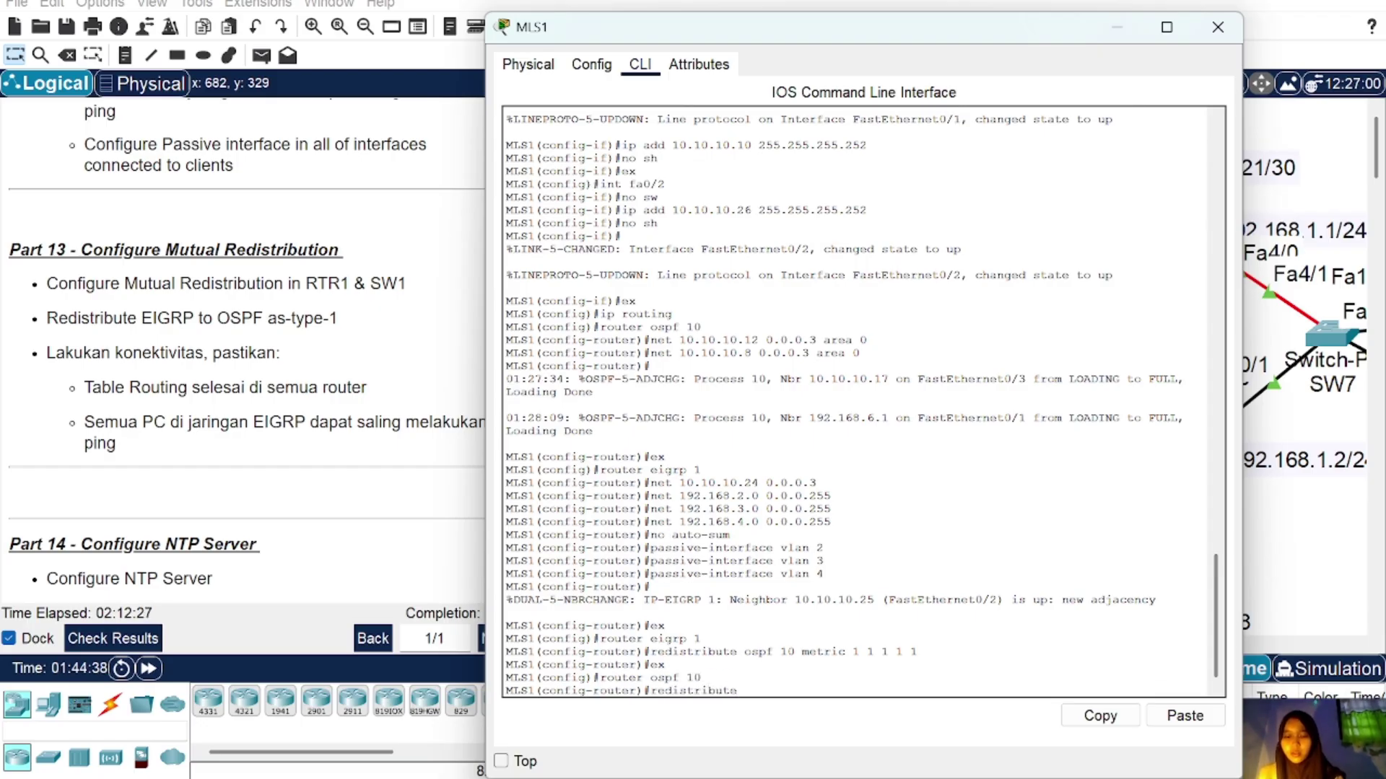
pyautogui.write(' eigrp 1')
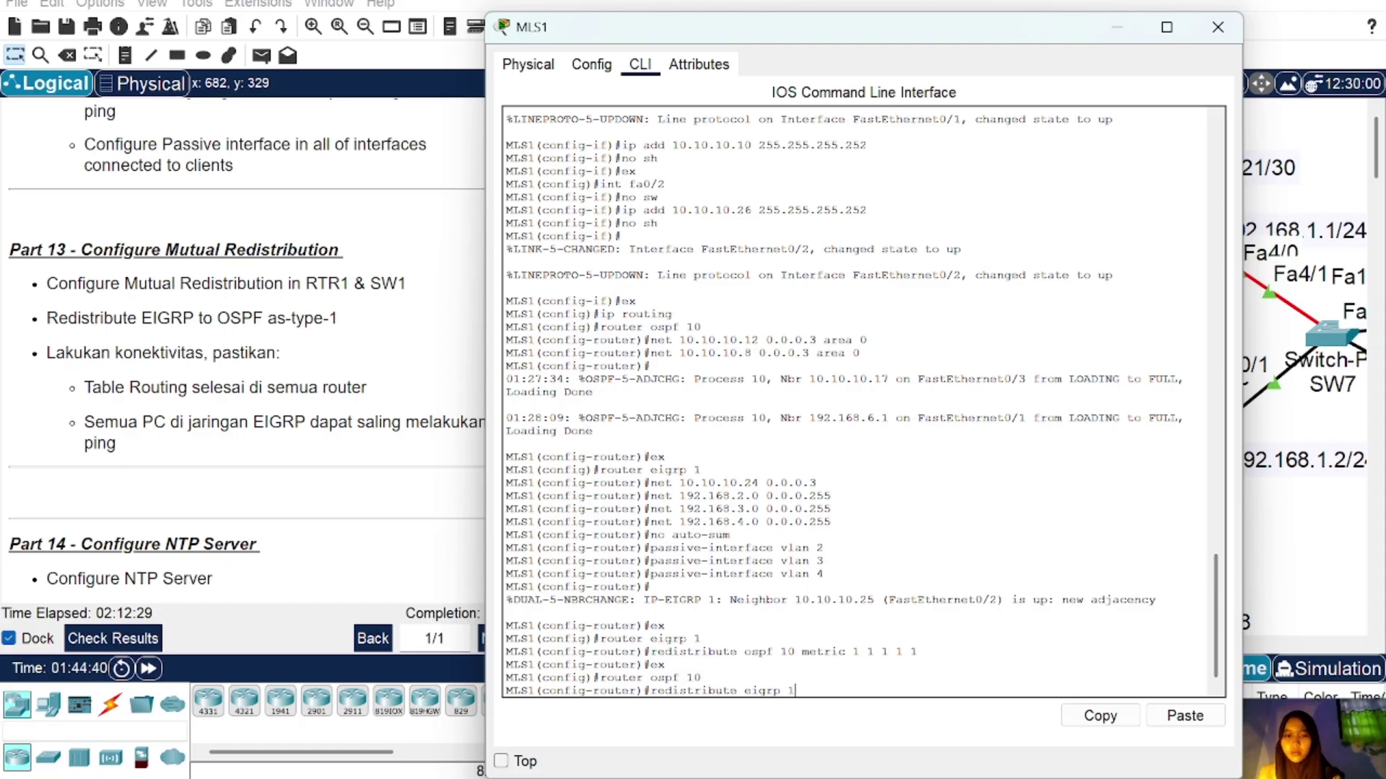
pyautogui.write(' metri')
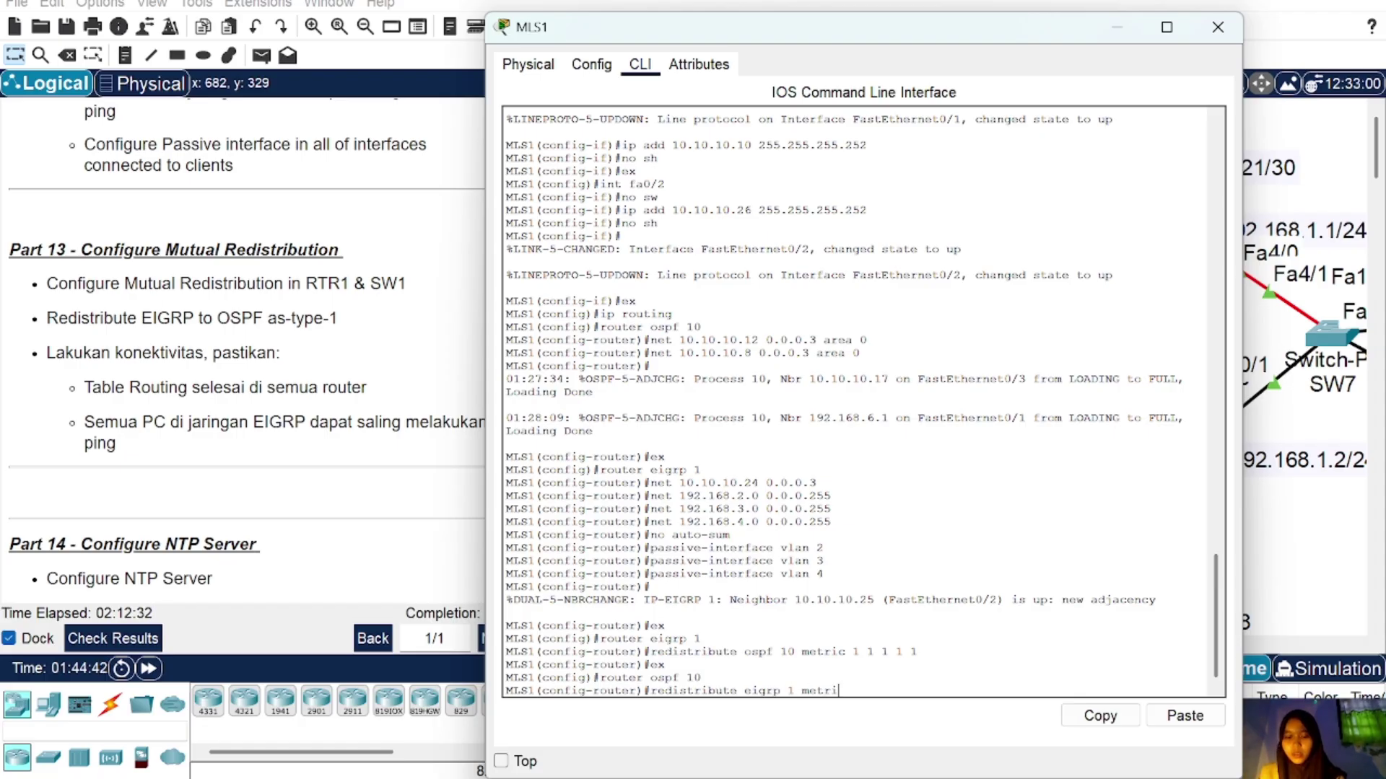
pyautogui.write('c-type')
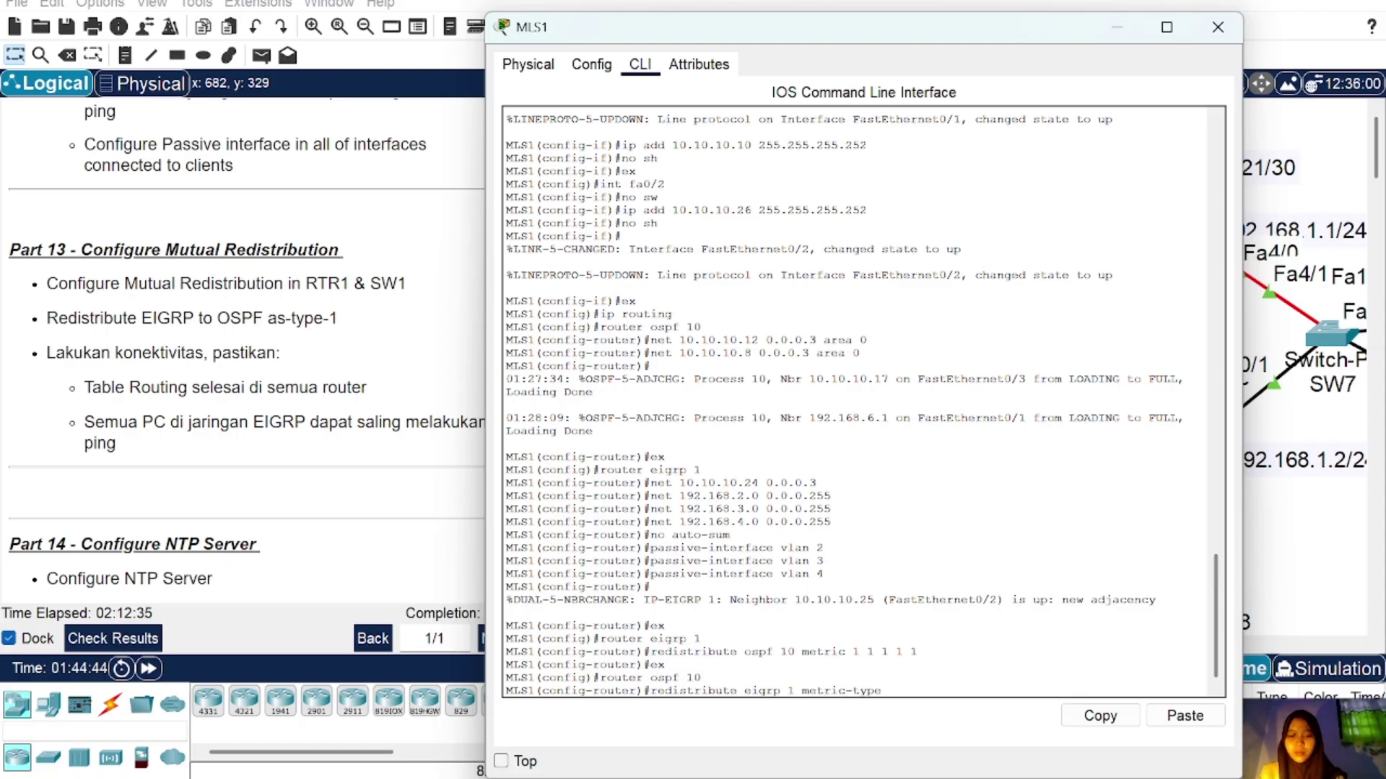
pyautogui.write(' 1 subnets')
pyautogui.press('Return')
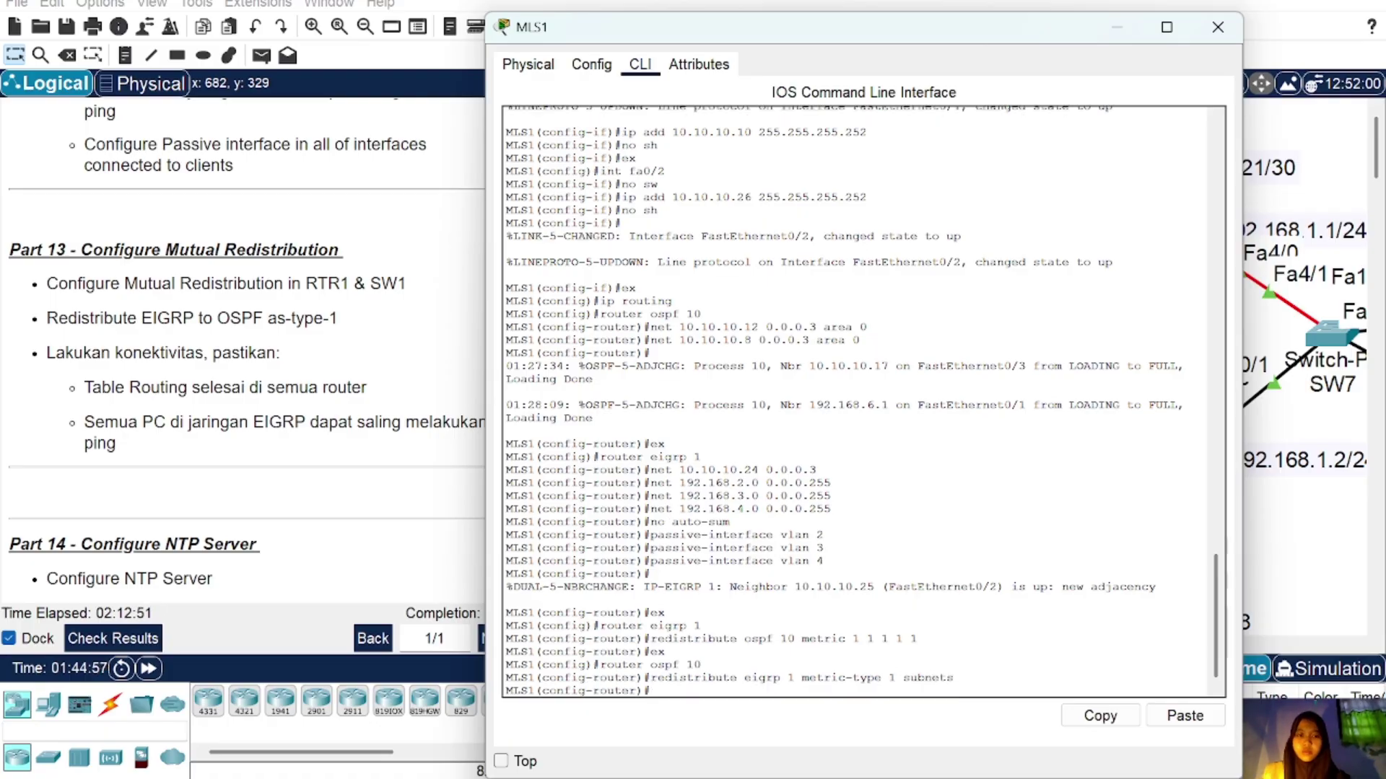
# Step: Close MLS1 and send a first simple PDU from PC1 to the NTP server
pyautogui.click(1218, 26)
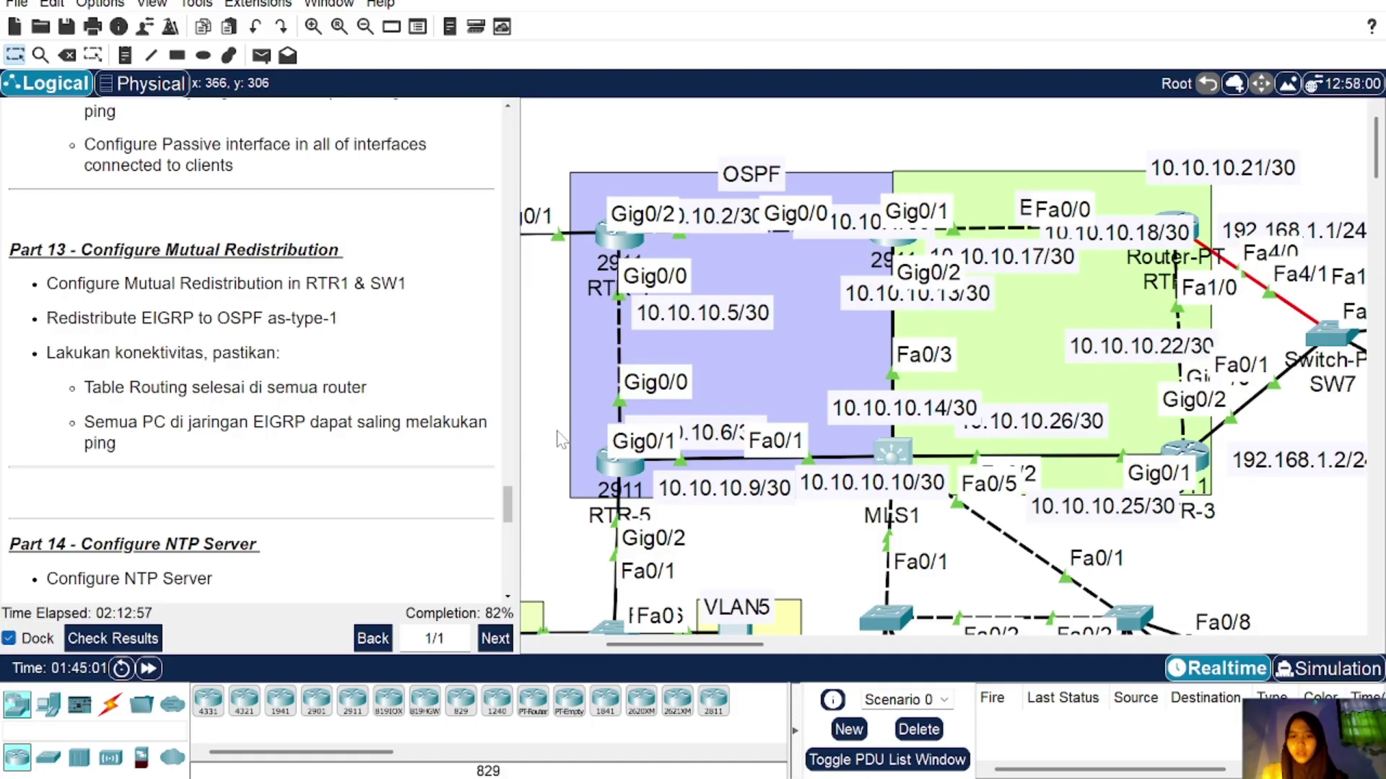
pyautogui.click(261, 56)
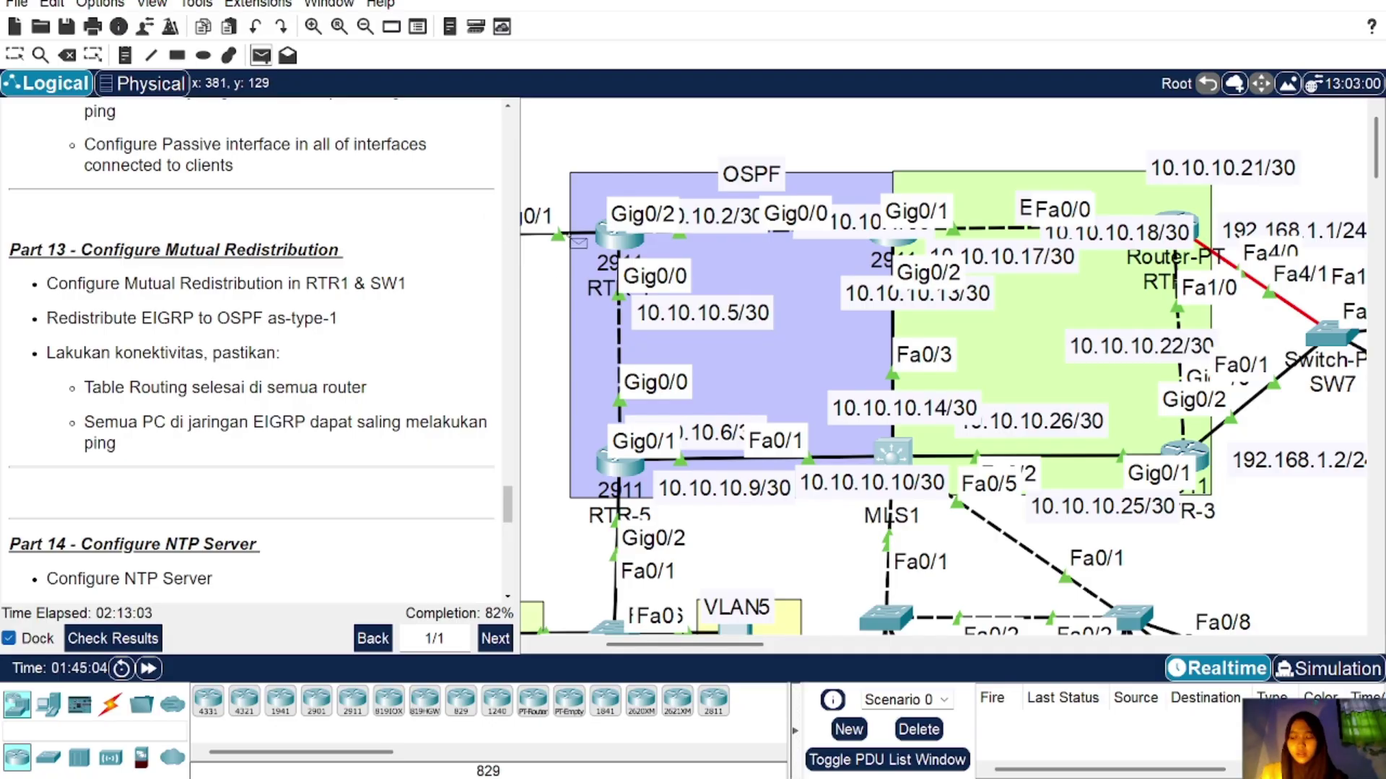
pyautogui.hscroll(-3, 578, 243)
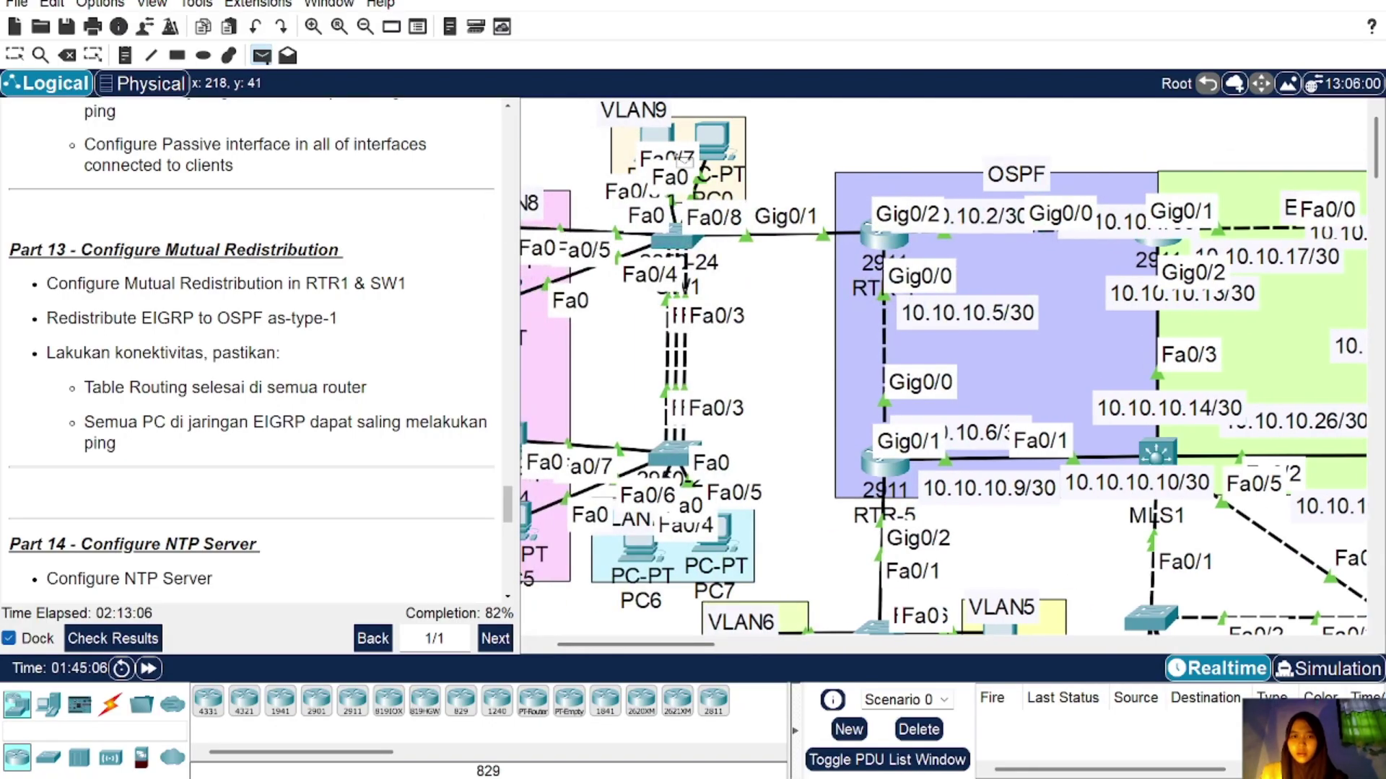
pyautogui.hscroll(8, 851, 306)
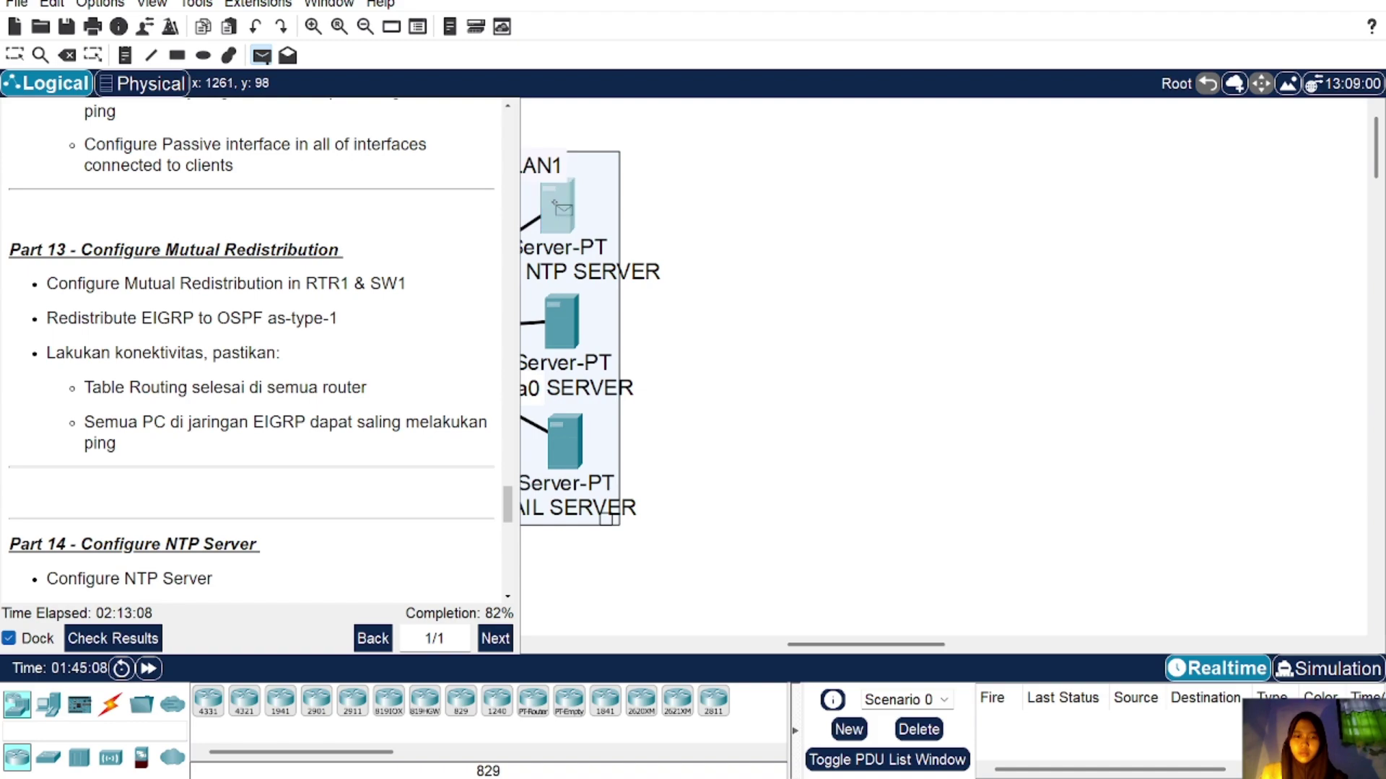
pyautogui.click(559, 208)
pyautogui.hscroll(-8, 779, 393)
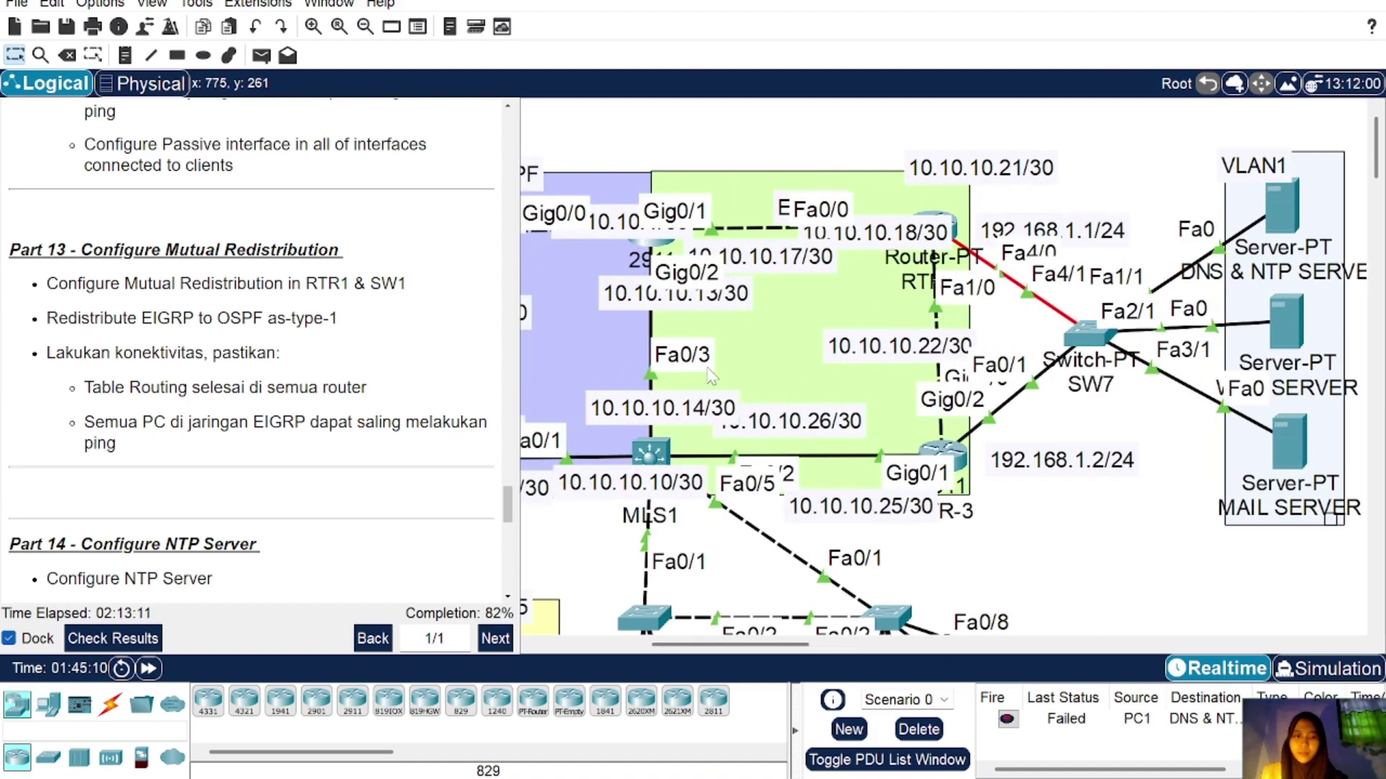
# Step: Send another simple PDU from PC1 to the DNS & NTP server and check it succeeds
pyautogui.click(261, 54)
pyautogui.hscroll(-2, 518, 175)
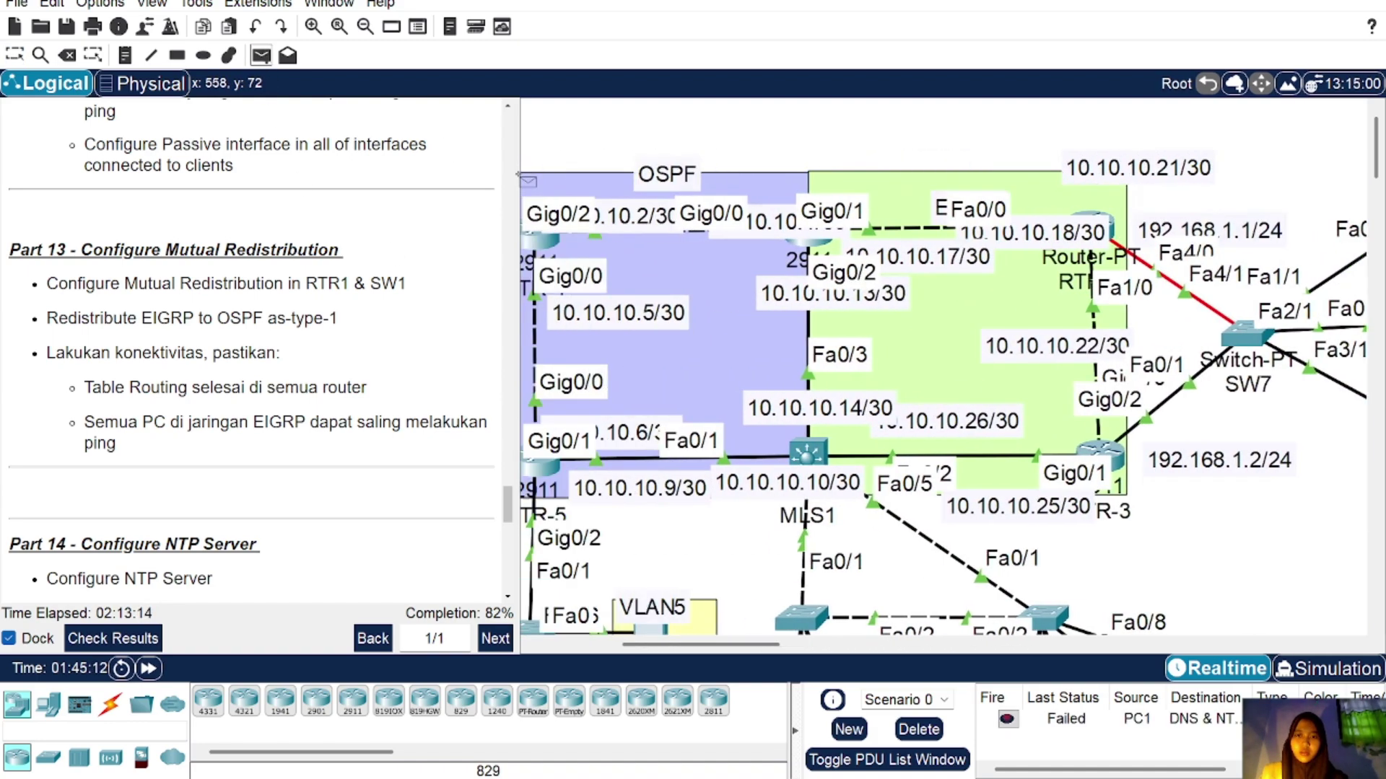
pyautogui.hscroll(-4, 526, 180)
pyautogui.hscroll(10, 830, 230)
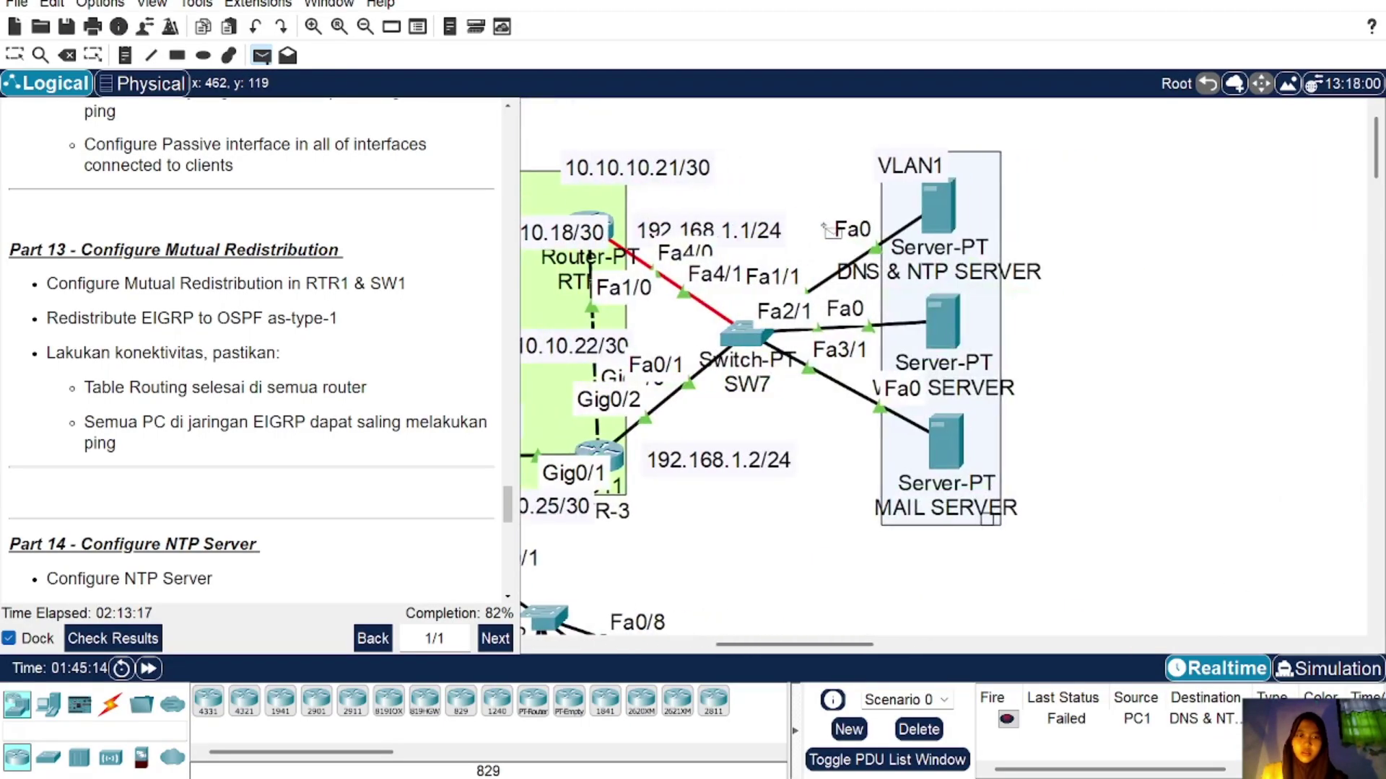
pyautogui.click(938, 213)
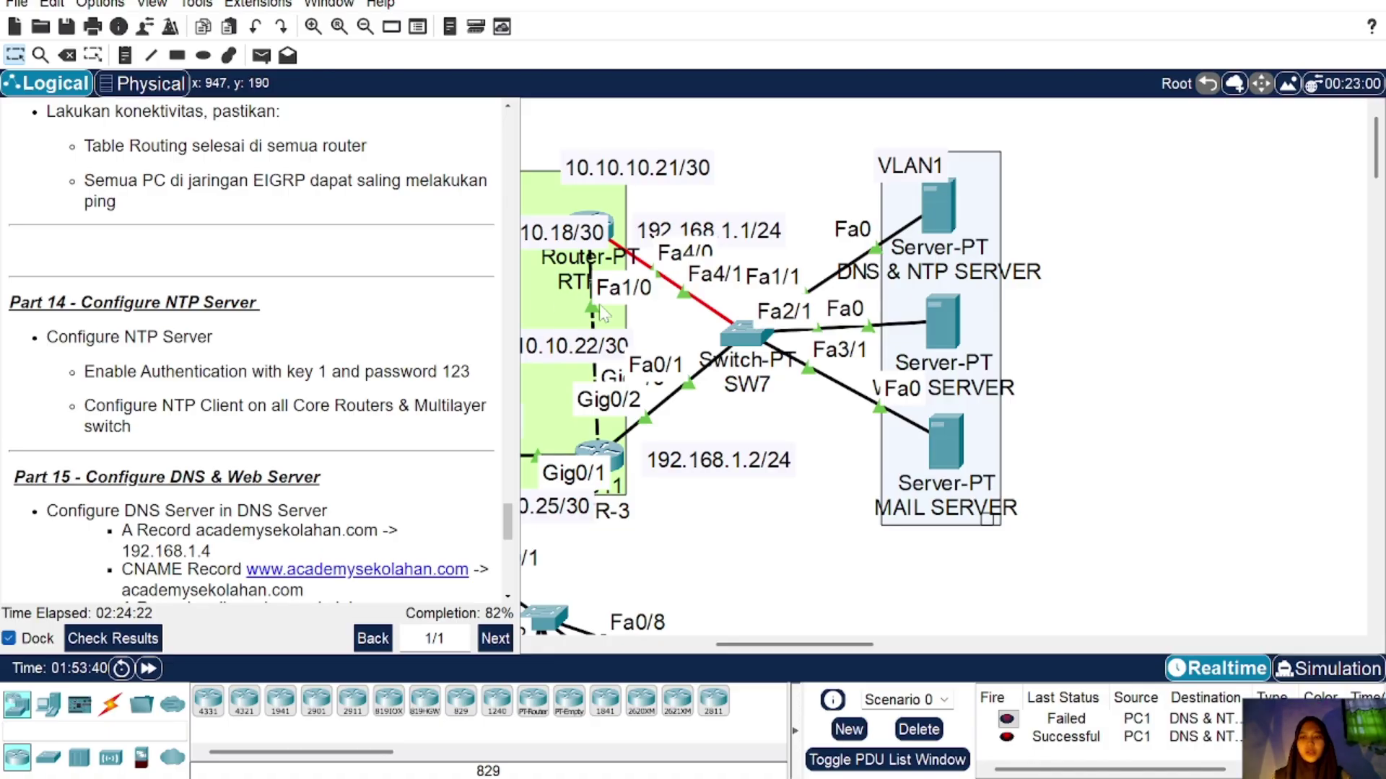
pyautogui.hscroll(-8, 599, 305)
pyautogui.hscroll(5, 599, 305)
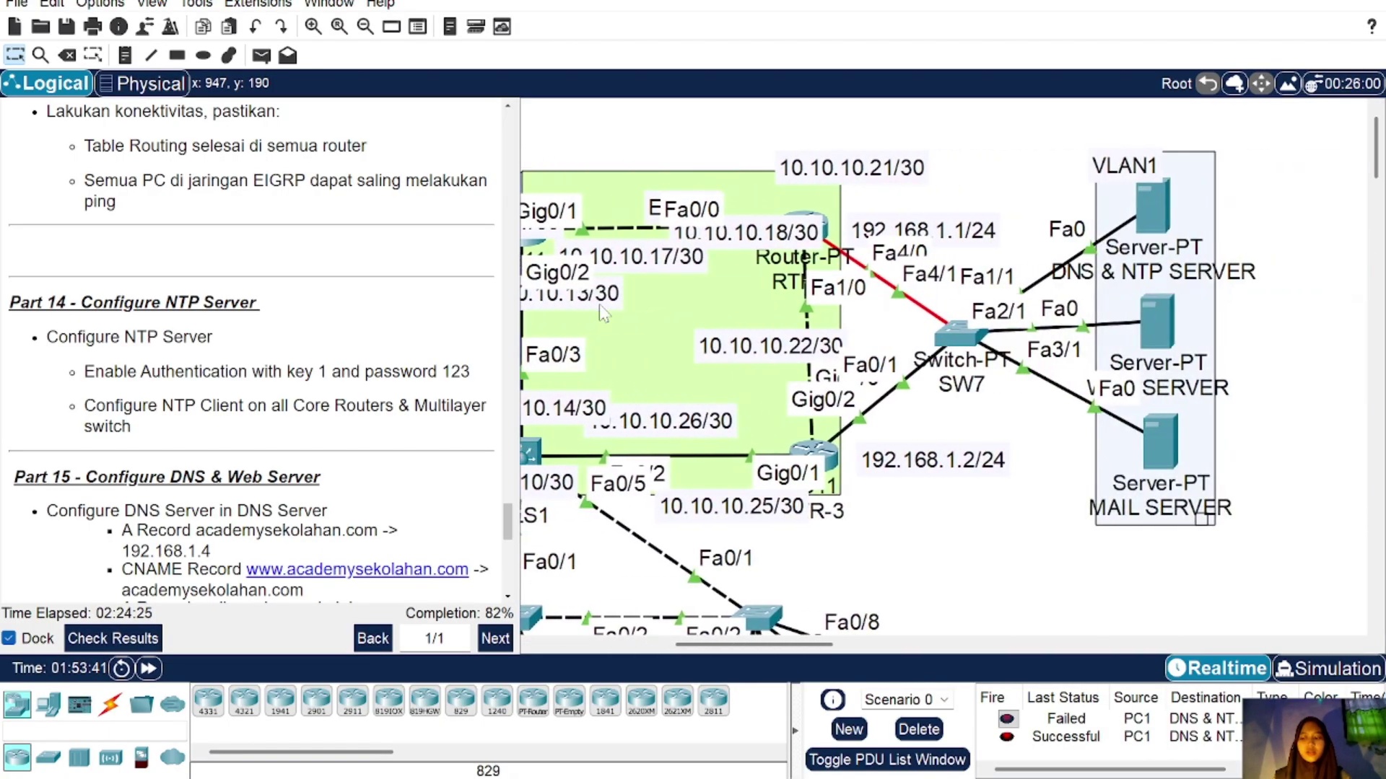
# Step: Enable NTP authentication on the DNS & NTP server with key 1 and its password
pyautogui.click(1156, 200)
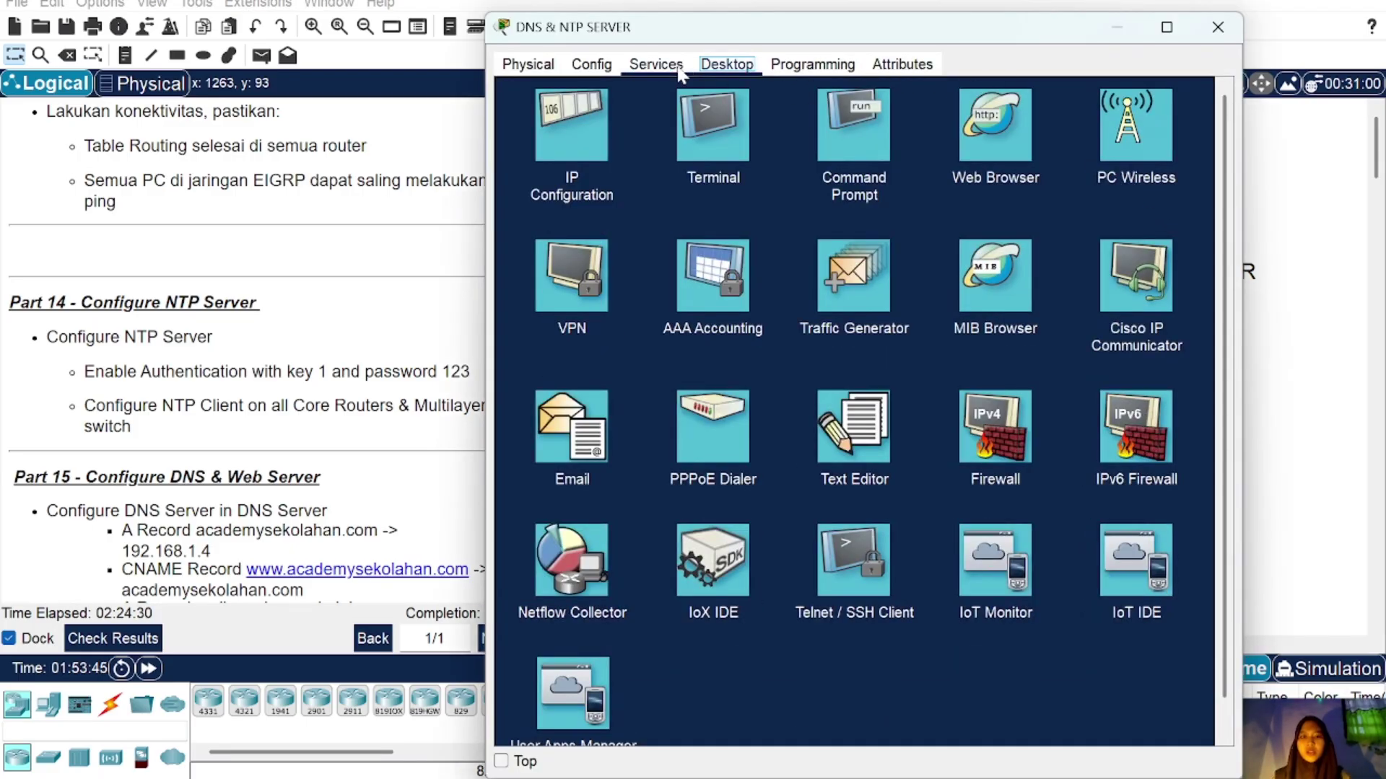
pyautogui.click(677, 68)
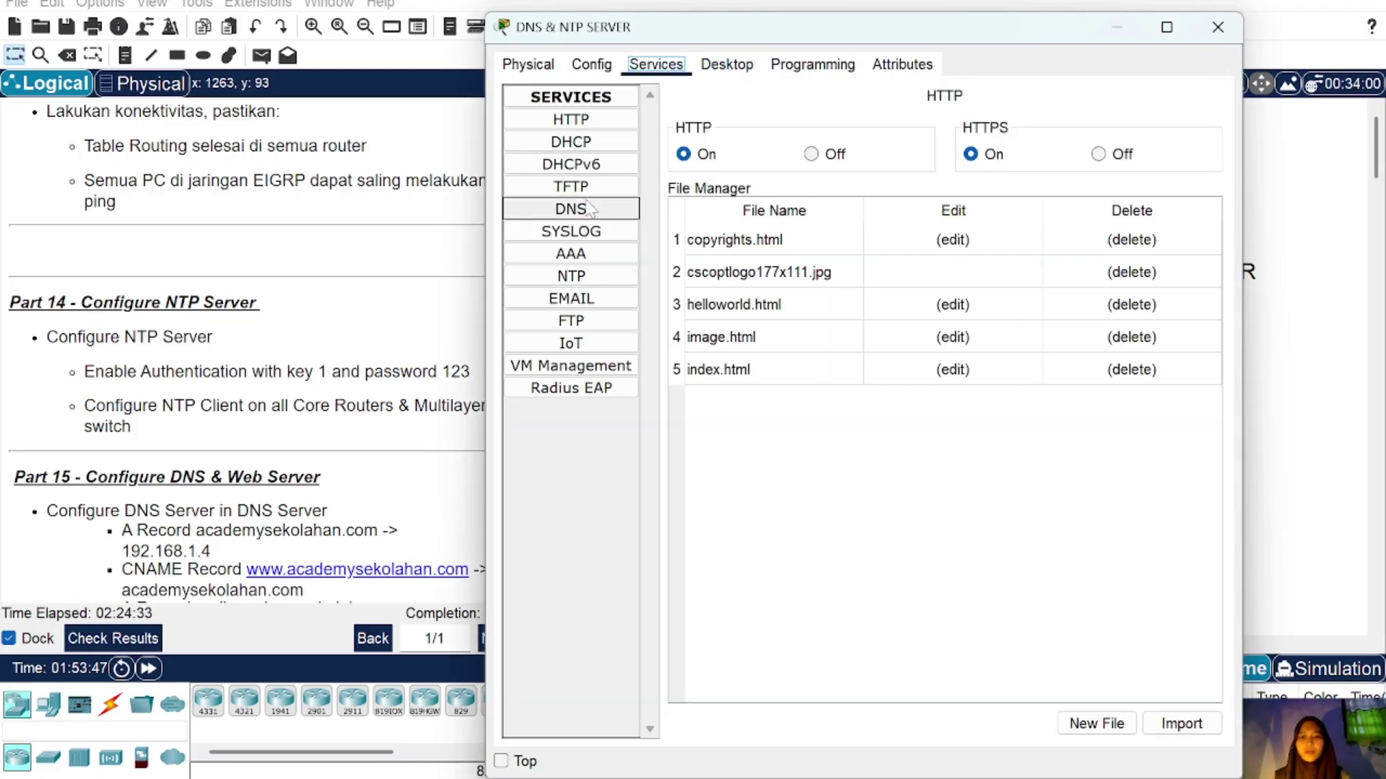
pyautogui.click(602, 277)
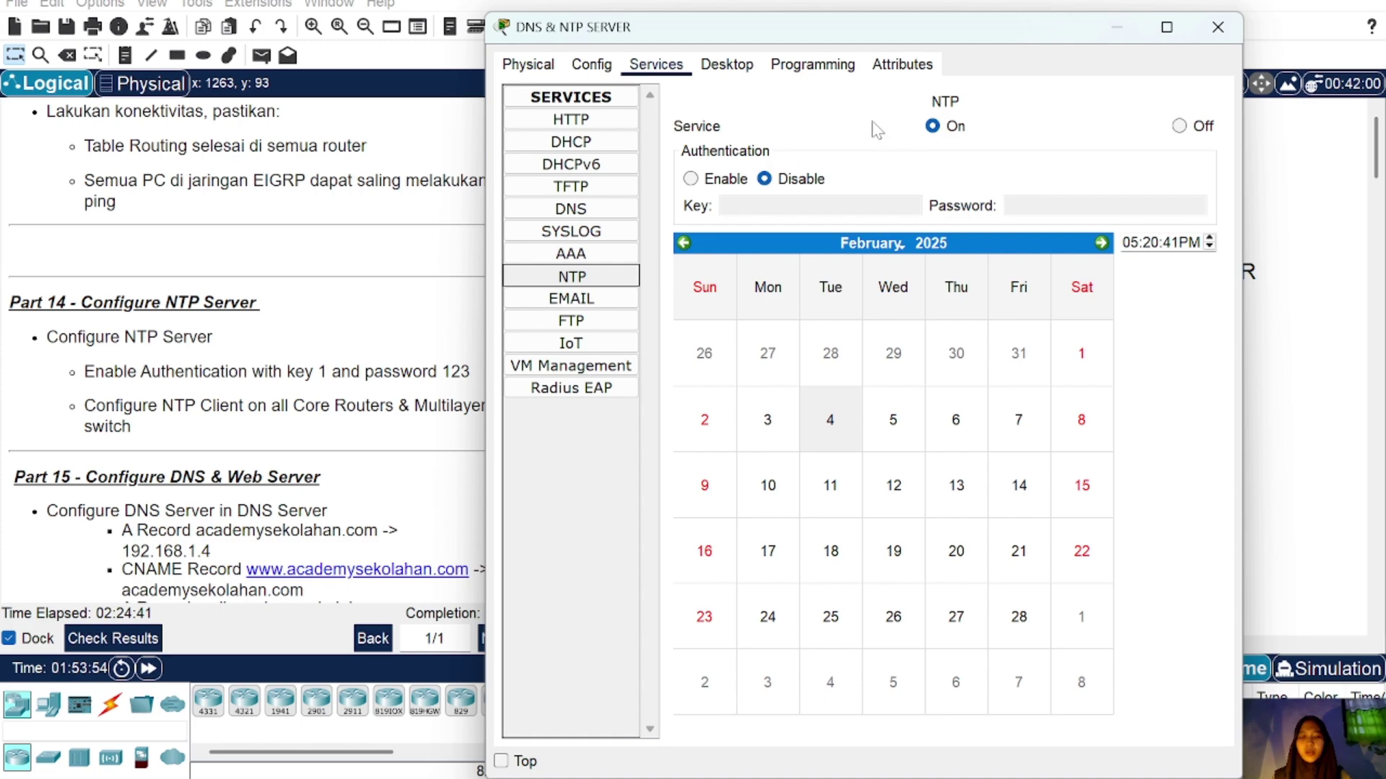
pyautogui.click(691, 179)
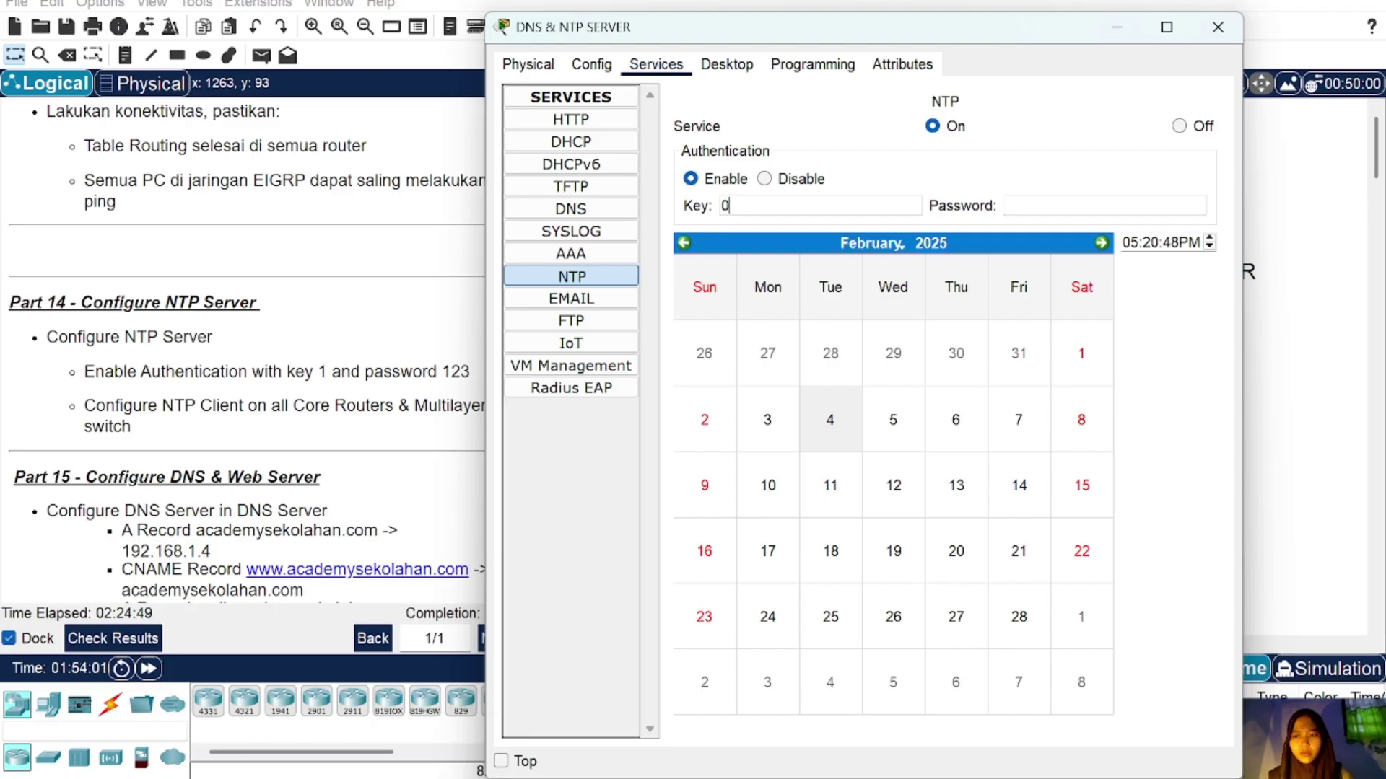
pyautogui.press('BackSpace')
pyautogui.write('1')
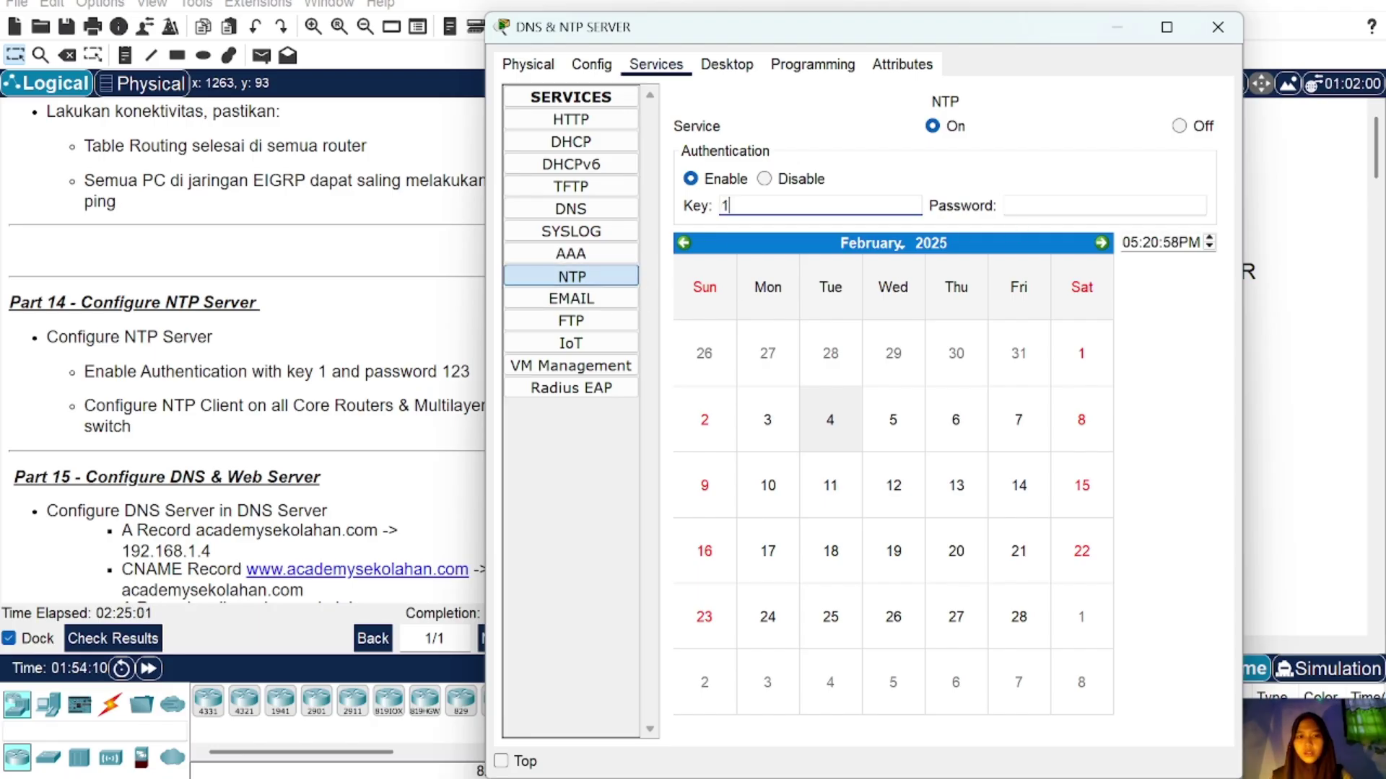
pyautogui.press('Tab')
pyautogui.write('123')
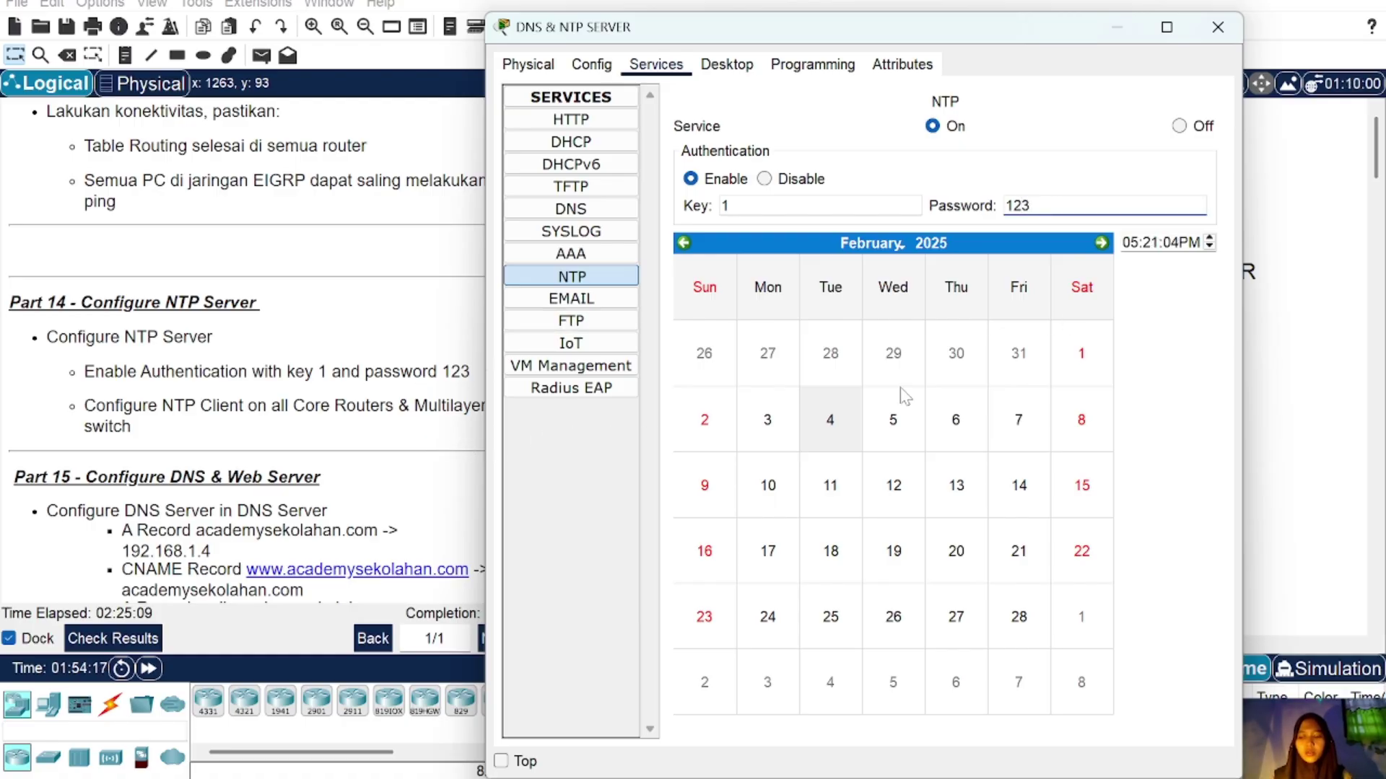
pyautogui.click(1217, 26)
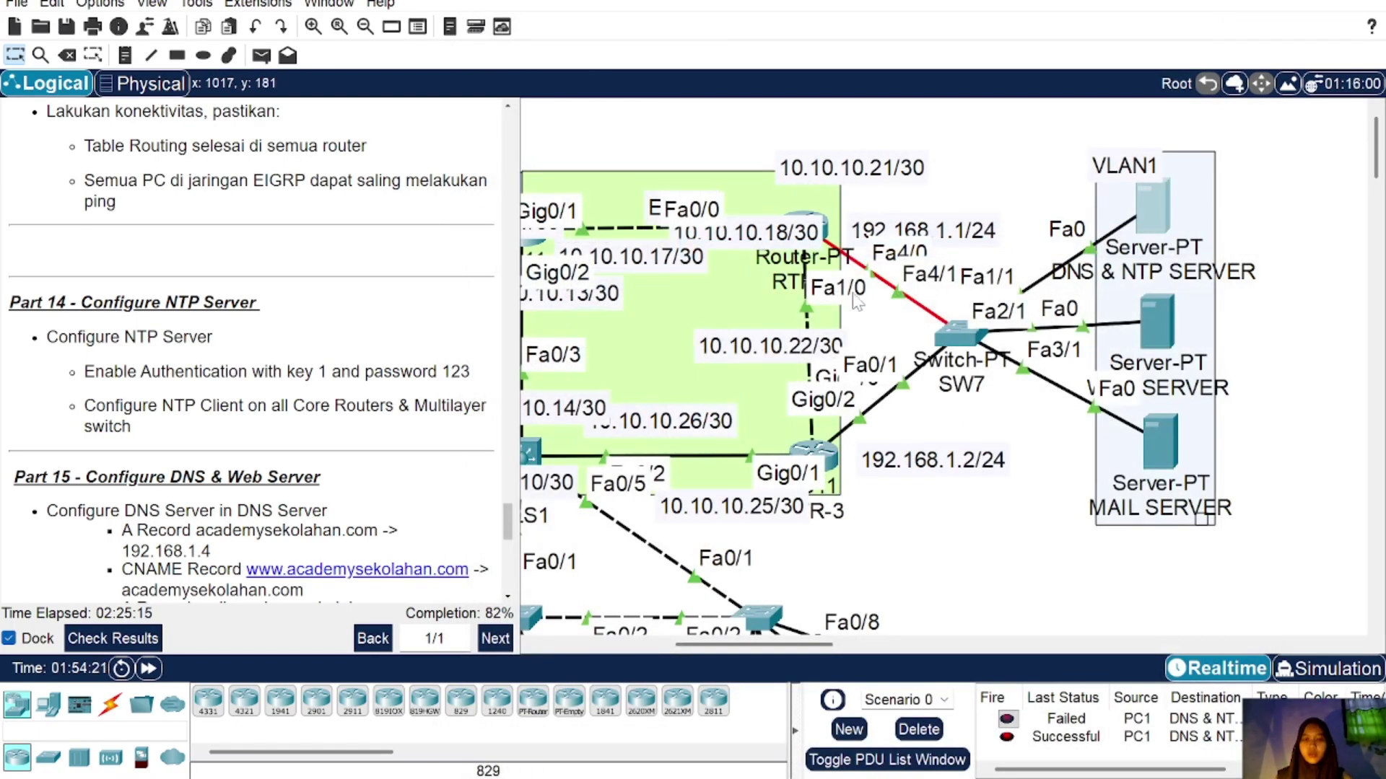
# Step: On RTR-2, set NTP server 192.168.1.3 and turn on ntp authenticate
pyautogui.click(796, 292)
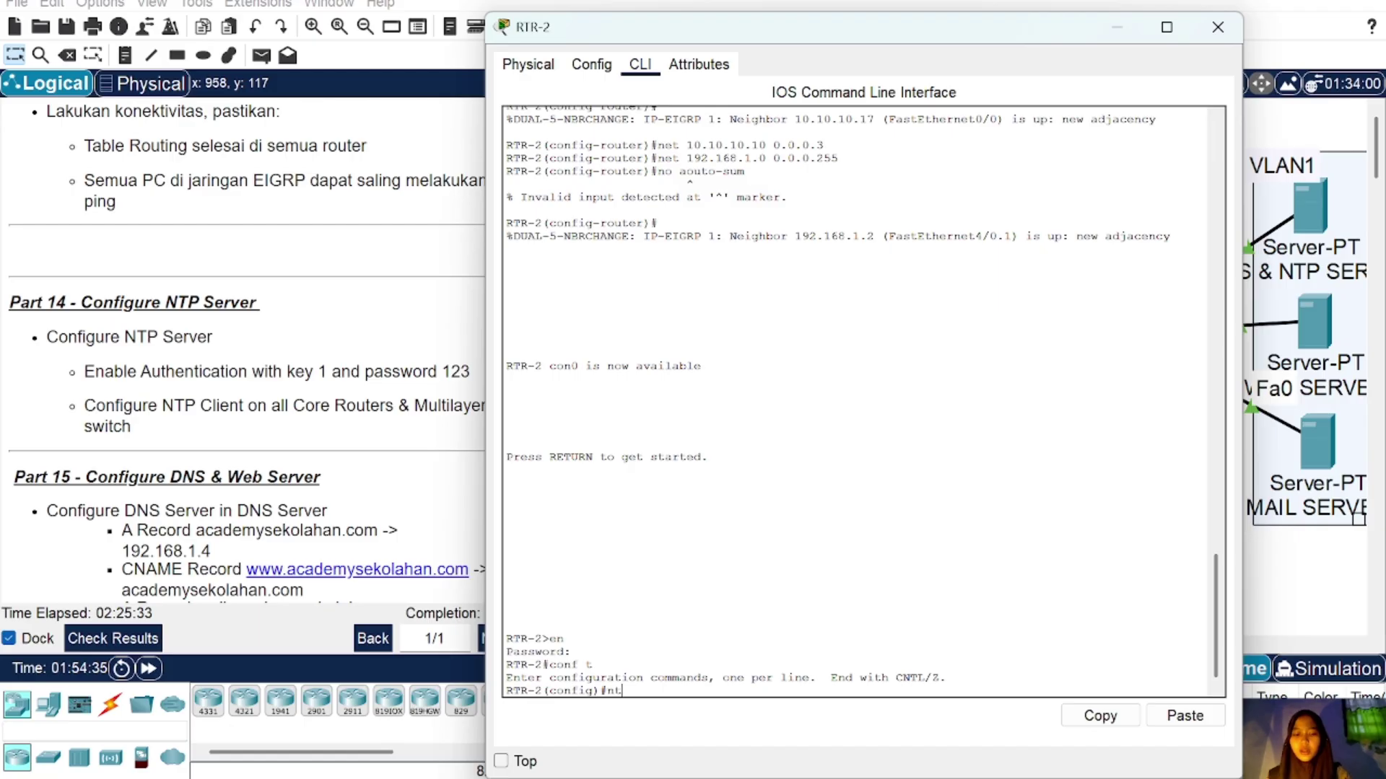
pyautogui.write('p serv')
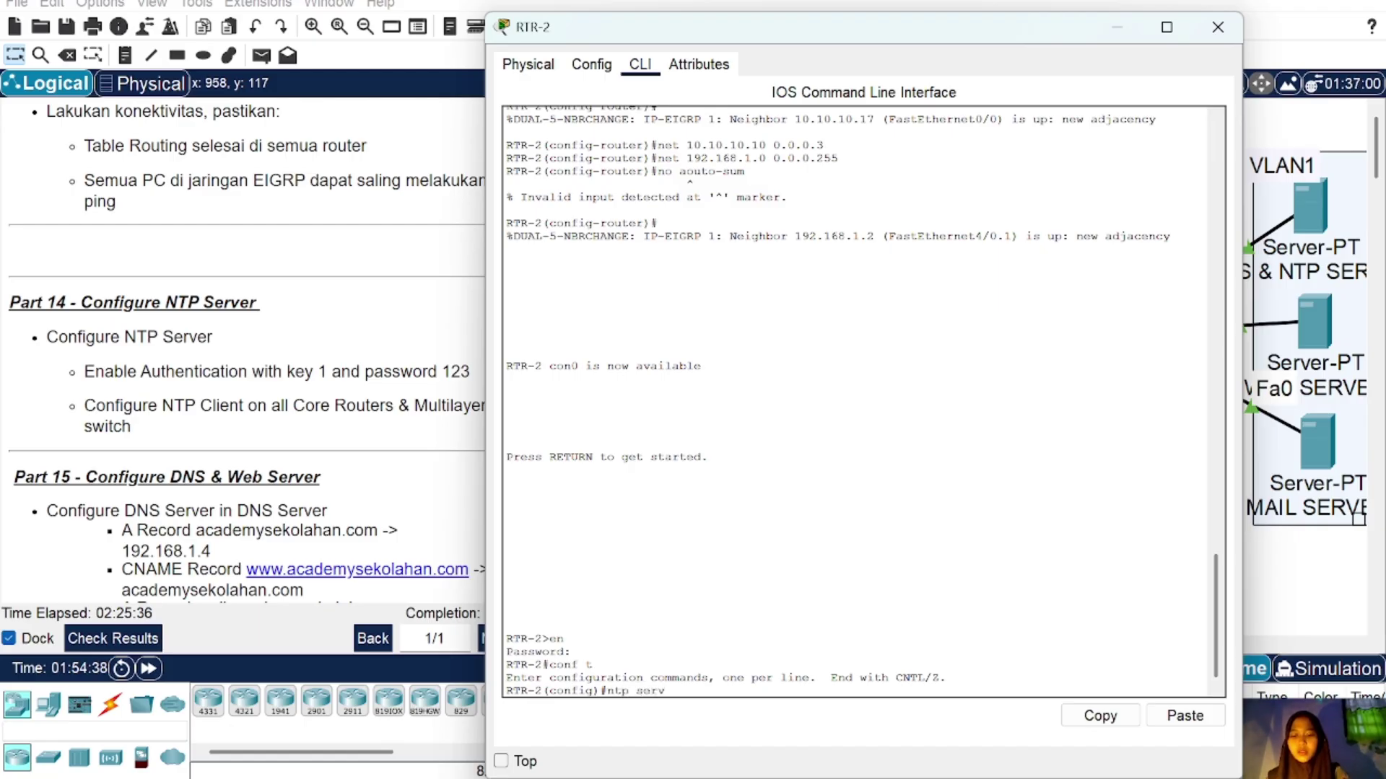
pyautogui.write('er 192.16')
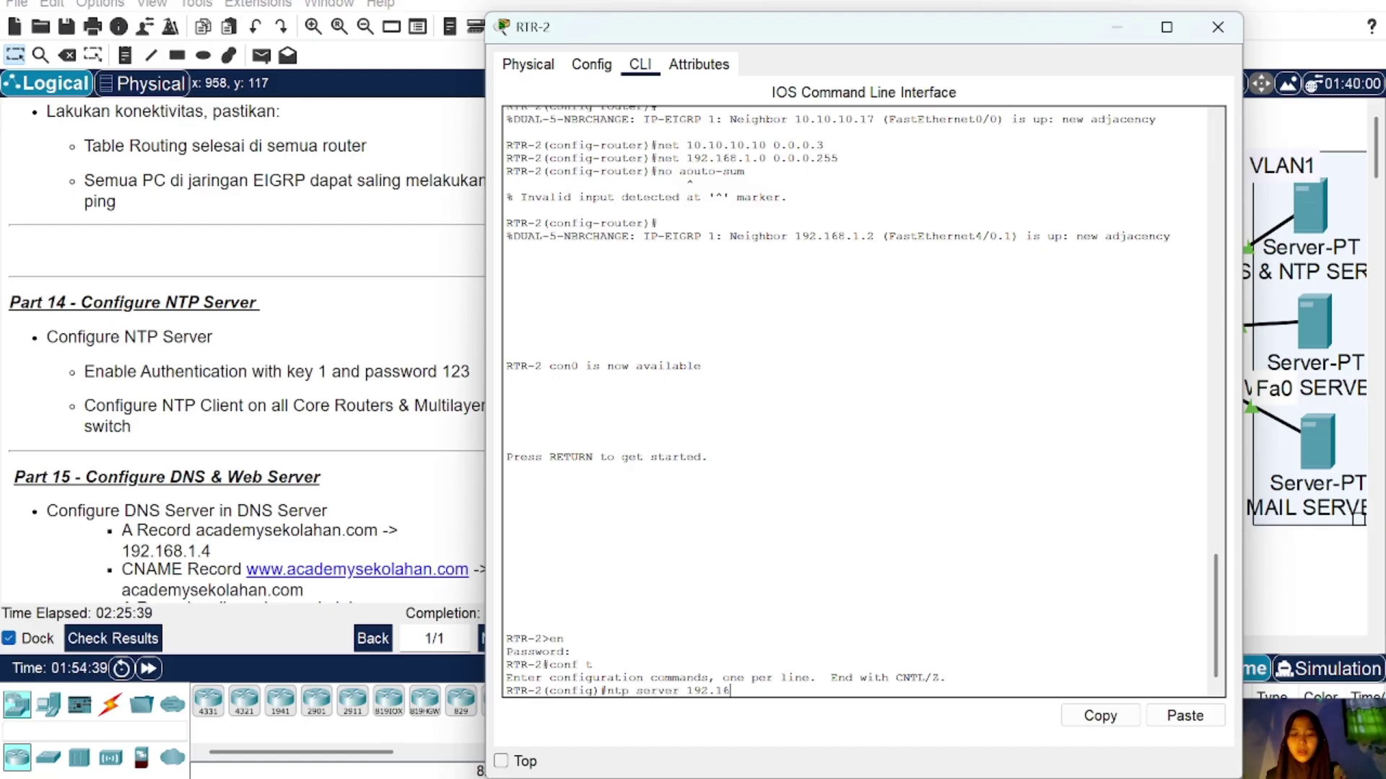
pyautogui.write('8.1.3')
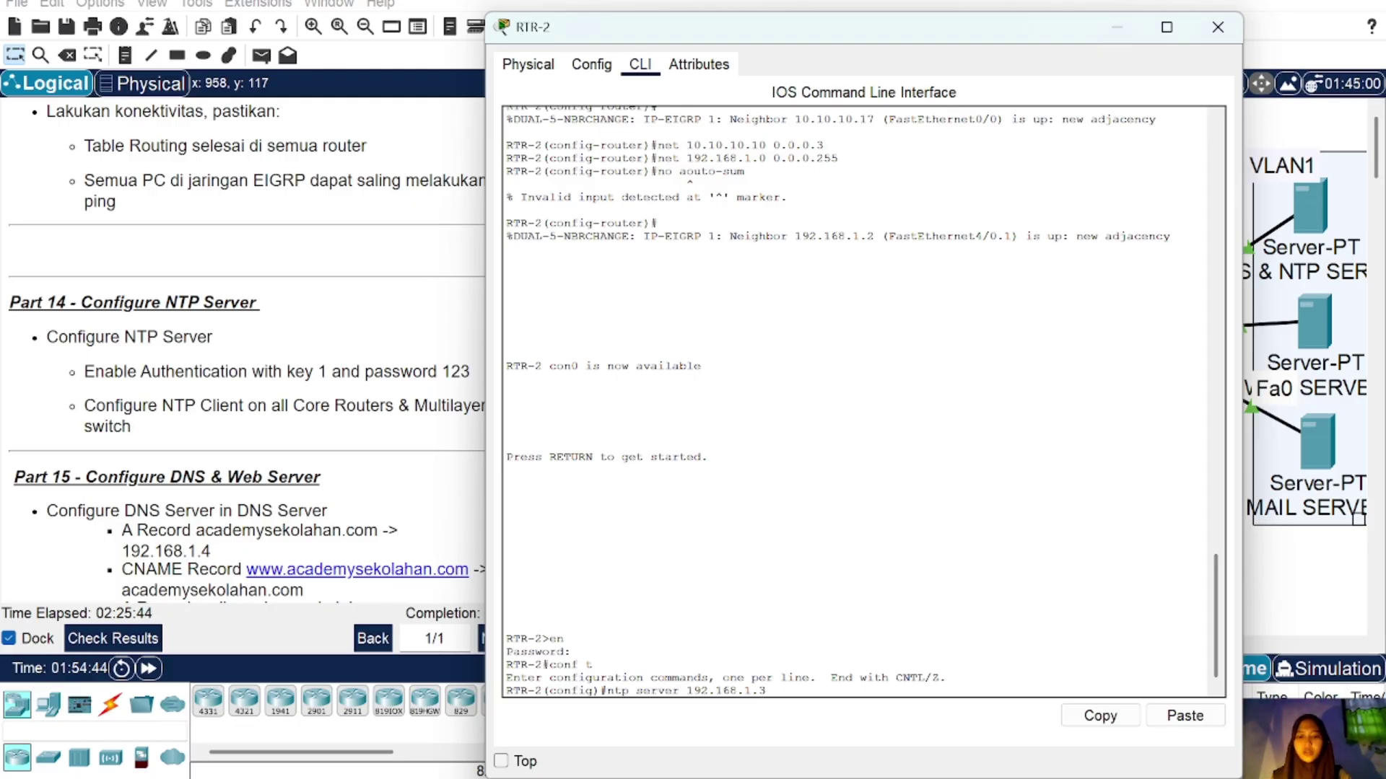
pyautogui.press('Return')
pyautogui.write('nfig)#n')
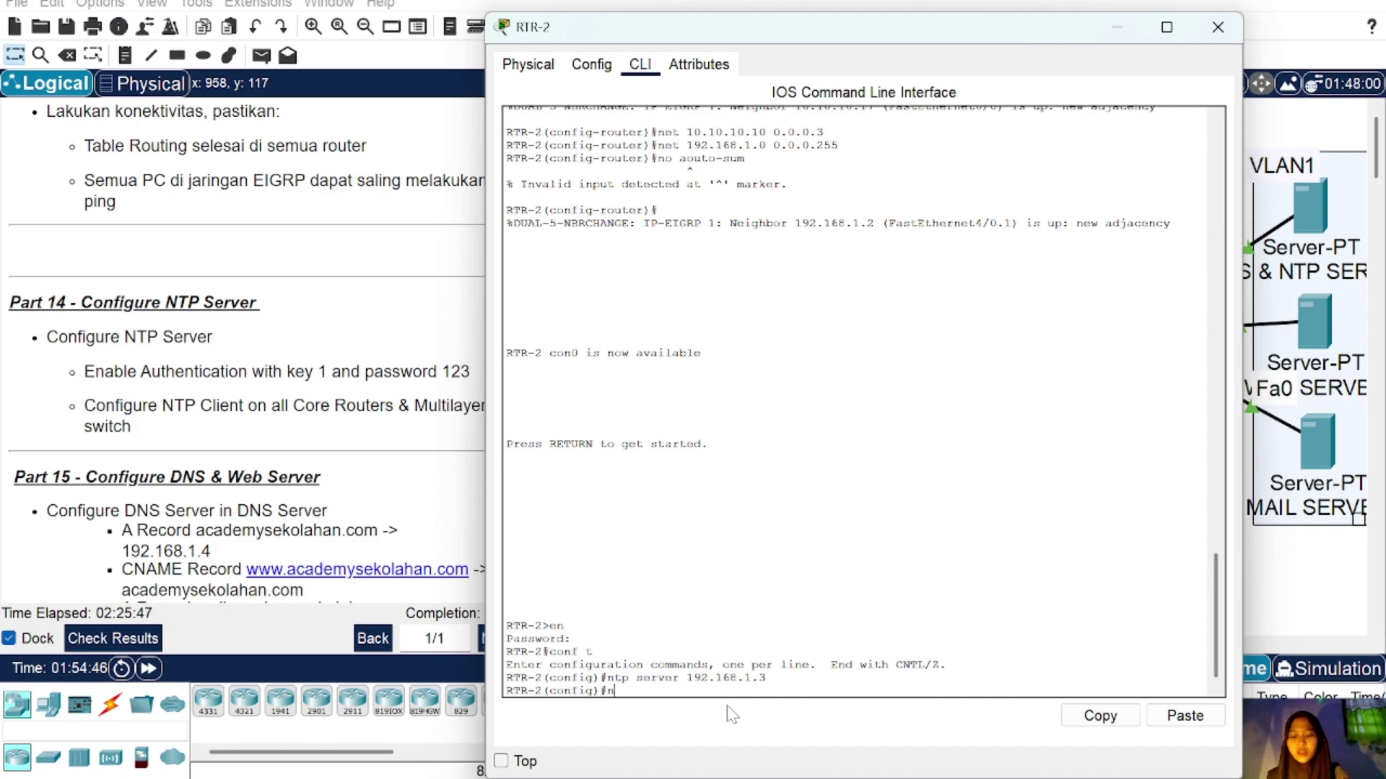
pyautogui.write('tp')
pyautogui.write('authen')
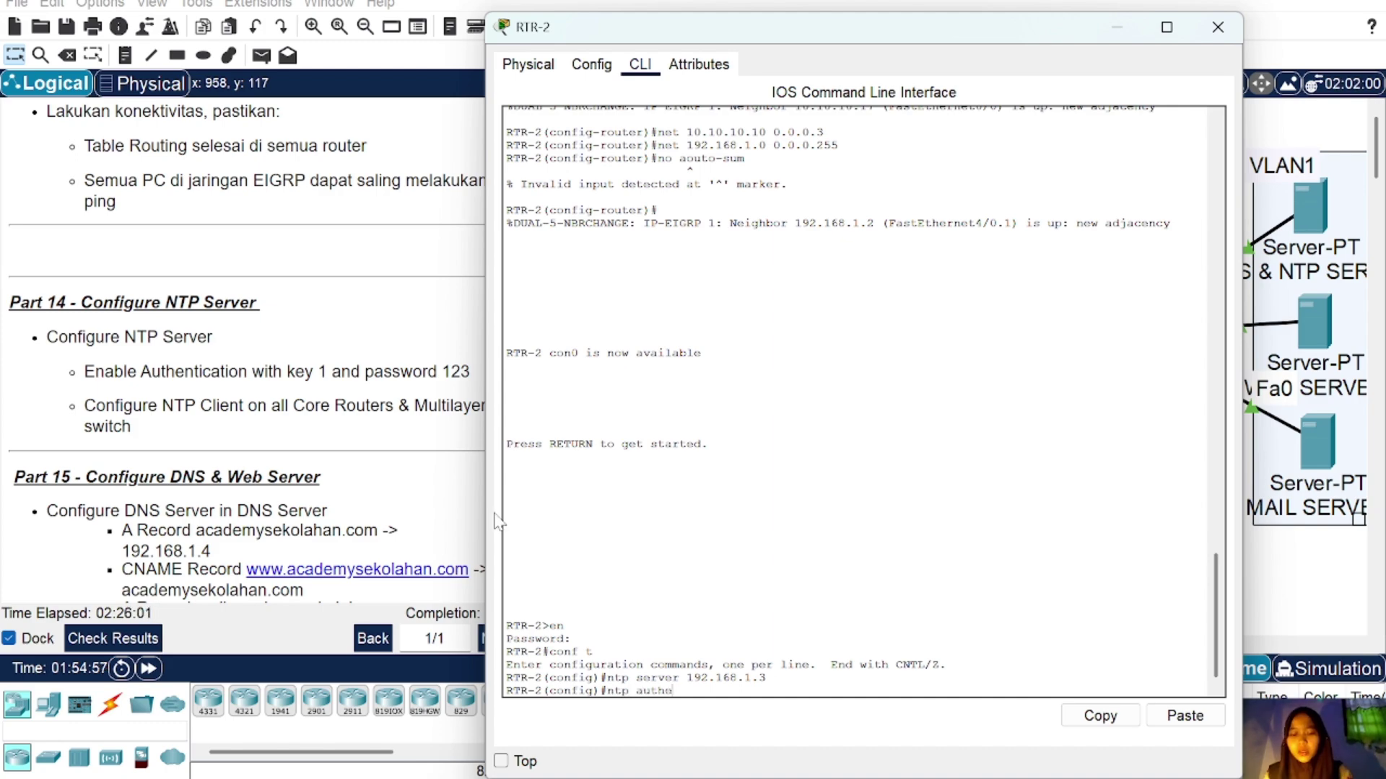
pyautogui.write('ticate')
pyautogui.press('Return')
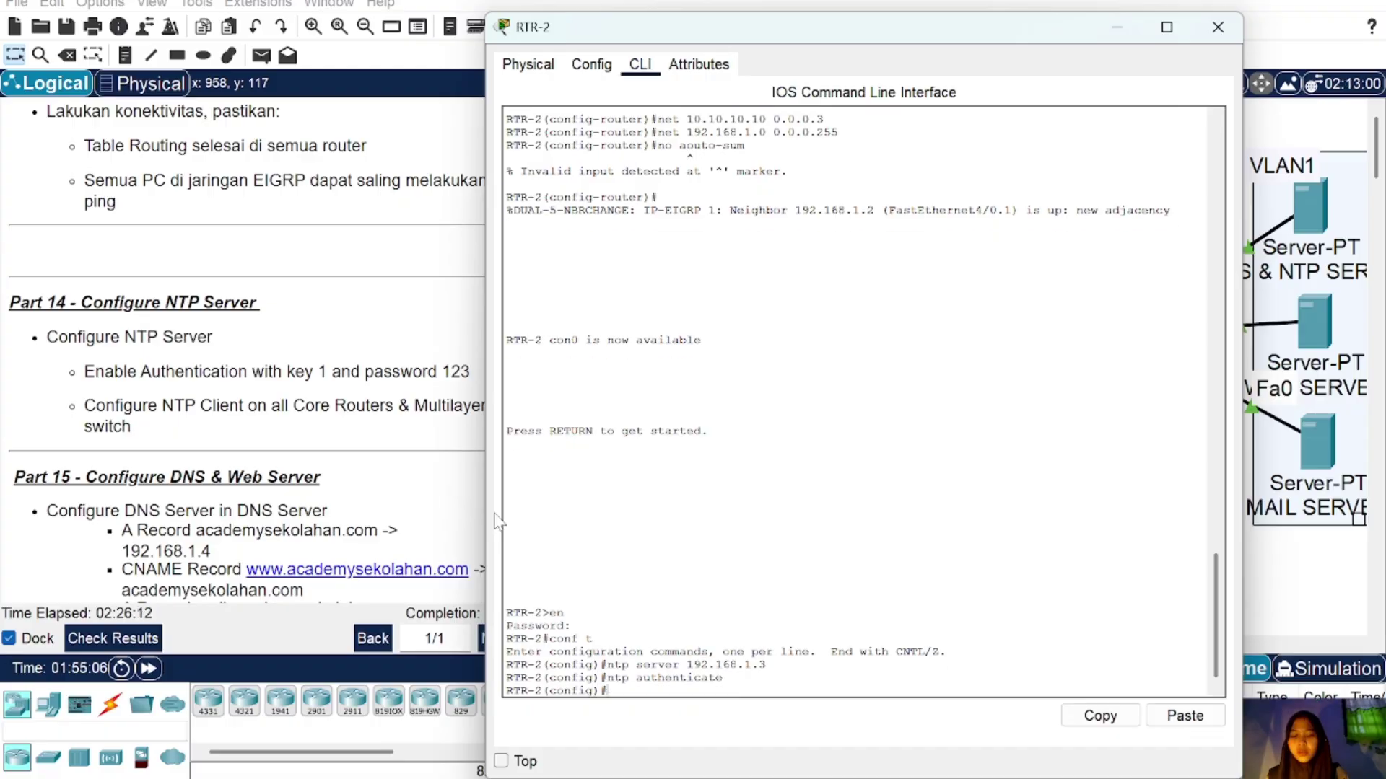
# Step: Define NTP authentication-key 1 md5 with the password, fixing the typo, then close RTR-2
pyautogui.write('ntp')
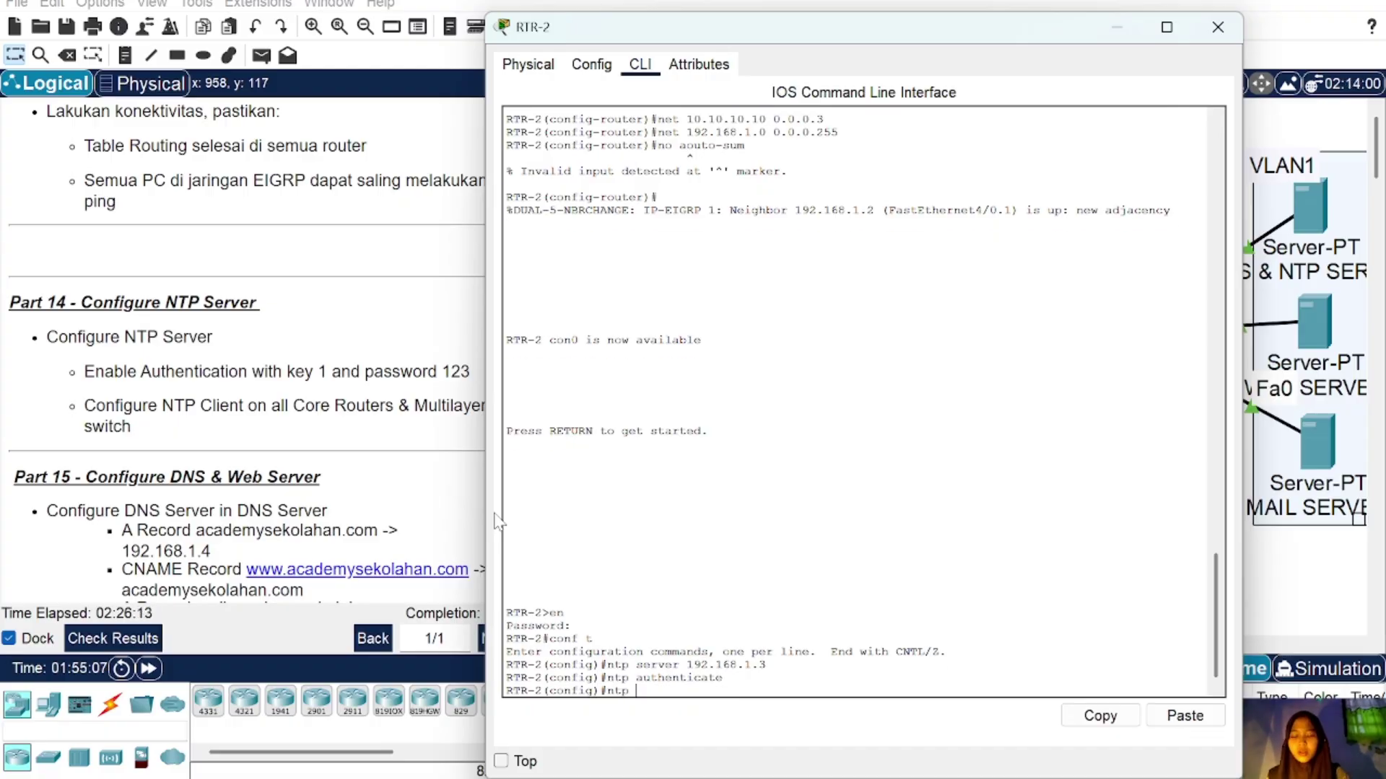
pyautogui.write(' auth')
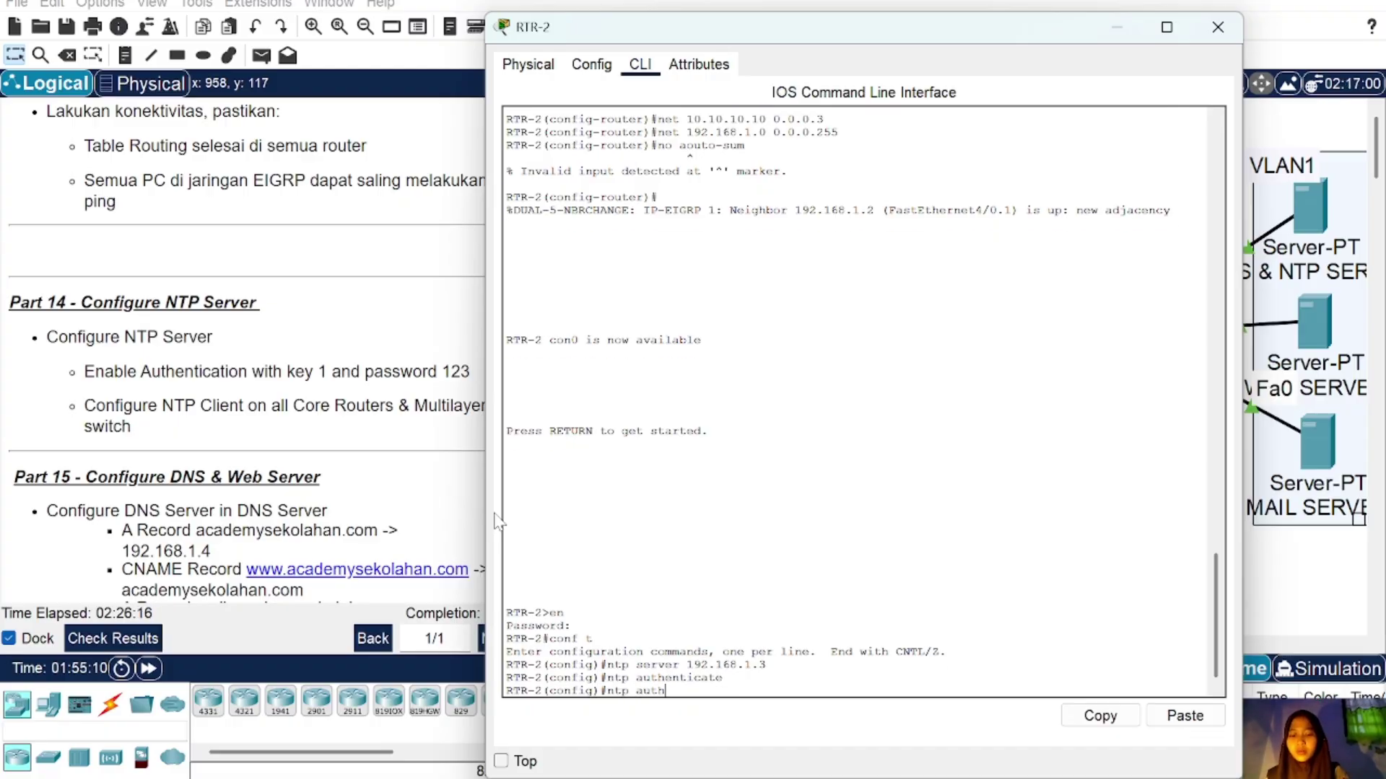
pyautogui.write('entication')
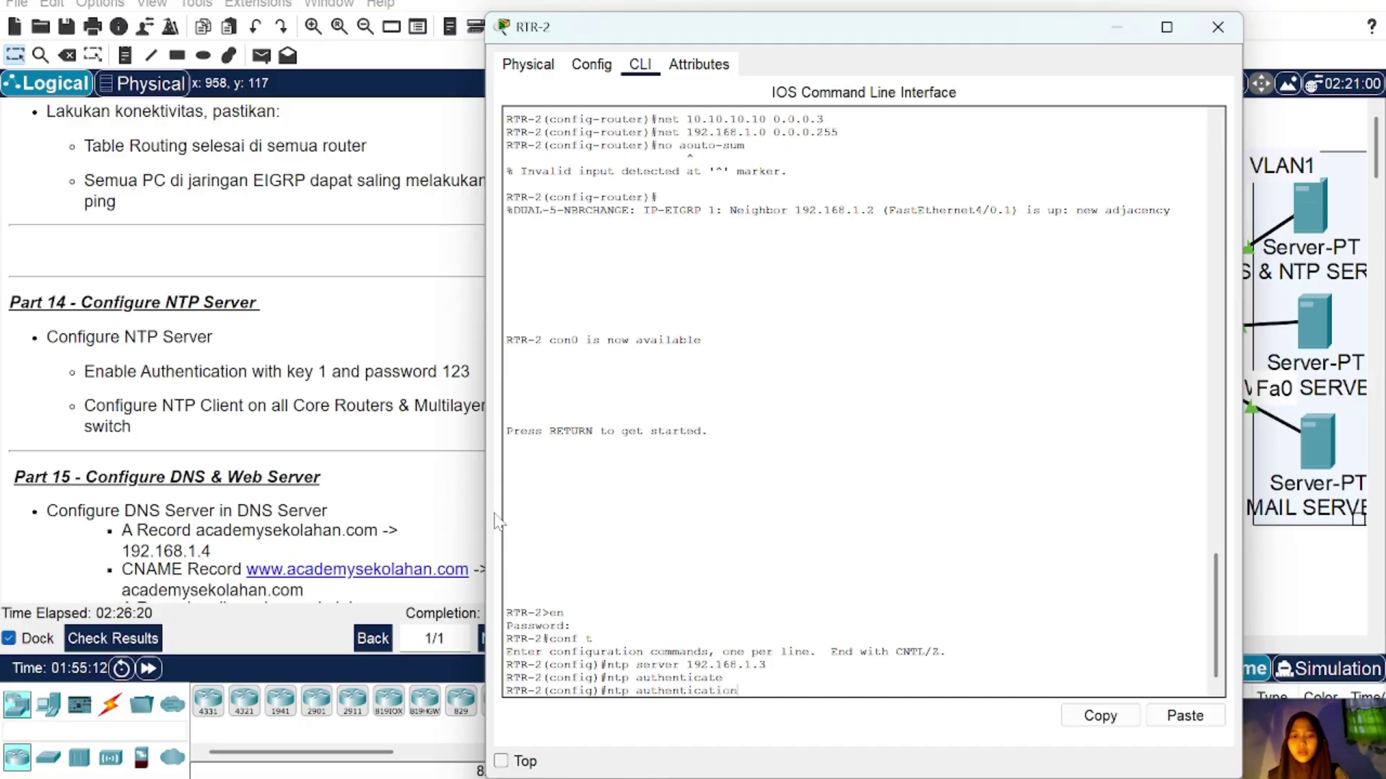
pyautogui.press('Return')
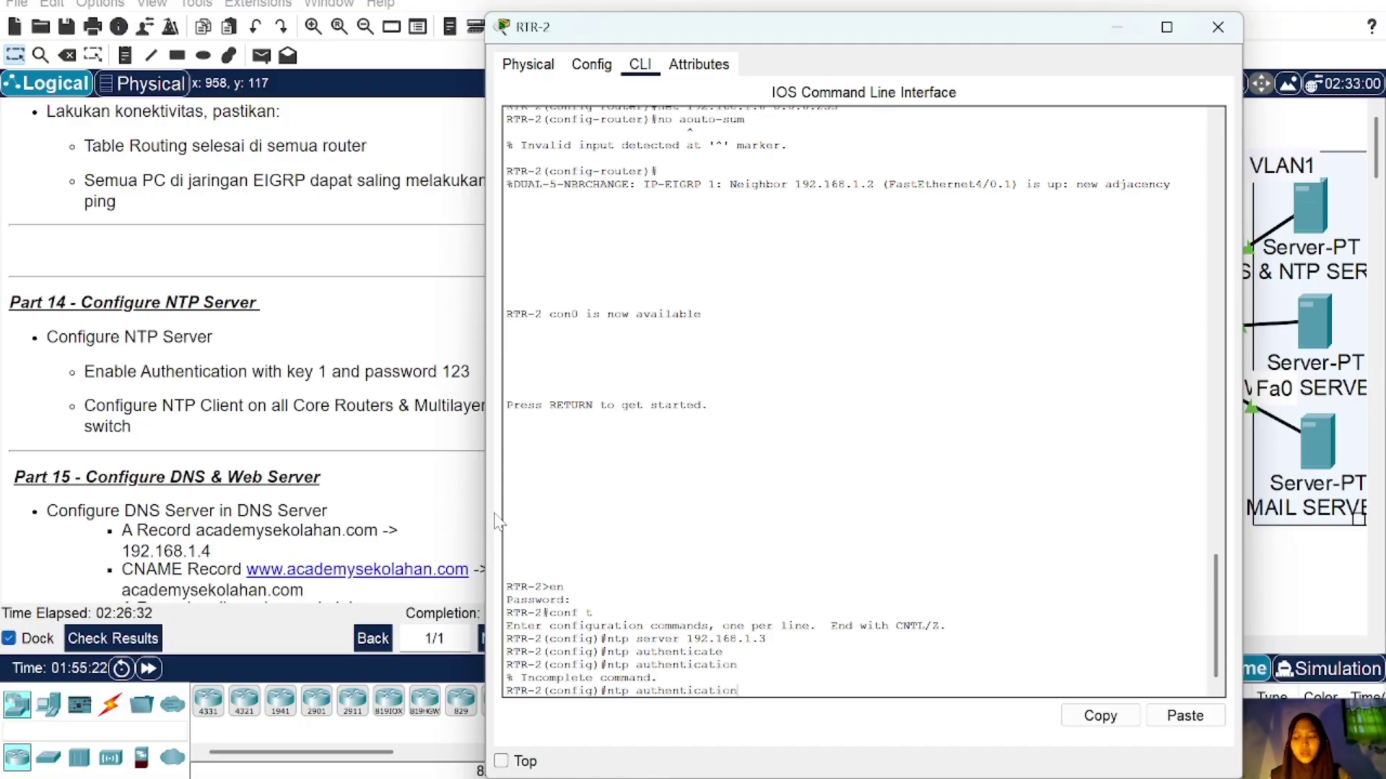
pyautogui.write('-')
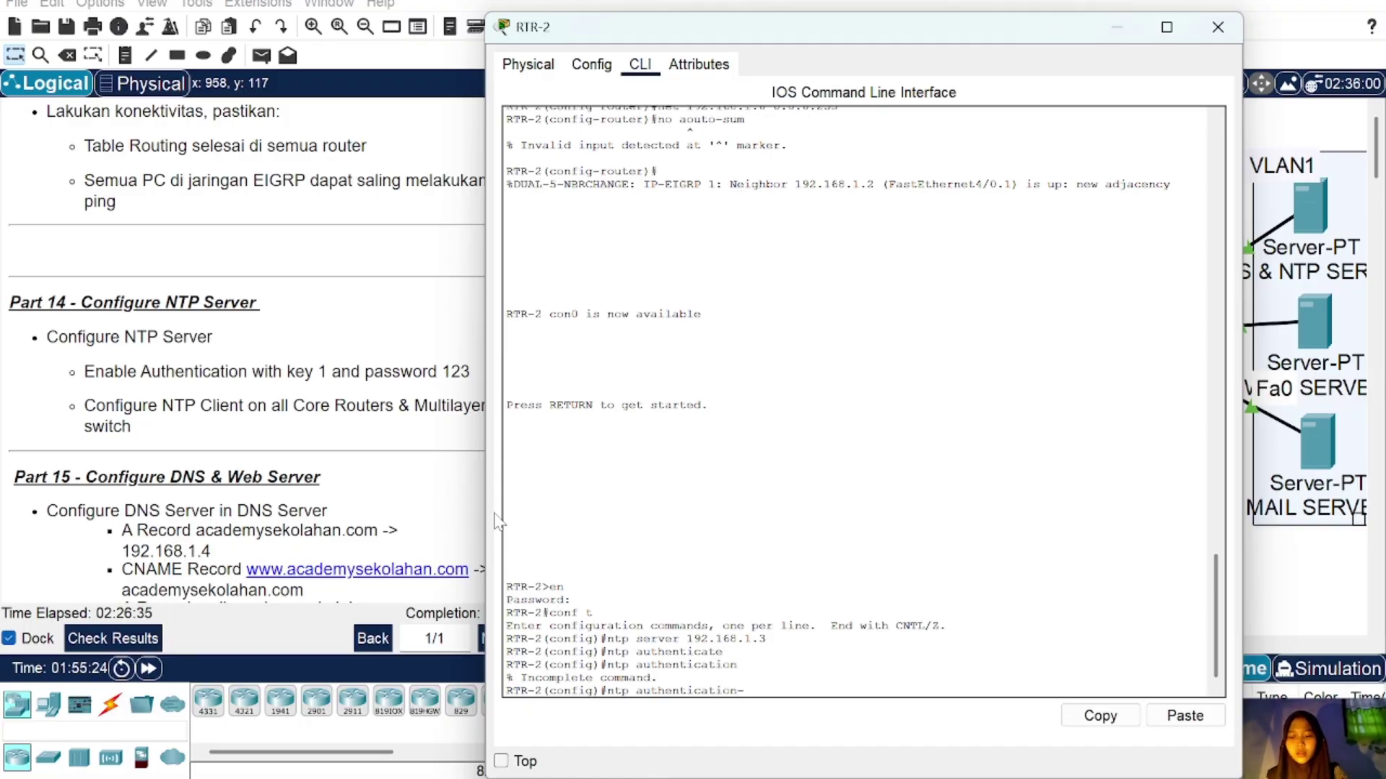
pyautogui.write('k')
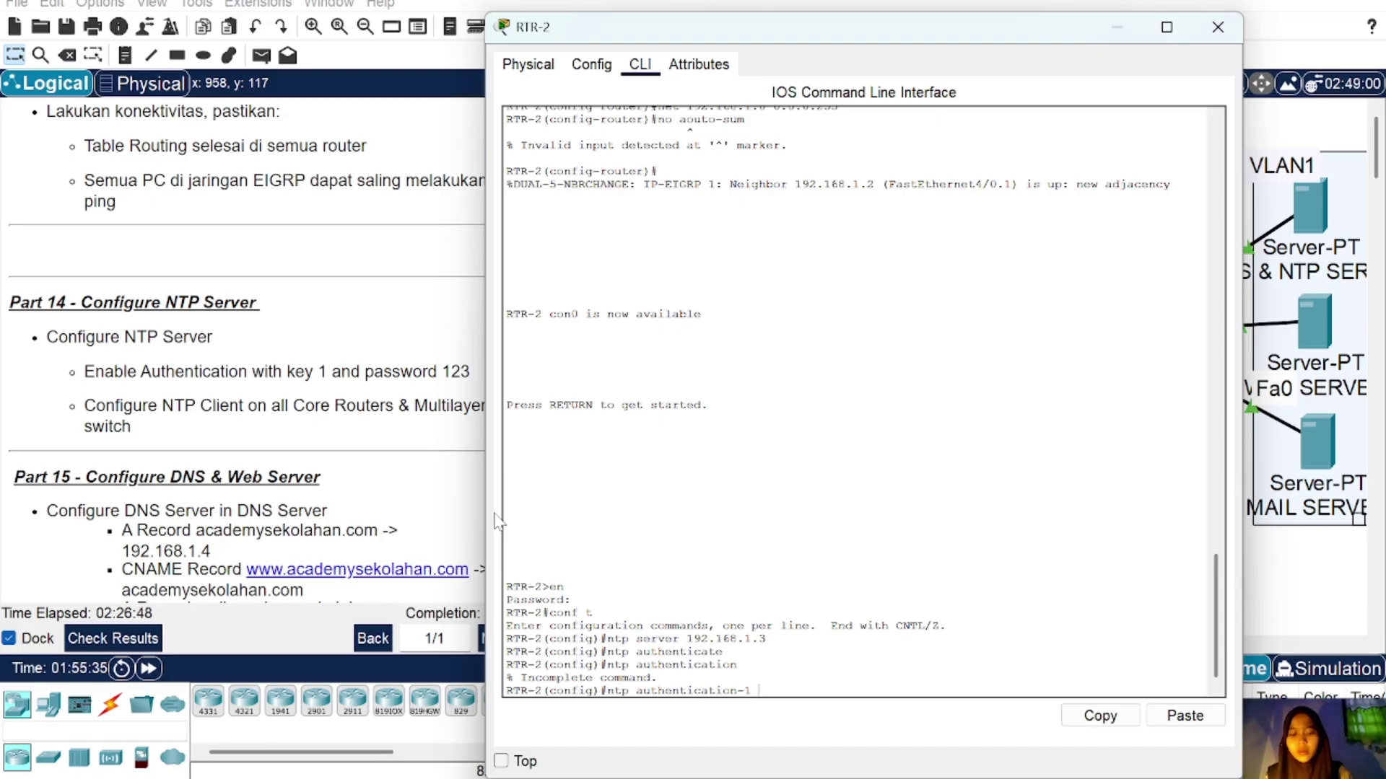
pyautogui.write('md5 123')
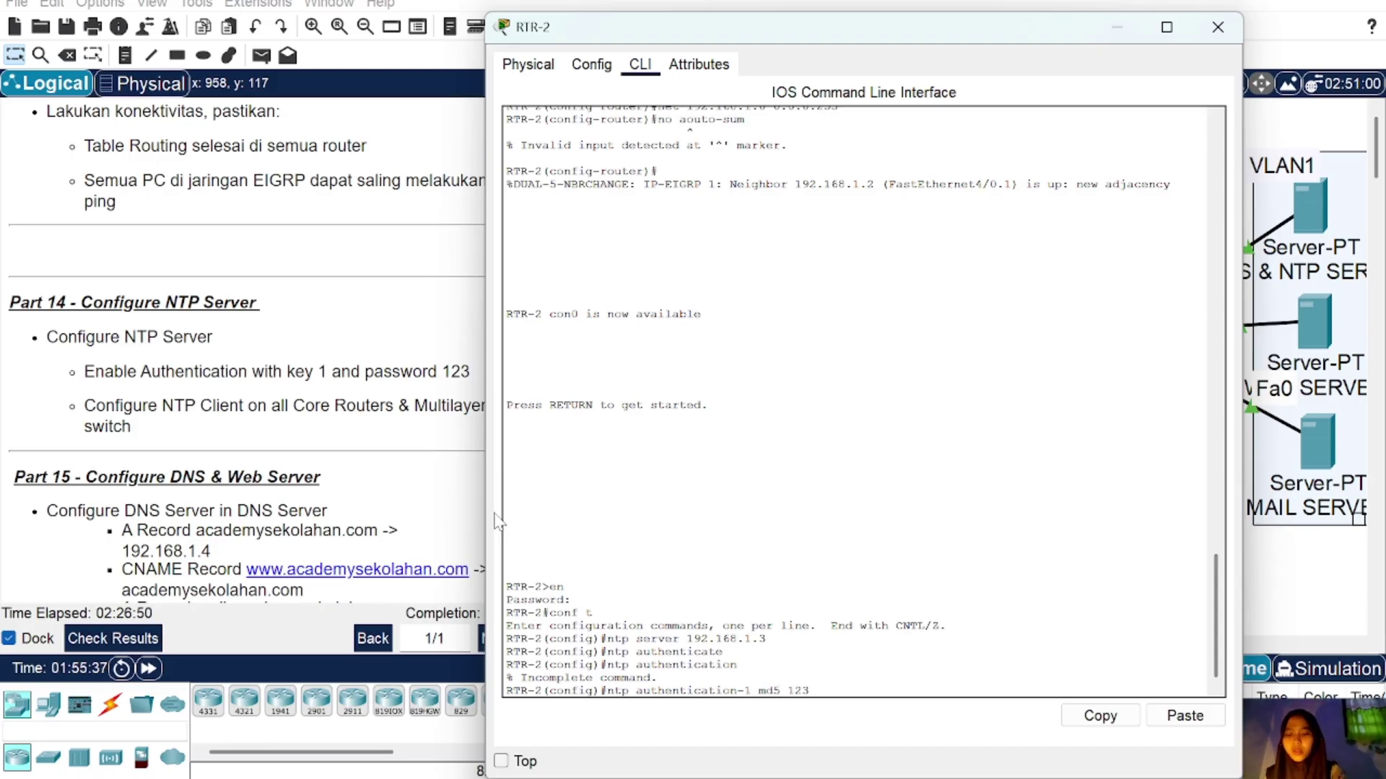
pyautogui.press('Return')
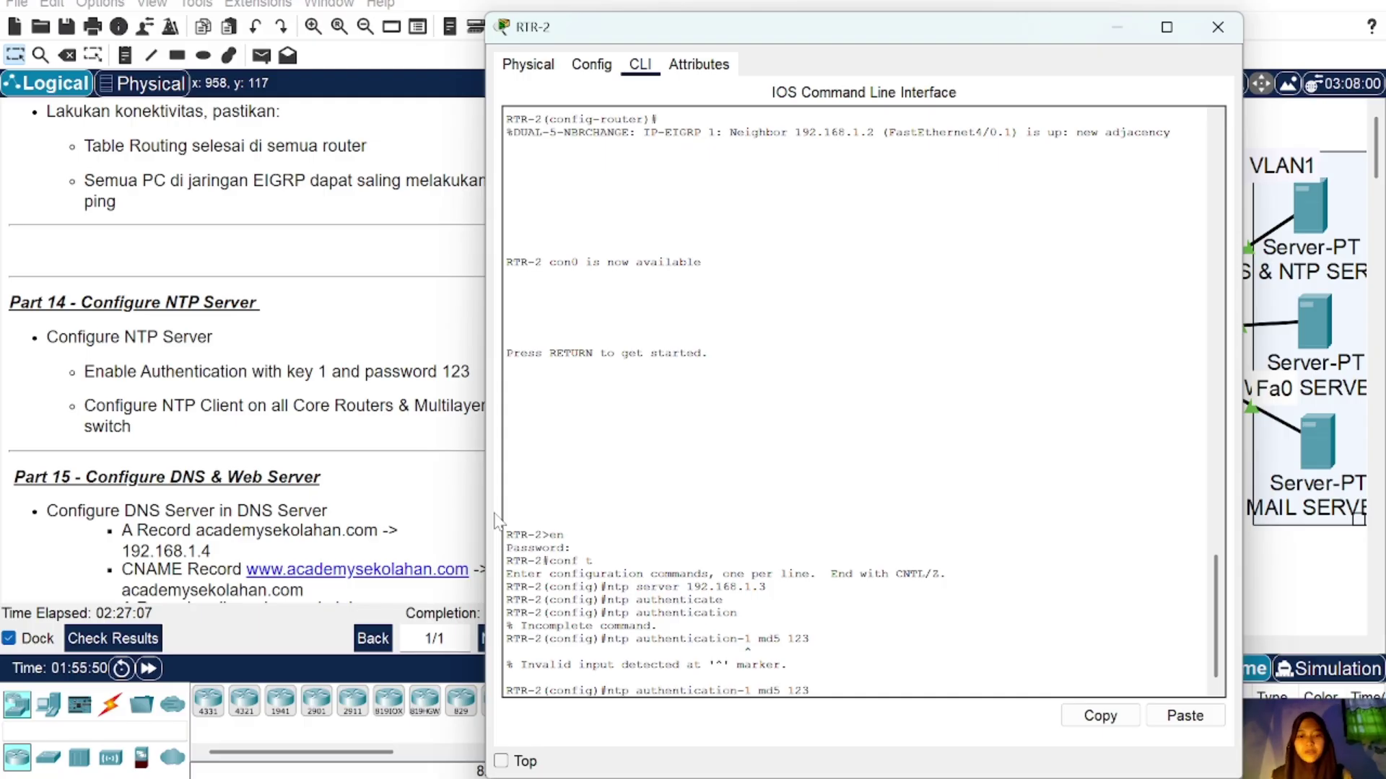
pyautogui.press('Left')
pyautogui.press('Left')
pyautogui.press('Left')
pyautogui.press('Left')
pyautogui.press('Left')
pyautogui.press('Left')
pyautogui.press('Left')
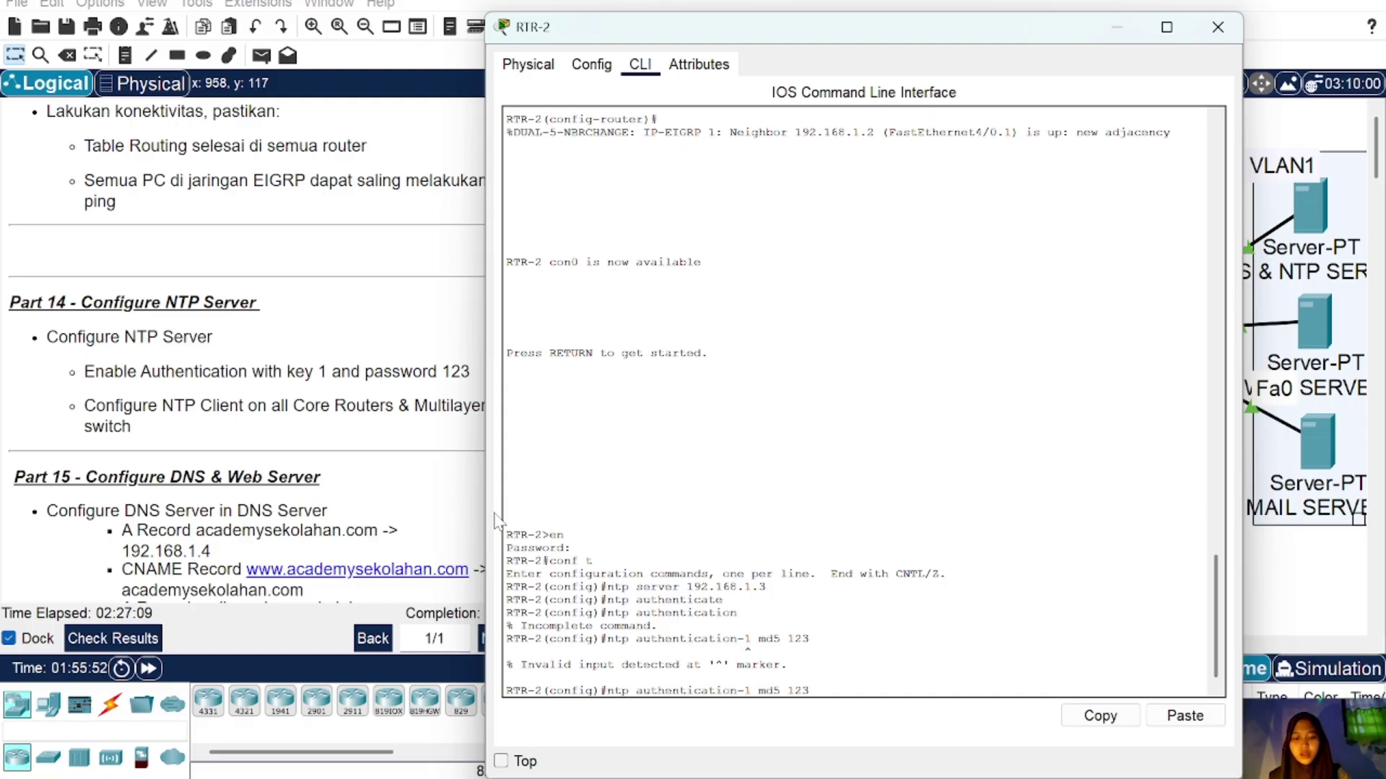
pyautogui.press('Left')
pyautogui.press('Left')
pyautogui.write('key')
pyautogui.press('Return')
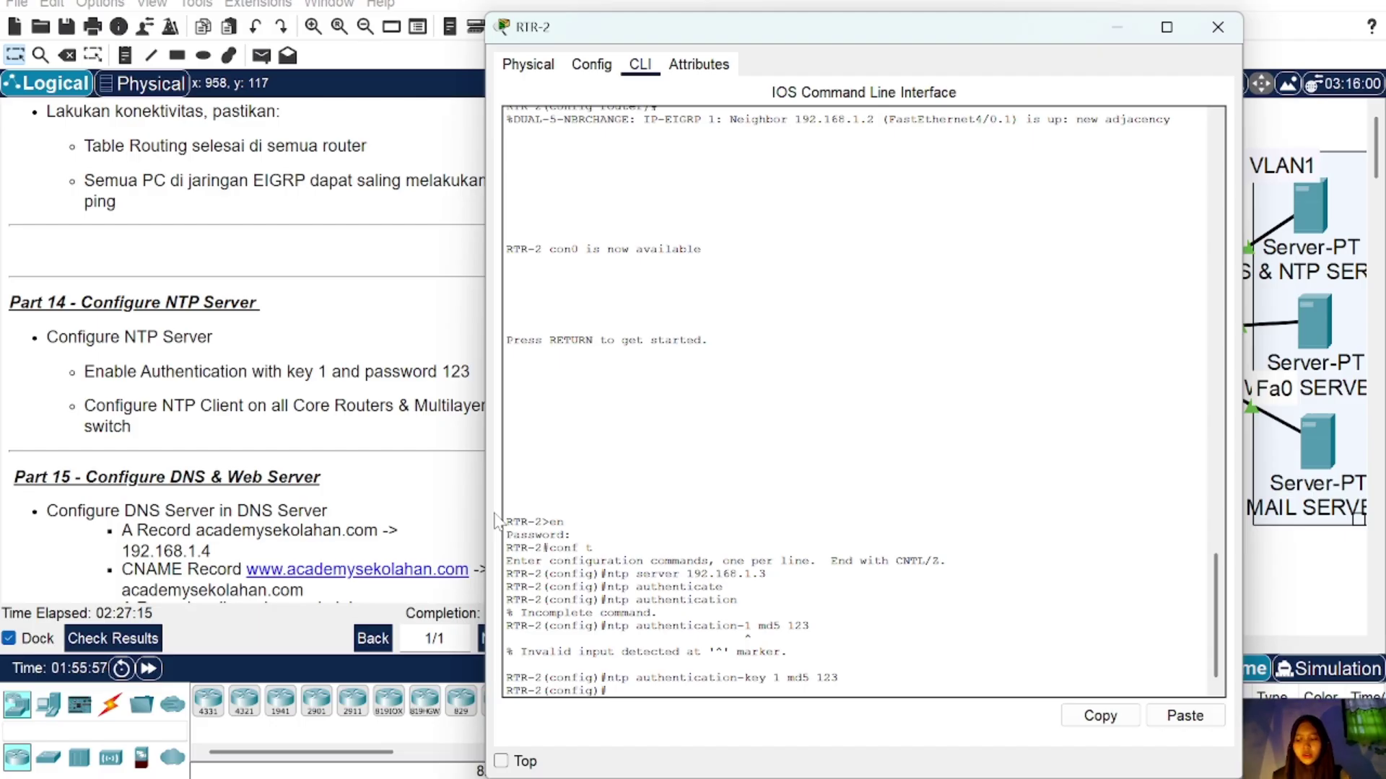
pyautogui.click(1219, 28)
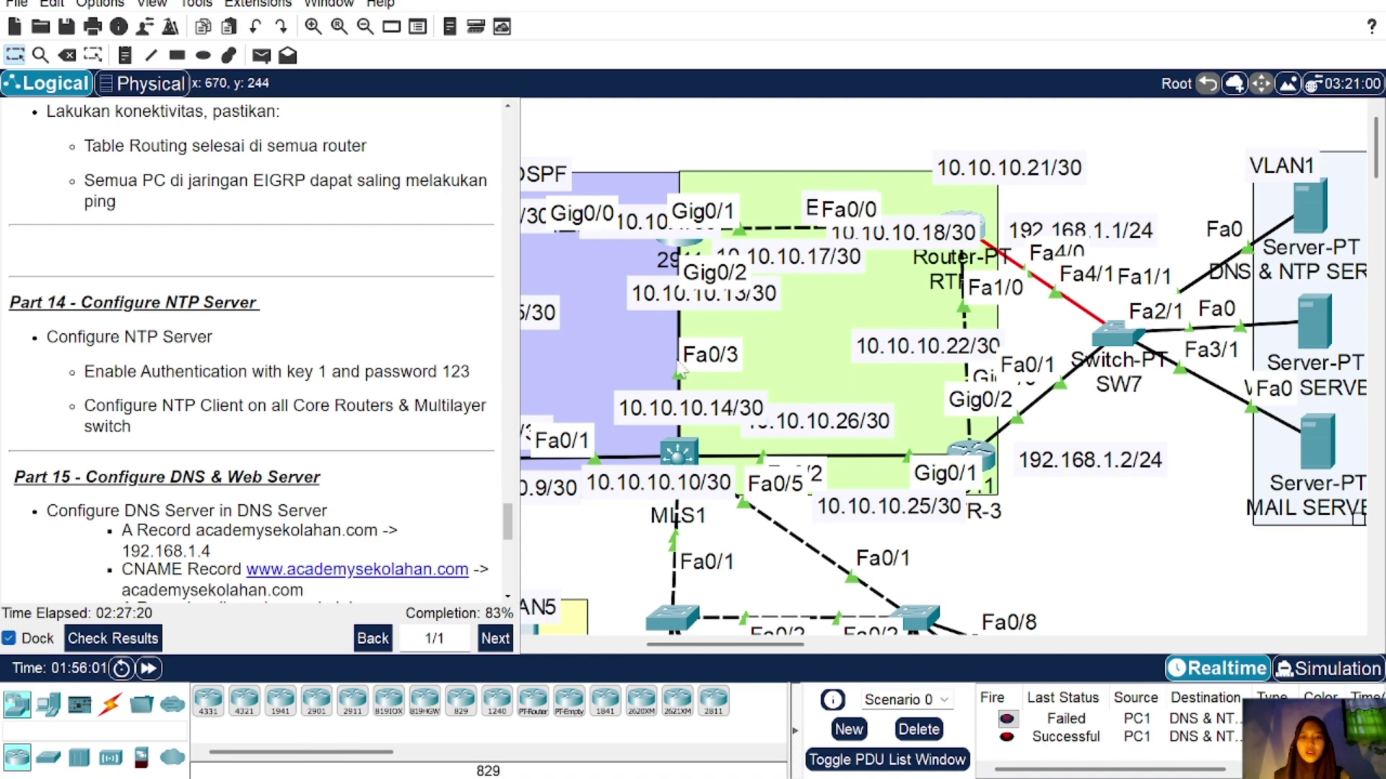
pyautogui.click(969, 453)
pyautogui.press('Return')
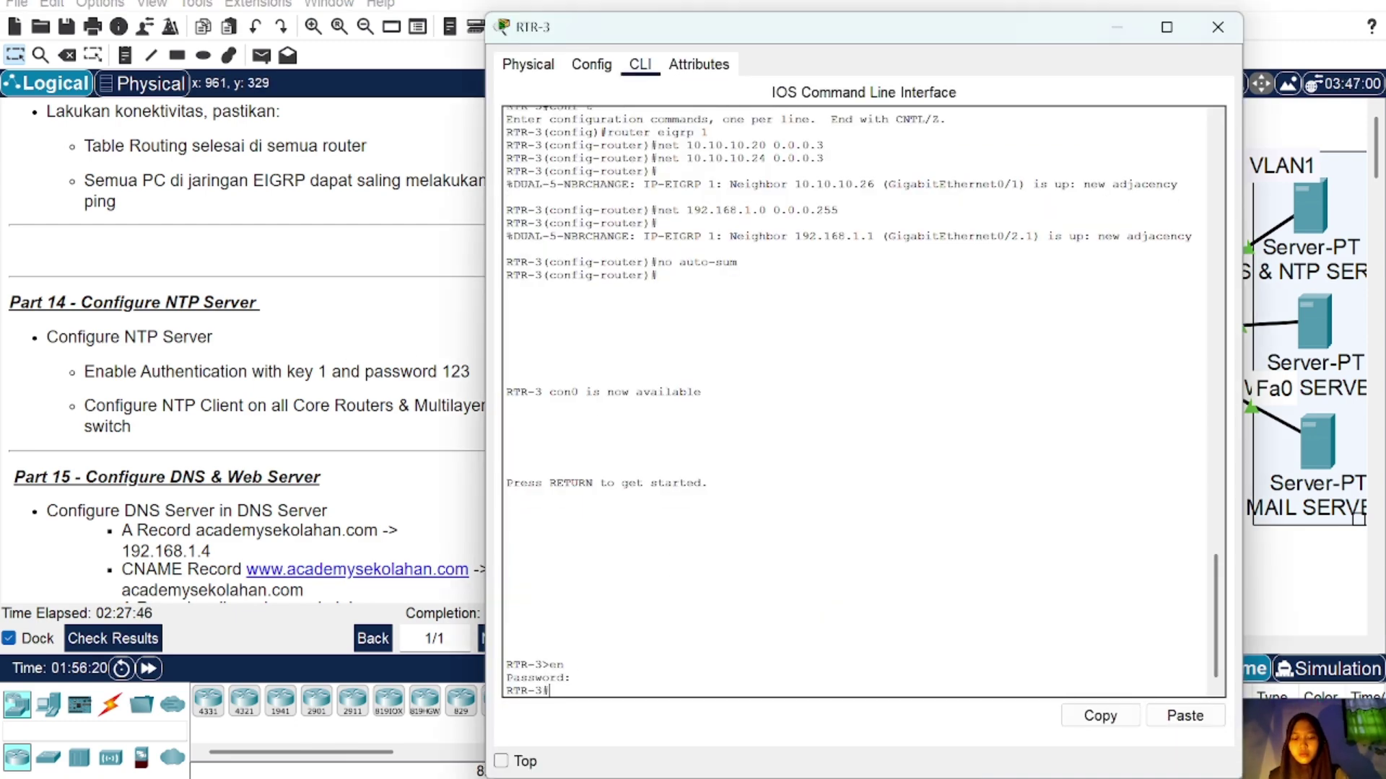
pyautogui.write('conf t')
pyautogui.press('Return')
pyautogui.write('ntp server')
pyautogui.press('Return')
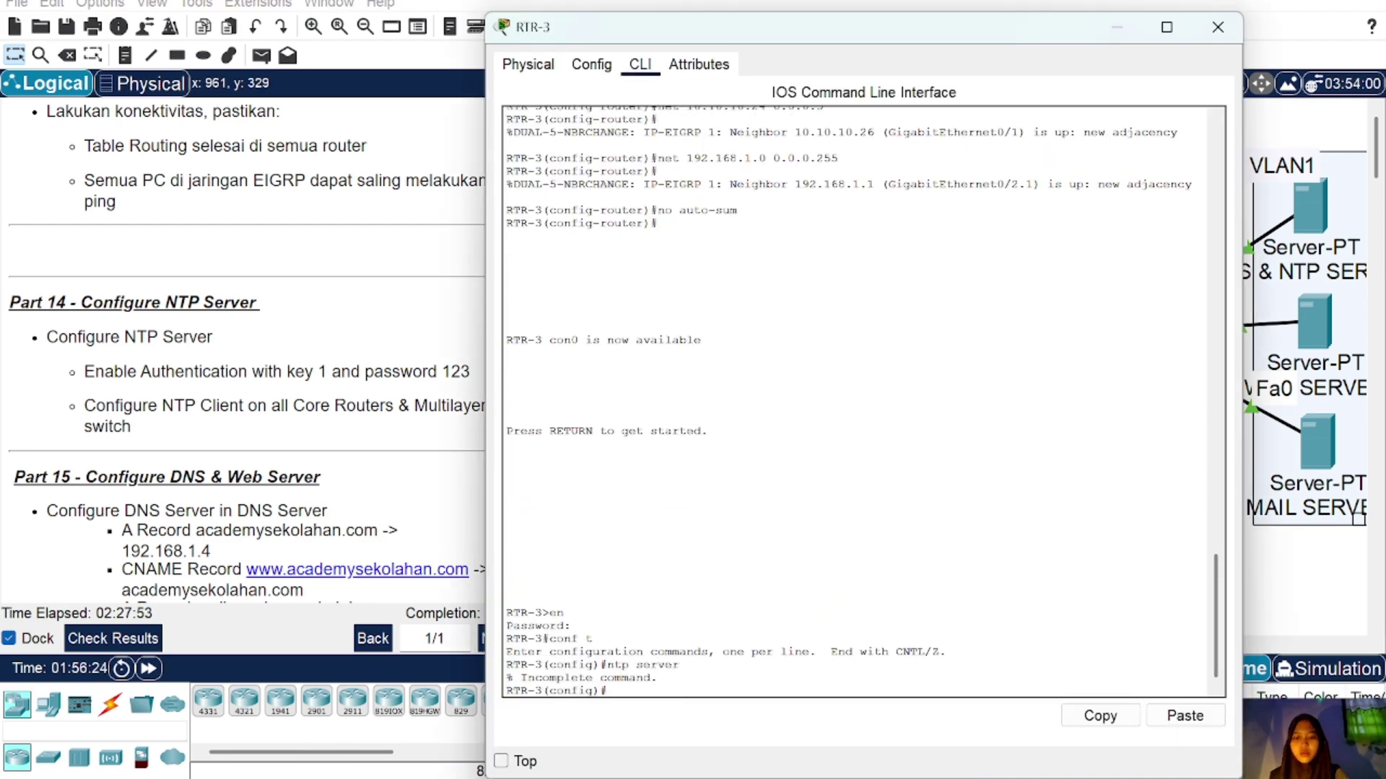
pyautogui.press('Up')
pyautogui.write('192.168.1.3')
pyautogui.press('Return')
pyautogui.write('ntp authenticate')
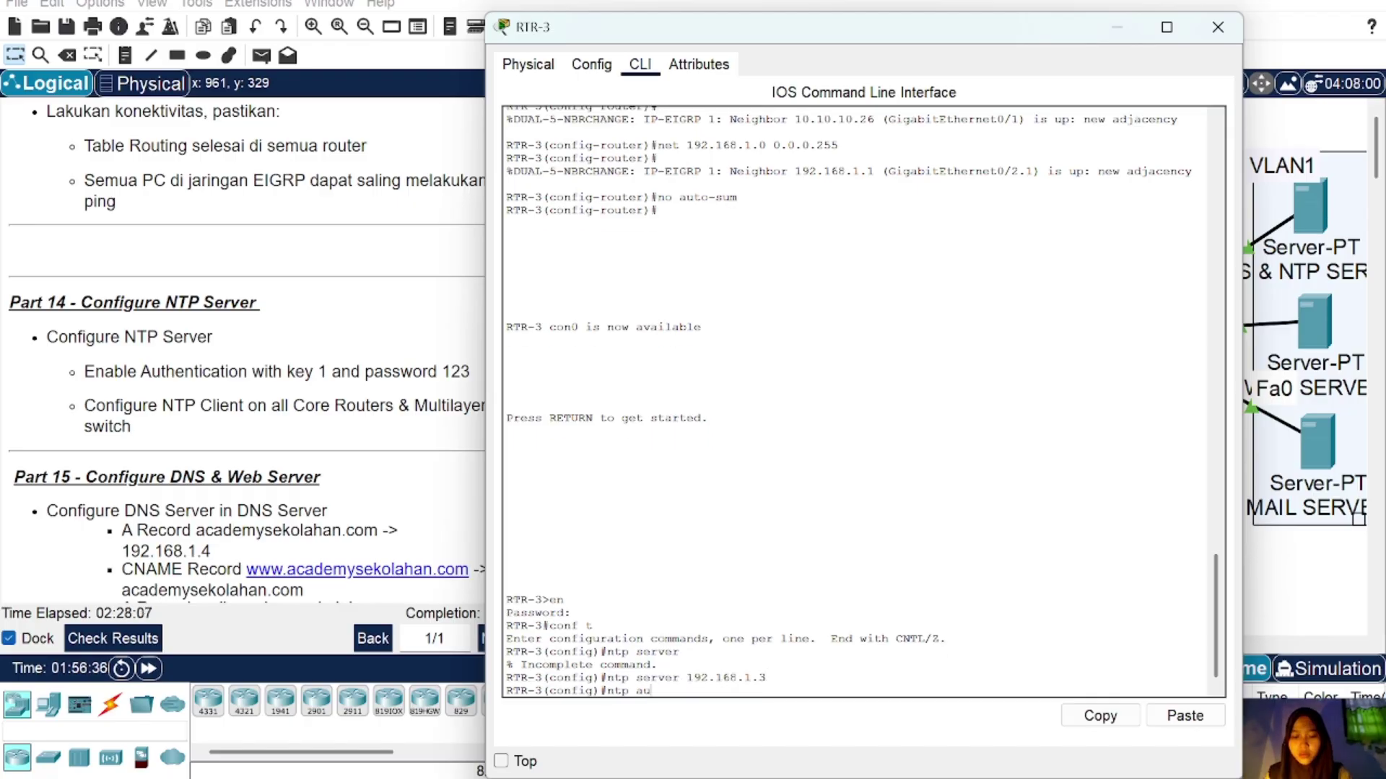
pyautogui.press('Return')
pyautogui.write('ntp authentication-key 1 md5')
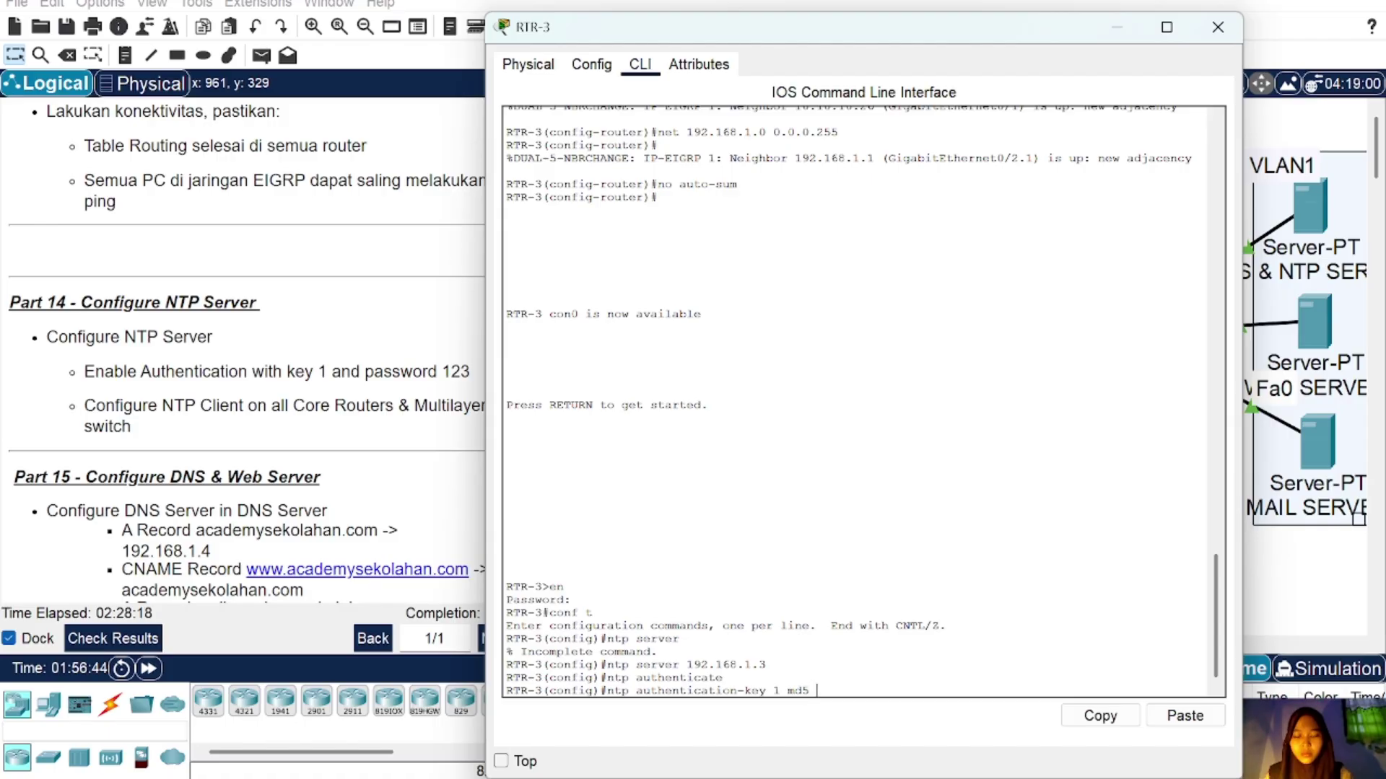
pyautogui.write('123')
pyautogui.press('Return')
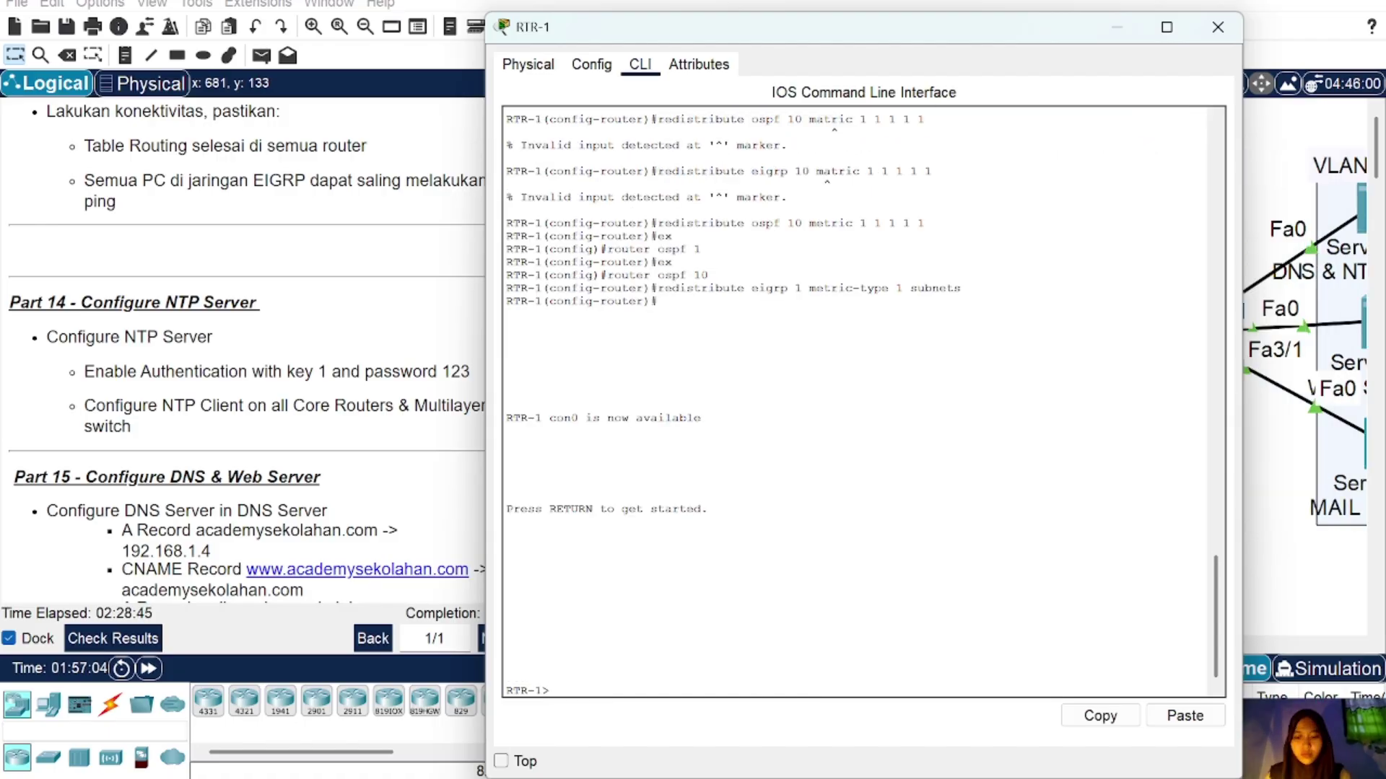
# Step: On RTR-1, enter global configuration and point it at NTP server 192.168.1.3
pyautogui.write('en')
pyautogui.press('Return')
pyautogui.press('Return')
pyautogui.write('conf t')
pyautogui.press('Return')
pyautogui.write('ntp server 192.16')
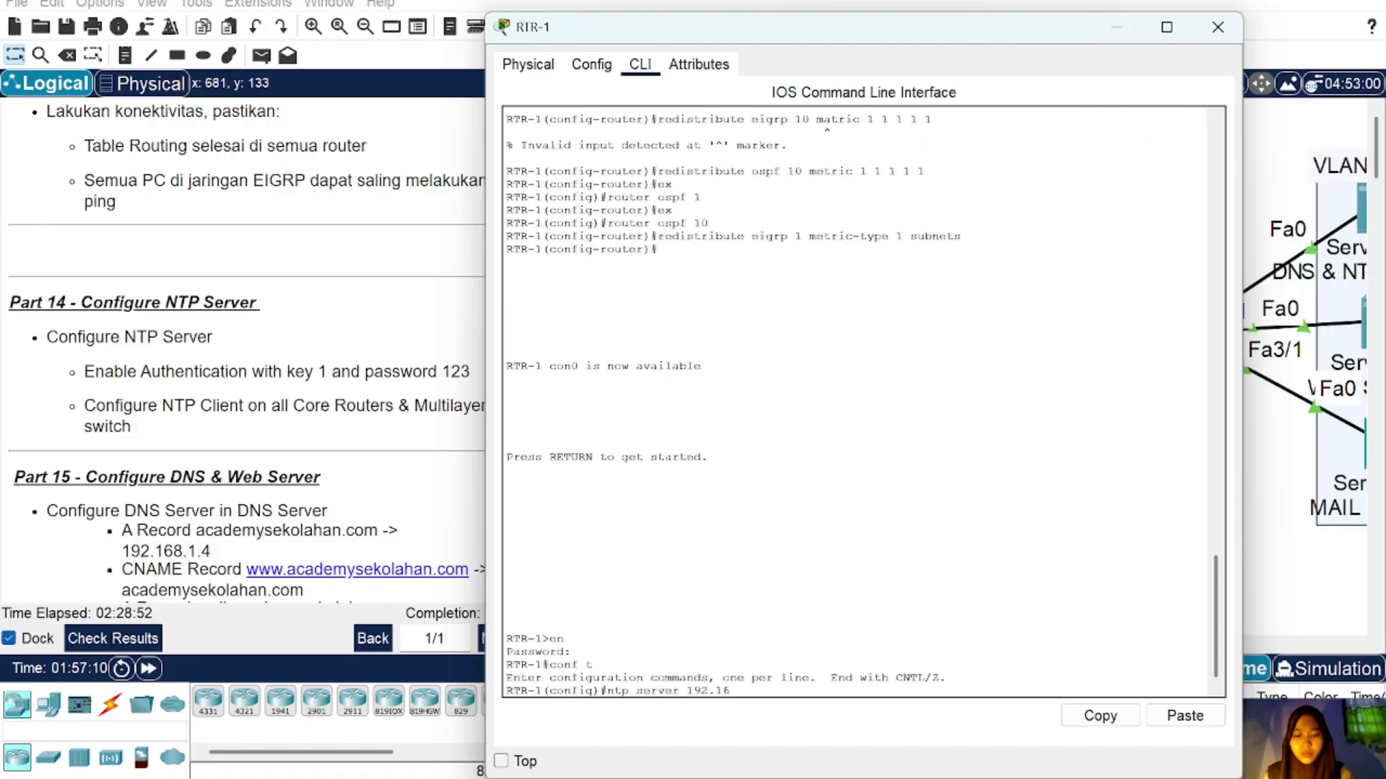
pyautogui.write('9.1.3')
pyautogui.press('Return')
pyautogui.write('ntp server authenticate')
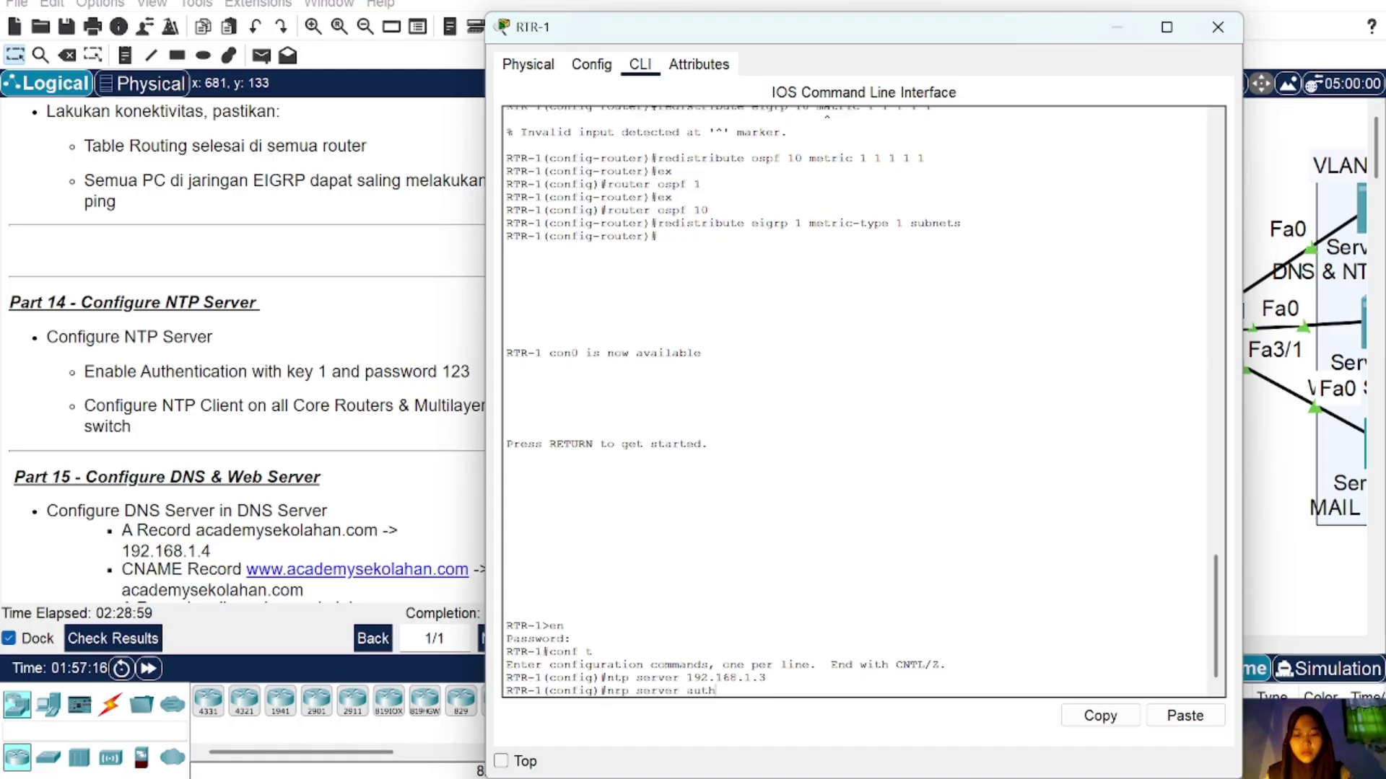
pyautogui.press('Return')
pyautogui.press('Up')
pyautogui.press('Left')
pyautogui.press('Left')
pyautogui.press('Left')
pyautogui.press('Left')
pyautogui.press('Left')
pyautogui.press('Left')
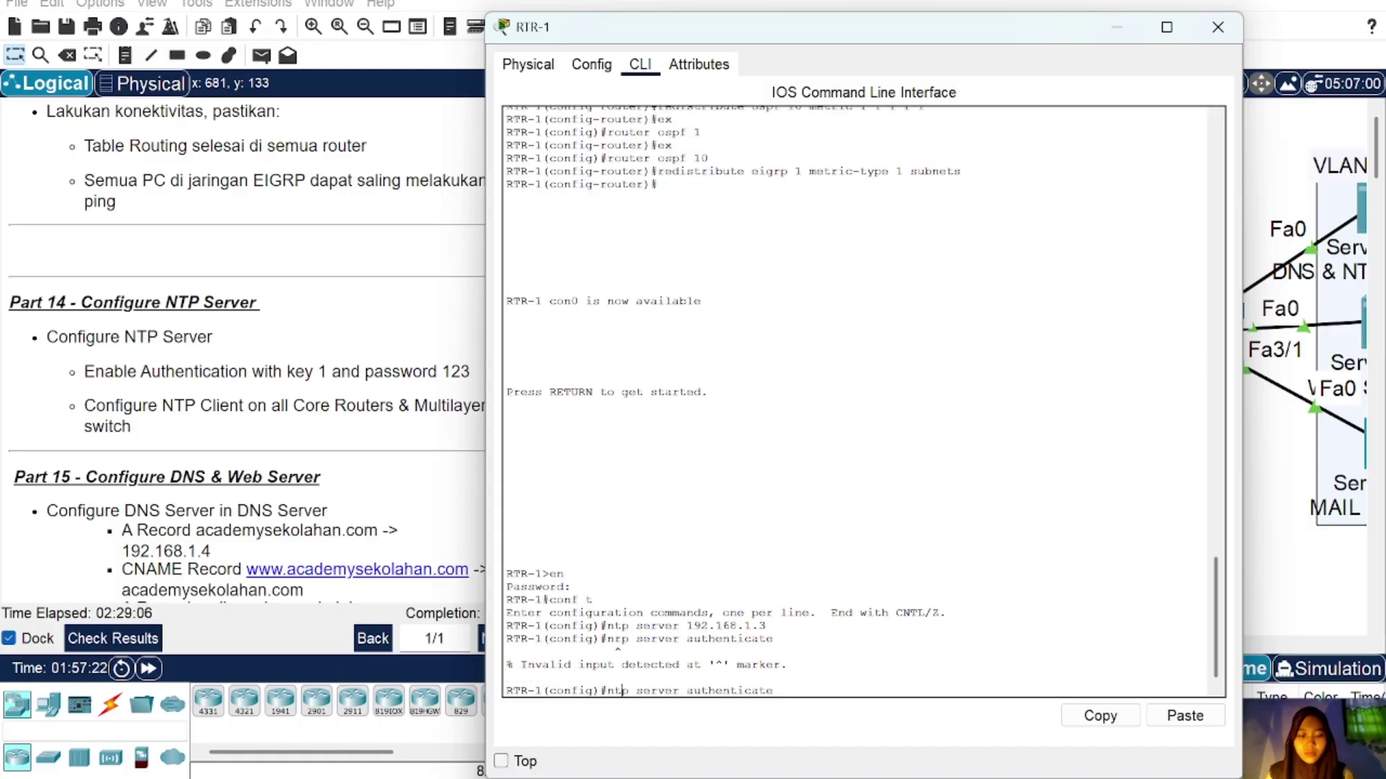
pyautogui.press('Return')
pyautogui.press('Up')
pyautogui.press('Left')
pyautogui.press('Left')
pyautogui.press('Left')
pyautogui.press('Left')
pyautogui.press('Left')
pyautogui.press('Left')
pyautogui.press('Left')
pyautogui.press('Left')
pyautogui.press('Left')
pyautogui.press('Left')
pyautogui.press('Left')
pyautogui.press('Left')
pyautogui.press('BackSpace')
pyautogui.press('BackSpace')
pyautogui.press('BackSpace')
pyautogui.press('BackSpace')
pyautogui.press('BackSpace')
pyautogui.press('BackSpace')
pyautogui.press('BackSpace')
pyautogui.press('Return')
pyautogui.press('Up')
pyautogui.press('BackSpace')
pyautogui.press('BackSpace')
pyautogui.press('BackSpace')
pyautogui.write('atio')
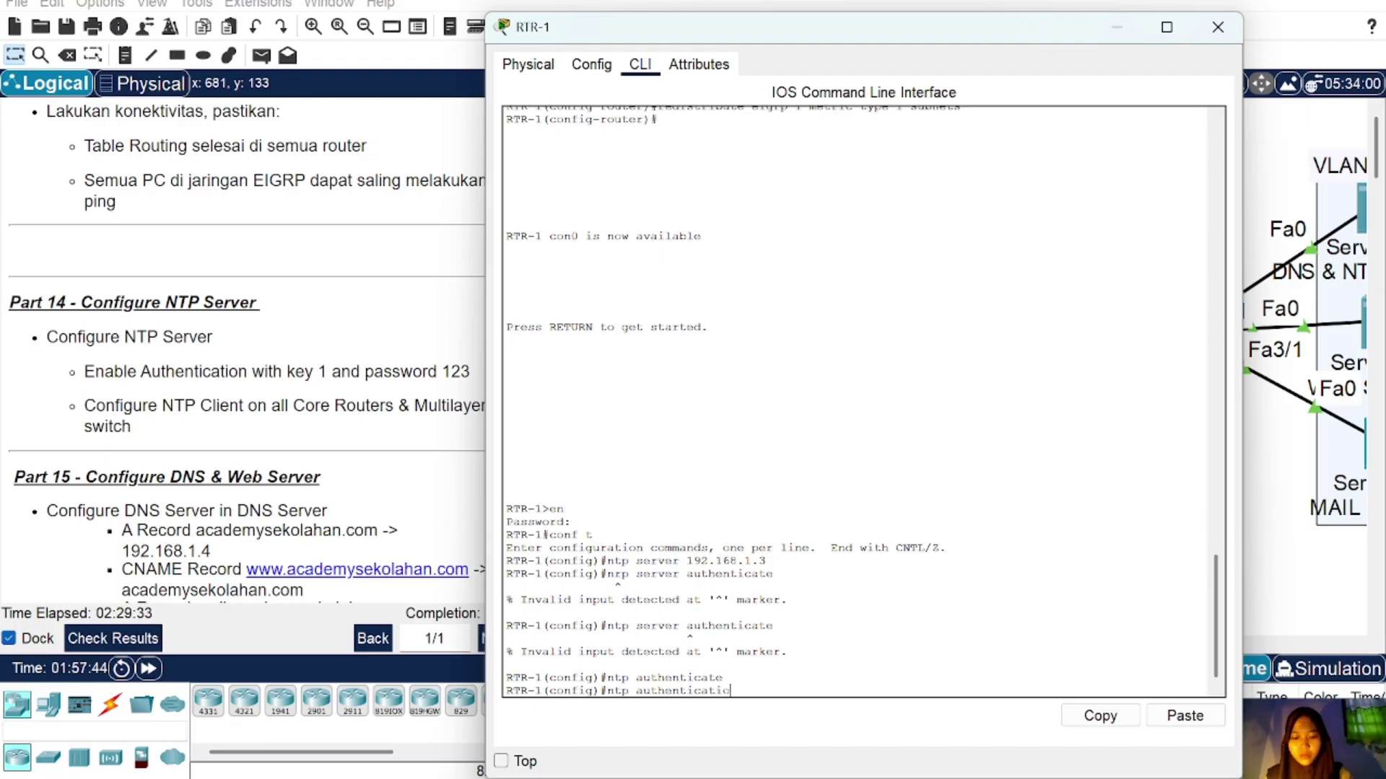
pyautogui.write('n-key 1 md5 123')
# Step: Point MLS1 at NTP server 192.168.1.3 with NTP authentication enabled
pyautogui.press('Return')
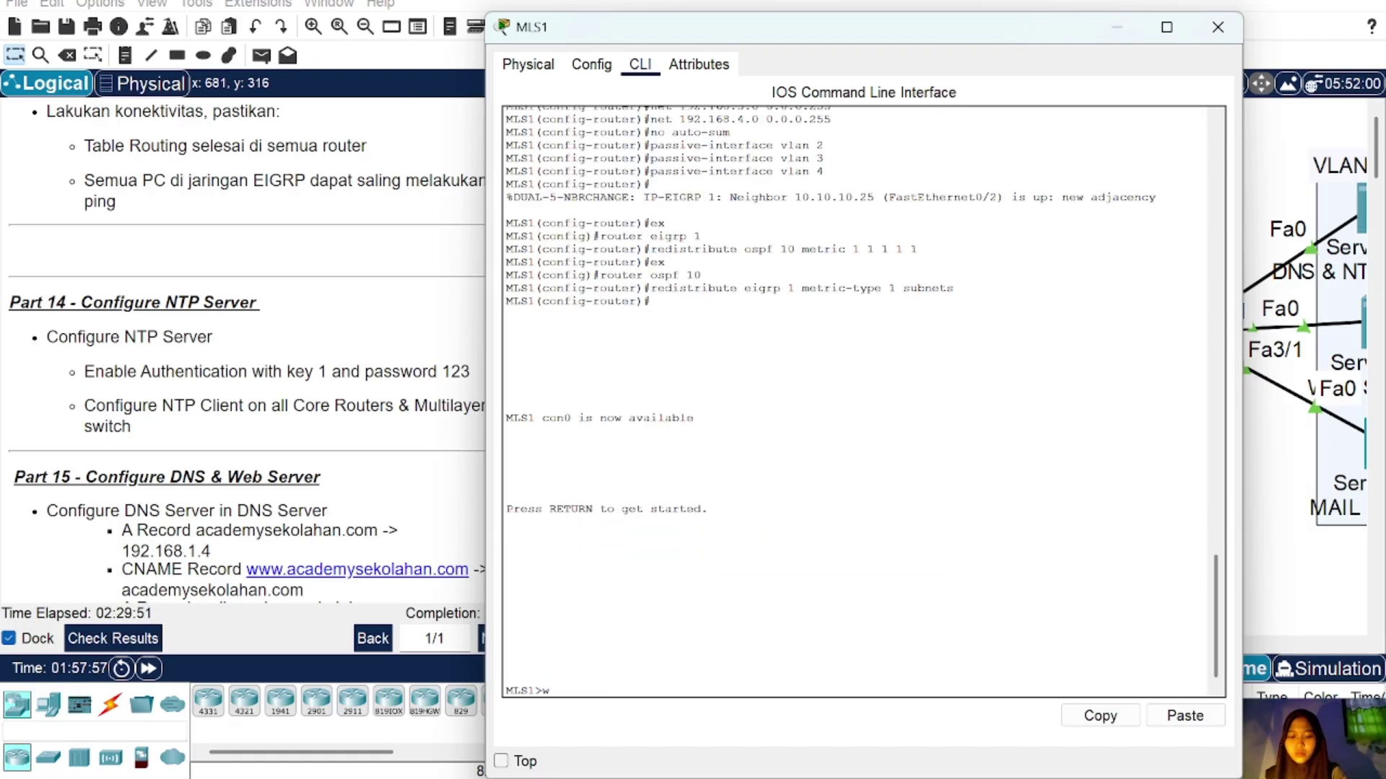
pyautogui.write('en')
pyautogui.press('Return')
pyautogui.press('Return')
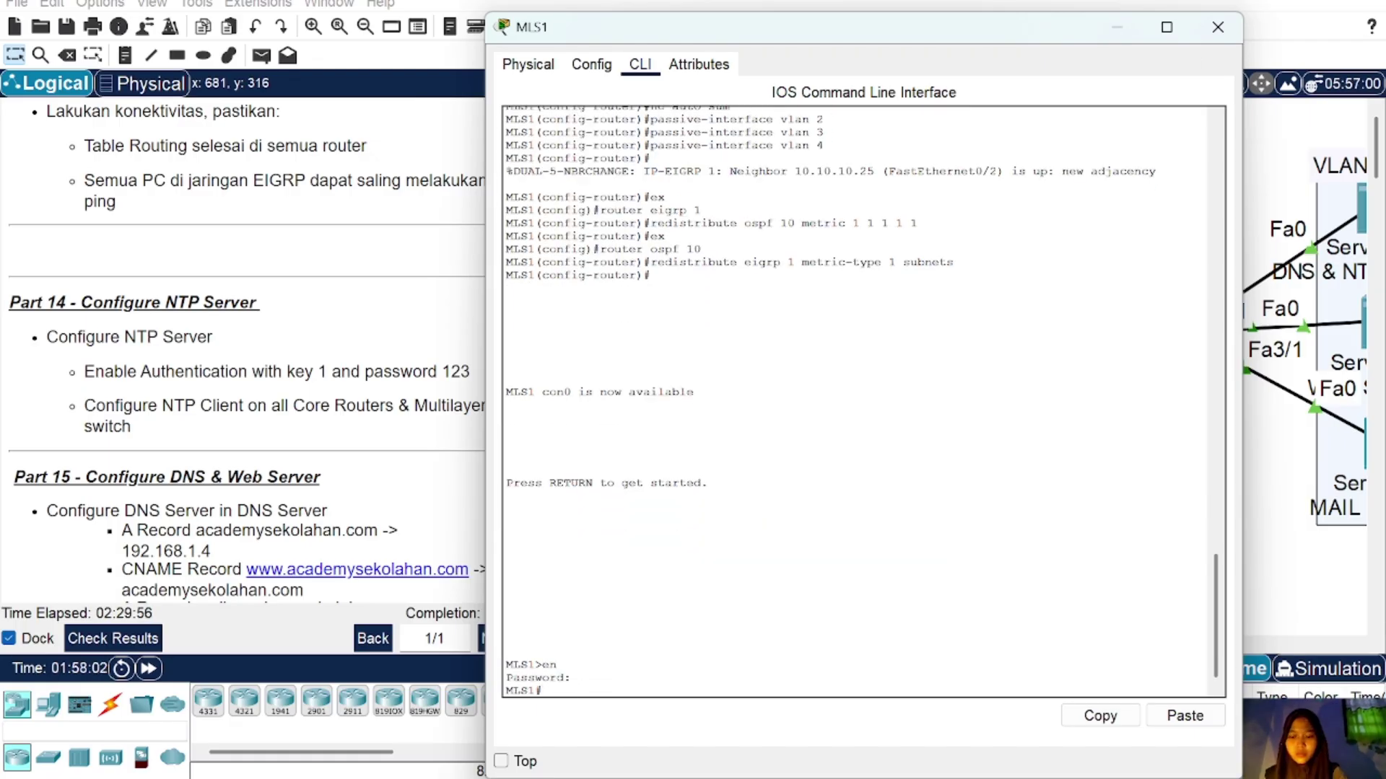
pyautogui.write('conf t')
pyautogui.press('Return')
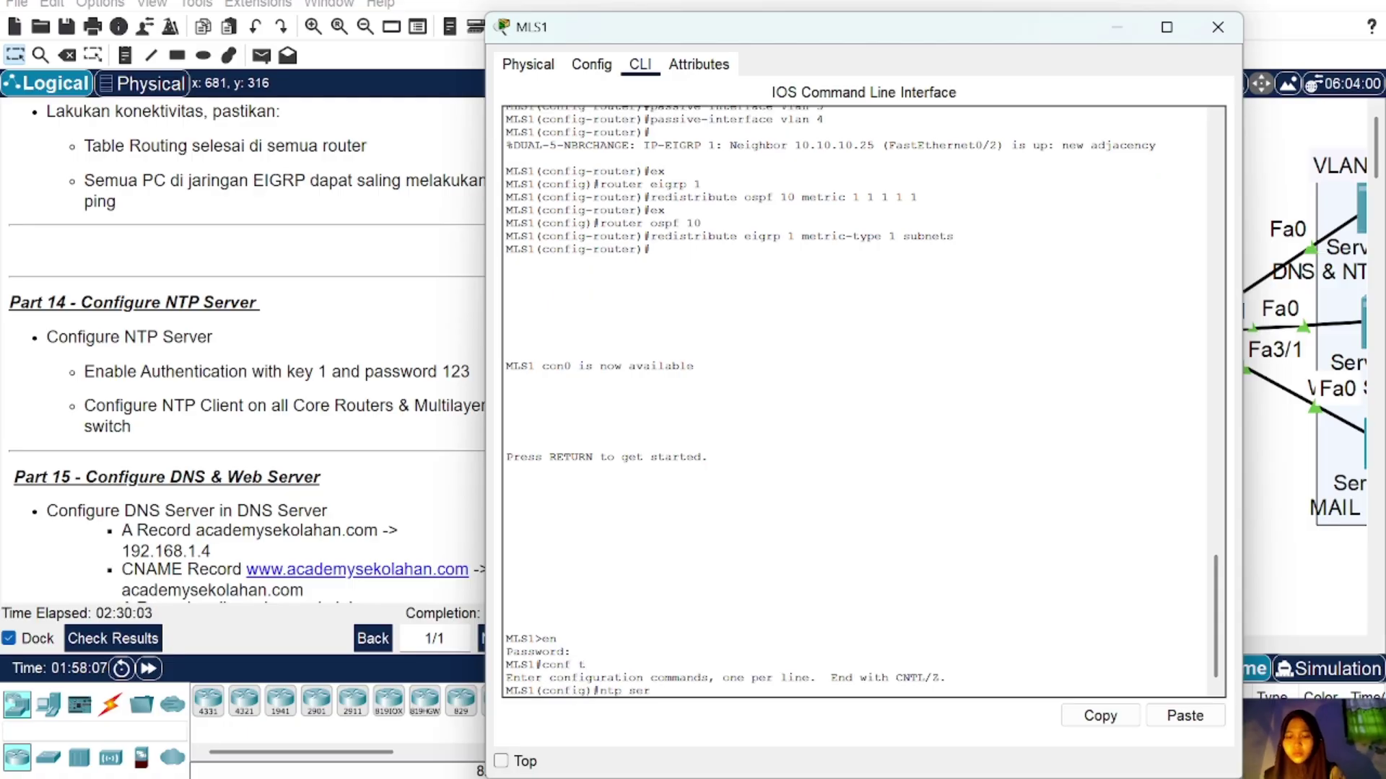
pyautogui.write('ntp server 192.168.1.3')
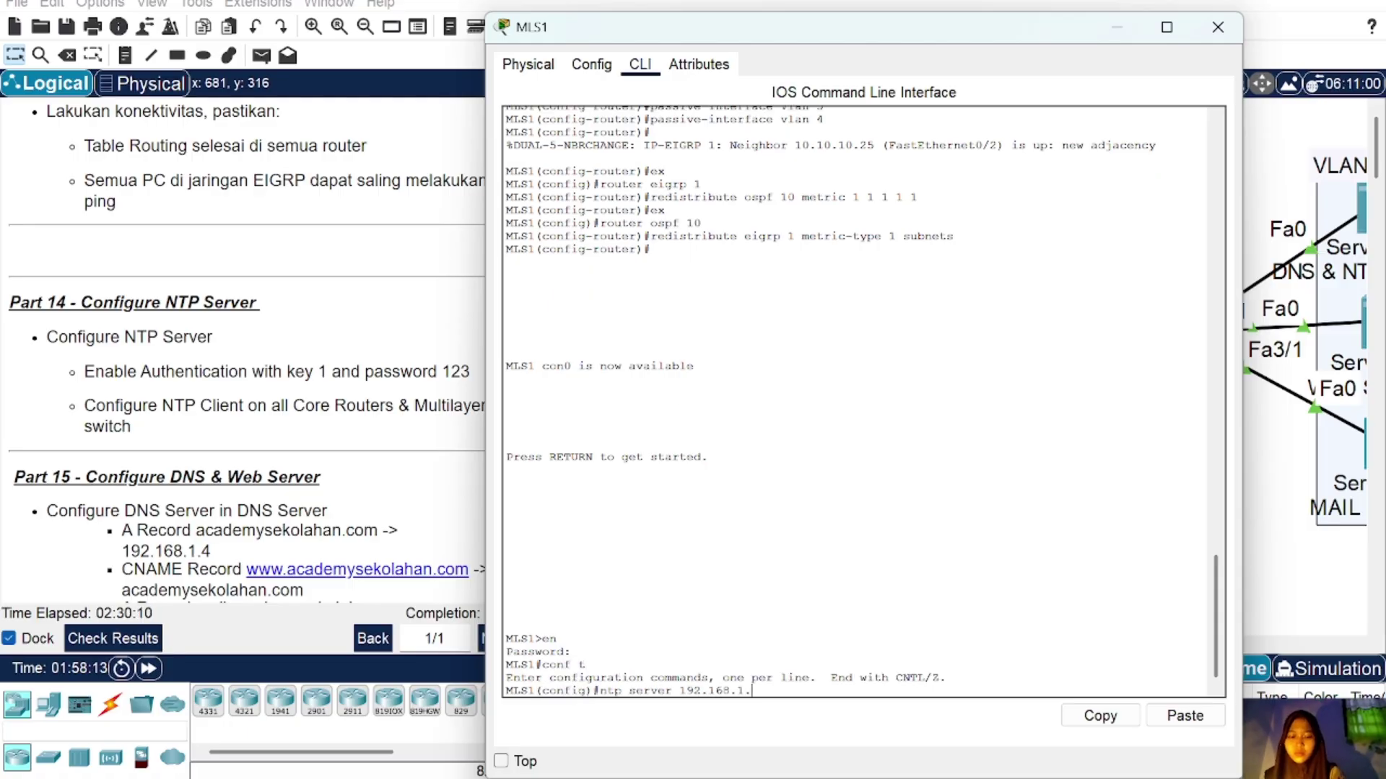
pyautogui.press('Return')
pyautogui.write('nfig)#ntp authenticate')
pyautogui.press('Return')
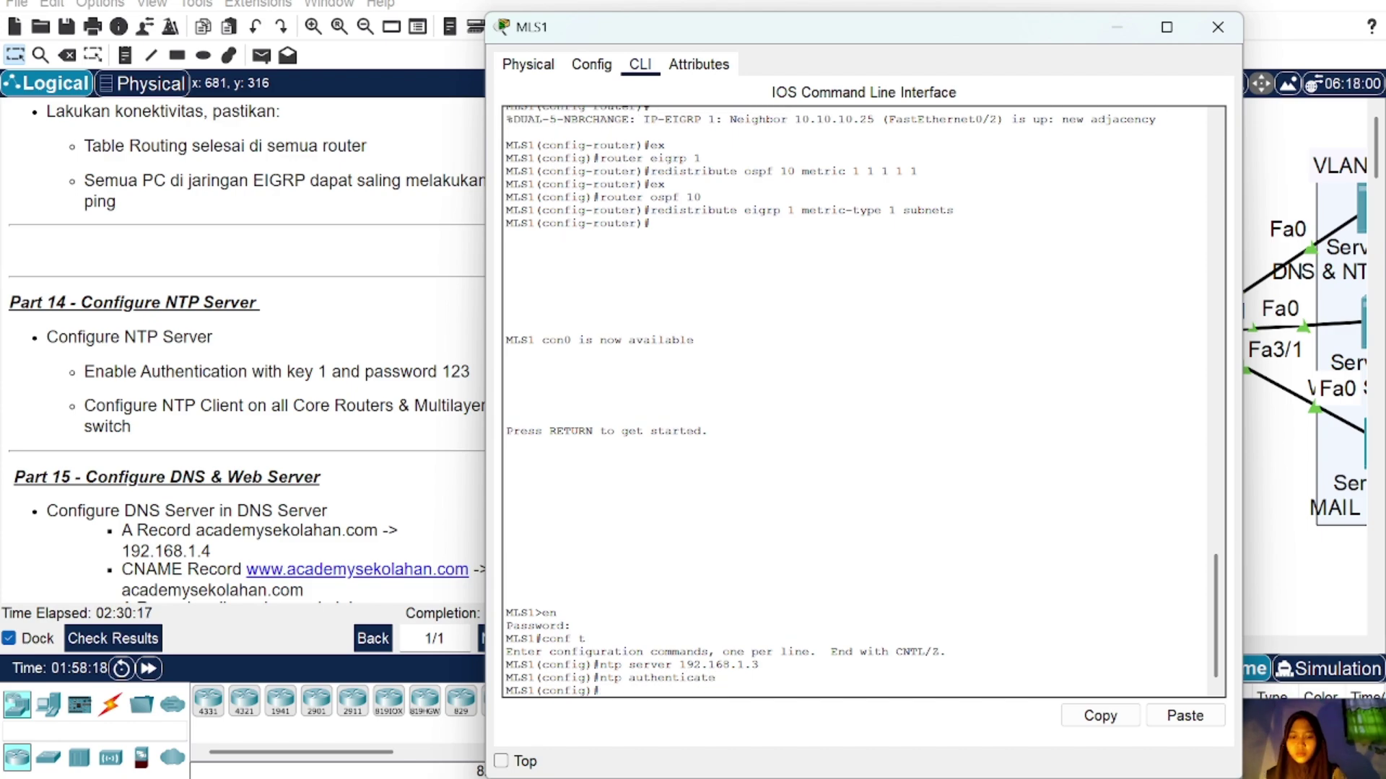
pyautogui.write('ntp authen')
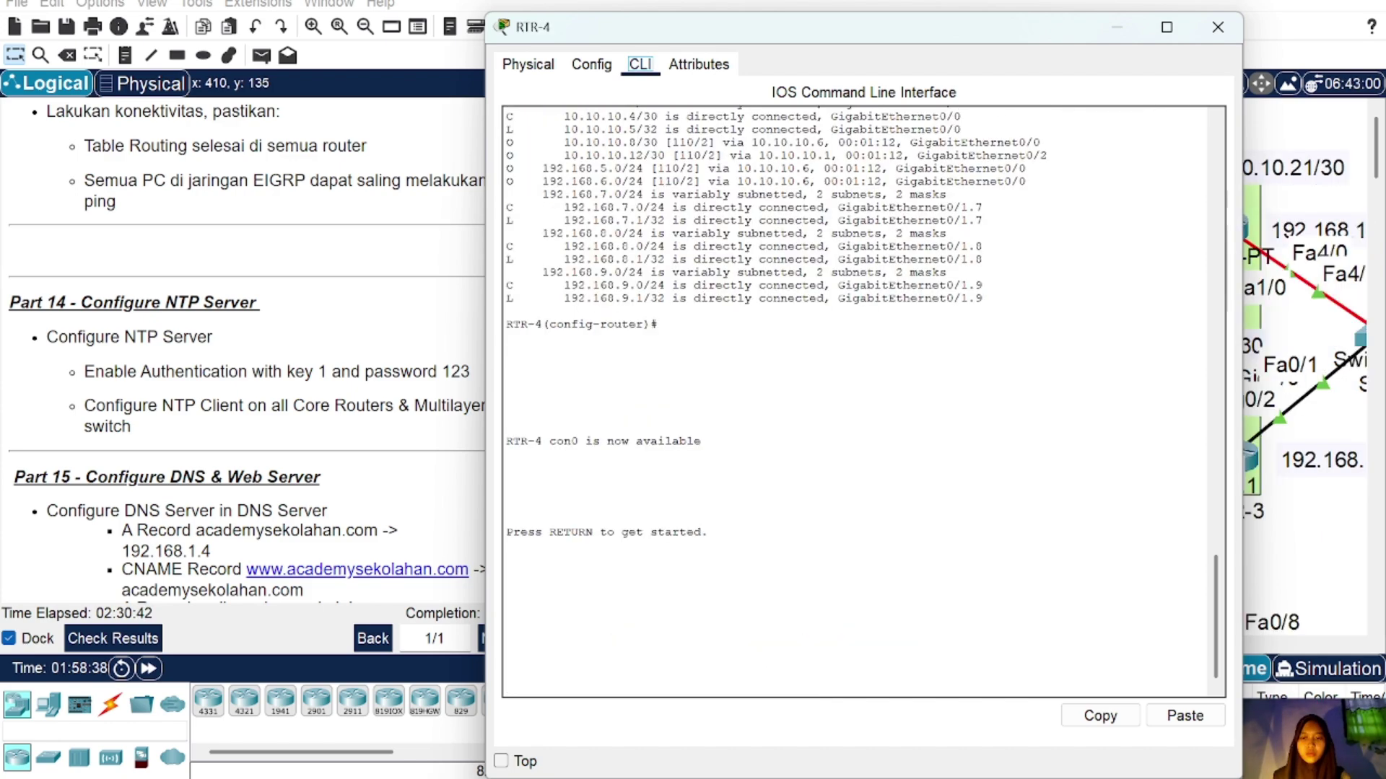
# Step: On RTR-4, enter global configuration and set NTP server 192.168.1.3
pyautogui.press('Return')
pyautogui.write('en')
pyautogui.press('Return')
pyautogui.press('Return')
pyautogui.write('conf t')
pyautogui.press('Return')
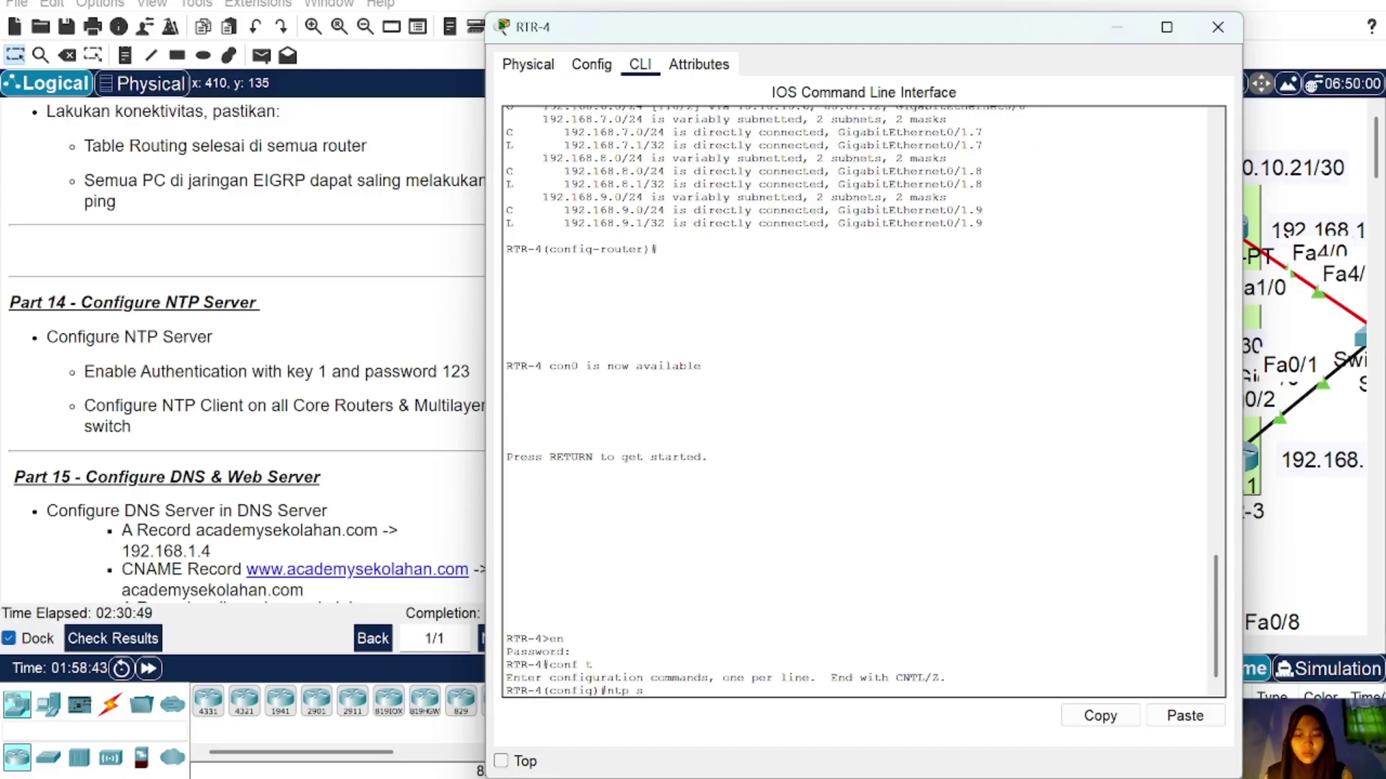
pyautogui.write('ntp server 192.168.1.3')
pyautogui.press('Return')
pyautogui.write('nrp authenticate')
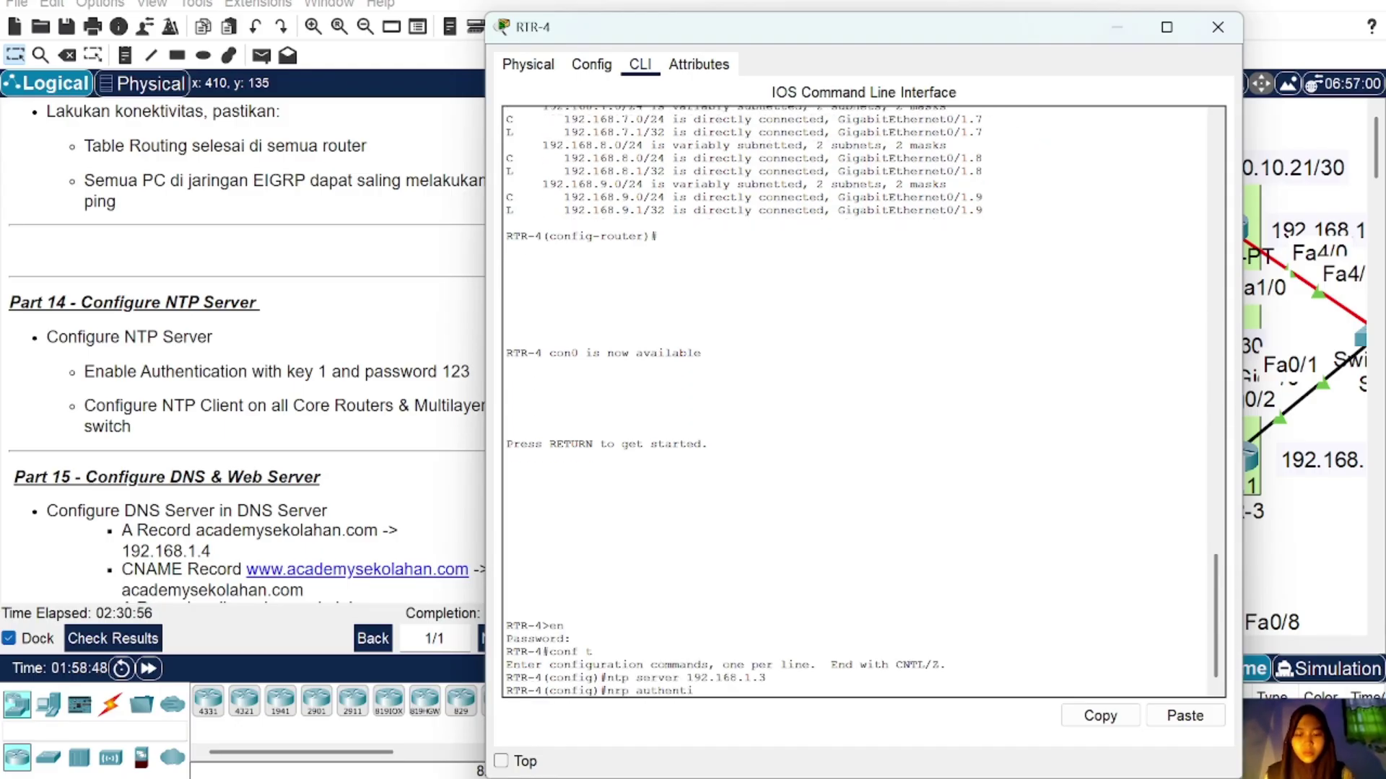
pyautogui.press('Return')
pyautogui.press('Up')
pyautogui.press('BackSpace')
pyautogui.write('t')
pyautogui.press('Return')
pyautogui.write('a')
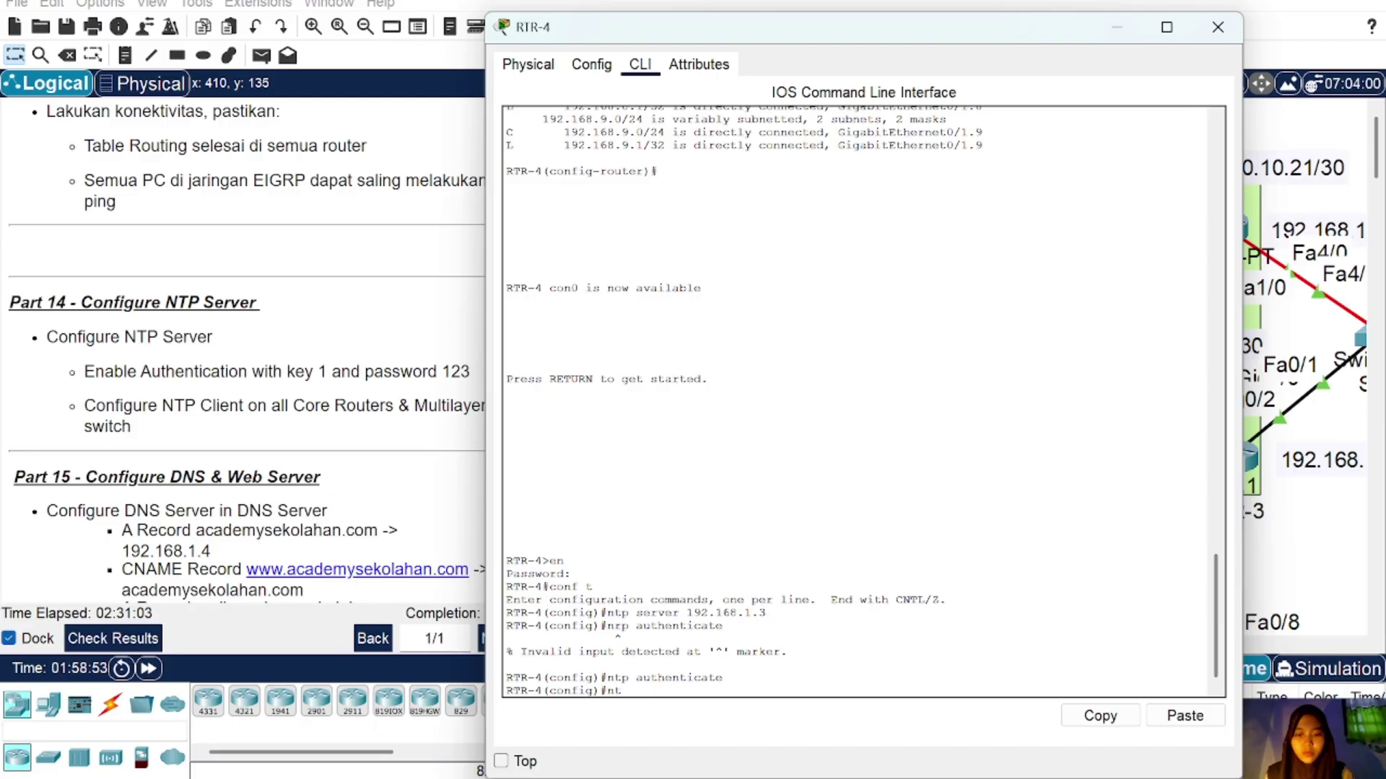
pyautogui.write('uthentication-key 1 md5 123')
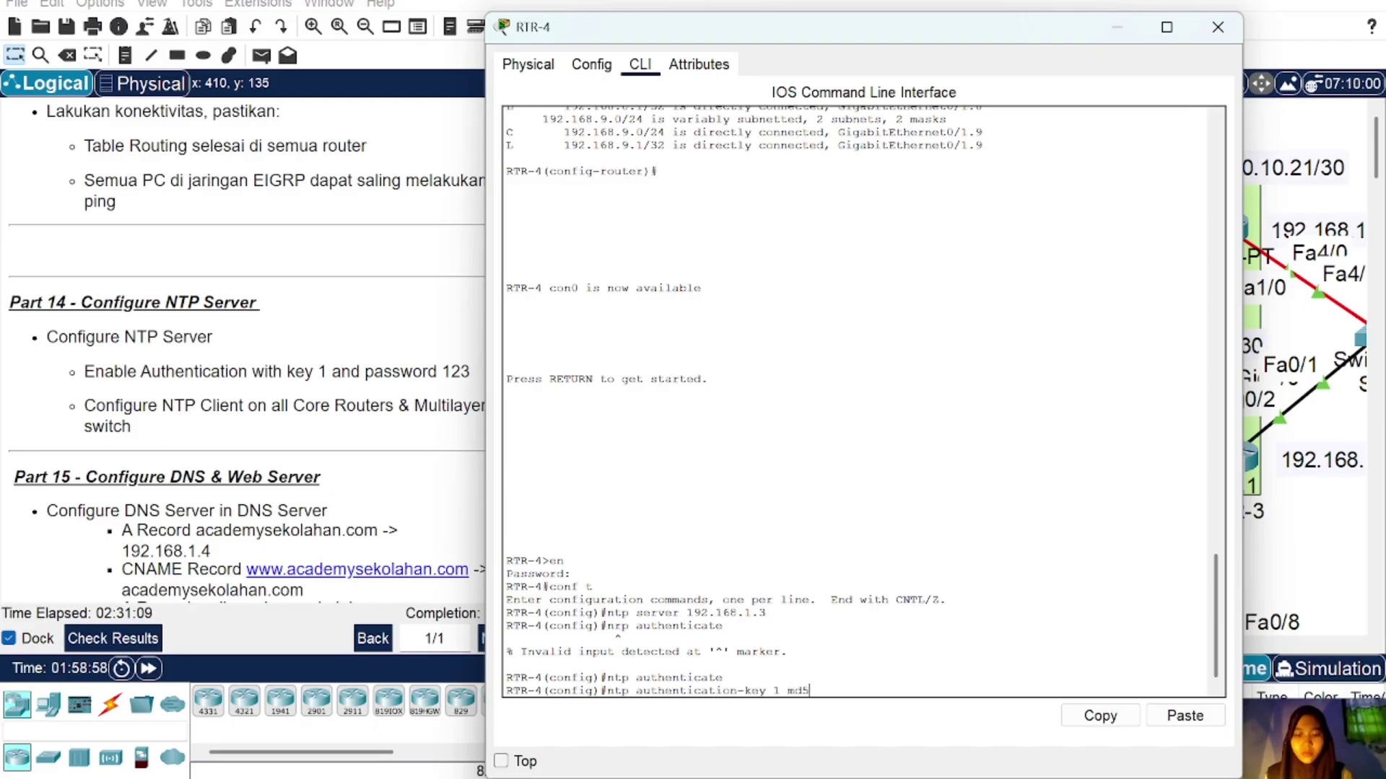
pyautogui.press('Return')
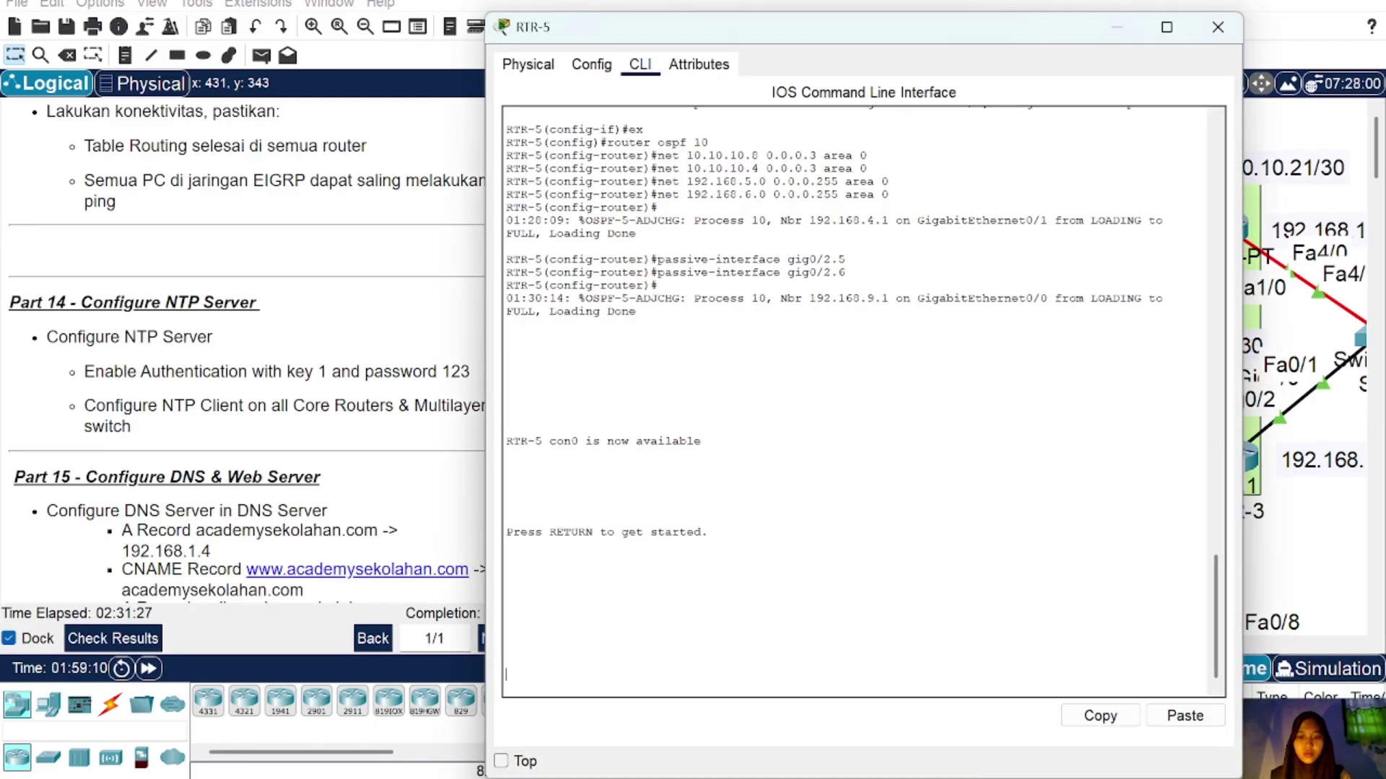
# Step: On RTR-5, enter global configuration and set NTP server 192.168.1.3
pyautogui.press('Return')
pyautogui.write('en')
pyautogui.press('Return')
pyautogui.press('Return')
pyautogui.write('conf t')
pyautogui.press('Return')
pyautogui.write('ntp server 192.168.1.3')
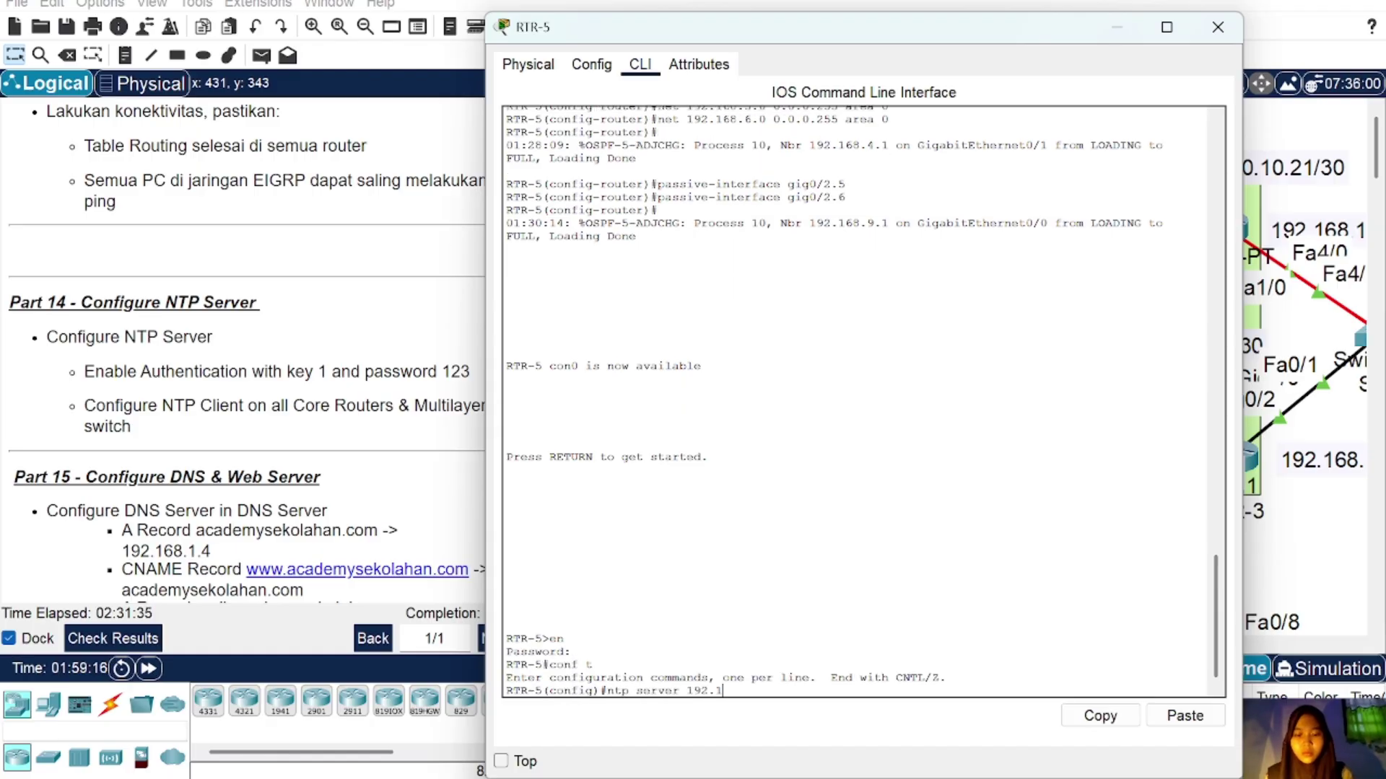
pyautogui.press('Return')
pyautogui.write('ntp authenticate')
pyautogui.press('Return')
pyautogui.write('ntp aut')
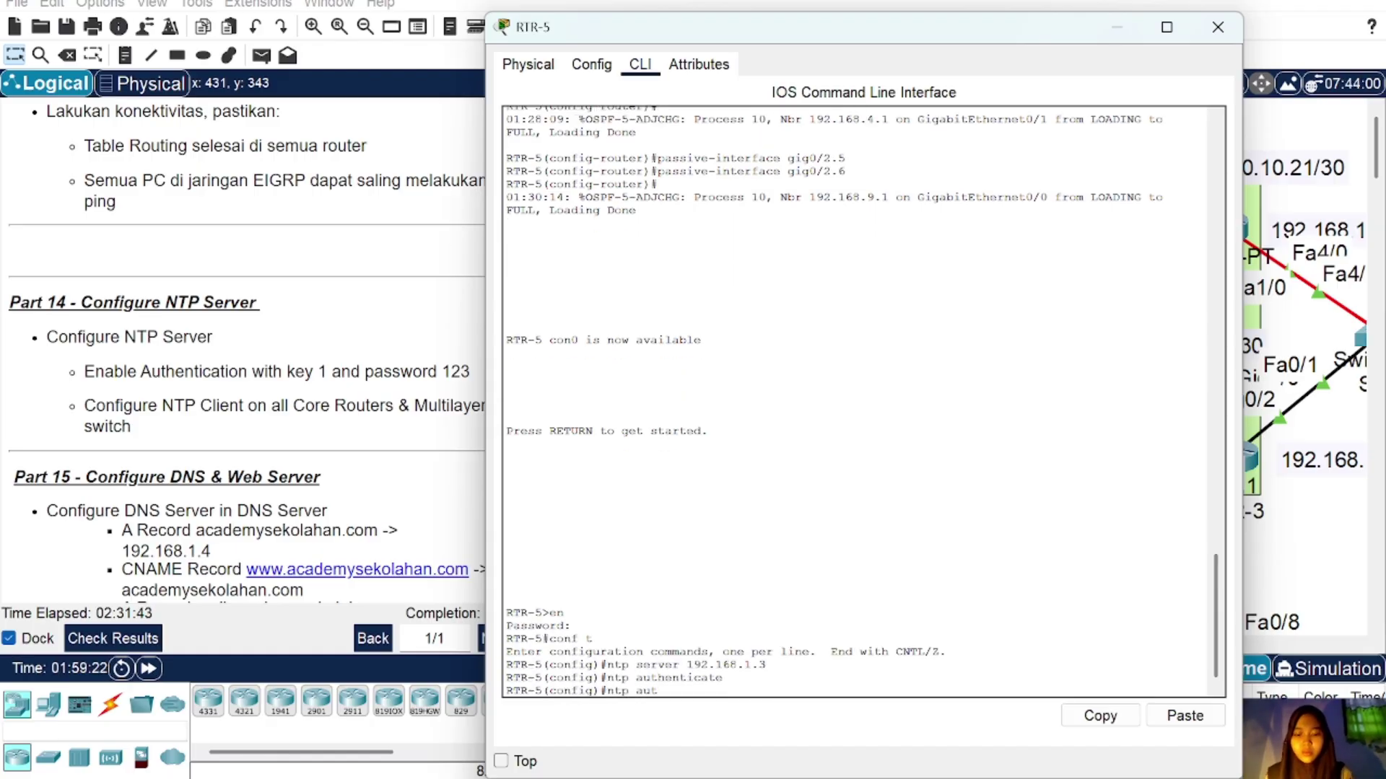
pyautogui.write('ehntication-key 1 md5 123')
pyautogui.press('Return')
pyautogui.press('Up')
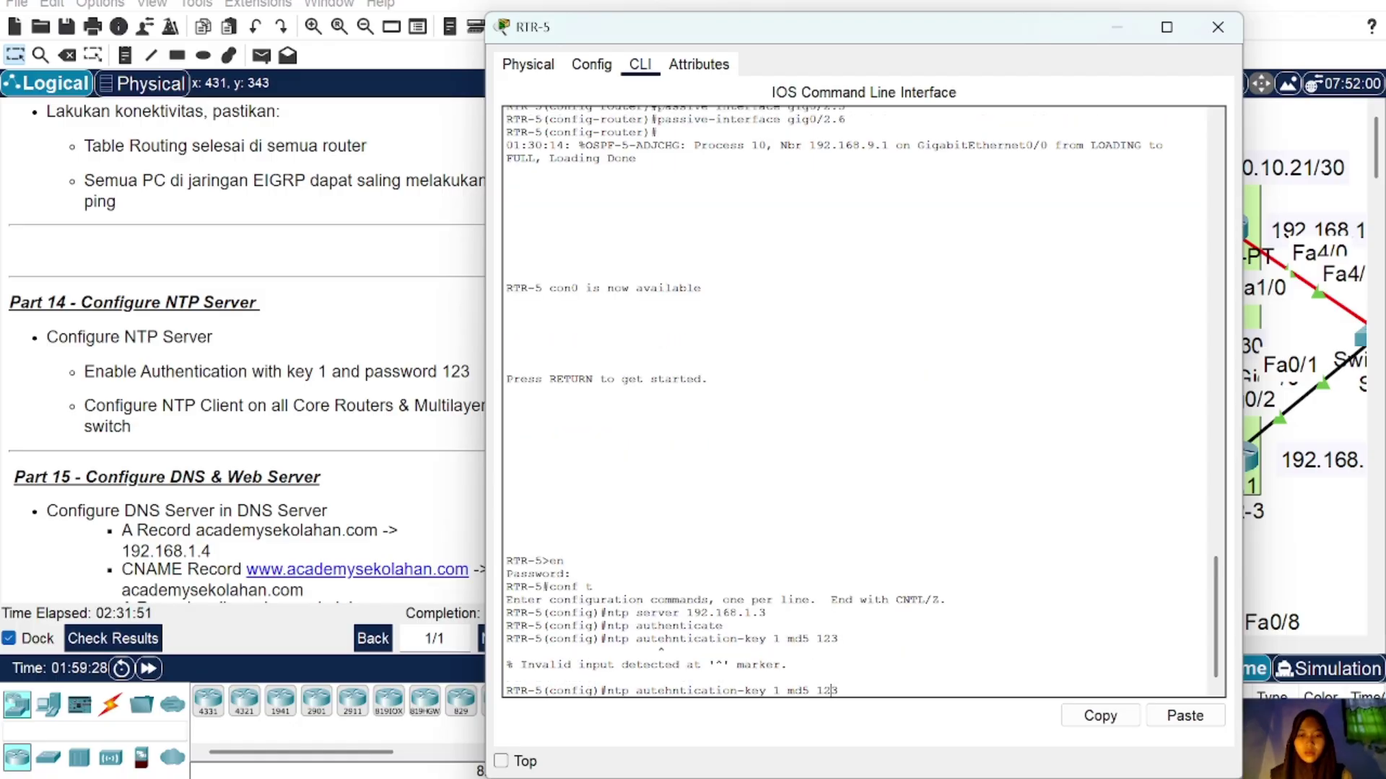
pyautogui.press('Left')
pyautogui.press('Left')
pyautogui.press('Left')
pyautogui.press('Left')
pyautogui.press('Left')
pyautogui.press('Left')
pyautogui.press('Left')
pyautogui.press('Left')
pyautogui.press('Left')
pyautogui.press('Left')
pyautogui.press('Left')
pyautogui.press('Left')
pyautogui.press('Left')
pyautogui.press('Left')
pyautogui.press('Left')
pyautogui.press('Left')
pyautogui.press('Left')
pyautogui.press('Left')
pyautogui.press('Left')
pyautogui.press('Left')
pyautogui.press('BackSpace')
pyautogui.press('BackSpace')
pyautogui.write('he')
pyautogui.press('Return')
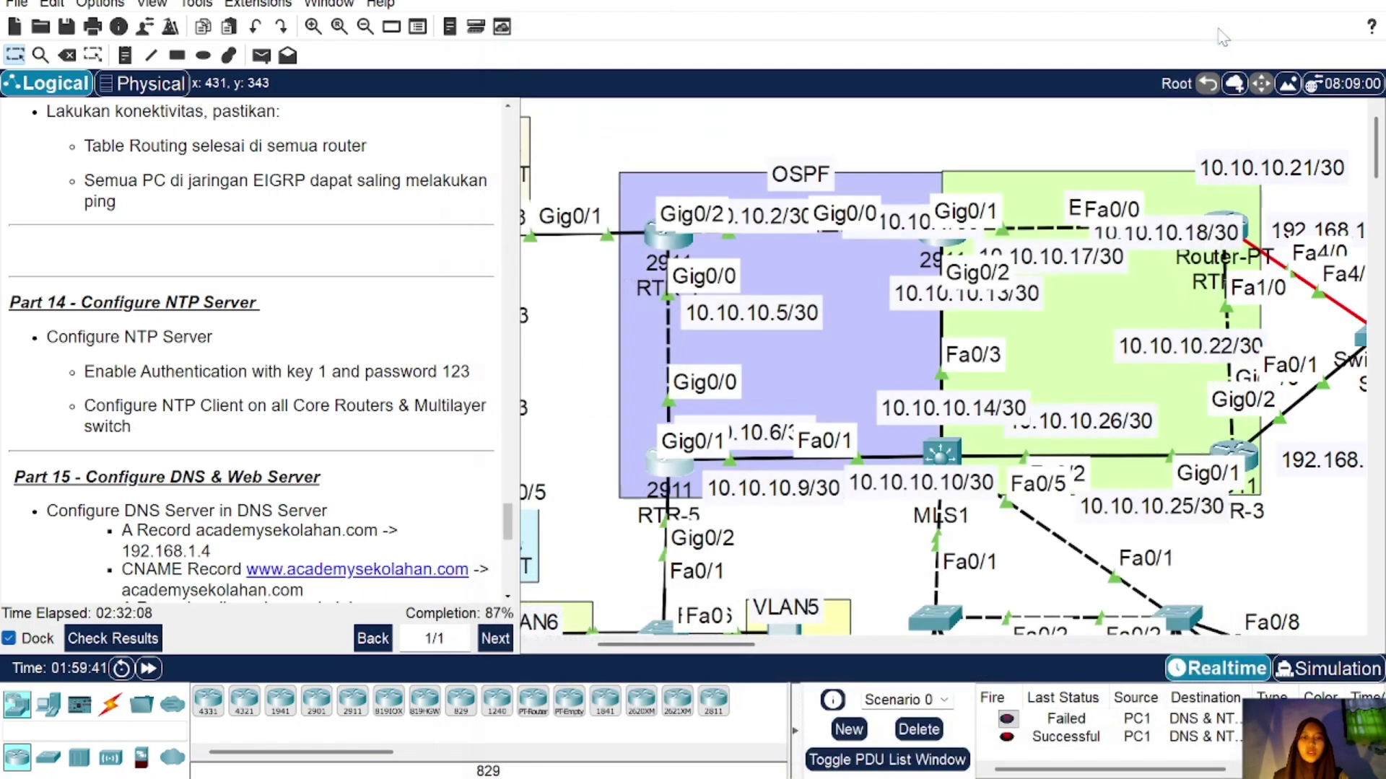
# Step: Run 'do sh ntp status' on RTR-2 and confirm its clock is synchronized to 192.168.1.3
pyautogui.click(1218, 29)
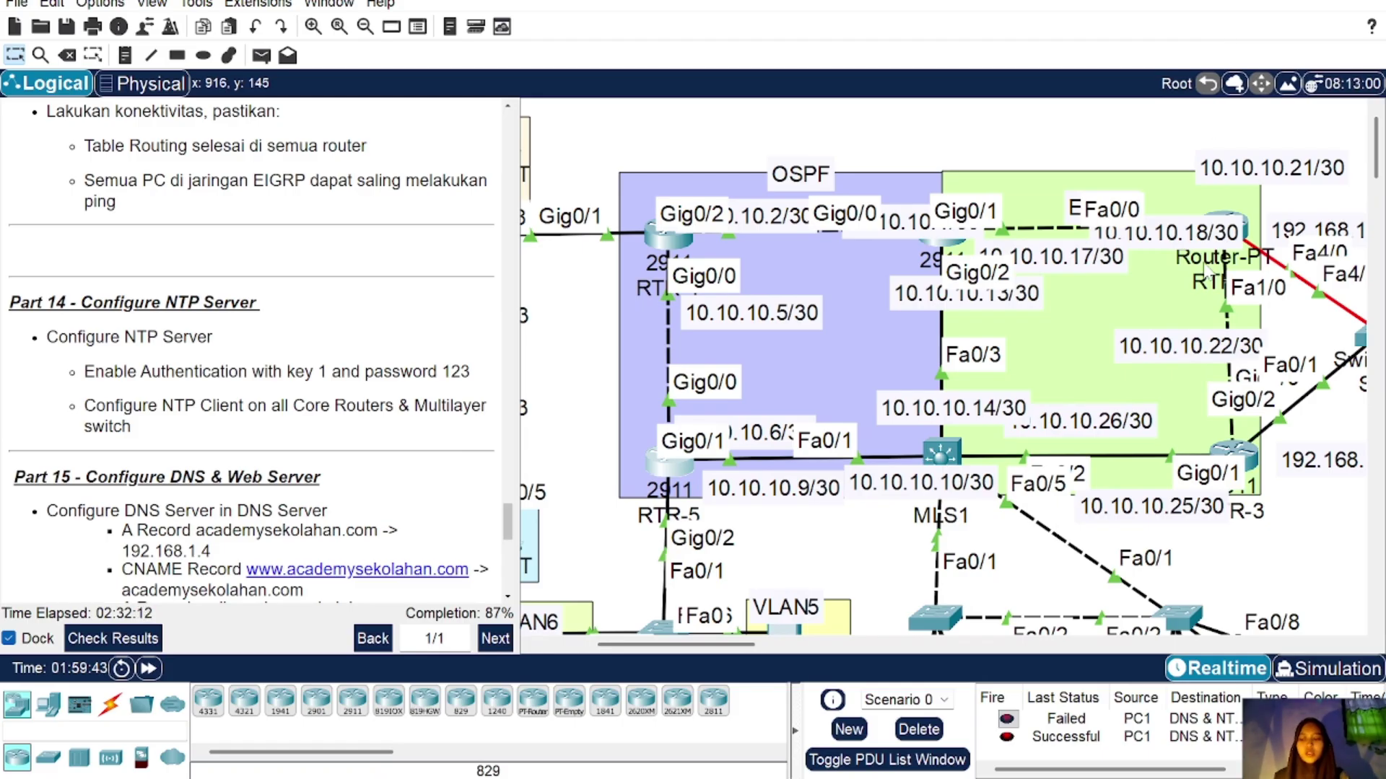
pyautogui.hscroll(3, 1215, 282)
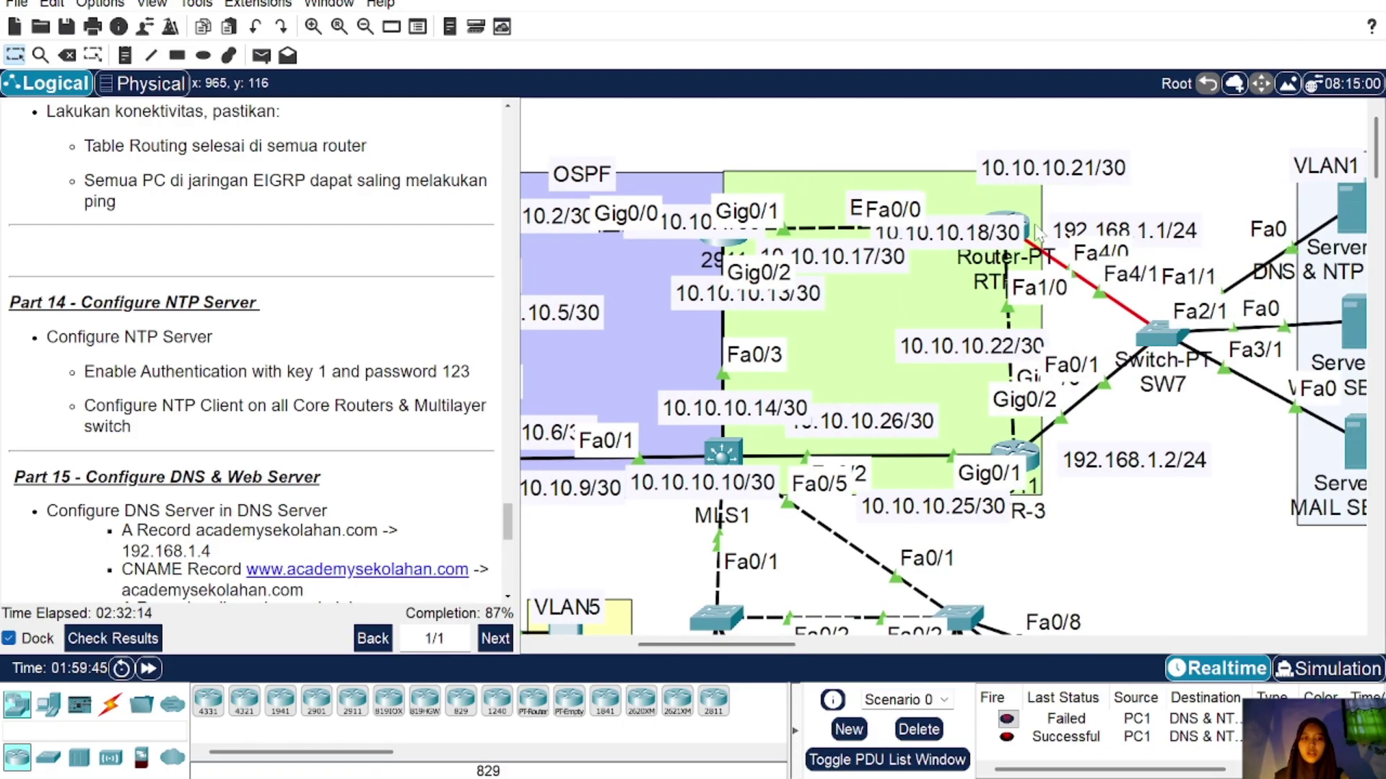
pyautogui.click(1006, 225)
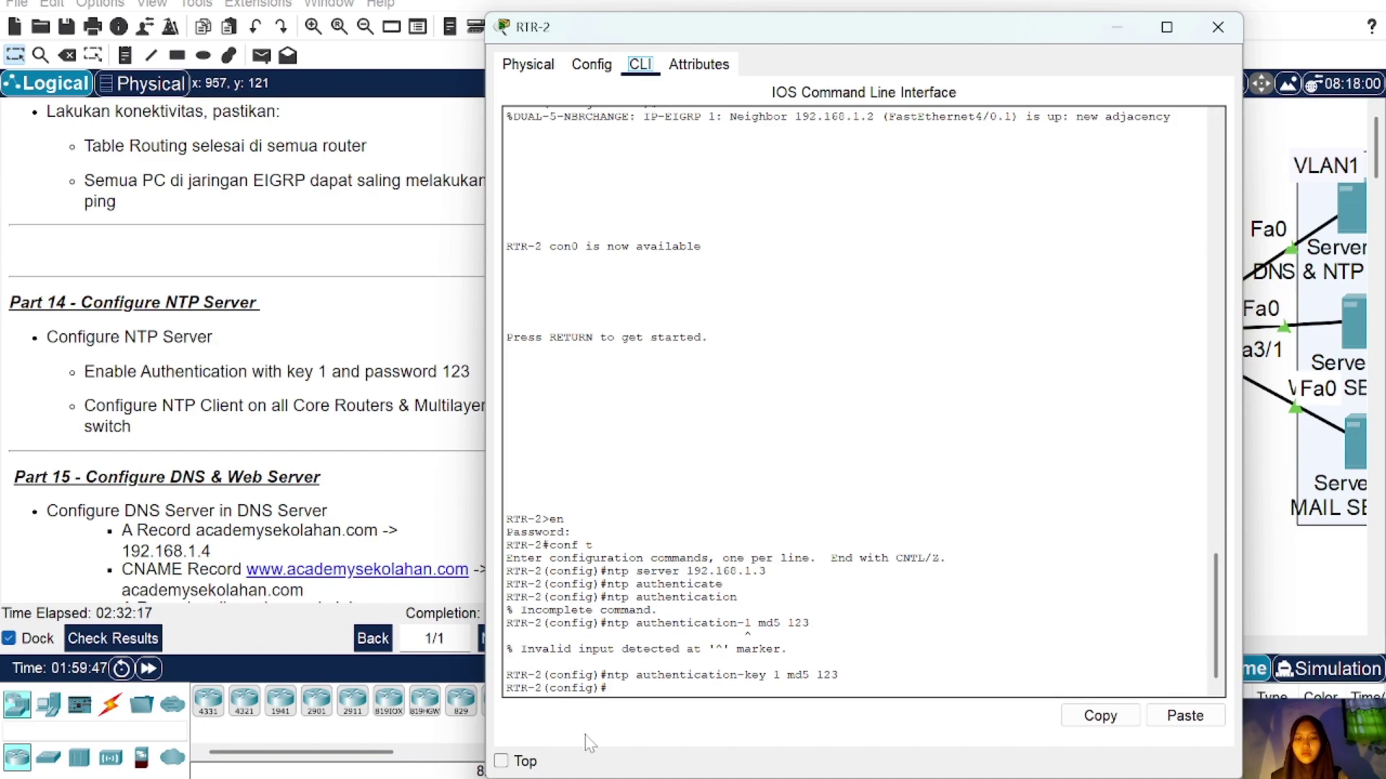
pyautogui.write('do sh')
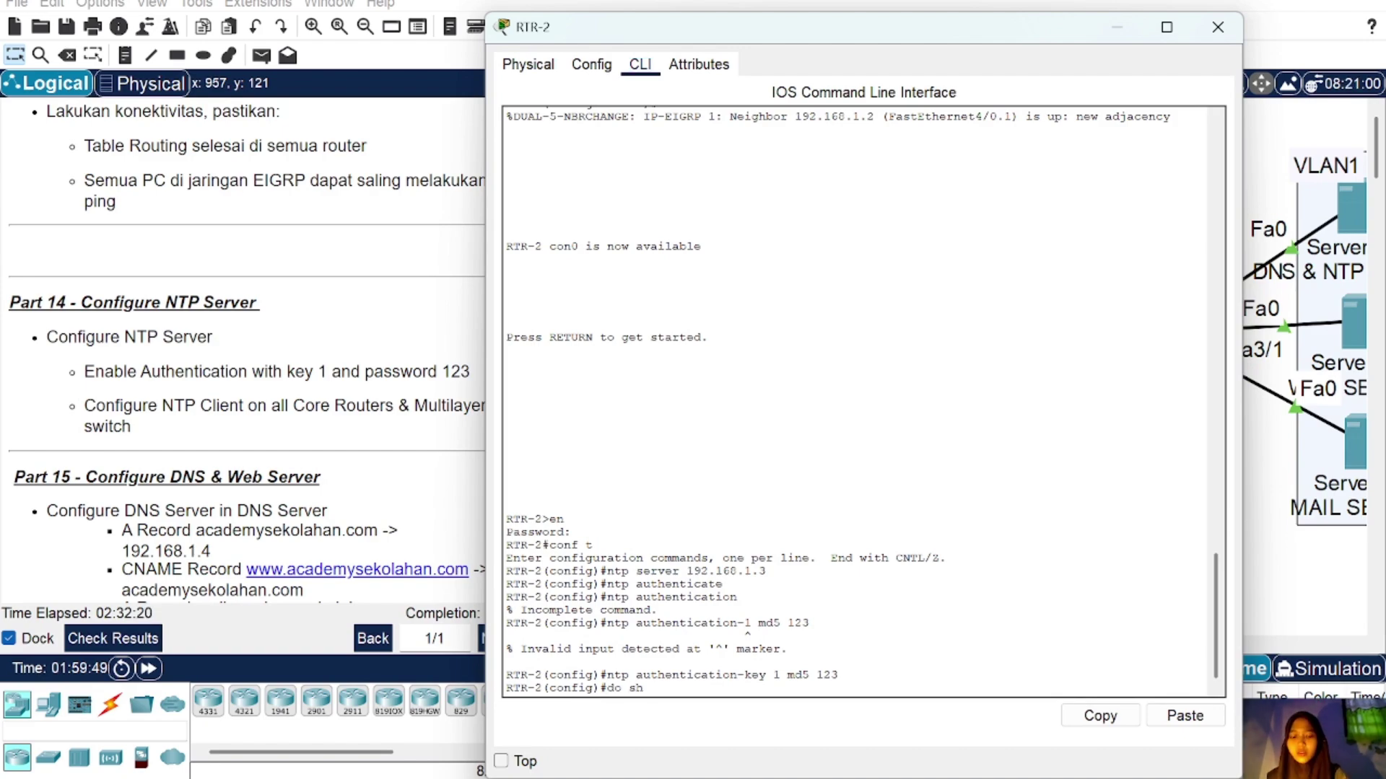
pyautogui.write(' ntp ')
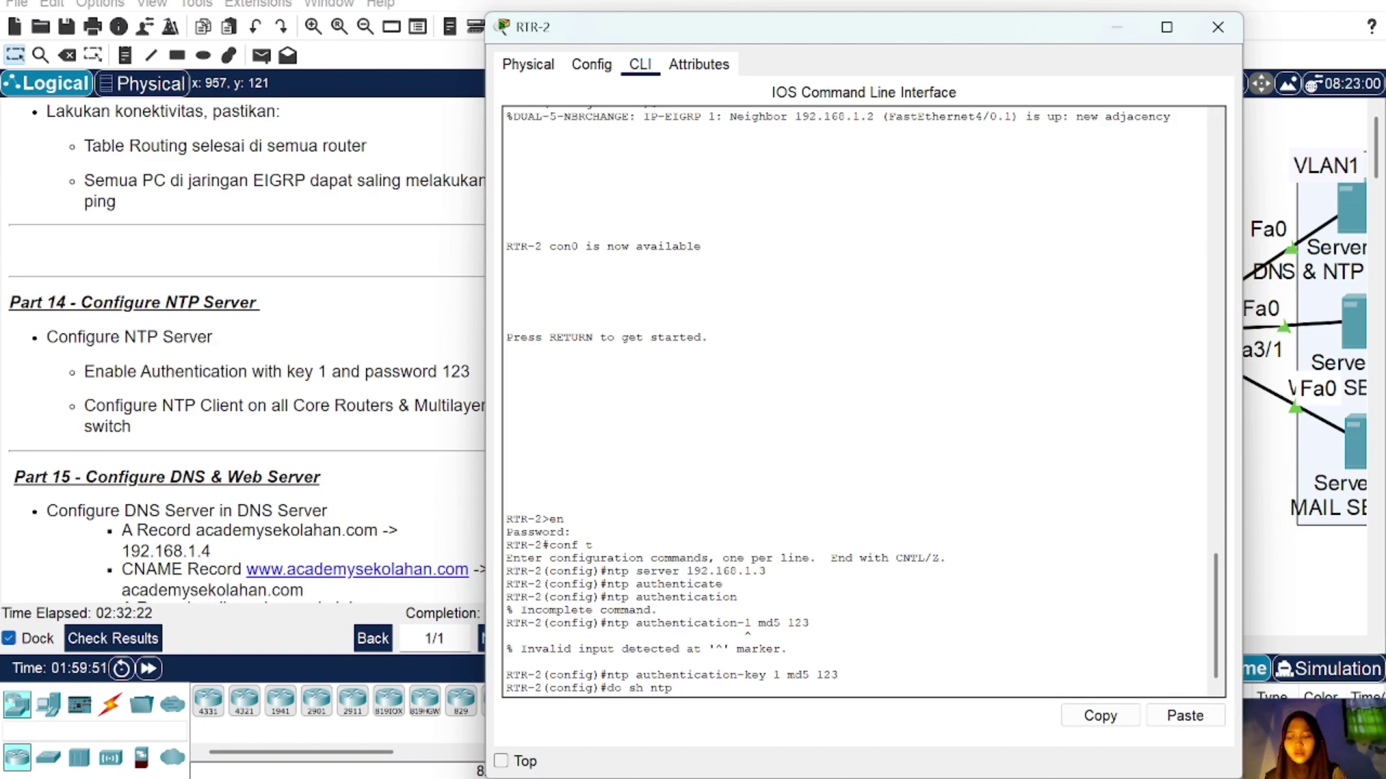
pyautogui.write('status')
pyautogui.press('Return')
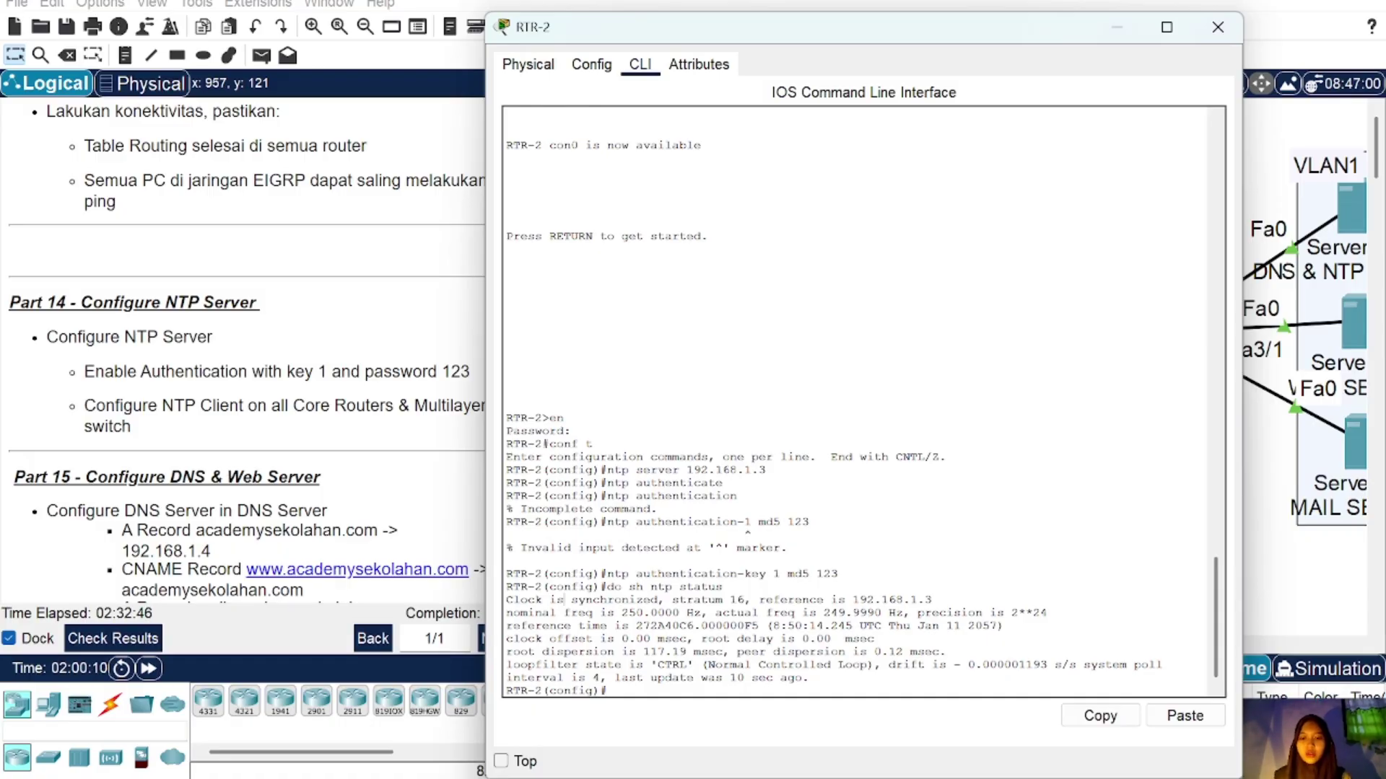
pyautogui.moveTo(564, 600); pyautogui.dragTo(643, 600)
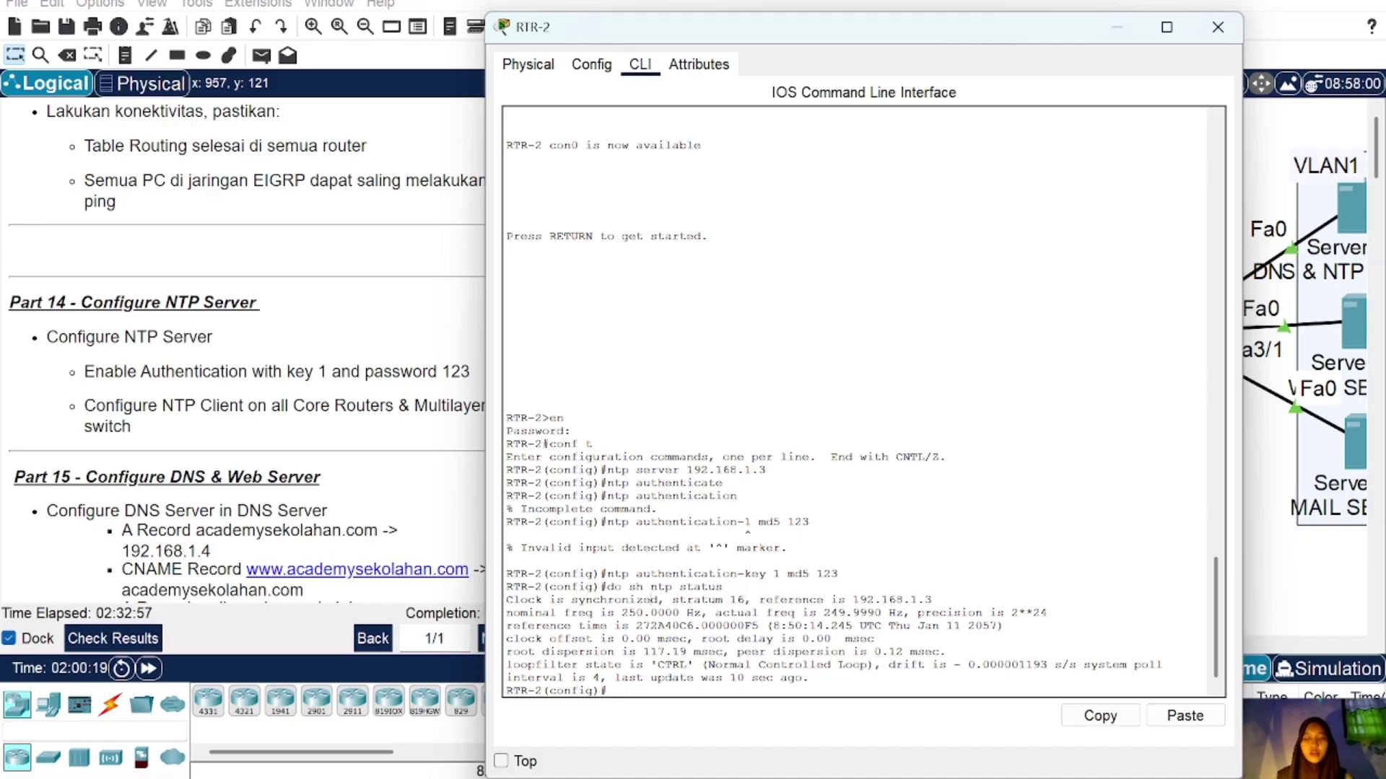
# Step: Turn on the server's DNS service and add an A record academysekolahan.com at 192.168.1.4
pyautogui.click(1217, 27)
pyautogui.scroll(-5, 83, 503)
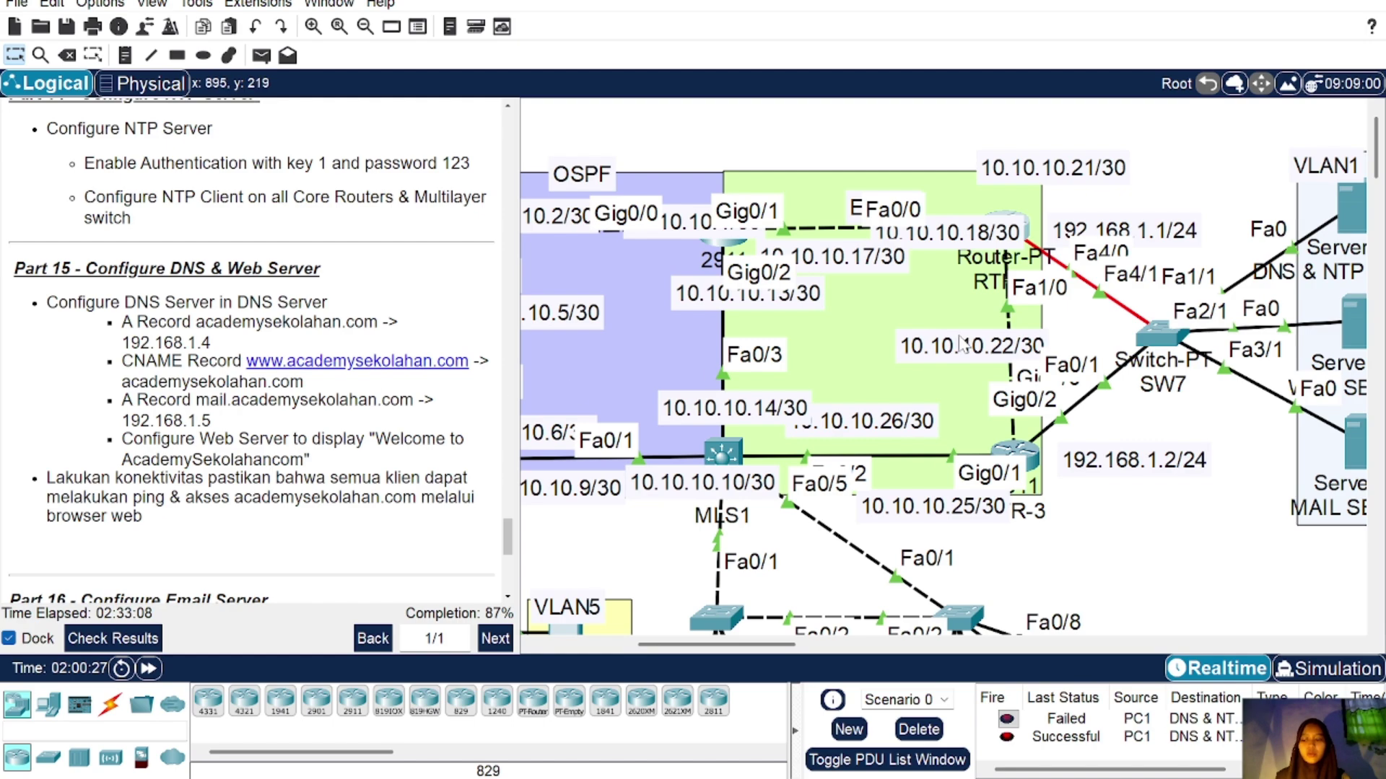
pyautogui.click(1358, 208)
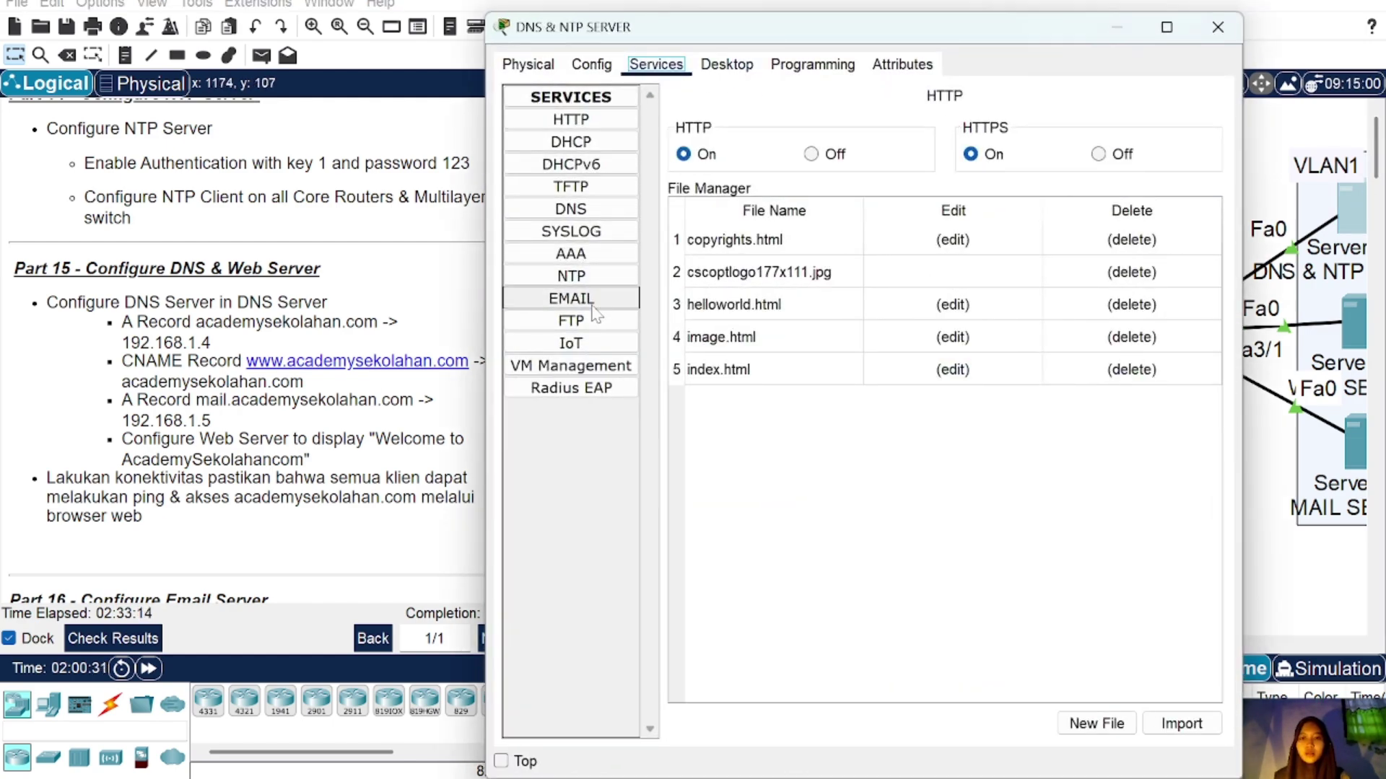
pyautogui.click(596, 212)
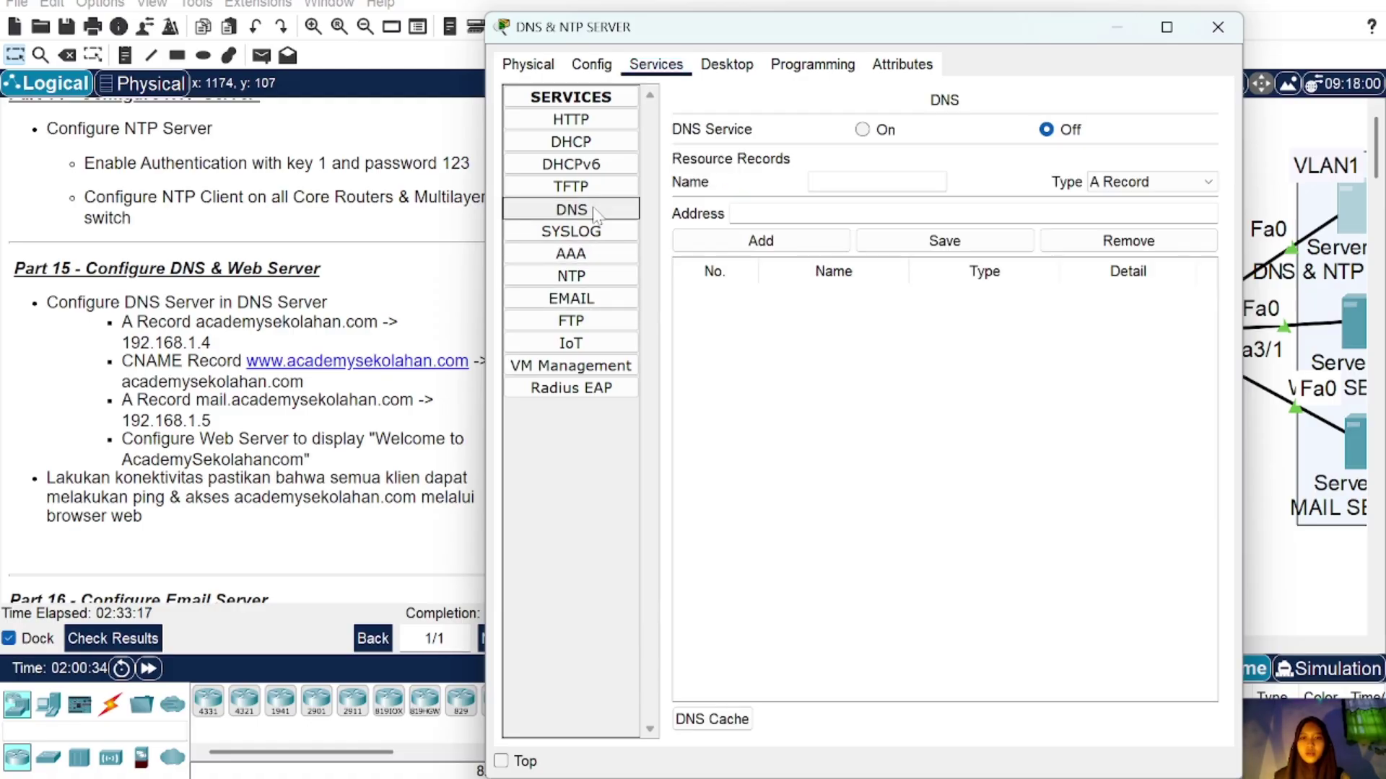
pyautogui.click(864, 131)
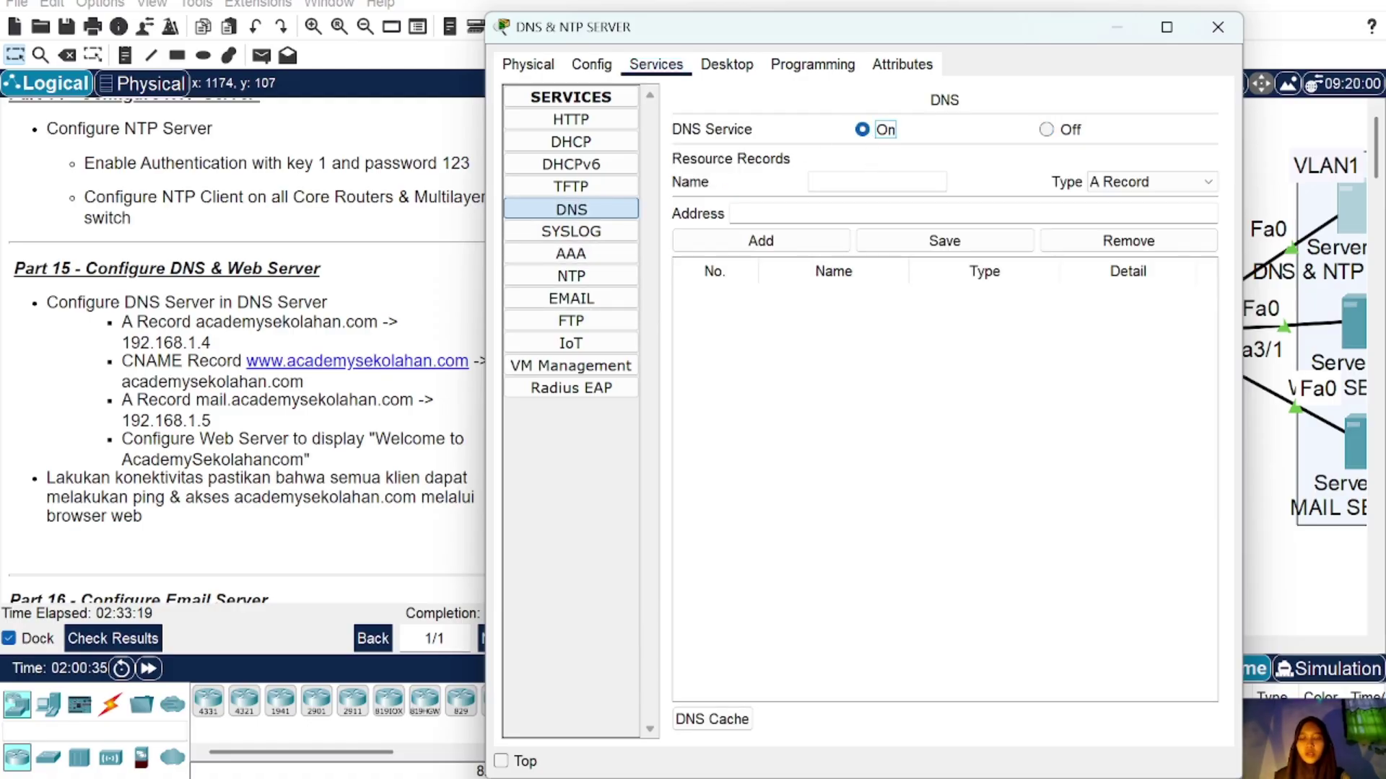
pyautogui.click(874, 182)
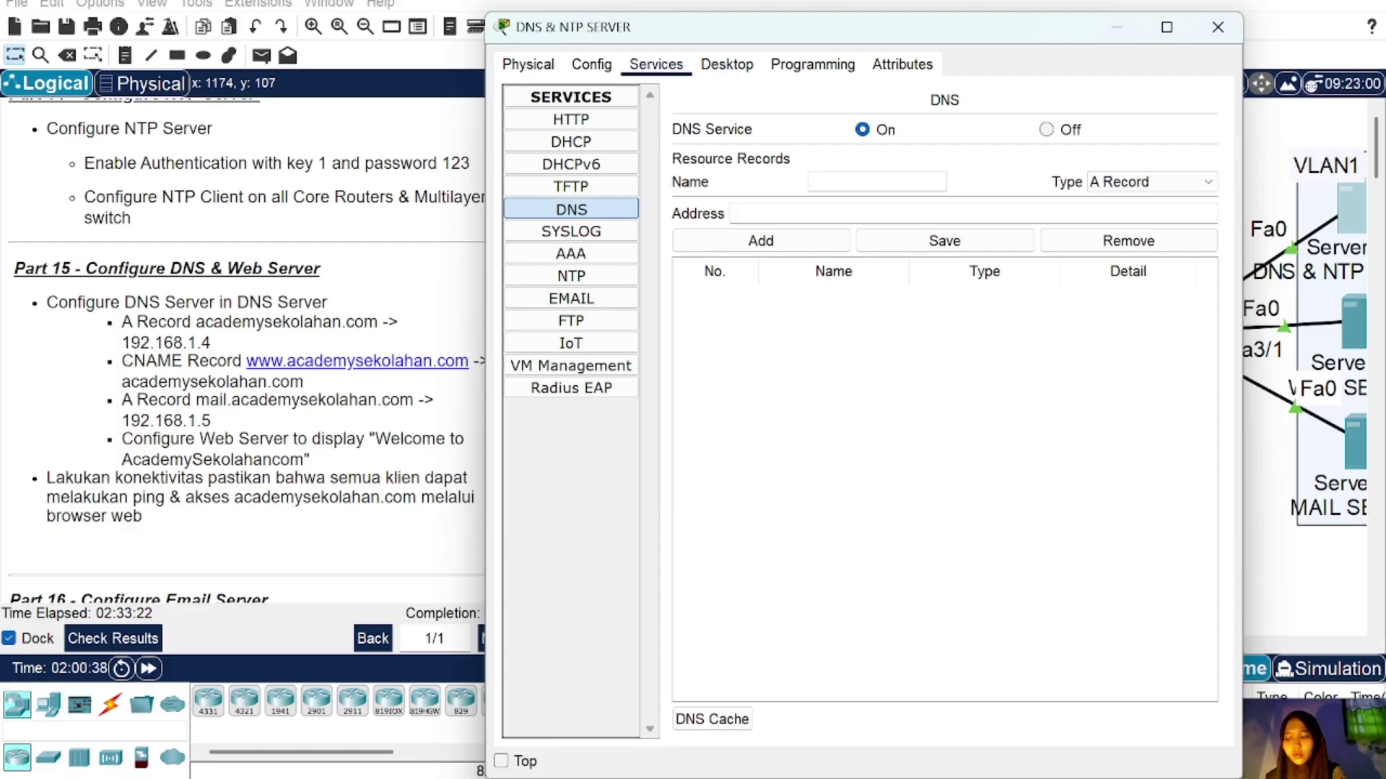
pyautogui.write('acad')
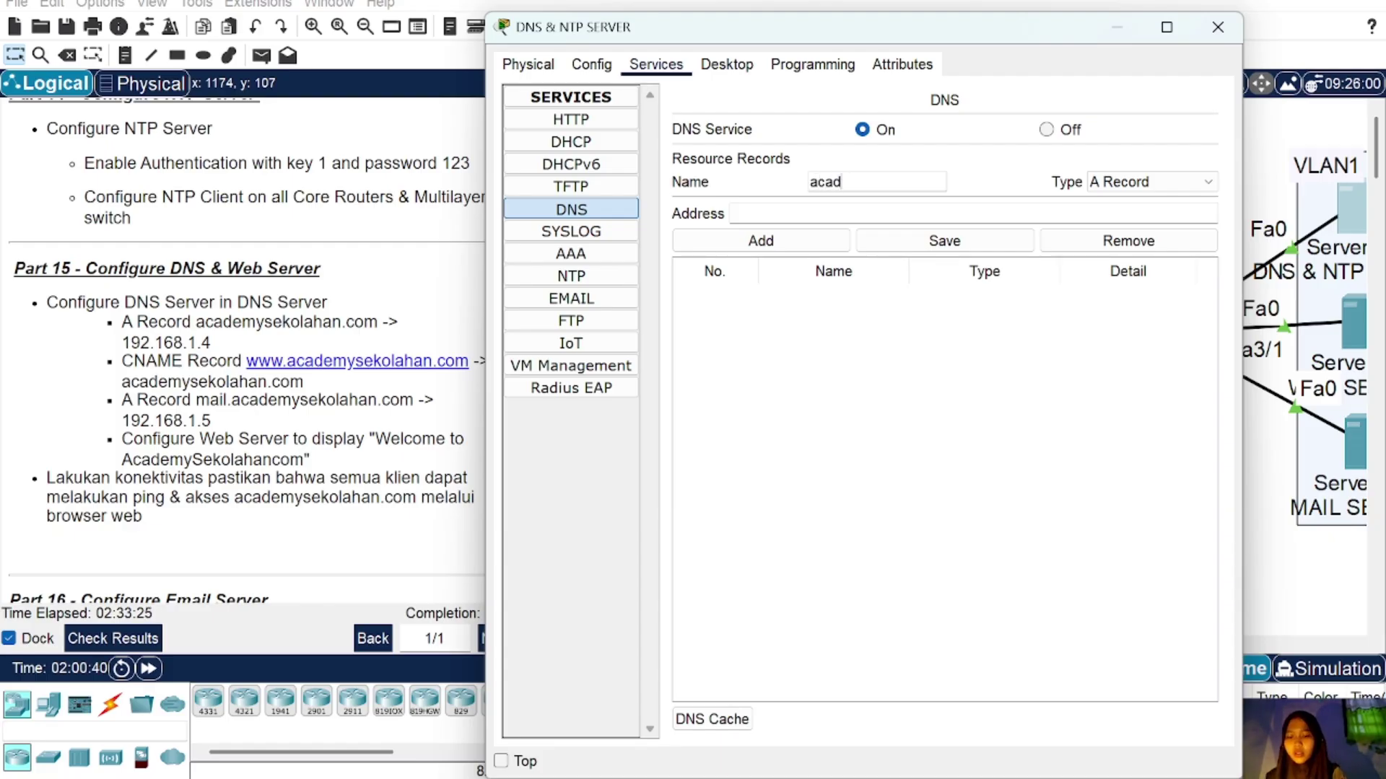
pyautogui.write('emy.seko')
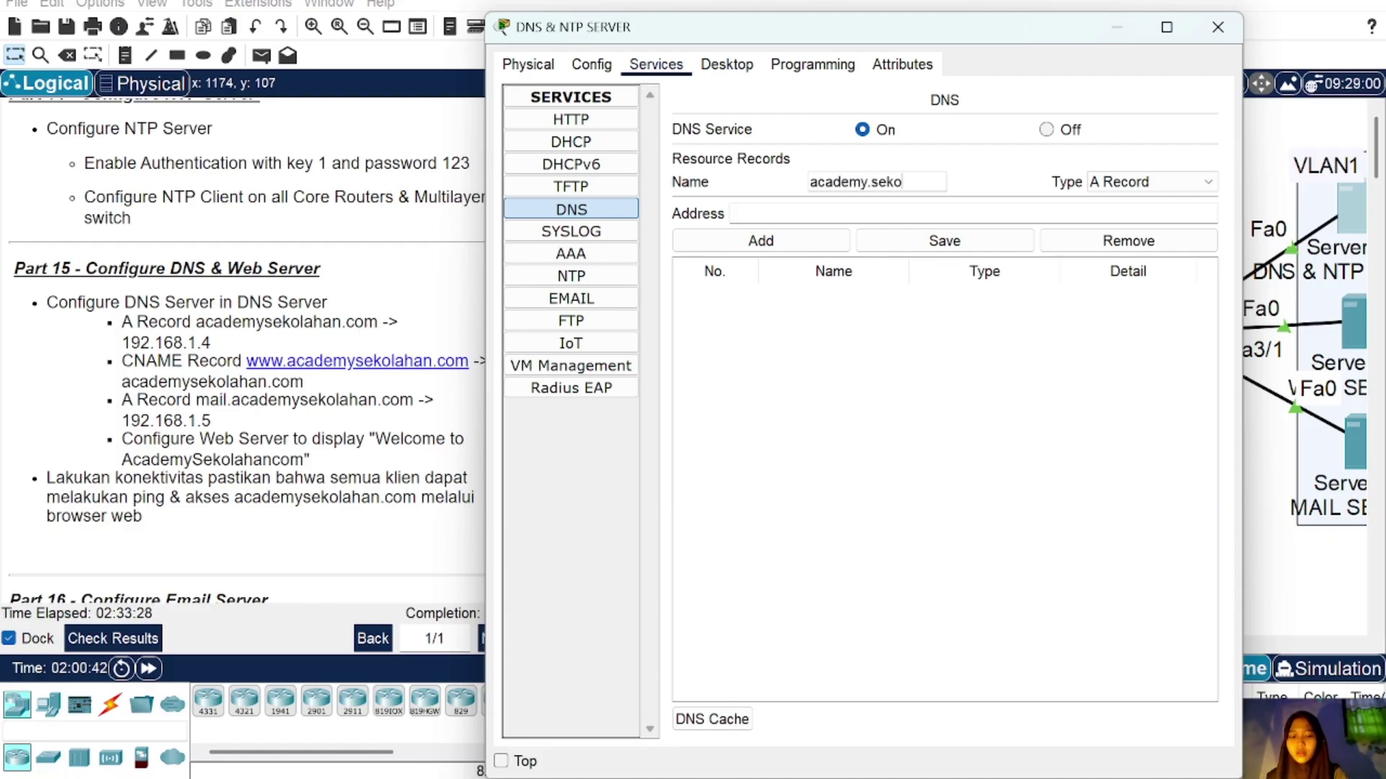
pyautogui.write('lahab.com')
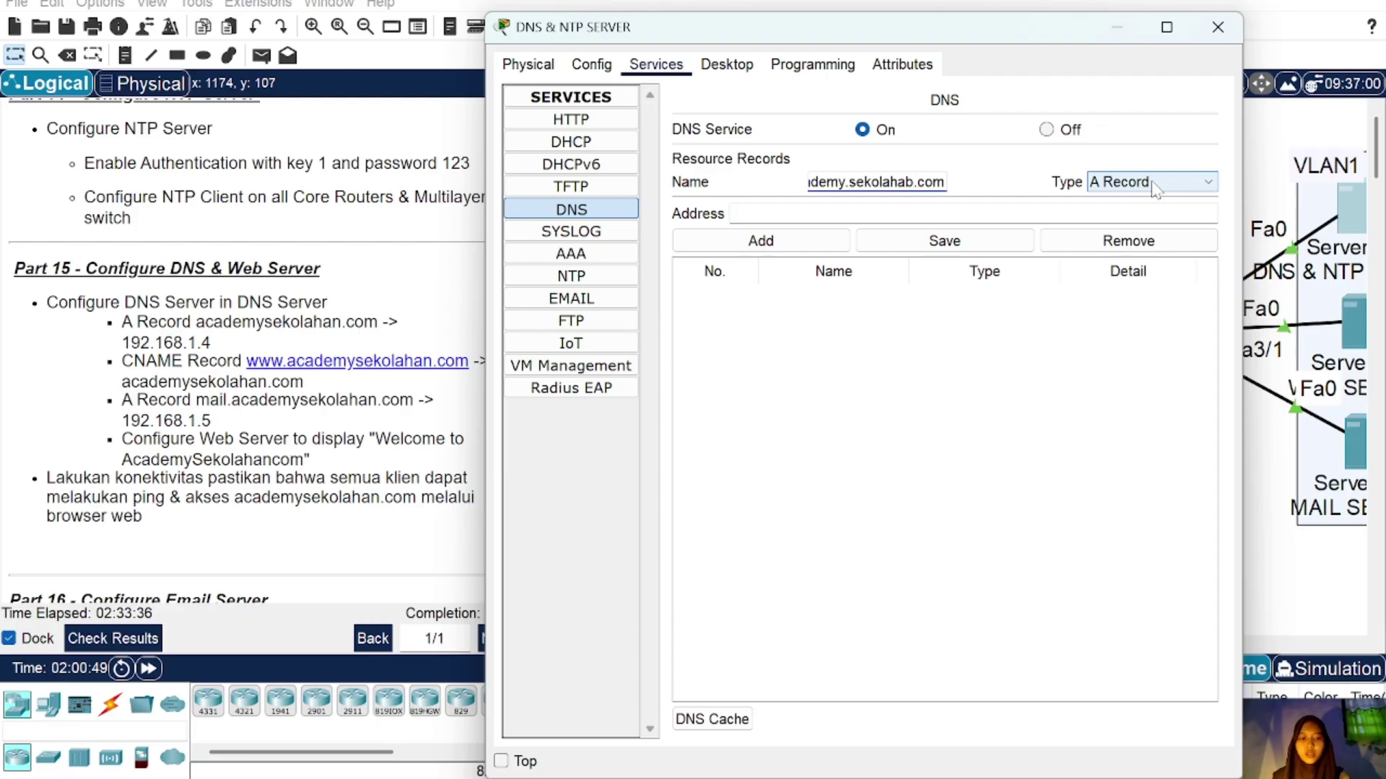
pyautogui.press('Left')
pyautogui.press('Left')
pyautogui.press('Left')
pyautogui.press('Left')
pyautogui.press('BackSpace')
pyautogui.write('n')
pyautogui.click(793, 213)
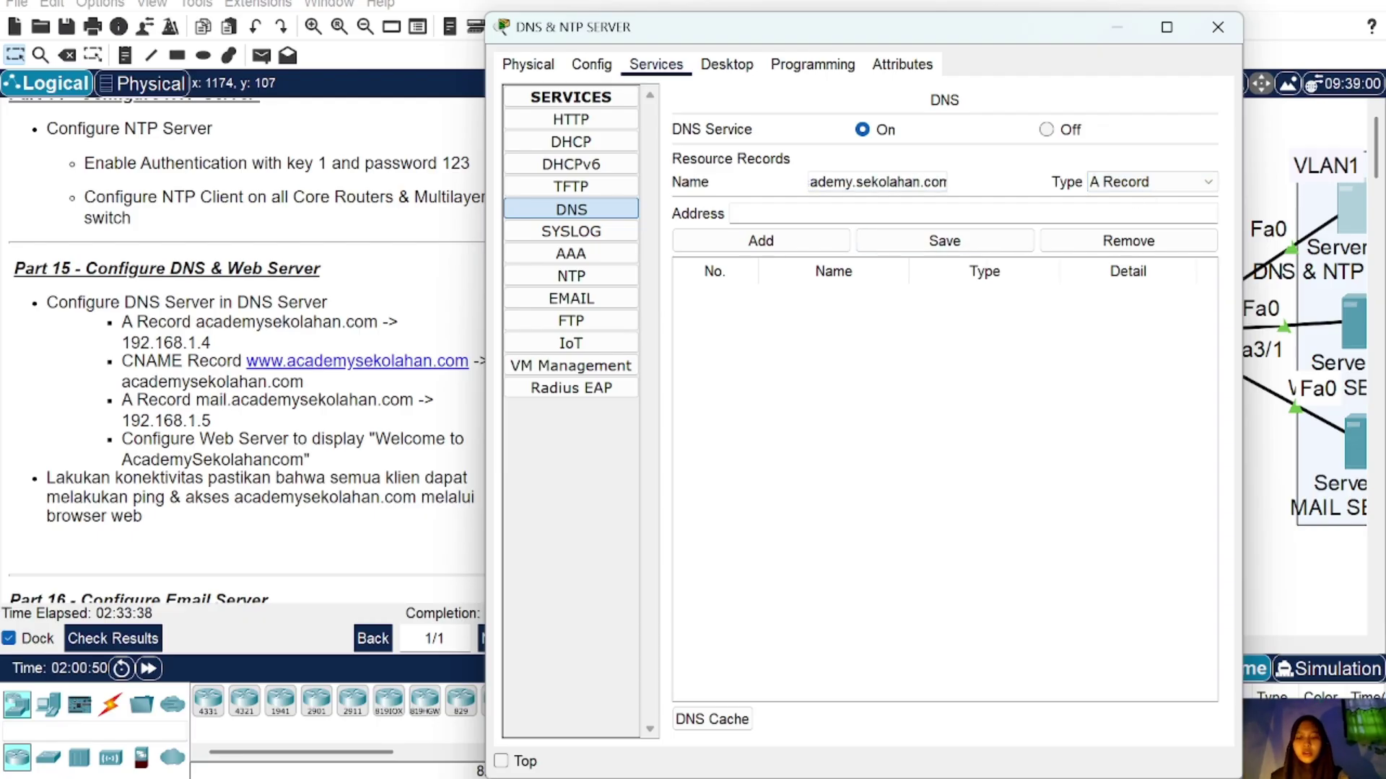
pyautogui.write('192.16')
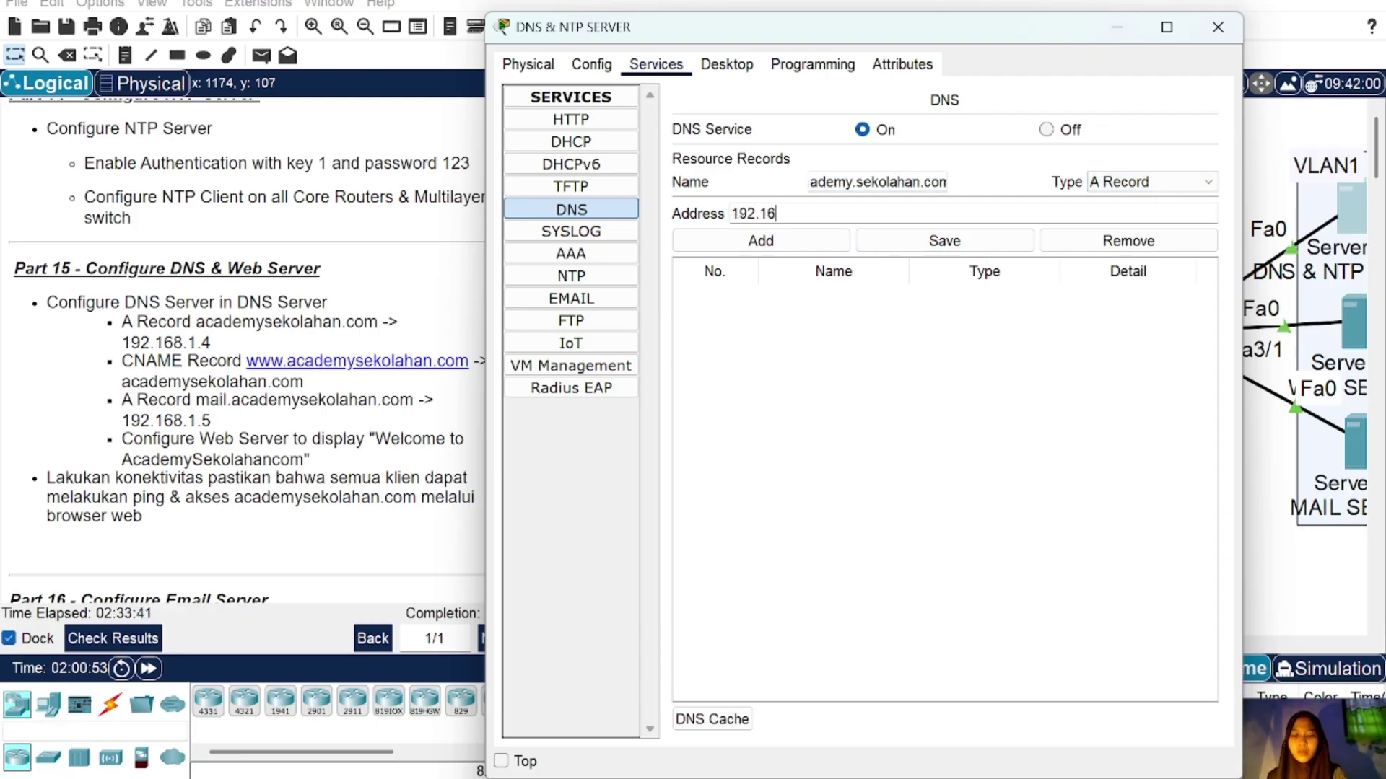
pyautogui.write('8.1')
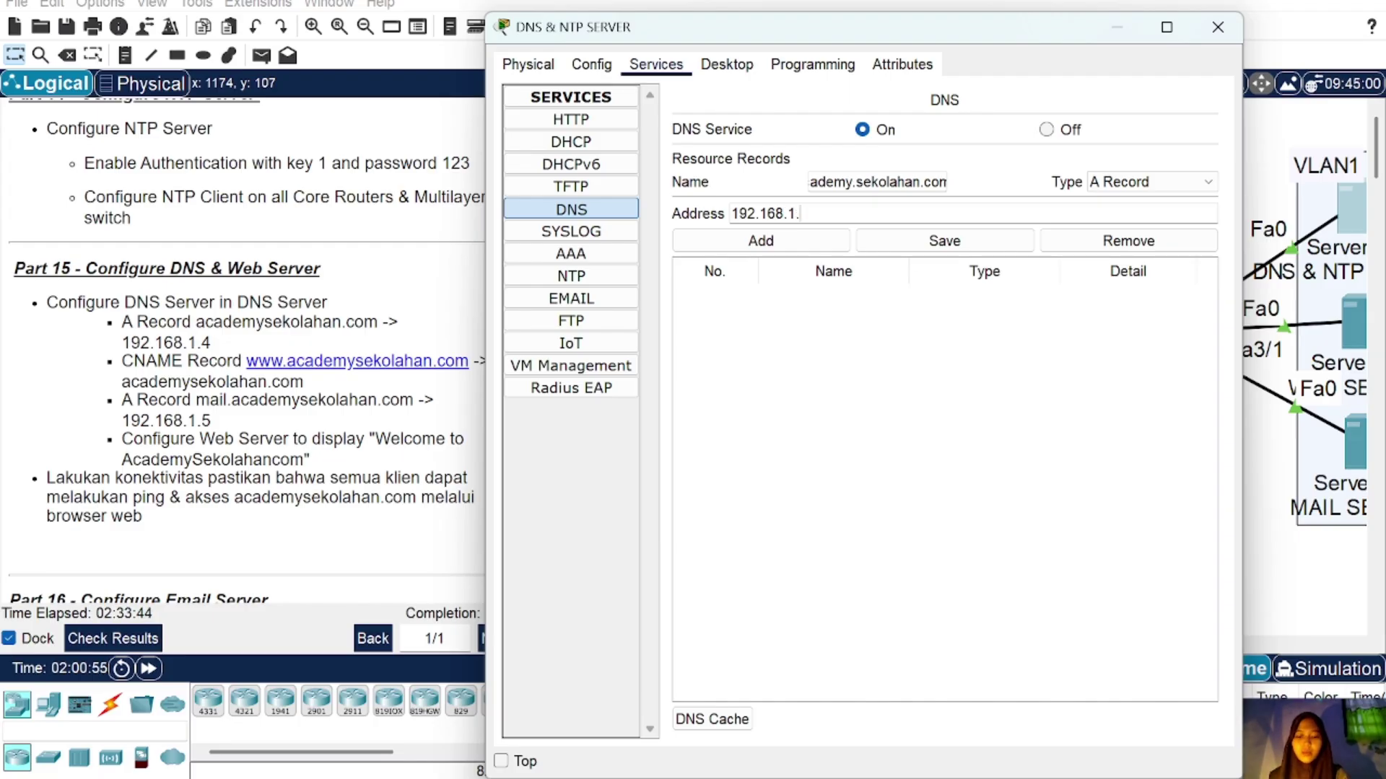
pyautogui.write('.4')
pyautogui.click(744, 245)
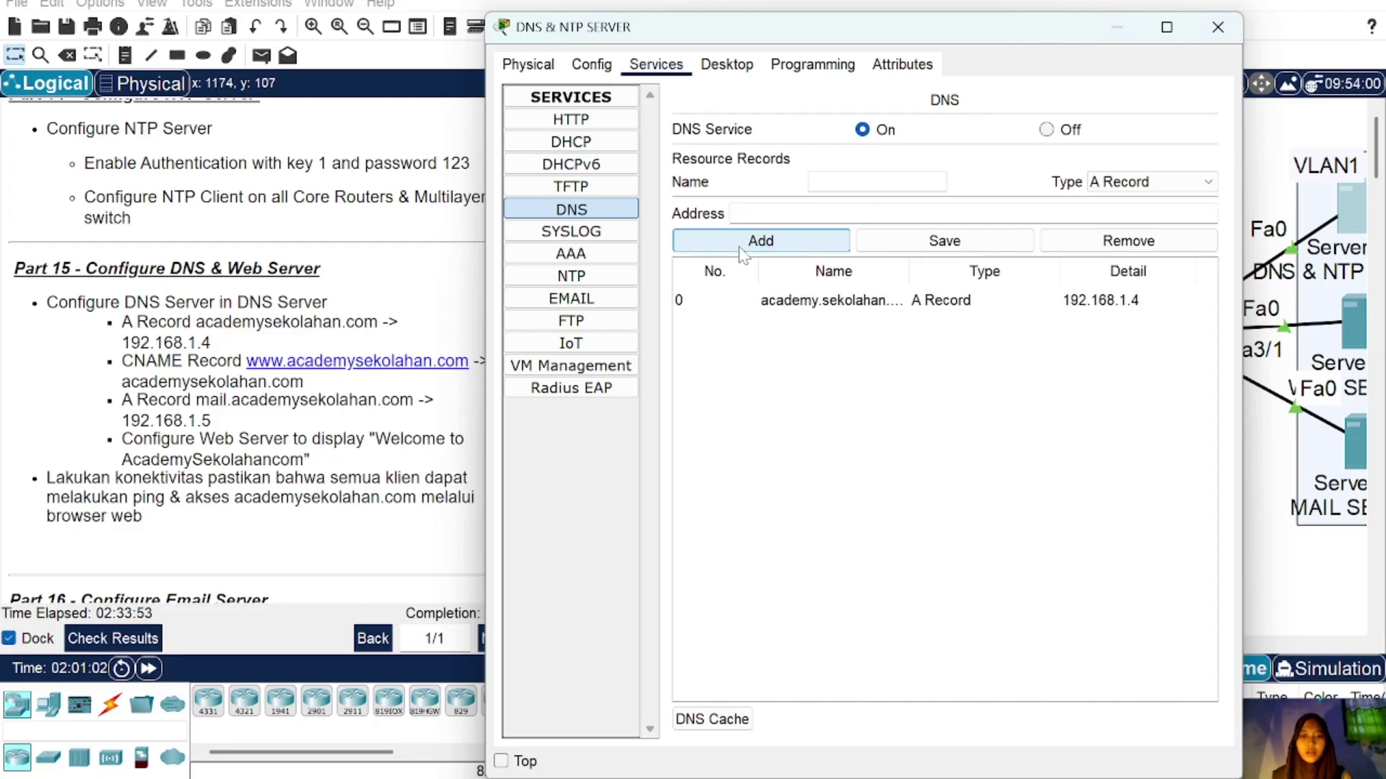
pyautogui.click(1207, 181)
pyautogui.click(1198, 235)
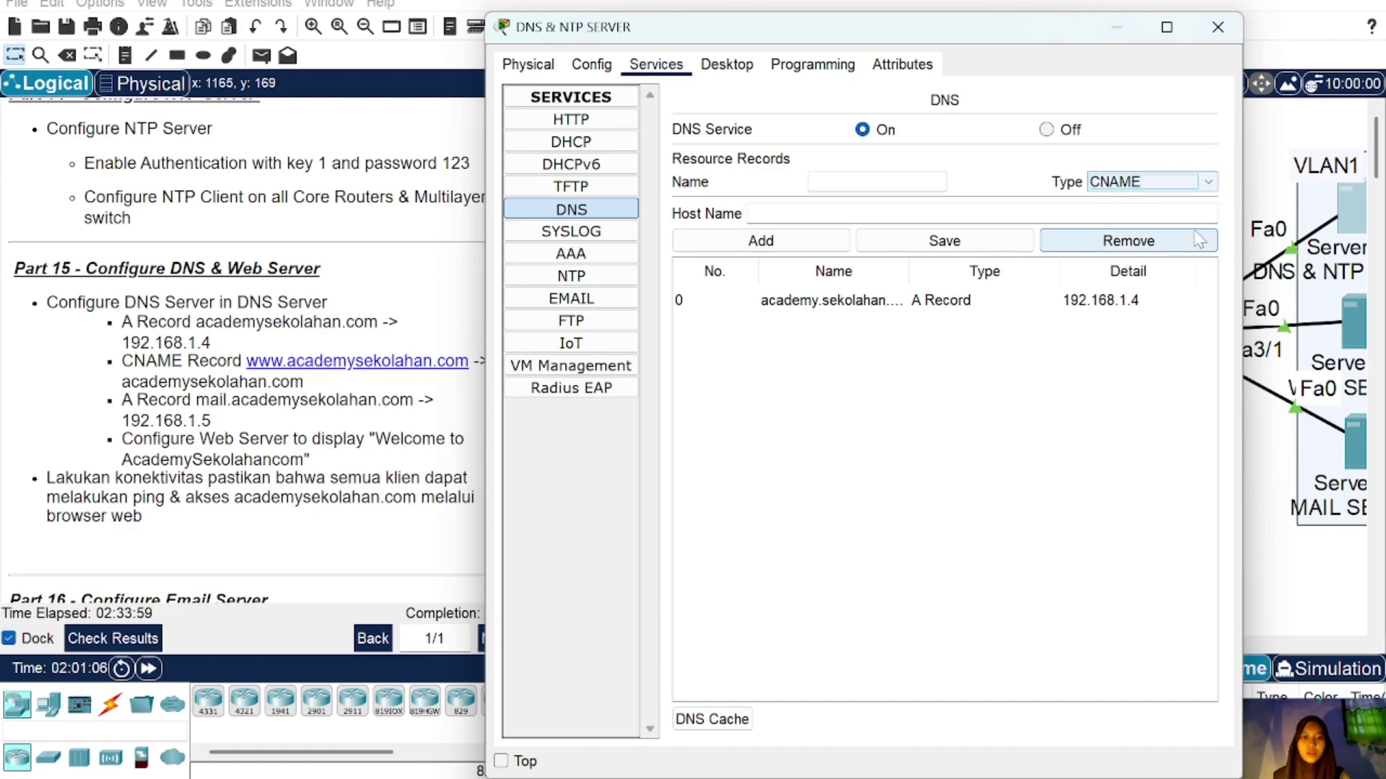
pyautogui.write('ww')
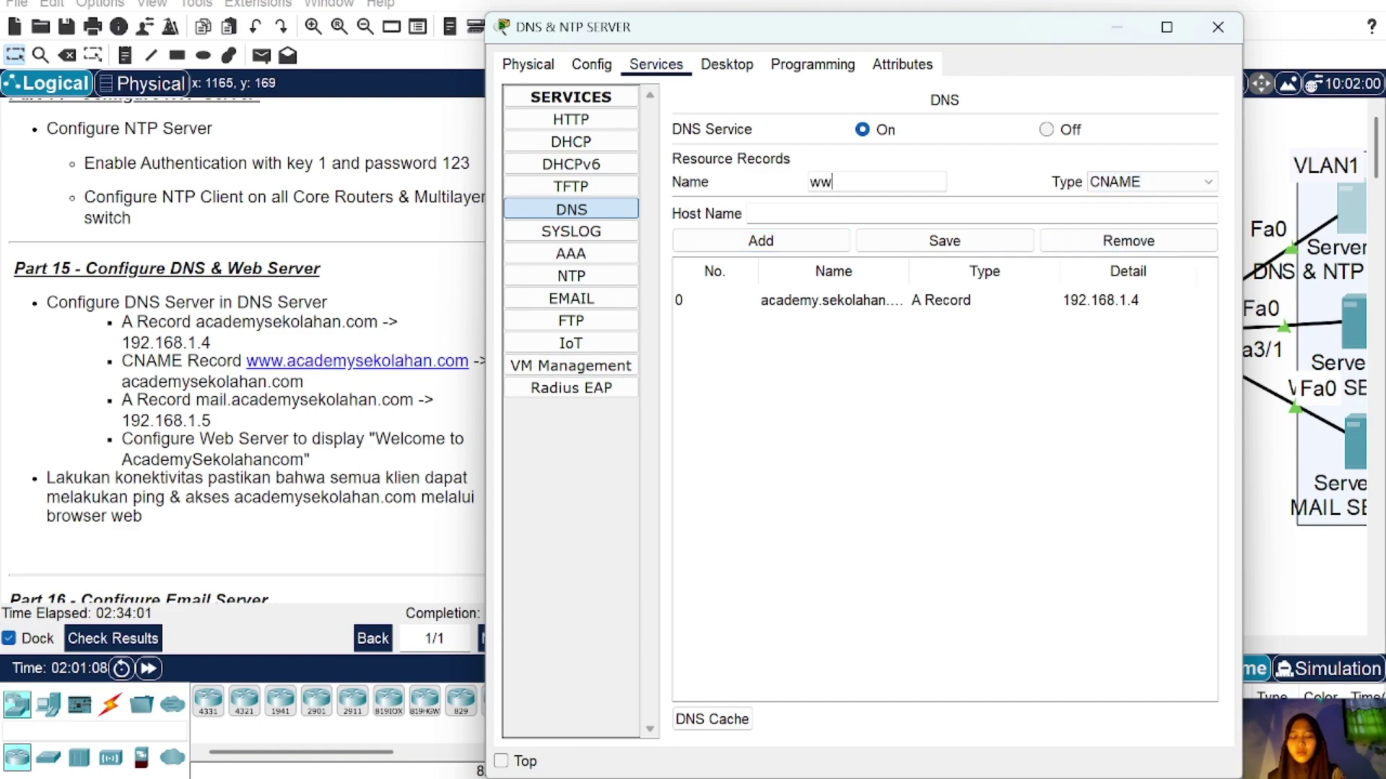
pyautogui.write('w.a')
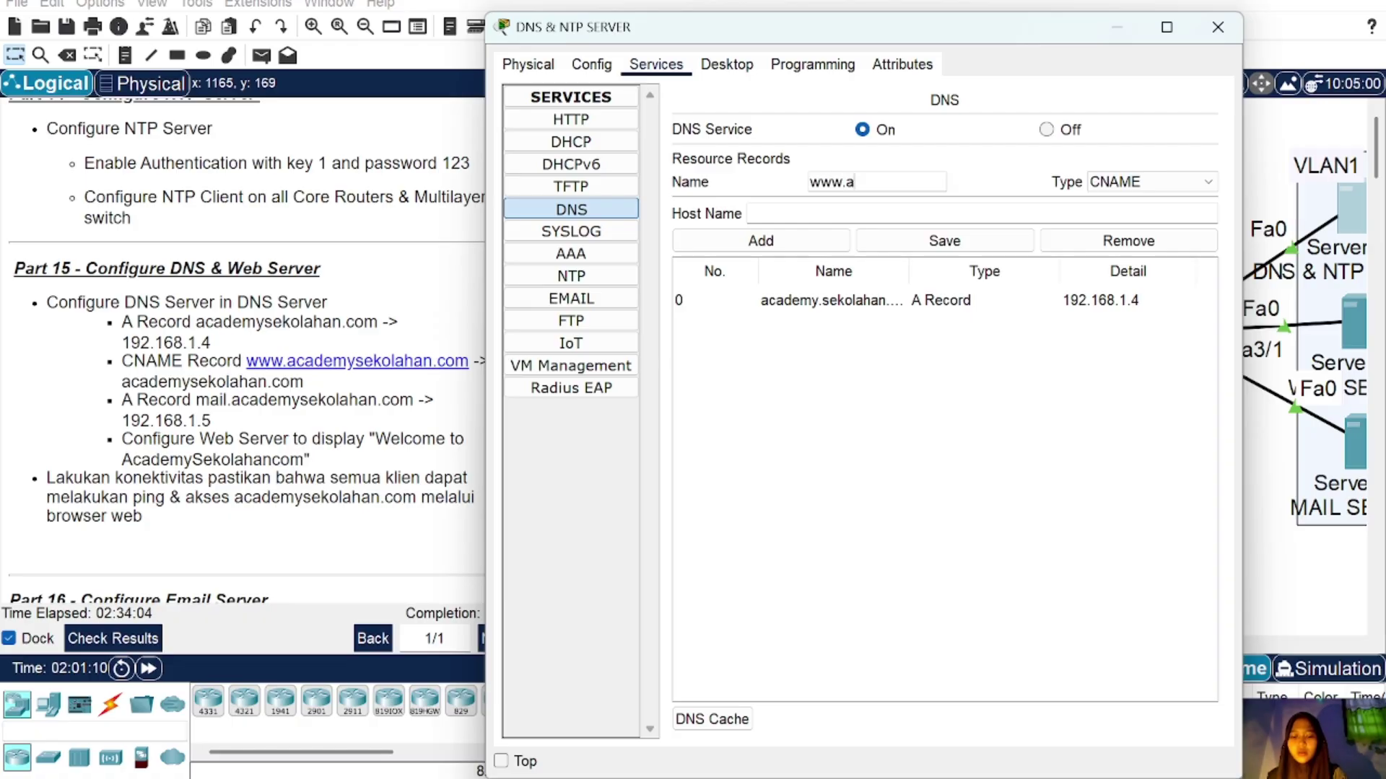
pyautogui.write('cademy')
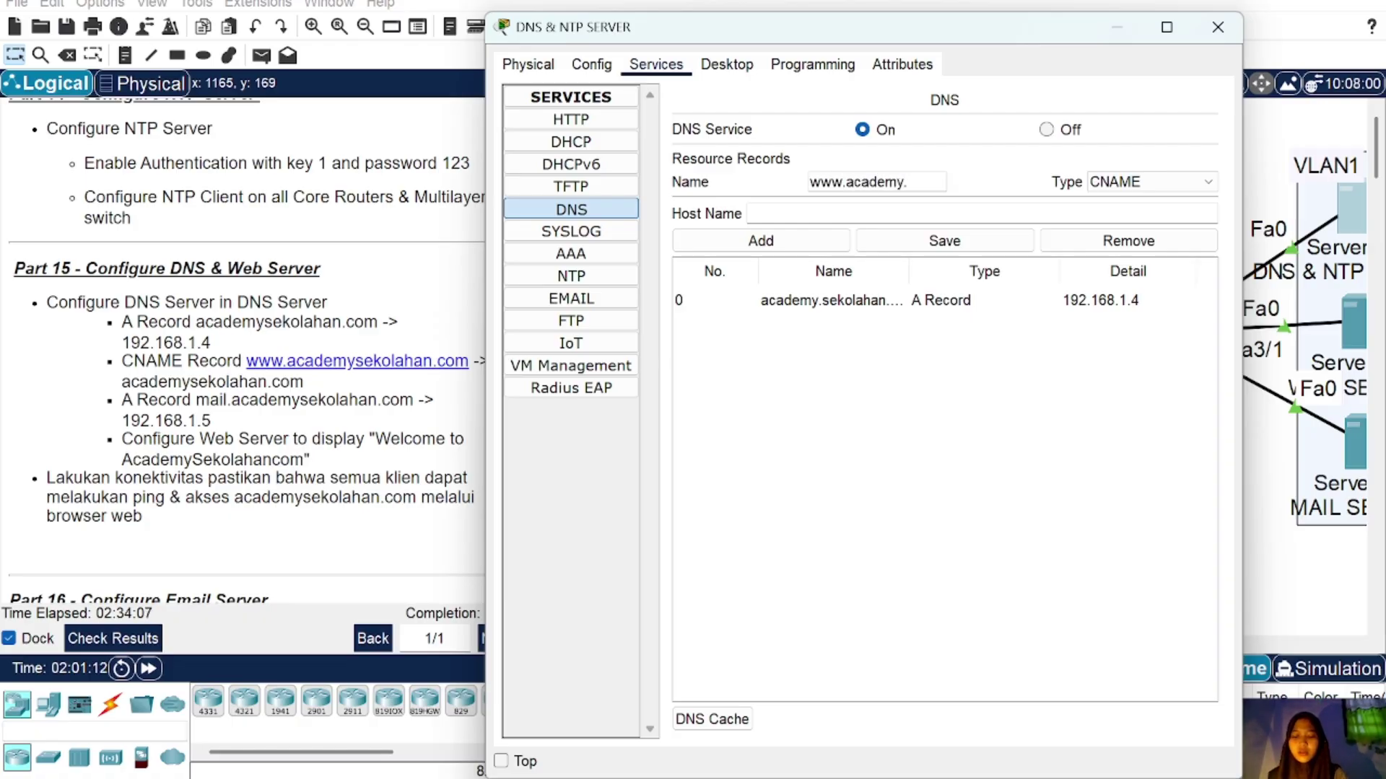
pyautogui.write('sekolahan.co')
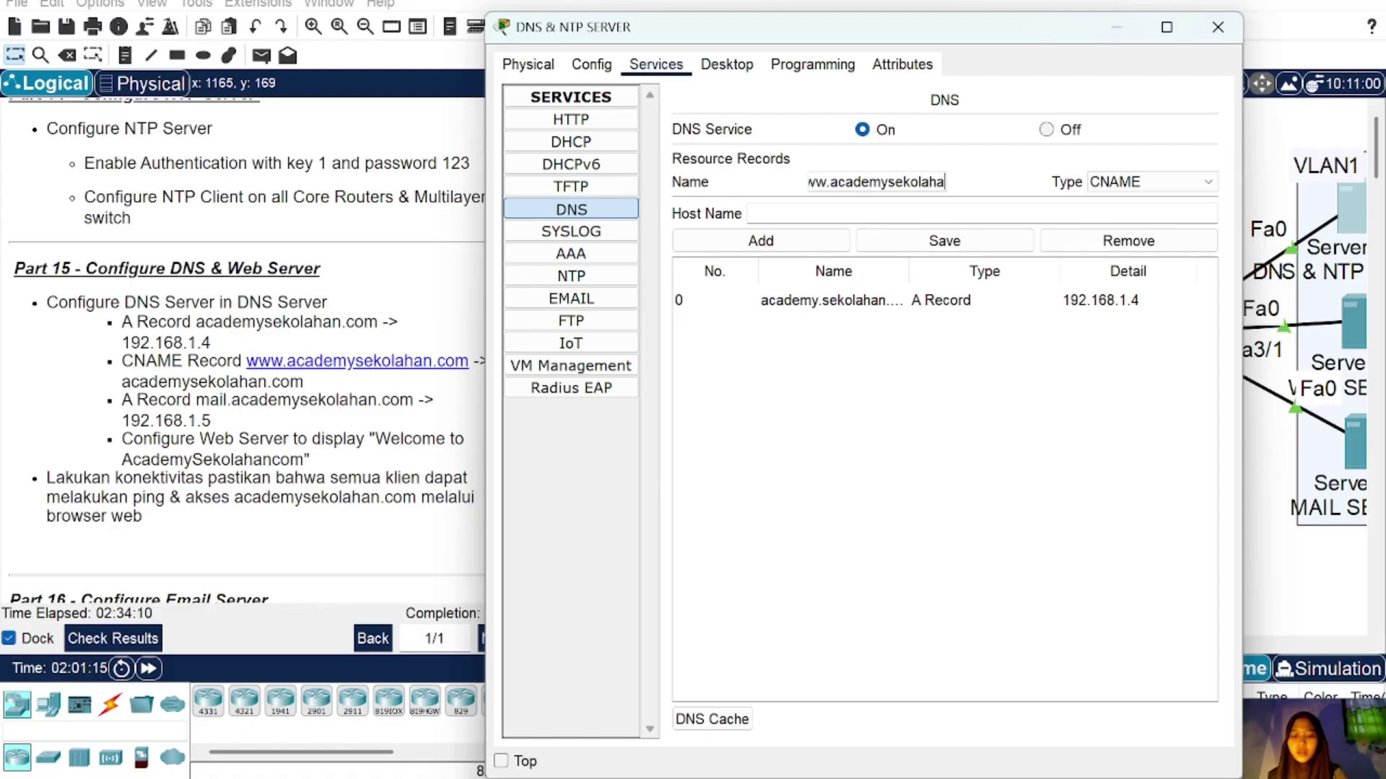
pyautogui.write('m')
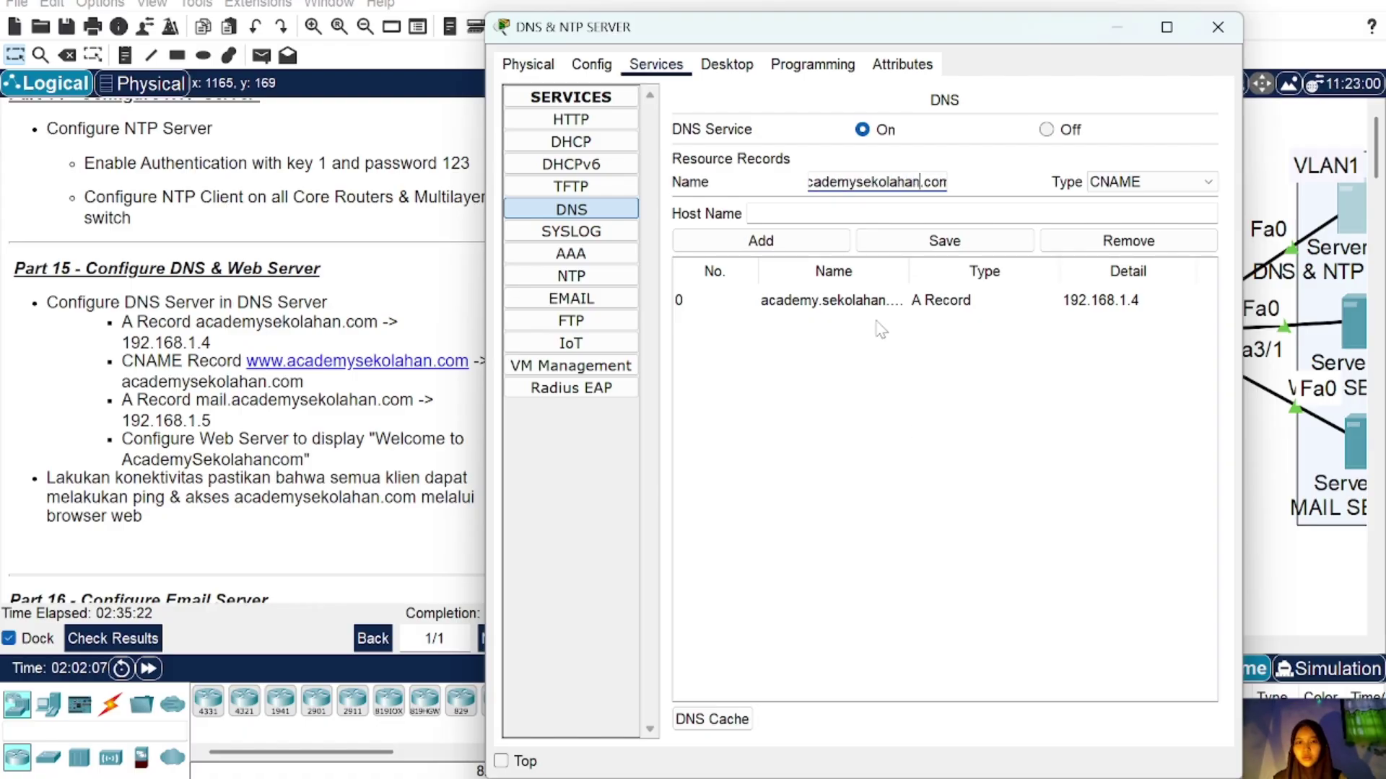
pyautogui.click(750, 214)
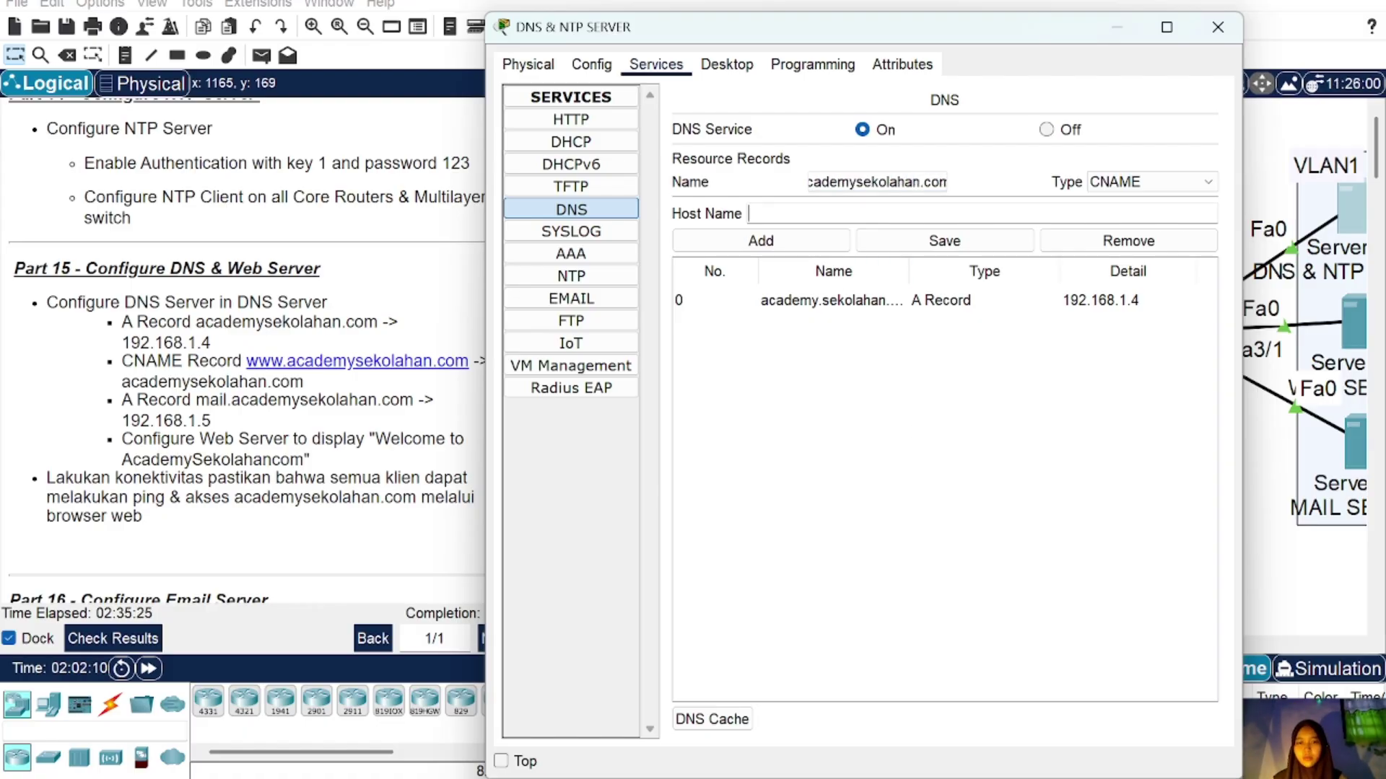
pyautogui.write('academy')
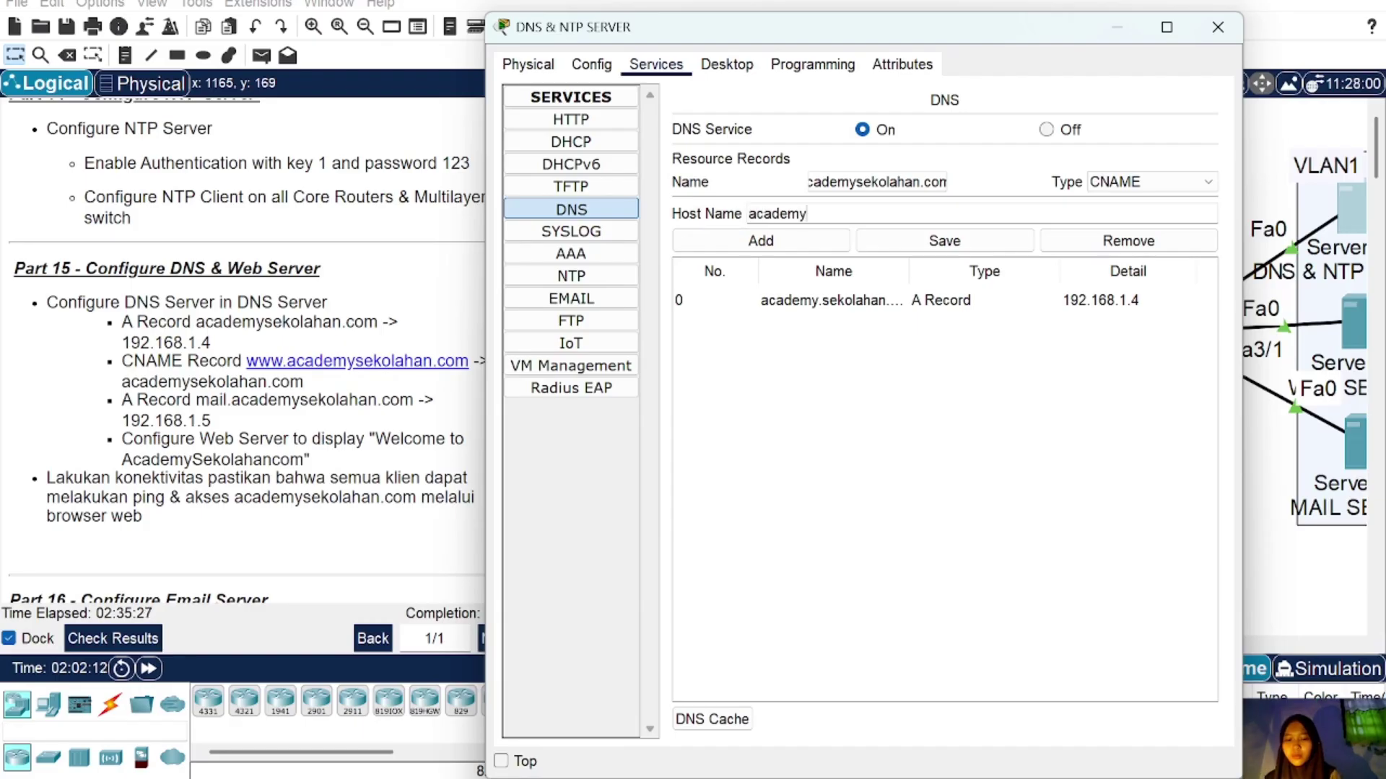
pyautogui.write('sekolahan.com')
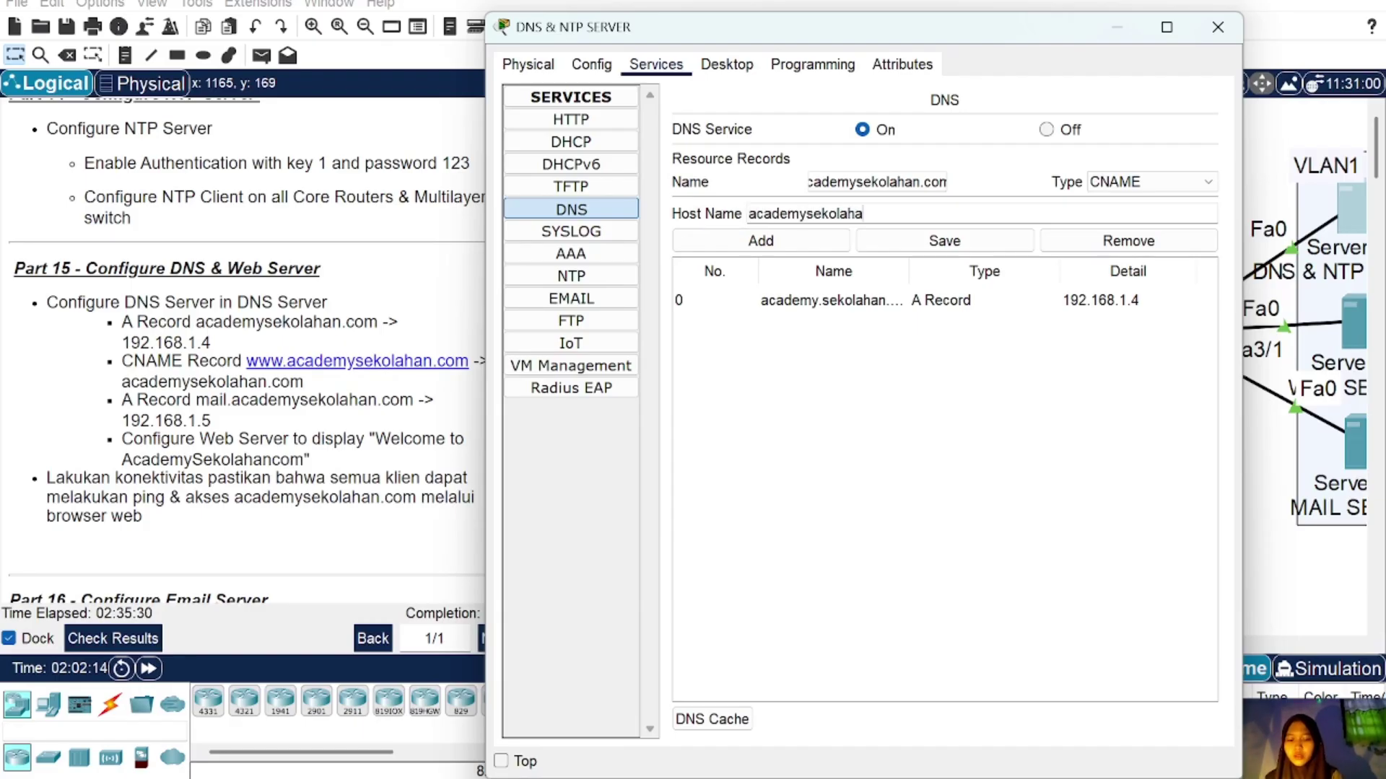
pyautogui.click(767, 244)
# Step: Add an A record mail.academysekolahan.com at 192.168.1.5
pyautogui.click(1217, 183)
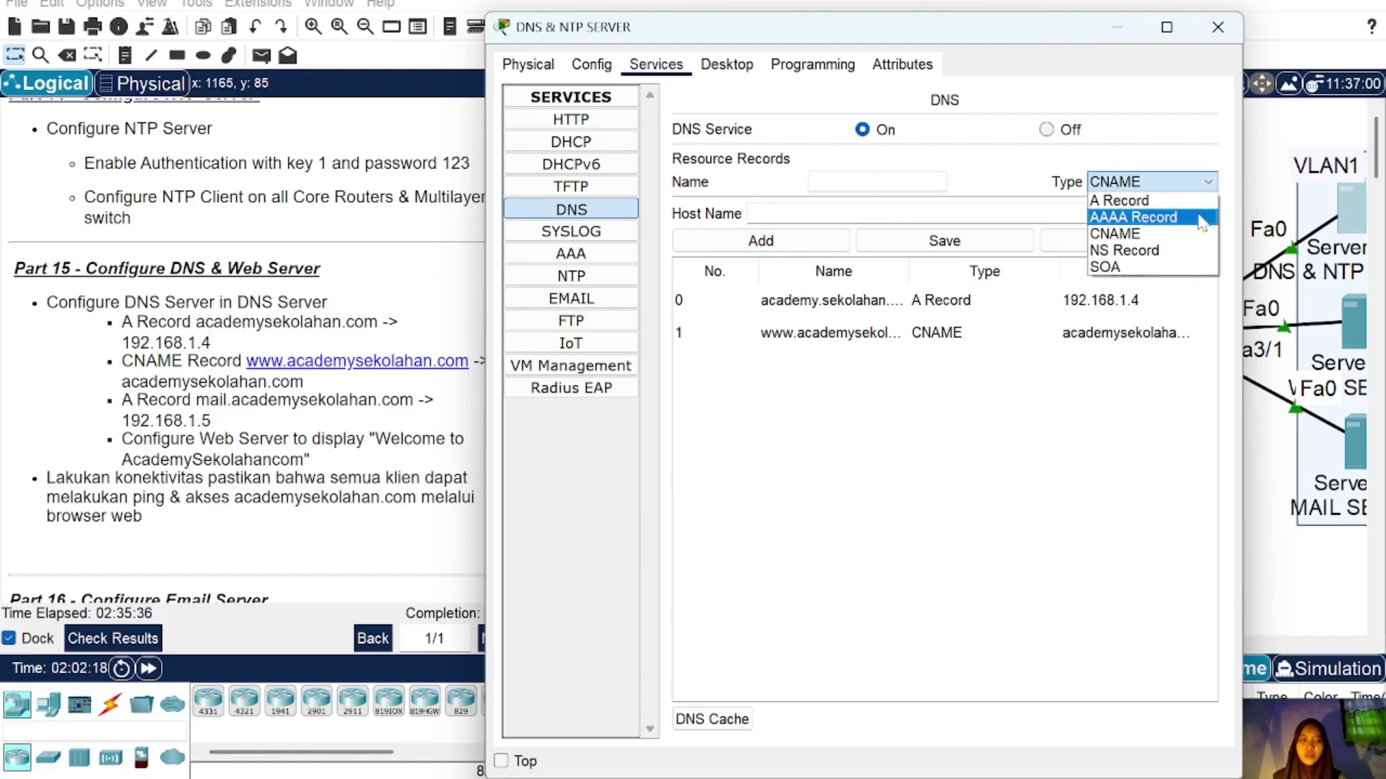
pyautogui.click(1193, 202)
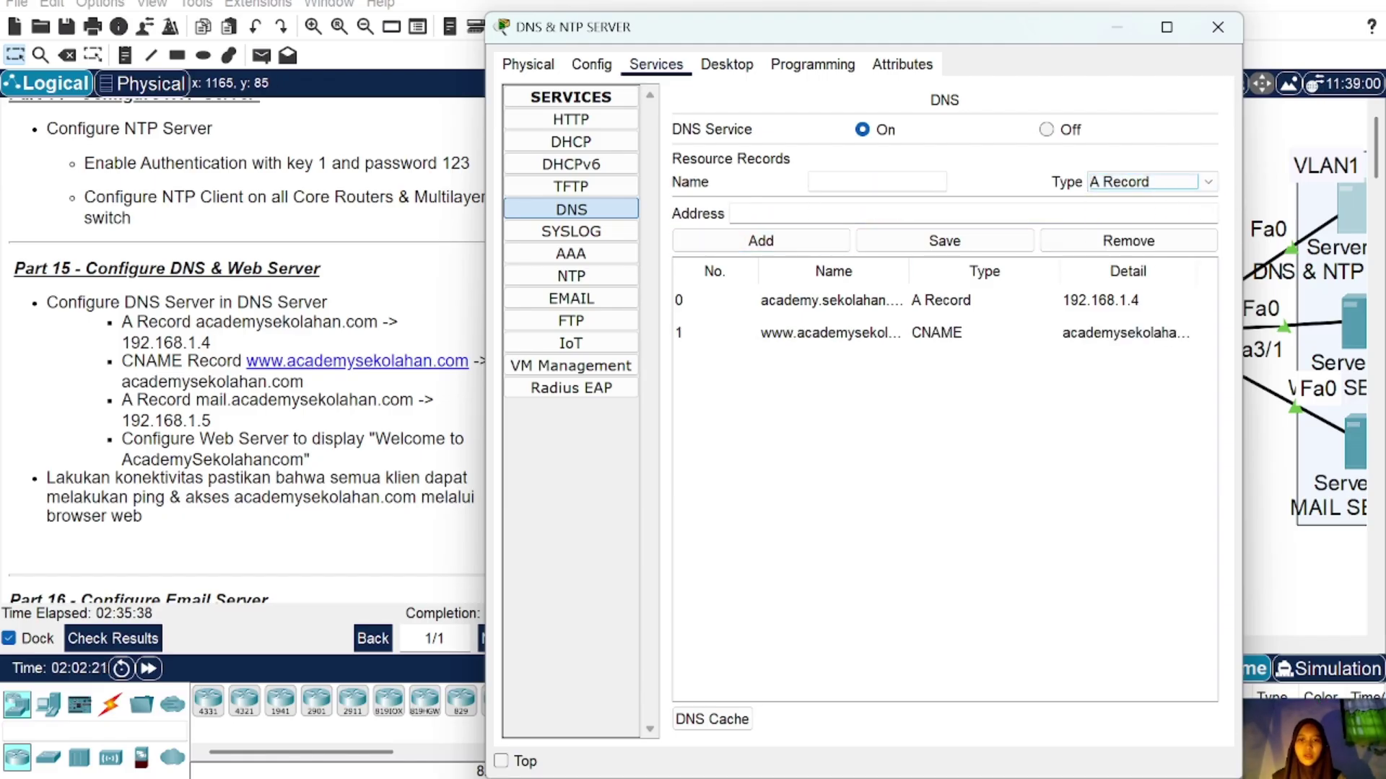
pyautogui.click(859, 182)
pyautogui.write('mail')
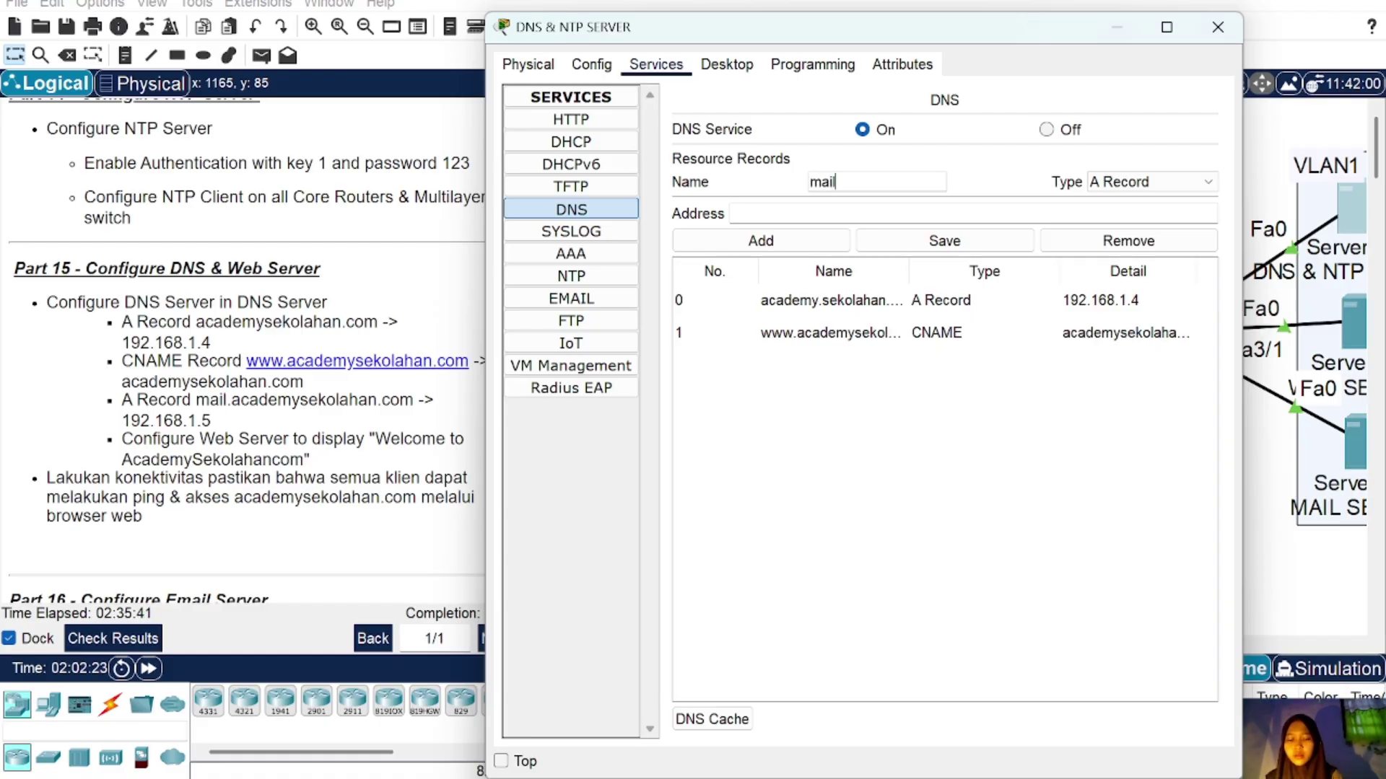
pyautogui.write('.academ')
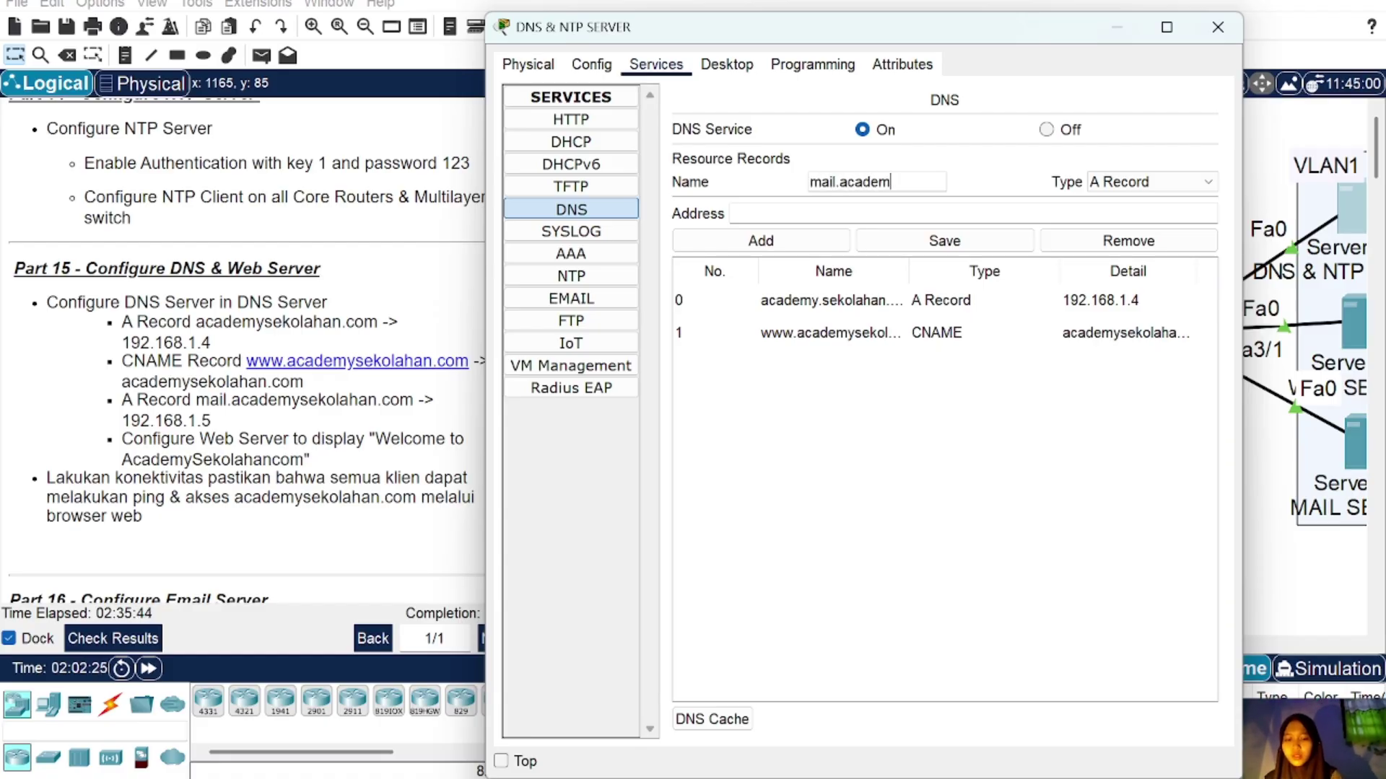
pyautogui.write('ysekolahan')
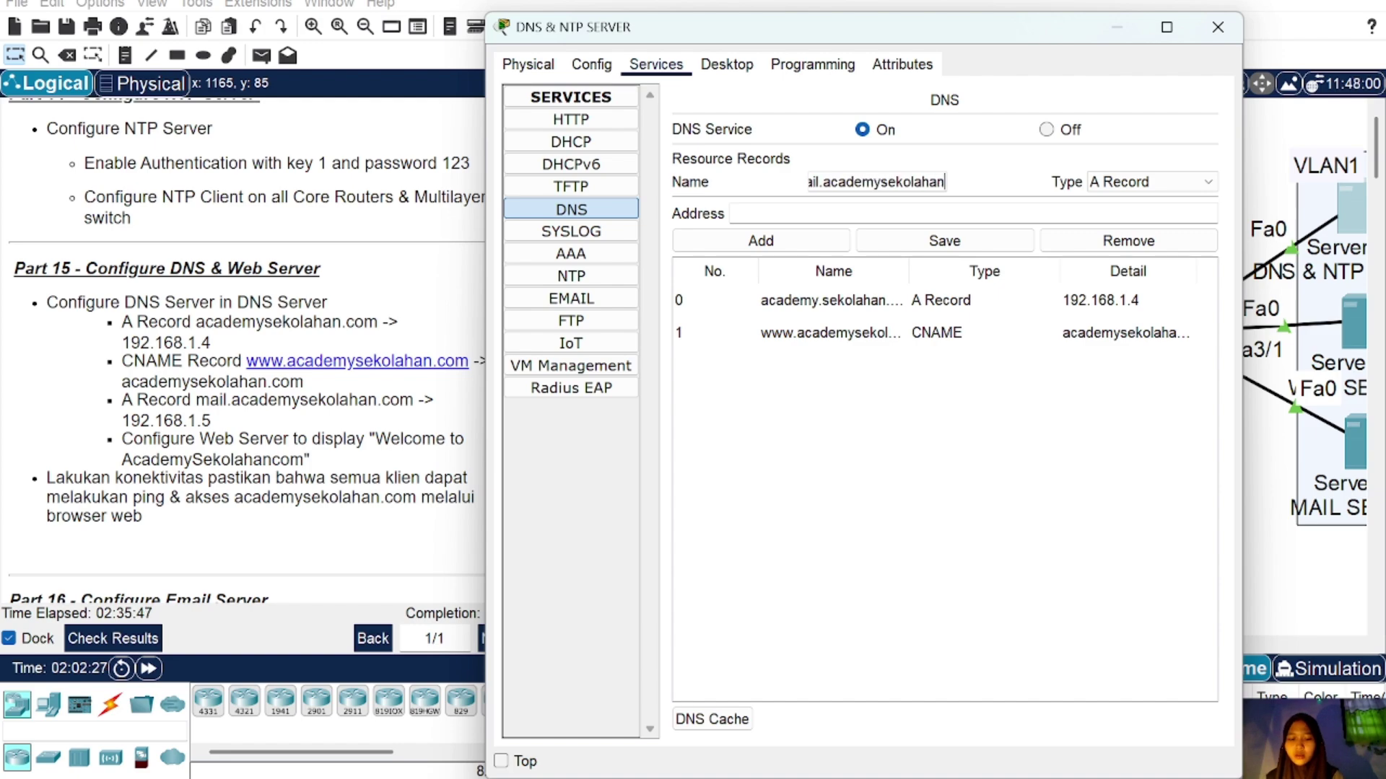
pyautogui.write('.com')
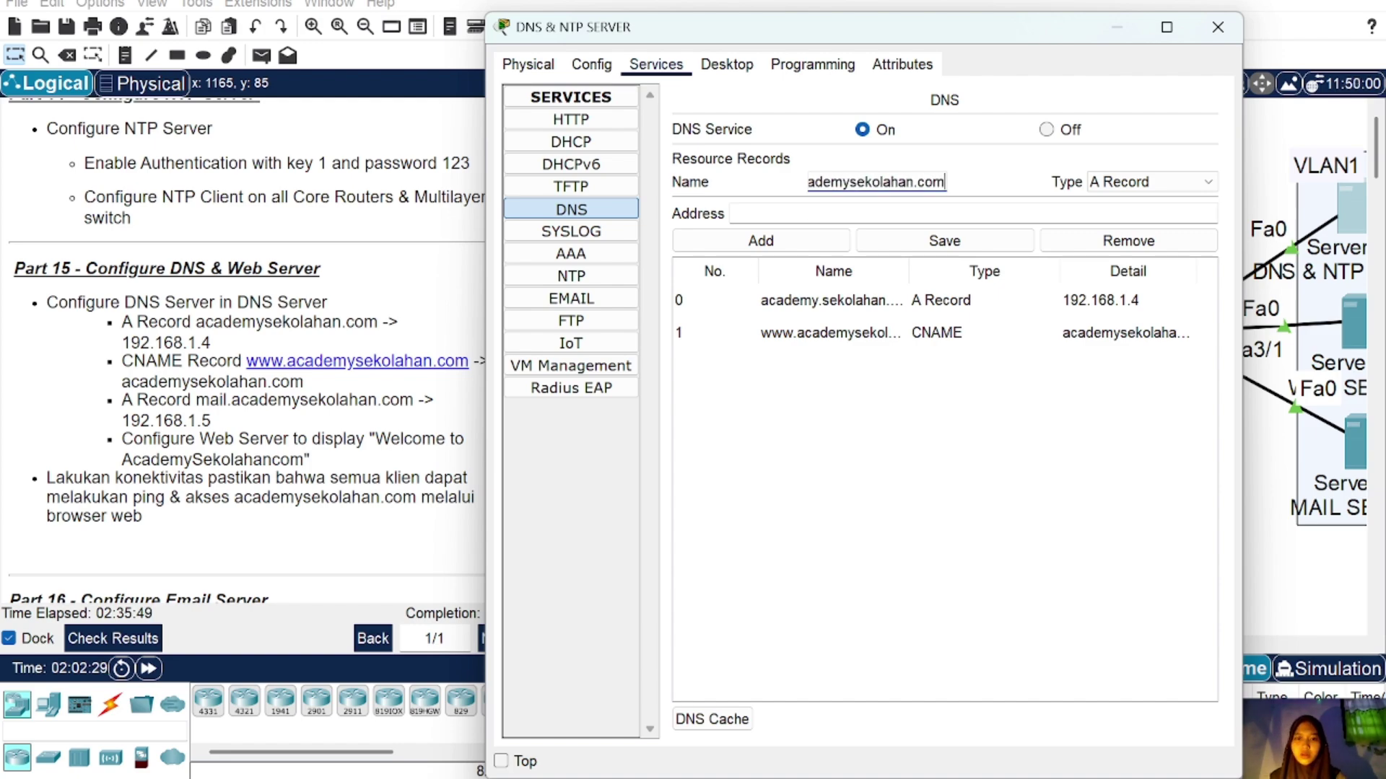
pyautogui.press('Tab')
pyautogui.write('192')
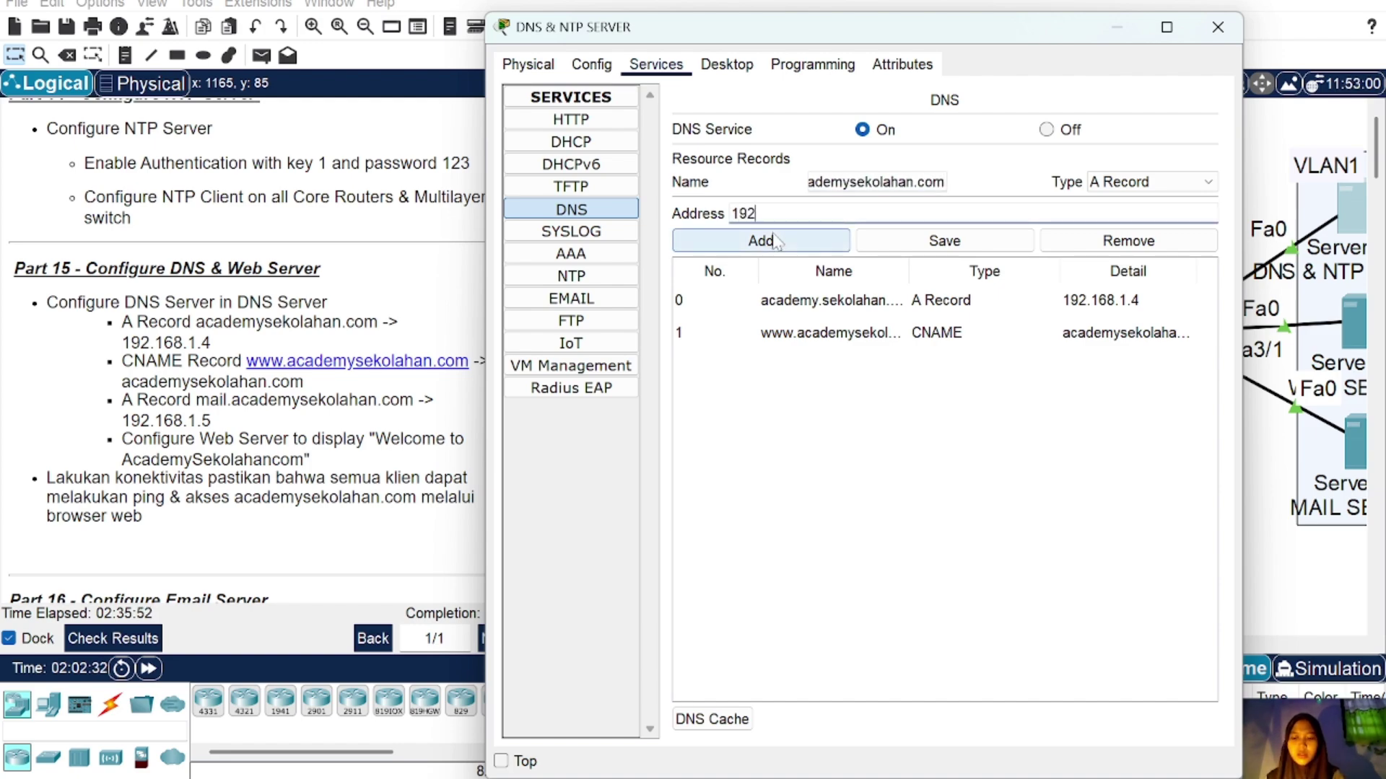
pyautogui.write('.168.1')
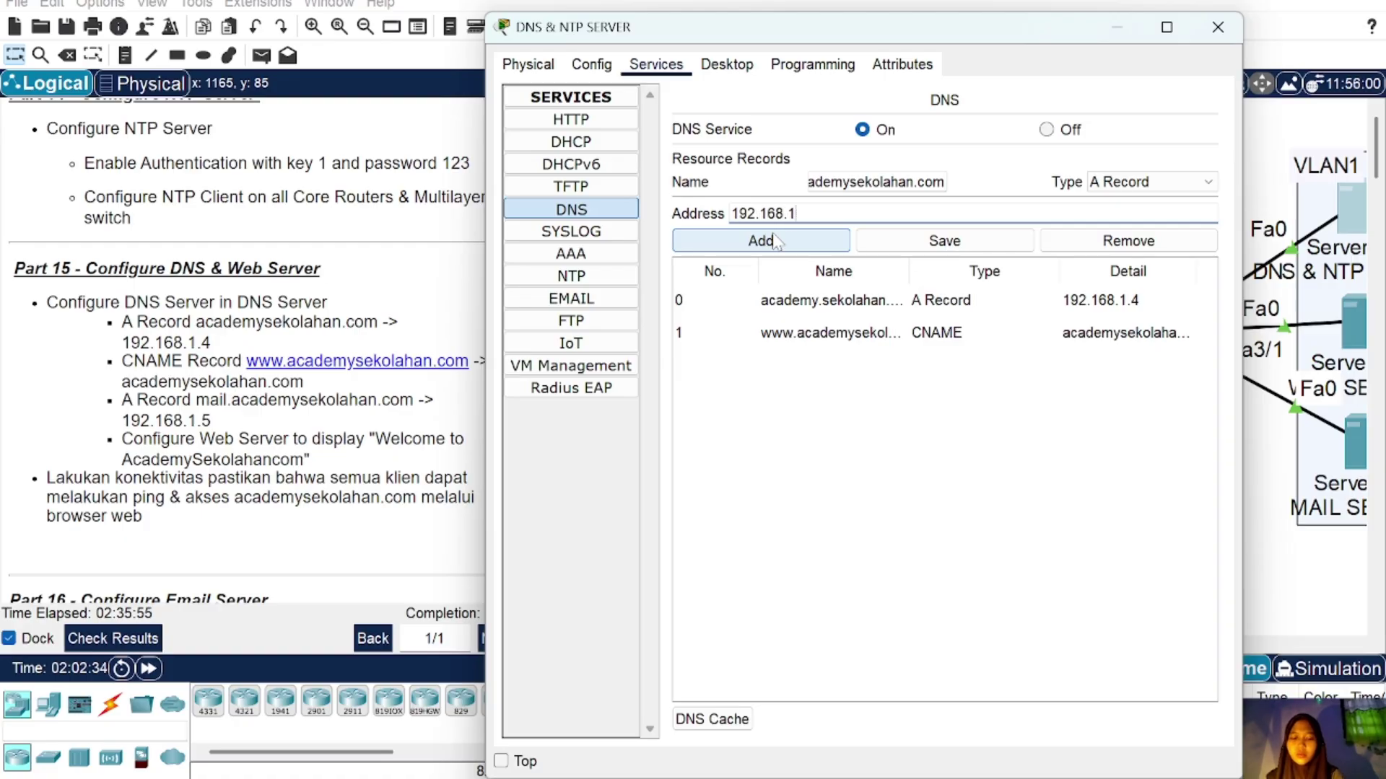
pyautogui.write('.5')
pyautogui.click(793, 238)
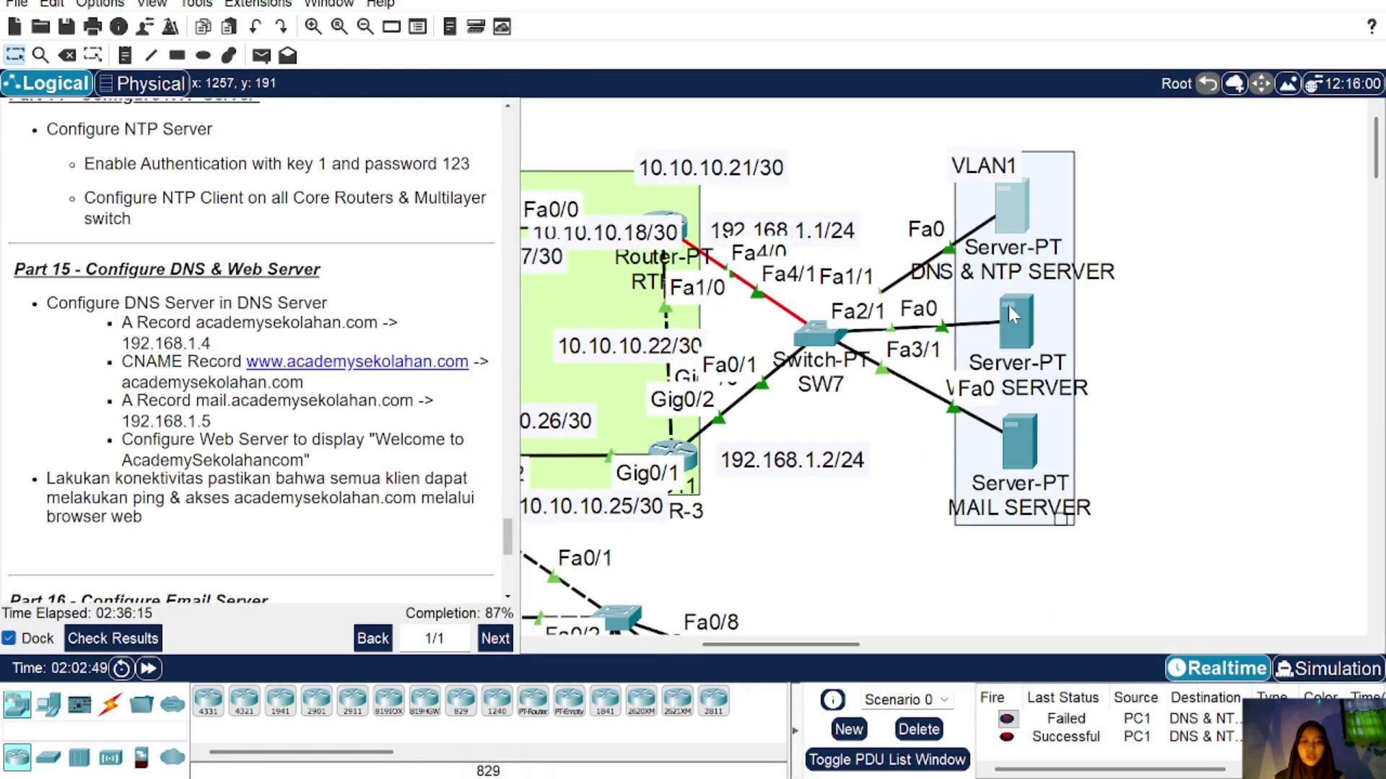
# Step: Replace 'Cisco Packet Tracer' with 'Academysekolahan.id' in the web server's index.html and overwrite the file
pyautogui.click(1007, 305)
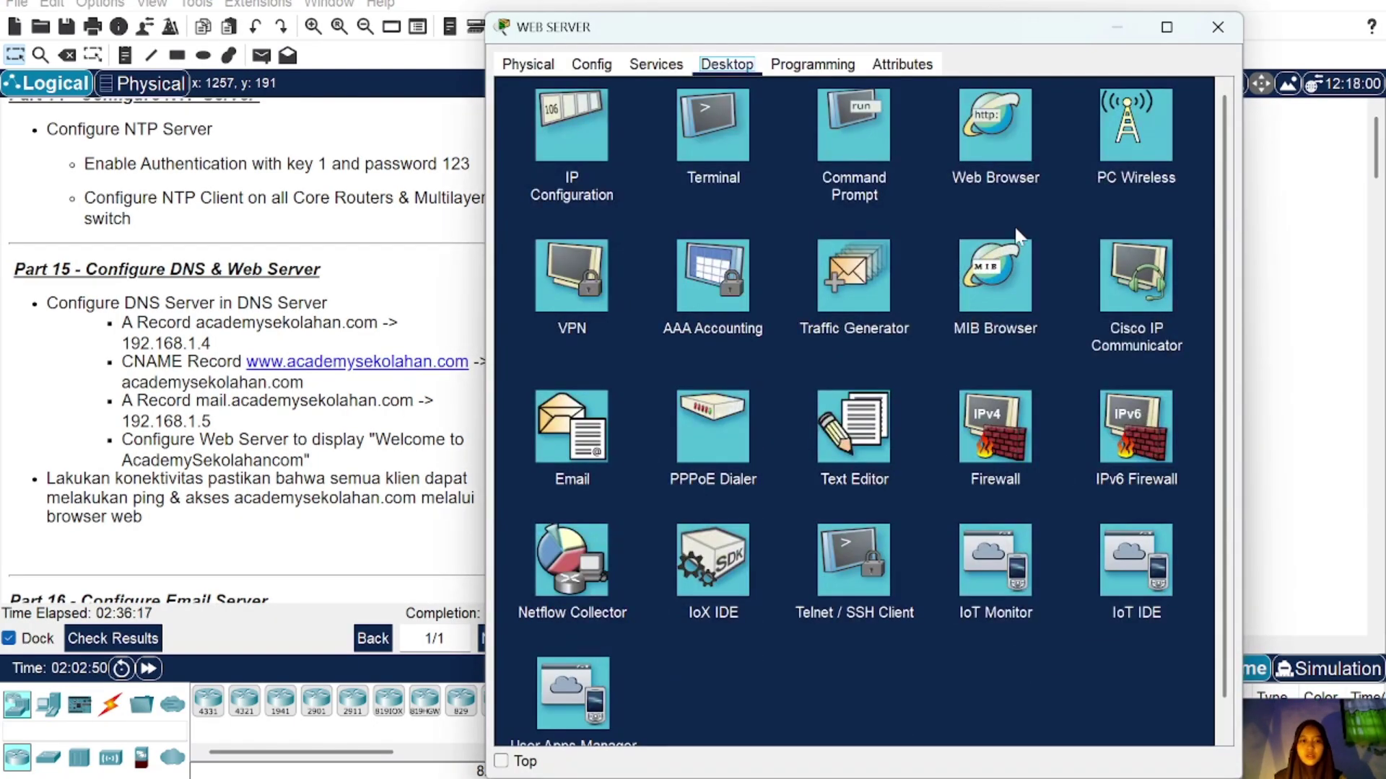
pyautogui.click(655, 64)
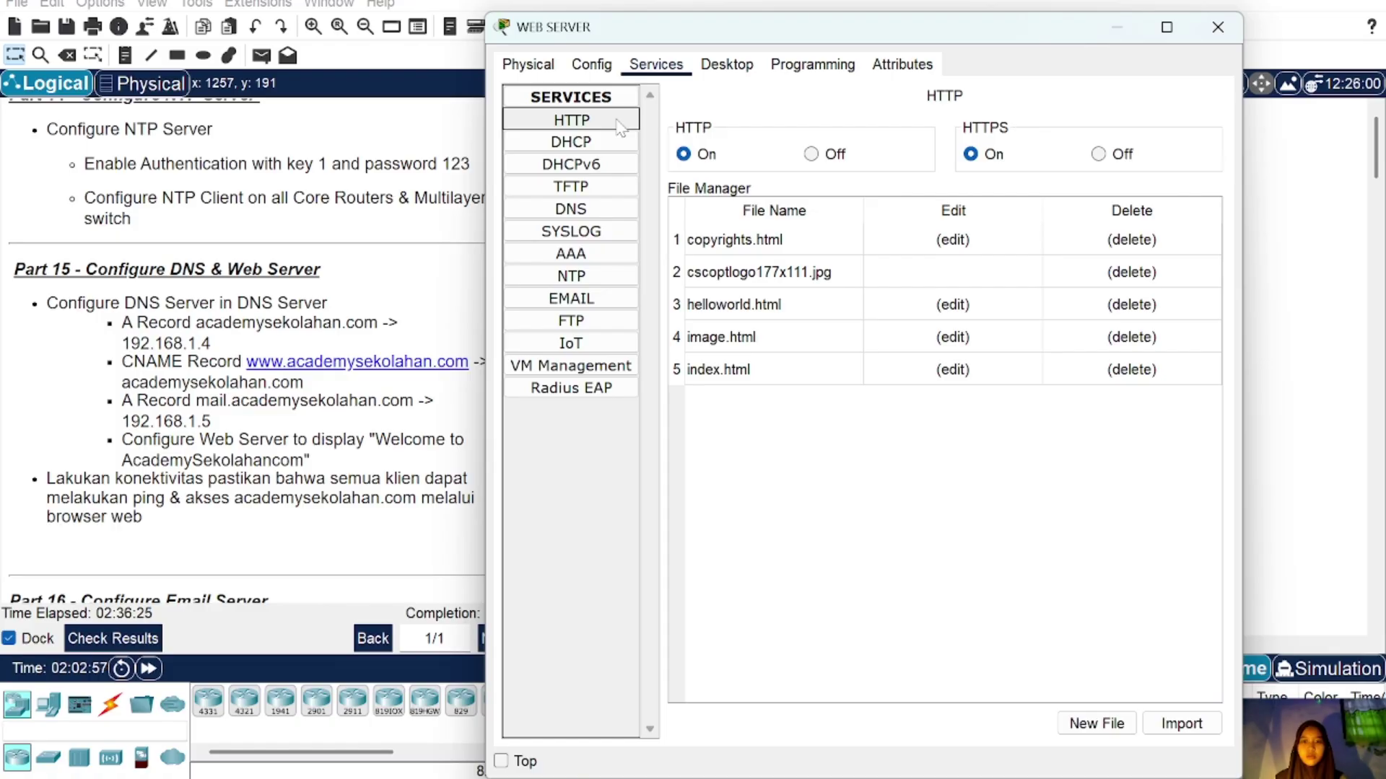
pyautogui.click(771, 373)
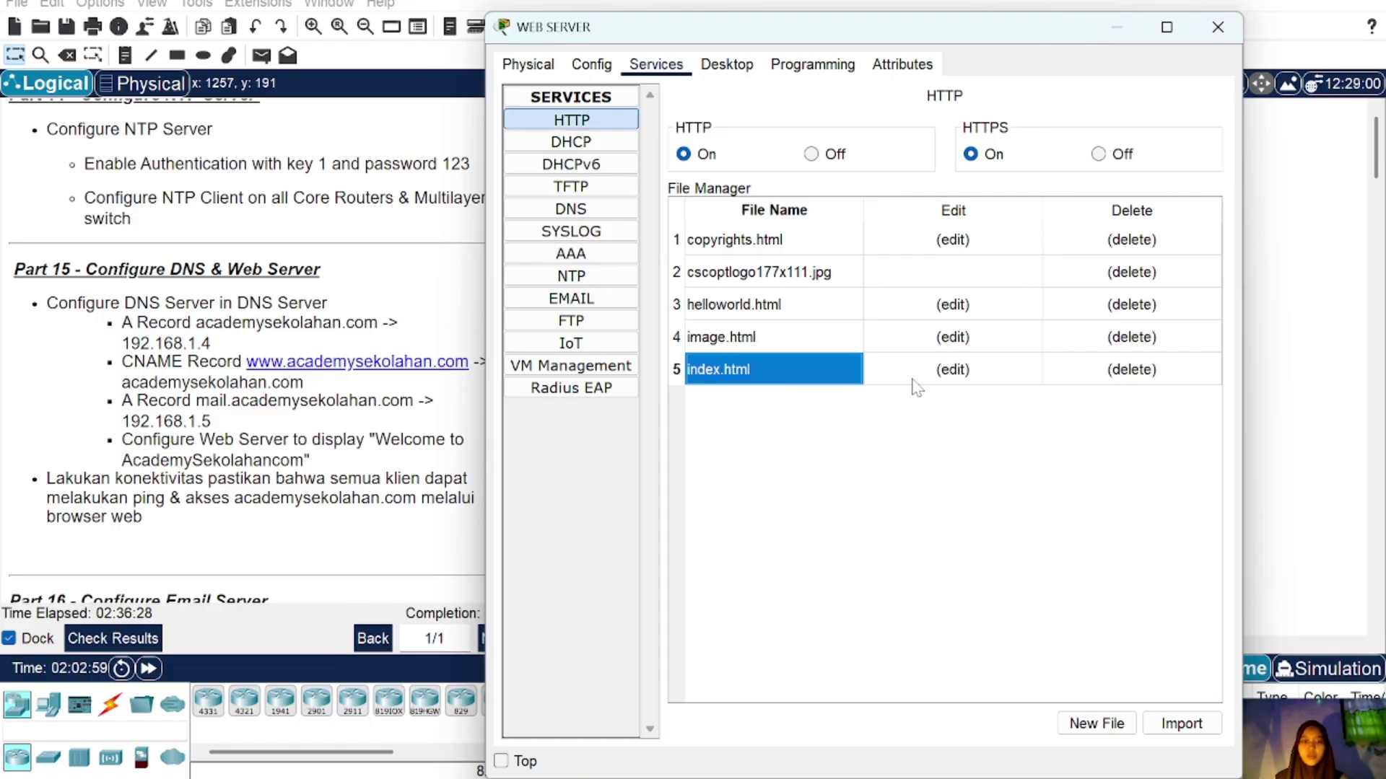
pyautogui.click(938, 373)
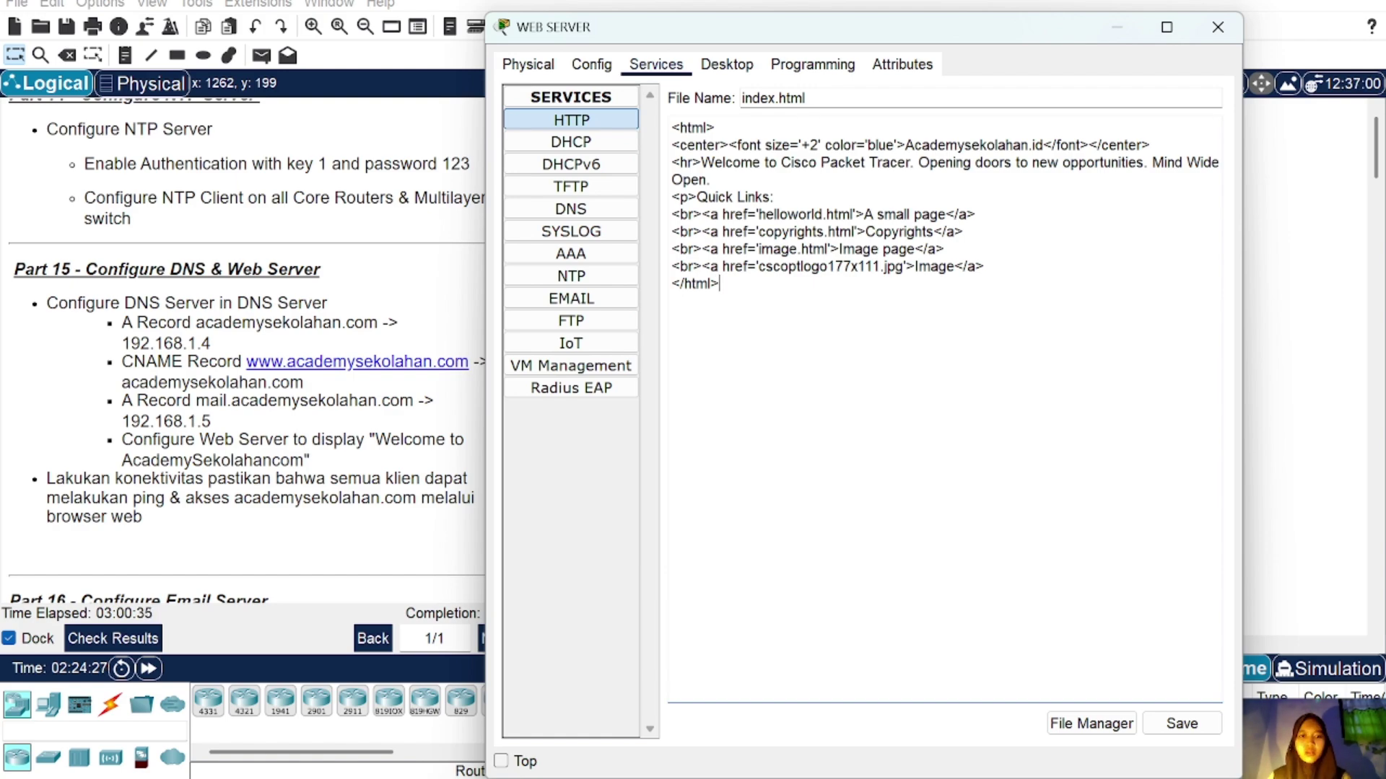
pyautogui.moveTo(906, 145); pyautogui.dragTo(1042, 145)
pyautogui.hotkey('ctrl', 'c')
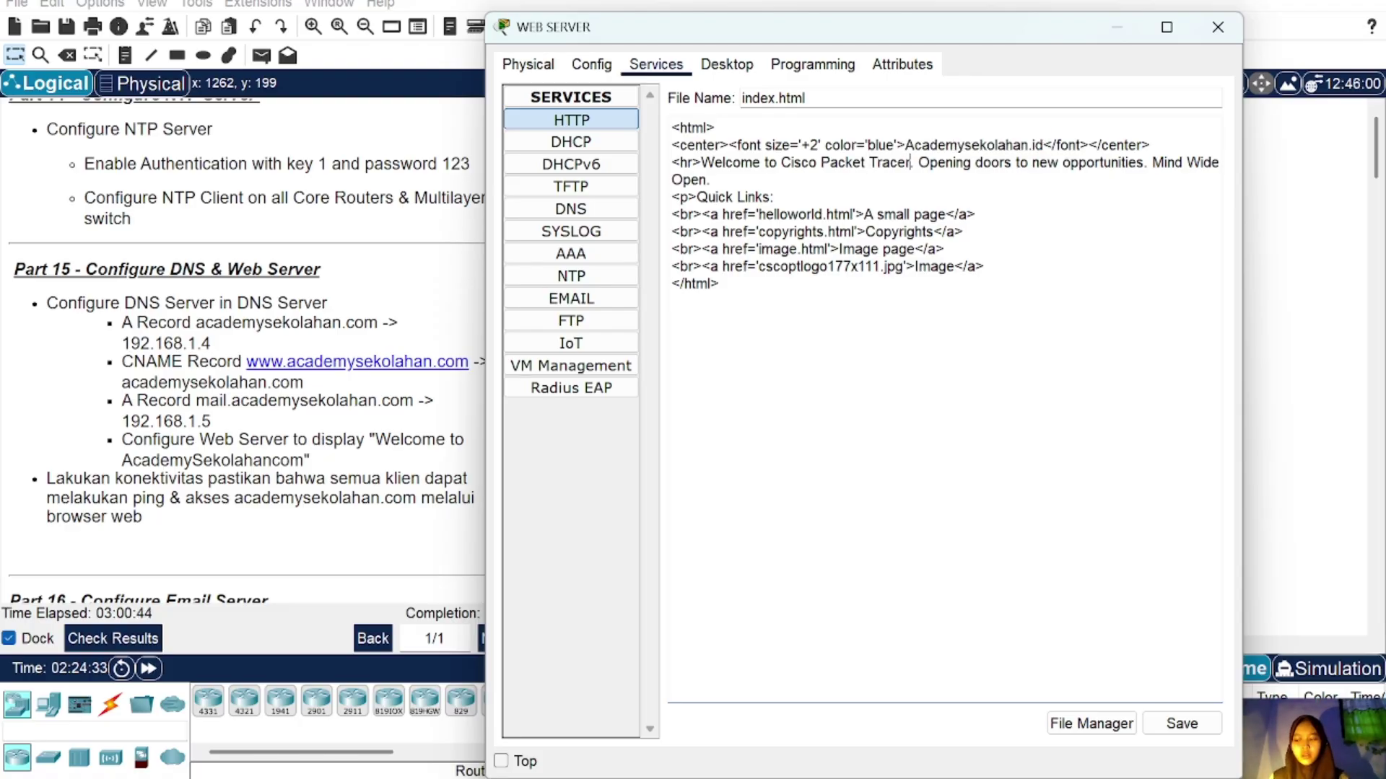
pyautogui.press('BackSpace')
pyautogui.press('BackSpace')
pyautogui.press('BackSpace')
pyautogui.press('BackSpace')
pyautogui.press('BackSpace')
pyautogui.press('BackSpace')
pyautogui.press('BackSpace')
pyautogui.press('BackSpace')
pyautogui.press('BackSpace')
pyautogui.press('BackSpace')
pyautogui.press('BackSpace')
pyautogui.press('BackSpace')
pyautogui.press('BackSpace')
pyautogui.press('BackSpace')
pyautogui.press('BackSpace')
pyautogui.press('BackSpace')
pyautogui.press('BackSpace')
pyautogui.press('BackSpace')
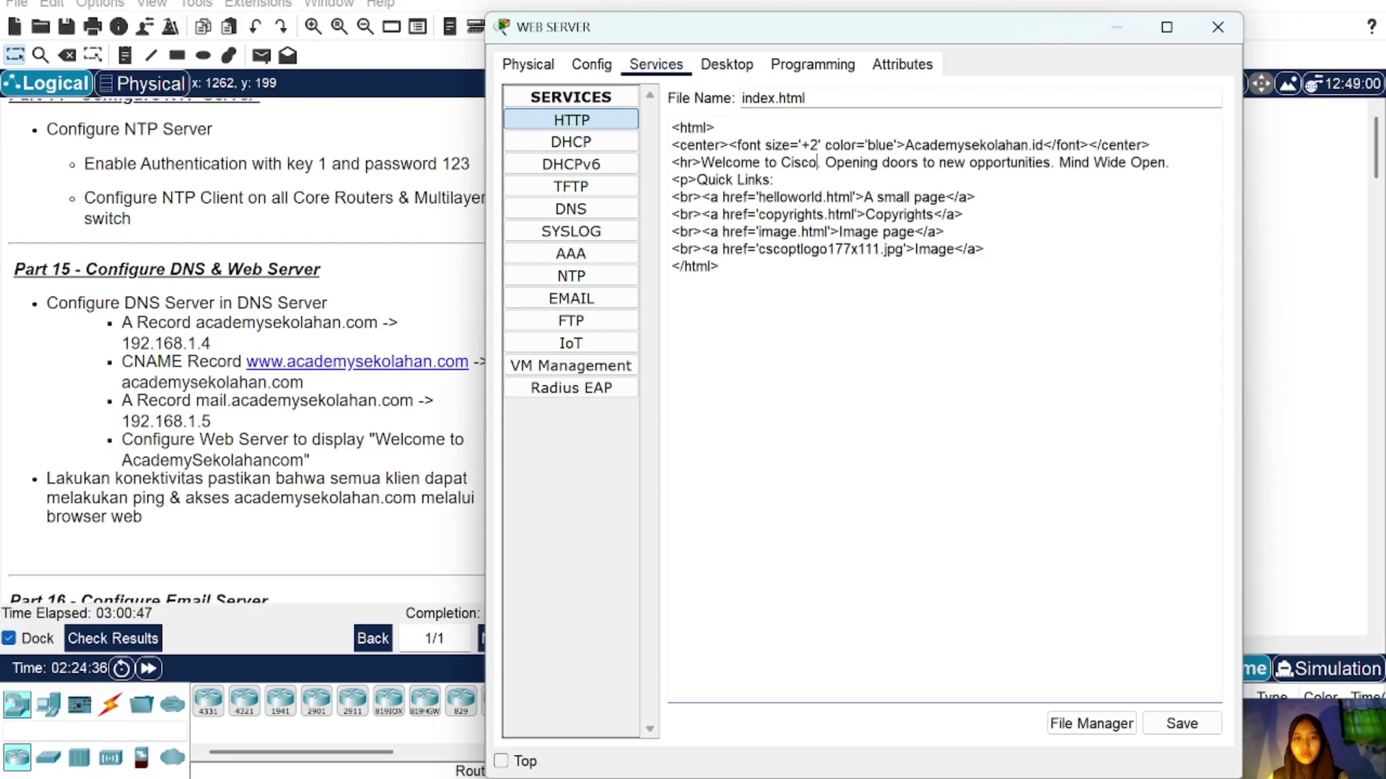
pyautogui.press('BackSpace')
pyautogui.hotkey('ctrl', 'v')
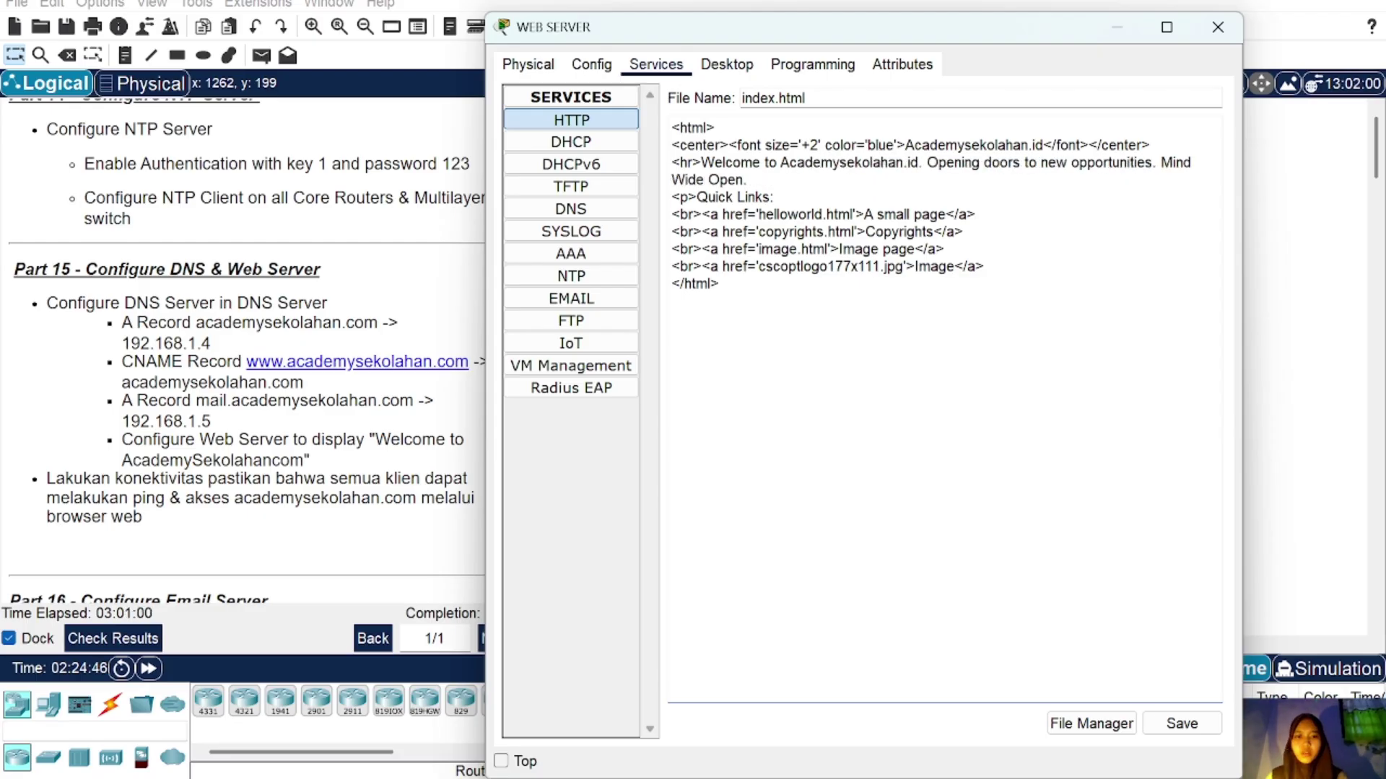
pyautogui.click(1184, 726)
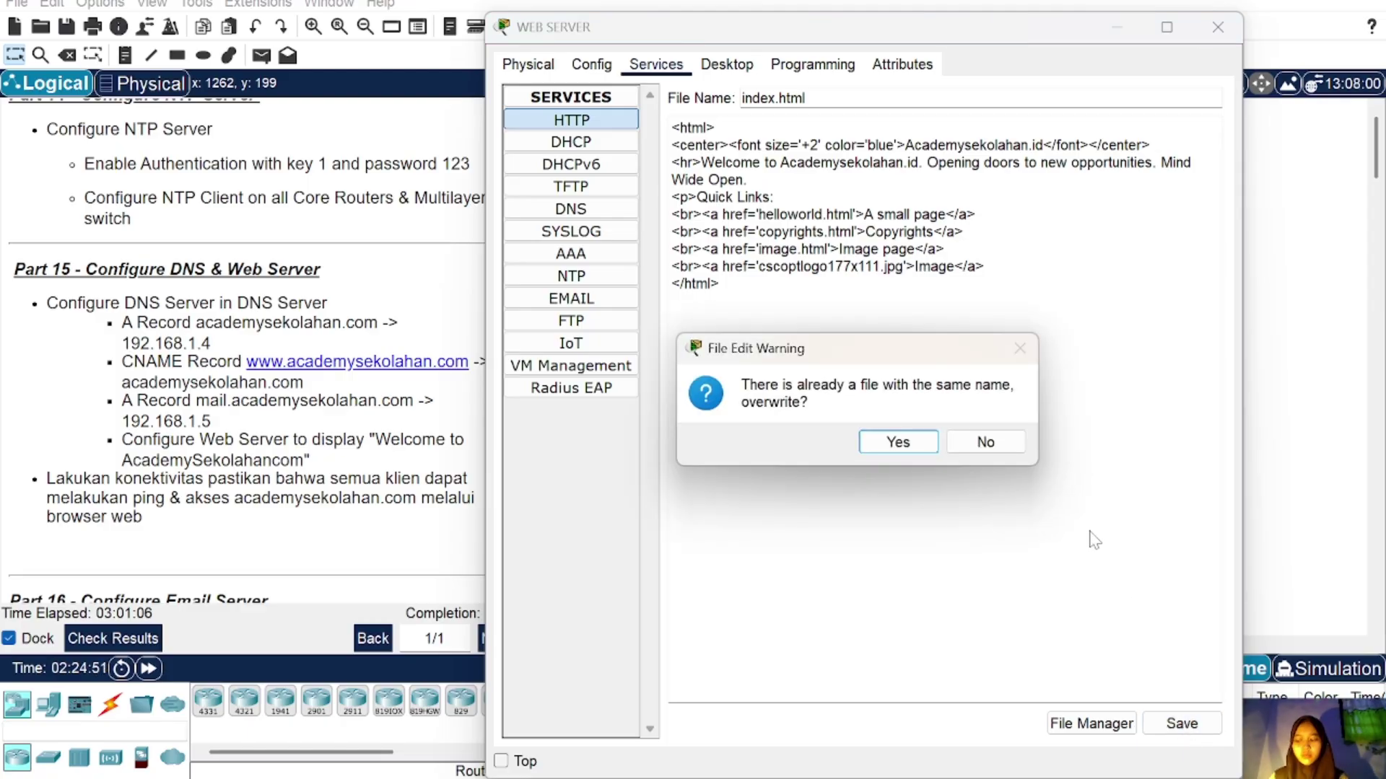
pyautogui.click(910, 440)
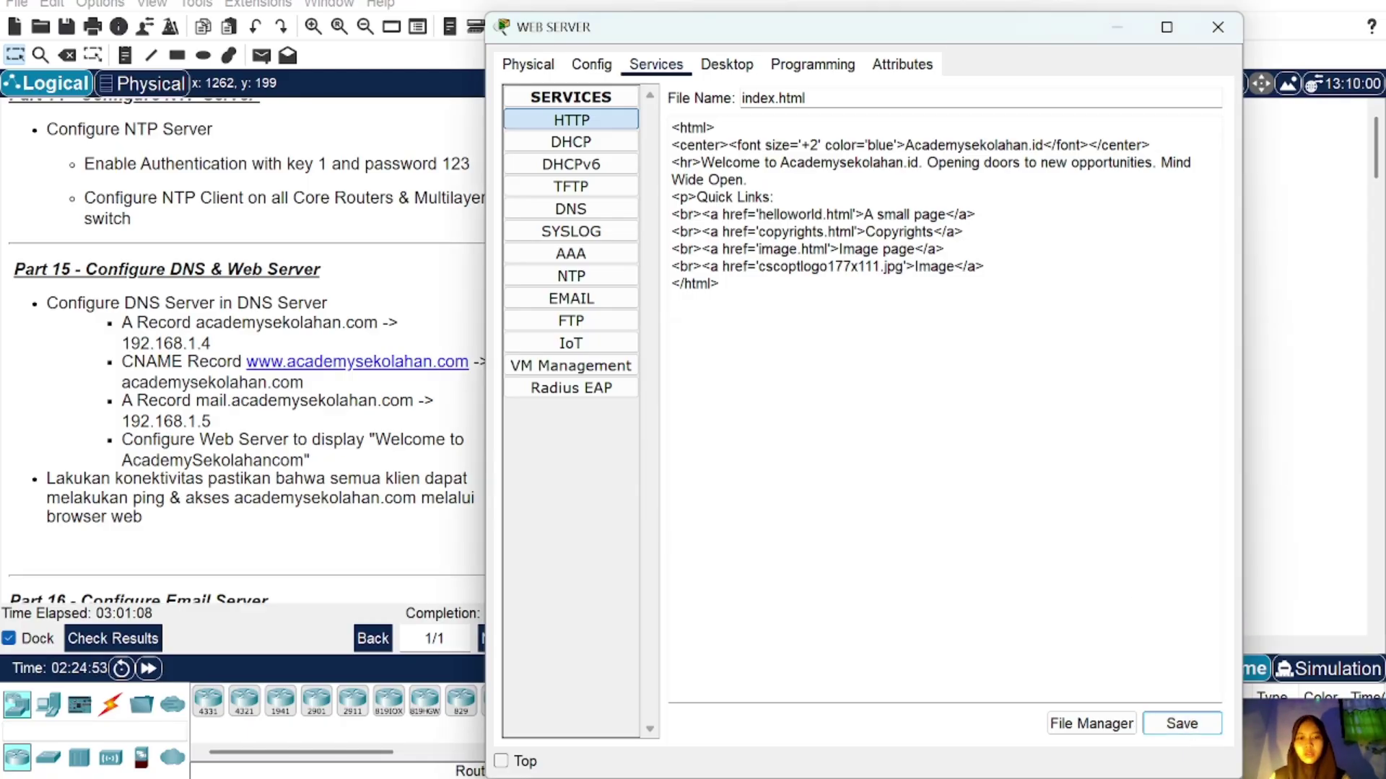
# Step: Close the web server and check PC1's Command Prompt, then close PC1
pyautogui.click(1227, 20)
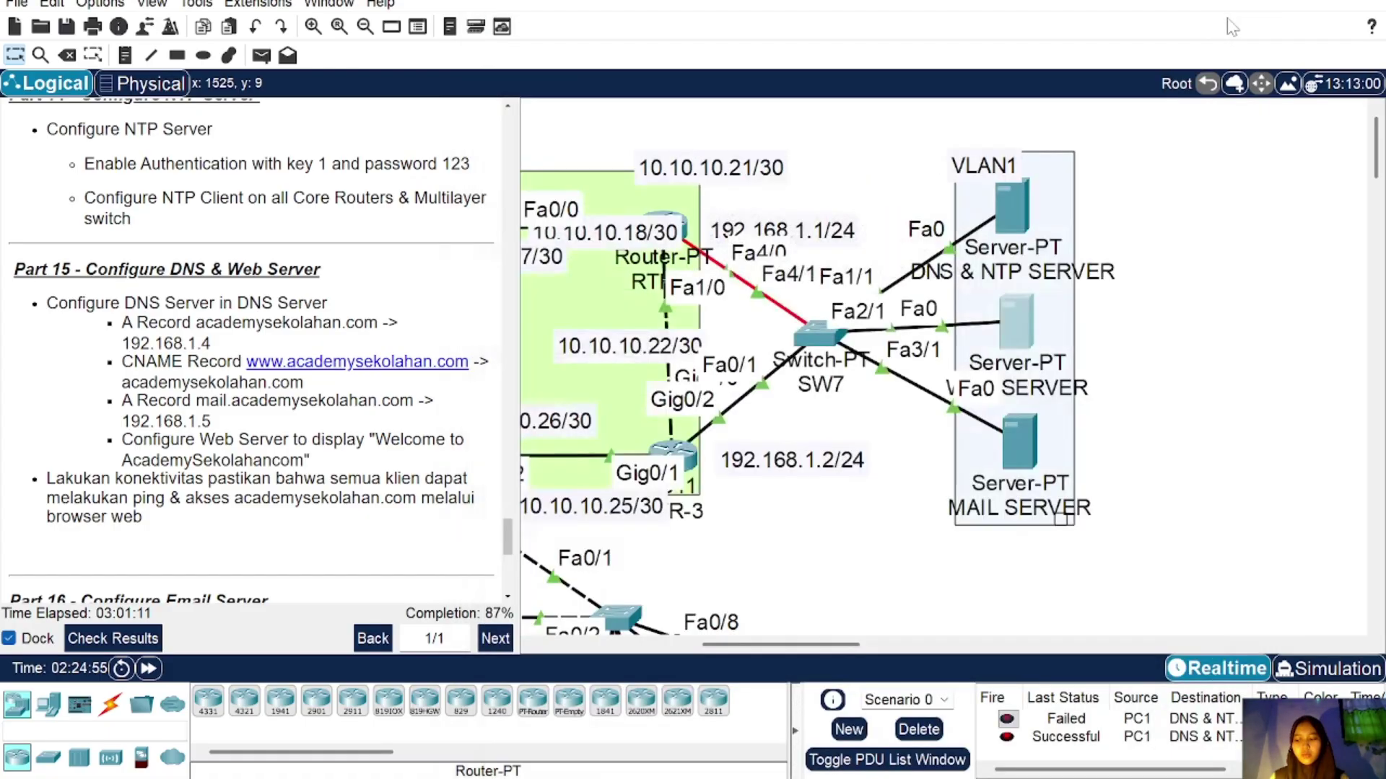
pyautogui.hscroll(-10, 846, 315)
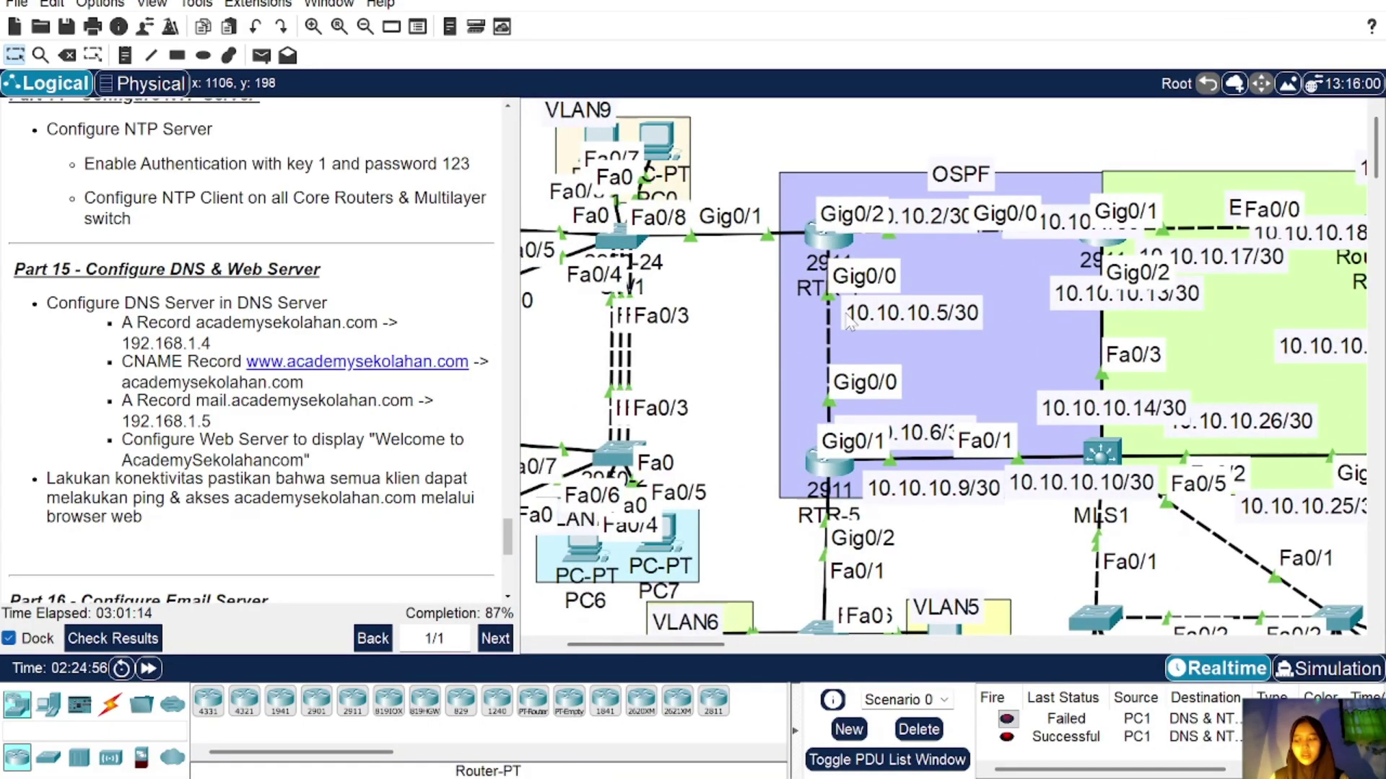
pyautogui.scroll(-4, 846, 315)
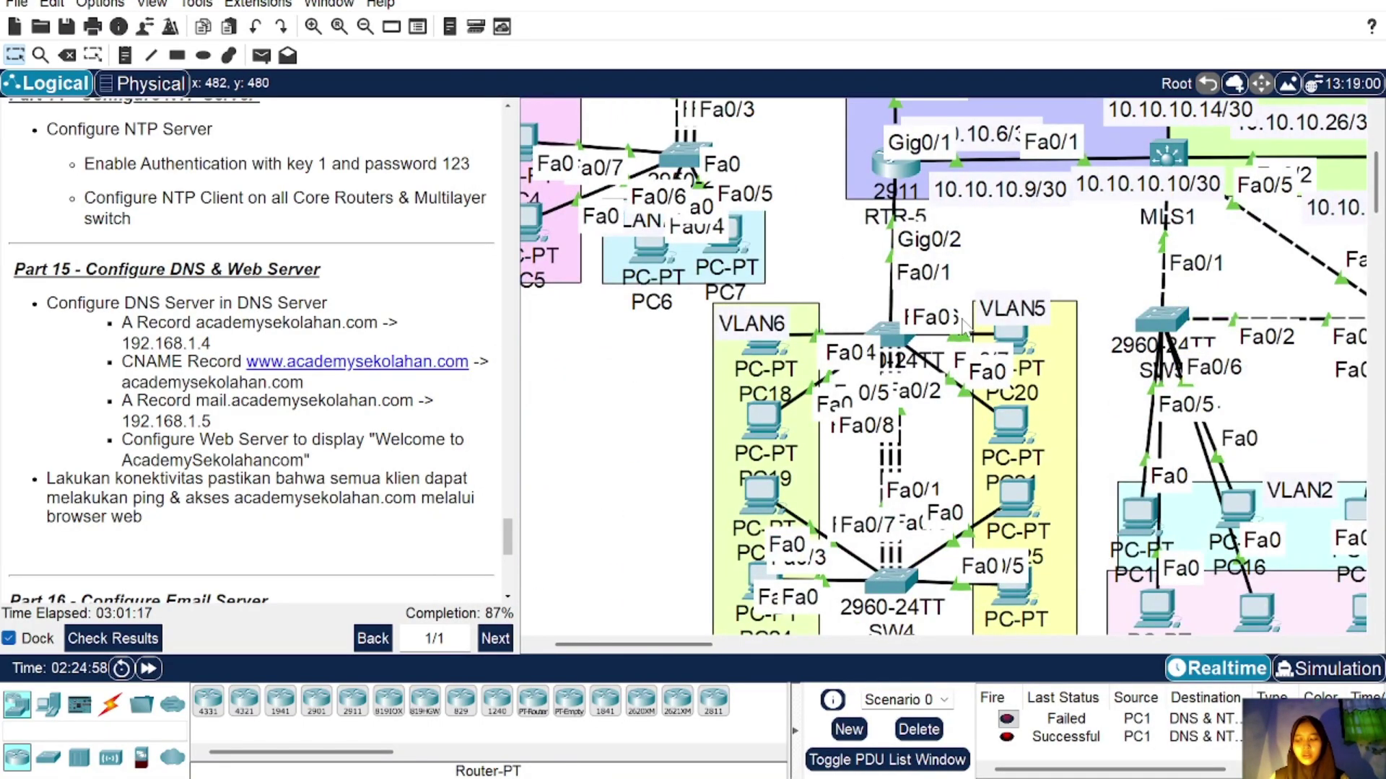
pyautogui.scroll(4, 902, 340)
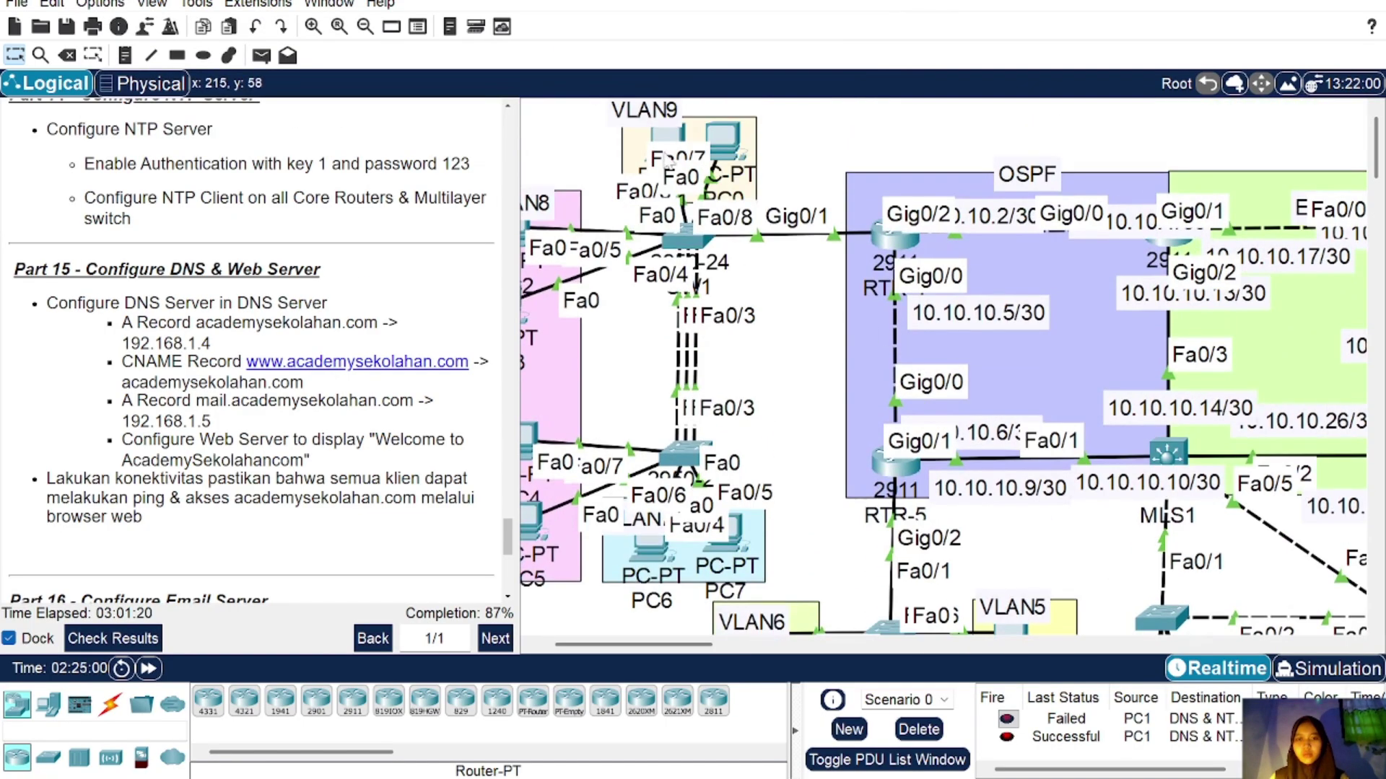
pyautogui.click(668, 137)
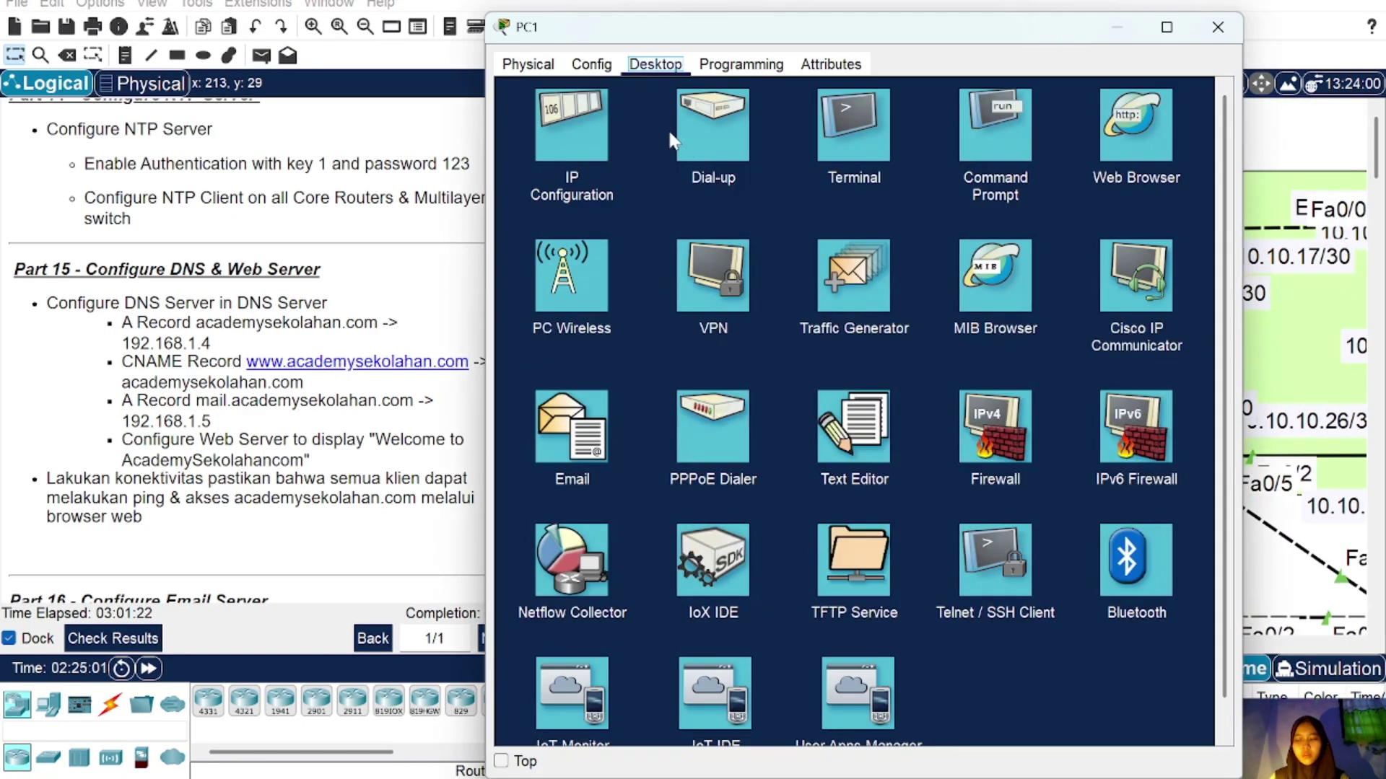
pyautogui.click(995, 148)
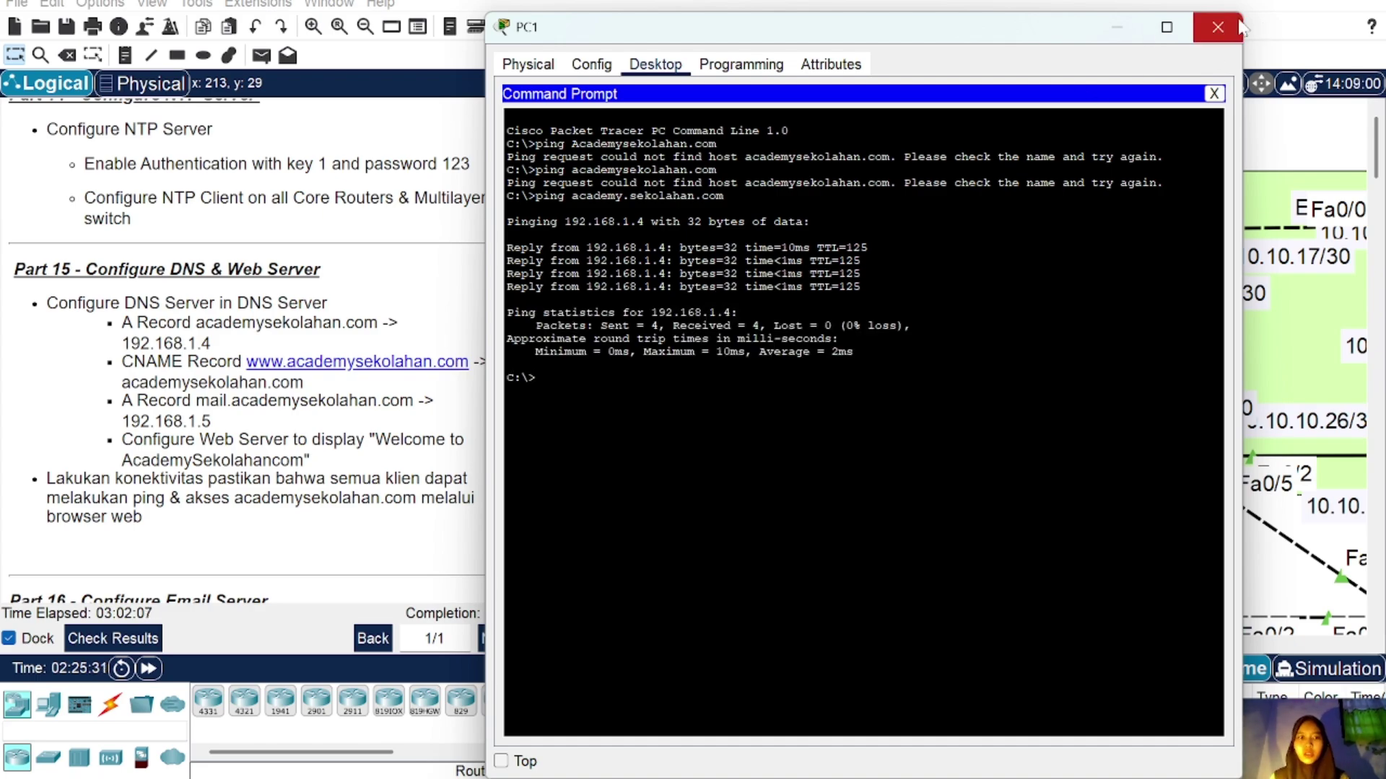
pyautogui.click(1219, 28)
# Step: Load the academysekolahan.com website in PC1's web browser
pyautogui.hscroll(10, 1244, 272)
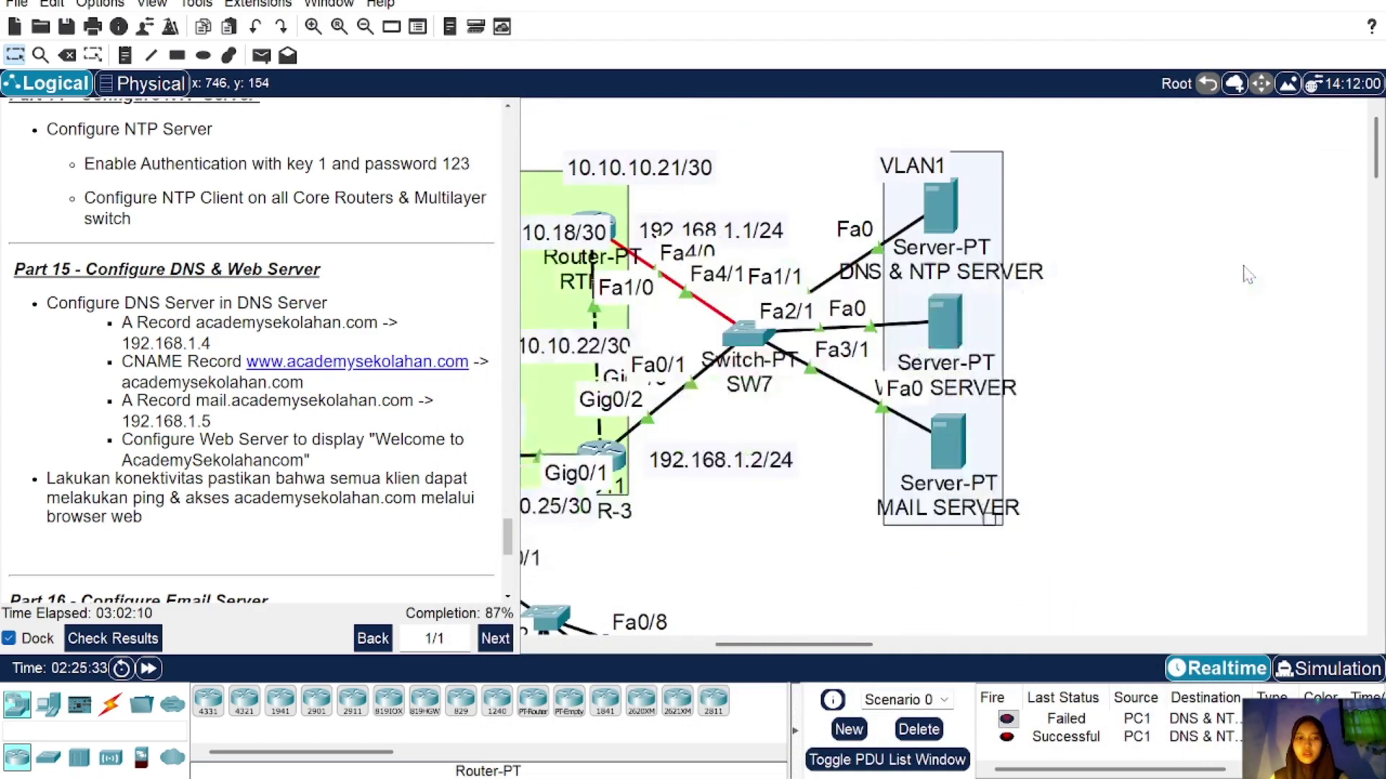
pyautogui.hscroll(-10, 962, 320)
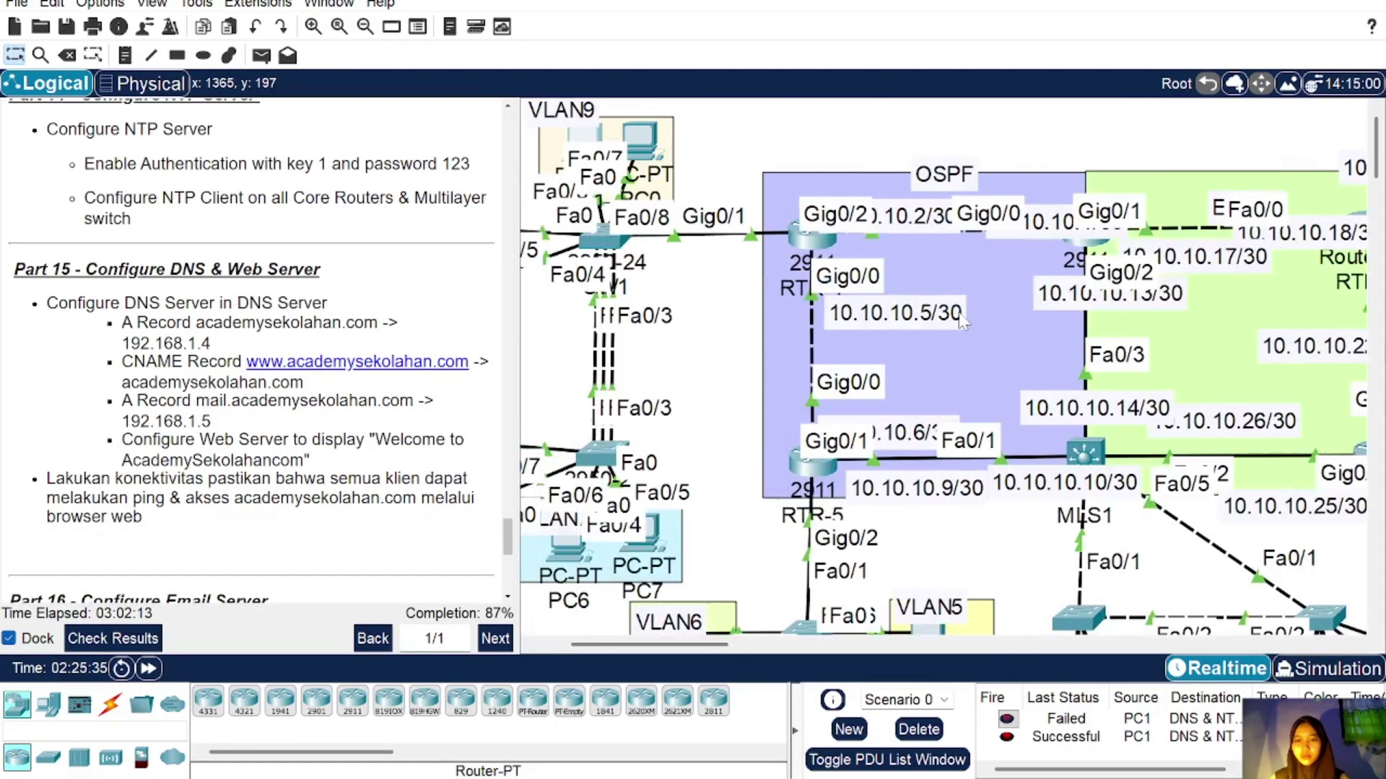
pyautogui.click(579, 130)
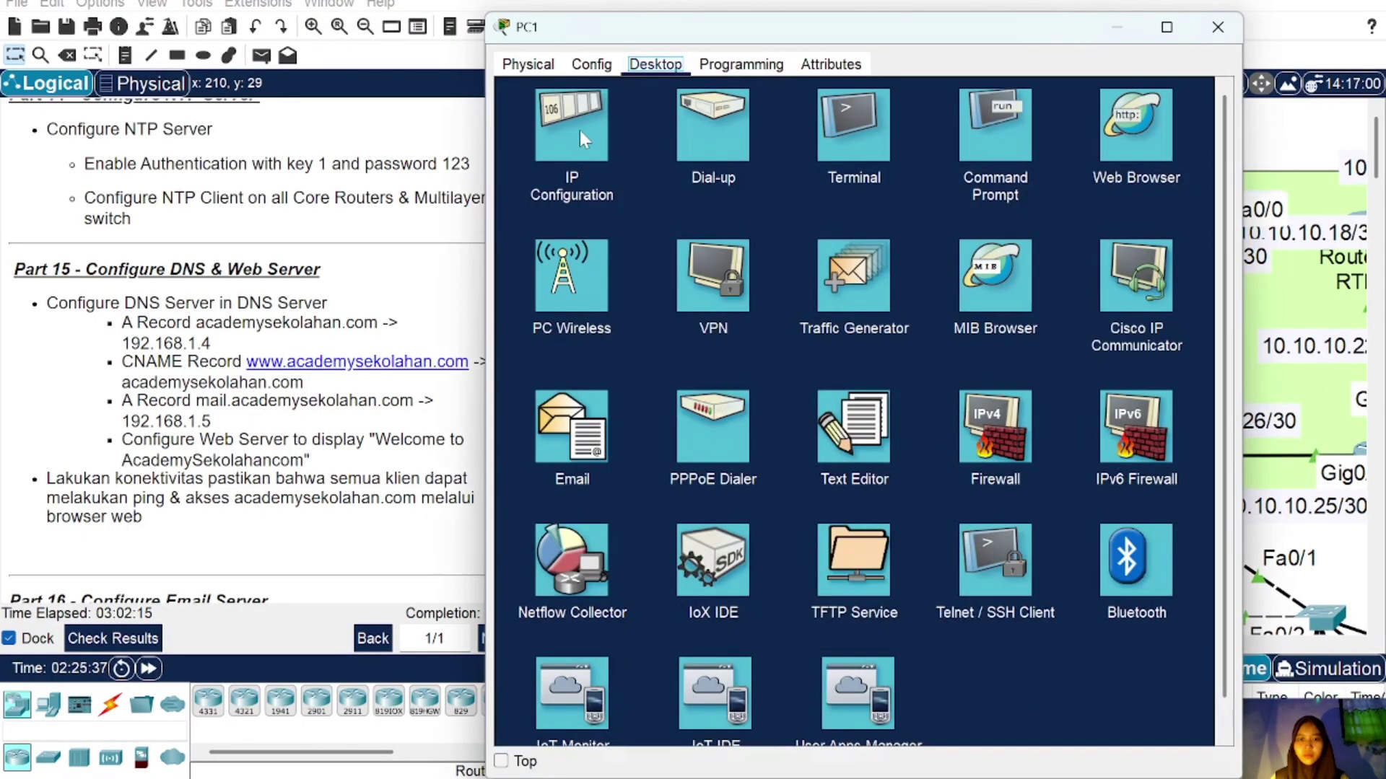
pyautogui.click(1131, 137)
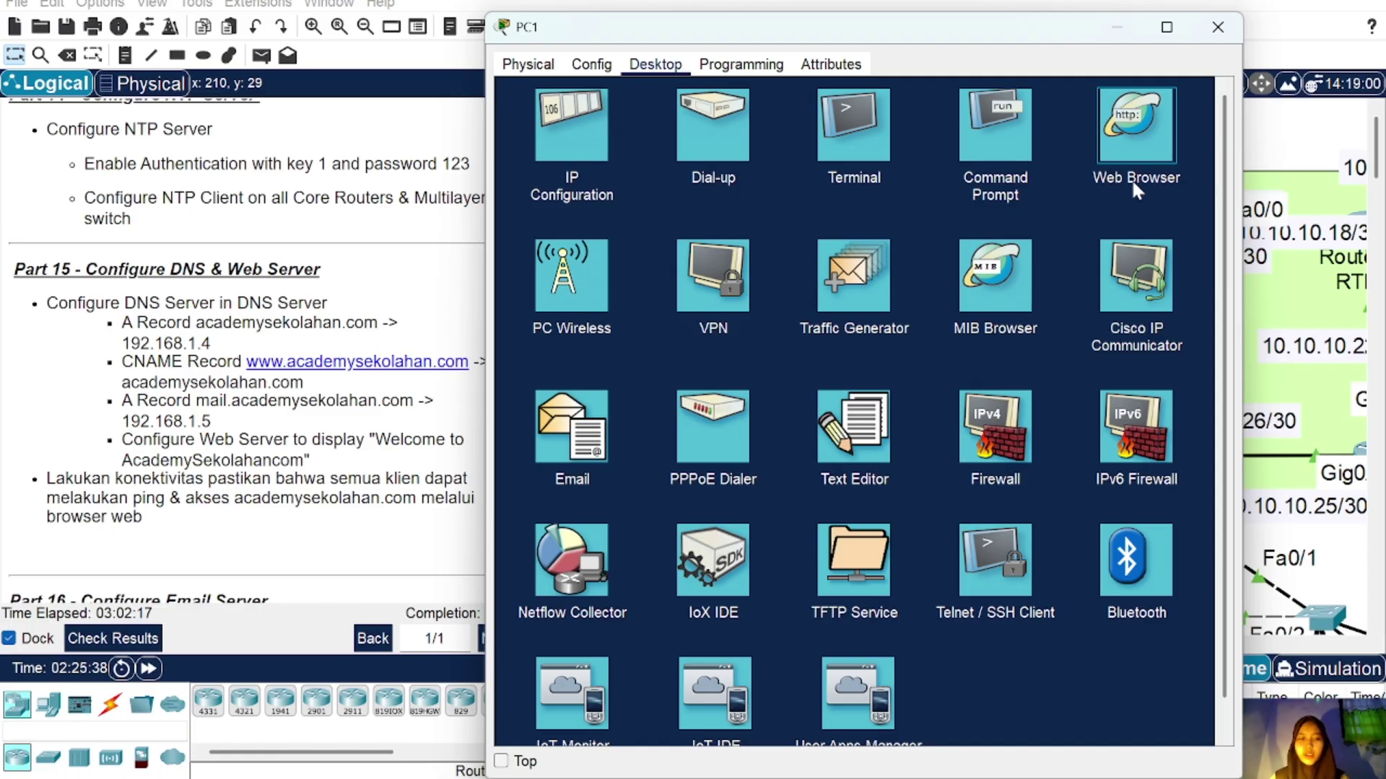
pyautogui.click(1129, 172)
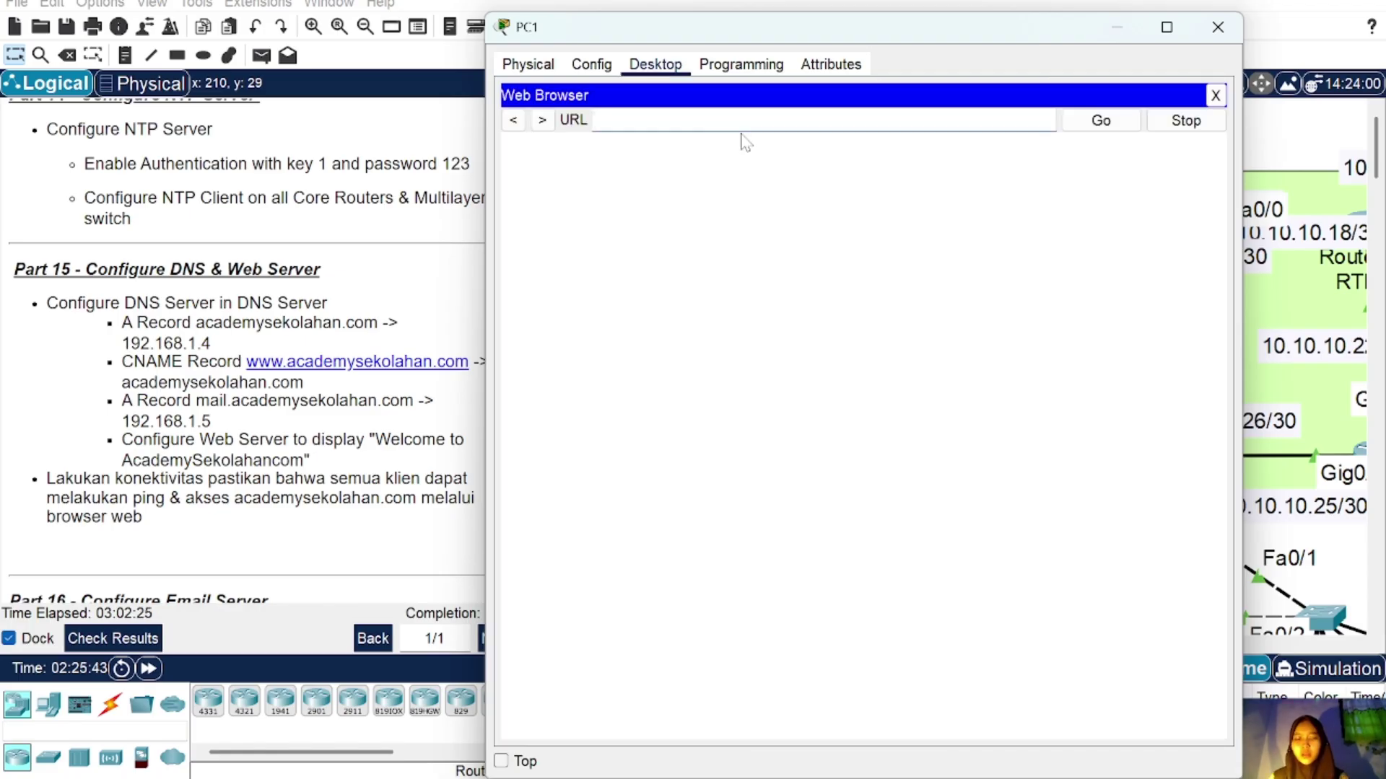
pyautogui.write('www.a')
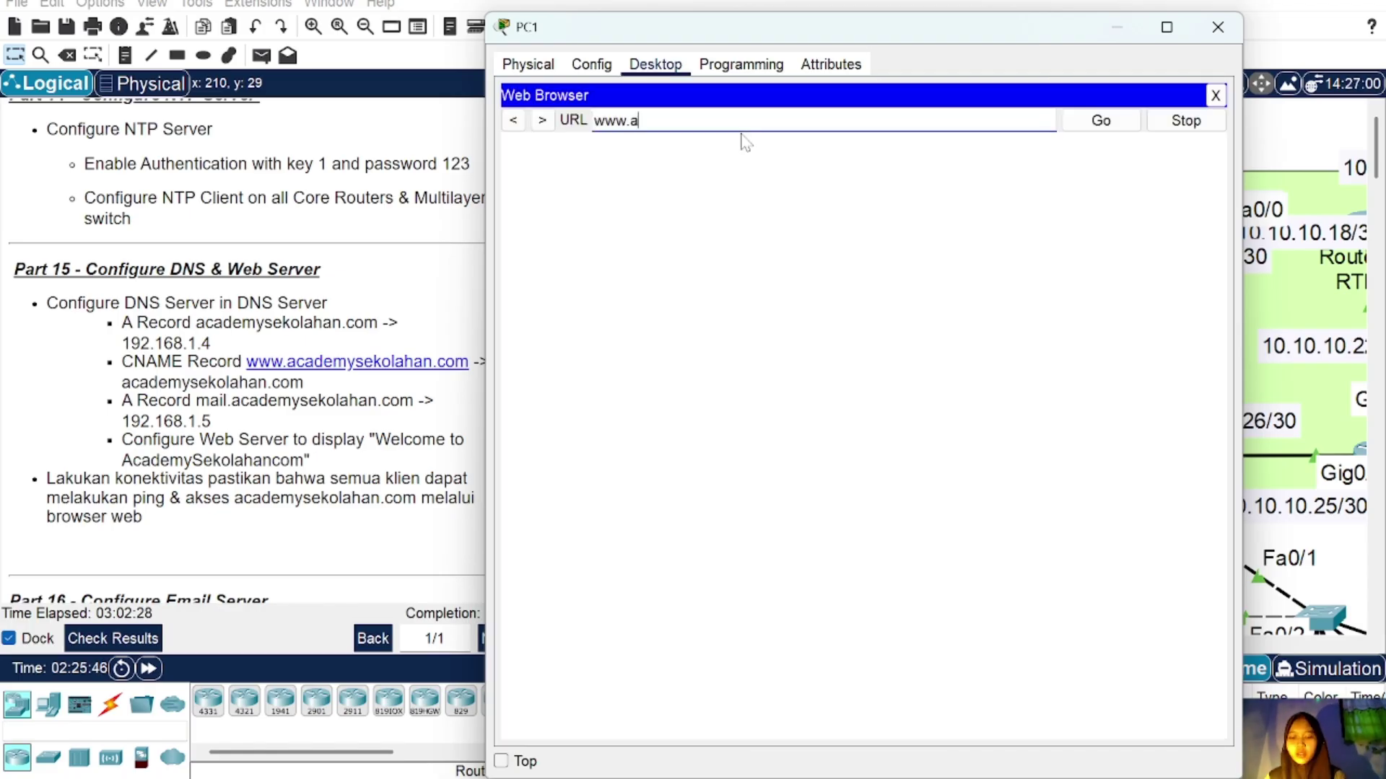
pyautogui.write('ademysekol')
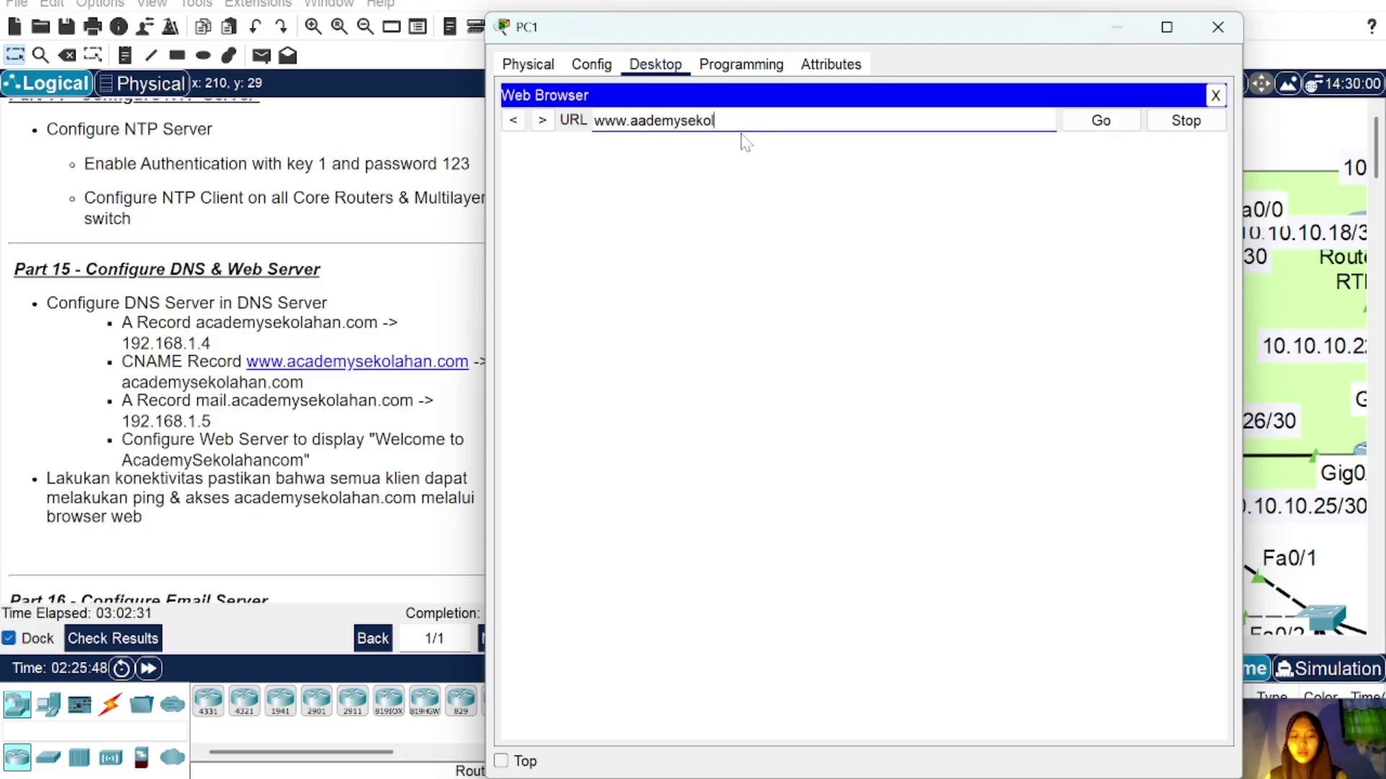
pyautogui.write('ahab')
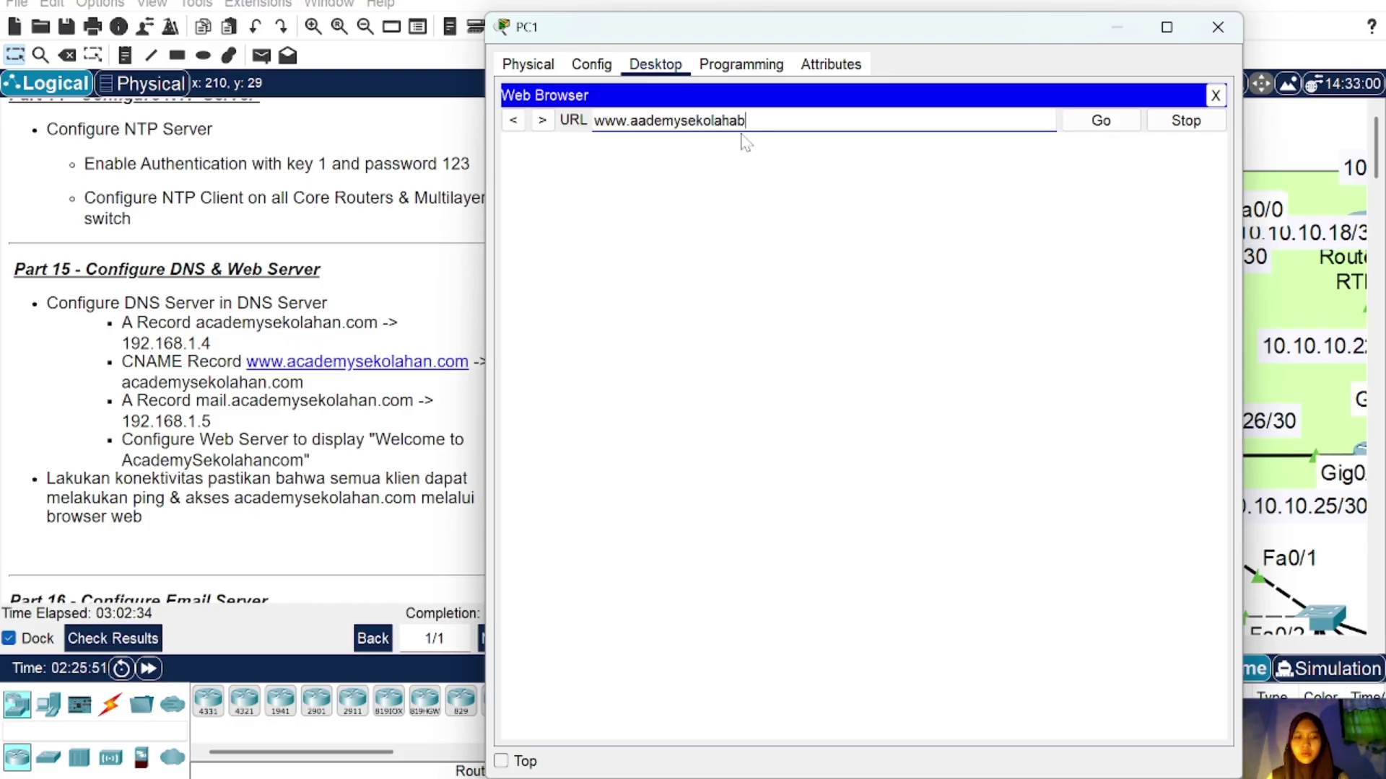
pyautogui.press('BackSpace')
pyautogui.write('n.com')
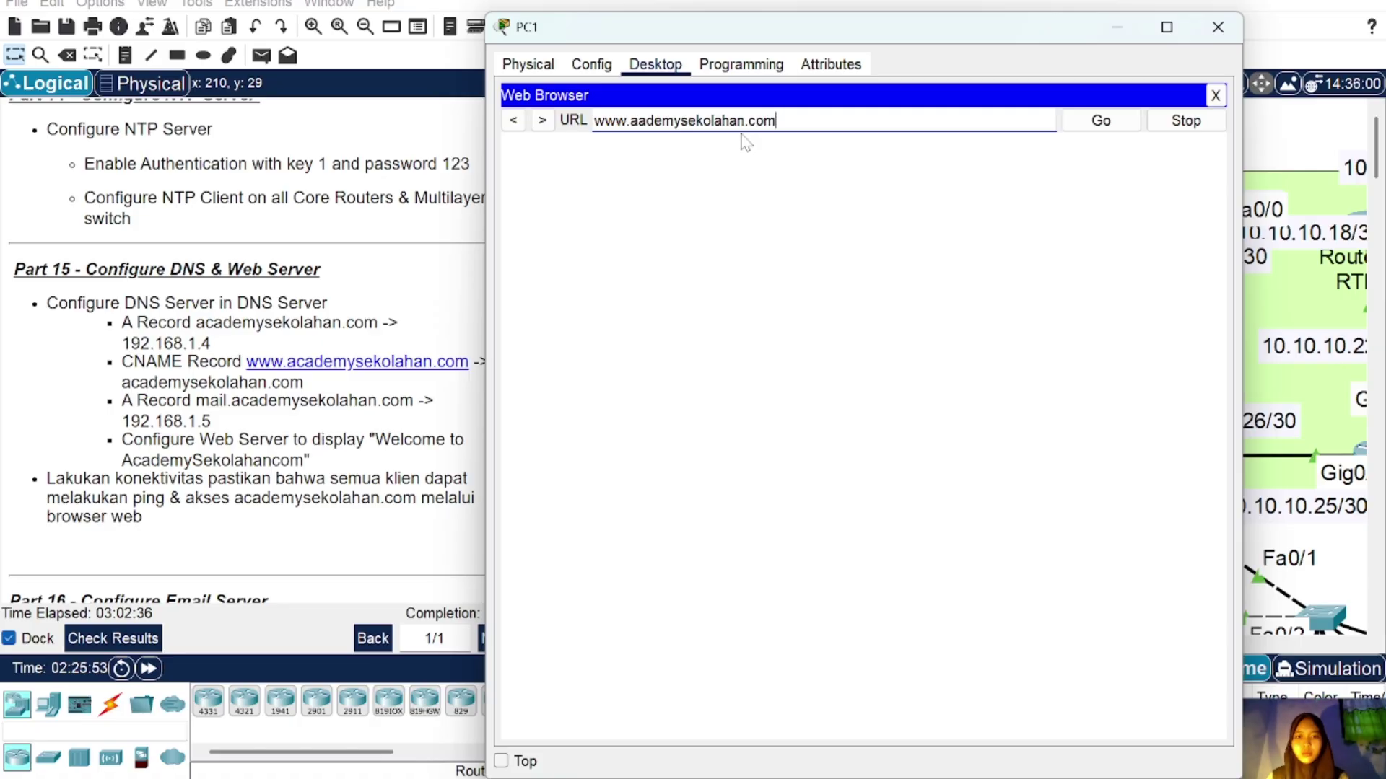
pyautogui.click(1098, 123)
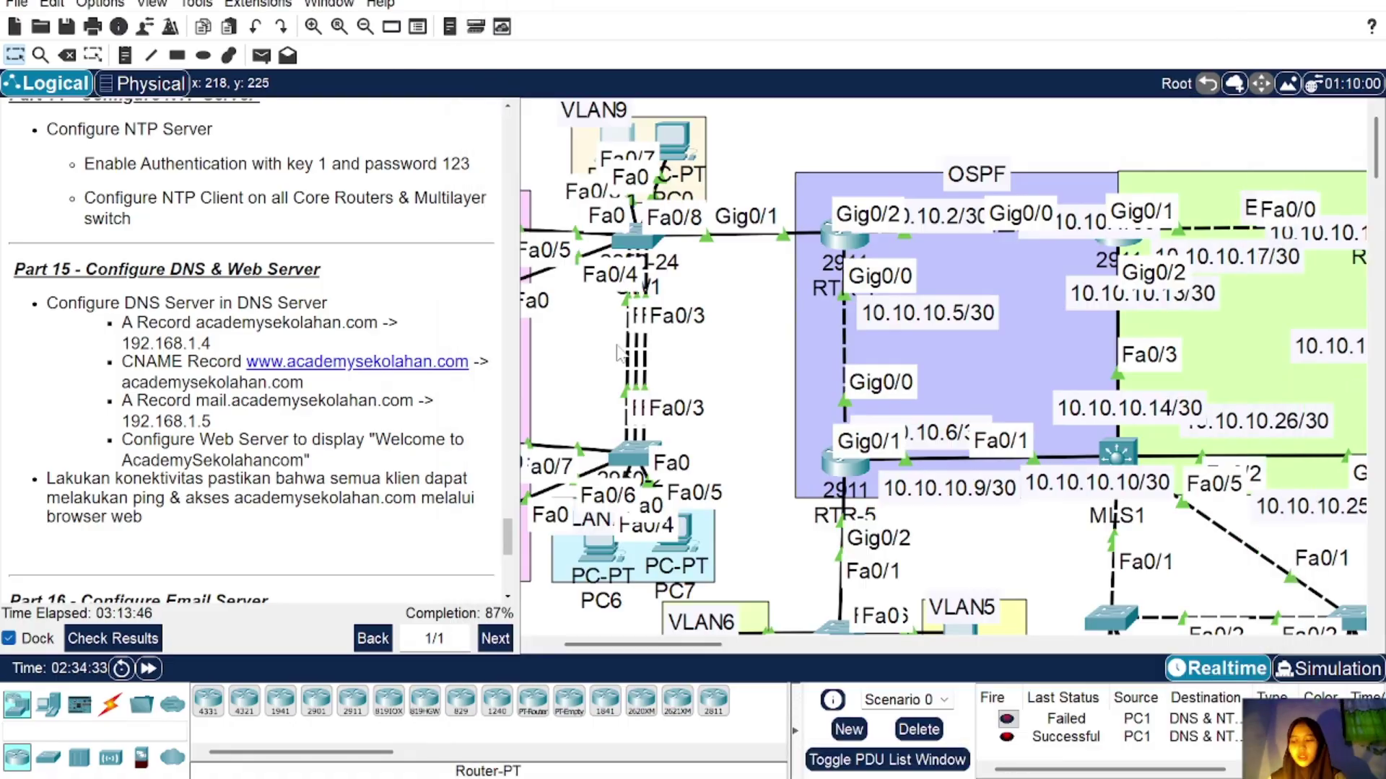
# Step: Scroll the instructions to Part 16 and the canvas to the VLAN1 server area
pyautogui.scroll(-4, 351, 425)
pyautogui.scroll(-3, 352, 425)
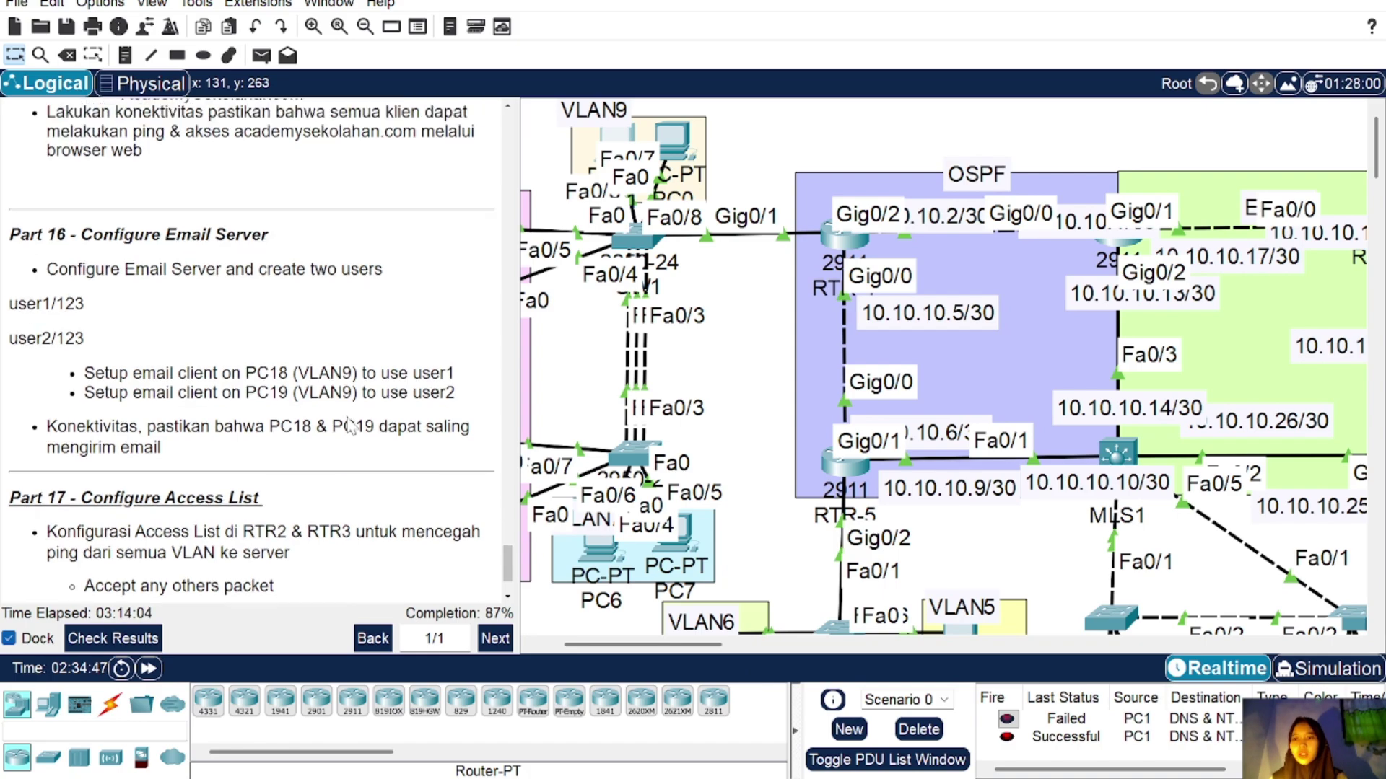
pyautogui.scroll(1, 352, 425)
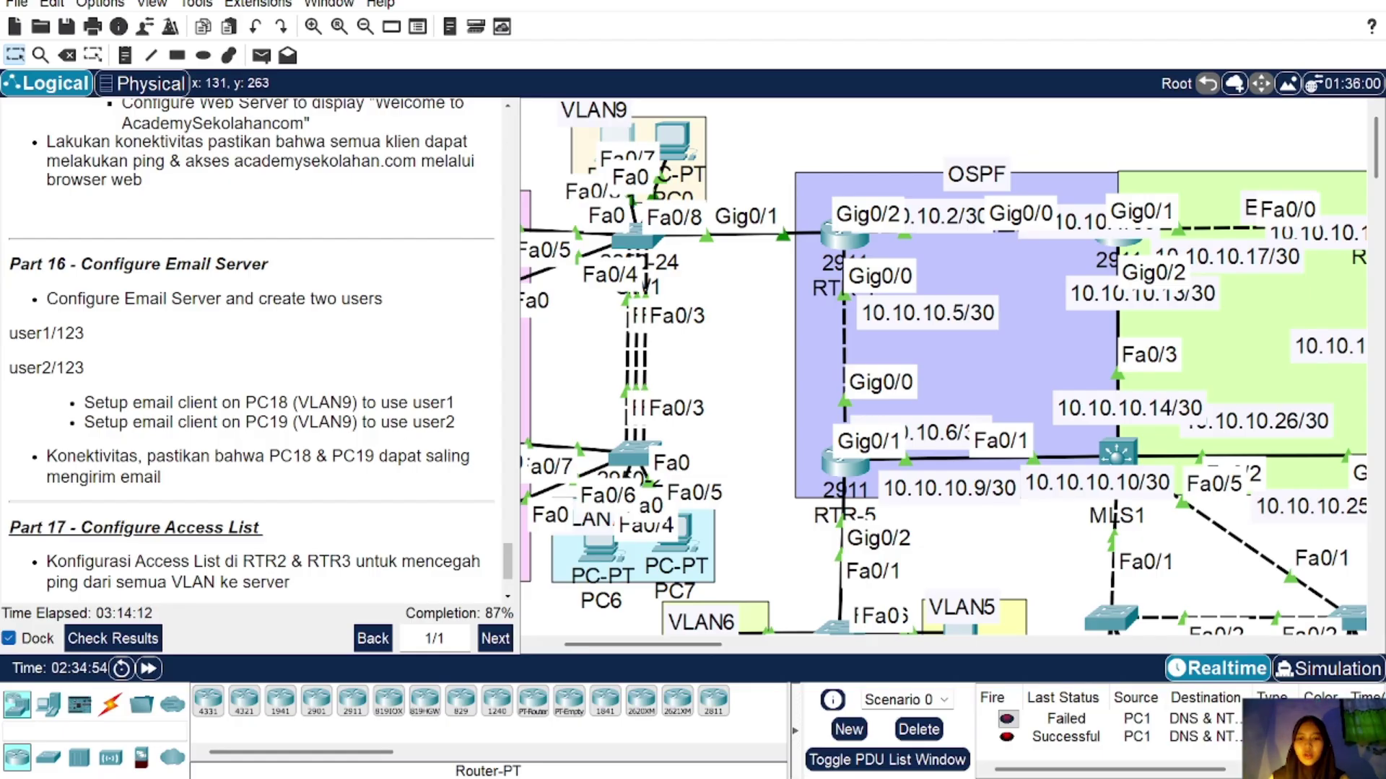
pyautogui.hscroll(5, 926, 473)
# Step: Set the mail server's email domain name to academysekolahan.com
pyautogui.hscroll(5, 926, 473)
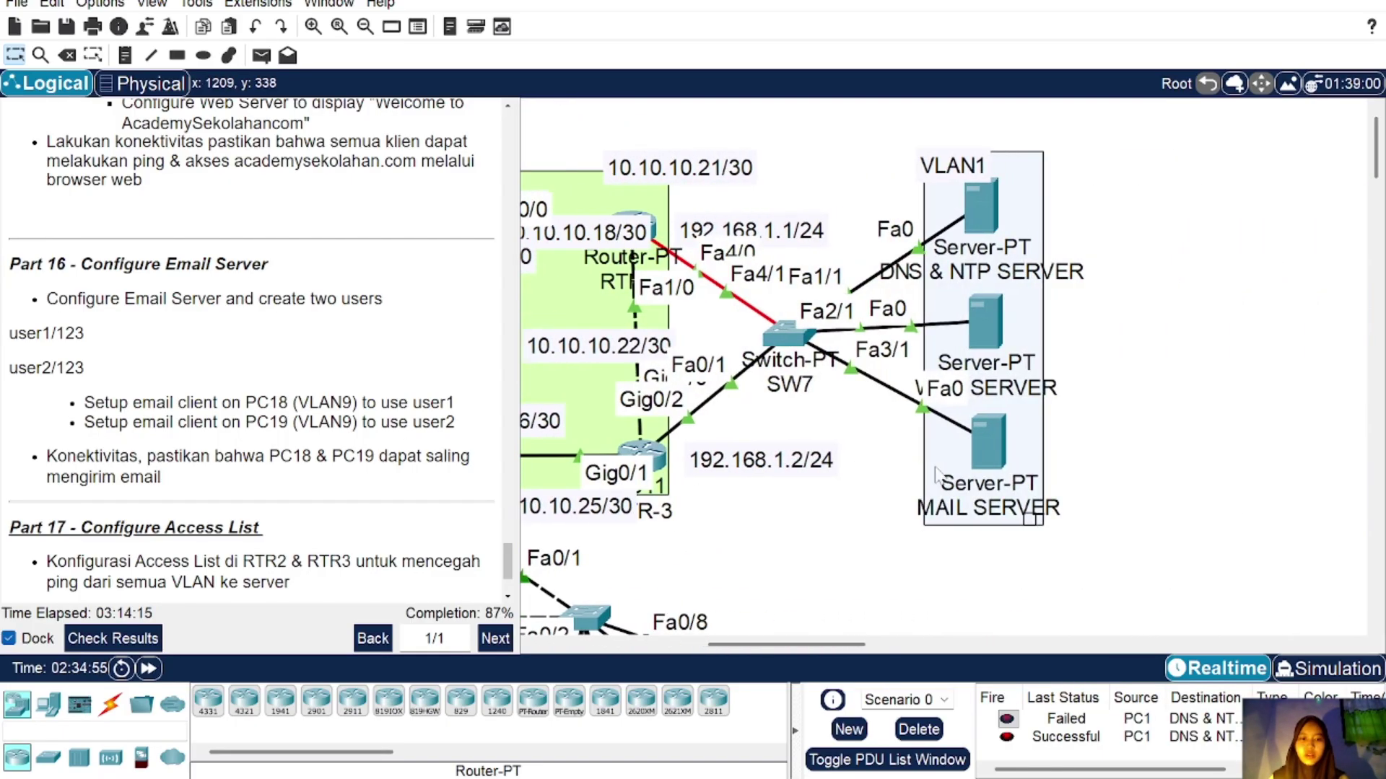
pyautogui.click(987, 466)
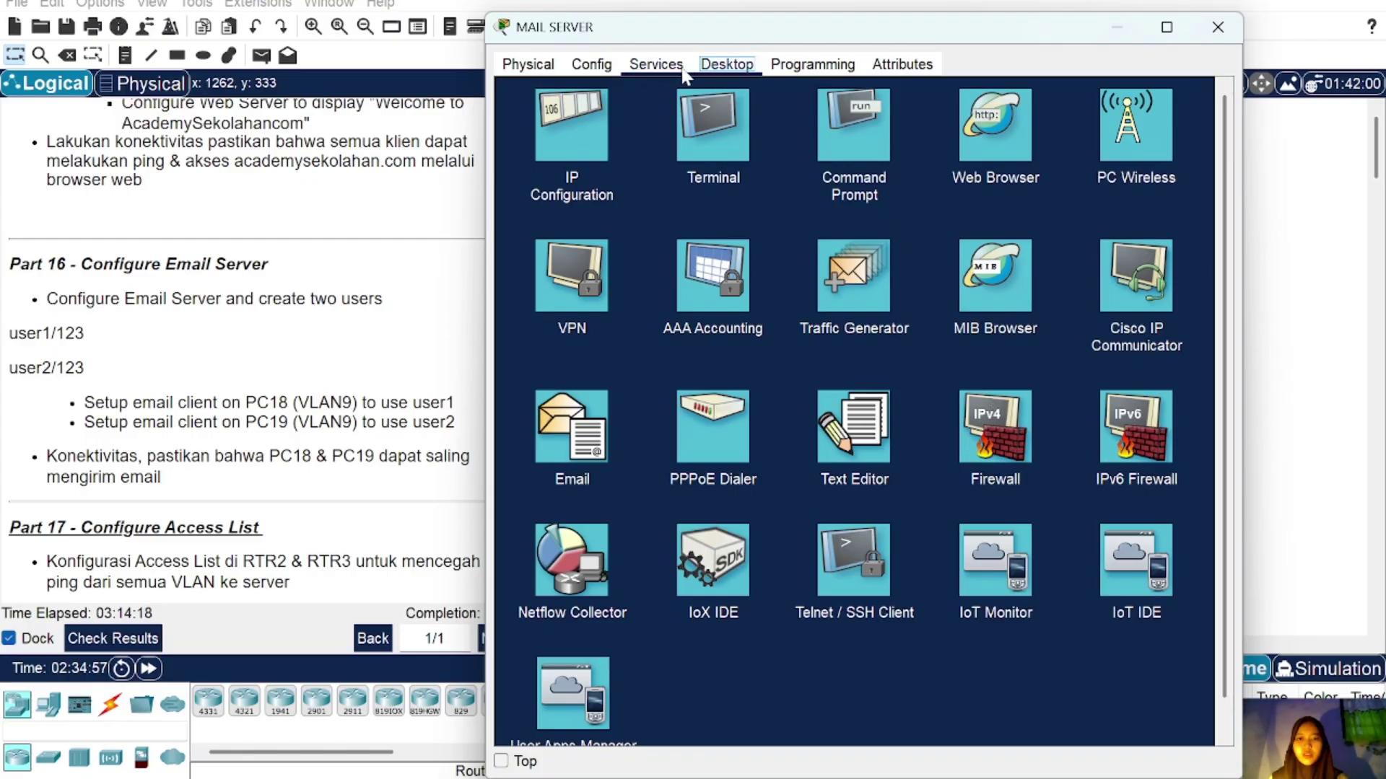
pyautogui.click(656, 64)
pyautogui.click(573, 300)
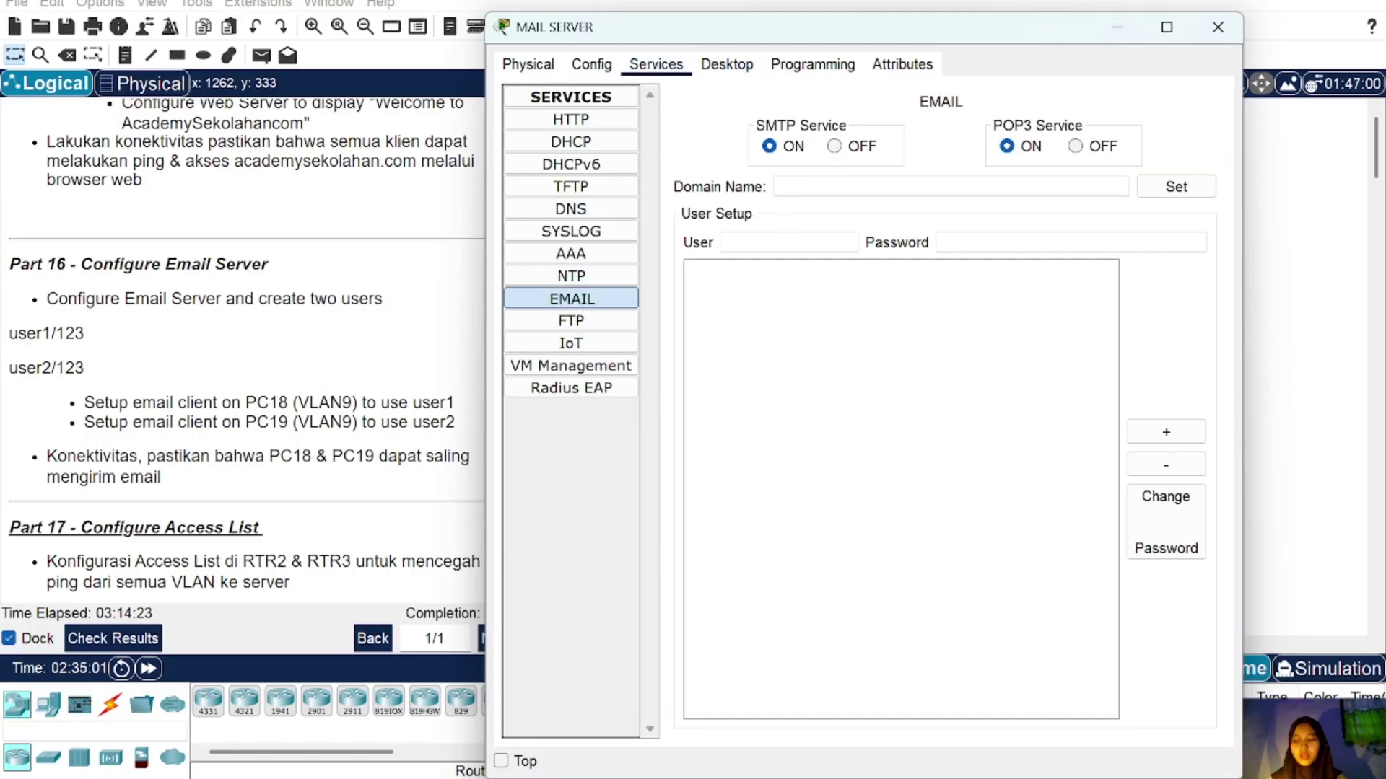
pyautogui.write('academysekol')
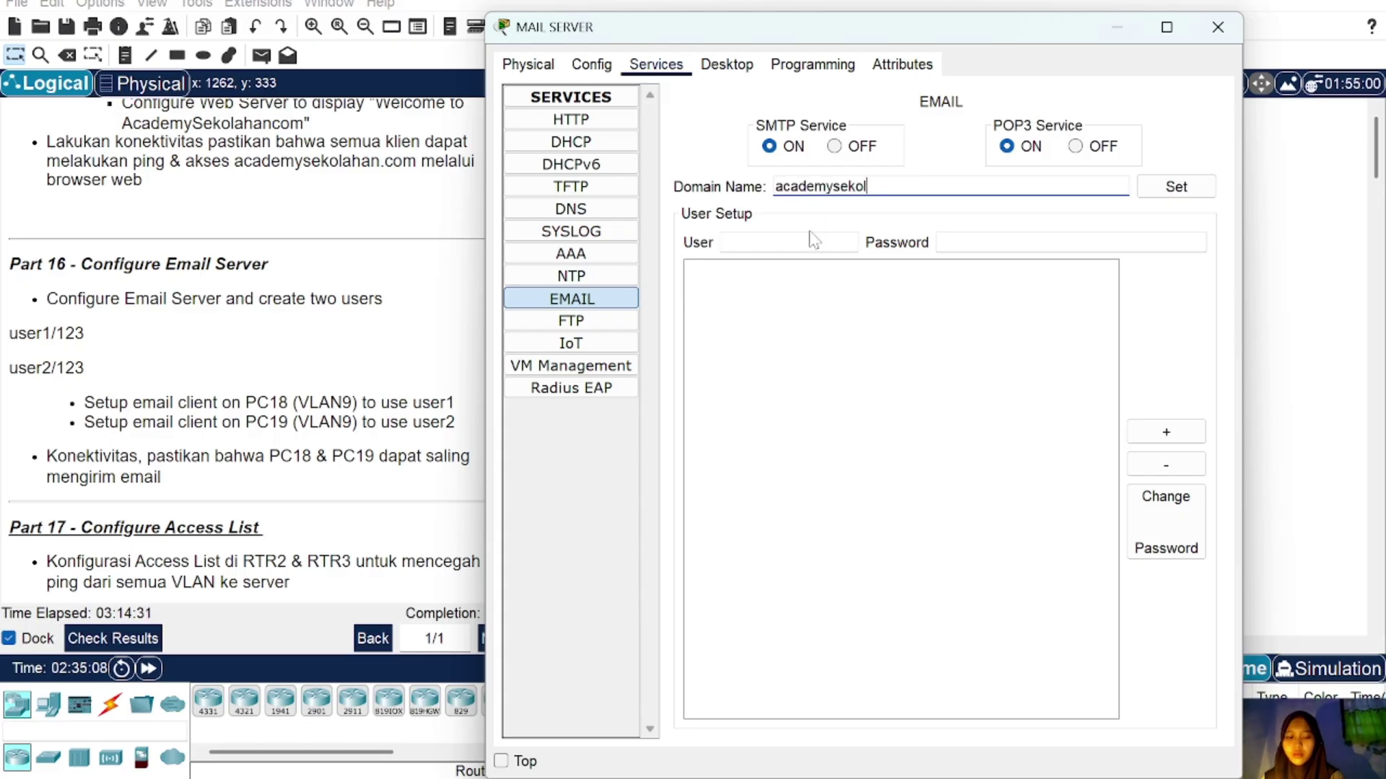
pyautogui.write('ahan.')
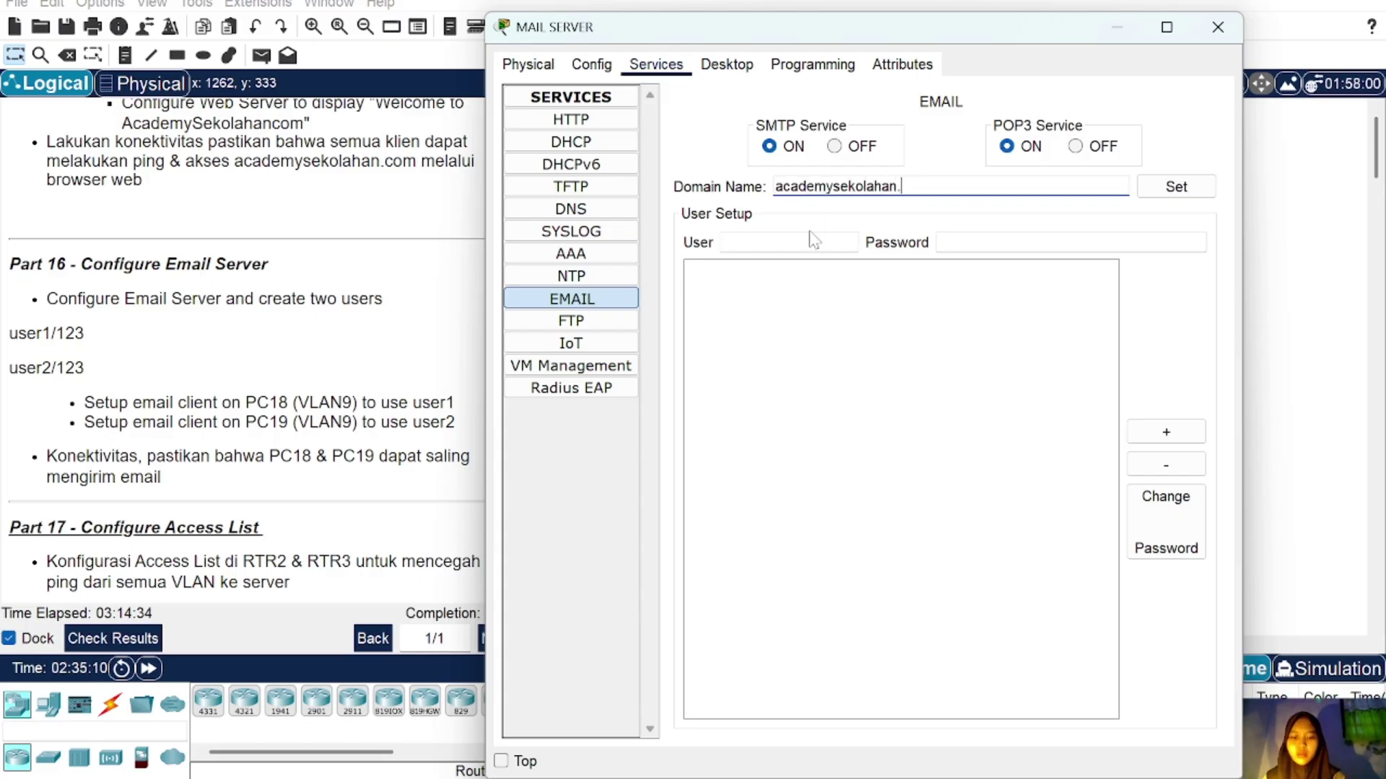
pyautogui.write('com')
pyautogui.press('Tab')
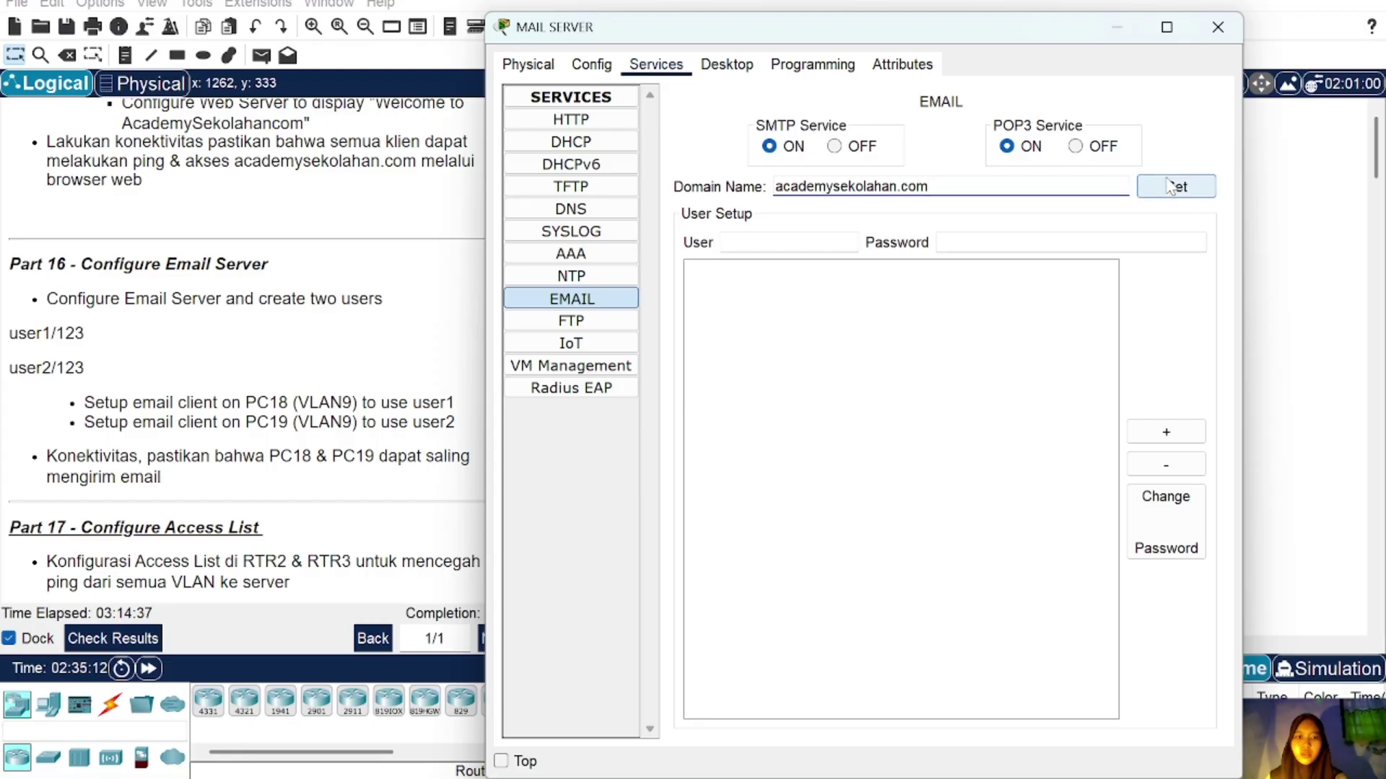
pyautogui.press('space')
# Step: Add mail accounts user 1 and user 2, each with a password
pyautogui.write('use')
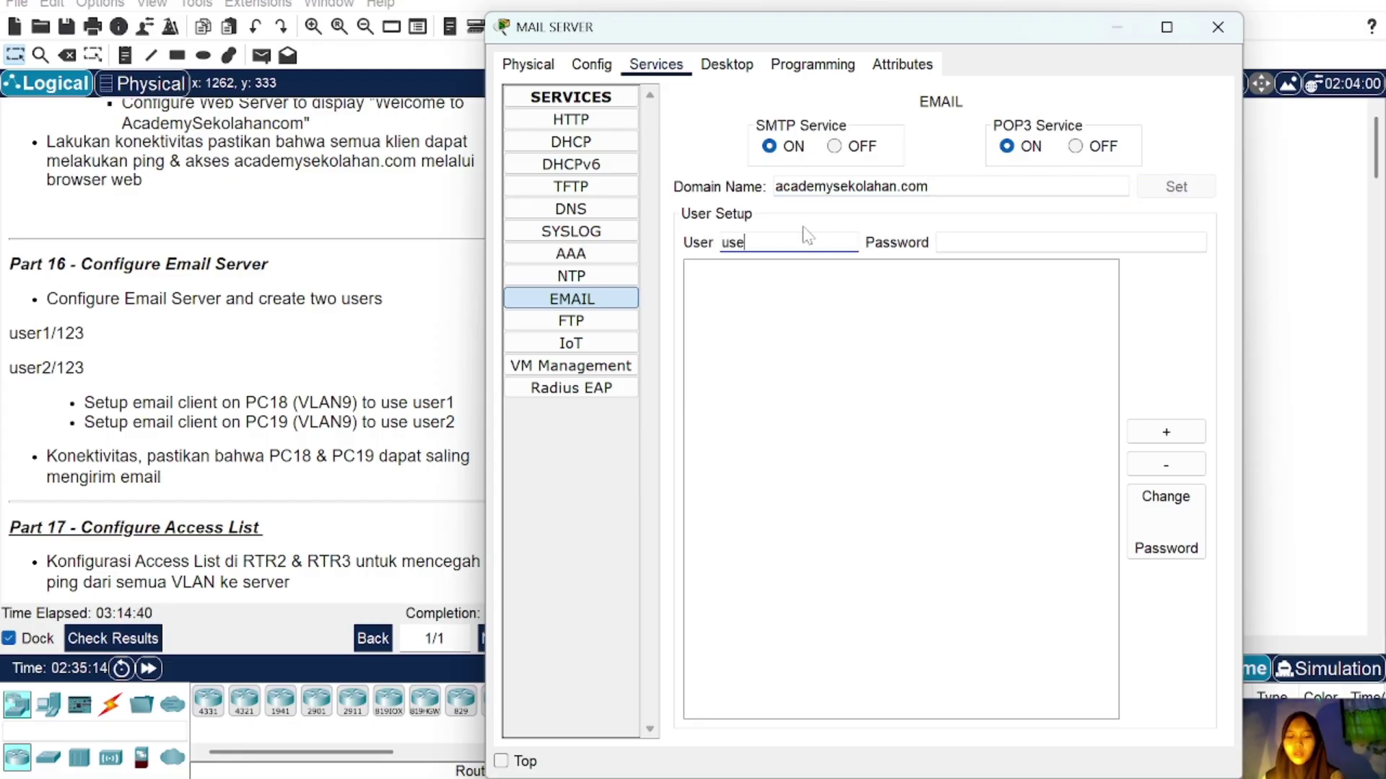
pyautogui.write('r 1')
pyautogui.press('Tab')
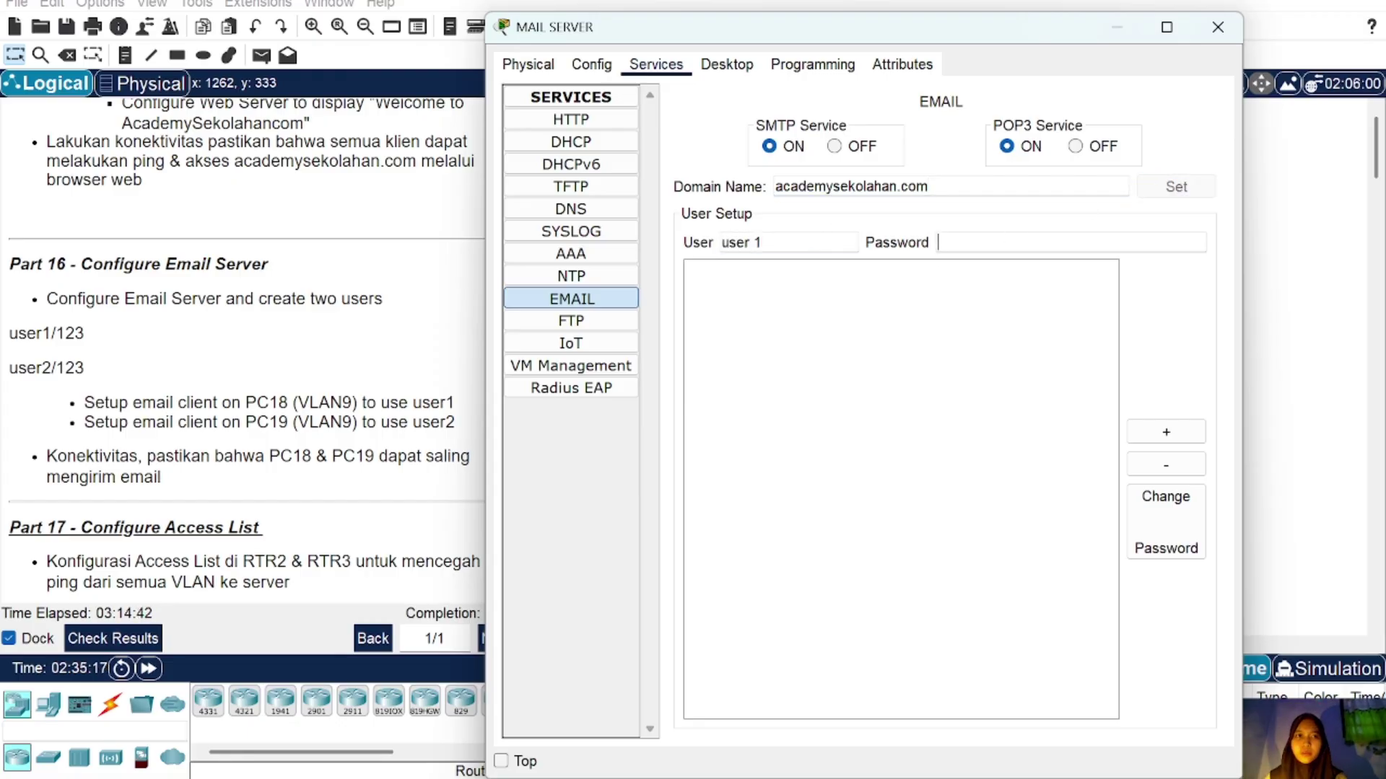
pyautogui.write('123')
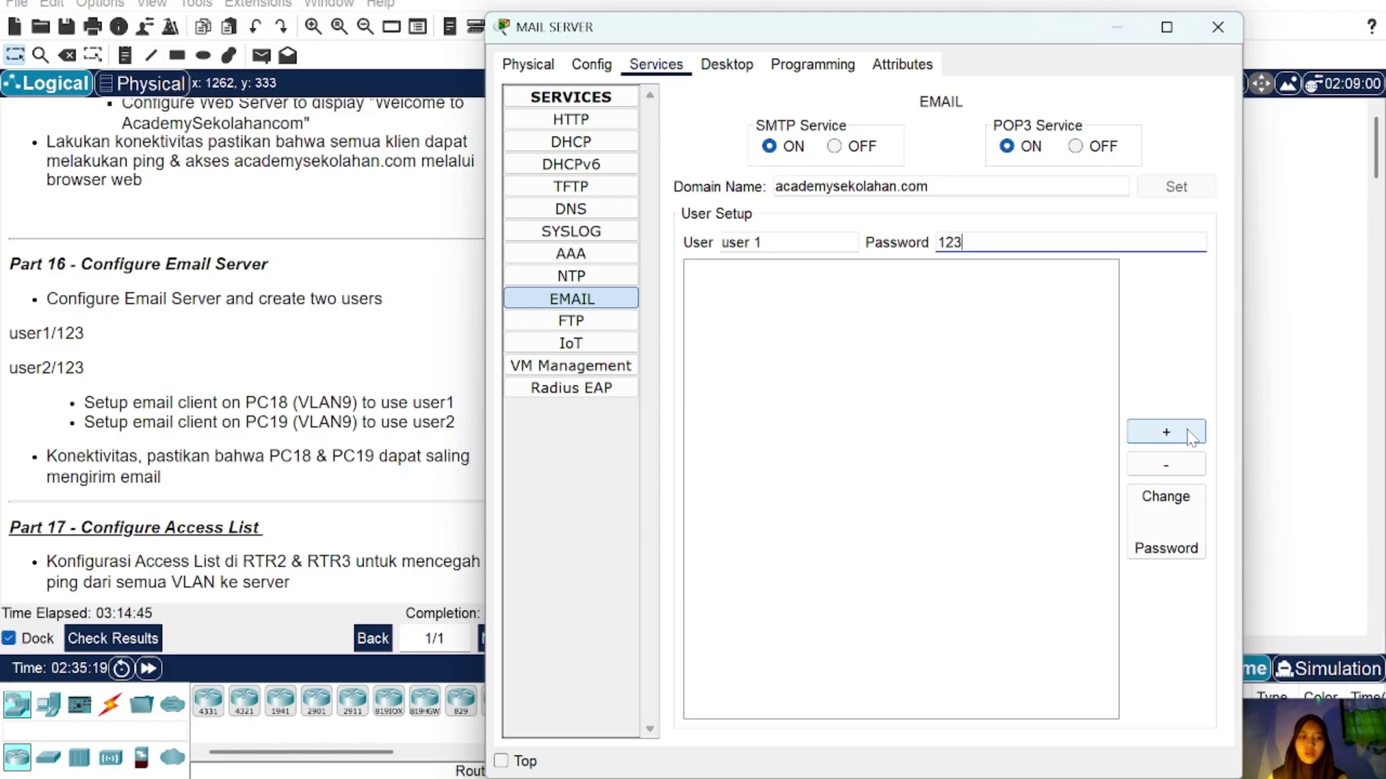
pyautogui.click(1184, 432)
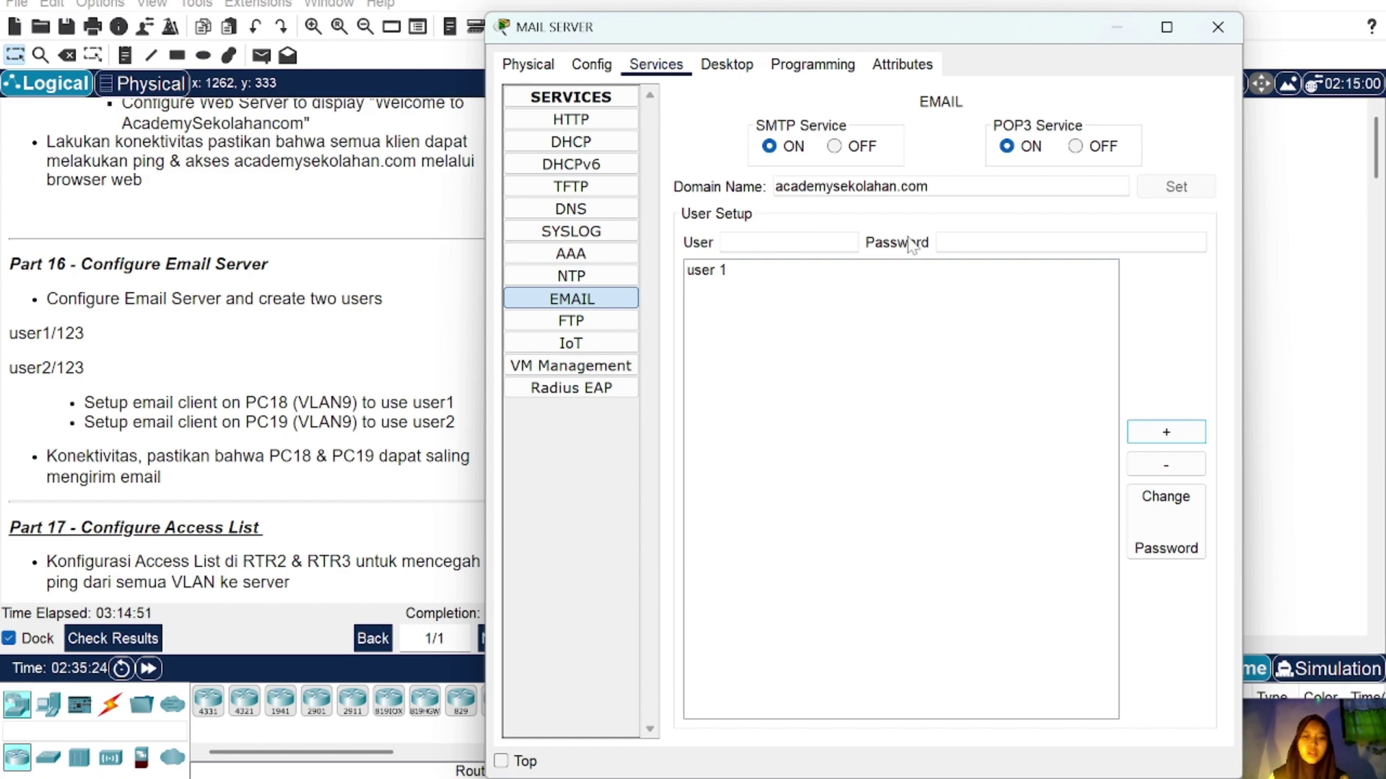
pyautogui.click(787, 242)
pyautogui.write('u')
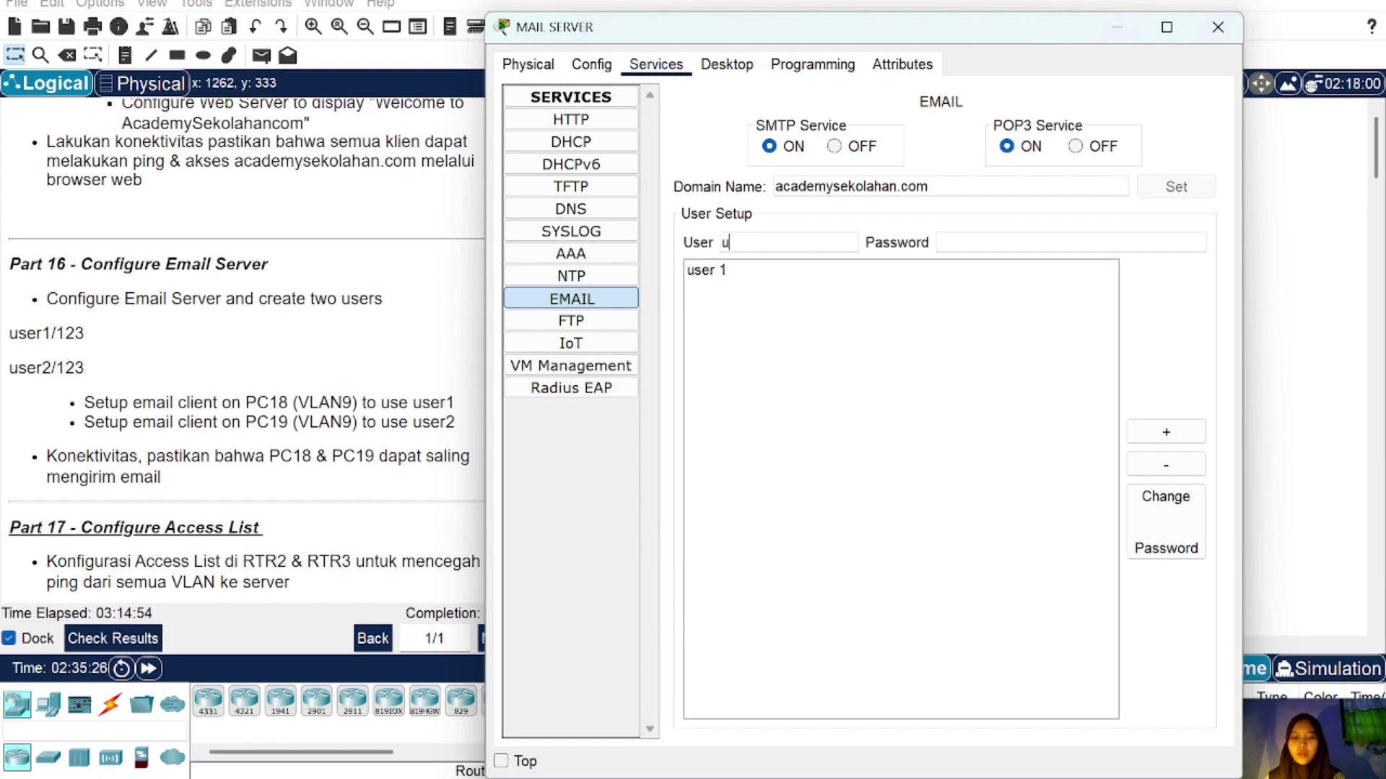
pyautogui.write('ser 2')
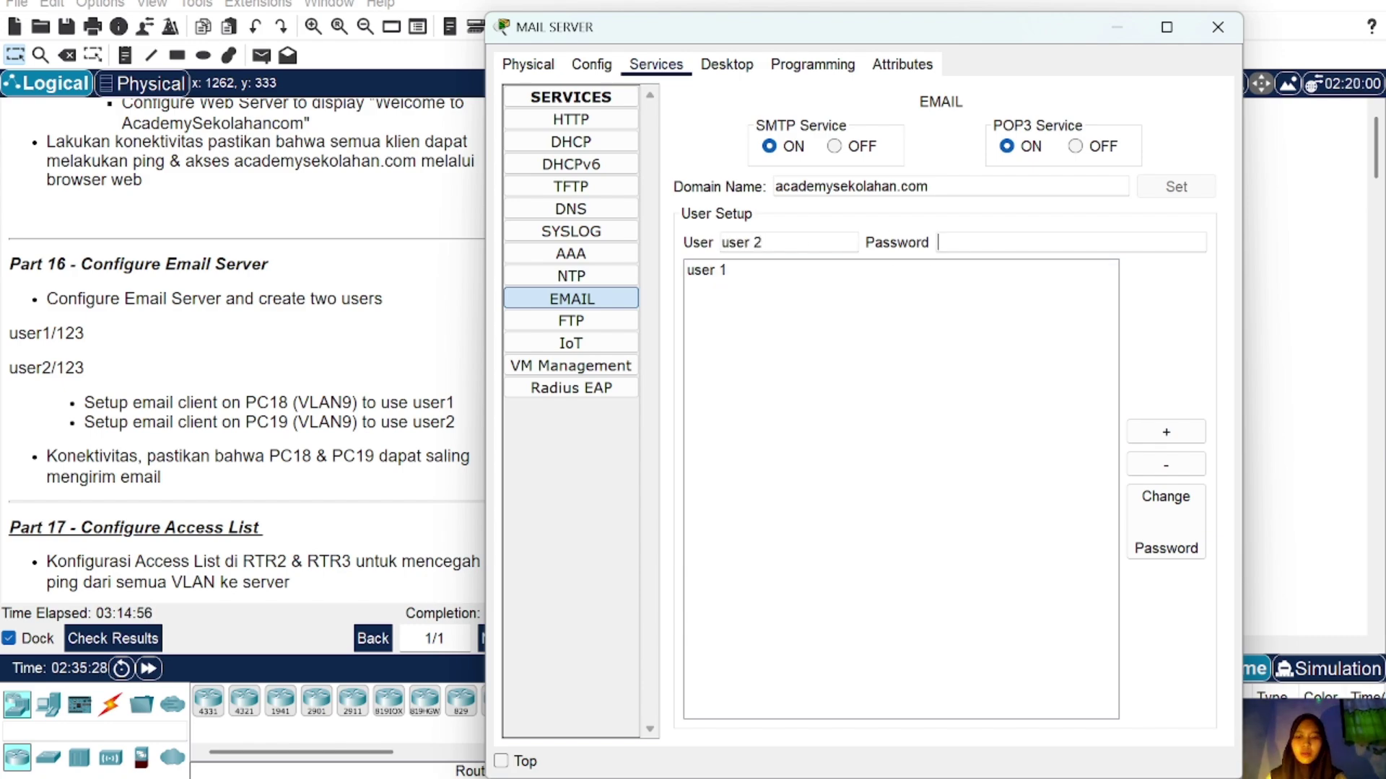
pyautogui.write('123')
pyautogui.click(1162, 431)
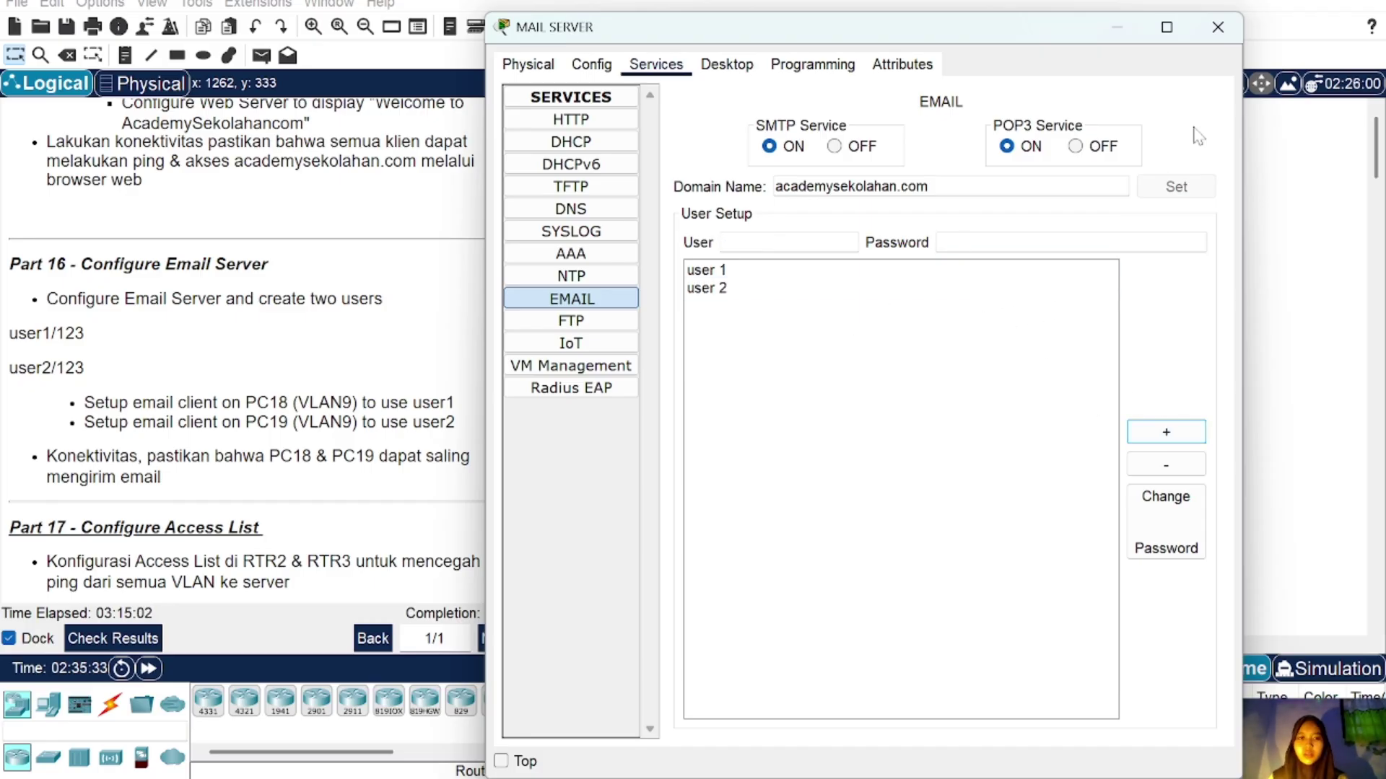
# Step: Close the mail server window and open PC18 in the VLAN9 area
pyautogui.click(1218, 27)
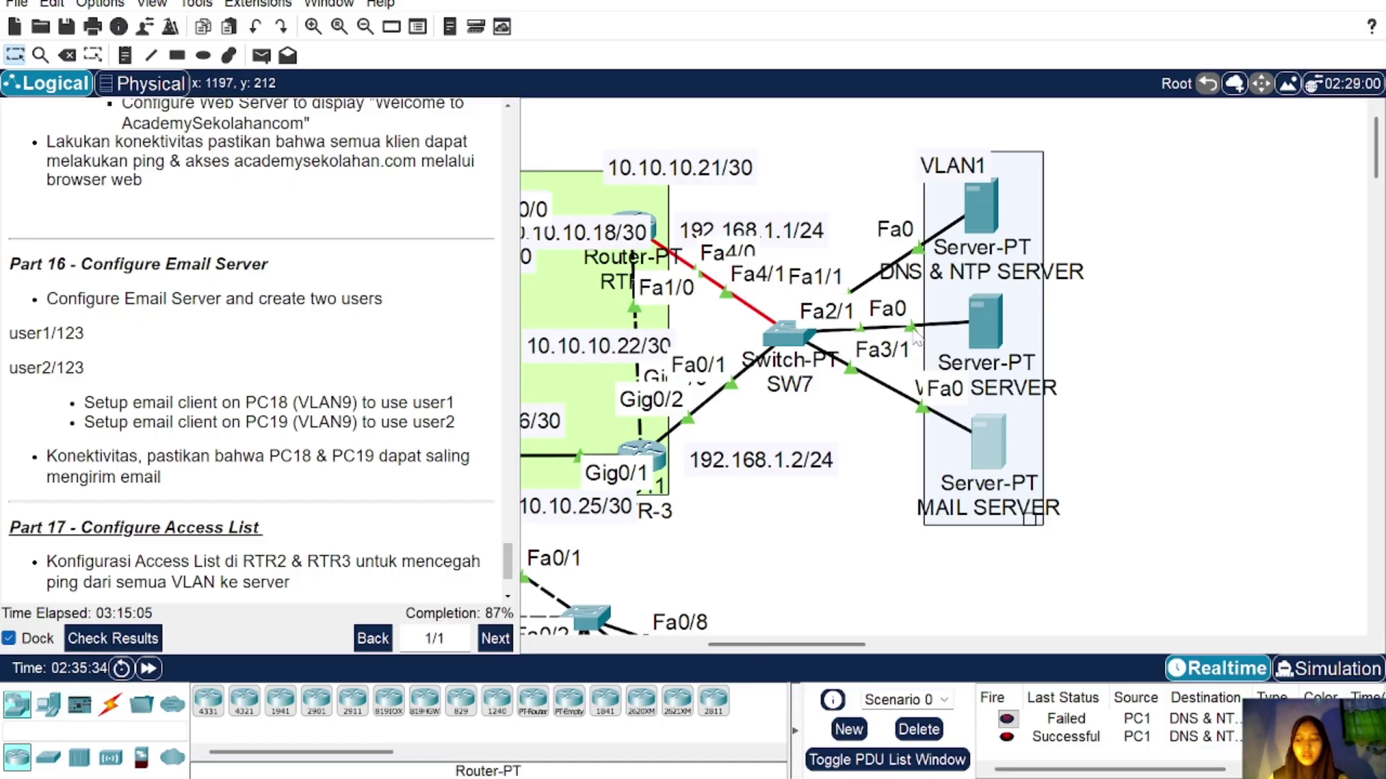
pyautogui.hscroll(-5, 939, 317)
pyautogui.scroll(-5, 915, 329)
pyautogui.scroll(-1, 915, 332)
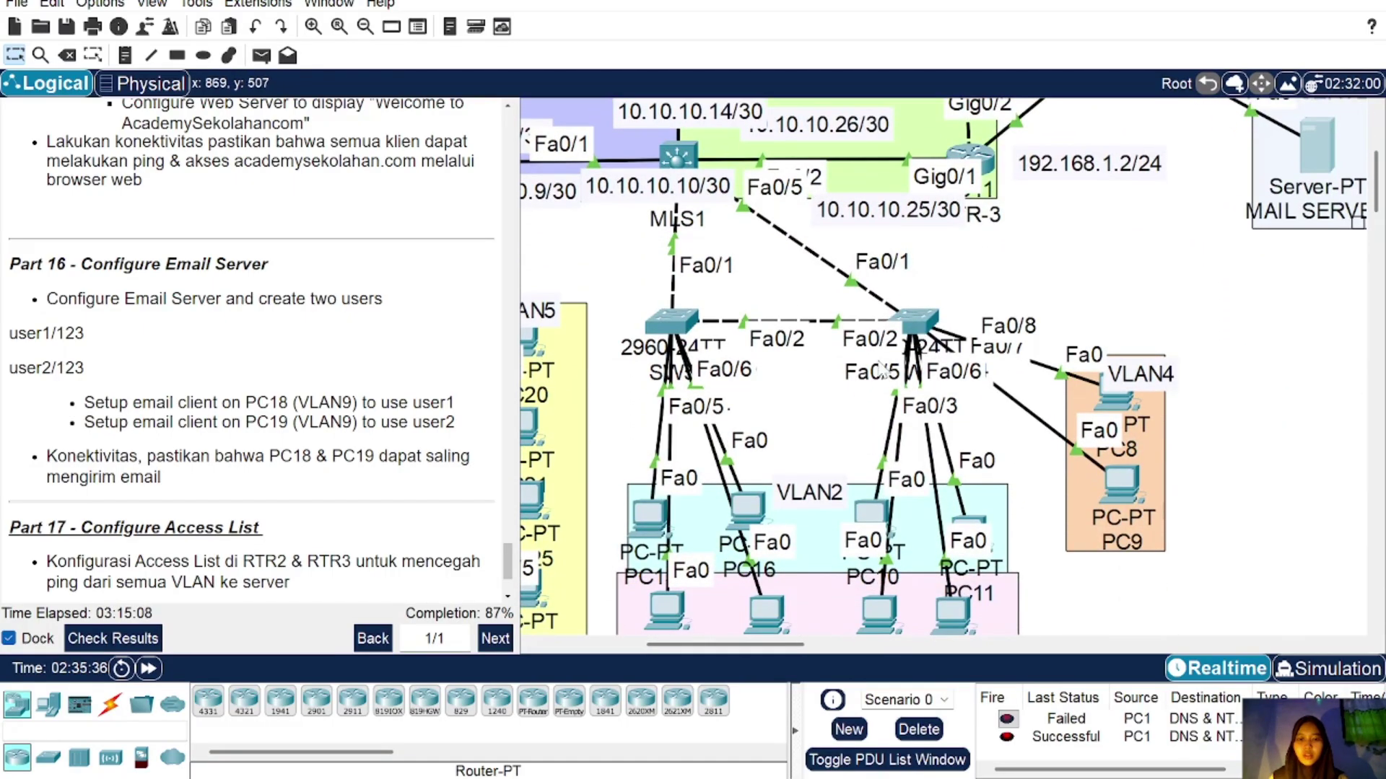
pyautogui.hscroll(-6, 873, 427)
pyautogui.click(570, 318)
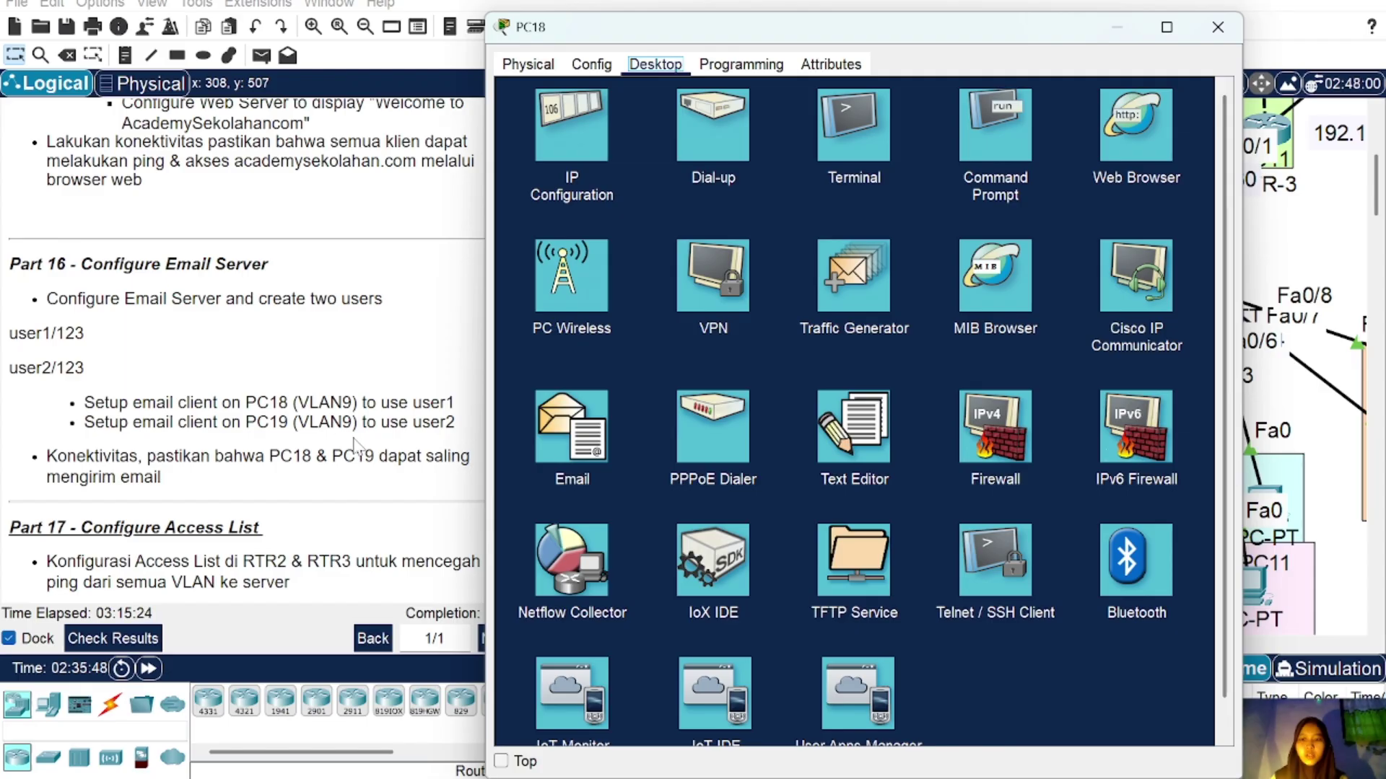
# Step: Ping 192.168.1.5 from PC18's command prompt, stopping after three successful replies
pyautogui.click(1002, 134)
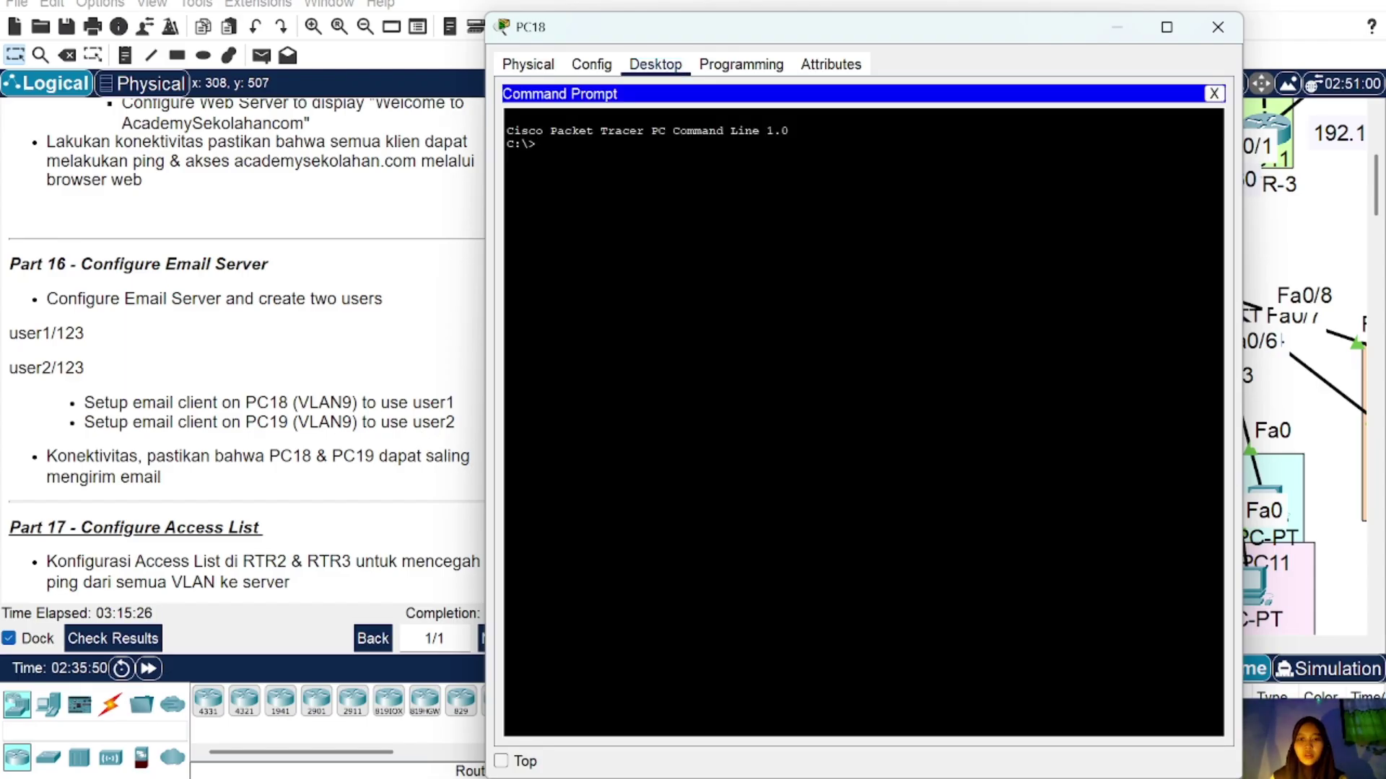
pyautogui.write('pi')
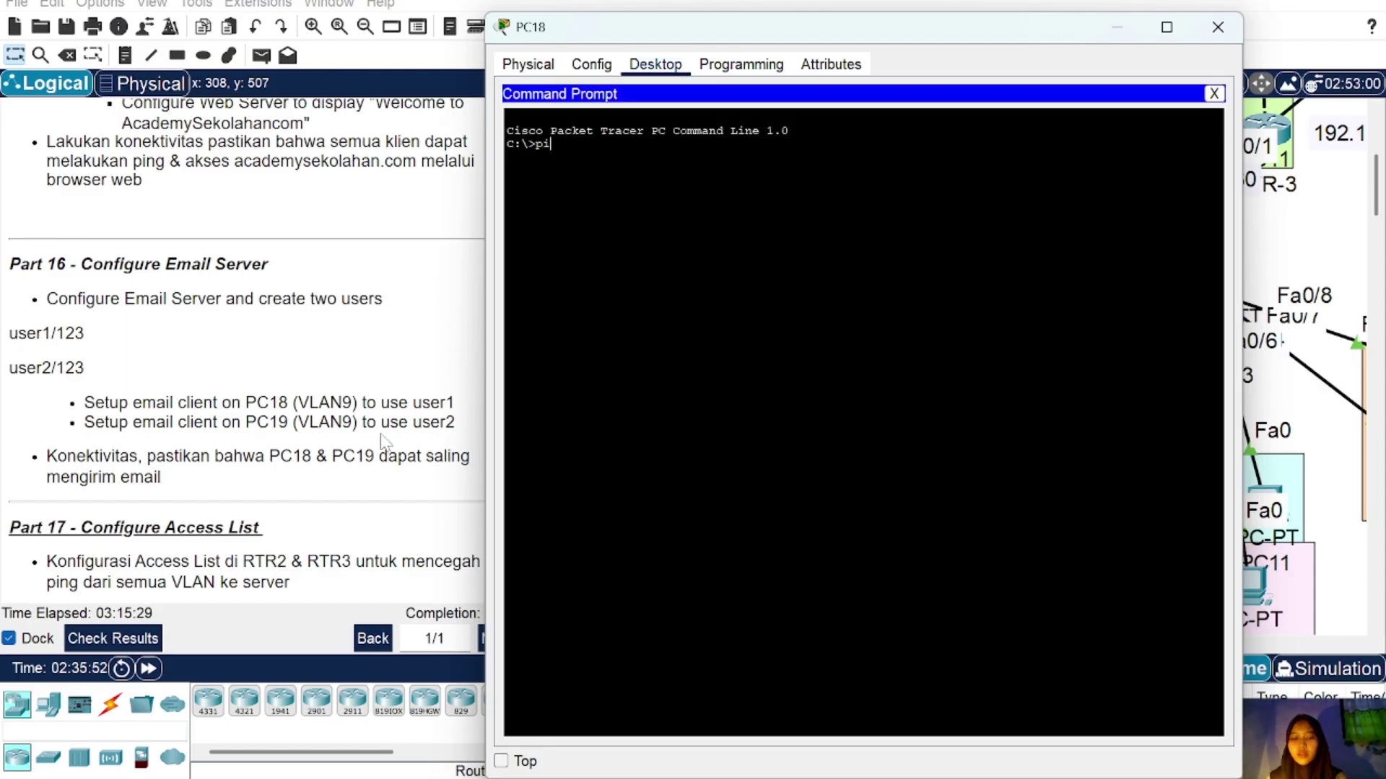
pyautogui.write('ng 192.168.1.5')
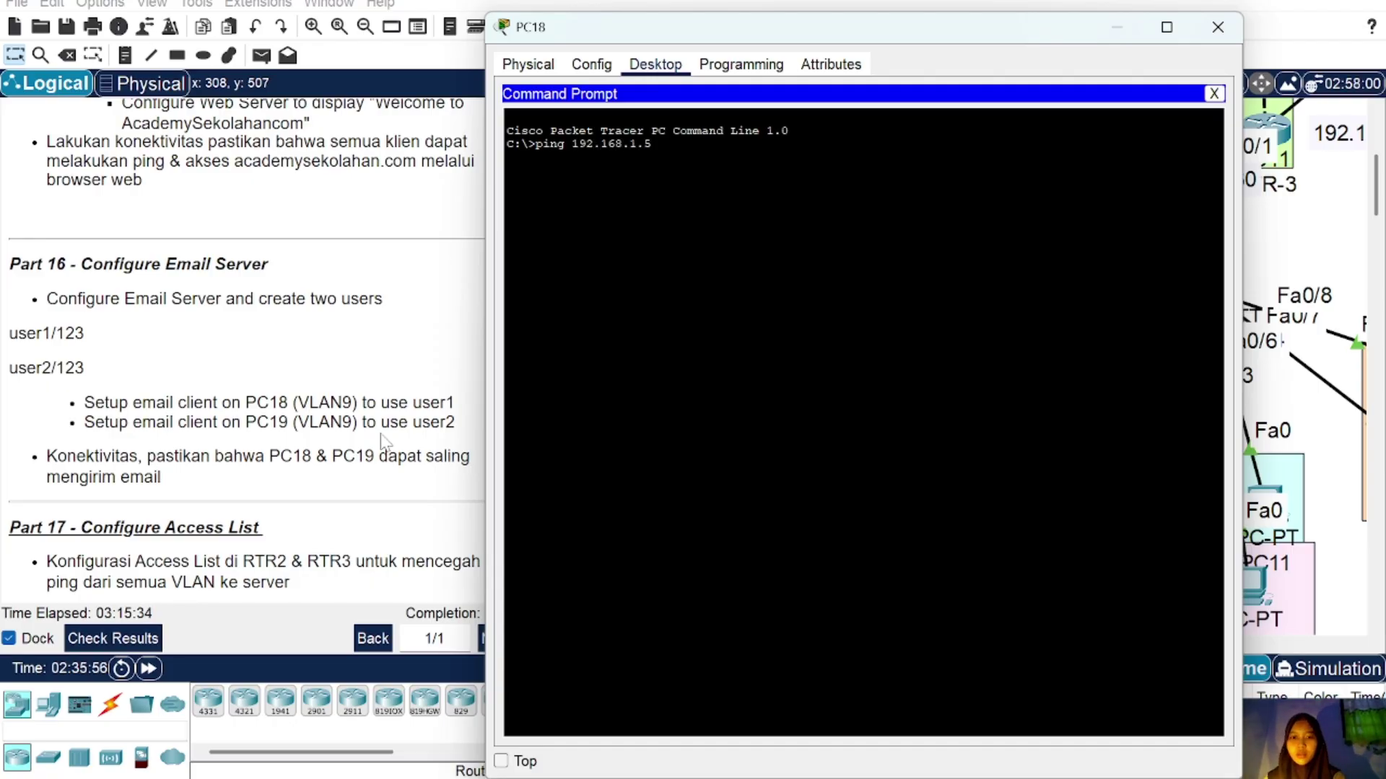
pyautogui.press('Return')
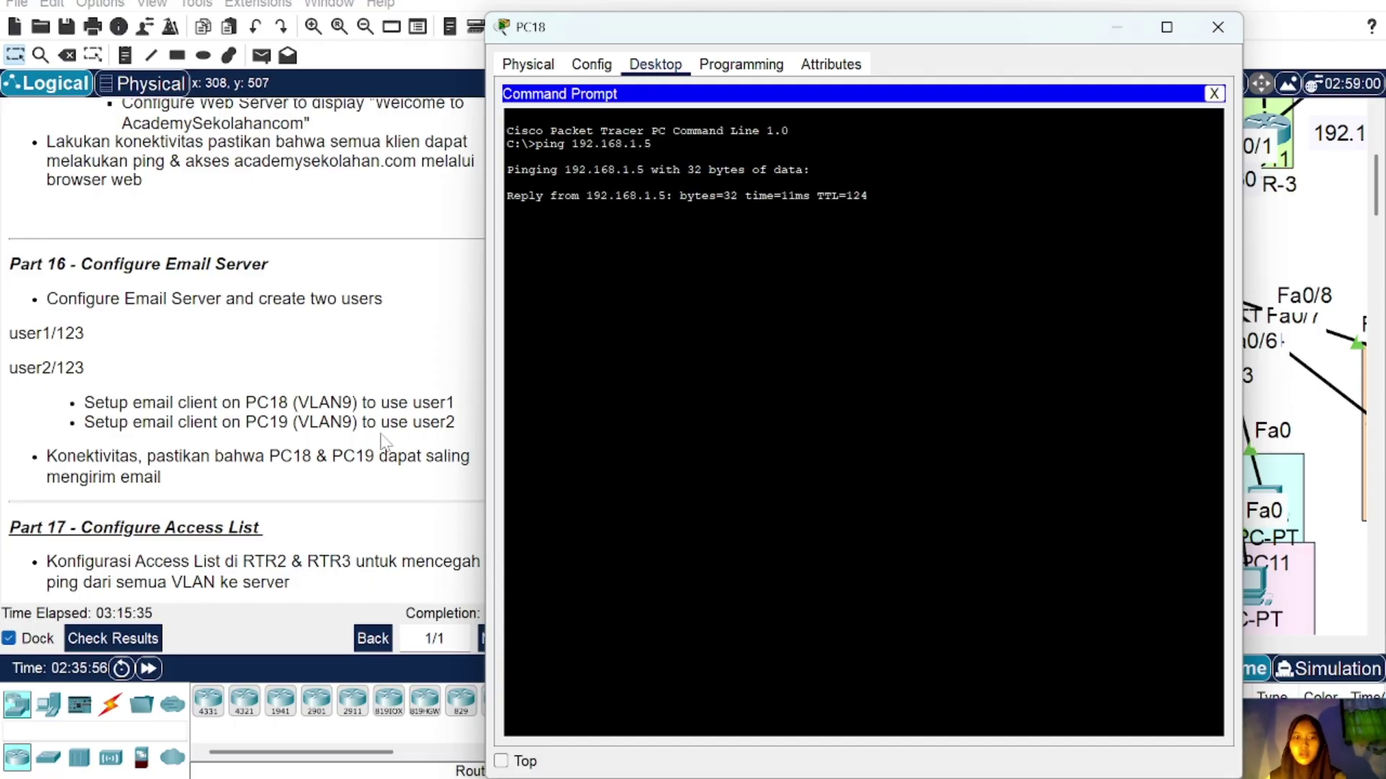
pyautogui.hotkey('ctrl', 'c')
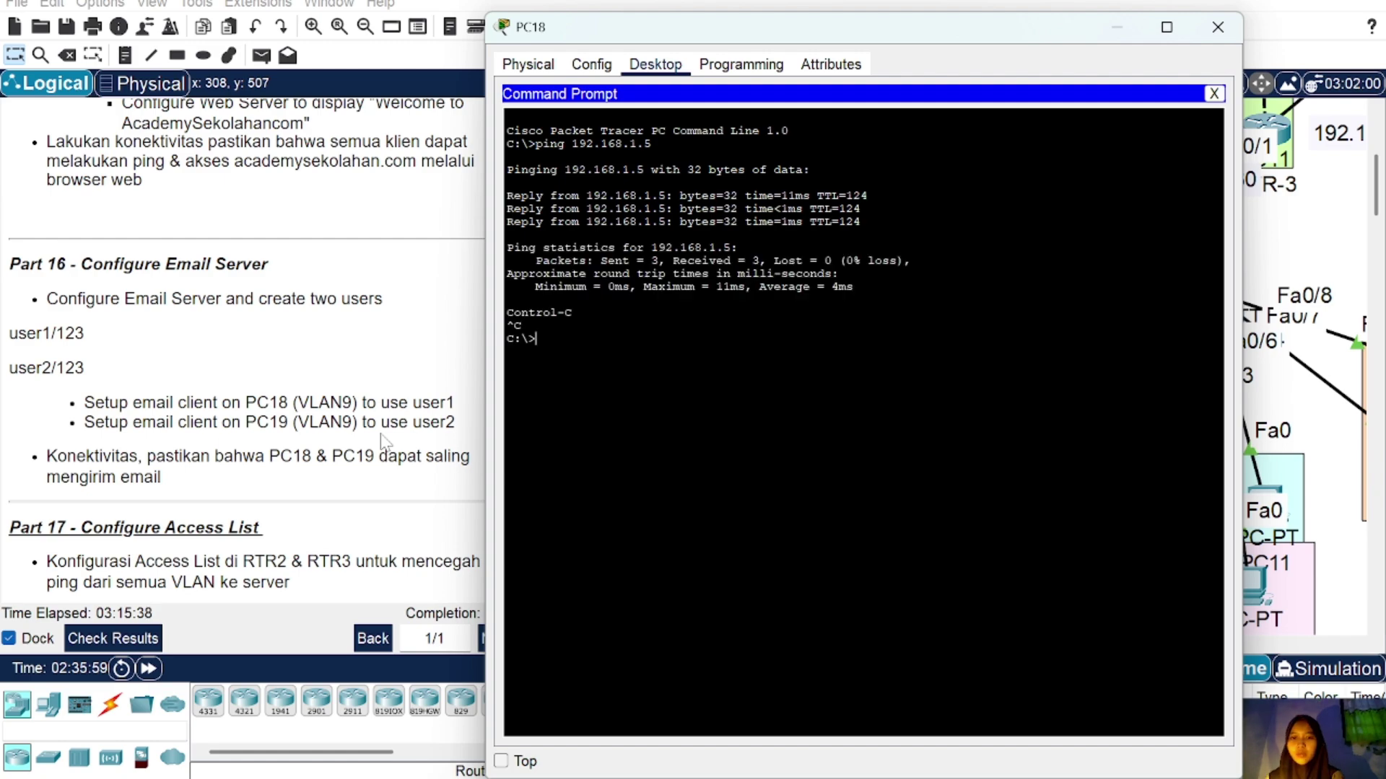
# Step: Fill in PC18's email client name and user 1's academysekolahan.com email address
pyautogui.click(1219, 96)
pyautogui.click(569, 422)
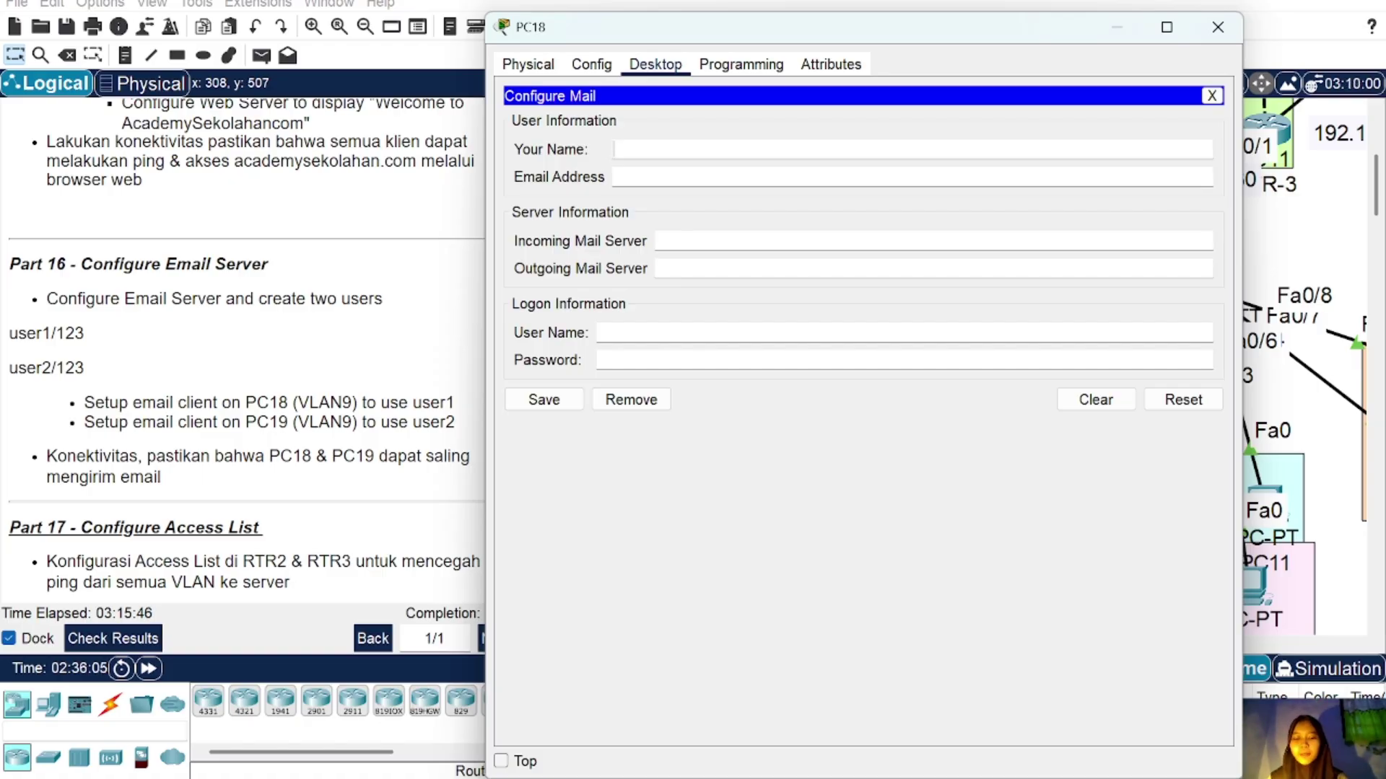
pyautogui.write('user')
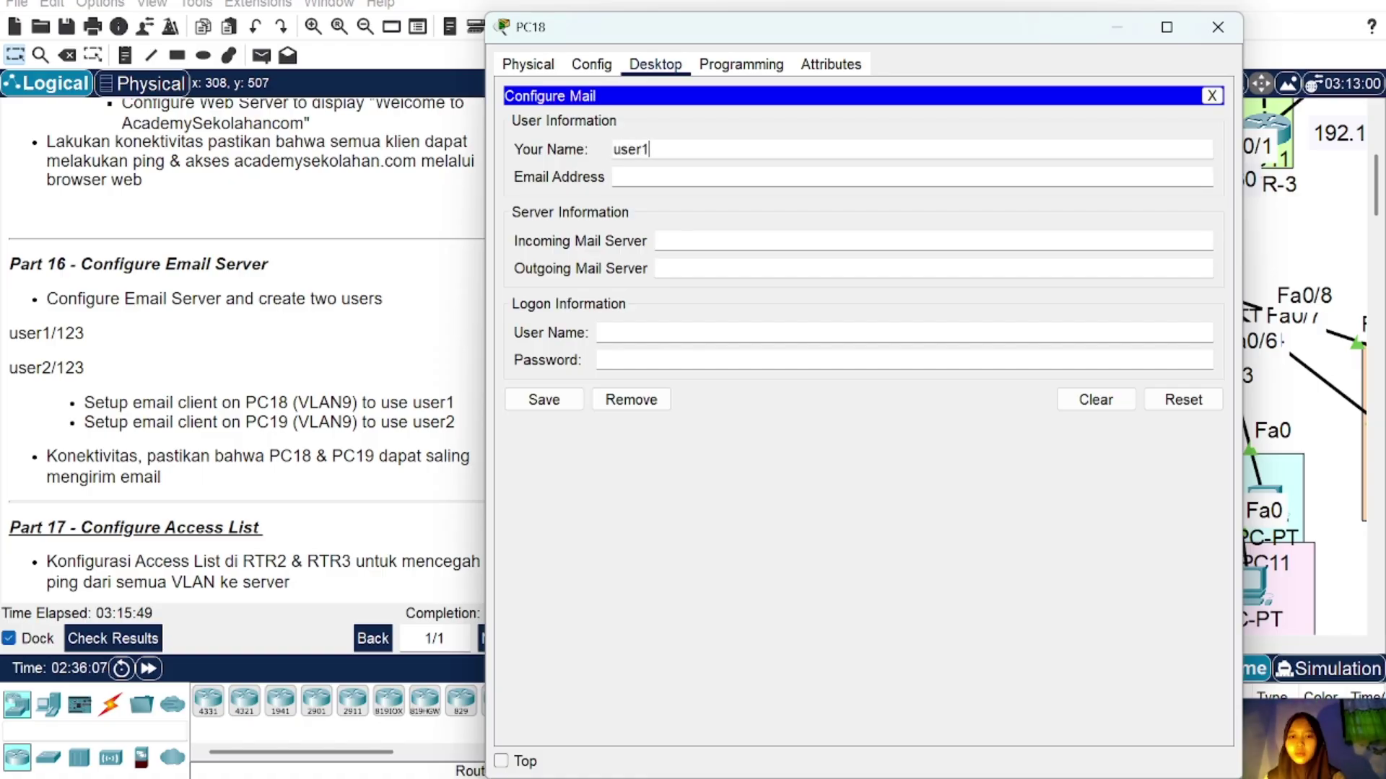
pyautogui.write('1')
pyautogui.press('BackSpace')
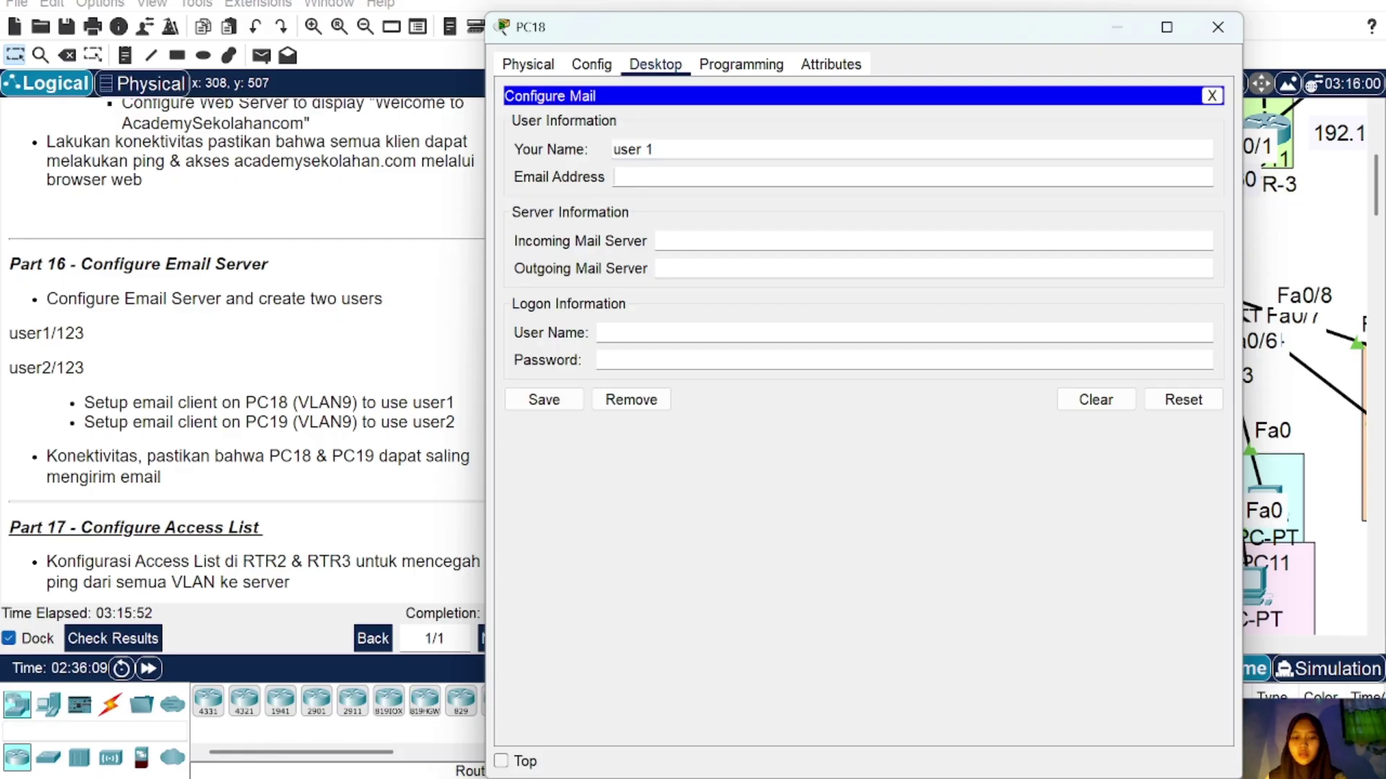
pyautogui.click(621, 177)
pyautogui.write('user 1')
pyautogui.press('BackSpace')
pyautogui.press('BackSpace')
pyautogui.write('1a')
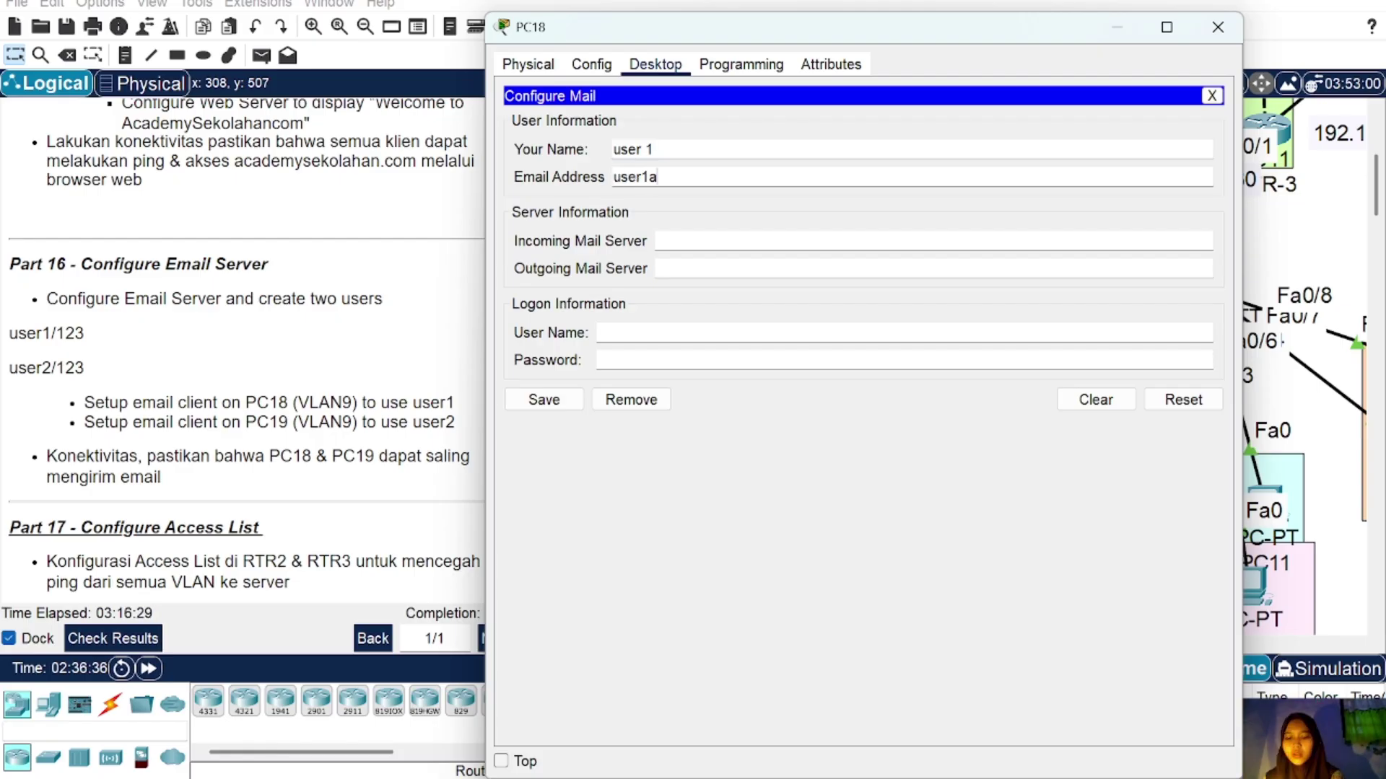
pyautogui.write('cDEM')
pyautogui.press('BackSpace')
pyautogui.press('BackSpace')
pyautogui.press('BackSpace')
pyautogui.press('BackSpace')
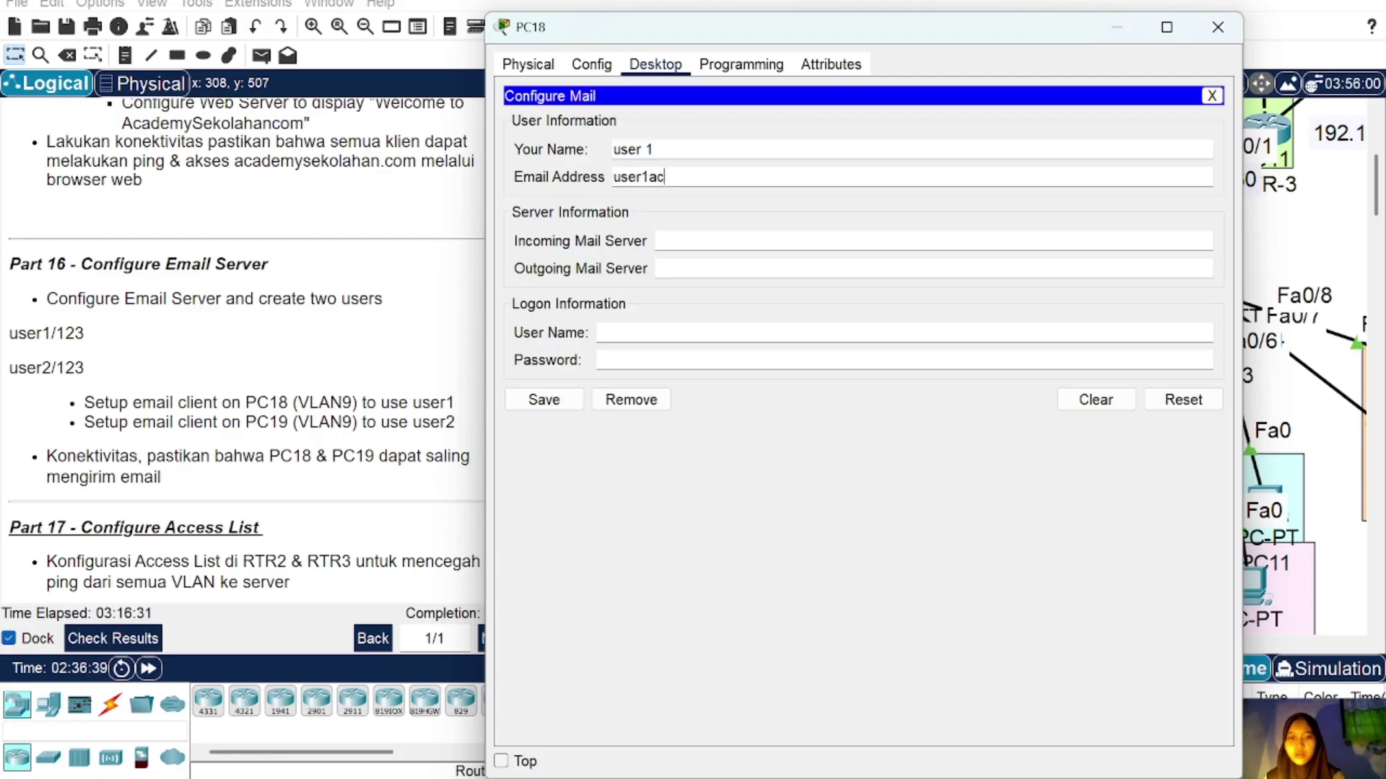
pyautogui.write('ca')
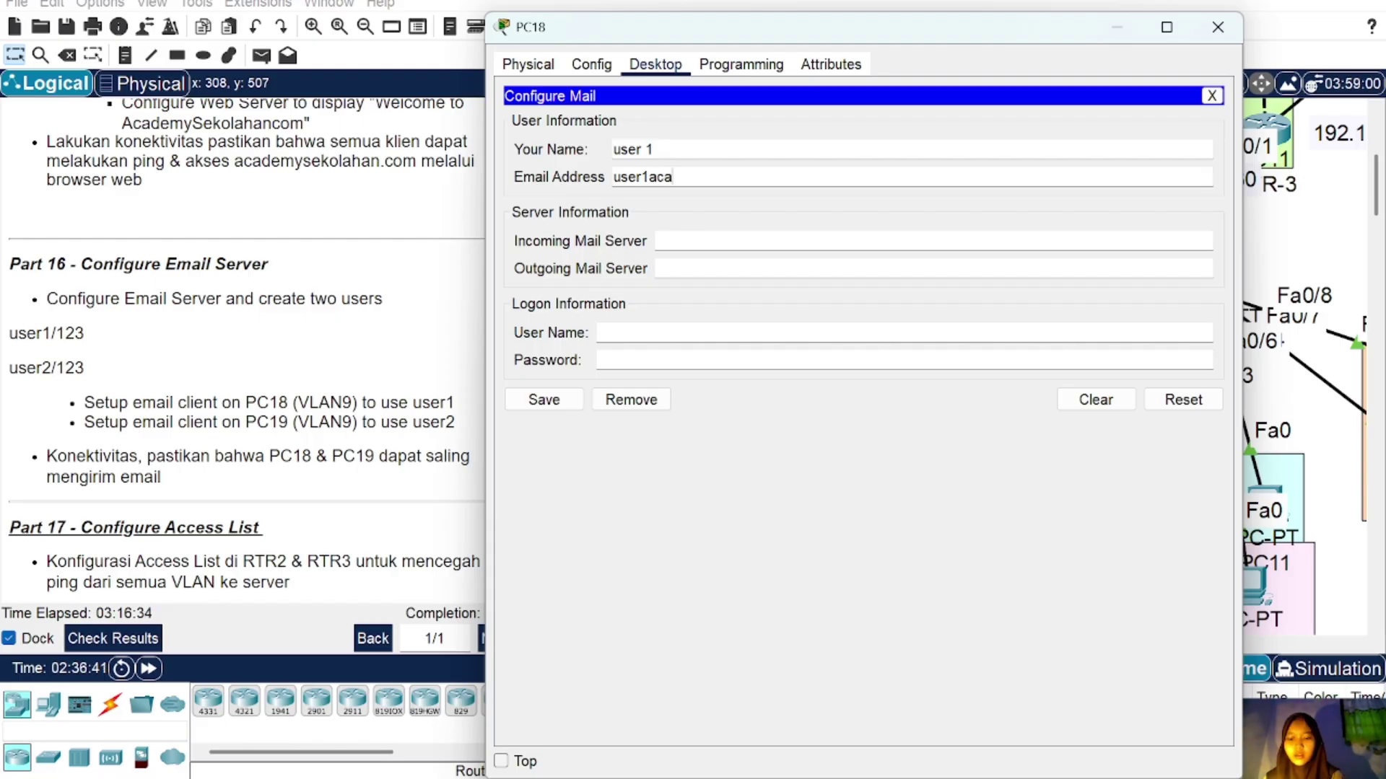
pyautogui.write('demyseko')
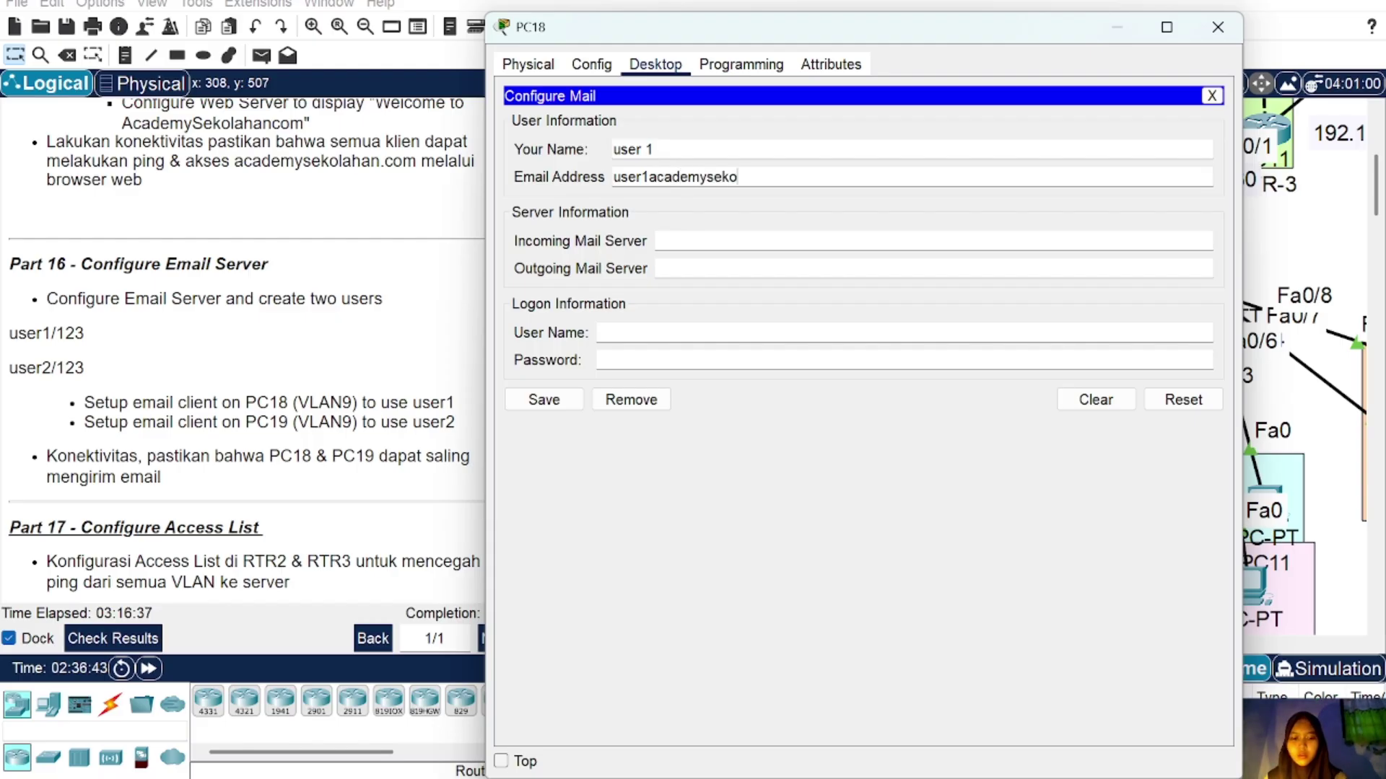
pyautogui.write('lahan.com')
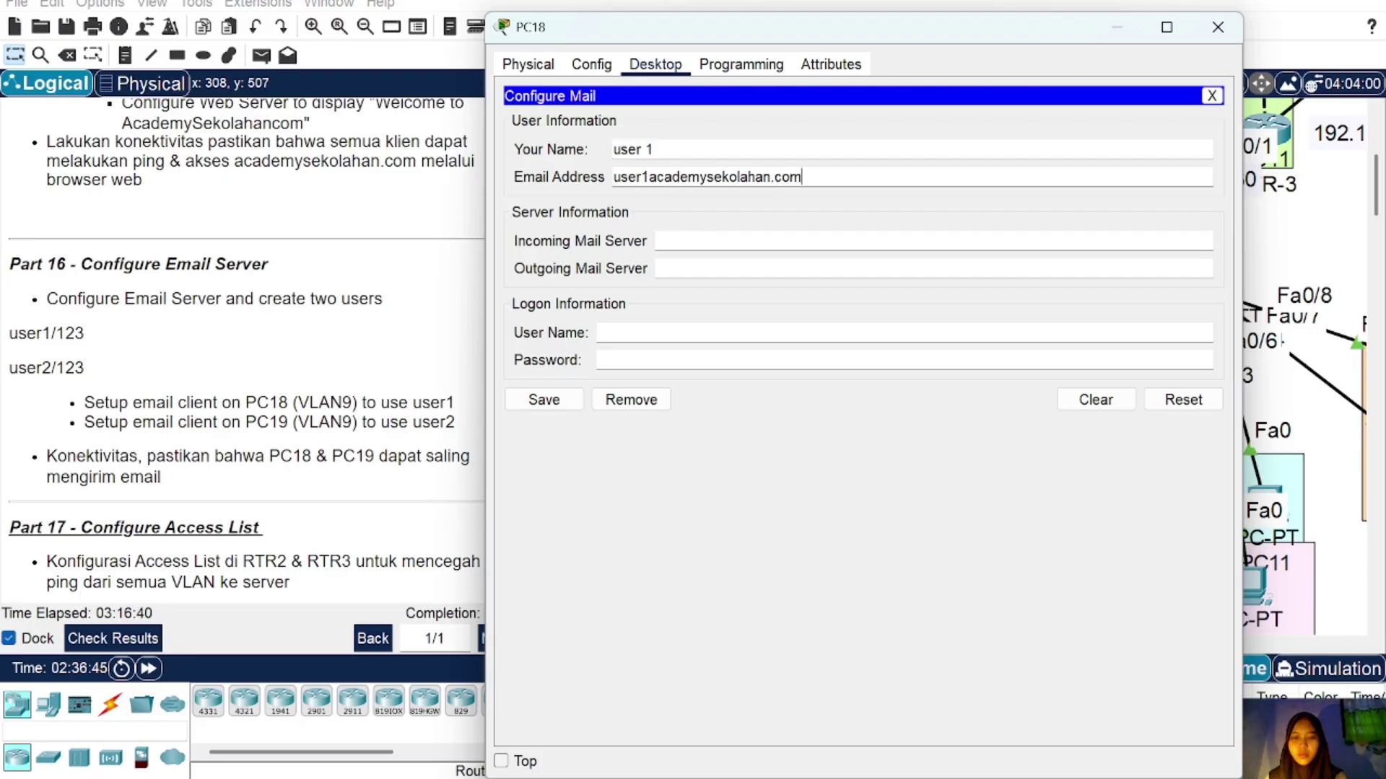
# Step: Set both incoming and outgoing mail servers to mail.academysekolahan.com
pyautogui.click(657, 241)
pyautogui.write('ma')
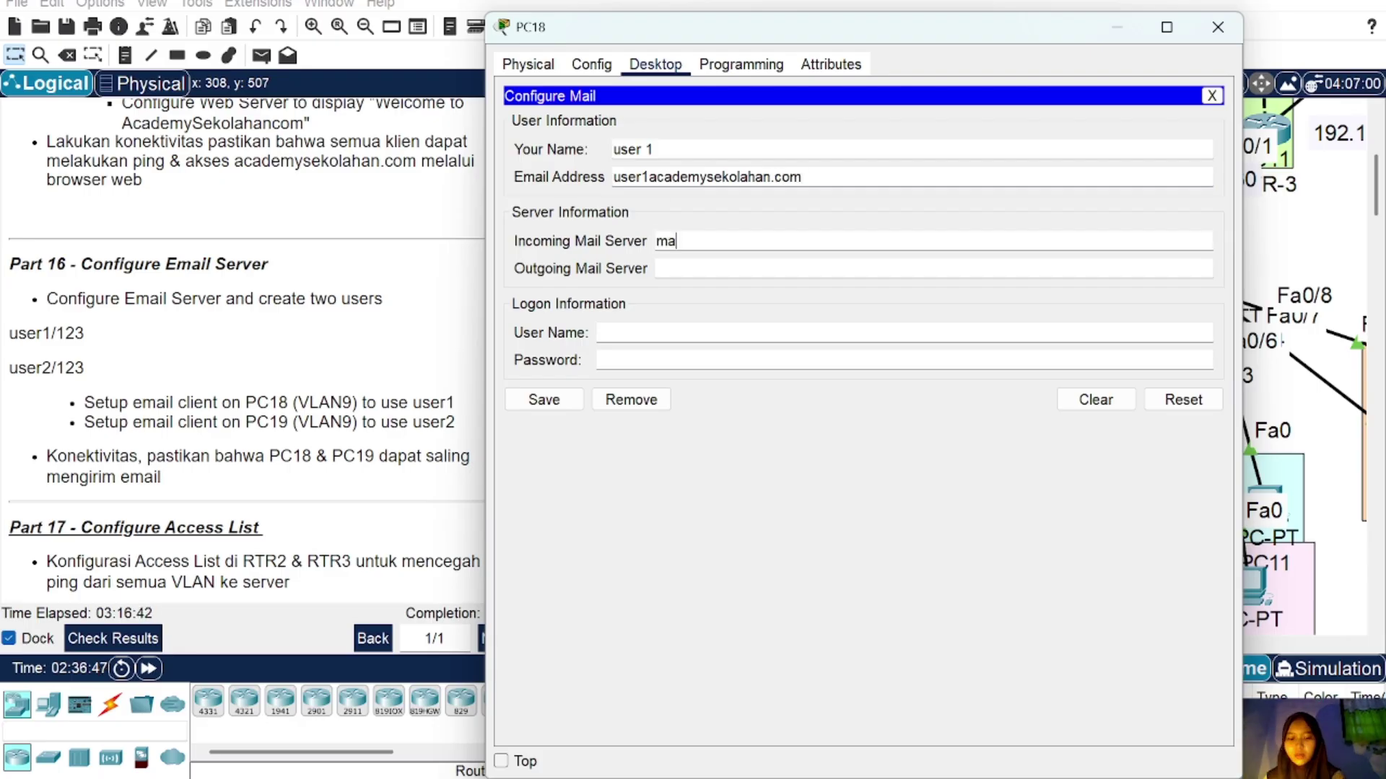
pyautogui.write('il.acad')
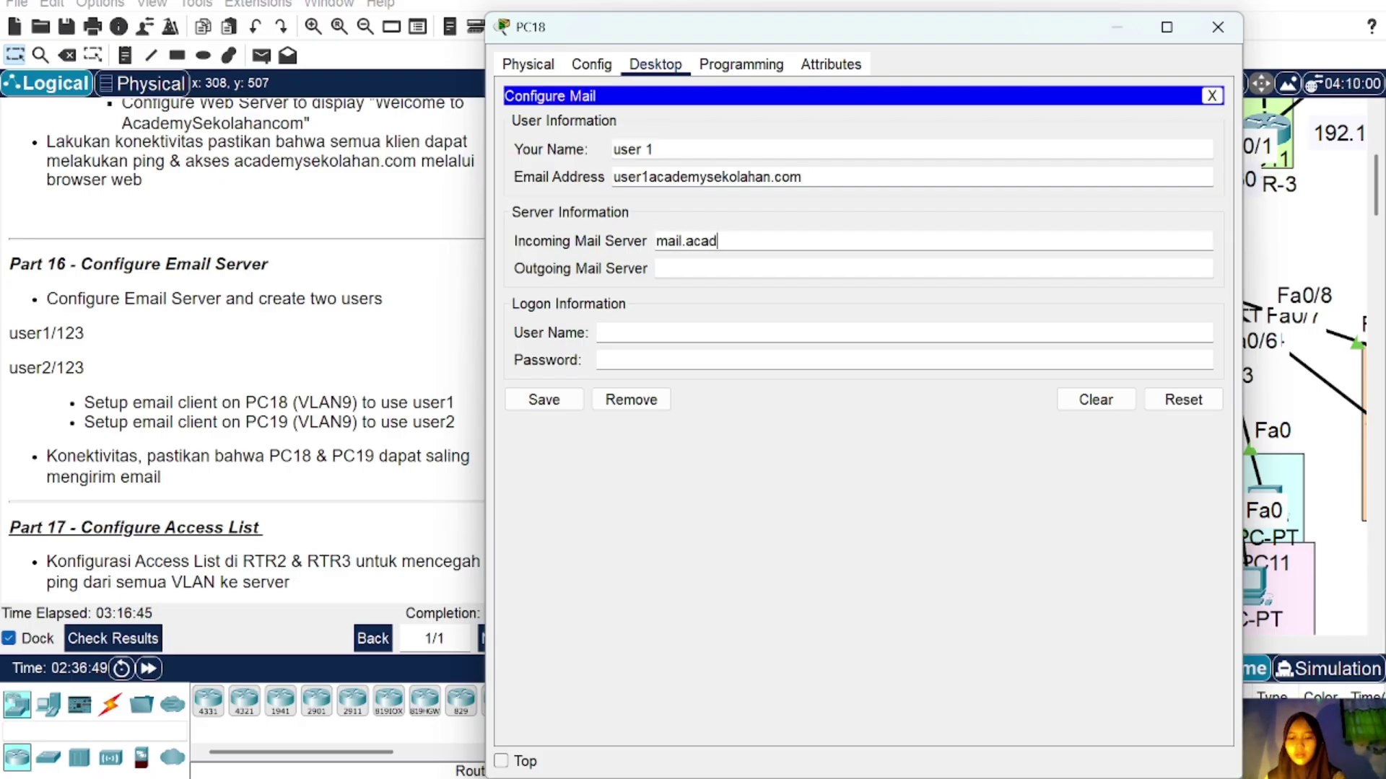
pyautogui.write('emysekolah')
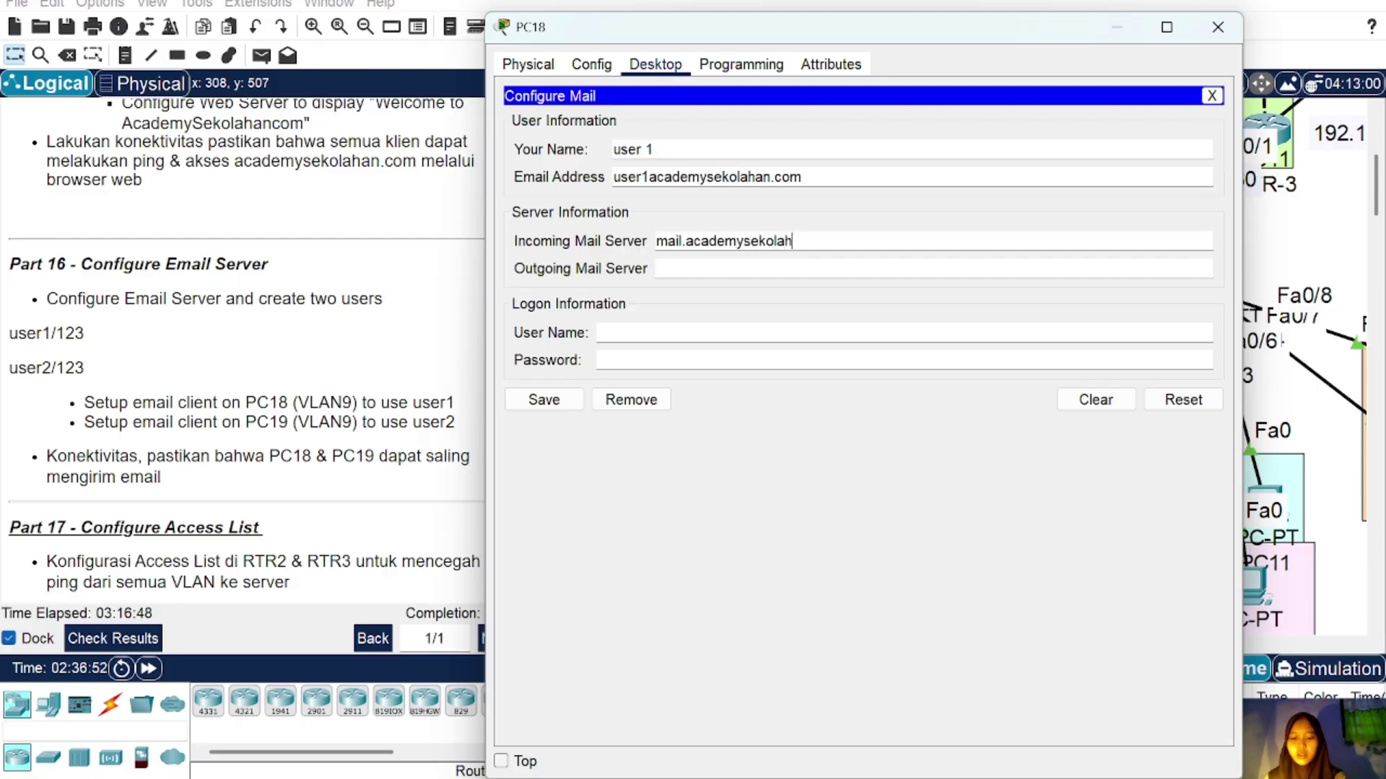
pyautogui.write('an.comm')
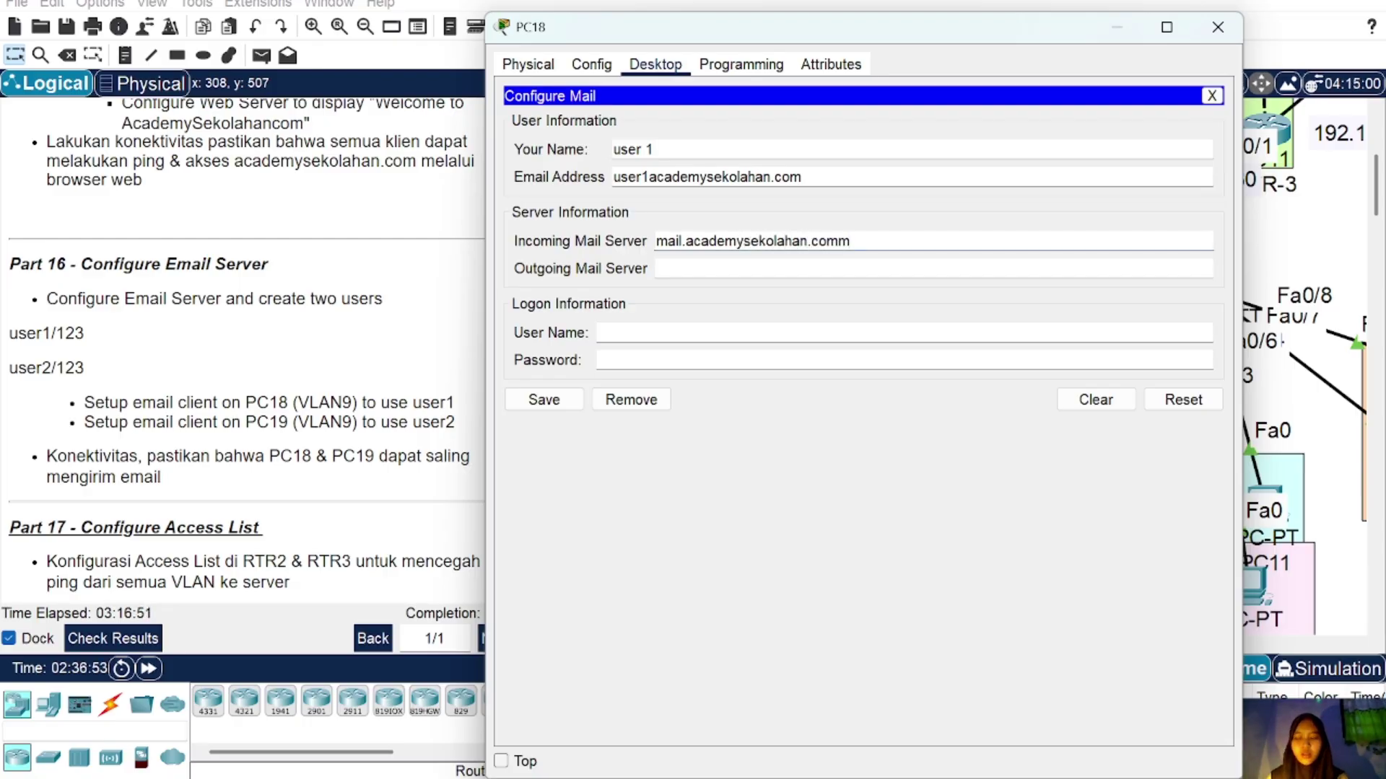
pyautogui.press('BackSpace')
pyautogui.click(657, 268)
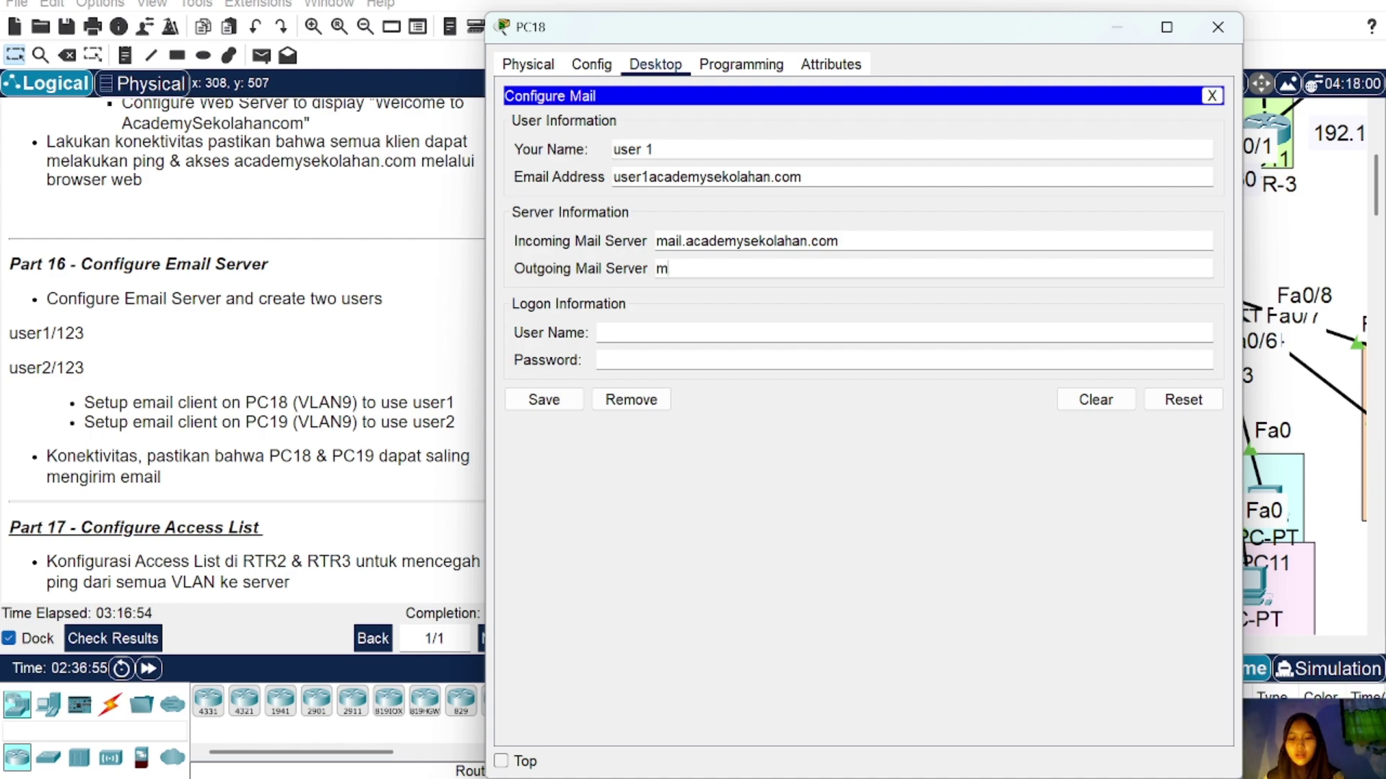
pyautogui.write('mail.')
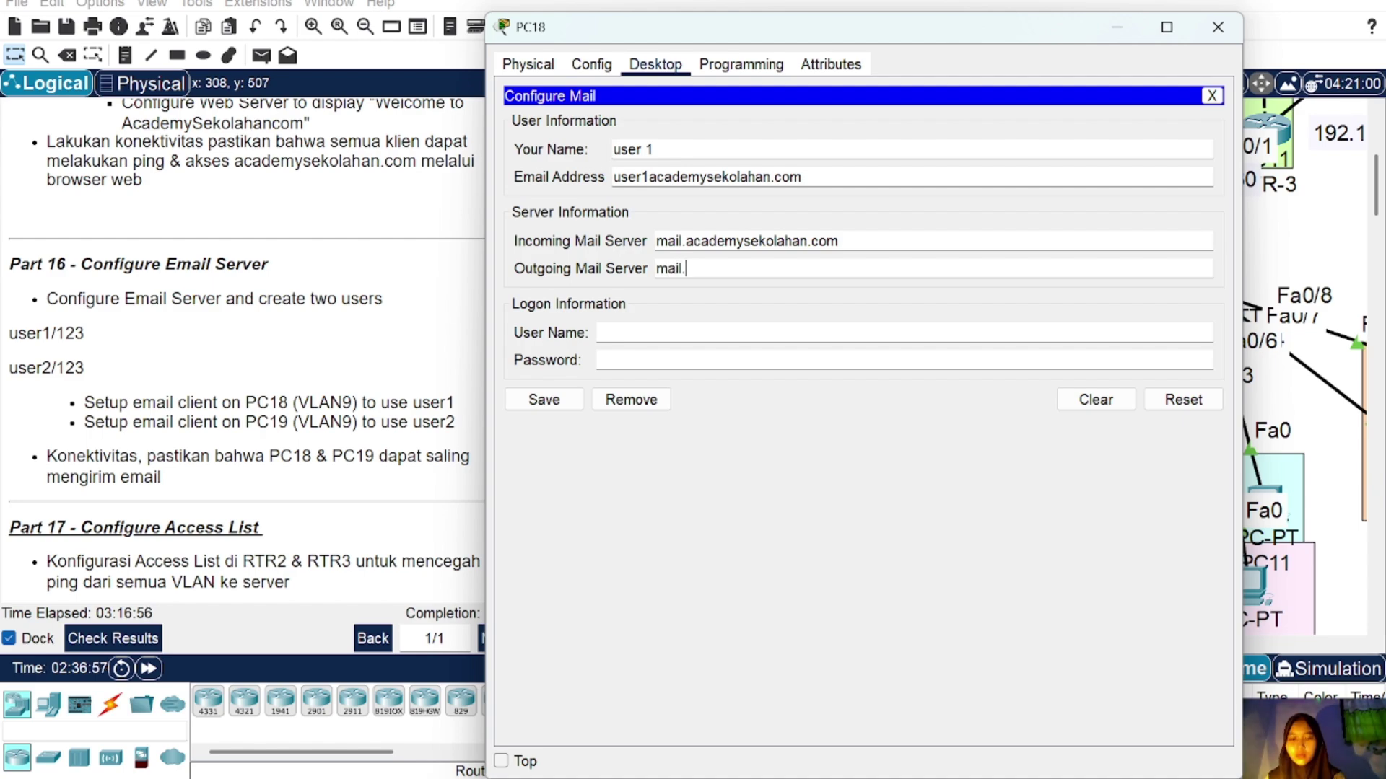
pyautogui.write('academysekol')
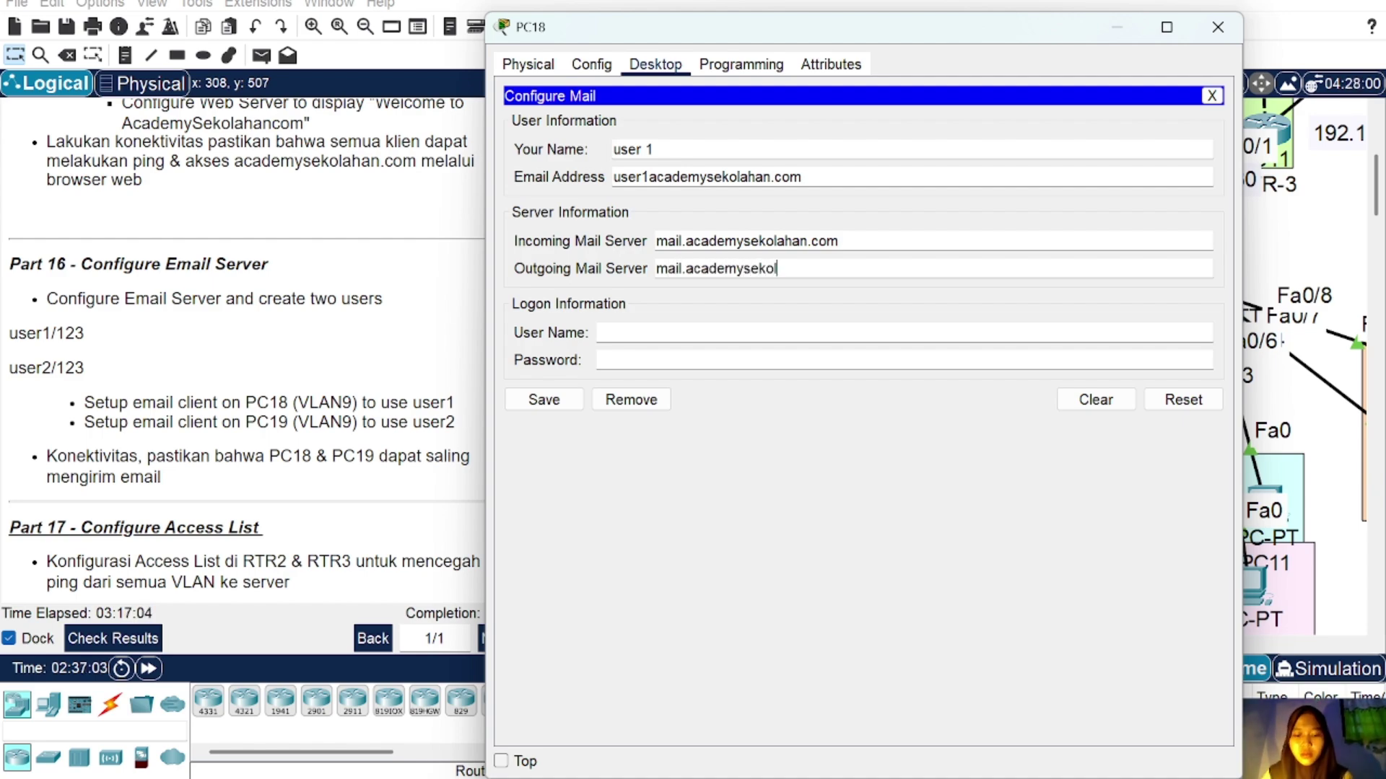
pyautogui.write('ahan.com')
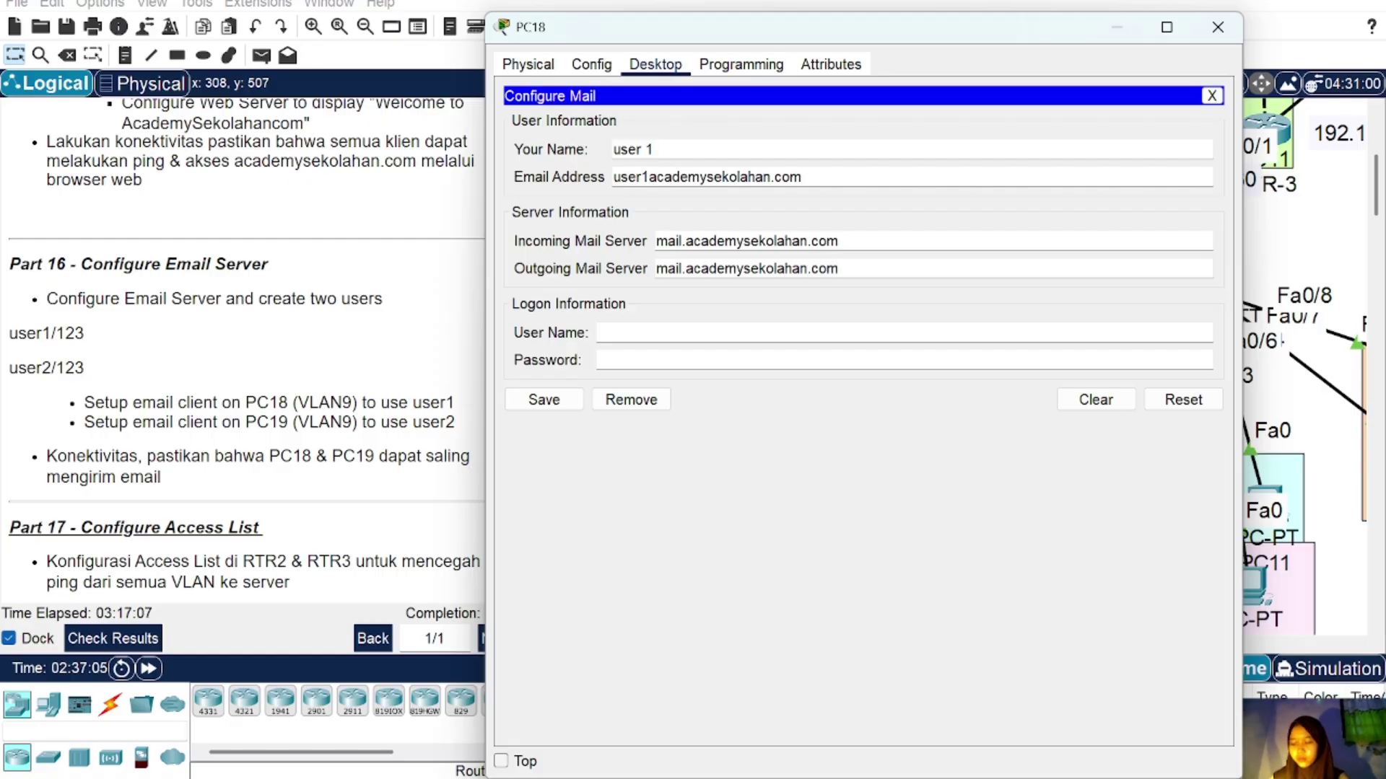
# Step: Enter logon user 1 and its password, add the missing @, and save the account
pyautogui.click(645, 332)
pyautogui.write('us')
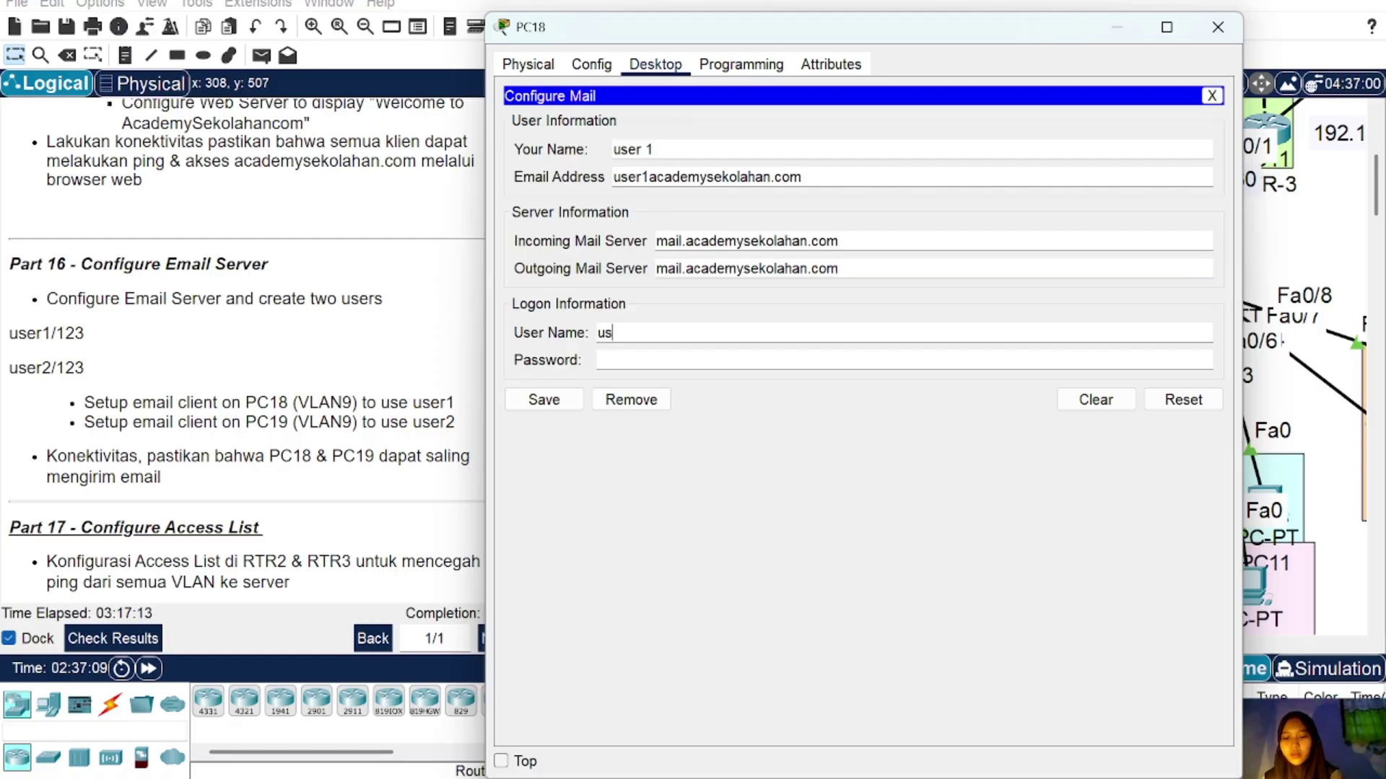
pyautogui.write('er 1')
pyautogui.click(639, 360)
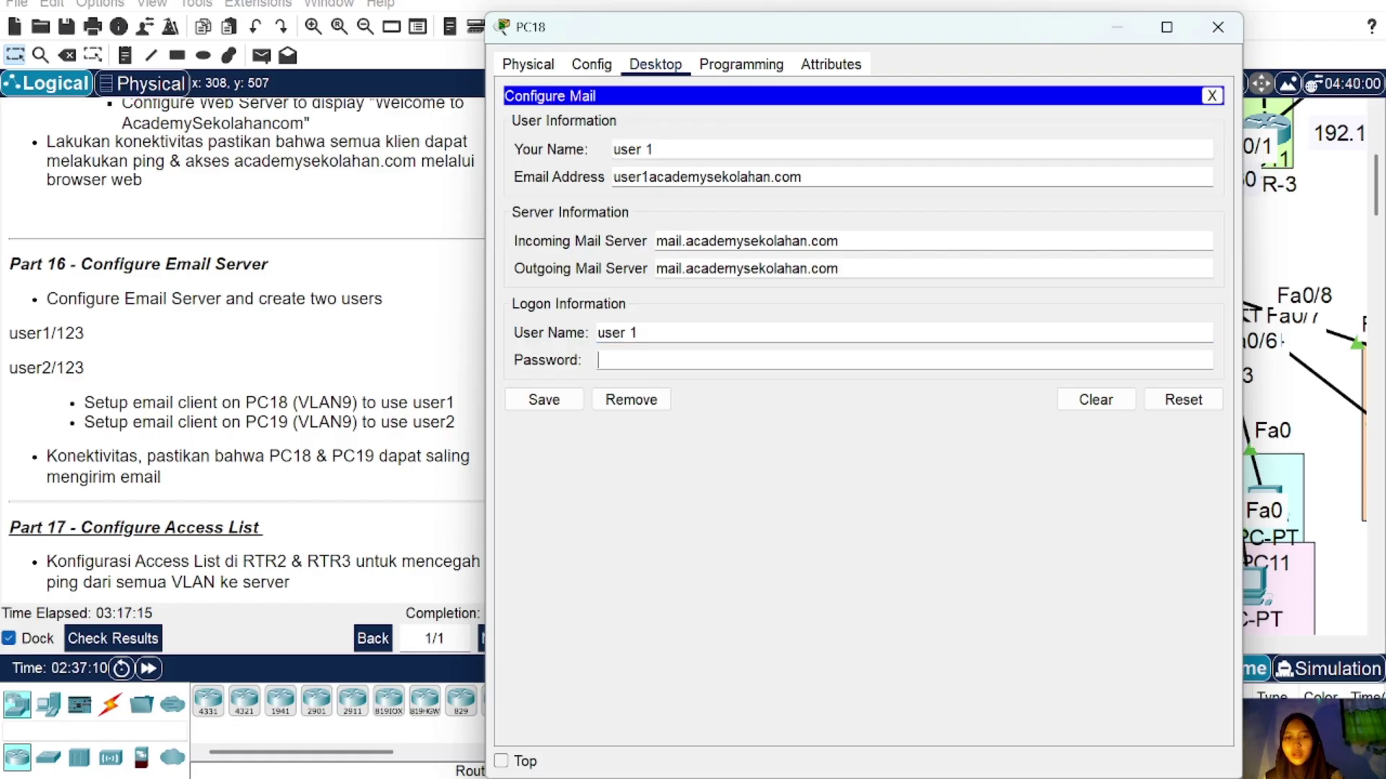
pyautogui.write('123')
pyautogui.click(535, 400)
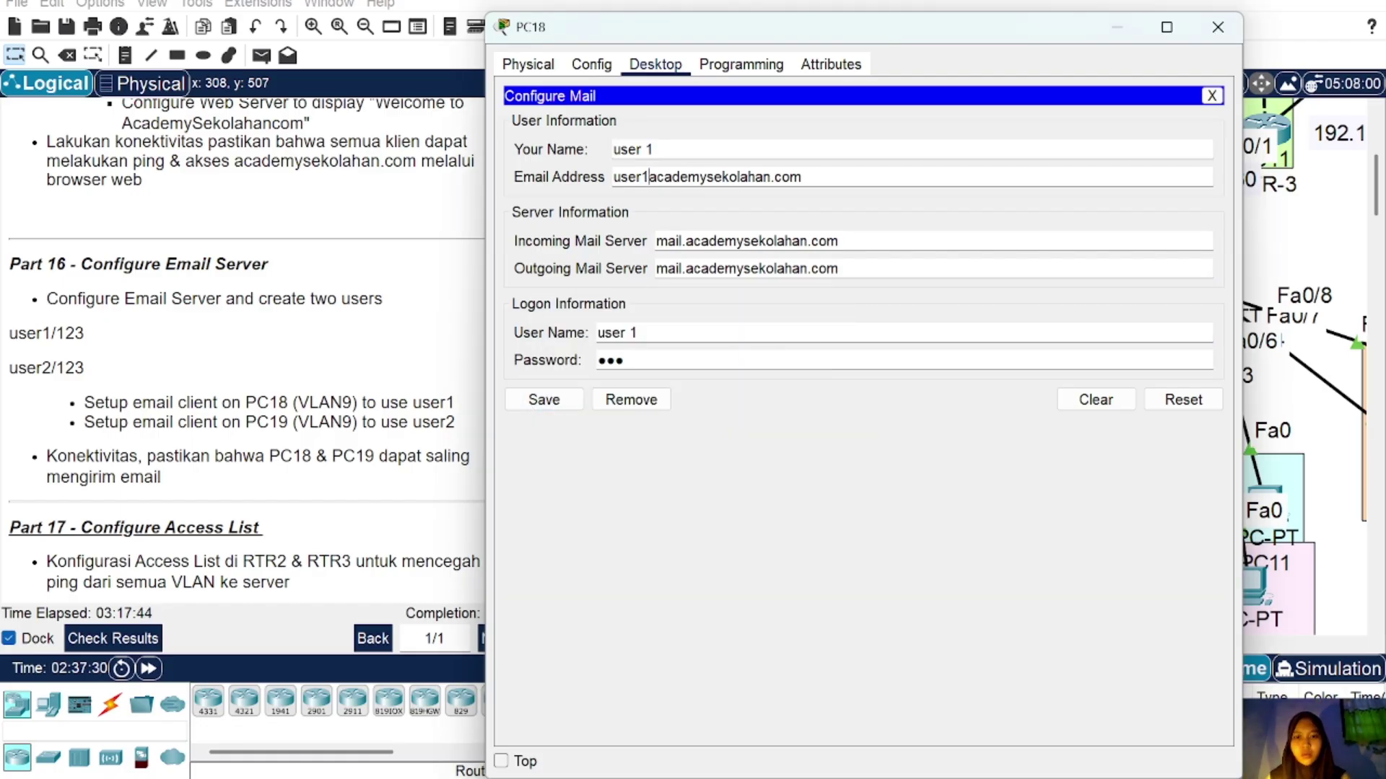
pyautogui.write('@')
pyautogui.click(543, 400)
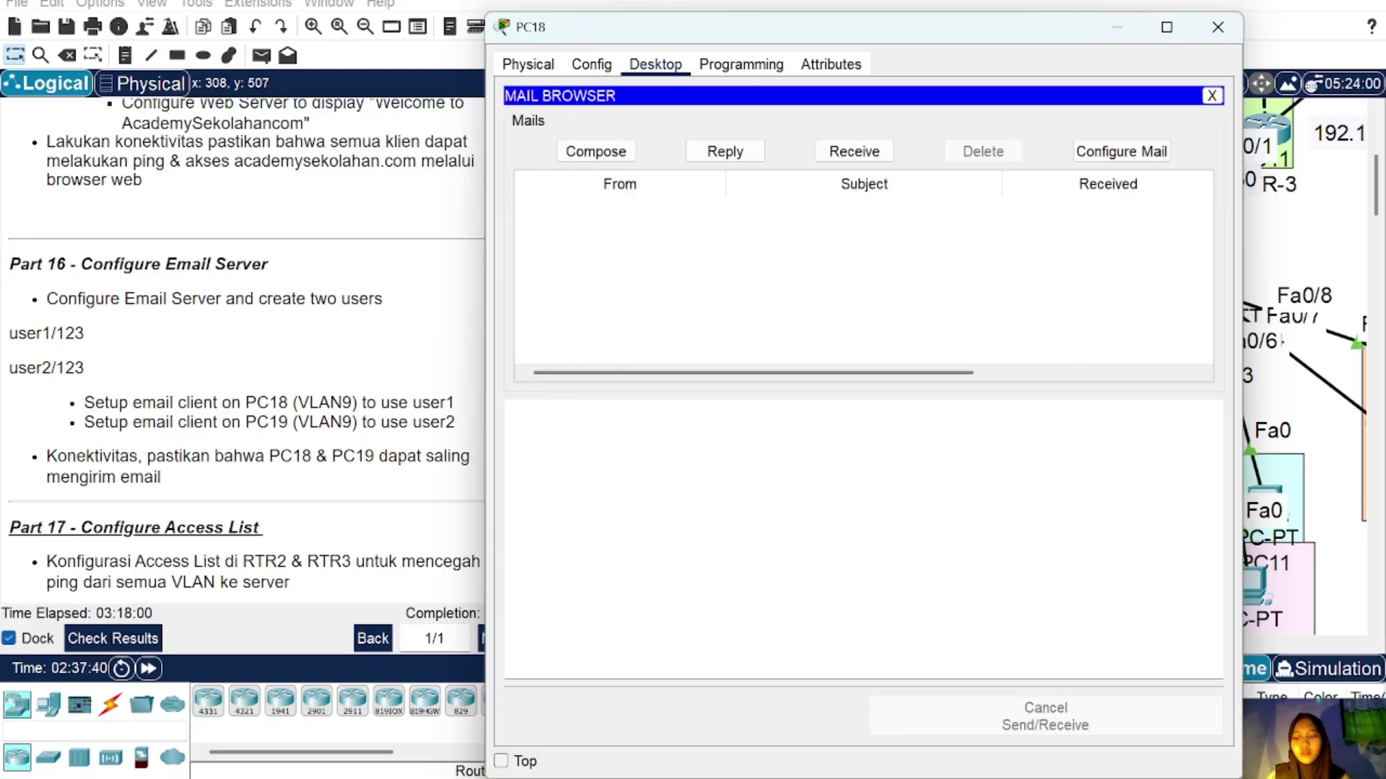
pyautogui.click(1218, 27)
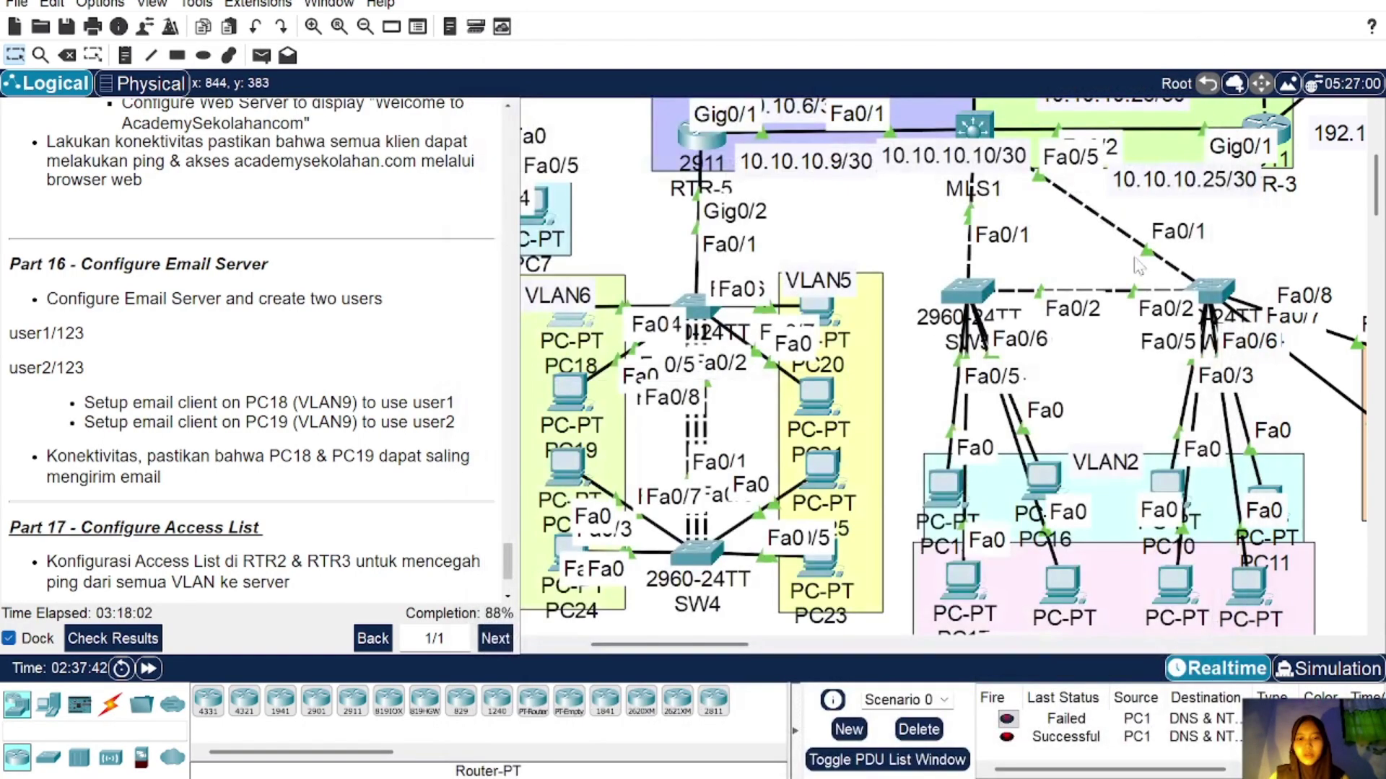
pyautogui.scroll(-3, 1113, 440)
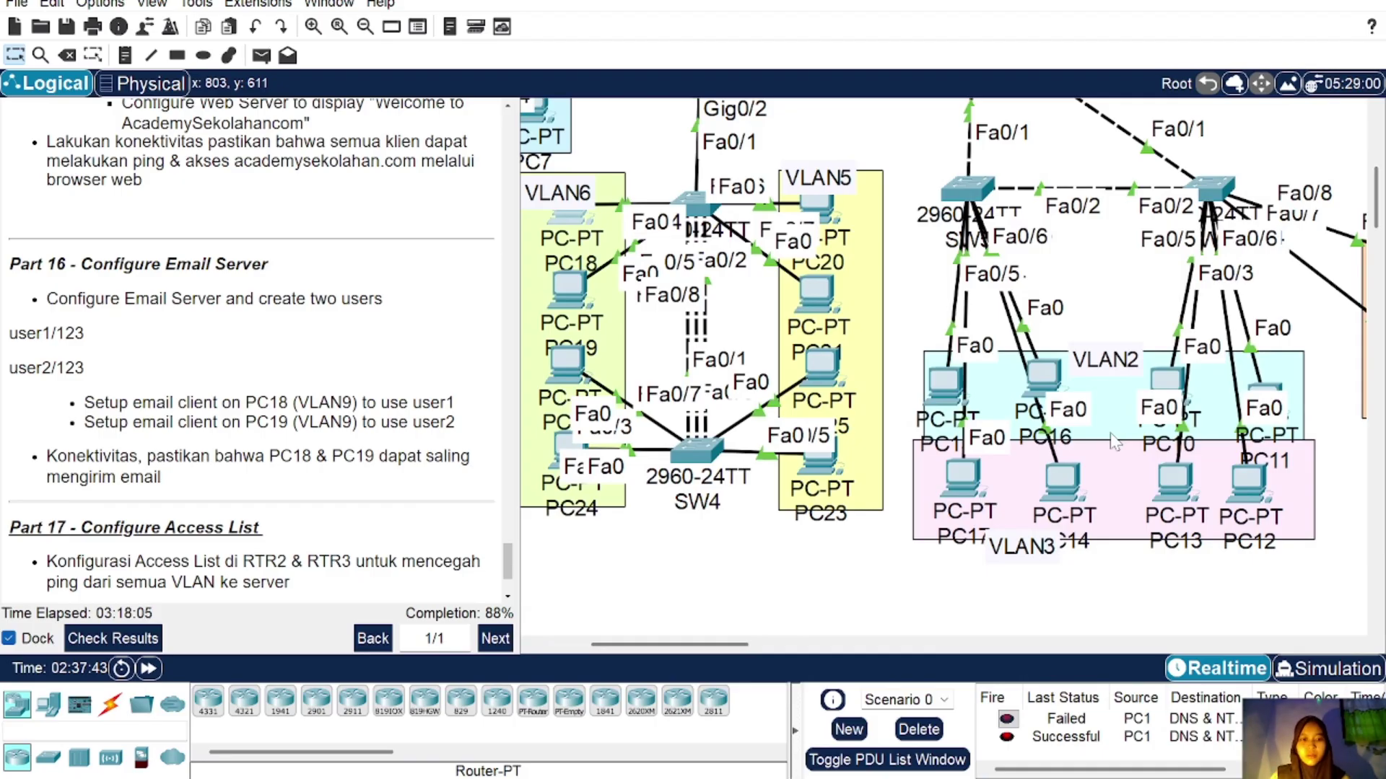
# Step: Switch PC19's IP configuration to DHCP
pyautogui.click(570, 288)
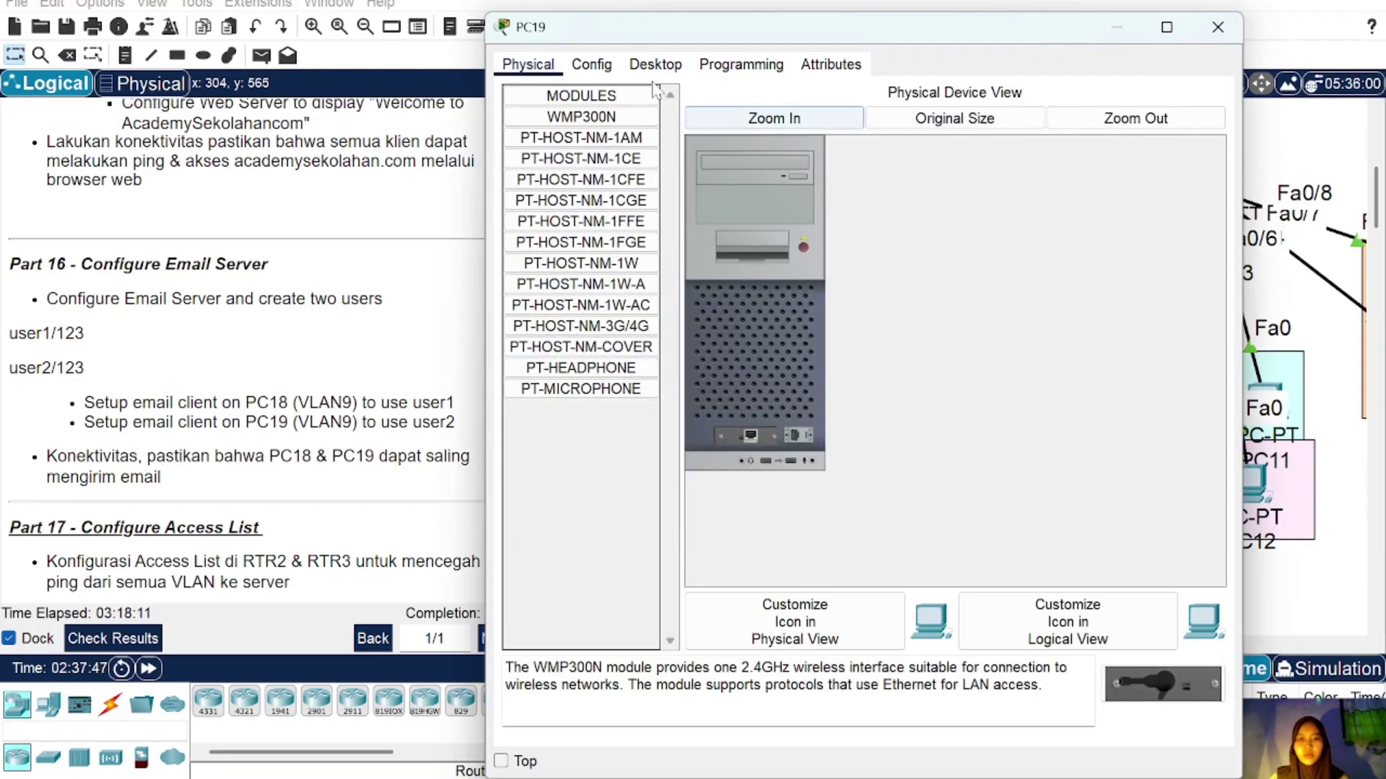
pyautogui.click(654, 66)
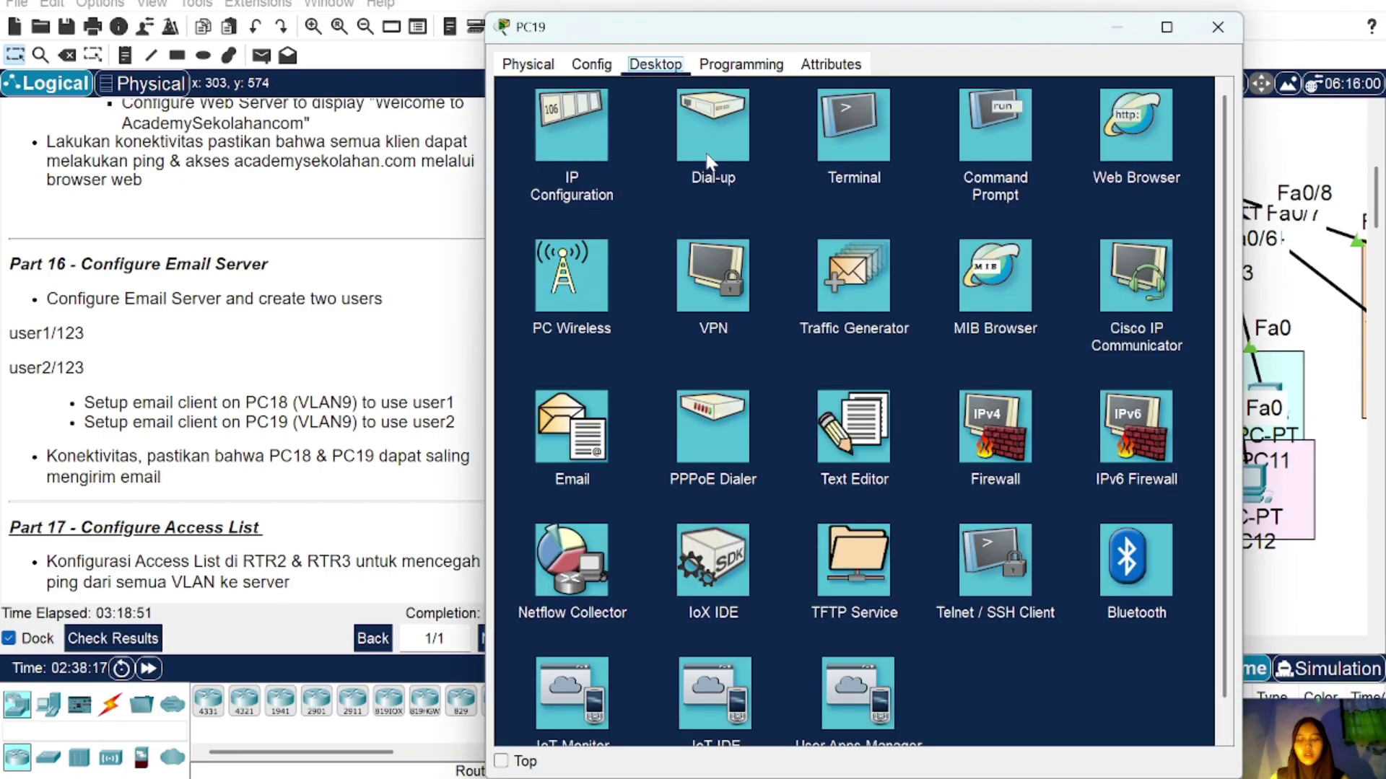
pyautogui.click(568, 122)
pyautogui.click(518, 162)
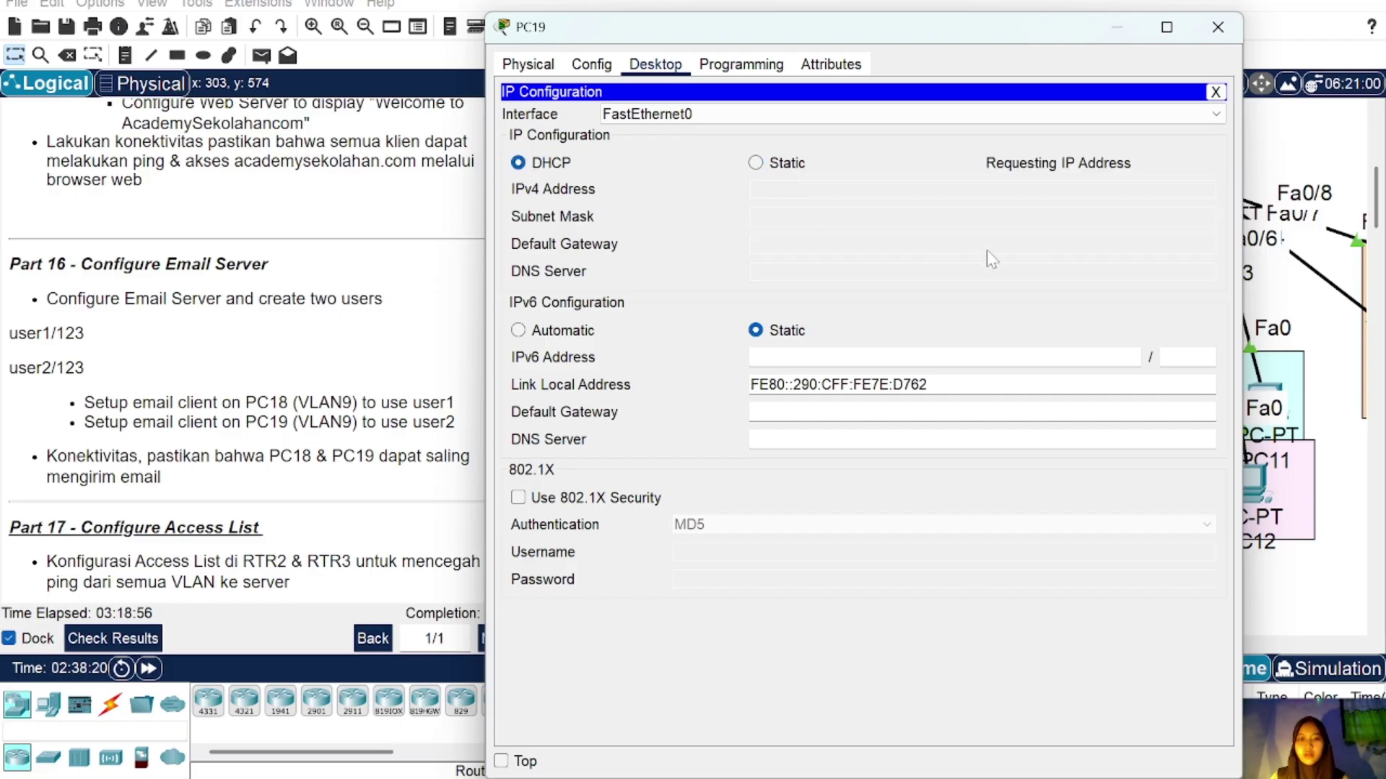
pyautogui.click(1216, 93)
# Step: Ping 192.168.1.5 from PC19's command prompt and stop it after the replies
pyautogui.click(991, 127)
pyautogui.write('pin')
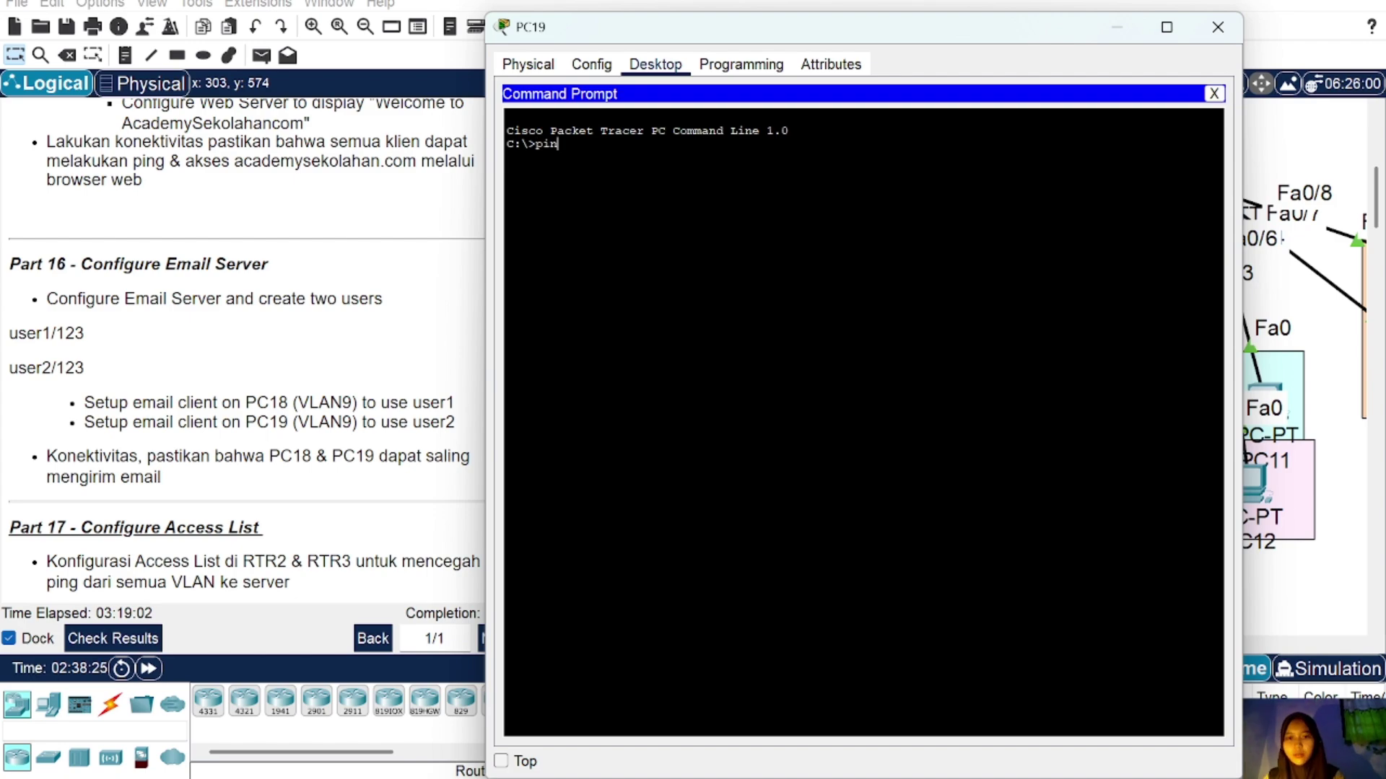
pyautogui.write('g 192.')
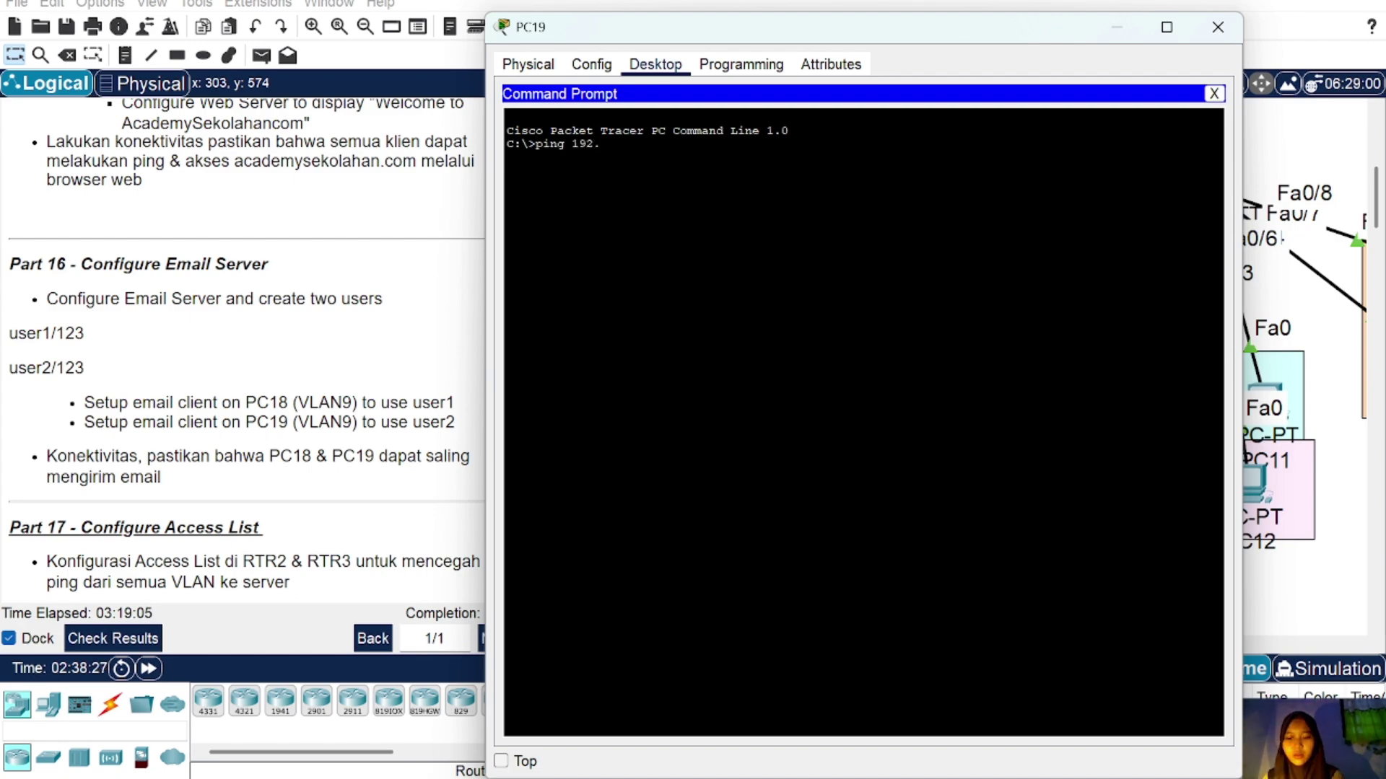
pyautogui.write('168.1.5')
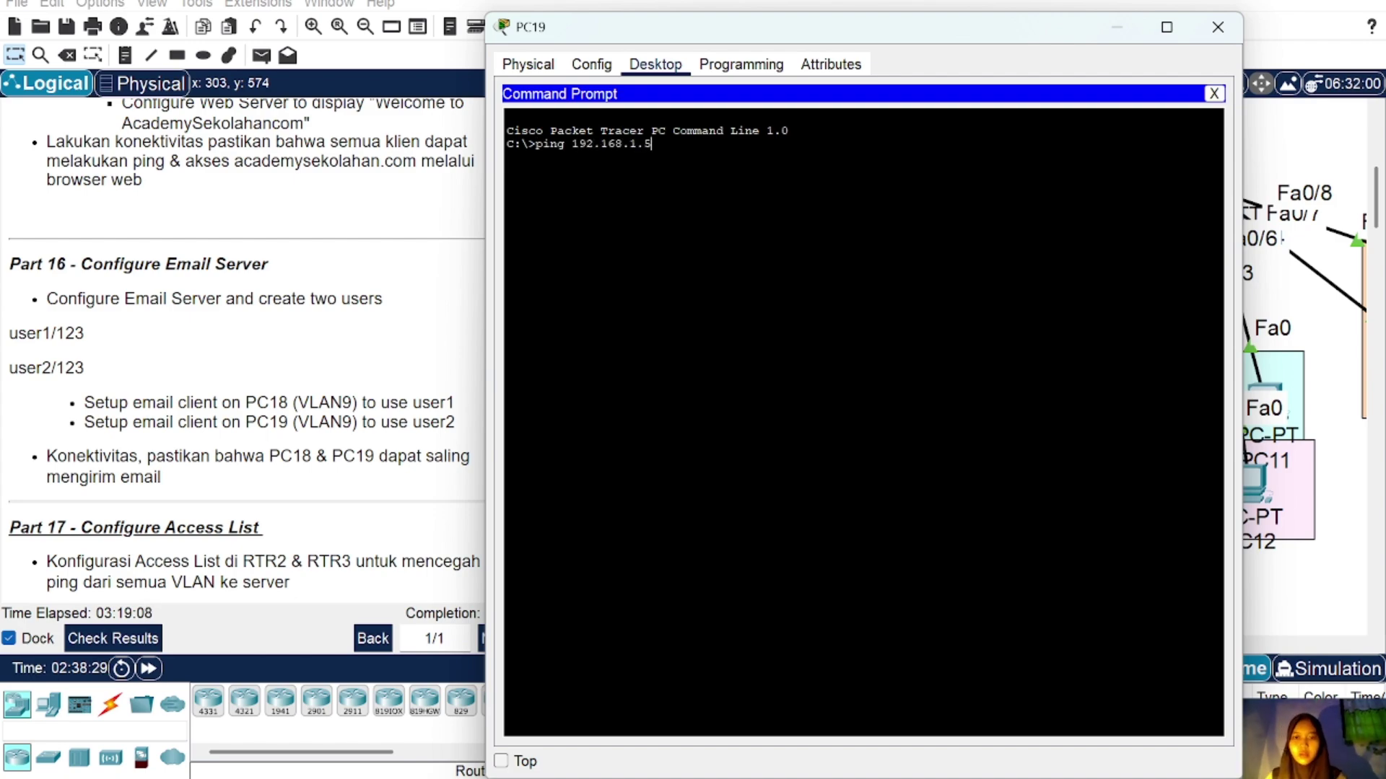
pyautogui.press('Return')
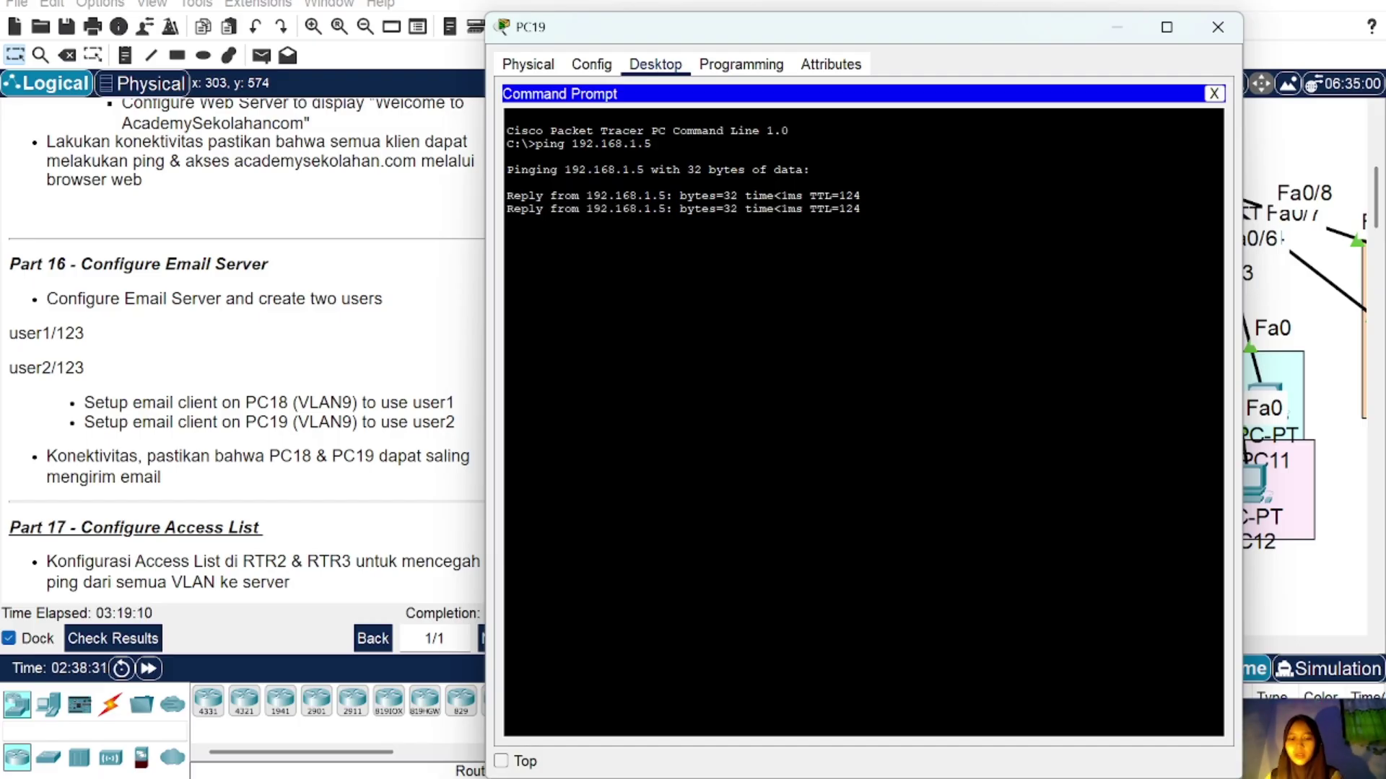
pyautogui.hotkey('ctrl', 'c')
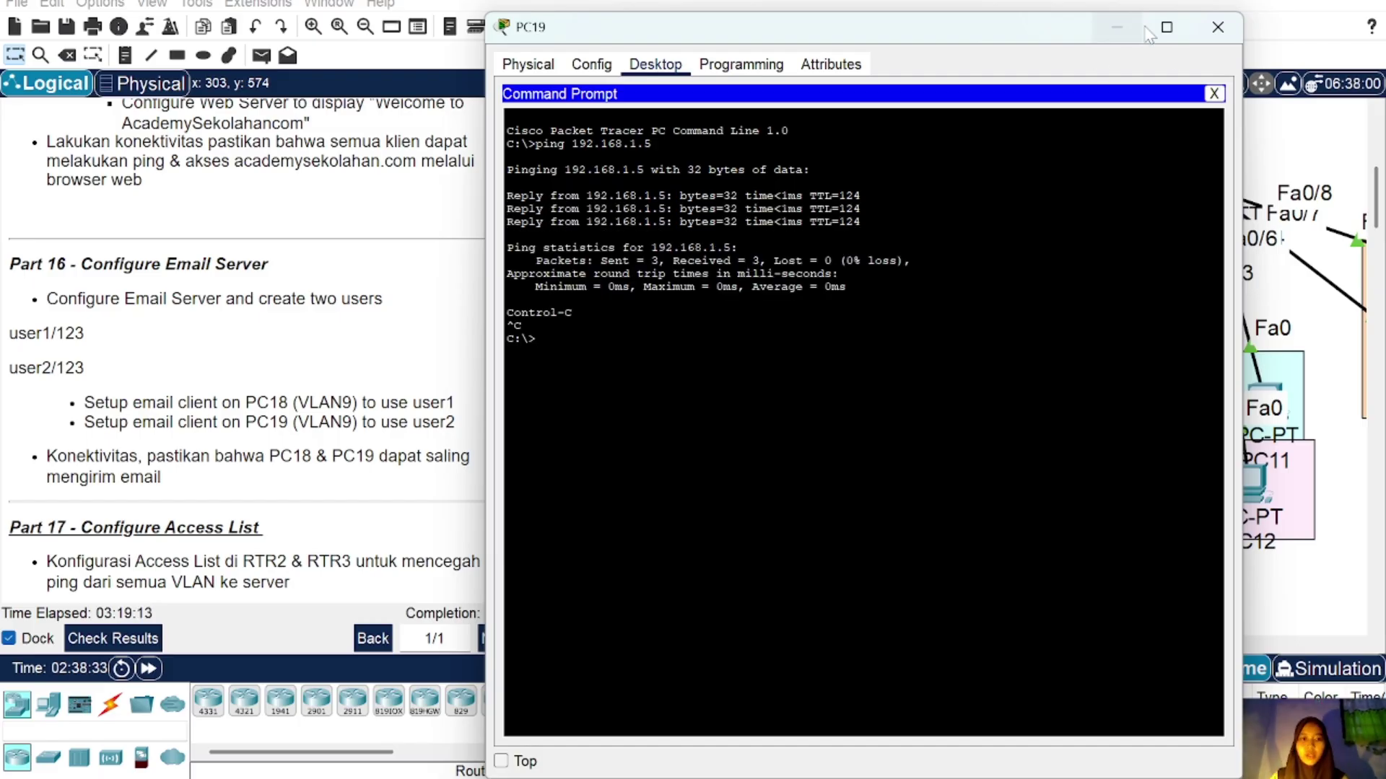
pyautogui.click(1214, 93)
pyautogui.click(596, 429)
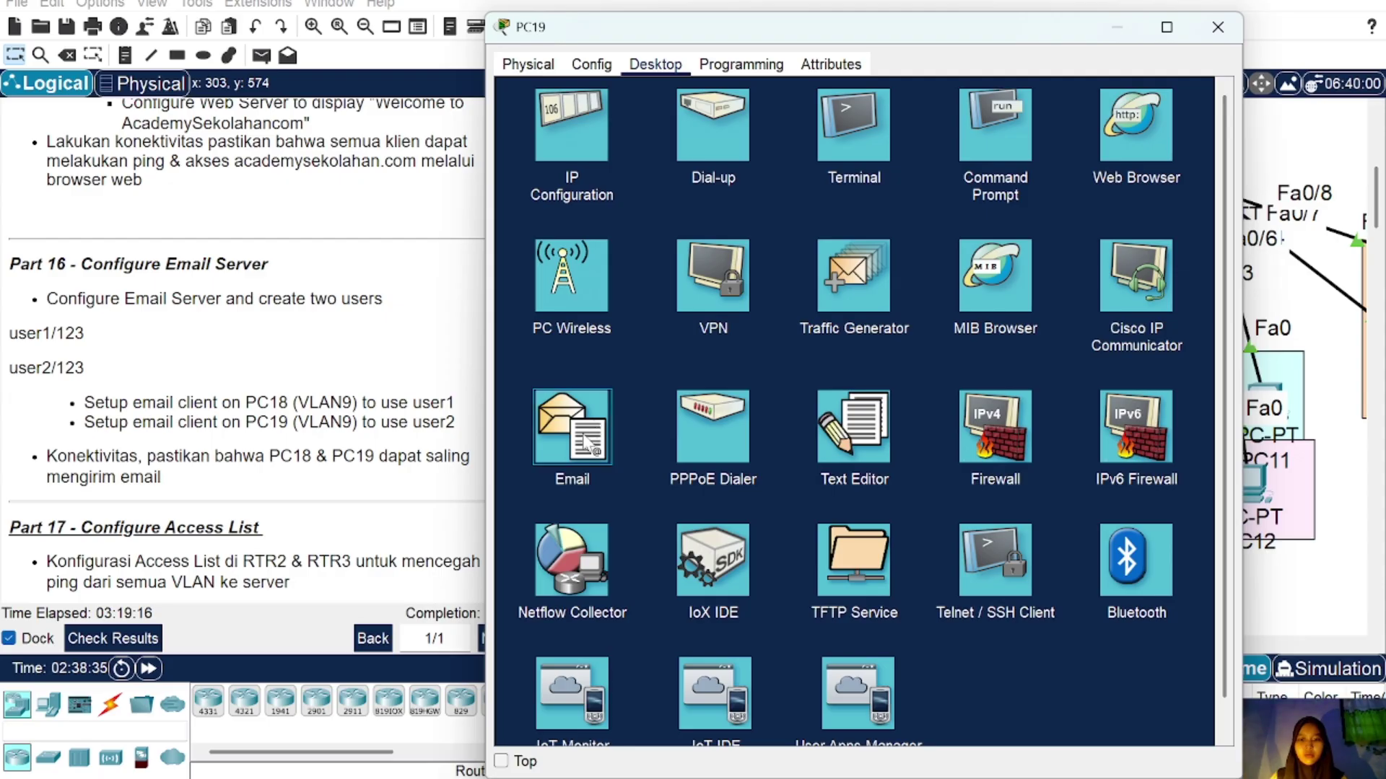
pyautogui.write('user2')
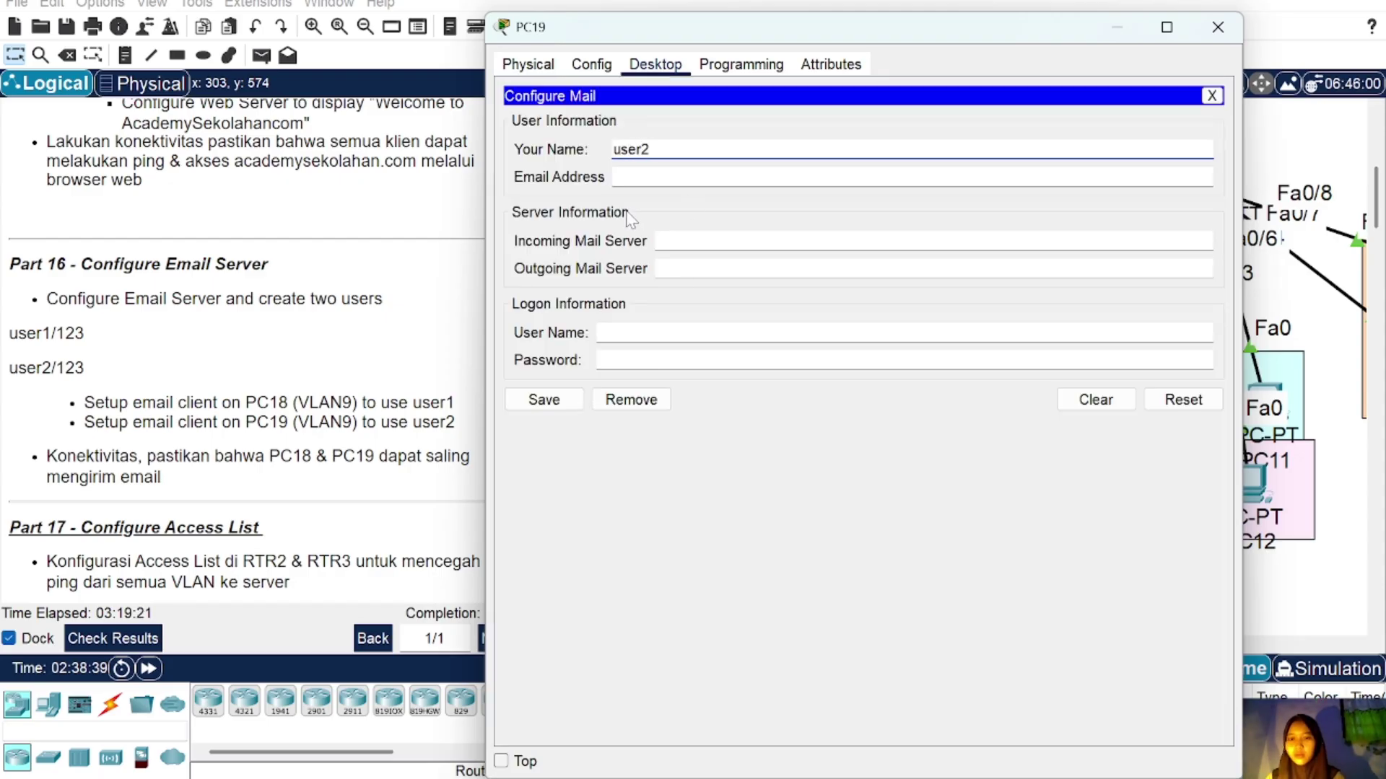
pyautogui.press('Tab')
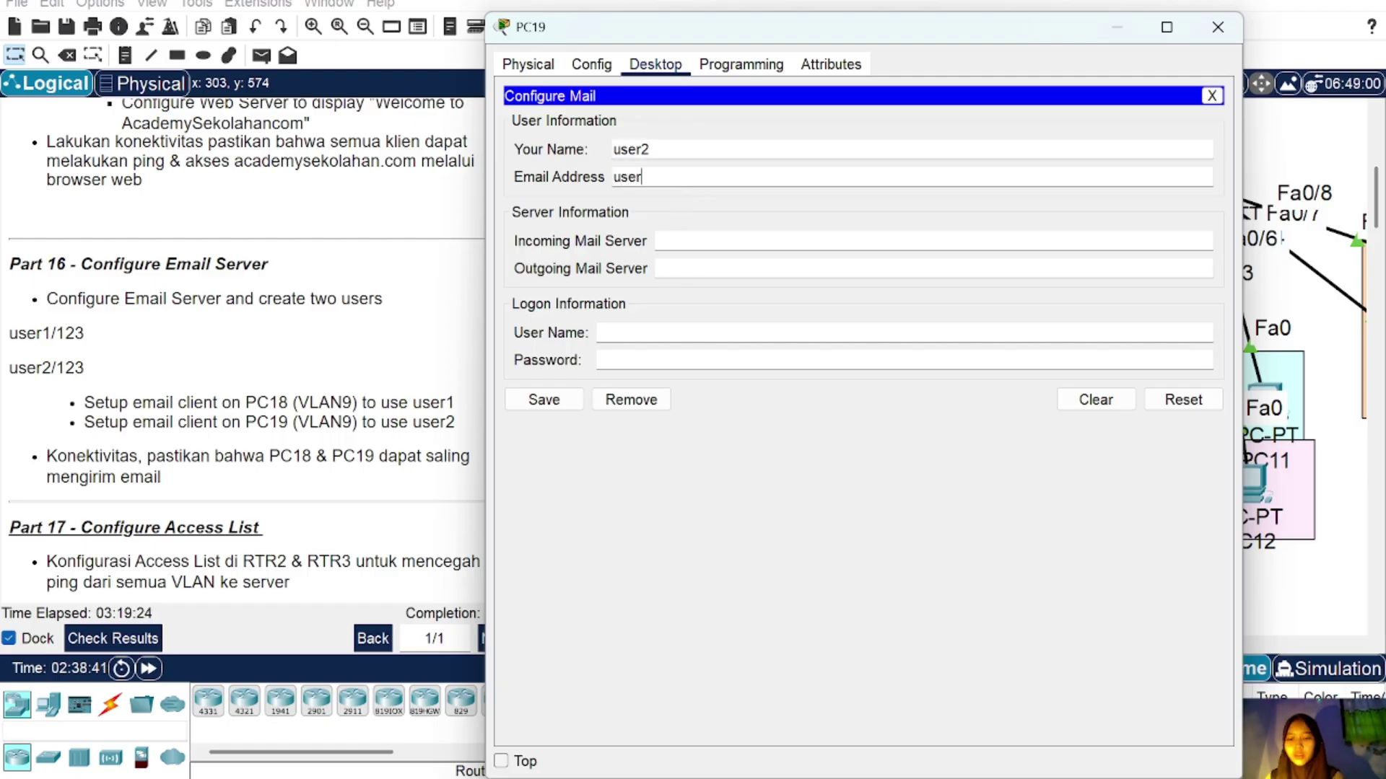
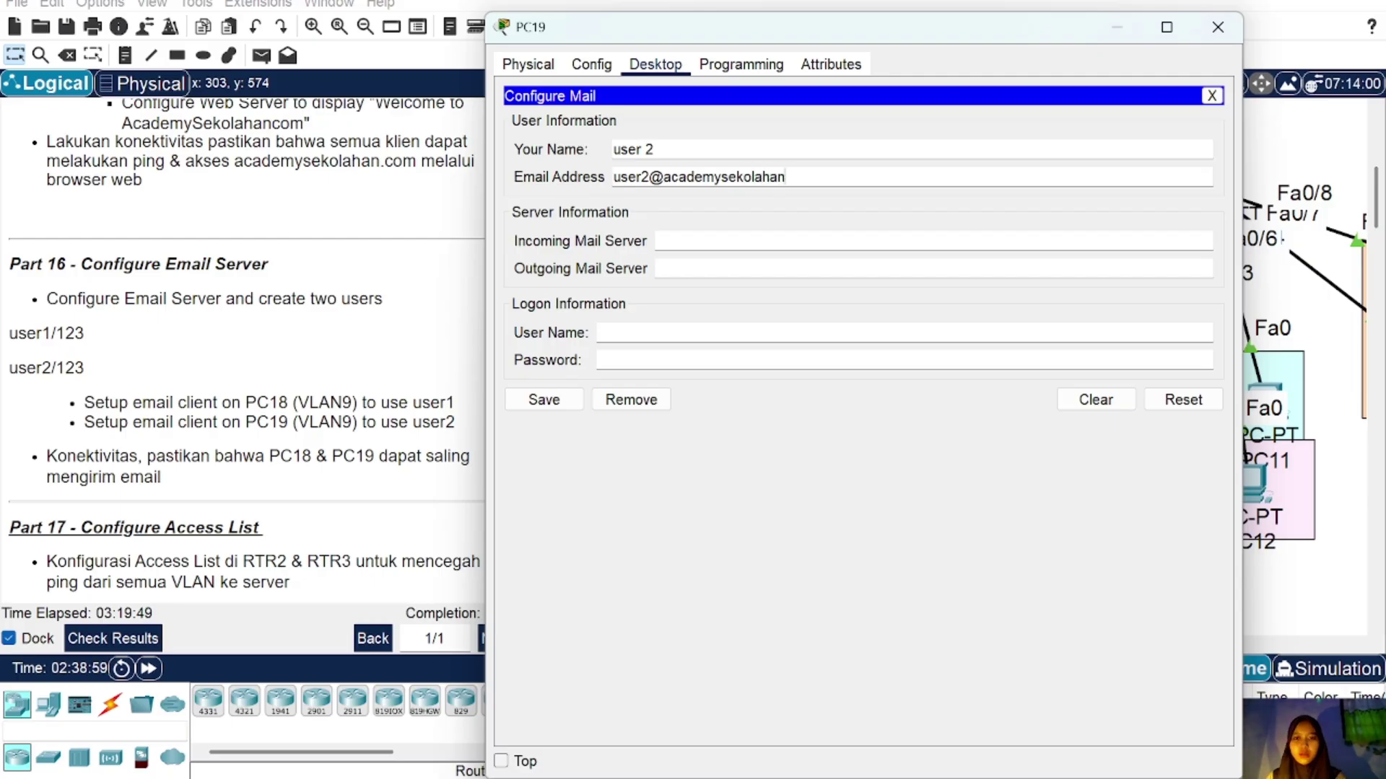
# Step: Set both incoming and outgoing mail servers to mail.academysekolahan.com
pyautogui.click(657, 241)
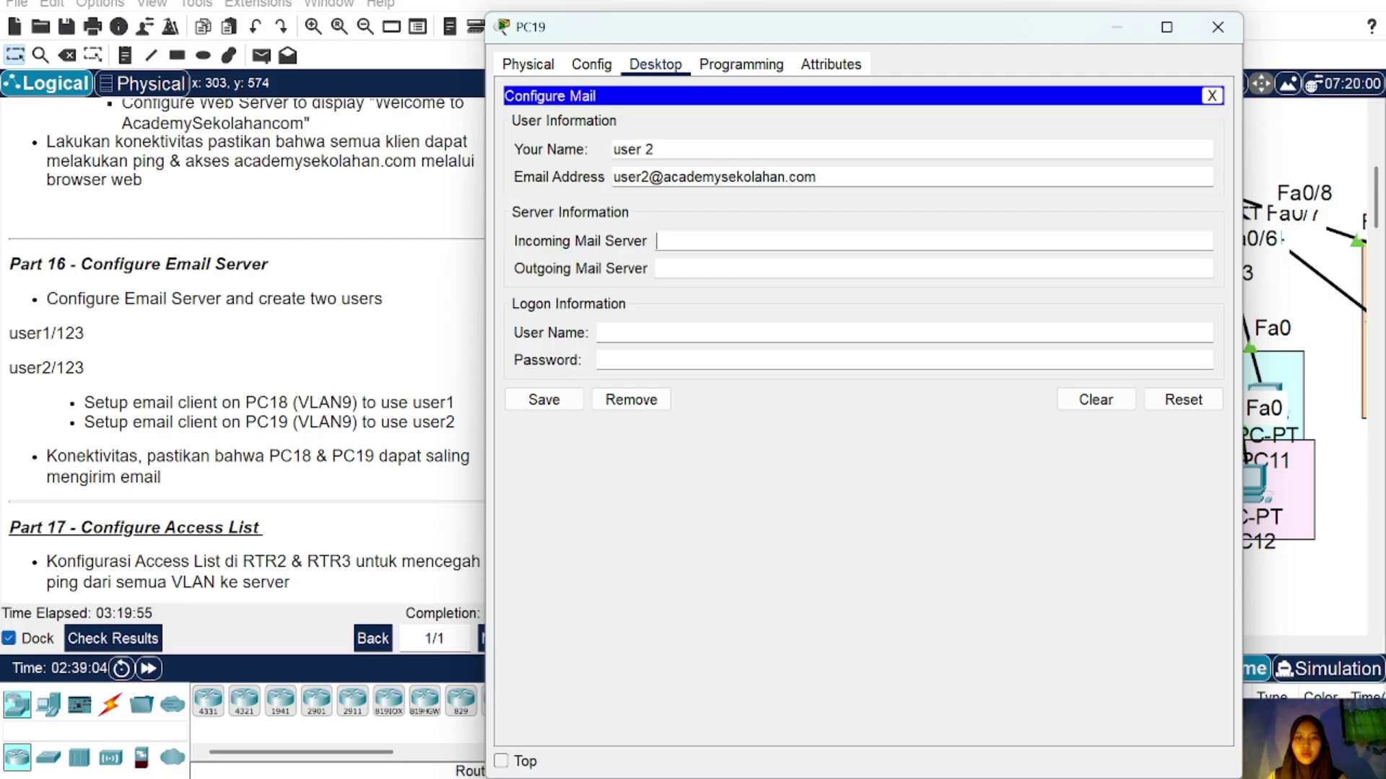
pyautogui.write('mail')
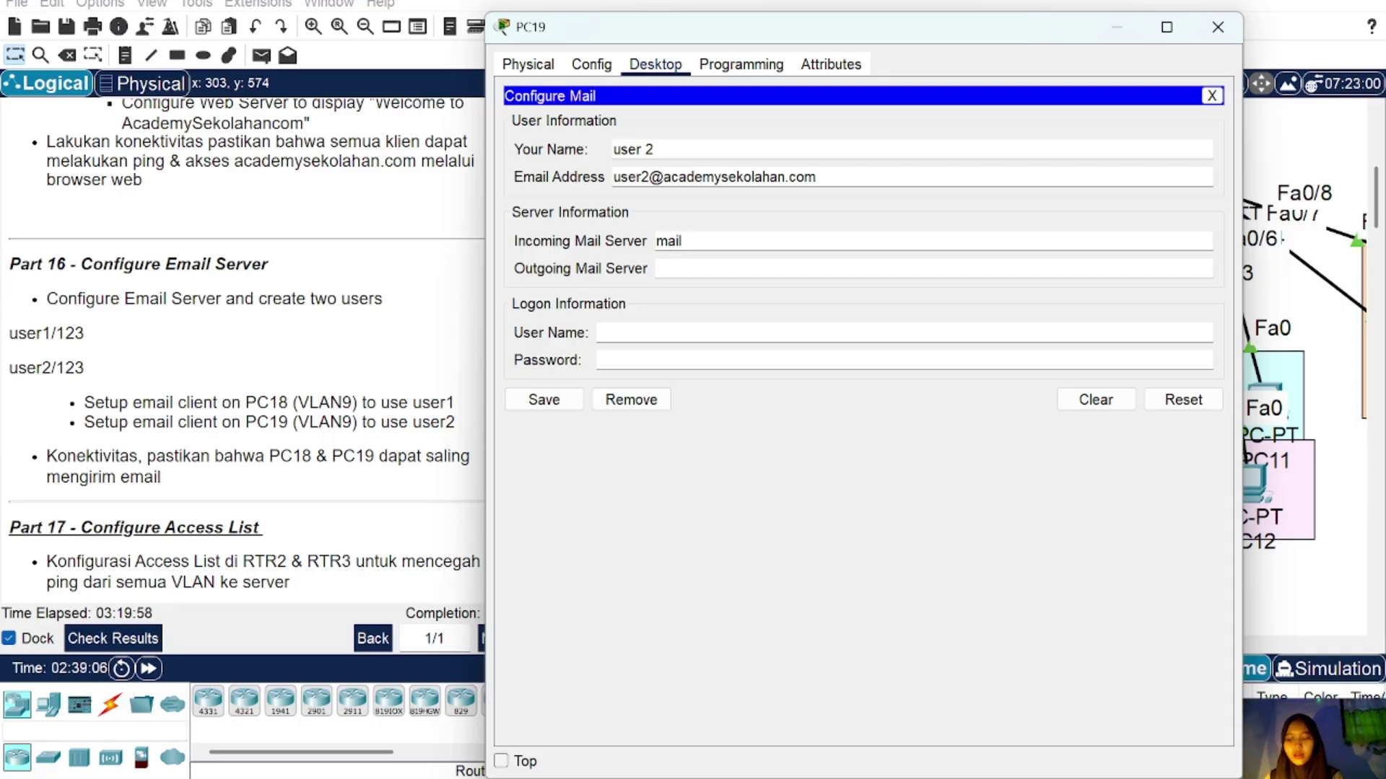
pyautogui.write('.academ')
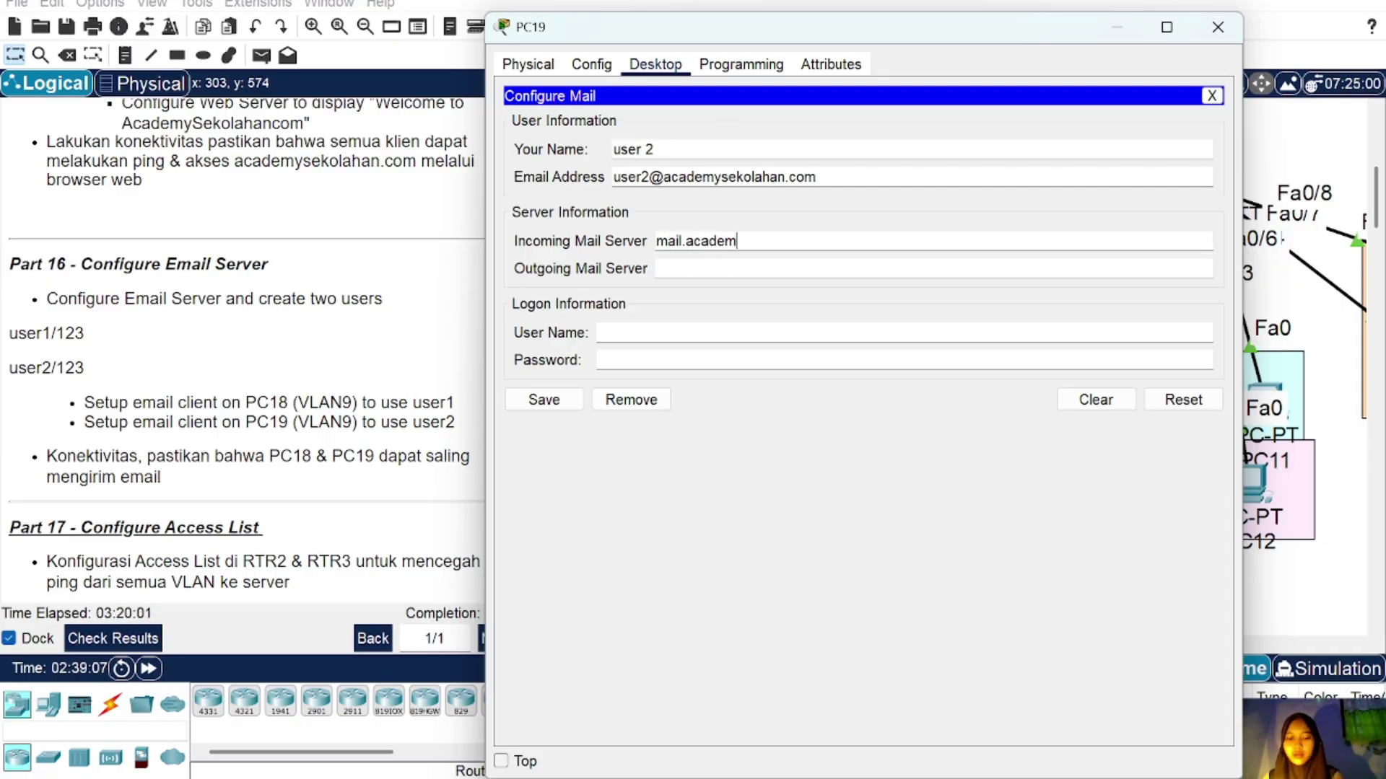
pyautogui.write('ysekolahan')
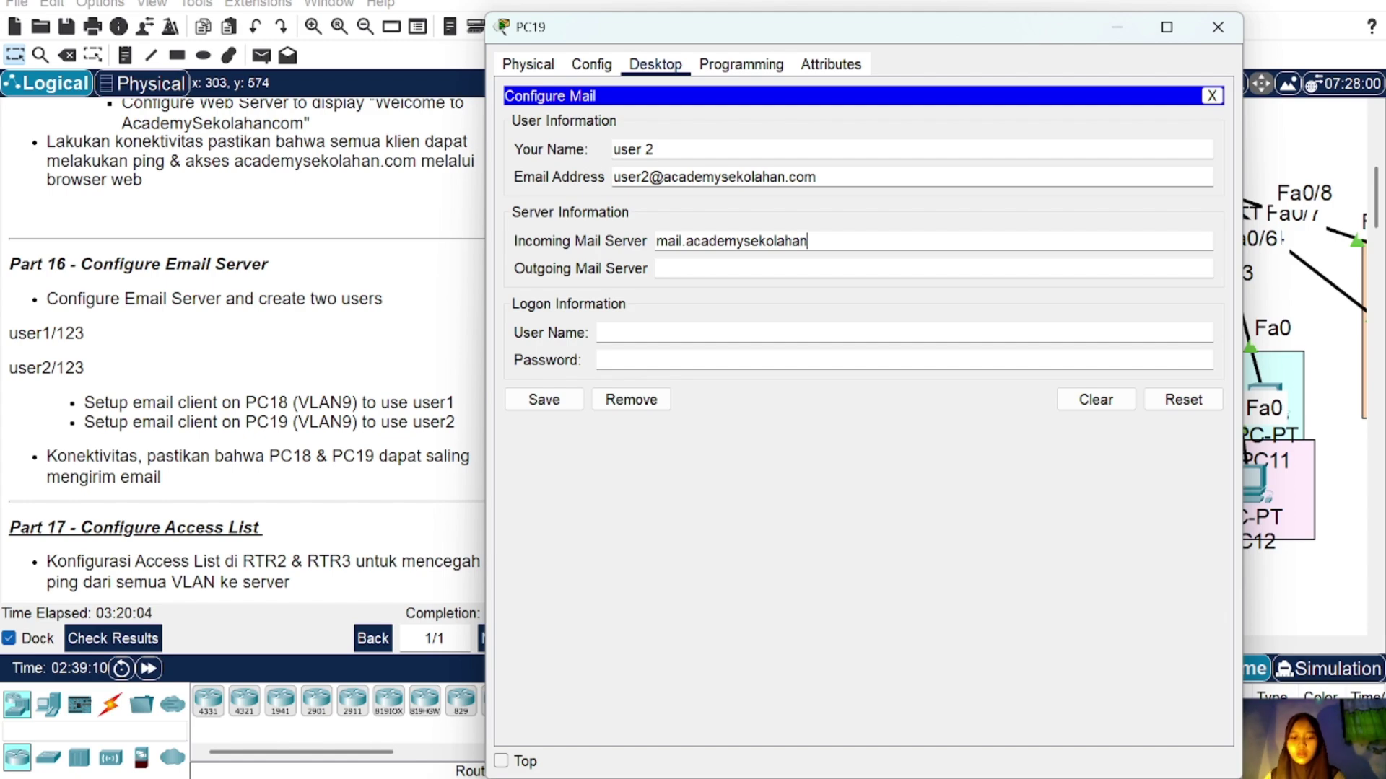
pyautogui.write('.com')
pyautogui.click(658, 269)
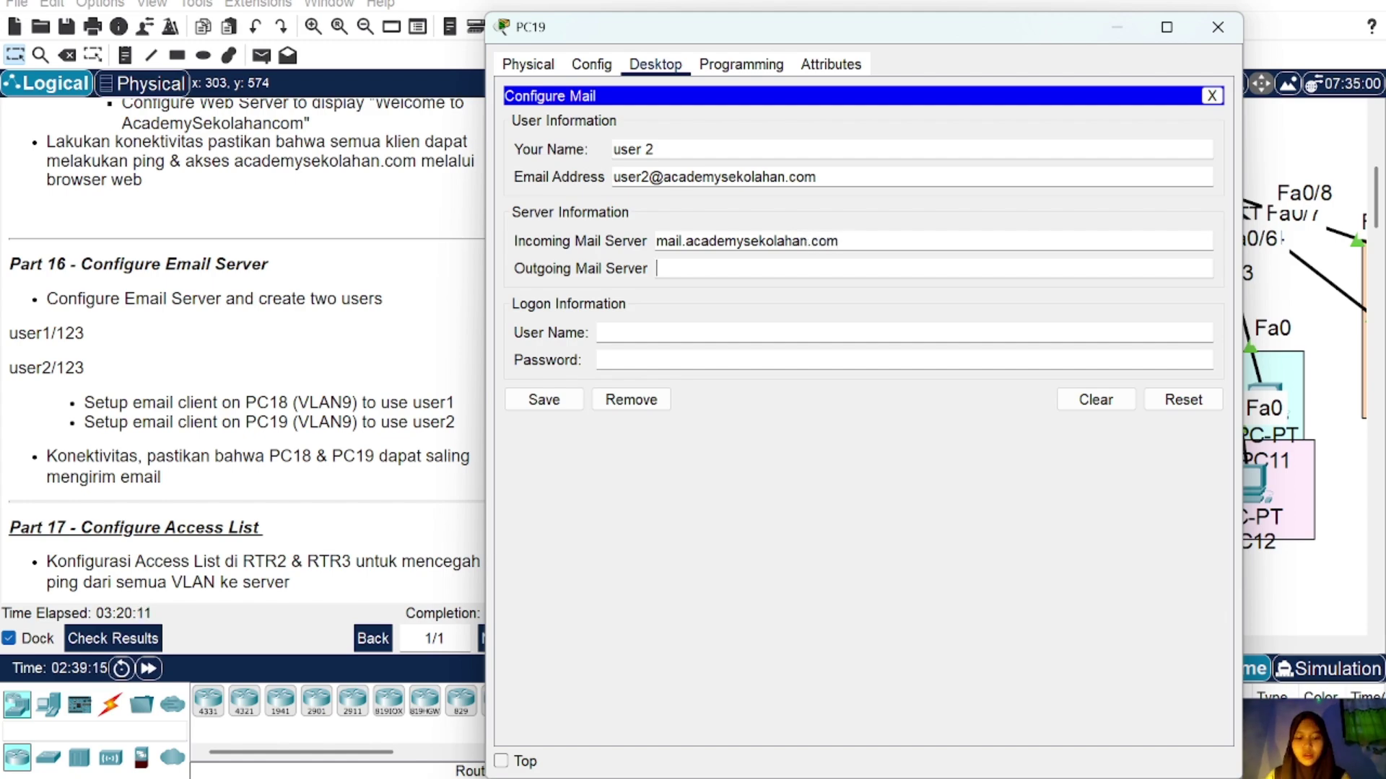
pyautogui.write('mail.academy')
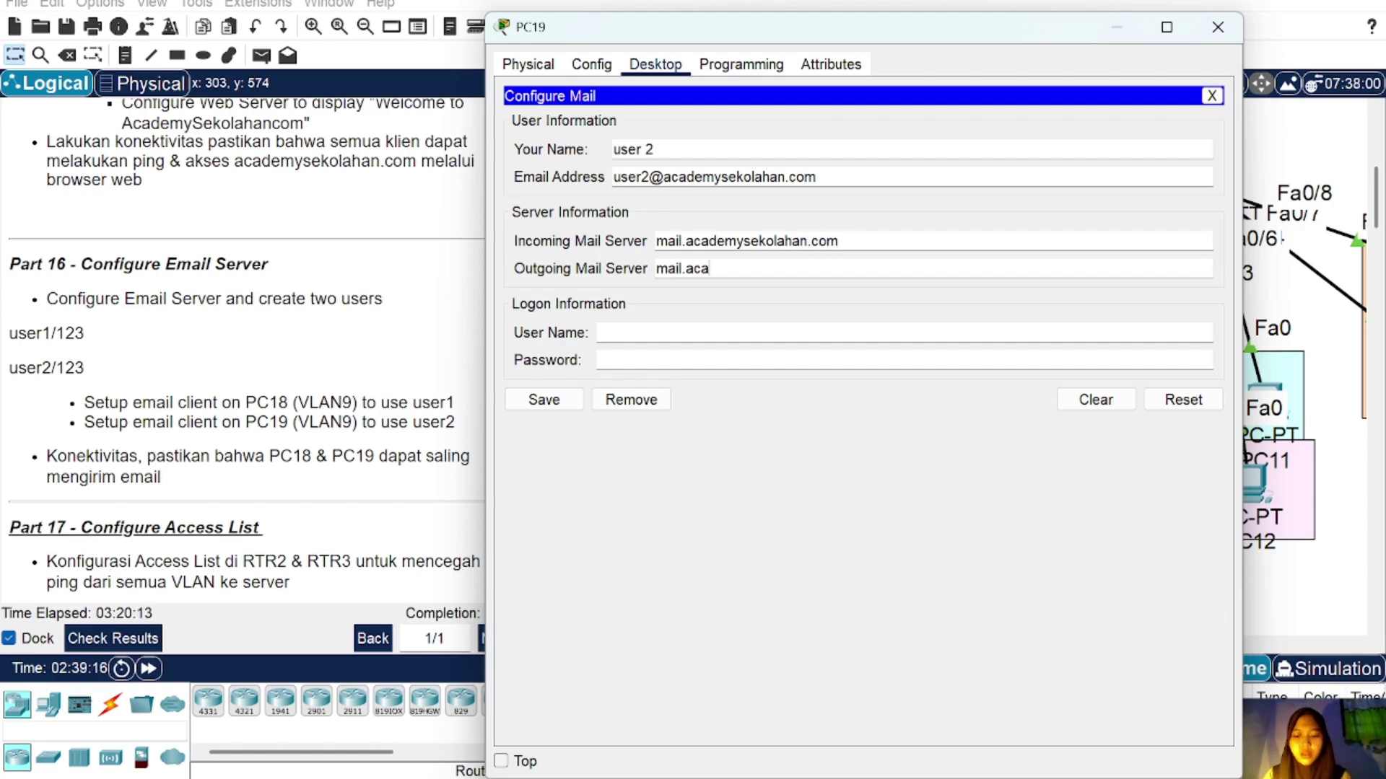
pyautogui.write('sekolahan.com')
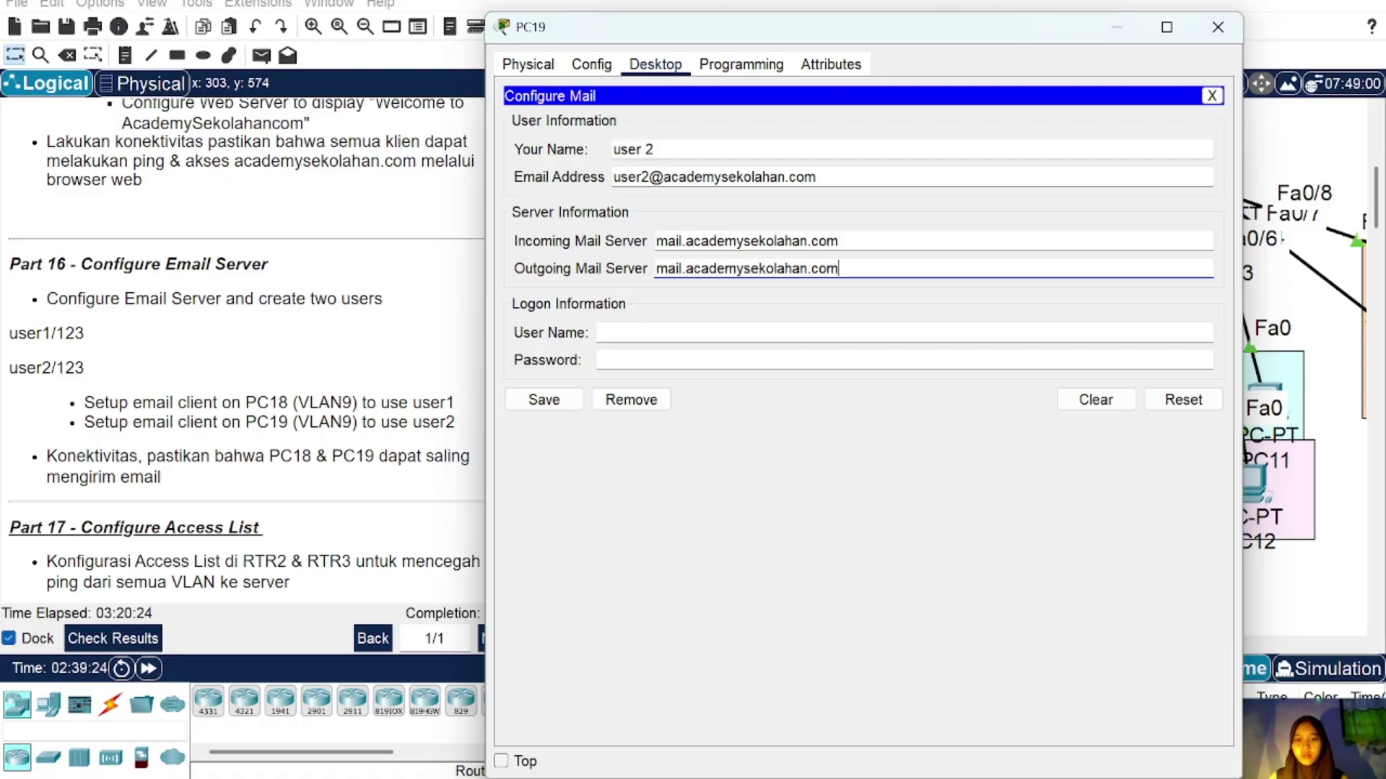
# Step: Enter logon user name user 2 with its password and save the account
pyautogui.click(599, 333)
pyautogui.write('user 2')
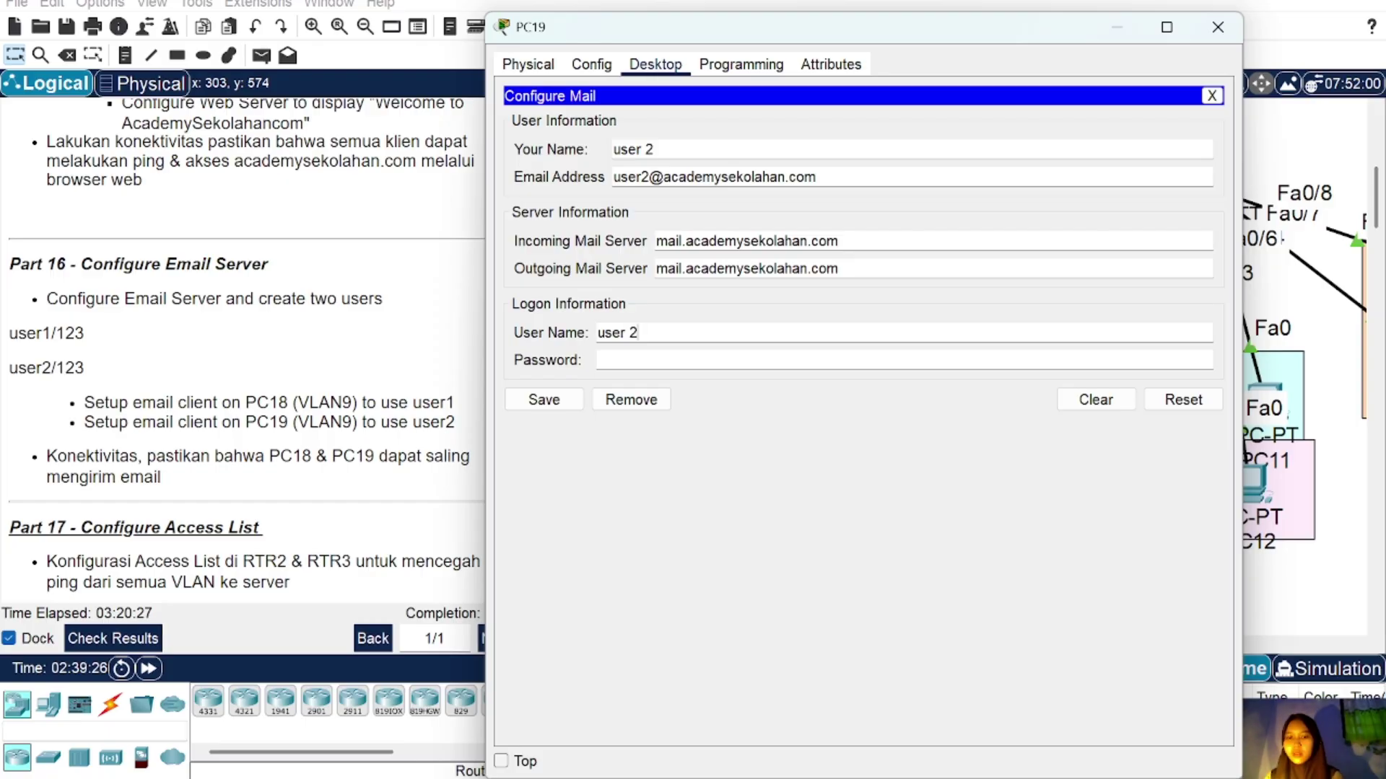
pyautogui.press('Tab')
pyautogui.write('123')
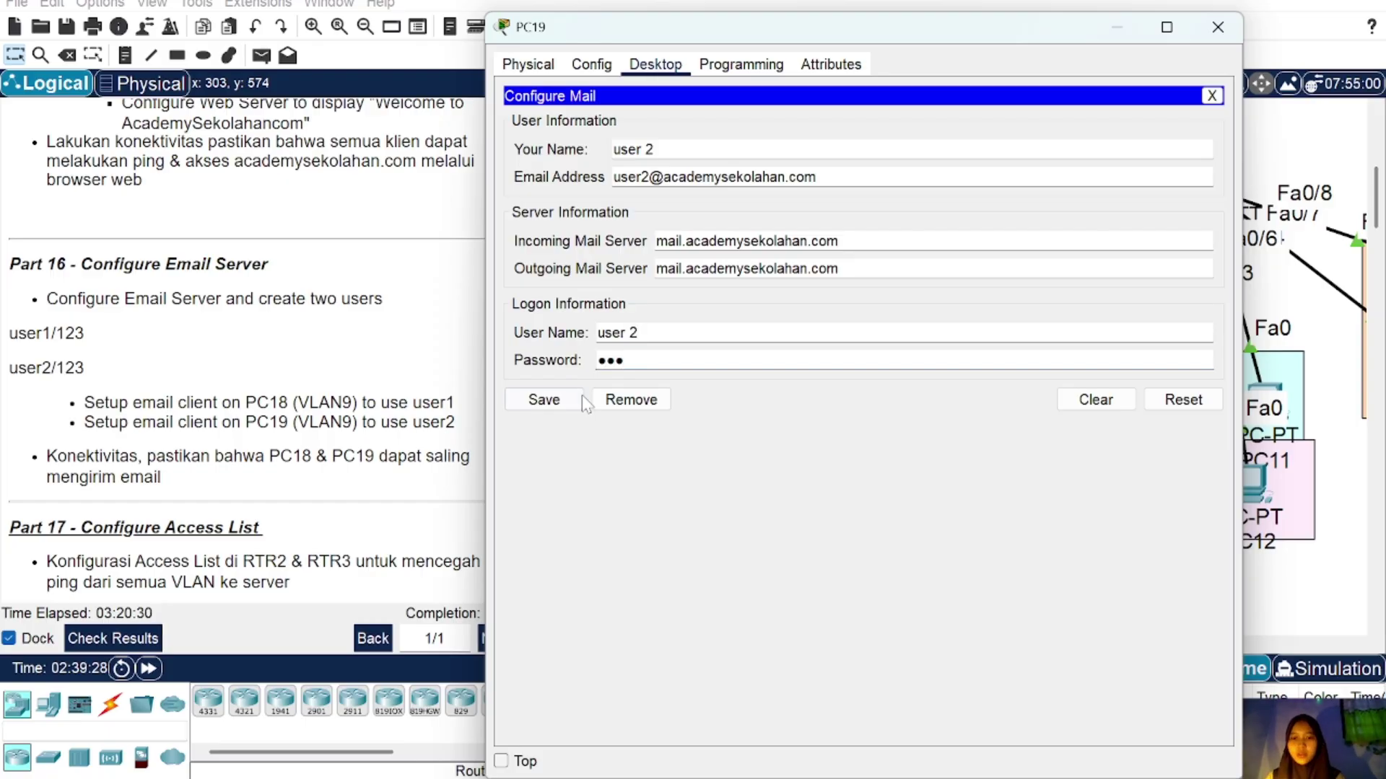
pyautogui.click(560, 401)
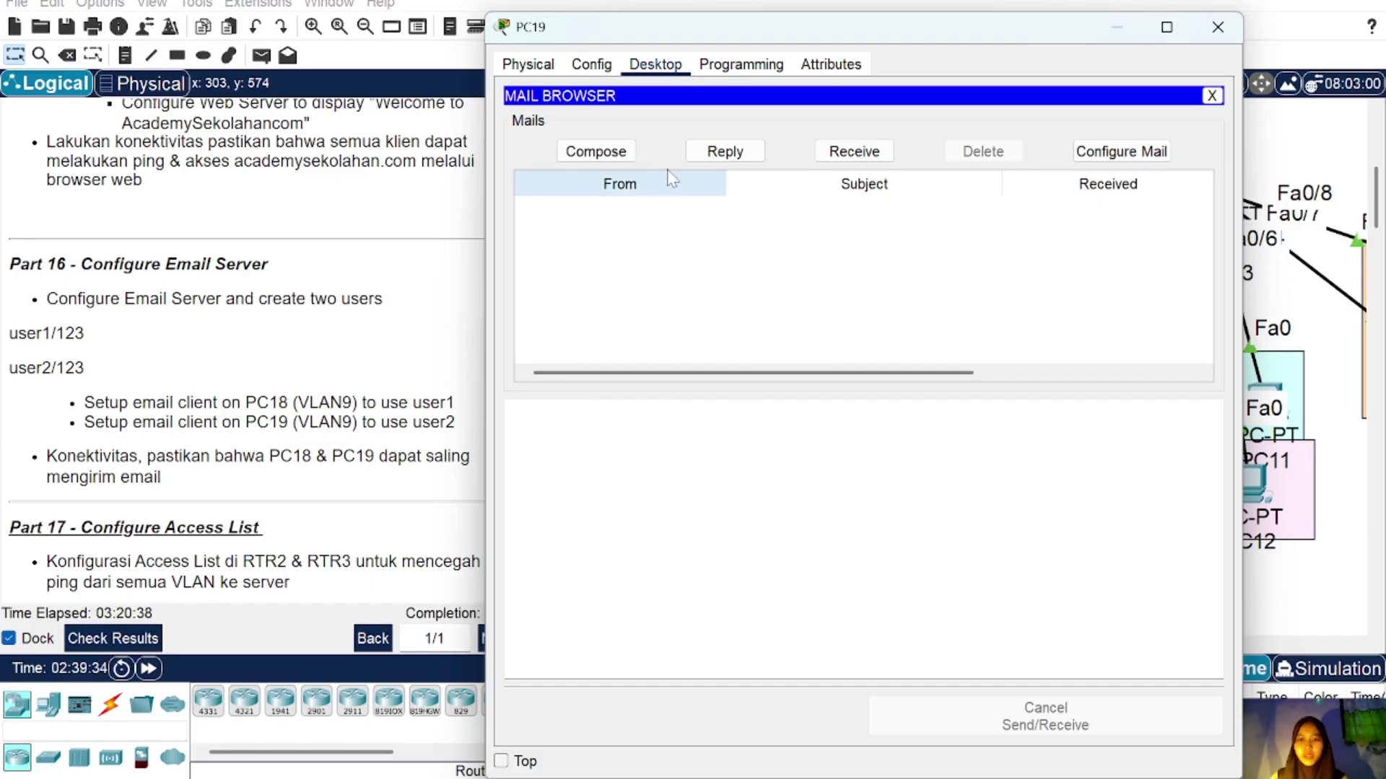
pyautogui.click(596, 152)
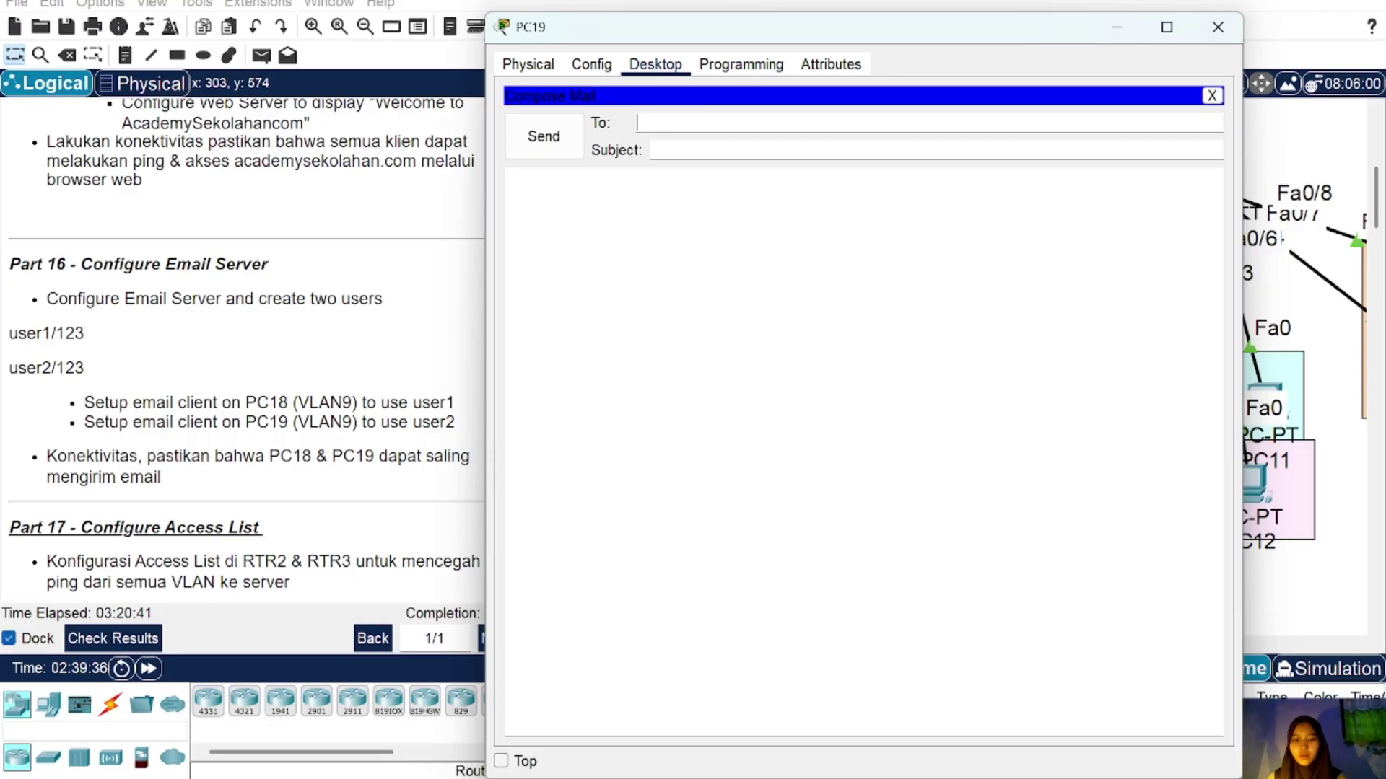
pyautogui.write('user1')
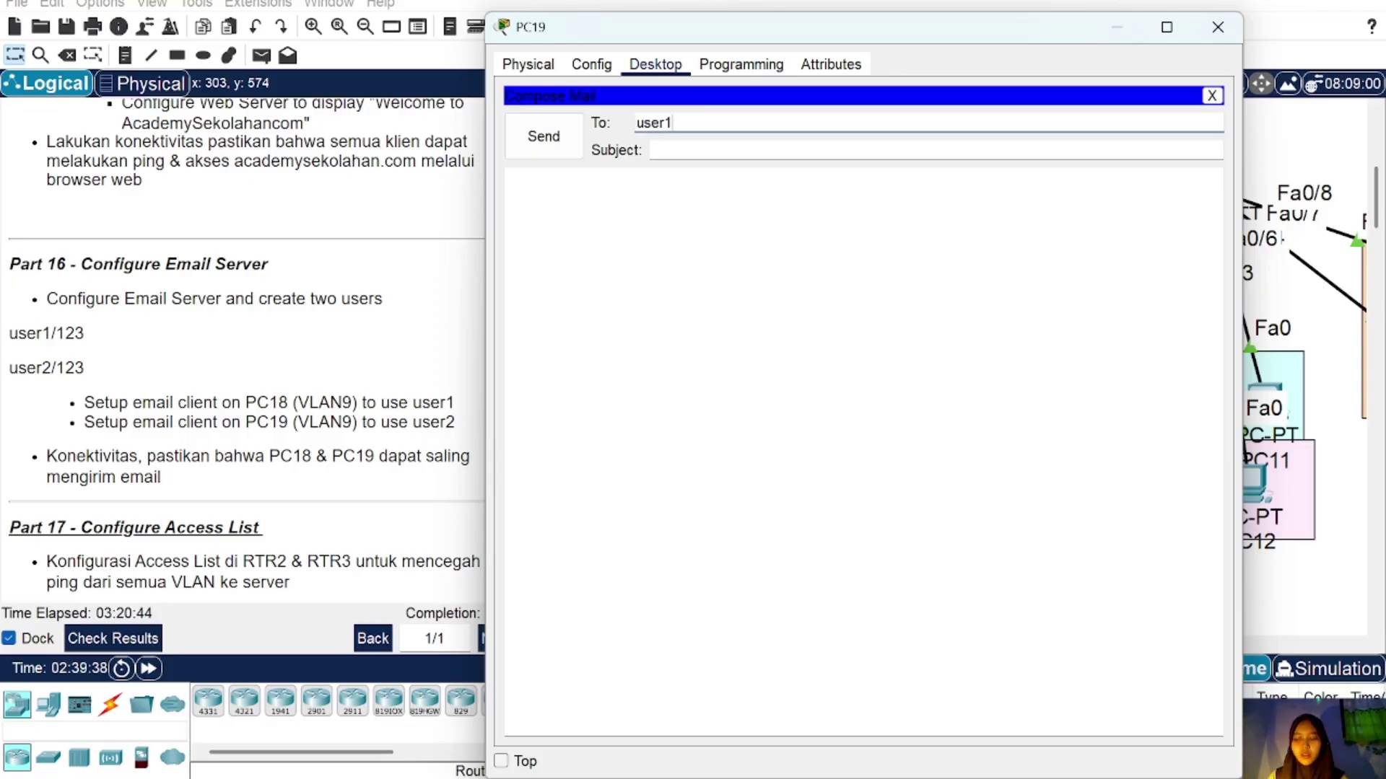
pyautogui.press('BackSpace')
pyautogui.write('1')
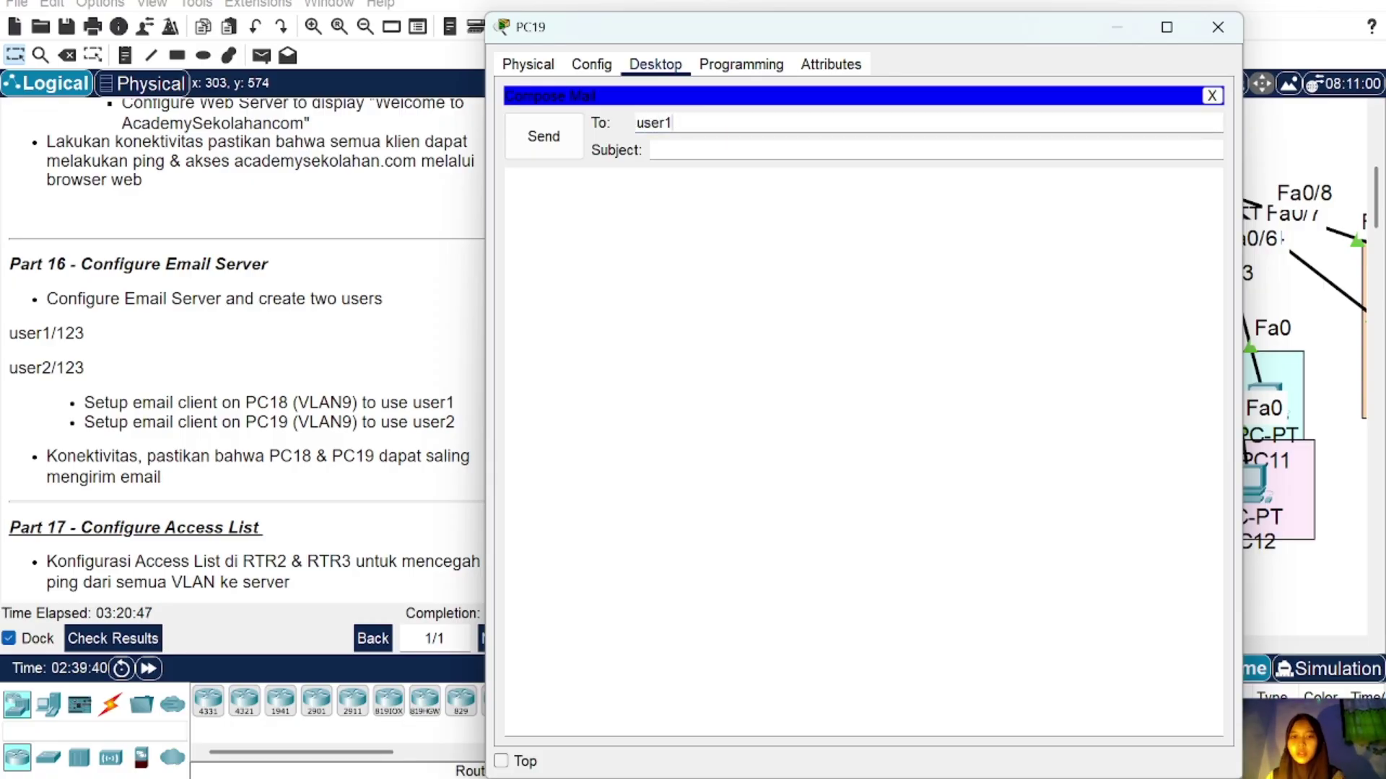
pyautogui.press('Tab')
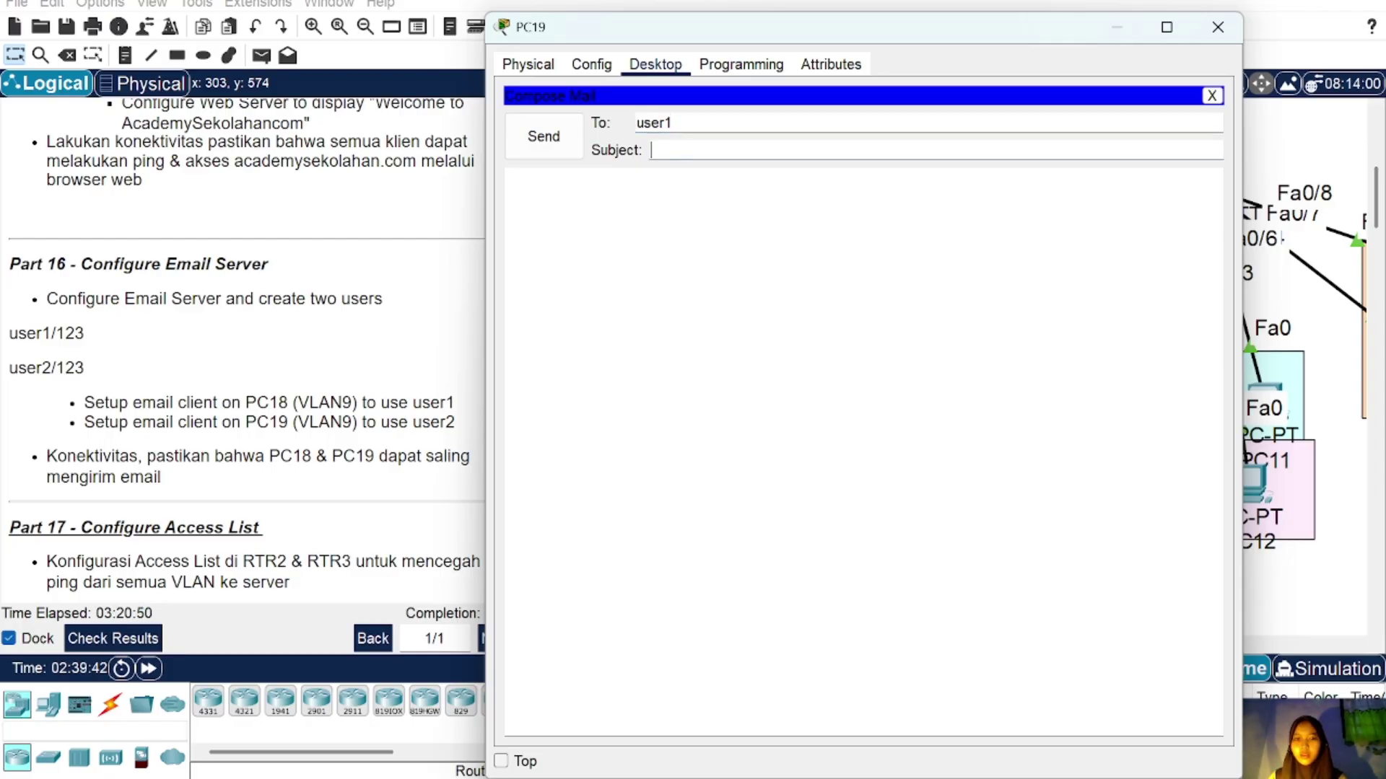
pyautogui.write('academy')
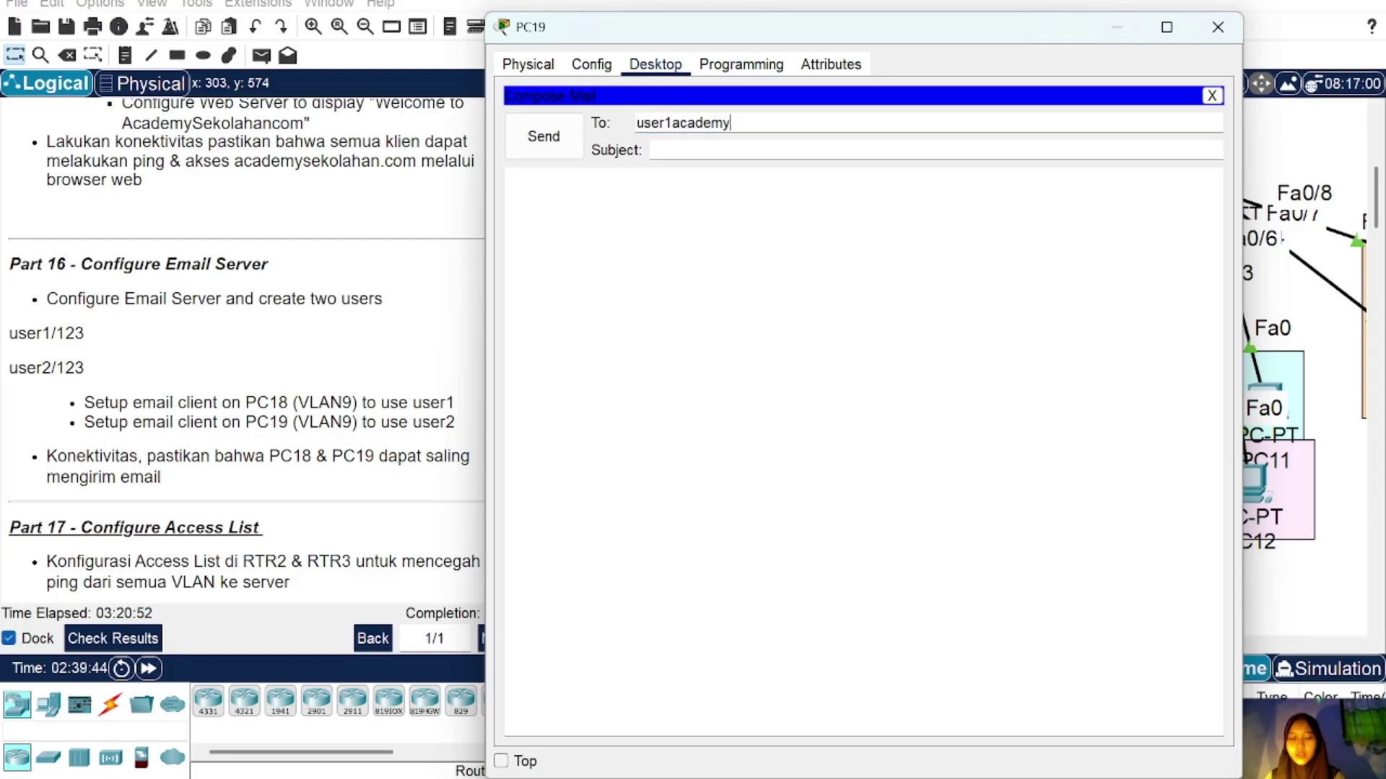
pyautogui.write('sekolah')
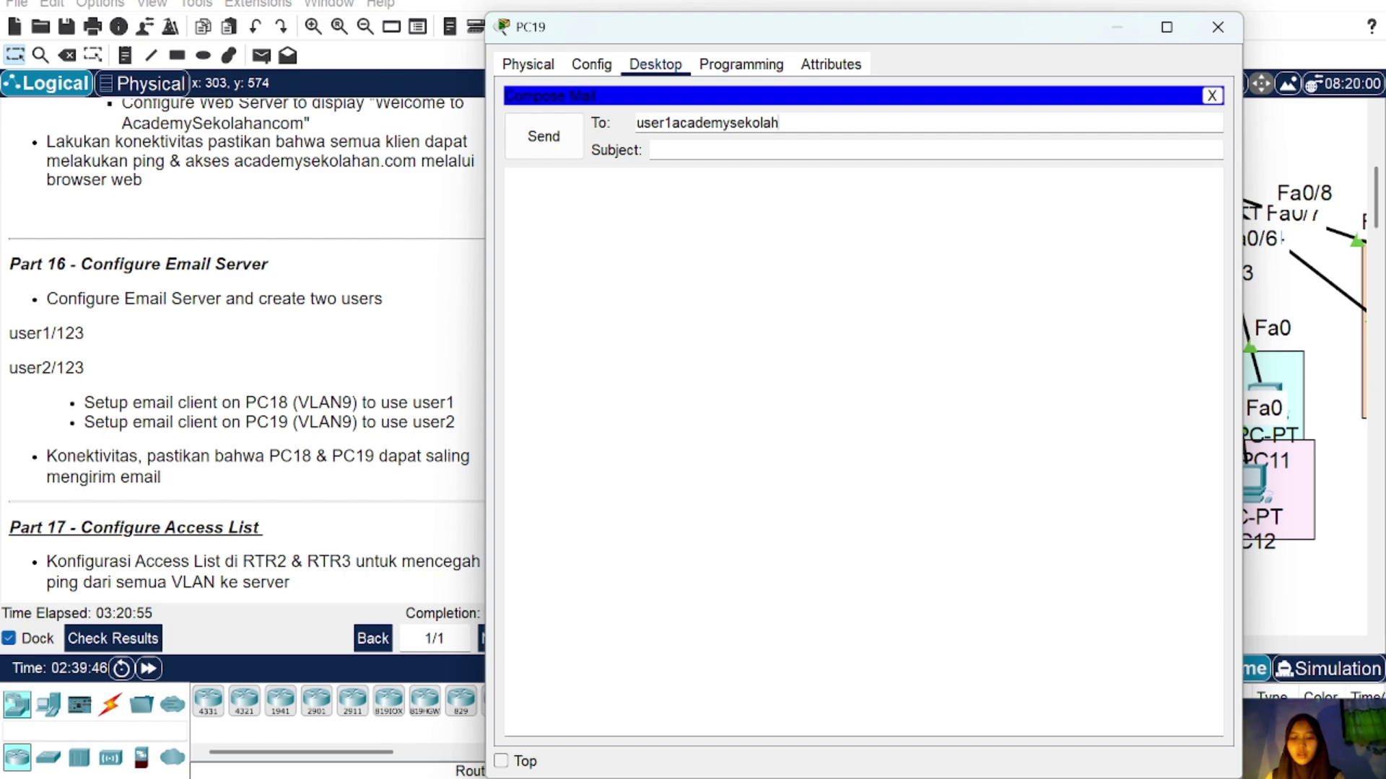
pyautogui.write('an.com')
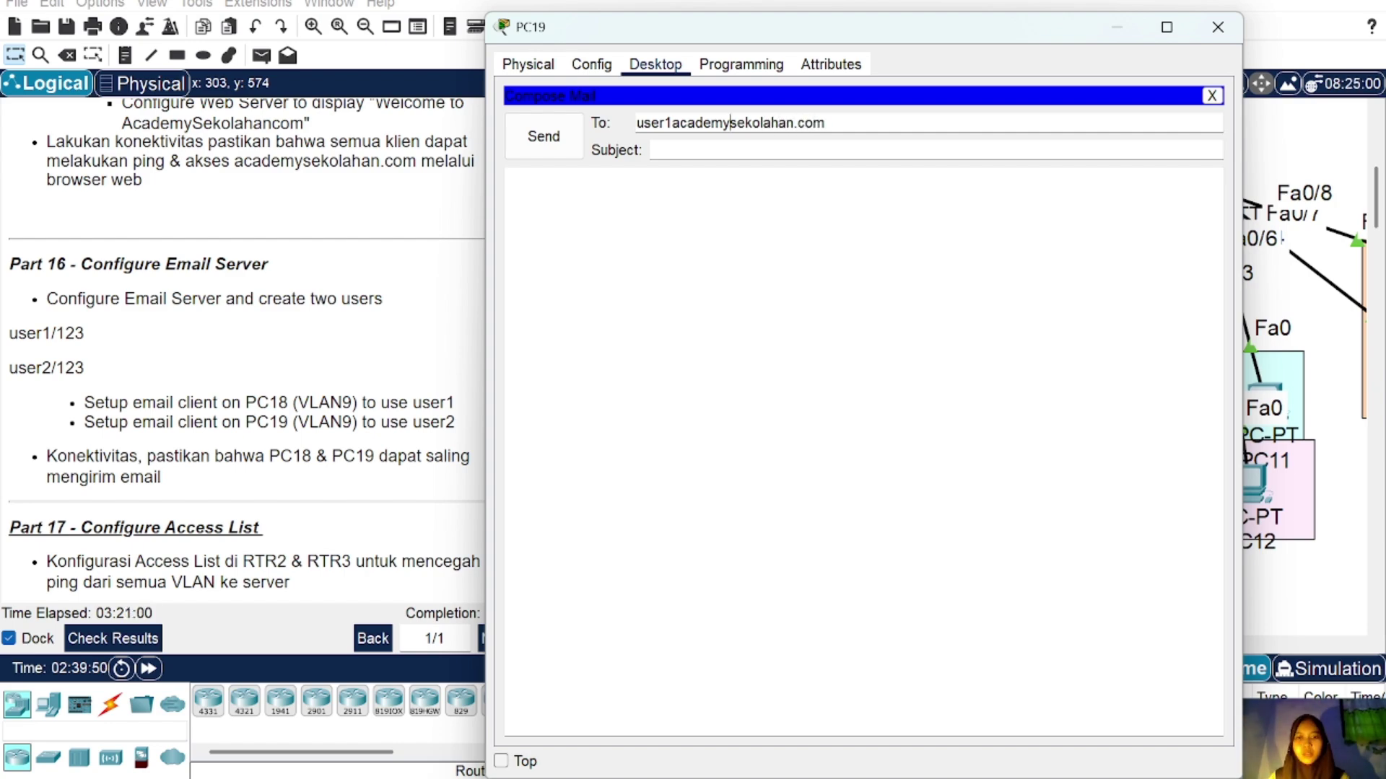
pyautogui.click(671, 122)
pyautogui.write('@')
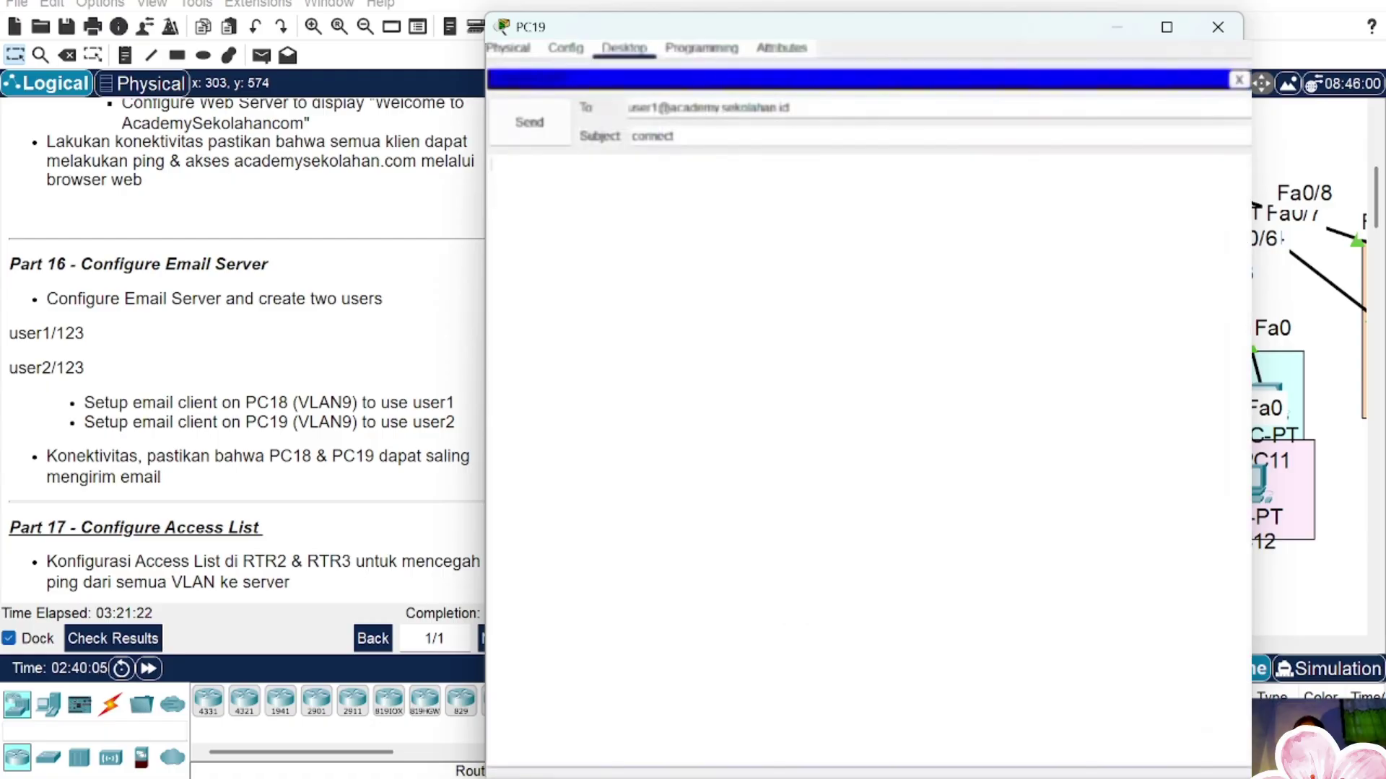
pyautogui.write('ha')
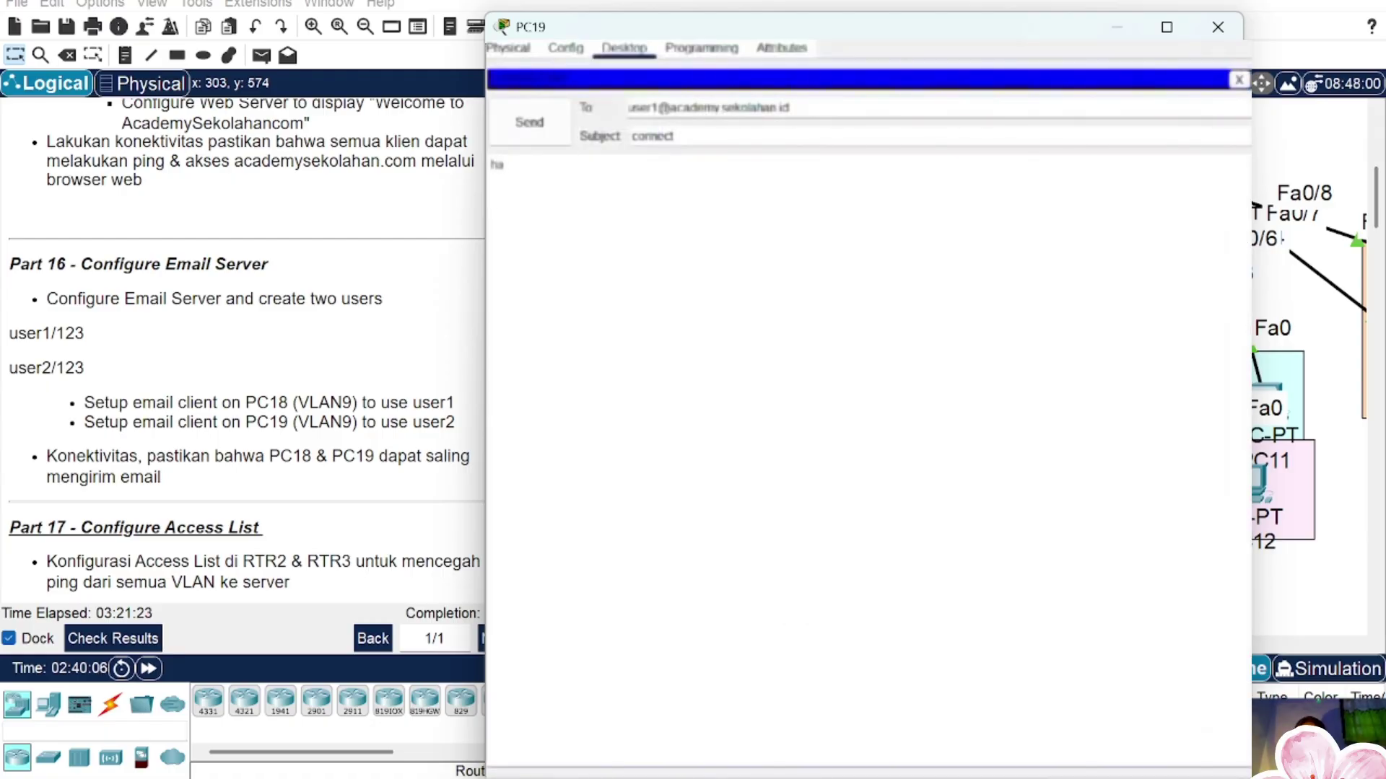
pyautogui.write('loo')
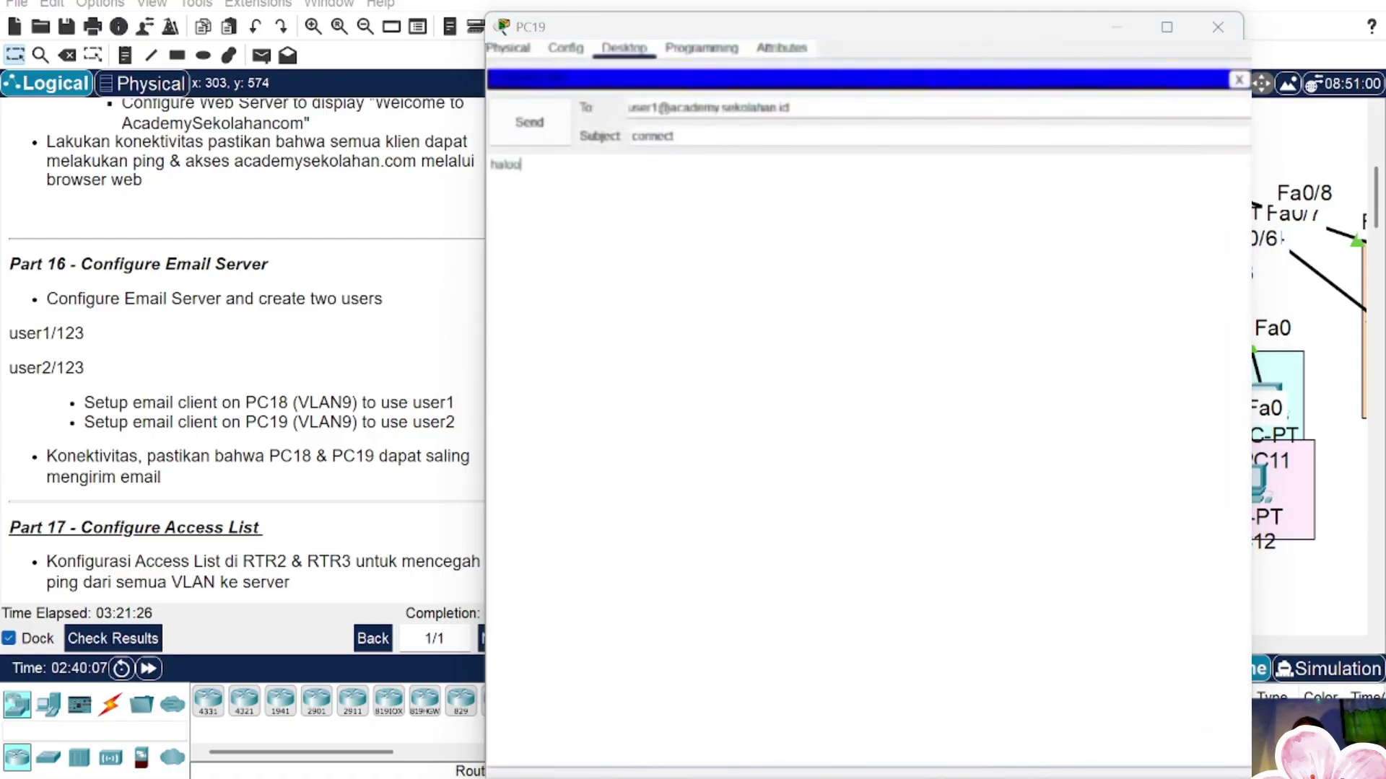
pyautogui.click(503, 117)
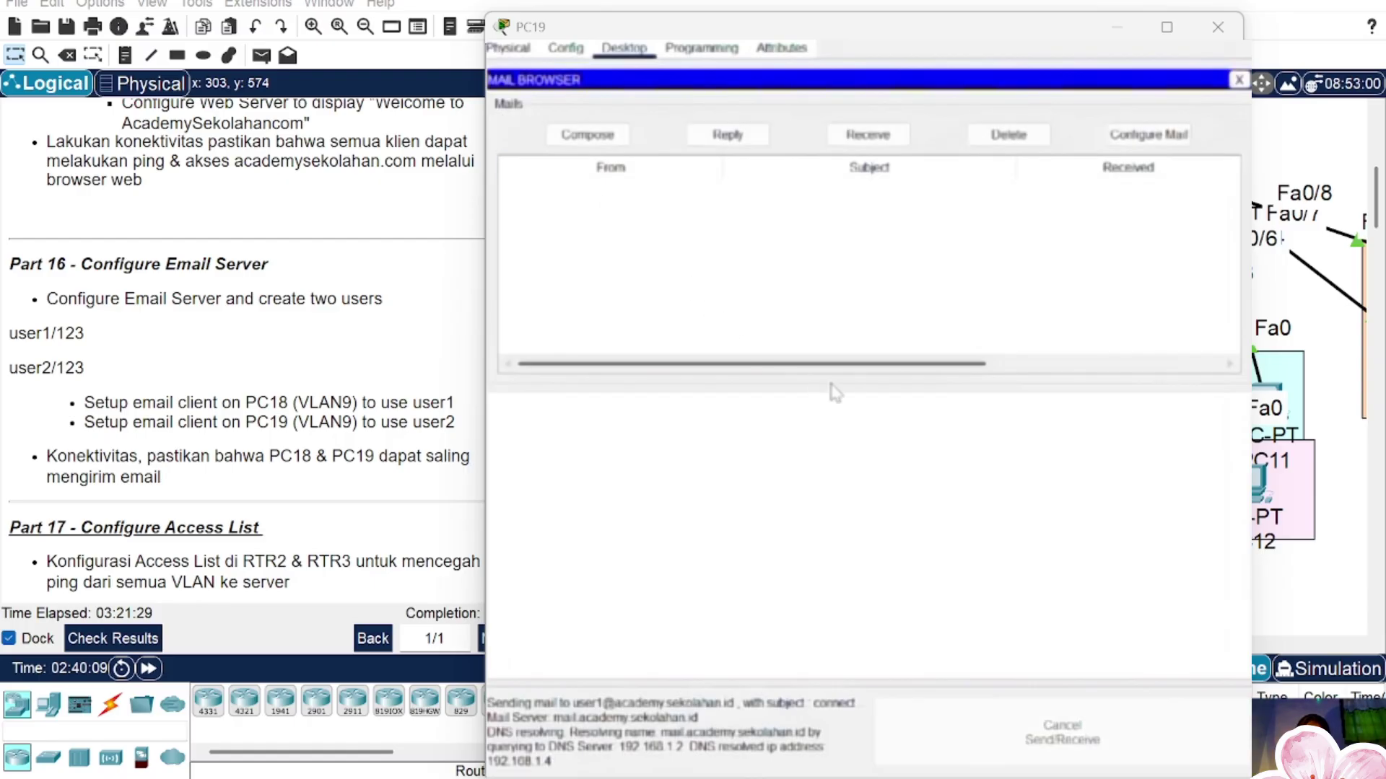
# Step: Retrieve new mail and open the received connect message
pyautogui.click(1238, 79)
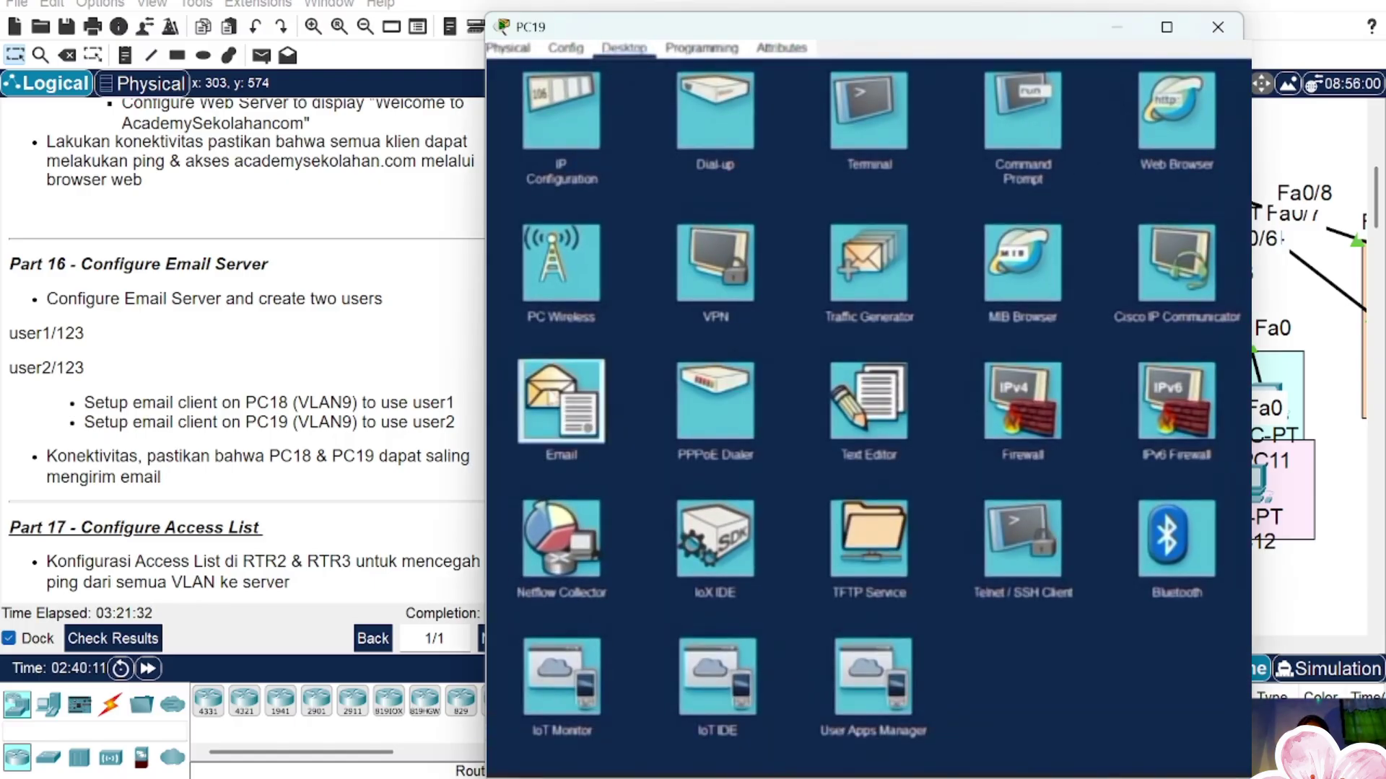
pyautogui.click(556, 397)
pyautogui.click(884, 135)
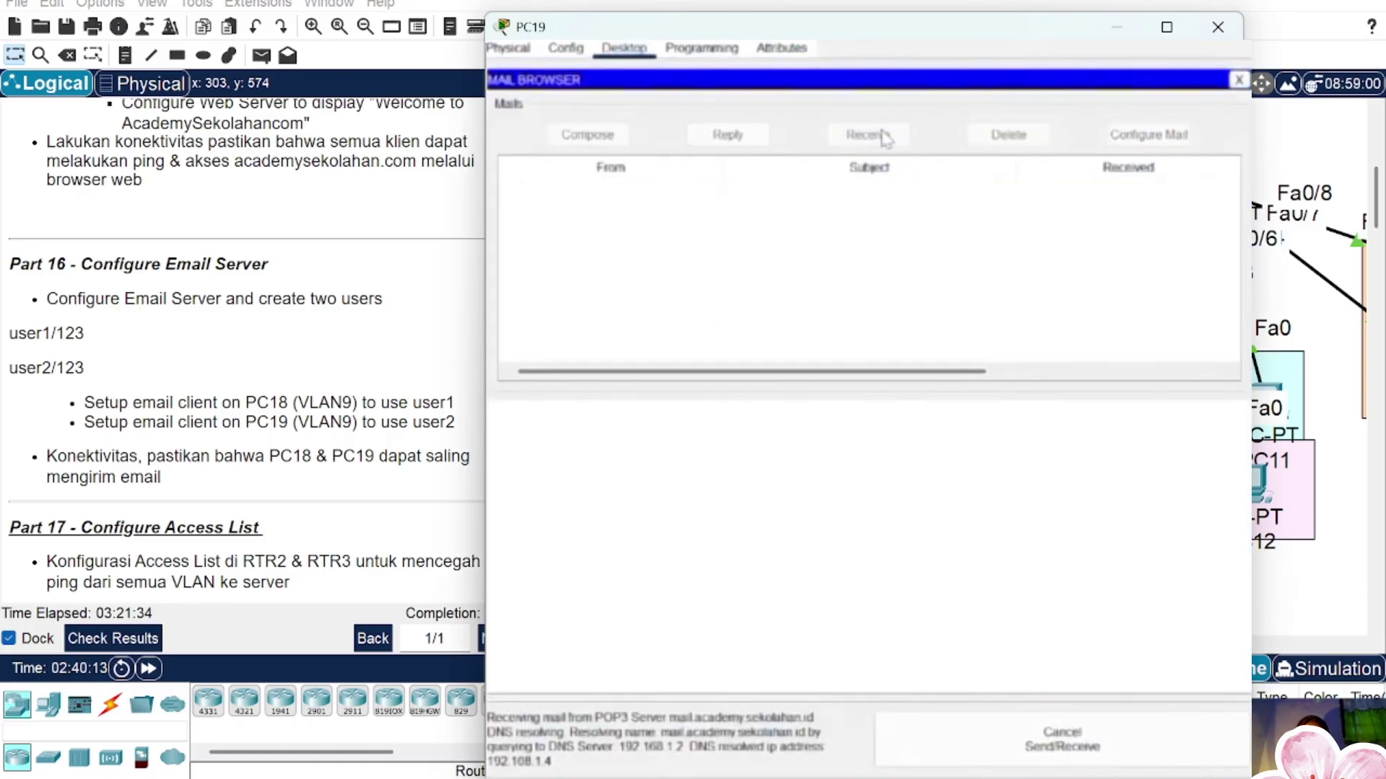
pyautogui.click(764, 207)
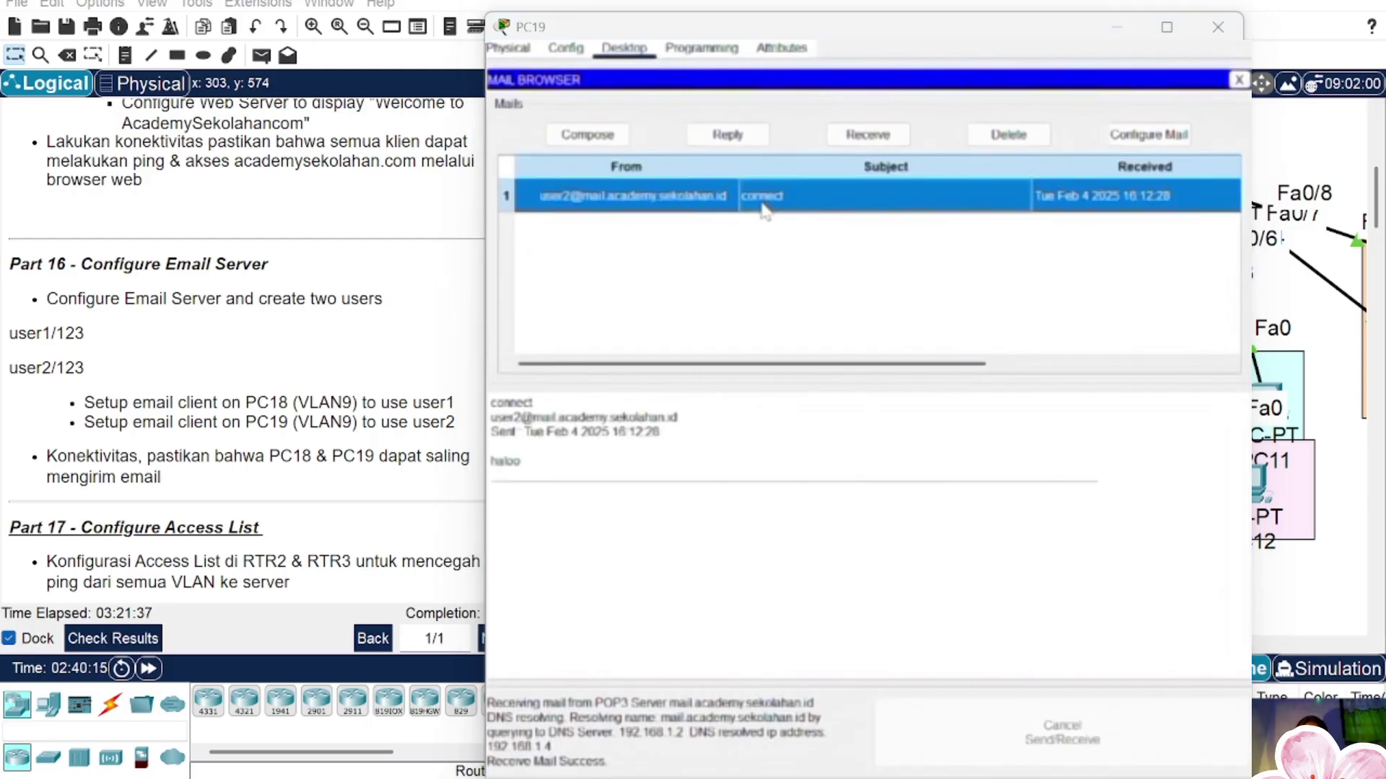
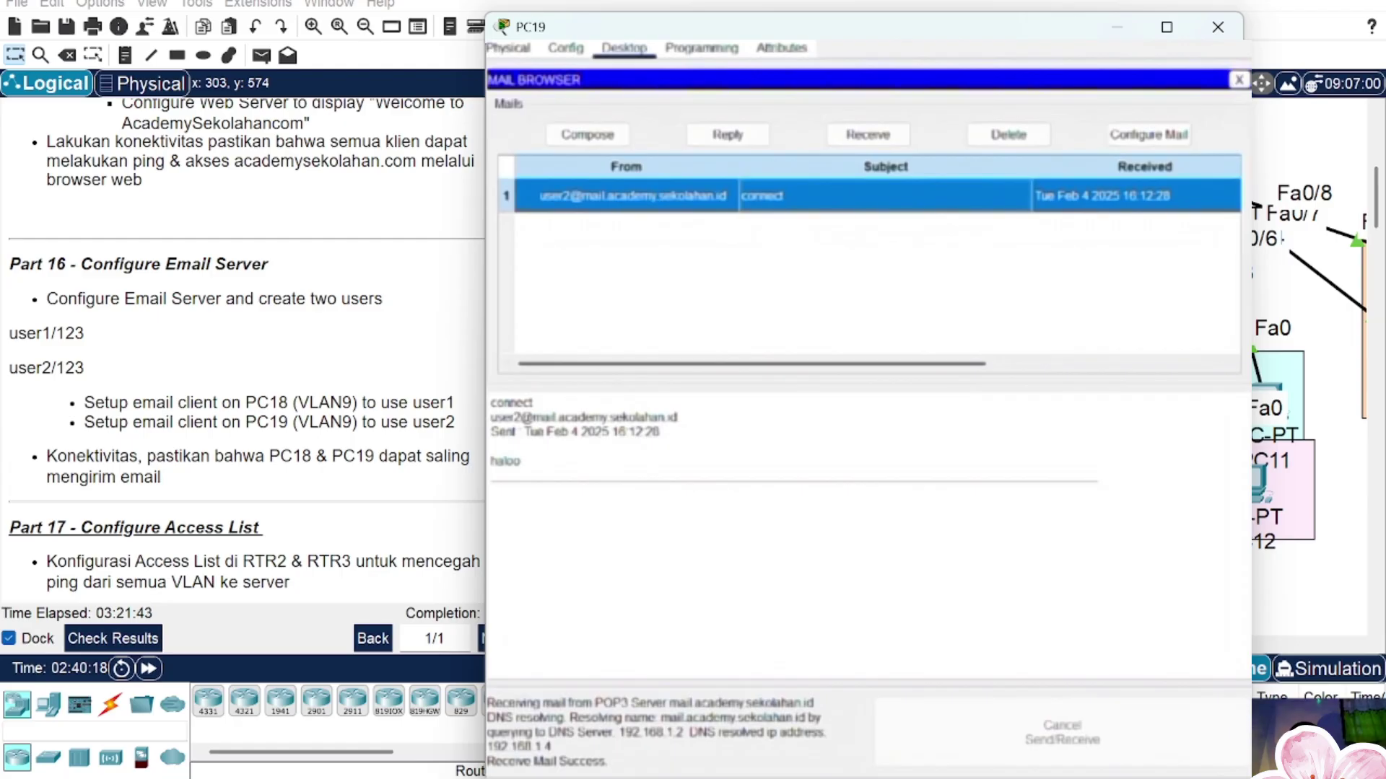
# Step: Reply to the connect email with the body 'hai' and send it
pyautogui.click(737, 142)
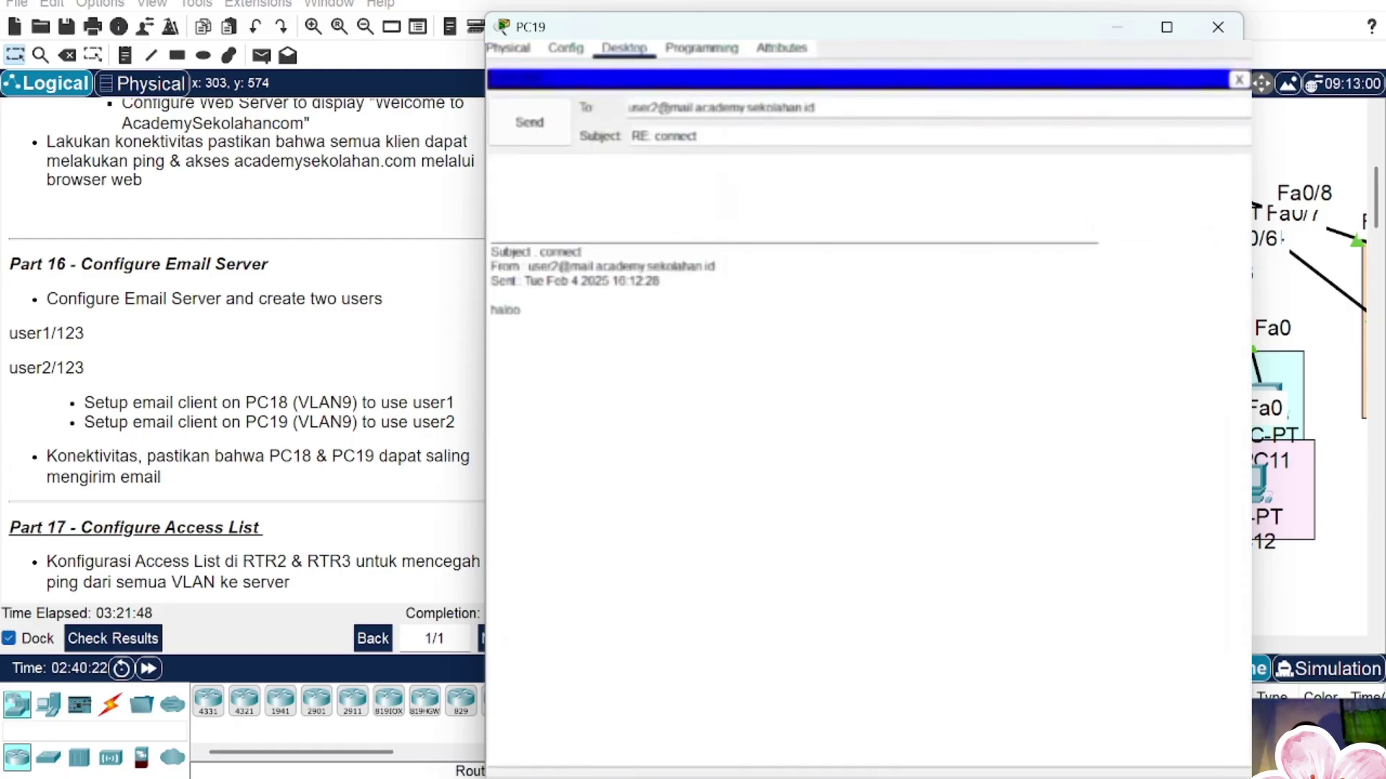
pyautogui.click(554, 155)
pyautogui.write('hai')
pyautogui.click(551, 141)
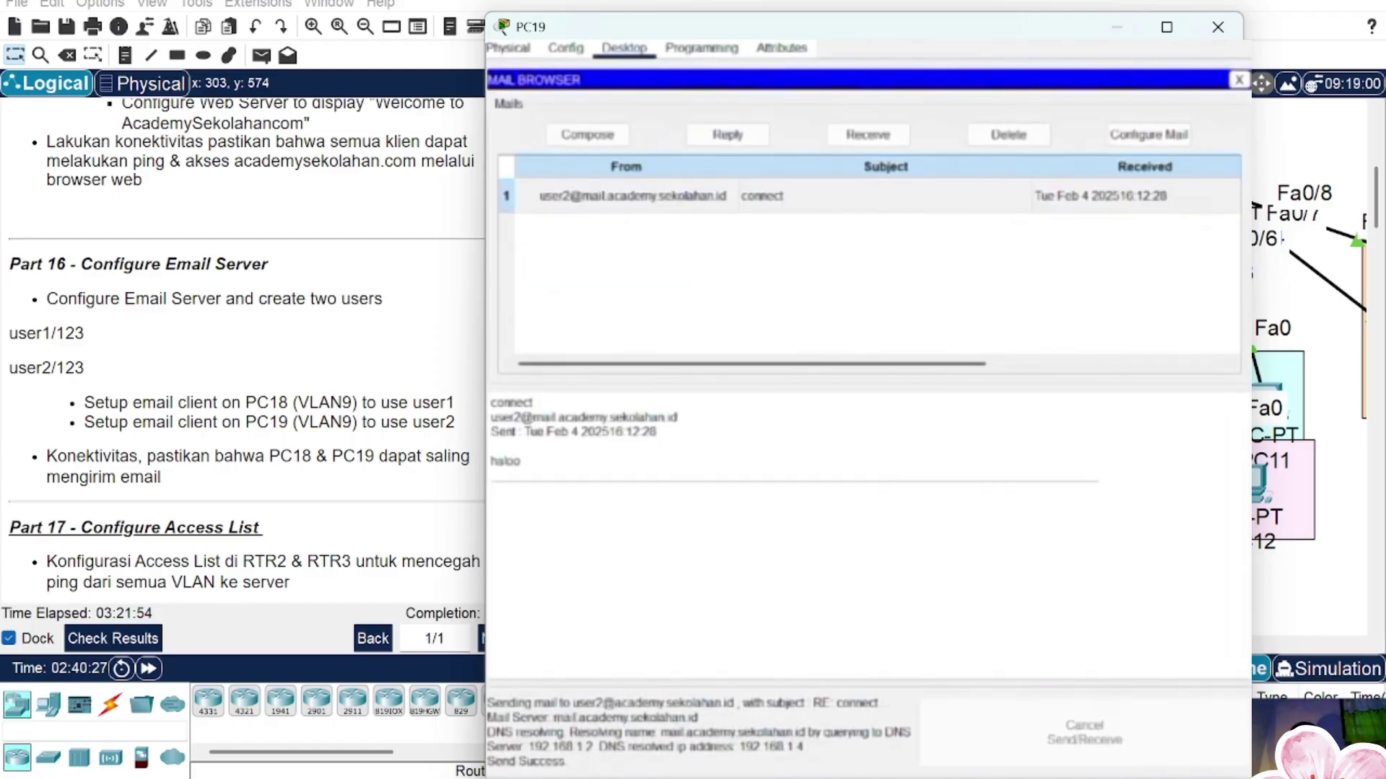
# Step: Discard the stray new message, retrieve mail, and open the RE: connect reply
pyautogui.click(587, 134)
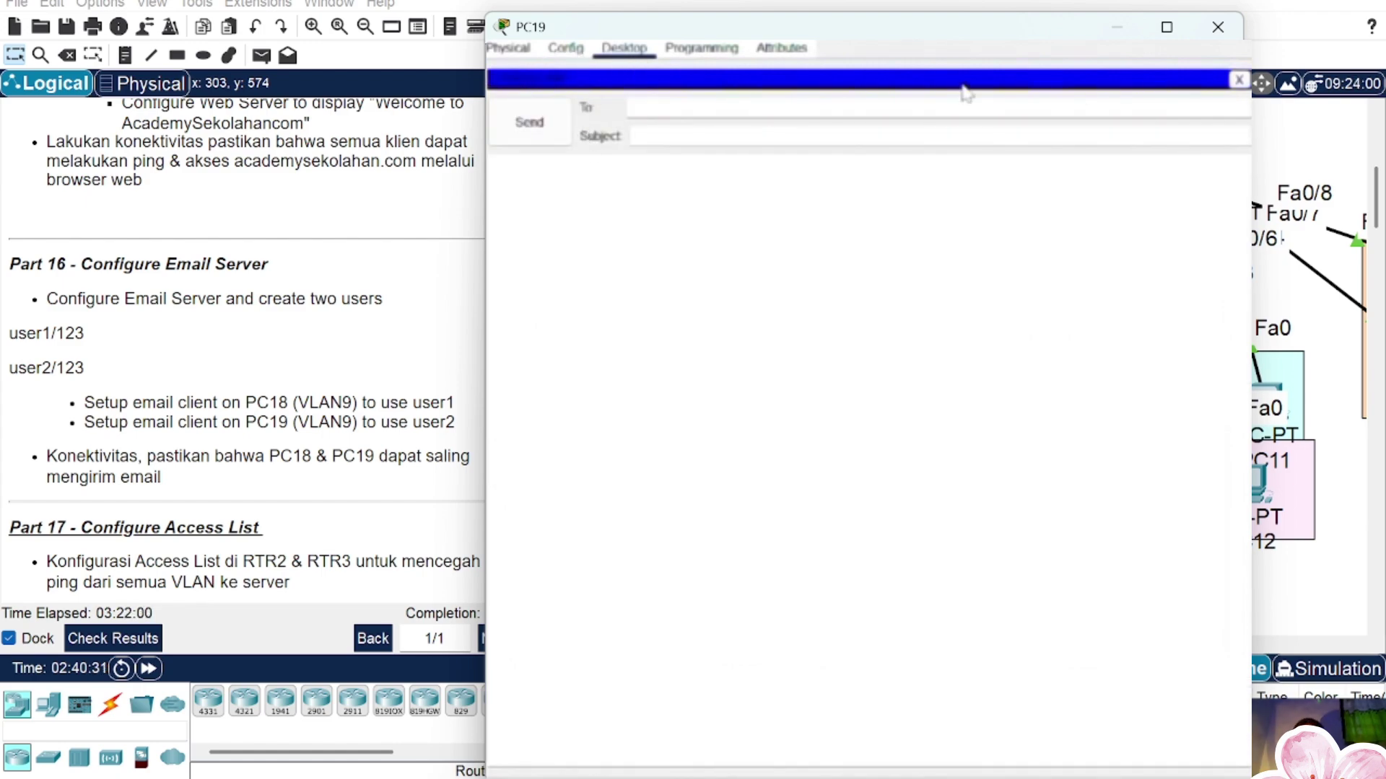
pyautogui.click(1238, 80)
pyautogui.click(869, 134)
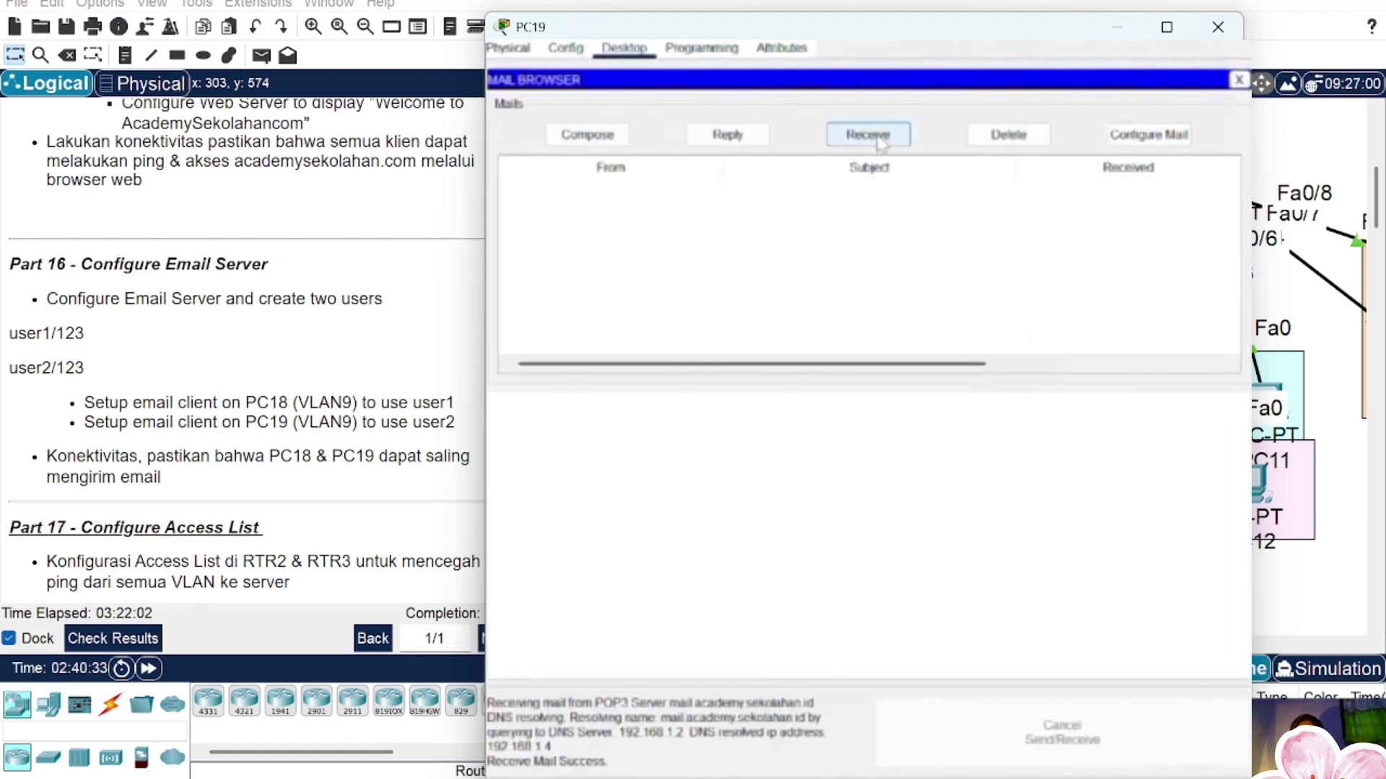
pyautogui.click(797, 195)
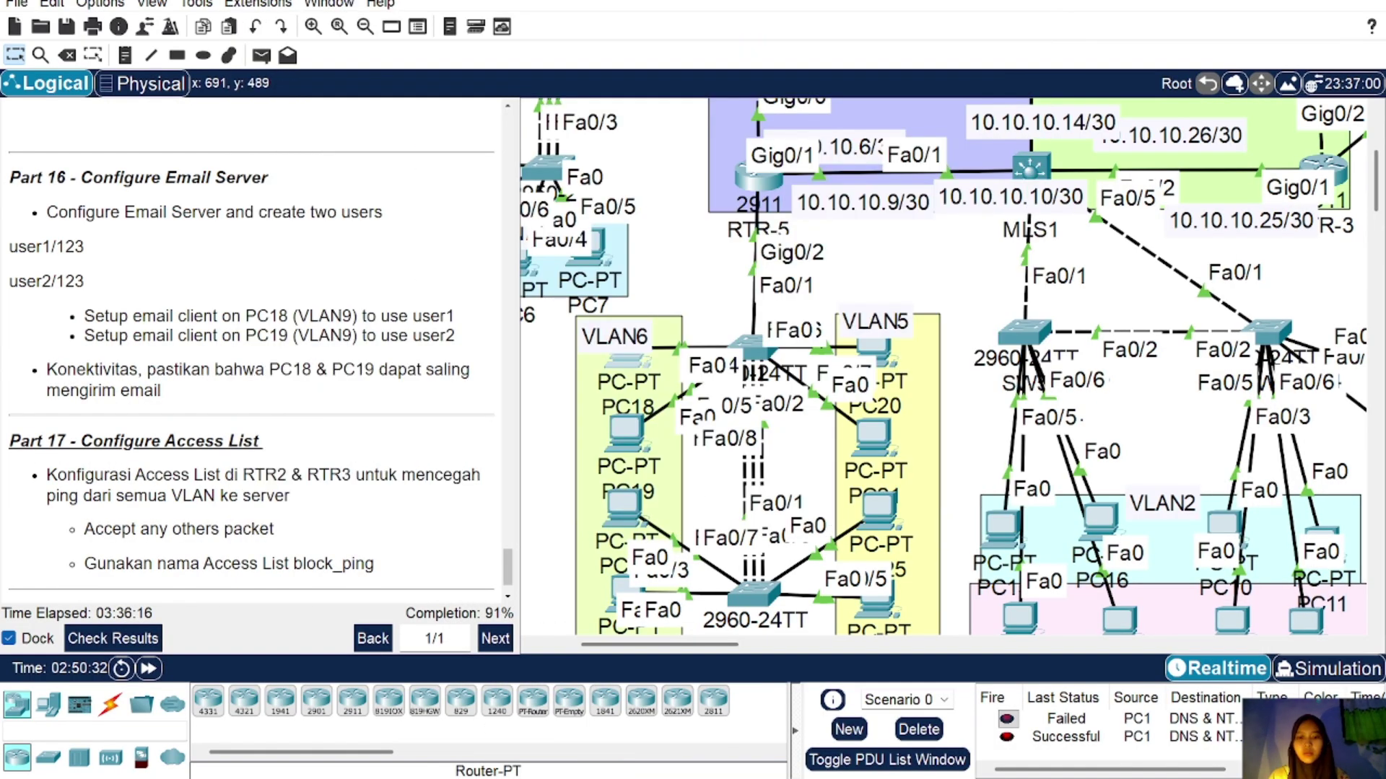
pyautogui.scroll(-2, 252, 346)
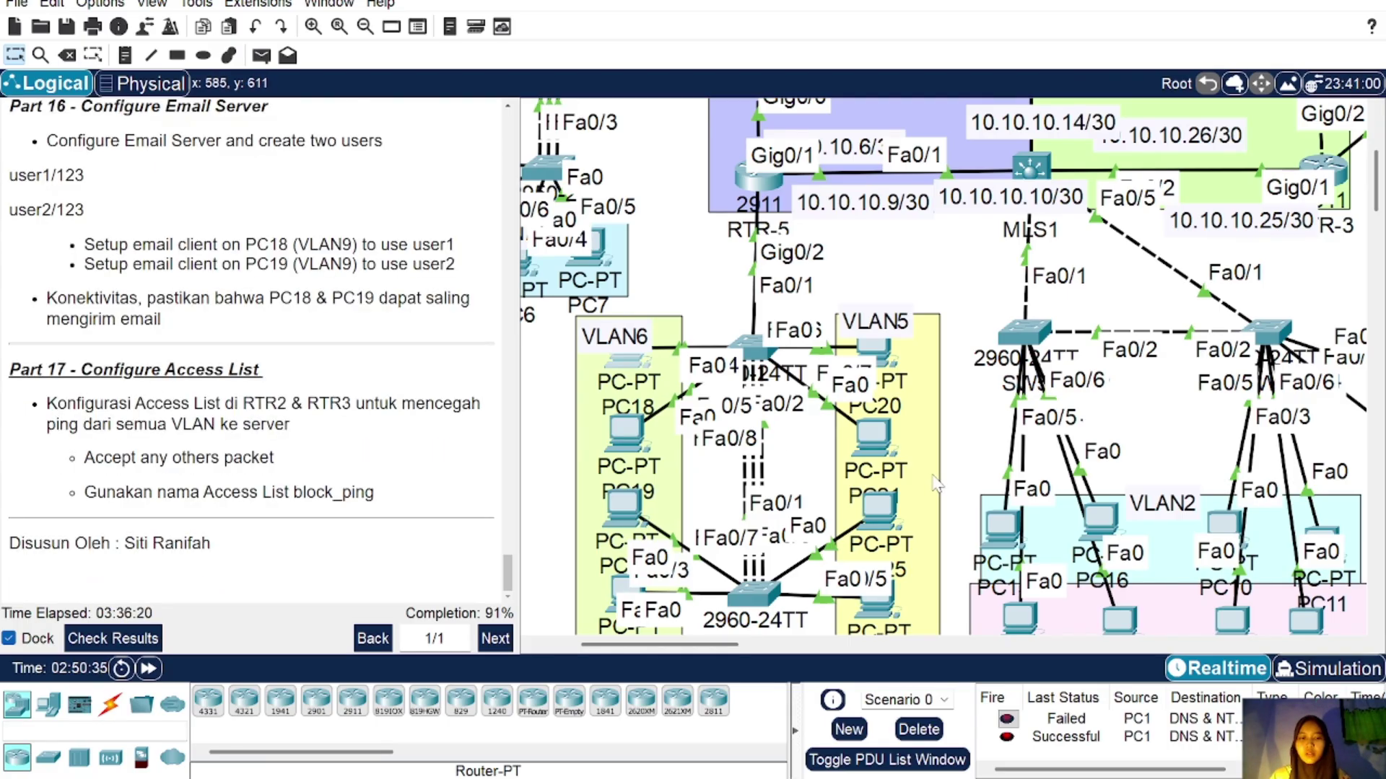
# Step: Scroll the Logical workspace until RTR-2, SW7 and the server farm are visible
pyautogui.hscroll(5, 936, 484)
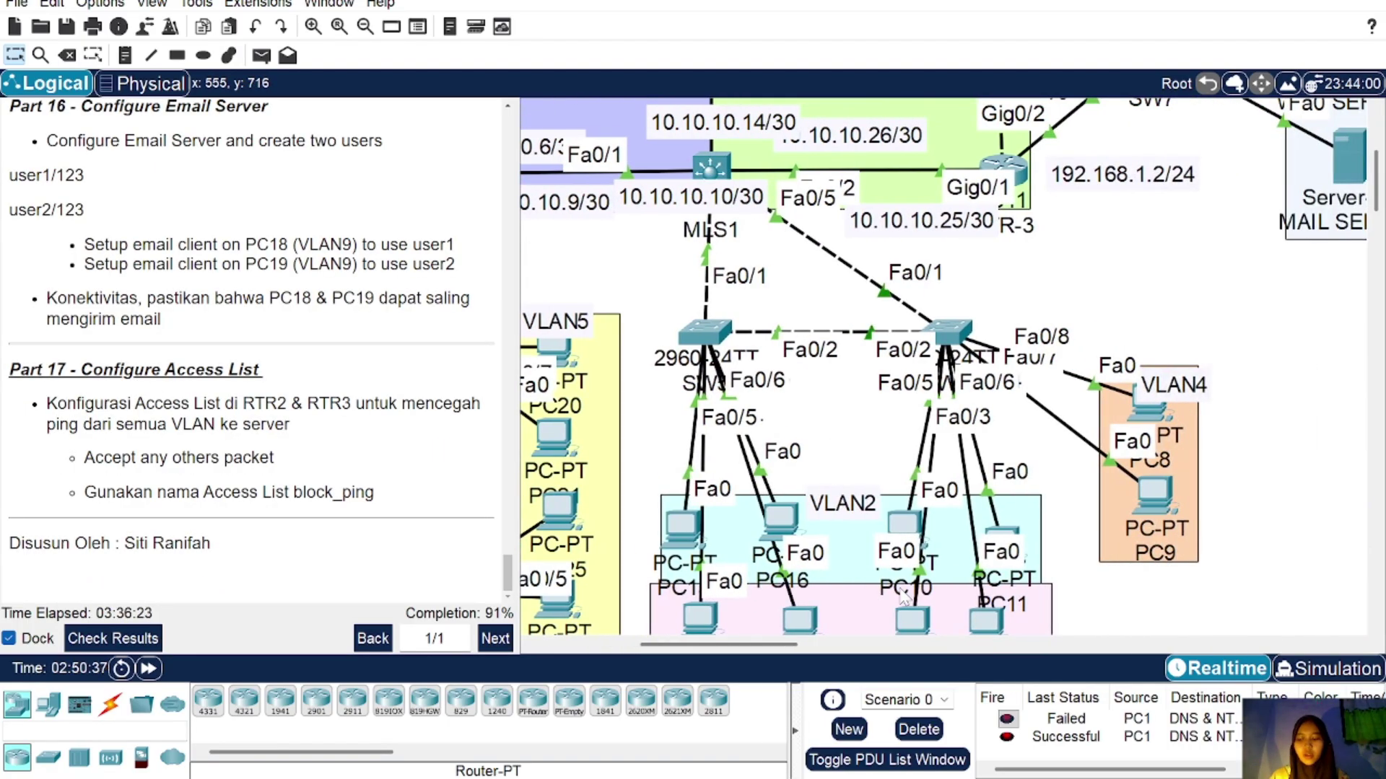
pyautogui.hscroll(-4, 904, 597)
pyautogui.scroll(5, 915, 421)
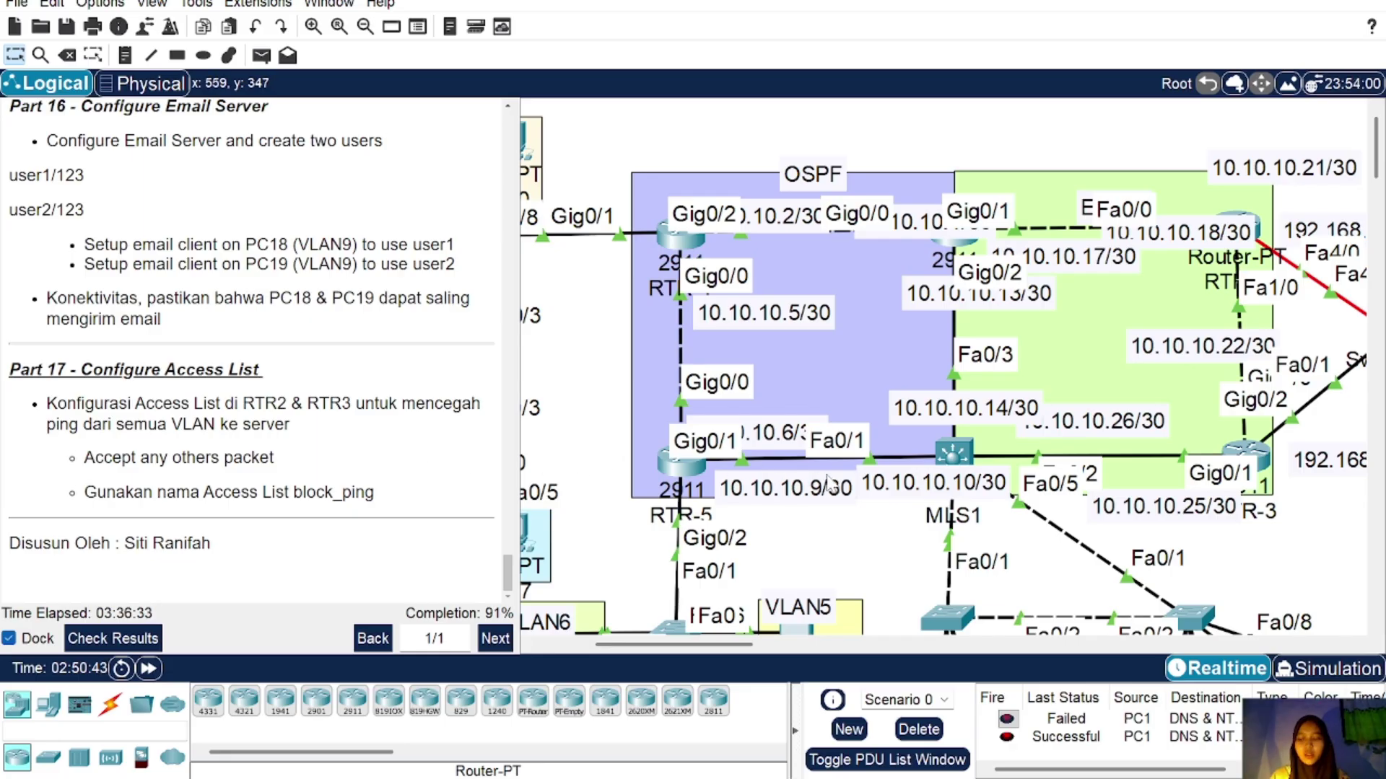
pyautogui.hscroll(1, 830, 484)
pyautogui.hscroll(6, 830, 483)
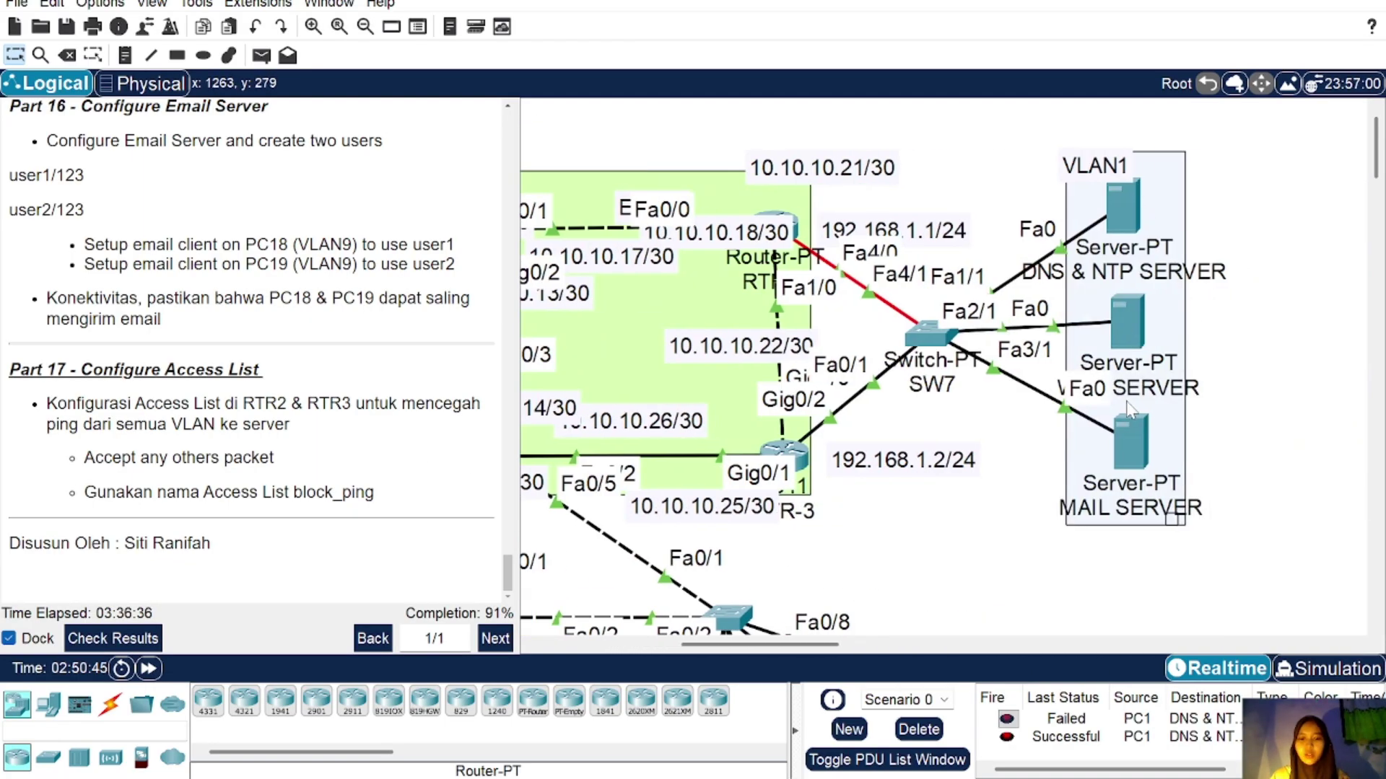
# Step: Open RTR-2's CLI and create the extended access list block_ping
pyautogui.click(794, 230)
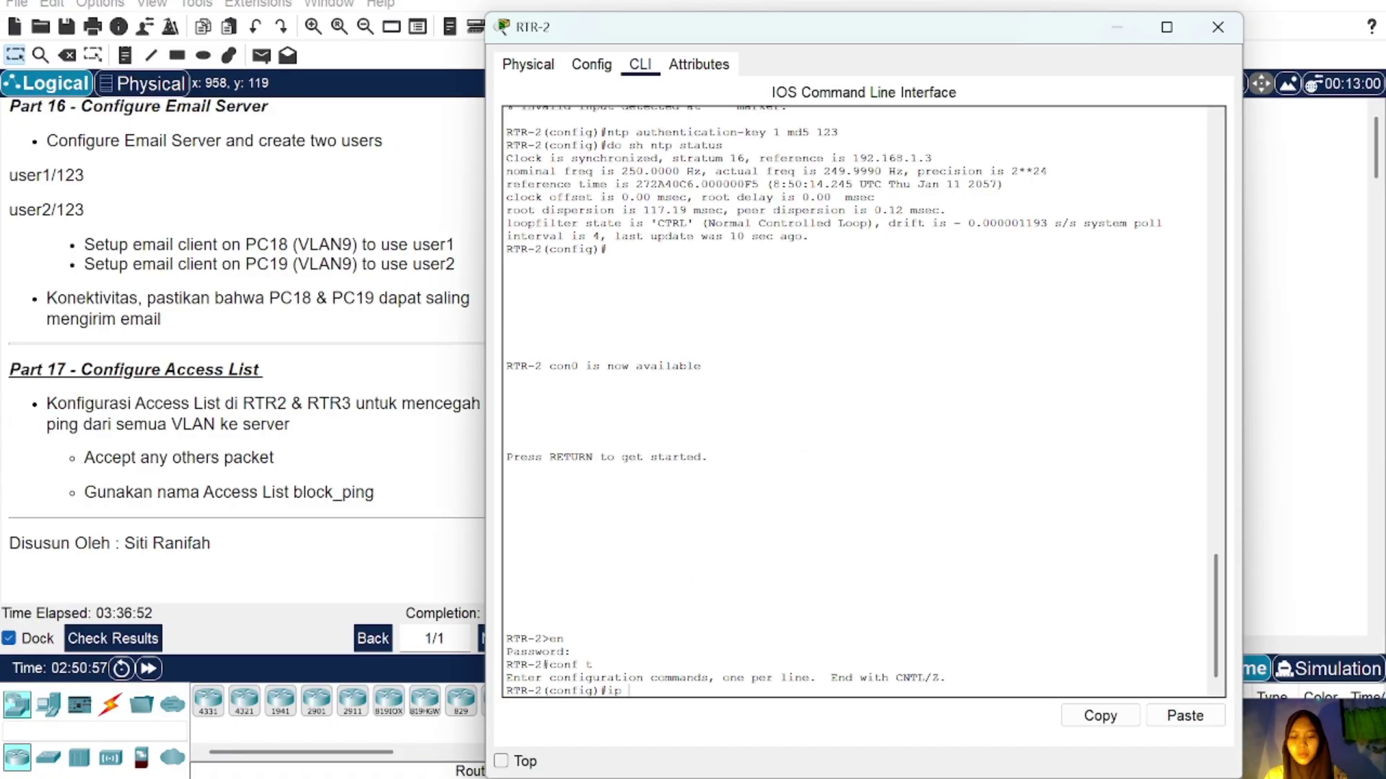
pyautogui.write('ccess-list')
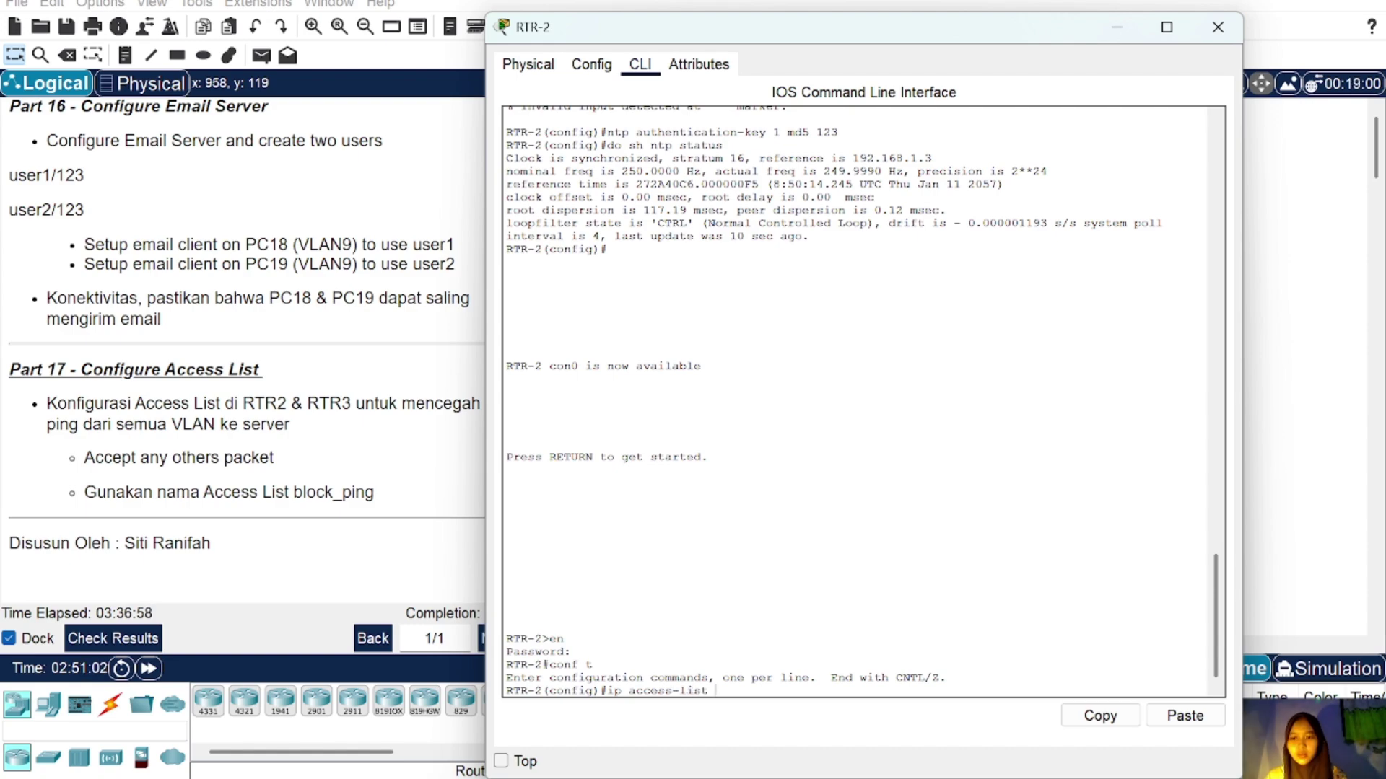
pyautogui.write(' ex')
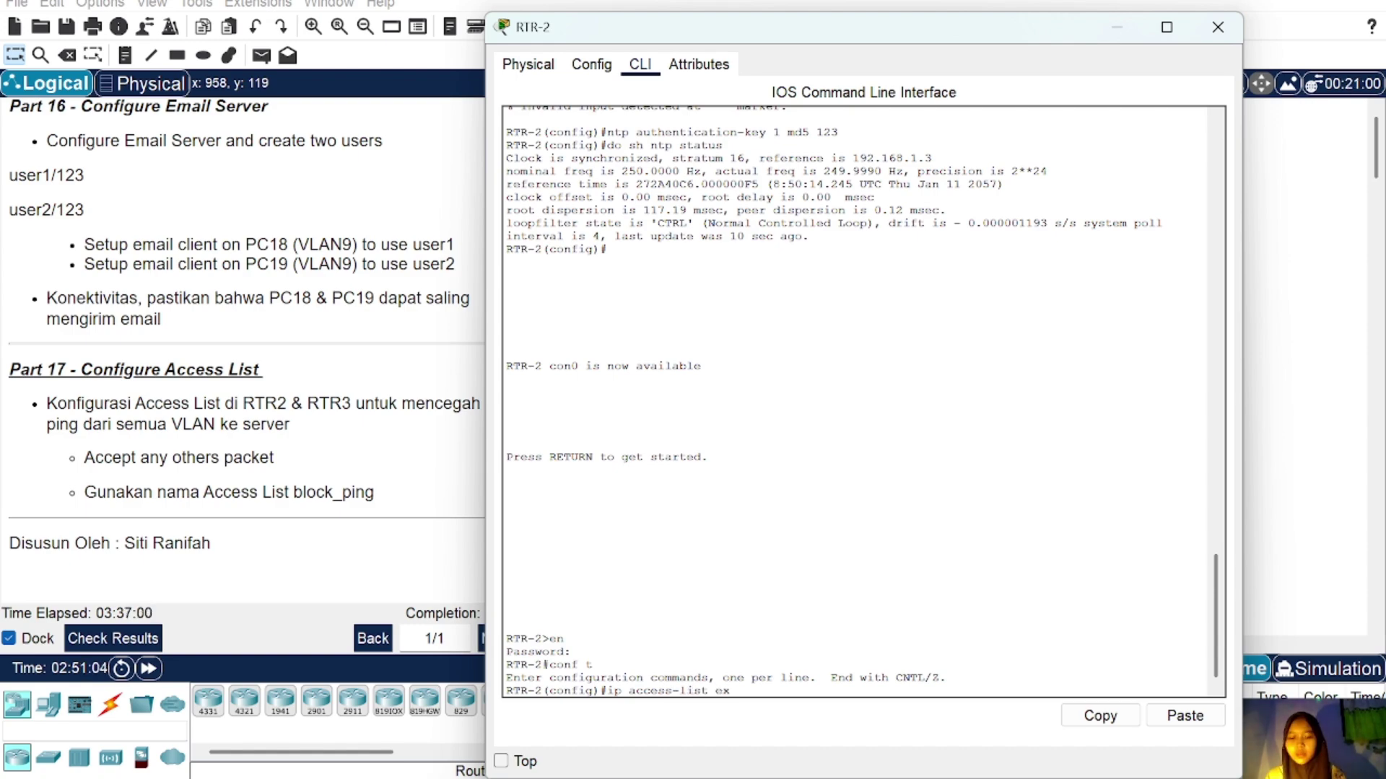
pyautogui.write('tended blo')
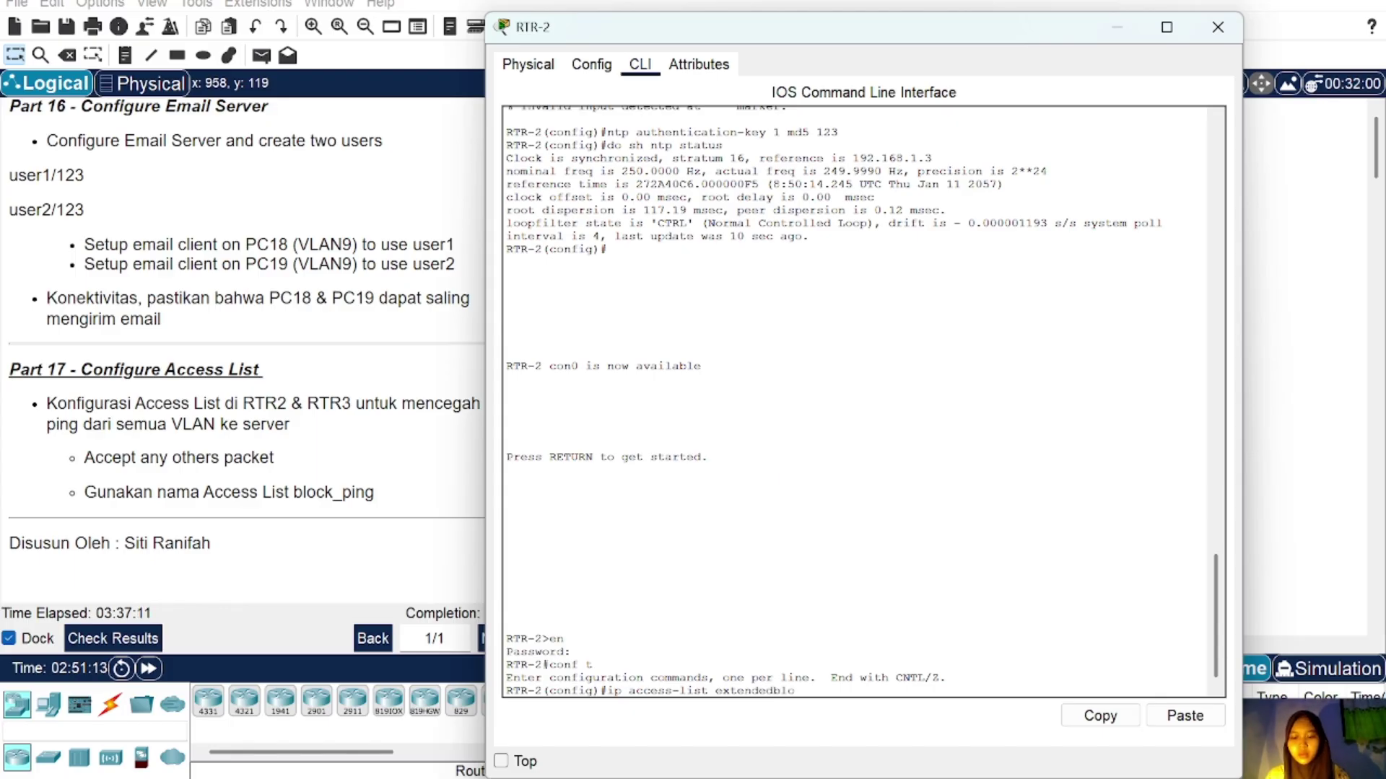
pyautogui.write('ck')
pyautogui.press('BackSpace')
pyautogui.press('BackSpace')
pyautogui.press('BackSpace')
pyautogui.press('BackSpace')
pyautogui.press('BackSpace')
pyautogui.write('block ')
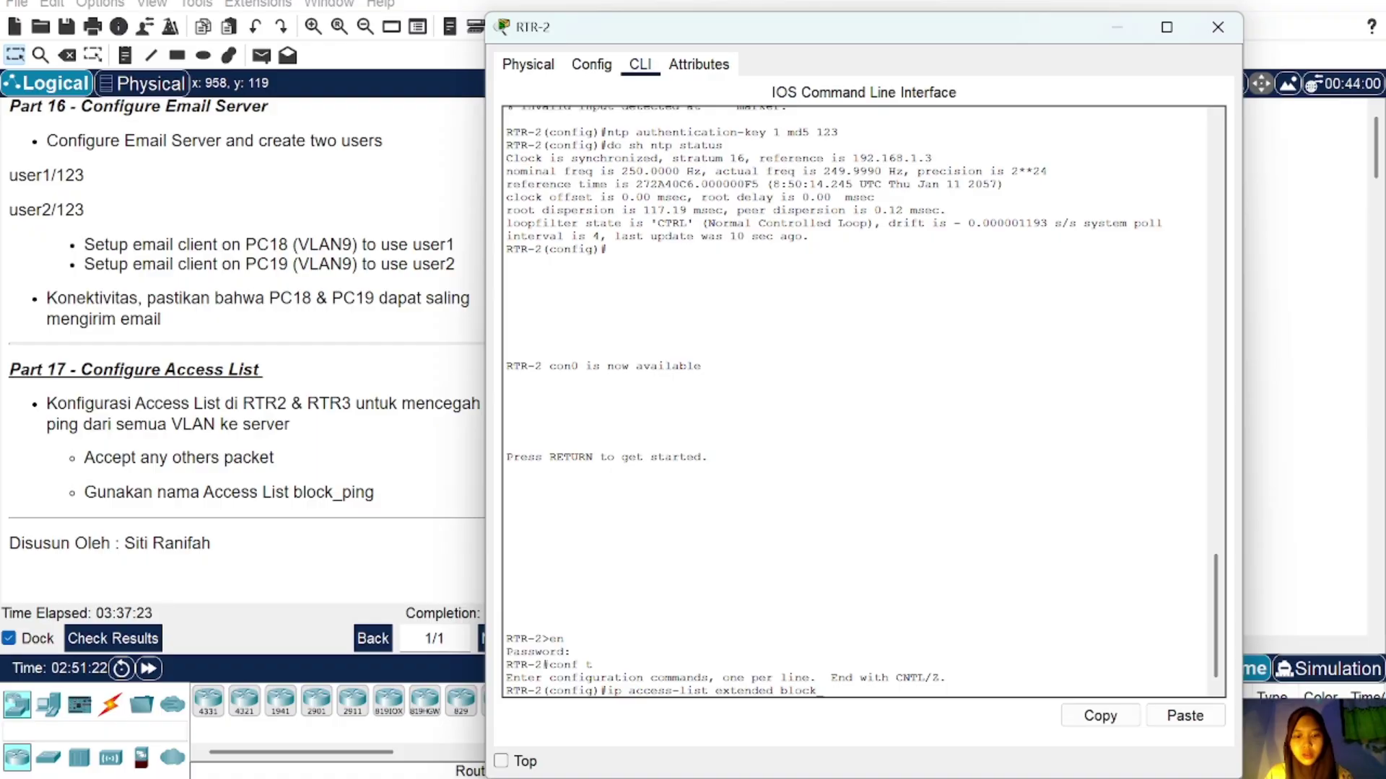
pyautogui.write('pi')
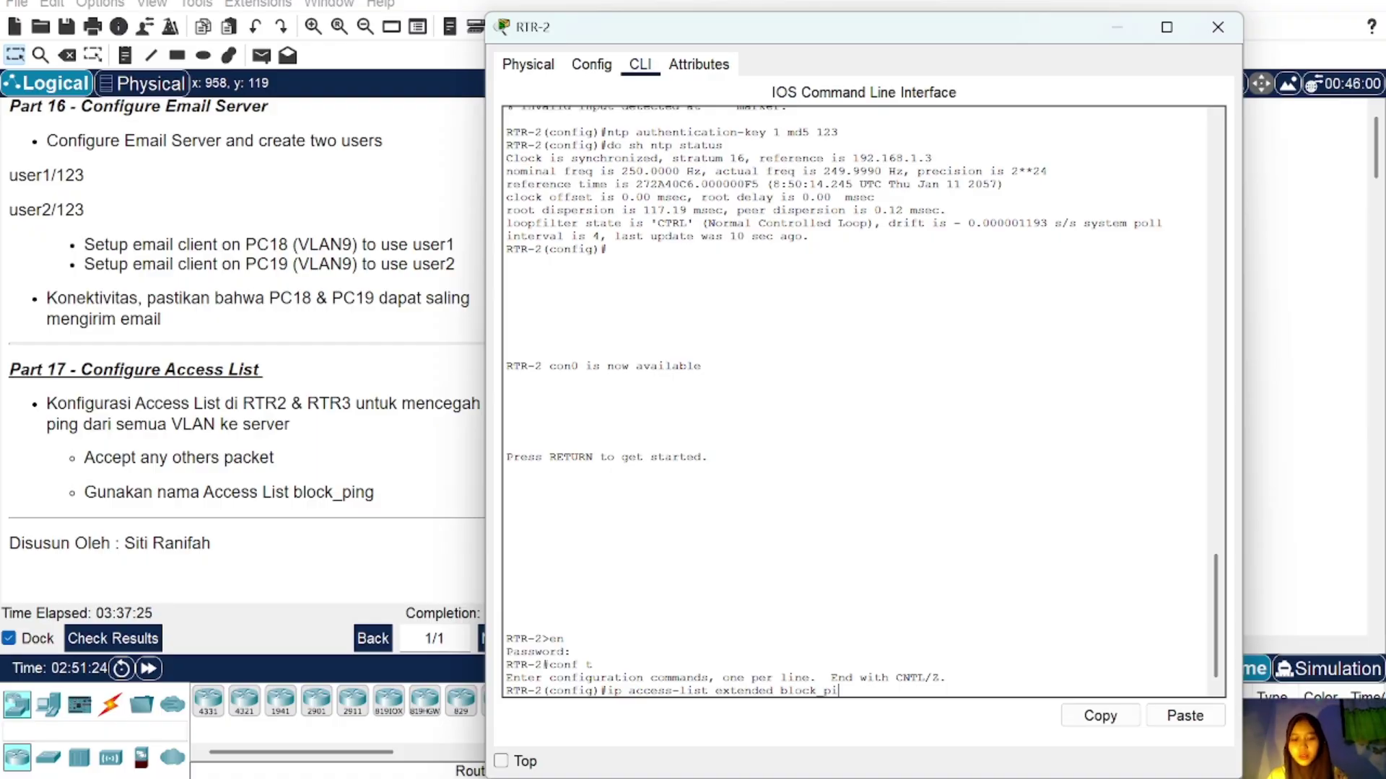
pyautogui.write('ng')
pyautogui.press('Return')
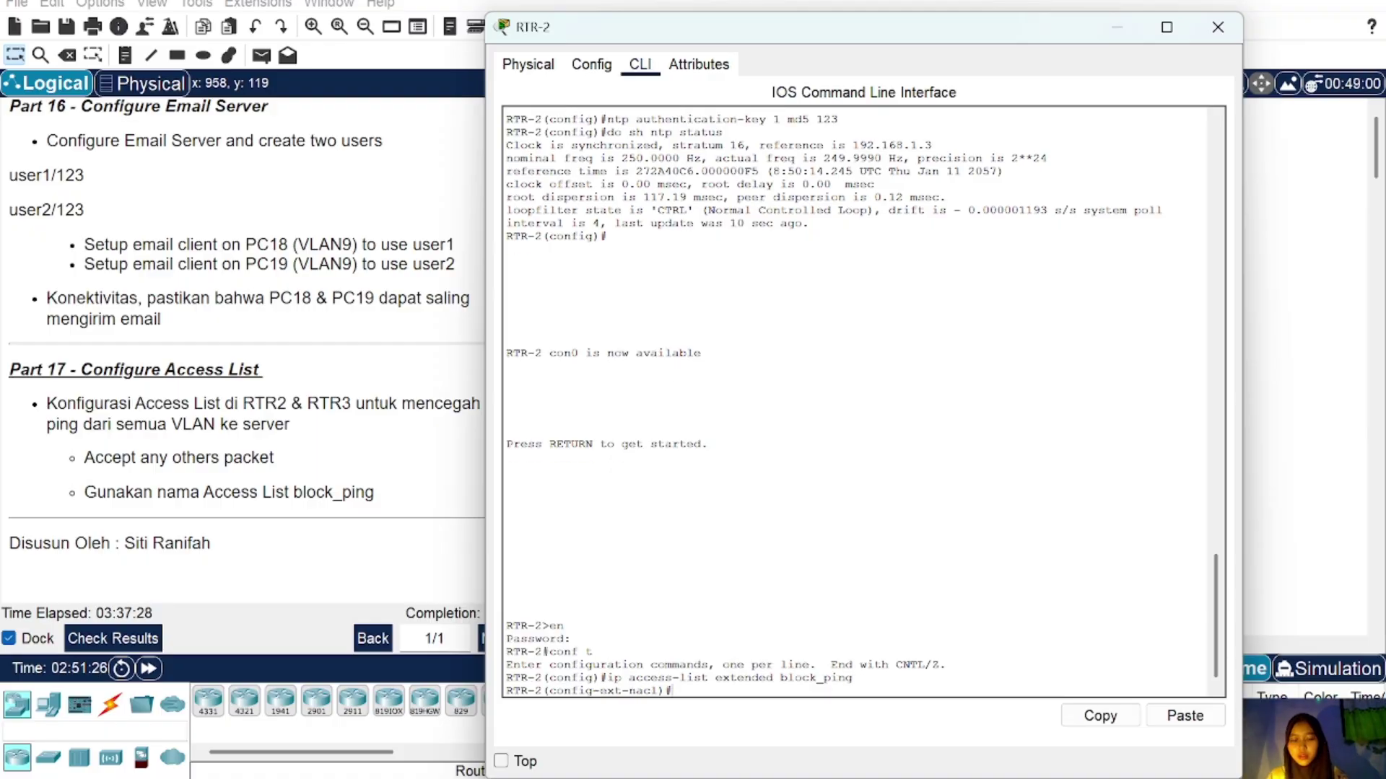
# Step: Add 'deny icmp any 192.168.1.0 0.0.0.255' and 'permit ip any any', then exit
pyautogui.write('den')
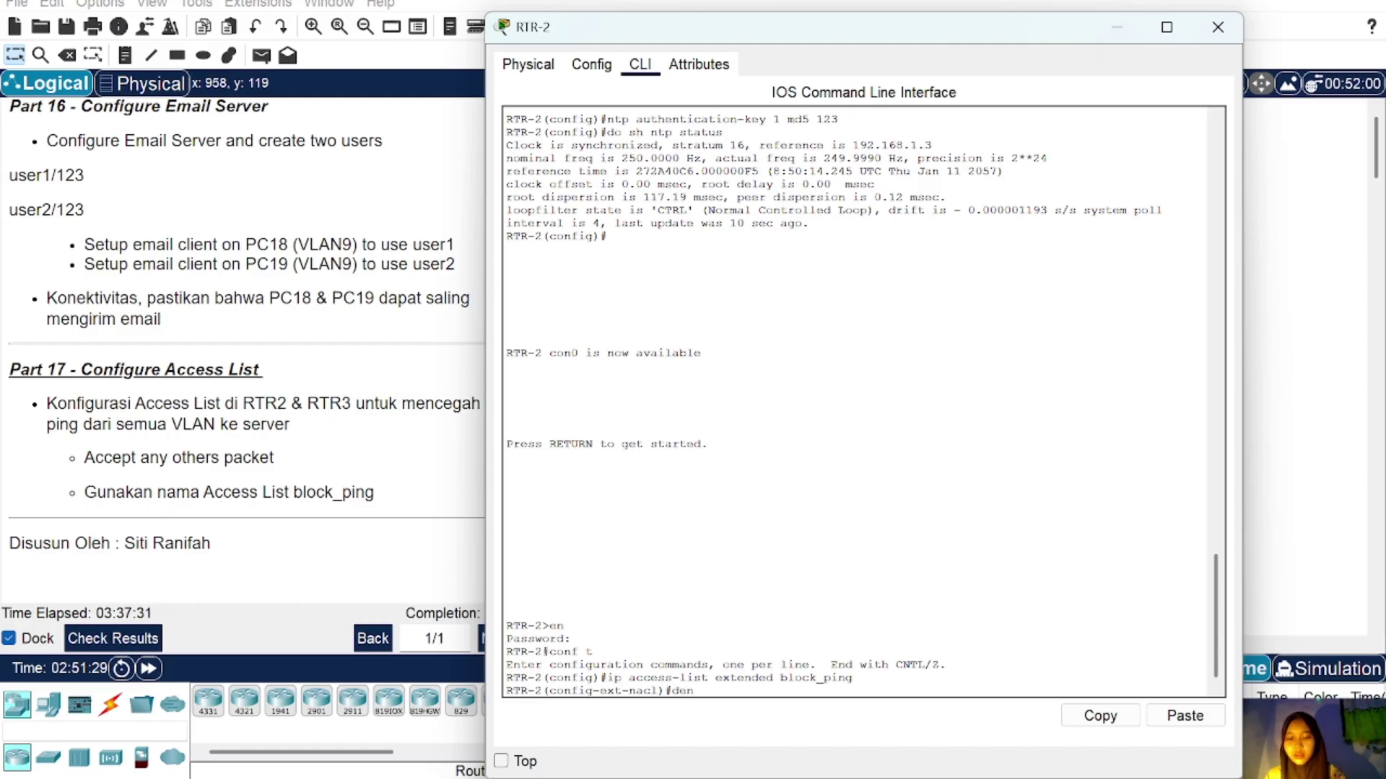
pyautogui.write('y icmp any ')
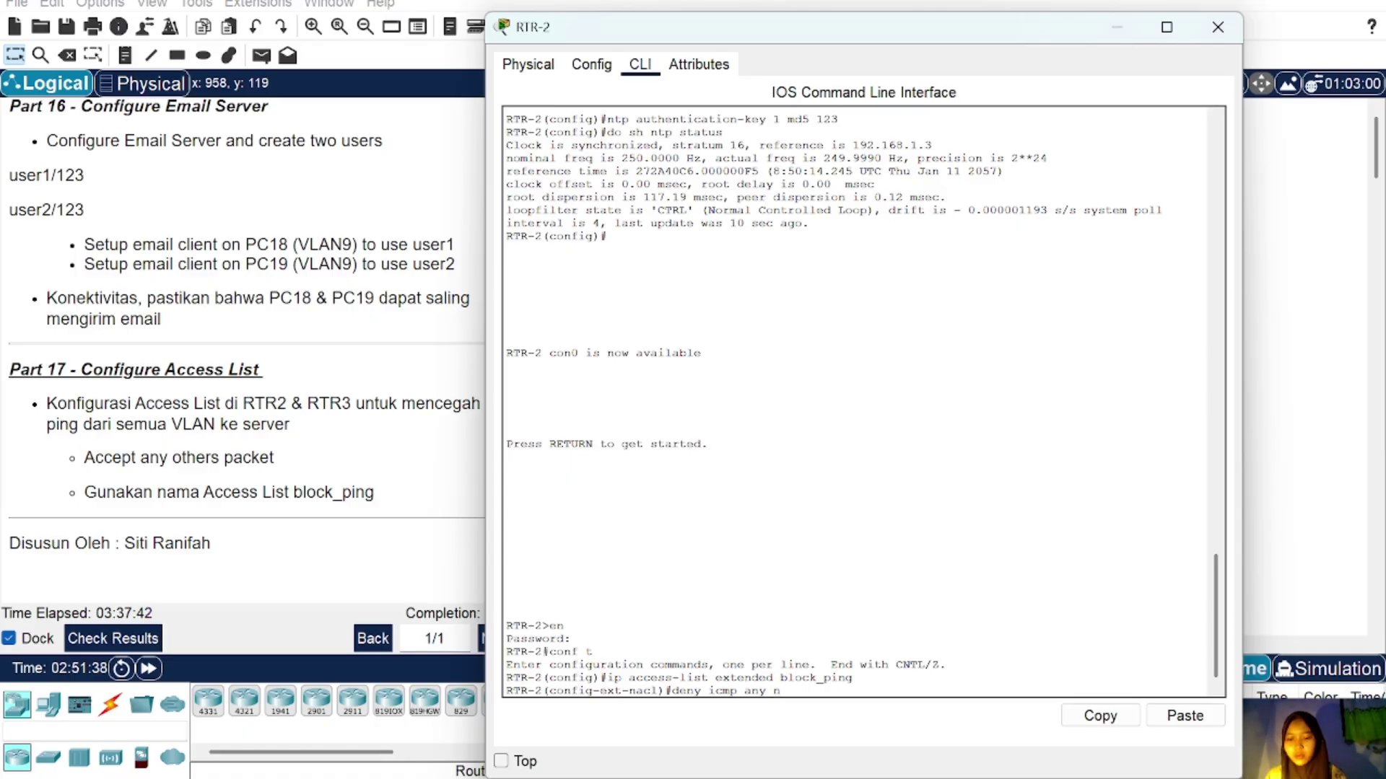
pyautogui.write('192.1')
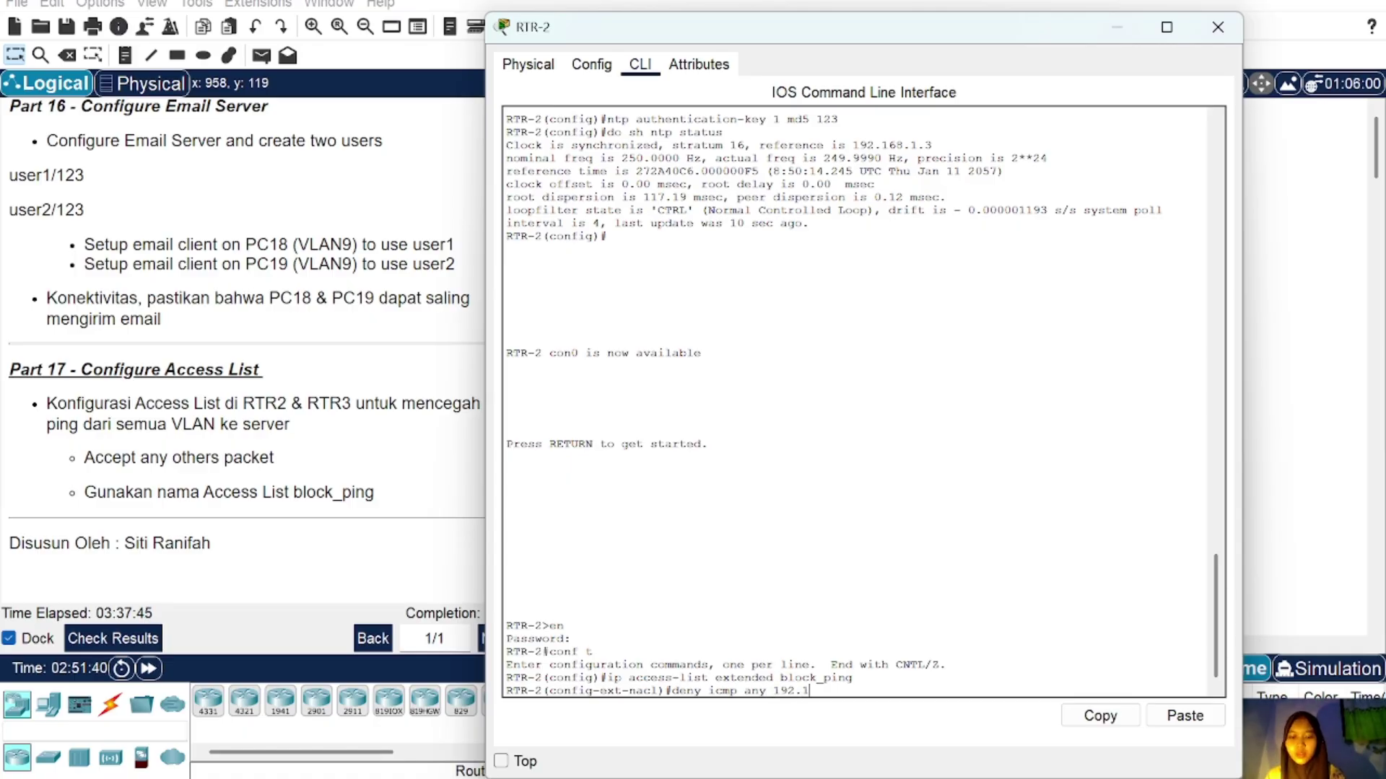
pyautogui.write('68.1.0')
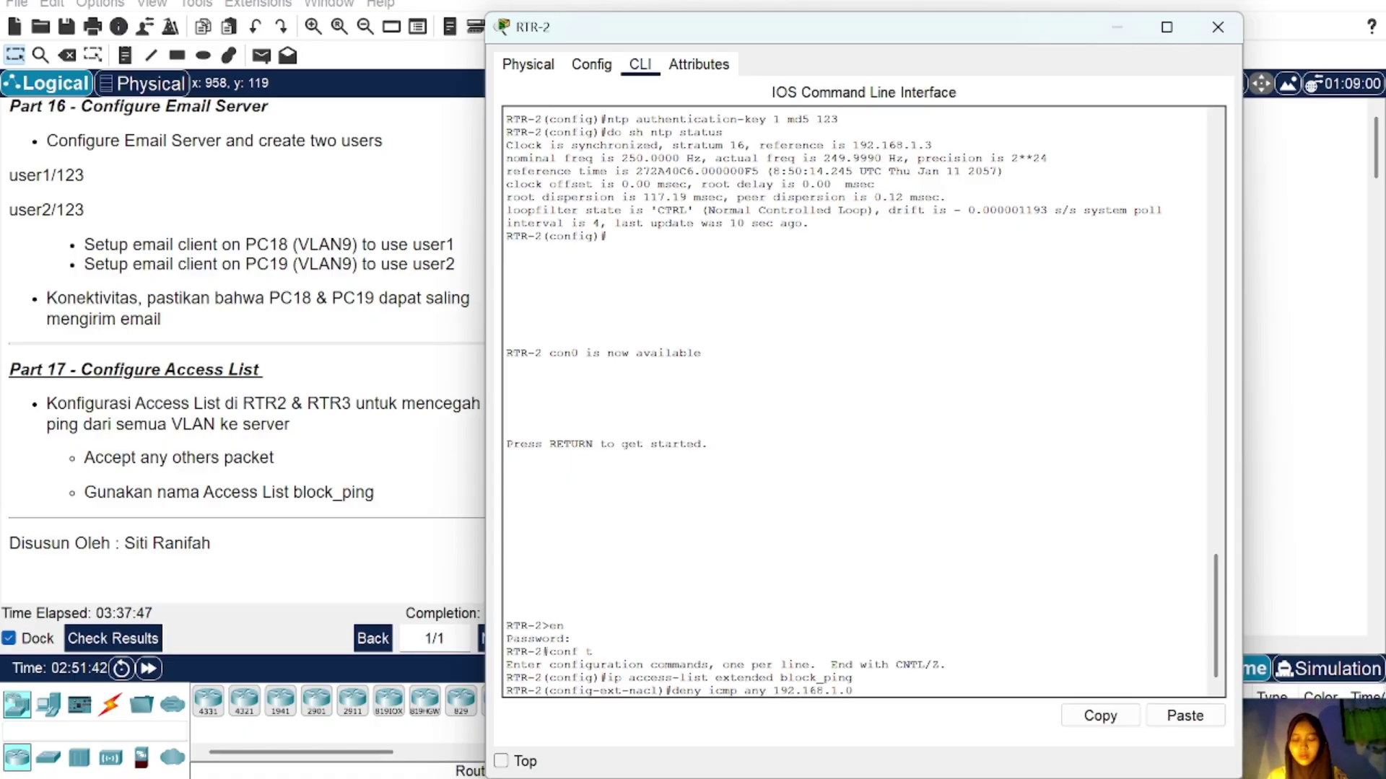
pyautogui.write(' 0.0')
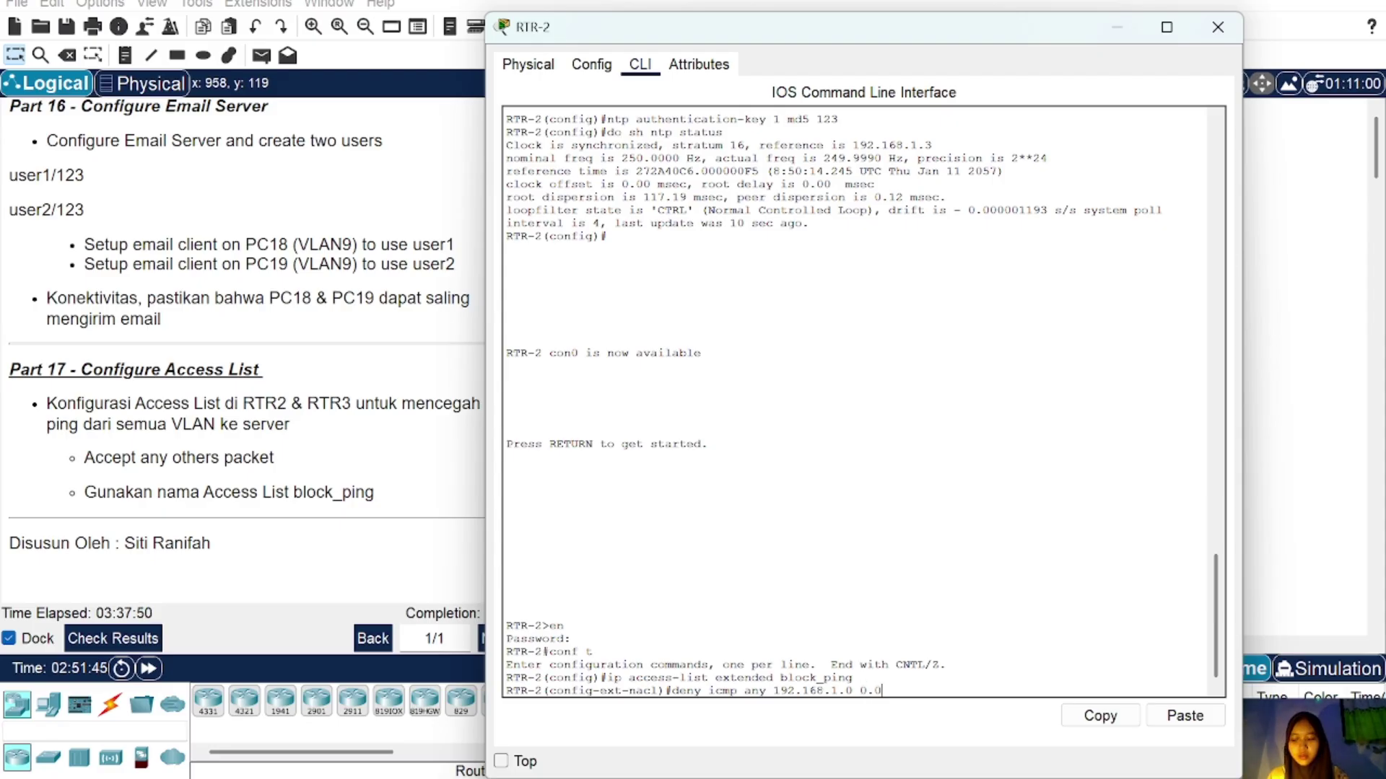
pyautogui.write('.0.255')
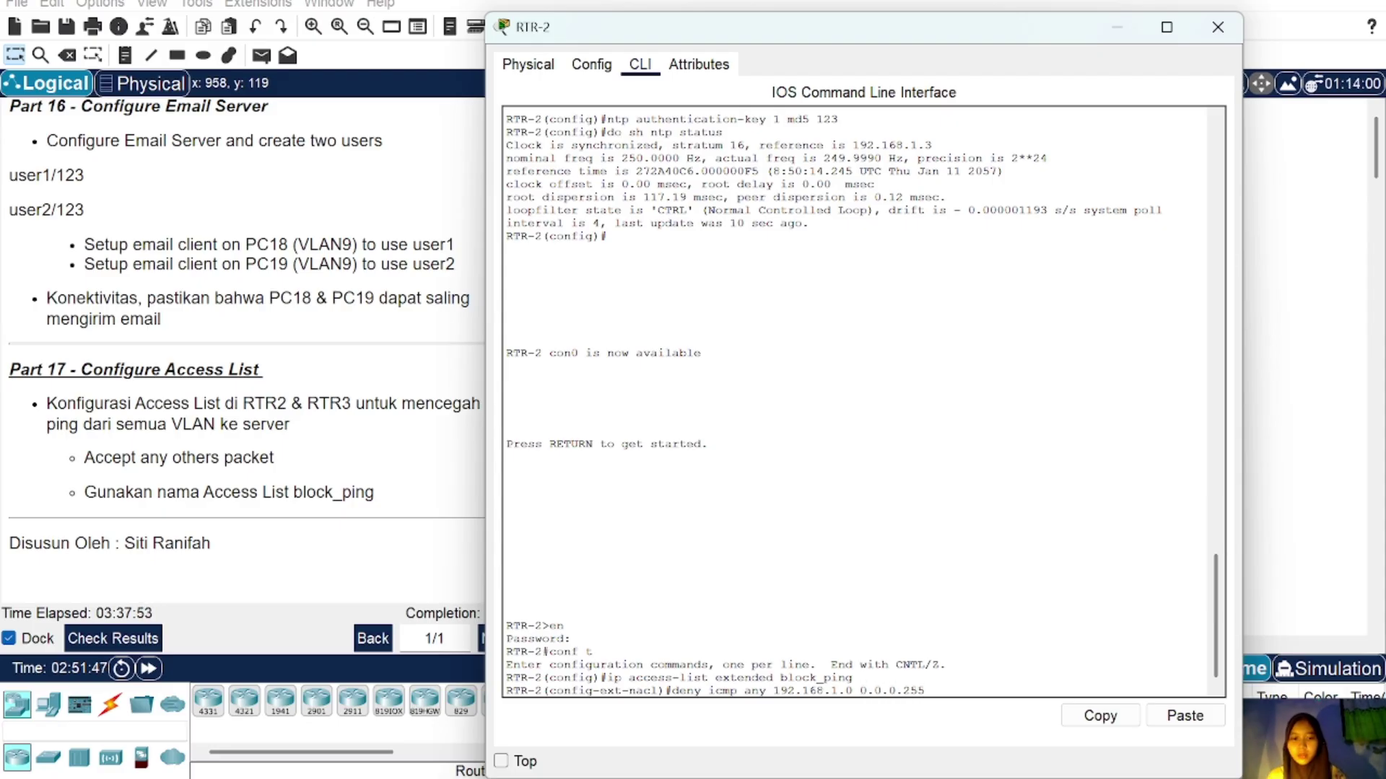
pyautogui.press('Return')
pyautogui.write('permi')
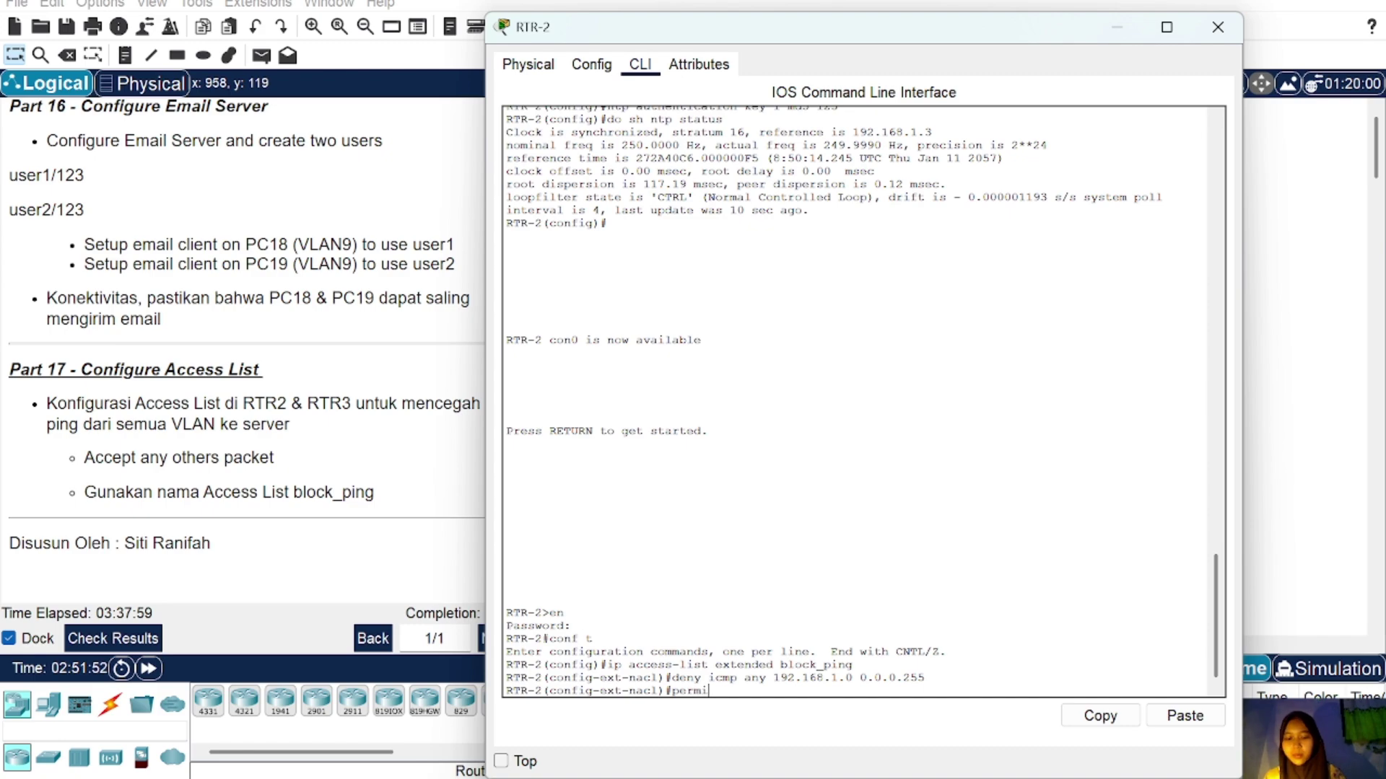
pyautogui.write('t ip')
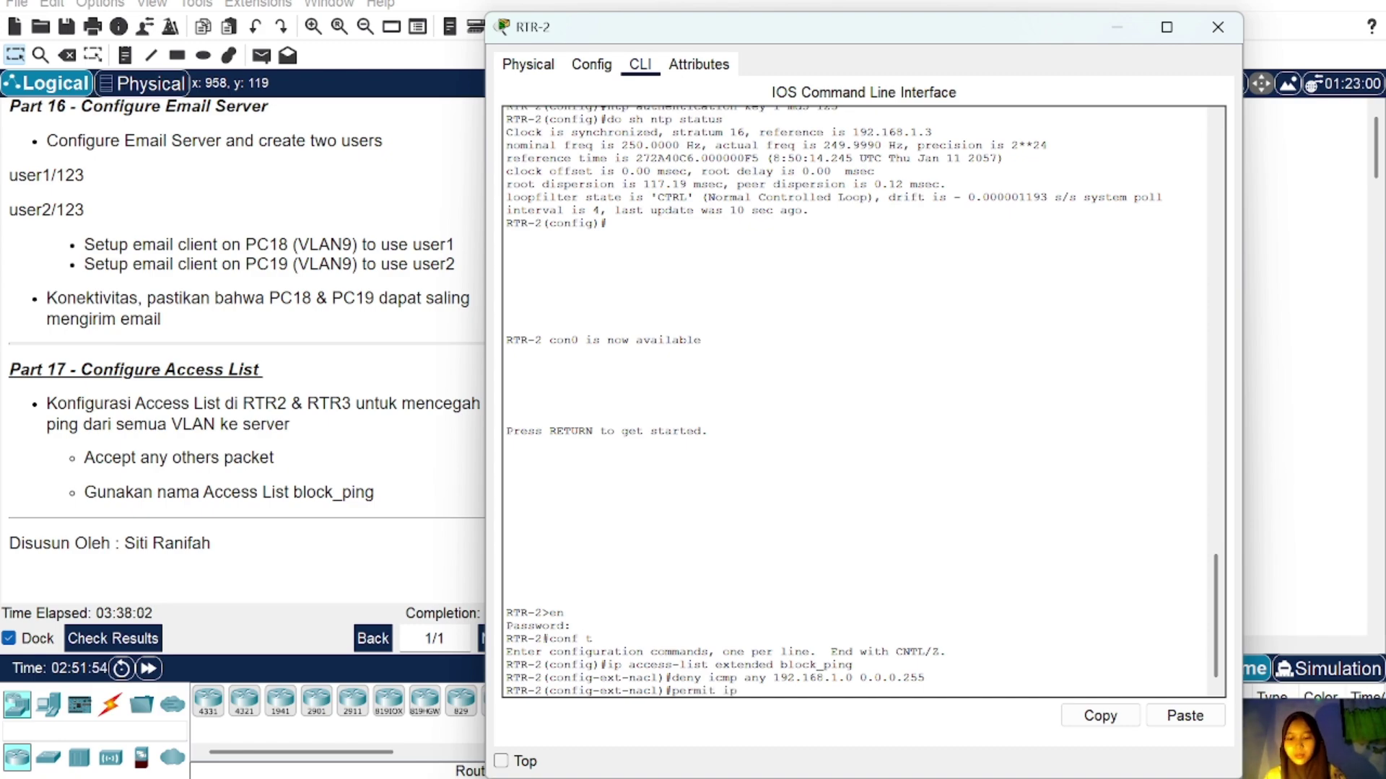
pyautogui.write(' any an')
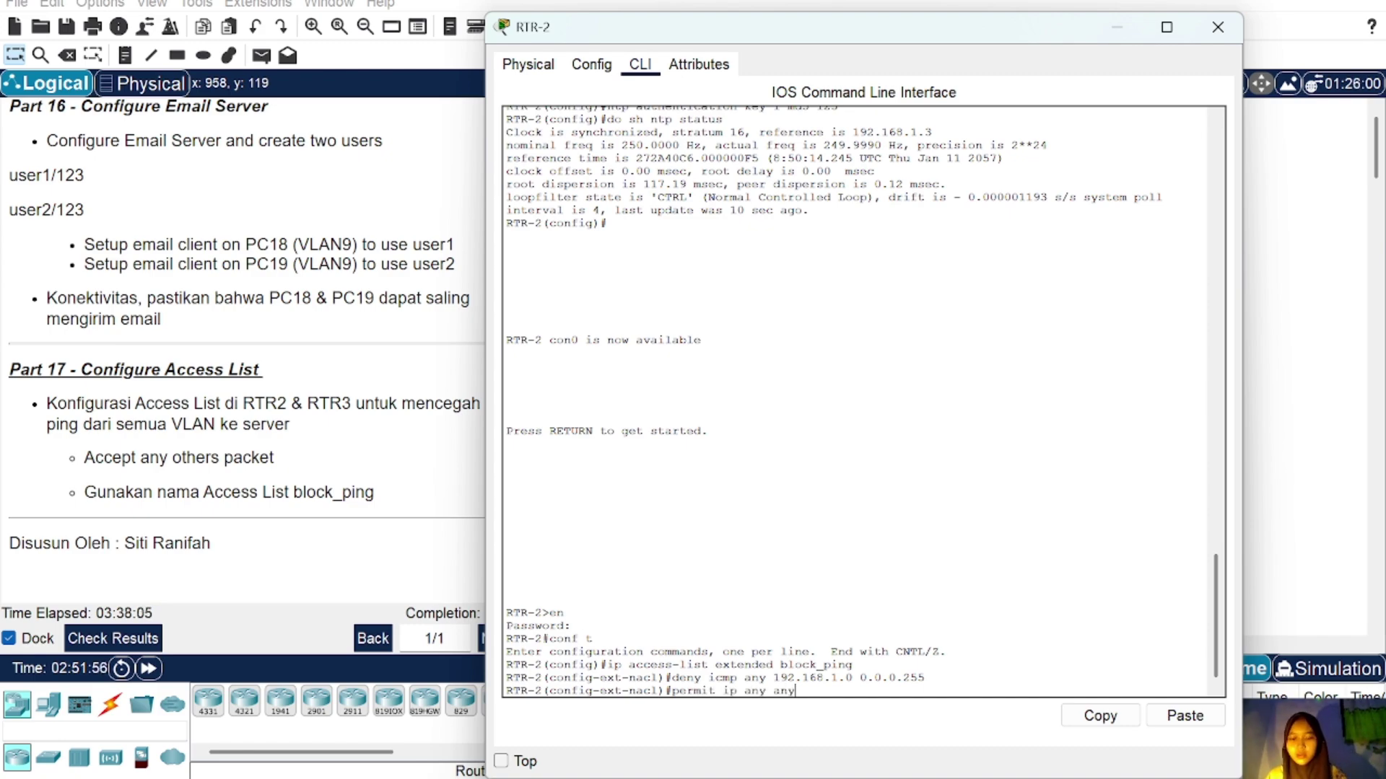
pyautogui.write('y')
pyautogui.press('Return')
pyautogui.write('ext-nacl)#ex')
pyautogui.press('Return')
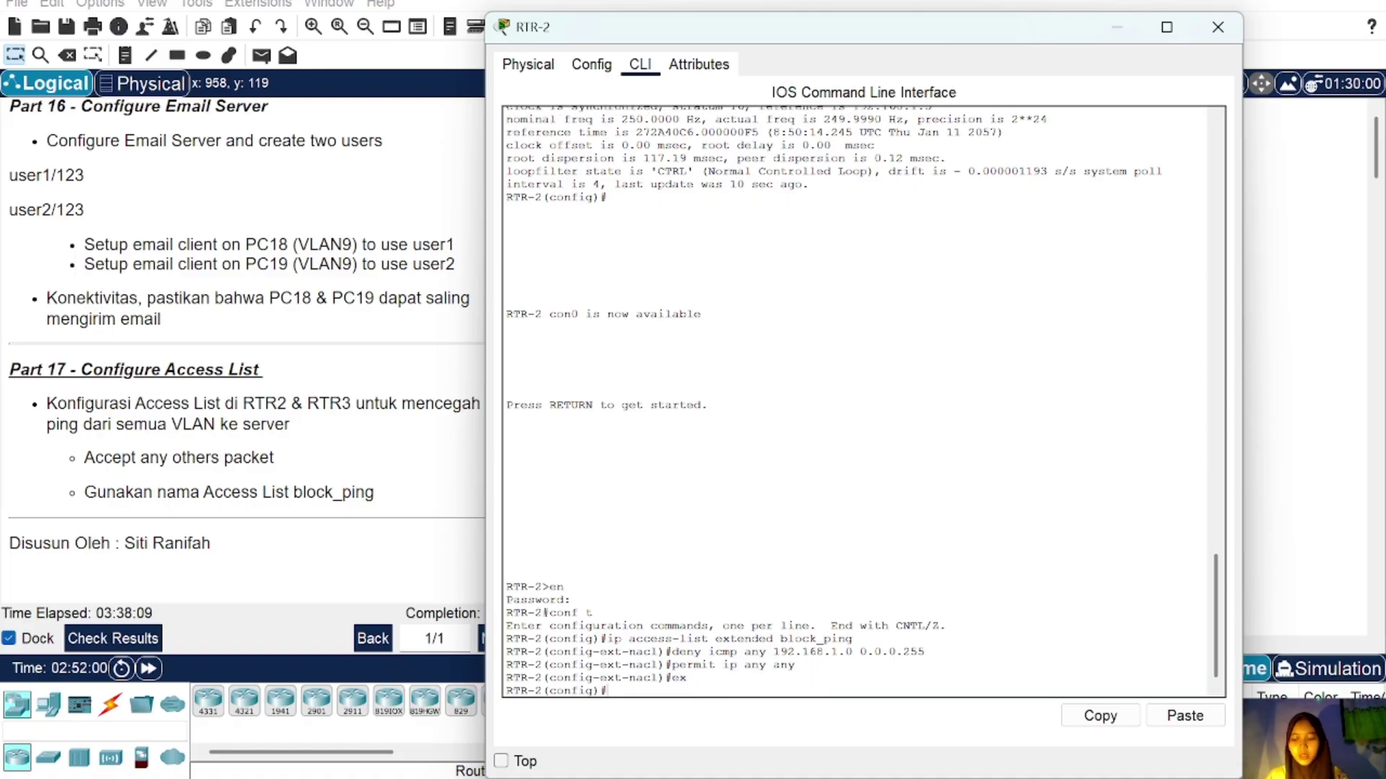
# Step: Enter configuration mode for RTR-2's interface fa4/0
pyautogui.click(1118, 27)
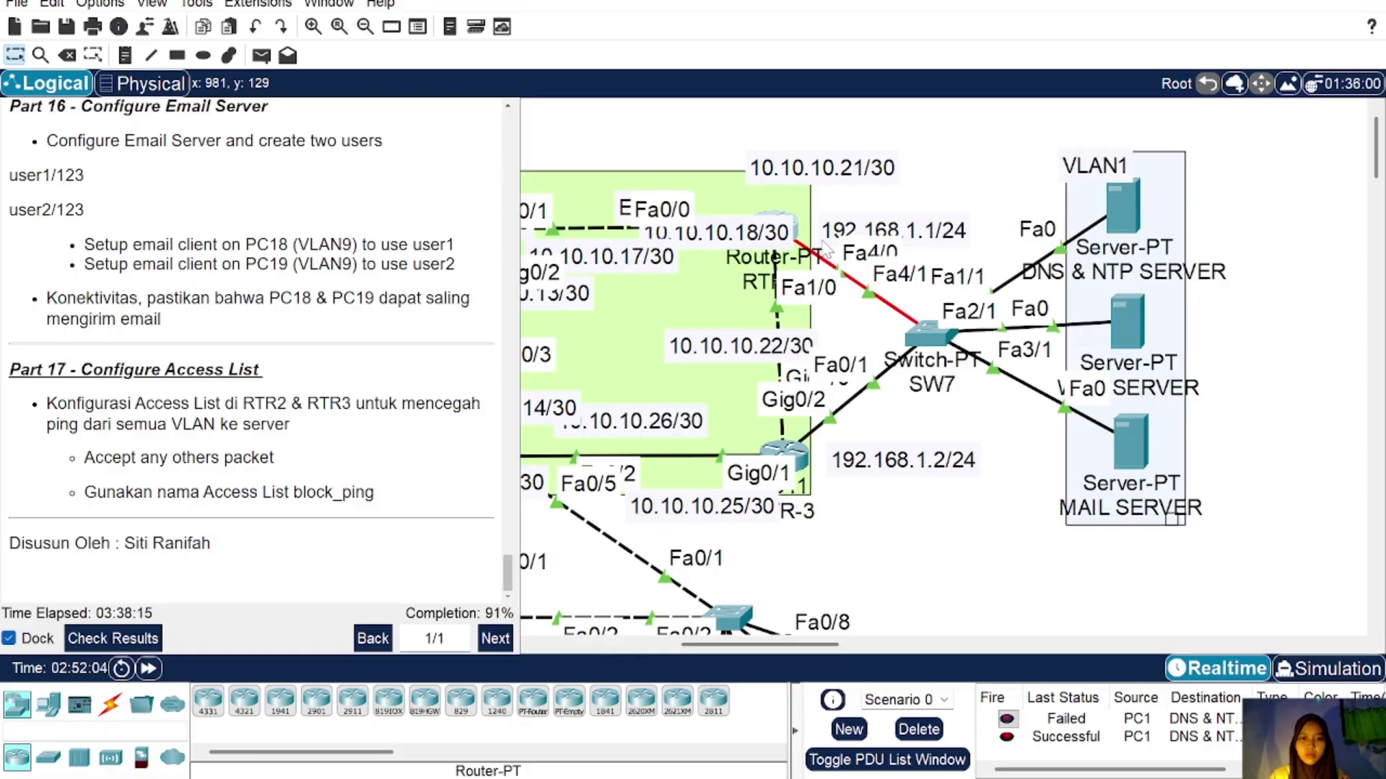
pyautogui.click(795, 231)
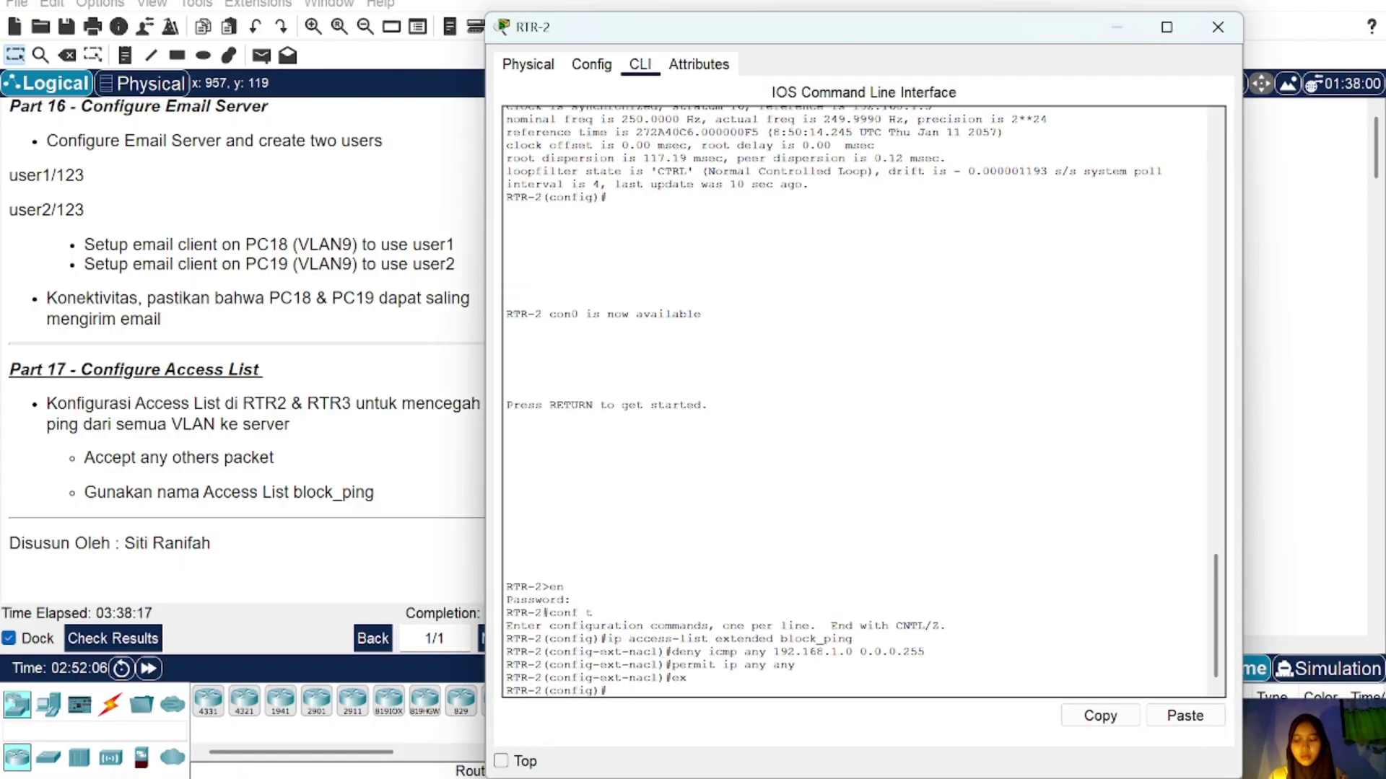
pyautogui.click(1118, 26)
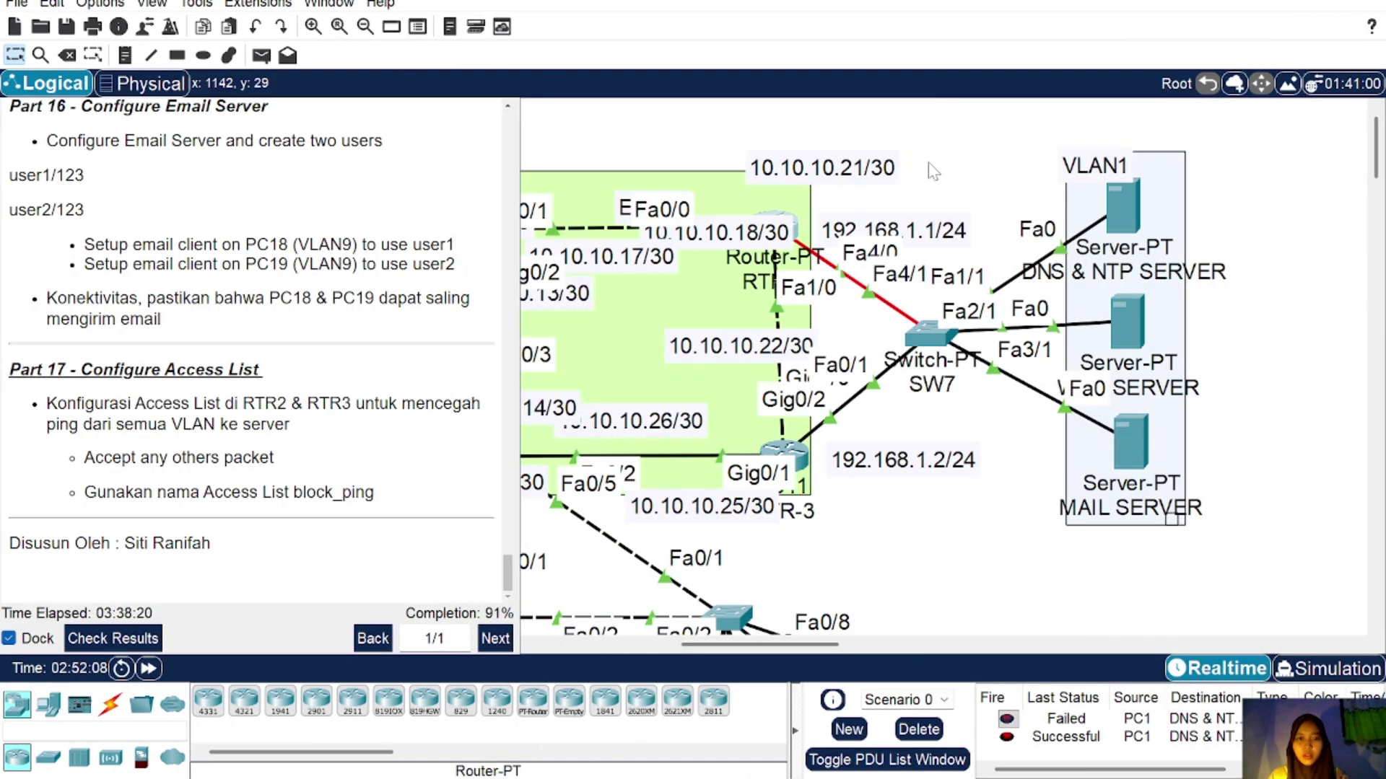
pyautogui.click(795, 235)
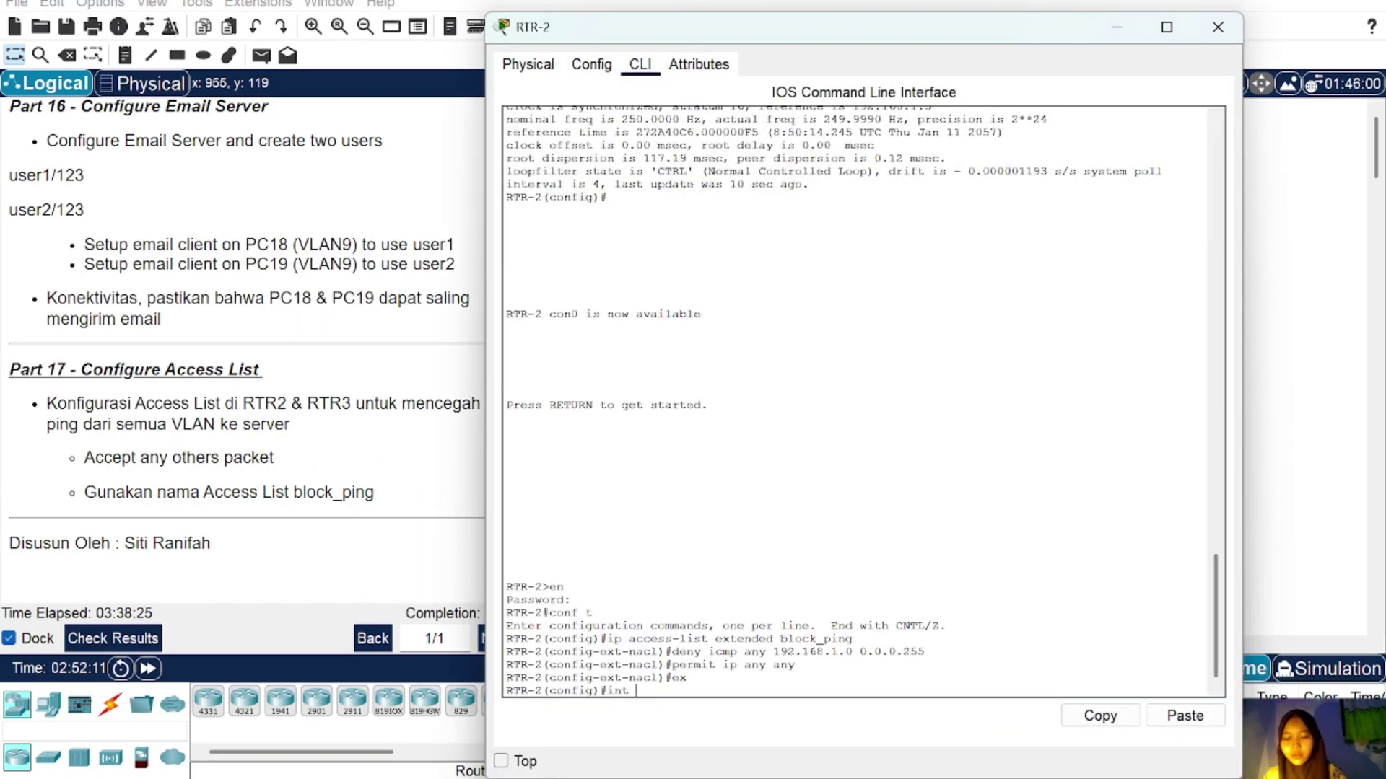
pyautogui.write('fa4/0')
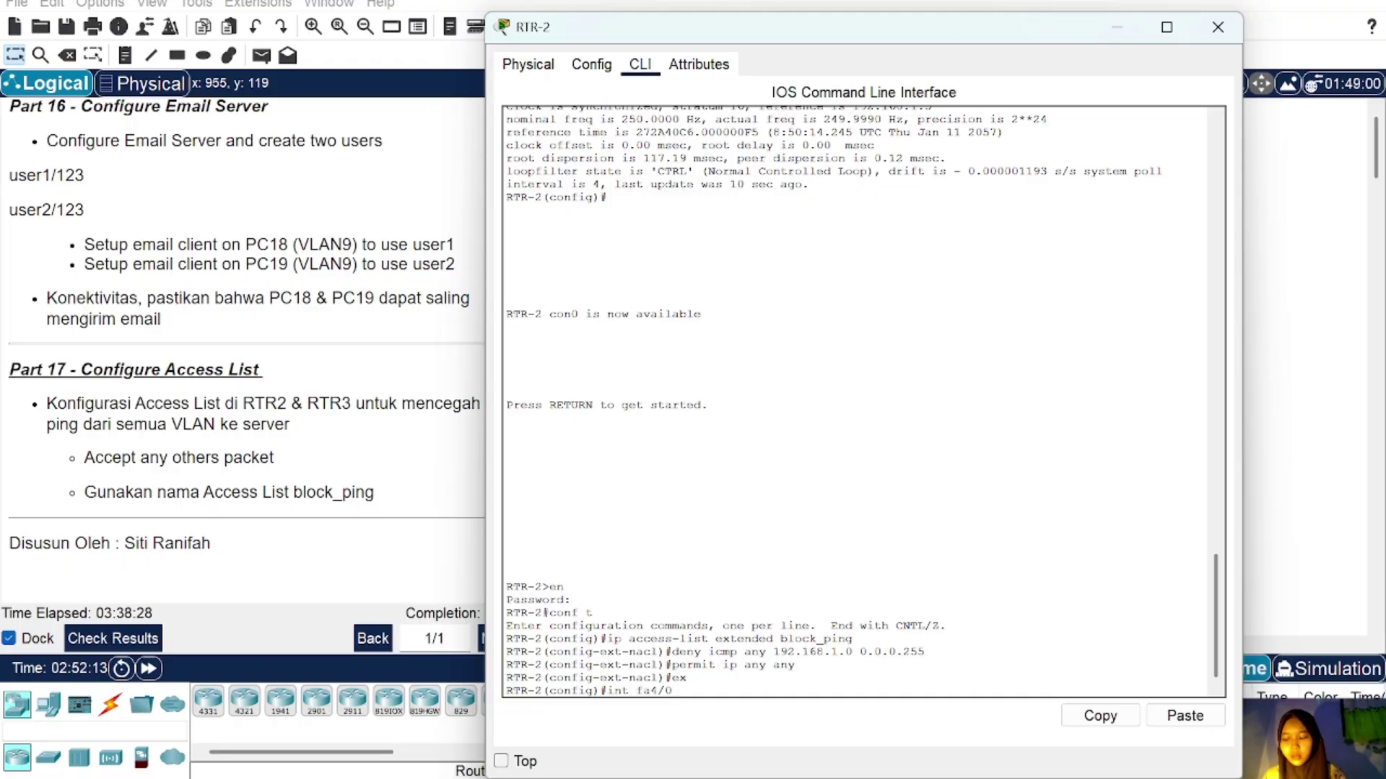
pyautogui.press('Return')
# Step: Apply block_ping outbound on fa4/0 and close RTR-2's window
pyautogui.write('ip access')
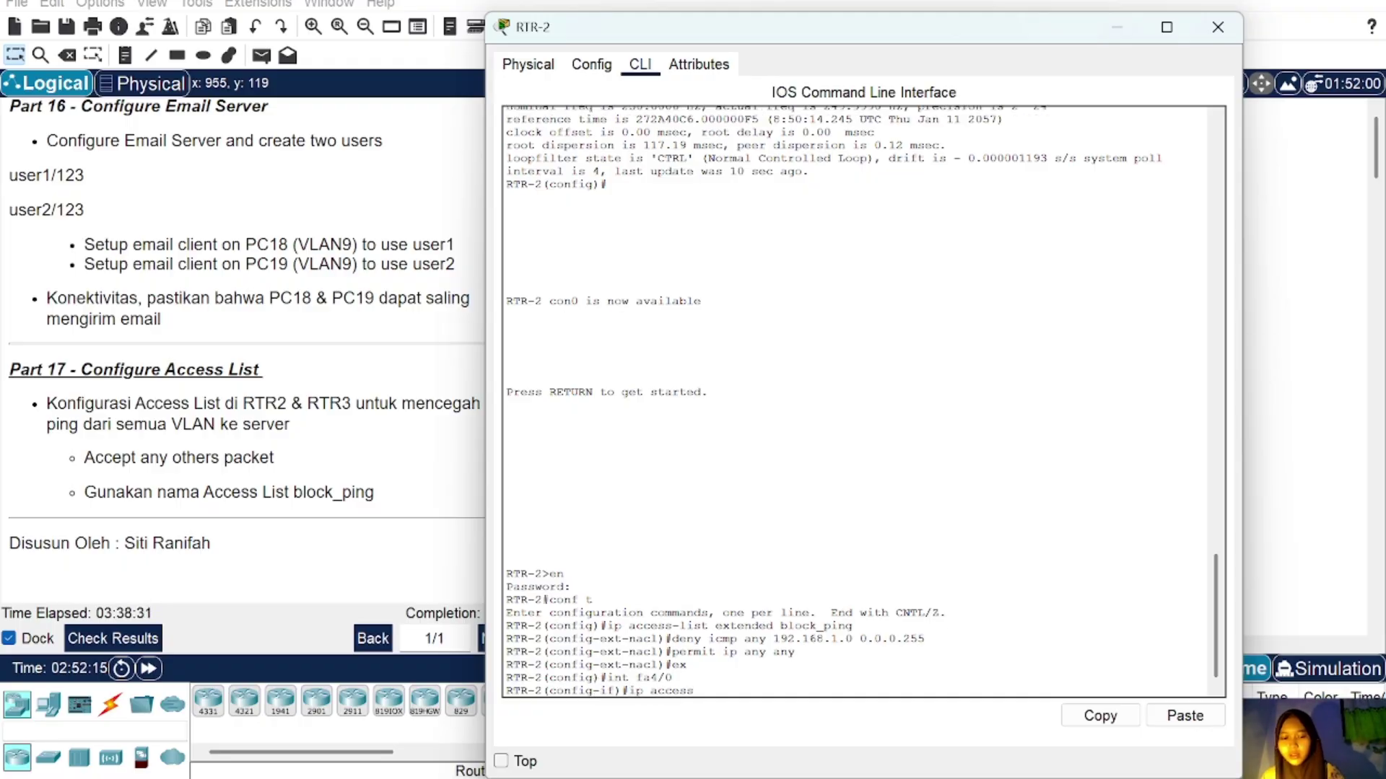
pyautogui.write('-group ')
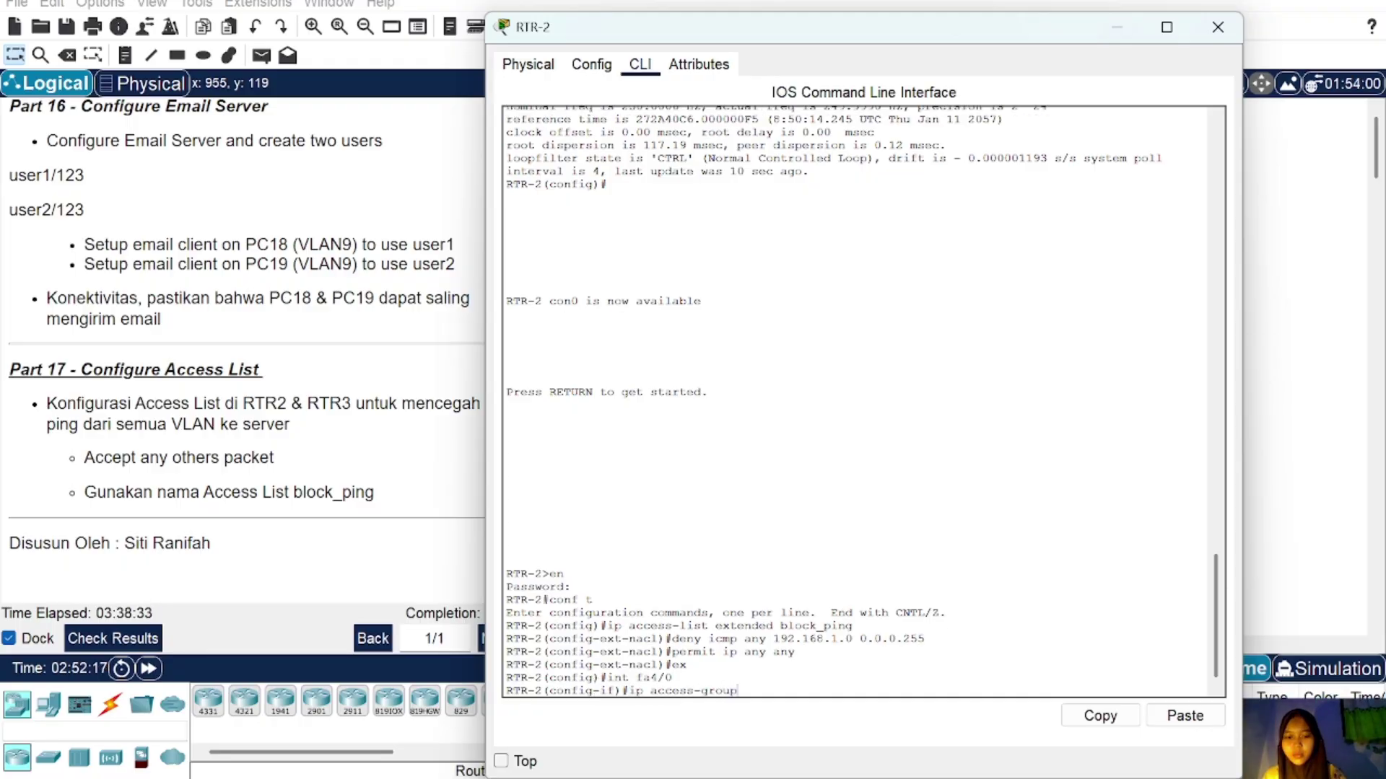
pyautogui.write('block')
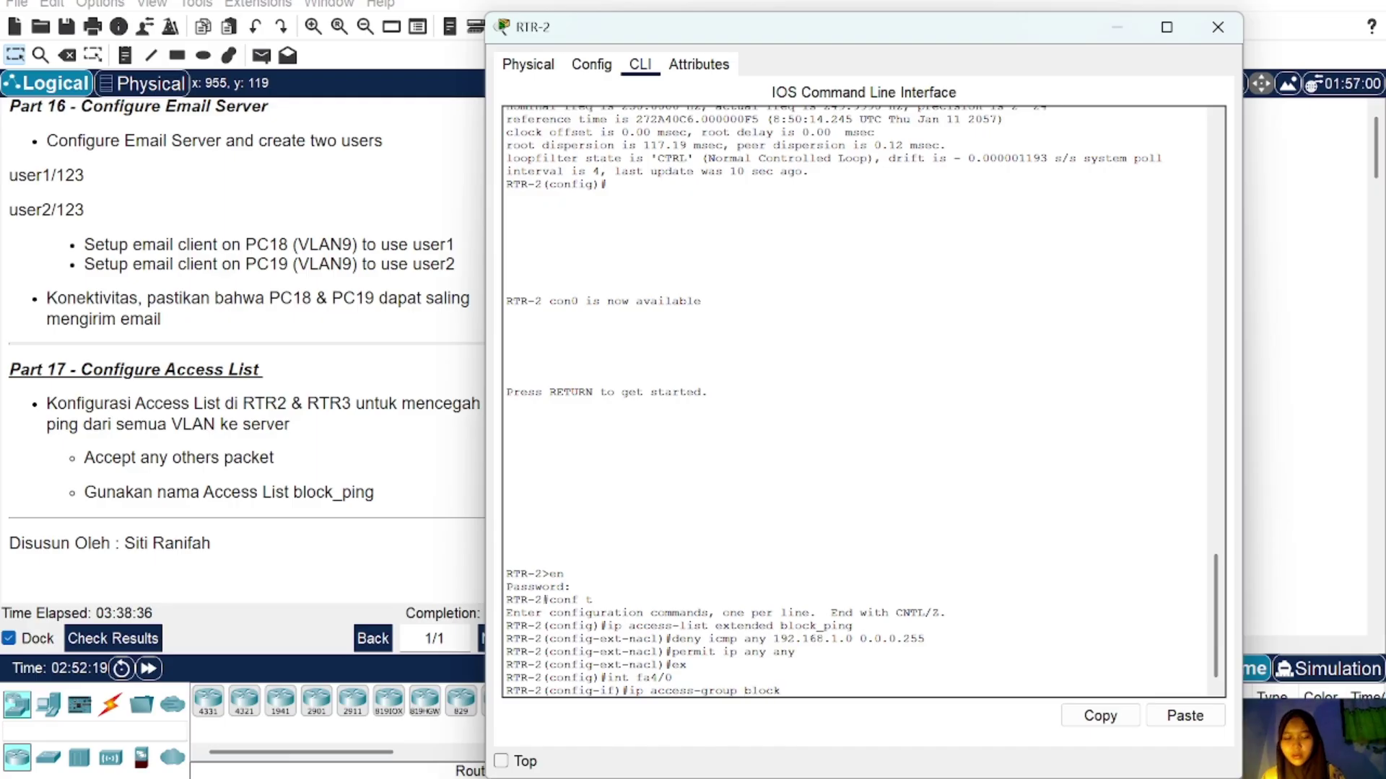
pyautogui.write('_ping')
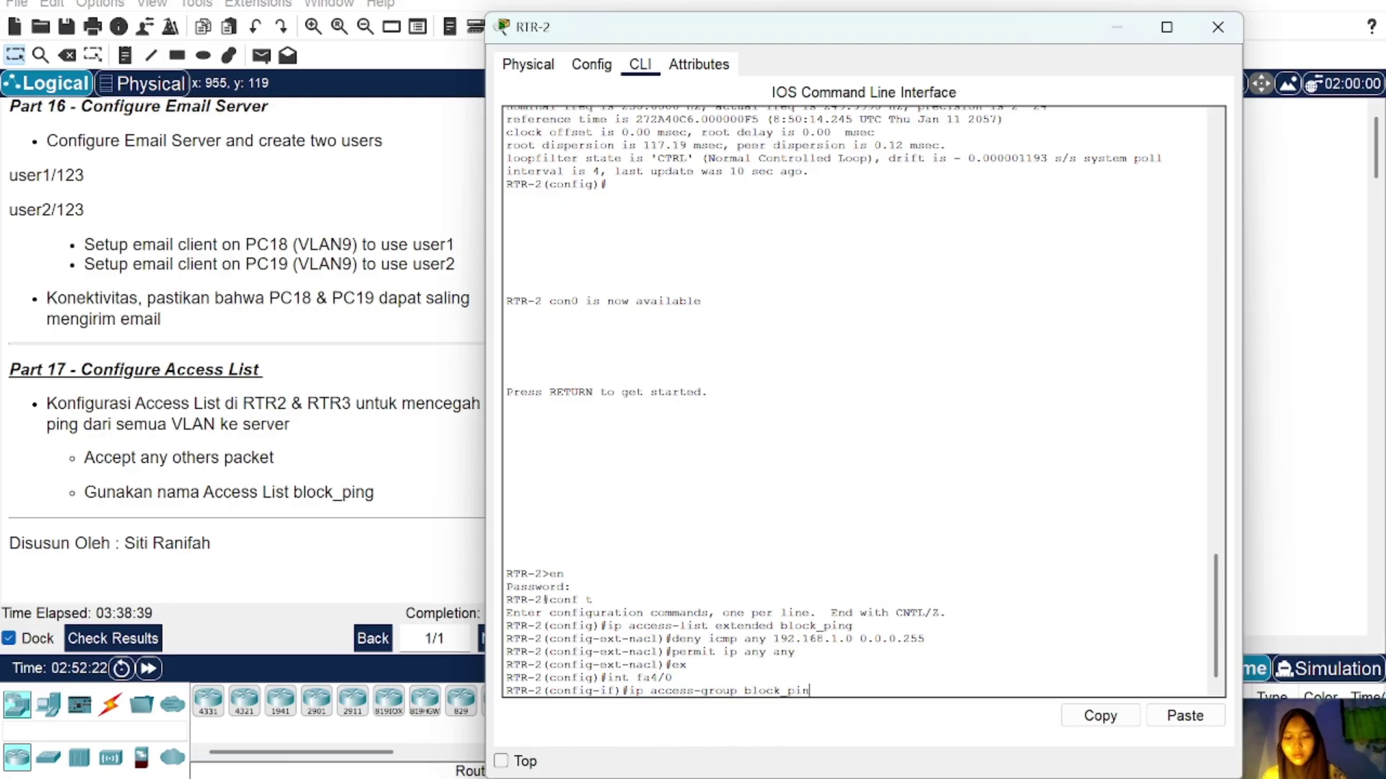
pyautogui.press('Return')
pyautogui.write('o')
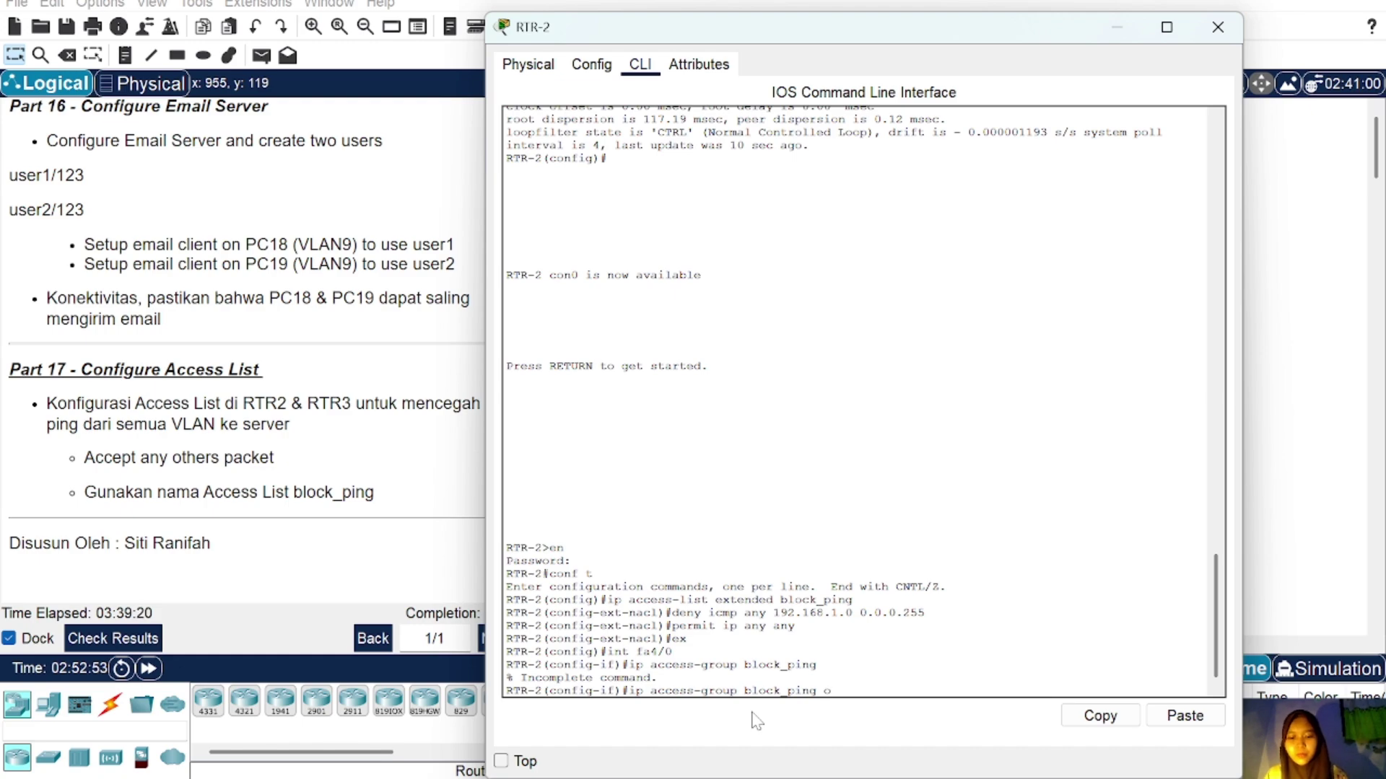
pyautogui.write('ut')
pyautogui.press('Return')
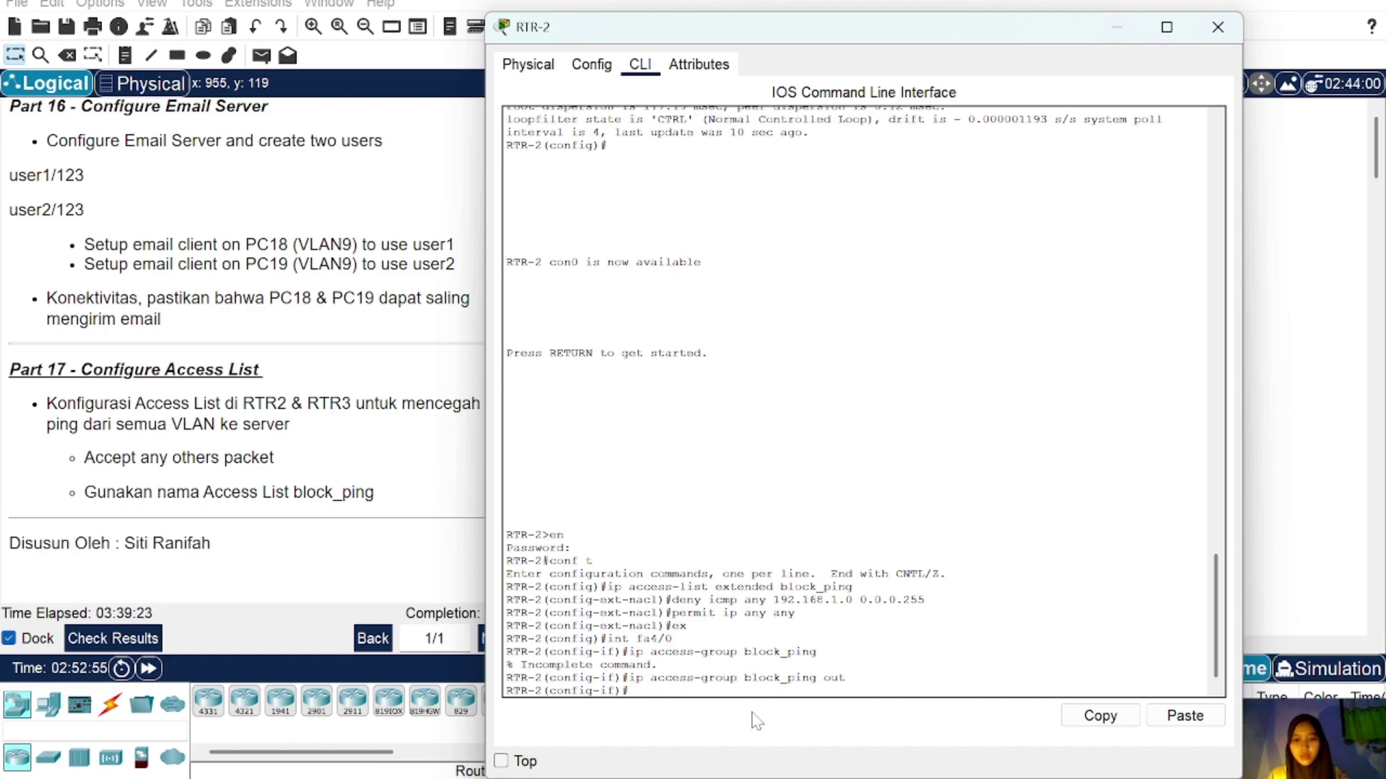
pyautogui.click(1221, 38)
# Step: Open RTR-3's CLI and enter global configuration mode with en and conf t
pyautogui.scroll(3, 845, 276)
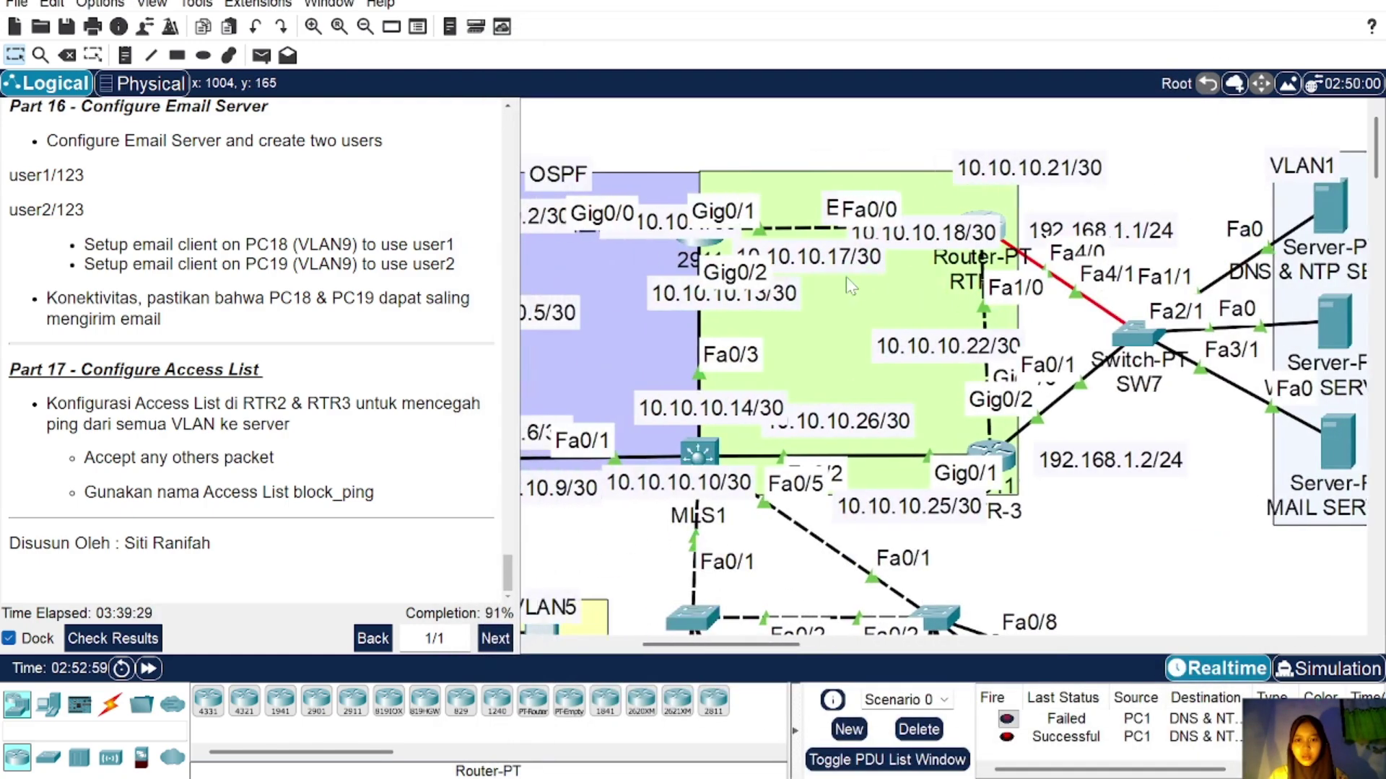
pyautogui.click(1003, 453)
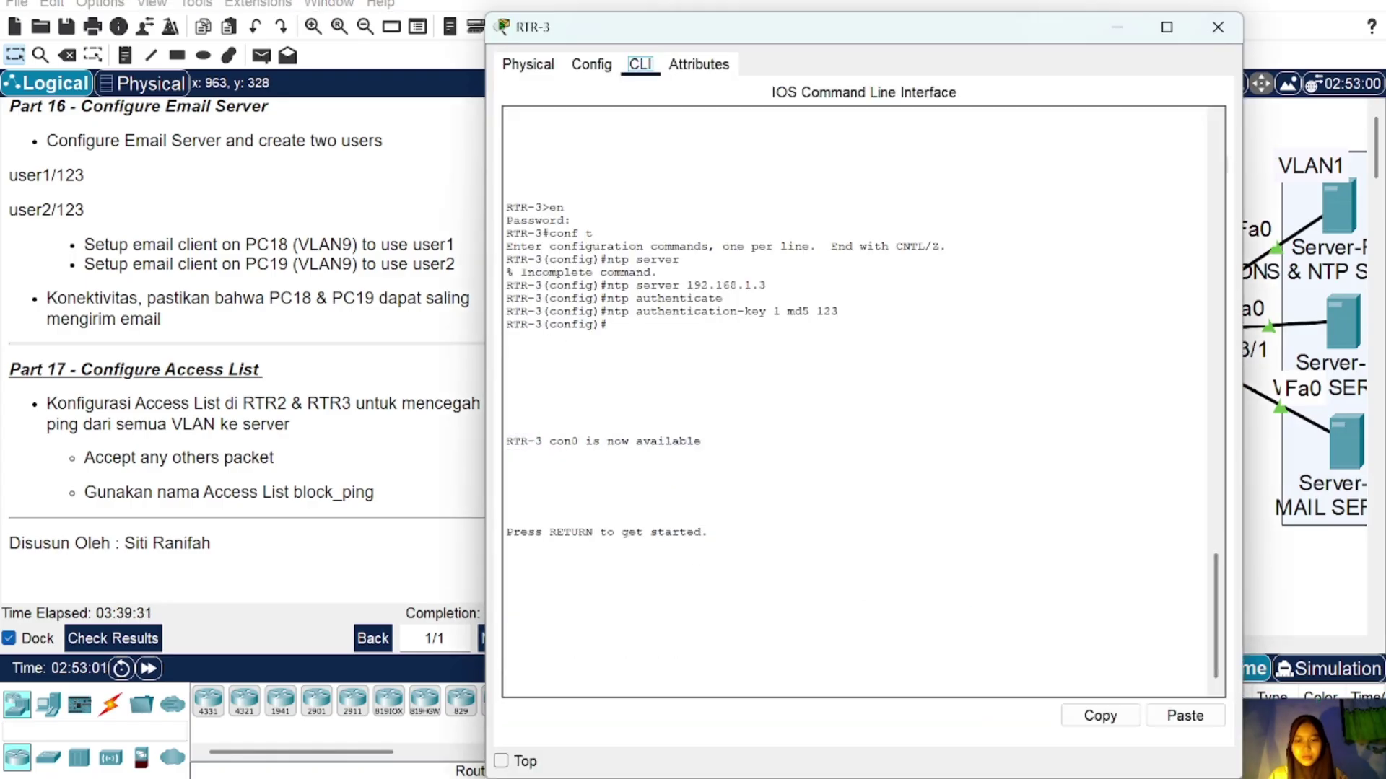
pyautogui.press('Return')
pyautogui.write('en')
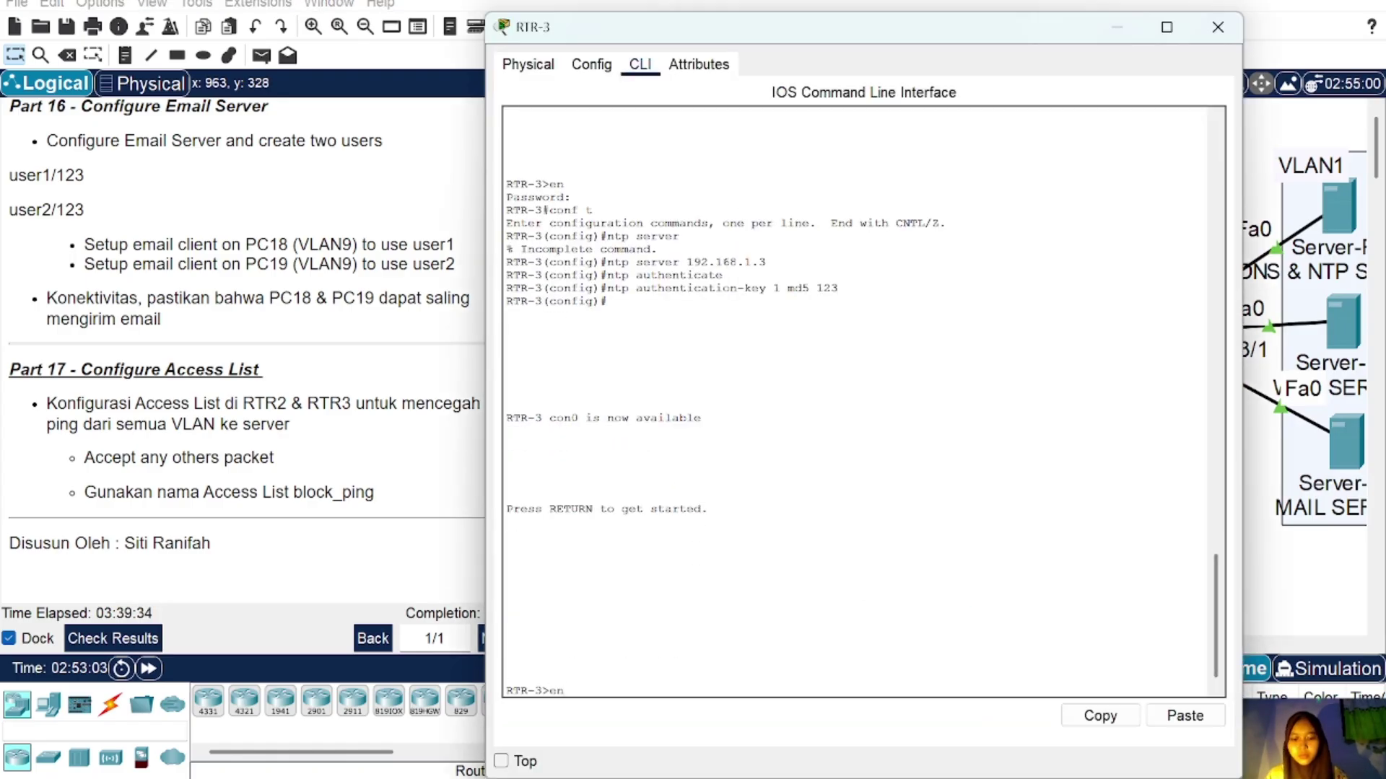
pyautogui.press('Return')
pyautogui.press('Return')
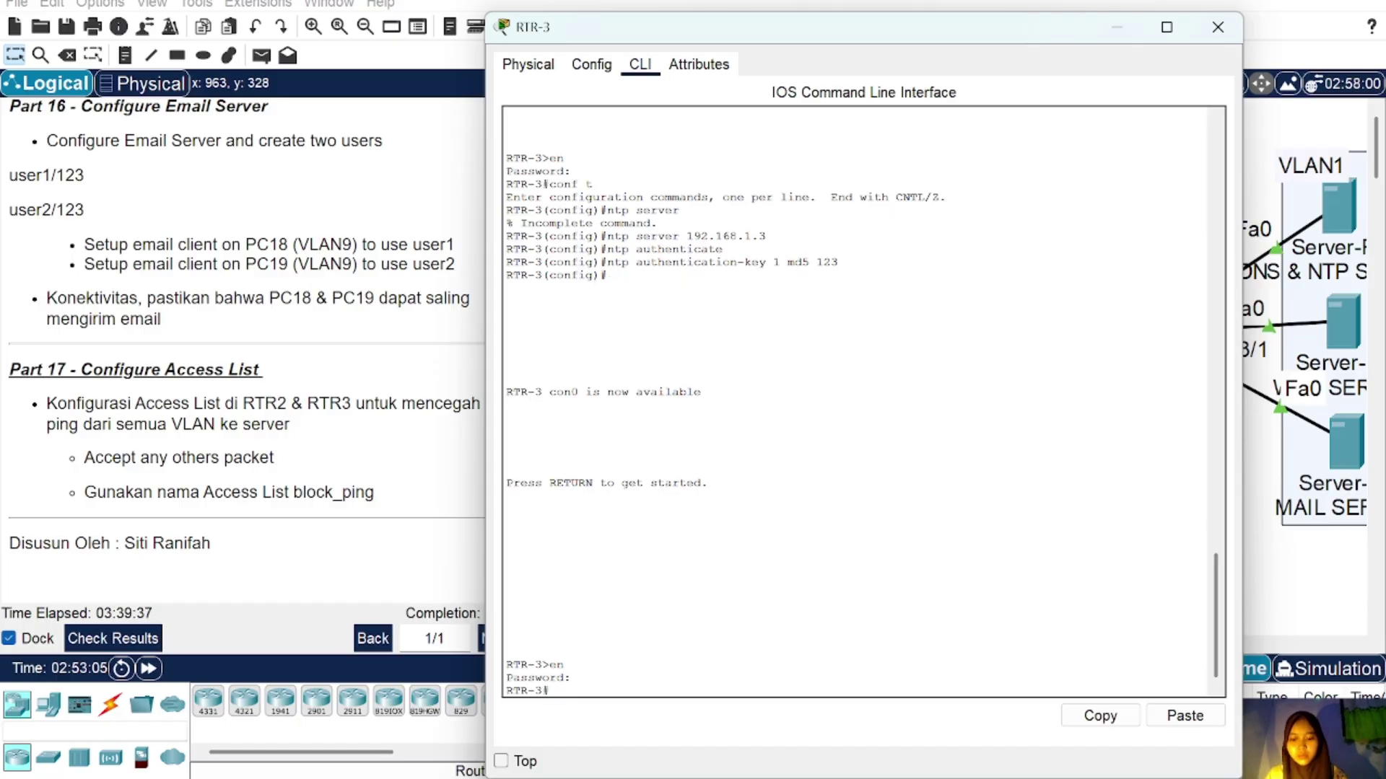
pyautogui.write('conf t')
pyautogui.press('Return')
# Step: Create extended ACL block_ping denying ICMP to 192.168.1.0 0.0.0.255 and permitting ip any any
pyautogui.write('ig)#i')
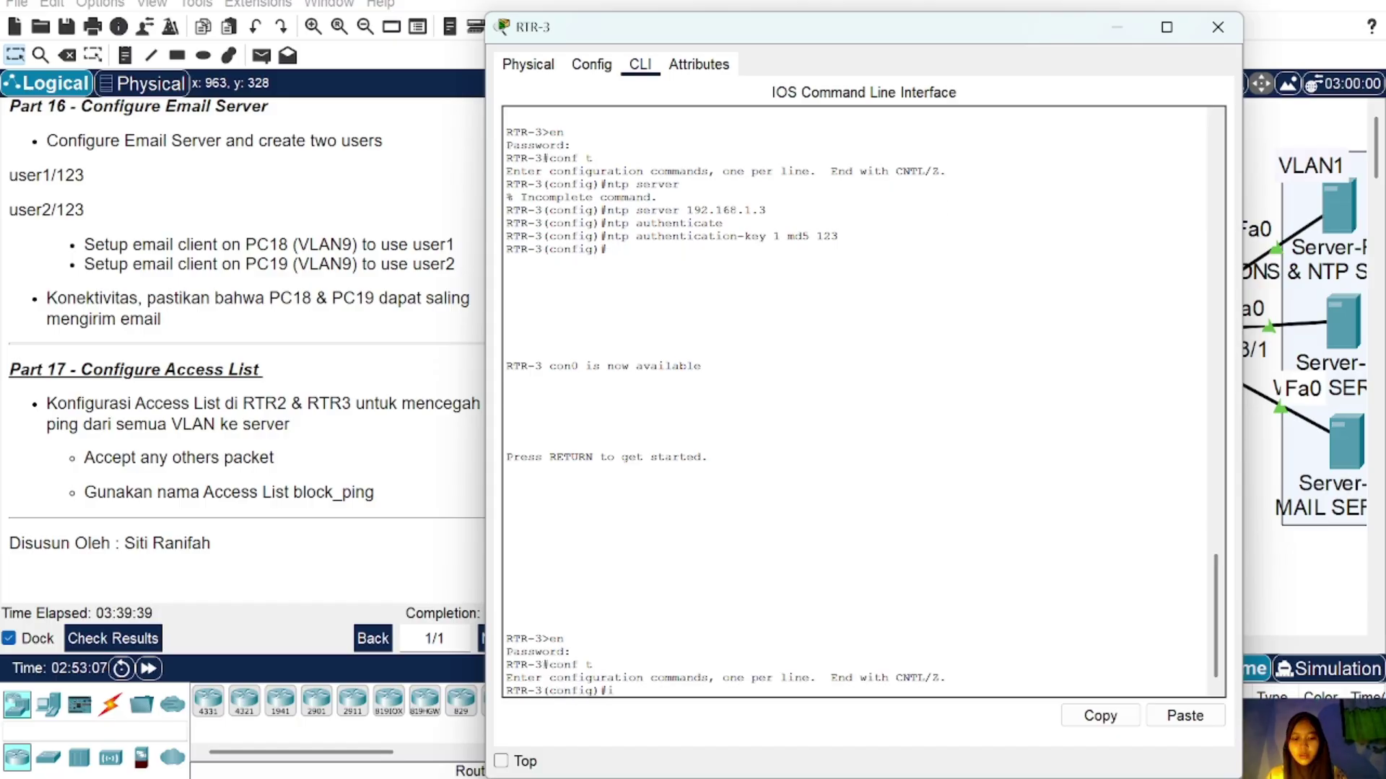
pyautogui.write('p access')
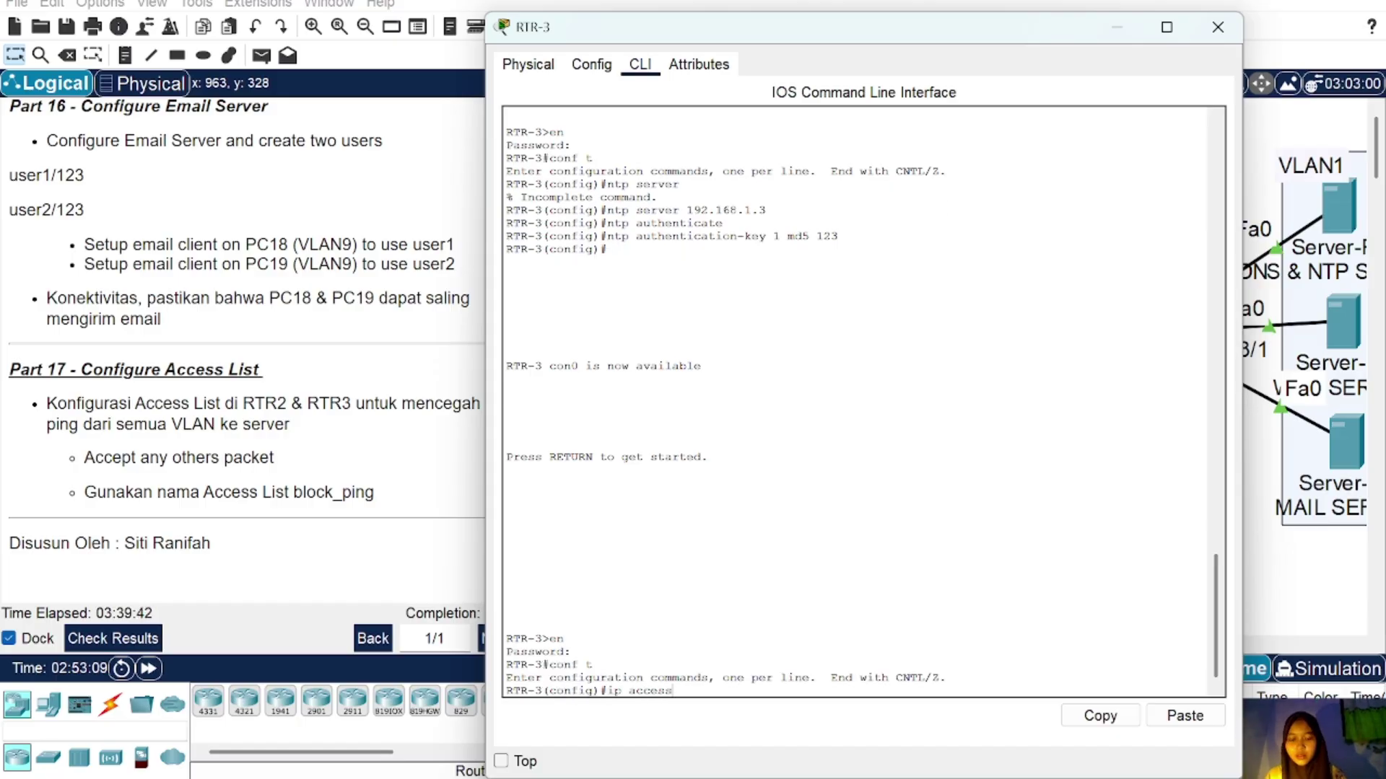
pyautogui.write('-lis')
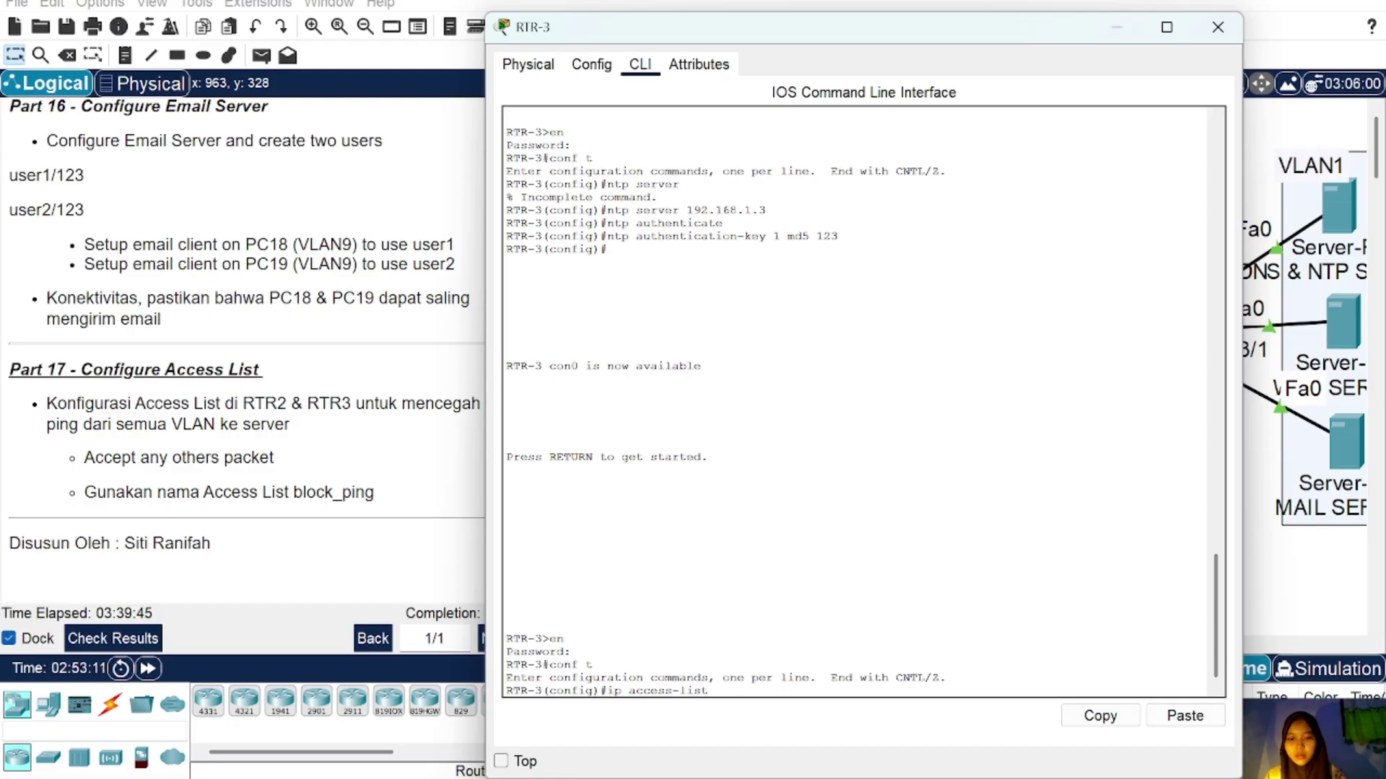
pyautogui.write('t ')
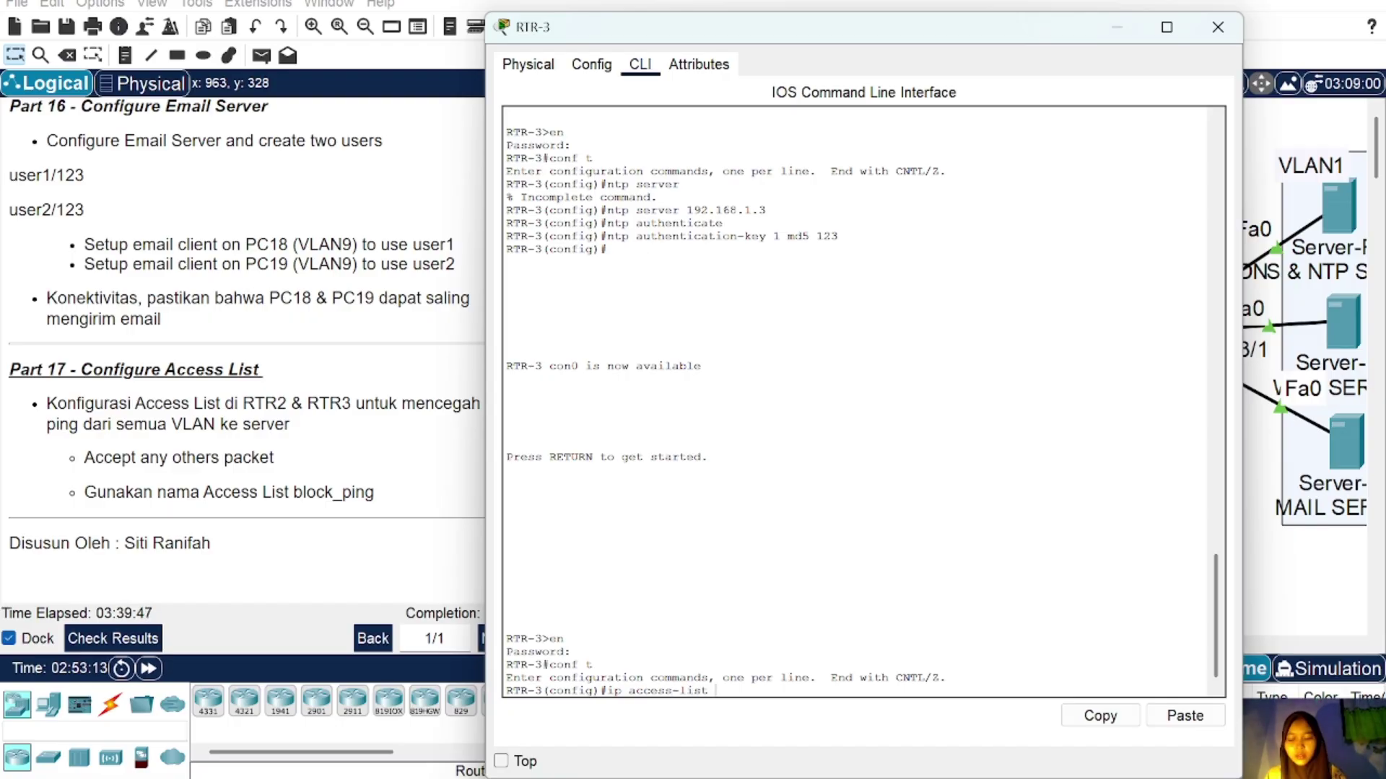
pyautogui.write('exten')
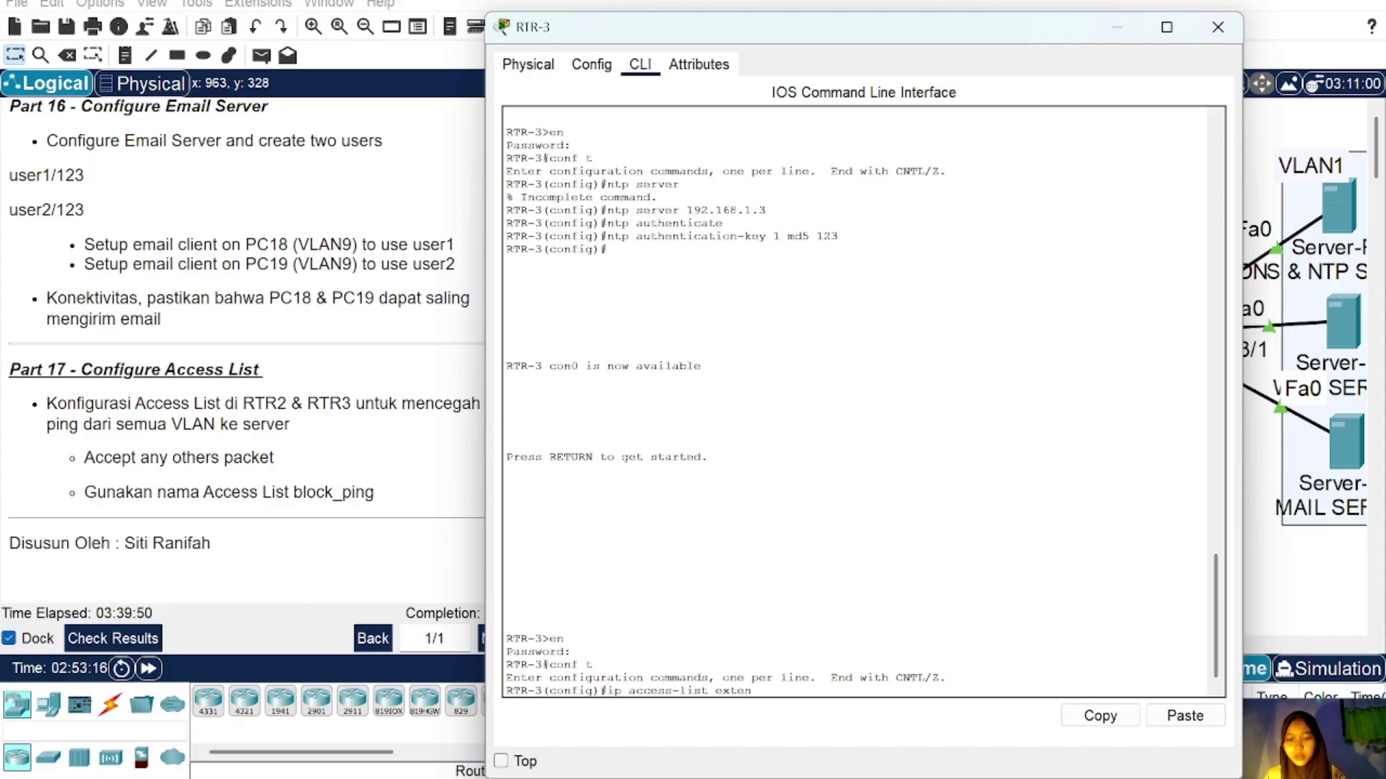
pyautogui.write('ded block')
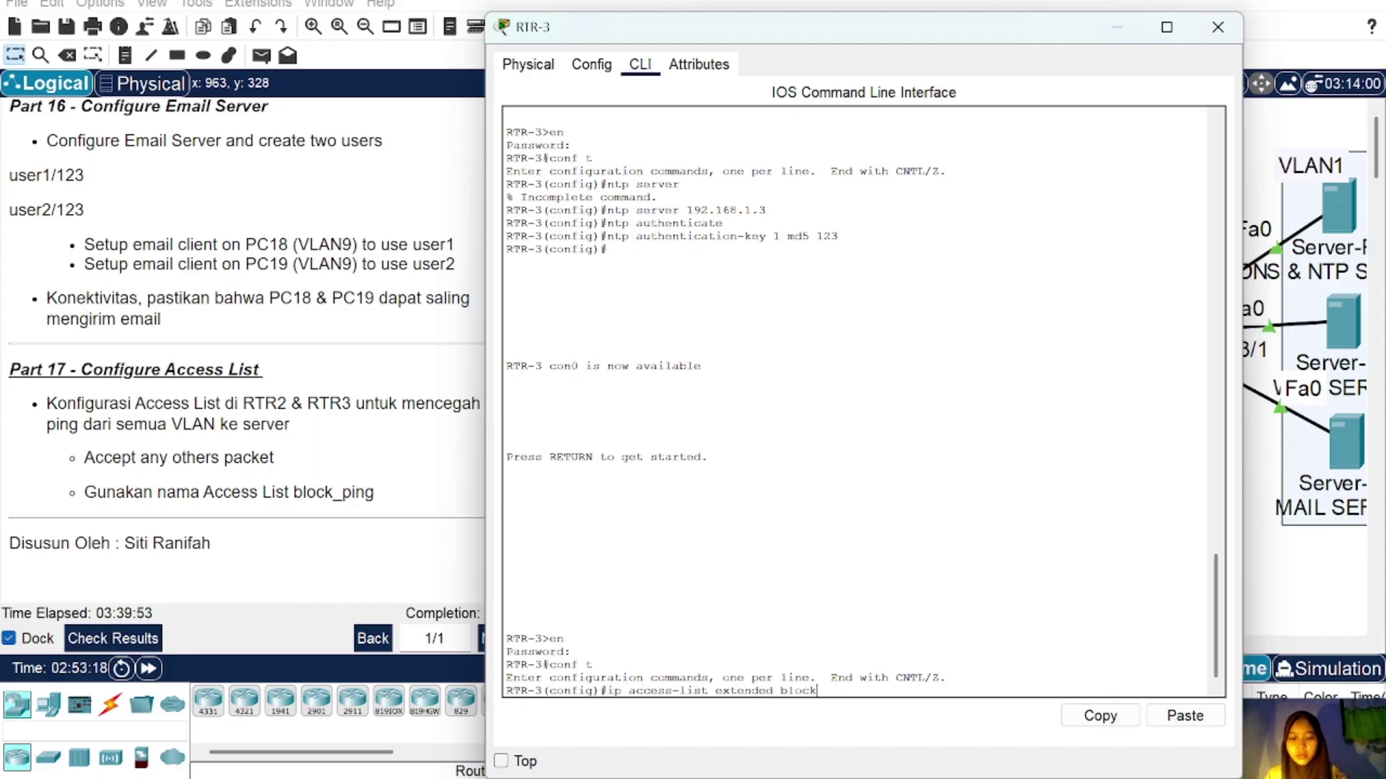
pyautogui.write('_ping')
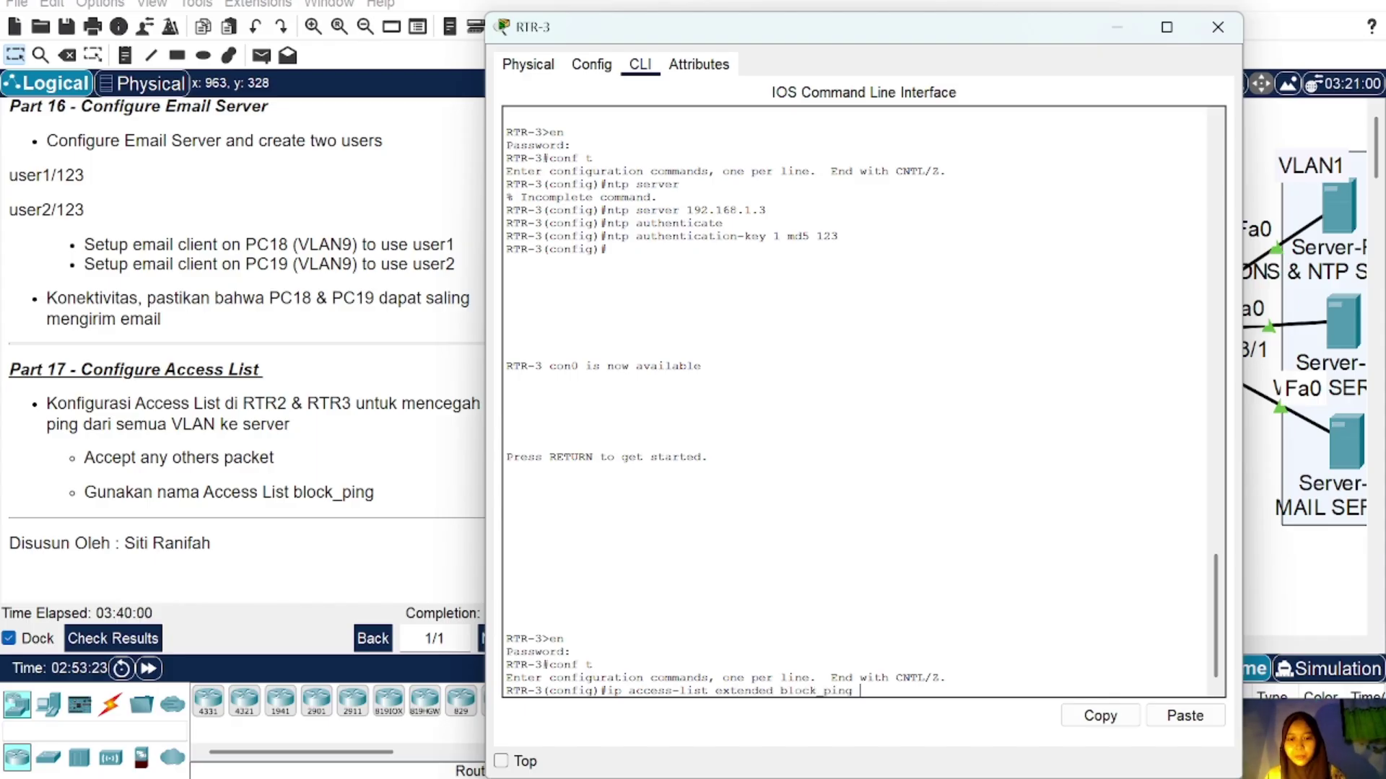
pyautogui.press('Return')
pyautogui.write('den')
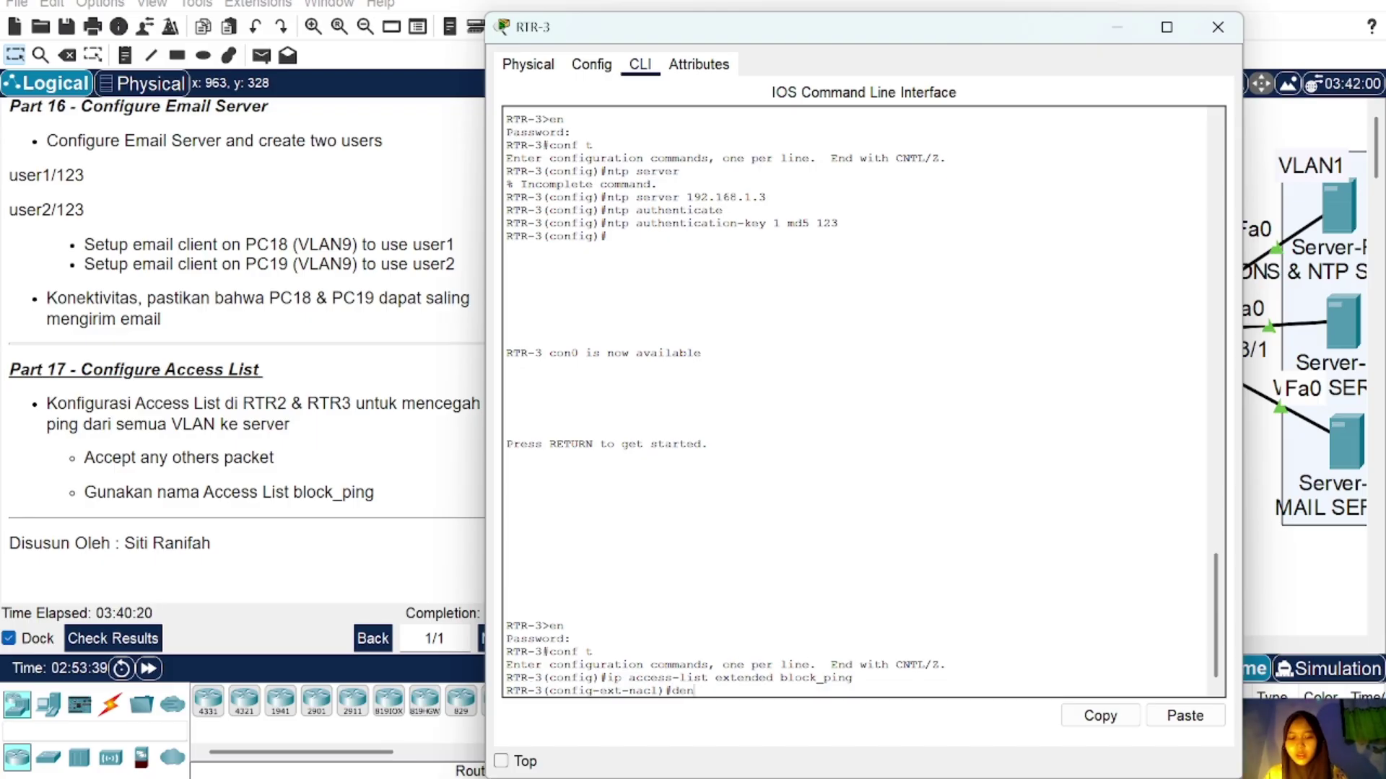
pyautogui.write('y icmp any 1')
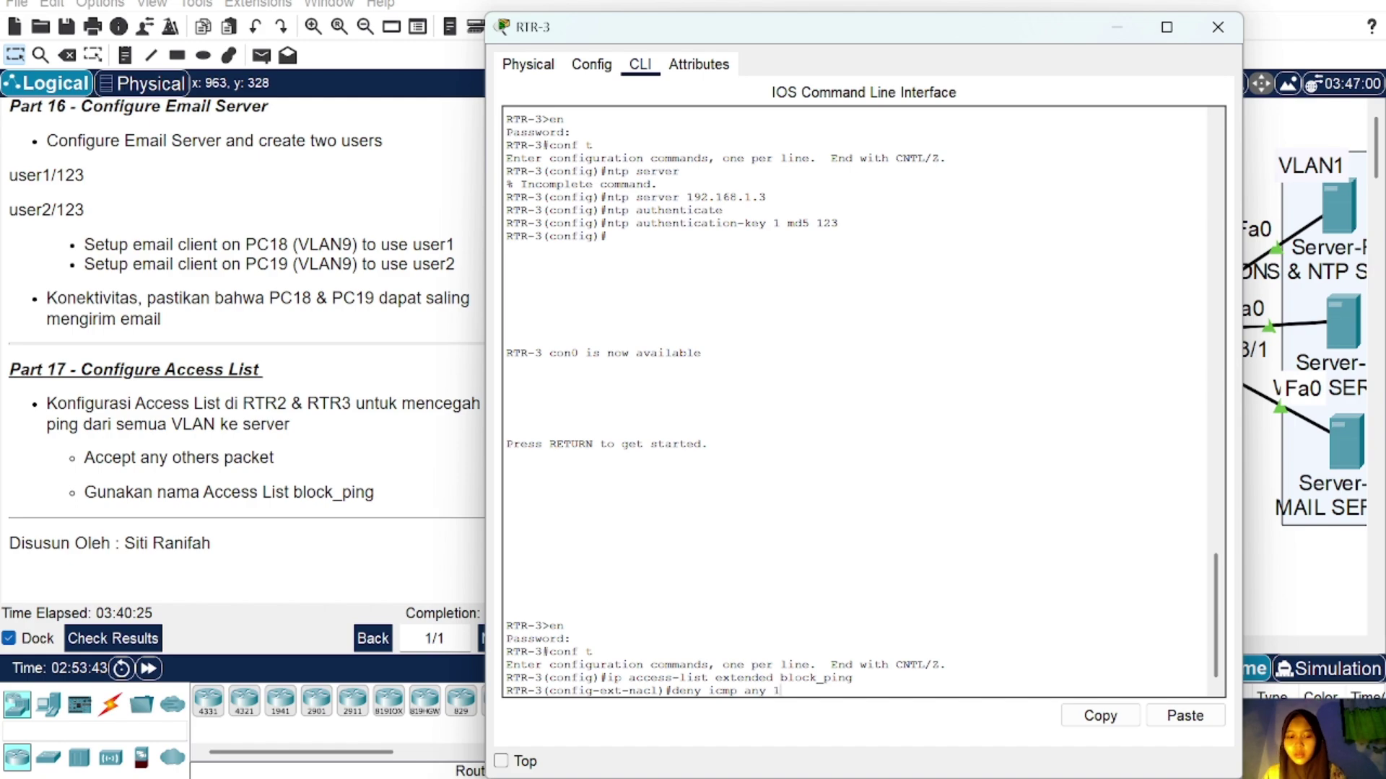
pyautogui.write('92.168.1')
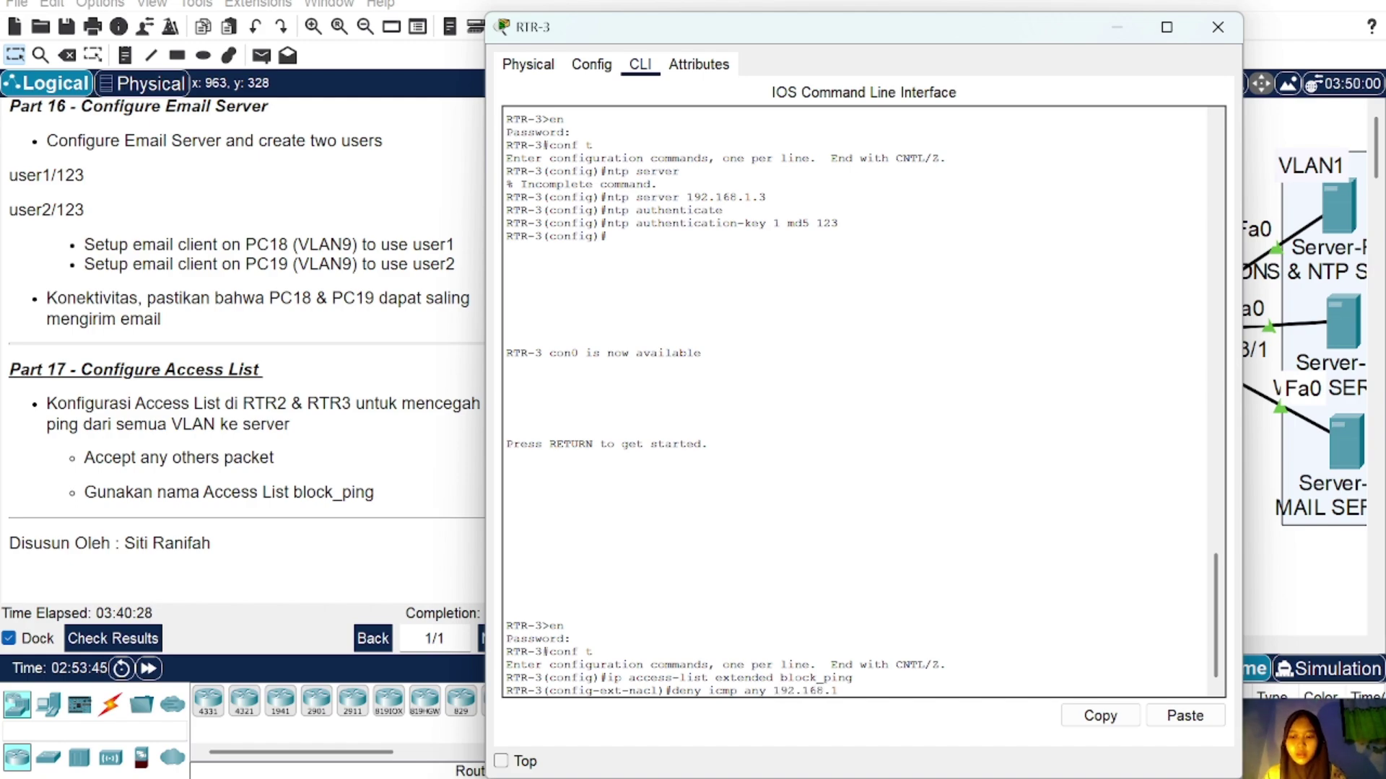
pyautogui.write('.0 0.')
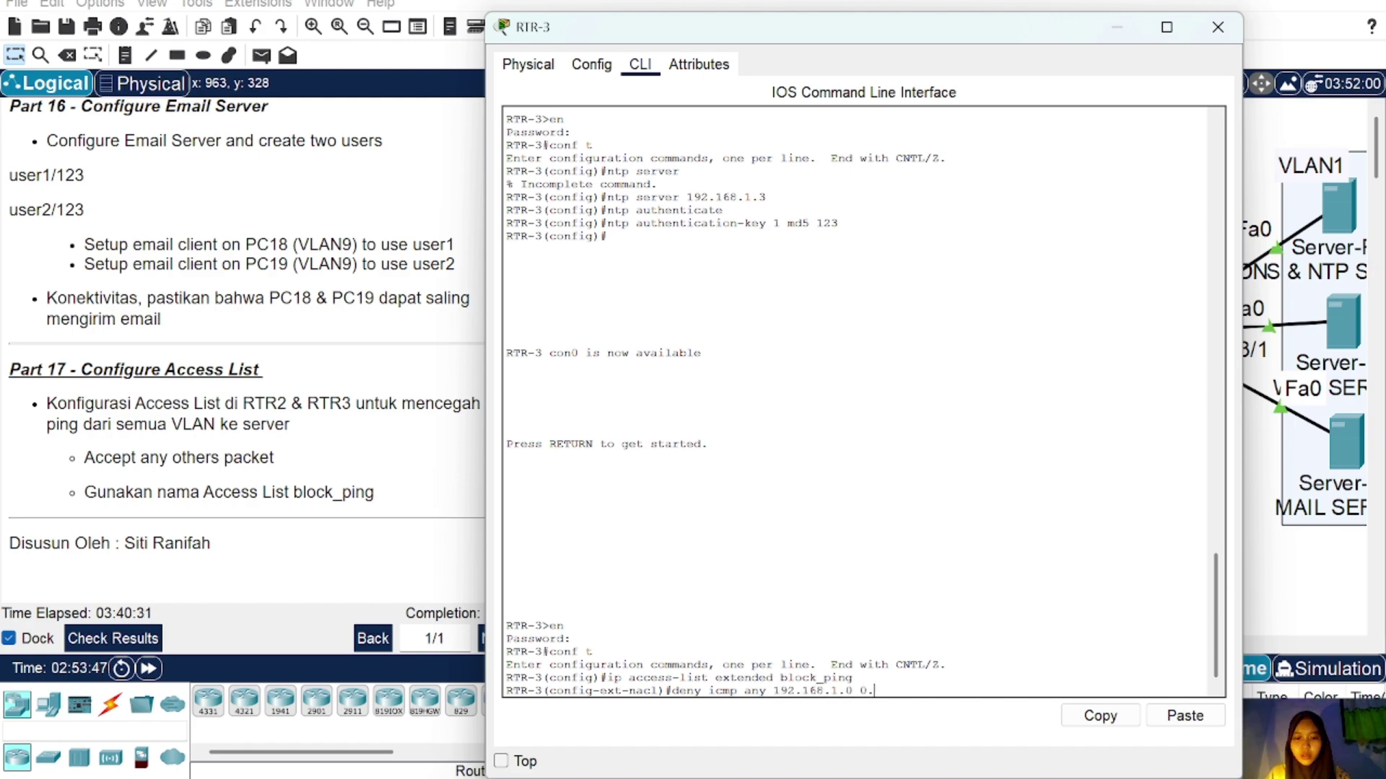
pyautogui.write('0.0.2')
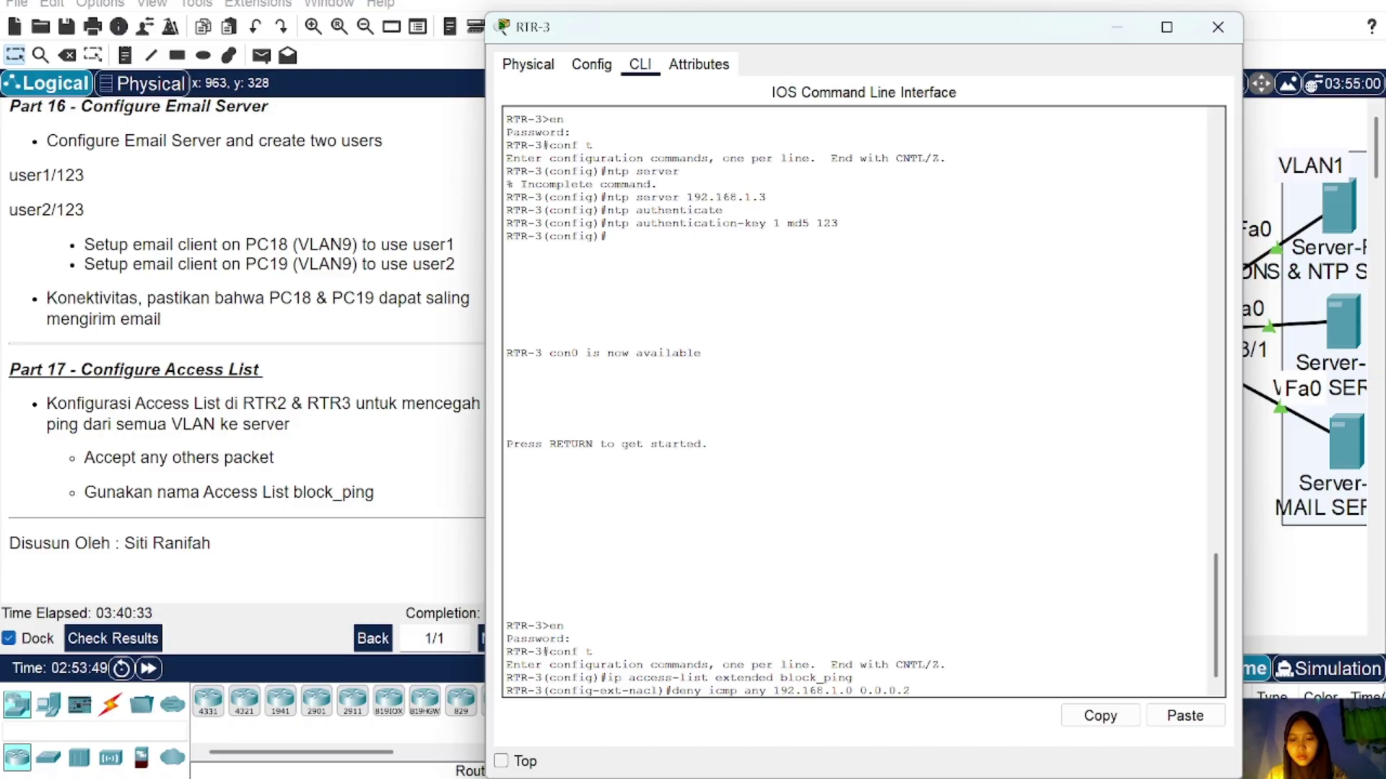
pyautogui.write('55')
pyautogui.press('Return')
pyautogui.write('permit')
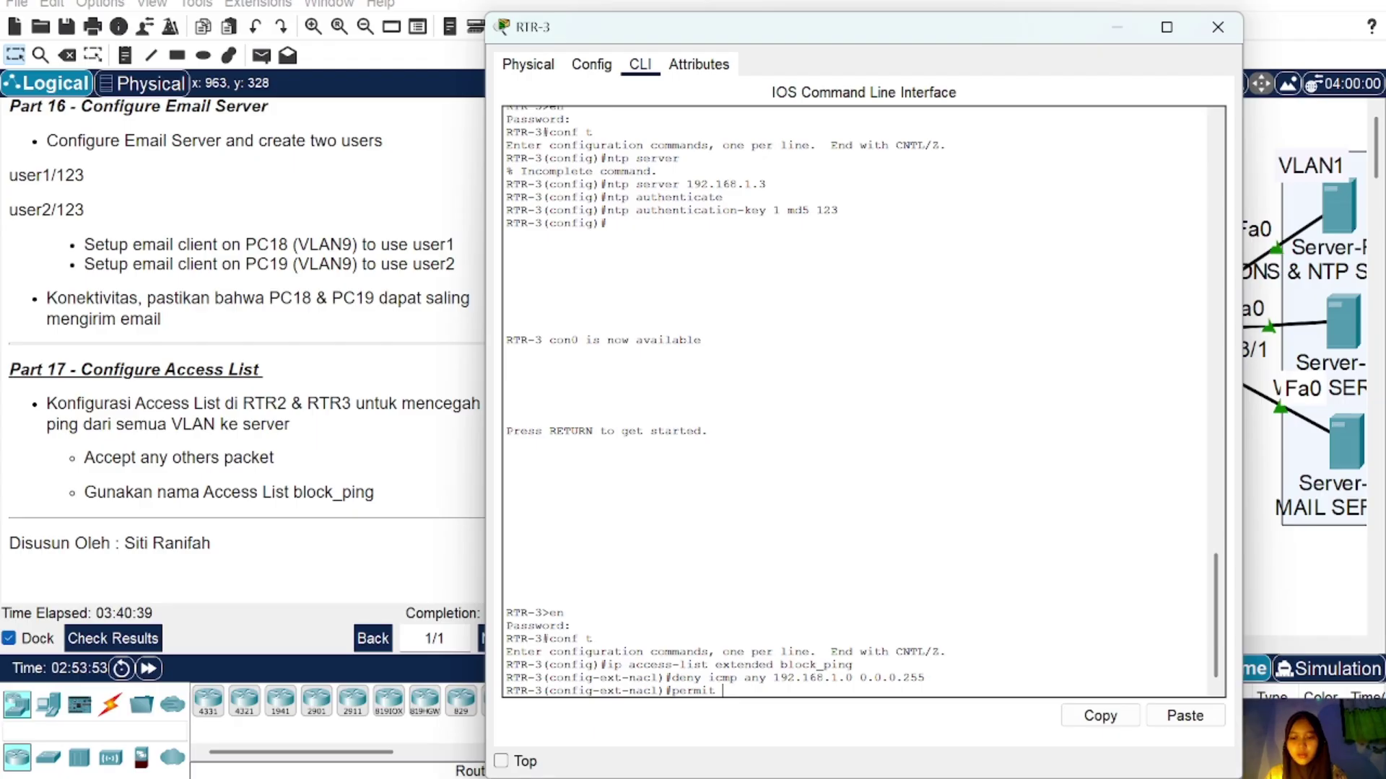
pyautogui.write(' ip an')
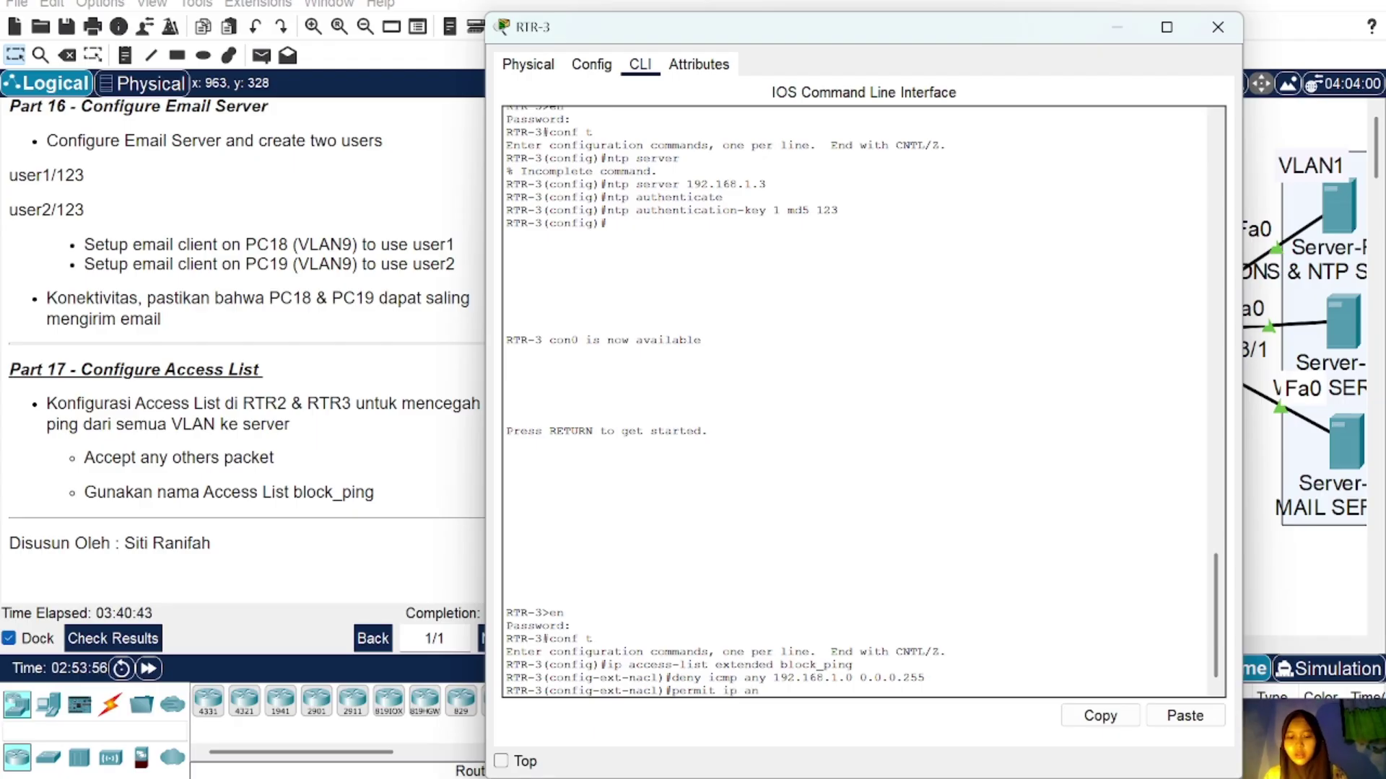
pyautogui.write('y any')
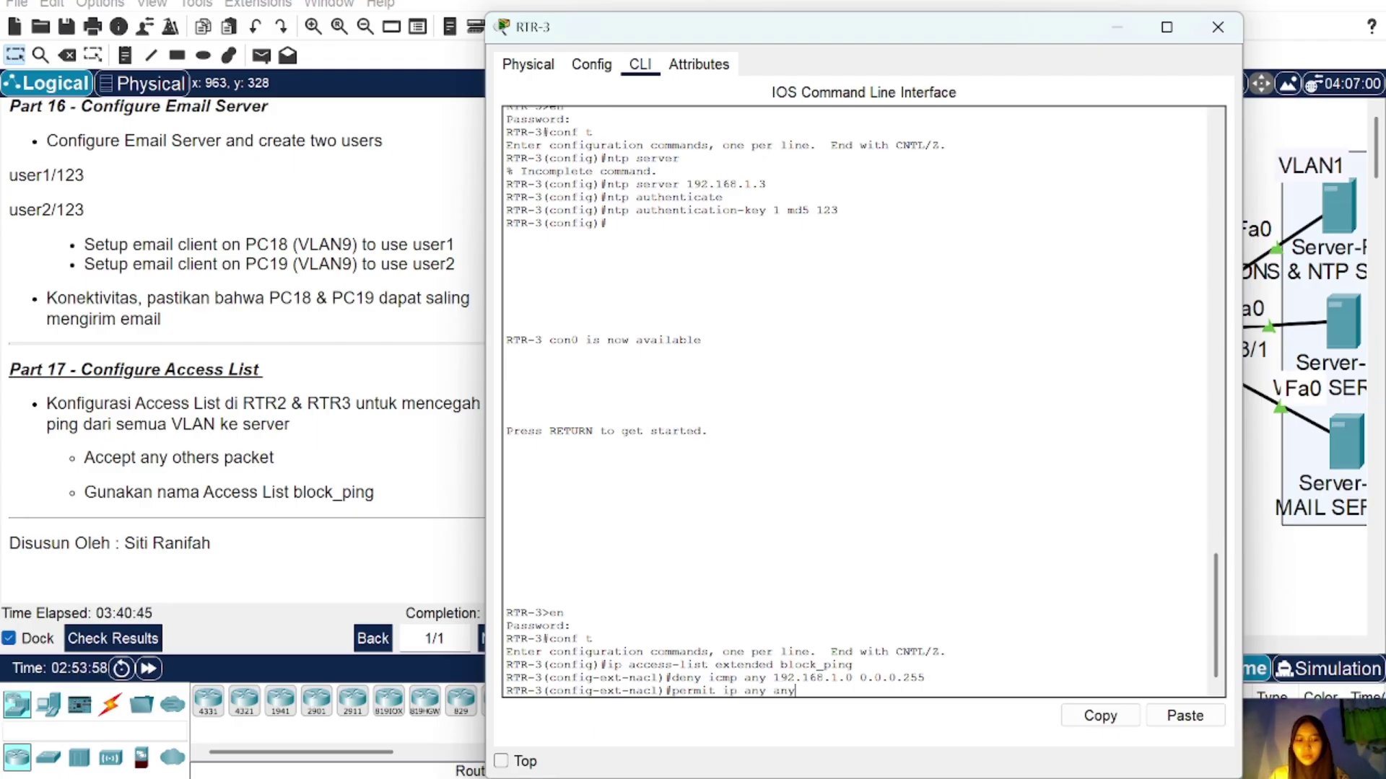
pyautogui.press('Return')
pyautogui.write('ext-nacl)#ex')
pyautogui.press('Return')
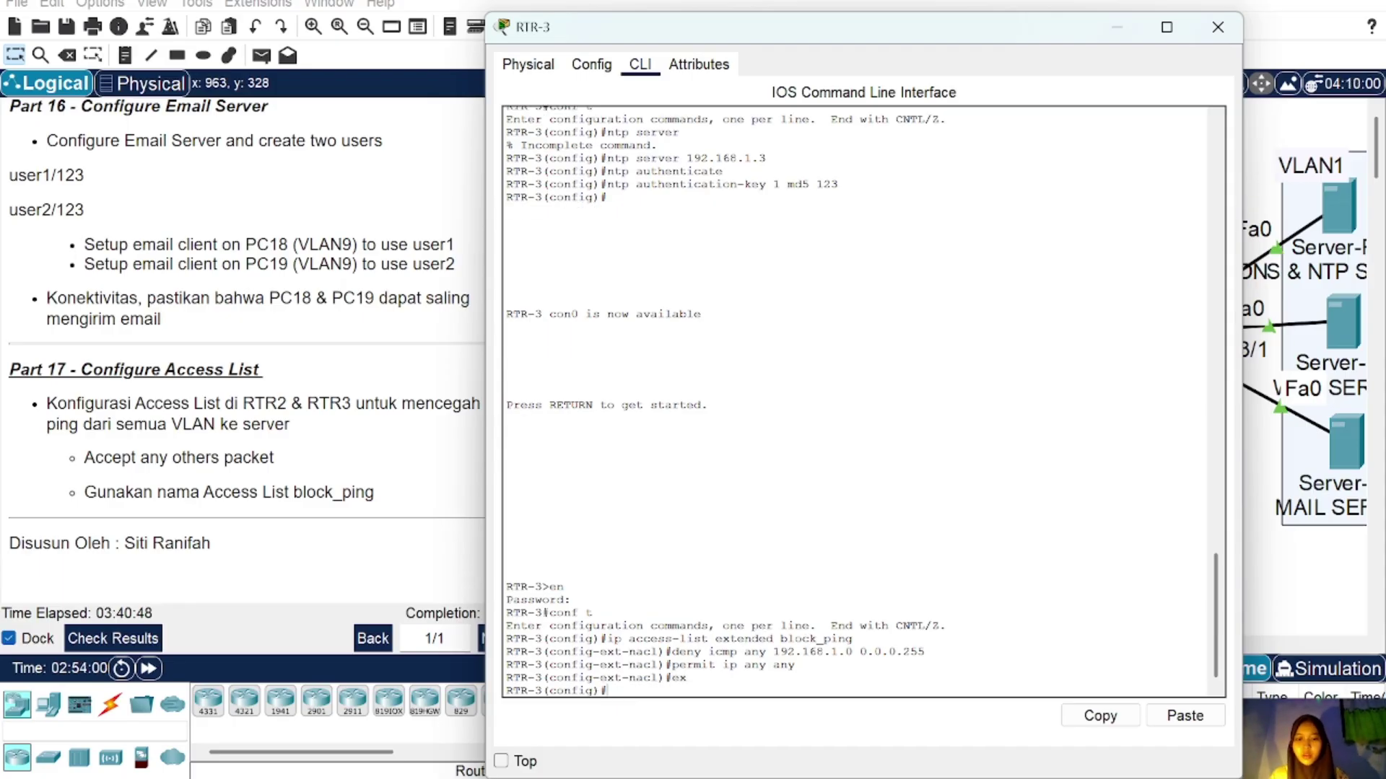
# Step: Apply block_ping outbound on RTR-3's interface gig0/2
pyautogui.click(1218, 26)
pyautogui.click(1000, 454)
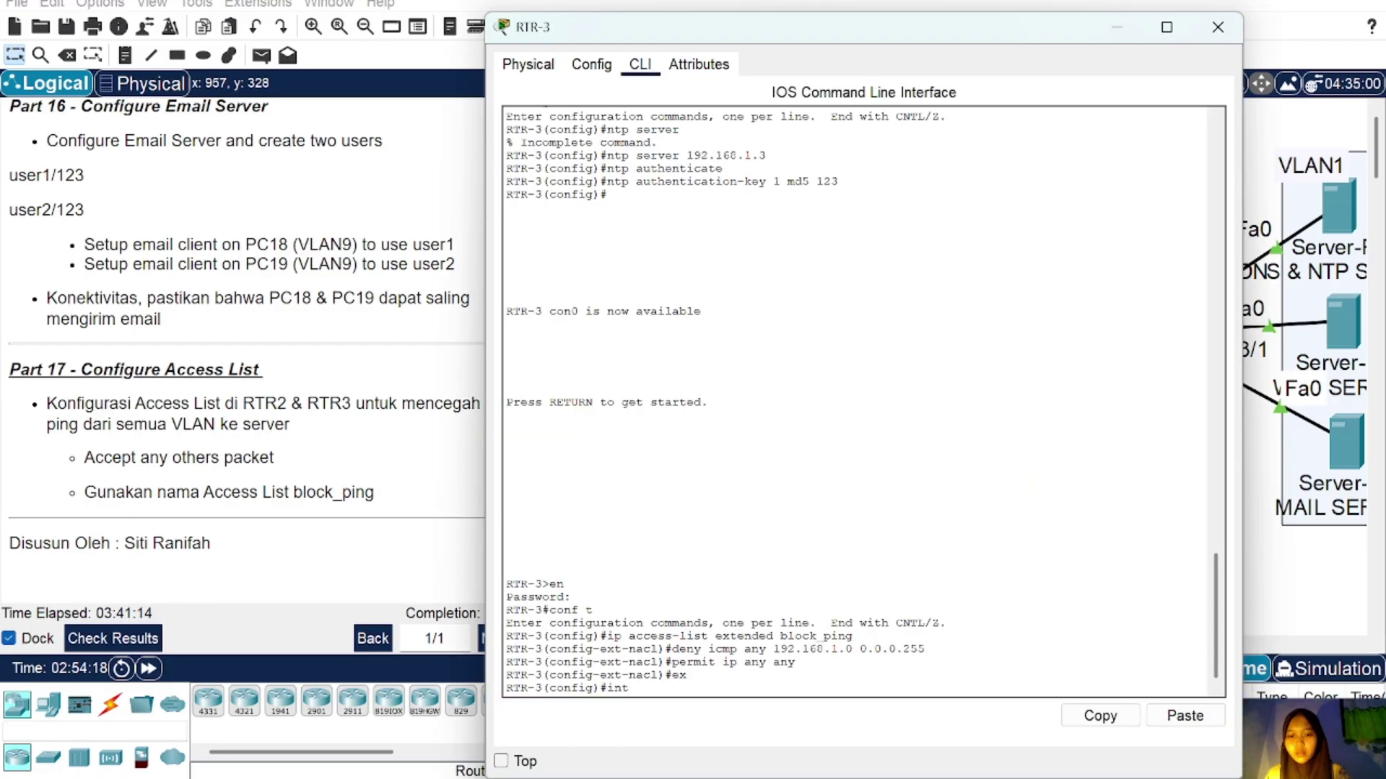
pyautogui.write('int gig0/2')
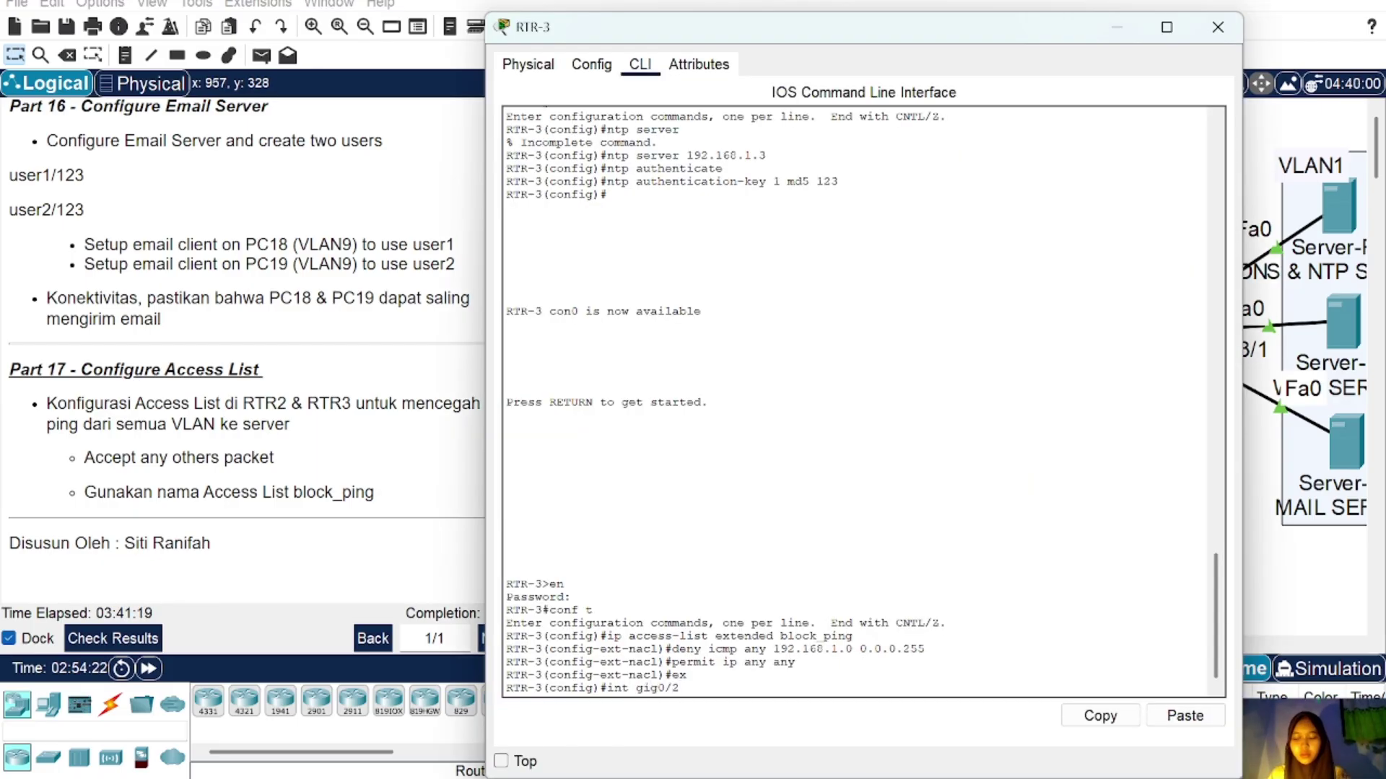
pyautogui.press('Return')
pyautogui.write('ip')
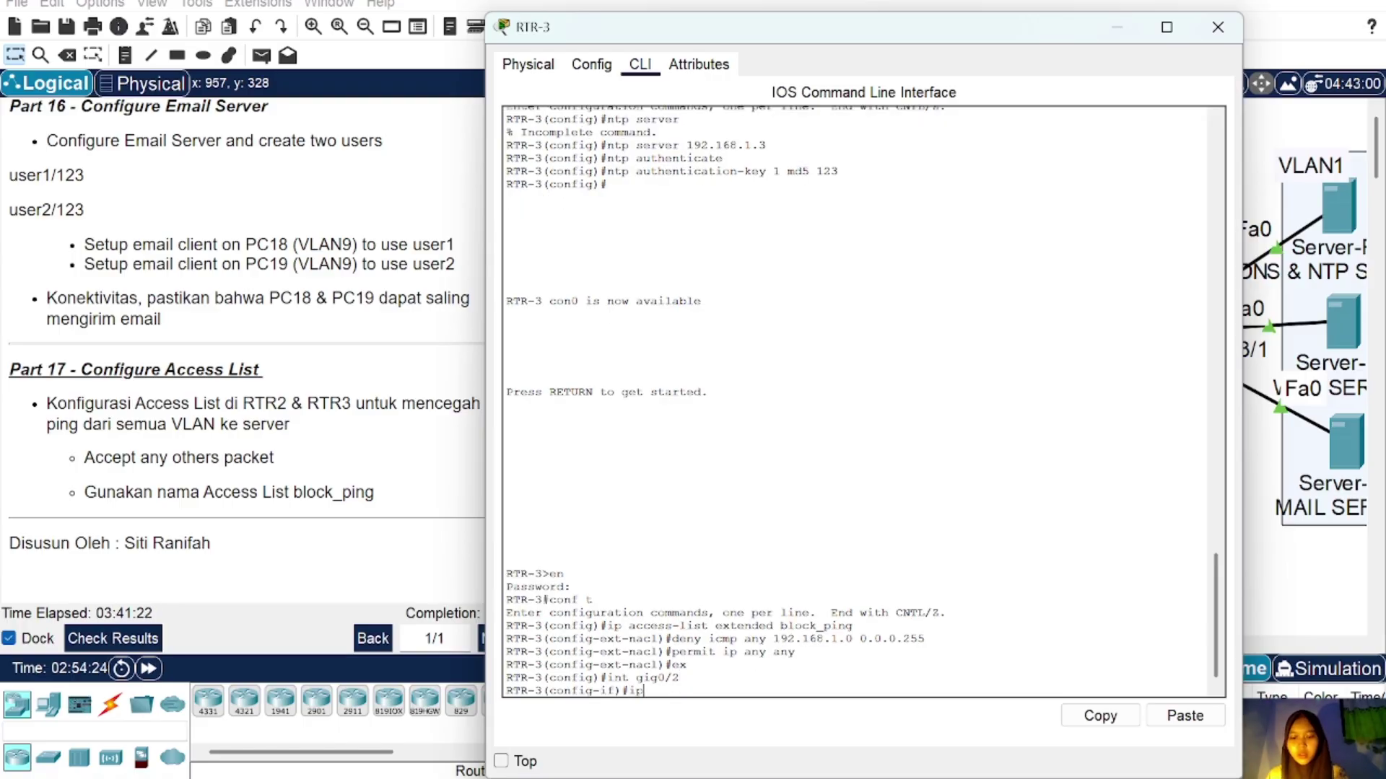
pyautogui.write(' access-group bl')
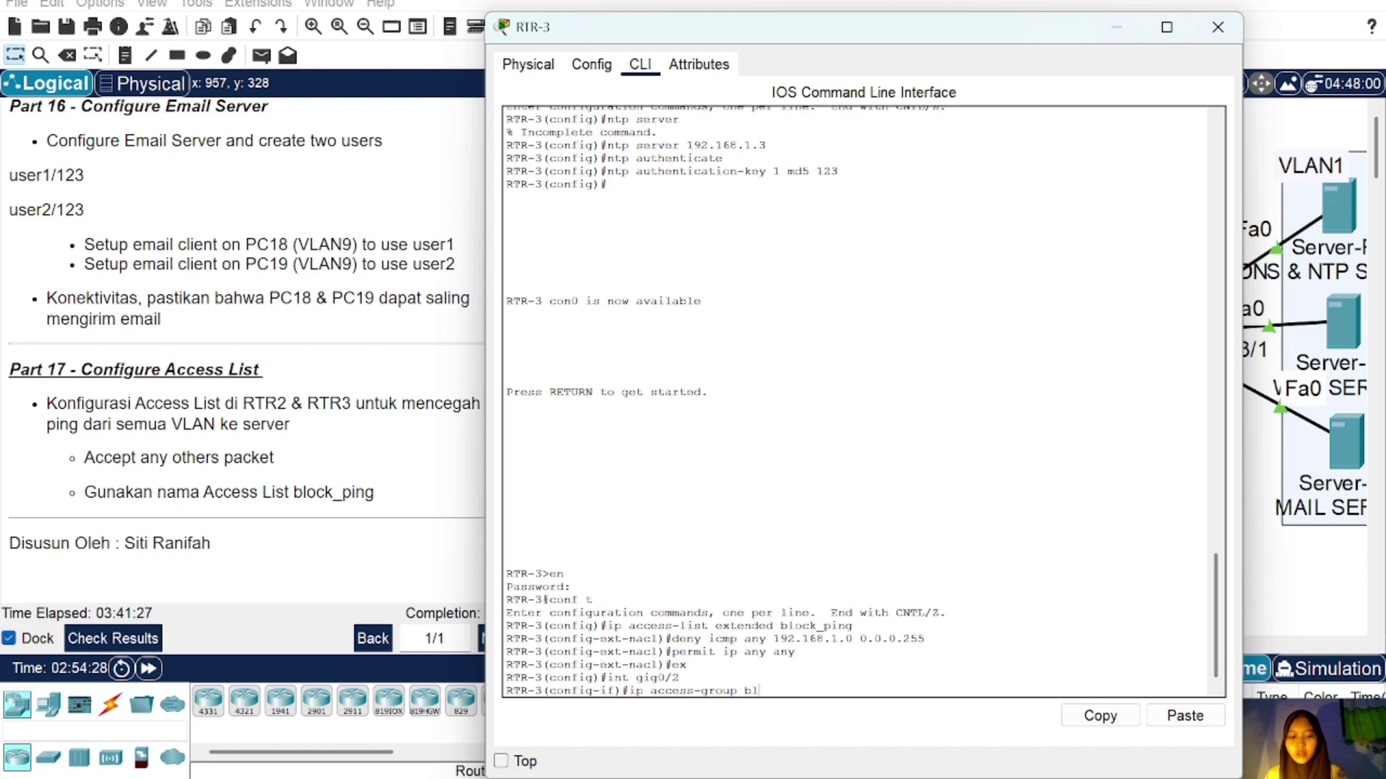
pyautogui.write('ock_ping')
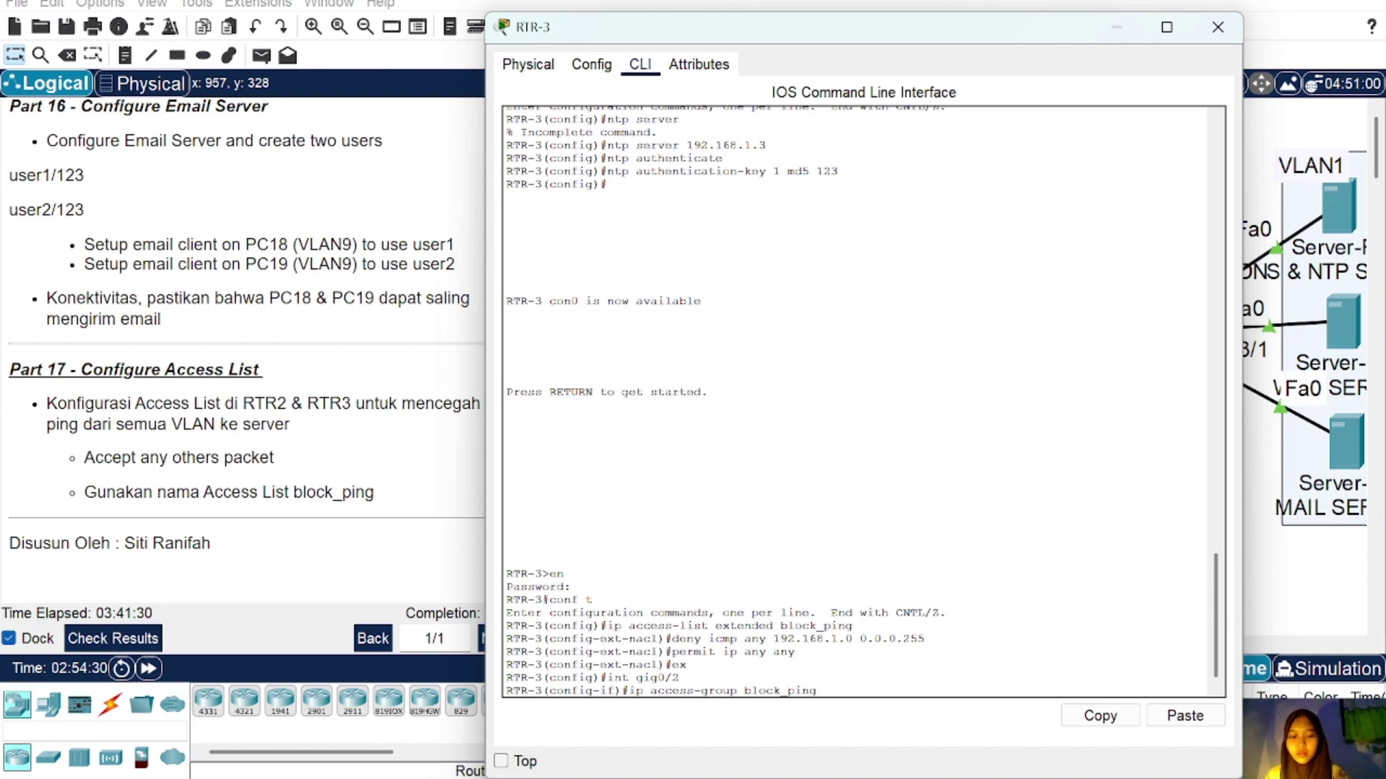
pyautogui.write(' out')
pyautogui.press('Return')
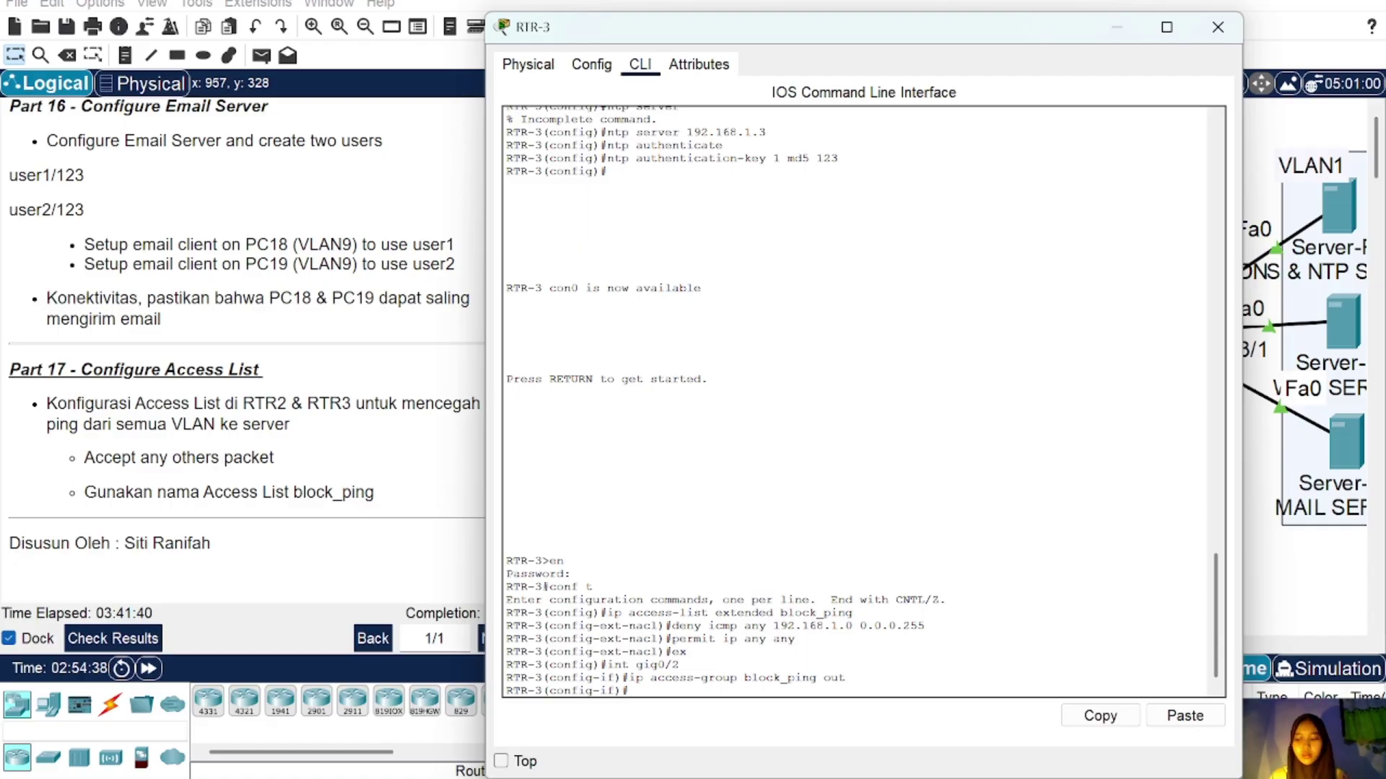
# Step: Send a simple PDU from PC0 to the DNS & NTP server; it shows Failed
pyautogui.click(1216, 26)
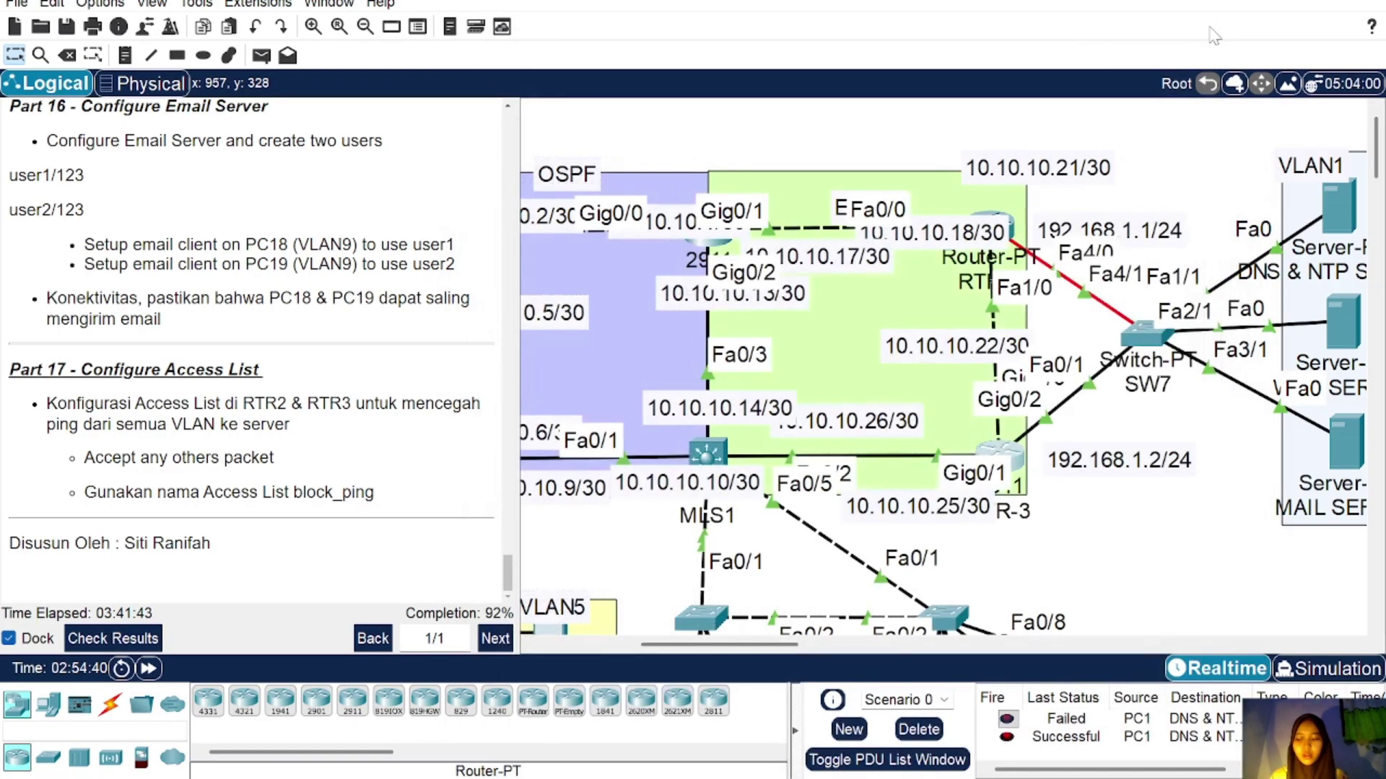
pyautogui.hscroll(-2, 869, 309)
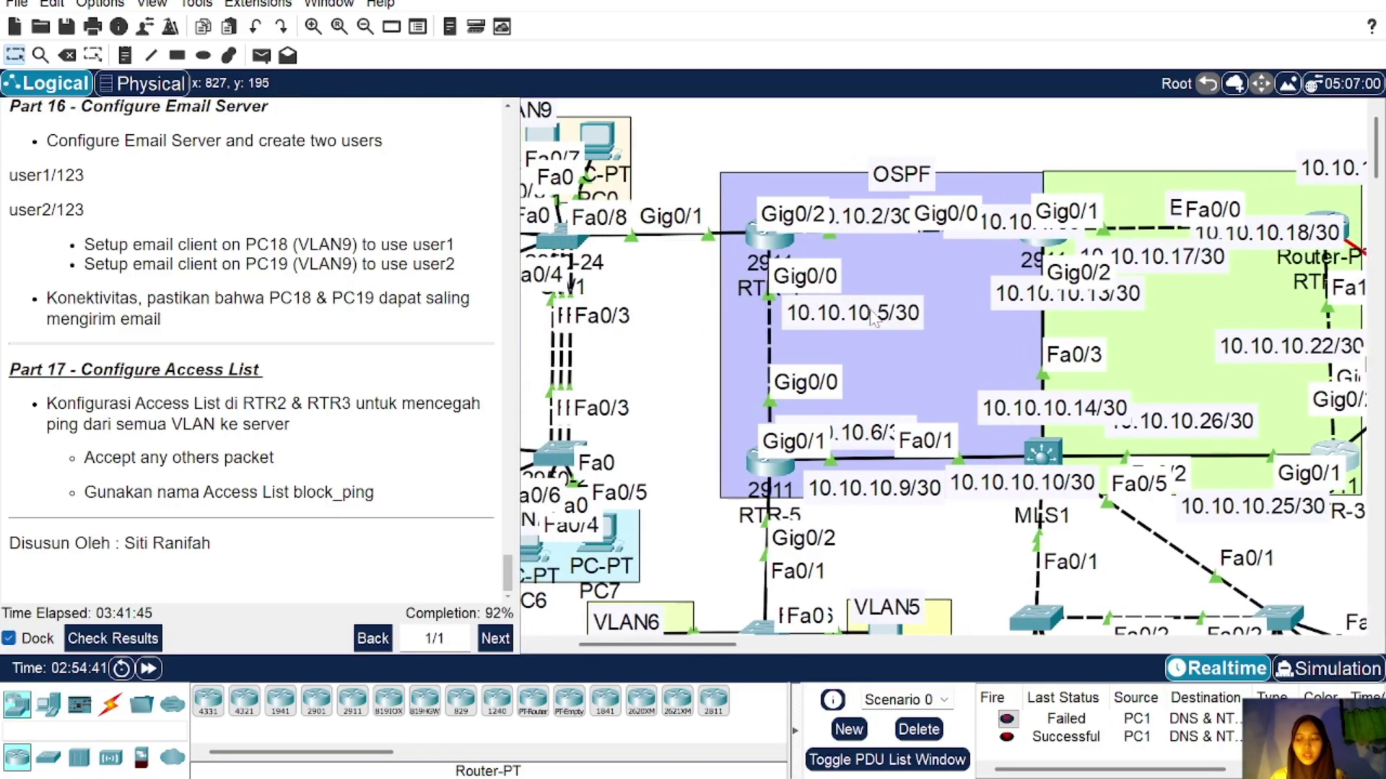
pyautogui.hscroll(3, 869, 309)
pyautogui.hscroll(-1, 869, 309)
pyautogui.hscroll(-1, 869, 309)
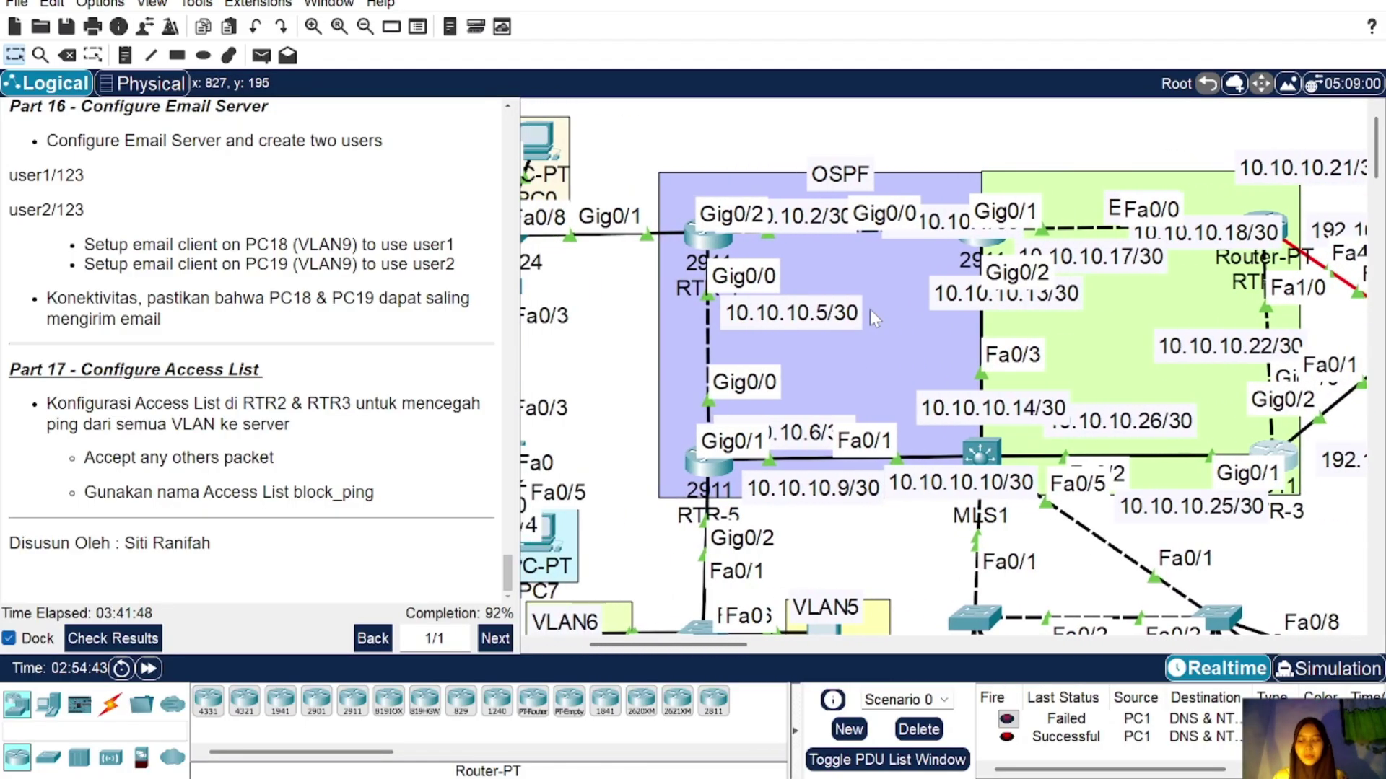
pyautogui.hscroll(-3, 678, 261)
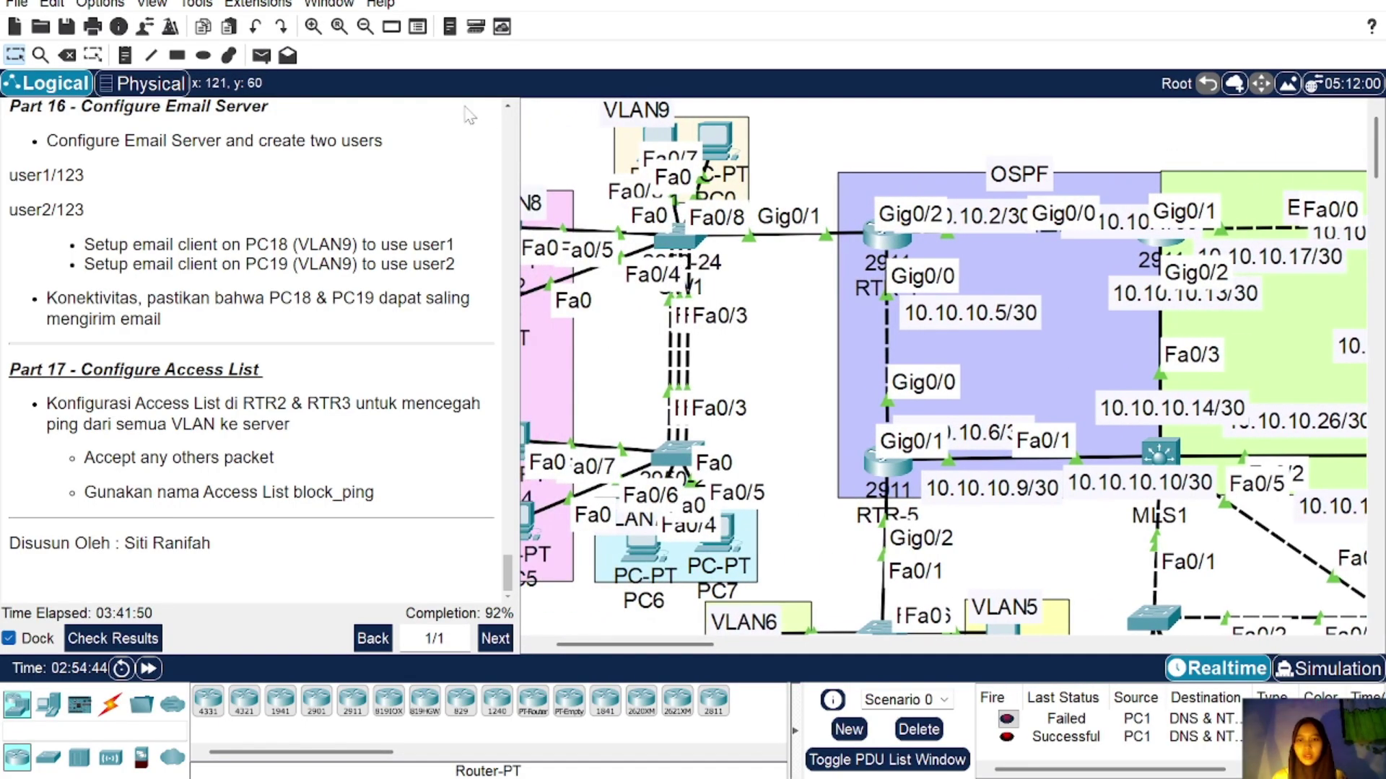
pyautogui.hscroll(5, 727, 252)
pyautogui.click(261, 55)
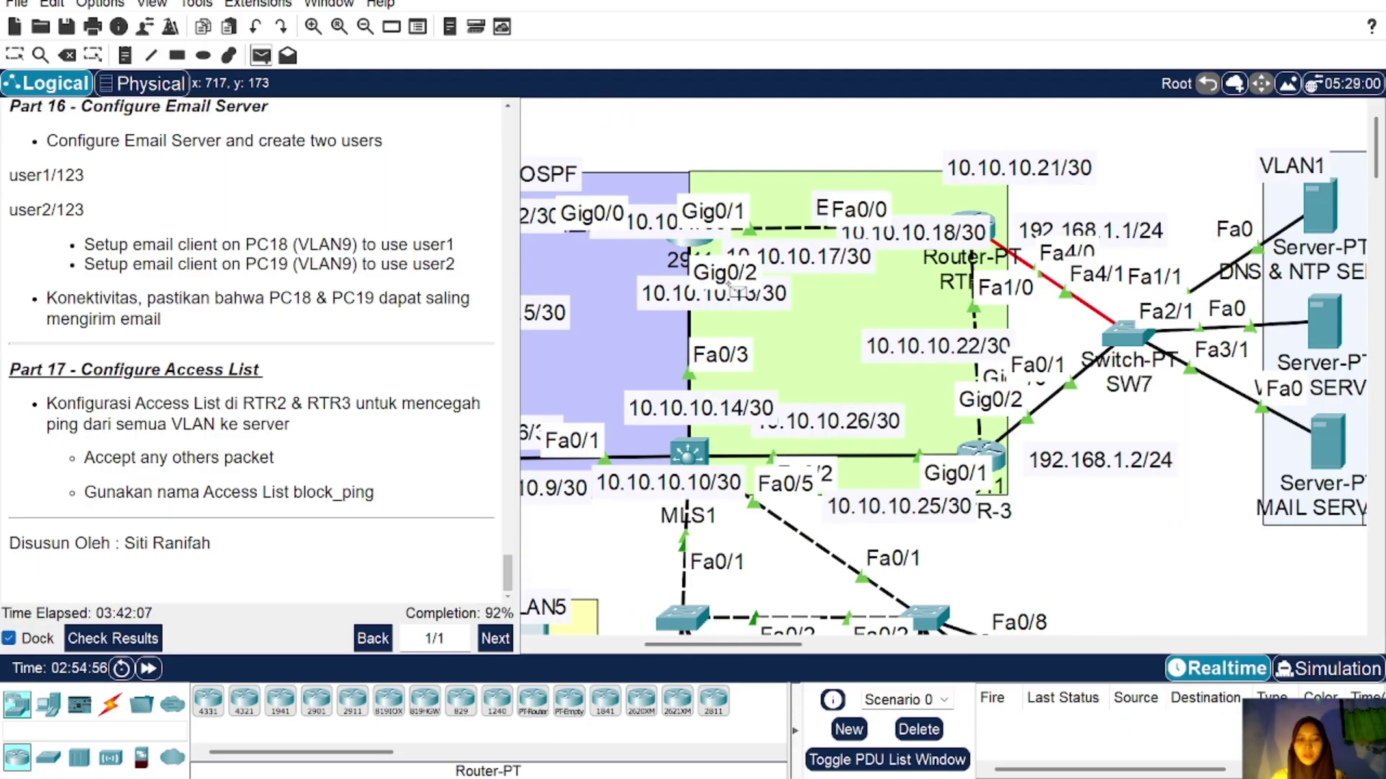
pyautogui.hscroll(-5, 727, 253)
pyautogui.hscroll(1, 727, 252)
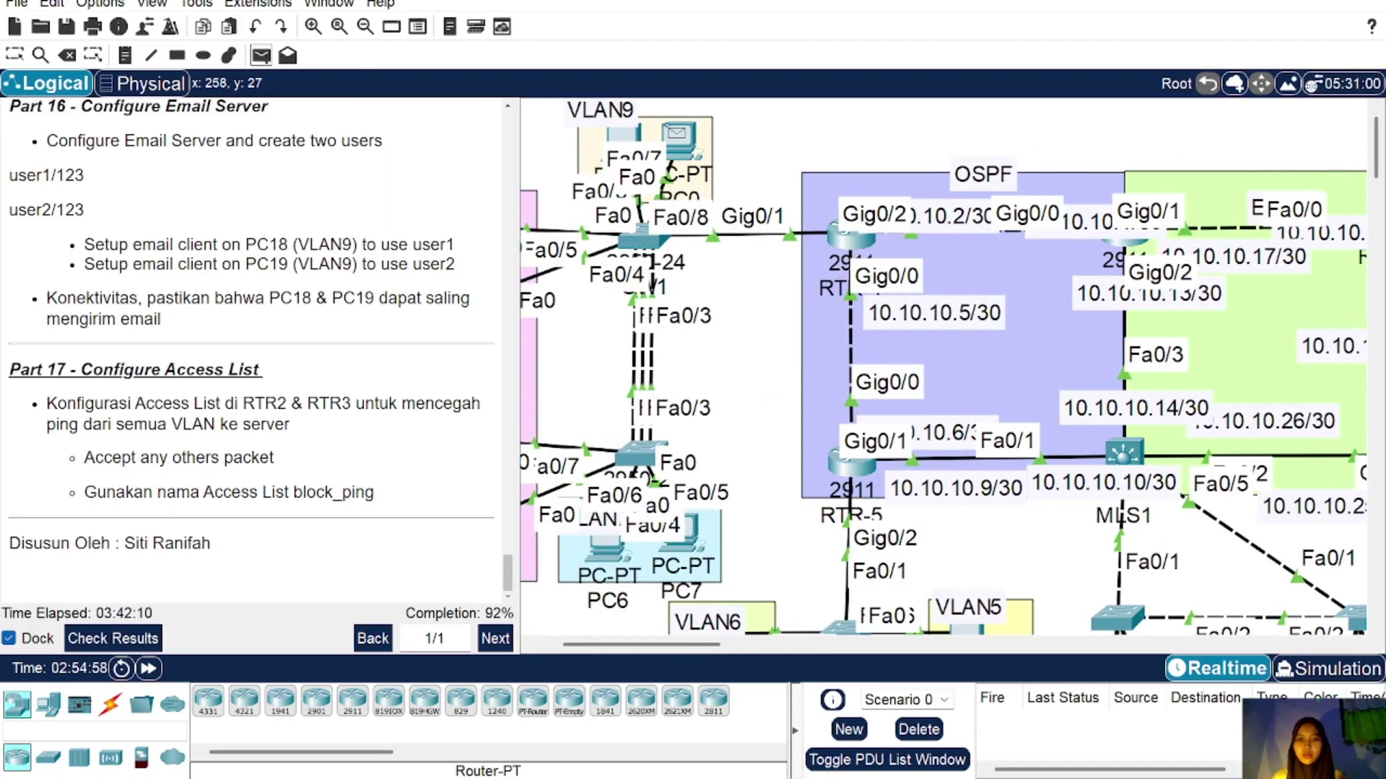
pyautogui.hscroll(5, 1190, 208)
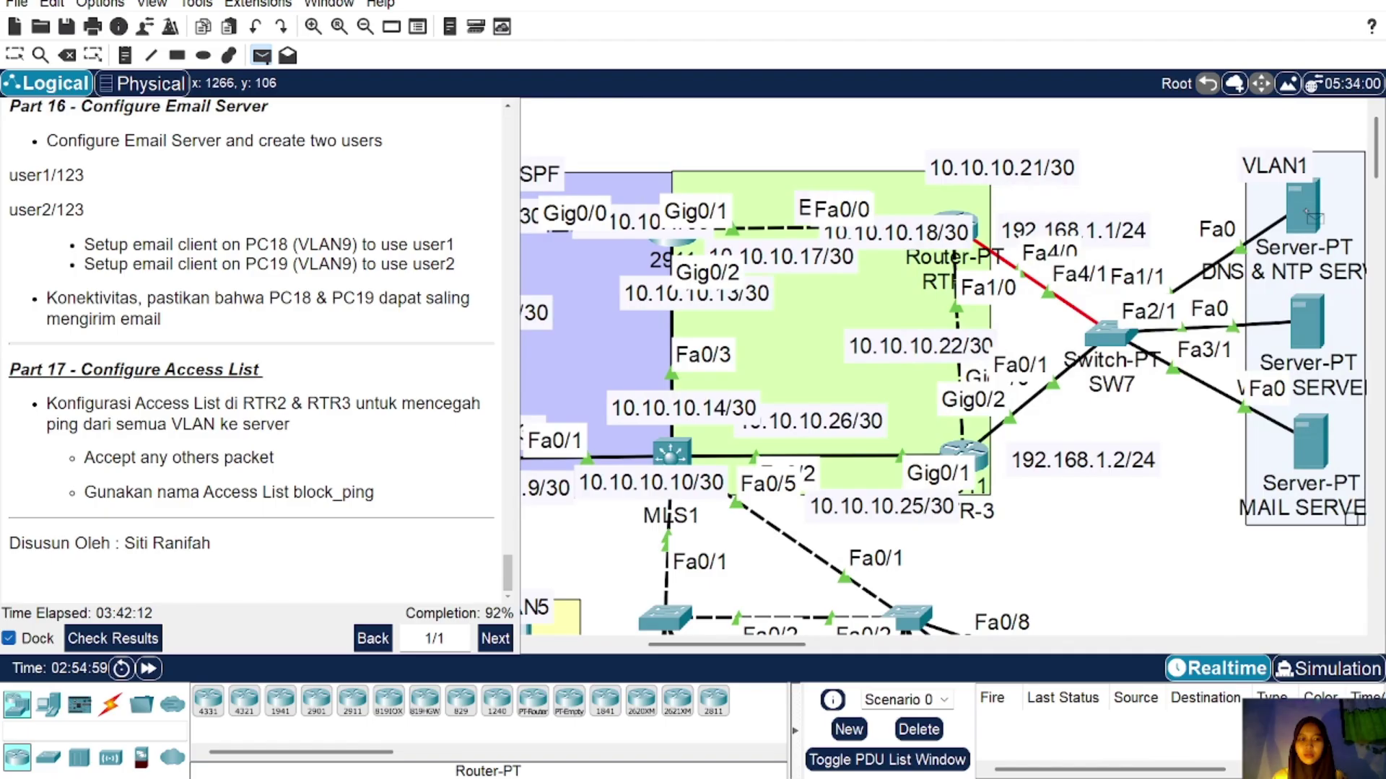
pyautogui.click(1308, 217)
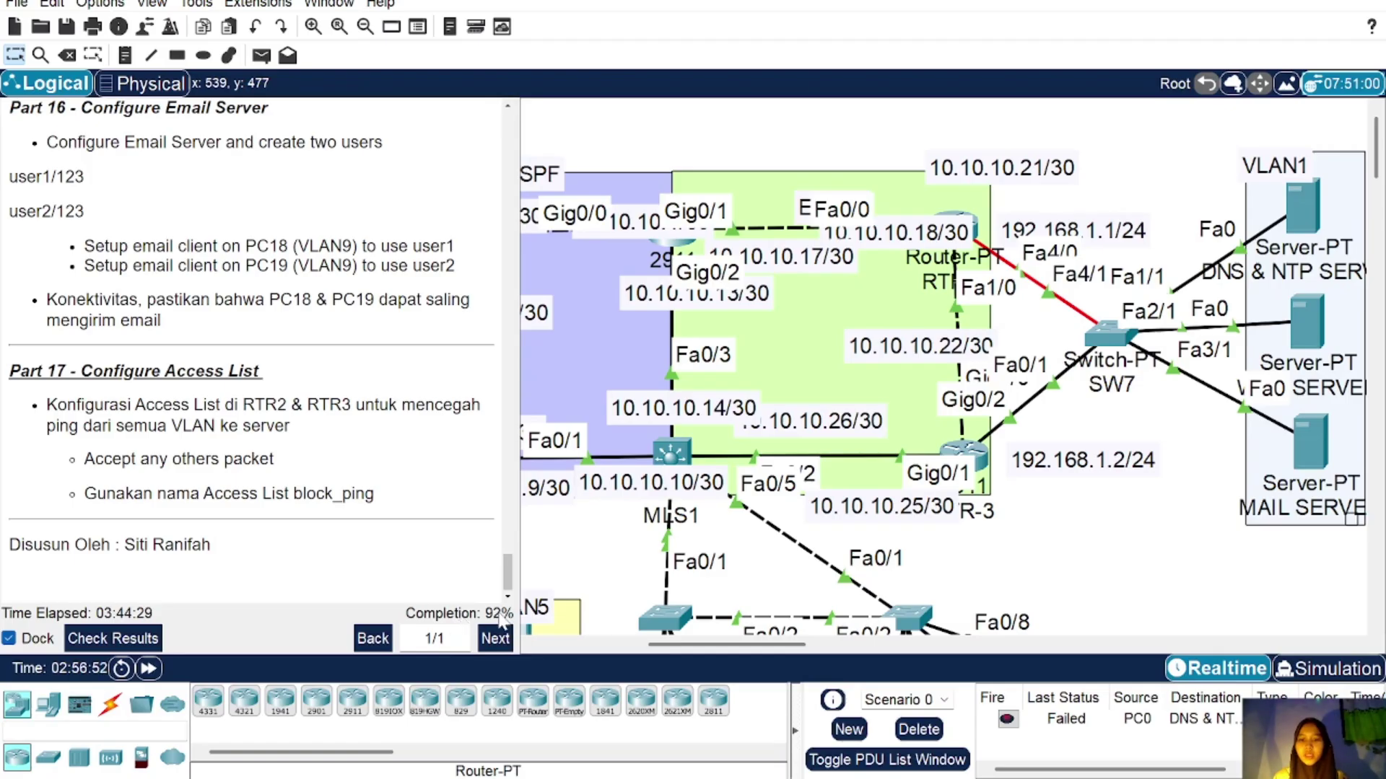
pyautogui.click(113, 638)
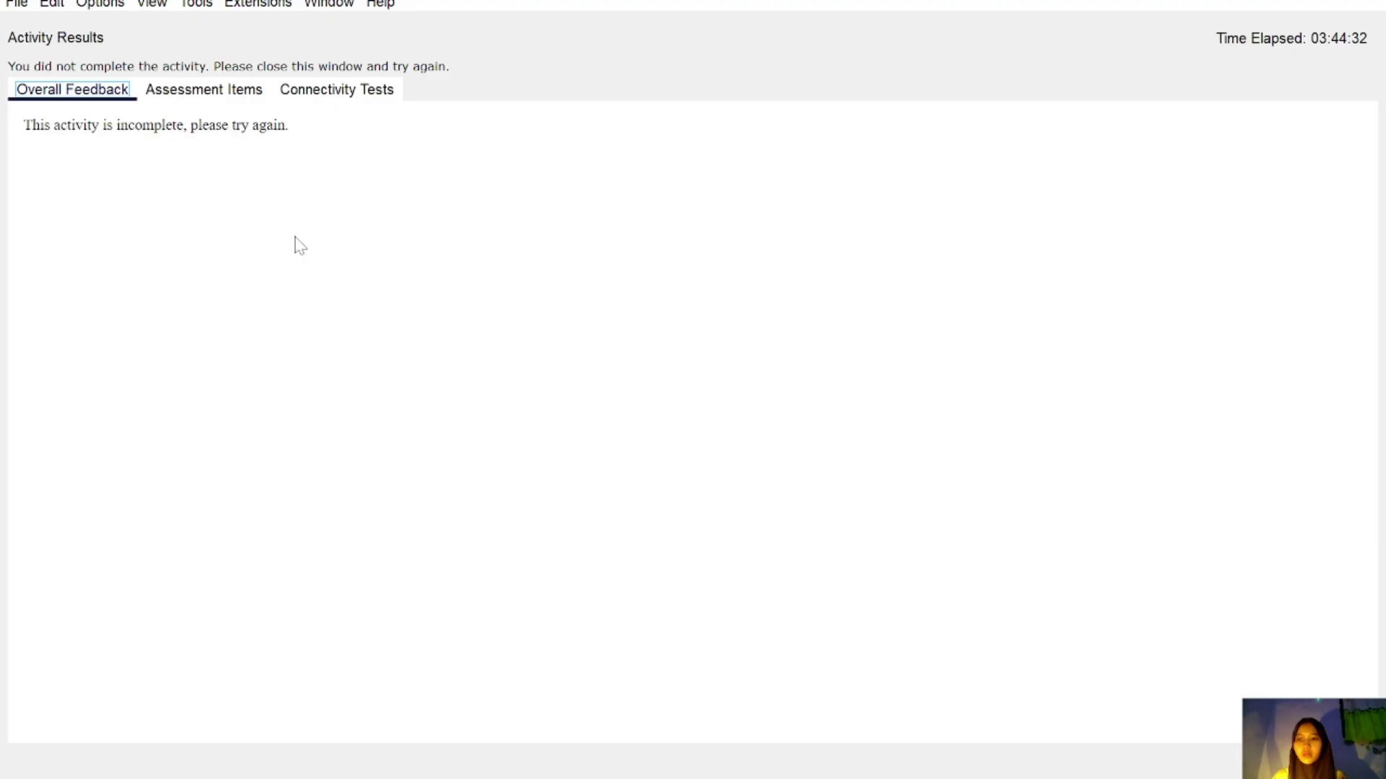
pyautogui.click(244, 88)
pyautogui.scroll(-15, 262, 404)
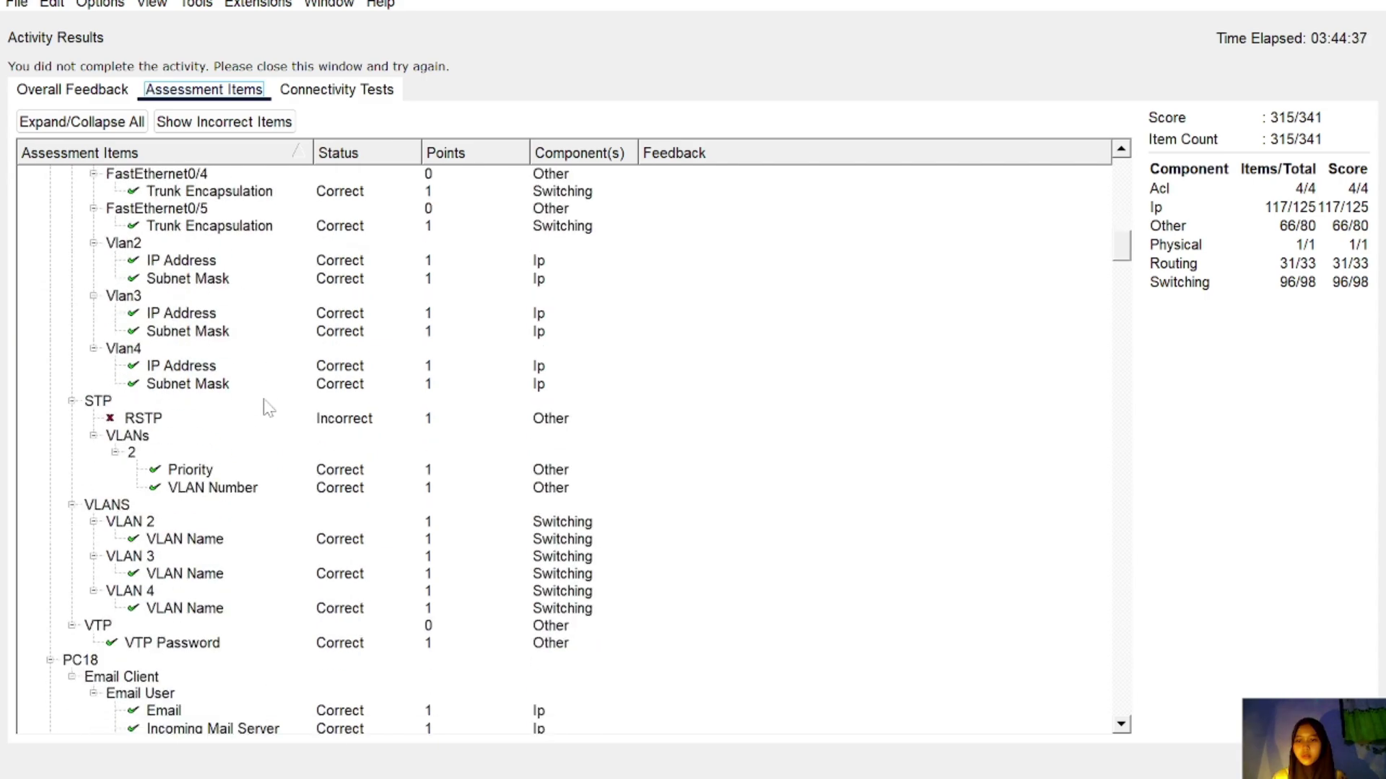
pyautogui.scroll(-17, 267, 408)
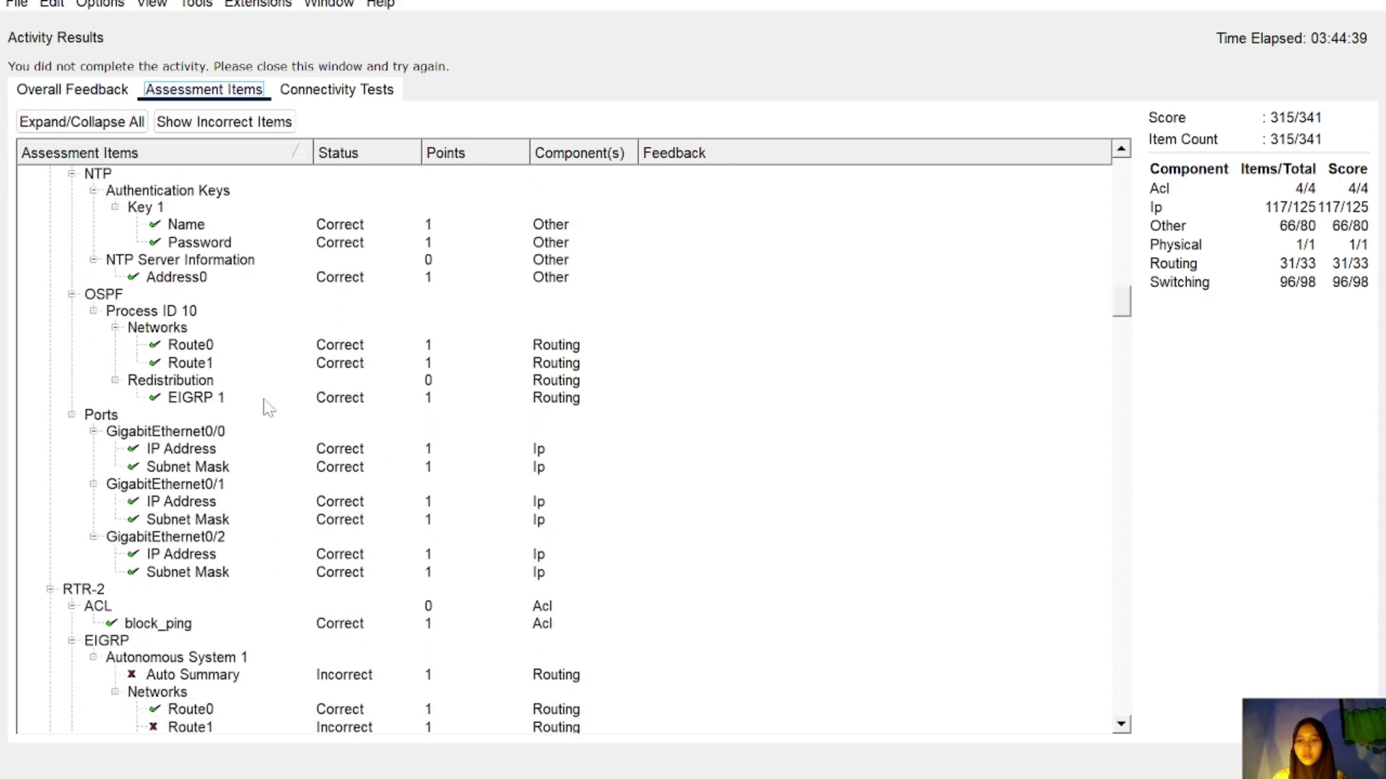
pyautogui.scroll(-2, 269, 409)
pyautogui.scroll(-1, 269, 408)
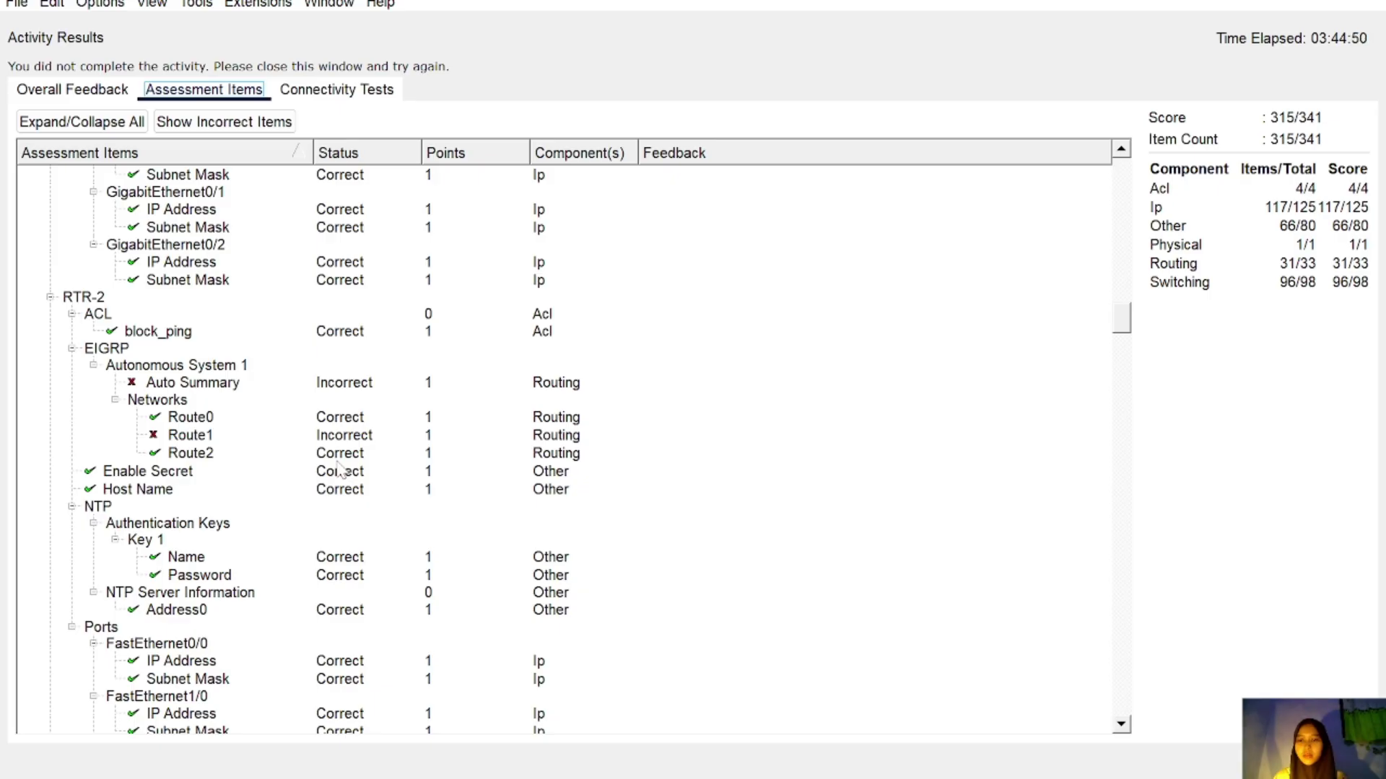
pyautogui.scroll(-15, 339, 470)
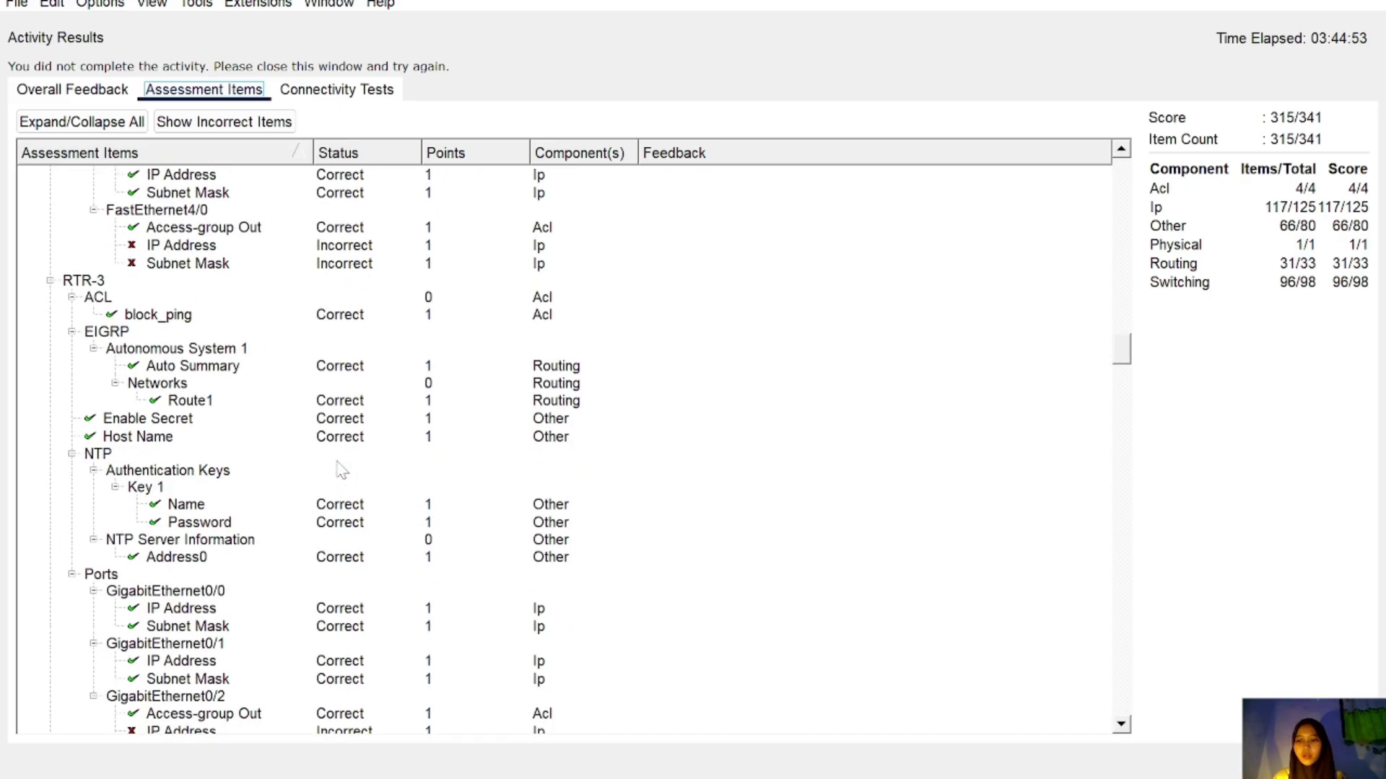
pyautogui.scroll(-18, 341, 470)
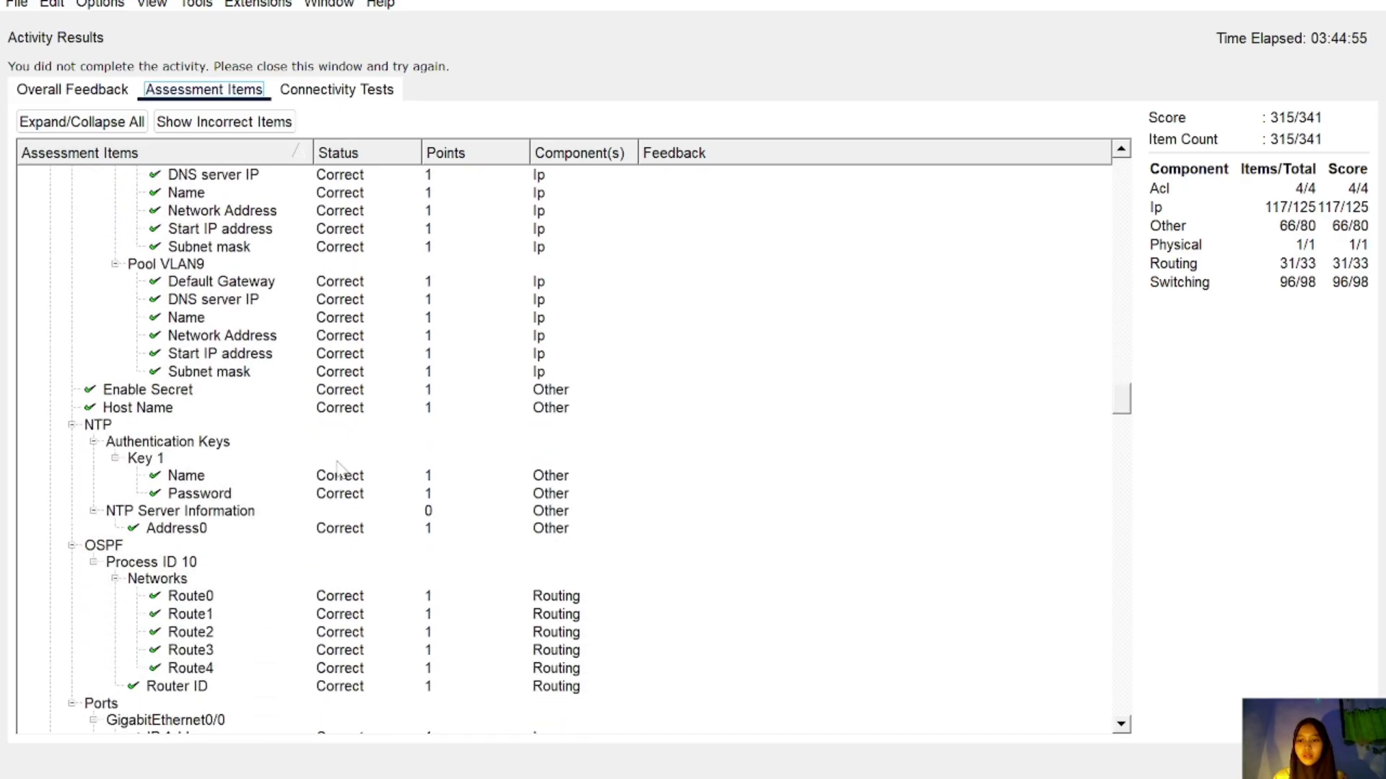
pyautogui.scroll(-10, 341, 470)
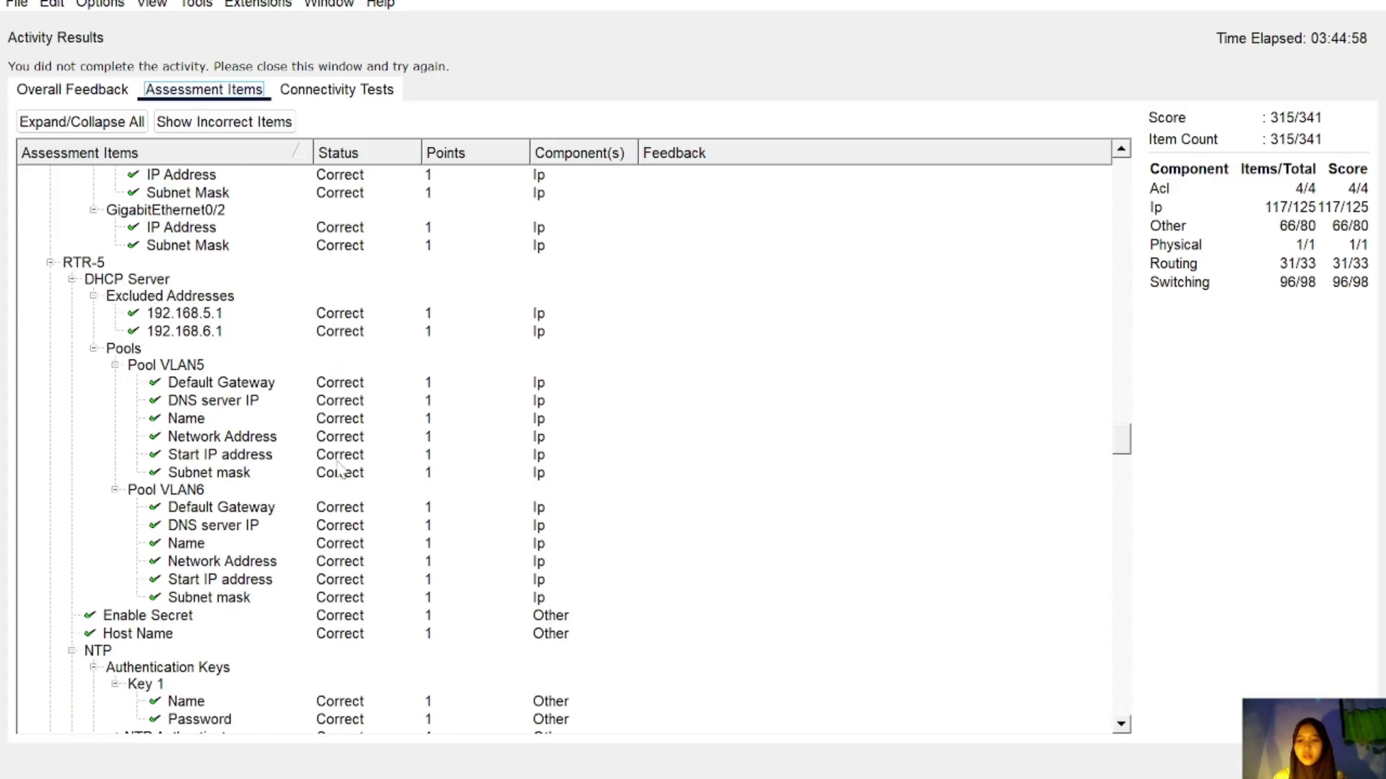
pyautogui.scroll(-12, 339, 471)
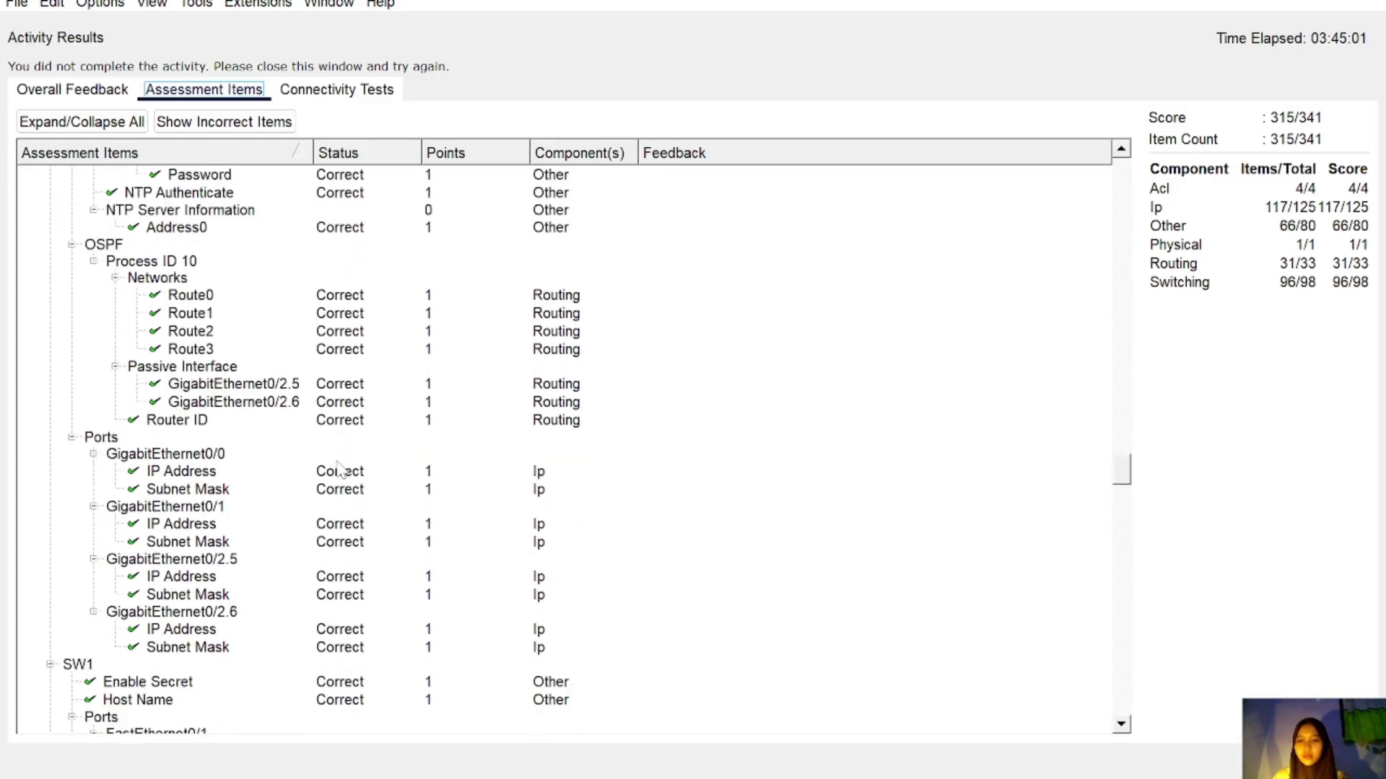
pyautogui.scroll(-14, 339, 471)
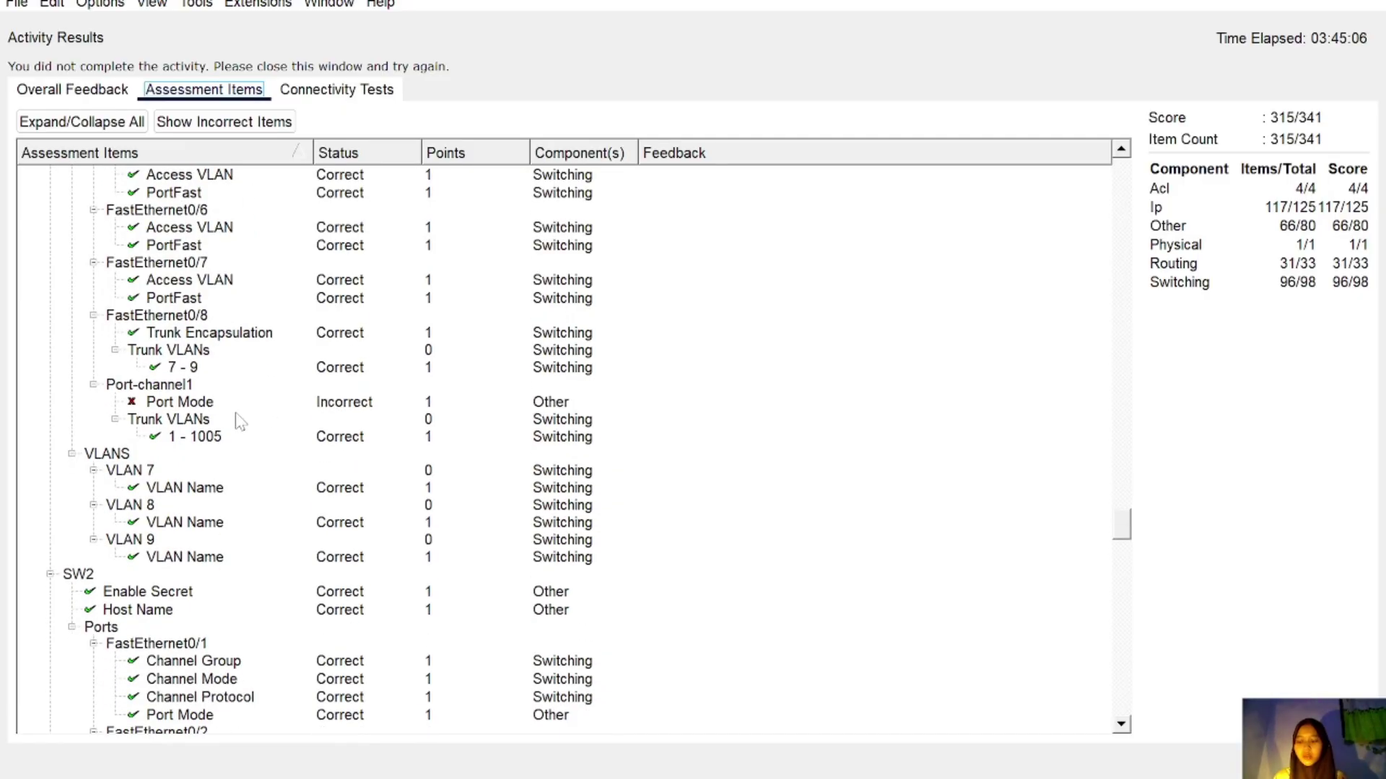
pyautogui.scroll(-15, 241, 422)
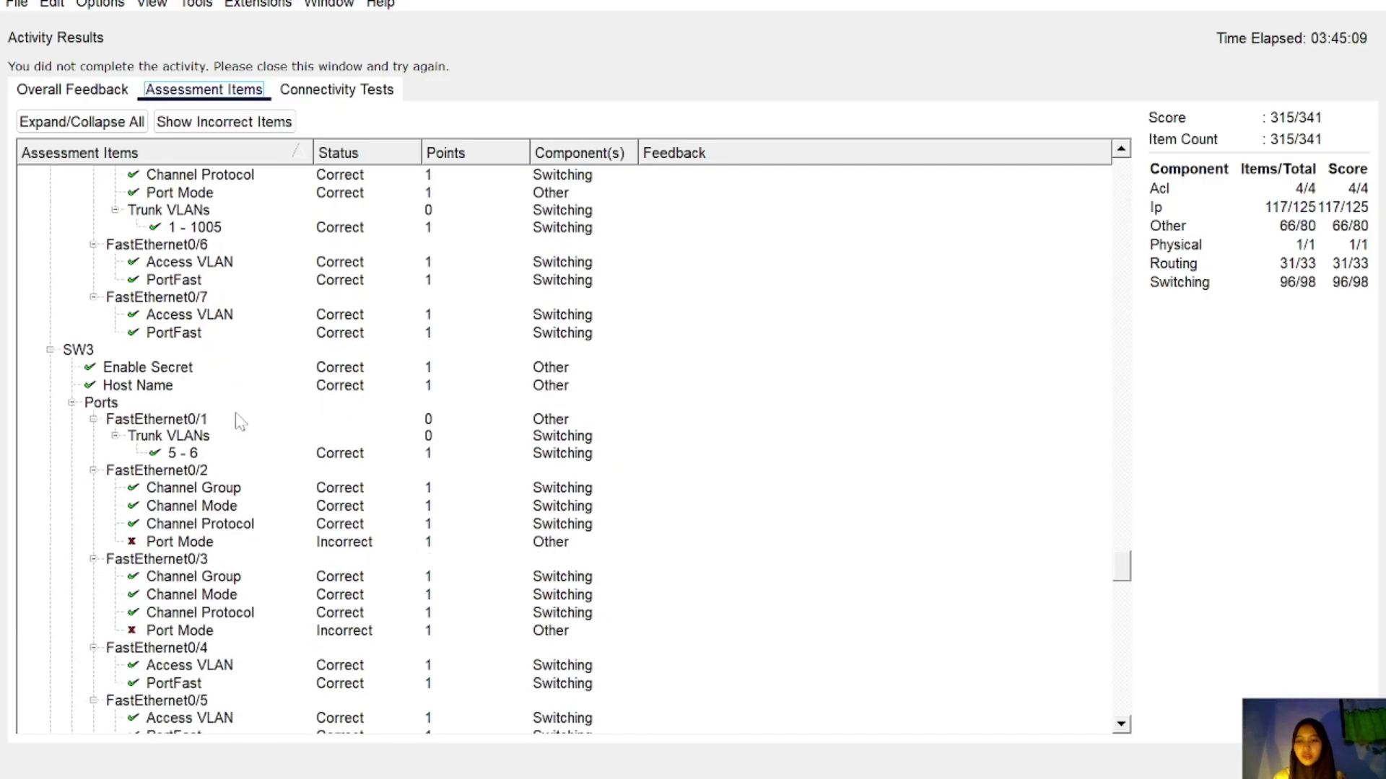
pyautogui.scroll(-15, 240, 422)
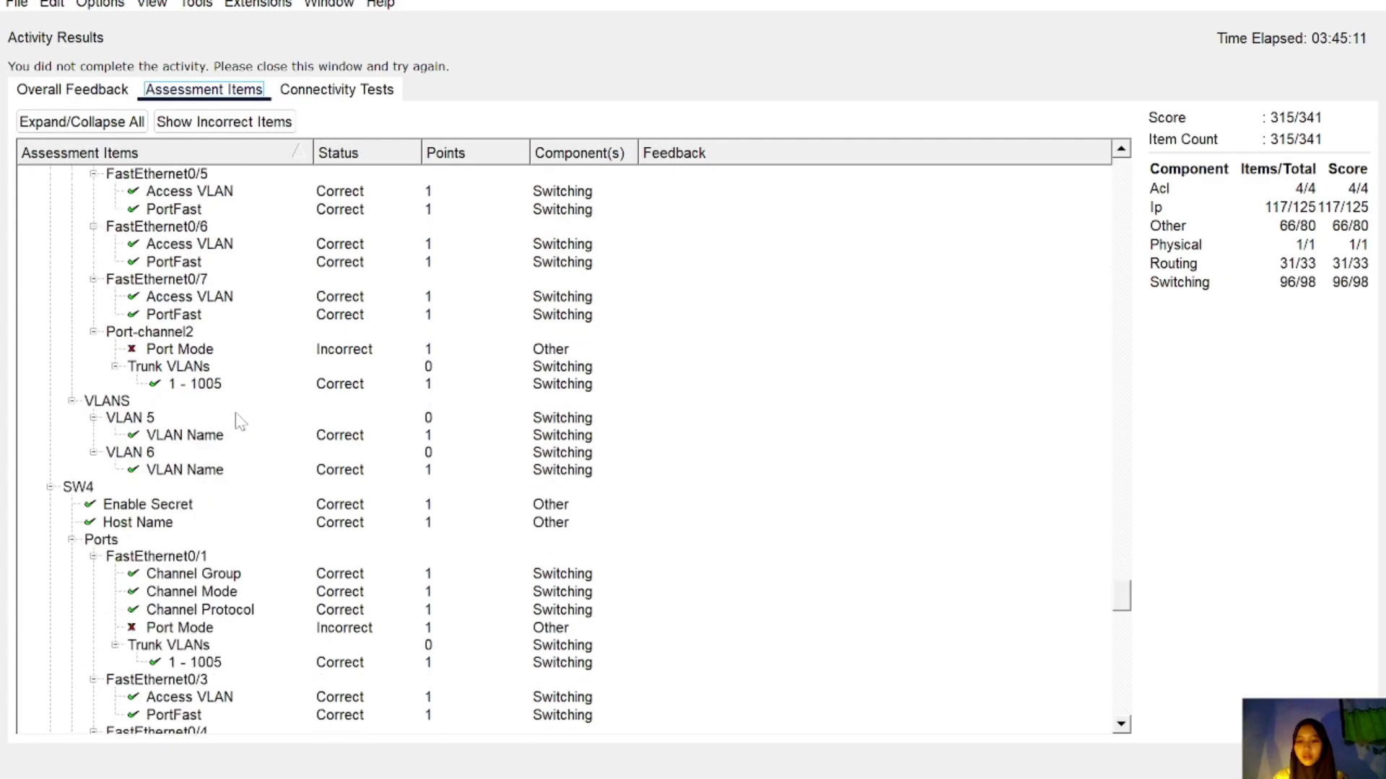
pyautogui.scroll(-15, 240, 422)
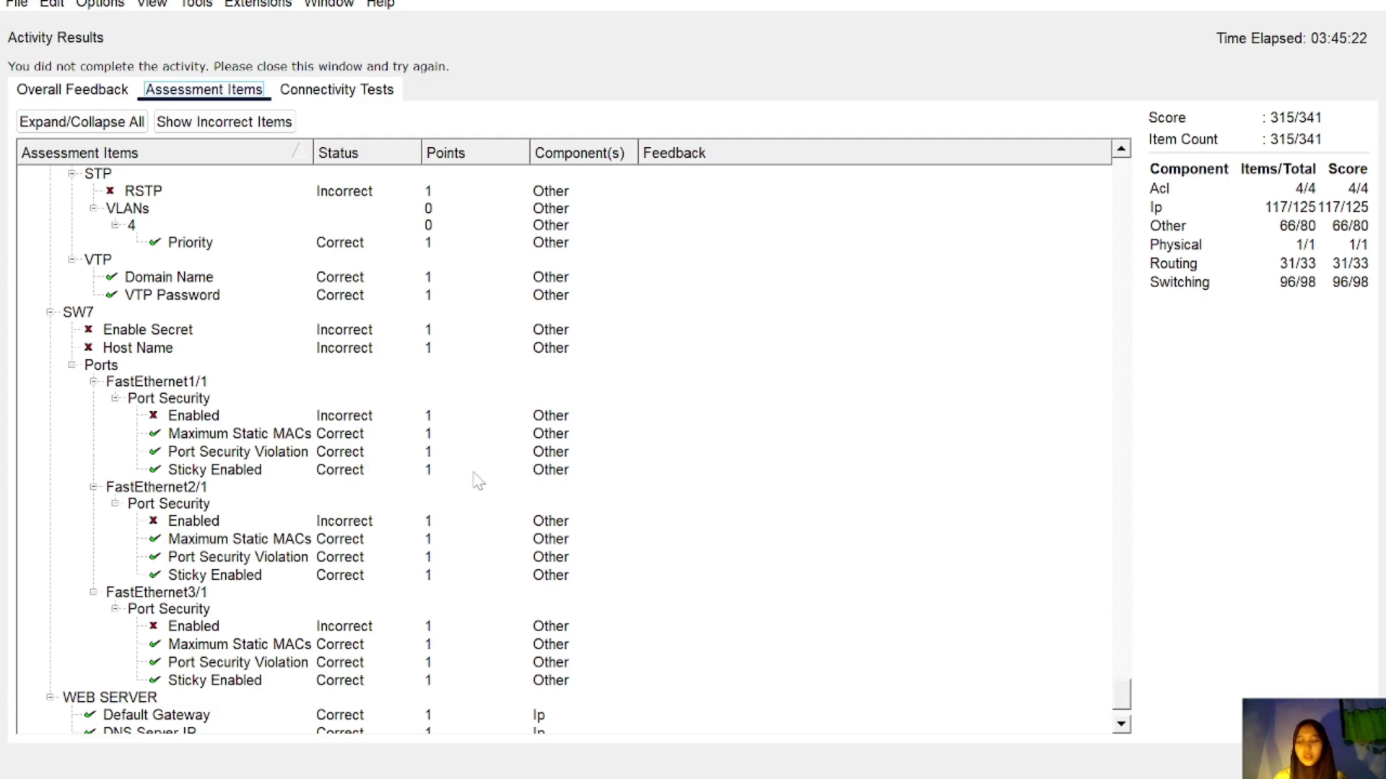
pyautogui.press('Escape')
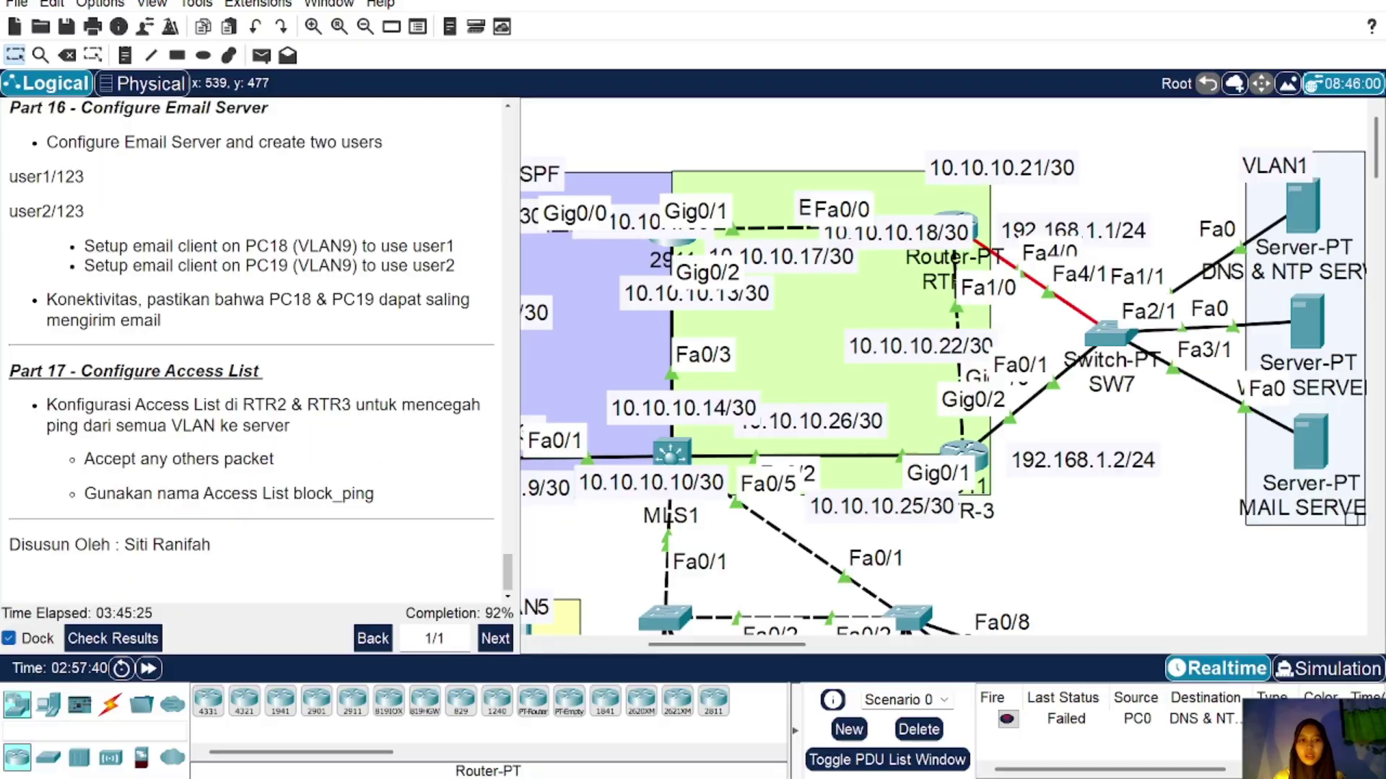
pyautogui.hscroll(-5, 1083, 283)
pyautogui.scroll(-1, 1083, 283)
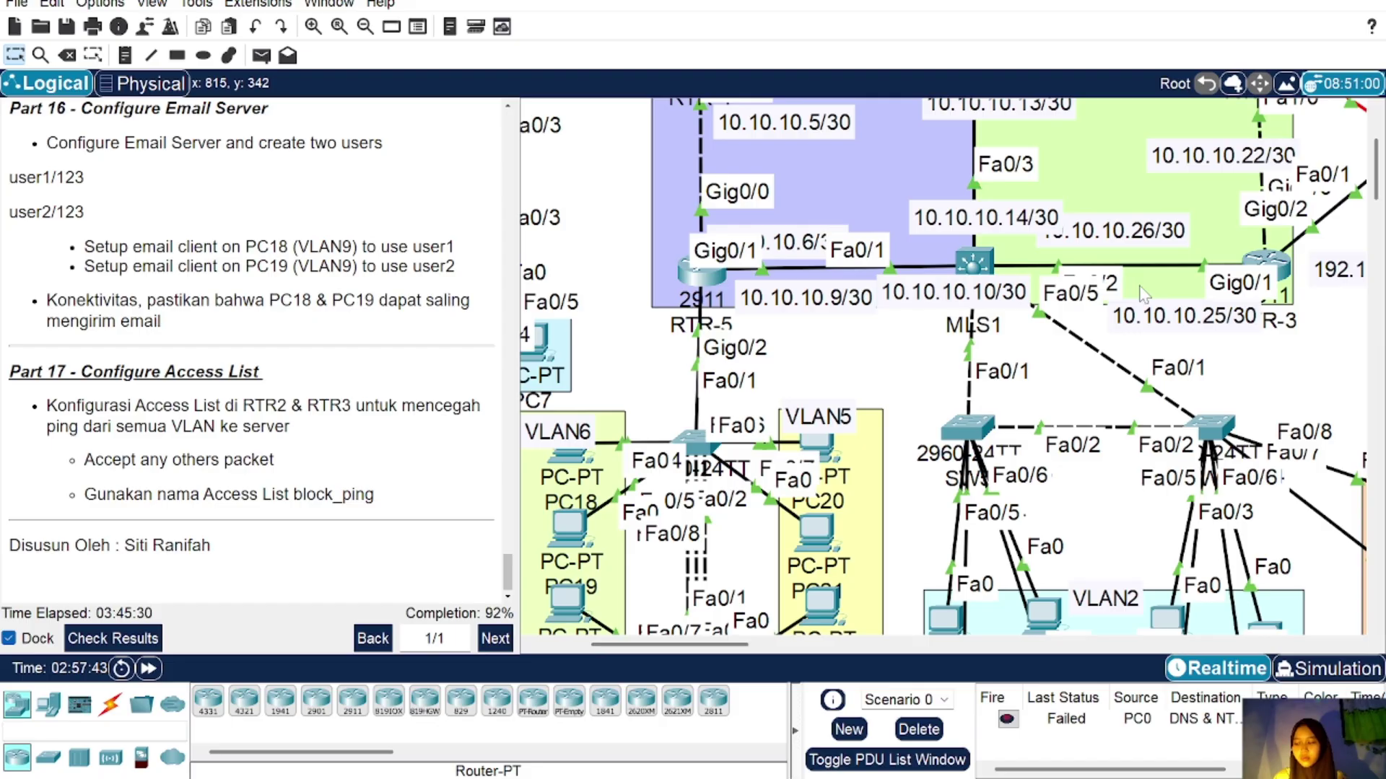
pyautogui.hscroll(5, 1144, 294)
pyautogui.click(1097, 148)
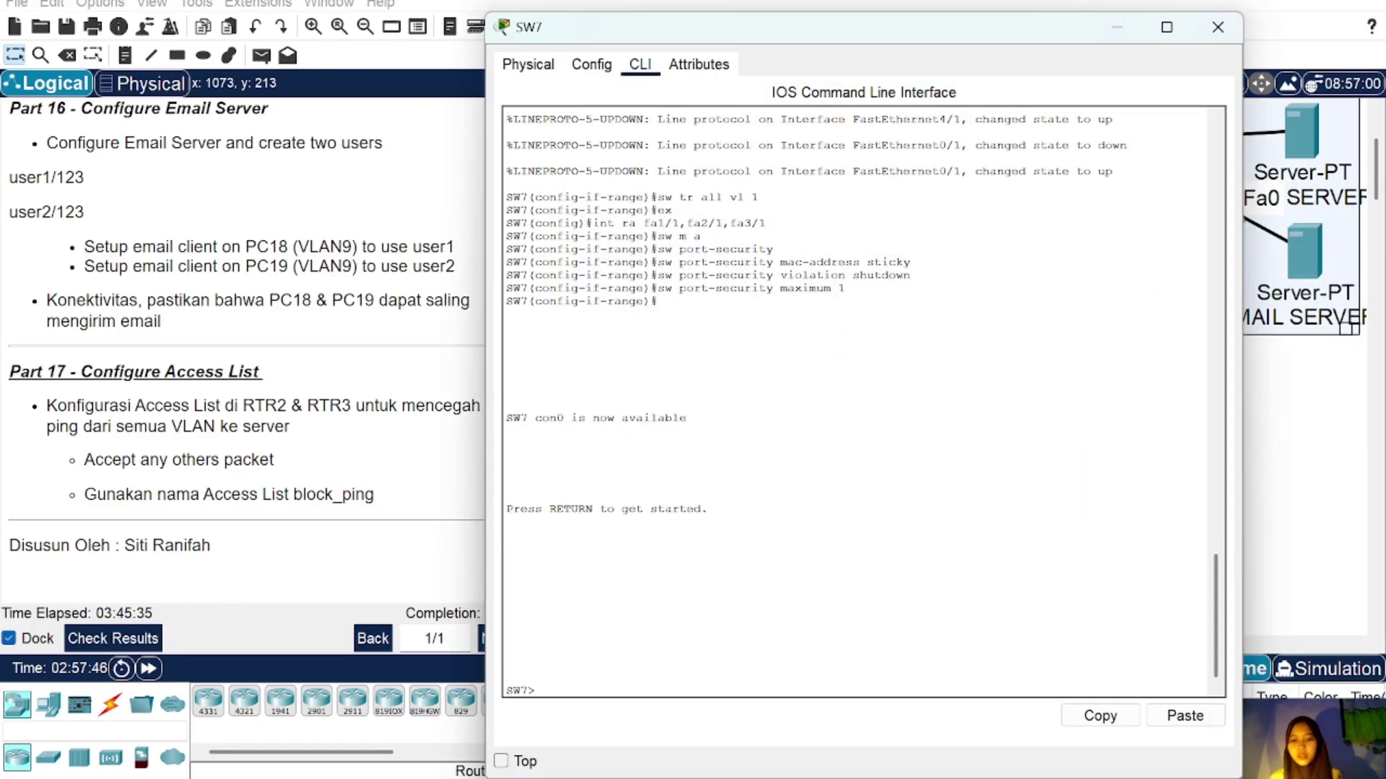
pyautogui.write('en')
pyautogui.press('Return')
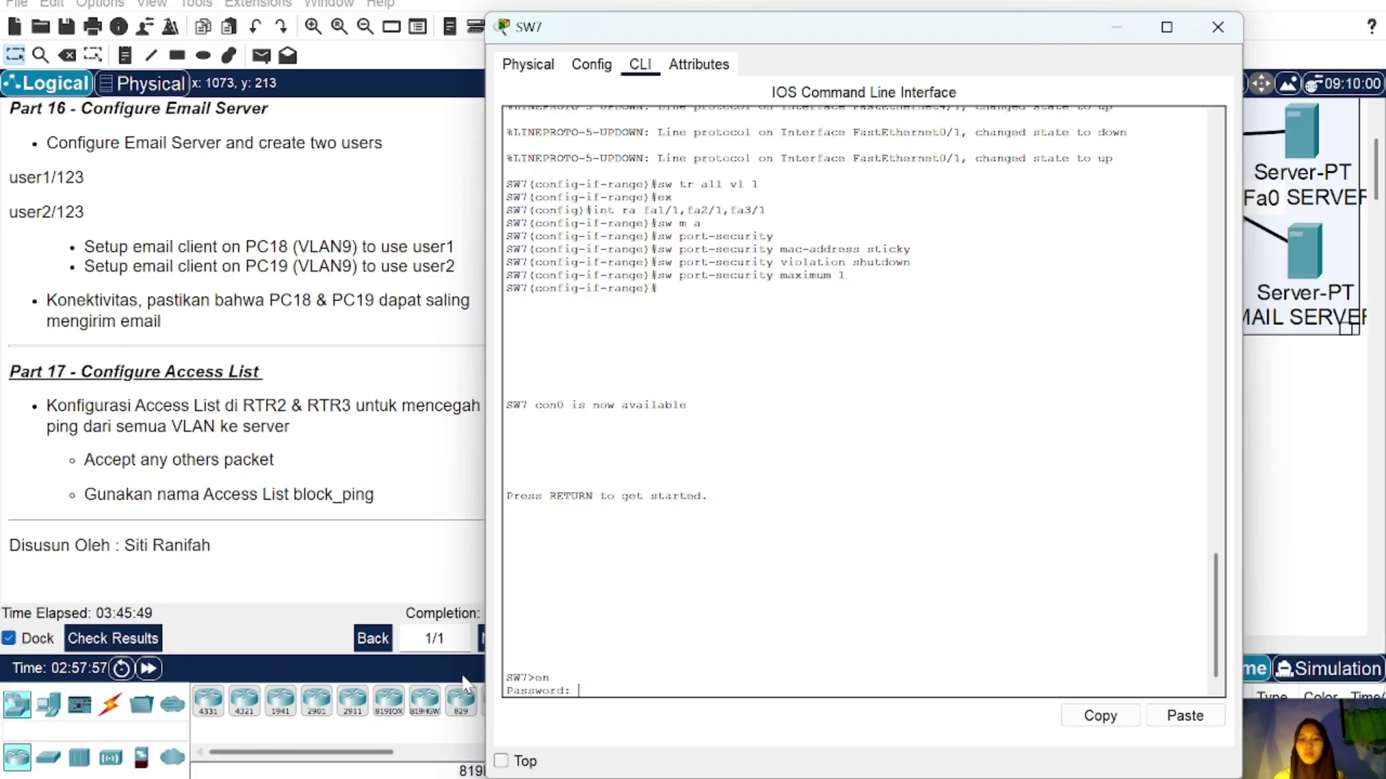
pyautogui.click(1218, 27)
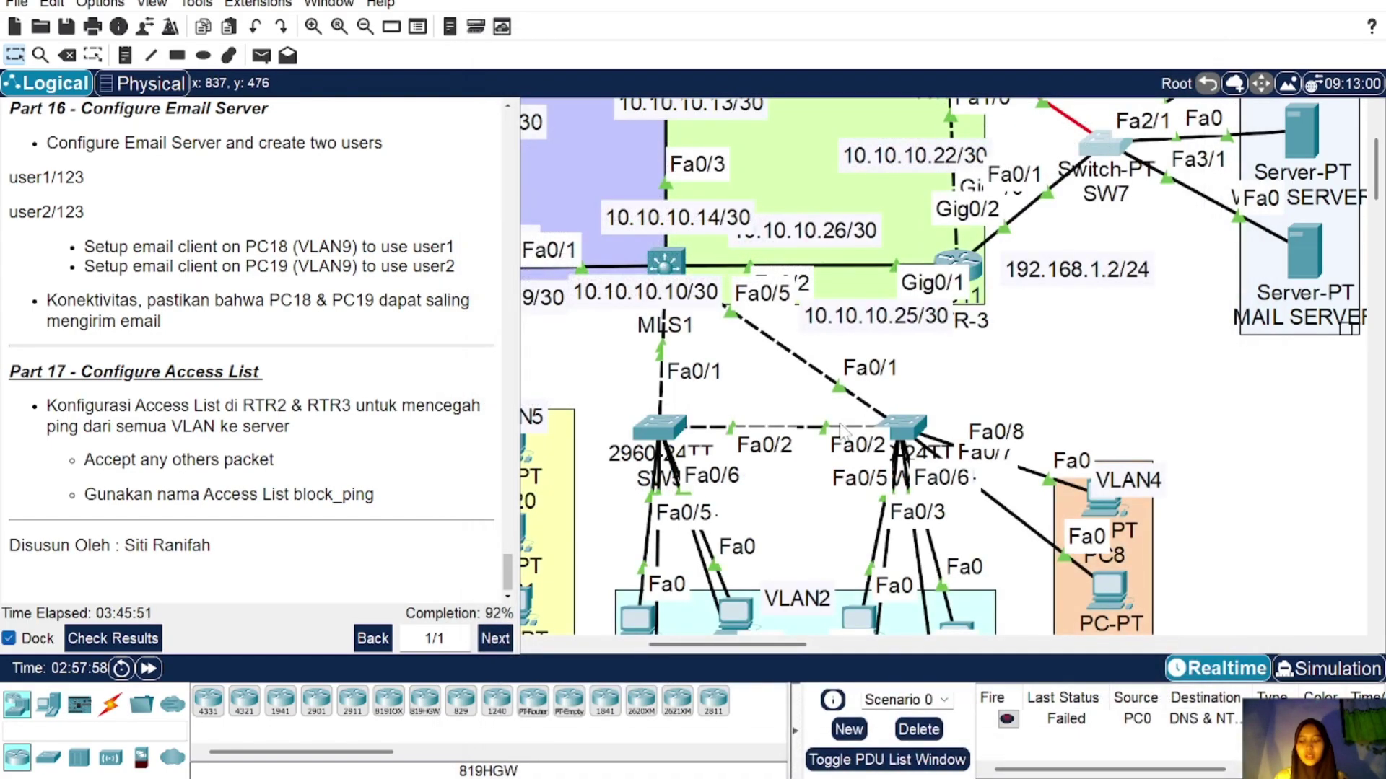